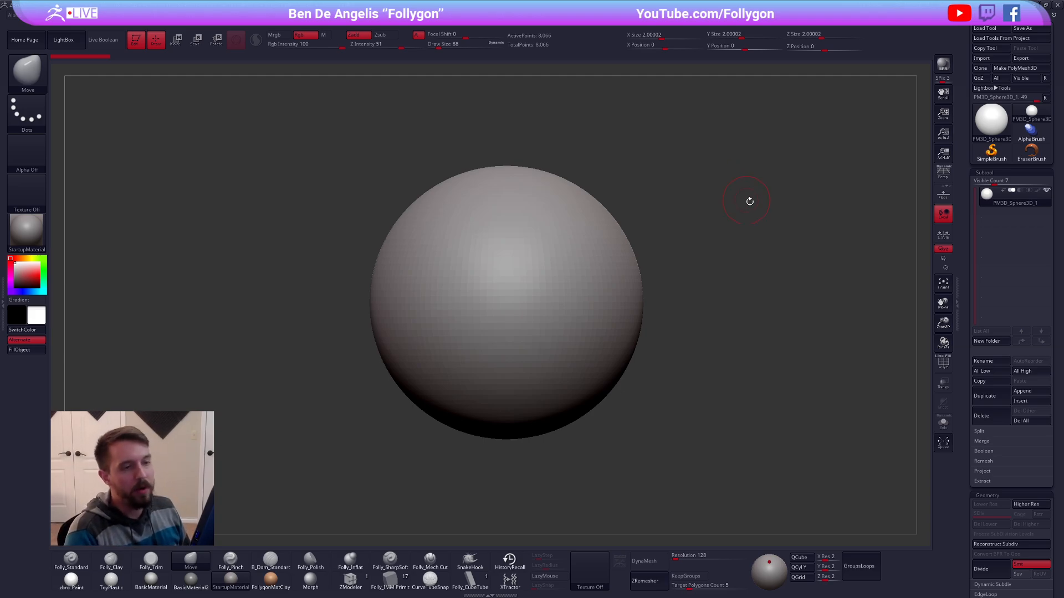
# Step: Show the cartoon character reference image over the canvas, hide it again, and set the brush draw size to 121
pyautogui.hotkey('shift', 'z')
pyautogui.hotkey('shift', 'z')
pyautogui.hotkey('shift', 'z')
pyautogui.hotkey('shift', 'z')
pyautogui.hotkey('shift', 'z')
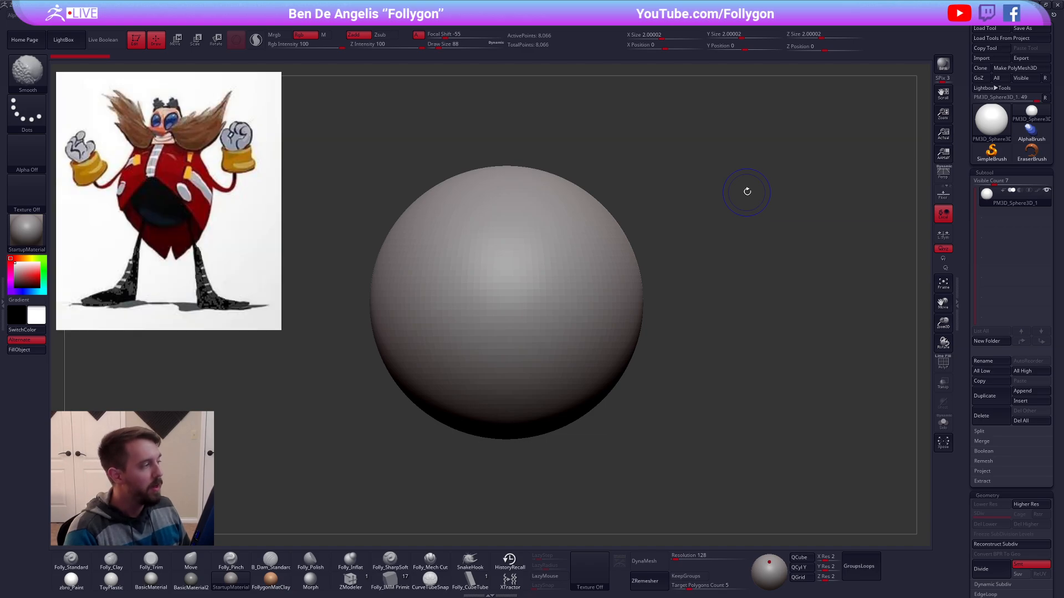
pyautogui.hotkey('shift', 'z')
pyautogui.hotkey('shift', 'z')
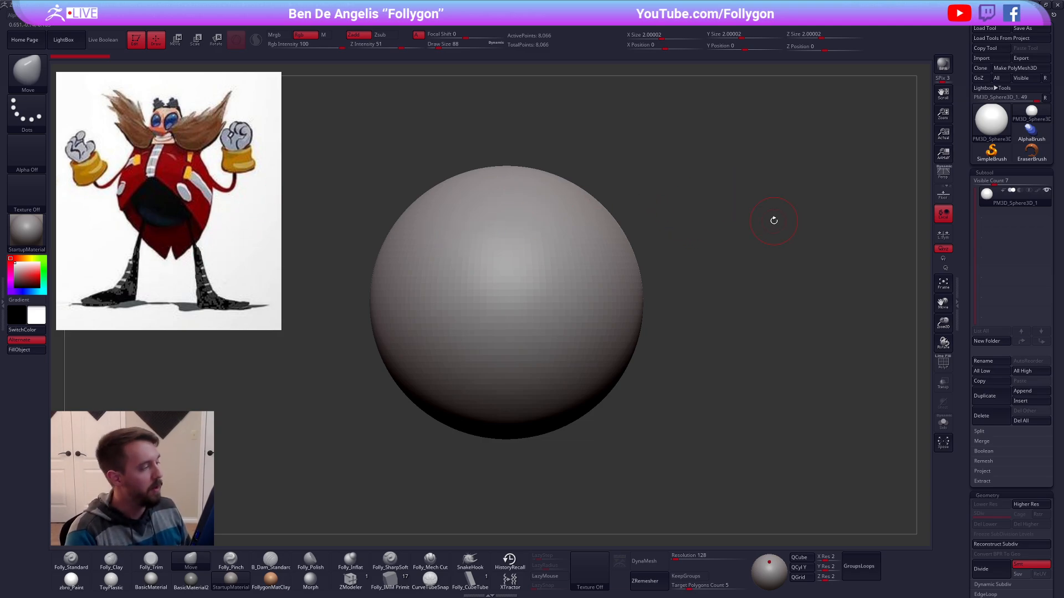
pyautogui.press('space')
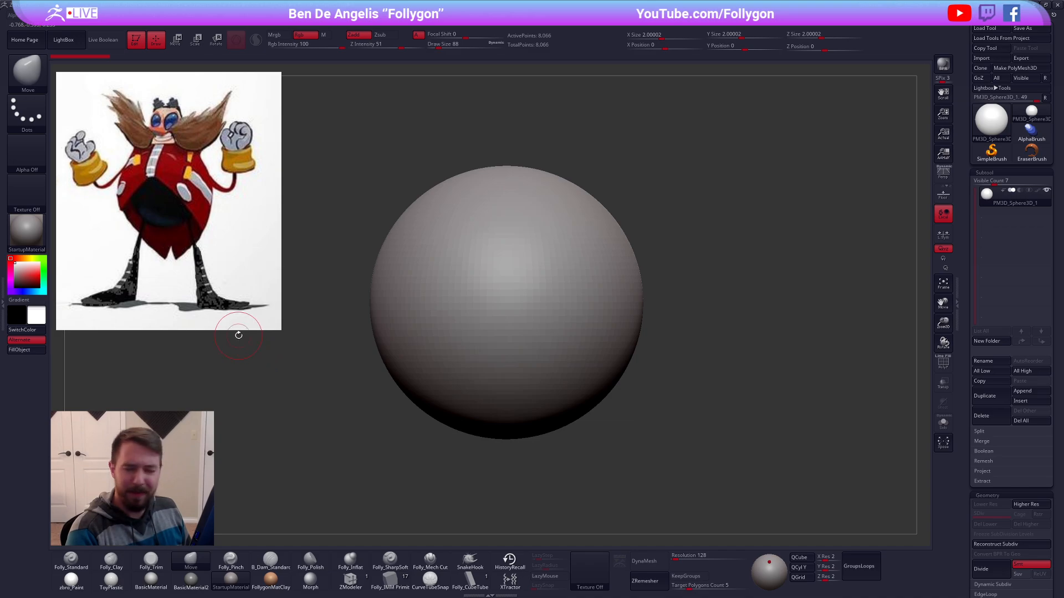
pyautogui.hotkey('shift', 'z')
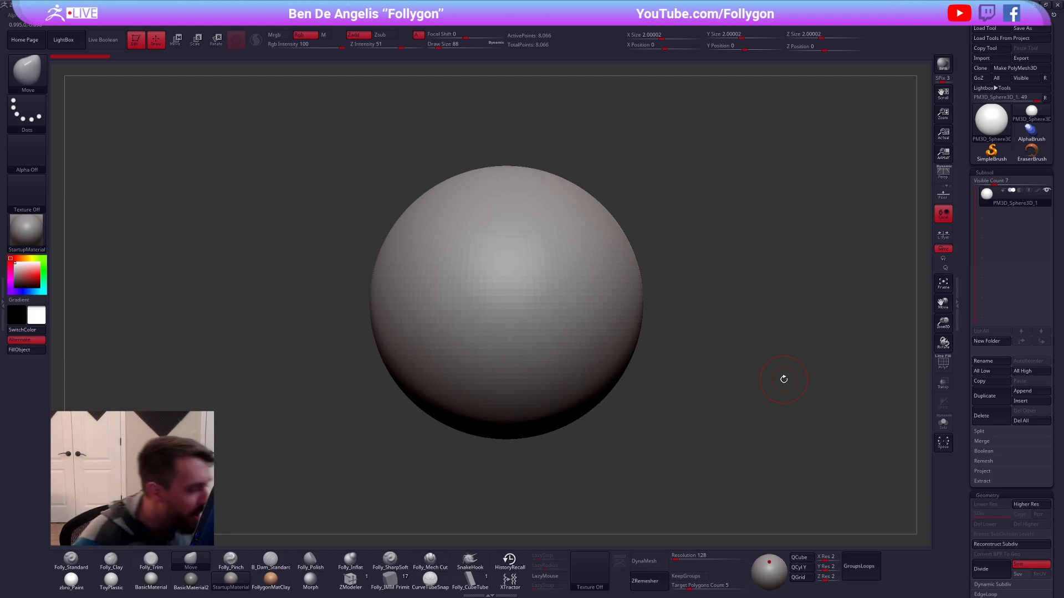
pyautogui.press('space')
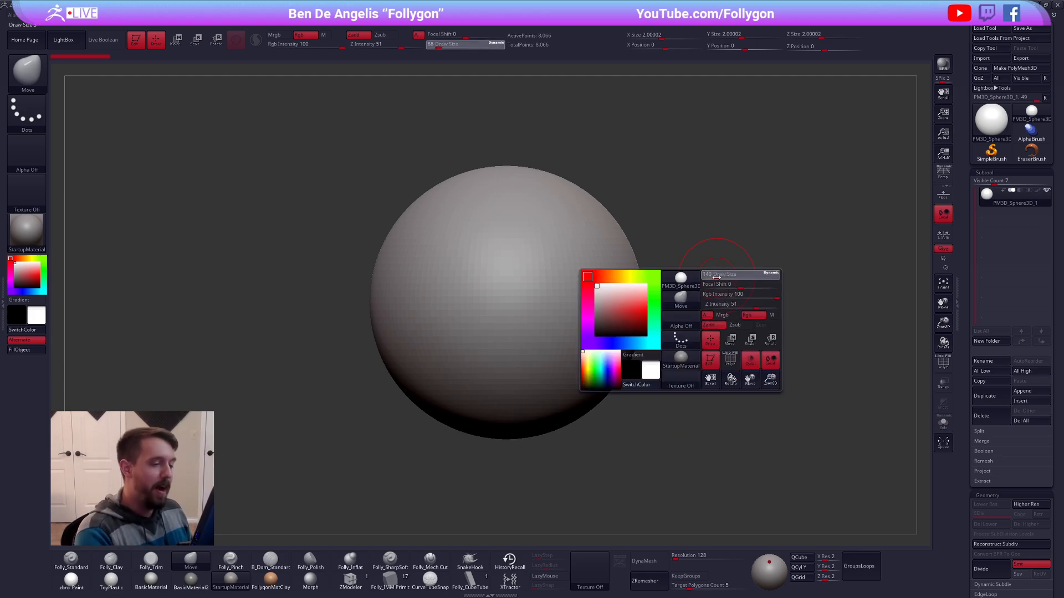
# Step: Switch to the Follygon Gumroad store in Chrome, look through its products, and shrink the browser to a floating window
pyautogui.hotkey('alt', 'Tab')
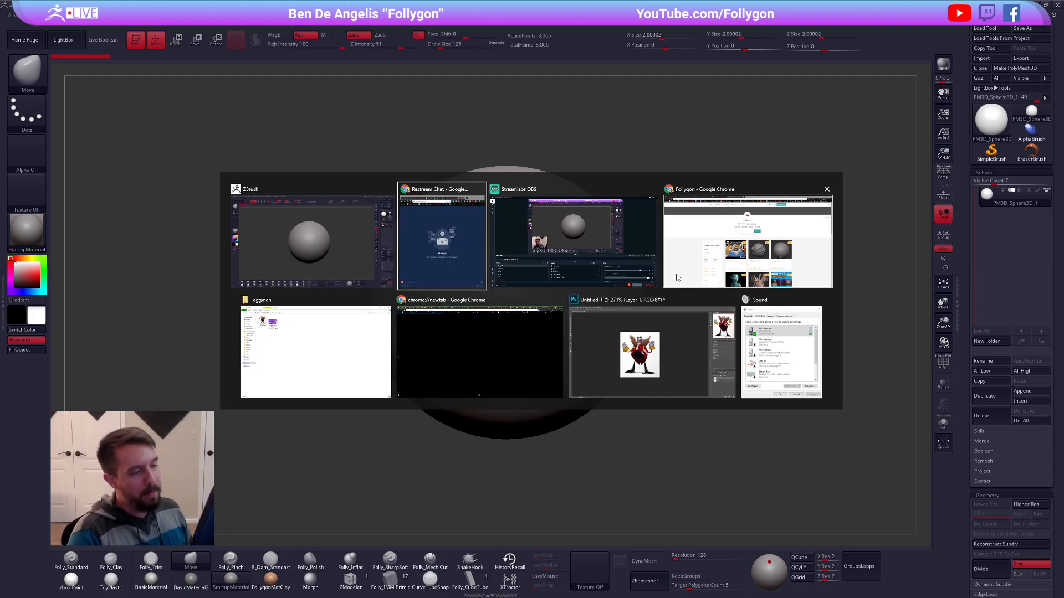
pyautogui.click(691, 250)
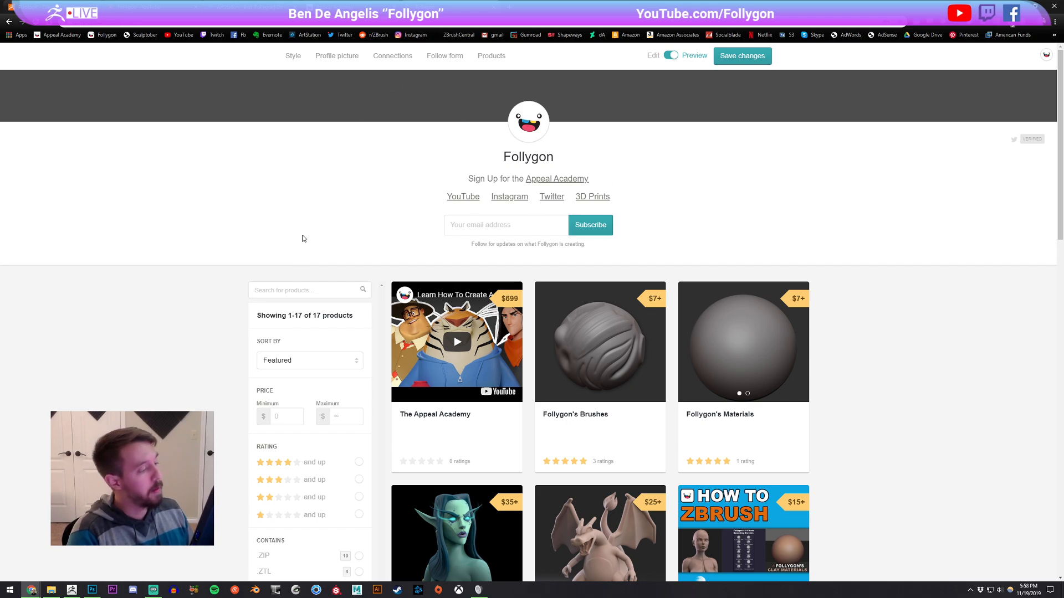
pyautogui.scroll(-3, 610, 259)
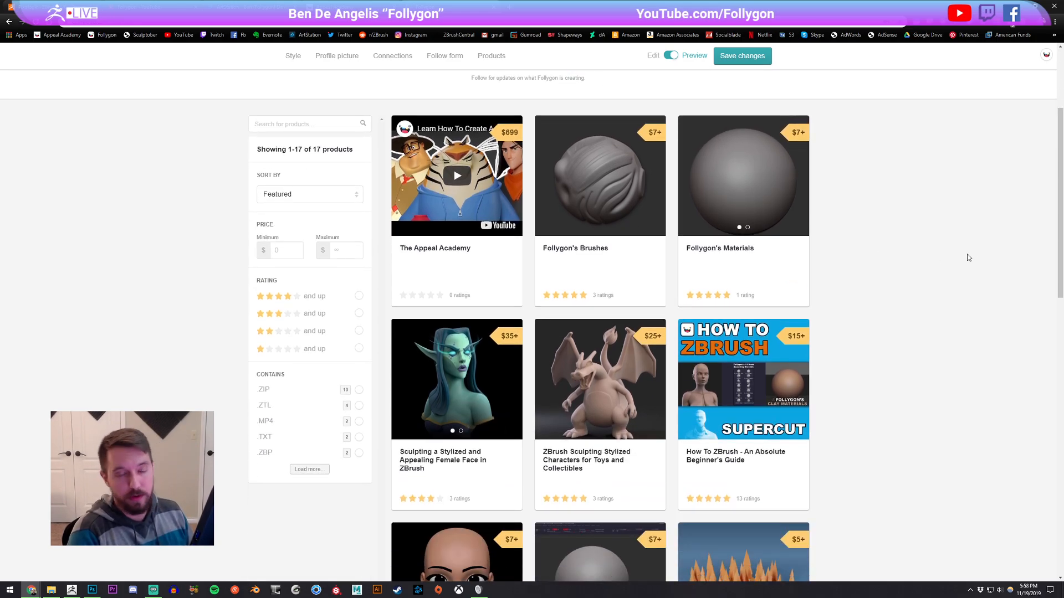
pyautogui.scroll(-7, 931, 244)
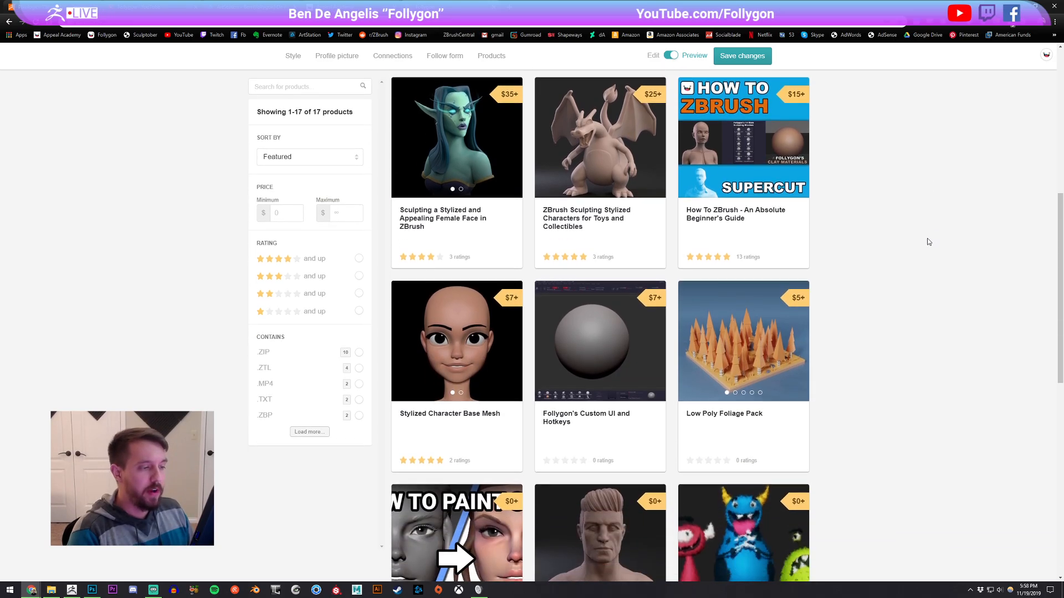
pyautogui.scroll(10, 944, 342)
pyautogui.moveTo(637, 6); pyautogui.dragTo(550, 99)
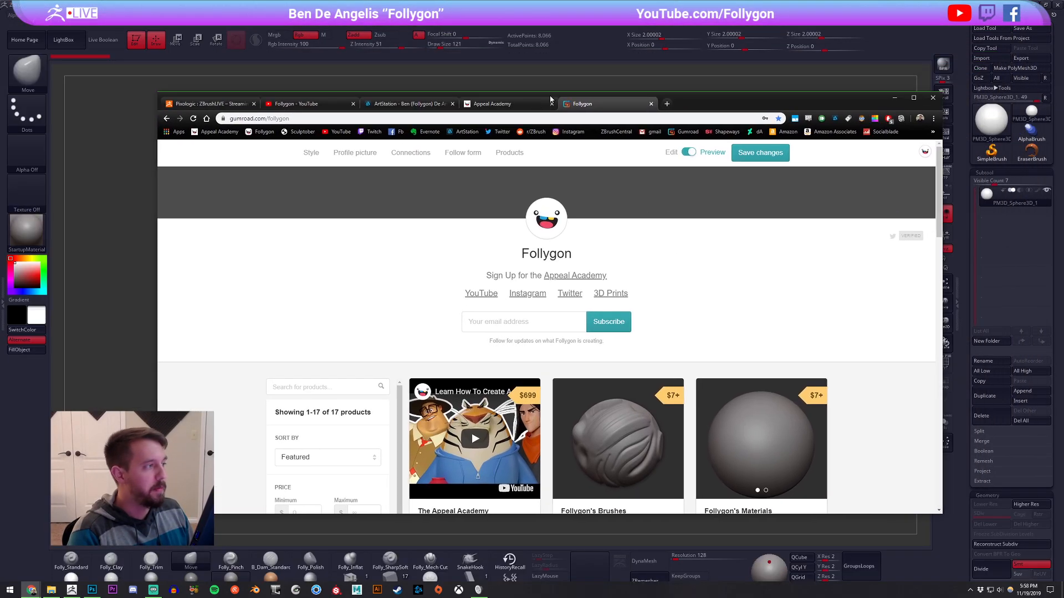
# Step: Read through the Appeal Academy page, including the What's Included and FAQ sections, and return to its start
pyautogui.click(510, 106)
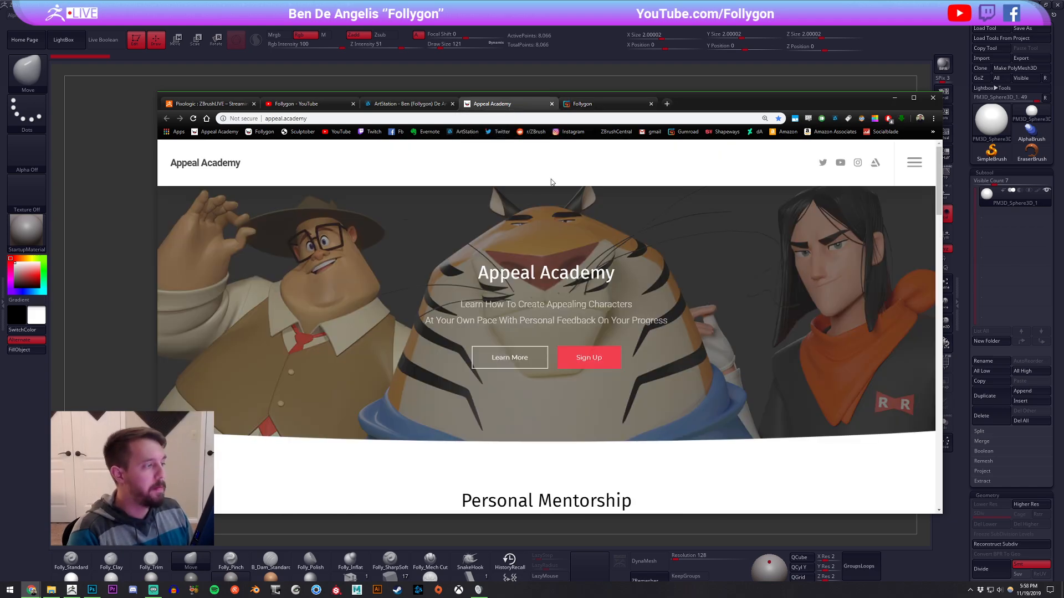
pyautogui.scroll(-10, 596, 203)
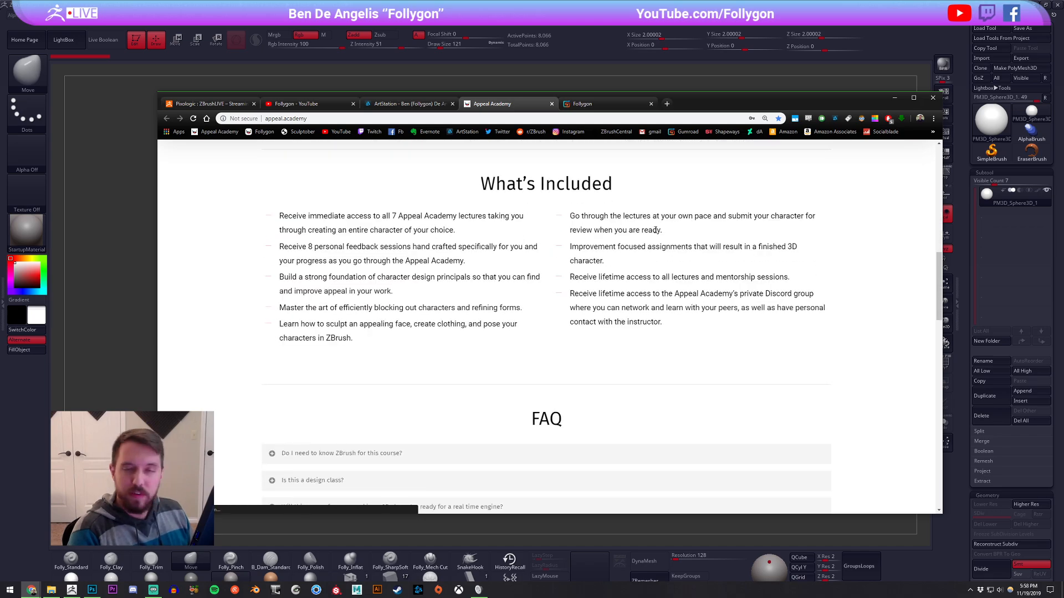
pyautogui.scroll(-5, 656, 229)
pyautogui.scroll(-10, 682, 253)
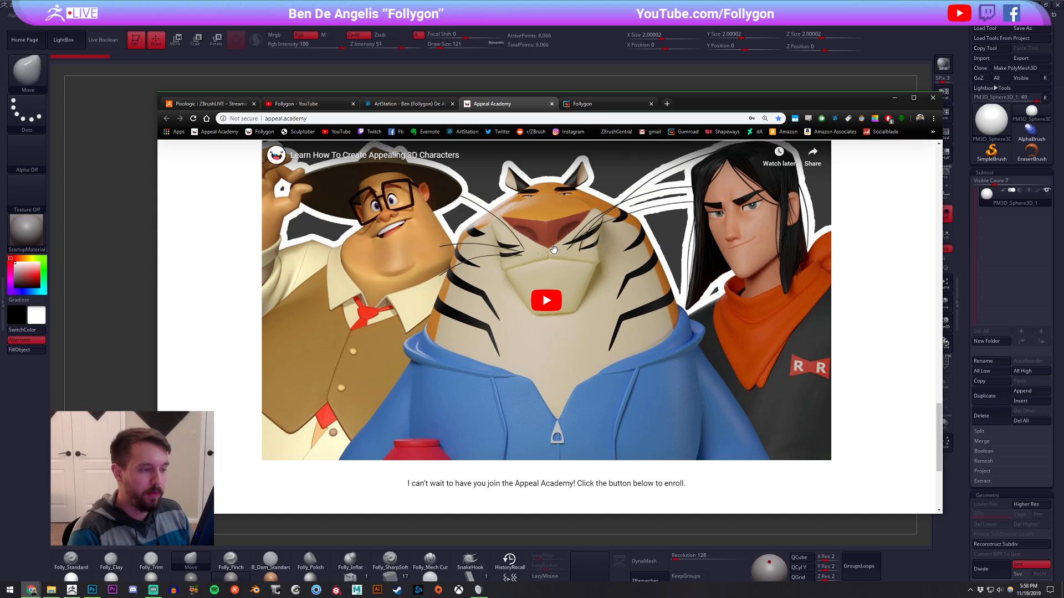
pyautogui.scroll(2, 880, 304)
pyautogui.scroll(15, 881, 305)
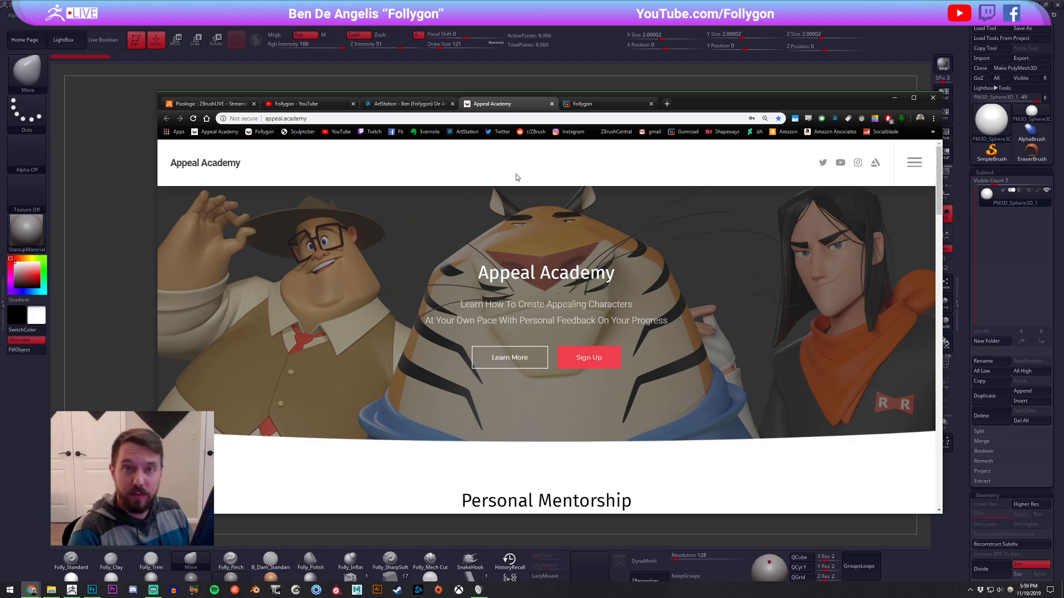
# Step: View the ArtStation portfolio and the Follygon YouTube channel's videos, briefly highlighting the channel name
pyautogui.click(413, 103)
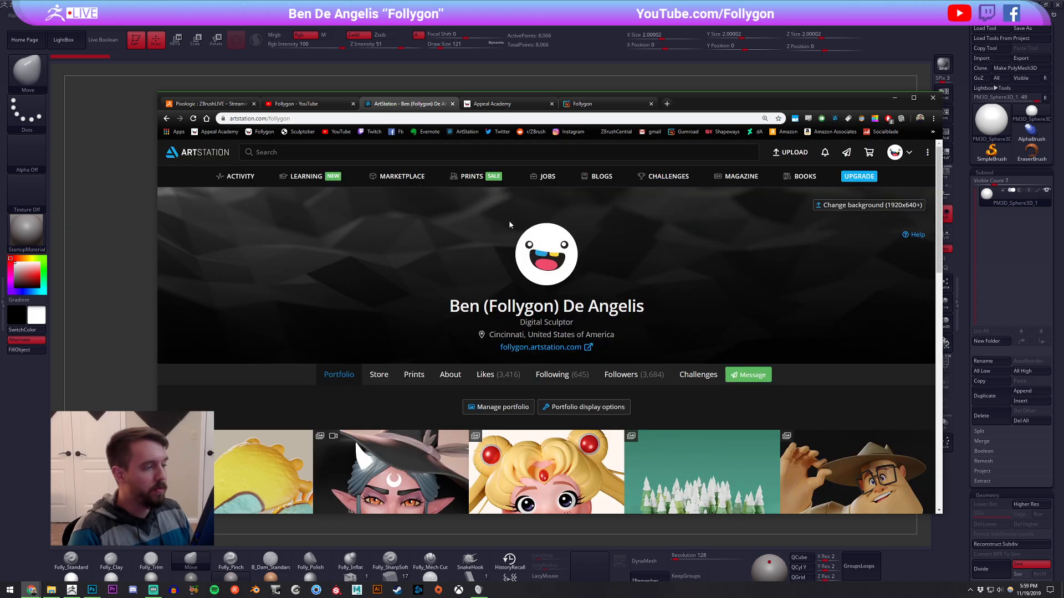
pyautogui.scroll(-2, 494, 228)
pyautogui.click(293, 104)
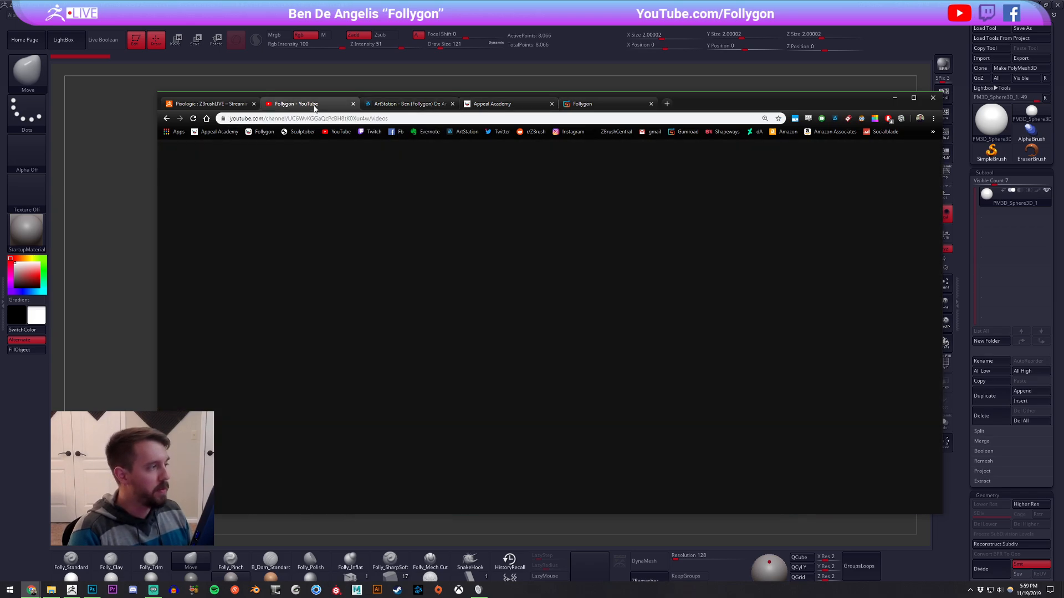
pyautogui.scroll(3, 495, 261)
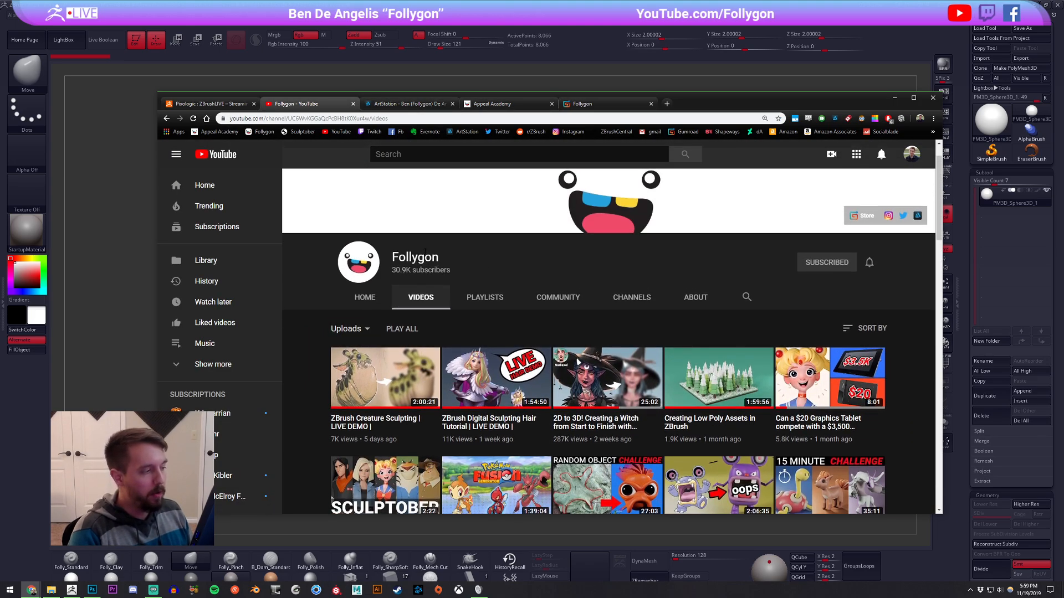
pyautogui.doubleClick(415, 257)
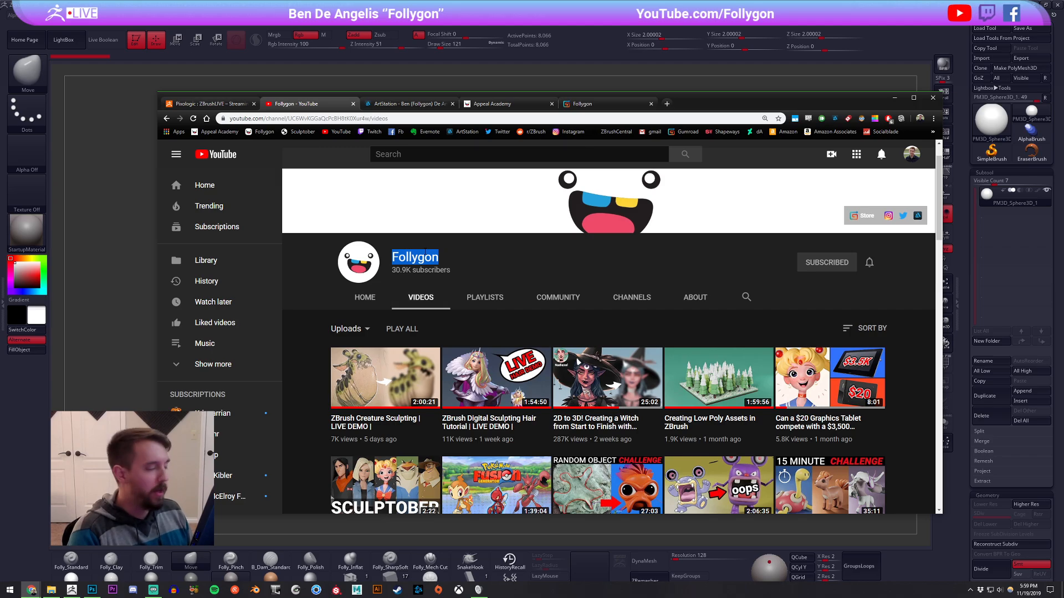
pyautogui.click(542, 262)
pyautogui.doubleClick(415, 257)
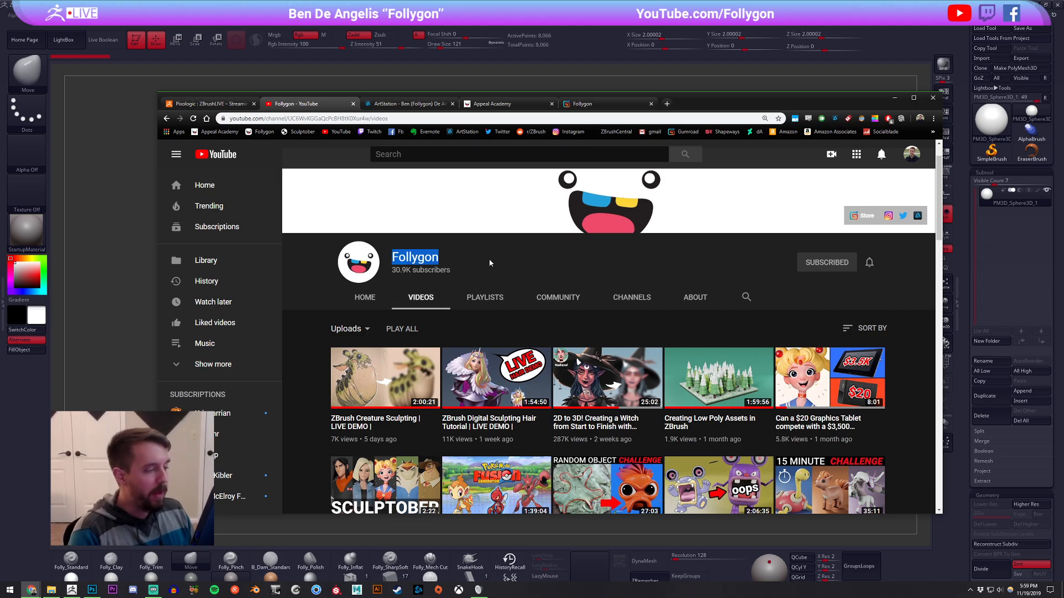
pyautogui.click(617, 263)
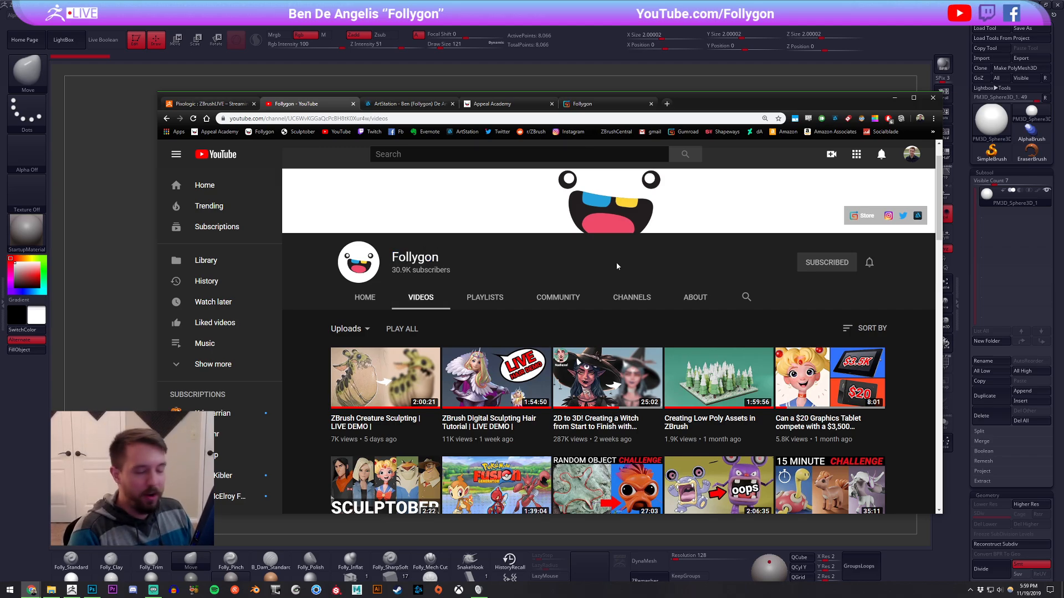
# Step: Return to ZBrush with the Move brush active and bring the character reference image back over the canvas
pyautogui.click(576, 104)
pyautogui.click(606, 82)
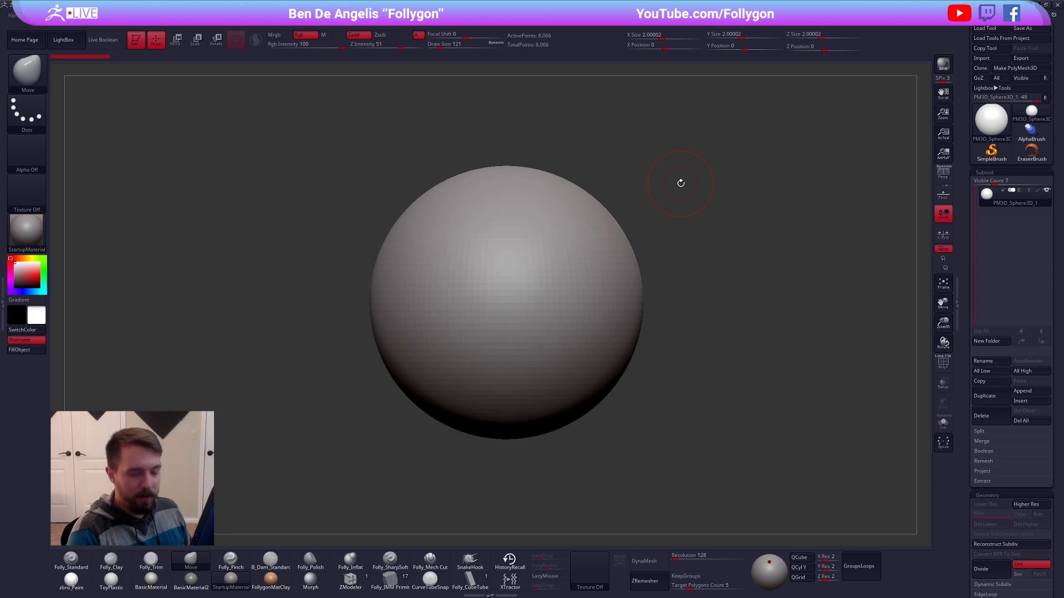
pyautogui.press('shift')
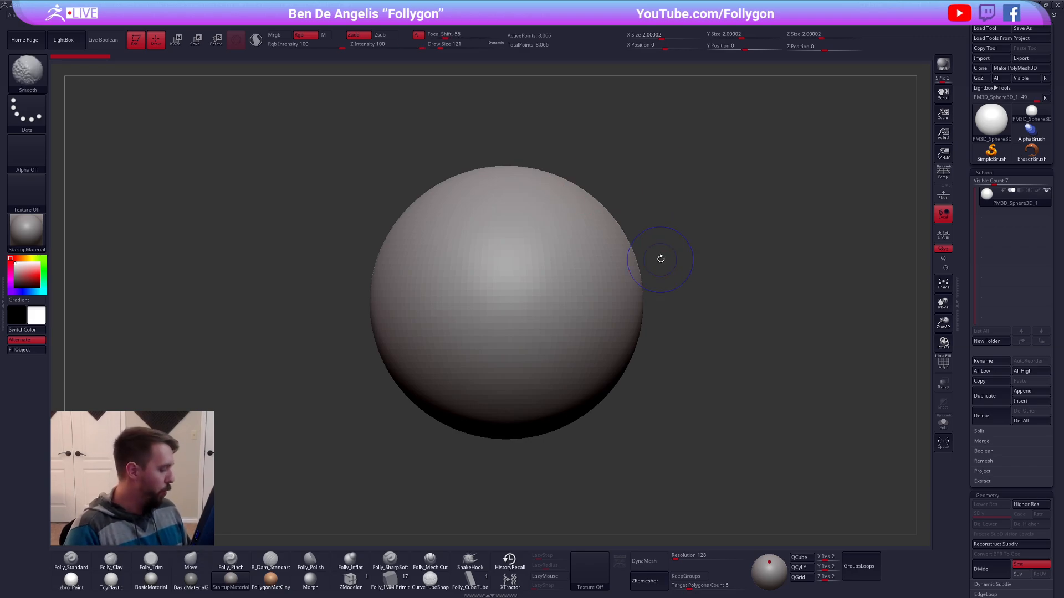
pyautogui.press('b')
pyautogui.press('m')
pyautogui.press('v')
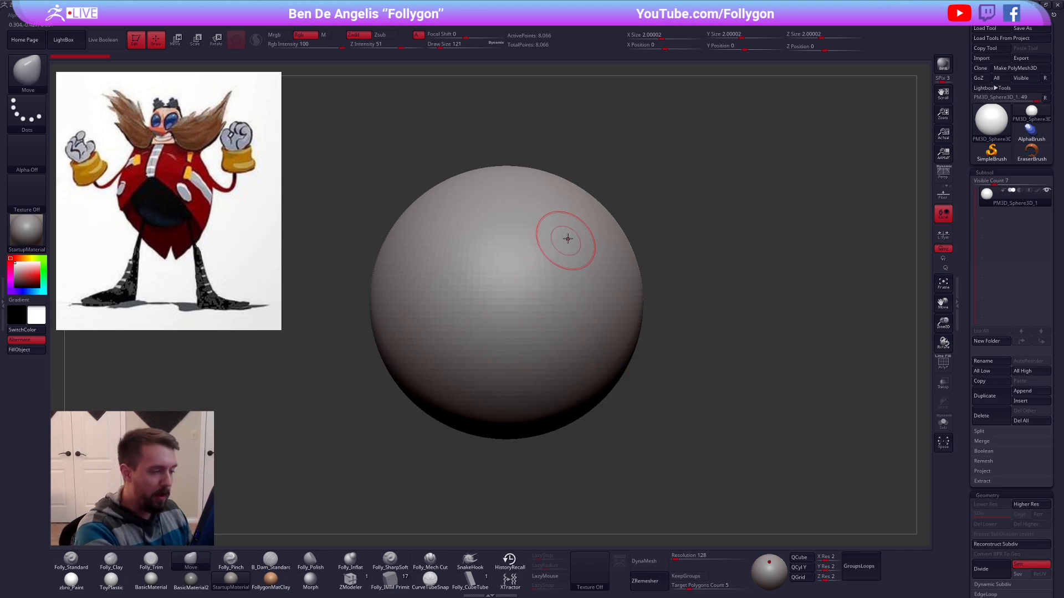
# Step: Apply the zbro_Paint material and color the sphere with the dark navy sampled from the character's black belly in the reference
pyautogui.keyDown('alt'); pyautogui.moveTo(638, 381); pyautogui.dragTo(663, 347); pyautogui.keyUp('alt')
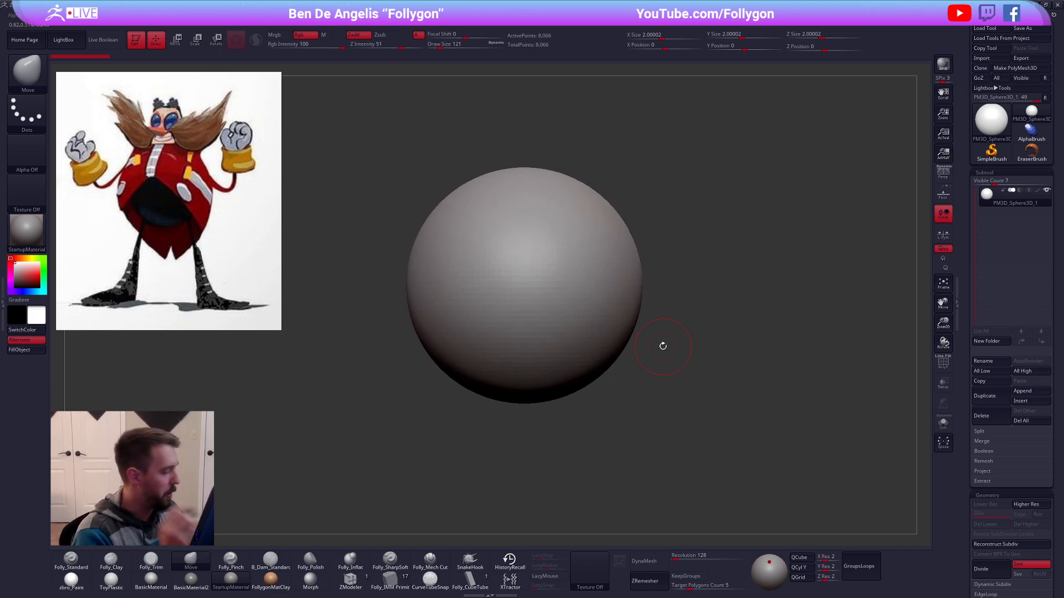
pyautogui.click(71, 581)
pyautogui.press('z')
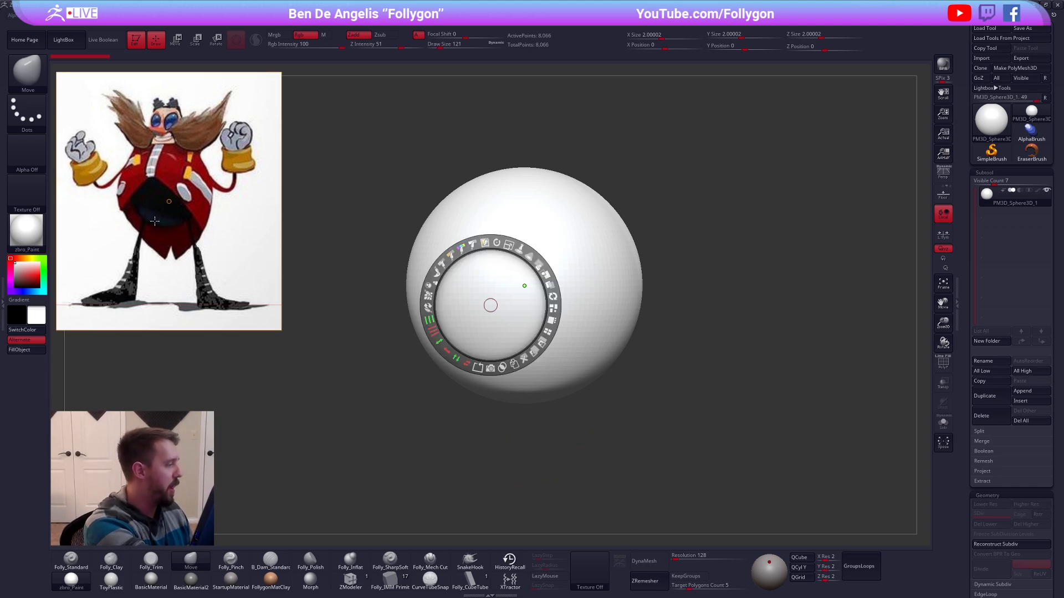
pyautogui.press('c')
pyautogui.press('z')
pyautogui.keyDown('alt'); pyautogui.moveTo(577, 400); pyautogui.dragTo(650, 375); pyautogui.keyUp('alt')
# Step: Stretch the sphere vertically into an egg shape about 2.32 units tall with the transpose line
pyautogui.press('w')
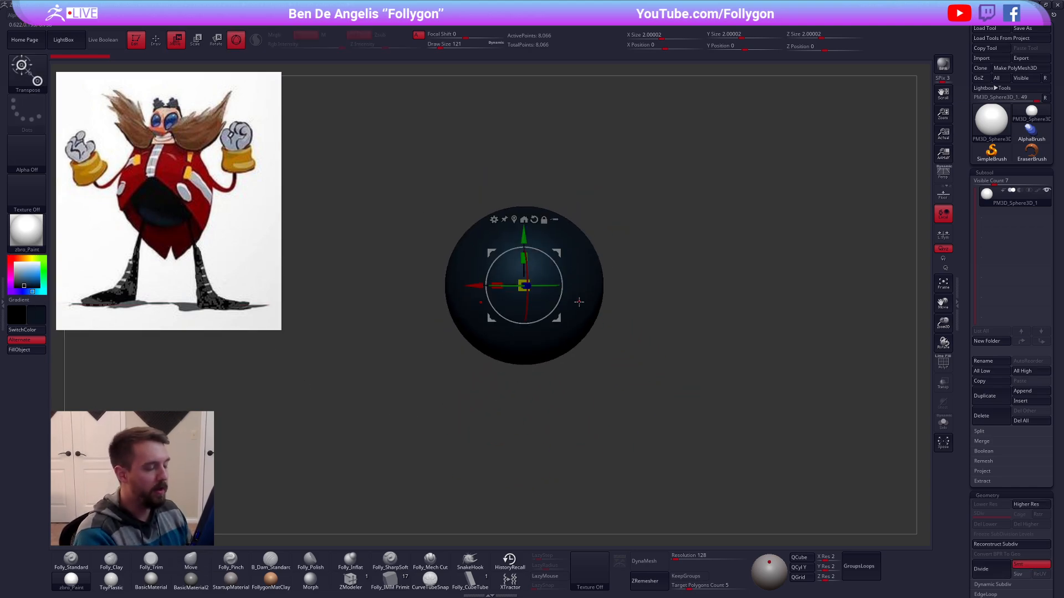
pyautogui.click(238, 41)
pyautogui.moveTo(578, 290); pyautogui.dragTo(577, 386)
pyautogui.moveTo(636, 389); pyautogui.dragTo(629, 386)
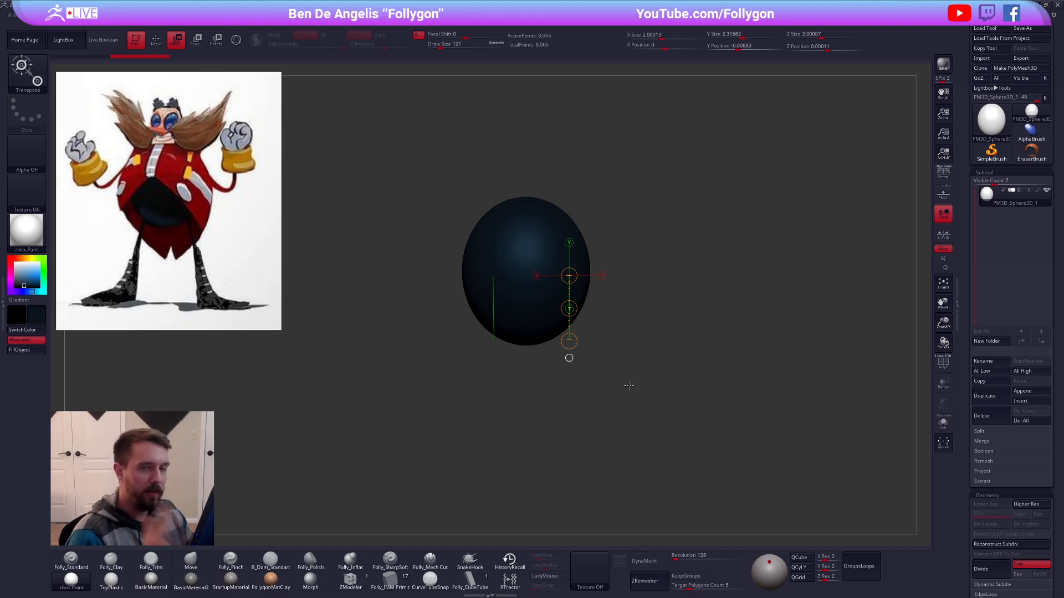
# Step: Duplicate the egg subtool and pick the jacket's red from the reference image as the active color
pyautogui.click(988, 398)
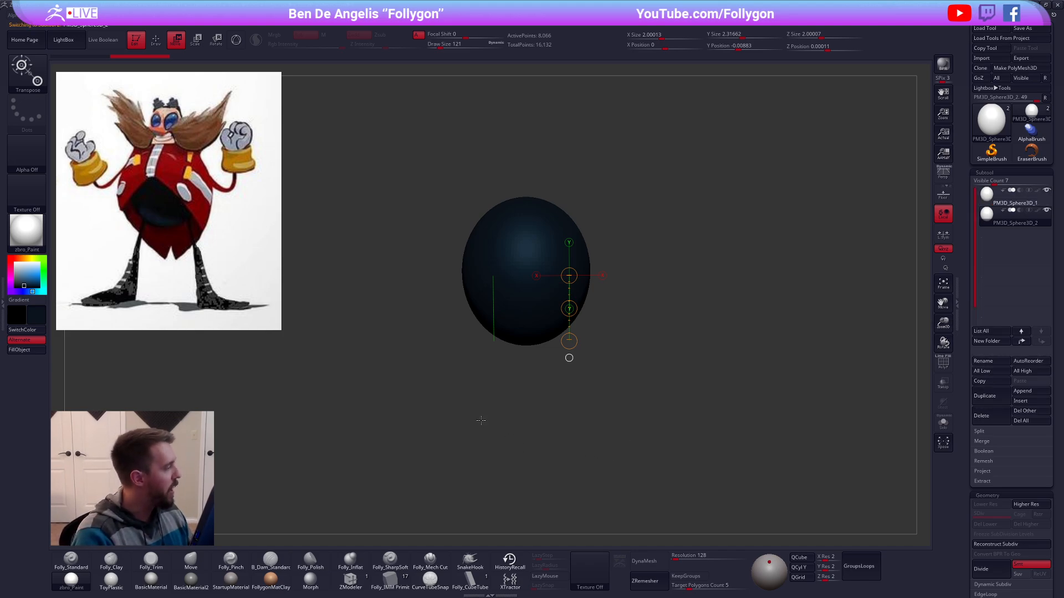
pyautogui.press('y')
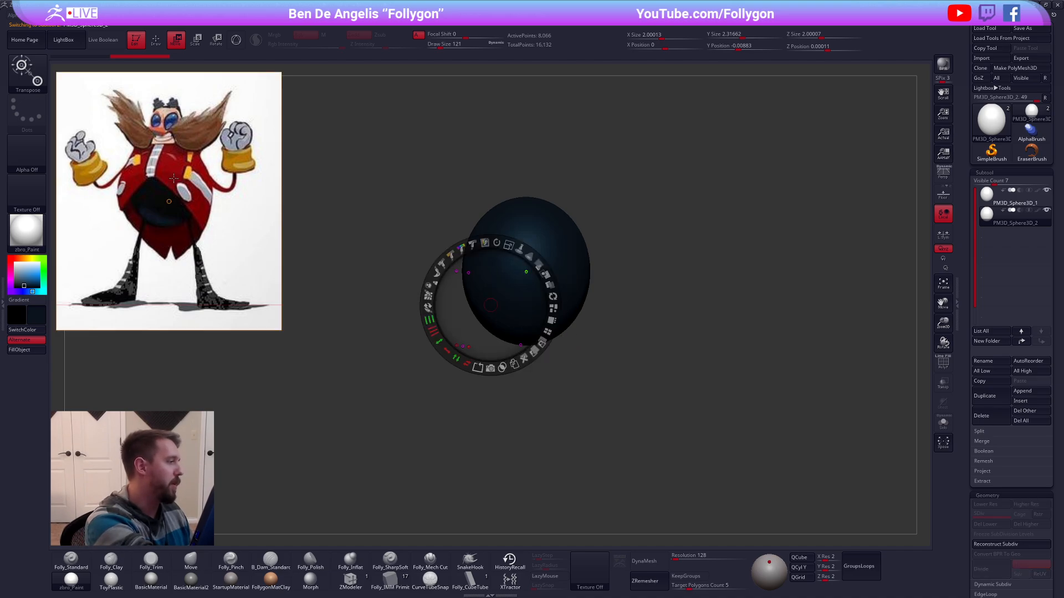
pyautogui.press('c')
pyautogui.press('z')
pyautogui.keyDown('alt'); pyautogui.moveTo(598, 383); pyautogui.dragTo(617, 333); pyautogui.keyUp('alt')
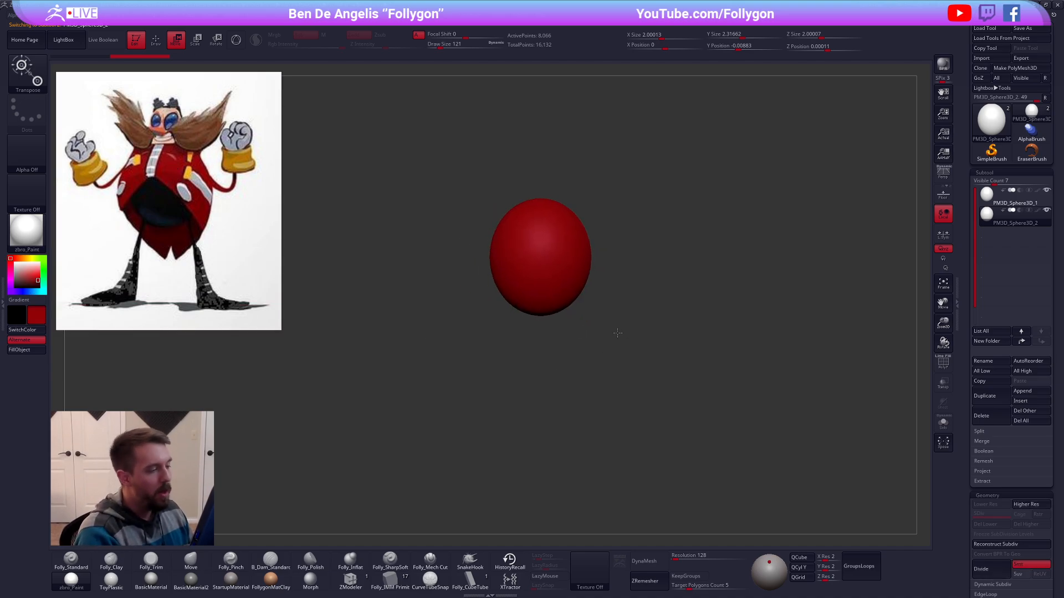
# Step: Slice the duplicated egg diagonally across its lower front in side view with SliceCurve, with polyframe shown
pyautogui.press('q')
pyautogui.keyDown('alt'); pyautogui.moveTo(534, 281); pyautogui.dragTo(490, 282, button='right'); pyautogui.keyUp('alt')
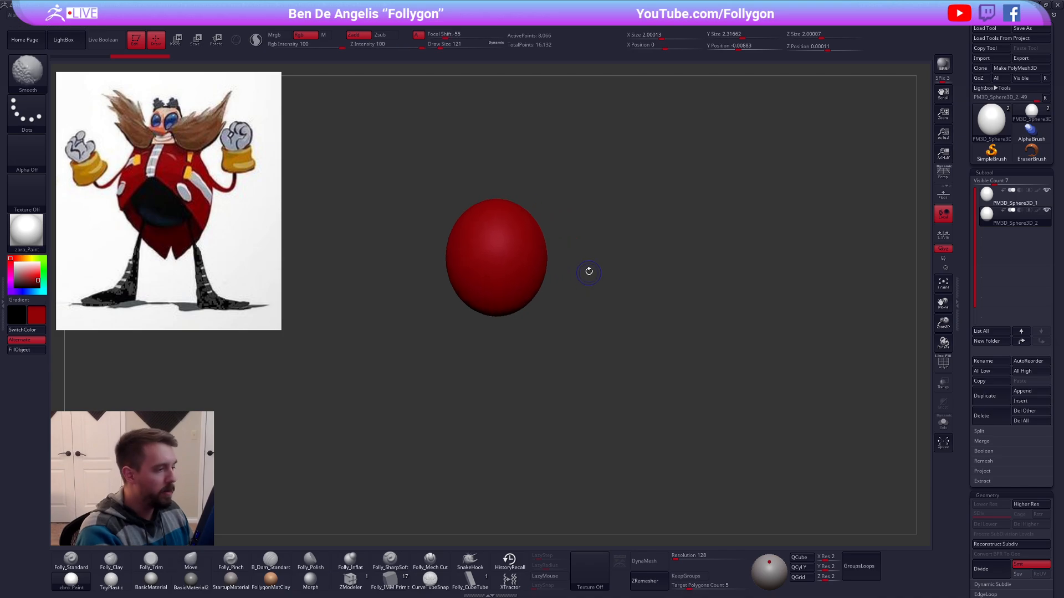
pyautogui.hotkey('shift', 'f')
pyautogui.hotkey('ctrl', 'shift', 'f')
pyautogui.click(596, 472)
pyautogui.keyDown('ctrl'); pyautogui.keyDown('shift'); pyautogui.moveTo(574, 253); pyautogui.dragTo(382, 350); pyautogui.keyUp('shift'); pyautogui.keyUp('ctrl')
# Step: Delete the sliced-off lower front piece from the duplicated egg, turn off polyframe, and reactivate the Move brush in front view
pyautogui.hotkey('ctrl', 'shift', 'f')
pyautogui.click(597, 465)
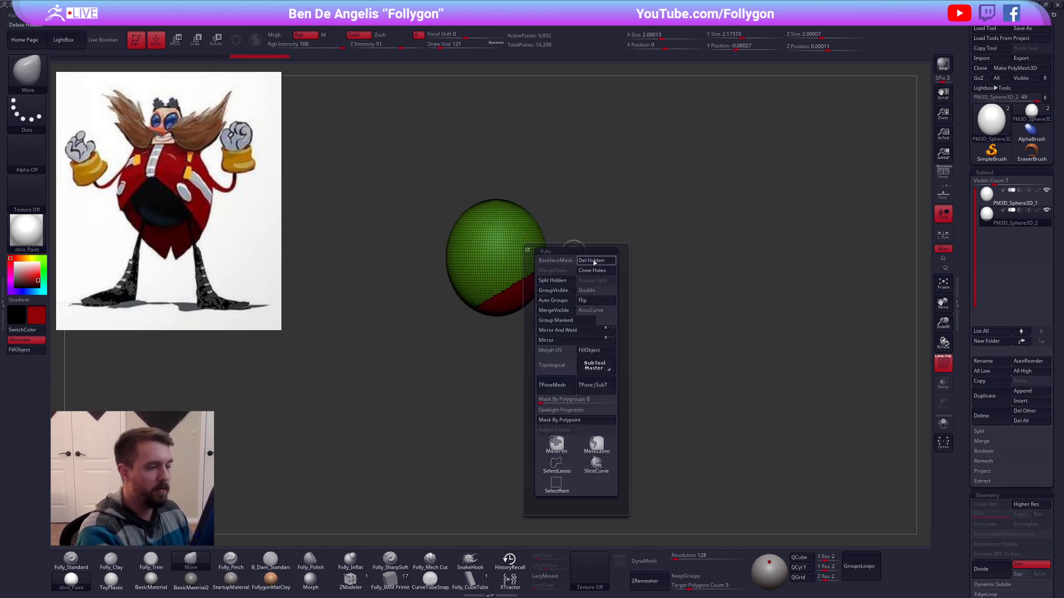
pyautogui.hotkey('shift', 'f')
pyautogui.press('b')
pyautogui.press('m')
pyautogui.press('v')
pyautogui.moveTo(623, 254); pyautogui.dragTo(577, 276)
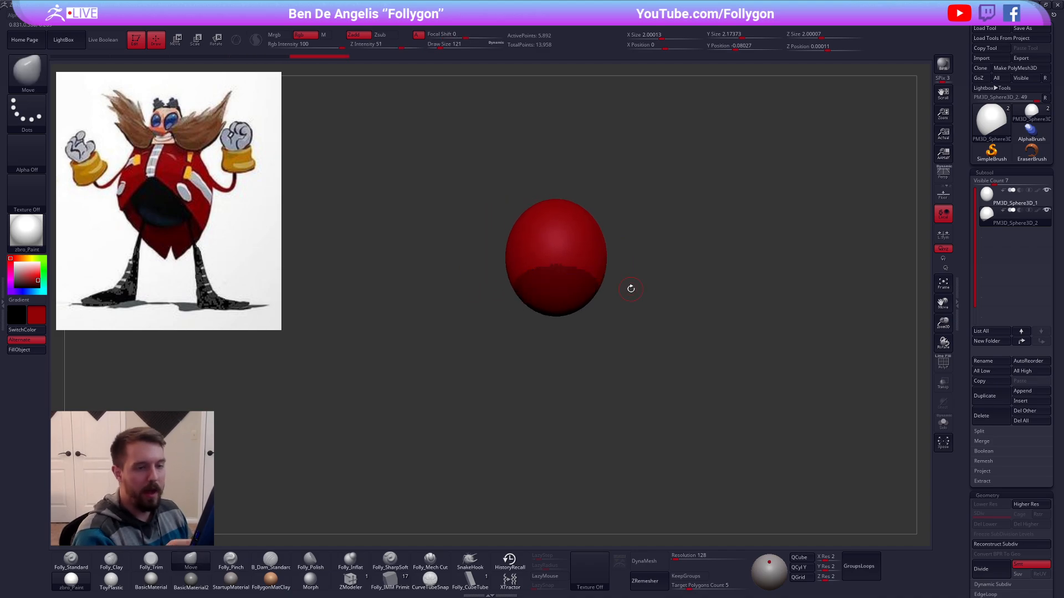
# Step: Select the original egg subtool and, with the Folly_Standard brush, fill it with the dark navy sampled from the reference
pyautogui.hotkey('alt', 'Up')
pyautogui.press('b')
pyautogui.press('s')
pyautogui.press('t')
pyautogui.press('v')
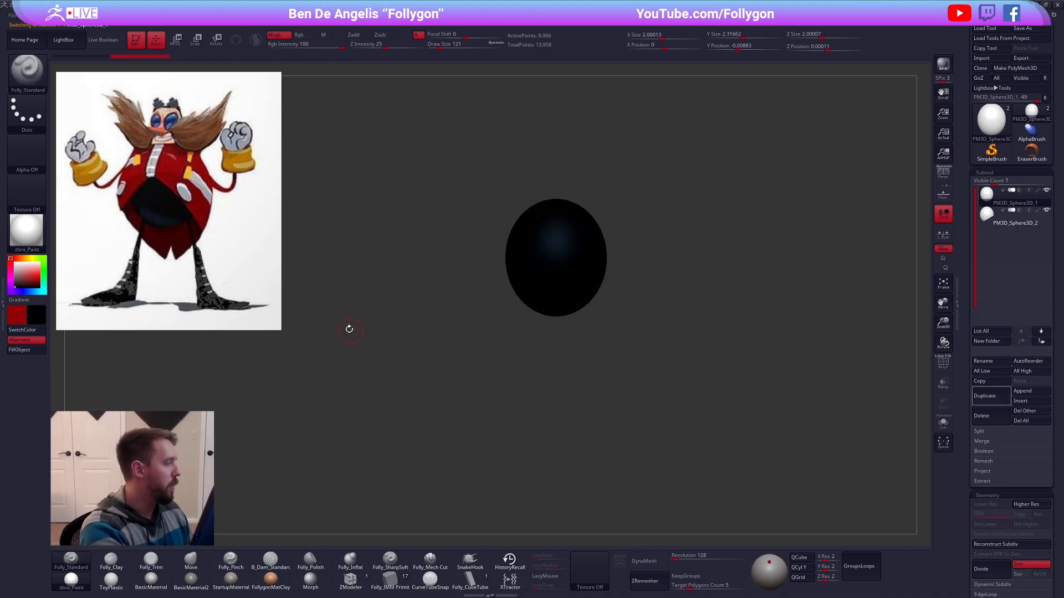
pyautogui.press('z')
pyautogui.press('c')
pyautogui.press('z')
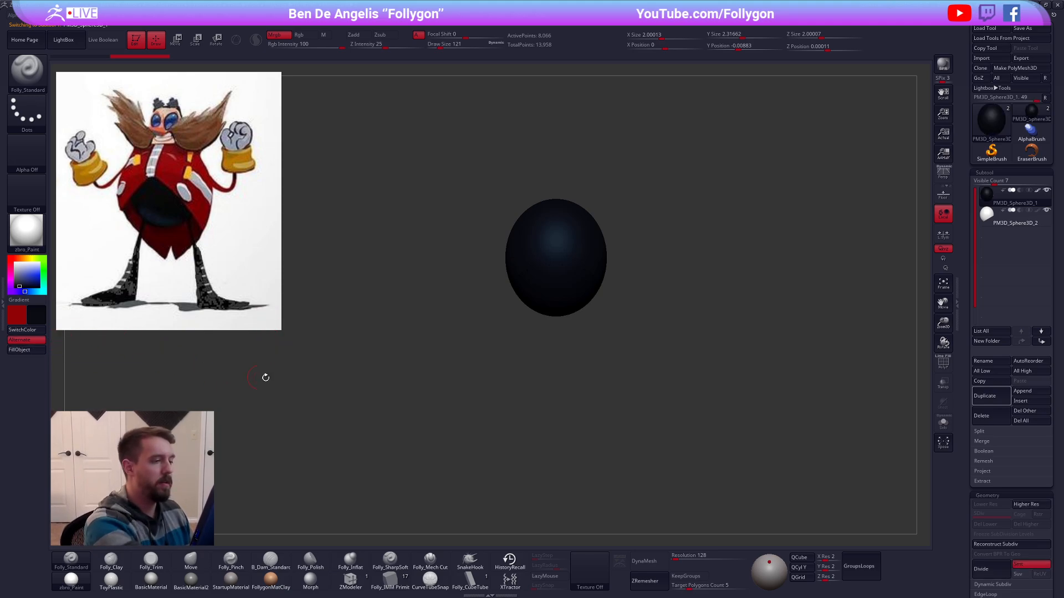
# Step: Fill the sliced jacket egg with the red and scale it up slightly around the navy egg, to about 2.09 units wide
pyautogui.press('v')
pyautogui.hotkey('alt', 'Down')
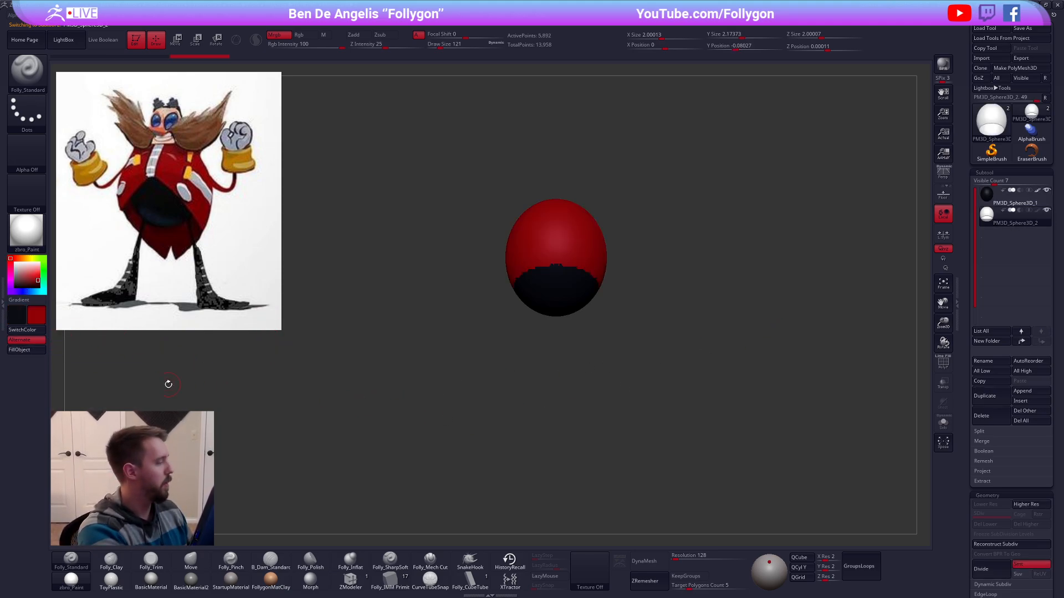
pyautogui.press('r')
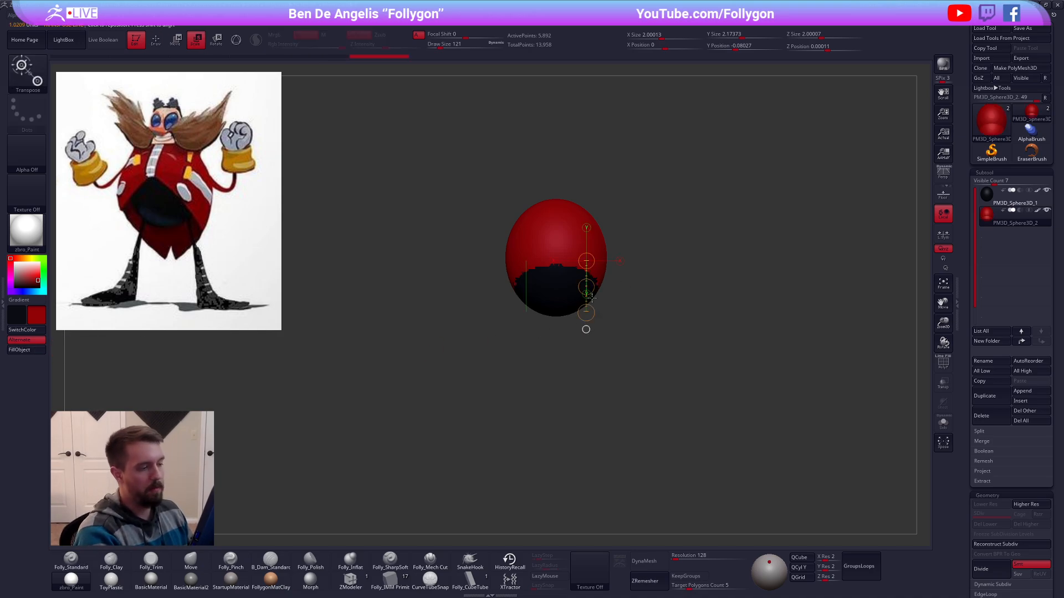
pyautogui.moveTo(570, 251); pyautogui.dragTo(613, 225)
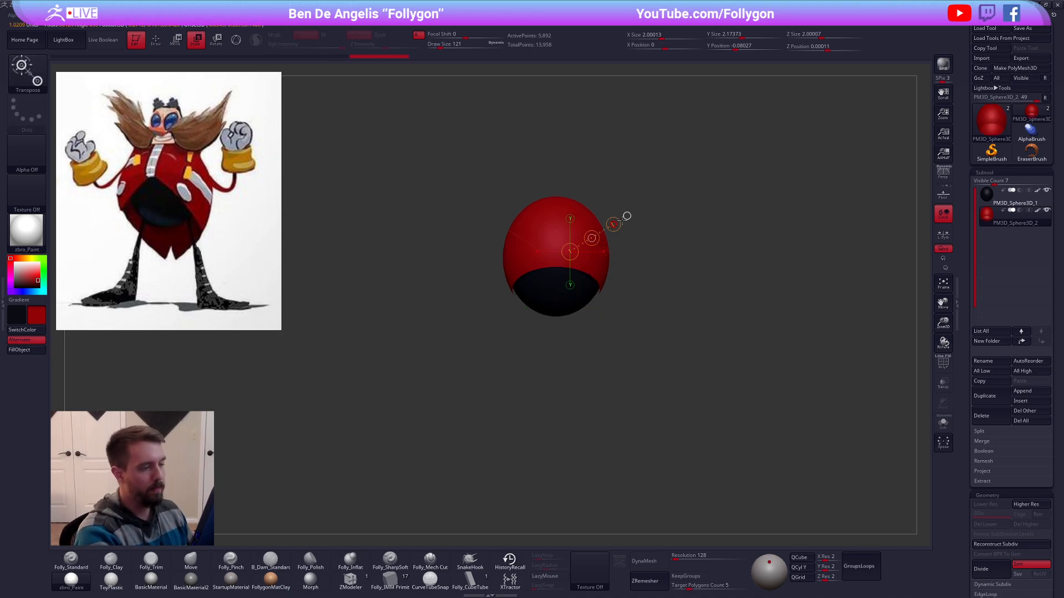
# Step: Make the jacket double-sided and pull its lower edge down into a pointed tail with the Move brush, about 3.13 units tall overall
pyautogui.press('q')
pyautogui.hotkey('shift', 'f')
pyautogui.click(715, 292)
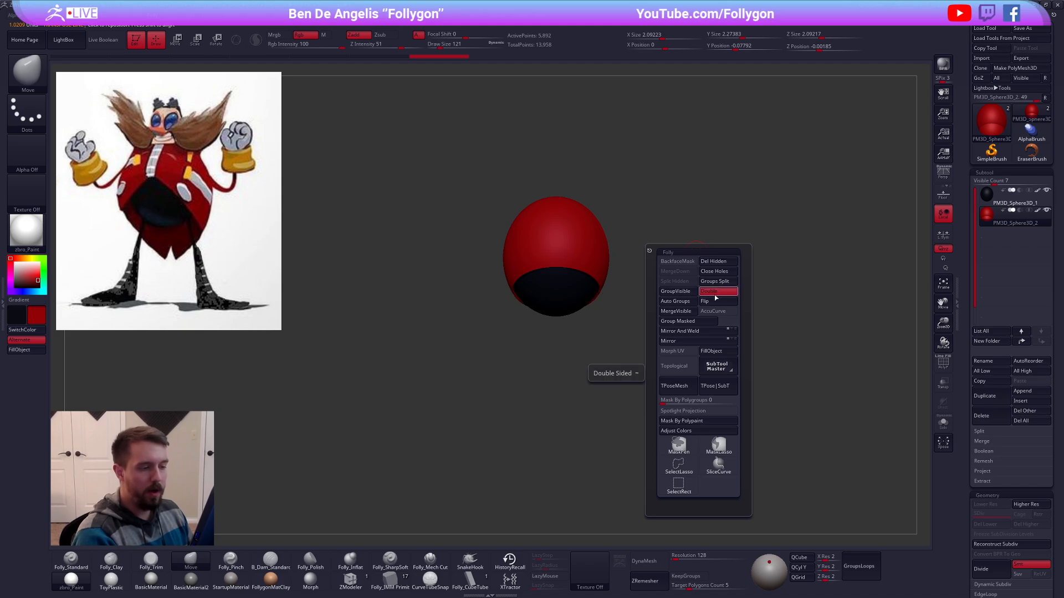
pyautogui.press('space')
pyautogui.moveTo(562, 305)
pyautogui.mouseDown()
pyautogui.moveTo(579, 305)
pyautogui.moveTo(548, 356)
pyautogui.moveTo(564, 321)
pyautogui.mouseUp()
pyautogui.press('space')
pyautogui.keyDown('alt'); pyautogui.moveTo(556, 332); pyautogui.dragTo(565, 303, button='right'); pyautogui.keyUp('alt')
pyautogui.hotkey('ctrl', 'shift', 'f')
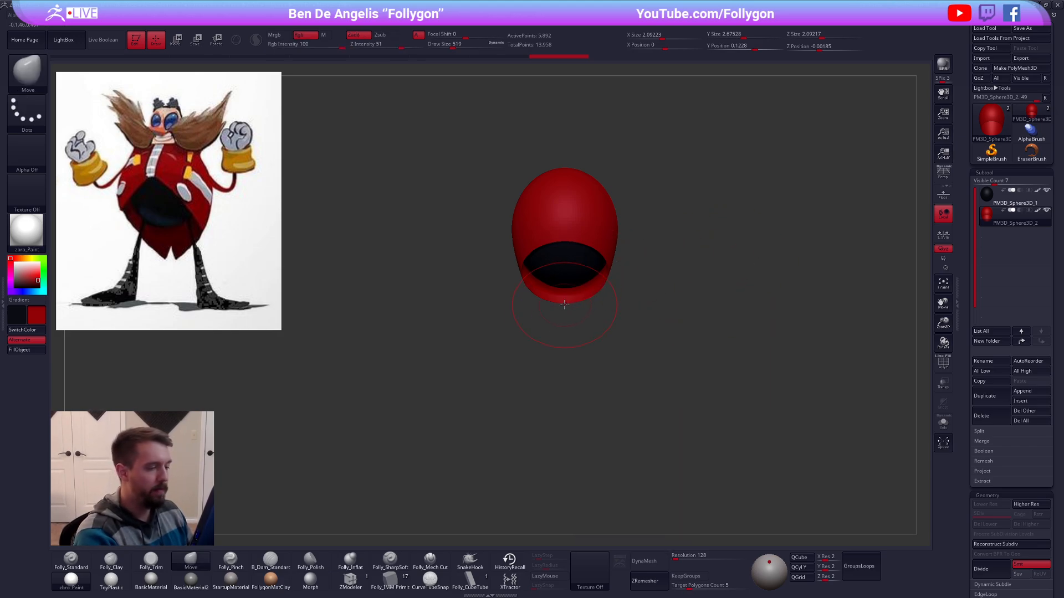
pyautogui.moveTo(564, 304); pyautogui.dragTo(564, 321)
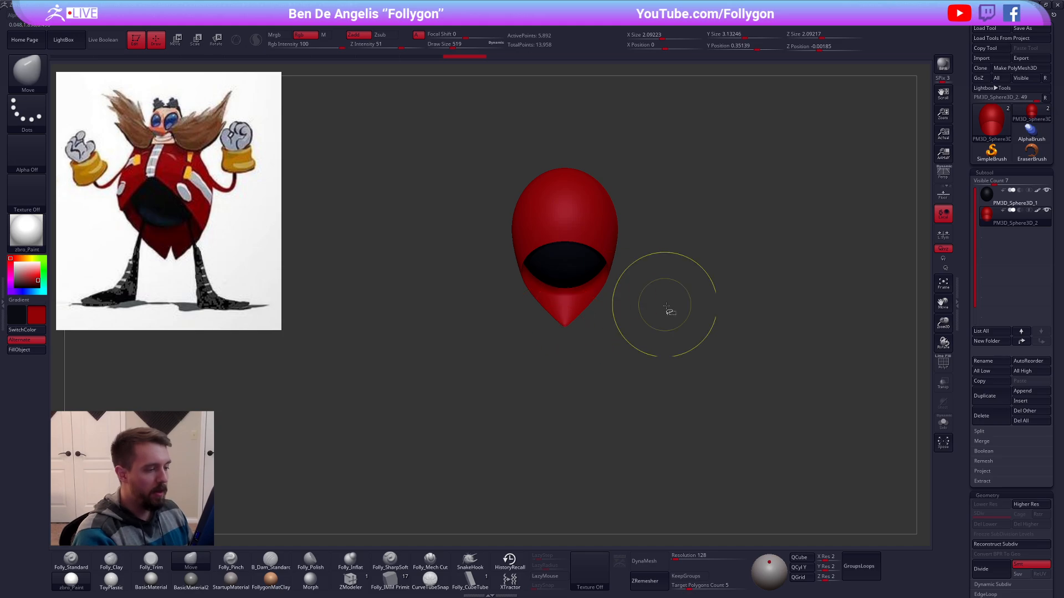
# Step: Pull the jacket's hollow back edge outward in side view for a smooth curve into the tail, and set the draw size to 447
pyautogui.press('space')
pyautogui.click(699, 370)
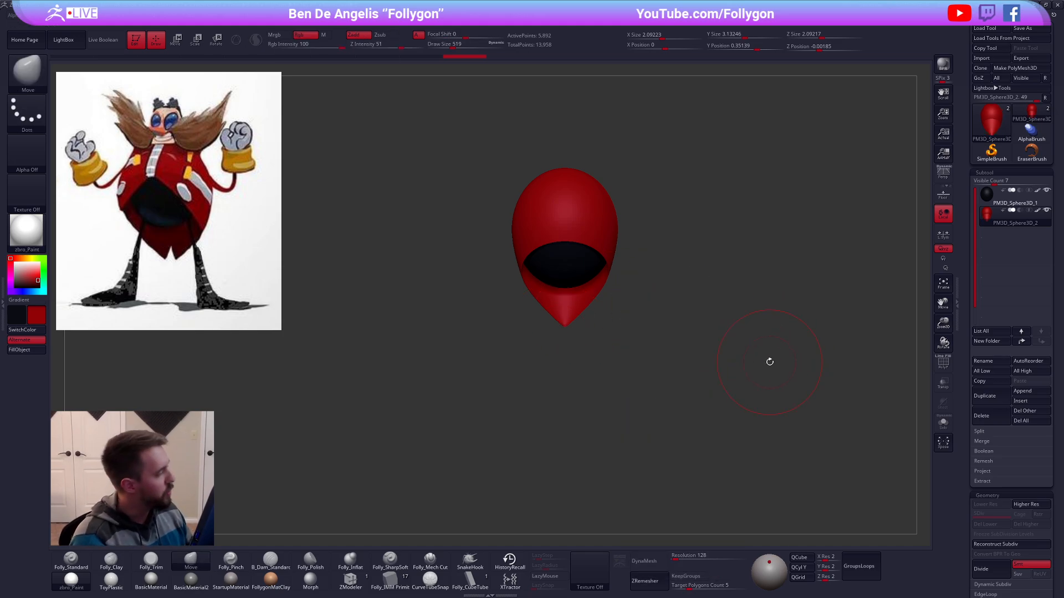
pyautogui.moveTo(713, 417); pyautogui.dragTo(754, 400)
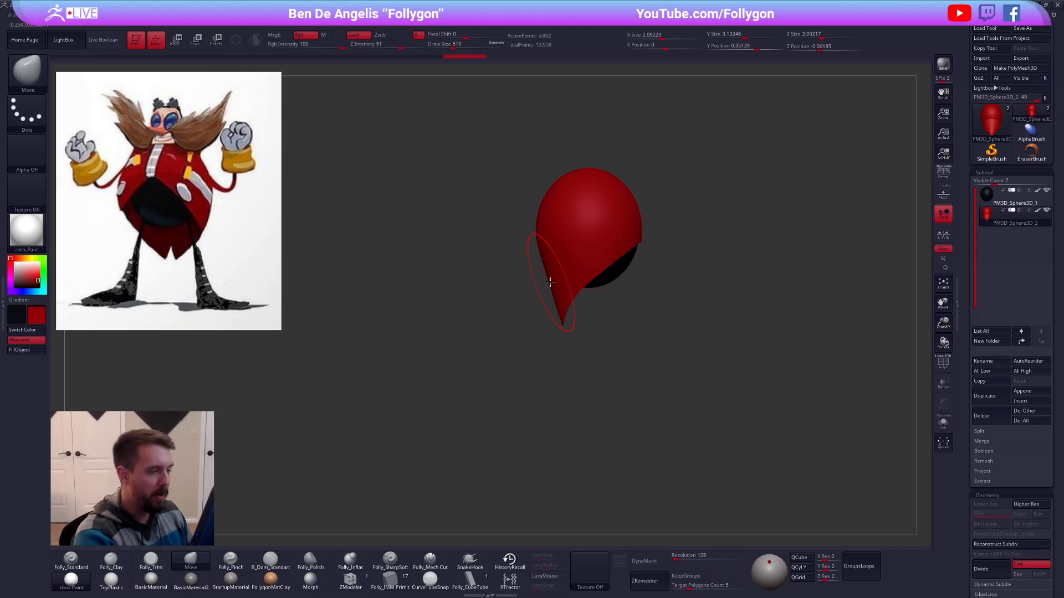
pyautogui.moveTo(550, 282); pyautogui.dragTo(537, 287)
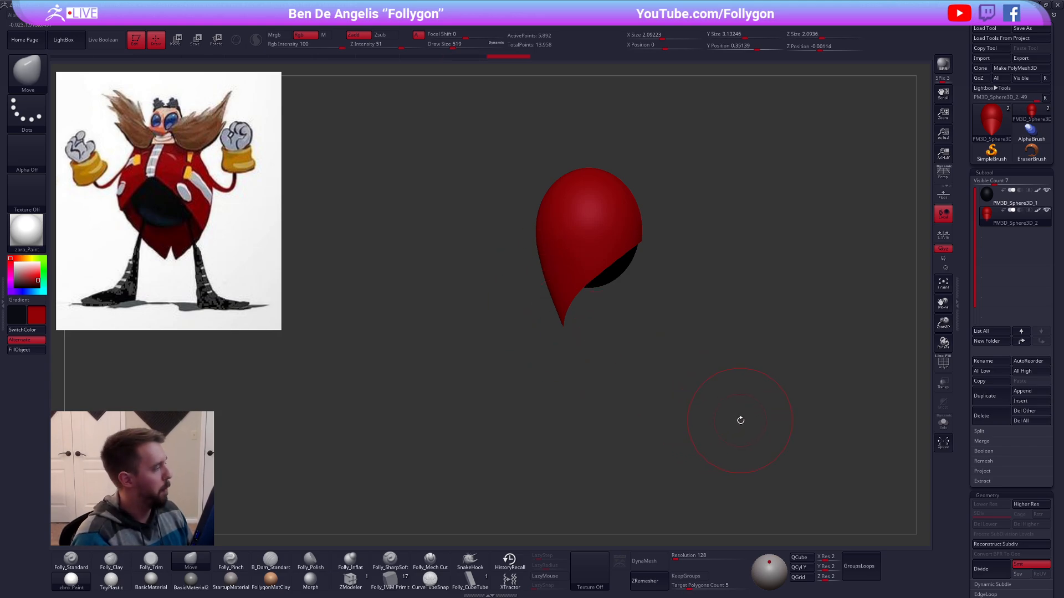
pyautogui.moveTo(740, 420); pyautogui.dragTo(684, 399)
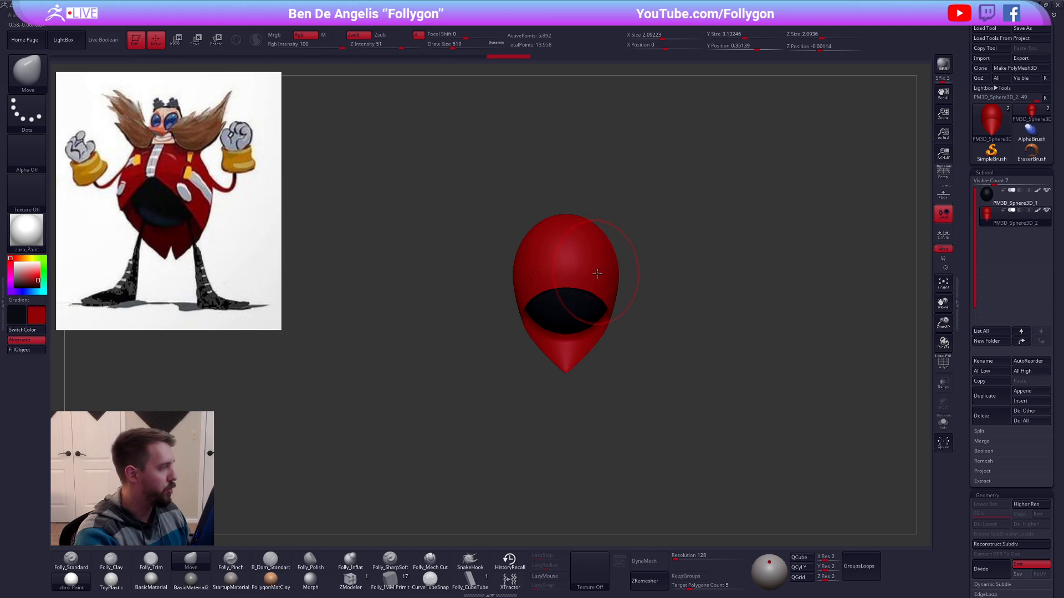
pyautogui.keyDown('alt'); pyautogui.moveTo(605, 324); pyautogui.dragTo(604, 295, button='right'); pyautogui.keyUp('alt')
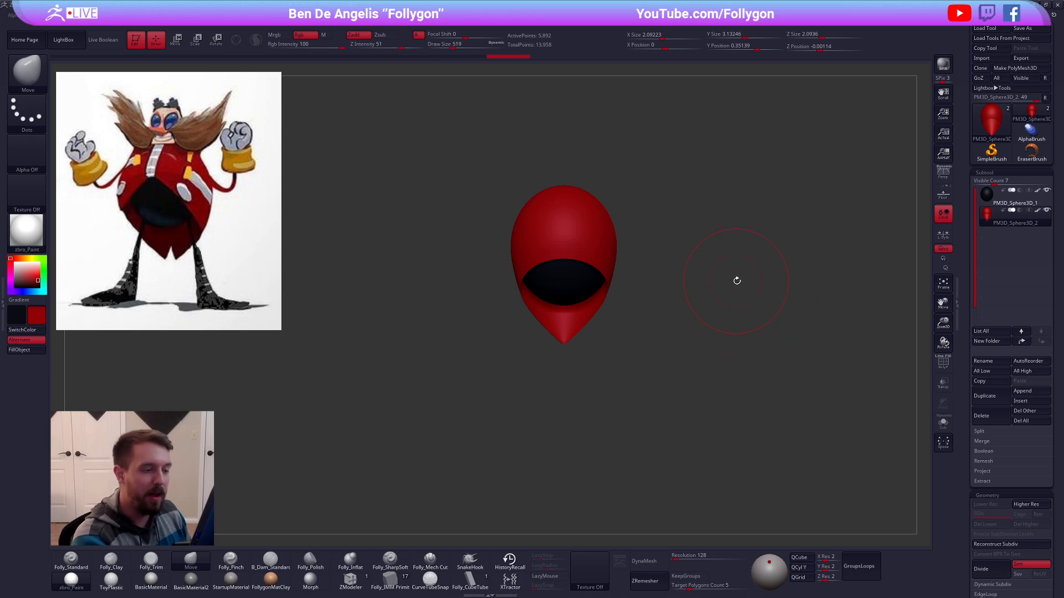
pyautogui.press('s')
pyautogui.moveTo(737, 281); pyautogui.dragTo(726, 288)
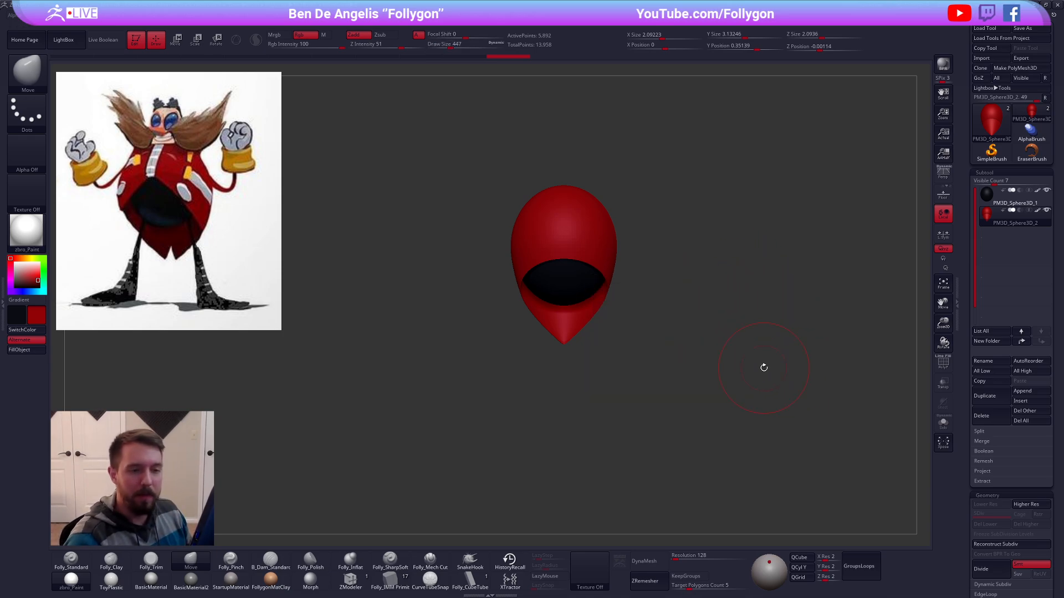
# Step: Duplicate the navy egg subtool and place the copy below the red jacket in the subtool list
pyautogui.click(988, 196)
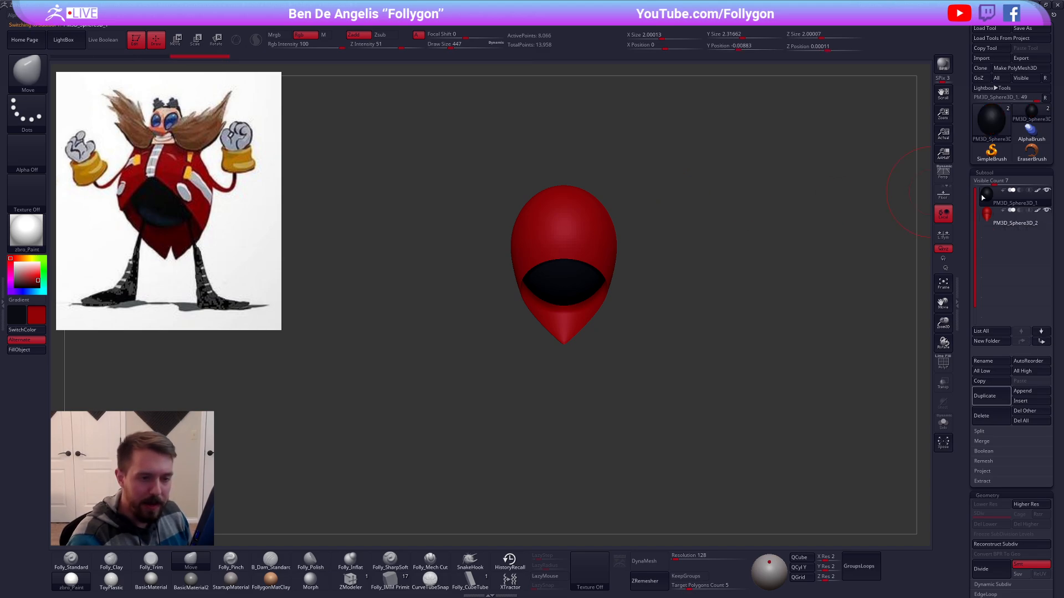
pyautogui.click(983, 395)
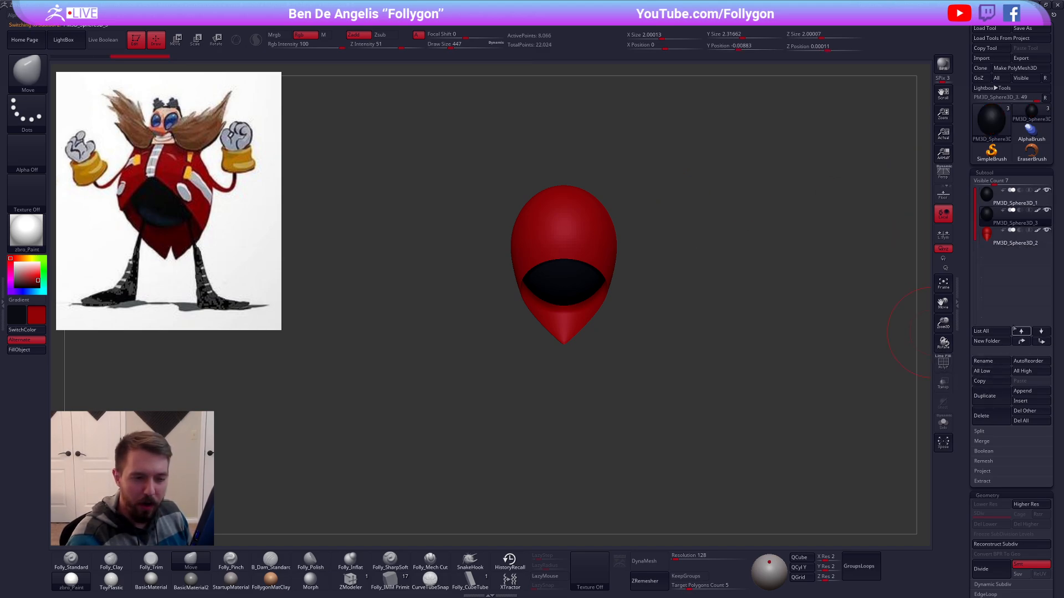
pyautogui.click(1041, 331)
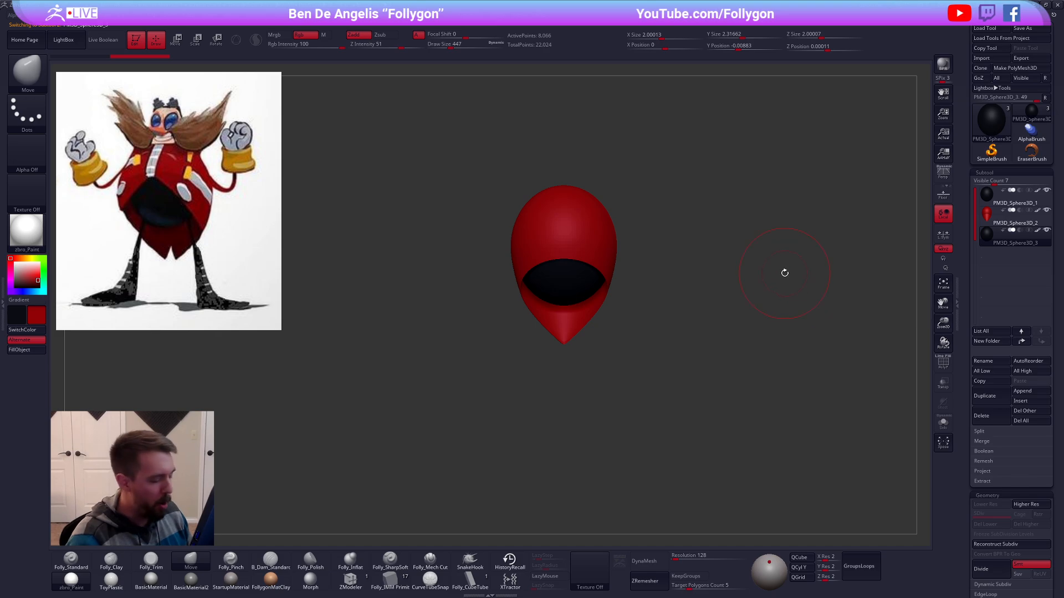
pyautogui.click(390, 579)
pyautogui.click(443, 579)
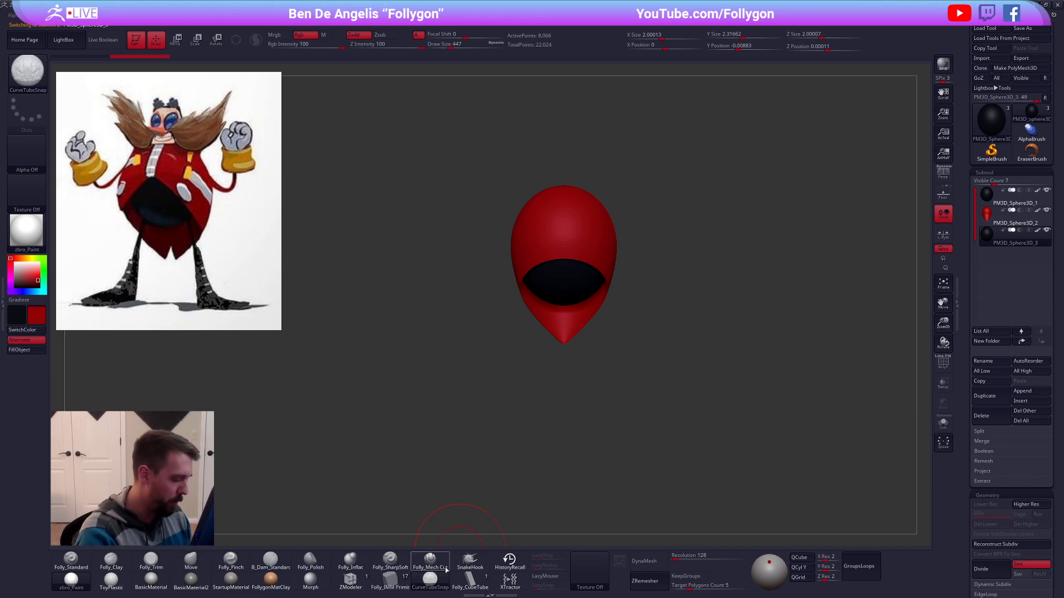
pyautogui.press('F1')
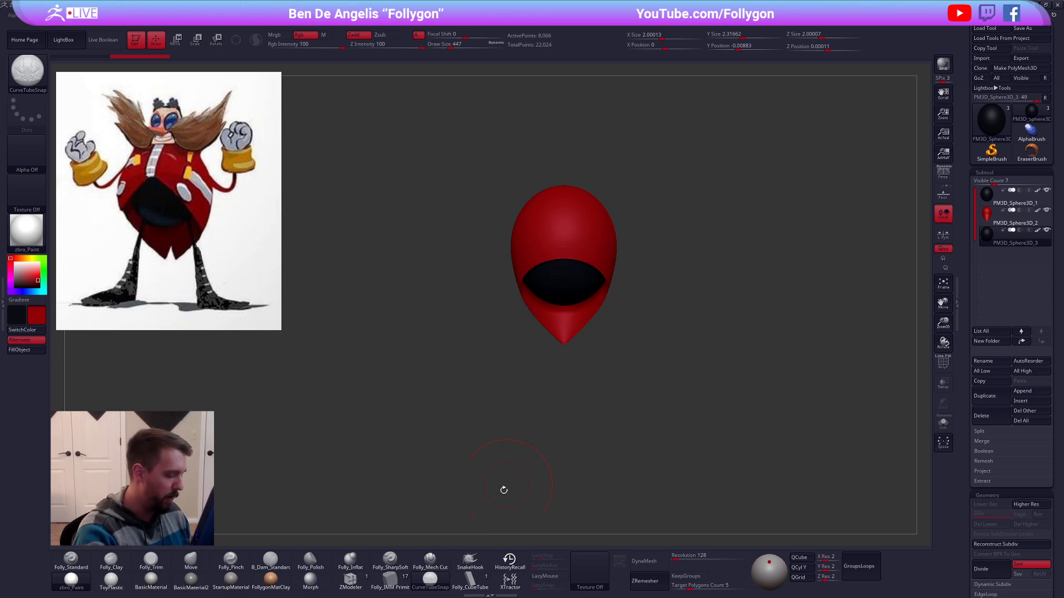
pyautogui.click(476, 583)
pyautogui.press('s')
pyautogui.moveTo(624, 338); pyautogui.dragTo(618, 338)
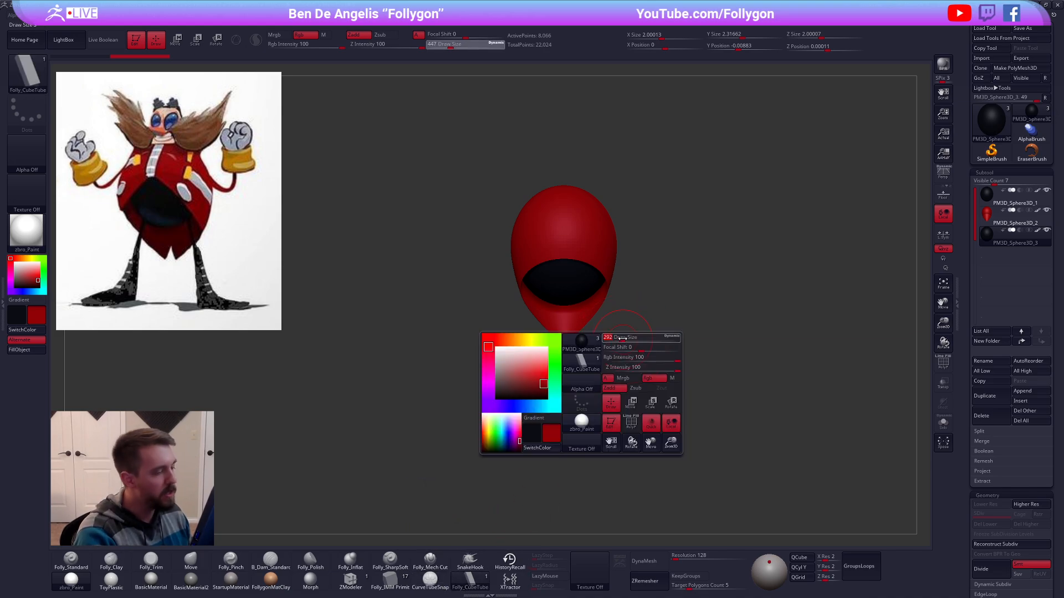
# Step: Activate the CurveTubeSnap brush and have its Curve Mode stroke drawn with AsLine
pyautogui.click(3, 304)
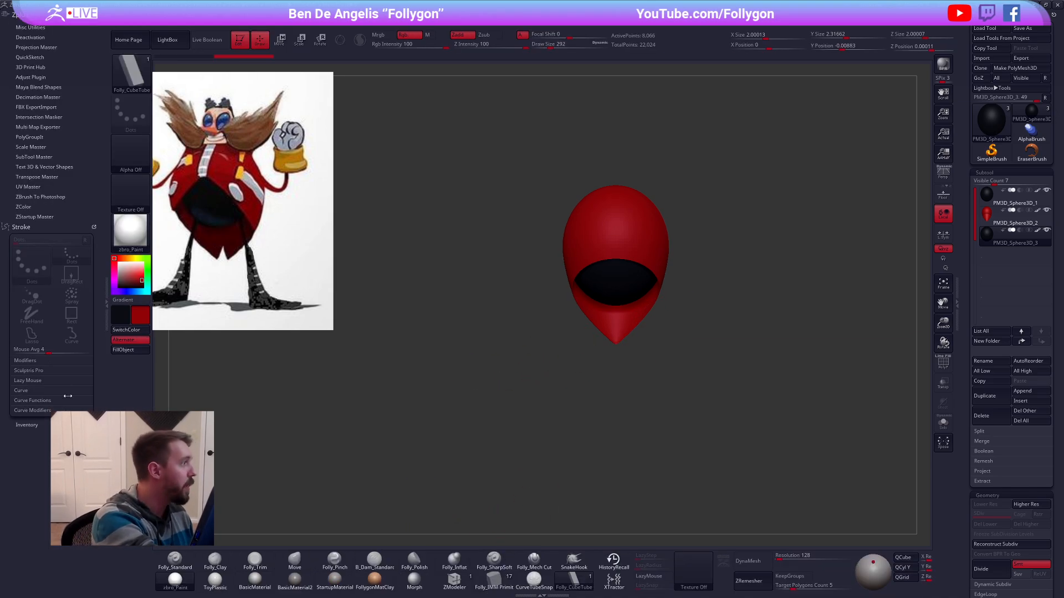
pyautogui.click(534, 579)
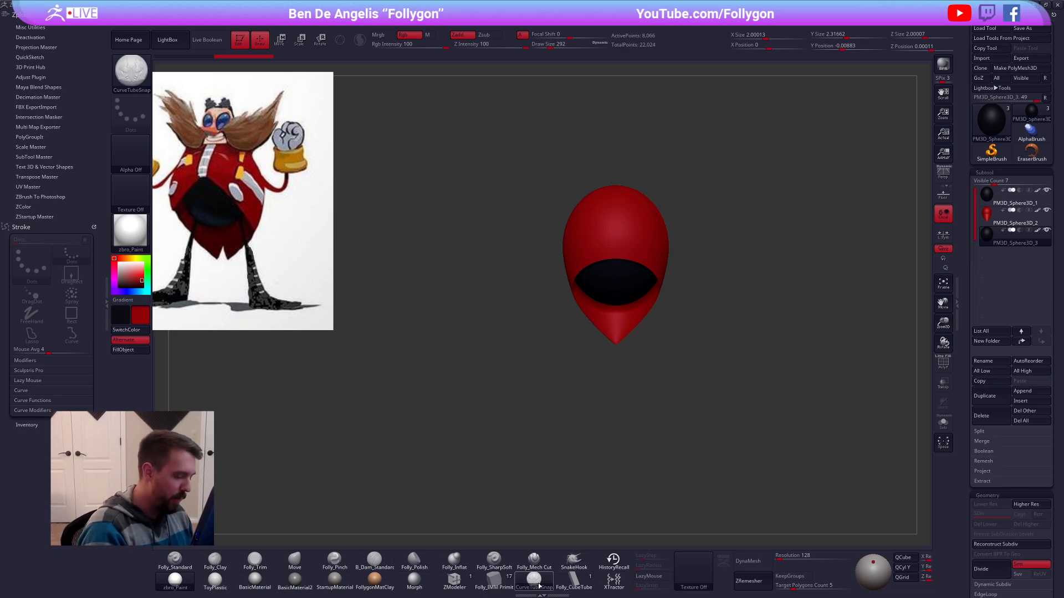
pyautogui.press('b')
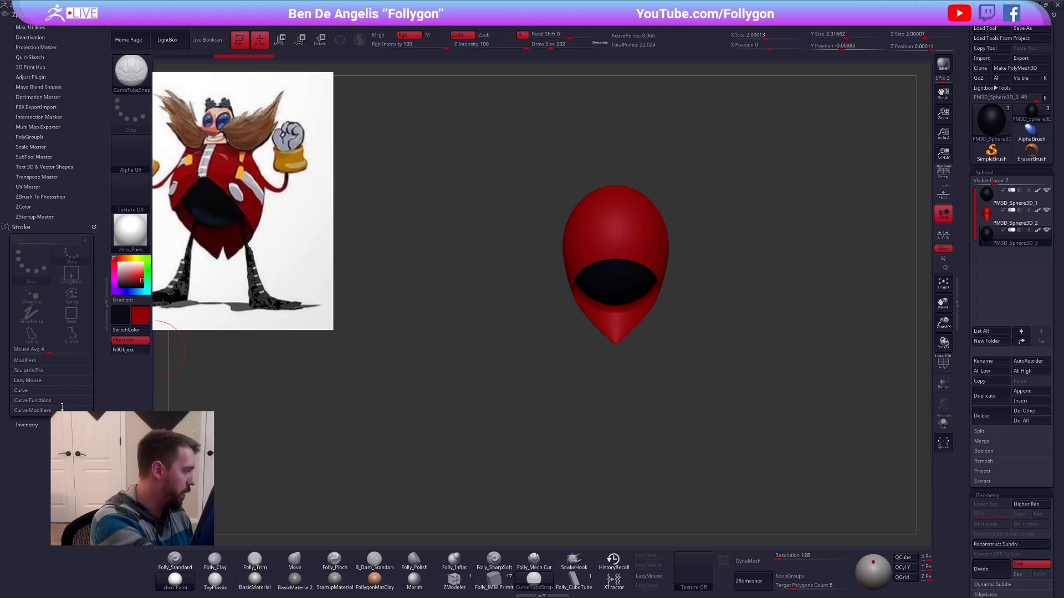
pyautogui.click(62, 402)
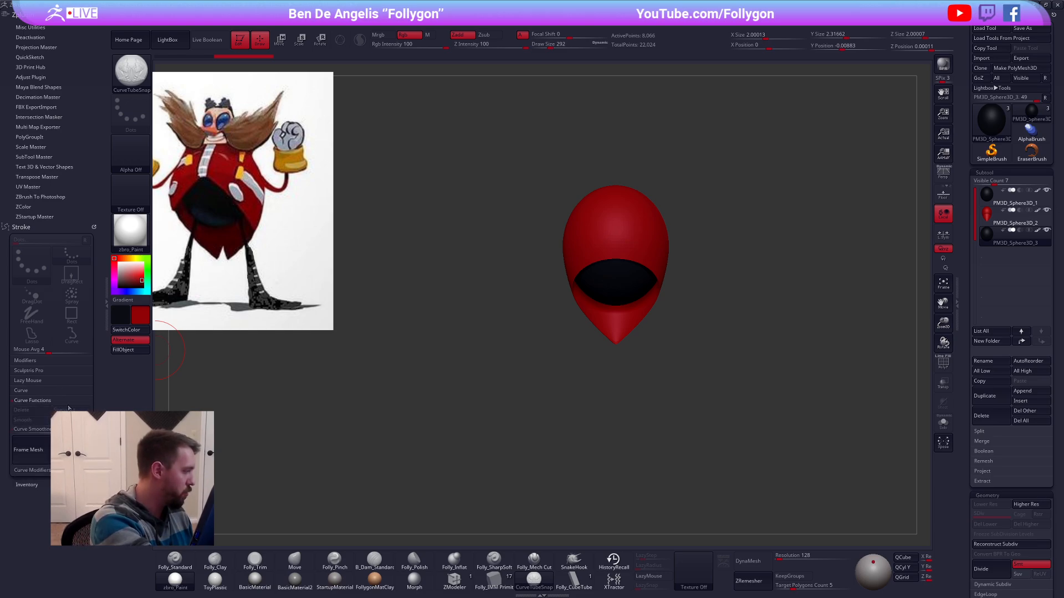
pyautogui.click(34, 390)
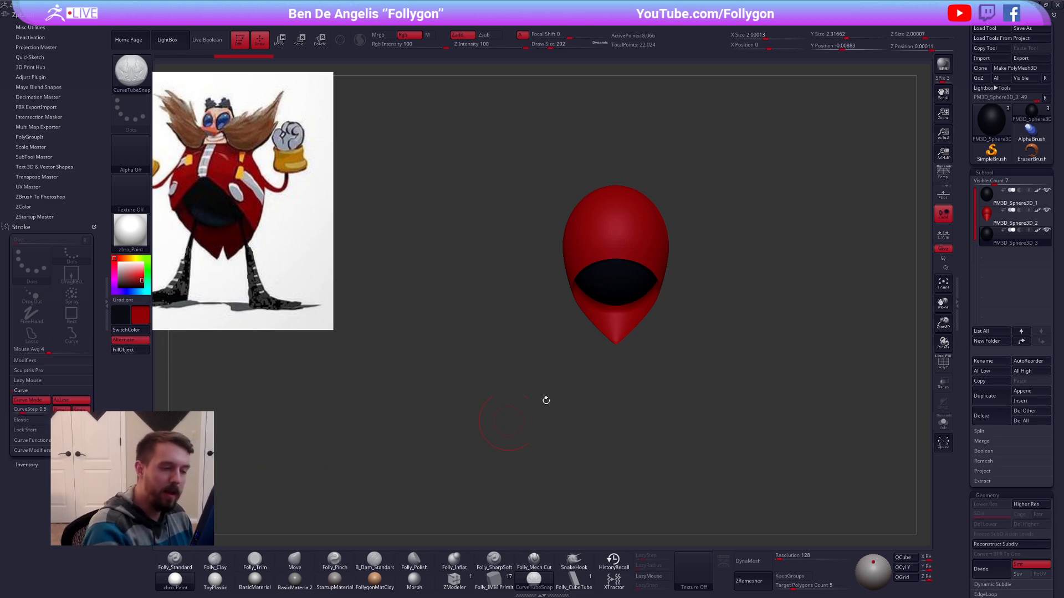
pyautogui.keyDown('alt'); pyautogui.moveTo(669, 347); pyautogui.dragTo(630, 355); pyautogui.keyUp('alt')
pyautogui.click(105, 302)
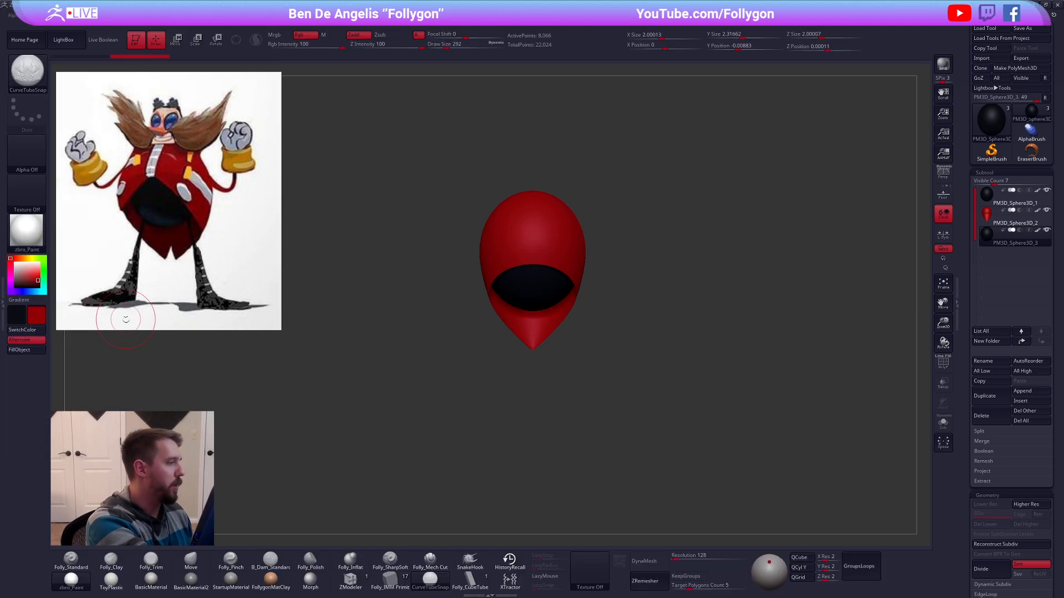
# Step: Draw a symmetrical pair of straight, outward-slanting tube legs from the underside of the belly
pyautogui.scroll(3, 557, 294)
pyautogui.press('space')
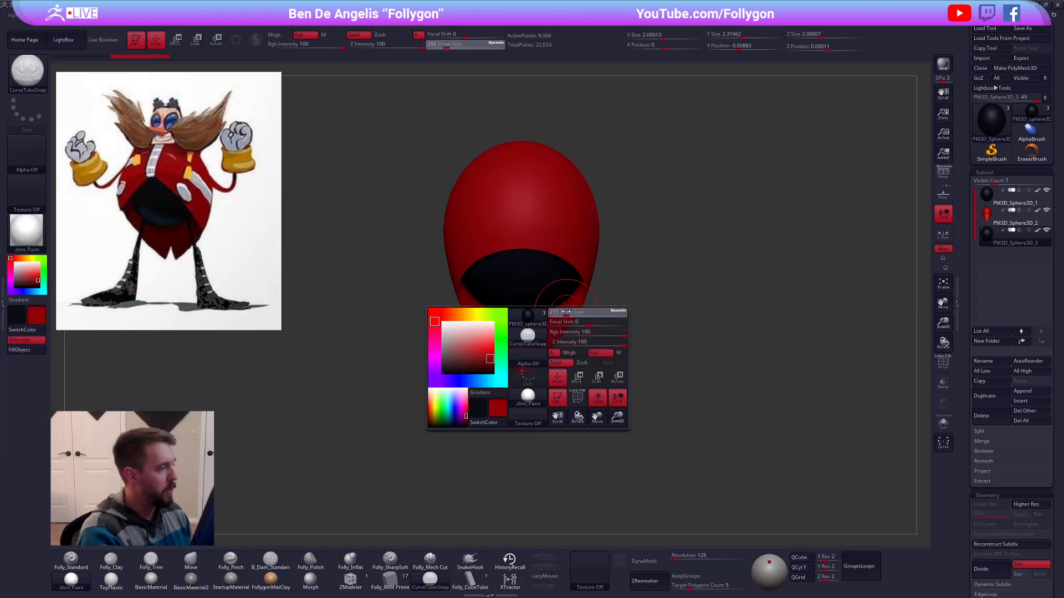
pyautogui.press('space')
pyautogui.moveTo(560, 284); pyautogui.dragTo(601, 440)
pyautogui.hotkey('shift', 'f')
pyautogui.press('space')
pyautogui.hotkey('shift', 'f')
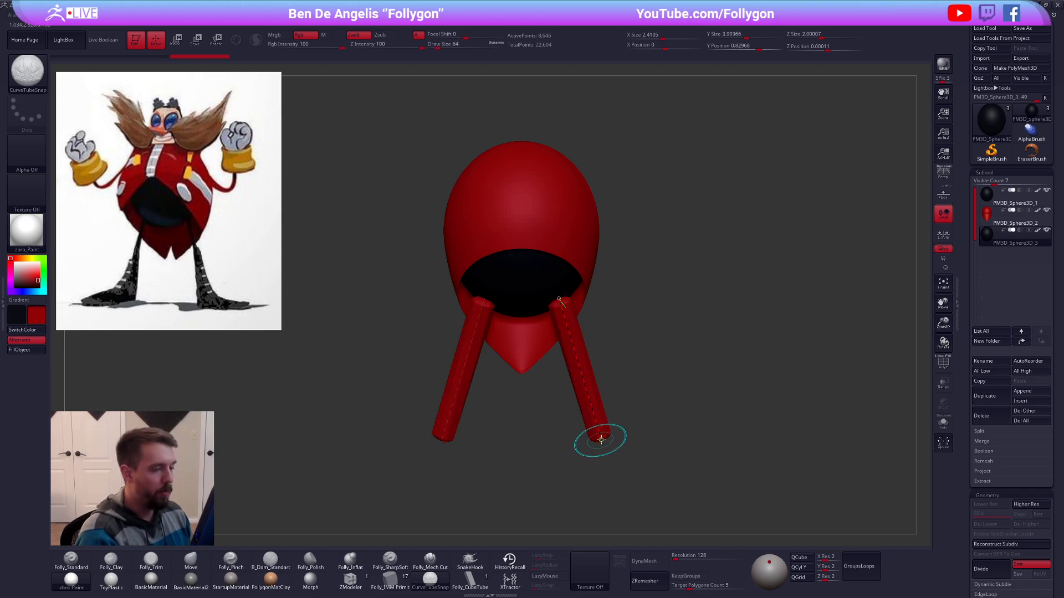
# Step: Sample the dark leg color from the reference and update the leg tubes with it at a thinner draw size of 64
pyautogui.press('c')
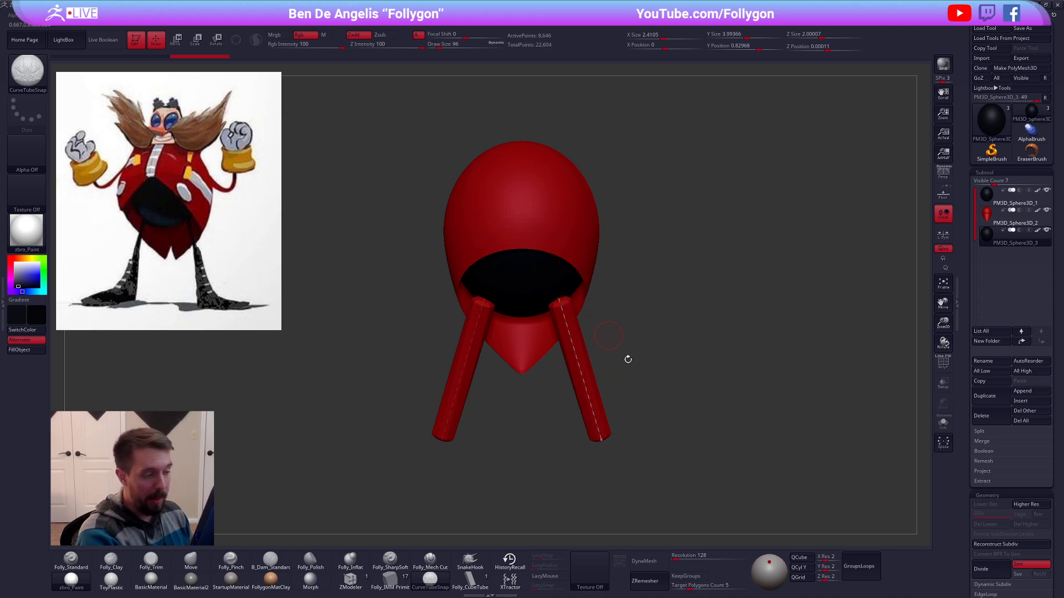
pyautogui.keyDown('ctrl'); pyautogui.moveTo(711, 441); pyautogui.dragTo(694, 433, button='right'); pyautogui.keyUp('ctrl')
pyautogui.press('space')
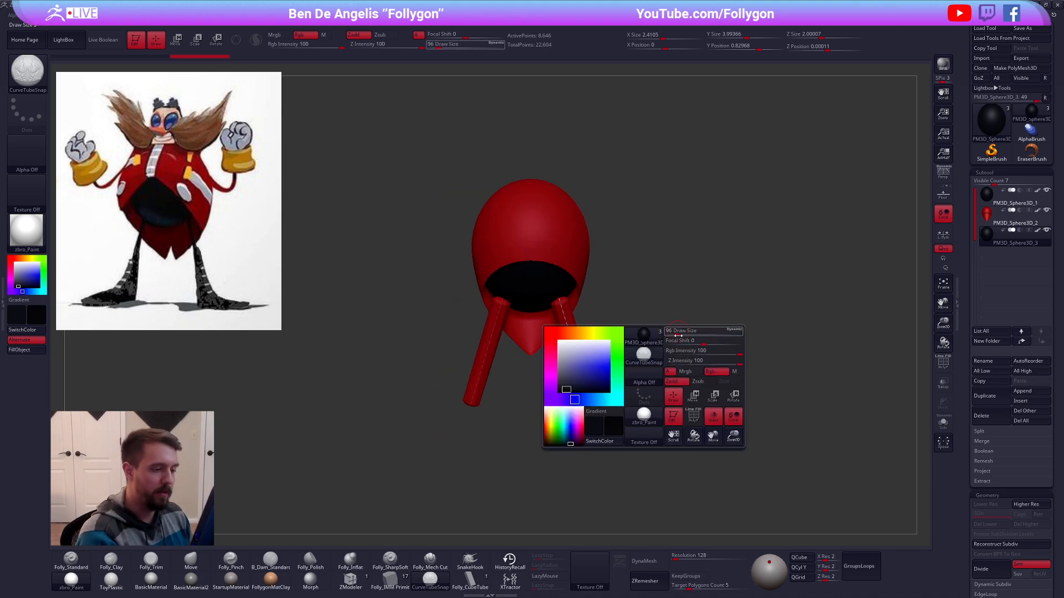
pyautogui.moveTo(673, 332); pyautogui.dragTo(670, 333)
pyautogui.click(573, 372)
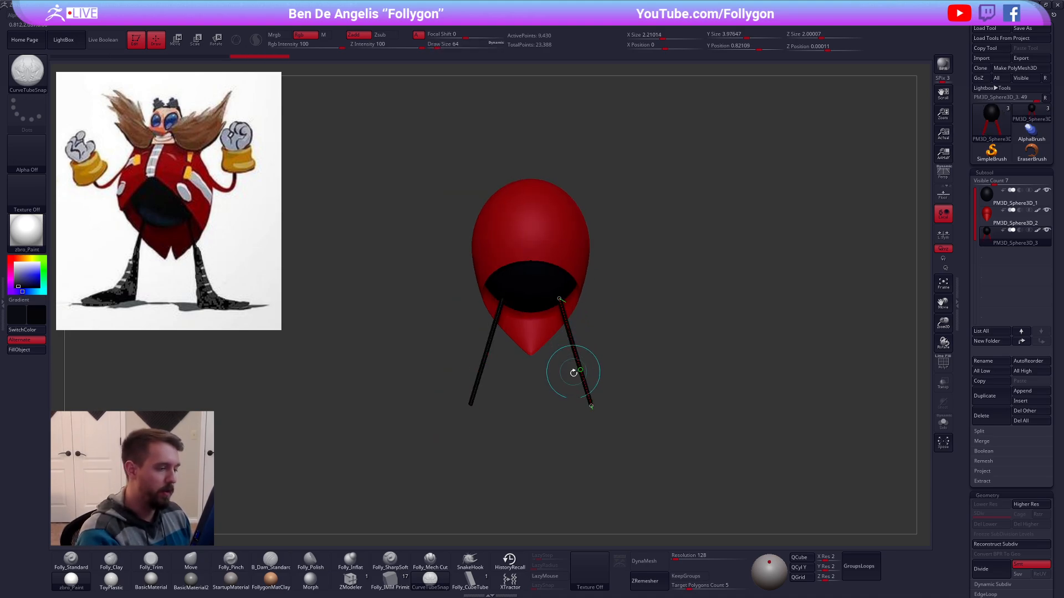
# Step: Isolate the legs by polygroup with polyframe shown, and delete the duplicated egg from their subtool
pyautogui.click(583, 257)
pyautogui.hotkey('shift', 'f')
pyautogui.keyDown('shift'); pyautogui.moveTo(681, 338); pyautogui.dragTo(592, 351, button='right'); pyautogui.keyUp('shift')
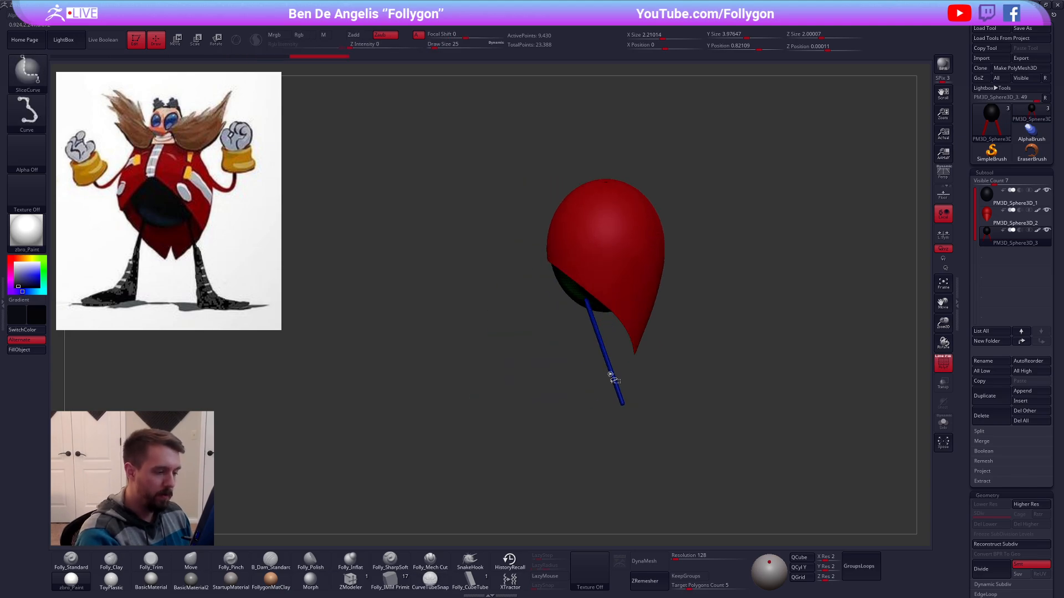
pyautogui.keyDown('ctrl'); pyautogui.keyDown('shift'); pyautogui.click(611, 378); pyautogui.keyUp('shift'); pyautogui.keyUp('ctrl')
pyautogui.hotkey('shift', 's')
pyautogui.hotkey('ctrl', '2')
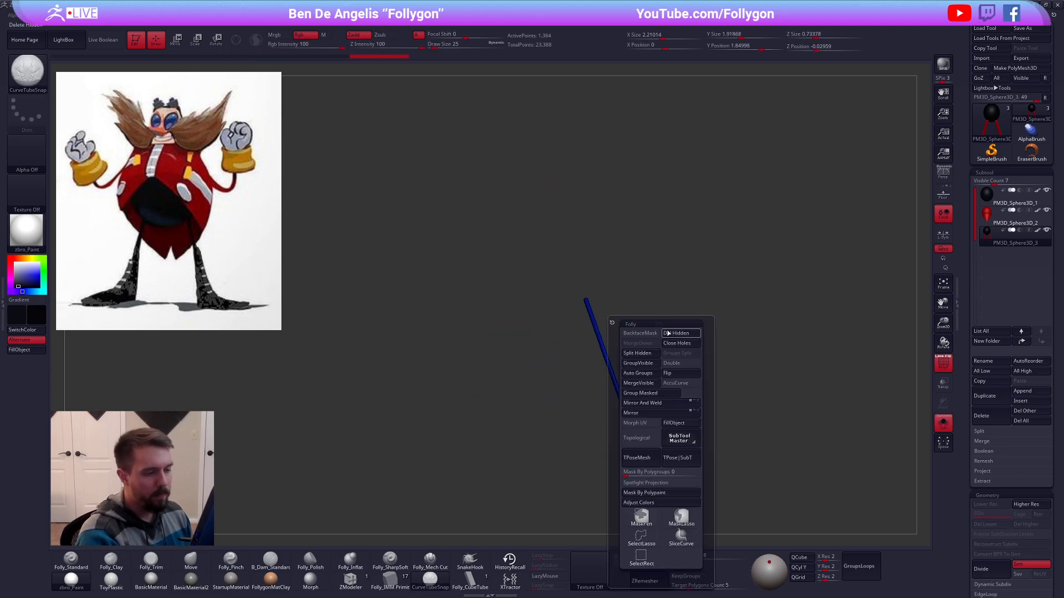
pyautogui.click(670, 332)
# Step: Rotate the legs upright in side view, and return to the Move brush in front view with polyframe off
pyautogui.press('r')
pyautogui.hotkey('shift', 's')
pyautogui.moveTo(604, 347)
pyautogui.mouseDown()
pyautogui.moveTo(695, 332)
pyautogui.moveTo(691, 367)
pyautogui.moveTo(685, 358)
pyautogui.mouseUp()
pyautogui.hotkey('shift', 'f')
pyautogui.keyDown('shift'); pyautogui.moveTo(685, 358); pyautogui.dragTo(707, 440, button='right'); pyautogui.keyUp('shift')
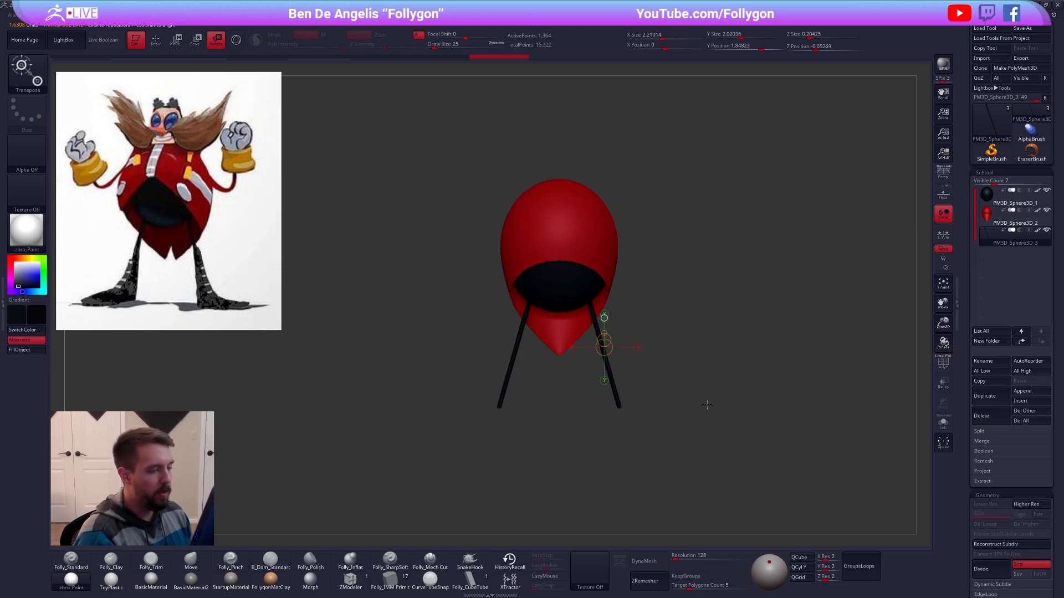
pyautogui.press('q')
pyautogui.keyDown('alt'); pyautogui.moveTo(679, 402); pyautogui.dragTo(666, 454, button='right'); pyautogui.keyUp('alt')
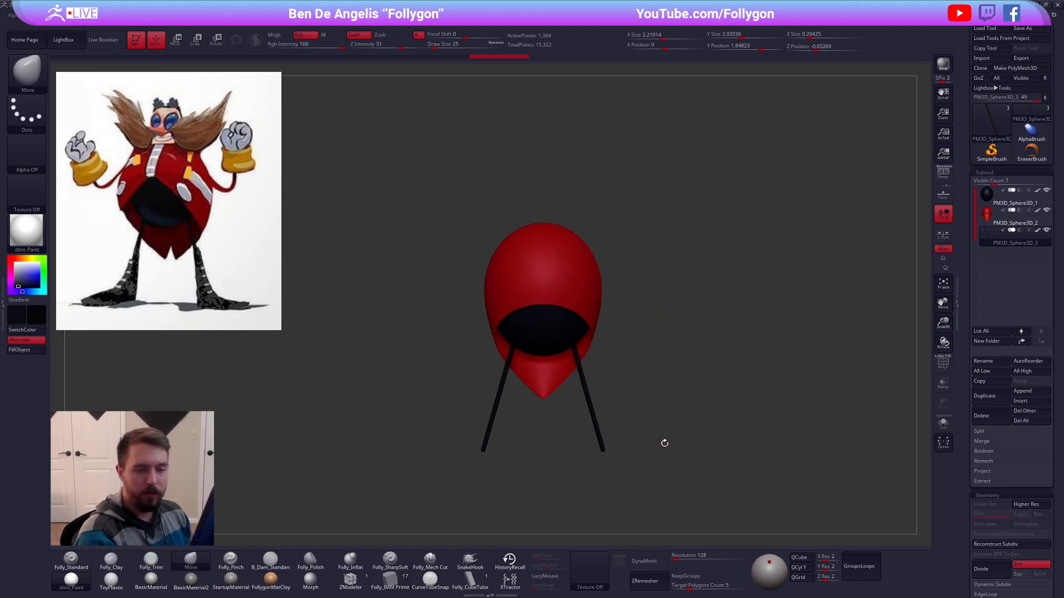
# Step: Reactivate the CurveTubeSnap brush and turn off AsLine for its curve stroke
pyautogui.click(430, 581)
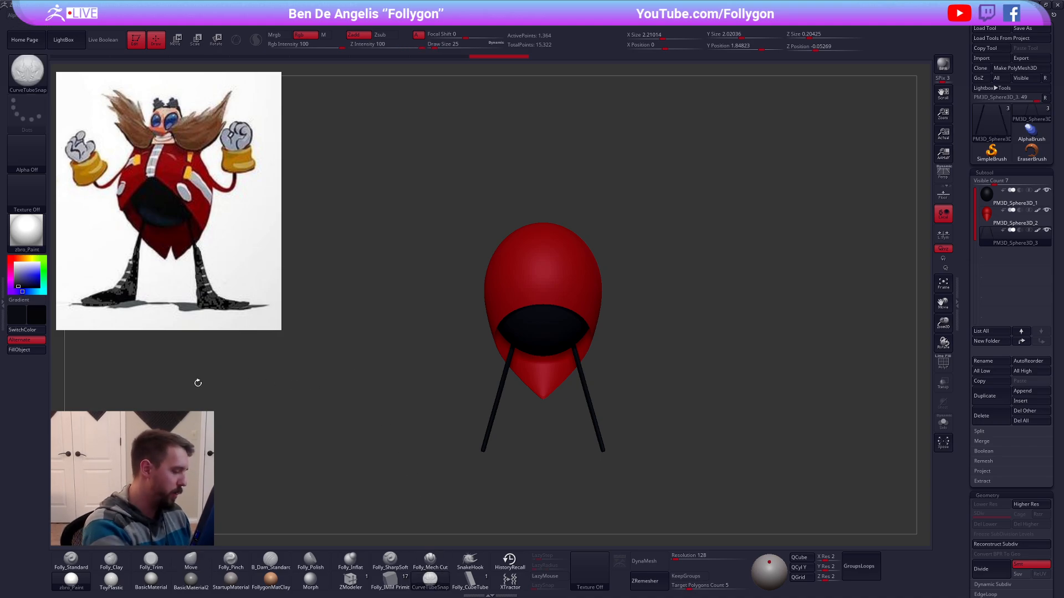
pyautogui.click(4, 310)
pyautogui.click(75, 401)
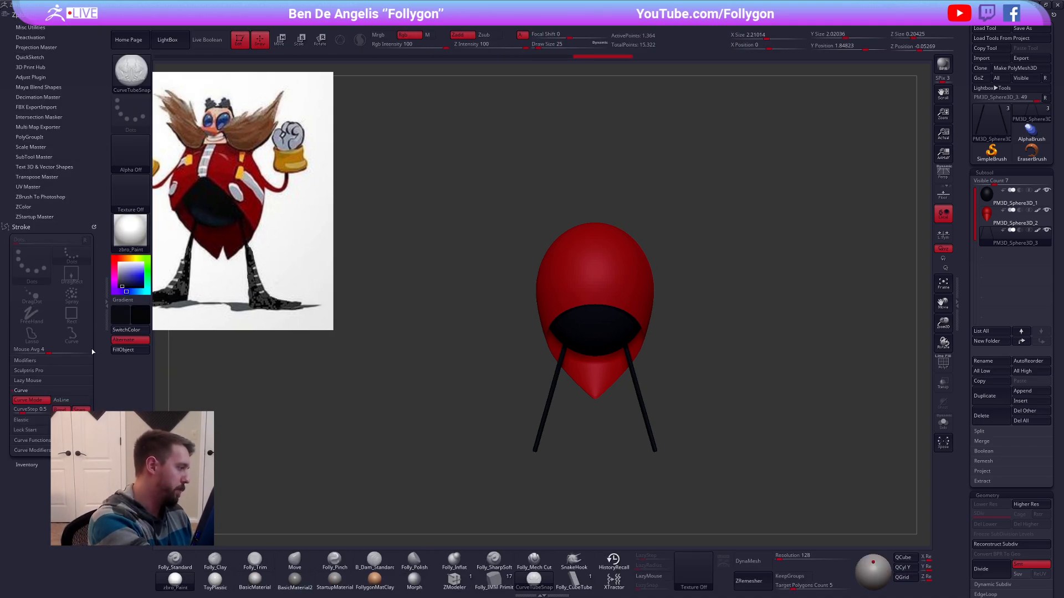
# Step: Duplicate the red jacket subtool as the base for drawing the arms
pyautogui.click(107, 300)
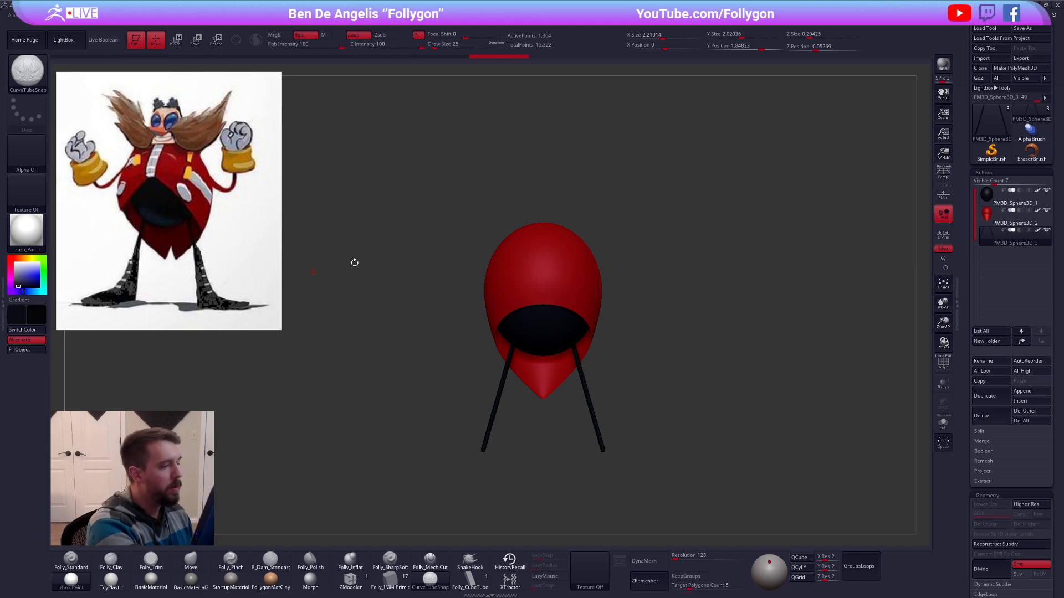
pyautogui.click(1014, 222)
pyautogui.click(985, 395)
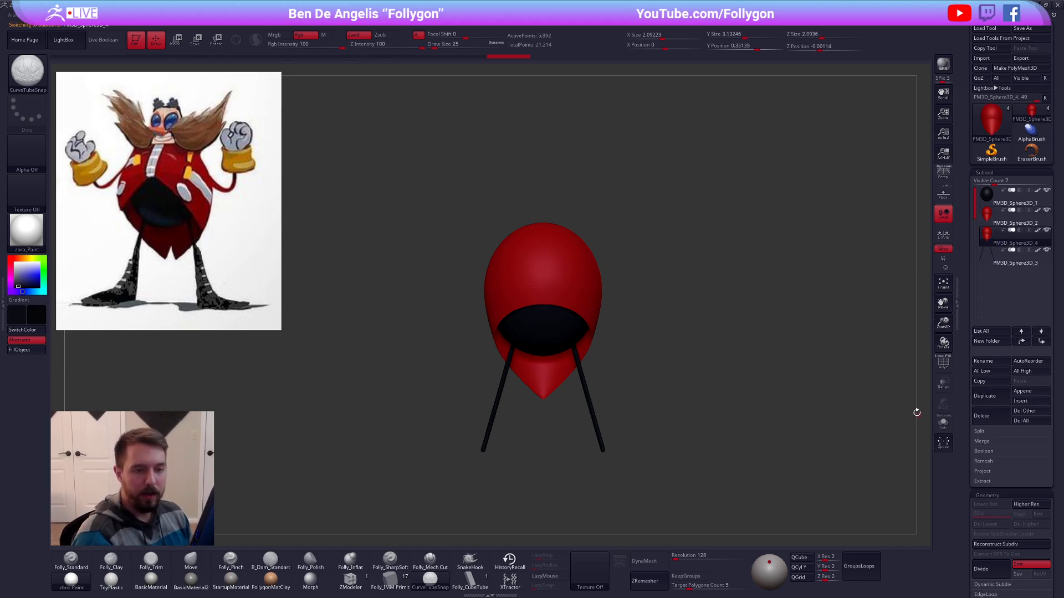
pyautogui.keyDown('alt'); pyautogui.moveTo(592, 291); pyautogui.dragTo(571, 294, button='right'); pyautogui.keyUp('alt')
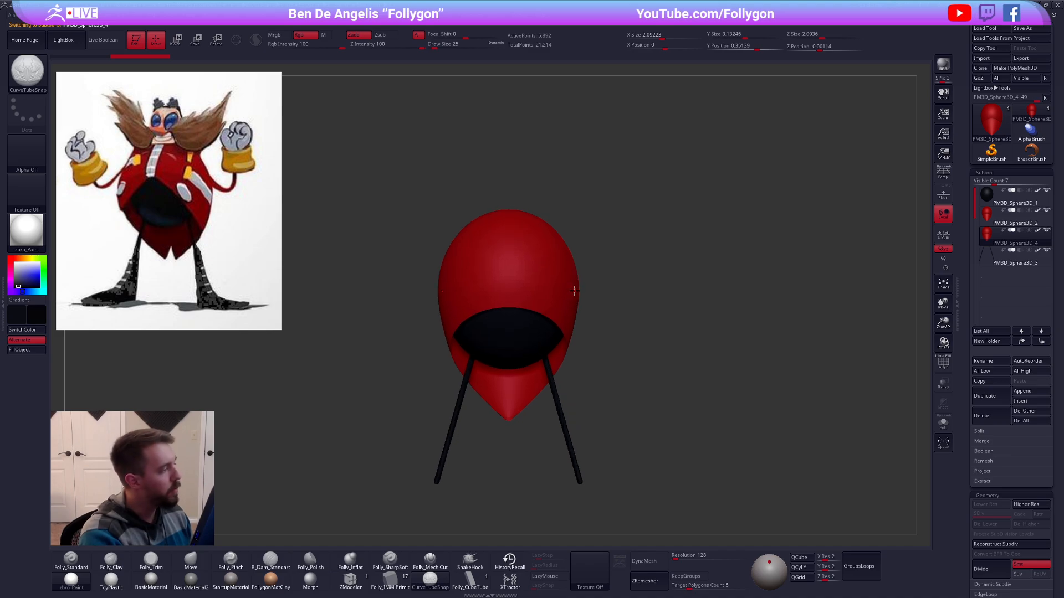
# Step: Try to draw a pair of arm tubes outward from the sides of the duplicated jacket, and undo them
pyautogui.click(573, 287)
pyautogui.keyDown('ctrl'); pyautogui.click(622, 284); pyautogui.keyUp('ctrl')
pyautogui.moveTo(572, 285)
pyautogui.mouseDown()
pyautogui.moveTo(629, 285)
pyautogui.moveTo(625, 266)
pyautogui.moveTo(563, 357)
pyautogui.mouseUp()
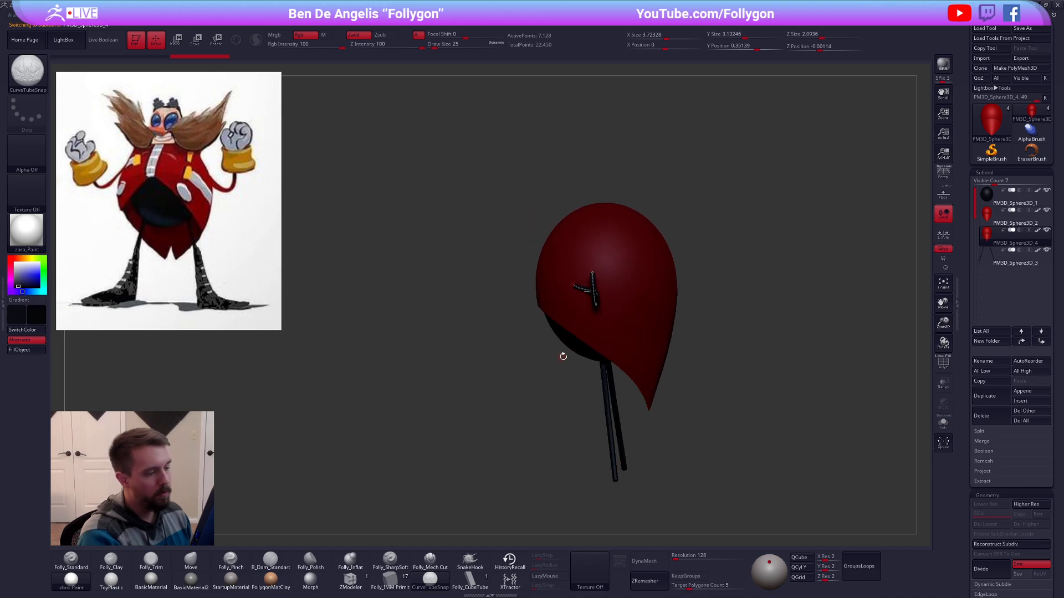
pyautogui.moveTo(563, 357); pyautogui.dragTo(552, 279, button='right')
pyautogui.hotkey('ctrl', 'z')
pyautogui.moveTo(605, 439); pyautogui.dragTo(621, 299, button='right')
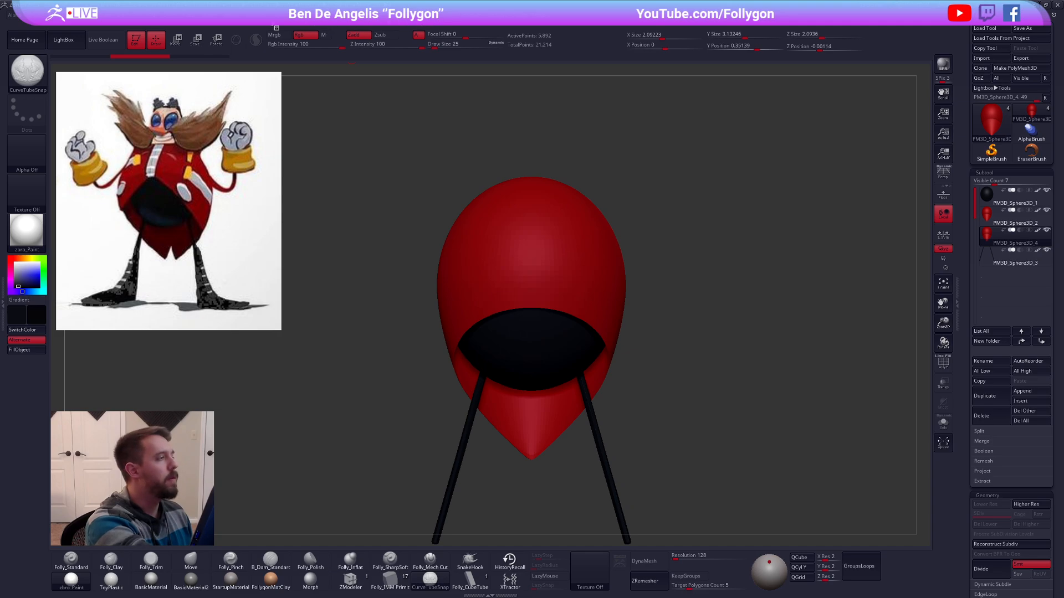
# Step: Set the Picker palette's depth option to Once Z
pyautogui.click(303, 18)
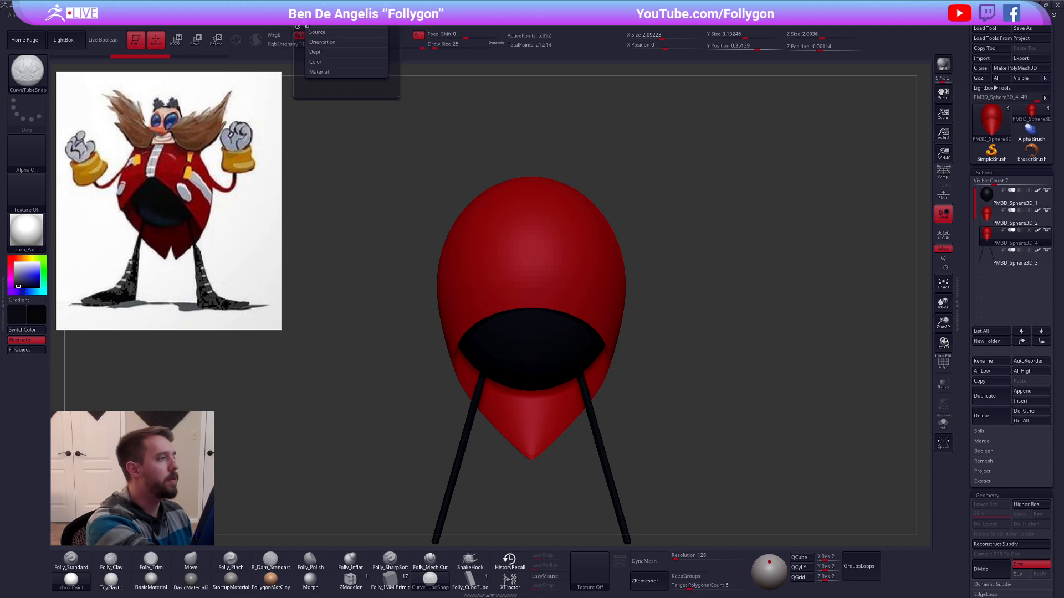
pyautogui.click(335, 32)
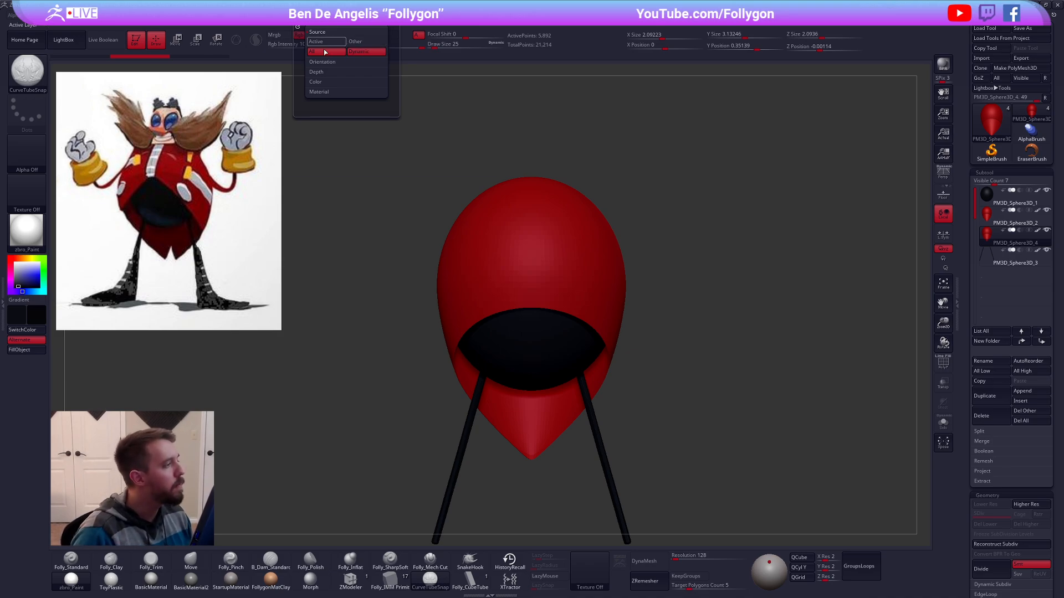
pyautogui.click(329, 72)
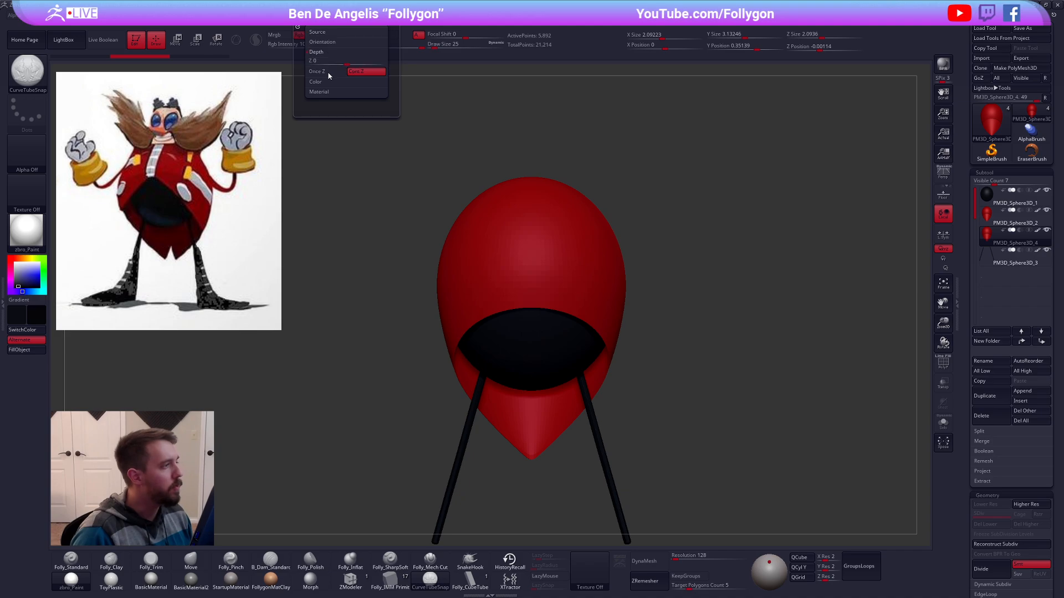
pyautogui.click(335, 73)
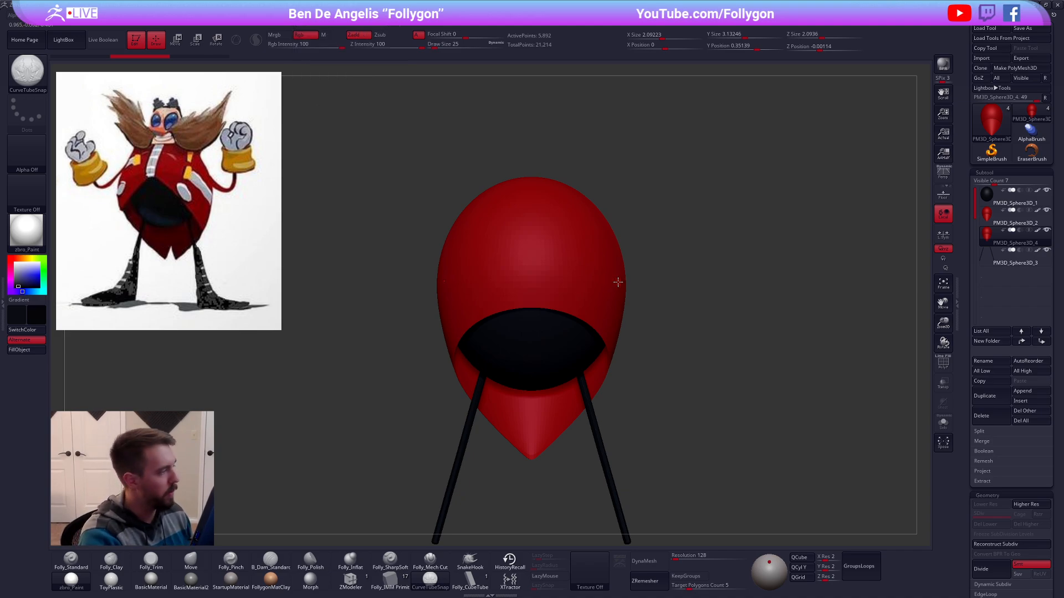
# Step: Draw thin arm tubes curving out and up from both sides of the jacket, and sample the jacket's red
pyautogui.moveTo(617, 284)
pyautogui.mouseDown()
pyautogui.moveTo(632, 302)
pyautogui.moveTo(693, 282)
pyautogui.moveTo(696, 266)
pyautogui.mouseUp()
pyautogui.moveTo(698, 388); pyautogui.dragTo(636, 375)
pyautogui.click(598, 322)
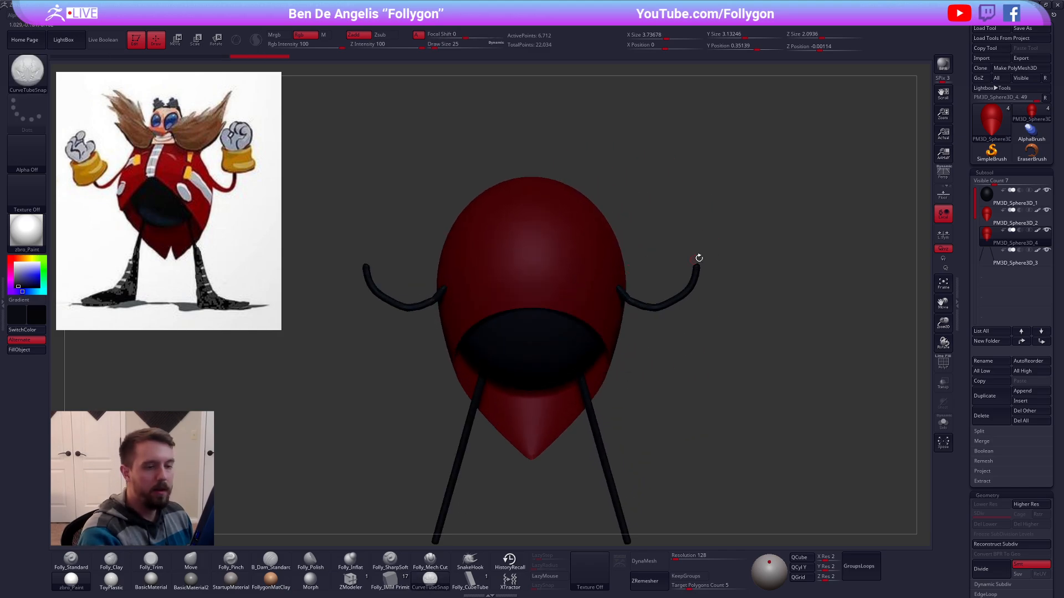
pyautogui.press('c')
# Step: Isolate the arms by polygroup with polyframe shown, and delete the duplicated jacket from their subtool
pyautogui.hotkey('shift', 'f')
pyautogui.keyDown('ctrl'); pyautogui.keyDown('shift'); pyautogui.click(682, 299); pyautogui.keyUp('shift'); pyautogui.keyUp('ctrl')
pyautogui.press('space')
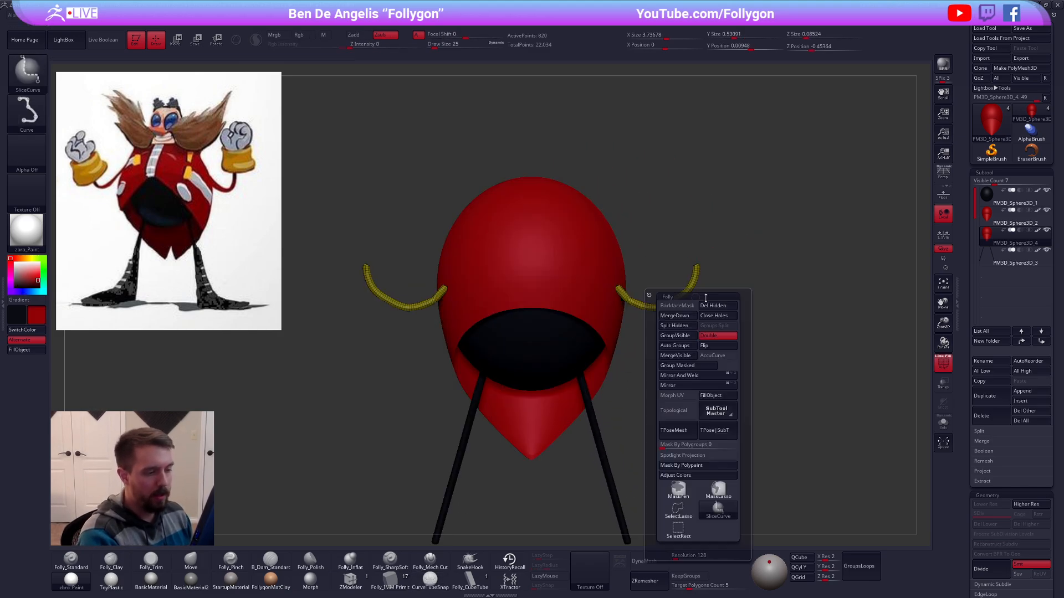
pyautogui.click(711, 304)
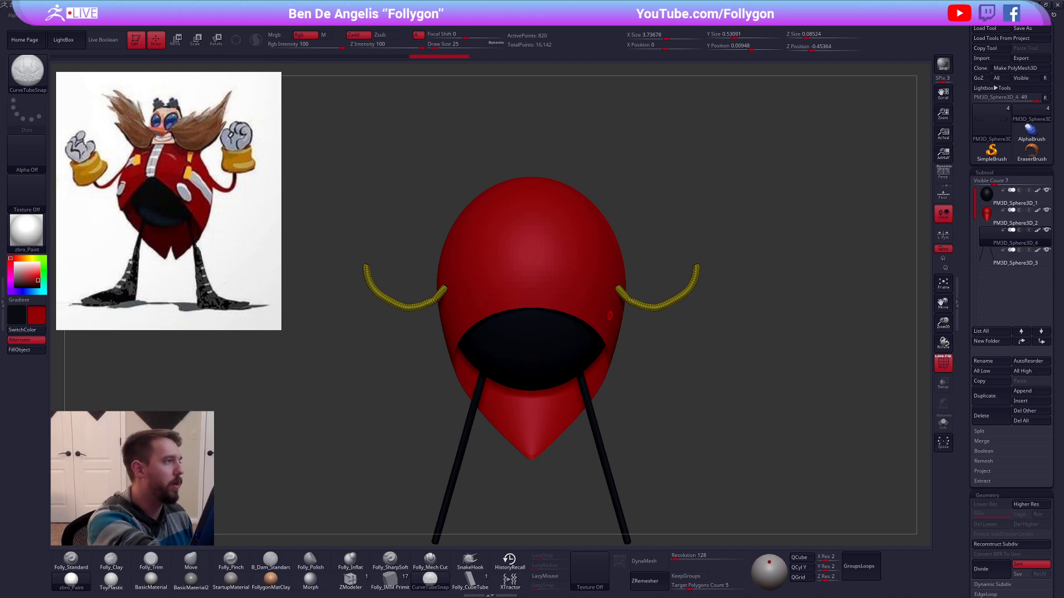
# Step: Open the Picker's depth options again, and move the arm tubes in depth until they join the body's sides
pyautogui.click(335, 19)
pyautogui.click(310, 20)
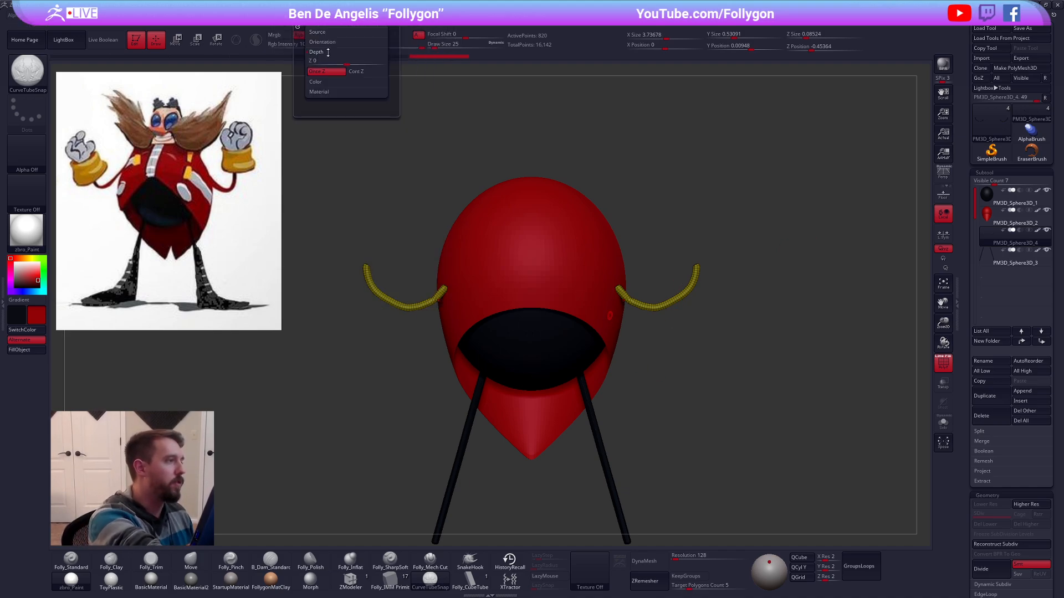
pyautogui.moveTo(719, 402)
pyautogui.mouseDown()
pyautogui.moveTo(708, 373)
pyautogui.moveTo(625, 297)
pyautogui.moveTo(709, 301)
pyautogui.moveTo(665, 315)
pyautogui.moveTo(623, 286)
pyautogui.moveTo(644, 335)
pyautogui.mouseUp()
pyautogui.press('w')
pyautogui.press('q')
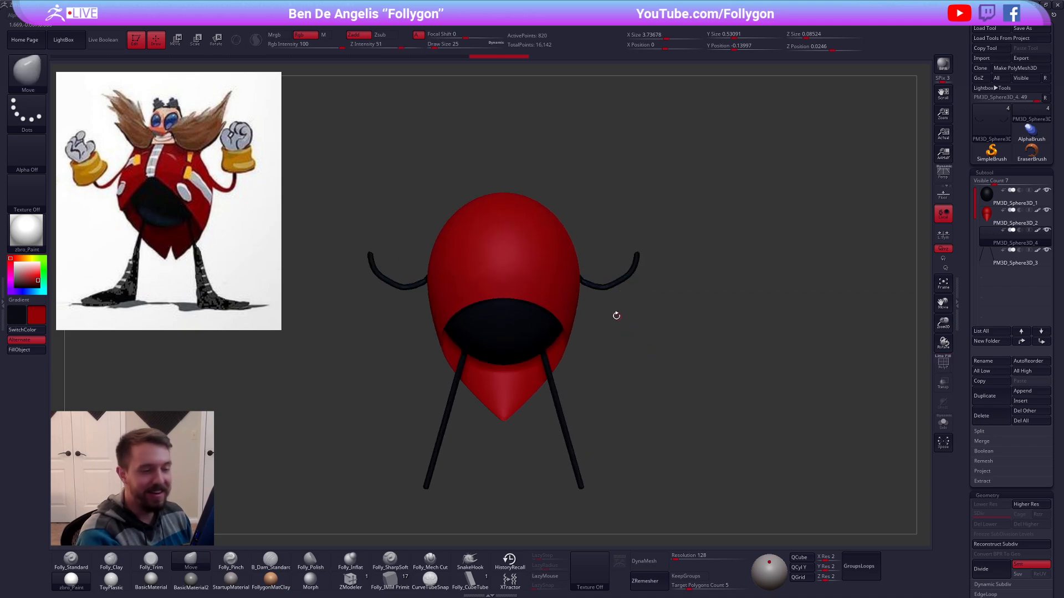
# Step: Fill the arm tubes with the sampled red using the Folly_Standard brush
pyautogui.press('b')
pyautogui.press('s')
pyautogui.press('t')
pyautogui.click(31, 351)
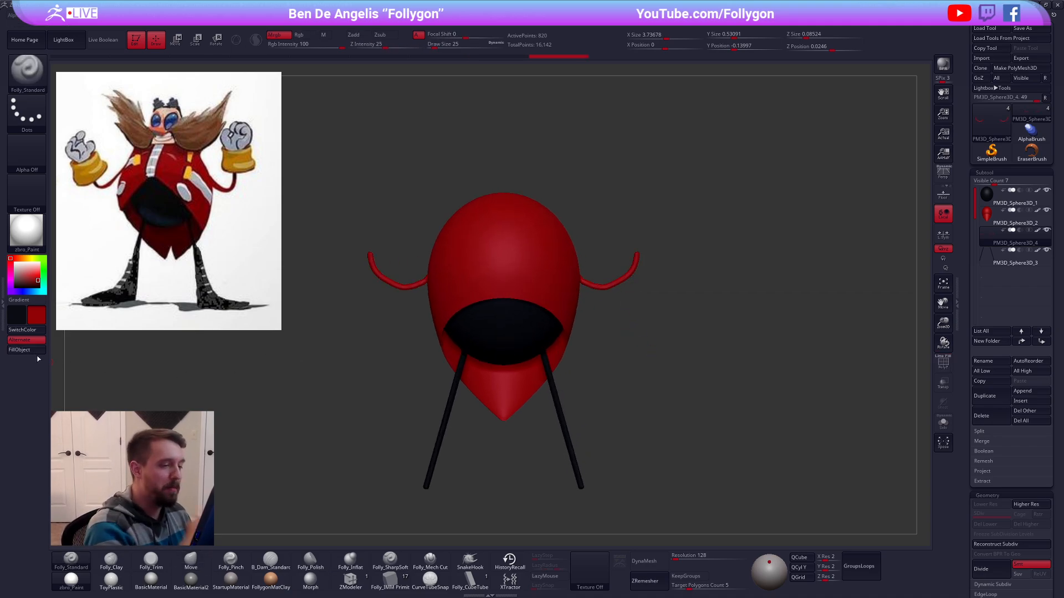
pyautogui.keyDown('alt'); pyautogui.moveTo(755, 440); pyautogui.dragTo(755, 426); pyautogui.keyUp('alt')
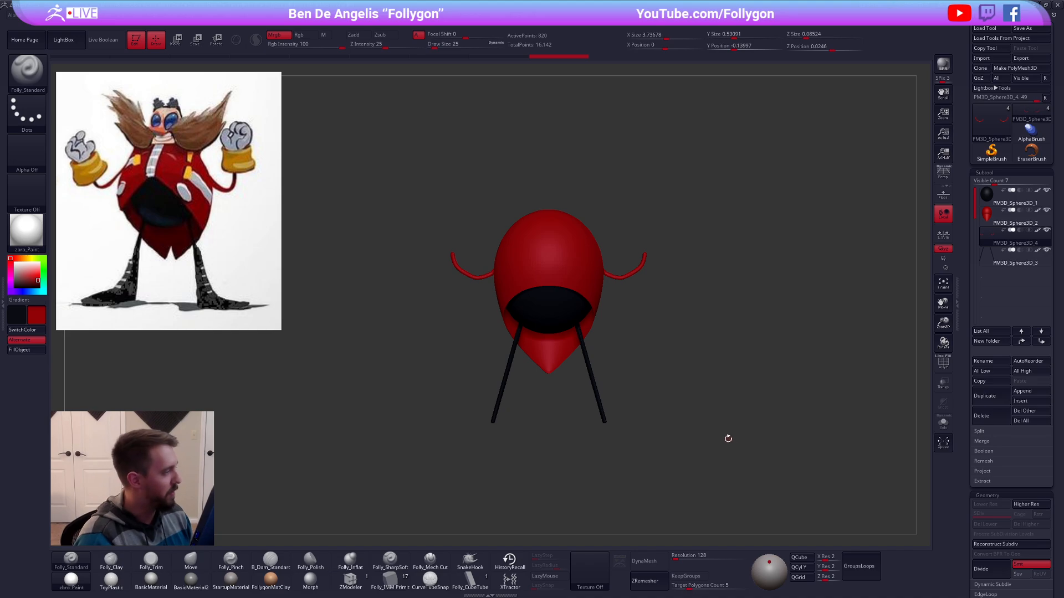
# Step: Bend the arms into deeper upward curves with the Move brush at draw size 265
pyautogui.press('b')
pyautogui.press('m')
pyautogui.press('v')
pyautogui.press('space')
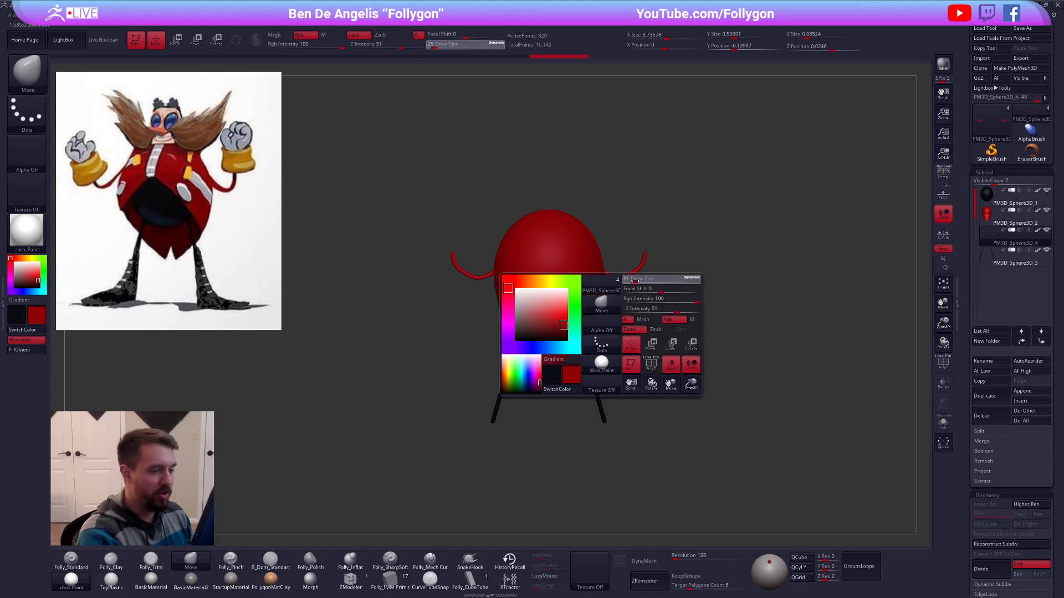
pyautogui.moveTo(641, 283)
pyautogui.mouseDown()
pyautogui.moveTo(627, 288)
pyautogui.moveTo(629, 302)
pyautogui.mouseUp()
pyautogui.keyDown('alt'); pyautogui.moveTo(660, 371); pyautogui.dragTo(643, 418); pyautogui.keyUp('alt')
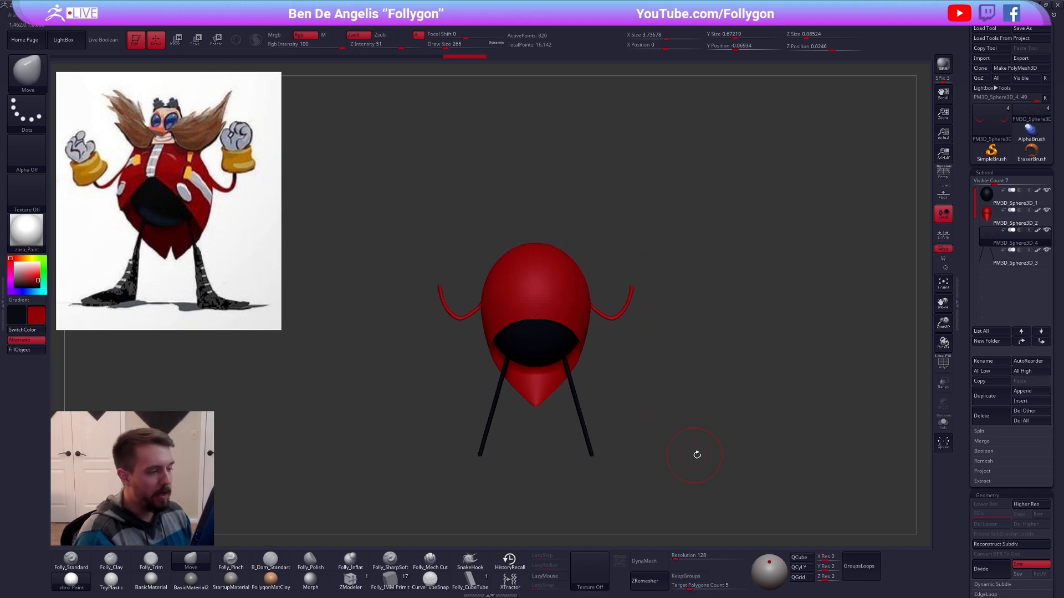
pyautogui.moveTo(697, 452); pyautogui.dragTo(701, 451)
# Step: Activate the Spotlight reference, sample a beige skin color from it, and leave Spotlight editing
pyautogui.hotkey('shift', 'z')
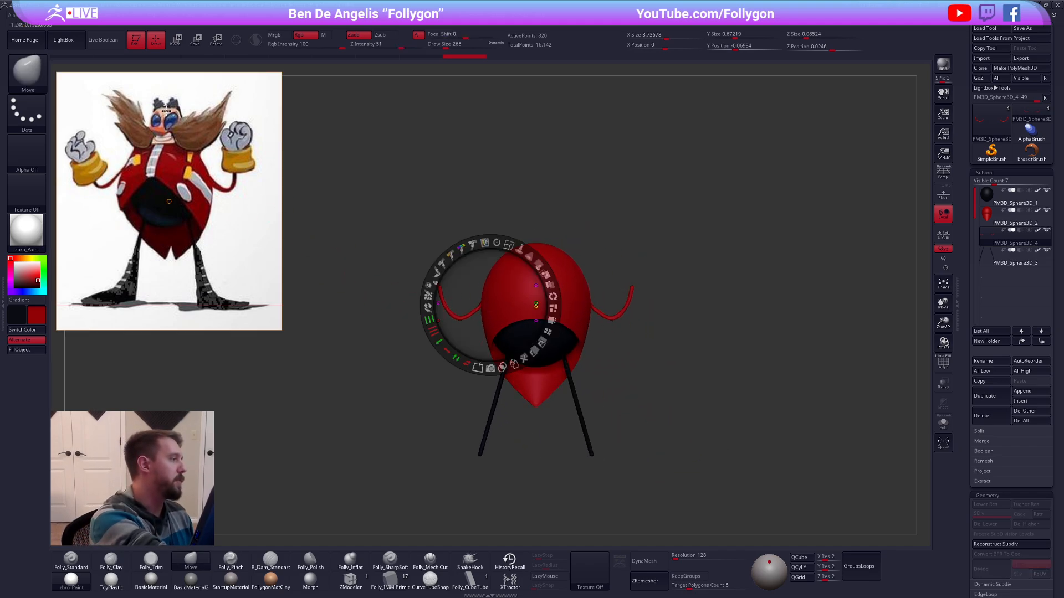
pyautogui.press('c')
pyautogui.hotkey('shift', 'z')
pyautogui.keyDown('alt'); pyautogui.moveTo(508, 401); pyautogui.dragTo(517, 385); pyautogui.keyUp('alt')
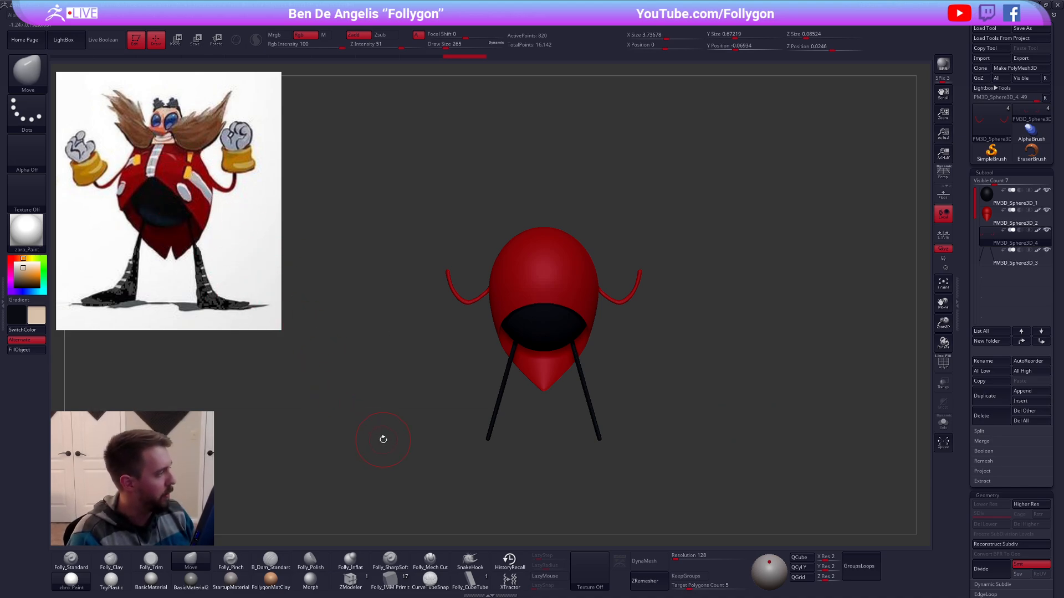
# Step: Select the Folly_IMM Primitives brush and duplicate the red jacket subtool in top view
pyautogui.click(393, 581)
pyautogui.keyDown('alt'); pyautogui.moveTo(483, 411); pyautogui.dragTo(495, 413); pyautogui.keyUp('alt')
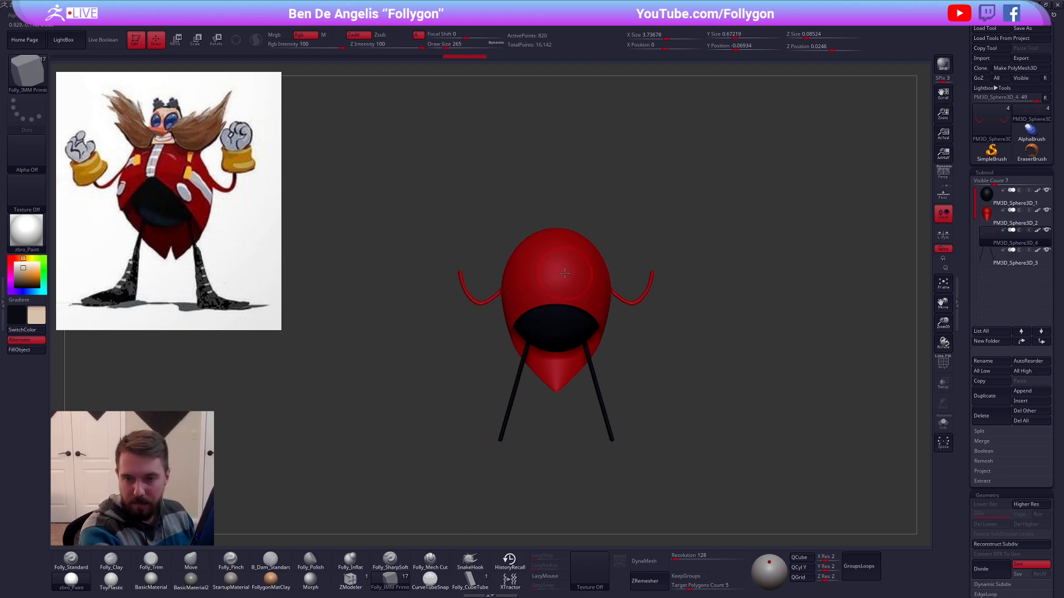
pyautogui.moveTo(565, 273); pyautogui.dragTo(566, 387, button='right')
pyautogui.moveTo(551, 304)
pyautogui.keyDown('ctrl'); pyautogui.mouseDown(button='right')
pyautogui.moveTo(550, 275)
pyautogui.moveTo(564, 295)
pyautogui.mouseUp(button='right'); pyautogui.keyUp('ctrl')
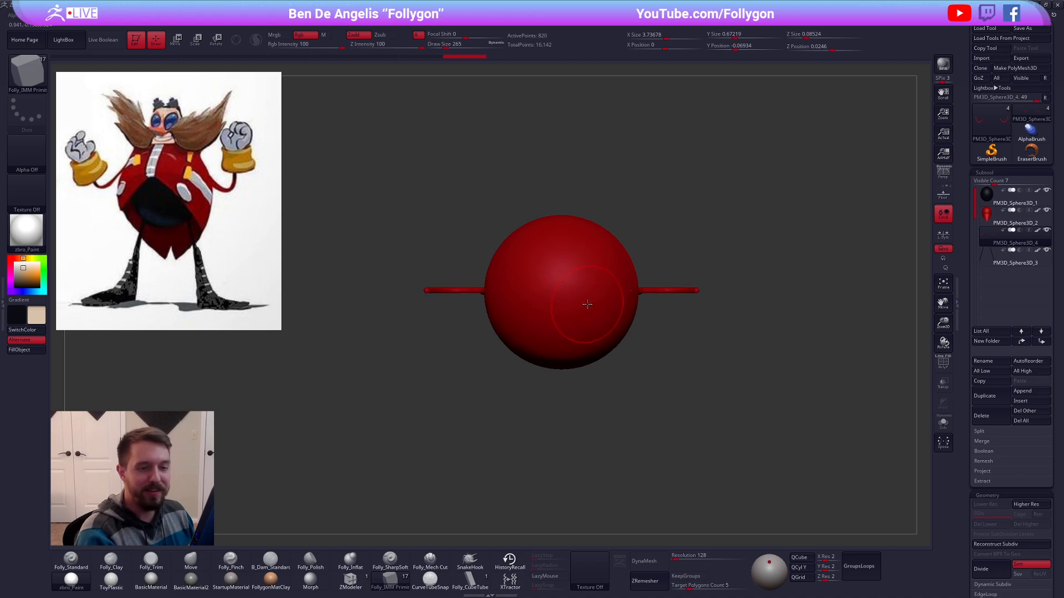
pyautogui.click(991, 222)
pyautogui.click(986, 395)
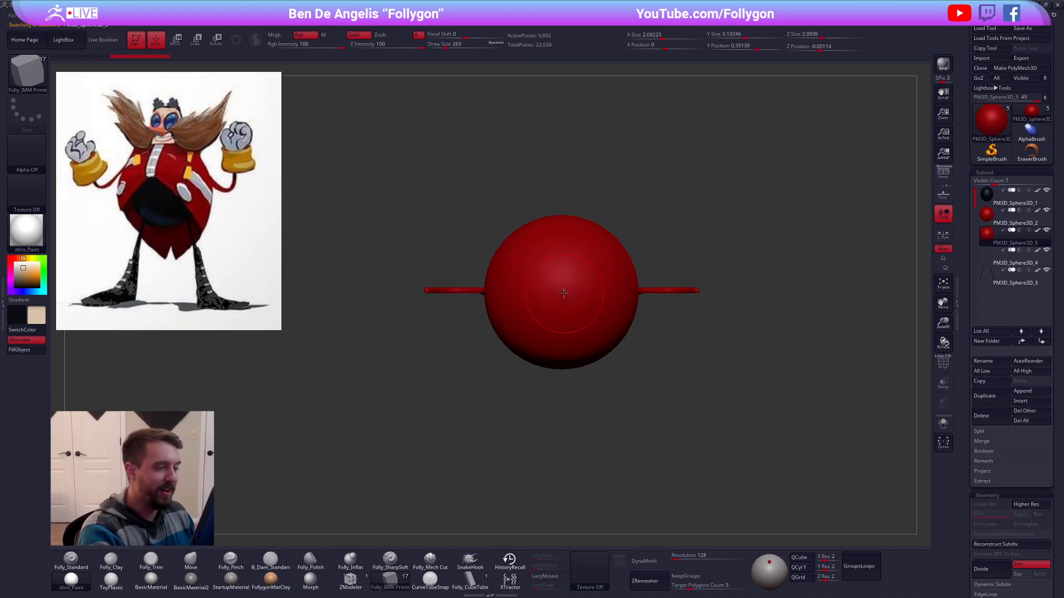
# Step: Insert a beige cube on top of the body and regroup its faces into a single polygroup
pyautogui.moveTo(564, 293); pyautogui.dragTo(567, 319)
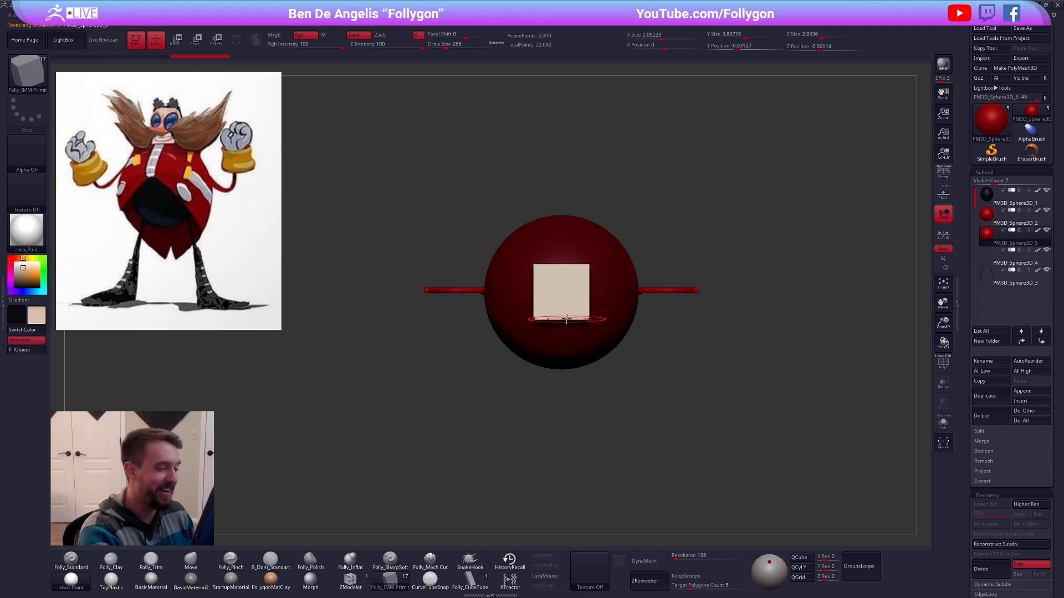
pyautogui.moveTo(646, 432); pyautogui.dragTo(653, 332, button='right')
pyautogui.hotkey('shift', 'f')
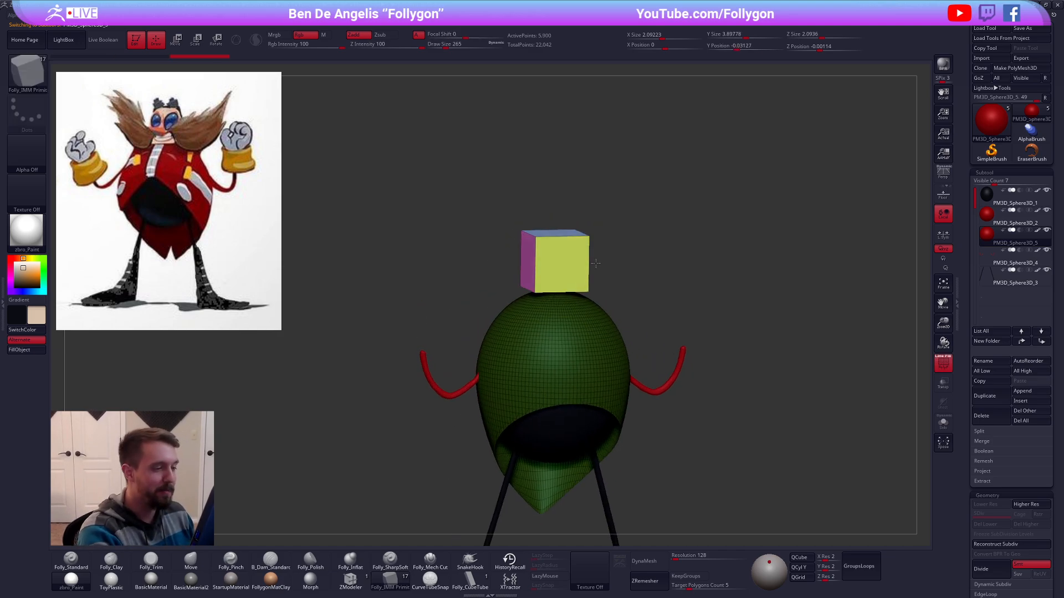
pyautogui.moveTo(596, 263); pyautogui.dragTo(588, 258, button='right')
pyautogui.keyDown('ctrl'); pyautogui.click(624, 256); pyautogui.keyUp('ctrl')
pyautogui.hotkey('ctrl', 'w')
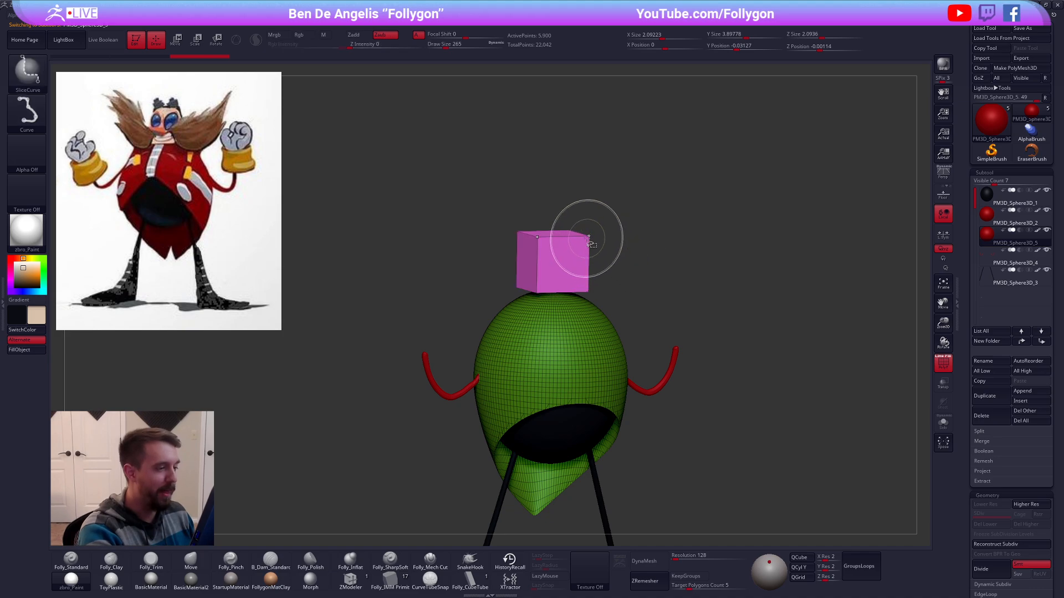
# Step: Isolate the cube and delete the duplicated jacket from its subtool
pyautogui.keyDown('ctrl'); pyautogui.keyDown('shift'); pyautogui.click(587, 239); pyautogui.keyUp('shift'); pyautogui.keyUp('ctrl')
pyautogui.press('space')
pyautogui.click(638, 270)
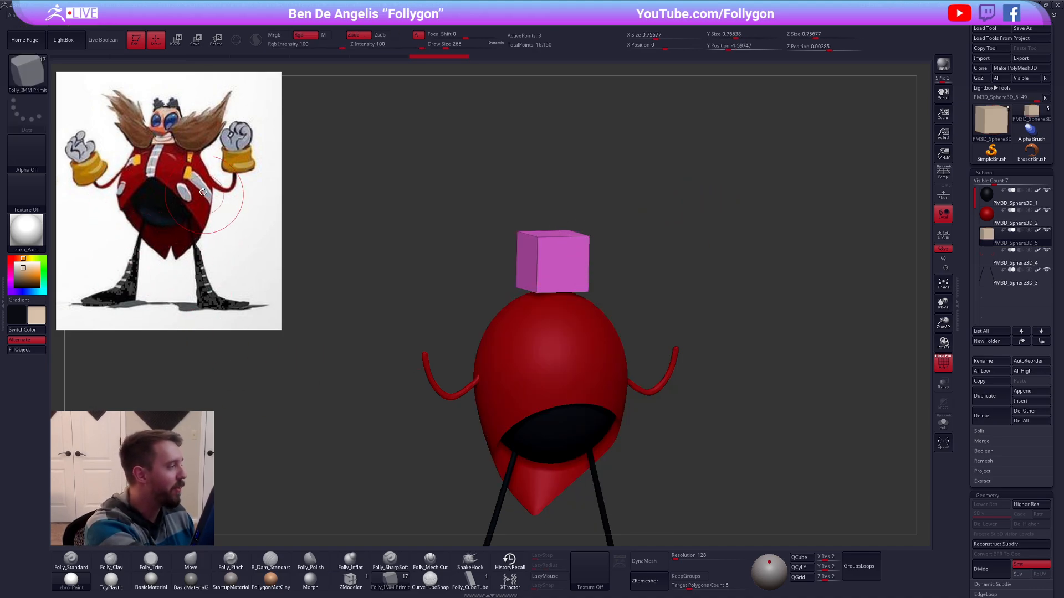
pyautogui.keyDown('ctrl'); pyautogui.moveTo(658, 423); pyautogui.dragTo(720, 449, button='right'); pyautogui.keyUp('ctrl')
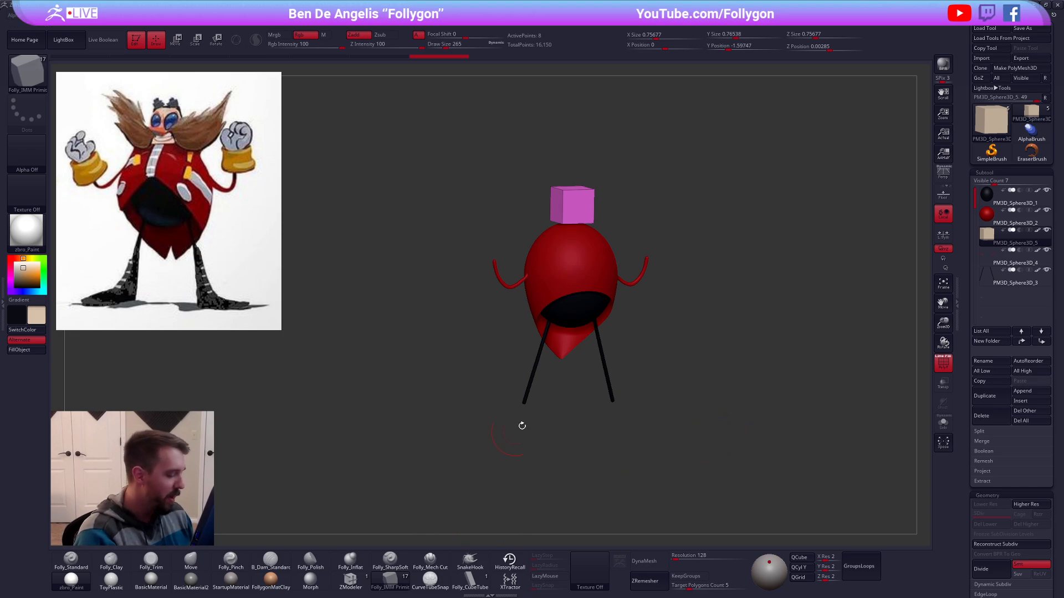
# Step: Choose the Insert Sphere primitive, and subdivide the head cube to level 5 to round it into a ball
pyautogui.press('m')
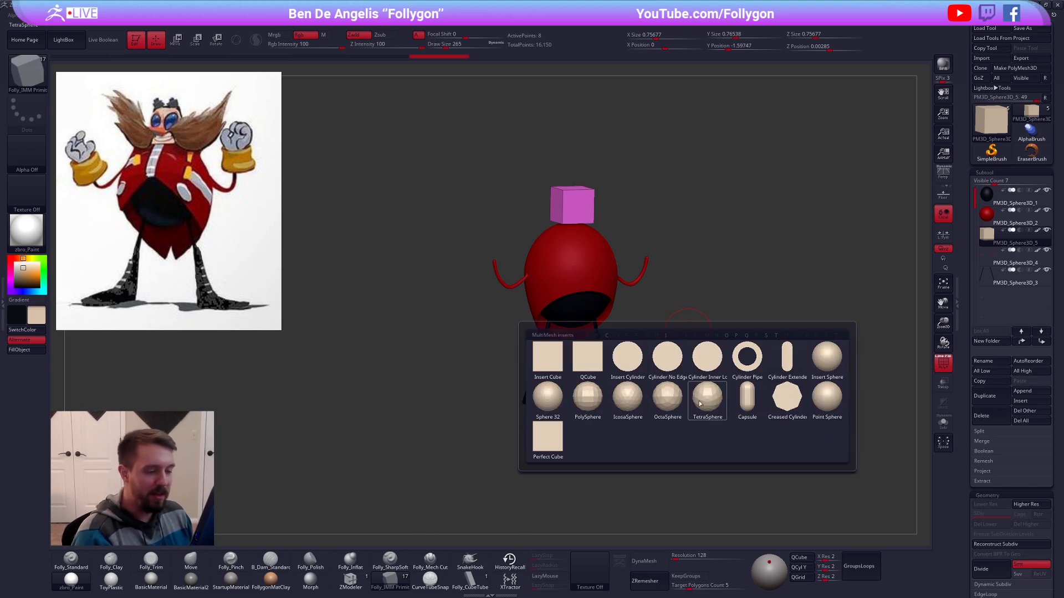
pyautogui.click(826, 359)
pyautogui.hotkey('ctrl', 'd')
pyautogui.hotkey('ctrl', 'd')
pyautogui.hotkey('ctrl', 'd')
pyautogui.hotkey('ctrl', 'd')
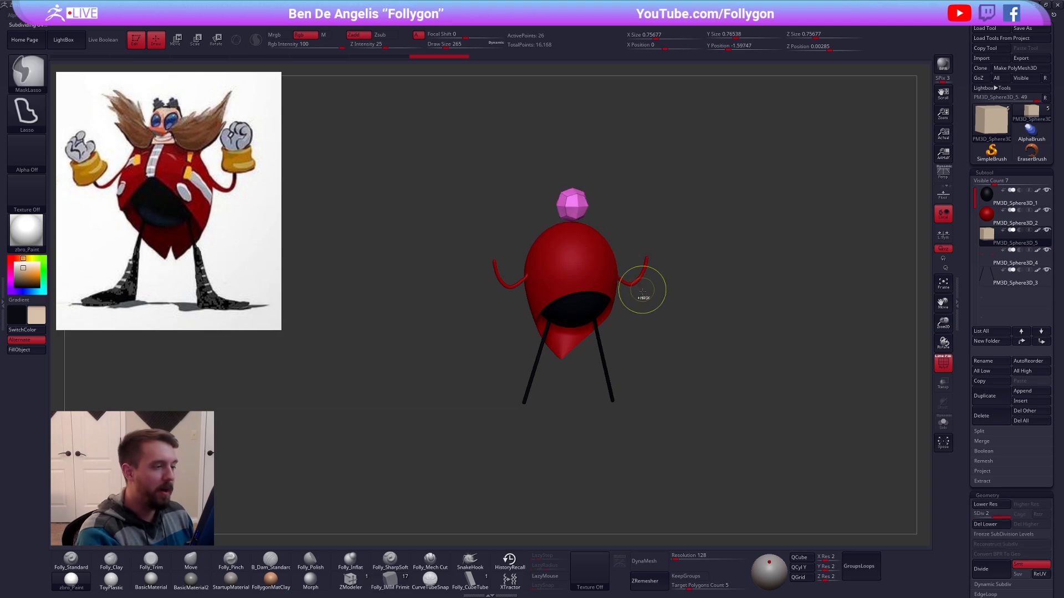
# Step: Scale the head ball up in front view to about 1.02 units wide, and turn off polyframe
pyautogui.keyDown('shift'); pyautogui.moveTo(613, 254); pyautogui.dragTo(608, 250, button='right'); pyautogui.keyUp('shift')
pyautogui.keyDown('ctrl'); pyautogui.moveTo(608, 250); pyautogui.dragTo(605, 246, button='right'); pyautogui.keyUp('ctrl')
pyautogui.press('e')
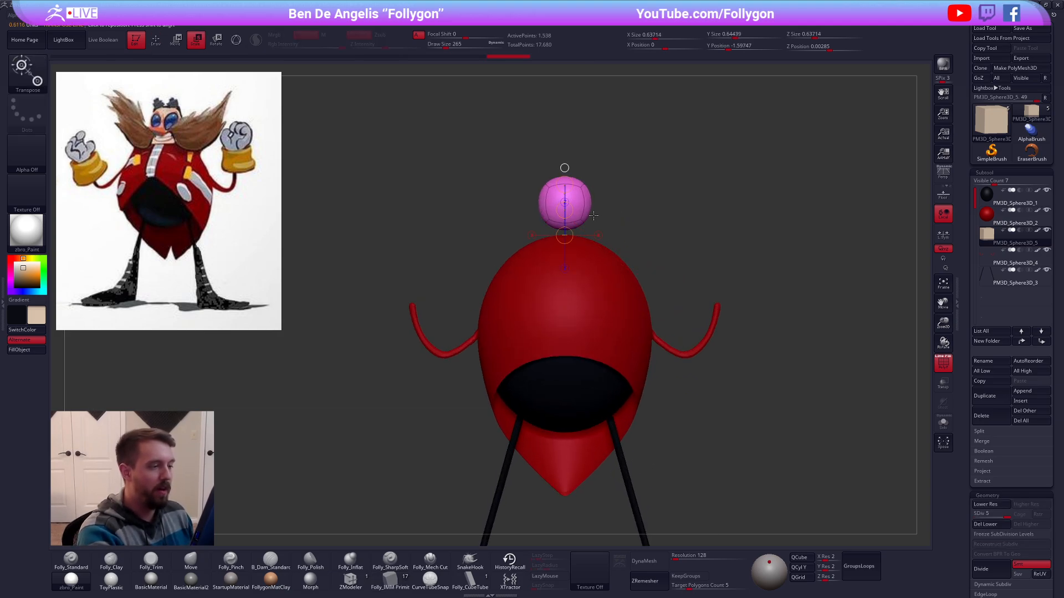
pyautogui.click(565, 169)
pyautogui.moveTo(629, 203); pyautogui.dragTo(696, 231)
pyautogui.hotkey('shift', 'f')
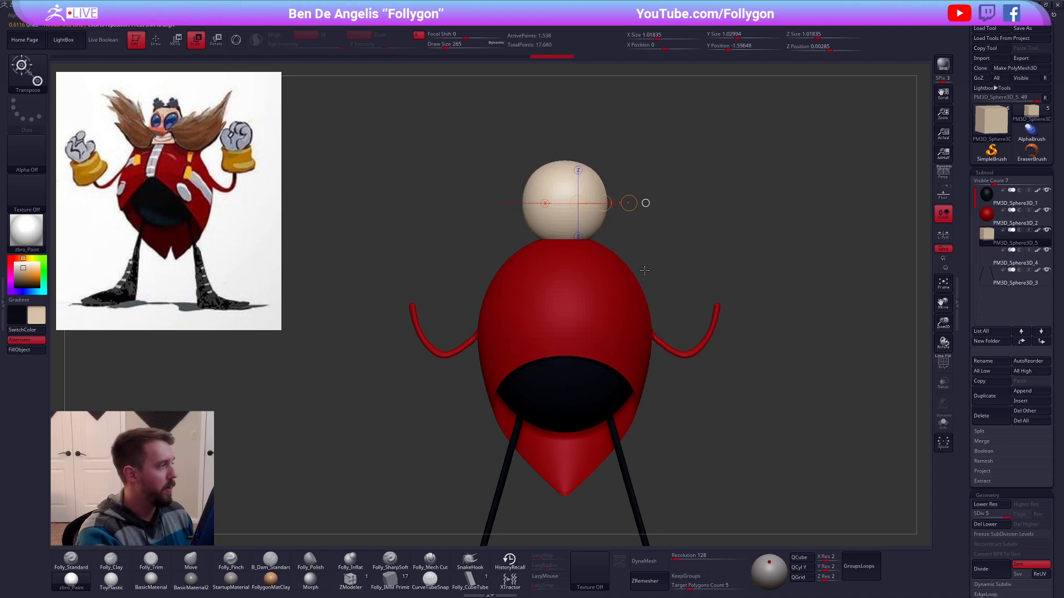
pyautogui.keyDown('ctrl'); pyautogui.moveTo(644, 271); pyautogui.dragTo(607, 275, button='right'); pyautogui.keyUp('ctrl')
# Step: Narrow the head's sides with the Move brush in front and top views until it is about 0.84 units wide
pyautogui.press('q')
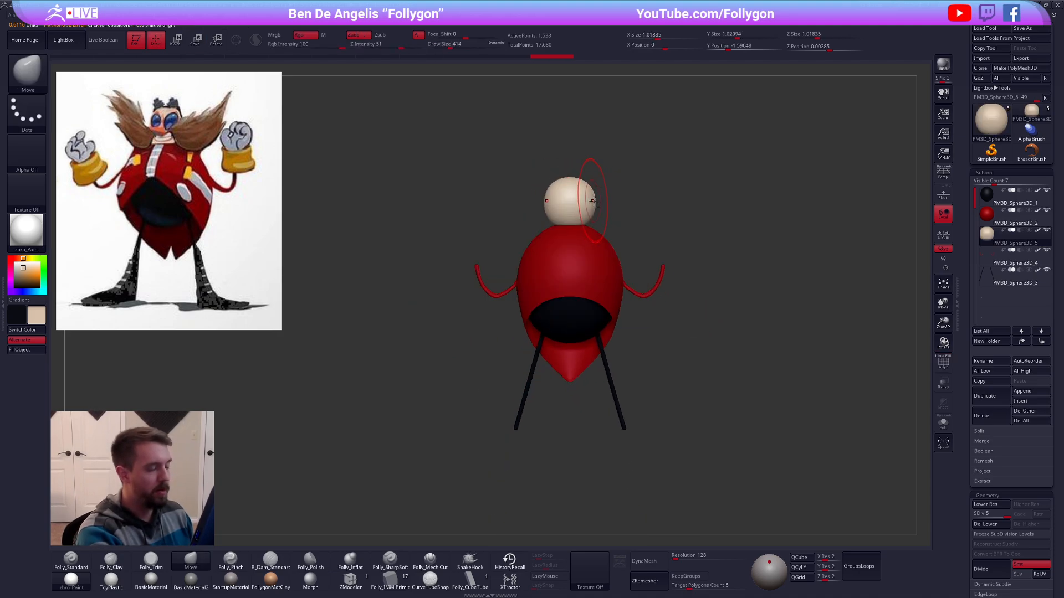
pyautogui.press('f')
pyautogui.press('space')
pyautogui.moveTo(590, 211)
pyautogui.mouseDown()
pyautogui.moveTo(581, 210)
pyautogui.moveTo(587, 203)
pyautogui.mouseUp()
pyautogui.keyDown('shift'); pyautogui.moveTo(587, 194); pyautogui.dragTo(582, 236, button='right'); pyautogui.keyUp('shift')
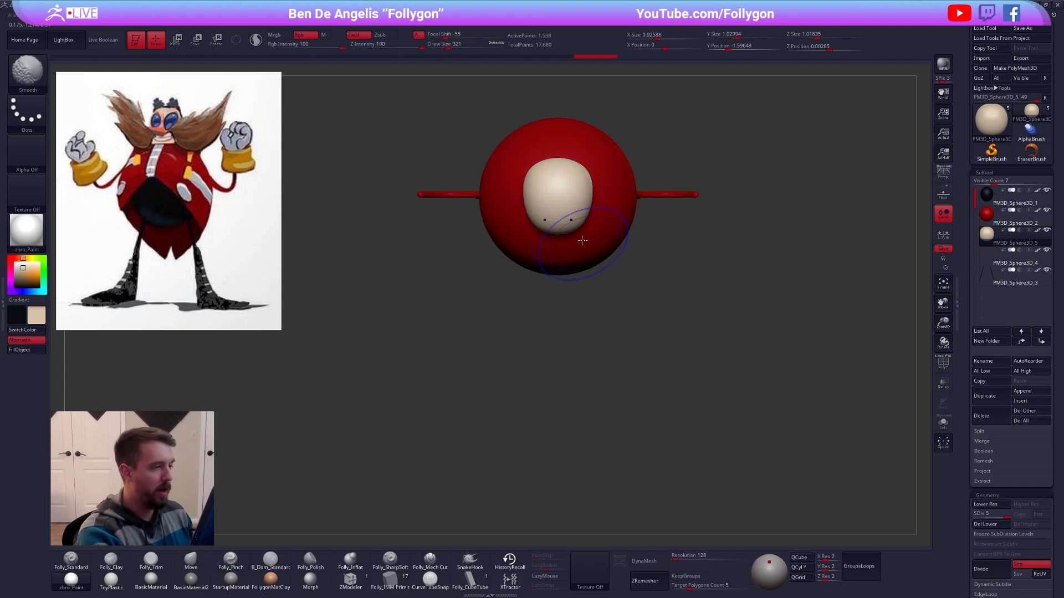
pyautogui.moveTo(590, 185); pyautogui.dragTo(582, 183)
pyautogui.keyDown('alt'); pyautogui.moveTo(575, 211); pyautogui.dragTo(613, 238, button='right'); pyautogui.keyUp('alt')
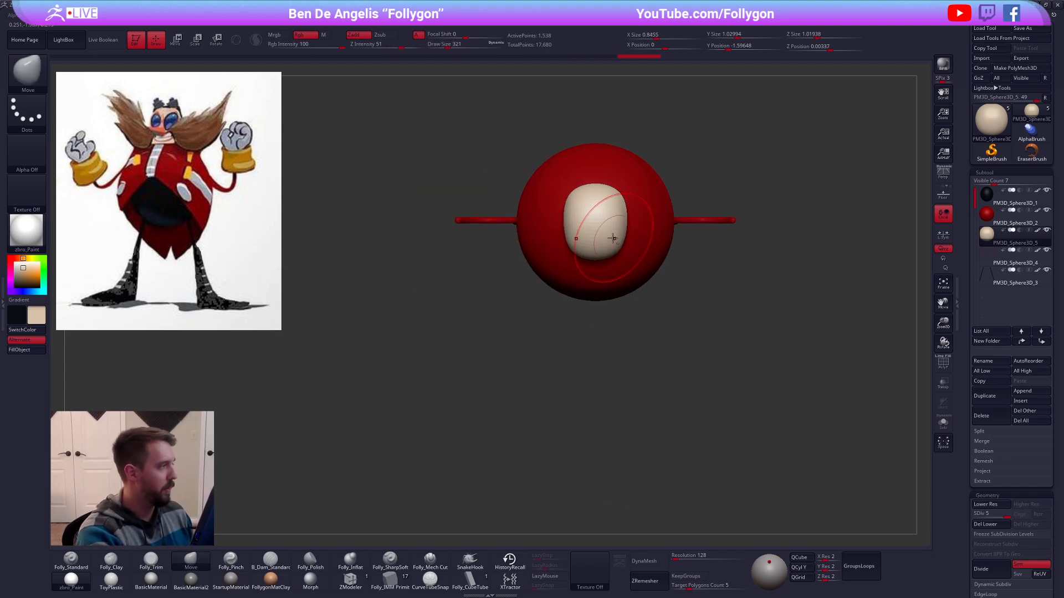
pyautogui.moveTo(622, 217); pyautogui.dragTo(620, 227)
pyautogui.keyDown('shift'); pyautogui.moveTo(620, 227); pyautogui.dragTo(612, 120, button='right'); pyautogui.keyUp('shift')
# Step: Sample the skin tone from the character's face in the reference image and fill the head with it
pyautogui.press('z')
pyautogui.press('c')
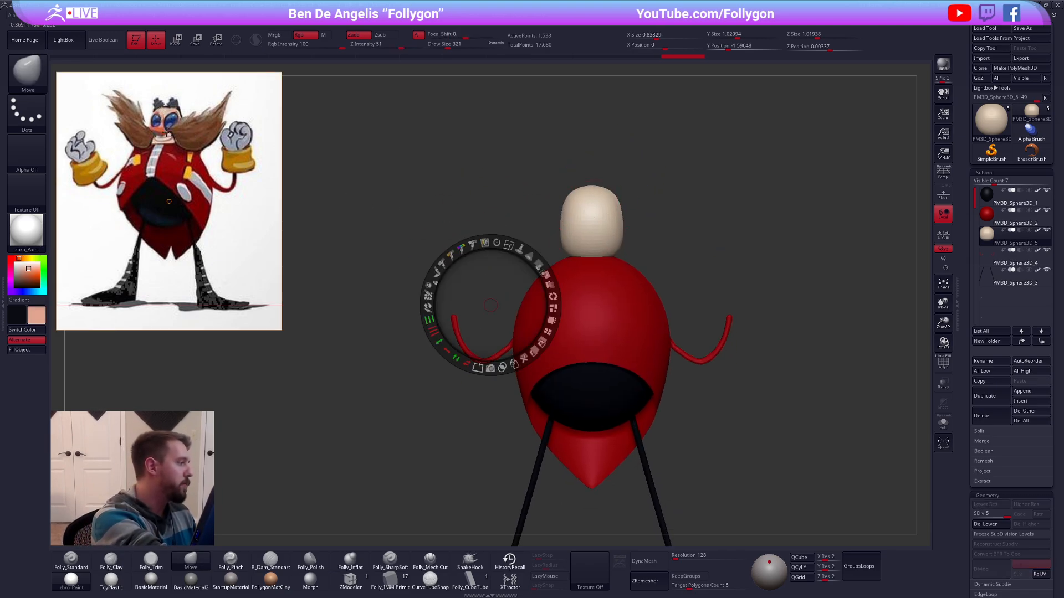
pyautogui.press('z')
pyautogui.press('1')
pyautogui.click(33, 350)
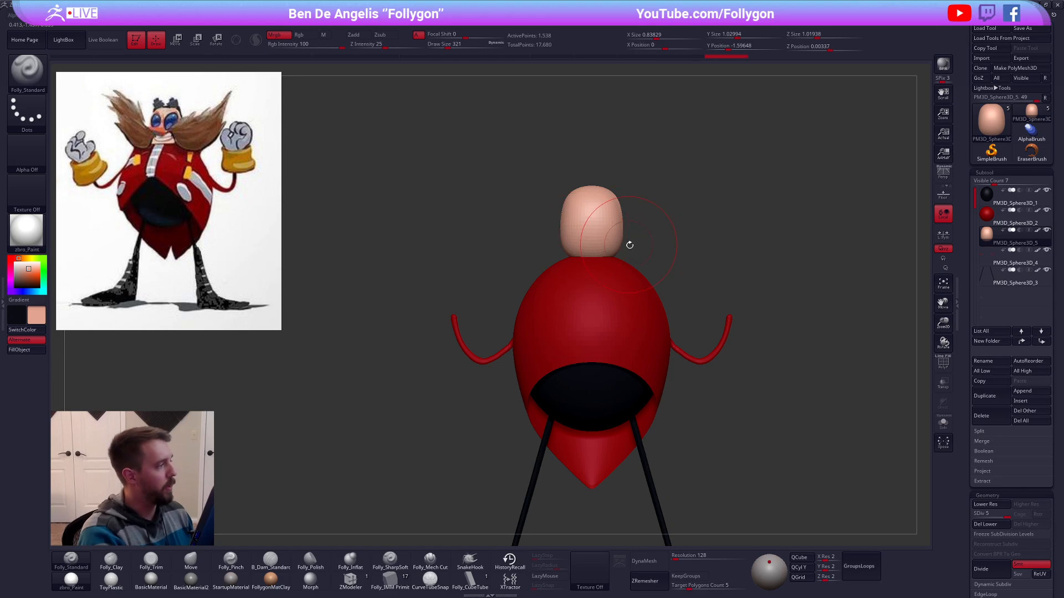
# Step: Pull out the head's lower half in front and side views with the Move brush, to about 0.88 units wide and 1.00 deep
pyautogui.press('4')
pyautogui.press('space')
pyautogui.moveTo(623, 252); pyautogui.dragTo(622, 231)
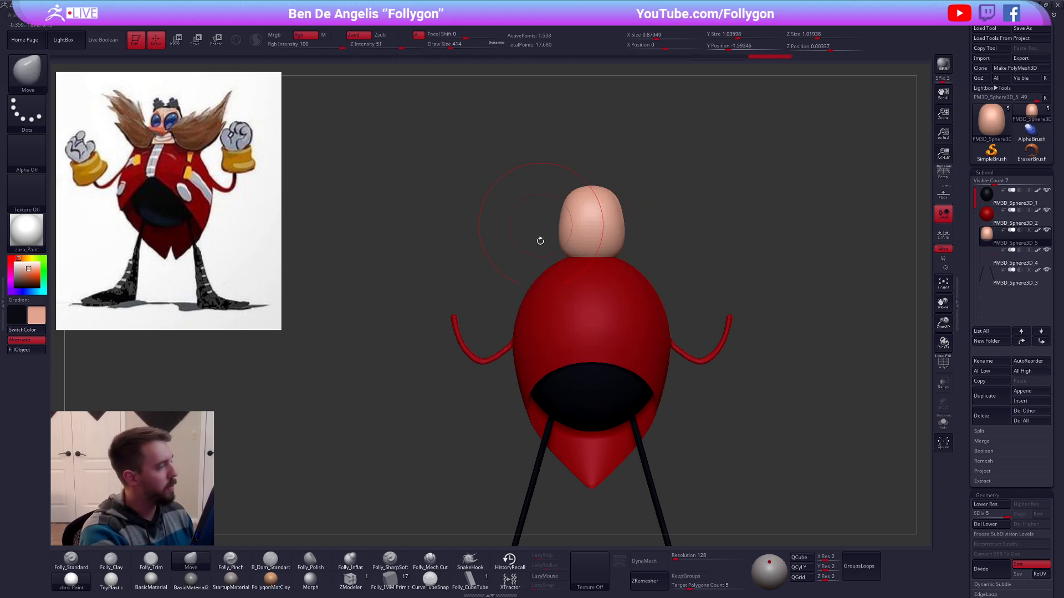
pyautogui.keyDown('shift'); pyautogui.moveTo(499, 266); pyautogui.dragTo(624, 264); pyautogui.keyUp('shift')
pyautogui.moveTo(533, 224); pyautogui.dragTo(604, 229)
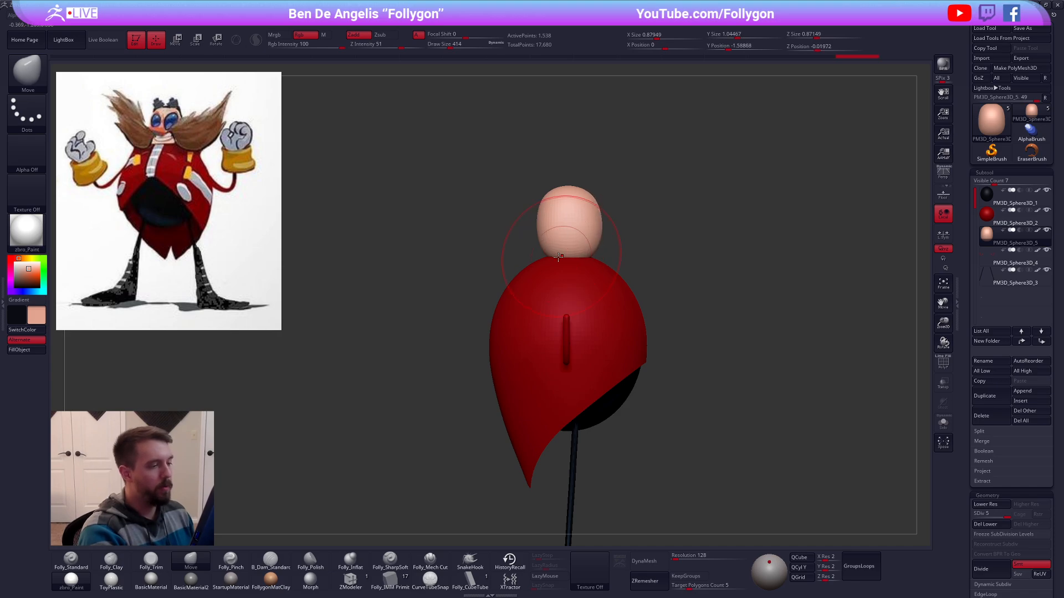
pyautogui.moveTo(540, 240)
pyautogui.mouseDown()
pyautogui.moveTo(532, 244)
pyautogui.moveTo(596, 248)
pyautogui.mouseUp()
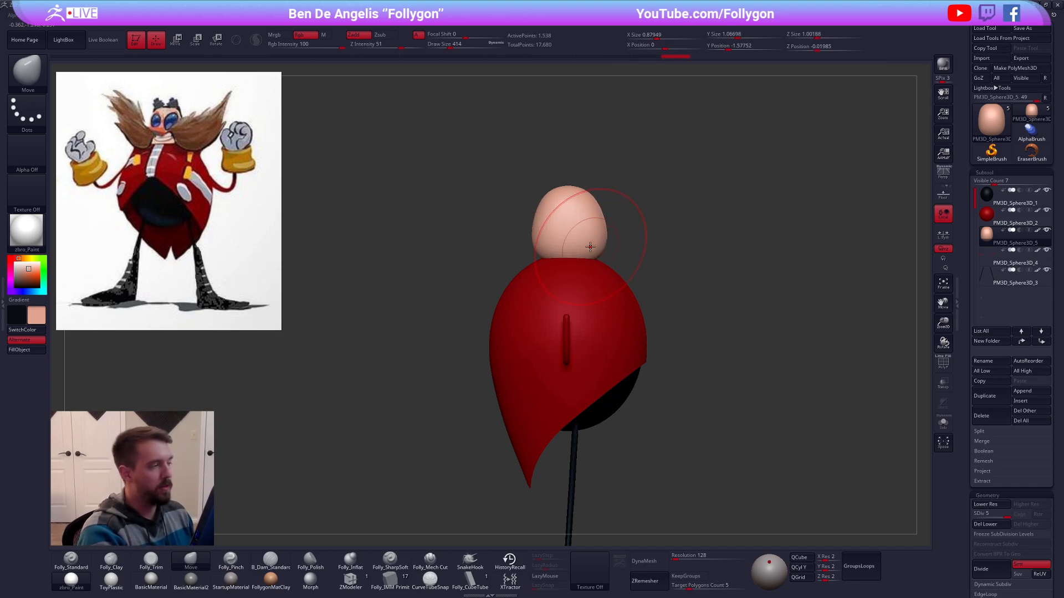
pyautogui.keyDown('shift'); pyautogui.moveTo(670, 377); pyautogui.dragTo(631, 338); pyautogui.keyUp('shift')
# Step: Sample the brown of the moustache from the reference image and reduce the Move brush's draw size to 279
pyautogui.press('z')
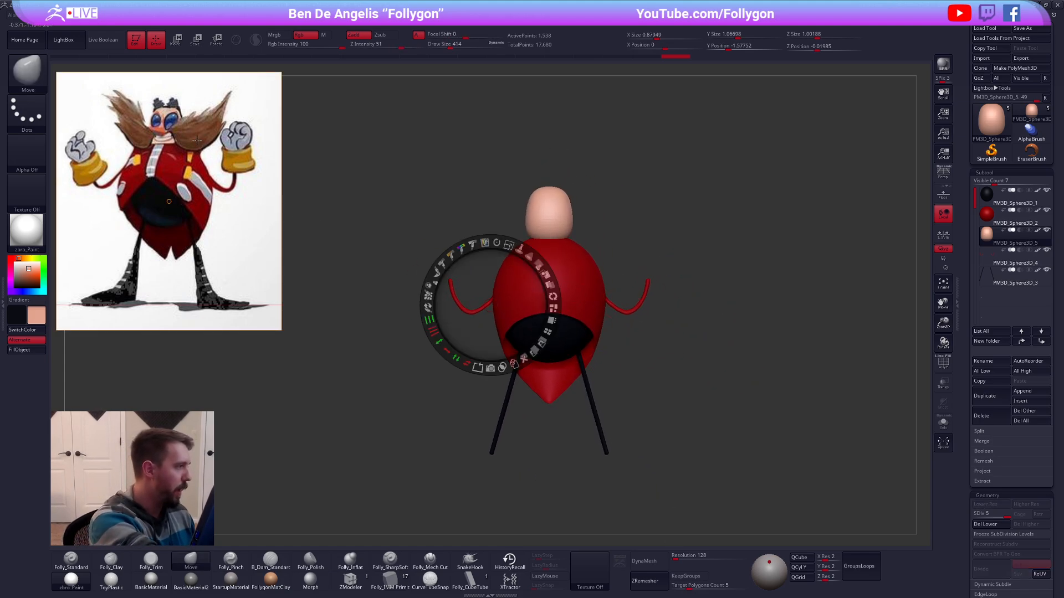
pyautogui.press('c')
pyautogui.press('z')
pyautogui.press('space')
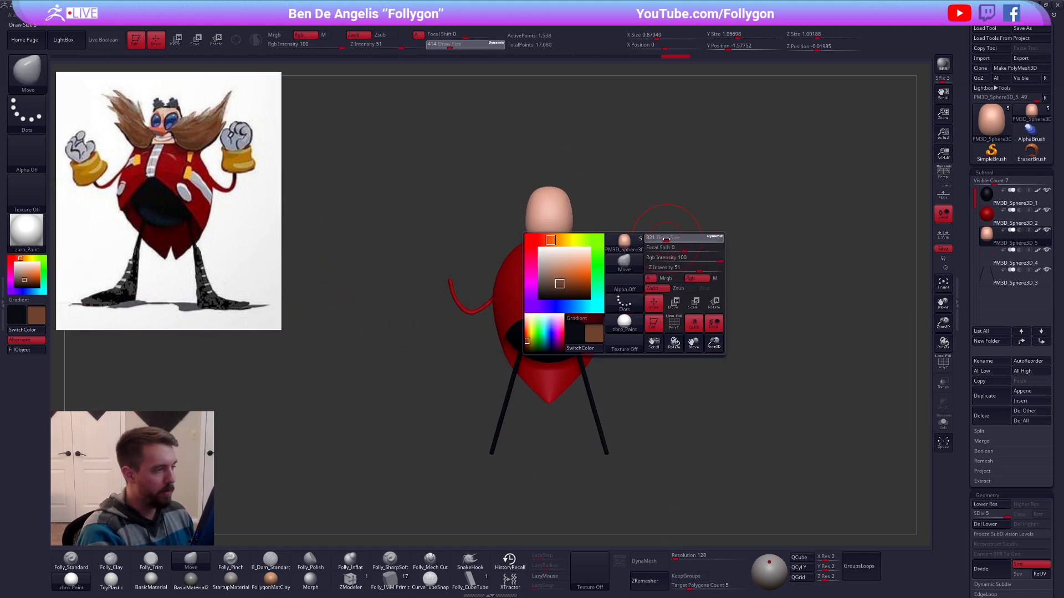
pyautogui.moveTo(669, 240); pyautogui.dragTo(663, 240)
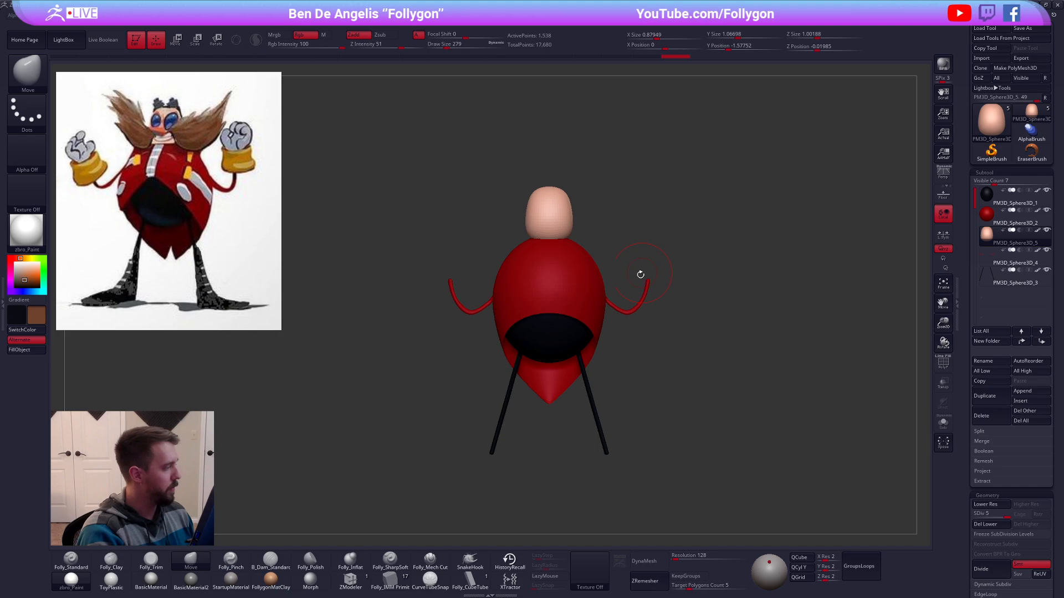
pyautogui.click(438, 580)
pyautogui.scroll(3, 549, 216)
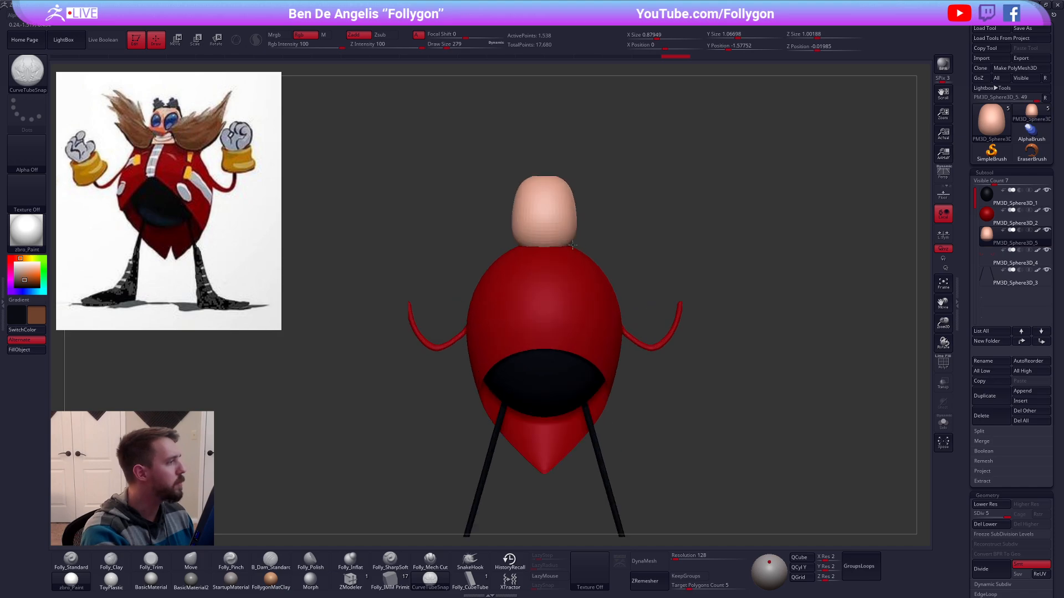
pyautogui.press('space')
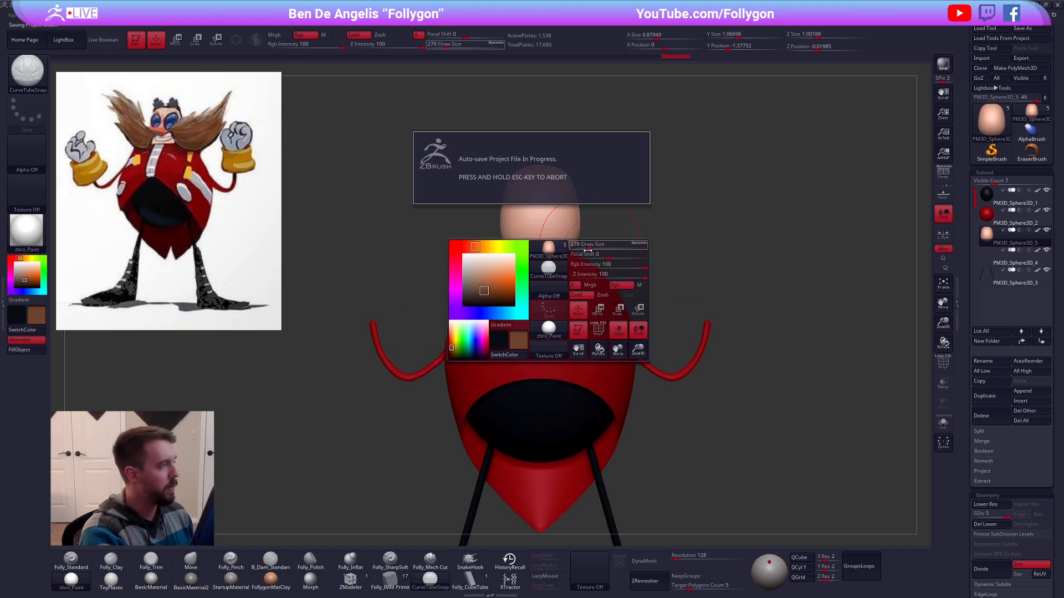
pyautogui.click(619, 240)
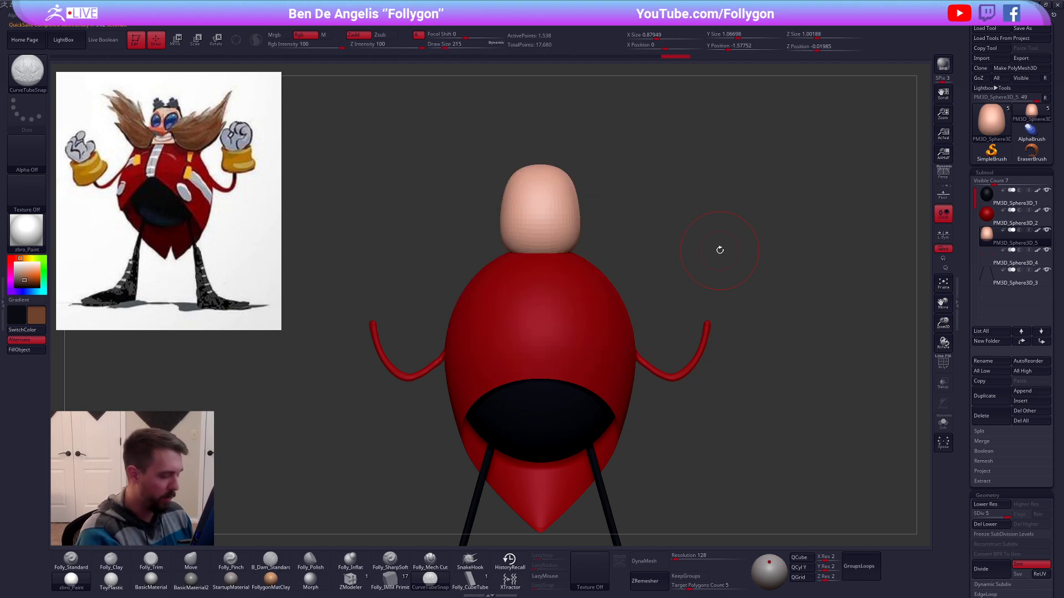
# Step: Choose the Insert Sphere primitive from the Folly_IMM Primitives brush and set the draw size to 130
pyautogui.press('F1')
pyautogui.click(390, 580)
pyautogui.press('m')
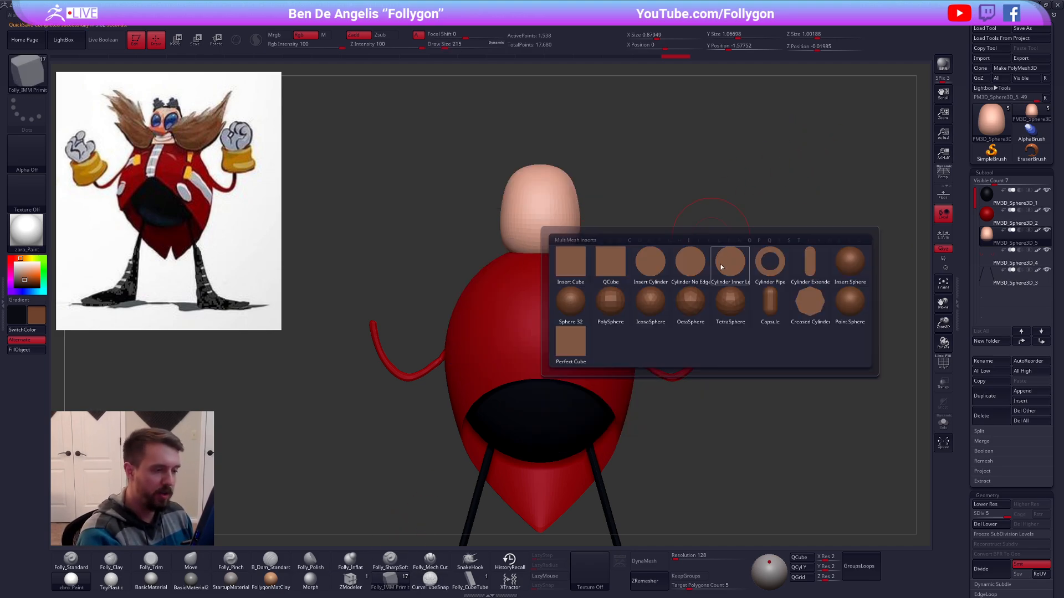
pyautogui.click(849, 263)
pyautogui.press('space')
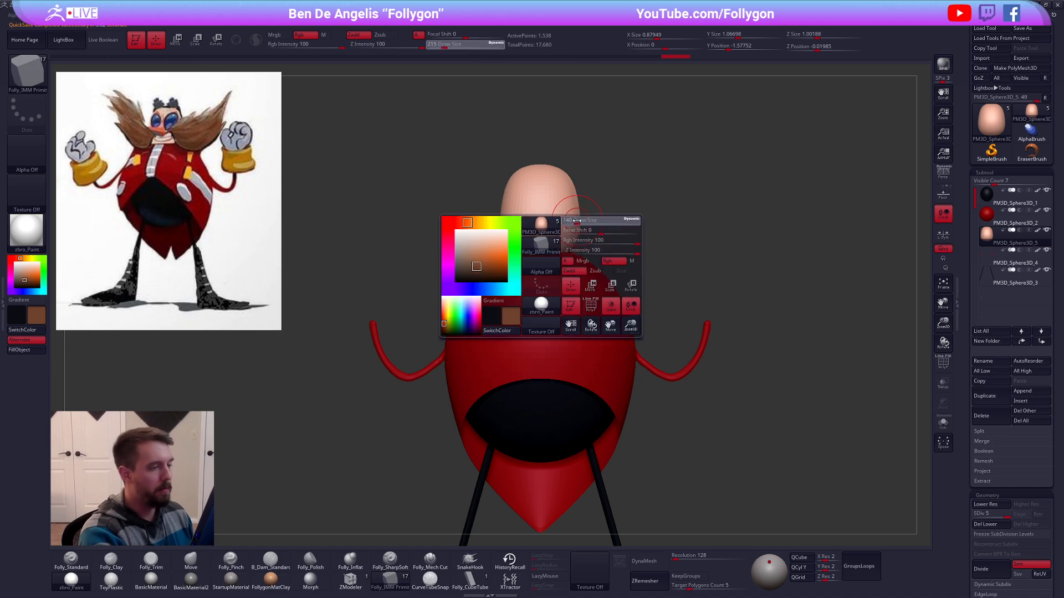
pyautogui.moveTo(577, 220); pyautogui.dragTo(575, 220)
pyautogui.moveTo(576, 223); pyautogui.dragTo(552, 229, button='right')
pyautogui.click(570, 230)
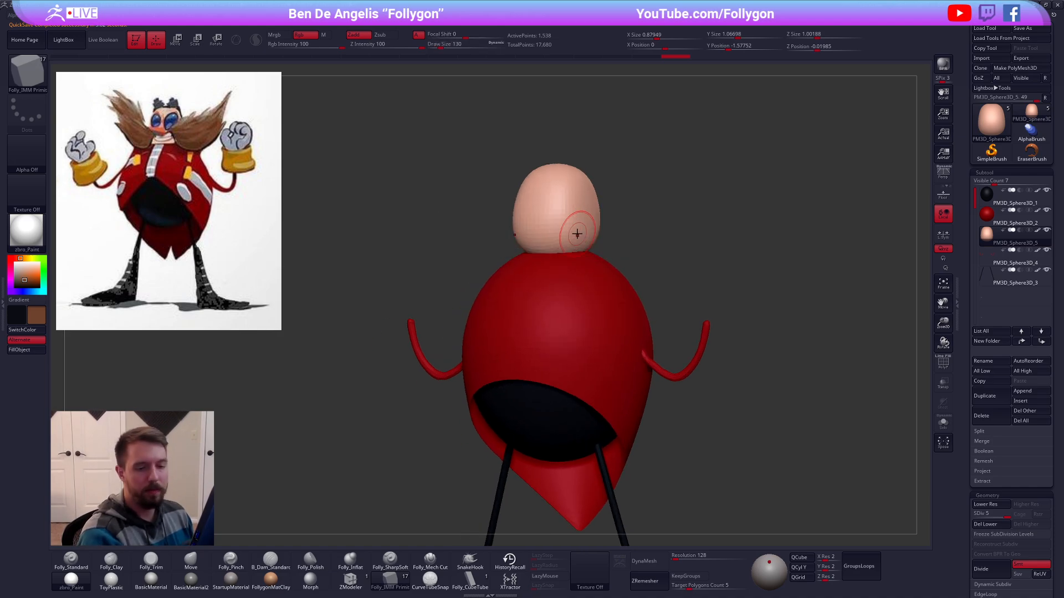
# Step: Isolate the head to check its polyframe and duplicate its subtool
pyautogui.click(943, 423)
pyautogui.keyDown('shift'); pyautogui.moveTo(812, 456); pyautogui.dragTo(820, 460); pyautogui.keyUp('shift')
pyautogui.hotkey('shift', 'f')
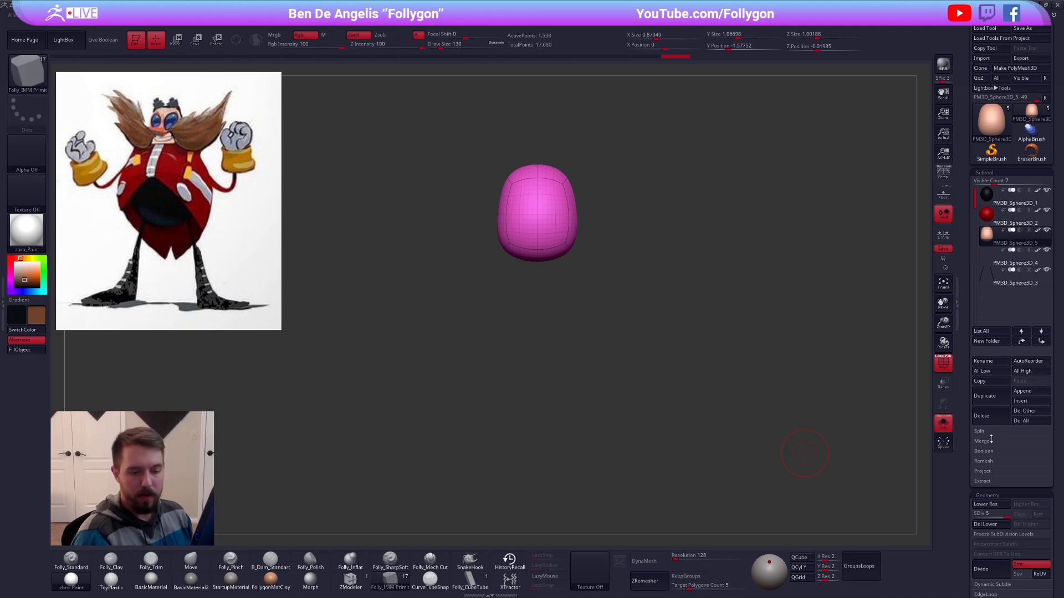
pyautogui.click(985, 396)
pyautogui.hotkey('shift', 'f')
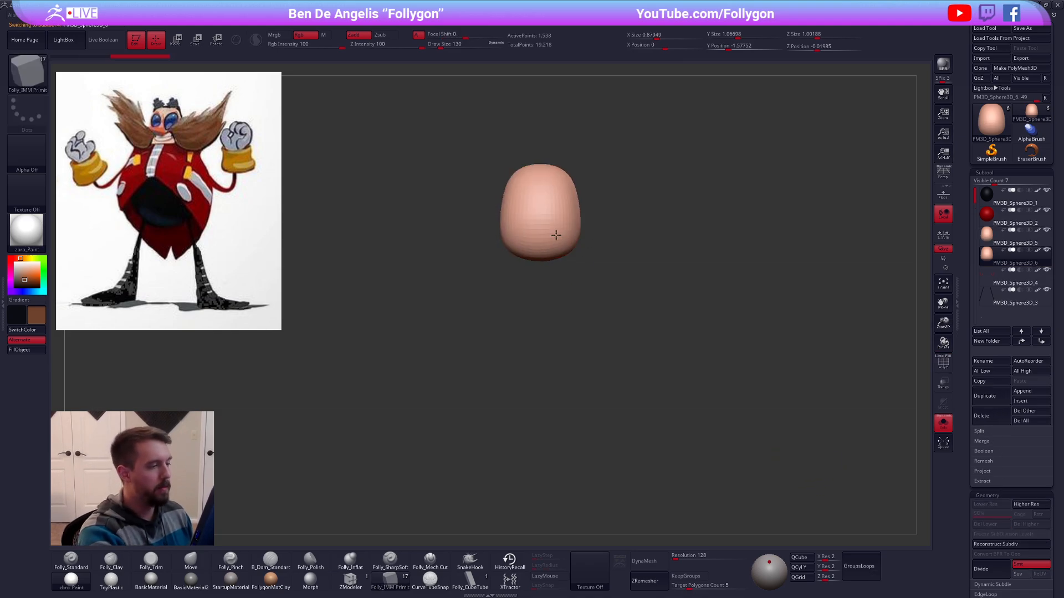
# Step: Insert a mirrored pair of brown spheres low on the head's front, and delete the duplicated head from their subtool
pyautogui.moveTo(555, 235); pyautogui.dragTo(551, 230, button='right')
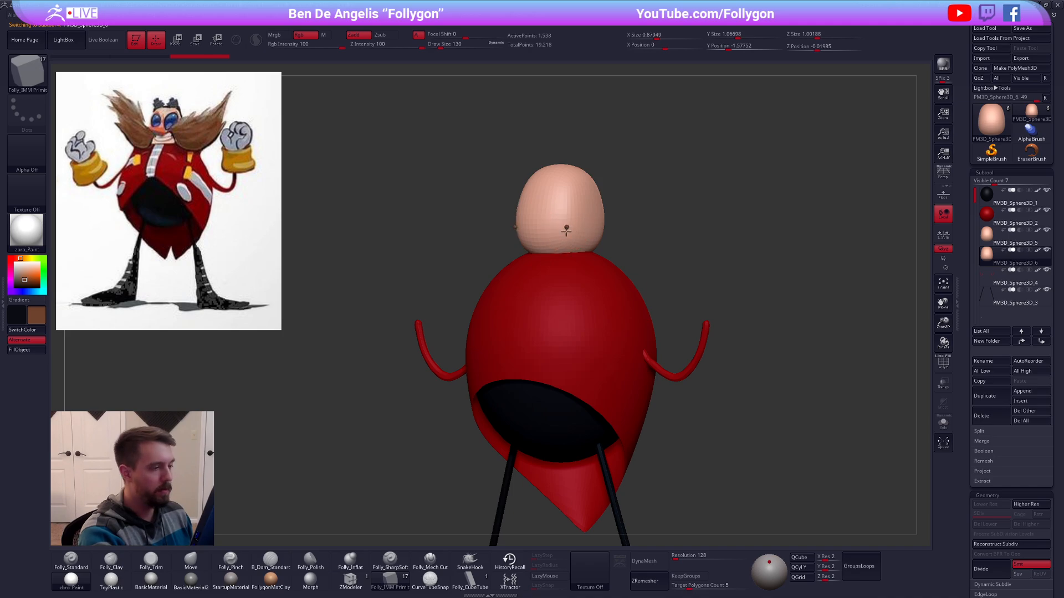
pyautogui.moveTo(567, 231); pyautogui.dragTo(570, 249)
pyautogui.hotkey('shift', 'f')
pyautogui.keyDown('ctrl'); pyautogui.keyDown('shift'); pyautogui.click(571, 240); pyautogui.keyUp('shift'); pyautogui.keyUp('ctrl')
pyautogui.press('space')
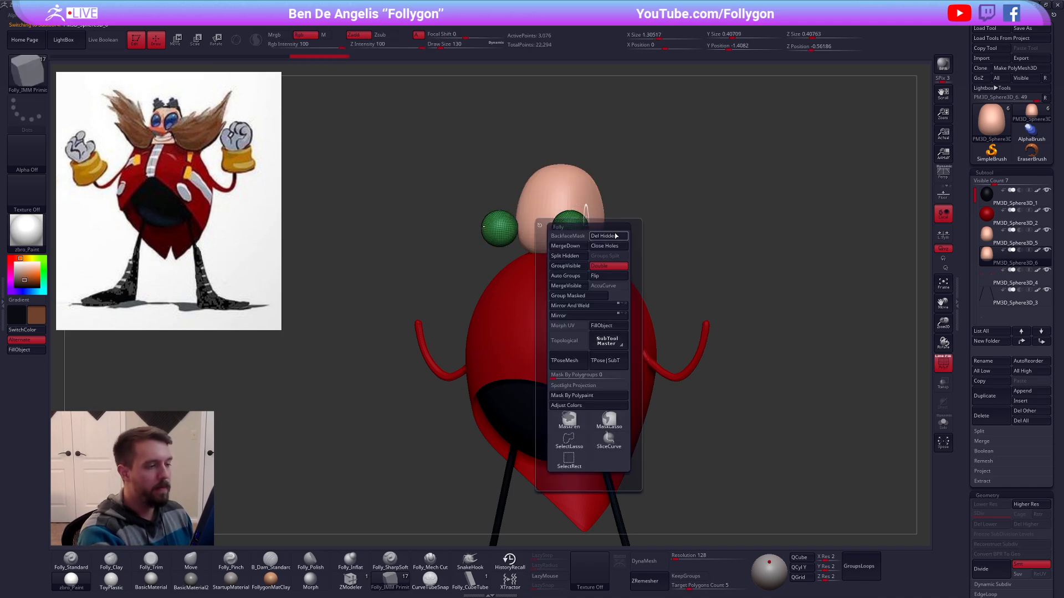
pyautogui.click(615, 236)
pyautogui.keyDown('shift'); pyautogui.moveTo(613, 190); pyautogui.dragTo(643, 190, button='right'); pyautogui.keyUp('shift')
pyautogui.hotkey('shift', 'f')
# Step: Stretch the two brown spheres sideways to about 2.73 units across overall, and pull their outer ends up into pointed tips
pyautogui.press('w')
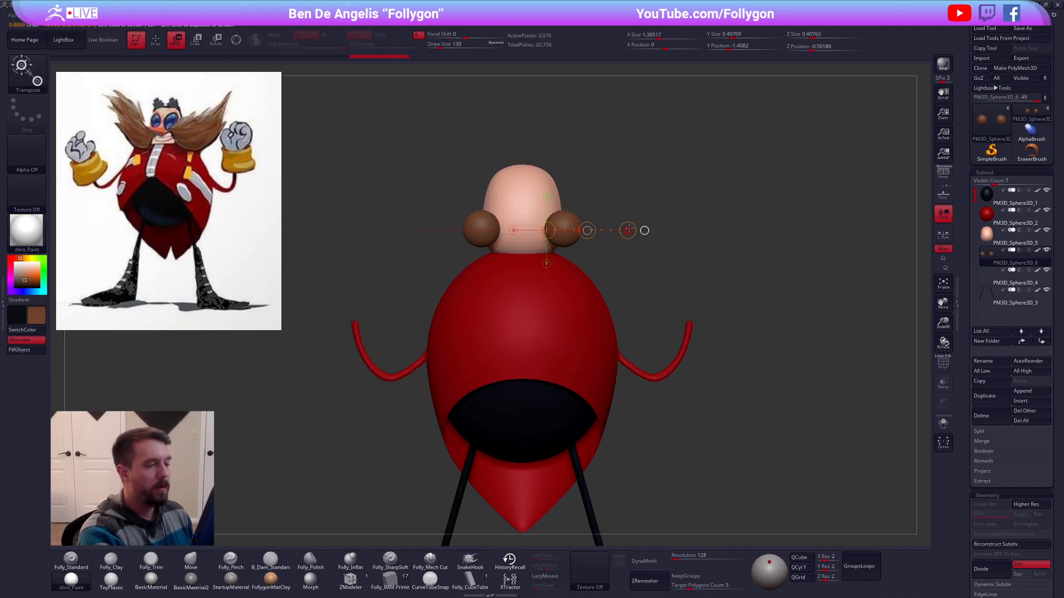
pyautogui.moveTo(628, 230)
pyautogui.mouseDown()
pyautogui.moveTo(644, 230)
pyautogui.moveTo(608, 235)
pyautogui.mouseUp()
pyautogui.press('q')
pyautogui.press('space')
pyautogui.hotkey('ctrl', 'shift', 'space')
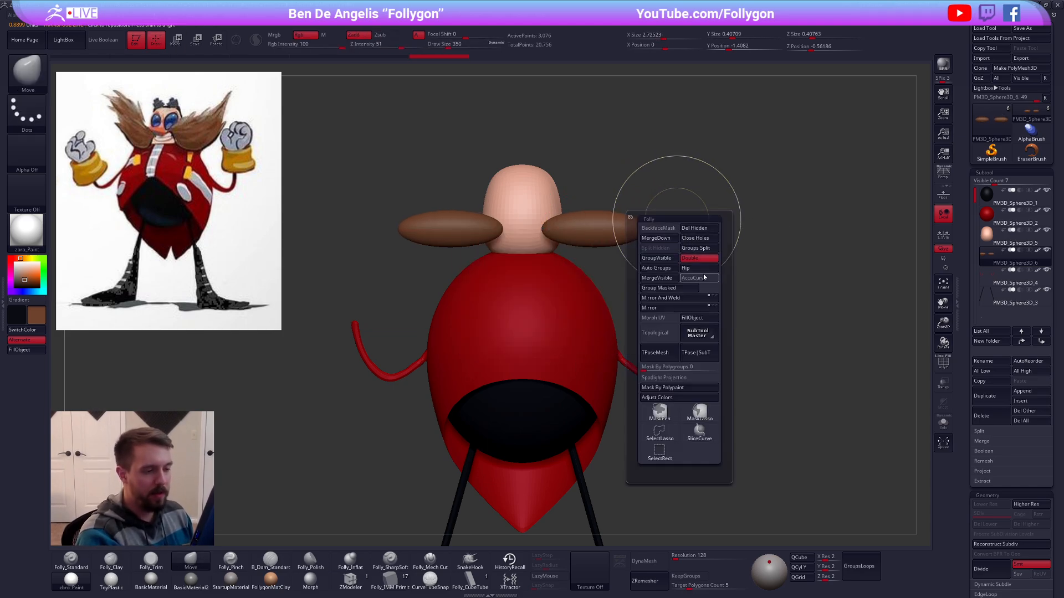
pyautogui.press('space')
pyautogui.moveTo(654, 227)
pyautogui.mouseDown()
pyautogui.moveTo(632, 228)
pyautogui.moveTo(665, 195)
pyautogui.mouseUp()
pyautogui.press('space')
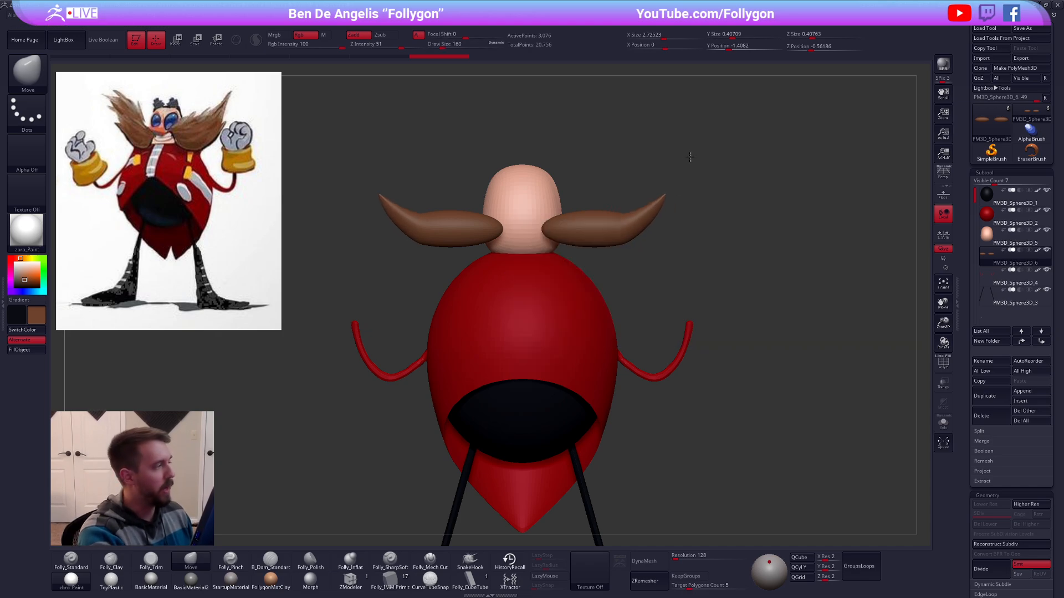
pyautogui.moveTo(690, 157); pyautogui.dragTo(695, 143)
# Step: Shape the brown forms into a full moustache with thick drooping lower edges and narrow inner ends, about 3.06 units across
pyautogui.press('space')
pyautogui.moveTo(620, 229); pyautogui.dragTo(633, 229)
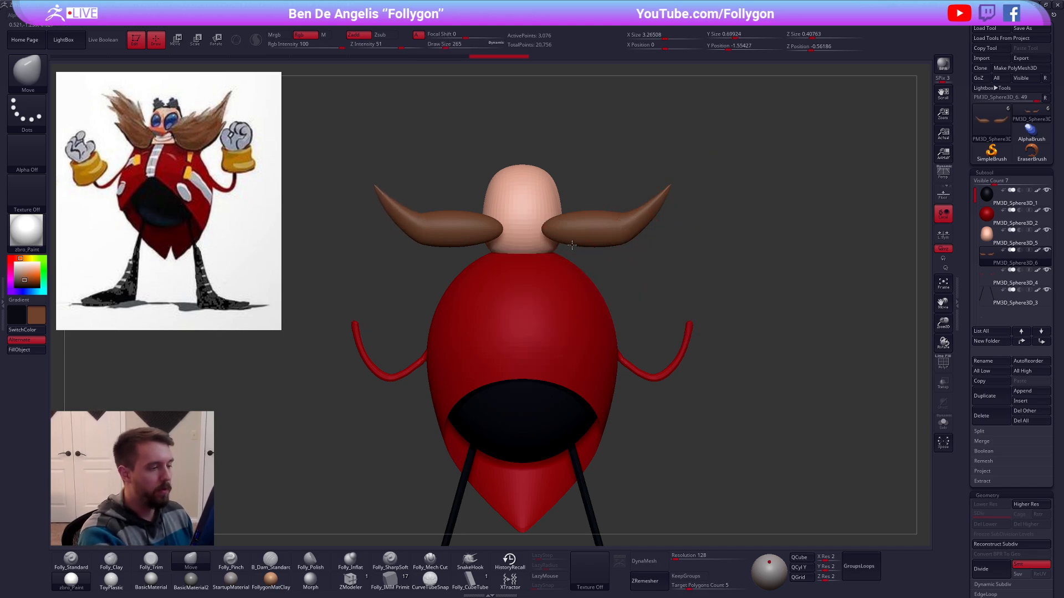
pyautogui.moveTo(571, 245)
pyautogui.mouseDown()
pyautogui.moveTo(564, 269)
pyautogui.moveTo(626, 246)
pyautogui.mouseUp()
pyautogui.moveTo(582, 210); pyautogui.dragTo(629, 207)
pyautogui.moveTo(629, 244)
pyautogui.mouseDown()
pyautogui.moveTo(588, 267)
pyautogui.moveTo(611, 236)
pyautogui.moveTo(531, 219)
pyautogui.mouseUp()
pyautogui.press('w')
pyautogui.press('q')
pyautogui.press('space')
pyautogui.keyDown('ctrl'); pyautogui.moveTo(531, 219); pyautogui.dragTo(574, 246, button='right'); pyautogui.keyUp('ctrl')
pyautogui.moveTo(627, 370)
pyautogui.mouseDown()
pyautogui.moveTo(700, 384)
pyautogui.moveTo(594, 290)
pyautogui.moveTo(585, 252)
pyautogui.mouseUp()
pyautogui.keyDown('ctrl'); pyautogui.moveTo(624, 280); pyautogui.dragTo(691, 266, button='right'); pyautogui.keyUp('ctrl')
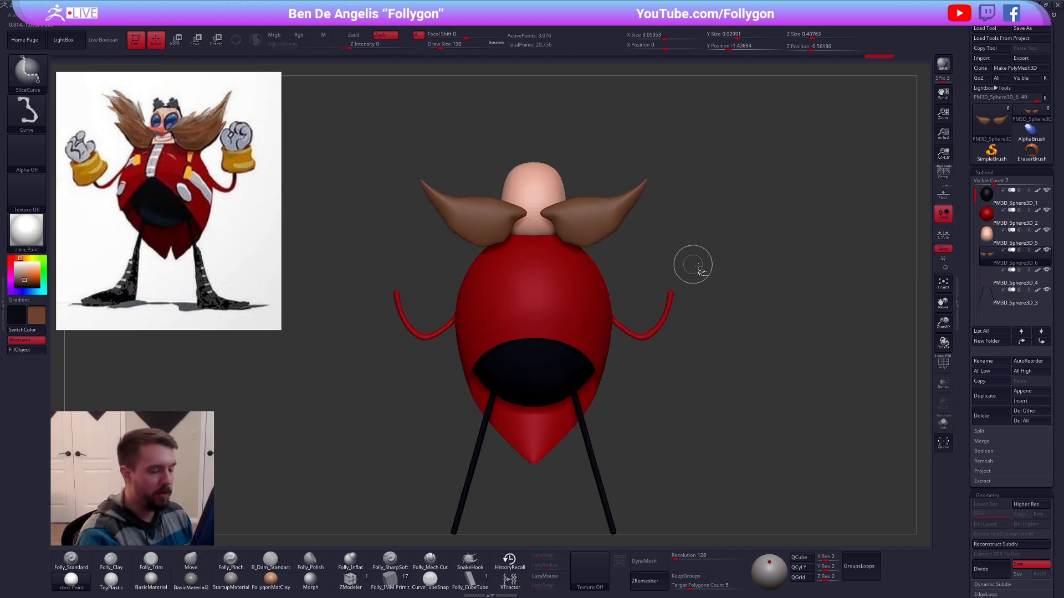
pyautogui.press('space')
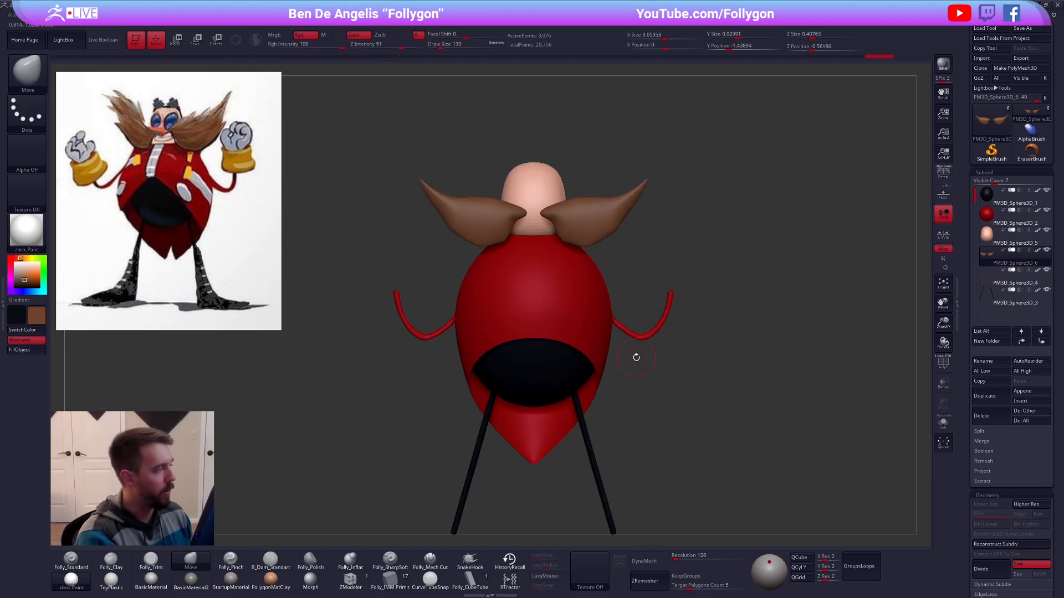
pyautogui.hotkey('shift', 'f')
pyautogui.hotkey('shift', 'f')
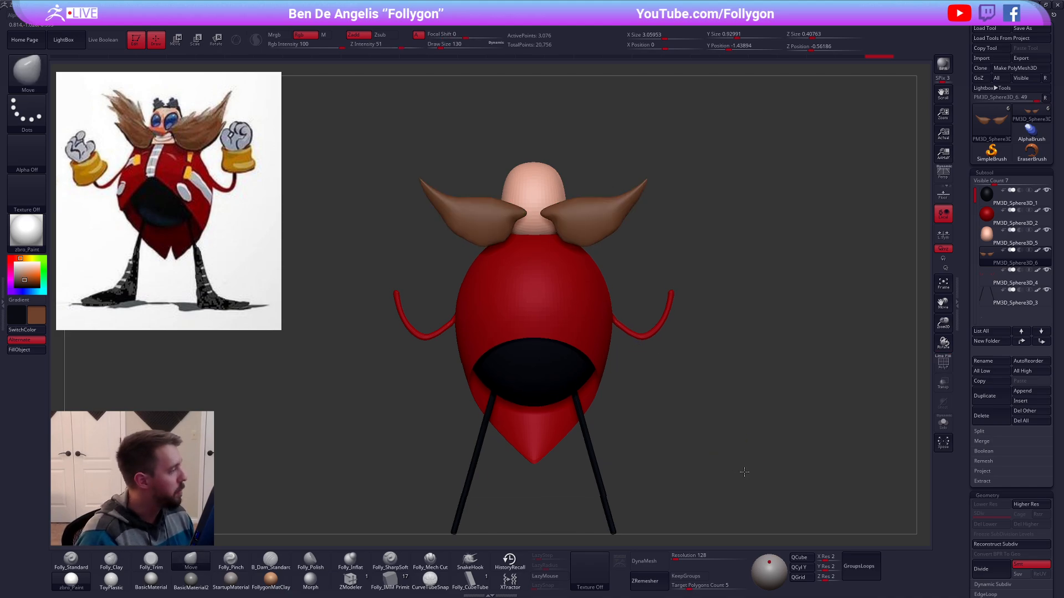
pyautogui.keyDown('ctrl'); pyautogui.moveTo(743, 468); pyautogui.dragTo(715, 450, button='right'); pyautogui.keyUp('ctrl')
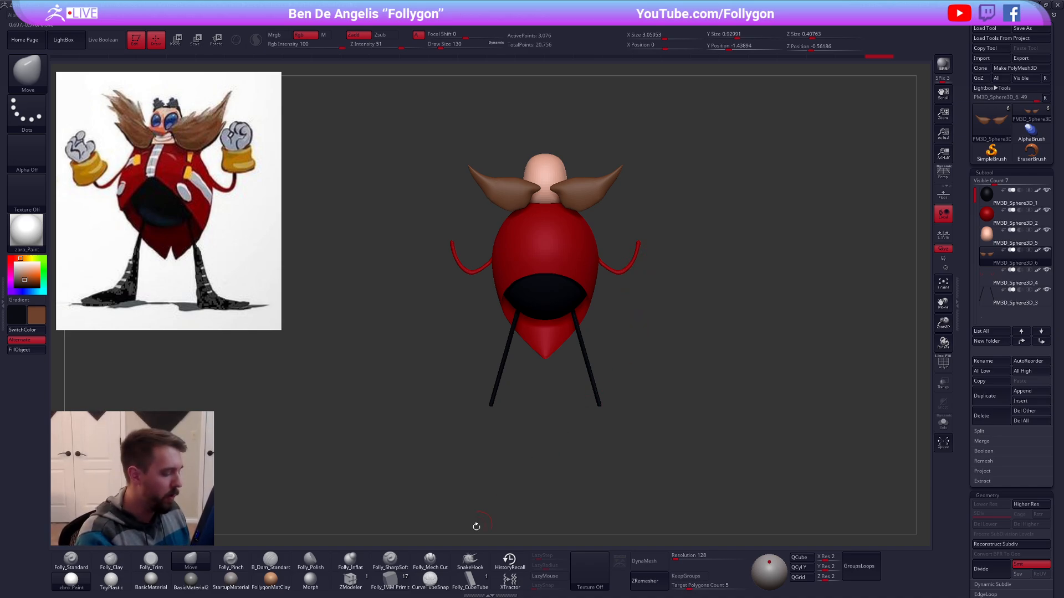
pyautogui.keyDown('alt'); pyautogui.moveTo(633, 317); pyautogui.dragTo(655, 349); pyautogui.keyUp('alt')
pyautogui.keyDown('alt'); pyautogui.moveTo(668, 411); pyautogui.dragTo(666, 383); pyautogui.keyUp('alt')
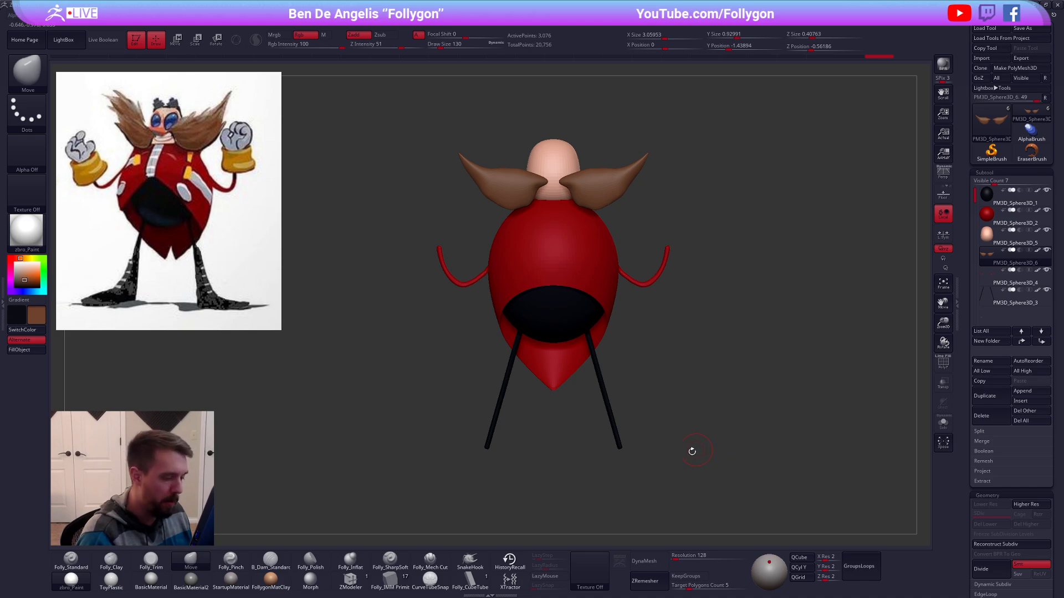
# Step: Select the thin legs and duplicate their subtool
pyautogui.keyDown('alt'); pyautogui.moveTo(692, 451); pyautogui.dragTo(635, 389); pyautogui.keyUp('alt')
pyautogui.keyDown('alt'); pyautogui.click(614, 366); pyautogui.keyUp('alt')
pyautogui.keyDown('alt'); pyautogui.moveTo(641, 427); pyautogui.dragTo(738, 353); pyautogui.keyUp('alt')
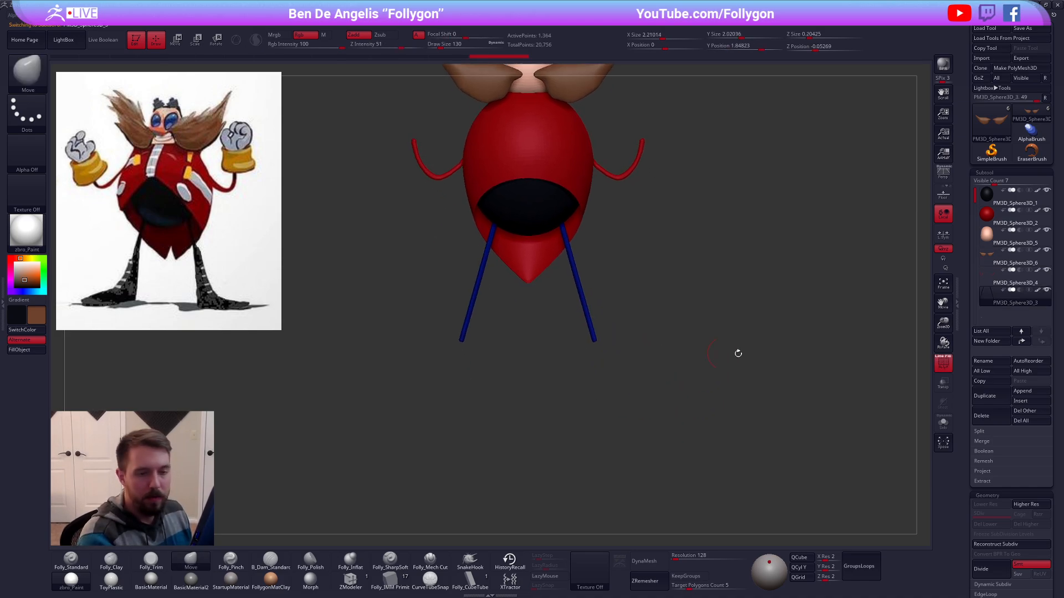
pyautogui.click(984, 396)
pyautogui.keyDown('alt'); pyautogui.moveTo(741, 460); pyautogui.dragTo(754, 442); pyautogui.keyUp('alt')
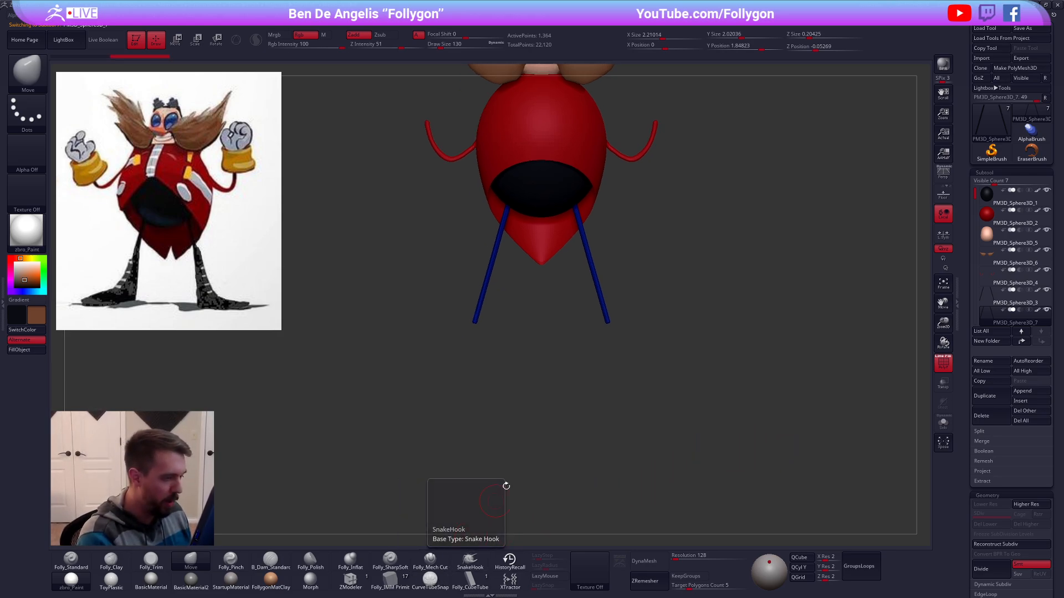
# Step: Insert a mirrored pair of cylinders at the lower ends of the duplicated legs, and delete the leg geometry from their subtool
pyautogui.click(390, 579)
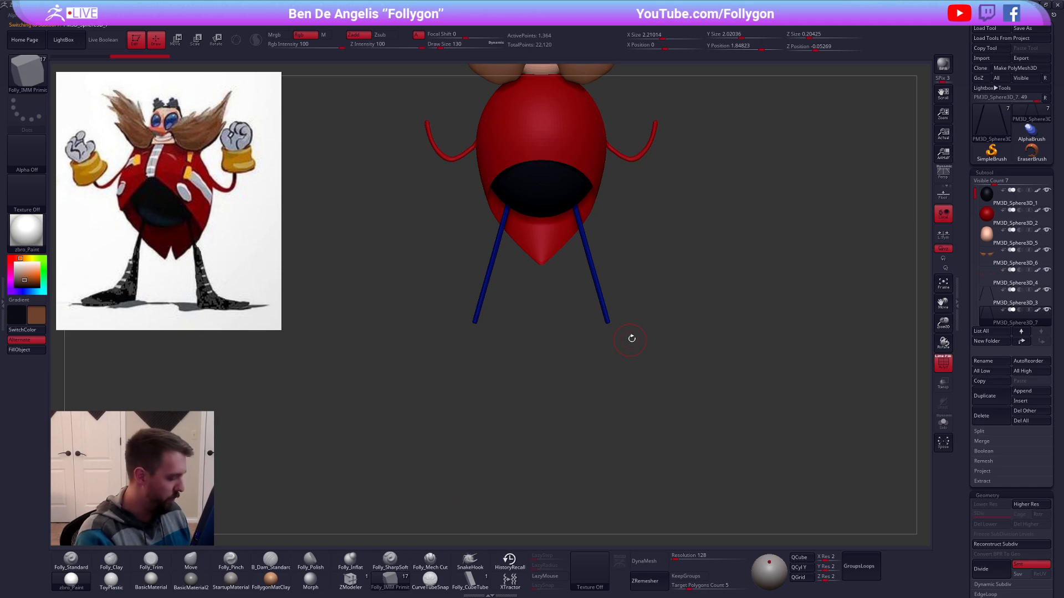
pyautogui.press('m')
pyautogui.click(751, 408)
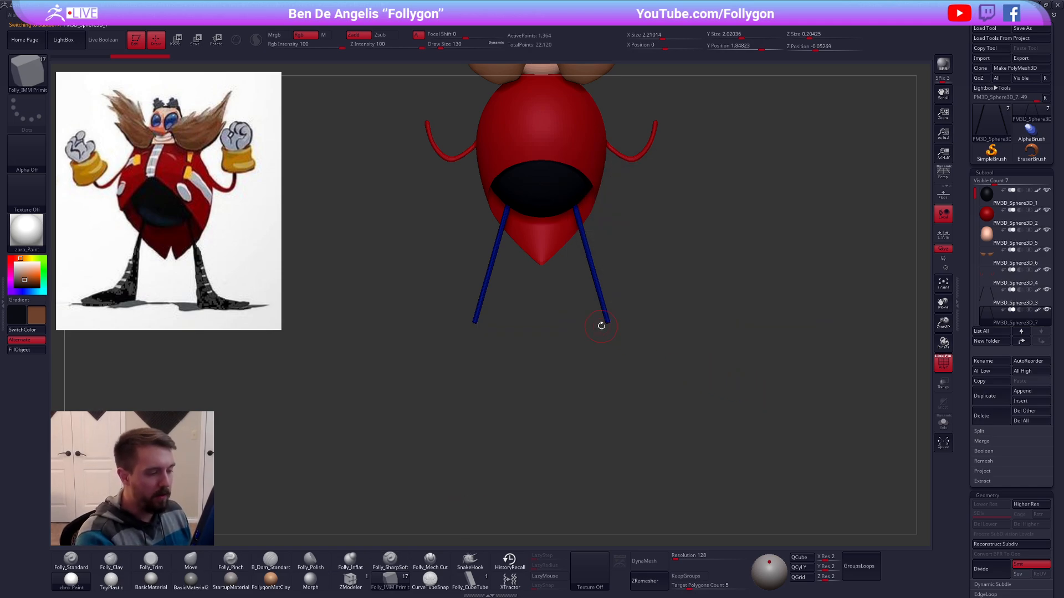
pyautogui.moveTo(606, 319); pyautogui.dragTo(617, 337)
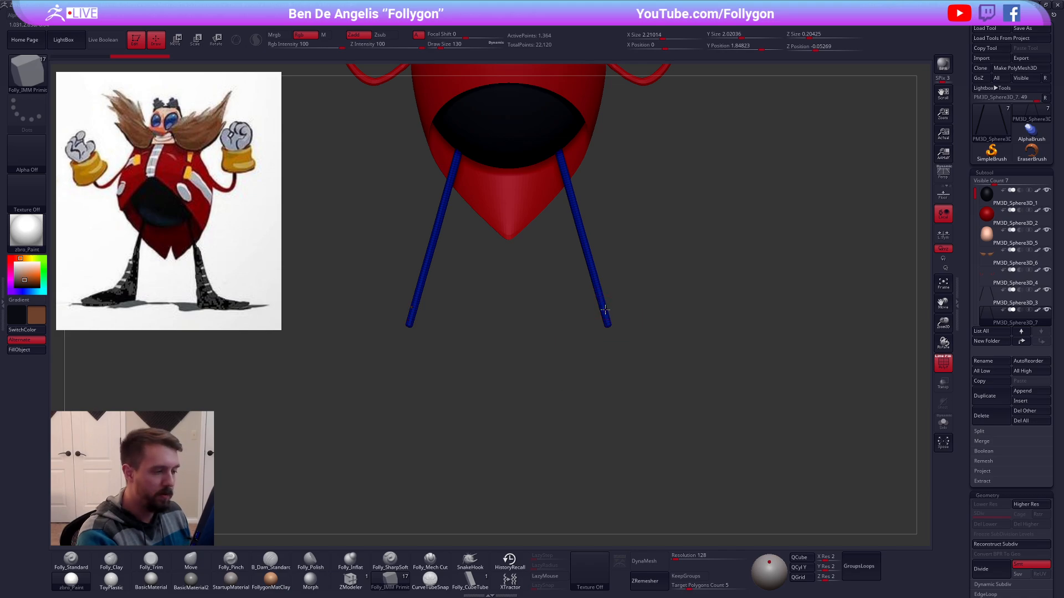
pyautogui.moveTo(605, 309); pyautogui.dragTo(613, 349)
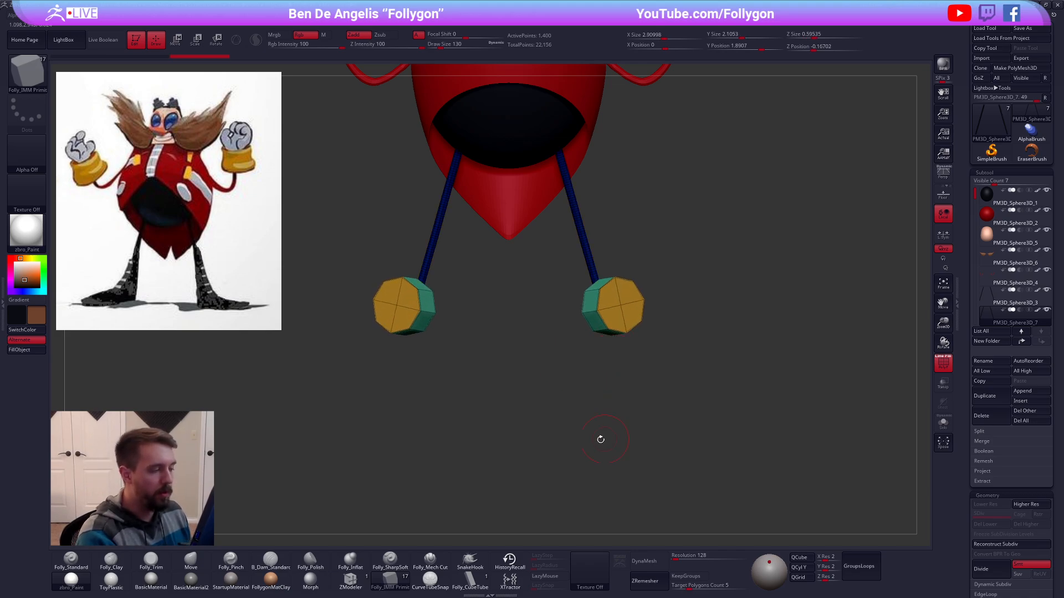
pyautogui.moveTo(649, 388); pyautogui.dragTo(629, 351)
pyautogui.rightClick(622, 310)
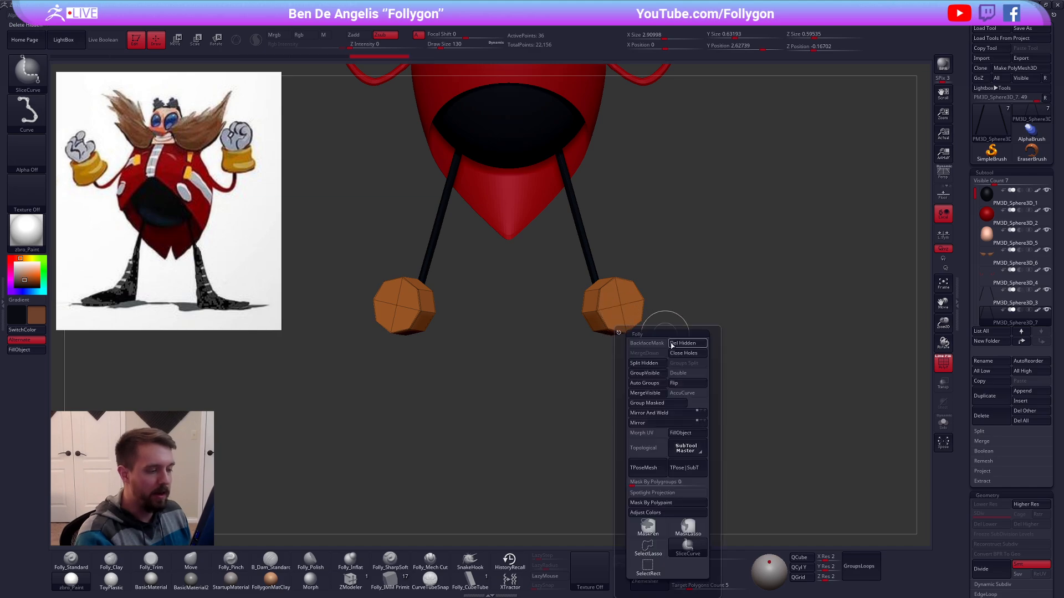
# Step: Isolate the two cylinders and rotate them so their flat faces point straight forward
pyautogui.press('r')
pyautogui.moveTo(658, 297); pyautogui.dragTo(706, 449)
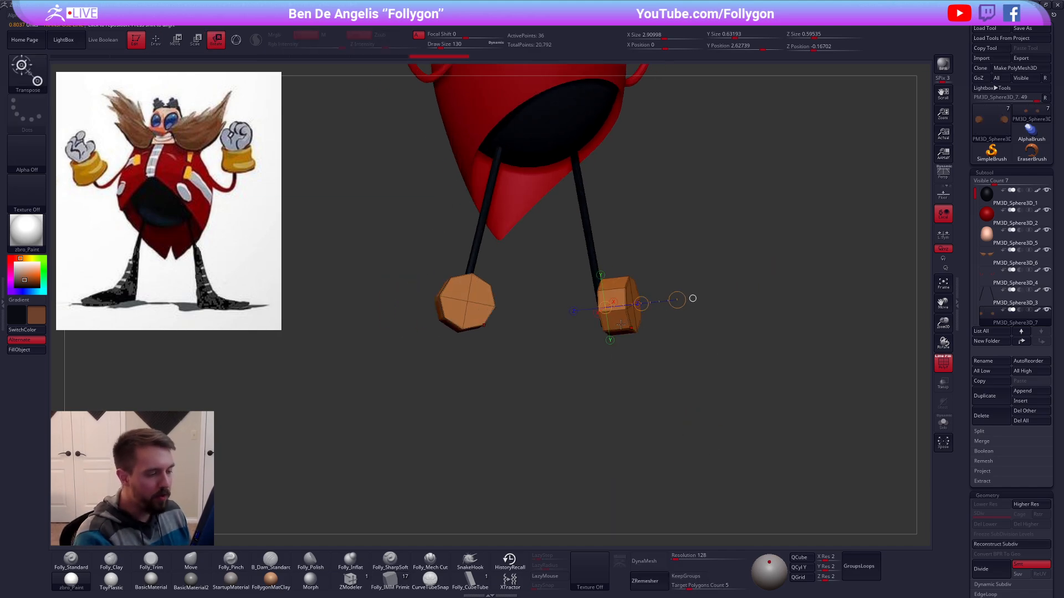
pyautogui.moveTo(621, 324)
pyautogui.mouseDown()
pyautogui.moveTo(715, 428)
pyautogui.moveTo(677, 245)
pyautogui.moveTo(542, 407)
pyautogui.mouseUp()
pyautogui.moveTo(715, 451)
pyautogui.mouseDown()
pyautogui.moveTo(688, 457)
pyautogui.moveTo(700, 455)
pyautogui.mouseUp()
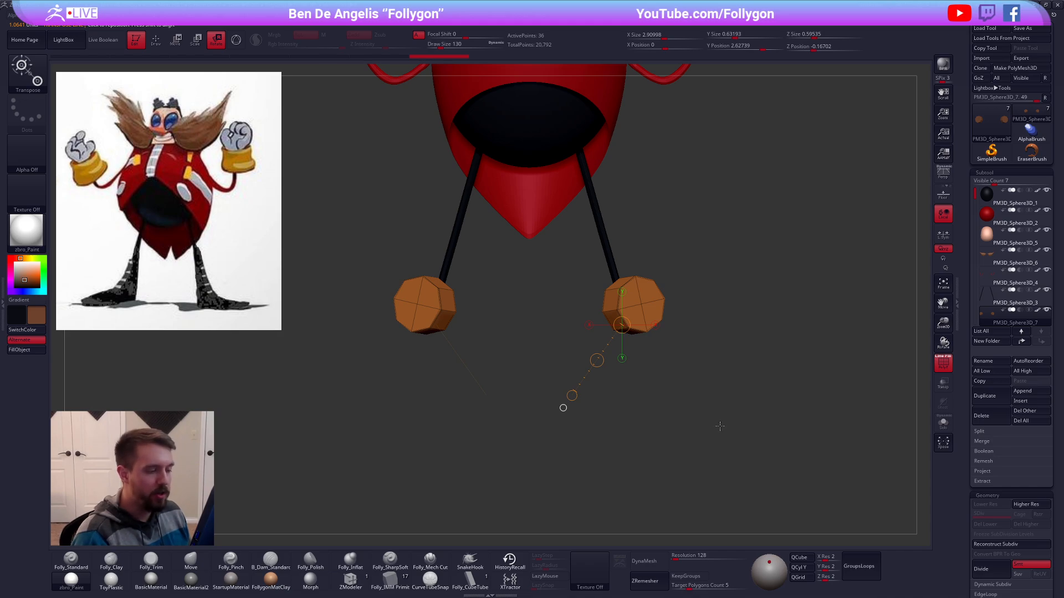
pyautogui.hotkey('ctrl', 'shift', 's')
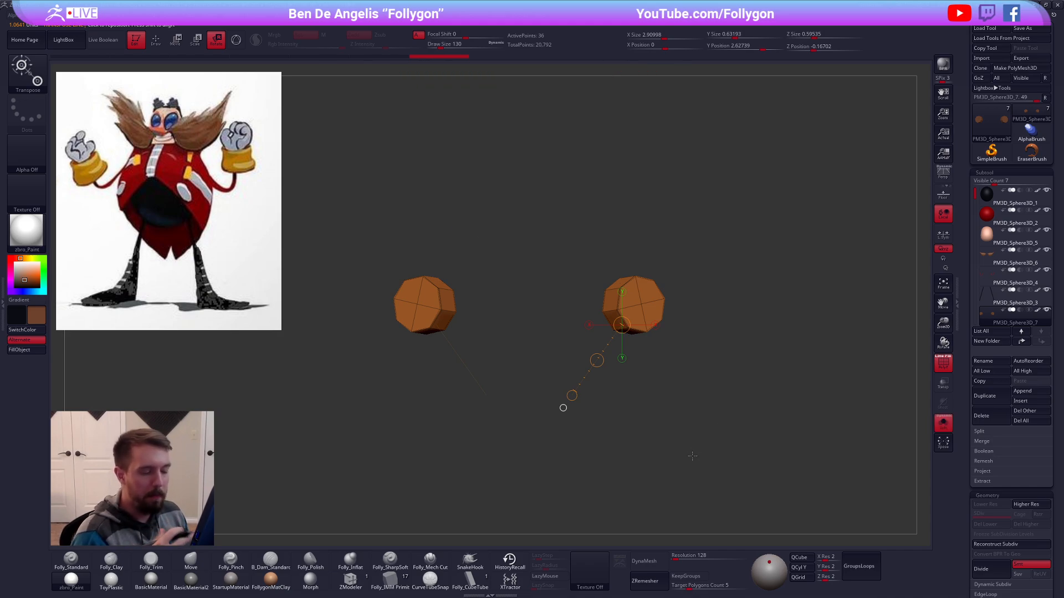
pyautogui.click(639, 304)
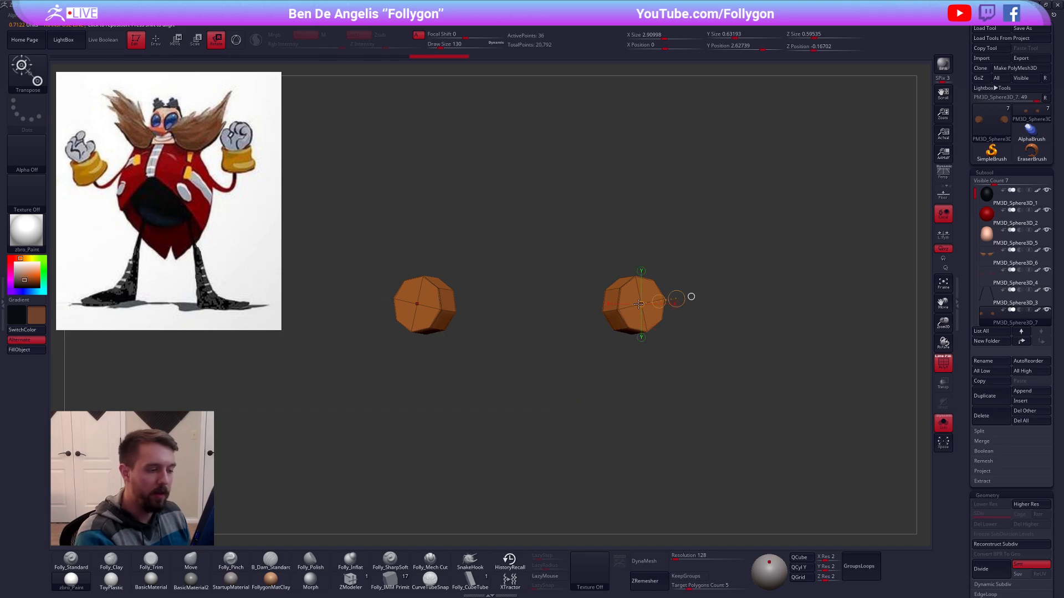
pyautogui.moveTo(692, 395); pyautogui.dragTo(670, 366)
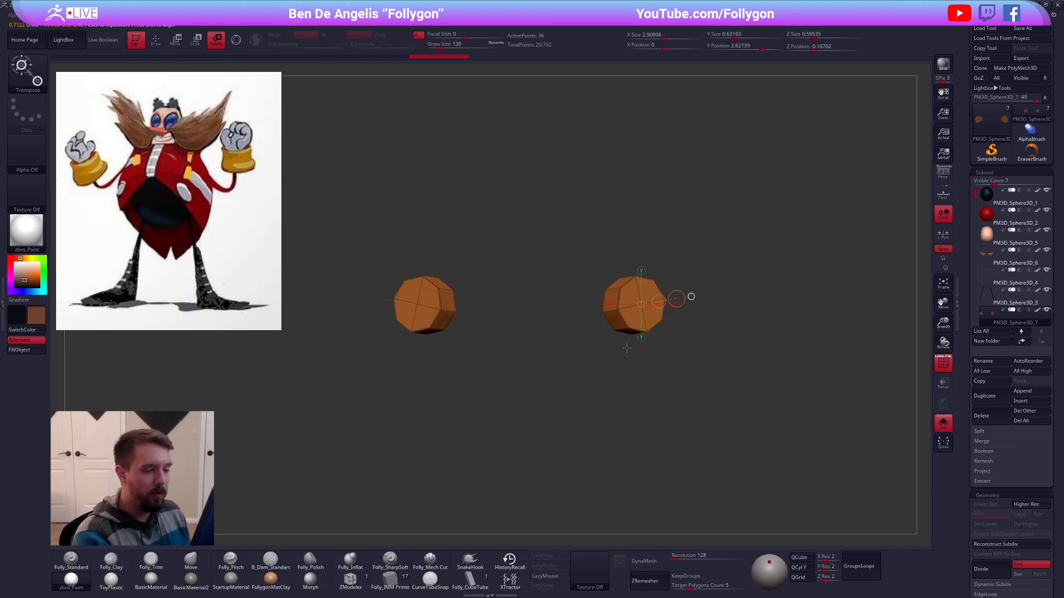
pyautogui.moveTo(671, 424); pyautogui.dragTo(678, 473)
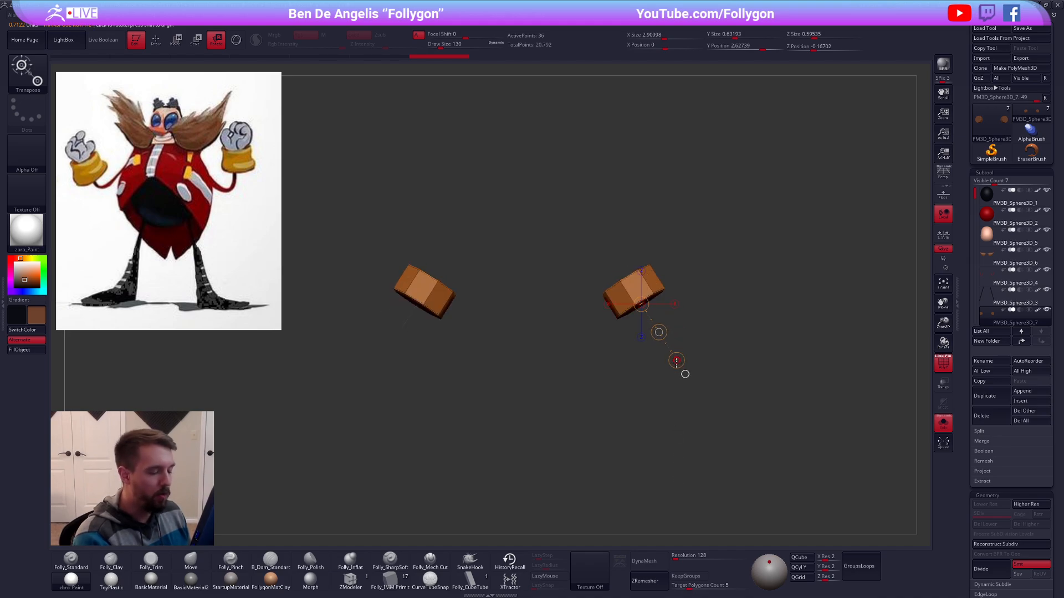
pyautogui.moveTo(677, 361); pyautogui.dragTo(640, 383)
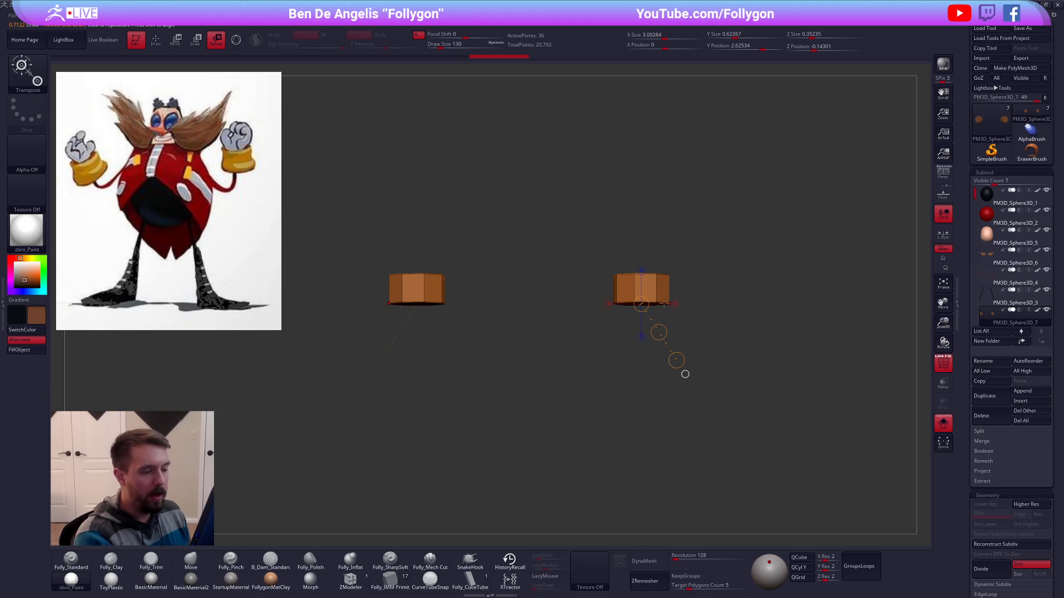
pyautogui.moveTo(685, 369); pyautogui.dragTo(675, 419)
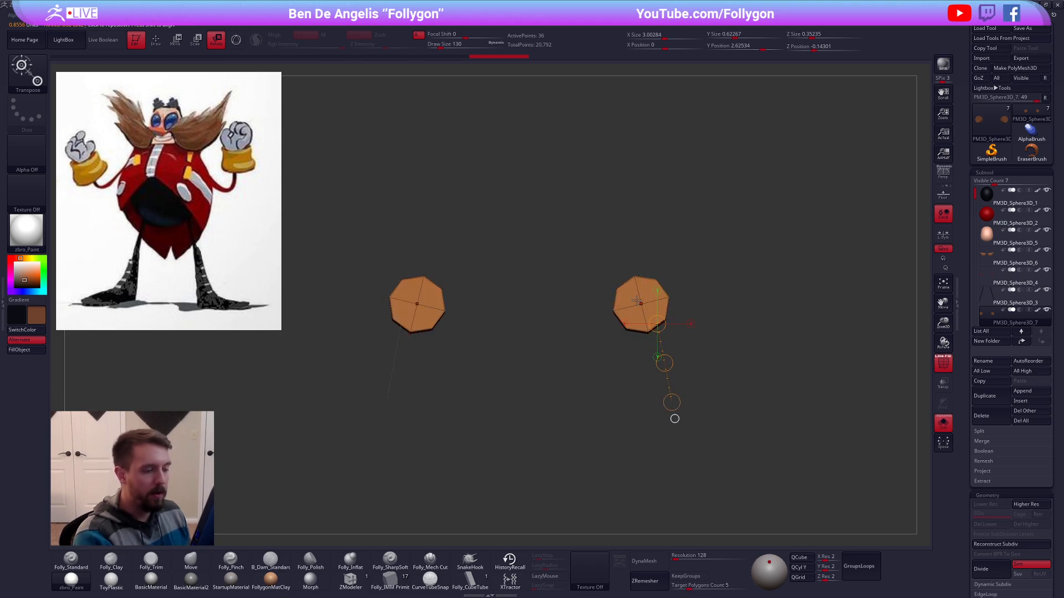
pyautogui.click(639, 302)
pyautogui.keyDown('shift'); pyautogui.moveTo(584, 427); pyautogui.dragTo(646, 399); pyautogui.keyUp('shift')
pyautogui.moveTo(707, 300); pyautogui.dragTo(707, 304)
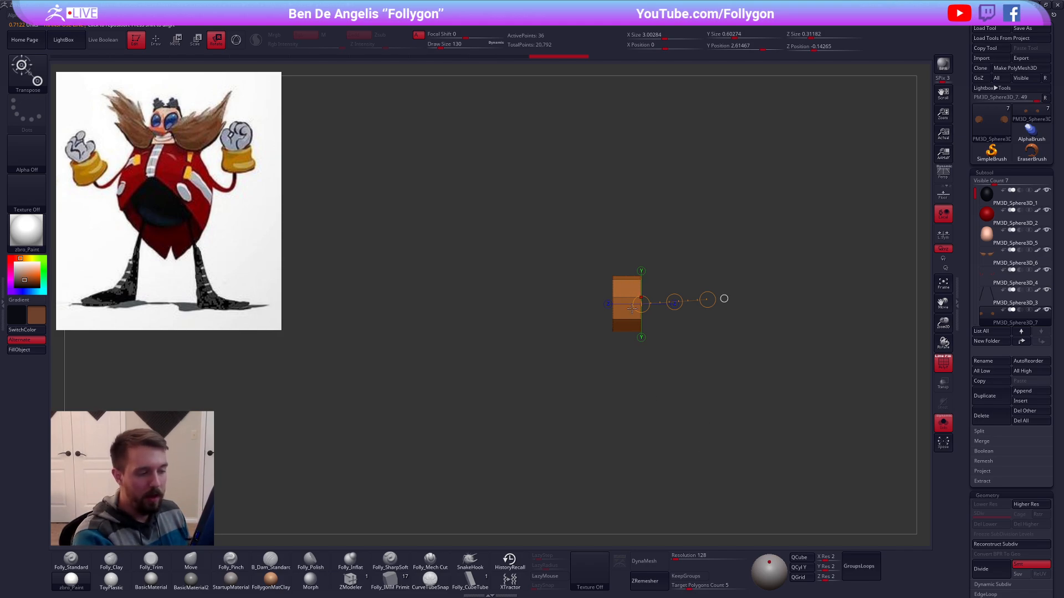
# Step: Rotate the cylinders a quarter turn so their flat ends face up and down, and show the whole character again
pyautogui.press('w')
pyautogui.moveTo(641, 279)
pyautogui.keyDown('shift'); pyautogui.mouseDown()
pyautogui.moveTo(641, 428)
pyautogui.moveTo(620, 415)
pyautogui.moveTo(659, 405)
pyautogui.mouseUp(); pyautogui.keyUp('shift')
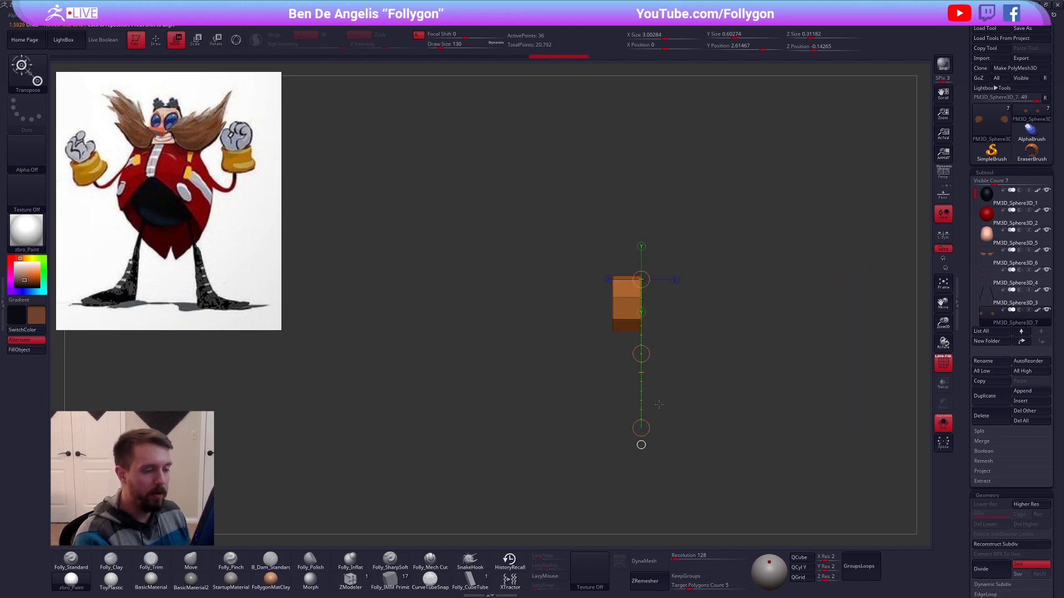
pyautogui.press('r')
pyautogui.moveTo(625, 308); pyautogui.dragTo(685, 309)
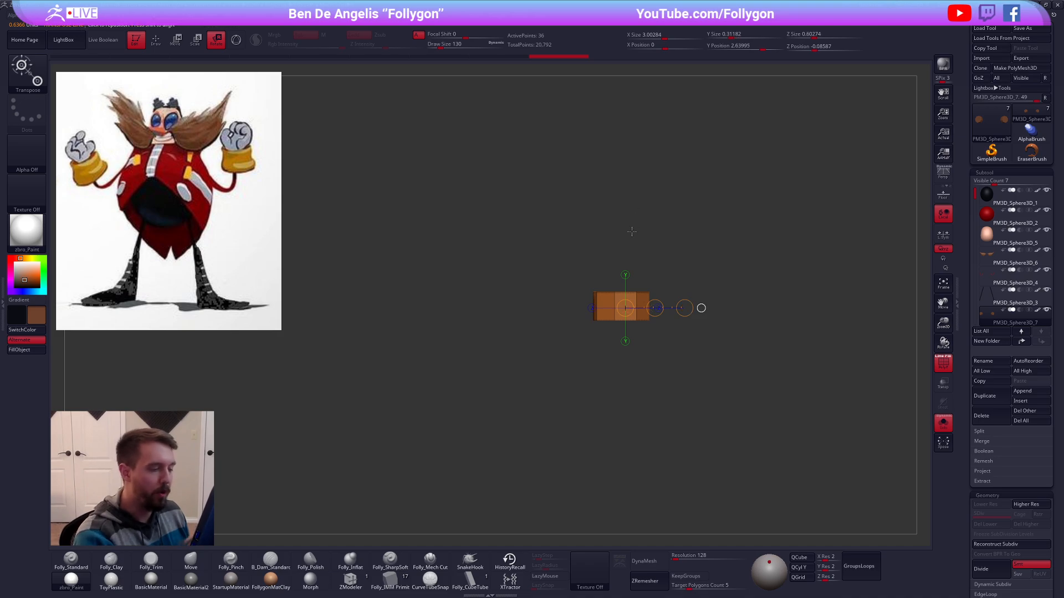
pyautogui.hotkey('shift', 's')
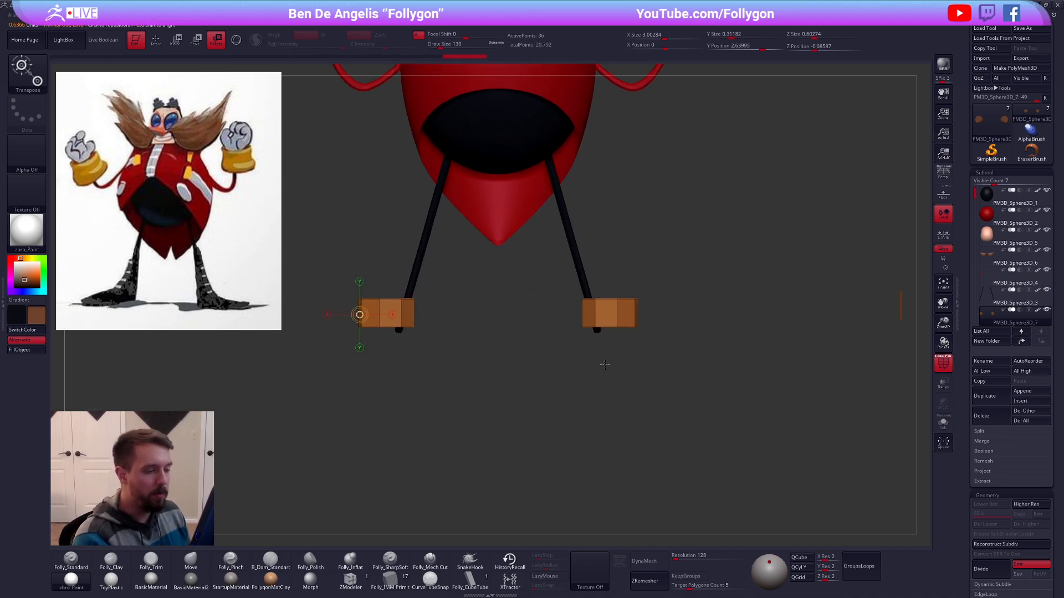
# Step: Move the cylinders inward under the legs to span about 2.57 units, and stretch them to about 0.77 units tall
pyautogui.press('w')
pyautogui.moveTo(617, 327)
pyautogui.mouseDown()
pyautogui.moveTo(617, 391)
pyautogui.moveTo(609, 360)
pyautogui.moveTo(597, 361)
pyautogui.mouseUp()
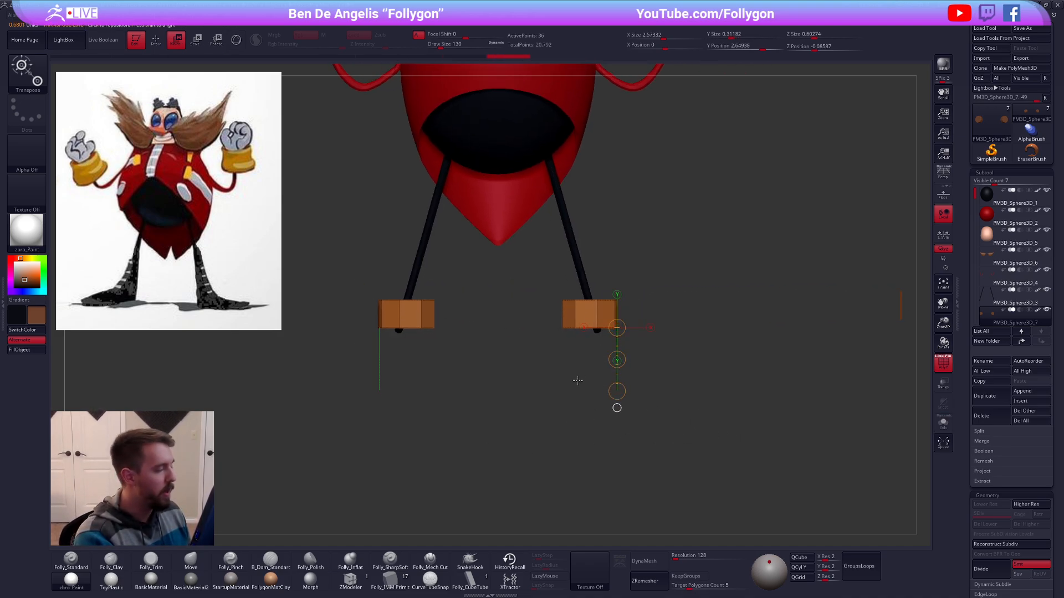
pyautogui.keyDown('shift'); pyautogui.moveTo(570, 397); pyautogui.dragTo(524, 401, button='right'); pyautogui.keyUp('shift')
pyautogui.keyDown('alt'); pyautogui.moveTo(644, 318); pyautogui.dragTo(620, 325, button='right'); pyautogui.keyUp('alt')
pyautogui.moveTo(625, 323)
pyautogui.keyDown('shift'); pyautogui.mouseDown()
pyautogui.moveTo(623, 382)
pyautogui.moveTo(633, 341)
pyautogui.mouseUp(); pyautogui.keyUp('shift')
pyautogui.keyDown('shift'); pyautogui.moveTo(635, 295); pyautogui.dragTo(636, 453); pyautogui.keyUp('shift')
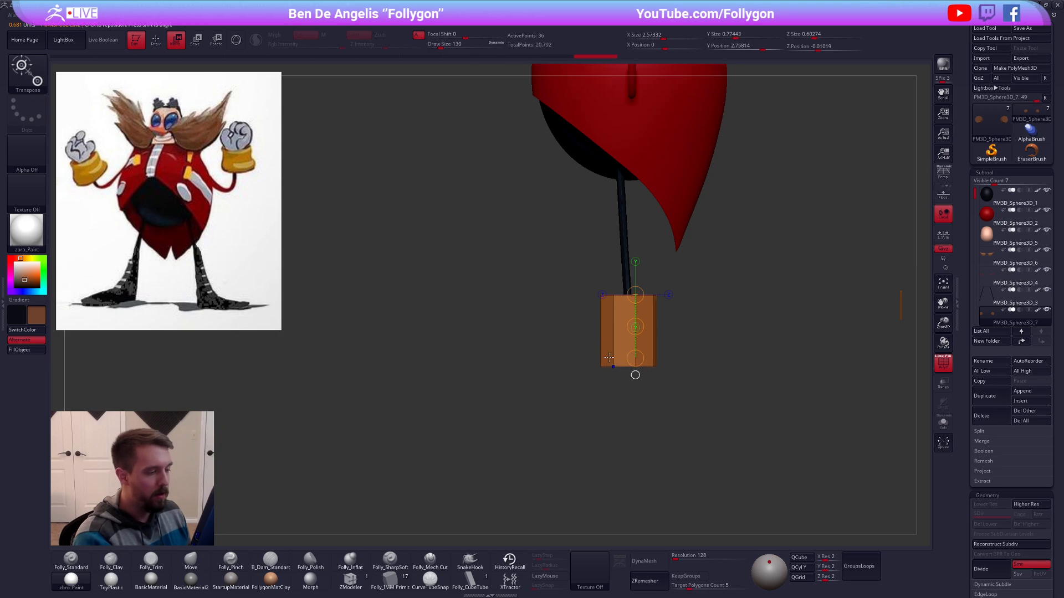
# Step: Mask the lower ends of the cylinders and scale their tops inward to form tapered cones
pyautogui.press('f')
pyautogui.press('q')
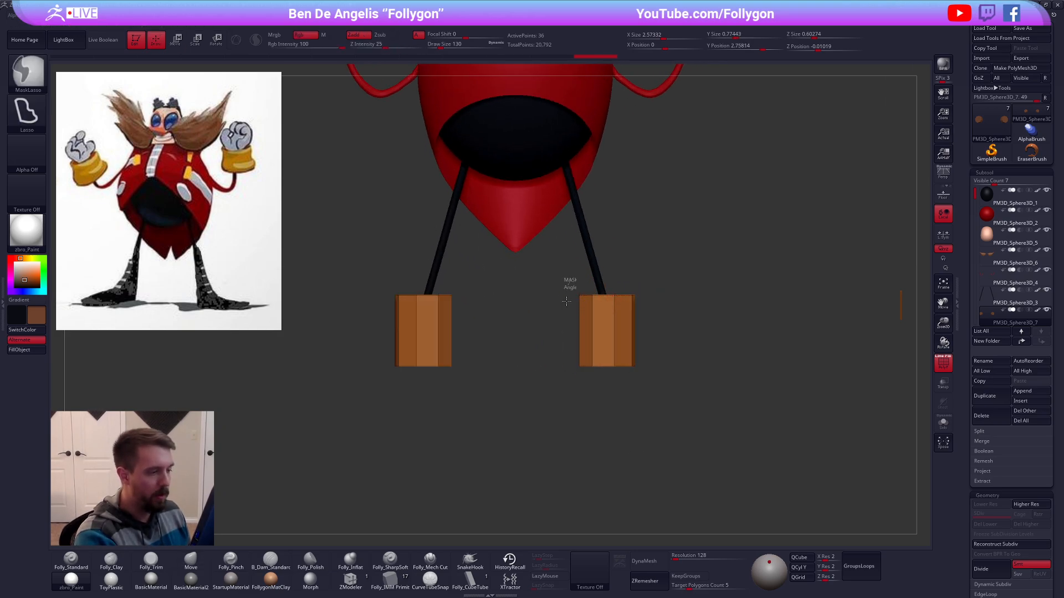
pyautogui.moveTo(691, 252)
pyautogui.mouseDown()
pyautogui.moveTo(697, 299)
pyautogui.moveTo(920, 242)
pyautogui.mouseUp()
pyautogui.press('e')
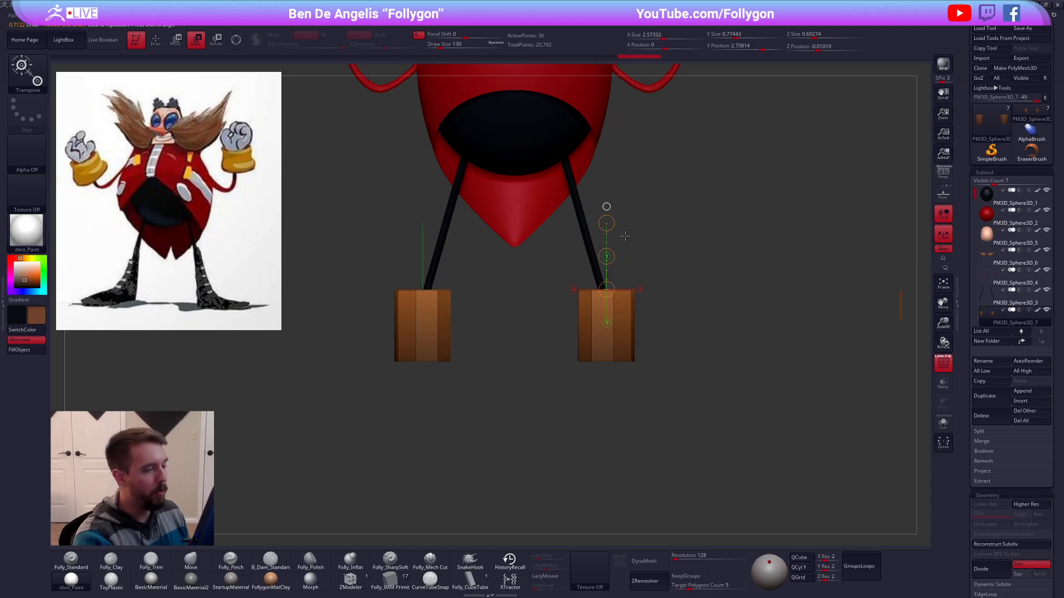
pyautogui.moveTo(606, 222); pyautogui.dragTo(603, 306)
# Step: Subdivide the cones and pull their narrow tops up to about 1.02 units of overall height
pyautogui.press('d')
pyautogui.click(591, 185)
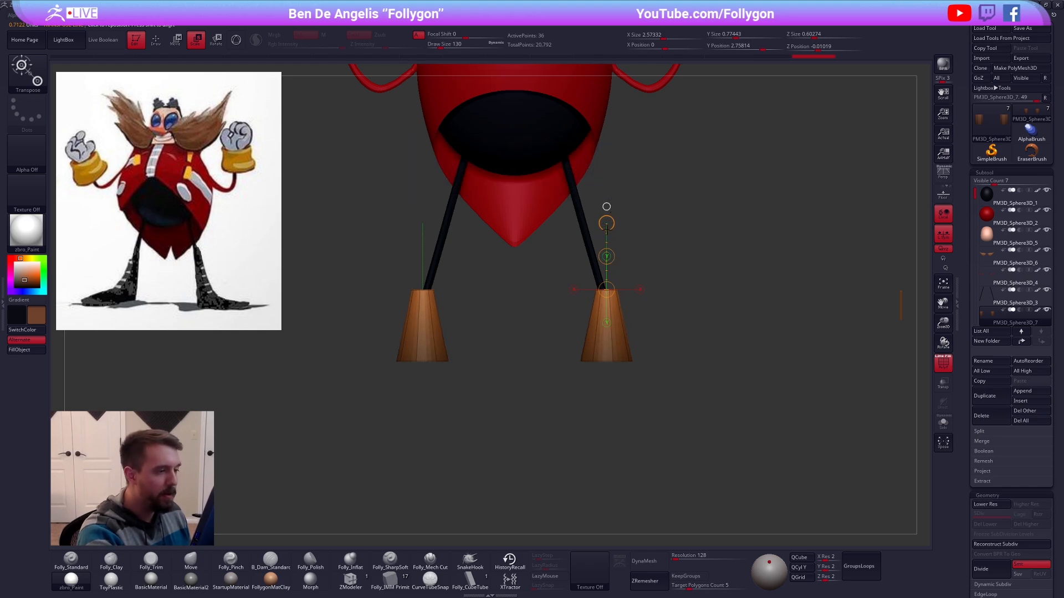
pyautogui.moveTo(606, 256); pyautogui.dragTo(606, 234)
pyautogui.press('e')
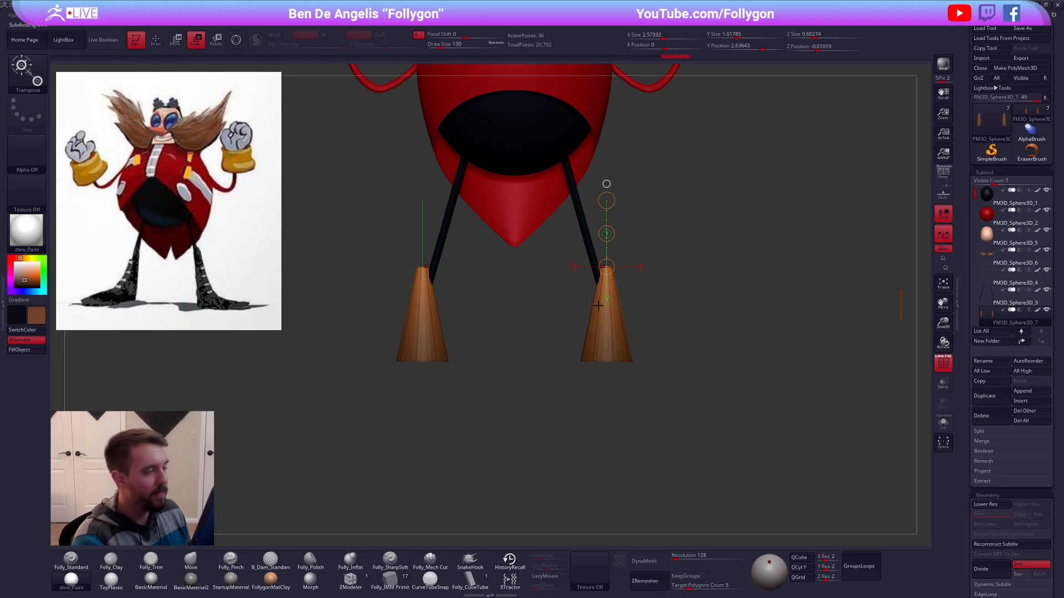
# Step: Clear the mask and move the cones inward until they span about 2.32 units
pyautogui.keyDown('ctrl'); pyautogui.moveTo(619, 235); pyautogui.dragTo(649, 288, button='right'); pyautogui.keyUp('ctrl')
pyautogui.keyDown('alt'); pyautogui.moveTo(670, 336); pyautogui.dragTo(677, 321, button='right'); pyautogui.keyUp('alt')
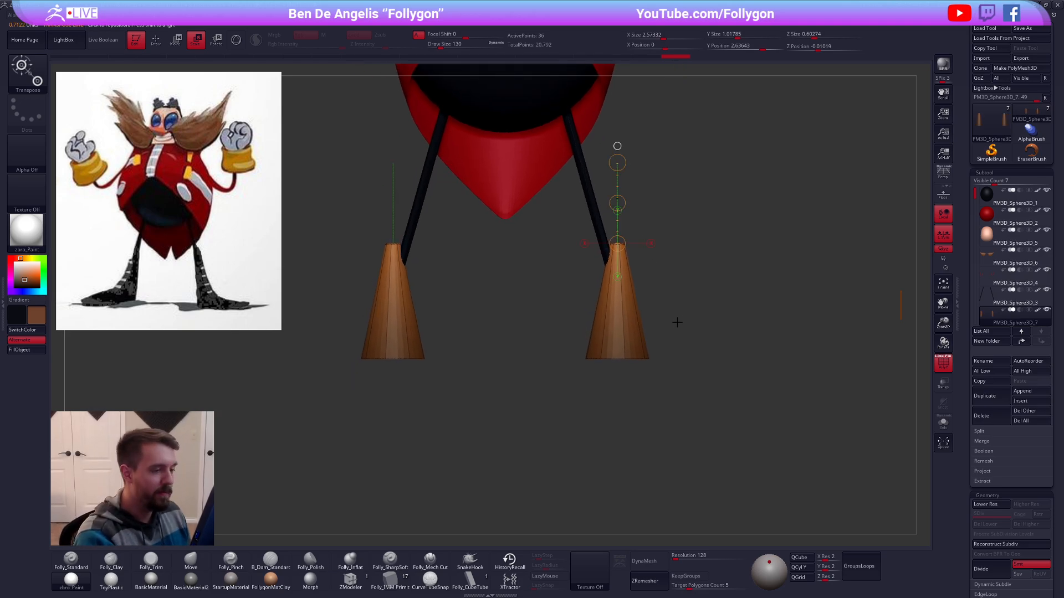
pyautogui.moveTo(677, 321)
pyautogui.keyDown('ctrl'); pyautogui.mouseDown()
pyautogui.moveTo(685, 329)
pyautogui.moveTo(627, 409)
pyautogui.mouseUp(); pyautogui.keyUp('ctrl')
pyautogui.press('w')
pyautogui.moveTo(628, 374); pyautogui.dragTo(612, 368)
pyautogui.press('r')
pyautogui.moveTo(637, 270)
pyautogui.keyDown('ctrl'); pyautogui.mouseDown(button='right')
pyautogui.moveTo(588, 271)
pyautogui.moveTo(613, 311)
pyautogui.moveTo(615, 369)
pyautogui.moveTo(555, 321)
pyautogui.mouseUp(button='right'); pyautogui.keyUp('ctrl')
# Step: Reselect the cones and lean them outward along the slanted legs, with their bases spanning about 2.73 units overall
pyautogui.press('q')
pyautogui.keyDown('alt'); pyautogui.click(560, 305); pyautogui.keyUp('alt')
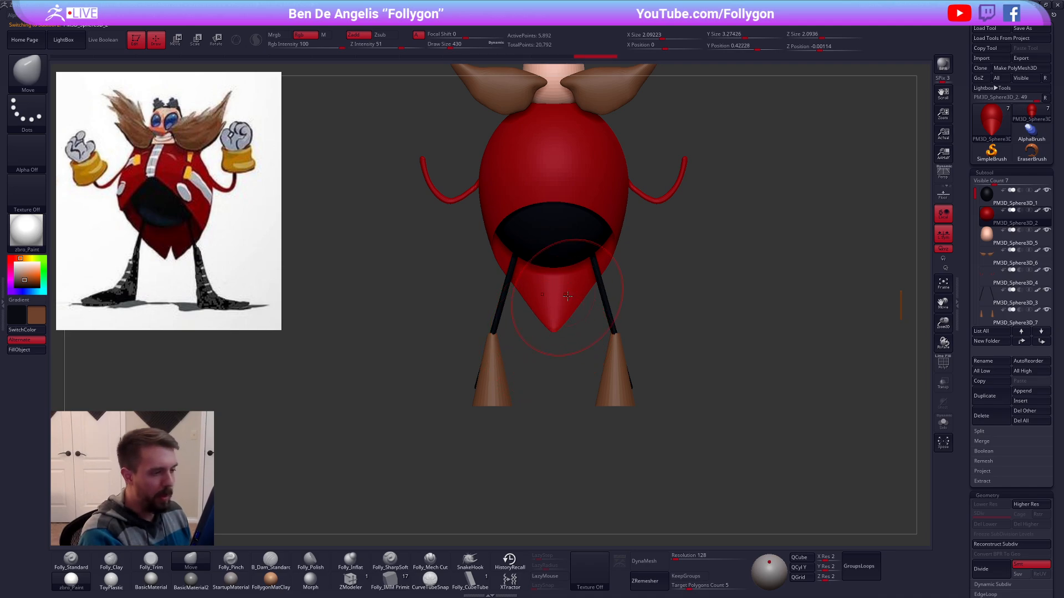
pyautogui.keyDown('alt'); pyautogui.click(616, 373); pyautogui.keyUp('alt')
pyautogui.hotkey('shift', 'f')
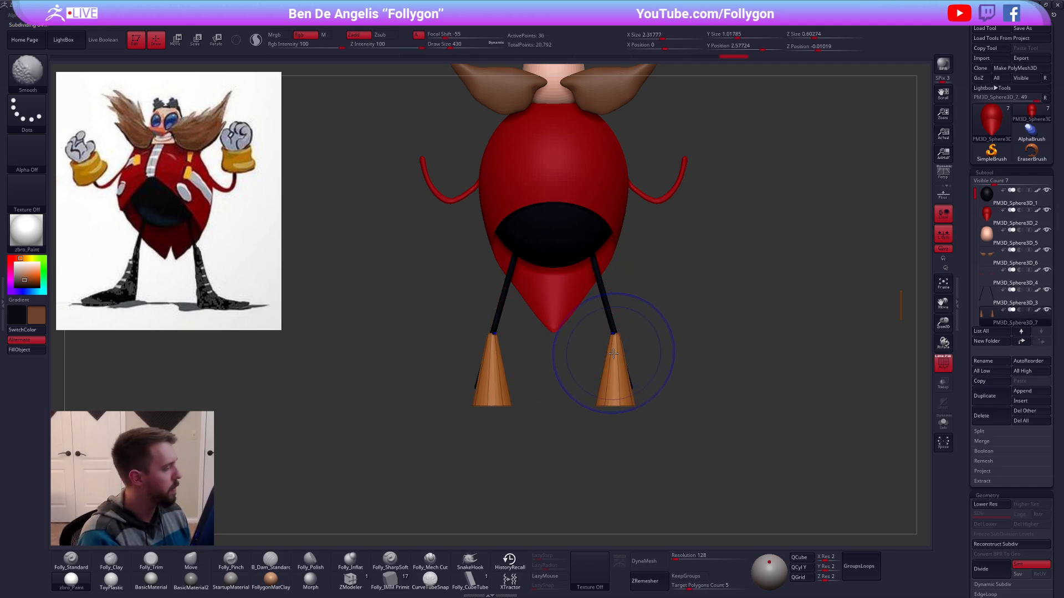
pyautogui.keyDown('alt'); pyautogui.moveTo(622, 322); pyautogui.dragTo(620, 291, button='right'); pyautogui.keyUp('alt')
pyautogui.press('w')
pyautogui.keyDown('shift'); pyautogui.moveTo(611, 358); pyautogui.dragTo(588, 370); pyautogui.keyUp('shift')
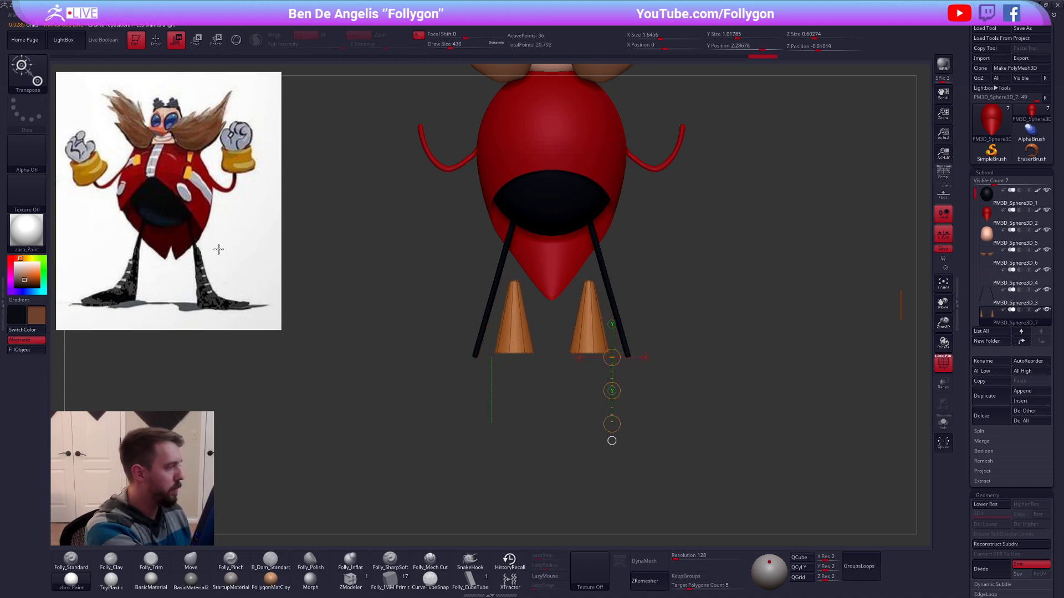
pyautogui.keyDown('shift'); pyautogui.moveTo(591, 319); pyautogui.dragTo(591, 379); pyautogui.keyUp('shift')
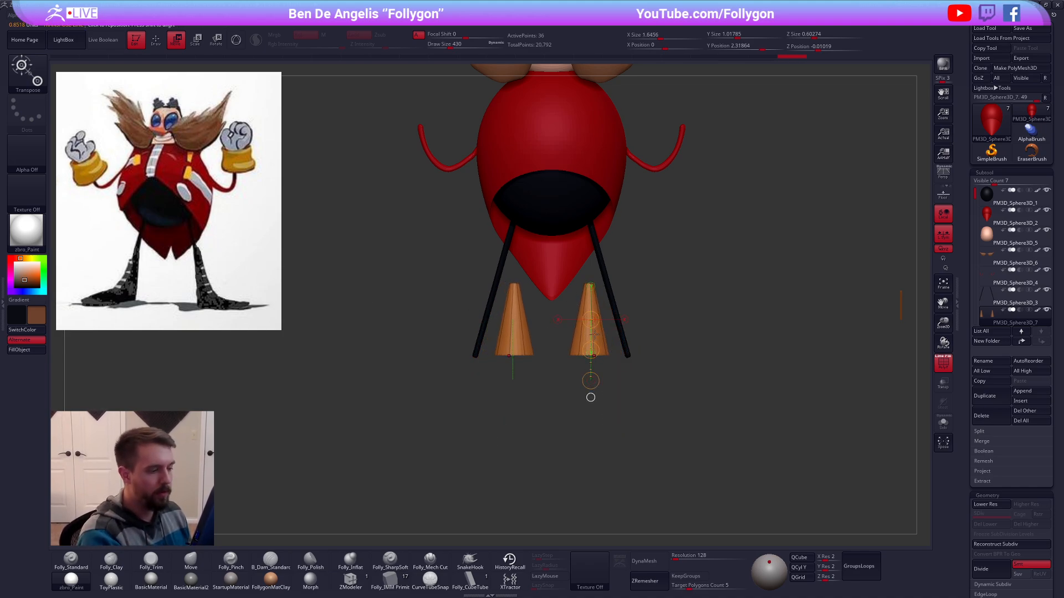
pyautogui.moveTo(581, 331)
pyautogui.keyDown('shift'); pyautogui.mouseDown()
pyautogui.moveTo(632, 331)
pyautogui.moveTo(563, 340)
pyautogui.moveTo(680, 349)
pyautogui.mouseUp(); pyautogui.keyUp('shift')
pyautogui.keyDown('ctrl'); pyautogui.moveTo(607, 355); pyautogui.dragTo(527, 351, button='right'); pyautogui.keyUp('ctrl')
pyautogui.keyDown('shift'); pyautogui.moveTo(514, 332); pyautogui.dragTo(549, 333); pyautogui.keyUp('shift')
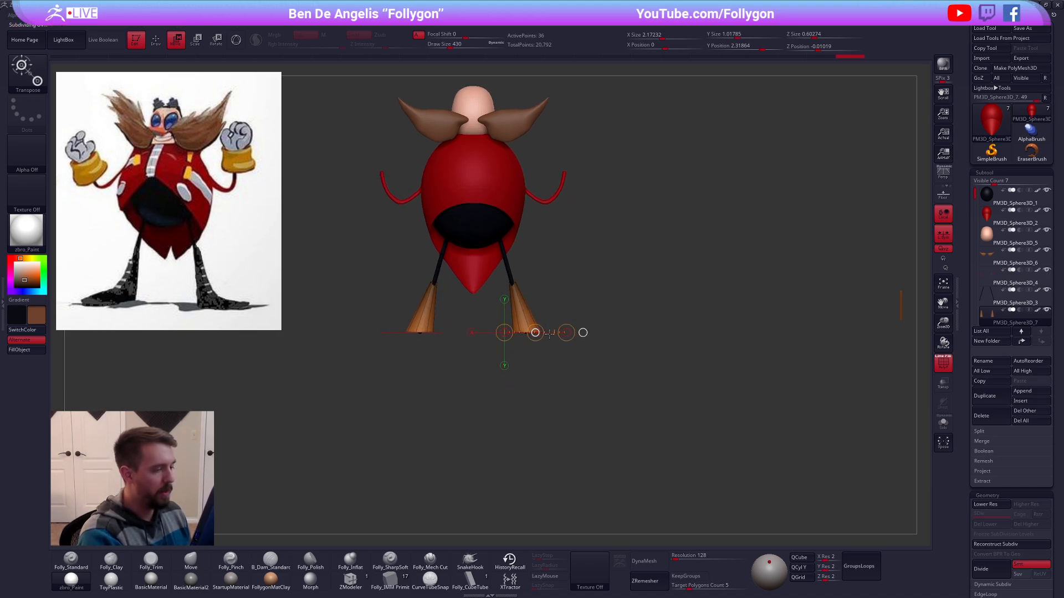
# Step: Lengthen the cones to about 1.08 units tall, and shift them in side view to line up with the legs
pyautogui.press('q')
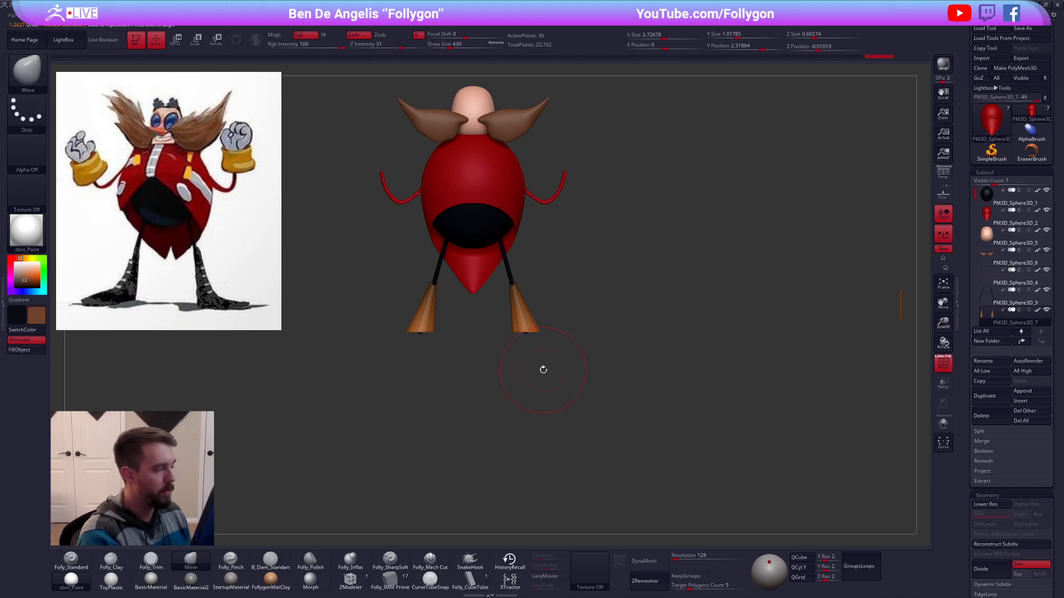
pyautogui.moveTo(542, 367)
pyautogui.keyDown('alt'); pyautogui.mouseDown(button='right')
pyautogui.moveTo(597, 345)
pyautogui.moveTo(602, 364)
pyautogui.mouseUp(button='right'); pyautogui.keyUp('alt')
pyautogui.press('w')
pyautogui.moveTo(606, 335)
pyautogui.keyDown('shift'); pyautogui.mouseDown()
pyautogui.moveTo(606, 400)
pyautogui.moveTo(609, 375)
pyautogui.mouseUp(); pyautogui.keyUp('shift')
pyautogui.press('q')
pyautogui.keyDown('shift'); pyautogui.moveTo(672, 370); pyautogui.dragTo(617, 368, button='right'); pyautogui.keyUp('shift')
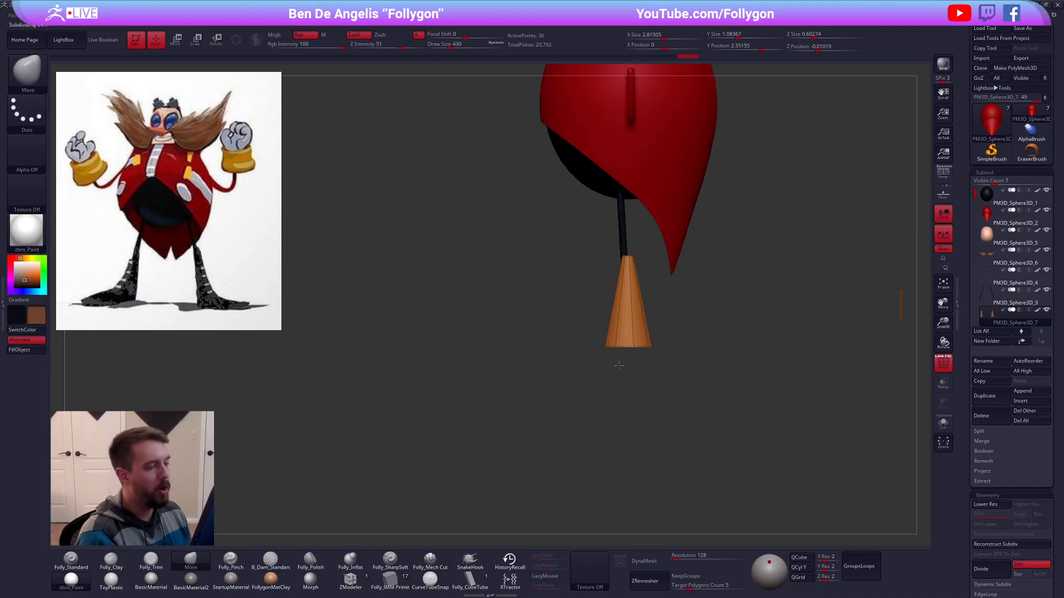
pyautogui.press('w')
pyautogui.moveTo(635, 316)
pyautogui.keyDown('shift'); pyautogui.mouseDown()
pyautogui.moveTo(696, 314)
pyautogui.moveTo(663, 314)
pyautogui.mouseUp(); pyautogui.keyUp('shift')
pyautogui.press('q')
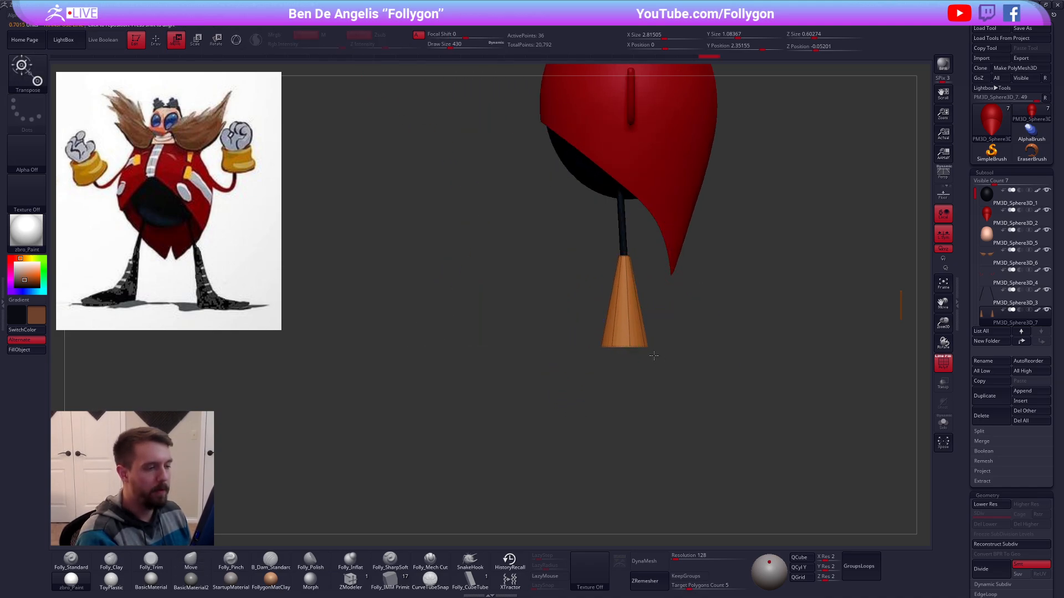
# Step: Sample a near-black color from the reference image and fill the lower-leg cones with it
pyautogui.moveTo(655, 353)
pyautogui.keyDown('ctrl'); pyautogui.mouseDown(button='right')
pyautogui.moveTo(611, 290)
pyautogui.moveTo(710, 447)
pyautogui.mouseUp(button='right'); pyautogui.keyUp('ctrl')
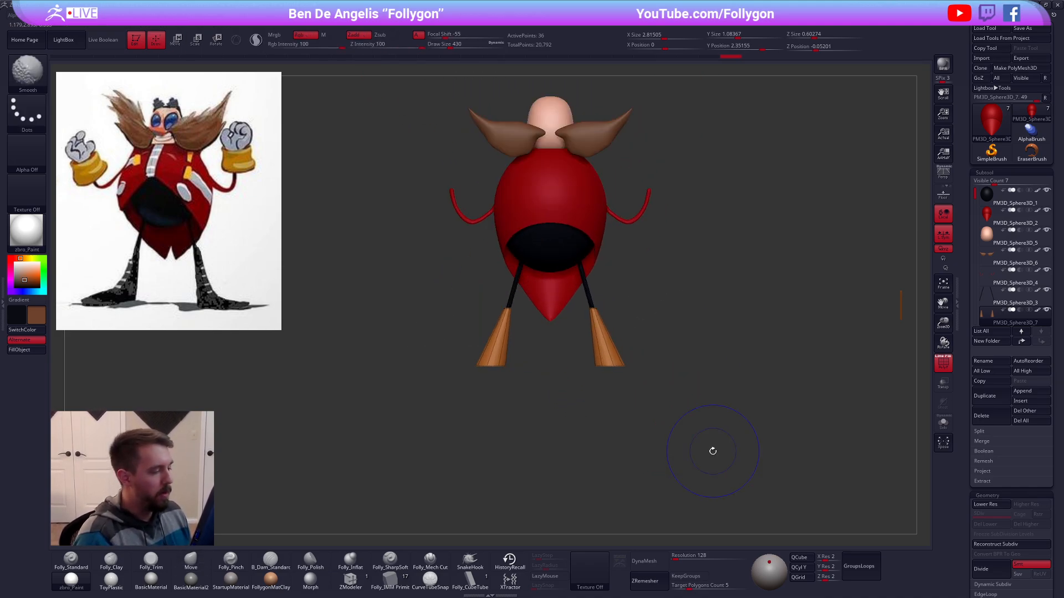
pyautogui.press('c')
pyautogui.press('b')
pyautogui.press('s')
pyautogui.press('t')
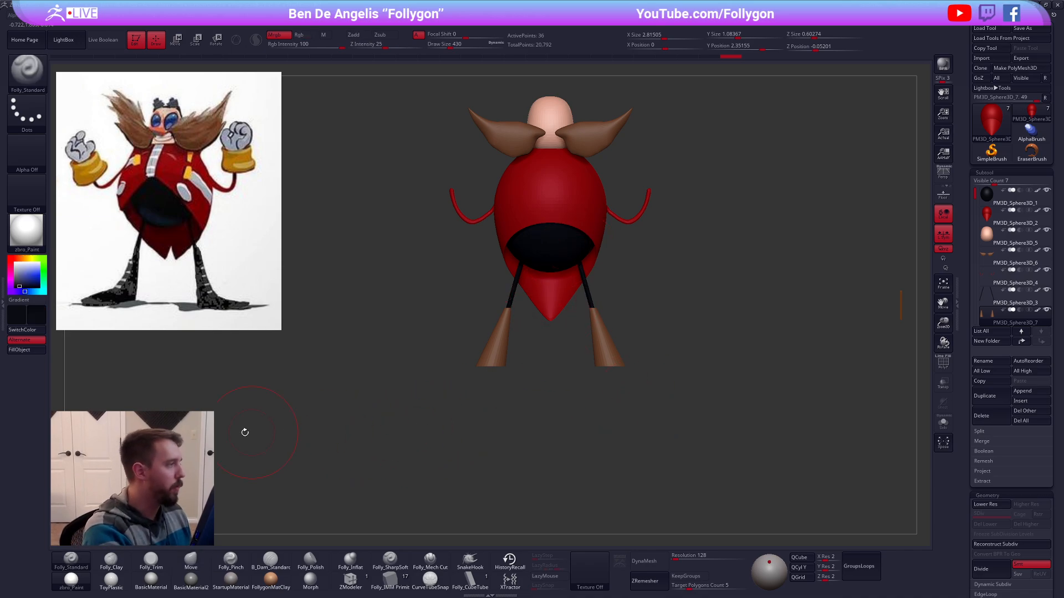
pyautogui.click(43, 348)
pyautogui.keyDown('ctrl'); pyautogui.moveTo(621, 482); pyautogui.dragTo(681, 475, button='right'); pyautogui.keyUp('ctrl')
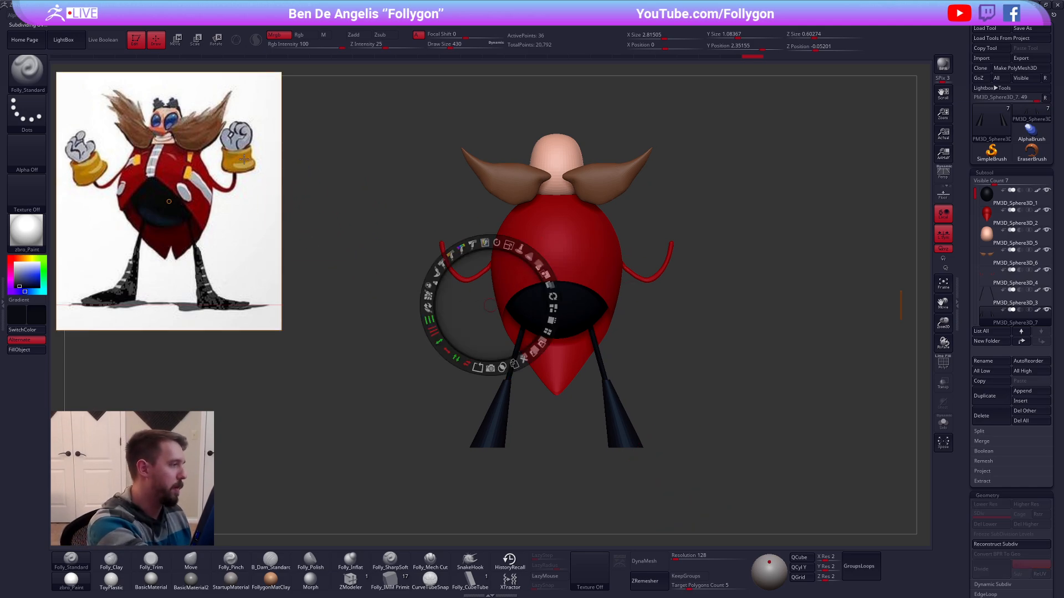
# Step: Sample the golden-orange color of the cuffs from the reference image
pyautogui.press('c')
pyautogui.moveTo(751, 411); pyautogui.dragTo(742, 408)
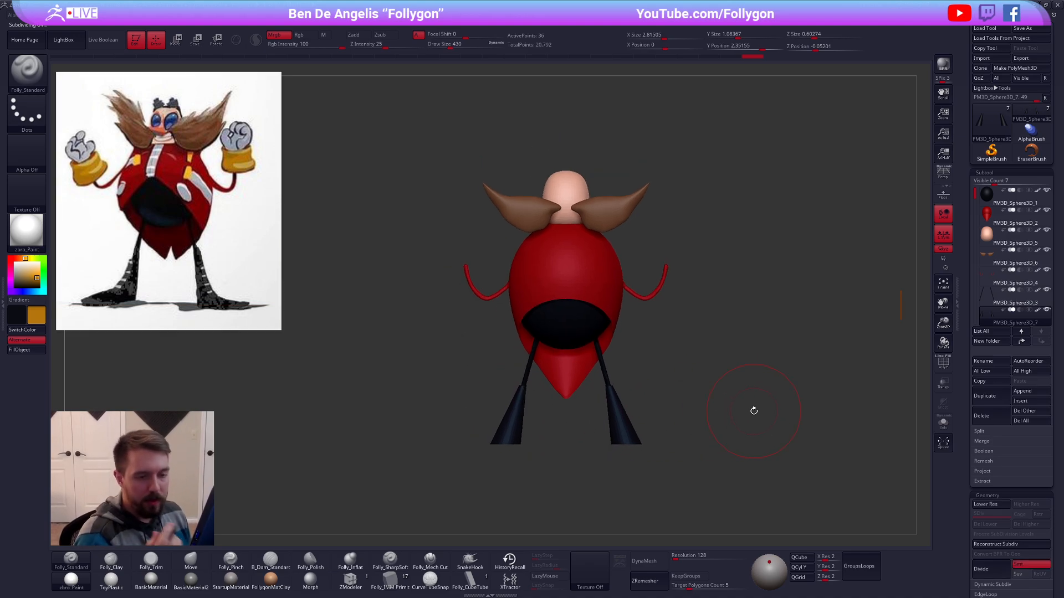
pyautogui.moveTo(820, 412); pyautogui.dragTo(840, 365)
pyautogui.click(994, 281)
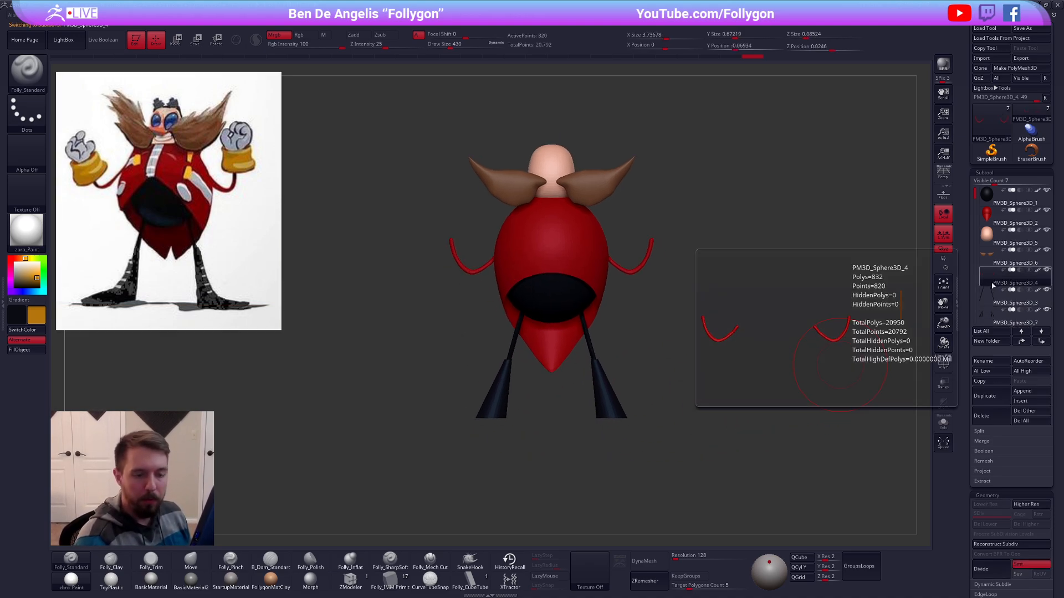
pyautogui.click(991, 396)
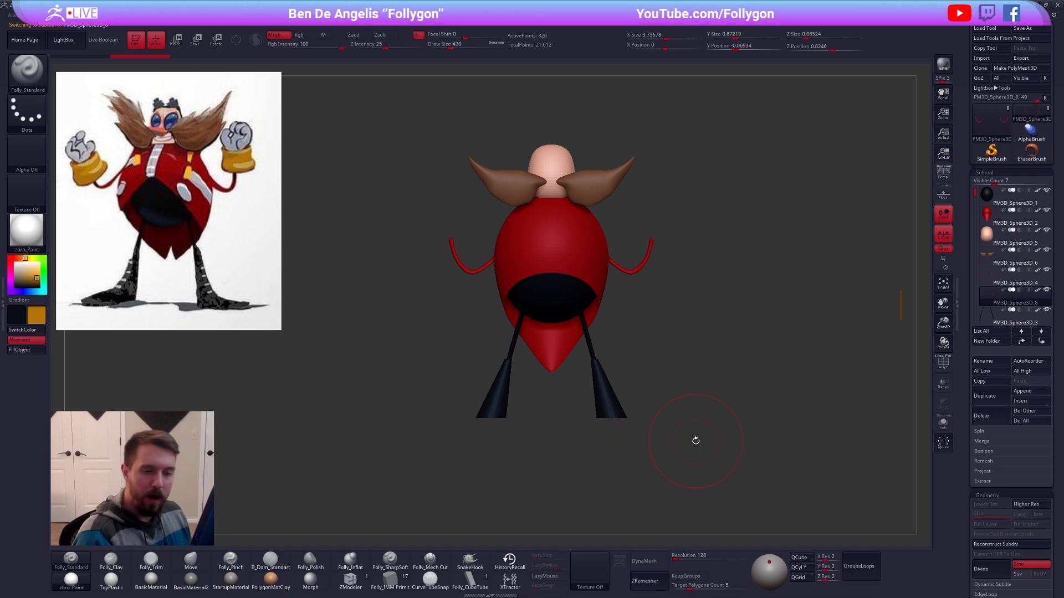
pyautogui.click(998, 417)
pyautogui.press('Return')
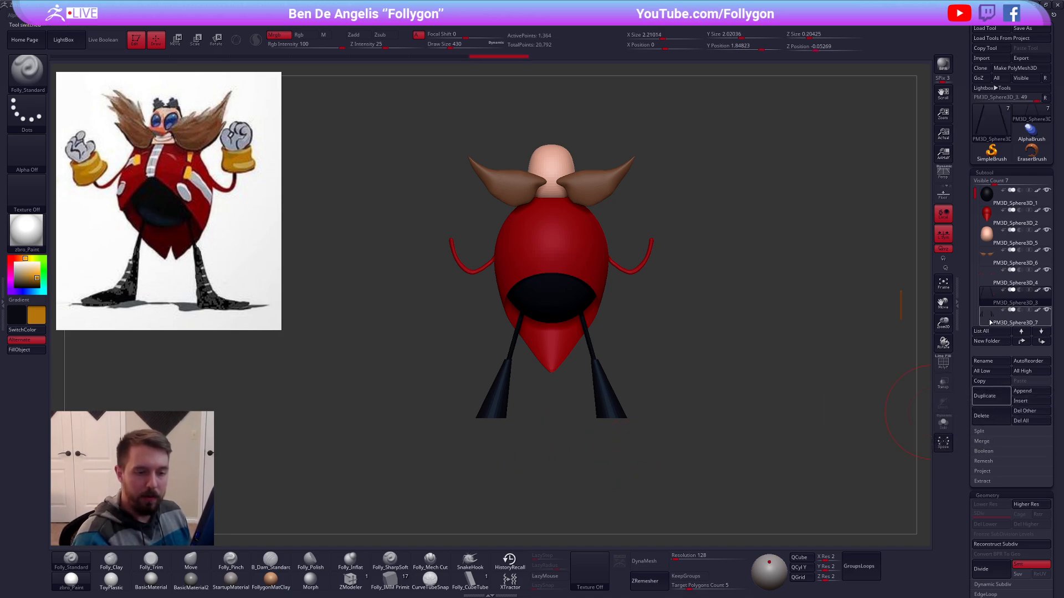
# Step: Duplicate the lower-leg cones, and step one copy back through its history to short cylinders about 0.31 units tall
pyautogui.click(990, 396)
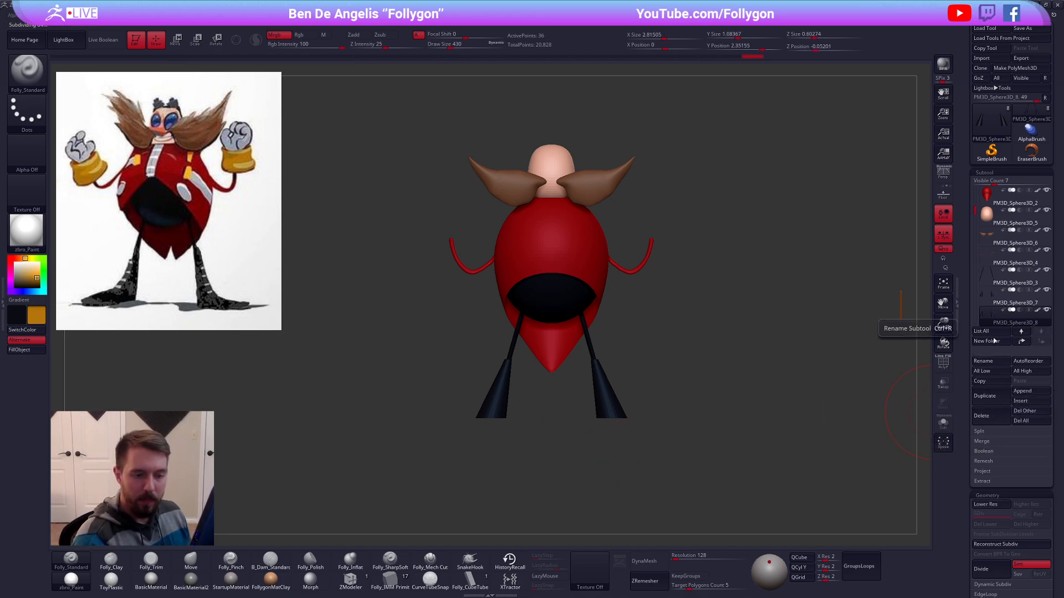
pyautogui.click(1022, 342)
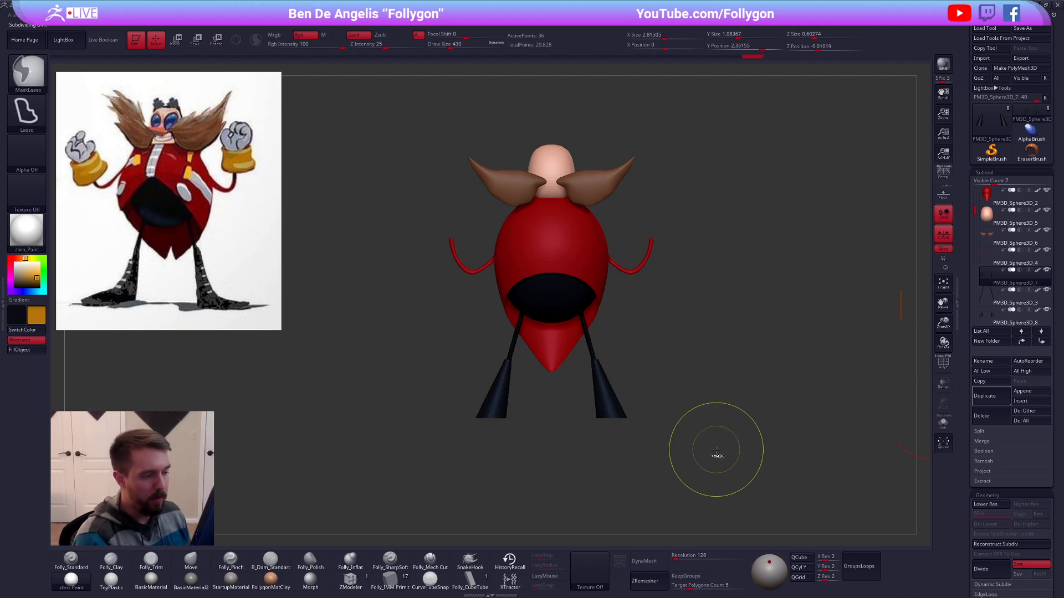
pyautogui.hotkey('ctrl', 'z')
pyautogui.hotkey('ctrl', 'z')
pyautogui.hotkey('ctrl', 'z')
pyautogui.hotkey('ctrl', 'z')
pyautogui.hotkey('ctrl', 'z')
pyautogui.hotkey('ctrl', 'z')
pyautogui.hotkey('ctrl', 'z')
pyautogui.hotkey('ctrl', 'z')
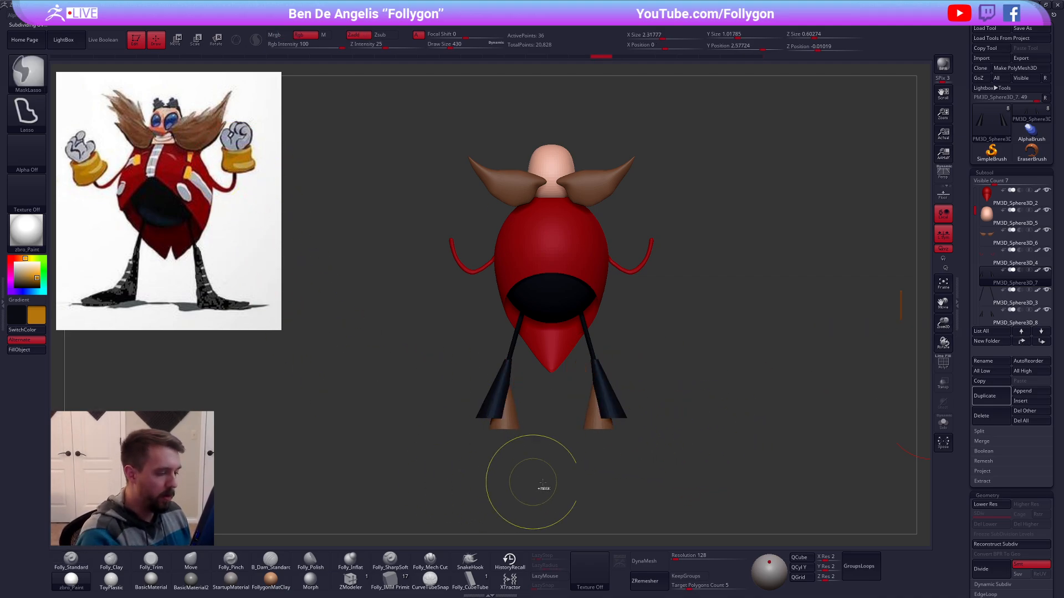
pyautogui.hotkey('ctrl', 'z')
pyautogui.hotkey('ctrl', 'z')
pyautogui.hotkey('ctrl', 'z')
pyautogui.hotkey('ctrl', 'z')
pyautogui.hotkey('ctrl', 'z')
pyautogui.hotkey('ctrl', 'z')
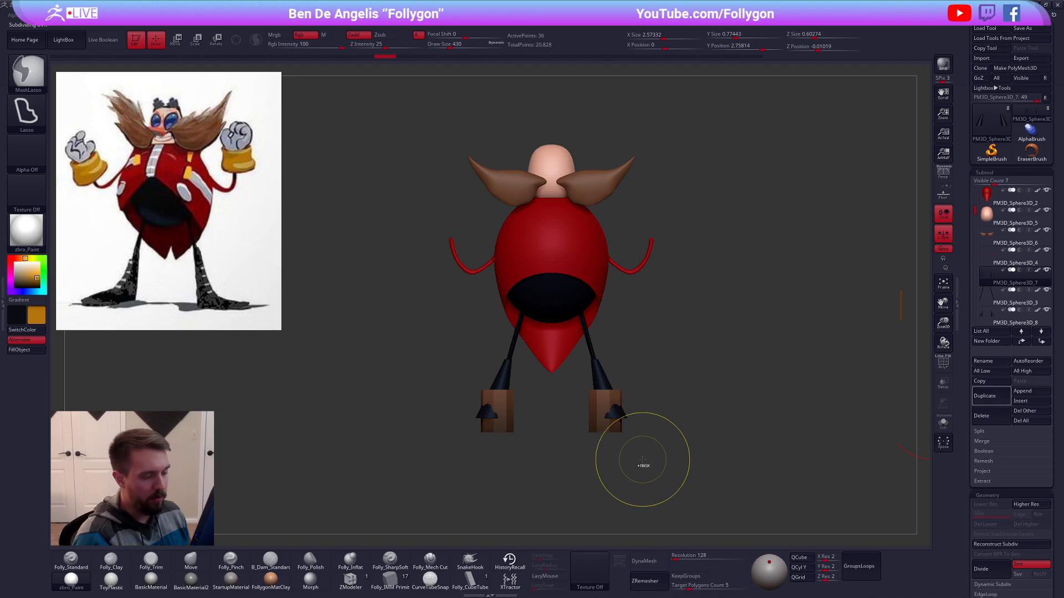
pyautogui.hotkey('ctrl', 'z')
# Step: Move the short cylinders up to the arm ends as cuffs, and fill them with the sampled golden-orange color
pyautogui.press('w')
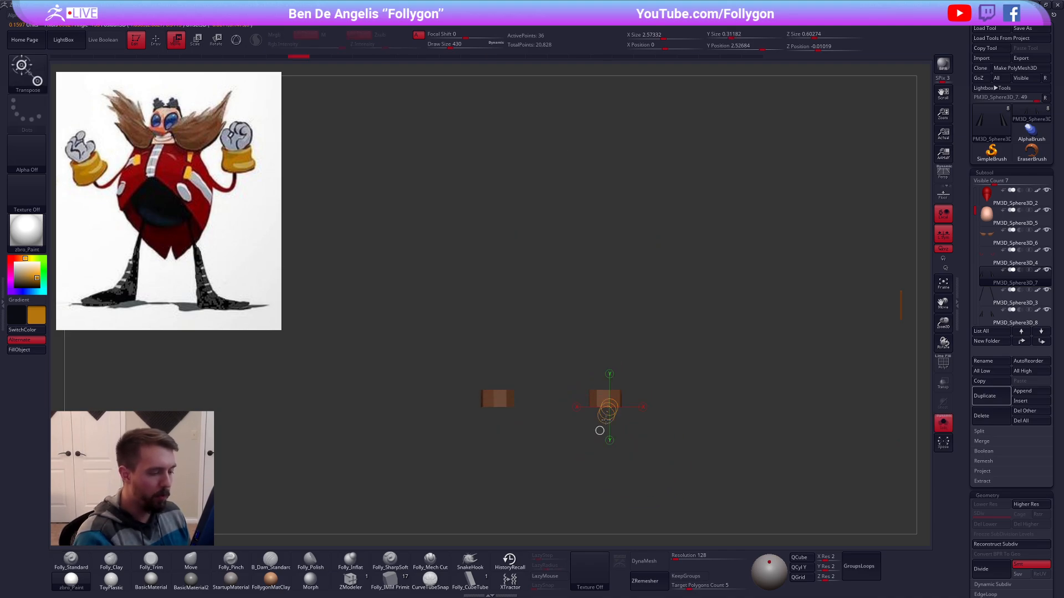
pyautogui.moveTo(609, 426); pyautogui.dragTo(655, 260)
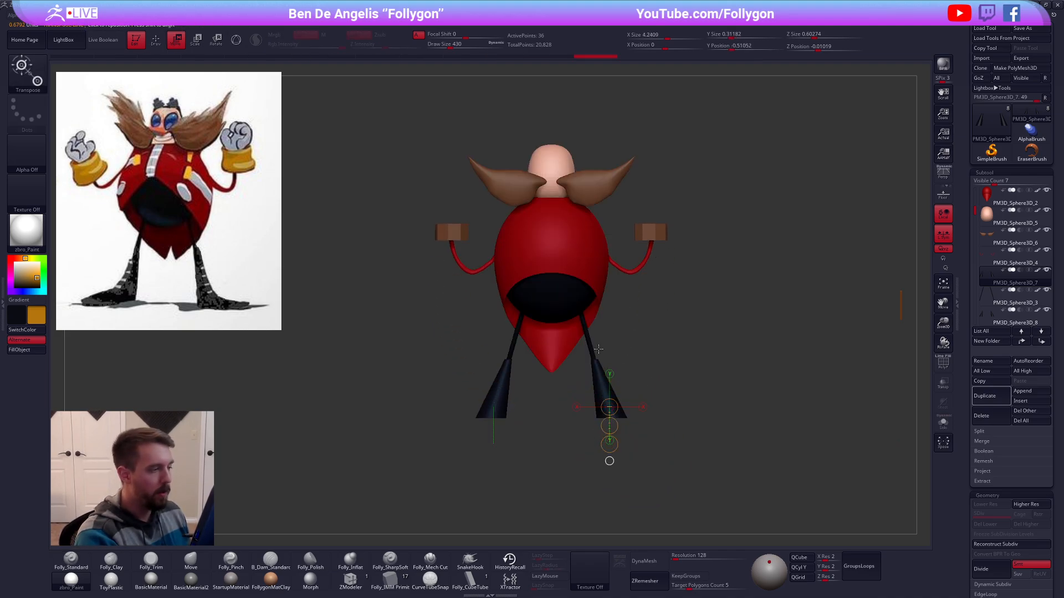
pyautogui.press('q')
pyautogui.click(26, 350)
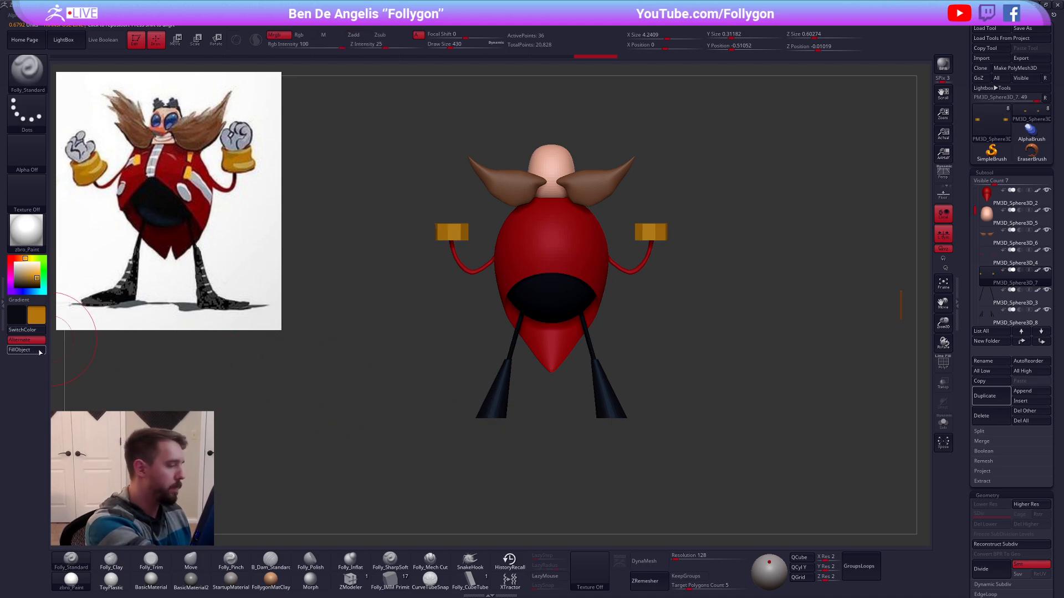
# Step: Move the cuffs forward in side view to about -0.46 on Z
pyautogui.keyDown('shift'); pyautogui.moveTo(667, 281); pyautogui.dragTo(555, 254); pyautogui.keyUp('shift')
pyautogui.moveTo(556, 255)
pyautogui.keyDown('ctrl'); pyautogui.mouseDown(button='right')
pyautogui.moveTo(520, 255)
pyautogui.moveTo(555, 247)
pyautogui.moveTo(569, 257)
pyautogui.mouseUp(button='right'); pyautogui.keyUp('ctrl')
pyautogui.press('w')
pyautogui.keyDown('shift'); pyautogui.moveTo(561, 238); pyautogui.dragTo(518, 247); pyautogui.keyUp('shift')
# Step: Select the arms and rotate them forward in side view so their ends point toward the cuffs
pyautogui.keyDown('alt'); pyautogui.click(562, 293); pyautogui.keyUp('alt')
pyautogui.hotkey('shift', 'f')
pyautogui.press('q')
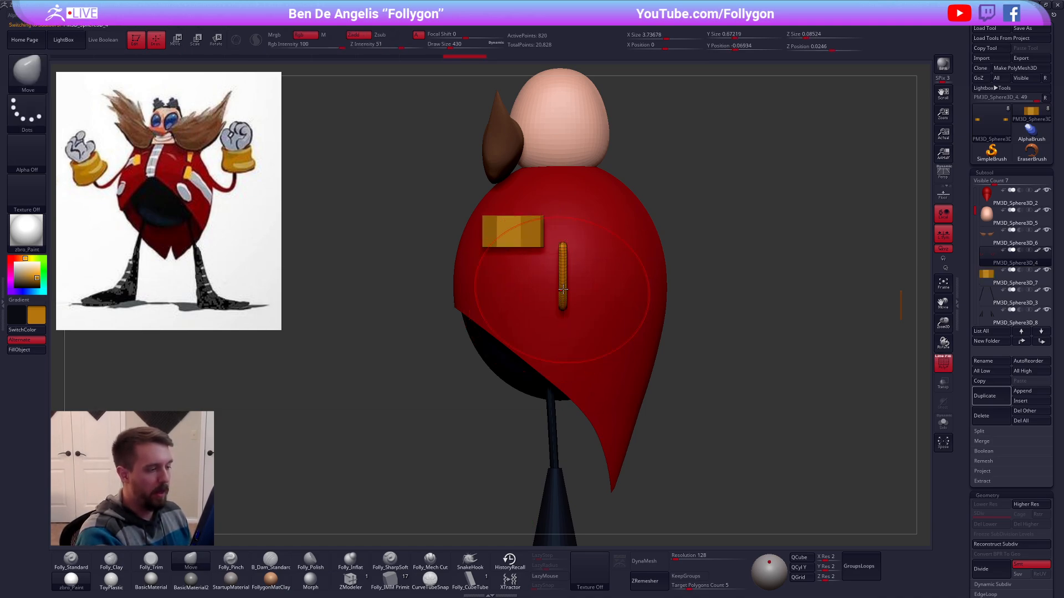
pyautogui.moveTo(562, 265)
pyautogui.keyDown('alt'); pyautogui.mouseDown(button='right')
pyautogui.moveTo(624, 315)
pyautogui.moveTo(648, 294)
pyautogui.moveTo(610, 328)
pyautogui.mouseUp(button='right'); pyautogui.keyUp('alt')
pyautogui.press('r')
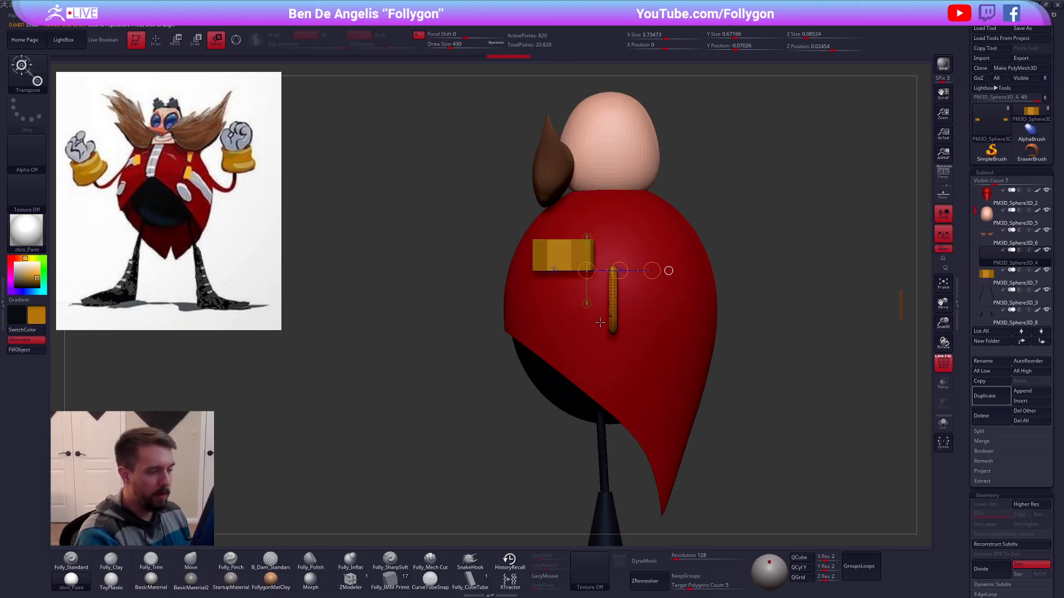
pyautogui.moveTo(600, 322); pyautogui.dragTo(546, 314)
pyautogui.keyDown('shift'); pyautogui.moveTo(470, 295); pyautogui.dragTo(470, 365); pyautogui.keyUp('shift')
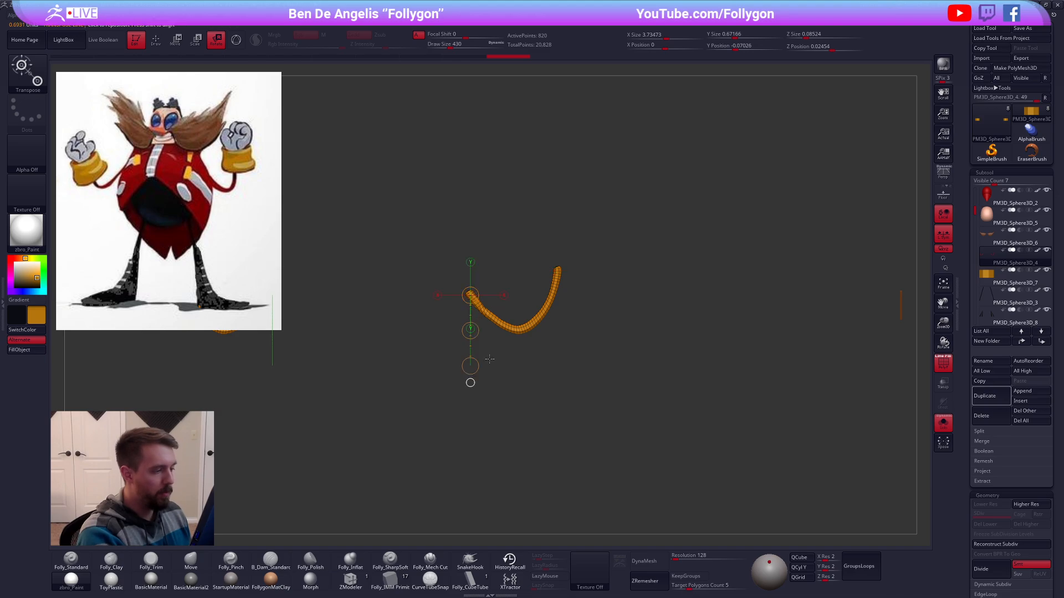
pyautogui.keyDown('shift'); pyautogui.moveTo(470, 365); pyautogui.dragTo(562, 344, button='right'); pyautogui.keyUp('shift')
pyautogui.moveTo(547, 352); pyautogui.dragTo(575, 353)
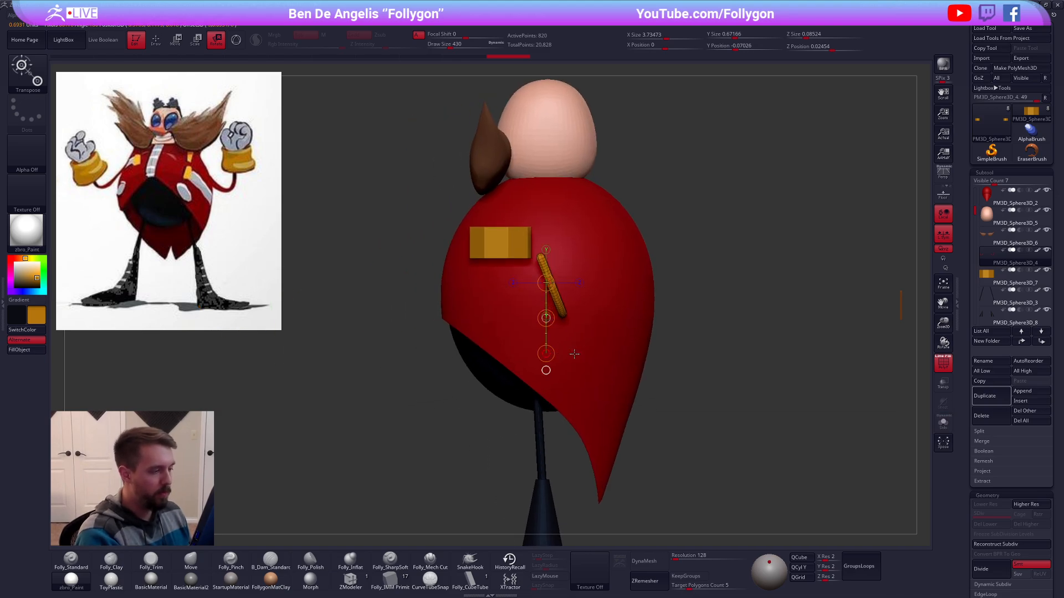
pyautogui.hotkey('ctrl', 'z')
pyautogui.moveTo(547, 318); pyautogui.dragTo(642, 279)
pyautogui.moveTo(548, 322)
pyautogui.mouseDown()
pyautogui.moveTo(696, 261)
pyautogui.moveTo(610, 243)
pyautogui.mouseUp()
# Step: Reshape the arms with the Move brush so their ends reach the cuffs in side and front view
pyautogui.press('q')
pyautogui.press('space')
pyautogui.moveTo(510, 273)
pyautogui.mouseDown()
pyautogui.moveTo(522, 274)
pyautogui.moveTo(502, 257)
pyautogui.mouseUp()
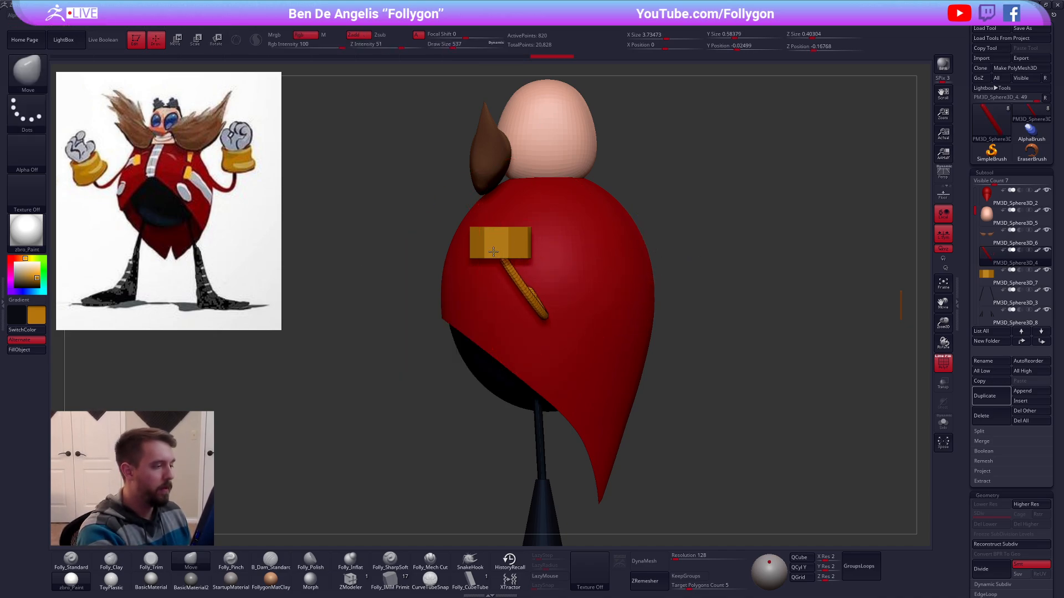
pyautogui.moveTo(545, 260)
pyautogui.keyDown('ctrl'); pyautogui.mouseDown(button='right')
pyautogui.moveTo(566, 297)
pyautogui.moveTo(676, 341)
pyautogui.mouseUp(button='right'); pyautogui.keyUp('ctrl')
pyautogui.press('space')
pyautogui.hotkey('shift', 'f')
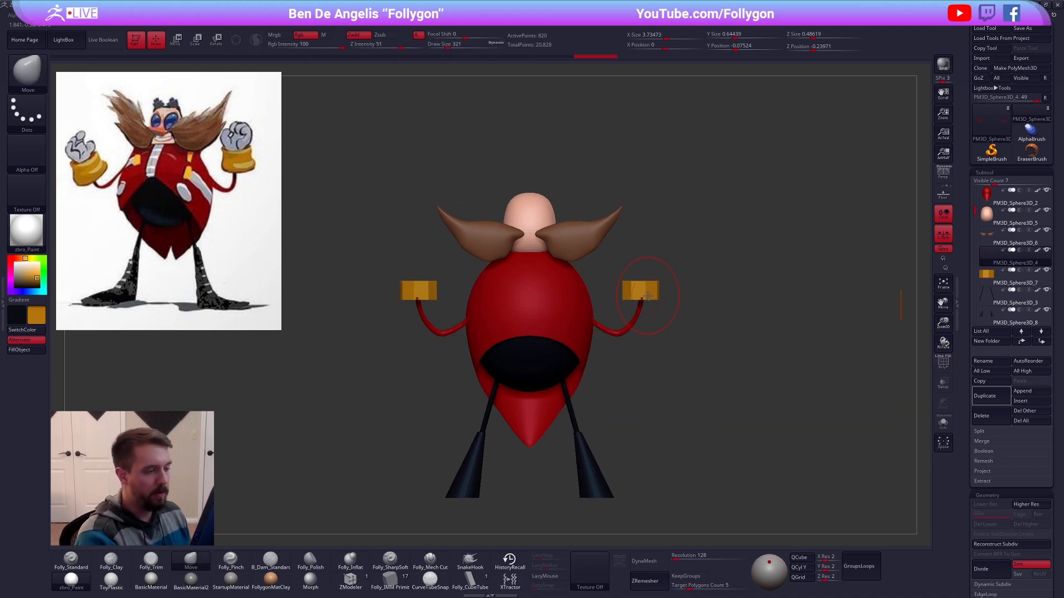
# Step: Isolate the cuffs with their wireframe shown, and choose the ZModeler brush at draw size 104
pyautogui.hotkey('shift', 'f')
pyautogui.keyDown('alt'); pyautogui.click(647, 293); pyautogui.keyUp('alt')
pyautogui.moveTo(647, 294)
pyautogui.mouseDown(button='right')
pyautogui.moveTo(699, 330)
pyautogui.moveTo(689, 295)
pyautogui.moveTo(679, 294)
pyautogui.moveTo(687, 327)
pyautogui.mouseUp(button='right')
pyautogui.press('space')
pyautogui.moveTo(704, 304); pyautogui.dragTo(688, 304)
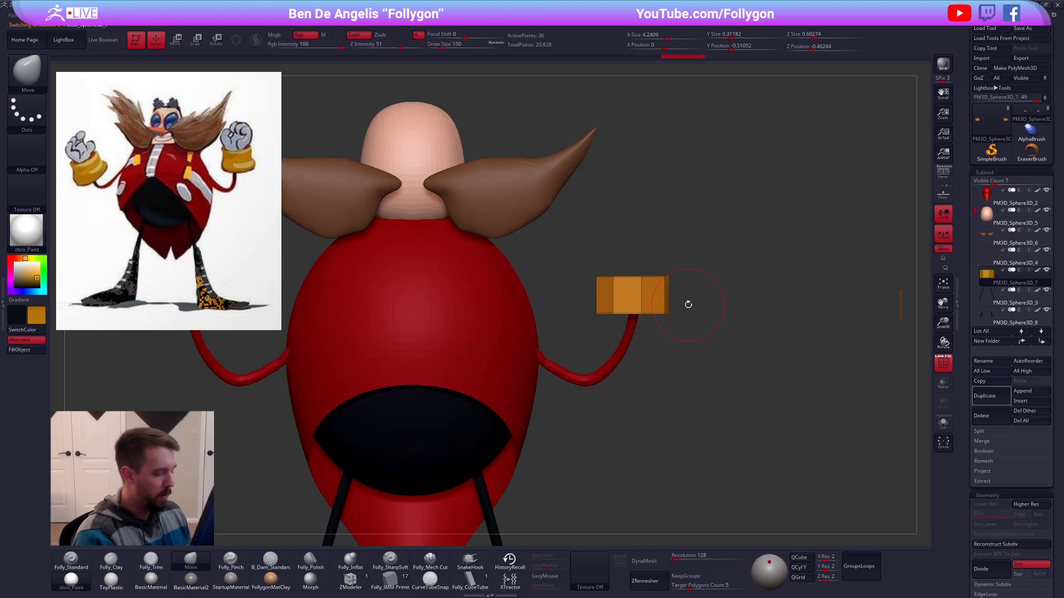
pyautogui.click(366, 585)
pyautogui.hotkey('ctrl', 'shift', 's')
pyautogui.press('space')
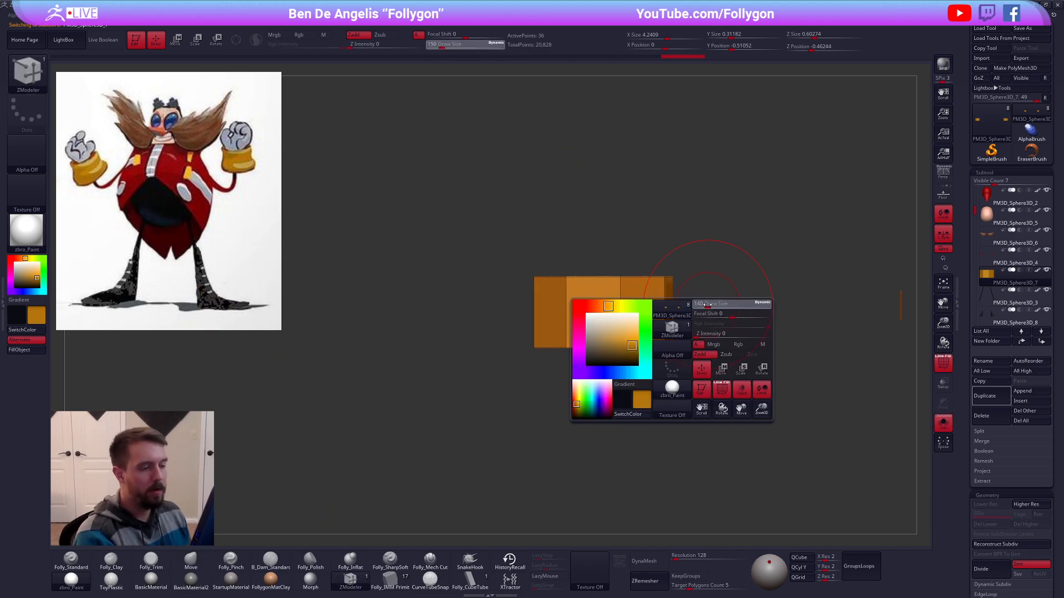
# Step: Insert a single edge loop around the middle of the cuffs and bevel it into a narrow band
pyautogui.press('space')
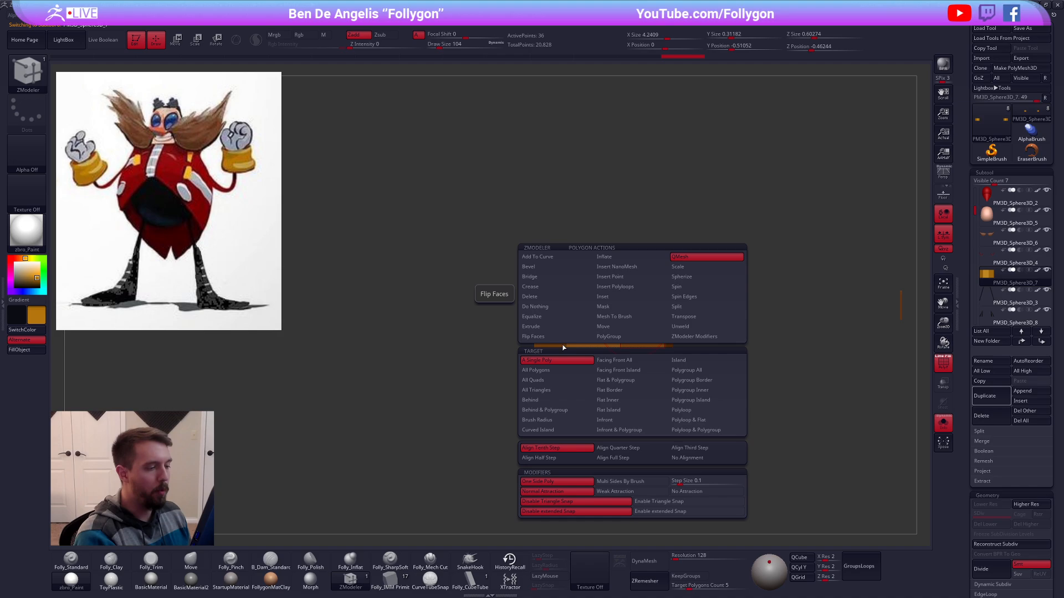
pyautogui.click(636, 287)
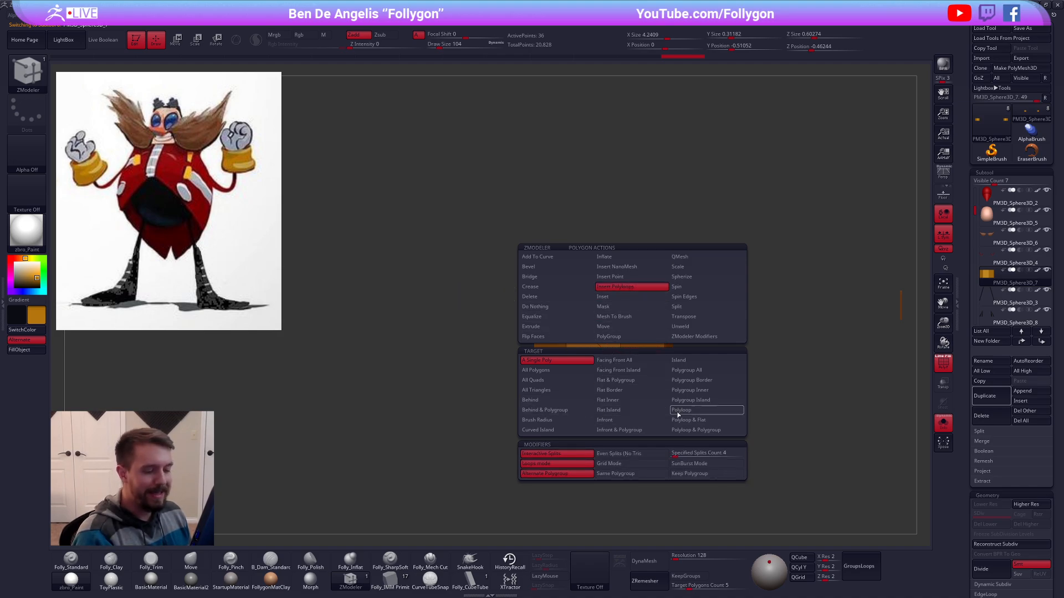
pyautogui.click(678, 414)
pyautogui.click(623, 320)
pyautogui.moveTo(634, 352); pyautogui.dragTo(642, 370)
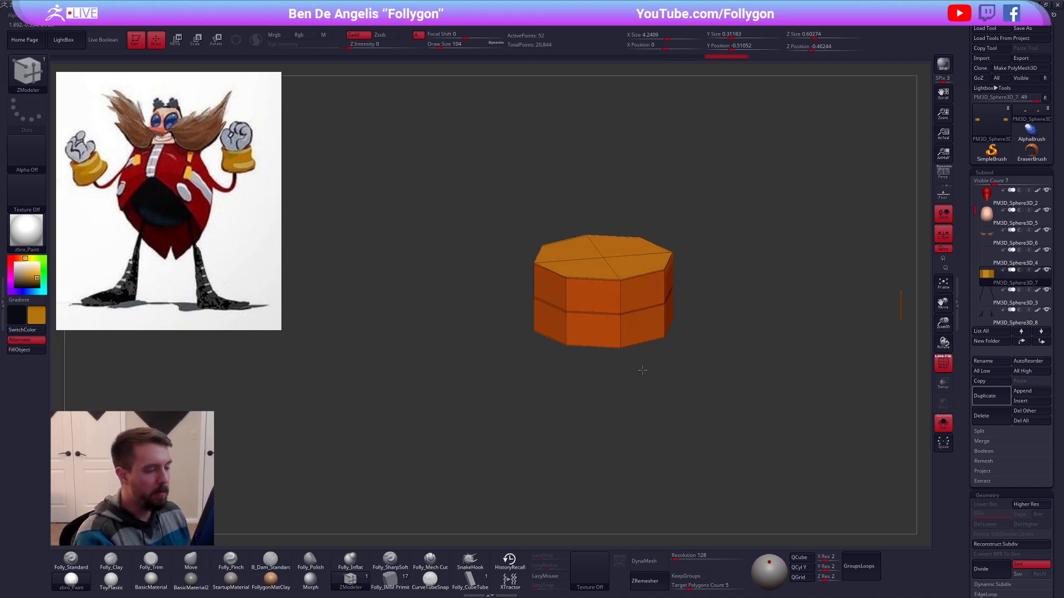
pyautogui.press('space')
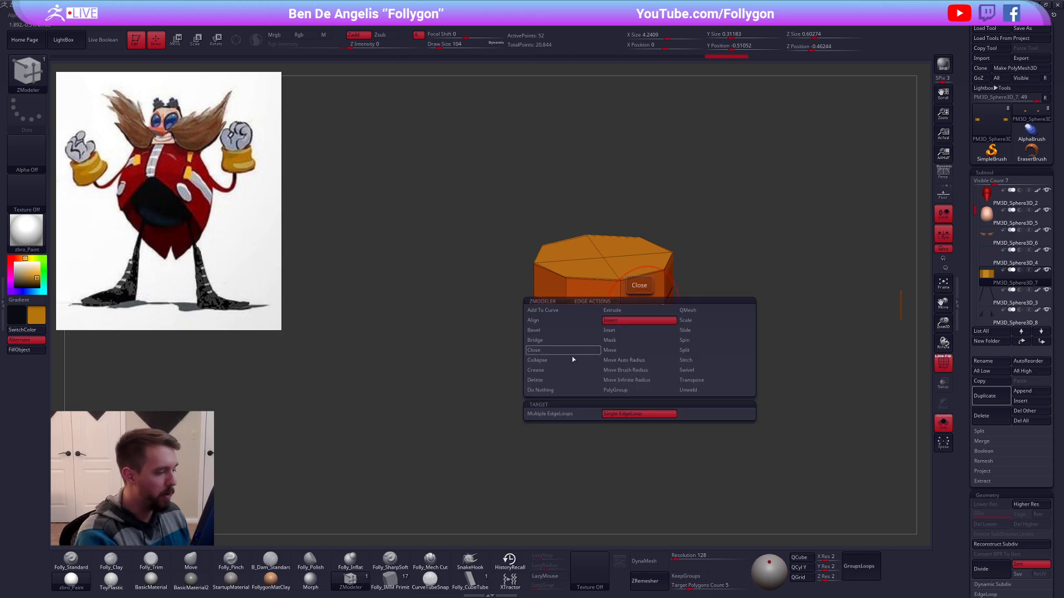
pyautogui.click(639, 315)
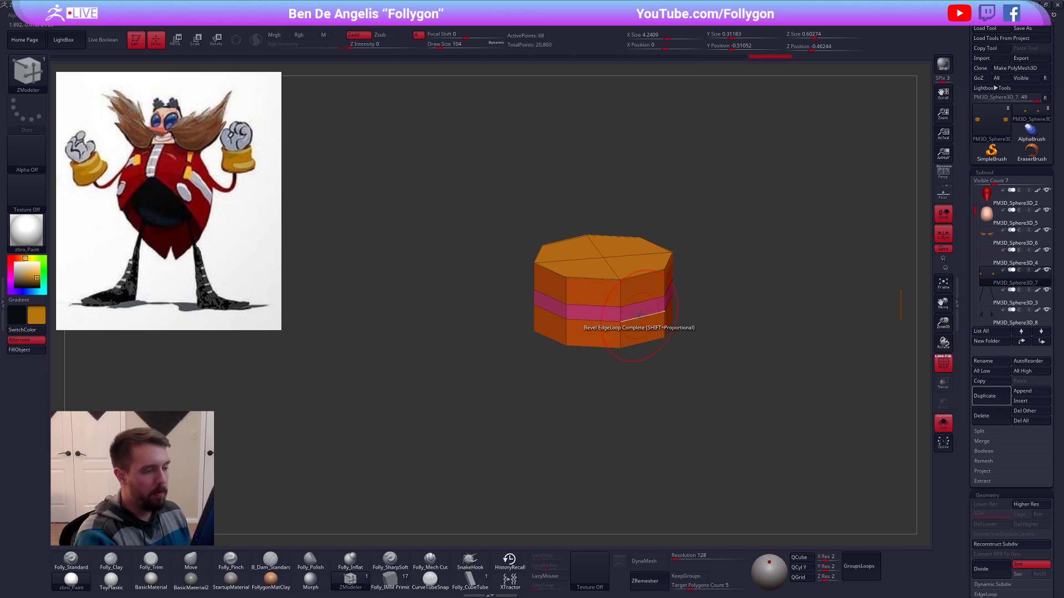
# Step: Mask everything except the cuffs' middle band, scale the band inward to pinch the waist, and clear the mask
pyautogui.keyDown('shift'); pyautogui.moveTo(638, 314); pyautogui.dragTo(588, 281, button='right'); pyautogui.keyUp('shift')
pyautogui.moveTo(531, 295)
pyautogui.keyDown('ctrl'); pyautogui.mouseDown()
pyautogui.moveTo(577, 332)
pyautogui.moveTo(723, 302)
pyautogui.mouseUp(); pyautogui.keyUp('ctrl')
pyautogui.keyDown('ctrl'); pyautogui.click(706, 312); pyautogui.keyUp('ctrl')
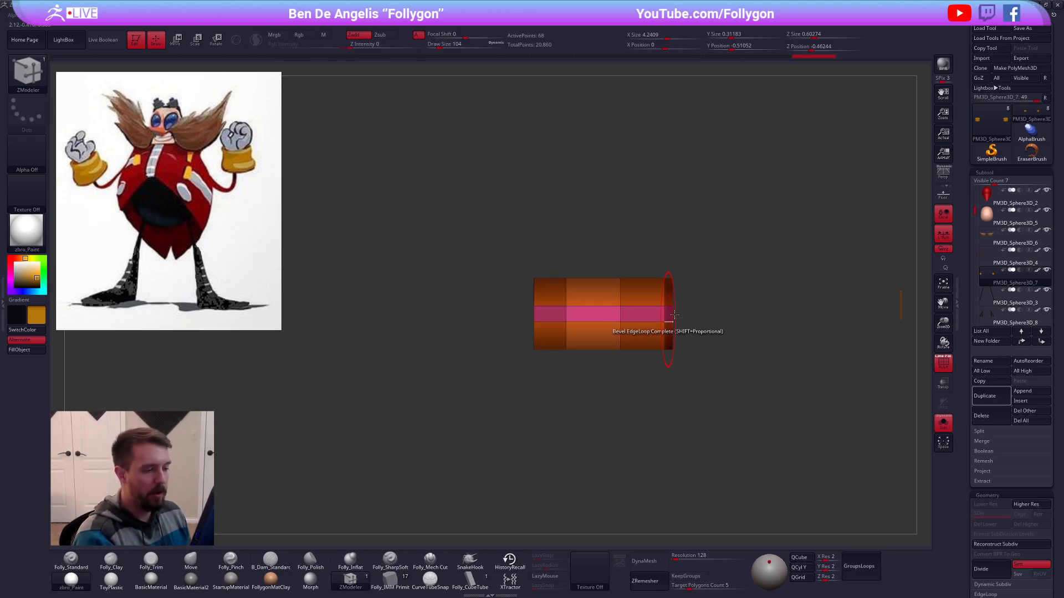
pyautogui.press('e')
pyautogui.keyDown('shift'); pyautogui.moveTo(612, 327); pyautogui.dragTo(612, 422); pyautogui.keyUp('shift')
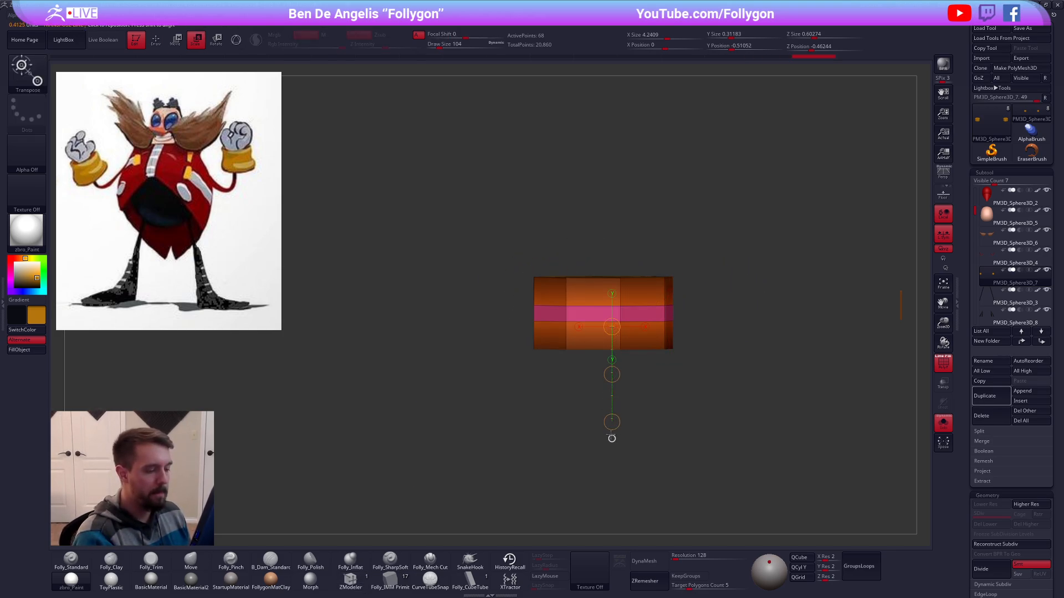
pyautogui.click(603, 314)
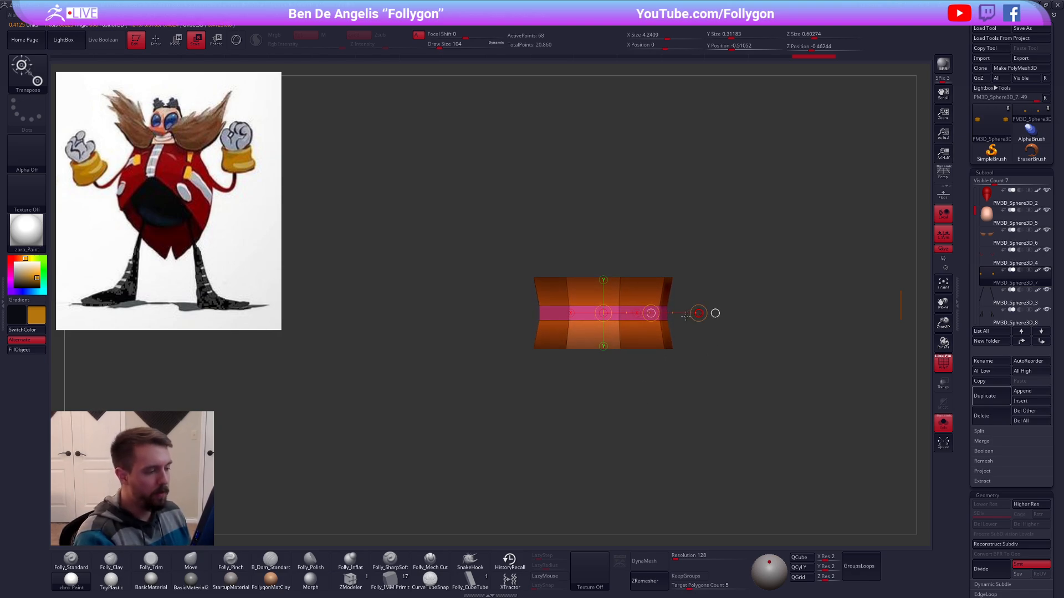
pyautogui.press('q')
pyautogui.keyDown('ctrl'); pyautogui.click(726, 404); pyautogui.keyUp('ctrl')
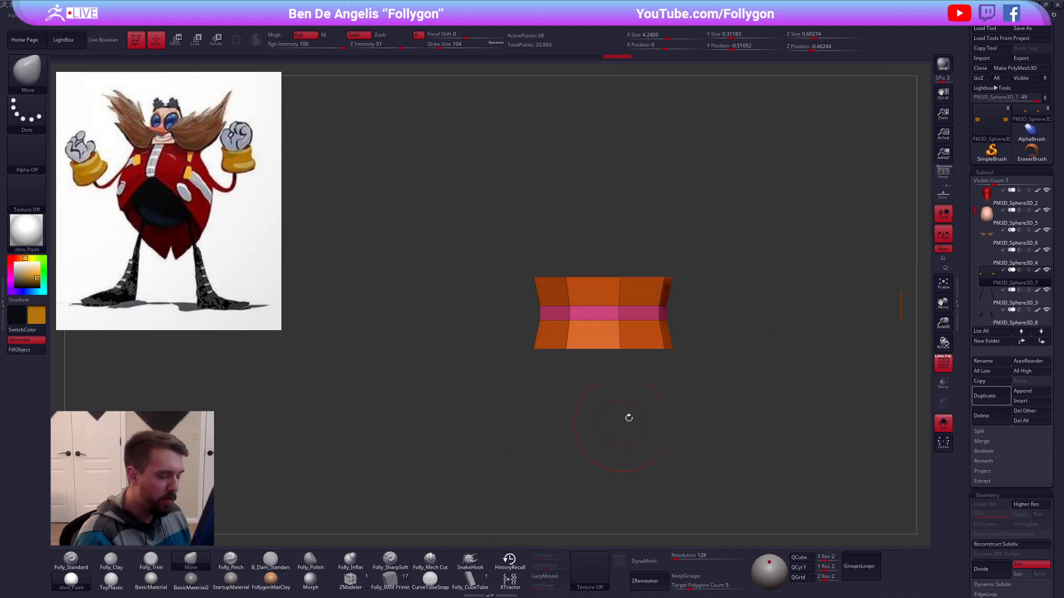
# Step: Bring back the whole character and review its silhouette with the reference image temporarily hidden
pyautogui.moveTo(740, 393)
pyautogui.mouseDown()
pyautogui.moveTo(732, 427)
pyautogui.moveTo(719, 427)
pyautogui.mouseUp()
pyautogui.hotkey('shift', 'z')
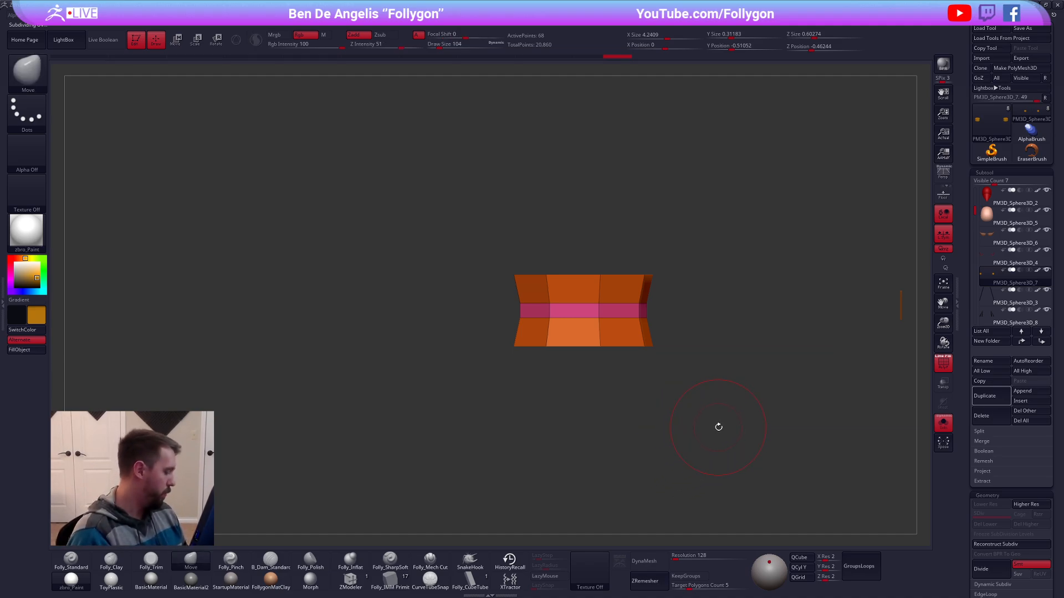
pyautogui.hotkey('shift', 's')
pyautogui.keyDown('ctrl'); pyautogui.moveTo(749, 423); pyautogui.dragTo(690, 429, button='right'); pyautogui.keyUp('ctrl')
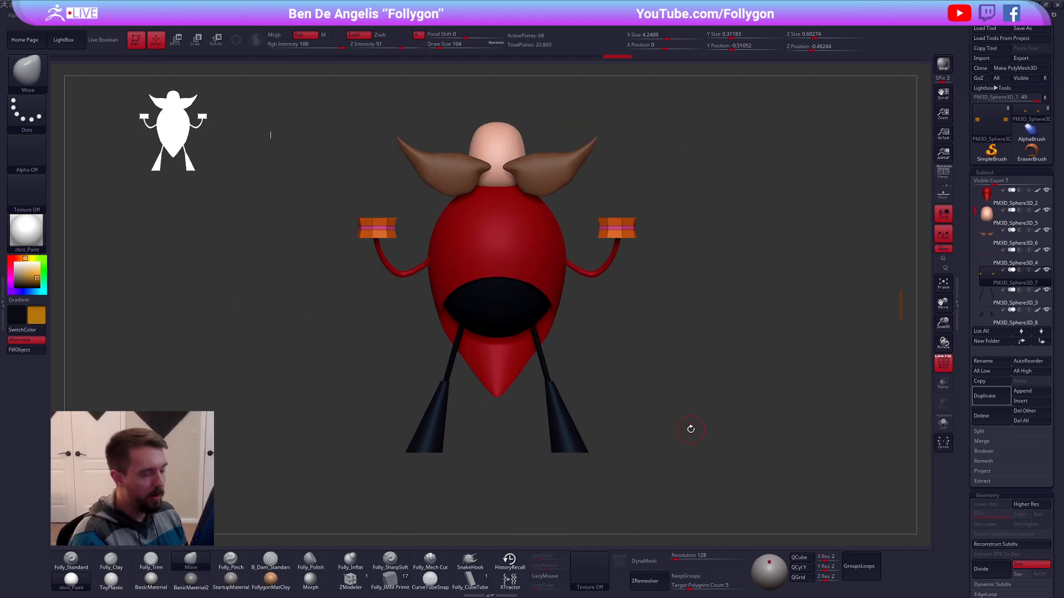
pyautogui.press('ctrl')
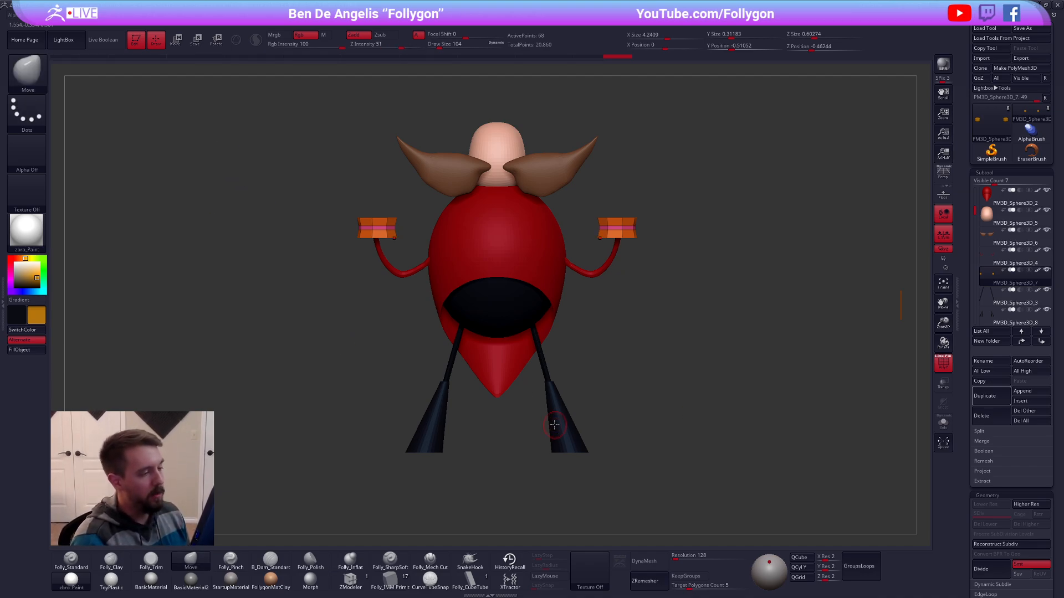
pyautogui.keyDown('alt'); pyautogui.moveTo(738, 416); pyautogui.dragTo(685, 432, button='right'); pyautogui.keyUp('alt')
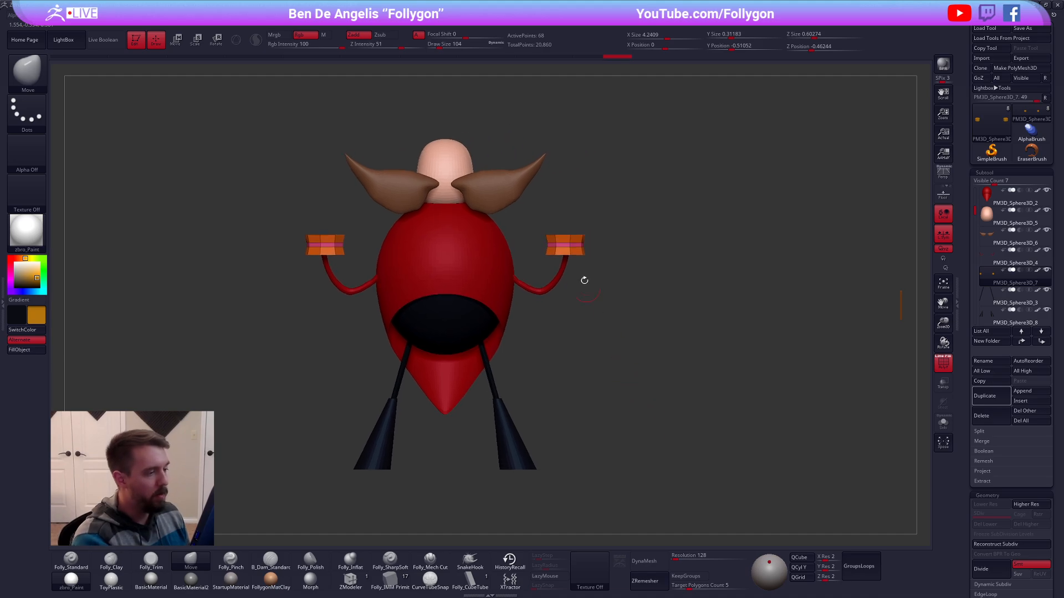
pyautogui.press('shift')
pyautogui.hotkey('shift', 'z')
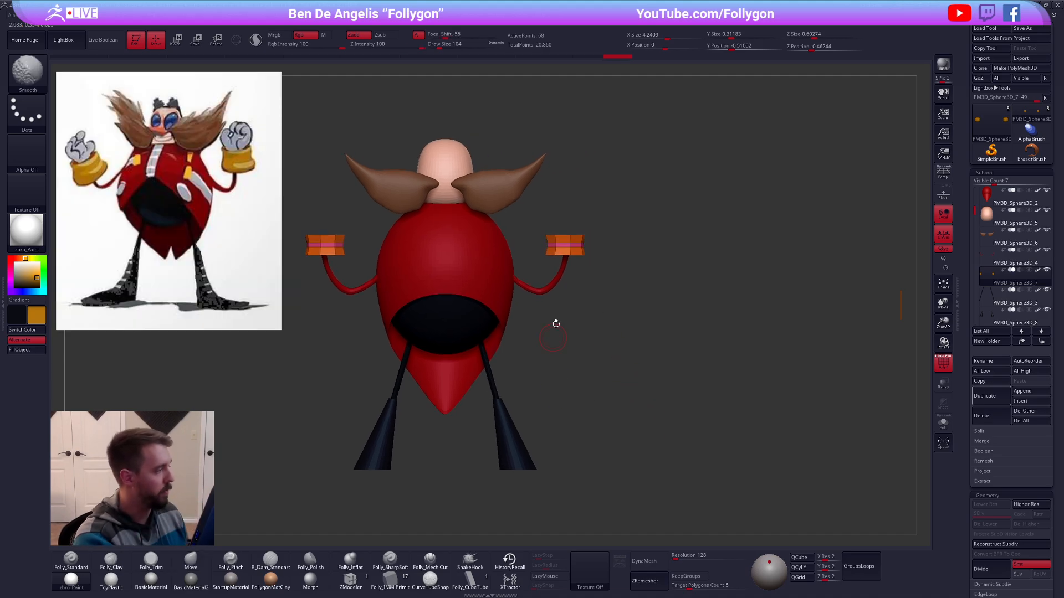
# Step: Subdivide the cuffs once to smooth their shape
pyautogui.moveTo(582, 268)
pyautogui.keyDown('alt'); pyautogui.mouseDown(button='right')
pyautogui.moveTo(647, 302)
pyautogui.moveTo(670, 368)
pyautogui.mouseUp(button='right'); pyautogui.keyUp('alt')
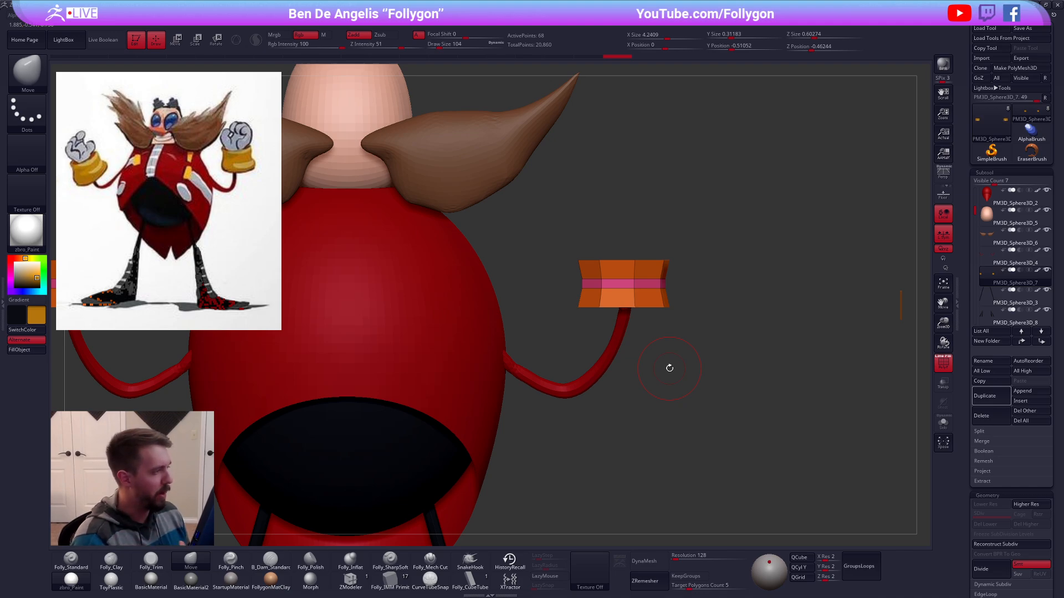
pyautogui.hotkey('ctrl', 'd')
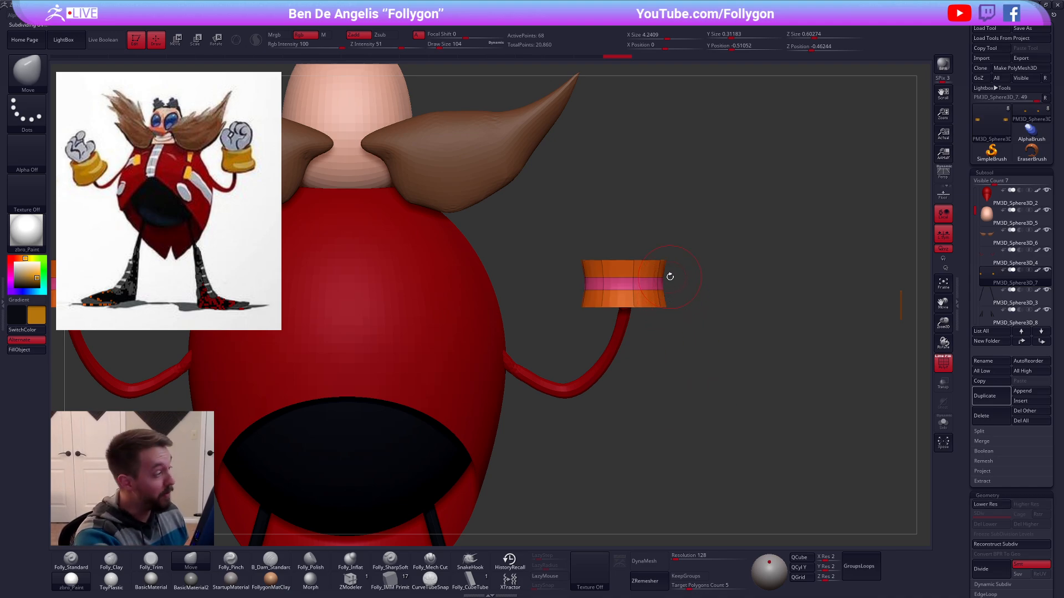
# Step: Isolate the cuffs at their lower subdivision level and bevel the outer edge loops of both rims with ZModeler
pyautogui.hotkey('shift', 'd')
pyautogui.hotkey('alt', 's')
pyautogui.click(364, 584)
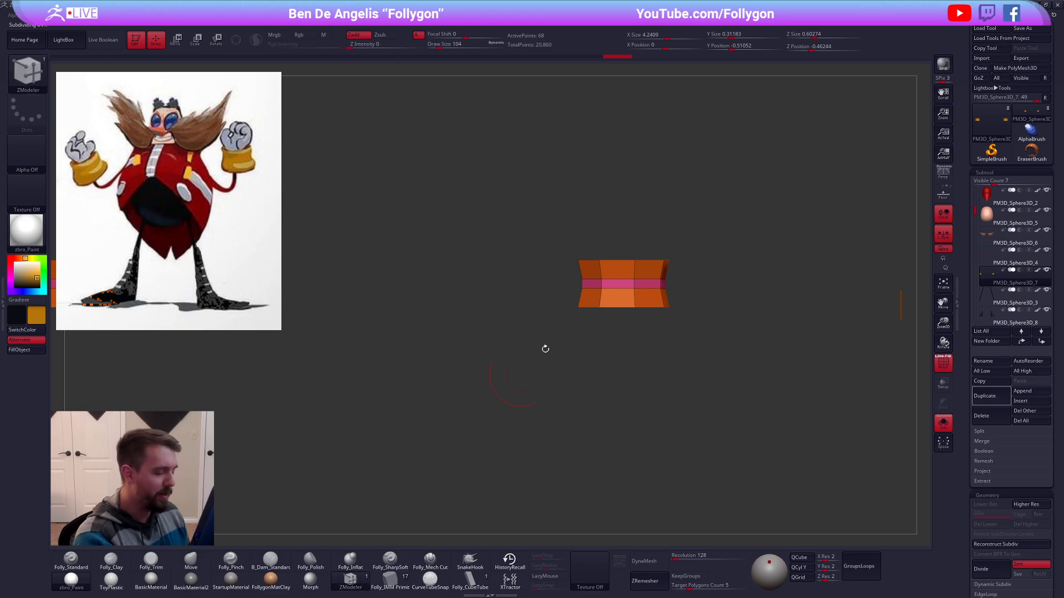
pyautogui.moveTo(543, 349); pyautogui.dragTo(655, 253, button='right')
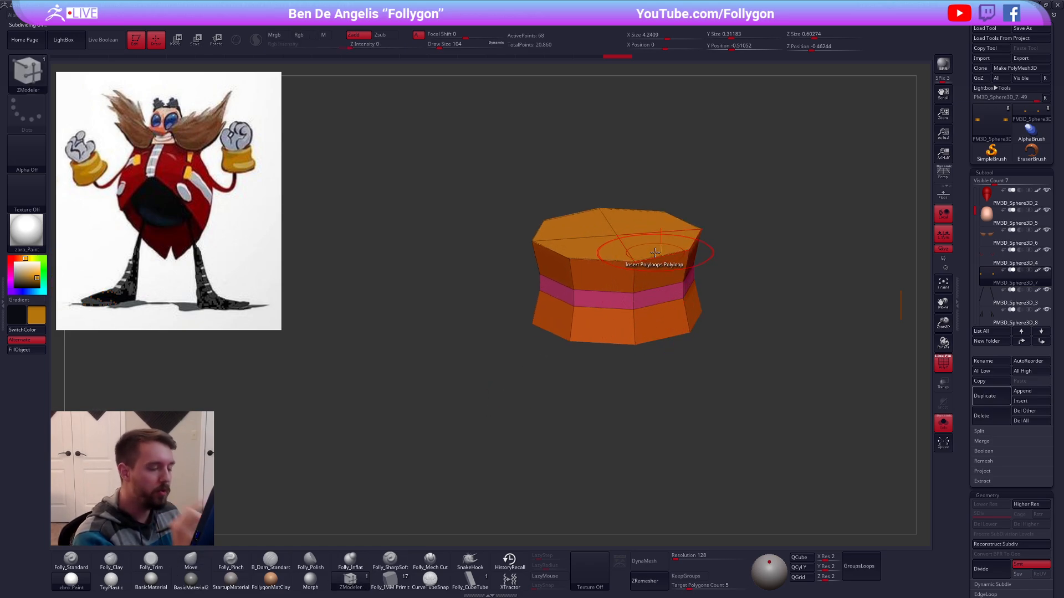
pyautogui.press('space')
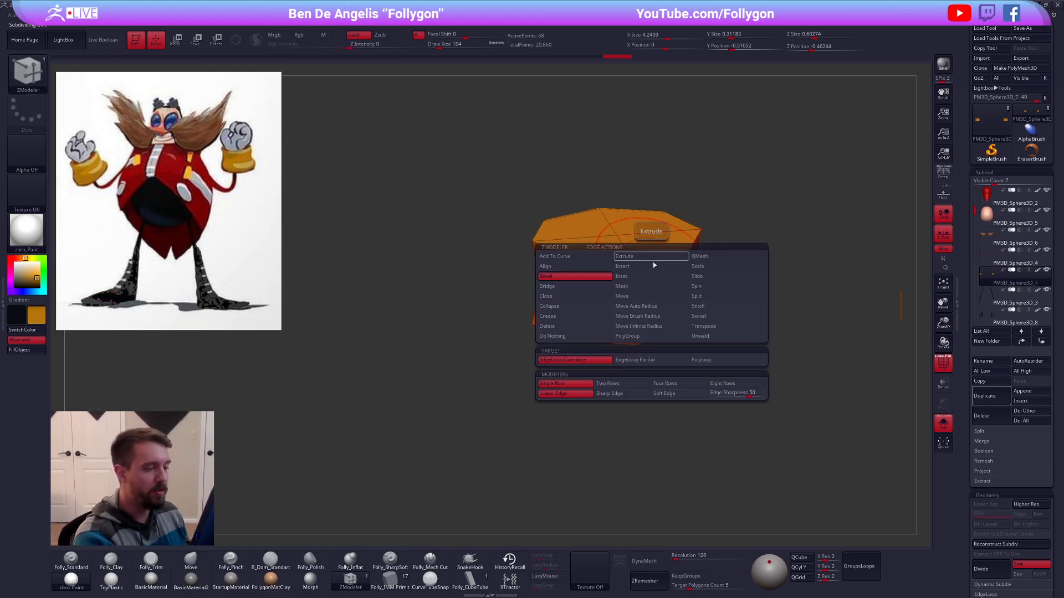
pyautogui.click(596, 278)
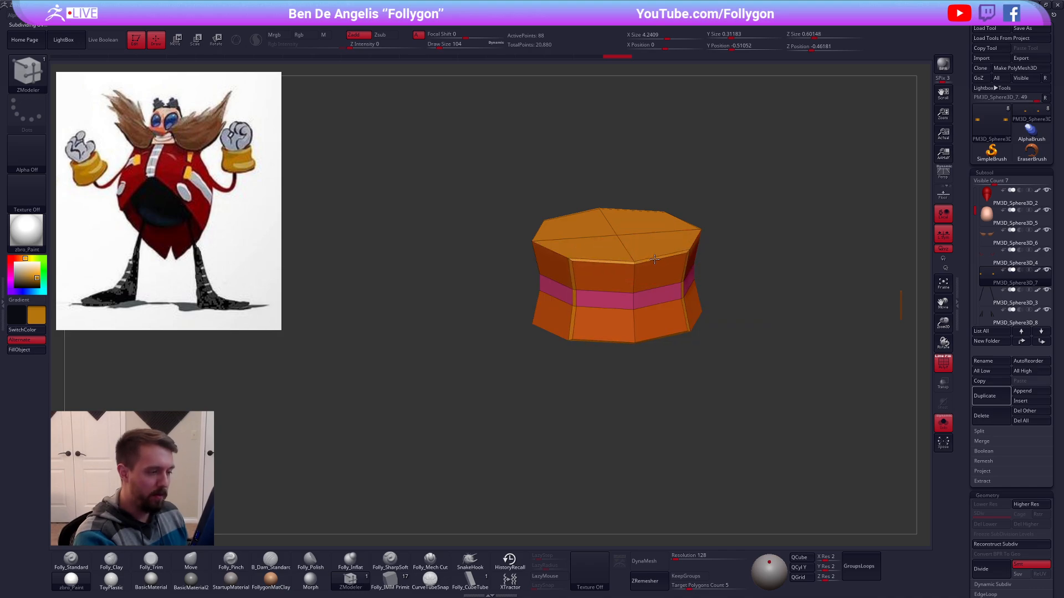
pyautogui.hotkey('ctrl', 'z')
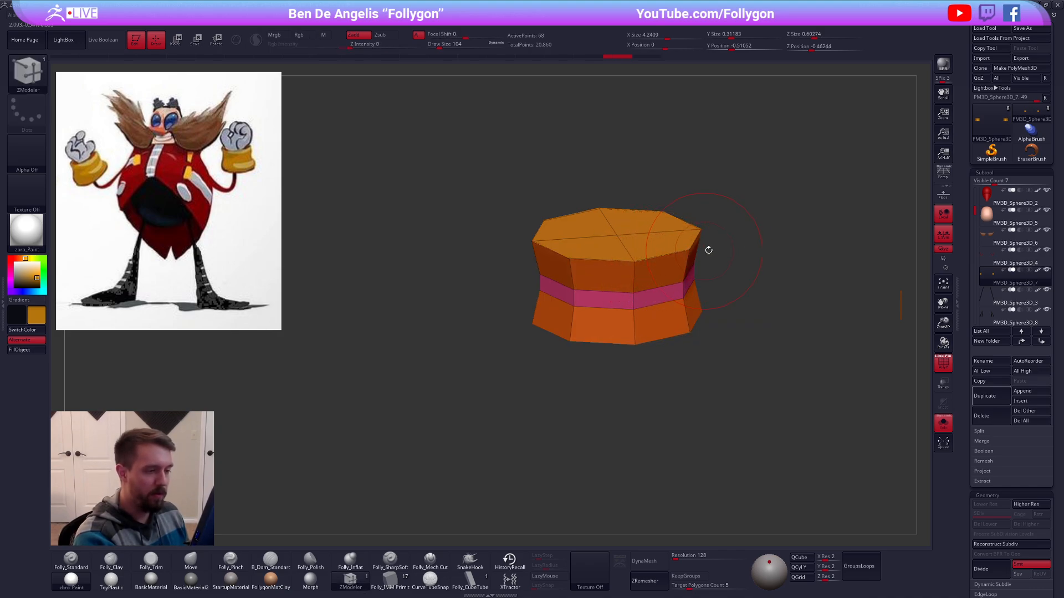
pyautogui.press('space')
pyautogui.moveTo(715, 250); pyautogui.dragTo(712, 250)
pyautogui.moveTo(683, 251); pyautogui.dragTo(678, 272)
pyautogui.moveTo(681, 387); pyautogui.dragTo(677, 326)
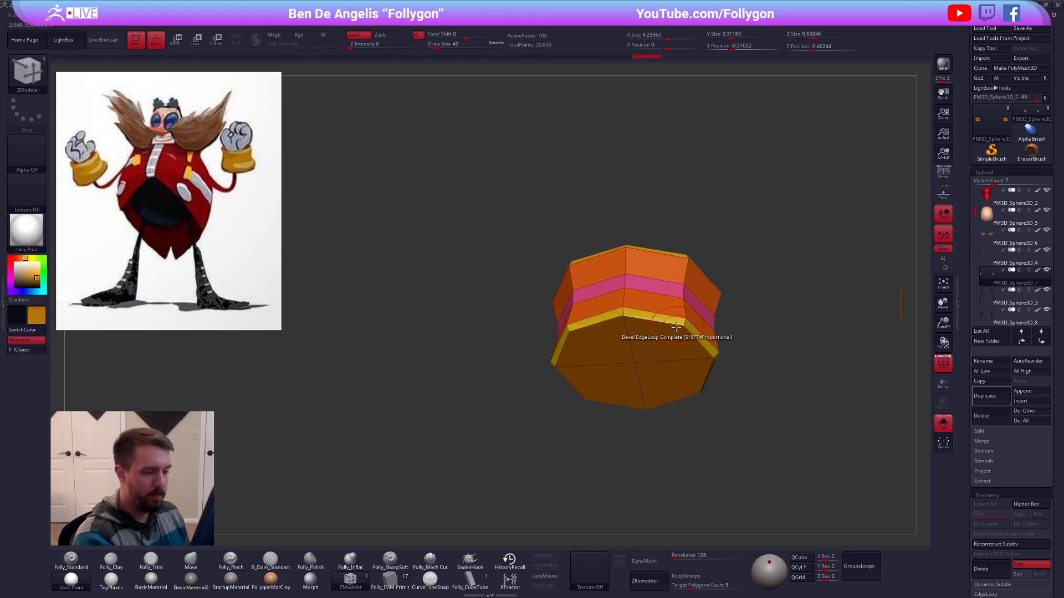
pyautogui.press('d')
pyautogui.keyDown('shift'); pyautogui.moveTo(762, 395); pyautogui.dragTo(766, 420); pyautogui.keyUp('shift')
pyautogui.hotkey('shift', 'f')
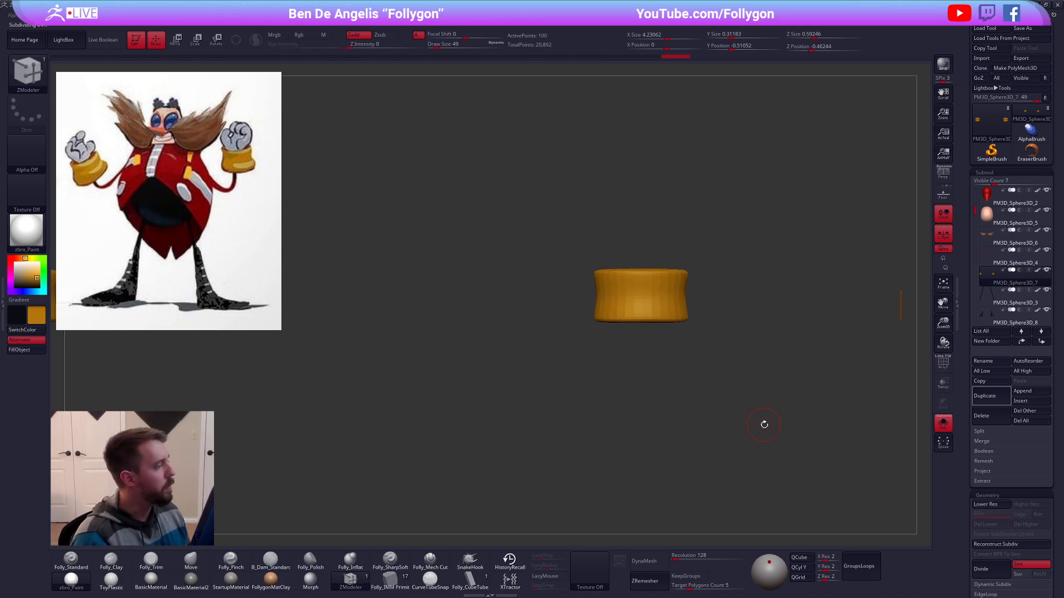
# Step: Split the centre point of the cuffs' upper and lower caps to create an inner octagonal face on each
pyautogui.hotkey('shift', 'd')
pyautogui.moveTo(701, 385); pyautogui.dragTo(700, 371)
pyautogui.hotkey('shift', 'f')
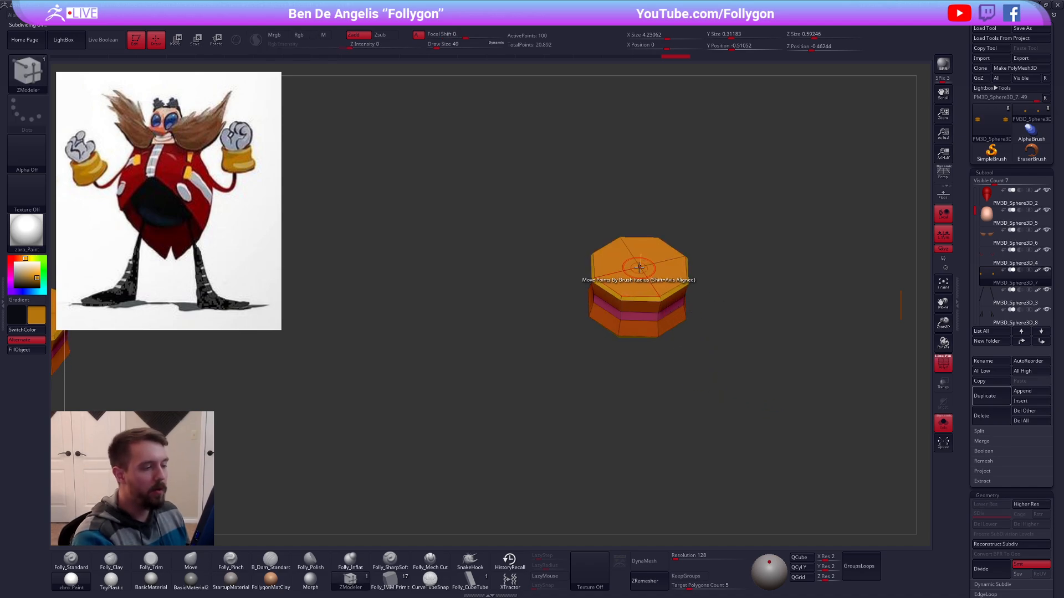
pyautogui.press('space')
pyautogui.click(704, 264)
pyautogui.moveTo(641, 267); pyautogui.dragTo(654, 304)
pyautogui.moveTo(654, 304); pyautogui.dragTo(655, 210, button='right')
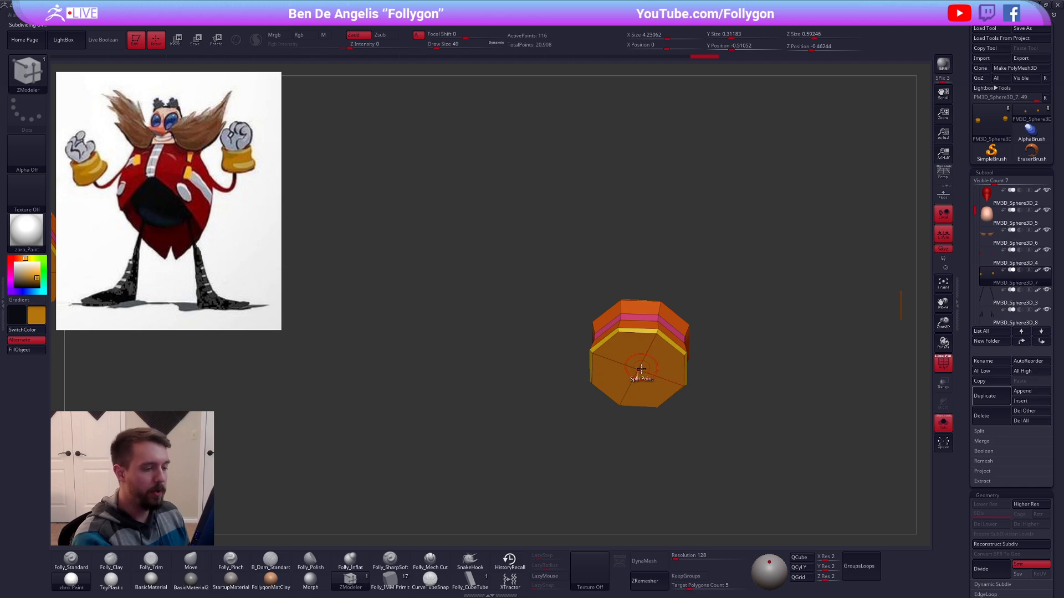
pyautogui.moveTo(638, 370); pyautogui.dragTo(650, 348)
# Step: Open a hole through the cuffs between their inner cap faces and preview the hollow shape smoothed
pyautogui.press('space')
pyautogui.click(710, 260)
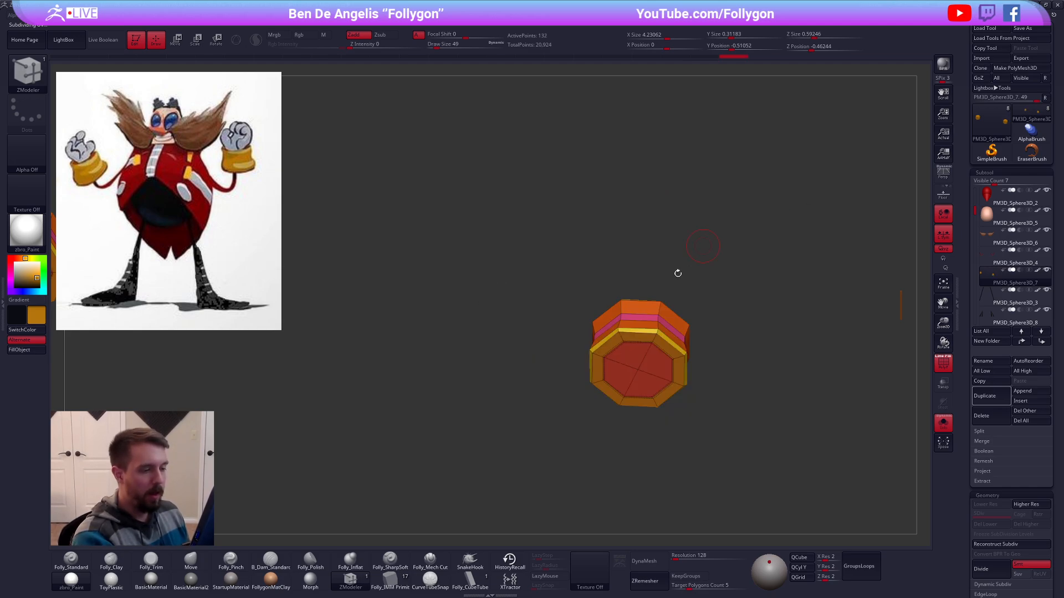
pyautogui.moveTo(660, 360); pyautogui.dragTo(720, 199)
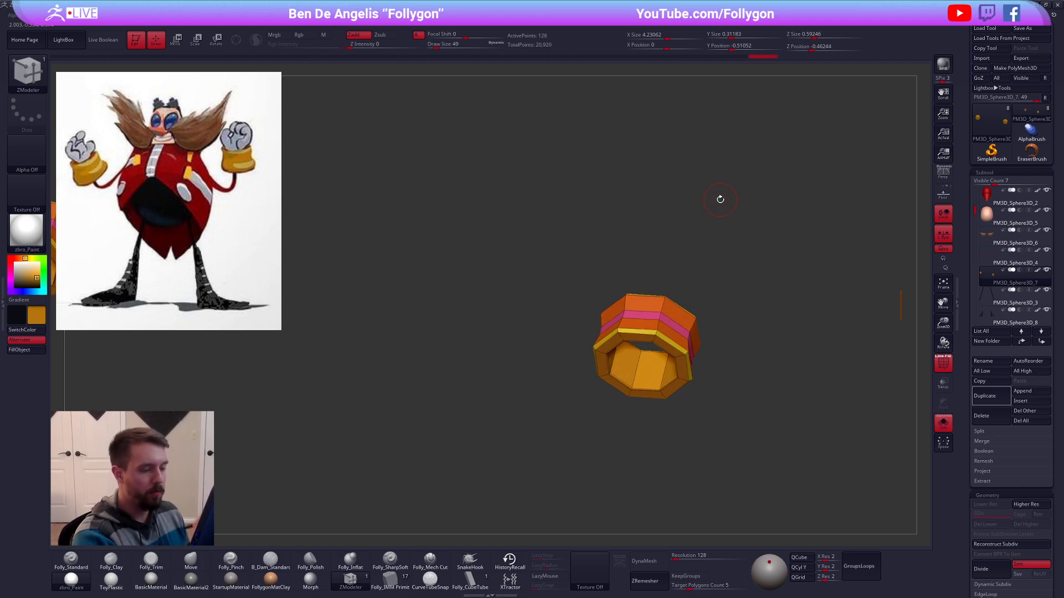
pyautogui.moveTo(720, 200); pyautogui.dragTo(668, 512, button='right')
pyautogui.keyDown('alt'); pyautogui.moveTo(667, 471); pyautogui.dragTo(654, 348, button='right'); pyautogui.keyUp('alt')
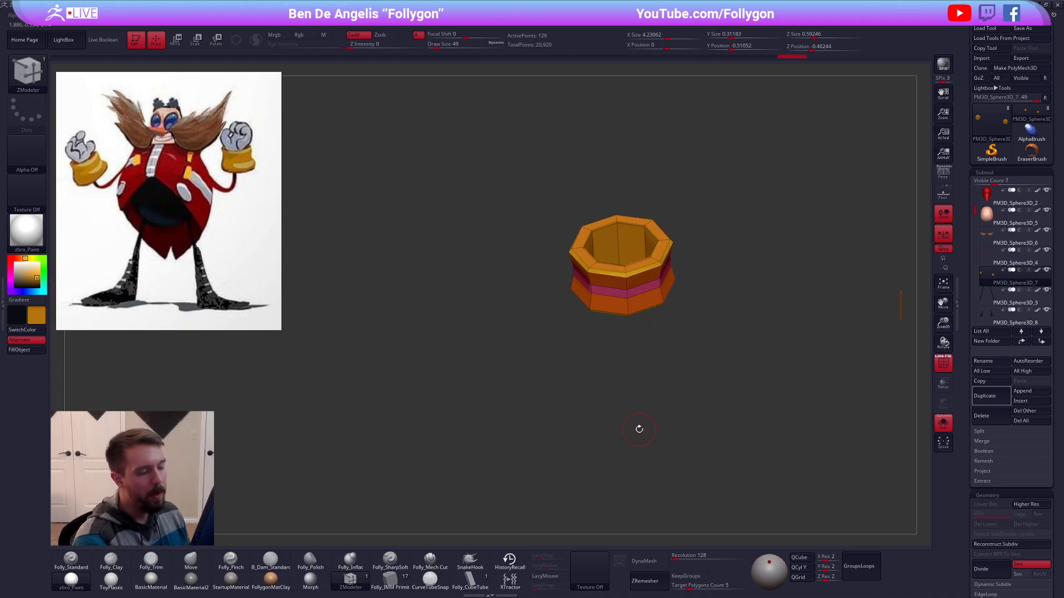
pyautogui.press('d')
pyautogui.keyDown('ctrl'); pyautogui.moveTo(637, 300); pyautogui.dragTo(646, 361, button='right'); pyautogui.keyUp('ctrl')
pyautogui.hotkey('shift', 'd')
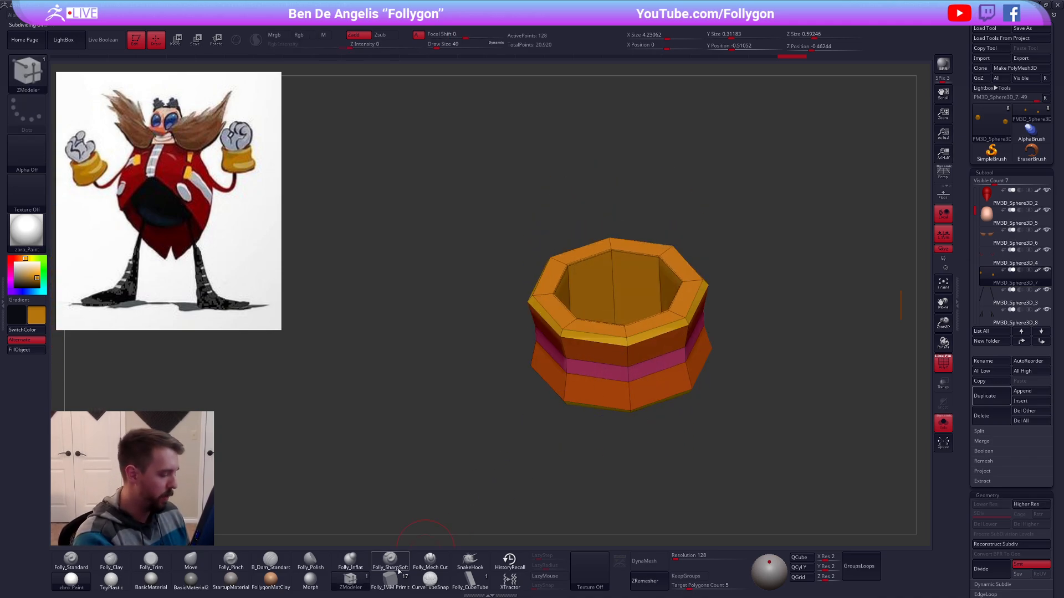
# Step: Bevel the inner edge loops at both cuff openings, smooth the cuffs, and show the whole character again
pyautogui.press('space')
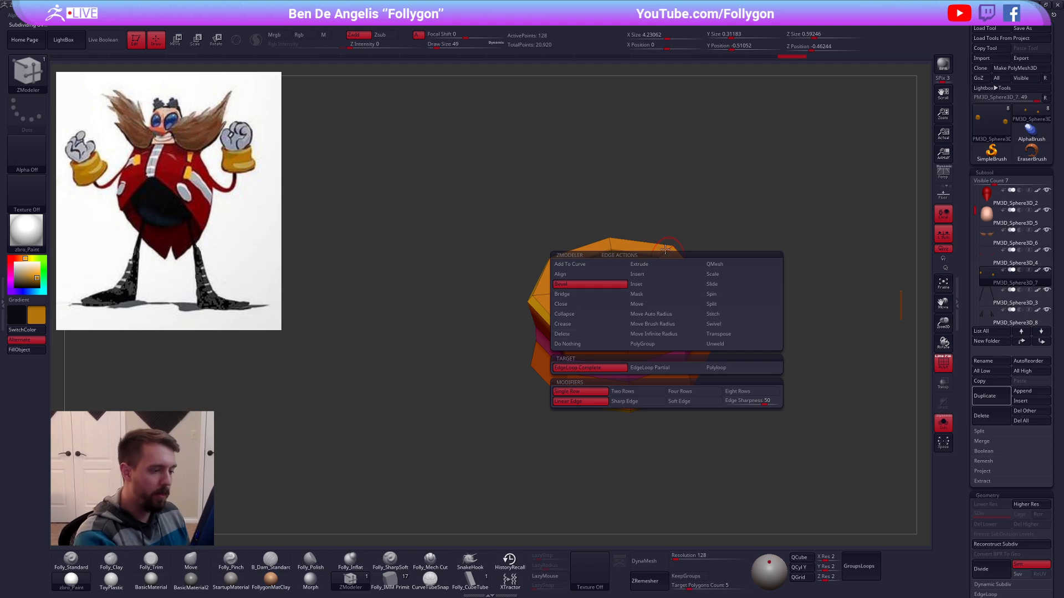
pyautogui.moveTo(667, 268); pyautogui.dragTo(669, 282)
pyautogui.moveTo(645, 369); pyautogui.dragTo(656, 249, button='right')
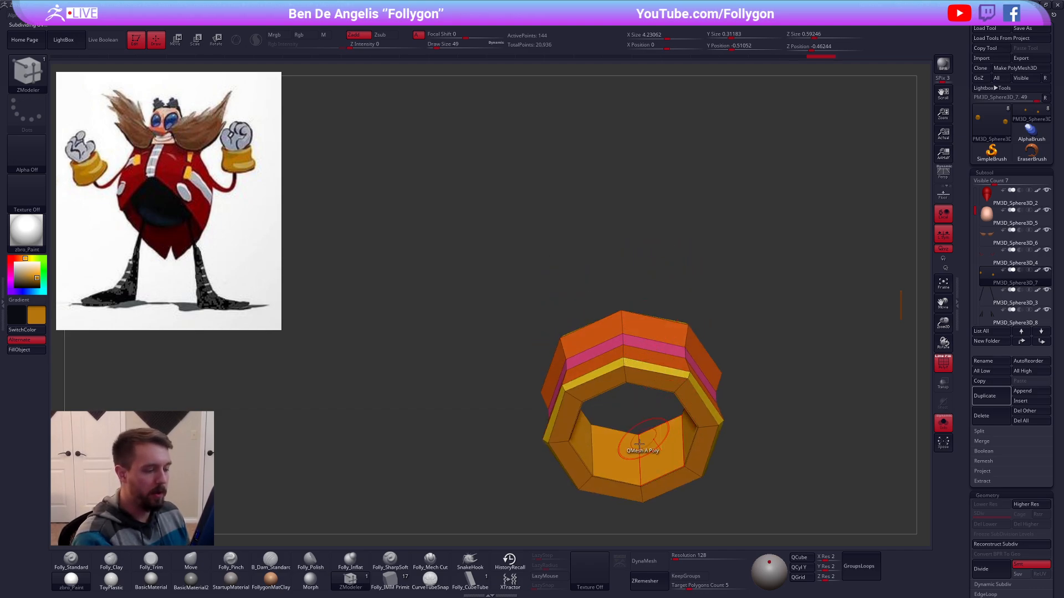
pyautogui.moveTo(662, 477); pyautogui.dragTo(654, 468)
pyautogui.press('d')
pyautogui.moveTo(732, 361); pyautogui.dragTo(721, 485, button='right')
pyautogui.hotkey('shift', 'f')
pyautogui.hotkey('shift', 's')
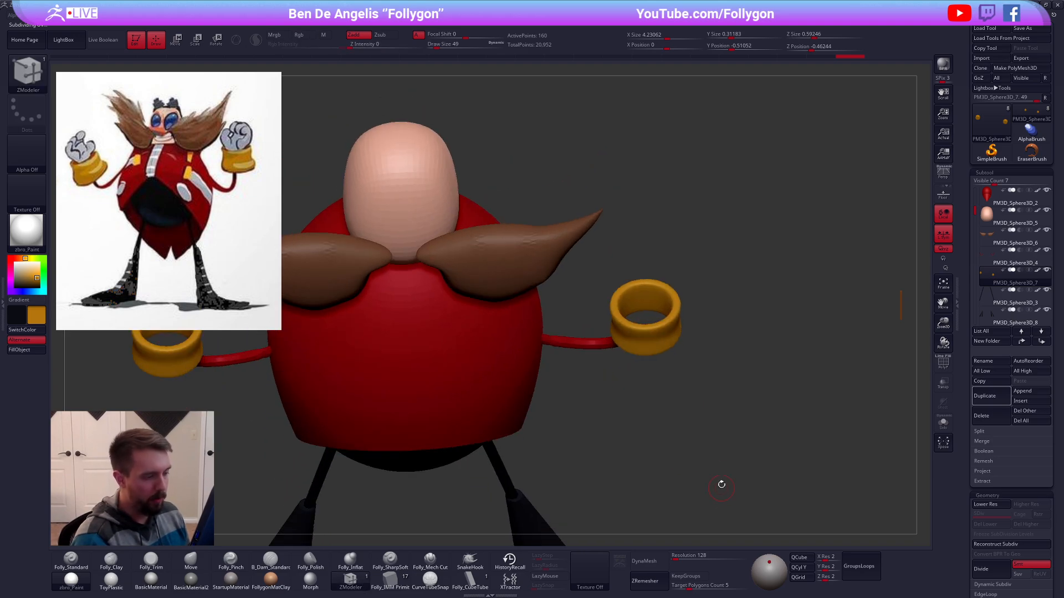
# Step: Move the cuffs forward slightly from the top view to position them on the ends of the arms
pyautogui.moveTo(717, 438)
pyautogui.mouseDown(button='right')
pyautogui.moveTo(715, 506)
pyautogui.moveTo(703, 440)
pyautogui.mouseUp(button='right')
pyautogui.press('w')
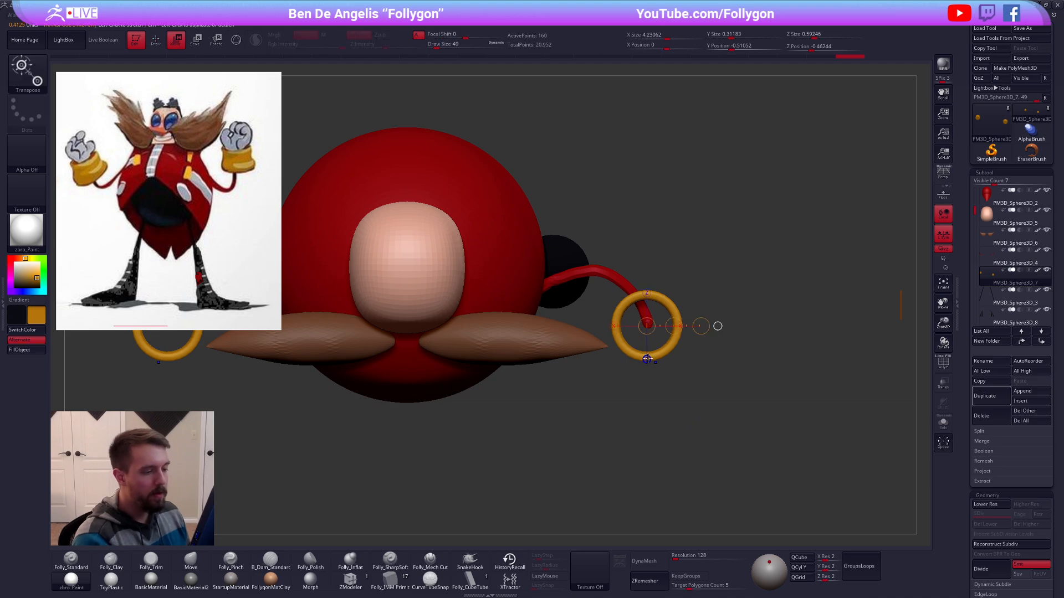
pyautogui.moveTo(646, 326)
pyautogui.mouseDown()
pyautogui.moveTo(648, 381)
pyautogui.moveTo(648, 350)
pyautogui.mouseUp()
pyautogui.press('q')
pyautogui.moveTo(702, 400); pyautogui.dragTo(705, 327, button='right')
pyautogui.keyDown('alt'); pyautogui.moveTo(704, 413); pyautogui.dragTo(714, 402, button='right'); pyautogui.keyUp('alt')
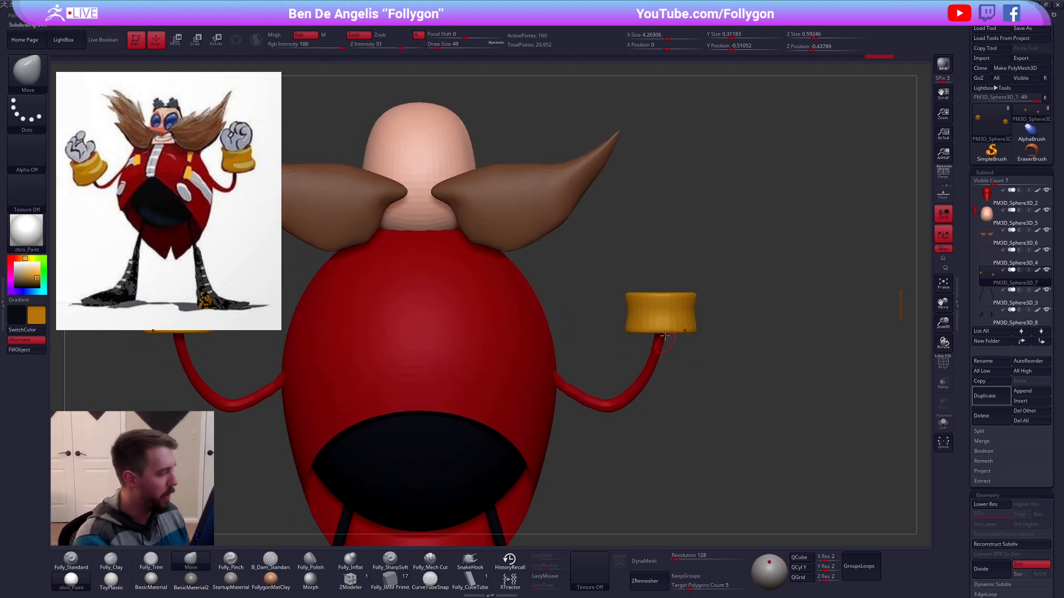
# Step: Stretch the cuffs vertically to about 0.39 in Y size and compare their proportions with the full character
pyautogui.keyDown('ctrl'); pyautogui.moveTo(665, 336); pyautogui.dragTo(674, 308, button='right'); pyautogui.keyUp('ctrl')
pyautogui.press('w')
pyautogui.keyDown('shift'); pyautogui.moveTo(681, 299); pyautogui.dragTo(680, 381); pyautogui.keyUp('shift')
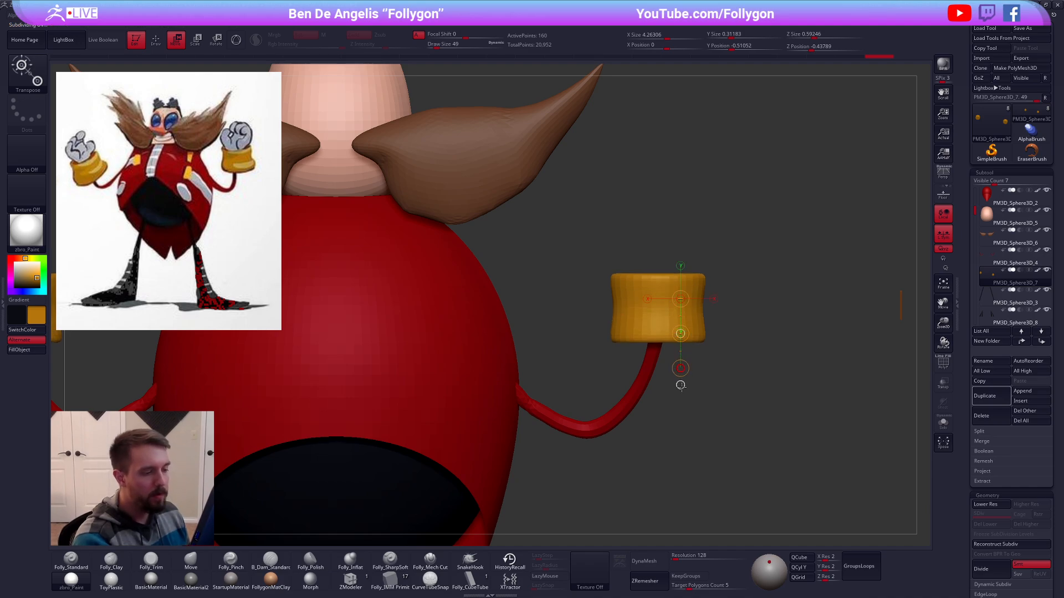
pyautogui.moveTo(680, 333); pyautogui.dragTo(679, 337)
pyautogui.press('q')
pyautogui.press('f')
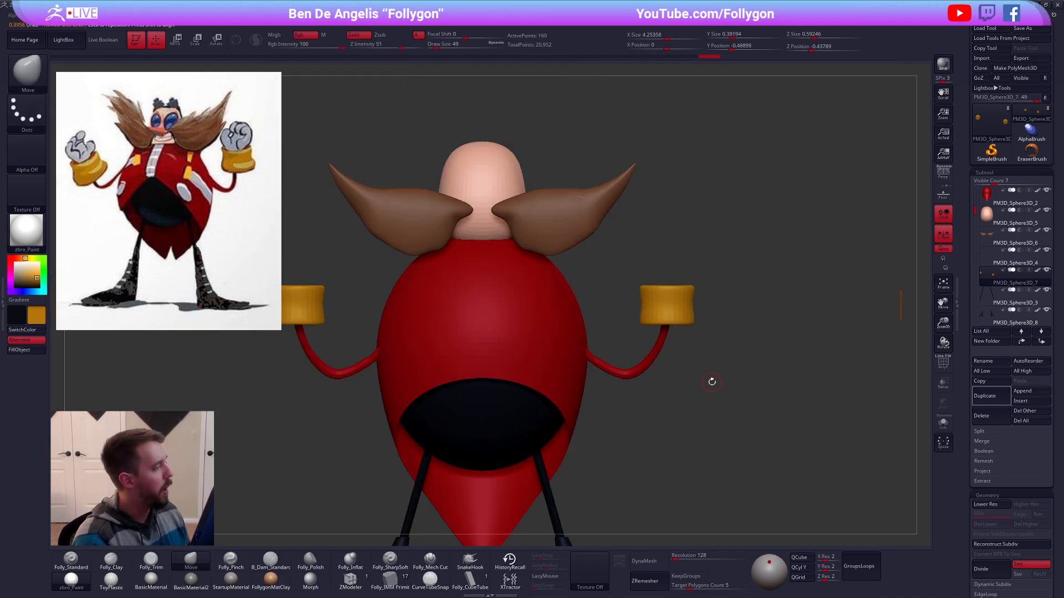
pyautogui.moveTo(783, 414)
pyautogui.keyDown('ctrl'); pyautogui.mouseDown(button='right')
pyautogui.moveTo(764, 399)
pyautogui.moveTo(773, 407)
pyautogui.mouseUp(button='right'); pyautogui.keyUp('ctrl')
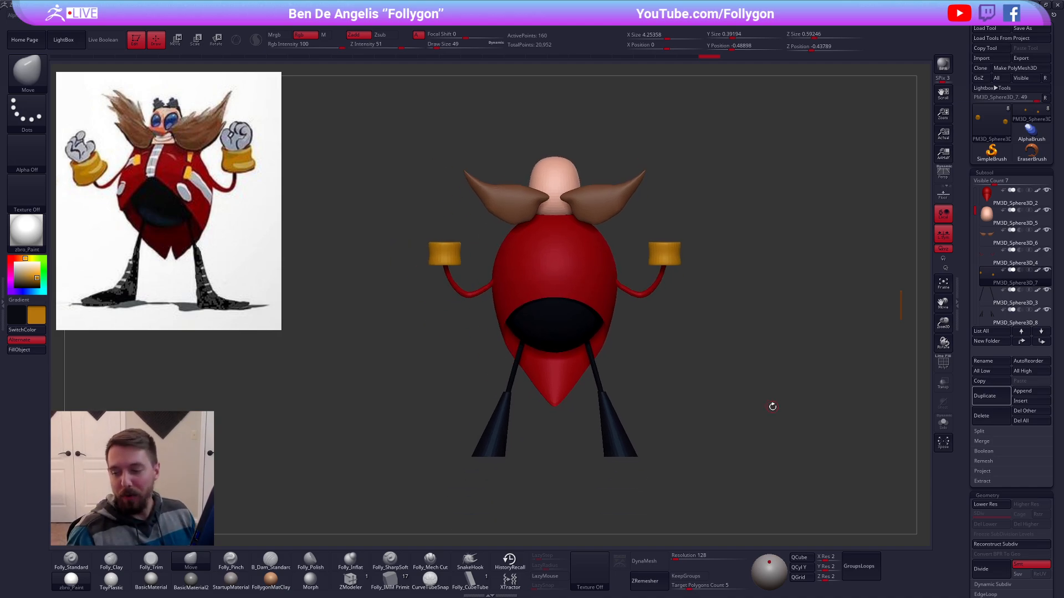
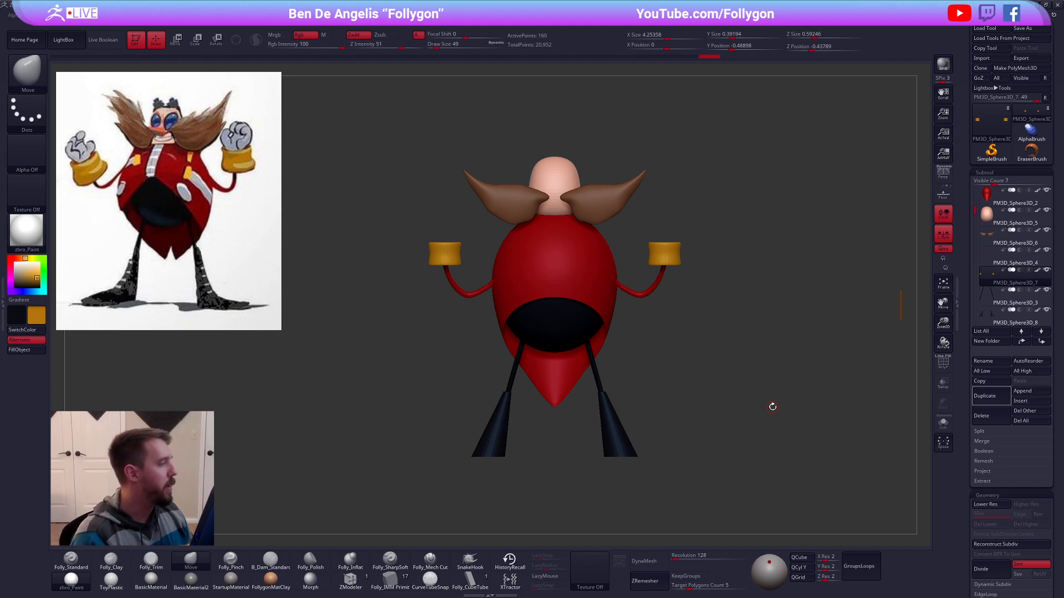
# Step: Sample the light grey of the glove in the reference image as the current colour
pyautogui.press('z')
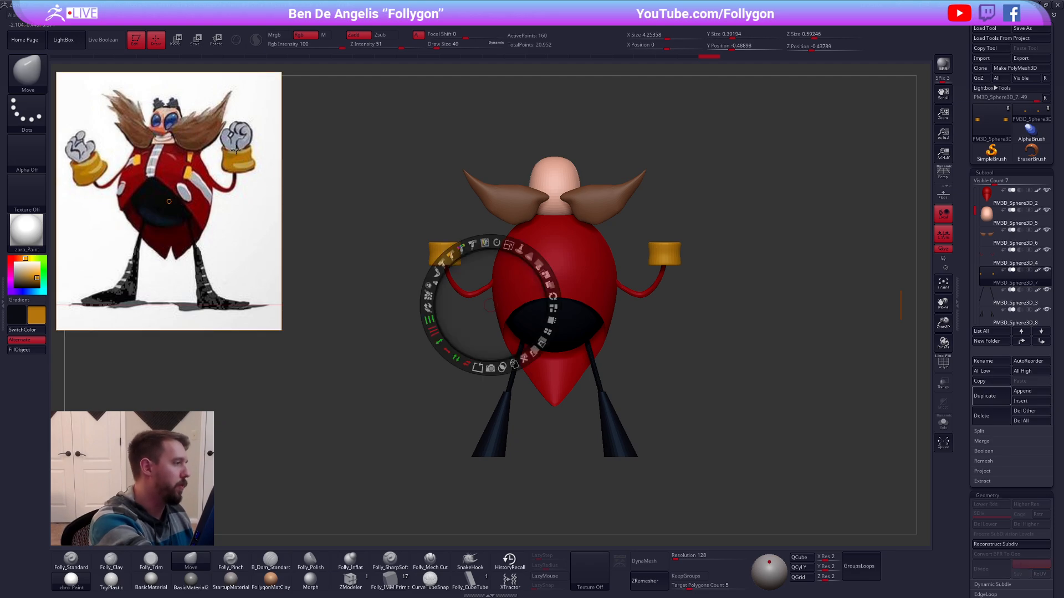
pyautogui.press('c')
pyautogui.press('z')
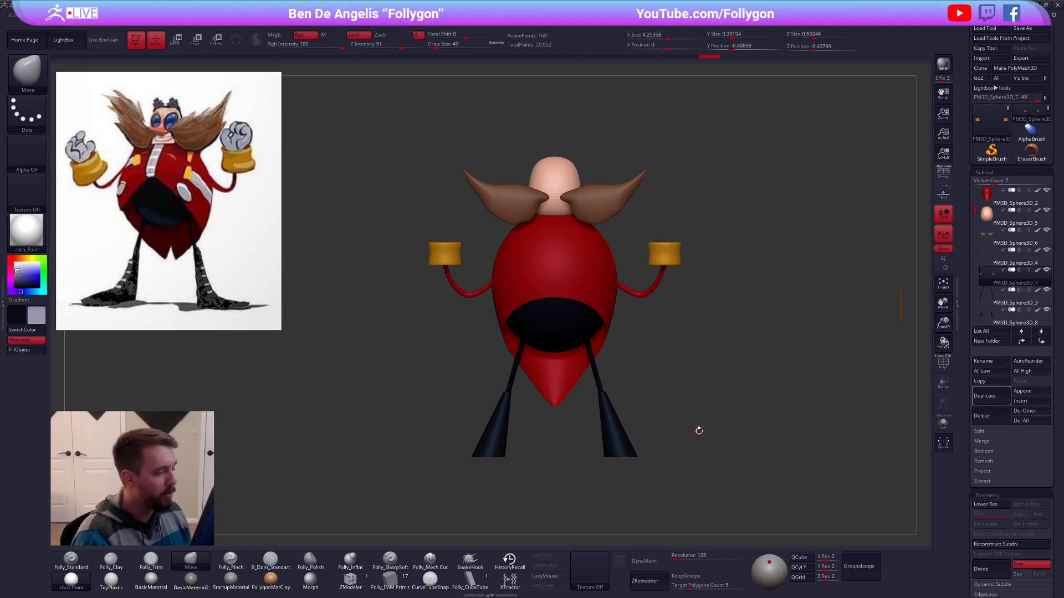
pyautogui.keyDown('alt'); pyautogui.moveTo(685, 374); pyautogui.dragTo(675, 359); pyautogui.keyUp('alt')
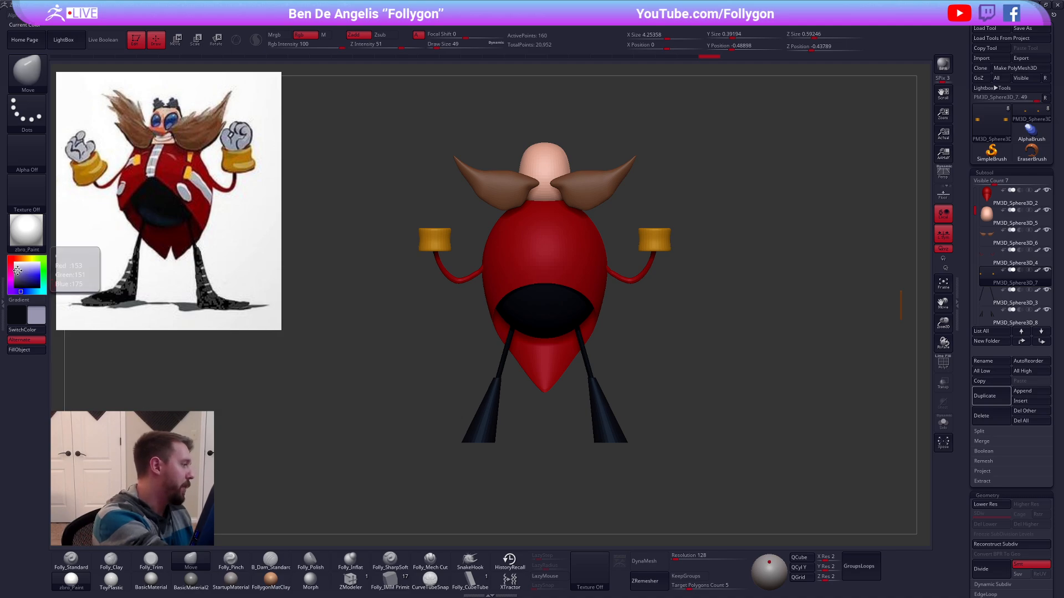
# Step: Choose the IMM primitives brush, duplicate the cuffs subtool, and isolate the duplicate in a top view
pyautogui.click(390, 579)
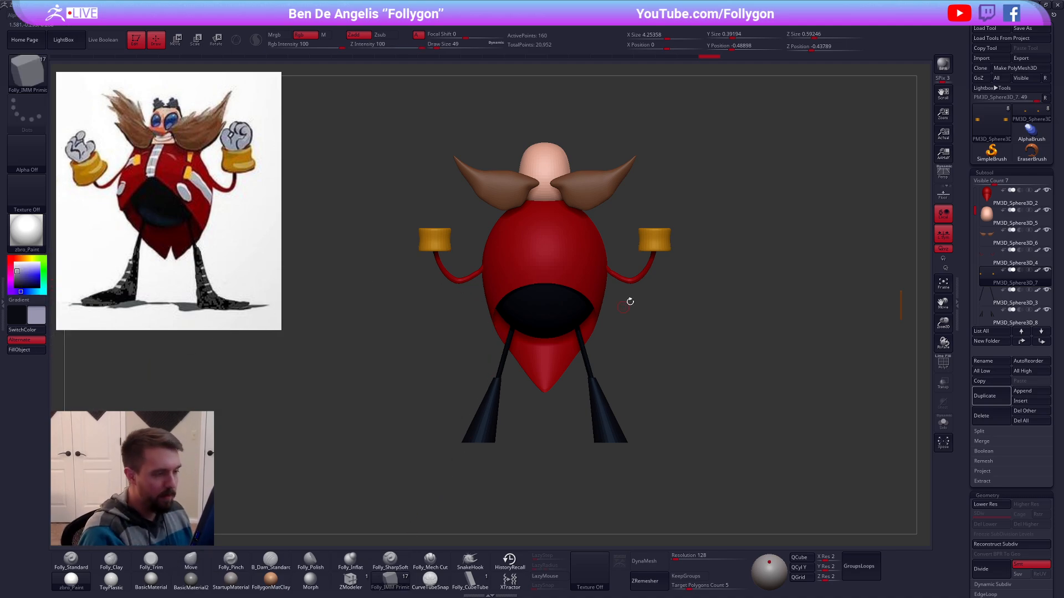
pyautogui.press('space')
pyautogui.click(977, 395)
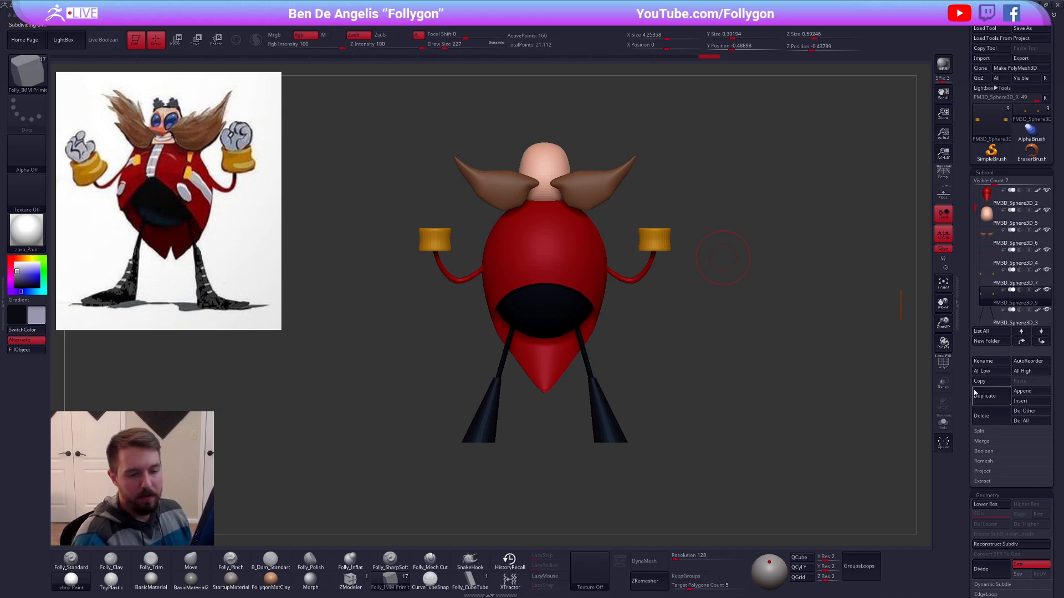
pyautogui.click(942, 424)
pyautogui.moveTo(662, 259); pyautogui.dragTo(688, 357)
# Step: Insert a sphere primitive inside the duplicated cuff ring and delete the copied cuff geometry
pyautogui.press('space')
pyautogui.moveTo(657, 235)
pyautogui.mouseDown()
pyautogui.moveTo(648, 235)
pyautogui.moveTo(643, 292)
pyautogui.mouseUp()
pyautogui.hotkey('ctrl', 'z')
pyautogui.press('m')
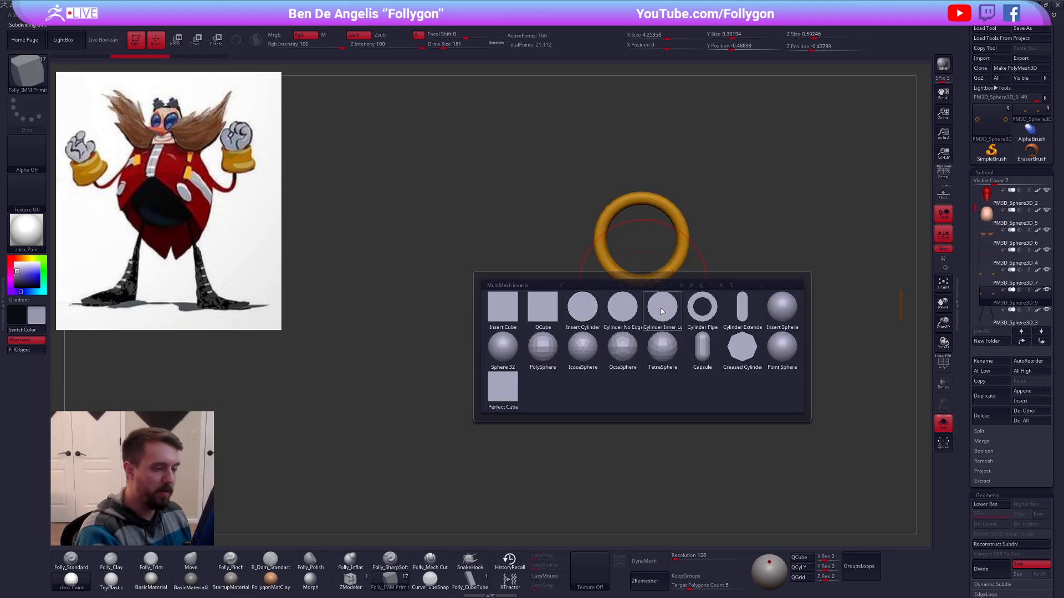
pyautogui.click(778, 308)
pyautogui.moveTo(639, 279); pyautogui.dragTo(640, 313)
pyautogui.keyDown('ctrl'); pyautogui.keyDown('shift'); pyautogui.click(646, 252); pyautogui.keyUp('shift'); pyautogui.keyUp('ctrl')
pyautogui.press('space')
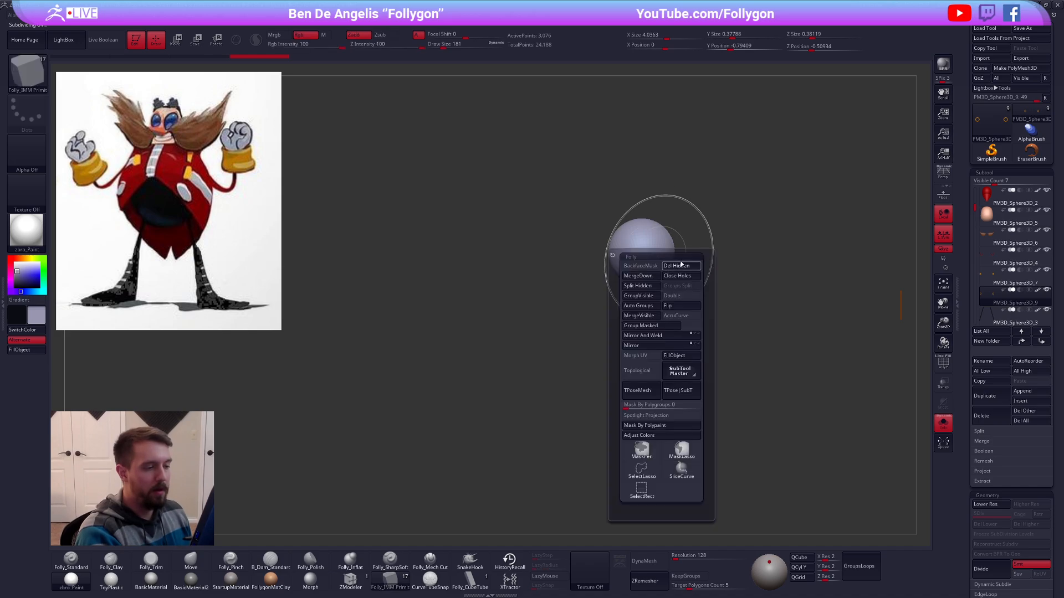
pyautogui.click(681, 265)
# Step: Centre the grey spheres in the cuffs from the top view and lower them partly into the openings
pyautogui.press('w')
pyautogui.moveTo(653, 265); pyautogui.dragTo(653, 327)
pyautogui.hotkey('shift', 'alt', 's')
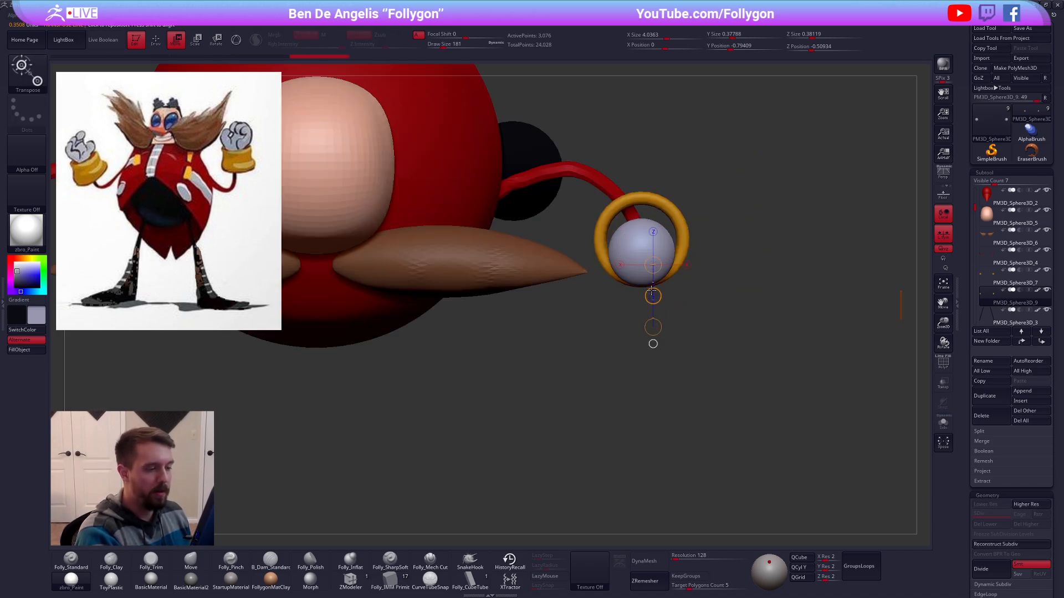
pyautogui.moveTo(652, 289); pyautogui.dragTo(653, 290)
pyautogui.moveTo(678, 327); pyautogui.dragTo(670, 205)
pyautogui.moveTo(660, 292); pyautogui.dragTo(660, 365)
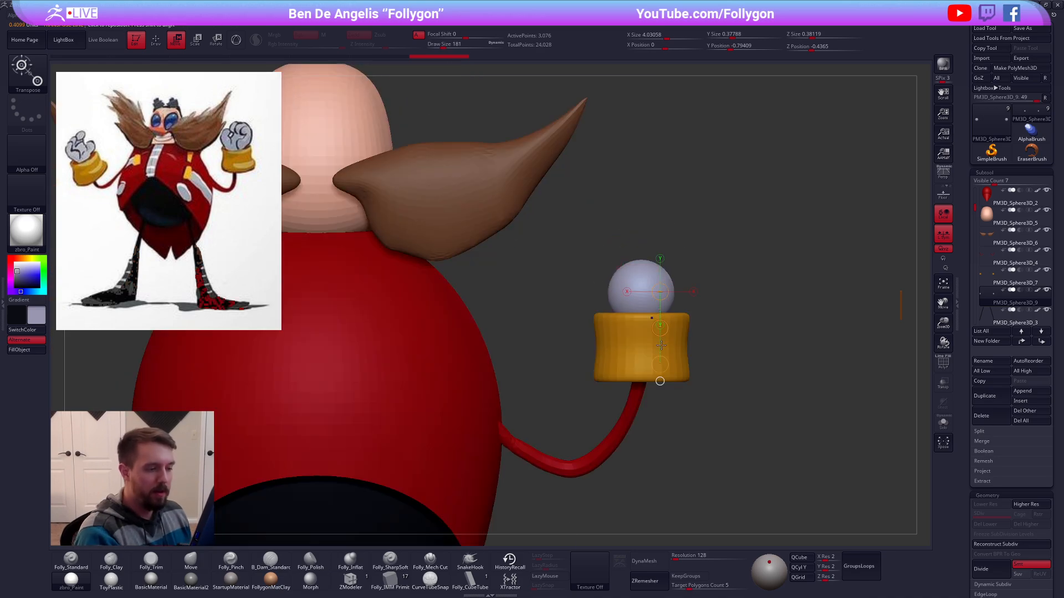
pyautogui.moveTo(660, 325); pyautogui.dragTo(661, 344)
# Step: Scale the hand spheres up to about 0.44 across and seat them slightly deeper in the cuffs
pyautogui.click(660, 381)
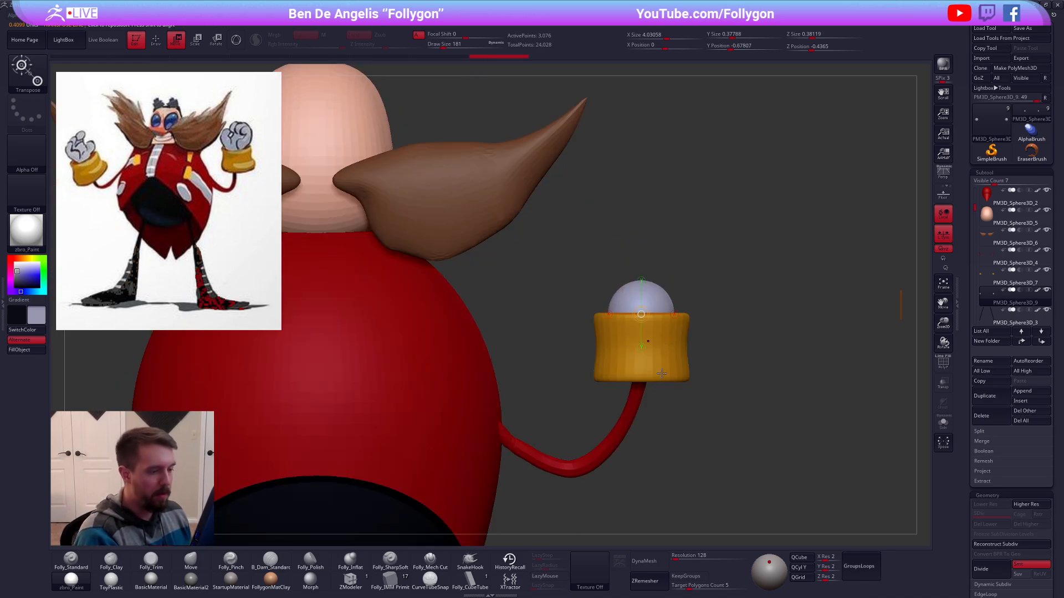
pyautogui.click(674, 314)
pyautogui.press('e')
pyautogui.moveTo(715, 315); pyautogui.dragTo(735, 327)
pyautogui.press('w')
pyautogui.moveTo(648, 296)
pyautogui.keyDown('shift'); pyautogui.mouseDown()
pyautogui.moveTo(648, 368)
pyautogui.moveTo(651, 337)
pyautogui.mouseUp(); pyautogui.keyUp('shift')
pyautogui.keyDown('ctrl'); pyautogui.moveTo(652, 332); pyautogui.dragTo(643, 264, button='right'); pyautogui.keyUp('ctrl')
pyautogui.press('q')
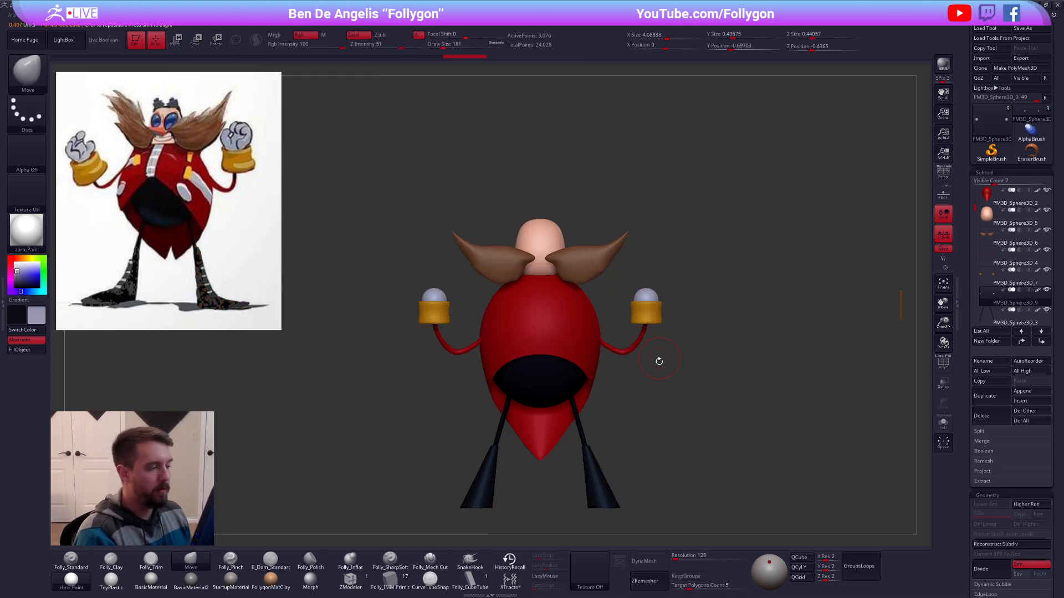
# Step: Select the red coat and pull the middle of its front opening up into a point with the Move brush
pyautogui.keyDown('alt'); pyautogui.moveTo(658, 355); pyautogui.dragTo(678, 305, button='right'); pyautogui.keyUp('alt')
pyautogui.moveTo(682, 378)
pyautogui.mouseDown(button='right')
pyautogui.moveTo(728, 382)
pyautogui.moveTo(691, 375)
pyautogui.moveTo(795, 449)
pyautogui.moveTo(561, 354)
pyautogui.moveTo(573, 310)
pyautogui.mouseUp(button='right')
pyautogui.keyDown('alt'); pyautogui.click(580, 281); pyautogui.keyUp('alt')
pyautogui.hotkey('shift', 'f')
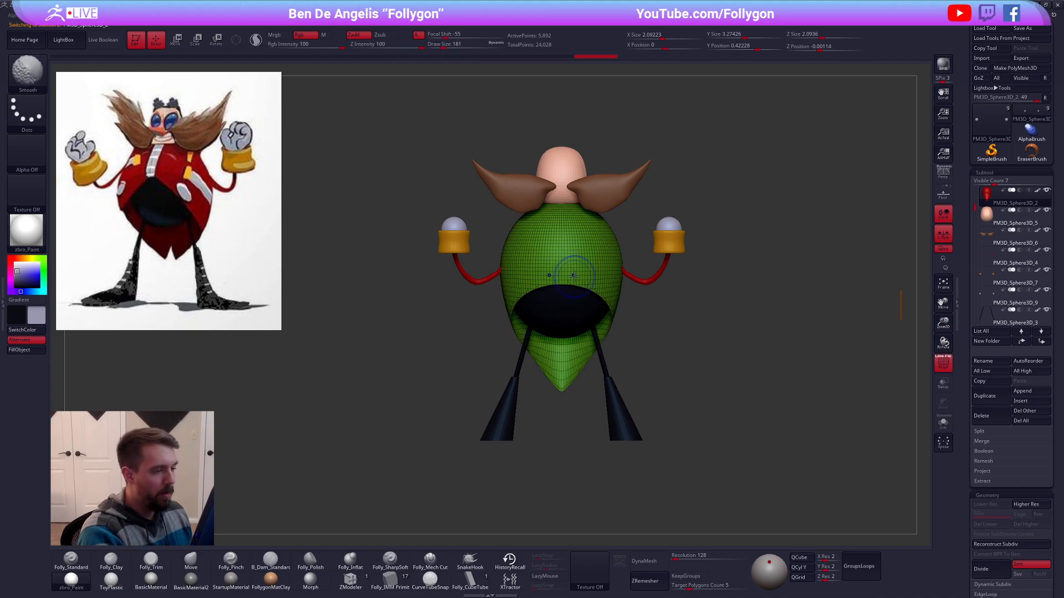
pyautogui.press('space')
pyautogui.press('space')
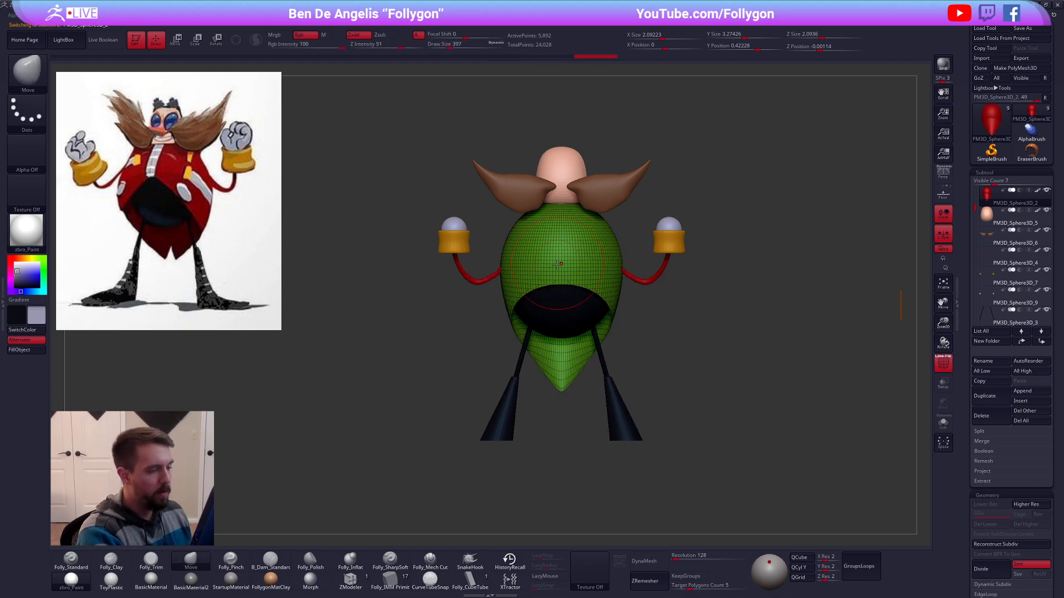
pyautogui.press('[')
pyautogui.moveTo(563, 284); pyautogui.dragTo(563, 265)
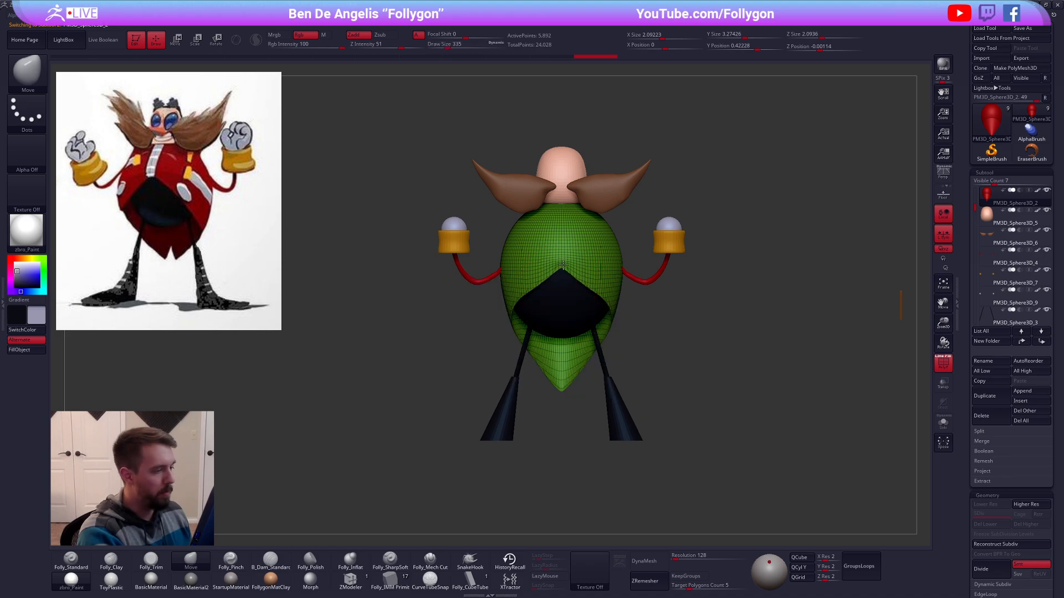
pyautogui.hotkey('shift', 'f')
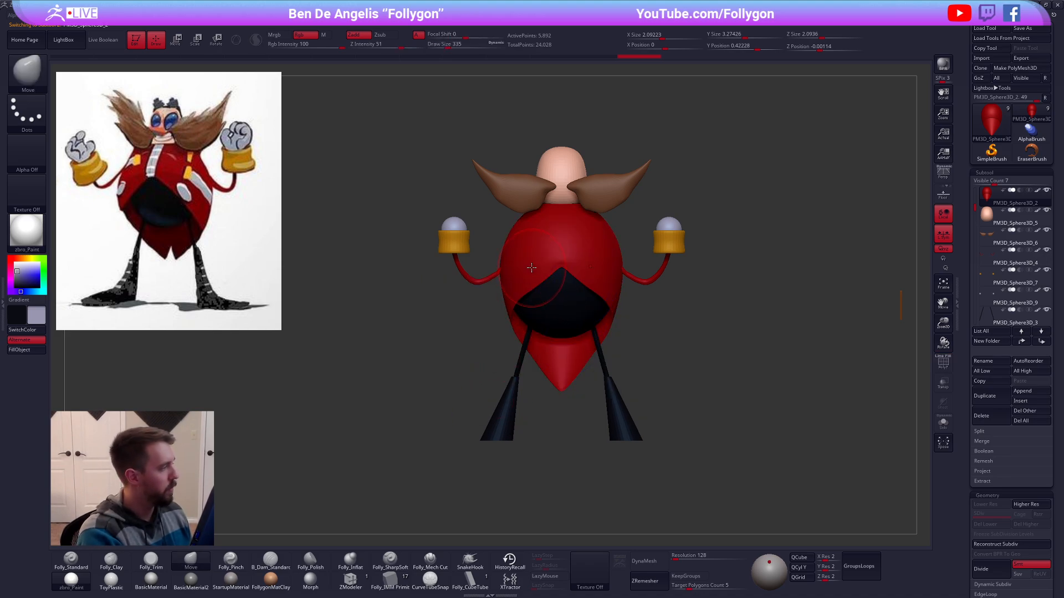
# Step: Adjust the coat's pointed front edge over the belly from an angled view with the Move brush
pyautogui.moveTo(530, 270)
pyautogui.mouseDown(button='right')
pyautogui.moveTo(569, 294)
pyautogui.moveTo(501, 299)
pyautogui.mouseUp(button='right')
pyautogui.hotkey('ctrl', 'shift', 'z')
pyautogui.moveTo(550, 268)
pyautogui.mouseDown()
pyautogui.moveTo(556, 280)
pyautogui.moveTo(572, 256)
pyautogui.mouseUp()
pyautogui.moveTo(572, 256); pyautogui.dragTo(615, 256, button='right')
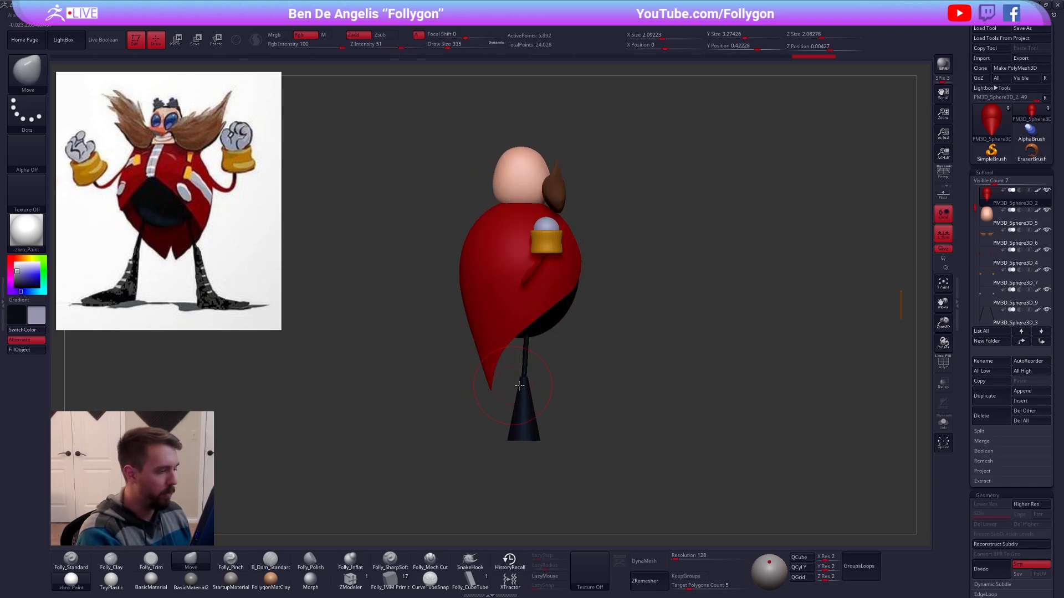
# Step: Isolate the coat, slice it with SliceCurve diagonally from the tail tip to the upper side, and hide the cut-off part
pyautogui.moveTo(520, 386)
pyautogui.keyDown('shift'); pyautogui.mouseDown(button='right')
pyautogui.moveTo(614, 384)
pyautogui.moveTo(591, 404)
pyautogui.moveTo(563, 390)
pyautogui.moveTo(584, 404)
pyautogui.moveTo(567, 358)
pyautogui.mouseUp(button='right'); pyautogui.keyUp('shift')
pyautogui.hotkey('ctrl', 'shift', 'f')
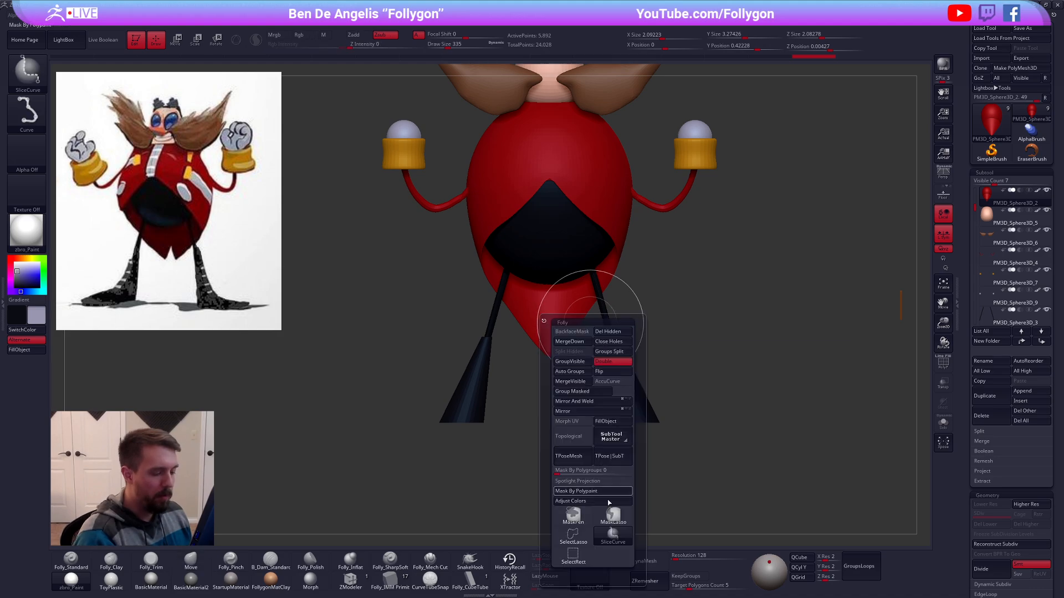
pyautogui.keyDown('ctrl'); pyautogui.keyDown('shift'); pyautogui.click(613, 535); pyautogui.keyUp('shift'); pyautogui.keyUp('ctrl')
pyautogui.hotkey('shift', 's')
pyautogui.keyDown('alt'); pyautogui.moveTo(724, 442); pyautogui.dragTo(728, 470, button='right'); pyautogui.keyUp('alt')
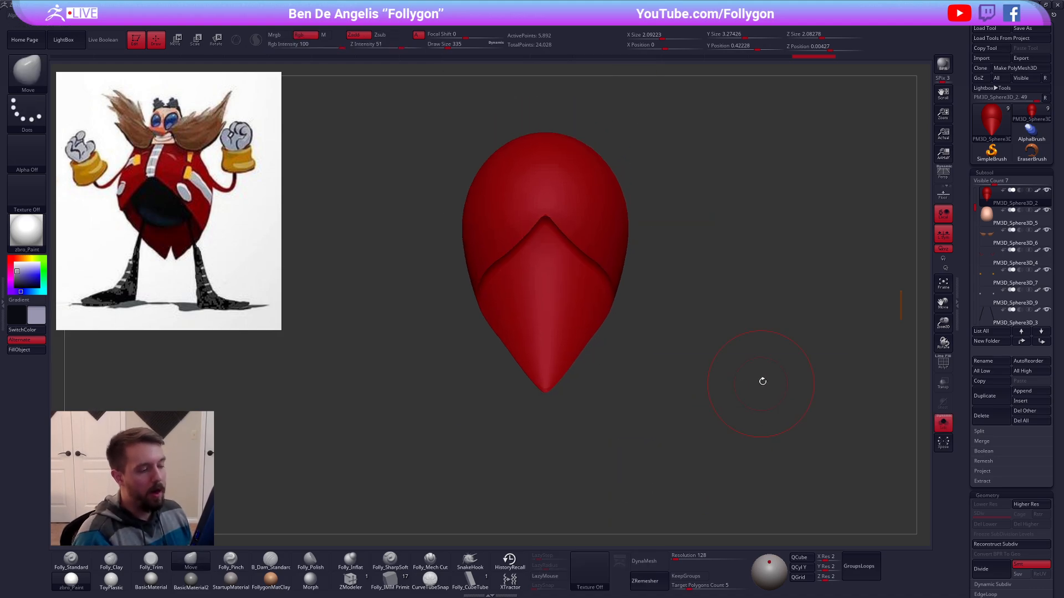
pyautogui.press('space')
pyautogui.hotkey('shift', 'f')
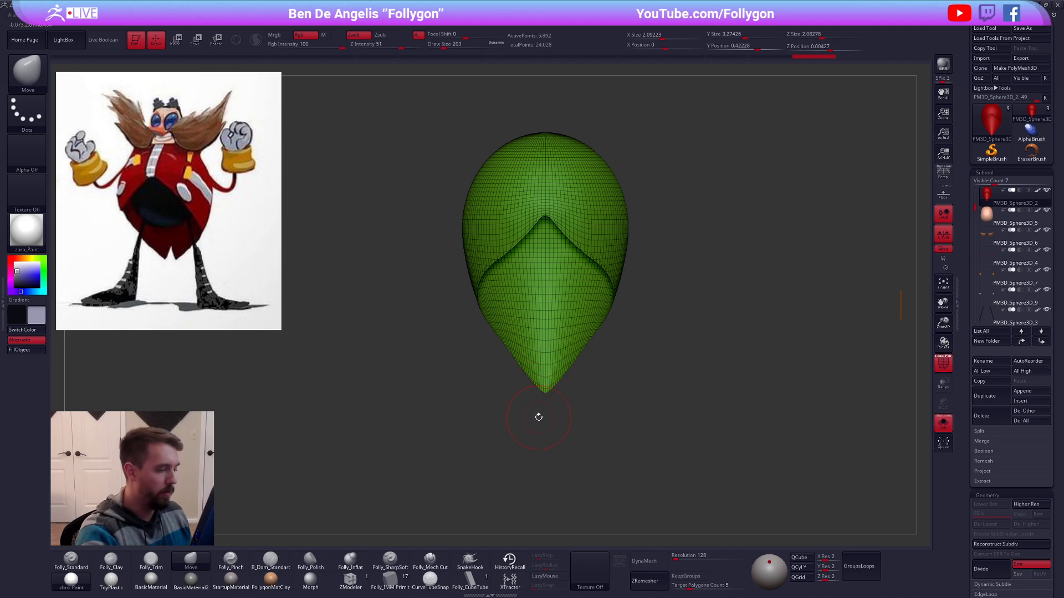
pyautogui.keyDown('ctrl'); pyautogui.keyDown('shift'); pyautogui.moveTo(532, 412); pyautogui.dragTo(611, 87); pyautogui.keyUp('shift'); pyautogui.keyUp('ctrl')
pyautogui.keyDown('ctrl'); pyautogui.keyDown('shift'); pyautogui.click(530, 346); pyautogui.keyUp('shift'); pyautogui.keyUp('ctrl')
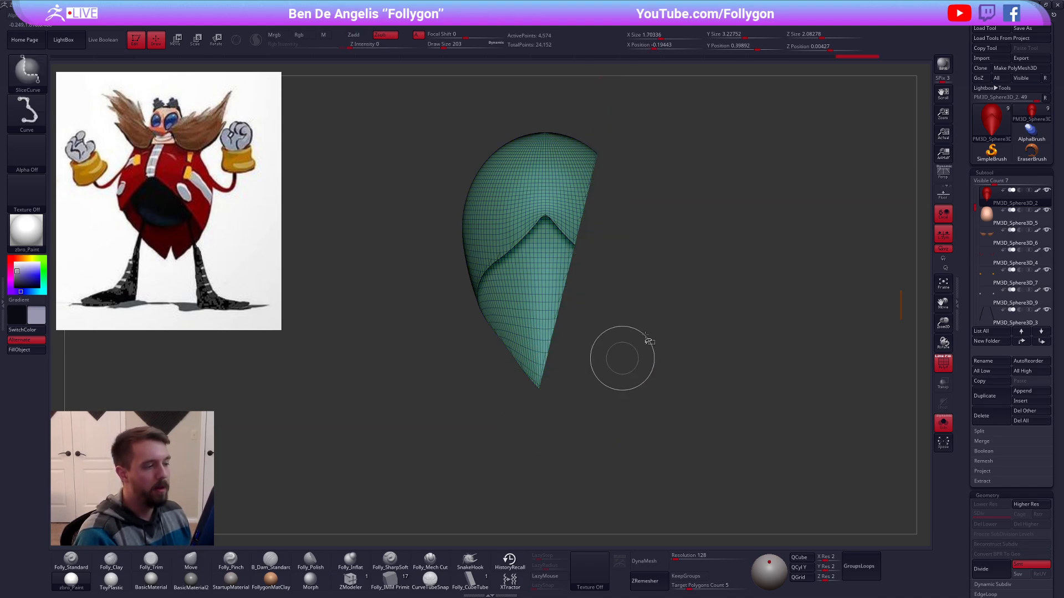
# Step: Delete the hidden part and use Mirror And Weld with local symmetry off to form a centred notch in the tail
pyautogui.press('space')
pyautogui.moveTo(791, 290); pyautogui.dragTo(768, 297)
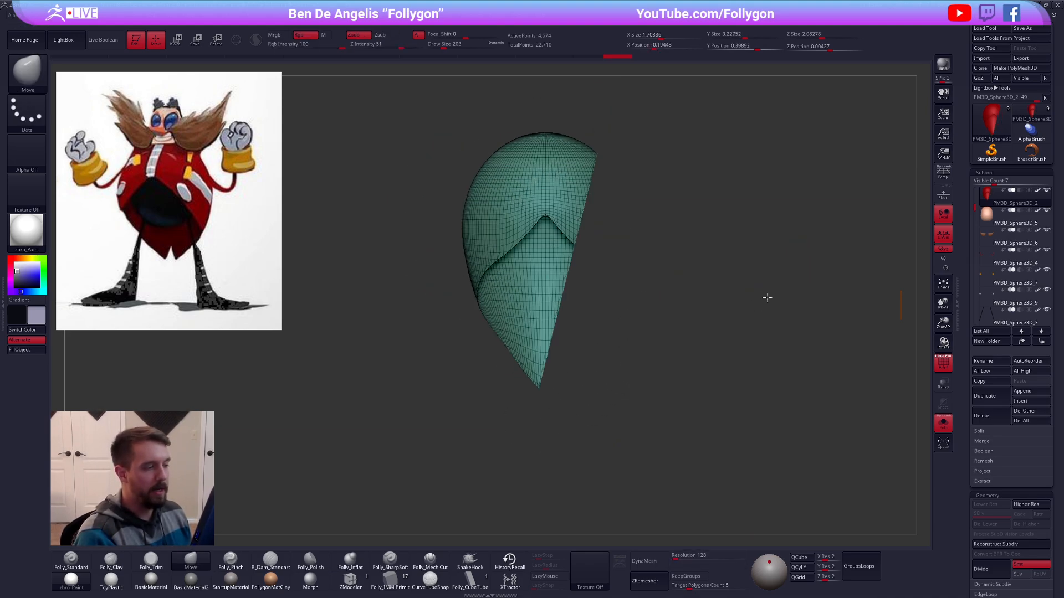
pyautogui.press('space')
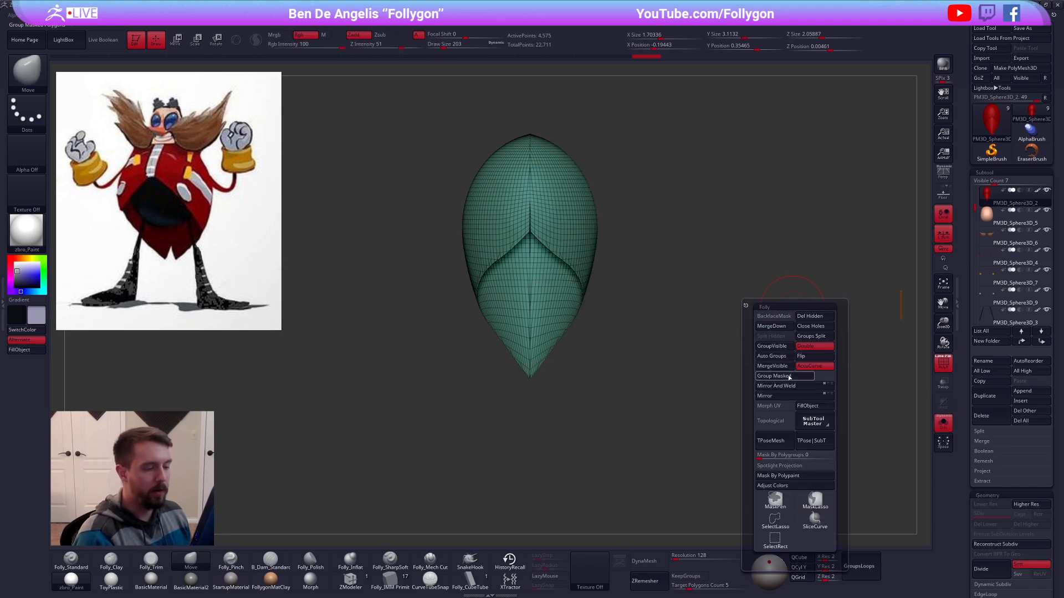
pyautogui.press('space')
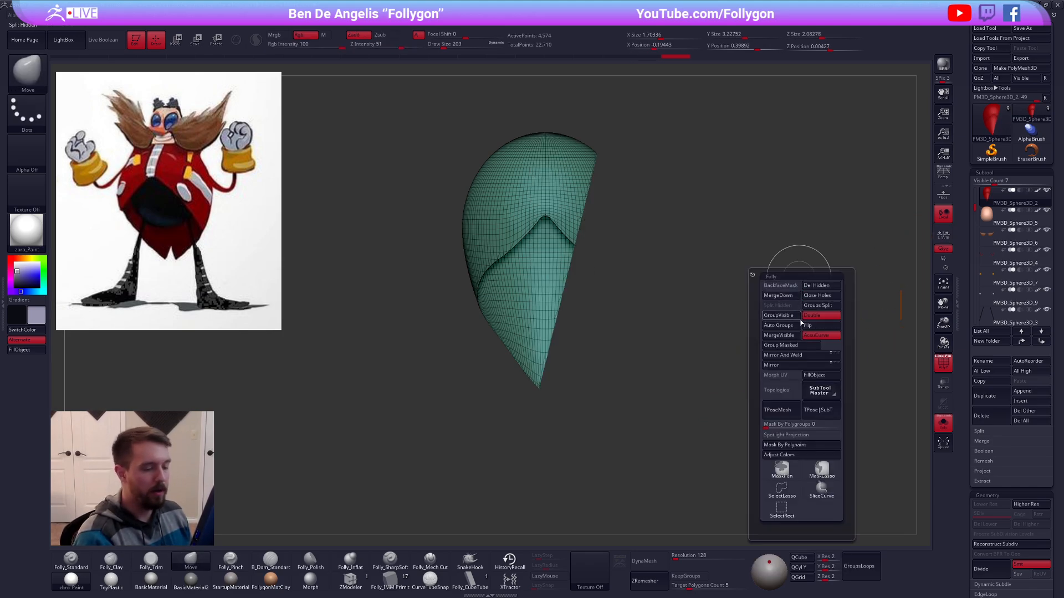
pyautogui.click(801, 357)
pyautogui.hotkey('shift', 'f')
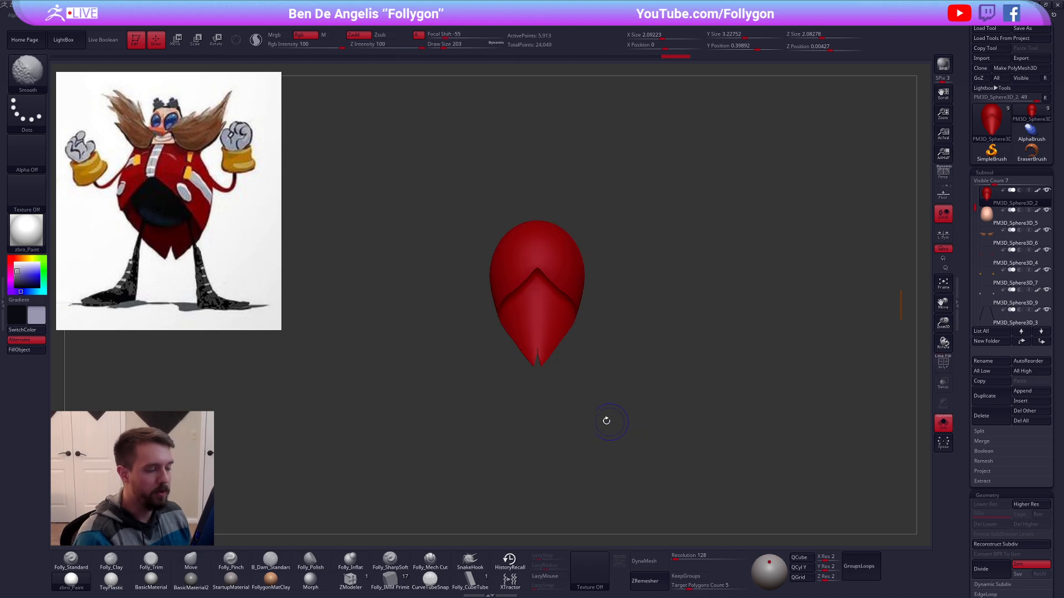
pyautogui.keyDown('ctrl'); pyautogui.moveTo(603, 420); pyautogui.dragTo(546, 377, button='right'); pyautogui.keyUp('ctrl')
pyautogui.press('f')
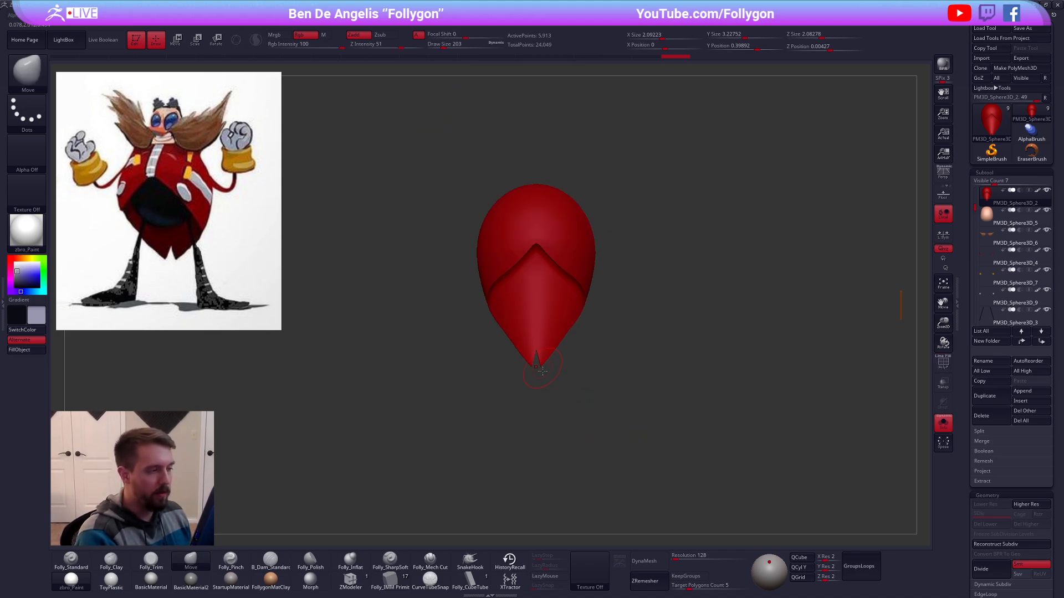
# Step: Add edge loops along the coat's border with GroupsLoops, make it one polygroup, and preview it with dynamic subdivision
pyautogui.hotkey('shift', 'ctrl', 's')
pyautogui.press('d')
pyautogui.moveTo(664, 489); pyautogui.dragTo(677, 421)
pyautogui.hotkey('shift', 'd')
pyautogui.hotkey('shift', 'f')
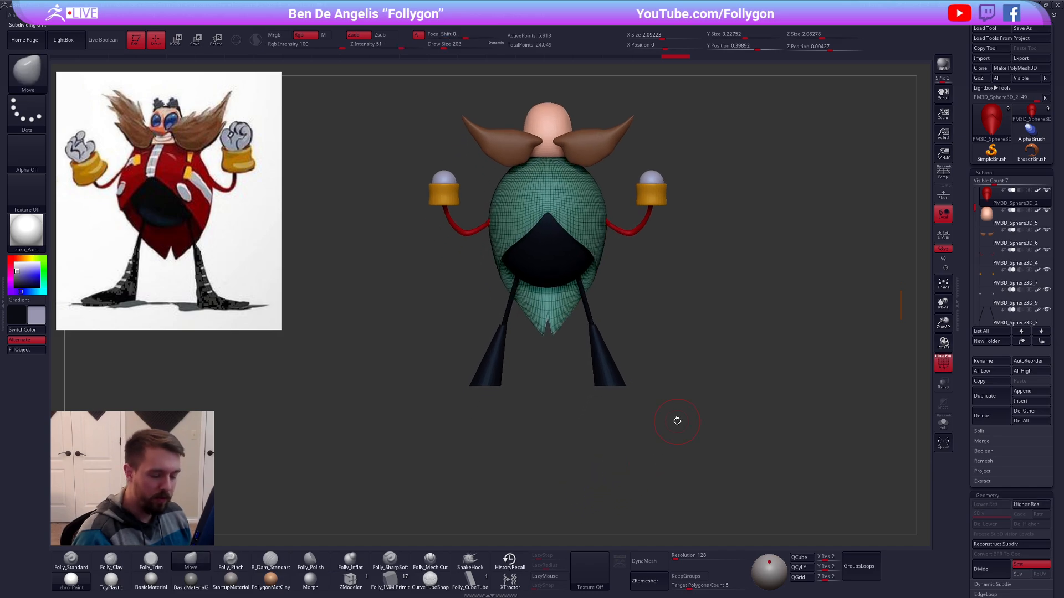
pyautogui.click(858, 563)
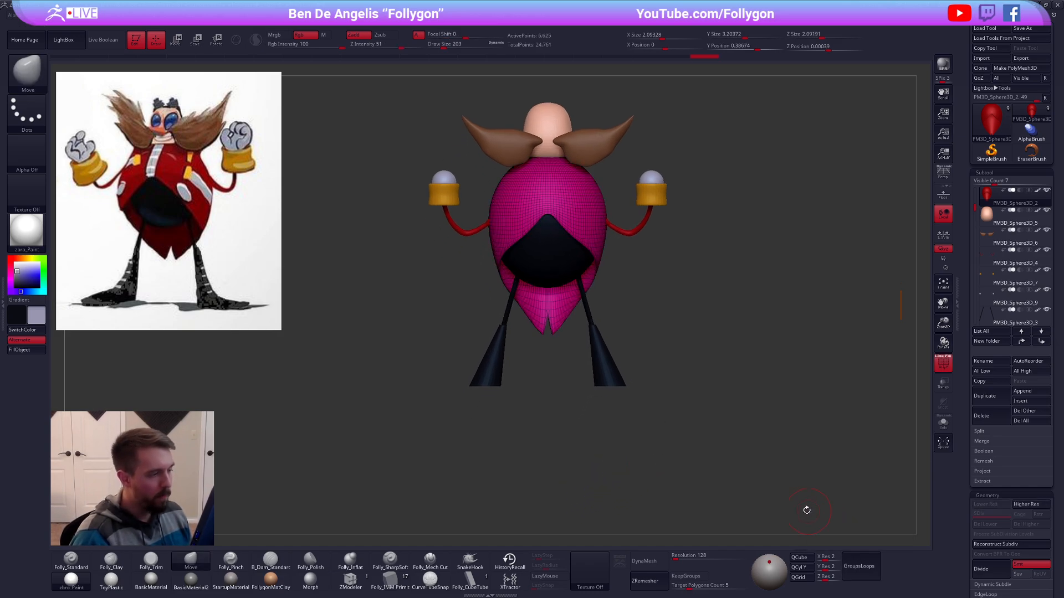
pyautogui.hotkey('ctrl', 'w')
pyautogui.press('d')
pyautogui.hotkey('shift', 'f')
pyautogui.keyDown('alt'); pyautogui.moveTo(584, 382); pyautogui.dragTo(558, 338); pyautogui.keyUp('alt')
pyautogui.hotkey('shift', 'd')
# Step: Hide the red coat and select the black belly sphere in a side view
pyautogui.keyDown('alt'); pyautogui.moveTo(703, 350); pyautogui.dragTo(766, 458); pyautogui.keyUp('alt')
pyautogui.keyDown('alt'); pyautogui.moveTo(627, 364); pyautogui.dragTo(644, 378, button='right'); pyautogui.keyUp('alt')
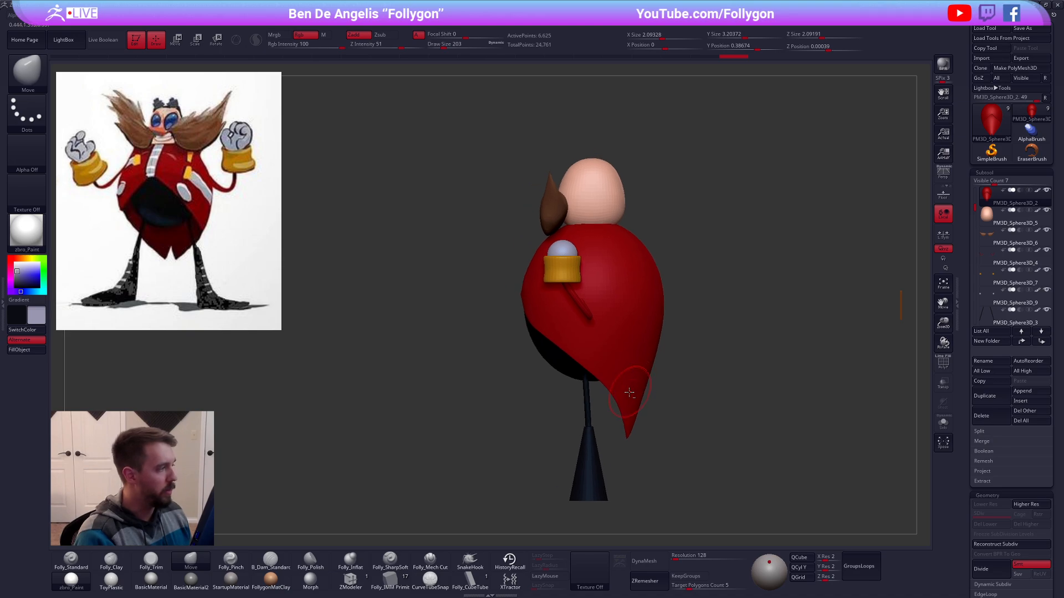
pyautogui.hotkey('shift', 'f')
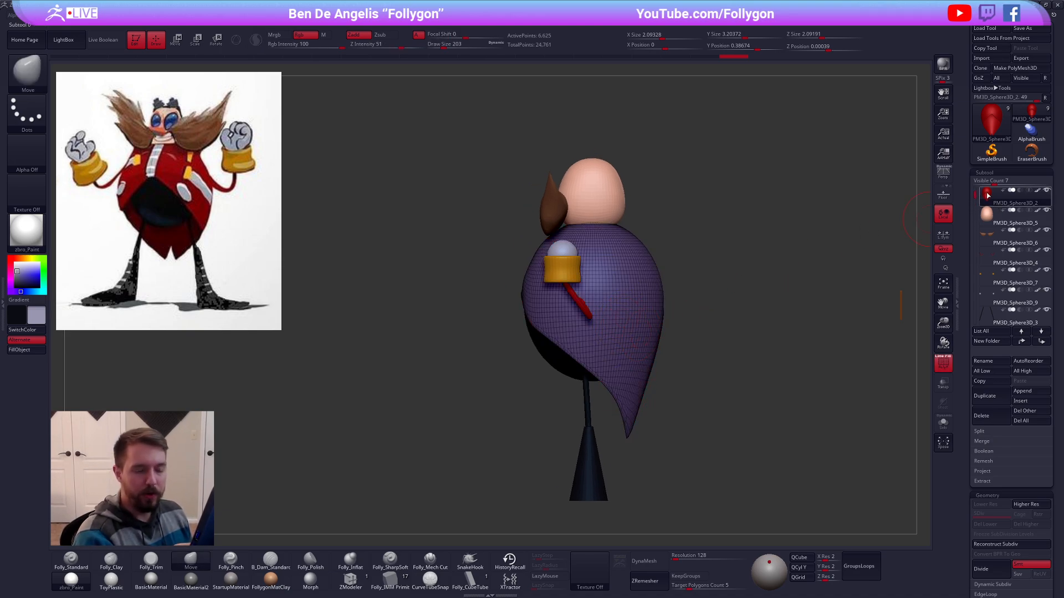
pyautogui.scroll(1, 982, 195)
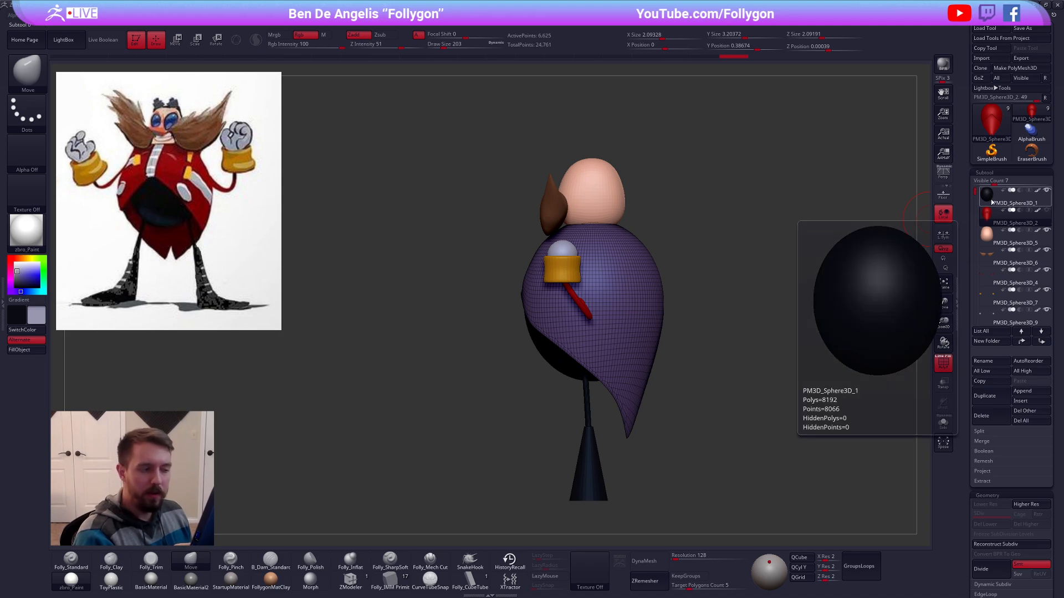
pyautogui.click(991, 201)
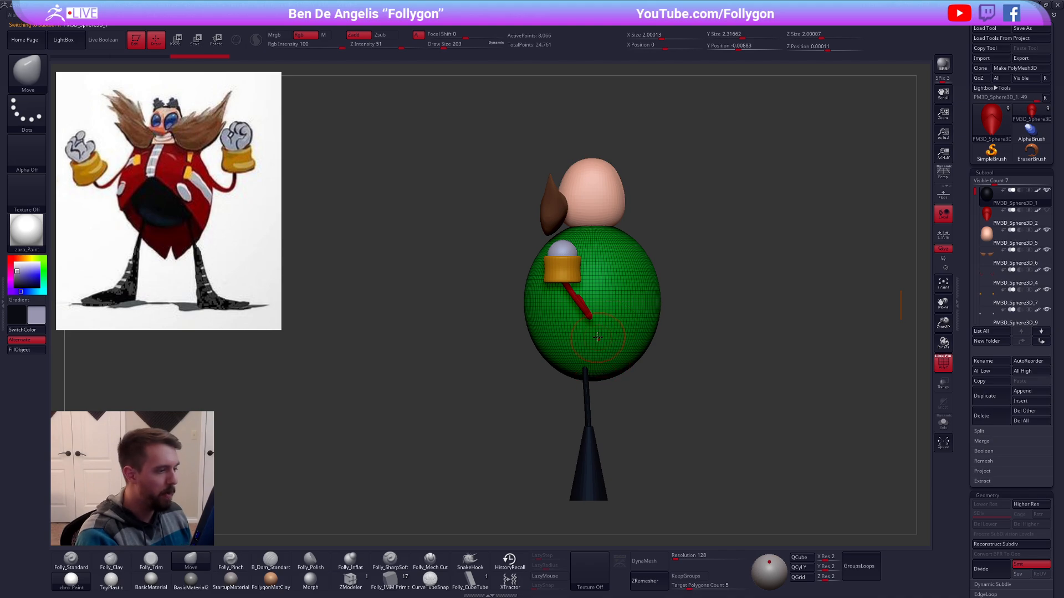
# Step: Tilt the black belly sphere with the Transpose line so its lower end swings forward, undoing the first attempt
pyautogui.press('w')
pyautogui.moveTo(594, 224)
pyautogui.keyDown('shift'); pyautogui.mouseDown()
pyautogui.moveTo(605, 392)
pyautogui.moveTo(570, 399)
pyautogui.mouseUp(); pyautogui.keyUp('shift')
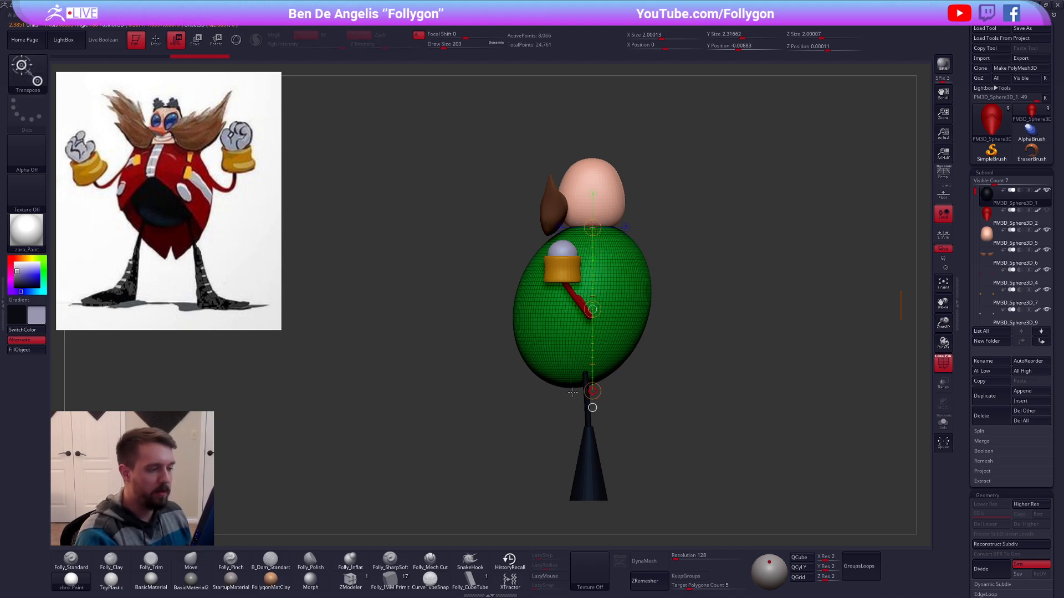
pyautogui.hotkey('ctrl', 'z')
pyautogui.moveTo(592, 299); pyautogui.dragTo(561, 417)
pyautogui.hotkey('shift', 'f')
pyautogui.moveTo(619, 345); pyautogui.dragTo(713, 355, button='right')
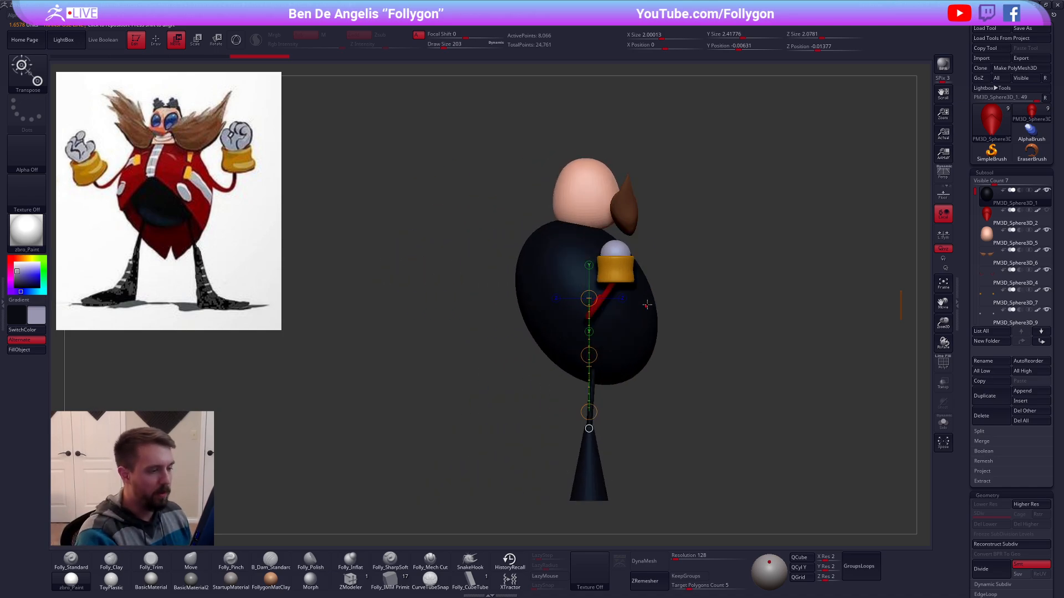
# Step: Push the belly's front slightly outward with a large Move brush in the side view
pyautogui.press('q')
pyautogui.press('space')
pyautogui.moveTo(647, 301); pyautogui.dragTo(652, 295)
pyautogui.hotkey('shift', 'f')
pyautogui.press('space')
pyautogui.keyDown('shift'); pyautogui.moveTo(652, 295); pyautogui.dragTo(552, 327, button='right'); pyautogui.keyUp('shift')
# Step: Isolate the belly sphere, clear the trial mask, and scale the whole sphere down to about 2.3 high
pyautogui.hotkey('alt', 's')
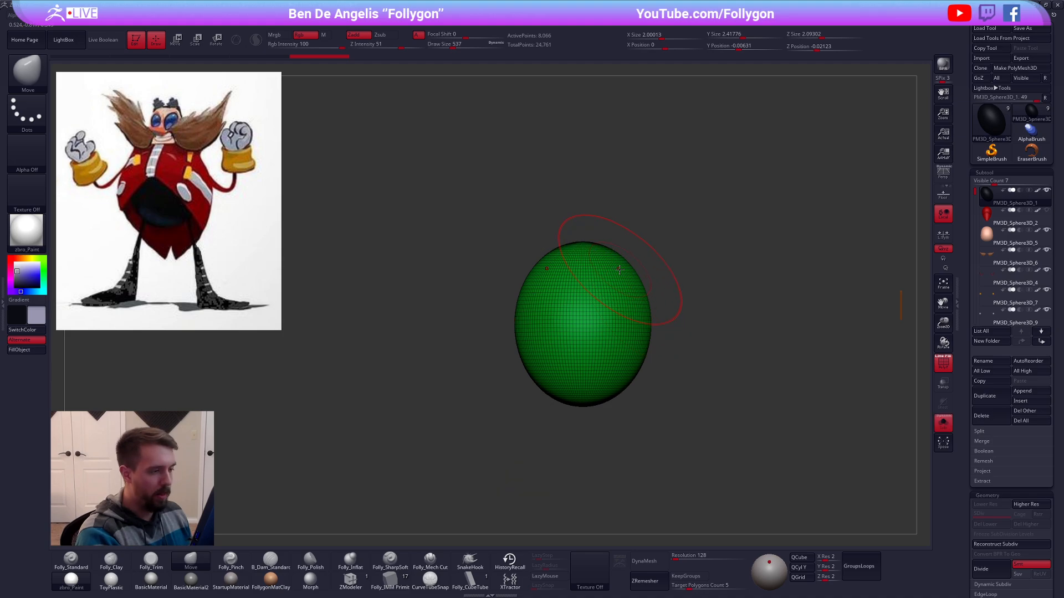
pyautogui.moveTo(520, 323)
pyautogui.keyDown('ctrl'); pyautogui.mouseDown()
pyautogui.moveTo(505, 322)
pyautogui.moveTo(700, 292)
pyautogui.moveTo(698, 326)
pyautogui.mouseUp(); pyautogui.keyUp('ctrl')
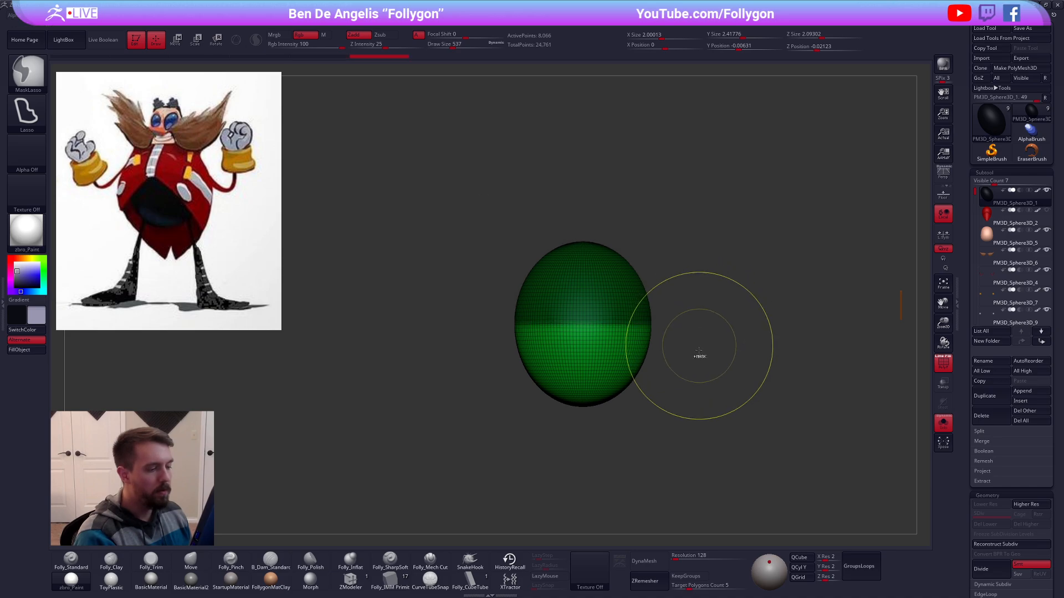
pyautogui.keyDown('ctrl'); pyautogui.click(713, 394); pyautogui.keyUp('ctrl')
pyautogui.press('e')
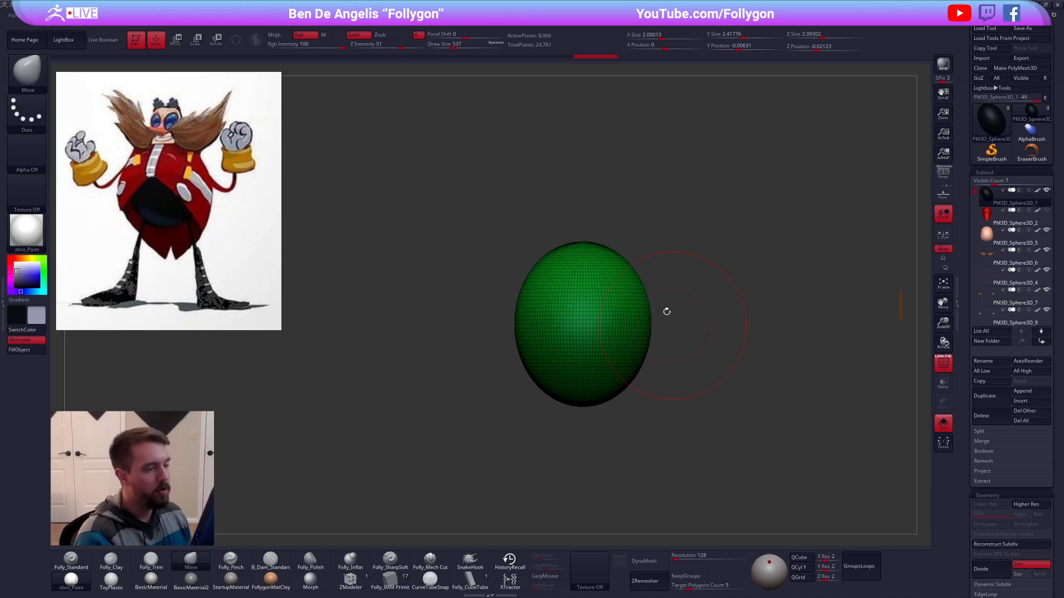
pyautogui.click(652, 451)
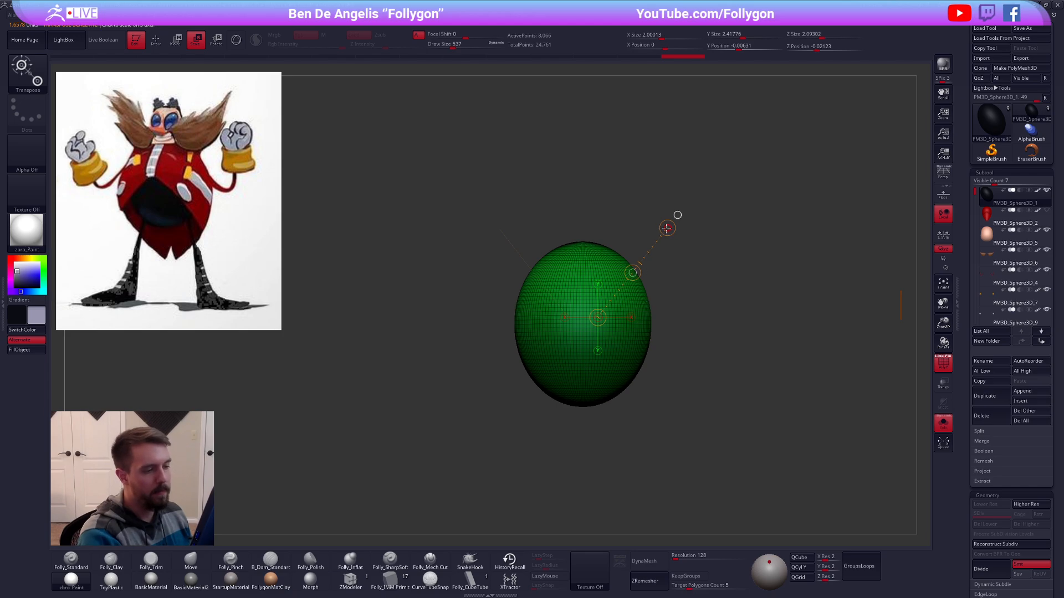
pyautogui.moveTo(667, 227); pyautogui.dragTo(648, 255)
pyautogui.hotkey('shift', 's')
pyautogui.press('q')
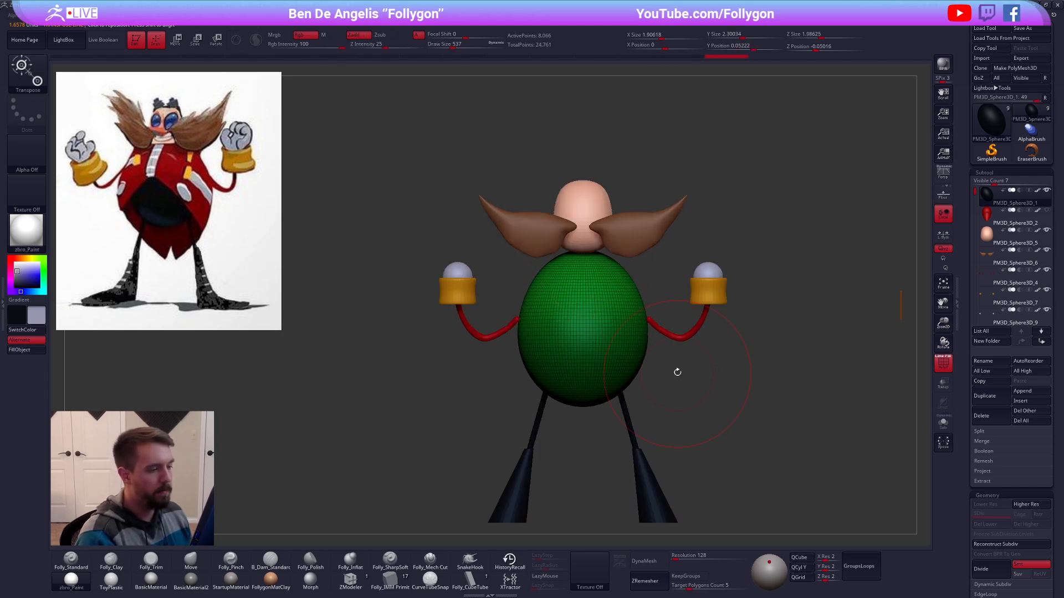
# Step: Shift the belly sphere backward in the side view and realign its tilt with the Transpose line
pyautogui.moveTo(686, 370)
pyautogui.keyDown('ctrl'); pyautogui.mouseDown()
pyautogui.moveTo(722, 361)
pyautogui.moveTo(653, 357)
pyautogui.mouseUp(); pyautogui.keyUp('ctrl')
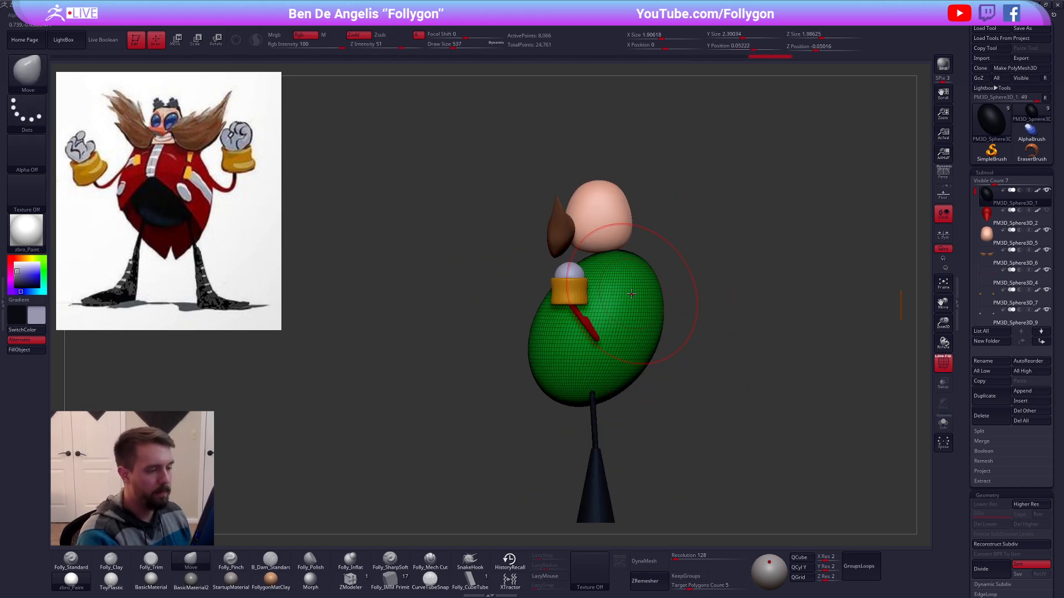
pyautogui.press('s')
pyautogui.moveTo(631, 295); pyautogui.dragTo(645, 295)
pyautogui.keyDown('alt'); pyautogui.moveTo(632, 354); pyautogui.dragTo(624, 325, button='right'); pyautogui.keyUp('alt')
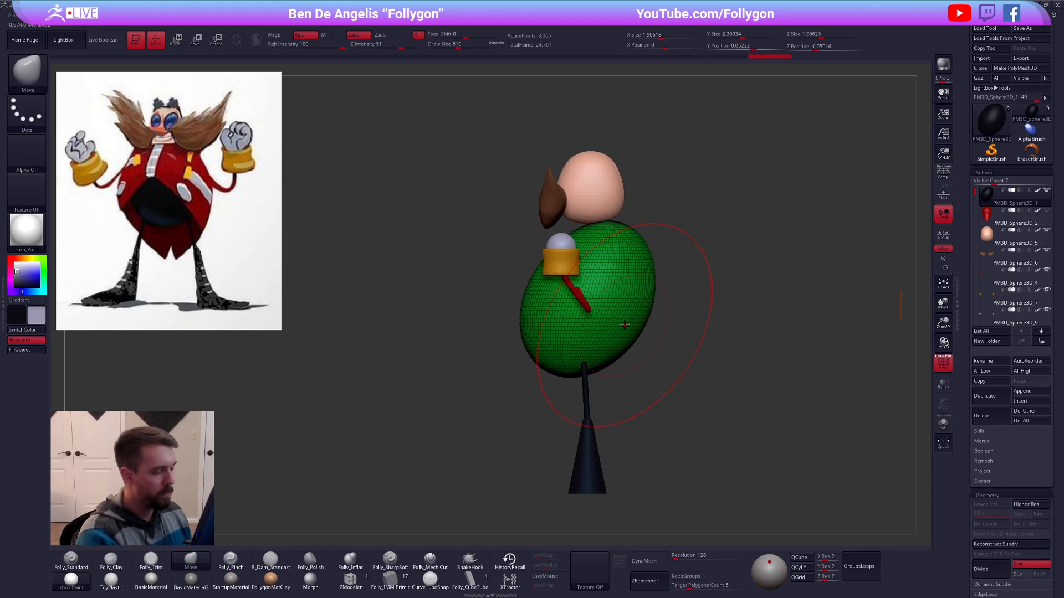
pyautogui.press('w')
pyautogui.moveTo(617, 310)
pyautogui.mouseDown()
pyautogui.moveTo(689, 310)
pyautogui.moveTo(643, 309)
pyautogui.mouseUp()
pyautogui.moveTo(600, 224); pyautogui.dragTo(532, 406)
pyautogui.hotkey('shift', 'f')
# Step: Fine-tune the belly sphere's forward tilt with the Transpose line from the opposite side
pyautogui.keyDown('shift'); pyautogui.moveTo(580, 356); pyautogui.dragTo(650, 367, button='right'); pyautogui.keyUp('shift')
pyautogui.hotkey('shift', 'f')
pyautogui.moveTo(571, 277); pyautogui.dragTo(572, 324)
pyautogui.moveTo(574, 223); pyautogui.dragTo(641, 405)
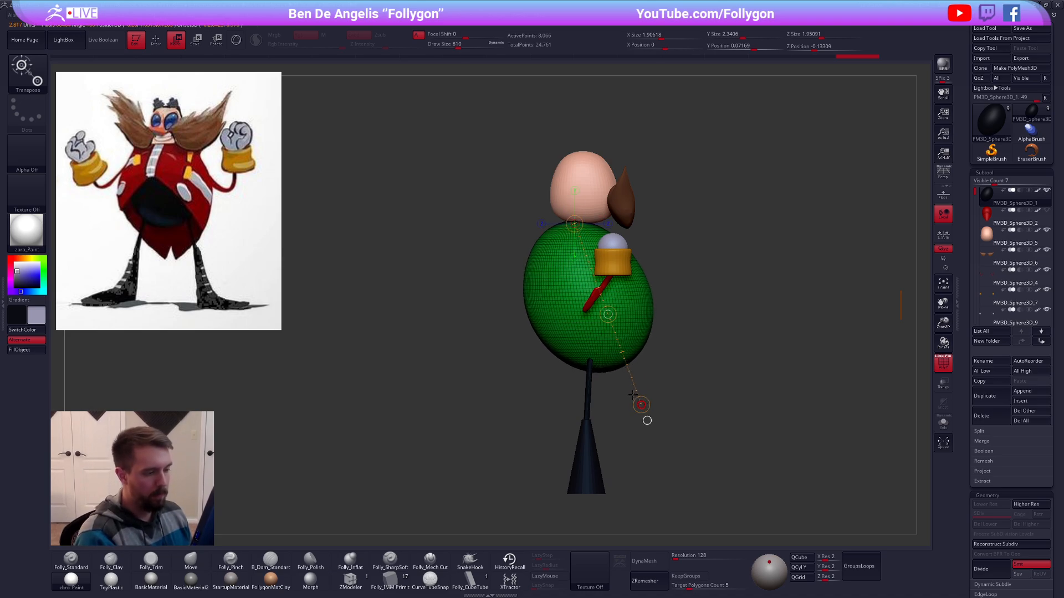
pyautogui.hotkey('shift', 'f')
pyautogui.keyDown('shift'); pyautogui.moveTo(689, 381); pyautogui.dragTo(748, 383, button='right'); pyautogui.keyUp('shift')
pyautogui.press('q')
# Step: Show and select the red coat again, and turn on transparency in the side view
pyautogui.click(1014, 214)
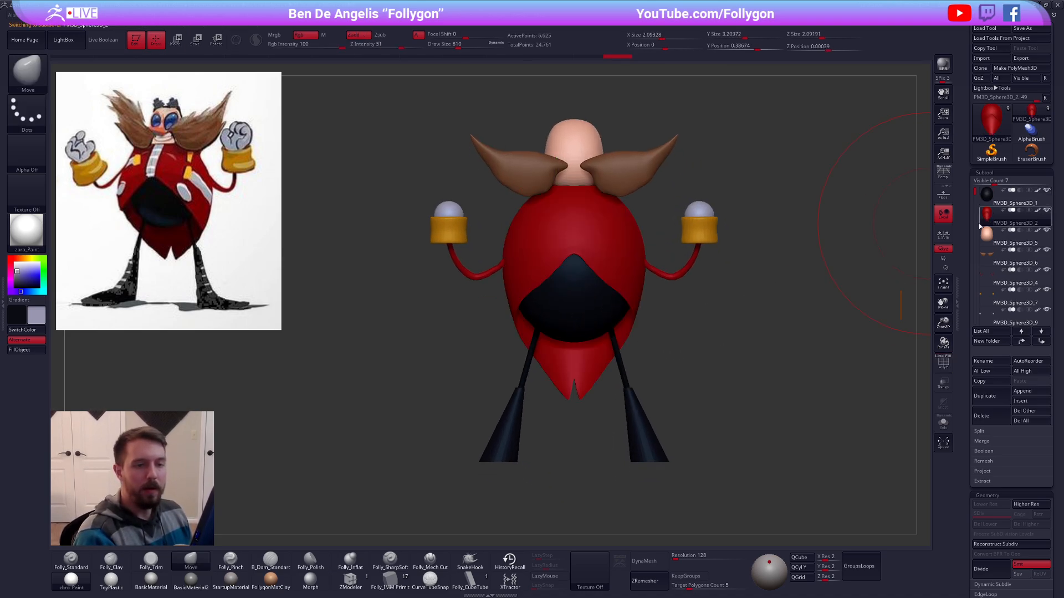
pyautogui.moveTo(752, 329); pyautogui.dragTo(765, 368, button='right')
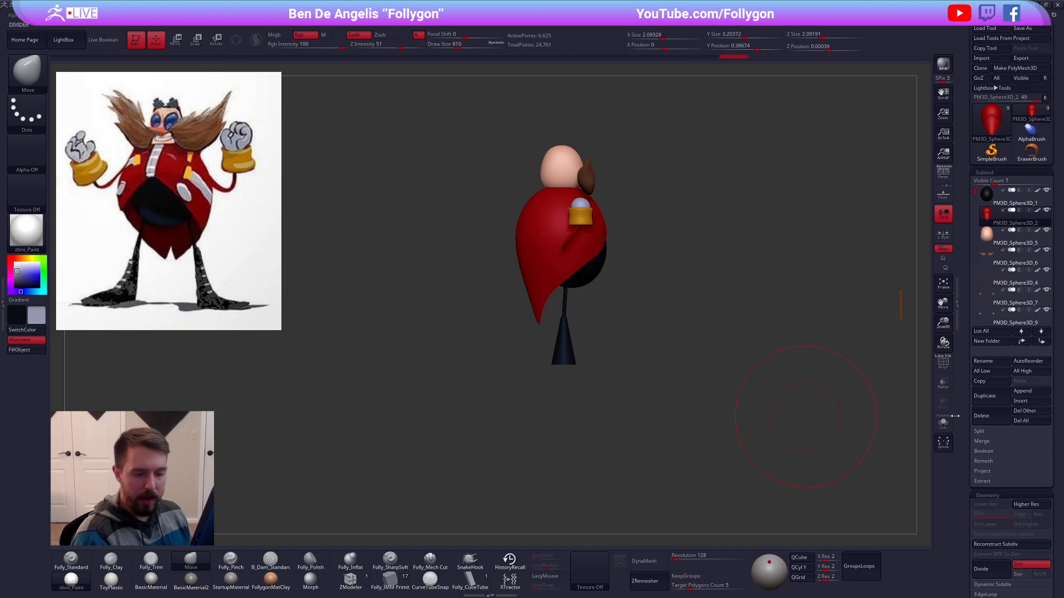
pyautogui.click(951, 384)
pyautogui.keyDown('ctrl'); pyautogui.moveTo(653, 337); pyautogui.dragTo(617, 290, button='right'); pyautogui.keyUp('ctrl')
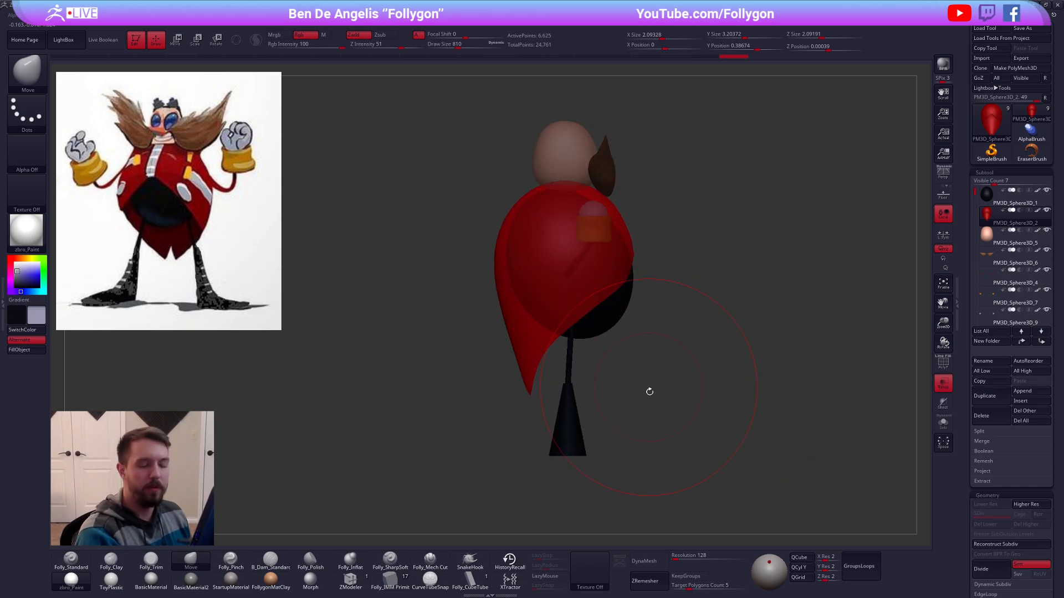
# Step: Pull the coat's back and tail inward around the belly with the Move brush, reducing its depth to about 1.94
pyautogui.press('space')
pyautogui.moveTo(622, 221); pyautogui.dragTo(605, 222)
pyautogui.moveTo(499, 280); pyautogui.dragTo(516, 315)
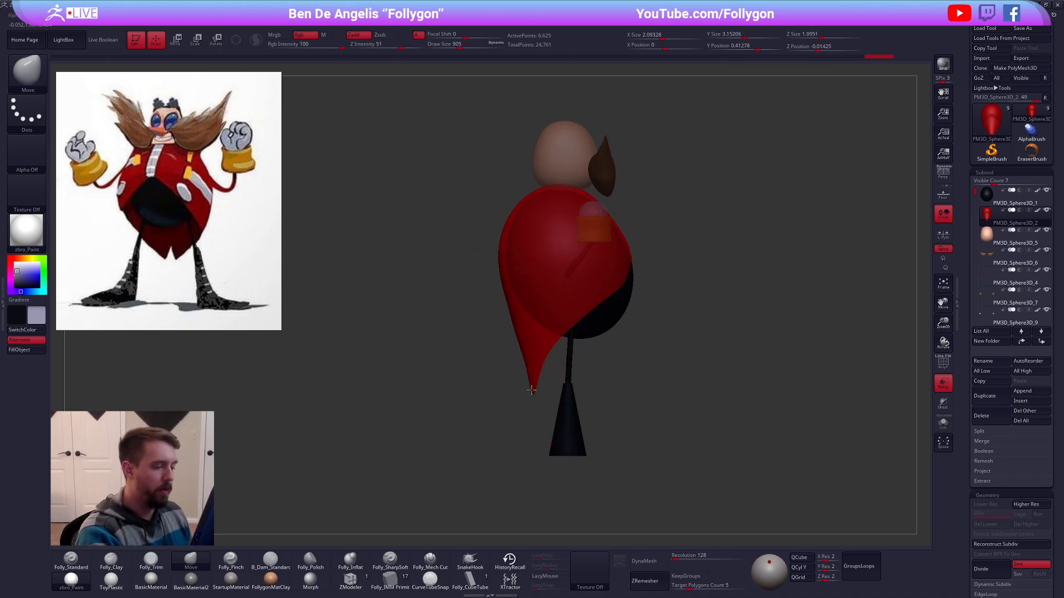
pyautogui.moveTo(523, 363); pyautogui.dragTo(525, 361)
pyautogui.press('space')
pyautogui.moveTo(515, 327); pyautogui.dragTo(519, 326)
pyautogui.moveTo(502, 238); pyautogui.dragTo(511, 233)
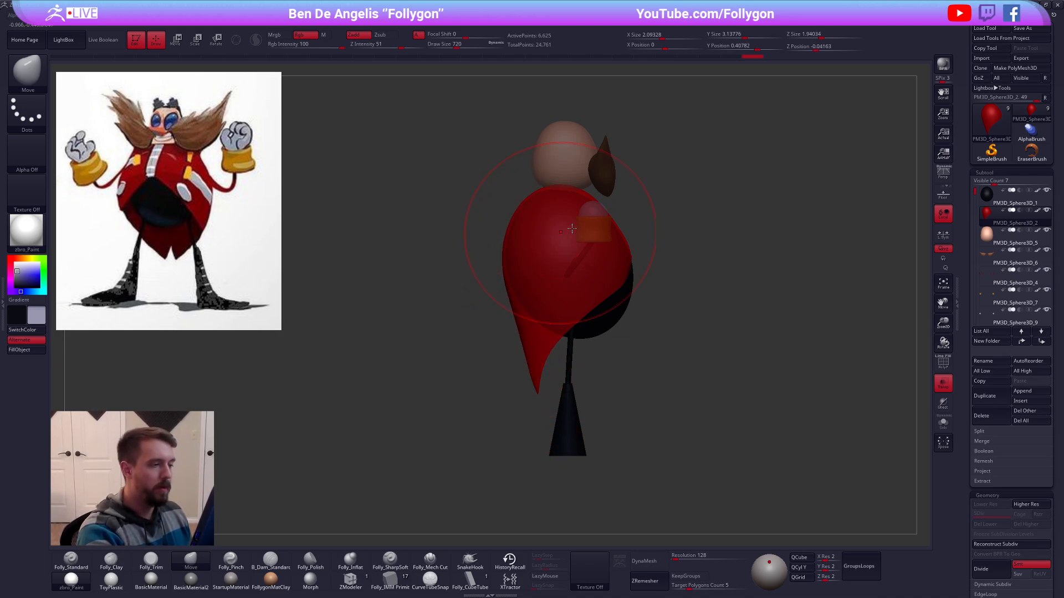
# Step: Shape the coat's shoulders, top and front with the Move brush, reducing its height to about 3.10 and the brush size to 519
pyautogui.moveTo(642, 221); pyautogui.dragTo(617, 203)
pyautogui.moveTo(623, 214); pyautogui.dragTo(604, 222, button='right')
pyautogui.moveTo(686, 221); pyautogui.dragTo(681, 220)
pyautogui.keyDown('alt'); pyautogui.moveTo(676, 226); pyautogui.dragTo(650, 252, button='right'); pyautogui.keyUp('alt')
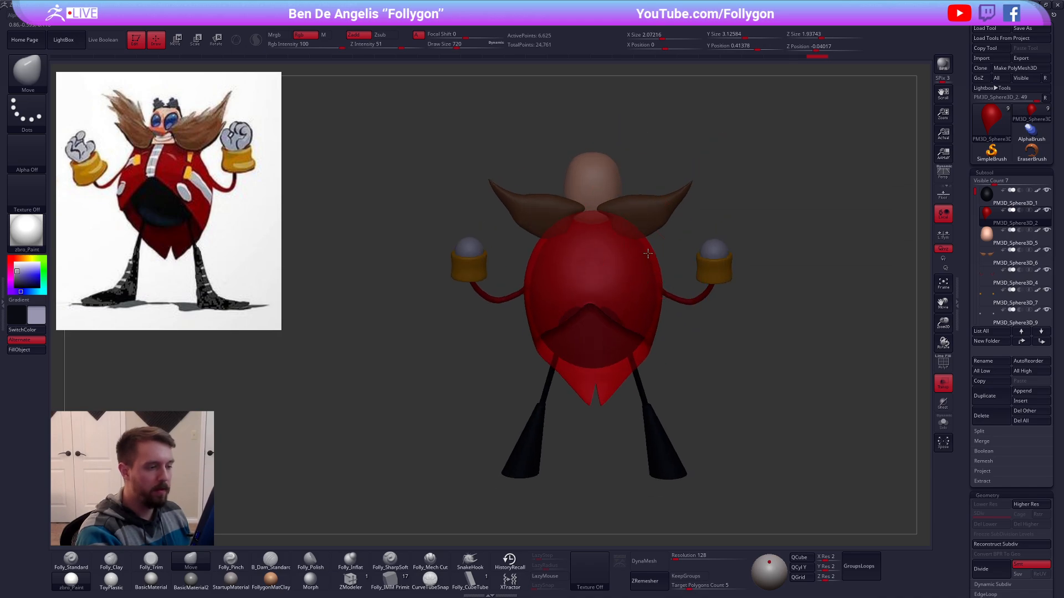
pyautogui.moveTo(650, 253); pyautogui.dragTo(640, 243)
pyautogui.moveTo(641, 242)
pyautogui.mouseDown(button='right')
pyautogui.moveTo(647, 226)
pyautogui.moveTo(621, 232)
pyautogui.mouseUp(button='right')
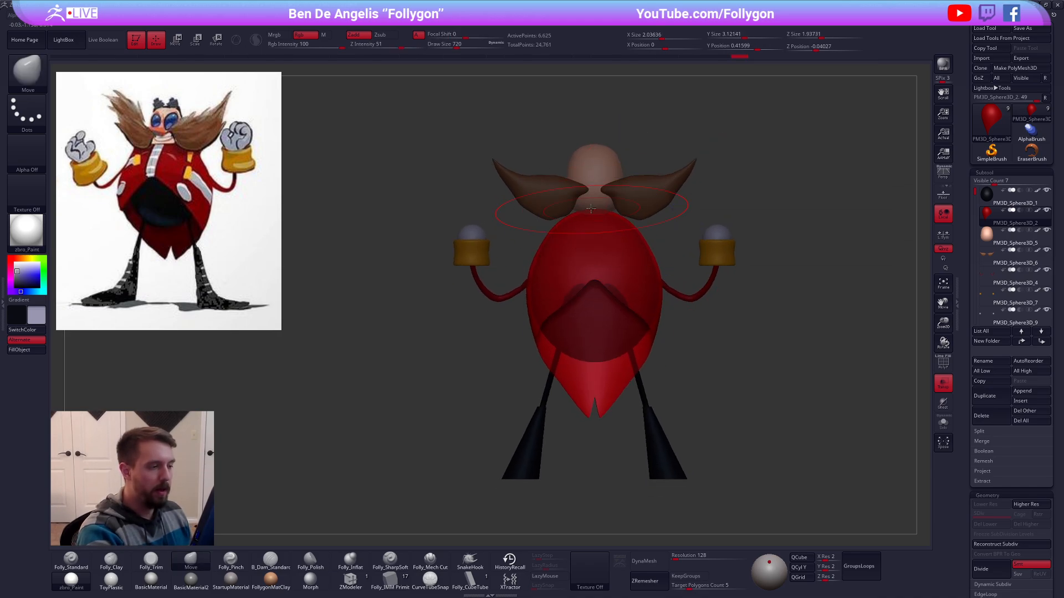
pyautogui.moveTo(593, 238); pyautogui.dragTo(593, 244)
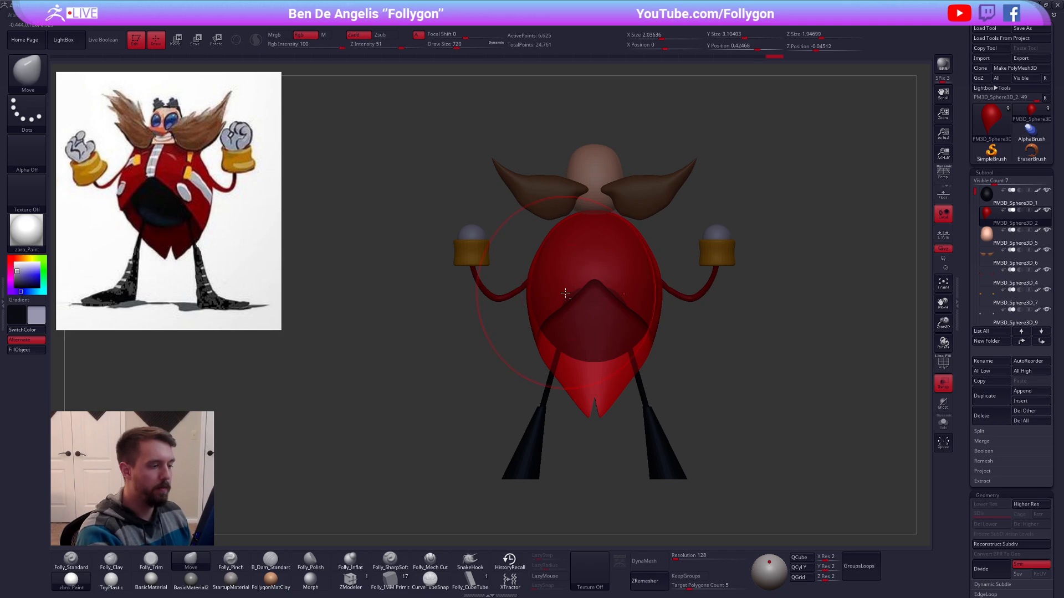
pyautogui.press('space')
pyautogui.moveTo(569, 298); pyautogui.dragTo(554, 297)
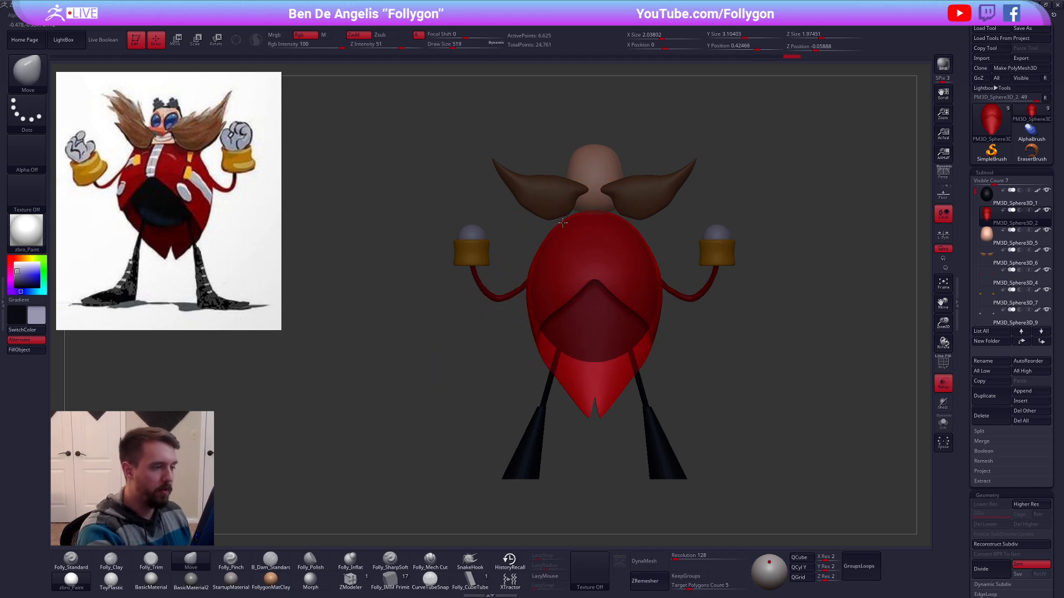
pyautogui.moveTo(562, 223); pyautogui.dragTo(563, 224)
pyautogui.moveTo(532, 263); pyautogui.dragTo(553, 262, button='right')
# Step: Push the coat's sides inward with the Move brush, narrowing its width to about 1.98
pyautogui.press('space')
pyautogui.moveTo(513, 301); pyautogui.dragTo(525, 302)
pyautogui.moveTo(512, 302); pyautogui.dragTo(533, 303, button='right')
pyautogui.moveTo(502, 307); pyautogui.dragTo(508, 308)
pyautogui.moveTo(501, 313); pyautogui.dragTo(522, 314, button='right')
pyautogui.moveTo(496, 316); pyautogui.dragTo(498, 318)
pyautogui.moveTo(498, 318)
pyautogui.mouseDown(button='right')
pyautogui.moveTo(466, 345)
pyautogui.moveTo(507, 366)
pyautogui.moveTo(612, 319)
pyautogui.mouseUp(button='right')
pyautogui.press('space')
pyautogui.moveTo(583, 309); pyautogui.dragTo(550, 310)
pyautogui.press('space')
pyautogui.moveTo(549, 310)
pyautogui.keyDown('shift'); pyautogui.mouseDown(button='right')
pyautogui.moveTo(588, 327)
pyautogui.moveTo(627, 322)
pyautogui.mouseUp(button='right'); pyautogui.keyUp('shift')
# Step: Turn off transparency and remesh the coat with ZRemesher at a target polygon count of 0.1
pyautogui.click(942, 382)
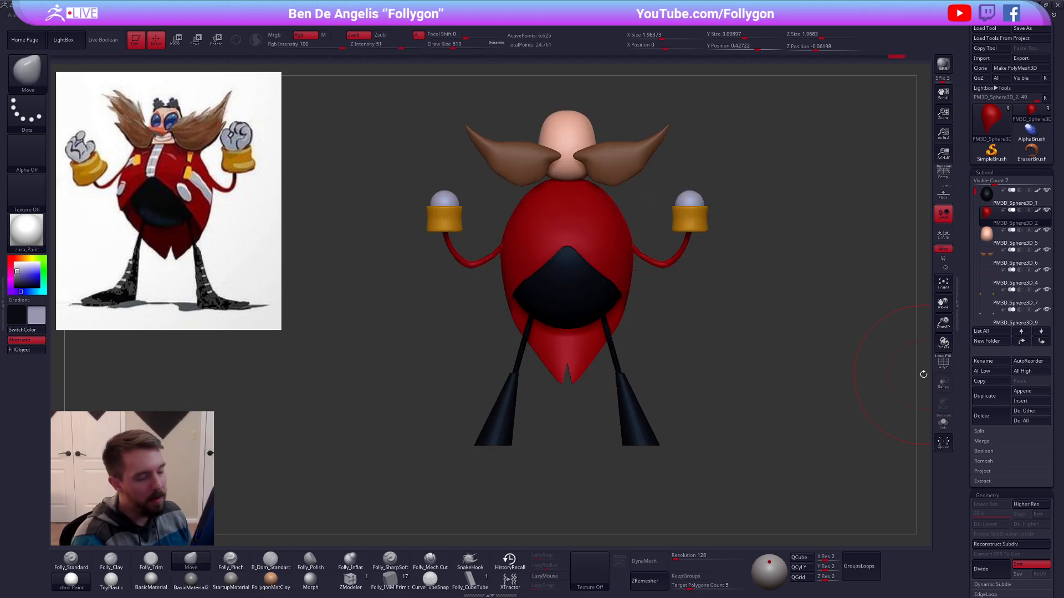
pyautogui.keyDown('ctrl'); pyautogui.moveTo(878, 374); pyautogui.dragTo(775, 369, button='right'); pyautogui.keyUp('ctrl')
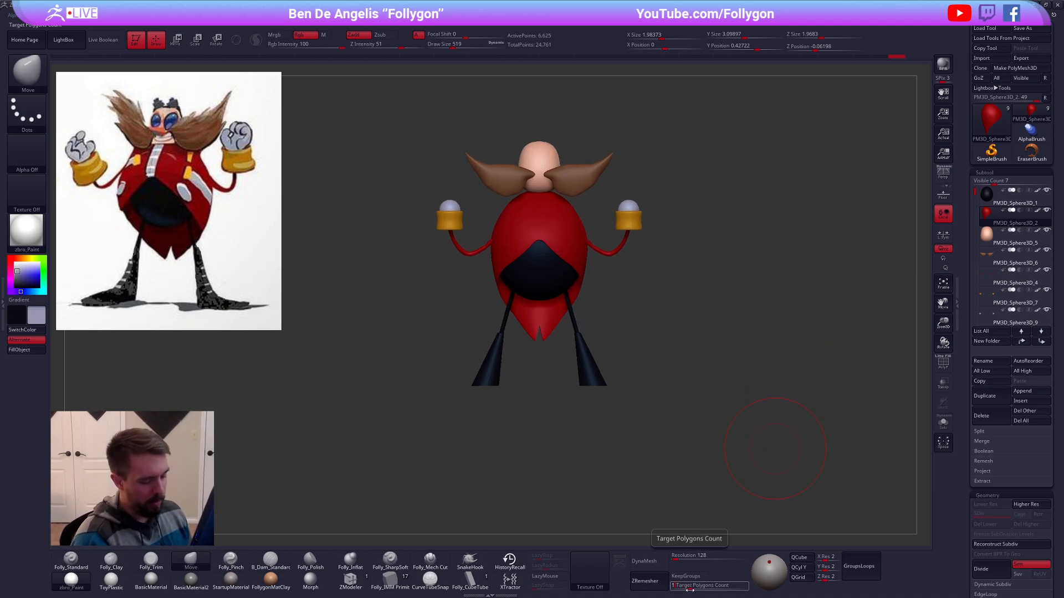
pyautogui.moveTo(688, 589); pyautogui.dragTo(664, 588)
pyautogui.hotkey('shift', 'f')
pyautogui.click(664, 589)
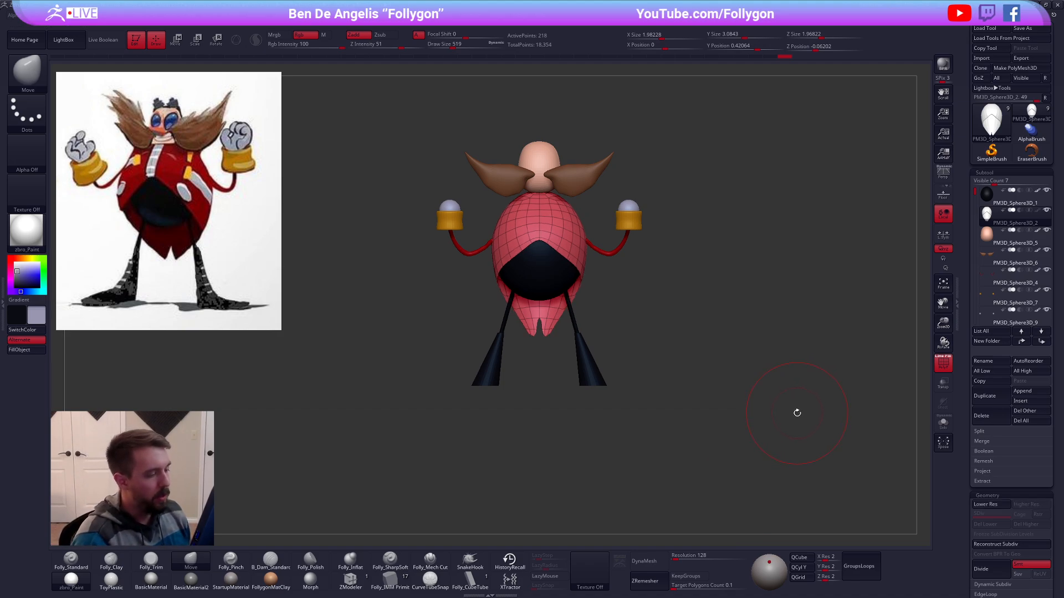
# Step: Isolate the remeshed coat to examine its polygon flow, and bring the whole figure back into view
pyautogui.hotkey('shift', 's')
pyautogui.moveTo(627, 349); pyautogui.dragTo(632, 376)
pyautogui.press('w')
pyautogui.moveTo(558, 196)
pyautogui.keyDown('ctrl'); pyautogui.mouseDown()
pyautogui.moveTo(559, 244)
pyautogui.moveTo(559, 235)
pyautogui.mouseUp(); pyautogui.keyUp('ctrl')
pyautogui.press('q')
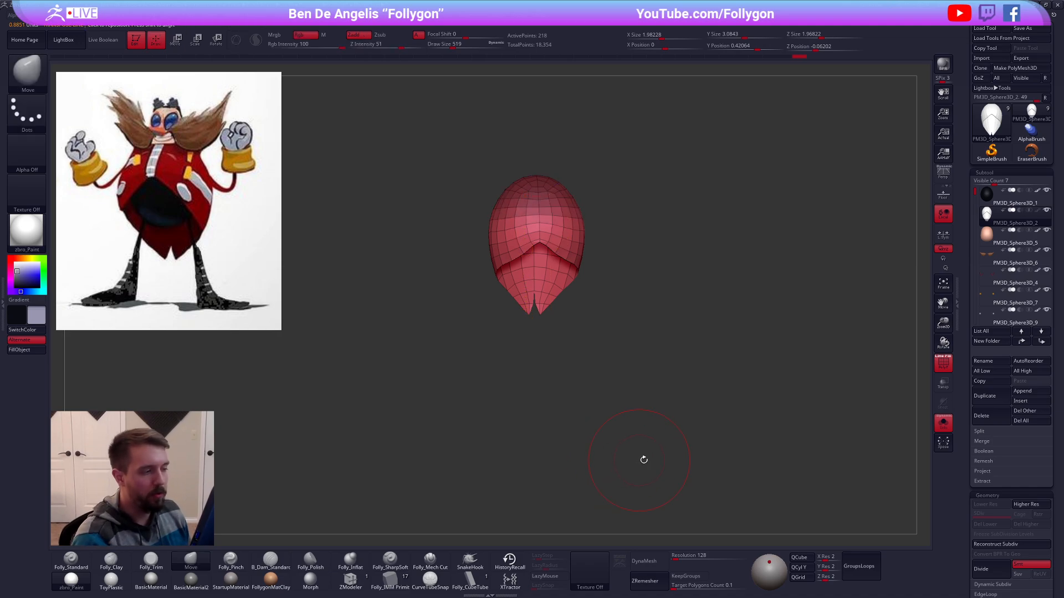
pyautogui.hotkey('ctrl', 'z')
pyautogui.keyDown('shift'); pyautogui.moveTo(672, 447); pyautogui.dragTo(669, 446); pyautogui.keyUp('shift')
pyautogui.hotkey('shift', 's')
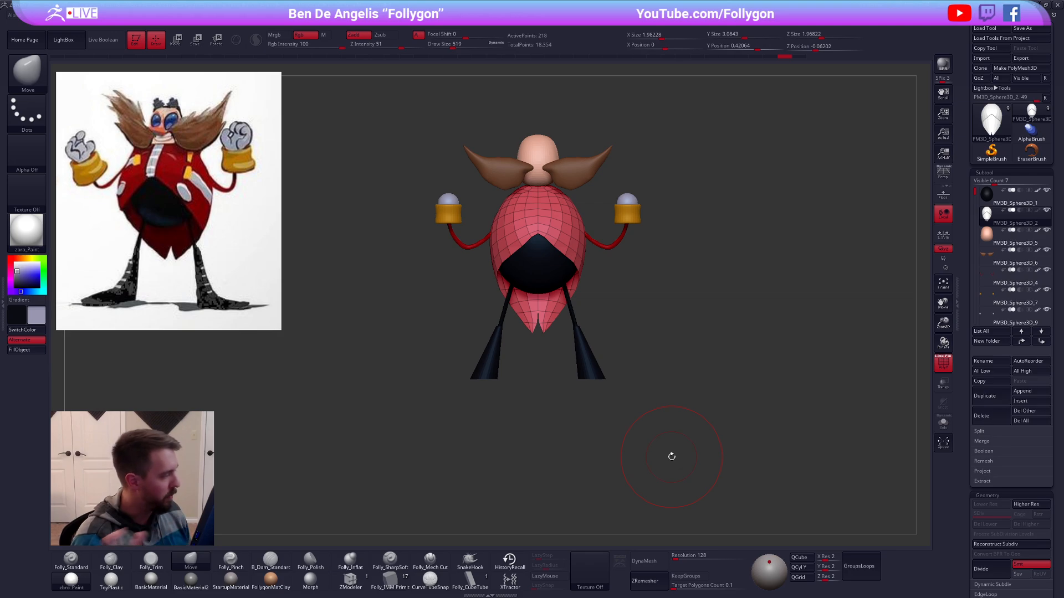
# Step: Compare the coat with and without subdivision smoothing and check the figure from a three-quarter angle
pyautogui.press('d')
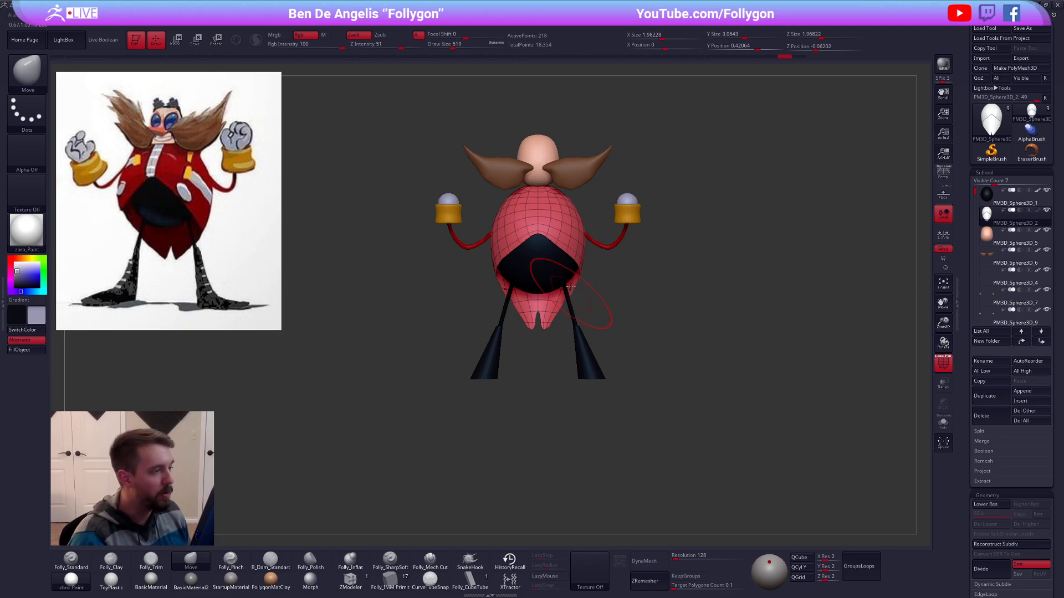
pyautogui.hotkey('shift', 'd')
pyautogui.press('w')
pyautogui.moveTo(515, 237); pyautogui.dragTo(413, 337)
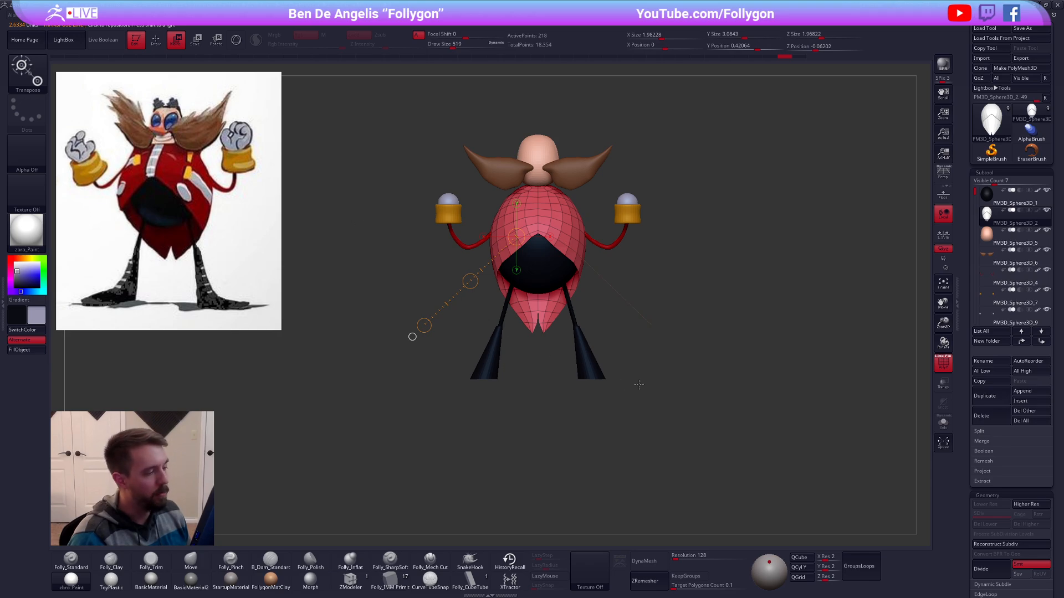
pyautogui.moveTo(639, 384); pyautogui.dragTo(621, 344)
pyautogui.press('q')
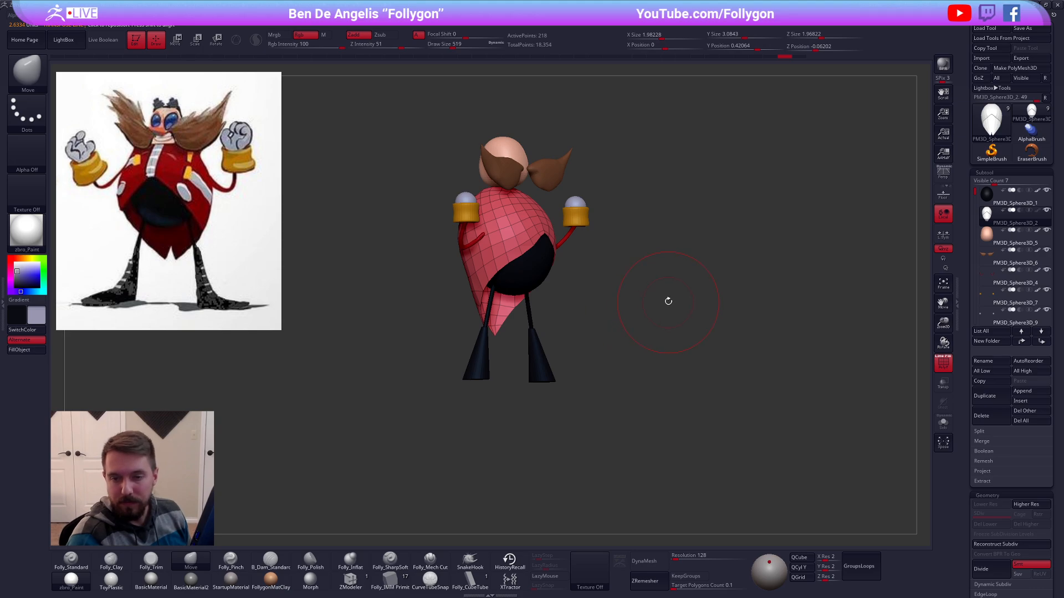
pyautogui.moveTo(629, 300)
pyautogui.mouseDown()
pyautogui.moveTo(599, 297)
pyautogui.moveTo(620, 338)
pyautogui.moveTo(641, 335)
pyautogui.mouseUp()
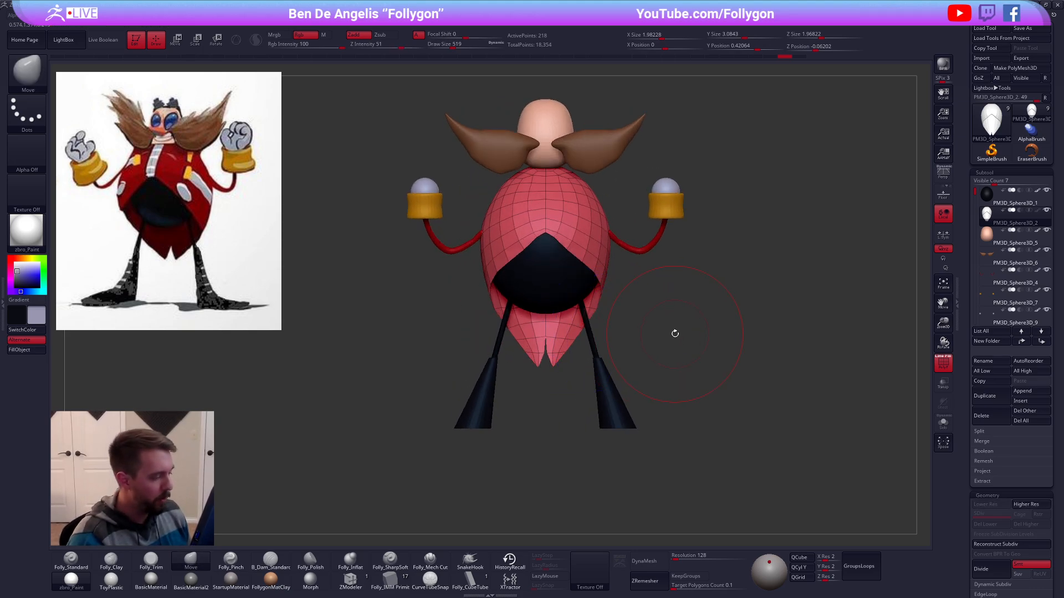
# Step: Isolate the coat and adjust the tips of its split tail using the Move brush at size 43
pyautogui.hotkey('shift', 's')
pyautogui.moveTo(548, 351)
pyautogui.keyDown('ctrl'); pyautogui.mouseDown(button='right')
pyautogui.moveTo(615, 404)
pyautogui.moveTo(591, 357)
pyautogui.mouseUp(button='right'); pyautogui.keyUp('ctrl')
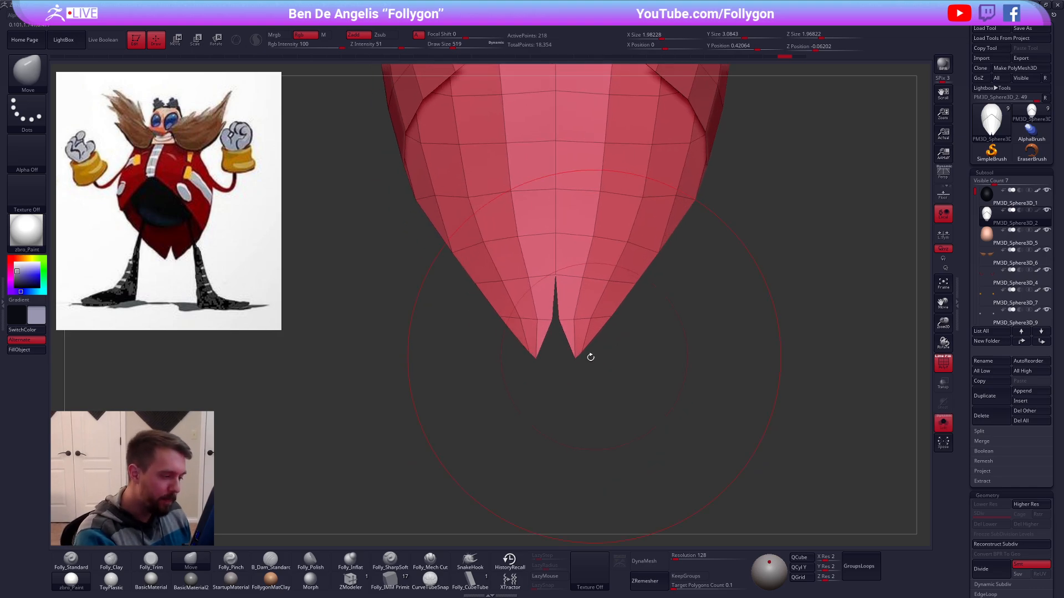
pyautogui.press('space')
pyautogui.moveTo(601, 359); pyautogui.dragTo(578, 359)
pyautogui.moveTo(577, 357); pyautogui.dragTo(585, 357, button='right')
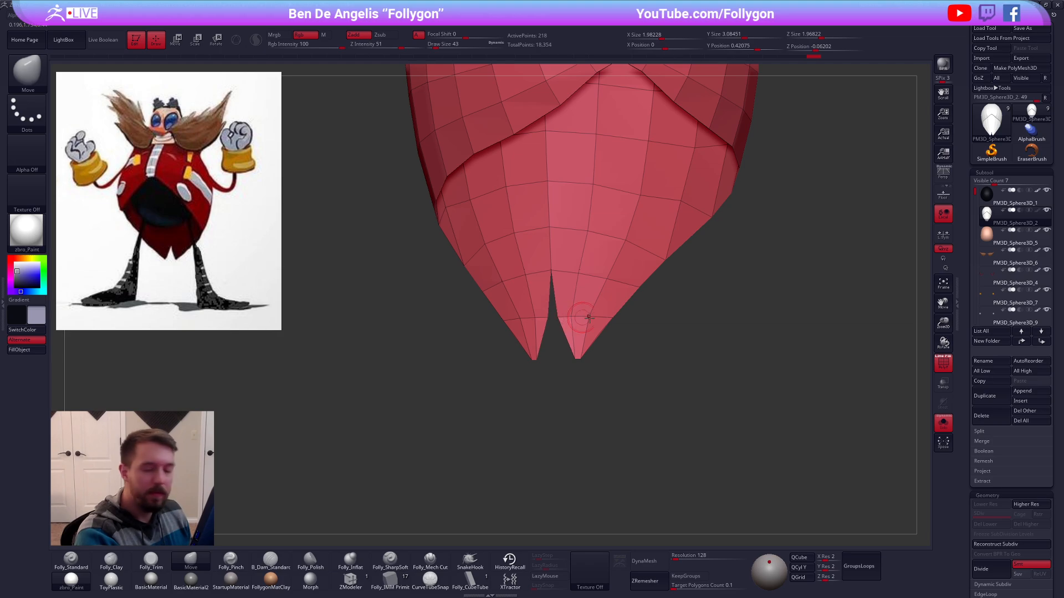
pyautogui.moveTo(582, 321); pyautogui.dragTo(756, 466, button='right')
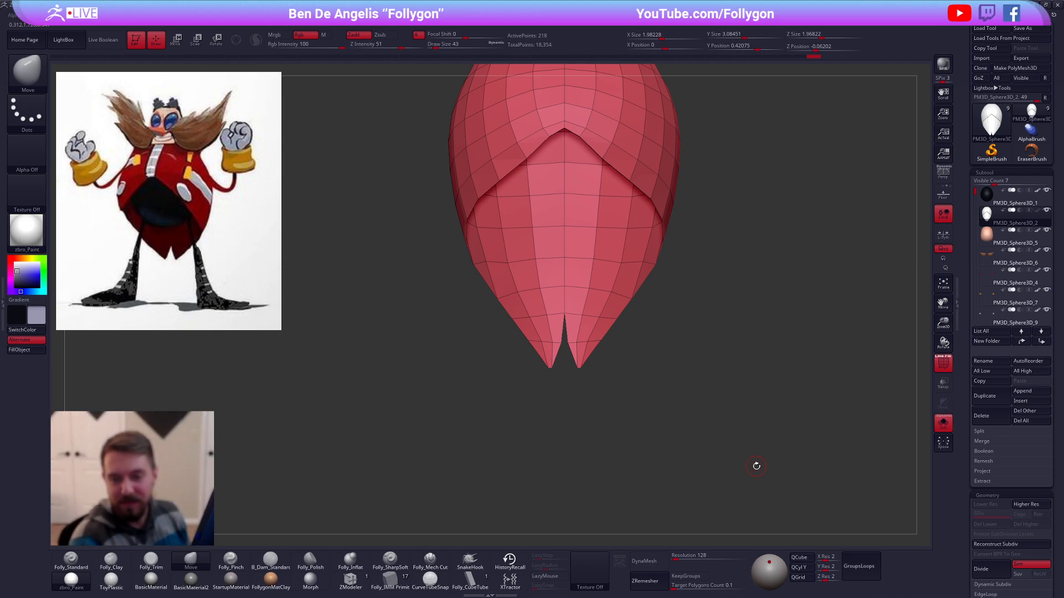
pyautogui.moveTo(757, 466); pyautogui.dragTo(793, 396, button='right')
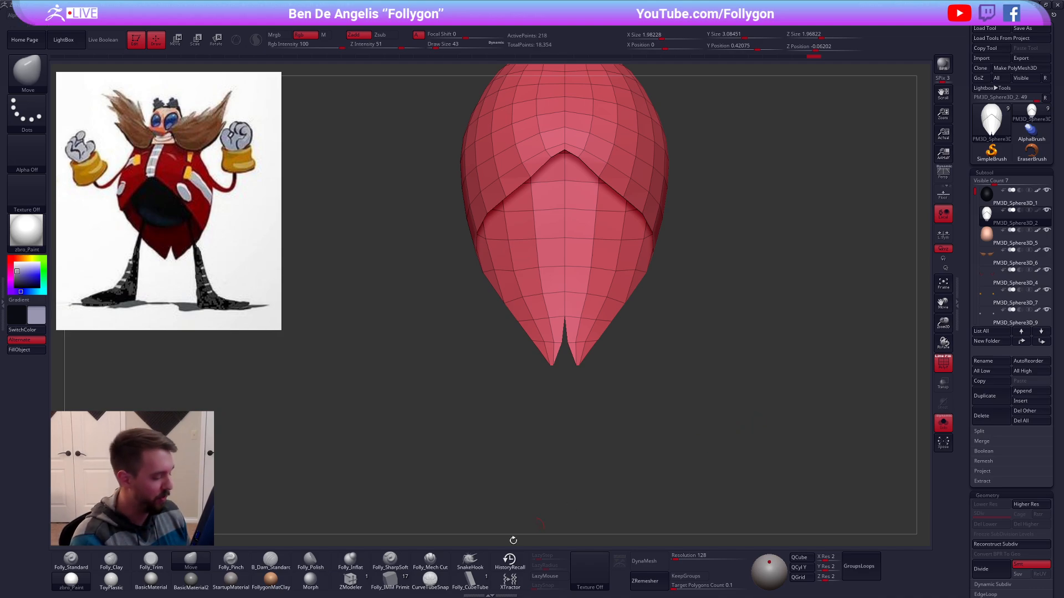
pyautogui.click(350, 581)
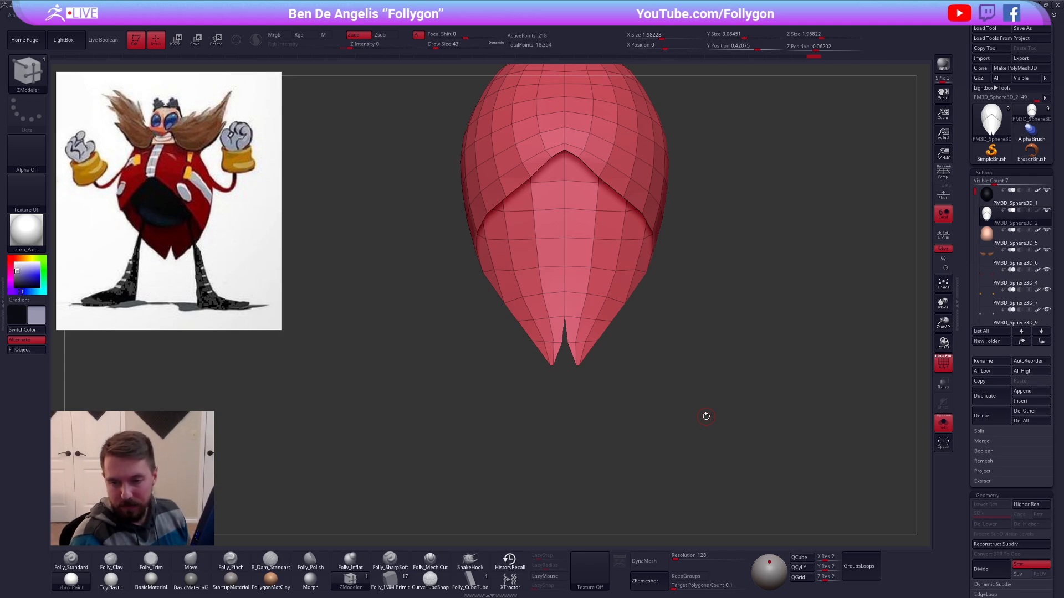
pyautogui.moveTo(706, 416)
pyautogui.keyDown('alt'); pyautogui.mouseDown()
pyautogui.moveTo(776, 412)
pyautogui.moveTo(755, 411)
pyautogui.mouseUp(); pyautogui.keyUp('alt')
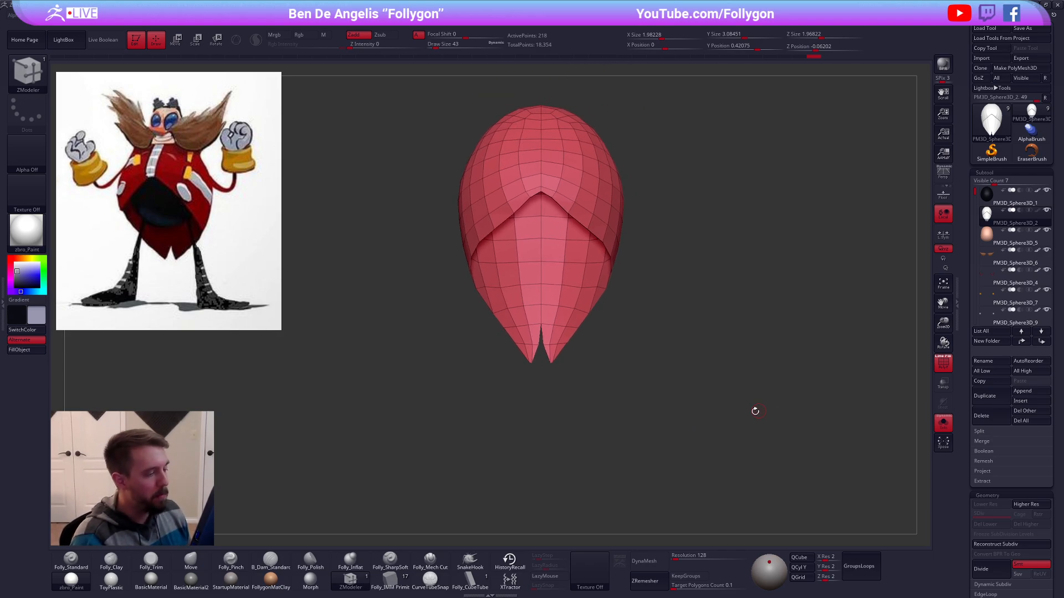
pyautogui.press('b')
pyautogui.press('m')
pyautogui.press('v')
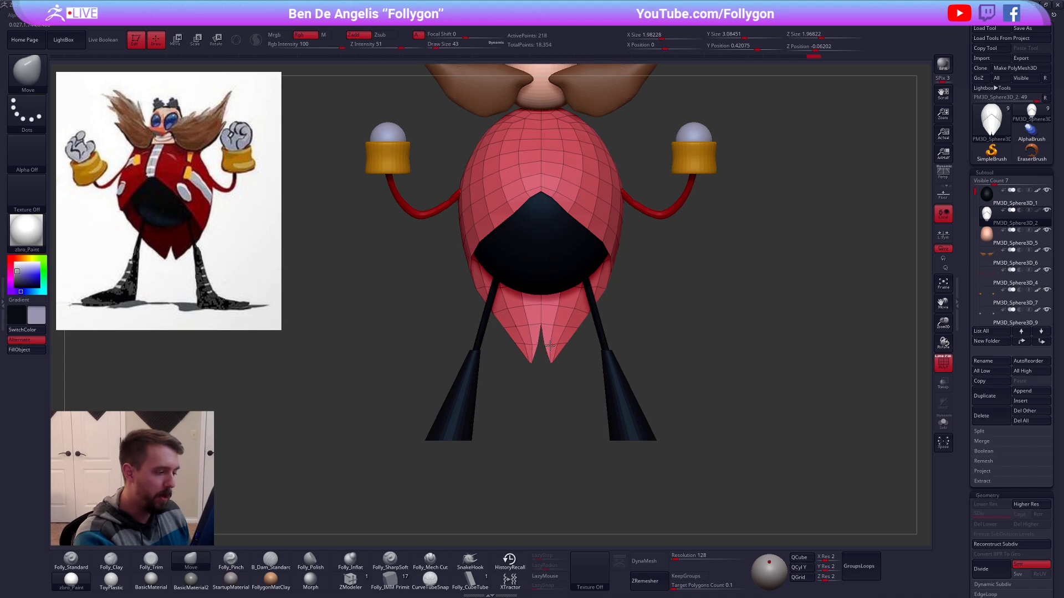
# Step: Isolate the coat and give it thickness with the ZModeler Extrude action applied to all polygons
pyautogui.click(350, 579)
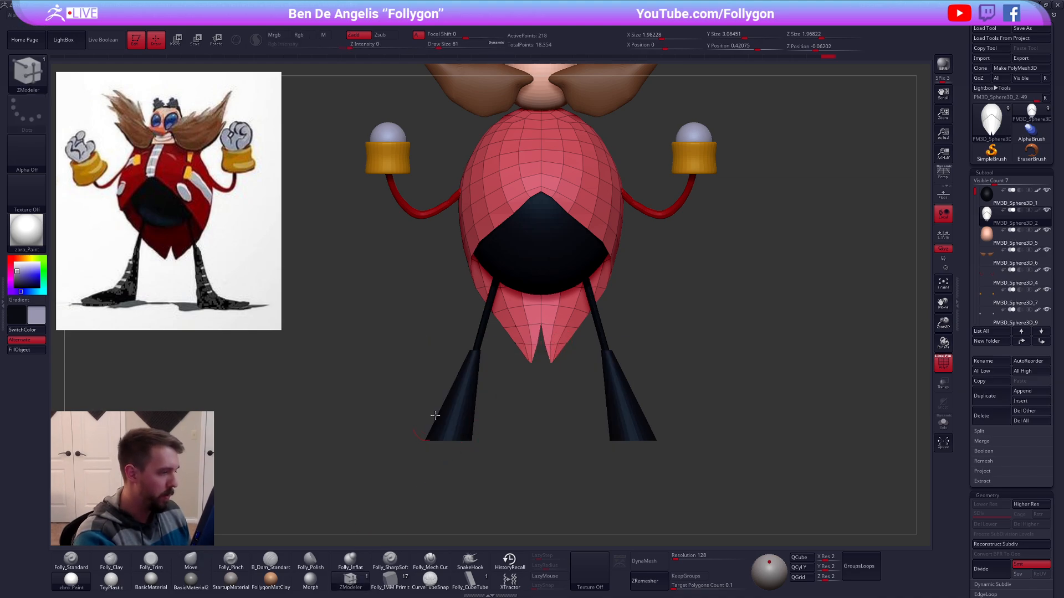
pyautogui.moveTo(436, 415); pyautogui.dragTo(487, 372)
pyautogui.hotkey('shift', 's')
pyautogui.keyDown('ctrl'); pyautogui.moveTo(546, 295); pyautogui.dragTo(564, 332, button='right'); pyautogui.keyUp('ctrl')
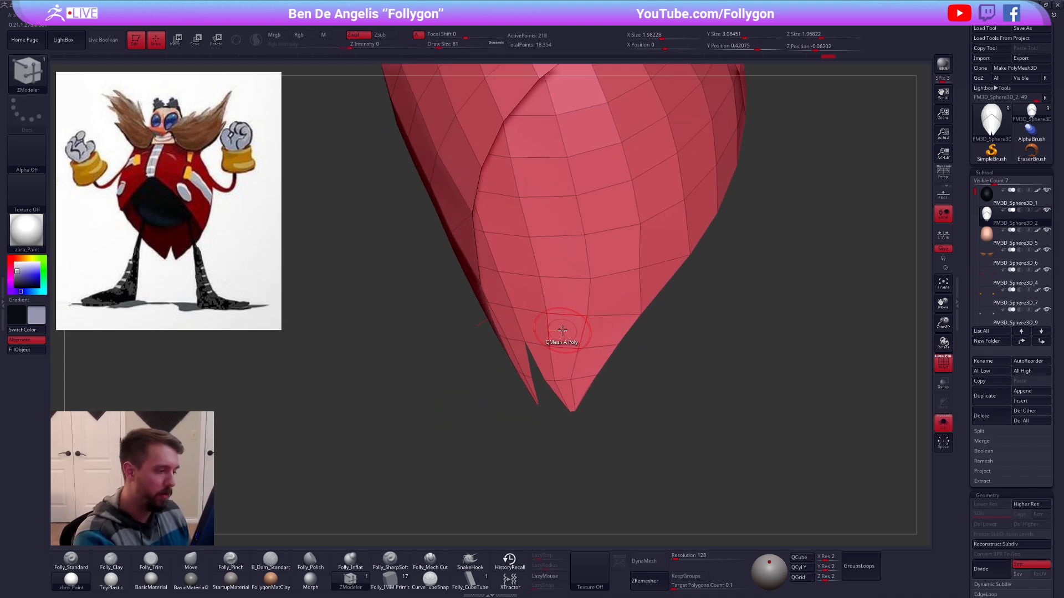
pyautogui.press('space')
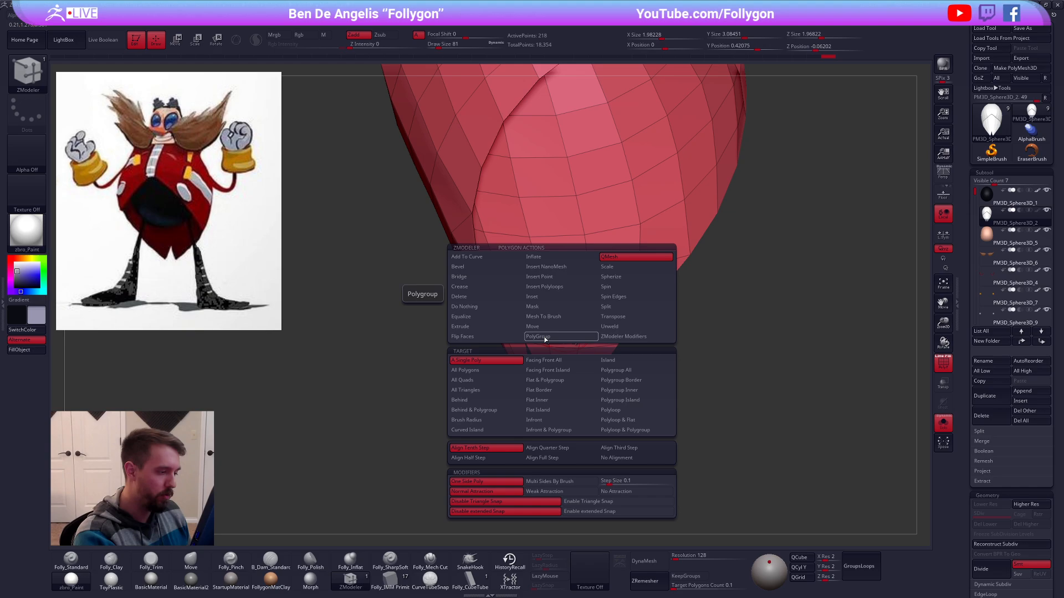
pyautogui.click(502, 327)
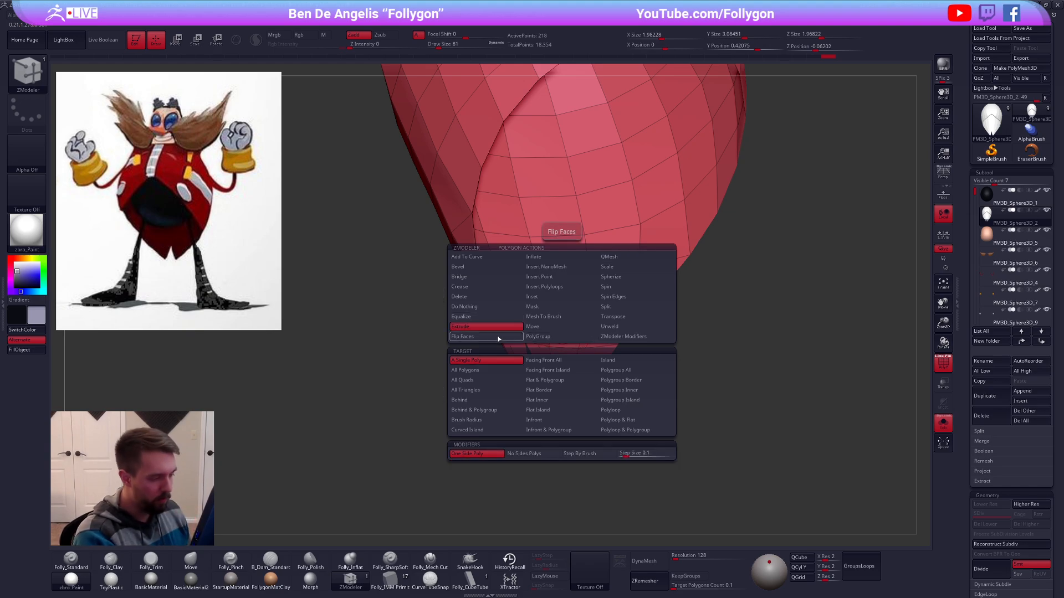
pyautogui.click(471, 370)
pyautogui.moveTo(600, 330); pyautogui.dragTo(617, 321)
pyautogui.press('f')
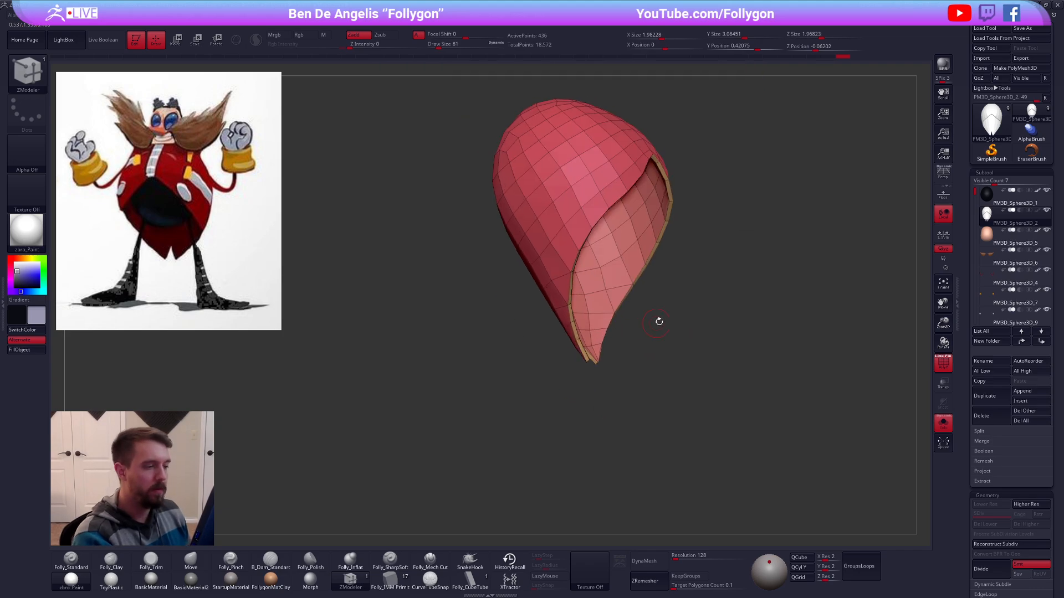
# Step: Flip the coat's normals and turn on dynamic subdivision smoothing, returning to the full figure without wireframe
pyautogui.press('space')
pyautogui.click(735, 346)
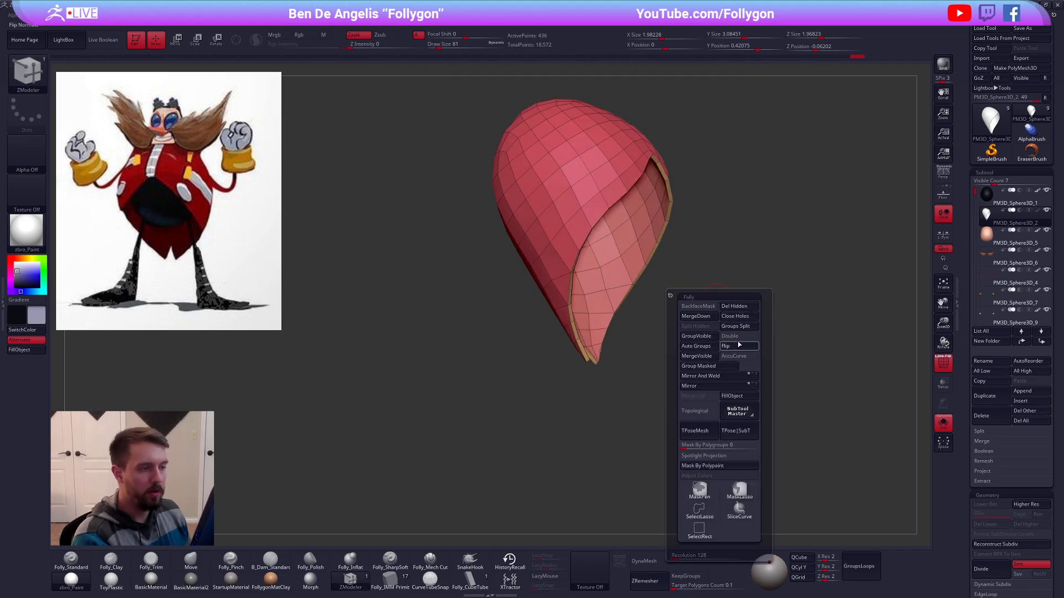
pyautogui.hotkey('ctrl', 'd')
pyautogui.press('space')
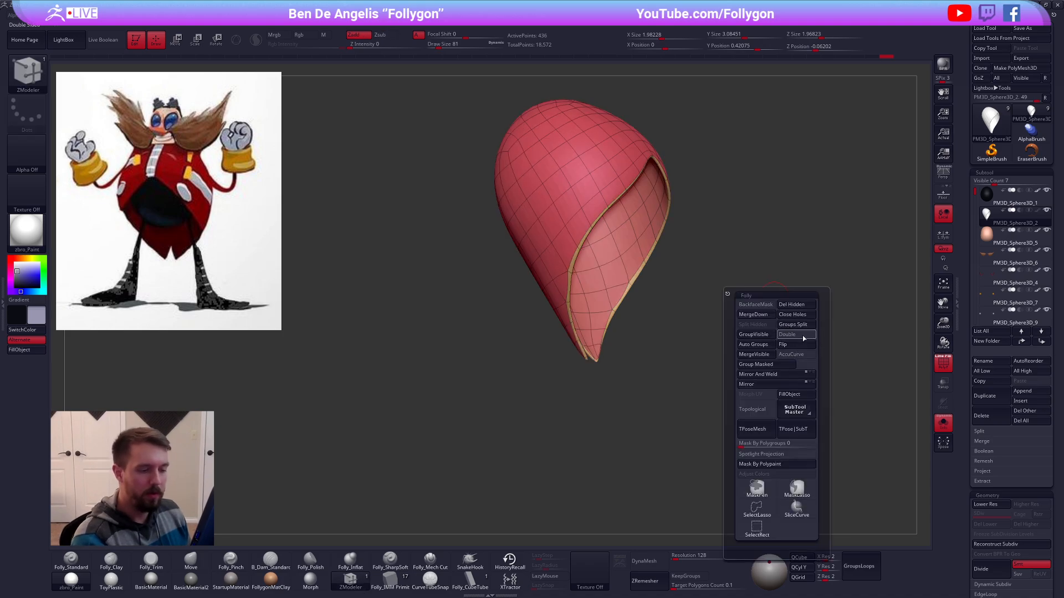
pyautogui.hotkey('shift', 'f')
pyautogui.keyDown('shift'); pyautogui.moveTo(848, 388); pyautogui.dragTo(738, 430); pyautogui.keyUp('shift')
pyautogui.hotkey('shift', 's')
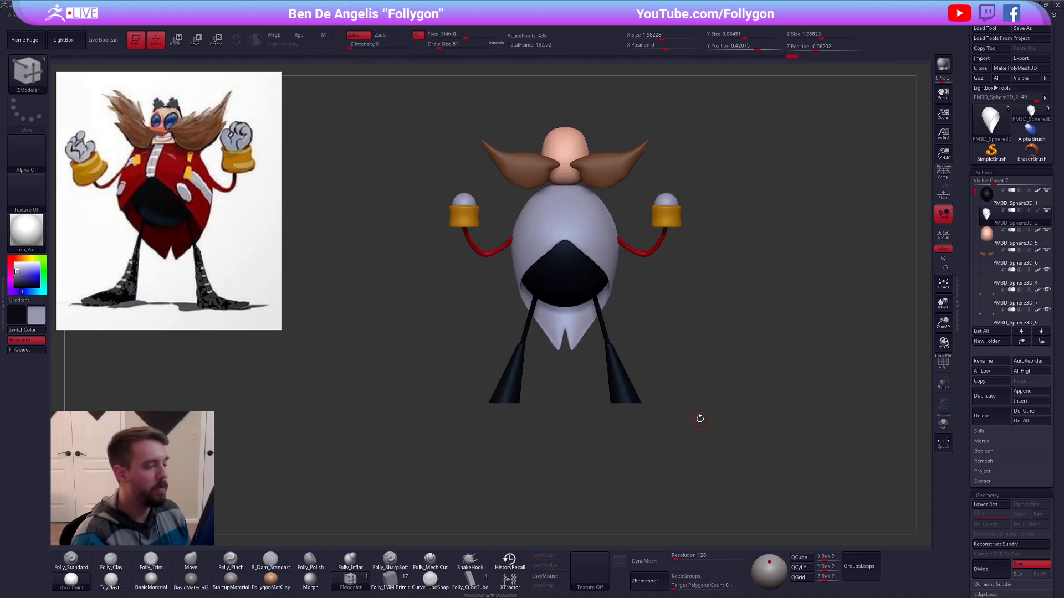
# Step: Sample red for the coat, brighten it and fill the coat with the bright red
pyautogui.press('c')
pyautogui.press('1')
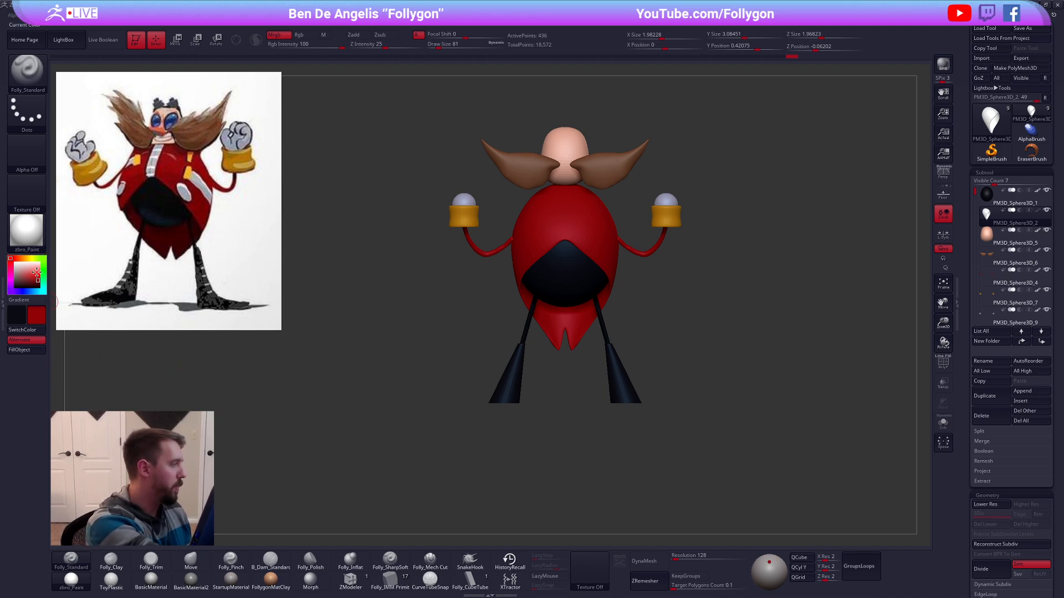
pyautogui.moveTo(36, 279); pyautogui.dragTo(38, 276)
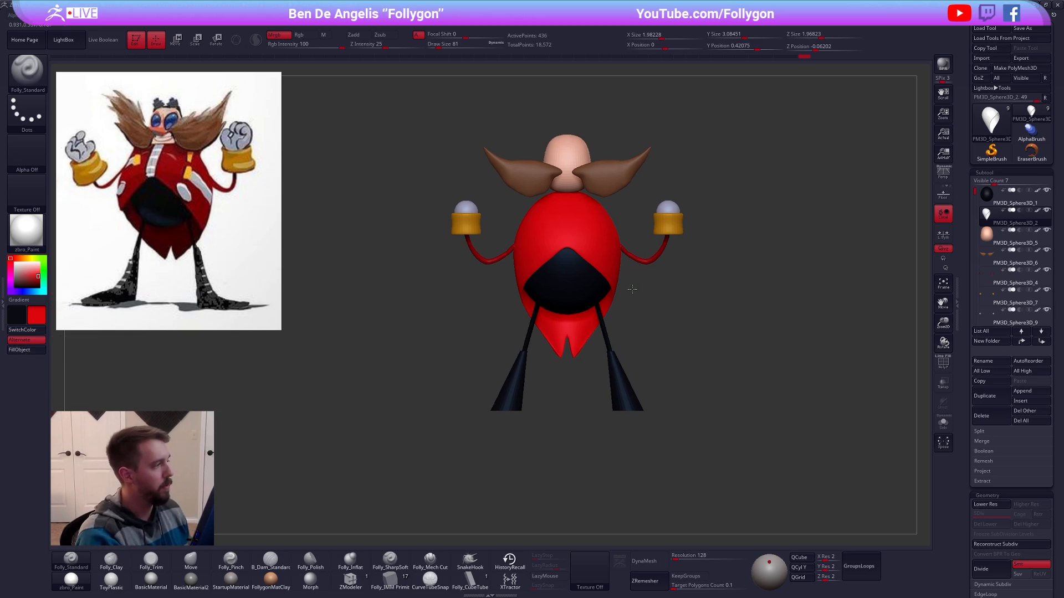
pyautogui.scroll(3, 622, 276)
pyautogui.press('space')
# Step: Widen the coat to about 2.03 with the Move brush
pyautogui.press('b')
pyautogui.press('m')
pyautogui.press('v')
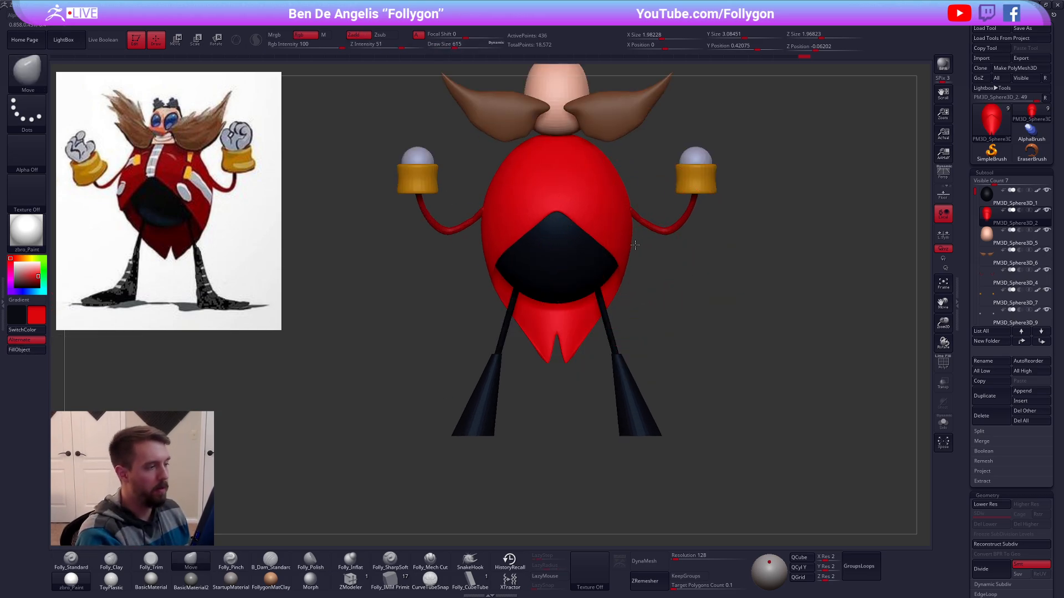
pyautogui.press('space')
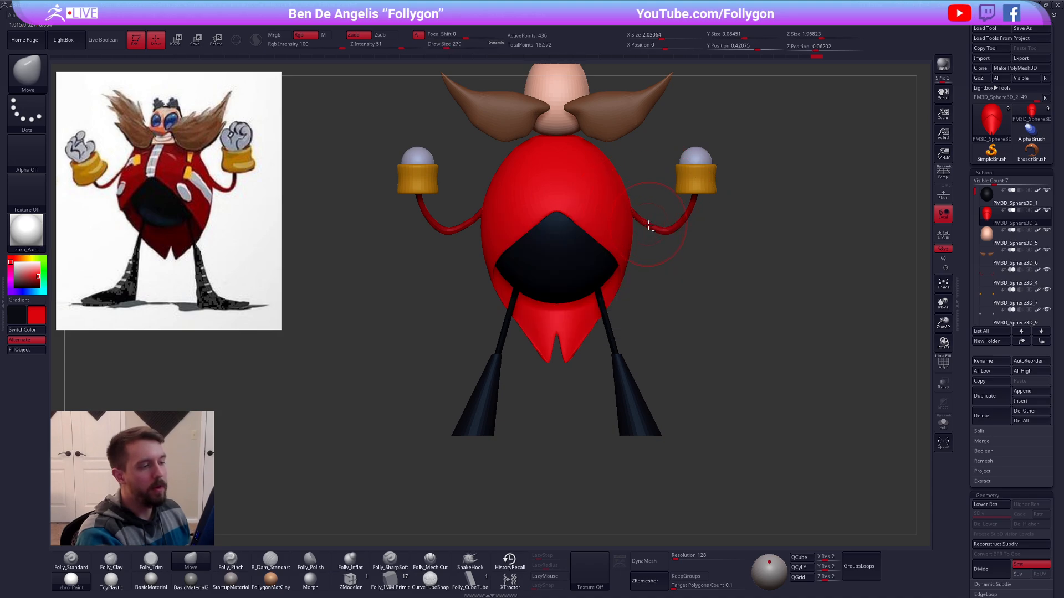
# Step: Select the arms and fill them with the same bright red using the Standard brush's colour settings
pyautogui.keyDown('alt'); pyautogui.click(645, 228); pyautogui.keyUp('alt')
pyautogui.press('b')
pyautogui.press('s')
pyautogui.press('t')
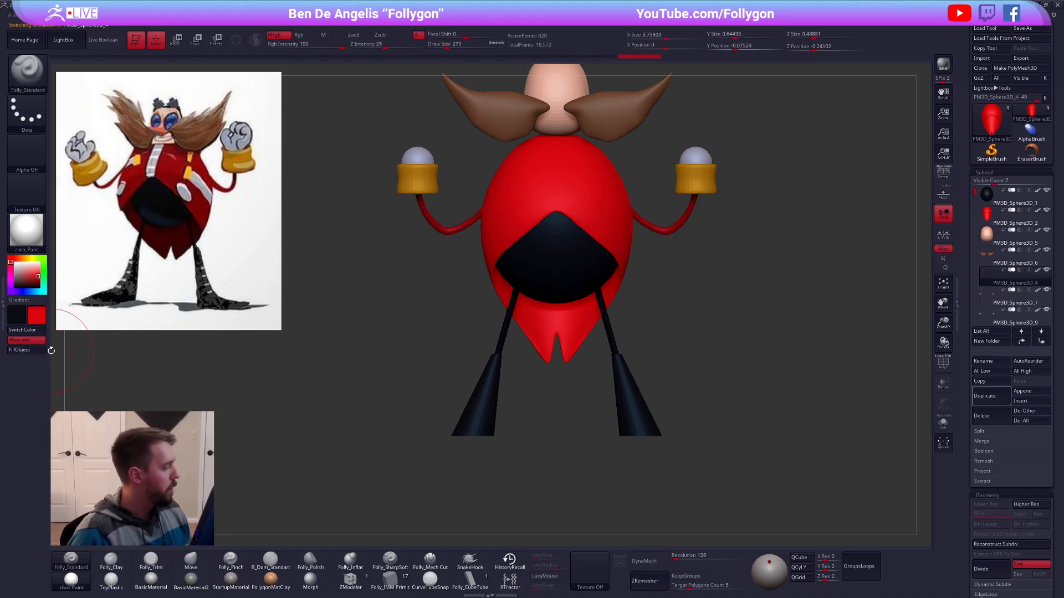
pyautogui.click(33, 350)
# Step: Isolate the arms and show their wireframe
pyautogui.hotkey('alt', 's')
pyautogui.moveTo(631, 320)
pyautogui.mouseDown()
pyautogui.moveTo(599, 285)
pyautogui.moveTo(680, 316)
pyautogui.moveTo(626, 307)
pyautogui.moveTo(562, 253)
pyautogui.mouseUp()
pyautogui.hotkey('shift', 'f')
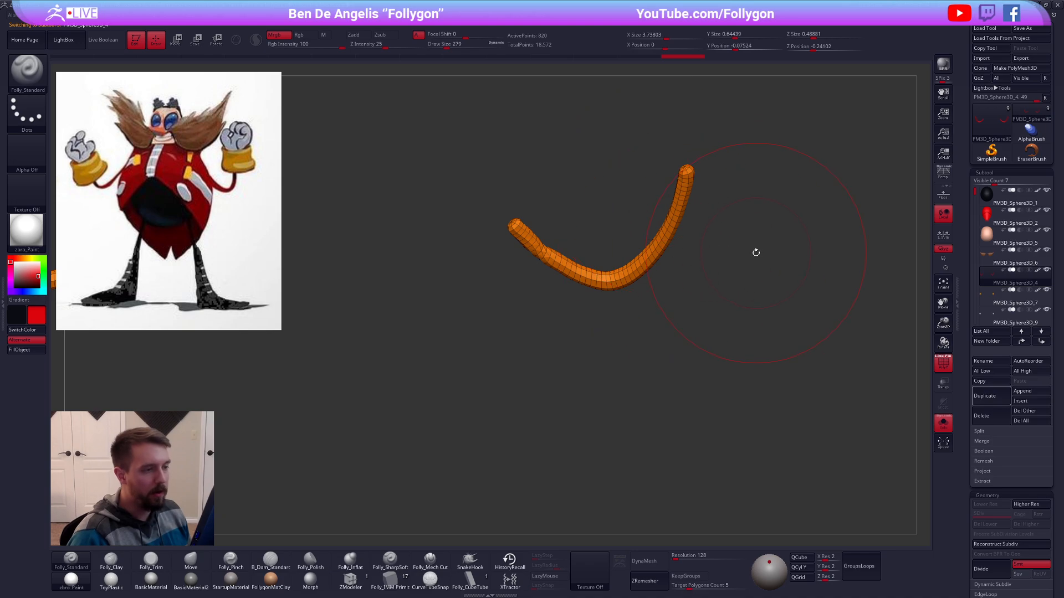
# Step: Try to ZRemesh the arms with a target polygon count of 0.1
pyautogui.press('space')
pyautogui.moveTo(656, 264); pyautogui.dragTo(650, 264)
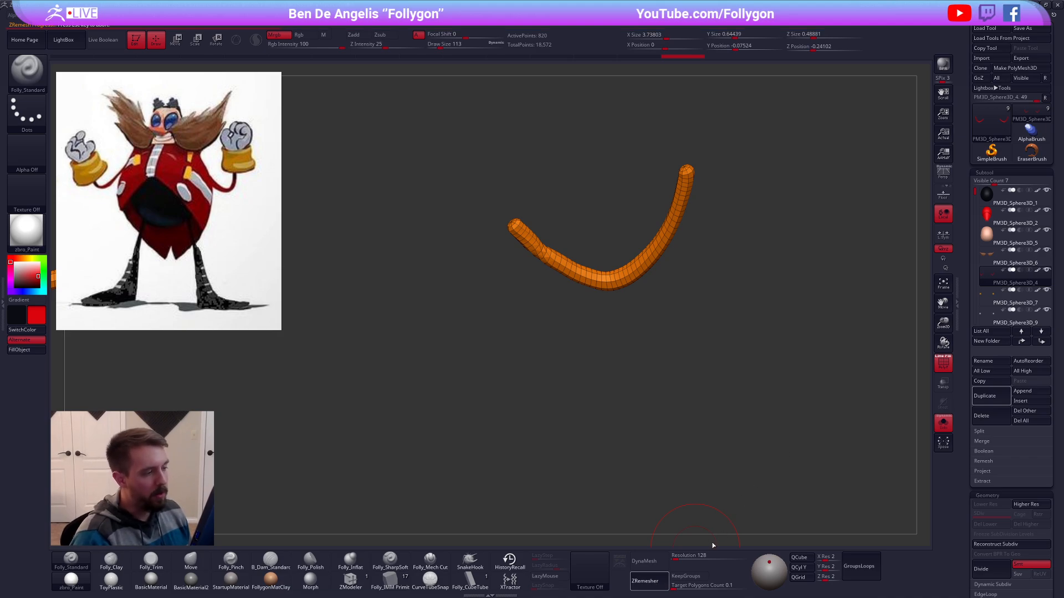
pyautogui.moveTo(628, 263)
pyautogui.mouseDown()
pyautogui.moveTo(622, 323)
pyautogui.moveTo(628, 276)
pyautogui.moveTo(627, 313)
pyautogui.moveTo(506, 206)
pyautogui.moveTo(463, 198)
pyautogui.moveTo(468, 189)
pyautogui.moveTo(427, 226)
pyautogui.mouseUp()
pyautogui.hotkey('ctrl', 'z')
pyautogui.hotkey('ctrl', 'z')
# Step: Lasso-hide the end caps of the arms, delete the hidden geometry and ZRemesh the open tubes
pyautogui.press('space')
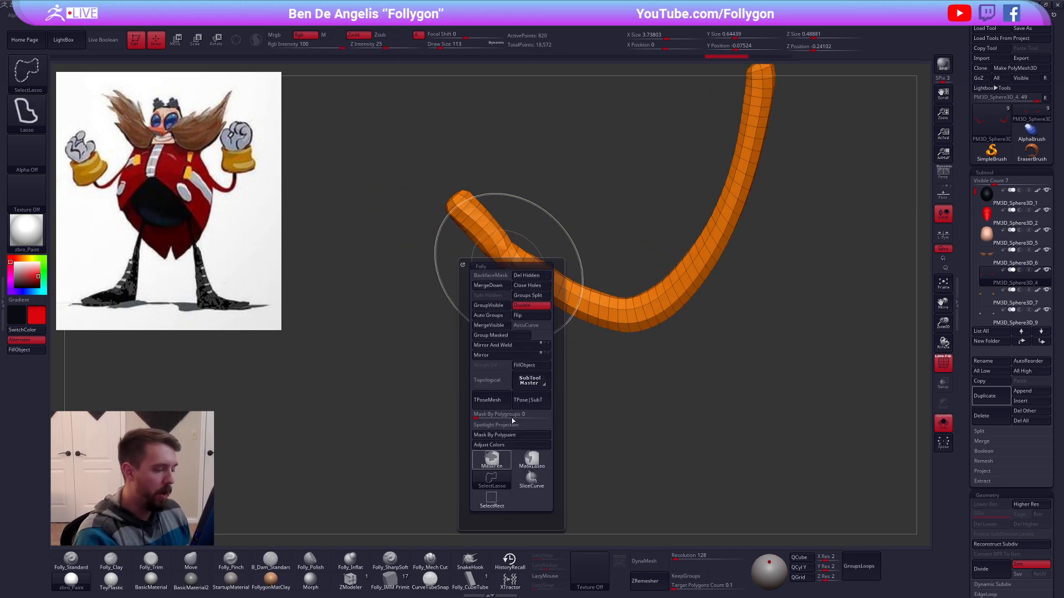
pyautogui.keyDown('ctrl'); pyautogui.keyDown('alt'); pyautogui.keyDown('shift'); pyautogui.moveTo(472, 186); pyautogui.dragTo(429, 197); pyautogui.keyUp('shift'); pyautogui.keyUp('alt'); pyautogui.keyUp('ctrl')
pyautogui.keyDown('alt'); pyautogui.moveTo(681, 195); pyautogui.dragTo(576, 343); pyautogui.keyUp('alt')
pyautogui.keyDown('ctrl'); pyautogui.keyDown('alt'); pyautogui.keyDown('shift'); pyautogui.moveTo(642, 219); pyautogui.dragTo(677, 208); pyautogui.keyUp('shift'); pyautogui.keyUp('alt'); pyautogui.keyUp('ctrl')
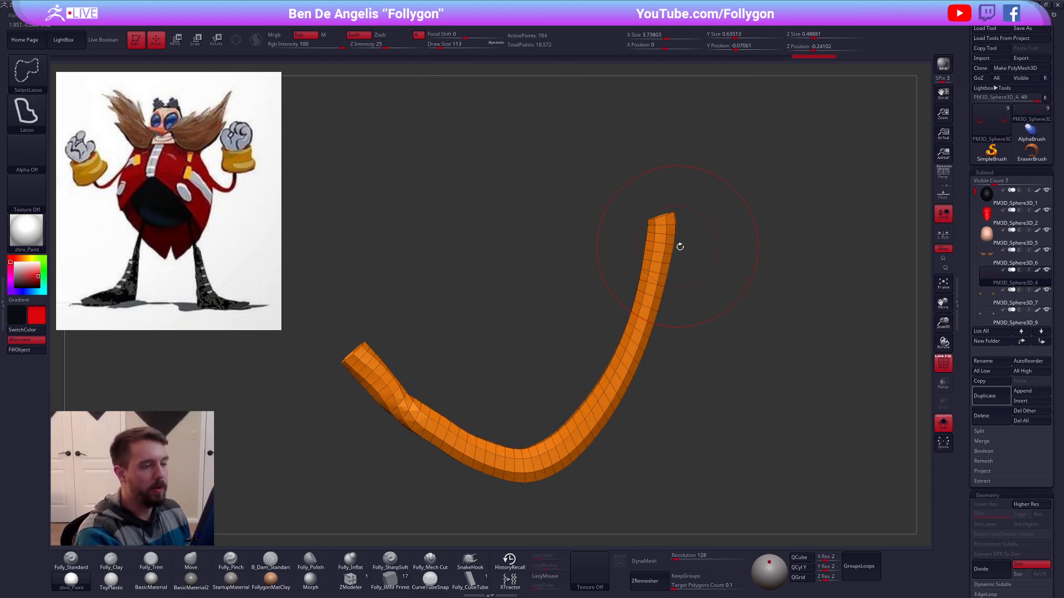
pyautogui.press('space')
pyautogui.click(716, 249)
pyautogui.moveTo(716, 249); pyautogui.dragTo(669, 250)
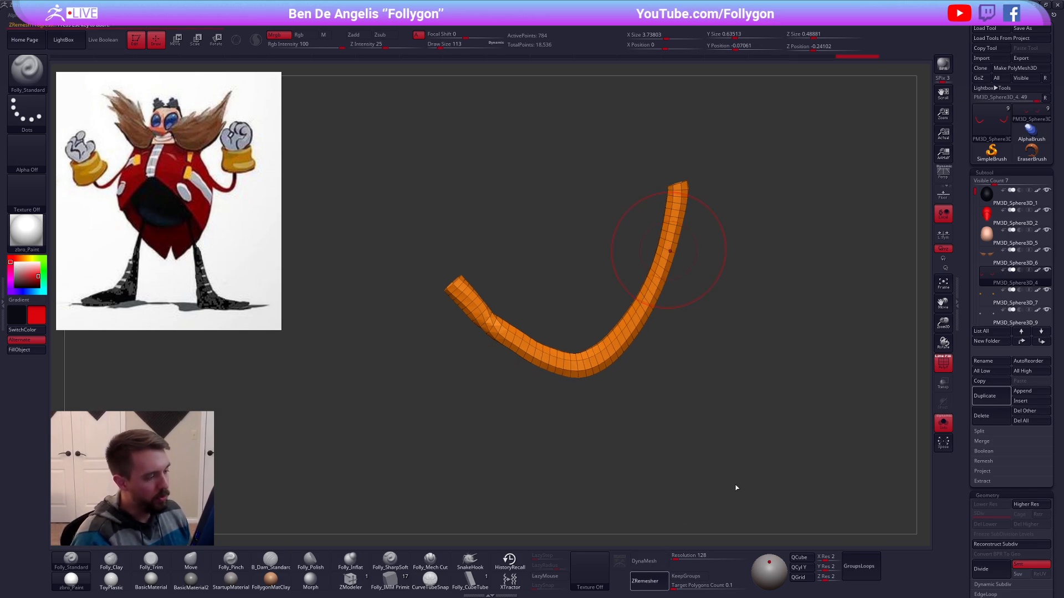
# Step: Delete lengthwise edge loops from the arm tubes with ZModeler's Delete edge action targeting EdgeLoop Complete
pyautogui.click(366, 579)
pyautogui.scroll(3, 567, 381)
pyautogui.press('space')
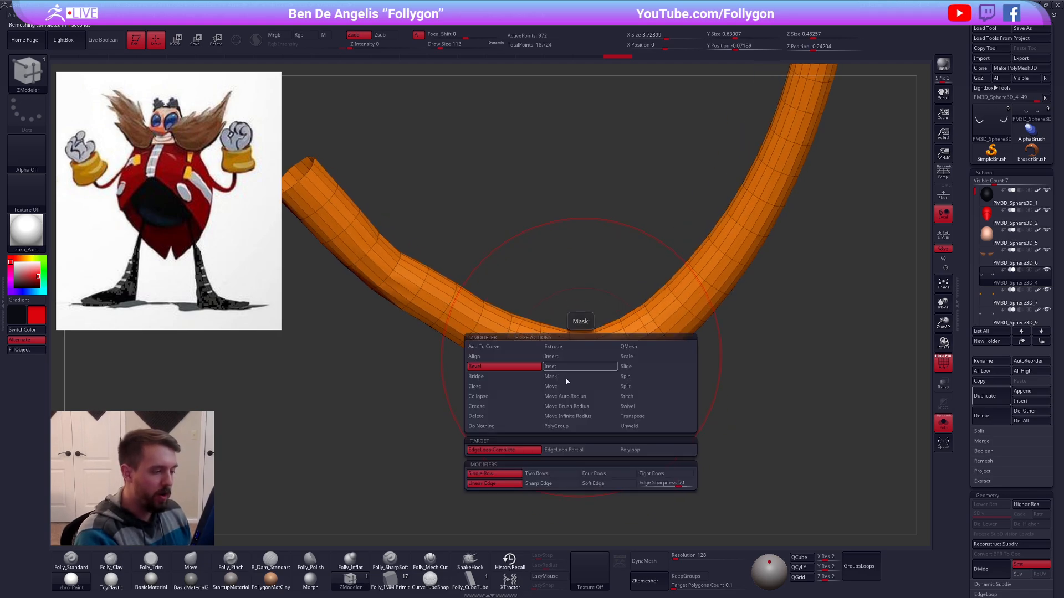
pyautogui.click(510, 416)
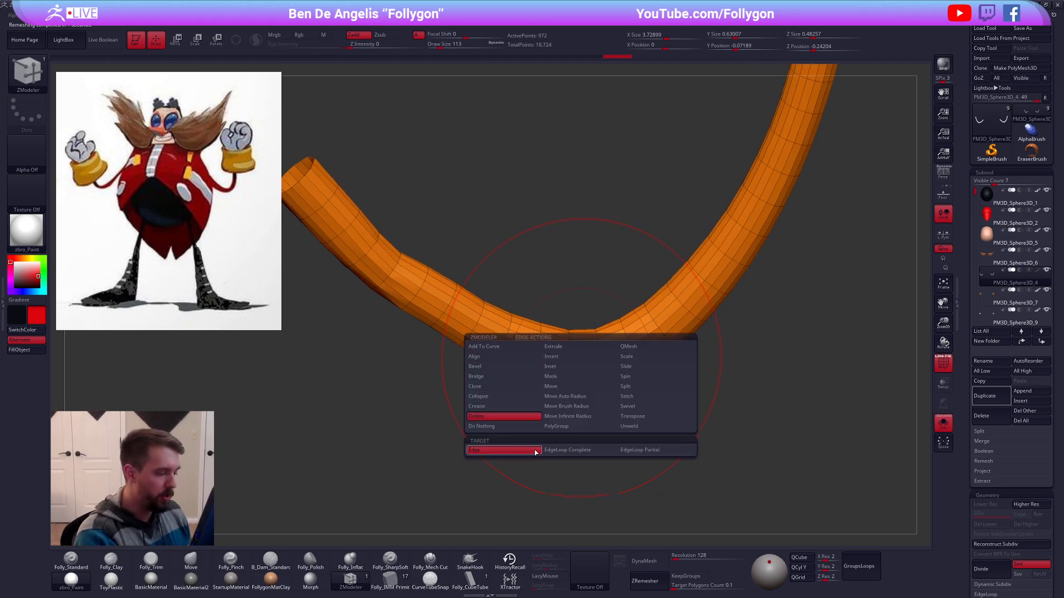
pyautogui.click(580, 347)
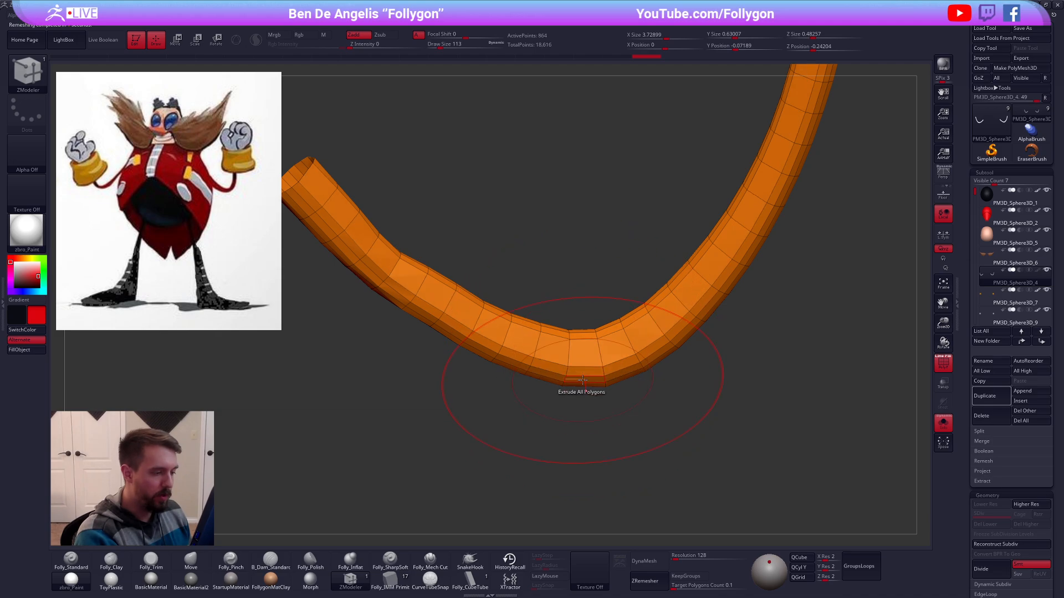
pyautogui.click(583, 349)
pyautogui.click(577, 374)
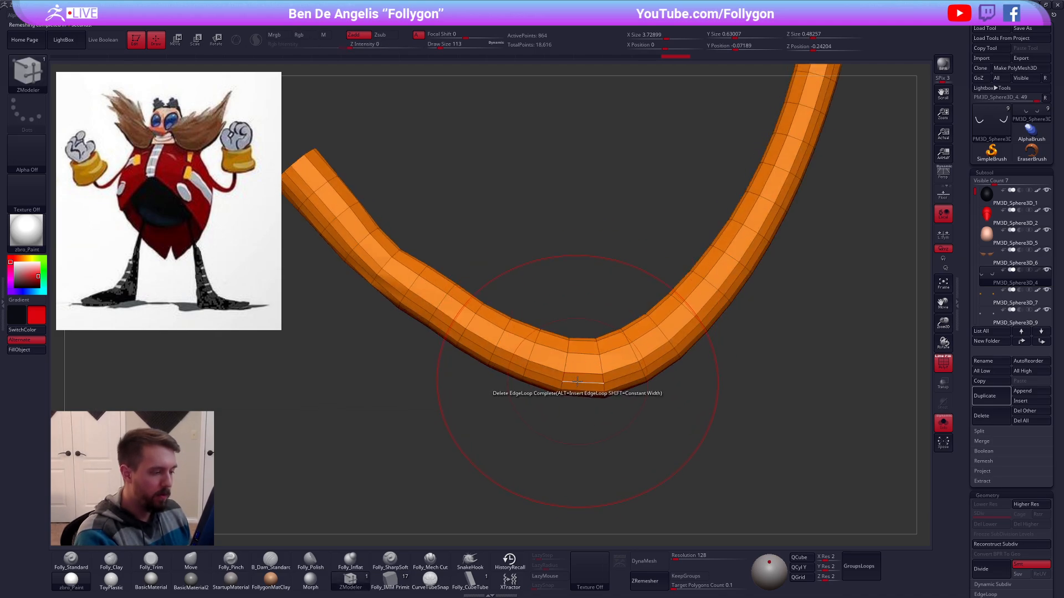
pyautogui.moveTo(584, 359); pyautogui.dragTo(596, 304, button='right')
pyautogui.click(577, 397)
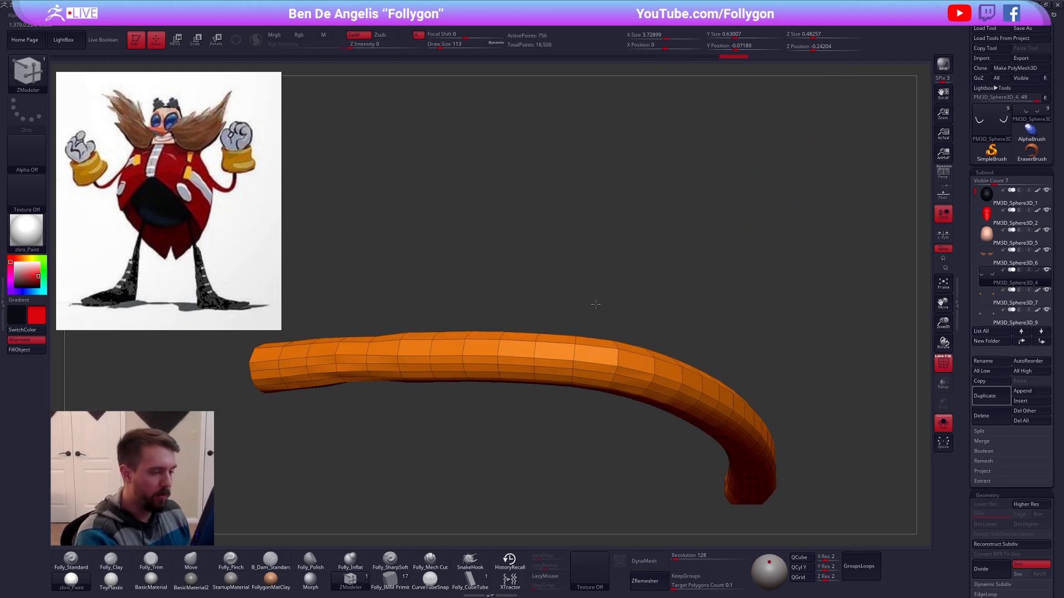
# Step: Clean up more edge loops along the arms with ZModeler, undoing one stray edit
pyautogui.moveTo(588, 371)
pyautogui.mouseDown(button='right')
pyautogui.moveTo(590, 353)
pyautogui.moveTo(579, 383)
pyautogui.mouseUp(button='right')
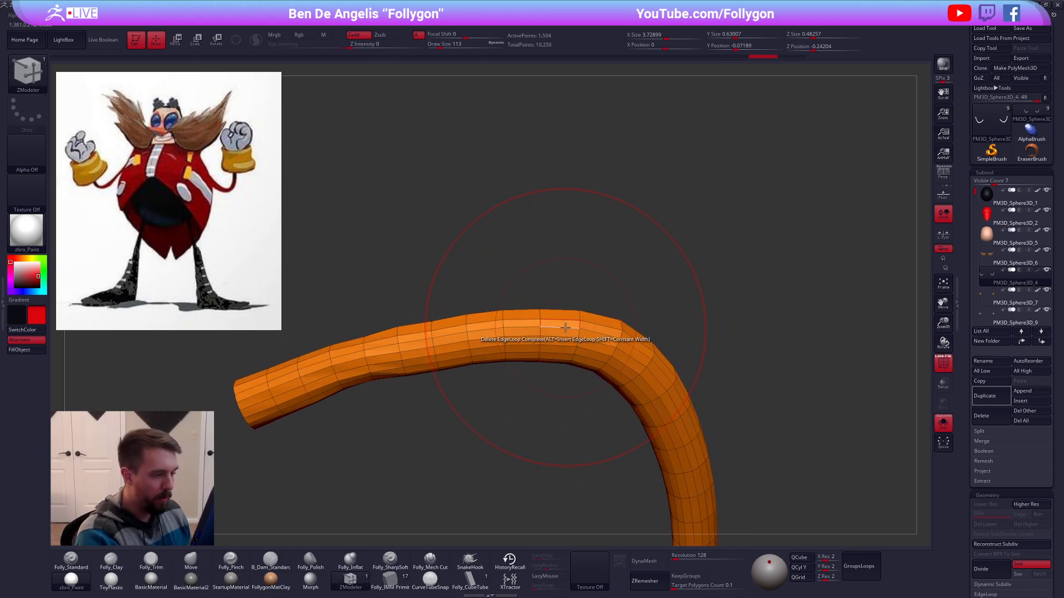
pyautogui.keyDown('alt'); pyautogui.click(563, 327); pyautogui.keyUp('alt')
pyautogui.keyDown('alt'); pyautogui.moveTo(610, 417); pyautogui.dragTo(576, 347, button='right'); pyautogui.keyUp('alt')
pyautogui.hotkey('ctrl', 'z')
pyautogui.moveTo(717, 425)
pyautogui.mouseDown(button='right')
pyautogui.moveTo(712, 434)
pyautogui.moveTo(724, 300)
pyautogui.moveTo(610, 283)
pyautogui.moveTo(641, 313)
pyautogui.mouseUp(button='right')
pyautogui.click(672, 283)
pyautogui.click(653, 286)
pyautogui.keyDown('alt'); pyautogui.click(646, 285); pyautogui.keyUp('alt')
pyautogui.keyDown('alt'); pyautogui.click(630, 286); pyautogui.keyUp('alt')
pyautogui.keyDown('alt'); pyautogui.click(616, 289); pyautogui.keyUp('alt')
# Step: Reduce the ZModeler draw size to 21 and undo the last edit on the arms
pyautogui.rightClick(641, 313)
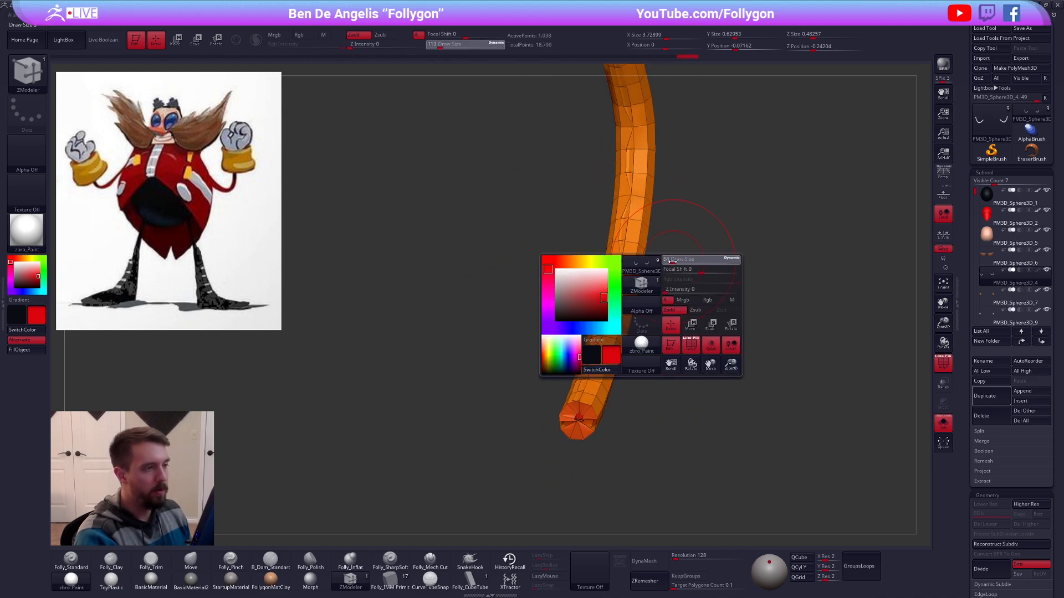
pyautogui.moveTo(673, 266); pyautogui.dragTo(755, 406, button='right')
pyautogui.hotkey('shift', 'f')
pyautogui.hotkey('shift', 'f')
pyautogui.hotkey('ctrl', 'z')
pyautogui.moveTo(627, 396); pyautogui.dragTo(619, 451, button='right')
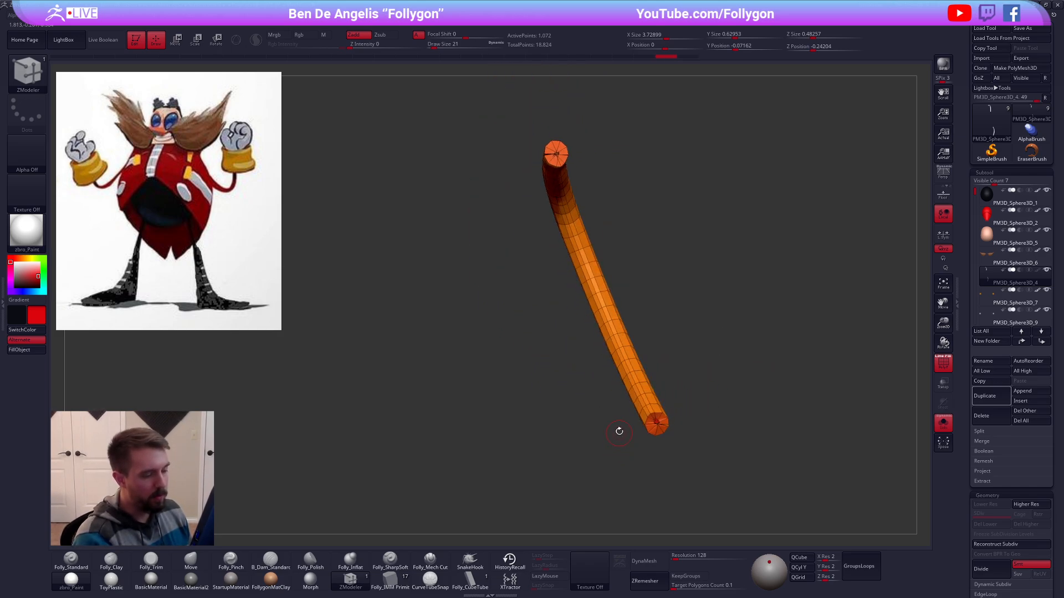
# Step: Isolate the outer tube surface of the arms and delete the hidden geometry so the ends are open
pyautogui.keyDown('ctrl'); pyautogui.keyDown('shift'); pyautogui.click(639, 389); pyautogui.keyUp('shift'); pyautogui.keyUp('ctrl')
pyautogui.press('space')
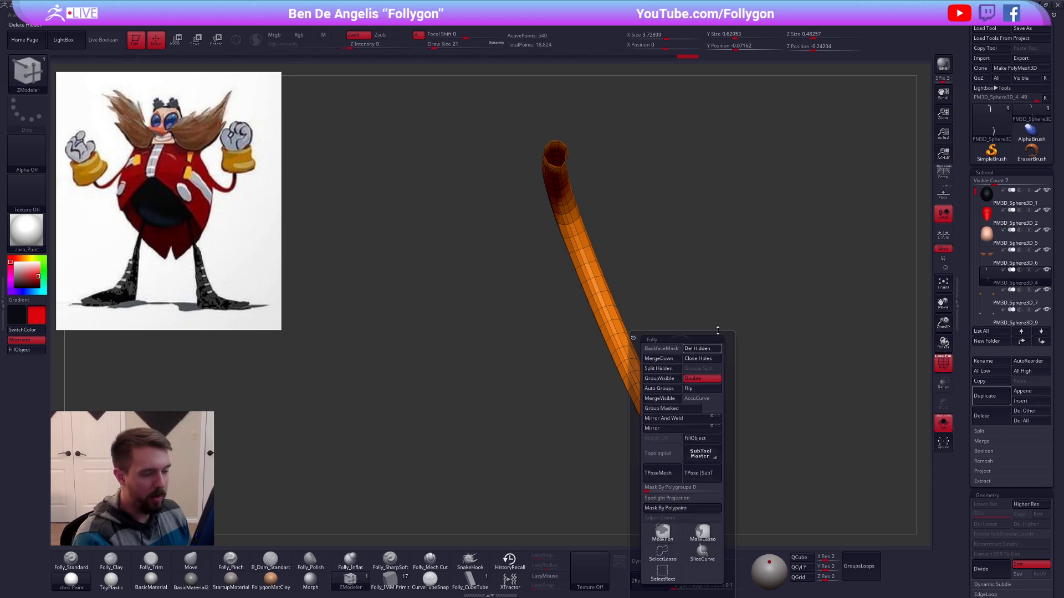
pyautogui.click(698, 349)
pyautogui.keyDown('ctrl'); pyautogui.moveTo(676, 381); pyautogui.dragTo(641, 482, button='right'); pyautogui.keyUp('ctrl')
# Step: Delete alternate edge loops around the arm from its shoulder end to the bottom of the bend
pyautogui.click(619, 358)
pyautogui.moveTo(657, 446); pyautogui.dragTo(670, 302, button='right')
pyautogui.keyDown('ctrl'); pyautogui.moveTo(623, 408); pyautogui.dragTo(574, 372, button='right'); pyautogui.keyUp('ctrl')
pyautogui.keyDown('alt'); pyautogui.click(482, 272); pyautogui.keyUp('alt')
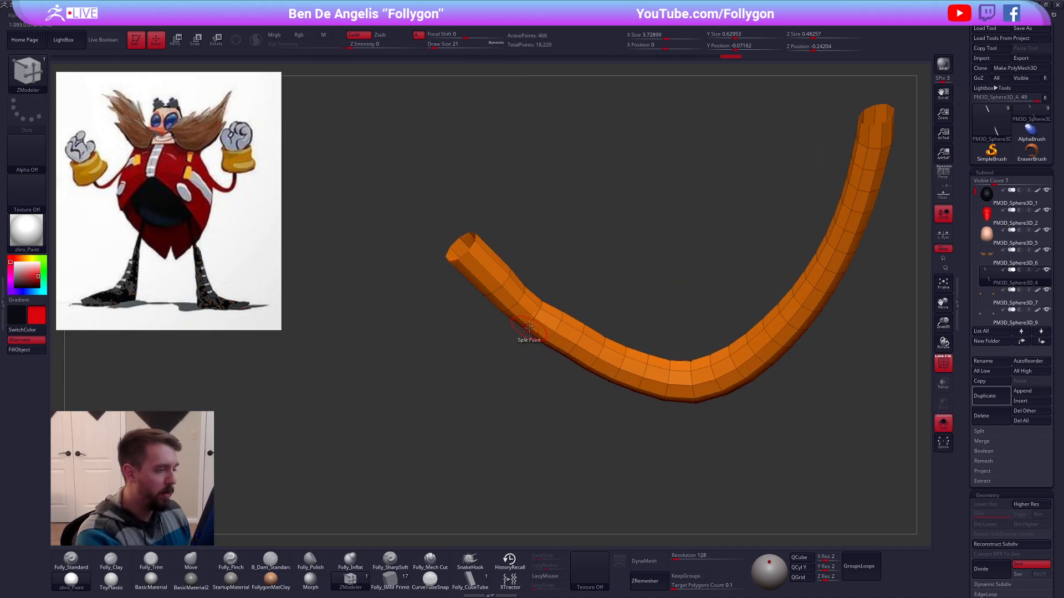
pyautogui.keyDown('alt'); pyautogui.click(572, 322); pyautogui.keyUp('alt')
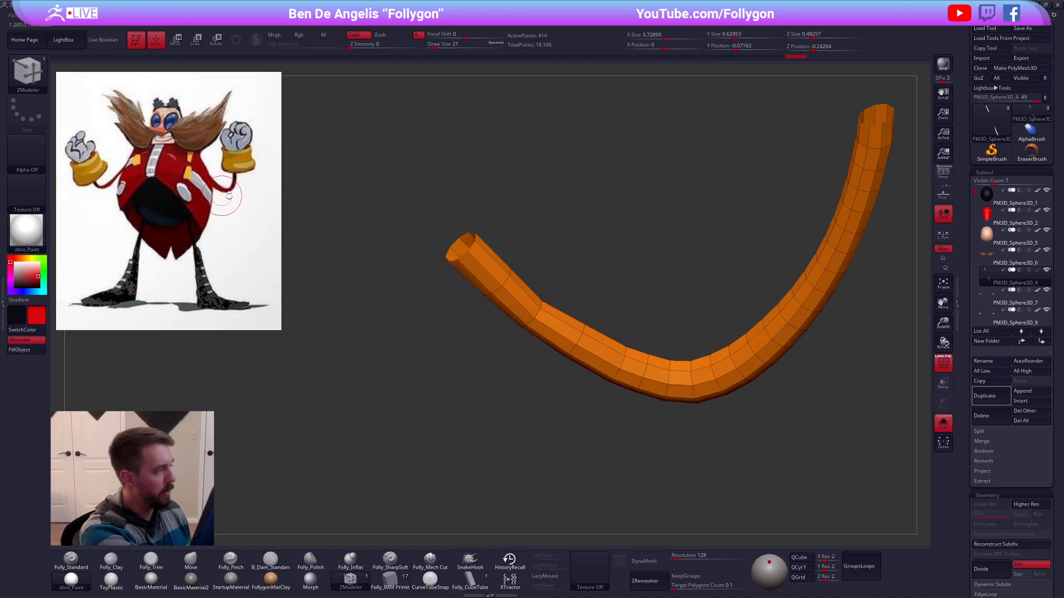
pyautogui.keyDown('alt'); pyautogui.click(645, 368); pyautogui.keyUp('alt')
pyautogui.keyDown('alt'); pyautogui.click(693, 374); pyautogui.keyUp('alt')
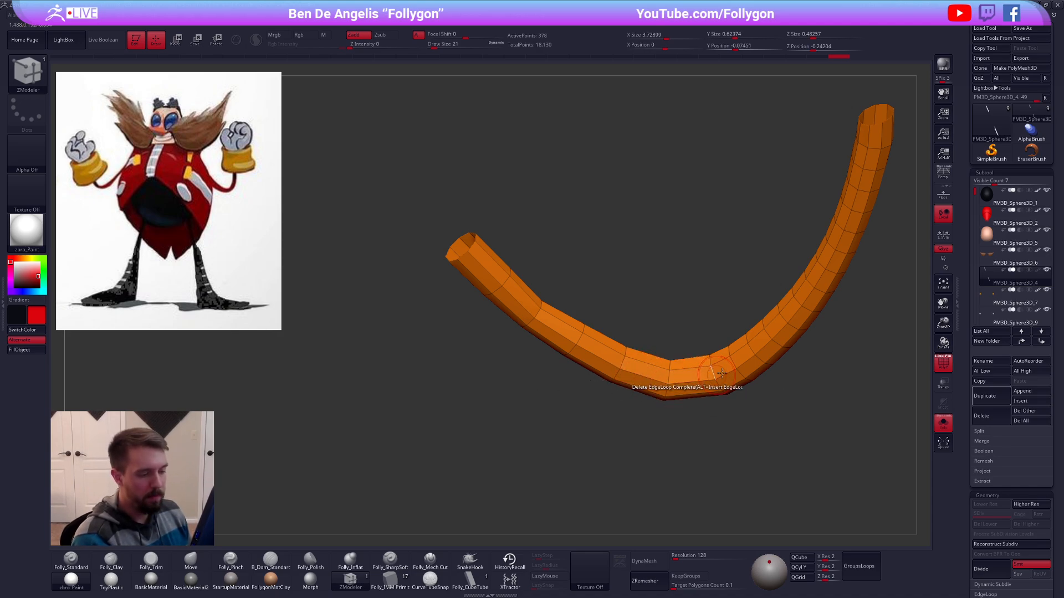
# Step: Delete alternate edge loops around the forearm from the bend up to the wrist end
pyautogui.keyDown('alt'); pyautogui.click(733, 365); pyautogui.keyUp('alt')
pyautogui.keyDown('alt'); pyautogui.click(771, 334); pyautogui.keyUp('alt')
pyautogui.keyDown('alt'); pyautogui.click(801, 302); pyautogui.keyUp('alt')
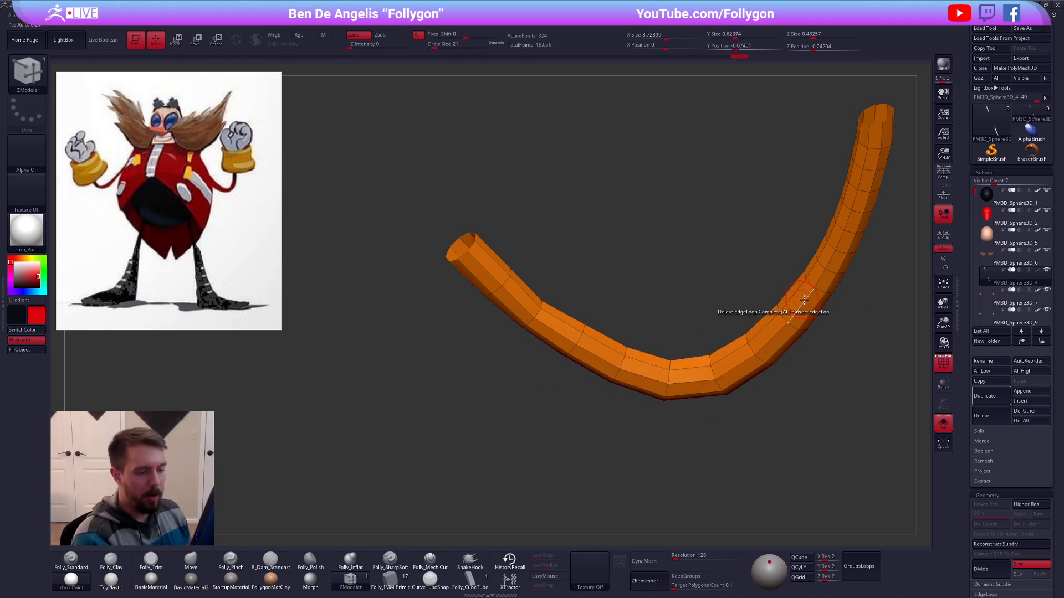
pyautogui.keyDown('alt'); pyautogui.moveTo(825, 260); pyautogui.dragTo(700, 335, button='right'); pyautogui.keyUp('alt')
pyautogui.keyDown('alt'); pyautogui.click(713, 302); pyautogui.keyUp('alt')
pyautogui.keyDown('alt'); pyautogui.click(726, 262); pyautogui.keyUp('alt')
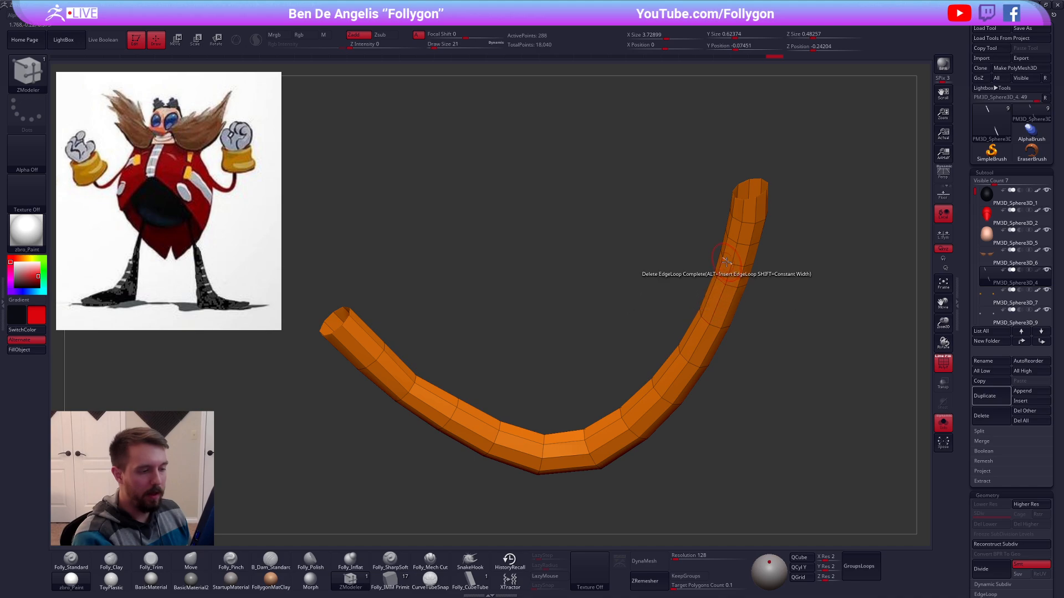
pyautogui.keyDown('alt'); pyautogui.click(738, 224); pyautogui.keyUp('alt')
# Step: Turn on dynamic subdivision smoothing for the arms, hide the wireframe and show the full figure
pyautogui.keyDown('ctrl'); pyautogui.moveTo(777, 296); pyautogui.dragTo(664, 408, button='right'); pyautogui.keyUp('ctrl')
pyautogui.press('d')
pyautogui.hotkey('shift', 'f')
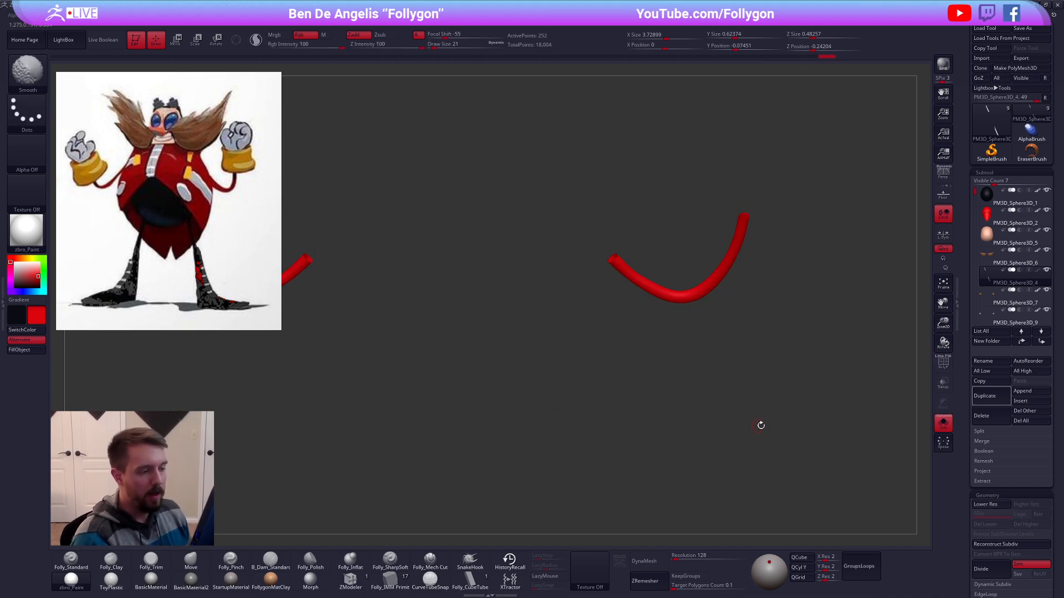
pyautogui.keyDown('alt'); pyautogui.moveTo(761, 427); pyautogui.dragTo(703, 449, button='right'); pyautogui.keyUp('alt')
pyautogui.hotkey('shift', 's')
# Step: Switch to the Move brush, set its draw size to 265 and show the arms' wireframe
pyautogui.press('b')
pyautogui.press('m')
pyautogui.press('v')
pyautogui.press('space')
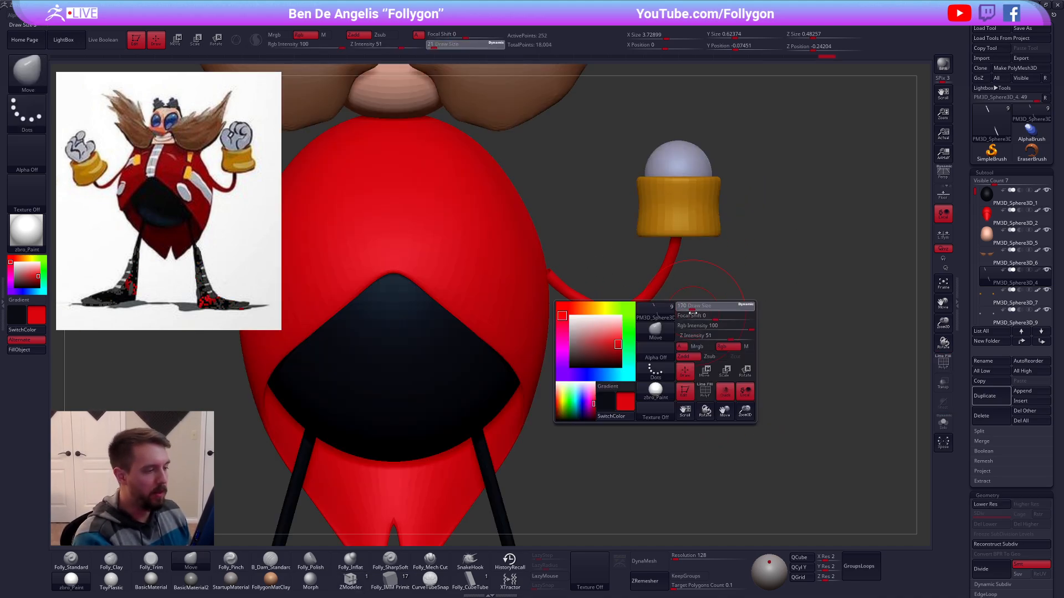
pyautogui.hotkey('shift', 'f')
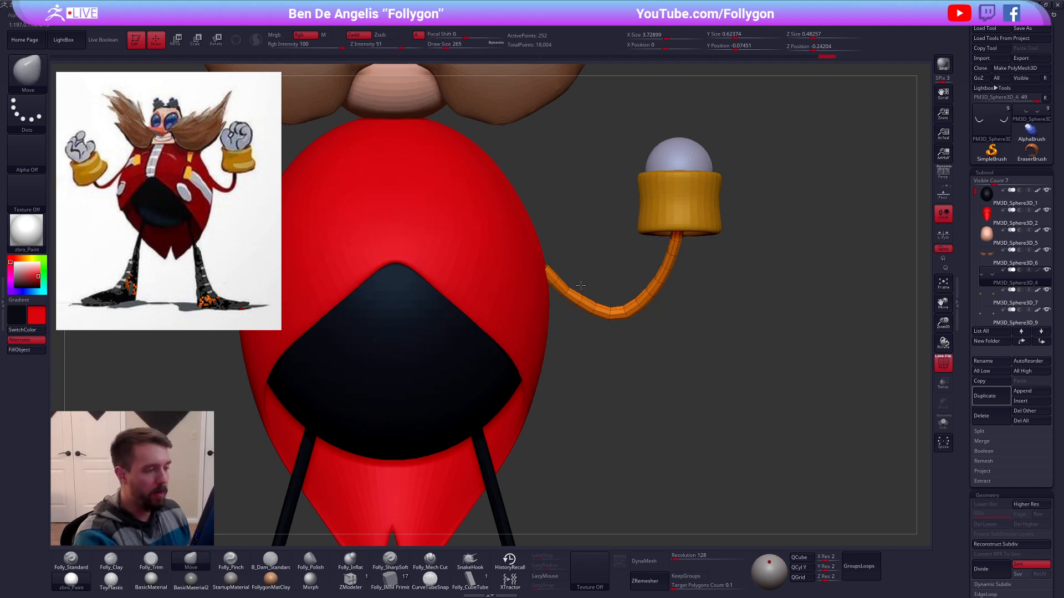
# Step: Isolate the arms, mask them except for the shoulder ends and thicken those ends with Transpose
pyautogui.hotkey('shift', 's')
pyautogui.moveTo(580, 277)
pyautogui.keyDown('ctrl'); pyautogui.mouseDown()
pyautogui.moveTo(507, 247)
pyautogui.moveTo(513, 238)
pyautogui.mouseUp(); pyautogui.keyUp('ctrl')
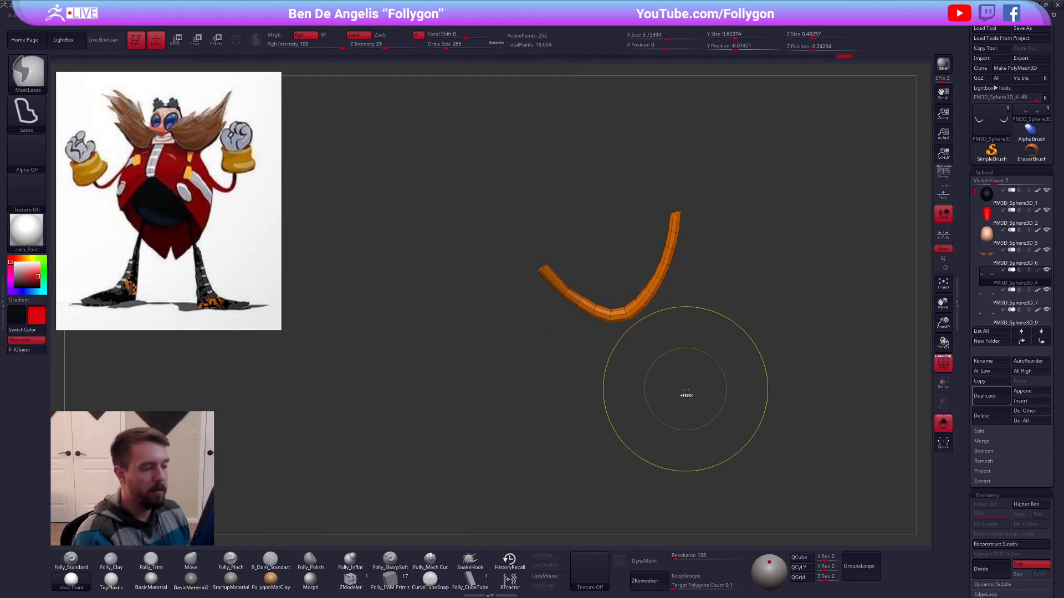
pyautogui.press('w')
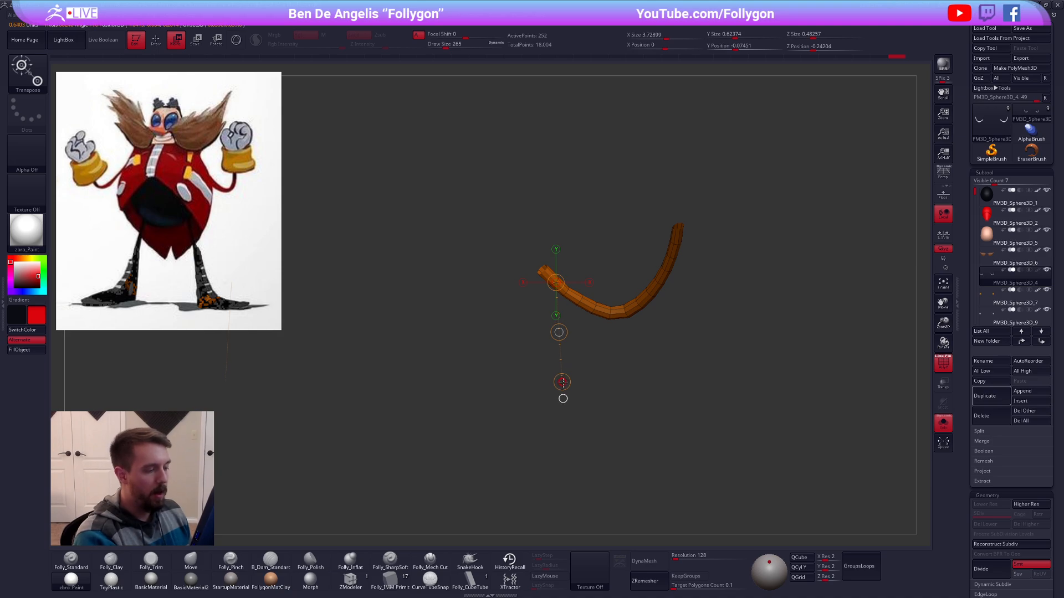
pyautogui.moveTo(565, 394); pyautogui.dragTo(565, 372)
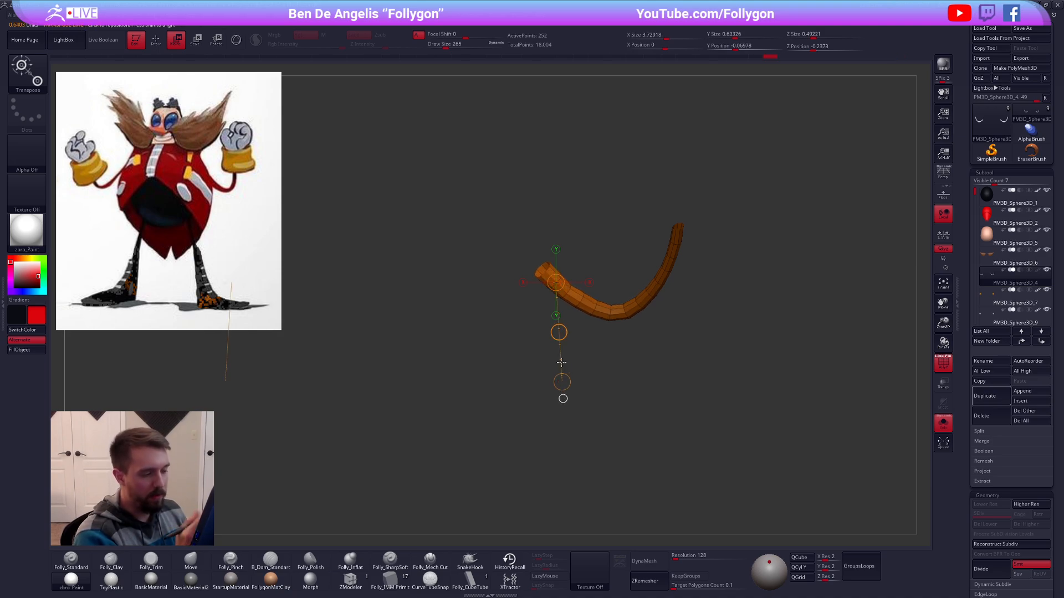
# Step: Thin the wrist ends of the arms with Transpose and return to the full figure
pyautogui.moveTo(674, 258); pyautogui.dragTo(716, 339)
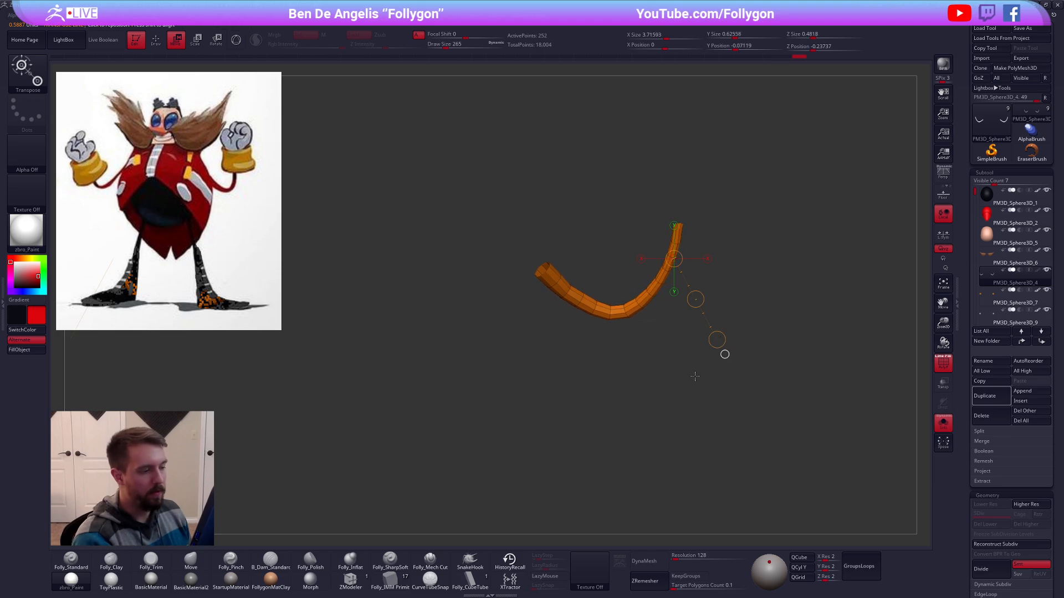
pyautogui.press('q')
pyautogui.hotkey('ctrl', 'z')
pyautogui.hotkey('alt', 's')
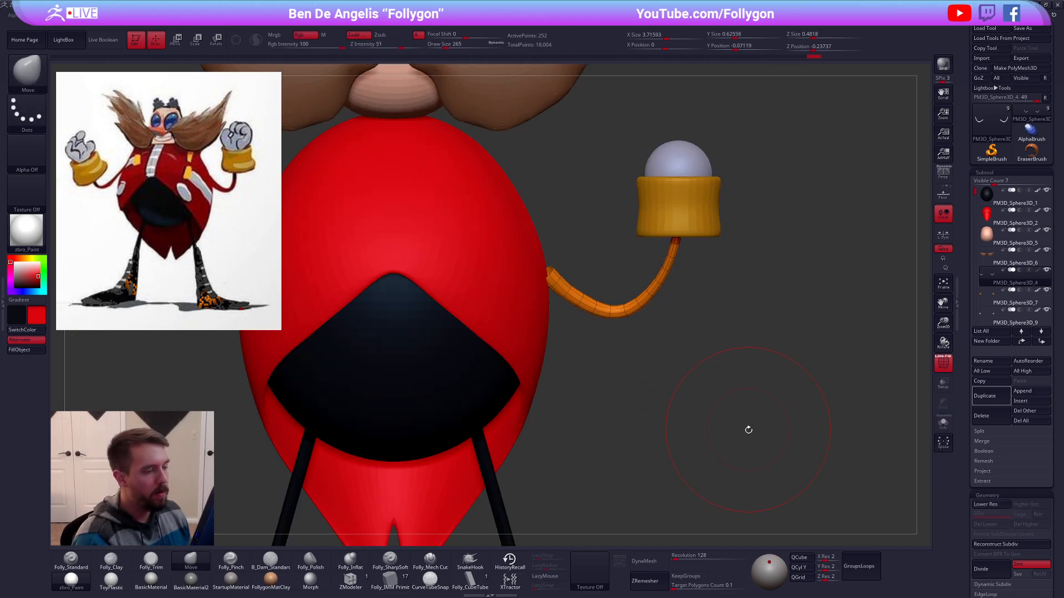
# Step: Isolate the arms, flip their normals, restore dynamic subdivision smoothing and return to the full figure without wireframe
pyautogui.hotkey('alt', 's')
pyautogui.hotkey('shift', 'd')
pyautogui.hotkey('ctrl', 'shift', 'f')
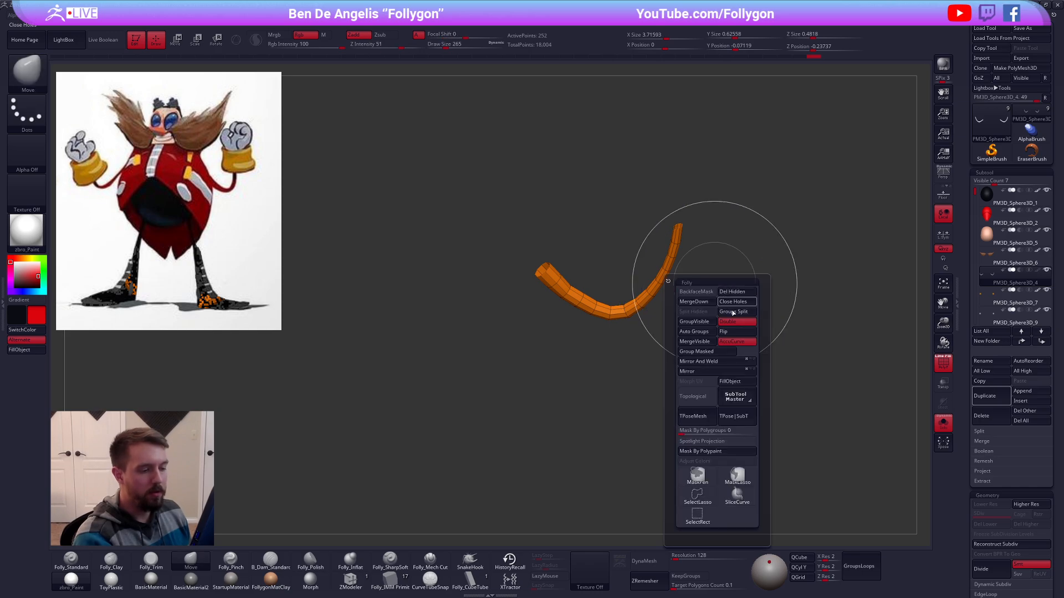
pyautogui.click(733, 331)
pyautogui.press('d')
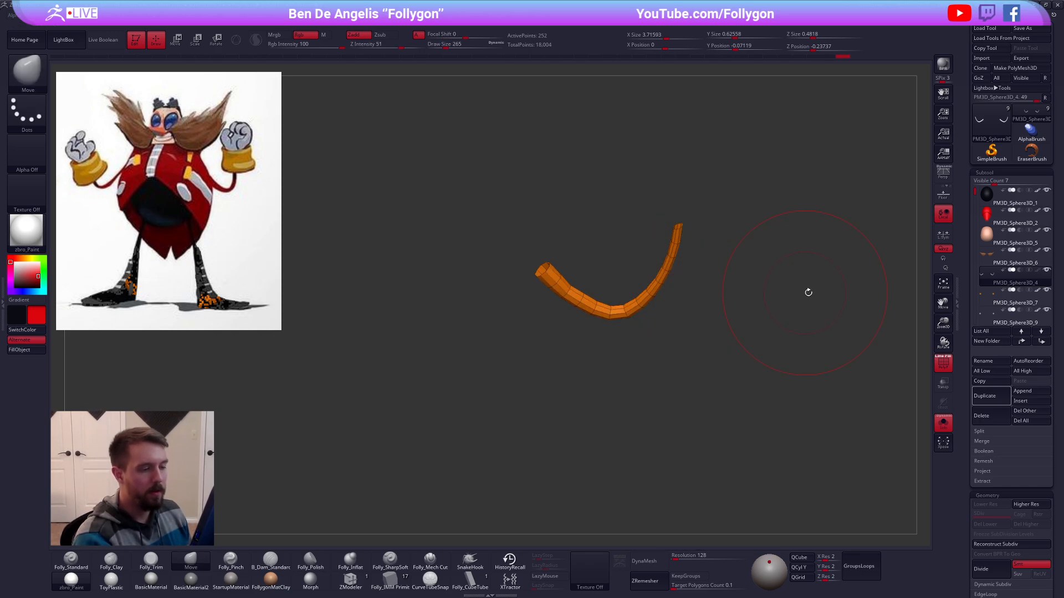
pyautogui.keyDown('ctrl'); pyautogui.moveTo(807, 292); pyautogui.dragTo(756, 335, button='right'); pyautogui.keyUp('ctrl')
pyautogui.hotkey('alt', 's')
pyautogui.hotkey('shift', 'f')
pyautogui.moveTo(746, 433); pyautogui.dragTo(619, 381, button='right')
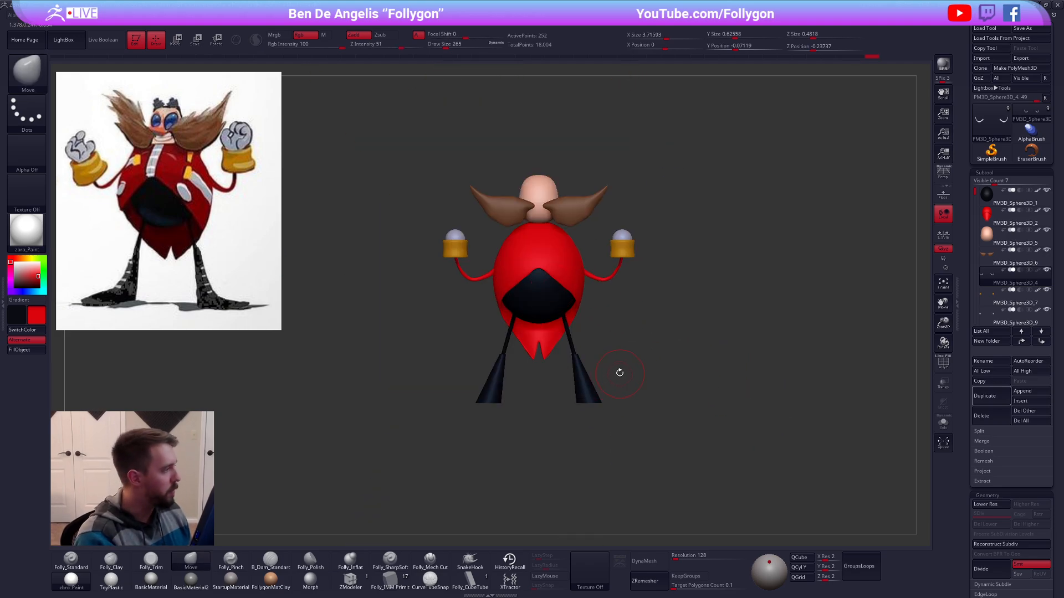
# Step: Thicken both arms slightly with Transpose, then return to the Move brush
pyautogui.keyDown('ctrl'); pyautogui.moveTo(629, 285); pyautogui.dragTo(639, 306, button='right'); pyautogui.keyUp('ctrl')
pyautogui.press('w')
pyautogui.moveTo(595, 284); pyautogui.dragTo(604, 354)
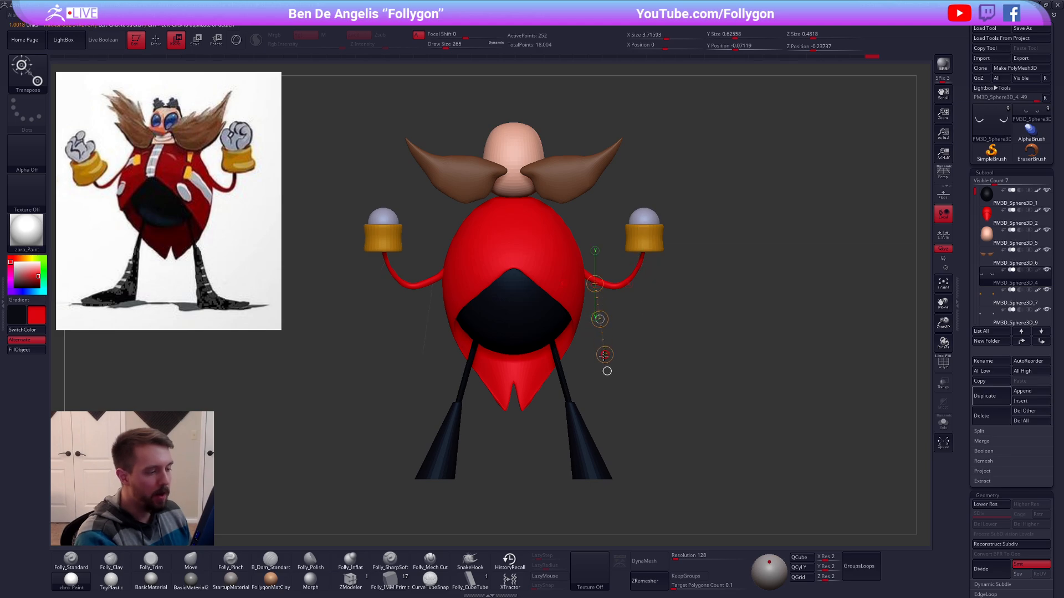
pyautogui.keyDown('ctrl'); pyautogui.moveTo(607, 355); pyautogui.dragTo(603, 347, button='right'); pyautogui.keyUp('ctrl')
pyautogui.press('q')
# Step: Select the coat, view the figure from the side and set the Move brush's draw size to 677
pyautogui.moveTo(649, 397)
pyautogui.mouseDown(button='right')
pyautogui.moveTo(727, 412)
pyautogui.moveTo(714, 409)
pyautogui.mouseUp(button='right')
pyautogui.keyDown('alt'); pyautogui.click(673, 317); pyautogui.keyUp('alt')
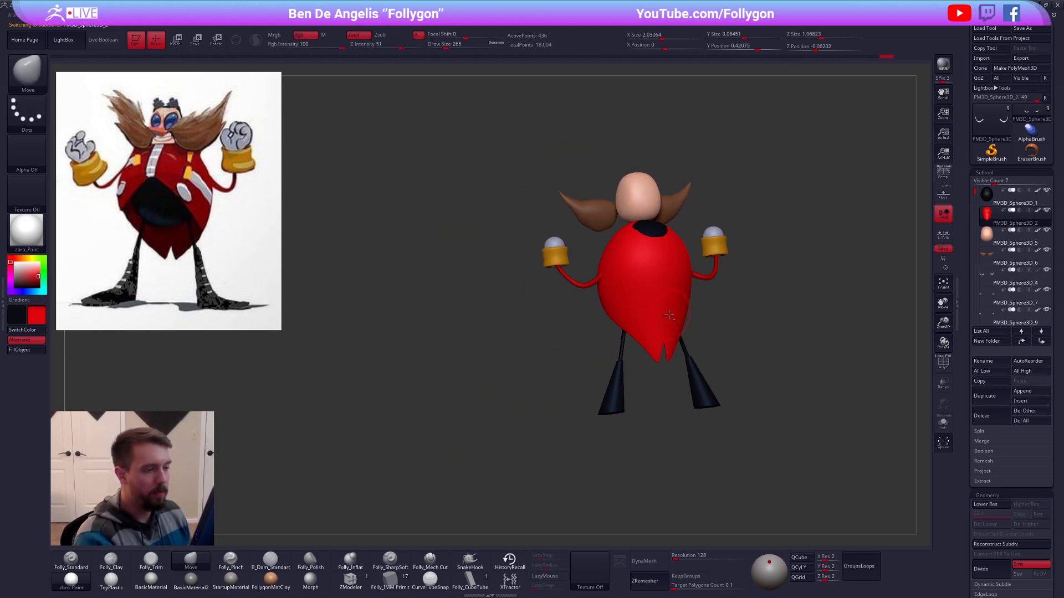
pyautogui.keyDown('shift'); pyautogui.moveTo(673, 318); pyautogui.dragTo(699, 324, button='right'); pyautogui.keyUp('shift')
pyautogui.press('space')
pyautogui.moveTo(672, 280); pyautogui.dragTo(689, 279)
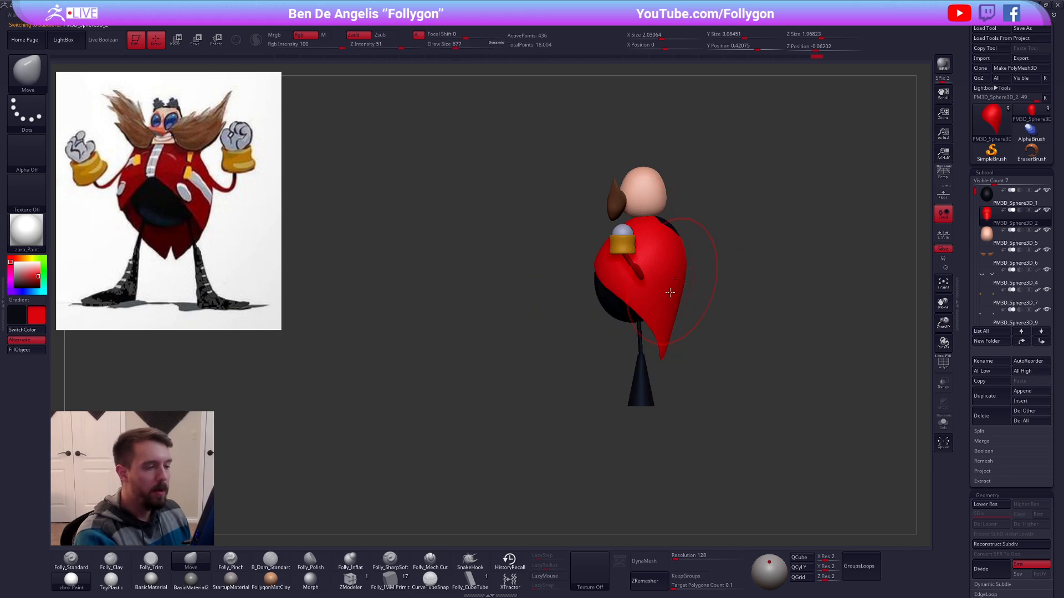
# Step: Select the arms with the Standard brush active and return to the front view
pyautogui.keyDown('alt'); pyautogui.moveTo(670, 293); pyautogui.dragTo(639, 316, button='right'); pyautogui.keyUp('alt')
pyautogui.keyDown('alt'); pyautogui.click(607, 303); pyautogui.keyUp('alt')
pyautogui.press('1')
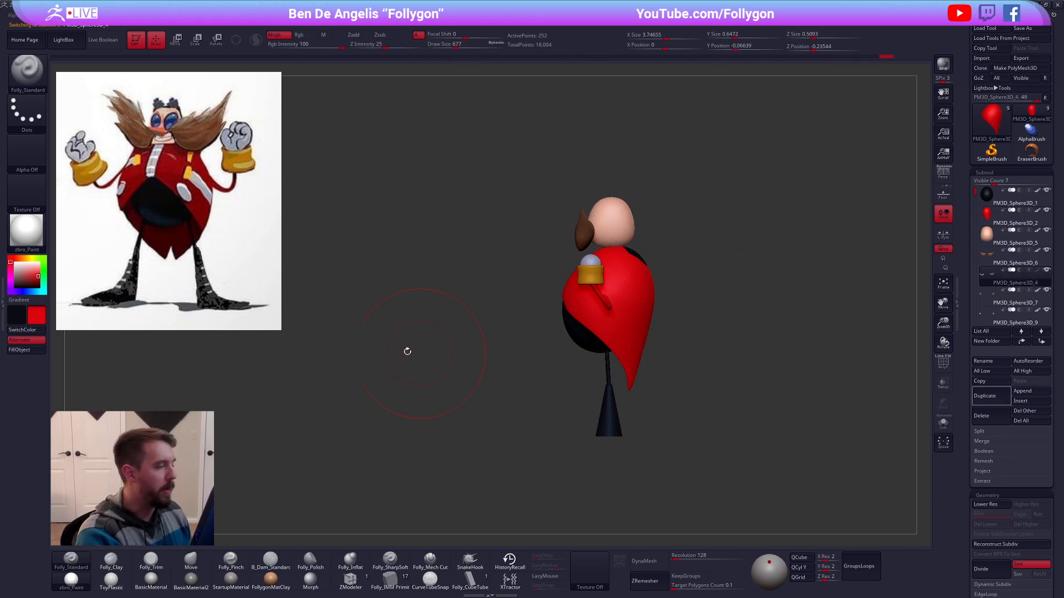
pyautogui.keyDown('shift'); pyautogui.moveTo(337, 304); pyautogui.dragTo(646, 273, button='right'); pyautogui.keyUp('shift')
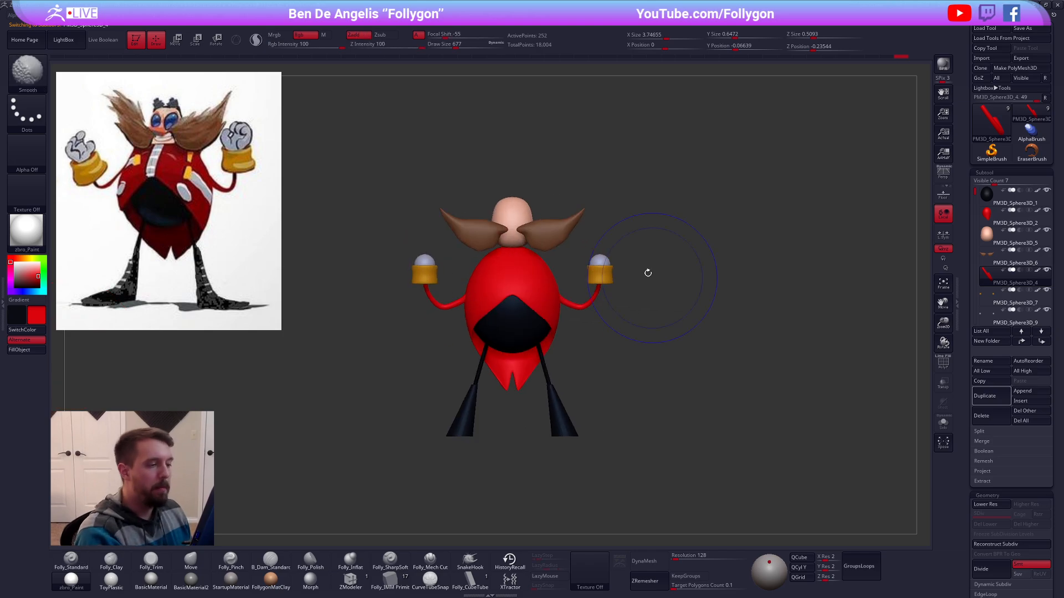
# Step: Reduce the Standard brush's draw size to 181 for close work on the head
pyautogui.press('space')
pyautogui.moveTo(651, 274); pyautogui.dragTo(644, 273)
pyautogui.keyDown('alt'); pyautogui.moveTo(669, 465); pyautogui.dragTo(707, 448, button='right'); pyautogui.keyUp('alt')
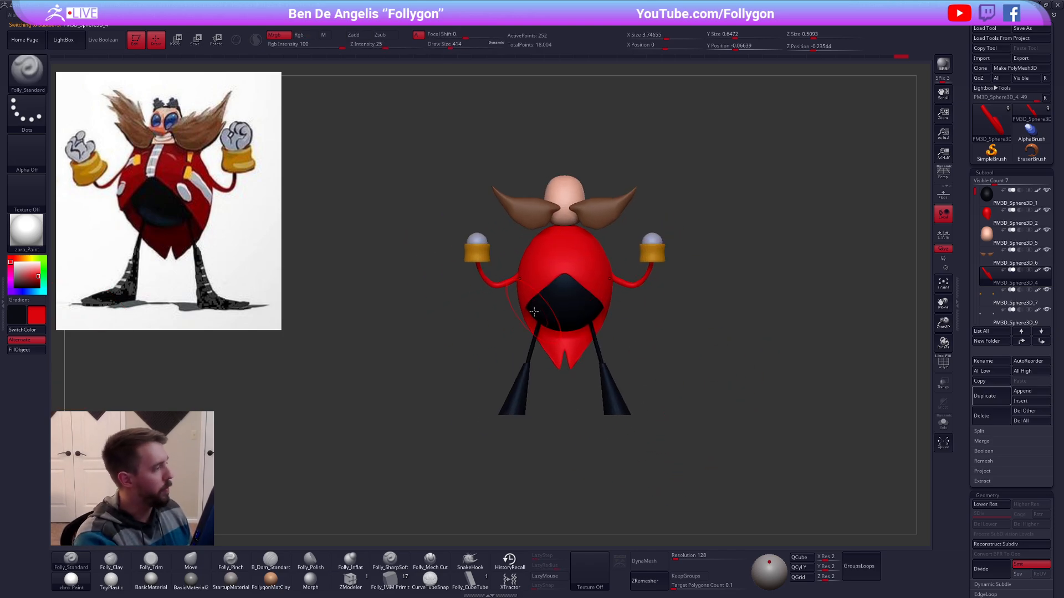
pyautogui.moveTo(599, 251)
pyautogui.keyDown('alt'); pyautogui.mouseDown(button='right')
pyautogui.moveTo(606, 316)
pyautogui.moveTo(546, 310)
pyautogui.moveTo(540, 320)
pyautogui.mouseUp(button='right'); pyautogui.keyUp('alt')
pyautogui.press('space')
pyautogui.moveTo(589, 282); pyautogui.dragTo(578, 282)
pyautogui.keyDown('alt'); pyautogui.moveTo(599, 307); pyautogui.dragTo(657, 443, button='right'); pyautogui.keyUp('alt')
pyautogui.press('space')
pyautogui.moveTo(586, 302); pyautogui.dragTo(577, 302)
pyautogui.keyDown('alt'); pyautogui.moveTo(698, 385); pyautogui.dragTo(718, 412, button='right'); pyautogui.keyUp('alt')
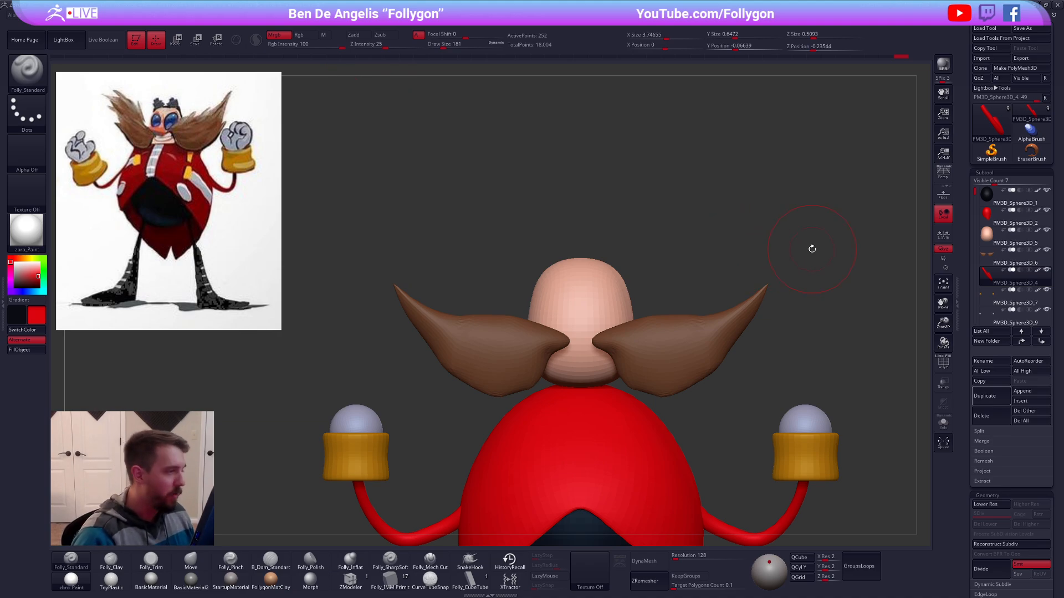
pyautogui.keyDown('alt'); pyautogui.moveTo(682, 281); pyautogui.dragTo(631, 260); pyautogui.keyUp('alt')
# Step: Select the head, subdivide it three times to level 8 and set the Standard brush's draw size to 74
pyautogui.click(988, 235)
pyautogui.hotkey('shift', 'f')
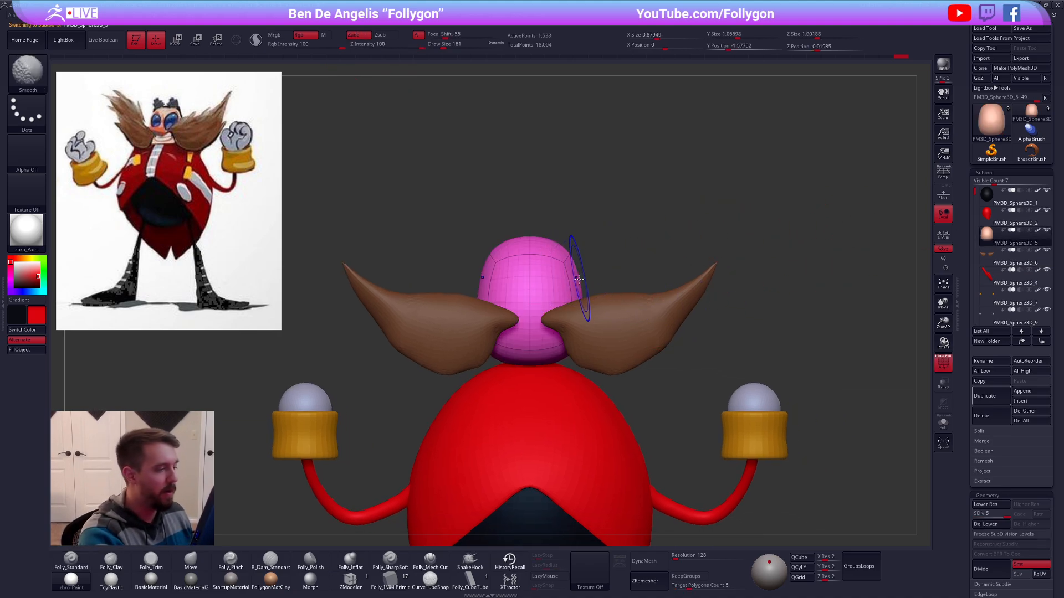
pyautogui.hotkey('shift', 'f')
pyautogui.hotkey('ctrl', 'd')
pyautogui.hotkey('ctrl', 'd')
pyautogui.hotkey('ctrl', 'd')
pyautogui.press('space')
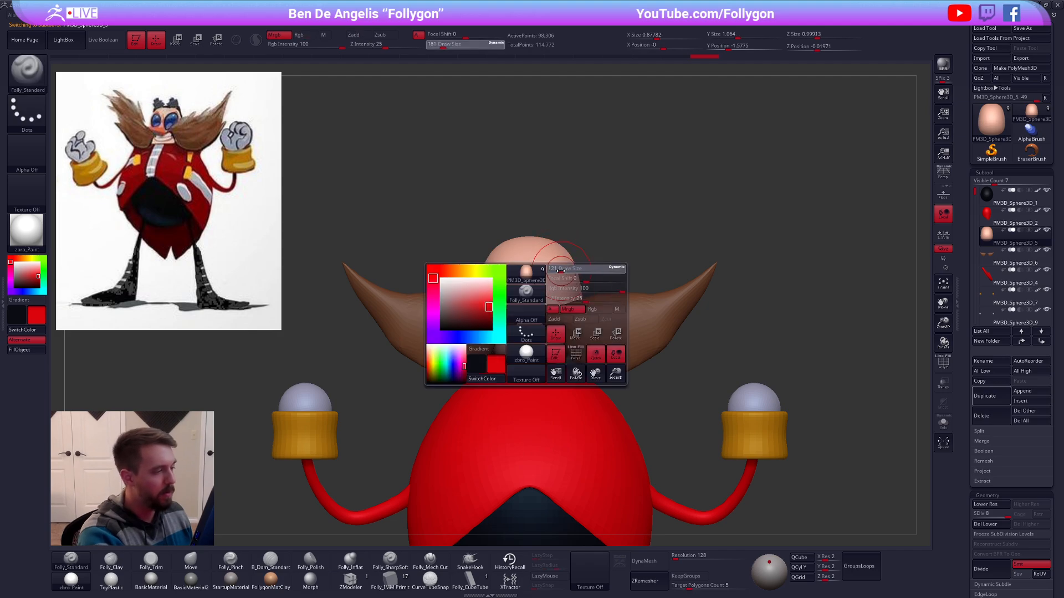
pyautogui.moveTo(561, 290); pyautogui.dragTo(634, 311)
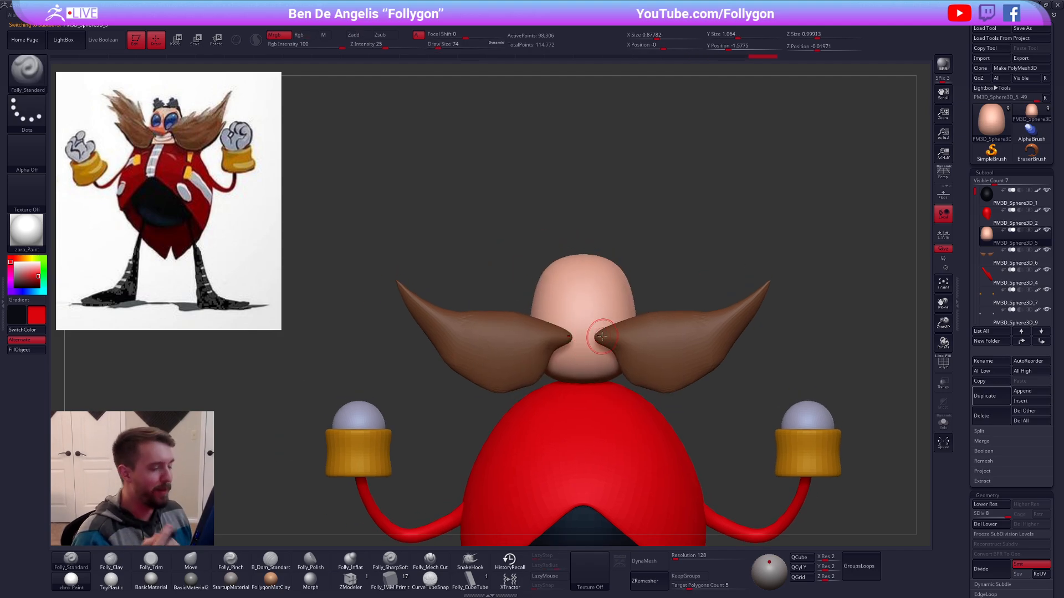
# Step: Isolate the head and flatten its top with the Trim brush at draw size 203
pyautogui.hotkey('shift', 's')
pyautogui.press('space')
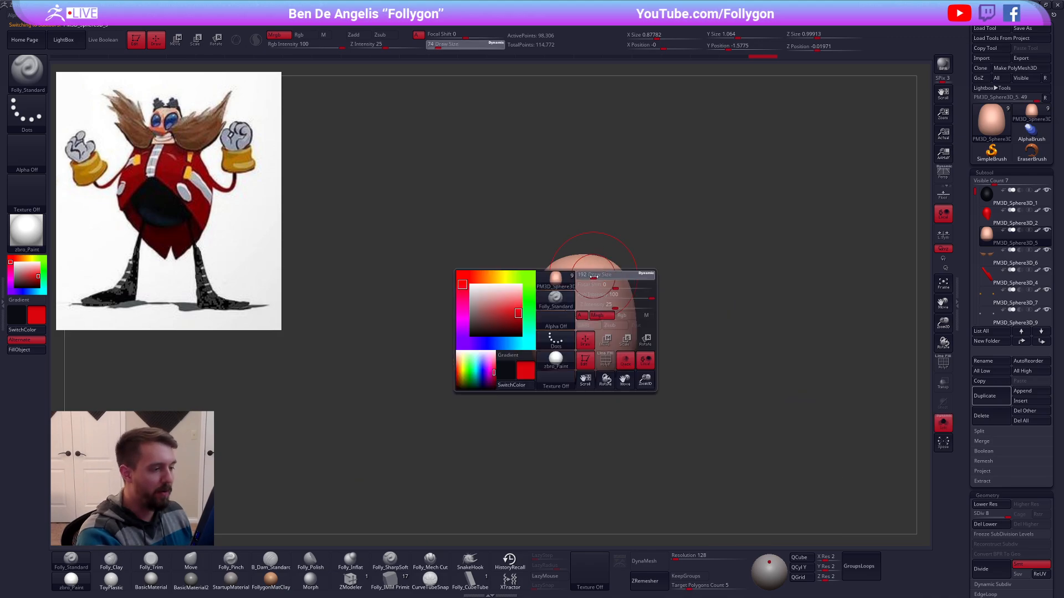
pyautogui.keyDown('alt'); pyautogui.moveTo(599, 447); pyautogui.dragTo(599, 368); pyautogui.keyUp('alt')
pyautogui.press('3')
pyautogui.moveTo(580, 224); pyautogui.dragTo(581, 217)
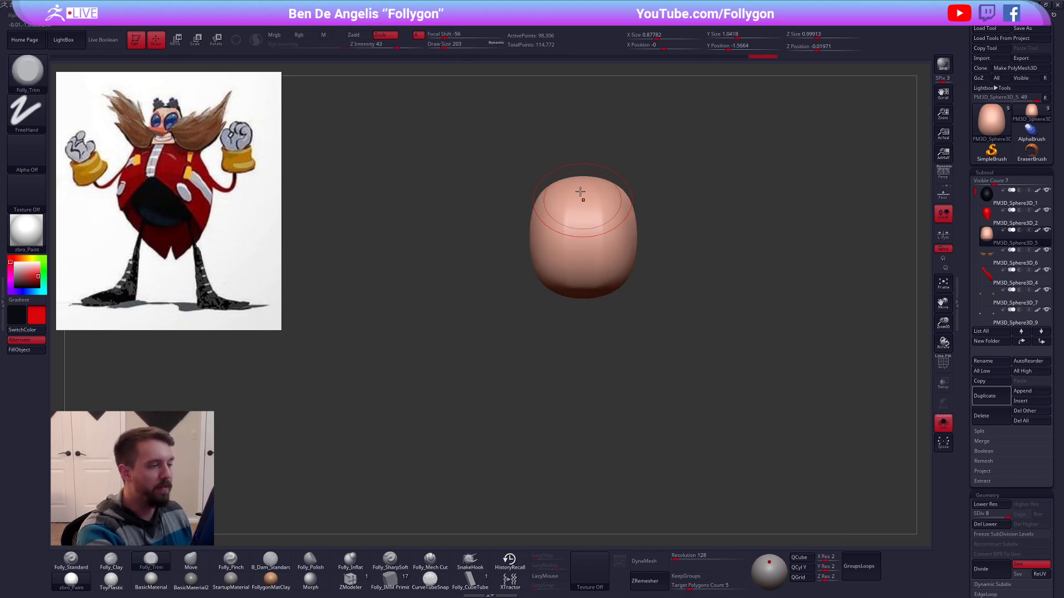
pyautogui.keyDown('shift'); pyautogui.moveTo(599, 261); pyautogui.dragTo(602, 166, button='right'); pyautogui.keyUp('shift')
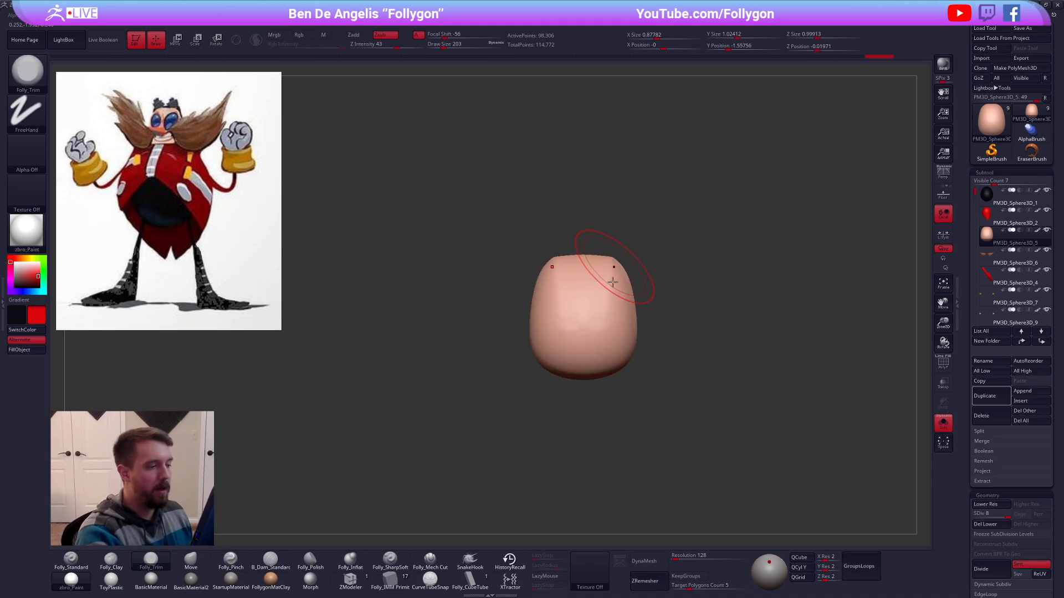
pyautogui.keyDown('alt'); pyautogui.moveTo(603, 329); pyautogui.dragTo(608, 278, button='right'); pyautogui.keyUp('alt')
# Step: Set the Trim brush's draw size to 67 and show the full figure again
pyautogui.hotkey('shift', 's')
pyautogui.hotkey('shift', 's')
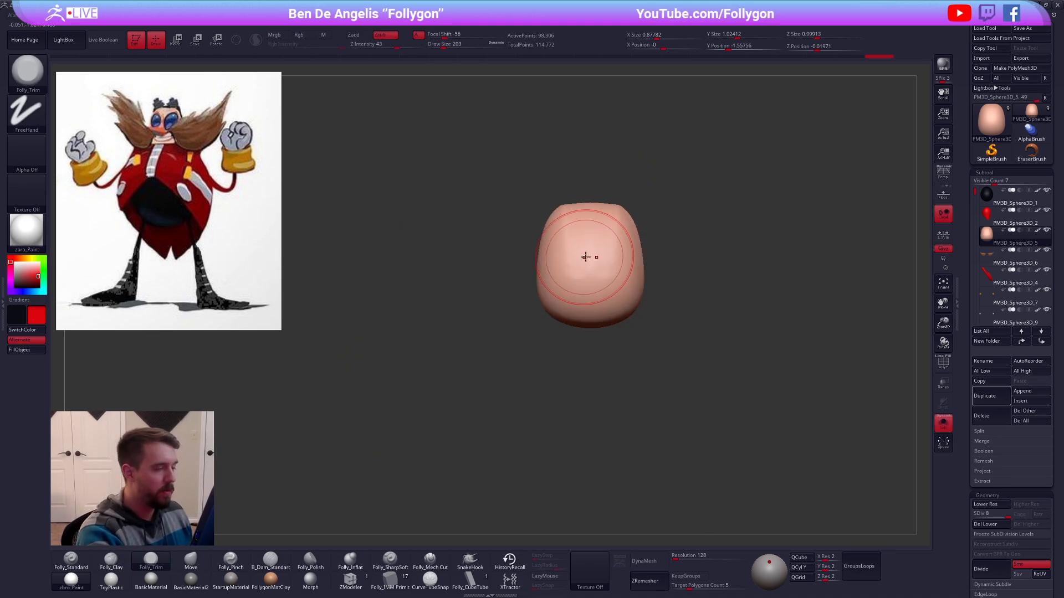
pyautogui.press('space')
pyautogui.moveTo(594, 267); pyautogui.dragTo(586, 267)
pyautogui.keyDown('ctrl'); pyautogui.moveTo(589, 261); pyautogui.dragTo(604, 290, button='right'); pyautogui.keyUp('ctrl')
pyautogui.hotkey('shift', 's')
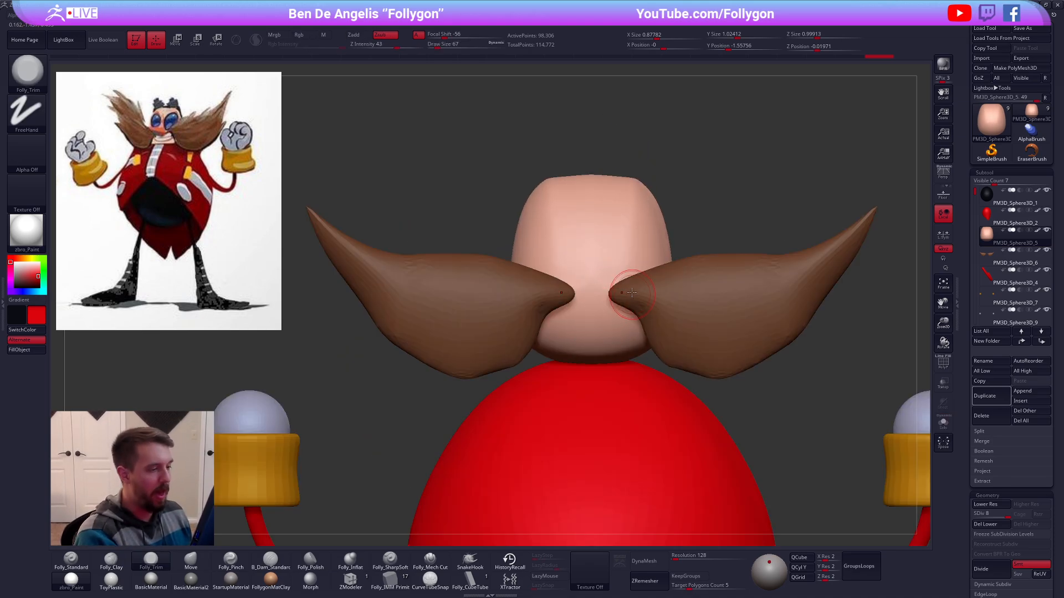
# Step: Mask two symmetrical oval eye areas on the face with MaskPen, then set the selection brush back to SelectLasso
pyautogui.hotkey('ctrl', 'space')
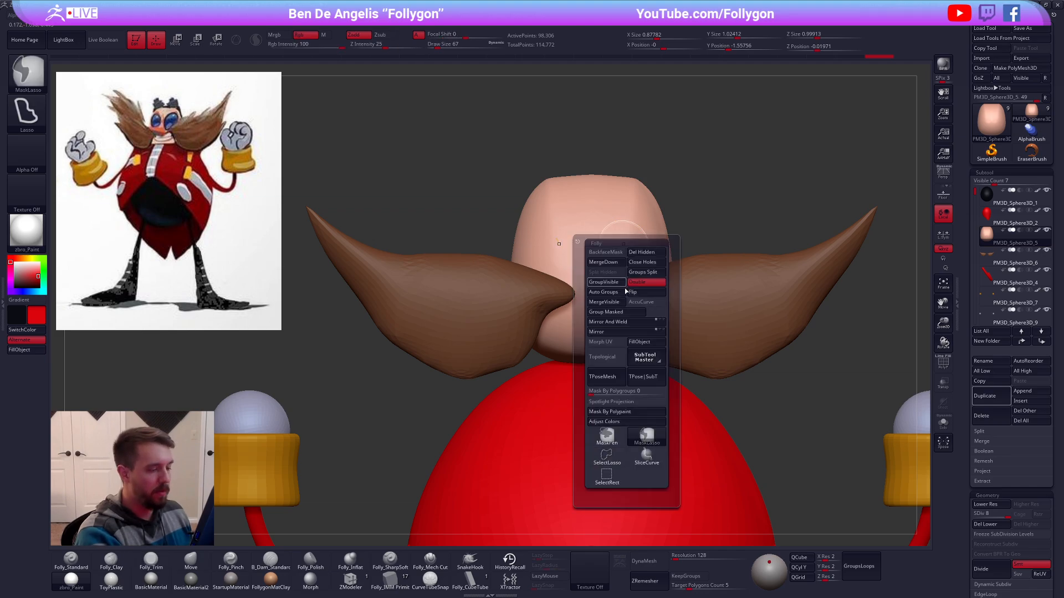
pyautogui.click(614, 434)
pyautogui.keyDown('ctrl'); pyautogui.moveTo(622, 252); pyautogui.dragTo(630, 237); pyautogui.keyUp('ctrl')
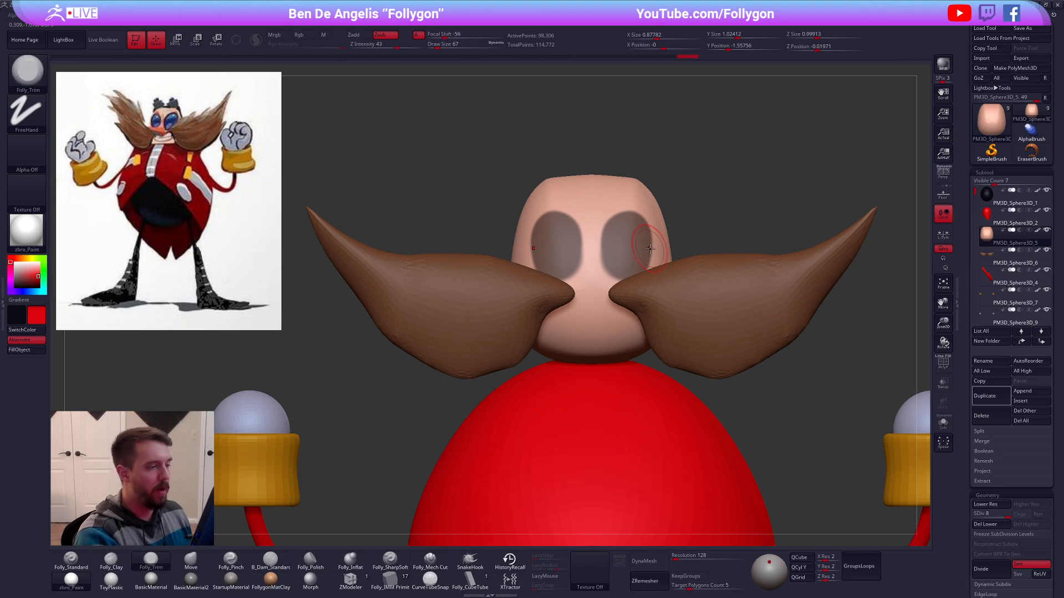
pyautogui.hotkey('ctrl', 'space')
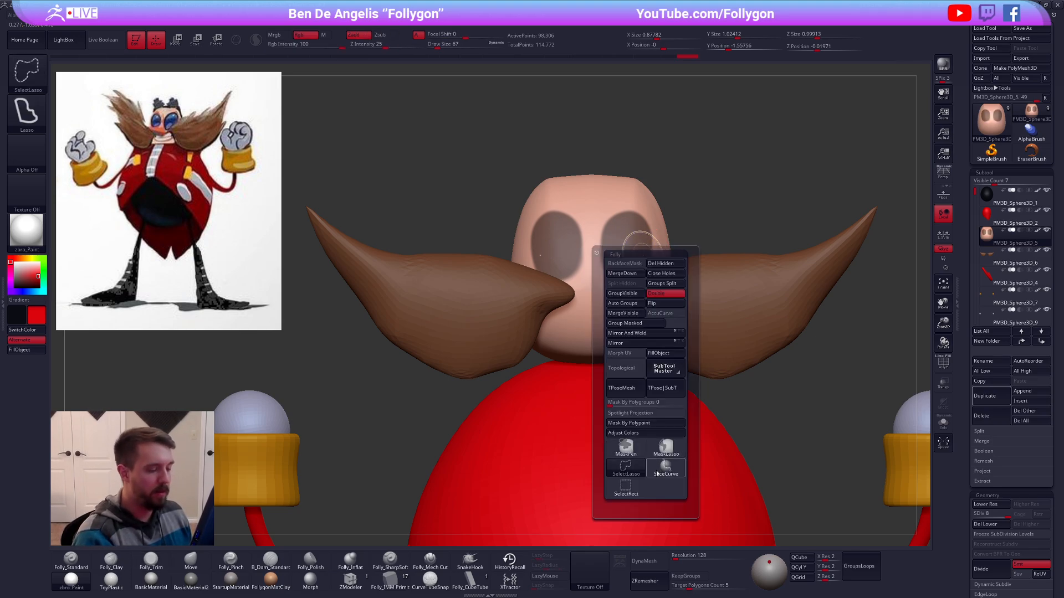
pyautogui.click(626, 465)
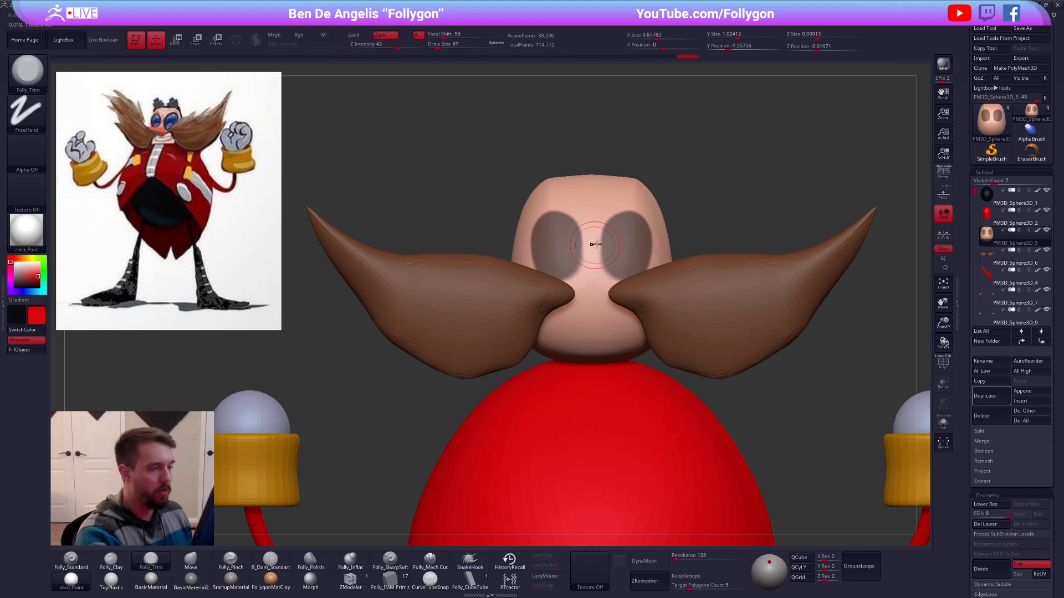
# Step: Build up a vertical nose bridge between the masked eyes with the Clay brush at draw size 67
pyautogui.press('c')
pyautogui.moveTo(592, 280); pyautogui.dragTo(587, 224)
pyautogui.press(']')
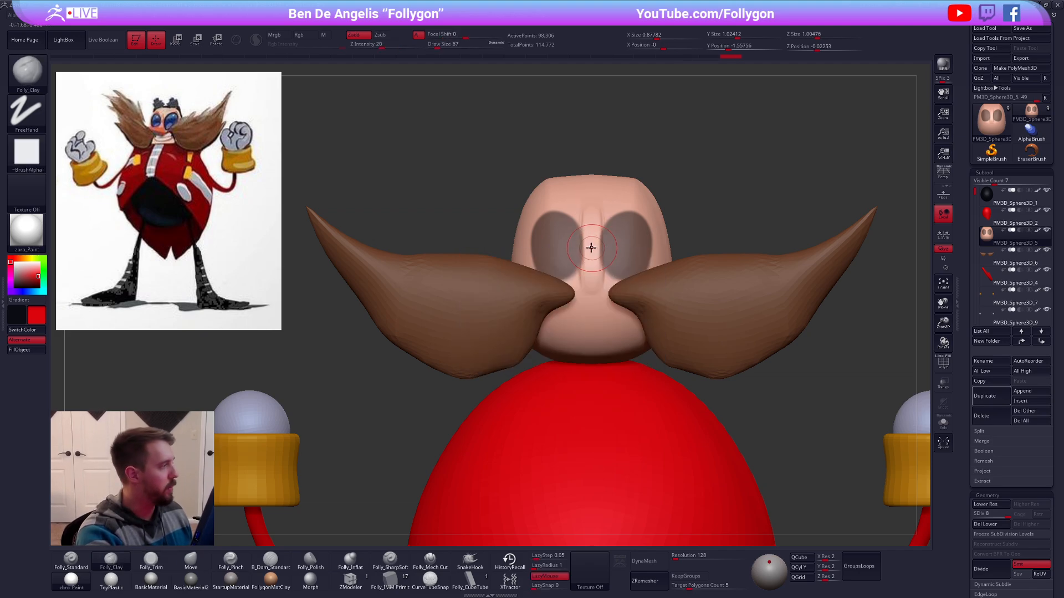
# Step: Isolate the head, invert the eye-socket mask and push the sockets inward from the side with the Move brush, clearing the mask
pyautogui.moveTo(588, 250)
pyautogui.mouseDown(button='right')
pyautogui.moveTo(610, 249)
pyautogui.moveTo(587, 252)
pyautogui.mouseUp(button='right')
pyautogui.hotkey('alt', 's')
pyautogui.press('space')
pyautogui.moveTo(600, 249); pyautogui.dragTo(608, 247)
pyautogui.moveTo(608, 247); pyautogui.dragTo(680, 266, button='right')
pyautogui.press('b')
pyautogui.press('m')
pyautogui.press('v')
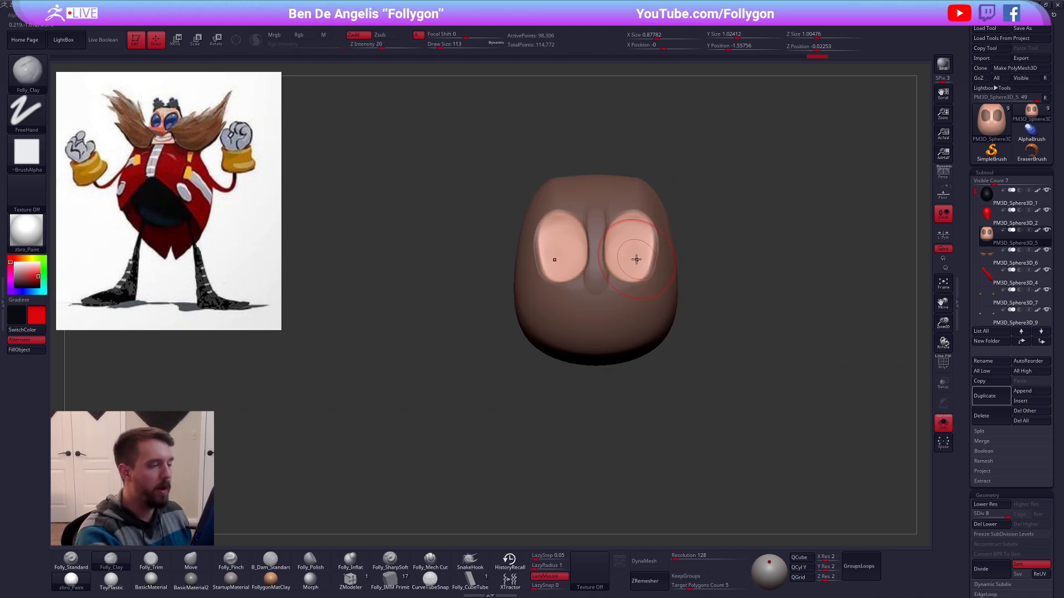
pyautogui.moveTo(622, 244); pyautogui.dragTo(601, 274, button='right')
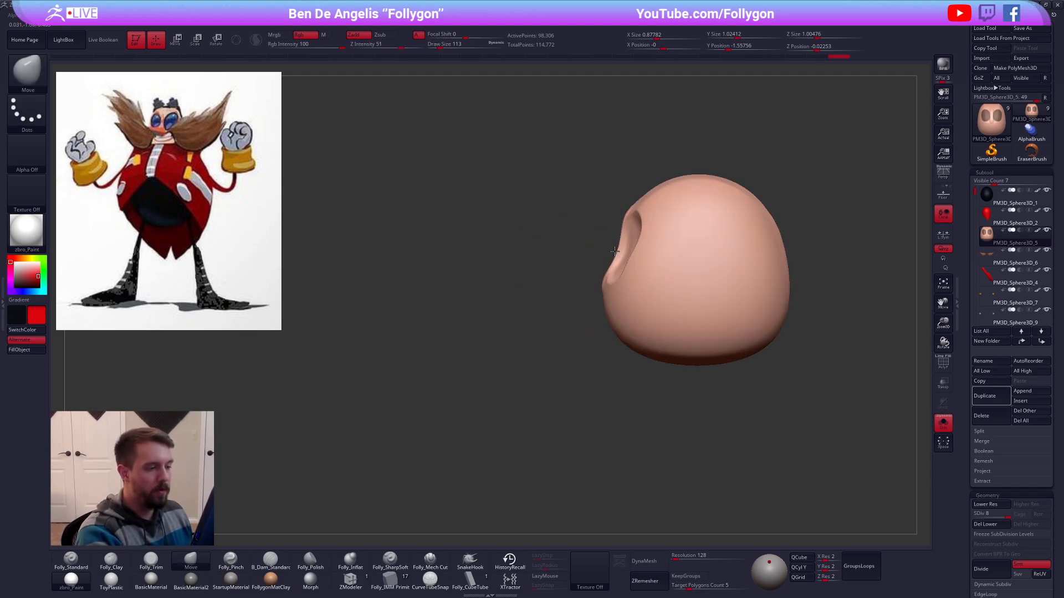
pyautogui.moveTo(614, 251); pyautogui.dragTo(625, 254)
pyautogui.hotkey('shift', 's')
pyautogui.hotkey('shift', 's')
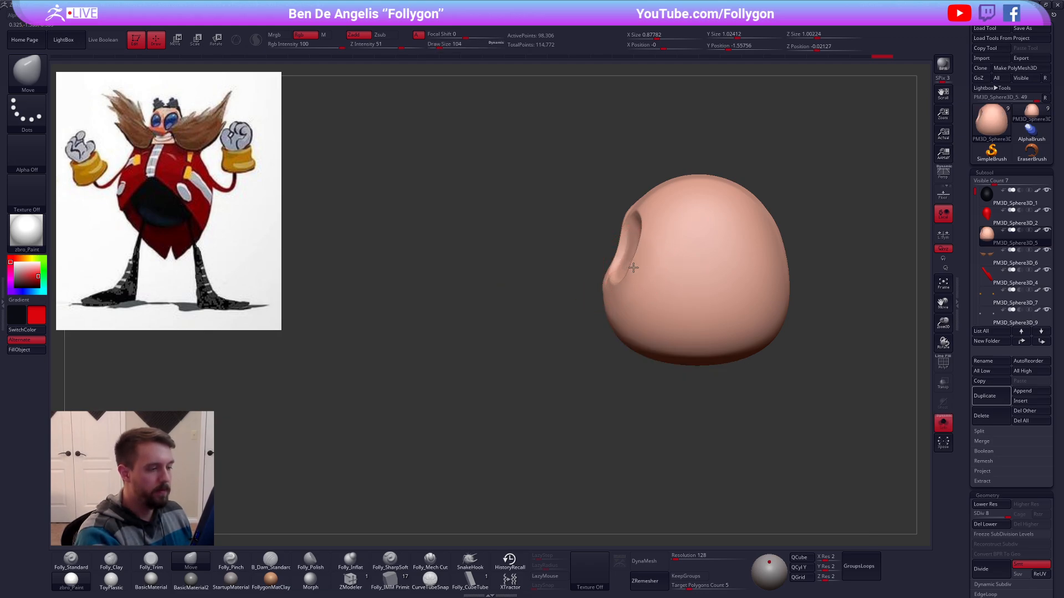
pyautogui.moveTo(631, 268); pyautogui.dragTo(601, 343, button='right')
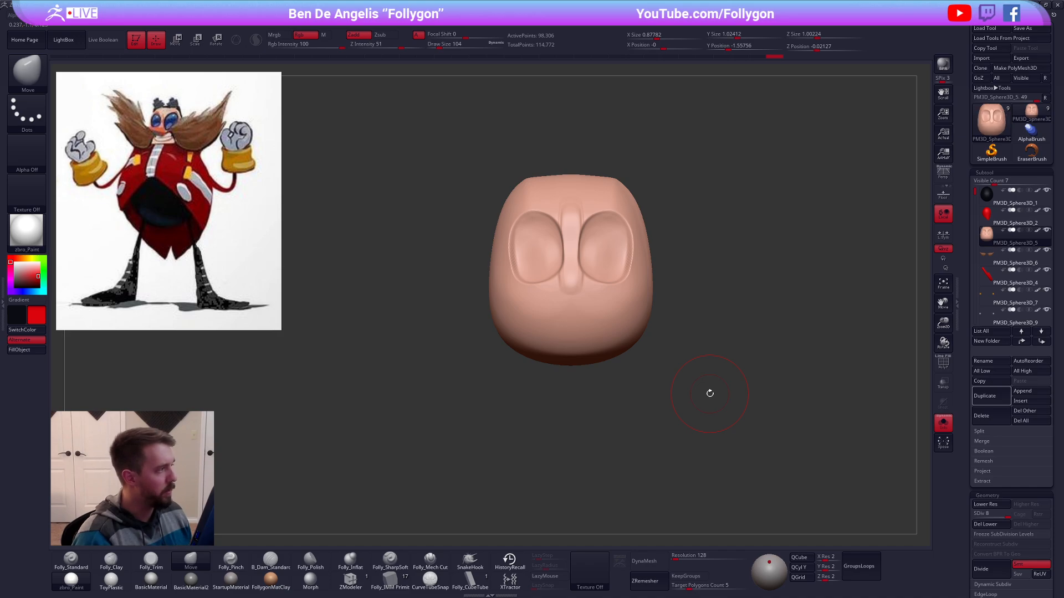
# Step: Build up the brow ridges above both eye sockets with the Folly_Clay brush at draw size 61
pyautogui.keyDown('alt'); pyautogui.moveTo(710, 393); pyautogui.dragTo(693, 436, button='right'); pyautogui.keyUp('alt')
pyautogui.press('s')
pyautogui.moveTo(600, 341); pyautogui.dragTo(588, 341)
pyautogui.moveTo(590, 282)
pyautogui.mouseDown(button='right')
pyautogui.moveTo(609, 322)
pyautogui.moveTo(571, 282)
pyautogui.moveTo(571, 292)
pyautogui.mouseUp(button='right')
pyautogui.press('2')
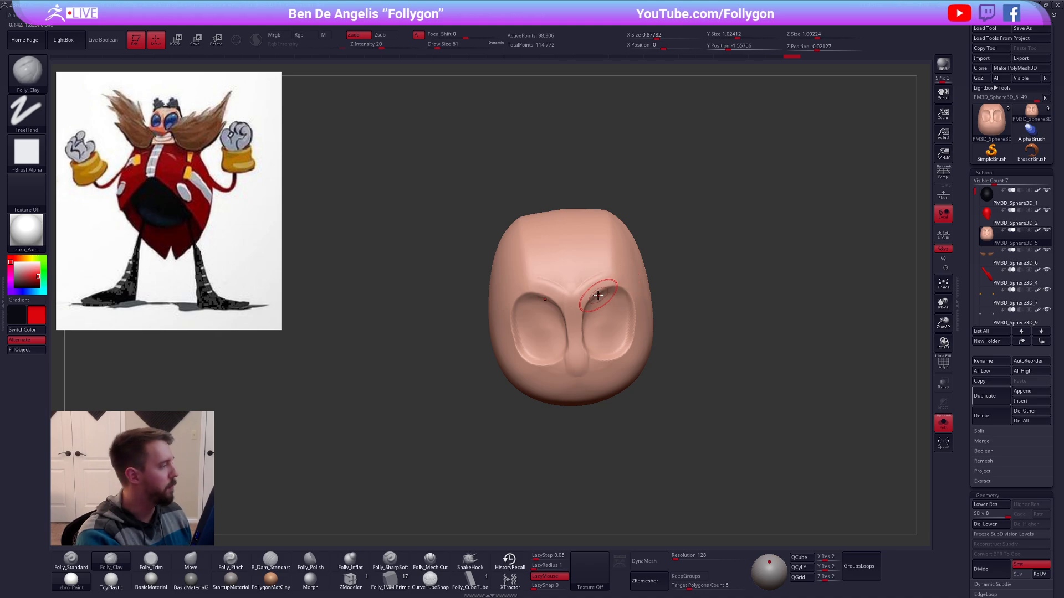
pyautogui.moveTo(592, 293); pyautogui.dragTo(530, 285, button='right')
pyautogui.moveTo(529, 286)
pyautogui.mouseDown()
pyautogui.moveTo(559, 291)
pyautogui.moveTo(527, 288)
pyautogui.moveTo(504, 318)
pyautogui.mouseUp()
pyautogui.moveTo(535, 308)
pyautogui.mouseDown(button='right')
pyautogui.moveTo(504, 308)
pyautogui.moveTo(687, 430)
pyautogui.moveTo(731, 419)
pyautogui.moveTo(734, 432)
pyautogui.moveTo(737, 404)
pyautogui.mouseUp(button='right')
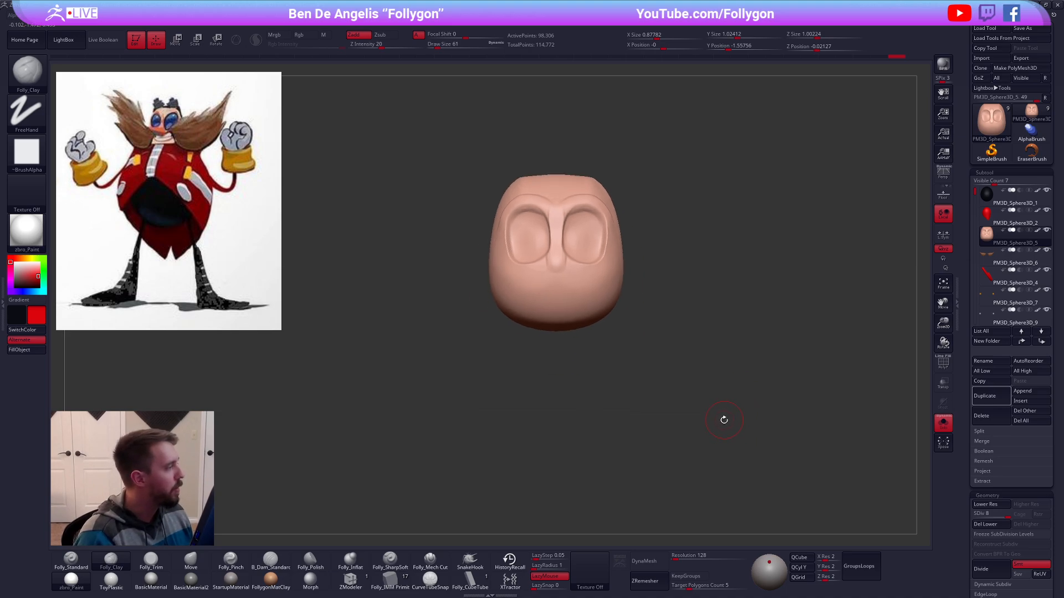
# Step: Show the whole character again and sample the orange nose colour from the reference image with Spotlight
pyautogui.hotkey('shift', 'alt', 's')
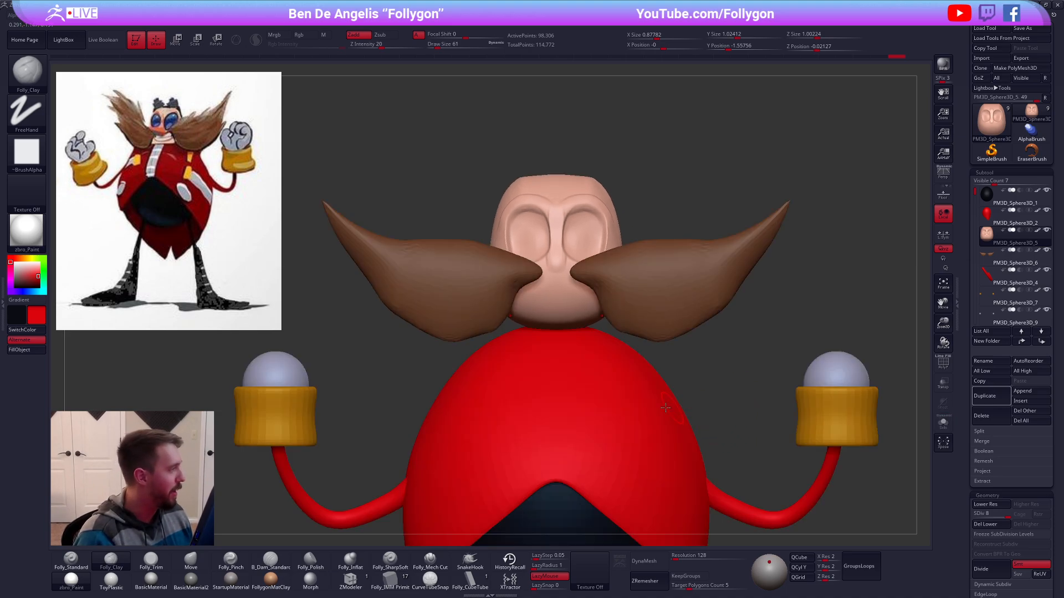
pyautogui.hotkey('shift', 'z')
pyautogui.press('c')
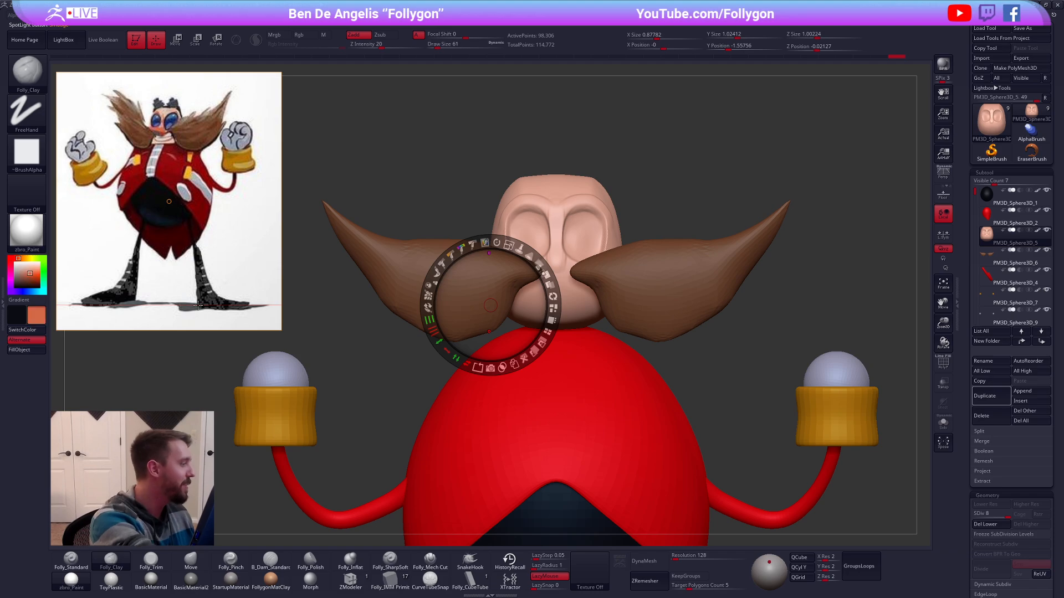
pyautogui.press('z')
pyautogui.keyDown('alt'); pyautogui.moveTo(664, 358); pyautogui.dragTo(673, 338, button='right'); pyautogui.keyUp('alt')
# Step: Duplicate the head subtool, drop its subdivision levels, insert a primitive sphere at the nose and delete the hidden head geometry
pyautogui.click(986, 396)
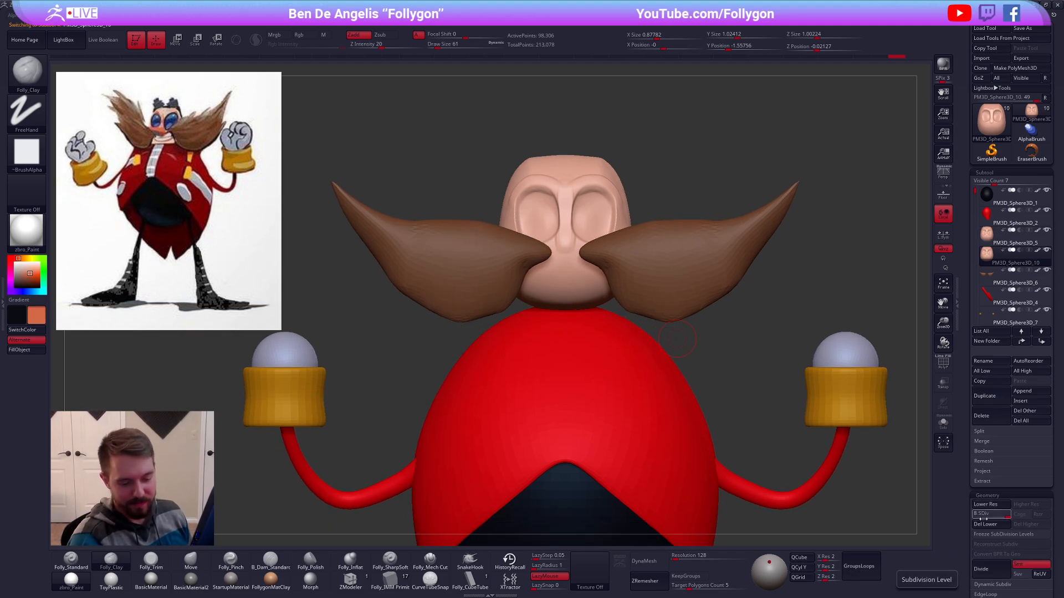
pyautogui.click(390, 579)
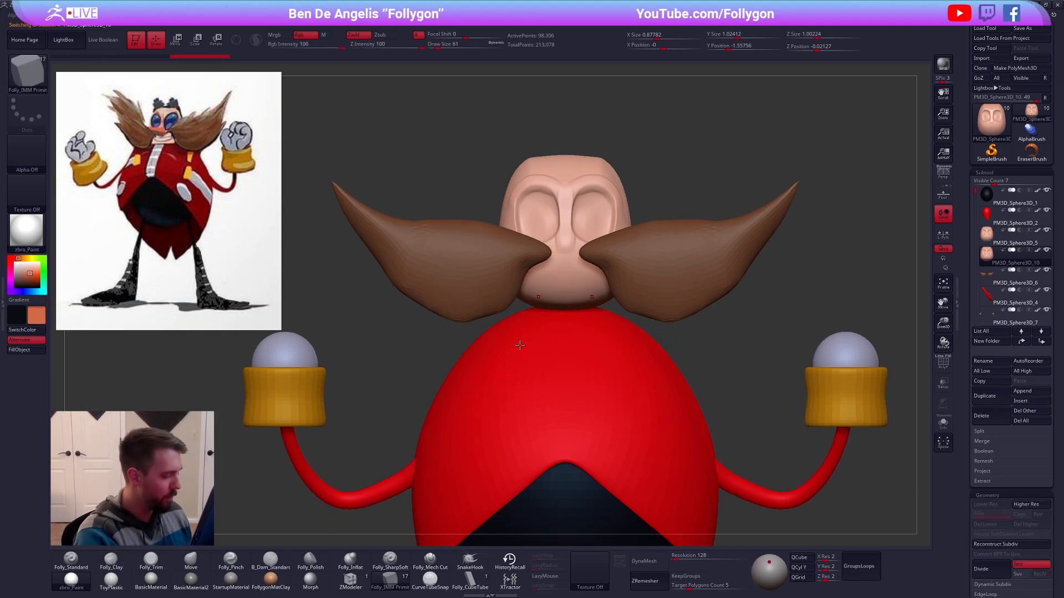
pyautogui.moveTo(567, 268); pyautogui.dragTo(568, 272)
pyautogui.keyDown('ctrl'); pyautogui.keyDown('shift'); pyautogui.click(570, 263); pyautogui.keyUp('shift'); pyautogui.keyUp('ctrl')
pyautogui.press('2')
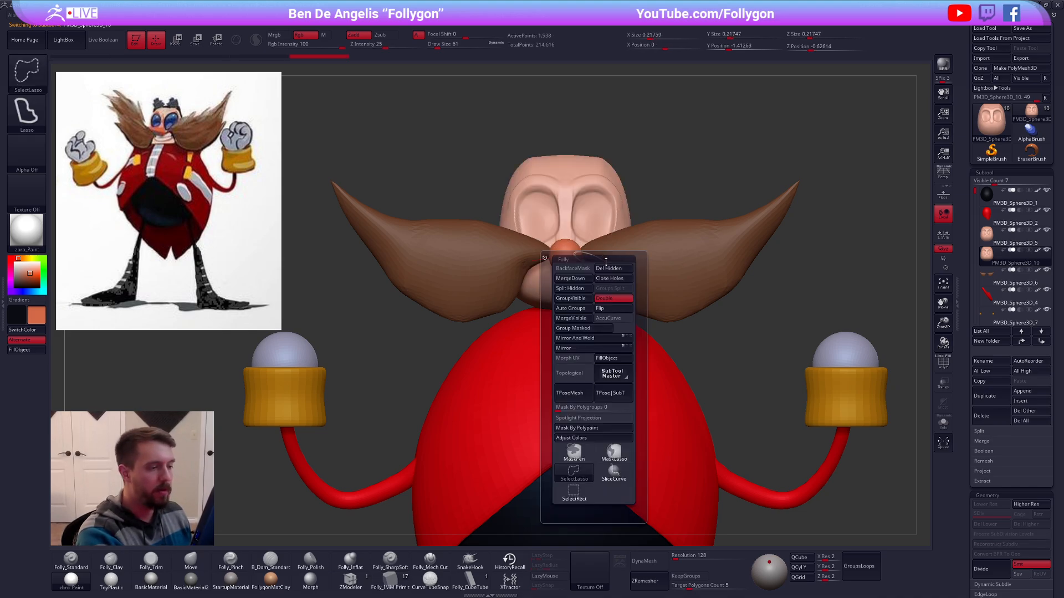
pyautogui.click(606, 263)
# Step: Squash the nose sphere vertically and stretch it forward from the face with Transpose
pyautogui.keyDown('ctrl'); pyautogui.moveTo(590, 228); pyautogui.dragTo(574, 277, button='right'); pyautogui.keyUp('ctrl')
pyautogui.press('w')
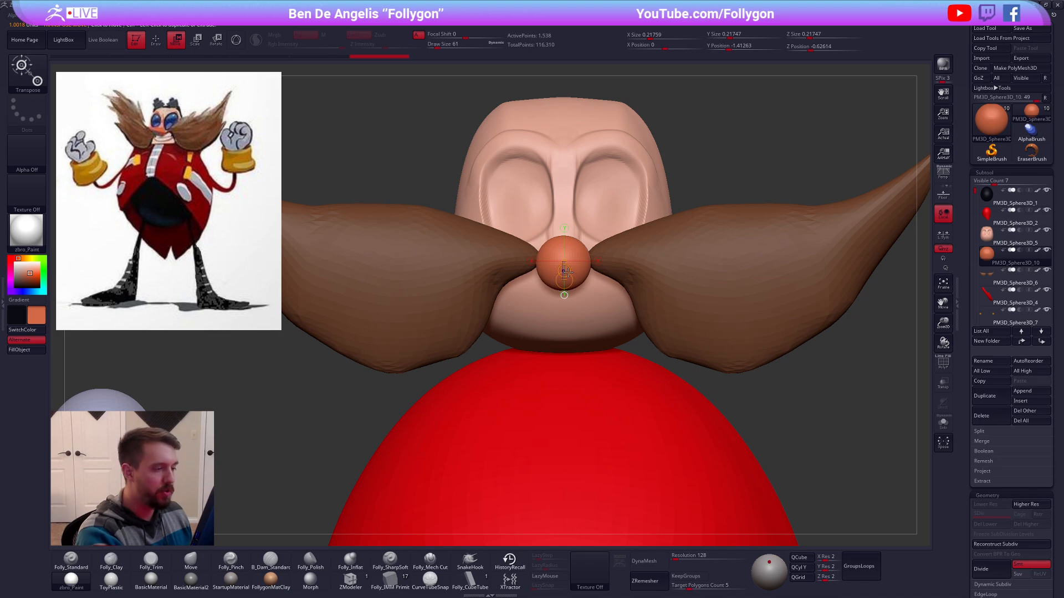
pyautogui.moveTo(567, 271)
pyautogui.mouseDown()
pyautogui.moveTo(574, 302)
pyautogui.moveTo(575, 288)
pyautogui.mouseUp()
pyautogui.press('q')
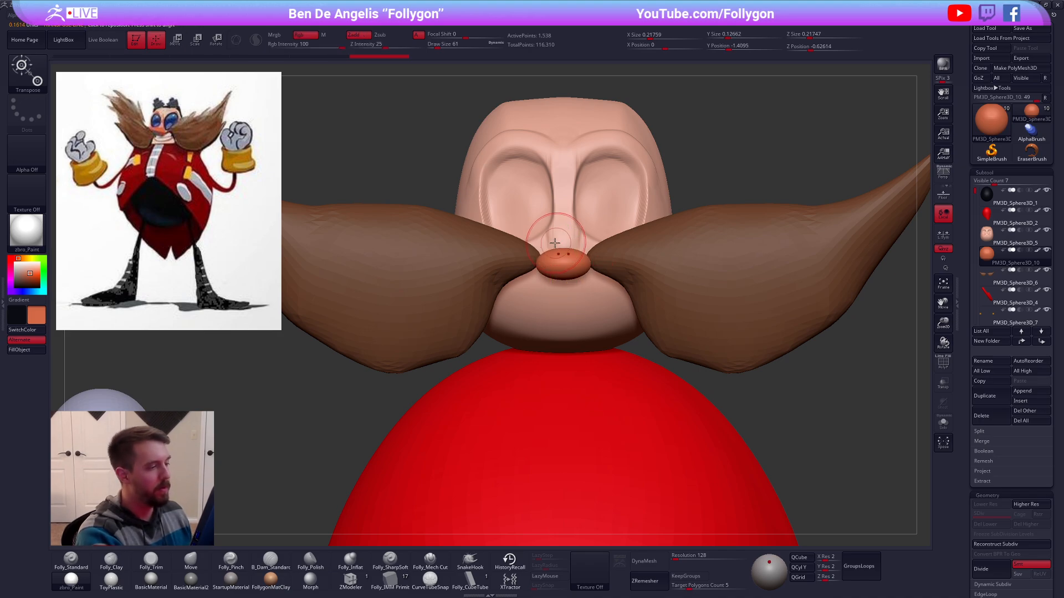
pyautogui.keyDown('shift'); pyautogui.moveTo(556, 240); pyautogui.dragTo(542, 335, button='right'); pyautogui.keyUp('shift')
pyautogui.press('w')
pyautogui.moveTo(514, 252); pyautogui.dragTo(623, 247)
pyautogui.press('q')
# Step: Isolate the nose and adjust its overall silhouette with a large Move brush at draw size 113
pyautogui.press('space')
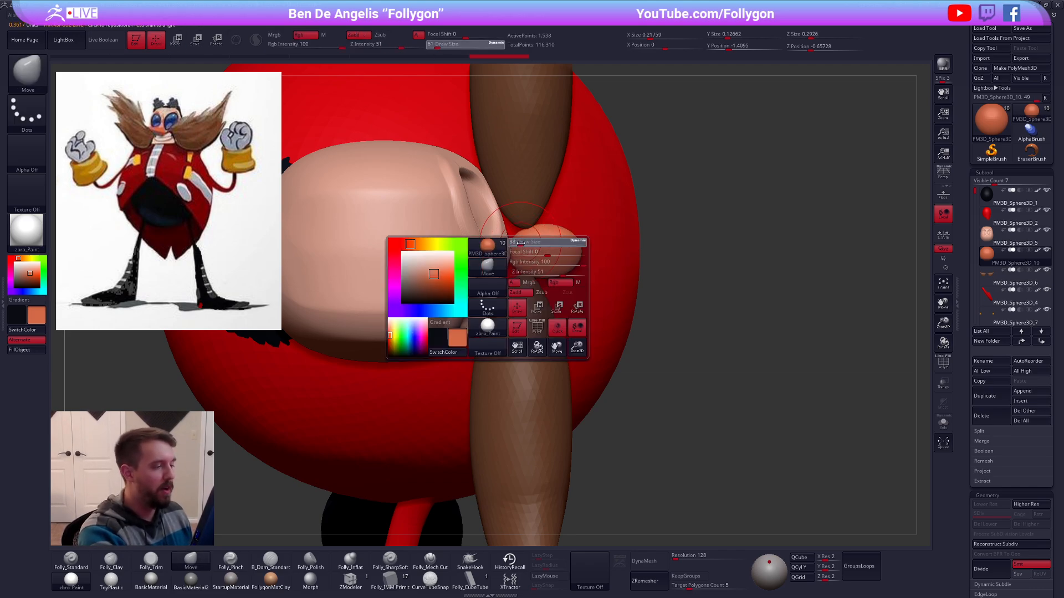
pyautogui.moveTo(520, 243); pyautogui.dragTo(501, 226)
pyautogui.moveTo(699, 421); pyautogui.dragTo(694, 326)
pyautogui.hotkey('alt', 's')
pyautogui.moveTo(551, 271)
pyautogui.keyDown('ctrl'); pyautogui.mouseDown(button='right')
pyautogui.moveTo(548, 283)
pyautogui.moveTo(551, 248)
pyautogui.moveTo(613, 295)
pyautogui.mouseUp(button='right'); pyautogui.keyUp('ctrl')
pyautogui.press('2')
pyautogui.press('space')
pyautogui.moveTo(570, 305); pyautogui.dragTo(571, 299)
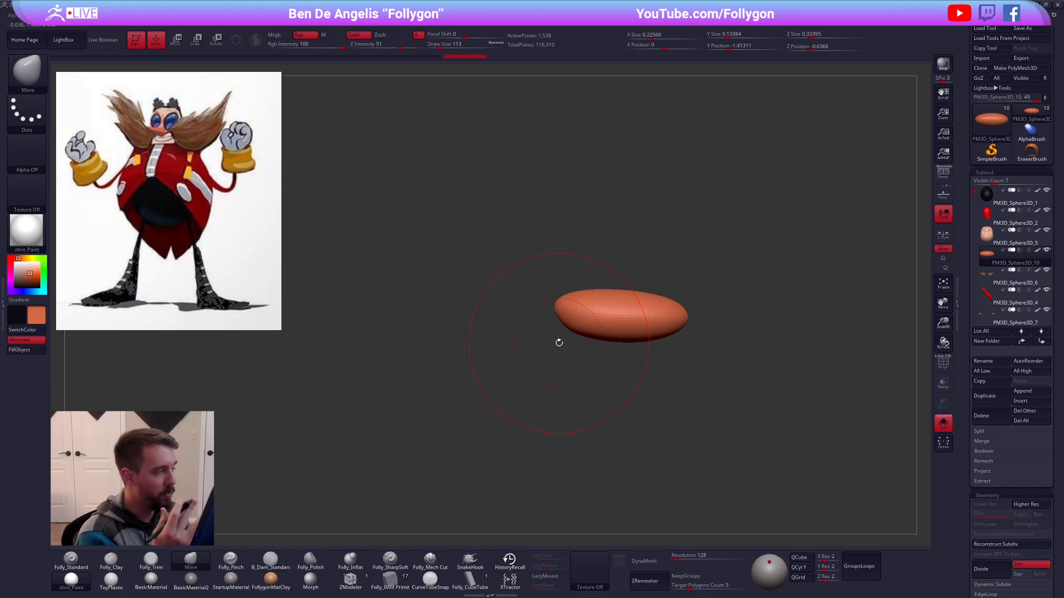
pyautogui.moveTo(580, 329); pyautogui.dragTo(574, 318)
# Step: Turn off backface masking and pull the nose into a tapered teardrop with a smaller Move brush, ending at draw size 43
pyautogui.press('space')
pyautogui.press('2')
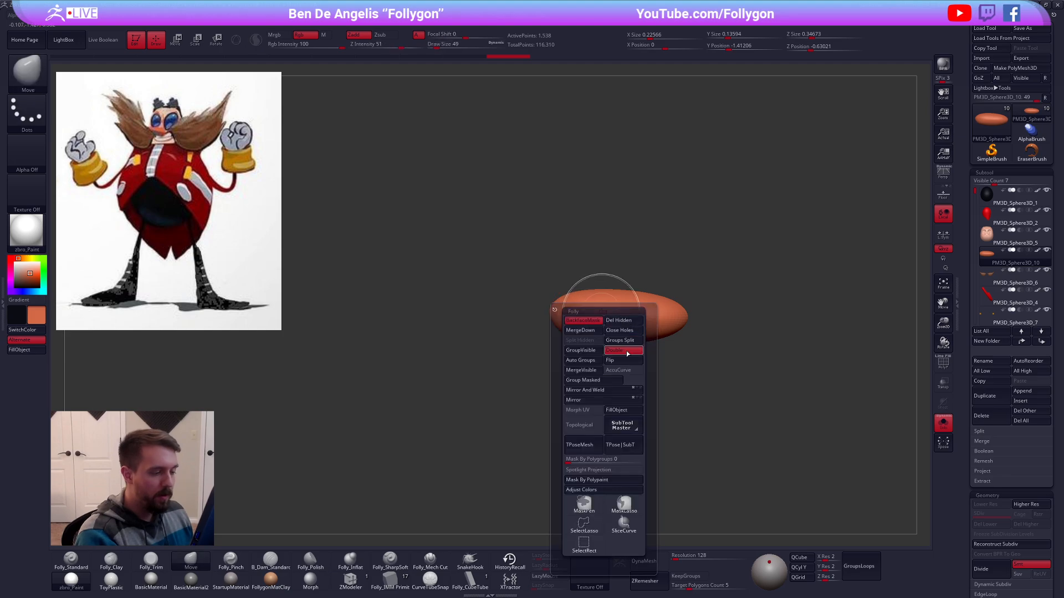
pyautogui.click(586, 325)
pyautogui.moveTo(632, 280)
pyautogui.mouseDown()
pyautogui.moveTo(610, 297)
pyautogui.moveTo(590, 287)
pyautogui.mouseUp()
pyautogui.press('space')
pyautogui.moveTo(590, 287); pyautogui.dragTo(586, 254, button='right')
pyautogui.press('space')
pyautogui.moveTo(585, 254)
pyautogui.mouseDown()
pyautogui.moveTo(593, 218)
pyautogui.moveTo(549, 225)
pyautogui.mouseUp()
pyautogui.press('space')
pyautogui.moveTo(641, 255); pyautogui.dragTo(637, 256)
pyautogui.press('space')
pyautogui.moveTo(639, 260); pyautogui.dragTo(637, 260)
pyautogui.moveTo(637, 260); pyautogui.dragTo(591, 319, button='right')
# Step: Slice the nose lengthwise with SliceCurve into upper and lower polygroups and display its polyframe
pyautogui.hotkey('ctrl', 'shift', 'space')
pyautogui.click(678, 498)
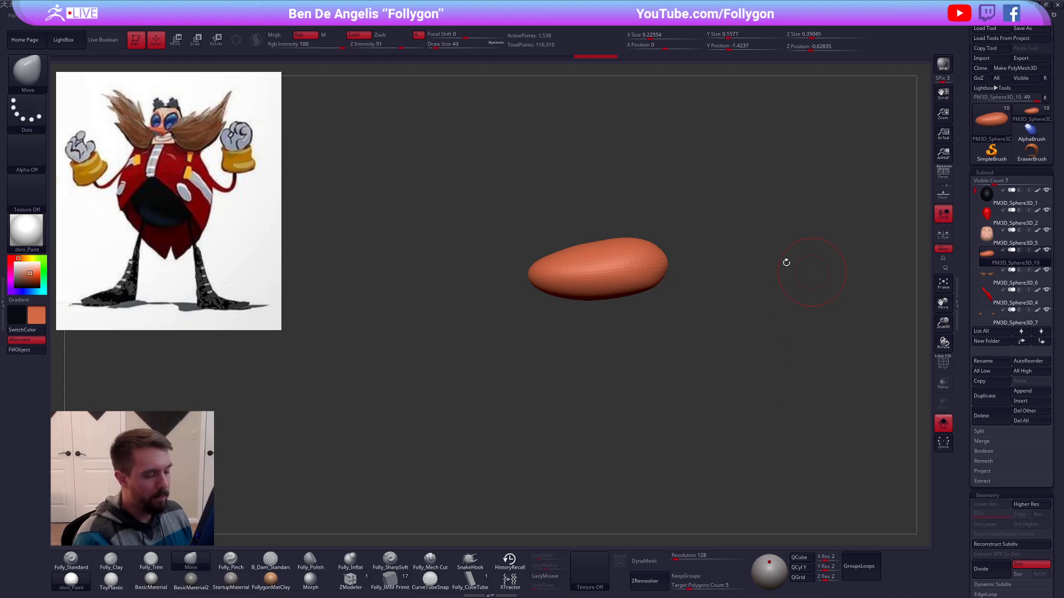
pyautogui.moveTo(499, 272)
pyautogui.keyDown('ctrl'); pyautogui.keyDown('shift'); pyautogui.mouseDown()
pyautogui.moveTo(637, 270)
pyautogui.moveTo(608, 269)
pyautogui.moveTo(768, 233)
pyautogui.mouseUp(); pyautogui.keyUp('shift'); pyautogui.keyUp('ctrl')
pyautogui.hotkey('shift', 'f')
pyautogui.keyDown('shift'); pyautogui.moveTo(623, 282); pyautogui.dragTo(660, 282, button='right'); pyautogui.keyUp('shift')
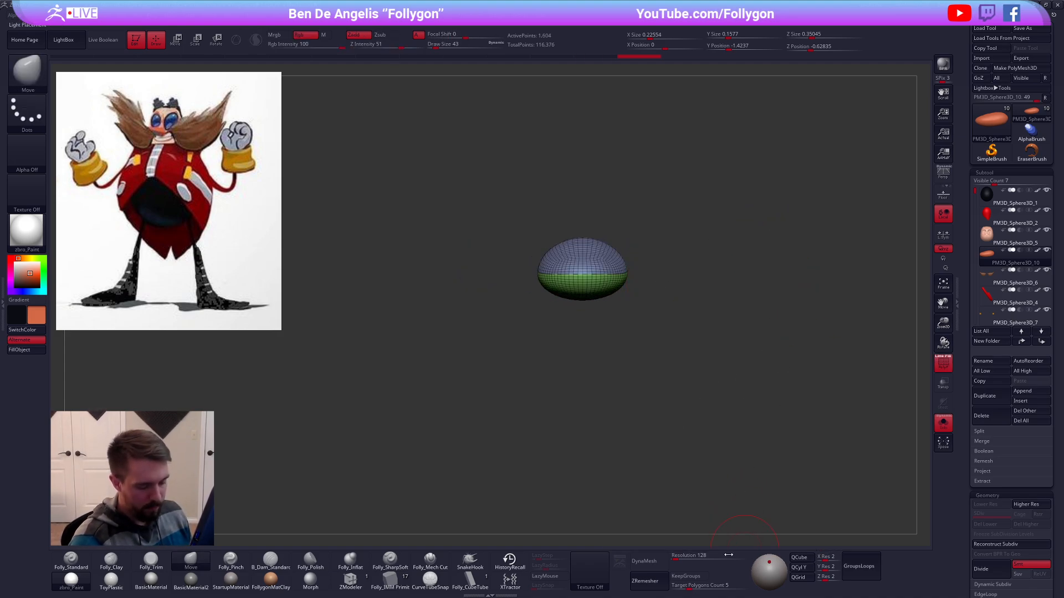
# Step: ZRemesh the nose with KeepGroups on and a target polygon count of 0.1, checking the new topology
pyautogui.click(682, 577)
pyautogui.moveTo(685, 587); pyautogui.dragTo(667, 586)
pyautogui.click(661, 579)
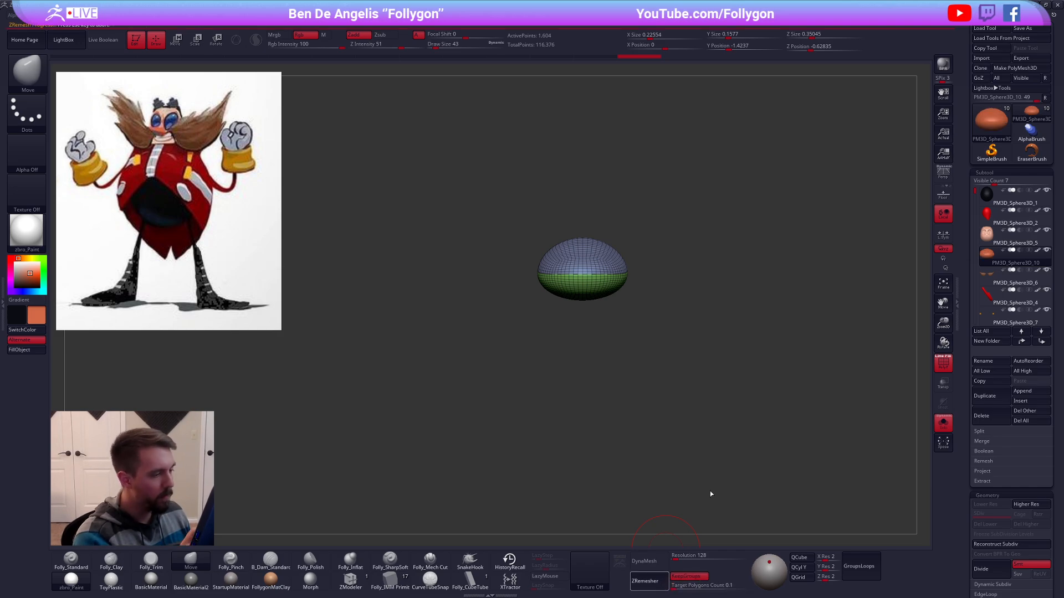
pyautogui.hotkey('shift', 'f')
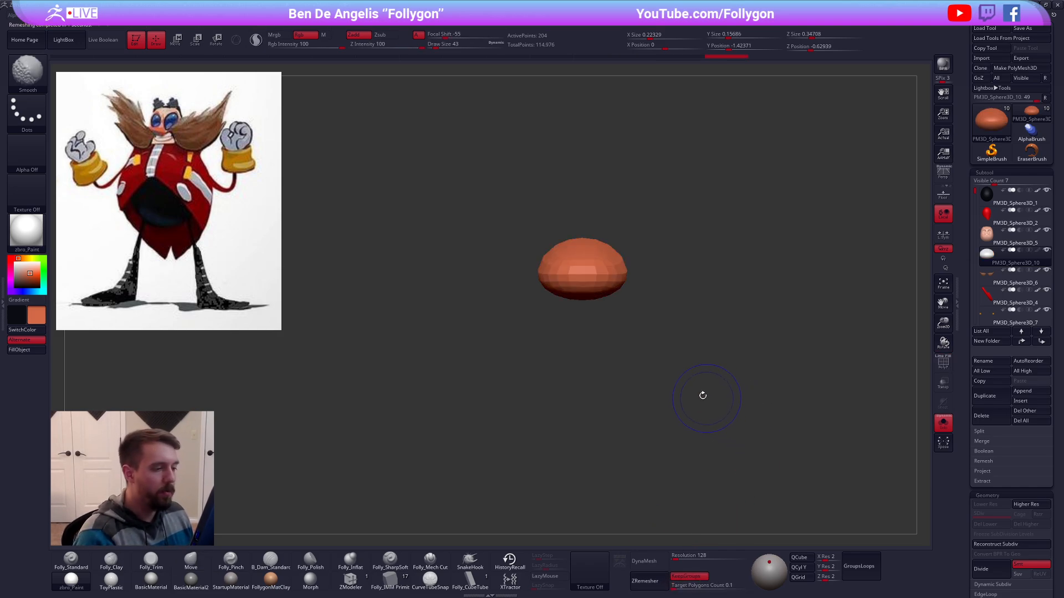
pyautogui.moveTo(700, 397); pyautogui.dragTo(652, 340)
pyautogui.hotkey('shift', 'd')
pyautogui.hotkey('shift', 'f')
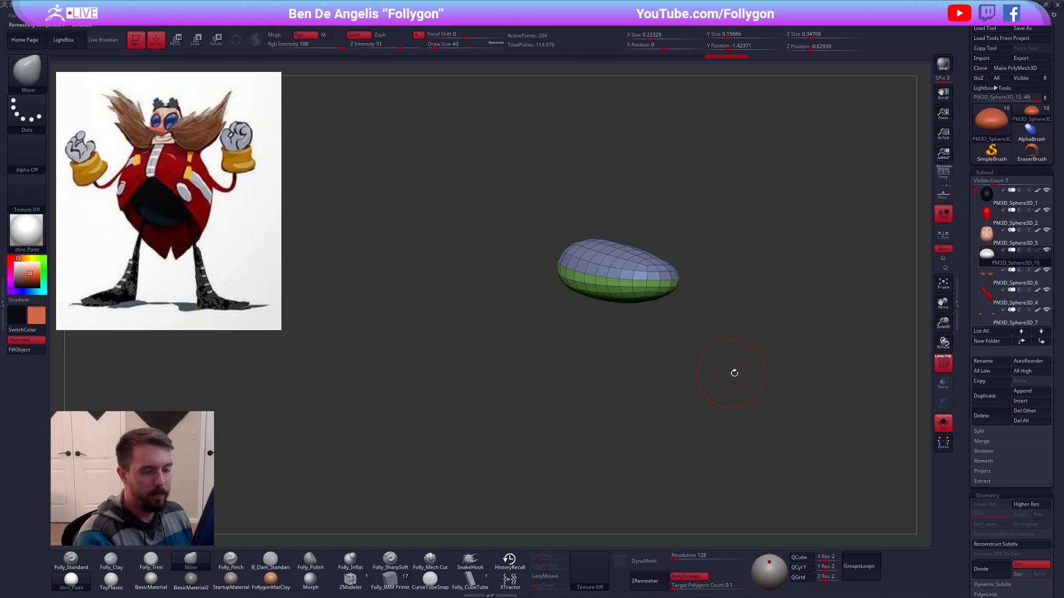
# Step: Fill the nose with orange using the Standard brush in Mrgb mode, turn on its smooth subdivision preview and show the full character
pyautogui.press('b')
pyautogui.press('s')
pyautogui.press('t')
pyautogui.click(24, 351)
pyautogui.hotkey('shift', 'f')
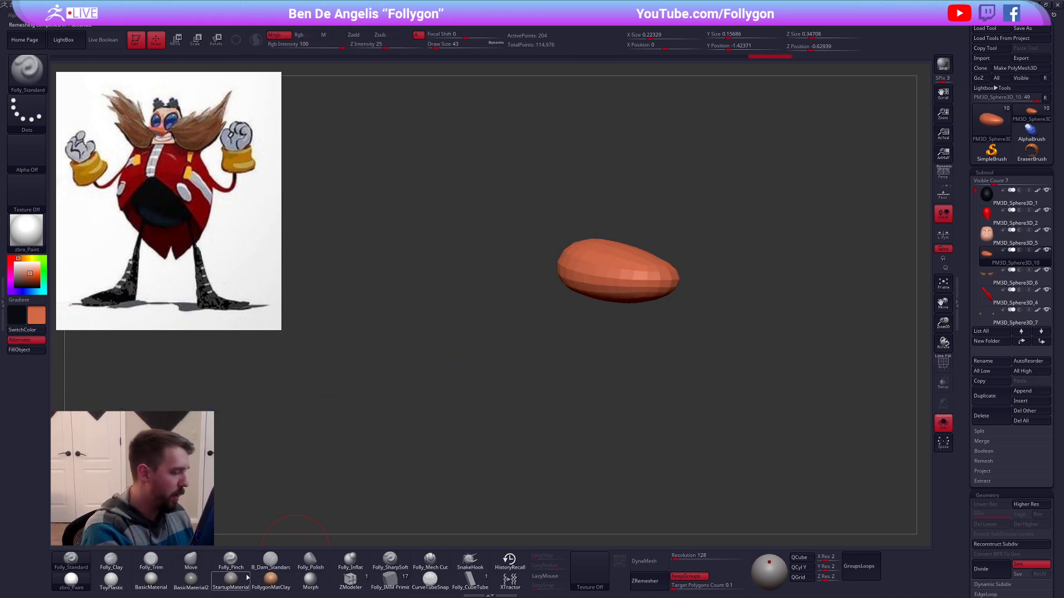
pyautogui.press('d')
pyautogui.hotkey('shift', 's')
pyautogui.keyDown('alt'); pyautogui.moveTo(579, 402); pyautogui.dragTo(498, 449); pyautogui.keyUp('alt')
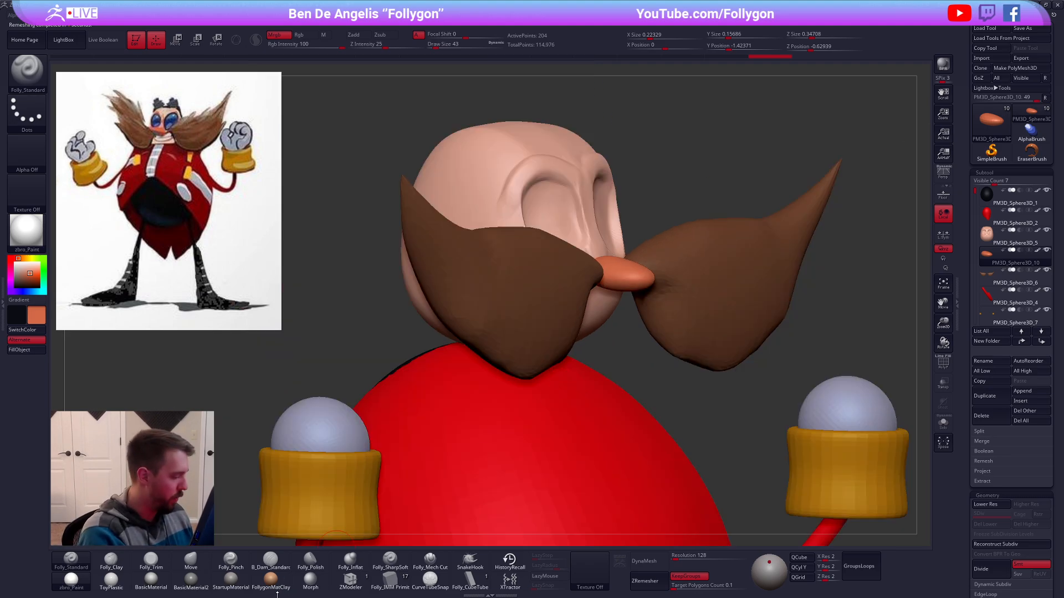
# Step: Bevel the complete edge loop between the nose's two polygroups with the ZModeler brush
pyautogui.click(350, 581)
pyautogui.hotkey('shift', 's')
pyautogui.keyDown('alt'); pyautogui.moveTo(599, 308); pyautogui.dragTo(639, 326); pyautogui.keyUp('alt')
pyautogui.hotkey('shift', 'f')
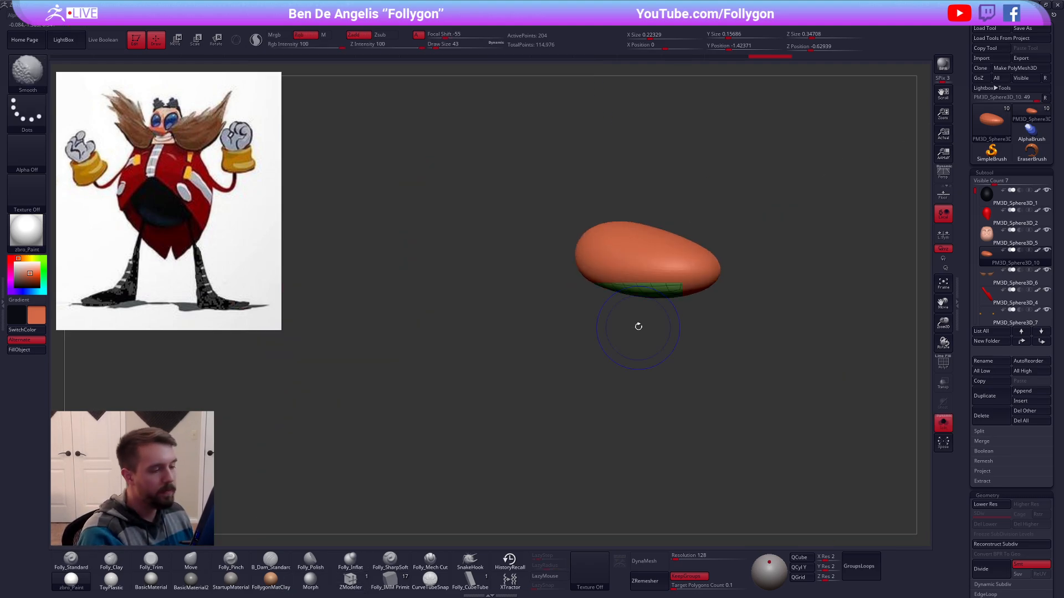
pyautogui.press('space')
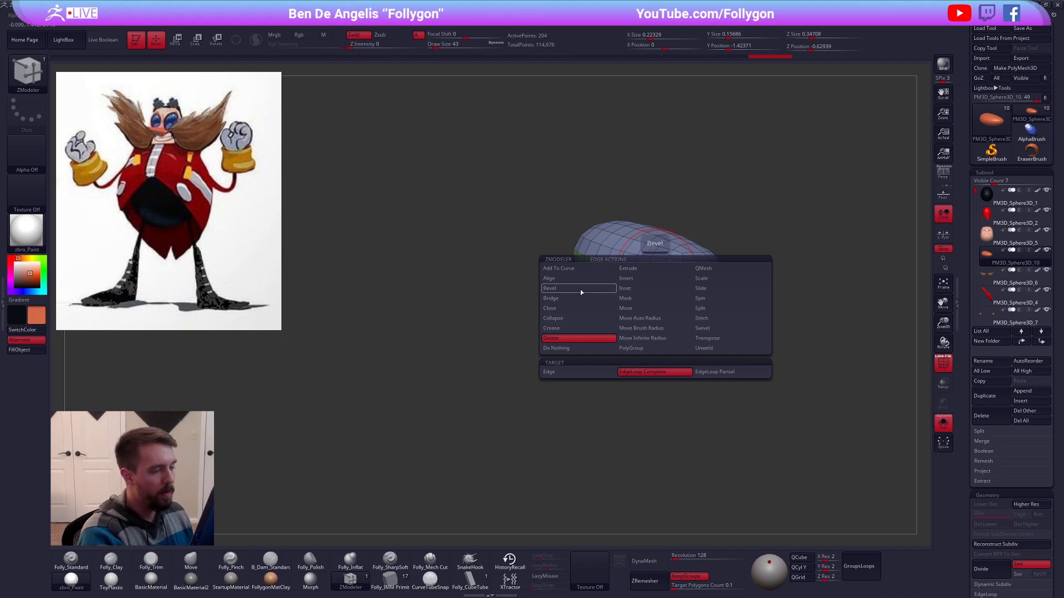
pyautogui.click(581, 289)
pyautogui.click(655, 270)
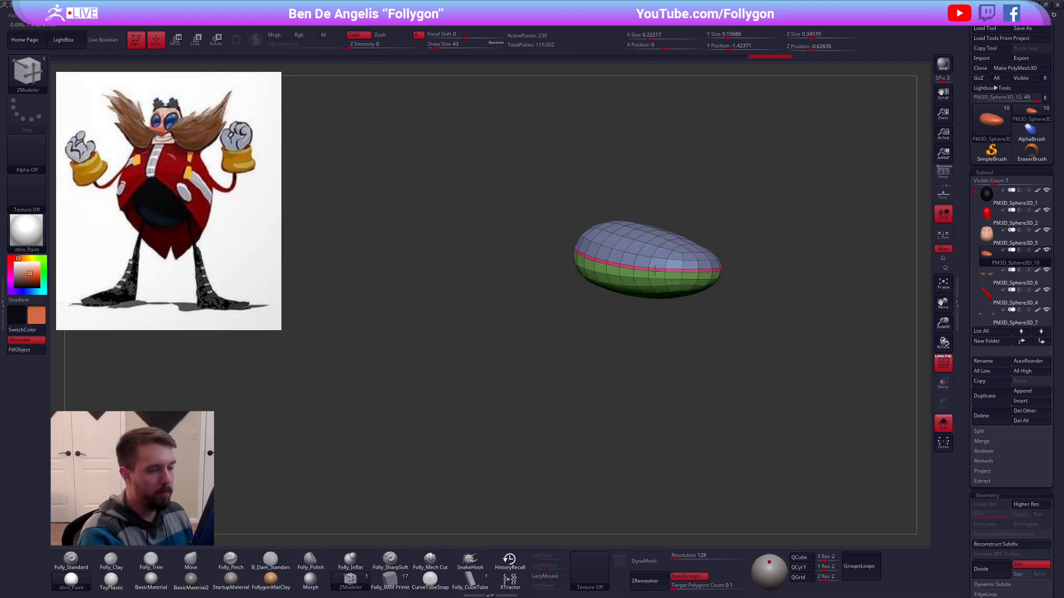
# Step: Hide the polyframe, mask the nose's upper polygroup and switch to the Move brush
pyautogui.hotkey('ctrl', 'd')
pyautogui.hotkey('shift', 'f')
pyautogui.moveTo(712, 325)
pyautogui.mouseDown()
pyautogui.moveTo(646, 351)
pyautogui.moveTo(632, 333)
pyautogui.moveTo(670, 354)
pyautogui.mouseUp()
pyautogui.press('w')
pyautogui.press('q')
pyautogui.press('b')
pyautogui.press('m')
pyautogui.press('v')
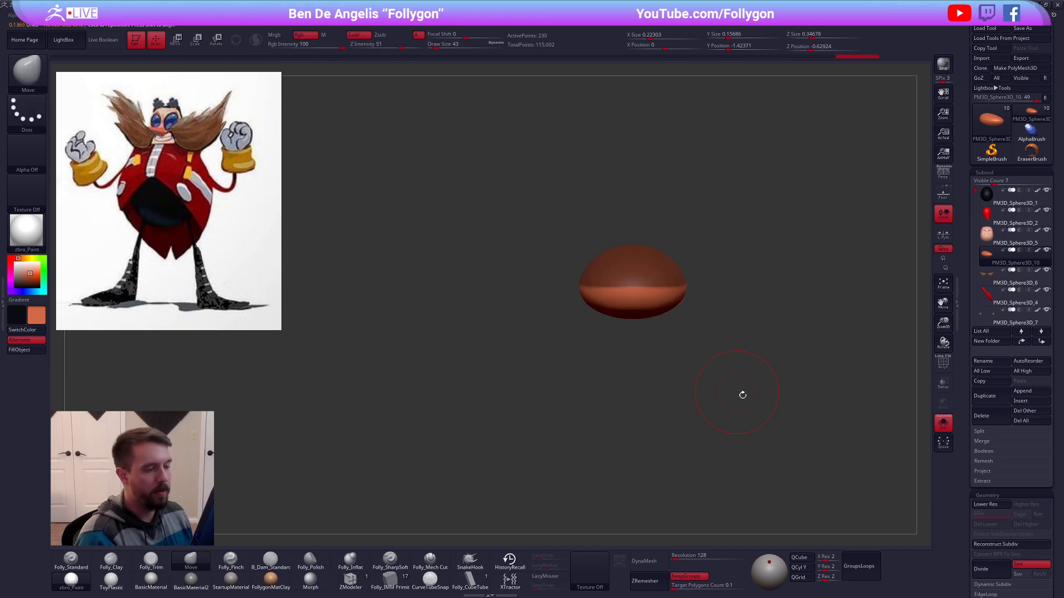
# Step: Nudge the unmasked underside of the nose with the Move brush against the full head, using draw size 104
pyautogui.keyDown('alt'); pyautogui.moveTo(743, 395); pyautogui.dragTo(673, 365); pyautogui.keyUp('alt')
pyautogui.hotkey('alt', 'shift', 's')
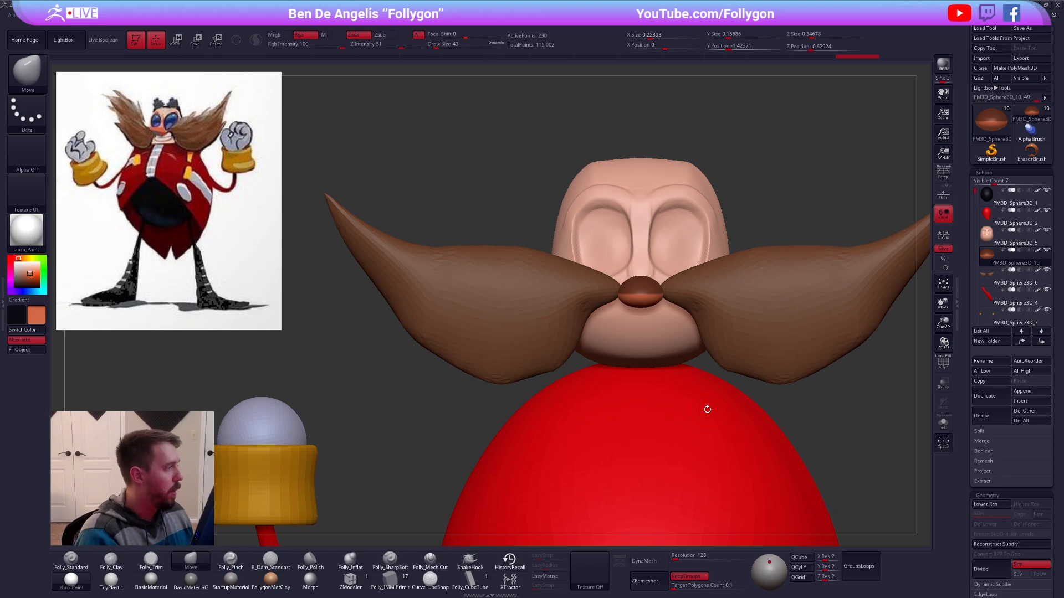
pyautogui.moveTo(653, 327)
pyautogui.mouseDown()
pyautogui.moveTo(582, 325)
pyautogui.moveTo(664, 318)
pyautogui.moveTo(647, 309)
pyautogui.moveTo(665, 341)
pyautogui.moveTo(672, 314)
pyautogui.mouseUp()
pyautogui.press('space')
pyautogui.hotkey('alt', 's')
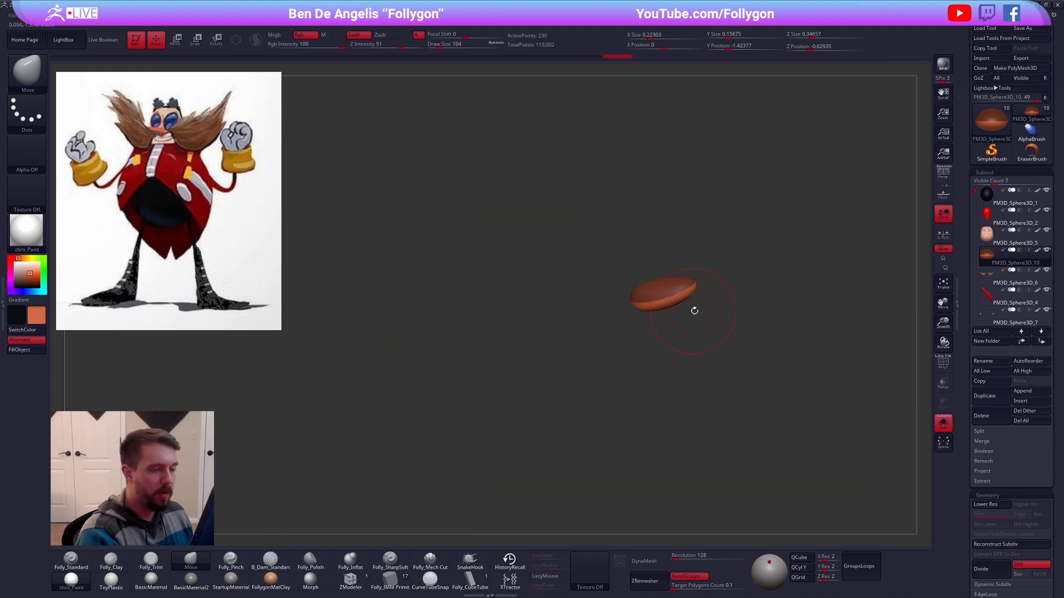
# Step: Adjust the tilt of the nose's unmasked part with a Rotate transpose line in side view
pyautogui.press('r')
pyautogui.hotkey('alt', 's')
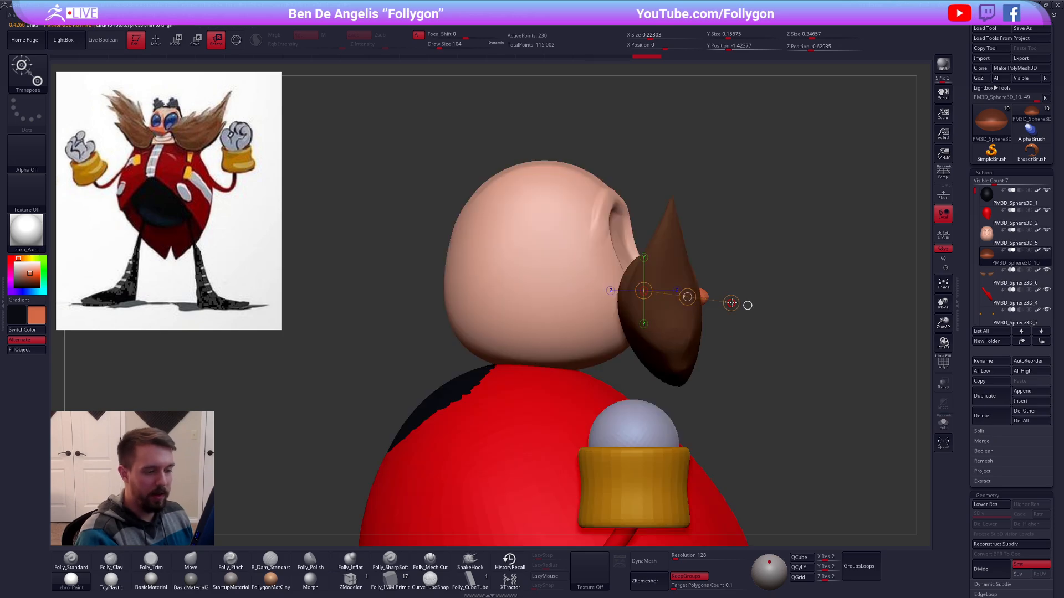
pyautogui.press('q')
pyautogui.keyDown('shift'); pyautogui.moveTo(736, 306); pyautogui.dragTo(685, 316); pyautogui.keyUp('shift')
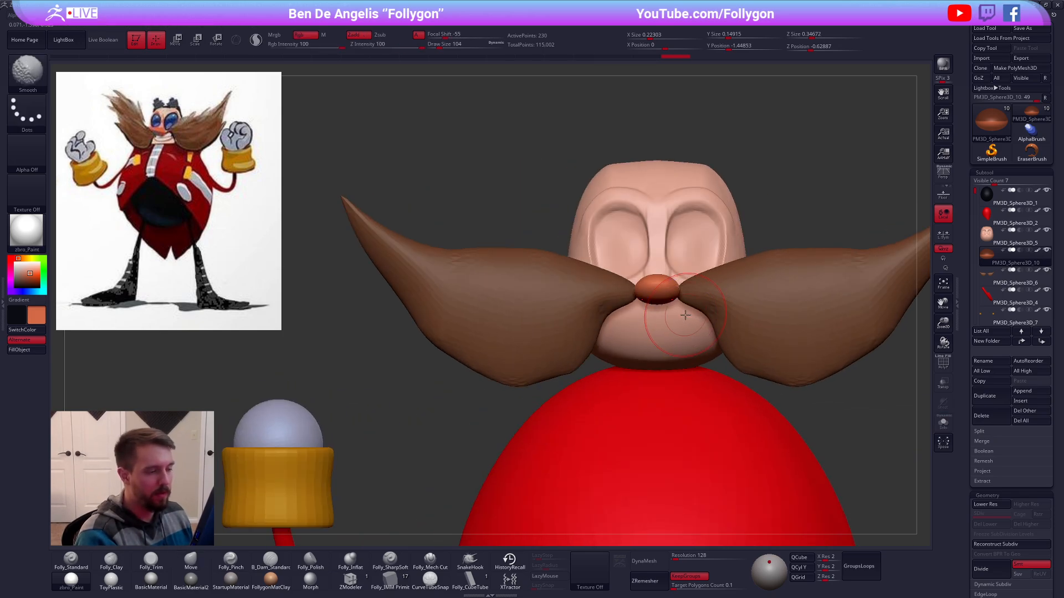
# Step: Isolate the nose at its lowest subdivision level with the polyframe shown, lasso-mask one end, and blur and invert the mask
pyautogui.hotkey('alt', 's')
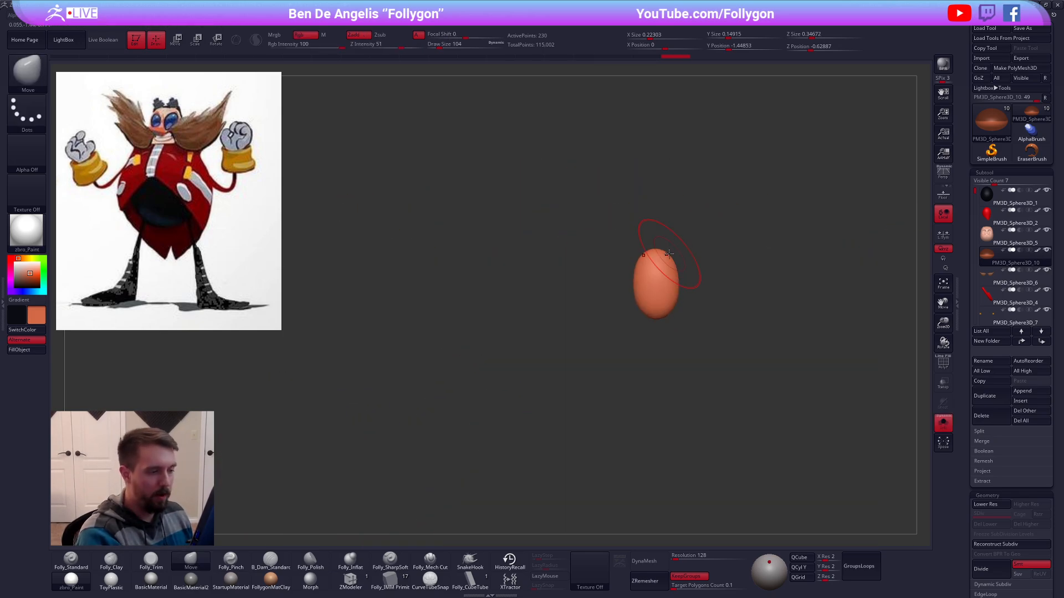
pyautogui.hotkey('shift', 'f')
pyautogui.hotkey('shift', 'd')
pyautogui.scroll(3, 689, 293)
pyautogui.press('ctrl')
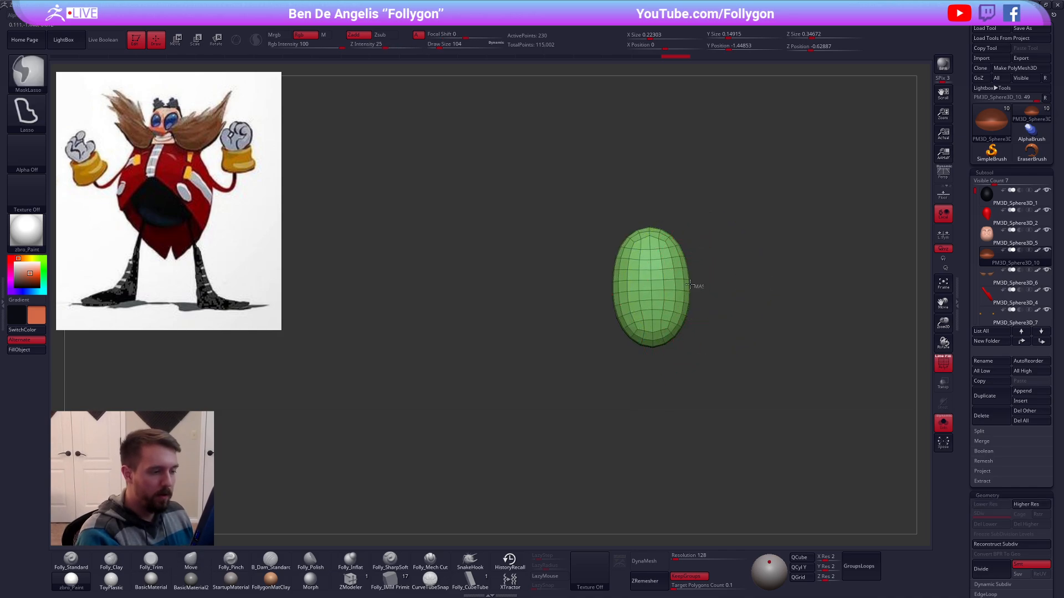
pyautogui.keyDown('ctrl'); pyautogui.moveTo(568, 287); pyautogui.dragTo(754, 263); pyautogui.keyUp('ctrl')
pyautogui.keyDown('ctrl'); pyautogui.click(671, 284); pyautogui.keyUp('ctrl')
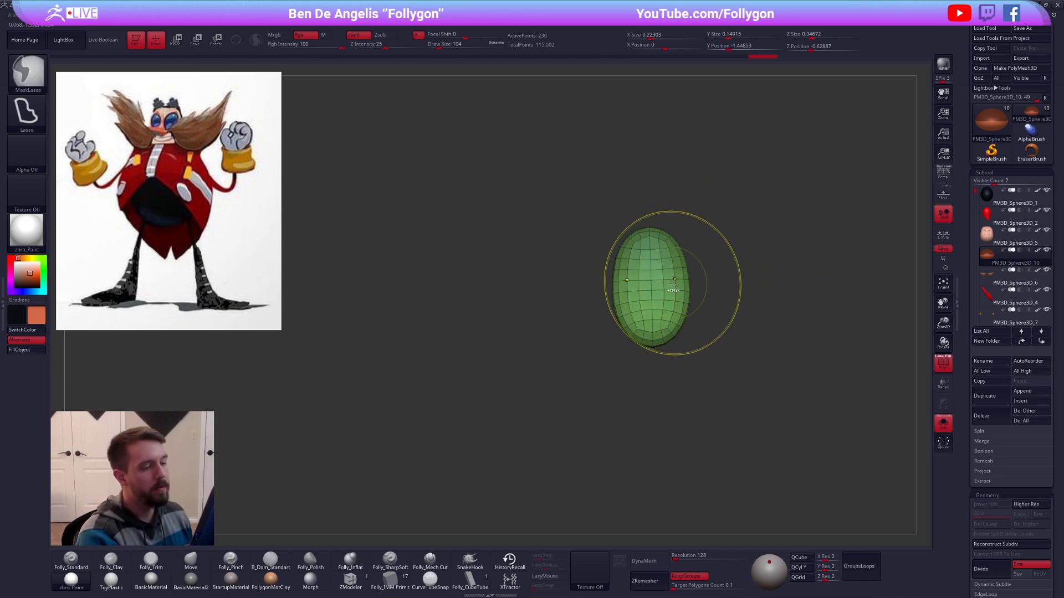
pyautogui.keyDown('ctrl'); pyautogui.click(714, 294); pyautogui.keyUp('ctrl')
# Step: Taper the nose's unmasked end with a Move transpose line, hide the polyframe and return to the higher subdivision level
pyautogui.press('w')
pyautogui.moveTo(649, 236); pyautogui.dragTo(735, 231)
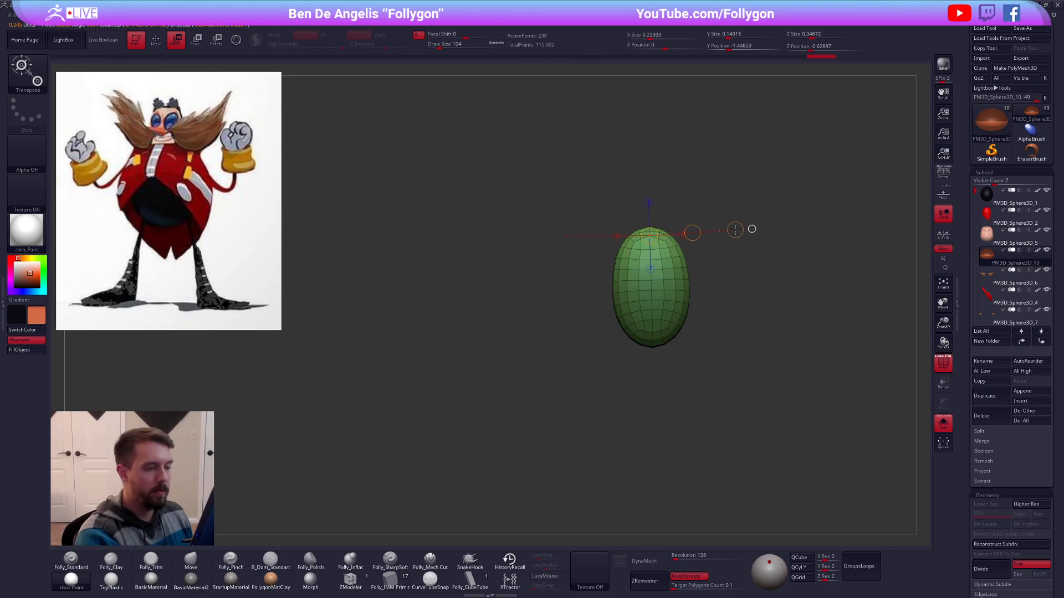
pyautogui.moveTo(727, 268)
pyautogui.mouseDown()
pyautogui.moveTo(722, 299)
pyautogui.moveTo(703, 303)
pyautogui.mouseUp()
pyautogui.keyDown('shift'); pyautogui.moveTo(649, 225); pyautogui.dragTo(736, 225); pyautogui.keyUp('shift')
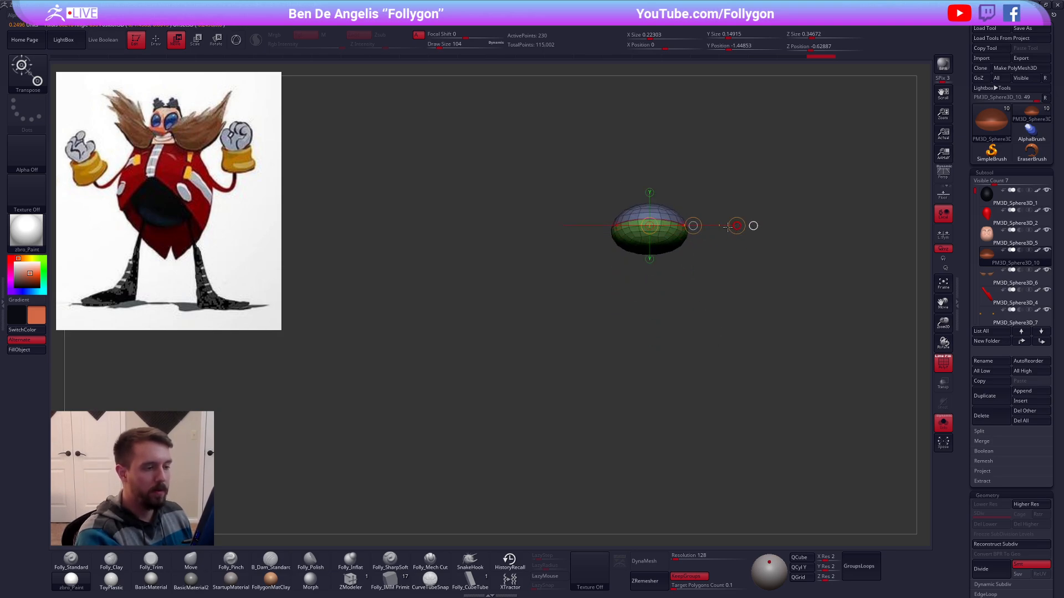
pyautogui.moveTo(702, 272)
pyautogui.mouseDown()
pyautogui.moveTo(713, 335)
pyautogui.moveTo(710, 305)
pyautogui.mouseUp()
pyautogui.press('q')
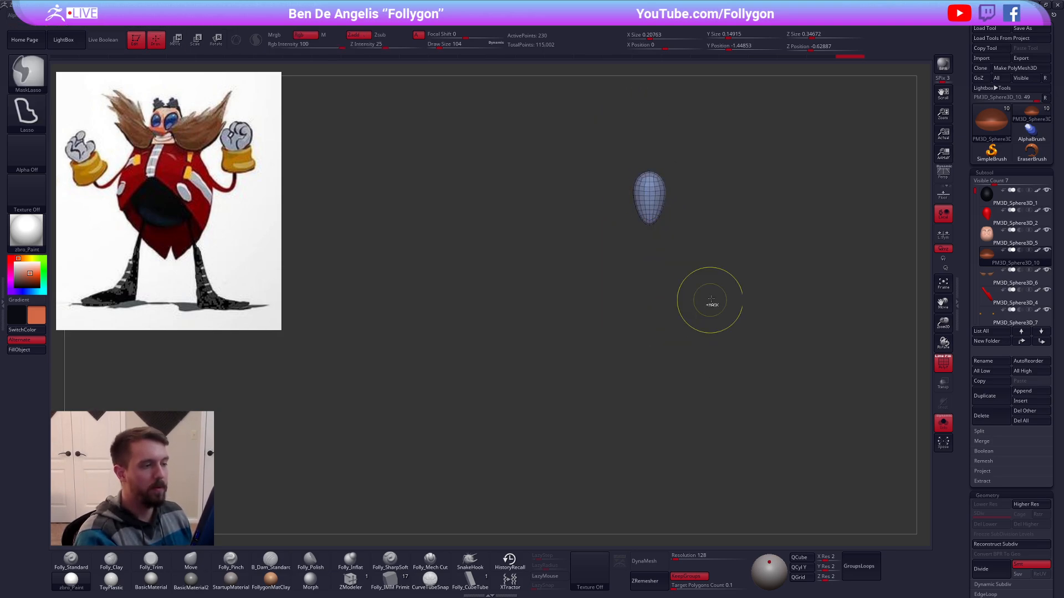
pyautogui.press('w')
pyautogui.hotkey('shift', 'f')
pyautogui.press('q')
pyautogui.moveTo(701, 373); pyautogui.dragTo(699, 271)
pyautogui.press('d')
# Step: Select the head and check its shape in isolation from the side and back
pyautogui.keyDown('alt'); pyautogui.moveTo(750, 374); pyautogui.dragTo(710, 424); pyautogui.keyUp('alt')
pyautogui.keyDown('alt'); pyautogui.click(617, 311); pyautogui.keyUp('alt')
pyautogui.moveTo(618, 294); pyautogui.dragTo(565, 282, button='right')
pyautogui.hotkey('shift', 's')
pyautogui.press('2')
pyautogui.moveTo(632, 245); pyautogui.dragTo(610, 226, button='right')
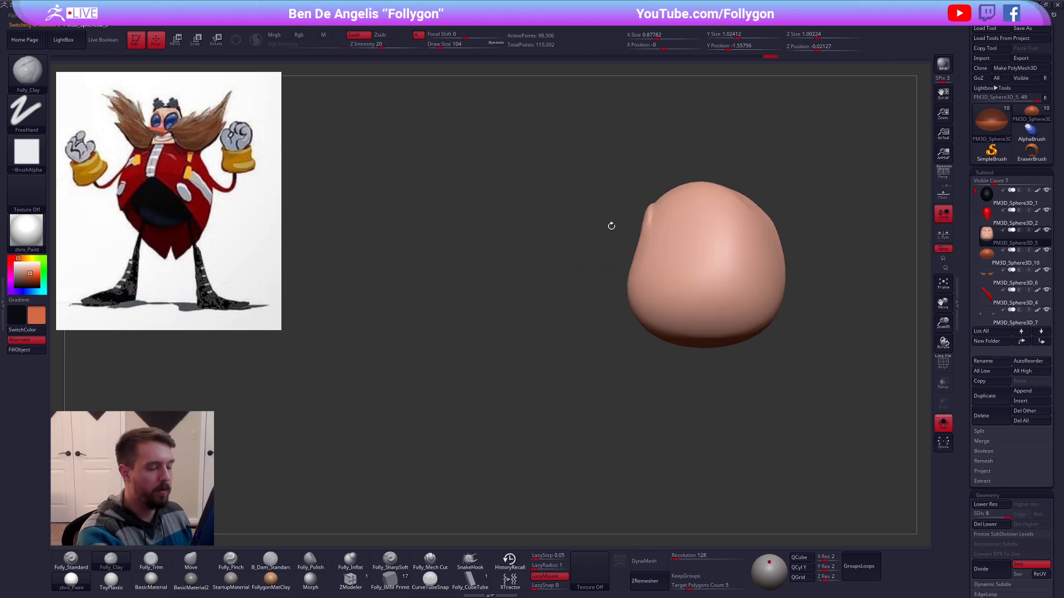
pyautogui.hotkey('shift', 's')
# Step: Push the black body's upper back inside the red coat with the Move brush at draw size 397
pyautogui.keyDown('ctrl'); pyautogui.moveTo(754, 388); pyautogui.dragTo(760, 418, button='right'); pyautogui.keyUp('ctrl')
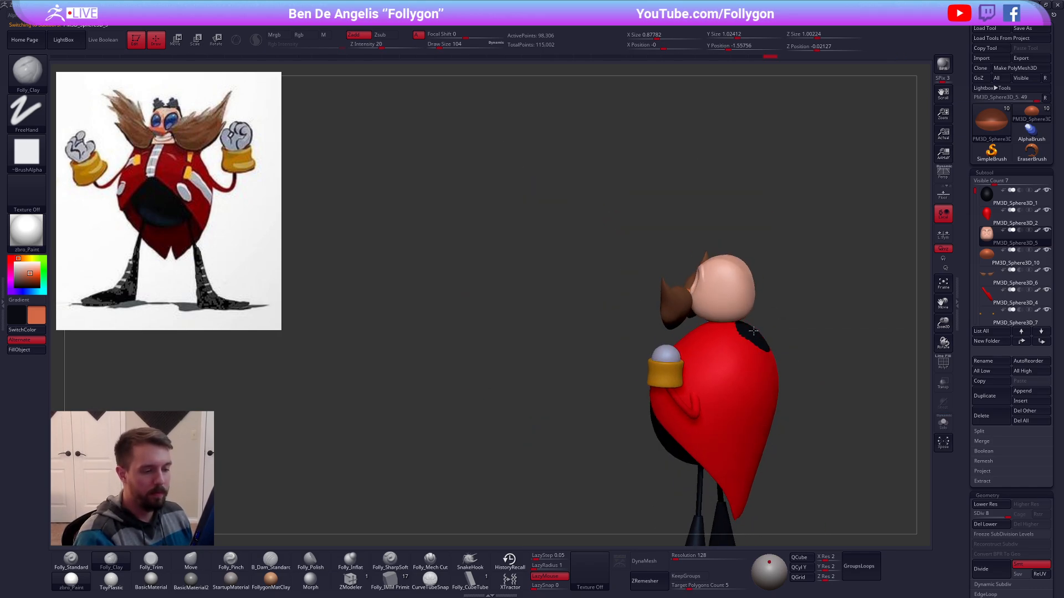
pyautogui.keyDown('alt'); pyautogui.click(753, 331); pyautogui.keyUp('alt')
pyautogui.press('space')
pyautogui.press('4')
pyautogui.moveTo(755, 333)
pyautogui.mouseDown()
pyautogui.moveTo(767, 335)
pyautogui.moveTo(752, 341)
pyautogui.mouseUp()
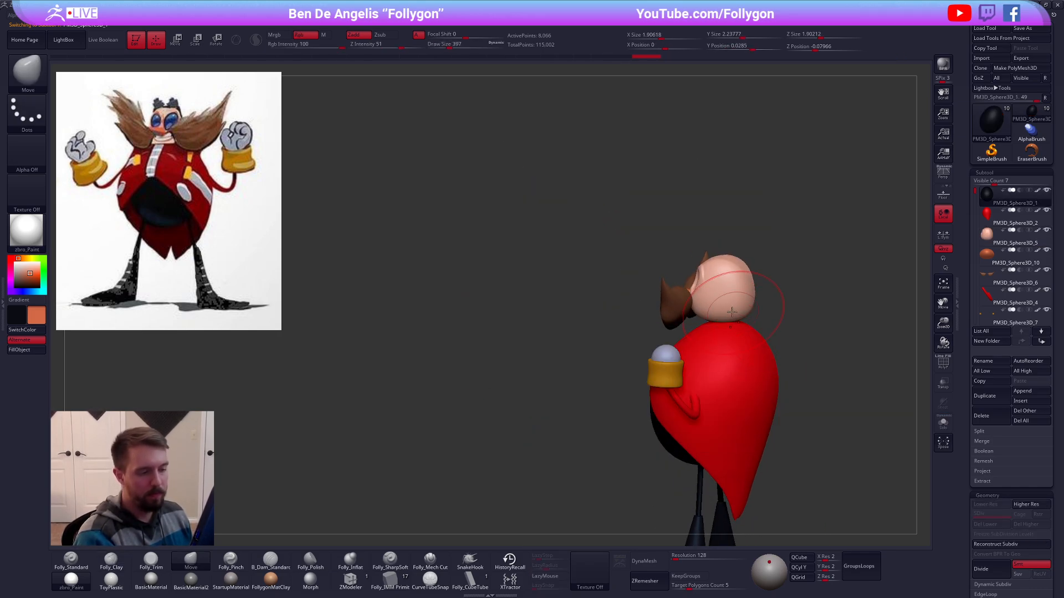
# Step: Select the head, set the Move brush's draw size to 150 and review the full character against the reference
pyautogui.keyDown('alt'); pyautogui.click(729, 308); pyautogui.keyUp('alt')
pyautogui.keyDown('shift'); pyautogui.moveTo(722, 297); pyautogui.dragTo(735, 299, button='right'); pyautogui.keyUp('shift')
pyautogui.keyDown('alt'); pyautogui.moveTo(734, 299); pyautogui.dragTo(670, 279, button='right'); pyautogui.keyUp('alt')
pyautogui.keyDown('ctrl'); pyautogui.moveTo(669, 279); pyautogui.dragTo(665, 302, button='right'); pyautogui.keyUp('ctrl')
pyautogui.press('space')
pyautogui.moveTo(680, 284); pyautogui.dragTo(665, 275)
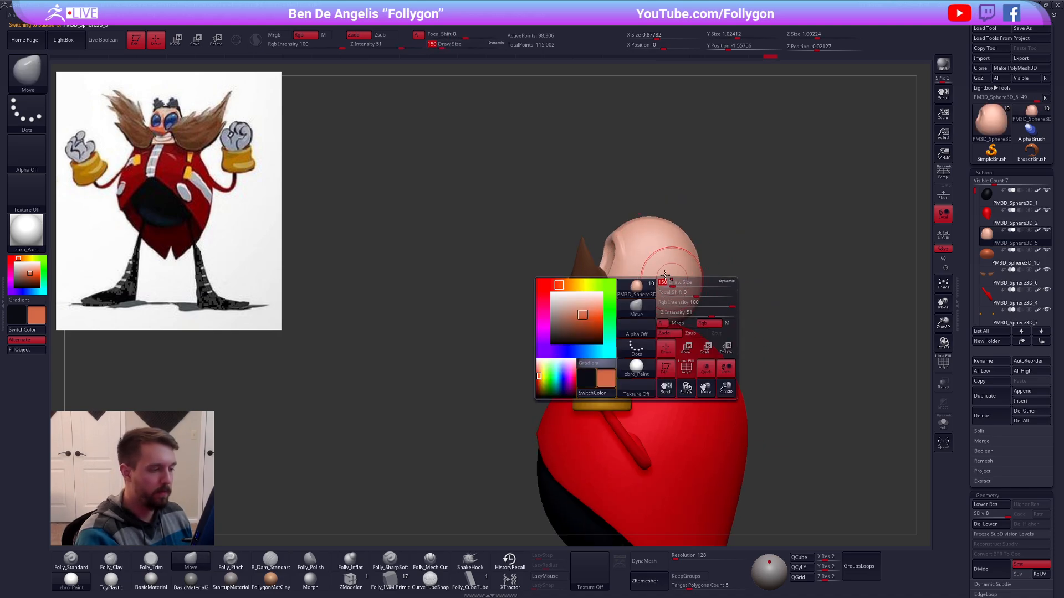
pyautogui.moveTo(637, 276); pyautogui.dragTo(678, 276, button='right')
pyautogui.moveTo(779, 324); pyautogui.dragTo(786, 386, button='right')
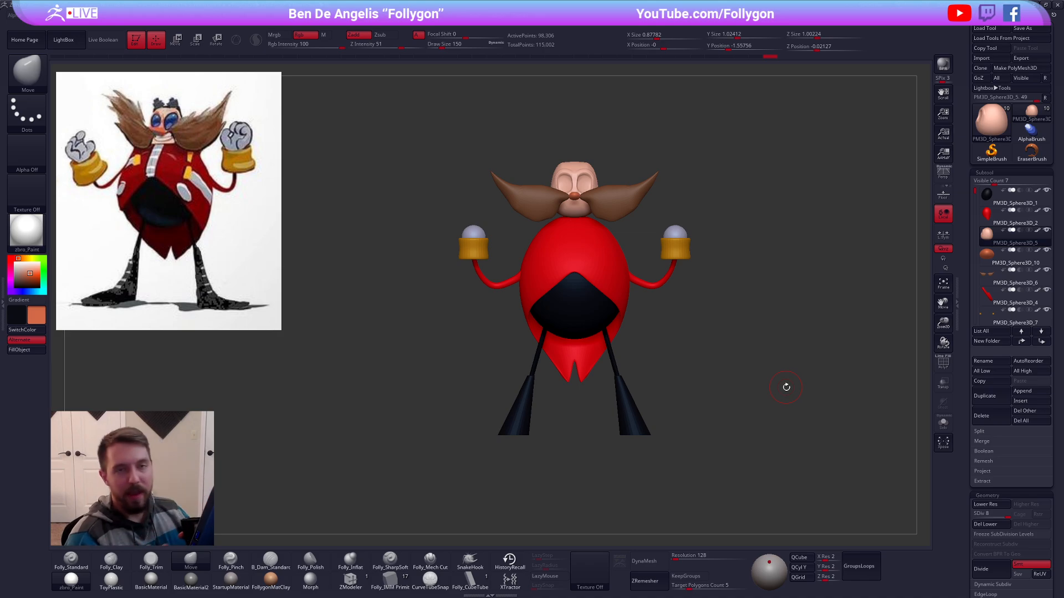
pyautogui.moveTo(847, 422); pyautogui.dragTo(863, 442)
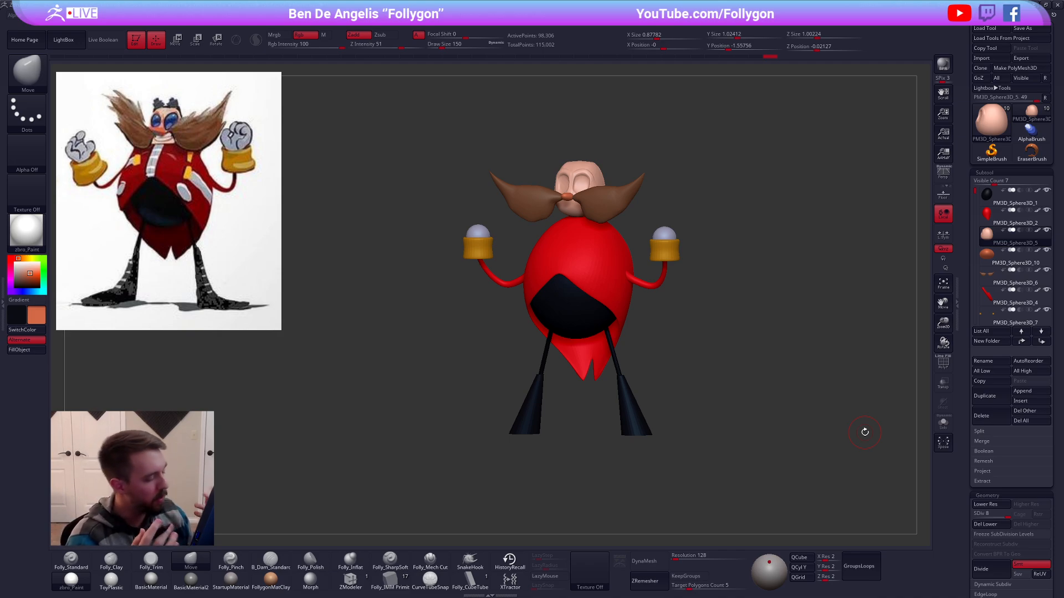
pyautogui.keyDown('shift'); pyautogui.moveTo(648, 327); pyautogui.dragTo(629, 246); pyautogui.keyUp('shift')
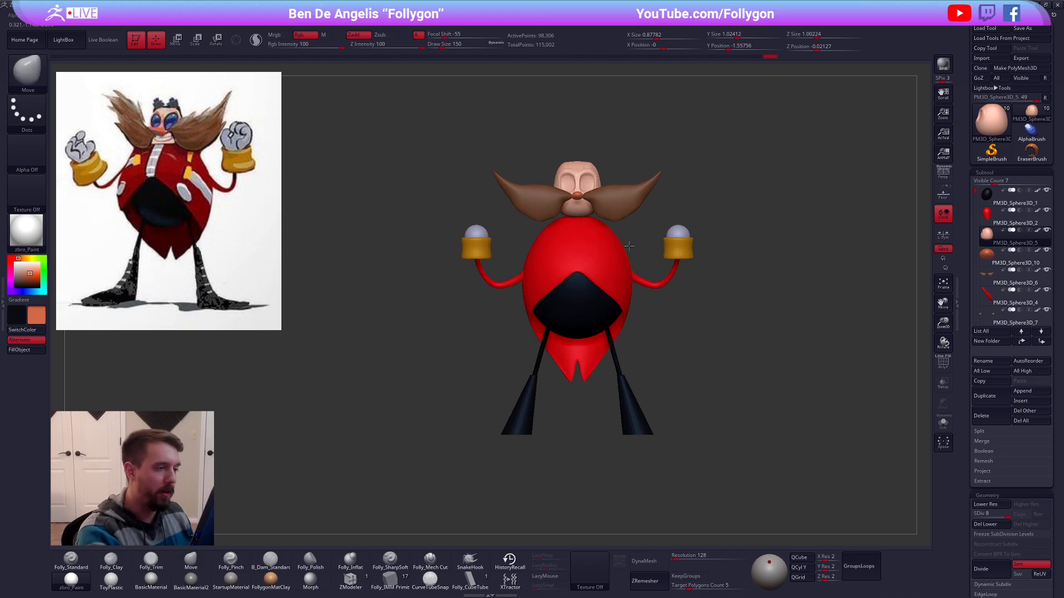
# Step: Sample a light blue from the reference image with SpotLight as the active colour
pyautogui.hotkey('alt', 's')
pyautogui.keyDown('alt'); pyautogui.moveTo(624, 194); pyautogui.dragTo(660, 312); pyautogui.keyUp('alt')
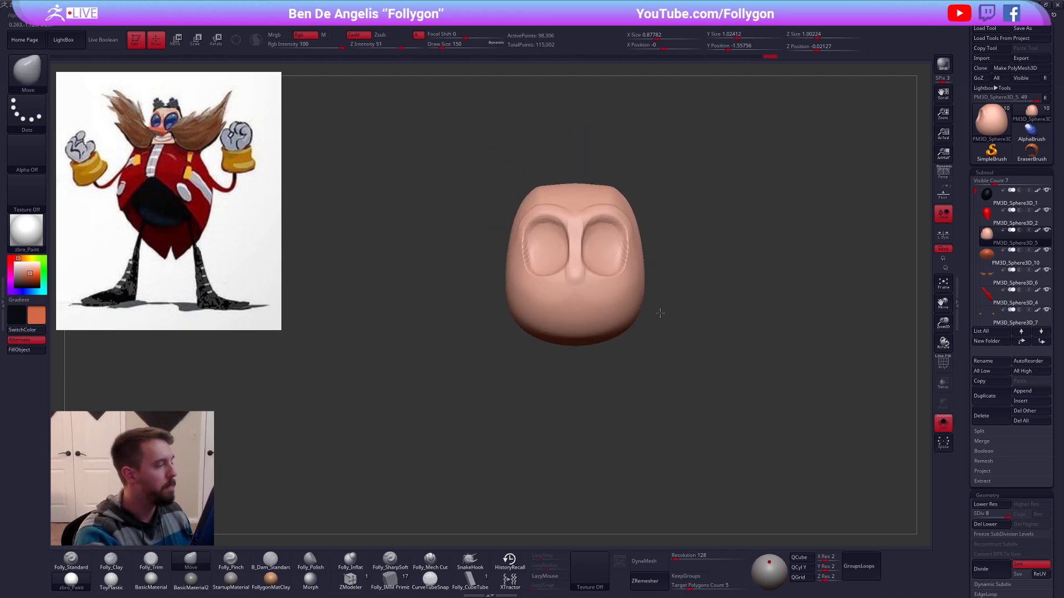
pyautogui.press('z')
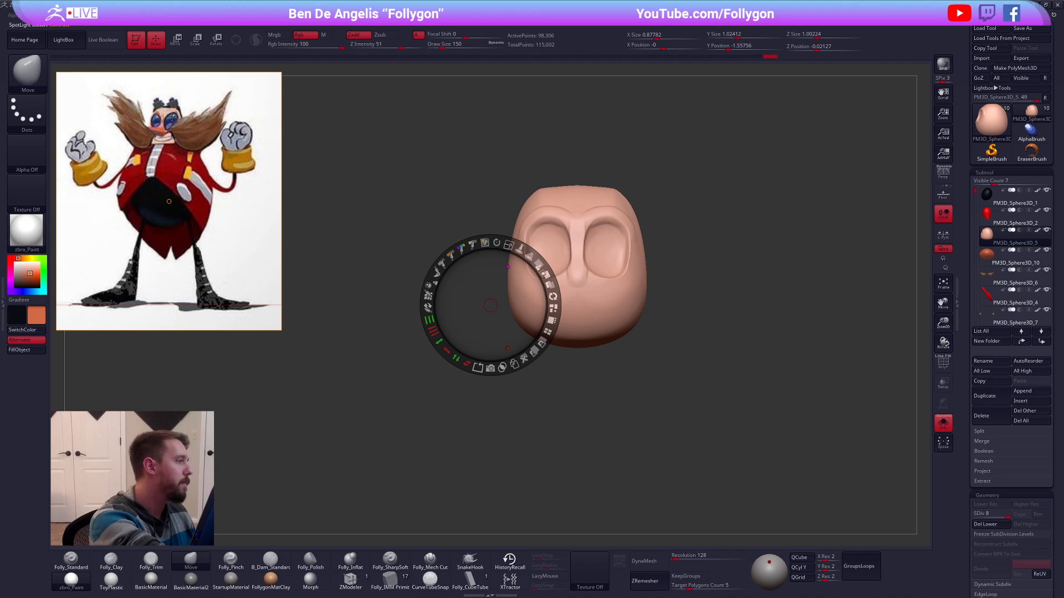
pyautogui.press('c')
pyautogui.hotkey('shift', 'z')
pyautogui.hotkey('alt', 's')
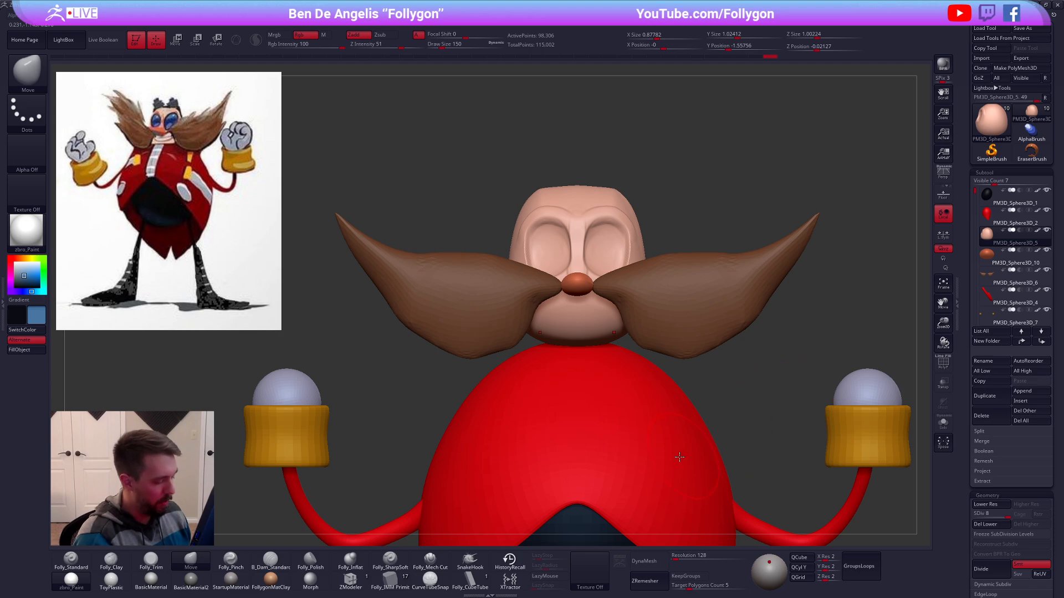
# Step: Pick the Folly_IMM Primitives brush at draw size 54, duplicate the isolated head and delete the copy's lower subdivision levels
pyautogui.click(390, 579)
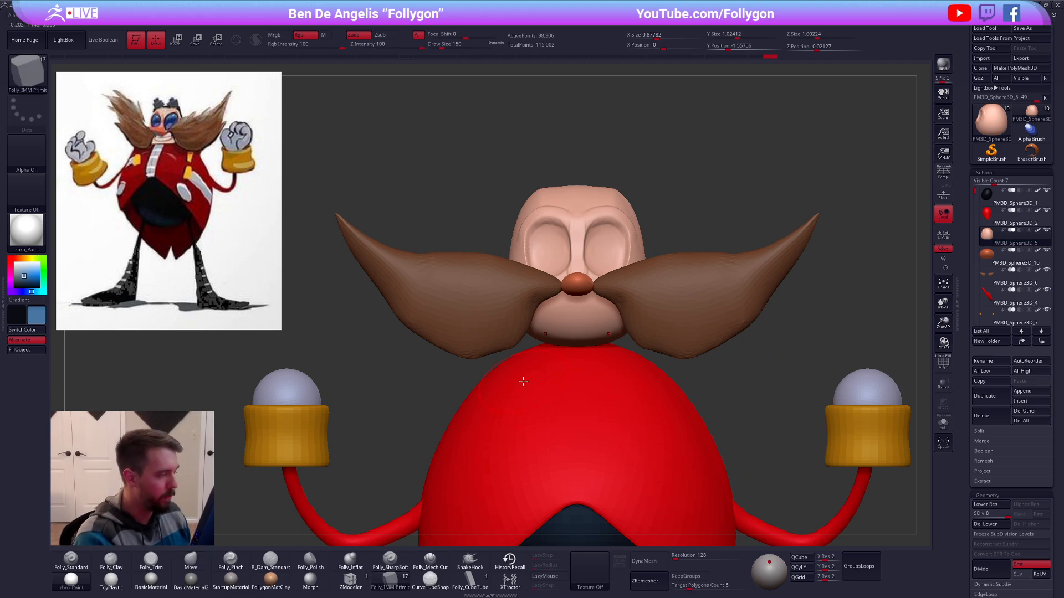
pyautogui.click(943, 423)
pyautogui.press('space')
pyautogui.moveTo(625, 265); pyautogui.dragTo(601, 265)
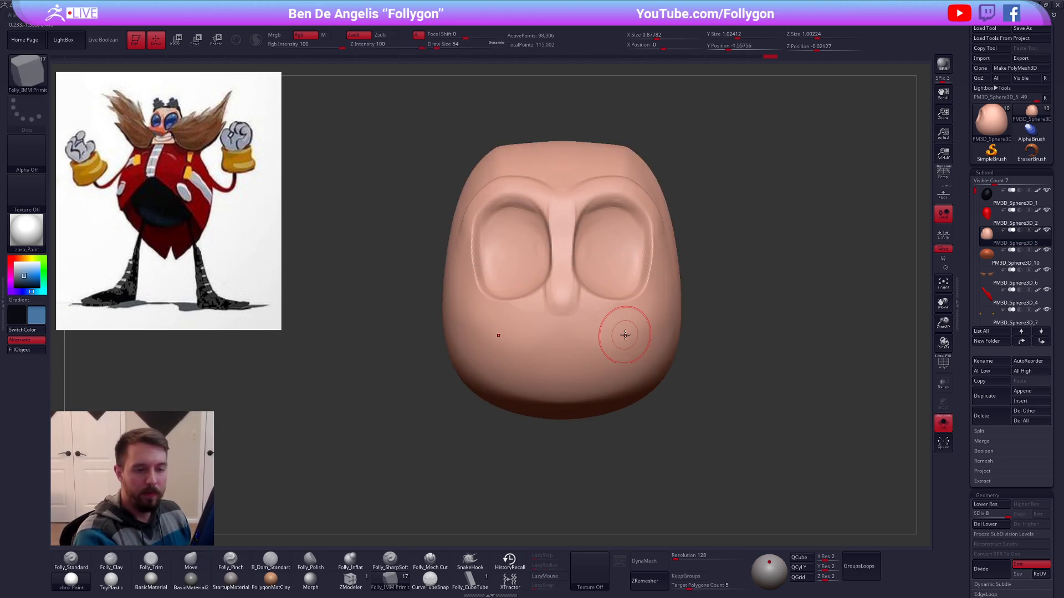
pyautogui.click(997, 400)
pyautogui.click(995, 524)
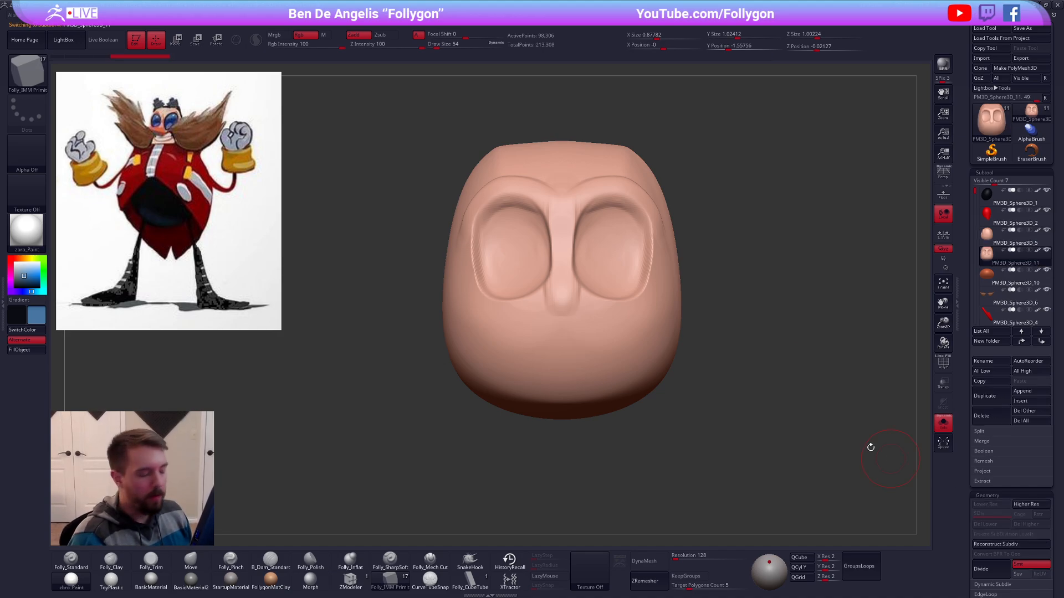
# Step: Insert a mirrored pair of blue spheres over the eye sockets and remove the duplicated head around them
pyautogui.moveTo(616, 251); pyautogui.dragTo(613, 301)
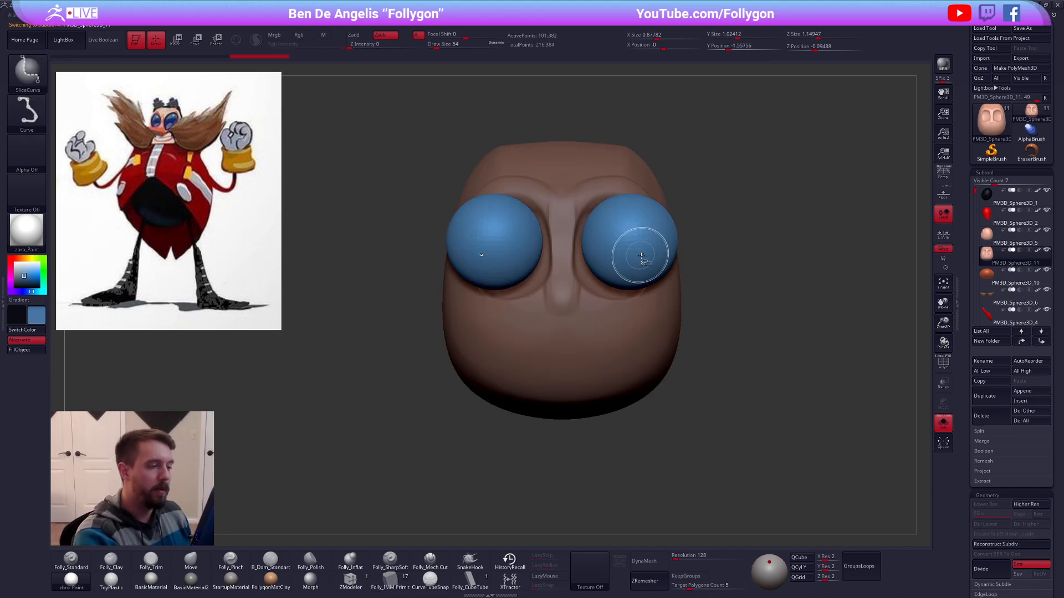
pyautogui.press('space')
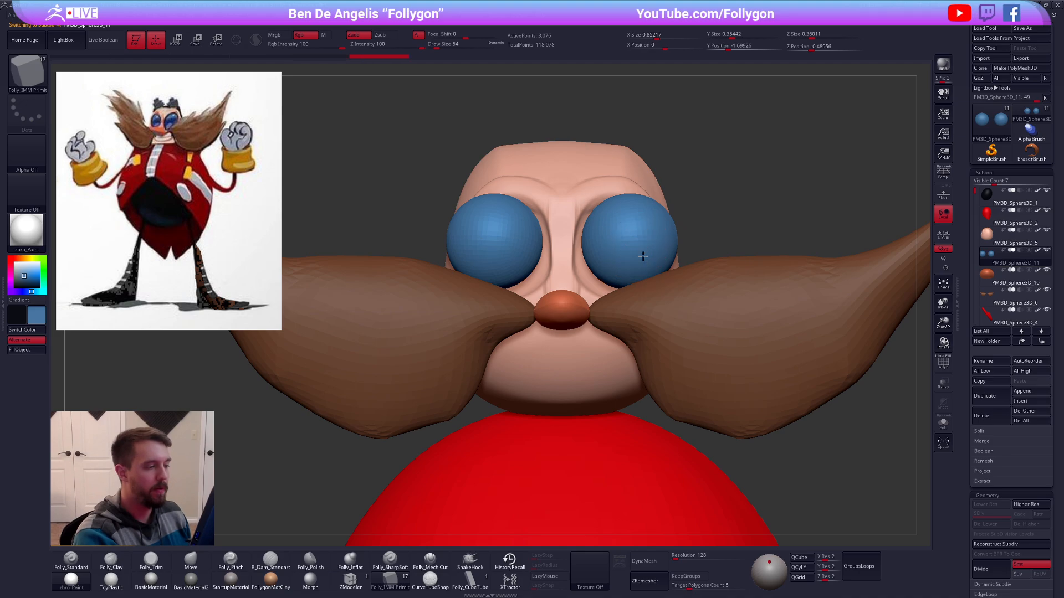
# Step: Bring the two eye spheres closer together and flatten them to about 0.11 deep with Move transpose lines
pyautogui.press('w')
pyautogui.moveTo(683, 254)
pyautogui.mouseDown()
pyautogui.moveTo(687, 240)
pyautogui.moveTo(671, 244)
pyautogui.mouseUp()
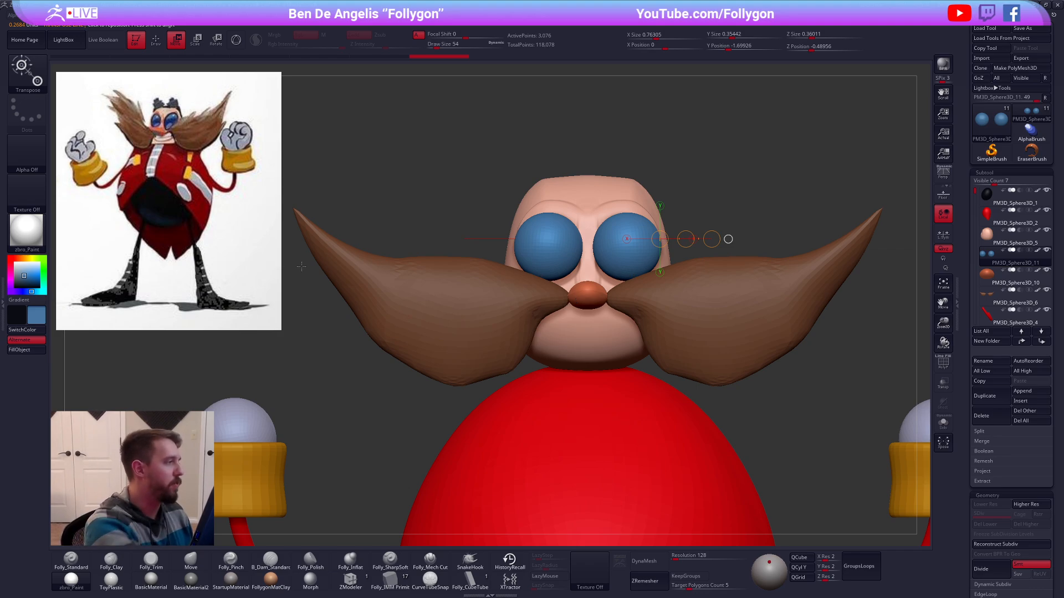
pyautogui.moveTo(301, 266)
pyautogui.mouseDown()
pyautogui.moveTo(583, 290)
pyautogui.moveTo(662, 281)
pyautogui.moveTo(623, 284)
pyautogui.mouseUp()
pyautogui.hotkey('shift', 's')
pyautogui.click(547, 281)
pyautogui.click(580, 281)
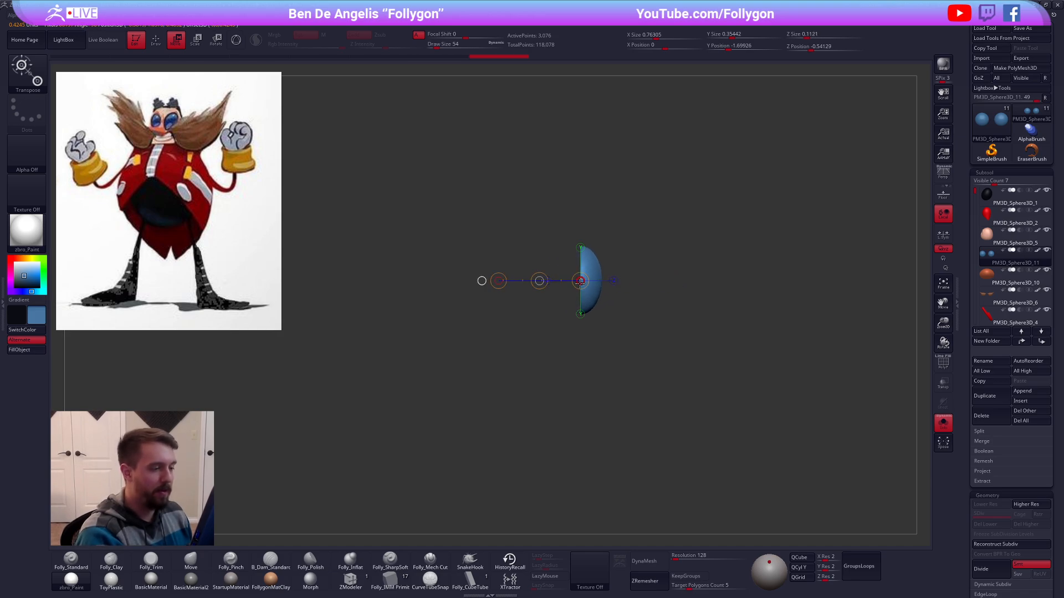
# Step: Stretch the flattened eyes vertically to a height of about 0.39 with a Move transpose line in front view
pyautogui.hotkey('shift', 's')
pyautogui.moveTo(820, 415); pyautogui.dragTo(766, 428)
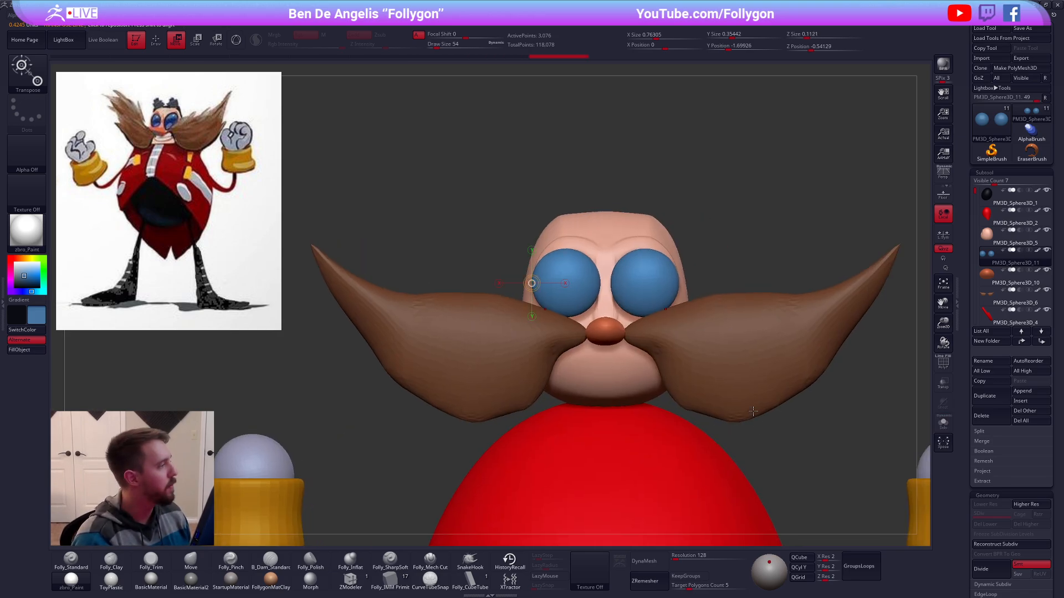
pyautogui.click(645, 285)
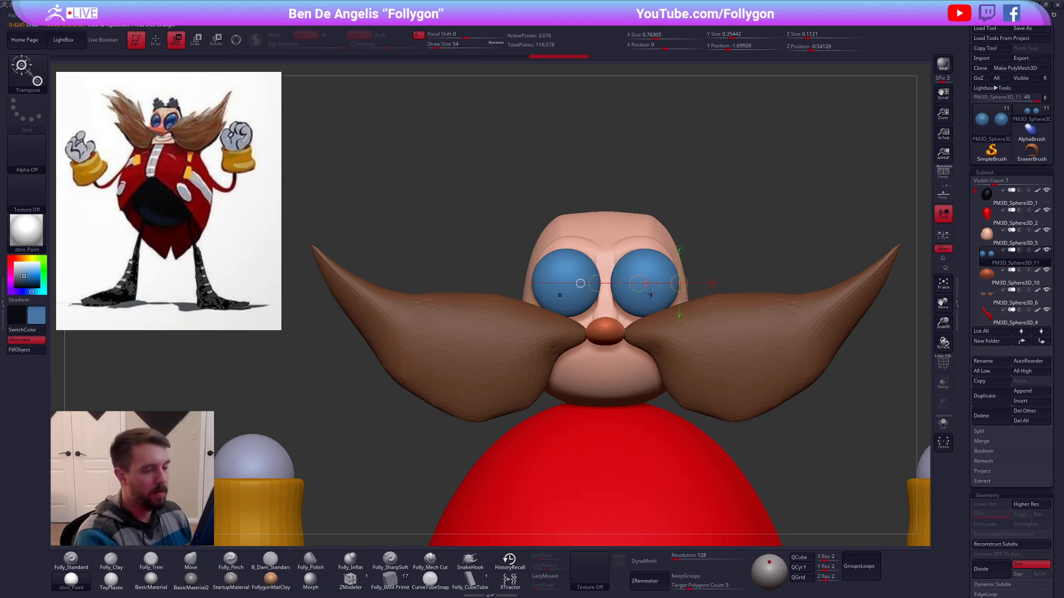
pyautogui.keyDown('shift'); pyautogui.moveTo(650, 293); pyautogui.dragTo(650, 347); pyautogui.keyUp('shift')
# Step: Sample a darker blue from the reference image and fill the eyes with it
pyautogui.press('z')
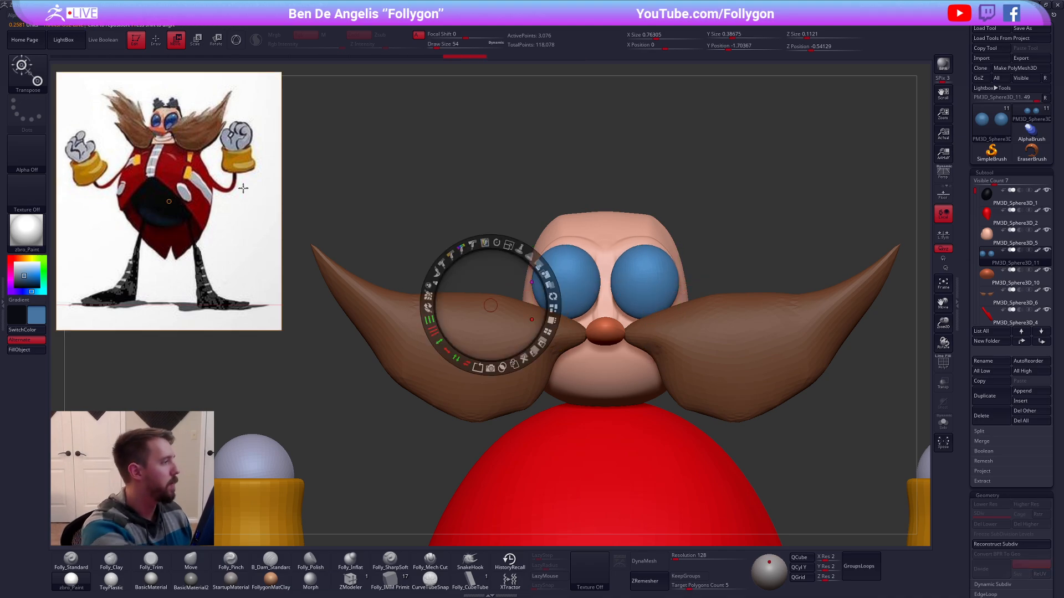
pyautogui.press('c')
pyautogui.press('z')
pyautogui.click(39, 351)
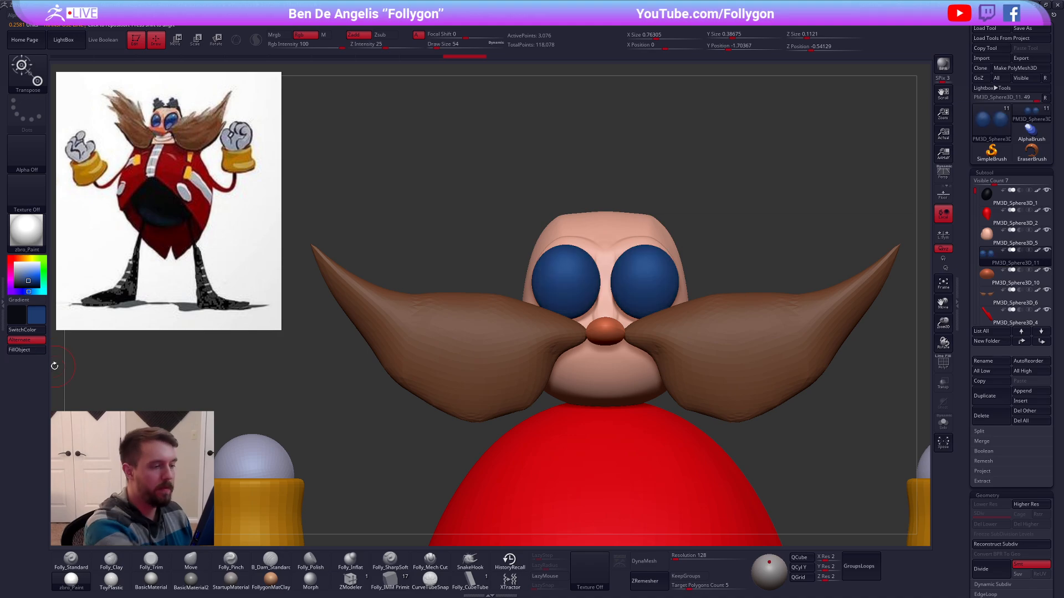
# Step: Move the eyes back into the head's sockets with a transpose line in side view and switch to the Move brush
pyautogui.moveTo(455, 183); pyautogui.dragTo(266, 183)
pyautogui.press('w')
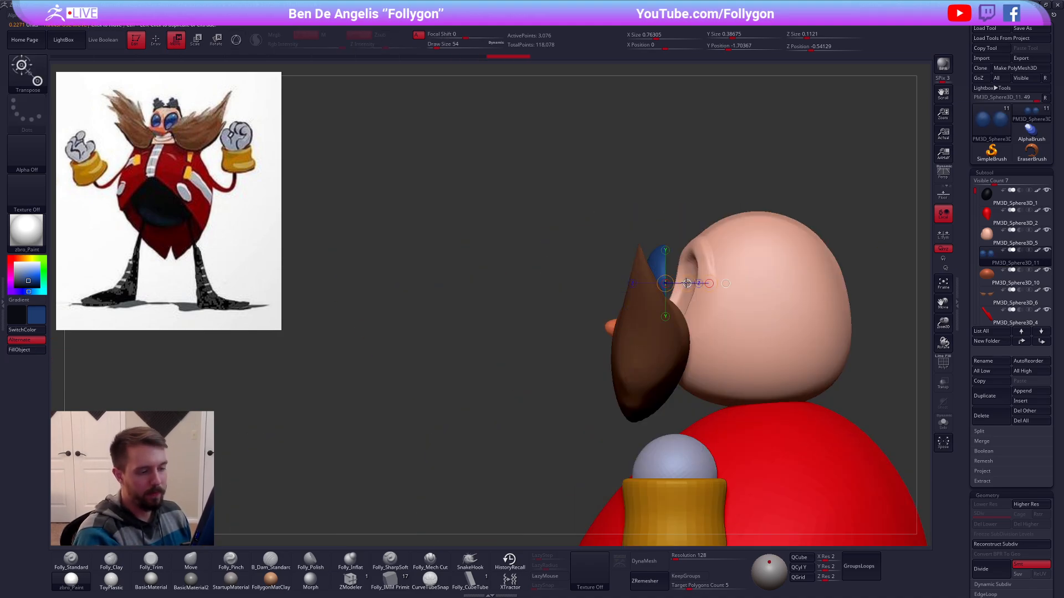
pyautogui.press('q')
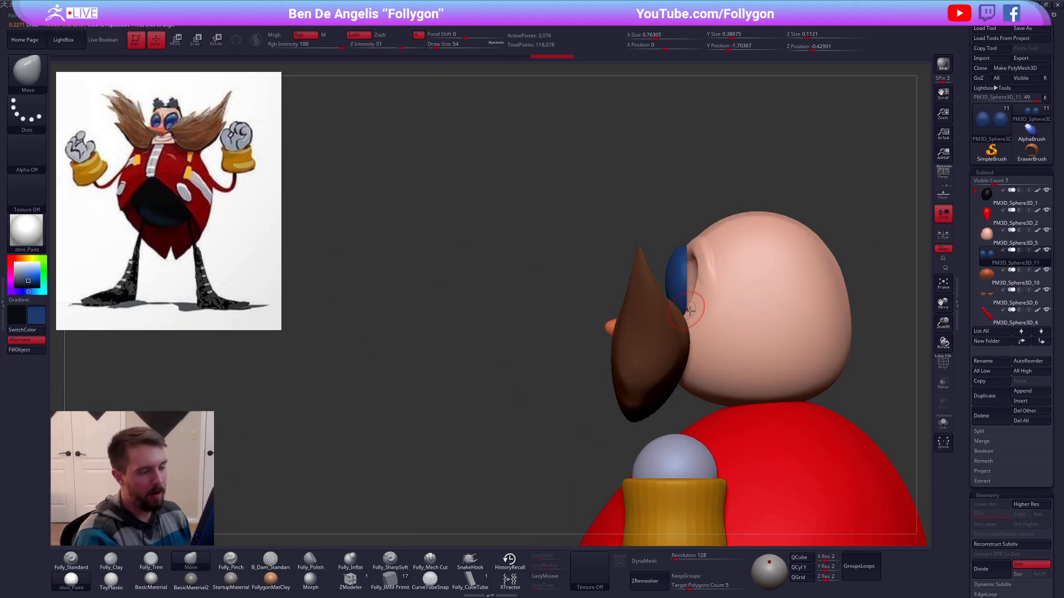
pyautogui.keyDown('shift'); pyautogui.moveTo(515, 373); pyautogui.dragTo(741, 373); pyautogui.keyUp('shift')
pyautogui.keyDown('alt'); pyautogui.moveTo(779, 433); pyautogui.dragTo(746, 401); pyautogui.keyUp('alt')
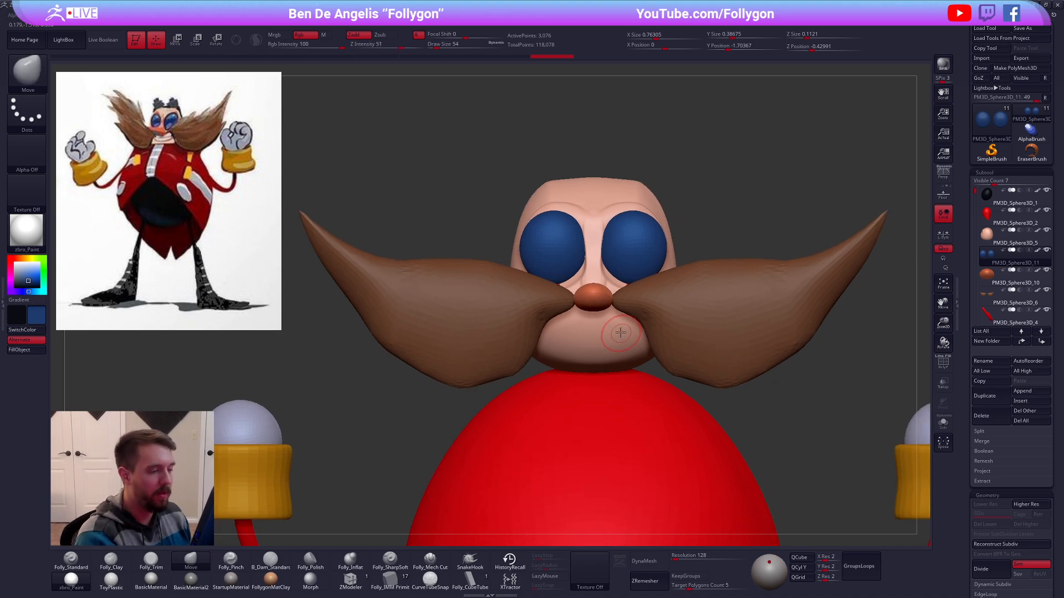
# Step: Hide the moustache and push in the front of the head below the eye sockets with the Move brush at draw size 113
pyautogui.keyDown('alt'); pyautogui.click(748, 325); pyautogui.keyUp('alt')
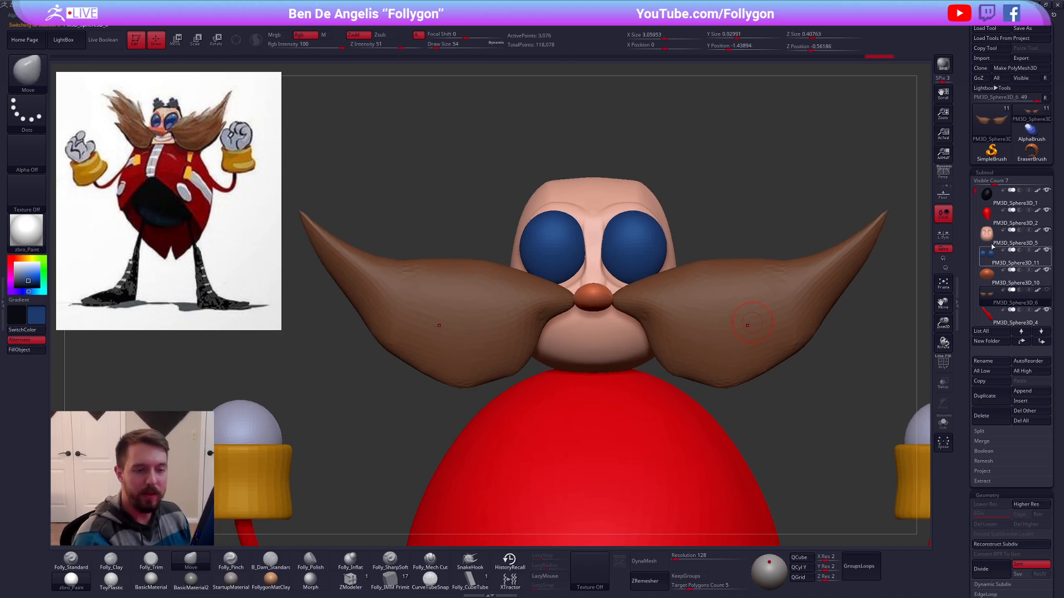
pyautogui.click(987, 236)
pyautogui.moveTo(793, 355); pyautogui.dragTo(594, 360)
pyautogui.press('space')
pyautogui.moveTo(615, 318)
pyautogui.mouseDown()
pyautogui.moveTo(619, 307)
pyautogui.moveTo(632, 316)
pyautogui.mouseUp()
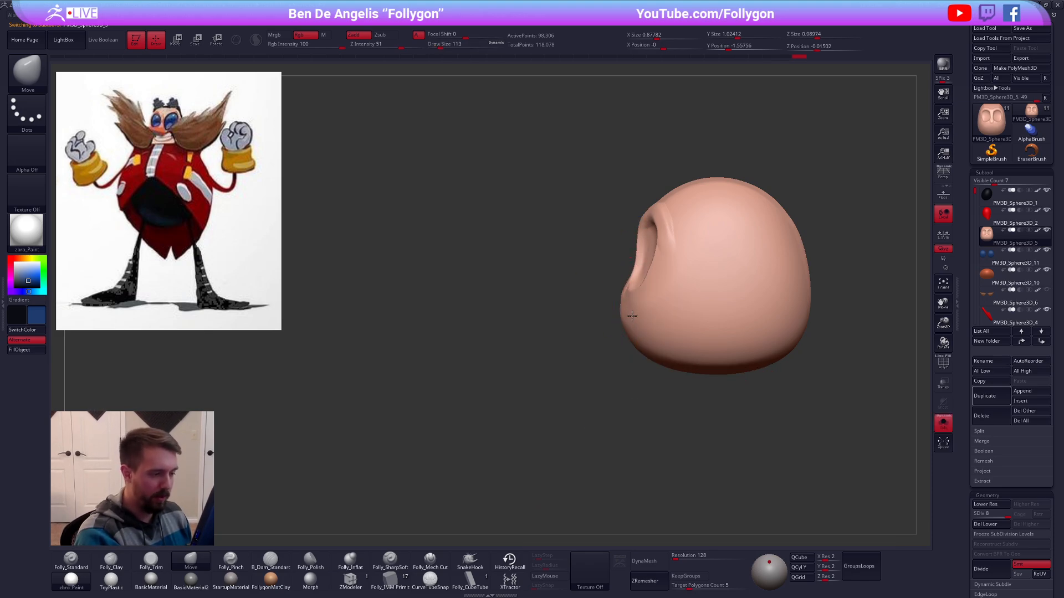
pyautogui.moveTo(632, 316)
pyautogui.mouseDown(button='right')
pyautogui.moveTo(651, 314)
pyautogui.moveTo(634, 329)
pyautogui.mouseUp(button='right')
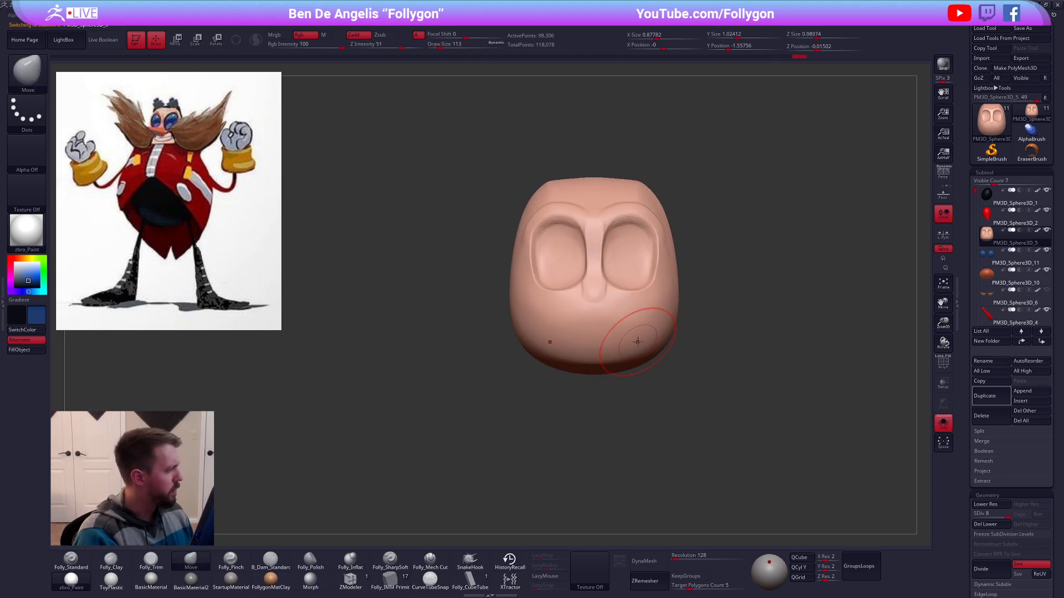
# Step: Leave solo mode, set the Move brush's draw size to 81, check the full figure and show the moustache
pyautogui.hotkey('shift', 's')
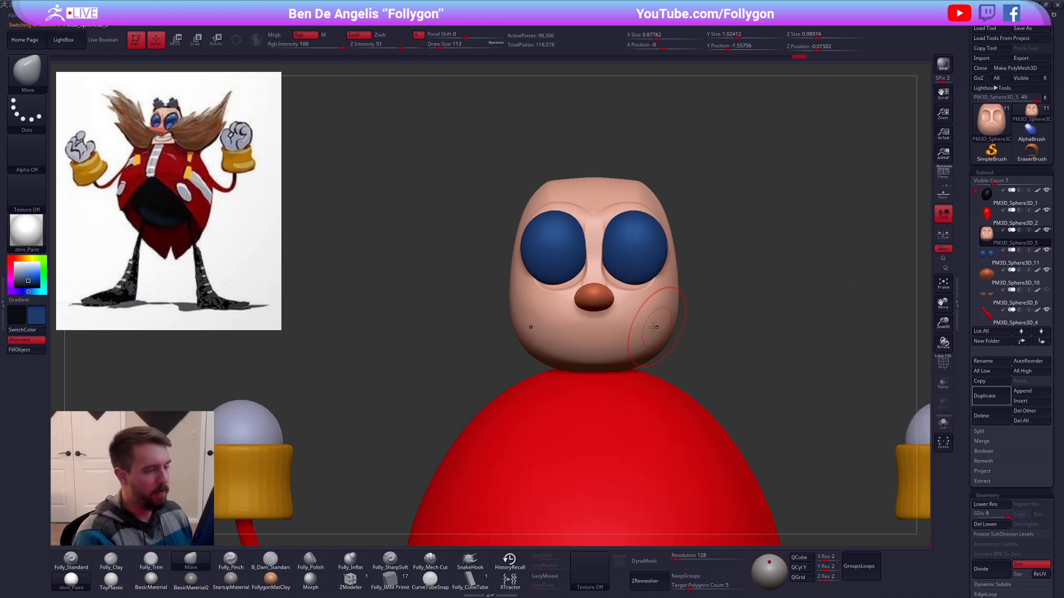
pyautogui.keyDown('ctrl'); pyautogui.moveTo(620, 327); pyautogui.dragTo(607, 316, button='right'); pyautogui.keyUp('ctrl')
pyautogui.press('space')
pyautogui.moveTo(598, 327); pyautogui.dragTo(590, 327)
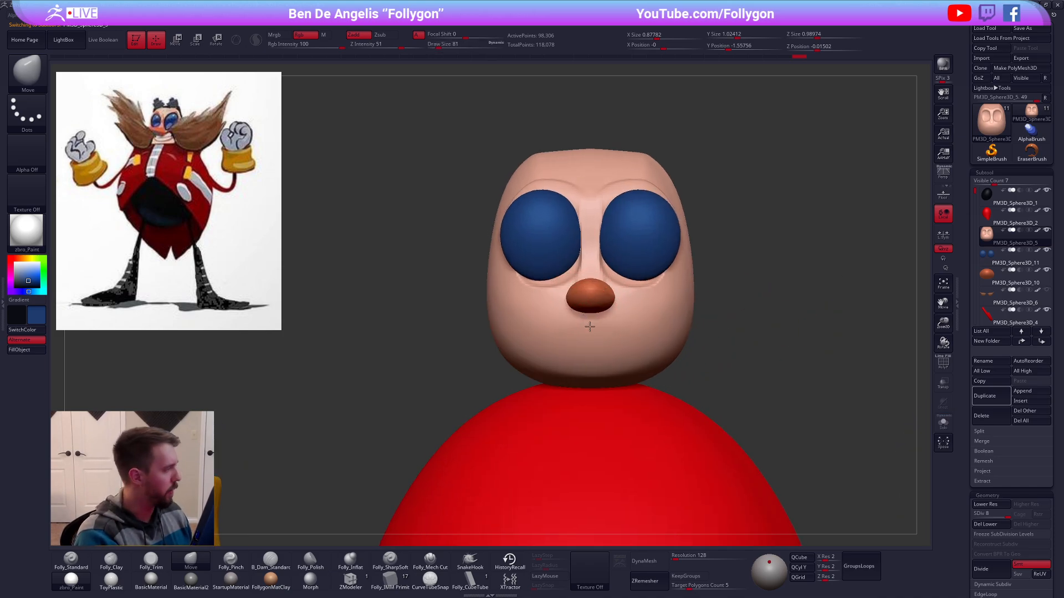
pyautogui.keyDown('ctrl'); pyautogui.moveTo(589, 326); pyautogui.dragTo(588, 317, button='right'); pyautogui.keyUp('ctrl')
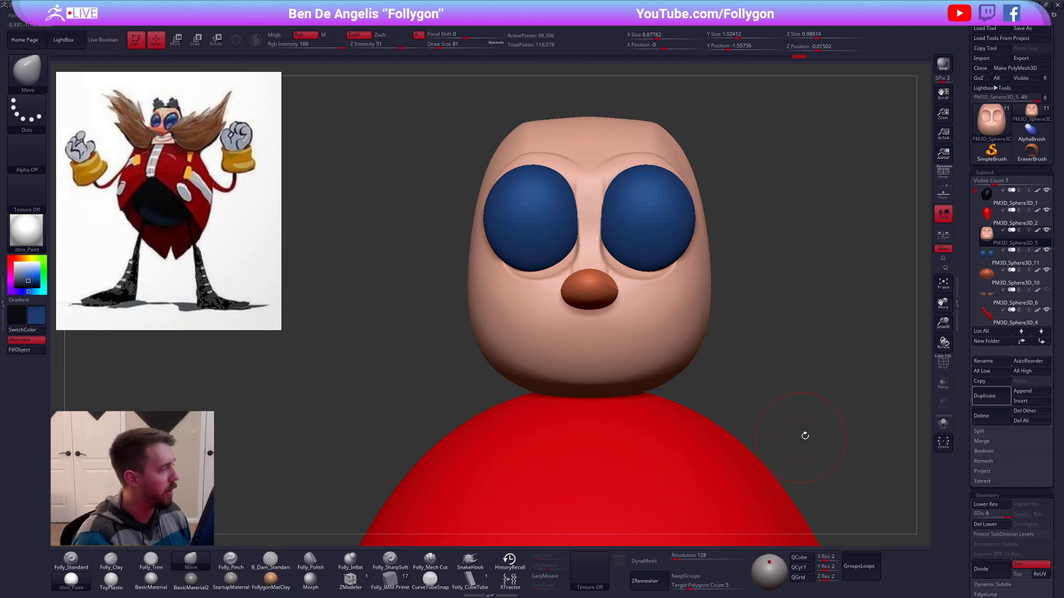
pyautogui.keyDown('ctrl'); pyautogui.moveTo(654, 311); pyautogui.dragTo(639, 372, button='right'); pyautogui.keyUp('ctrl')
pyautogui.keyDown('alt'); pyautogui.moveTo(651, 467); pyautogui.dragTo(625, 357, button='right'); pyautogui.keyUp('alt')
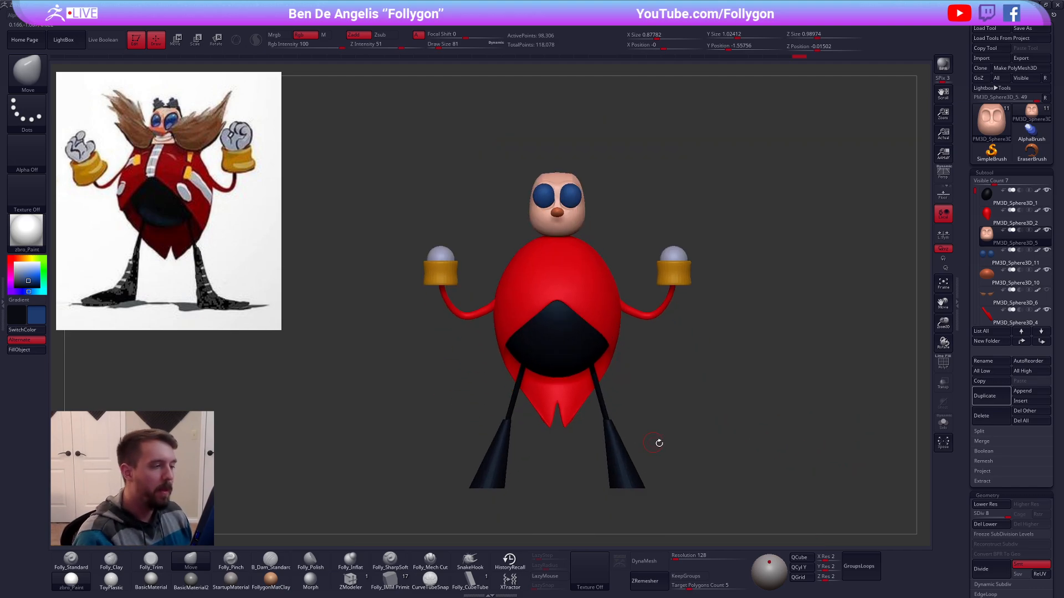
pyautogui.keyDown('alt'); pyautogui.moveTo(743, 454); pyautogui.dragTo(724, 430, button='right'); pyautogui.keyUp('alt')
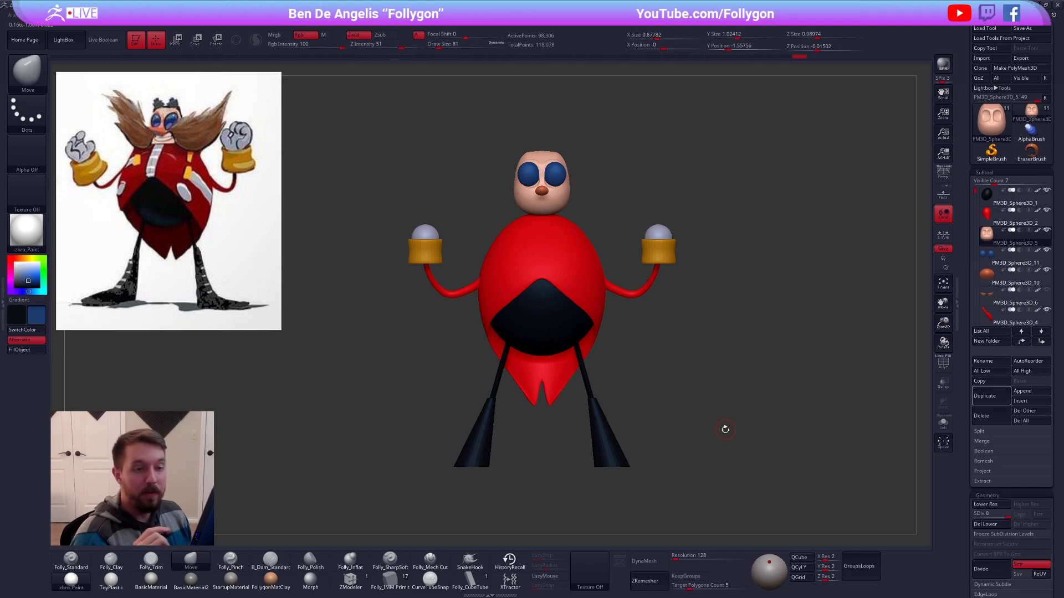
pyautogui.keyDown('shift'); pyautogui.click(1046, 230); pyautogui.keyUp('shift')
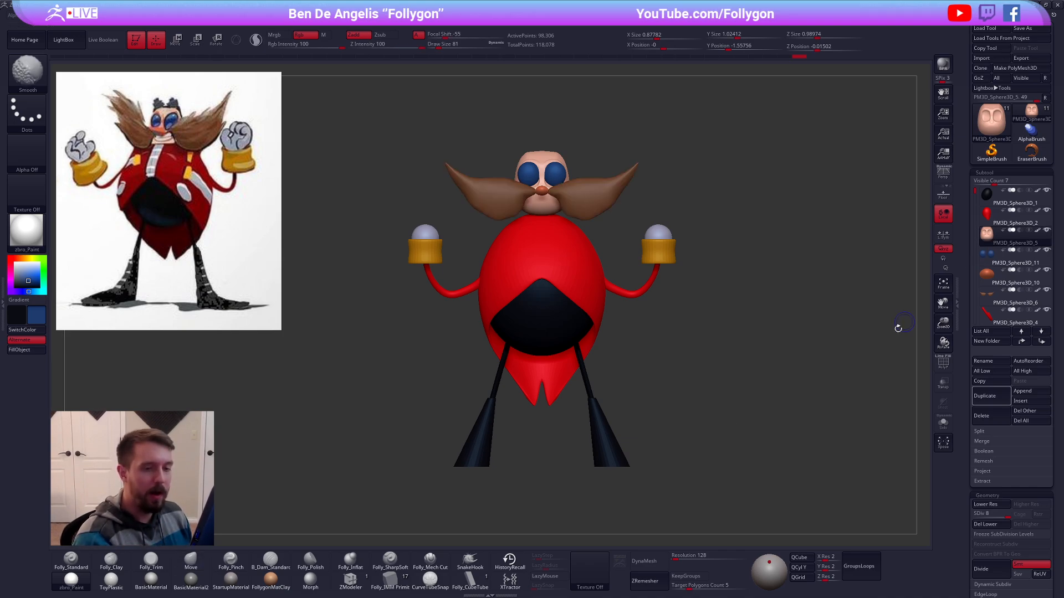
pyautogui.moveTo(845, 417)
pyautogui.mouseDown(button='right')
pyautogui.moveTo(900, 419)
pyautogui.moveTo(839, 418)
pyautogui.mouseUp(button='right')
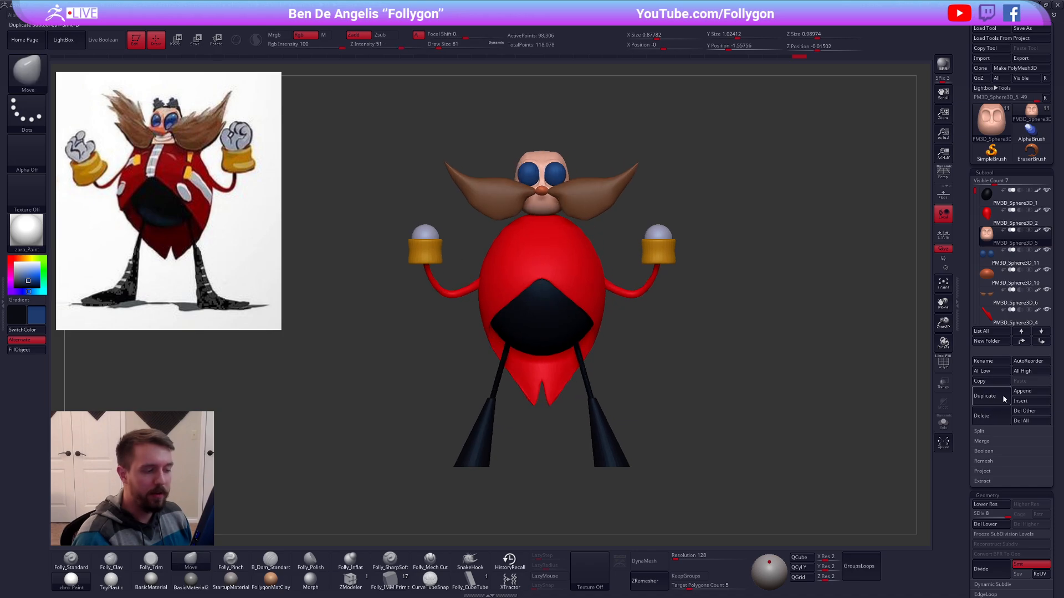
# Step: Switch to the Zelda character model, frame the full figure and examine it from front and back
pyautogui.click(985, 118)
pyautogui.click(625, 198)
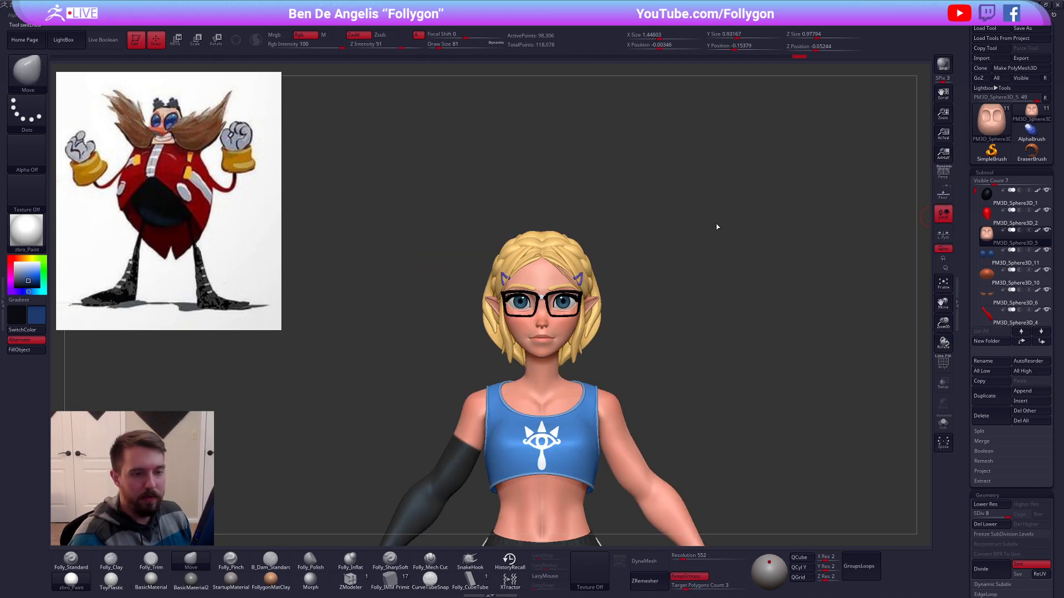
pyautogui.press('f')
pyautogui.keyDown('alt'); pyautogui.moveTo(731, 353); pyautogui.dragTo(744, 291, button='right'); pyautogui.keyUp('alt')
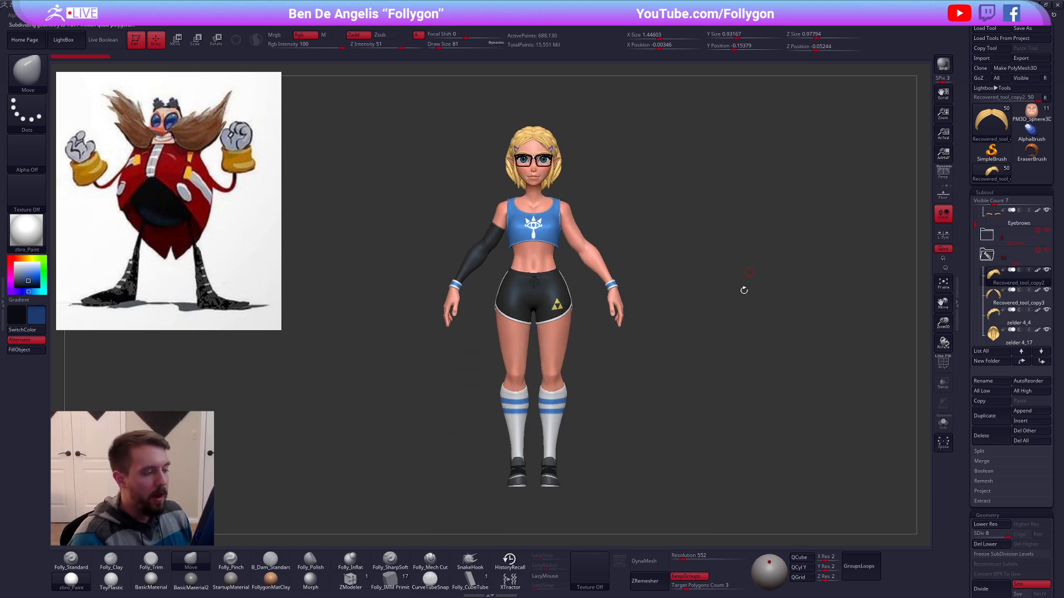
pyautogui.moveTo(699, 342); pyautogui.dragTo(758, 339, button='right')
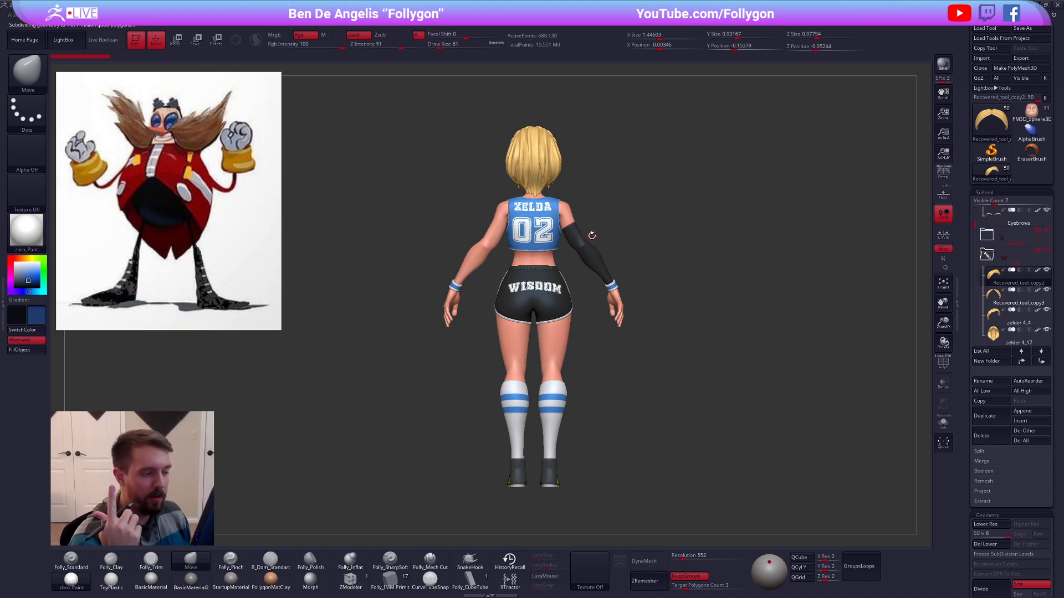
pyautogui.moveTo(797, 427); pyautogui.dragTo(773, 423, button='right')
# Step: Examine the Zelda figure from several angles with perspective on and the reference image hidden, and restore both settings
pyautogui.click(942, 174)
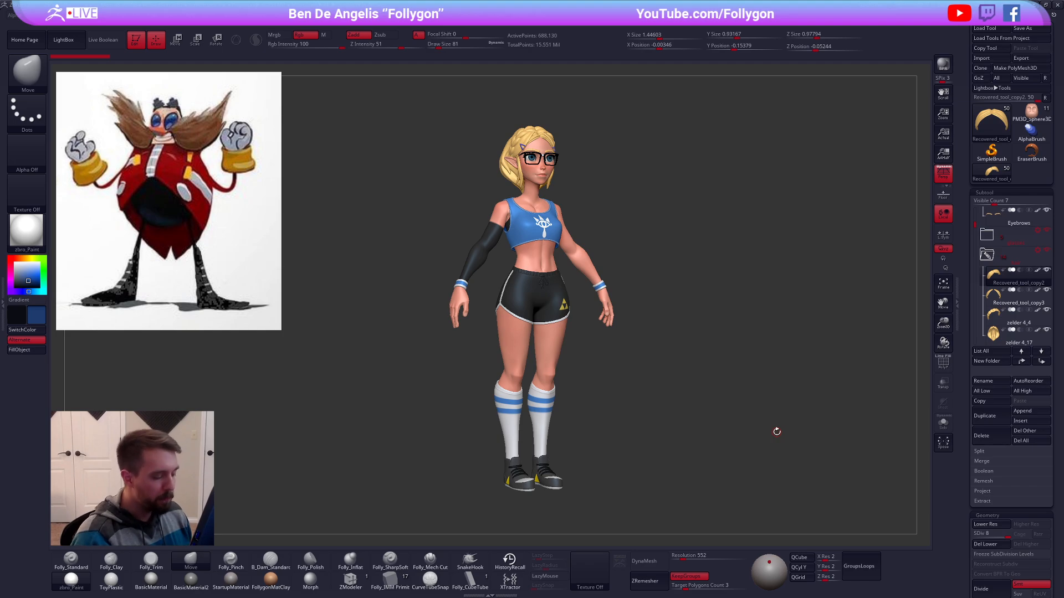
pyautogui.press('shift')
pyautogui.hotkey('shift', 'z')
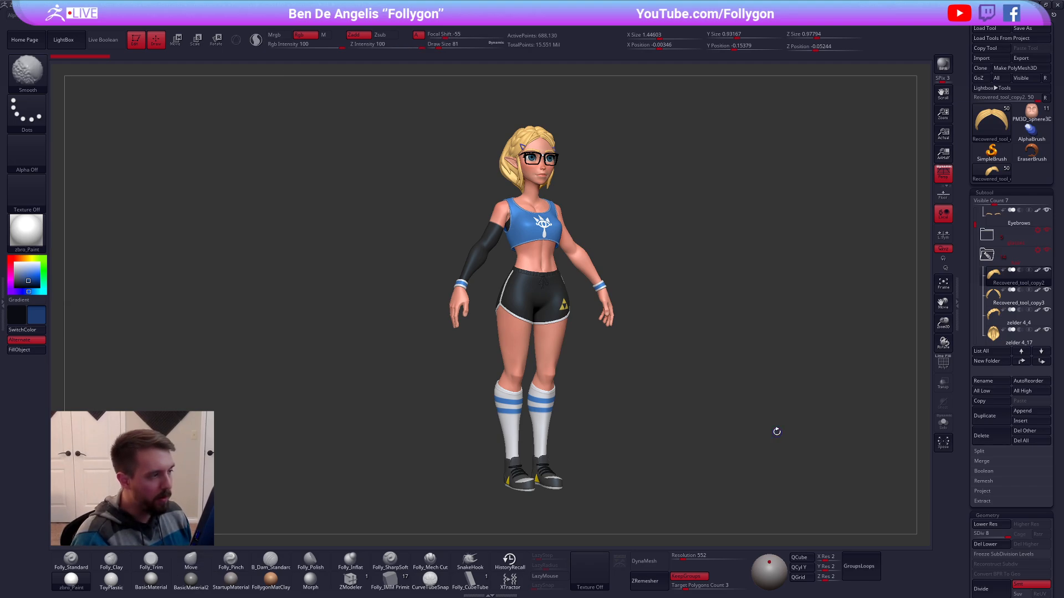
pyautogui.moveTo(776, 431)
pyautogui.mouseDown(button='right')
pyautogui.moveTo(803, 439)
pyautogui.moveTo(754, 442)
pyautogui.moveTo(807, 442)
pyautogui.moveTo(819, 426)
pyautogui.moveTo(811, 413)
pyautogui.mouseUp(button='right')
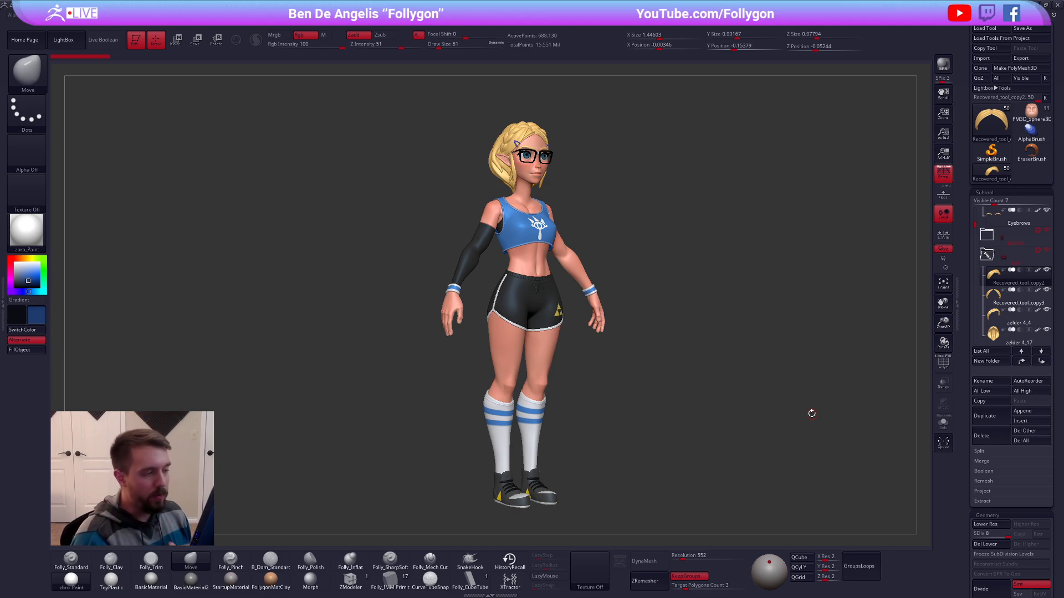
pyautogui.moveTo(819, 452); pyautogui.dragTo(764, 472, button='right')
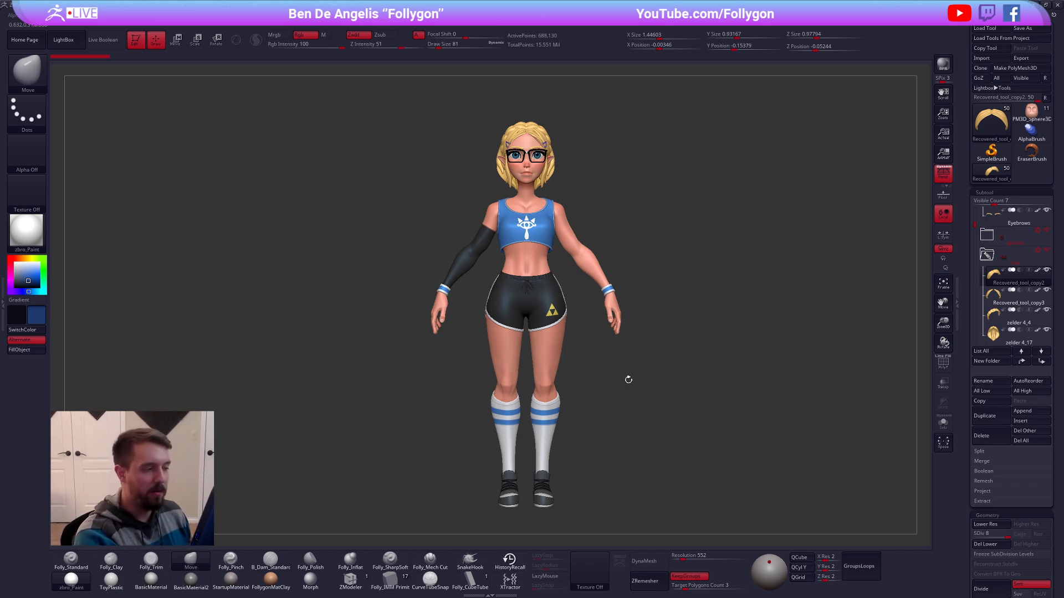
pyautogui.moveTo(727, 459); pyautogui.dragTo(747, 472)
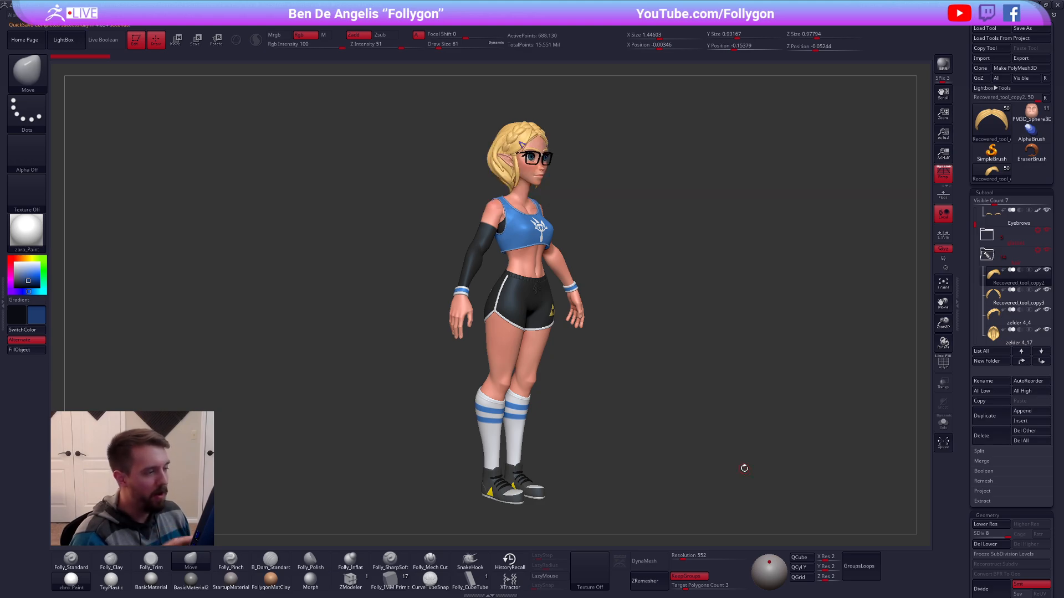
pyautogui.moveTo(744, 468); pyautogui.dragTo(762, 456)
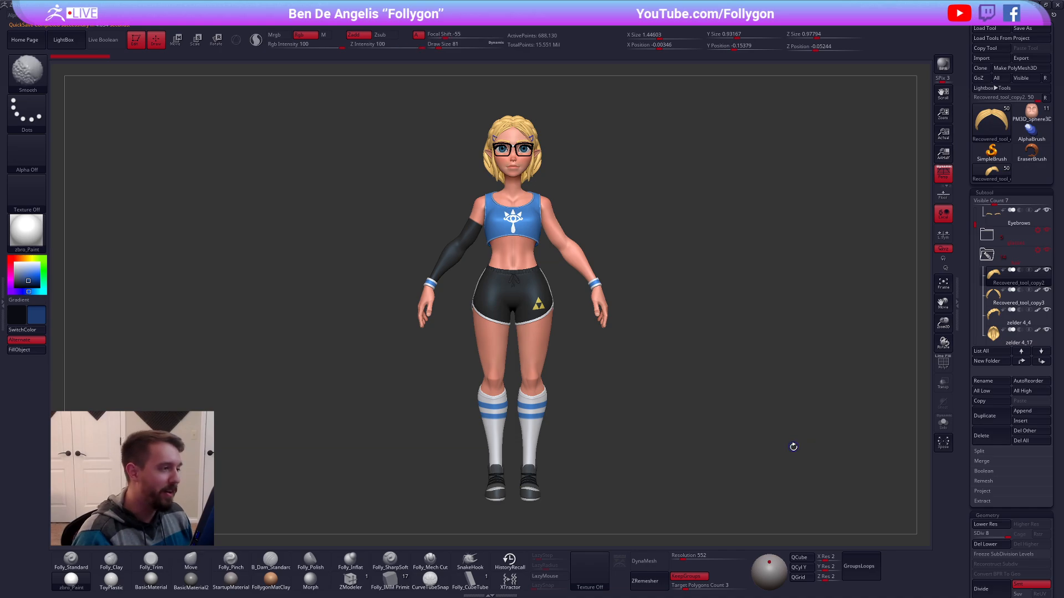
pyautogui.hotkey('shift', 'z')
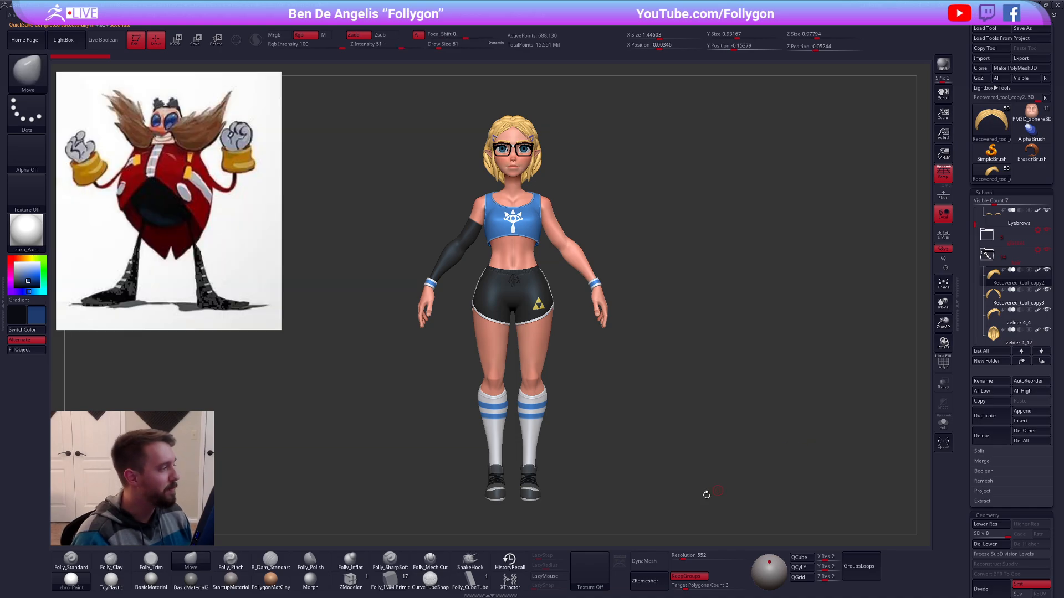
pyautogui.click(936, 177)
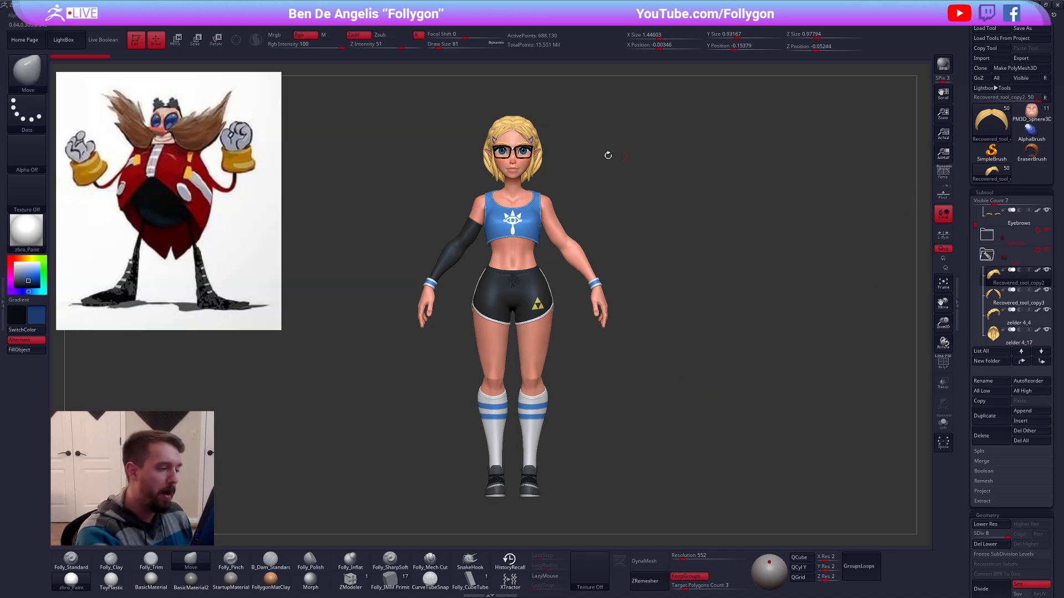
pyautogui.moveTo(770, 463)
pyautogui.mouseDown()
pyautogui.moveTo(797, 460)
pyautogui.moveTo(761, 465)
pyautogui.moveTo(766, 448)
pyautogui.mouseUp()
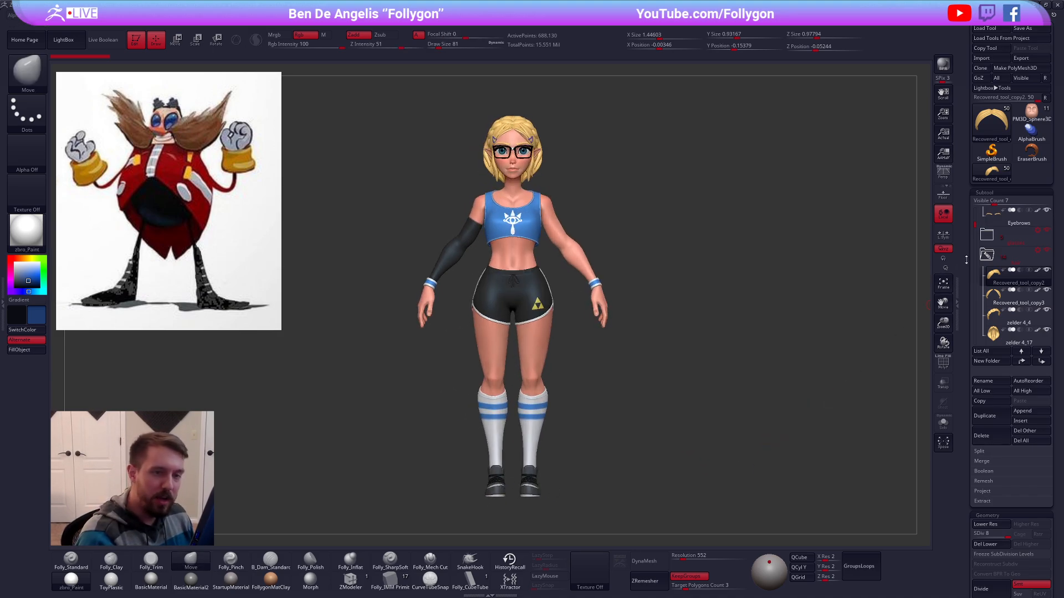
# Step: Switch back to the Eggman model and frame its head in front view
pyautogui.click(1031, 113)
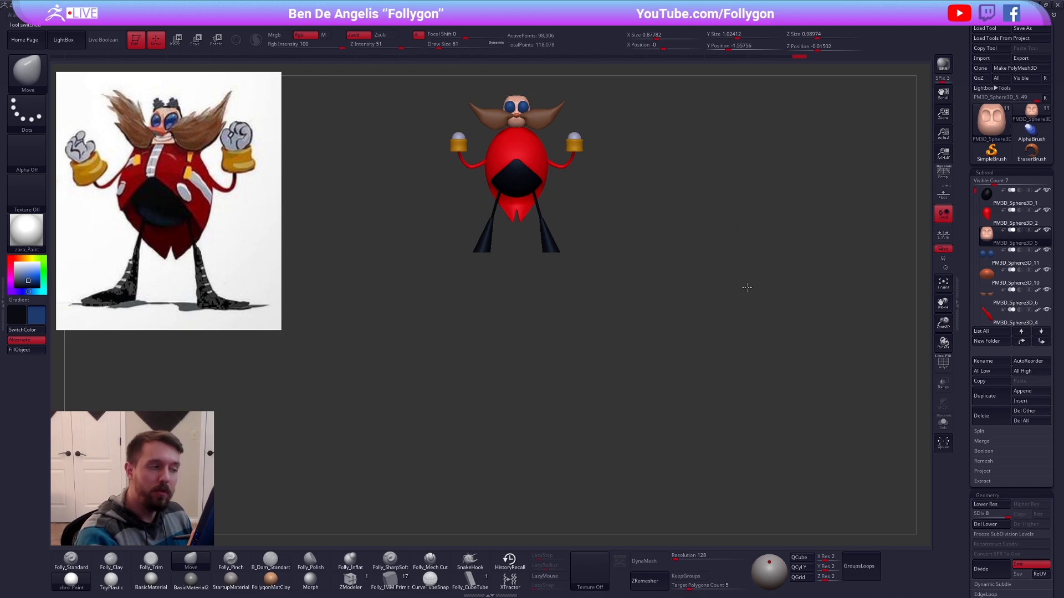
pyautogui.keyDown('alt'); pyautogui.moveTo(689, 287); pyautogui.dragTo(679, 434, button='right'); pyautogui.keyUp('alt')
pyautogui.keyDown('ctrl'); pyautogui.moveTo(510, 251); pyautogui.dragTo(619, 285, button='right'); pyautogui.keyUp('ctrl')
pyautogui.moveTo(616, 391); pyautogui.dragTo(647, 414, button='right')
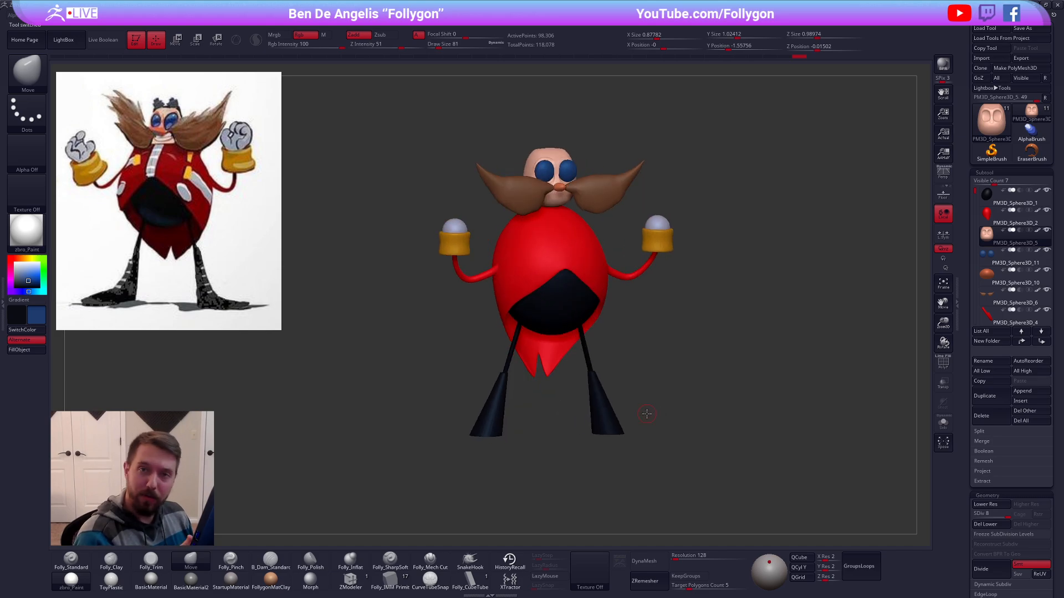
pyautogui.keyDown('alt'); pyautogui.moveTo(631, 368); pyautogui.dragTo(634, 438, button='right'); pyautogui.keyUp('alt')
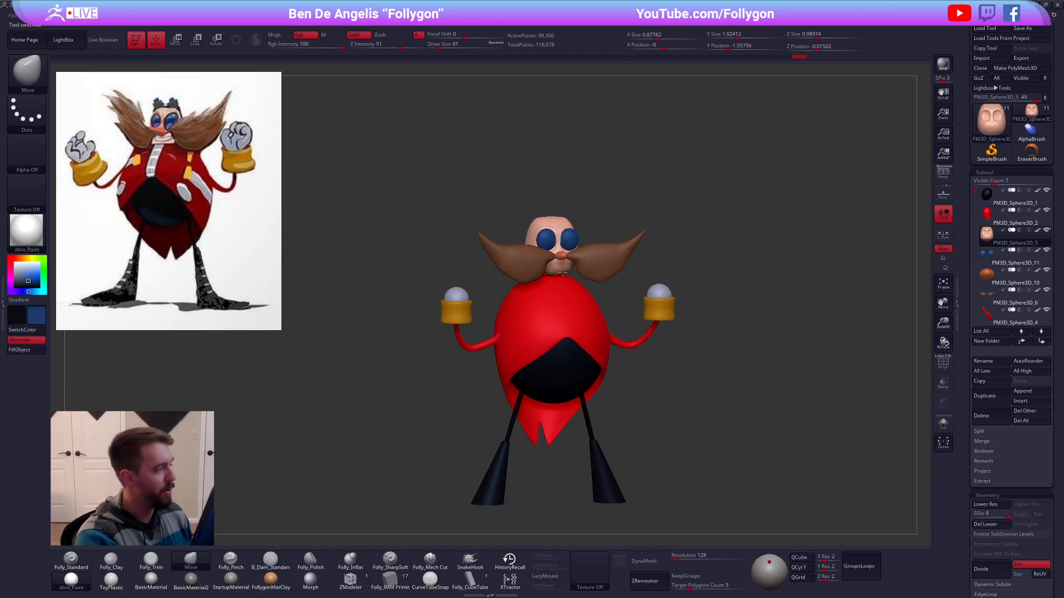
pyautogui.moveTo(562, 272)
pyautogui.keyDown('shift'); pyautogui.mouseDown(button='right')
pyautogui.moveTo(574, 307)
pyautogui.moveTo(562, 309)
pyautogui.moveTo(620, 344)
pyautogui.mouseUp(button='right'); pyautogui.keyUp('shift')
# Step: Hide the moustache and mask a wide grinning mouth shape below the nose with MaskLasso
pyautogui.click(1046, 290)
pyautogui.press('ctrl')
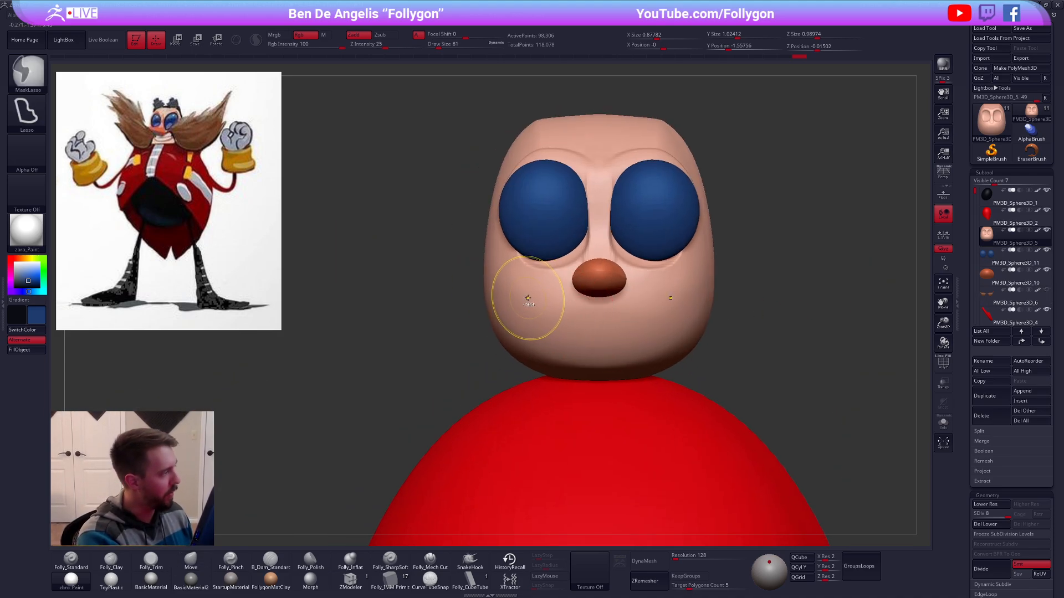
pyautogui.moveTo(585, 304)
pyautogui.keyDown('ctrl'); pyautogui.mouseDown()
pyautogui.moveTo(683, 296)
pyautogui.moveTo(606, 355)
pyautogui.moveTo(535, 357)
pyautogui.moveTo(530, 338)
pyautogui.mouseUp(); pyautogui.keyUp('ctrl')
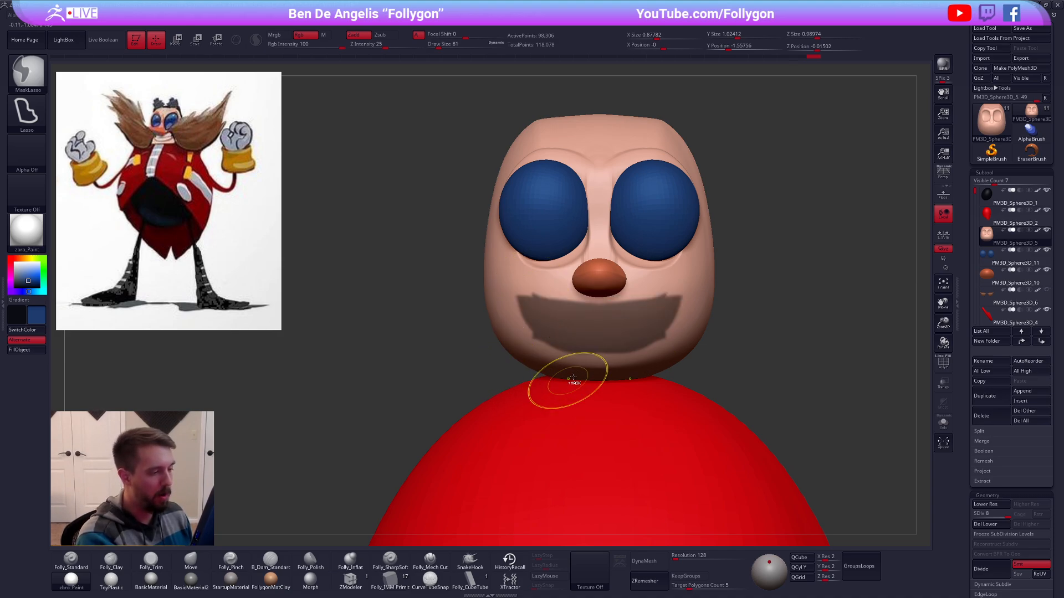
# Step: Clean up the upper corners and lower edges of the mouth mask using MaskPen at draw size 14
pyautogui.press('space')
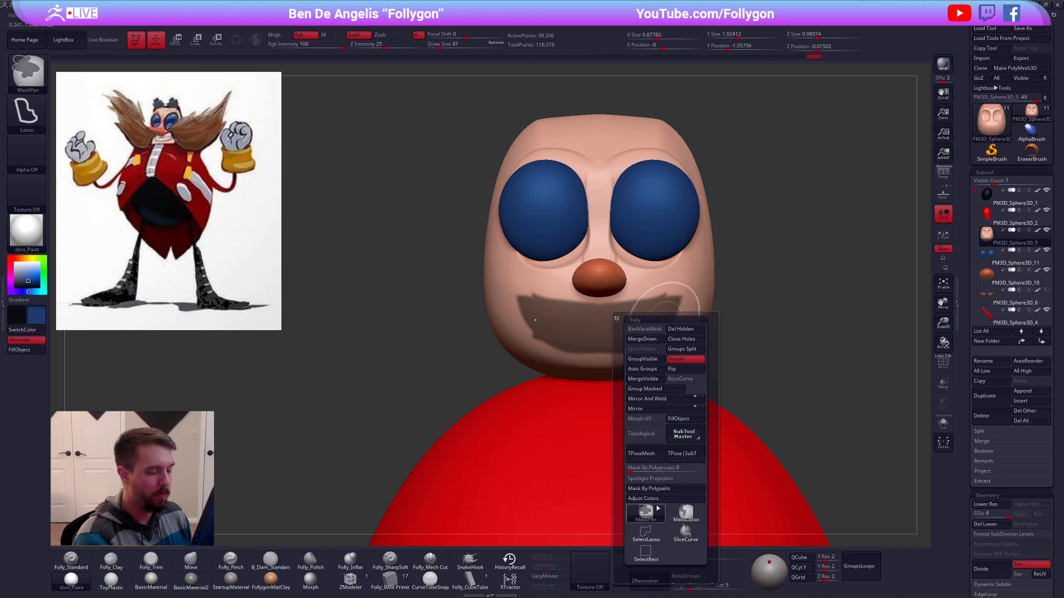
pyautogui.press('space')
pyautogui.moveTo(558, 289); pyautogui.dragTo(553, 286)
pyautogui.moveTo(554, 286)
pyautogui.keyDown('alt'); pyautogui.mouseDown(button='right')
pyautogui.moveTo(562, 290)
pyautogui.moveTo(515, 302)
pyautogui.mouseUp(button='right'); pyautogui.keyUp('alt')
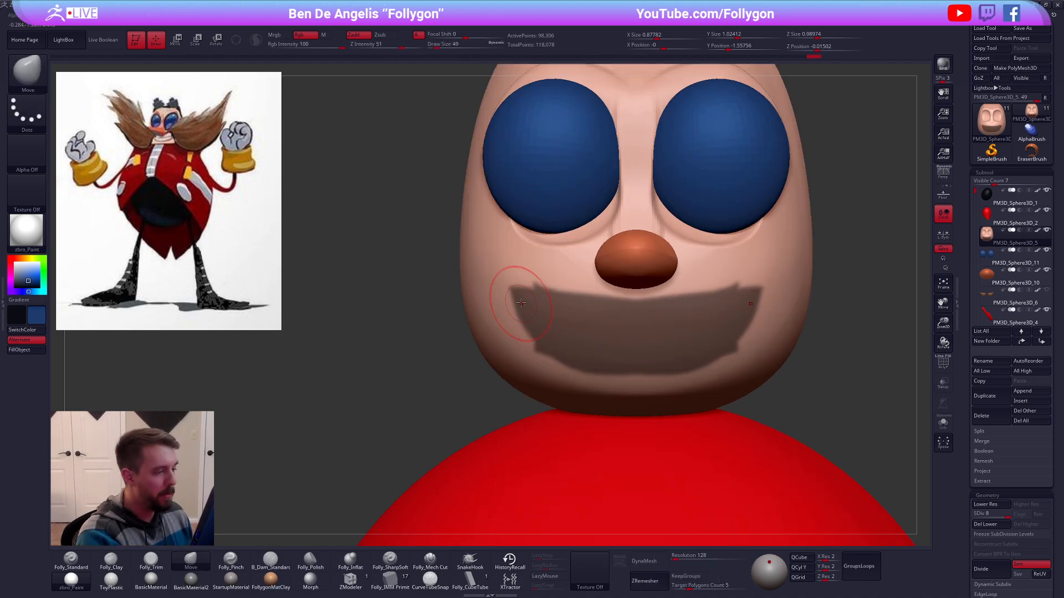
pyautogui.press('space')
pyautogui.moveTo(542, 285)
pyautogui.mouseDown()
pyautogui.moveTo(532, 285)
pyautogui.moveTo(588, 286)
pyautogui.mouseUp()
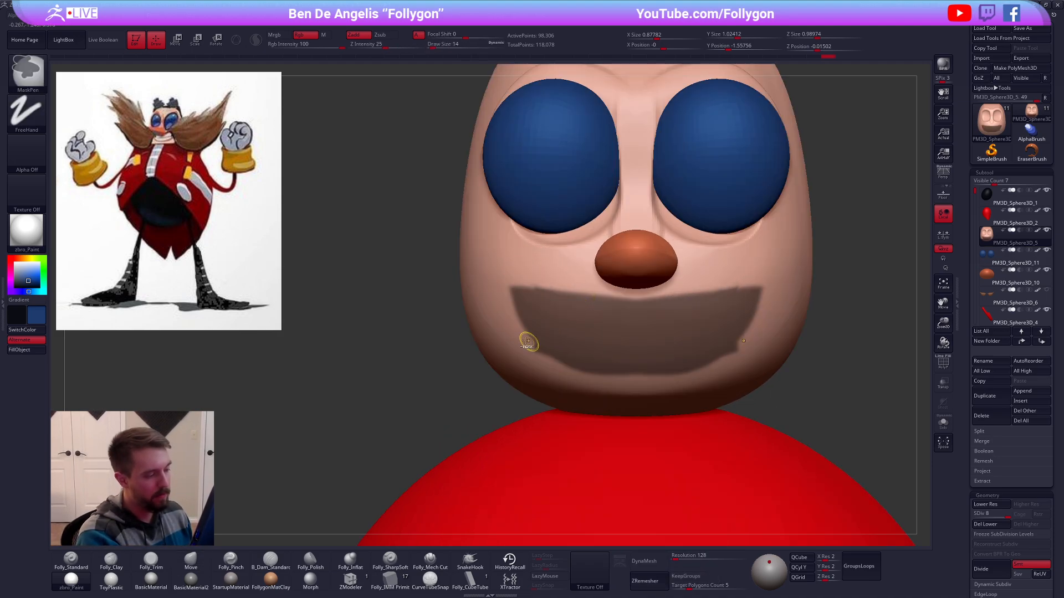
pyautogui.keyDown('ctrl'); pyautogui.keyDown('alt'); pyautogui.moveTo(527, 341); pyautogui.dragTo(542, 354); pyautogui.keyUp('alt'); pyautogui.keyUp('ctrl')
pyautogui.keyDown('alt'); pyautogui.moveTo(653, 375); pyautogui.dragTo(713, 357, button='right'); pyautogui.keyUp('alt')
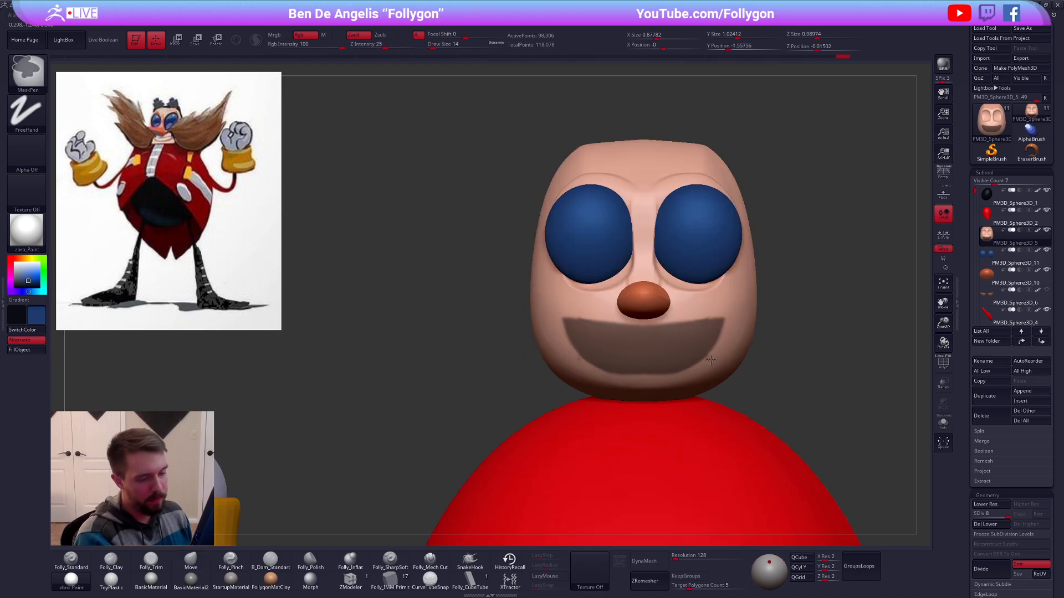
pyautogui.keyDown('ctrl'); pyautogui.keyDown('alt'); pyautogui.moveTo(696, 314); pyautogui.dragTo(708, 316); pyautogui.keyUp('alt'); pyautogui.keyUp('ctrl')
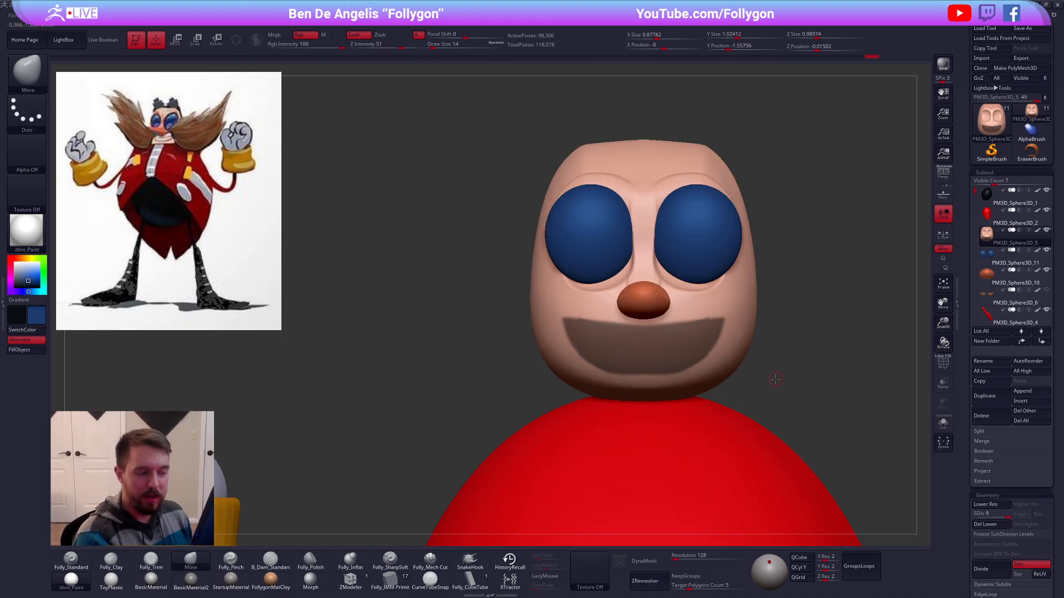
# Step: Switch to MaskLasso and remove the unwanted mask from the back of the head in side view
pyautogui.keyDown('alt'); pyautogui.moveTo(775, 379); pyautogui.dragTo(689, 354, button='right'); pyautogui.keyUp('alt')
pyautogui.hotkey('ctrl', 'space')
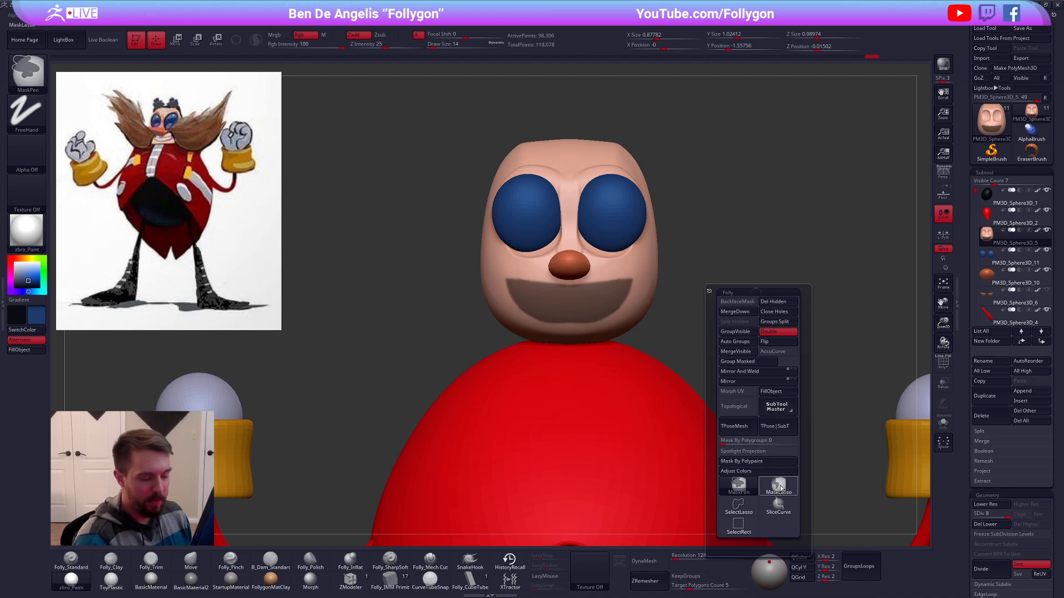
pyautogui.click(779, 487)
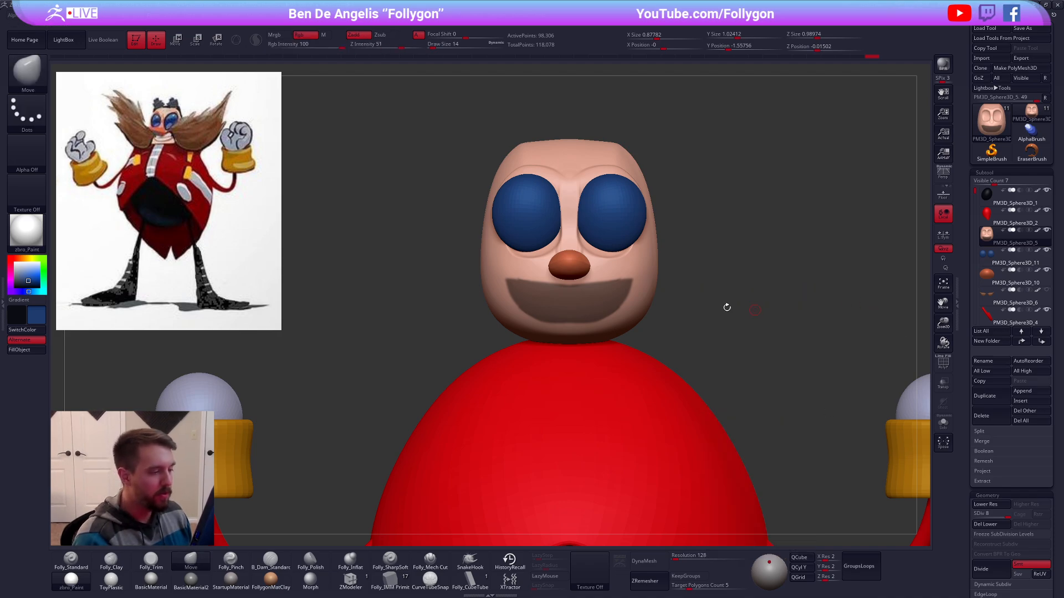
pyautogui.moveTo(727, 307); pyautogui.dragTo(636, 294)
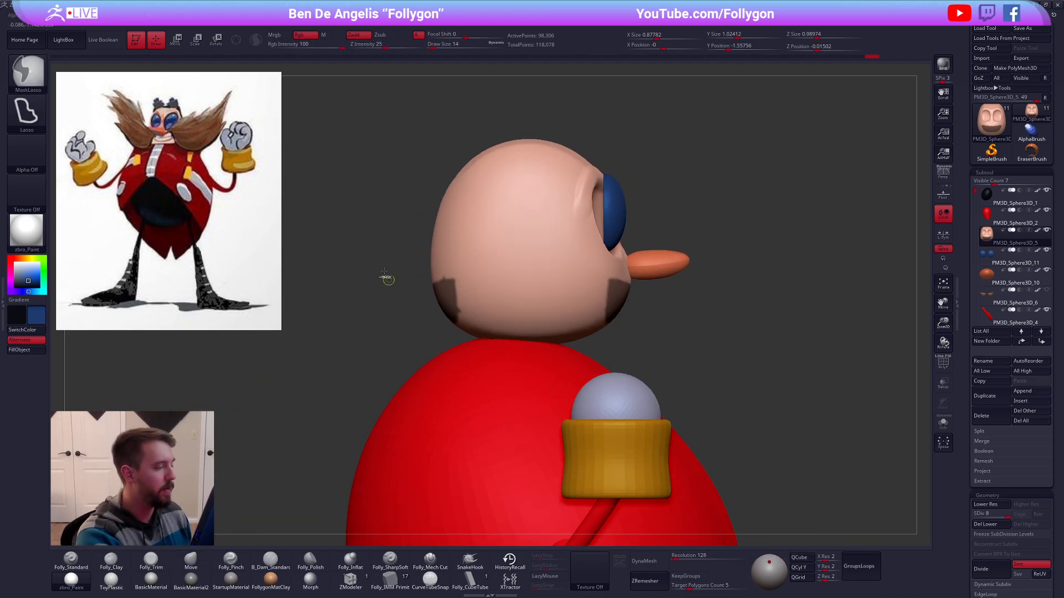
pyautogui.moveTo(383, 247)
pyautogui.keyDown('ctrl'); pyautogui.mouseDown()
pyautogui.moveTo(451, 332)
pyautogui.moveTo(513, 311)
pyautogui.moveTo(501, 177)
pyautogui.mouseUp(); pyautogui.keyUp('ctrl')
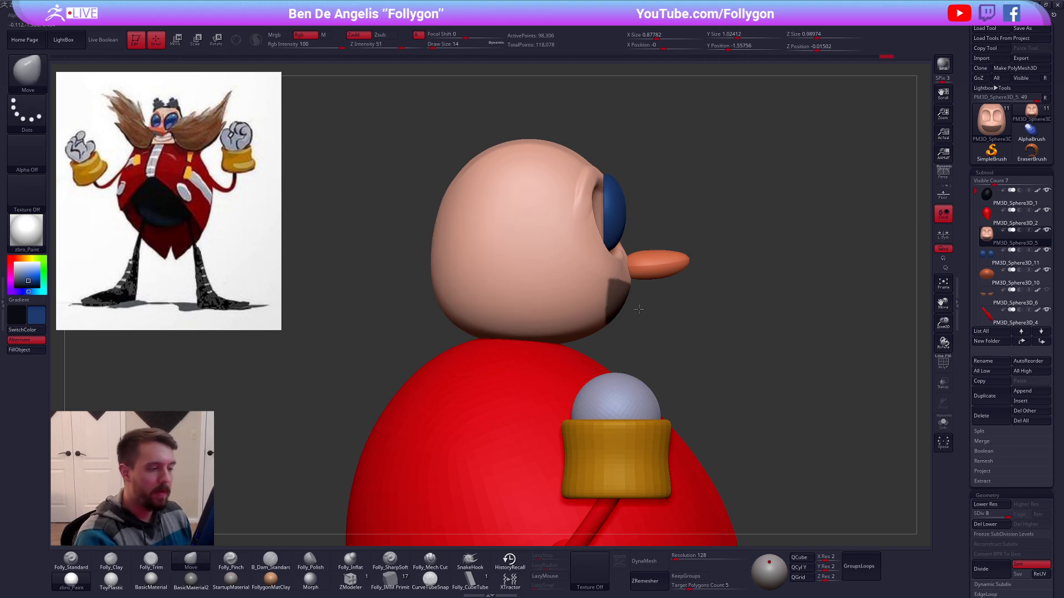
# Step: Invert the mask, push the mouth area into the head with a Move transpose line, and clear the mask
pyautogui.keyDown('alt'); pyautogui.moveTo(639, 309); pyautogui.dragTo(672, 325); pyautogui.keyUp('alt')
pyautogui.keyDown('ctrl'); pyautogui.click(672, 325); pyautogui.keyUp('ctrl')
pyautogui.press('w')
pyautogui.moveTo(593, 289)
pyautogui.keyDown('shift'); pyautogui.mouseDown()
pyautogui.moveTo(678, 289)
pyautogui.moveTo(605, 292)
pyautogui.moveTo(637, 327)
pyautogui.moveTo(642, 352)
pyautogui.moveTo(615, 346)
pyautogui.mouseUp(); pyautogui.keyUp('shift')
pyautogui.press('q')
pyautogui.moveTo(729, 323)
pyautogui.keyDown('ctrl'); pyautogui.mouseDown()
pyautogui.moveTo(749, 334)
pyautogui.moveTo(711, 345)
pyautogui.mouseUp(); pyautogui.keyUp('ctrl')
# Step: Set the Move brush's draw size to 104 and show the moustache
pyautogui.press('space')
pyautogui.moveTo(683, 297); pyautogui.dragTo(700, 297)
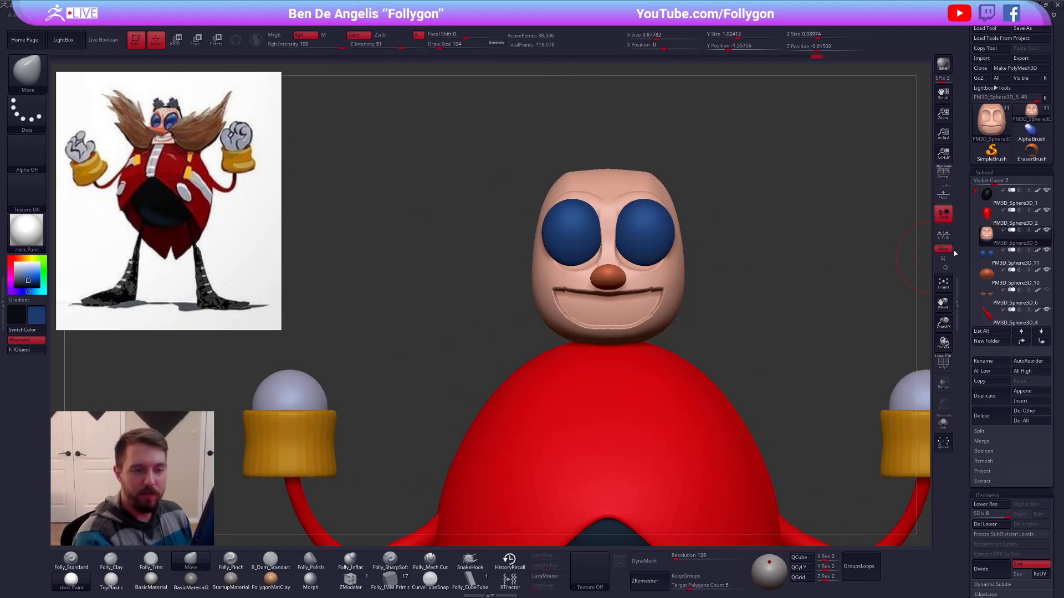
pyautogui.moveTo(980, 260)
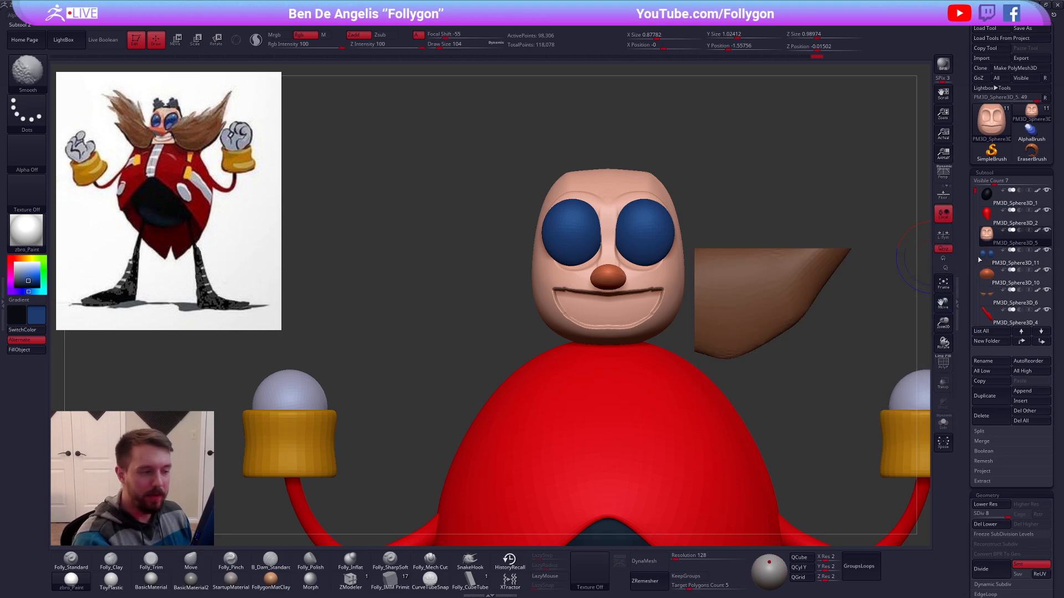
# Step: Isolate the head and pull the mouth corners slightly inward with the Move brush at draw size 81
pyautogui.keyDown('alt'); pyautogui.moveTo(656, 346); pyautogui.dragTo(656, 360); pyautogui.keyUp('alt')
pyautogui.hotkey('shift', 's')
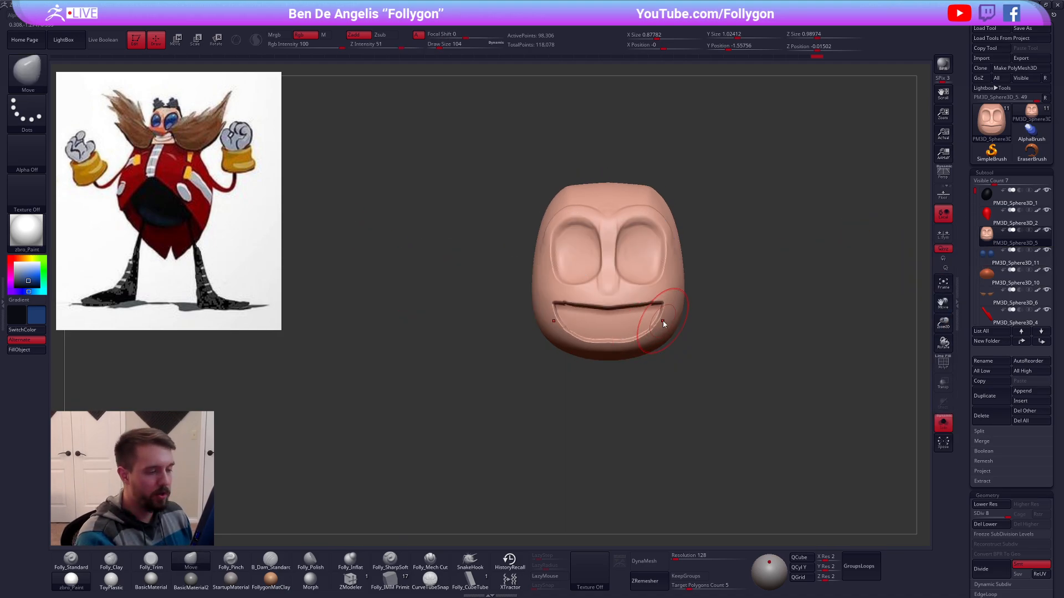
pyautogui.press('space')
pyautogui.moveTo(663, 320); pyautogui.dragTo(657, 321)
pyautogui.moveTo(675, 312); pyautogui.dragTo(663, 304, button='right')
pyautogui.moveTo(663, 304); pyautogui.dragTo(662, 301)
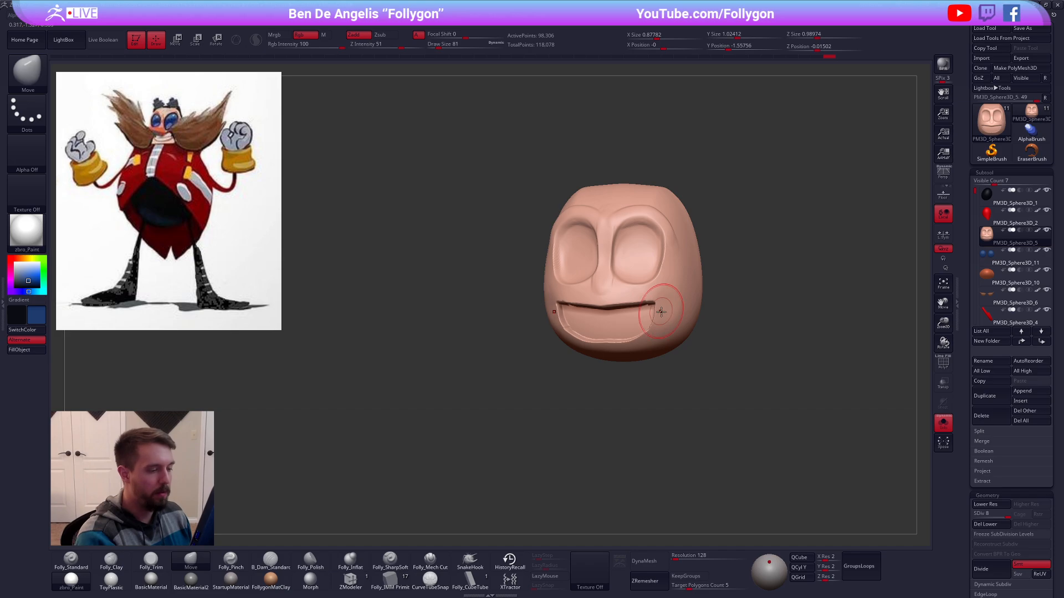
pyautogui.keyDown('shift'); pyautogui.moveTo(657, 318); pyautogui.dragTo(663, 310, button='right'); pyautogui.keyUp('shift')
pyautogui.hotkey('shift', 's')
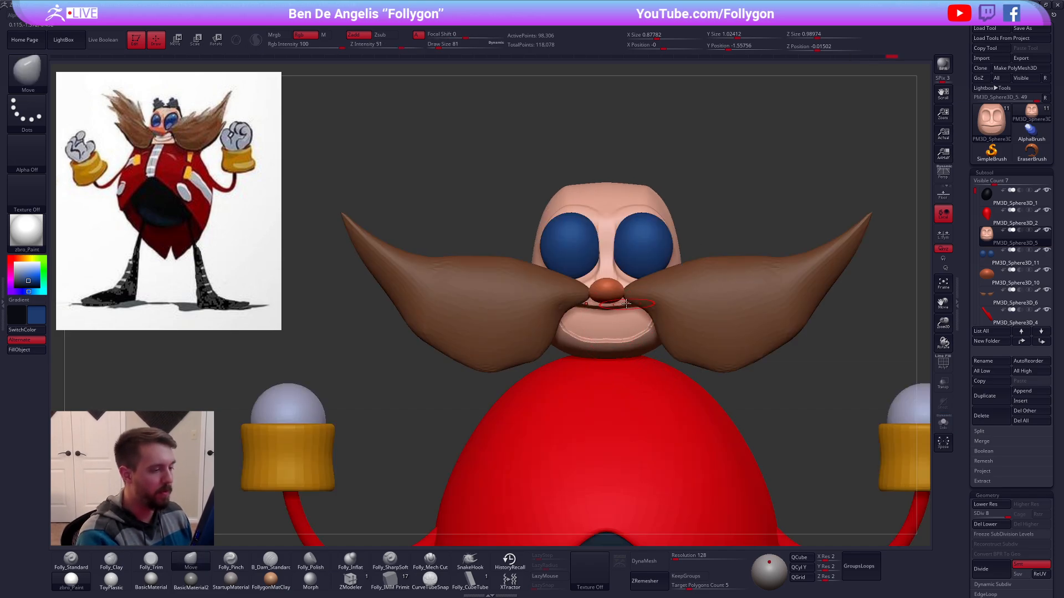
pyautogui.hotkey('shift', 's')
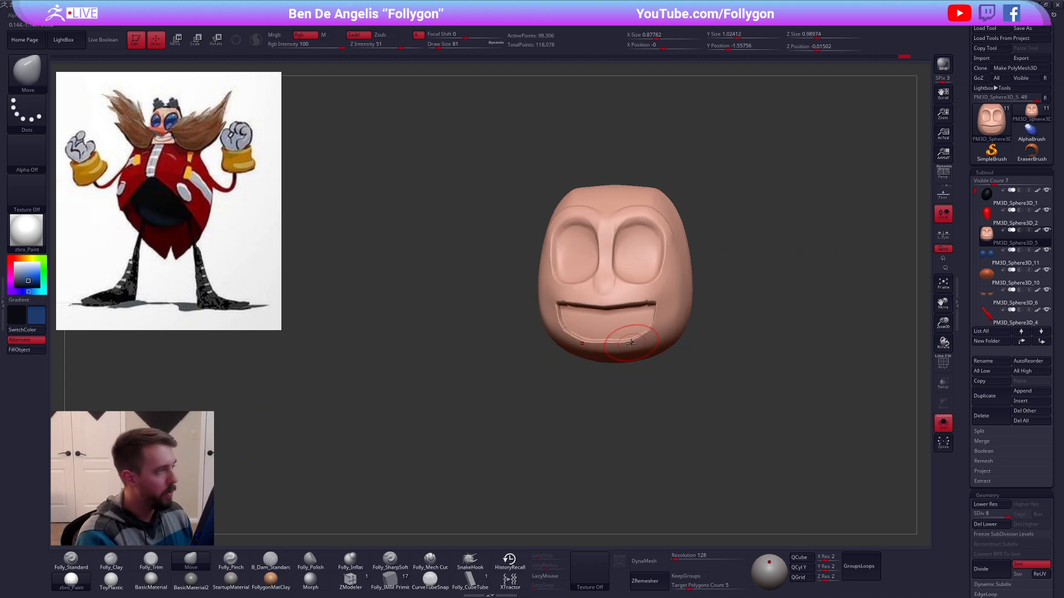
pyautogui.keyDown('shift'); pyautogui.moveTo(631, 343); pyautogui.dragTo(637, 333, button='right'); pyautogui.keyUp('shift')
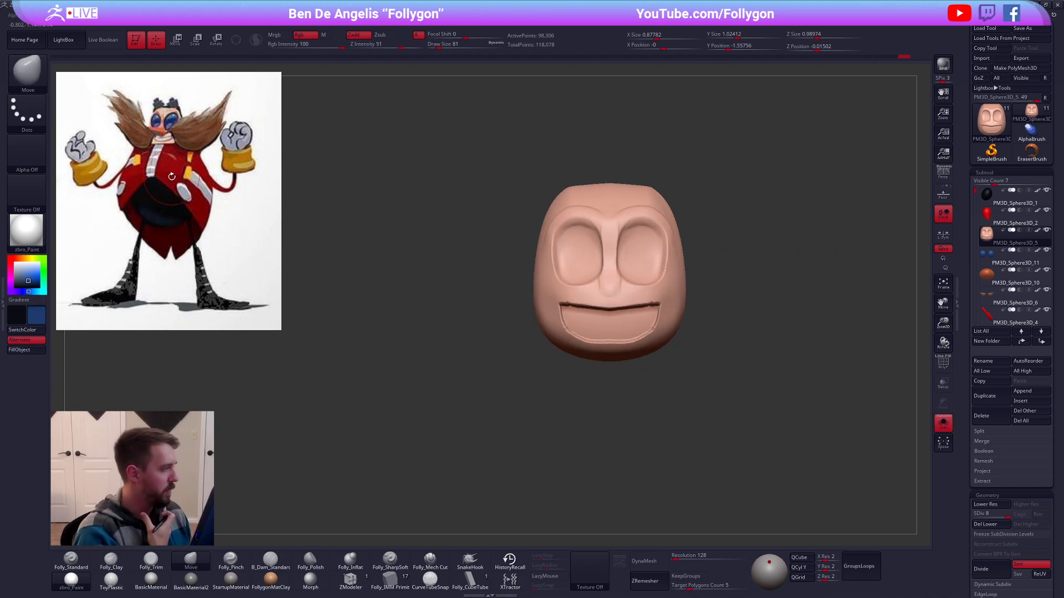
# Step: Show all parts and try to lower the head toward the body with a vertical Move transpose line
pyautogui.hotkey('shift', 's')
pyautogui.keyDown('ctrl'); pyautogui.moveTo(728, 437); pyautogui.dragTo(695, 416, button='right'); pyautogui.keyUp('ctrl')
pyautogui.press('w')
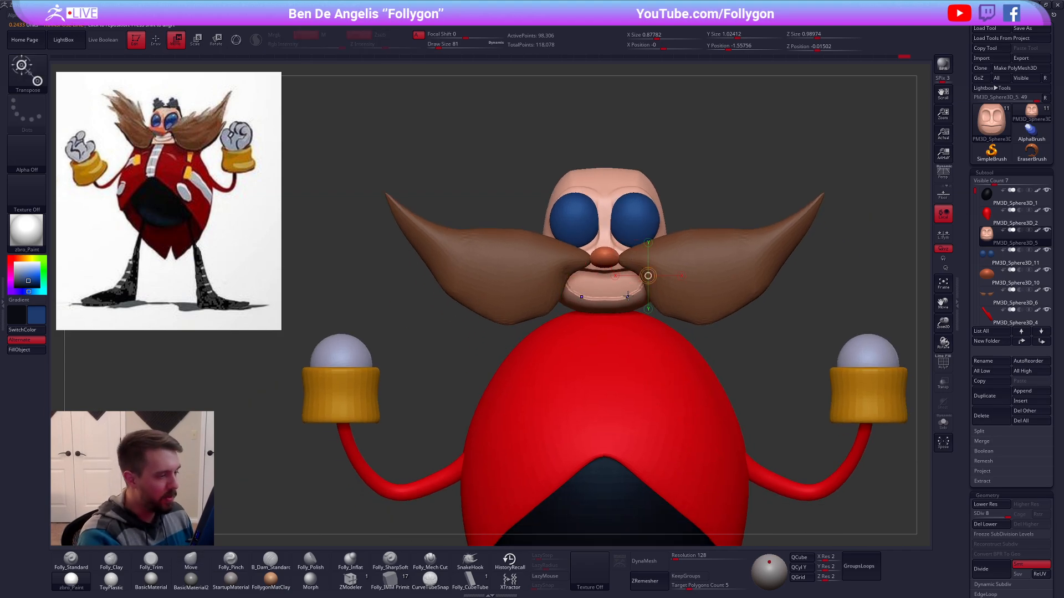
pyautogui.moveTo(629, 312); pyautogui.dragTo(628, 363)
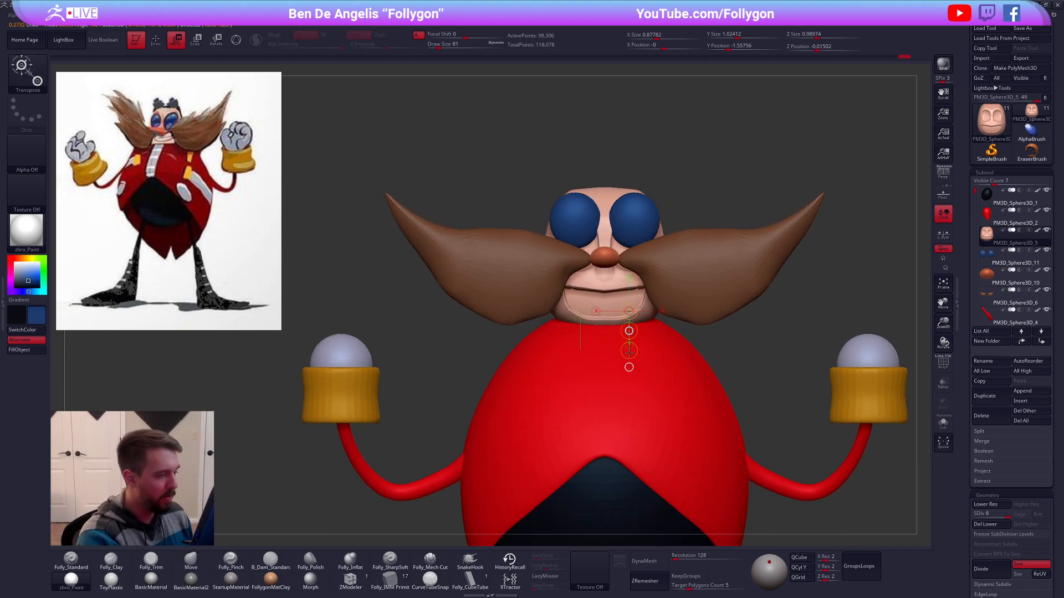
pyautogui.hotkey('ctrl', 'z')
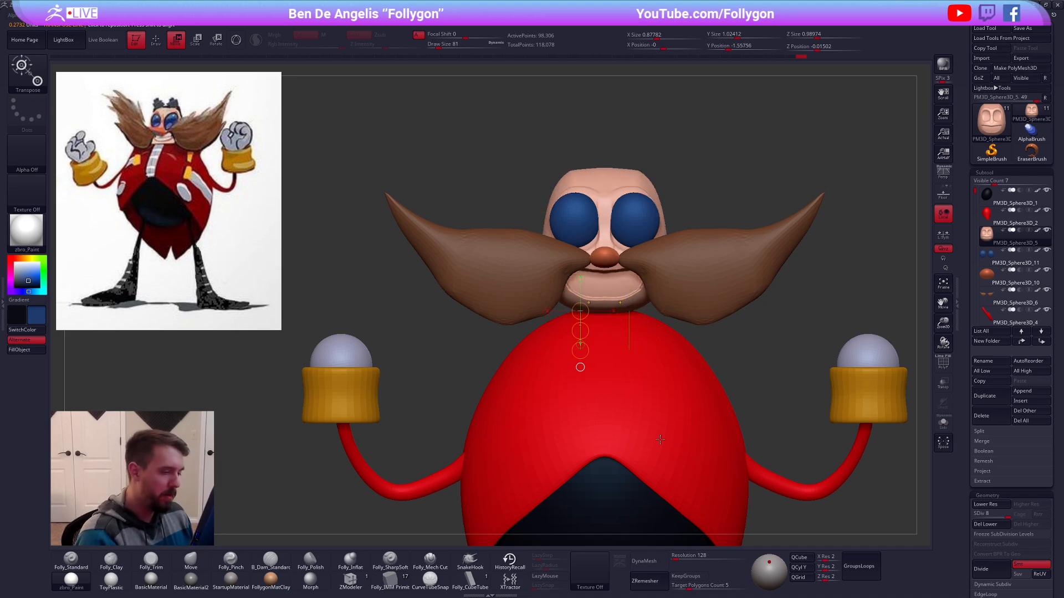
pyautogui.press('q')
pyautogui.hotkey('alt', 's')
pyautogui.moveTo(629, 314); pyautogui.dragTo(587, 309, button='right')
pyautogui.hotkey('alt', 's')
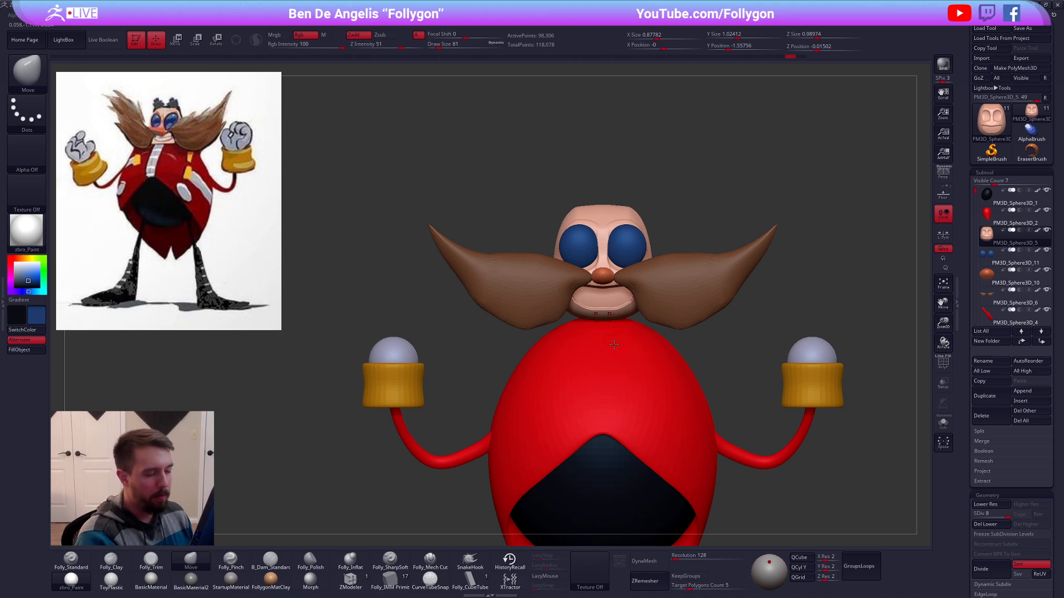
pyautogui.keyDown('alt'); pyautogui.click(611, 338); pyautogui.keyUp('alt')
pyautogui.press('space')
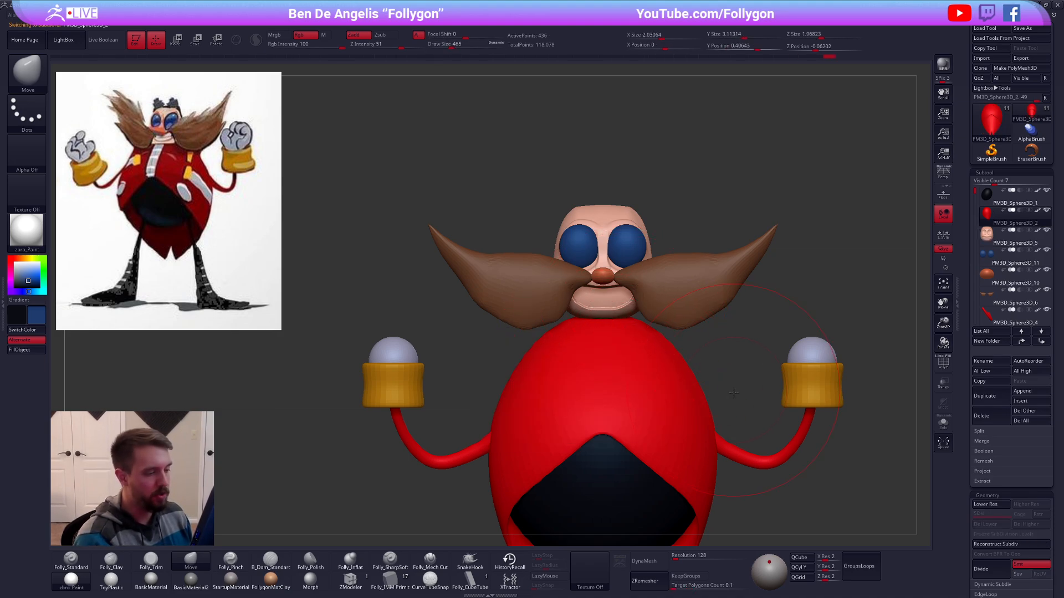
pyautogui.moveTo(733, 390); pyautogui.dragTo(693, 355, button='right')
pyautogui.press('space')
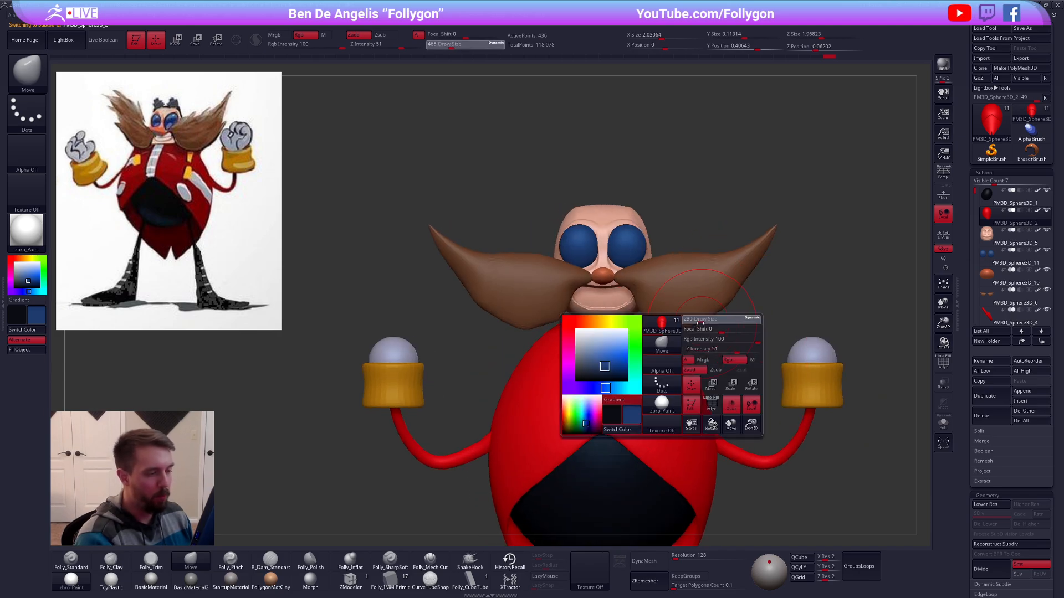
# Step: Reselect the head, set the Move brush's draw size to 96, and isolate the head
pyautogui.keyDown('alt'); pyautogui.click(649, 320); pyautogui.keyUp('alt')
pyautogui.press('space')
pyautogui.moveTo(678, 349); pyautogui.dragTo(669, 349)
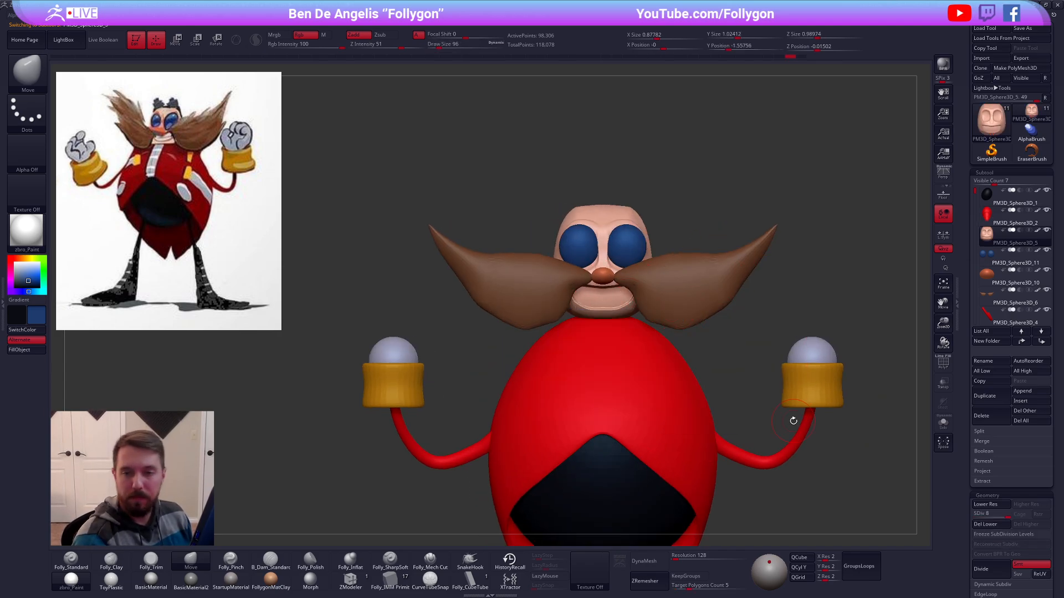
pyautogui.moveTo(793, 421)
pyautogui.keyDown('alt'); pyautogui.mouseDown(button='right')
pyautogui.moveTo(768, 380)
pyautogui.moveTo(760, 433)
pyautogui.mouseUp(button='right'); pyautogui.keyUp('alt')
pyautogui.hotkey('shift', 's')
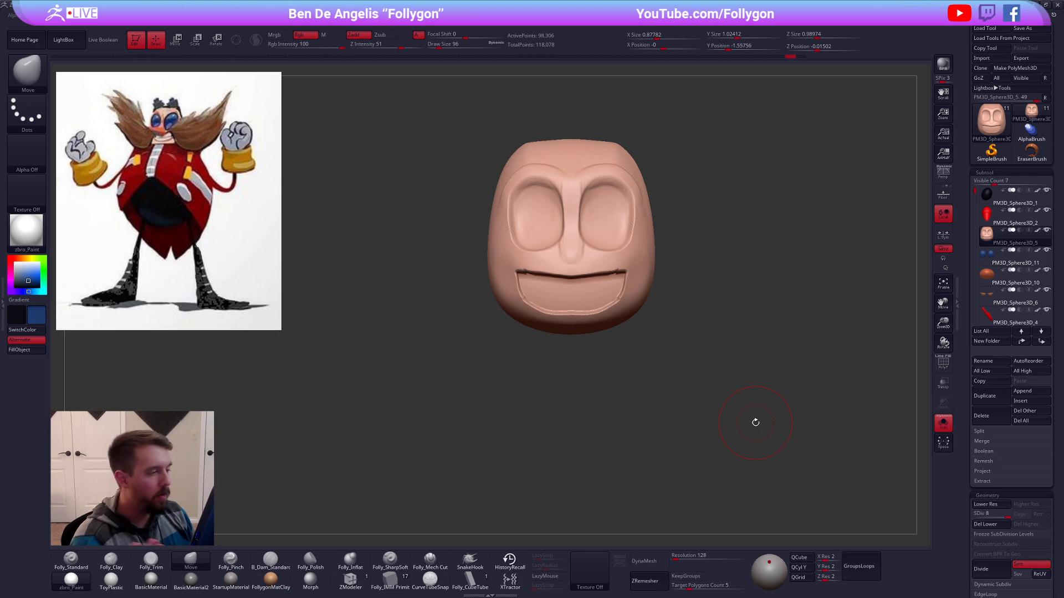
# Step: Adjust the eye socket edge and mouth area from the side with the Move brush, reducing its draw size to 81
pyautogui.moveTo(756, 423); pyautogui.dragTo(630, 283, button='right')
pyautogui.rightClick(602, 209)
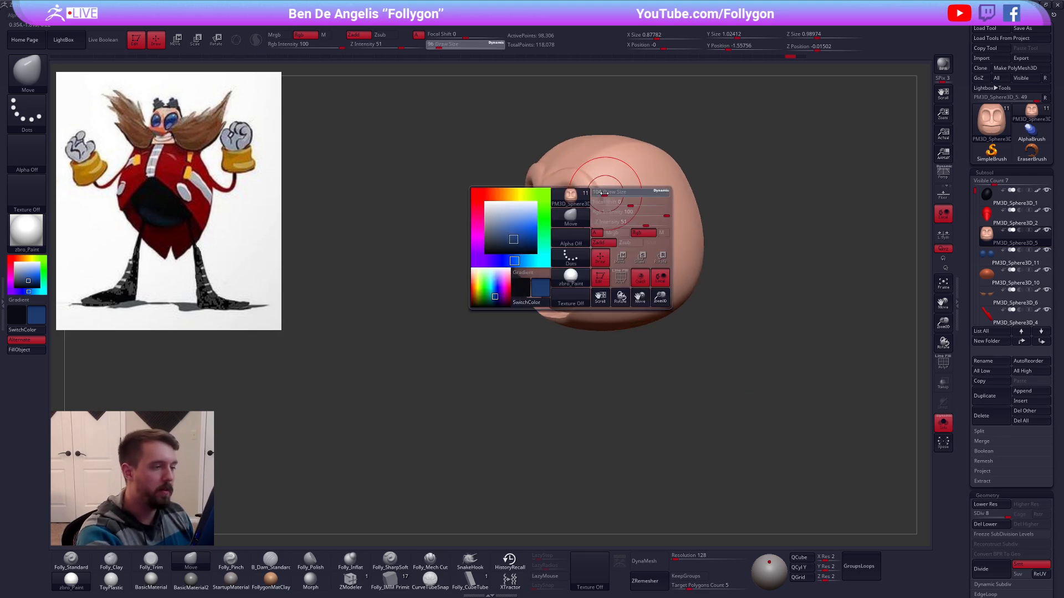
pyautogui.moveTo(637, 191); pyautogui.dragTo(586, 225, button='right')
pyautogui.moveTo(587, 231); pyautogui.dragTo(585, 240)
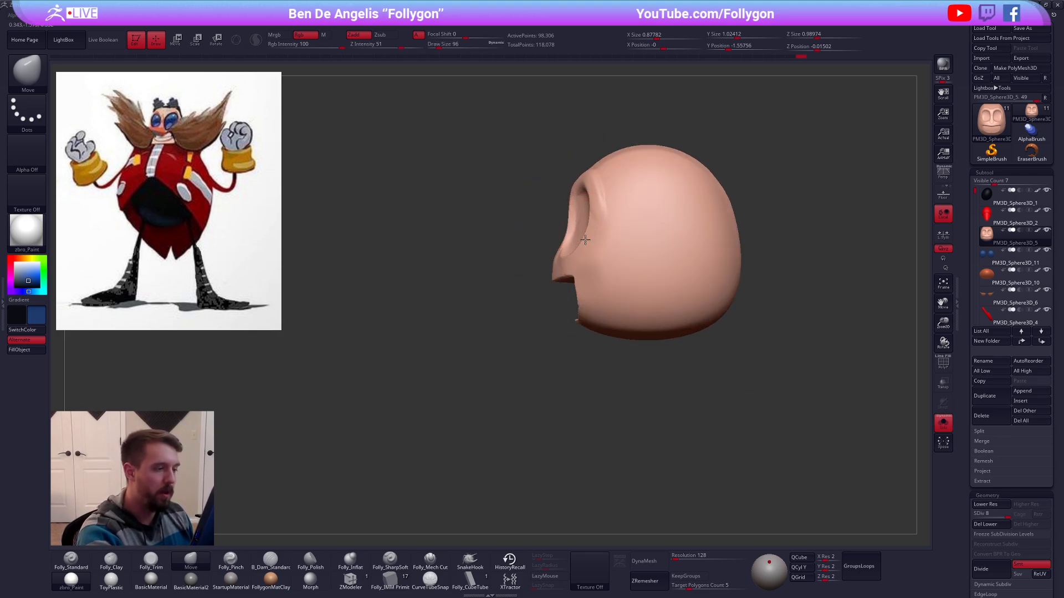
pyautogui.keyDown('alt'); pyautogui.moveTo(619, 273); pyautogui.dragTo(663, 349, button='right'); pyautogui.keyUp('alt')
pyautogui.press('space')
pyautogui.moveTo(656, 345); pyautogui.dragTo(649, 344)
pyautogui.moveTo(632, 339); pyautogui.dragTo(654, 357, button='right')
pyautogui.moveTo(596, 327); pyautogui.dragTo(724, 375, button='right')
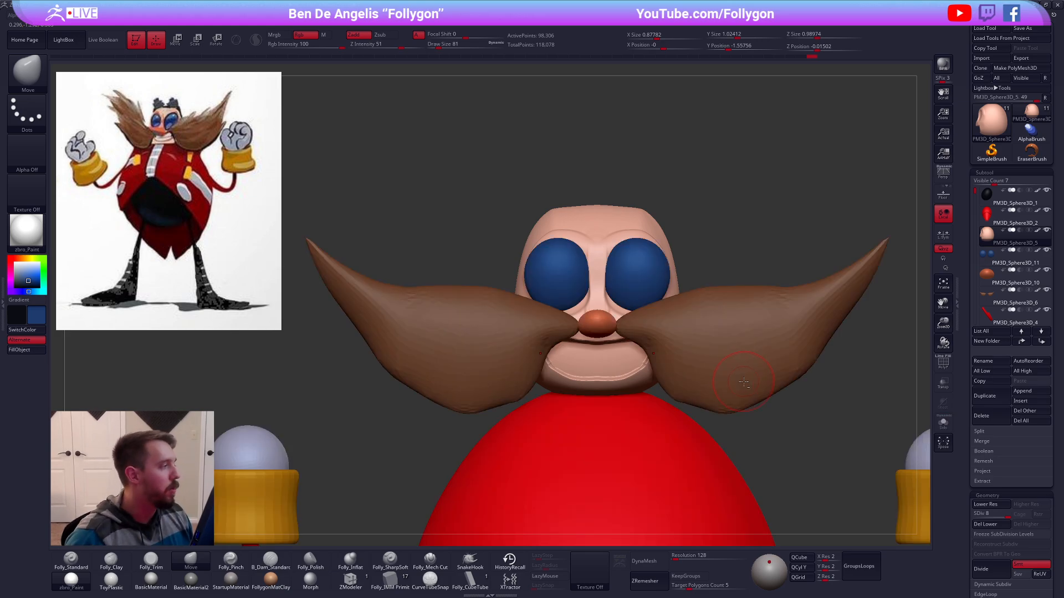
# Step: Switch to the web browser, view the Follygon YouTube channel and the Gumroad brushes and materials, and return to ZBrush
pyautogui.hotkey('alt', 'Tab')
pyautogui.click(603, 245)
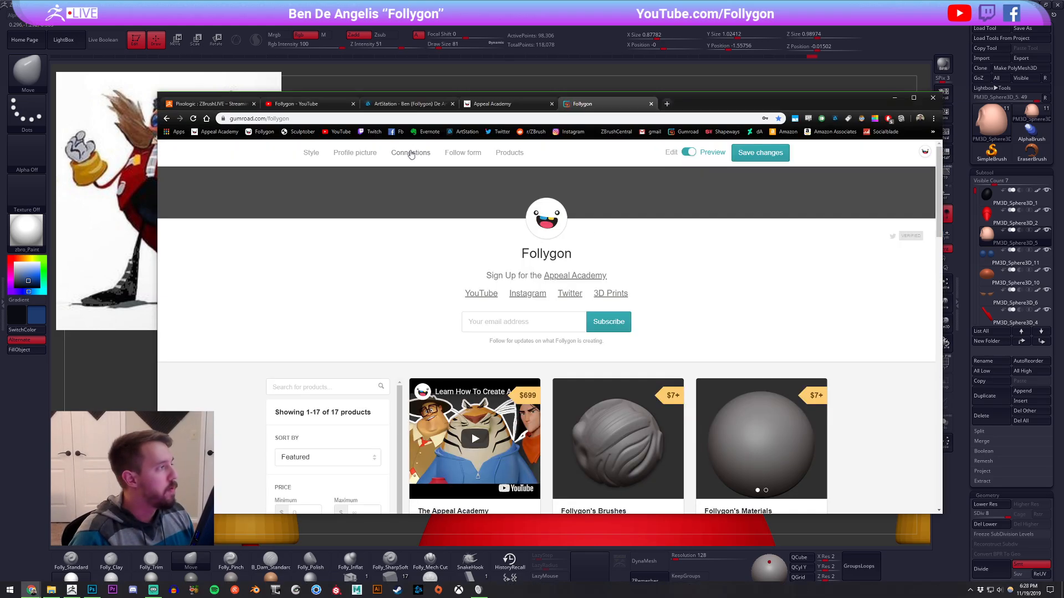
pyautogui.click(302, 105)
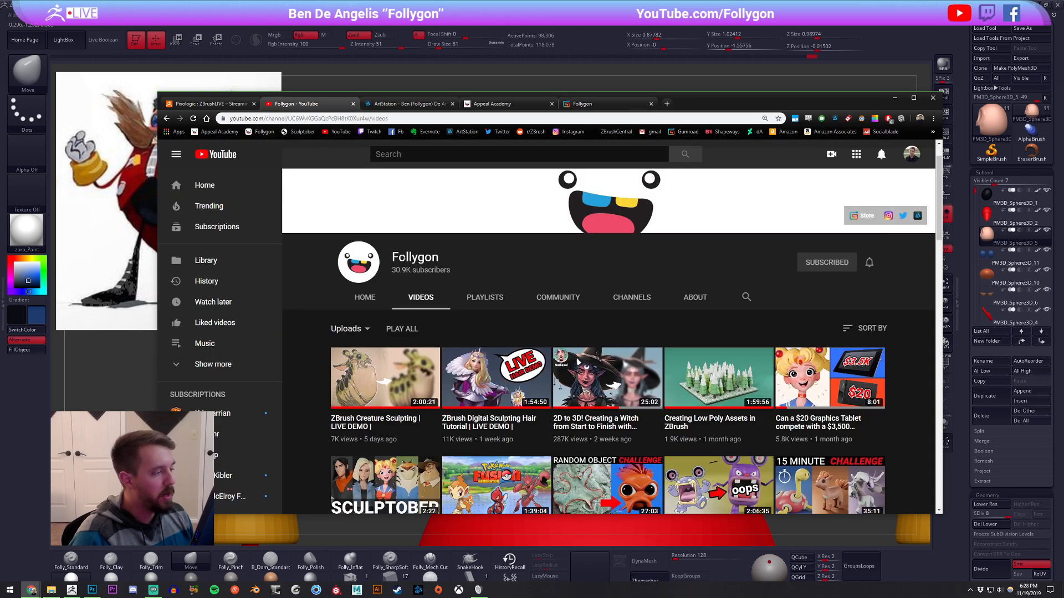
pyautogui.doubleClick(415, 257)
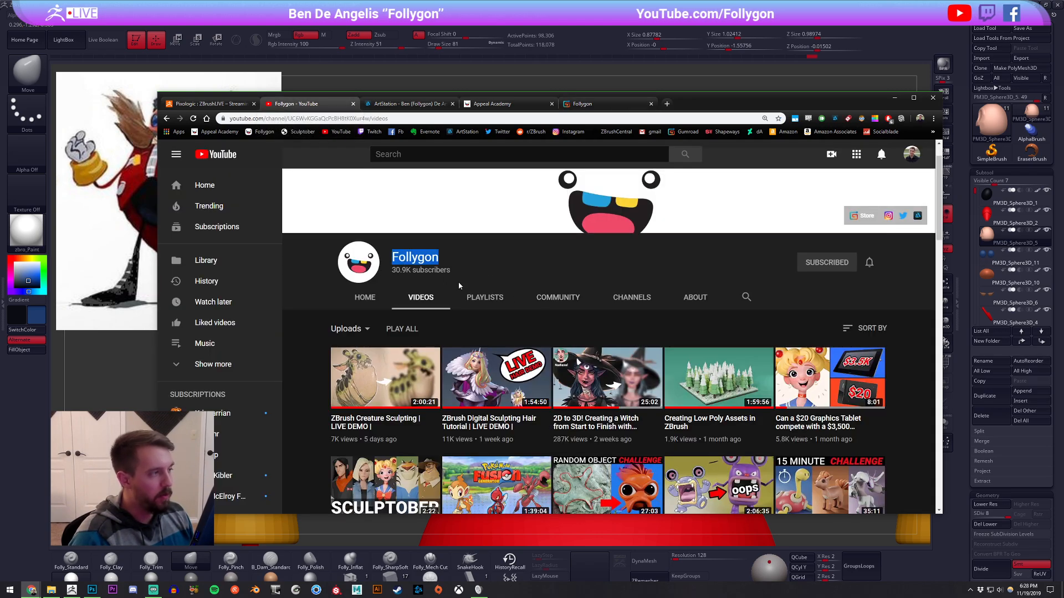
pyautogui.click(581, 104)
pyautogui.scroll(-2, 465, 315)
pyautogui.scroll(2, 641, 359)
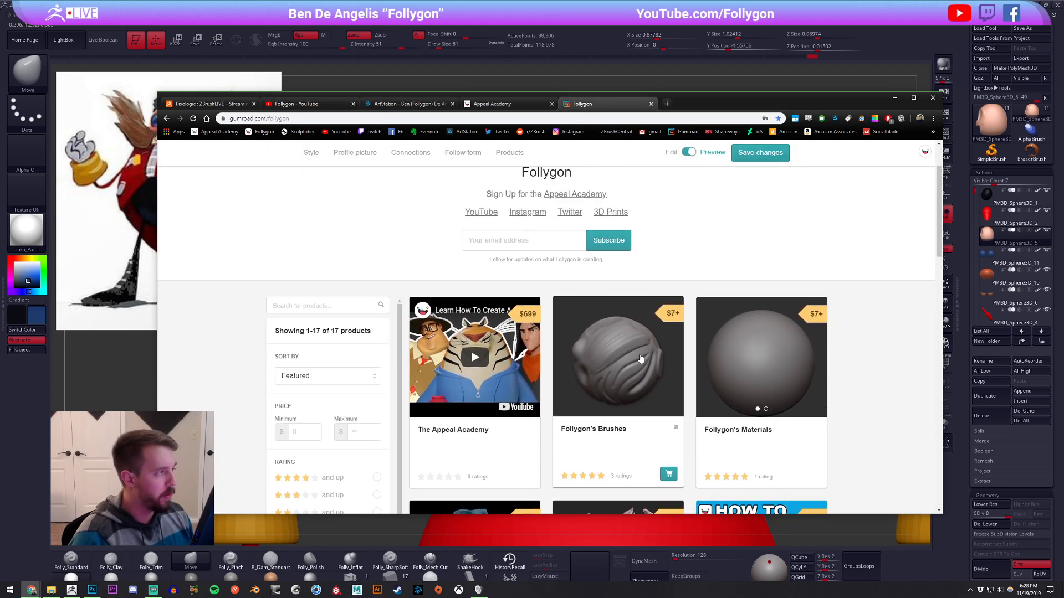
pyautogui.click(598, 74)
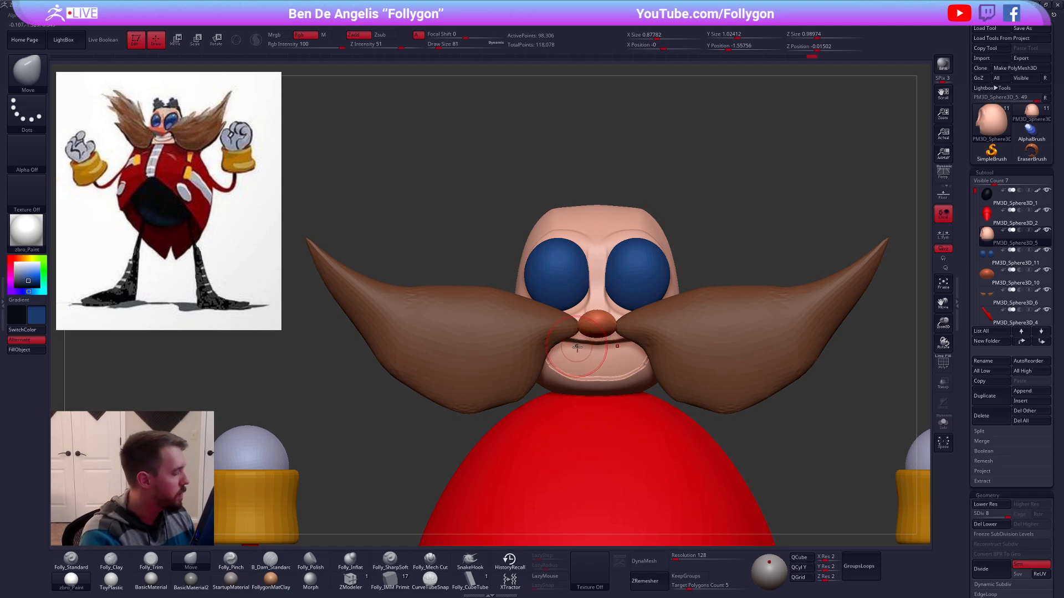
# Step: Isolate the head and sharpen the mouth's rim with the Folly_Pinch brush at draw size 54
pyautogui.hotkey('shift', 's')
pyautogui.keyDown('alt'); pyautogui.moveTo(627, 366); pyautogui.dragTo(609, 333, button='right'); pyautogui.keyUp('alt')
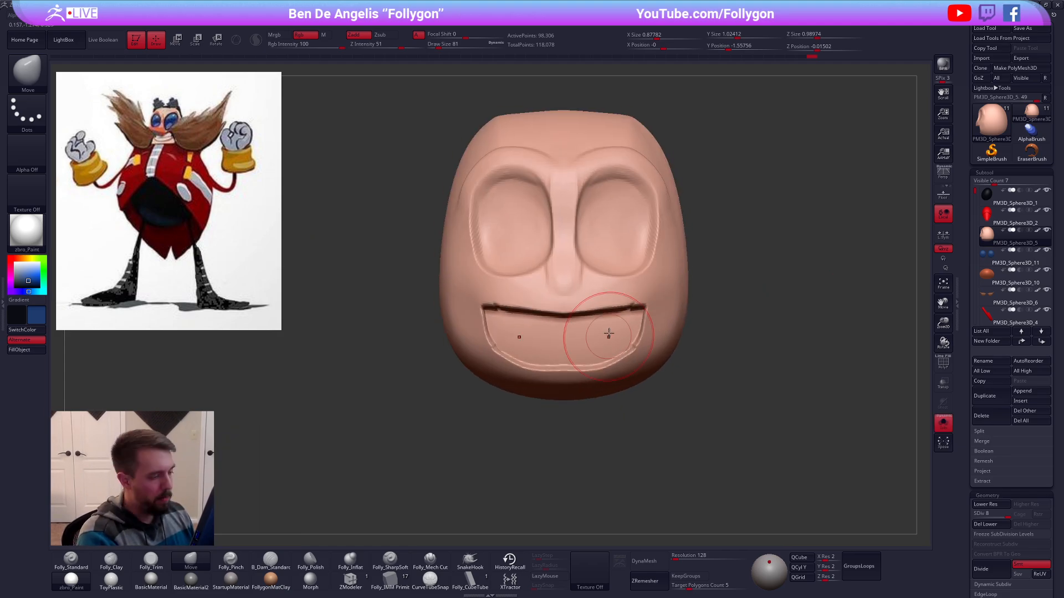
pyautogui.press('space')
pyautogui.moveTo(613, 323)
pyautogui.mouseDown()
pyautogui.moveTo(556, 308)
pyautogui.moveTo(581, 312)
pyautogui.mouseUp()
pyautogui.press('5')
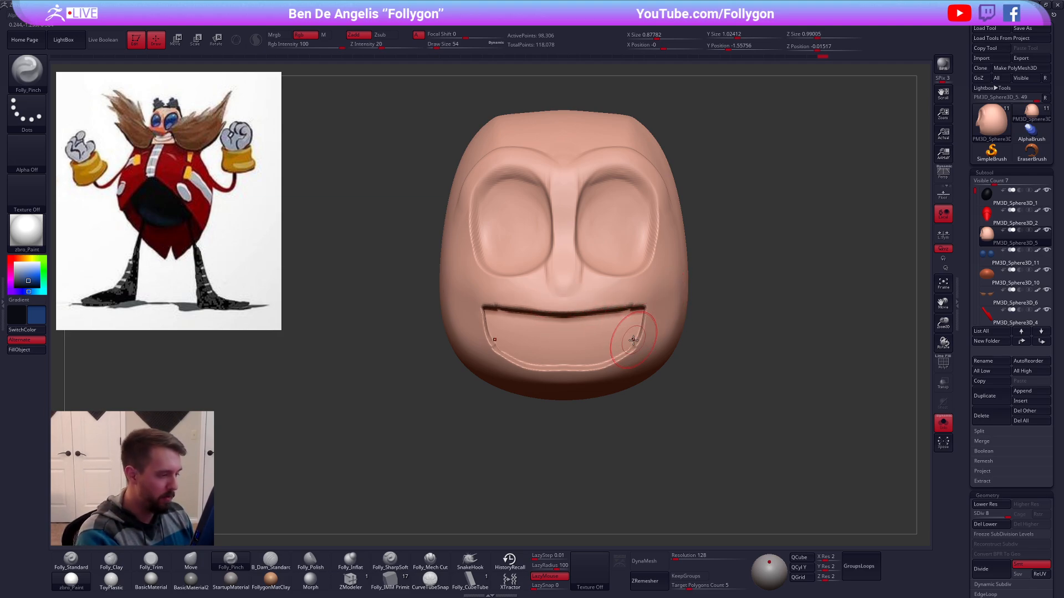
pyautogui.keyDown('alt'); pyautogui.moveTo(631, 341); pyautogui.dragTo(636, 337, button='right'); pyautogui.keyUp('alt')
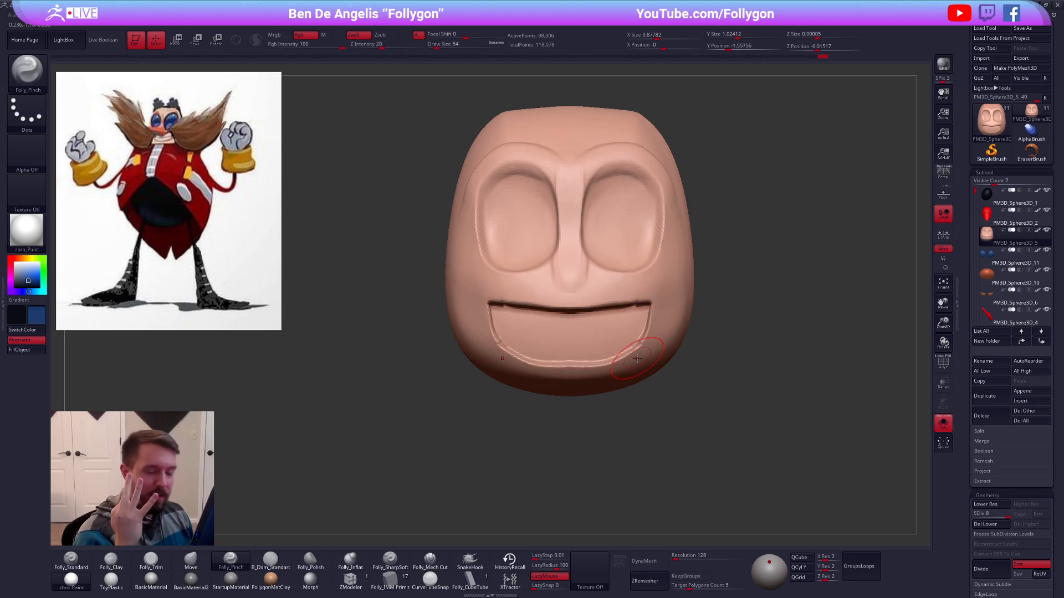
# Step: Refine the mouth and lower lip profile from the side with the Move brush at draw size 88
pyautogui.moveTo(666, 395); pyautogui.dragTo(620, 368, button='right')
pyautogui.press('space')
pyautogui.moveTo(640, 347); pyautogui.dragTo(647, 347)
pyautogui.moveTo(665, 344); pyautogui.dragTo(632, 322, button='right')
pyautogui.press('b')
pyautogui.press('m')
pyautogui.press('v')
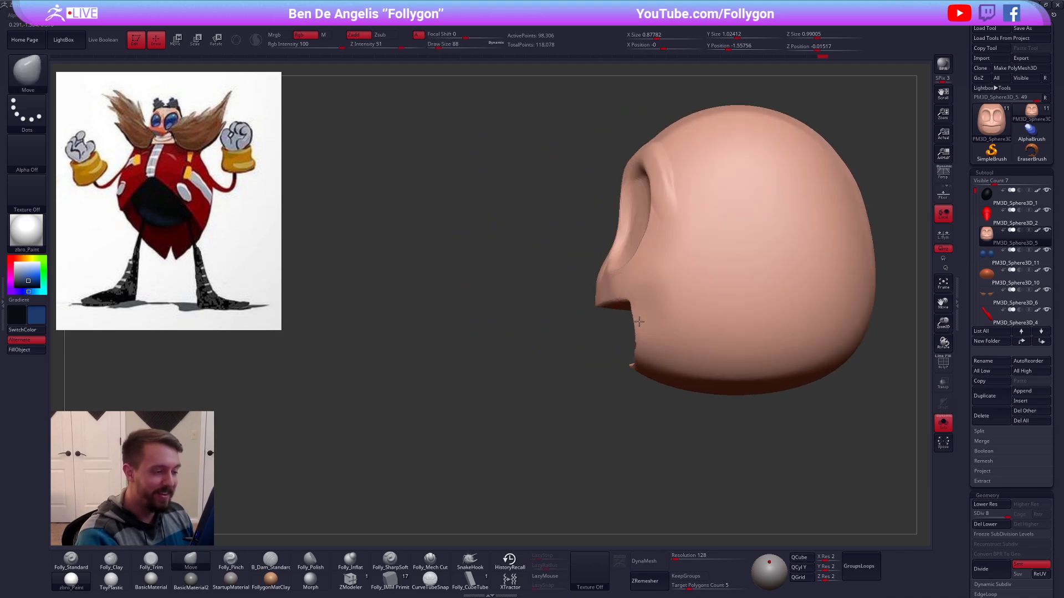
pyautogui.moveTo(780, 421); pyautogui.dragTo(655, 430, button='right')
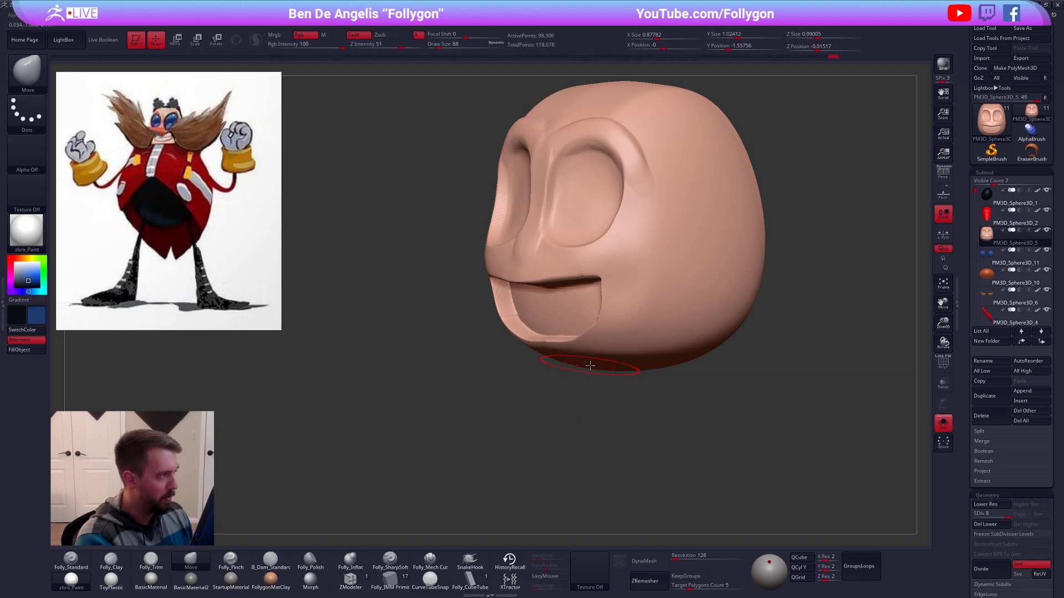
# Step: Adjust the mouth's lower edge from below with the Move brush at draw size 67
pyautogui.moveTo(597, 358)
pyautogui.mouseDown(button='right')
pyautogui.moveTo(604, 318)
pyautogui.moveTo(589, 314)
pyautogui.moveTo(599, 320)
pyautogui.moveTo(571, 329)
pyautogui.moveTo(570, 349)
pyautogui.mouseUp(button='right')
pyautogui.press('2')
pyautogui.press('1')
pyautogui.press('space')
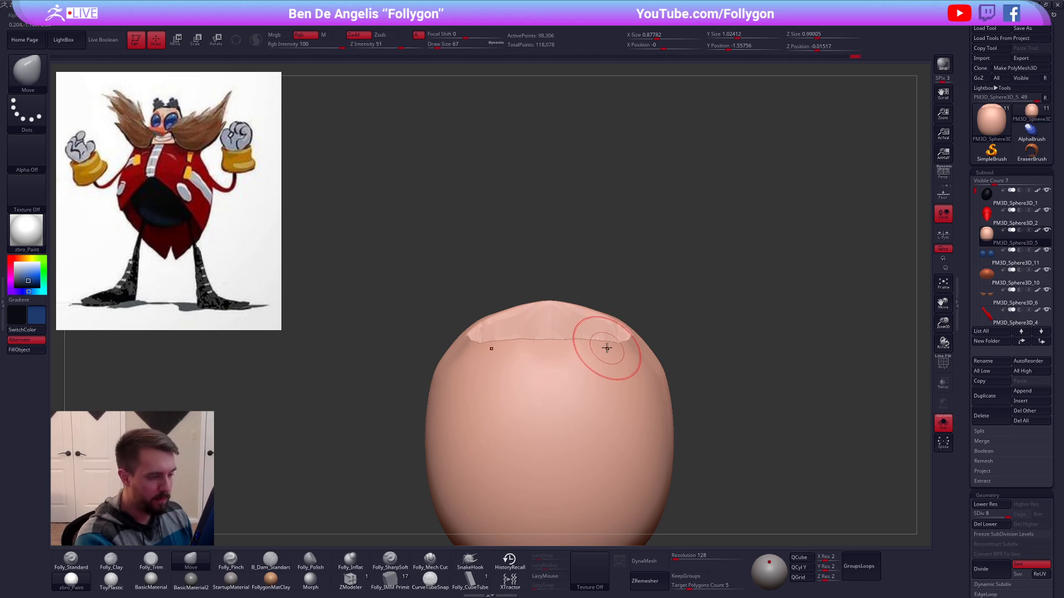
# Step: Switch to the Folly_Clay brush and DynaMesh the head at resolution 336
pyautogui.press('2')
pyautogui.moveTo(577, 349)
pyautogui.mouseDown(button='right')
pyautogui.moveTo(601, 361)
pyautogui.moveTo(638, 349)
pyautogui.mouseUp(button='right')
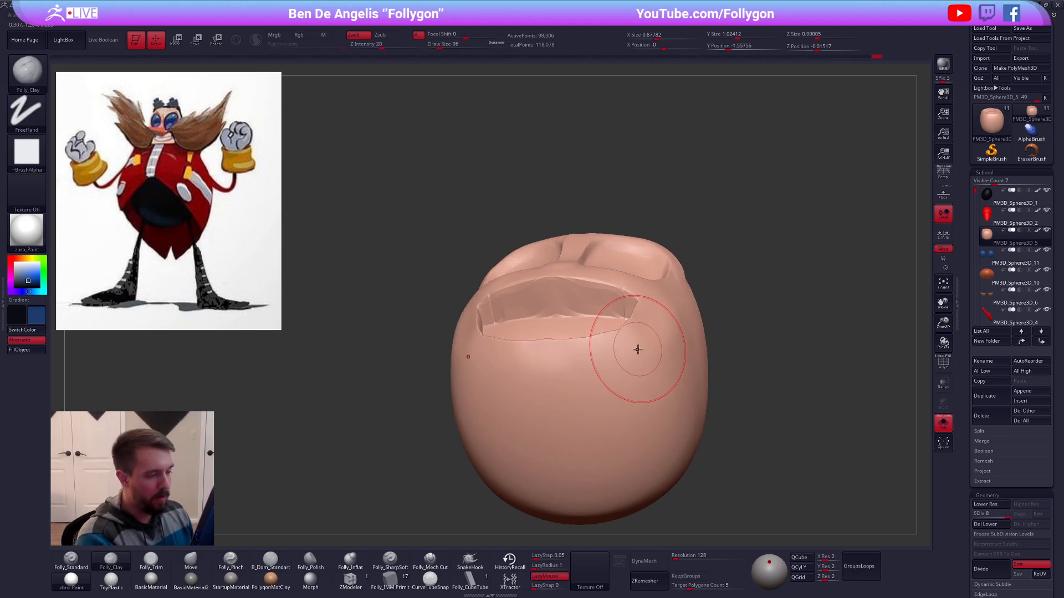
pyautogui.click(678, 557)
pyautogui.write('336')
pyautogui.press('Tab')
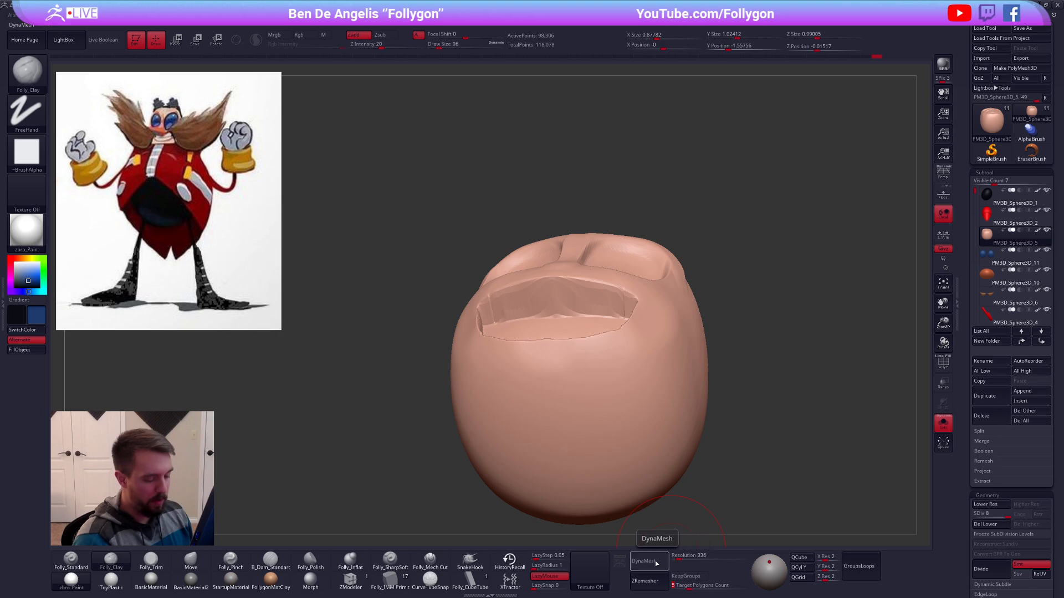
pyautogui.click(655, 564)
# Step: Build up the chin below the mouth with Folly_Clay strokes at draw size 96
pyautogui.click(623, 579)
pyautogui.moveTo(531, 374)
pyautogui.mouseDown()
pyautogui.moveTo(614, 347)
pyautogui.moveTo(660, 346)
pyautogui.moveTo(487, 408)
pyautogui.mouseUp()
pyautogui.moveTo(674, 354)
pyautogui.mouseDown()
pyautogui.moveTo(613, 399)
pyautogui.moveTo(623, 415)
pyautogui.mouseUp()
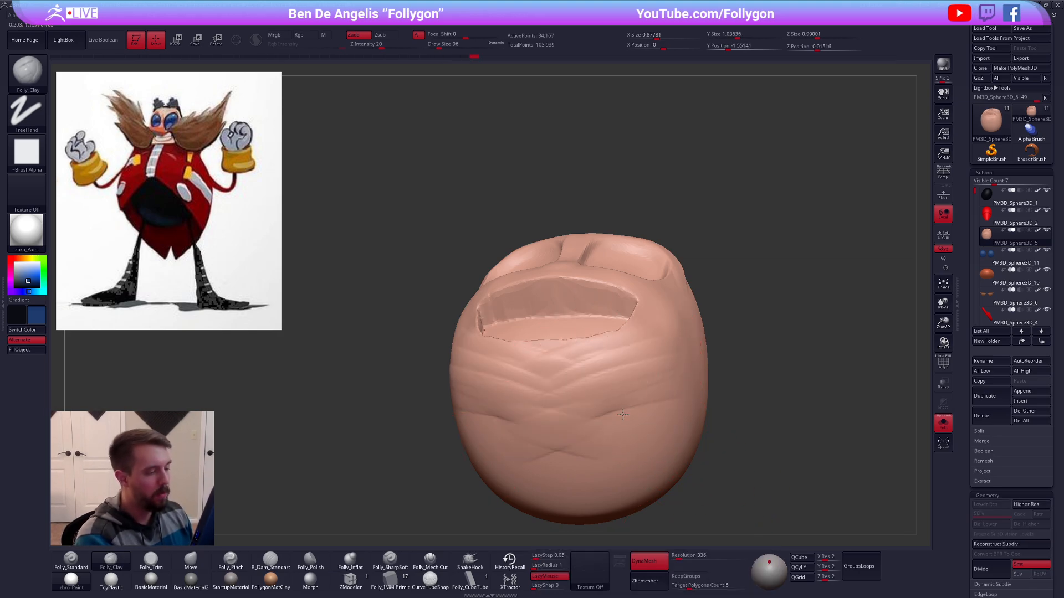
pyautogui.moveTo(622, 415); pyautogui.dragTo(659, 374, button='right')
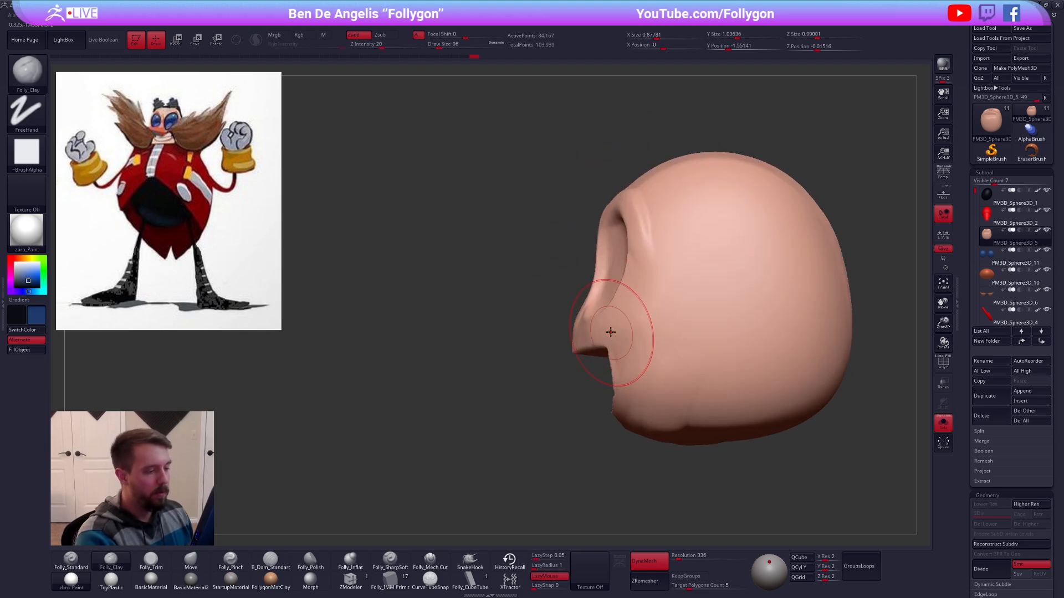
# Step: Mask the eye socket and brow area in side view with MaskLasso and clear the mask again
pyautogui.keyDown('ctrl'); pyautogui.moveTo(554, 328); pyautogui.dragTo(560, 327); pyautogui.keyUp('ctrl')
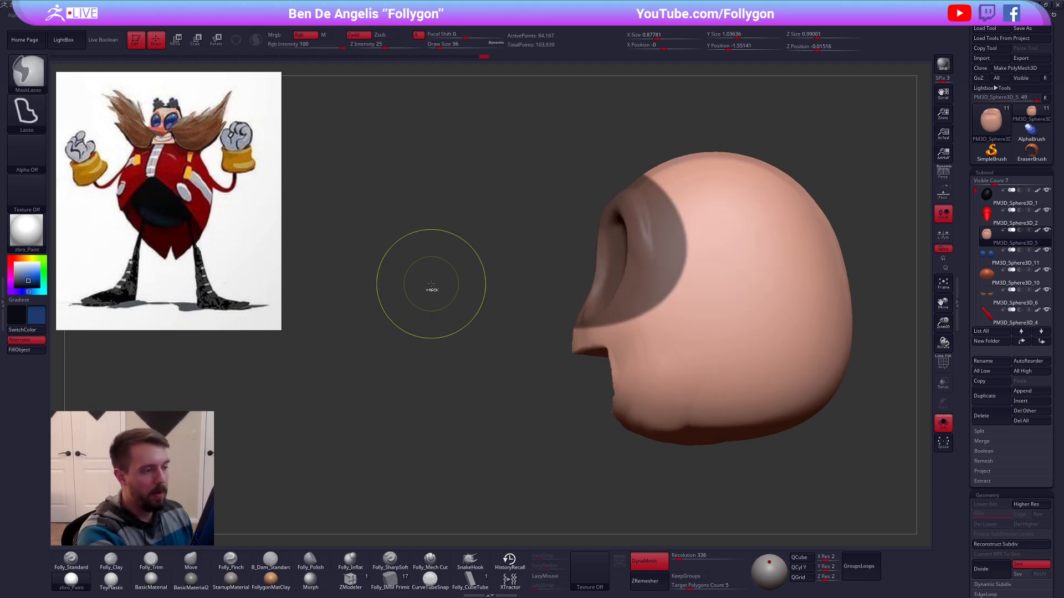
pyautogui.keyDown('ctrl'); pyautogui.click(625, 340); pyautogui.keyUp('ctrl')
pyautogui.keyDown('ctrl'); pyautogui.click(628, 340); pyautogui.keyUp('ctrl')
pyautogui.keyDown('ctrl'); pyautogui.moveTo(591, 386); pyautogui.dragTo(592, 400); pyautogui.keyUp('ctrl')
# Step: Turn off DynaMesh, ZRemesh the head with a target polygon count of 1, and sample the skin tone as active color
pyautogui.hotkey('shift', 'f')
pyautogui.hotkey('shift', 'f')
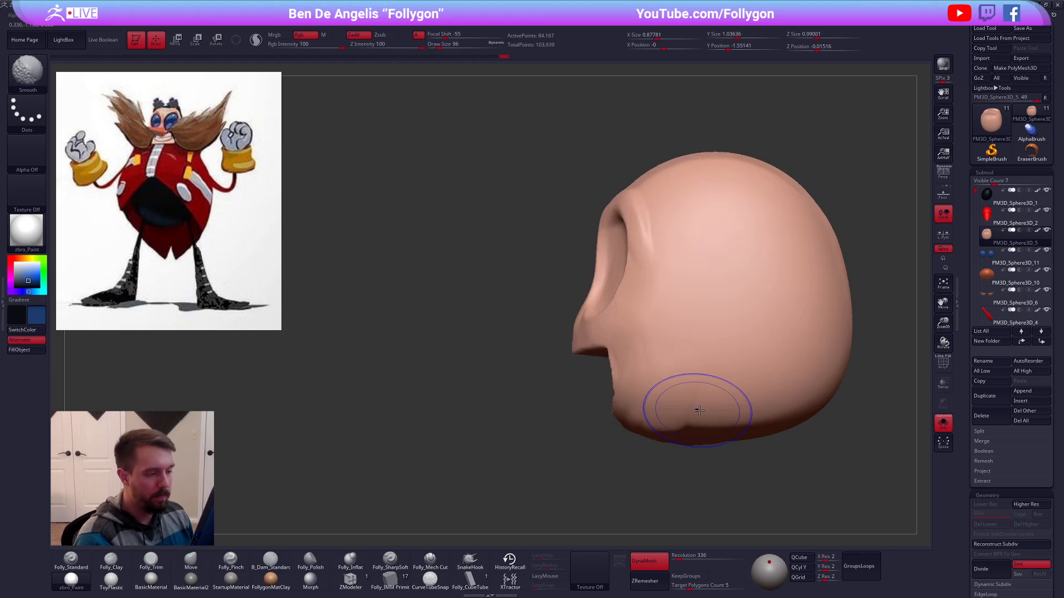
pyautogui.click(651, 567)
pyautogui.click(680, 586)
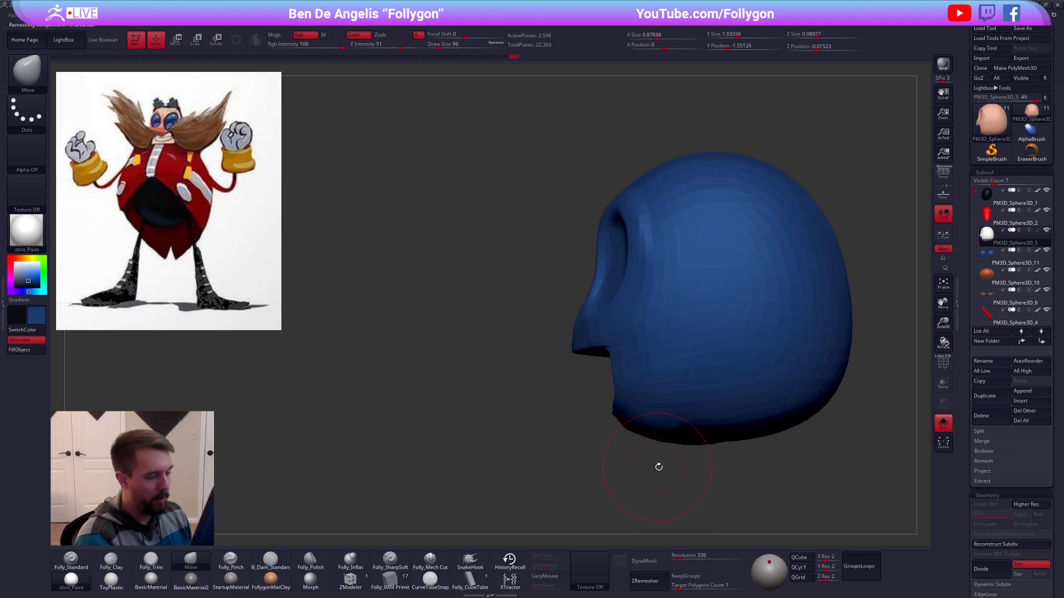
pyautogui.press('shift')
pyautogui.press('ctrl')
pyautogui.press('c')
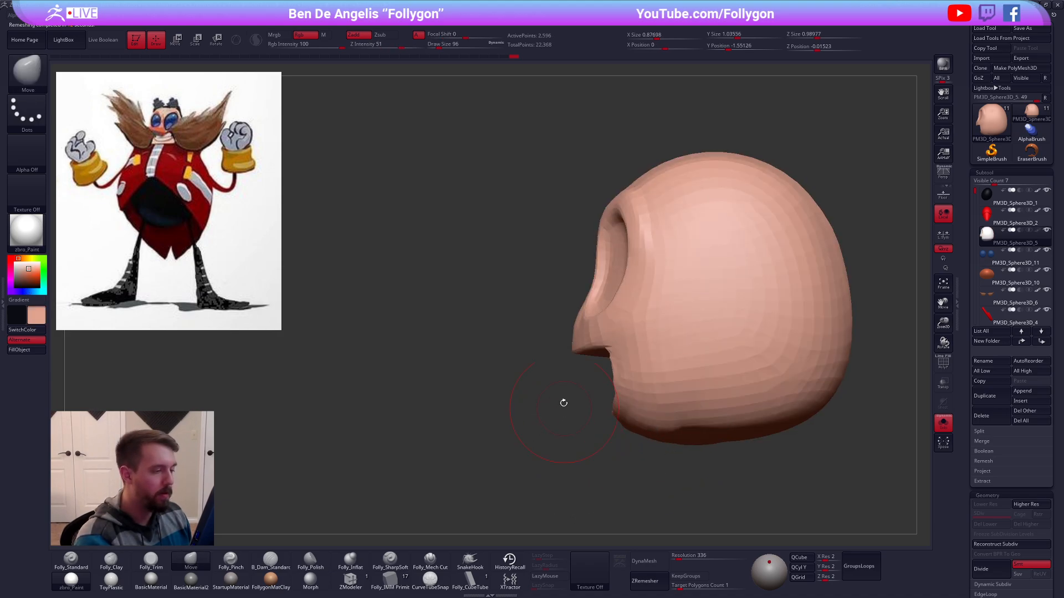
# Step: Mask the whole head except the protruding upper lip and push the lip back toward the face with Transpose
pyautogui.moveTo(606, 363)
pyautogui.keyDown('ctrl'); pyautogui.mouseDown()
pyautogui.moveTo(591, 269)
pyautogui.moveTo(584, 392)
pyautogui.mouseUp(); pyautogui.keyUp('ctrl')
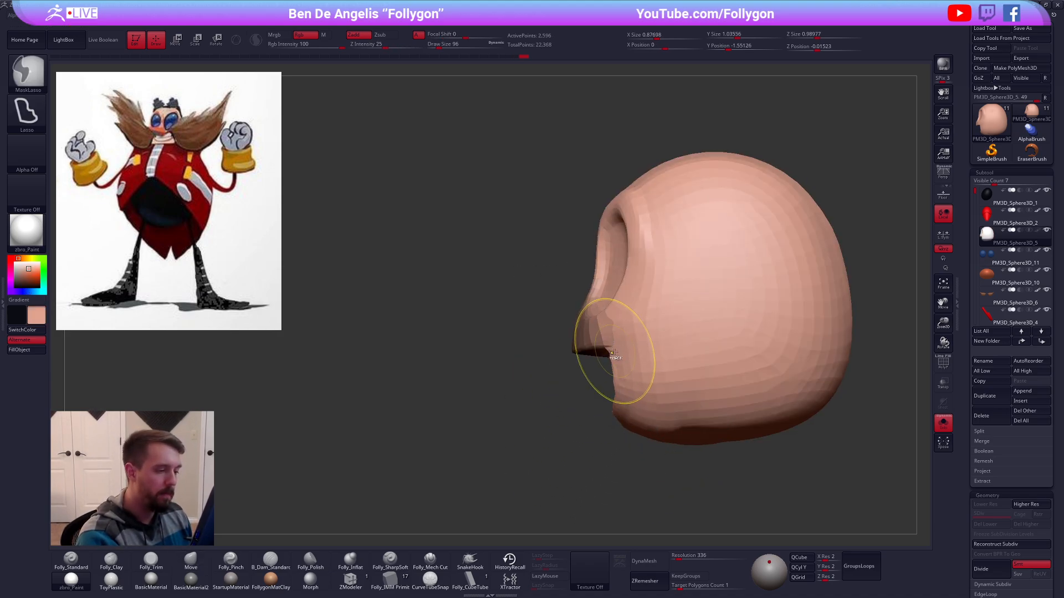
pyautogui.hotkey('ctrl', 'g')
pyautogui.press('Return')
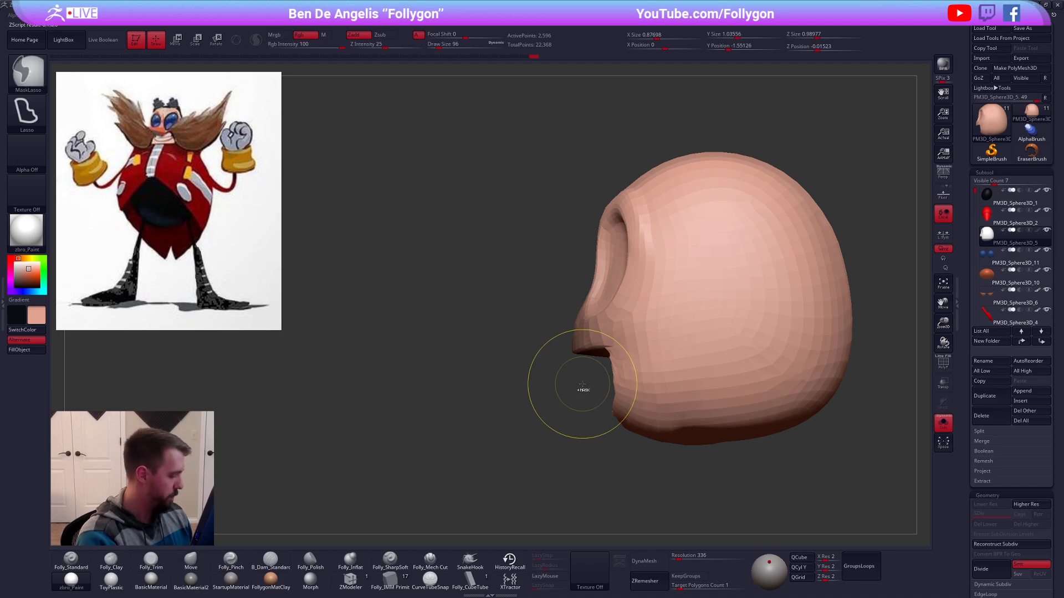
pyautogui.keyDown('ctrl'); pyautogui.click(563, 430); pyautogui.keyUp('ctrl')
pyautogui.press('w')
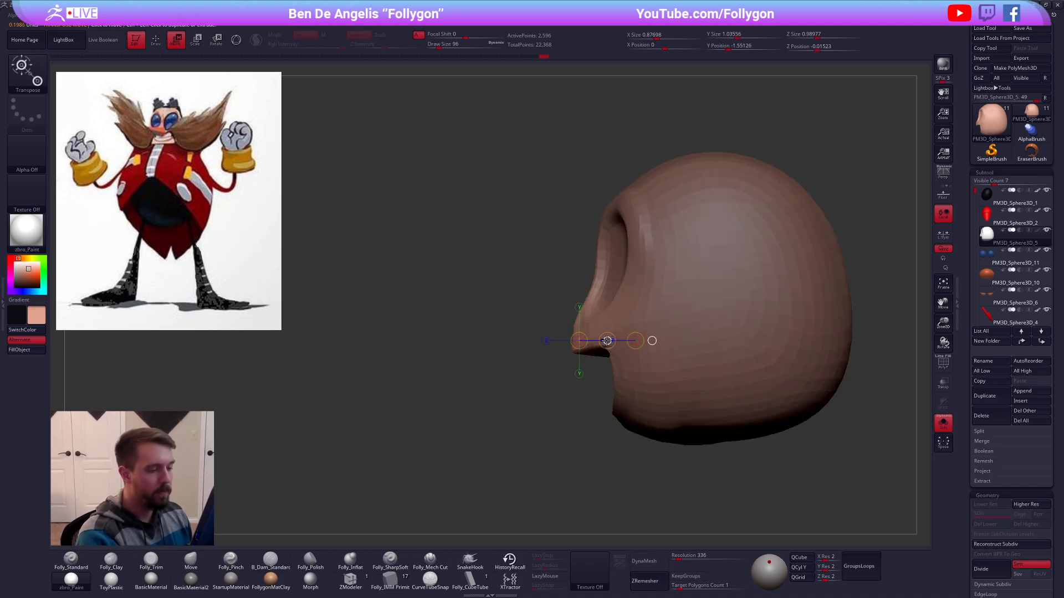
pyautogui.moveTo(607, 341); pyautogui.dragTo(626, 342)
pyautogui.hotkey('shift', 's')
pyautogui.press('q')
# Step: Adjust the chin below the mouth with the Move brush at draw size 61, checking the wireframe
pyautogui.moveTo(421, 388)
pyautogui.mouseDown()
pyautogui.moveTo(532, 399)
pyautogui.moveTo(592, 424)
pyautogui.mouseUp()
pyautogui.hotkey('shift', 's')
pyautogui.press('space')
pyautogui.moveTo(628, 368)
pyautogui.mouseDown()
pyautogui.moveTo(590, 382)
pyautogui.moveTo(602, 438)
pyautogui.mouseUp()
pyautogui.hotkey('shift', 'f')
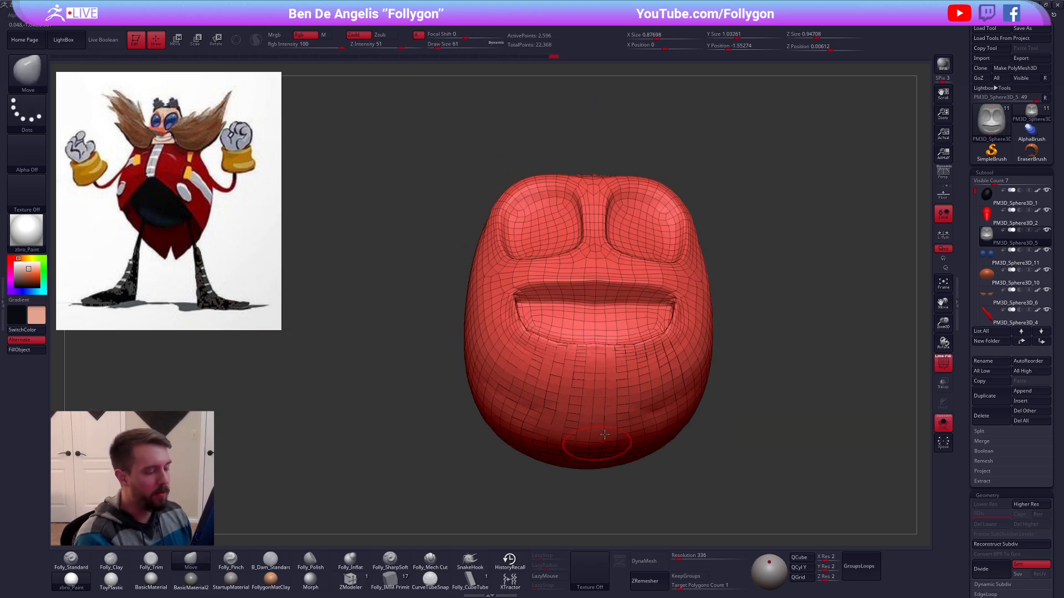
pyautogui.moveTo(602, 437); pyautogui.dragTo(627, 468, button='right')
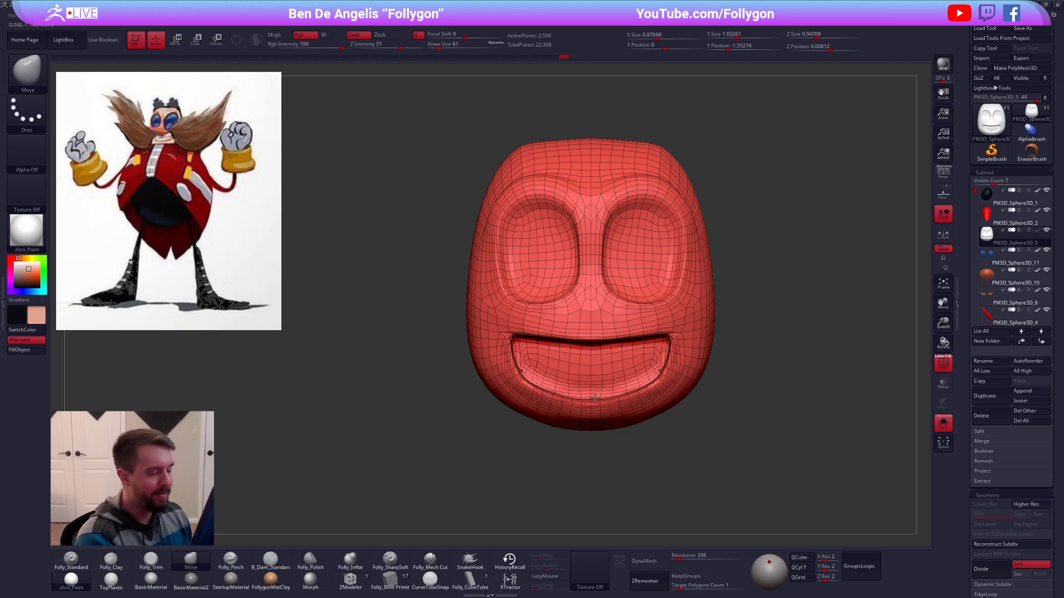
pyautogui.moveTo(614, 397); pyautogui.dragTo(654, 391, button='right')
pyautogui.hotkey('shift', 'f')
# Step: Smooth the inner surface of the recessed mouth at draw size 43
pyautogui.press('space')
pyautogui.moveTo(556, 374); pyautogui.dragTo(553, 374)
pyautogui.keyDown('alt'); pyautogui.moveTo(553, 374); pyautogui.dragTo(571, 415, button='right'); pyautogui.keyUp('alt')
pyautogui.moveTo(546, 344)
pyautogui.keyDown('shift'); pyautogui.mouseDown()
pyautogui.moveTo(548, 377)
pyautogui.moveTo(580, 371)
pyautogui.moveTo(600, 385)
pyautogui.mouseUp(); pyautogui.keyUp('shift')
pyautogui.moveTo(613, 408); pyautogui.dragTo(620, 400, button='right')
pyautogui.keyDown('shift'); pyautogui.moveTo(567, 380); pyautogui.dragTo(604, 404); pyautogui.keyUp('shift')
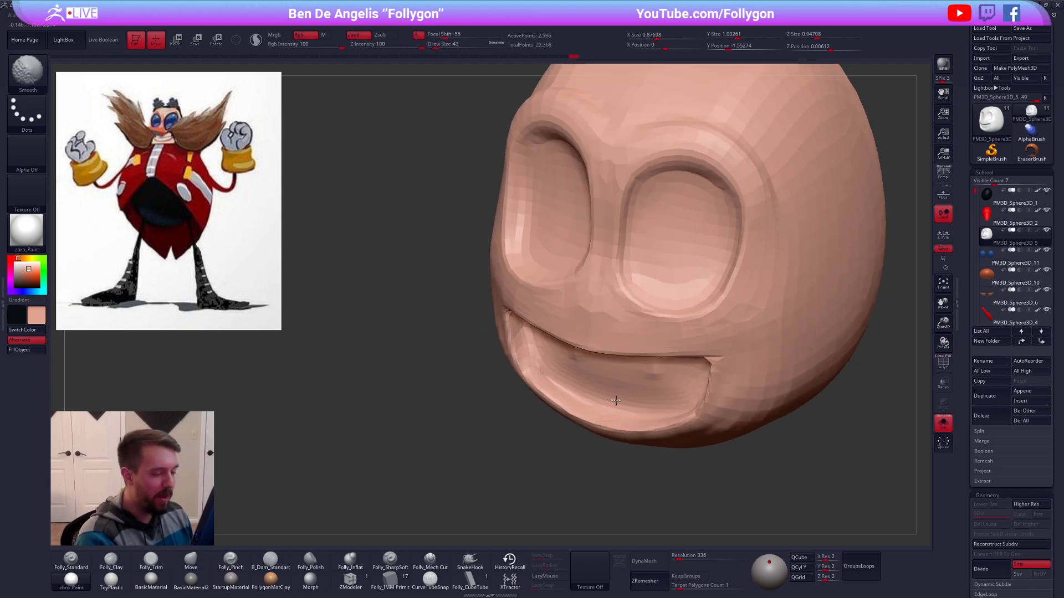
pyautogui.moveTo(604, 404)
pyautogui.mouseDown(button='right')
pyautogui.moveTo(648, 385)
pyautogui.moveTo(640, 382)
pyautogui.mouseUp(button='right')
pyautogui.moveTo(631, 388)
pyautogui.keyDown('shift'); pyautogui.mouseDown()
pyautogui.moveTo(608, 394)
pyautogui.moveTo(629, 374)
pyautogui.mouseUp(); pyautogui.keyUp('shift')
pyautogui.moveTo(629, 374); pyautogui.dragTo(577, 347, button='right')
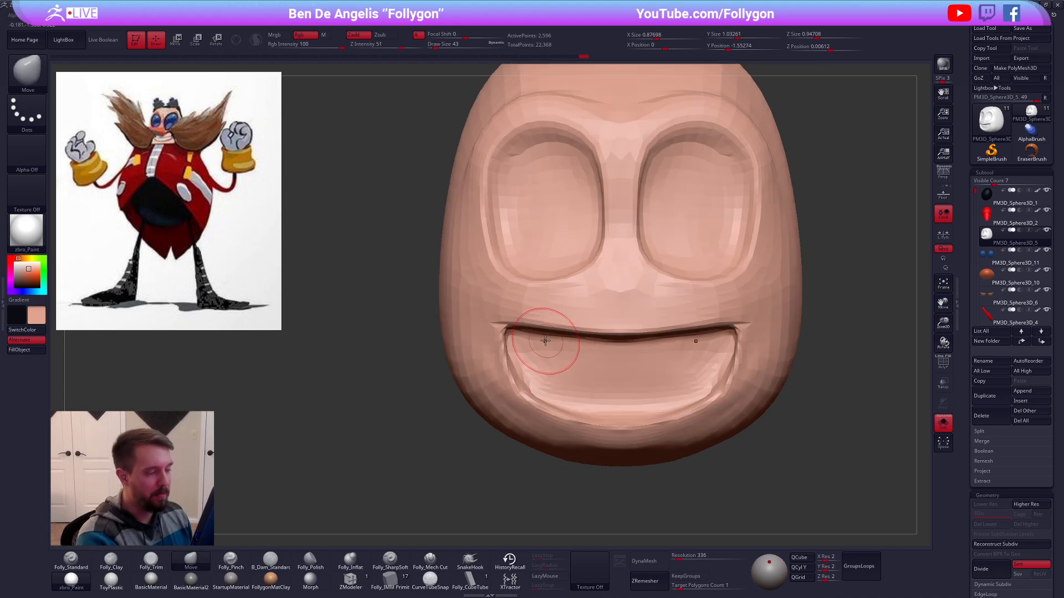
# Step: Smooth the mouth corners and reshape the mouth edge with the Move brush, comparing against the full character
pyautogui.moveTo(524, 380); pyautogui.dragTo(502, 327, button='right')
pyautogui.keyDown('shift'); pyautogui.moveTo(502, 327); pyautogui.dragTo(519, 336); pyautogui.keyUp('shift')
pyautogui.moveTo(696, 330); pyautogui.dragTo(700, 365)
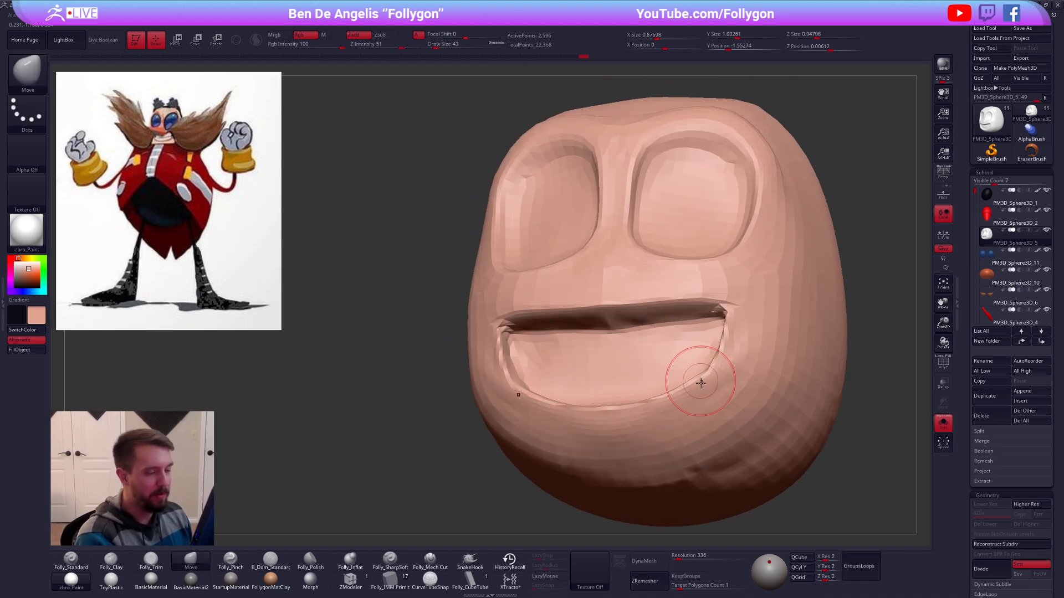
pyautogui.moveTo(701, 381)
pyautogui.keyDown('shift'); pyautogui.mouseDown(button='right')
pyautogui.moveTo(714, 415)
pyautogui.moveTo(695, 390)
pyautogui.moveTo(702, 414)
pyautogui.mouseUp(button='right'); pyautogui.keyUp('shift')
pyautogui.hotkey('alt', 's')
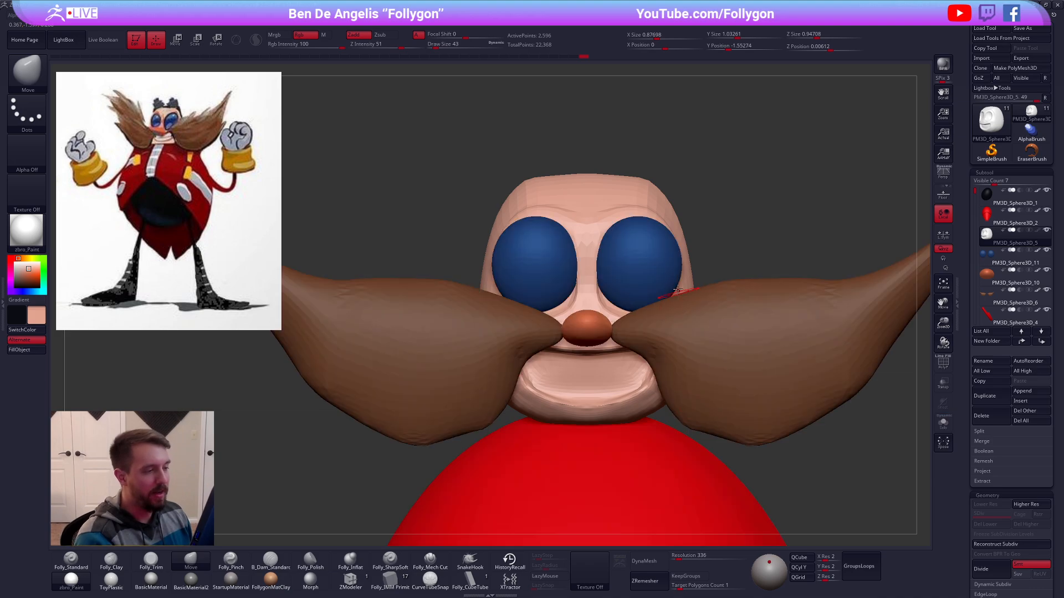
pyautogui.hotkey('alt', 's')
# Step: Subdivide the head three times to reach subdivision level 4
pyautogui.moveTo(665, 262)
pyautogui.keyDown('alt'); pyautogui.mouseDown(button='right')
pyautogui.moveTo(655, 348)
pyautogui.moveTo(635, 335)
pyautogui.mouseUp(button='right'); pyautogui.keyUp('alt')
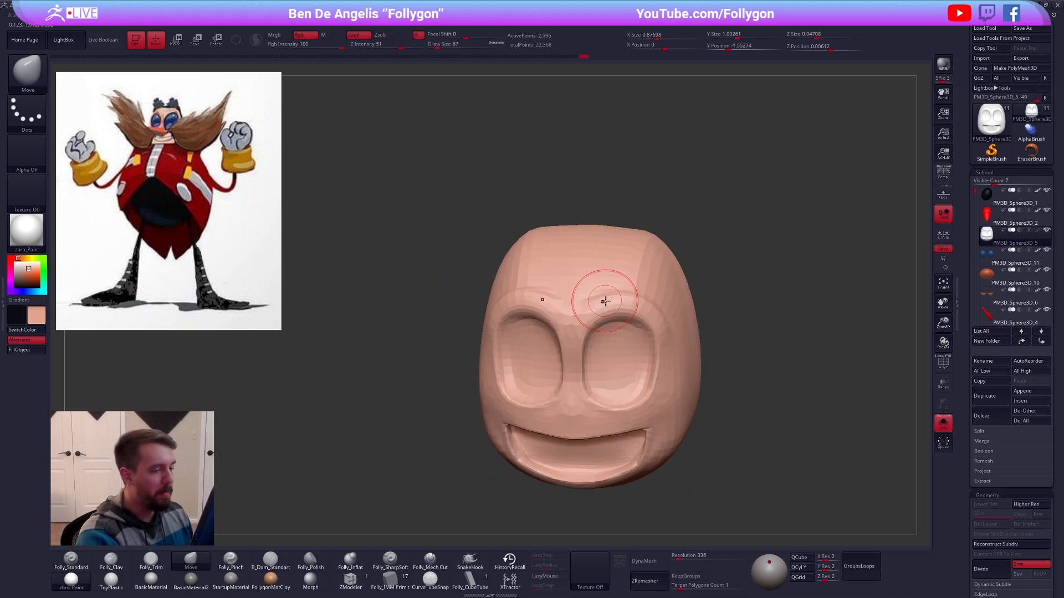
pyautogui.hotkey('ctrl', 'd')
pyautogui.hotkey('ctrl', 'd')
pyautogui.hotkey('ctrl', 'd')
pyautogui.moveTo(582, 308); pyautogui.dragTo(616, 343, button='right')
# Step: Carve a crease between the eyes with the B_Dam_Standard brush at draw size 38 and smooth around it
pyautogui.press('s')
pyautogui.moveTo(599, 335); pyautogui.dragTo(596, 334)
pyautogui.hotkey('shift', 's')
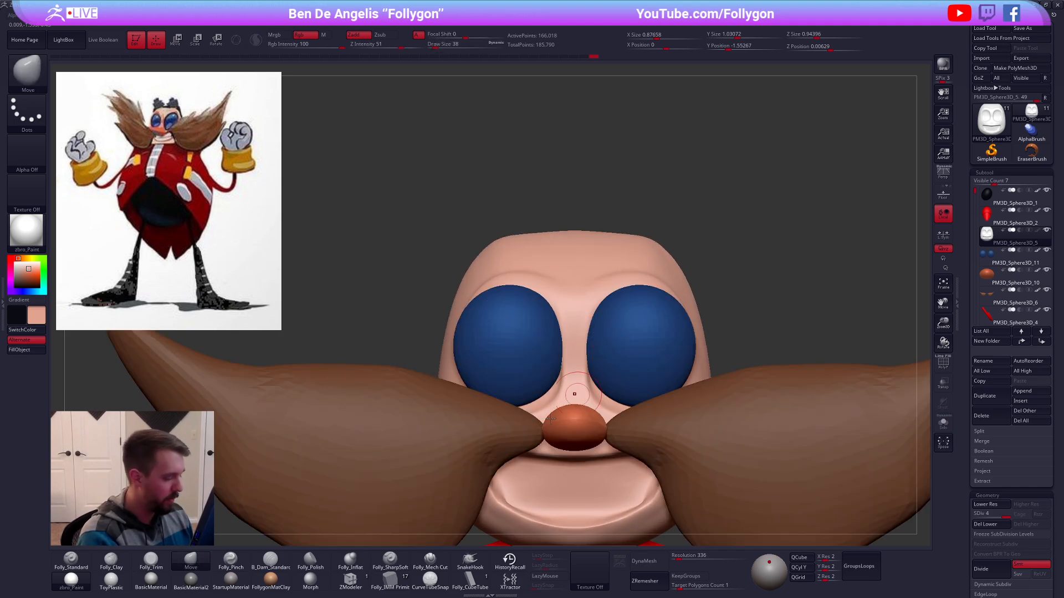
pyautogui.click(270, 561)
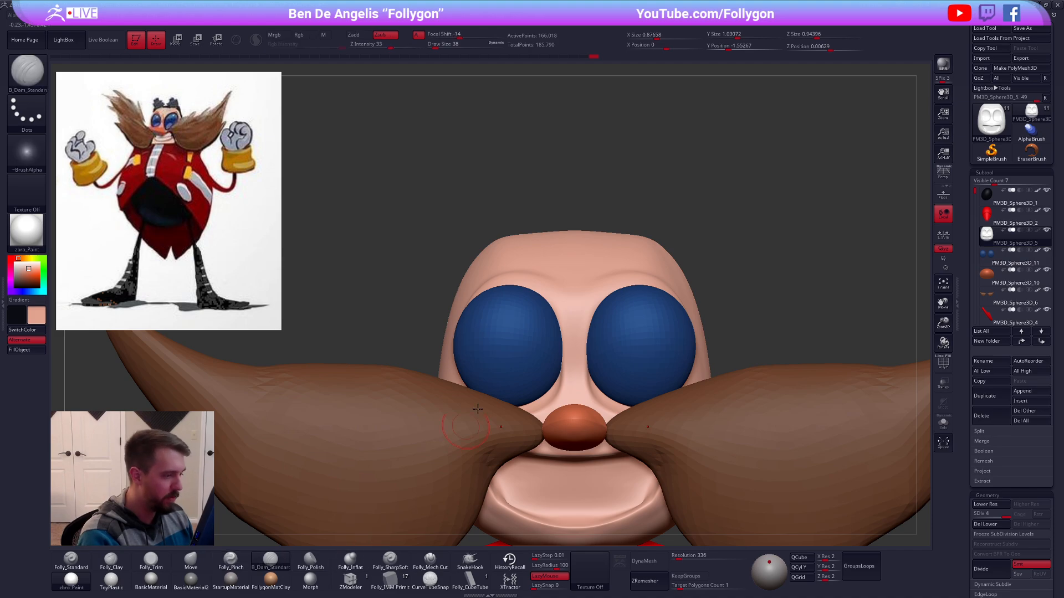
pyautogui.moveTo(533, 328); pyautogui.dragTo(556, 326, button='right')
pyautogui.hotkey('shift', 's')
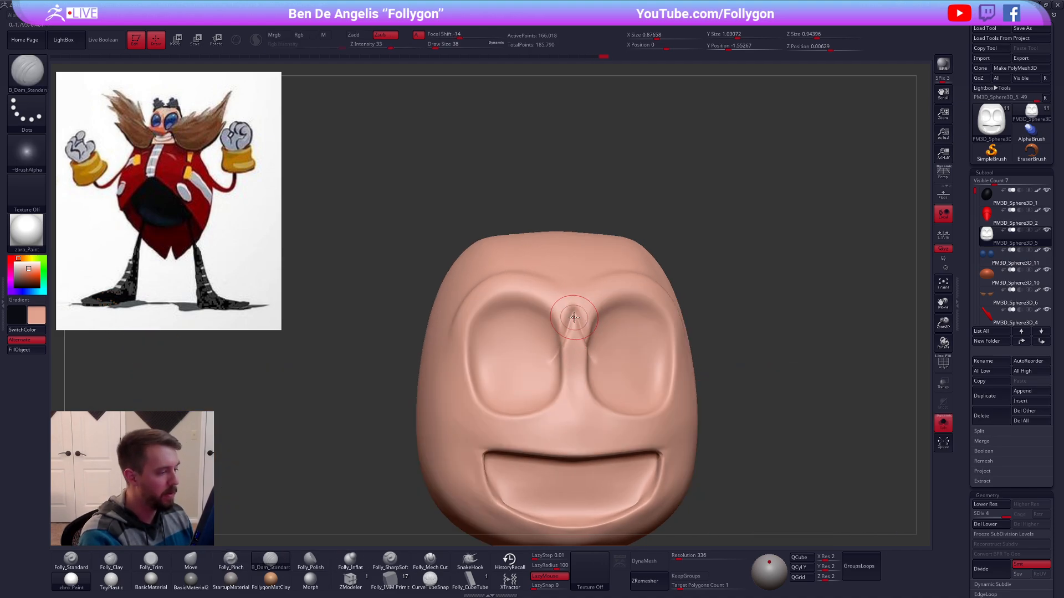
pyautogui.moveTo(543, 371); pyautogui.dragTo(521, 370, button='right')
pyautogui.keyDown('shift'); pyautogui.moveTo(560, 348); pyautogui.dragTo(579, 303); pyautogui.keyUp('shift')
# Step: Build up angled brow ridges above the eye sockets with the Folly_Clay brush
pyautogui.press('2')
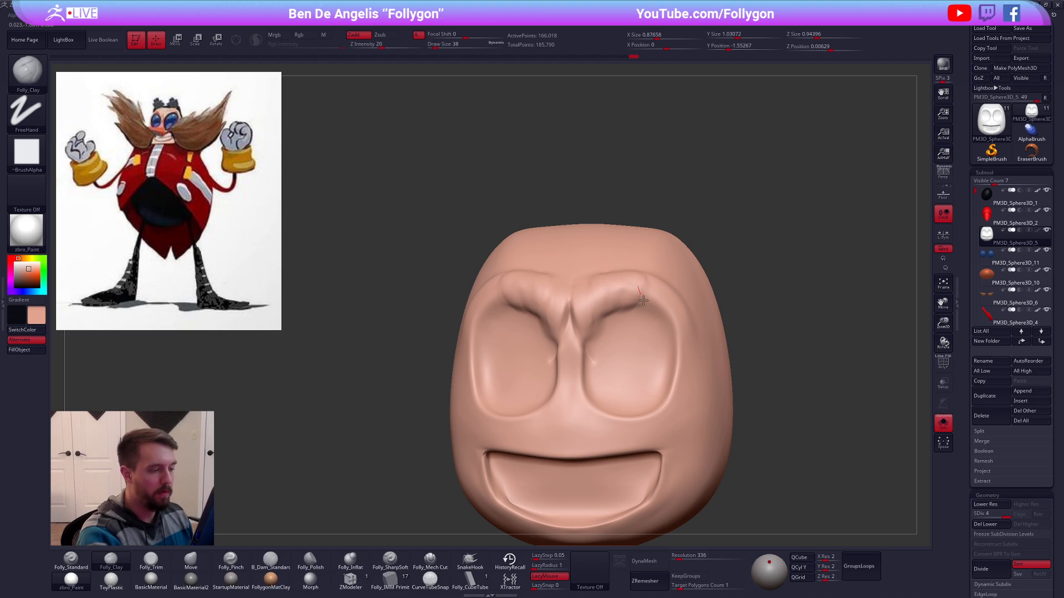
pyautogui.moveTo(632, 294); pyautogui.dragTo(578, 304, button='right')
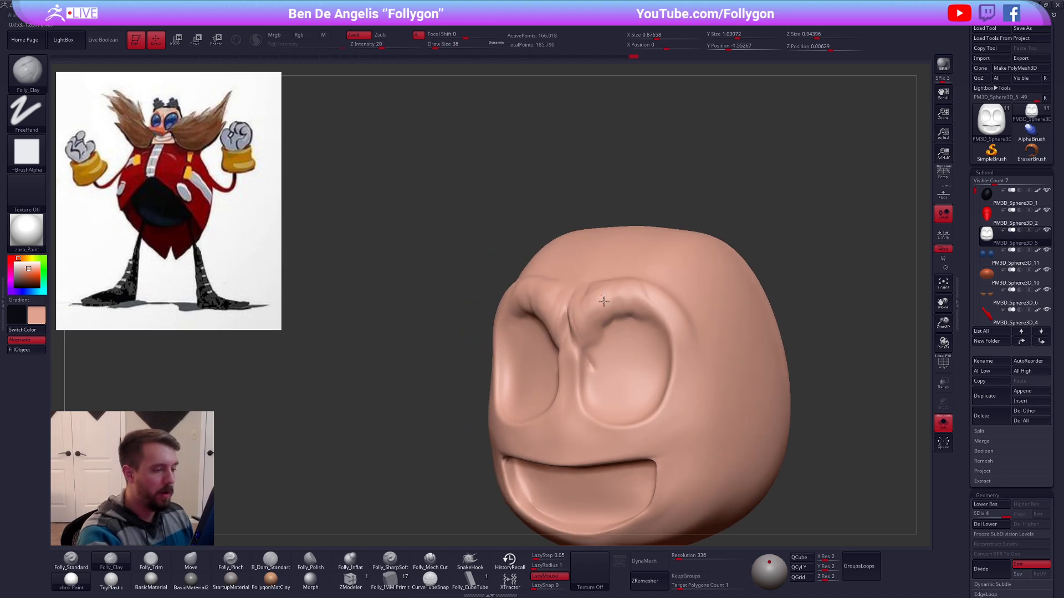
pyautogui.moveTo(645, 289); pyautogui.dragTo(660, 308)
pyautogui.hotkey('shift', 's')
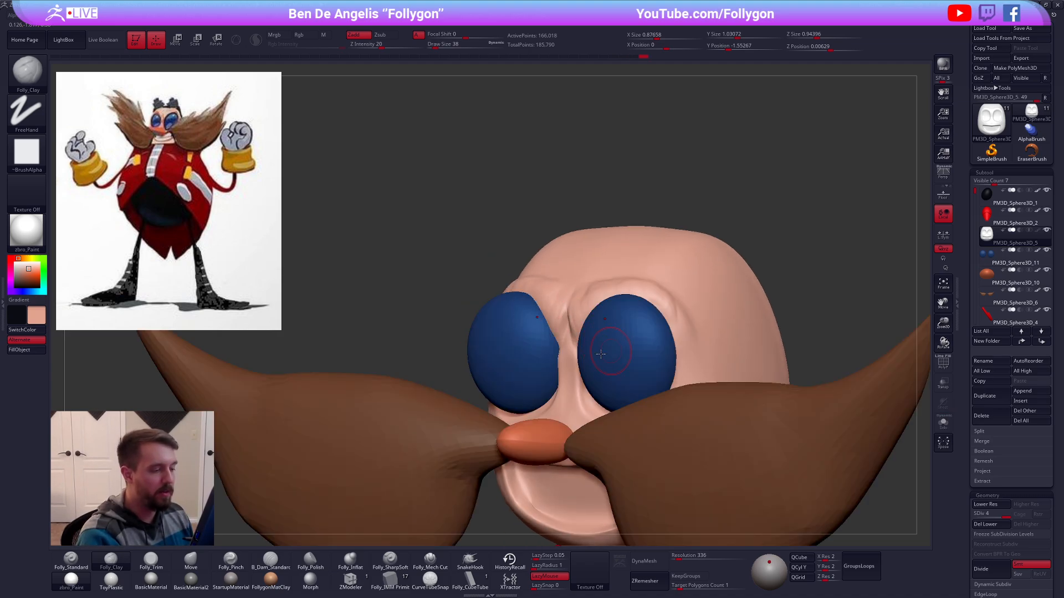
# Step: Adjust the brow profile in side view with the Move brush at draw size 67
pyautogui.keyDown('shift'); pyautogui.moveTo(600, 352); pyautogui.dragTo(596, 370, button='right'); pyautogui.keyUp('shift')
pyautogui.hotkey('shift', 's')
pyautogui.press('space')
pyautogui.press('4')
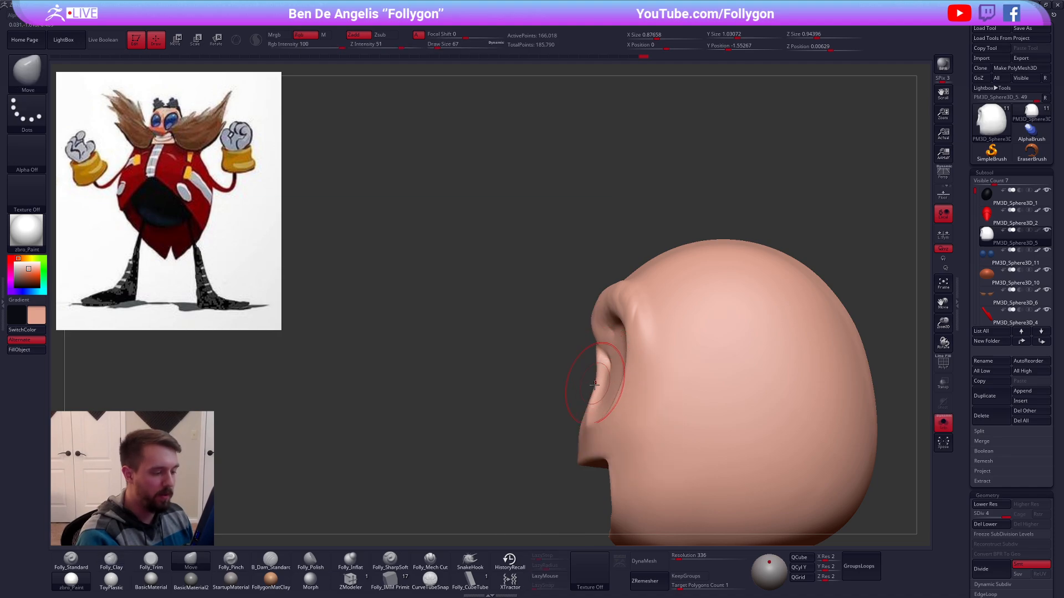
pyautogui.hotkey('shift', 's')
pyautogui.moveTo(601, 395); pyautogui.dragTo(706, 377, button='right')
# Step: Add more volume to the brows with the Folly_Clay brush at draw size 61
pyautogui.press('2')
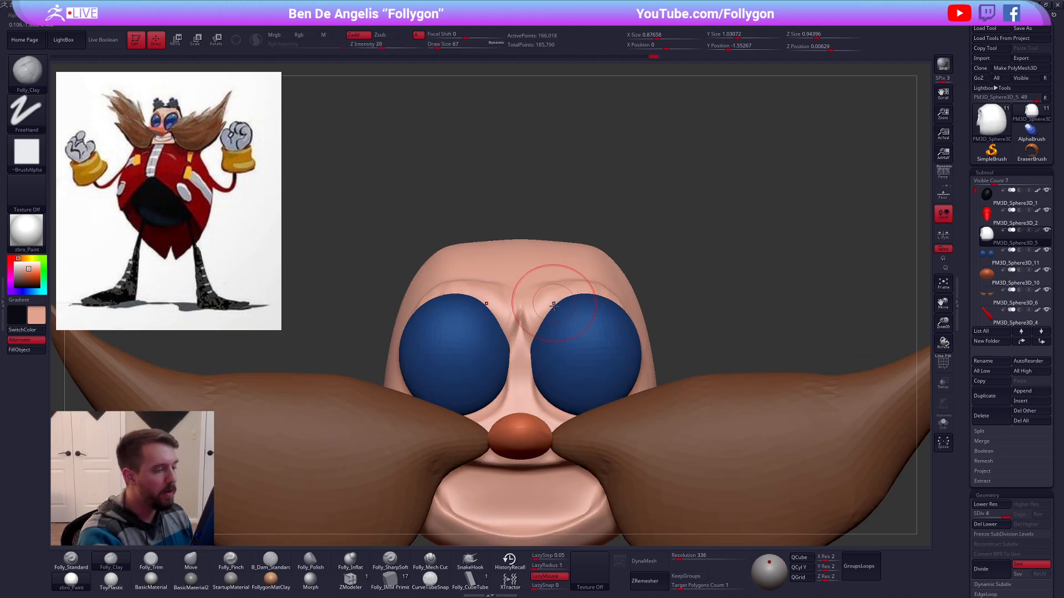
pyautogui.keyDown('alt'); pyautogui.moveTo(566, 327); pyautogui.dragTo(583, 359, button='right'); pyautogui.keyUp('alt')
pyautogui.press('space')
pyautogui.moveTo(576, 323); pyautogui.dragTo(573, 324)
pyautogui.moveTo(668, 346)
pyautogui.mouseDown(button='right')
pyautogui.moveTo(627, 343)
pyautogui.moveTo(646, 380)
pyautogui.moveTo(624, 432)
pyautogui.mouseUp(button='right')
pyautogui.hotkey('shift', 's')
# Step: Refine the brow ridges and the area between the eyes with the Folly_Mech Cut brush at draw size 43
pyautogui.click(429, 561)
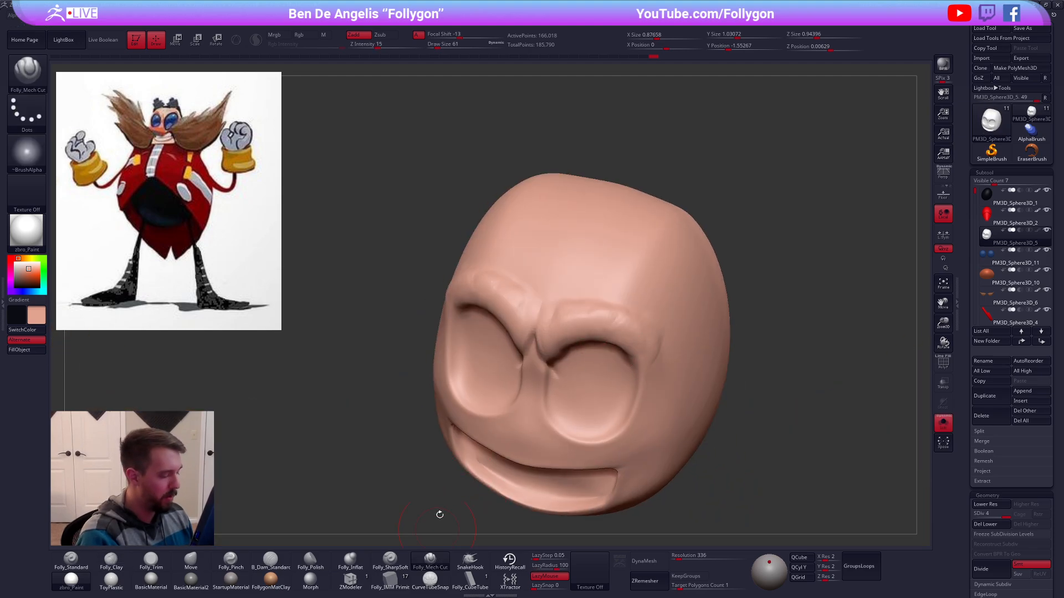
pyautogui.moveTo(550, 312)
pyautogui.keyDown('alt'); pyautogui.mouseDown(button='right')
pyautogui.moveTo(557, 358)
pyautogui.moveTo(570, 346)
pyautogui.mouseUp(button='right'); pyautogui.keyUp('alt')
pyautogui.press('space')
pyautogui.moveTo(563, 403); pyautogui.dragTo(553, 403)
pyautogui.moveTo(536, 372)
pyautogui.mouseDown(button='right')
pyautogui.moveTo(577, 345)
pyautogui.moveTo(534, 384)
pyautogui.mouseUp(button='right')
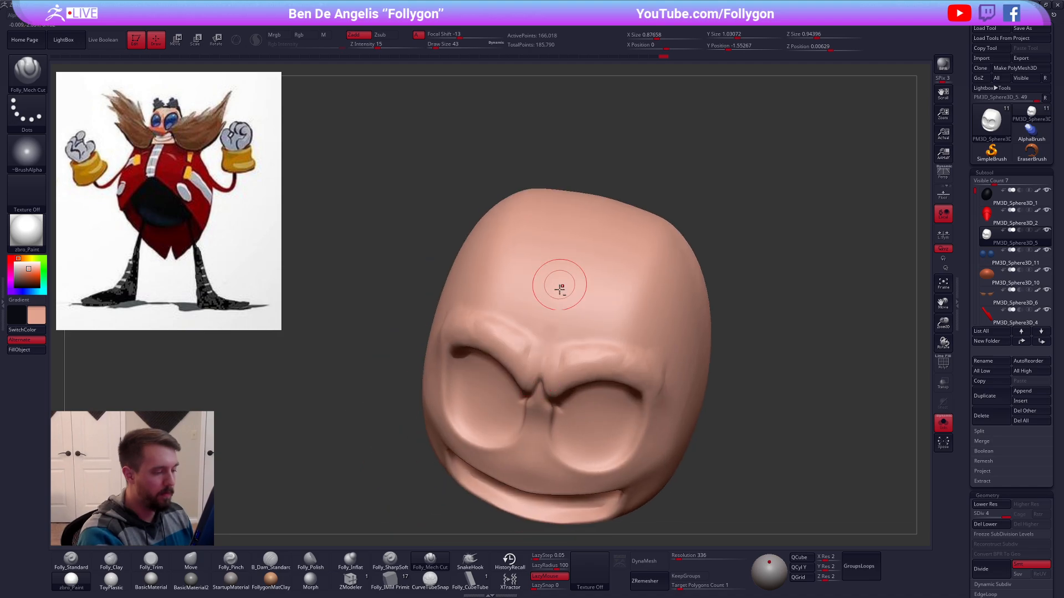
pyautogui.moveTo(559, 288); pyautogui.dragTo(546, 352, button='right')
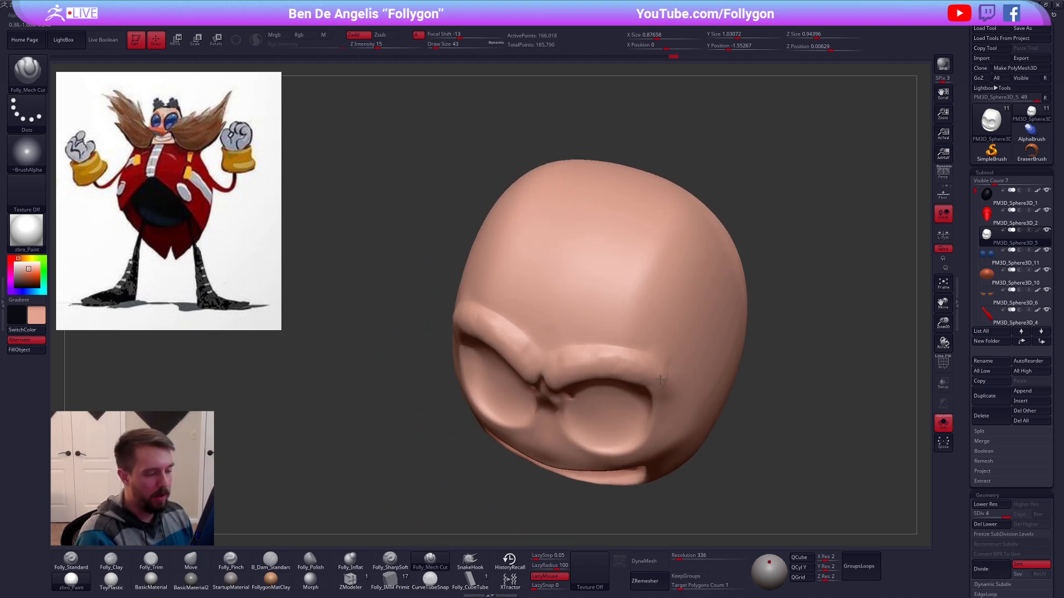
pyautogui.moveTo(678, 361); pyautogui.dragTo(605, 345, button='right')
pyautogui.moveTo(678, 436)
pyautogui.mouseDown(button='right')
pyautogui.moveTo(706, 404)
pyautogui.moveTo(648, 354)
pyautogui.mouseUp(button='right')
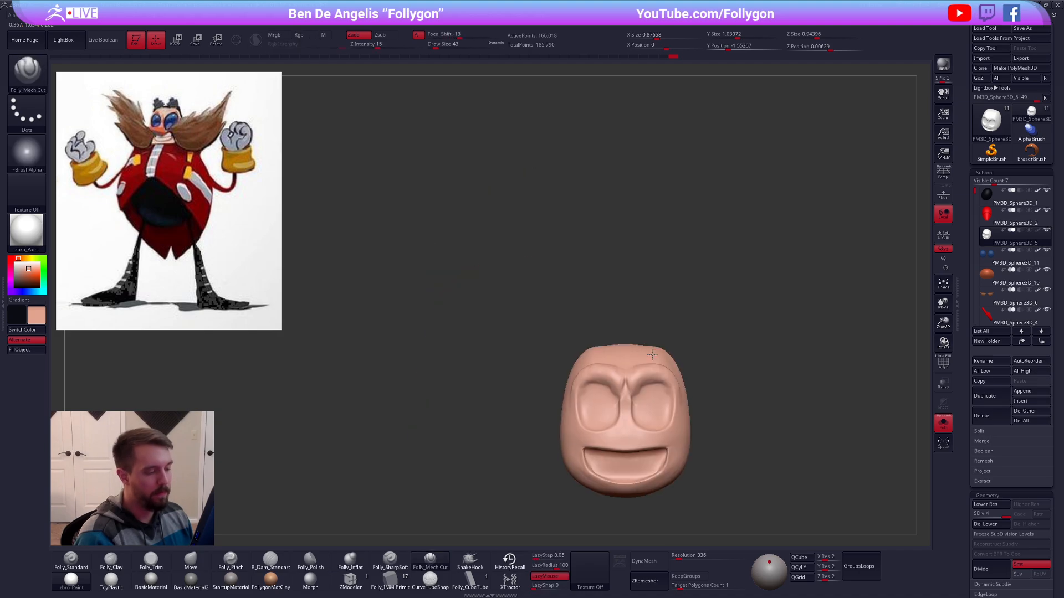
# Step: Compare the brows with the full character and soften them at draw size 104
pyautogui.hotkey('alt', 's')
pyautogui.keyDown('alt'); pyautogui.moveTo(637, 449); pyautogui.dragTo(574, 405, button='right'); pyautogui.keyUp('alt')
pyautogui.press('space')
pyautogui.moveTo(604, 349); pyautogui.dragTo(615, 335)
pyautogui.press('space')
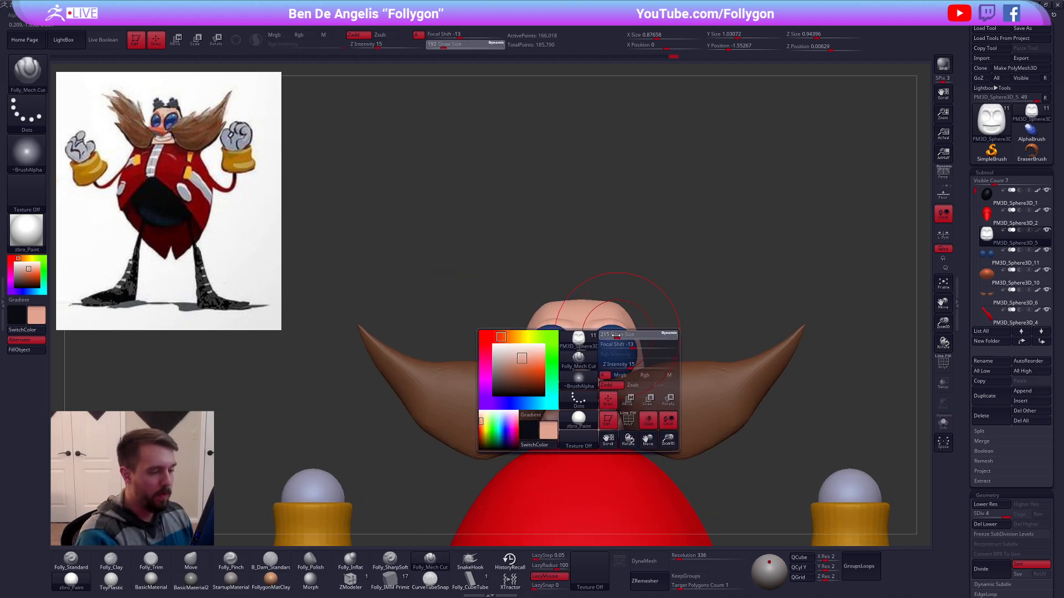
pyautogui.keyDown('alt'); pyautogui.moveTo(651, 348); pyautogui.dragTo(641, 299, button='right'); pyautogui.keyUp('alt')
pyautogui.hotkey('alt', 's')
pyautogui.press('space')
pyautogui.moveTo(609, 346); pyautogui.dragTo(606, 346)
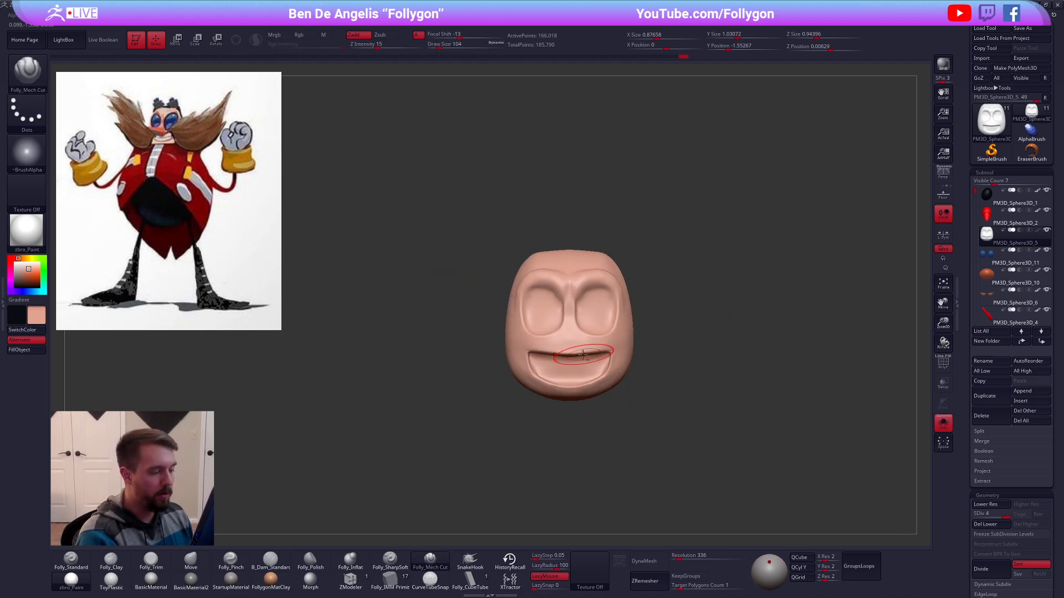
# Step: Isolate the mouth and chin section of the head by hiding the rest of the mesh
pyautogui.moveTo(594, 344)
pyautogui.keyDown('ctrl'); pyautogui.mouseDown(button='right')
pyautogui.moveTo(591, 383)
pyautogui.moveTo(621, 373)
pyautogui.moveTo(597, 348)
pyautogui.mouseUp(button='right'); pyautogui.keyUp('ctrl')
pyautogui.moveTo(636, 311)
pyautogui.keyDown('ctrl'); pyautogui.keyDown('shift'); pyautogui.mouseDown()
pyautogui.moveTo(646, 425)
pyautogui.moveTo(648, 413)
pyautogui.mouseUp(); pyautogui.keyUp('shift'); pyautogui.keyUp('ctrl')
pyautogui.moveTo(648, 400)
pyautogui.mouseDown(button='right')
pyautogui.moveTo(600, 329)
pyautogui.moveTo(665, 327)
pyautogui.moveTo(606, 325)
pyautogui.mouseUp(button='right')
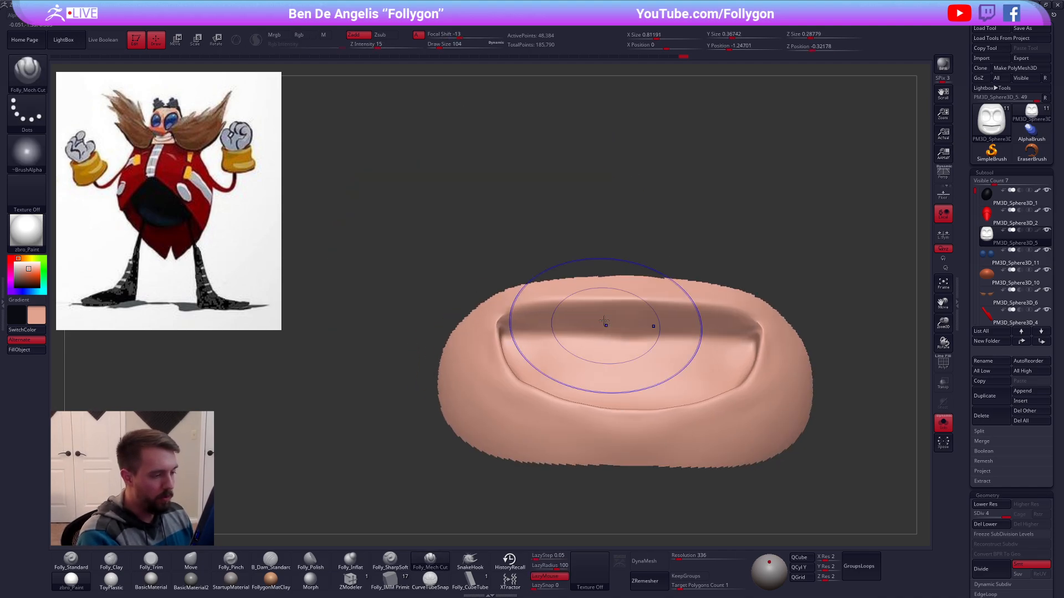
pyautogui.hotkey('shift', 'f')
pyautogui.hotkey('shift', 'f')
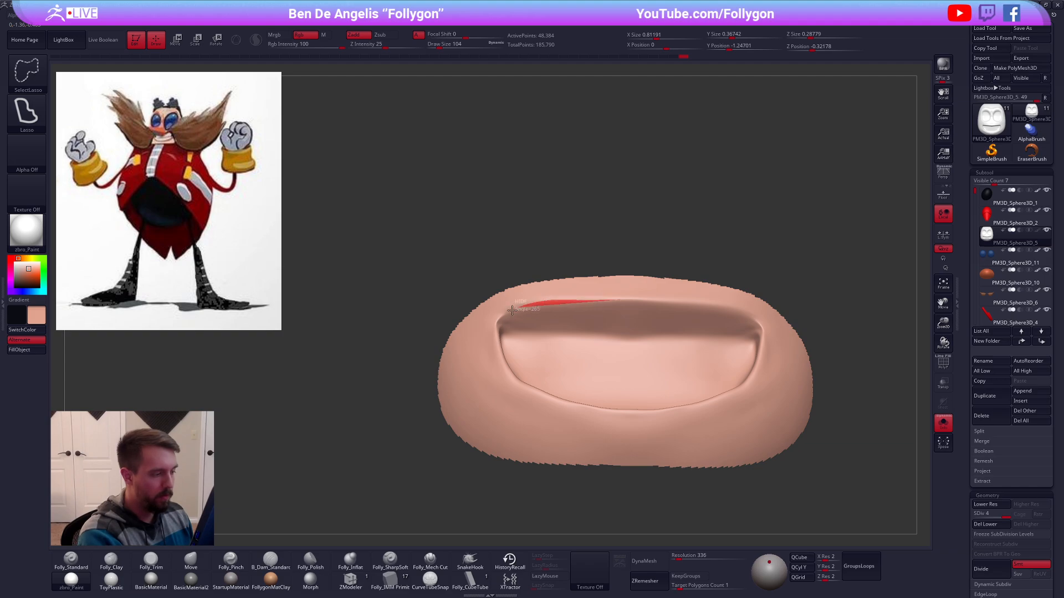
# Step: Hide the skin surrounding the mouth with SelectLasso, leaving only the recessed mouth cavity
pyautogui.moveTo(511, 310)
pyautogui.keyDown('ctrl'); pyautogui.keyDown('alt'); pyautogui.keyDown('shift'); pyautogui.mouseDown()
pyautogui.moveTo(439, 281)
pyautogui.moveTo(811, 290)
pyautogui.moveTo(493, 304)
pyautogui.moveTo(456, 383)
pyautogui.moveTo(487, 255)
pyautogui.mouseUp(); pyautogui.keyUp('shift'); pyautogui.keyUp('alt'); pyautogui.keyUp('ctrl')
pyautogui.moveTo(534, 390)
pyautogui.keyDown('shift'); pyautogui.mouseDown(button='right')
pyautogui.moveTo(615, 397)
pyautogui.moveTo(589, 392)
pyautogui.mouseUp(button='right'); pyautogui.keyUp('shift')
pyautogui.moveTo(589, 392)
pyautogui.keyDown('ctrl'); pyautogui.keyDown('alt'); pyautogui.keyDown('shift'); pyautogui.mouseDown()
pyautogui.moveTo(755, 297)
pyautogui.moveTo(699, 320)
pyautogui.mouseUp(); pyautogui.keyUp('shift'); pyautogui.keyUp('alt'); pyautogui.keyUp('ctrl')
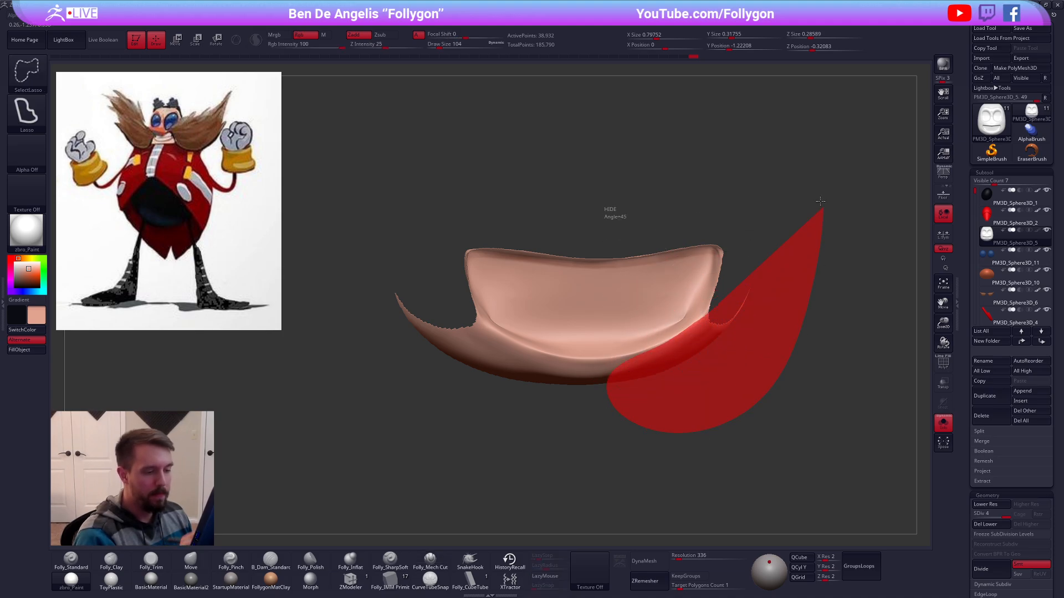
pyautogui.keyDown('ctrl'); pyautogui.keyDown('alt'); pyautogui.keyDown('shift'); pyautogui.moveTo(821, 200); pyautogui.dragTo(715, 313); pyautogui.keyUp('shift'); pyautogui.keyUp('alt'); pyautogui.keyUp('ctrl')
pyautogui.moveTo(643, 332)
pyautogui.mouseDown(button='right')
pyautogui.moveTo(672, 351)
pyautogui.moveTo(654, 355)
pyautogui.mouseUp(button='right')
pyautogui.moveTo(637, 355)
pyautogui.keyDown('ctrl'); pyautogui.keyDown('alt'); pyautogui.keyDown('shift'); pyautogui.mouseDown()
pyautogui.moveTo(524, 403)
pyautogui.moveTo(698, 420)
pyautogui.mouseUp(); pyautogui.keyUp('shift'); pyautogui.keyUp('alt'); pyautogui.keyUp('ctrl')
pyautogui.keyDown('shift'); pyautogui.moveTo(698, 421); pyautogui.dragTo(713, 428, button='right'); pyautogui.keyUp('shift')
# Step: Assign the mouth cavity its own polygroup and unhide the rest of the head
pyautogui.hotkey('shift', 'f')
pyautogui.hotkey('ctrl', 'w')
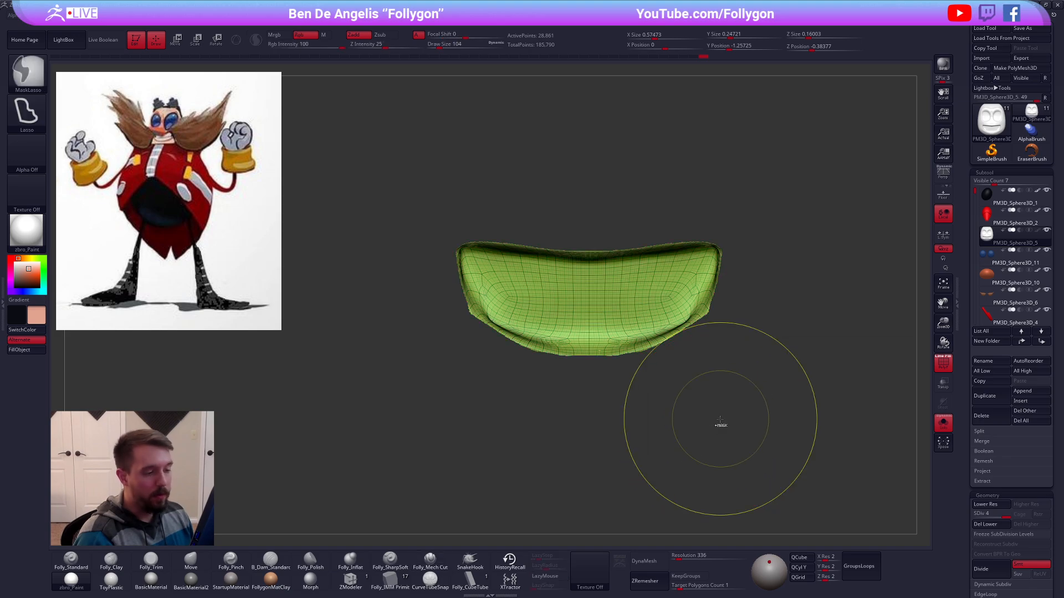
pyautogui.keyDown('ctrl'); pyautogui.keyDown('shift'); pyautogui.click(730, 412); pyautogui.keyUp('shift'); pyautogui.keyUp('ctrl')
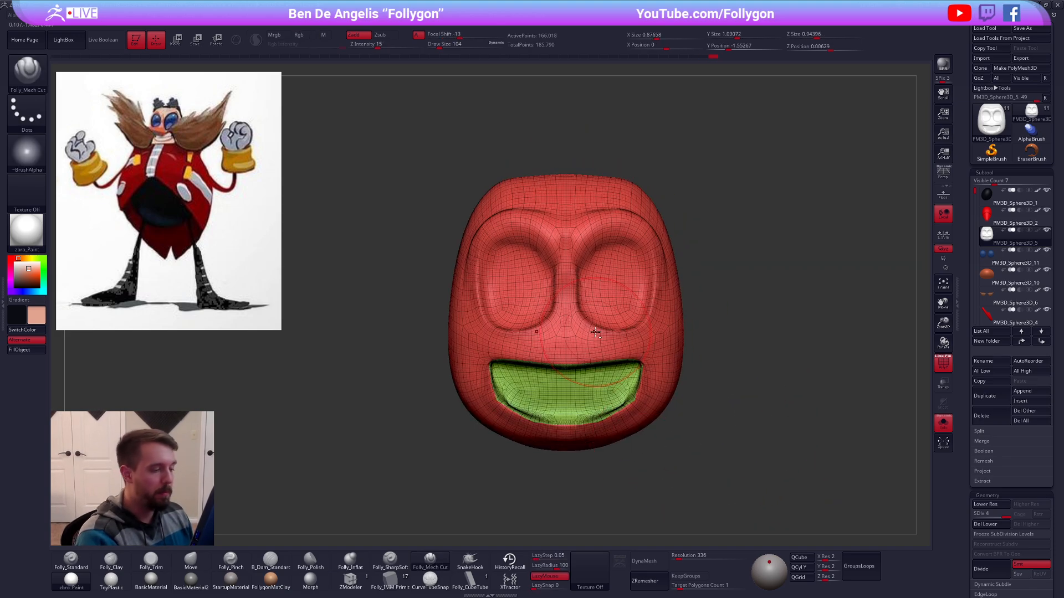
pyautogui.keyDown('ctrl'); pyautogui.moveTo(595, 332); pyautogui.dragTo(594, 319, button='right'); pyautogui.keyUp('ctrl')
pyautogui.hotkey('shift', 'f')
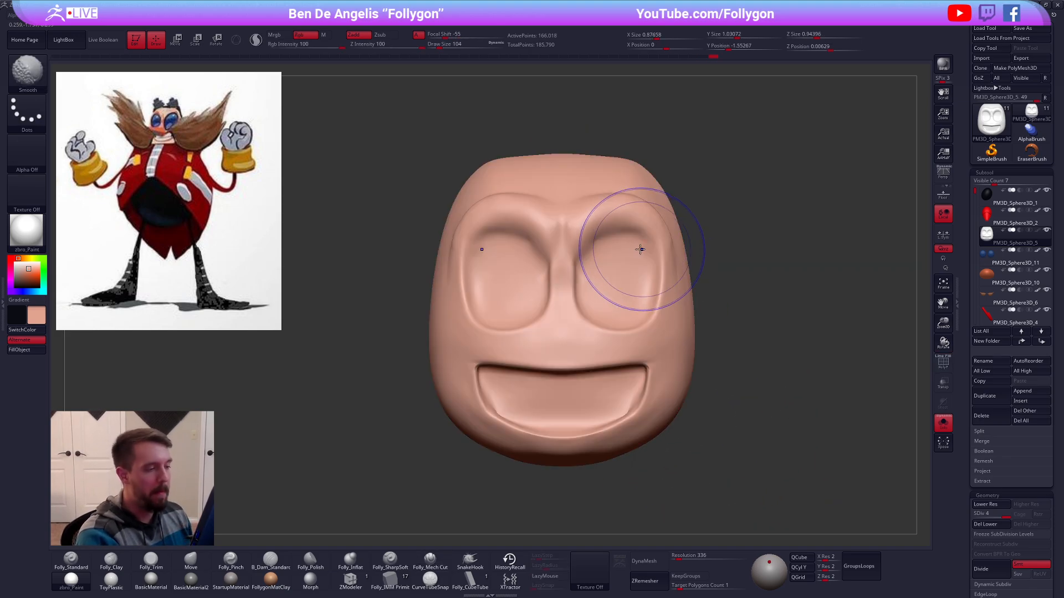
# Step: Set the draw size to 61 and mask both eye sockets with MaskLasso
pyautogui.hotkey('ctrl', 'space')
pyautogui.press('space')
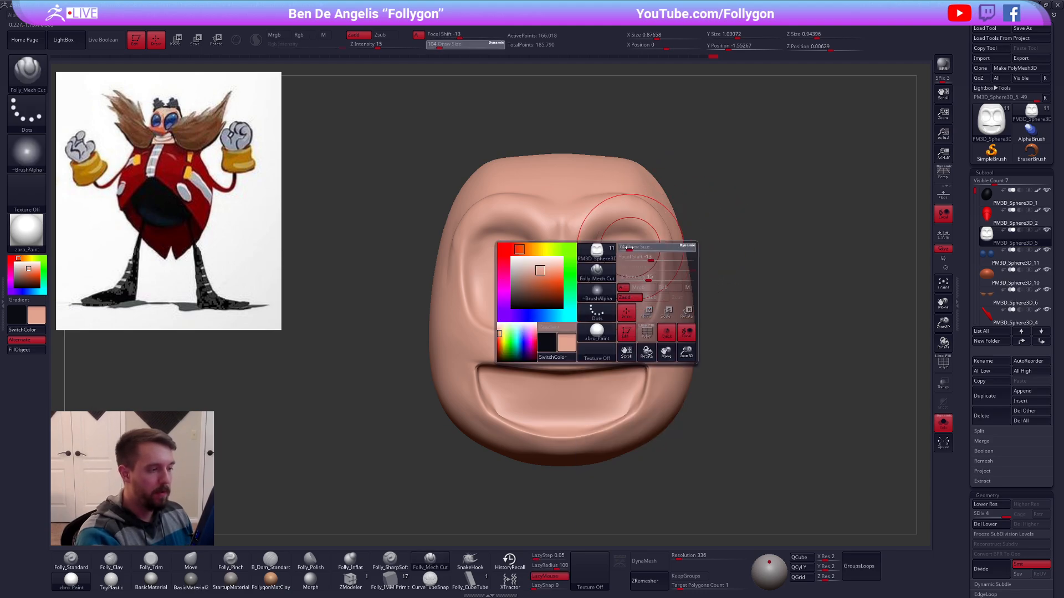
pyautogui.hotkey('ctrl', 'space')
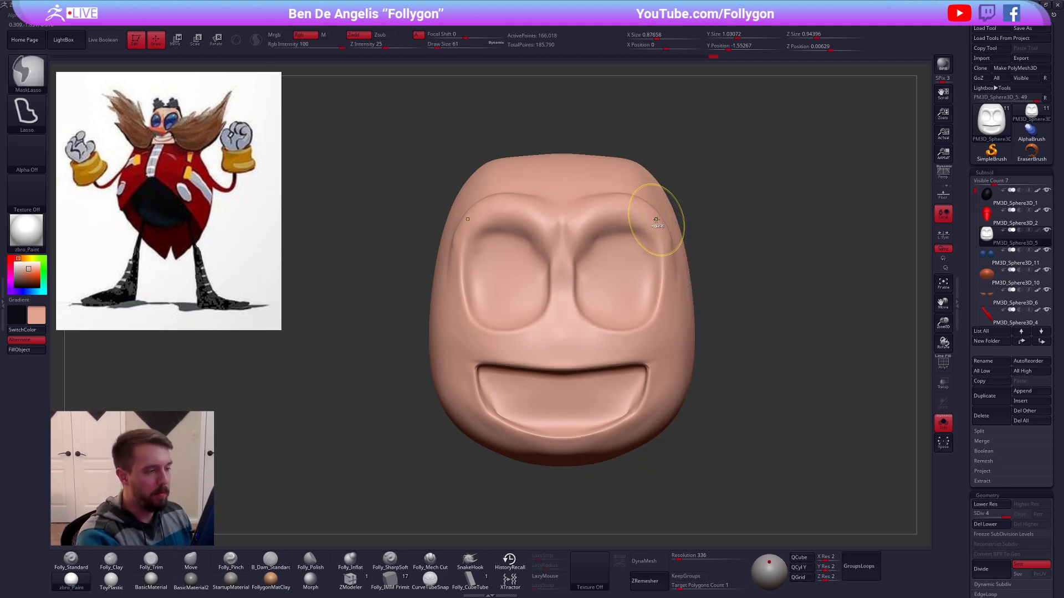
pyautogui.moveTo(655, 217)
pyautogui.keyDown('ctrl'); pyautogui.mouseDown()
pyautogui.moveTo(596, 208)
pyautogui.moveTo(568, 264)
pyautogui.moveTo(580, 323)
pyautogui.moveTo(631, 339)
pyautogui.moveTo(672, 273)
pyautogui.mouseUp(); pyautogui.keyUp('ctrl')
pyautogui.keyDown('ctrl'); pyautogui.moveTo(665, 232); pyautogui.dragTo(657, 218); pyautogui.keyUp('ctrl')
pyautogui.keyDown('ctrl'); pyautogui.moveTo(687, 288); pyautogui.dragTo(687, 243, button='right'); pyautogui.keyUp('ctrl')
pyautogui.moveTo(832, 302); pyautogui.dragTo(717, 309, button='right')
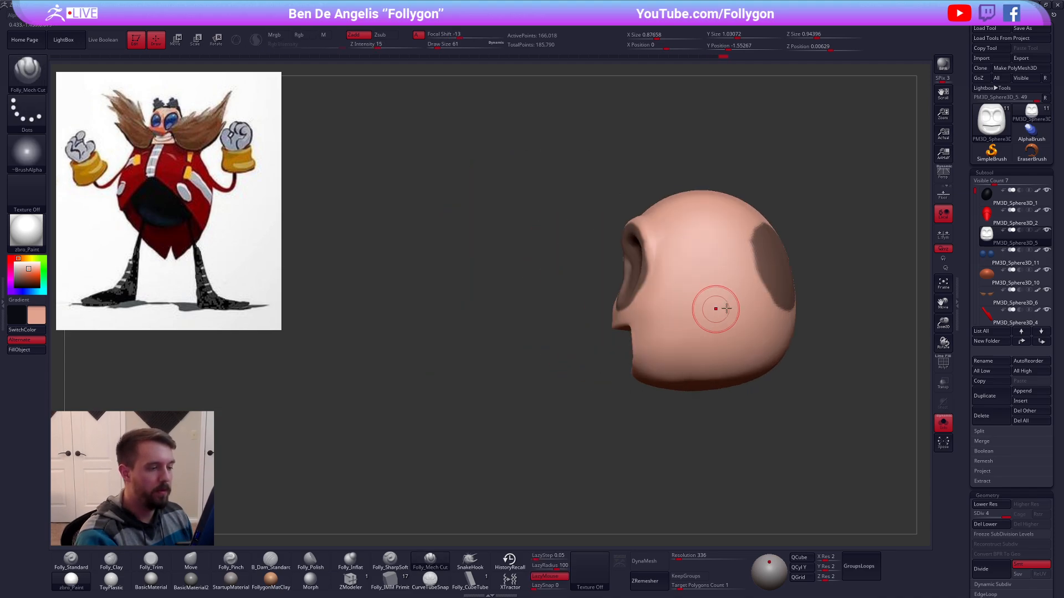
# Step: Unmask the back of the head to give only the eye sockets their own polygroup, and enable KeepGroups for ZRemesher
pyautogui.moveTo(724, 240)
pyautogui.keyDown('ctrl'); pyautogui.keyDown('alt'); pyautogui.mouseDown()
pyautogui.moveTo(806, 185)
pyautogui.moveTo(737, 379)
pyautogui.mouseUp(); pyautogui.keyUp('alt'); pyautogui.keyUp('ctrl')
pyautogui.moveTo(887, 326); pyautogui.dragTo(733, 409)
pyautogui.hotkey('shift', 'f')
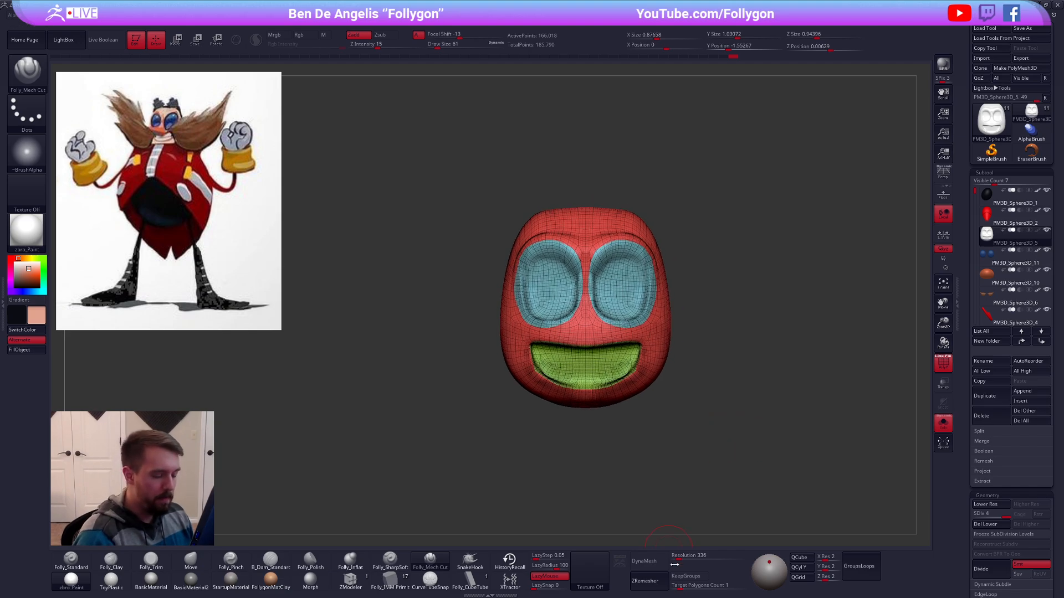
pyautogui.click(687, 576)
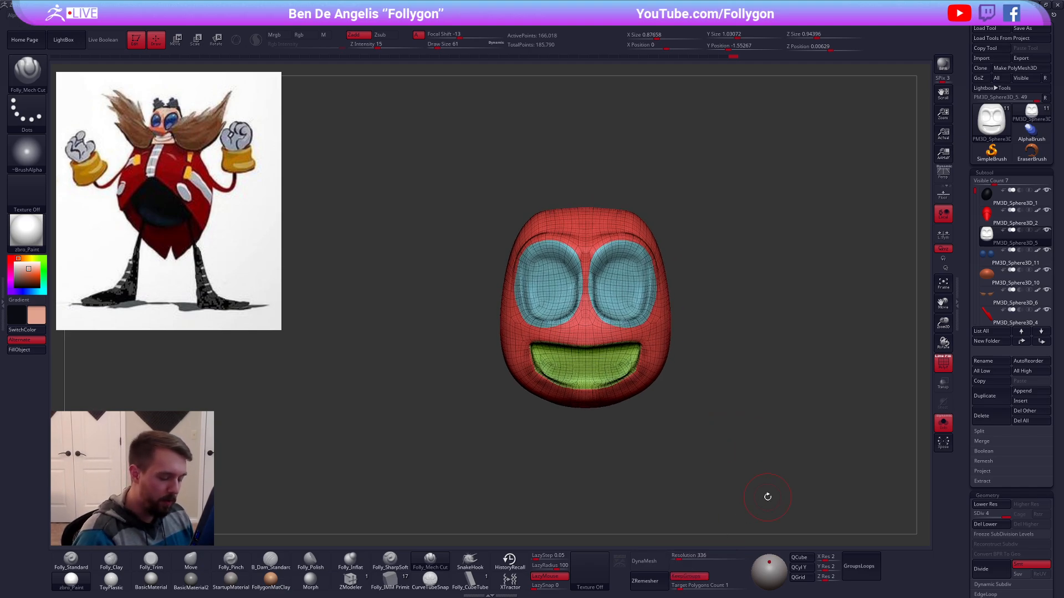
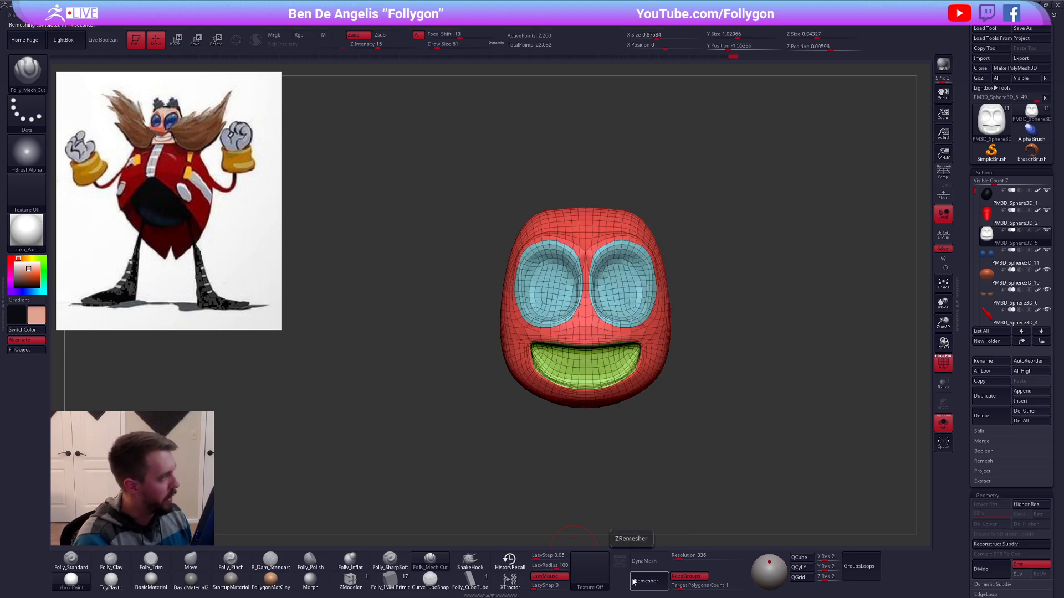
# Step: Switch to the browser and search the Follygon YouTube channel's videos for "zremesher"
pyautogui.hotkey('alt', 'Tab')
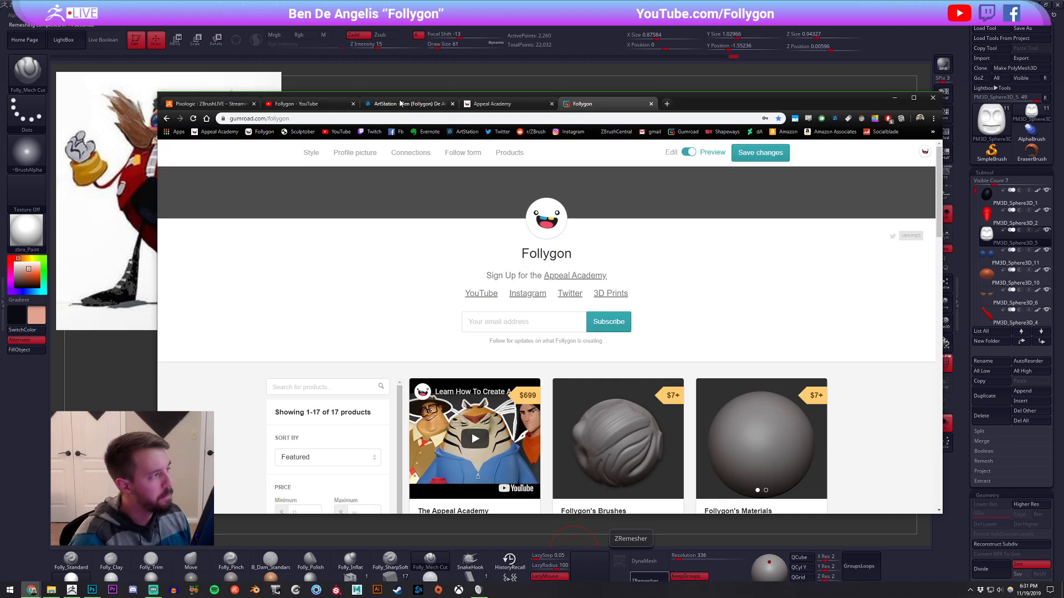
pyautogui.click(300, 104)
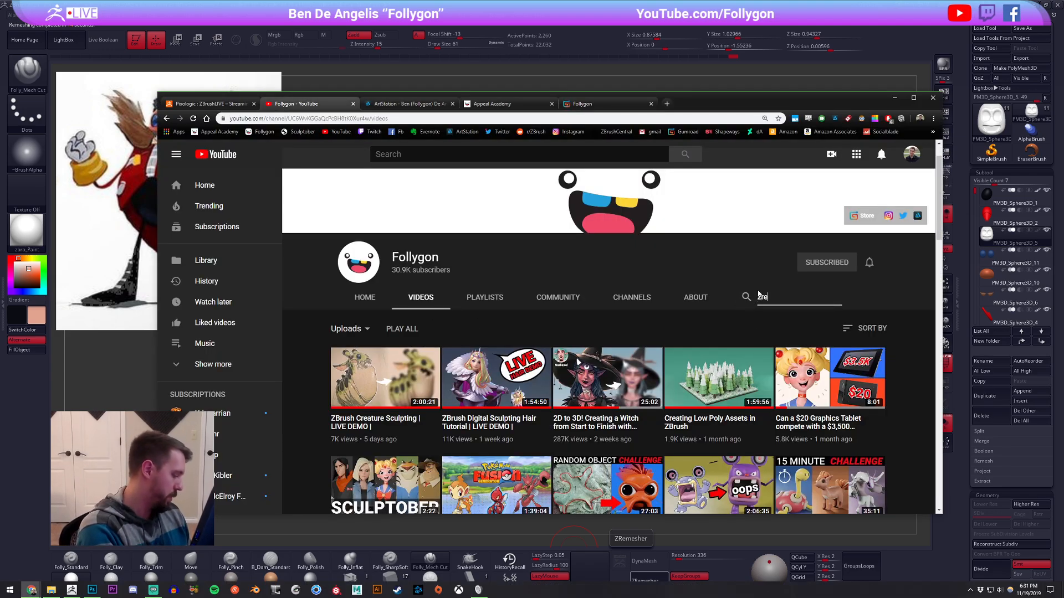
pyautogui.click(760, 294)
pyautogui.write('zremesher')
pyautogui.press('Return')
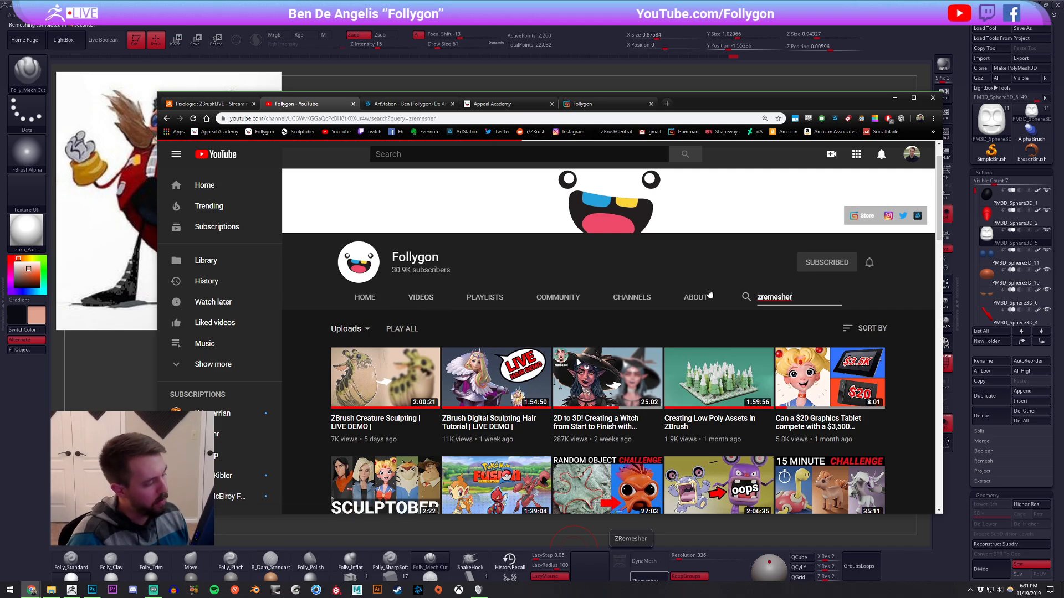
pyautogui.scroll(-5, 624, 325)
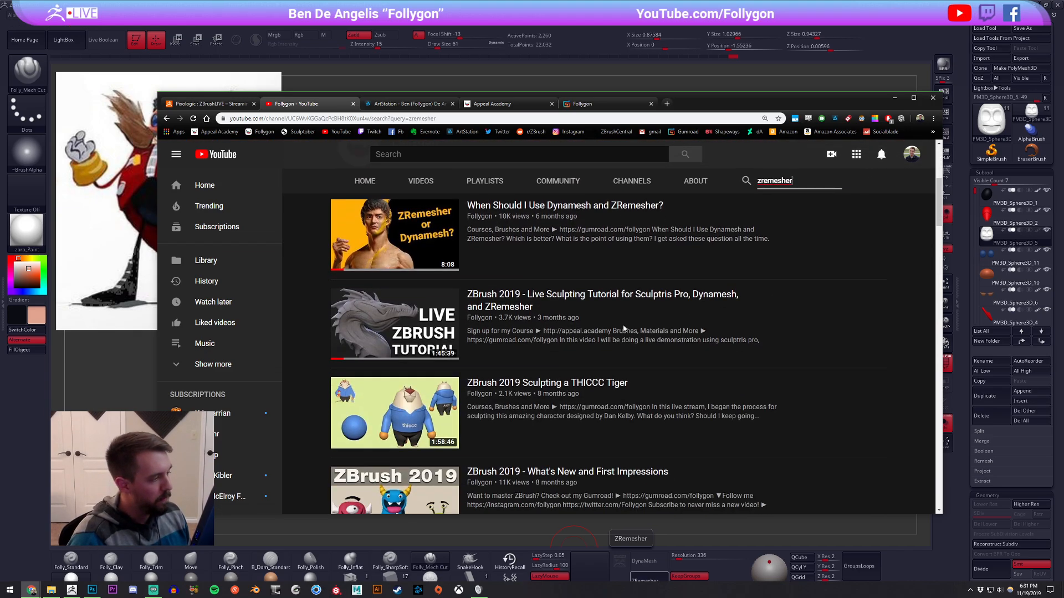
pyautogui.scroll(1, 422, 289)
pyautogui.middleClick(422, 289)
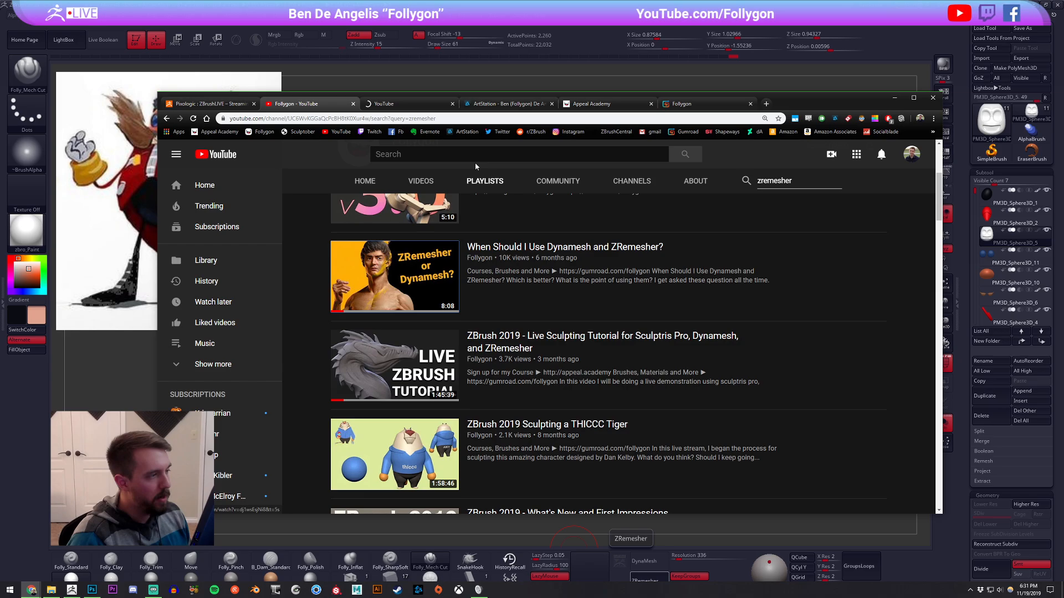
pyautogui.click(404, 107)
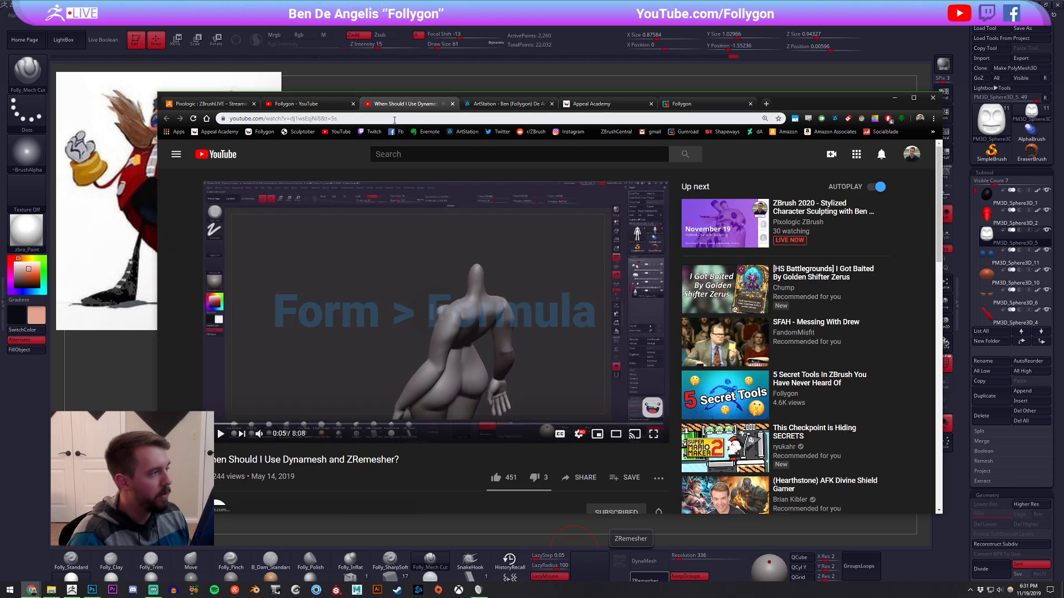
pyautogui.click(395, 118)
pyautogui.press('BackSpace')
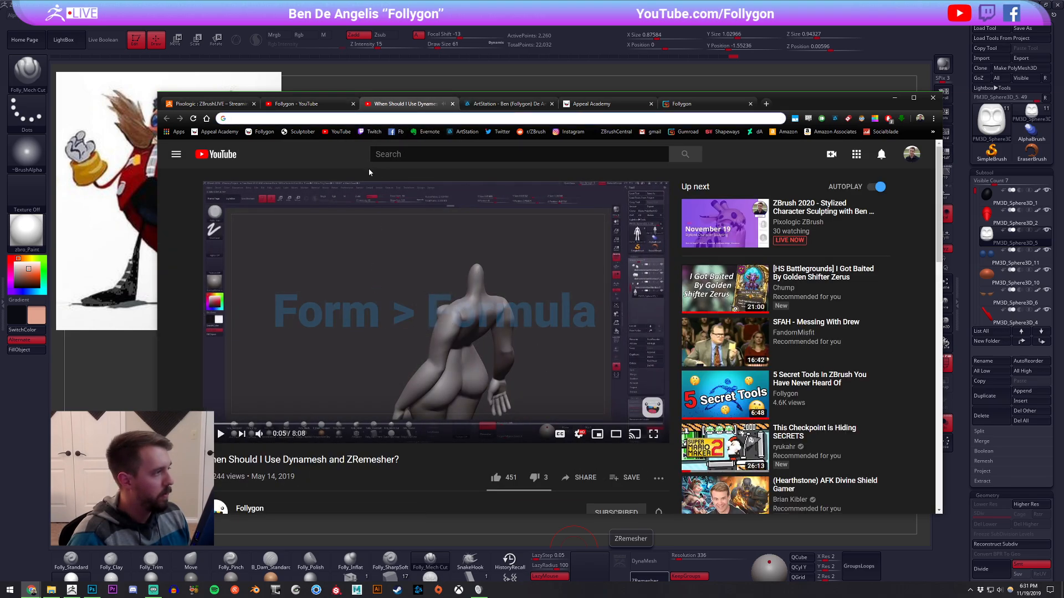
pyautogui.write('https://www.youtube.com/watch?v=dj1wsEsjNi8&t=5s')
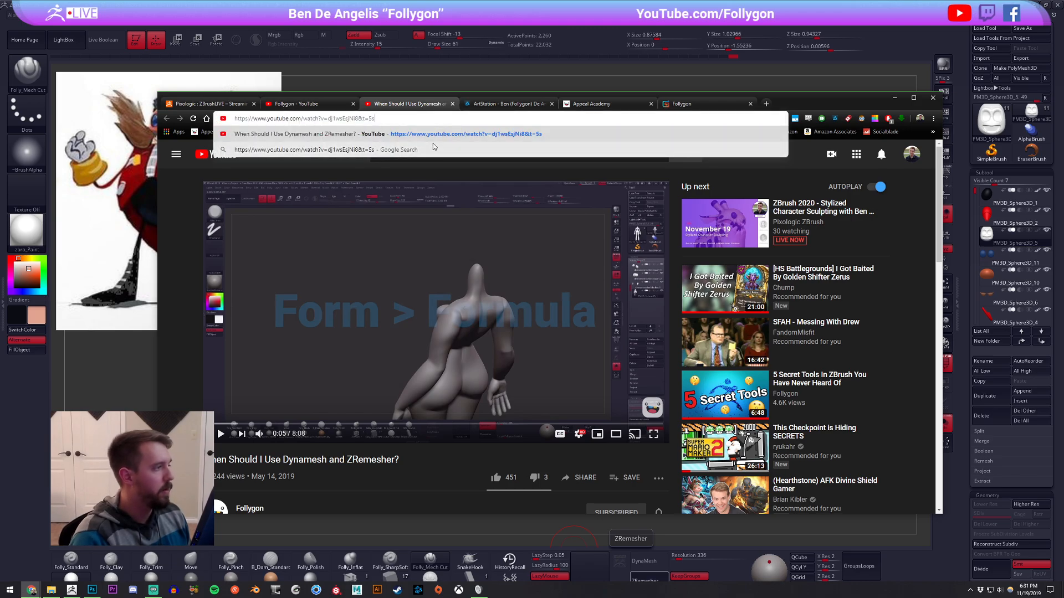
# Step: Clear the address, close the video page and switch back to ZBrush
pyautogui.hotkey('ctrl', 'a')
pyautogui.press('BackSpace')
pyautogui.hotkey('ctrl', 'w')
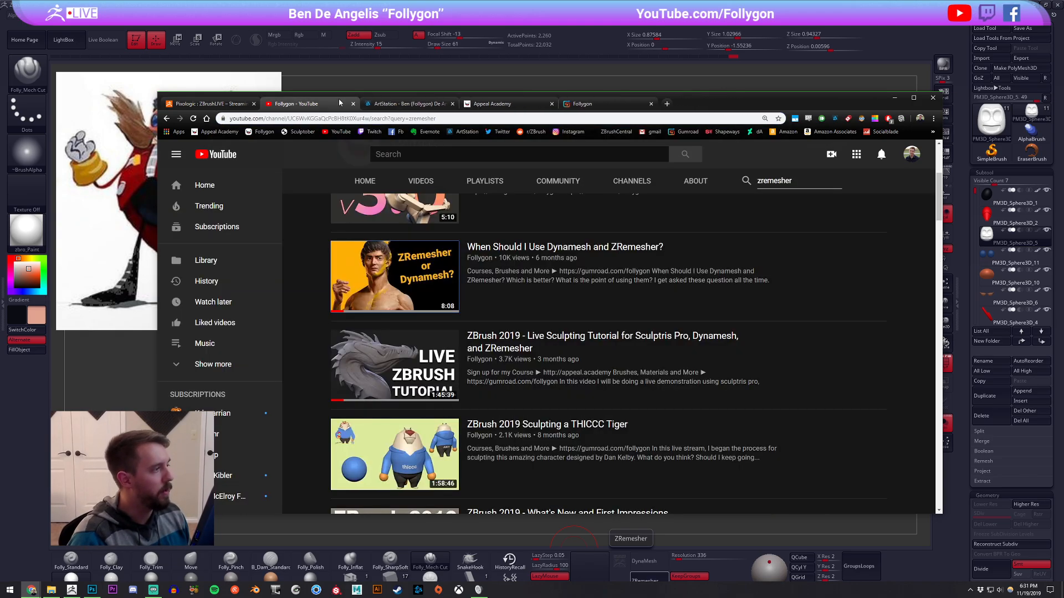
pyautogui.click(168, 121)
pyautogui.click(894, 98)
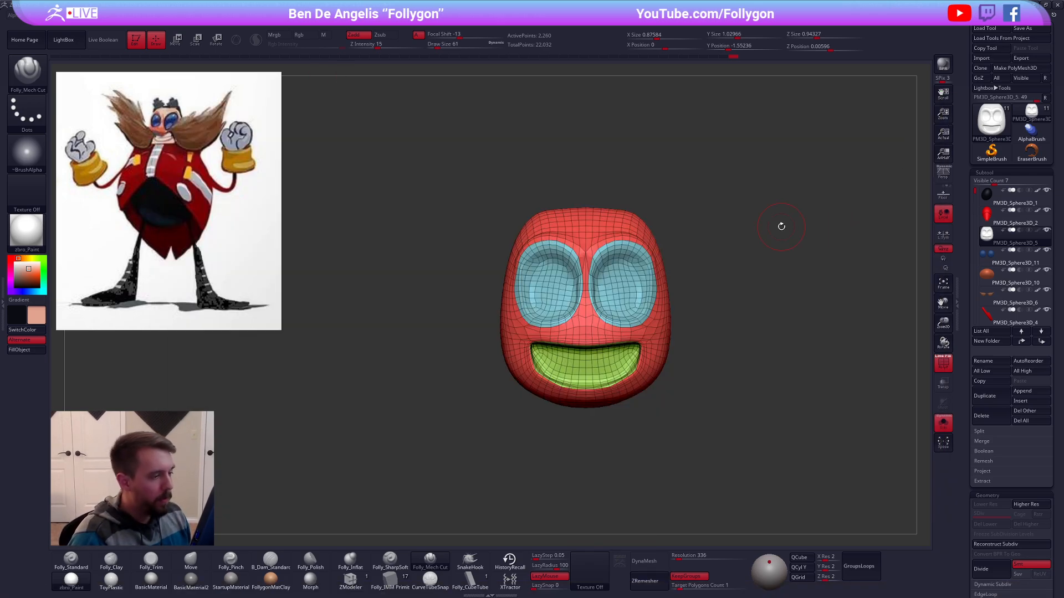
# Step: Check the remeshed head against the other body parts, hide its polyframe and raise it to a higher subdivision level
pyautogui.hotkey('shift', 'f')
pyautogui.hotkey('shift', 'f')
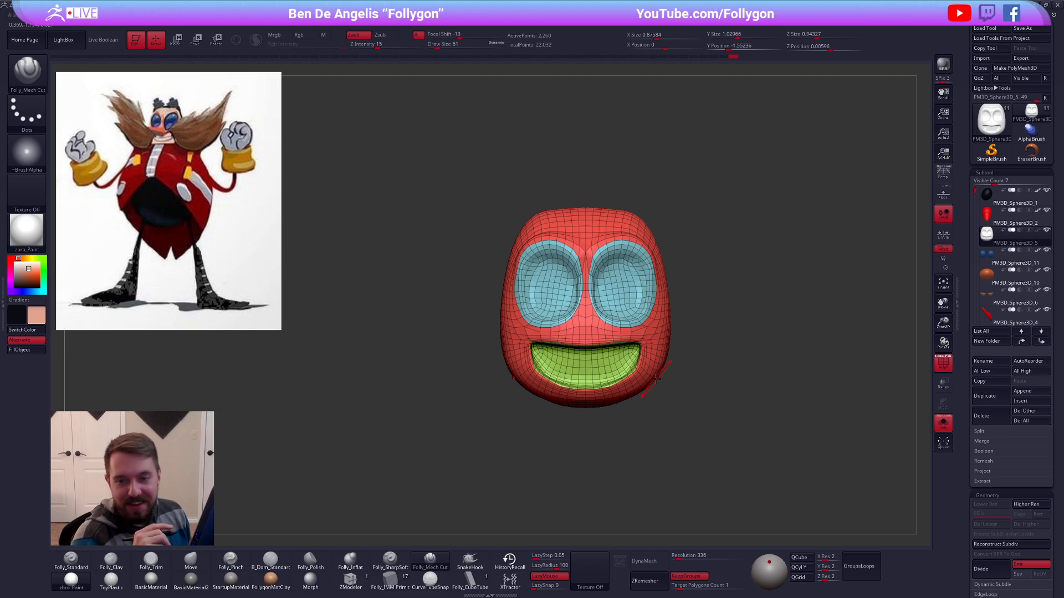
pyautogui.moveTo(716, 427)
pyautogui.keyDown('ctrl'); pyautogui.mouseDown(button='right')
pyautogui.moveTo(717, 443)
pyautogui.moveTo(707, 426)
pyautogui.mouseUp(button='right'); pyautogui.keyUp('ctrl')
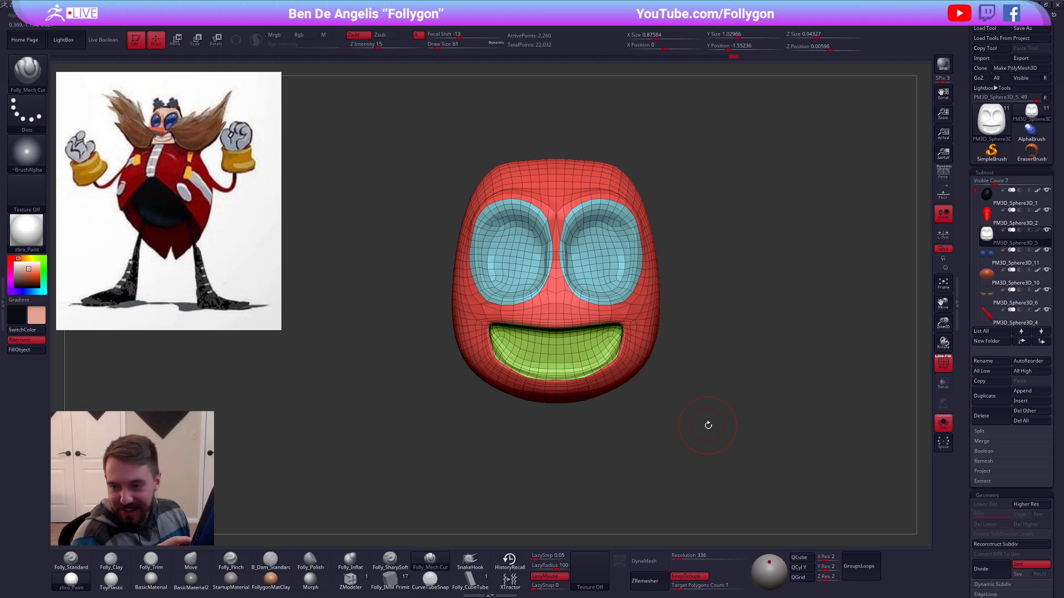
pyautogui.hotkey('alt', 's')
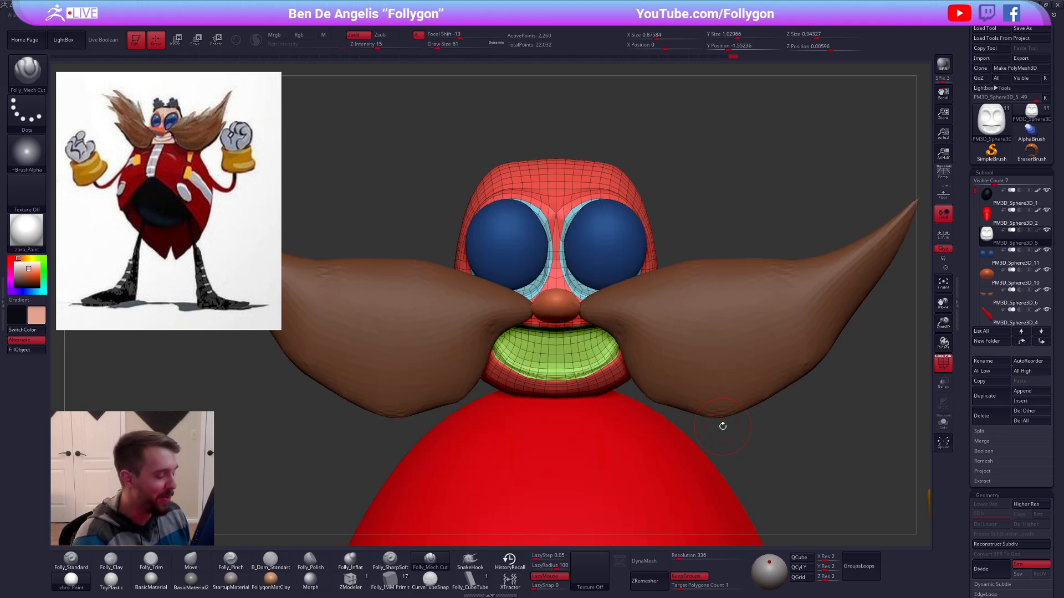
pyautogui.hotkey('alt', 's')
pyautogui.hotkey('shift', 'f')
pyautogui.press('d')
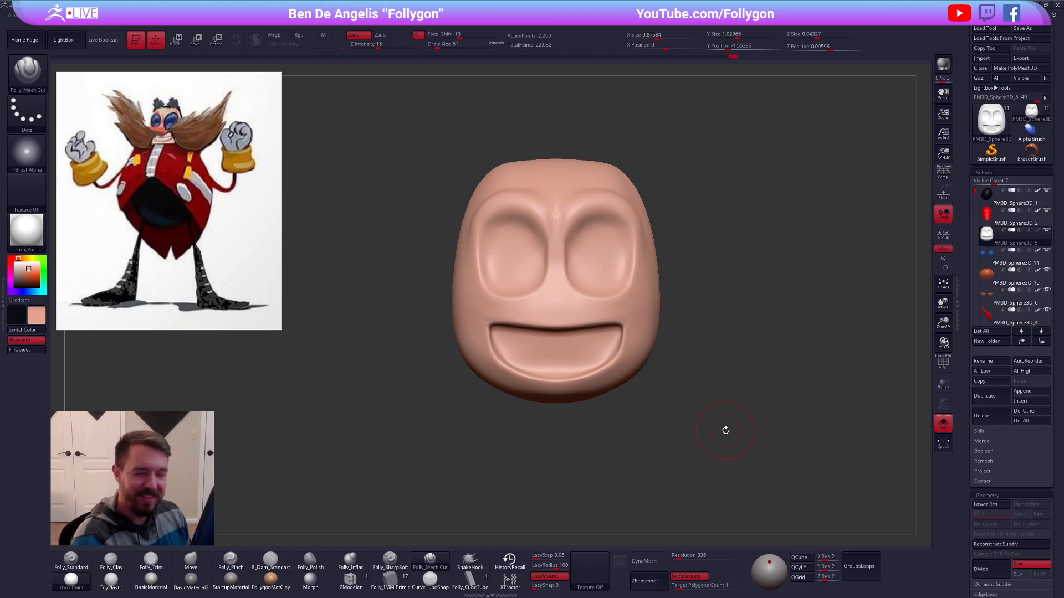
# Step: Adjust the overall form of the isolated head with the Move brush and a draw size of 130
pyautogui.keyDown('shift'); pyautogui.moveTo(707, 456); pyautogui.dragTo(710, 368); pyautogui.keyUp('shift')
pyautogui.press('space')
pyautogui.moveTo(626, 302); pyautogui.dragTo(641, 290)
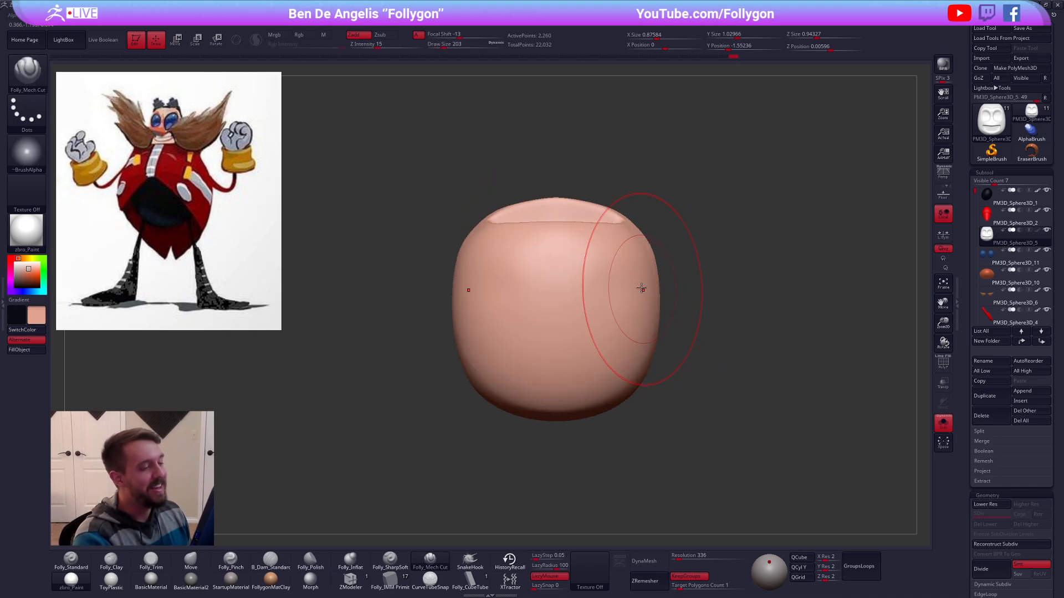
pyautogui.press('b')
pyautogui.press('m')
pyautogui.press('v')
pyautogui.moveTo(568, 232); pyautogui.dragTo(589, 244)
pyautogui.press('space')
pyautogui.keyDown('shift'); pyautogui.moveTo(589, 245); pyautogui.dragTo(595, 331, button='right'); pyautogui.keyUp('shift')
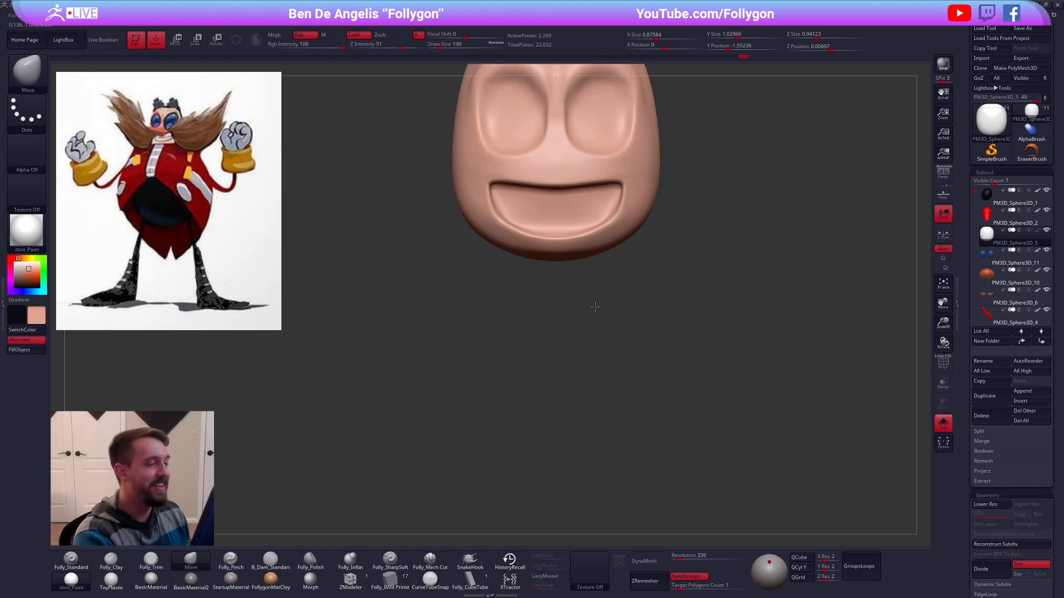
pyautogui.keyDown('alt'); pyautogui.moveTo(596, 305); pyautogui.dragTo(626, 436); pyautogui.keyUp('alt')
# Step: Show the whole character, nudge the jaw beside the mouth with the Move brush and set the draw size to 88
pyautogui.hotkey('shift', 's')
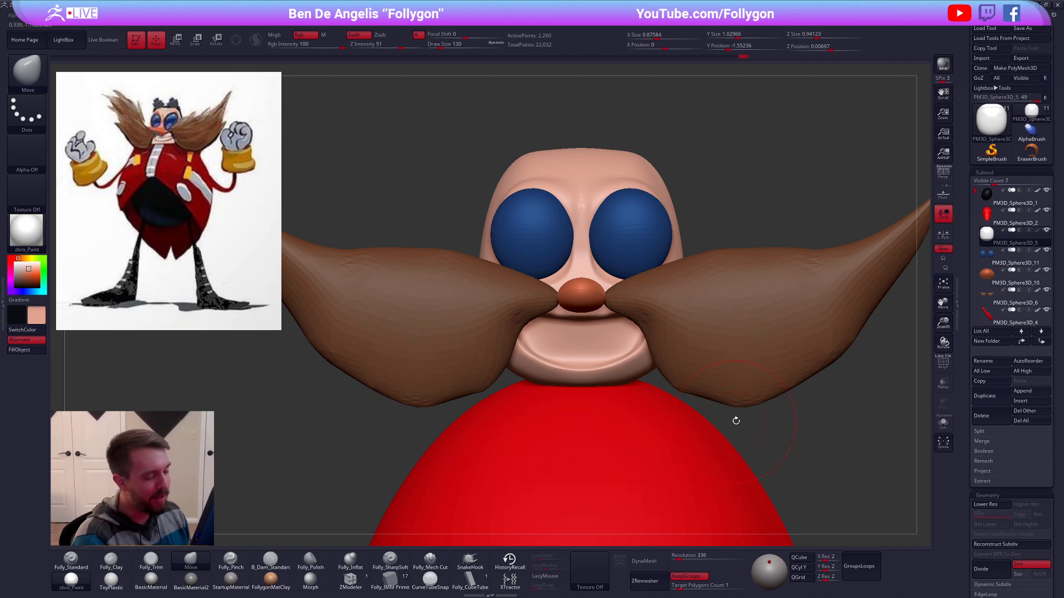
pyautogui.keyDown('alt'); pyautogui.moveTo(752, 437); pyautogui.dragTo(759, 469); pyautogui.keyUp('alt')
pyautogui.moveTo(643, 363); pyautogui.dragTo(644, 352)
pyautogui.keyDown('ctrl'); pyautogui.moveTo(644, 352); pyautogui.dragTo(659, 302, button='right'); pyautogui.keyUp('ctrl')
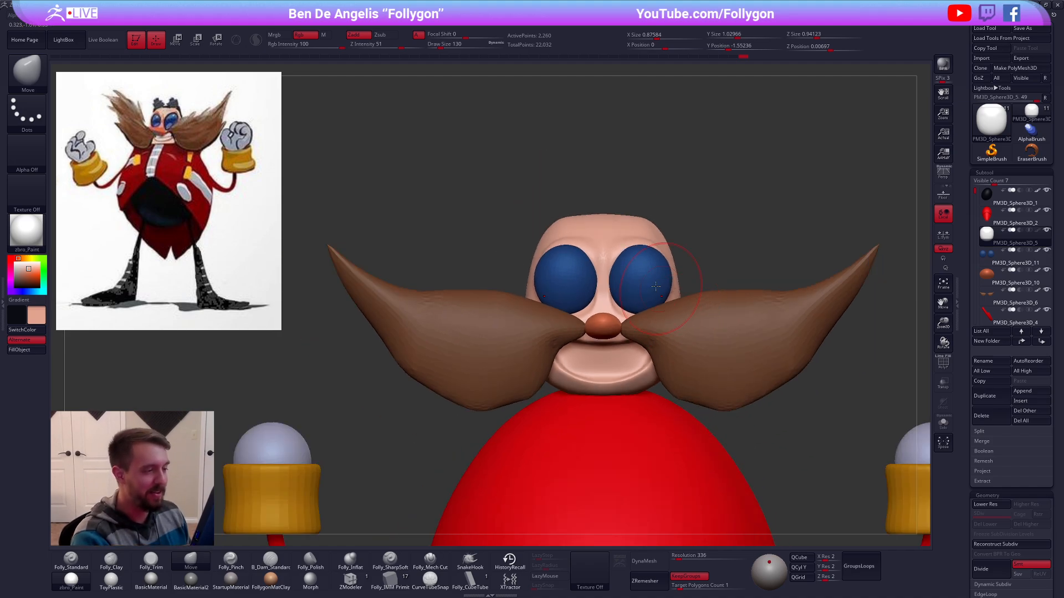
pyautogui.press('space')
pyautogui.moveTo(667, 271); pyautogui.dragTo(661, 270)
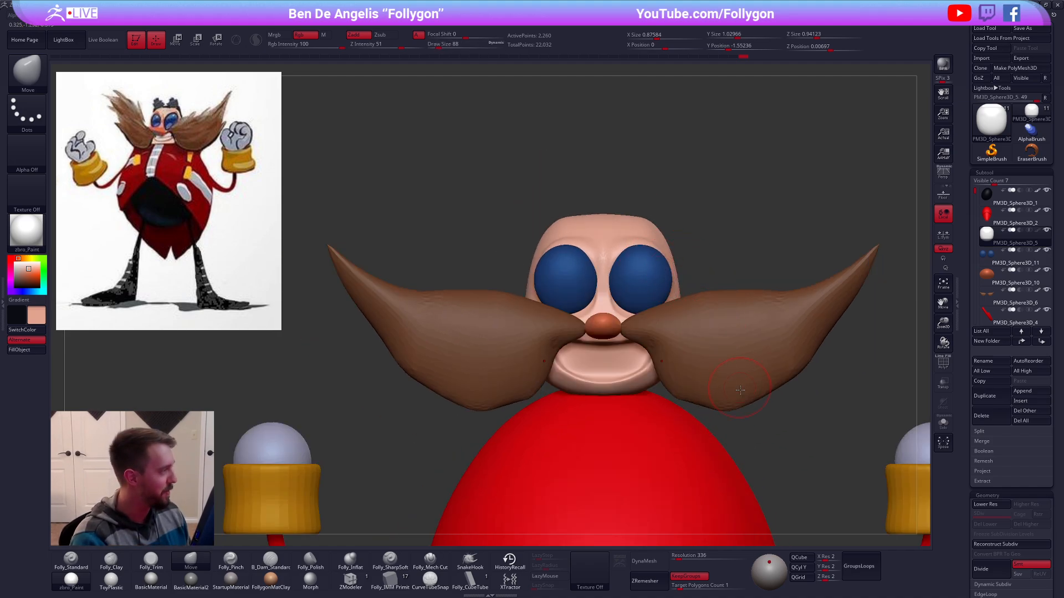
# Step: Make the head the active subtool and fill it with the skin colour and material using the Folly_Standard brush
pyautogui.keyDown('alt'); pyautogui.click(717, 363); pyautogui.keyUp('alt')
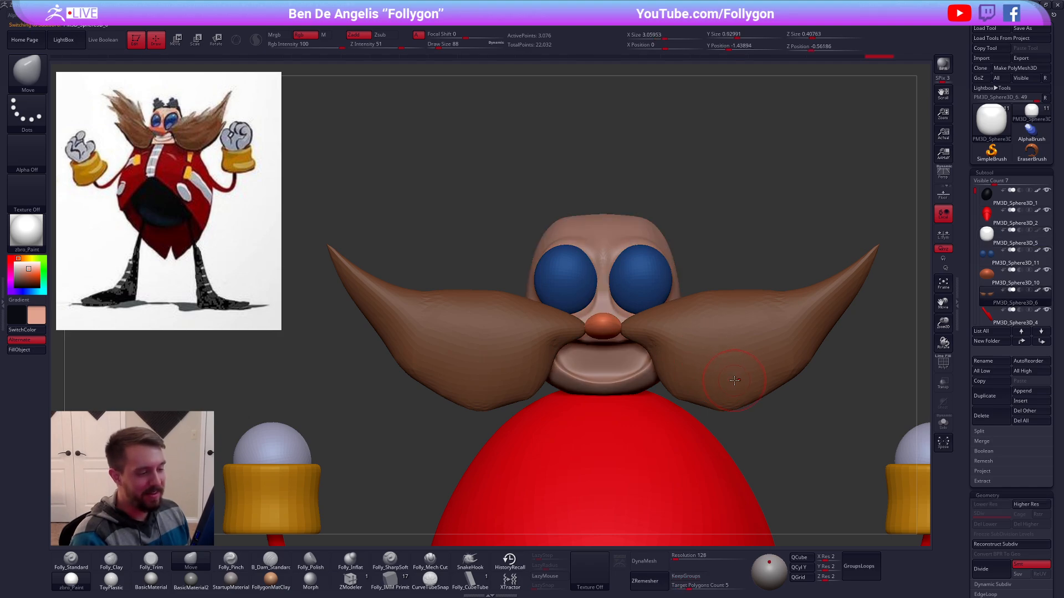
pyautogui.keyDown('alt'); pyautogui.click(611, 351); pyautogui.keyUp('alt')
pyautogui.press('b')
pyautogui.press('s')
pyautogui.press('t')
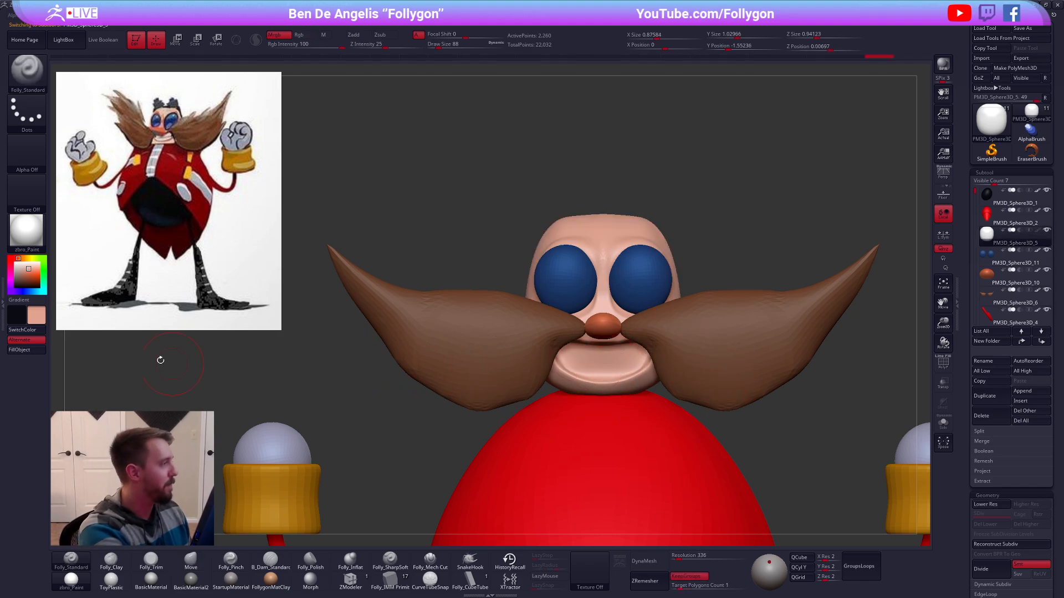
pyautogui.click(42, 351)
# Step: Set the draw size to 160 and pull the side of the head forward behind the eye with the Move brush
pyautogui.moveTo(650, 252); pyautogui.dragTo(635, 233, button='right')
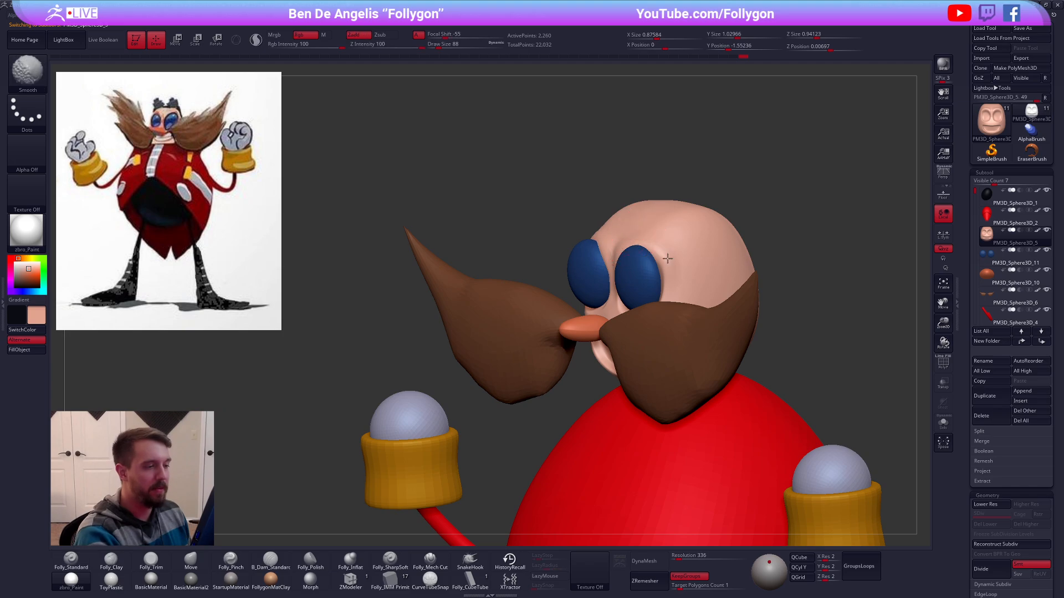
pyautogui.moveTo(679, 276)
pyautogui.mouseDown(button='right')
pyautogui.moveTo(657, 288)
pyautogui.moveTo(641, 319)
pyautogui.mouseUp(button='right')
pyautogui.press('space')
pyautogui.moveTo(673, 265); pyautogui.dragTo(678, 265)
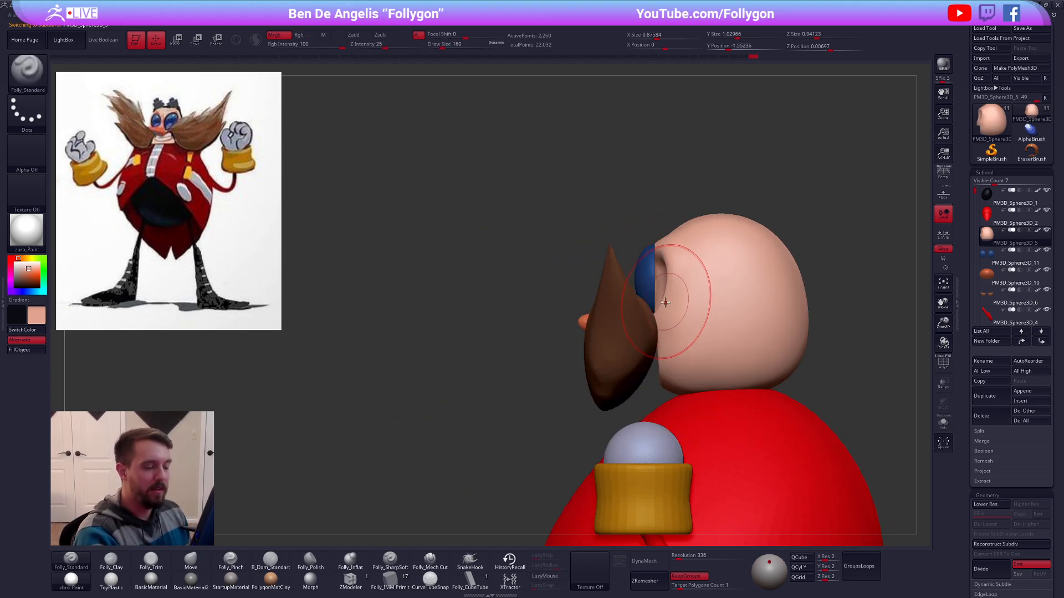
pyautogui.press('b')
pyautogui.press('m')
pyautogui.press('v')
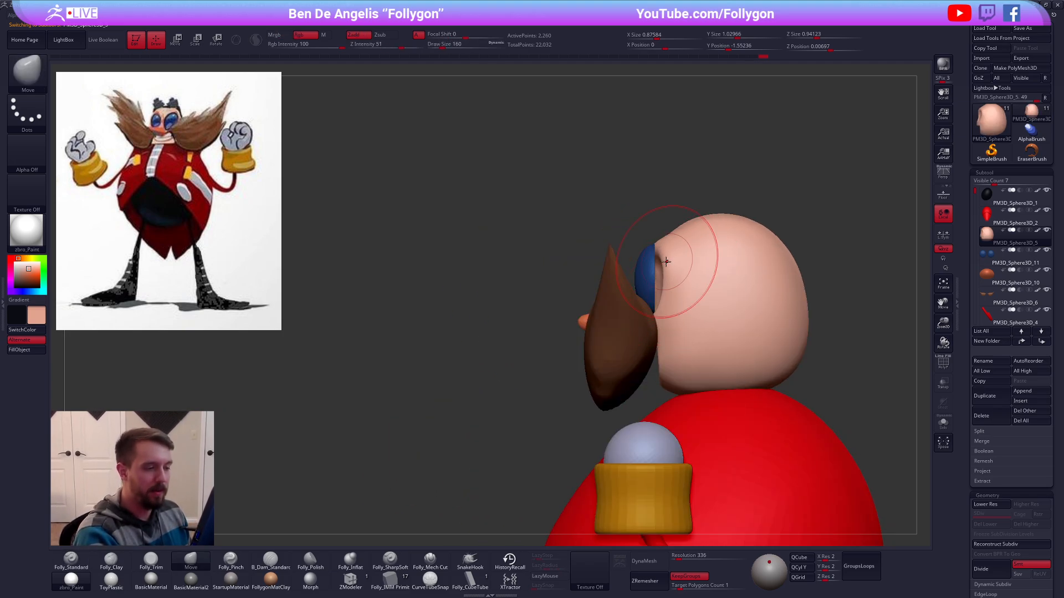
pyautogui.moveTo(685, 276)
pyautogui.mouseDown()
pyautogui.moveTo(667, 279)
pyautogui.moveTo(667, 289)
pyautogui.mouseUp()
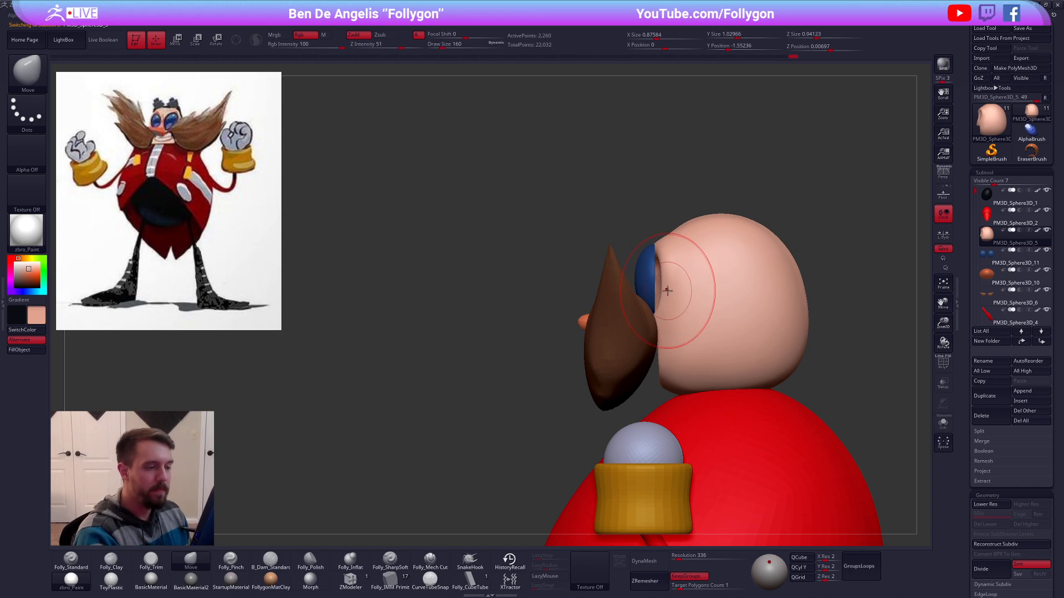
pyautogui.moveTo(667, 290)
pyautogui.mouseDown(button='right')
pyautogui.moveTo(690, 293)
pyautogui.moveTo(675, 297)
pyautogui.mouseUp(button='right')
pyautogui.press('[')
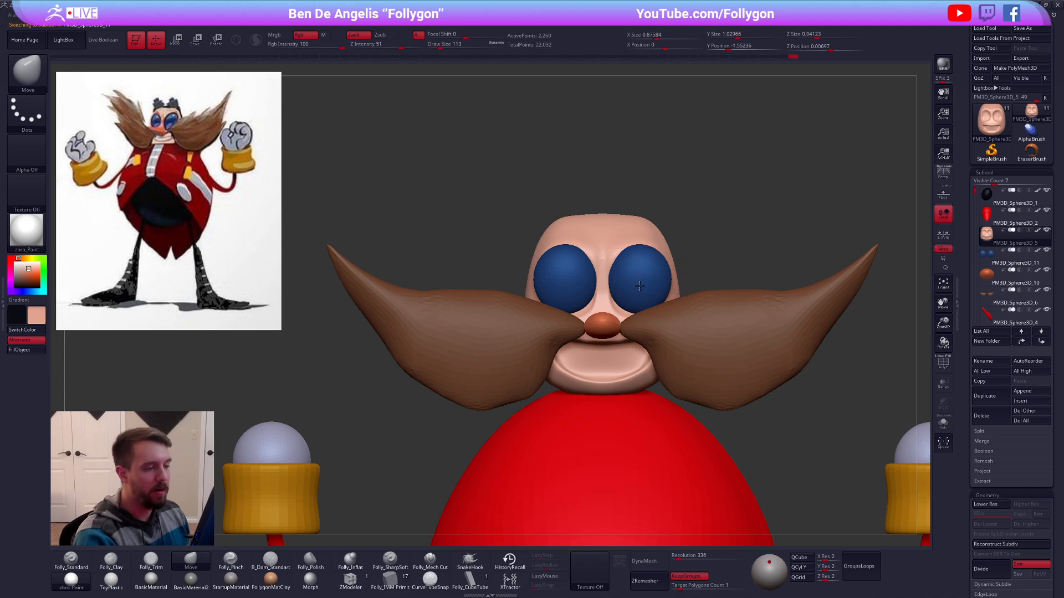
# Step: Select the blue eyes, set the draw size to 96 and isolate them from the other subtools
pyautogui.keyDown('alt'); pyautogui.click(643, 285); pyautogui.keyUp('alt')
pyautogui.press('space')
pyautogui.moveTo(642, 294); pyautogui.dragTo(637, 294)
pyautogui.hotkey('shift', 's')
pyautogui.moveTo(647, 299)
pyautogui.keyDown('alt'); pyautogui.mouseDown(button='right')
pyautogui.moveTo(614, 290)
pyautogui.moveTo(638, 313)
pyautogui.mouseUp(button='right'); pyautogui.keyUp('alt')
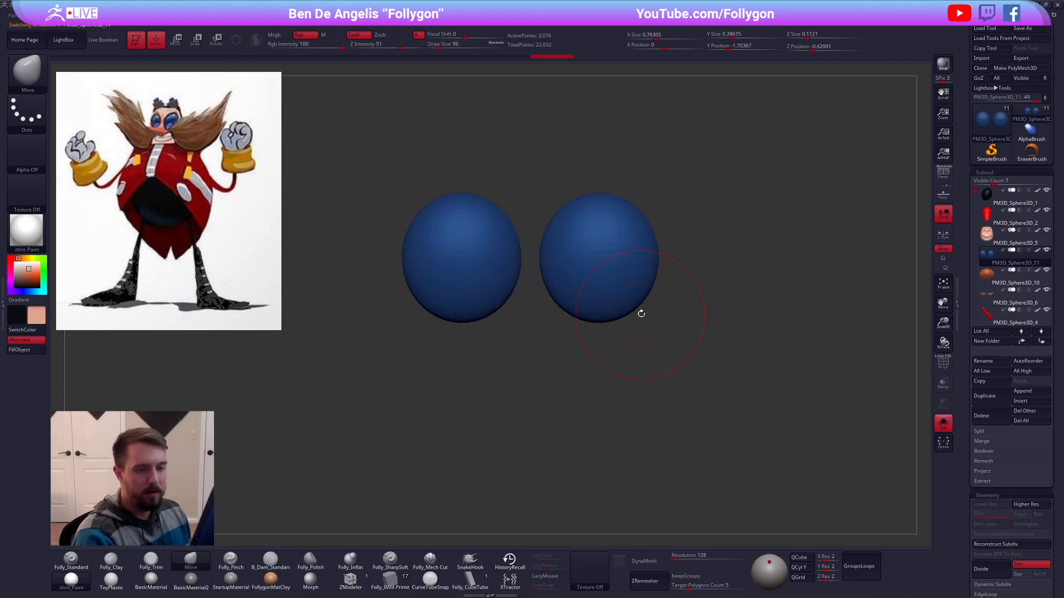
# Step: Set the draw size to 29 and duplicate the blue eyes subtool
pyautogui.press('space')
pyautogui.moveTo(639, 313); pyautogui.dragTo(631, 313)
pyautogui.hotkey('shift', 'f')
pyautogui.moveTo(643, 411)
pyautogui.keyDown('alt'); pyautogui.mouseDown(button='right')
pyautogui.moveTo(671, 456)
pyautogui.moveTo(691, 430)
pyautogui.moveTo(692, 466)
pyautogui.mouseUp(button='right'); pyautogui.keyUp('alt')
pyautogui.hotkey('shift', 'f')
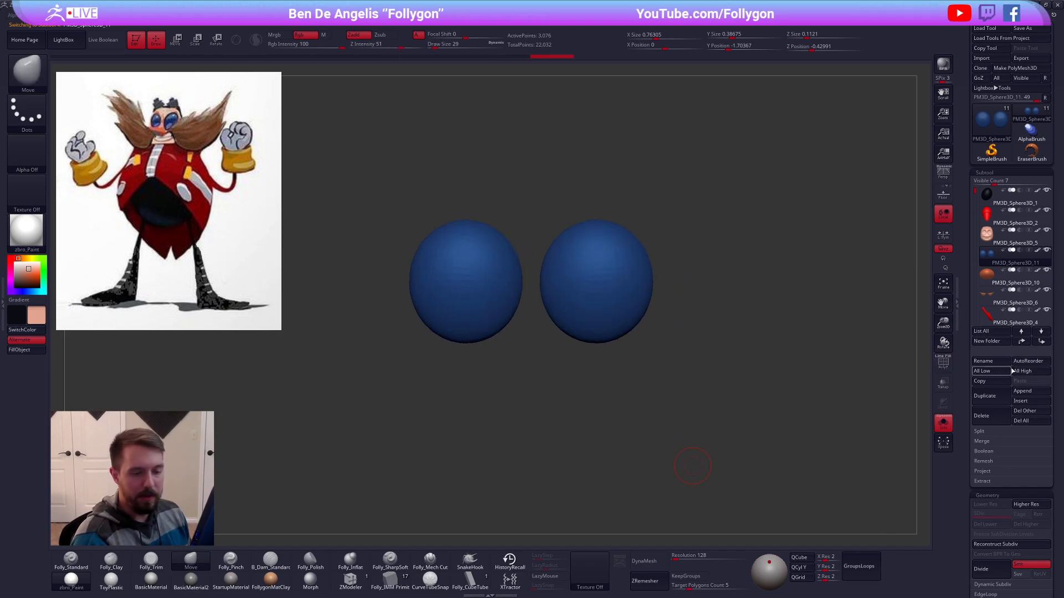
pyautogui.click(984, 396)
# Step: Slice the duplicated eyes vertically in side view with SliceCurve and delete the front part, keeping only the thin back slab
pyautogui.keyDown('shift'); pyautogui.moveTo(795, 416); pyautogui.dragTo(724, 430, button='right'); pyautogui.keyUp('shift')
pyautogui.press('space')
pyautogui.hotkey('shift', 'f')
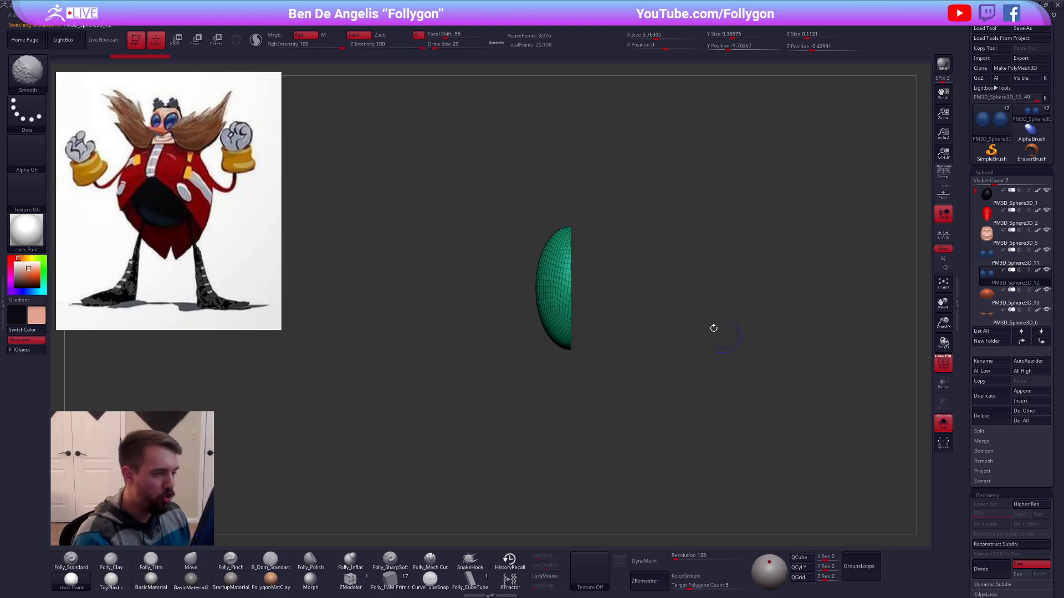
pyautogui.keyDown('ctrl'); pyautogui.moveTo(714, 328); pyautogui.dragTo(714, 354, button='right'); pyautogui.keyUp('ctrl')
pyautogui.keyDown('ctrl'); pyautogui.keyDown('shift'); pyautogui.moveTo(564, 202); pyautogui.dragTo(562, 471); pyautogui.keyUp('shift'); pyautogui.keyUp('ctrl')
pyautogui.keyDown('ctrl'); pyautogui.keyDown('shift'); pyautogui.click(571, 355); pyautogui.keyUp('shift'); pyautogui.keyUp('ctrl')
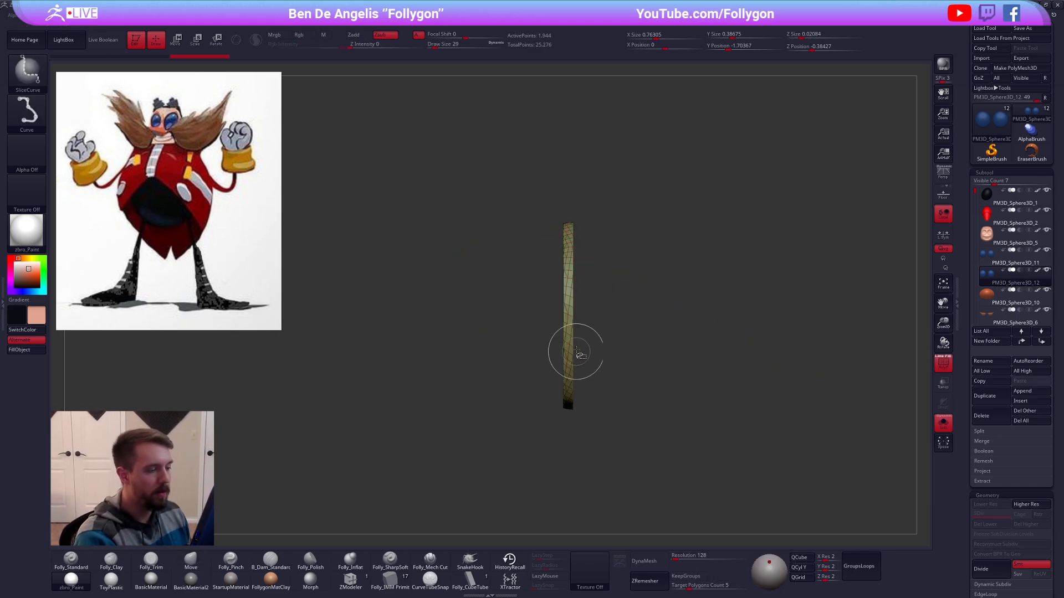
pyautogui.press('space')
pyautogui.click(618, 324)
# Step: Switch to the black colour, fill the thin eye slabs with it and close their open holes
pyautogui.moveTo(582, 312); pyautogui.dragTo(657, 299, button='right')
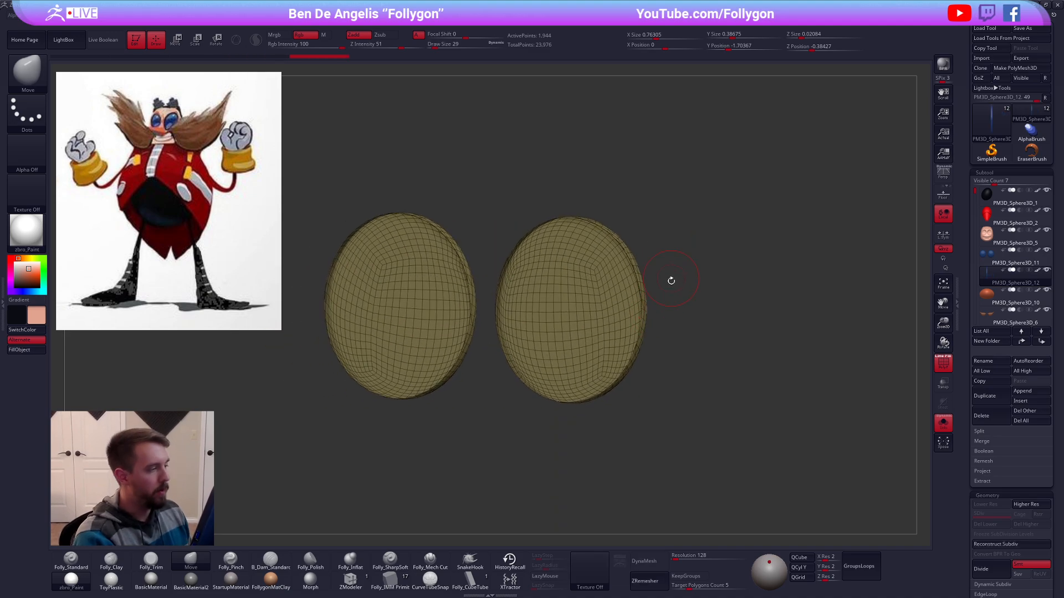
pyautogui.hotkey('shift', 'f')
pyautogui.press('v')
pyautogui.press('1')
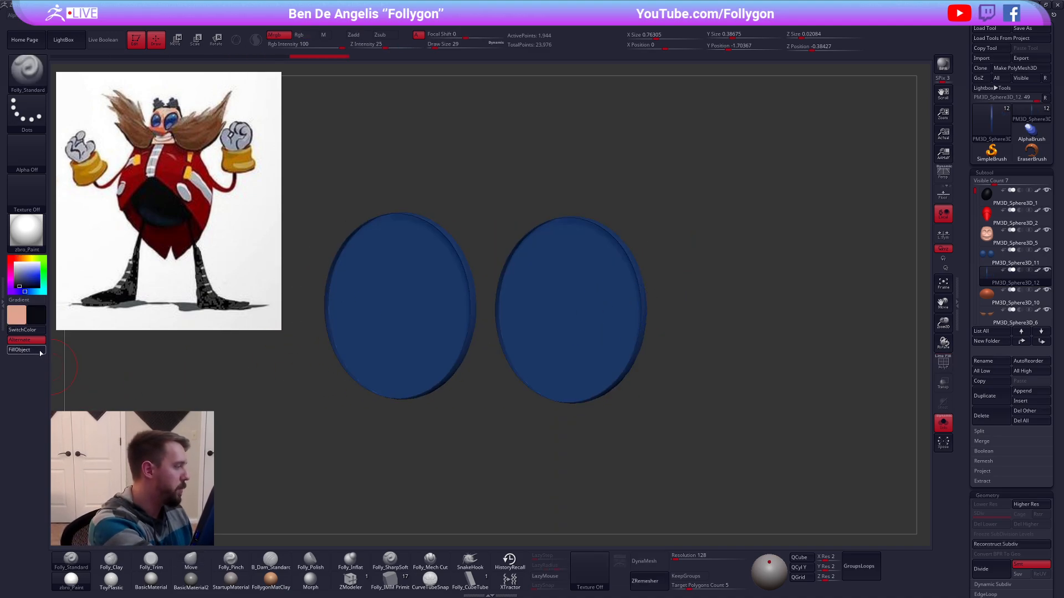
pyautogui.click(39, 351)
pyautogui.press('space')
pyautogui.click(756, 299)
# Step: Show the whole character and scale the black slabs up slightly with Transpose and local symmetry to form a rim around the eyes
pyautogui.hotkey('shift', 'f')
pyautogui.moveTo(637, 263)
pyautogui.keyDown('shift'); pyautogui.mouseDown(button='right')
pyautogui.moveTo(609, 316)
pyautogui.moveTo(616, 304)
pyautogui.mouseUp(button='right'); pyautogui.keyUp('shift')
pyautogui.hotkey('shift', 's')
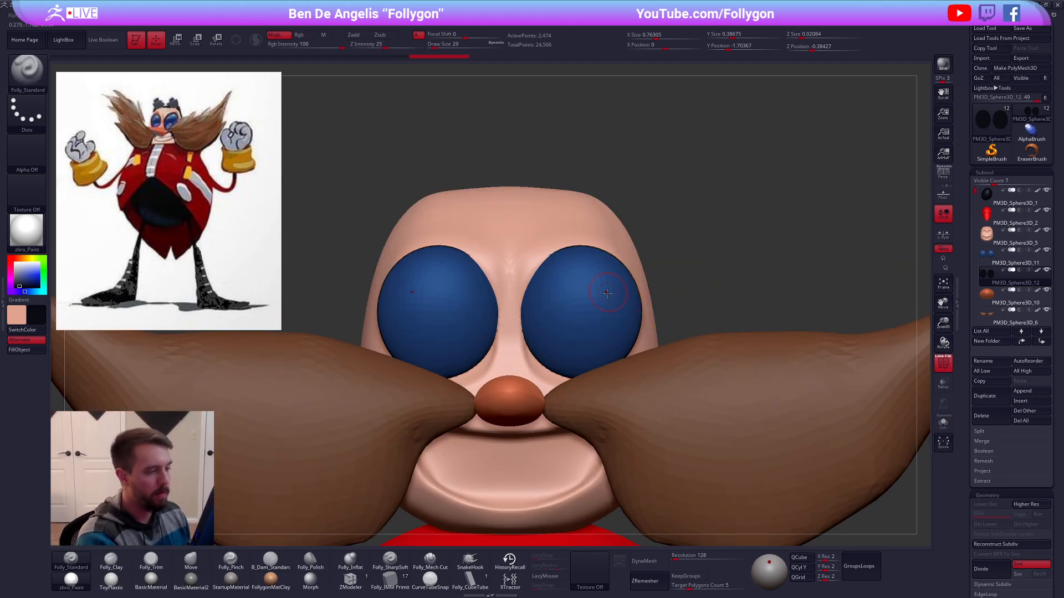
pyautogui.press('e')
pyautogui.click(941, 239)
pyautogui.hotkey('shift', 's')
pyautogui.keyDown('shift'); pyautogui.moveTo(580, 312); pyautogui.dragTo(658, 314); pyautogui.keyUp('shift')
pyautogui.click(698, 312)
pyautogui.hotkey('shift', 's')
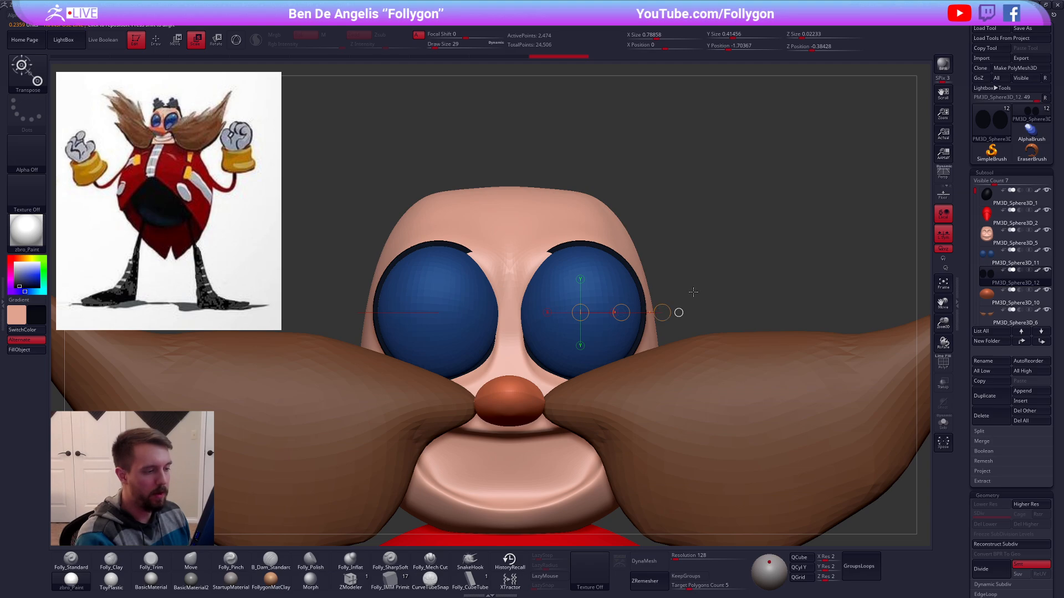
# Step: Merge the blue eyes with the black rims beneath them into a single glasses subtool
pyautogui.press('q')
pyautogui.press('space')
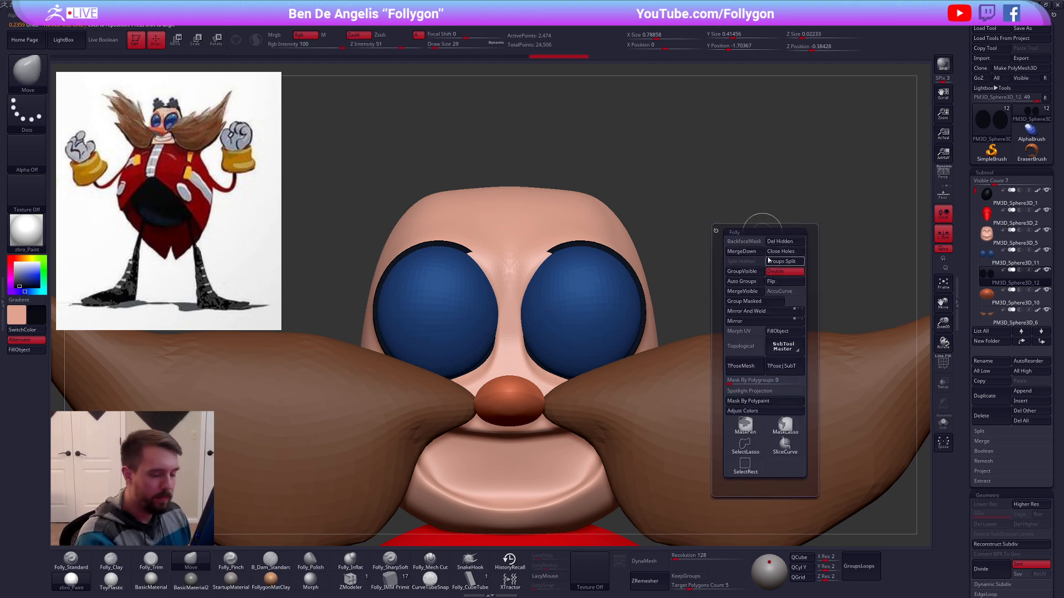
pyautogui.keyDown('ctrl'); pyautogui.keyDown('shift'); pyautogui.click(744, 445); pyautogui.keyUp('shift'); pyautogui.keyUp('ctrl')
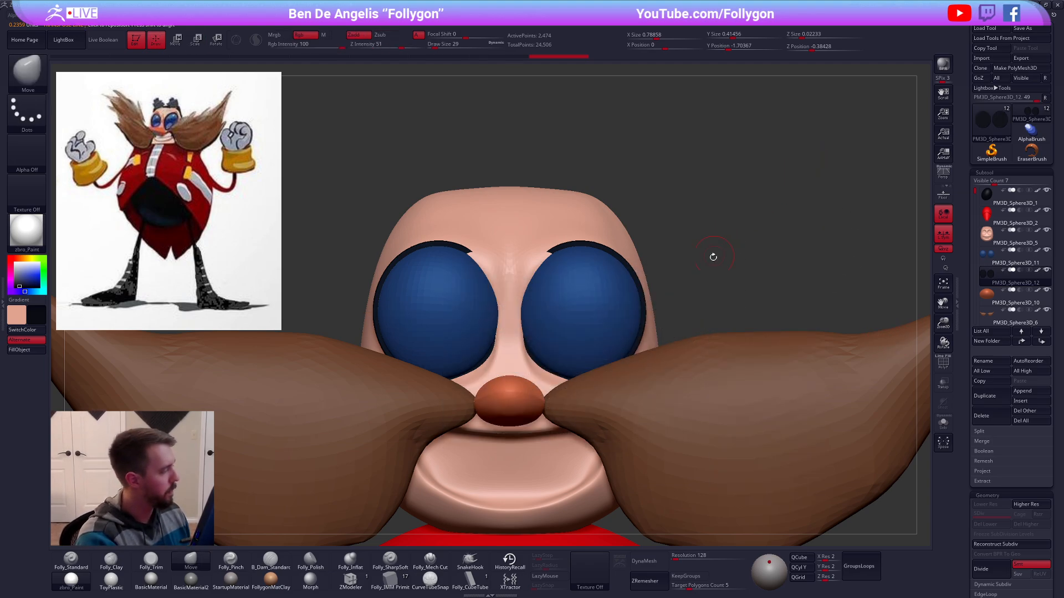
pyautogui.press('v')
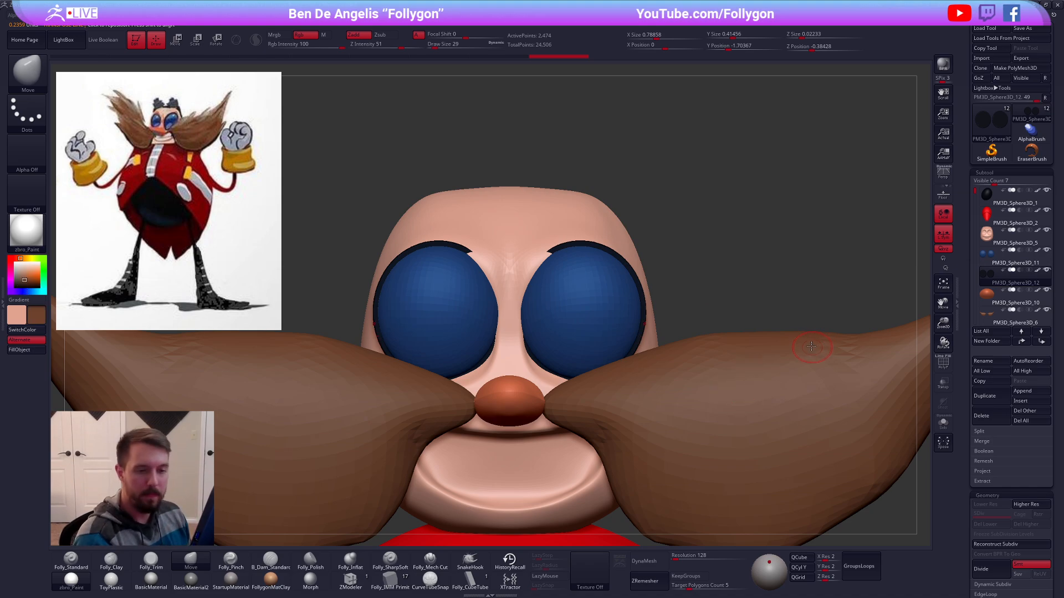
pyautogui.press('c')
pyautogui.click(996, 263)
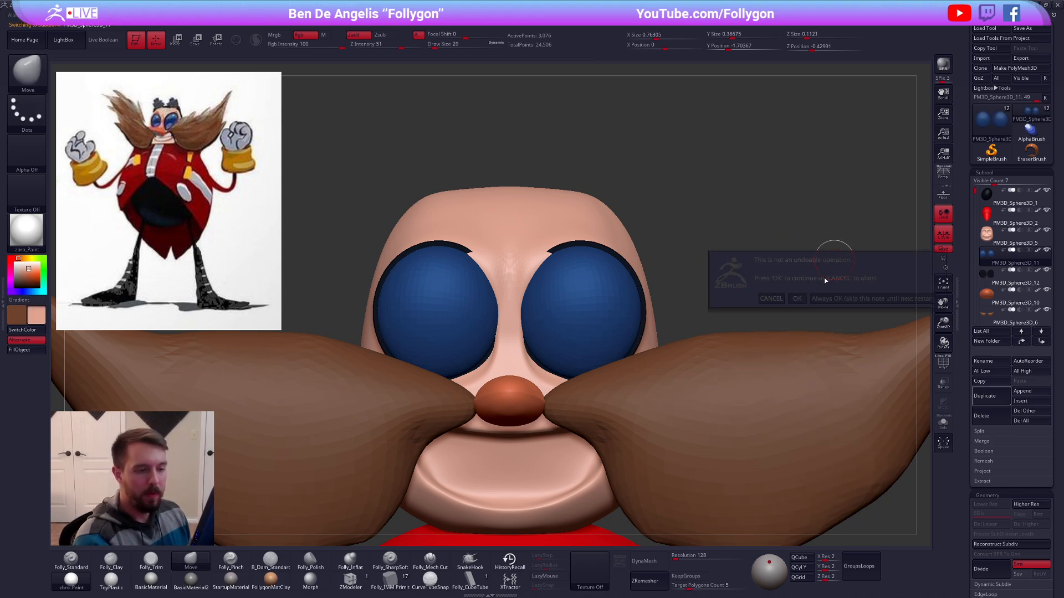
# Step: Move the merged glasses forward, away from the face, using Transpose in top view
pyautogui.keyDown('ctrl'); pyautogui.moveTo(767, 282); pyautogui.dragTo(700, 274, button='right'); pyautogui.keyUp('ctrl')
pyautogui.keyDown('alt'); pyautogui.moveTo(563, 322); pyautogui.dragTo(590, 308, button='right'); pyautogui.keyUp('alt')
pyautogui.press('w')
pyautogui.hotkey('ctrl', 'z')
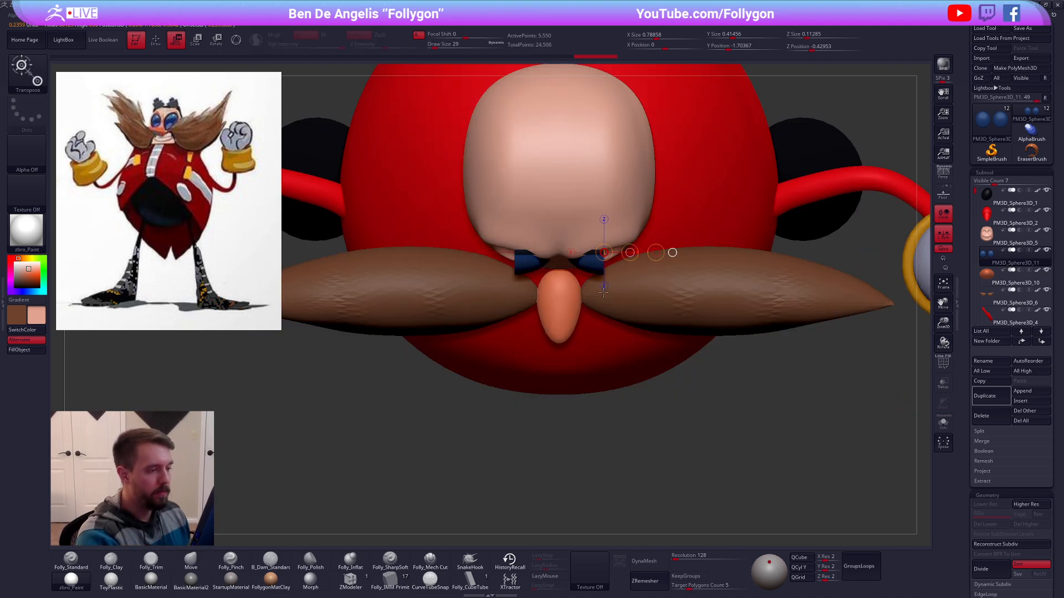
pyautogui.hotkey('ctrl', 'shift', 'z')
pyautogui.moveTo(601, 272); pyautogui.dragTo(600, 304)
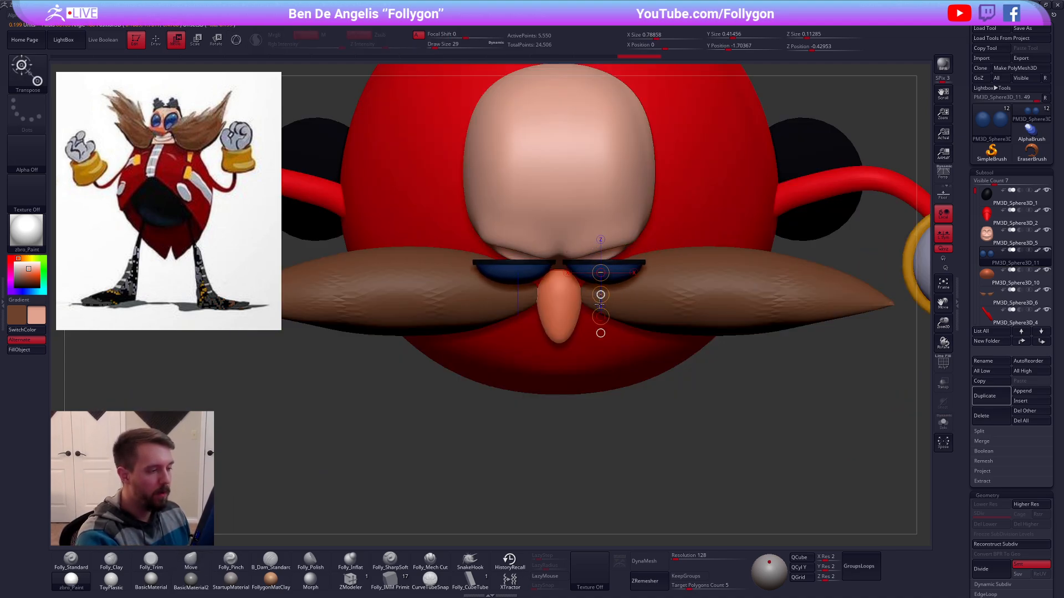
pyautogui.moveTo(613, 338)
pyautogui.keyDown('shift'); pyautogui.mouseDown(button='right')
pyautogui.moveTo(614, 300)
pyautogui.moveTo(618, 311)
pyautogui.moveTo(581, 293)
pyautogui.mouseUp(button='right'); pyautogui.keyUp('shift')
# Step: Mask the left lens and stretch the right lens upward and outward into a taller, slanted oval
pyautogui.press('q')
pyautogui.hotkey('shift', 's')
pyautogui.moveTo(547, 337)
pyautogui.keyDown('ctrl'); pyautogui.mouseDown()
pyautogui.moveTo(555, 266)
pyautogui.moveTo(549, 333)
pyautogui.mouseUp(); pyautogui.keyUp('ctrl')
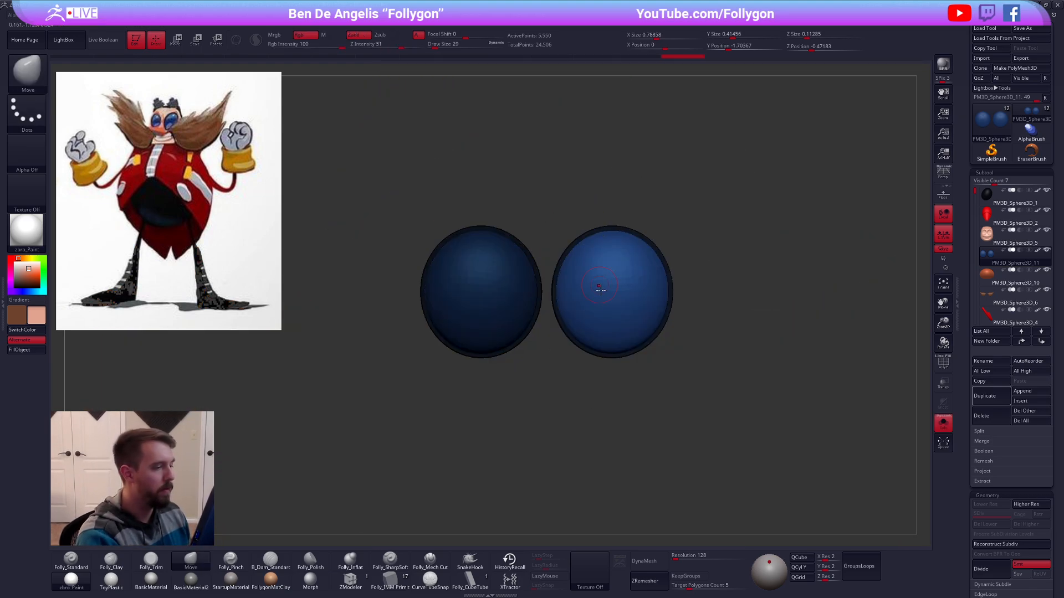
pyautogui.press('w')
pyautogui.moveTo(608, 352)
pyautogui.mouseDown()
pyautogui.moveTo(626, 185)
pyautogui.moveTo(652, 177)
pyautogui.mouseUp()
pyautogui.hotkey('shift', 's')
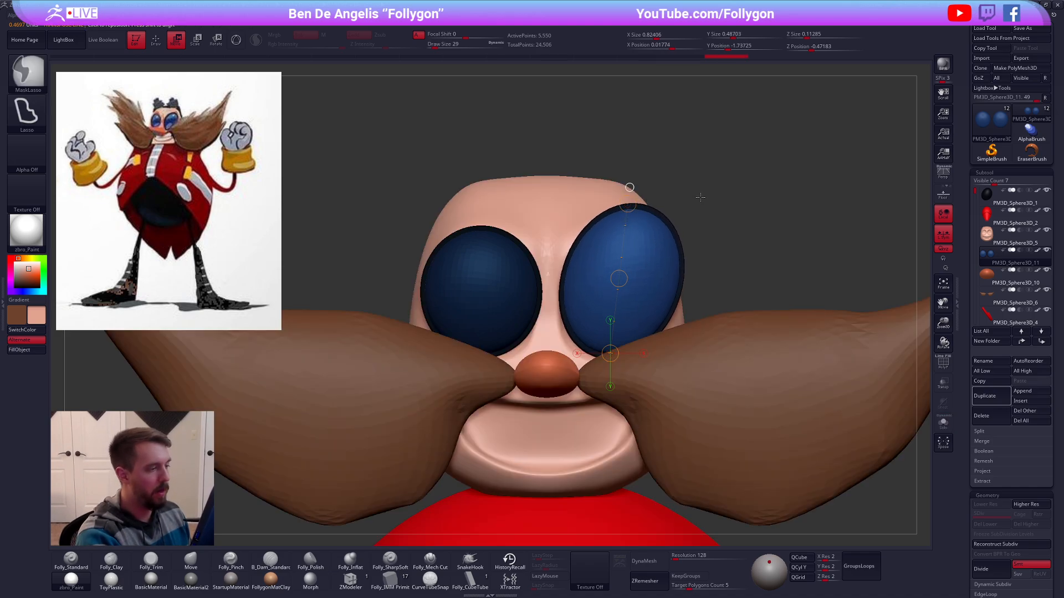
# Step: Invert the mask and stretch the left lens slightly taller, keeping it smaller than the right one
pyautogui.keyDown('ctrl'); pyautogui.click(700, 198); pyautogui.keyUp('ctrl')
pyautogui.keyDown('alt'); pyautogui.moveTo(473, 305); pyautogui.dragTo(520, 303, button='right'); pyautogui.keyUp('alt')
pyautogui.hotkey('shift', 's')
pyautogui.moveTo(523, 351)
pyautogui.mouseDown()
pyautogui.moveTo(524, 206)
pyautogui.moveTo(537, 172)
pyautogui.moveTo(524, 213)
pyautogui.mouseUp()
pyautogui.hotkey('shift', 's')
pyautogui.press('e')
pyautogui.moveTo(739, 298)
pyautogui.keyDown('alt'); pyautogui.mouseDown(button='right')
pyautogui.moveTo(727, 286)
pyautogui.moveTo(757, 256)
pyautogui.moveTo(734, 446)
pyautogui.moveTo(730, 433)
pyautogui.mouseUp(button='right'); pyautogui.keyUp('alt')
# Step: Mask the left lens in top view and rotate the right lens back around the side of the face
pyautogui.press('q')
pyautogui.keyDown('shift'); pyautogui.moveTo(731, 232); pyautogui.dragTo(622, 338, button='right'); pyautogui.keyUp('shift')
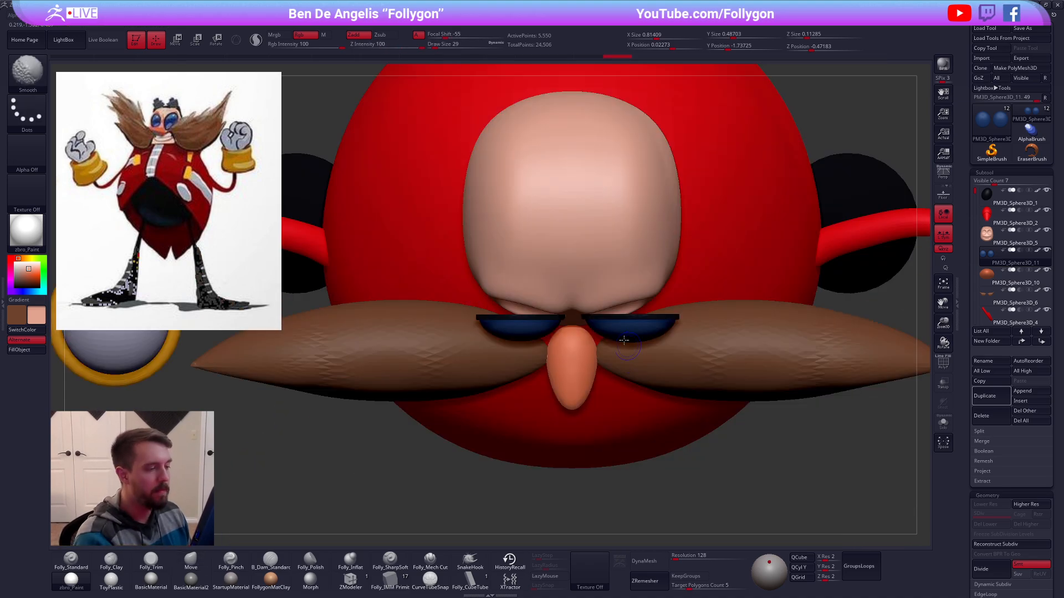
pyautogui.hotkey('shift', 's')
pyautogui.moveTo(573, 300)
pyautogui.keyDown('ctrl'); pyautogui.mouseDown()
pyautogui.moveTo(750, 327)
pyautogui.moveTo(742, 332)
pyautogui.mouseUp(); pyautogui.keyUp('ctrl')
pyautogui.hotkey('shift', 's')
pyautogui.press('r')
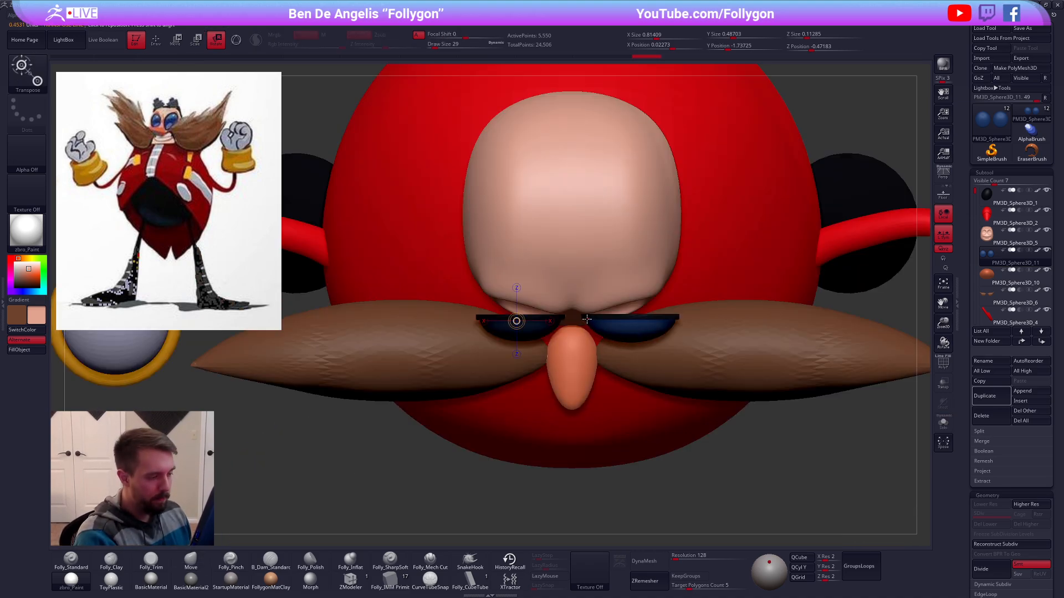
pyautogui.moveTo(585, 317)
pyautogui.mouseDown()
pyautogui.moveTo(712, 317)
pyautogui.moveTo(697, 317)
pyautogui.moveTo(691, 293)
pyautogui.mouseUp()
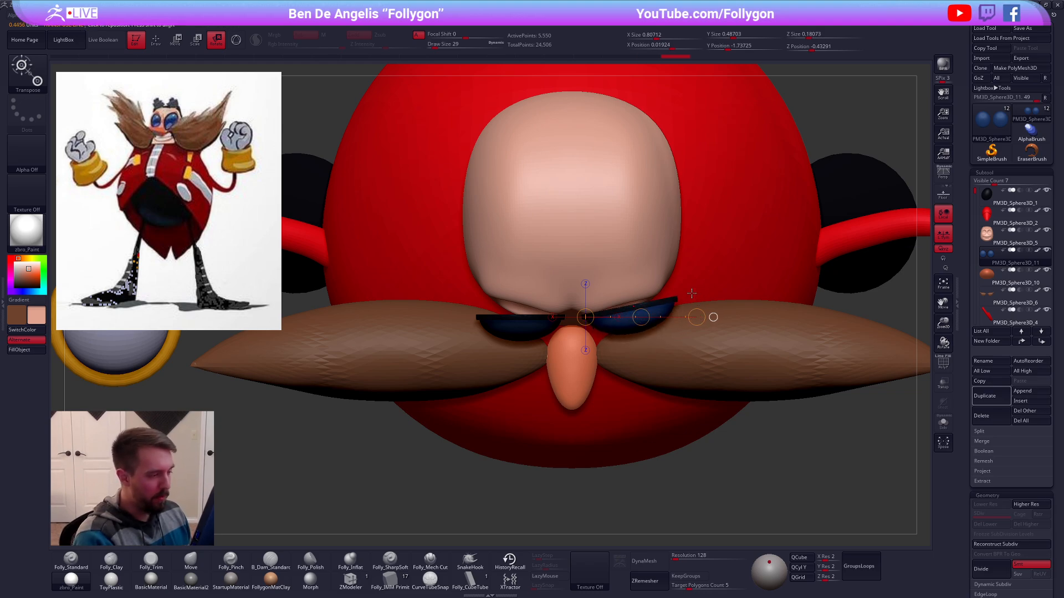
# Step: Invert the mask and rotate the left lens back around the face, then clear the mask
pyautogui.hotkey('shift', 's')
pyautogui.keyDown('ctrl'); pyautogui.click(566, 335); pyautogui.keyUp('ctrl')
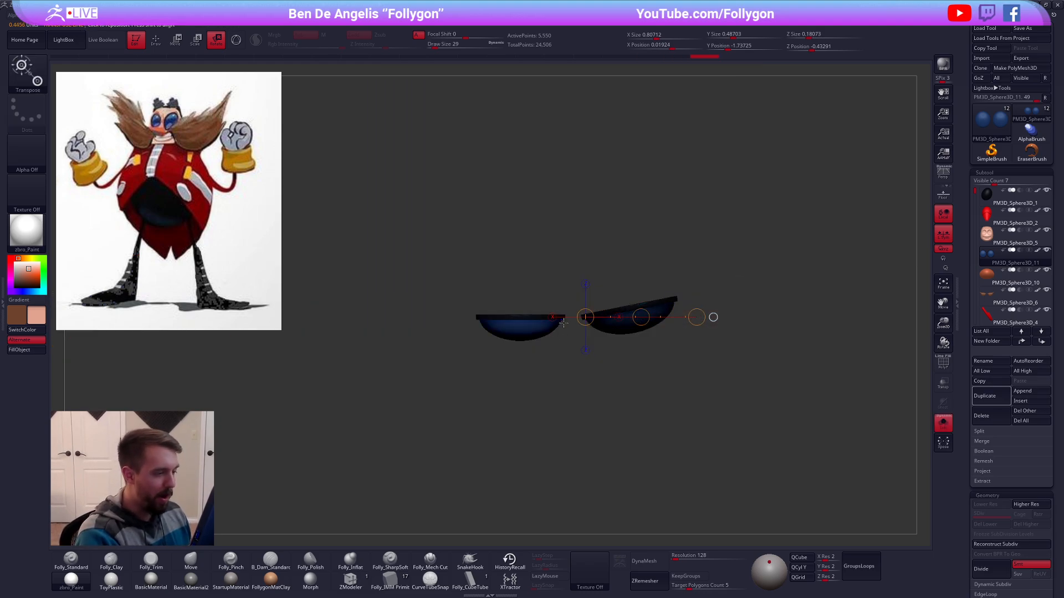
pyautogui.moveTo(564, 318); pyautogui.dragTo(563, 395)
pyautogui.hotkey('shift', 's')
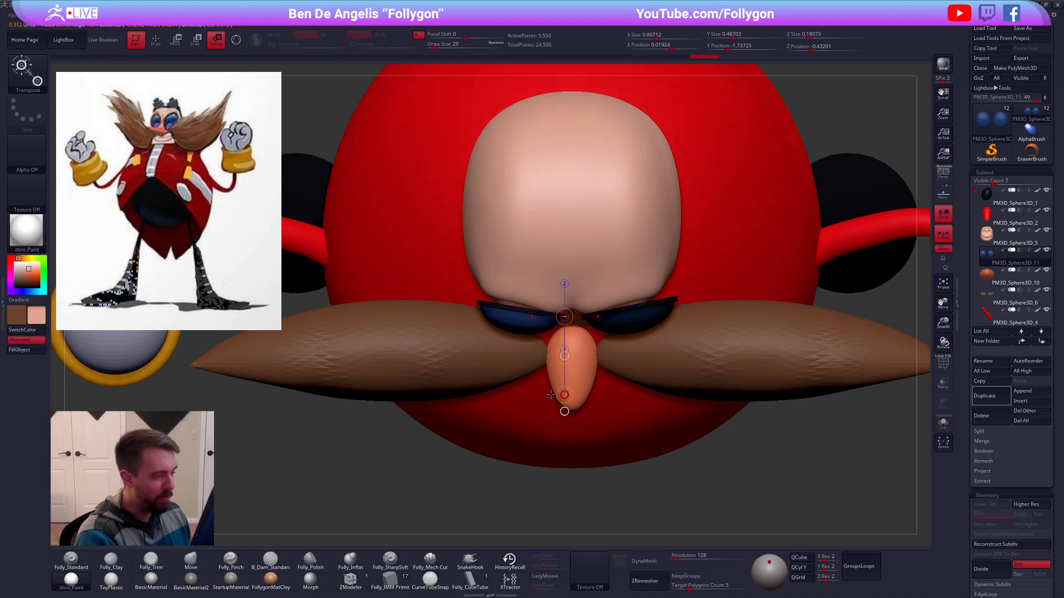
pyautogui.press('q')
pyautogui.moveTo(720, 496)
pyautogui.mouseDown()
pyautogui.moveTo(734, 404)
pyautogui.moveTo(714, 363)
pyautogui.mouseUp()
pyautogui.keyDown('ctrl'); pyautogui.moveTo(715, 251); pyautogui.dragTo(756, 231); pyautogui.keyUp('ctrl')
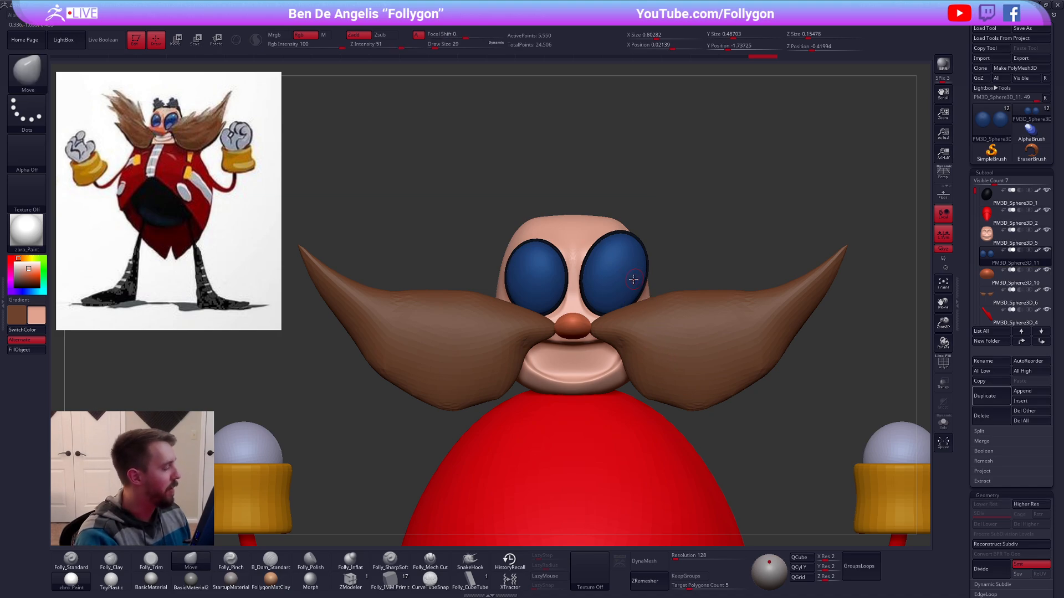
# Step: Isolate the glasses, turn on dynamic subdivision to smooth them, and show the whole character again
pyautogui.hotkey('alt', 's')
pyautogui.keyDown('ctrl'); pyautogui.moveTo(613, 255); pyautogui.dragTo(746, 404, button='right'); pyautogui.keyUp('ctrl')
pyautogui.hotkey('shift', 'f')
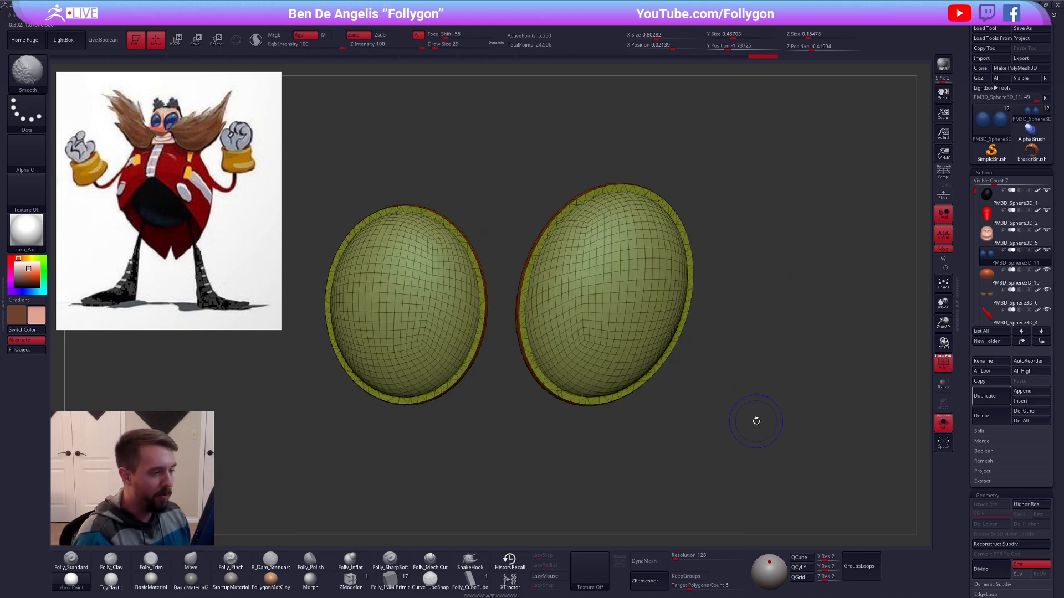
pyautogui.press('d')
pyautogui.keyDown('ctrl'); pyautogui.moveTo(777, 443); pyautogui.dragTo(760, 435, button='right'); pyautogui.keyUp('ctrl')
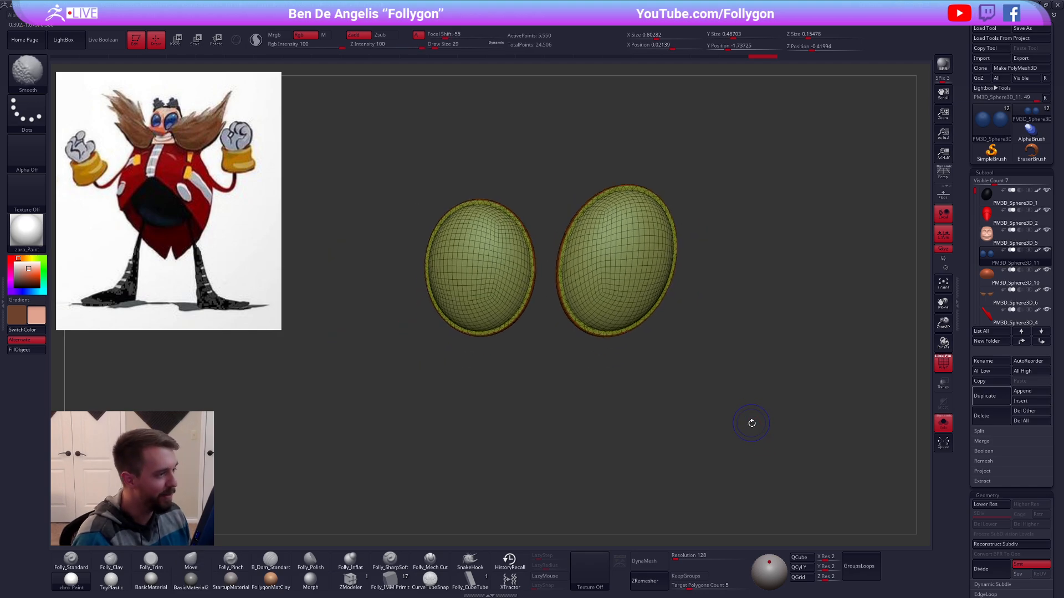
pyautogui.hotkey('shift', 'f')
pyautogui.hotkey('alt', 's')
pyautogui.keyDown('alt'); pyautogui.moveTo(737, 455); pyautogui.dragTo(659, 344, button='right'); pyautogui.keyUp('alt')
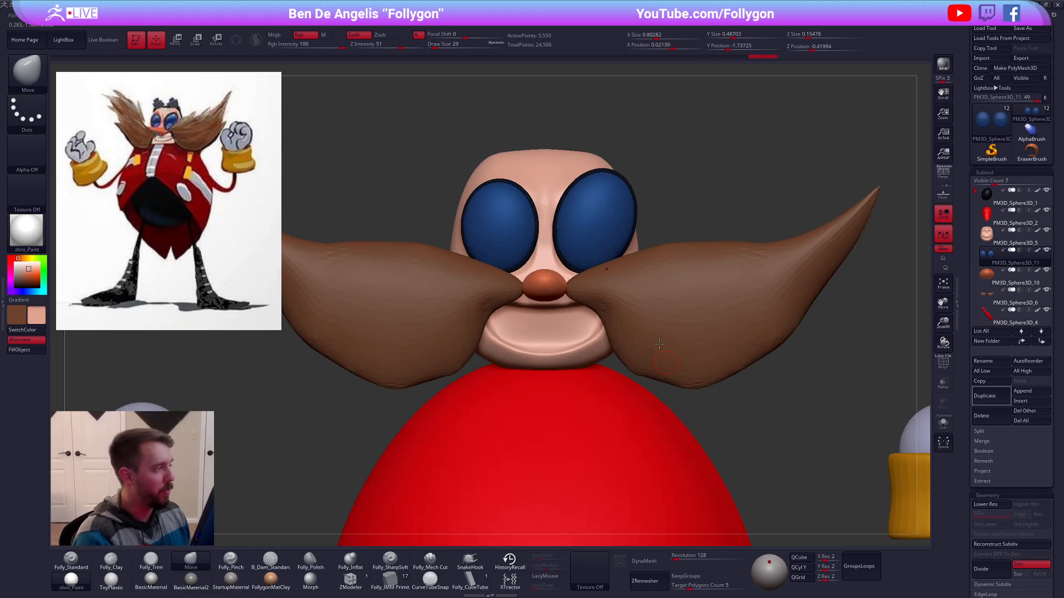
# Step: Select the head subtool and refine the nose bridge between the lenses with the Folly_Trim brush
pyautogui.press('e')
pyautogui.moveTo(544, 262)
pyautogui.keyDown('shift'); pyautogui.mouseDown()
pyautogui.moveTo(667, 240)
pyautogui.moveTo(660, 255)
pyautogui.mouseUp(); pyautogui.keyUp('shift')
pyautogui.press('q')
pyautogui.keyDown('alt'); pyautogui.click(554, 264); pyautogui.keyUp('alt')
pyautogui.hotkey('shift', 's')
pyautogui.press('space')
pyautogui.moveTo(554, 262)
pyautogui.mouseDown()
pyautogui.moveTo(570, 261)
pyautogui.moveTo(585, 235)
pyautogui.mouseUp()
pyautogui.press('2')
pyautogui.press('space')
pyautogui.moveTo(600, 243); pyautogui.dragTo(587, 244)
pyautogui.hotkey('shift', 's')
# Step: Pick the pale tooth colour from the reference image with Spotlight
pyautogui.moveTo(616, 295)
pyautogui.mouseDown(button='right')
pyautogui.moveTo(693, 293)
pyautogui.moveTo(611, 291)
pyautogui.mouseUp(button='right')
pyautogui.keyDown('ctrl'); pyautogui.moveTo(612, 292); pyautogui.dragTo(638, 291, button='right'); pyautogui.keyUp('ctrl')
pyautogui.press('z')
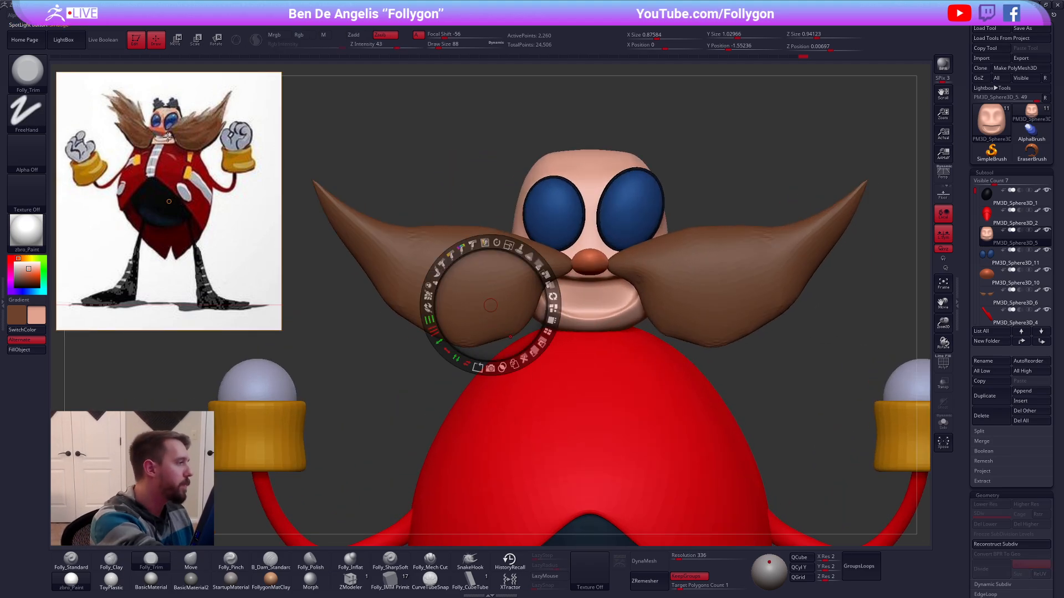
pyautogui.press('c')
pyautogui.press('z')
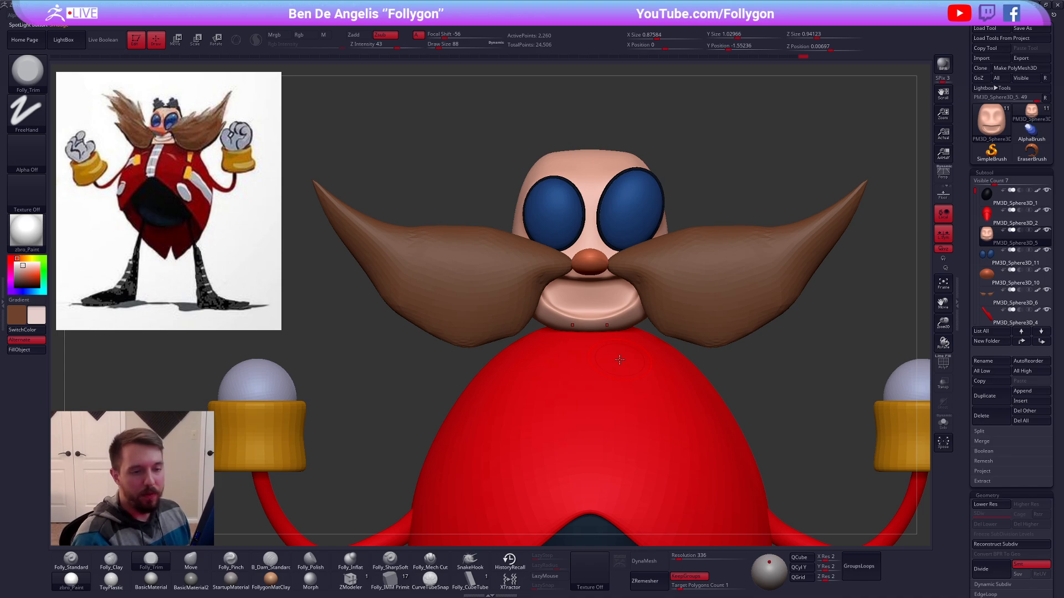
# Step: Duplicate the head subtool and keep only its mouth polygroup, deleting all the other geometry
pyautogui.click(985, 395)
pyautogui.click(943, 423)
pyautogui.keyDown('ctrl'); pyautogui.moveTo(615, 299); pyautogui.dragTo(637, 292, button='right'); pyautogui.keyUp('ctrl')
pyautogui.hotkey('shift', 'f')
pyautogui.keyDown('ctrl'); pyautogui.keyDown('shift'); pyautogui.click(604, 313); pyautogui.keyUp('shift'); pyautogui.keyUp('ctrl')
pyautogui.hotkey('ctrl', 'shift', 'space')
pyautogui.click(616, 300)
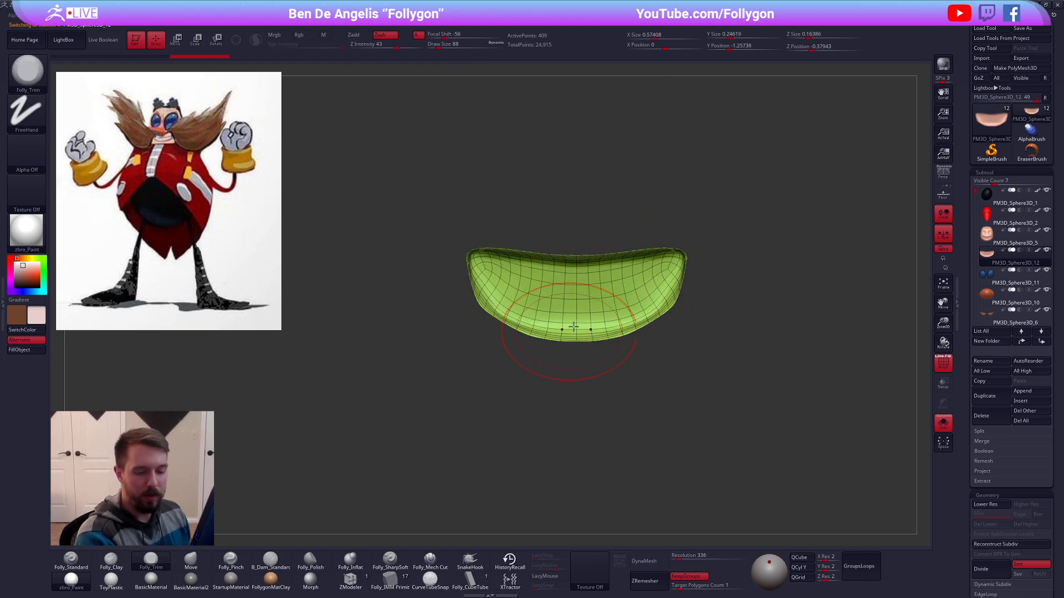
# Step: Hide the mouth piece's upper, side and lower faces with SelectLasso and delete them, keeping only the curved front strip
pyautogui.hotkey('shift', 'd')
pyautogui.moveTo(574, 327); pyautogui.dragTo(491, 259, button='right')
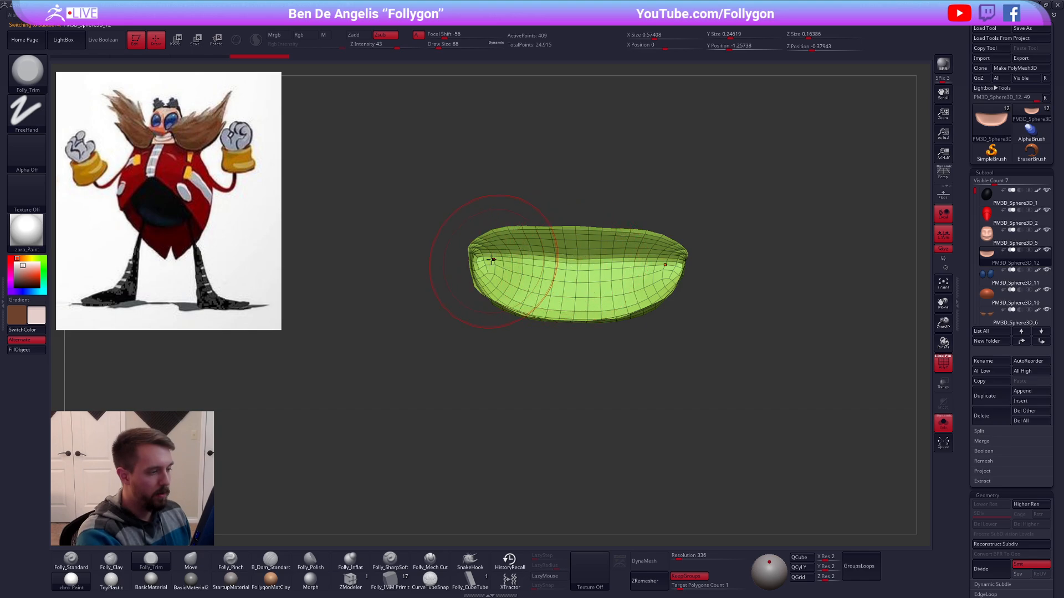
pyautogui.hotkey('ctrl', 'shift')
pyautogui.moveTo(585, 259)
pyautogui.keyDown('ctrl'); pyautogui.keyDown('alt'); pyautogui.keyDown('shift'); pyautogui.mouseDown()
pyautogui.moveTo(529, 190)
pyautogui.moveTo(488, 202)
pyautogui.mouseUp(); pyautogui.keyUp('shift'); pyautogui.keyUp('alt'); pyautogui.keyUp('ctrl')
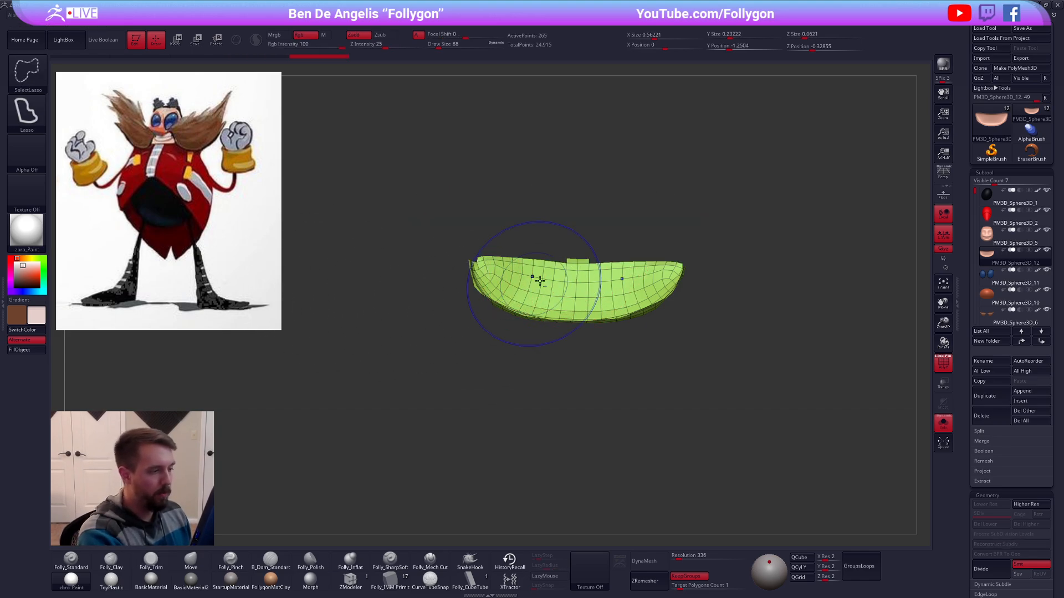
pyautogui.keyDown('ctrl'); pyautogui.keyDown('alt'); pyautogui.keyDown('shift'); pyautogui.moveTo(588, 256); pyautogui.dragTo(558, 256); pyautogui.keyUp('shift'); pyautogui.keyUp('alt'); pyautogui.keyUp('ctrl')
pyautogui.moveTo(526, 244); pyautogui.dragTo(503, 268, button='right')
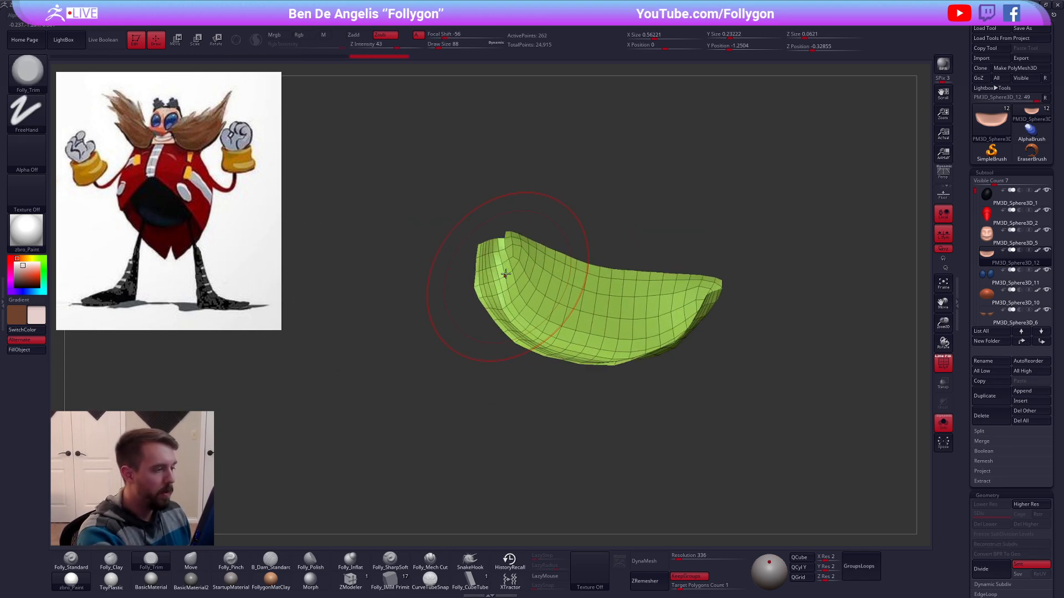
pyautogui.moveTo(513, 290)
pyautogui.keyDown('ctrl'); pyautogui.keyDown('alt'); pyautogui.keyDown('shift'); pyautogui.mouseDown()
pyautogui.moveTo(406, 358)
pyautogui.moveTo(460, 194)
pyautogui.mouseUp(); pyautogui.keyUp('shift'); pyautogui.keyUp('alt'); pyautogui.keyUp('ctrl')
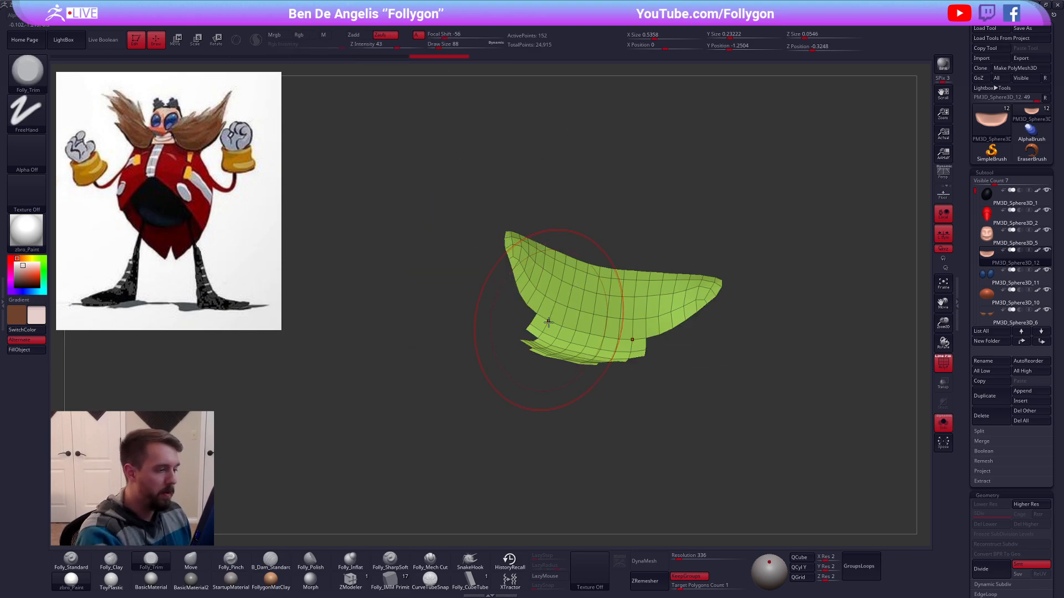
pyautogui.keyDown('shift'); pyautogui.moveTo(549, 319); pyautogui.dragTo(580, 353, button='right'); pyautogui.keyUp('shift')
pyautogui.keyDown('ctrl'); pyautogui.keyDown('alt'); pyautogui.keyDown('shift'); pyautogui.moveTo(649, 430); pyautogui.dragTo(657, 415); pyautogui.keyUp('shift'); pyautogui.keyUp('alt'); pyautogui.keyUp('ctrl')
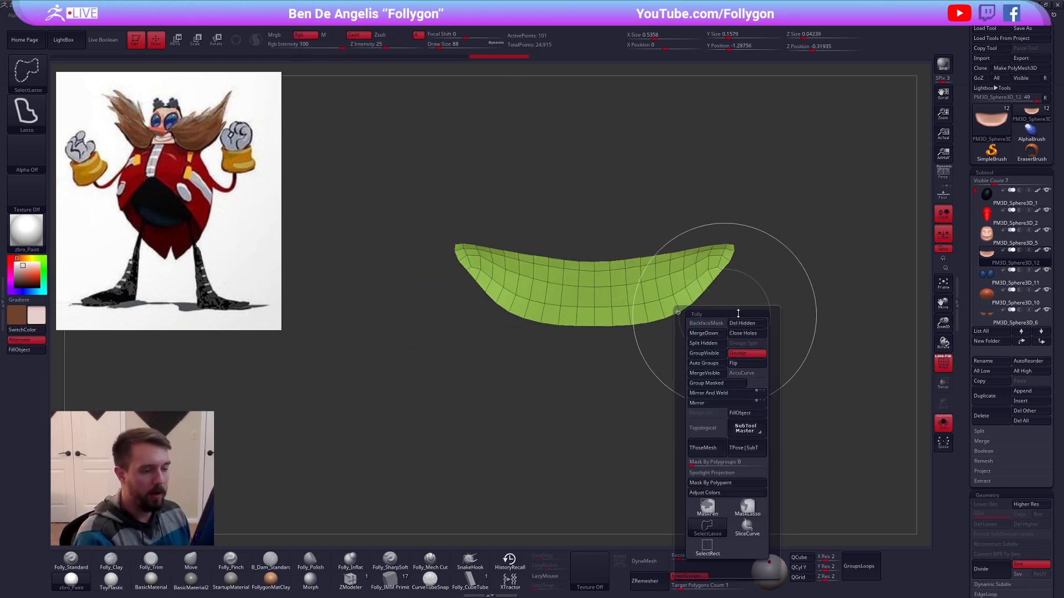
pyautogui.press('space')
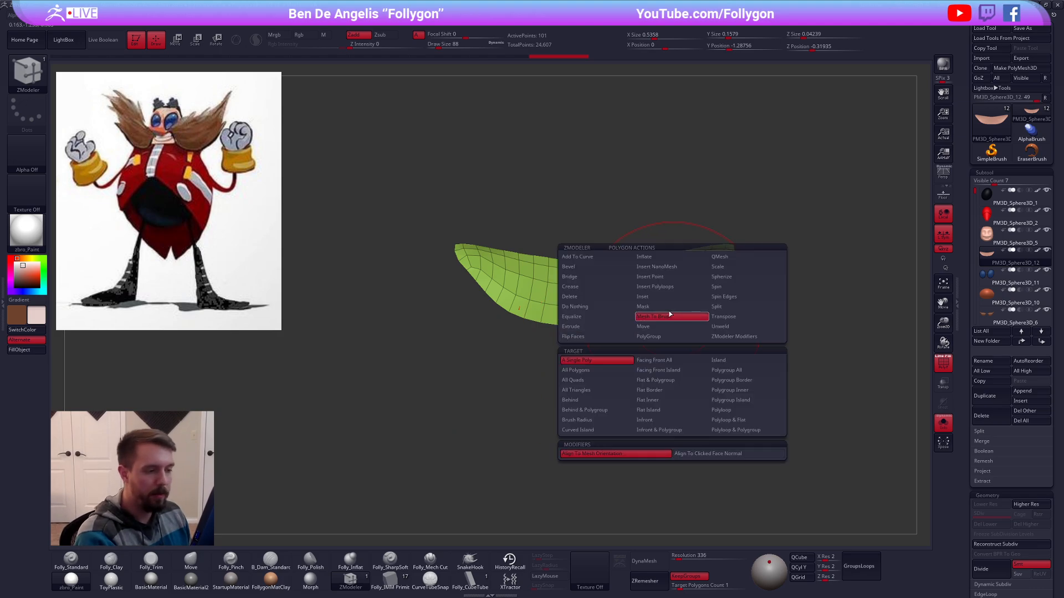
# Step: Extrude all polygons of the mouth strip with ZModeler to give the teeth thickness, and smooth them with dynamic subdivision
pyautogui.press('space')
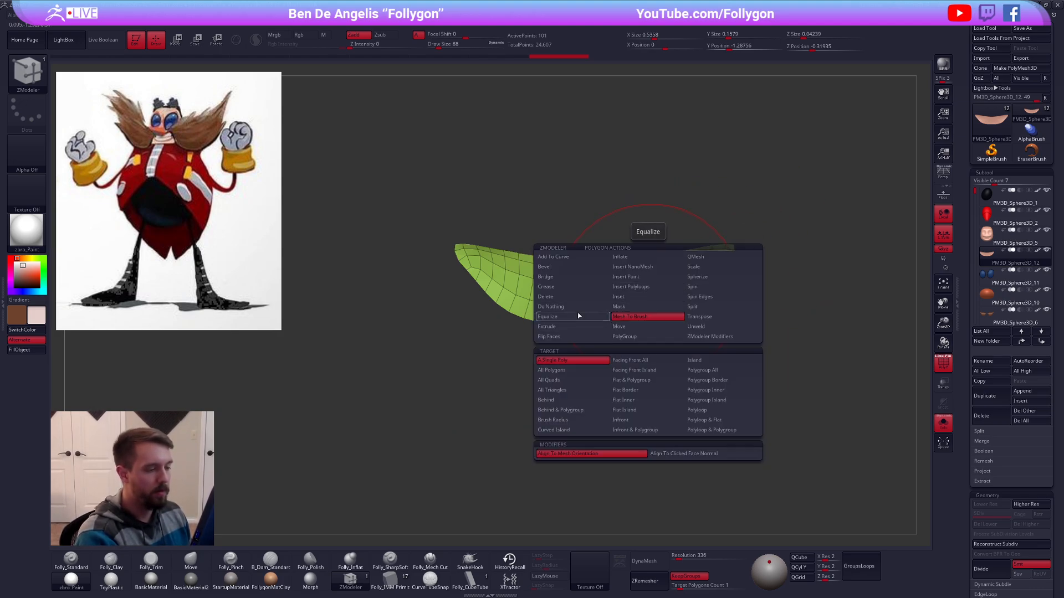
pyautogui.click(554, 316)
pyautogui.click(571, 326)
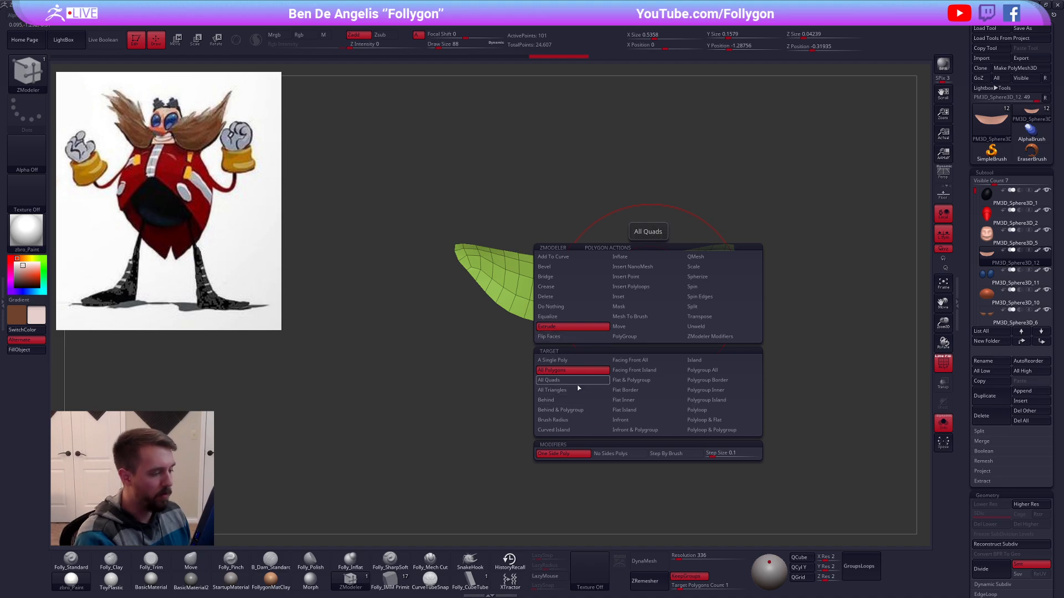
pyautogui.moveTo(735, 332)
pyautogui.mouseDown()
pyautogui.moveTo(750, 342)
pyautogui.moveTo(734, 363)
pyautogui.moveTo(738, 335)
pyautogui.mouseUp()
pyautogui.press('space')
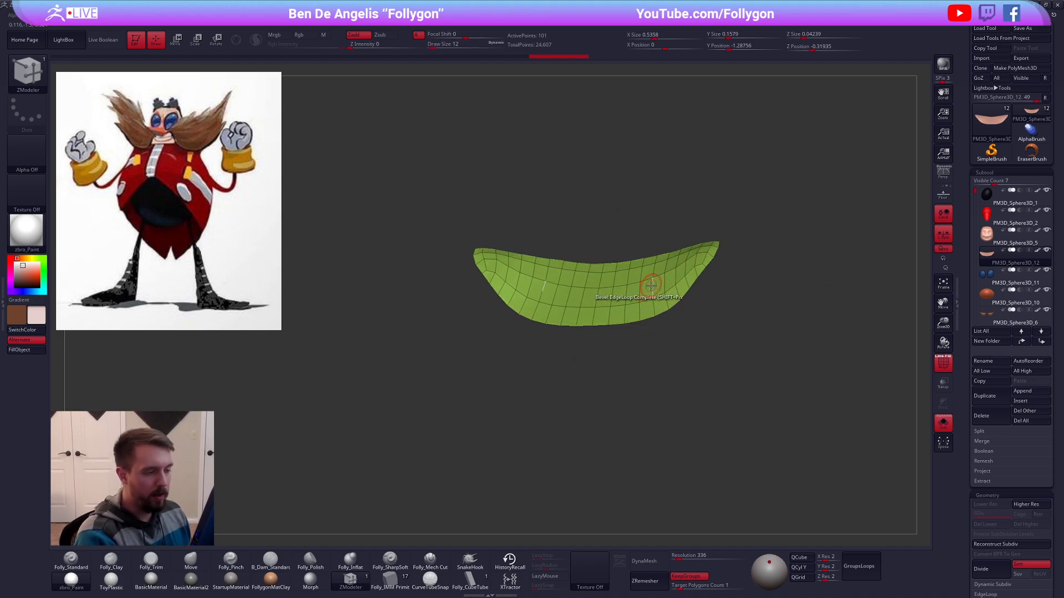
pyautogui.moveTo(649, 284)
pyautogui.mouseDown()
pyautogui.moveTo(679, 316)
pyautogui.moveTo(659, 368)
pyautogui.mouseUp()
pyautogui.press('d')
pyautogui.hotkey('shift', 'f')
# Step: Fill the teeth piece with a near-white colour and show the whole character again
pyautogui.press('1')
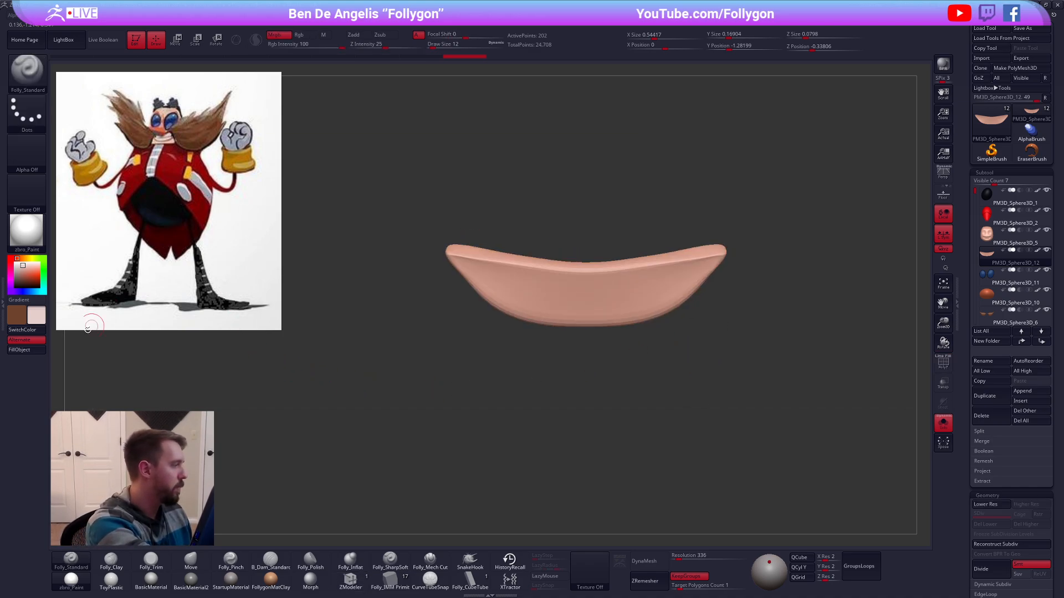
pyautogui.click(35, 351)
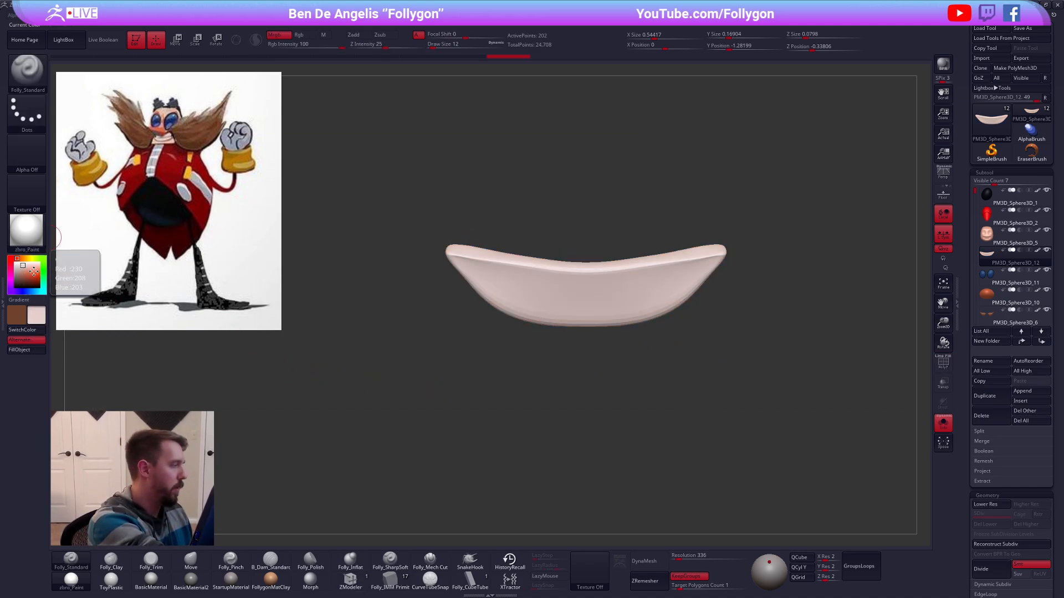
pyautogui.click(18, 264)
pyautogui.click(31, 350)
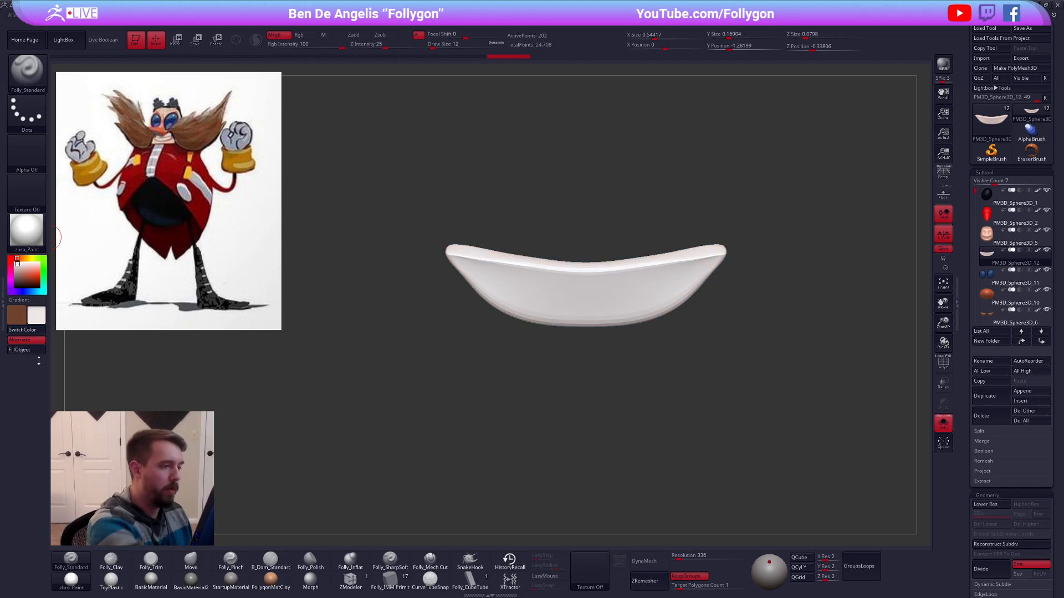
pyautogui.click(943, 423)
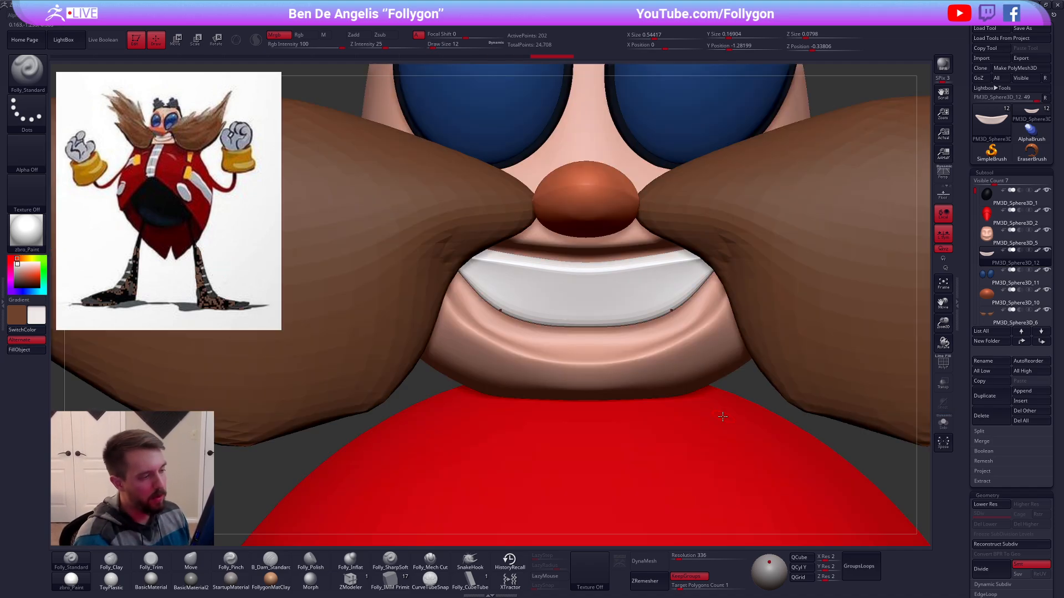
# Step: Turn off double-sided display for the teeth subtool
pyautogui.press('space')
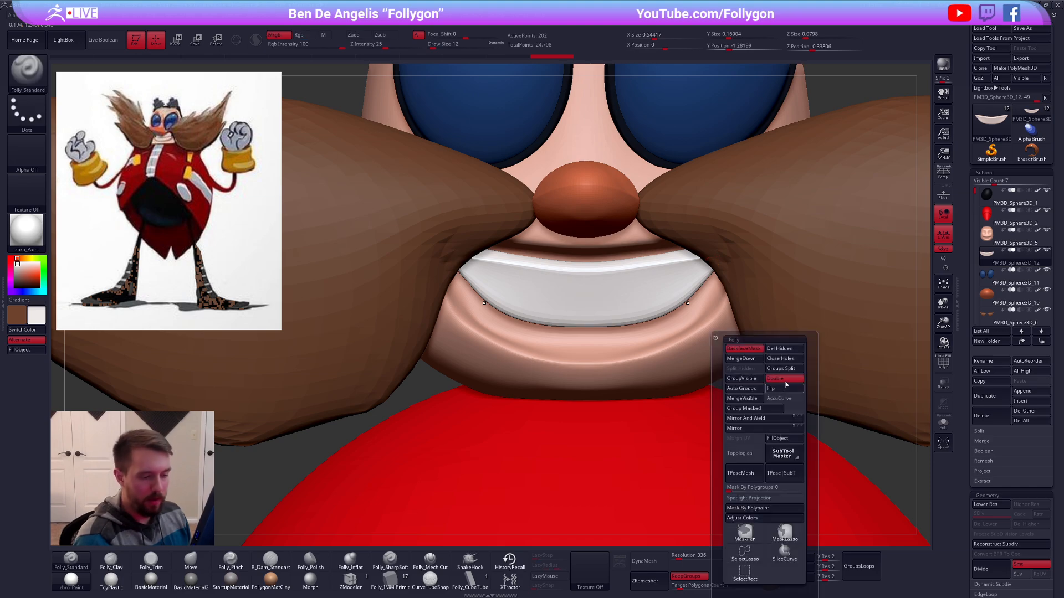
pyautogui.click(781, 388)
pyautogui.click(782, 388)
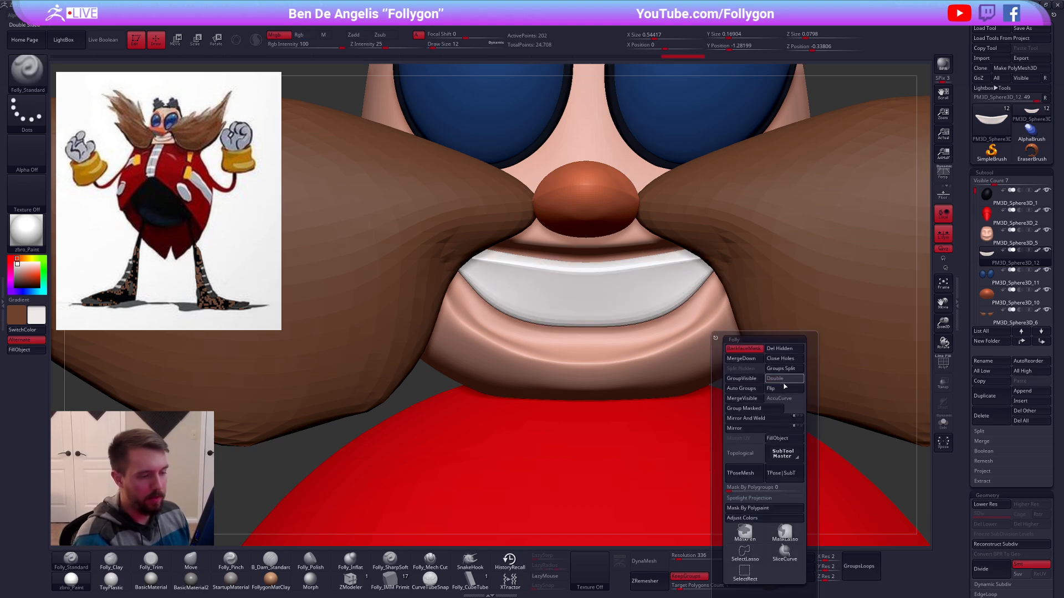
# Step: Choose the Move brush, hide the moustache and make the teeth subtool active
pyautogui.moveTo(642, 327)
pyautogui.keyDown('alt'); pyautogui.mouseDown(button='right')
pyautogui.moveTo(623, 321)
pyautogui.moveTo(622, 266)
pyautogui.mouseUp(button='right'); pyautogui.keyUp('alt')
pyautogui.press('b')
pyautogui.press('m')
pyautogui.press('v')
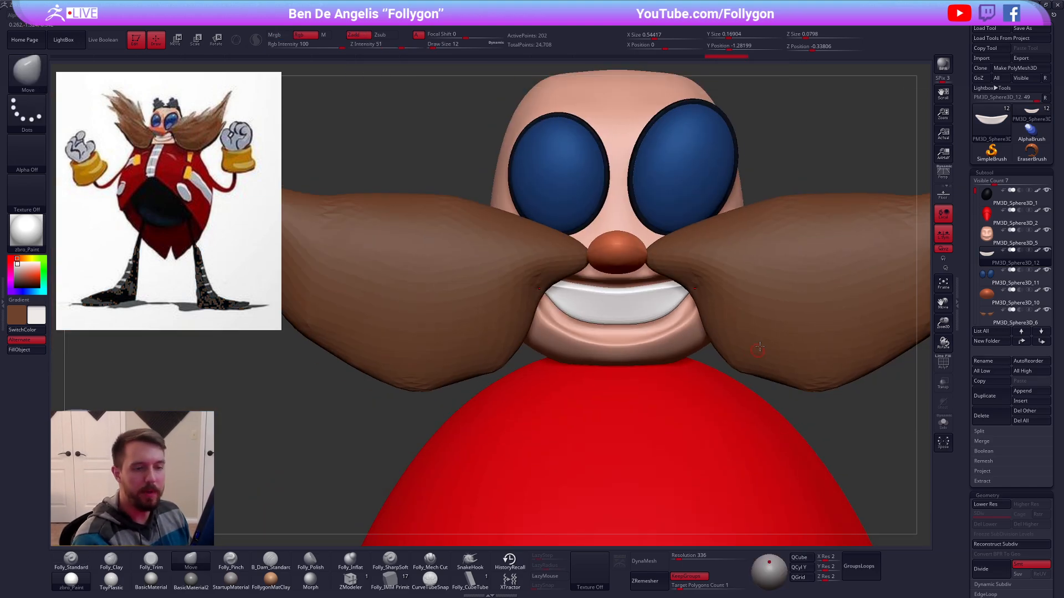
pyautogui.click(1046, 309)
pyautogui.click(989, 255)
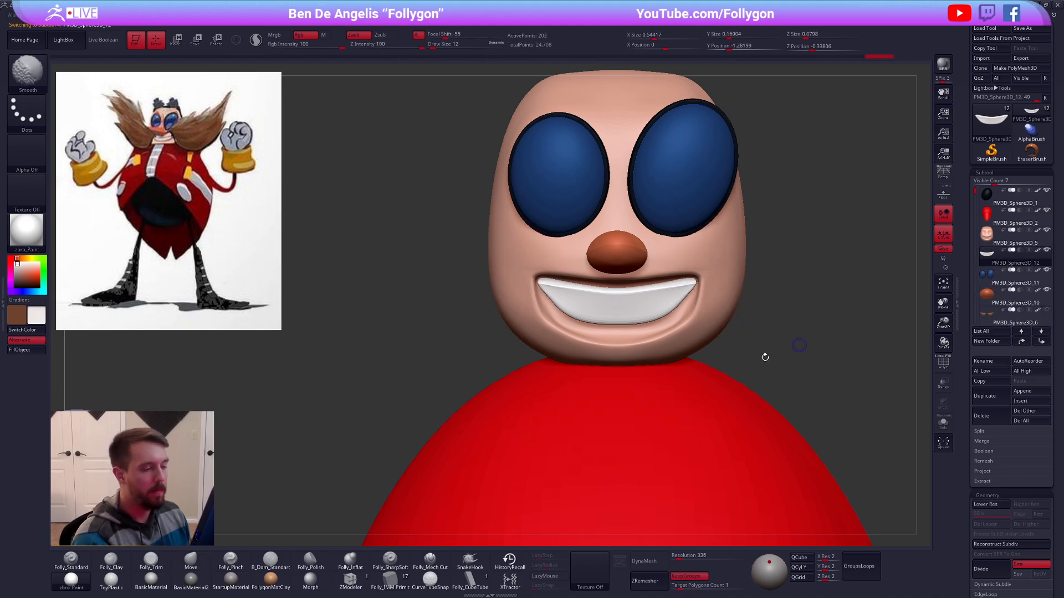
# Step: Turn off dynamic subdivision on the teeth and divide the mesh up to subdivision level 4
pyautogui.hotkey('shift', 'd')
pyautogui.hotkey('ctrl', 'd')
pyautogui.hotkey('ctrl', 'd')
pyautogui.hotkey('ctrl', 'd')
# Step: Pull the teeth outward with the Move brush and shift the piece down in the mouth opening
pyautogui.press('space')
pyautogui.moveTo(662, 319)
pyautogui.mouseDown()
pyautogui.moveTo(677, 319)
pyautogui.moveTo(619, 306)
pyautogui.moveTo(689, 286)
pyautogui.mouseUp()
pyautogui.keyDown('alt'); pyautogui.moveTo(630, 290); pyautogui.dragTo(599, 272, button='right'); pyautogui.keyUp('alt')
pyautogui.press('w')
pyautogui.keyDown('shift'); pyautogui.moveTo(590, 291); pyautogui.dragTo(594, 364); pyautogui.keyUp('shift')
pyautogui.press('q')
# Step: Stretch the edges and corners of the teeth with the Move brush so they fill the mouth opening
pyautogui.press('space')
pyautogui.moveTo(626, 314); pyautogui.dragTo(647, 305)
pyautogui.moveTo(647, 301); pyautogui.dragTo(600, 305, button='right')
pyautogui.press('space')
pyautogui.moveTo(626, 313); pyautogui.dragTo(614, 312)
pyautogui.moveTo(636, 299); pyautogui.dragTo(658, 318)
pyautogui.moveTo(621, 277); pyautogui.dragTo(609, 259)
pyautogui.moveTo(609, 258); pyautogui.dragTo(639, 296, button='right')
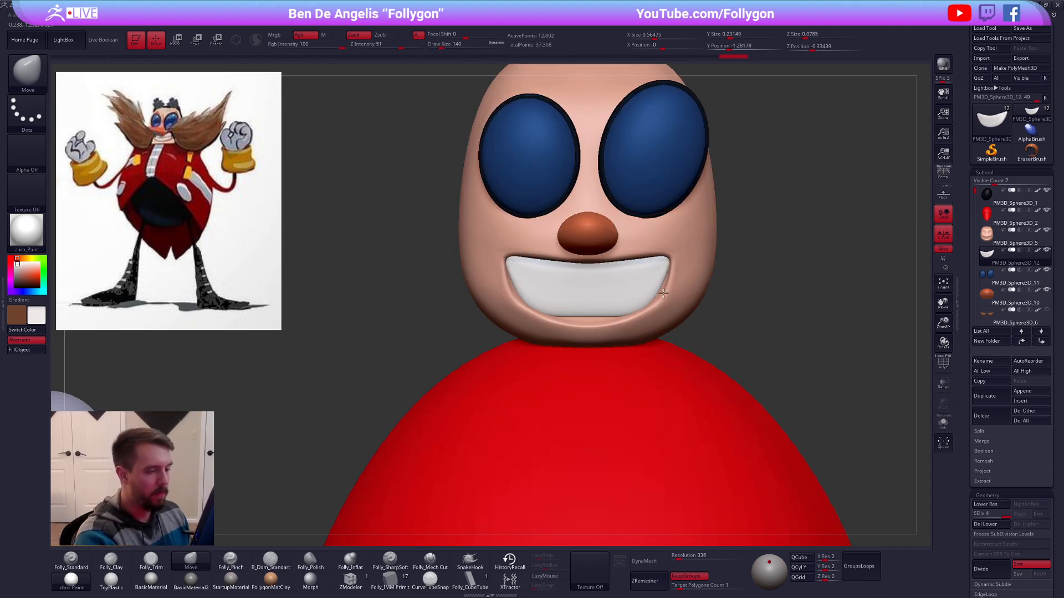
pyautogui.moveTo(664, 293)
pyautogui.mouseDown()
pyautogui.moveTo(672, 294)
pyautogui.moveTo(661, 294)
pyautogui.mouseUp()
# Step: Refine the teeth's lower edge and side profile with the Move brush, isolate the piece and smooth its front surface
pyautogui.press('s')
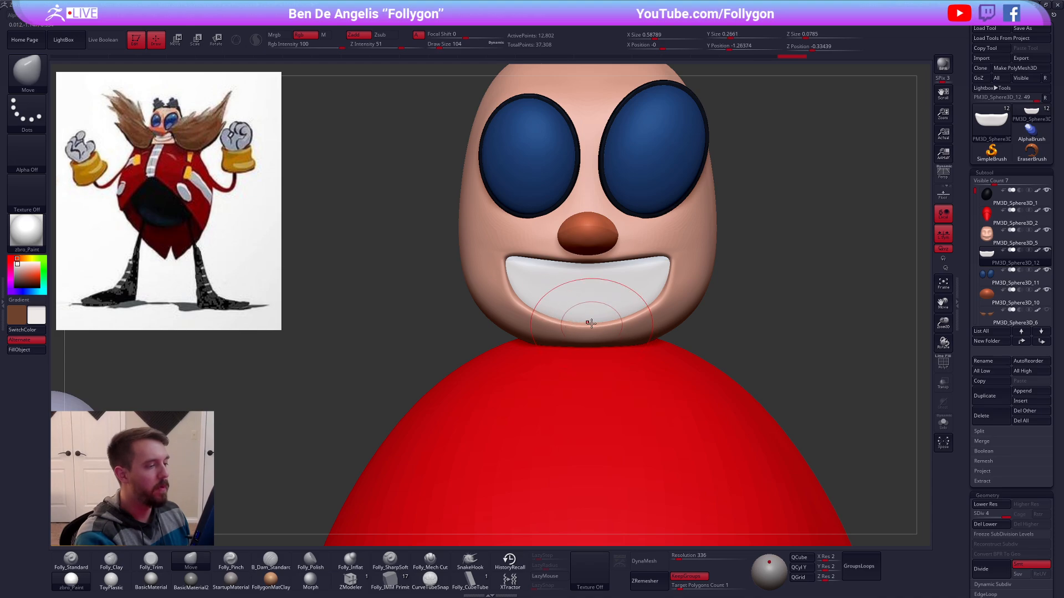
pyautogui.moveTo(590, 323); pyautogui.dragTo(638, 310, button='right')
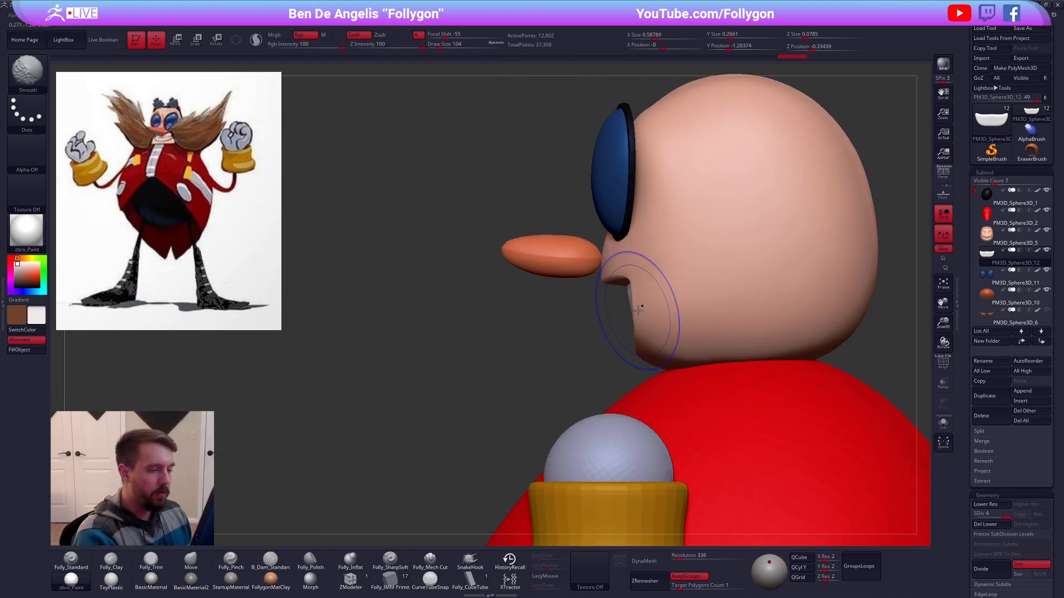
pyautogui.press('space')
pyautogui.moveTo(639, 311); pyautogui.dragTo(643, 311)
pyautogui.hotkey('shift', 's')
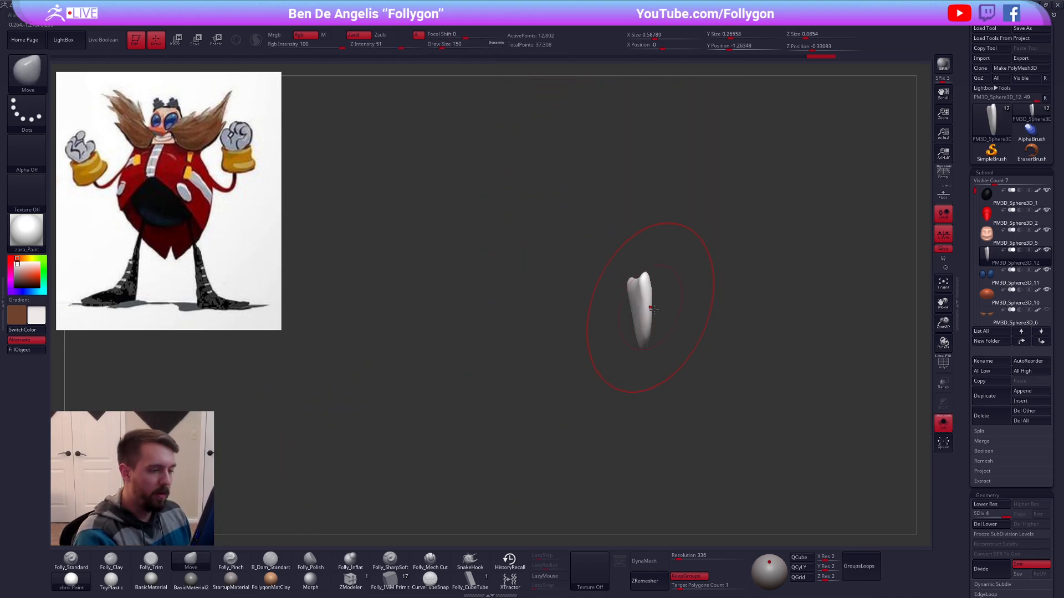
pyautogui.moveTo(654, 309); pyautogui.dragTo(667, 305, button='right')
pyautogui.press('space')
pyautogui.moveTo(668, 305); pyautogui.dragTo(660, 305)
pyautogui.moveTo(659, 304); pyautogui.dragTo(635, 294, button='right')
pyautogui.press('2')
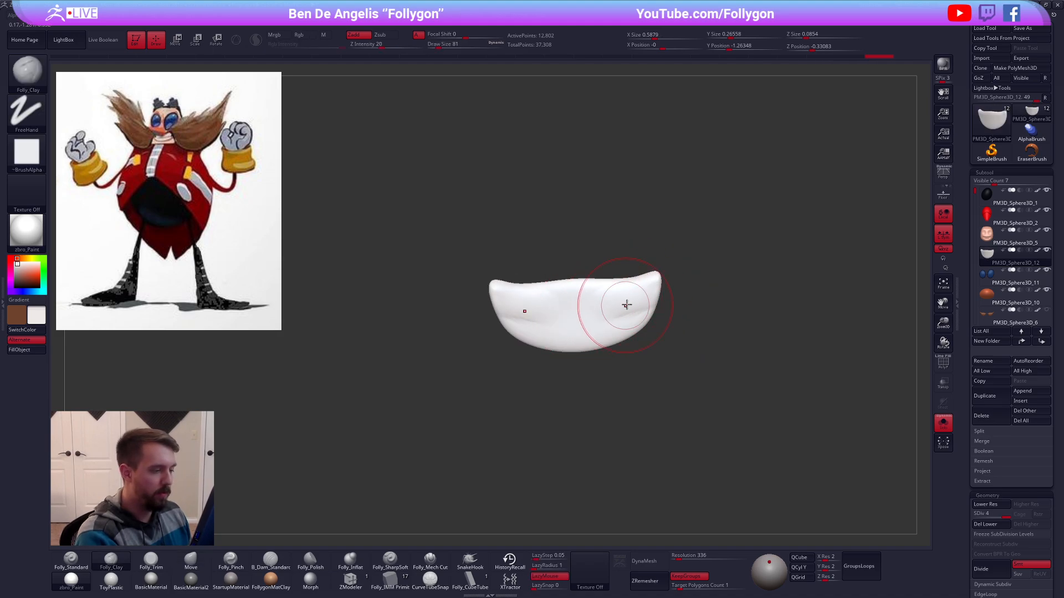
pyautogui.moveTo(626, 305)
pyautogui.keyDown('shift'); pyautogui.mouseDown()
pyautogui.moveTo(613, 310)
pyautogui.moveTo(624, 291)
pyautogui.mouseUp(); pyautogui.keyUp('shift')
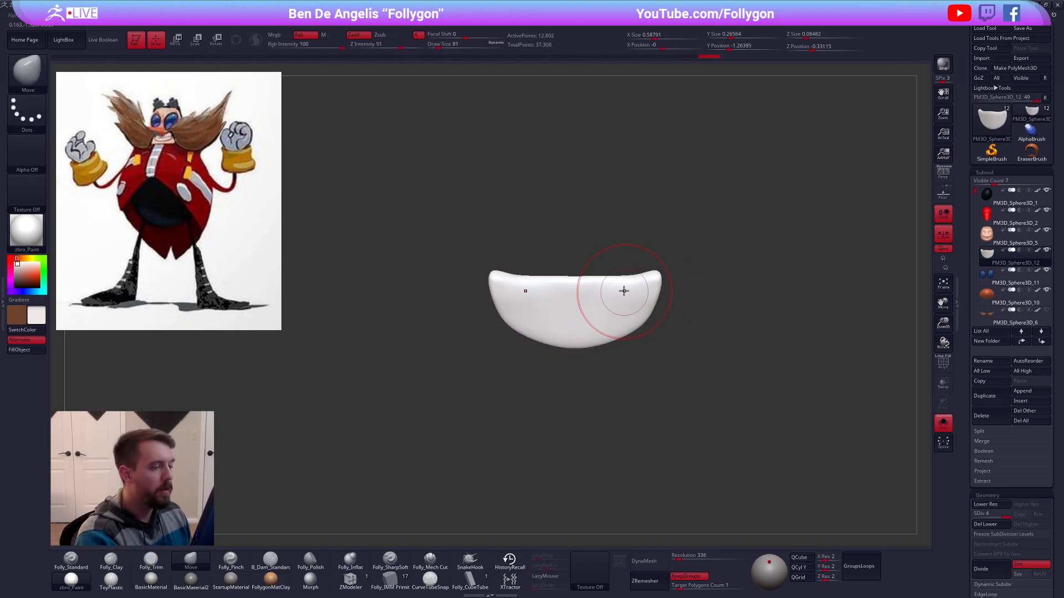
# Step: Show the whole character again, then select the head and isolate it in a view from below
pyautogui.hotkey('shift', 's')
pyautogui.moveTo(785, 417); pyautogui.dragTo(704, 320)
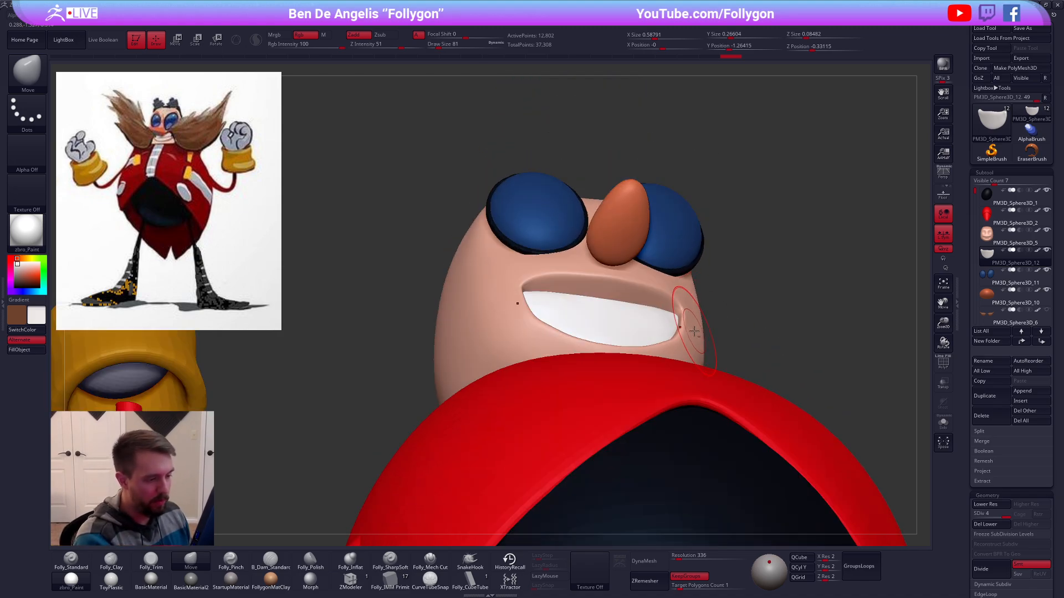
pyautogui.keyDown('alt'); pyautogui.click(694, 332); pyautogui.keyUp('alt')
pyautogui.hotkey('shift', 's')
pyautogui.keyDown('shift'); pyautogui.moveTo(674, 315); pyautogui.dragTo(641, 281, button='right'); pyautogui.keyUp('shift')
pyautogui.press('space')
pyautogui.moveTo(638, 281); pyautogui.dragTo(650, 283)
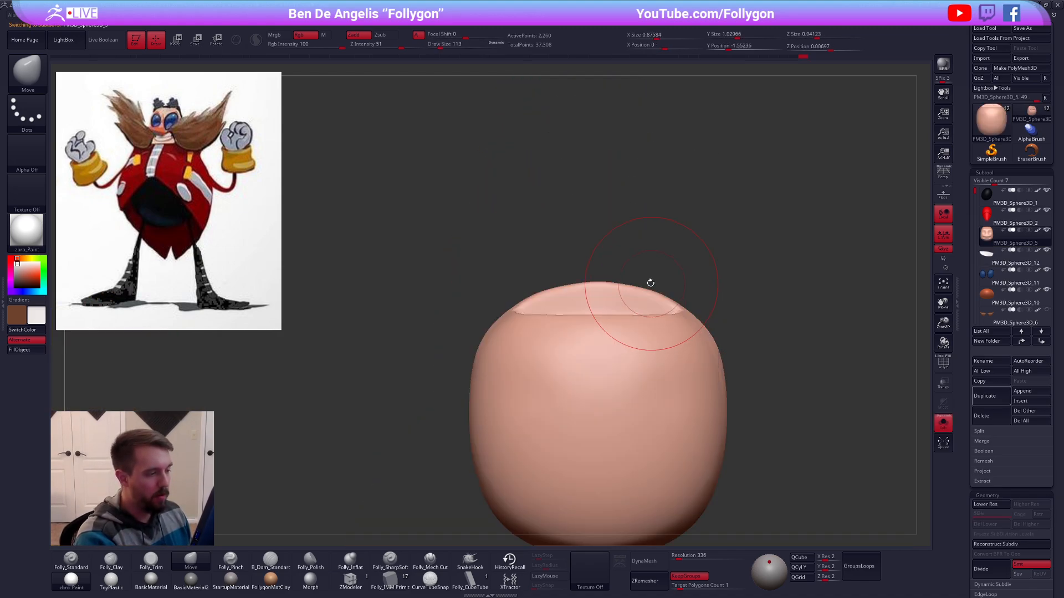
# Step: Flatten the protruding front of the face above the mouth by masking the rest and moving it back, and clear the mask
pyautogui.moveTo(463, 308)
pyautogui.keyDown('ctrl'); pyautogui.mouseDown()
pyautogui.moveTo(765, 300)
pyautogui.moveTo(447, 280)
pyautogui.mouseUp(); pyautogui.keyUp('ctrl')
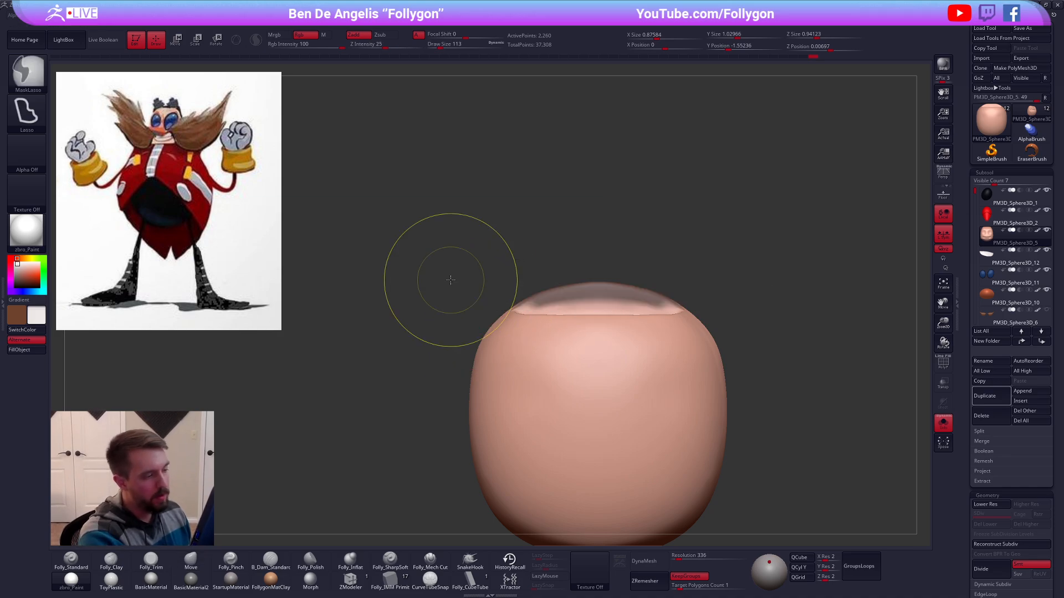
pyautogui.keyDown('ctrl'); pyautogui.click(737, 378); pyautogui.keyUp('ctrl')
pyautogui.press('w')
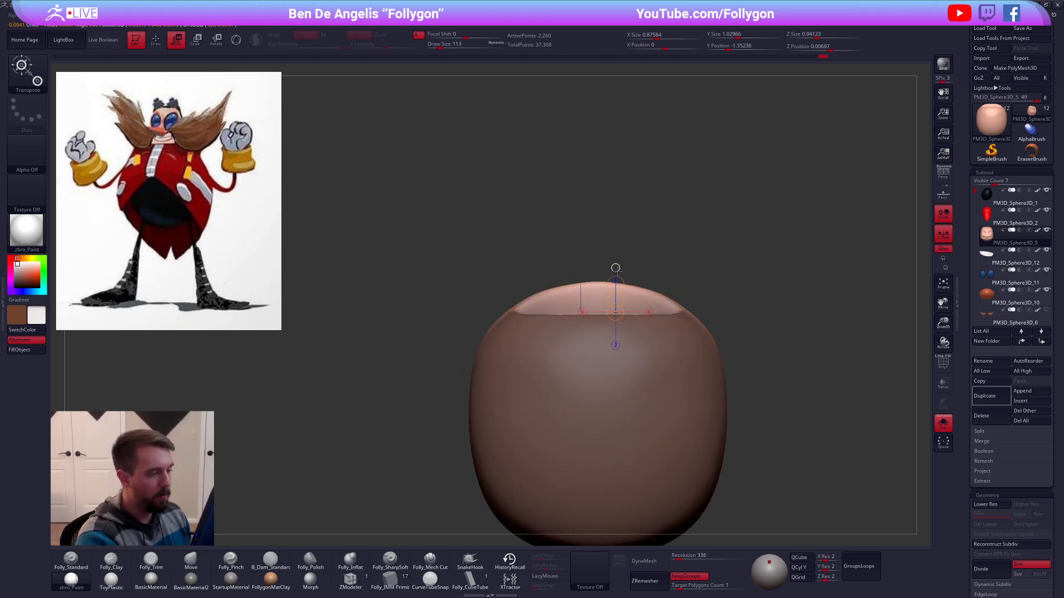
pyautogui.moveTo(615, 249); pyautogui.dragTo(603, 294)
pyautogui.press('q')
pyautogui.press(']')
pyautogui.press(']')
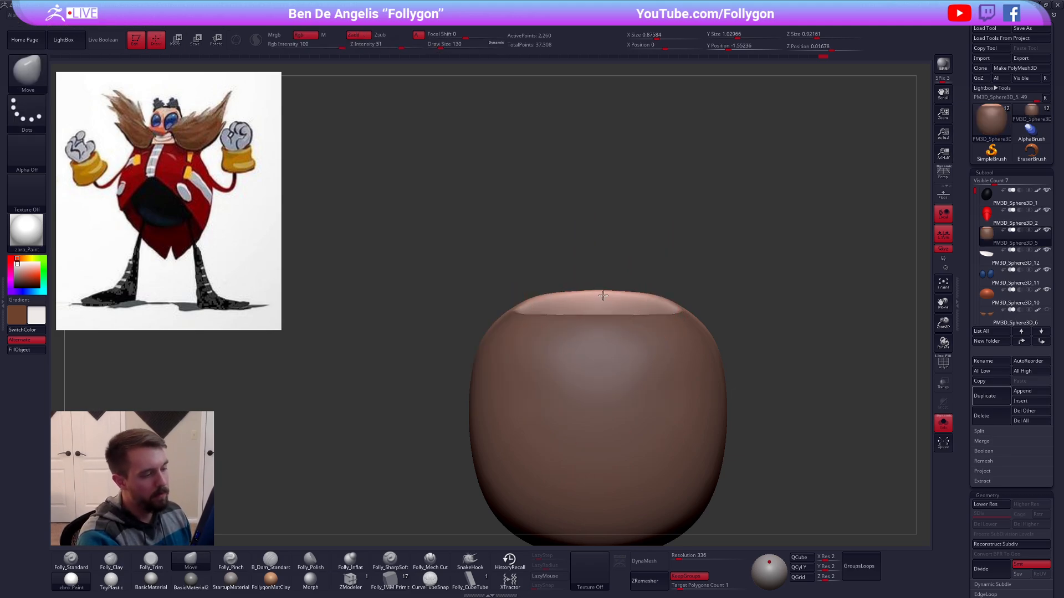
pyautogui.keyDown('shift'); pyautogui.moveTo(603, 296); pyautogui.dragTo(606, 349, button='right'); pyautogui.keyUp('shift')
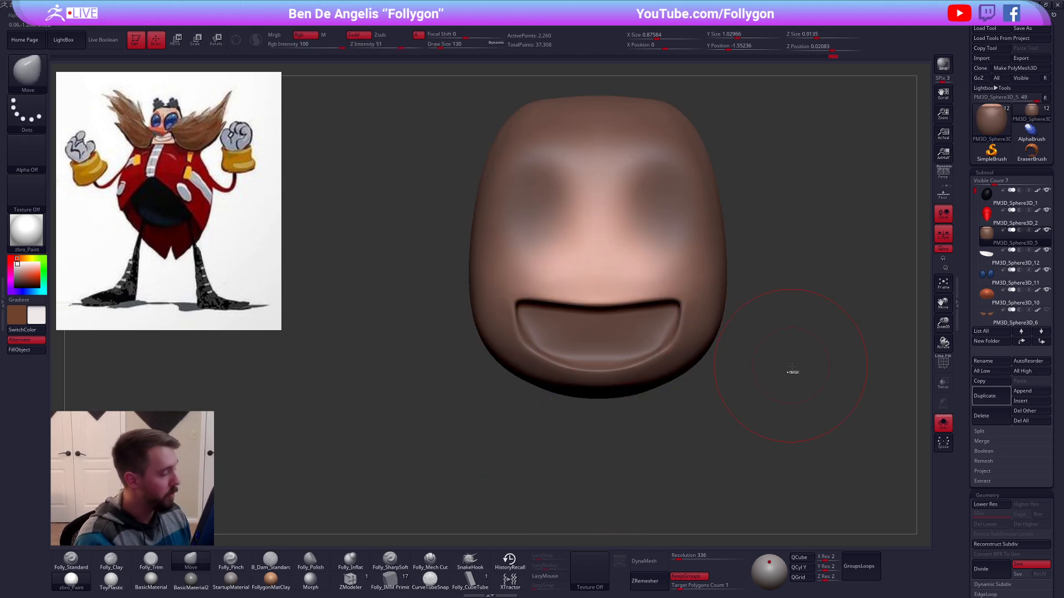
pyautogui.keyDown('ctrl'); pyautogui.moveTo(793, 370); pyautogui.dragTo(824, 348); pyautogui.keyUp('ctrl')
# Step: Bring back the other subtools with the moustache and adjust the head around the mouth with the Move brush
pyautogui.keyDown('alt'); pyautogui.moveTo(781, 385); pyautogui.dragTo(738, 384, button='right'); pyautogui.keyUp('alt')
pyautogui.hotkey('shift', 's')
pyautogui.press('space')
pyautogui.moveTo(753, 385); pyautogui.dragTo(749, 384)
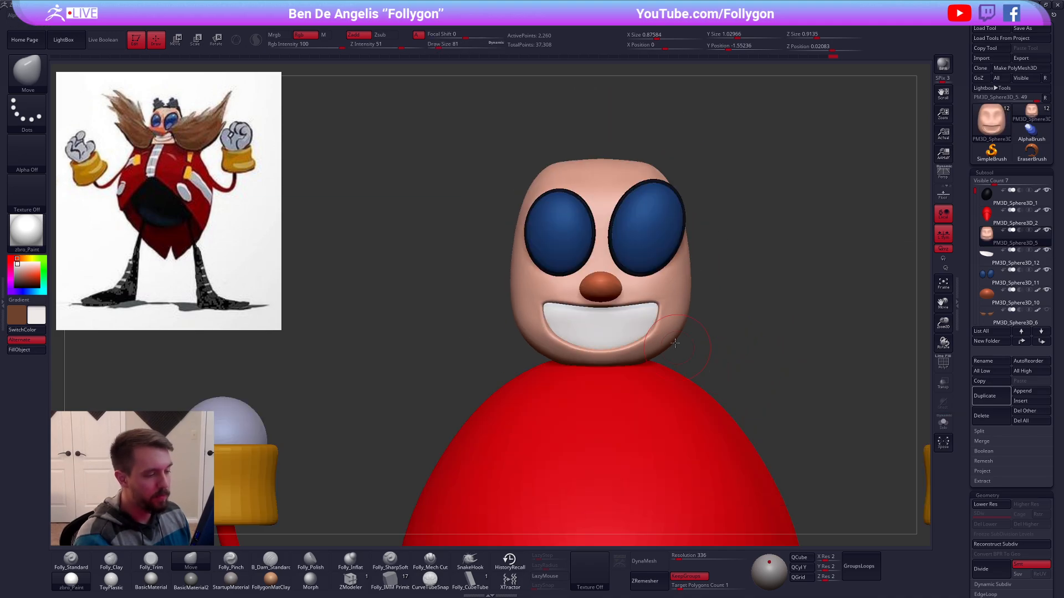
pyautogui.moveTo(750, 385); pyautogui.dragTo(680, 339, button='right')
pyautogui.press('space')
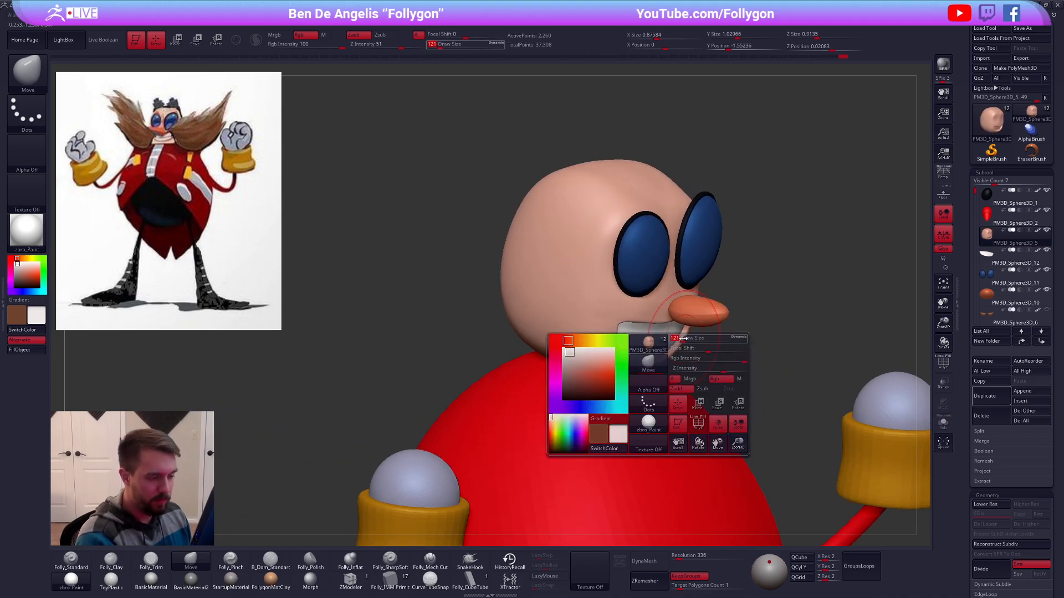
pyautogui.moveTo(680, 339); pyautogui.dragTo(693, 340)
pyautogui.moveTo(692, 340)
pyautogui.mouseDown(button='right')
pyautogui.moveTo(673, 358)
pyautogui.moveTo(673, 405)
pyautogui.mouseUp(button='right')
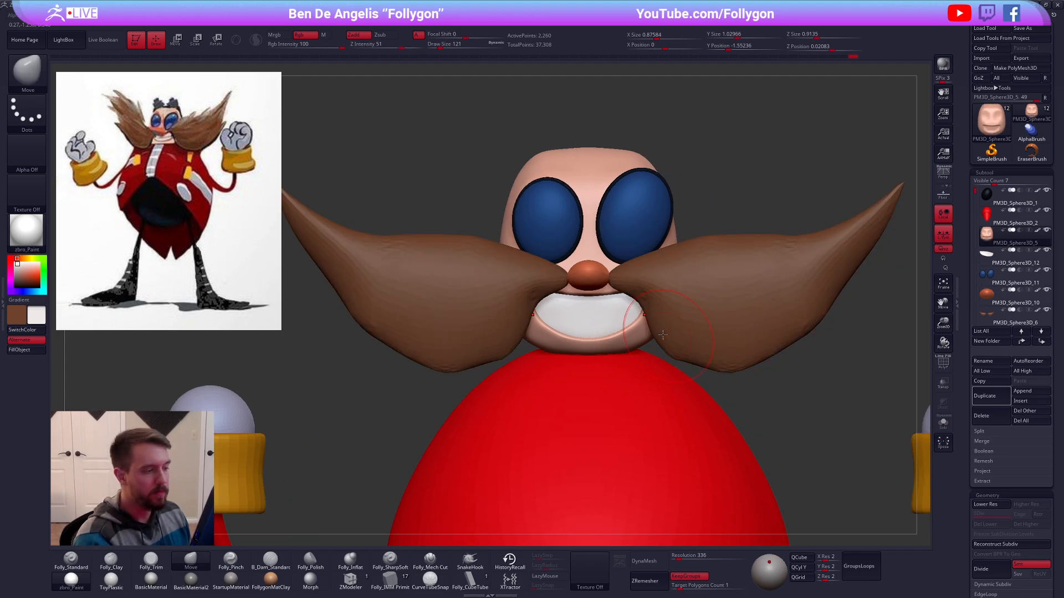
# Step: Select the teeth, inspect their wireframe at the highest subdivision level, and isolate them with a smaller brush size
pyautogui.keyDown('alt'); pyautogui.click(601, 315); pyautogui.keyUp('alt')
pyautogui.hotkey('shift', 'f')
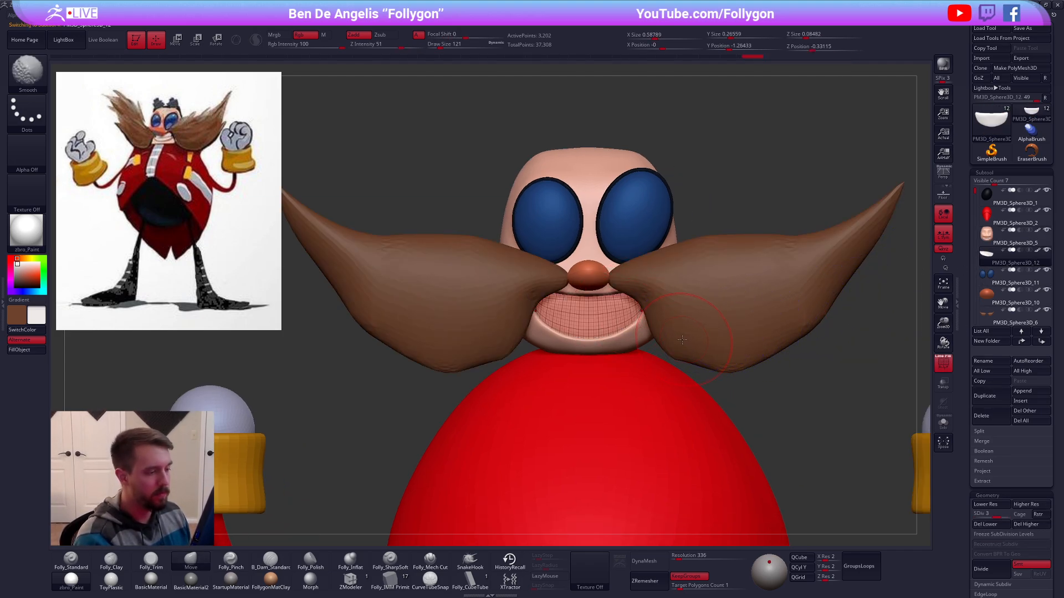
pyautogui.press('d')
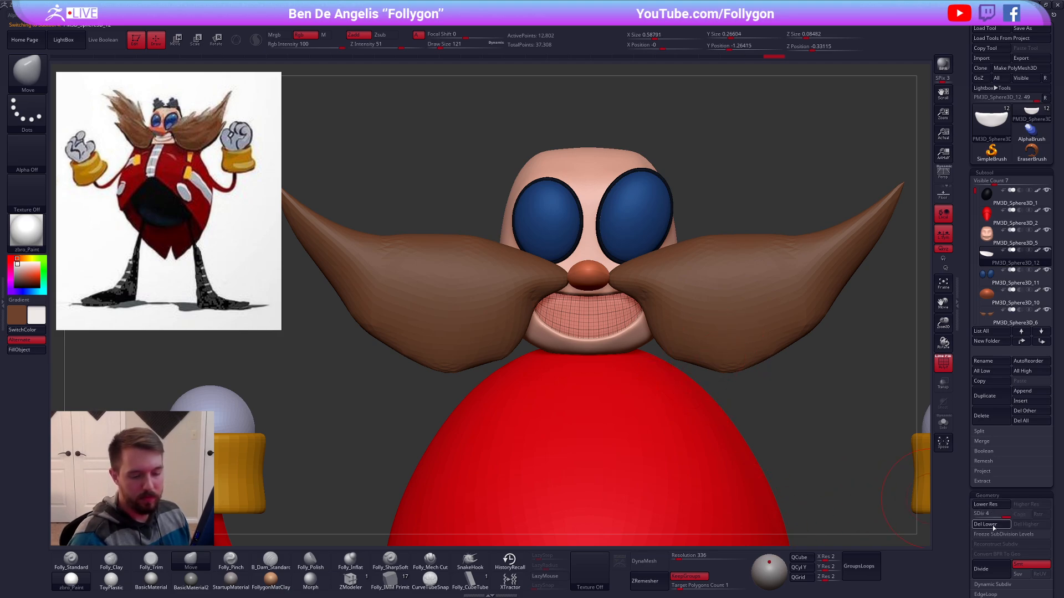
pyautogui.hotkey('shift', 's')
pyautogui.hotkey('shift', 'f')
pyautogui.press('s')
pyautogui.moveTo(687, 382); pyautogui.dragTo(662, 382)
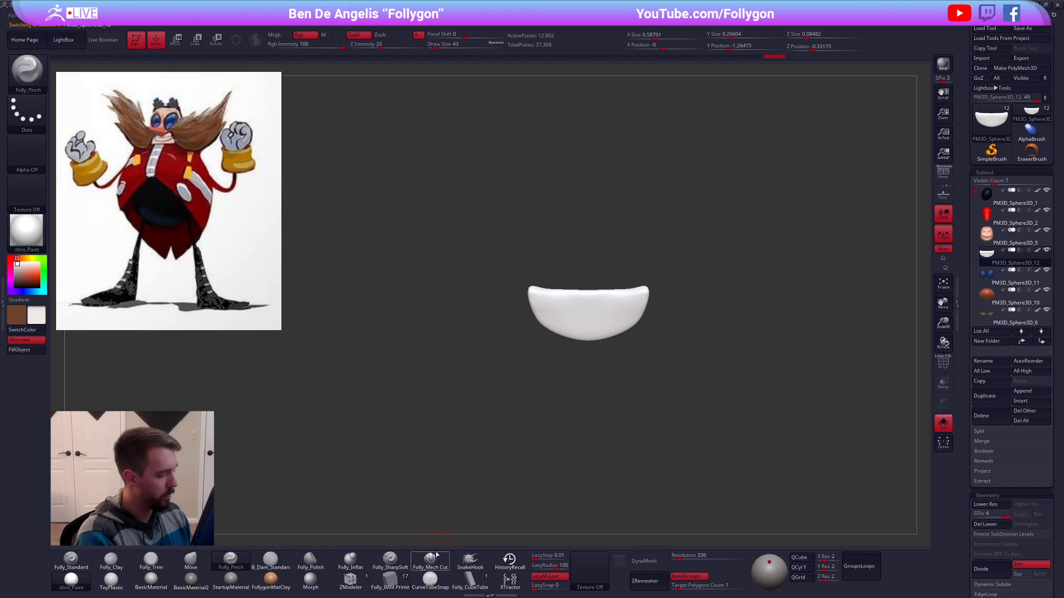
# Step: Choose the B_Dam_Standard brush, divide the teeth to subdivision level 5 and delete the lower levels
pyautogui.click(271, 560)
pyautogui.press('d')
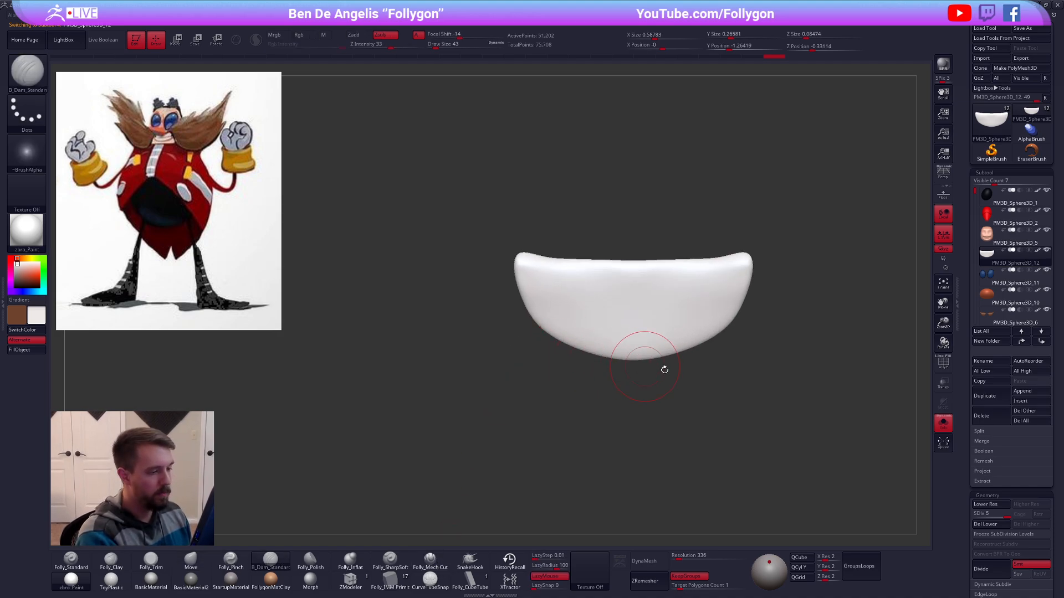
pyautogui.keyDown('alt'); pyautogui.moveTo(663, 368); pyautogui.dragTo(646, 340); pyautogui.keyUp('alt')
pyautogui.hotkey('shift', 'd')
pyautogui.hotkey('shift', 'd')
pyautogui.hotkey('shift', 'd')
pyautogui.hotkey('shift', 'd')
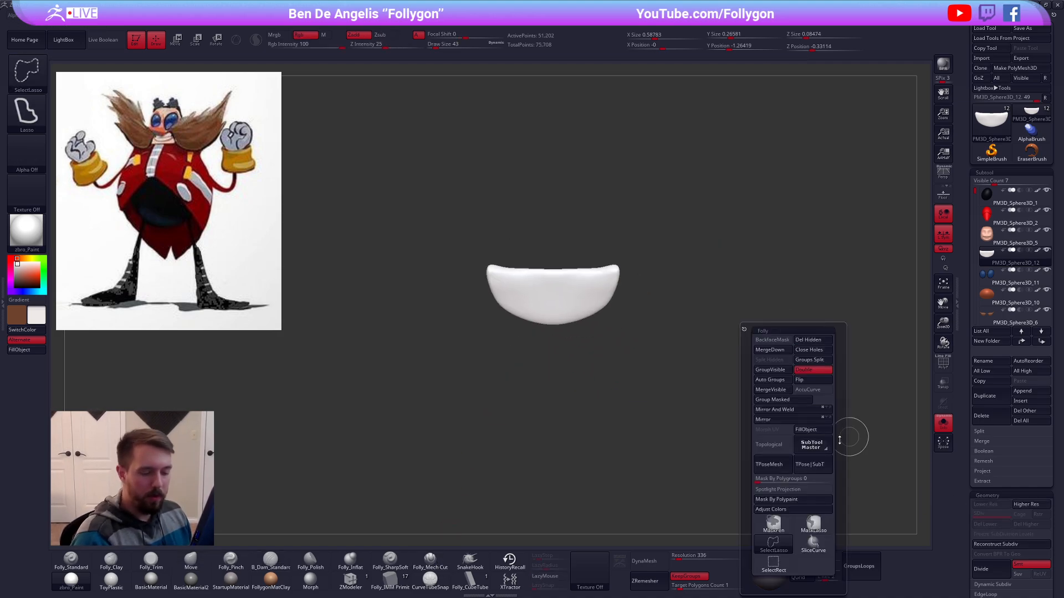
# Step: Show the whole character, slice the teeth horizontally across the middle with SliceCurve, and display the polyframe
pyautogui.hotkey('shift', 's')
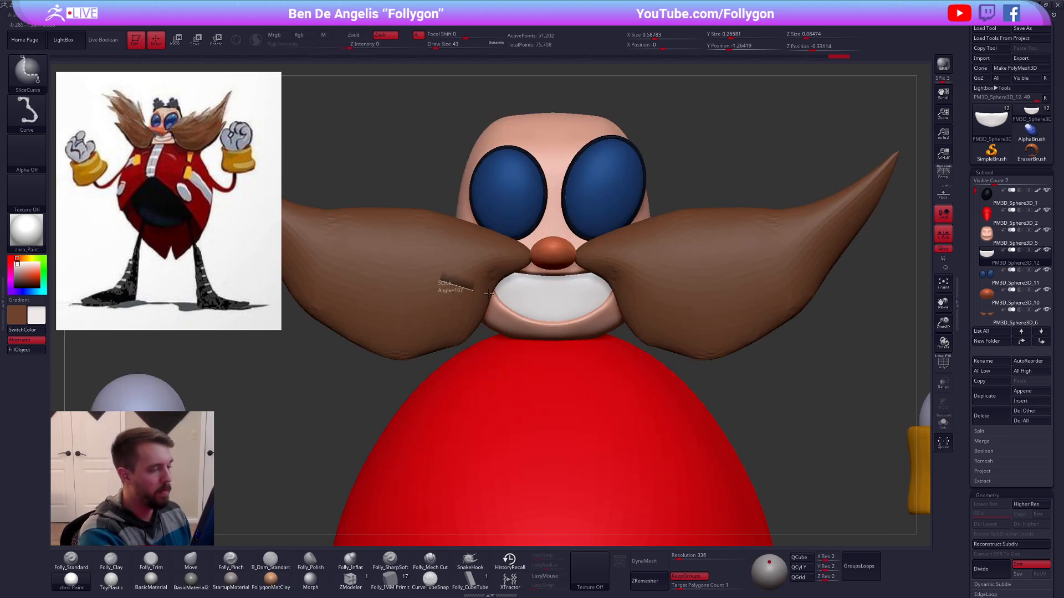
pyautogui.moveTo(441, 283)
pyautogui.keyDown('ctrl'); pyautogui.keyDown('shift'); pyautogui.mouseDown()
pyautogui.moveTo(550, 296)
pyautogui.moveTo(768, 287)
pyautogui.mouseUp(); pyautogui.keyUp('shift'); pyautogui.keyUp('ctrl')
pyautogui.hotkey('shift', 'f')
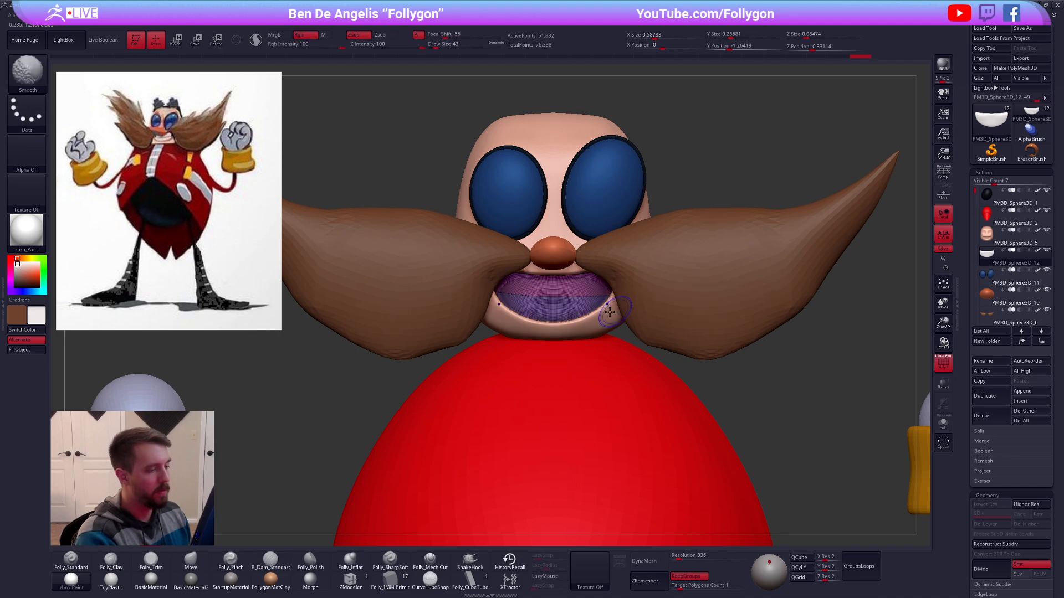
pyautogui.keyDown('ctrl'); pyautogui.keyDown('shift'); pyautogui.click(574, 287); pyautogui.keyUp('shift'); pyautogui.keyUp('ctrl')
pyautogui.hotkey('ctrl', 'z')
pyautogui.press('2')
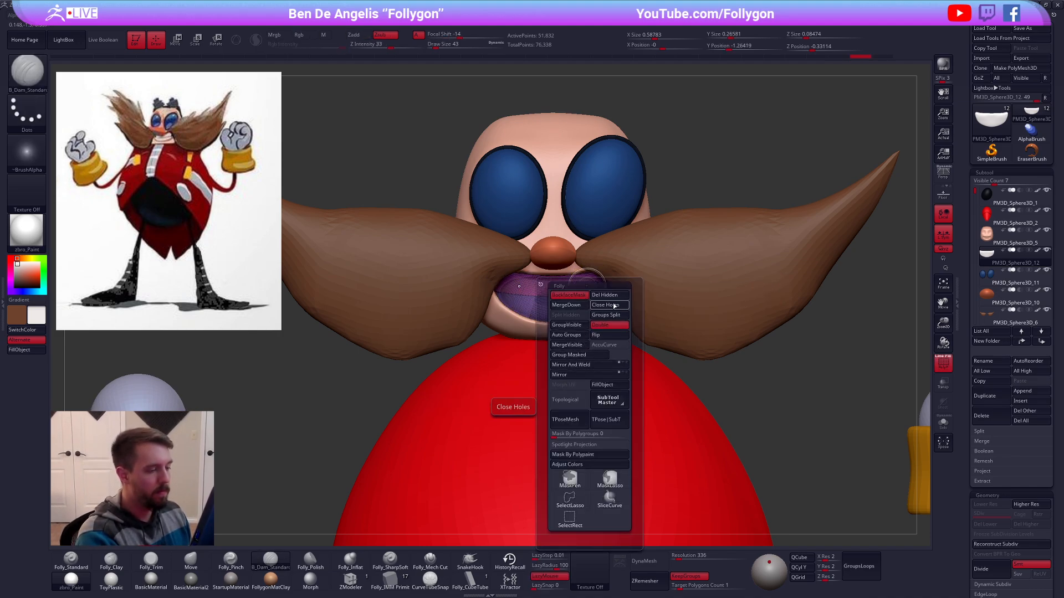
pyautogui.click(580, 377)
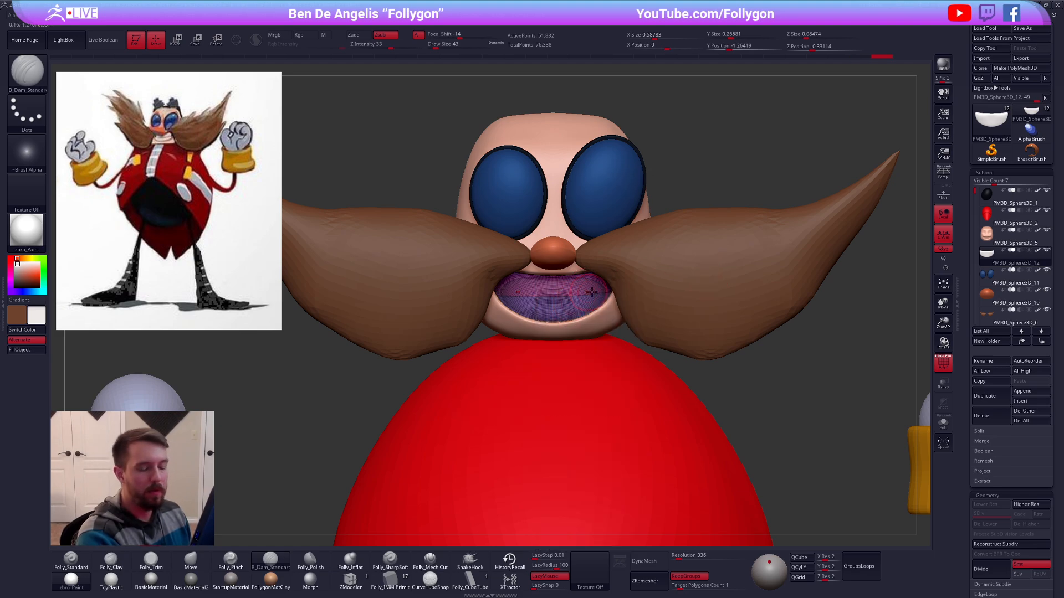
pyautogui.hotkey('ctrl', 'z')
# Step: Isolate the teeth and split their polygroups into separate upper and lower subtools with Groups Split
pyautogui.click(941, 238)
pyautogui.hotkey('shift', 's')
pyautogui.press('2')
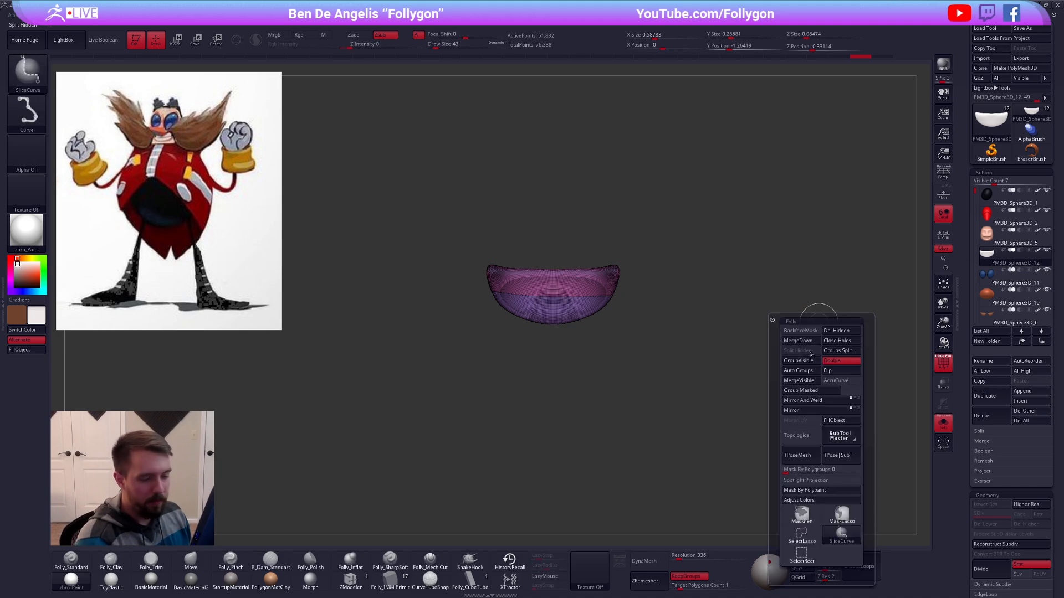
pyautogui.click(809, 401)
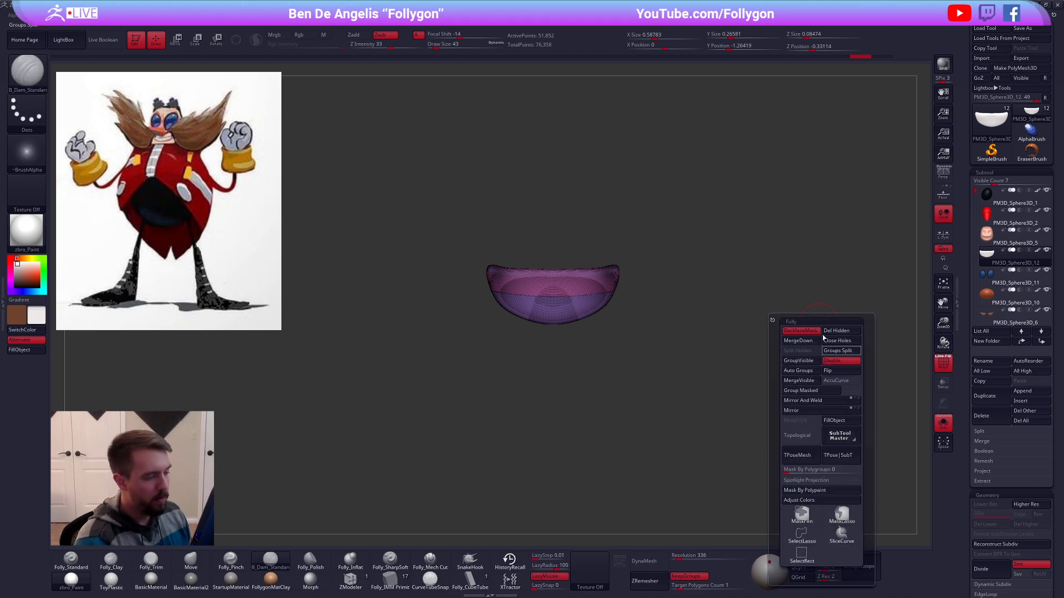
pyautogui.keyDown('ctrl'); pyautogui.keyDown('shift'); pyautogui.click(585, 282); pyautogui.keyUp('shift'); pyautogui.keyUp('ctrl')
pyautogui.press('2')
pyautogui.click(568, 309)
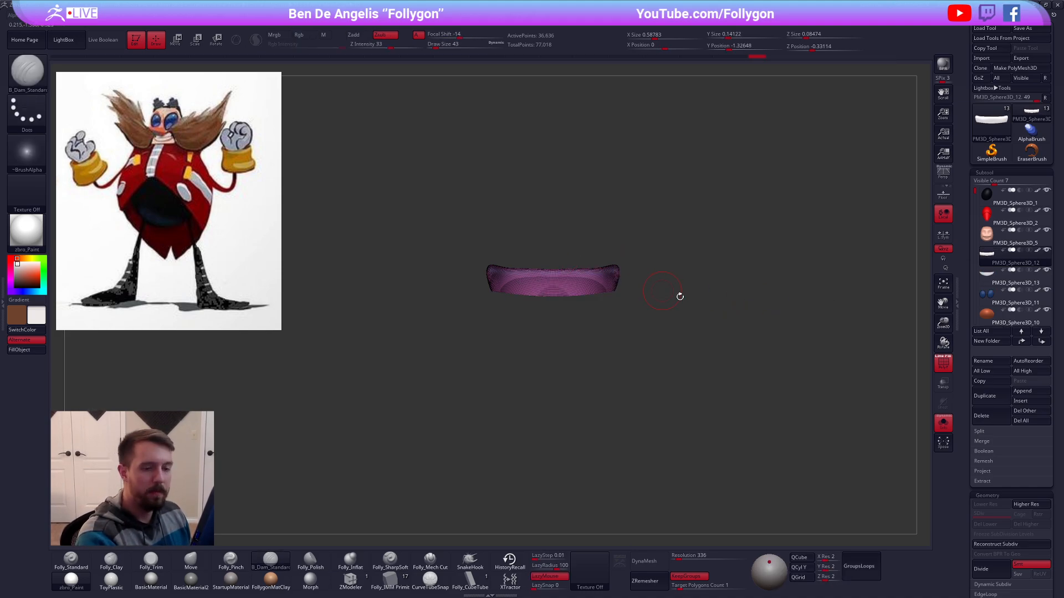
# Step: Turn off the polyframe, close the holes on both the upper and lower teeth pieces, and show the whole character
pyautogui.hotkey('shift', 'f')
pyautogui.press('2')
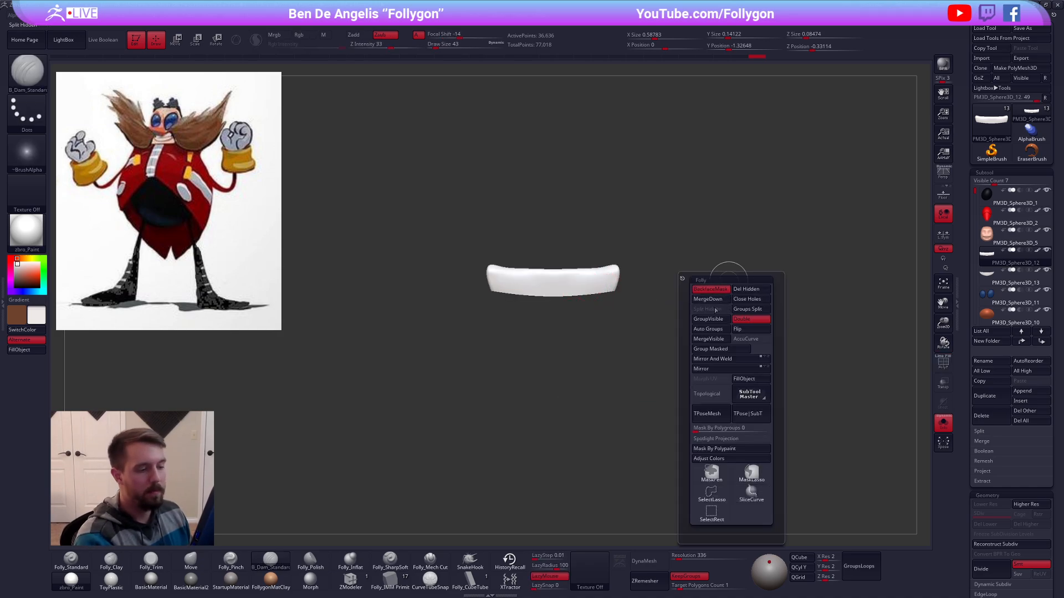
pyautogui.click(715, 311)
pyautogui.click(747, 300)
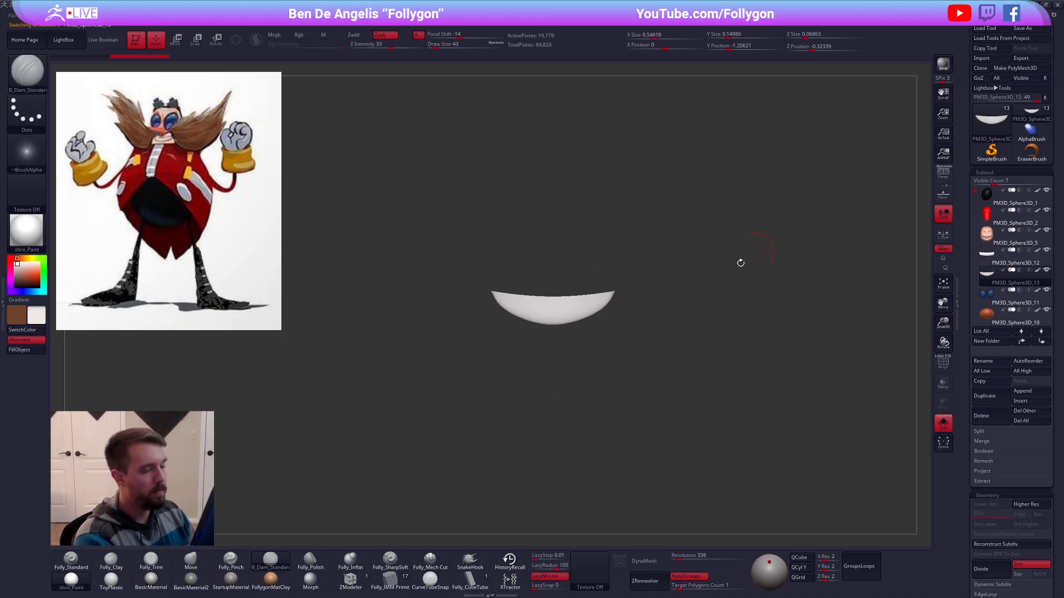
pyautogui.moveTo(623, 329)
pyautogui.mouseDown()
pyautogui.moveTo(596, 314)
pyautogui.moveTo(587, 294)
pyautogui.moveTo(582, 312)
pyautogui.mouseUp()
pyautogui.press('space')
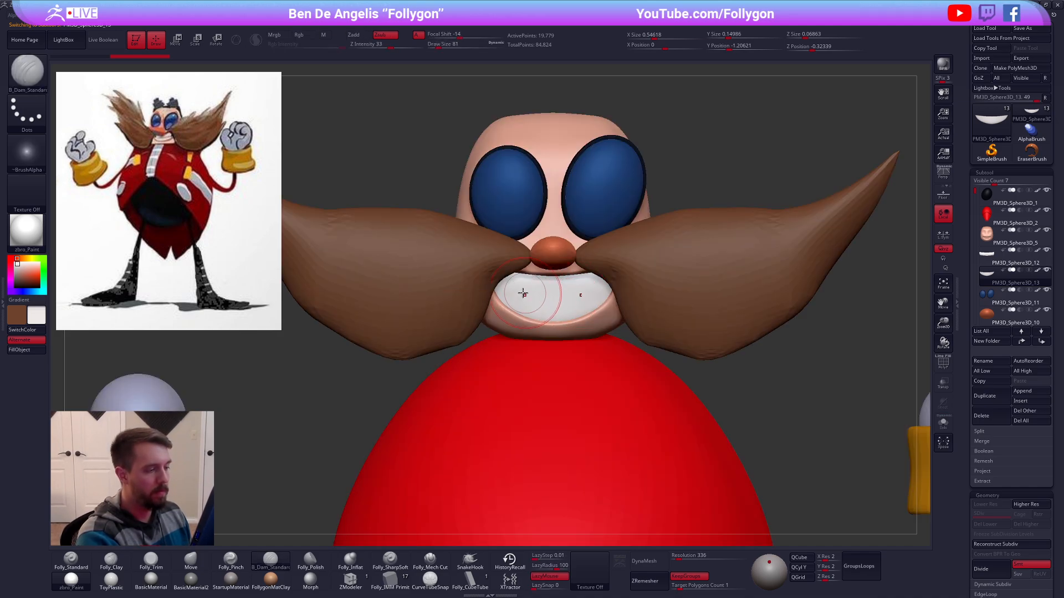
# Step: Select the upper teeth piece and merge it down with the lower teeth piece
pyautogui.click(997, 256)
pyautogui.press('1')
pyautogui.click(871, 308)
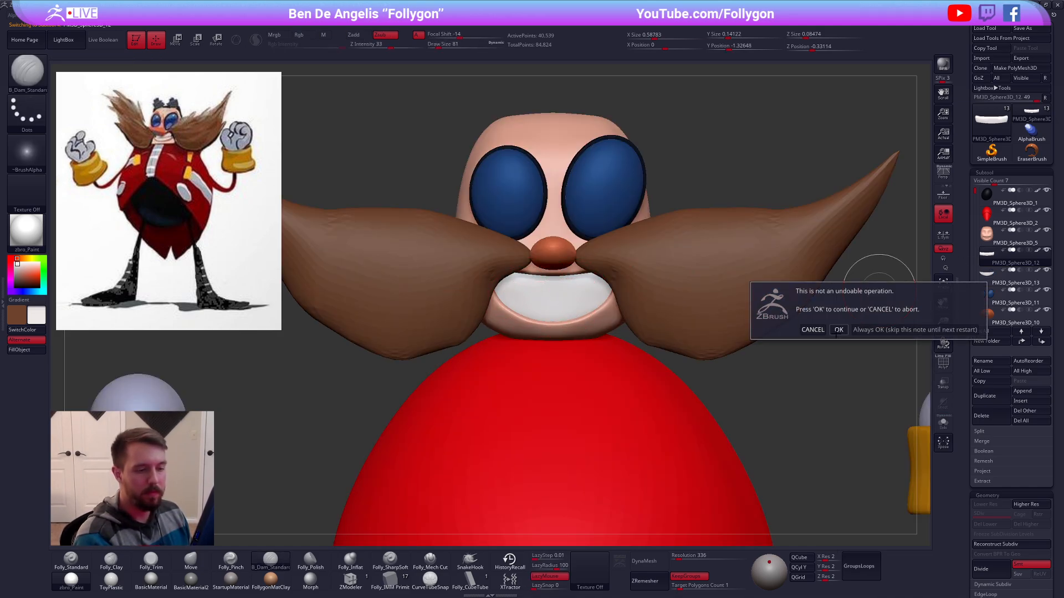
pyautogui.click(839, 325)
# Step: Try to smooth the seam between the merged upper and lower teeth
pyautogui.press('2')
pyautogui.keyDown('shift'); pyautogui.moveTo(513, 290); pyautogui.dragTo(563, 302); pyautogui.keyUp('shift')
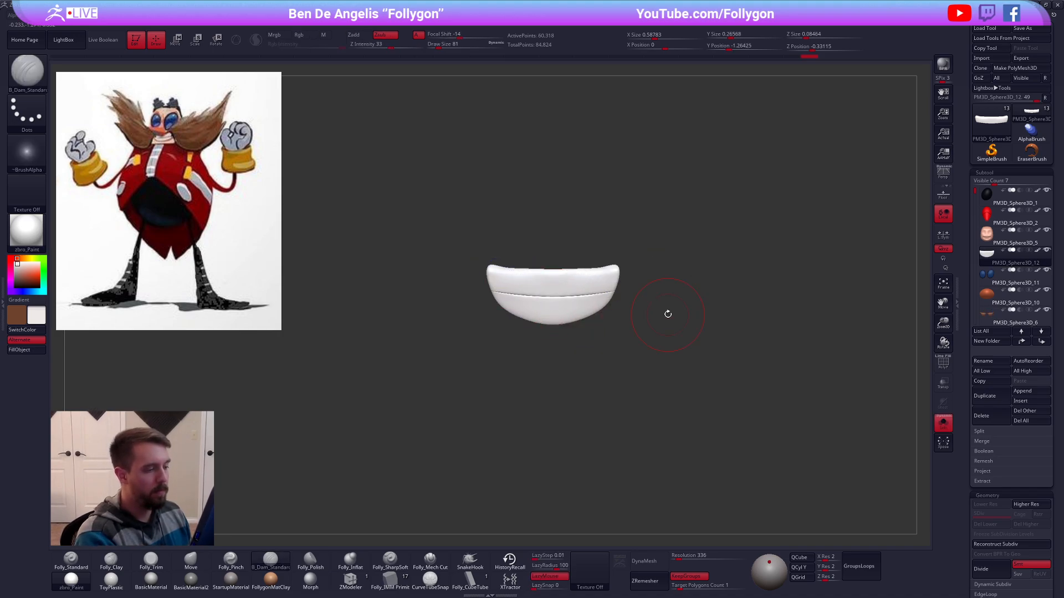
pyautogui.hotkey('ctrl', 'z')
# Step: Try to ZRemesh the merged teeth with a target polygon count of 0.1 and inspect the wireframe
pyautogui.moveTo(681, 586); pyautogui.dragTo(668, 586)
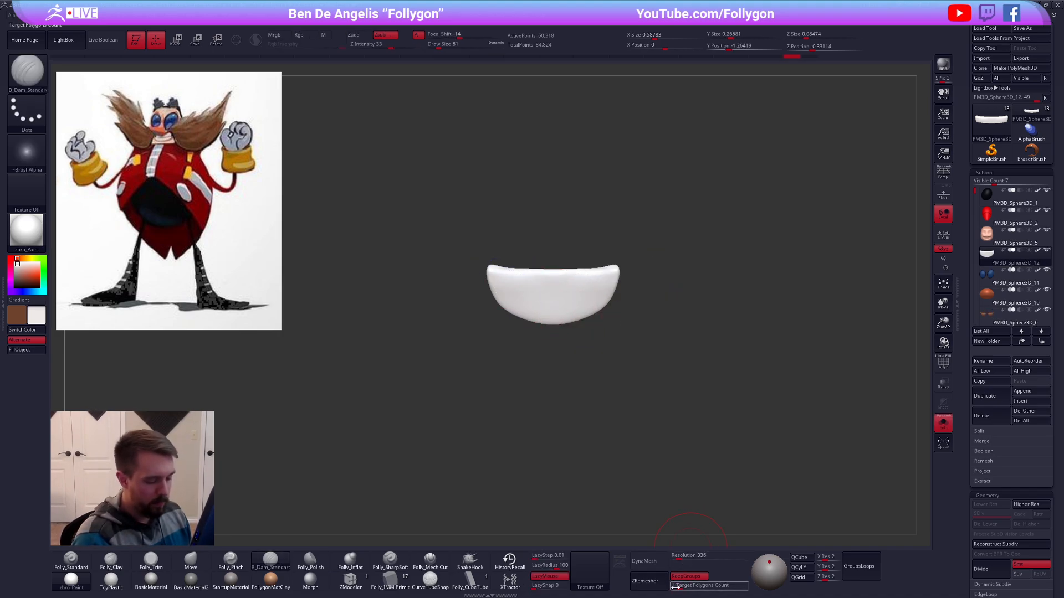
pyautogui.click(648, 580)
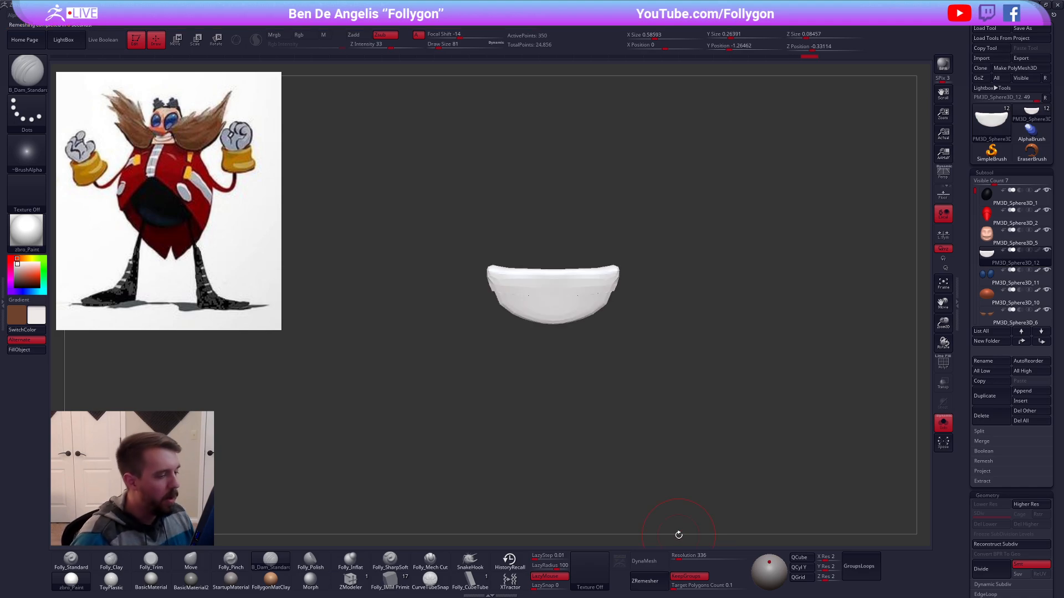
pyautogui.hotkey('shift', 'f')
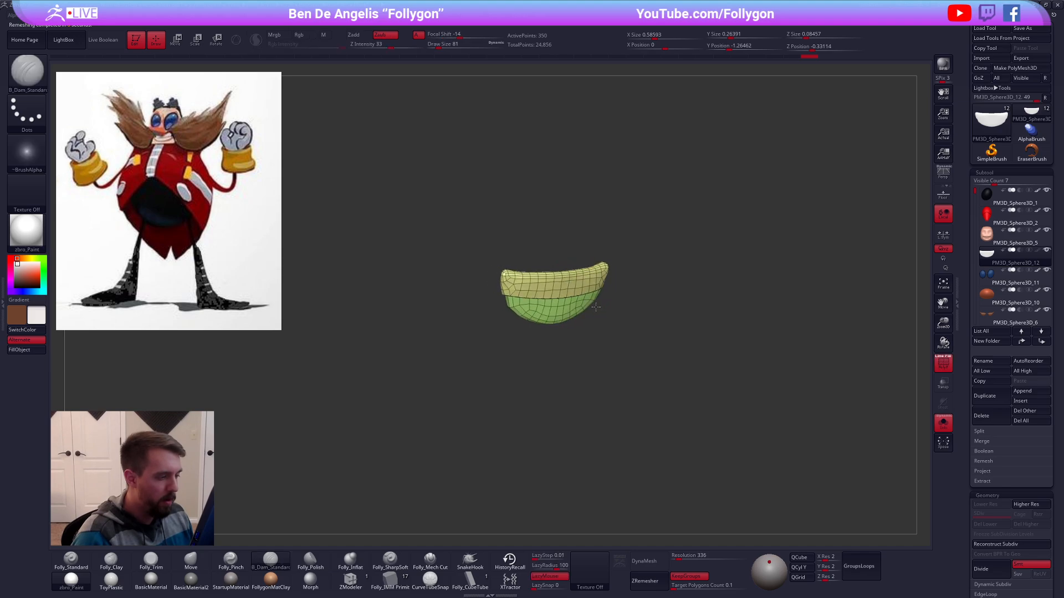
pyautogui.hotkey('ctrl', 'z')
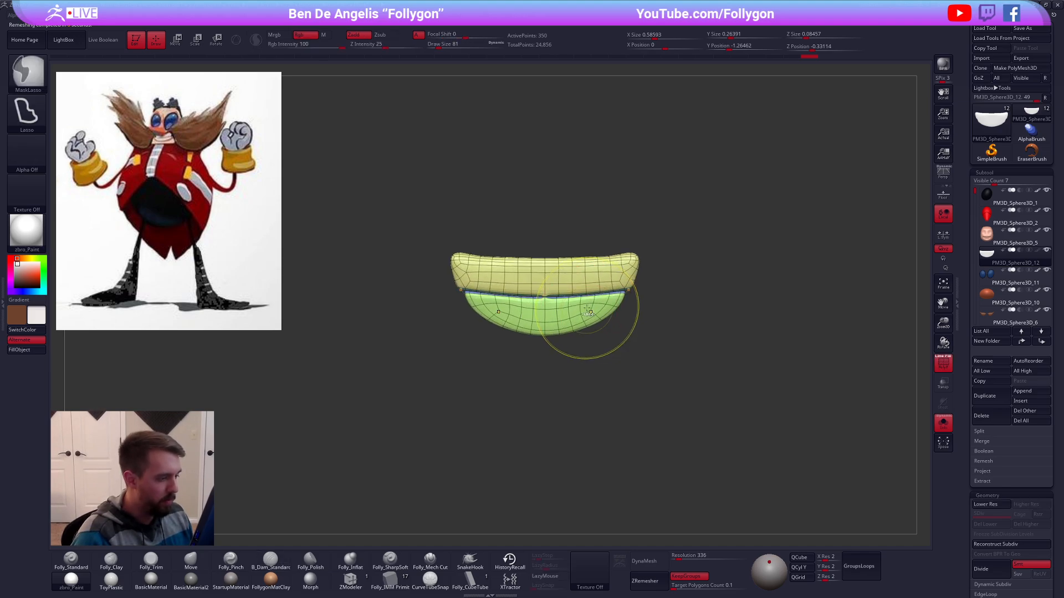
# Step: Mask the lower teeth, move the upper row slightly upward to widen the gap, and compare the fit with the face
pyautogui.press('w')
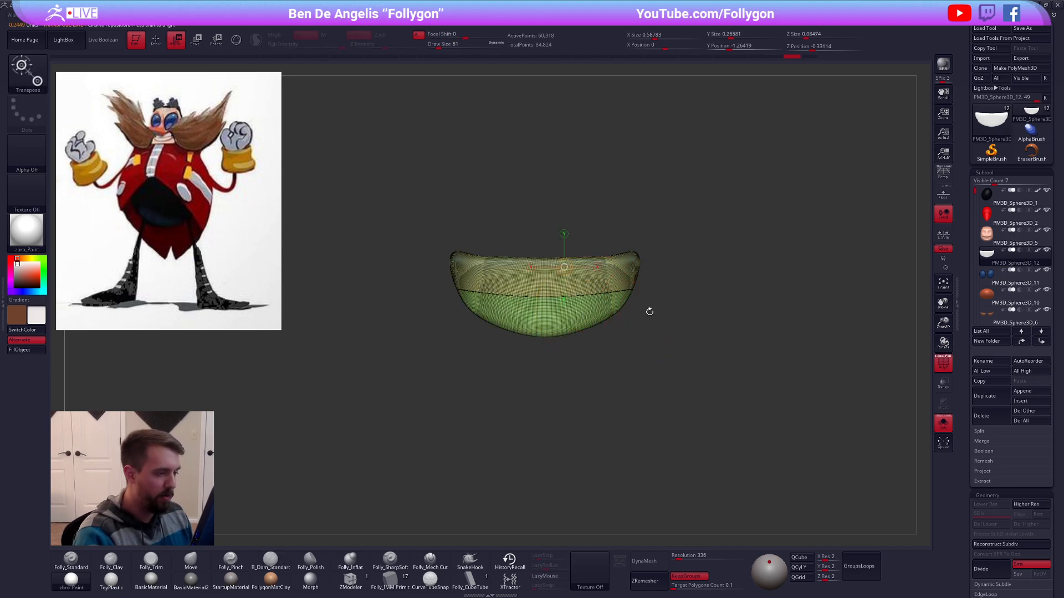
pyautogui.moveTo(559, 296)
pyautogui.mouseDown()
pyautogui.moveTo(558, 356)
pyautogui.moveTo(641, 368)
pyautogui.moveTo(750, 442)
pyautogui.mouseUp()
pyautogui.press('q')
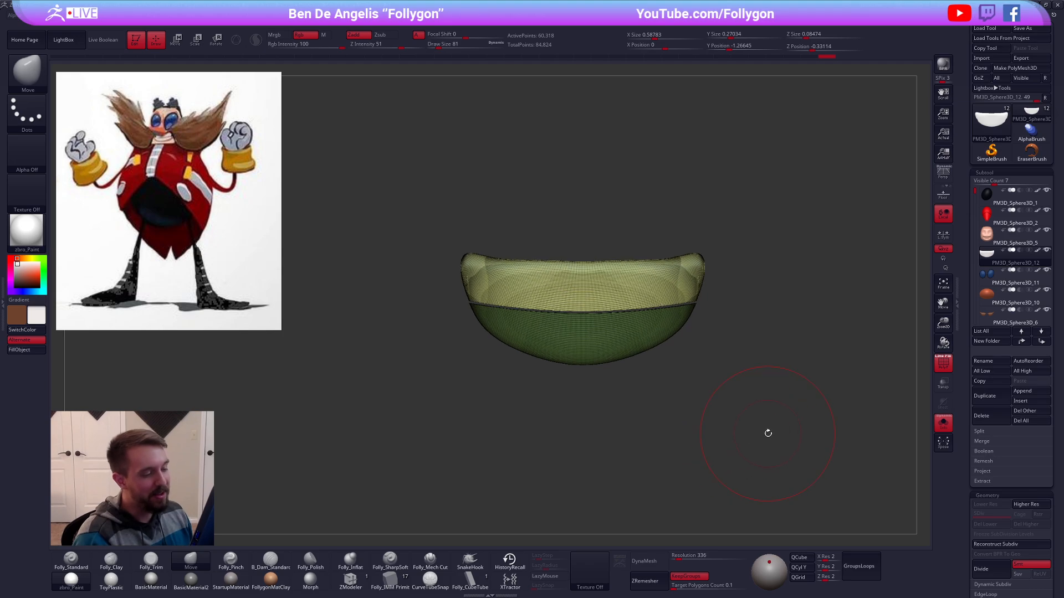
pyautogui.hotkey('shift', 's')
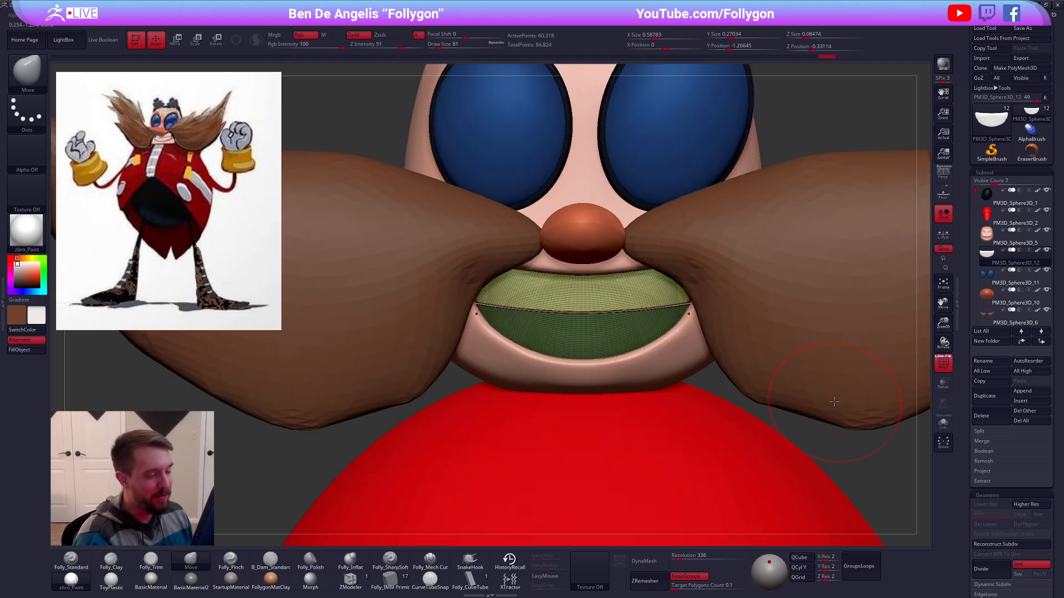
pyautogui.hotkey('shift', 's')
# Step: Clear the mask and ZRemesh the isolated teeth with a target polygon count of 1, keeping their polygroups, then show the whole character
pyautogui.press('space')
pyautogui.hotkey('shift', 'f')
pyautogui.moveTo(820, 392)
pyautogui.mouseDown()
pyautogui.moveTo(754, 417)
pyautogui.moveTo(763, 411)
pyautogui.mouseUp()
pyautogui.click(681, 587)
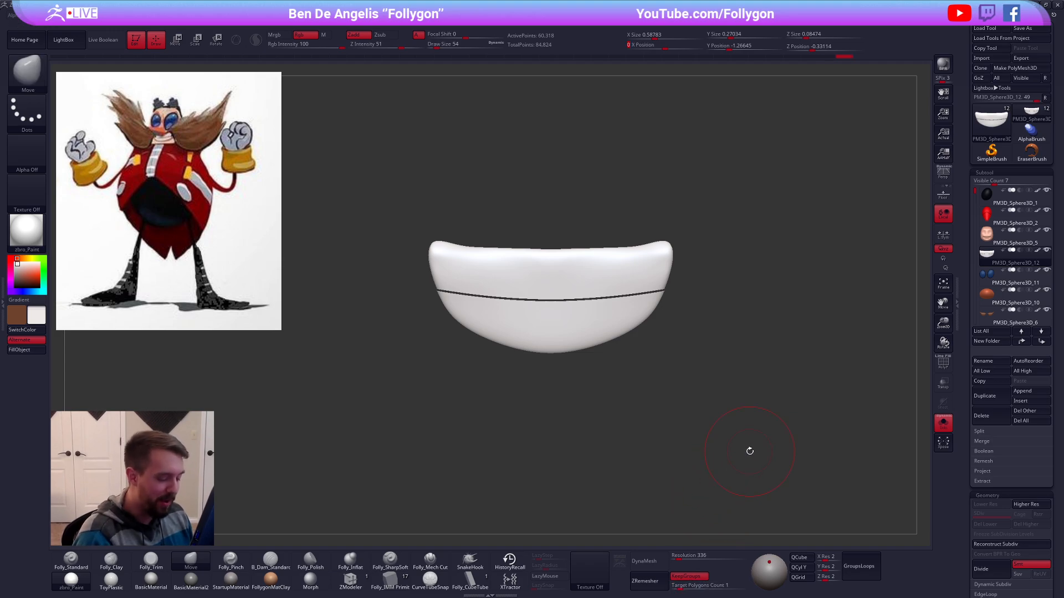
pyautogui.click(644, 580)
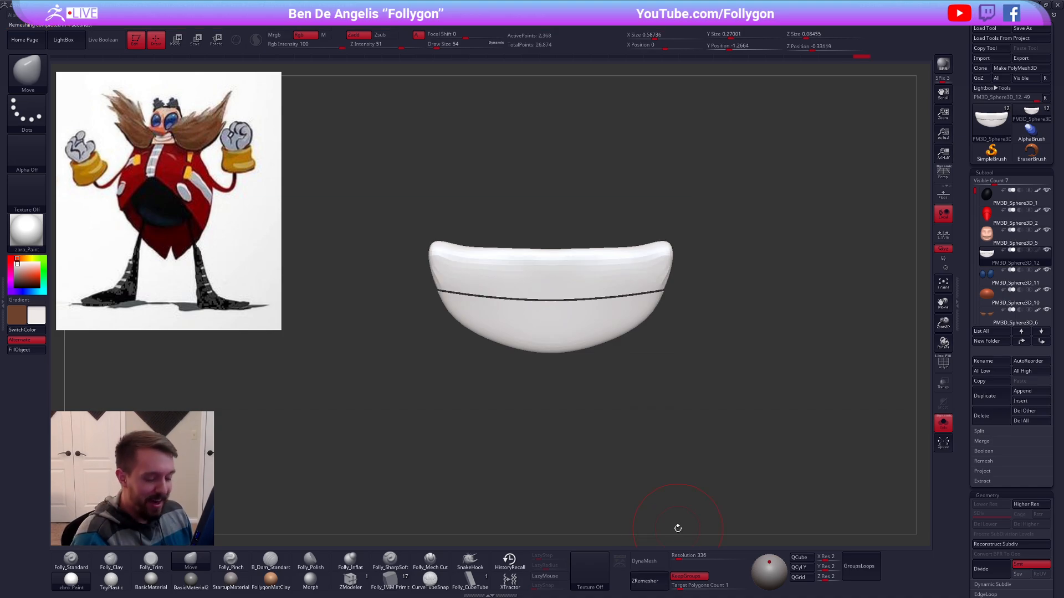
pyautogui.hotkey('shift', 'f')
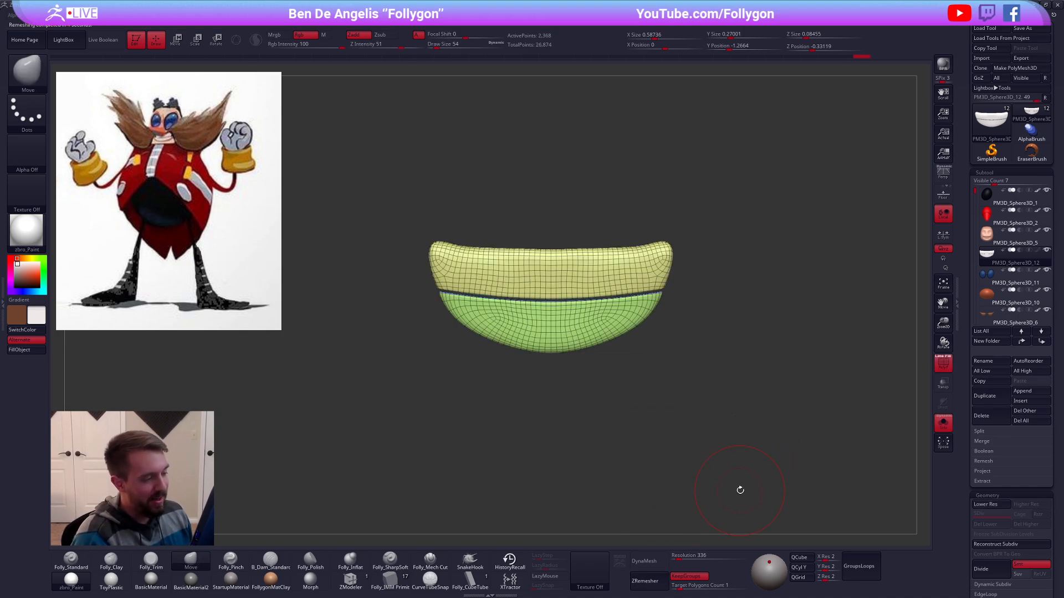
pyautogui.hotkey('shift', 'f')
pyautogui.hotkey('ctrl', 'shift', 's')
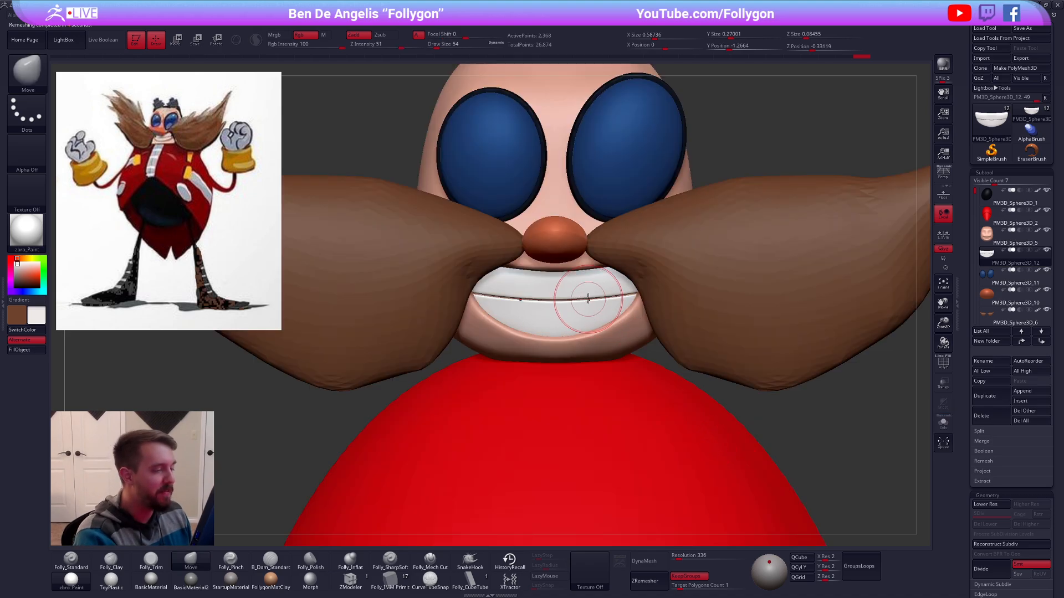
# Step: Mask the lower teeth, move the upper row down to narrow the gap, and clear the mask
pyautogui.keyDown('ctrl'); pyautogui.moveTo(590, 298); pyautogui.dragTo(626, 332, button='right'); pyautogui.keyUp('ctrl')
pyautogui.press('w')
pyautogui.moveTo(613, 283)
pyautogui.keyDown('ctrl'); pyautogui.mouseDown()
pyautogui.moveTo(614, 331)
pyautogui.moveTo(585, 350)
pyautogui.moveTo(587, 324)
pyautogui.mouseUp(); pyautogui.keyUp('ctrl')
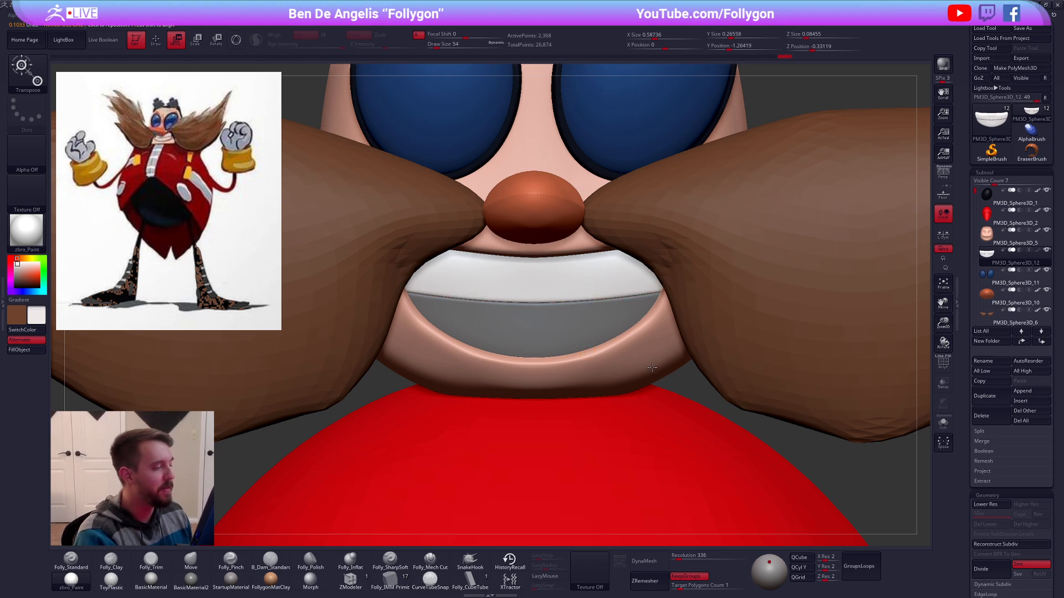
pyautogui.keyDown('ctrl'); pyautogui.moveTo(722, 404); pyautogui.dragTo(723, 366, button='right'); pyautogui.keyUp('ctrl')
pyautogui.press('q')
pyautogui.keyDown('ctrl'); pyautogui.moveTo(803, 416); pyautogui.dragTo(767, 425); pyautogui.keyUp('ctrl')
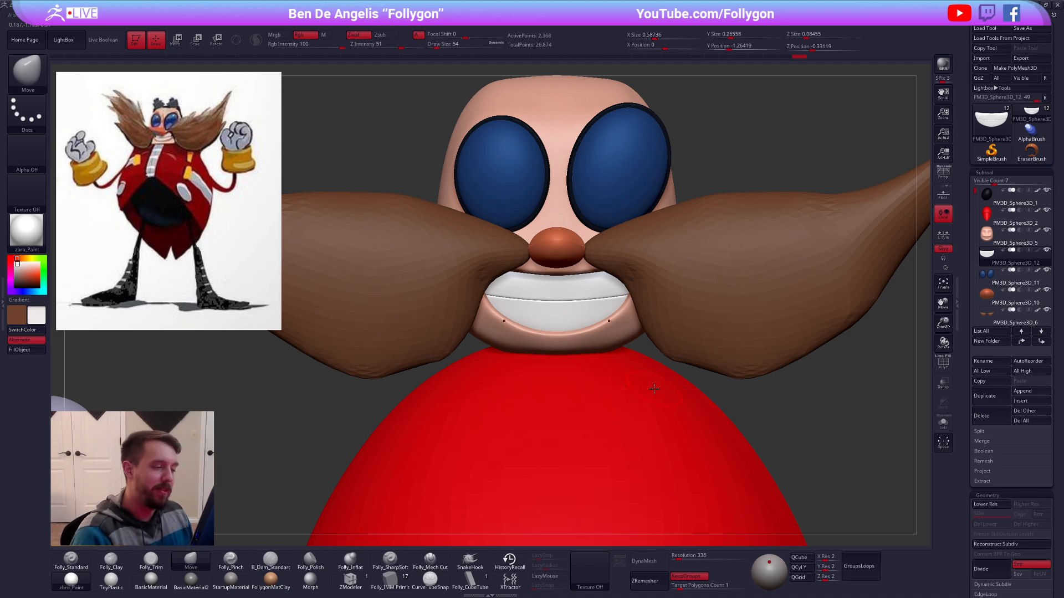
# Step: Set the Move brush's draw size to 74 and nudge the shape of the teeth along their seam
pyautogui.press('space')
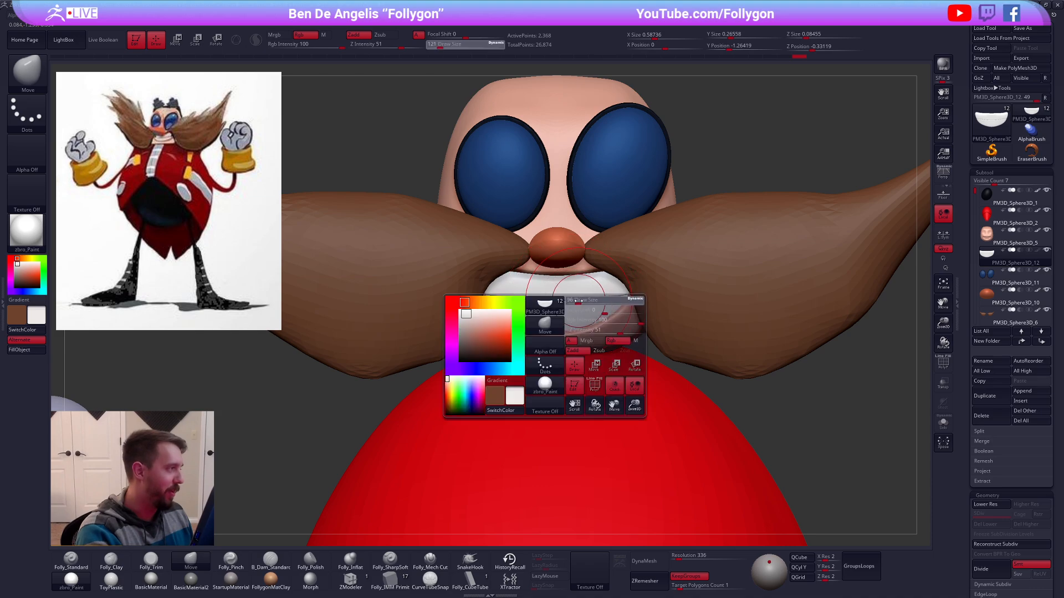
pyautogui.moveTo(578, 301); pyautogui.dragTo(570, 301)
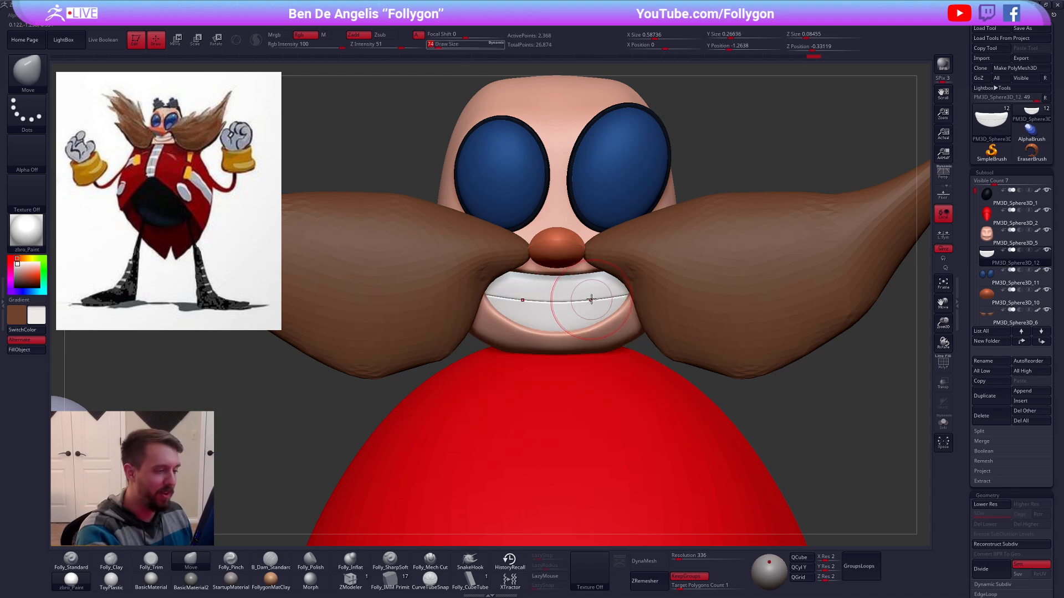
pyautogui.keyDown('ctrl'); pyautogui.moveTo(591, 312); pyautogui.dragTo(719, 418, button='right'); pyautogui.keyUp('ctrl')
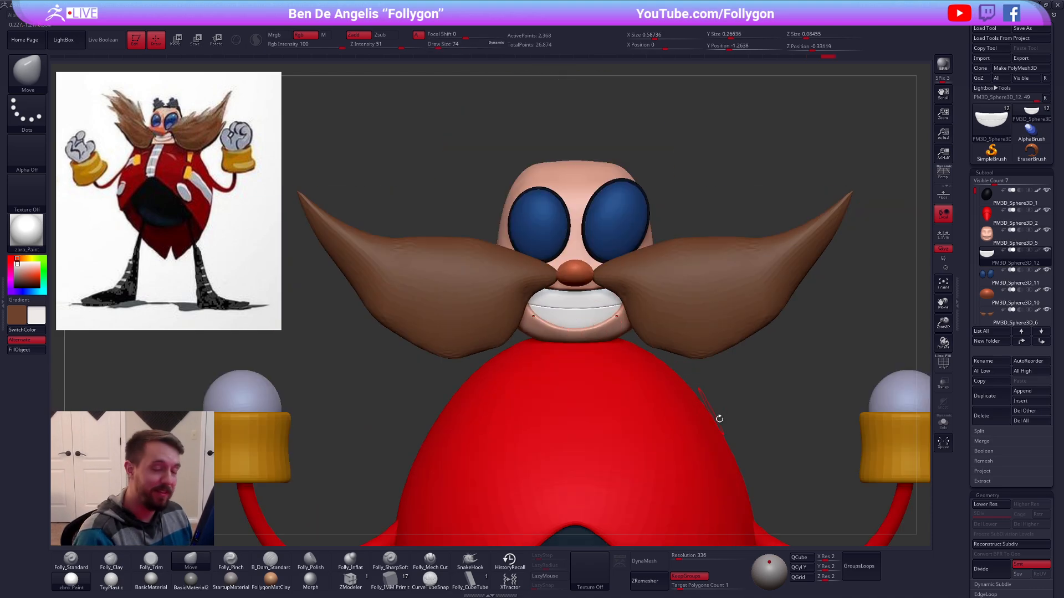
# Step: Examine the wireframe of the teeth in isolation and inside the mouth, then that of the nose from the side
pyautogui.keyDown('alt'); pyautogui.click(625, 337); pyautogui.keyUp('alt')
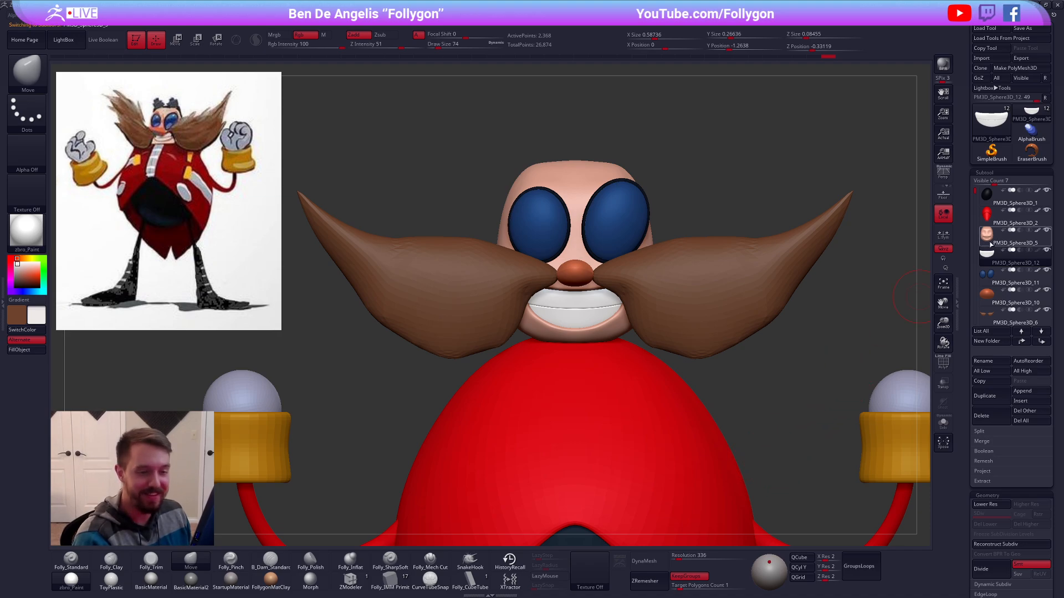
pyautogui.click(984, 252)
pyautogui.press('1')
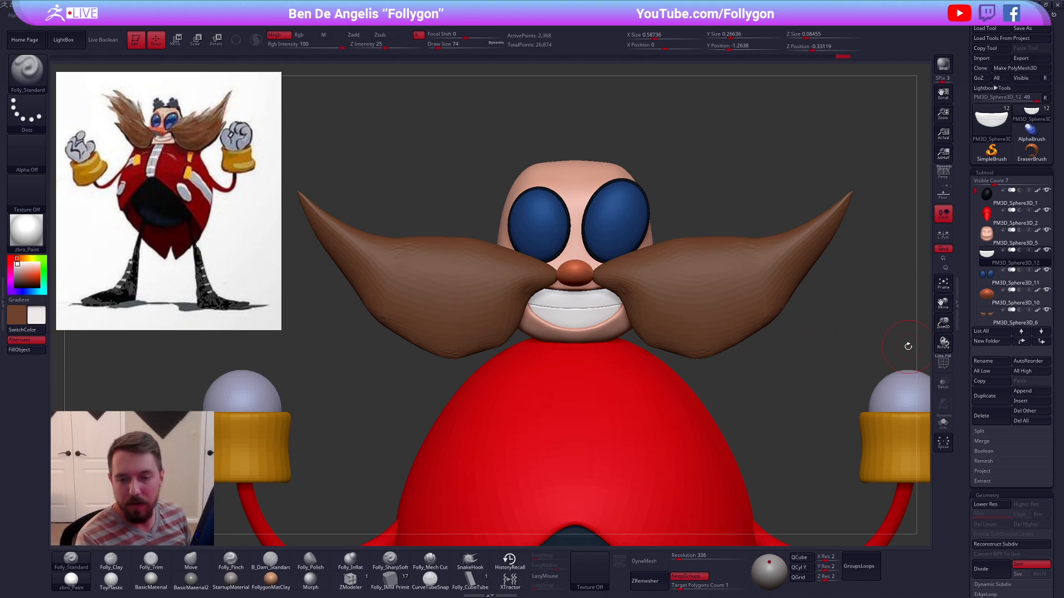
pyautogui.moveTo(830, 356); pyautogui.dragTo(834, 359)
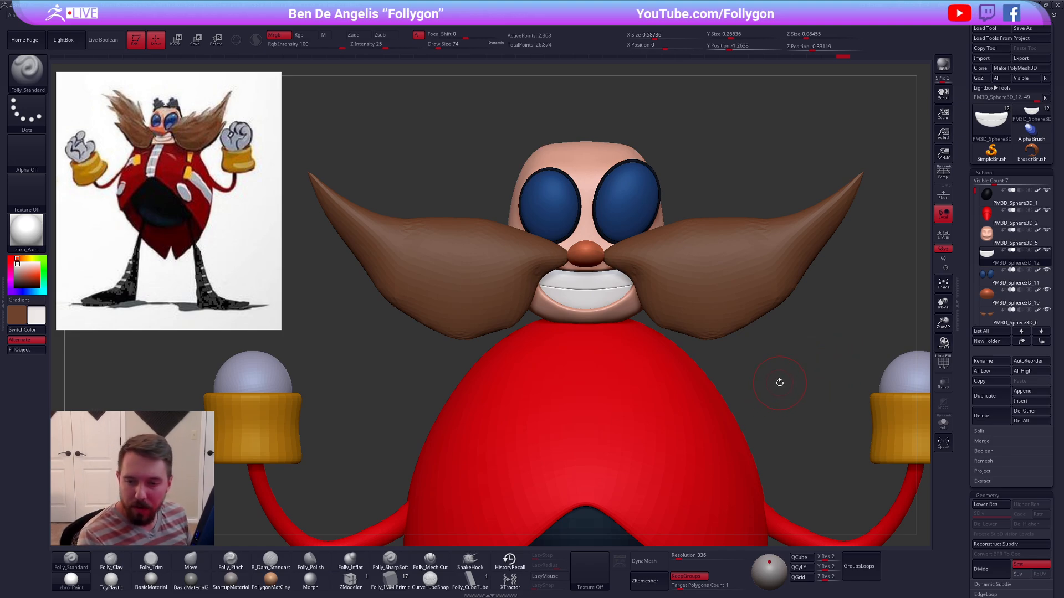
pyautogui.hotkey('shift', 's')
pyautogui.hotkey('shift', 'f')
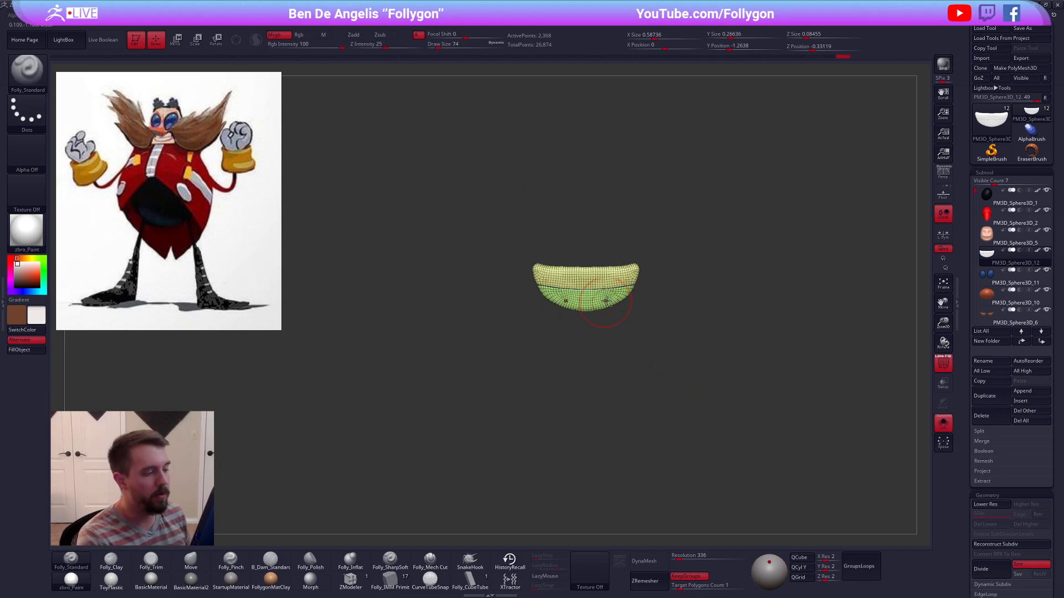
pyautogui.keyDown('alt'); pyautogui.moveTo(774, 387); pyautogui.dragTo(670, 368); pyautogui.keyUp('alt')
pyautogui.hotkey('shift', 's')
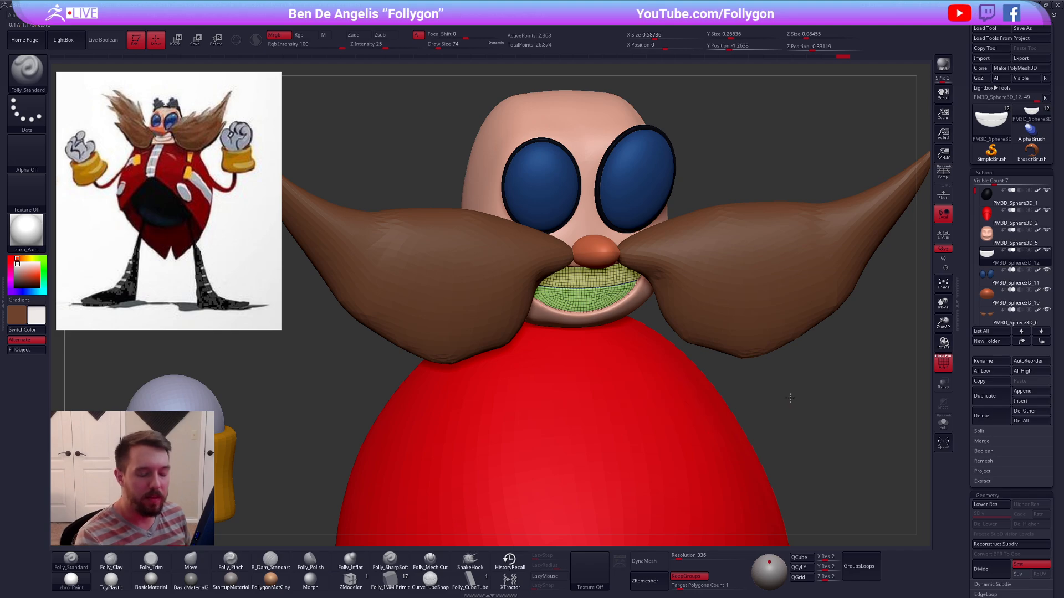
pyautogui.moveTo(790, 397); pyautogui.dragTo(809, 404)
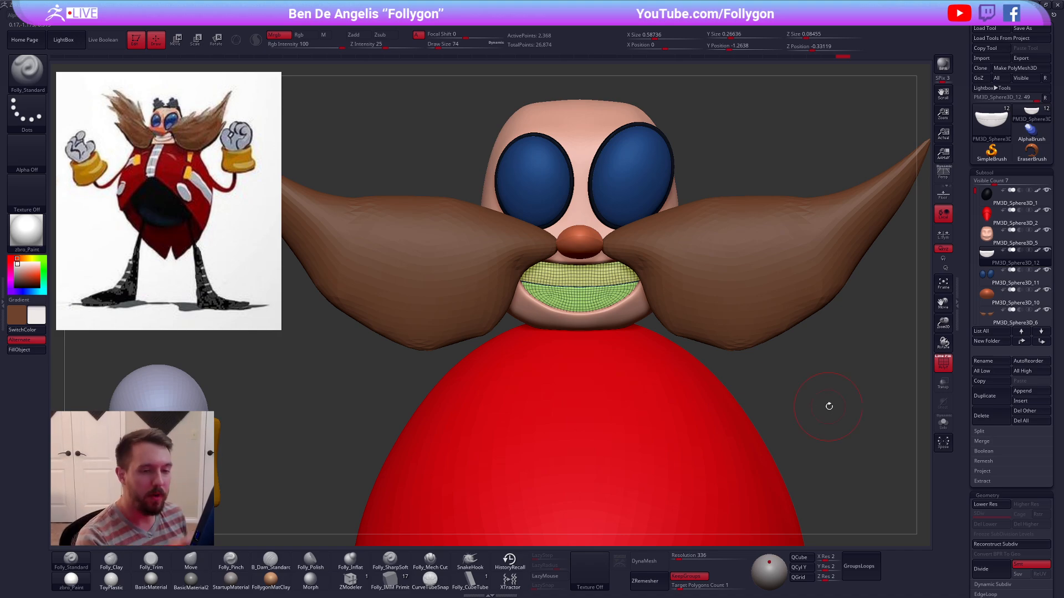
pyautogui.keyDown('alt'); pyautogui.click(581, 242); pyautogui.keyUp('alt')
pyautogui.moveTo(581, 242); pyautogui.dragTo(637, 266, button='right')
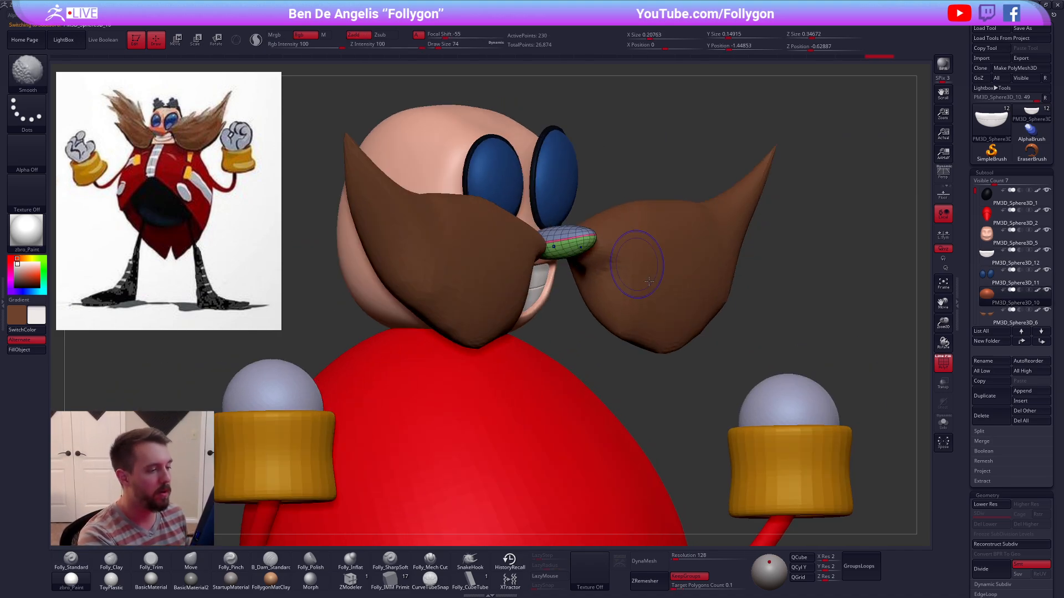
pyautogui.hotkey('shift', 'f')
pyautogui.keyDown('shift'); pyautogui.moveTo(808, 358); pyautogui.dragTo(713, 336, button='right'); pyautogui.keyUp('shift')
# Step: Select the moustache, set the draw size to 74, and subdivide the moustache twice
pyautogui.keyDown('alt'); pyautogui.click(666, 267); pyautogui.keyUp('alt')
pyautogui.keyDown('ctrl'); pyautogui.moveTo(665, 267); pyautogui.dragTo(660, 296, button='right'); pyautogui.keyUp('ctrl')
pyautogui.hotkey('shift', 'f')
pyautogui.press('space')
pyautogui.moveTo(608, 253); pyautogui.dragTo(611, 252)
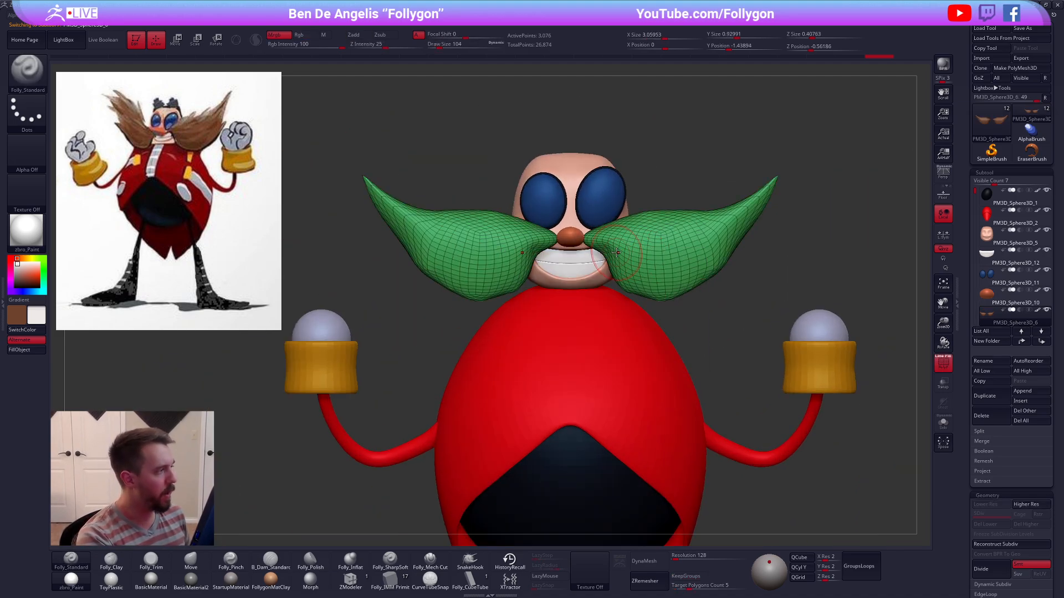
pyautogui.press('space')
pyautogui.moveTo(598, 242); pyautogui.dragTo(593, 241)
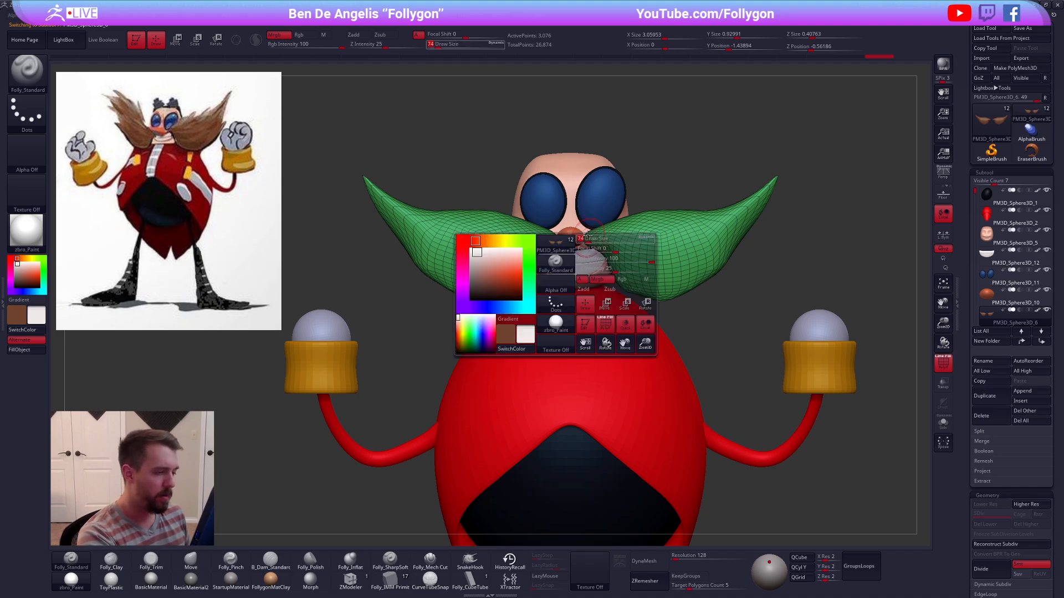
pyautogui.hotkey('ctrl', 'd')
pyautogui.hotkey('ctrl', 'd')
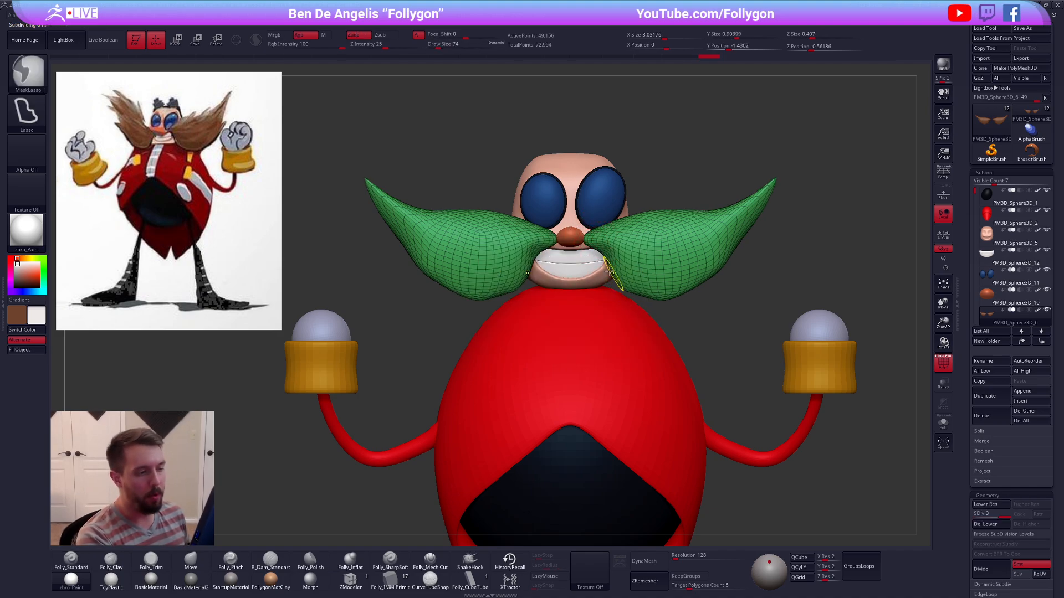
# Step: Try to mask the moustache's inner tips and reposition them with a Move transpose line
pyautogui.keyDown('alt'); pyautogui.moveTo(614, 267); pyautogui.dragTo(582, 249, button='right'); pyautogui.keyUp('alt')
pyautogui.hotkey('shift', 'f')
pyautogui.moveTo(598, 189)
pyautogui.keyDown('ctrl'); pyautogui.mouseDown()
pyautogui.moveTo(565, 247)
pyautogui.moveTo(589, 188)
pyautogui.mouseUp(); pyautogui.keyUp('ctrl')
pyautogui.hotkey('ctrl', 'i')
pyautogui.press('w')
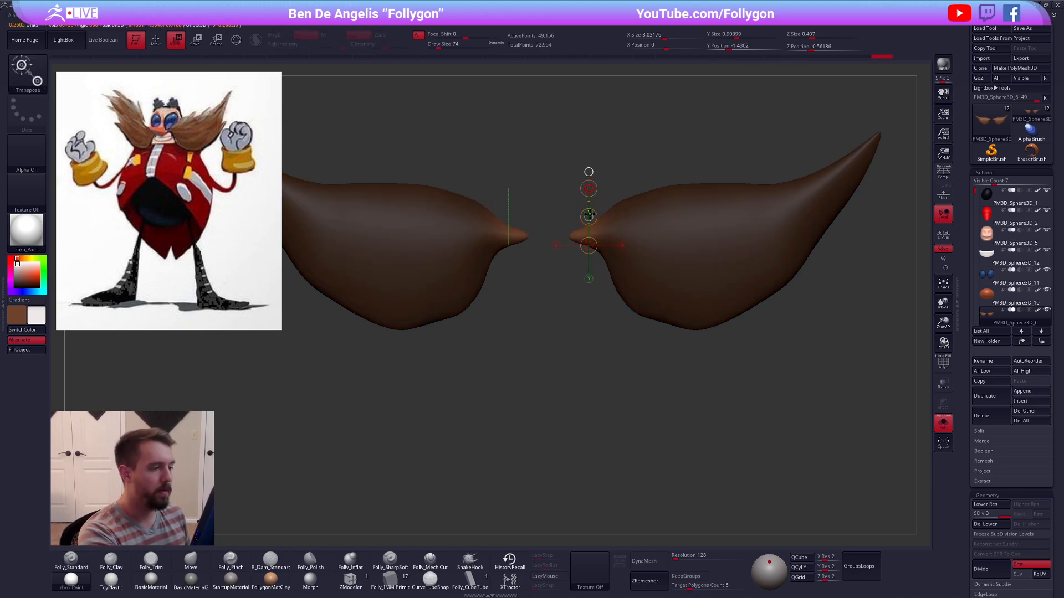
pyautogui.hotkey('ctrl', 'z')
pyautogui.hotkey('ctrl', 'z')
pyautogui.hotkey('ctrl', 'z')
# Step: Pull the moustache's inner tips inward beneath the nose with the Move brush and show the whole character
pyautogui.press('q')
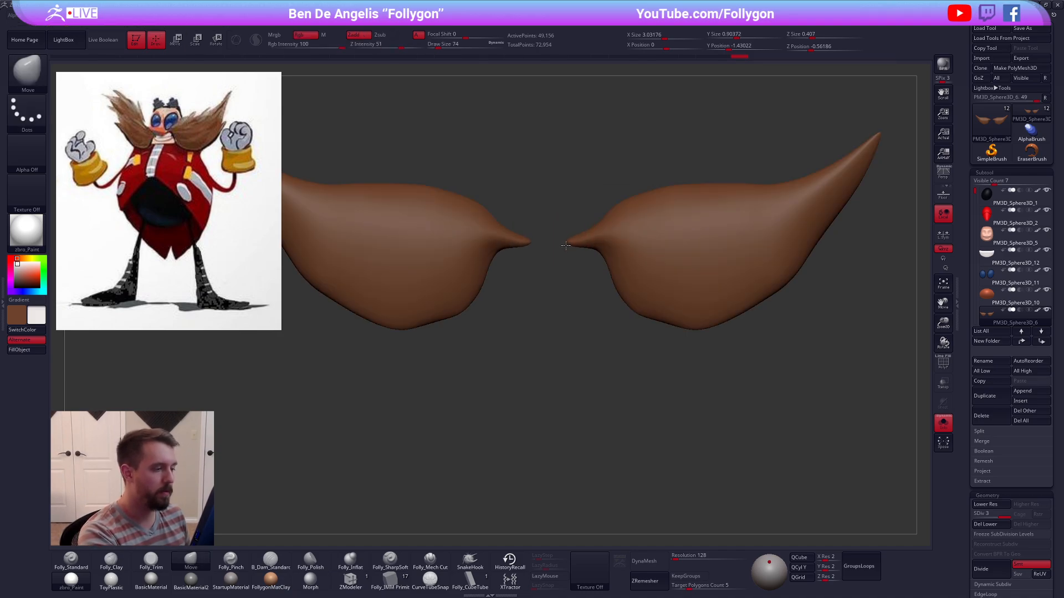
pyautogui.hotkey('ctrl', 'shift', 'z')
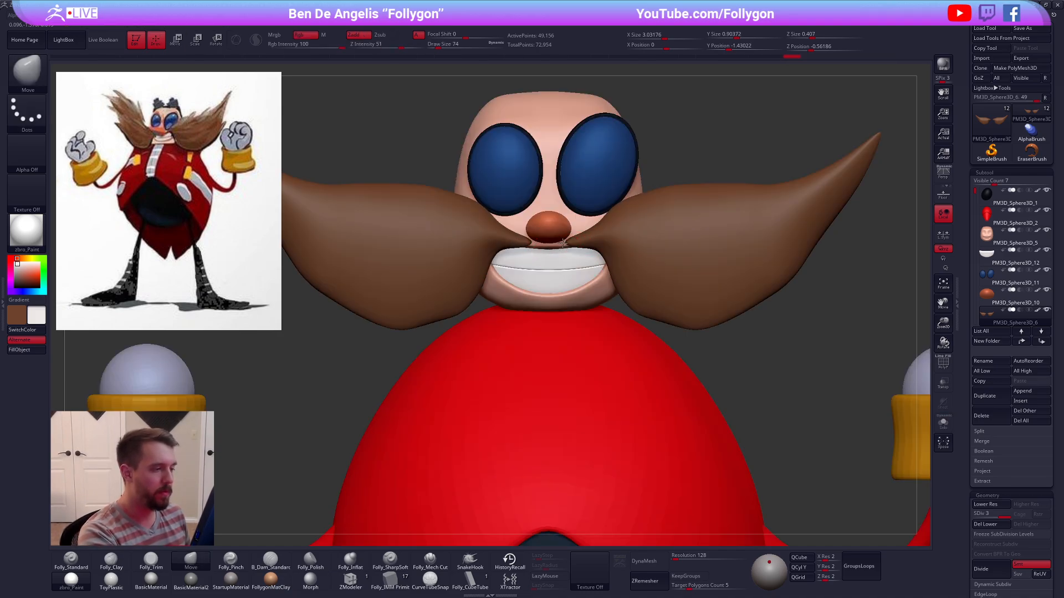
pyautogui.moveTo(529, 244); pyautogui.dragTo(550, 247)
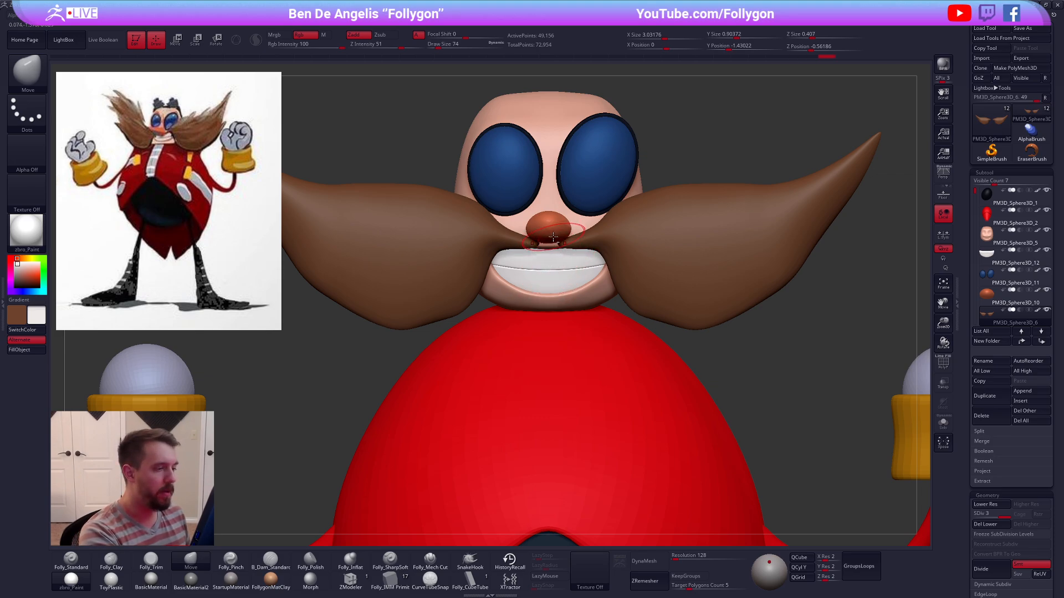
pyautogui.press('w')
pyautogui.keyDown('shift'); pyautogui.moveTo(555, 233); pyautogui.dragTo(555, 270); pyautogui.keyUp('shift')
pyautogui.hotkey('shift', 'f')
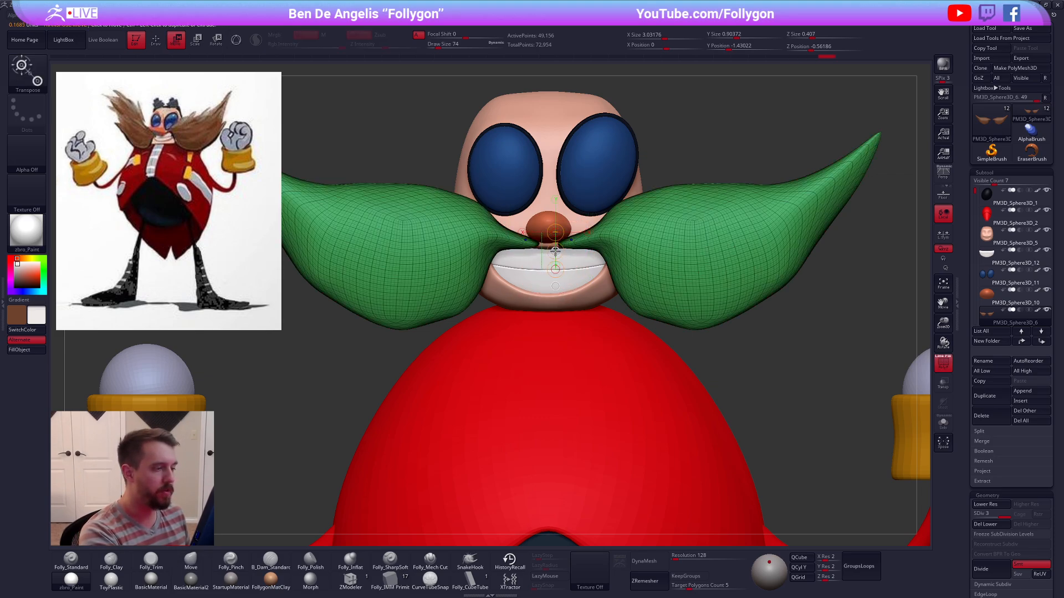
pyautogui.keyDown('alt'); pyautogui.click(554, 219); pyautogui.keyUp('alt')
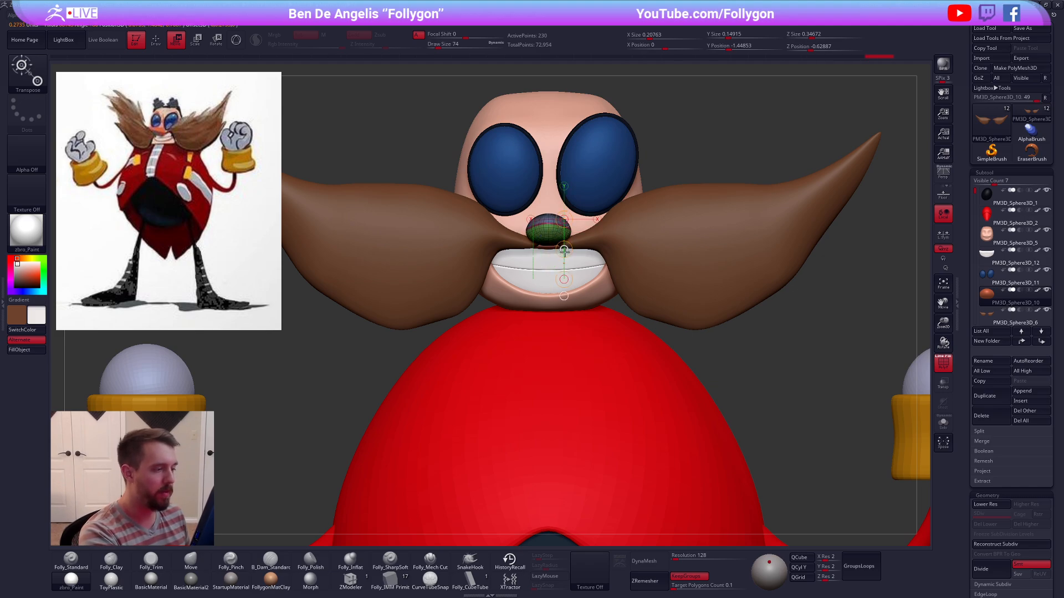
pyautogui.press('q')
pyautogui.keyDown('alt'); pyautogui.click(612, 250); pyautogui.keyUp('alt')
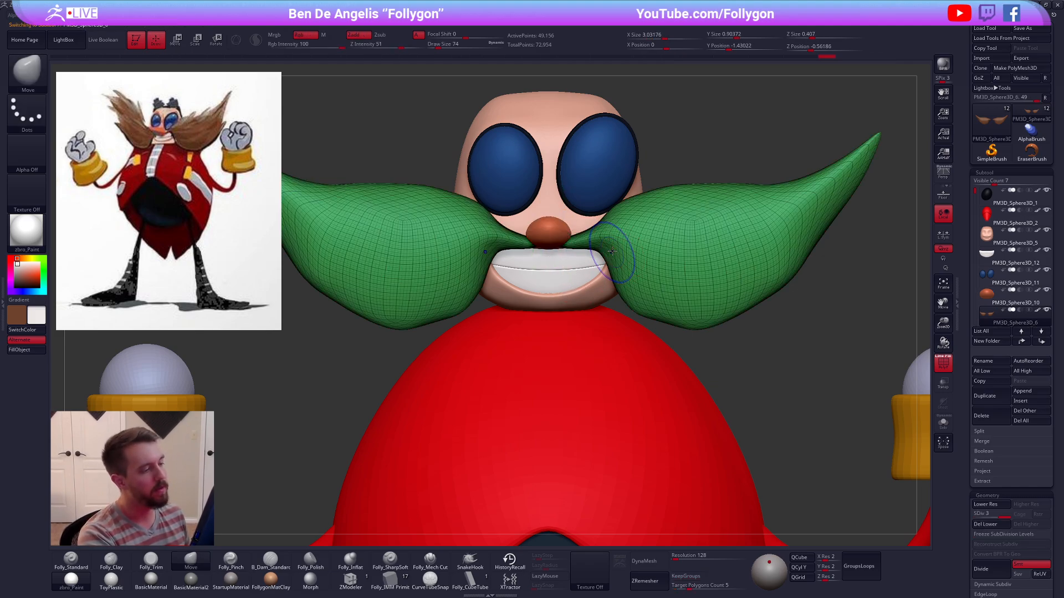
# Step: Hide the wireframe, isolate the moustache and mask its two inner tips with the lasso
pyautogui.hotkey('shift', 'f')
pyautogui.press('w')
pyautogui.moveTo(604, 247); pyautogui.dragTo(642, 286)
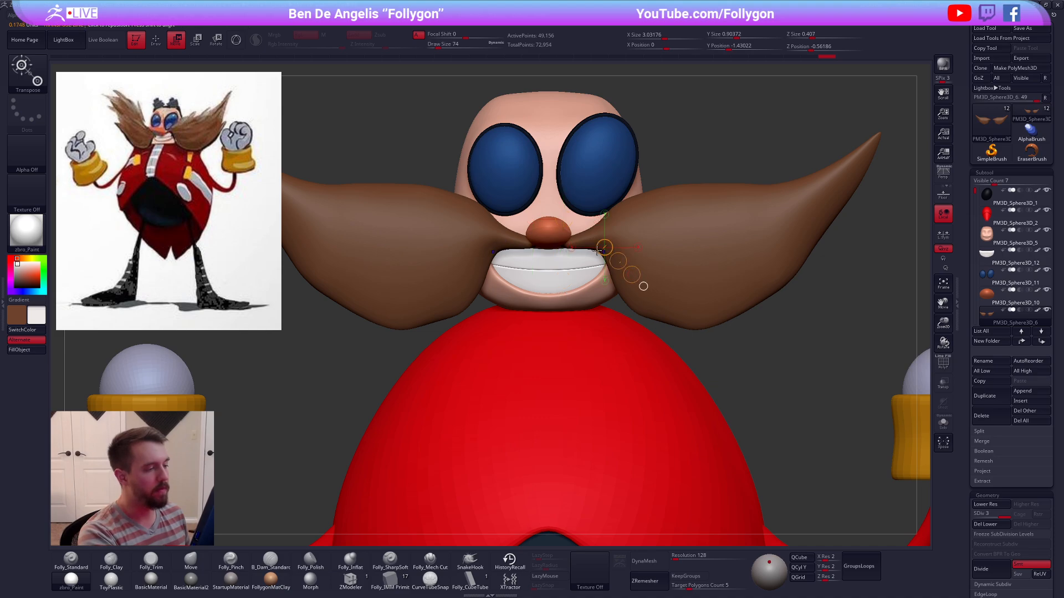
pyautogui.press('ctrl')
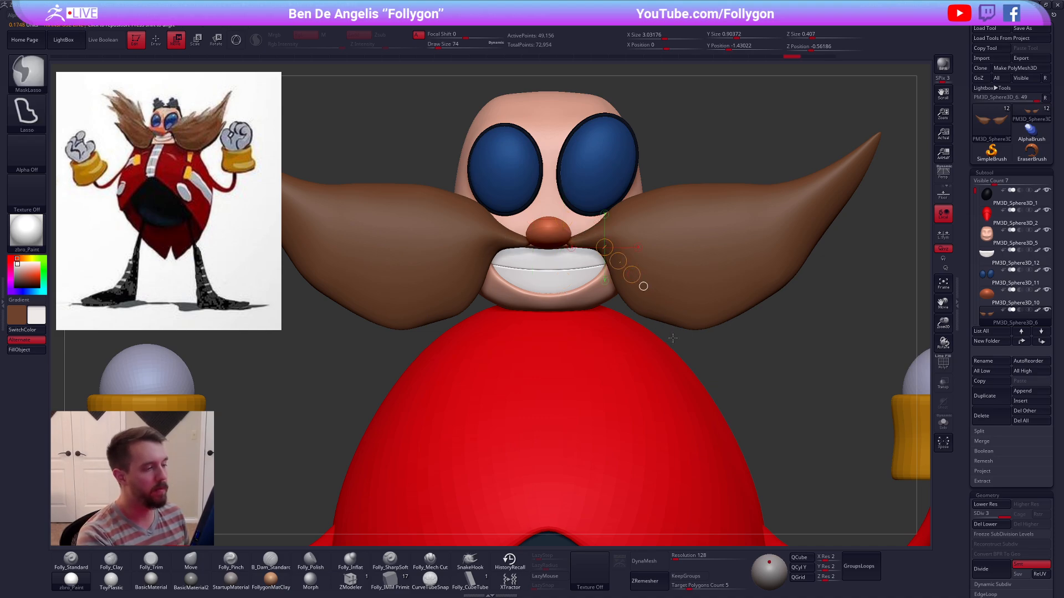
pyautogui.press('q')
pyautogui.moveTo(459, 224)
pyautogui.keyDown('ctrl'); pyautogui.mouseDown()
pyautogui.moveTo(451, 300)
pyautogui.moveTo(437, 300)
pyautogui.mouseUp(); pyautogui.keyUp('ctrl')
pyautogui.hotkey('alt', 's')
pyautogui.keyDown('ctrl'); pyautogui.keyDown('alt'); pyautogui.moveTo(629, 238); pyautogui.dragTo(641, 372); pyautogui.keyUp('alt'); pyautogui.keyUp('ctrl')
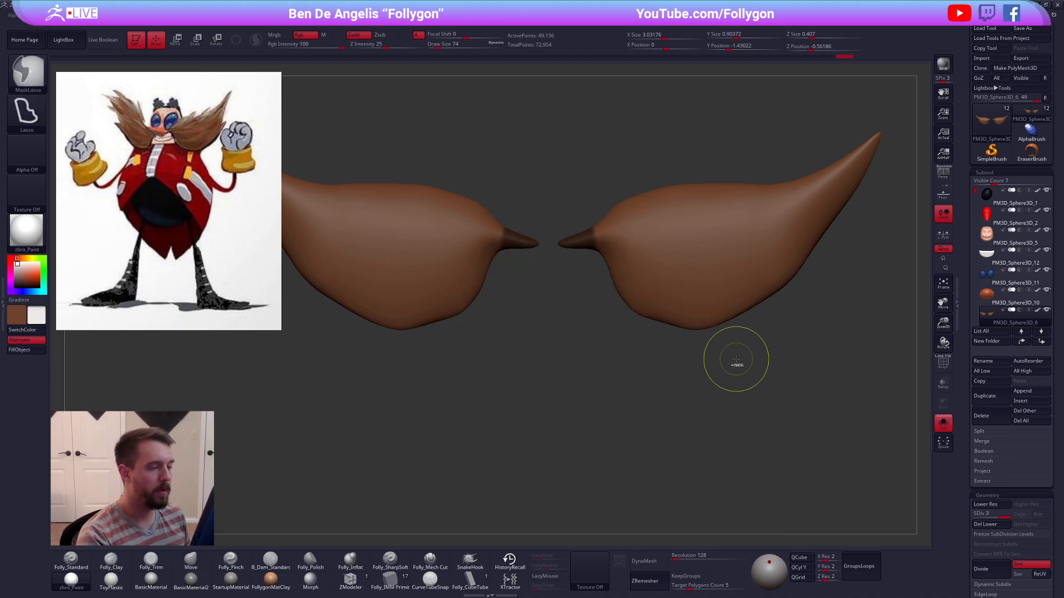
# Step: Shift both halves of the moustache inward with a Move transpose line, keeping the inner tips masked, and show the whole character
pyautogui.keyDown('ctrl'); pyautogui.click(631, 349); pyautogui.keyUp('ctrl')
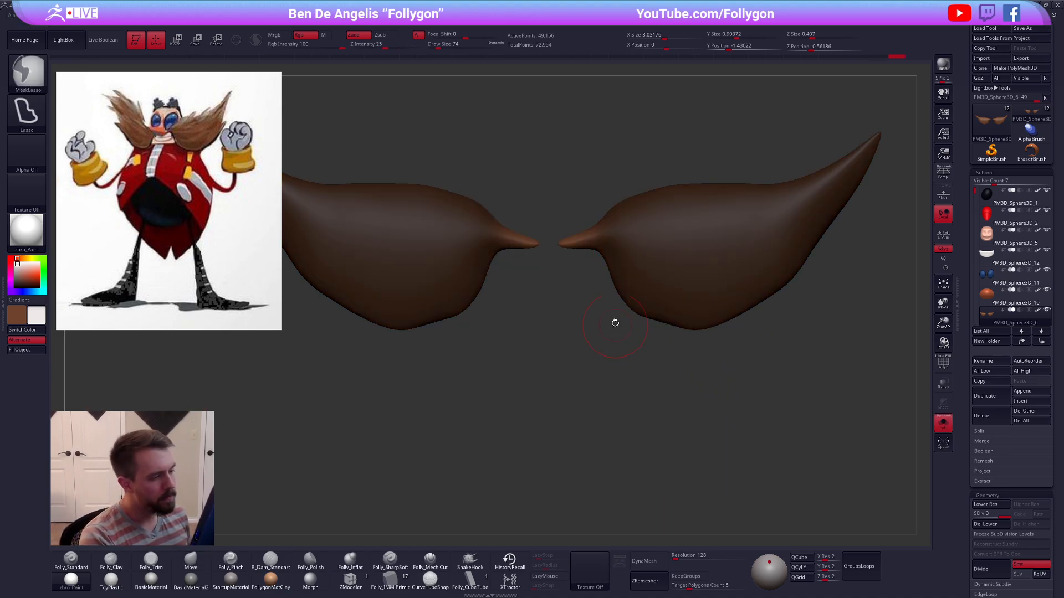
pyautogui.keyDown('ctrl'); pyautogui.click(564, 244); pyautogui.keyUp('ctrl')
pyautogui.press('w')
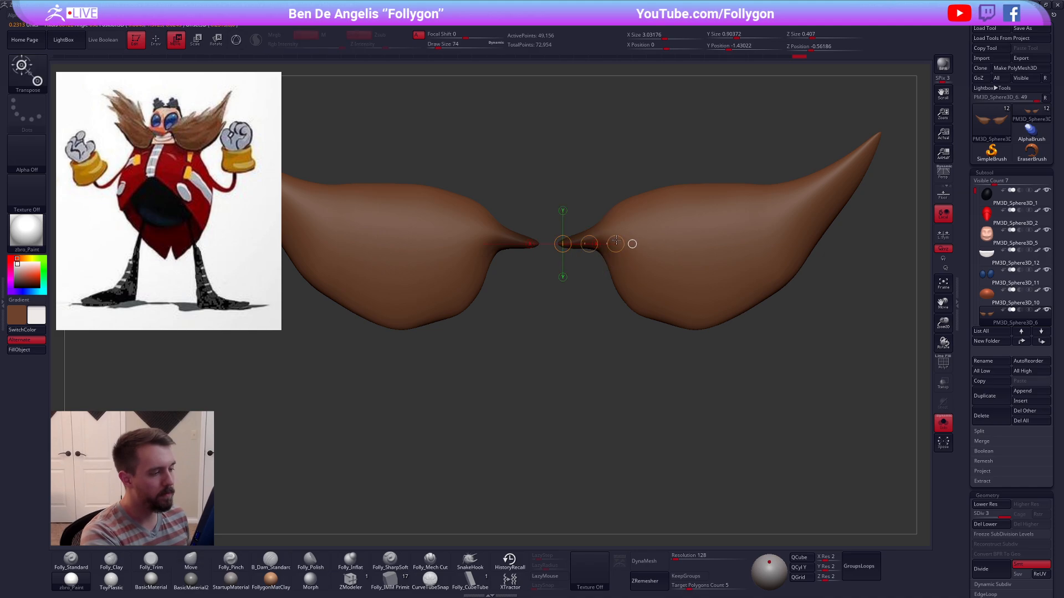
pyautogui.hotkey('alt', 's')
pyautogui.moveTo(584, 246); pyautogui.dragTo(582, 246)
pyautogui.press('q')
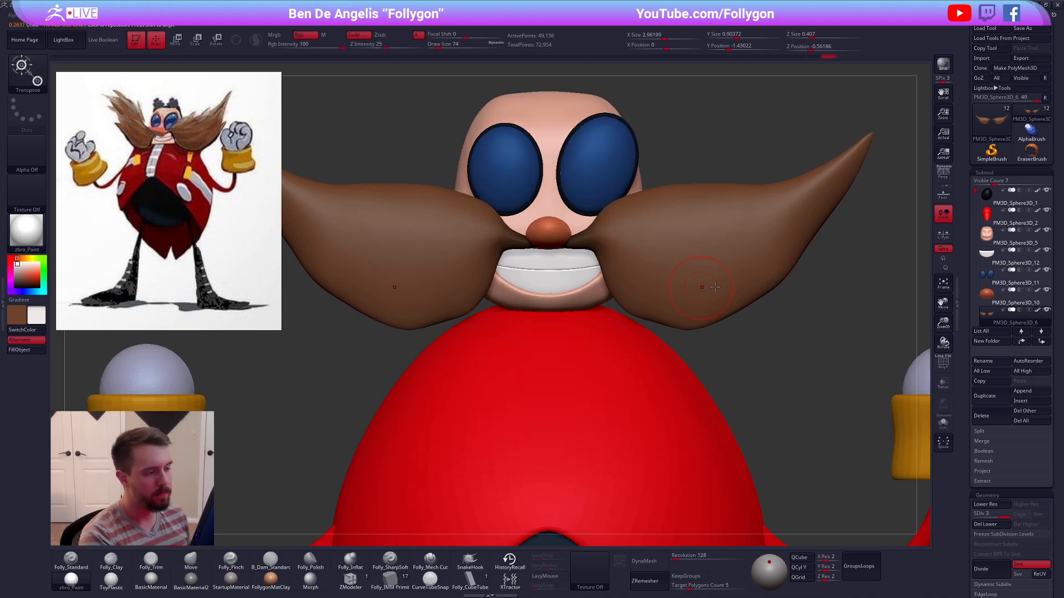
# Step: Try to reposition the masked moustache at its lowest subdivision level with a vertical Move transpose line, and return to level 3
pyautogui.keyDown('alt'); pyautogui.moveTo(725, 267); pyautogui.dragTo(689, 334, button='right'); pyautogui.keyUp('alt')
pyautogui.moveTo(547, 291)
pyautogui.keyDown('ctrl'); pyautogui.mouseDown()
pyautogui.moveTo(750, 244)
pyautogui.moveTo(762, 149)
pyautogui.moveTo(513, 171)
pyautogui.mouseUp(); pyautogui.keyUp('ctrl')
pyautogui.keyDown('ctrl'); pyautogui.moveTo(681, 368); pyautogui.dragTo(665, 339, button='right'); pyautogui.keyUp('ctrl')
pyautogui.hotkey('shift', 'd')
pyautogui.hotkey('shift', 'd')
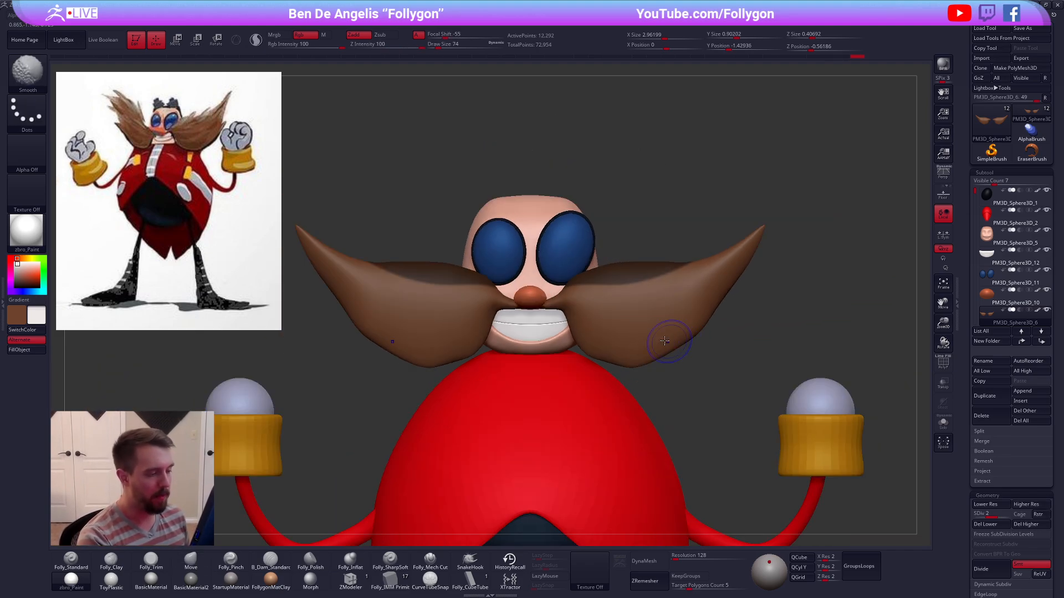
pyautogui.keyDown('ctrl'); pyautogui.click(653, 335); pyautogui.keyUp('ctrl')
pyautogui.keyDown('ctrl'); pyautogui.click(673, 356); pyautogui.keyUp('ctrl')
pyautogui.press('w')
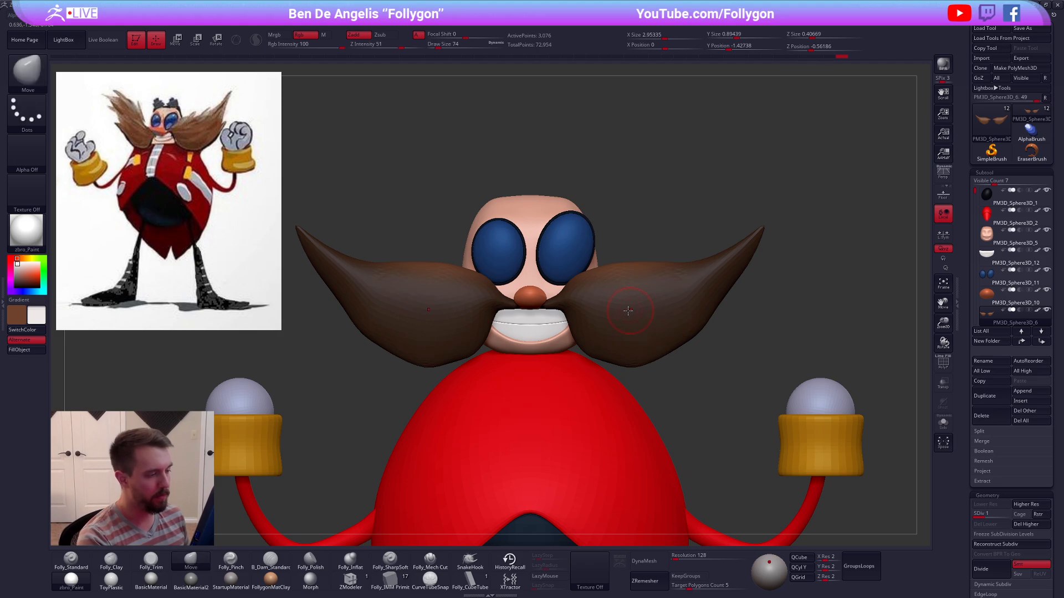
pyautogui.moveTo(616, 289); pyautogui.dragTo(617, 382)
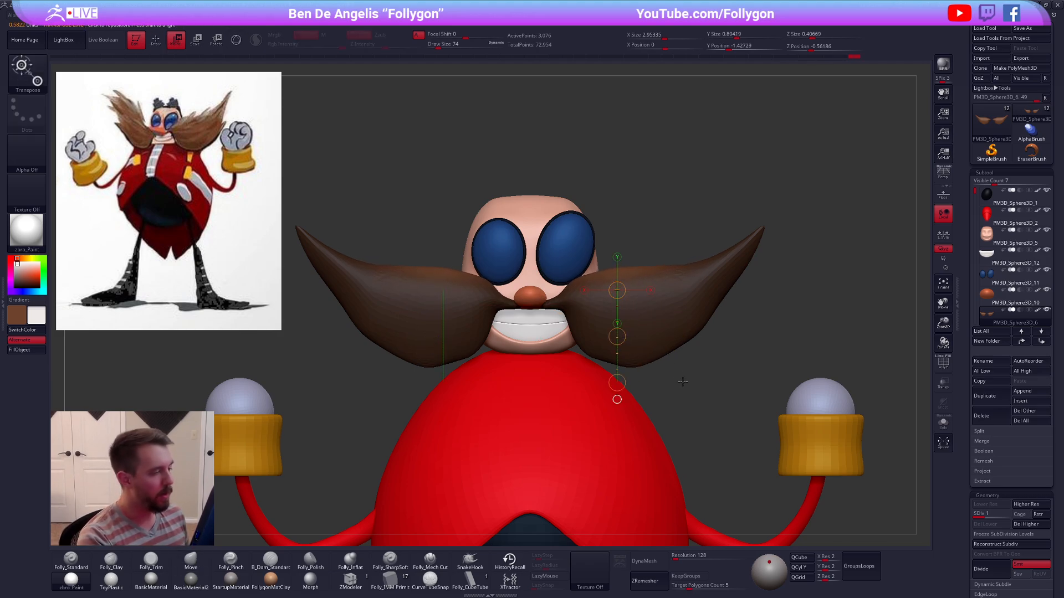
pyautogui.keyDown('ctrl'); pyautogui.moveTo(683, 381); pyautogui.dragTo(700, 399); pyautogui.keyUp('ctrl')
pyautogui.press('q')
pyautogui.press('d')
pyautogui.press('d')
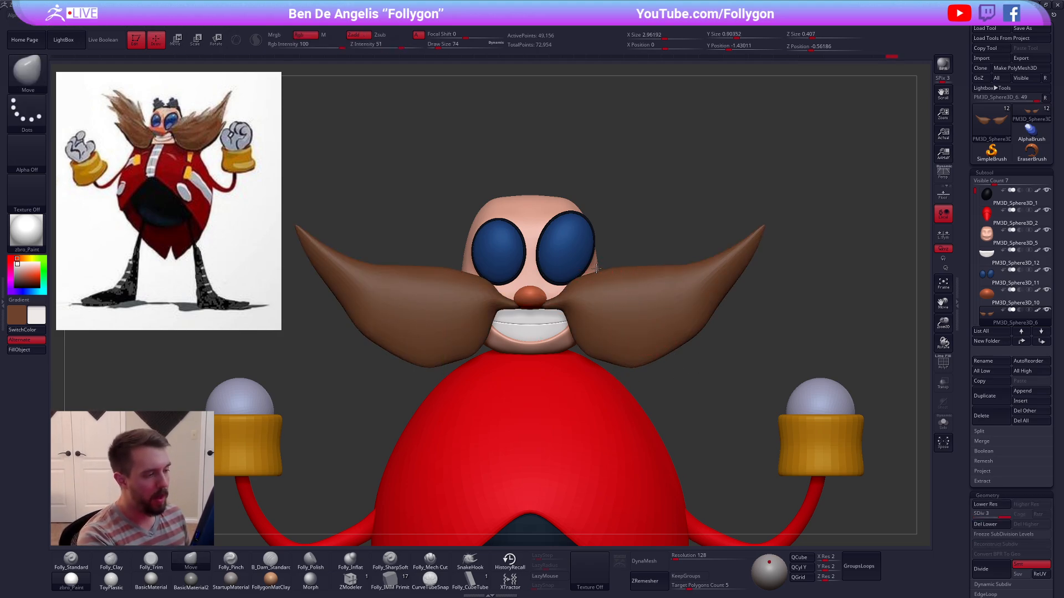
# Step: Build up the isolated moustache's front and sides with the Folly_Clay brush at draw sizes 130 and 181
pyautogui.press('space')
pyautogui.moveTo(601, 282); pyautogui.dragTo(607, 282)
pyautogui.press('shift')
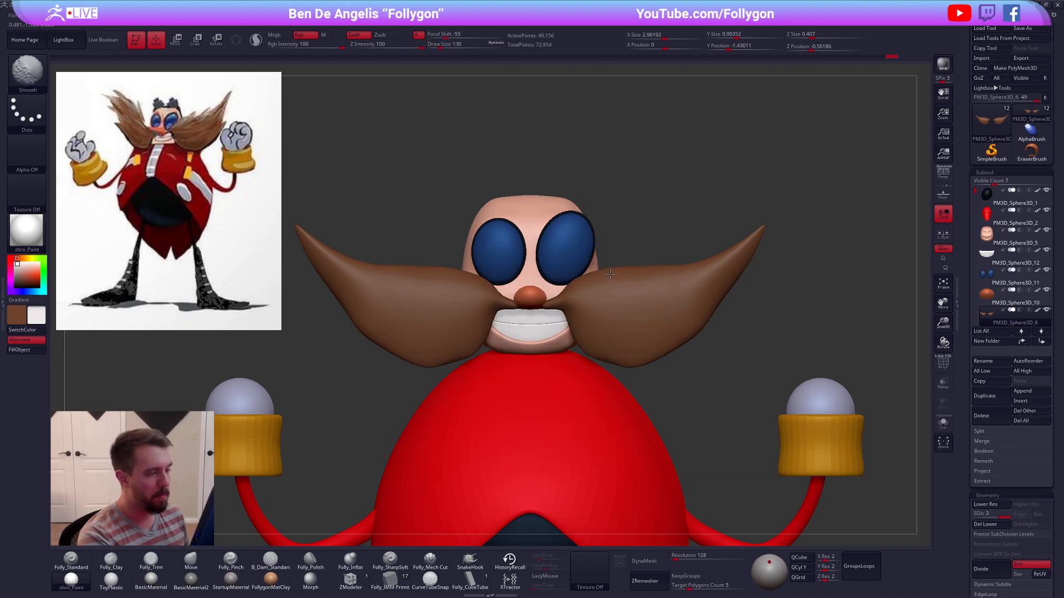
pyautogui.press('2')
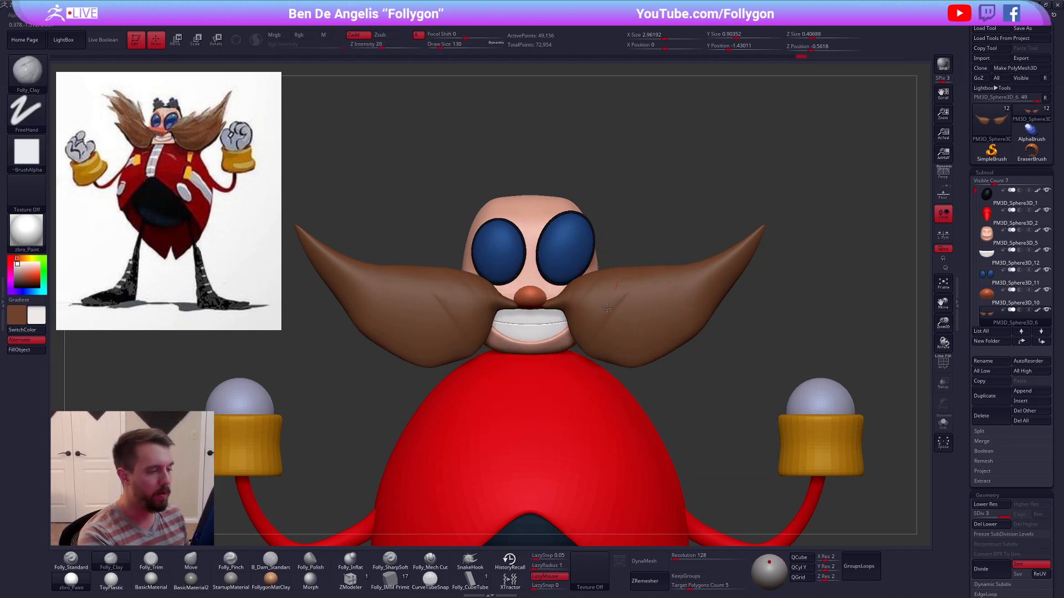
pyautogui.hotkey('shift', 's')
pyautogui.keyDown('alt'); pyautogui.moveTo(302, 332); pyautogui.dragTo(599, 332, button='right'); pyautogui.keyUp('alt')
pyautogui.moveTo(675, 325)
pyautogui.mouseDown(button='right')
pyautogui.moveTo(636, 404)
pyautogui.moveTo(627, 350)
pyautogui.moveTo(643, 253)
pyautogui.moveTo(627, 242)
pyautogui.mouseUp(button='right')
pyautogui.hotkey('shift', 's')
pyautogui.hotkey('shift', 's')
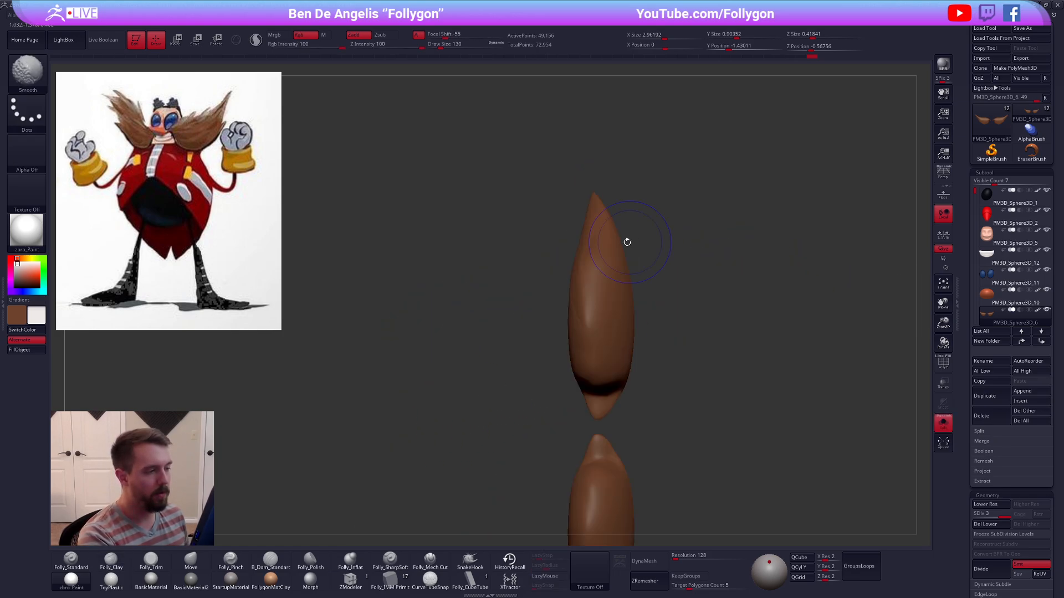
pyautogui.press('space')
pyautogui.moveTo(603, 234); pyautogui.dragTo(613, 234)
pyautogui.moveTo(613, 234)
pyautogui.mouseDown(button='right')
pyautogui.moveTo(600, 266)
pyautogui.moveTo(634, 252)
pyautogui.moveTo(654, 335)
pyautogui.mouseUp(button='right')
pyautogui.hotkey('shift', 's')
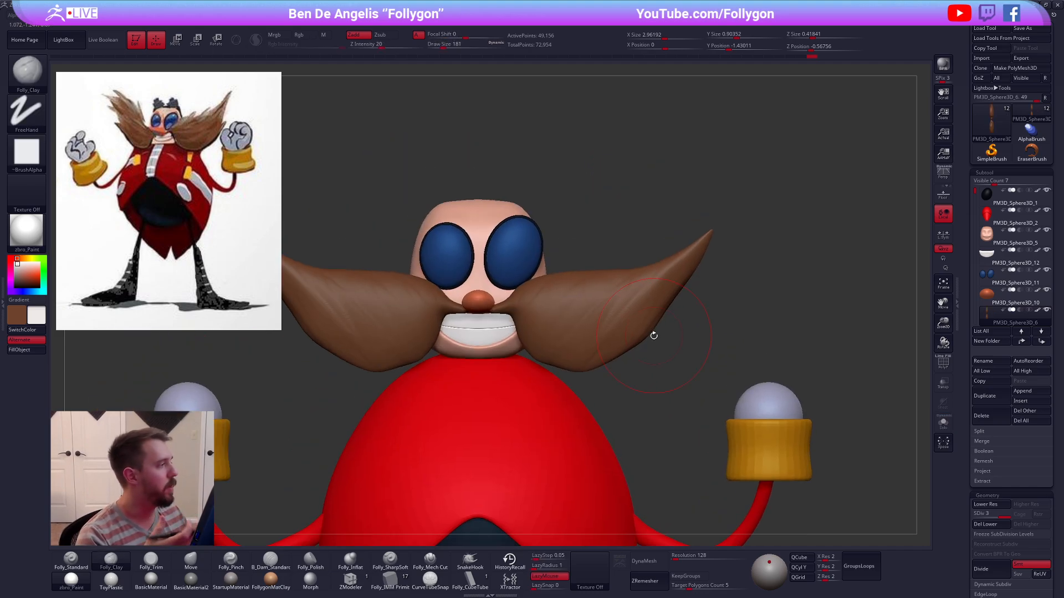
# Step: Set the draw size to 215 and mask the moustache's inner parts from above at the lowest subdivision level
pyautogui.moveTo(632, 295); pyautogui.dragTo(615, 383, button='right')
pyautogui.press('space')
pyautogui.moveTo(607, 325); pyautogui.dragTo(615, 325)
pyautogui.keyDown('alt'); pyautogui.moveTo(593, 267); pyautogui.dragTo(610, 318, button='right'); pyautogui.keyUp('alt')
pyautogui.hotkey('shift', 's')
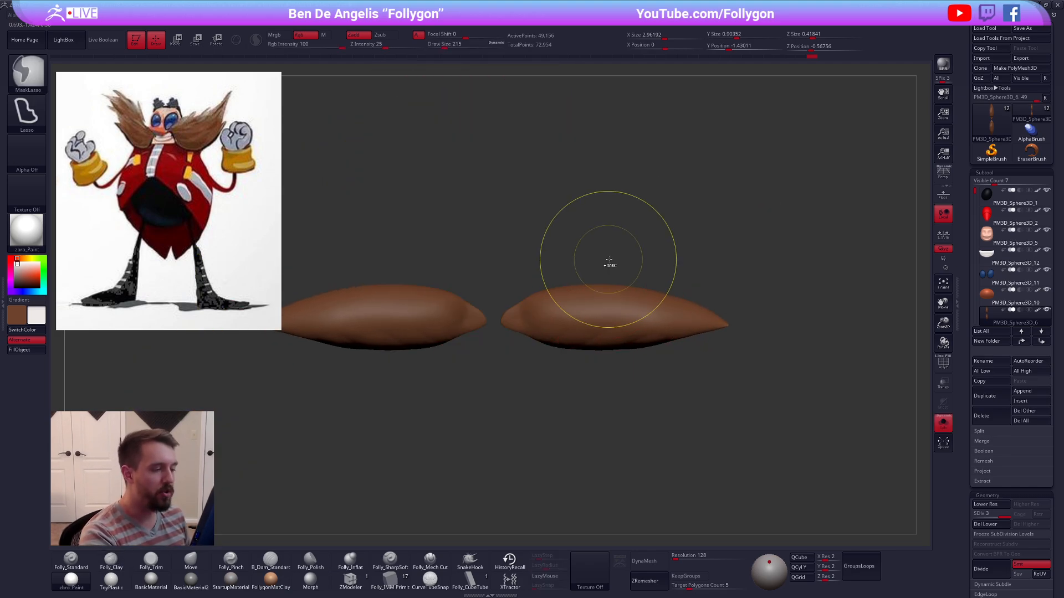
pyautogui.keyDown('ctrl'); pyautogui.moveTo(607, 262); pyautogui.dragTo(782, 249); pyautogui.keyUp('ctrl')
pyautogui.hotkey('shift', 'd')
pyautogui.hotkey('shift', 'd')
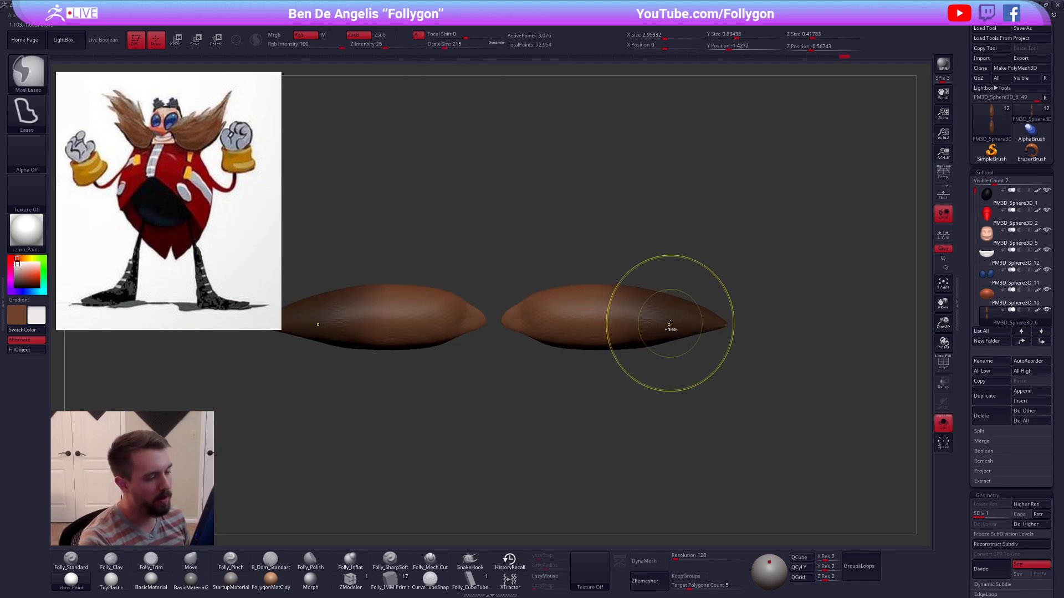
pyautogui.keyDown('ctrl'); pyautogui.moveTo(668, 351); pyautogui.dragTo(653, 357); pyautogui.keyUp('ctrl')
# Step: Rotate the moustache's outer ends backward with a transpose line and refine their curve with the Move brush at draw size 252
pyautogui.press('r')
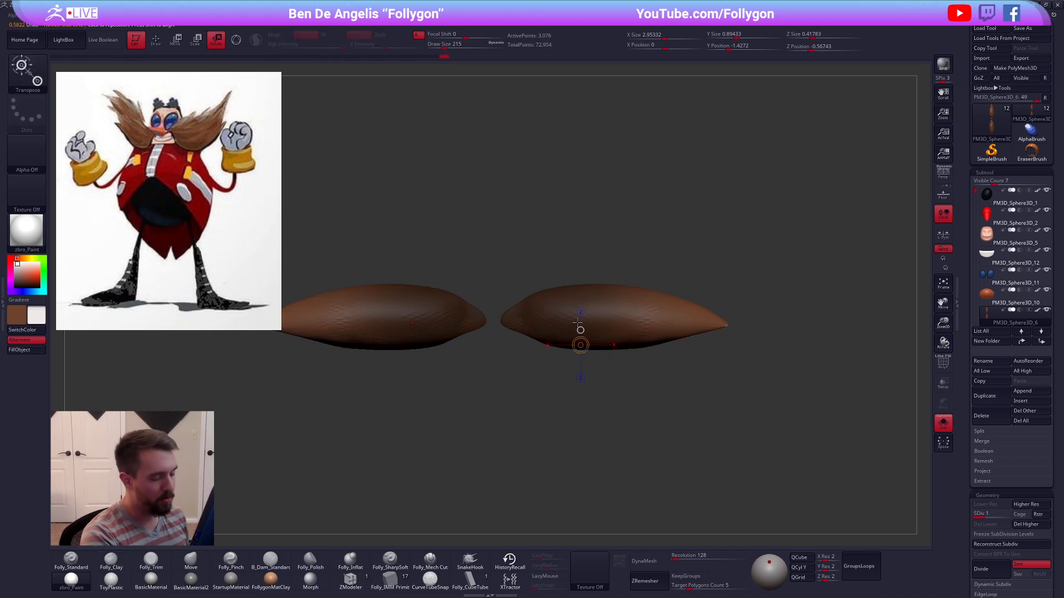
pyautogui.moveTo(569, 320)
pyautogui.keyDown('shift'); pyautogui.mouseDown()
pyautogui.moveTo(749, 321)
pyautogui.moveTo(739, 249)
pyautogui.mouseUp(); pyautogui.keyUp('shift')
pyautogui.hotkey('shift', 's')
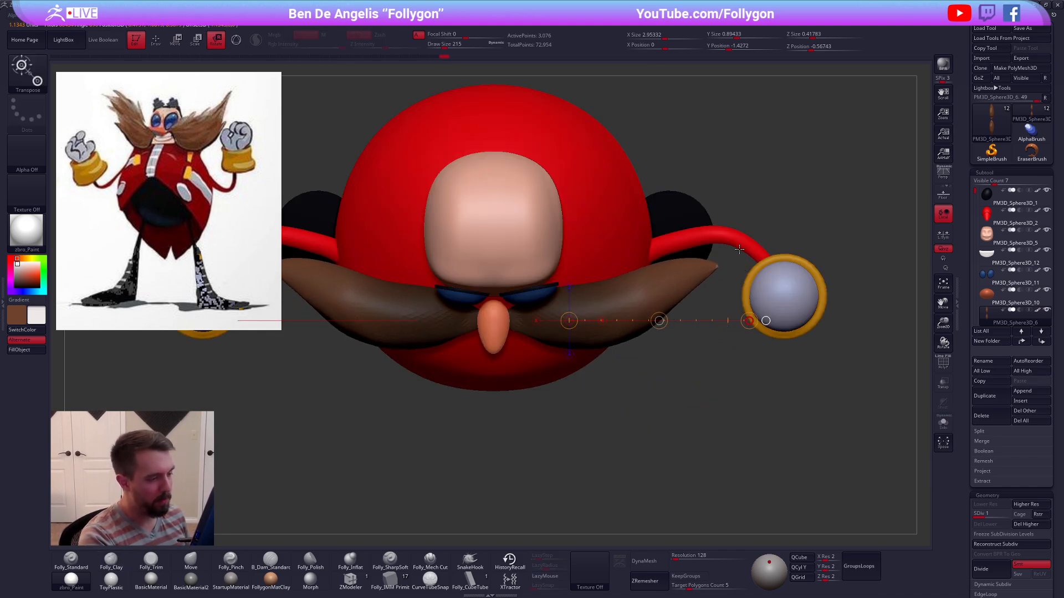
pyautogui.press('q')
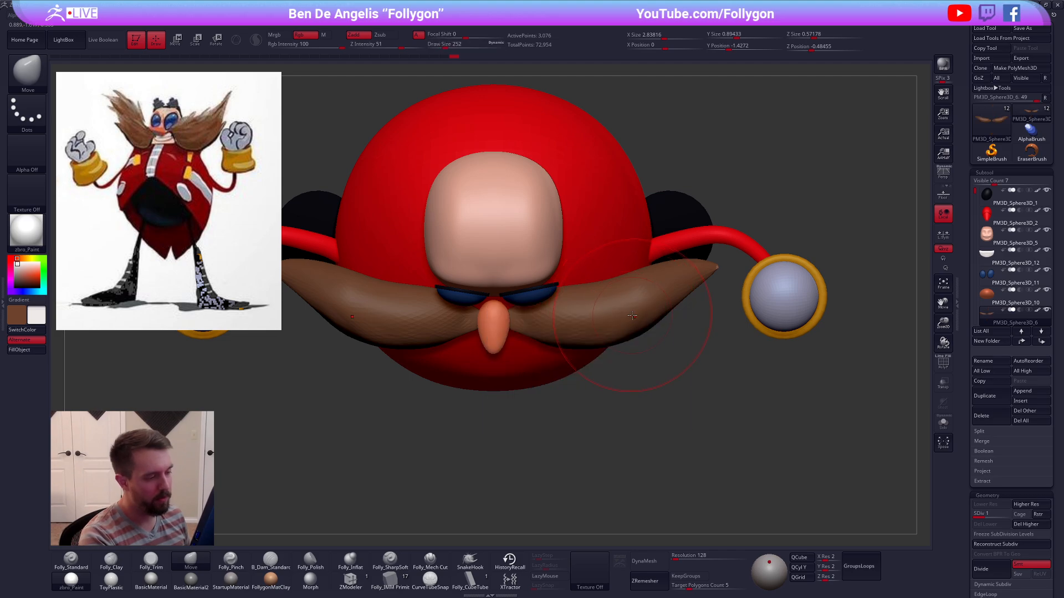
pyautogui.moveTo(633, 315)
pyautogui.mouseDown()
pyautogui.moveTo(626, 309)
pyautogui.moveTo(673, 392)
pyautogui.moveTo(643, 299)
pyautogui.mouseUp()
# Step: Mask the moustache's inner parts again and rotate its outer ends further back
pyautogui.moveTo(710, 307)
pyautogui.keyDown('ctrl'); pyautogui.mouseDown()
pyautogui.moveTo(606, 345)
pyautogui.moveTo(613, 351)
pyautogui.mouseUp(); pyautogui.keyUp('ctrl')
pyautogui.press('r')
pyautogui.moveTo(546, 320)
pyautogui.mouseDown()
pyautogui.moveTo(736, 320)
pyautogui.moveTo(737, 183)
pyautogui.mouseUp()
pyautogui.press('q')
# Step: Reshape the moustache's outer contour with the Move brush at draw sizes 130 and 192, and return to subdivision level 3
pyautogui.press('space')
pyautogui.moveTo(683, 273)
pyautogui.mouseDown()
pyautogui.moveTo(707, 320)
pyautogui.moveTo(708, 361)
pyautogui.moveTo(695, 325)
pyautogui.mouseUp()
pyautogui.press('space')
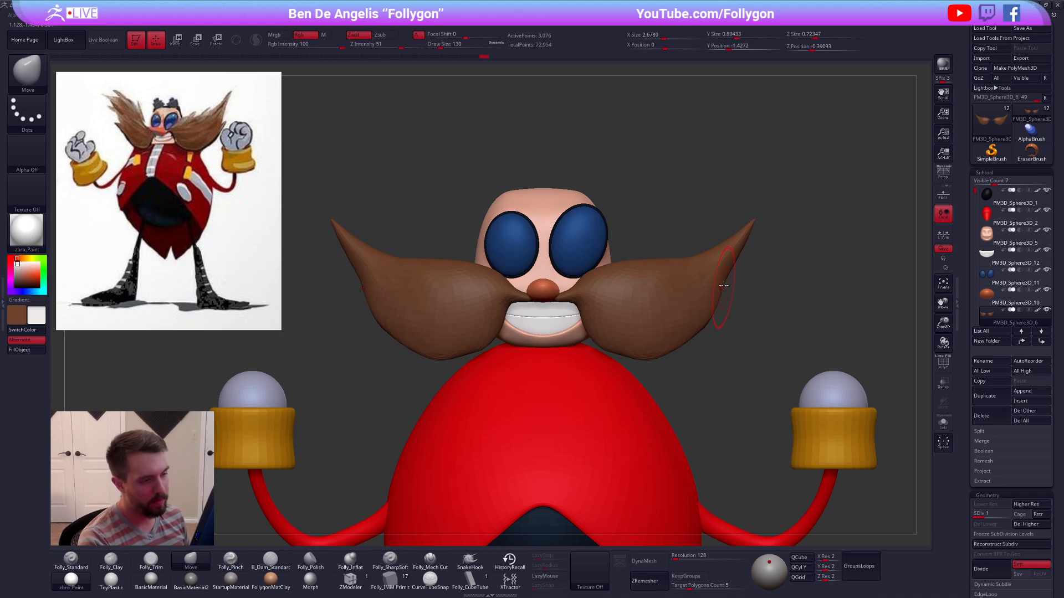
pyautogui.press('space')
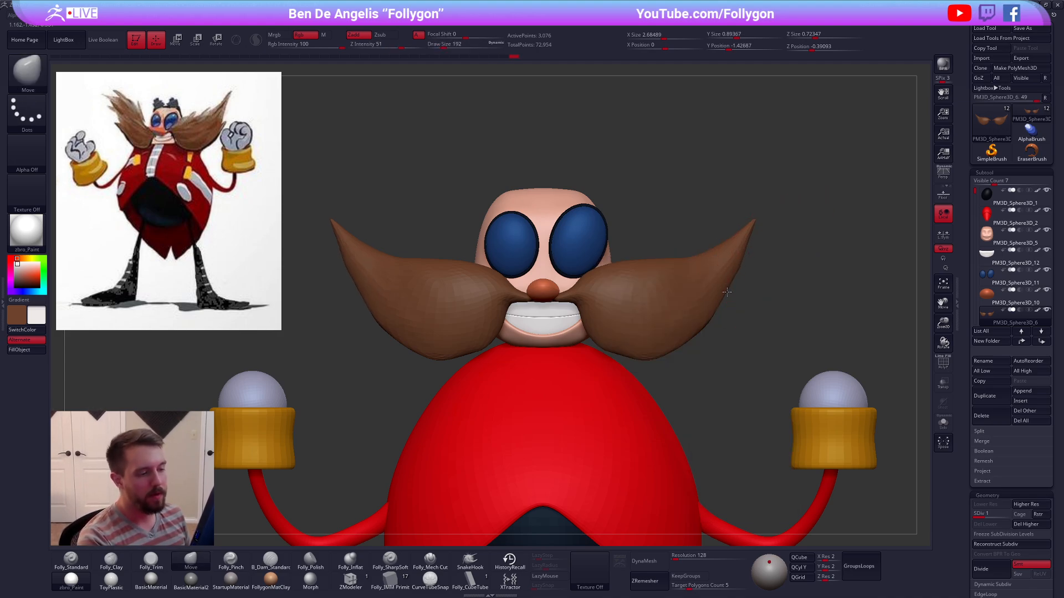
pyautogui.hotkey('ctrl', 'd')
pyautogui.hotkey('ctrl', 'd')
# Step: Try to stretch the moustache's outer tips up and outward with the Move brush at draw size 430
pyautogui.keyDown('alt'); pyautogui.moveTo(736, 359); pyautogui.dragTo(705, 372); pyautogui.keyUp('alt')
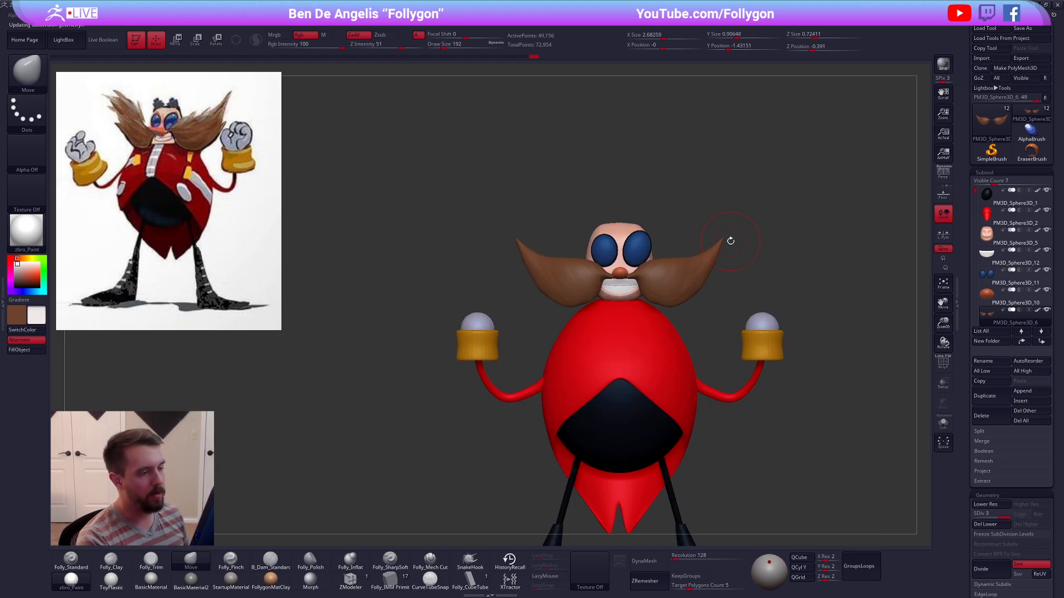
pyautogui.keyDown('alt'); pyautogui.moveTo(731, 284); pyautogui.dragTo(687, 280); pyautogui.keyUp('alt')
pyautogui.press('space')
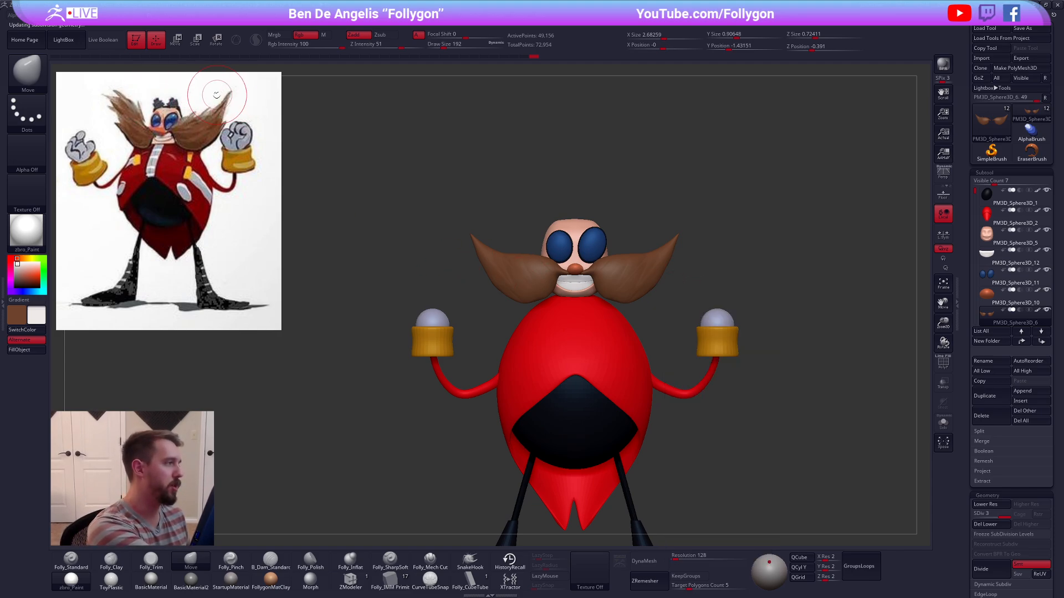
pyautogui.moveTo(678, 254)
pyautogui.keyDown('alt'); pyautogui.mouseDown()
pyautogui.moveTo(652, 263)
pyautogui.moveTo(675, 262)
pyautogui.moveTo(685, 196)
pyautogui.mouseUp(); pyautogui.keyUp('alt')
pyautogui.press('space')
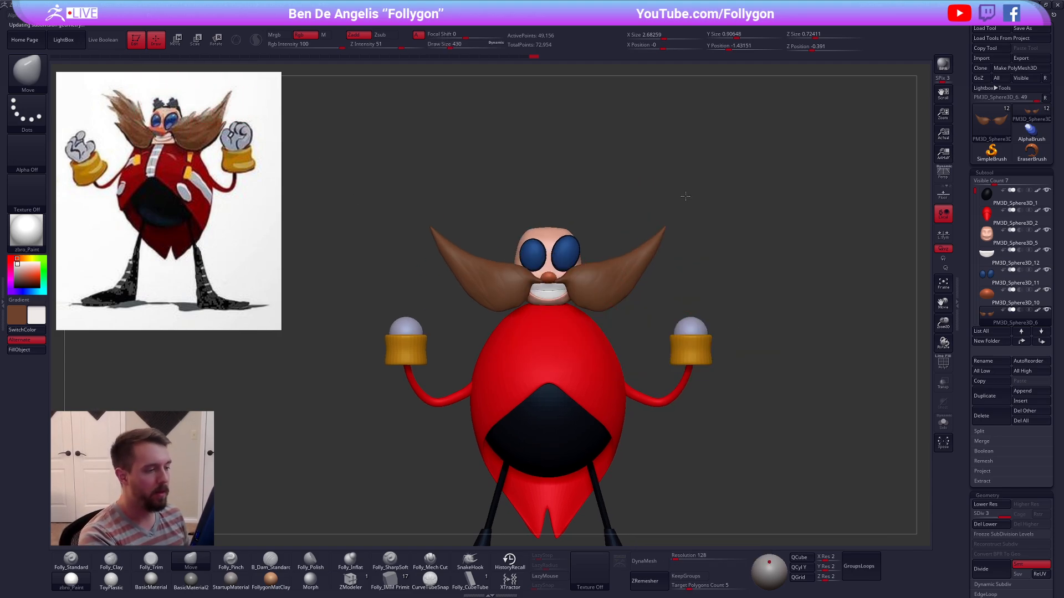
pyautogui.hotkey('ctrl', 'z')
# Step: Enlarge the moustache with a Scale transpose line and reposition it beneath the nose
pyautogui.press('e')
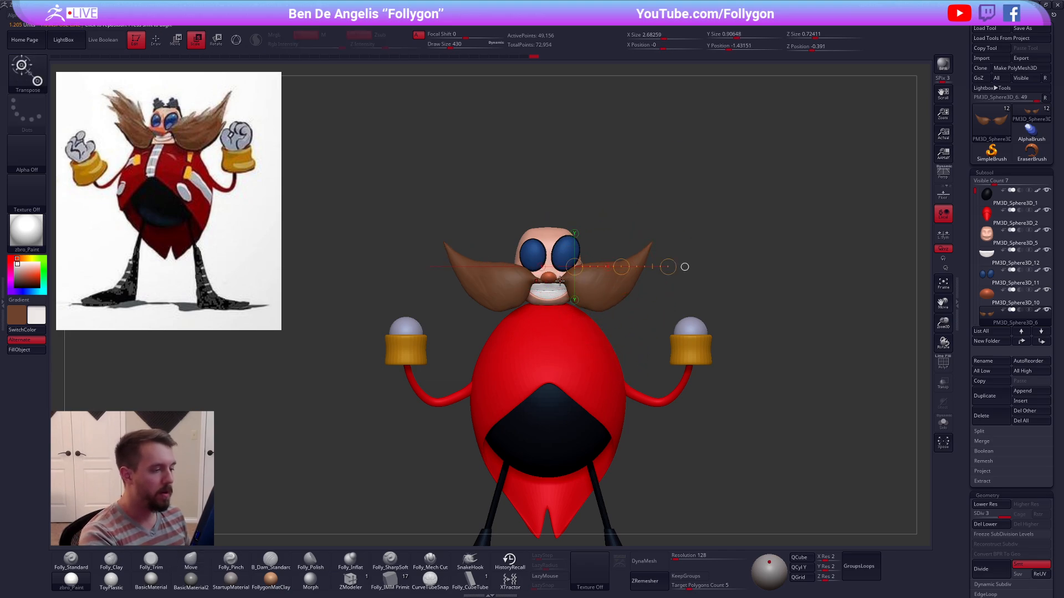
pyautogui.moveTo(557, 281); pyautogui.dragTo(646, 271)
pyautogui.press('r')
pyautogui.press('w')
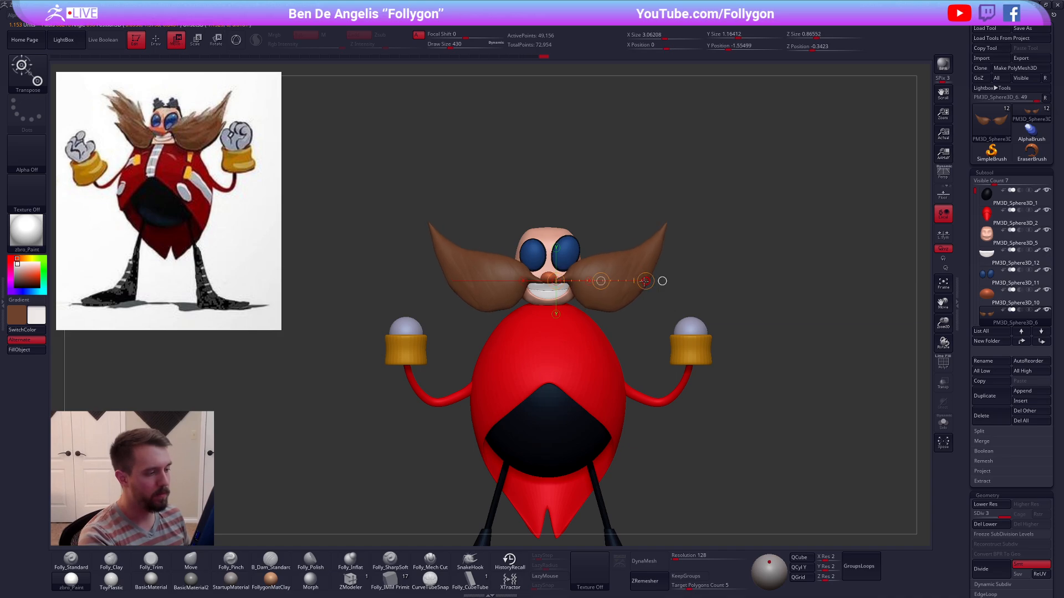
# Step: Reshape the moustache with the Move brush, isolating it and refining its curve from the side at draw size 252
pyautogui.press('q')
pyautogui.moveTo(721, 354)
pyautogui.mouseDown()
pyautogui.moveTo(755, 387)
pyautogui.moveTo(779, 385)
pyautogui.moveTo(775, 368)
pyautogui.moveTo(592, 273)
pyautogui.mouseUp()
pyautogui.hotkey('shift', 's')
pyautogui.press('s')
pyautogui.moveTo(594, 273); pyautogui.dragTo(603, 251, button='right')
pyautogui.rightClick(576, 340)
pyautogui.press('2')
pyautogui.moveTo(621, 291); pyautogui.dragTo(577, 299, button='right')
pyautogui.press('4')
pyautogui.press('space')
pyautogui.moveTo(559, 341); pyautogui.dragTo(562, 340)
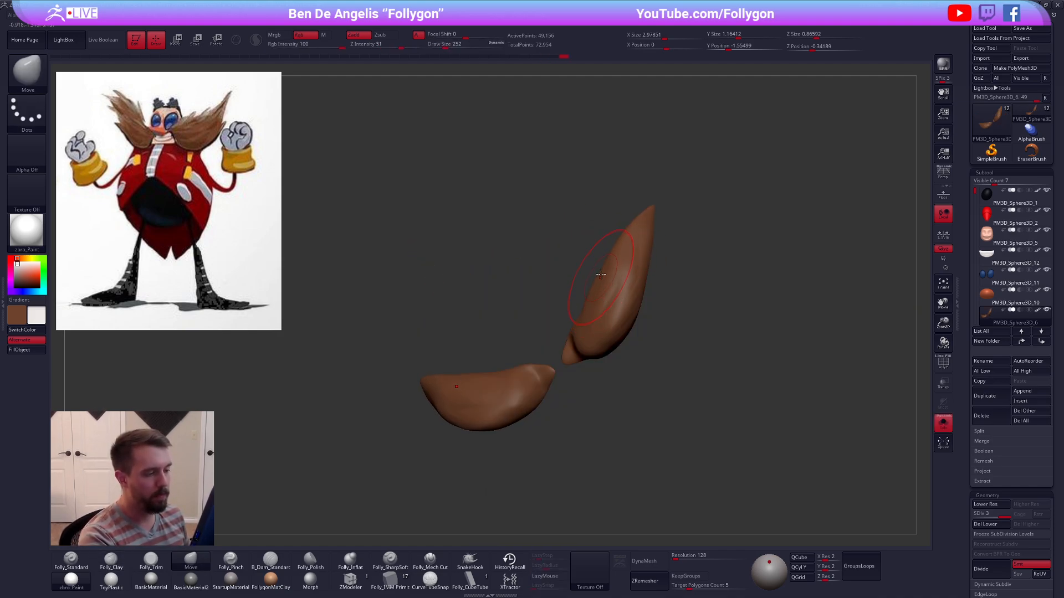
pyautogui.moveTo(597, 287)
pyautogui.mouseDown(button='right')
pyautogui.moveTo(587, 317)
pyautogui.moveTo(606, 261)
pyautogui.moveTo(637, 222)
pyautogui.mouseUp(button='right')
# Step: Sharpen the moustache's front ridge and outer tips with the Folly_Pinch brush, reducing the draw size to 170
pyautogui.press('5')
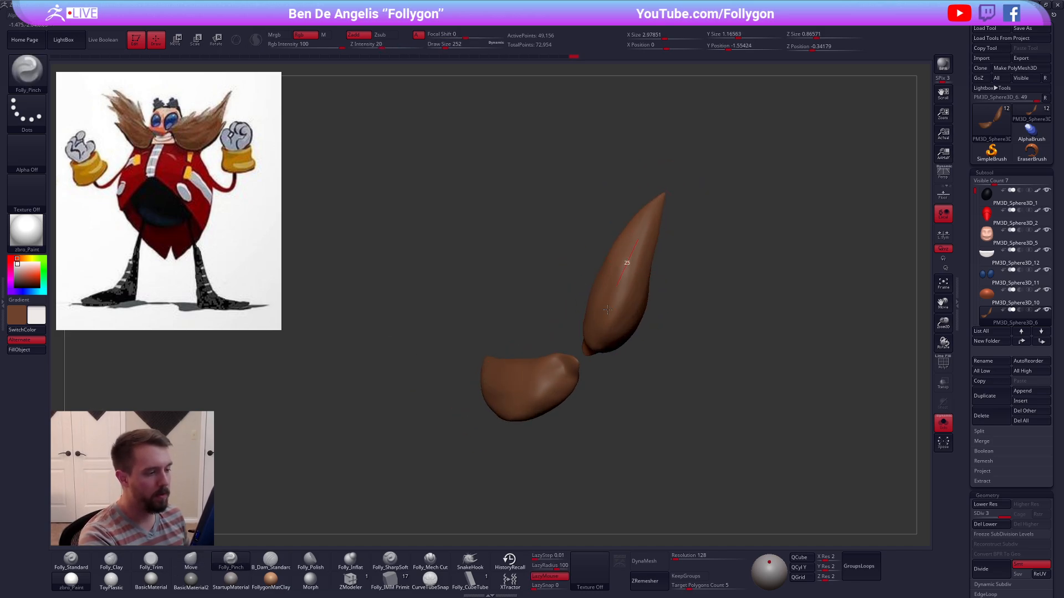
pyautogui.moveTo(607, 310); pyautogui.dragTo(604, 319)
pyautogui.moveTo(676, 315); pyautogui.dragTo(630, 307, button='right')
pyautogui.press('space')
pyautogui.moveTo(640, 324); pyautogui.dragTo(637, 324)
pyautogui.moveTo(554, 297); pyautogui.dragTo(599, 288, button='right')
pyautogui.press('space')
pyautogui.moveTo(638, 261); pyautogui.dragTo(637, 261)
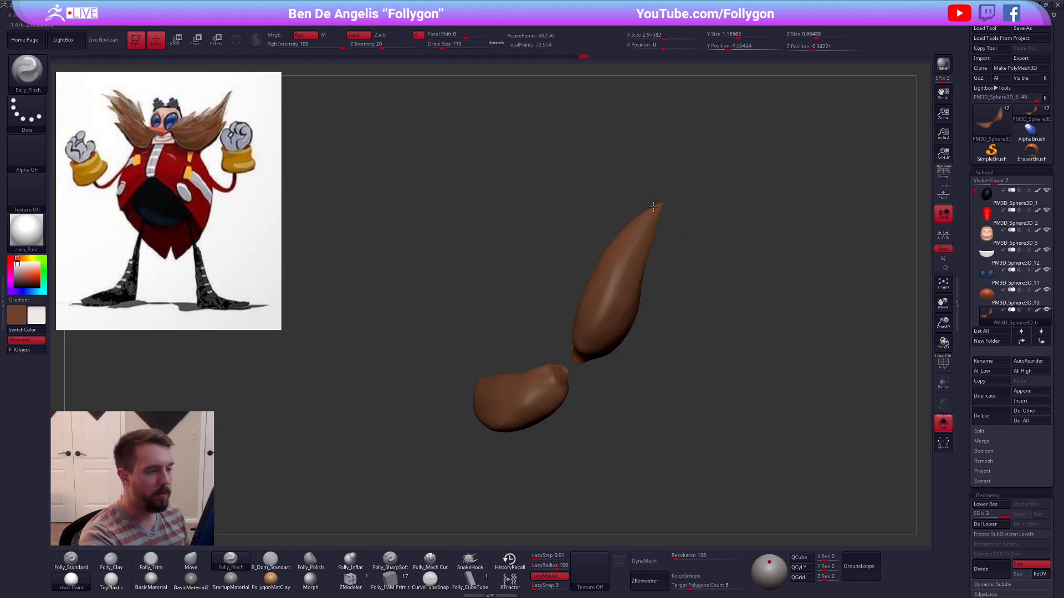
# Step: Pinch the moustache's remaining edges at draw size 160, show the whole character and smooth its outer sides at draw size 321
pyautogui.moveTo(579, 358); pyautogui.dragTo(581, 299, button='right')
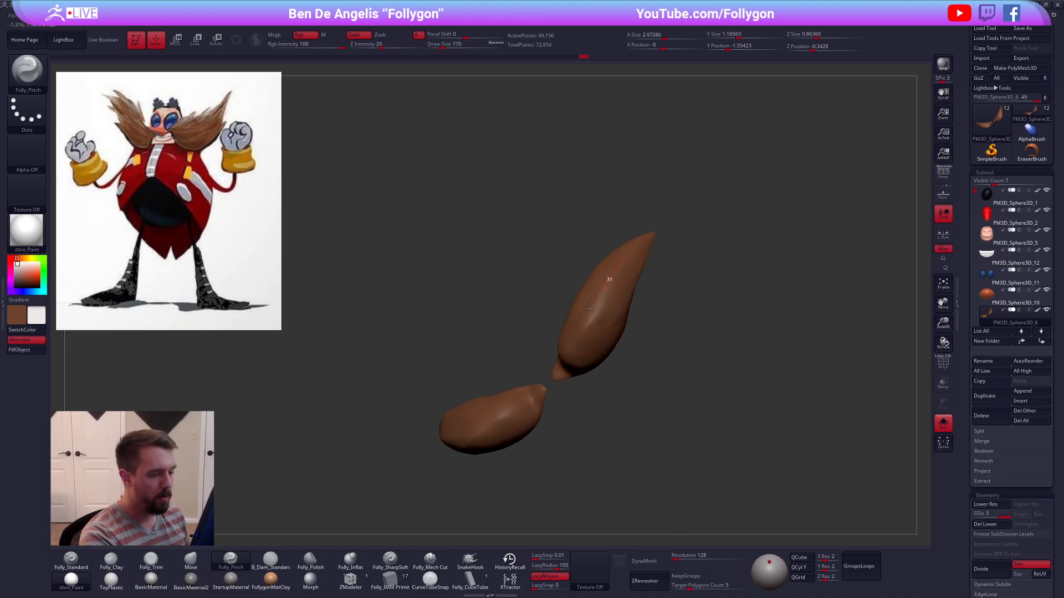
pyautogui.moveTo(566, 349); pyautogui.dragTo(588, 325, button='right')
pyautogui.moveTo(556, 358)
pyautogui.mouseDown(button='right')
pyautogui.moveTo(634, 377)
pyautogui.moveTo(587, 265)
pyautogui.mouseUp(button='right')
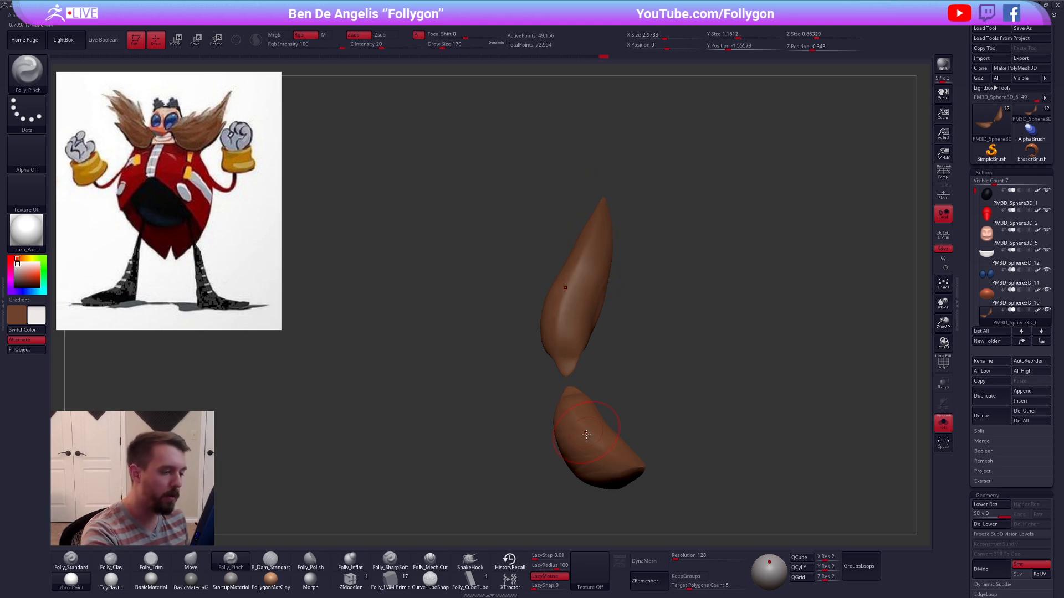
pyautogui.moveTo(587, 433)
pyautogui.mouseDown(button='right')
pyautogui.moveTo(632, 288)
pyautogui.moveTo(614, 205)
pyautogui.mouseUp(button='right')
pyautogui.moveTo(626, 305); pyautogui.dragTo(627, 272, button='right')
pyautogui.moveTo(581, 394)
pyautogui.mouseDown(button='right')
pyautogui.moveTo(551, 321)
pyautogui.moveTo(604, 243)
pyautogui.moveTo(600, 220)
pyautogui.mouseUp(button='right')
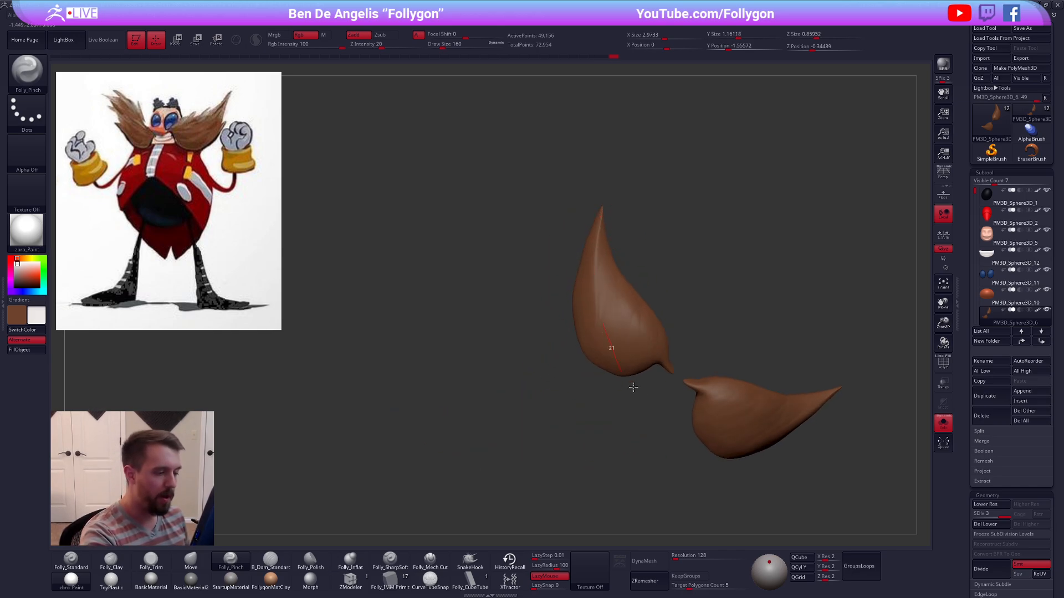
pyautogui.moveTo(634, 387)
pyautogui.mouseDown(button='right')
pyautogui.moveTo(601, 334)
pyautogui.moveTo(630, 387)
pyautogui.moveTo(637, 373)
pyautogui.mouseUp(button='right')
pyautogui.moveTo(721, 388); pyautogui.dragTo(701, 410, button='right')
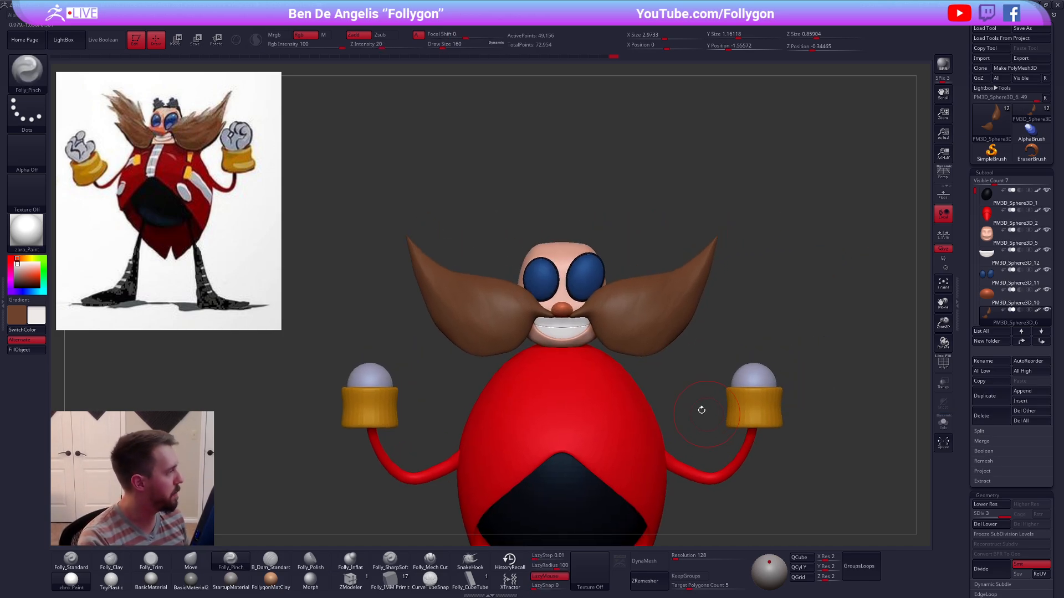
pyautogui.press('space')
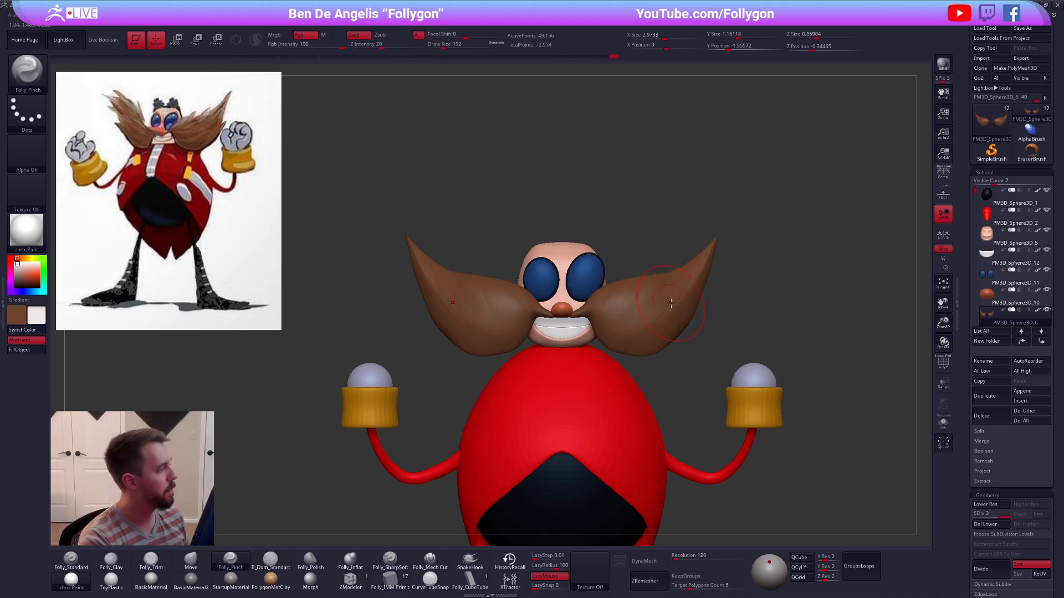
pyautogui.press('shift')
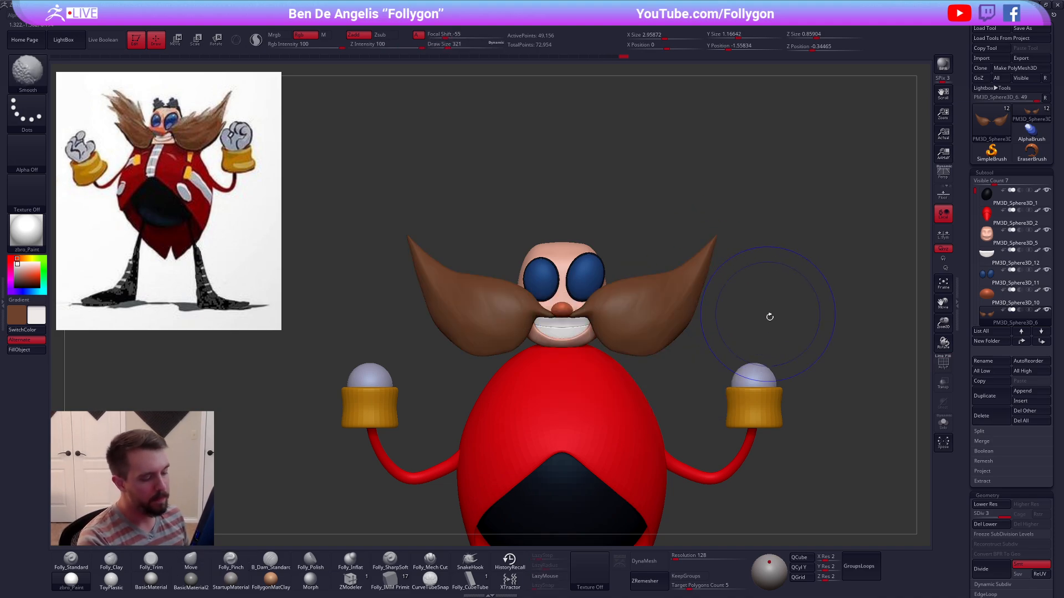
# Step: Remesh the moustache with DynaMesh at a resolution of 552
pyautogui.click(683, 558)
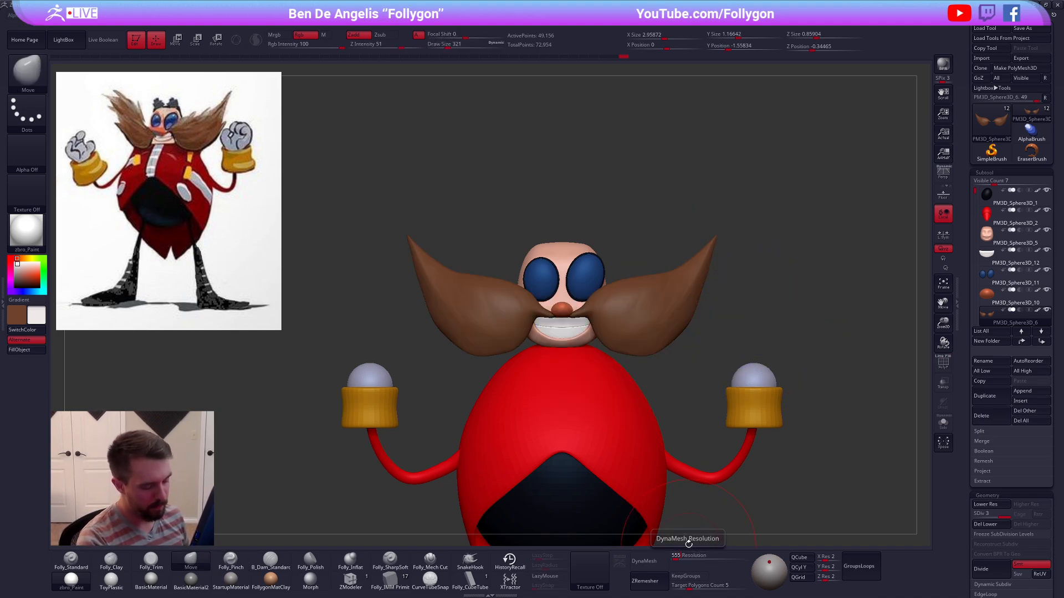
pyautogui.click(661, 563)
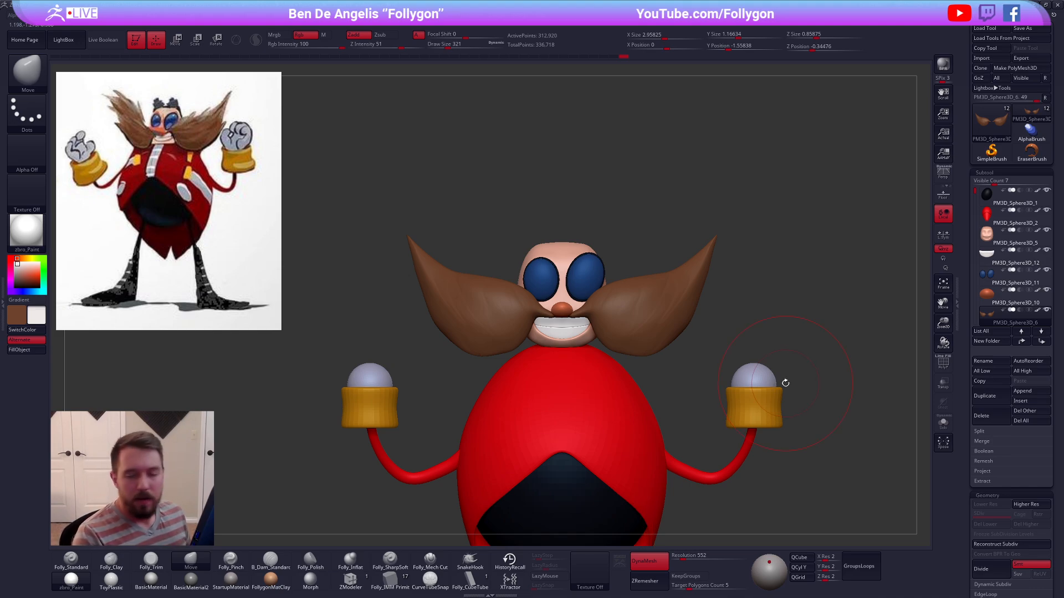
pyautogui.moveTo(793, 394)
pyautogui.keyDown('alt'); pyautogui.mouseDown()
pyautogui.moveTo(772, 408)
pyautogui.moveTo(727, 401)
pyautogui.moveTo(739, 388)
pyautogui.mouseUp(); pyautogui.keyUp('alt')
pyautogui.hotkey('shift', 'f')
pyautogui.hotkey('shift', 'f')
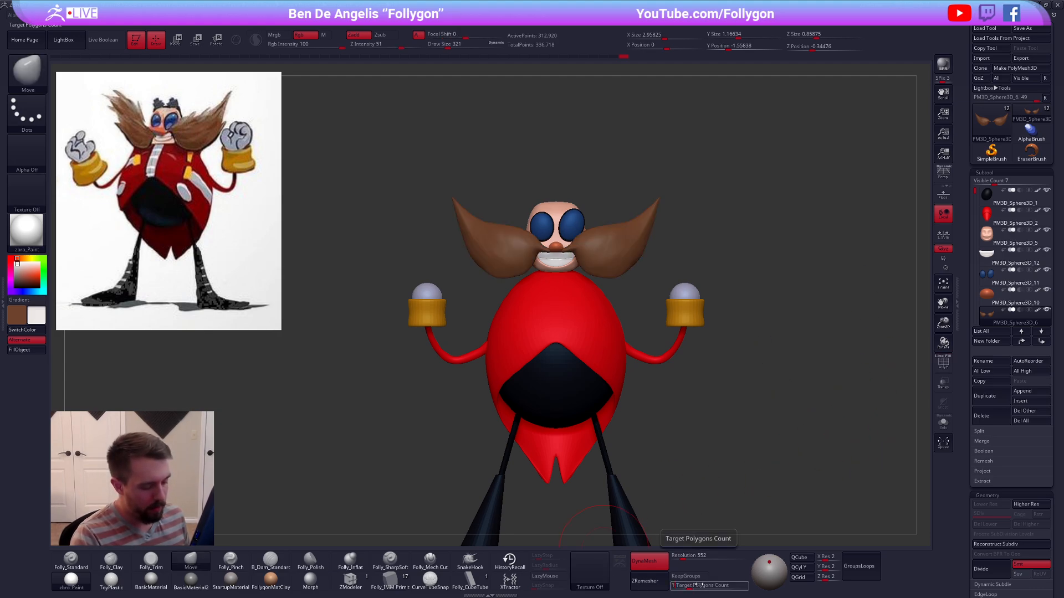
# Step: Retopologize the moustache with ZRemesher at a target polygon count of 1
pyautogui.write('1')
pyautogui.press('Return')
pyautogui.click(648, 581)
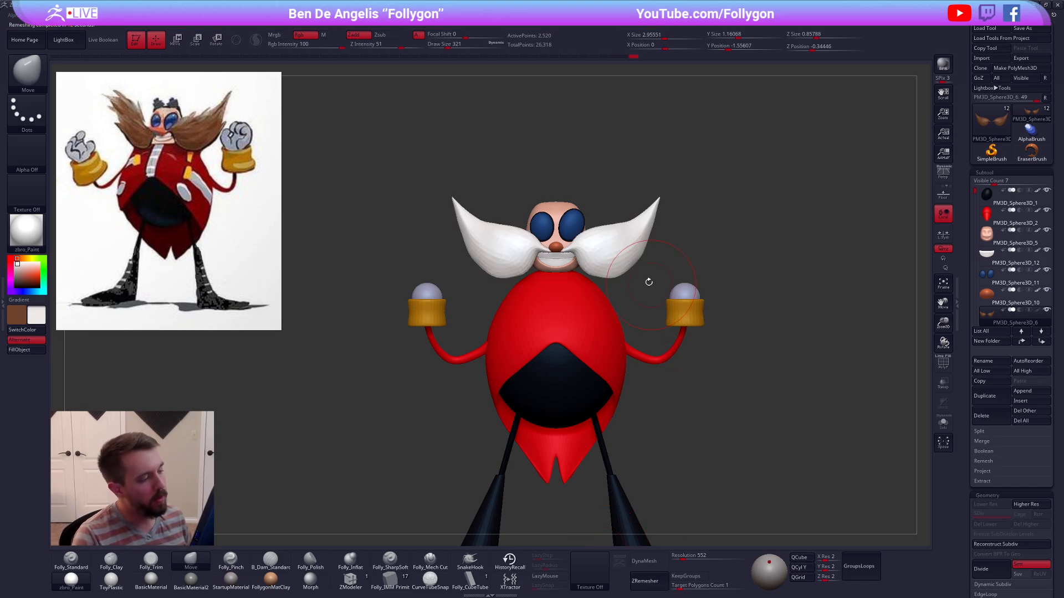
# Step: Sample the moustache's earlier brown colour and fill the remeshed moustache with it
pyautogui.press('c')
pyautogui.hotkey('ctrl', 'shift', 'z')
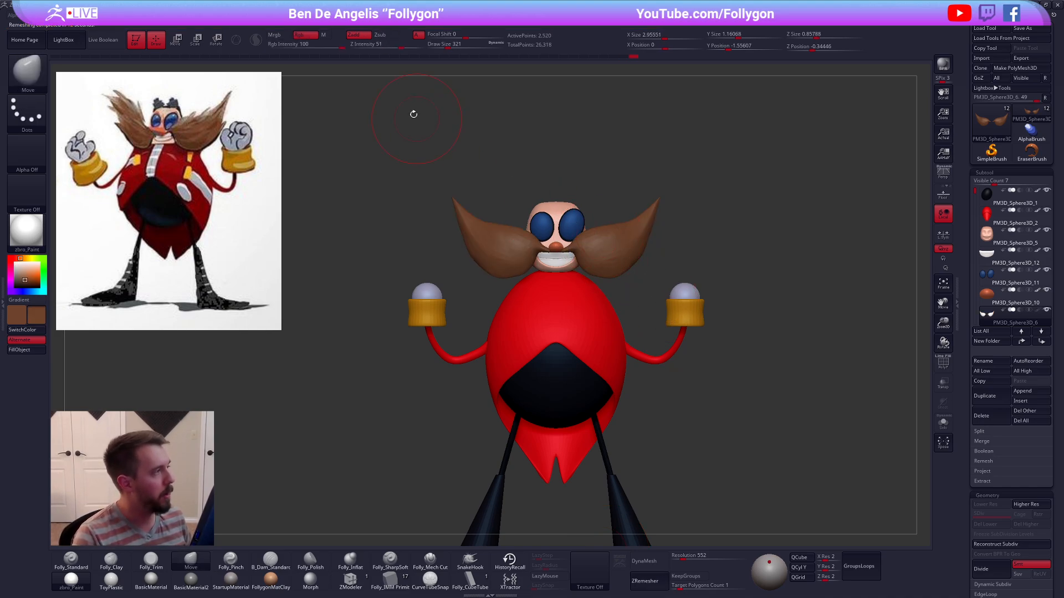
pyautogui.click(307, 15)
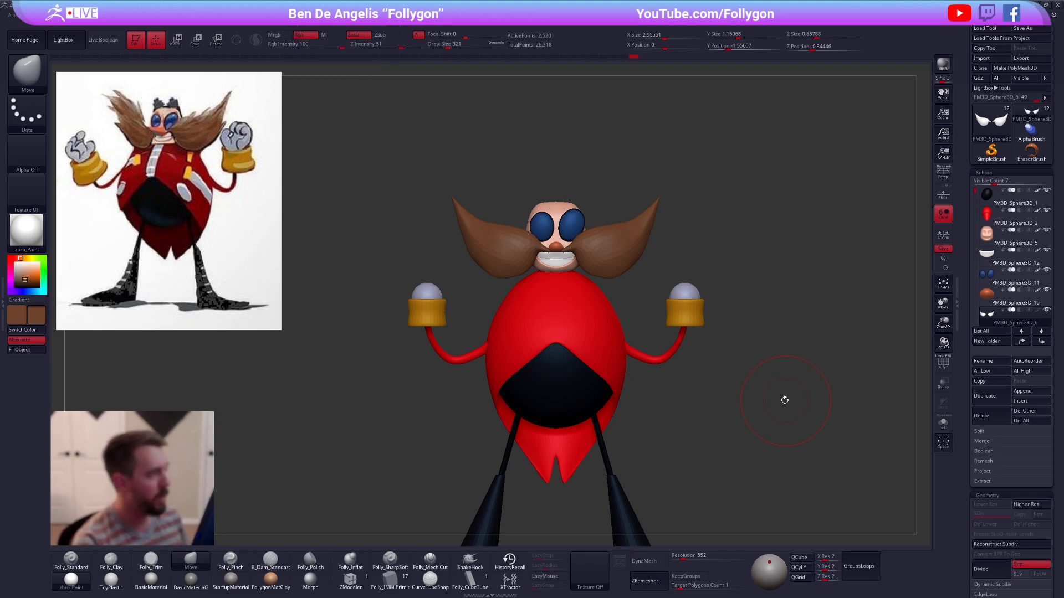
# Step: Isolate the moustache, reduce the draw size to 104 and subdivide the mesh twice
pyautogui.moveTo(783, 399)
pyautogui.mouseDown()
pyautogui.moveTo(743, 395)
pyautogui.moveTo(743, 417)
pyautogui.moveTo(694, 392)
pyautogui.moveTo(751, 387)
pyautogui.mouseUp()
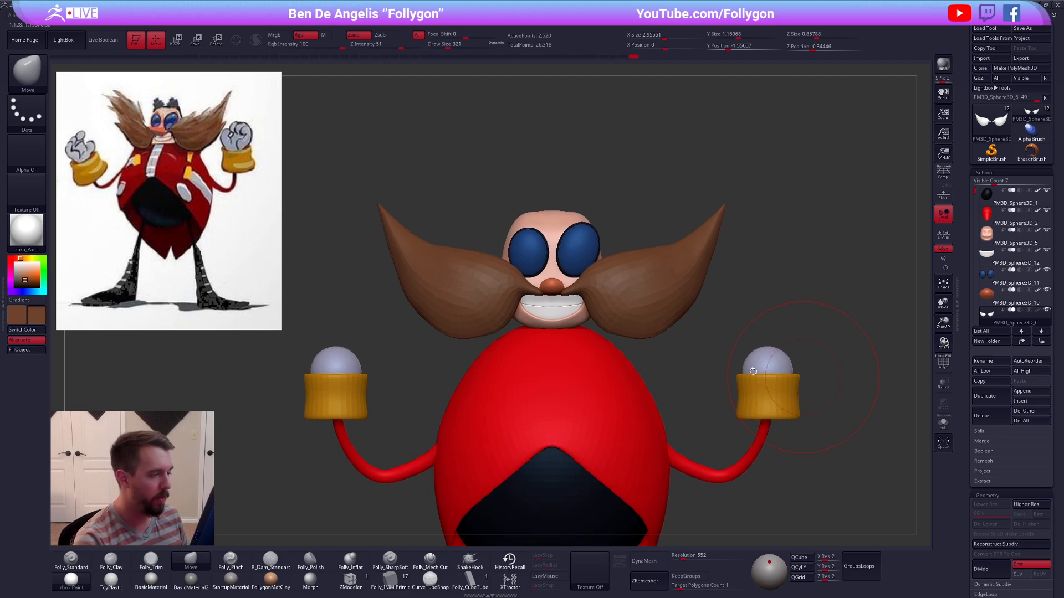
pyautogui.press('space')
pyautogui.moveTo(620, 318)
pyautogui.mouseDown()
pyautogui.moveTo(579, 313)
pyautogui.moveTo(576, 361)
pyautogui.mouseUp()
pyautogui.hotkey('shift', 's')
pyautogui.press('space')
pyautogui.moveTo(601, 327); pyautogui.dragTo(576, 327)
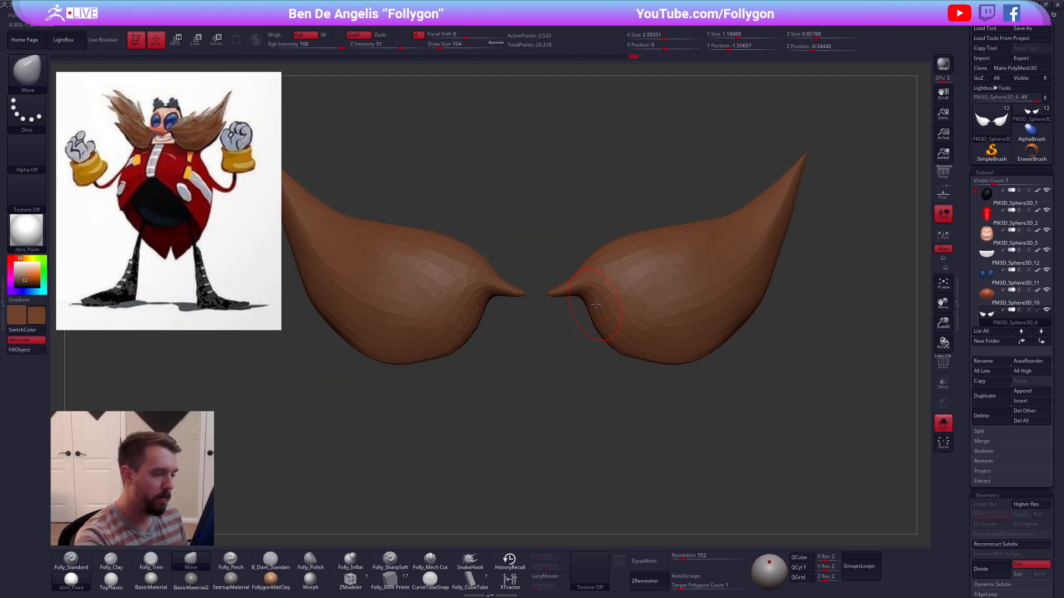
pyautogui.moveTo(516, 377)
pyautogui.mouseDown()
pyautogui.moveTo(591, 366)
pyautogui.moveTo(594, 286)
pyautogui.mouseUp()
pyautogui.hotkey('ctrl', 'd')
pyautogui.hotkey('ctrl', 'd')
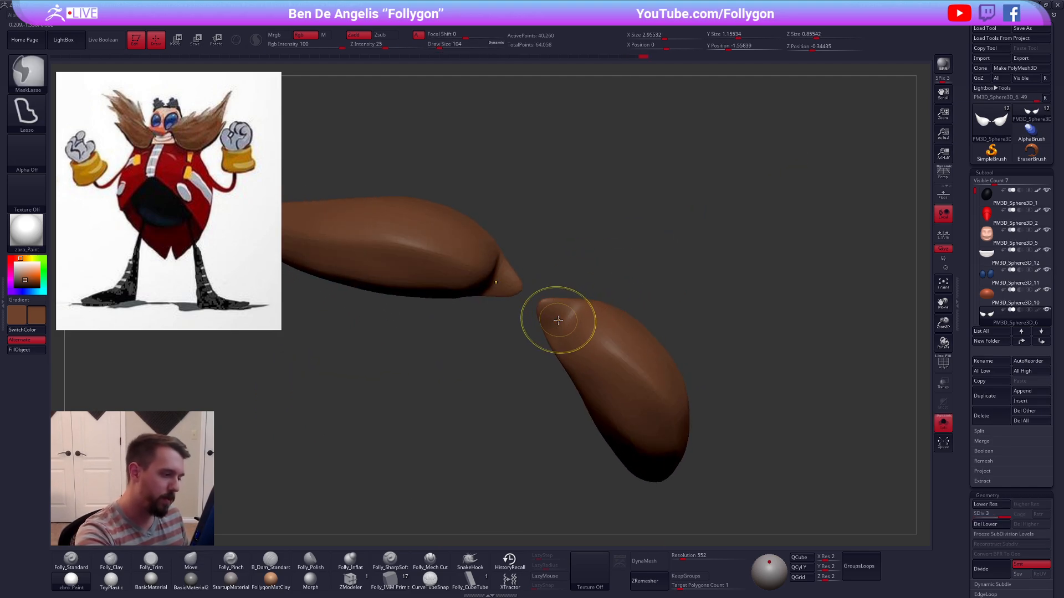
# Step: Build up the moustache's inner ends near the nose with the Folly_Clay brush and smooth them
pyautogui.press('2')
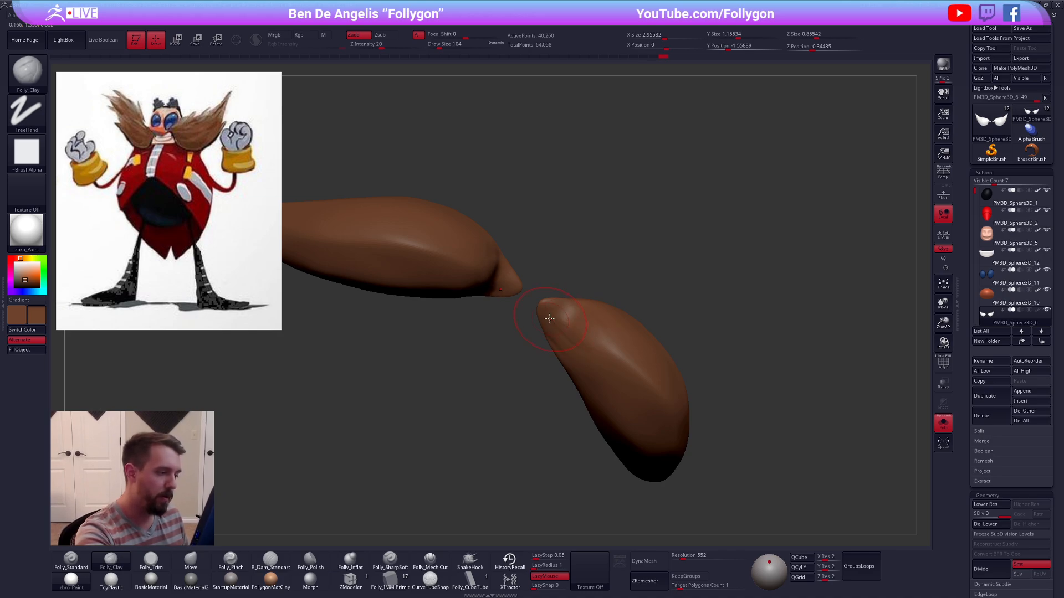
pyautogui.moveTo(549, 318); pyautogui.dragTo(572, 336, button='right')
pyautogui.moveTo(575, 315)
pyautogui.mouseDown()
pyautogui.moveTo(624, 388)
pyautogui.moveTo(685, 421)
pyautogui.mouseUp()
pyautogui.moveTo(727, 420)
pyautogui.keyDown('alt'); pyautogui.mouseDown(button='right')
pyautogui.moveTo(715, 398)
pyautogui.moveTo(681, 411)
pyautogui.moveTo(609, 344)
pyautogui.mouseUp(button='right'); pyautogui.keyUp('alt')
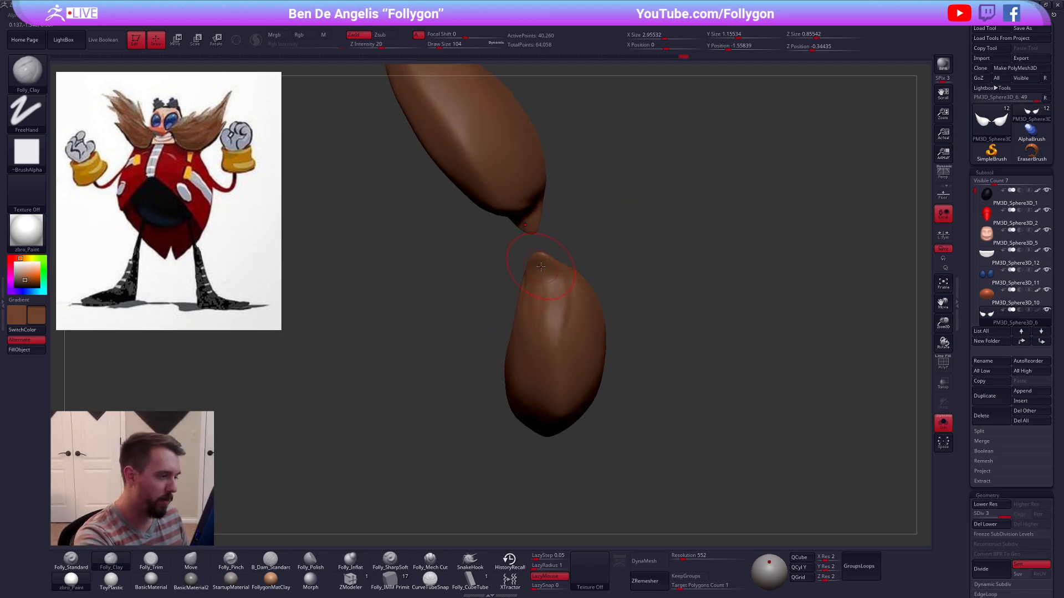
pyautogui.moveTo(546, 277)
pyautogui.mouseDown(button='right')
pyautogui.moveTo(502, 325)
pyautogui.moveTo(536, 276)
pyautogui.mouseUp(button='right')
pyautogui.moveTo(509, 365); pyautogui.dragTo(518, 271, button='right')
pyautogui.keyDown('shift'); pyautogui.moveTo(560, 294); pyautogui.dragTo(549, 307); pyautogui.keyUp('shift')
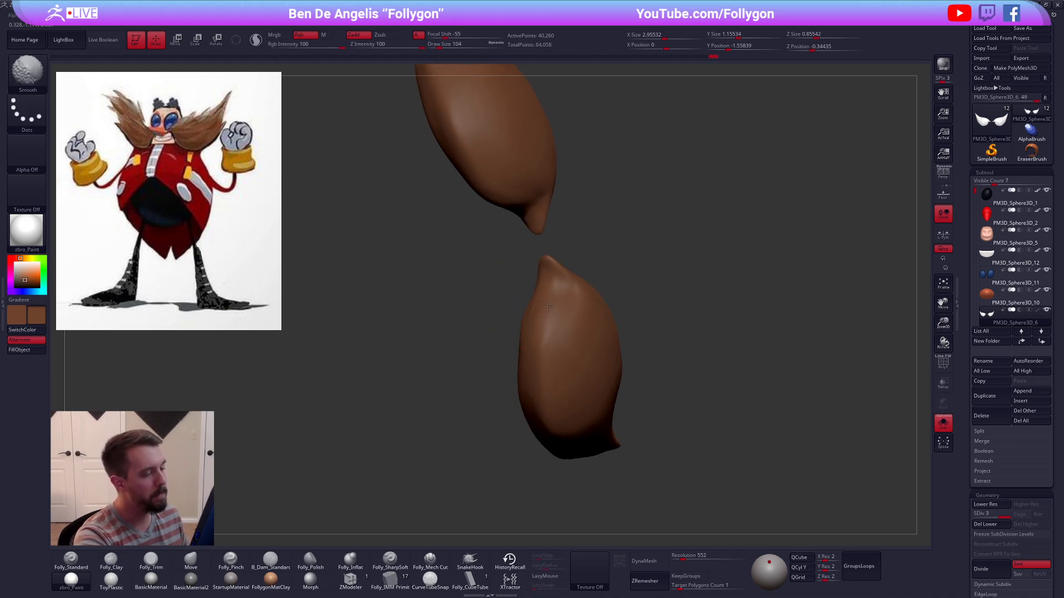
# Step: Smooth the moustache's surface beside its inner end, then show the whole character with the draw size at 140
pyautogui.moveTo(544, 339)
pyautogui.mouseDown(button='right')
pyautogui.moveTo(576, 392)
pyautogui.moveTo(682, 369)
pyautogui.moveTo(720, 429)
pyautogui.moveTo(622, 371)
pyautogui.mouseUp(button='right')
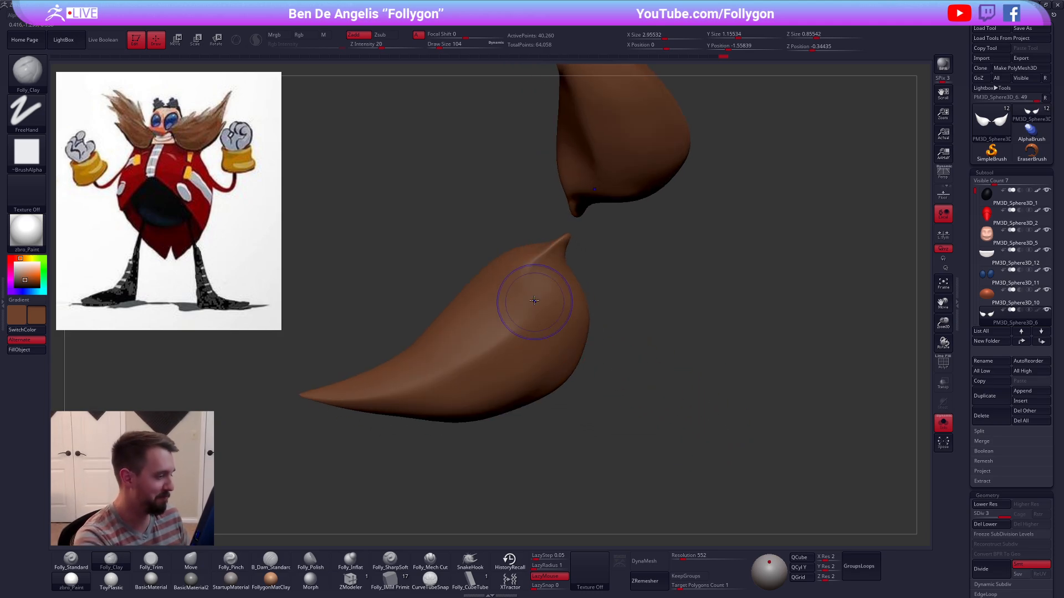
pyautogui.keyDown('shift'); pyautogui.moveTo(535, 300); pyautogui.dragTo(534, 336); pyautogui.keyUp('shift')
pyautogui.moveTo(534, 336)
pyautogui.mouseDown(button='right')
pyautogui.moveTo(533, 375)
pyautogui.moveTo(574, 382)
pyautogui.moveTo(546, 386)
pyautogui.moveTo(641, 355)
pyautogui.mouseUp(button='right')
pyautogui.keyDown('alt'); pyautogui.moveTo(781, 422); pyautogui.dragTo(692, 403, button='right'); pyautogui.keyUp('alt')
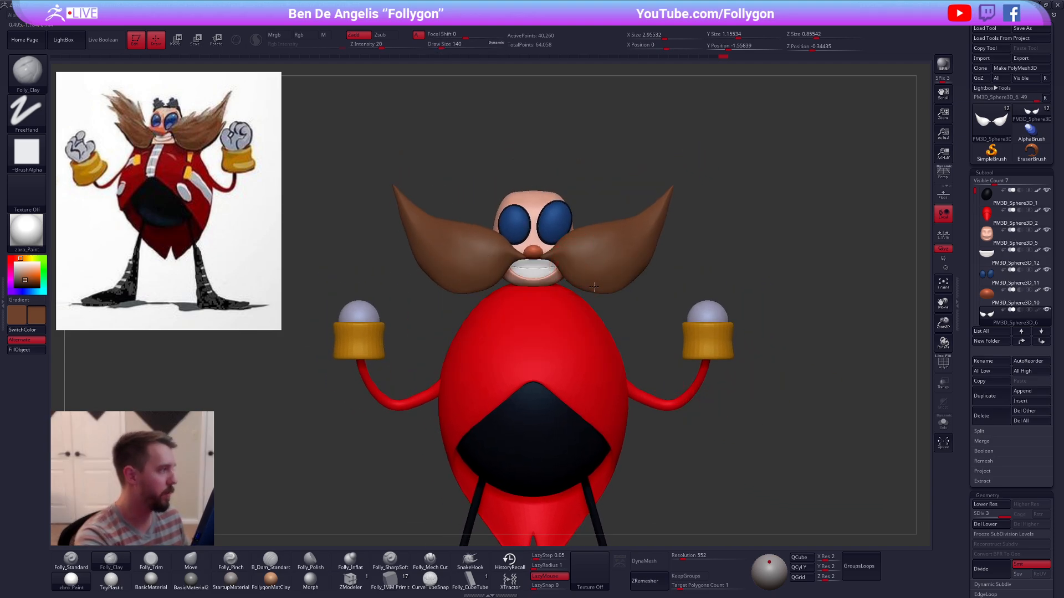
# Step: Switch to the Move brush for adjusting the moustache from above the head
pyautogui.moveTo(581, 260)
pyautogui.mouseDown(button='right')
pyautogui.moveTo(598, 285)
pyautogui.moveTo(641, 298)
pyautogui.moveTo(607, 346)
pyautogui.mouseUp(button='right')
pyautogui.press('b')
pyautogui.press('m')
pyautogui.press('v')
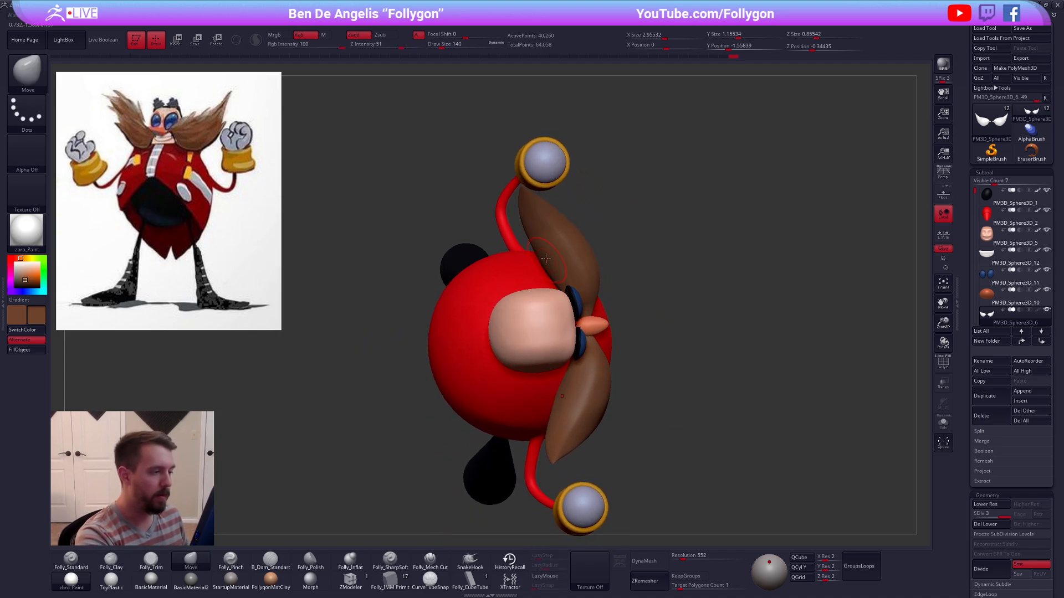
# Step: Fill the moustache subtool with the current brown colour
pyautogui.press('s')
pyautogui.click(535, 244)
pyautogui.moveTo(541, 261); pyautogui.dragTo(689, 367, button='right')
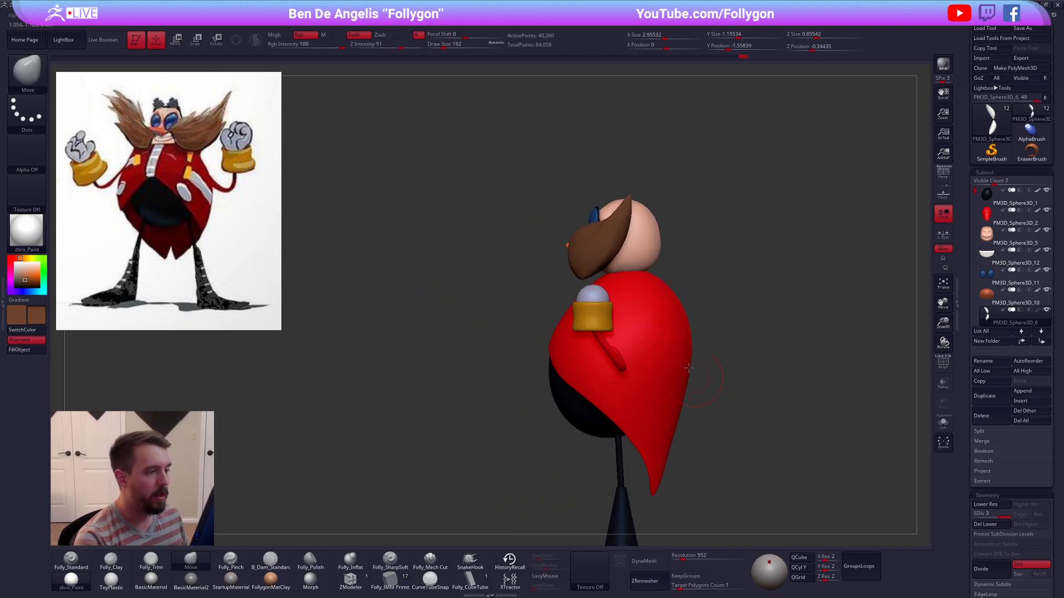
pyautogui.keyDown('alt'); pyautogui.click(643, 242); pyautogui.keyUp('alt')
pyautogui.keyDown('alt'); pyautogui.click(616, 243); pyautogui.keyUp('alt')
pyautogui.press('1')
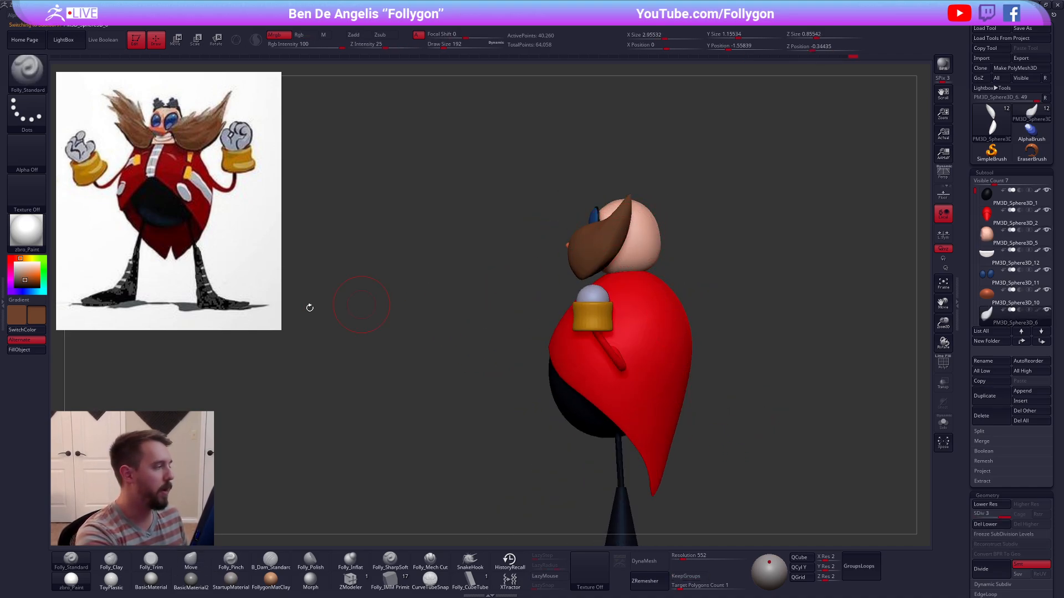
pyautogui.click(35, 350)
pyautogui.keyDown('alt'); pyautogui.moveTo(573, 251); pyautogui.dragTo(566, 309, button='right'); pyautogui.keyUp('alt')
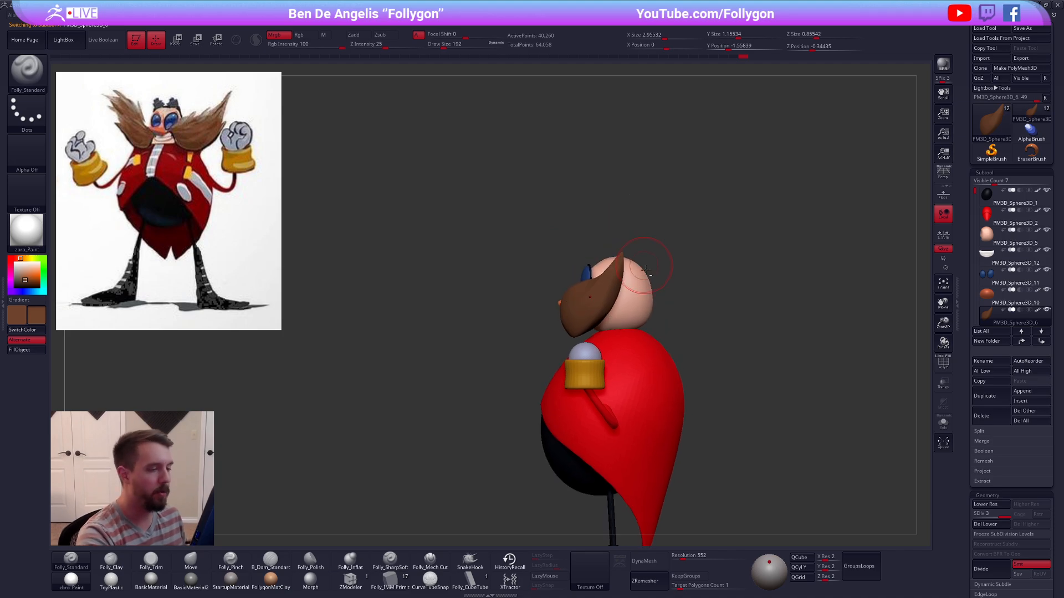
# Step: Isolate the head and flatten its top and back from the side view with the Transpose tool
pyautogui.keyDown('alt'); pyautogui.click(639, 285); pyautogui.keyUp('alt')
pyautogui.keyDown('ctrl'); pyautogui.moveTo(639, 285); pyautogui.dragTo(641, 275, button='right'); pyautogui.keyUp('ctrl')
pyautogui.press('4')
pyautogui.moveTo(566, 240)
pyautogui.mouseDown(button='right')
pyautogui.moveTo(589, 250)
pyautogui.moveTo(605, 242)
pyautogui.mouseUp(button='right')
pyautogui.hotkey('shift', 's')
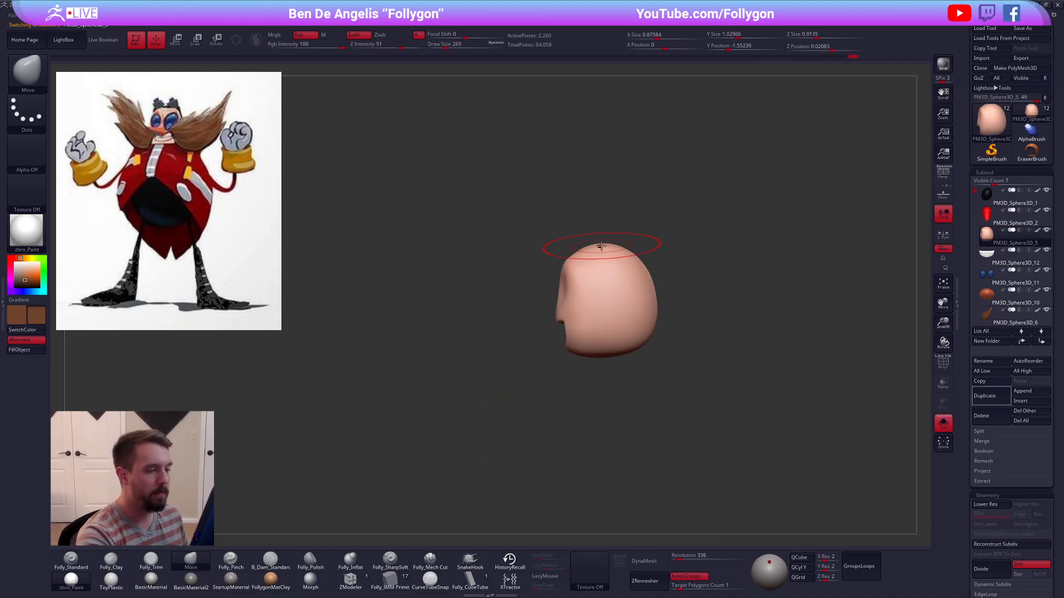
pyautogui.press('w')
pyautogui.moveTo(601, 255); pyautogui.dragTo(601, 189)
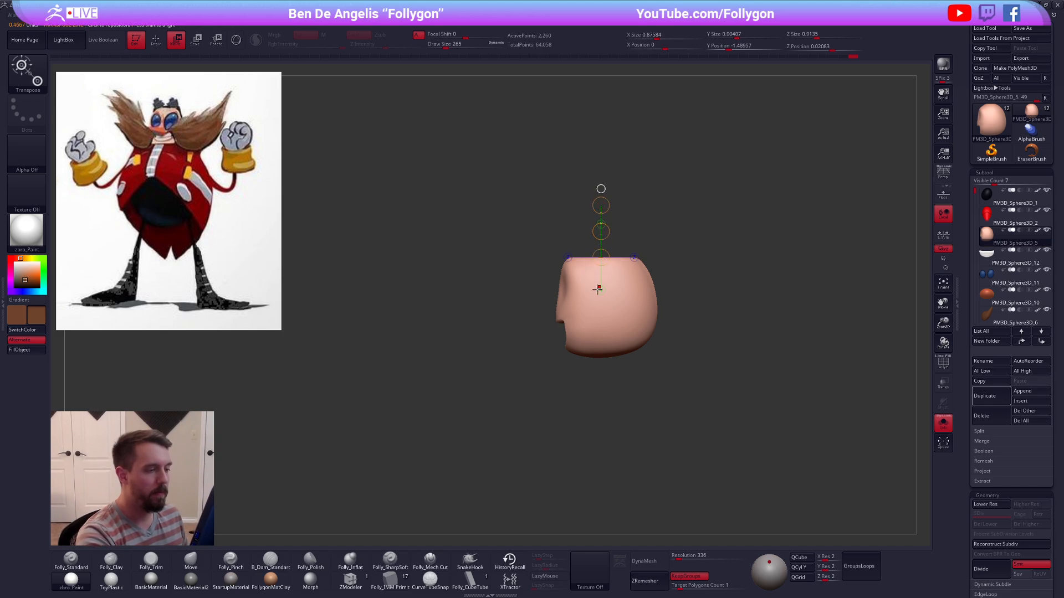
pyautogui.keyDown('shift'); pyautogui.moveTo(645, 290); pyautogui.dragTo(713, 290); pyautogui.keyUp('shift')
pyautogui.moveTo(645, 291); pyautogui.dragTo(613, 394)
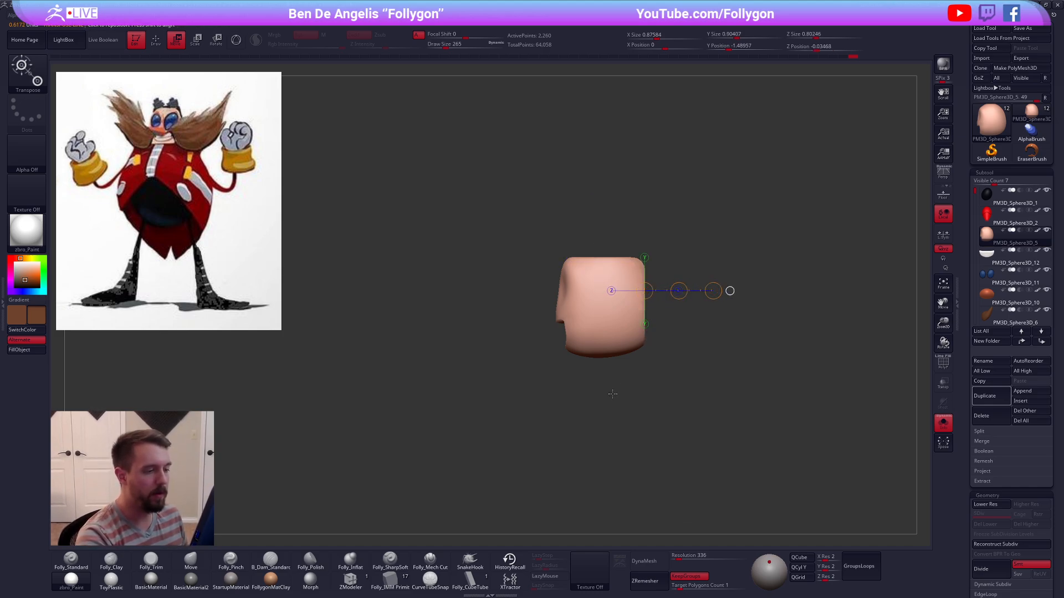
# Step: Show all subtools and pull the head's flattened back and top outward with the Move brush
pyautogui.hotkey('shift', 's')
pyautogui.press('q')
pyautogui.moveTo(654, 304); pyautogui.dragTo(670, 303)
pyautogui.press('space')
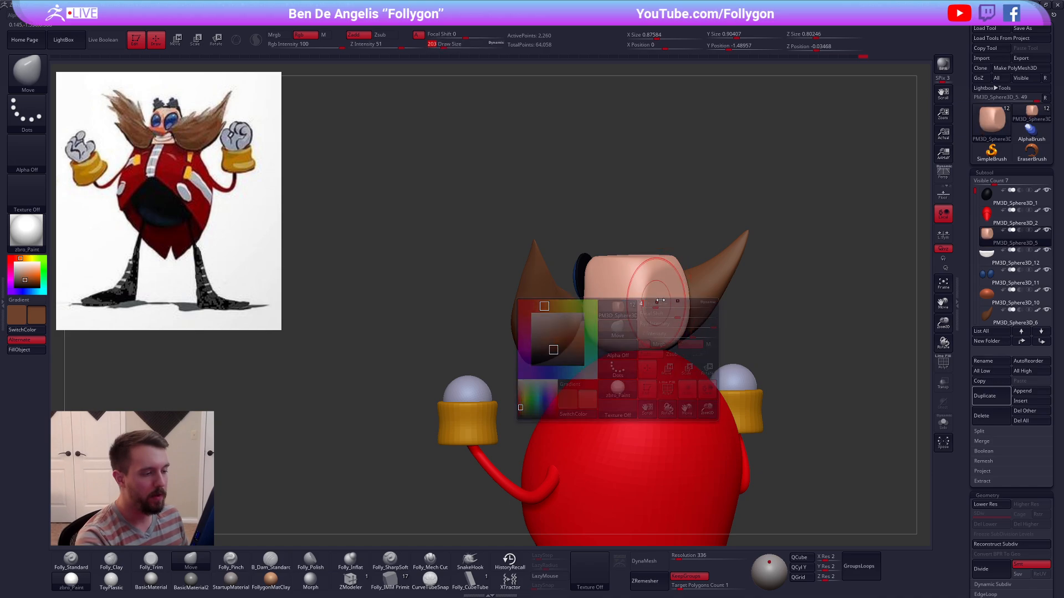
pyautogui.moveTo(669, 300)
pyautogui.mouseDown(button='right')
pyautogui.moveTo(620, 263)
pyautogui.moveTo(613, 238)
pyautogui.moveTo(656, 276)
pyautogui.moveTo(633, 261)
pyautogui.mouseUp(button='right')
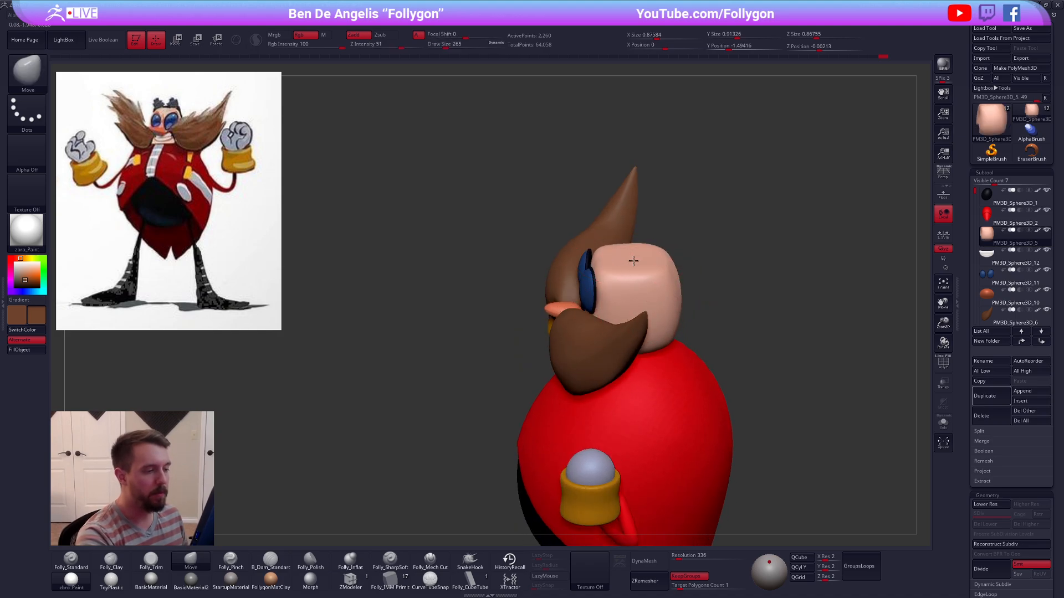
pyautogui.press('space')
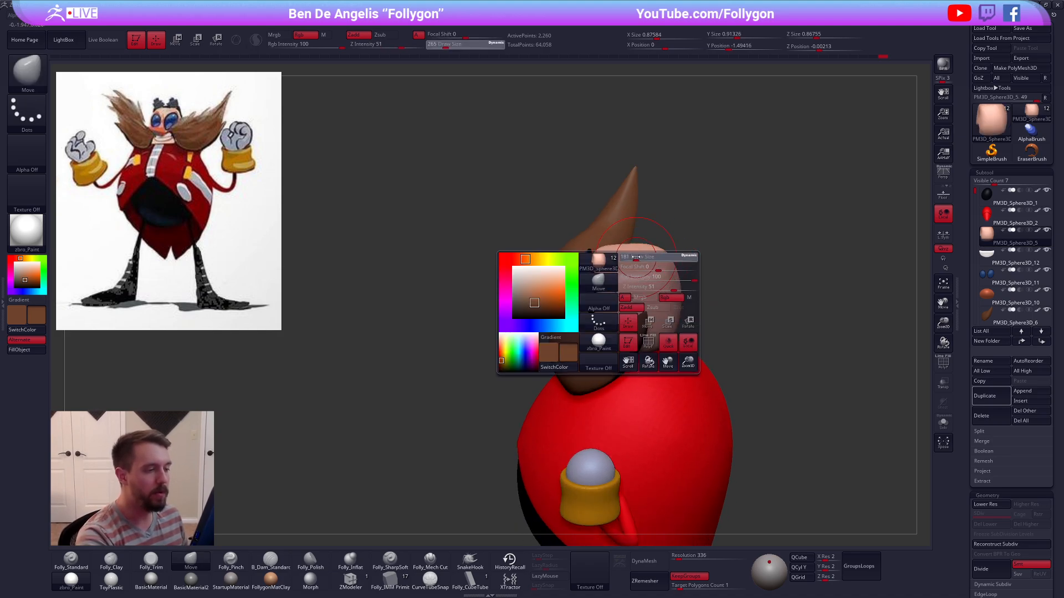
pyautogui.moveTo(635, 258); pyautogui.dragTo(636, 286, button='right')
# Step: Build up the top surface of the head with the Folly_Clay brush
pyautogui.press('2')
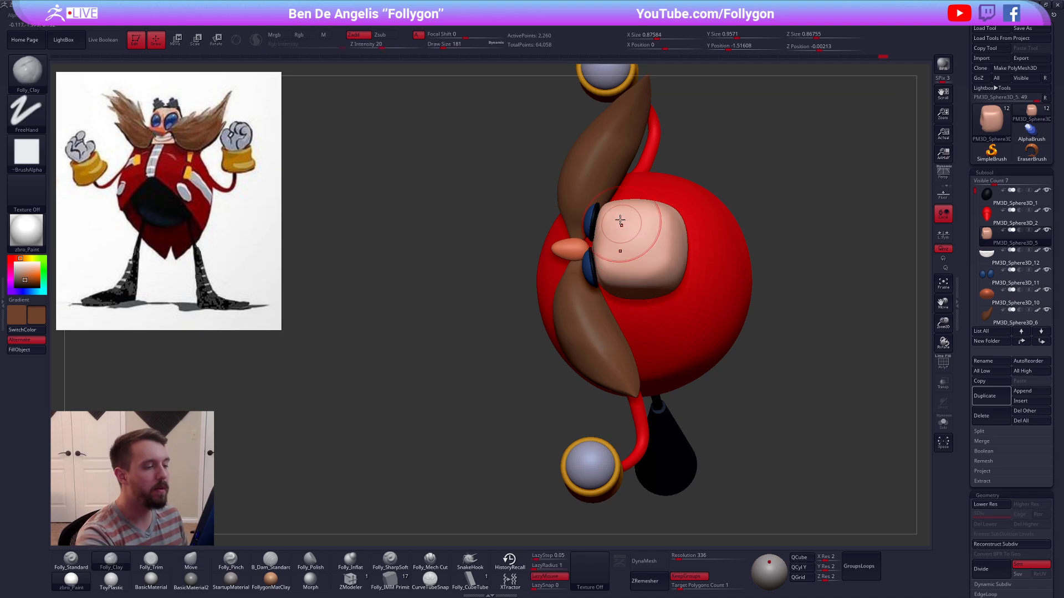
pyautogui.moveTo(622, 223); pyautogui.dragTo(639, 241)
pyautogui.moveTo(634, 242)
pyautogui.mouseDown(button='right')
pyautogui.moveTo(783, 376)
pyautogui.moveTo(745, 353)
pyautogui.moveTo(783, 361)
pyautogui.moveTo(751, 369)
pyautogui.mouseUp(button='right')
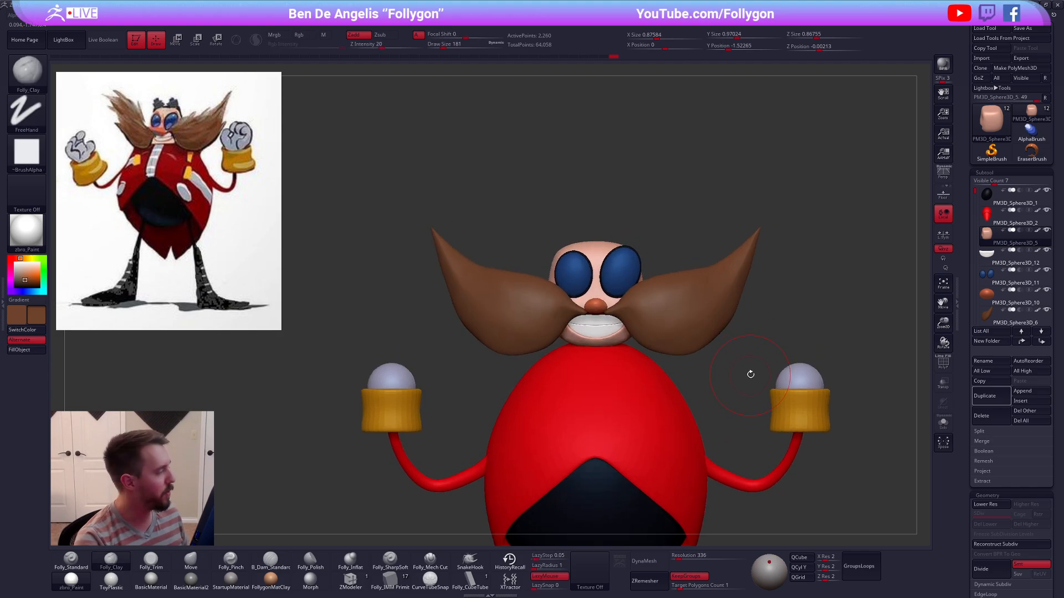
# Step: Check the head's shape and proportions against the whole character from the front and from above
pyautogui.press('space')
pyautogui.moveTo(764, 352); pyautogui.dragTo(768, 354)
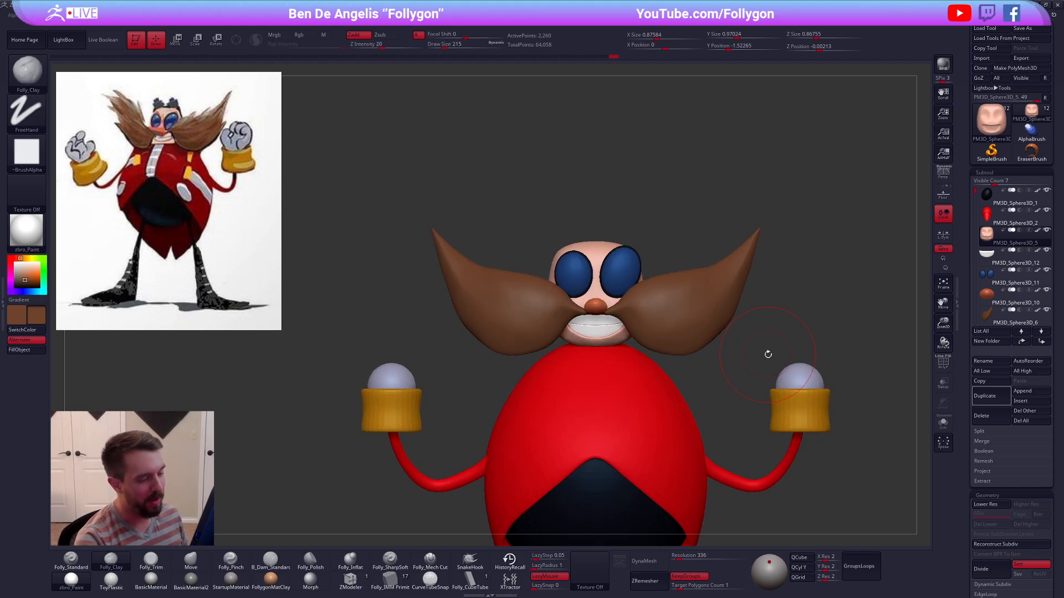
pyautogui.keyDown('alt'); pyautogui.moveTo(733, 392); pyautogui.dragTo(711, 373, button='right'); pyautogui.keyUp('alt')
pyautogui.press('space')
pyautogui.moveTo(625, 300); pyautogui.dragTo(631, 302)
pyautogui.keyDown('shift'); pyautogui.moveTo(673, 309); pyautogui.dragTo(626, 377, button='right'); pyautogui.keyUp('shift')
pyautogui.press('space')
pyautogui.moveTo(598, 224); pyautogui.dragTo(591, 225)
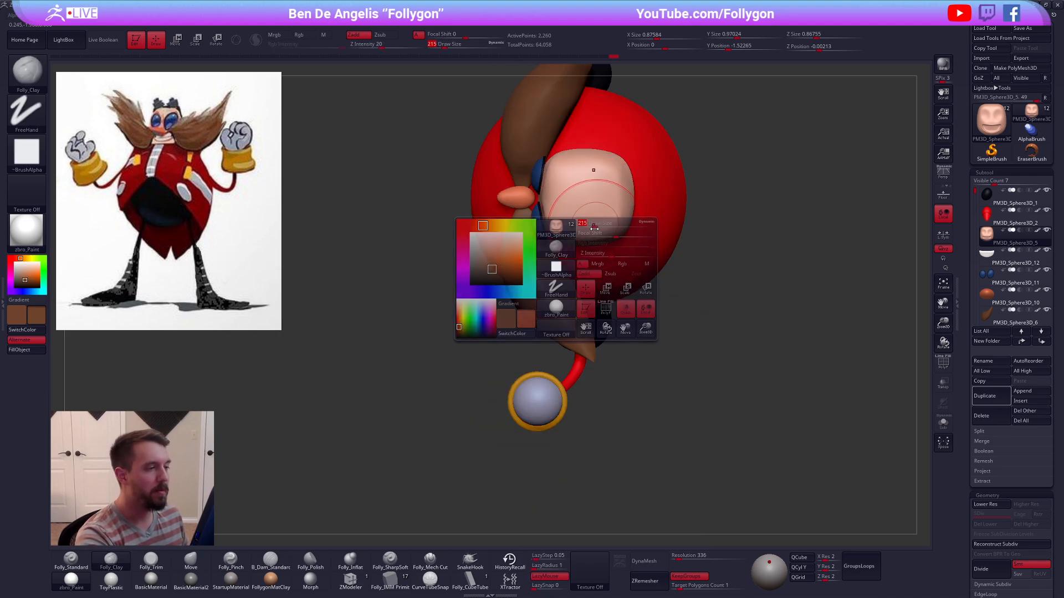
pyautogui.moveTo(592, 225)
pyautogui.keyDown('alt'); pyautogui.mouseDown(button='right')
pyautogui.moveTo(609, 323)
pyautogui.moveTo(591, 396)
pyautogui.moveTo(581, 303)
pyautogui.mouseUp(button='right'); pyautogui.keyUp('alt')
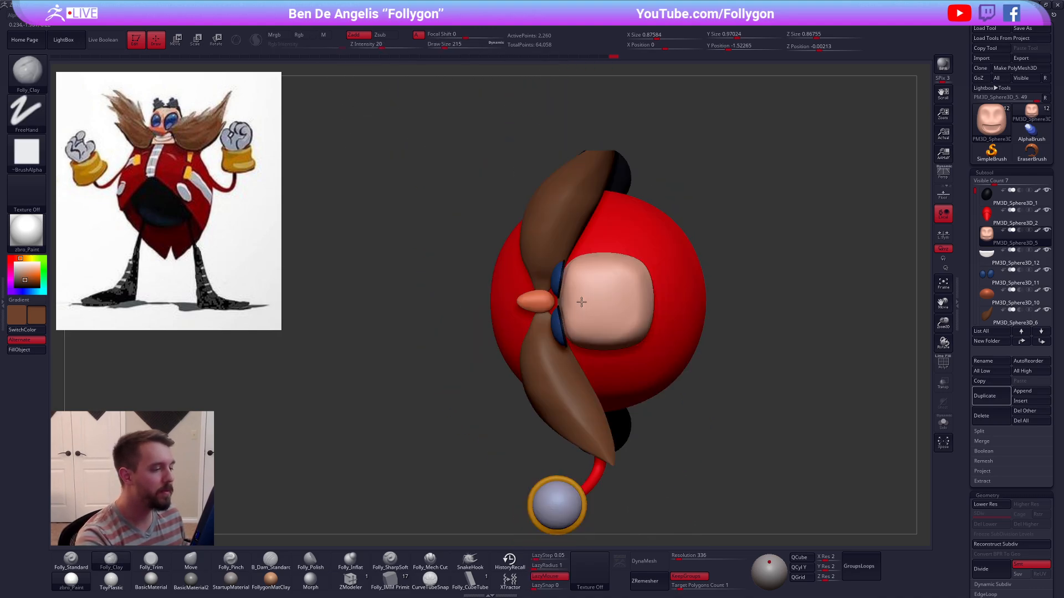
pyautogui.keyDown('alt'); pyautogui.moveTo(623, 373); pyautogui.dragTo(613, 329, button='right'); pyautogui.keyUp('alt')
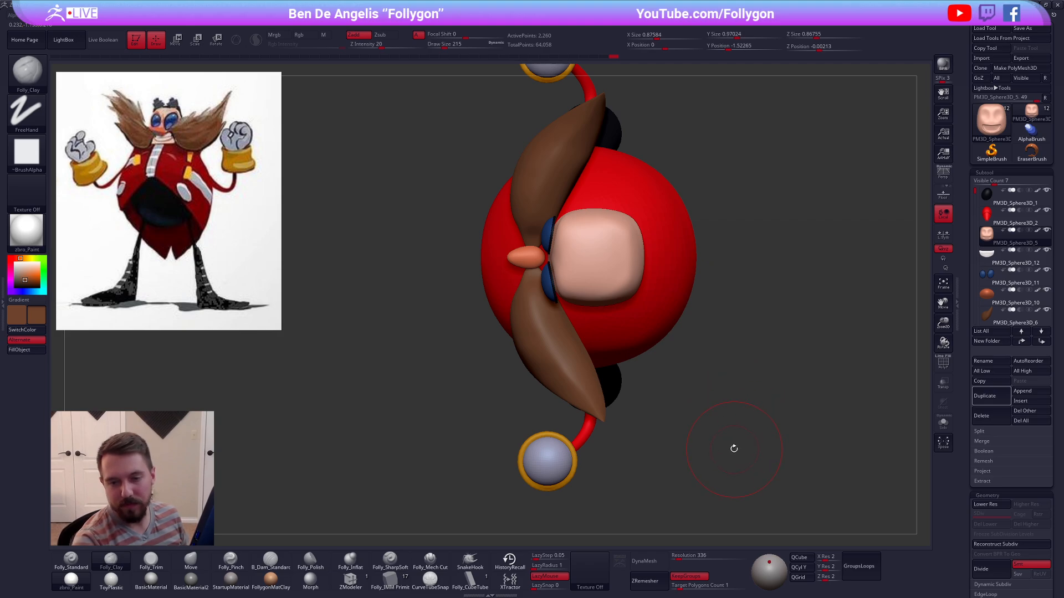
pyautogui.moveTo(735, 442); pyautogui.dragTo(756, 346, button='right')
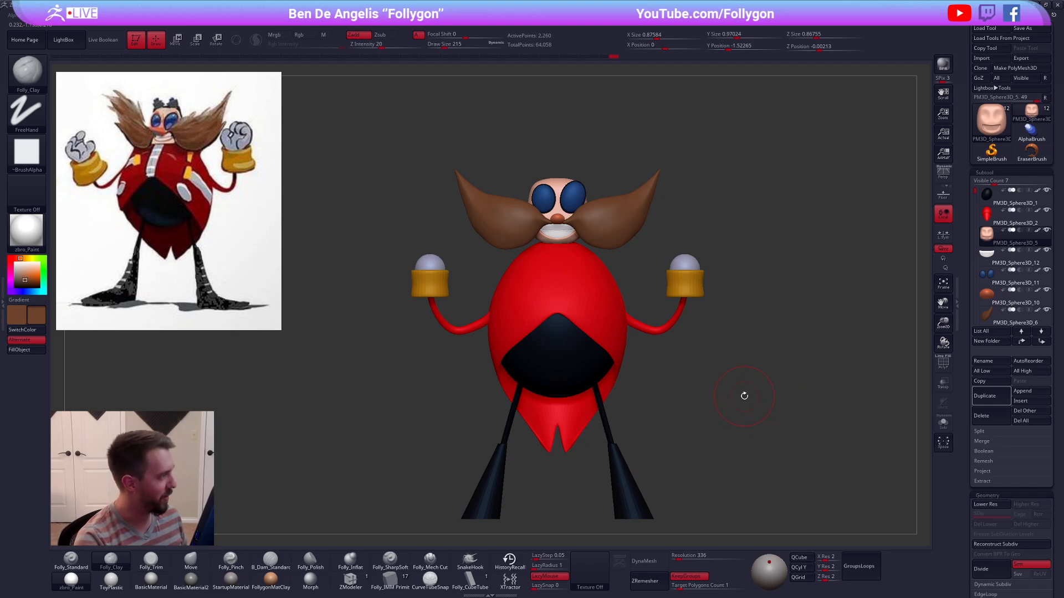
# Step: Isolate the head, mask everything but its lower part, and move the jaw downward to lengthen the face
pyautogui.keyDown('ctrl'); pyautogui.moveTo(693, 361); pyautogui.dragTo(635, 285, button='right'); pyautogui.keyUp('ctrl')
pyautogui.hotkey('shift', 's')
pyautogui.keyDown('alt'); pyautogui.moveTo(543, 201); pyautogui.dragTo(576, 267, button='right'); pyautogui.keyUp('alt')
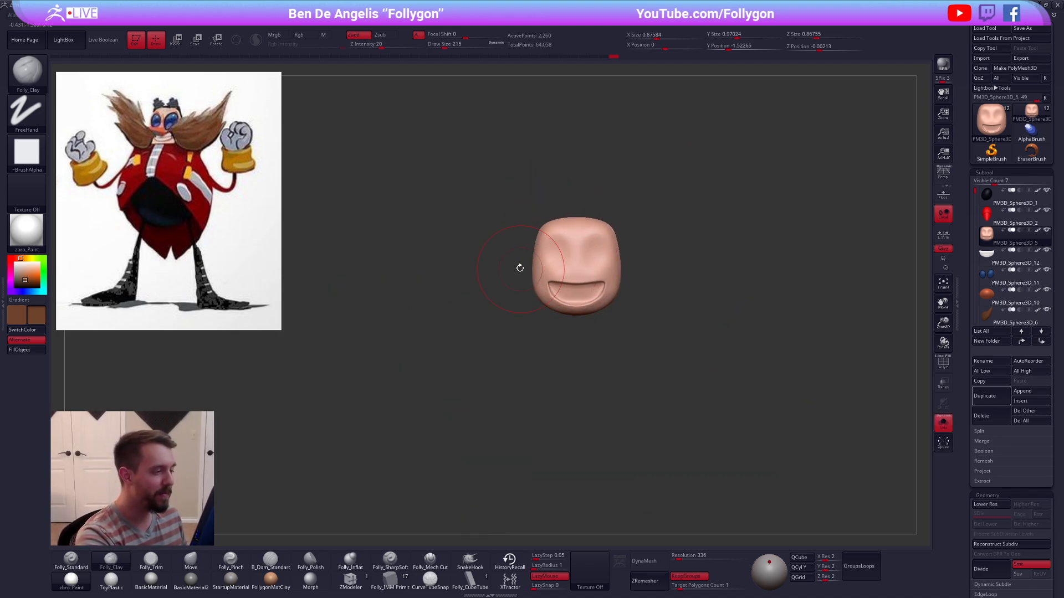
pyautogui.moveTo(518, 258)
pyautogui.keyDown('ctrl'); pyautogui.mouseDown()
pyautogui.moveTo(567, 196)
pyautogui.moveTo(651, 249)
pyautogui.moveTo(601, 337)
pyautogui.moveTo(601, 303)
pyautogui.mouseUp(); pyautogui.keyUp('ctrl')
pyautogui.keyDown('ctrl'); pyautogui.click(665, 315); pyautogui.keyUp('ctrl')
pyautogui.press('w')
pyautogui.hotkey('shift', 's')
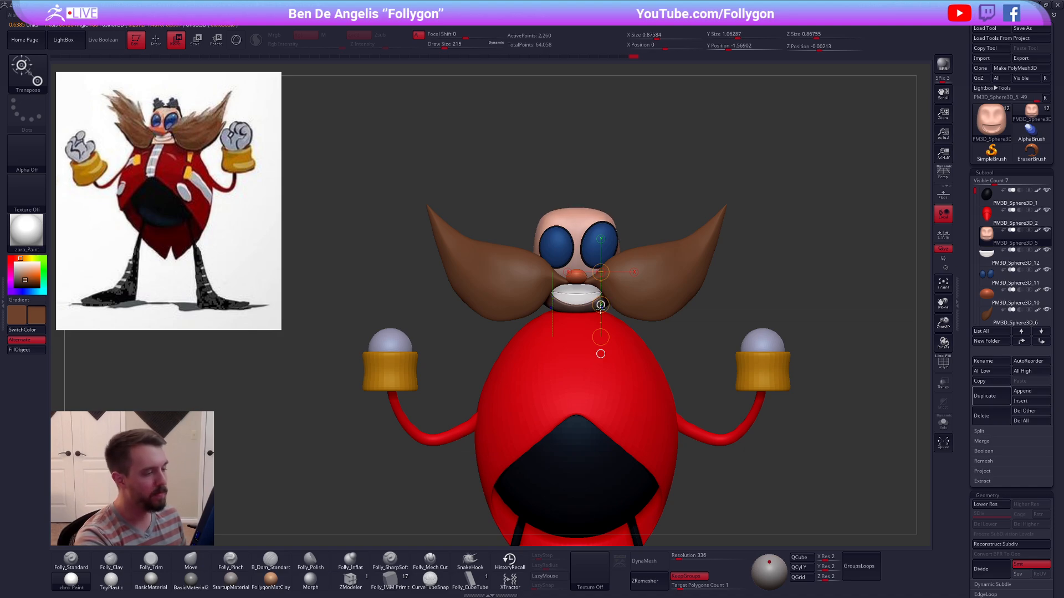
pyautogui.press('q')
pyautogui.keyDown('ctrl'); pyautogui.moveTo(707, 330); pyautogui.dragTo(700, 311); pyautogui.keyUp('ctrl')
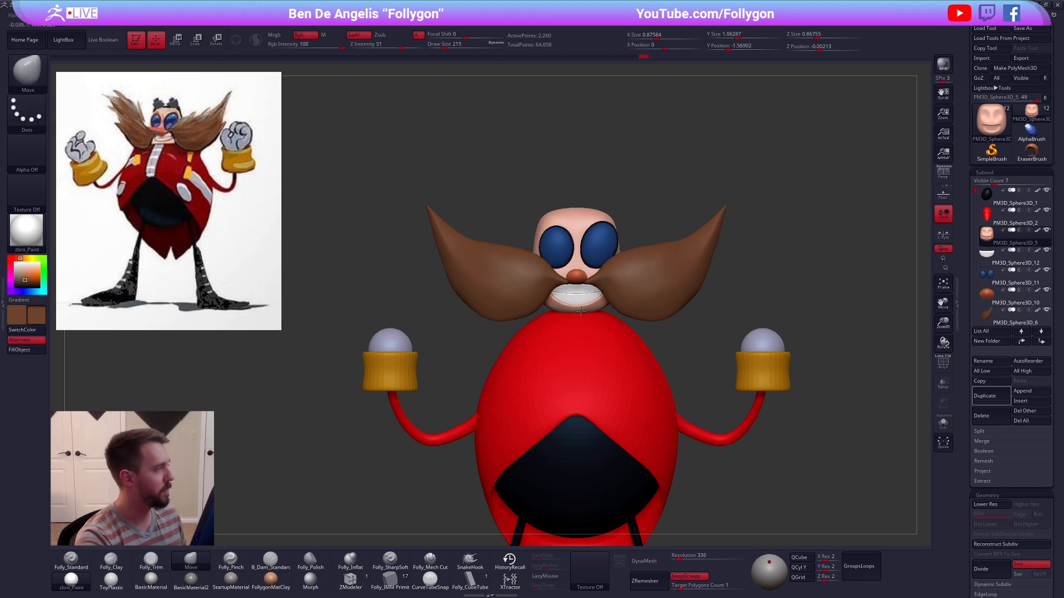
# Step: Push the upper back corner and rear of the head outward with the Move brush at varying draw sizes
pyautogui.keyDown('ctrl'); pyautogui.moveTo(581, 312); pyautogui.dragTo(588, 333, button='right'); pyautogui.keyUp('ctrl')
pyautogui.press('space')
pyautogui.moveTo(605, 330); pyautogui.dragTo(600, 330)
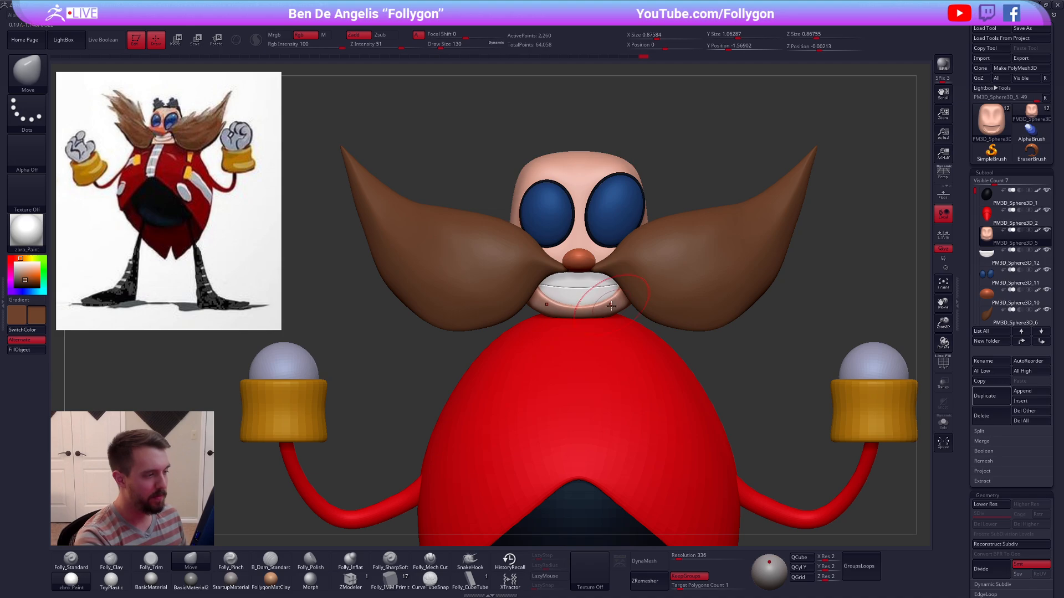
pyautogui.moveTo(611, 306)
pyautogui.keyDown('shift'); pyautogui.mouseDown(button='right')
pyautogui.moveTo(587, 315)
pyautogui.moveTo(560, 381)
pyautogui.mouseUp(button='right'); pyautogui.keyUp('shift')
pyautogui.press('space')
pyautogui.moveTo(677, 280); pyautogui.dragTo(688, 280)
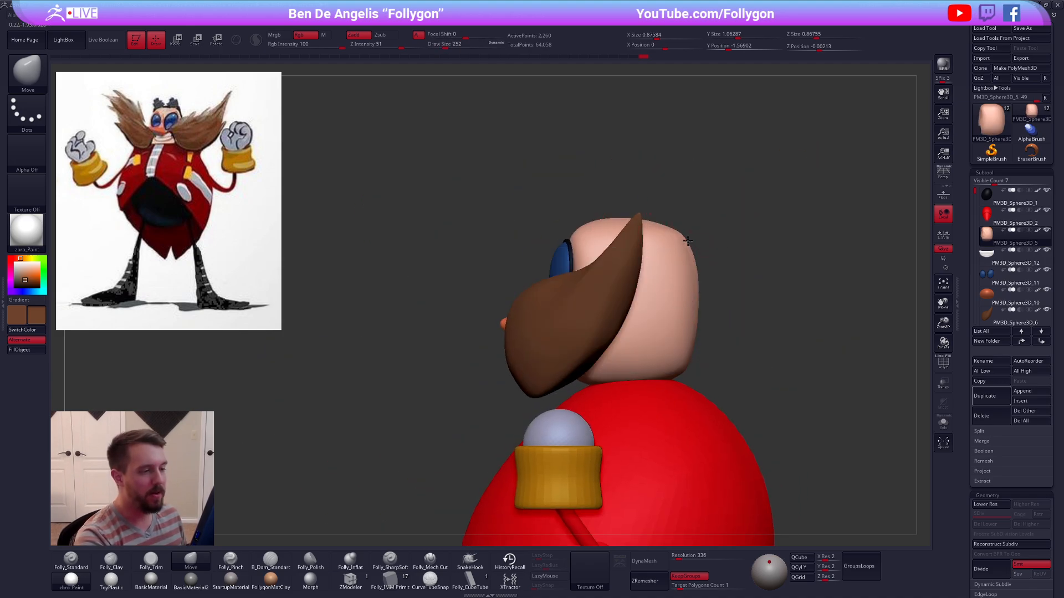
pyautogui.moveTo(687, 241); pyautogui.dragTo(693, 241)
pyautogui.press('space')
pyautogui.moveTo(653, 339); pyautogui.dragTo(699, 331)
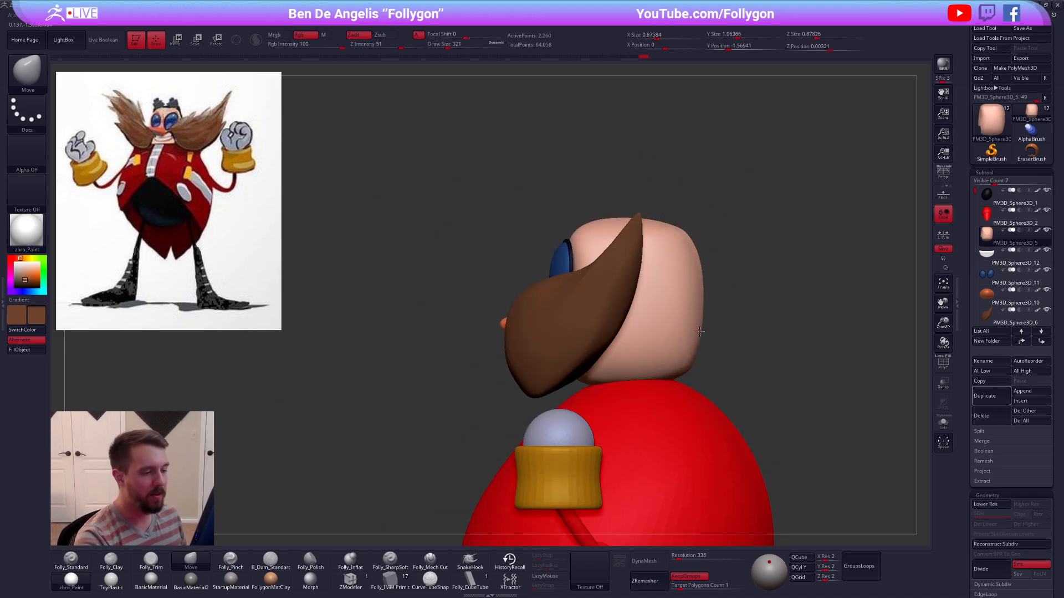
# Step: Refine the head's side profile with the Move brush, adjusting its top and extending its back slightly
pyautogui.keyDown('ctrl'); pyautogui.moveTo(700, 331); pyautogui.dragTo(671, 315, button='right'); pyautogui.keyUp('ctrl')
pyautogui.press('space')
pyautogui.moveTo(670, 315); pyautogui.dragTo(658, 315)
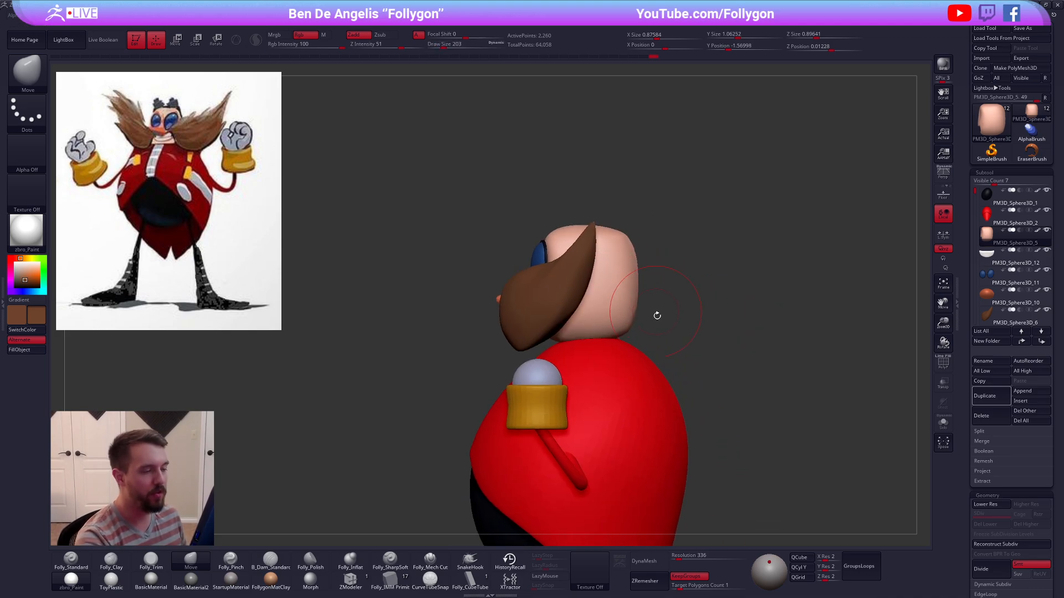
pyautogui.press('space')
pyautogui.moveTo(605, 236)
pyautogui.mouseDown()
pyautogui.moveTo(569, 231)
pyautogui.moveTo(619, 237)
pyautogui.mouseUp()
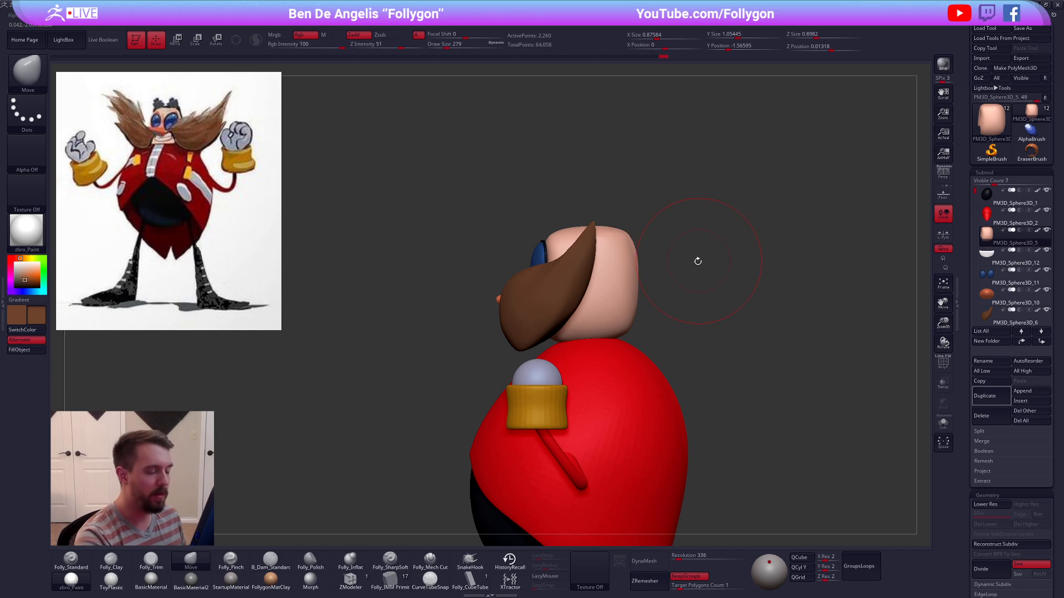
pyautogui.moveTo(697, 261); pyautogui.dragTo(648, 280)
pyautogui.press('space')
pyautogui.keyDown('alt'); pyautogui.moveTo(655, 329); pyautogui.dragTo(646, 344, button='right'); pyautogui.keyUp('alt')
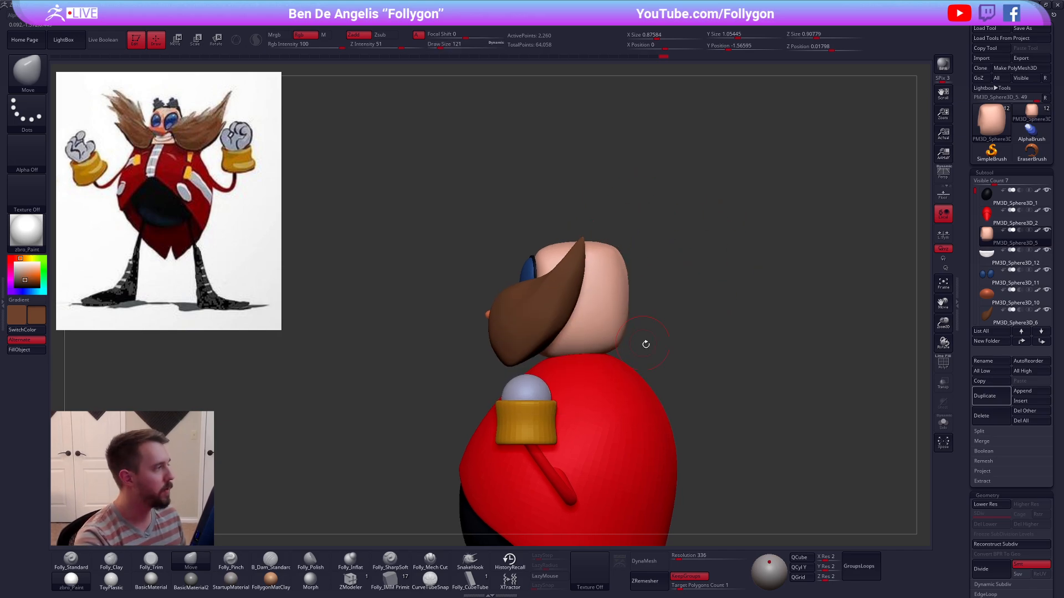
pyautogui.keyDown('alt'); pyautogui.moveTo(748, 397); pyautogui.dragTo(755, 358, button='right'); pyautogui.keyUp('alt')
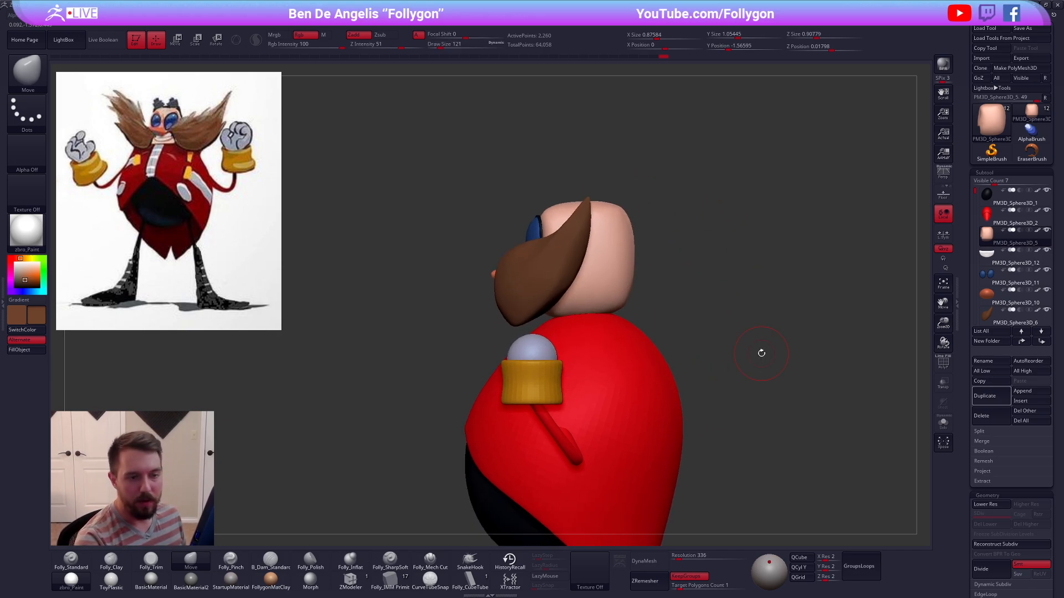
# Step: Duplicate the head, isolate the copy, and subdivide it three times, deleting the lower subdivision levels
pyautogui.click(985, 396)
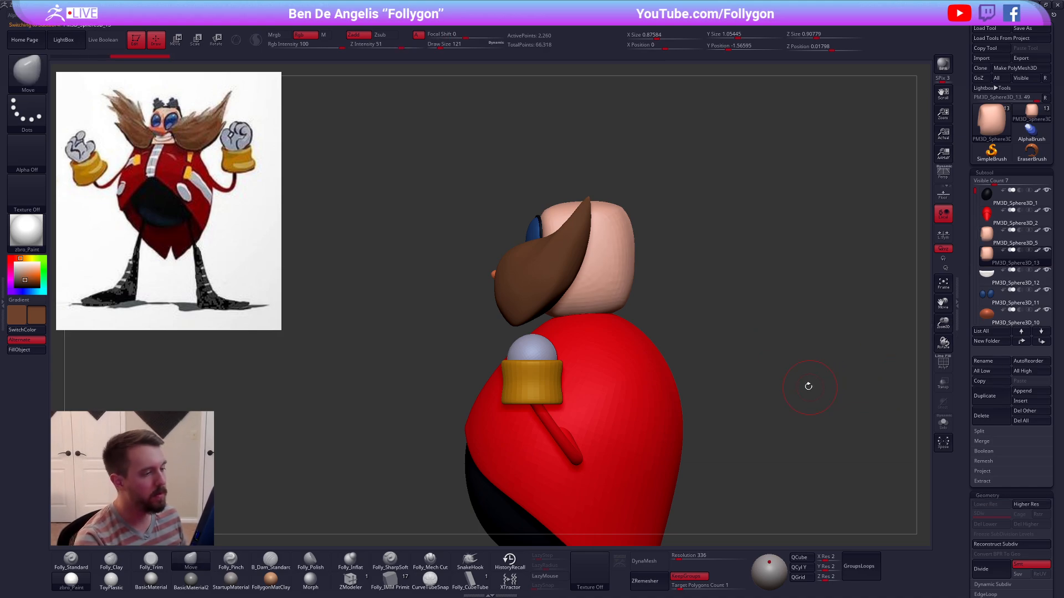
pyautogui.hotkey('shift', 's')
pyautogui.hotkey('ctrl', 'd')
pyautogui.hotkey('ctrl', 'd')
pyautogui.hotkey('ctrl', 'd')
pyautogui.press('space')
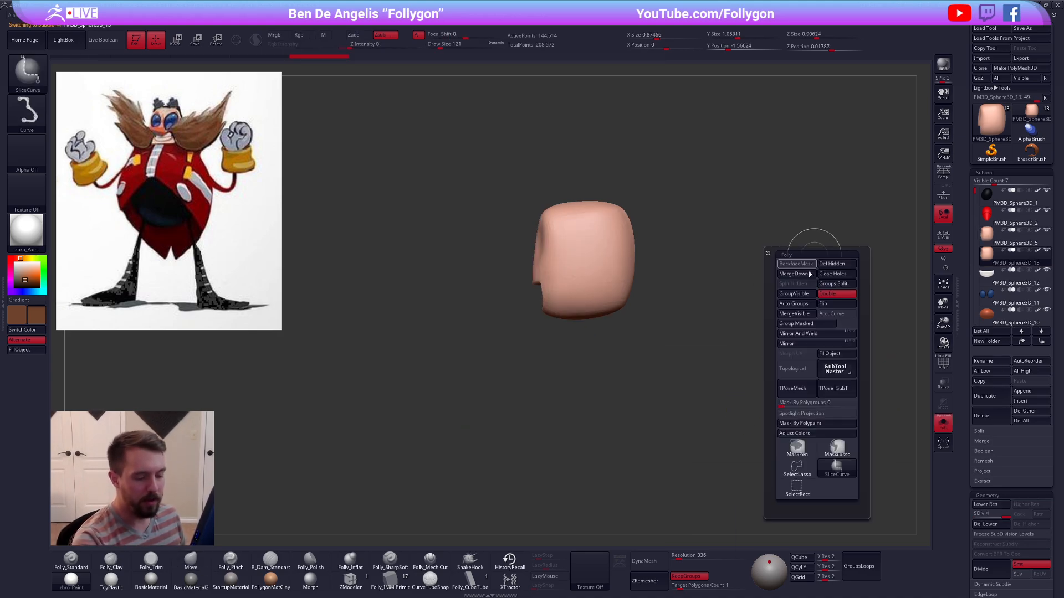
pyautogui.click(989, 524)
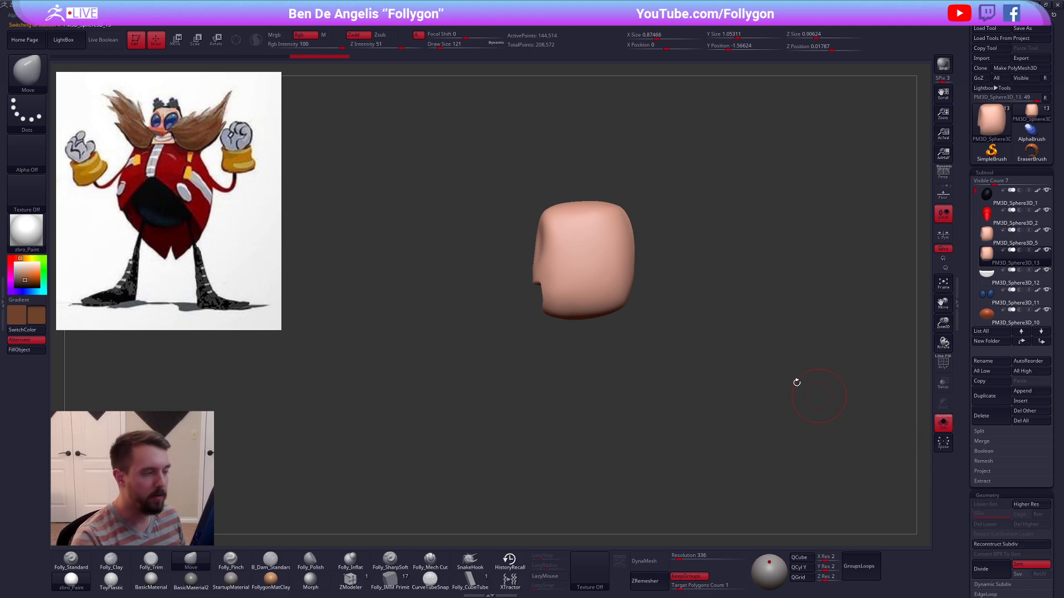
# Step: Slice the duplicated head with two nearly vertical SliceCurve cuts, separating a narrow band around its middle
pyautogui.moveTo(796, 380)
pyautogui.mouseDown()
pyautogui.moveTo(594, 309)
pyautogui.moveTo(549, 178)
pyautogui.moveTo(559, 359)
pyautogui.moveTo(577, 425)
pyautogui.moveTo(564, 426)
pyautogui.mouseUp()
pyautogui.hotkey('shift', 'f')
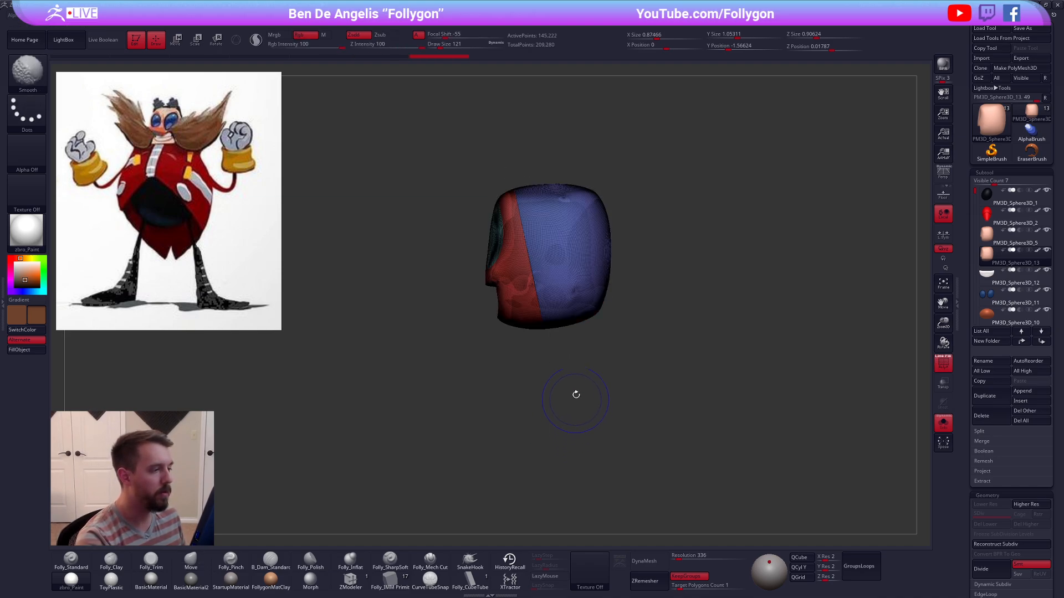
pyautogui.keyDown('ctrl'); pyautogui.keyDown('shift'); pyautogui.moveTo(527, 169); pyautogui.dragTo(564, 361); pyautogui.keyUp('shift'); pyautogui.keyUp('ctrl')
pyautogui.moveTo(571, 377); pyautogui.dragTo(570, 382)
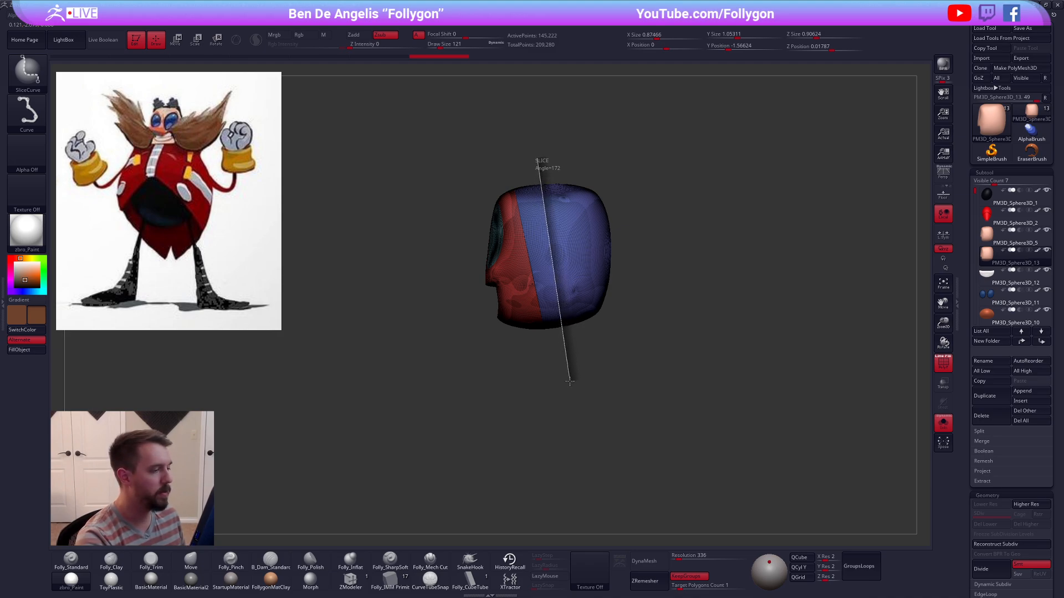
pyautogui.keyDown('ctrl'); pyautogui.keyDown('shift'); pyautogui.moveTo(570, 381); pyautogui.dragTo(570, 382); pyautogui.keyUp('shift'); pyautogui.keyUp('ctrl')
# Step: Isolate the narrow sliced band and delete the rest of the duplicated head
pyautogui.keyDown('ctrl'); pyautogui.keyDown('shift'); pyautogui.click(551, 284); pyautogui.keyUp('shift'); pyautogui.keyUp('ctrl')
pyautogui.press('space')
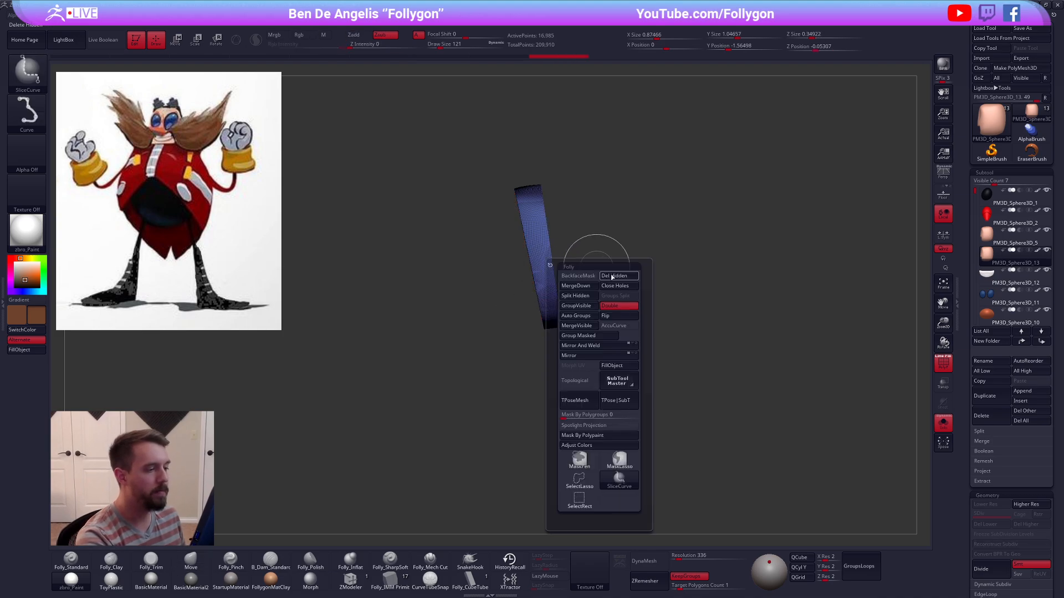
pyautogui.click(610, 277)
pyautogui.hotkey('shift', 'f')
pyautogui.moveTo(573, 237); pyautogui.dragTo(566, 240)
# Step: Sample a dark colour from the reference image and fill the band with it
pyautogui.press('z')
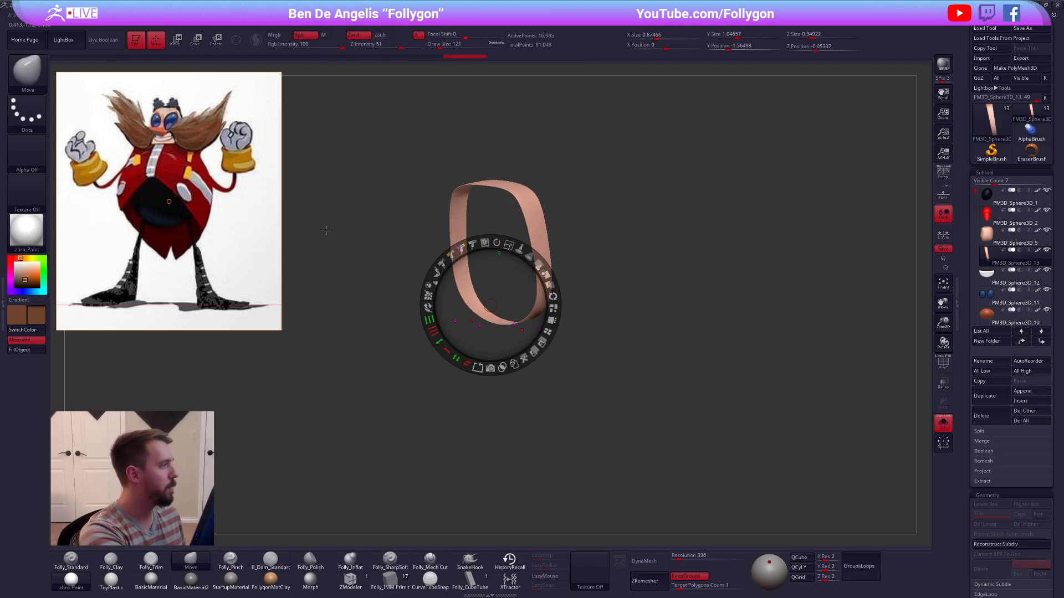
pyautogui.press('c')
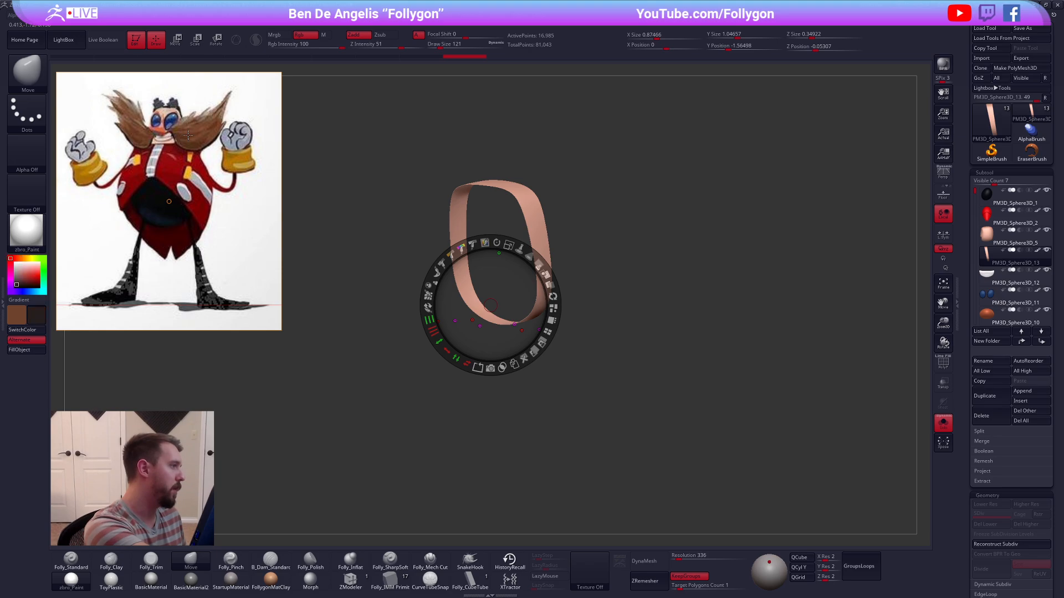
pyautogui.press('z')
pyautogui.click(39, 349)
# Step: Scale the dark band up slightly so it sits just outside the surface of the head
pyautogui.moveTo(574, 261)
pyautogui.keyDown('shift'); pyautogui.mouseDown()
pyautogui.moveTo(543, 268)
pyautogui.moveTo(663, 278)
pyautogui.mouseUp(); pyautogui.keyUp('shift')
pyautogui.hotkey('shift', 's')
pyautogui.press('w')
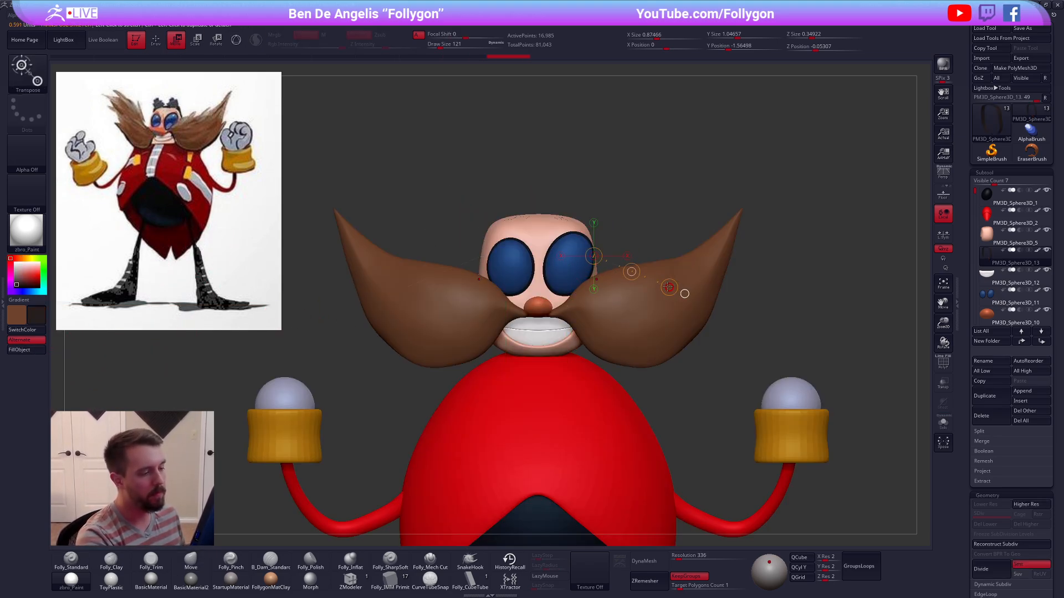
pyautogui.moveTo(562, 284); pyautogui.dragTo(644, 270)
pyautogui.press('e')
pyautogui.press('q')
pyautogui.moveTo(677, 368)
pyautogui.mouseDown()
pyautogui.moveTo(713, 377)
pyautogui.moveTo(659, 376)
pyautogui.mouseUp()
pyautogui.press('w')
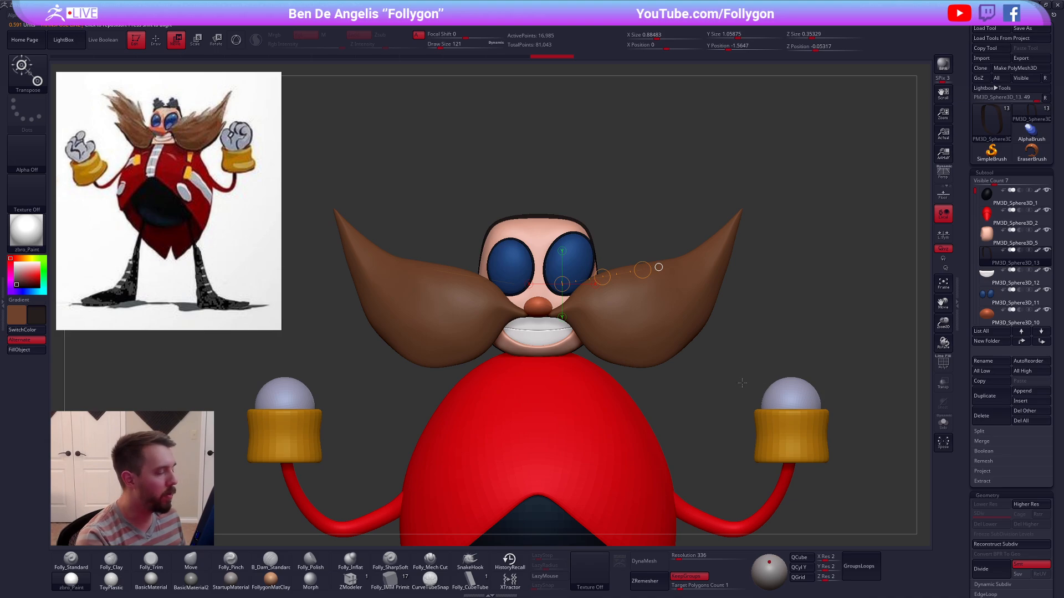
# Step: Isolate the band and undo its scaling, colour fill and slicing, back to the uncut head copy
pyautogui.moveTo(742, 382); pyautogui.dragTo(704, 384)
pyautogui.click(943, 422)
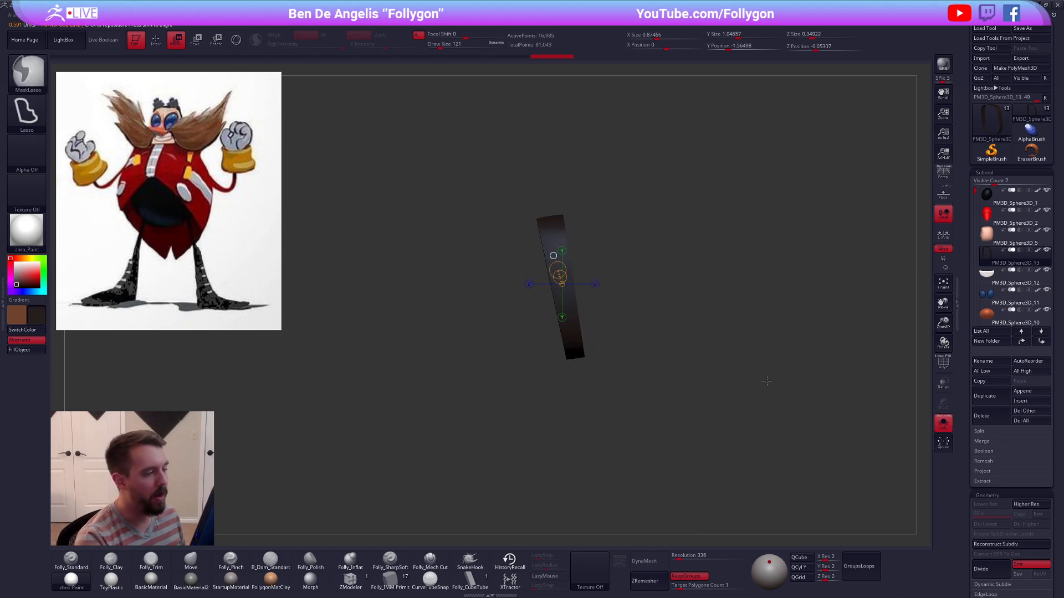
pyautogui.hotkey('ctrl', 'z')
pyautogui.hotkey('ctrl', 'z')
pyautogui.hotkey('ctrl', 'z')
pyautogui.hotkey('ctrl', 'z')
pyautogui.hotkey('shift', 'f')
pyautogui.press('q')
pyautogui.hotkey('ctrl', 'z')
pyautogui.hotkey('ctrl', 'z')
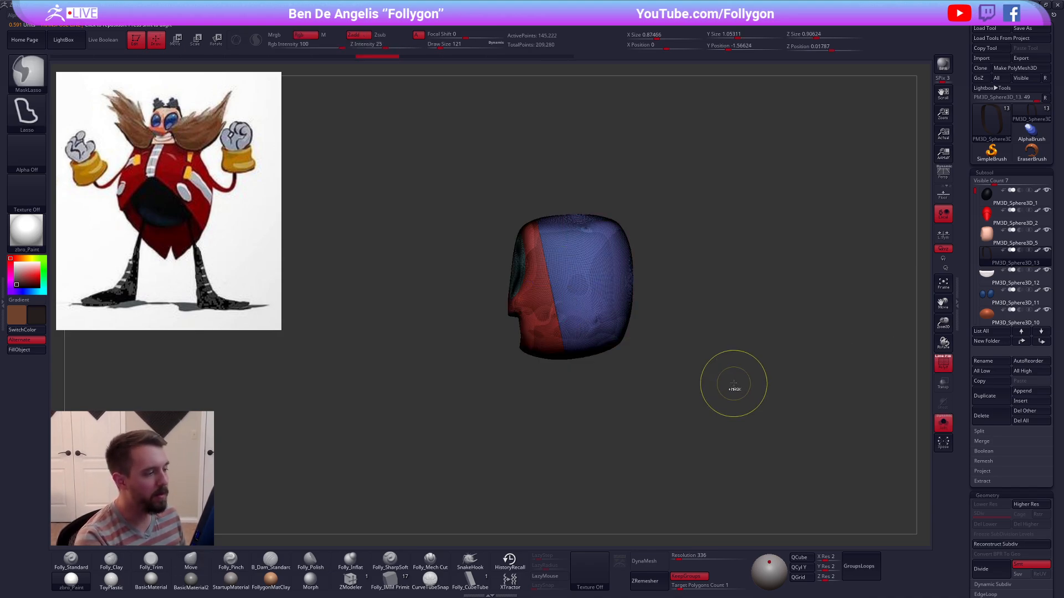
# Step: Slice the head copy with two diagonal SliceCurve cuts, keep only the slanted band between them, and delete the rest
pyautogui.press('space')
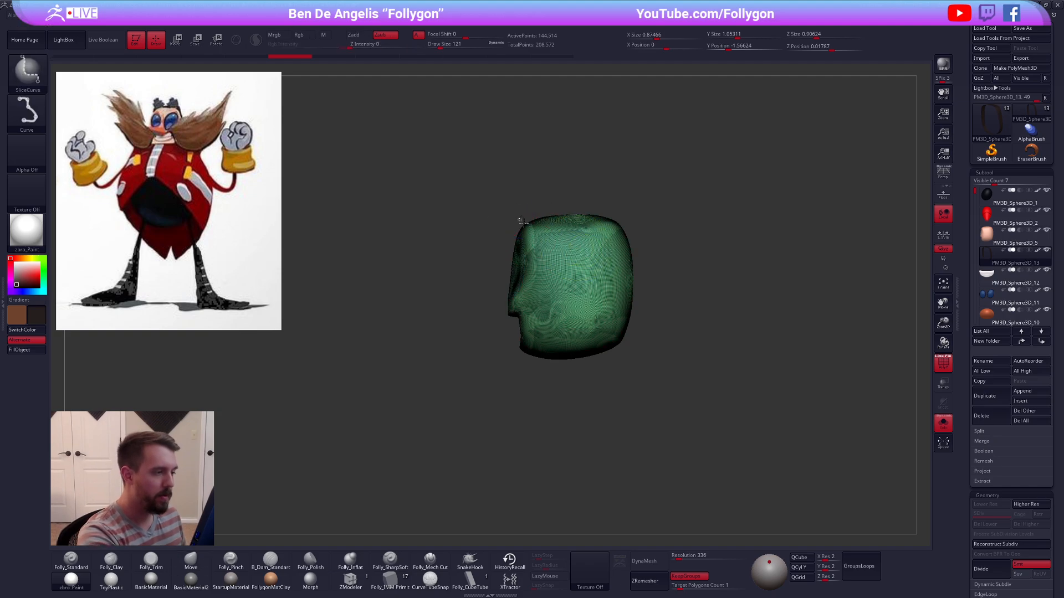
pyautogui.keyDown('ctrl'); pyautogui.keyDown('shift'); pyautogui.moveTo(520, 222); pyautogui.dragTo(659, 375); pyautogui.keyUp('shift'); pyautogui.keyUp('ctrl')
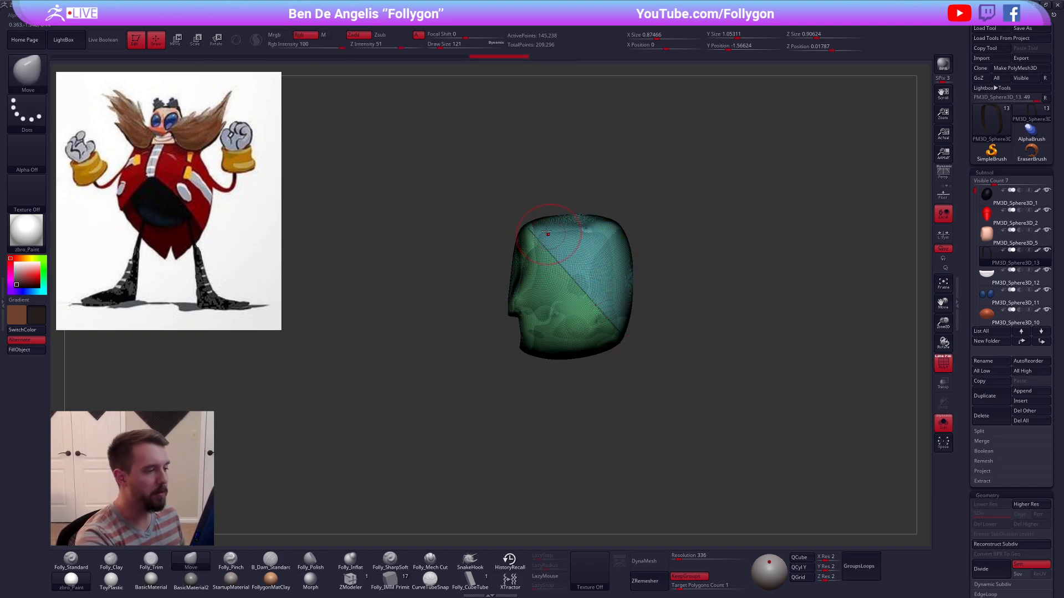
pyautogui.moveTo(545, 205)
pyautogui.keyDown('ctrl'); pyautogui.keyDown('shift'); pyautogui.mouseDown()
pyautogui.moveTo(645, 310)
pyautogui.moveTo(637, 330)
pyautogui.mouseUp(); pyautogui.keyUp('shift'); pyautogui.keyUp('ctrl')
pyautogui.keyDown('ctrl'); pyautogui.keyDown('shift'); pyautogui.click(590, 282); pyautogui.keyUp('shift'); pyautogui.keyUp('ctrl')
pyautogui.rightClick(629, 288)
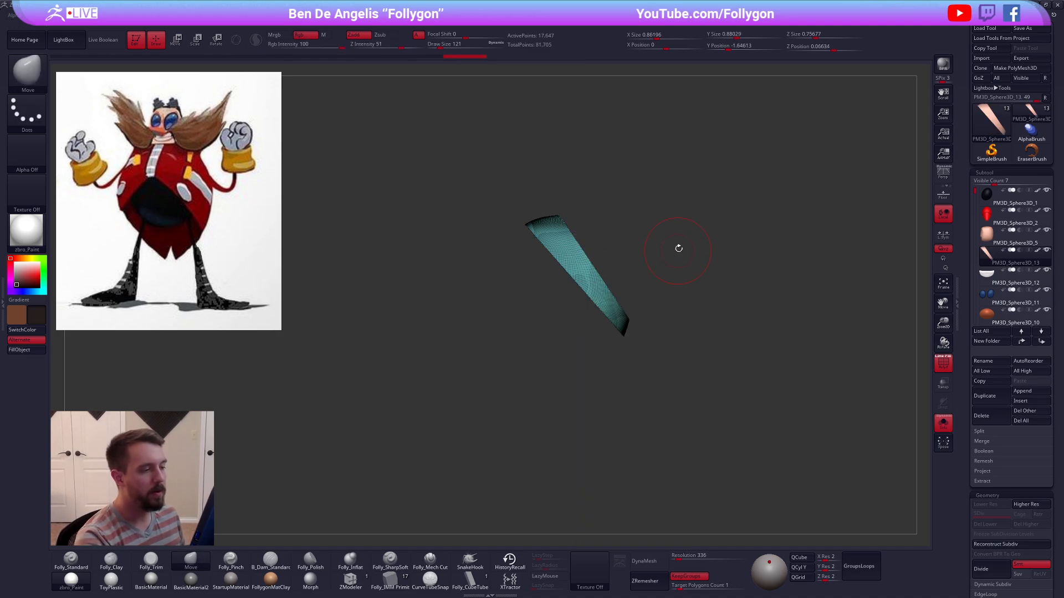
pyautogui.moveTo(676, 255); pyautogui.dragTo(590, 346)
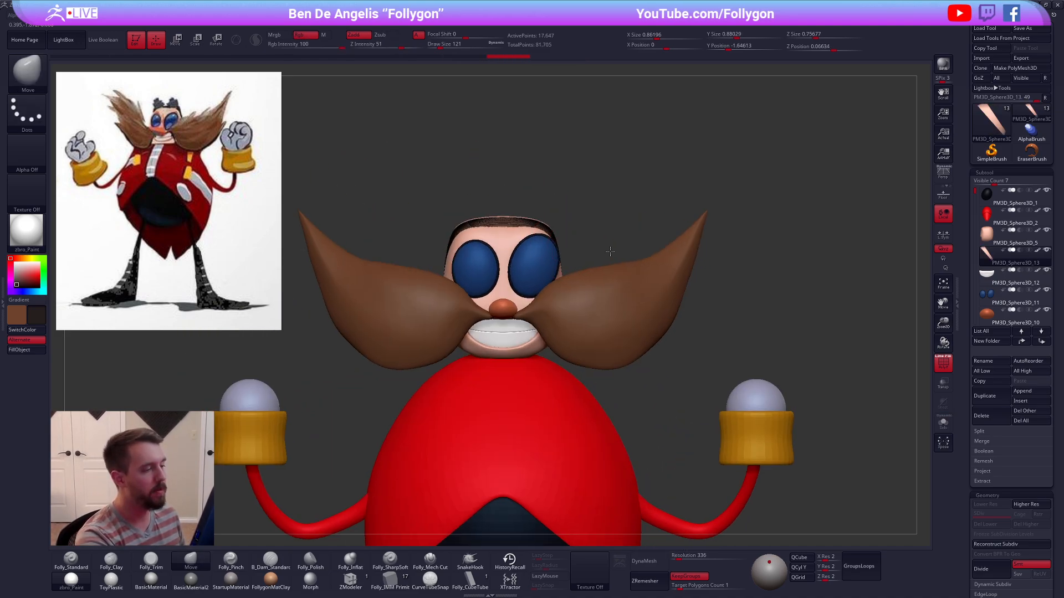
# Step: Scale the slanted band up slightly around the head and fill it with the sampled dark colour
pyautogui.keyDown('alt'); pyautogui.moveTo(610, 251); pyautogui.dragTo(650, 257); pyautogui.keyUp('alt')
pyautogui.press('e')
pyautogui.moveTo(563, 278)
pyautogui.mouseDown()
pyautogui.moveTo(645, 225)
pyautogui.moveTo(632, 233)
pyautogui.mouseUp()
pyautogui.hotkey('shift', 'f')
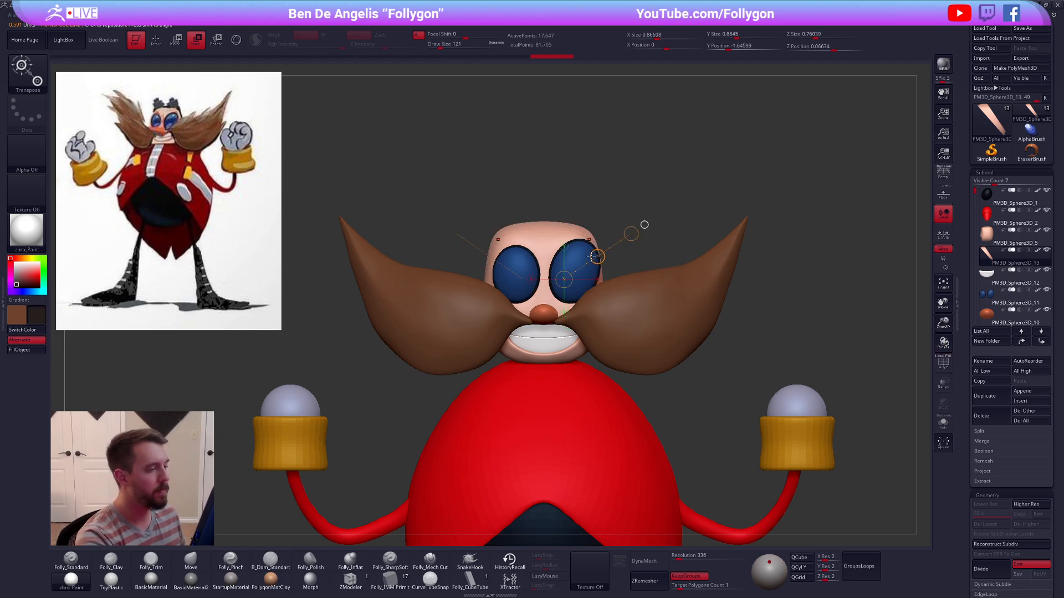
pyautogui.press('q')
pyautogui.click(21, 350)
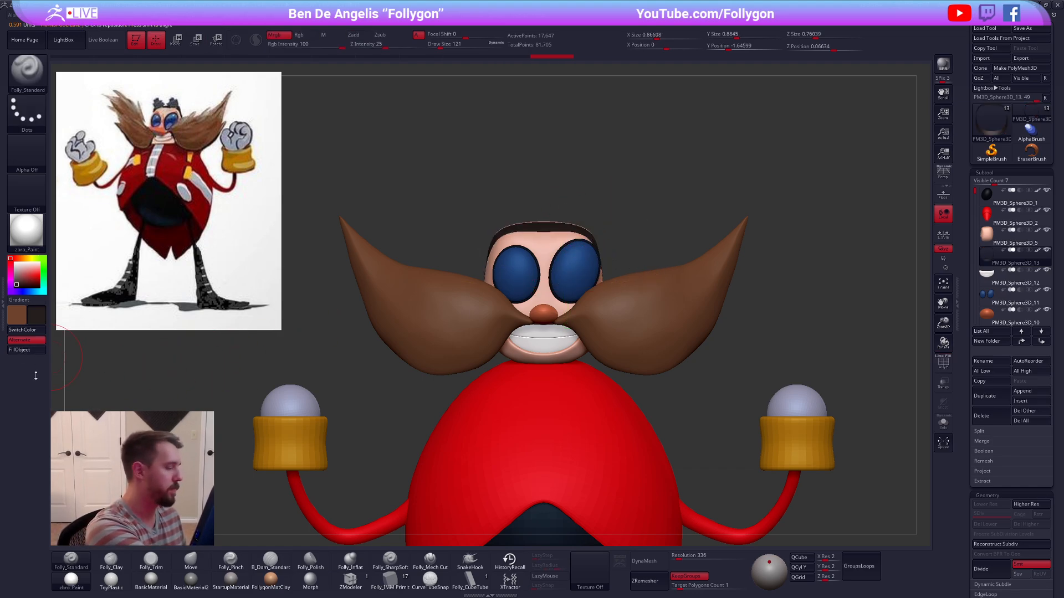
# Step: Duplicate the dark band and sample a lighter grey colour for the goggle parts from the reference image
pyautogui.moveTo(721, 421)
pyautogui.mouseDown()
pyautogui.moveTo(637, 410)
pyautogui.moveTo(674, 407)
pyautogui.mouseUp()
pyautogui.keyDown('alt'); pyautogui.moveTo(613, 247); pyautogui.dragTo(591, 298); pyautogui.keyUp('alt')
pyautogui.press('space')
pyautogui.moveTo(628, 242); pyautogui.dragTo(624, 241)
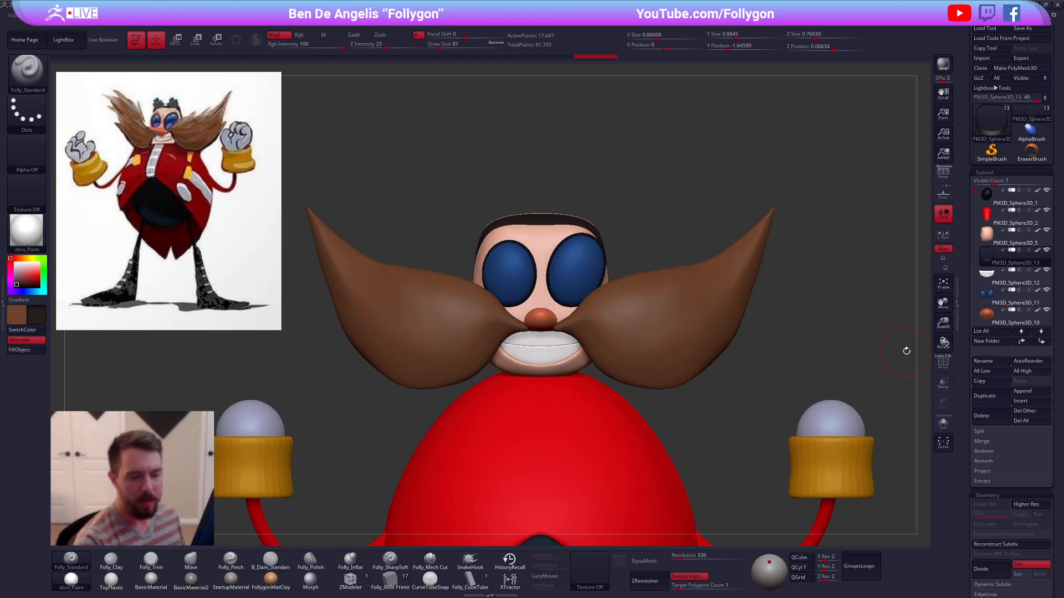
pyautogui.click(984, 396)
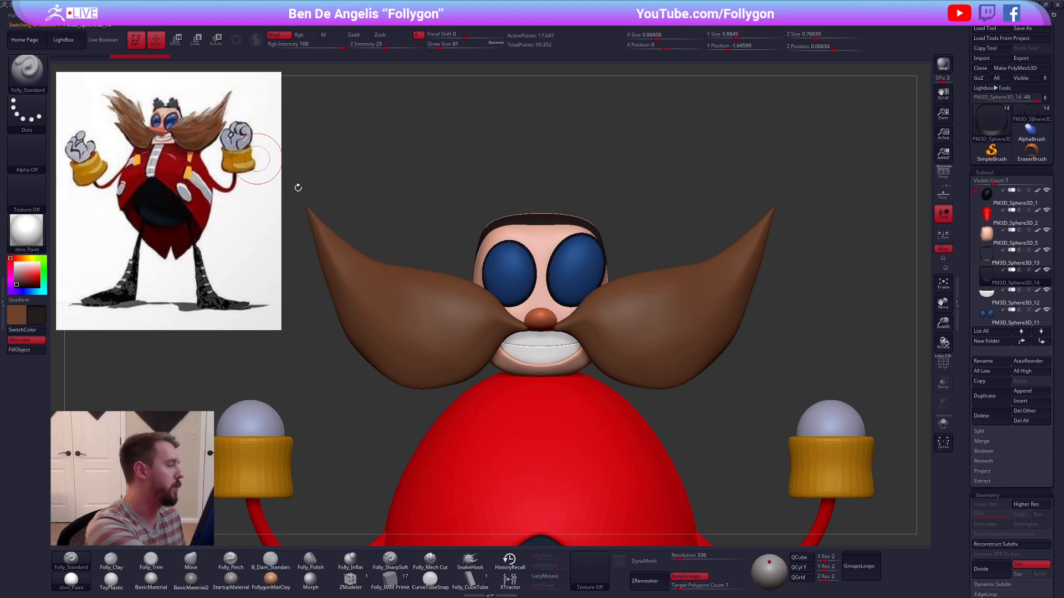
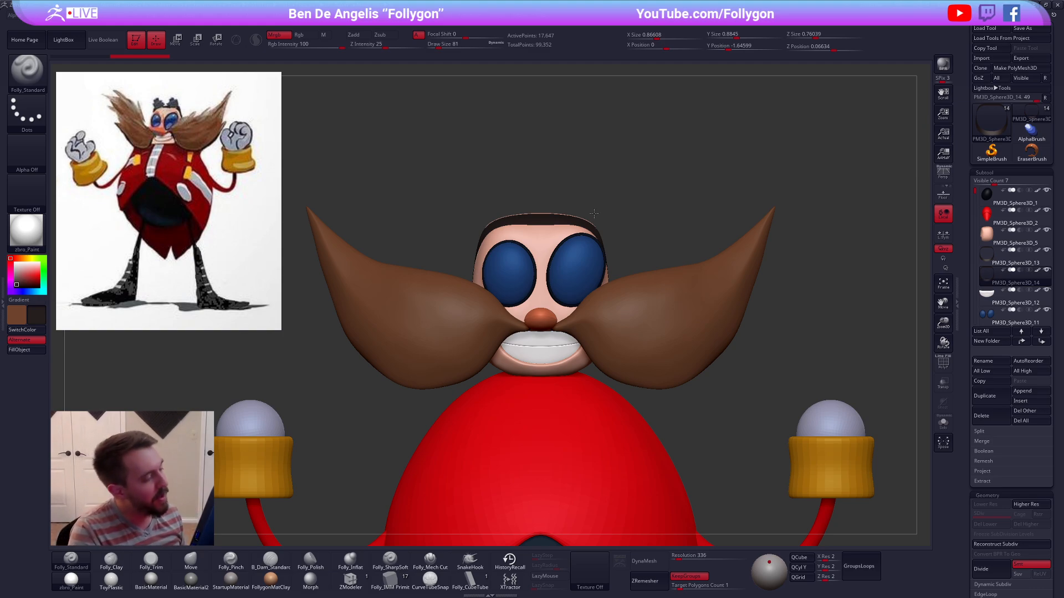
pyautogui.press('z')
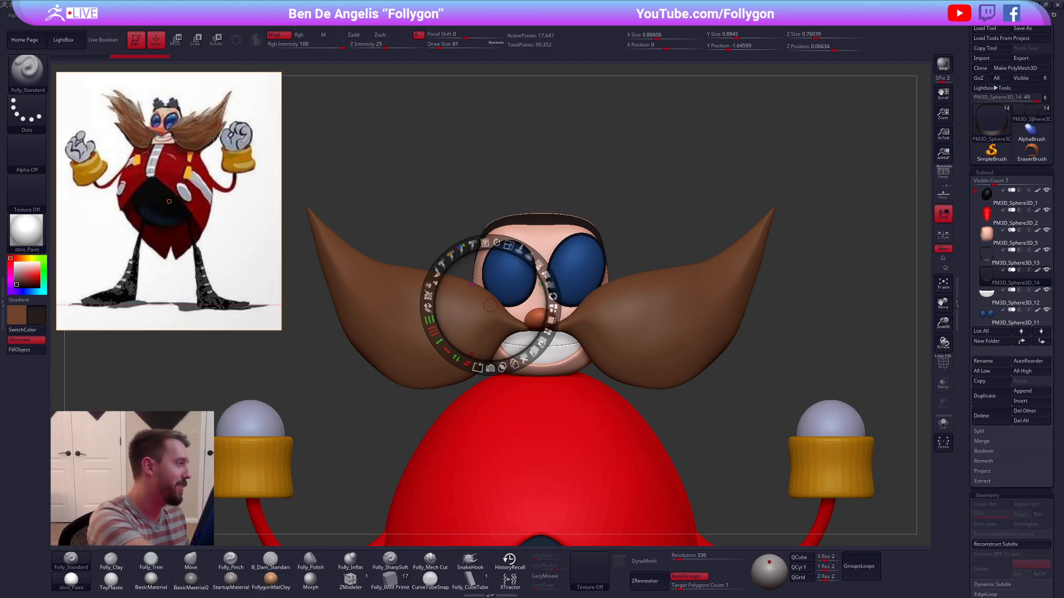
pyautogui.press('c')
pyautogui.press('z')
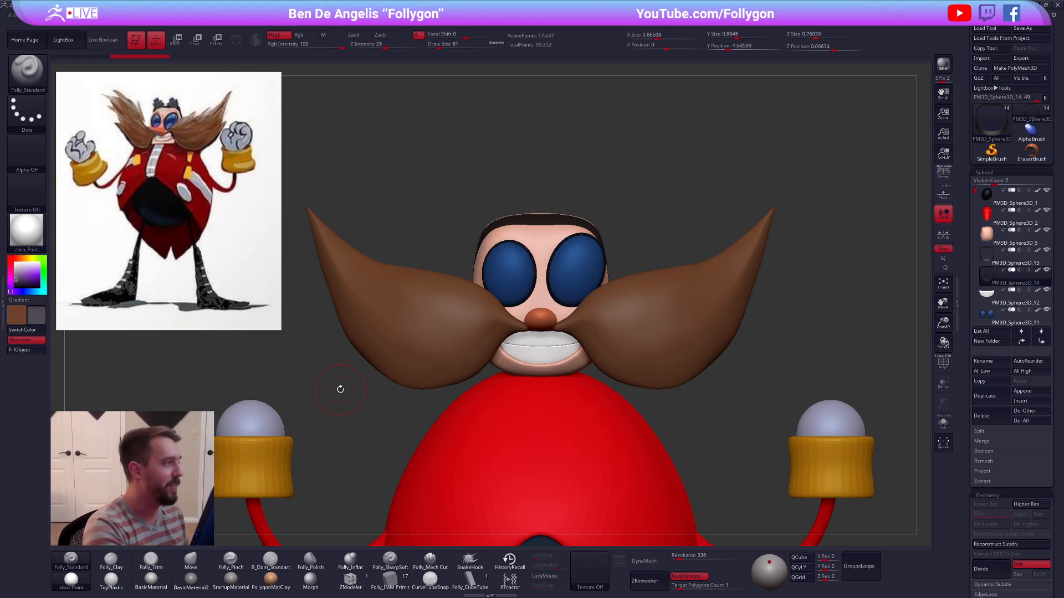
# Step: Insert a mirrored pair of Creased Cylinder primitives on the front of the duplicated band
pyautogui.click(390, 579)
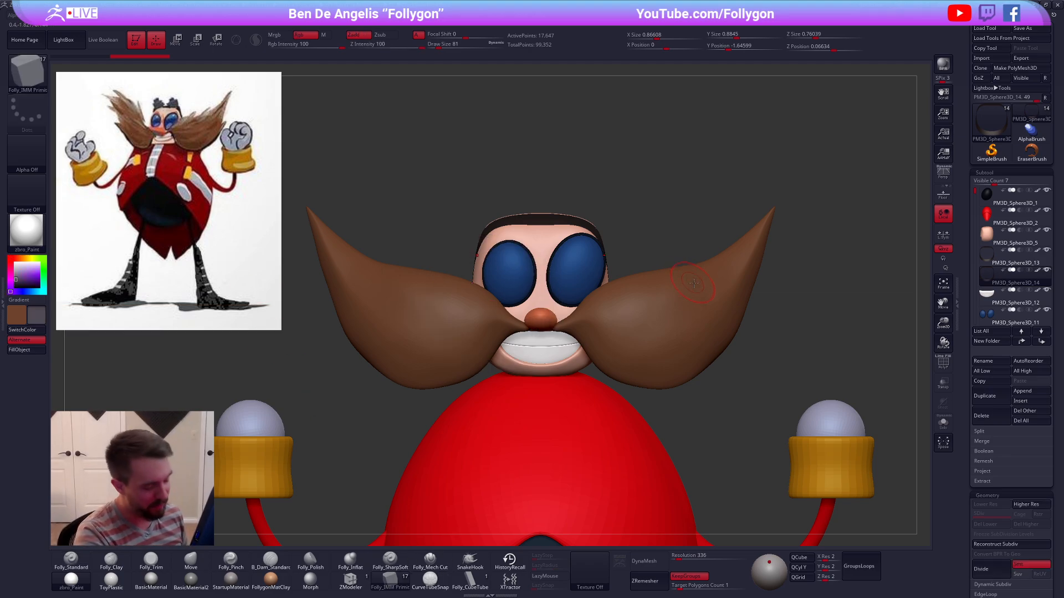
pyautogui.press('m')
pyautogui.click(787, 358)
pyautogui.press('m')
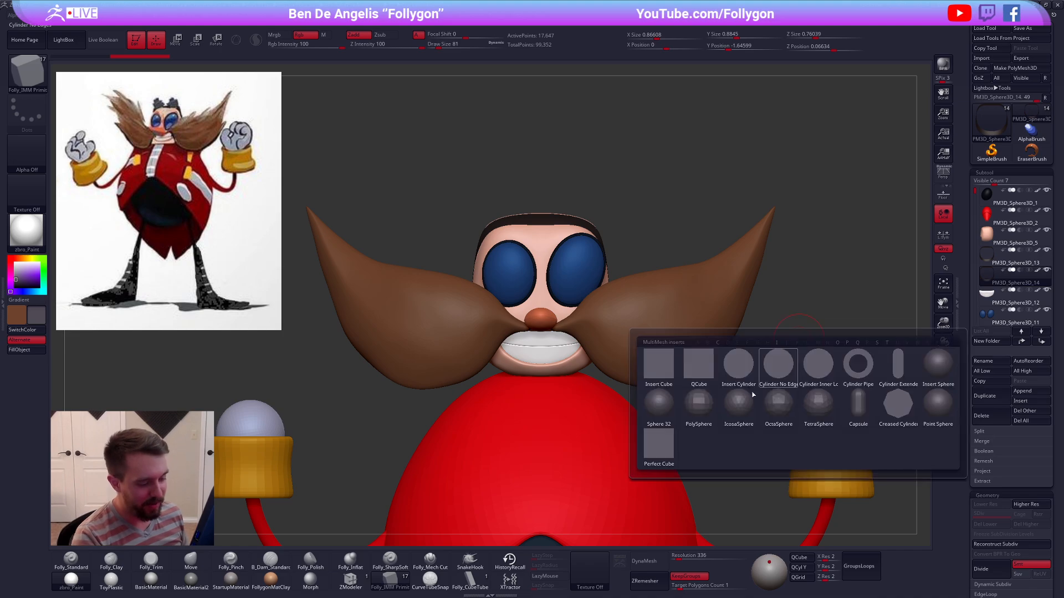
pyautogui.click(899, 405)
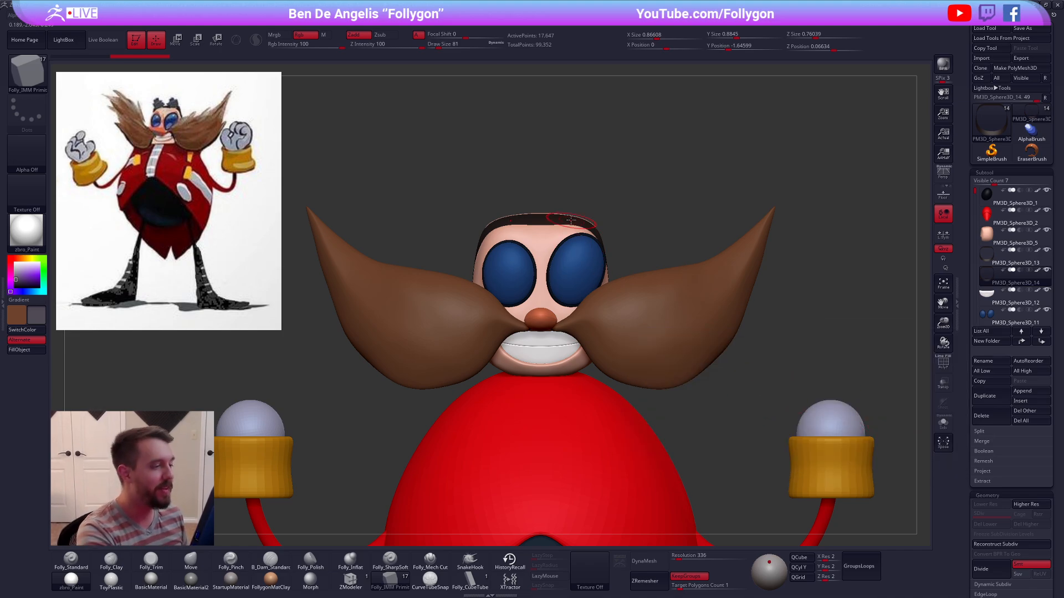
pyautogui.hotkey('shift', 's')
pyautogui.moveTo(571, 220)
pyautogui.keyDown('shift'); pyautogui.mouseDown(button='right')
pyautogui.moveTo(563, 268)
pyautogui.moveTo(568, 235)
pyautogui.mouseUp(button='right'); pyautogui.keyUp('shift')
pyautogui.press('space')
pyautogui.moveTo(577, 198)
pyautogui.mouseDown()
pyautogui.moveTo(571, 224)
pyautogui.moveTo(584, 234)
pyautogui.mouseUp()
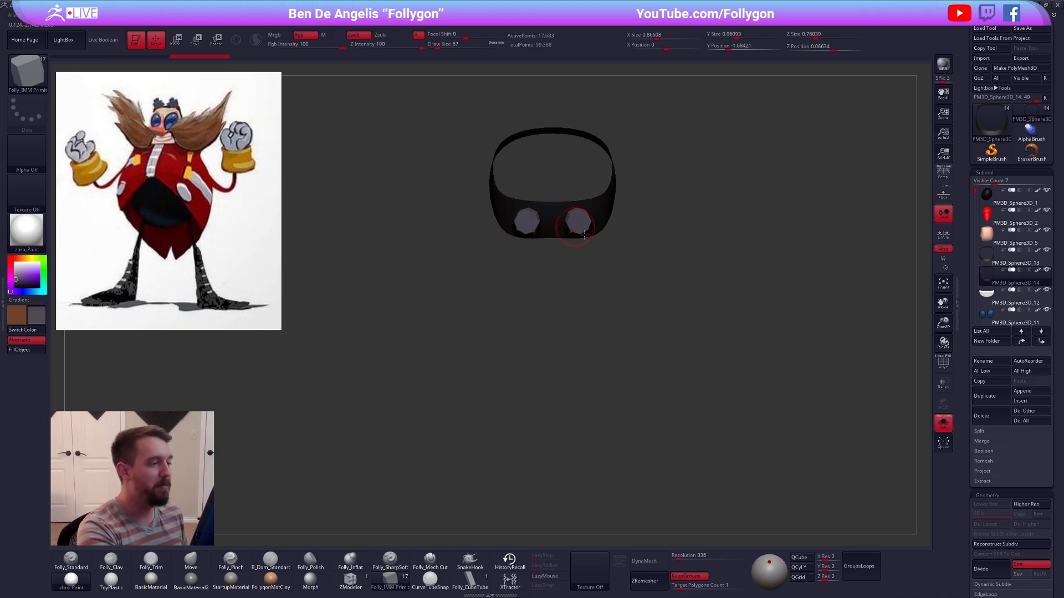
# Step: Isolate the two inserted cylinders and delete the duplicated band geometry behind them
pyautogui.moveTo(584, 235); pyautogui.dragTo(575, 157, button='right')
pyautogui.keyDown('ctrl'); pyautogui.moveTo(565, 235); pyautogui.dragTo(587, 266, button='right'); pyautogui.keyUp('ctrl')
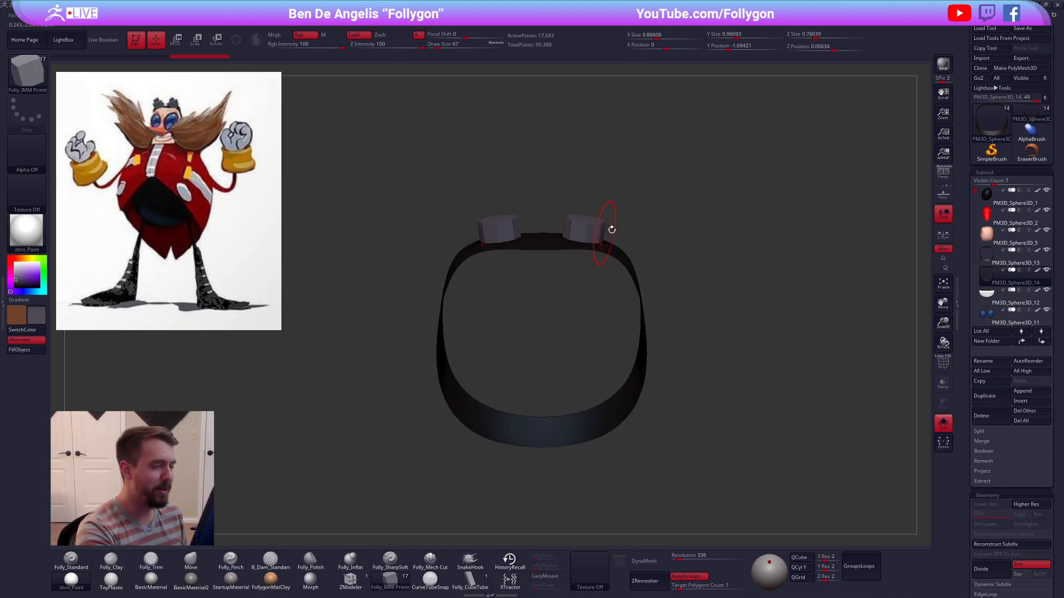
pyautogui.keyDown('ctrl'); pyautogui.click(632, 229); pyautogui.keyUp('ctrl')
pyautogui.keyDown('ctrl'); pyautogui.moveTo(630, 233); pyautogui.dragTo(614, 226); pyautogui.keyUp('ctrl')
pyautogui.keyDown('ctrl'); pyautogui.keyDown('shift'); pyautogui.click(584, 227); pyautogui.keyUp('shift'); pyautogui.keyUp('ctrl')
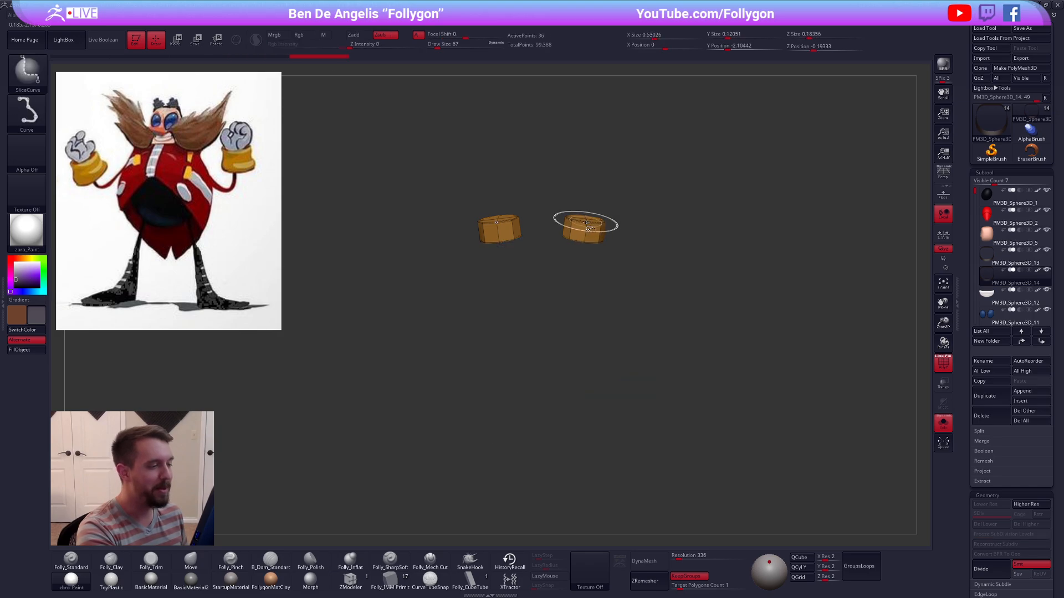
pyautogui.rightClick(620, 221)
pyautogui.moveTo(613, 255); pyautogui.dragTo(663, 258)
pyautogui.keyDown('ctrl'); pyautogui.keyDown('shift'); pyautogui.click(643, 244); pyautogui.keyUp('shift'); pyautogui.keyUp('ctrl')
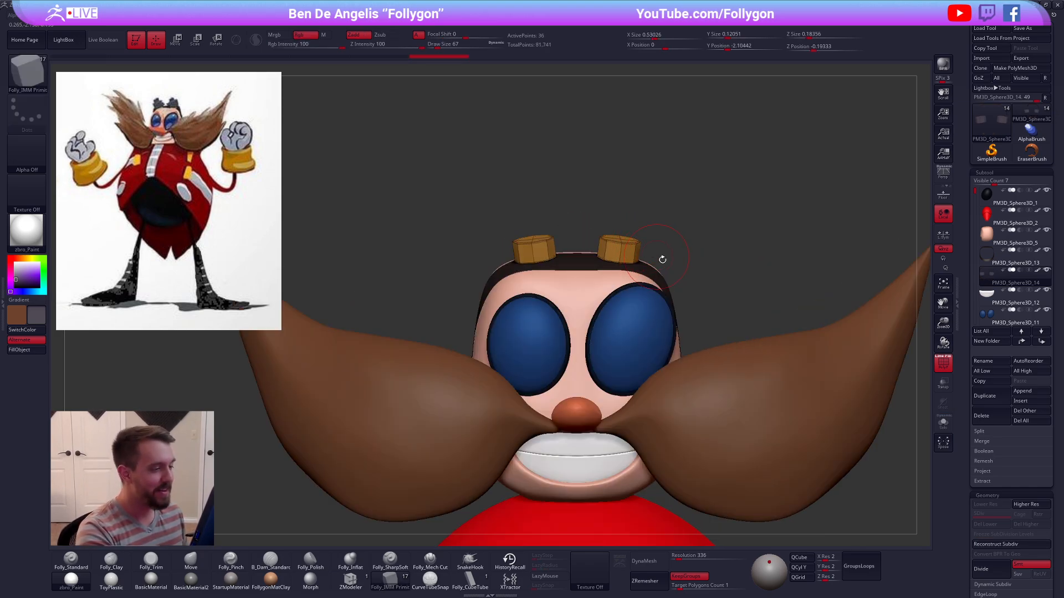
# Step: Enlarge the two cylinders about their own centres with Local Symmetry and rotate them slightly
pyautogui.keyDown('ctrl'); pyautogui.moveTo(699, 305); pyautogui.dragTo(690, 279, button='right'); pyautogui.keyUp('ctrl')
pyautogui.press('e')
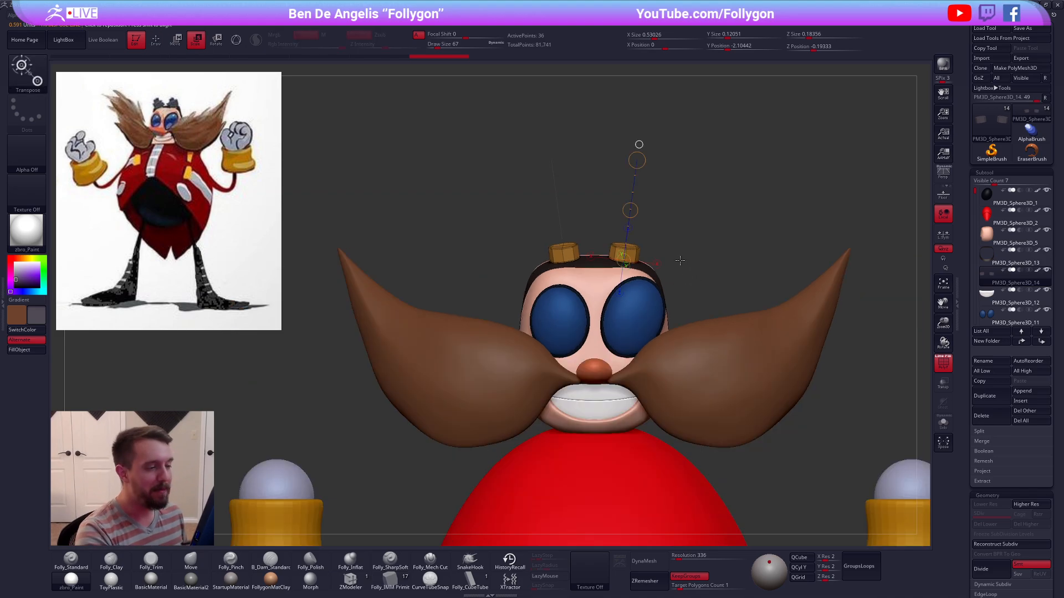
pyautogui.click(639, 145)
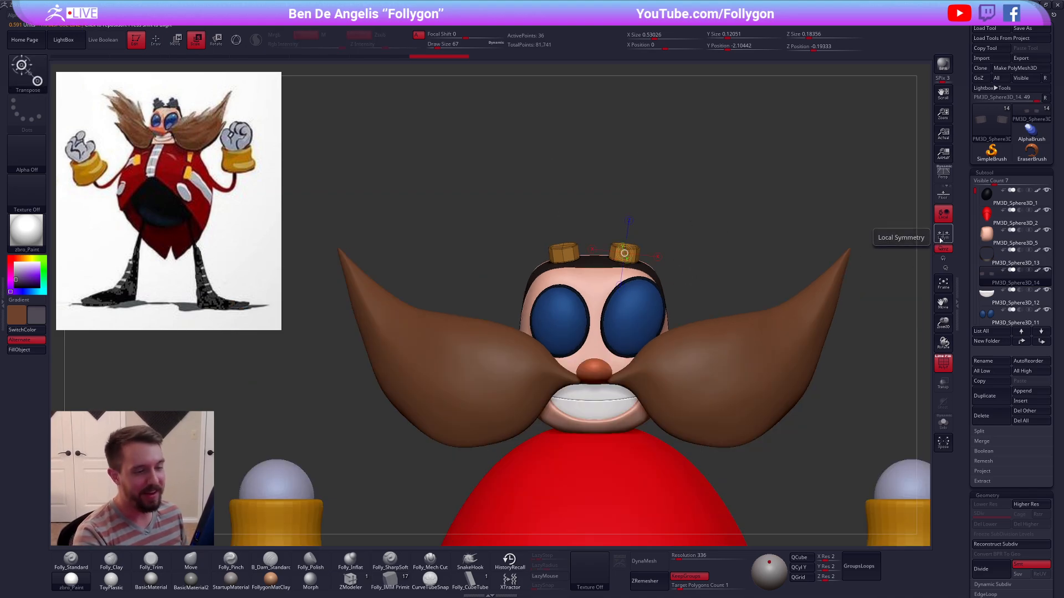
pyautogui.click(944, 234)
pyautogui.moveTo(661, 254); pyautogui.dragTo(742, 266)
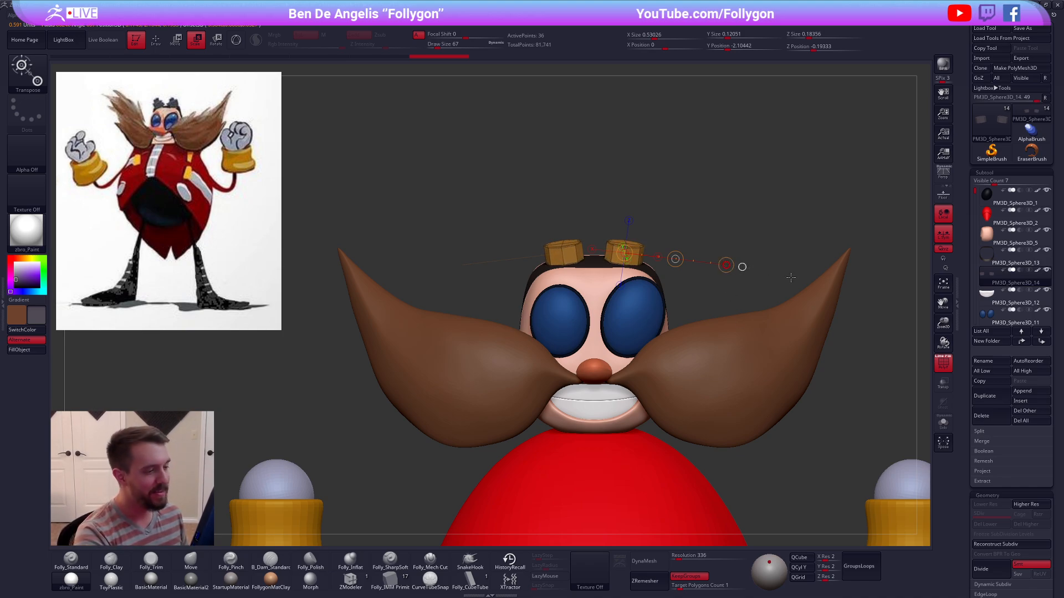
pyautogui.press('r')
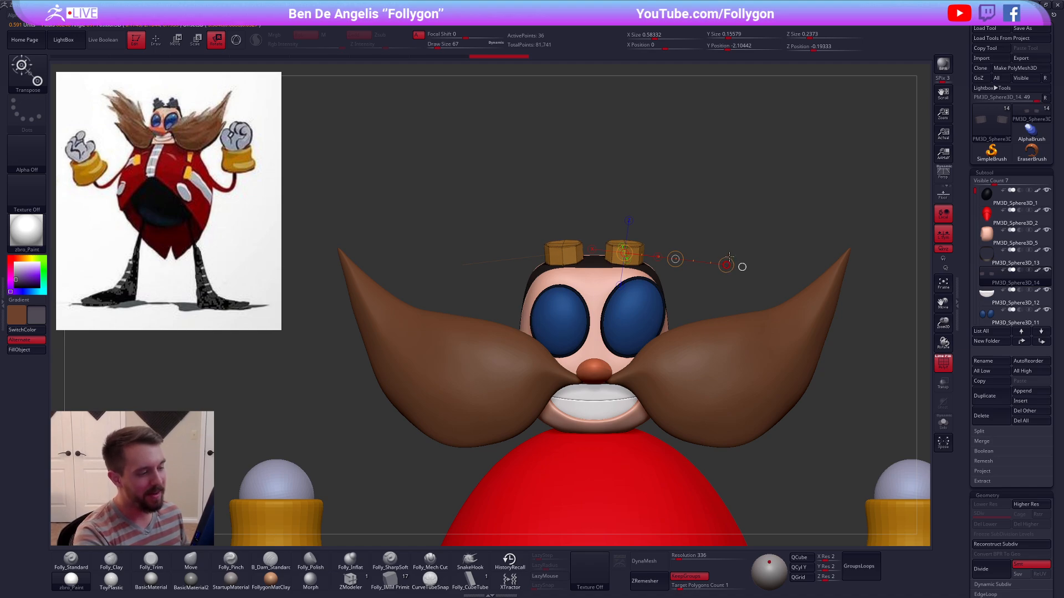
pyautogui.press('q')
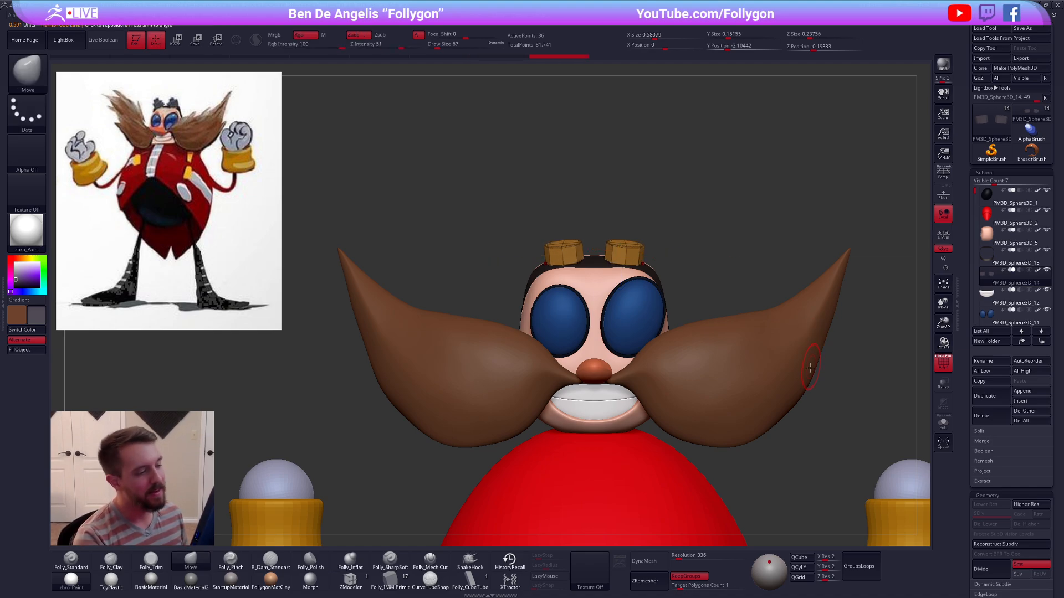
# Step: Smooth the two cylinders with dynamic subdivision and shorten their height slightly above the head strap
pyautogui.press('d')
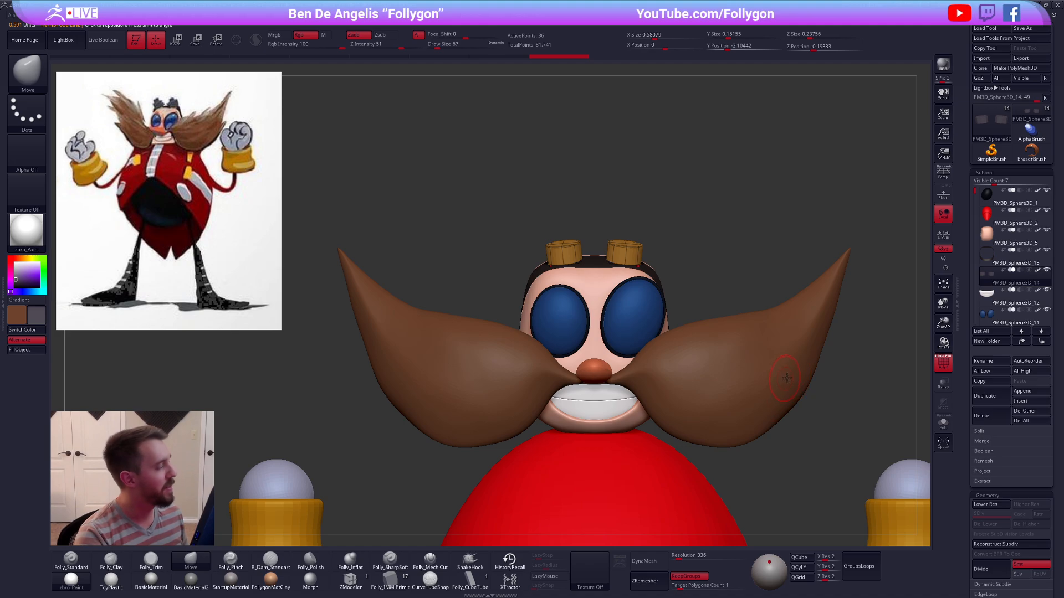
pyautogui.hotkey('shift', 's')
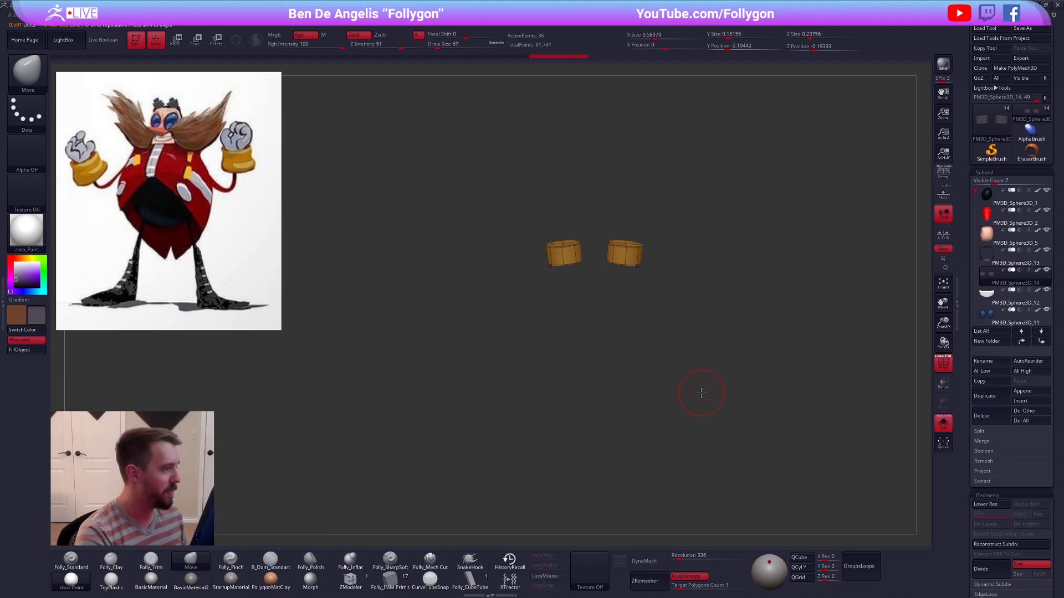
pyautogui.moveTo(700, 394); pyautogui.dragTo(624, 273, button='right')
pyautogui.press('w')
pyautogui.click(623, 284)
pyautogui.moveTo(649, 310); pyautogui.dragTo(653, 340, button='right')
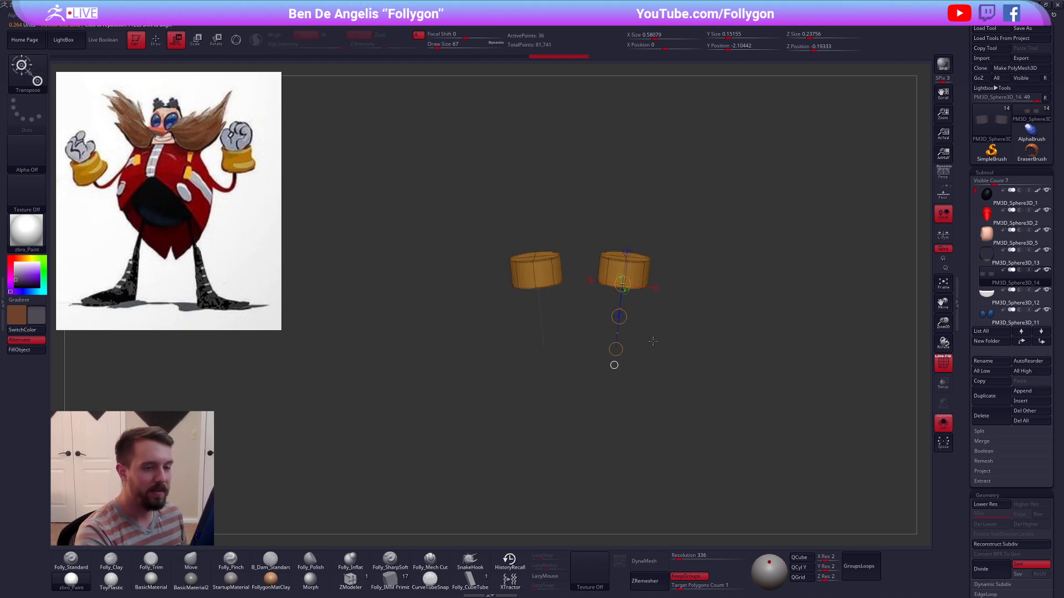
pyautogui.hotkey('shift', 's')
pyautogui.moveTo(616, 350); pyautogui.dragTo(618, 341)
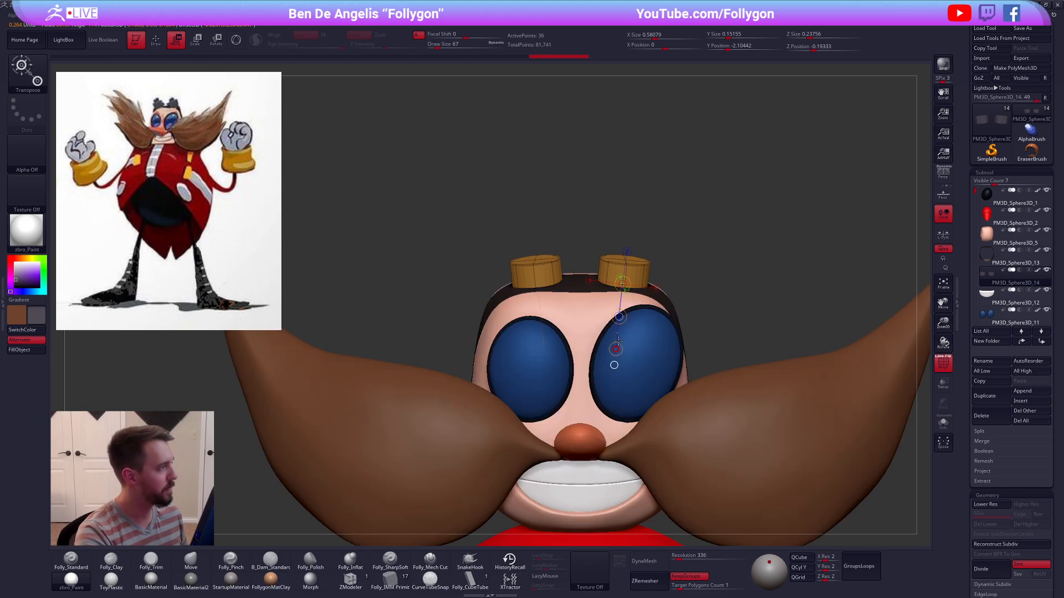
pyautogui.hotkey('shift', 'f')
pyautogui.keyDown('ctrl'); pyautogui.moveTo(660, 355); pyautogui.dragTo(662, 313, button='right'); pyautogui.keyUp('ctrl')
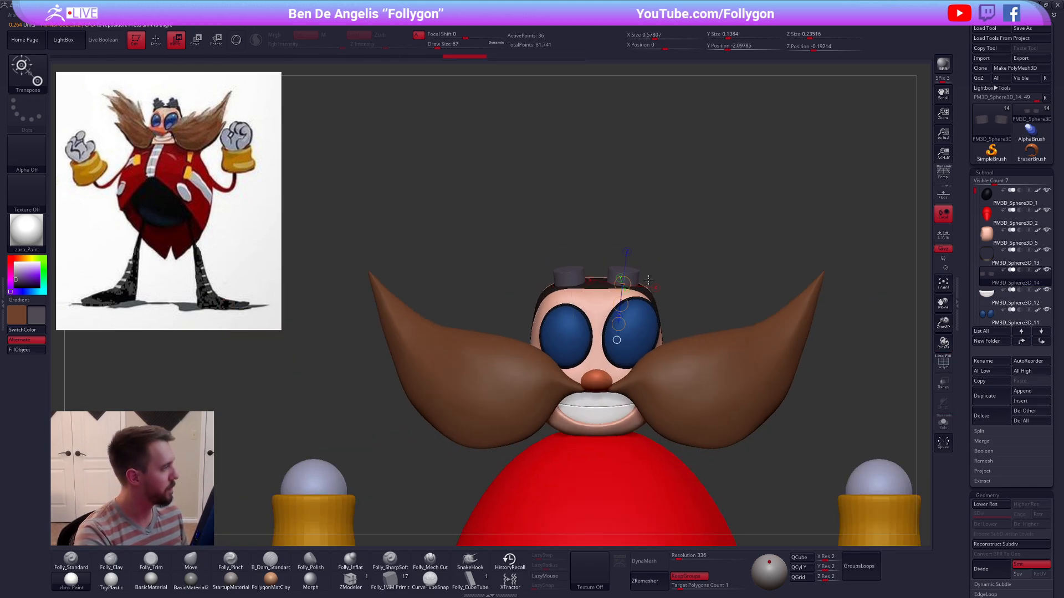
# Step: Isolate the two goggle cylinders and split the centre point of each top cap into an inner circular face with ZModeler
pyautogui.press('q')
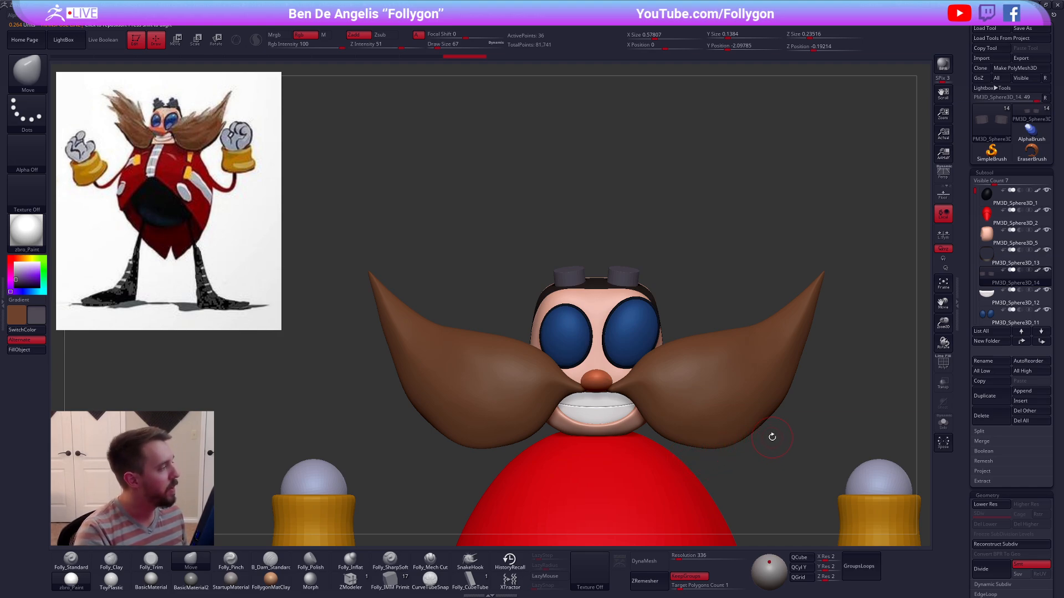
pyautogui.click(350, 581)
pyautogui.hotkey('shift', 's')
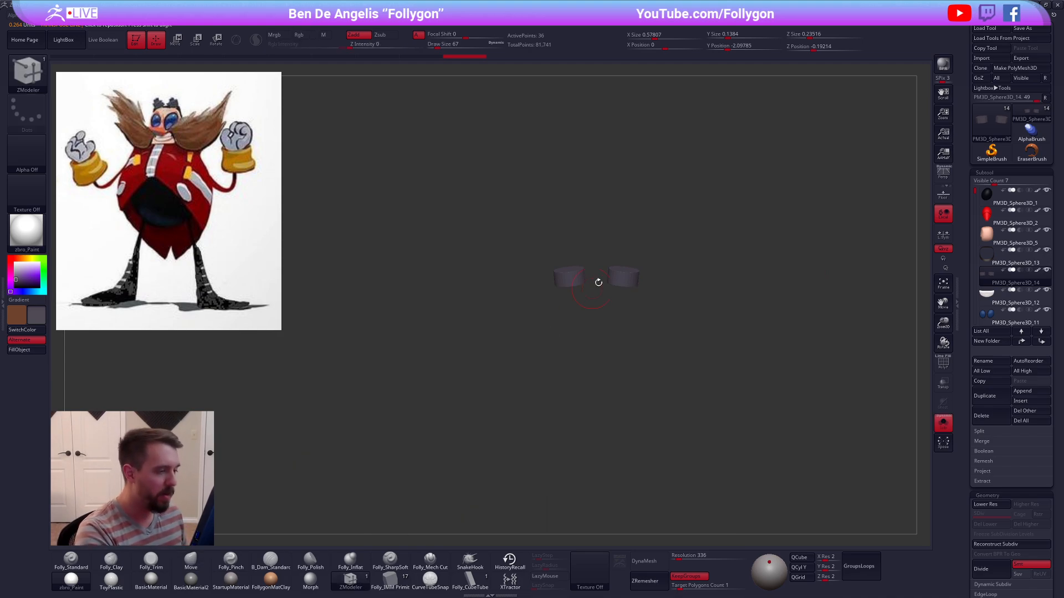
pyautogui.keyDown('ctrl'); pyautogui.moveTo(625, 275); pyautogui.dragTo(652, 316, button='right'); pyautogui.keyUp('ctrl')
pyautogui.press('space')
pyautogui.moveTo(686, 264); pyautogui.dragTo(677, 264)
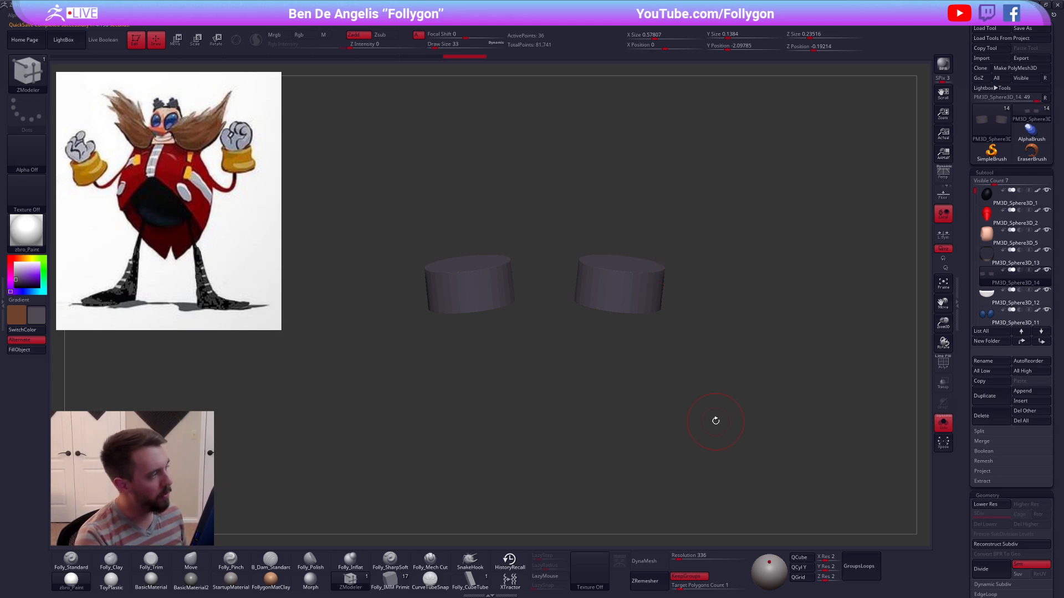
pyautogui.moveTo(717, 405); pyautogui.dragTo(665, 408)
pyautogui.hotkey('shift', 'f')
pyautogui.press('space')
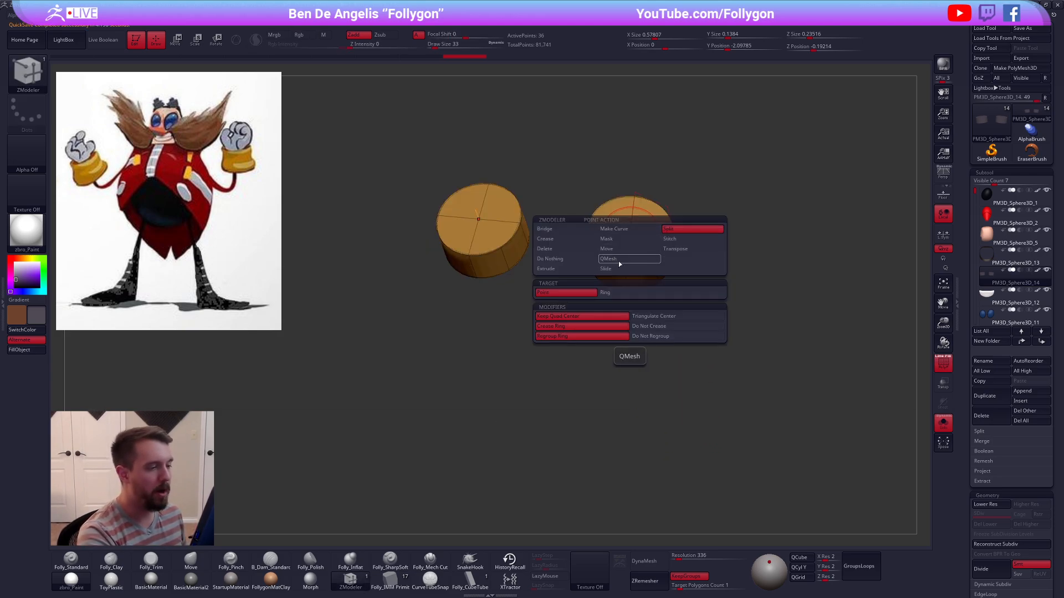
pyautogui.click(619, 261)
pyautogui.moveTo(629, 226); pyautogui.dragTo(630, 259)
pyautogui.keyDown('alt'); pyautogui.moveTo(630, 258); pyautogui.dragTo(640, 305, button='right'); pyautogui.keyUp('alt')
# Step: Extrude the inner circular top face of both cylinders into a narrower raised section
pyautogui.hotkey('shift', 'd')
pyautogui.press('space')
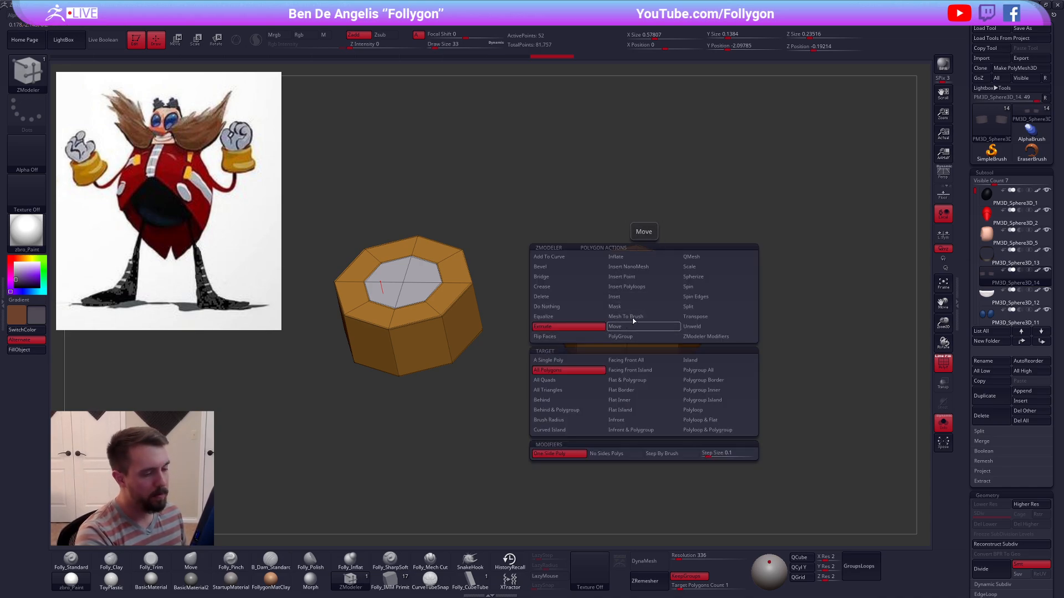
pyautogui.click(580, 364)
pyautogui.moveTo(624, 282); pyautogui.dragTo(646, 240)
pyautogui.press('d')
pyautogui.moveTo(645, 239); pyautogui.dragTo(673, 327, button='right')
pyautogui.hotkey('shift', 'f')
pyautogui.hotkey('shift', 's')
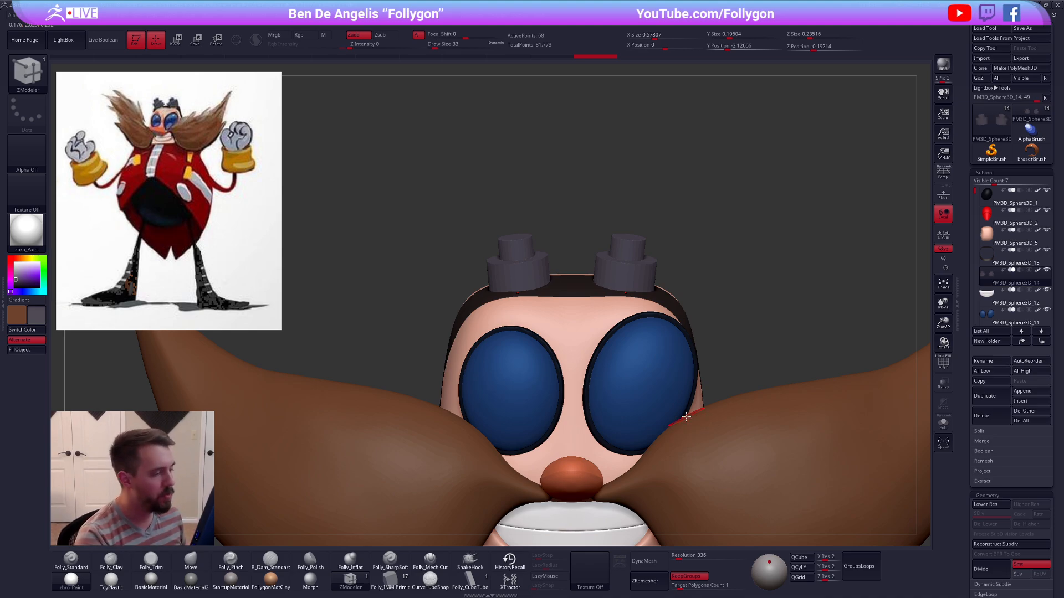
# Step: Isolate the stepped goggle cylinders and shorten them slightly along their axis with Transpose
pyautogui.moveTo(699, 311); pyautogui.dragTo(681, 367, button='right')
pyautogui.moveTo(680, 366)
pyautogui.keyDown('ctrl'); pyautogui.mouseDown(button='right')
pyautogui.moveTo(668, 367)
pyautogui.moveTo(677, 372)
pyautogui.mouseUp(button='right'); pyautogui.keyUp('ctrl')
pyautogui.hotkey('shift', 's')
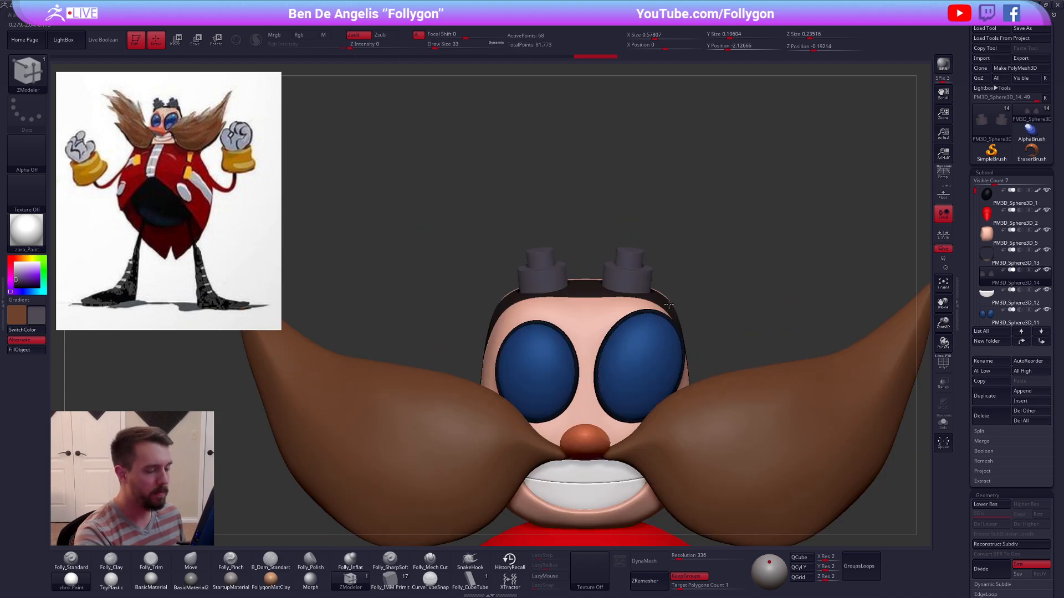
pyautogui.moveTo(593, 268)
pyautogui.keyDown('ctrl'); pyautogui.mouseDown()
pyautogui.moveTo(680, 282)
pyautogui.moveTo(631, 216)
pyautogui.mouseUp(); pyautogui.keyUp('ctrl')
pyautogui.moveTo(632, 237); pyautogui.dragTo(627, 323, button='right')
pyautogui.press('w')
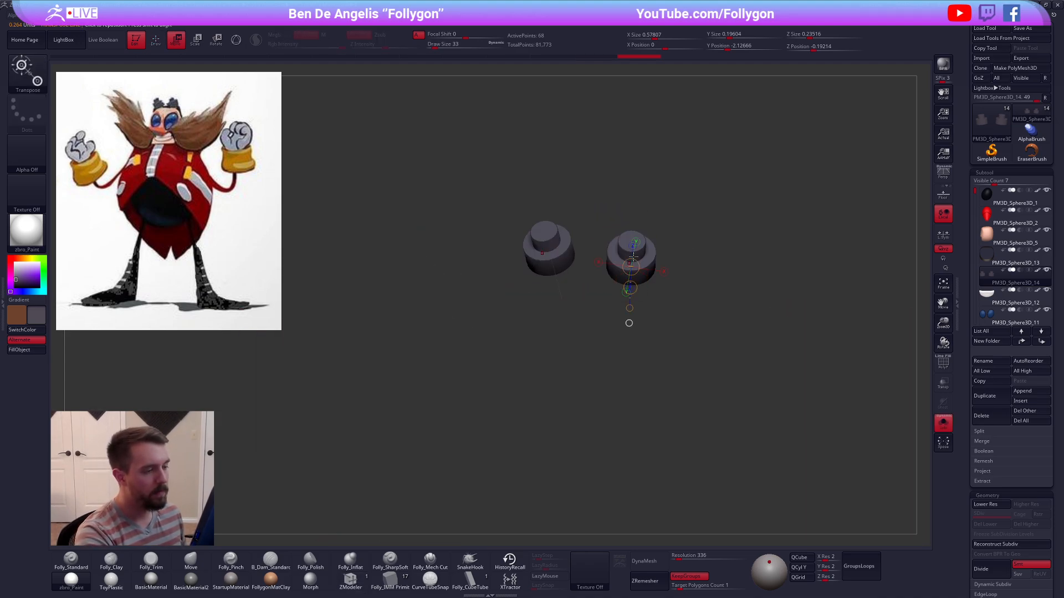
pyautogui.moveTo(631, 241); pyautogui.dragTo(633, 183)
pyautogui.hotkey('shift', 's')
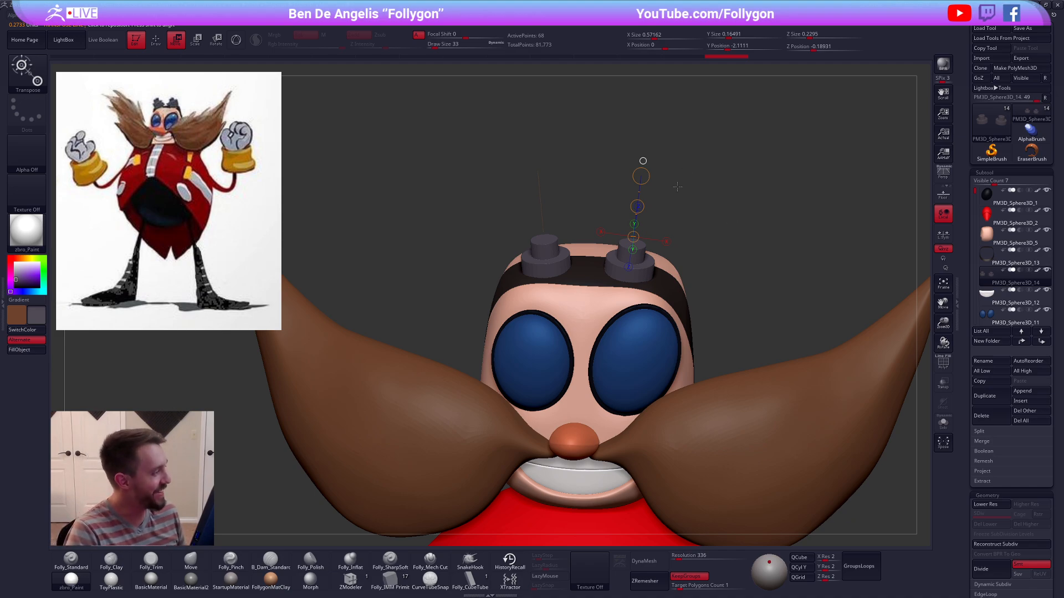
pyautogui.press('q')
pyautogui.moveTo(703, 198)
pyautogui.mouseDown()
pyautogui.moveTo(713, 219)
pyautogui.moveTo(772, 254)
pyautogui.moveTo(724, 179)
pyautogui.mouseUp()
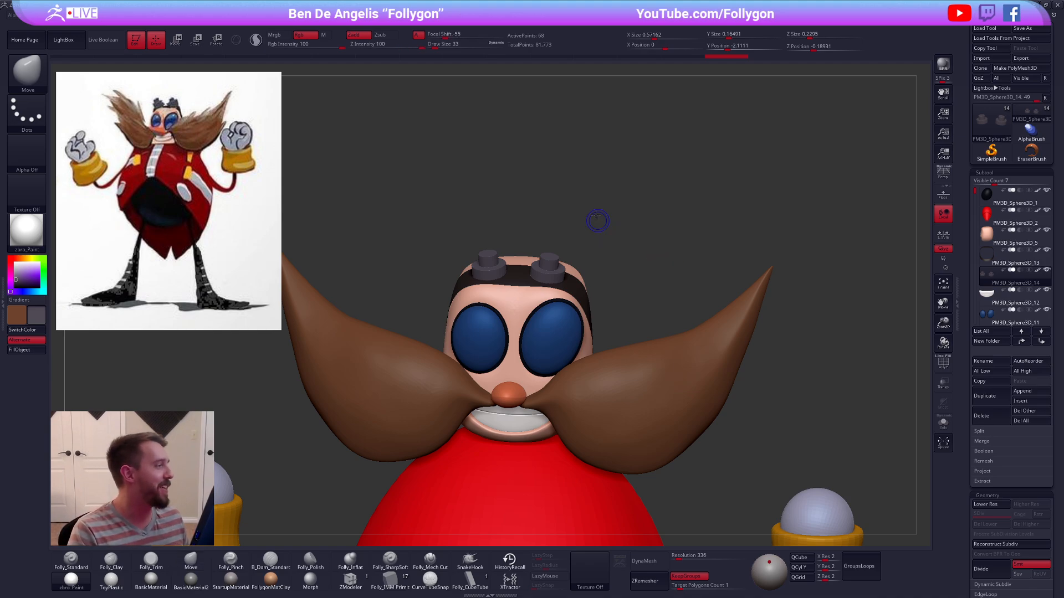
# Step: Scale the two stepped cylinders up slightly about their own centres with Local Symmetry, then turn Local Symmetry off
pyautogui.moveTo(599, 218); pyautogui.dragTo(644, 221)
pyautogui.press('e')
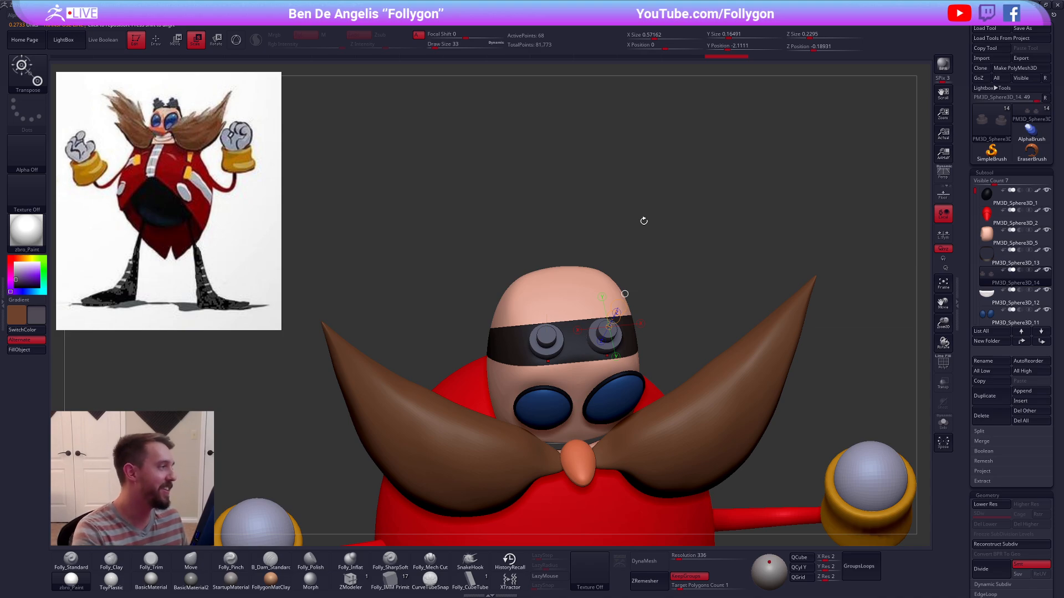
pyautogui.moveTo(625, 320); pyautogui.dragTo(619, 371)
pyautogui.click(943, 235)
pyautogui.hotkey('alt', 's')
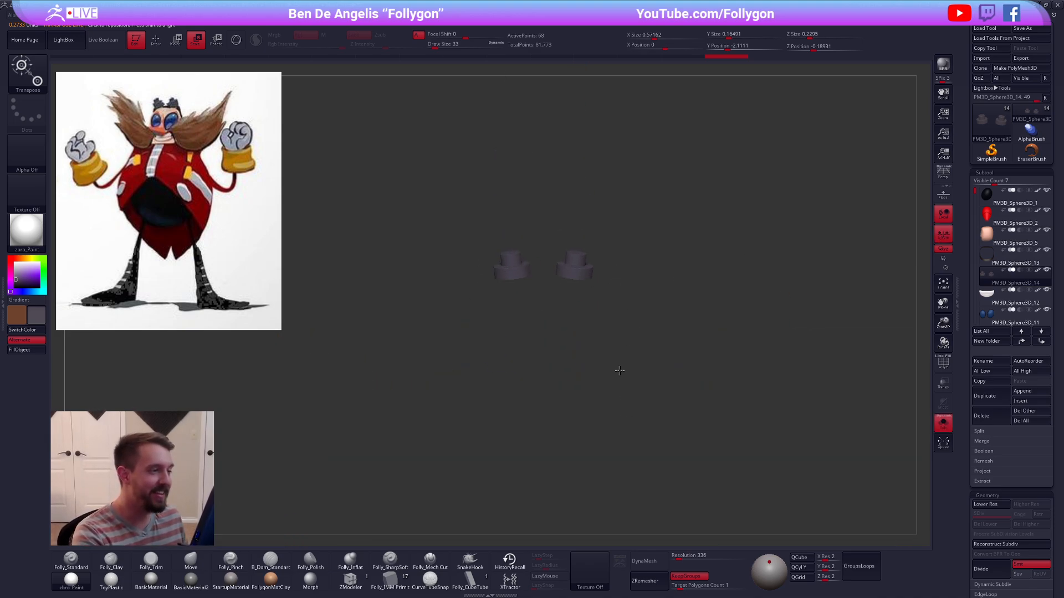
pyautogui.moveTo(574, 271); pyautogui.dragTo(582, 183)
pyautogui.moveTo(615, 355); pyautogui.dragTo(601, 300)
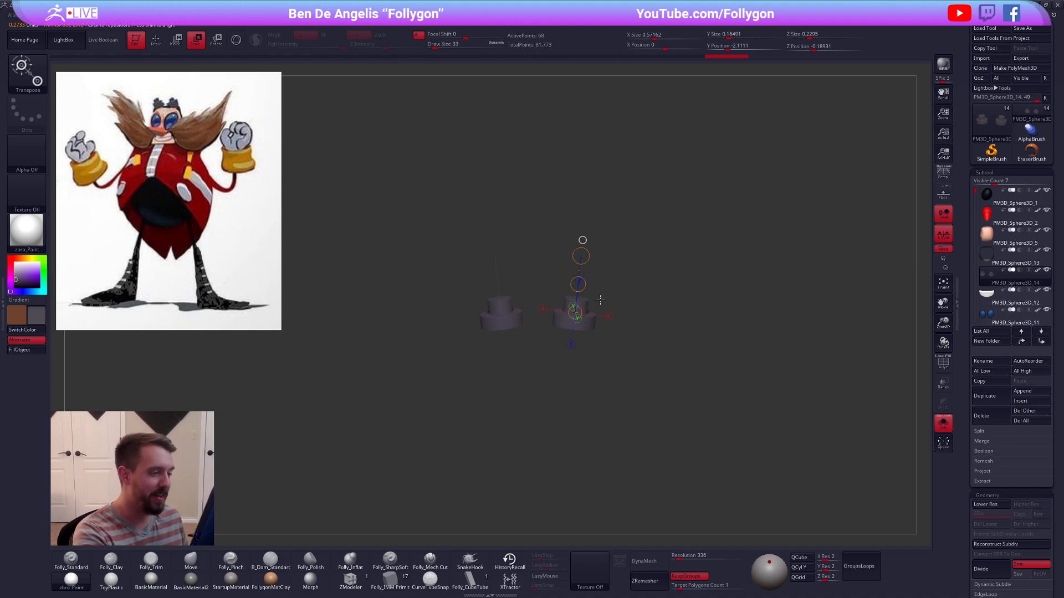
pyautogui.hotkey('alt', 's')
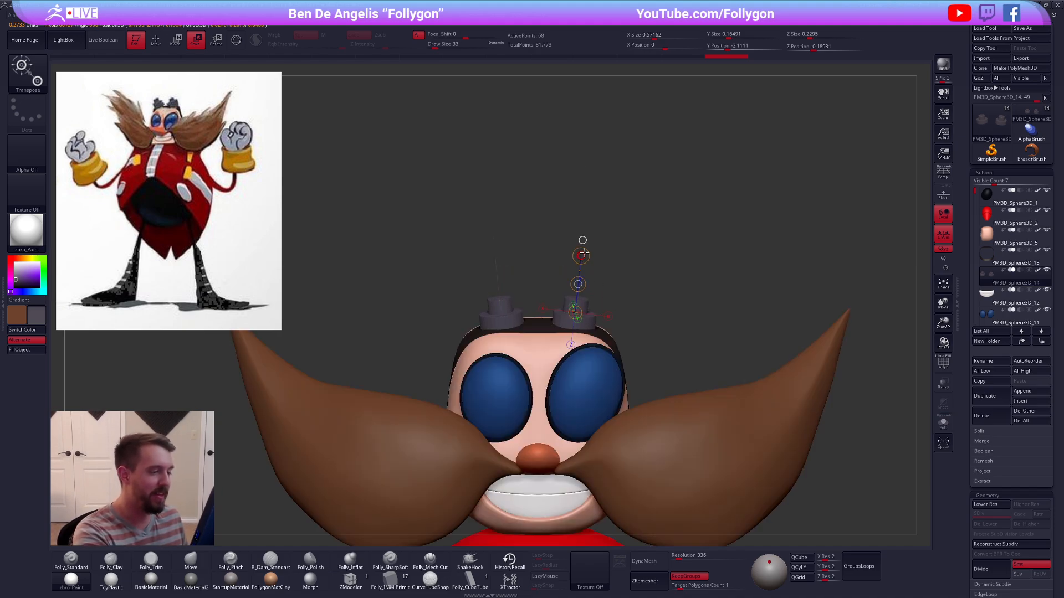
pyautogui.click(943, 235)
pyautogui.press('q')
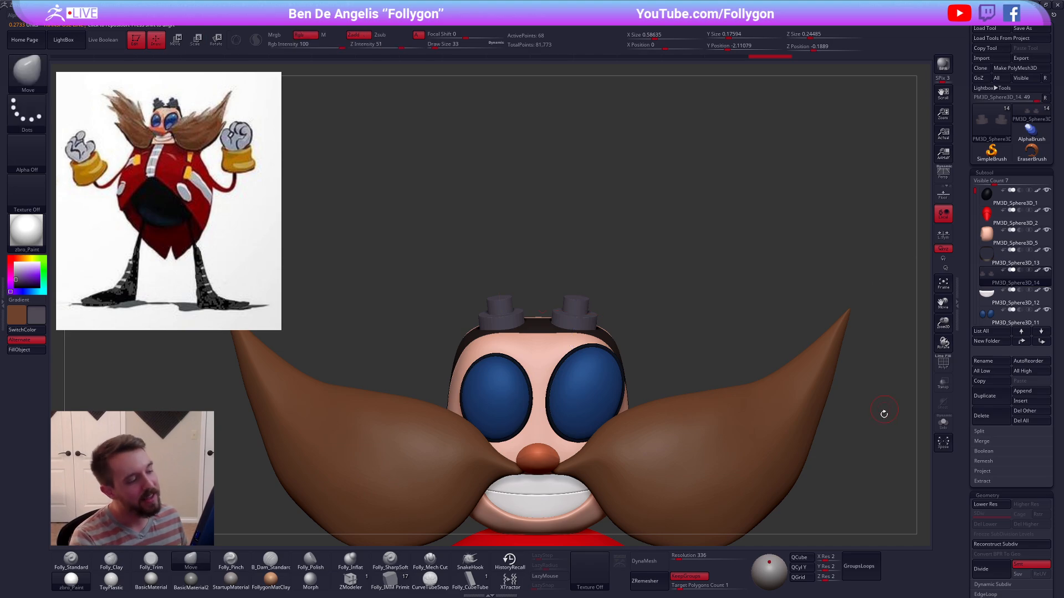
# Step: Enlarge the goggle cylinders further and move them slightly apart on the head strap
pyautogui.press('f')
pyautogui.moveTo(833, 394); pyautogui.dragTo(807, 439)
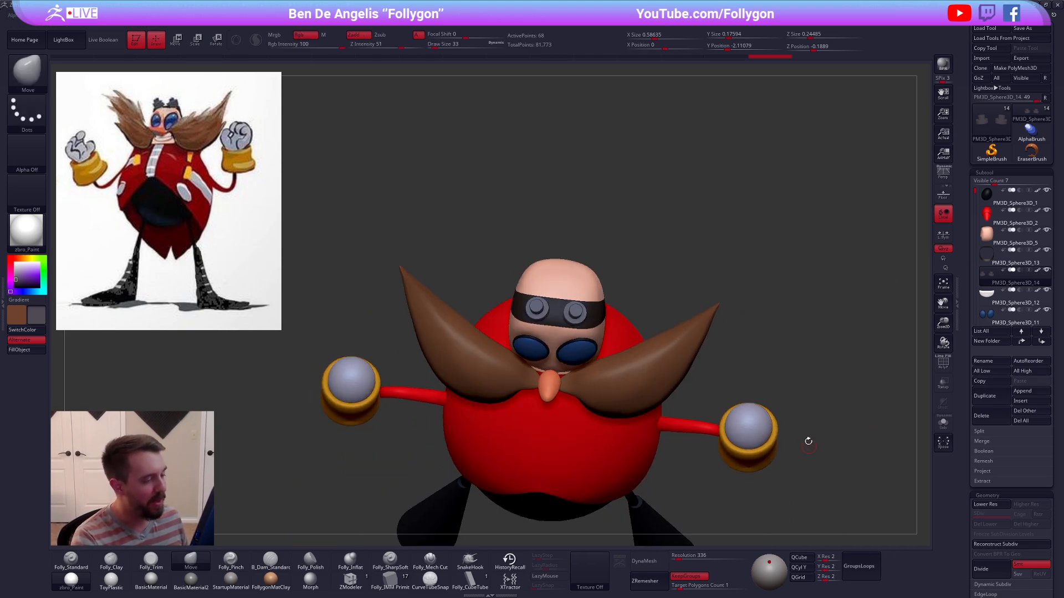
pyautogui.press('e')
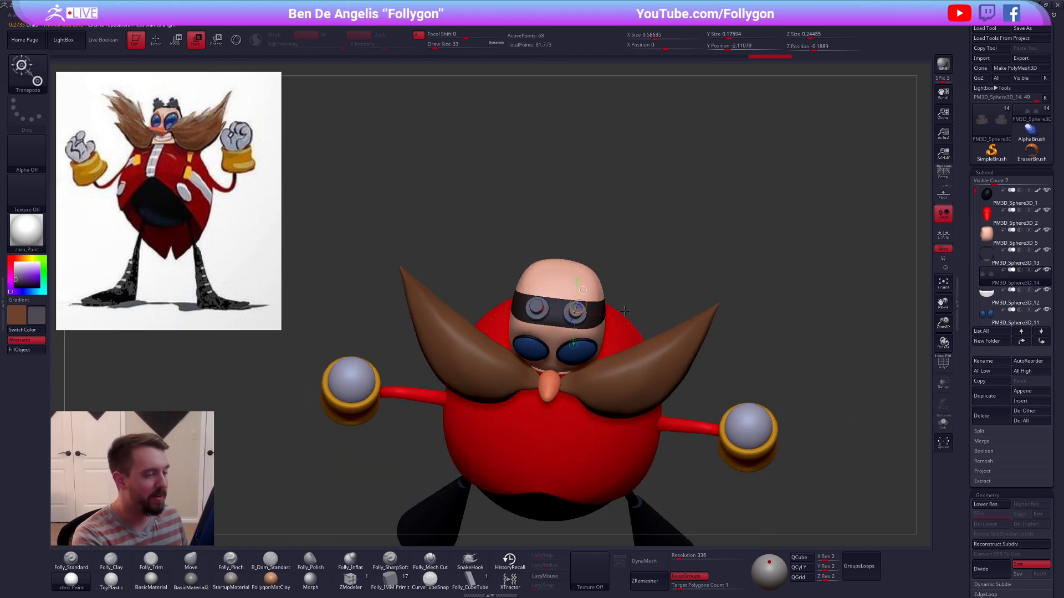
pyautogui.moveTo(583, 290)
pyautogui.mouseDown()
pyautogui.moveTo(622, 249)
pyautogui.moveTo(618, 273)
pyautogui.mouseUp()
pyautogui.press('w')
pyautogui.moveTo(587, 315)
pyautogui.keyDown('shift'); pyautogui.mouseDown()
pyautogui.moveTo(621, 316)
pyautogui.moveTo(603, 315)
pyautogui.mouseUp(); pyautogui.keyUp('shift')
pyautogui.press('q')
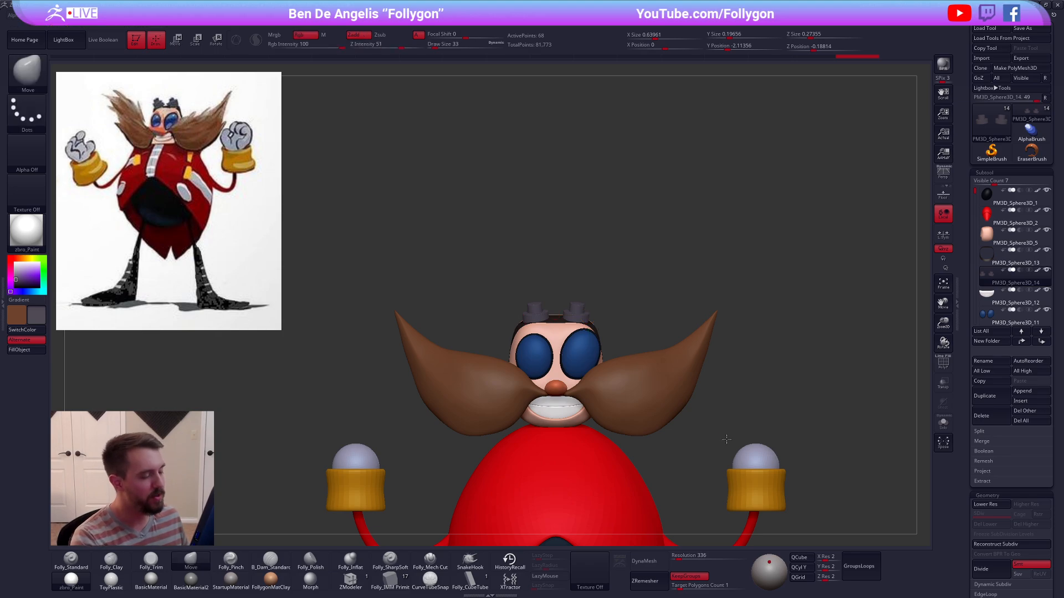
# Step: Review the full figure against the reference, checking the boots and the red coat's wireframe
pyautogui.moveTo(724, 439)
pyautogui.mouseDown()
pyautogui.moveTo(815, 443)
pyautogui.moveTo(715, 447)
pyautogui.moveTo(671, 432)
pyautogui.moveTo(654, 327)
pyautogui.mouseUp()
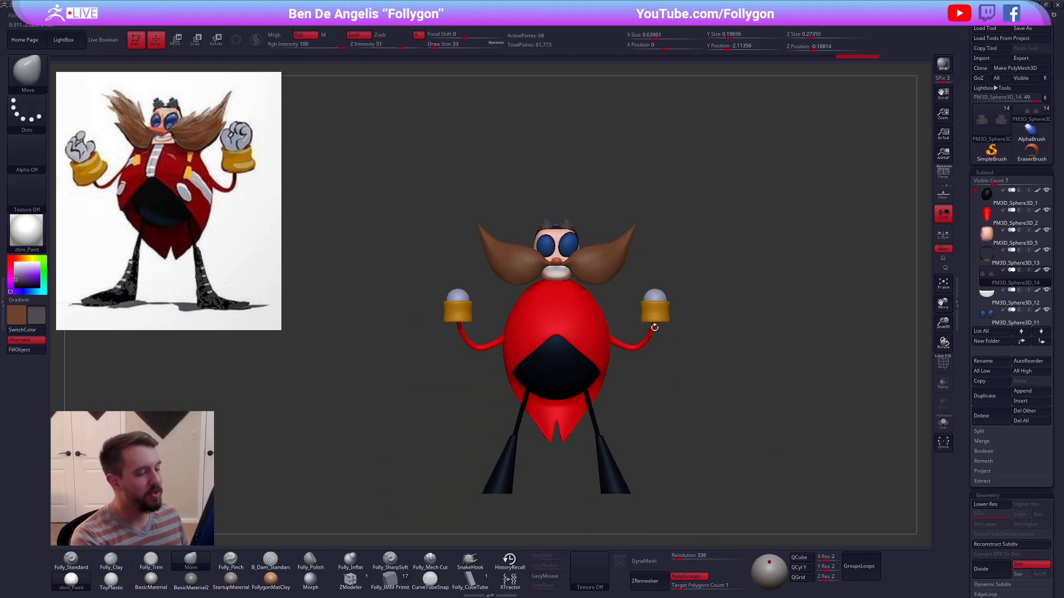
pyautogui.moveTo(729, 468)
pyautogui.keyDown('alt'); pyautogui.mouseDown()
pyautogui.moveTo(735, 450)
pyautogui.moveTo(722, 448)
pyautogui.mouseUp(); pyautogui.keyUp('alt')
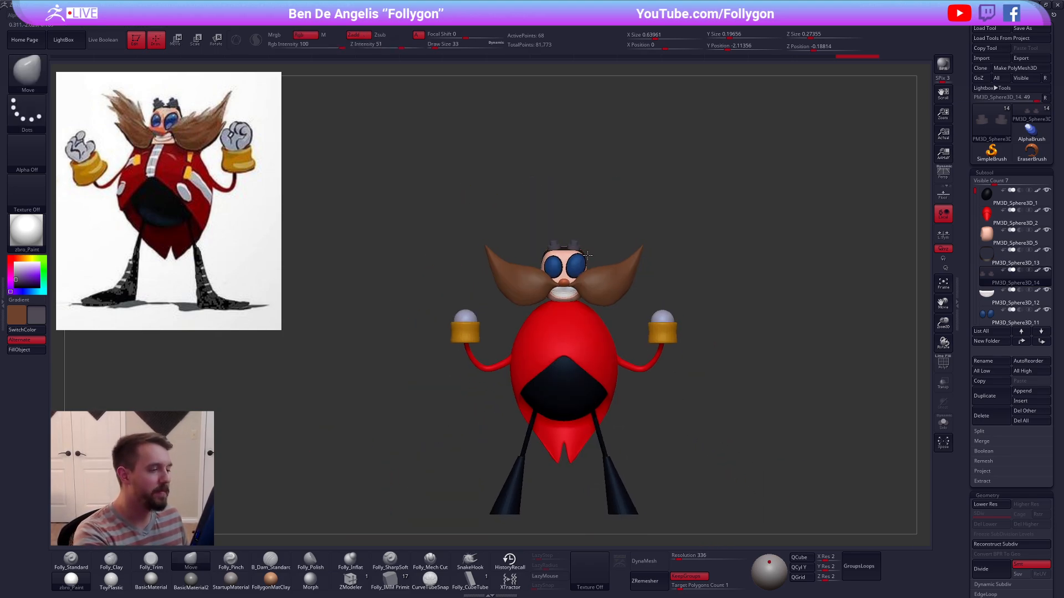
pyautogui.keyDown('alt'); pyautogui.moveTo(665, 313); pyautogui.dragTo(630, 311); pyautogui.keyUp('alt')
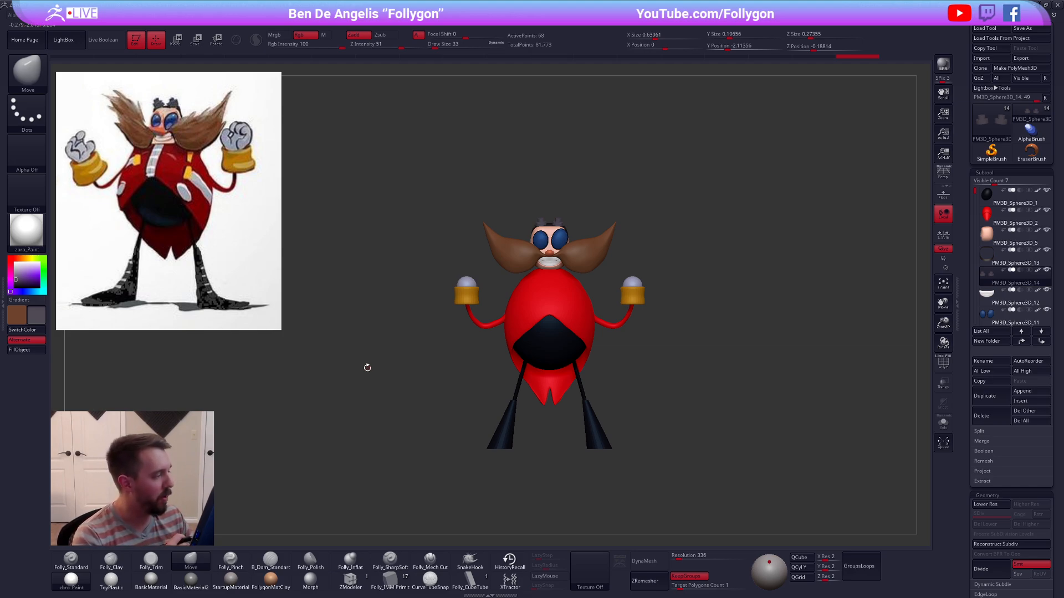
pyautogui.keyDown('alt'); pyautogui.click(602, 439); pyautogui.keyUp('alt')
pyautogui.hotkey('ctrl', 'd')
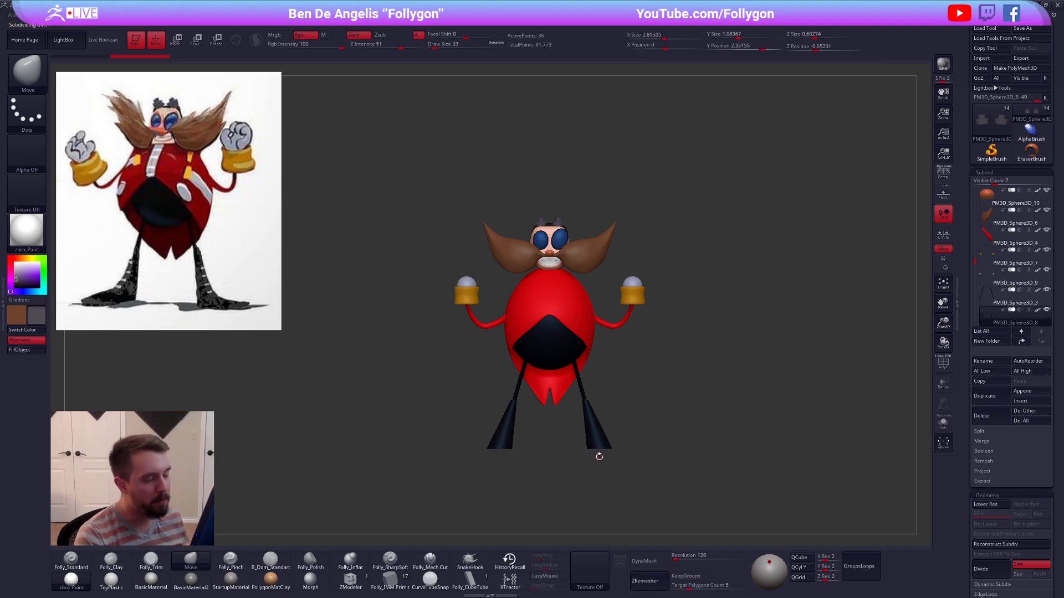
pyautogui.moveTo(718, 457); pyautogui.dragTo(876, 443)
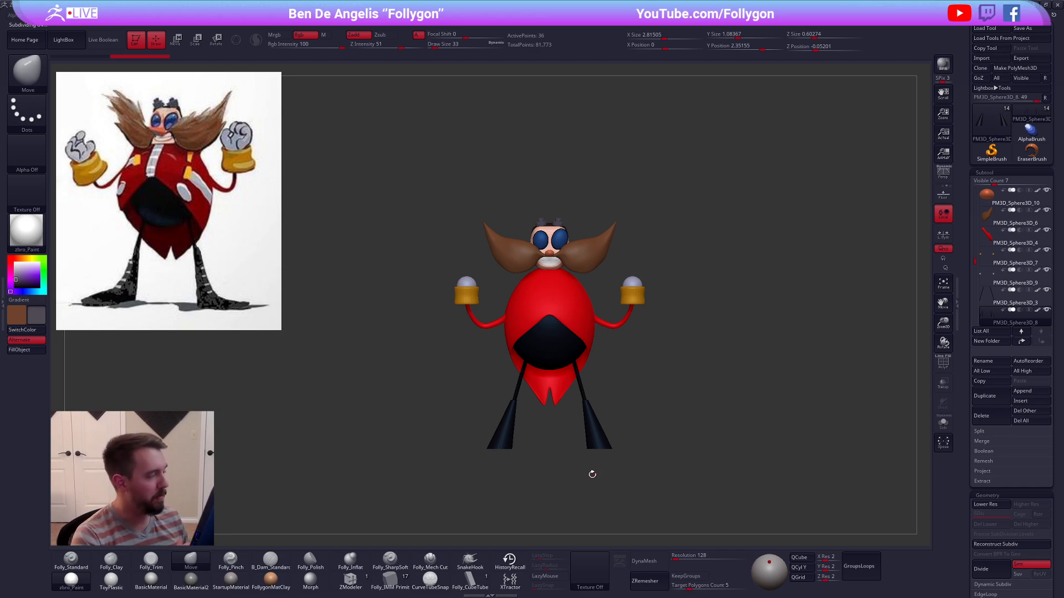
pyautogui.keyDown('alt'); pyautogui.click(552, 275); pyautogui.keyUp('alt')
pyautogui.moveTo(552, 274)
pyautogui.keyDown('alt'); pyautogui.mouseDown(button='right')
pyautogui.moveTo(562, 310)
pyautogui.moveTo(642, 402)
pyautogui.mouseUp(button='right'); pyautogui.keyUp('alt')
pyautogui.hotkey('shift', 'f')
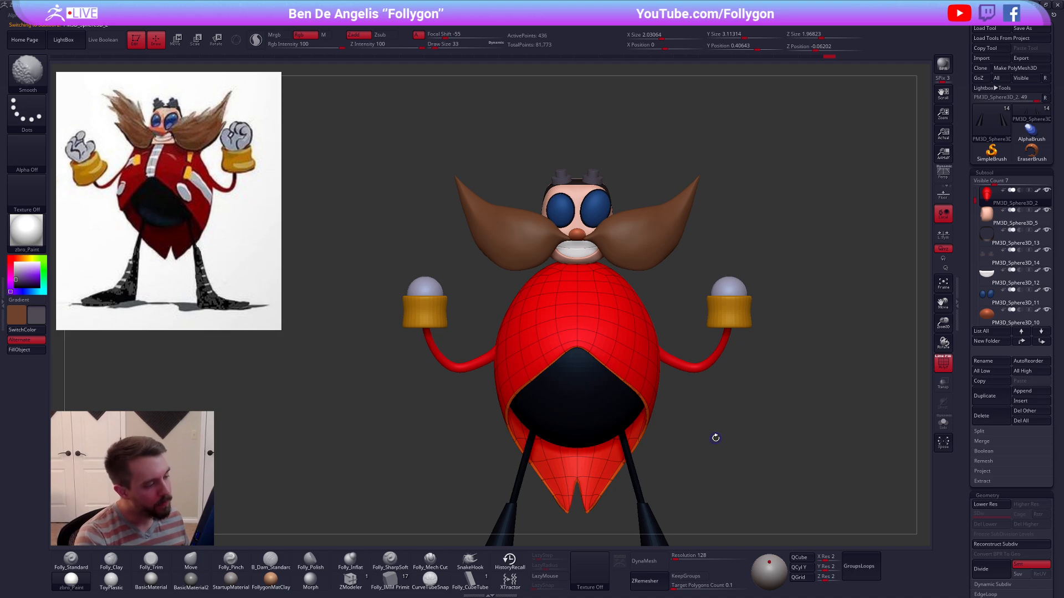
pyautogui.hotkey('shift', 'd')
pyautogui.moveTo(731, 443)
pyautogui.keyDown('shift'); pyautogui.mouseDown()
pyautogui.moveTo(786, 434)
pyautogui.moveTo(736, 444)
pyautogui.moveTo(755, 408)
pyautogui.moveTo(769, 446)
pyautogui.moveTo(753, 418)
pyautogui.mouseUp(); pyautogui.keyUp('shift')
pyautogui.hotkey('shift', 'f')
pyautogui.press('d')
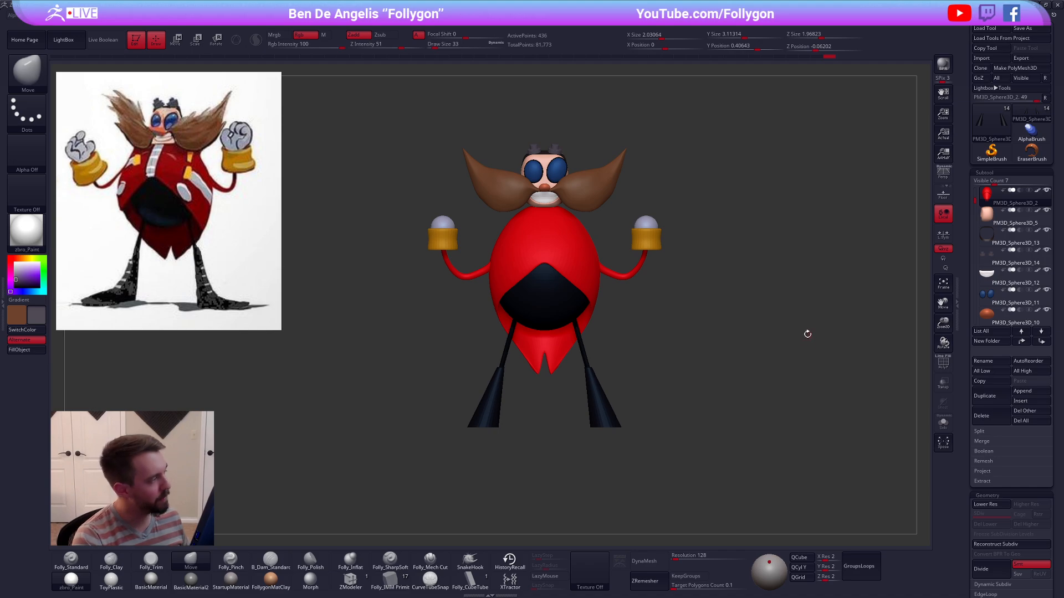
# Step: Create a combined Transpose Master T-pose mesh of the character and display it in white with StartupMaterial
pyautogui.hotkey('ctrl', 'f')
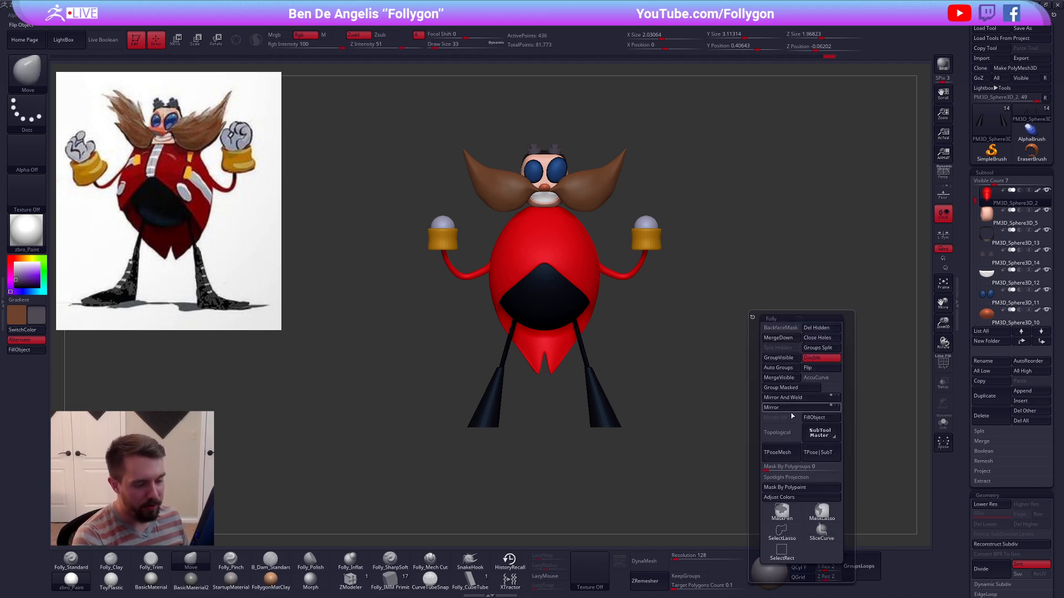
pyautogui.click(780, 451)
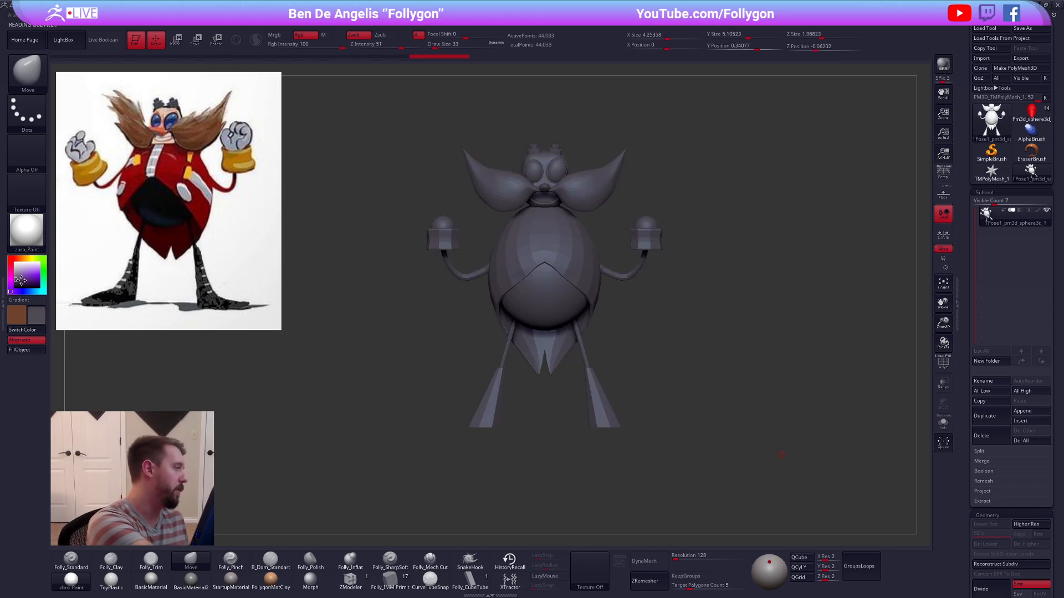
pyautogui.click(15, 265)
pyautogui.click(230, 579)
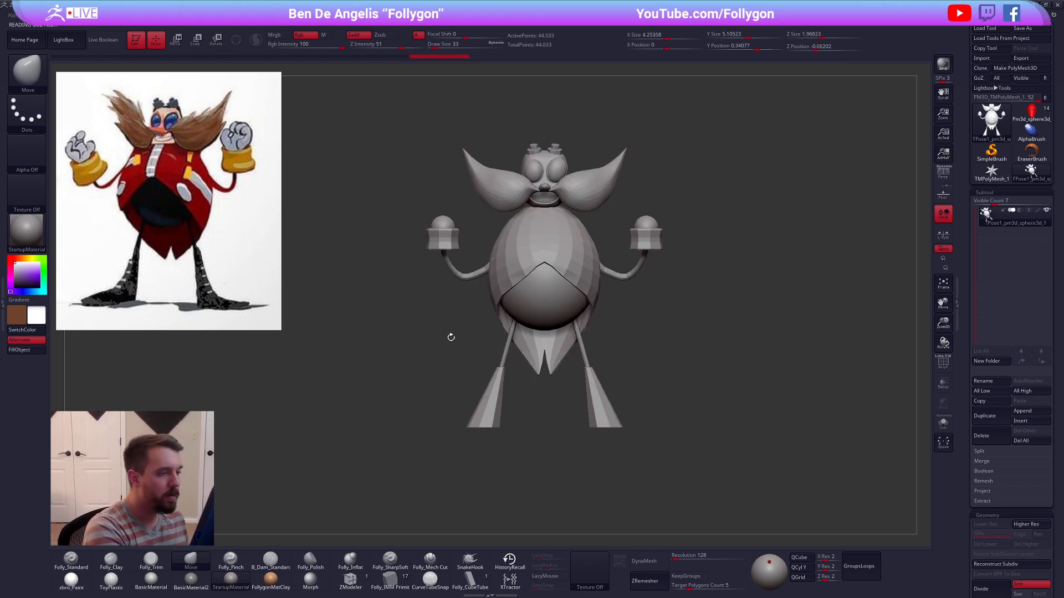
# Step: Isolate the body parts of the T-pose mesh by polygroup and mask everything except the coat and belly
pyautogui.press('space')
pyautogui.keyDown('ctrl'); pyautogui.keyDown('shift'); pyautogui.click(576, 244); pyautogui.keyUp('shift'); pyautogui.keyUp('ctrl')
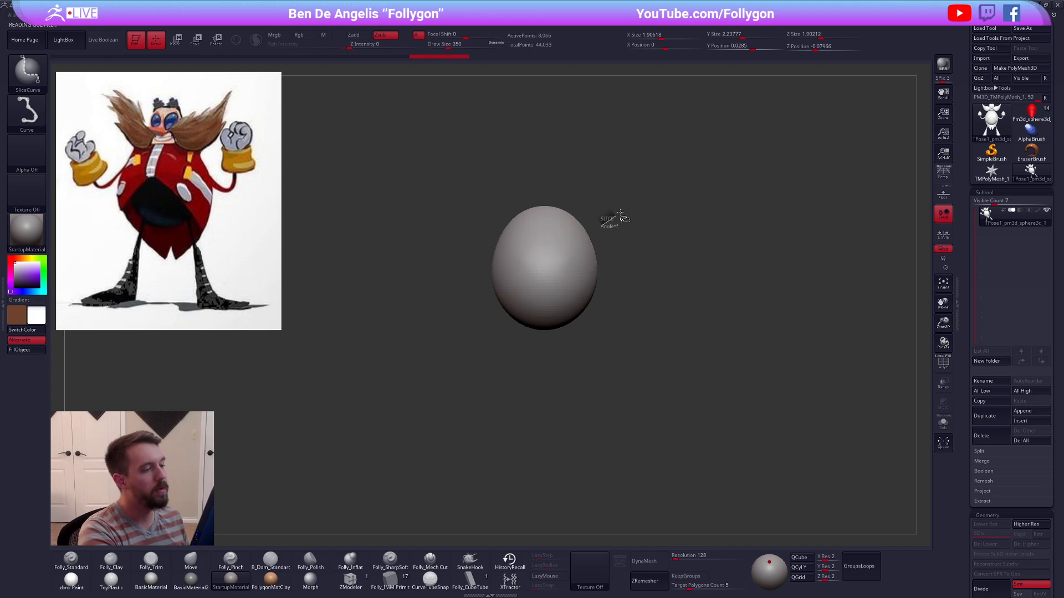
pyautogui.press('space')
pyautogui.hotkey('shift', 'f')
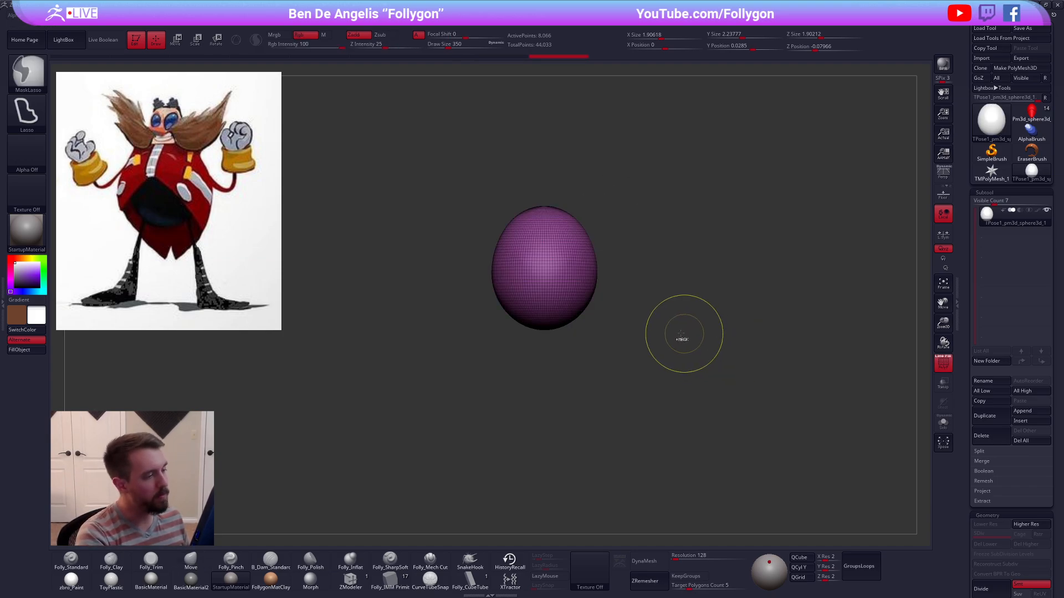
pyautogui.moveTo(641, 323)
pyautogui.keyDown('ctrl'); pyautogui.keyDown('shift'); pyautogui.mouseDown()
pyautogui.moveTo(666, 293)
pyautogui.moveTo(652, 342)
pyautogui.moveTo(658, 369)
pyautogui.mouseUp(); pyautogui.keyUp('shift'); pyautogui.keyUp('ctrl')
pyautogui.keyDown('ctrl'); pyautogui.keyDown('shift'); pyautogui.click(567, 274); pyautogui.keyUp('shift'); pyautogui.keyUp('ctrl')
pyautogui.keyDown('ctrl'); pyautogui.click(684, 289); pyautogui.keyUp('ctrl')
pyautogui.keyDown('ctrl'); pyautogui.keyDown('shift'); pyautogui.click(673, 298); pyautogui.keyUp('shift'); pyautogui.keyUp('ctrl')
pyautogui.hotkey('shift', 'f')
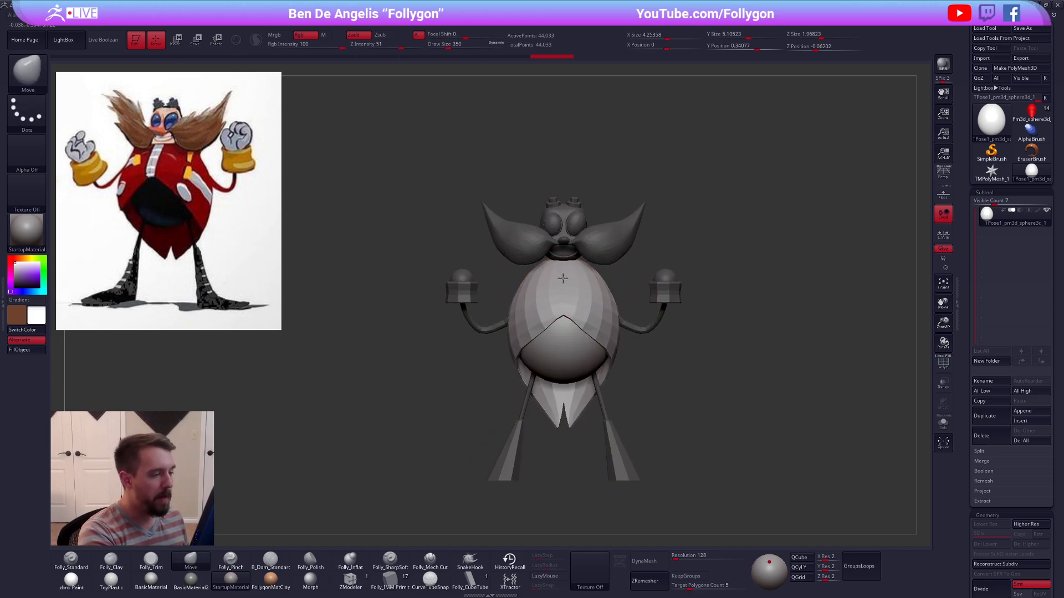
# Step: Try to lasso-mask across the body and move the figure with a vertical Transpose line from chest to head
pyautogui.moveTo(496, 263)
pyautogui.keyDown('ctrl'); pyautogui.mouseDown()
pyautogui.moveTo(456, 355)
pyautogui.moveTo(722, 329)
pyautogui.moveTo(734, 274)
pyautogui.moveTo(714, 277)
pyautogui.mouseUp(); pyautogui.keyUp('ctrl')
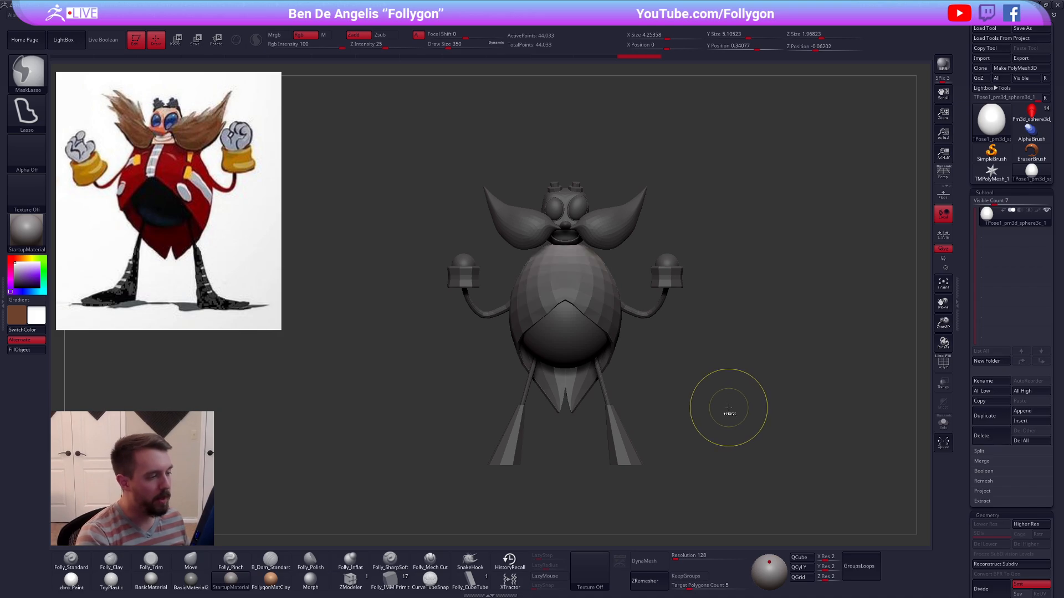
pyautogui.keyDown('alt'); pyautogui.moveTo(736, 416); pyautogui.dragTo(740, 459); pyautogui.keyUp('alt')
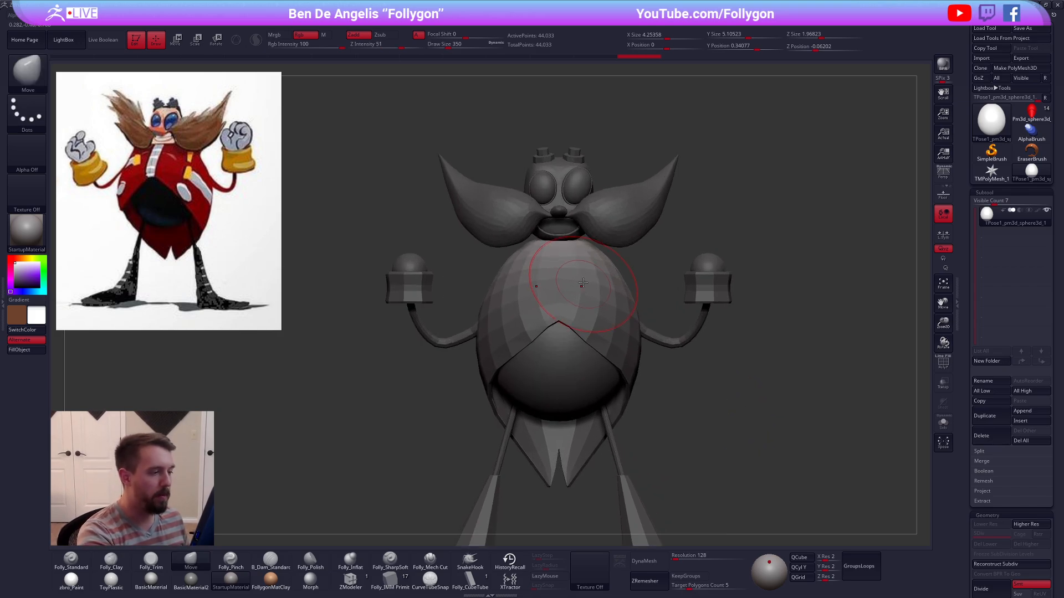
pyautogui.press('w')
pyautogui.keyDown('alt'); pyautogui.moveTo(579, 269); pyautogui.dragTo(583, 304, button='right'); pyautogui.keyUp('alt')
pyautogui.keyDown('shift'); pyautogui.moveTo(583, 303); pyautogui.dragTo(584, 177); pyautogui.keyUp('shift')
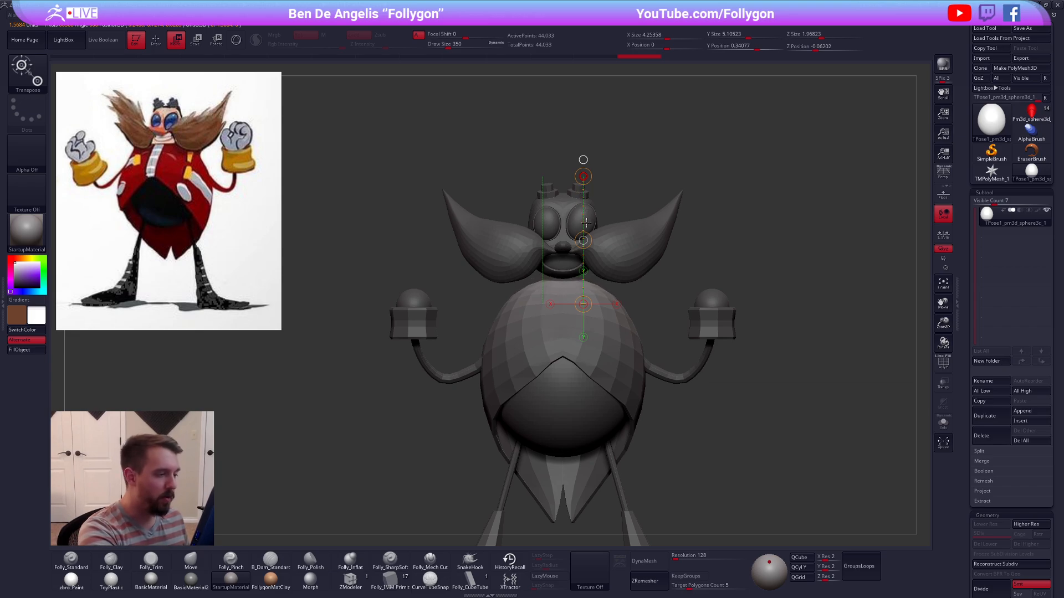
pyautogui.click(583, 240)
pyautogui.moveTo(737, 471)
pyautogui.keyDown('alt'); pyautogui.mouseDown()
pyautogui.moveTo(725, 430)
pyautogui.moveTo(770, 427)
pyautogui.moveTo(736, 432)
pyautogui.moveTo(679, 365)
pyautogui.moveTo(683, 343)
pyautogui.mouseUp(); pyautogui.keyUp('alt')
pyautogui.press('q')
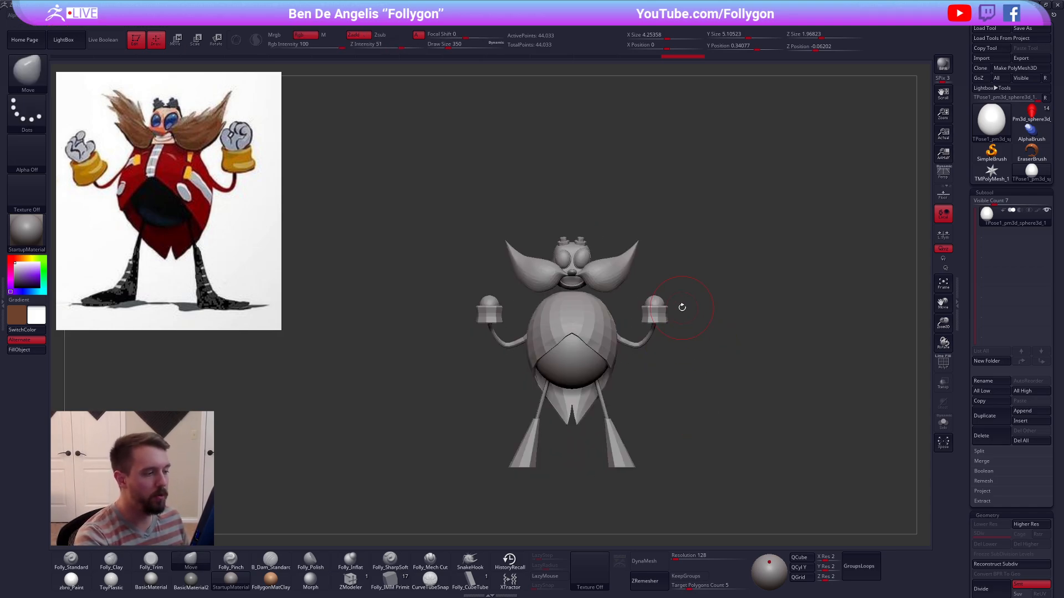
# Step: Hide the moustache, face and remaining head parts by polygroup and rectangle selection, mask the body, and restore the full figure
pyautogui.click(595, 262)
pyautogui.keyDown('ctrl'); pyautogui.moveTo(595, 262); pyautogui.dragTo(609, 276, button='right'); pyautogui.keyUp('ctrl')
pyautogui.keyDown('ctrl'); pyautogui.keyDown('shift'); pyautogui.click(610, 279); pyautogui.keyUp('shift'); pyautogui.keyUp('ctrl')
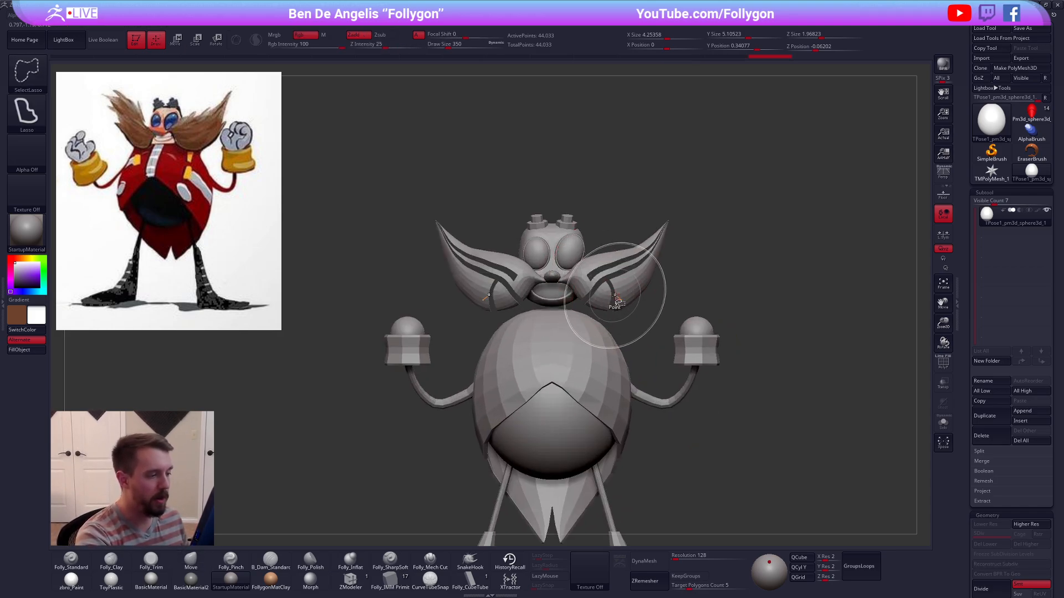
pyautogui.press('space')
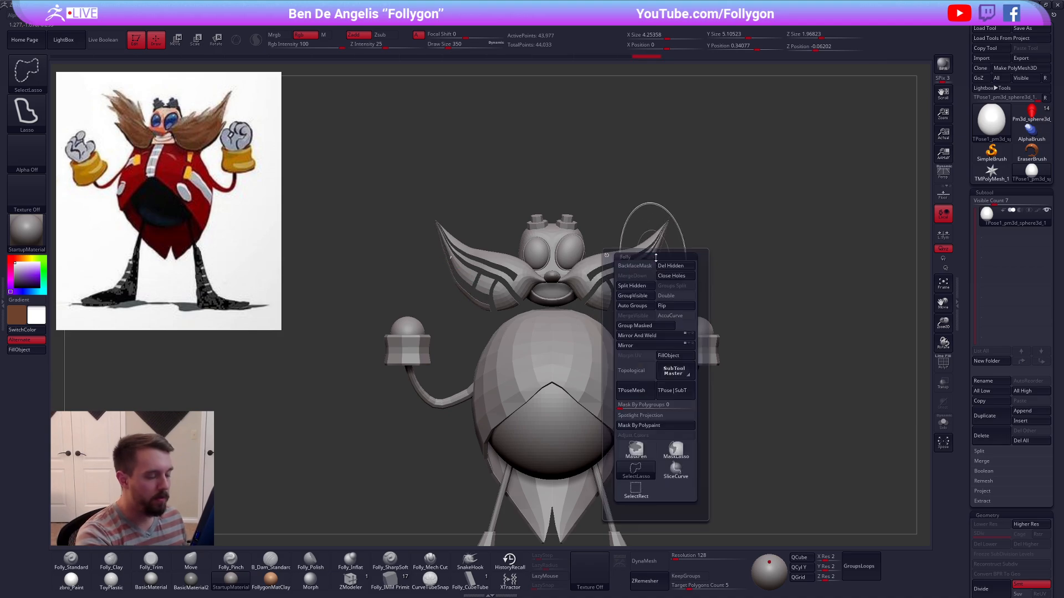
pyautogui.click(636, 489)
pyautogui.keyDown('ctrl'); pyautogui.keyDown('shift'); pyautogui.click(637, 261); pyautogui.keyUp('shift'); pyautogui.keyUp('ctrl')
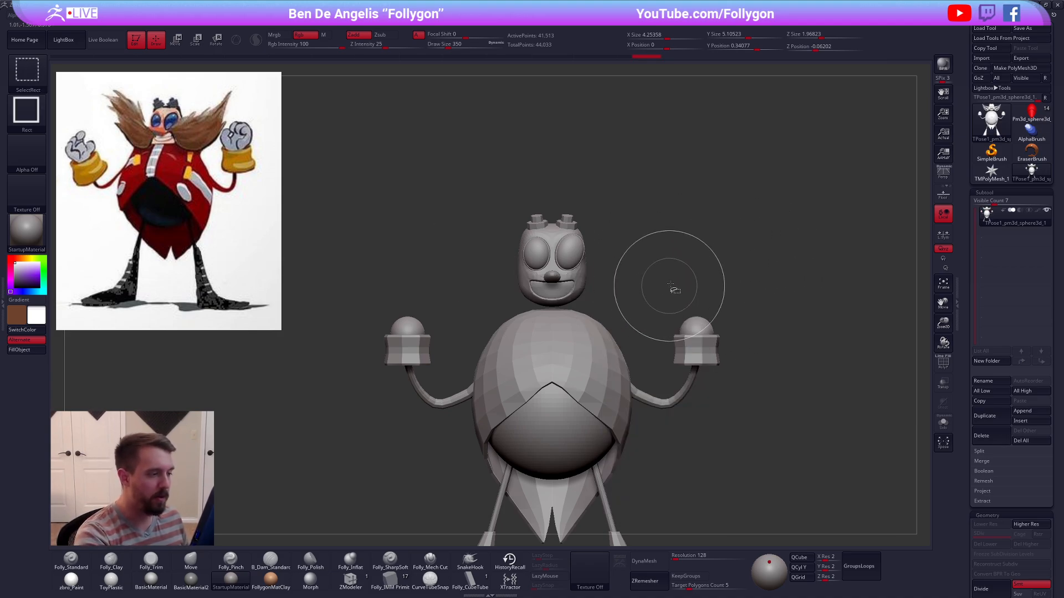
pyautogui.press('space')
pyautogui.click(700, 283)
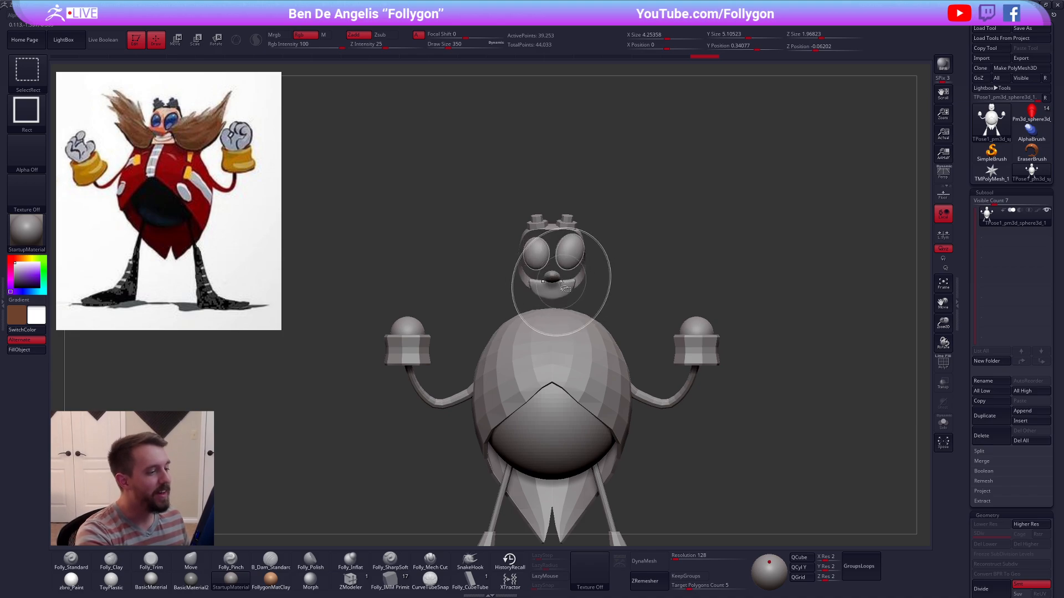
pyautogui.keyDown('ctrl'); pyautogui.keyDown('alt'); pyautogui.keyDown('shift'); pyautogui.moveTo(499, 285); pyautogui.dragTo(612, 182); pyautogui.keyUp('shift'); pyautogui.keyUp('alt'); pyautogui.keyUp('ctrl')
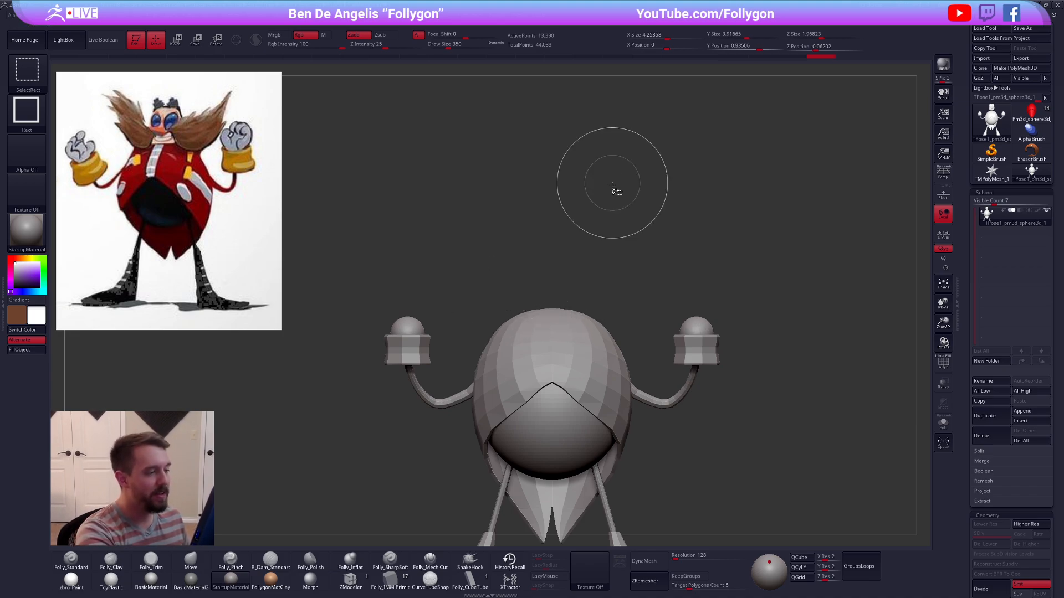
pyautogui.keyDown('ctrl'); pyautogui.keyDown('shift'); pyautogui.click(647, 266); pyautogui.keyUp('shift'); pyautogui.keyUp('ctrl')
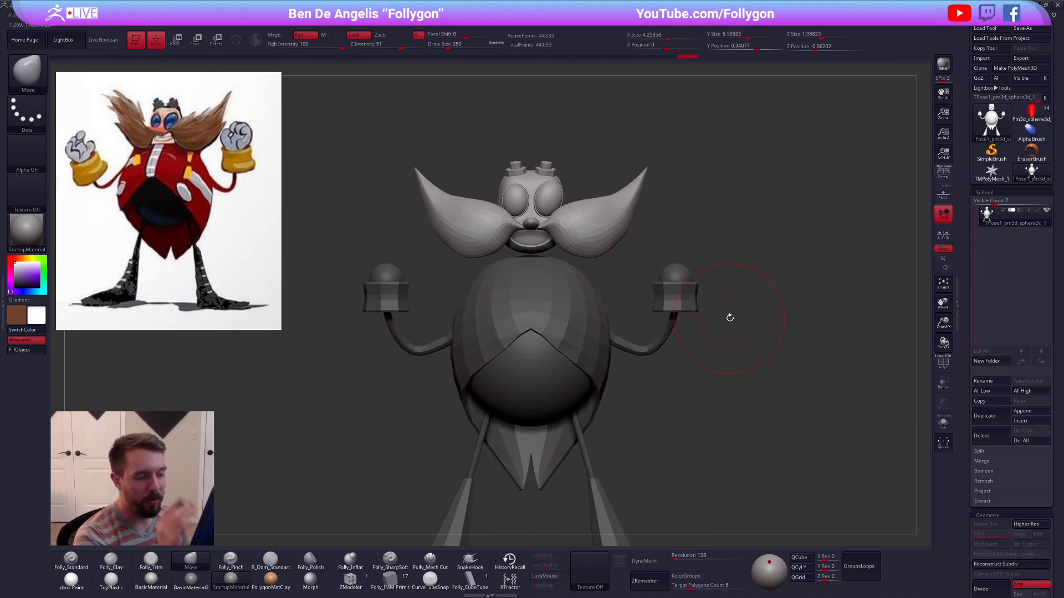
# Step: Scale up the unmasked head slightly with a horizontal Transpose line from the chin
pyautogui.keyDown('alt'); pyautogui.moveTo(730, 318); pyautogui.dragTo(747, 441); pyautogui.keyUp('alt')
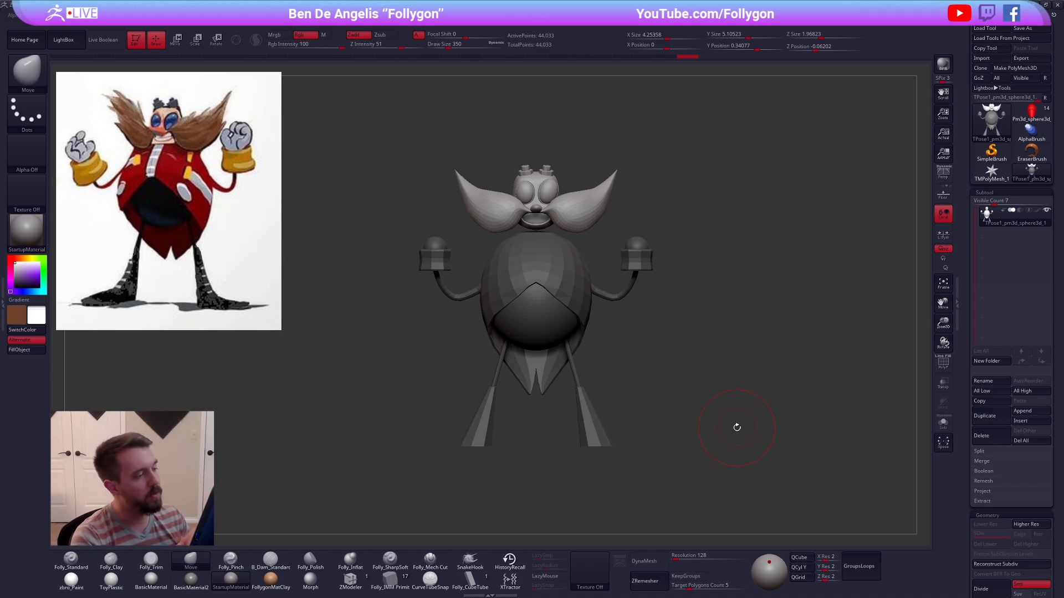
pyautogui.press('e')
pyautogui.moveTo(536, 228)
pyautogui.mouseDown()
pyautogui.moveTo(635, 227)
pyautogui.moveTo(638, 252)
pyautogui.mouseUp()
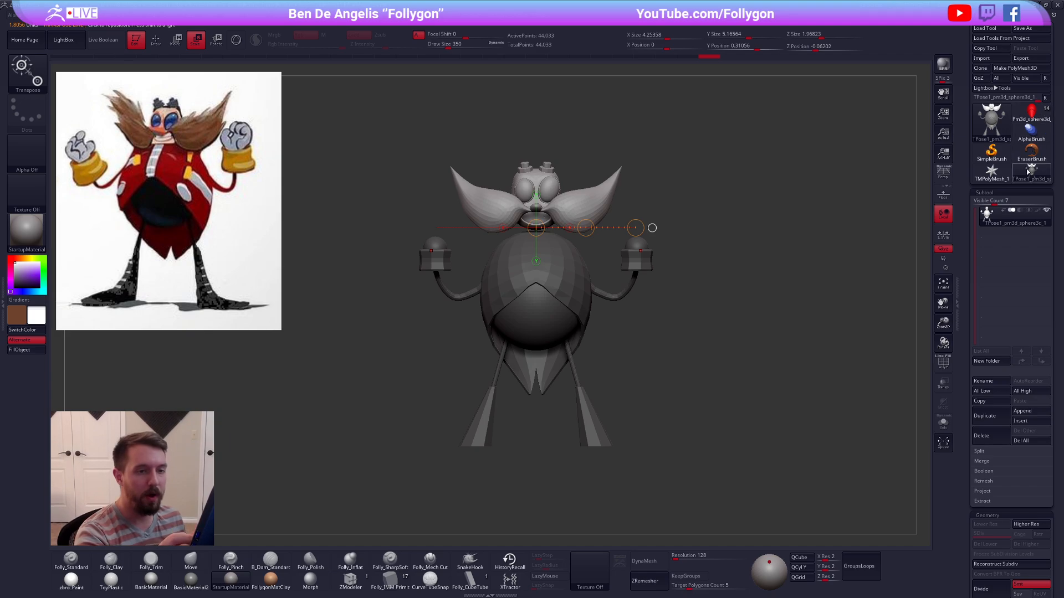
# Step: Switch to the Recovered_tool female character and display it with the zbro_Paint material
pyautogui.click(994, 137)
pyautogui.click(995, 138)
pyautogui.click(1000, 138)
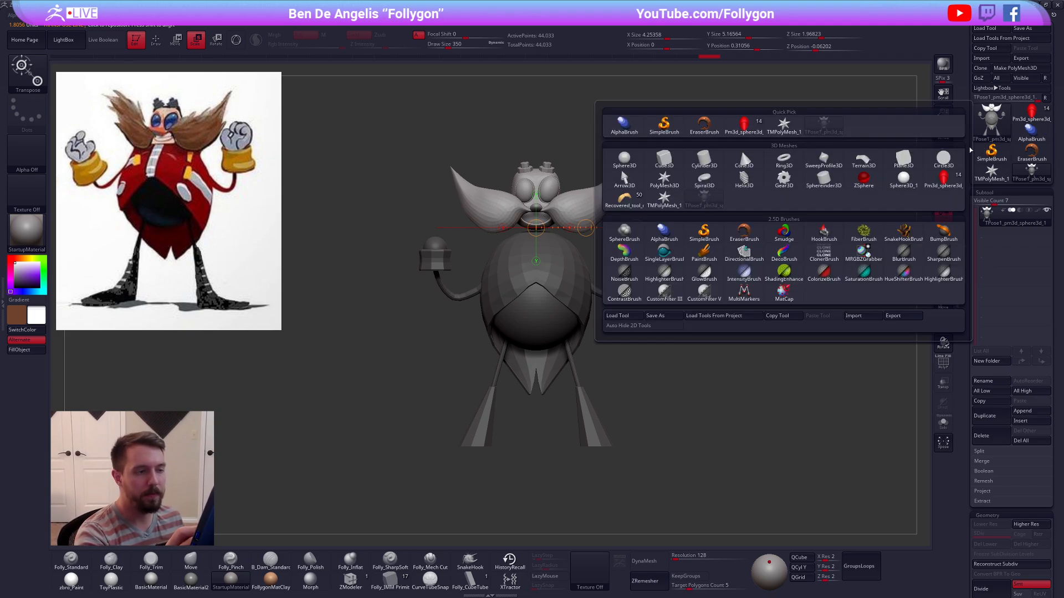
pyautogui.click(624, 198)
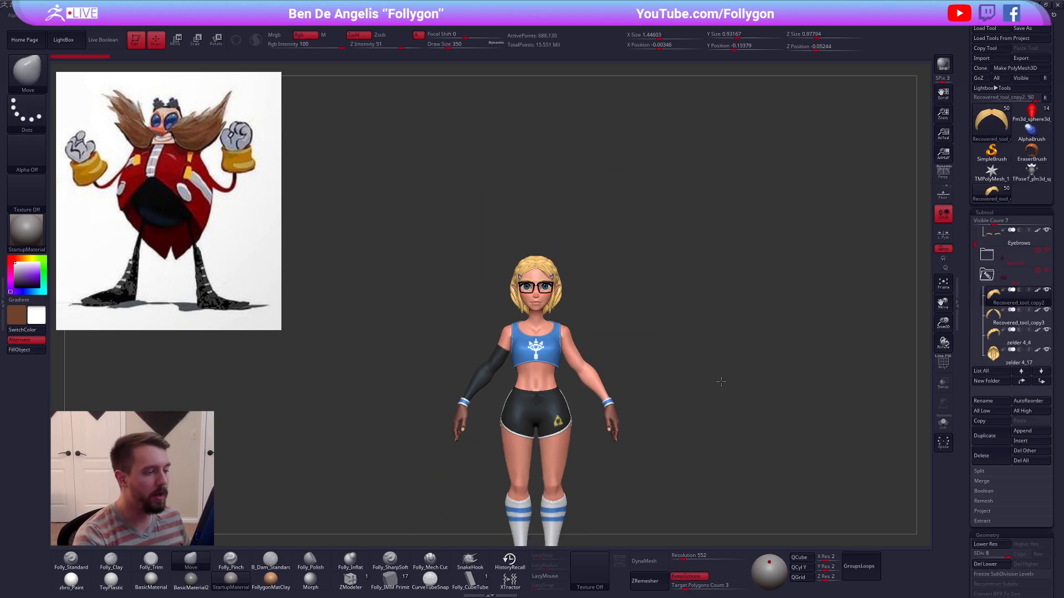
pyautogui.keyDown('alt'); pyautogui.moveTo(705, 446); pyautogui.dragTo(713, 427); pyautogui.keyUp('alt')
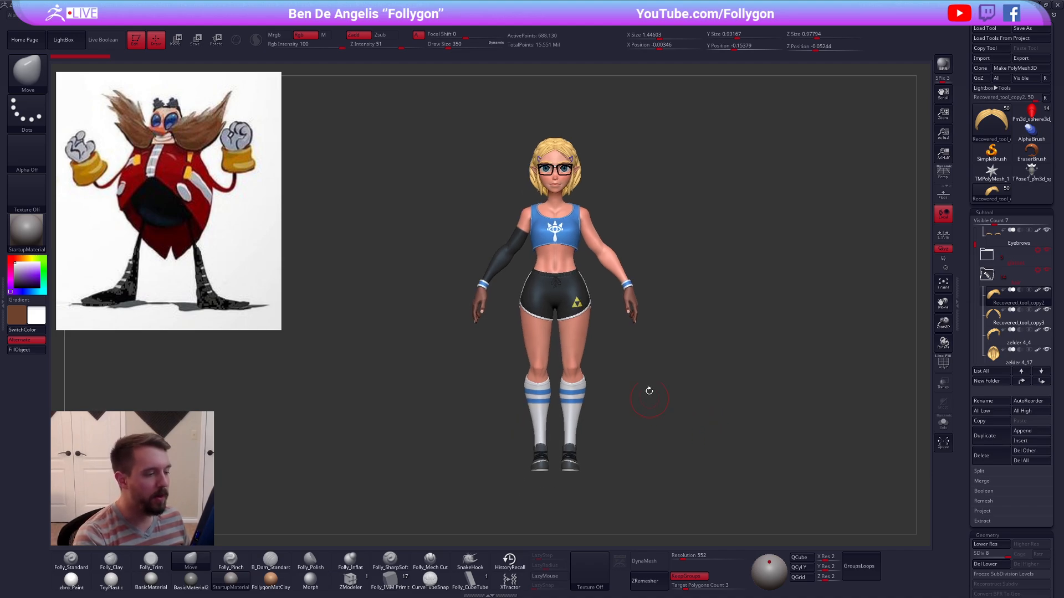
pyautogui.click(71, 579)
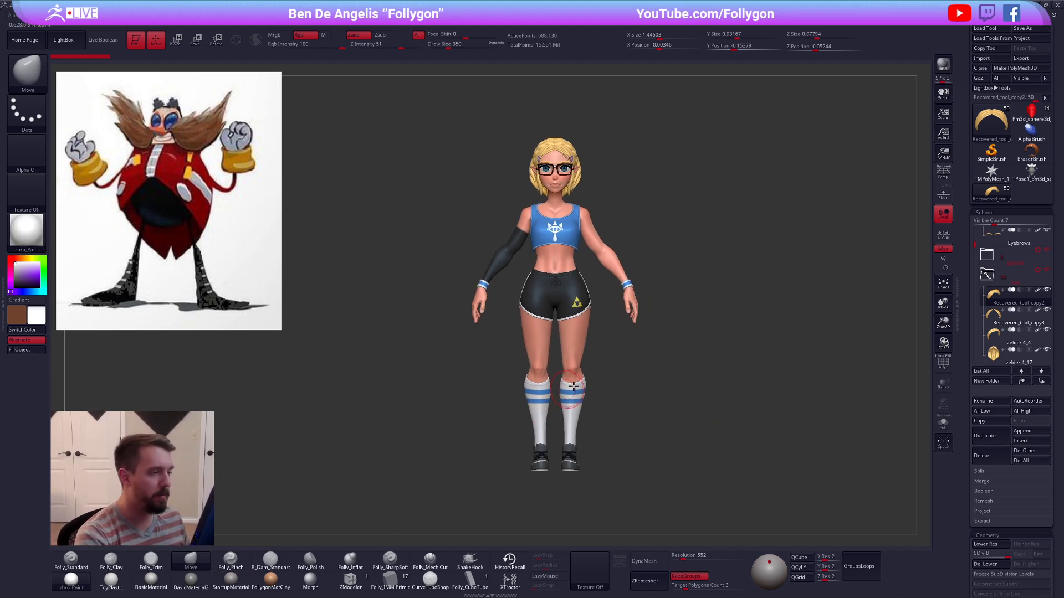
# Step: Turn on perspective, place the female character small in the canvas's upper right corner, and take a snapshot of it there
pyautogui.keyDown('alt'); pyautogui.moveTo(574, 386); pyautogui.dragTo(840, 251); pyautogui.keyUp('alt')
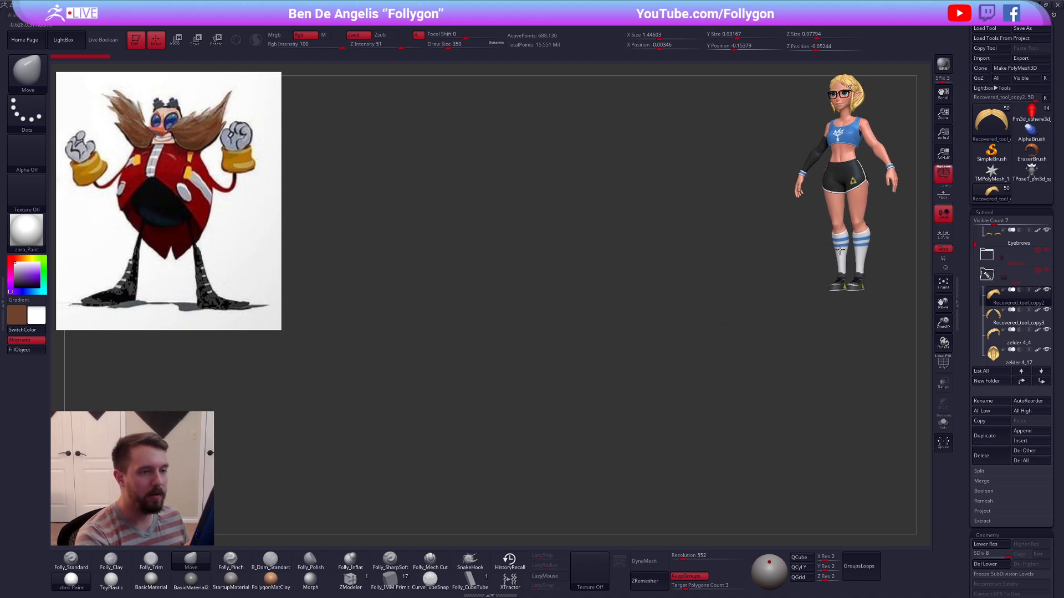
pyautogui.moveTo(840, 250); pyautogui.dragTo(848, 285, button='right')
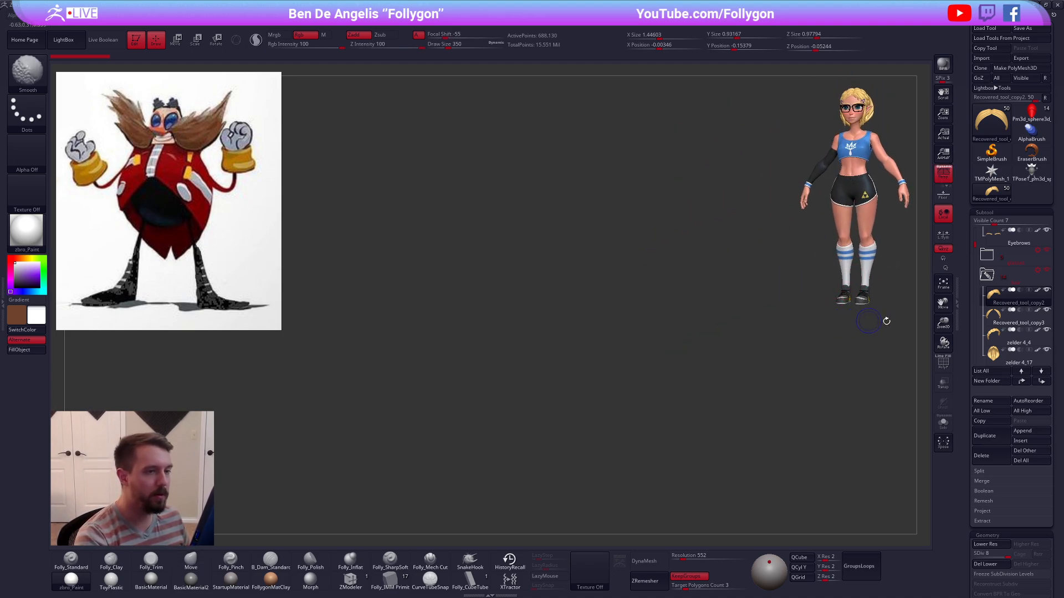
pyautogui.hotkey('shift', 's')
pyautogui.keyDown('alt'); pyautogui.moveTo(887, 321); pyautogui.dragTo(667, 394); pyautogui.keyUp('alt')
pyautogui.moveTo(751, 336); pyautogui.dragTo(762, 312)
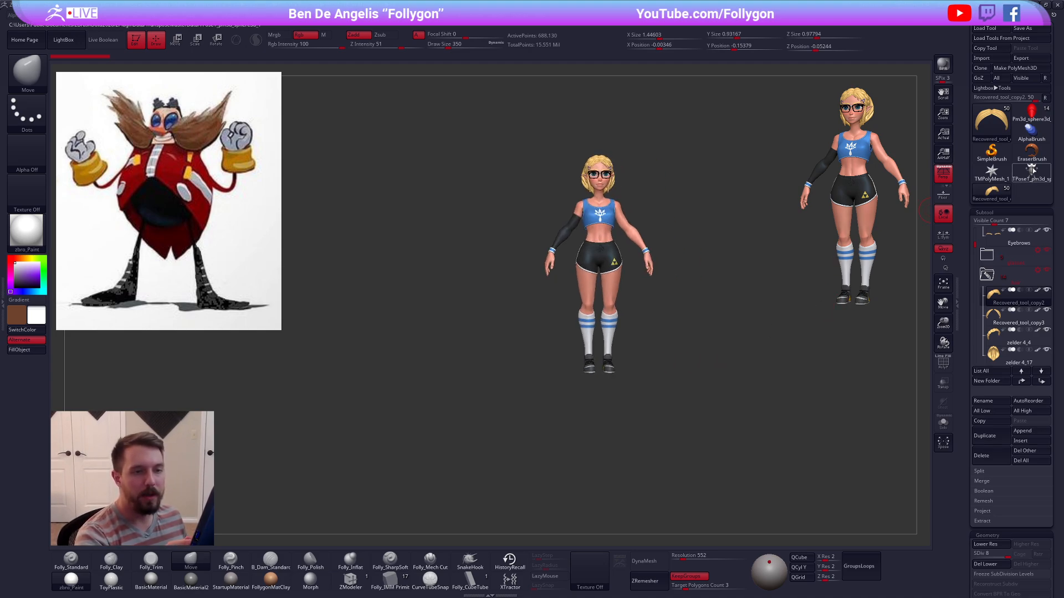
# Step: Return to the TPose mesh, turn off perspective, and display it with StartupMaterial beside the snapshot
pyautogui.click(1032, 168)
pyautogui.keyDown('alt'); pyautogui.moveTo(689, 261); pyautogui.dragTo(594, 333); pyautogui.keyUp('alt')
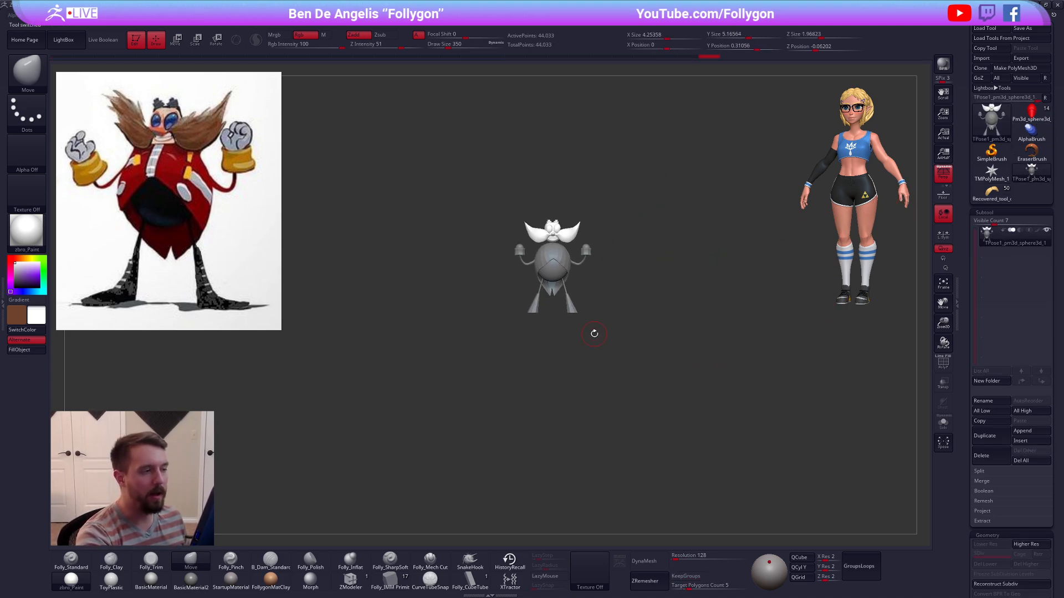
pyautogui.click(943, 173)
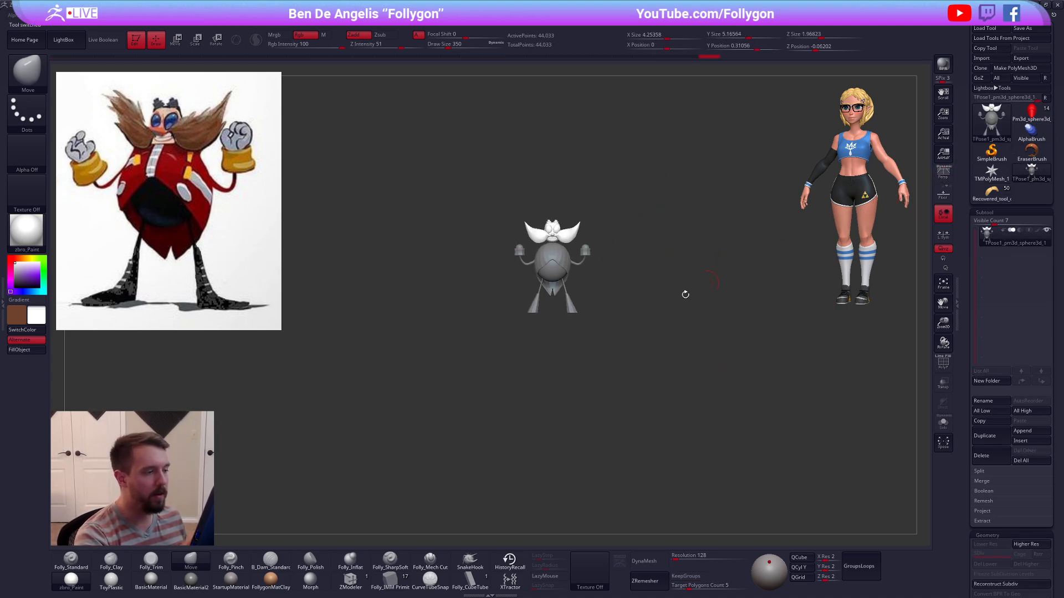
pyautogui.click(231, 579)
pyautogui.keyDown('ctrl'); pyautogui.moveTo(549, 244); pyautogui.dragTo(607, 368, button='right'); pyautogui.keyUp('ctrl')
pyautogui.keyDown('alt'); pyautogui.moveTo(667, 417); pyautogui.dragTo(681, 436, button='right'); pyautogui.keyUp('alt')
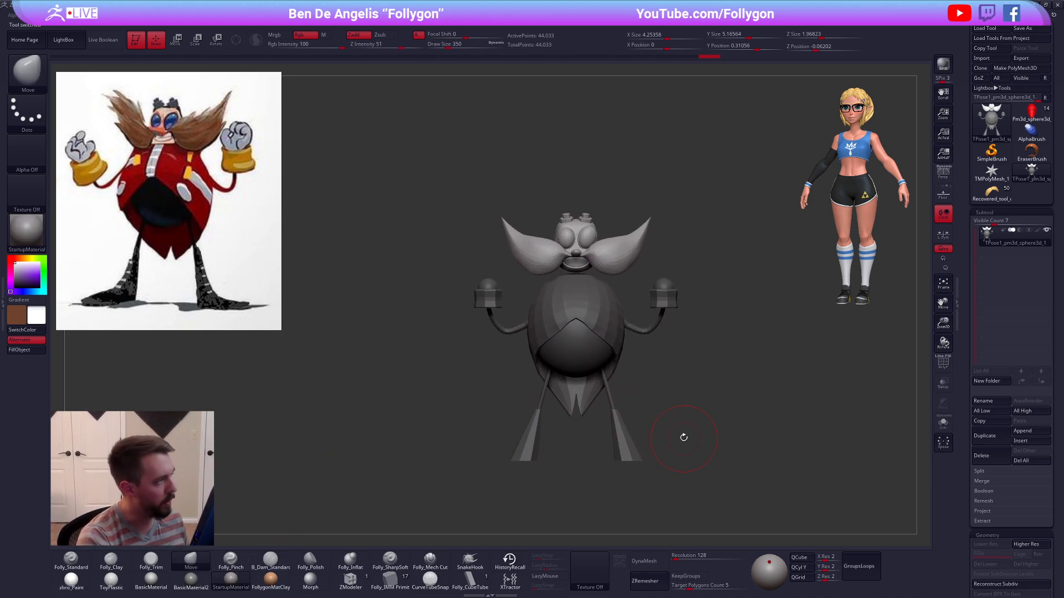
# Step: Scale the head up a bit more with Transpose and move it down onto the body
pyautogui.press('e')
pyautogui.moveTo(661, 270); pyautogui.dragTo(682, 279)
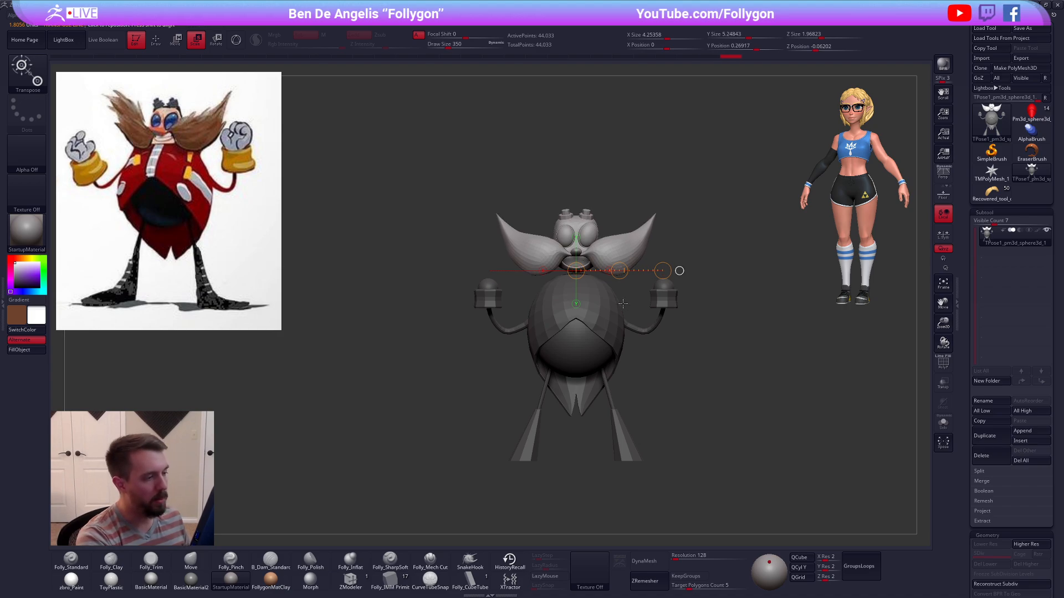
pyautogui.press('w')
pyautogui.moveTo(588, 248)
pyautogui.keyDown('shift'); pyautogui.mouseDown()
pyautogui.moveTo(587, 311)
pyautogui.moveTo(591, 287)
pyautogui.mouseUp(); pyautogui.keyUp('shift')
pyautogui.press('q')
pyautogui.moveTo(580, 242)
pyautogui.keyDown('alt'); pyautogui.mouseDown(button='right')
pyautogui.moveTo(591, 253)
pyautogui.moveTo(581, 233)
pyautogui.mouseUp(button='right'); pyautogui.keyUp('alt')
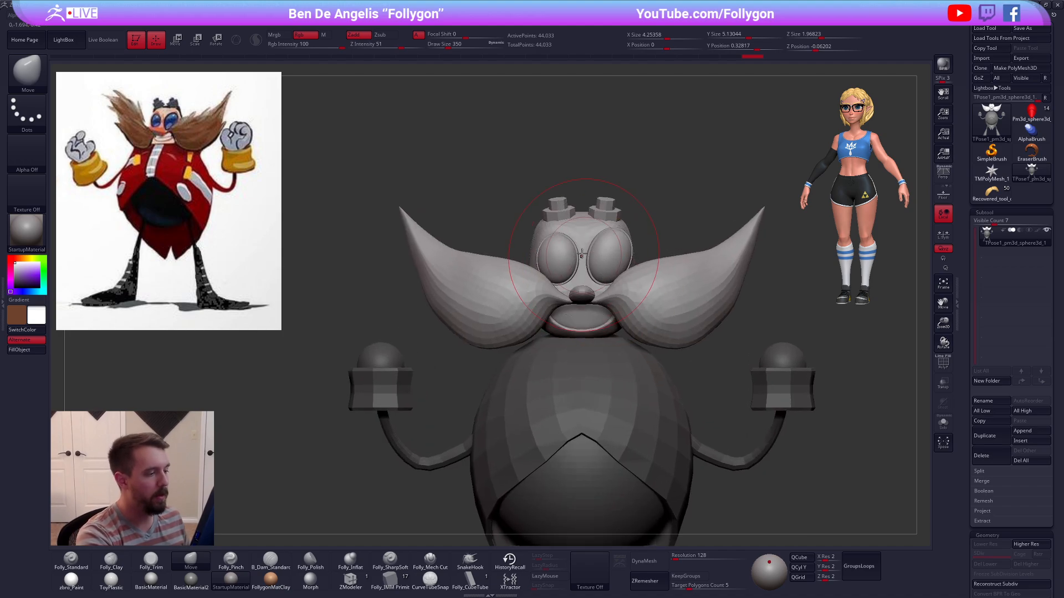
pyautogui.press('w')
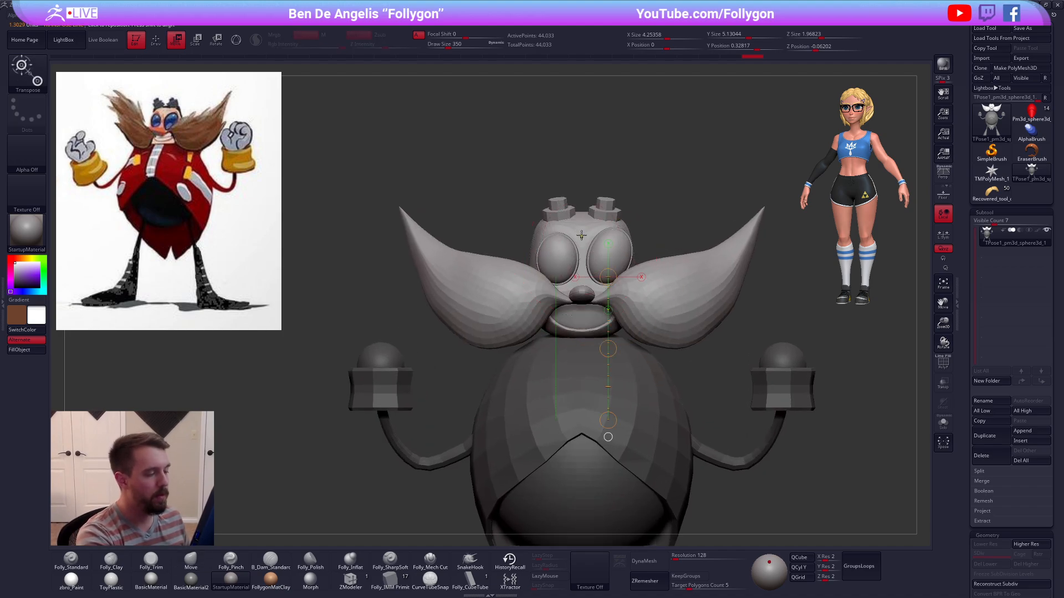
pyautogui.press('q')
# Step: Isolate the head polygroup, show polyframes, and invert the visibility so only the head is hidden
pyautogui.keyDown('ctrl'); pyautogui.keyDown('shift'); pyautogui.click(591, 235); pyautogui.keyUp('shift'); pyautogui.keyUp('ctrl')
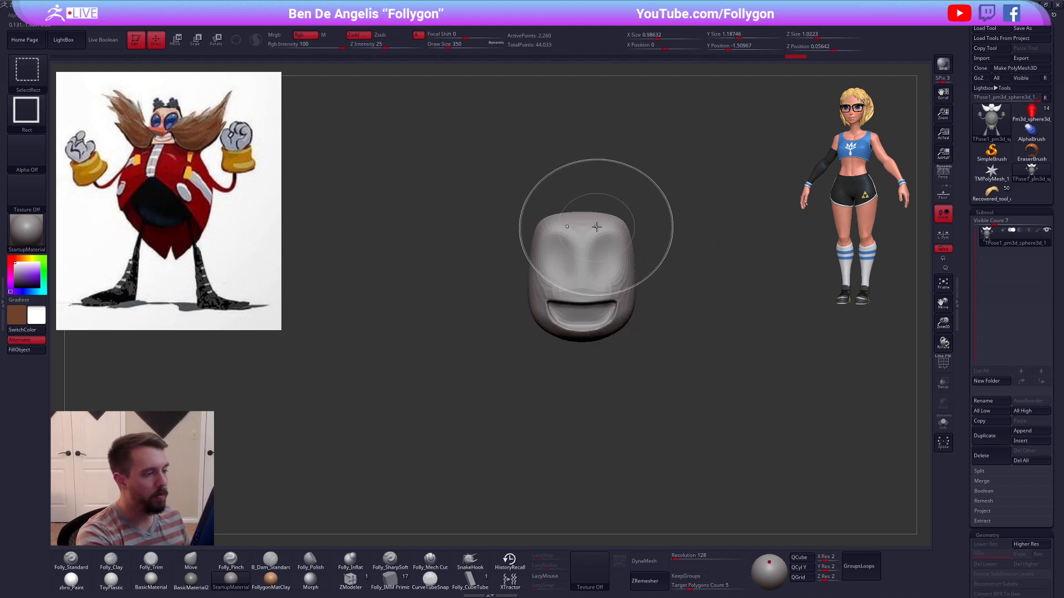
pyautogui.hotkey('shift', 'f')
pyautogui.keyDown('ctrl'); pyautogui.keyDown('shift'); pyautogui.click(640, 199); pyautogui.keyUp('shift'); pyautogui.keyUp('ctrl')
pyautogui.press('w')
pyautogui.moveTo(621, 233); pyautogui.dragTo(493, 247, button='right')
pyautogui.keyDown('ctrl'); pyautogui.click(673, 269); pyautogui.keyUp('ctrl')
pyautogui.hotkey('ctrl', 'z')
pyautogui.press('q')
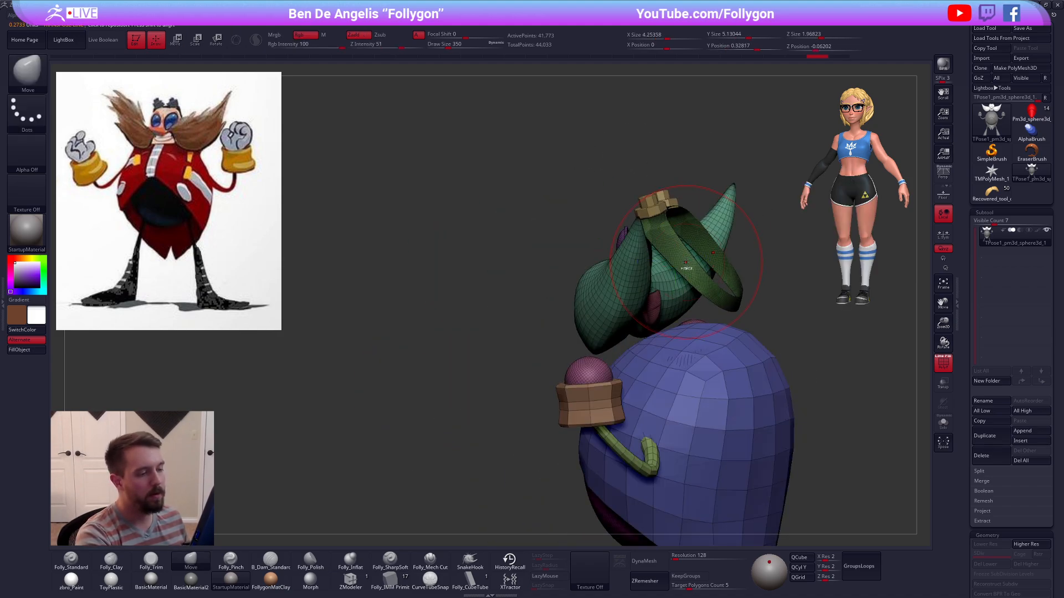
# Step: Hide the goggle strap and mouth pieces too, mask all visible parts, and show the whole figure again
pyautogui.keyDown('ctrl'); pyautogui.keyDown('shift'); pyautogui.click(686, 277); pyautogui.keyUp('shift'); pyautogui.keyUp('ctrl')
pyautogui.keyDown('ctrl'); pyautogui.keyDown('shift'); pyautogui.click(652, 311); pyautogui.keyUp('shift'); pyautogui.keyUp('ctrl')
pyautogui.keyDown('shift'); pyautogui.moveTo(647, 337); pyautogui.dragTo(720, 310, button='right'); pyautogui.keyUp('shift')
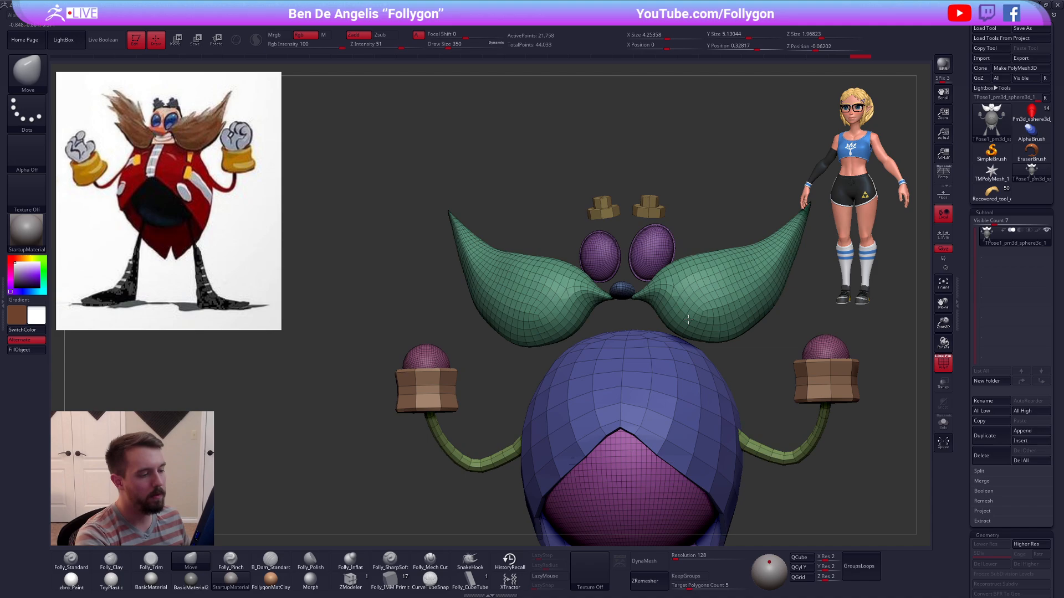
pyautogui.keyDown('ctrl'); pyautogui.click(702, 243); pyautogui.keyUp('ctrl')
pyautogui.keyDown('ctrl'); pyautogui.keyDown('shift'); pyautogui.click(701, 249); pyautogui.keyUp('shift'); pyautogui.keyUp('ctrl')
# Step: Turn off polyframes and reshape the unmasked head from front and back with the Move brush at draw sizes 465 and 556
pyautogui.moveTo(657, 305); pyautogui.dragTo(655, 321)
pyautogui.keyDown('ctrl'); pyautogui.moveTo(679, 336); pyautogui.dragTo(665, 310, button='right'); pyautogui.keyUp('ctrl')
pyautogui.hotkey('shift', 'f')
pyautogui.press('space')
pyautogui.moveTo(653, 324); pyautogui.dragTo(664, 323)
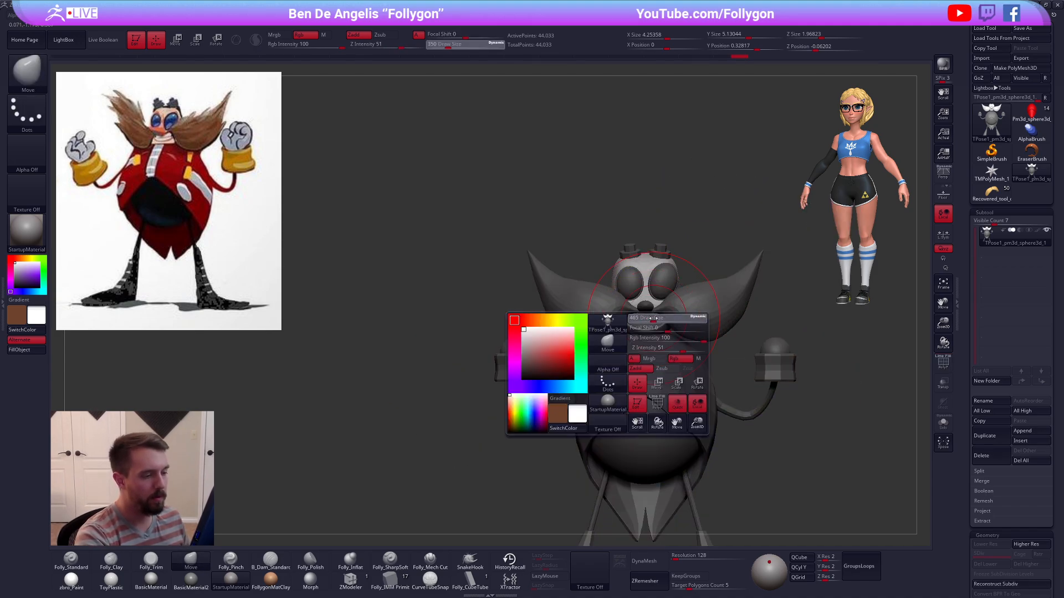
pyautogui.keyDown('shift'); pyautogui.moveTo(671, 330); pyautogui.dragTo(703, 321, button='right'); pyautogui.keyUp('shift')
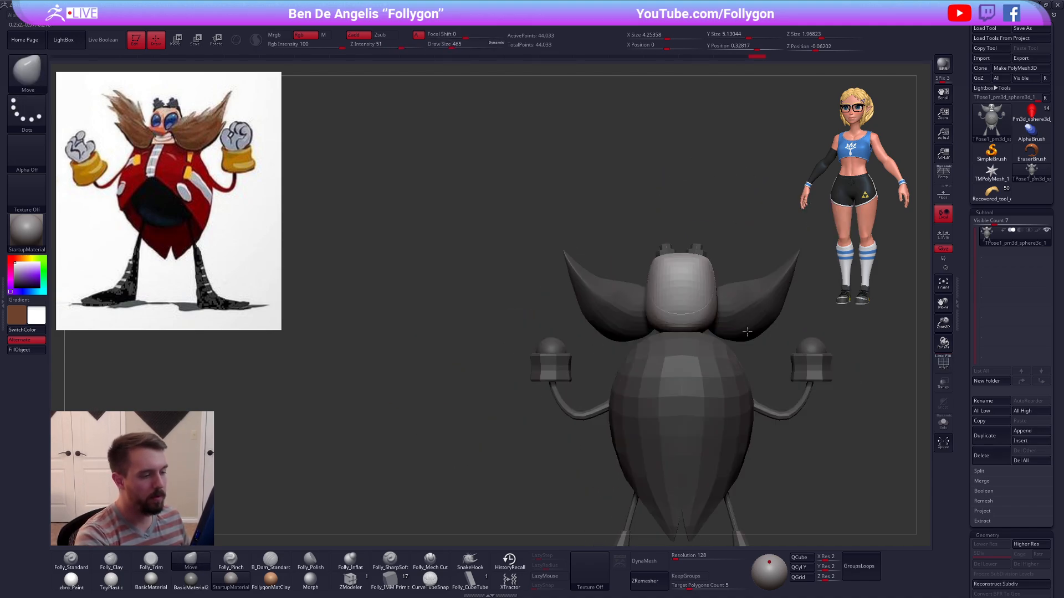
pyautogui.press('s')
pyautogui.moveTo(703, 321); pyautogui.dragTo(717, 324)
pyautogui.keyDown('alt'); pyautogui.moveTo(717, 324); pyautogui.dragTo(656, 328, button='right'); pyautogui.keyUp('alt')
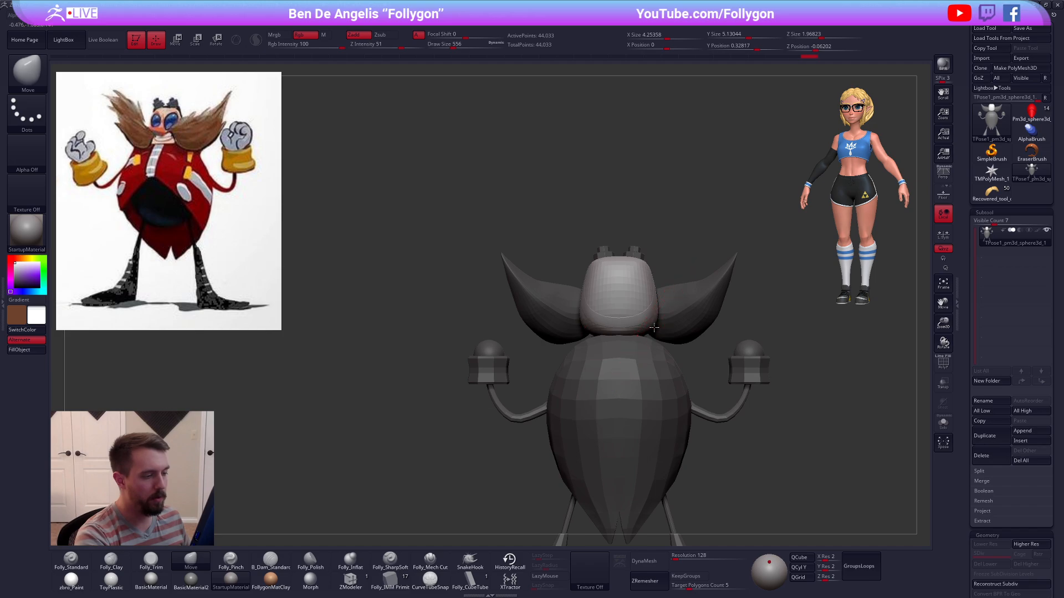
pyautogui.moveTo(654, 328)
pyautogui.keyDown('shift'); pyautogui.mouseDown(button='right')
pyautogui.moveTo(700, 317)
pyautogui.moveTo(646, 323)
pyautogui.mouseUp(button='right'); pyautogui.keyUp('shift')
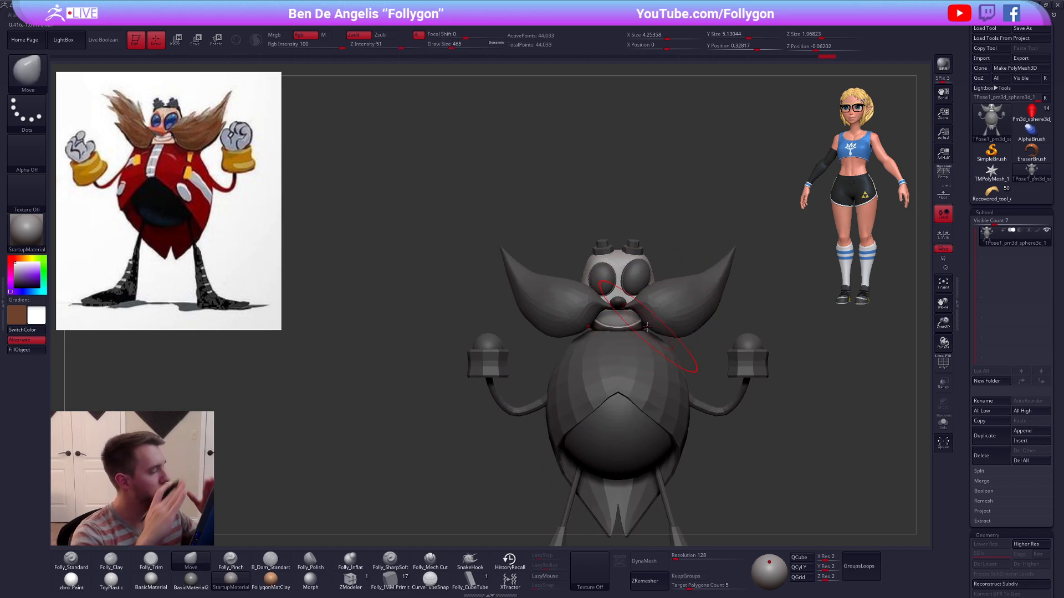
pyautogui.moveTo(647, 327)
pyautogui.keyDown('shift'); pyautogui.mouseDown(button='right')
pyautogui.moveTo(644, 234)
pyautogui.moveTo(695, 337)
pyautogui.moveTo(773, 430)
pyautogui.moveTo(807, 440)
pyautogui.moveTo(863, 404)
pyautogui.moveTo(833, 396)
pyautogui.mouseUp(button='right'); pyautogui.keyUp('shift')
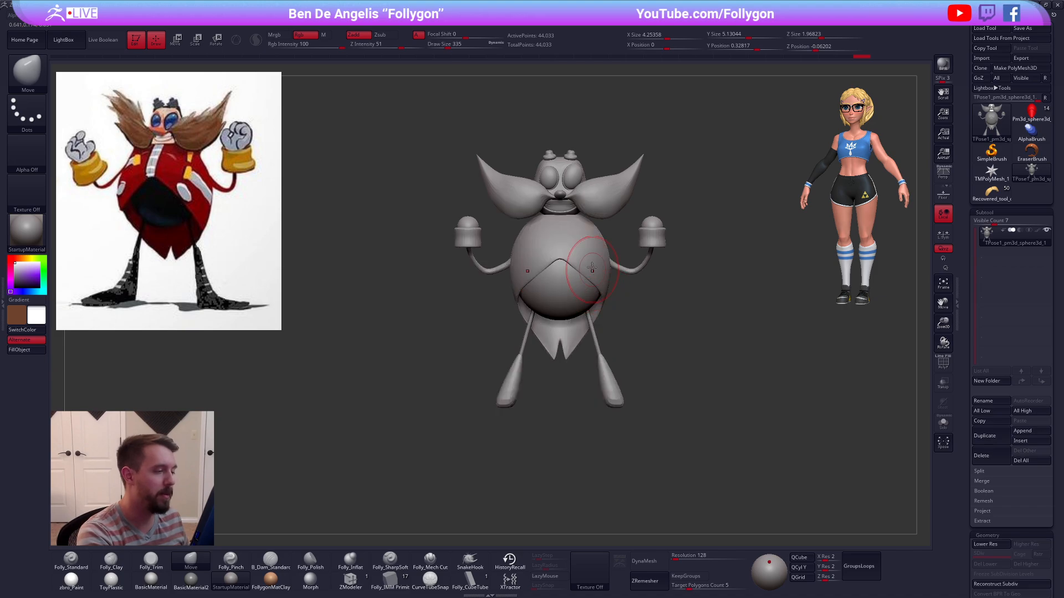
# Step: Turn off the smooth subdivision preview and mask everything except the coat and belly using polygroup visibility
pyautogui.press('d')
pyautogui.hotkey('shift', 'd')
pyautogui.moveTo(578, 273)
pyautogui.mouseDown(button='right')
pyautogui.moveTo(562, 299)
pyautogui.moveTo(592, 263)
pyautogui.mouseUp(button='right')
pyautogui.keyDown('ctrl'); pyautogui.keyDown('shift'); pyautogui.click(623, 337); pyautogui.keyUp('shift'); pyautogui.keyUp('ctrl')
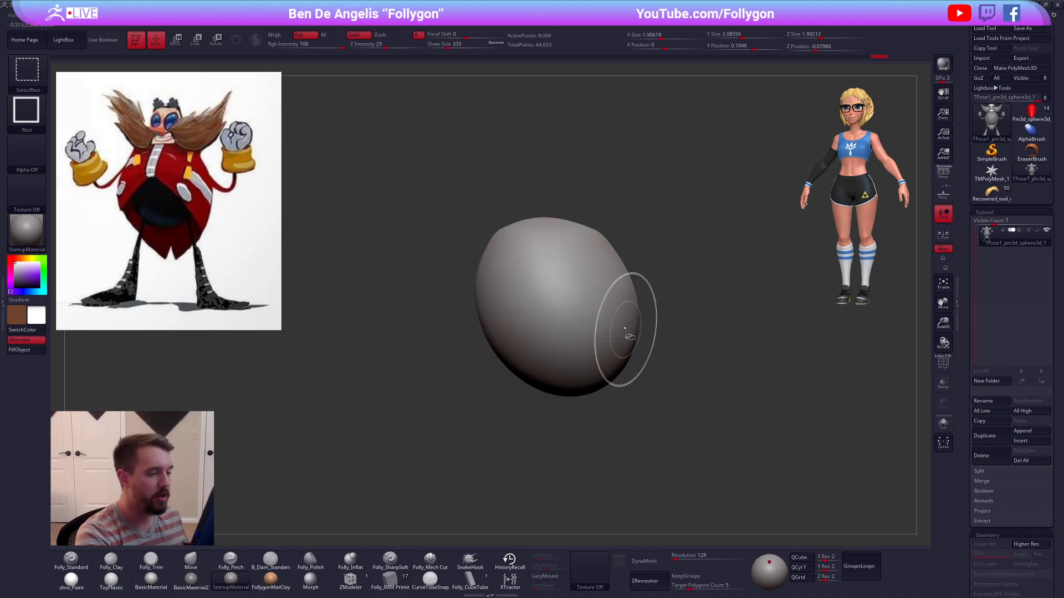
pyautogui.keyDown('ctrl'); pyautogui.keyDown('shift'); pyautogui.moveTo(650, 321); pyautogui.dragTo(638, 310); pyautogui.keyUp('shift'); pyautogui.keyUp('ctrl')
pyautogui.keyDown('ctrl'); pyautogui.keyDown('shift'); pyautogui.click(626, 321); pyautogui.keyUp('shift'); pyautogui.keyUp('ctrl')
pyautogui.keyDown('ctrl'); pyautogui.click(646, 341); pyautogui.keyUp('ctrl')
pyautogui.keyDown('ctrl'); pyautogui.keyDown('shift'); pyautogui.click(644, 337); pyautogui.keyUp('shift'); pyautogui.keyUp('ctrl')
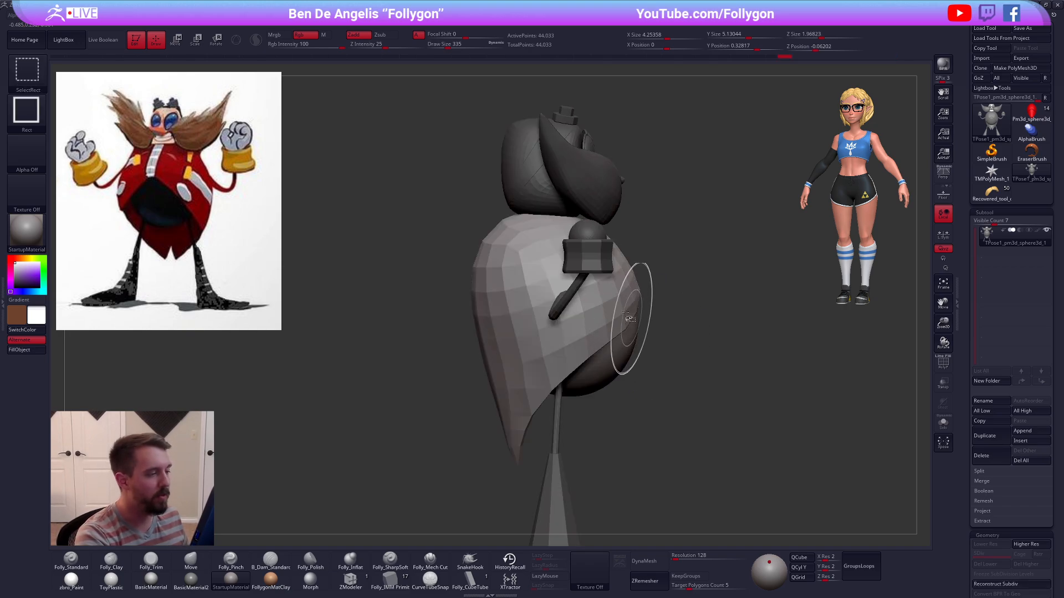
# Step: Shape the coat's upper back below the head with the Move brush at draw sizes 397 and 321
pyautogui.keyDown('alt'); pyautogui.moveTo(630, 320); pyautogui.dragTo(670, 343, button='right'); pyautogui.keyUp('alt')
pyautogui.press('space')
pyautogui.moveTo(548, 249); pyautogui.dragTo(539, 231)
pyautogui.keyDown('shift'); pyautogui.moveTo(540, 237); pyautogui.dragTo(604, 237, button='right'); pyautogui.keyUp('shift')
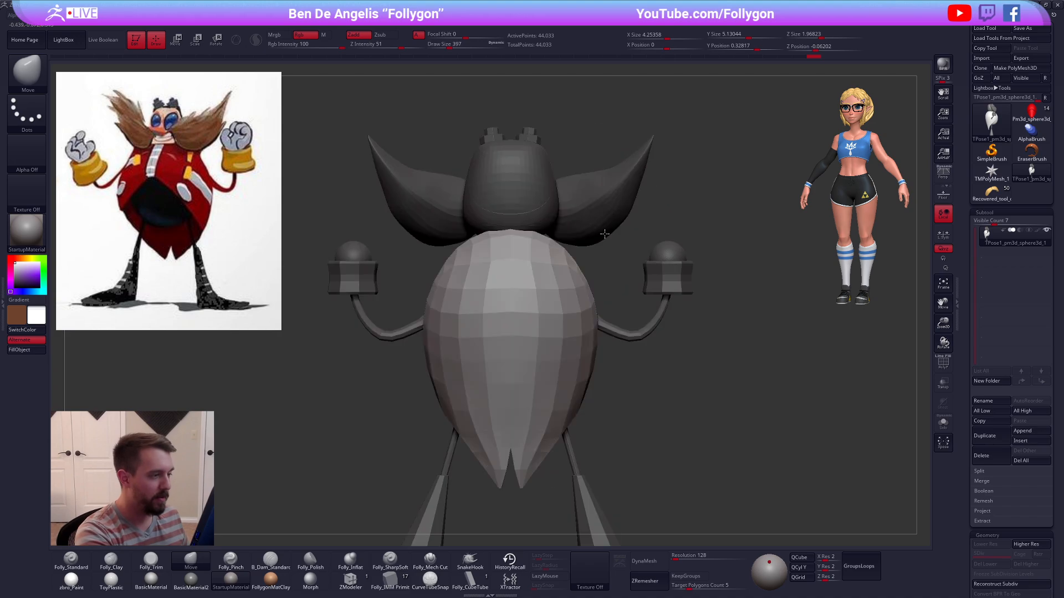
pyautogui.keyDown('alt'); pyautogui.moveTo(504, 299); pyautogui.dragTo(554, 308, button='right'); pyautogui.keyUp('alt')
pyautogui.press('space')
pyautogui.moveTo(615, 255); pyautogui.dragTo(605, 252)
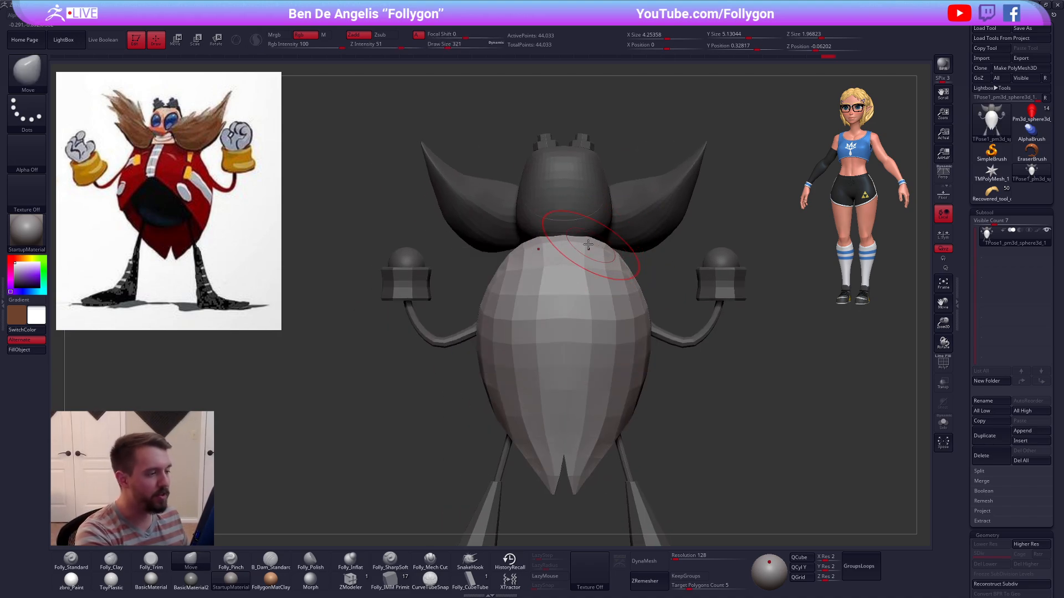
# Step: Shape the coat's back profile from the side with the Move brush at draw sizes 556 and 595
pyautogui.moveTo(543, 253)
pyautogui.mouseDown(button='right')
pyautogui.moveTo(596, 261)
pyautogui.moveTo(527, 255)
pyautogui.mouseUp(button='right')
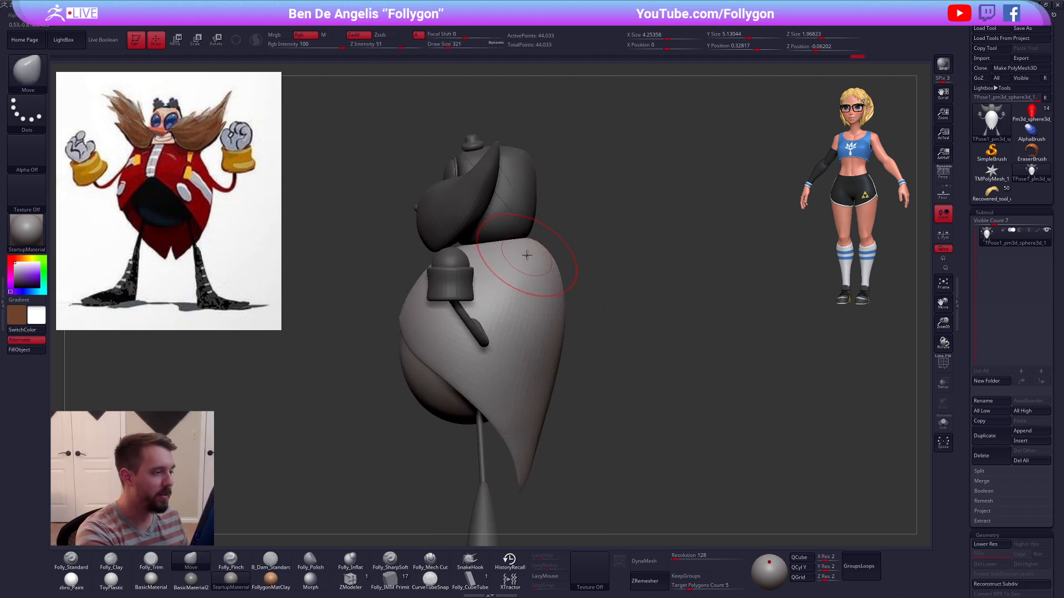
pyautogui.press('space')
pyautogui.moveTo(527, 255); pyautogui.dragTo(544, 256)
pyautogui.keyDown('alt'); pyautogui.moveTo(564, 268); pyautogui.dragTo(642, 279, button='right'); pyautogui.keyUp('alt')
pyautogui.press('space')
pyautogui.moveTo(628, 299); pyautogui.dragTo(640, 298)
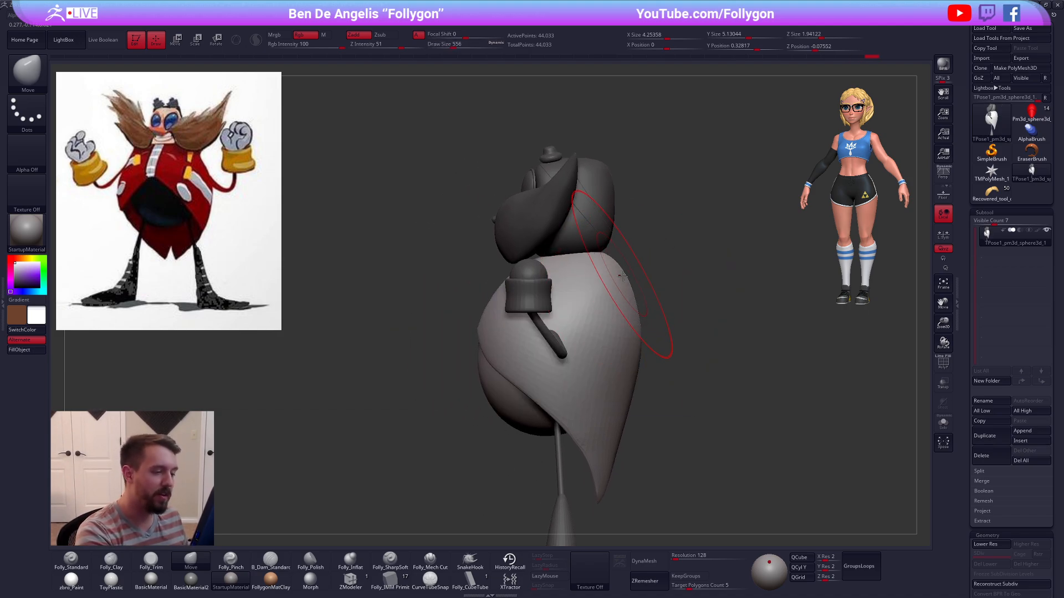
pyautogui.keyDown('alt'); pyautogui.moveTo(645, 303); pyautogui.dragTo(661, 249, button='right'); pyautogui.keyUp('alt')
pyautogui.press('space')
pyautogui.moveTo(651, 297); pyautogui.dragTo(655, 296)
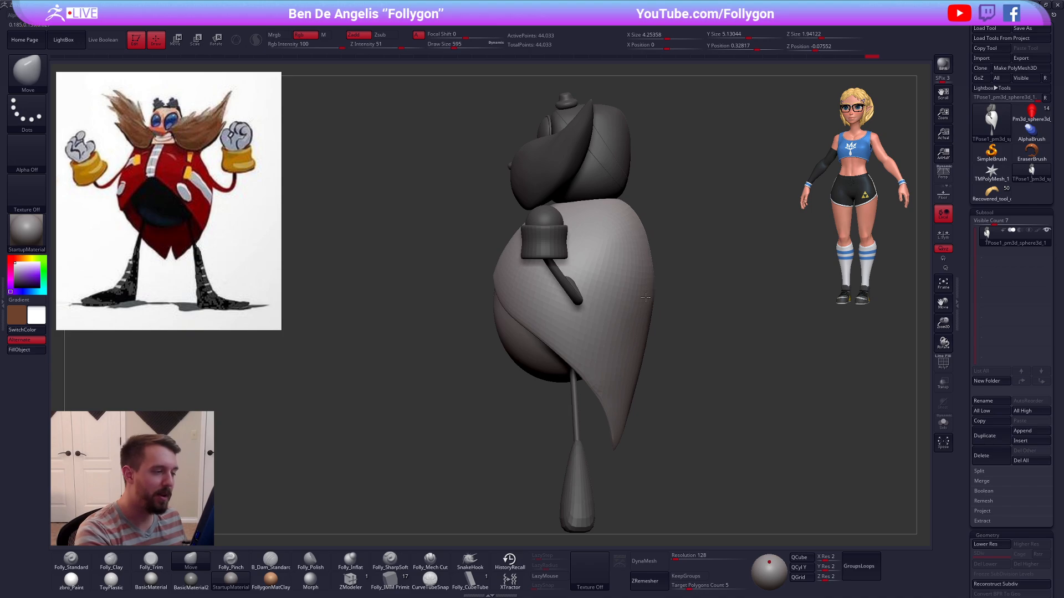
# Step: Refine the coat's upper back at draw size 500 without smooth preview, then clear the mask with the preview back on
pyautogui.hotkey('shift', 'd')
pyautogui.hotkey('shift', 'd')
pyautogui.press('space')
pyautogui.moveTo(655, 218); pyautogui.dragTo(634, 234)
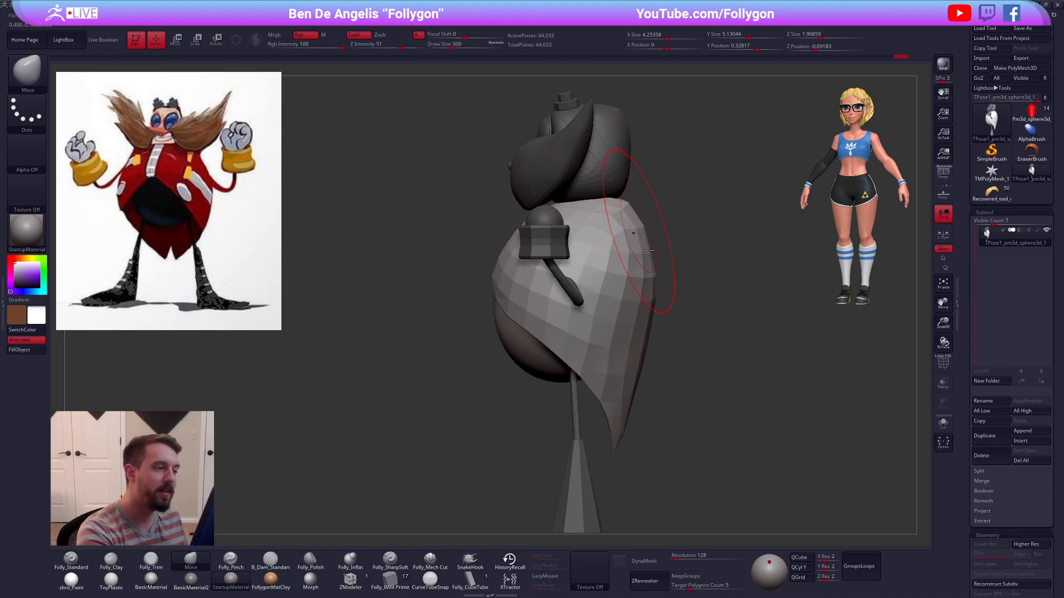
pyautogui.press('d')
pyautogui.press('d')
pyautogui.moveTo(712, 361); pyautogui.dragTo(742, 388)
pyautogui.keyDown('alt'); pyautogui.moveTo(761, 418); pyautogui.dragTo(743, 421, button='right'); pyautogui.keyUp('alt')
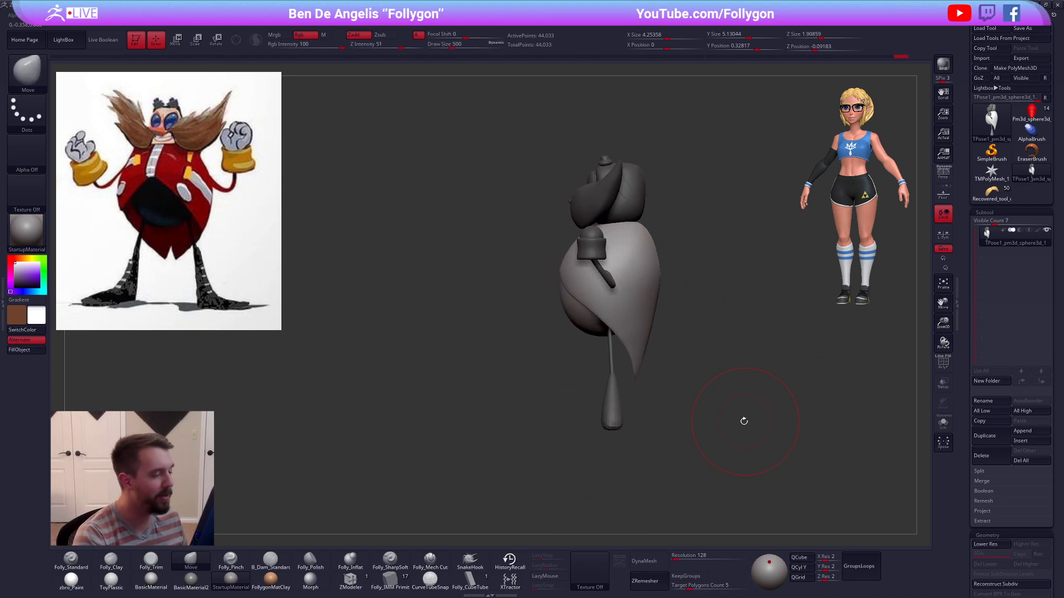
pyautogui.moveTo(743, 420)
pyautogui.mouseDown()
pyautogui.moveTo(781, 420)
pyautogui.moveTo(789, 408)
pyautogui.mouseUp()
pyautogui.keyDown('alt'); pyautogui.moveTo(788, 408); pyautogui.dragTo(740, 390, button='right'); pyautogui.keyUp('alt')
pyautogui.keyDown('ctrl'); pyautogui.moveTo(738, 367); pyautogui.dragTo(770, 409); pyautogui.keyUp('ctrl')
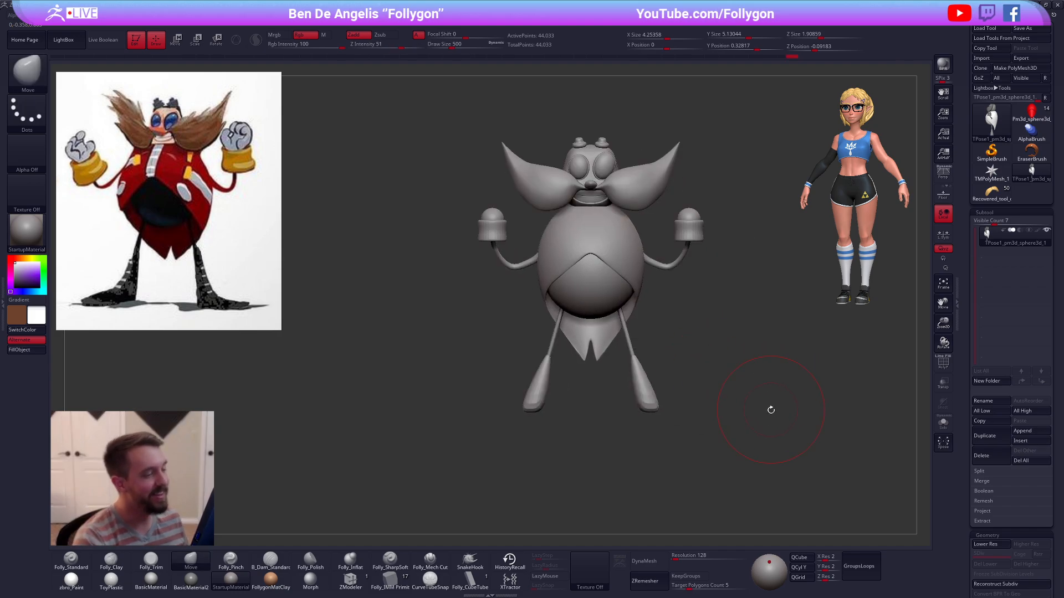
pyautogui.moveTo(769, 408)
pyautogui.keyDown('alt'); pyautogui.mouseDown(button='right')
pyautogui.moveTo(750, 414)
pyautogui.moveTo(772, 427)
pyautogui.moveTo(740, 435)
pyautogui.moveTo(723, 401)
pyautogui.mouseUp(button='right'); pyautogui.keyUp('alt')
# Step: Turn off the smooth subdivision preview and mask everything except the hands and cuffs using polygroup visibility
pyautogui.hotkey('shift', 'd')
pyautogui.hotkey('shift', 'd')
pyautogui.keyDown('ctrl'); pyautogui.keyDown('shift'); pyautogui.click(647, 257); pyautogui.keyUp('shift'); pyautogui.keyUp('ctrl')
pyautogui.keyDown('ctrl'); pyautogui.keyDown('shift'); pyautogui.click(647, 255); pyautogui.keyUp('shift'); pyautogui.keyUp('ctrl')
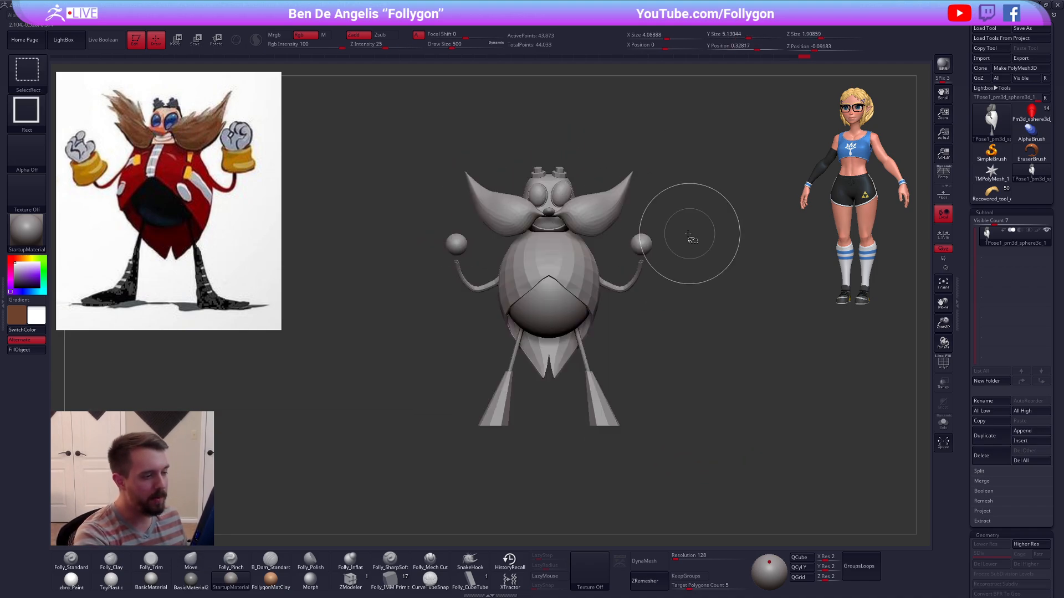
pyautogui.keyDown('ctrl'); pyautogui.click(677, 277); pyautogui.keyUp('ctrl')
pyautogui.keyDown('ctrl'); pyautogui.keyDown('shift'); pyautogui.click(662, 249); pyautogui.keyUp('shift'); pyautogui.keyUp('ctrl')
# Step: Try scaling the hands and cuffs sideways with Local Symmetry off
pyautogui.click(942, 235)
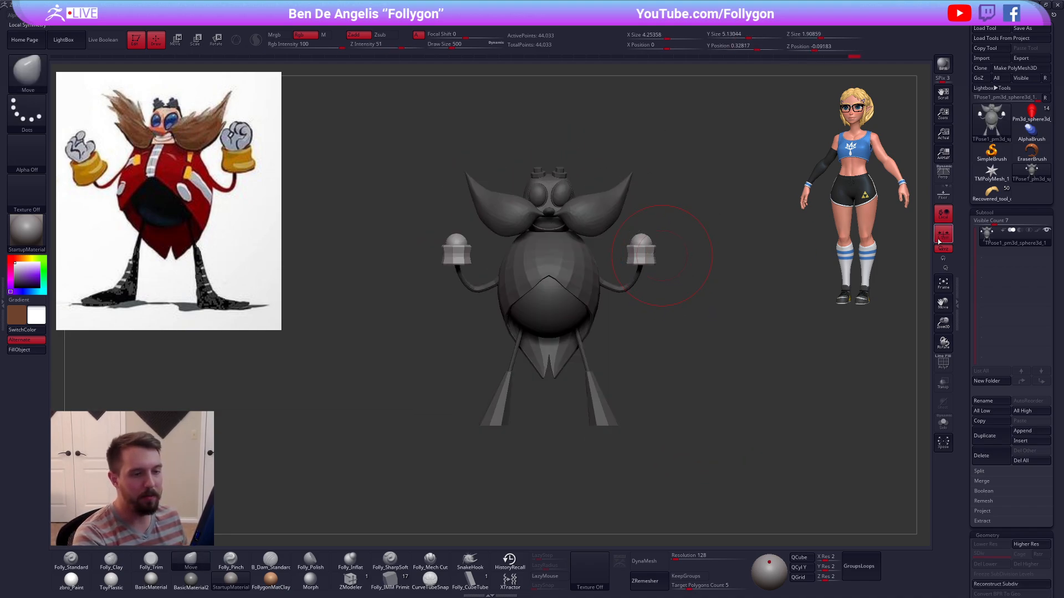
pyautogui.press('e')
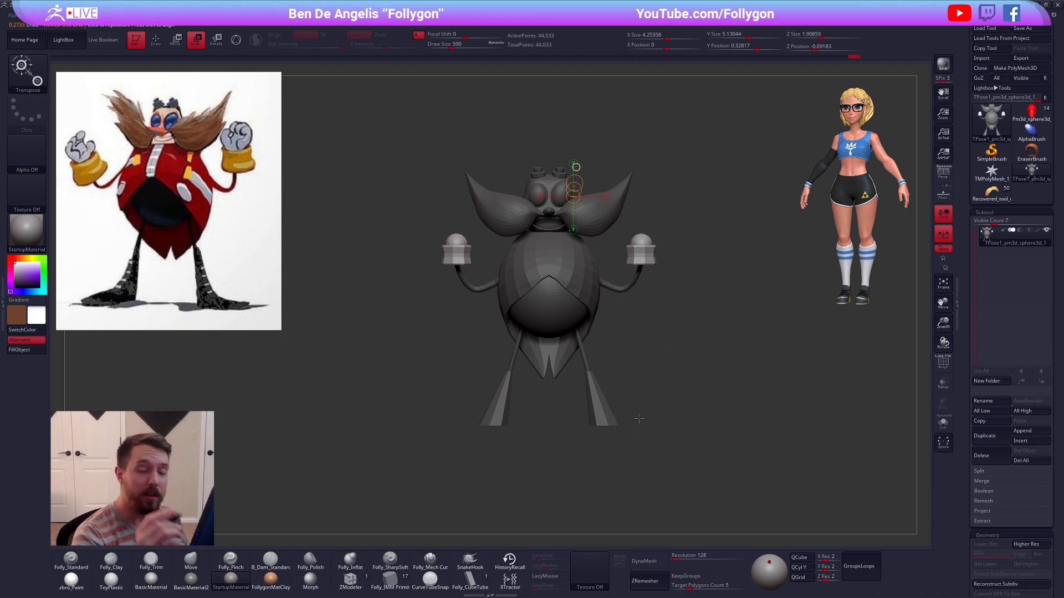
pyautogui.click(942, 236)
pyautogui.moveTo(644, 265)
pyautogui.mouseDown()
pyautogui.moveTo(754, 266)
pyautogui.moveTo(623, 303)
pyautogui.moveTo(831, 302)
pyautogui.mouseUp()
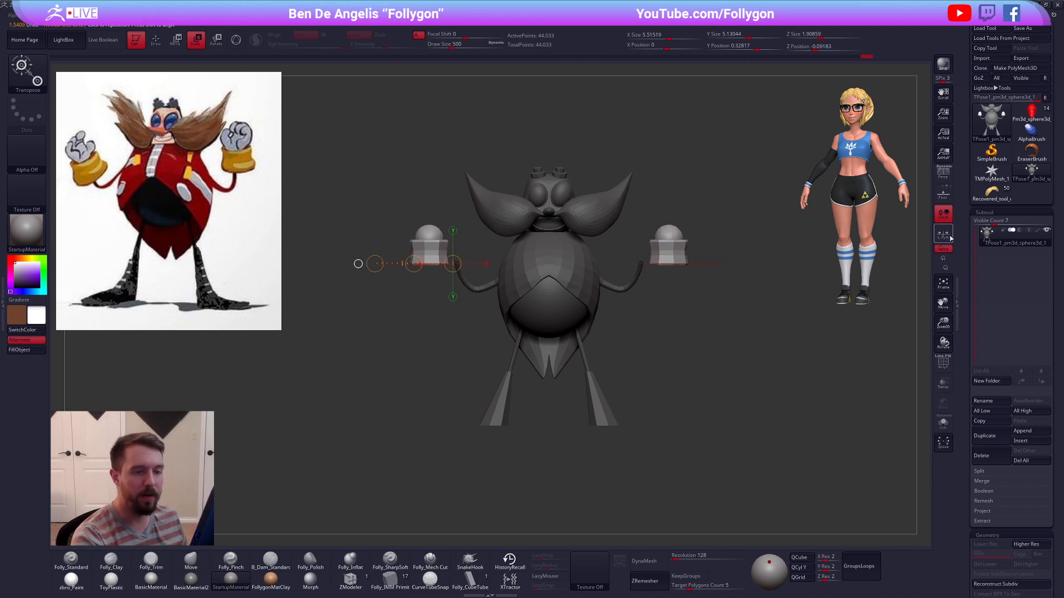
# Step: Turn on Local Symmetry, undo the trial scaling, and scale and reposition the hands and cuffs at the arm ends
pyautogui.click(944, 237)
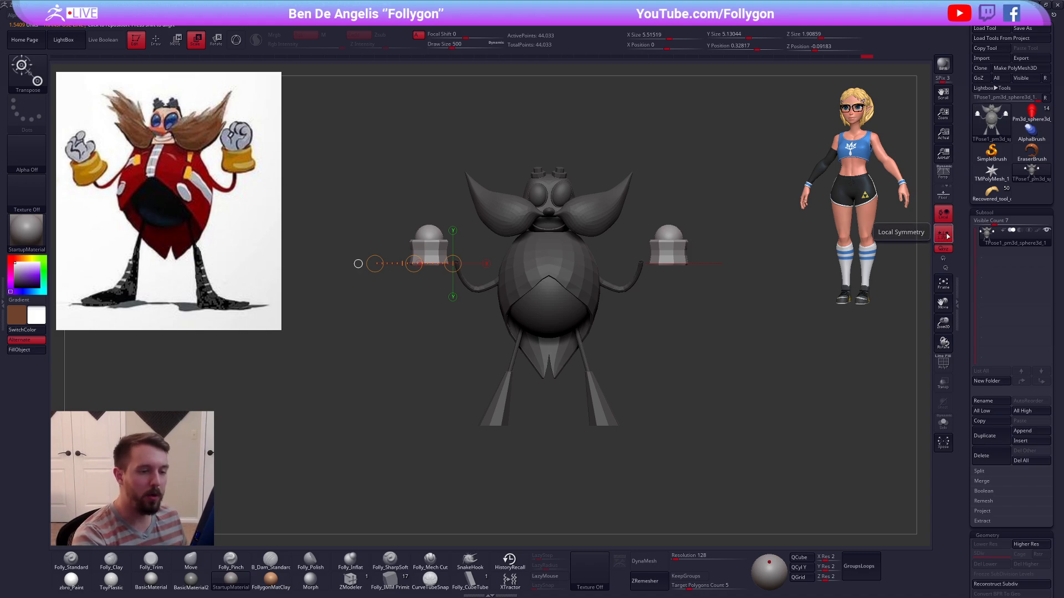
pyautogui.hotkey('ctrl', 'z')
pyautogui.hotkey('ctrl', 'z')
pyautogui.moveTo(723, 264); pyautogui.dragTo(861, 271)
pyautogui.press('w')
pyautogui.moveTo(684, 264); pyautogui.dragTo(852, 241)
pyautogui.press('e')
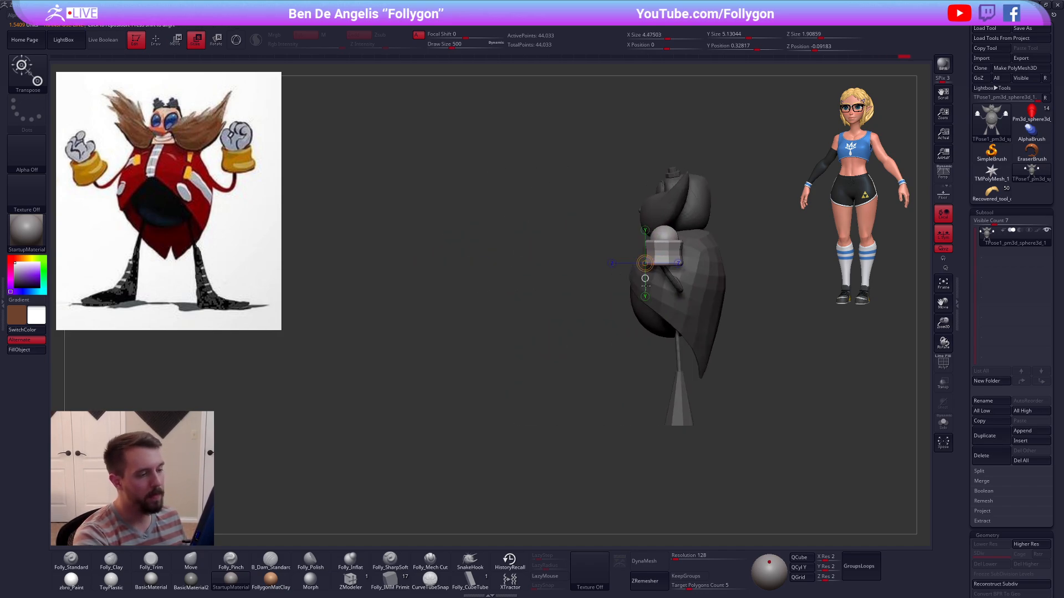
pyautogui.press('w')
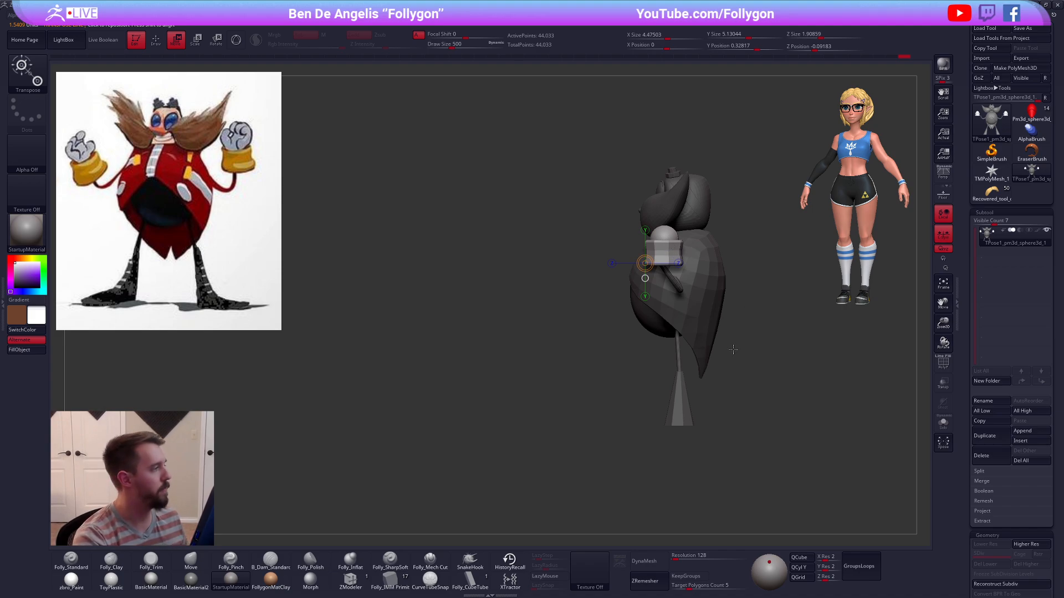
# Step: Tilt the hands and cuffs forward with Rotate from the side and adjust their angle on the arms
pyautogui.press('r')
pyautogui.moveTo(668, 254)
pyautogui.mouseDown()
pyautogui.moveTo(668, 148)
pyautogui.moveTo(668, 161)
pyautogui.mouseUp()
pyautogui.moveTo(668, 208)
pyautogui.mouseDown()
pyautogui.moveTo(616, 165)
pyautogui.moveTo(660, 206)
pyautogui.mouseUp()
pyautogui.press('w')
pyautogui.press('q')
pyautogui.keyDown('shift'); pyautogui.moveTo(731, 377); pyautogui.dragTo(803, 403); pyautogui.keyUp('shift')
pyautogui.press('r')
pyautogui.moveTo(692, 266); pyautogui.dragTo(697, 195)
pyautogui.press('q')
pyautogui.keyDown('alt'); pyautogui.moveTo(817, 390); pyautogui.dragTo(793, 382); pyautogui.keyUp('alt')
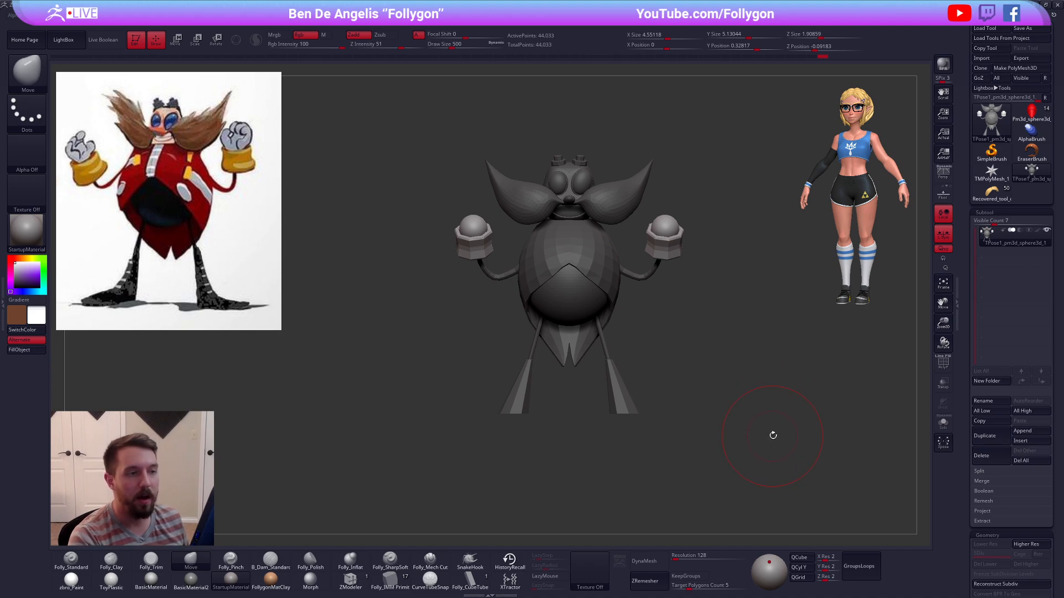
# Step: Examine the tilted hands from an angle with perspective on, then turn perspective off again
pyautogui.click(943, 174)
pyautogui.moveTo(751, 407)
pyautogui.mouseDown()
pyautogui.moveTo(781, 415)
pyautogui.moveTo(731, 428)
pyautogui.moveTo(800, 416)
pyautogui.moveTo(789, 386)
pyautogui.mouseUp()
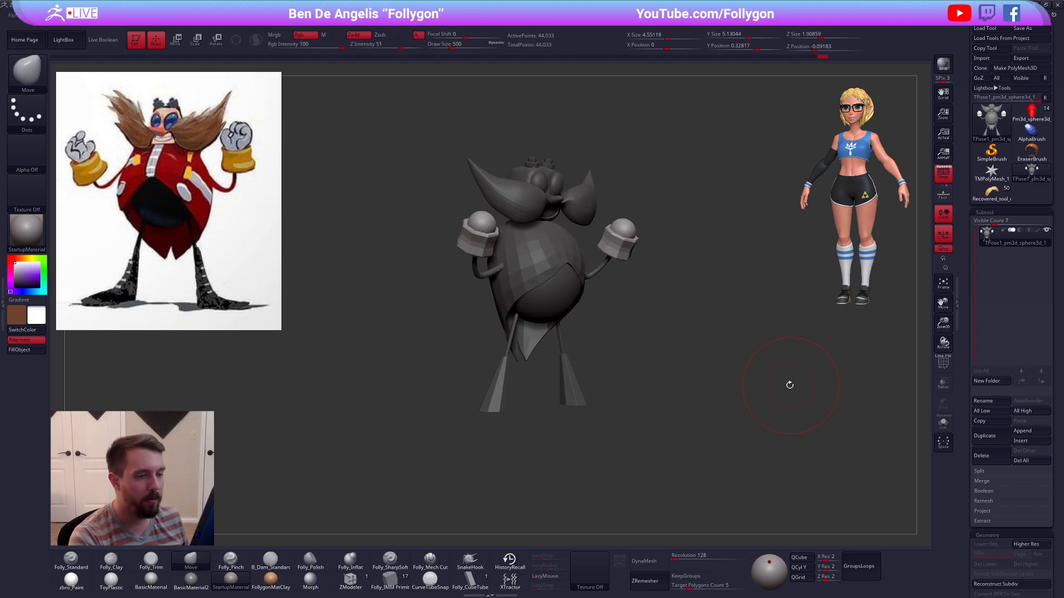
pyautogui.click(942, 174)
pyautogui.moveTo(689, 357); pyautogui.dragTo(740, 344)
# Step: Turn off Local Symmetry, clear the mask, and mask everything except the legs using polygroup visibility
pyautogui.click(942, 234)
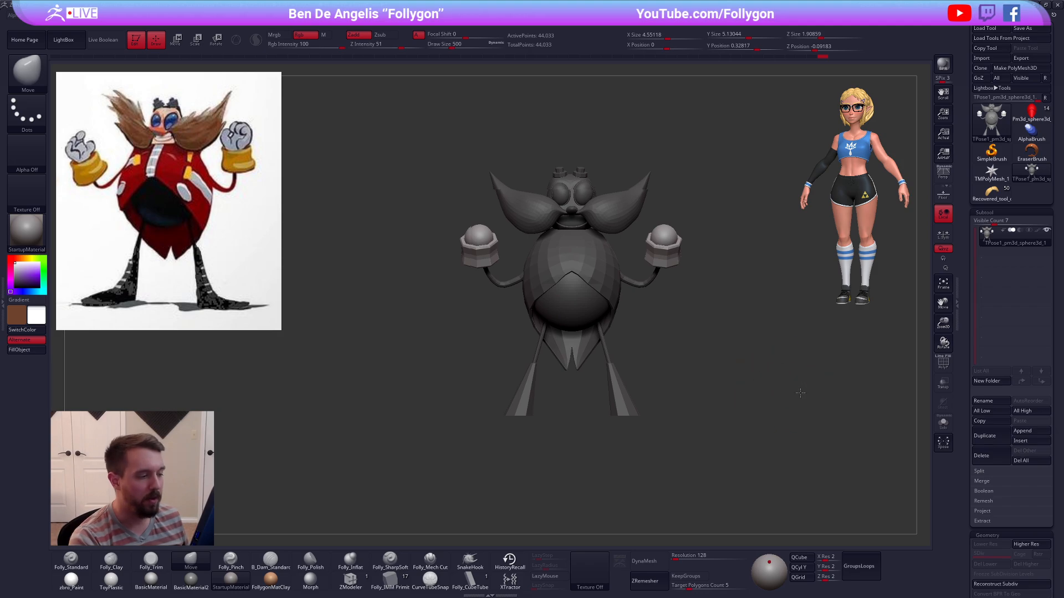
pyautogui.keyDown('alt'); pyautogui.moveTo(769, 396); pyautogui.dragTo(809, 382); pyautogui.keyUp('alt')
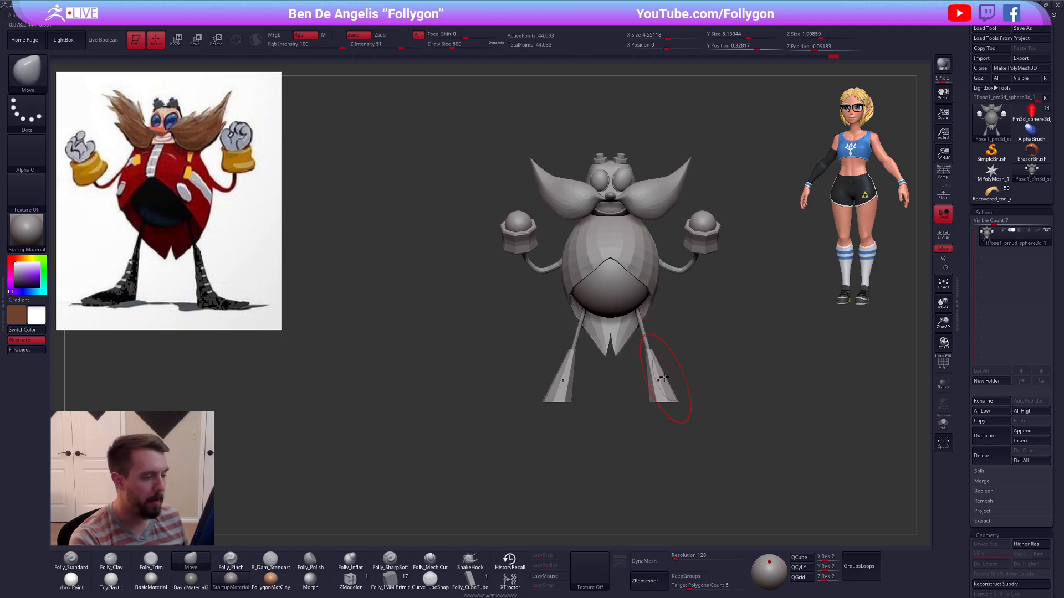
pyautogui.keyDown('ctrl'); pyautogui.keyDown('shift'); pyautogui.click(641, 348); pyautogui.keyUp('shift'); pyautogui.keyUp('ctrl')
pyautogui.keyDown('ctrl'); pyautogui.keyDown('shift'); pyautogui.click(694, 342); pyautogui.keyUp('shift'); pyautogui.keyUp('ctrl')
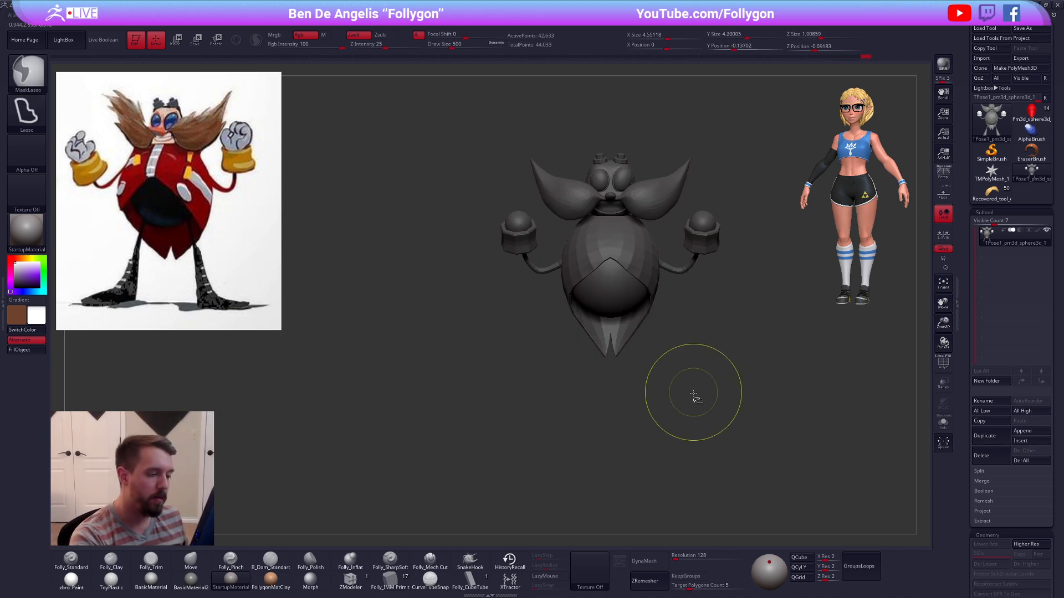
pyautogui.keyDown('ctrl'); pyautogui.moveTo(644, 350); pyautogui.dragTo(653, 359, button='right'); pyautogui.keyUp('ctrl')
# Step: Reposition the legs from the front and shift them forward under the belly from the side with Transpose Move
pyautogui.press('w')
pyautogui.moveTo(654, 372)
pyautogui.keyDown('shift'); pyautogui.mouseDown()
pyautogui.moveTo(721, 372)
pyautogui.moveTo(688, 373)
pyautogui.mouseUp(); pyautogui.keyUp('shift')
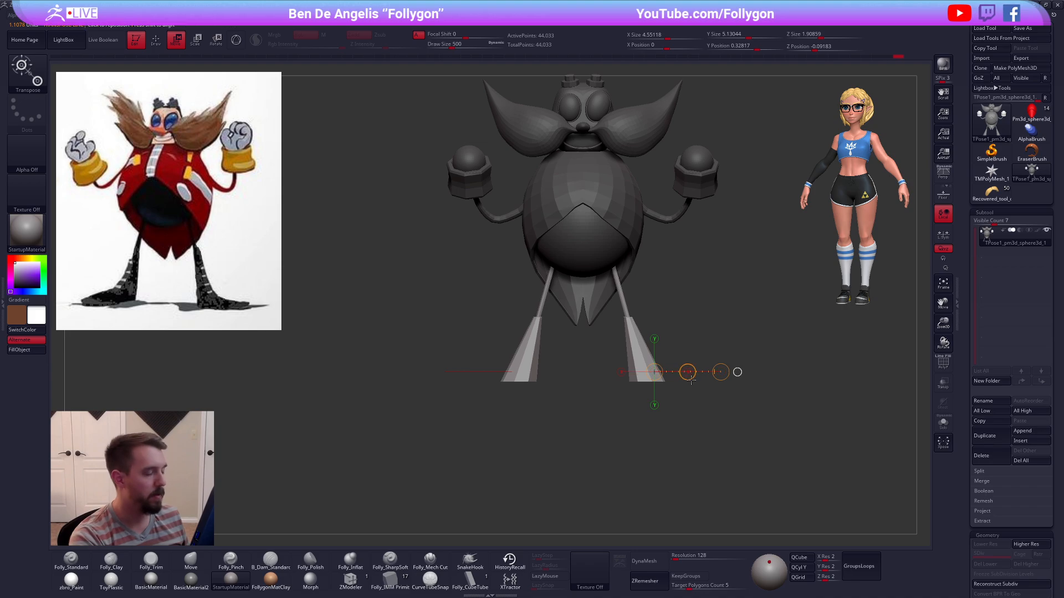
pyautogui.moveTo(738, 426); pyautogui.dragTo(648, 437)
pyautogui.moveTo(672, 338)
pyautogui.mouseDown()
pyautogui.moveTo(744, 337)
pyautogui.moveTo(699, 340)
pyautogui.mouseUp()
pyautogui.moveTo(655, 266); pyautogui.dragTo(654, 400)
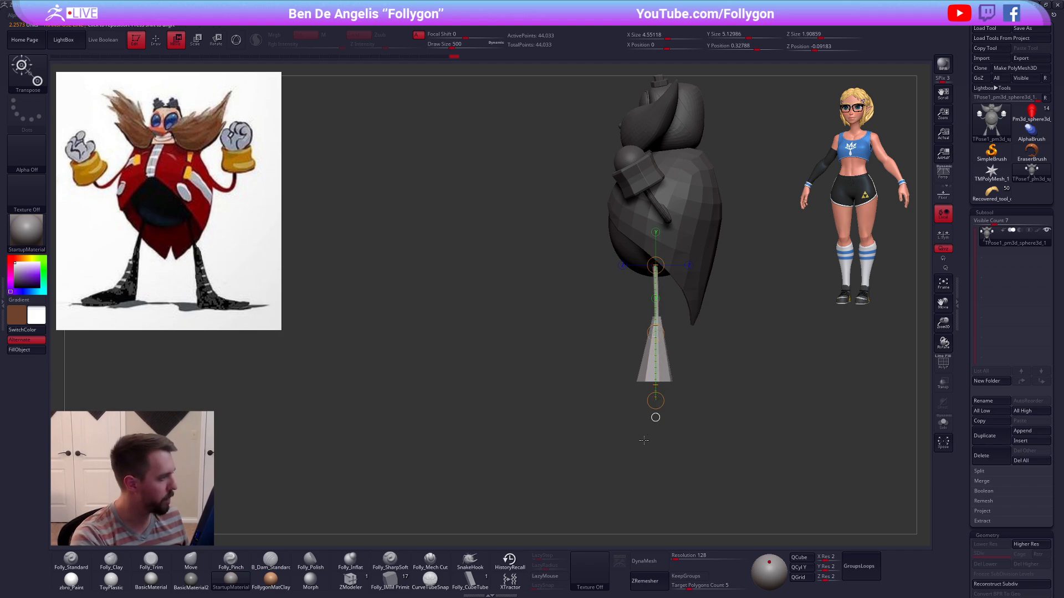
pyautogui.press('q')
pyautogui.moveTo(691, 460)
pyautogui.mouseDown()
pyautogui.moveTo(737, 456)
pyautogui.moveTo(734, 433)
pyautogui.mouseUp()
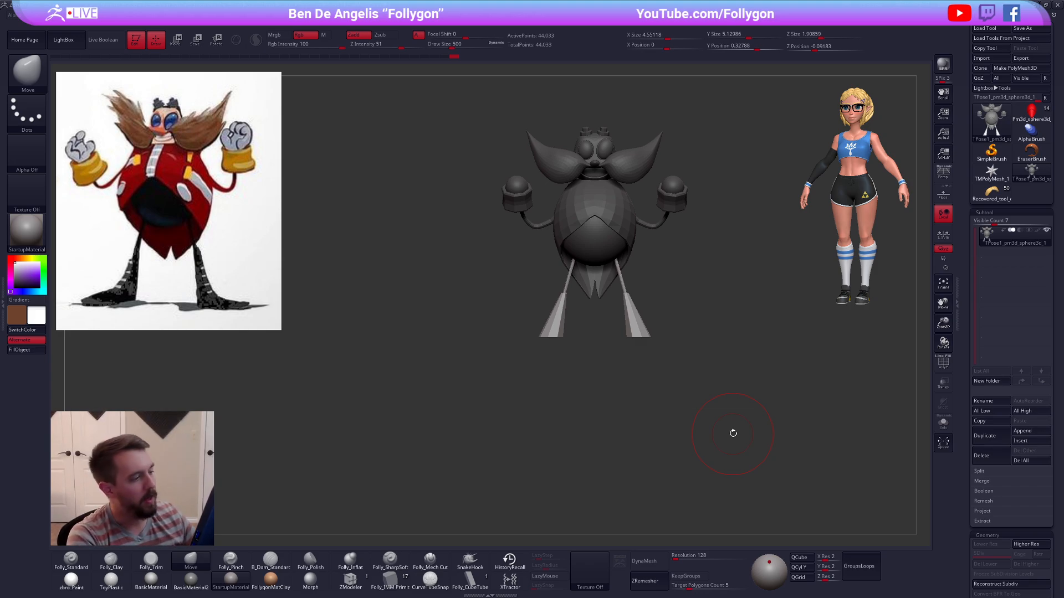
# Step: Clear the mask and turn on the smooth subdivision preview for the whole figure
pyautogui.keyDown('ctrl'); pyautogui.moveTo(683, 349); pyautogui.dragTo(716, 336); pyautogui.keyUp('ctrl')
pyautogui.keyDown('alt'); pyautogui.moveTo(729, 415); pyautogui.dragTo(717, 475); pyautogui.keyUp('alt')
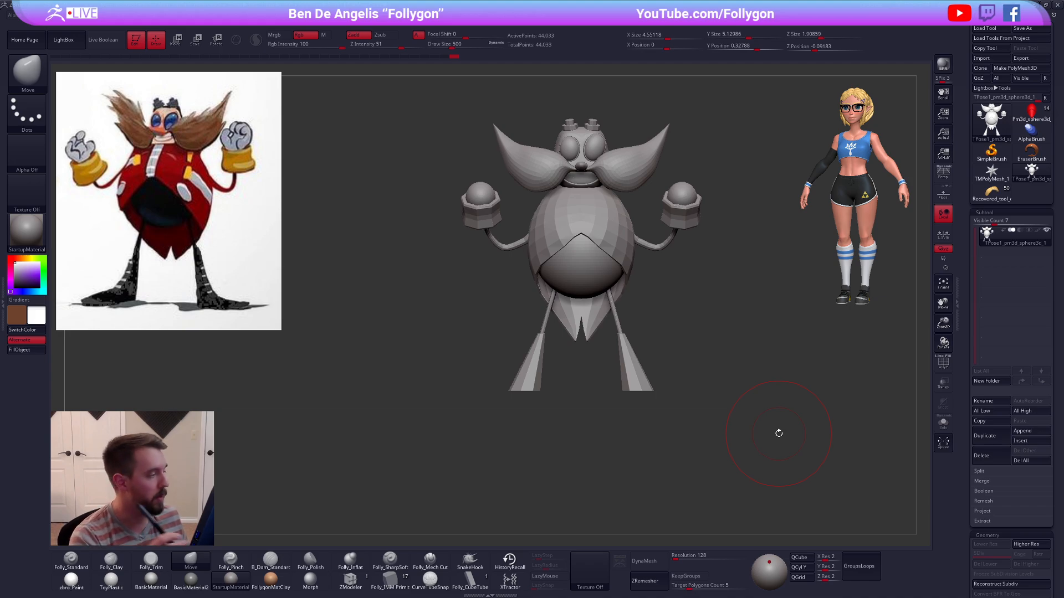
pyautogui.press('d')
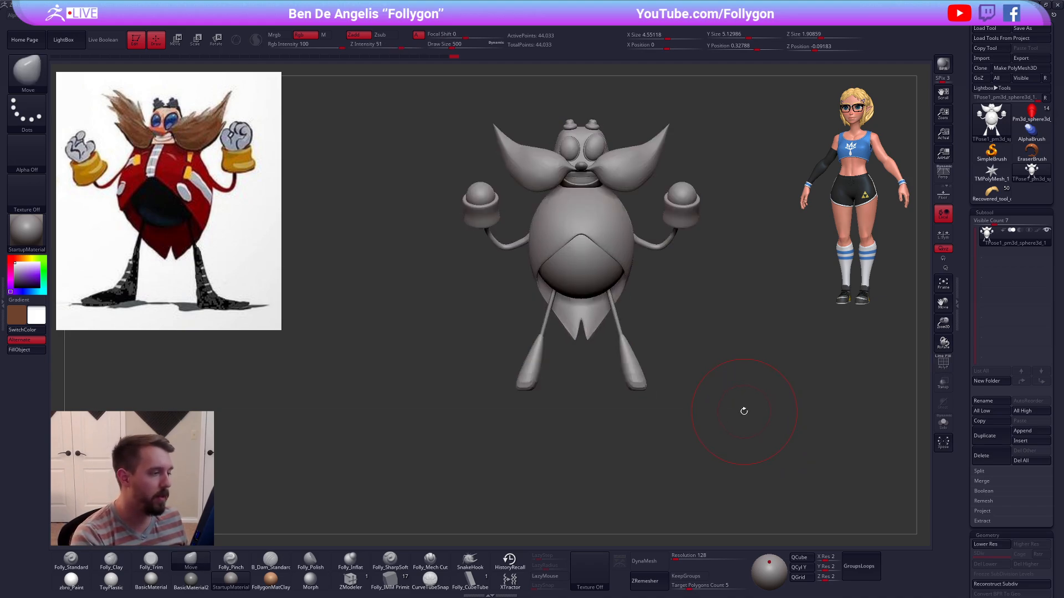
pyautogui.press('w')
pyautogui.keyDown('ctrl'); pyautogui.moveTo(610, 223); pyautogui.dragTo(594, 270); pyautogui.keyUp('ctrl')
pyautogui.hotkey('shift', 'd')
pyautogui.hotkey('shift', 'd')
pyautogui.keyDown('ctrl'); pyautogui.moveTo(665, 260); pyautogui.dragTo(677, 290, button='right'); pyautogui.keyUp('ctrl')
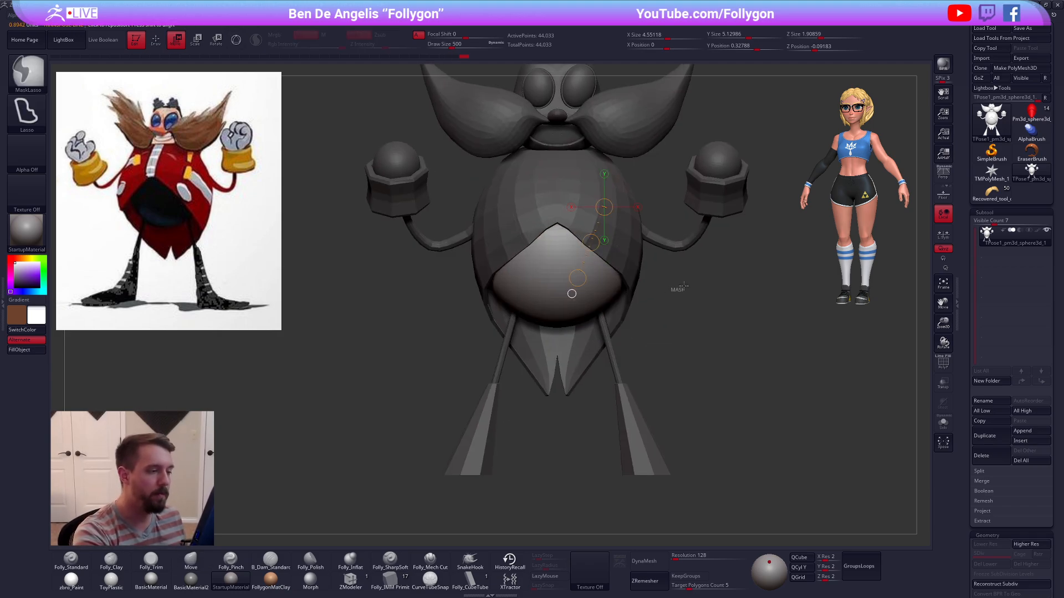
pyautogui.keyDown('ctrl'); pyautogui.moveTo(677, 290); pyautogui.dragTo(698, 310); pyautogui.keyUp('ctrl')
pyautogui.press('q')
pyautogui.moveTo(625, 249); pyautogui.dragTo(615, 229, button='right')
# Step: Mask everything except the coat with a Transpose topology mask and turn on the smooth subdivision preview
pyautogui.press('w')
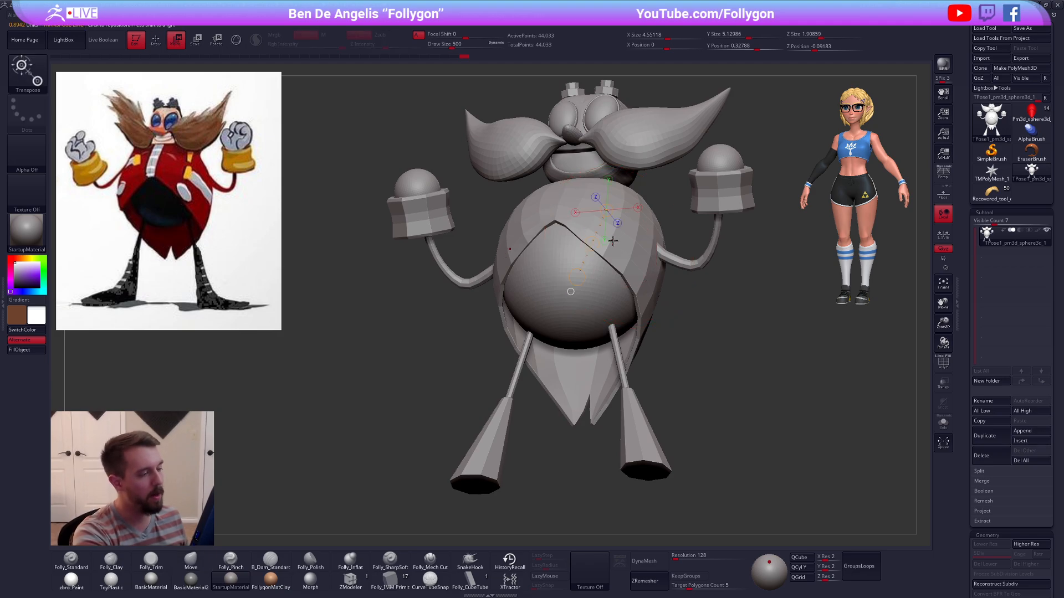
pyautogui.keyDown('ctrl'); pyautogui.moveTo(612, 239); pyautogui.dragTo(612, 253); pyautogui.keyUp('ctrl')
pyautogui.press('q')
pyautogui.moveTo(587, 244); pyautogui.dragTo(571, 219, button='right')
pyautogui.press('d')
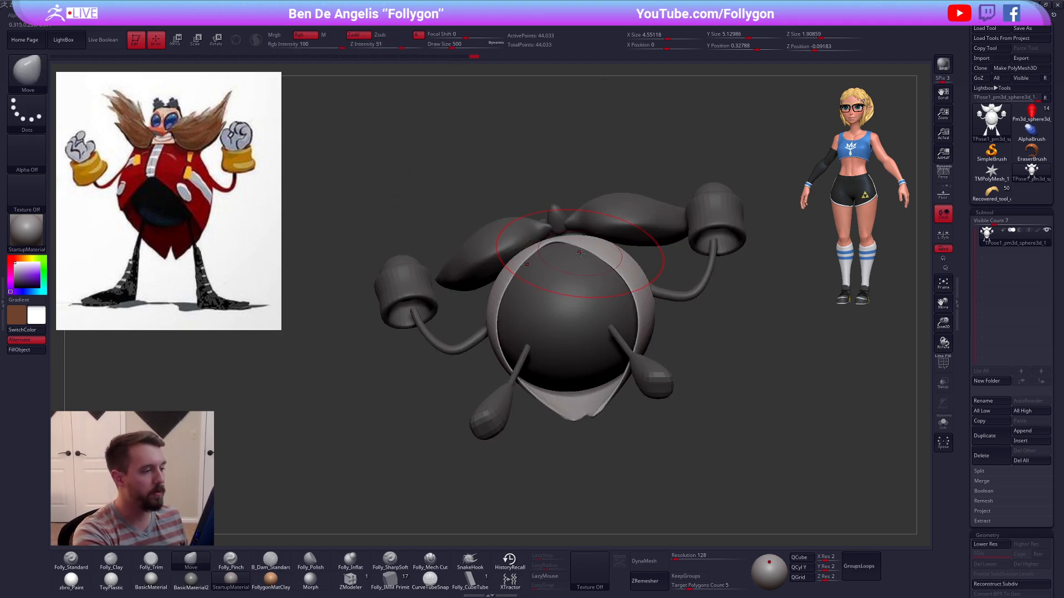
# Step: Reshape the coat's front opening above the belly from below with the Move brush, reducing the draw size to 381
pyautogui.keyDown('shift'); pyautogui.moveTo(570, 255); pyautogui.dragTo(521, 266, button='right'); pyautogui.keyUp('shift')
pyautogui.press('space')
pyautogui.moveTo(514, 259); pyautogui.dragTo(516, 255)
pyautogui.moveTo(521, 226); pyautogui.dragTo(527, 255, button='right')
pyautogui.moveTo(527, 253); pyautogui.dragTo(522, 244)
pyautogui.press('space')
pyautogui.moveTo(576, 241); pyautogui.dragTo(562, 242)
pyautogui.moveTo(587, 250); pyautogui.dragTo(646, 332, button='right')
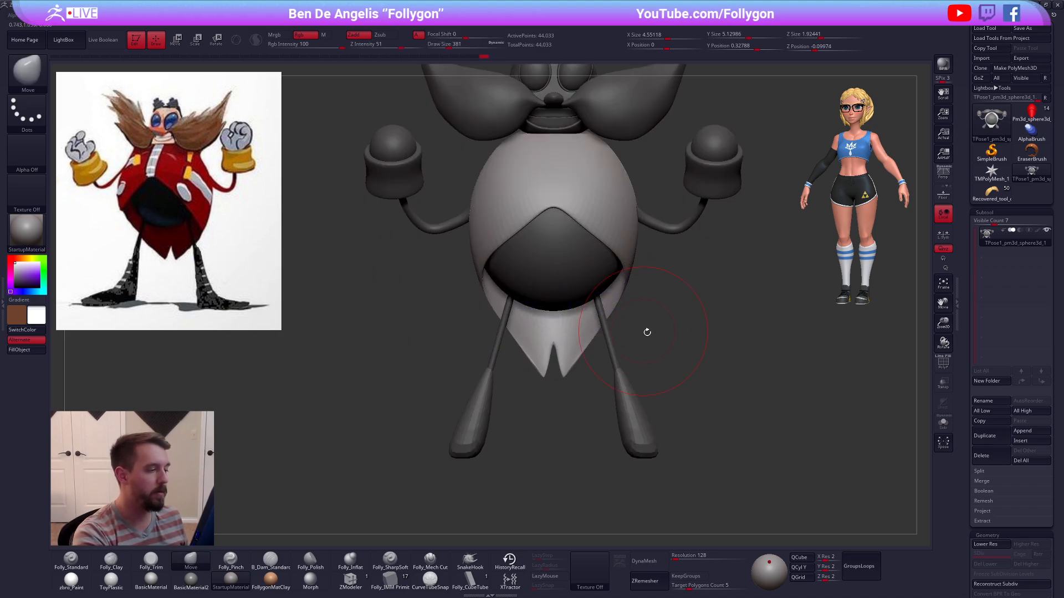
# Step: Turn off the smooth subdivision preview and clear the mask from the whole figure
pyautogui.hotkey('shift', 'd')
pyautogui.keyDown('alt'); pyautogui.moveTo(718, 423); pyautogui.dragTo(748, 430, button='right'); pyautogui.keyUp('alt')
pyautogui.keyDown('ctrl'); pyautogui.moveTo(753, 439); pyautogui.dragTo(781, 416); pyautogui.keyUp('ctrl')
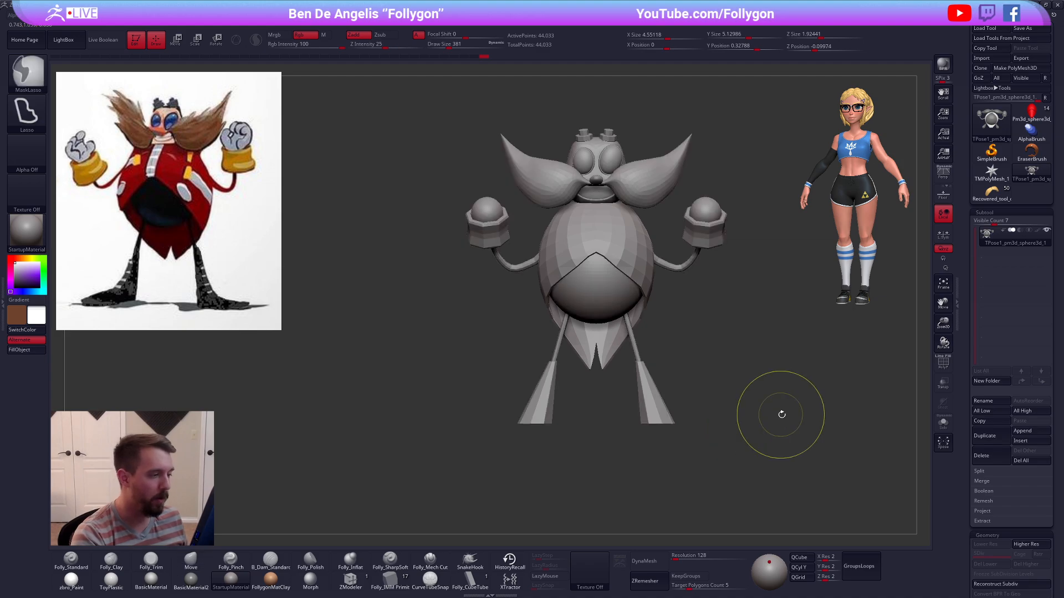
pyautogui.keyDown('alt'); pyautogui.moveTo(781, 416); pyautogui.dragTo(707, 449, button='right'); pyautogui.keyUp('alt')
# Step: Turn the smooth preview back on and mask everything except the coat again
pyautogui.press('d')
pyautogui.press('w')
pyautogui.keyDown('ctrl'); pyautogui.click(623, 302); pyautogui.keyUp('ctrl')
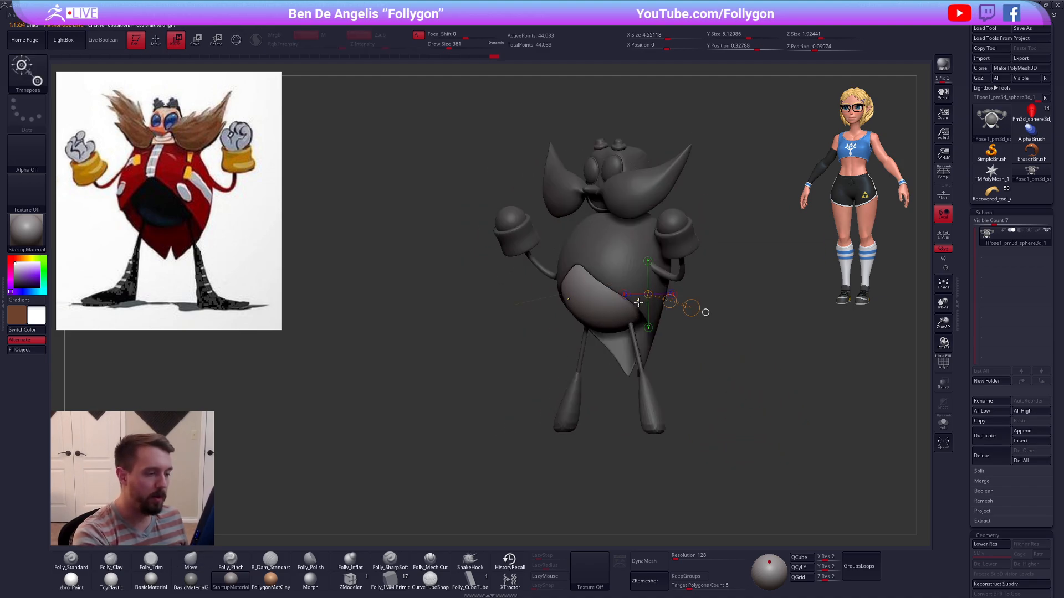
pyautogui.keyDown('ctrl'); pyautogui.click(646, 342); pyautogui.keyUp('ctrl')
# Step: Adjust the coat's front edge beside the belly from the side with the Move brush at draw size 447
pyautogui.press('q')
pyautogui.press('space')
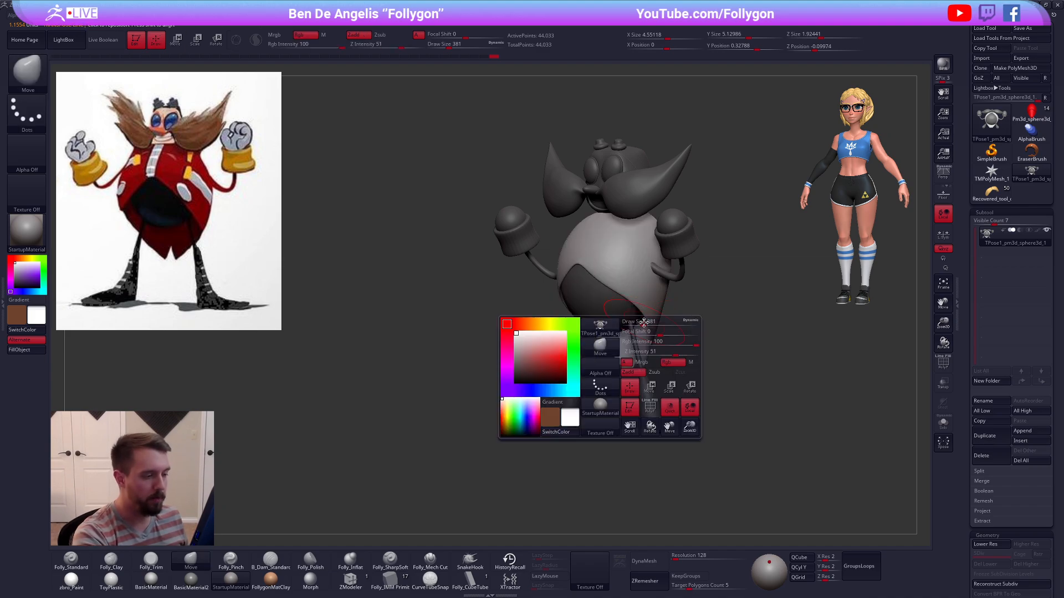
pyautogui.moveTo(647, 322); pyautogui.dragTo(650, 320)
pyautogui.moveTo(650, 320); pyautogui.dragTo(604, 286, button='right')
pyautogui.press('space')
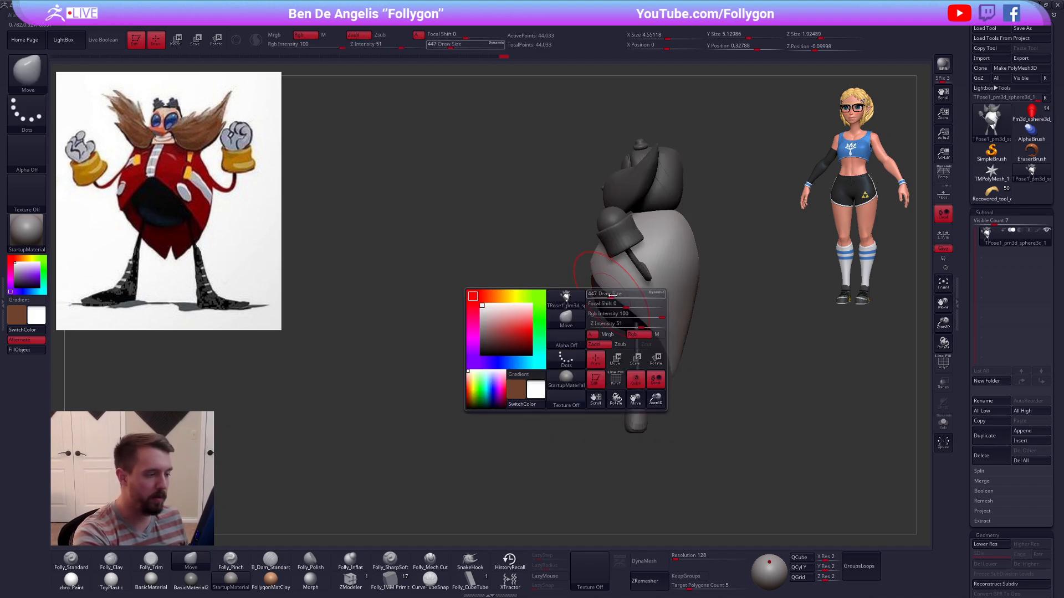
pyautogui.moveTo(613, 301); pyautogui.dragTo(636, 308)
# Step: Turn off the smooth preview and adjust the coat's tail from the side with the Move brush at draw size 482
pyautogui.hotkey('shift', 'd')
pyautogui.press('space')
pyautogui.press('space')
pyautogui.press('space')
pyautogui.moveTo(651, 374)
pyautogui.mouseDown()
pyautogui.moveTo(675, 374)
pyautogui.moveTo(656, 354)
pyautogui.mouseUp()
pyautogui.press('space')
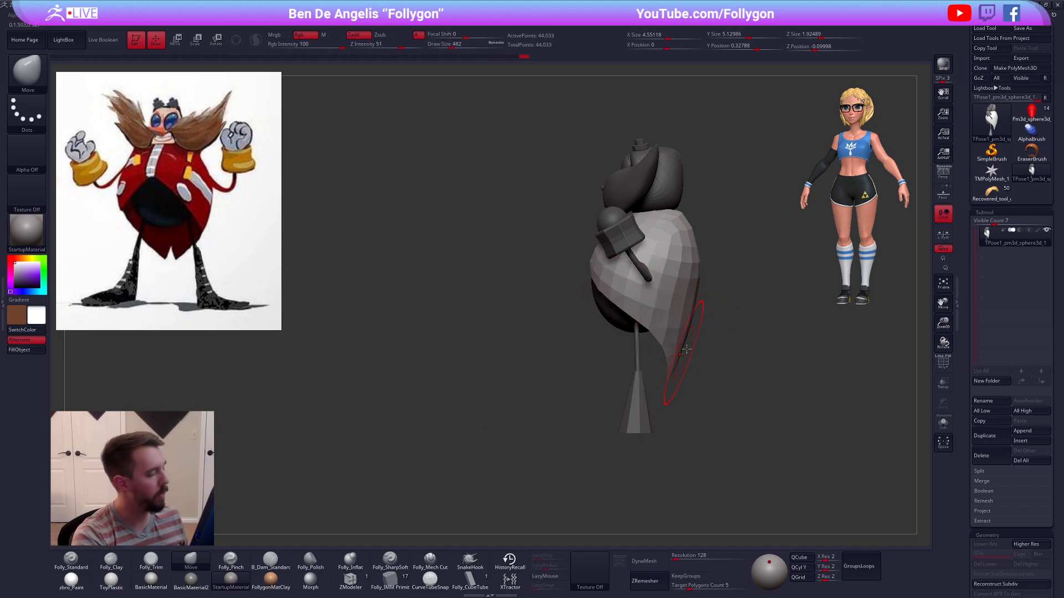
# Step: Return to the front view, reduce the draw size to 350, and clear the mask
pyautogui.moveTo(750, 429)
pyautogui.keyDown('shift'); pyautogui.mouseDown()
pyautogui.moveTo(782, 441)
pyautogui.moveTo(733, 417)
pyautogui.mouseUp(); pyautogui.keyUp('shift')
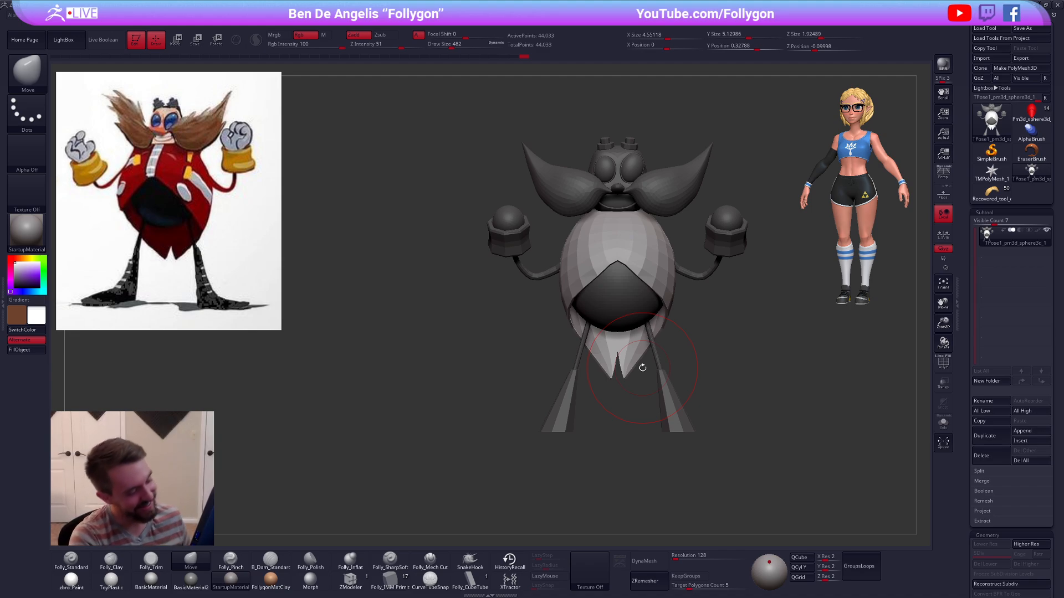
pyautogui.keyDown('alt'); pyautogui.moveTo(741, 449); pyautogui.dragTo(698, 440); pyautogui.keyUp('alt')
pyautogui.press('[')
pyautogui.press('[')
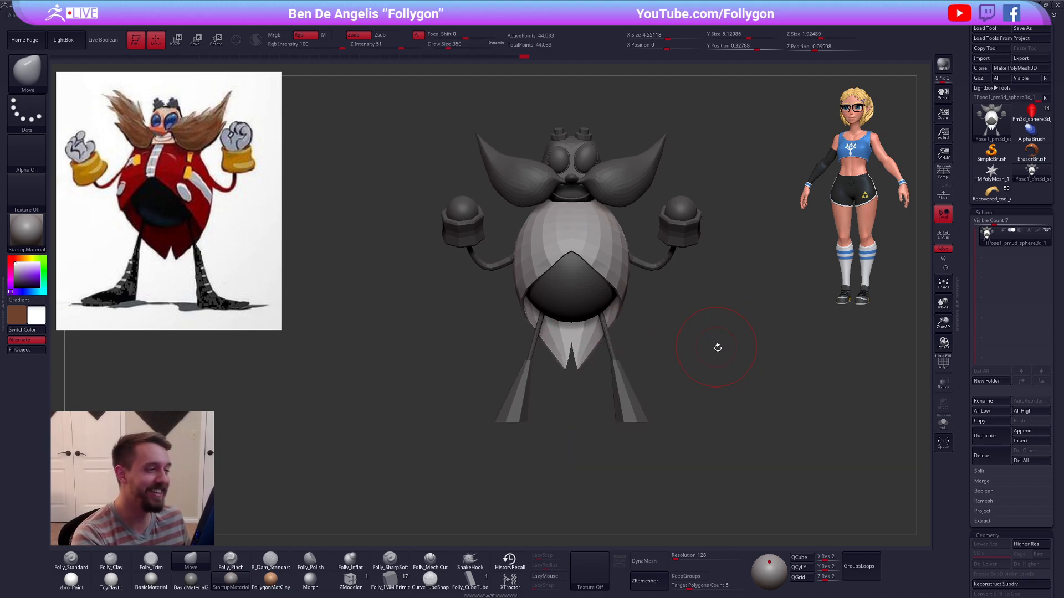
pyautogui.moveTo(717, 348); pyautogui.dragTo(704, 425)
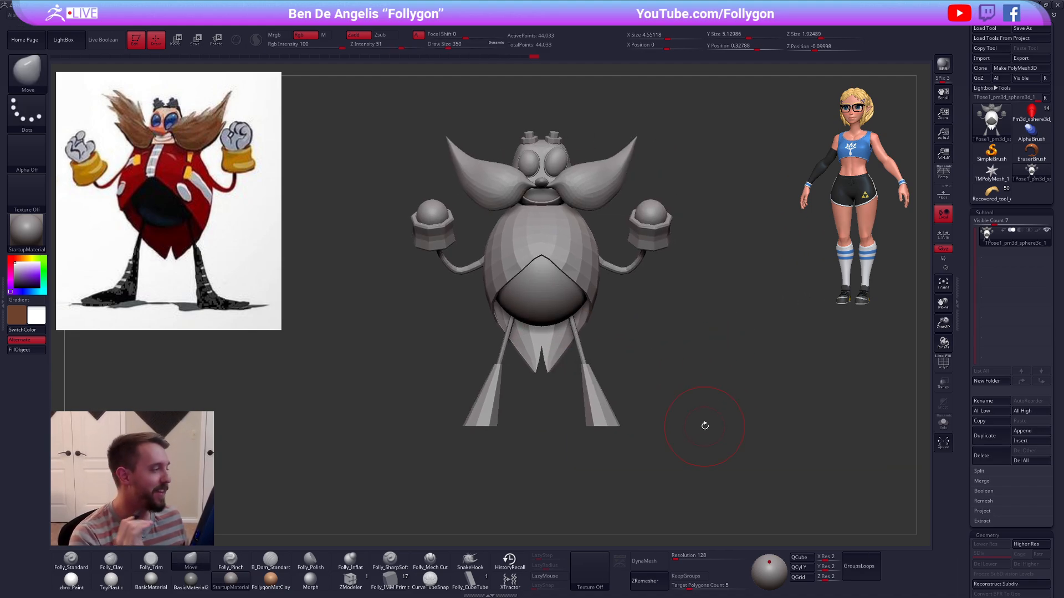
# Step: Mask everything except the coat and belly
pyautogui.press('space')
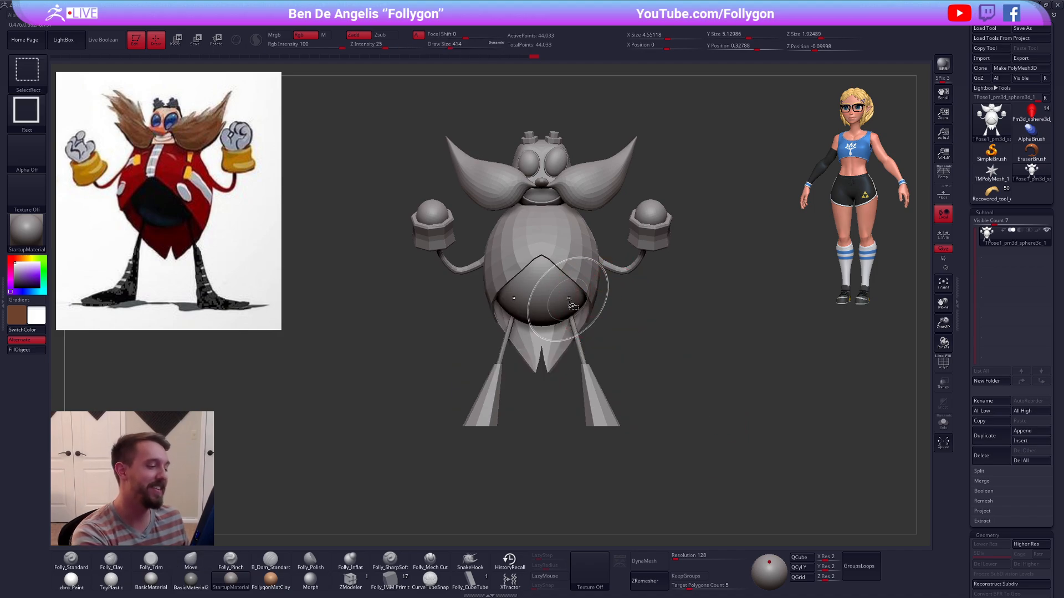
pyautogui.keyDown('ctrl'); pyautogui.keyDown('shift'); pyautogui.click(588, 302); pyautogui.keyUp('shift'); pyautogui.keyUp('ctrl')
pyautogui.keyDown('ctrl'); pyautogui.keyDown('shift'); pyautogui.moveTo(634, 300); pyautogui.dragTo(636, 302); pyautogui.keyUp('shift'); pyautogui.keyUp('ctrl')
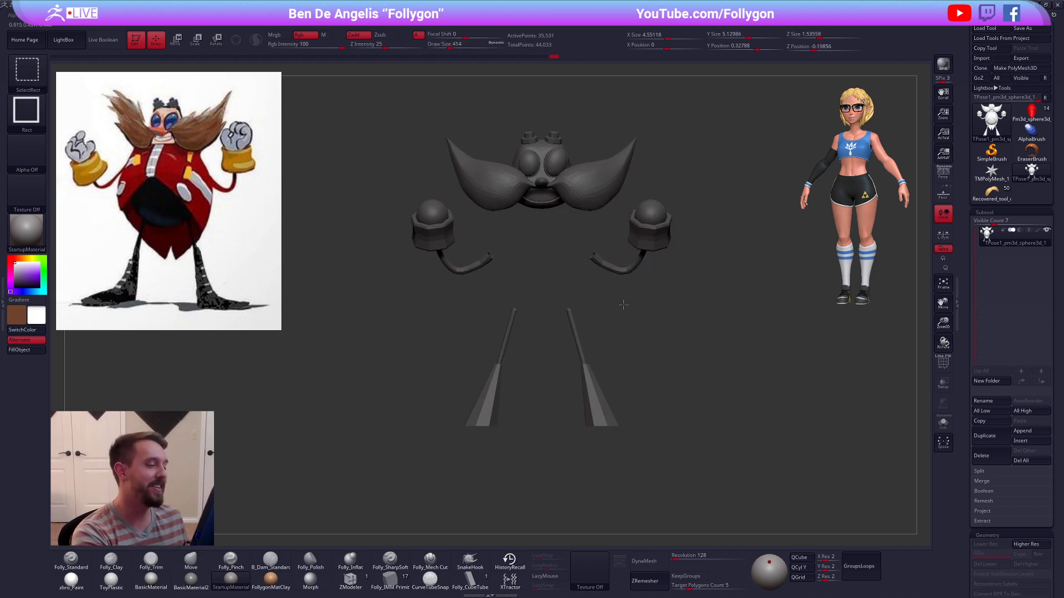
# Step: Reshape the sides of the torso with the Move brush at draw size 656 and clear the mask
pyautogui.press('space')
pyautogui.moveTo(578, 282); pyautogui.dragTo(587, 285)
pyautogui.moveTo(591, 281); pyautogui.dragTo(583, 280)
pyautogui.keyDown('alt'); pyautogui.moveTo(583, 233); pyautogui.dragTo(592, 261, button='right'); pyautogui.keyUp('alt')
pyautogui.moveTo(588, 260); pyautogui.dragTo(593, 258)
pyautogui.moveTo(643, 330); pyautogui.dragTo(657, 344)
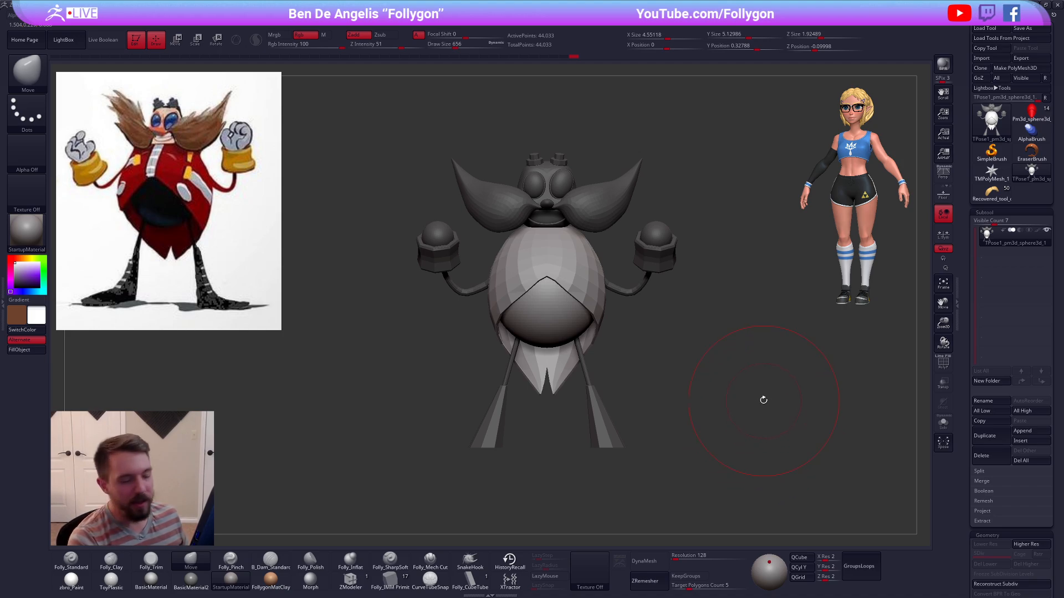
pyautogui.moveTo(687, 419); pyautogui.dragTo(759, 416)
pyautogui.keyDown('shift'); pyautogui.moveTo(717, 381); pyautogui.dragTo(673, 395); pyautogui.keyUp('shift')
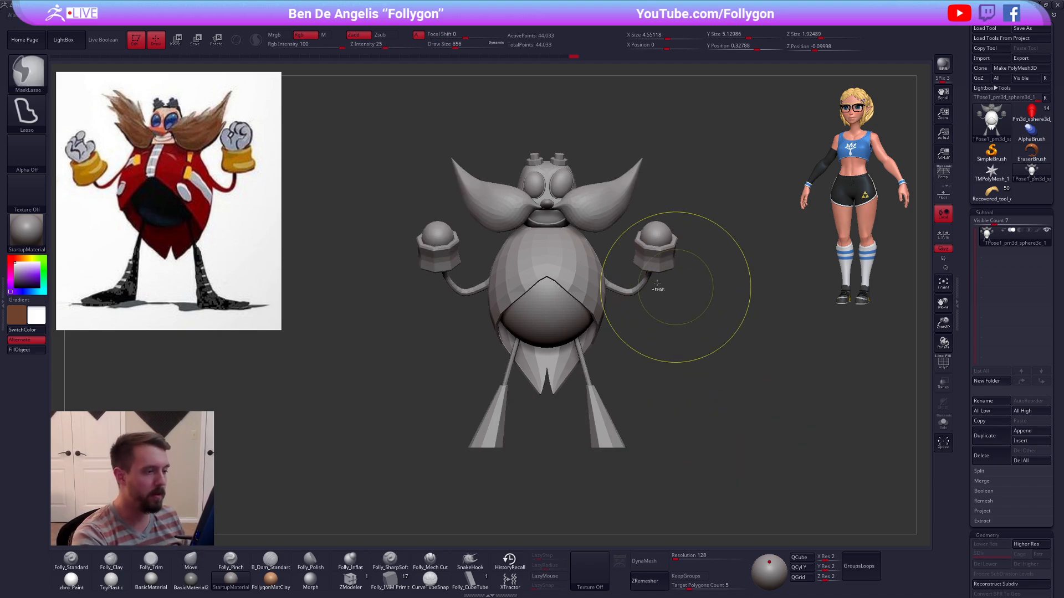
# Step: Hide the arms, cuffs and hands, mask the rest of the mesh, and show all parts again
pyautogui.keyDown('ctrl'); pyautogui.keyDown('shift'); pyautogui.click(632, 277); pyautogui.keyUp('shift'); pyautogui.keyUp('ctrl')
pyautogui.keyDown('ctrl'); pyautogui.keyDown('shift'); pyautogui.click(636, 284); pyautogui.keyUp('shift'); pyautogui.keyUp('ctrl')
pyautogui.keyDown('ctrl'); pyautogui.keyDown('shift'); pyautogui.click(640, 252); pyautogui.keyUp('shift'); pyautogui.keyUp('ctrl')
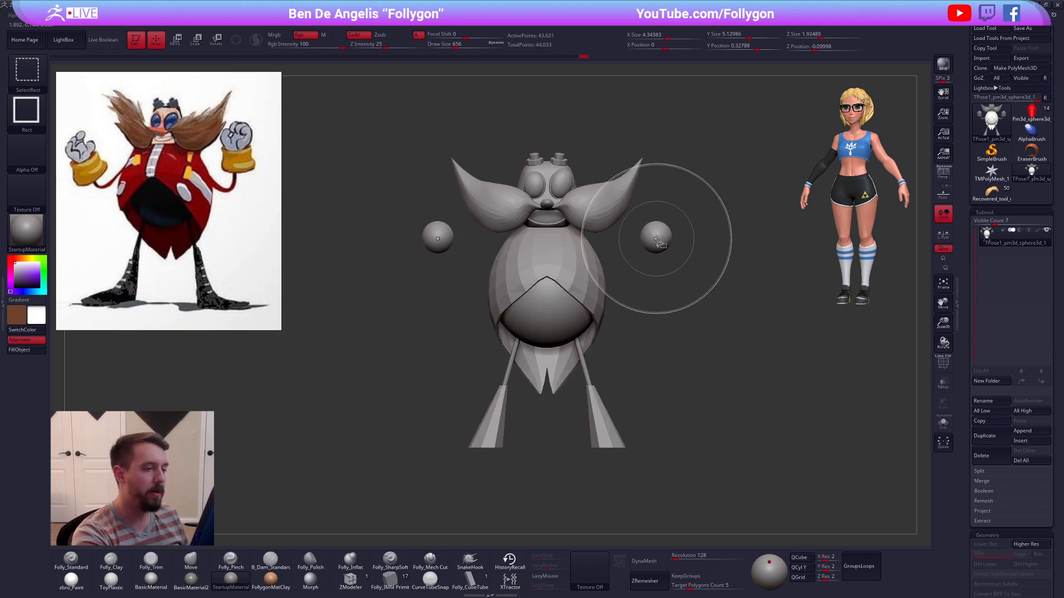
pyautogui.keyDown('ctrl'); pyautogui.keyDown('shift'); pyautogui.click(656, 237); pyautogui.keyUp('shift'); pyautogui.keyUp('ctrl')
pyautogui.keyDown('ctrl'); pyautogui.click(672, 300); pyautogui.keyUp('ctrl')
pyautogui.keyDown('ctrl'); pyautogui.keyDown('shift'); pyautogui.click(658, 287); pyautogui.keyUp('shift'); pyautogui.keyUp('ctrl')
# Step: Move the unmasked arms, cuffs and hands slightly inward with Transpose Move and return to the Move brush
pyautogui.press('w')
pyautogui.keyDown('shift'); pyautogui.moveTo(632, 290); pyautogui.dragTo(632, 370); pyautogui.keyUp('shift')
pyautogui.moveTo(615, 307)
pyautogui.mouseDown()
pyautogui.moveTo(696, 318)
pyautogui.moveTo(641, 383)
pyautogui.moveTo(648, 340)
pyautogui.mouseUp()
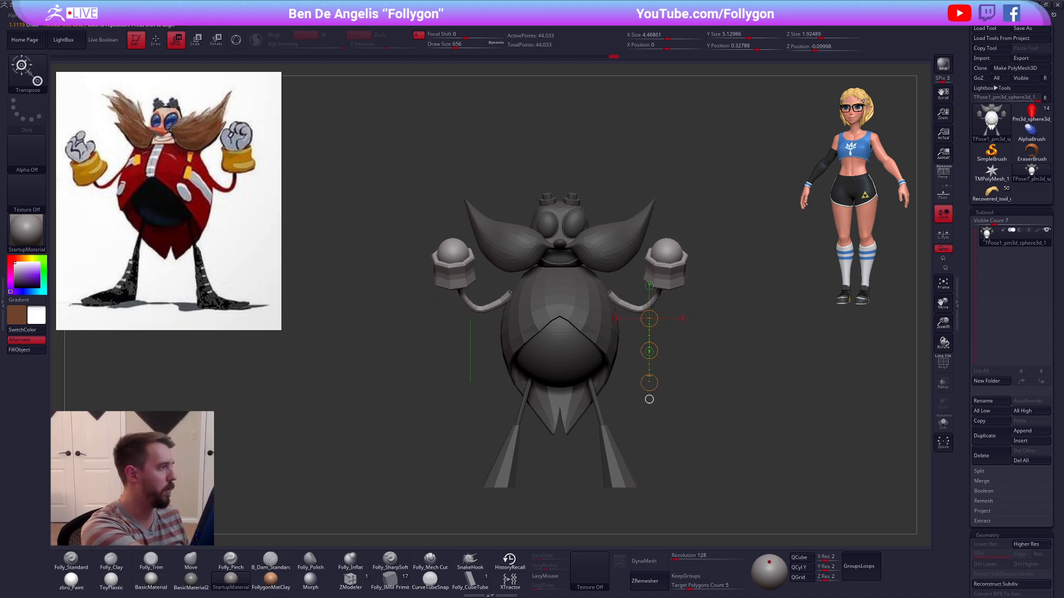
pyautogui.moveTo(649, 399); pyautogui.dragTo(670, 355)
pyautogui.moveTo(669, 309)
pyautogui.mouseDown()
pyautogui.moveTo(598, 330)
pyautogui.moveTo(603, 299)
pyautogui.mouseUp()
pyautogui.press('q')
pyautogui.press('w')
pyautogui.press('q')
# Step: Clear the mask and transfer the Transpose Master pose back to the coloured subtools
pyautogui.keyDown('ctrl'); pyautogui.moveTo(696, 352); pyautogui.dragTo(715, 364); pyautogui.keyUp('ctrl')
pyautogui.keyDown('alt'); pyautogui.moveTo(716, 364); pyautogui.dragTo(695, 339); pyautogui.keyUp('alt')
pyautogui.moveTo(692, 382)
pyautogui.mouseDown()
pyautogui.moveTo(755, 442)
pyautogui.moveTo(794, 437)
pyautogui.moveTo(724, 456)
pyautogui.moveTo(760, 438)
pyautogui.mouseUp()
pyautogui.keyDown('alt'); pyautogui.moveTo(767, 432); pyautogui.dragTo(758, 410); pyautogui.keyUp('alt')
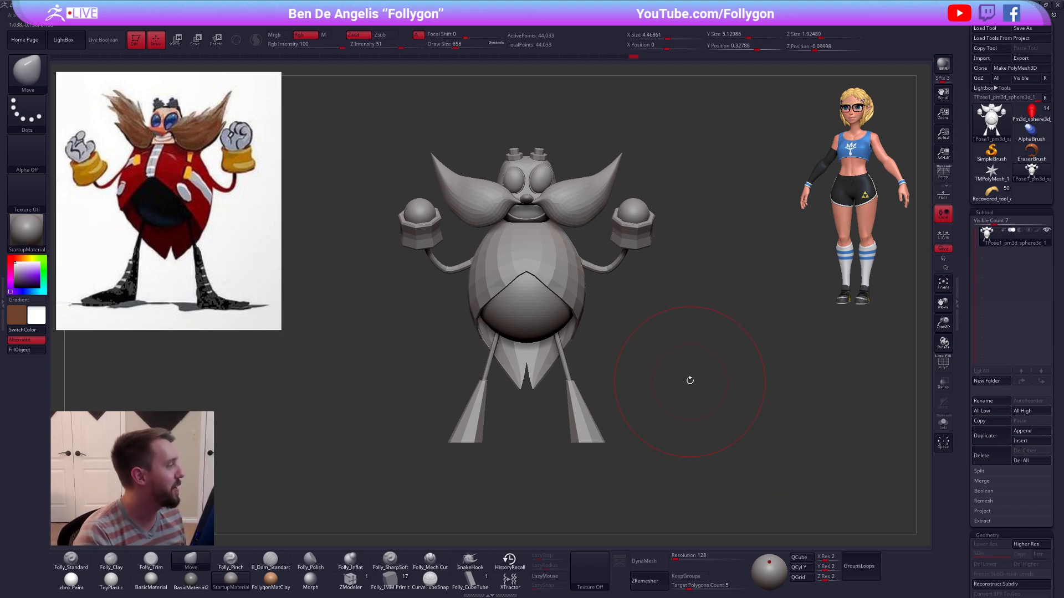
pyautogui.hotkey('ctrl', 'f')
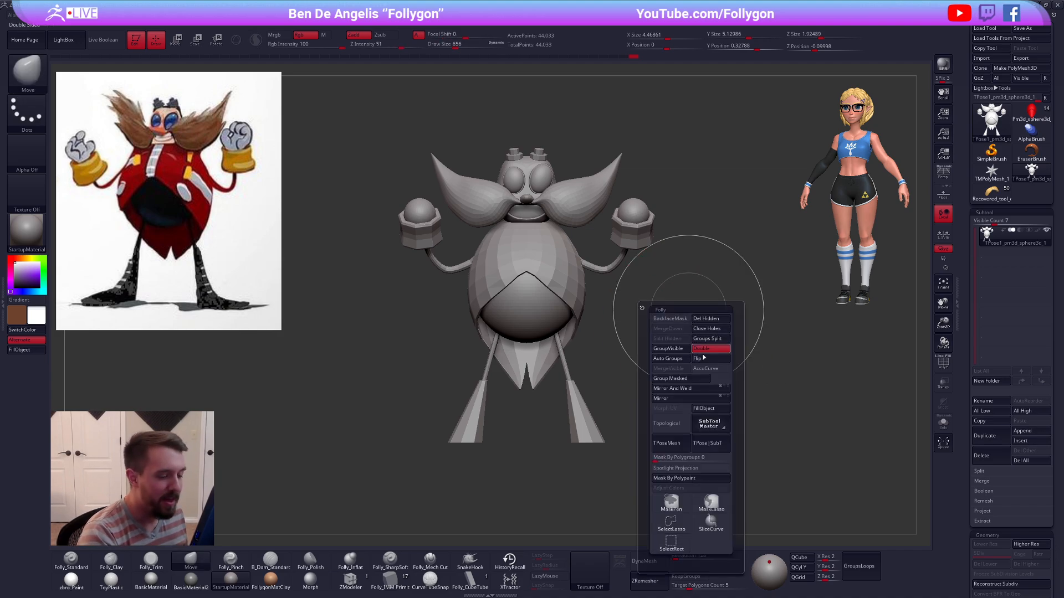
pyautogui.click(708, 441)
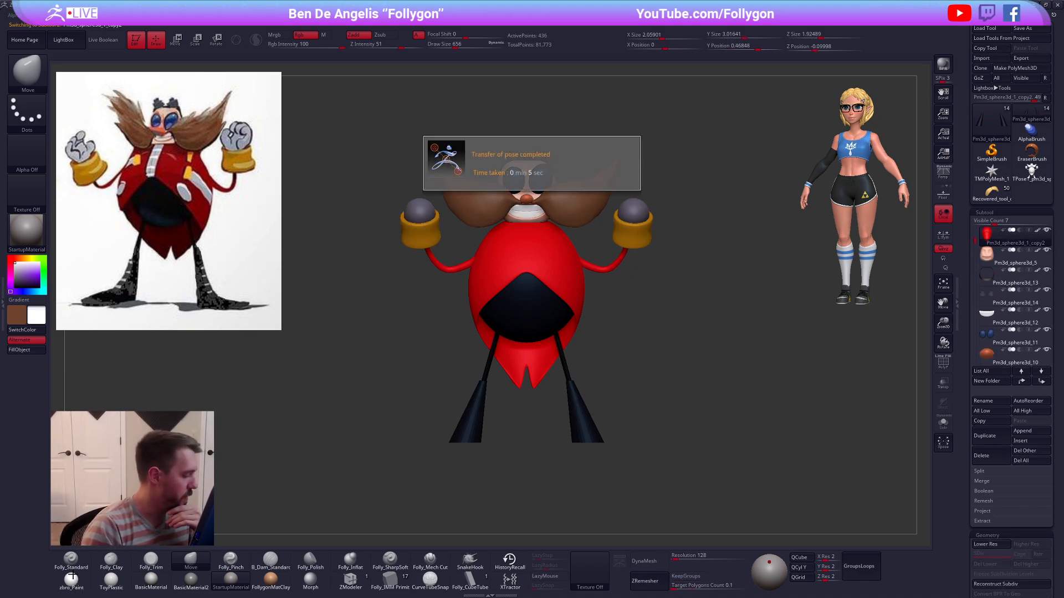
# Step: Fill all the subtools with the zbro_Paint material through SubTool Master
pyautogui.click(71, 578)
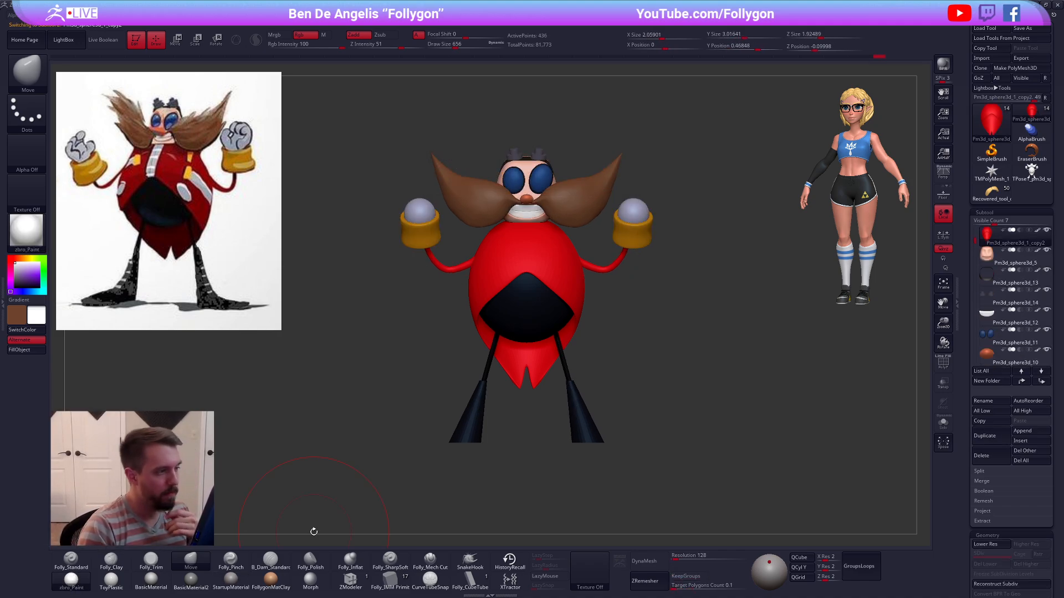
pyautogui.press('space')
pyautogui.moveTo(706, 272); pyautogui.dragTo(697, 273)
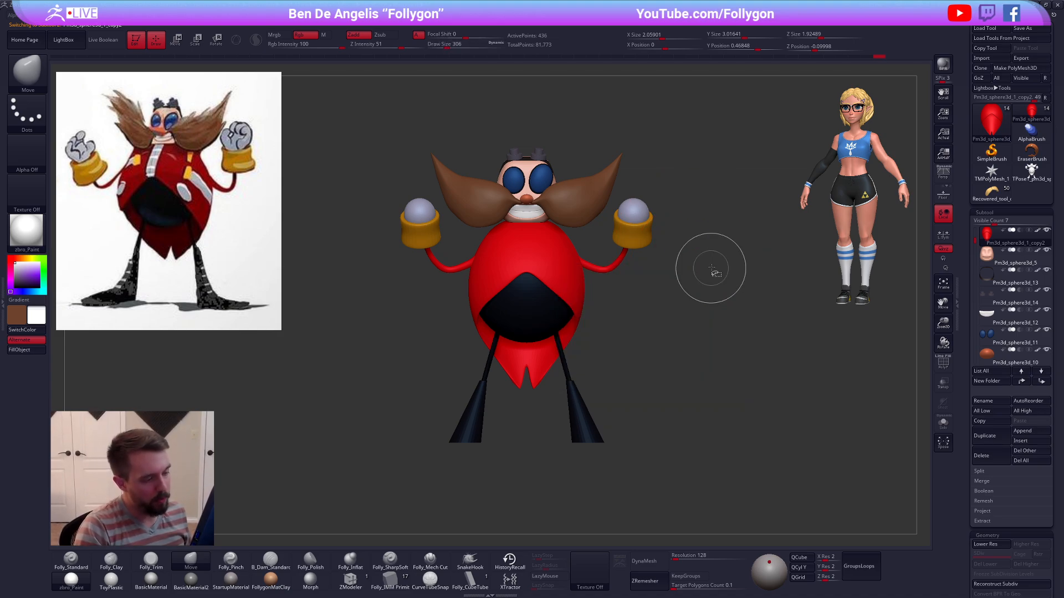
pyautogui.hotkey('ctrl', 'f')
pyautogui.click(733, 387)
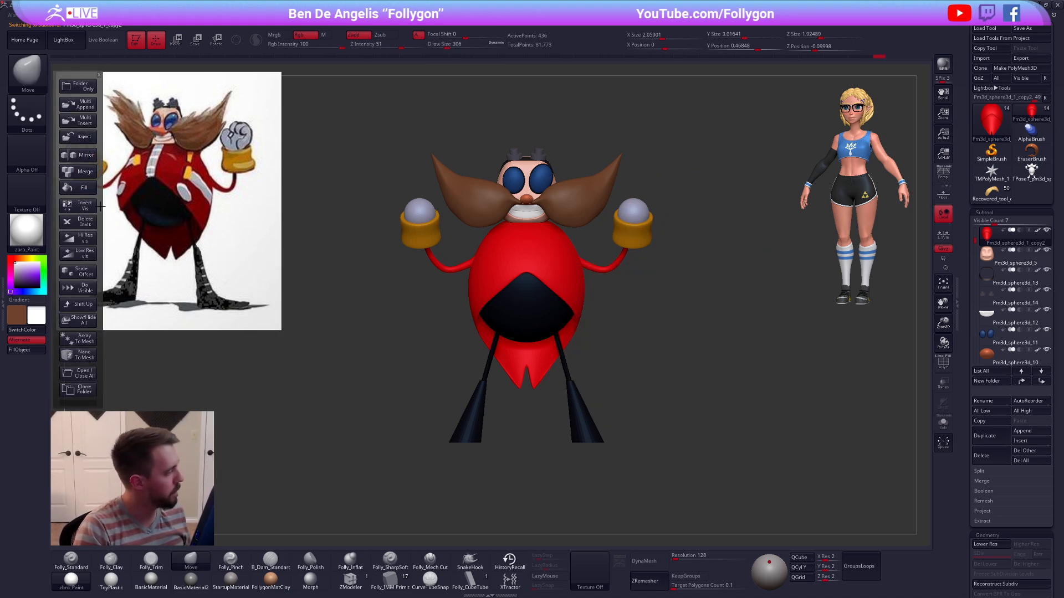
pyautogui.click(77, 187)
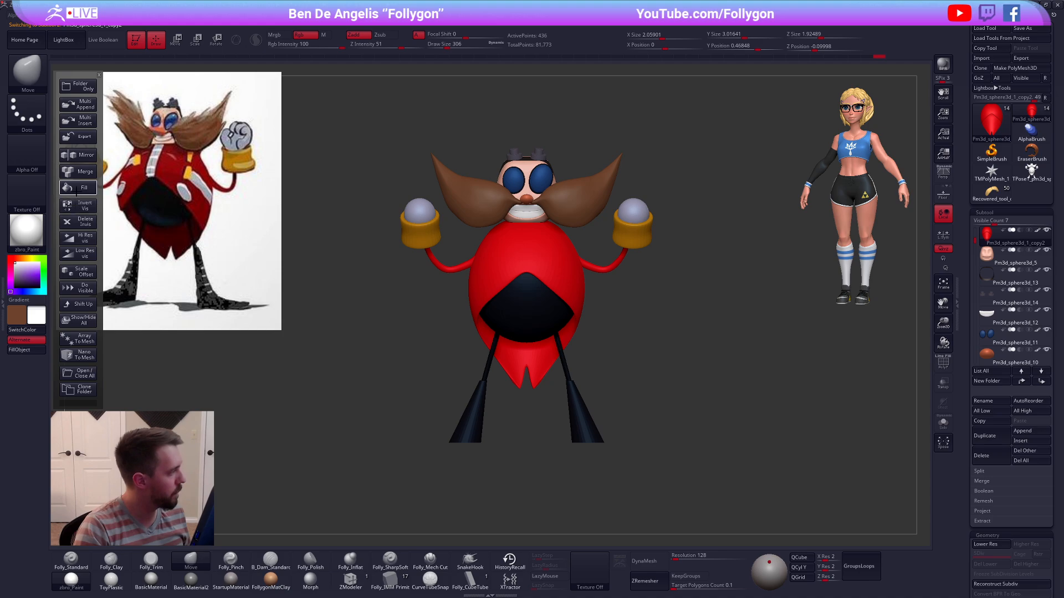
pyautogui.click(486, 224)
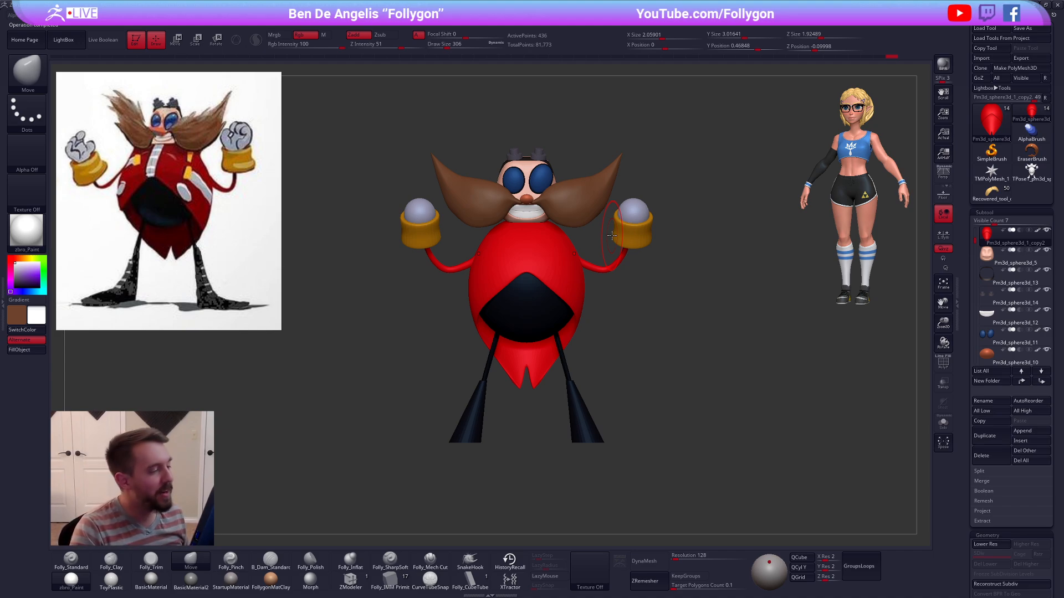
# Step: Select the flared lower-leg subtool and set the draw size to 181 with the wireframe turned off
pyautogui.moveTo(601, 275)
pyautogui.keyDown('ctrl'); pyautogui.mouseDown(button='right')
pyautogui.moveTo(613, 285)
pyautogui.moveTo(614, 266)
pyautogui.mouseUp(button='right'); pyautogui.keyUp('ctrl')
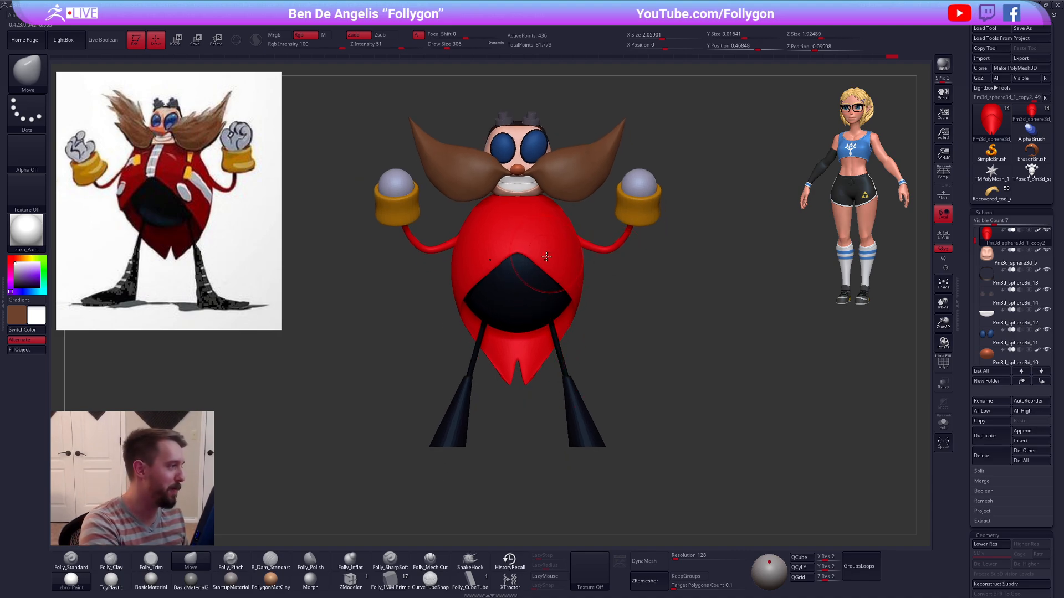
pyautogui.press('space')
pyautogui.hotkey('shift', 'f')
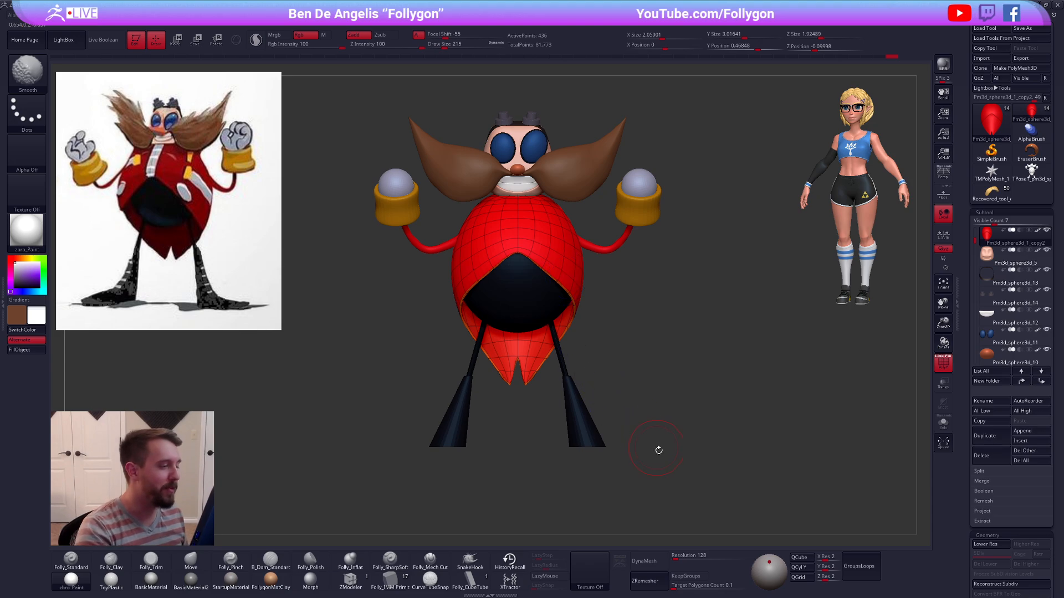
pyautogui.keyDown('alt'); pyautogui.moveTo(658, 449); pyautogui.dragTo(675, 462, button='right'); pyautogui.keyUp('alt')
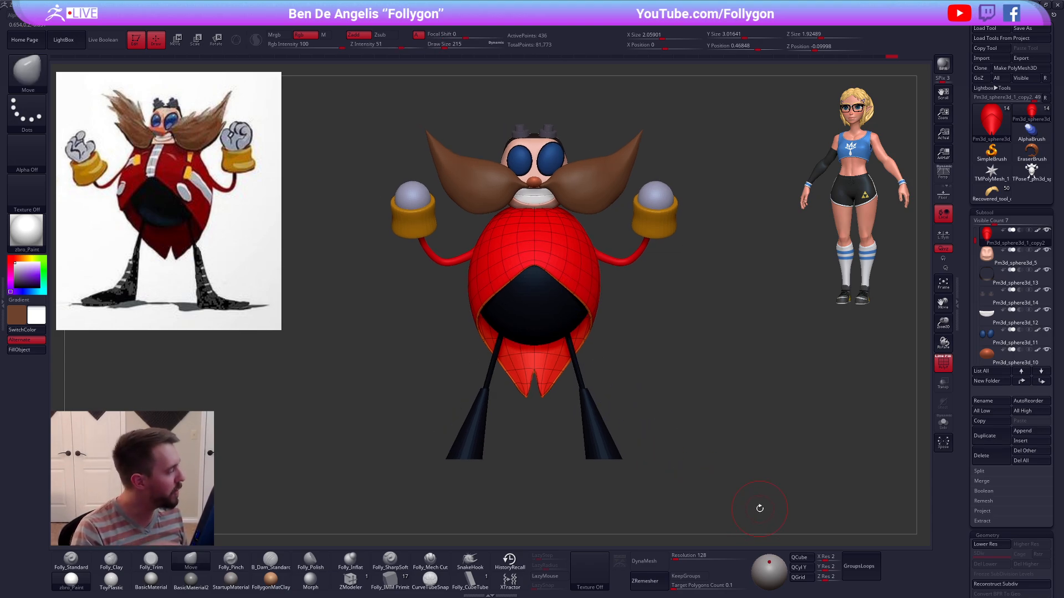
pyautogui.keyDown('alt'); pyautogui.click(601, 438); pyautogui.keyUp('alt')
pyautogui.keyDown('alt'); pyautogui.moveTo(608, 388); pyautogui.dragTo(603, 294, button='right'); pyautogui.keyUp('alt')
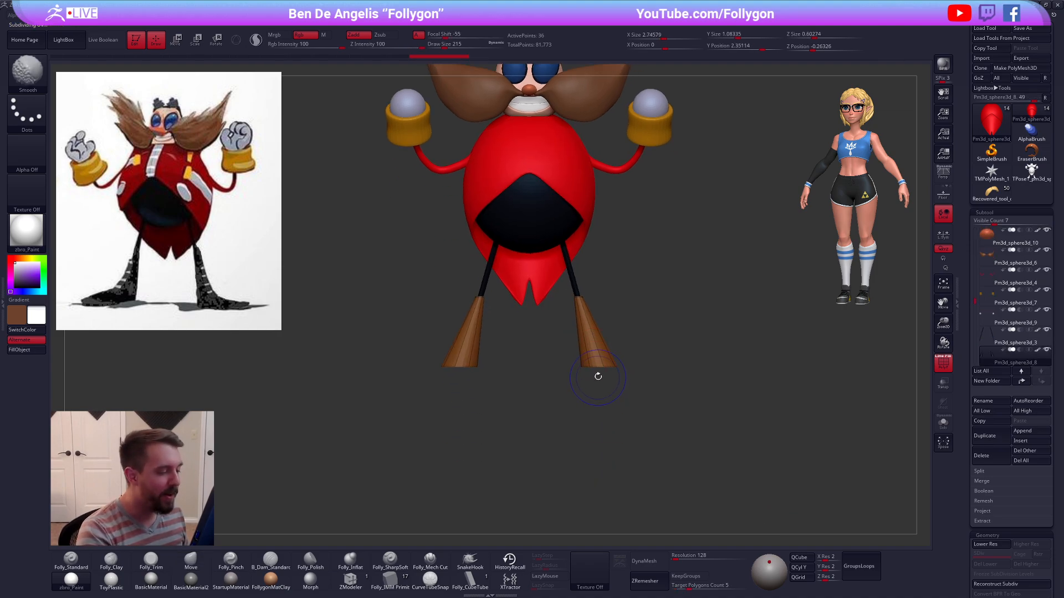
pyautogui.hotkey('shift', 'f')
pyautogui.press('space')
pyautogui.moveTo(612, 363); pyautogui.dragTo(608, 364)
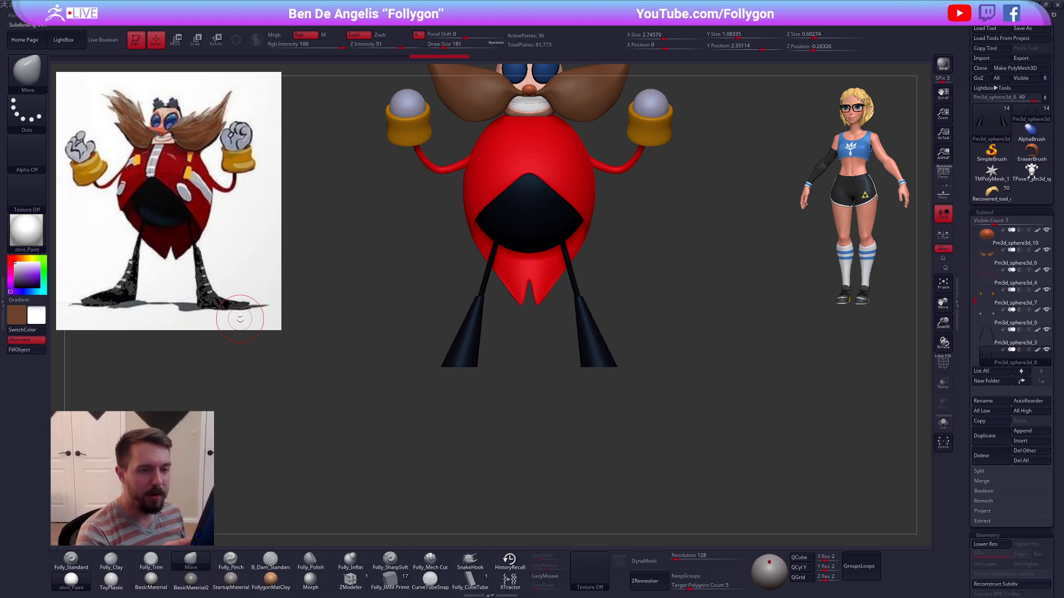
# Step: Delete the leftover Transpose Master mesh and return to the coloured Eggman tool
pyautogui.click(1031, 172)
pyautogui.click(981, 456)
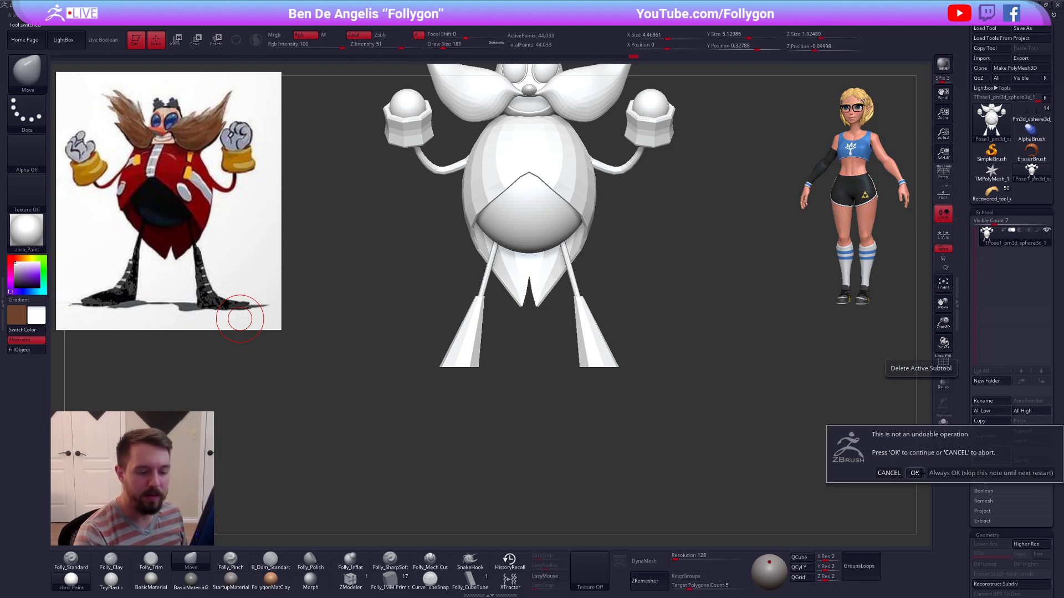
pyautogui.click(916, 473)
pyautogui.click(1031, 116)
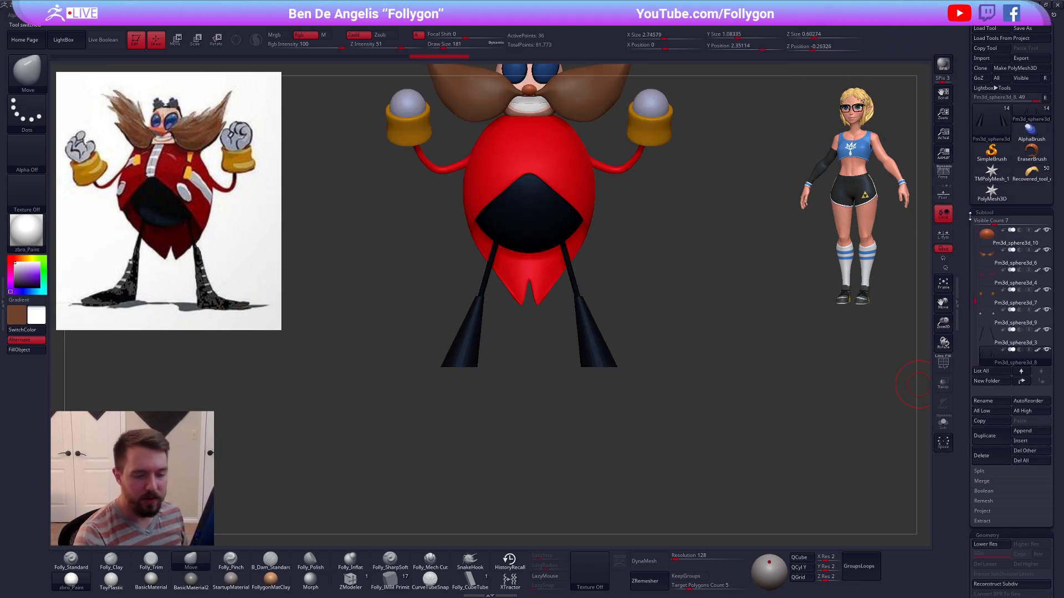
# Step: Duplicate the lower-leg subtool and insert a Perfect Cube primitive at the bottom of each copied leg
pyautogui.click(989, 435)
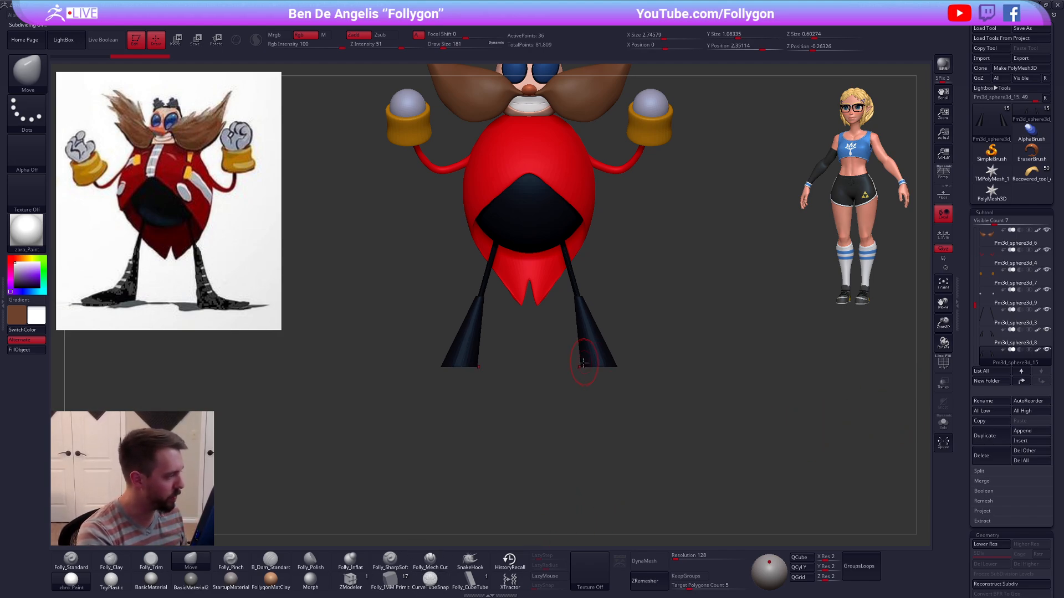
pyautogui.moveTo(573, 397)
pyautogui.mouseDown()
pyautogui.moveTo(548, 416)
pyautogui.moveTo(524, 487)
pyautogui.mouseUp()
pyautogui.click(390, 581)
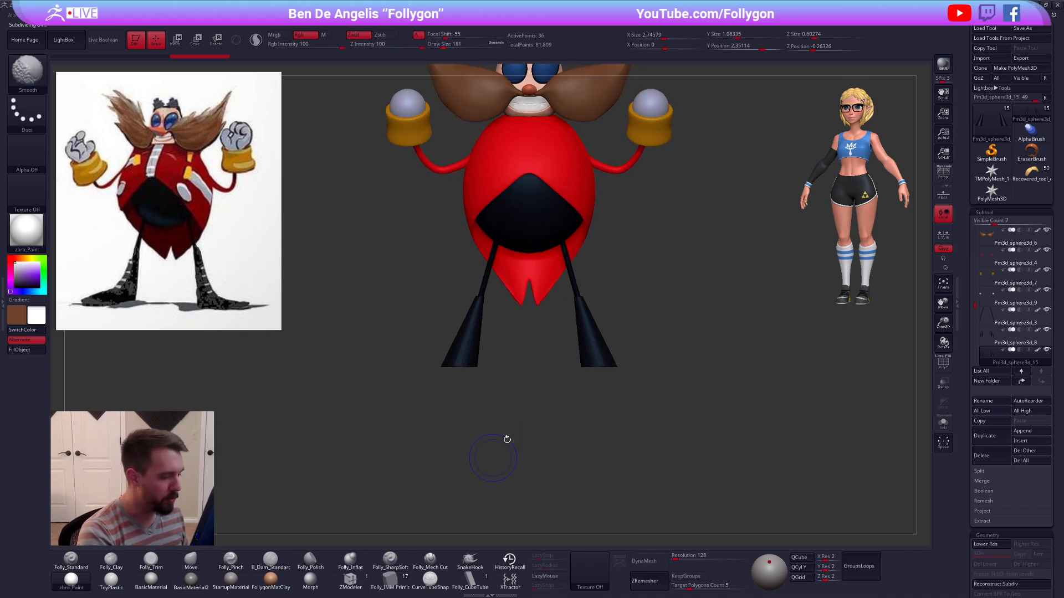
pyautogui.hotkey('shift', 'f')
pyautogui.keyDown('ctrl'); pyautogui.moveTo(591, 366); pyautogui.dragTo(625, 391, button='right'); pyautogui.keyUp('ctrl')
pyautogui.hotkey('ctrl', 'w')
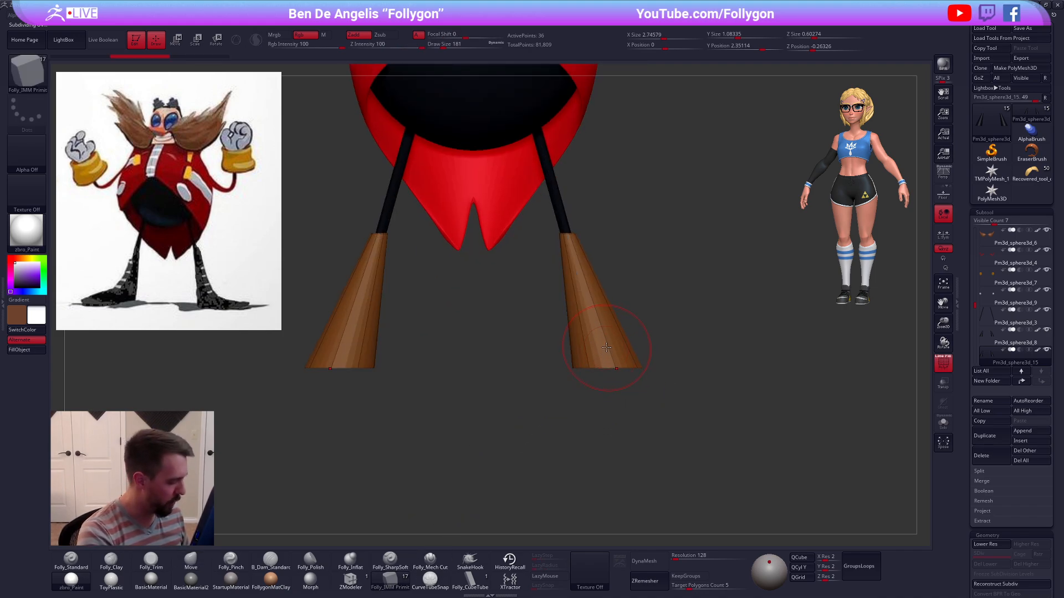
pyautogui.press('m')
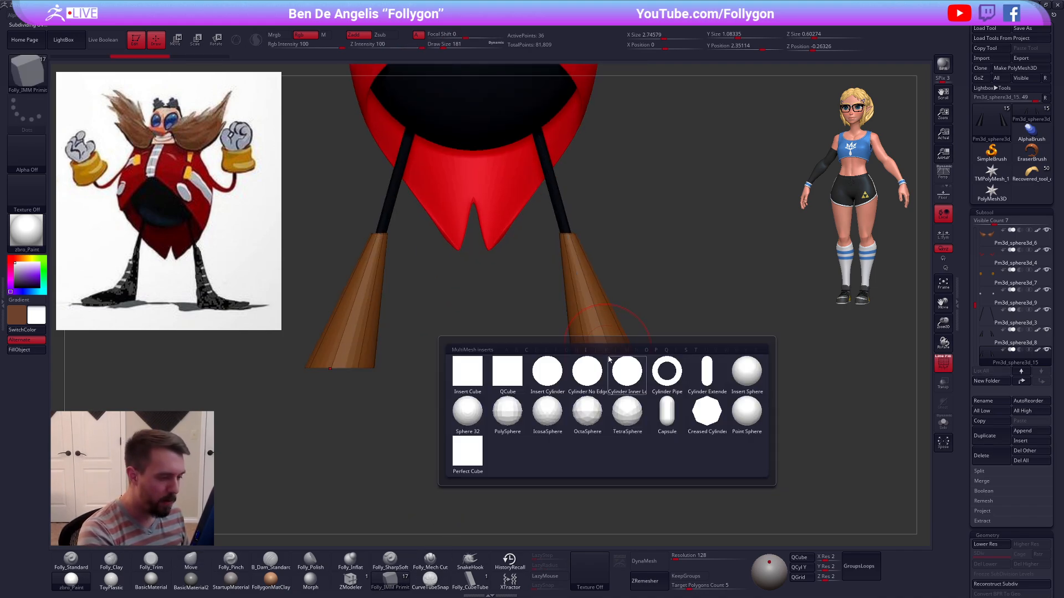
pyautogui.click(471, 453)
pyautogui.moveTo(608, 360); pyautogui.dragTo(608, 385)
# Step: Isolate the two inserted cubes and delete the hidden duplicate legs from their subtool
pyautogui.keyDown('ctrl'); pyautogui.click(642, 408); pyautogui.keyUp('ctrl')
pyautogui.hotkey('ctrl', 'w')
pyautogui.keyDown('ctrl'); pyautogui.keyDown('shift'); pyautogui.click(628, 370); pyautogui.keyUp('shift'); pyautogui.keyUp('ctrl')
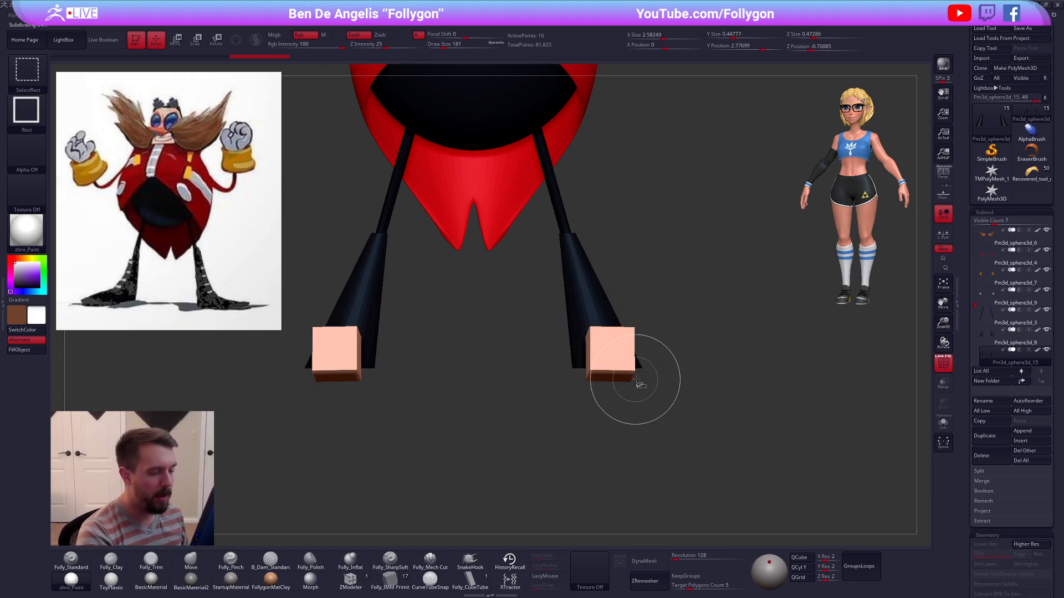
pyautogui.press('space')
pyautogui.click(672, 361)
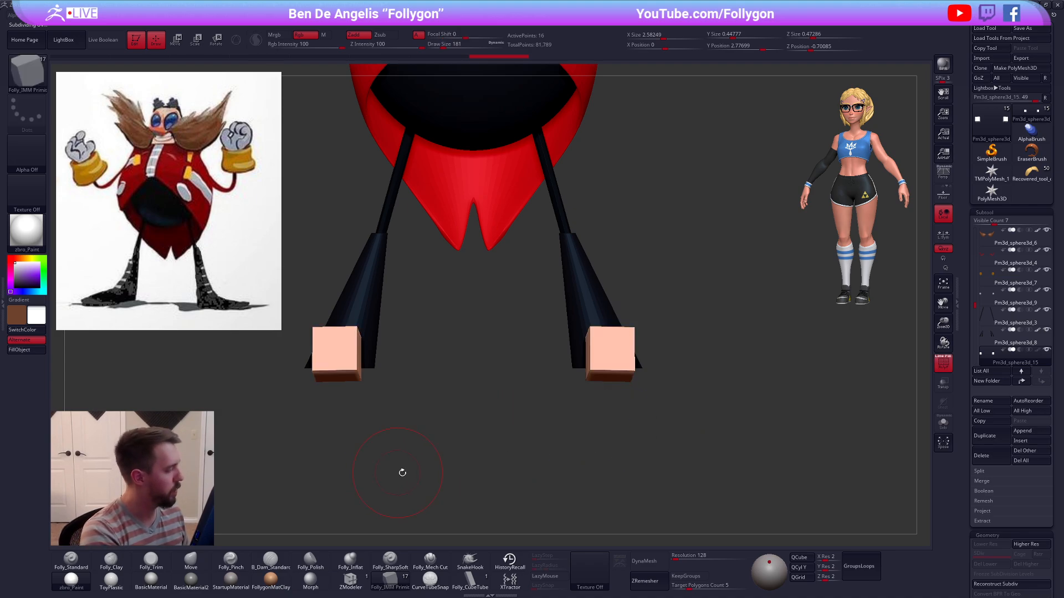
# Step: Tilt the foot cubes level from the side with Transpose Rotate and turn off the wireframe
pyautogui.moveTo(554, 432); pyautogui.dragTo(513, 360)
pyautogui.hotkey('shift', 's')
pyautogui.hotkey('shift', 'f')
pyautogui.hotkey('ctrl', 'w')
pyautogui.hotkey('shift', 'f')
pyautogui.hotkey('shift', 's')
pyautogui.press('r')
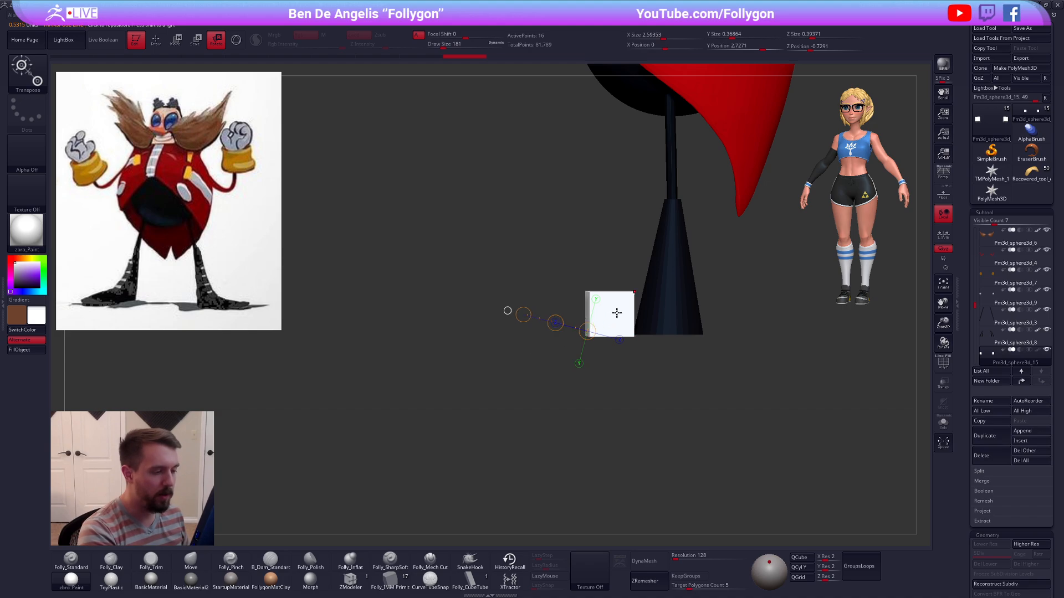
pyautogui.moveTo(621, 316); pyautogui.dragTo(707, 337)
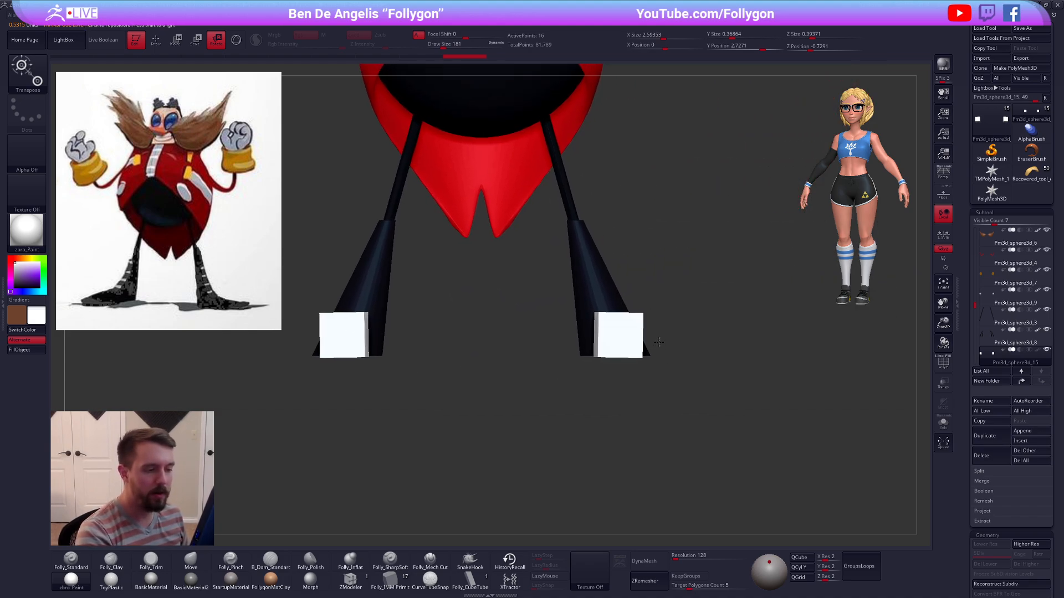
# Step: Turn off the polypaint display on the upper-leg and lower-leg subtools and reselect the cube subtool
pyautogui.click(1046, 329)
pyautogui.click(1046, 309)
pyautogui.click(1046, 310)
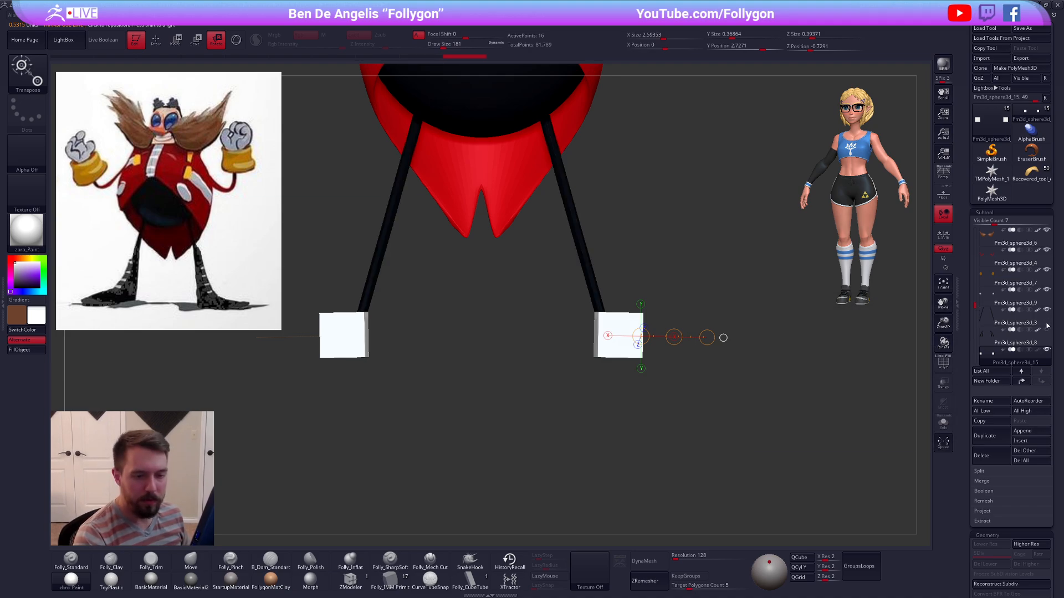
pyautogui.click(1046, 330)
pyautogui.click(1020, 335)
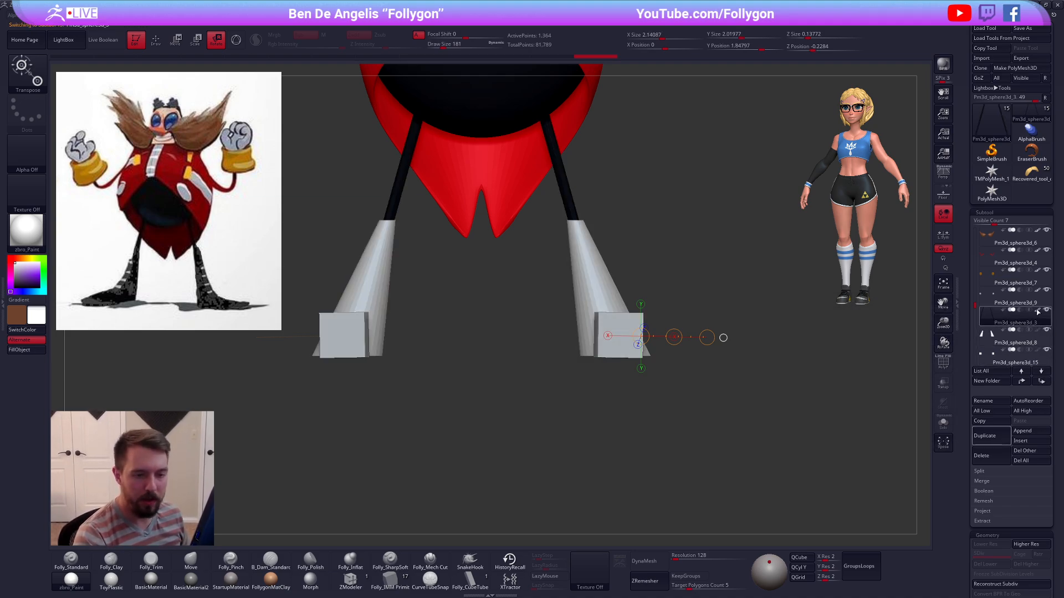
pyautogui.click(1014, 361)
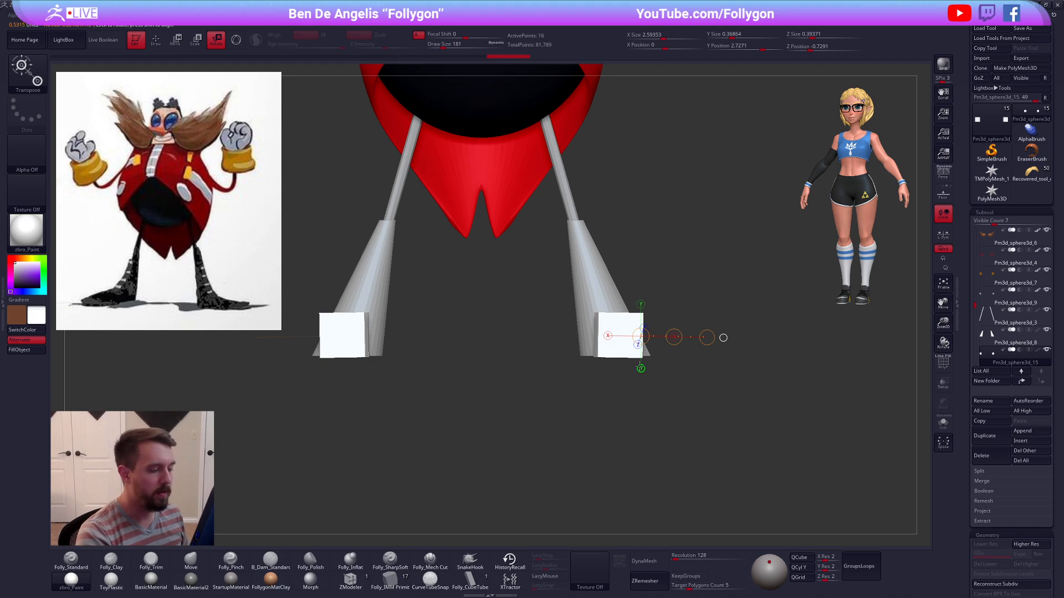
# Step: Straighten the foot cubes square to the axes with Transpose Rotate in solo view and return to the Move brush
pyautogui.moveTo(618, 354); pyautogui.dragTo(612, 409)
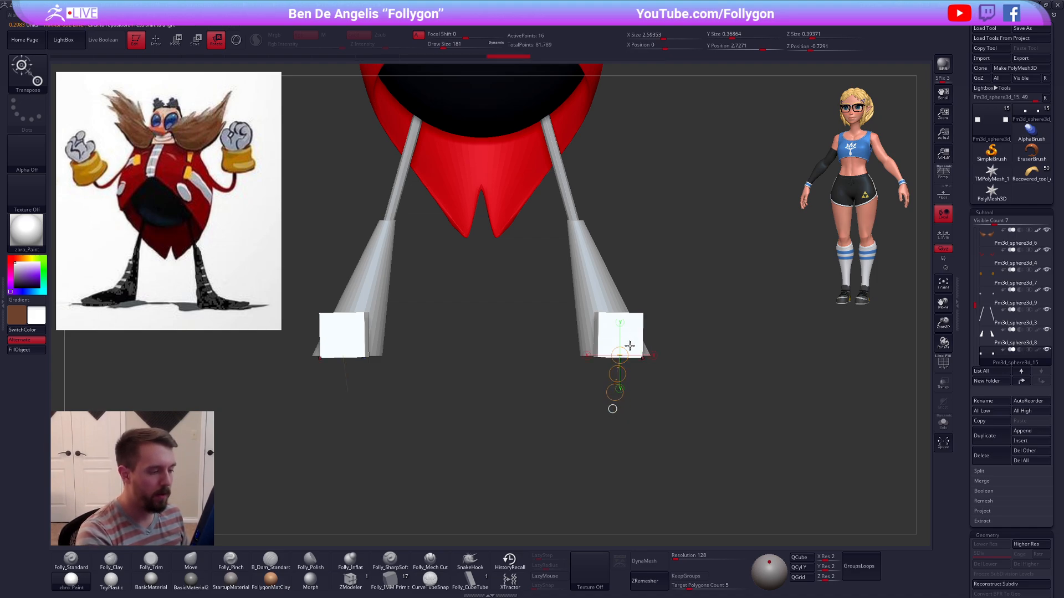
pyautogui.click(632, 336)
pyautogui.moveTo(667, 384); pyautogui.dragTo(634, 267)
pyautogui.click(618, 360)
pyautogui.keyDown('shift'); pyautogui.moveTo(606, 403); pyautogui.dragTo(603, 494); pyautogui.keyUp('shift')
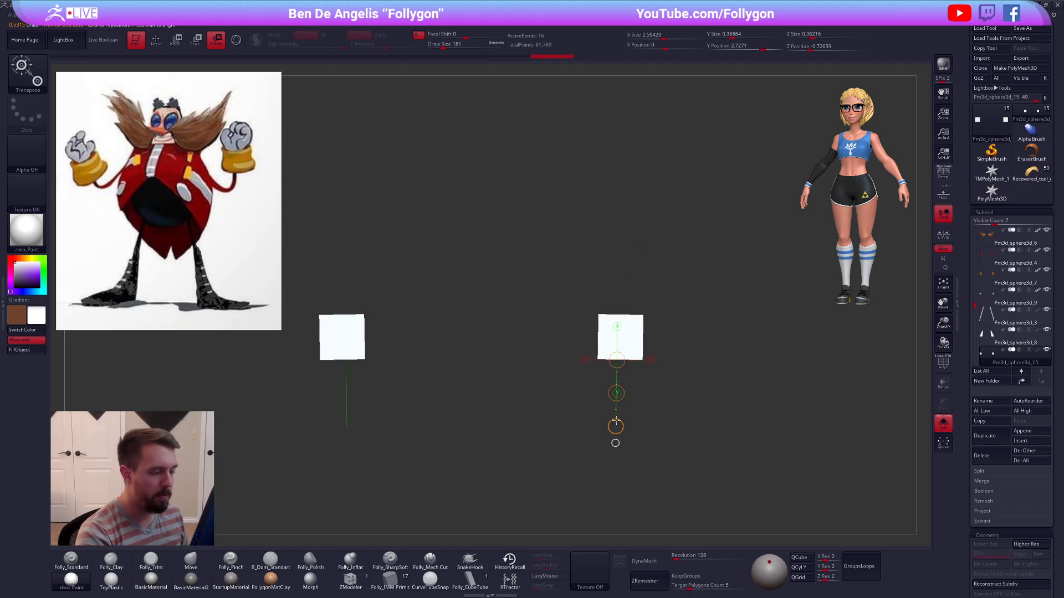
pyautogui.hotkey('ctrl', 'z')
pyautogui.press('q')
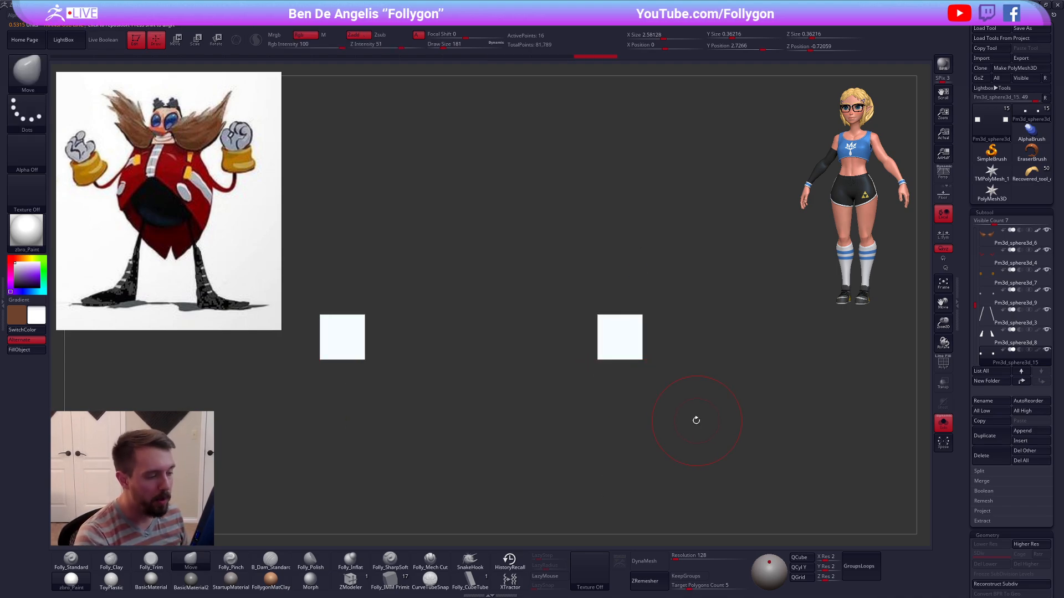
# Step: Stretch the two foot cubes forward into long blocks and angle them outward from the lower legs with Transpose
pyautogui.moveTo(643, 276)
pyautogui.keyDown('alt'); pyautogui.mouseDown()
pyautogui.moveTo(646, 309)
pyautogui.moveTo(648, 269)
pyautogui.mouseUp(); pyautogui.keyUp('alt')
pyautogui.press('r')
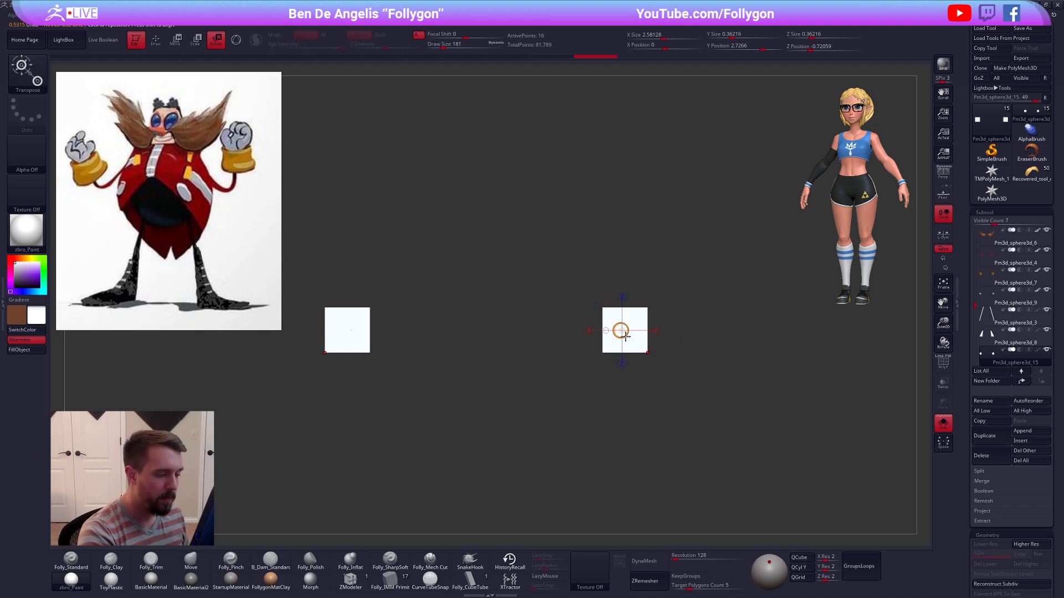
pyautogui.keyDown('shift'); pyautogui.moveTo(627, 348); pyautogui.dragTo(626, 141); pyautogui.keyUp('shift')
pyautogui.hotkey('shift', 's')
pyautogui.press('w')
pyautogui.press('r')
pyautogui.moveTo(627, 269); pyautogui.dragTo(659, 265)
pyautogui.press('w')
pyautogui.moveTo(627, 309); pyautogui.dragTo(632, 321)
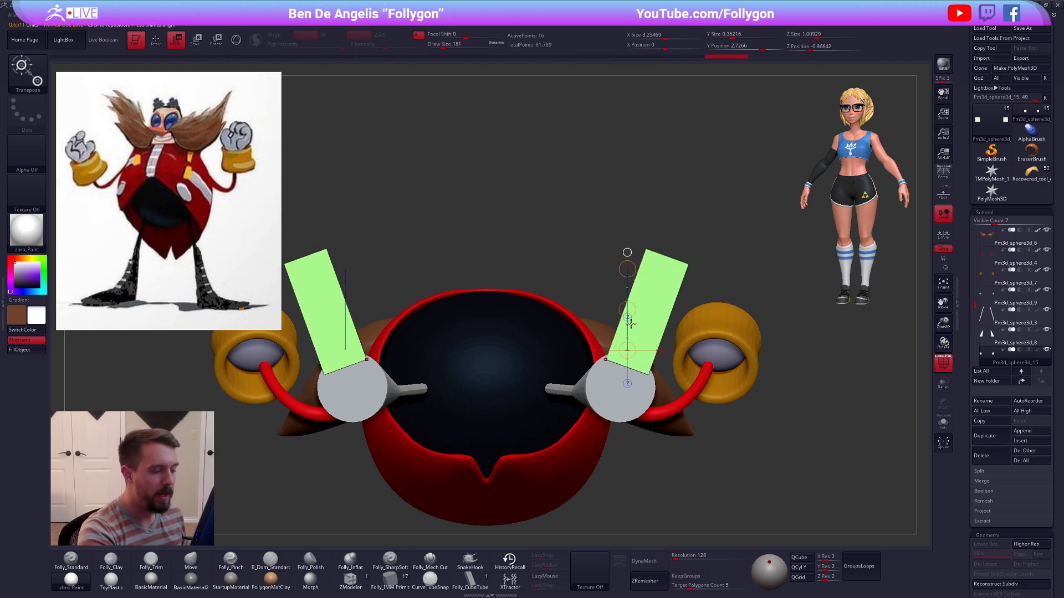
# Step: Flatten the foot blocks from the front view and raise their rear ends into wedges that slope down towards the toes
pyautogui.keyDown('shift'); pyautogui.moveTo(649, 430); pyautogui.dragTo(647, 454); pyautogui.keyUp('shift')
pyautogui.moveTo(672, 406)
pyautogui.keyDown('alt'); pyautogui.mouseDown()
pyautogui.moveTo(704, 421)
pyautogui.moveTo(697, 259)
pyautogui.moveTo(701, 329)
pyautogui.mouseUp(); pyautogui.keyUp('alt')
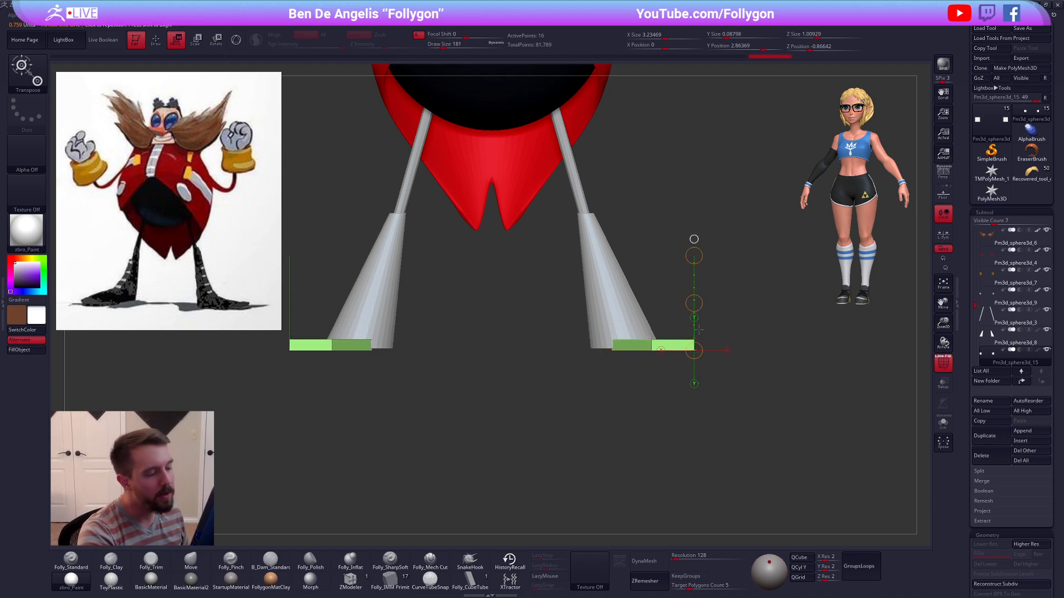
pyautogui.press('q')
pyautogui.moveTo(532, 304)
pyautogui.mouseDown()
pyautogui.moveTo(615, 333)
pyautogui.moveTo(586, 304)
pyautogui.moveTo(634, 316)
pyautogui.moveTo(622, 305)
pyautogui.moveTo(561, 300)
pyautogui.moveTo(554, 315)
pyautogui.moveTo(587, 316)
pyautogui.moveTo(605, 366)
pyautogui.moveTo(606, 319)
pyautogui.mouseUp()
pyautogui.press('ctrl')
pyautogui.hotkey('ctrl', 'w')
pyautogui.press('w')
pyautogui.hotkey('alt', 's')
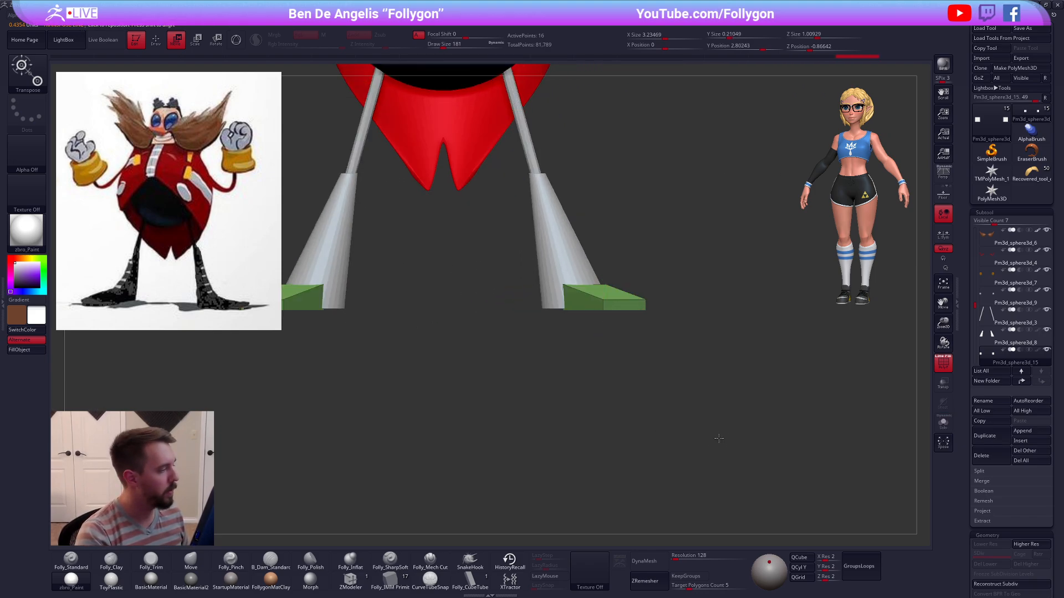
pyautogui.moveTo(718, 434); pyautogui.dragTo(740, 465)
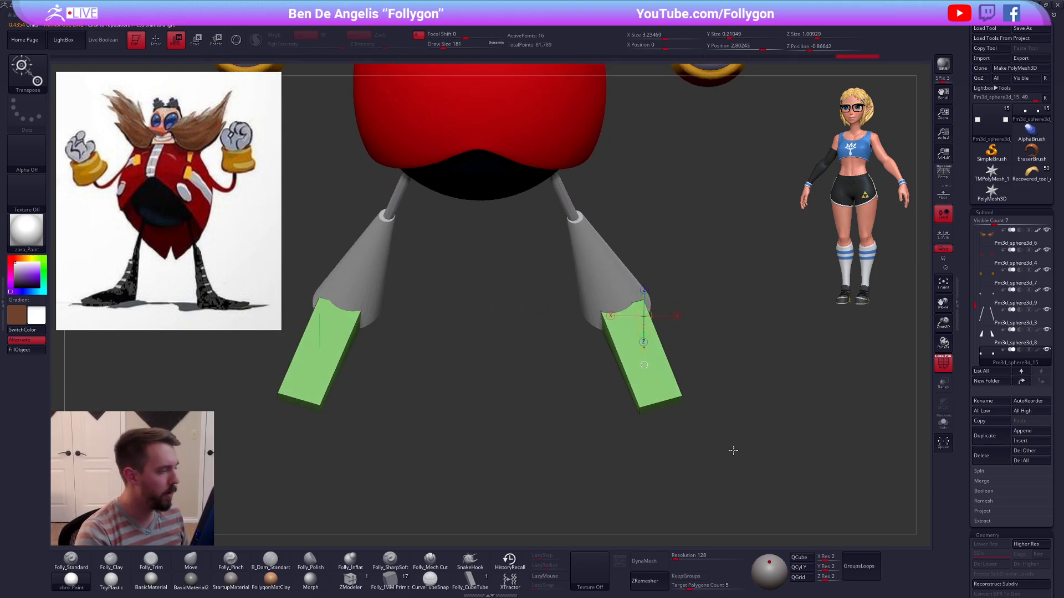
# Step: Shorten the foot wedges from the side view by moving their toe ends back towards the lower legs
pyautogui.press('q')
pyautogui.press('b')
pyautogui.press('m')
pyautogui.press('v')
pyautogui.moveTo(672, 423)
pyautogui.keyDown('shift'); pyautogui.mouseDown()
pyautogui.moveTo(688, 352)
pyautogui.moveTo(680, 342)
pyautogui.moveTo(660, 380)
pyautogui.moveTo(575, 397)
pyautogui.mouseUp(); pyautogui.keyUp('shift')
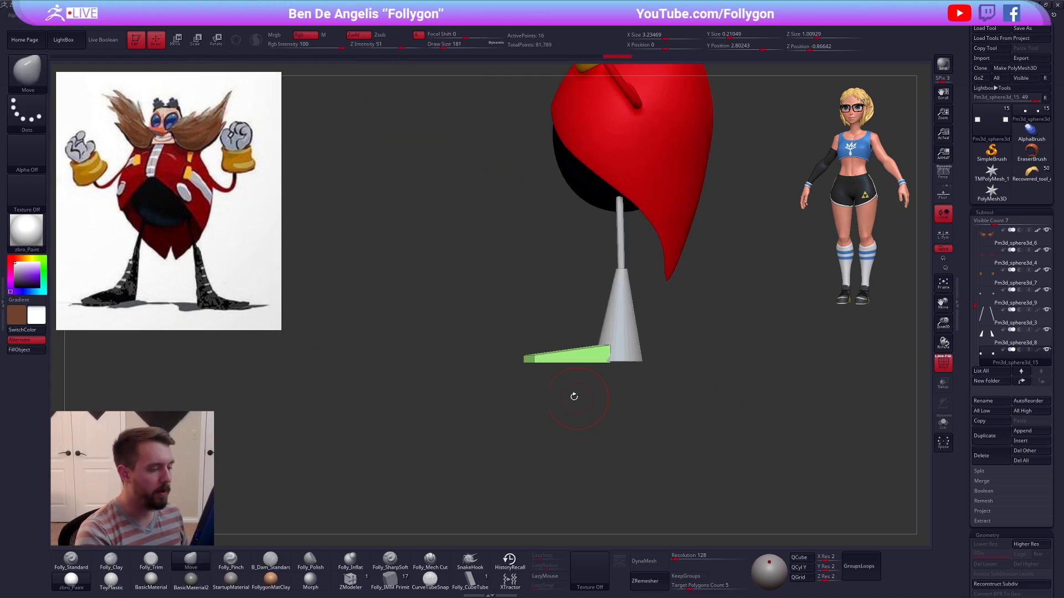
pyautogui.moveTo(483, 398); pyautogui.dragTo(518, 362)
pyautogui.hotkey('shift', 's')
pyautogui.press('w')
pyautogui.click(530, 356)
pyautogui.hotkey('shift', 's')
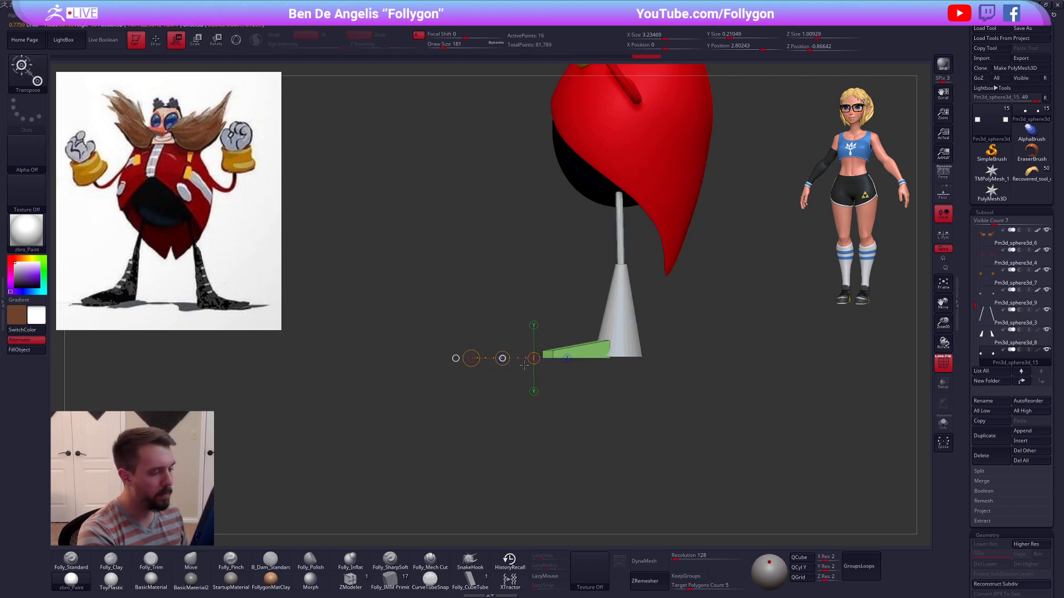
pyautogui.press('q')
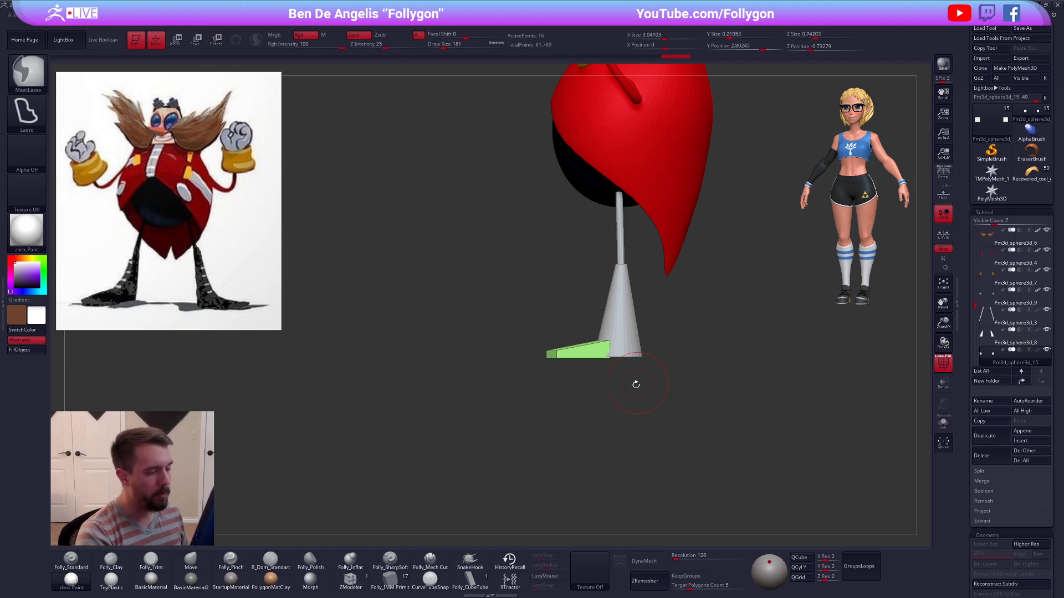
# Step: Lower the foot wedges slightly and extend their heel ends back under the lower legs with Transpose Move
pyautogui.moveTo(634, 381)
pyautogui.keyDown('shift'); pyautogui.mouseDown()
pyautogui.moveTo(646, 404)
pyautogui.moveTo(613, 385)
pyautogui.moveTo(624, 388)
pyautogui.moveTo(601, 239)
pyautogui.moveTo(607, 141)
pyautogui.mouseUp(); pyautogui.keyUp('shift')
pyautogui.press('w')
pyautogui.moveTo(595, 353)
pyautogui.keyDown('shift'); pyautogui.mouseDown()
pyautogui.moveTo(596, 411)
pyautogui.moveTo(596, 381)
pyautogui.moveTo(639, 449)
pyautogui.moveTo(663, 456)
pyautogui.moveTo(585, 393)
pyautogui.mouseUp(); pyautogui.keyUp('shift')
pyautogui.press('q')
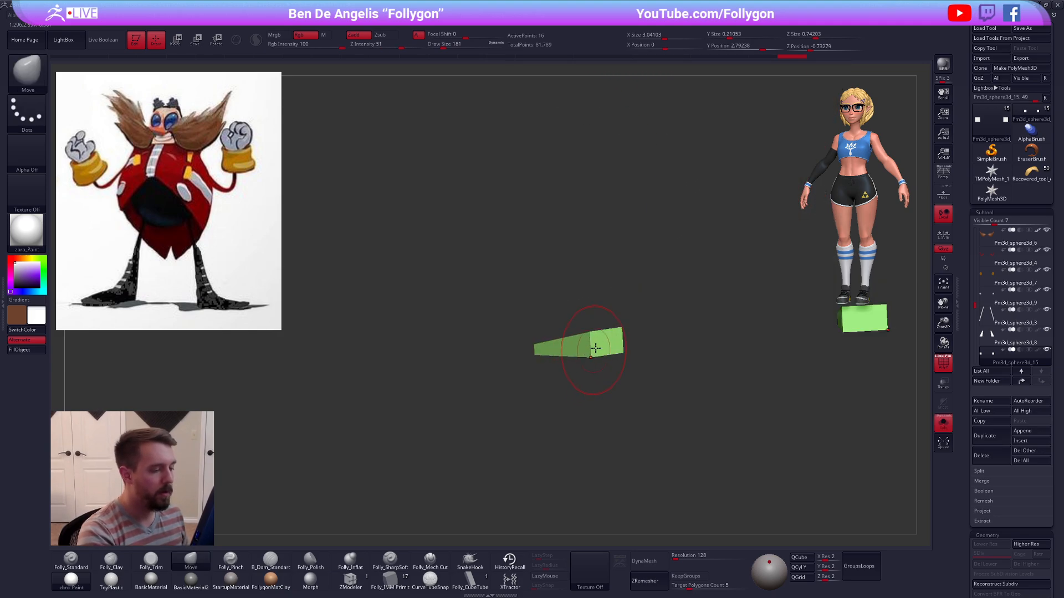
pyautogui.press('w')
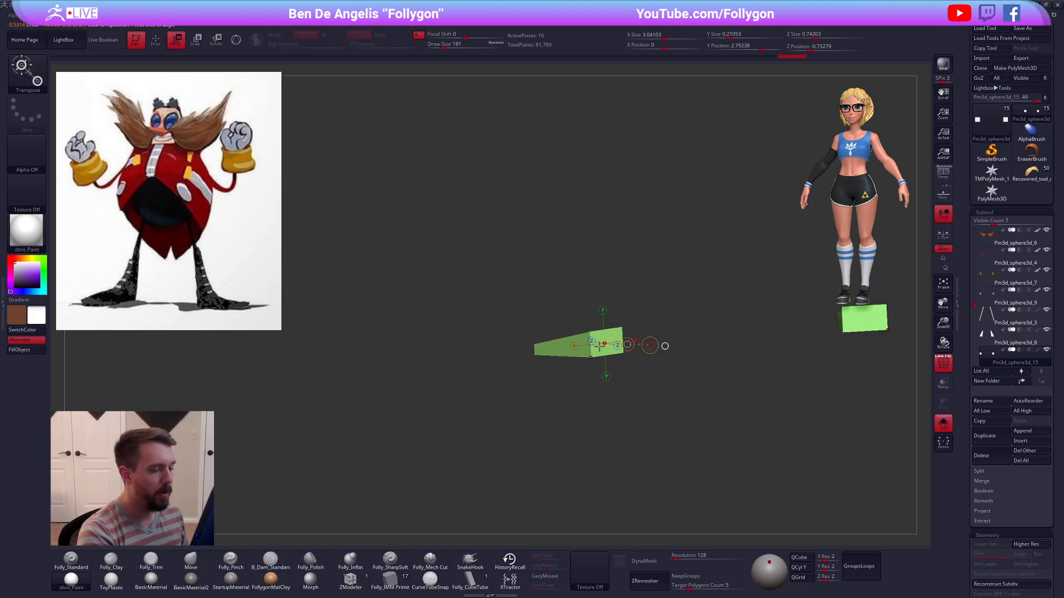
pyautogui.moveTo(715, 383); pyautogui.dragTo(687, 377)
pyautogui.hotkey('shift', 's')
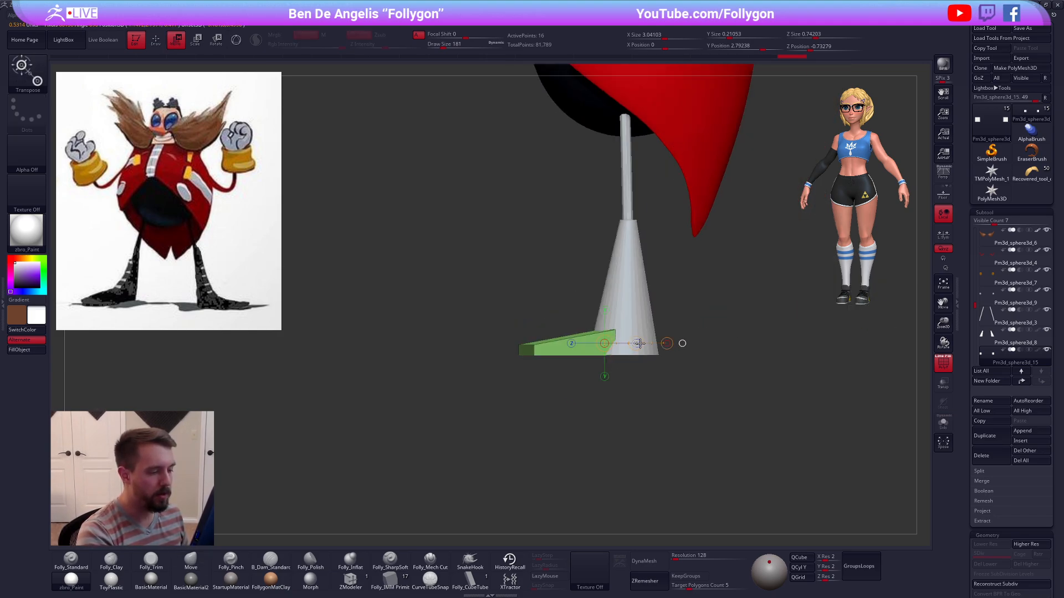
pyautogui.moveTo(576, 372)
pyautogui.mouseDown()
pyautogui.moveTo(672, 374)
pyautogui.moveTo(654, 368)
pyautogui.moveTo(658, 442)
pyautogui.moveTo(655, 284)
pyautogui.moveTo(611, 297)
pyautogui.moveTo(595, 351)
pyautogui.moveTo(636, 223)
pyautogui.moveTo(661, 227)
pyautogui.moveTo(684, 423)
pyautogui.moveTo(710, 447)
pyautogui.moveTo(693, 489)
pyautogui.mouseUp()
# Step: Refine the outward angle of the feet with Transpose, then toggle the Dynamic Subdivision preview on and off
pyautogui.press('r')
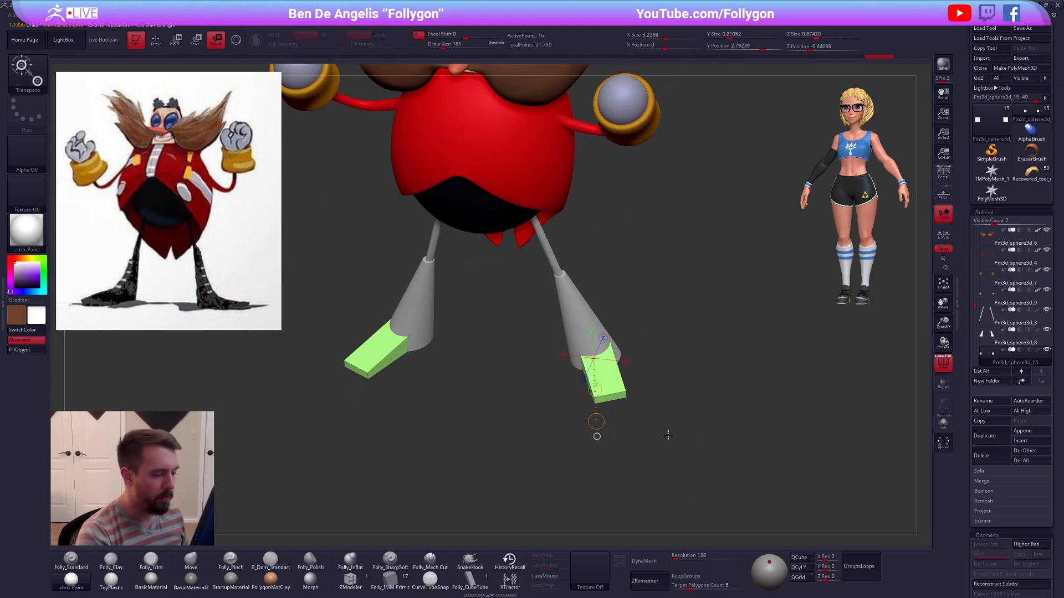
pyautogui.moveTo(655, 424)
pyautogui.mouseDown()
pyautogui.moveTo(615, 381)
pyautogui.moveTo(631, 410)
pyautogui.mouseUp()
pyautogui.press('w')
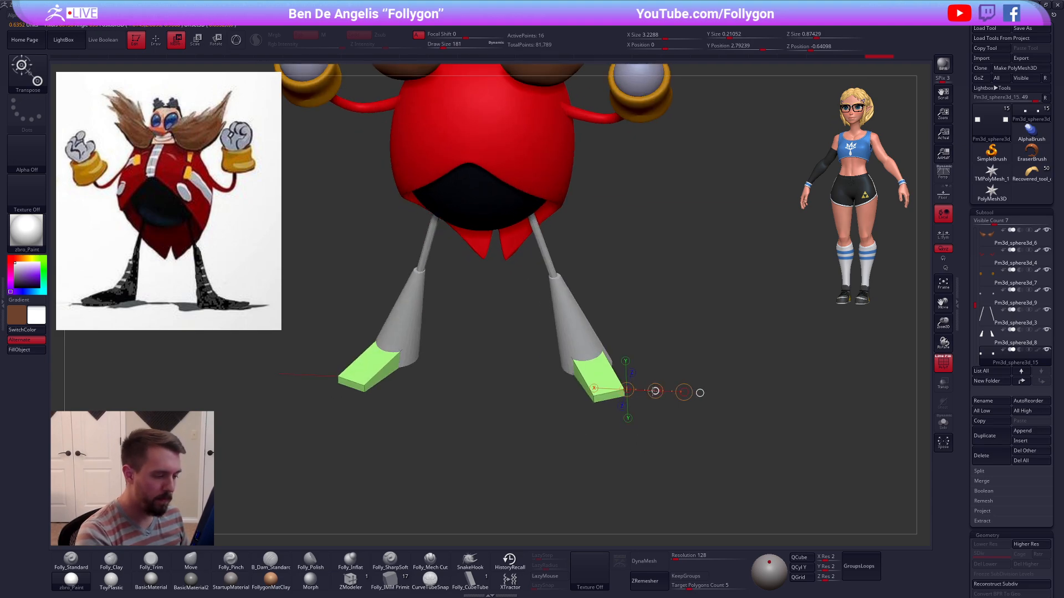
pyautogui.press('q')
pyautogui.moveTo(678, 454)
pyautogui.mouseDown()
pyautogui.moveTo(671, 490)
pyautogui.moveTo(686, 439)
pyautogui.moveTo(723, 453)
pyautogui.moveTo(715, 458)
pyautogui.mouseUp()
pyautogui.press('d')
pyautogui.hotkey('shift', 'd')
pyautogui.moveTo(675, 422); pyautogui.dragTo(738, 441)
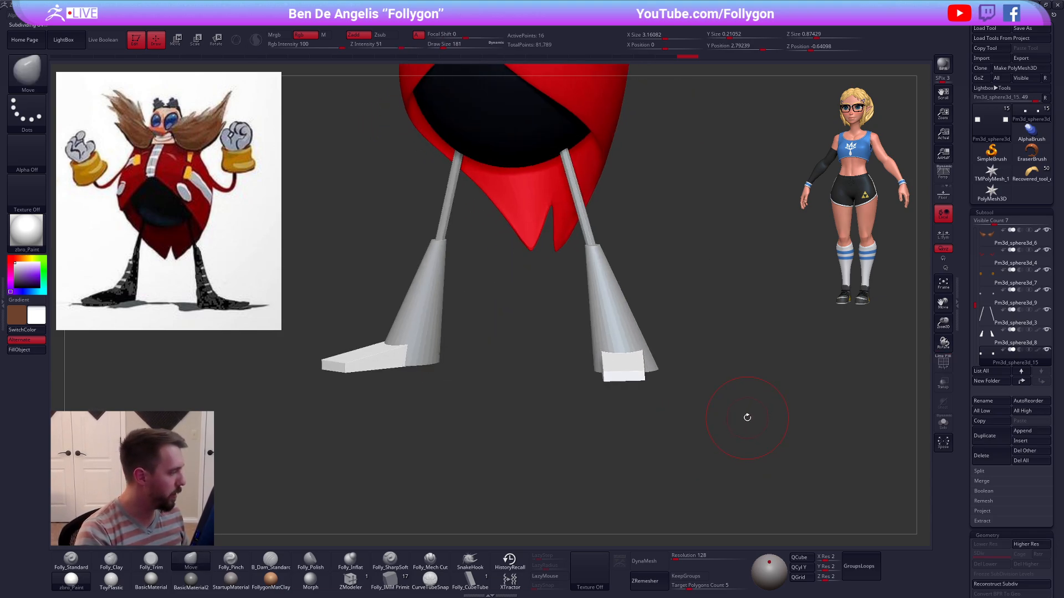
# Step: Isolate the feet and insert a lengthwise edge loop down the middle of each foot with ZModeler
pyautogui.click(350, 581)
pyautogui.hotkey('shift', 's')
pyautogui.moveTo(651, 377)
pyautogui.keyDown('ctrl'); pyautogui.mouseDown(button='right')
pyautogui.moveTo(667, 422)
pyautogui.moveTo(620, 411)
pyautogui.mouseUp(button='right'); pyautogui.keyUp('ctrl')
pyautogui.hotkey('shift', 'f')
pyautogui.keyDown('ctrl'); pyautogui.keyDown('shift'); pyautogui.click(624, 366); pyautogui.keyUp('shift'); pyautogui.keyUp('ctrl')
pyautogui.press('space')
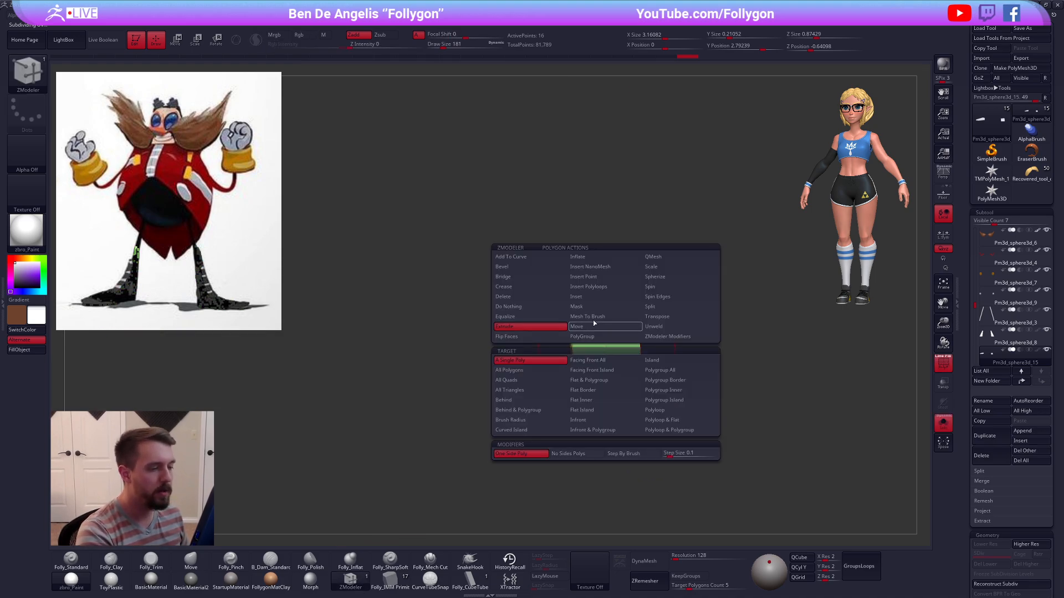
pyautogui.click(612, 297)
pyautogui.click(601, 343)
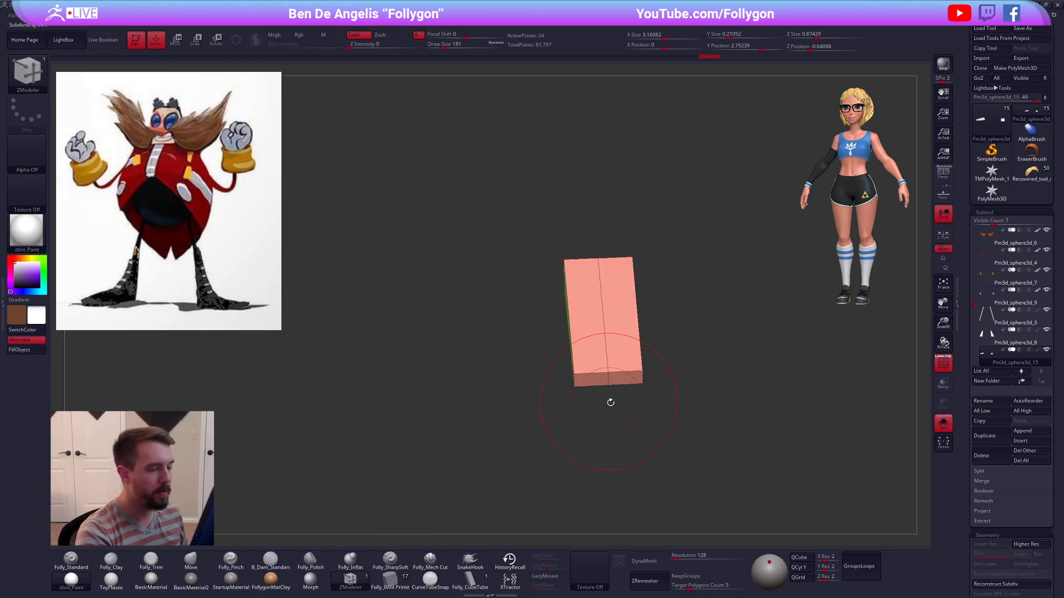
pyautogui.moveTo(613, 349)
pyautogui.mouseDown(button='right')
pyautogui.moveTo(598, 349)
pyautogui.moveTo(605, 318)
pyautogui.moveTo(602, 351)
pyautogui.mouseUp(button='right')
# Step: Mask the rest of the feet, raise the heel end of the centre edge into a ridge, and clear the mask
pyautogui.press('ctrl')
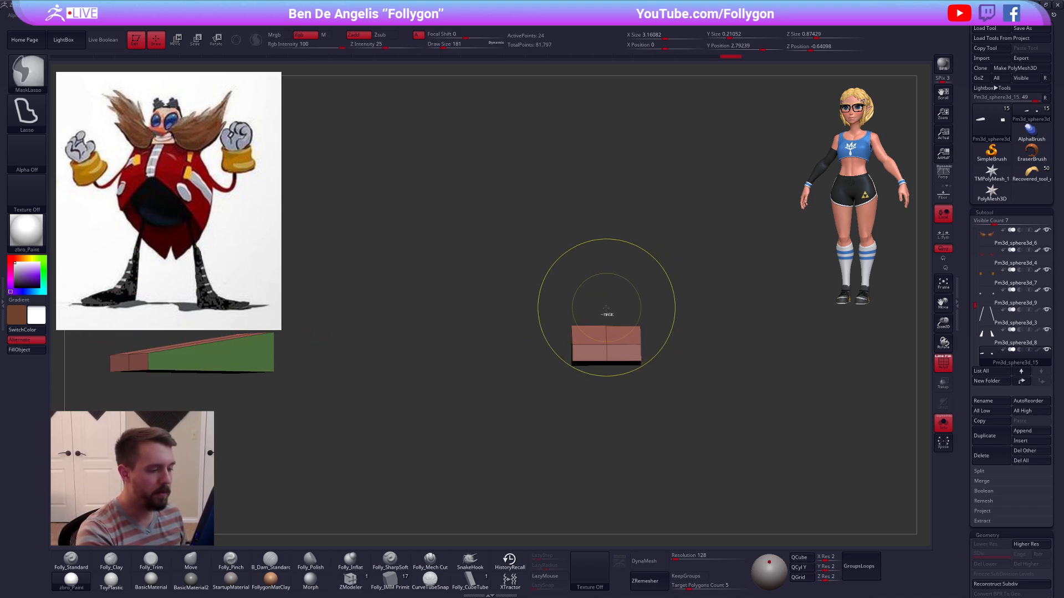
pyautogui.hotkey('shift', 'f')
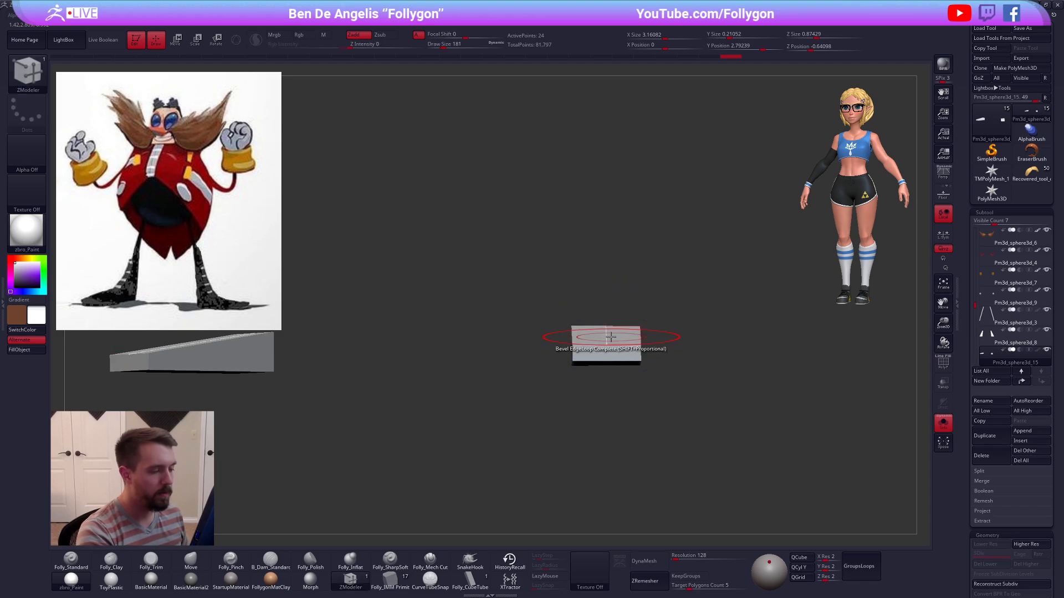
pyautogui.keyDown('ctrl'); pyautogui.moveTo(581, 378); pyautogui.dragTo(624, 376); pyautogui.keyUp('ctrl')
pyautogui.press('w')
pyautogui.keyDown('shift'); pyautogui.moveTo(605, 349); pyautogui.dragTo(608, 362, button='right'); pyautogui.keyUp('shift')
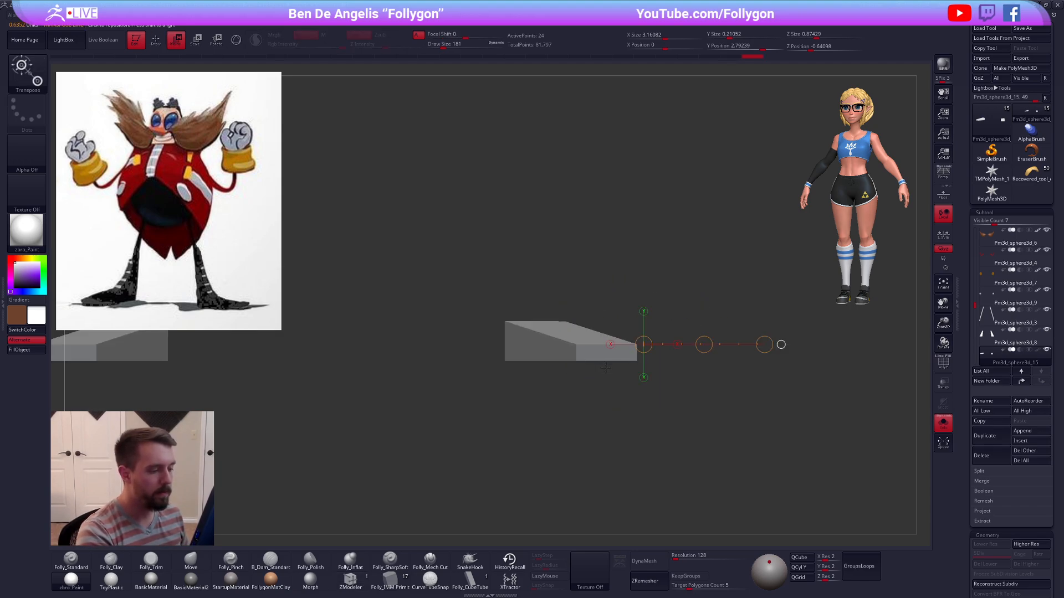
pyautogui.keyDown('shift'); pyautogui.moveTo(607, 361); pyautogui.dragTo(602, 406); pyautogui.keyUp('shift')
pyautogui.press('q')
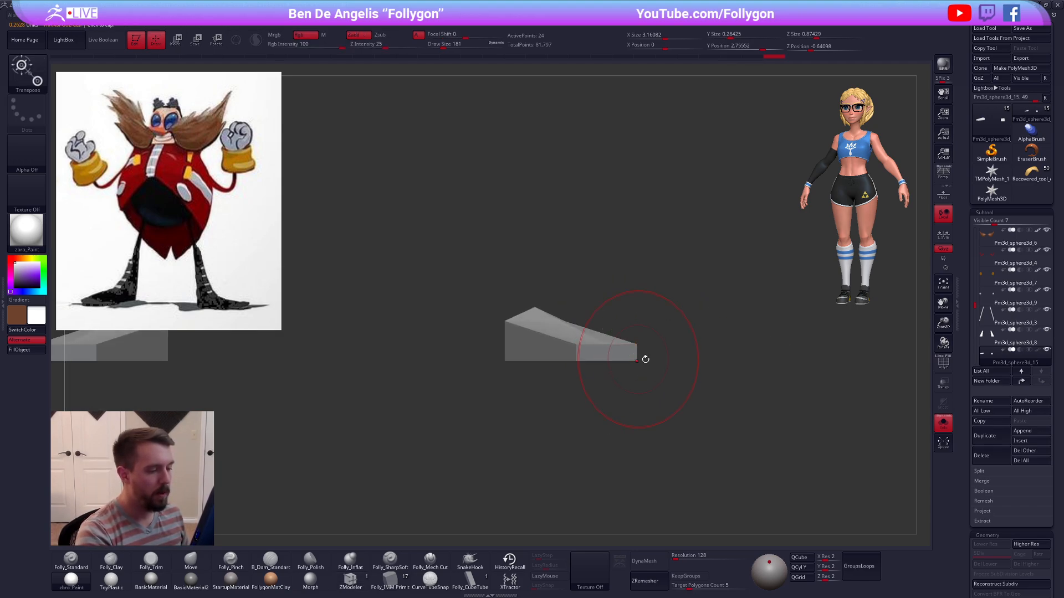
pyautogui.moveTo(644, 359)
pyautogui.keyDown('ctrl'); pyautogui.mouseDown()
pyautogui.moveTo(674, 351)
pyautogui.moveTo(652, 354)
pyautogui.mouseUp(); pyautogui.keyUp('ctrl')
# Step: Set the ZModeler edge action to Crease and crease the edges around the sole of the foot
pyautogui.press('space')
pyautogui.click(351, 582)
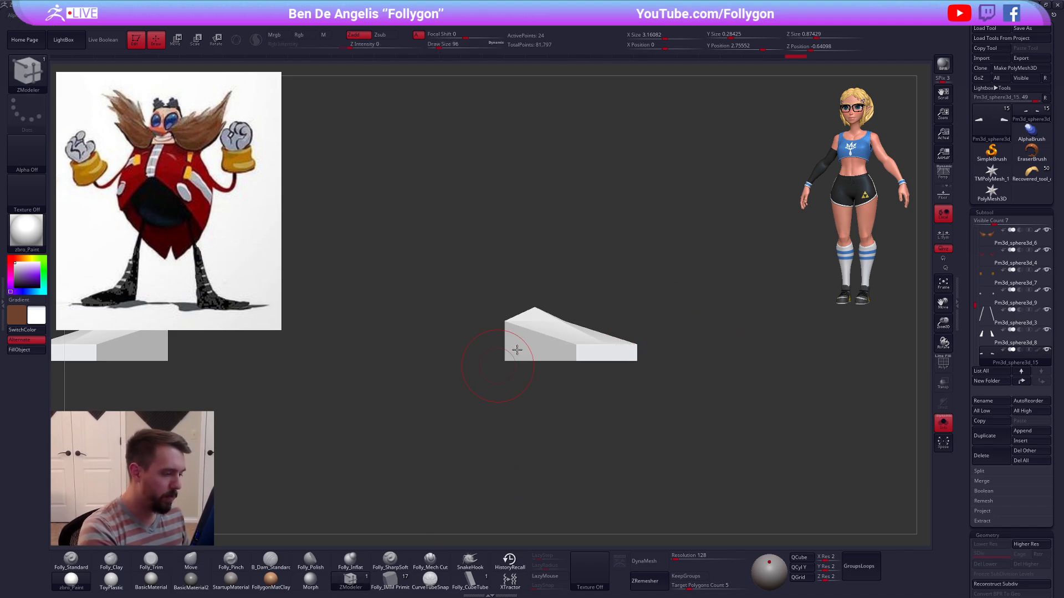
pyautogui.keyDown('ctrl'); pyautogui.moveTo(576, 345); pyautogui.dragTo(575, 390, button='right'); pyautogui.keyUp('ctrl')
pyautogui.hotkey('shift', 'f')
pyautogui.press('space')
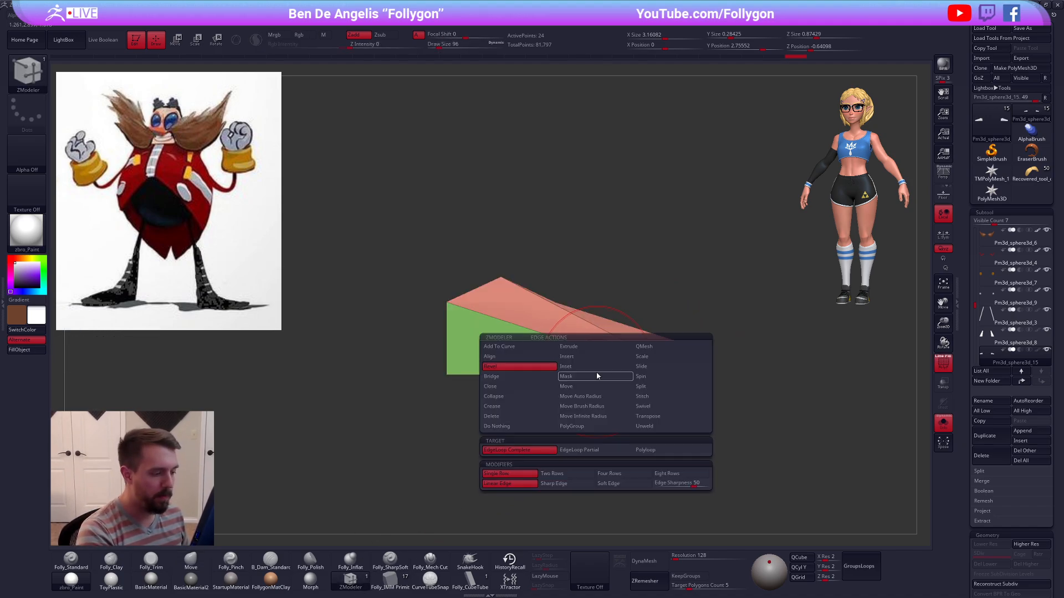
pyautogui.click(511, 407)
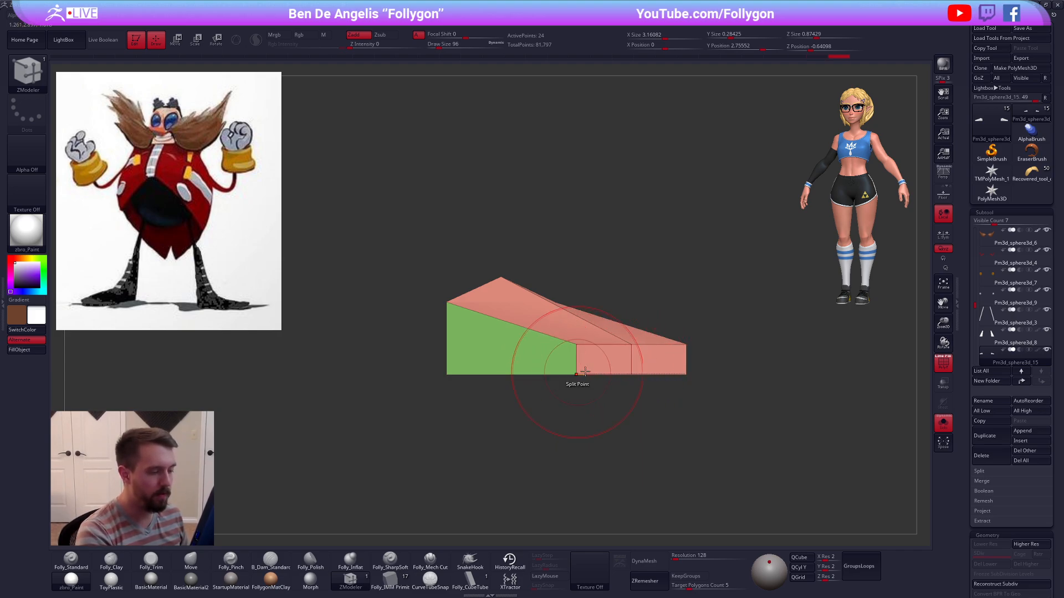
pyautogui.moveTo(589, 387); pyautogui.dragTo(490, 361)
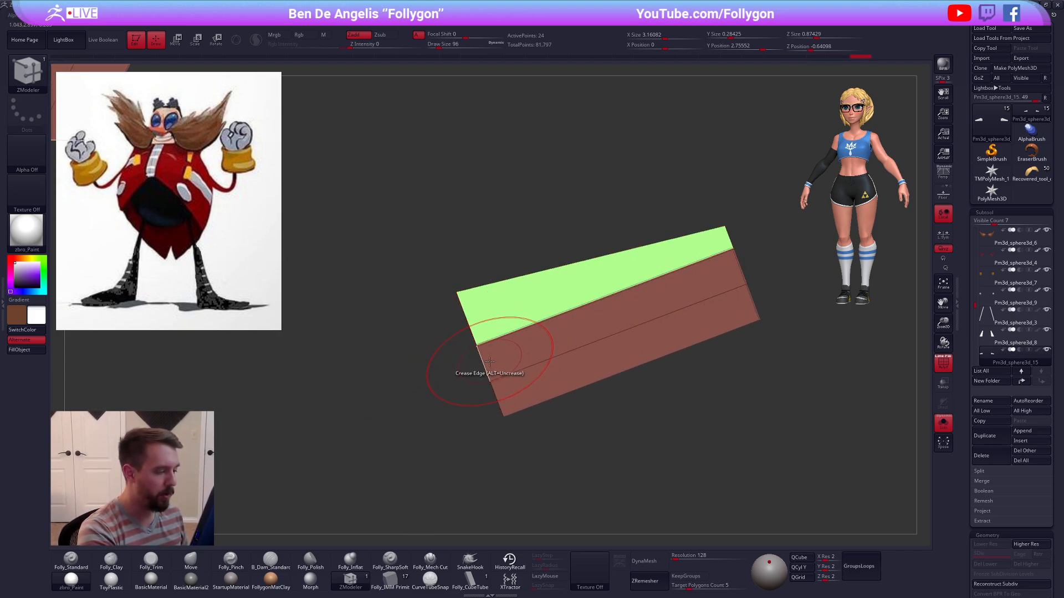
pyautogui.click(486, 362)
pyautogui.click(498, 398)
pyautogui.click(554, 396)
# Step: Preview the creased feet with Dynamic Subdivision and examine their shape against the full body
pyautogui.press('d')
pyautogui.moveTo(577, 416)
pyautogui.mouseDown()
pyautogui.moveTo(615, 454)
pyautogui.moveTo(667, 465)
pyautogui.moveTo(601, 437)
pyautogui.mouseUp()
pyautogui.hotkey('shift', 'f')
pyautogui.hotkey('alt', 's')
pyautogui.keyDown('alt'); pyautogui.moveTo(701, 484); pyautogui.dragTo(705, 404); pyautogui.keyUp('alt')
pyautogui.moveTo(712, 451); pyautogui.dragTo(660, 465)
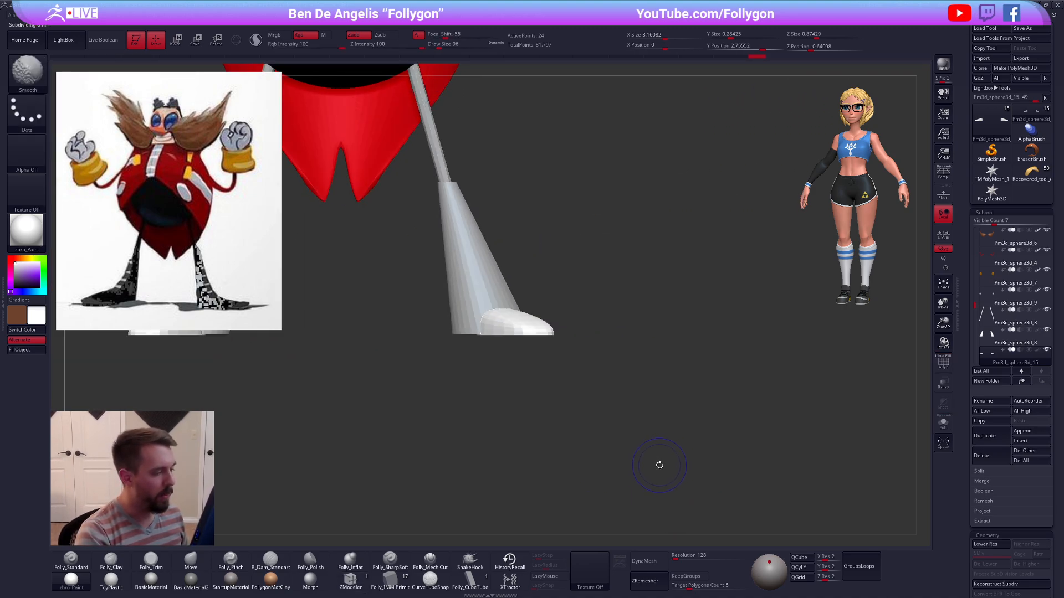
# Step: Crease the edges around the heel face of the foot and turn on Dynamic Subdivision with all parts shown
pyautogui.hotkey('shift', 'd')
pyautogui.hotkey('alt', 's')
pyautogui.keyDown('alt'); pyautogui.moveTo(487, 362); pyautogui.dragTo(587, 338); pyautogui.keyUp('alt')
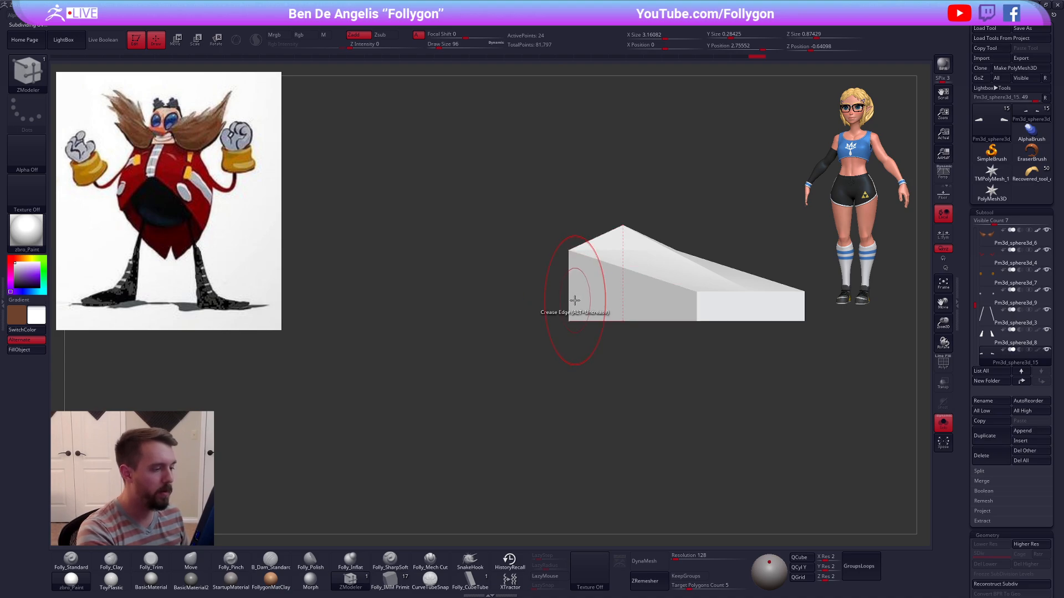
pyautogui.moveTo(574, 300)
pyautogui.mouseDown()
pyautogui.moveTo(608, 302)
pyautogui.moveTo(599, 283)
pyautogui.moveTo(451, 304)
pyautogui.moveTo(558, 349)
pyautogui.moveTo(575, 340)
pyautogui.mouseUp()
pyautogui.hotkey('shift', 'f')
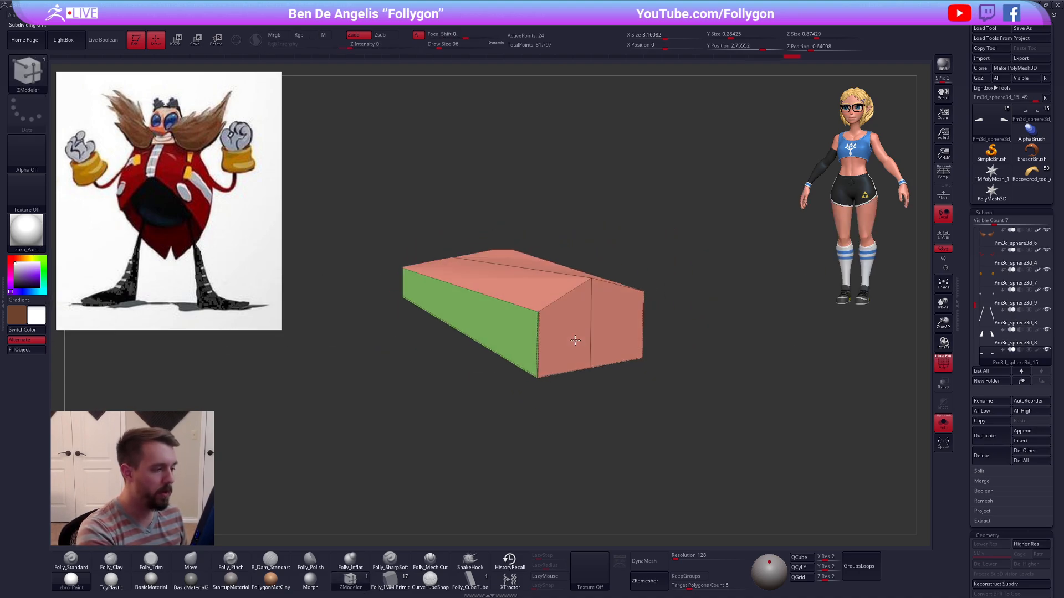
pyautogui.press('d')
pyautogui.hotkey('shift', 'd')
pyautogui.press('d')
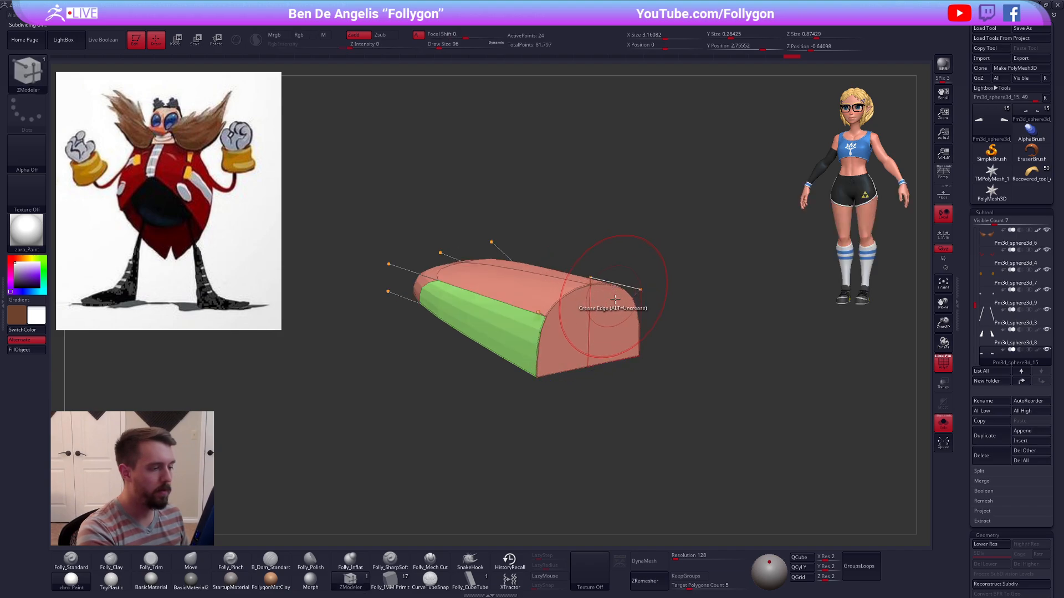
pyautogui.keyDown('ctrl'); pyautogui.moveTo(615, 300); pyautogui.dragTo(669, 457, button='right'); pyautogui.keyUp('ctrl')
pyautogui.hotkey('shift', 'f')
pyautogui.hotkey('alt', 's')
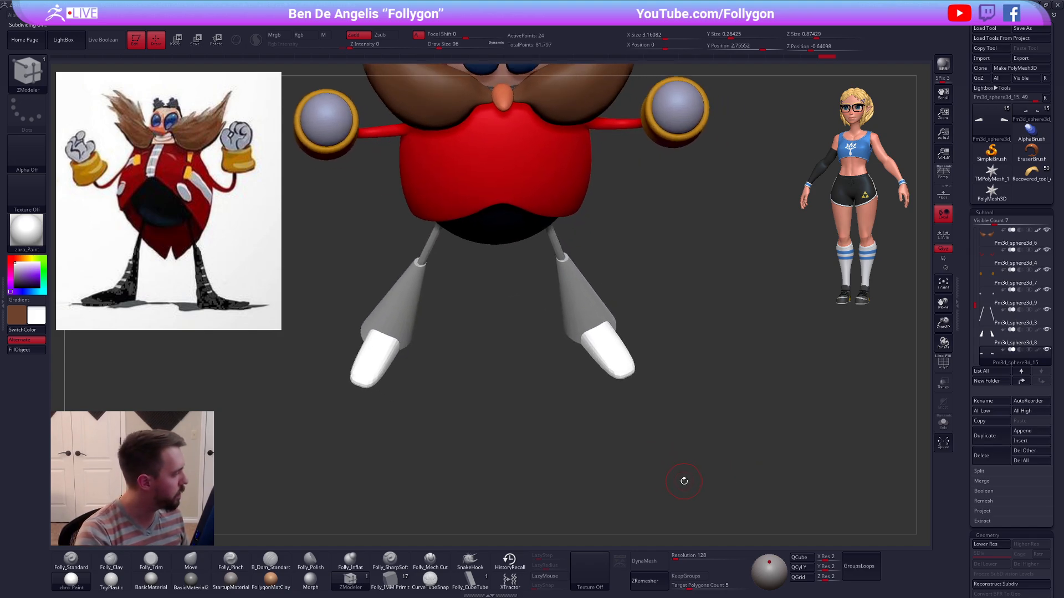
# Step: Isolate the unsmoothed feet, align a Transpose Move line across the toe end, and turn Dynamic Subdivision back on
pyautogui.press('b')
pyautogui.press('m')
pyautogui.press('v')
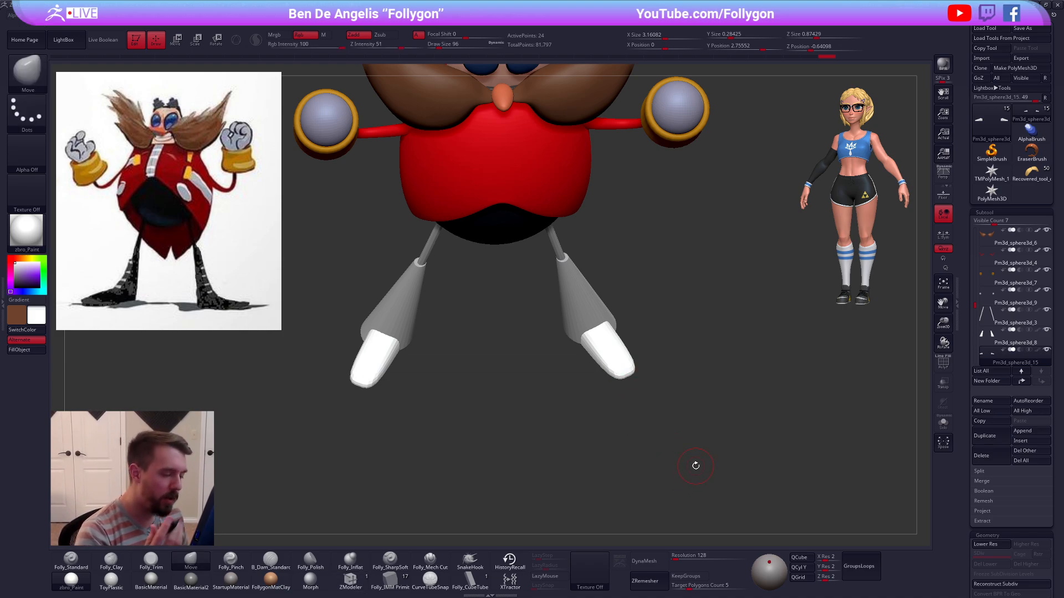
pyautogui.hotkey('shift', 'd')
pyautogui.hotkey('shift', 's')
pyautogui.hotkey('shift', 'f')
pyautogui.keyDown('ctrl'); pyautogui.moveTo(627, 401); pyautogui.dragTo(664, 409, button='right'); pyautogui.keyUp('ctrl')
pyautogui.press('w')
pyautogui.moveTo(628, 371); pyautogui.dragTo(726, 350)
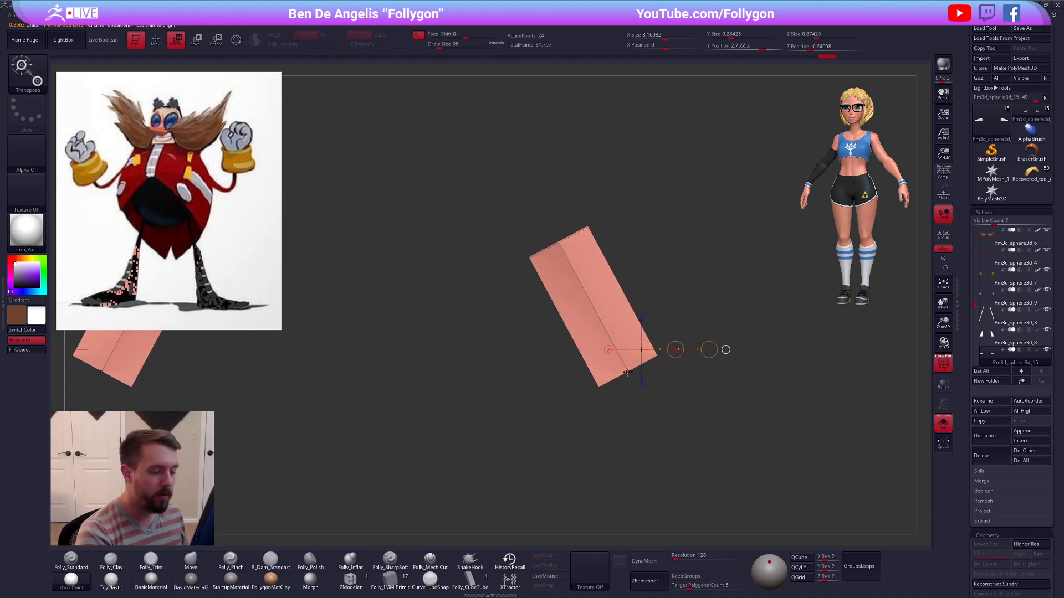
pyautogui.moveTo(599, 387); pyautogui.dragTo(672, 348)
pyautogui.hotkey('ctrl', 'd')
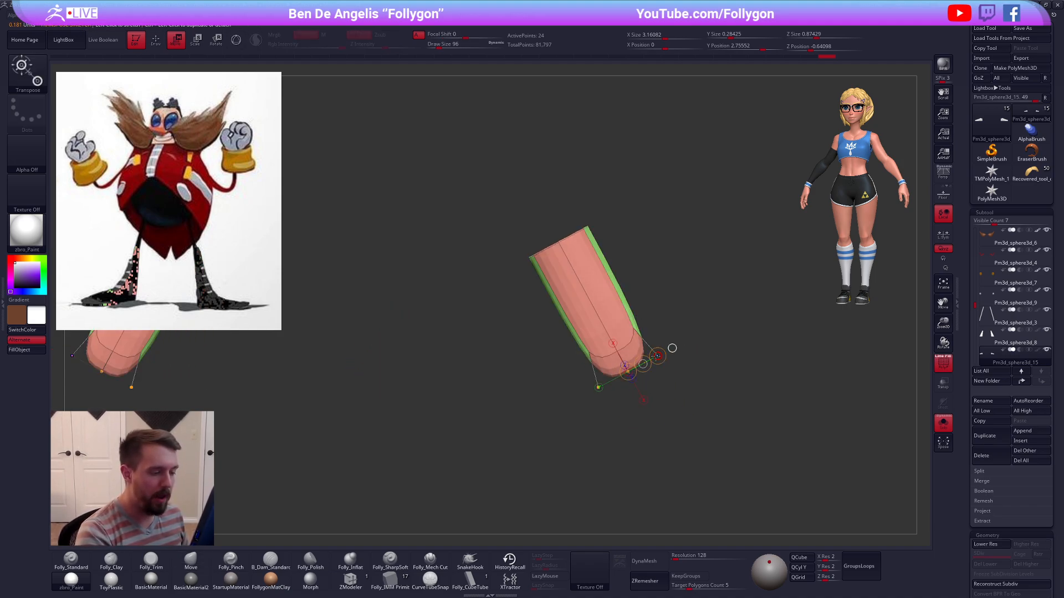
# Step: Show only the lower legs alongside the feet and widen the toe and heel ends of both feet
pyautogui.click(990, 346)
pyautogui.click(998, 362)
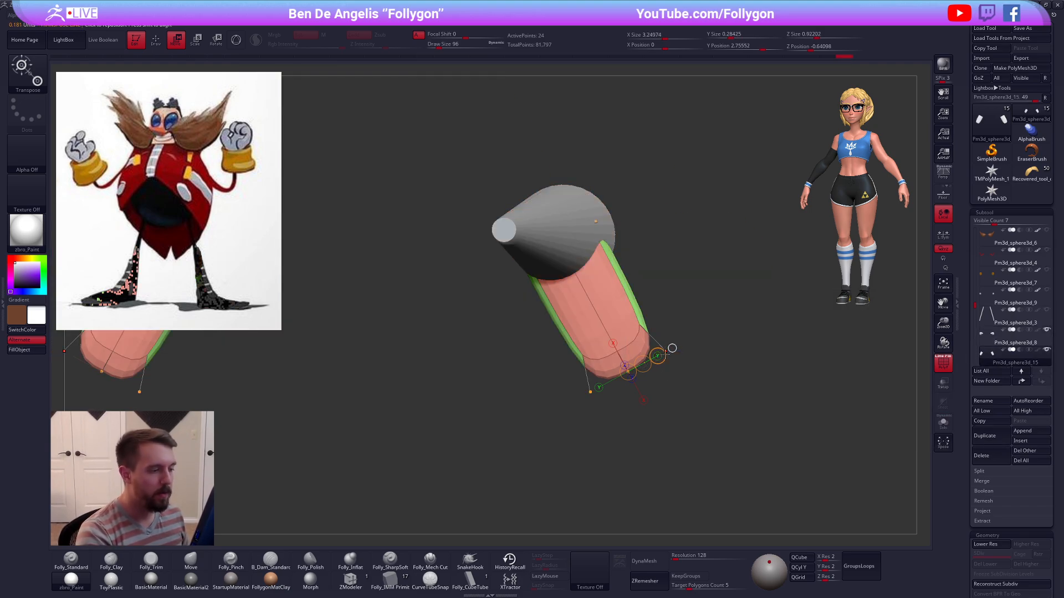
pyautogui.moveTo(685, 338); pyautogui.dragTo(673, 255)
pyautogui.moveTo(522, 391); pyautogui.dragTo(602, 432)
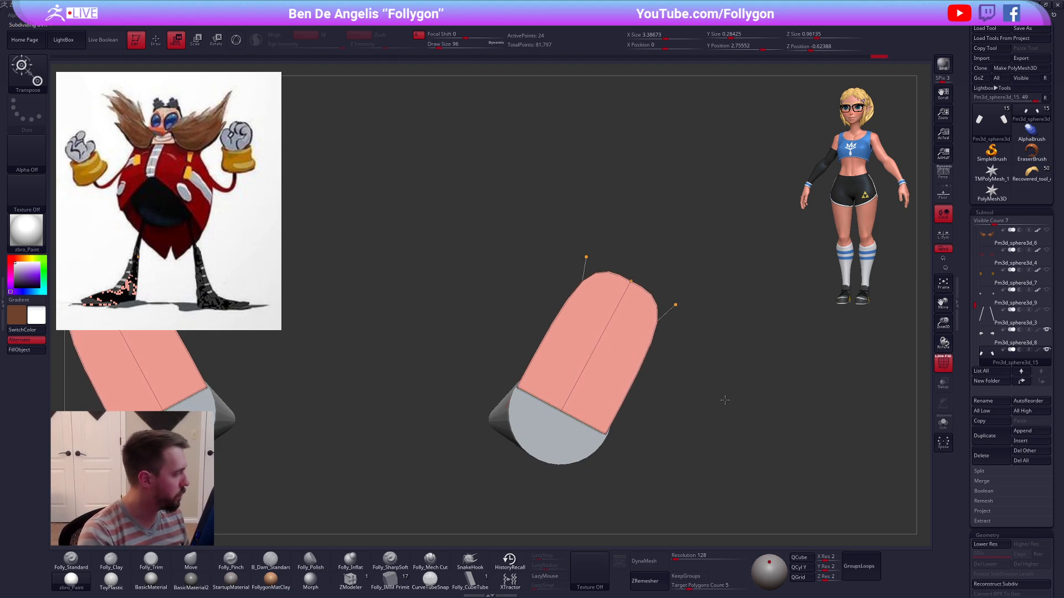
pyautogui.moveTo(724, 399); pyautogui.dragTo(734, 434)
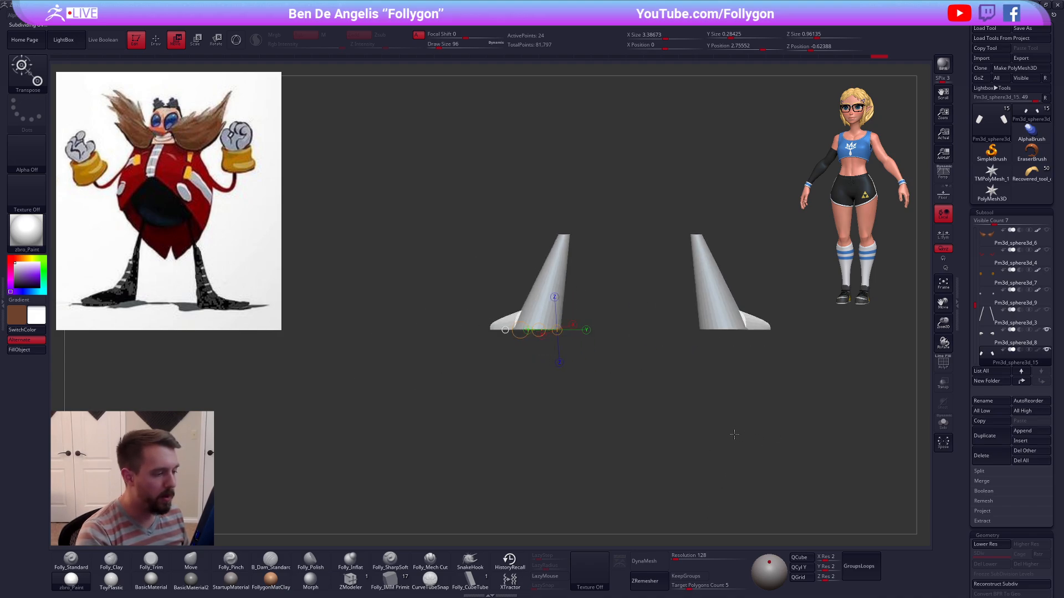
# Step: Nudge the upper edge of the feet with the Move brush so they fit the lower legs
pyautogui.press('q')
pyautogui.press('space')
pyautogui.moveTo(529, 338); pyautogui.dragTo(549, 338)
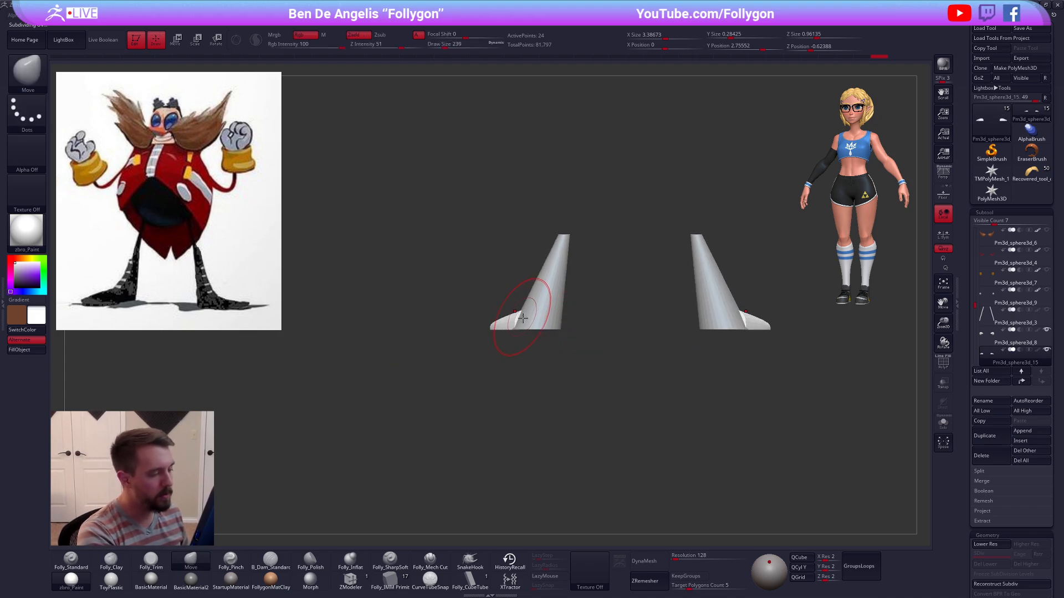
pyautogui.press('b')
pyautogui.press('m')
pyautogui.press('v')
pyautogui.keyDown('alt'); pyautogui.moveTo(531, 323); pyautogui.dragTo(541, 321, button='right'); pyautogui.keyUp('alt')
pyautogui.moveTo(525, 318); pyautogui.dragTo(534, 324)
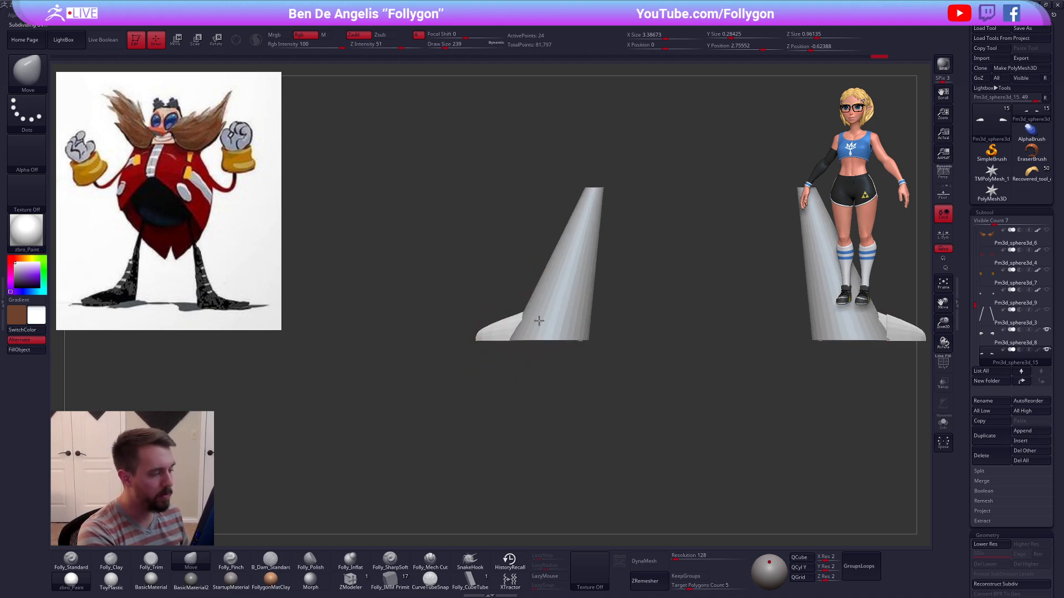
pyautogui.moveTo(538, 320); pyautogui.dragTo(664, 361, button='right')
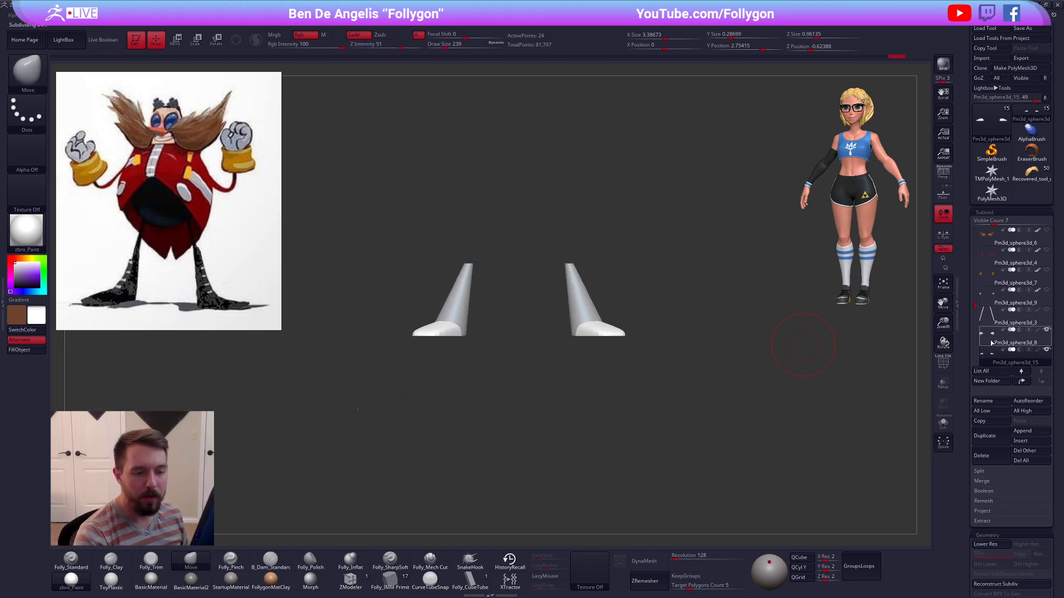
# Step: Show the upper legs alongside the lower legs and retouch the boots in the reference image with Spotlight
pyautogui.click(994, 323)
pyautogui.keyDown('alt'); pyautogui.moveTo(831, 416); pyautogui.dragTo(851, 403, button='right'); pyautogui.keyUp('alt')
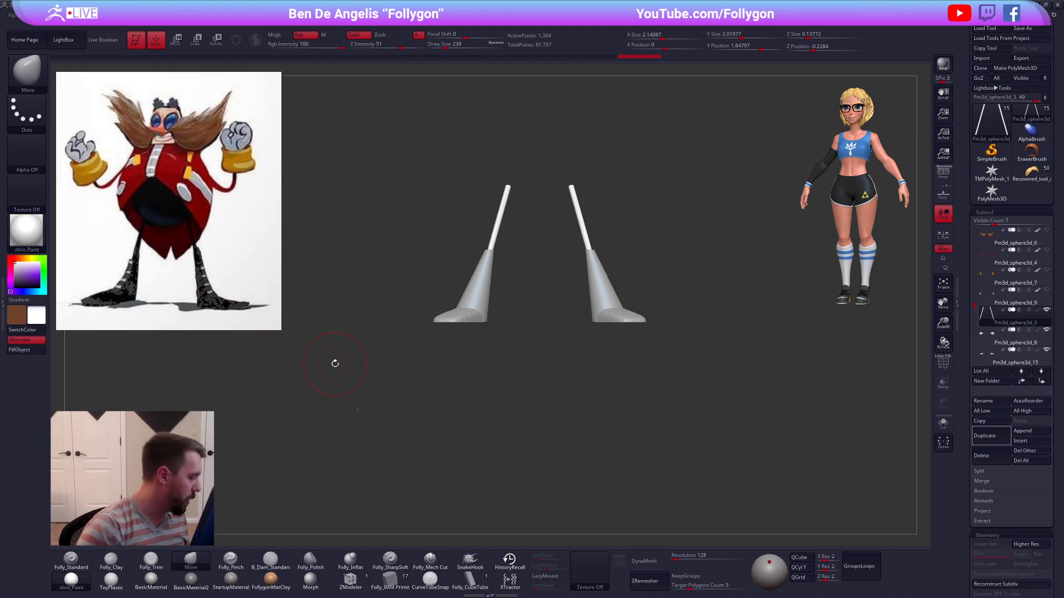
pyautogui.hotkey('shift', 'z')
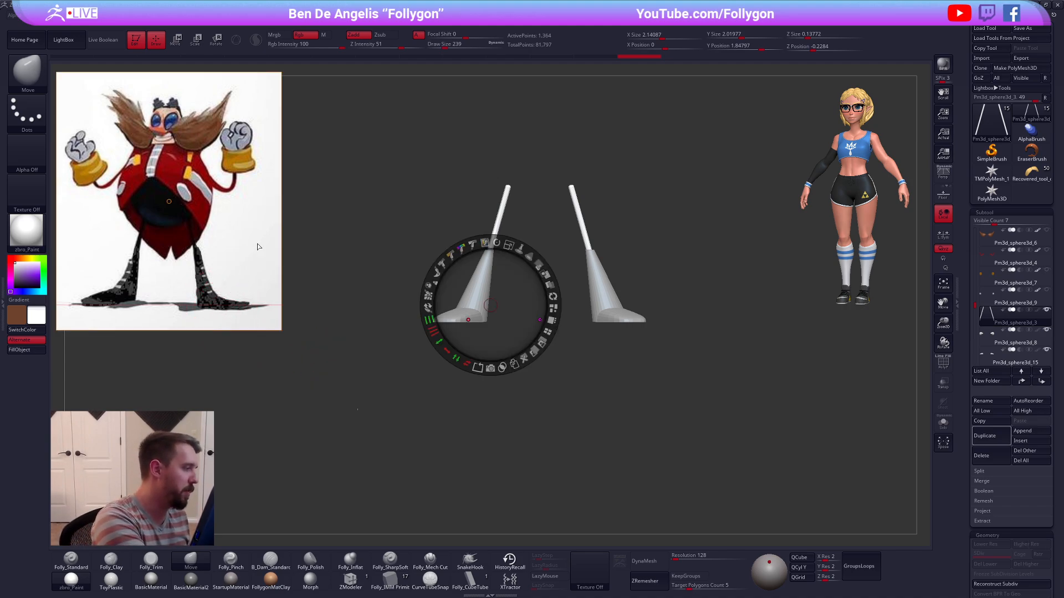
pyautogui.click(265, 194)
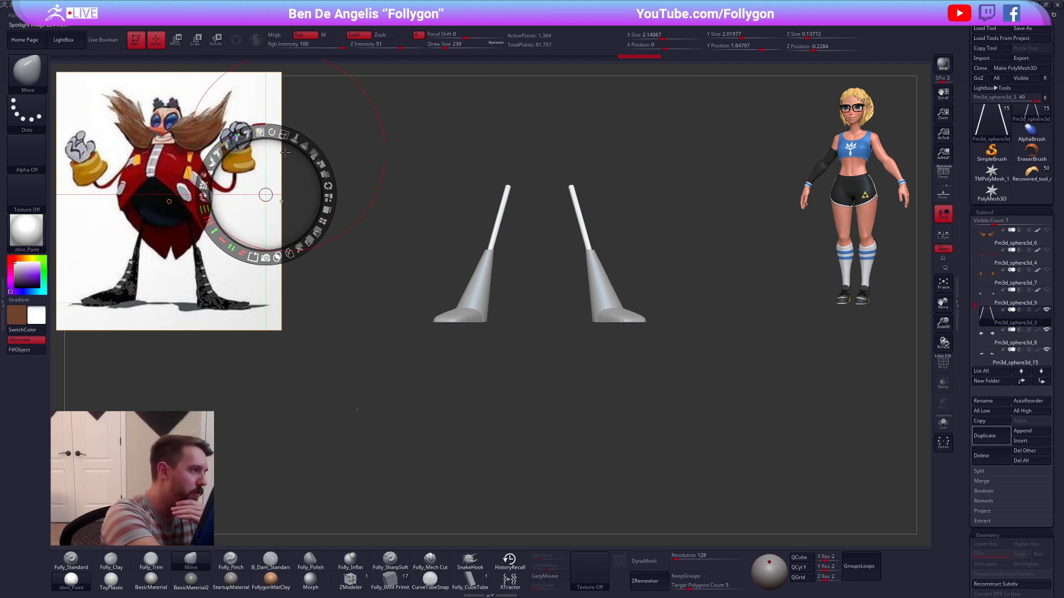
pyautogui.moveTo(259, 133)
pyautogui.mouseDown()
pyautogui.moveTo(242, 137)
pyautogui.moveTo(260, 132)
pyautogui.mouseUp()
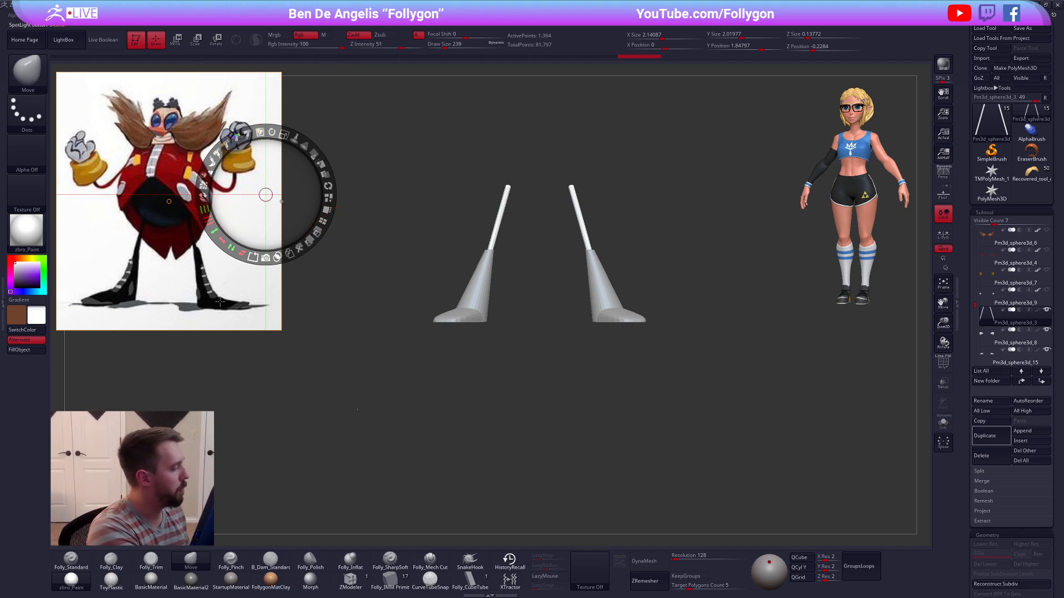
pyautogui.press('z')
pyautogui.moveTo(593, 394); pyautogui.dragTo(594, 443)
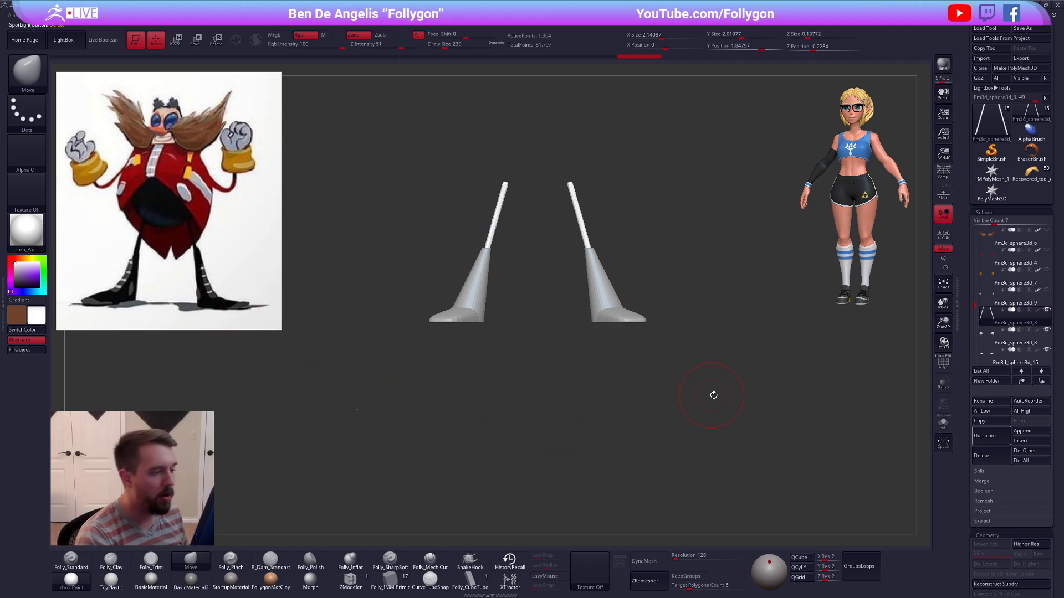
# Step: Show all body parts again and shift the reference image slightly in Spotlight
pyautogui.press('space')
pyautogui.keyDown('ctrl'); pyautogui.keyDown('shift'); pyautogui.click(730, 375); pyautogui.keyUp('shift'); pyautogui.keyUp('ctrl')
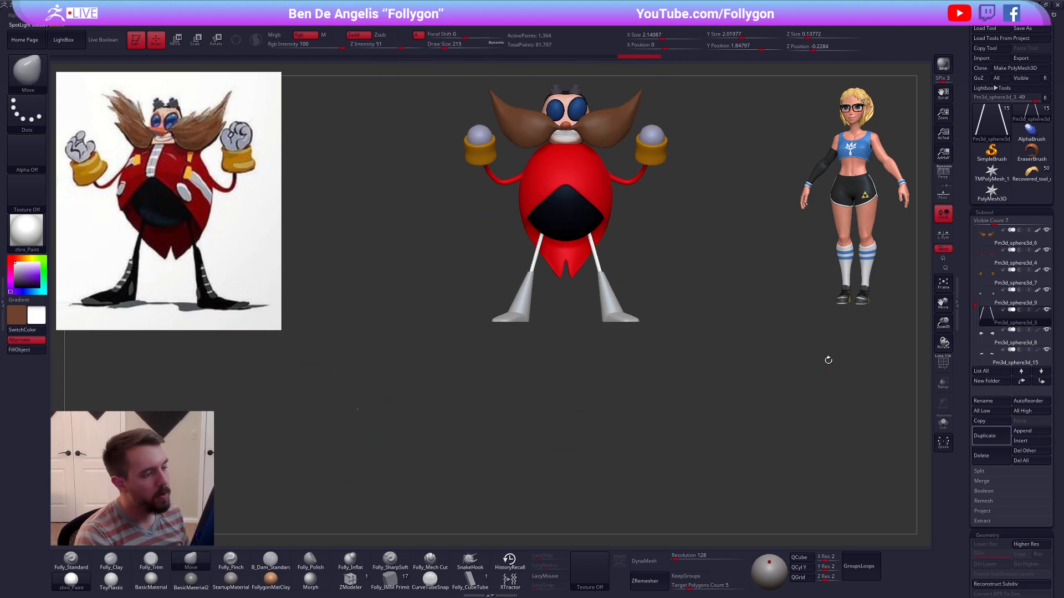
pyautogui.moveTo(828, 360); pyautogui.dragTo(811, 393)
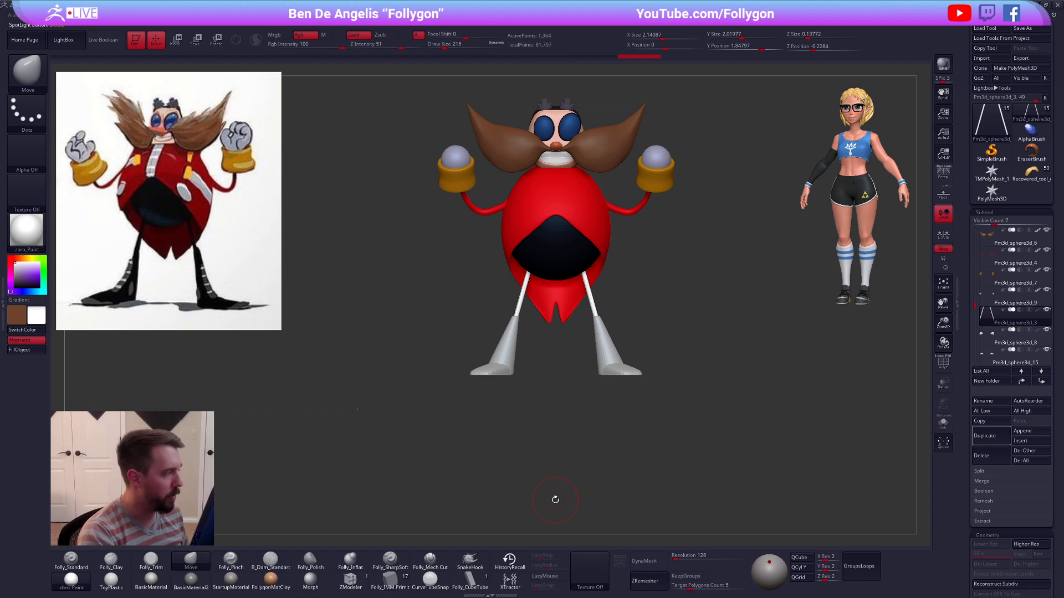
pyautogui.hotkey('shift', 'z')
pyautogui.hotkey('shift', 'z')
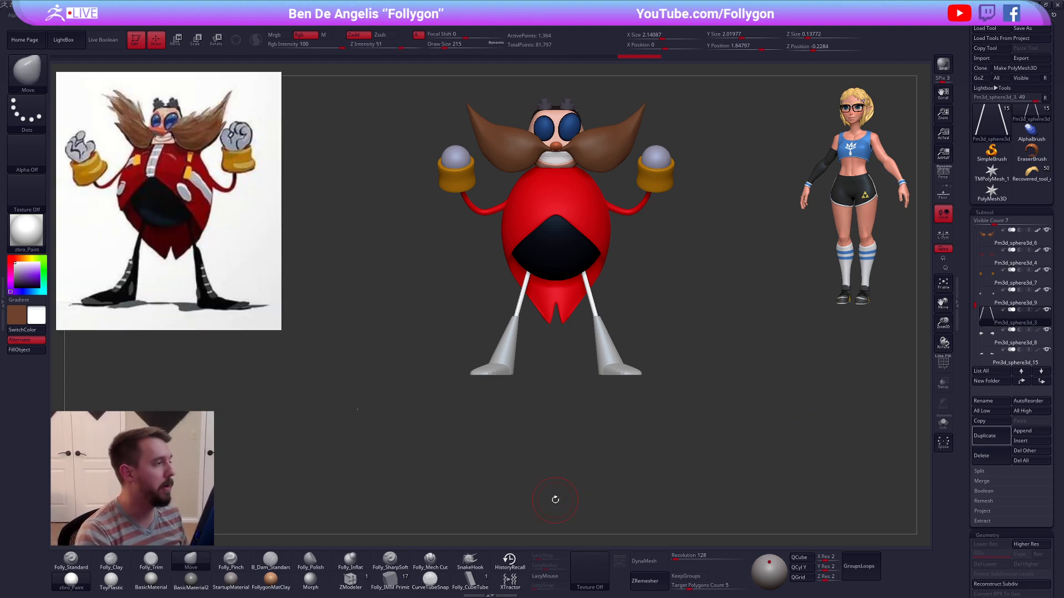
pyautogui.click(431, 15)
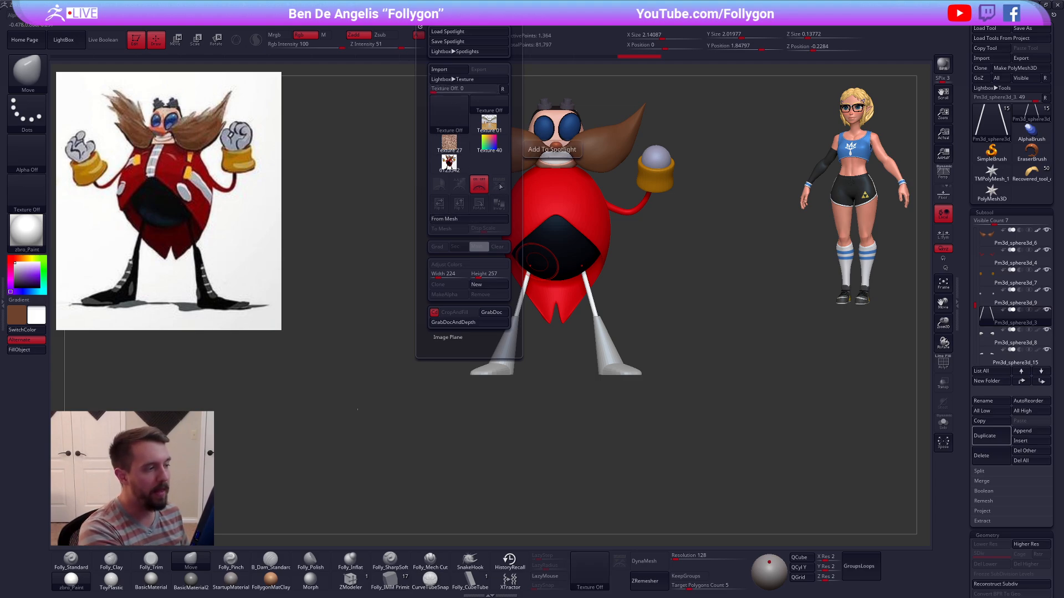
pyautogui.press('z')
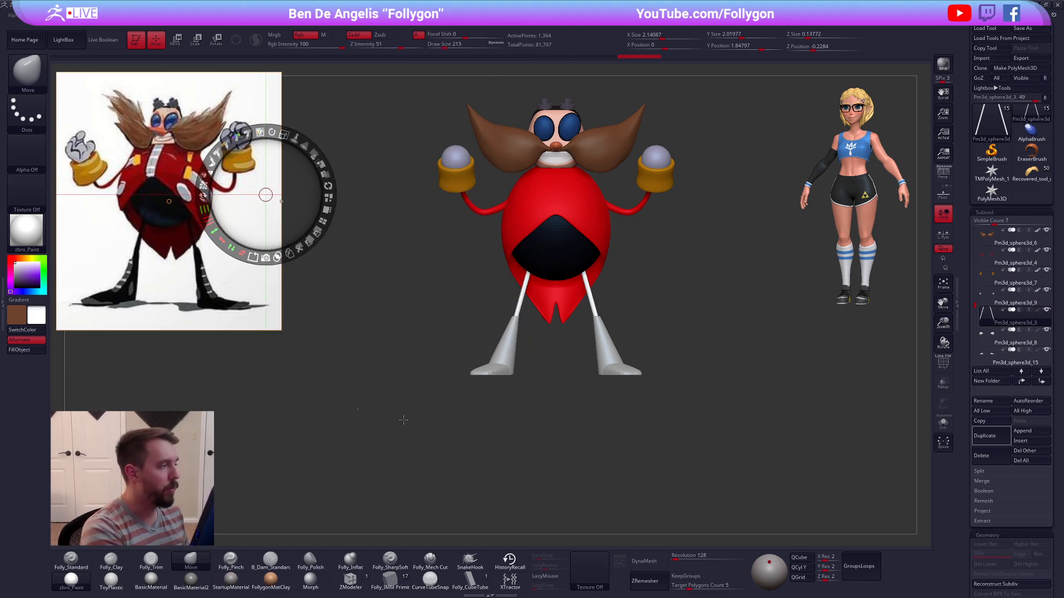
pyautogui.moveTo(435, 419)
pyautogui.mouseDown()
pyautogui.moveTo(520, 415)
pyautogui.moveTo(480, 435)
pyautogui.moveTo(434, 421)
pyautogui.mouseUp()
pyautogui.press('z')
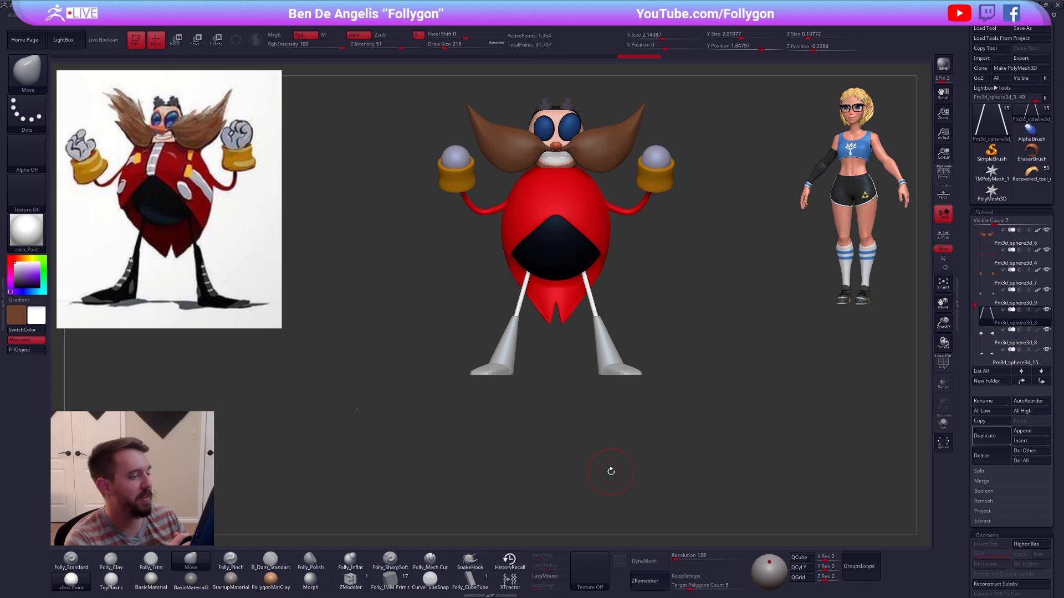
# Step: Fill the upper legs, lower legs and feet with a near-black colour
pyautogui.click(1032, 352)
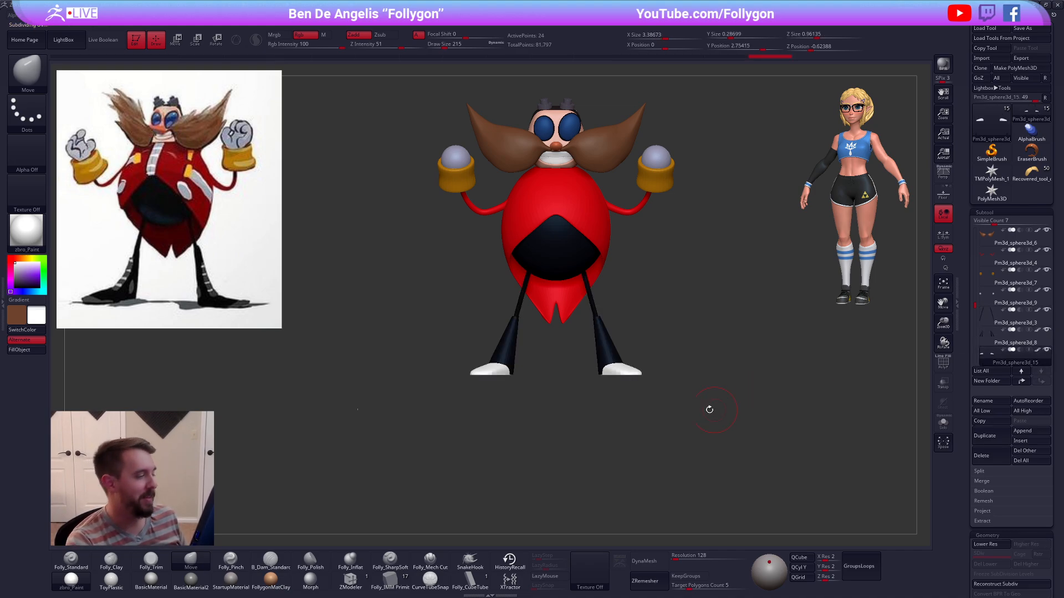
pyautogui.click(33, 350)
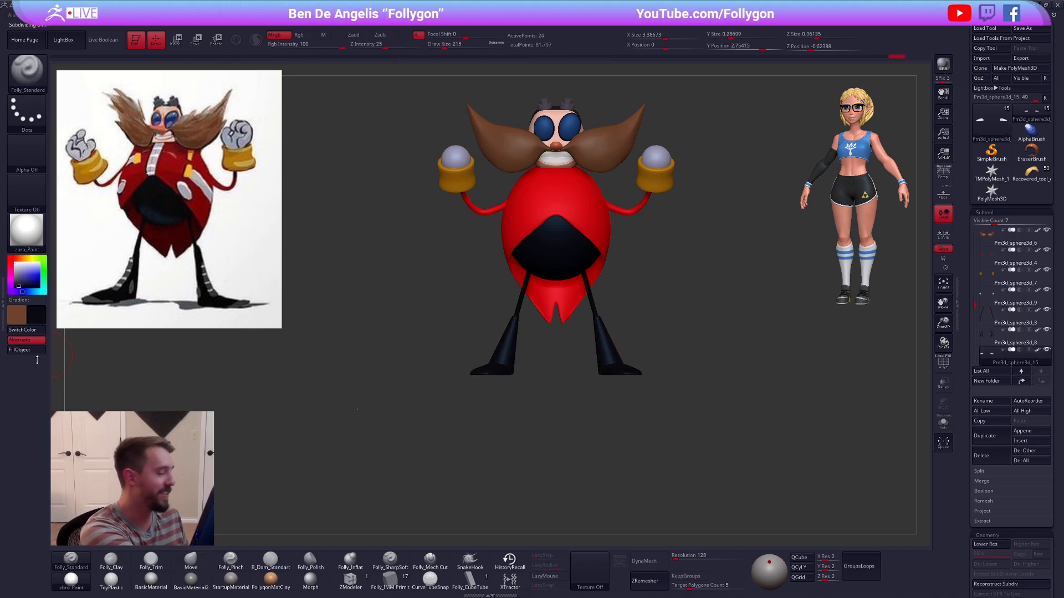
pyautogui.keyDown('alt'); pyautogui.moveTo(782, 410); pyautogui.dragTo(770, 386); pyautogui.keyUp('alt')
# Step: Merge the upper legs, lower legs and feet into one subtool and display its polygroups
pyautogui.click(987, 324)
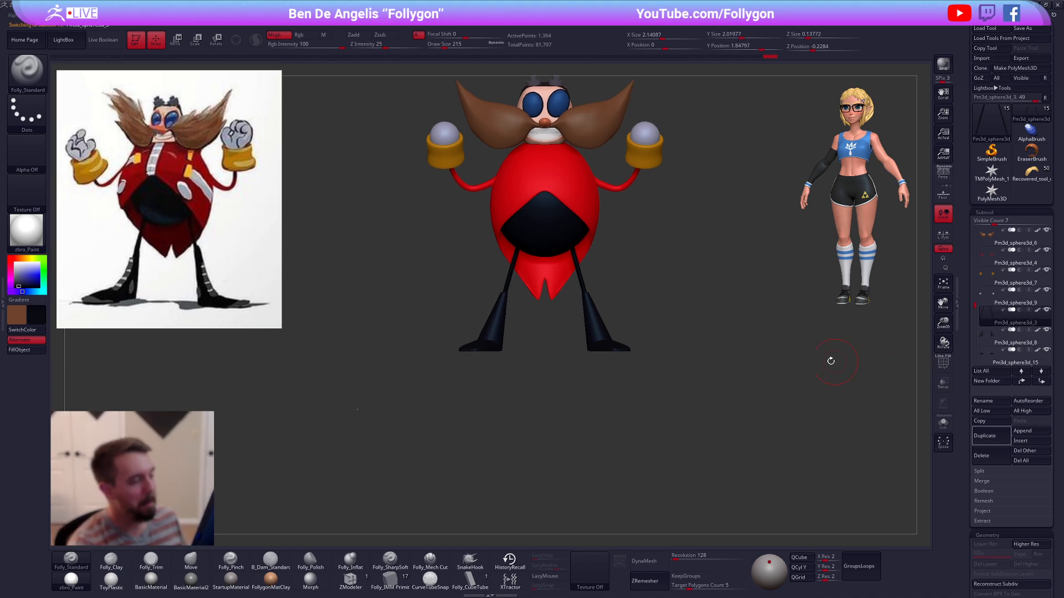
pyautogui.hotkey('ctrl', 'shift', 'f')
pyautogui.click(810, 360)
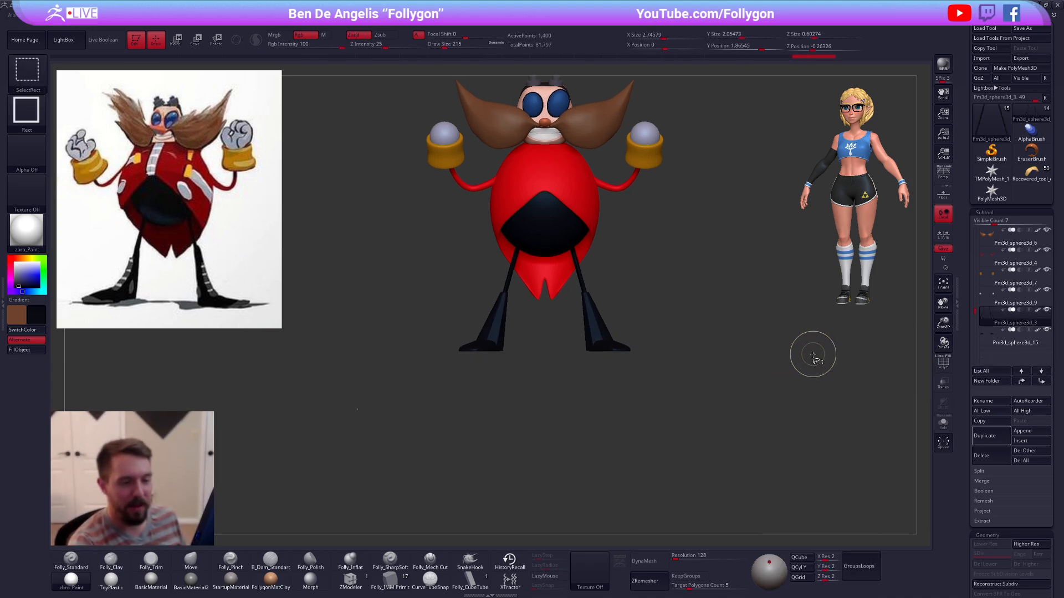
pyautogui.click(772, 379)
pyautogui.moveTo(792, 391)
pyautogui.mouseDown()
pyautogui.moveTo(810, 394)
pyautogui.moveTo(789, 409)
pyautogui.mouseUp()
pyautogui.hotkey('shift', 'f')
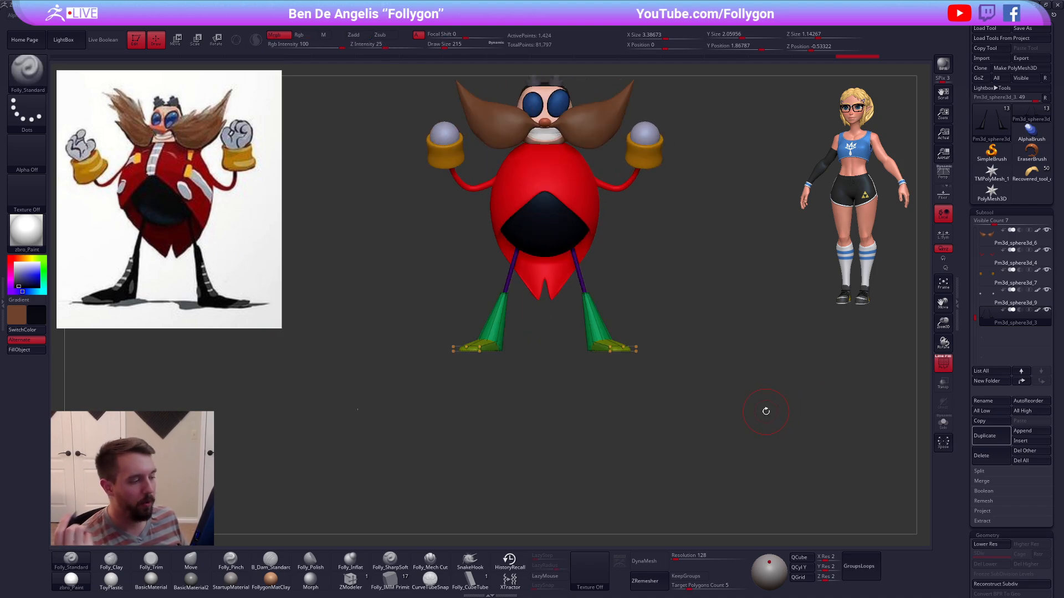
pyautogui.hotkey('shift', 's')
pyautogui.hotkey('shift', 's')
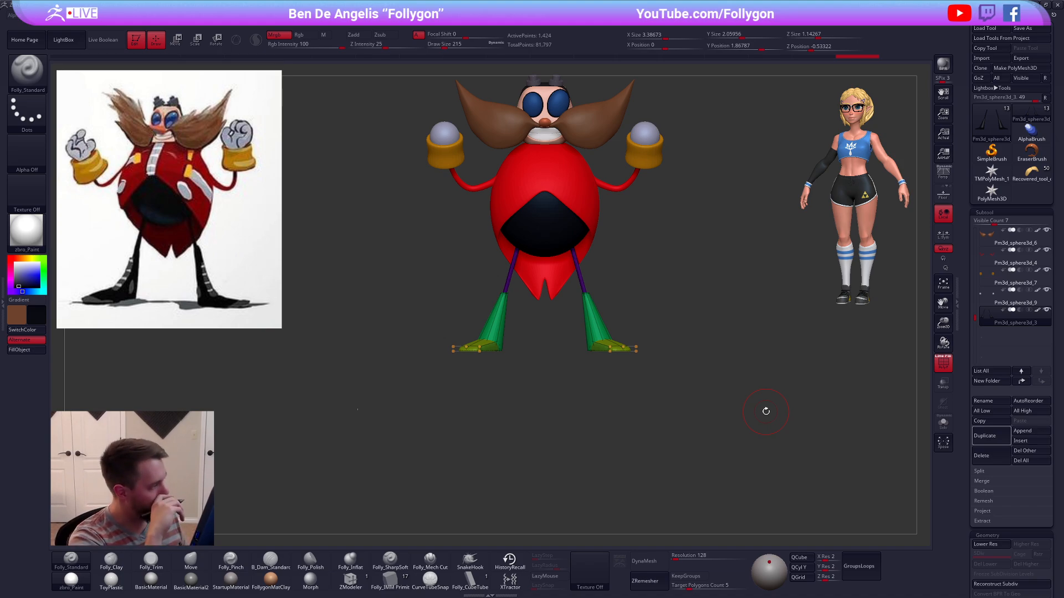
# Step: Turn off Dynamic Subdivision on the merged legs, subdivide them to level 6 and hide the polyframe
pyautogui.keyDown('alt'); pyautogui.moveTo(681, 421); pyautogui.dragTo(728, 425); pyautogui.keyUp('alt')
pyautogui.hotkey('shift', 'd')
pyautogui.hotkey('ctrl', 'd')
pyautogui.hotkey('ctrl', 'd')
pyautogui.hotkey('ctrl', 'd')
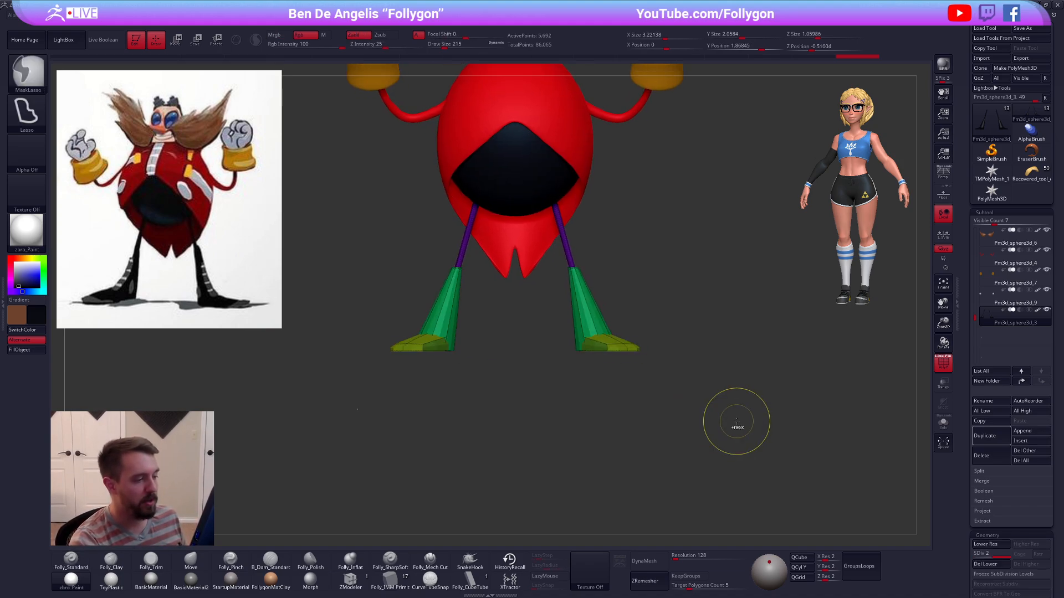
pyautogui.hotkey('ctrl', 'd')
pyautogui.hotkey('ctrl', 'd')
pyautogui.keyDown('shift'); pyautogui.moveTo(686, 439); pyautogui.dragTo(717, 475); pyautogui.keyUp('shift')
pyautogui.hotkey('shift', 'f')
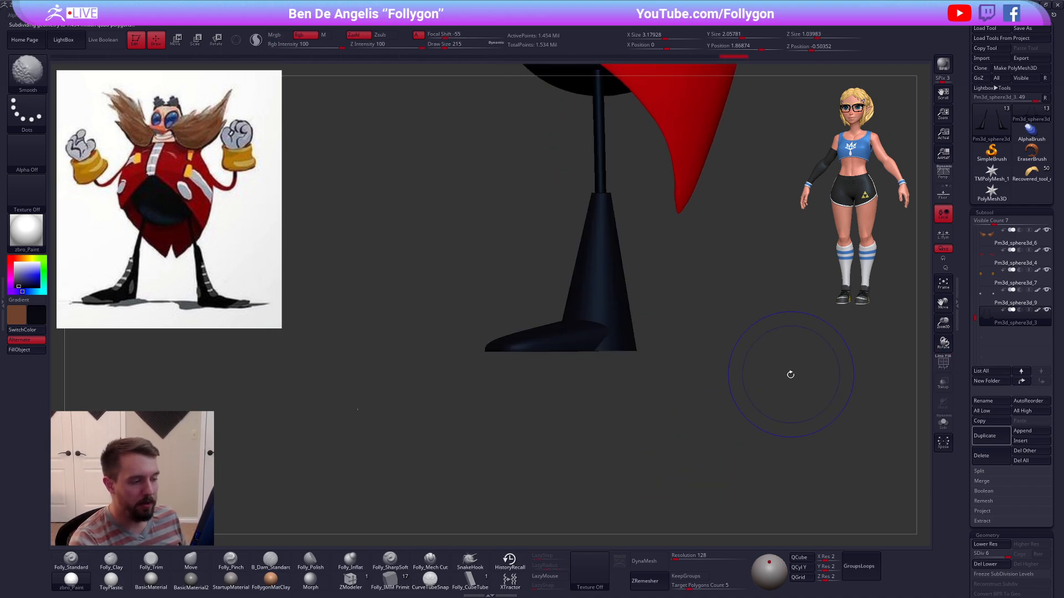
pyautogui.hotkey('shift', 'f')
pyautogui.hotkey('shift', 'f')
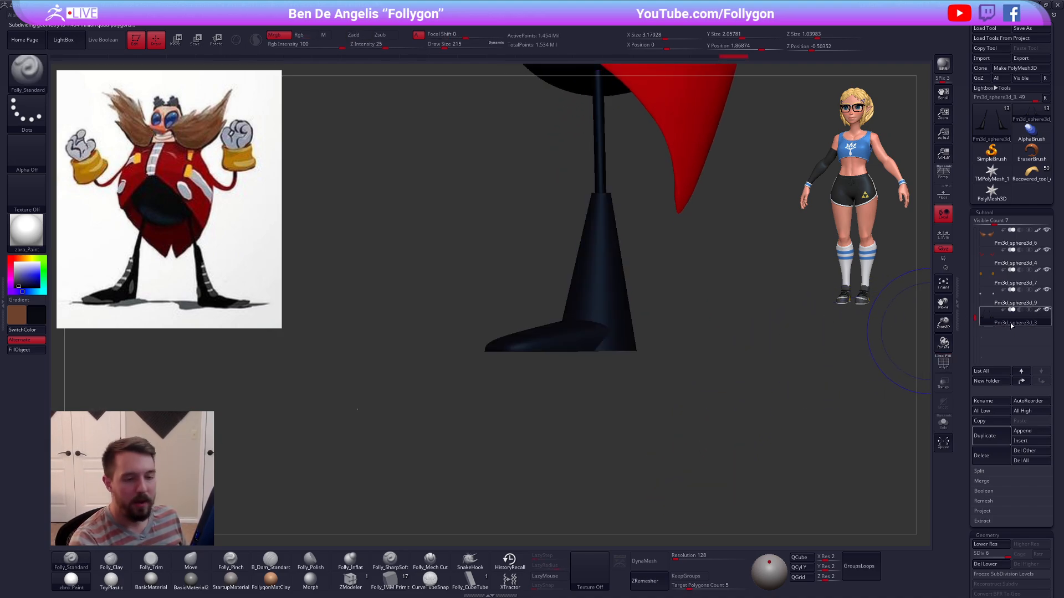
# Step: Set the main colour to white and turn off the merged legs' polypaint
pyautogui.press('v')
pyautogui.click(15, 263)
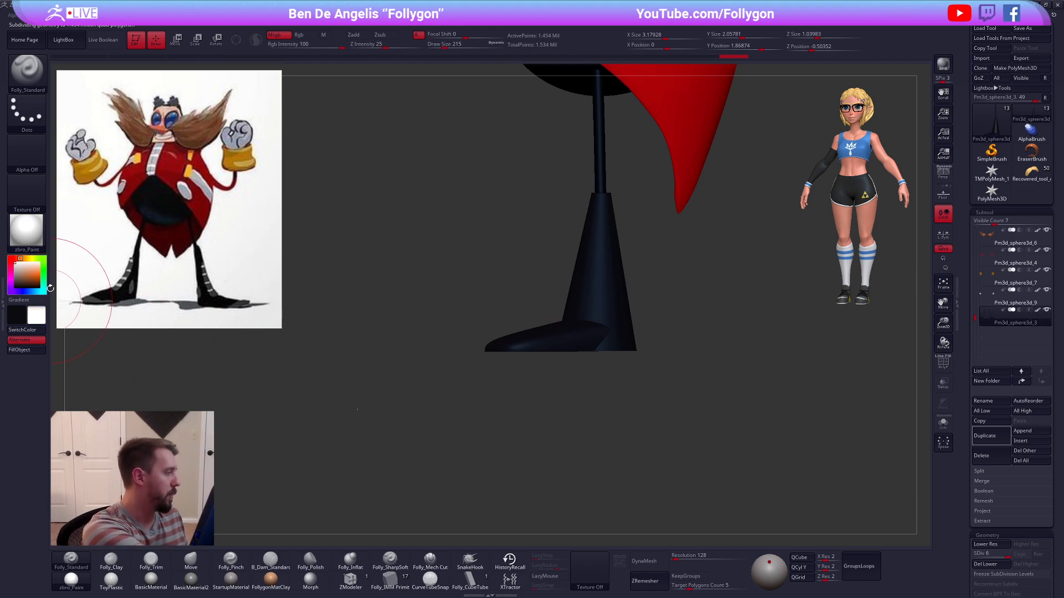
pyautogui.click(1037, 310)
pyautogui.moveTo(715, 388); pyautogui.dragTo(751, 406)
pyautogui.hotkey('shift', 'f')
pyautogui.hotkey('shift', 'f')
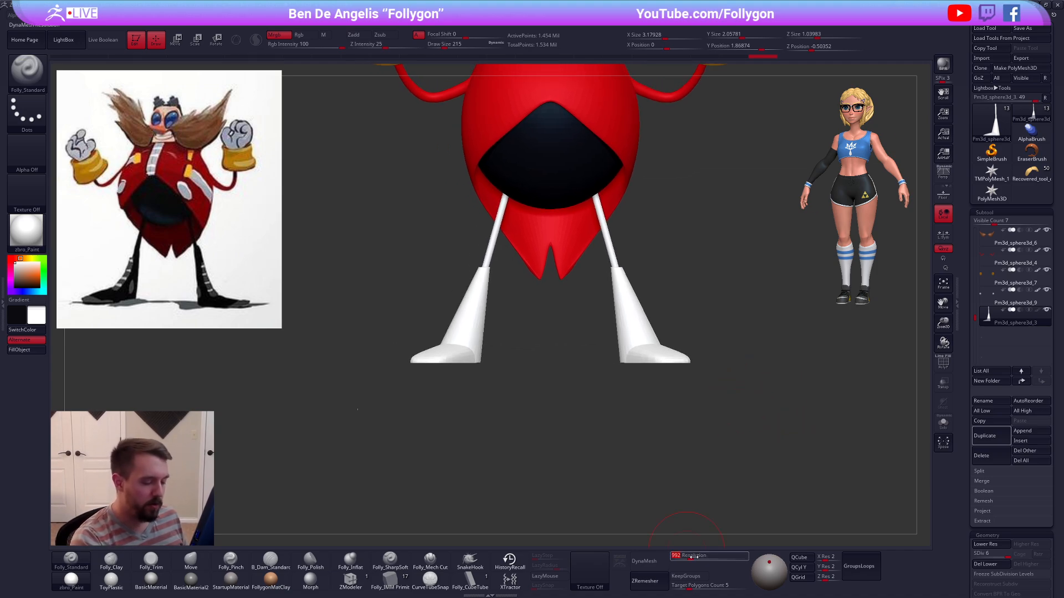
# Step: DynaMesh the merged legs at resolution 992 without freezing subdivision levels, and isolate them
pyautogui.click(656, 558)
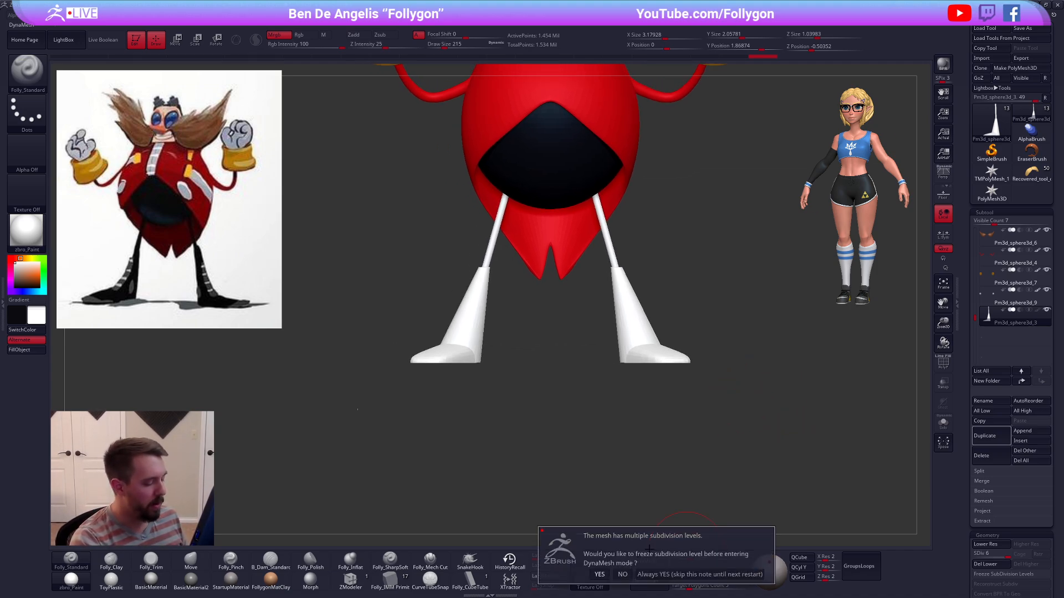
pyautogui.click(623, 575)
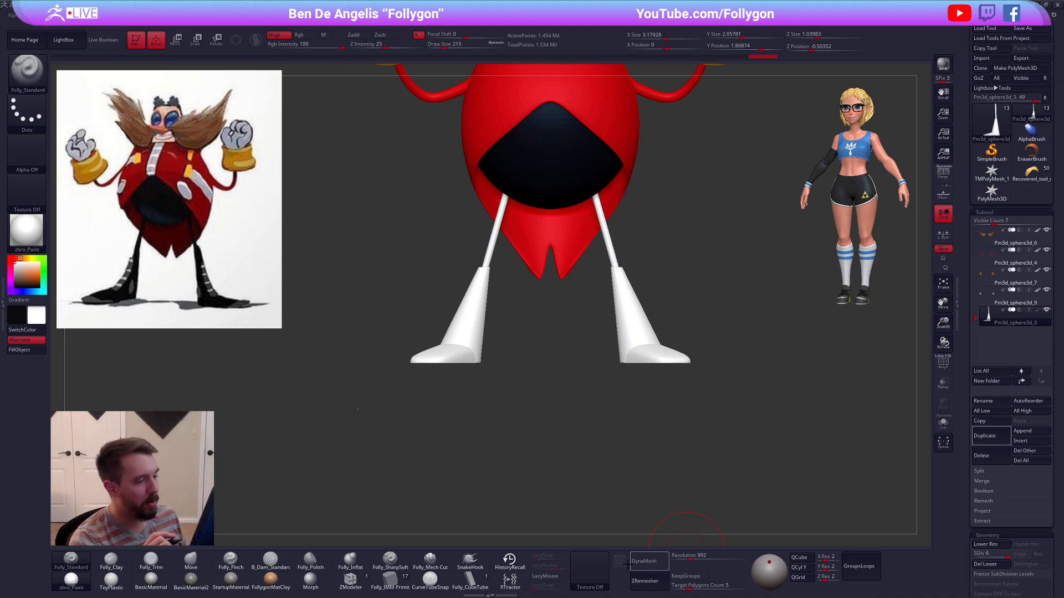
pyautogui.hotkey('alt', 's')
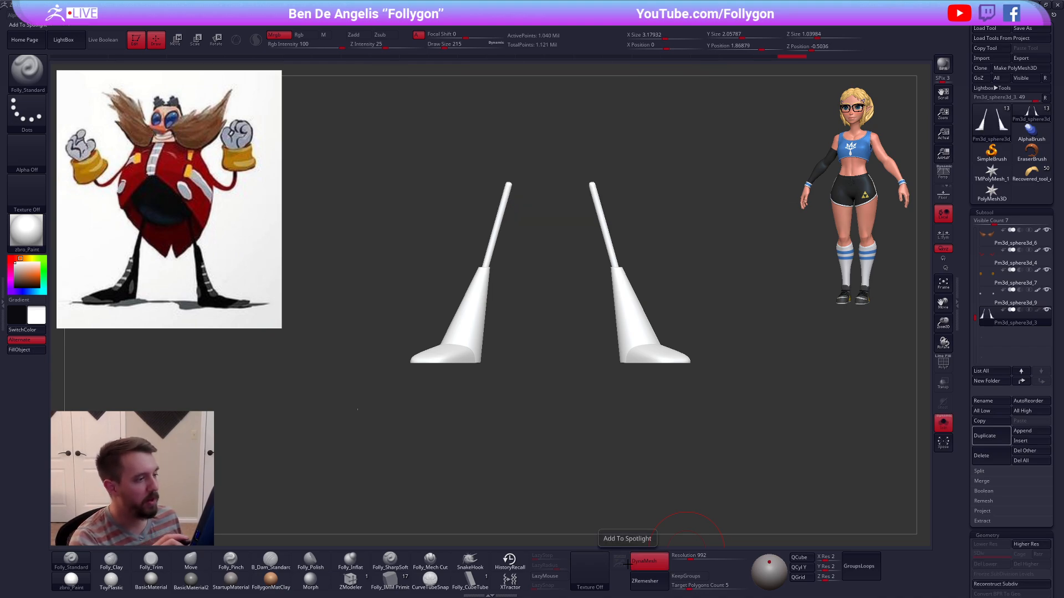
# Step: Examine the DynaMeshed legs with and without the polyframe, checking the joins at the feet and lower legs
pyautogui.moveTo(721, 416)
pyautogui.keyDown('ctrl'); pyautogui.mouseDown(button='right')
pyautogui.moveTo(772, 456)
pyautogui.moveTo(736, 432)
pyautogui.mouseUp(button='right'); pyautogui.keyUp('ctrl')
pyautogui.hotkey('shift', 'f')
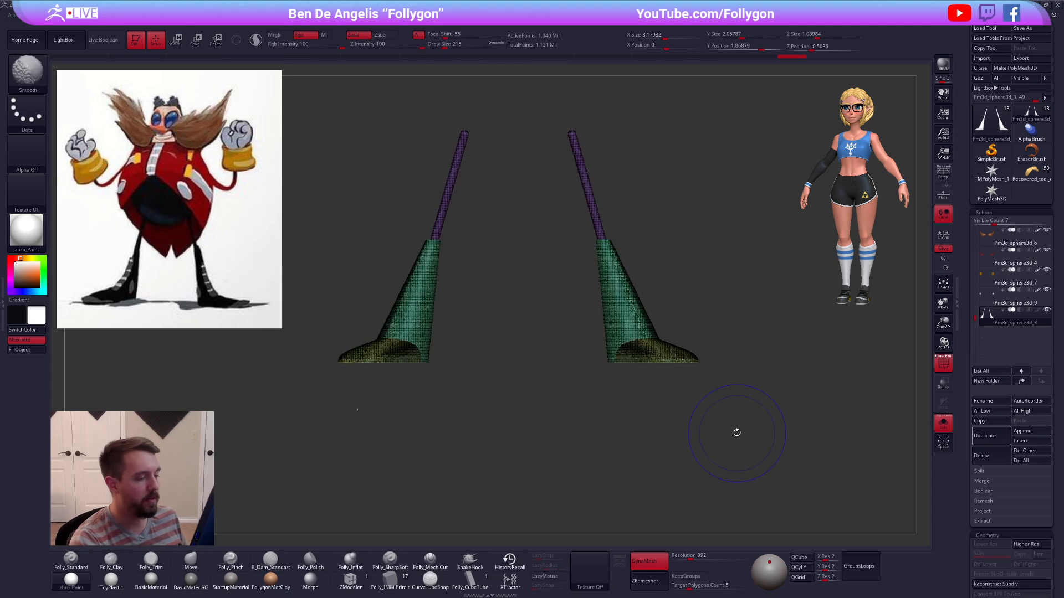
pyautogui.hotkey('shift', 'f')
pyautogui.rightClick(652, 385)
pyautogui.keyDown('alt'); pyautogui.moveTo(689, 324); pyautogui.dragTo(707, 379, button='right'); pyautogui.keyUp('alt')
pyautogui.moveTo(707, 379); pyautogui.dragTo(734, 449, button='right')
pyautogui.hotkey('shift', 'f')
pyautogui.hotkey('shift', 'f')
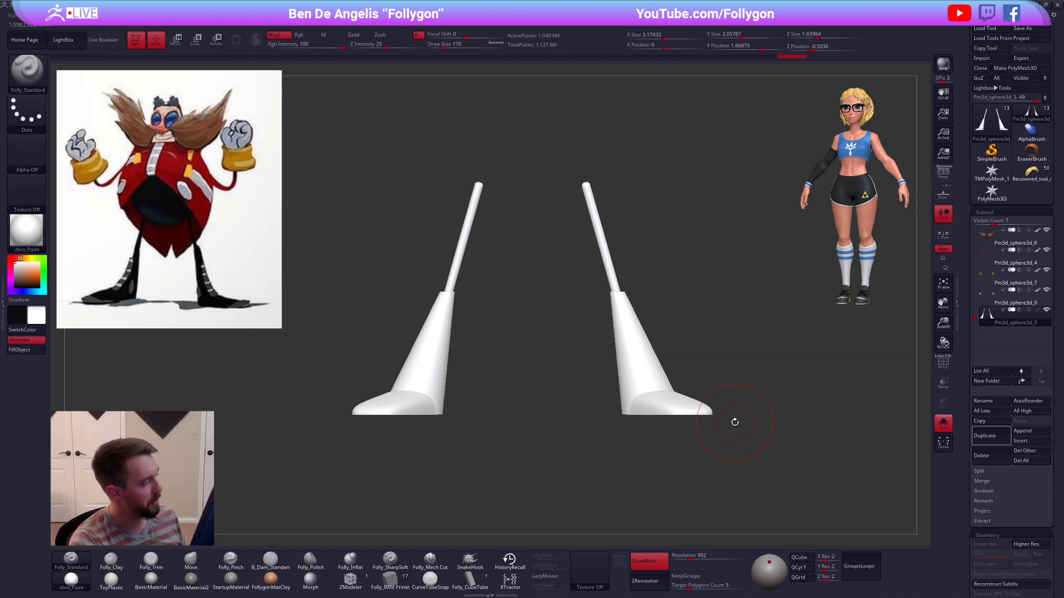
pyautogui.moveTo(735, 422)
pyautogui.keyDown('ctrl'); pyautogui.mouseDown(button='right')
pyautogui.moveTo(753, 460)
pyautogui.moveTo(724, 404)
pyautogui.mouseUp(button='right'); pyautogui.keyUp('ctrl')
pyautogui.hotkey('shift', 'f')
pyautogui.hotkey('shift', 'f')
# Step: Turn off DynaMesh and ZRemesh the legs with a target polygon count of 1
pyautogui.click(662, 562)
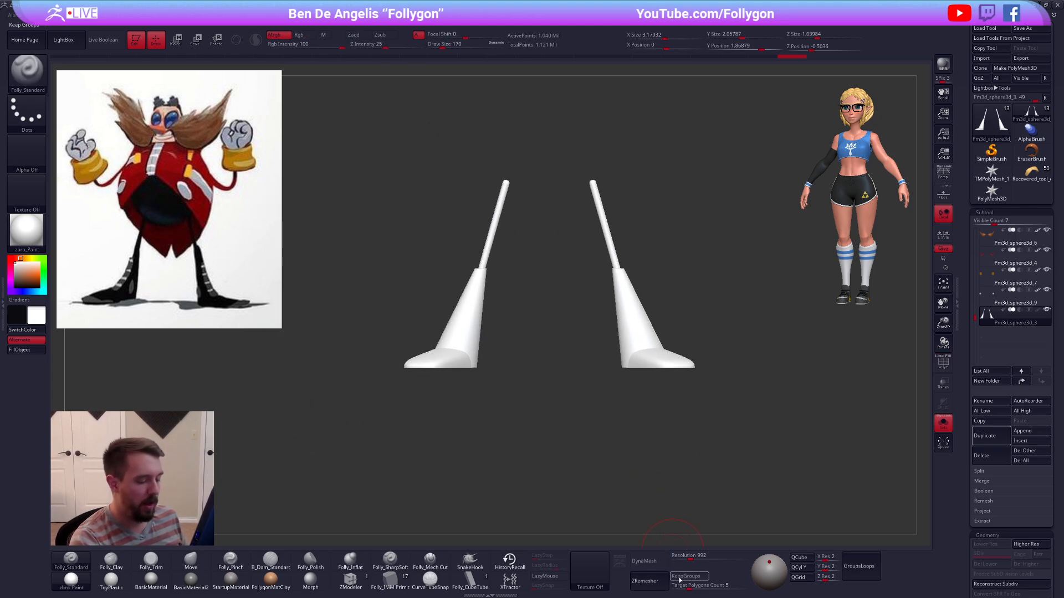
pyautogui.click(681, 585)
pyautogui.write('1')
pyautogui.press('Return')
pyautogui.click(652, 574)
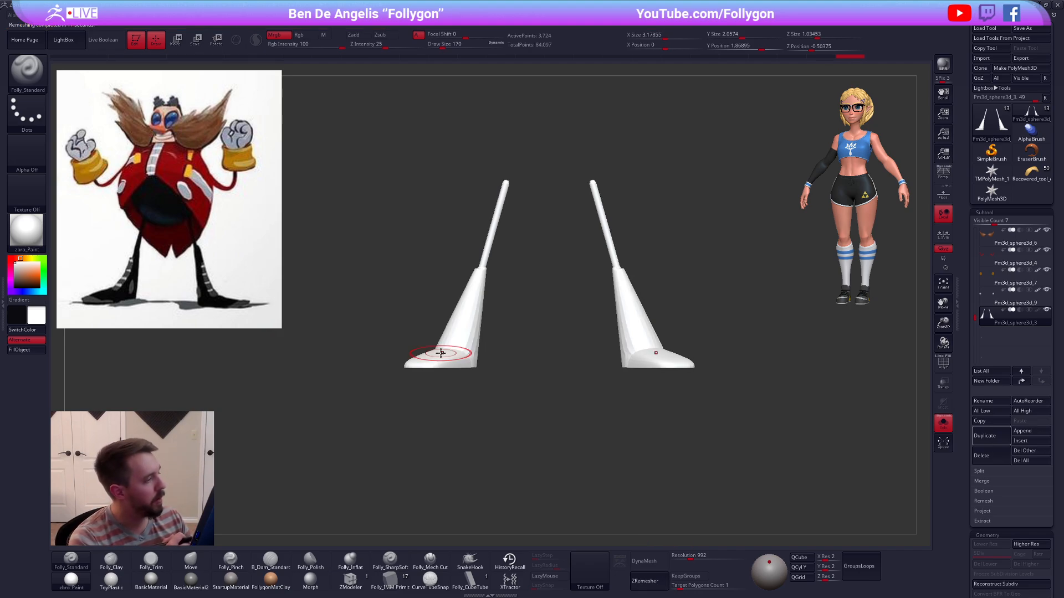
# Step: Examine the remeshed legs' topology in isolation and their shape against the full body
pyautogui.hotkey('shift', 'f')
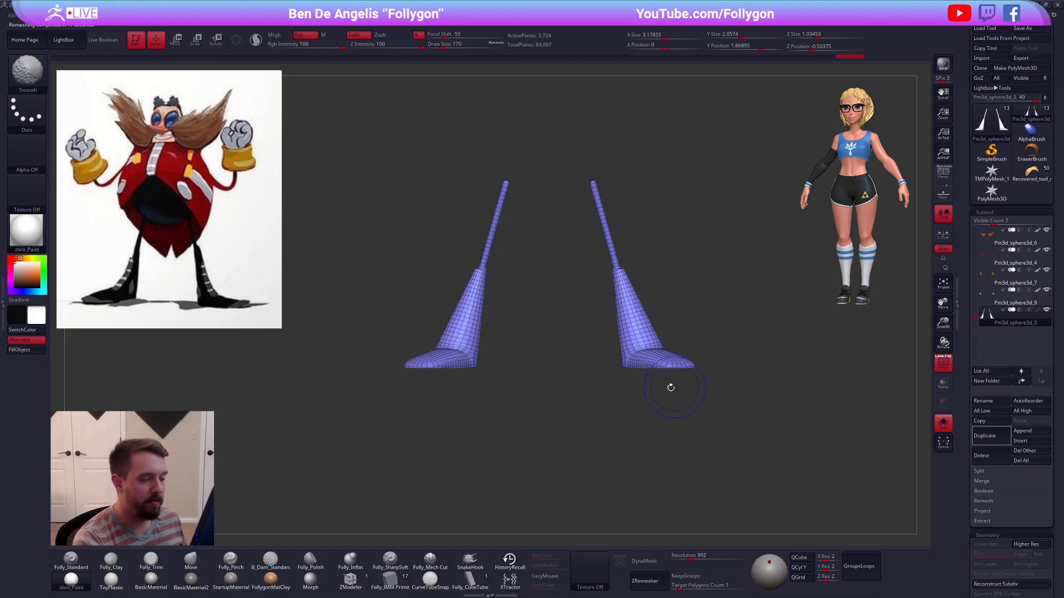
pyautogui.keyDown('ctrl'); pyautogui.moveTo(670, 385); pyautogui.dragTo(682, 399, button='right'); pyautogui.keyUp('ctrl')
pyautogui.press('space')
pyautogui.moveTo(706, 406); pyautogui.dragTo(700, 406)
pyautogui.moveTo(700, 410)
pyautogui.mouseDown(button='right')
pyautogui.moveTo(703, 449)
pyautogui.moveTo(695, 425)
pyautogui.mouseUp(button='right')
pyautogui.hotkey('shift', 'f')
pyautogui.moveTo(715, 461); pyautogui.dragTo(719, 423)
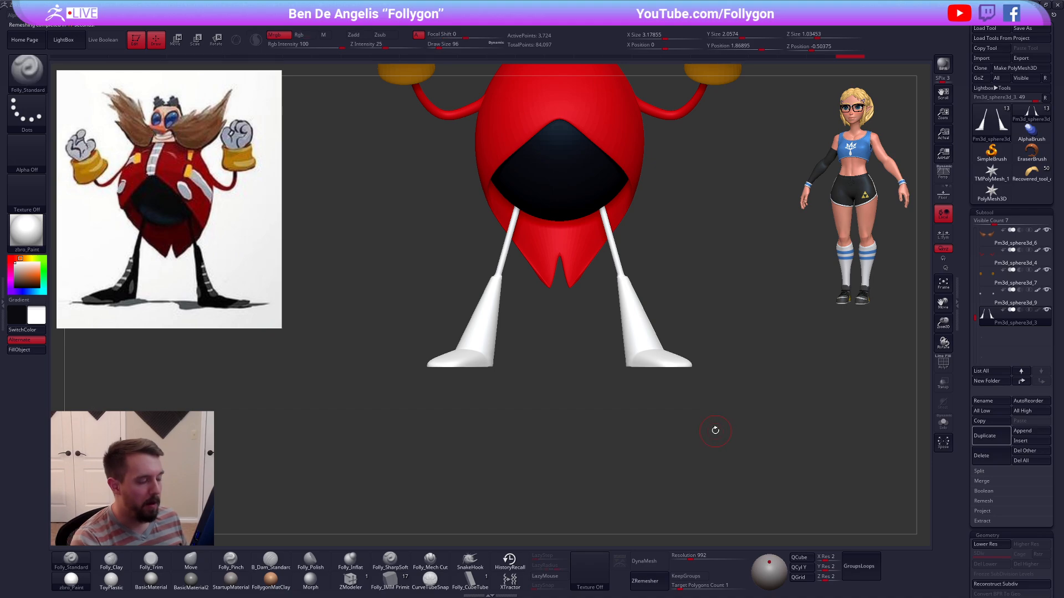
pyautogui.hotkey('shift', 's')
pyautogui.press('f')
pyautogui.hotkey('shift', 'f')
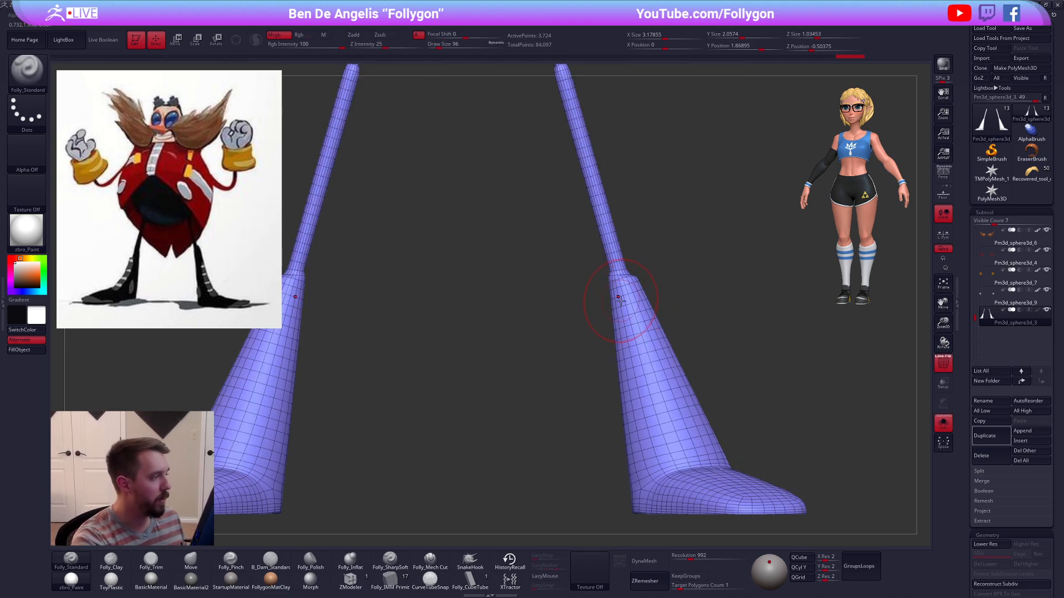
# Step: Delete the surplus complete edge loops around the top of the boots with ZModeler, at a draw size of 21
pyautogui.click(349, 580)
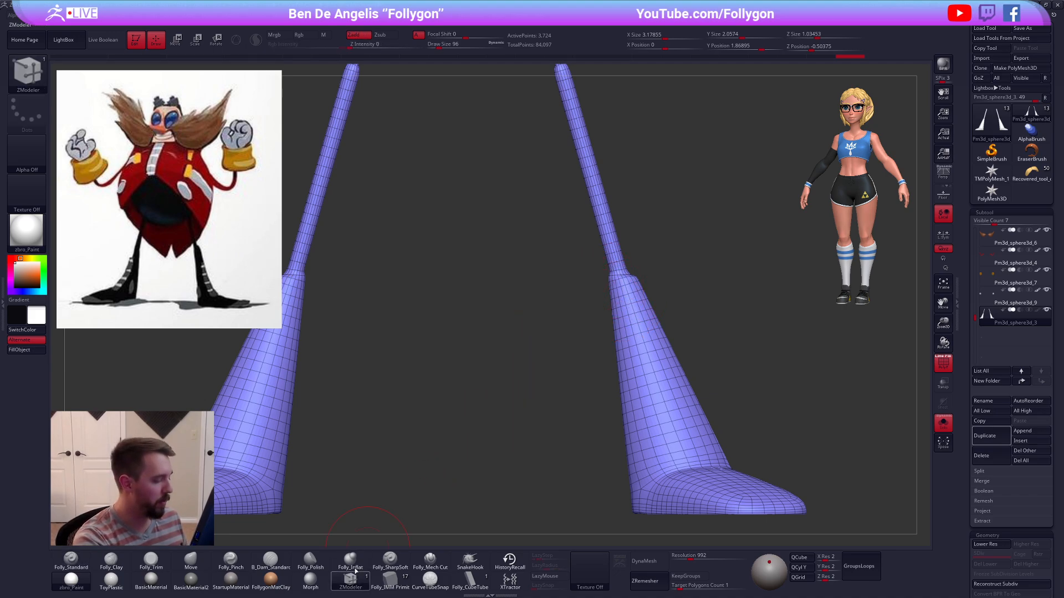
pyautogui.moveTo(617, 261)
pyautogui.mouseDown(button='right')
pyautogui.moveTo(627, 366)
pyautogui.moveTo(622, 310)
pyautogui.moveTo(661, 354)
pyautogui.mouseUp(button='right')
pyautogui.hotkey('shift', 'd')
pyautogui.press('space')
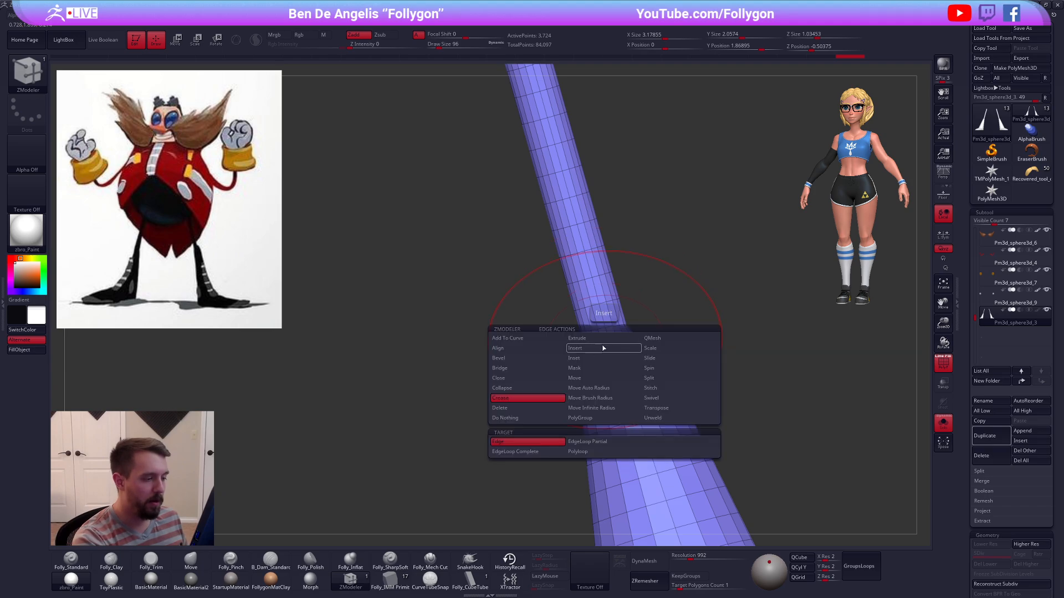
pyautogui.press('space')
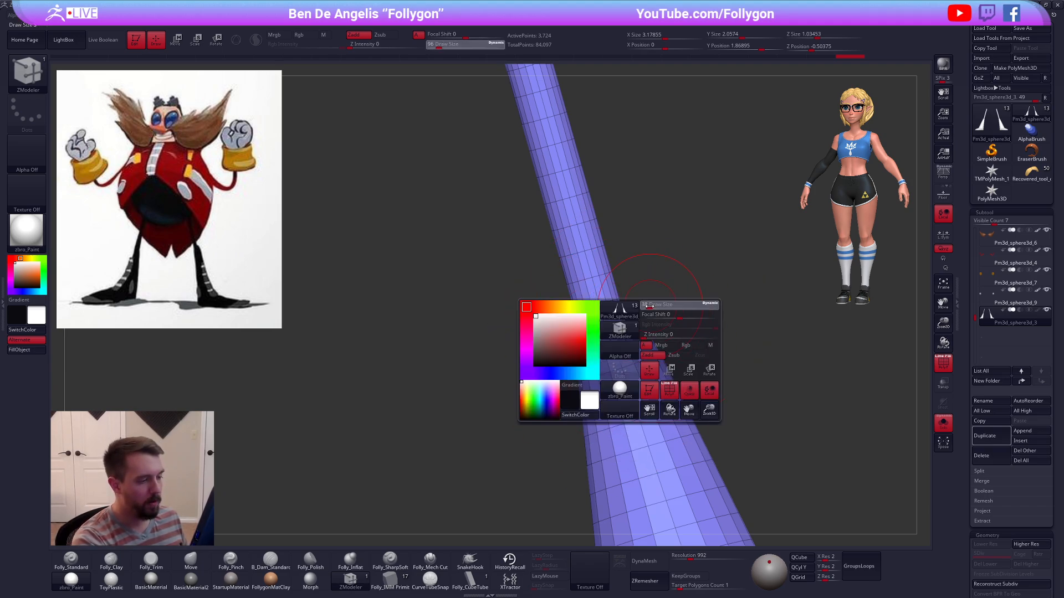
pyautogui.moveTo(657, 321); pyautogui.dragTo(646, 321)
pyautogui.press('space')
pyautogui.click(503, 394)
pyautogui.click(607, 429)
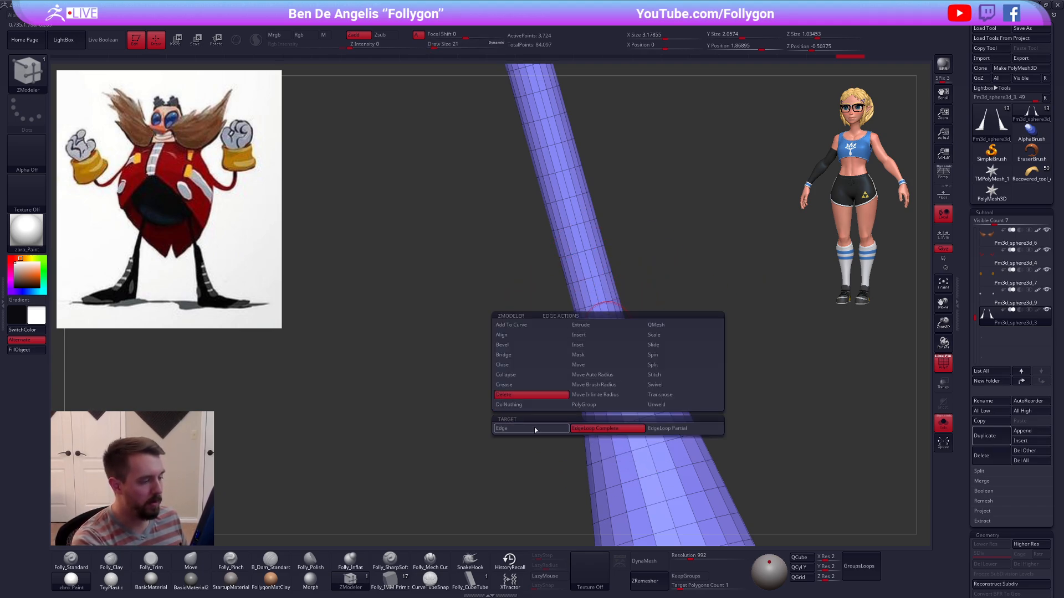
pyautogui.click(610, 341)
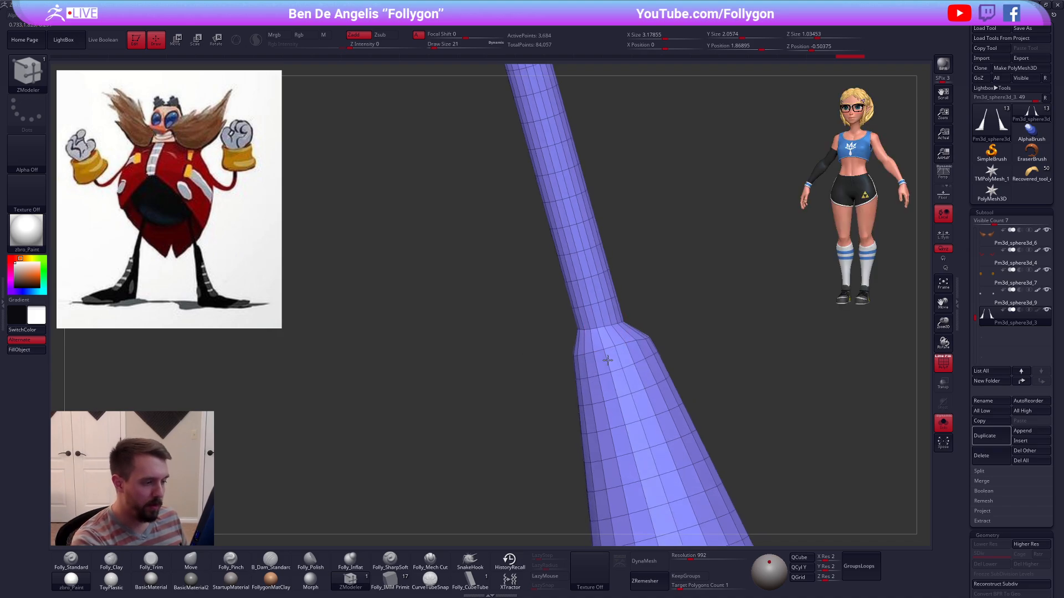
# Step: Bevel the edge loop where the boot meets the upper leg and check the smoothed result
pyautogui.press('d')
pyautogui.moveTo(803, 397)
pyautogui.keyDown('alt'); pyautogui.mouseDown()
pyautogui.moveTo(706, 351)
pyautogui.moveTo(702, 325)
pyautogui.moveTo(714, 355)
pyautogui.moveTo(651, 332)
pyautogui.mouseUp(); pyautogui.keyUp('alt')
pyautogui.hotkey('shift', 'd')
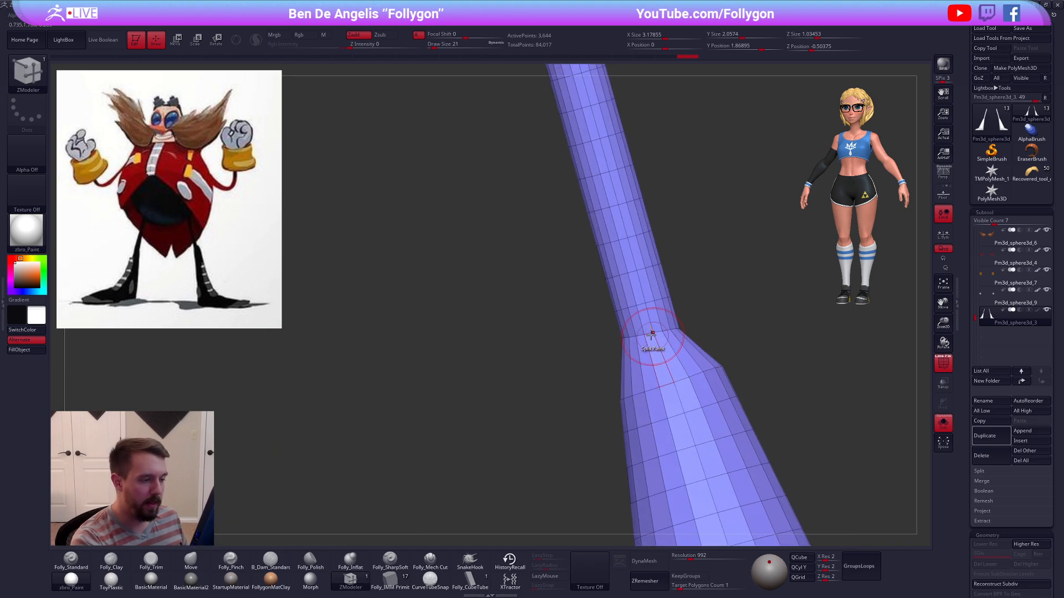
pyautogui.press('space')
pyautogui.click(574, 363)
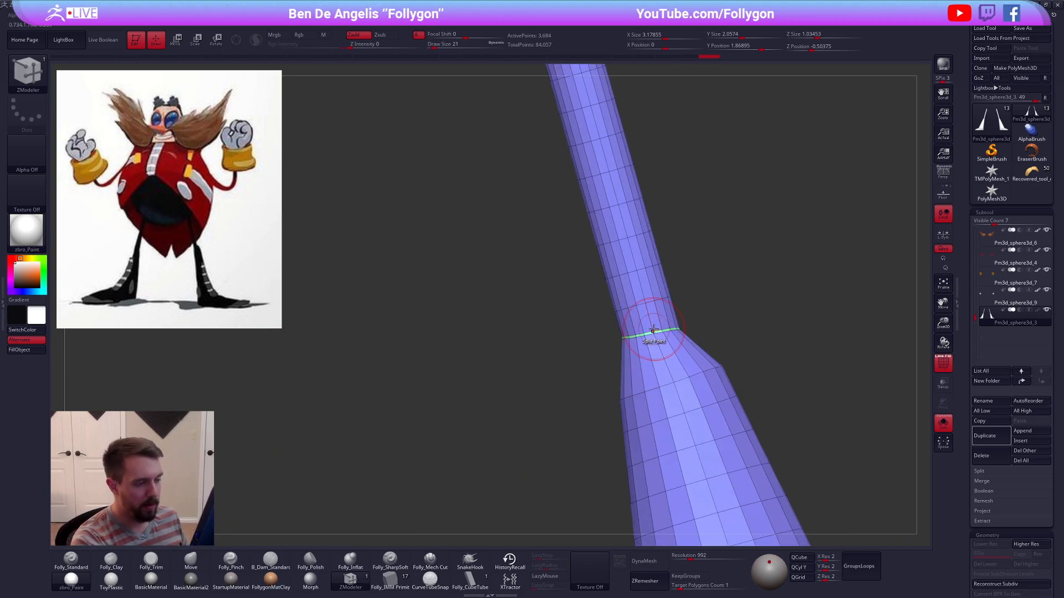
pyautogui.press('d')
pyautogui.moveTo(699, 327)
pyautogui.keyDown('alt'); pyautogui.mouseDown()
pyautogui.moveTo(685, 309)
pyautogui.moveTo(762, 383)
pyautogui.moveTo(843, 433)
pyautogui.moveTo(793, 425)
pyautogui.moveTo(808, 414)
pyautogui.moveTo(767, 433)
pyautogui.moveTo(789, 487)
pyautogui.moveTo(780, 458)
pyautogui.moveTo(802, 459)
pyautogui.moveTo(791, 439)
pyautogui.moveTo(739, 458)
pyautogui.moveTo(790, 430)
pyautogui.moveTo(748, 430)
pyautogui.moveTo(798, 420)
pyautogui.moveTo(773, 432)
pyautogui.mouseUp(); pyautogui.keyUp('alt')
# Step: Bring back the full figure without the polyframe and fill the legs and boots with a near-black colour
pyautogui.hotkey('shift', 'f')
pyautogui.hotkey('shift', 's')
pyautogui.press('b')
pyautogui.press('m')
pyautogui.press('v')
pyautogui.press('b')
pyautogui.press('s')
pyautogui.press('t')
pyautogui.press('v')
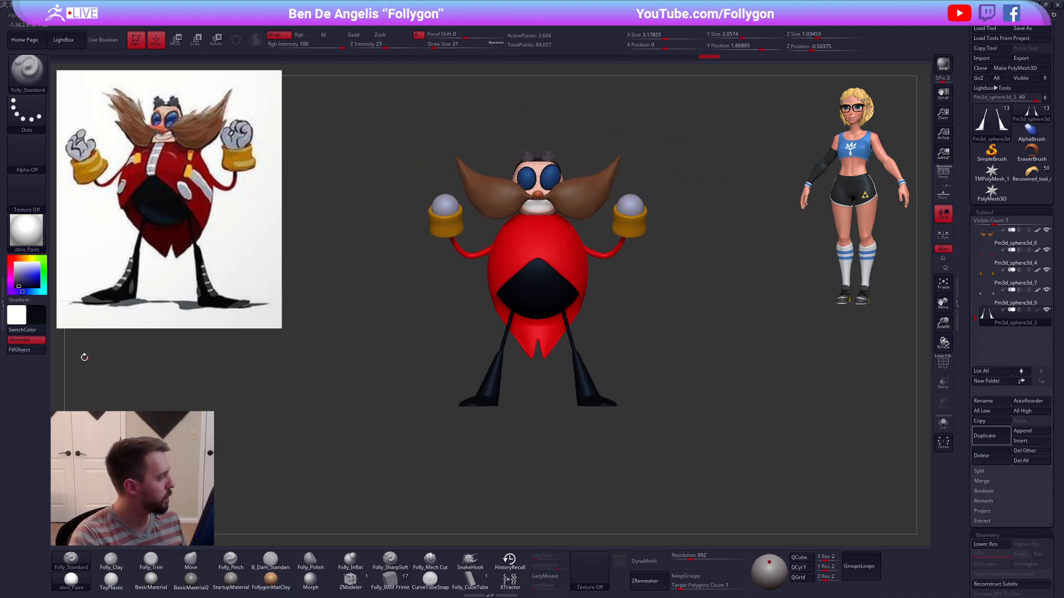
pyautogui.click(26, 349)
pyautogui.press('v')
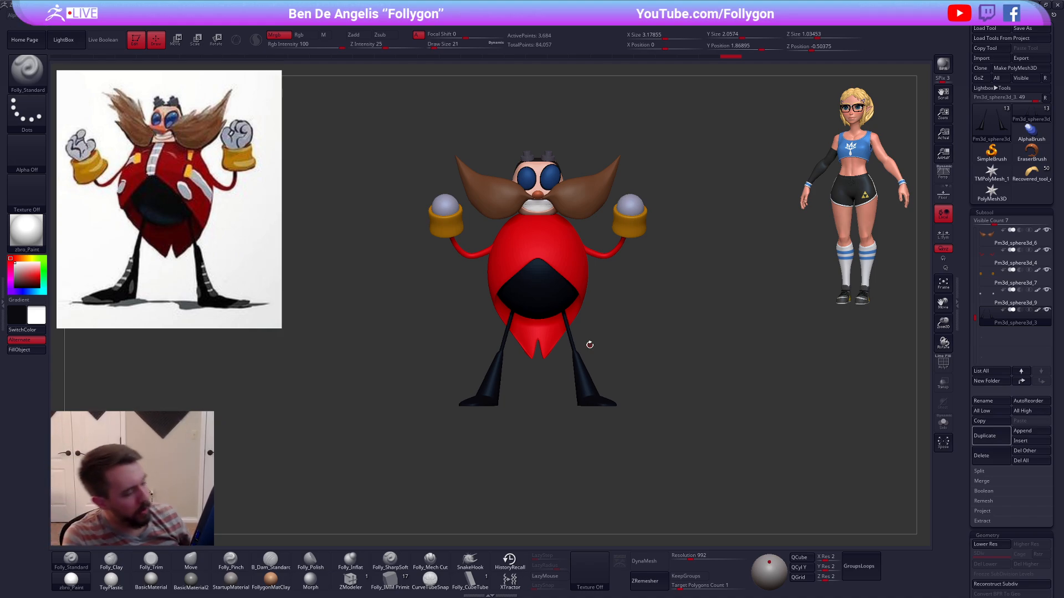
# Step: Examine the bevelled boot tops up close with and without the polyframe, then the full figure in front view
pyautogui.hotkey('shift', 'f')
pyautogui.keyDown('ctrl'); pyautogui.moveTo(596, 405); pyautogui.dragTo(637, 464, button='right'); pyautogui.keyUp('ctrl')
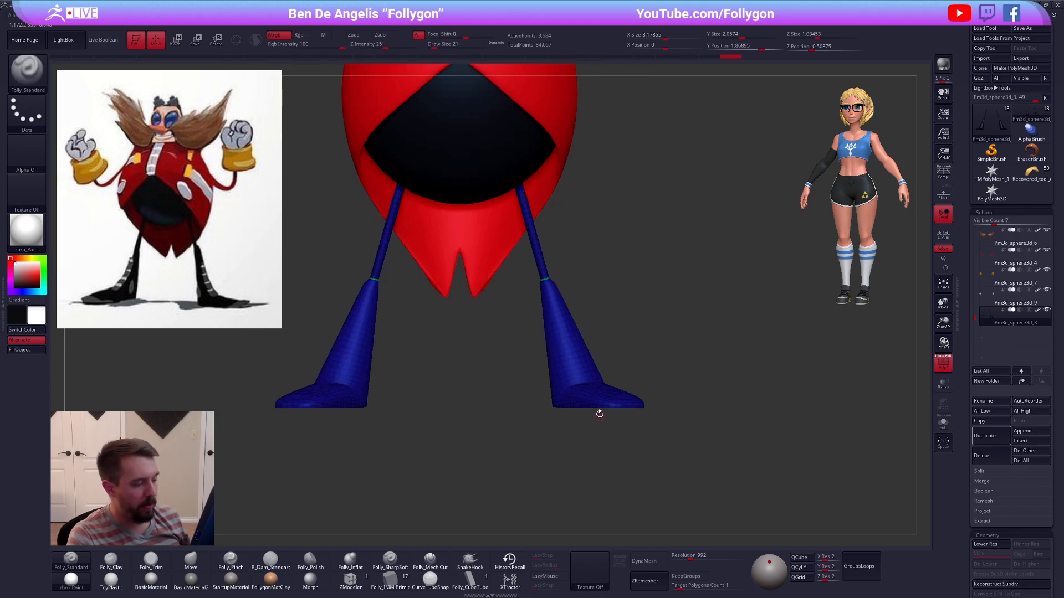
pyautogui.hotkey('shift', 'f')
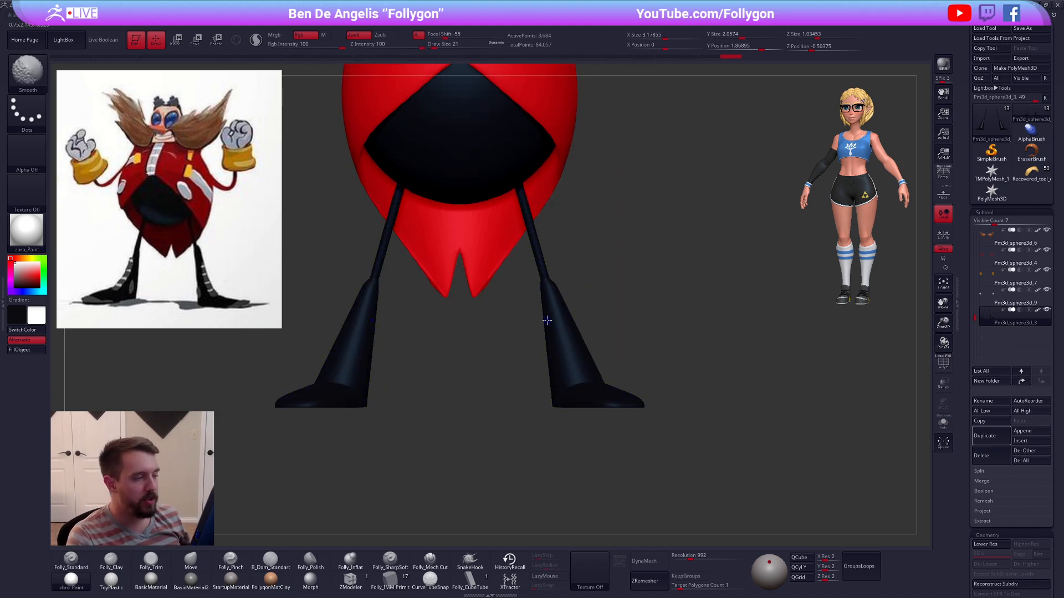
pyautogui.keyDown('ctrl'); pyautogui.moveTo(552, 292); pyautogui.dragTo(685, 506, button='right'); pyautogui.keyUp('ctrl')
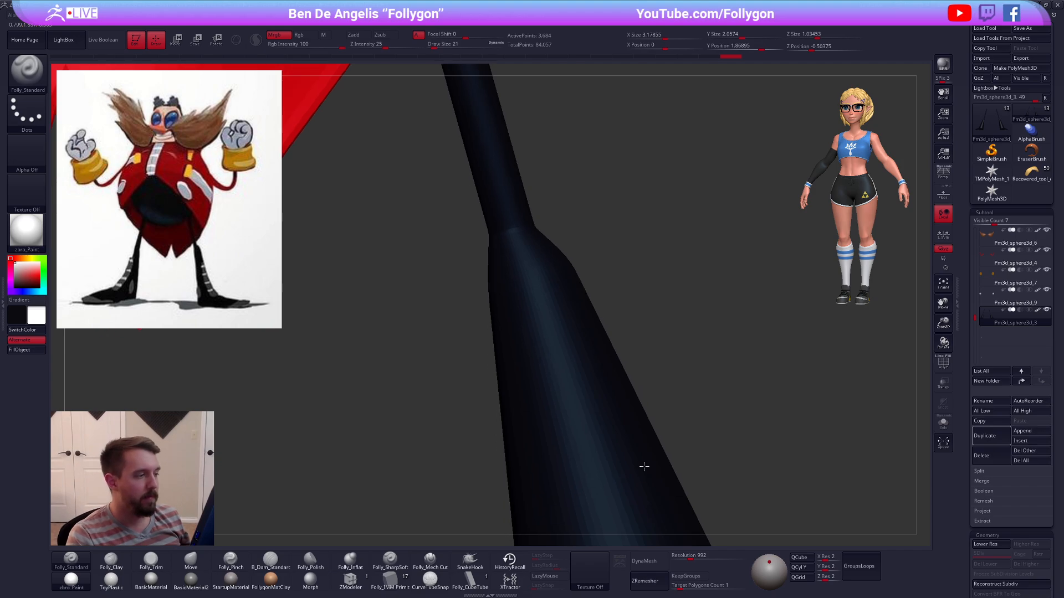
pyautogui.hotkey('shift', 'f')
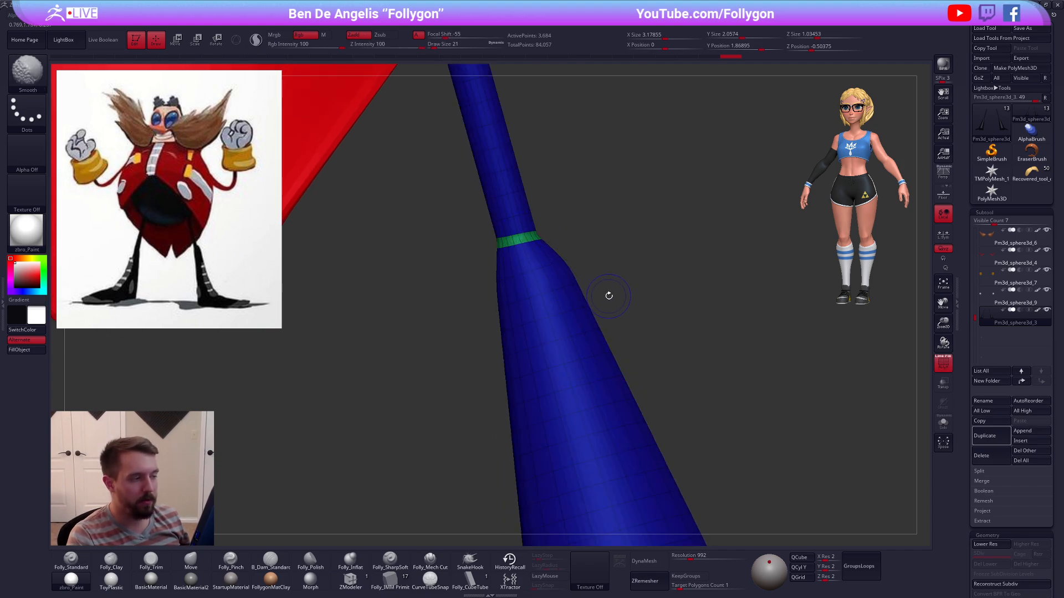
pyautogui.hotkey('shift', 'f')
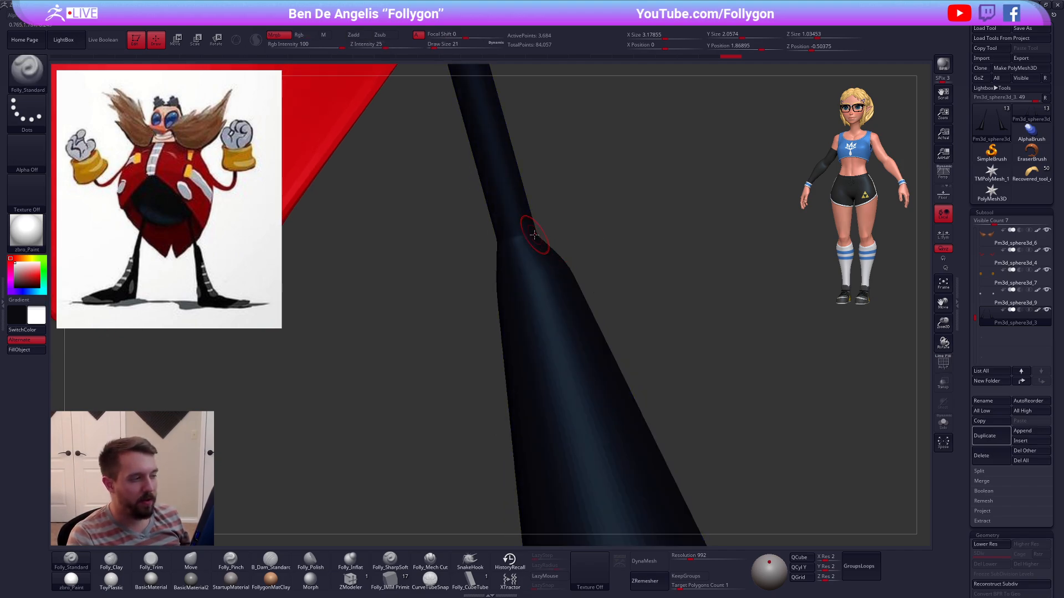
pyautogui.keyDown('ctrl'); pyautogui.moveTo(534, 234); pyautogui.dragTo(635, 329, button='right'); pyautogui.keyUp('ctrl')
pyautogui.hotkey('shift', 'f')
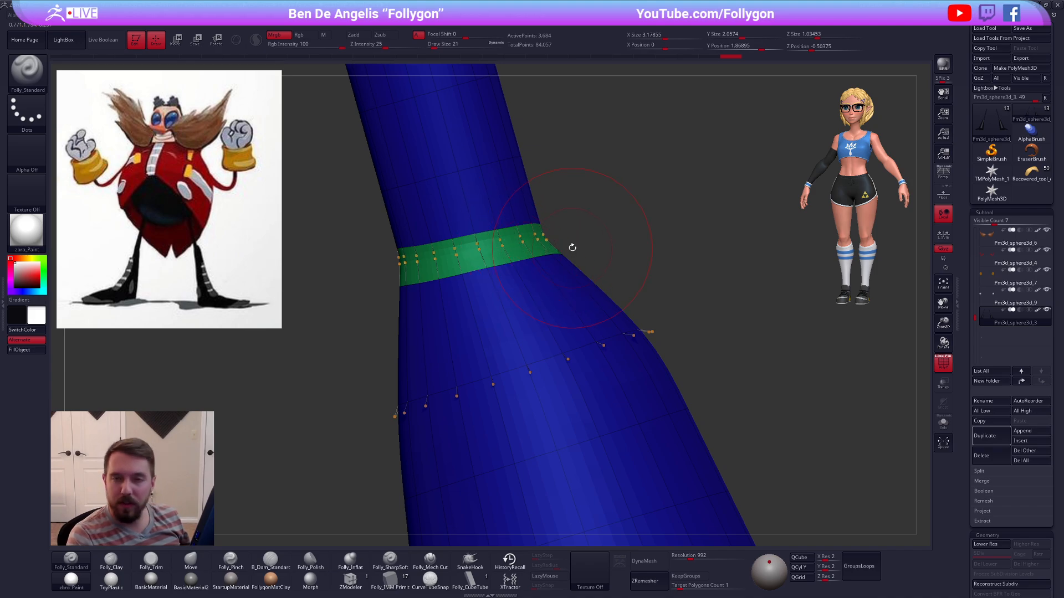
pyautogui.moveTo(741, 291); pyautogui.dragTo(497, 306, button='right')
pyautogui.hotkey('shift', 'f')
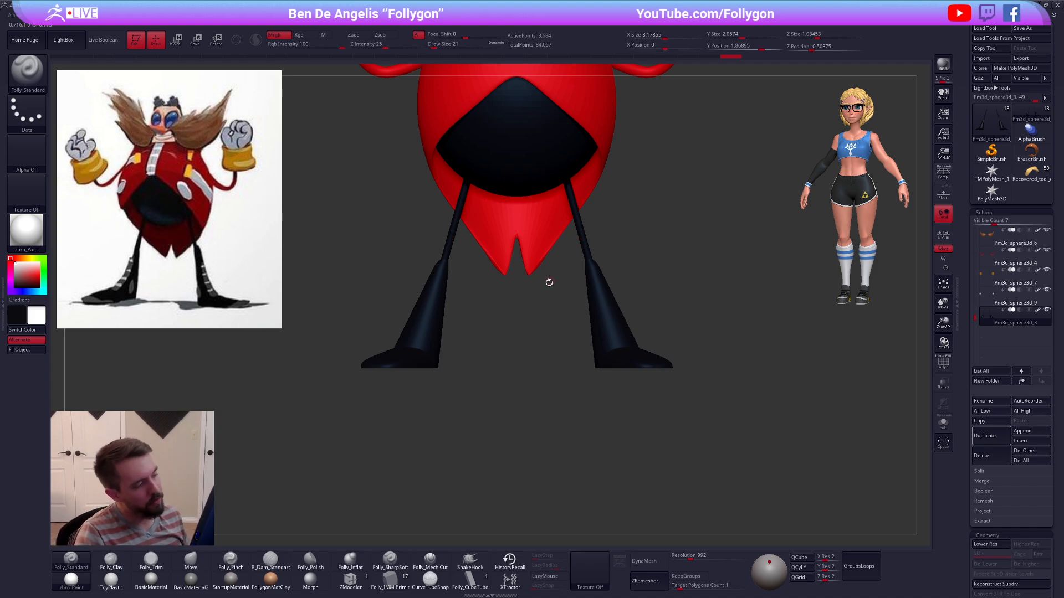
pyautogui.keyDown('alt'); pyautogui.moveTo(522, 275); pyautogui.dragTo(494, 383, button='right'); pyautogui.keyUp('alt')
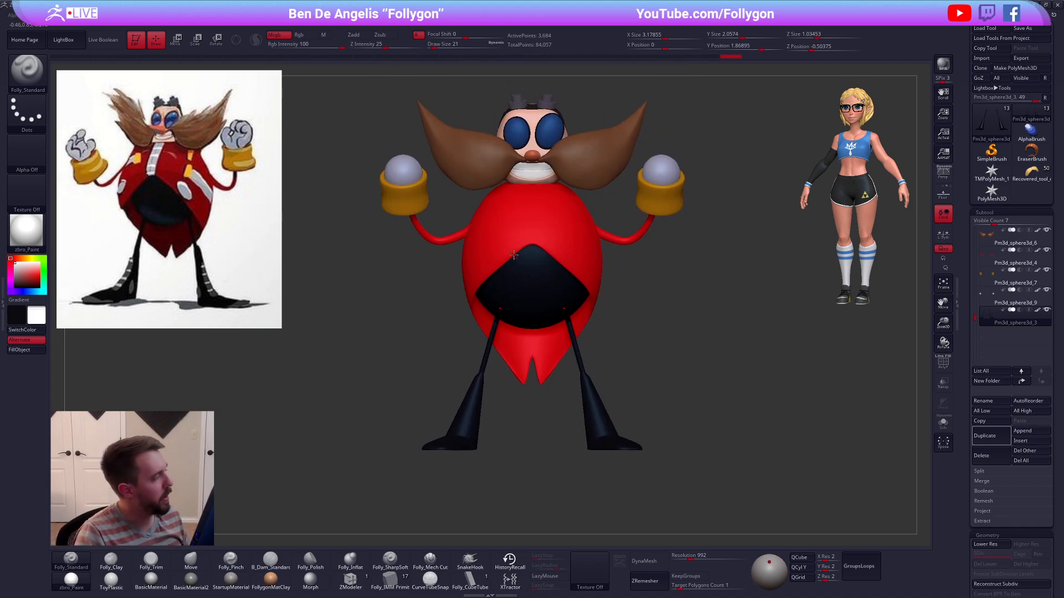
pyautogui.keyDown('alt'); pyautogui.moveTo(511, 240); pyautogui.dragTo(505, 267, button='right'); pyautogui.keyUp('alt')
pyautogui.keyDown('alt'); pyautogui.click(540, 256); pyautogui.keyUp('alt')
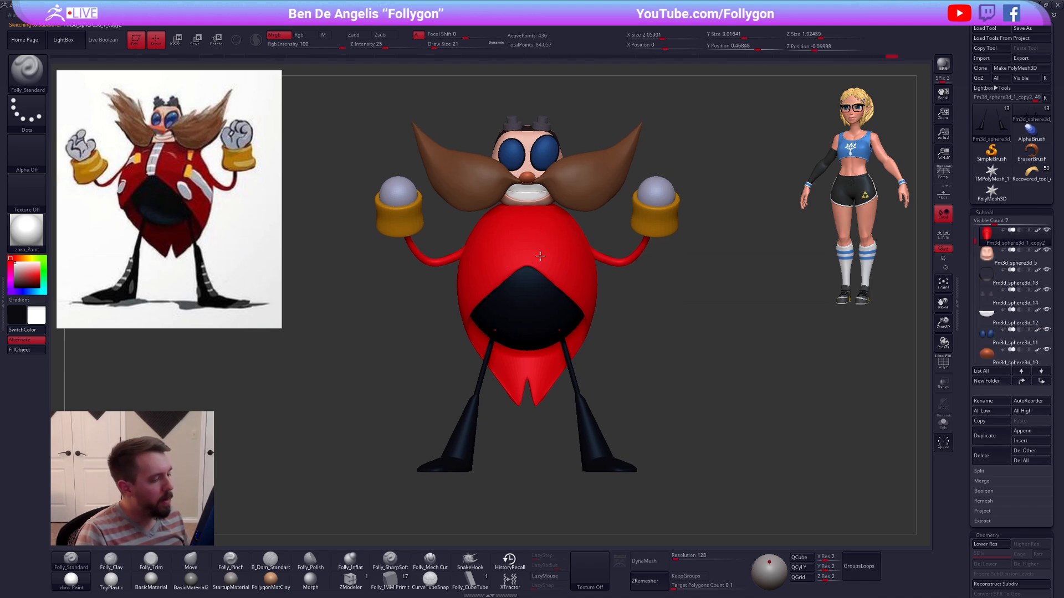
pyautogui.moveTo(421, 254)
pyautogui.mouseDown(button='right')
pyautogui.moveTo(560, 256)
pyautogui.moveTo(544, 278)
pyautogui.mouseUp(button='right')
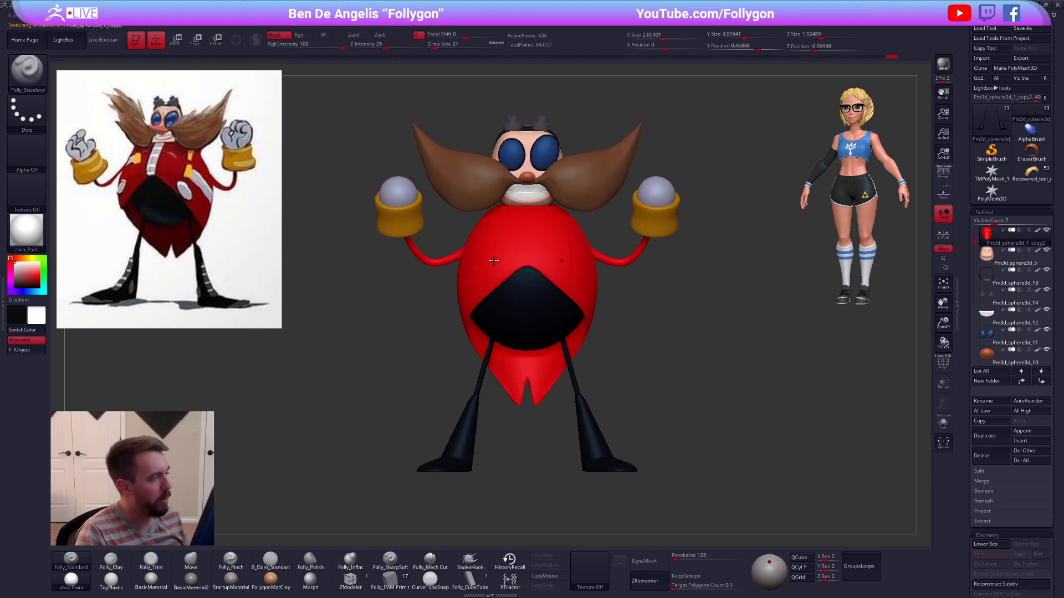
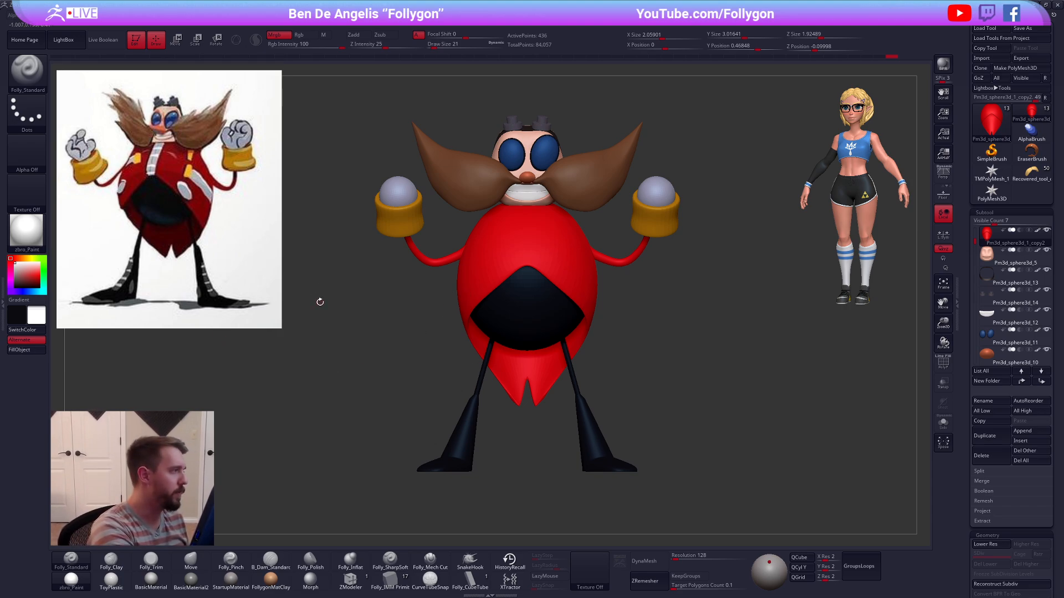
# Step: Sample the sphere hands' colour, lighten it to near white and fill both hands with it
pyautogui.keyDown('alt'); pyautogui.click(652, 186); pyautogui.keyUp('alt')
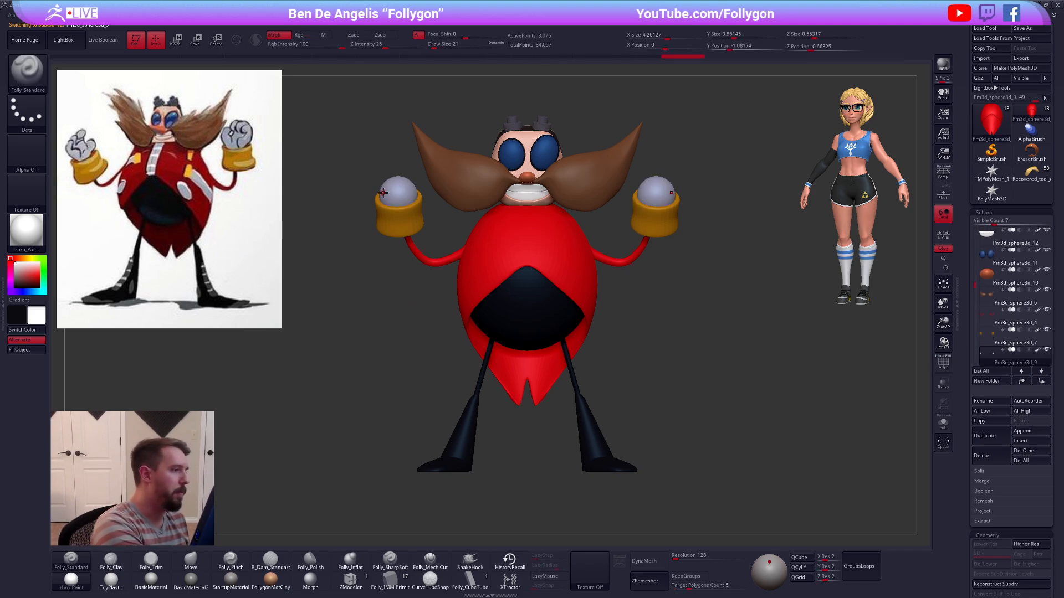
pyautogui.press('c')
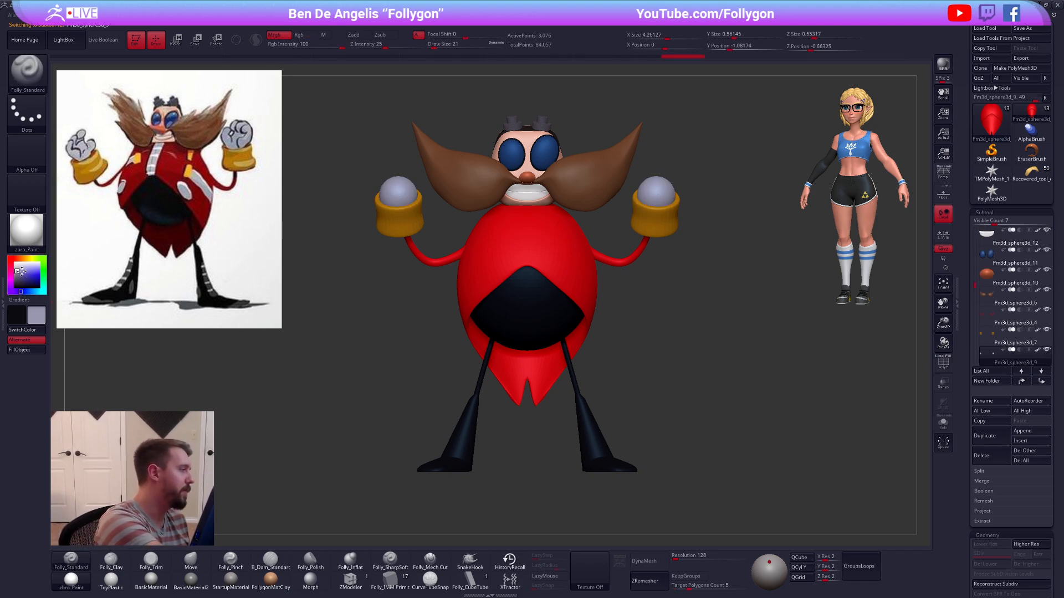
pyautogui.click(18, 266)
pyautogui.click(19, 349)
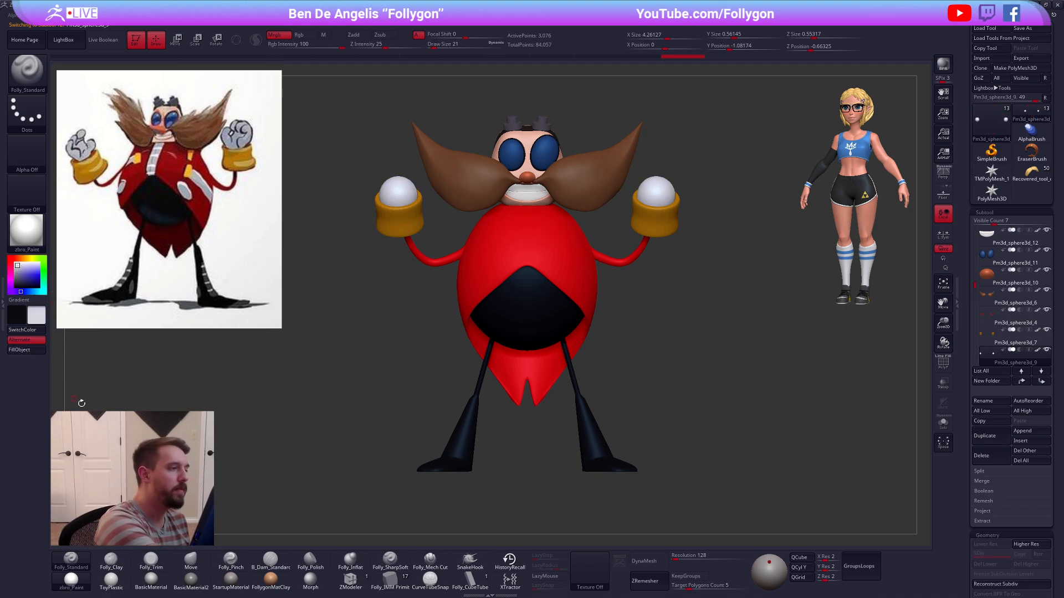
pyautogui.keyDown('alt'); pyautogui.moveTo(694, 415); pyautogui.dragTo(723, 411); pyautogui.keyUp('alt')
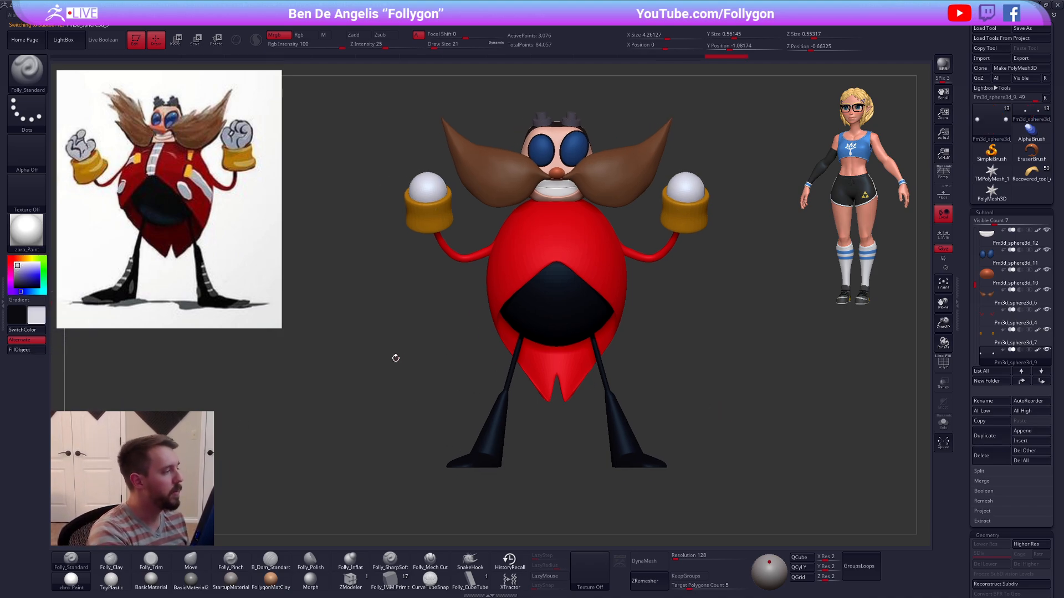
# Step: Show the red body's polyframe, drop it to a lower subdivision level and duplicate the subtool
pyautogui.keyDown('alt'); pyautogui.click(595, 280); pyautogui.keyUp('alt')
pyautogui.hotkey('shift', 'f')
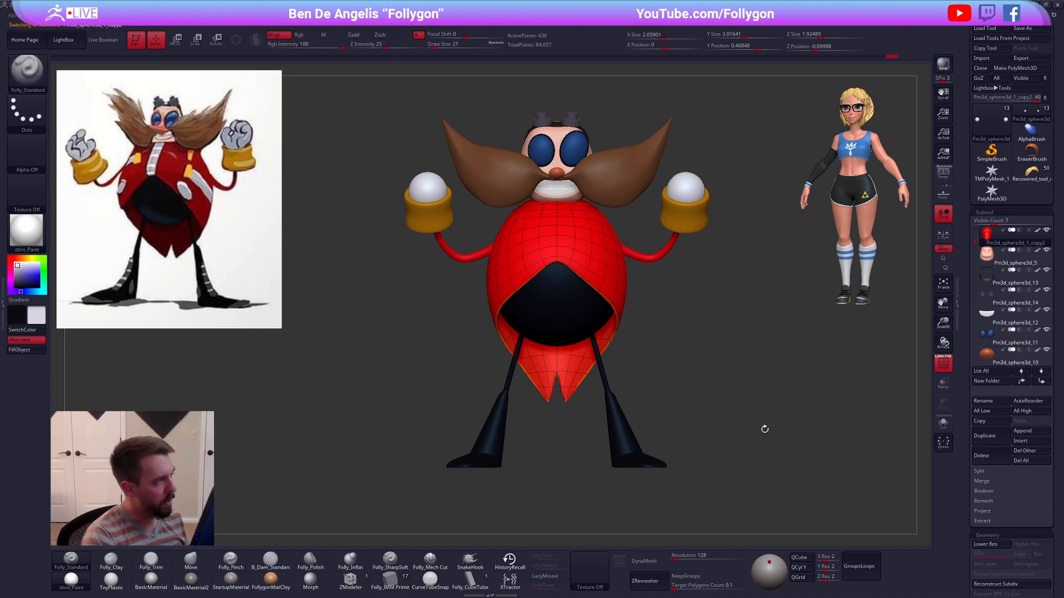
pyautogui.hotkey('shift', 'd')
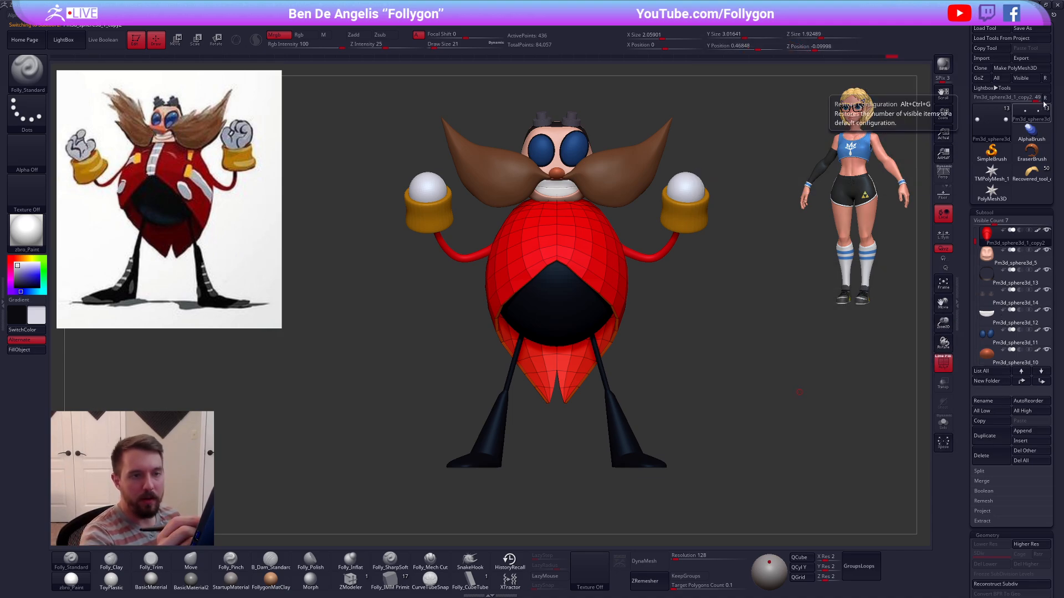
pyautogui.click(991, 396)
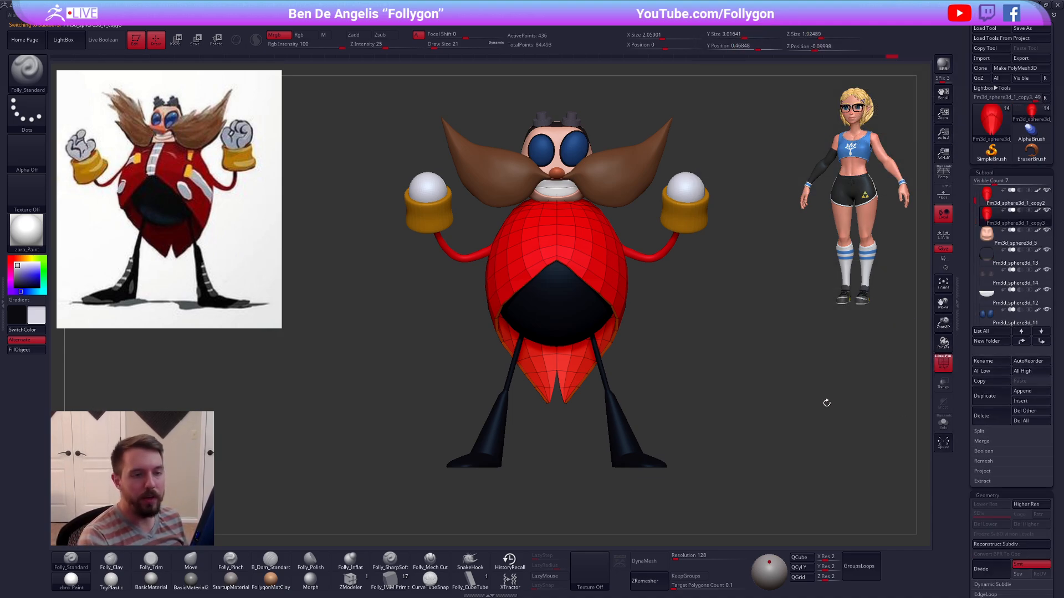
# Step: Isolate the vertical centre strip of the duplicated body and delete all of its other polygons
pyautogui.keyDown('alt'); pyautogui.moveTo(564, 244); pyautogui.dragTo(558, 304, button='right'); pyautogui.keyUp('alt')
pyautogui.hotkey('alt', 's')
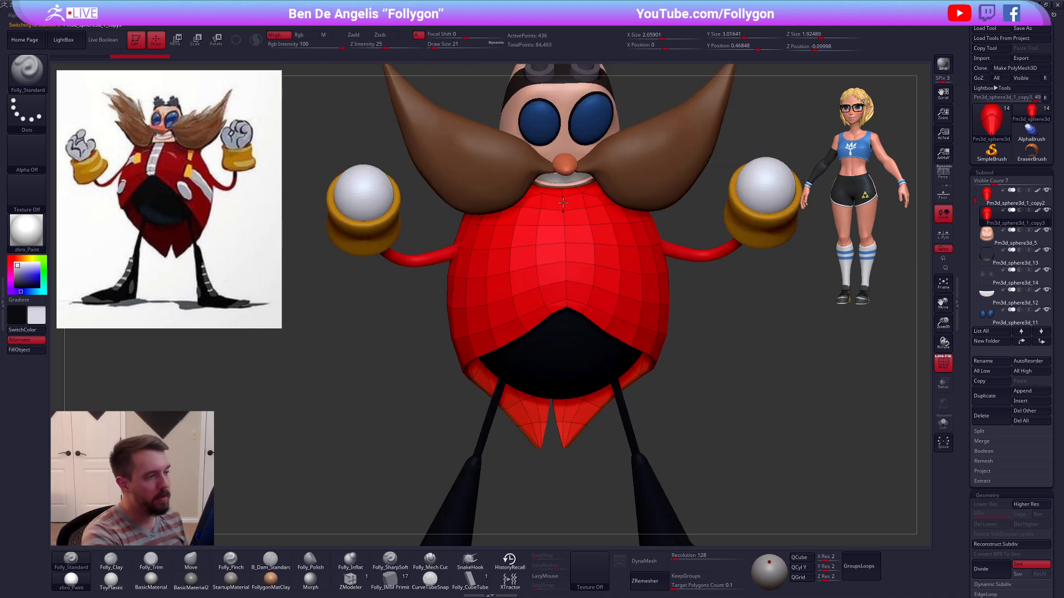
pyautogui.hotkey('alt', 's')
pyautogui.moveTo(565, 211)
pyautogui.keyDown('shift'); pyautogui.mouseDown()
pyautogui.moveTo(549, 194)
pyautogui.moveTo(545, 250)
pyautogui.moveTo(601, 325)
pyautogui.mouseUp(); pyautogui.keyUp('shift')
pyautogui.press('space')
pyautogui.click(663, 276)
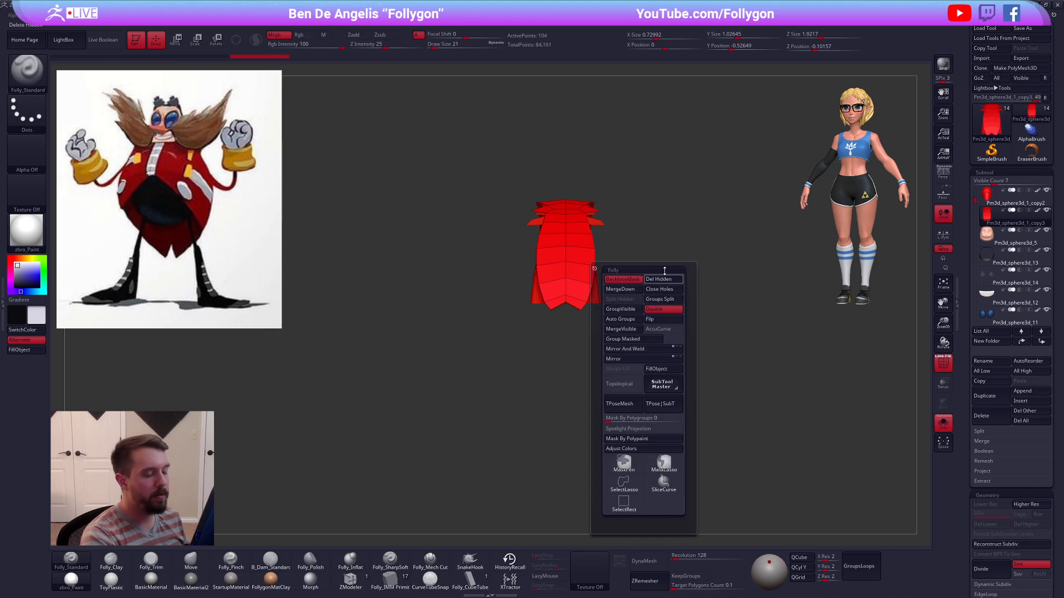
pyautogui.press('space')
pyautogui.click(683, 453)
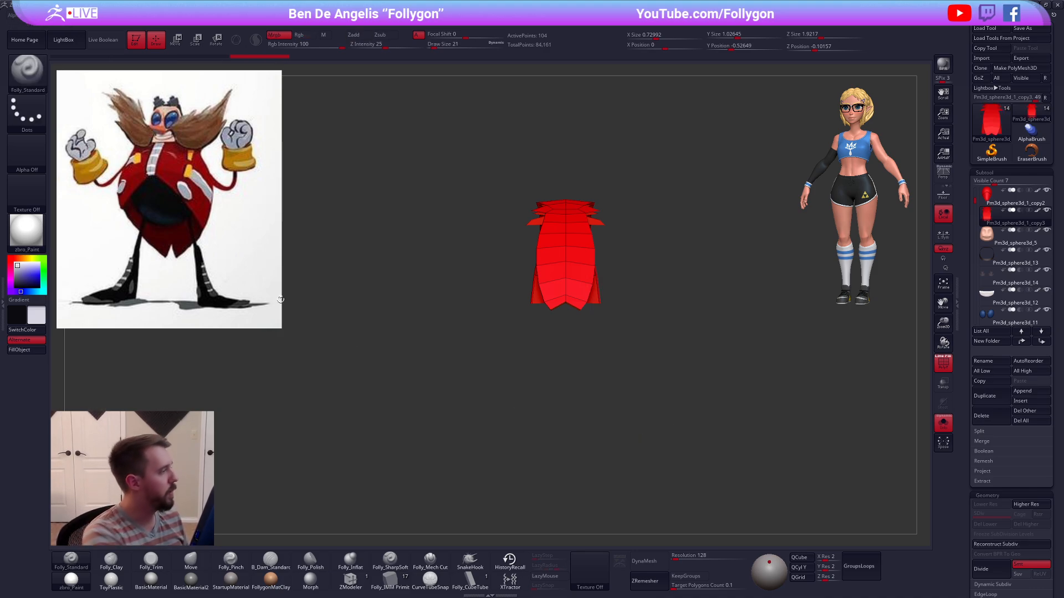
# Step: Hide the stray side polygons and back portion of the centre strip and delete them, keeping the curved front piece
pyautogui.moveTo(609, 244); pyautogui.dragTo(606, 366)
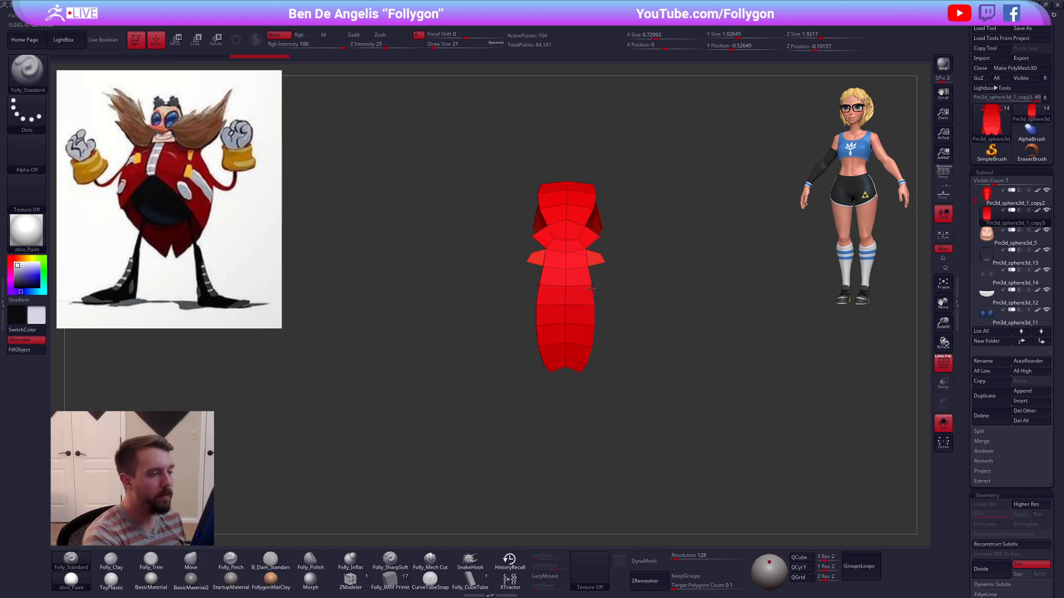
pyautogui.keyDown('ctrl'); pyautogui.keyDown('alt'); pyautogui.keyDown('shift'); pyautogui.moveTo(654, 218); pyautogui.dragTo(604, 225); pyautogui.keyUp('shift'); pyautogui.keyUp('alt'); pyautogui.keyUp('ctrl')
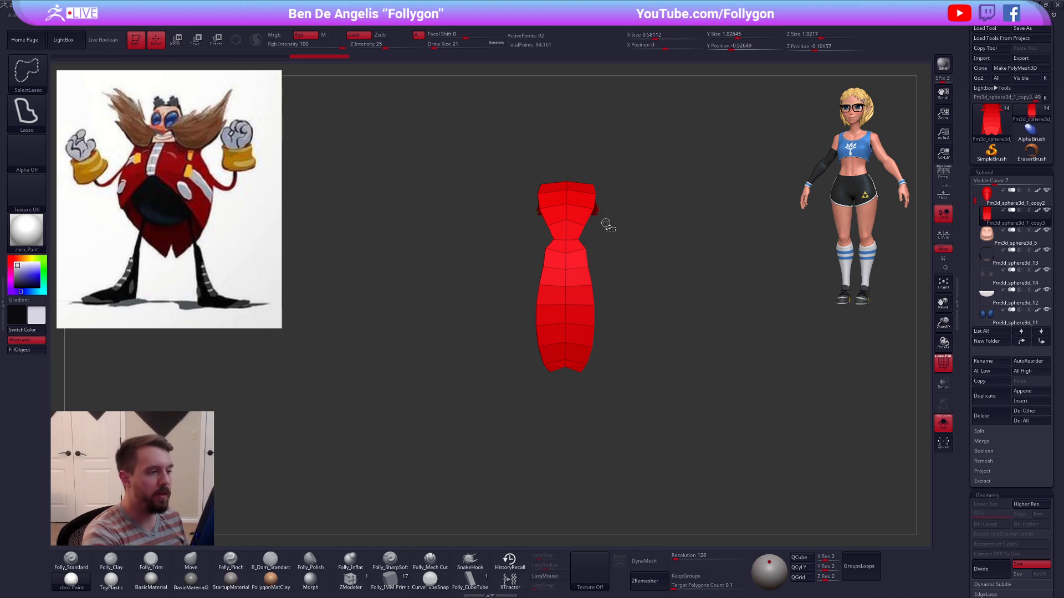
pyautogui.moveTo(504, 185)
pyautogui.keyDown('ctrl'); pyautogui.keyDown('alt'); pyautogui.keyDown('shift'); pyautogui.mouseDown()
pyautogui.moveTo(691, 169)
pyautogui.moveTo(663, 218)
pyautogui.moveTo(687, 389)
pyautogui.moveTo(616, 311)
pyautogui.mouseUp(); pyautogui.keyUp('shift'); pyautogui.keyUp('alt'); pyautogui.keyUp('ctrl')
pyautogui.hotkey('ctrl', 'f')
pyautogui.click(686, 235)
# Step: Change the front strip's colour to near white and view it at an angle without the polyframe
pyautogui.hotkey('ctrl', 'shift', 'f')
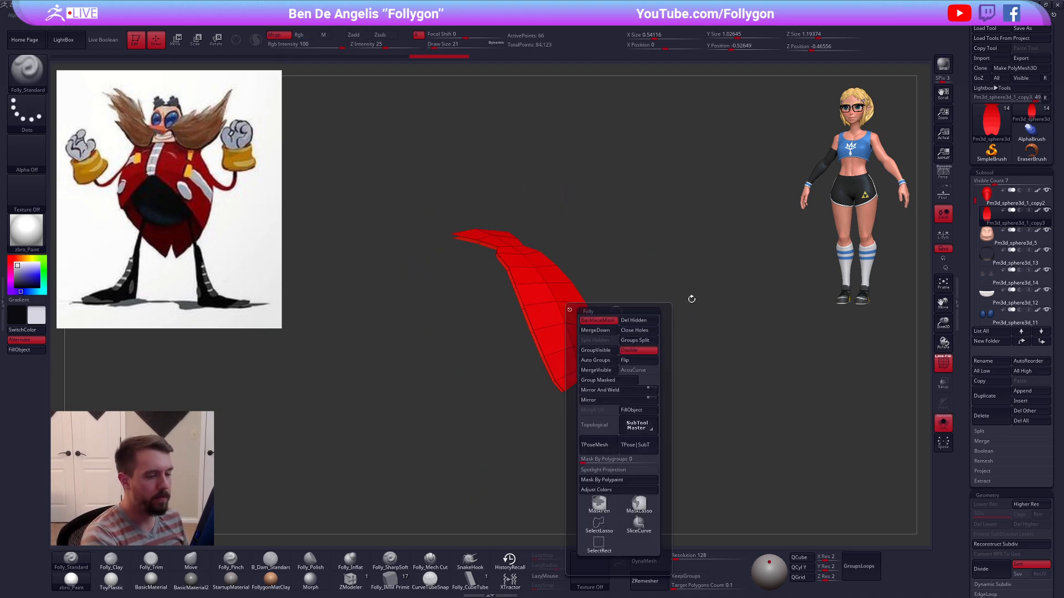
pyautogui.click(1037, 211)
pyautogui.keyDown('alt'); pyautogui.moveTo(640, 354); pyautogui.dragTo(674, 324); pyautogui.keyUp('alt')
pyautogui.hotkey('shift', 'f')
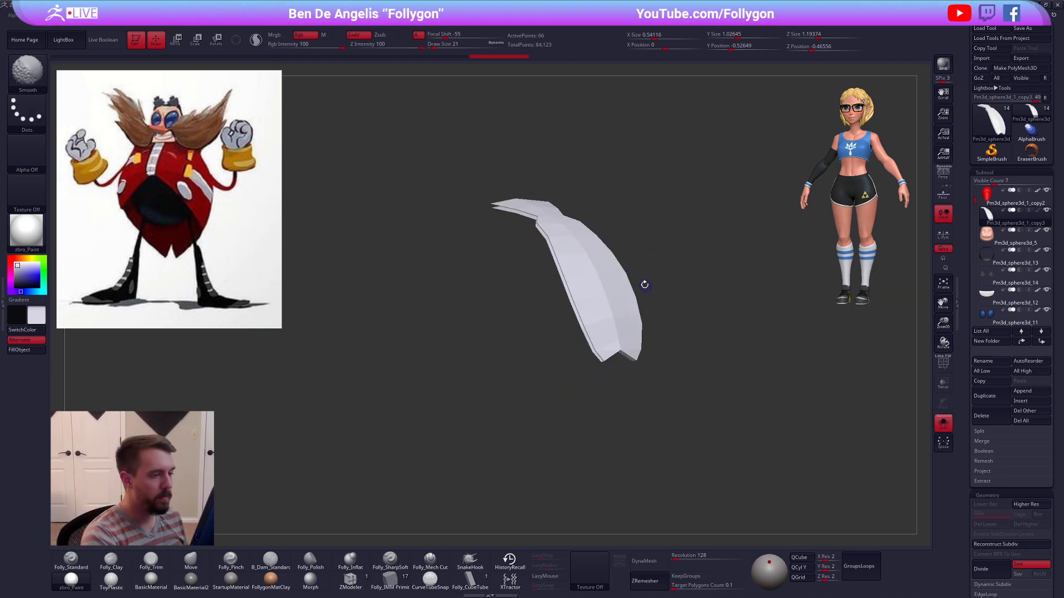
pyautogui.hotkey('ctrl', 'shift', 'f')
pyautogui.click(630, 314)
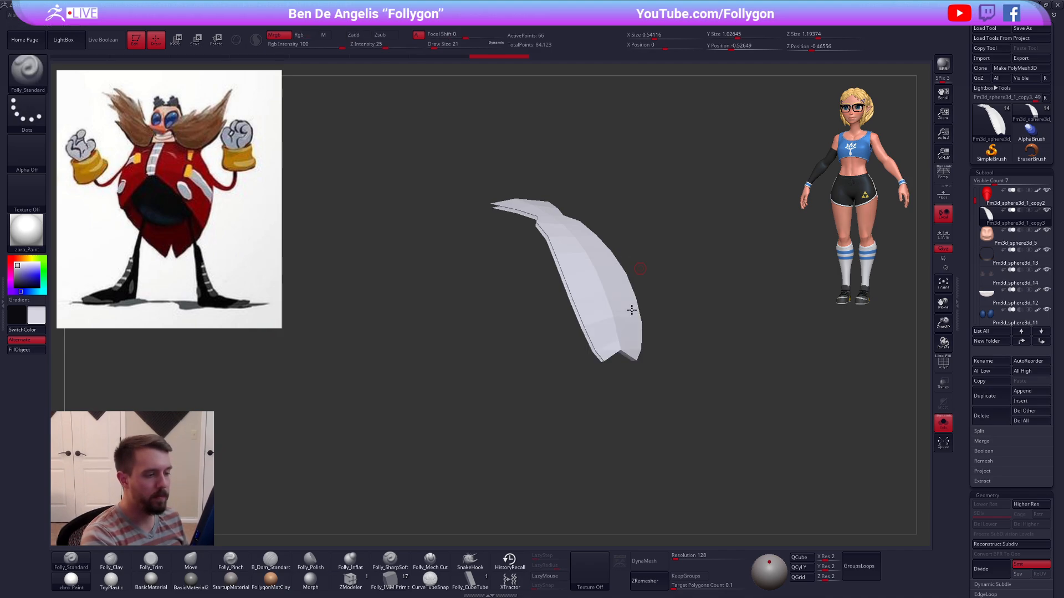
# Step: Show the strip's polyframe, delete the polygons closing its bottom end and auto-group the outer and inner layers separately
pyautogui.hotkey('shift', 'f')
pyautogui.moveTo(598, 285)
pyautogui.mouseDown(button='right')
pyautogui.moveTo(611, 229)
pyautogui.moveTo(639, 273)
pyautogui.mouseUp(button='right')
pyautogui.moveTo(637, 324)
pyautogui.mouseDown(button='right')
pyautogui.moveTo(623, 299)
pyautogui.moveTo(650, 341)
pyautogui.moveTo(691, 341)
pyautogui.moveTo(579, 375)
pyautogui.moveTo(729, 310)
pyautogui.mouseUp(button='right')
pyautogui.keyDown('ctrl'); pyautogui.keyDown('shift'); pyautogui.click(652, 336); pyautogui.keyUp('shift'); pyautogui.keyUp('ctrl')
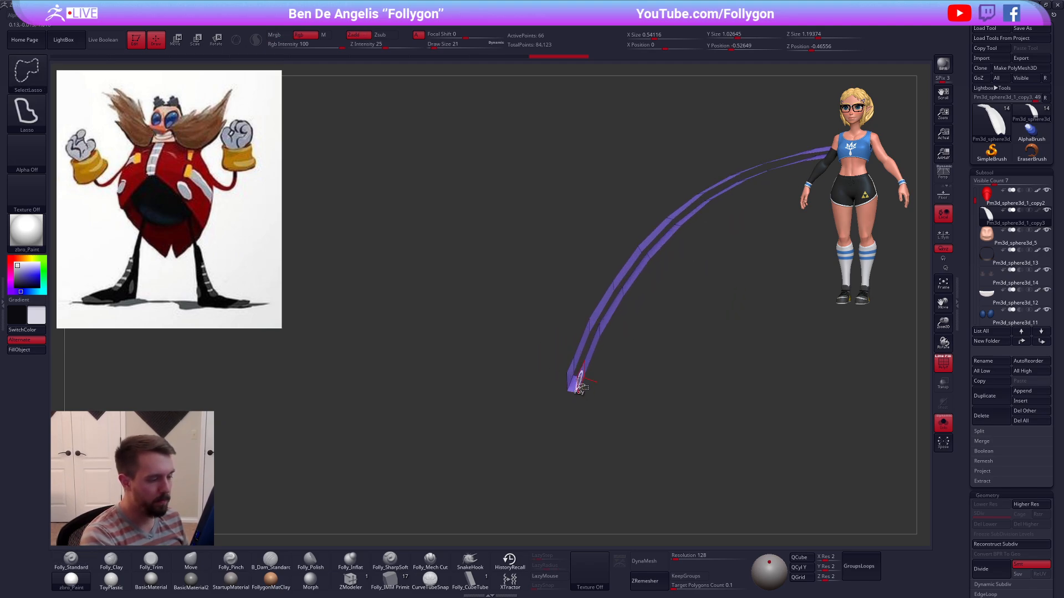
pyautogui.keyDown('ctrl'); pyautogui.keyDown('alt'); pyautogui.keyDown('shift'); pyautogui.moveTo(579, 380); pyautogui.dragTo(598, 406); pyautogui.keyUp('shift'); pyautogui.keyUp('alt'); pyautogui.keyUp('ctrl')
pyautogui.press('space')
pyautogui.click(646, 367)
pyautogui.click(646, 388)
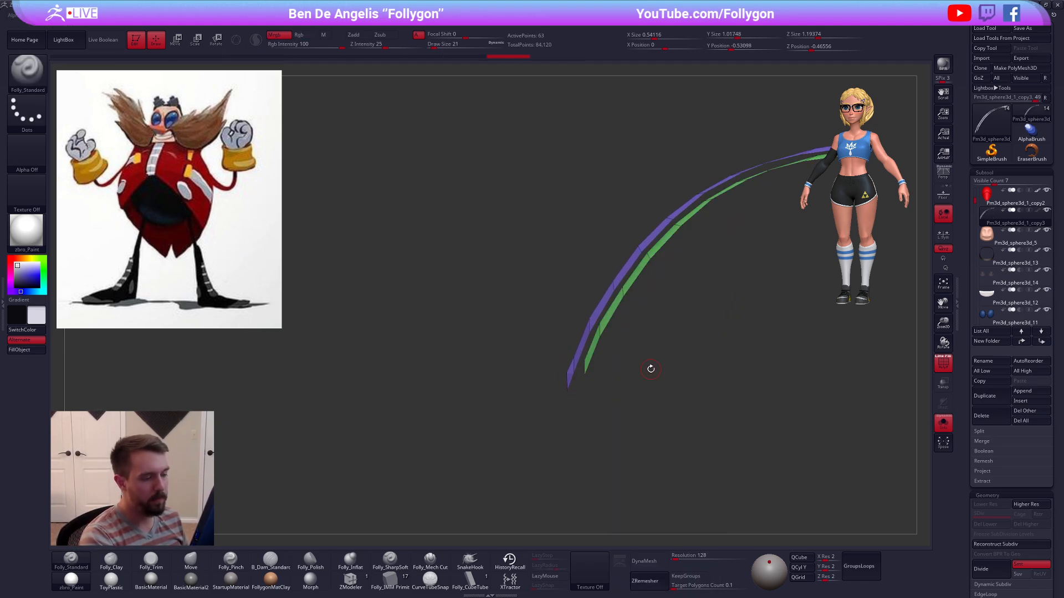
# Step: Isolate the strip's outer layer and delete the hidden inner layer, leaving a single sheet of polygons
pyautogui.moveTo(651, 369); pyautogui.dragTo(602, 340, button='right')
pyautogui.keyDown('ctrl'); pyautogui.keyDown('shift'); pyautogui.click(595, 329); pyautogui.keyUp('shift'); pyautogui.keyUp('ctrl')
pyautogui.press('space')
pyautogui.click(669, 322)
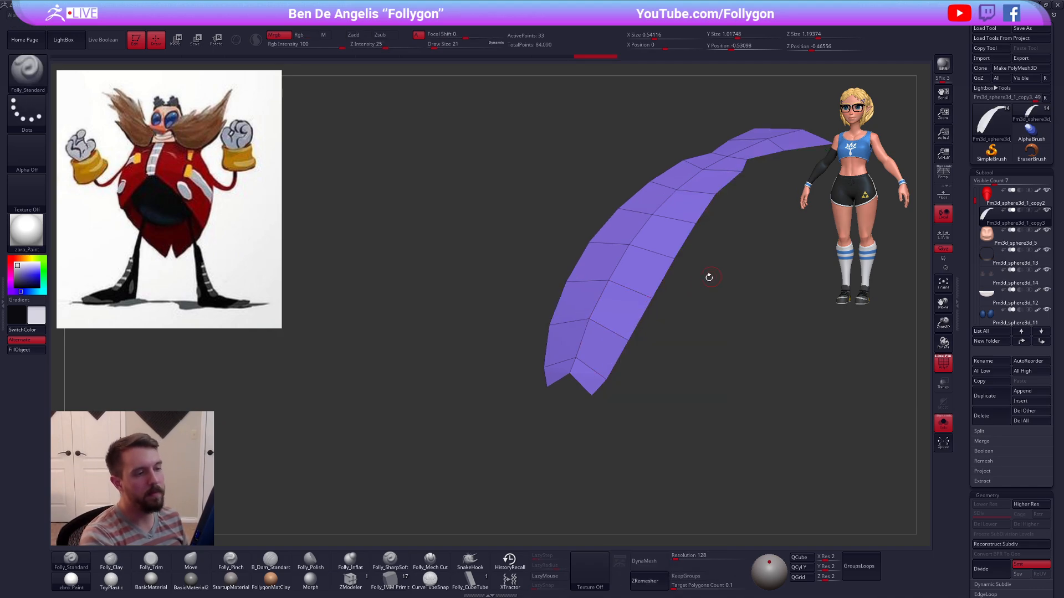
# Step: Pull out the strip's pinched upper section with the Move brush and straighten both sides to a uniform width
pyautogui.moveTo(709, 277)
pyautogui.mouseDown(button='right')
pyautogui.moveTo(705, 247)
pyautogui.moveTo(643, 249)
pyautogui.mouseUp(button='right')
pyautogui.press('space')
pyautogui.moveTo(606, 235); pyautogui.dragTo(612, 236)
pyautogui.press('b')
pyautogui.press('m')
pyautogui.press('v')
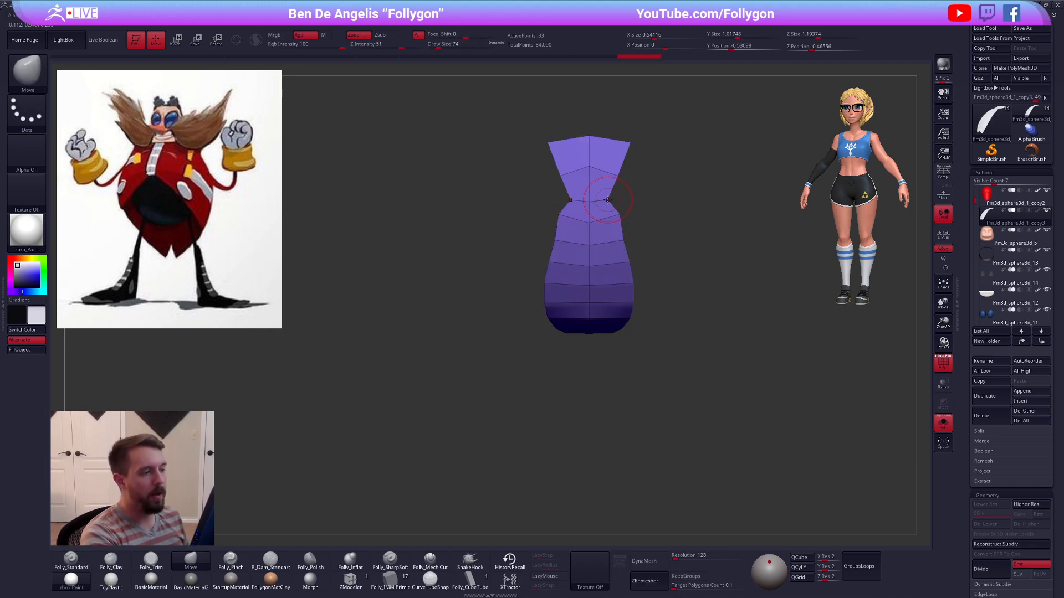
pyautogui.moveTo(608, 199); pyautogui.dragTo(619, 199)
pyautogui.moveTo(622, 171); pyautogui.dragTo(611, 183, button='right')
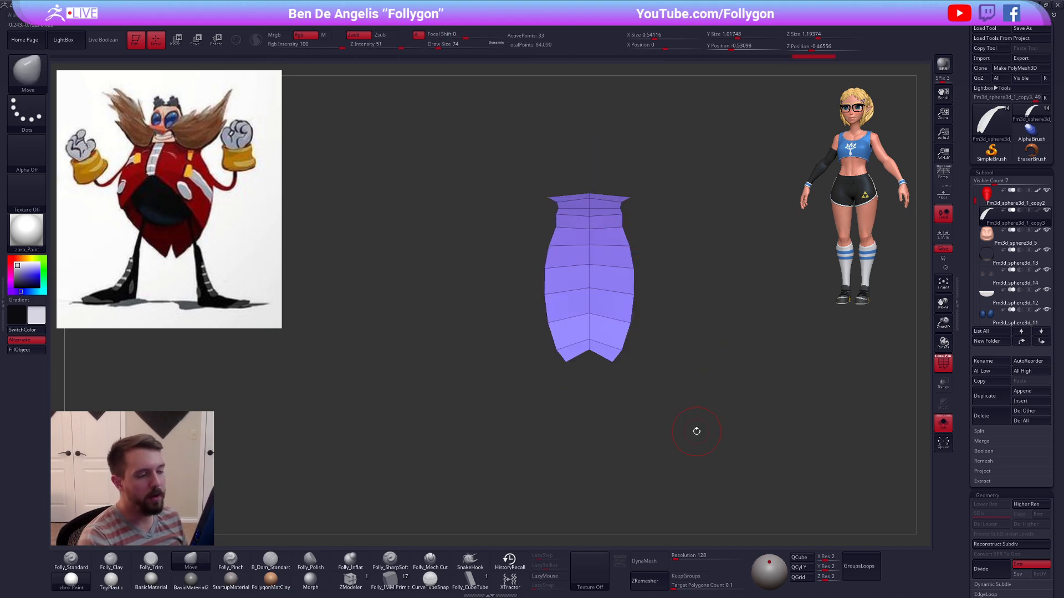
pyautogui.press('w')
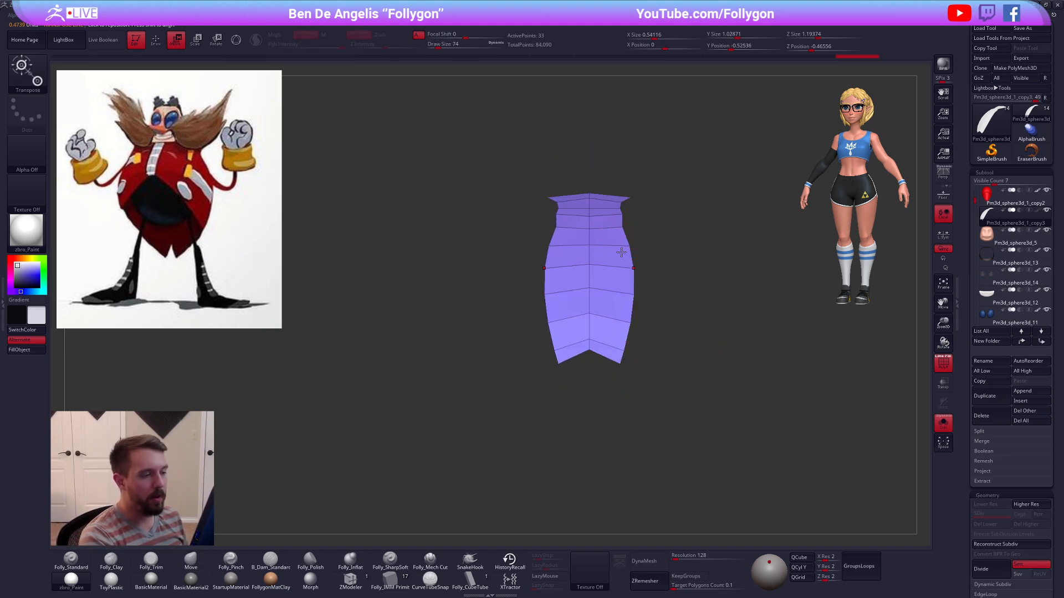
pyautogui.click(622, 213)
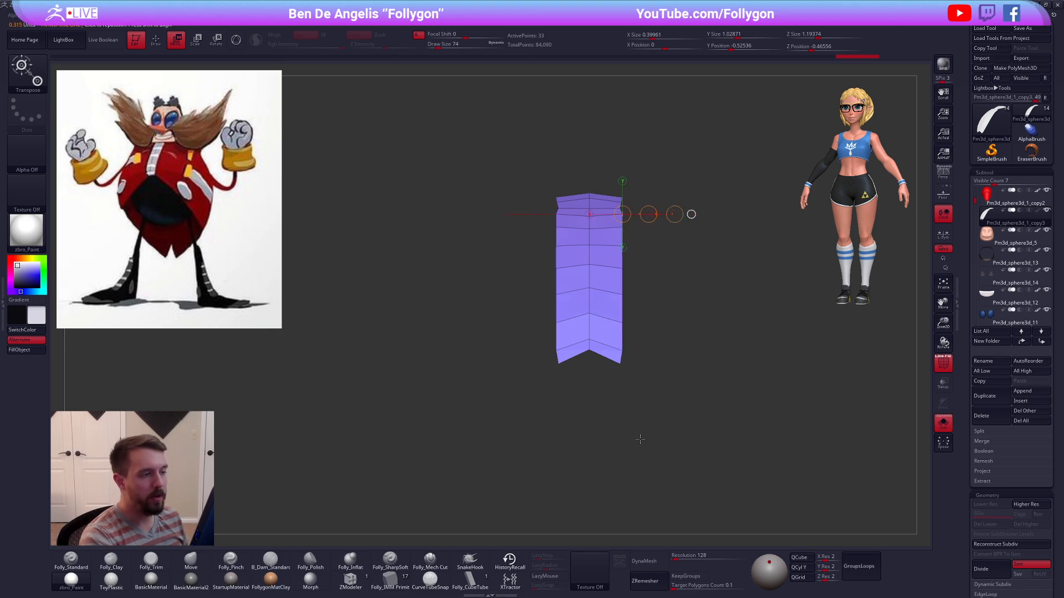
# Step: Pull down the notch in the middle of the strip's bottom edge with the Move brush to level the edge
pyautogui.press('q')
pyautogui.hotkey('shift', 's')
pyautogui.moveTo(677, 461); pyautogui.dragTo(689, 463)
pyautogui.hotkey('shift', 's')
pyautogui.keyDown('alt'); pyautogui.moveTo(624, 339); pyautogui.dragTo(593, 342); pyautogui.keyUp('alt')
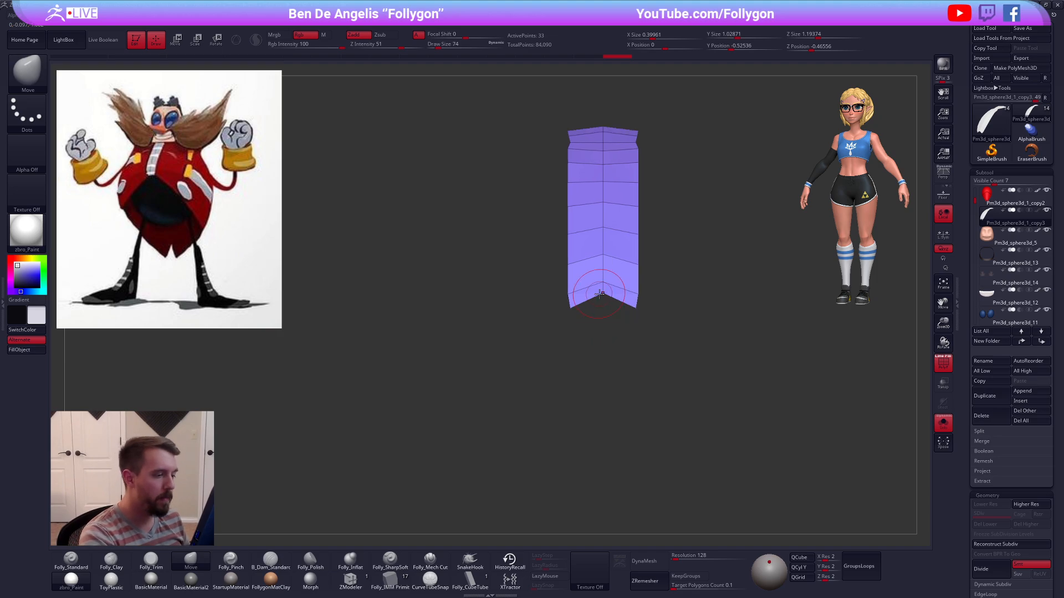
pyautogui.moveTo(600, 294); pyautogui.dragTo(601, 309)
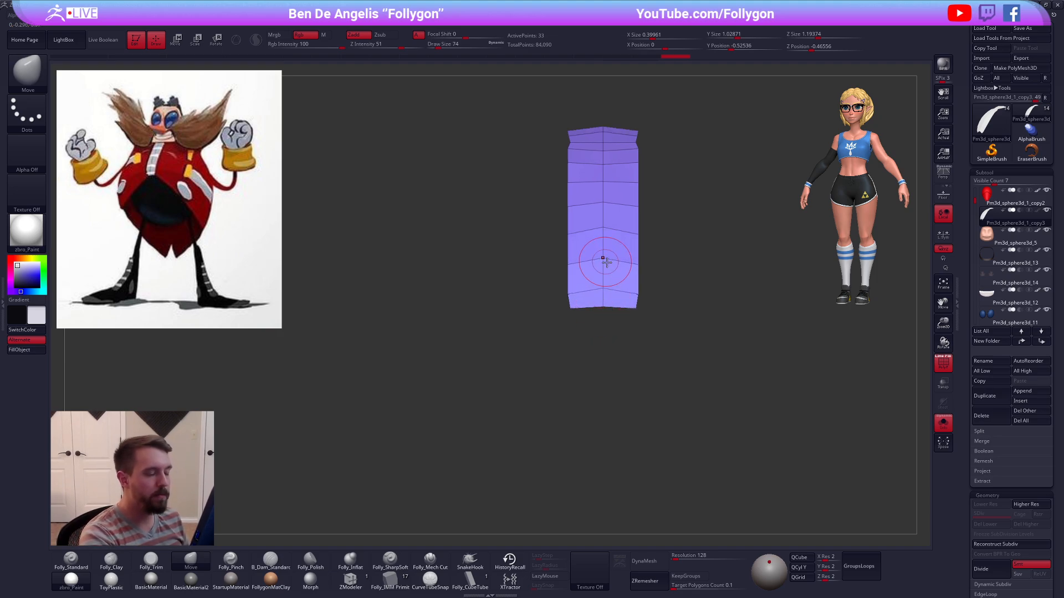
# Step: Narrow the strip to about half its width with Transpose, comparing it against the red body
pyautogui.hotkey('shift', 's')
pyautogui.moveTo(727, 421); pyautogui.dragTo(691, 397)
pyautogui.hotkey('shift', 's')
pyautogui.hotkey('shift', 's')
pyautogui.press('w')
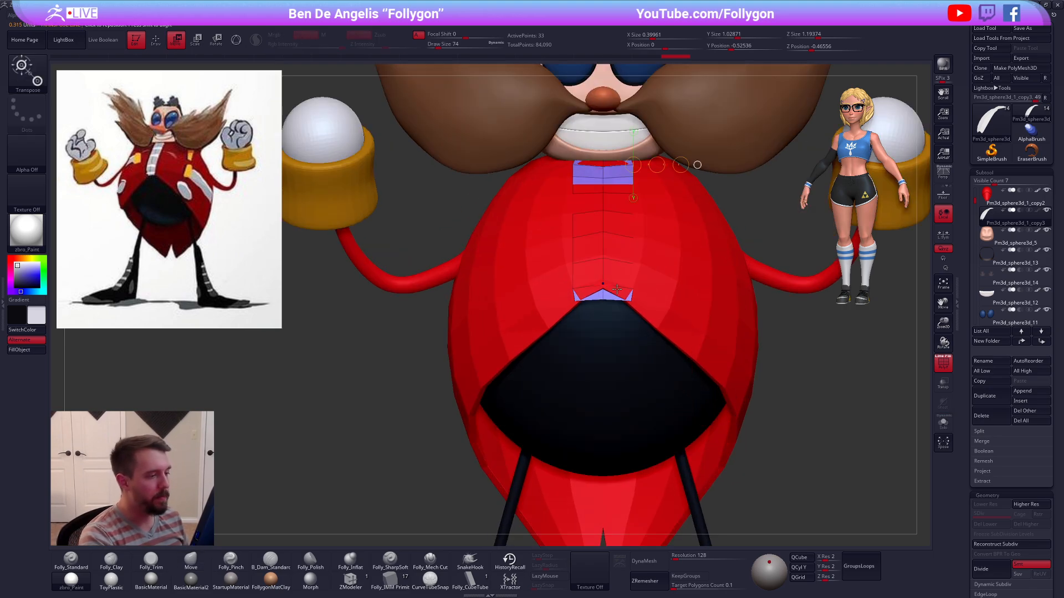
pyautogui.moveTo(618, 289); pyautogui.dragTo(690, 288)
pyautogui.hotkey('shift', 's')
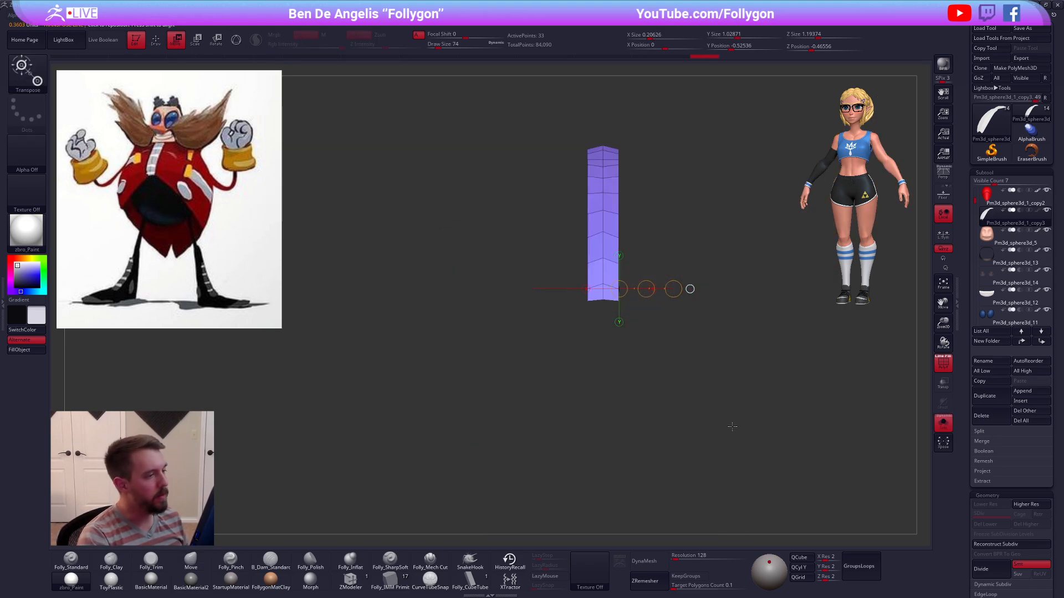
pyautogui.keyDown('shift'); pyautogui.moveTo(733, 427); pyautogui.dragTo(748, 417); pyautogui.keyUp('shift')
pyautogui.moveTo(598, 244); pyautogui.dragTo(639, 201)
pyautogui.hotkey('shift', 's')
pyautogui.moveTo(662, 338); pyautogui.dragTo(610, 338)
pyautogui.press('q')
# Step: Smooth the red body's display, hide the polyframe, reselect the strip and frame the whole character
pyautogui.keyDown('alt'); pyautogui.click(671, 311); pyautogui.keyUp('alt')
pyautogui.press('d')
pyautogui.hotkey('shift', 'f')
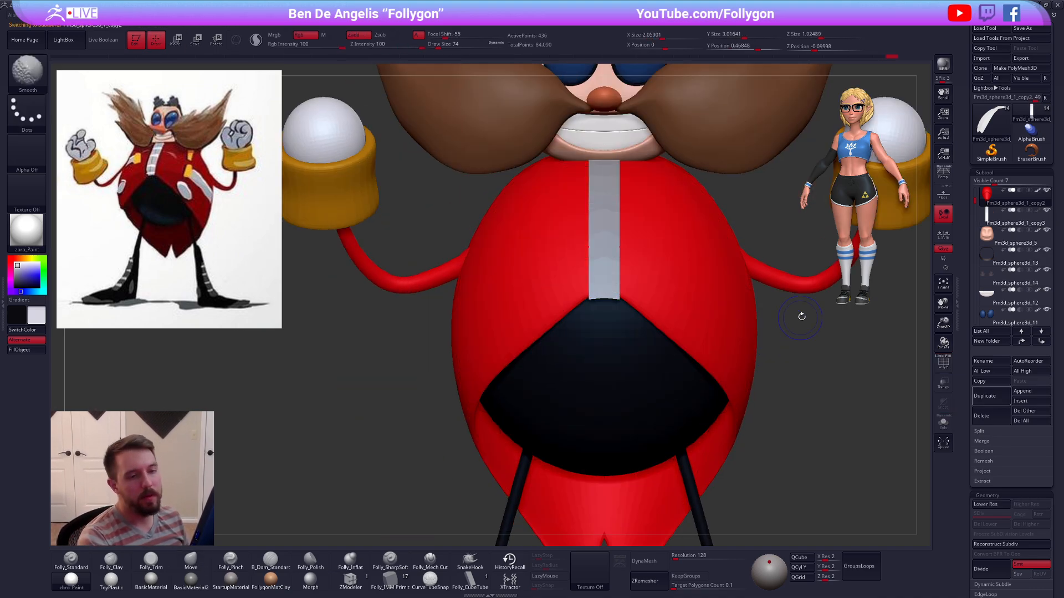
pyautogui.hotkey('alt', 'Down')
pyautogui.press('f')
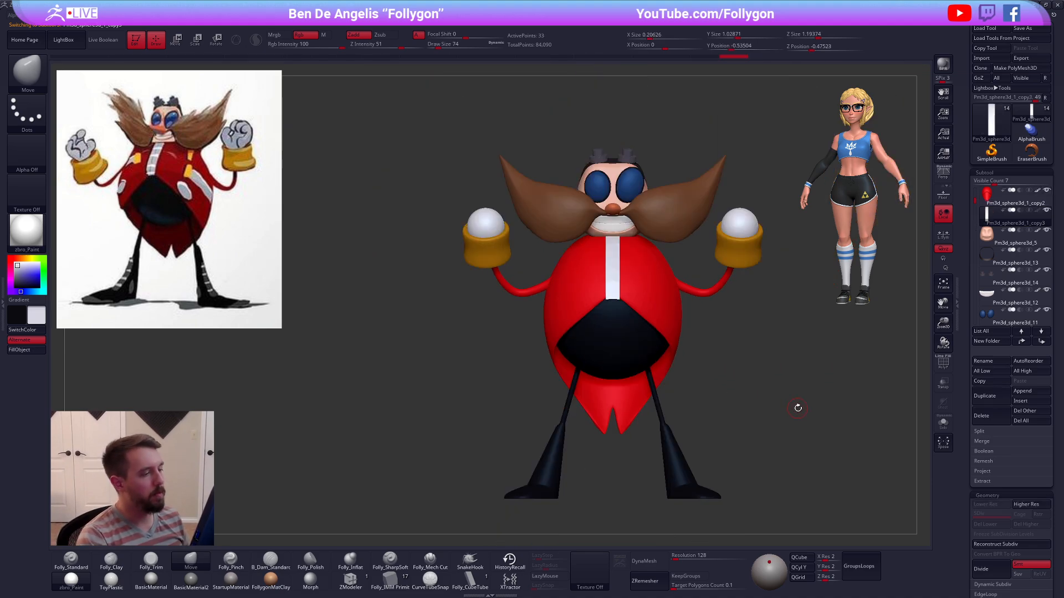
# Step: Preview the strip smoothed on the character, return it to the unsmoothed display and compare it with the reference
pyautogui.moveTo(797, 410); pyautogui.dragTo(812, 407)
pyautogui.press('d')
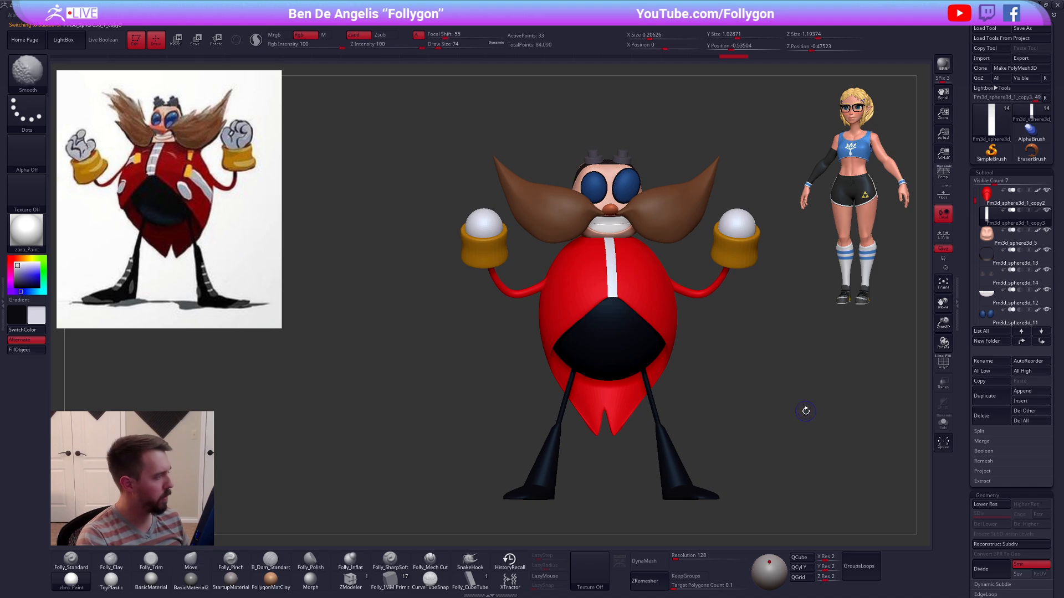
pyautogui.hotkey('shift', 'd')
pyautogui.press('b')
pyautogui.press('m')
pyautogui.press('v')
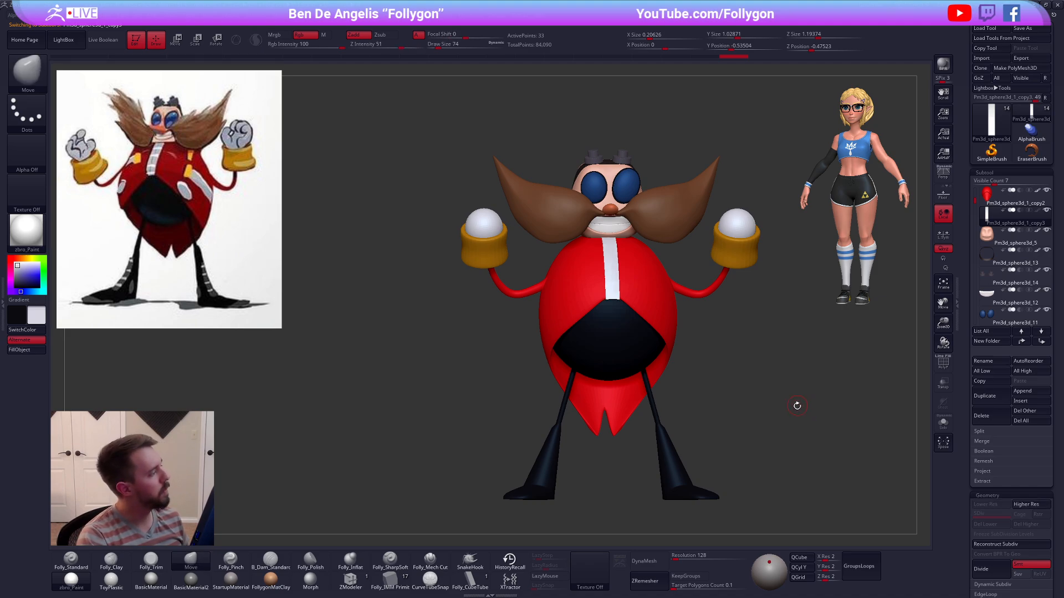
pyautogui.moveTo(797, 406); pyautogui.dragTo(781, 400)
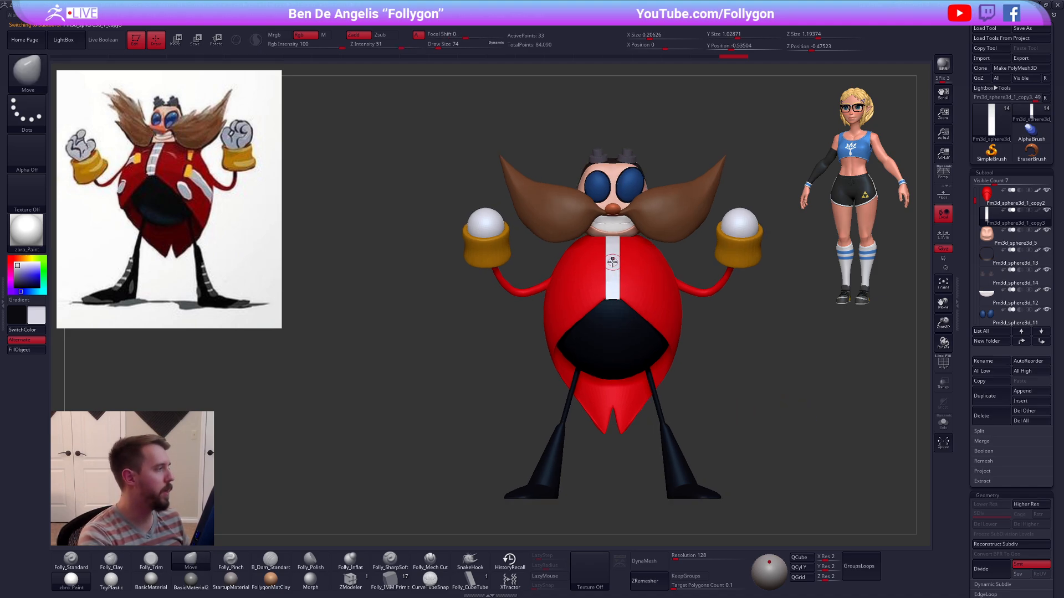
# Step: Reshape the strip's lower end with a larger Move brush to fit the top of the black belly, and isolate it with polyframe
pyautogui.keyDown('ctrl'); pyautogui.moveTo(610, 278); pyautogui.dragTo(583, 389, button='right'); pyautogui.keyUp('ctrl')
pyautogui.press('space')
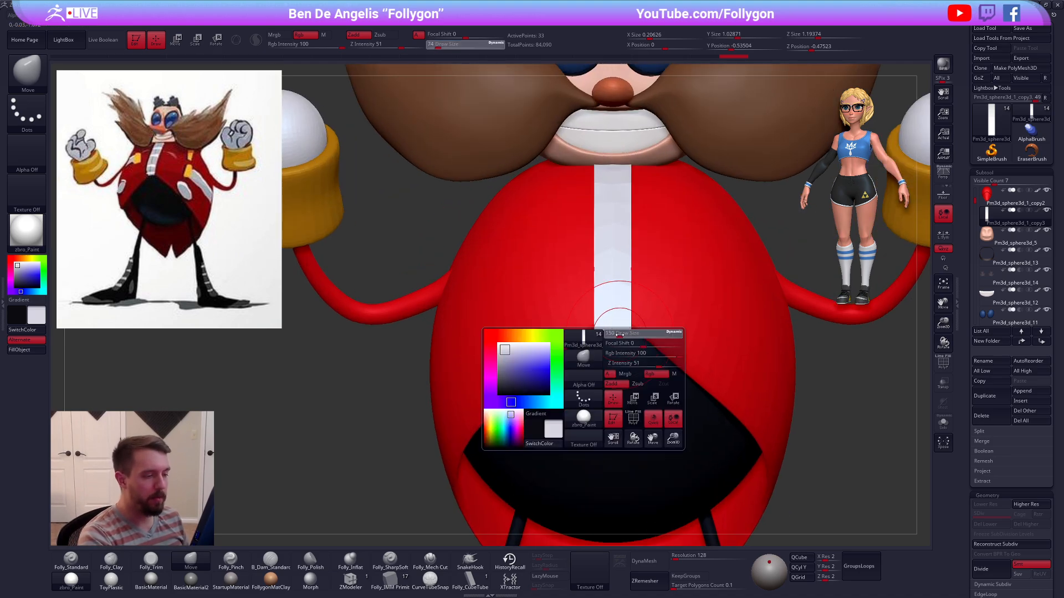
pyautogui.moveTo(619, 334)
pyautogui.mouseDown()
pyautogui.moveTo(624, 321)
pyautogui.moveTo(612, 322)
pyautogui.mouseUp()
pyautogui.press('space')
pyautogui.keyDown('shift'); pyautogui.moveTo(586, 328); pyautogui.dragTo(642, 280, button='right'); pyautogui.keyUp('shift')
pyautogui.keyDown('alt'); pyautogui.moveTo(622, 213); pyautogui.dragTo(610, 264, button='right'); pyautogui.keyUp('alt')
pyautogui.hotkey('shift', 's')
pyautogui.hotkey('shift', 'f')
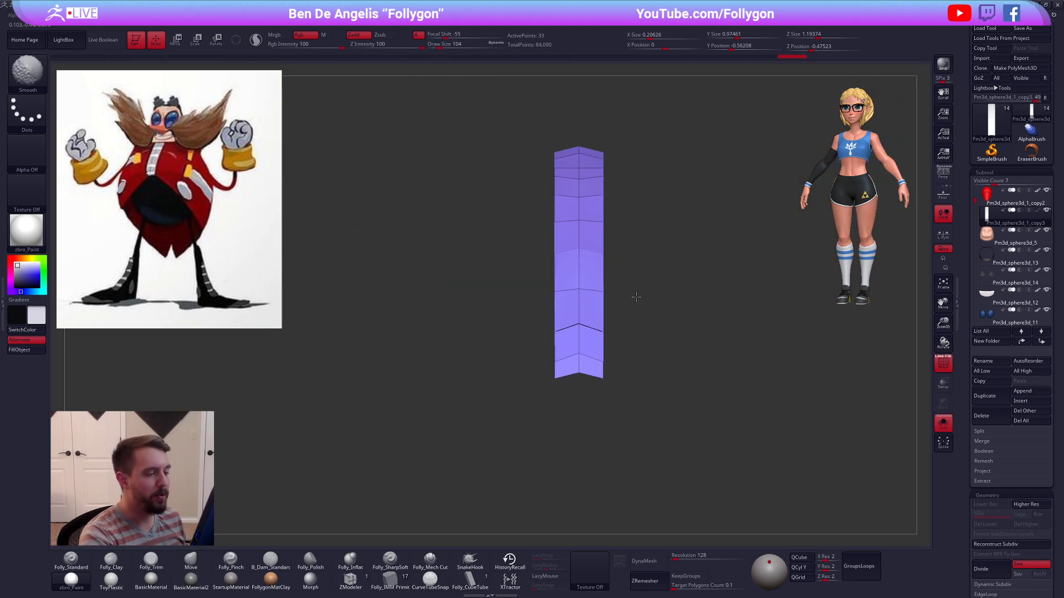
# Step: Narrow the isolated strip slightly to an X size of 0.17564 with Transpose
pyautogui.press('w')
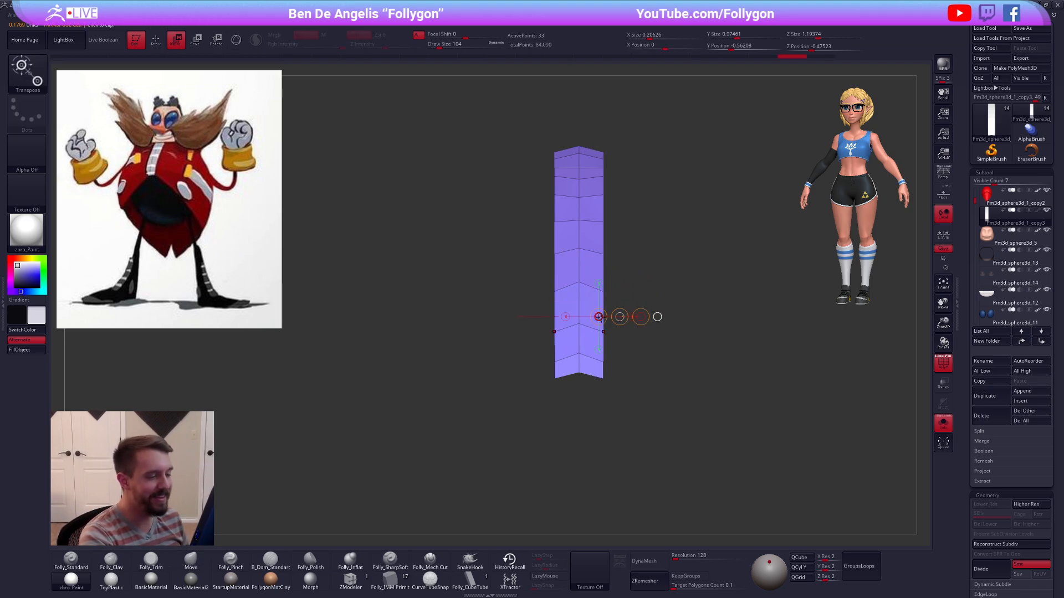
pyautogui.click(599, 316)
pyautogui.press('q')
# Step: Delete the strip's complete centre edge loop with ZModeler so each row becomes one flat polygon
pyautogui.click(361, 578)
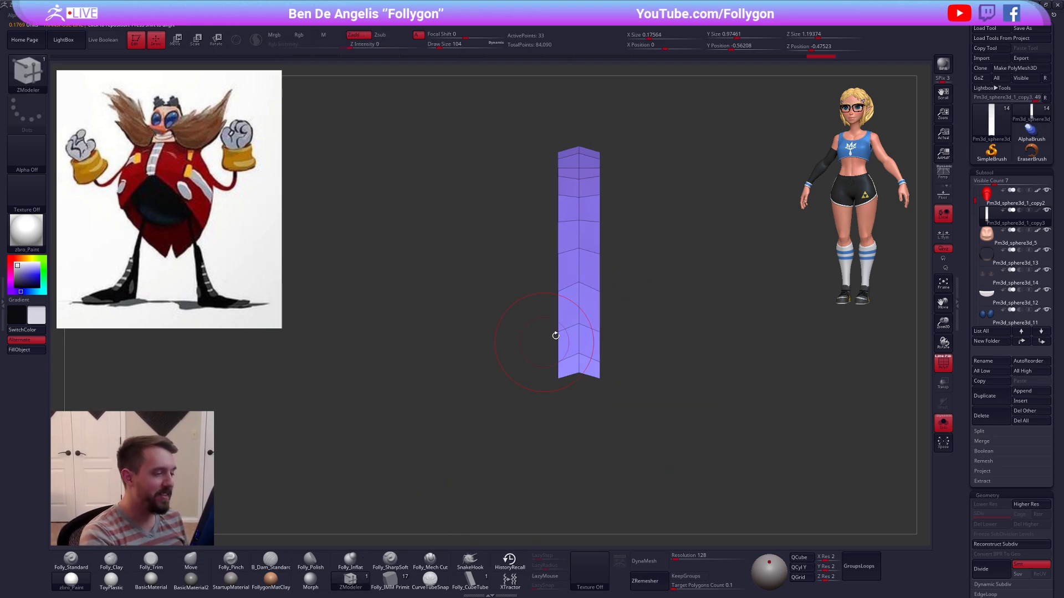
pyautogui.moveTo(555, 333); pyautogui.dragTo(537, 302, button='right')
pyautogui.press('space')
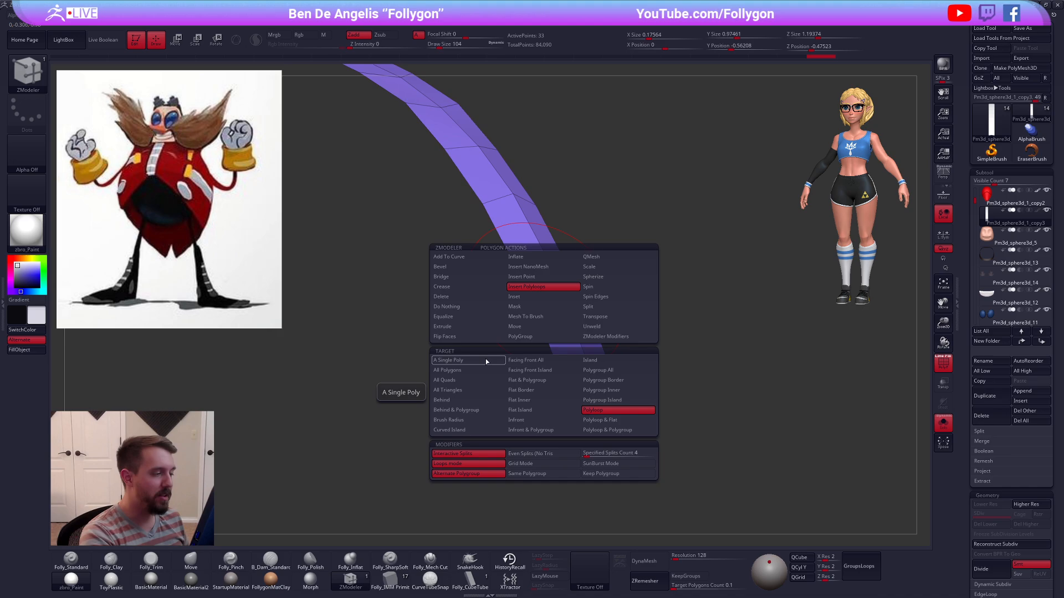
pyautogui.click(478, 327)
pyautogui.moveTo(607, 276)
pyautogui.mouseDown(button='right')
pyautogui.moveTo(592, 296)
pyautogui.moveTo(640, 335)
pyautogui.moveTo(603, 340)
pyautogui.mouseUp(button='right')
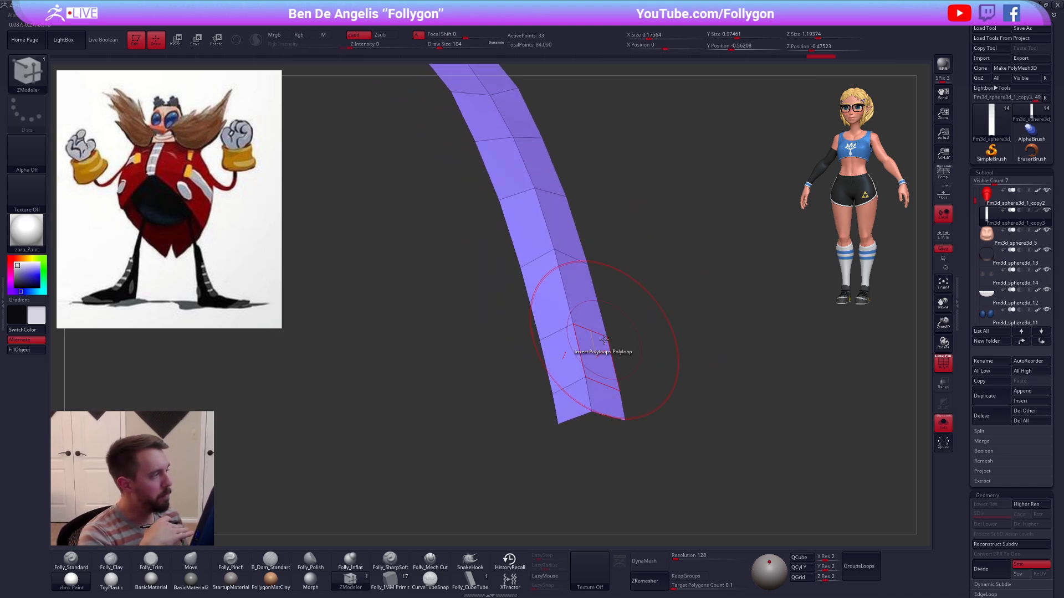
pyautogui.press('space')
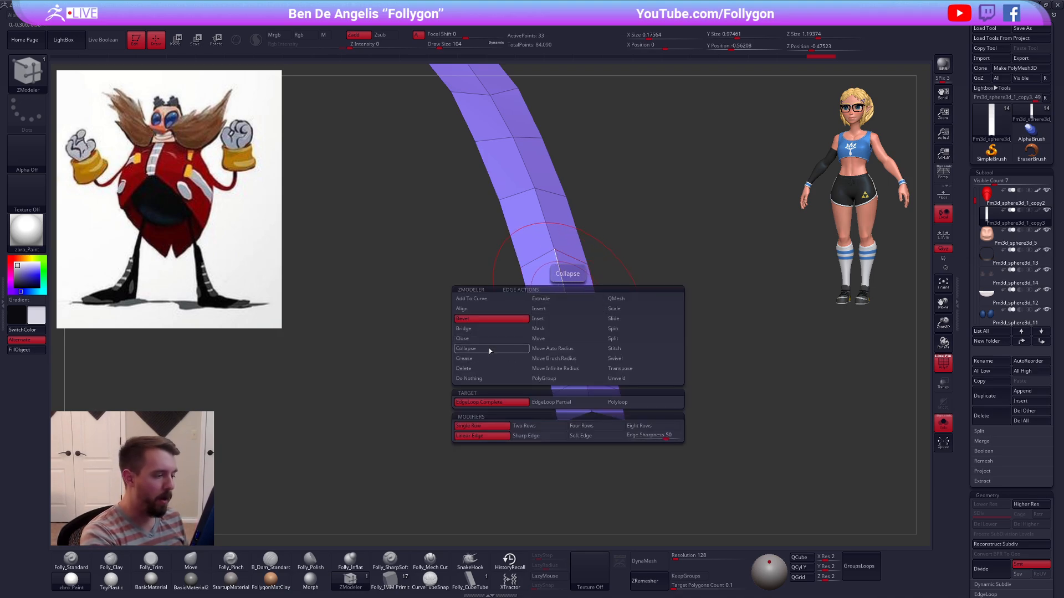
pyautogui.click(490, 367)
pyautogui.click(563, 295)
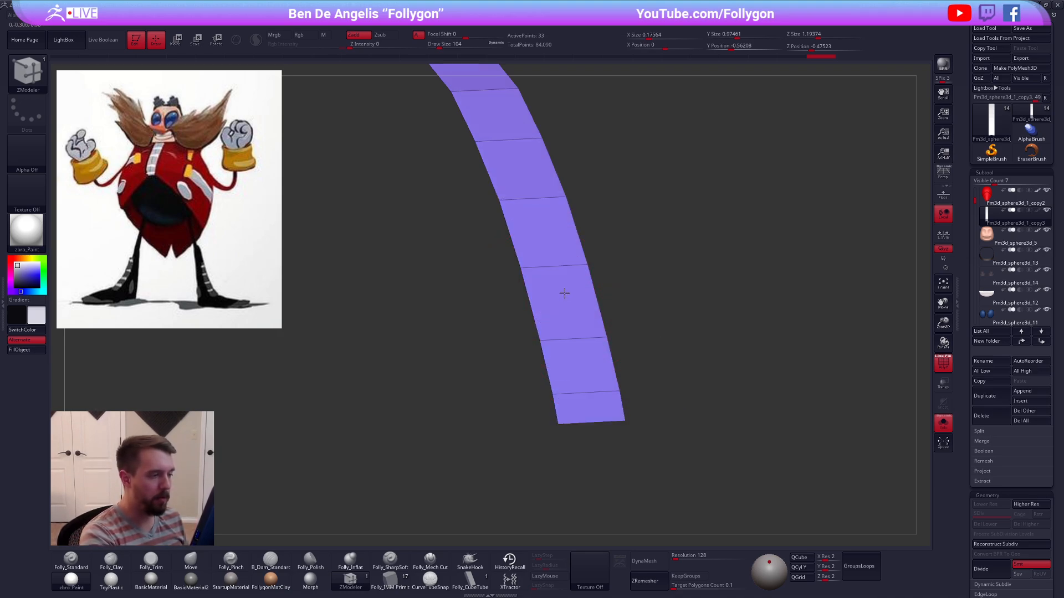
# Step: Apply Mirror And Weld to the strip to give it a straight centre edge, and check it from the front
pyautogui.moveTo(563, 294); pyautogui.dragTo(612, 277, button='right')
pyautogui.hotkey('ctrl', 'shift', 'f')
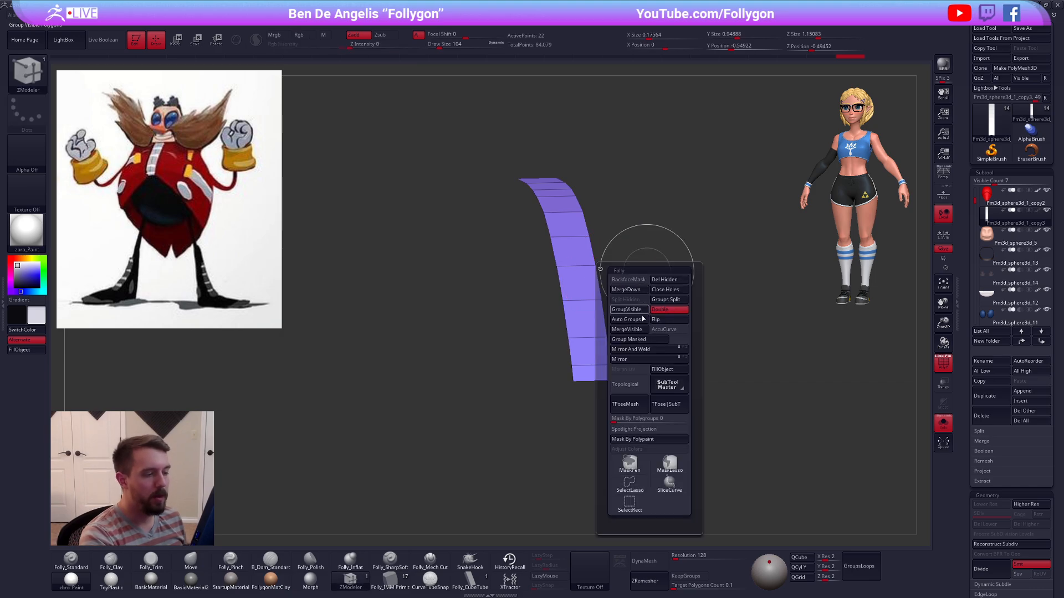
pyautogui.click(649, 350)
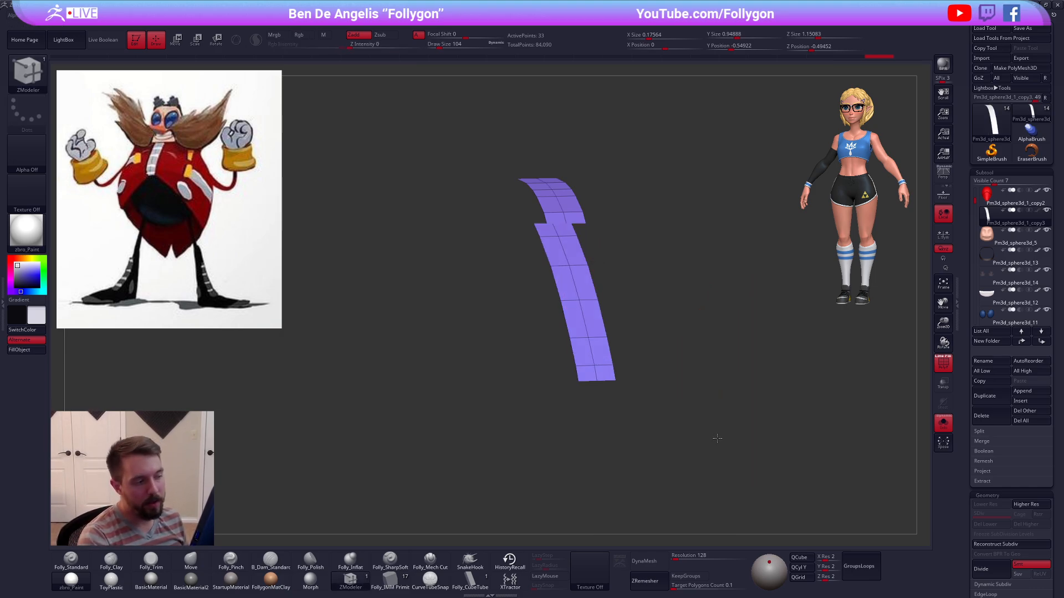
pyautogui.moveTo(724, 436); pyautogui.dragTo(633, 349)
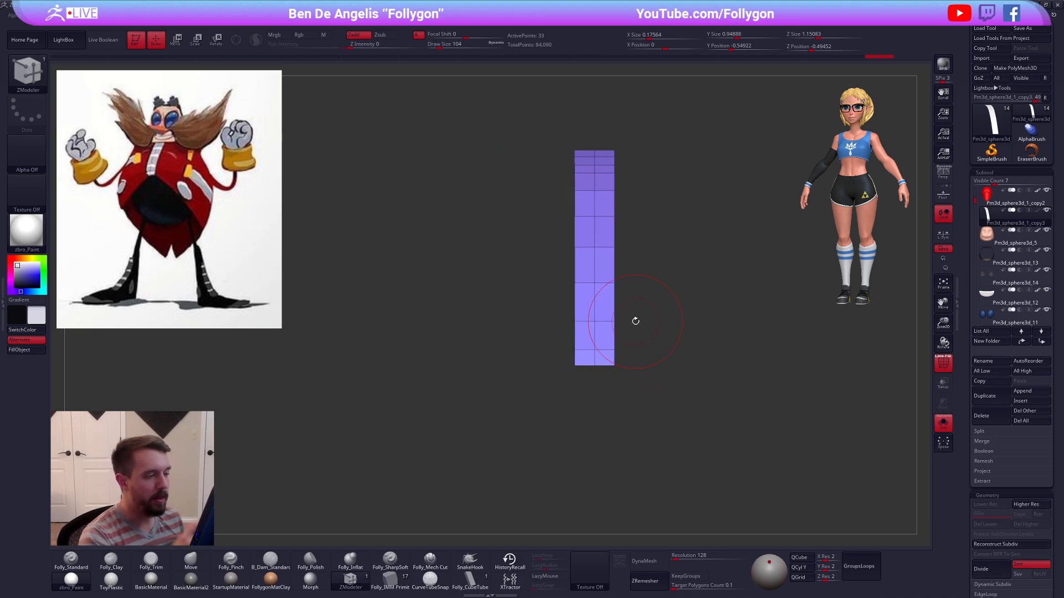
# Step: Extrude all of the strip's polygons slightly outward with ZModeler to give it an even thickness
pyautogui.keyDown('ctrl'); pyautogui.moveTo(576, 304); pyautogui.dragTo(605, 311, button='right'); pyautogui.keyUp('ctrl')
pyautogui.press('space')
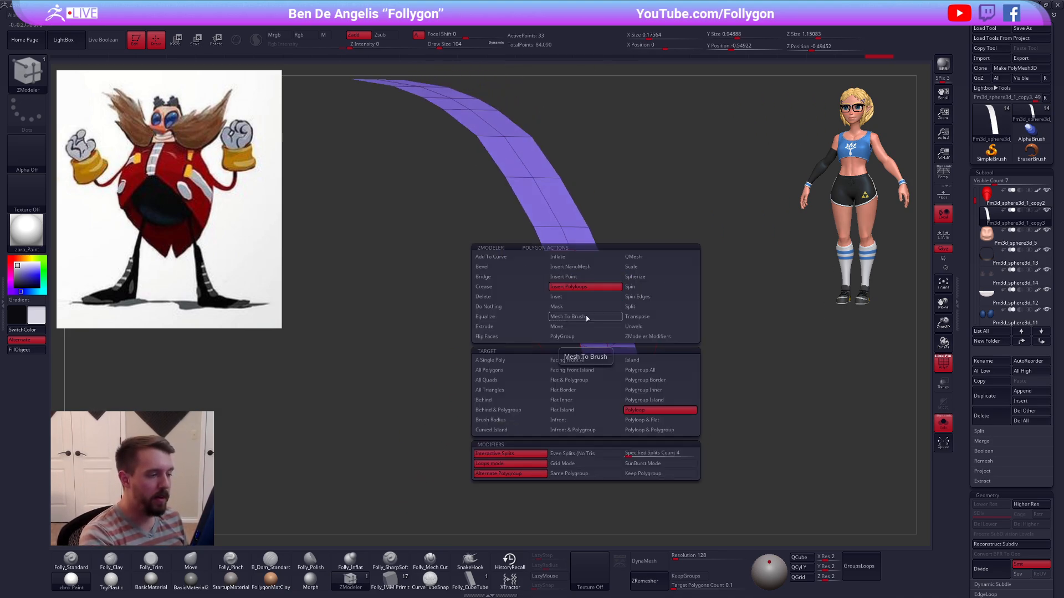
pyautogui.click(522, 327)
pyautogui.click(511, 374)
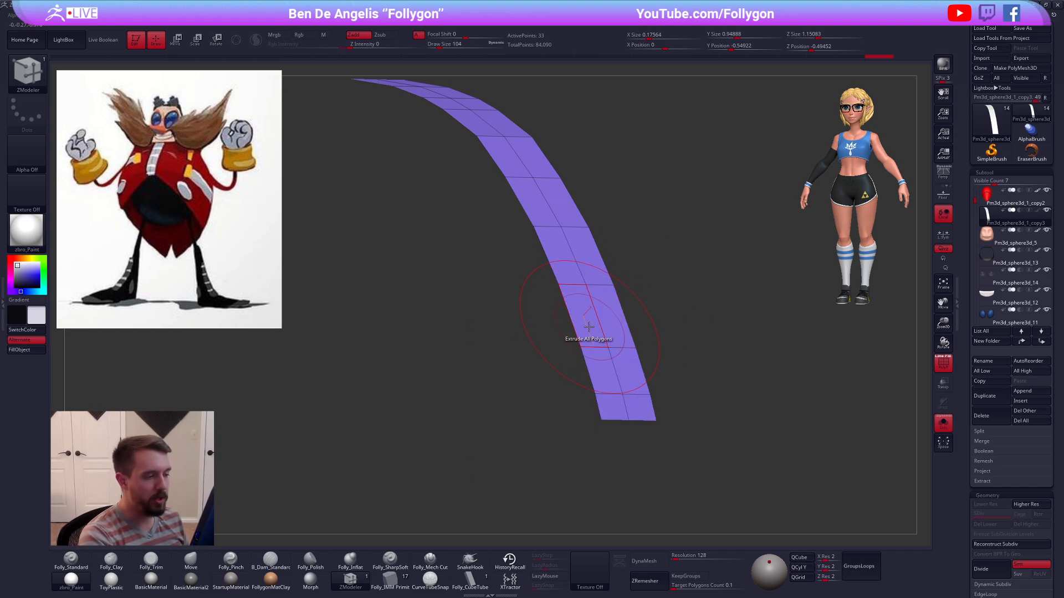
pyautogui.moveTo(589, 327); pyautogui.dragTo(591, 308)
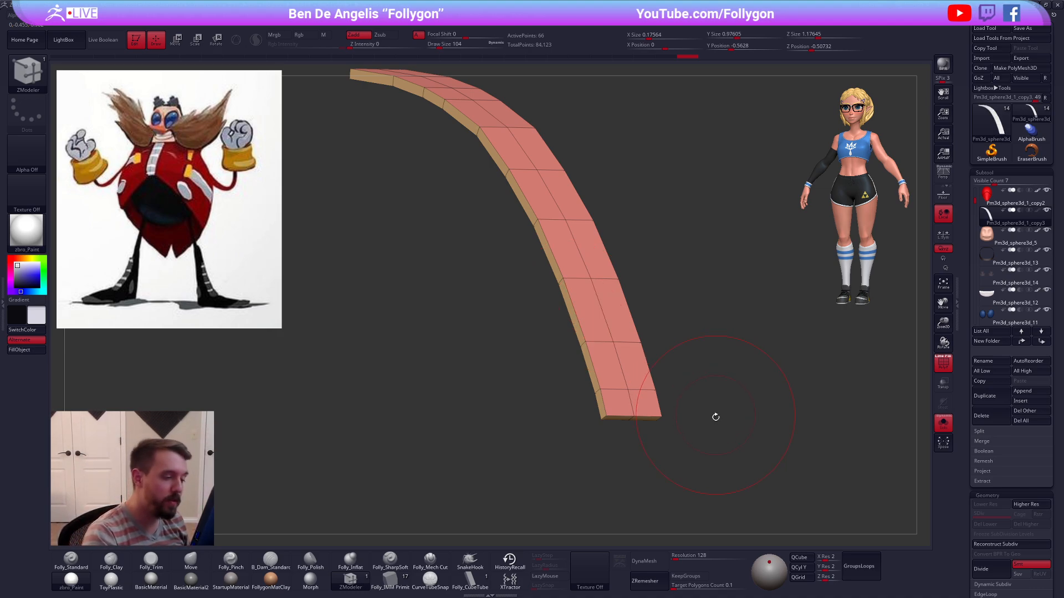
pyautogui.moveTo(712, 418); pyautogui.dragTo(603, 362, button='right')
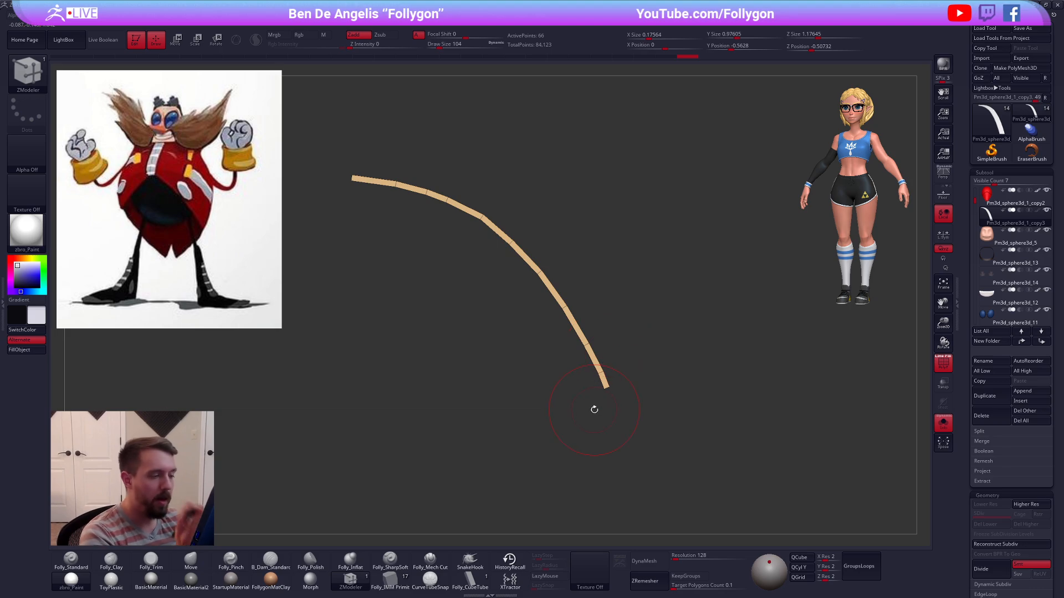
# Step: Show the rest of the character around the thickened strip and turn off the strip's double-sided display
pyautogui.hotkey('shift', 'alt', 's')
pyautogui.moveTo(719, 415); pyautogui.dragTo(702, 417, button='right')
pyautogui.hotkey('shift', 'd')
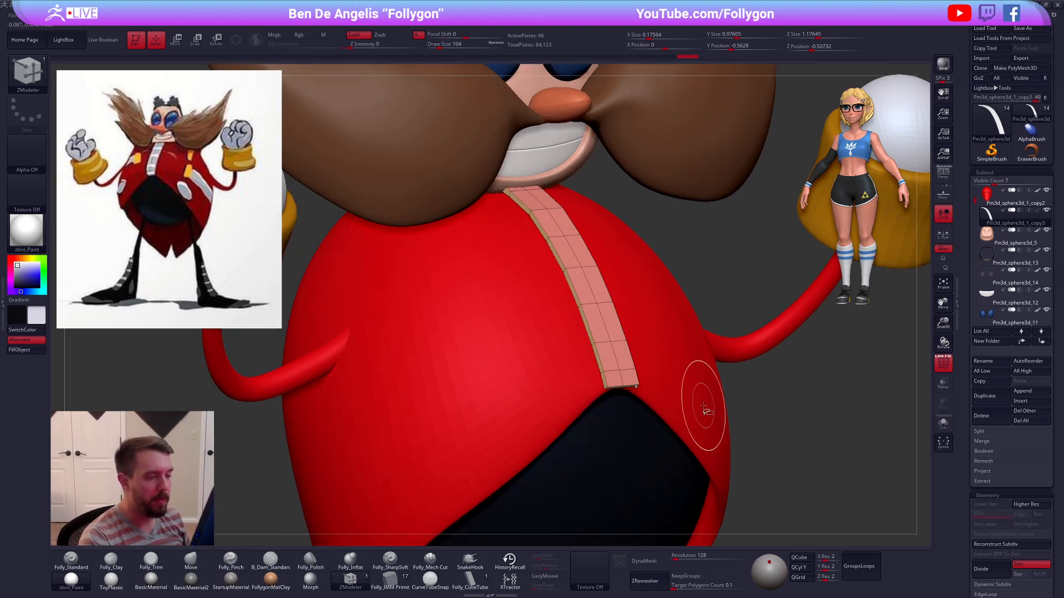
pyautogui.hotkey('ctrl', 'space')
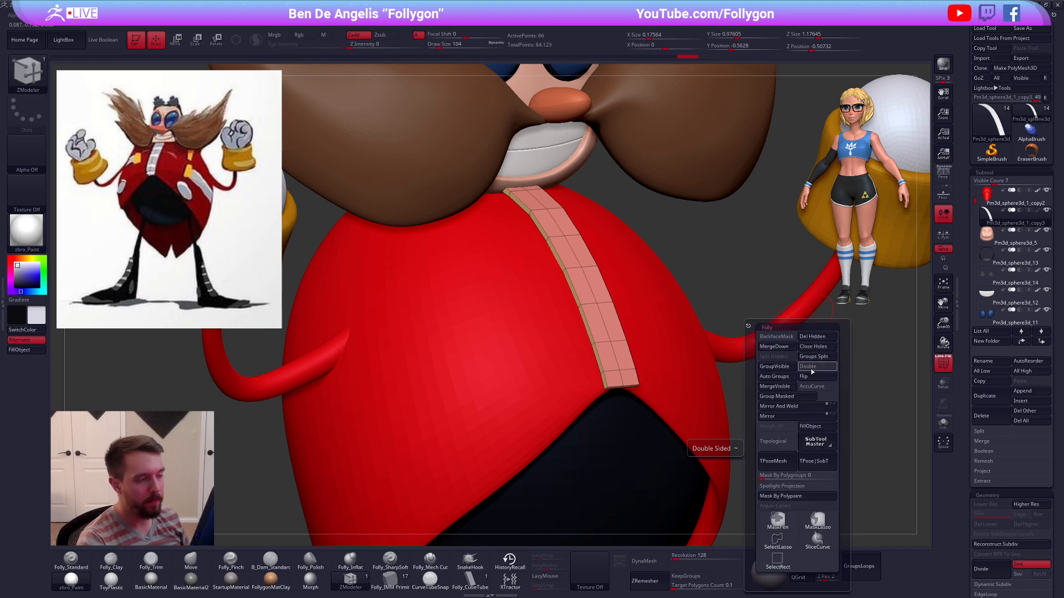
# Step: Reposition the strip in side view with Transpose so that it follows the front of the red body
pyautogui.moveTo(624, 312); pyautogui.dragTo(636, 268, button='right')
pyautogui.press('w')
pyautogui.moveTo(601, 284); pyautogui.dragTo(654, 254)
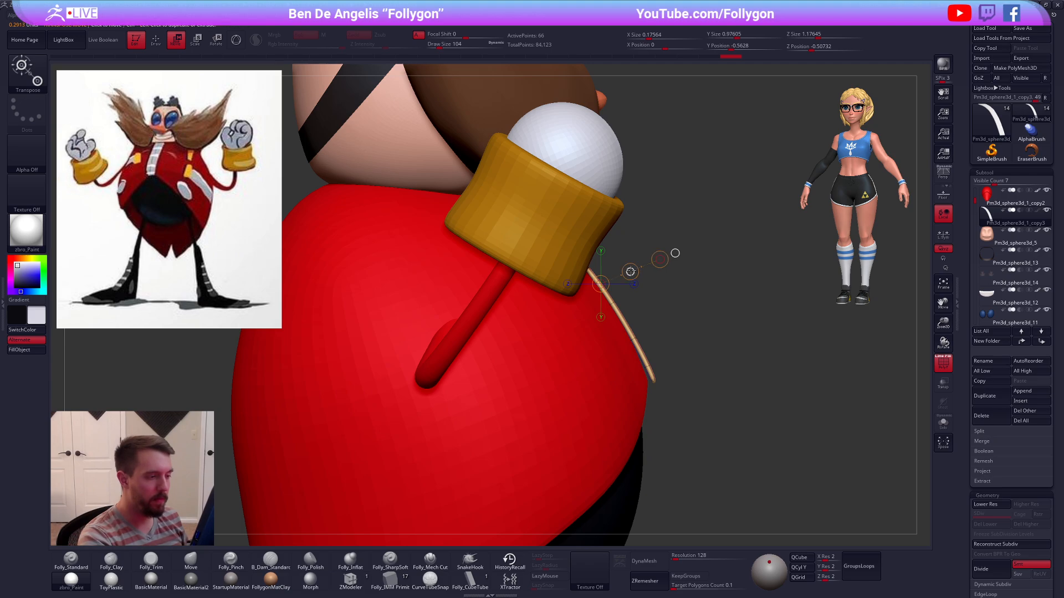
pyautogui.moveTo(601, 284)
pyautogui.mouseDown()
pyautogui.moveTo(593, 272)
pyautogui.moveTo(613, 233)
pyautogui.moveTo(608, 241)
pyautogui.mouseUp()
pyautogui.hotkey('shift', 'd')
pyautogui.press('q')
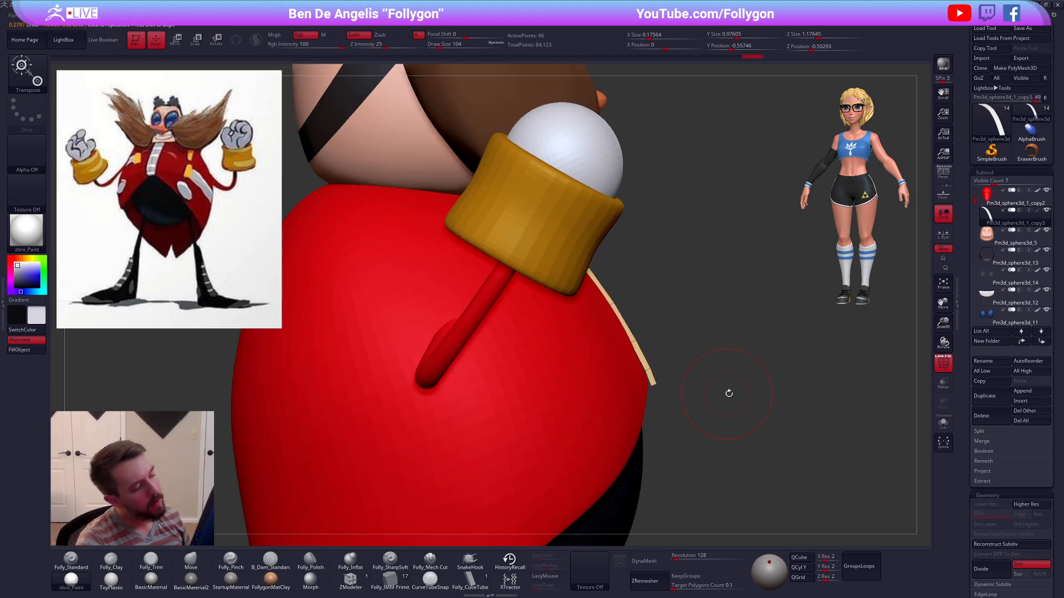
# Step: Fit the strip closer to the front of the red body with the Move brush at draw size 160, and turn off its polygon wireframe
pyautogui.moveTo(729, 393)
pyautogui.mouseDown(button='right')
pyautogui.moveTo(696, 412)
pyautogui.moveTo(656, 400)
pyautogui.moveTo(646, 287)
pyautogui.mouseUp(button='right')
pyautogui.press('space')
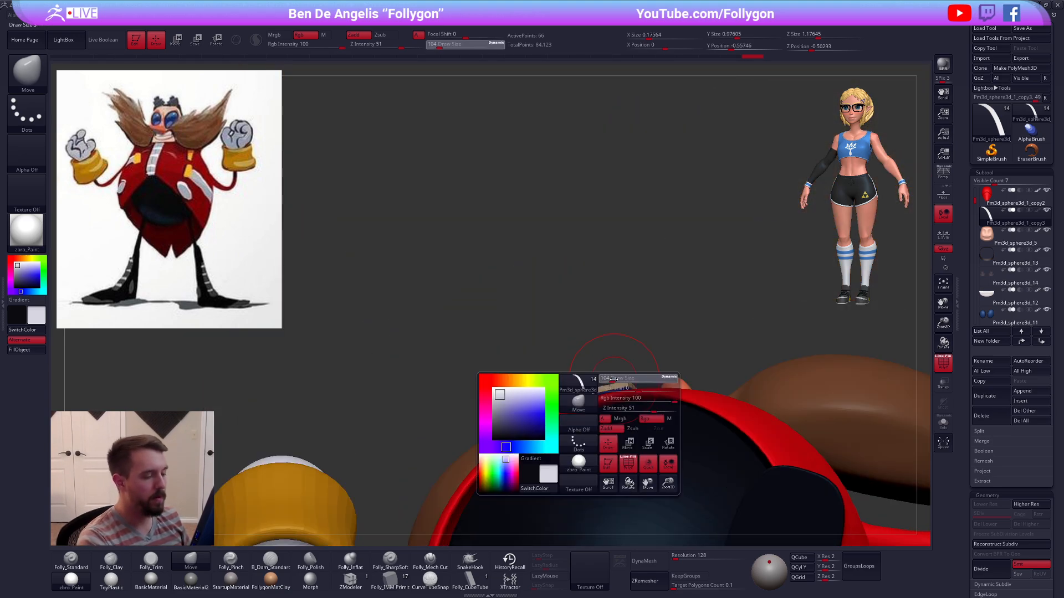
pyautogui.moveTo(611, 378); pyautogui.dragTo(615, 379)
pyautogui.keyDown('shift'); pyautogui.moveTo(619, 392); pyautogui.dragTo(681, 388, button='right'); pyautogui.keyUp('shift')
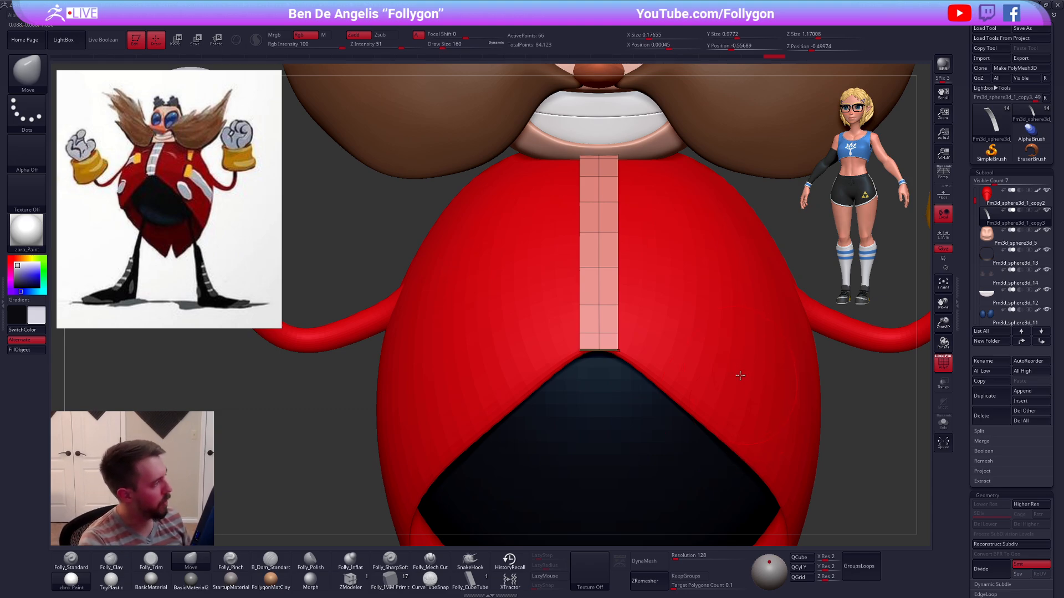
pyautogui.press('space')
pyautogui.moveTo(668, 356); pyautogui.dragTo(662, 355)
pyautogui.hotkey('shift', 'f')
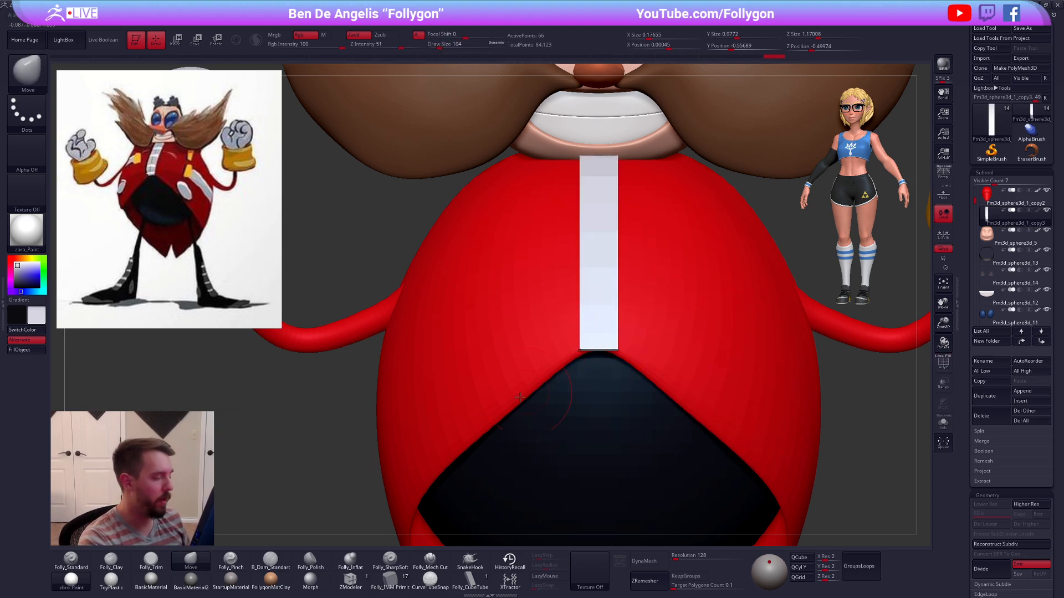
# Step: Isolate the strip and crease its outer edge loops with ZModeler's Crease action targeting EdgeLoop Complete, at draw size 43
pyautogui.click(350, 578)
pyautogui.hotkey('shift', 's')
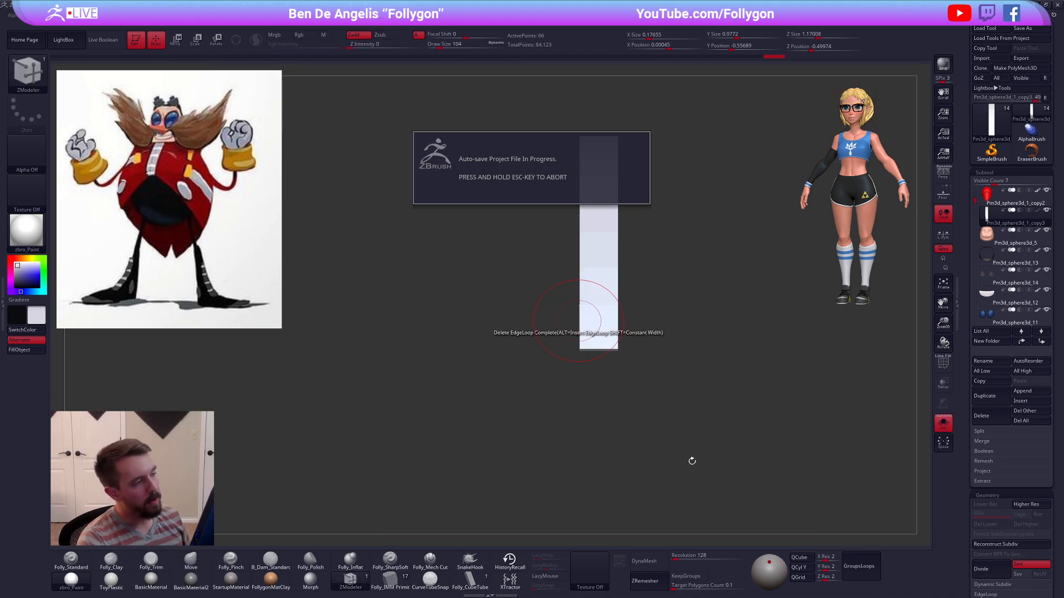
pyautogui.moveTo(690, 452); pyautogui.dragTo(551, 405)
pyautogui.press('space')
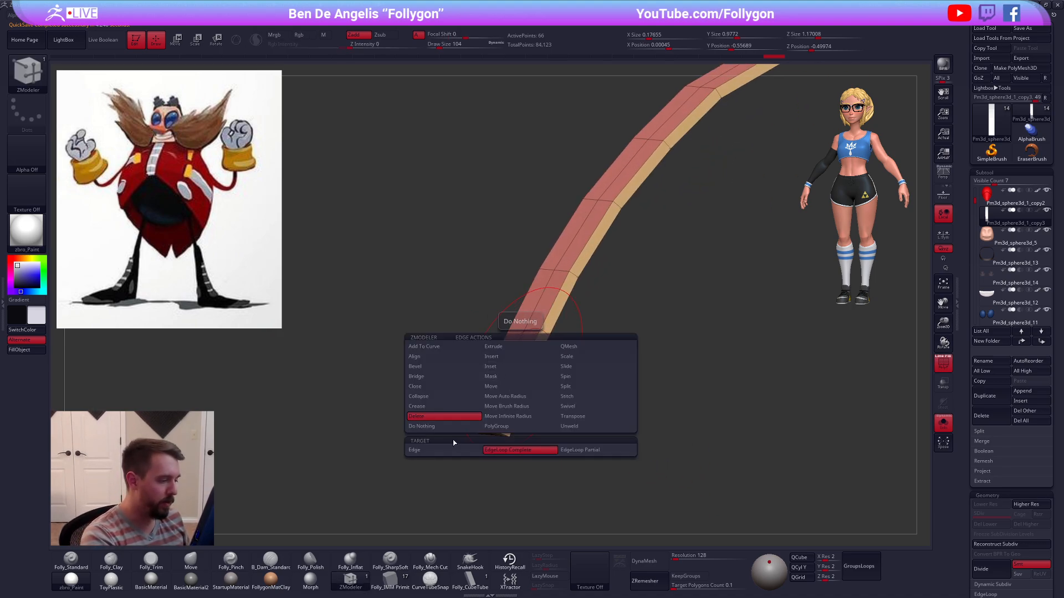
pyautogui.click(455, 407)
pyautogui.click(459, 460)
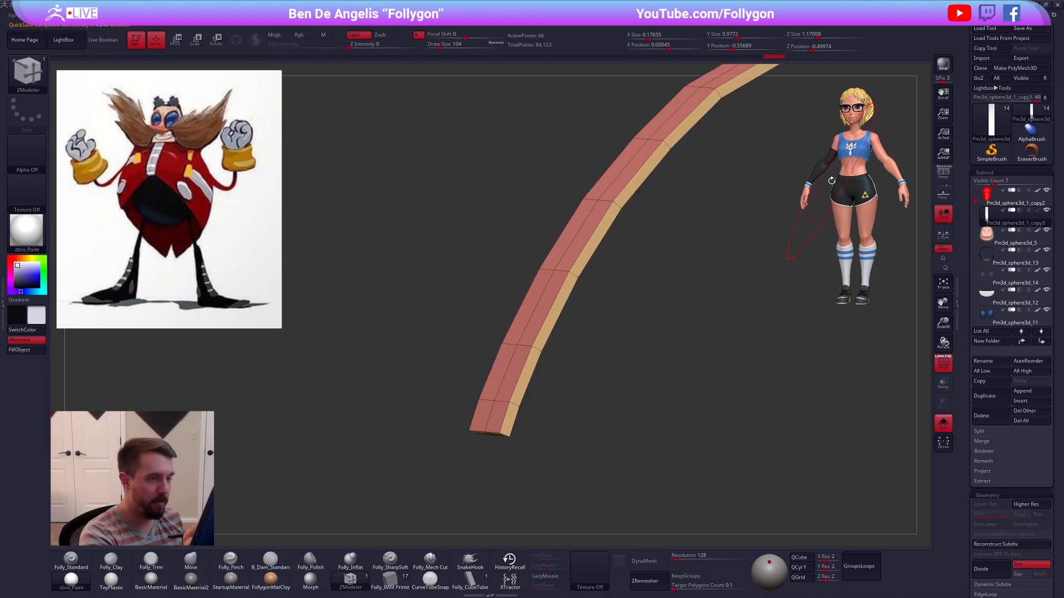
pyautogui.press('space')
pyautogui.moveTo(609, 334); pyautogui.dragTo(601, 334)
pyautogui.click(517, 385)
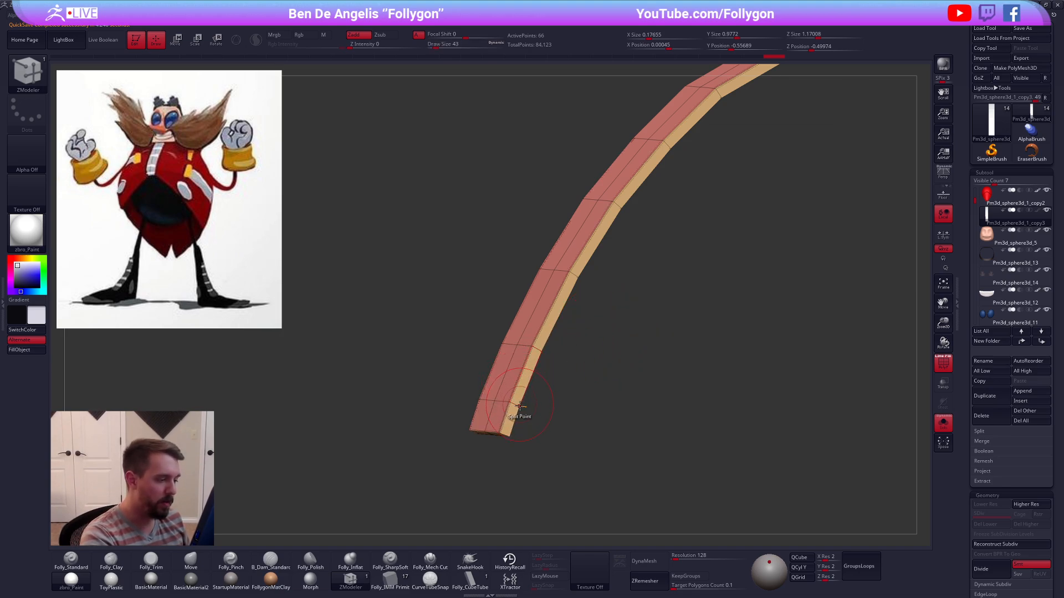
pyautogui.moveTo(609, 399); pyautogui.dragTo(610, 421)
pyautogui.click(529, 388)
# Step: Smooth the creased strip with dynamic subdivision and show it without wireframe together with the rest of the character
pyautogui.press('d')
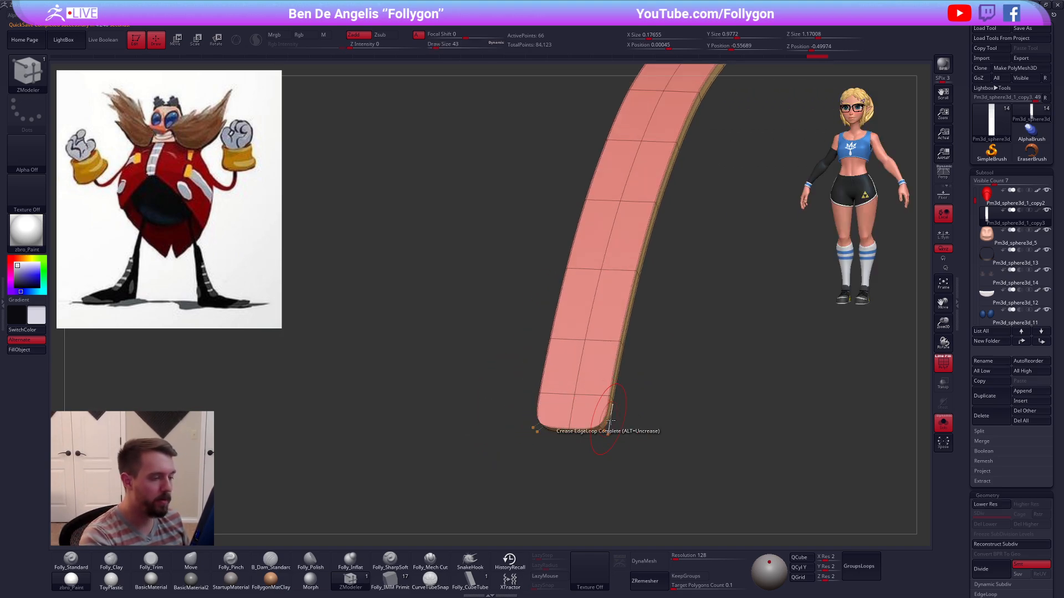
pyautogui.keyDown('ctrl'); pyautogui.moveTo(608, 434); pyautogui.dragTo(576, 399, button='right'); pyautogui.keyUp('ctrl')
pyautogui.hotkey('shift', 'f')
pyautogui.hotkey('shift', 's')
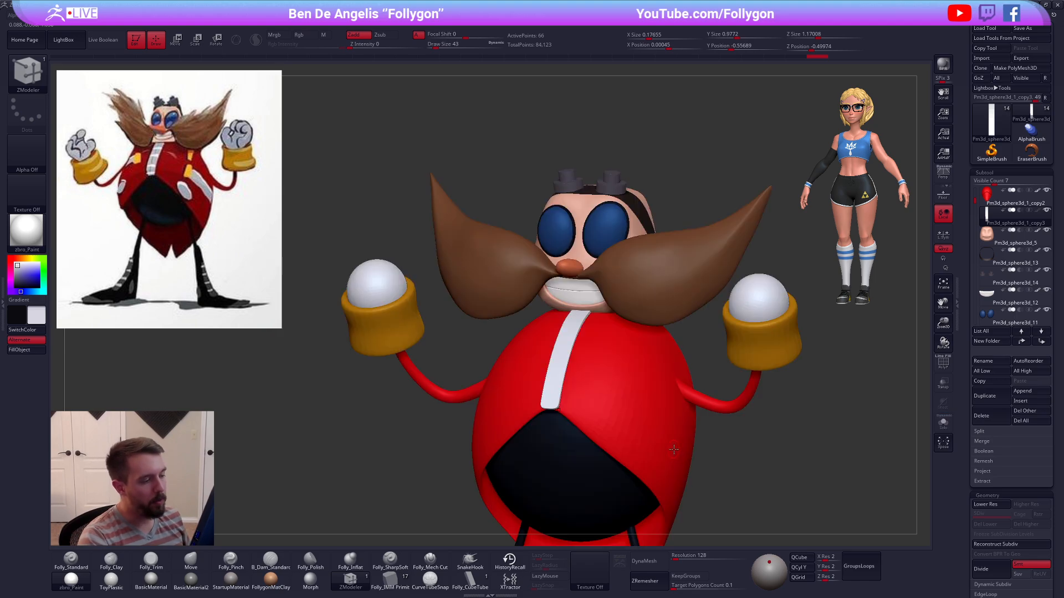
# Step: Adjust the strip's curve in side view with the Move brush at draw size 239 so it follows the body, and isolate it
pyautogui.moveTo(674, 449)
pyautogui.keyDown('alt'); pyautogui.mouseDown(button='right')
pyautogui.moveTo(682, 427)
pyautogui.moveTo(688, 441)
pyautogui.moveTo(586, 346)
pyautogui.moveTo(487, 367)
pyautogui.mouseUp(button='right'); pyautogui.keyUp('alt')
pyautogui.press('b')
pyautogui.press('m')
pyautogui.press('v')
pyautogui.press('space')
pyautogui.moveTo(609, 320); pyautogui.dragTo(630, 318)
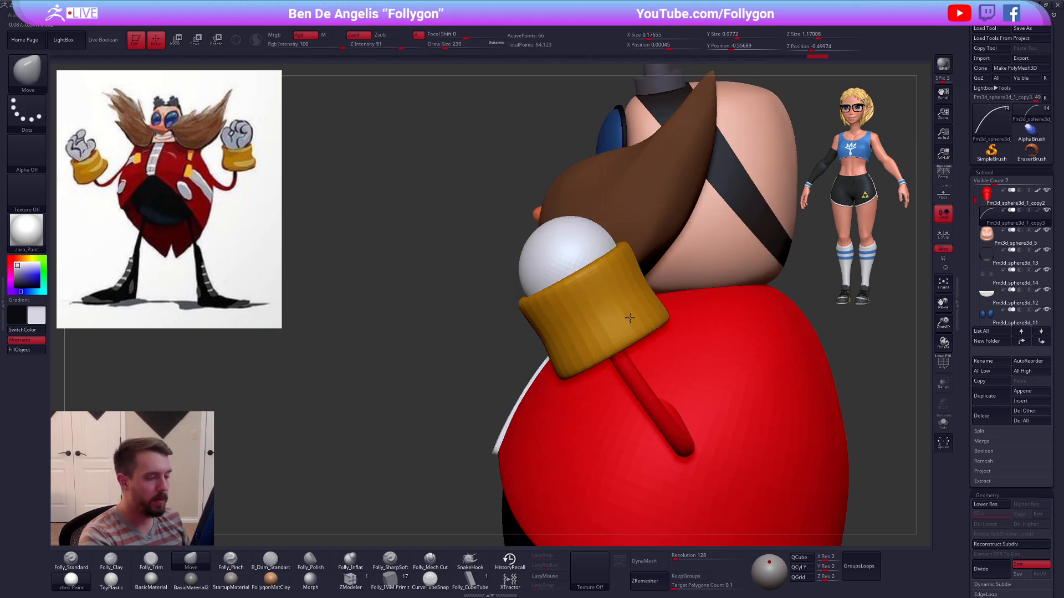
pyautogui.moveTo(629, 318)
pyautogui.keyDown('shift'); pyautogui.mouseDown(button='right')
pyautogui.moveTo(616, 286)
pyautogui.moveTo(689, 294)
pyautogui.mouseUp(button='right'); pyautogui.keyUp('shift')
pyautogui.hotkey('shift', 's')
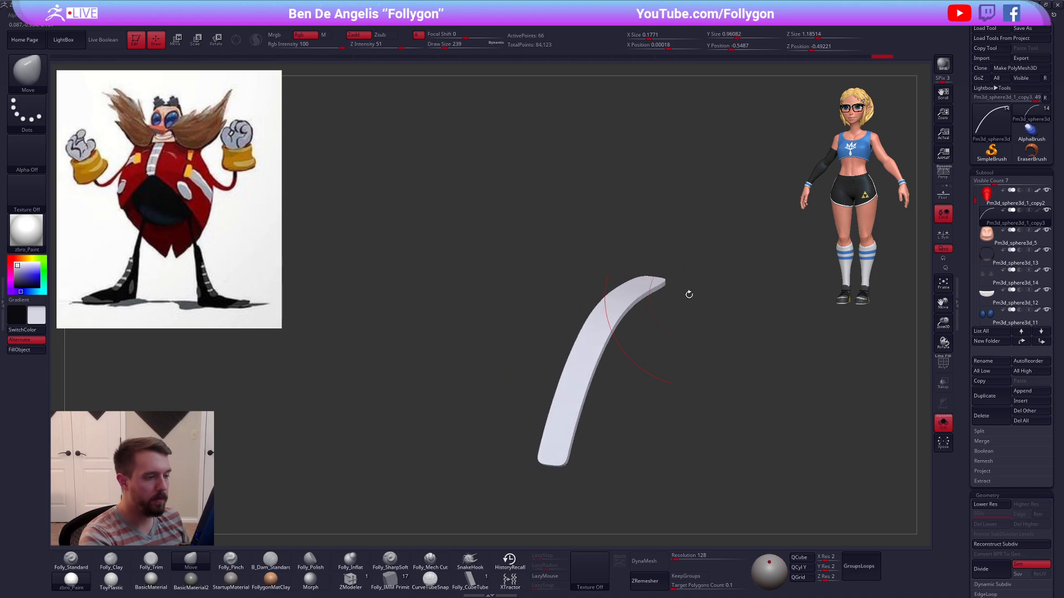
# Step: Adjust the upper end of the isolated white strip at its lowest subdivision level, then bring the whole character back into view
pyautogui.press('ctrl')
pyautogui.hotkey('shift', 'd')
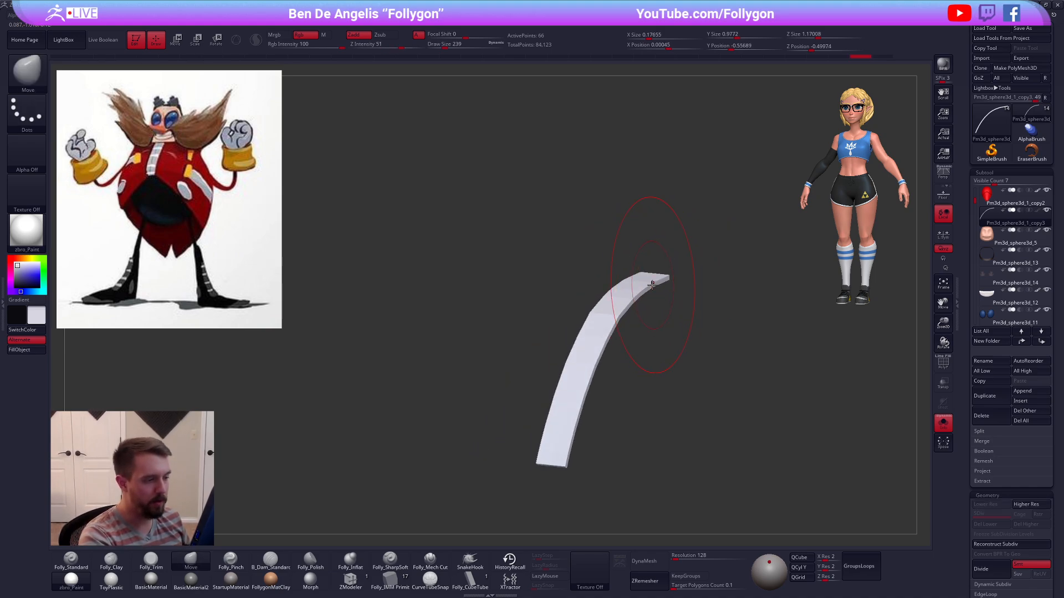
pyautogui.press('d')
pyautogui.keyDown('shift'); pyautogui.moveTo(654, 284); pyautogui.dragTo(665, 280, button='right'); pyautogui.keyUp('shift')
pyautogui.hotkey('ctrl', 'shift', 's')
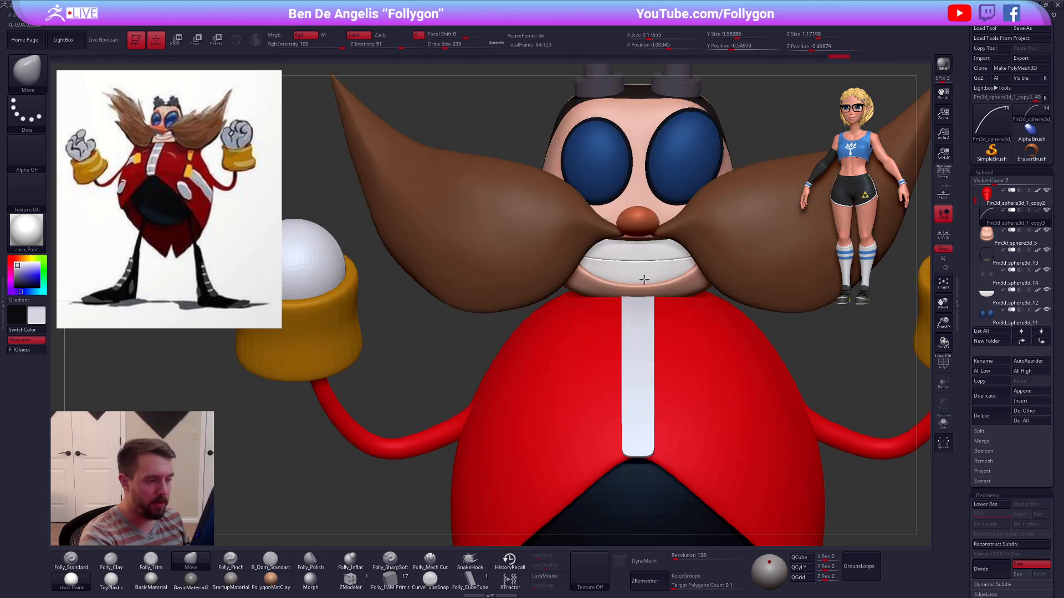
# Step: Refine the white strip's top edge below the chin with a smaller Move brush and isolate the strip again
pyautogui.press('[')
pyautogui.press('[')
pyautogui.press('[')
pyautogui.moveTo(647, 301)
pyautogui.mouseDown(button='right')
pyautogui.moveTo(692, 349)
pyautogui.moveTo(665, 327)
pyautogui.mouseUp(button='right')
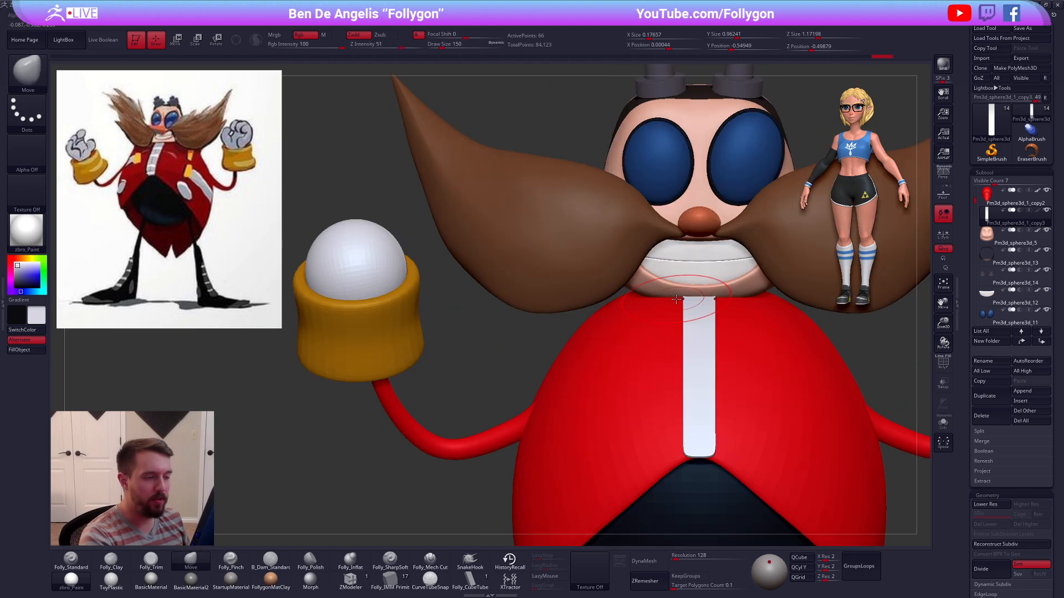
pyautogui.press('space')
pyautogui.moveTo(689, 308); pyautogui.dragTo(700, 308)
pyautogui.hotkey('ctrl', 'shift', 's')
pyautogui.moveTo(704, 301); pyautogui.dragTo(672, 311, button='right')
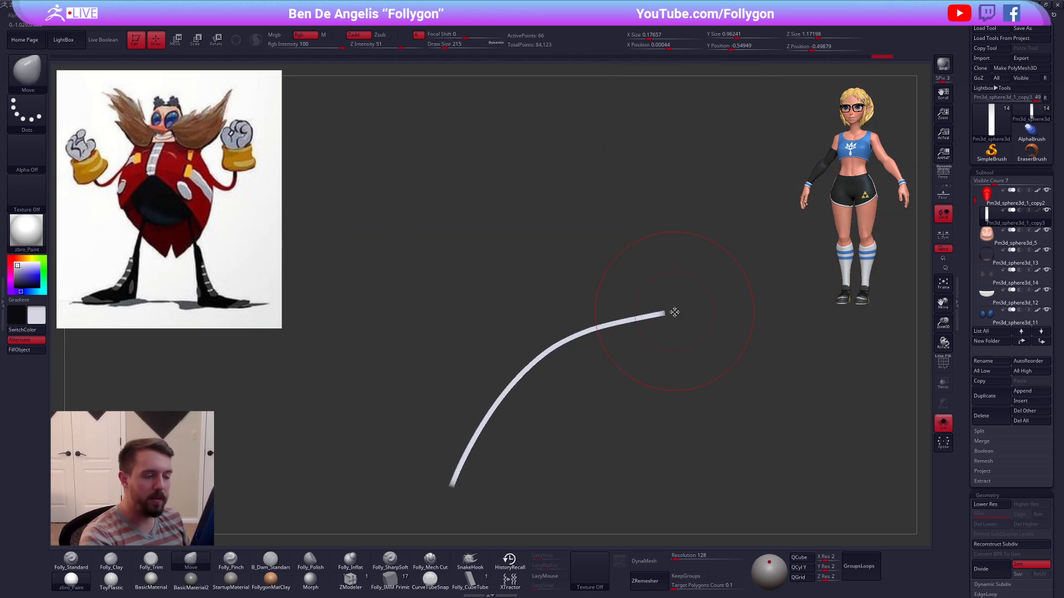
# Step: Mask everything except the strip's top end, rotate that end flatter with the Transpose line, and clear the mask
pyautogui.hotkey('shift', 'f')
pyautogui.moveTo(641, 311)
pyautogui.keyDown('ctrl'); pyautogui.mouseDown()
pyautogui.moveTo(654, 338)
pyautogui.moveTo(674, 310)
pyautogui.mouseUp(); pyautogui.keyUp('ctrl')
pyautogui.keyDown('ctrl'); pyautogui.click(647, 322); pyautogui.keyUp('ctrl')
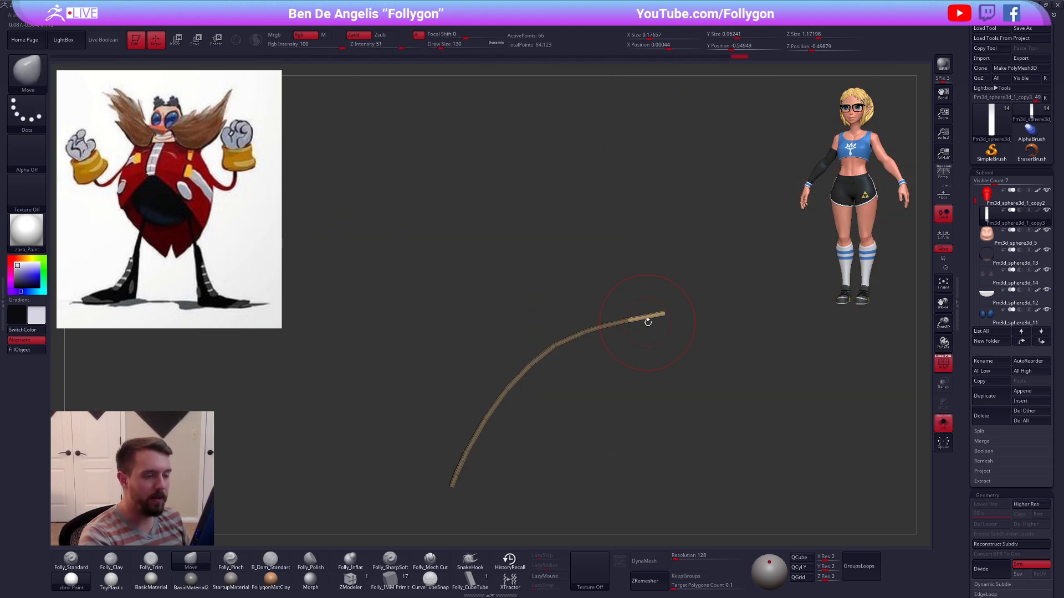
pyautogui.keyDown('ctrl'); pyautogui.moveTo(647, 322); pyautogui.dragTo(649, 349, button='right'); pyautogui.keyUp('ctrl')
pyautogui.press('r')
pyautogui.moveTo(653, 319); pyautogui.dragTo(750, 302)
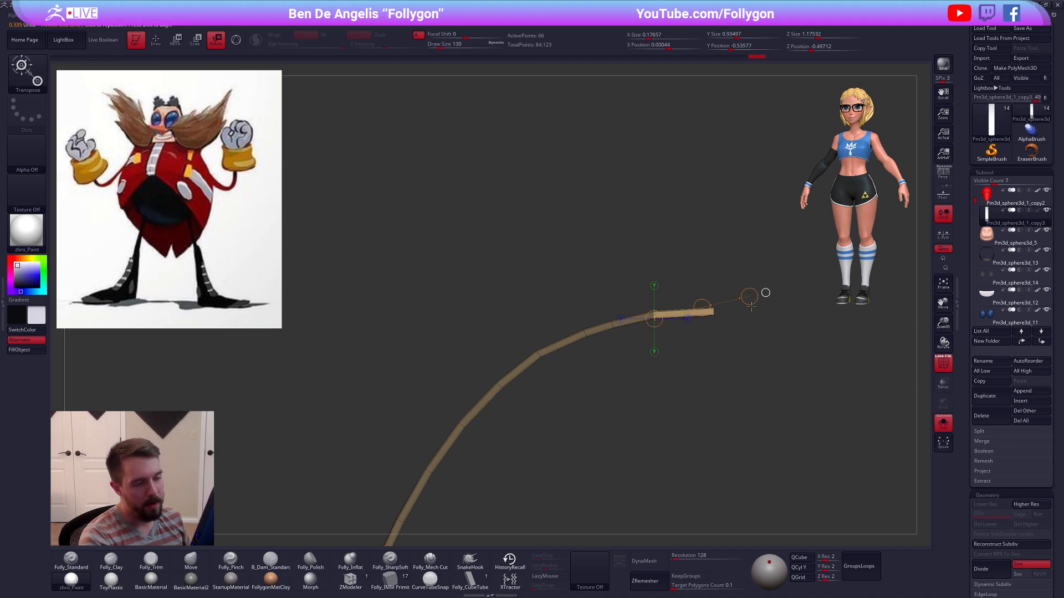
pyautogui.keyDown('ctrl'); pyautogui.moveTo(646, 396); pyautogui.dragTo(637, 364, button='right'); pyautogui.keyUp('ctrl')
pyautogui.press('q')
pyautogui.keyDown('ctrl'); pyautogui.moveTo(637, 364); pyautogui.dragTo(681, 351); pyautogui.keyUp('ctrl')
pyautogui.press('d')
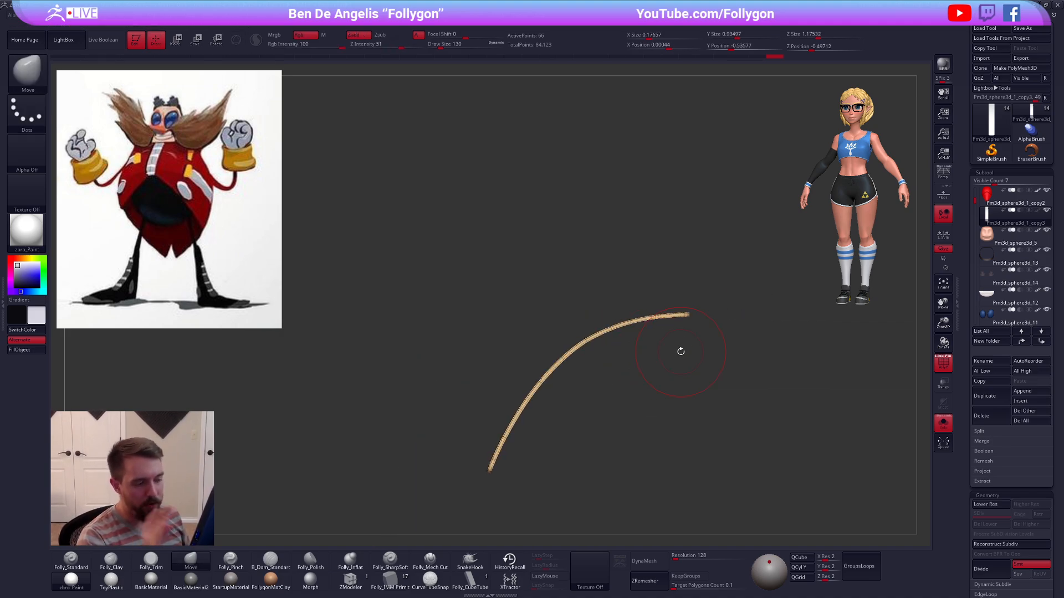
# Step: Show the whole character without wireframe and fine-tune the white strip with the Move brush at draw size 192
pyautogui.keyDown('shift'); pyautogui.moveTo(681, 352); pyautogui.dragTo(722, 418, button='right'); pyautogui.keyUp('shift')
pyautogui.hotkey('shift', 's')
pyautogui.hotkey('shift', 'f')
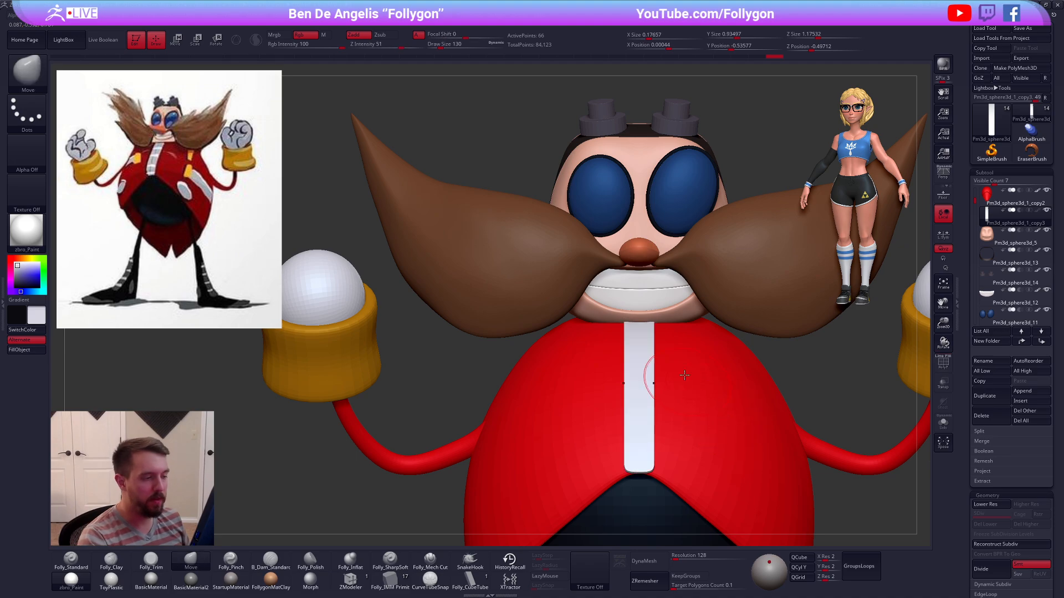
pyautogui.press('space')
pyautogui.moveTo(672, 348); pyautogui.dragTo(673, 349)
pyautogui.keyDown('ctrl'); pyautogui.moveTo(685, 308); pyautogui.dragTo(719, 399, button='right'); pyautogui.keyUp('ctrl')
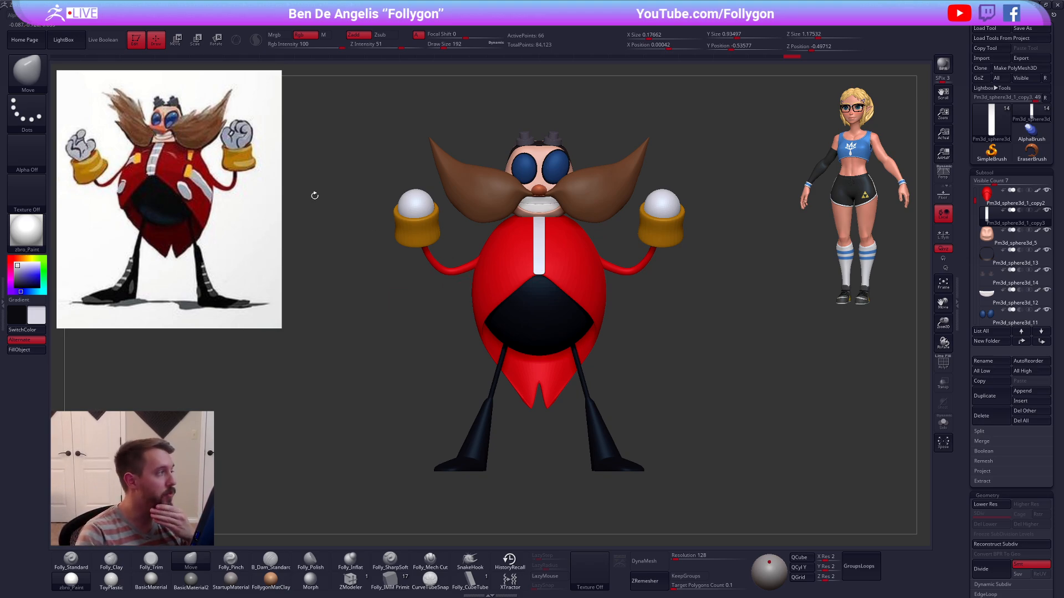
pyautogui.click(76, 45)
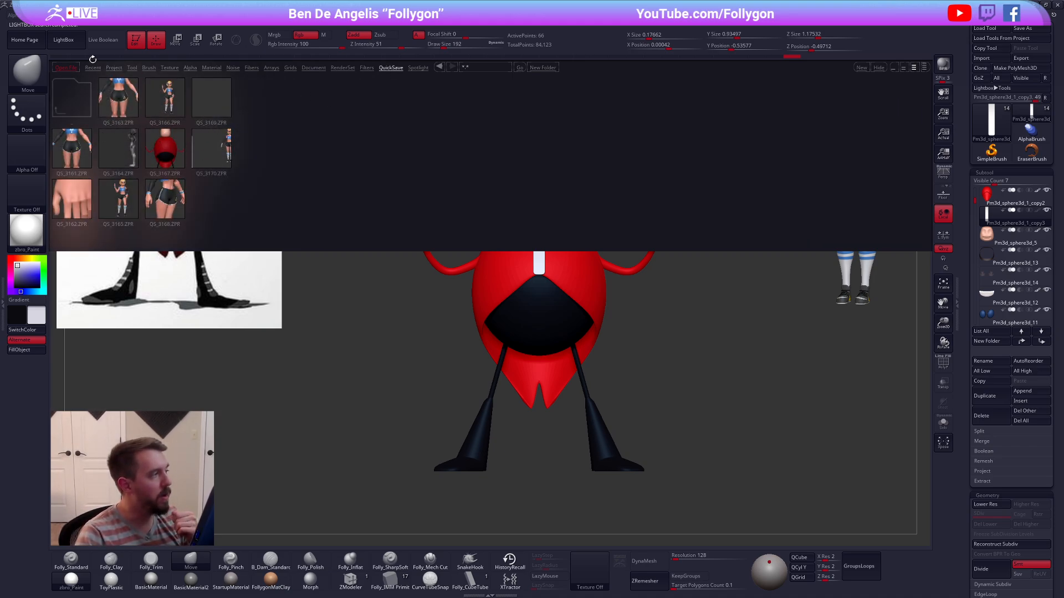
pyautogui.click(67, 41)
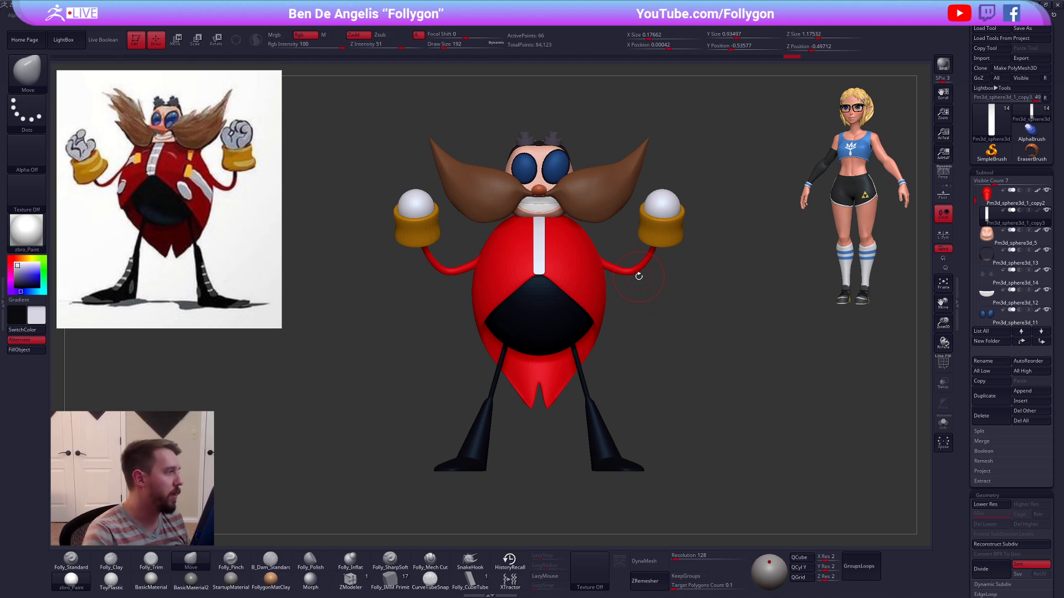
# Step: Select the strip on the coat's front and fill the whole object with white, using the Standard brush
pyautogui.keyDown('ctrl'); pyautogui.moveTo(577, 318); pyautogui.dragTo(577, 313, button='right'); pyautogui.keyUp('ctrl')
pyautogui.keyDown('shift'); pyautogui.moveTo(679, 324); pyautogui.dragTo(634, 319, button='right'); pyautogui.keyUp('shift')
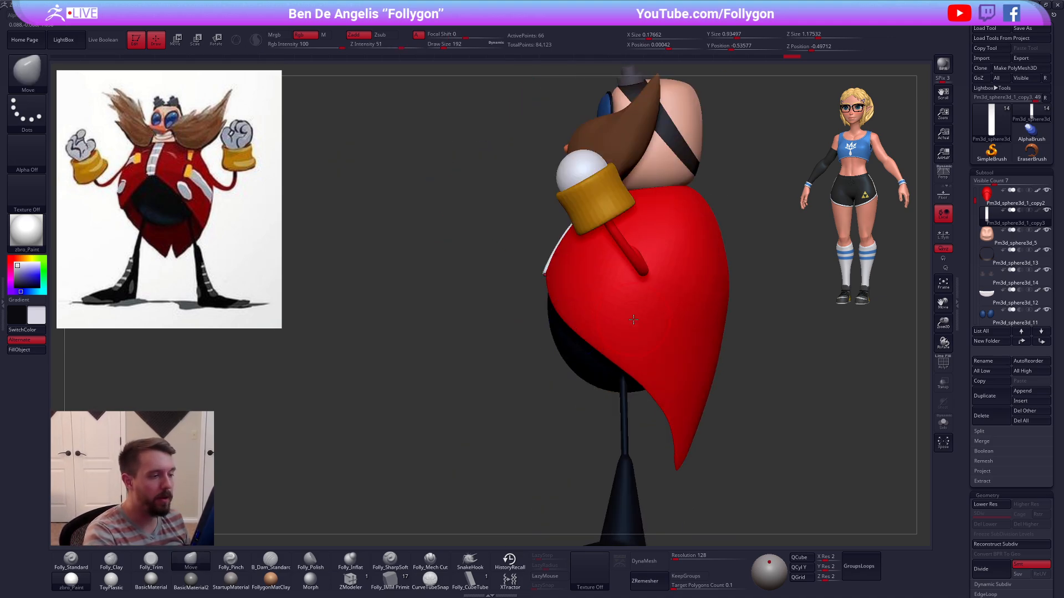
pyautogui.keyDown('alt'); pyautogui.click(633, 319); pyautogui.keyUp('alt')
pyautogui.moveTo(665, 363); pyautogui.dragTo(629, 308, button='right')
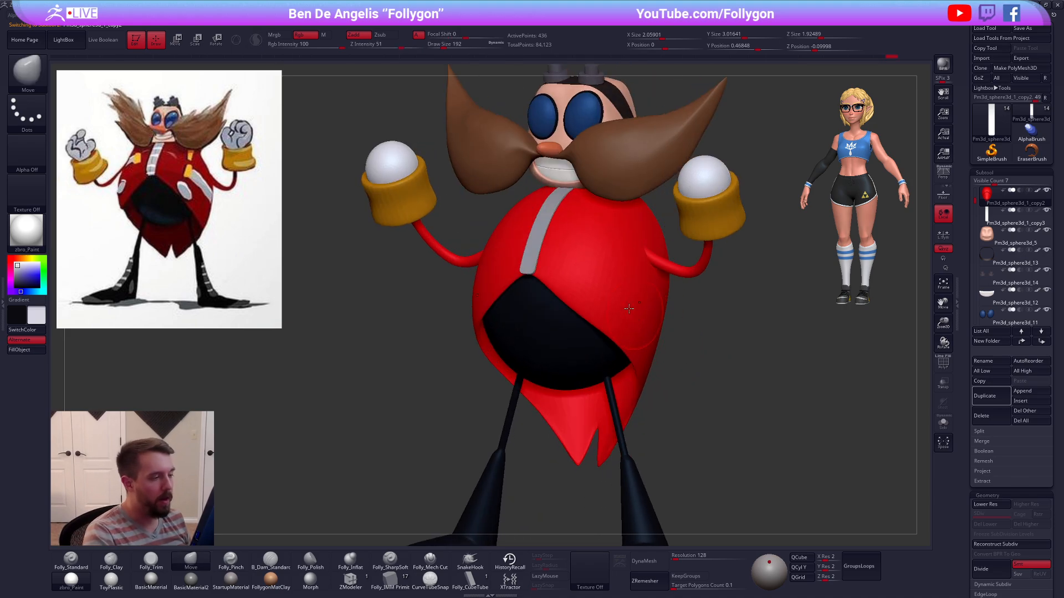
pyautogui.keyDown('alt'); pyautogui.click(530, 257); pyautogui.keyUp('alt')
pyautogui.press('1')
pyautogui.click(26, 350)
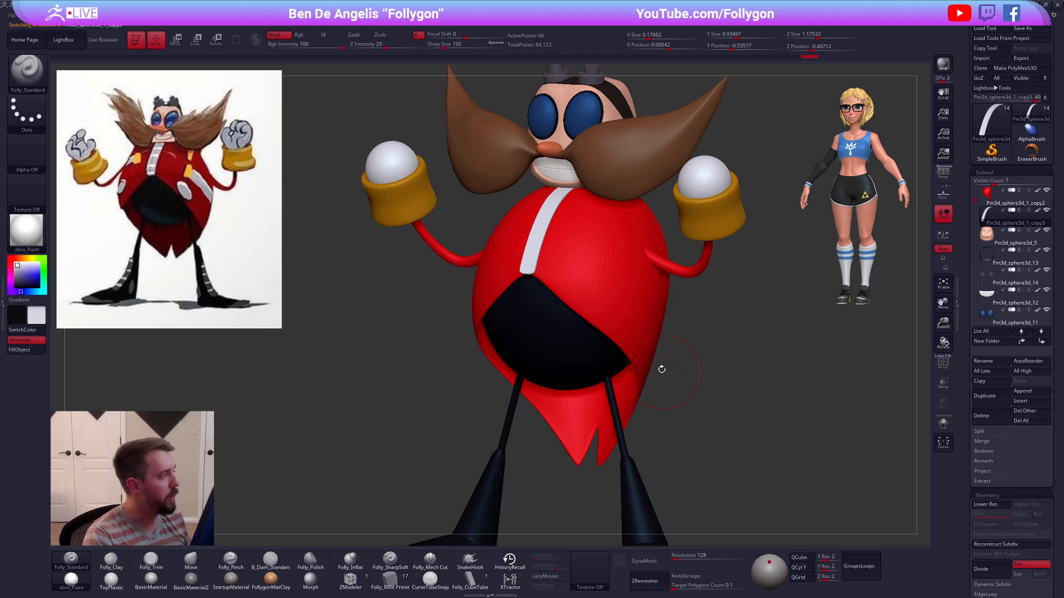
# Step: Select the red coat, show its wireframe, and duplicate it as a new subtool
pyautogui.keyDown('alt'); pyautogui.click(643, 339); pyautogui.keyUp('alt')
pyautogui.hotkey('shift', 'f')
pyautogui.moveTo(670, 404)
pyautogui.keyDown('shift'); pyautogui.mouseDown()
pyautogui.moveTo(739, 449)
pyautogui.moveTo(731, 457)
pyautogui.mouseUp(); pyautogui.keyUp('shift')
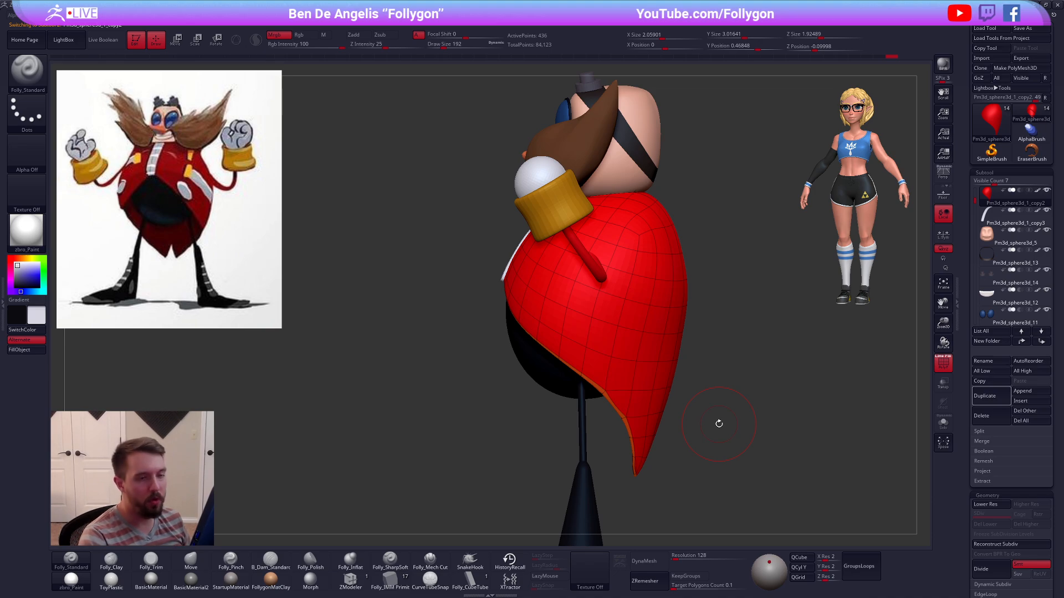
pyautogui.moveTo(719, 423); pyautogui.dragTo(776, 444)
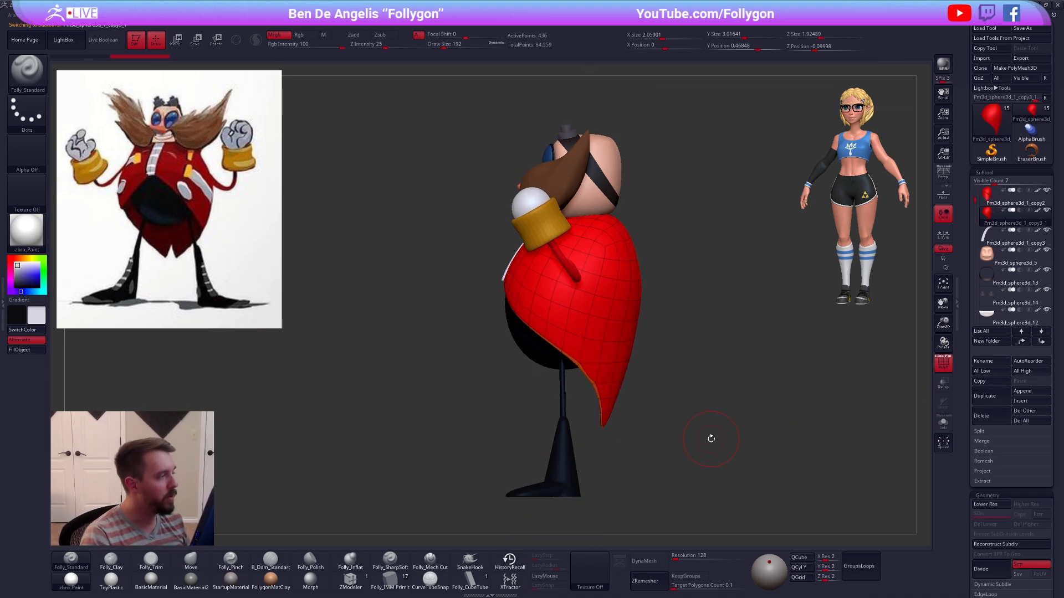
pyautogui.moveTo(717, 438)
pyautogui.mouseDown()
pyautogui.moveTo(764, 438)
pyautogui.moveTo(716, 434)
pyautogui.mouseUp()
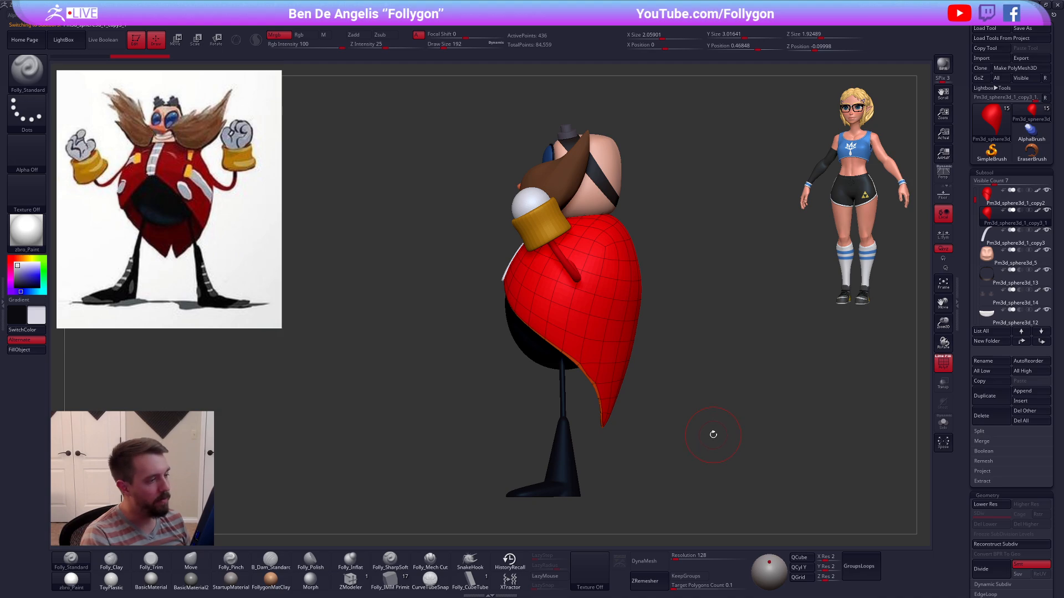
# Step: Isolate the duplicated coat at its lowest subdivision and mark a polygon row around the waist as a belt with ZModeler
pyautogui.hotkey('ctrl', 'shift', 's')
pyautogui.hotkey('shift', 'd')
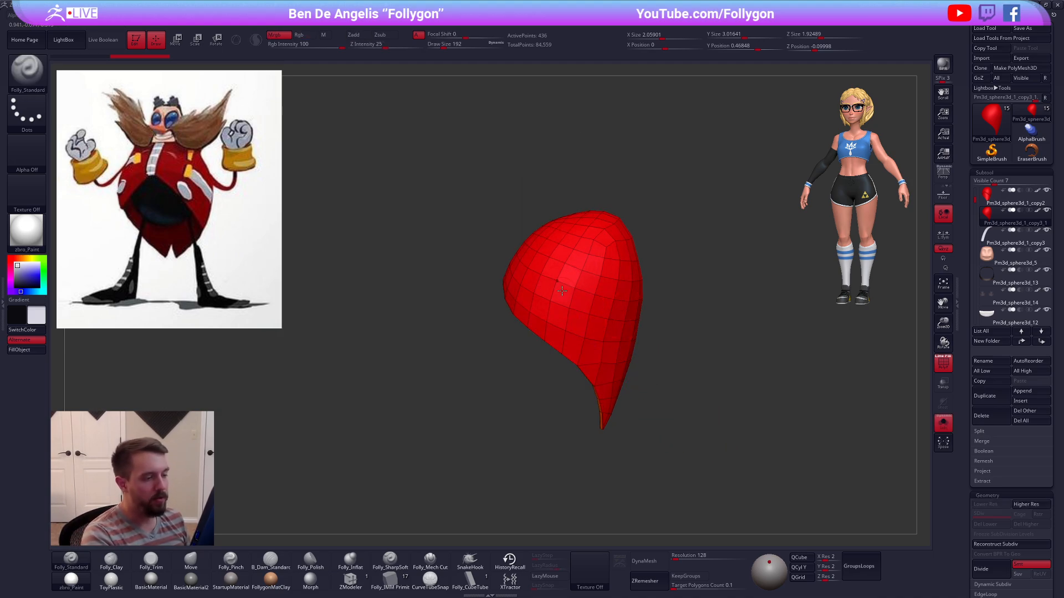
pyautogui.keyDown('ctrl'); pyautogui.moveTo(562, 291); pyautogui.dragTo(641, 340, button='right'); pyautogui.keyUp('ctrl')
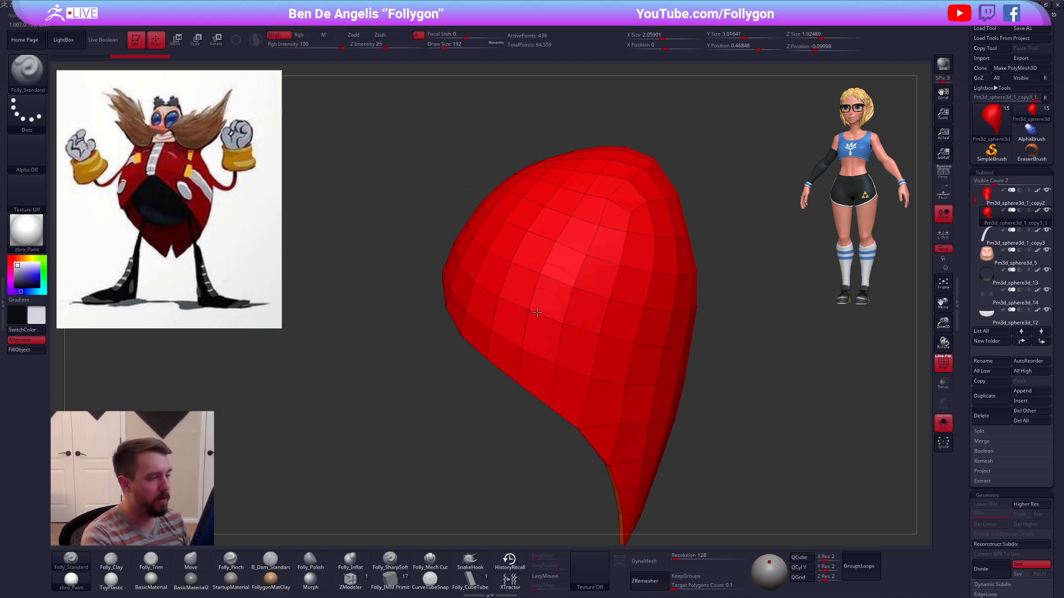
pyautogui.click(350, 579)
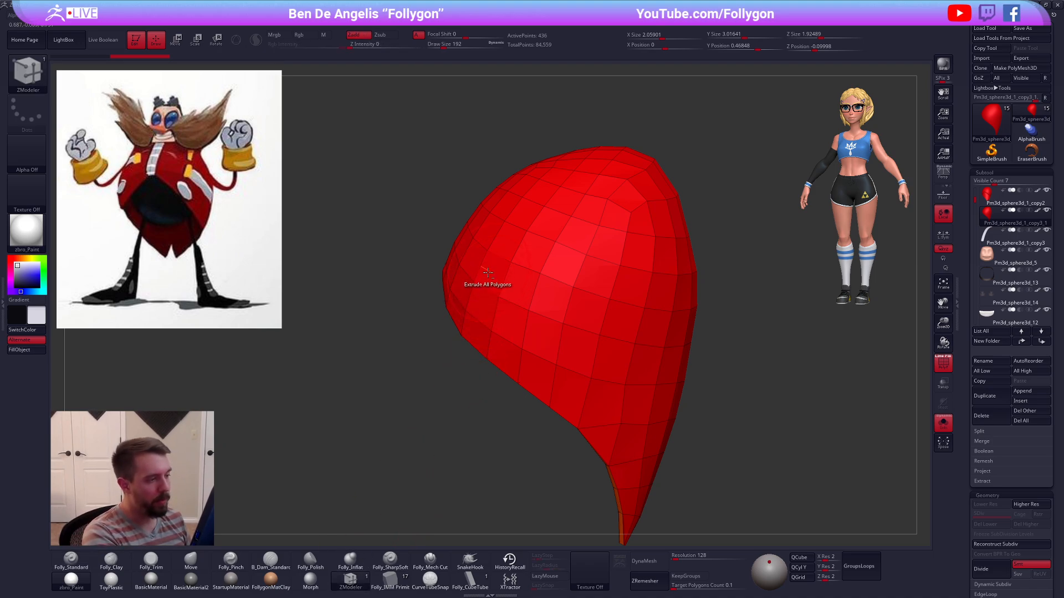
pyautogui.keyDown('alt'); pyautogui.moveTo(489, 272); pyautogui.dragTo(672, 328); pyautogui.keyUp('alt')
pyautogui.moveTo(672, 328); pyautogui.dragTo(724, 321, button='right')
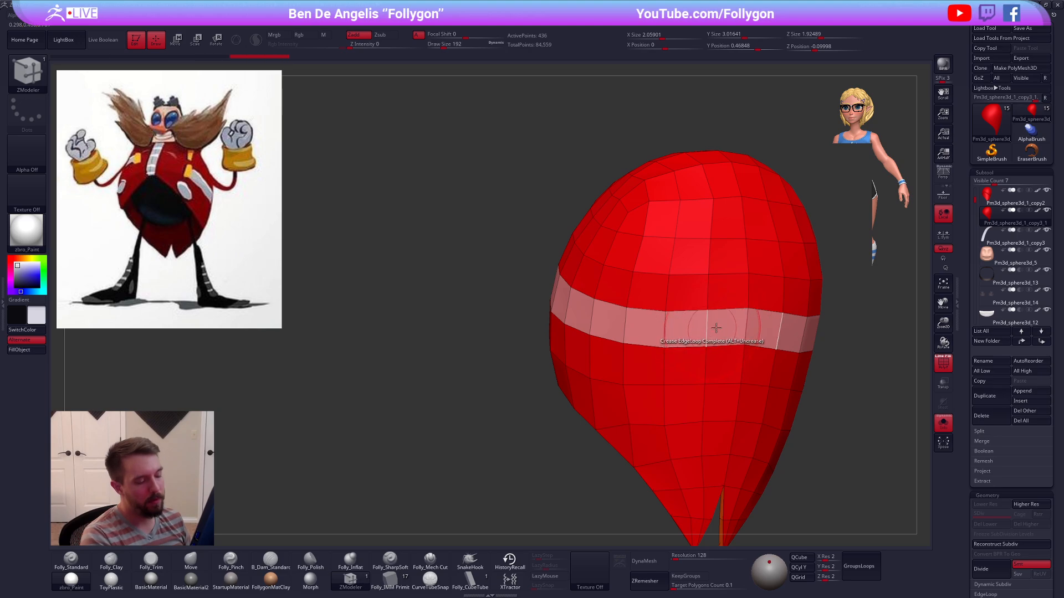
pyautogui.keyDown('alt'); pyautogui.moveTo(644, 326); pyautogui.dragTo(558, 296); pyautogui.keyUp('alt')
pyautogui.moveTo(529, 286); pyautogui.dragTo(561, 314, button='right')
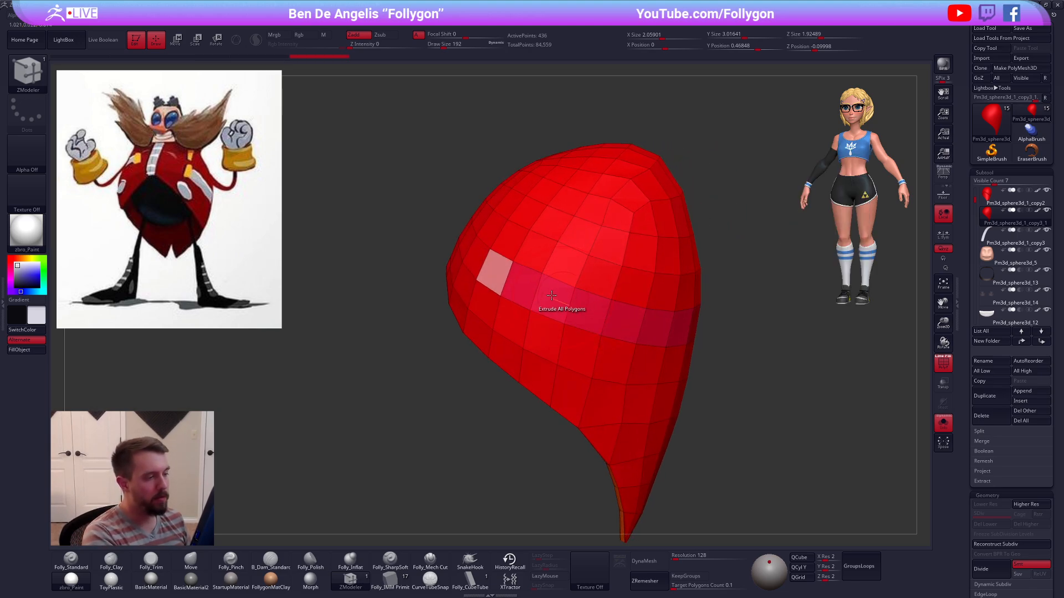
pyautogui.keyDown('alt'); pyautogui.click(495, 282); pyautogui.keyUp('alt')
# Step: Hide and delete the outer coat polygons around the marked belt row, and regroup the remaining pieces with Auto Groups
pyautogui.keyDown('ctrl'); pyautogui.keyDown('alt'); pyautogui.keyDown('shift'); pyautogui.click(610, 288); pyautogui.keyUp('shift'); pyautogui.keyUp('alt'); pyautogui.keyUp('ctrl')
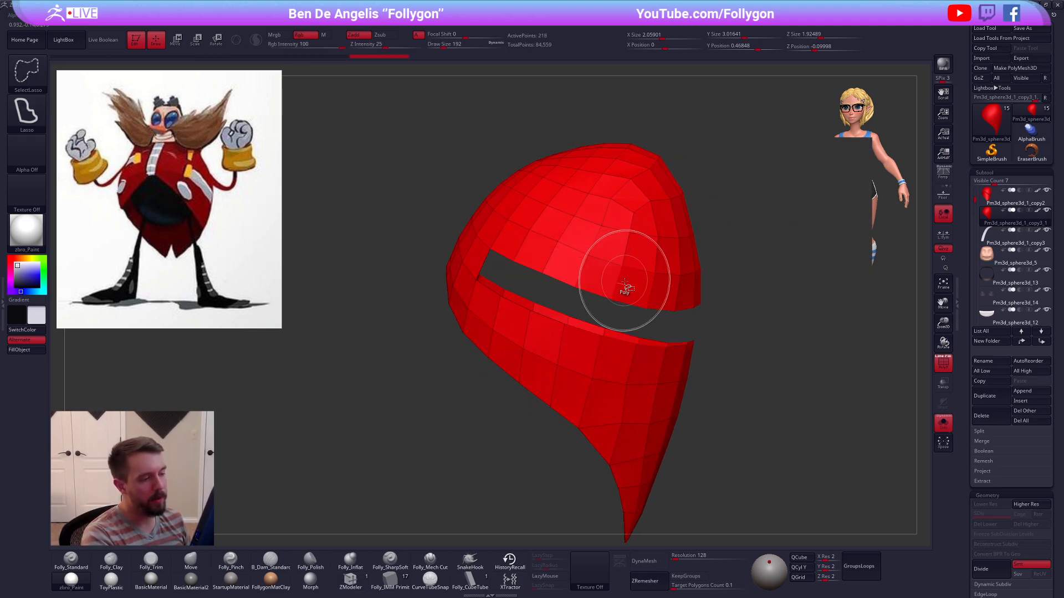
pyautogui.keyDown('ctrl'); pyautogui.keyDown('shift'); pyautogui.moveTo(737, 339); pyautogui.dragTo(776, 319); pyautogui.keyUp('shift'); pyautogui.keyUp('ctrl')
pyautogui.press('space')
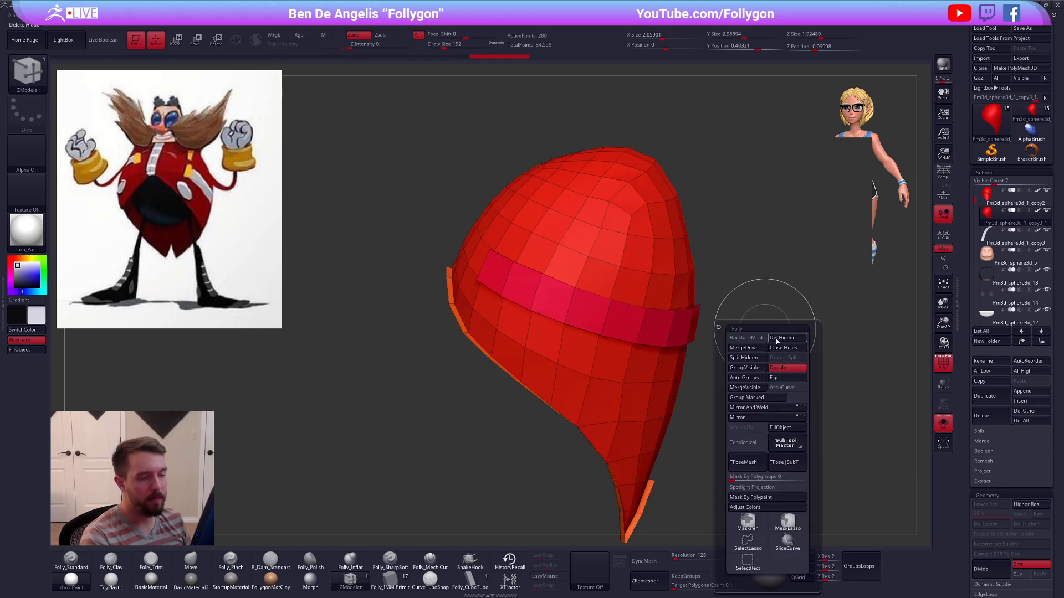
pyautogui.click(776, 338)
pyautogui.click(744, 378)
# Step: Isolate the belt band, delete the rest of the duplicate, and show the band on the full character
pyautogui.keyDown('ctrl'); pyautogui.keyDown('shift'); pyautogui.click(607, 312); pyautogui.keyUp('shift'); pyautogui.keyUp('ctrl')
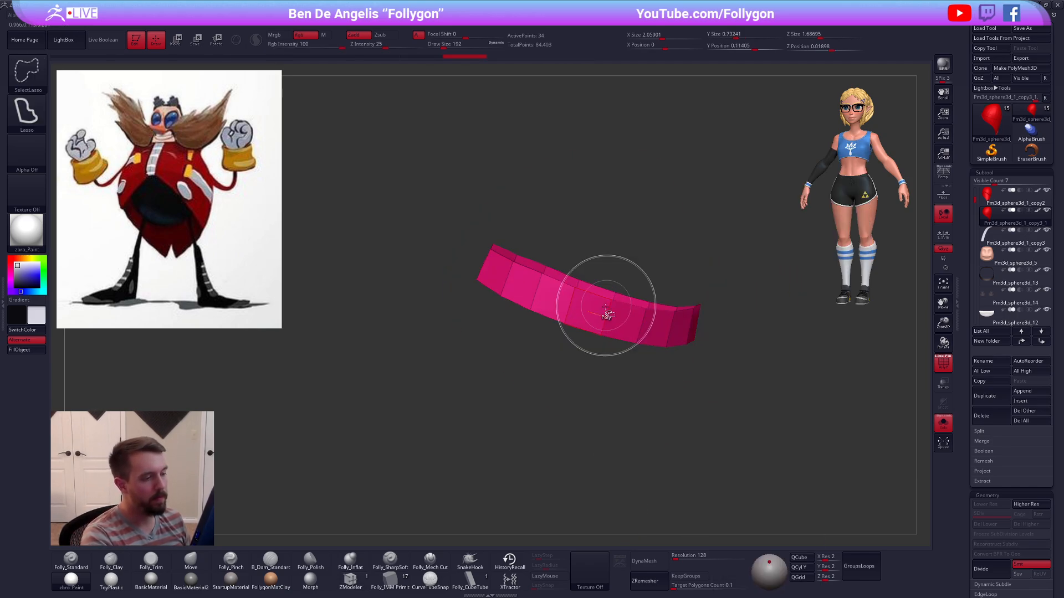
pyautogui.press('space')
pyautogui.click(730, 340)
pyautogui.moveTo(692, 382); pyautogui.dragTo(713, 446)
pyautogui.hotkey('alt', 's')
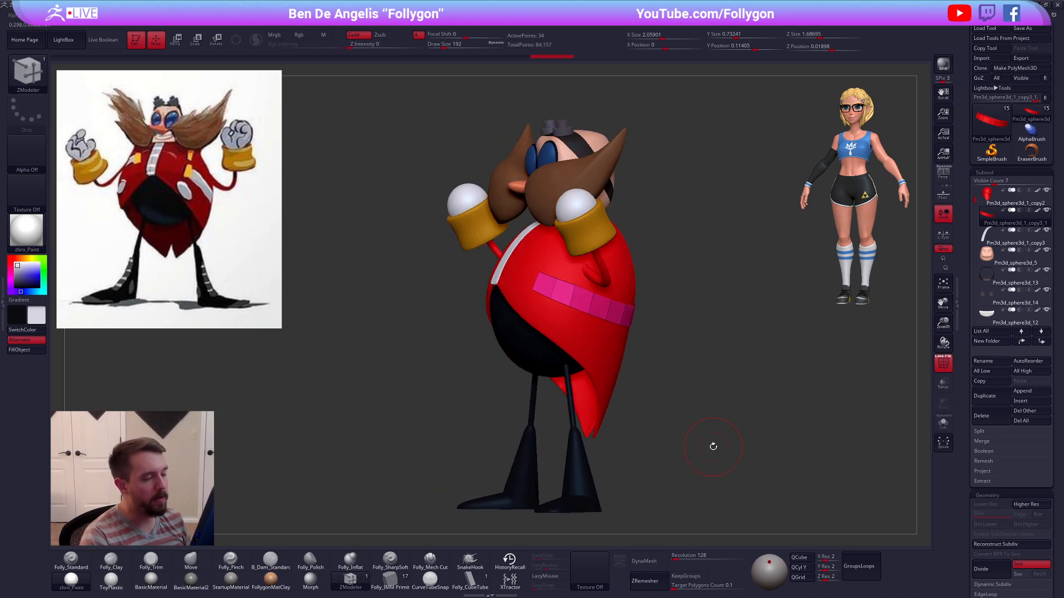
# Step: Switch to the Move brush at draw size 150 for the belt band and view the character from the side
pyautogui.hotkey('alt', 's')
pyautogui.moveTo(613, 387); pyautogui.dragTo(602, 307)
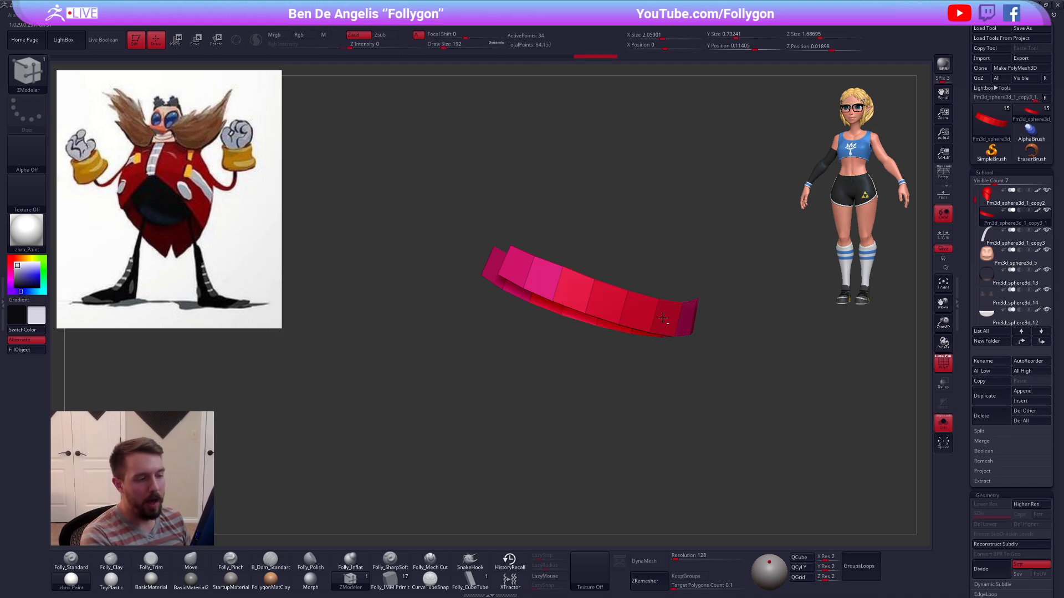
pyautogui.moveTo(632, 366); pyautogui.dragTo(719, 445)
pyautogui.press('b')
pyautogui.press('m')
pyautogui.press('v')
pyautogui.press('space')
pyautogui.moveTo(725, 318); pyautogui.dragTo(720, 317)
pyautogui.hotkey('alt', 's')
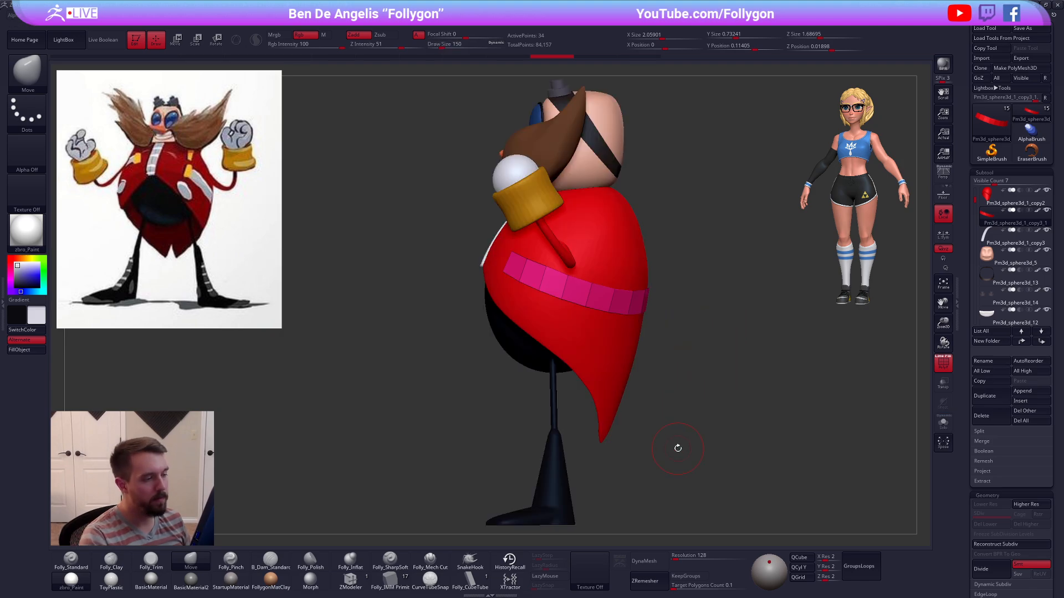
pyautogui.press('d')
pyautogui.hotkey('shift', 'd')
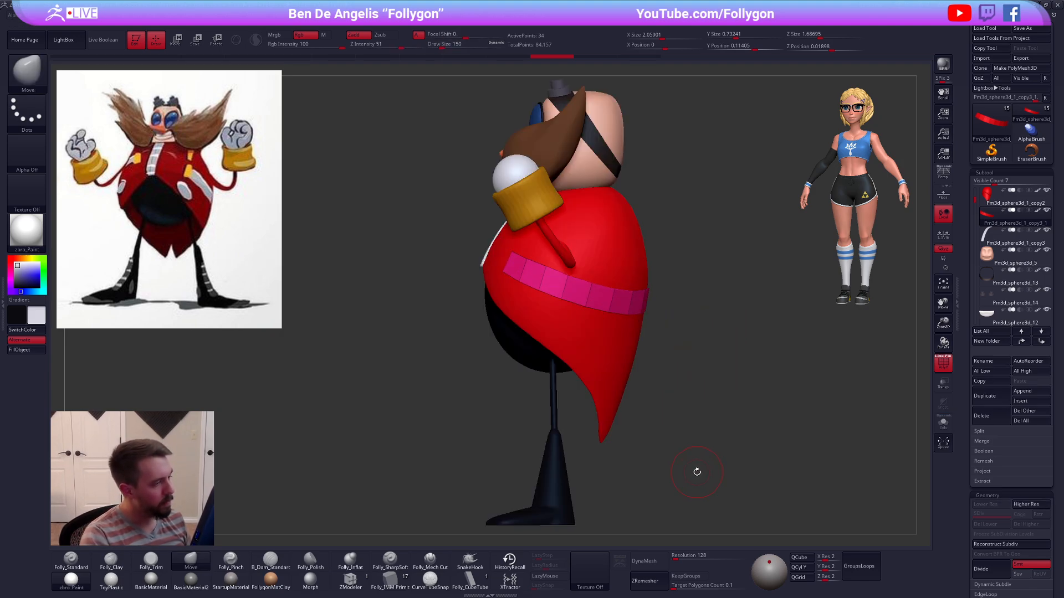
# Step: Reshape the belt band around the coat from the side and back with the Move brush at draw size 366
pyautogui.moveTo(702, 458)
pyautogui.keyDown('shift'); pyautogui.mouseDown()
pyautogui.moveTo(741, 457)
pyautogui.moveTo(649, 439)
pyautogui.mouseUp(); pyautogui.keyUp('shift')
pyautogui.press('space')
pyautogui.moveTo(643, 325); pyautogui.dragTo(647, 325)
pyautogui.keyDown('shift'); pyautogui.moveTo(704, 382); pyautogui.dragTo(621, 370); pyautogui.keyUp('shift')
pyautogui.press('space')
pyautogui.moveTo(661, 312); pyautogui.dragTo(667, 309)
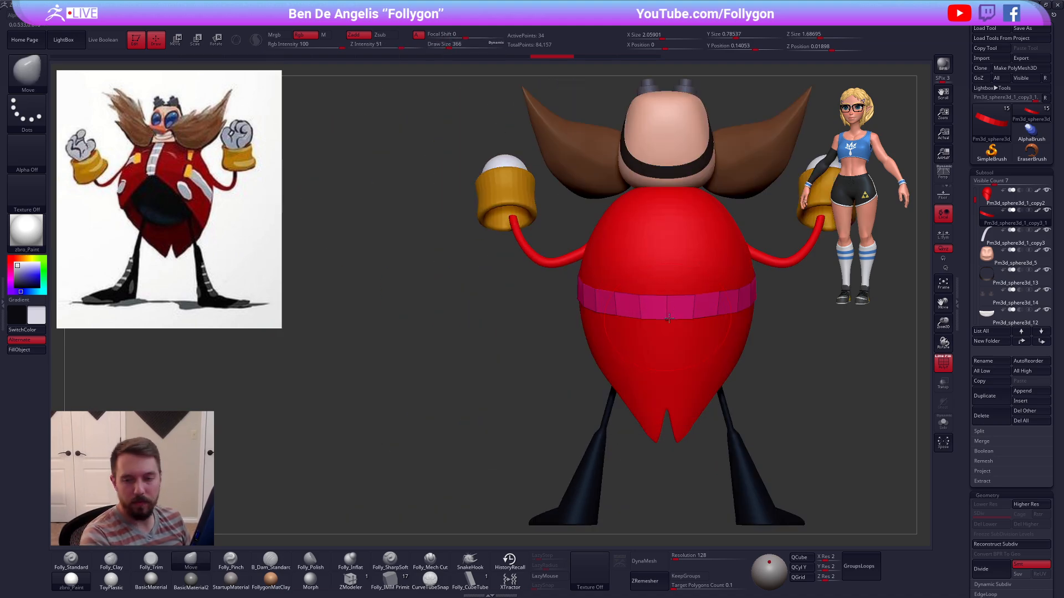
pyautogui.keyDown('alt'); pyautogui.moveTo(762, 374); pyautogui.dragTo(714, 391); pyautogui.keyUp('alt')
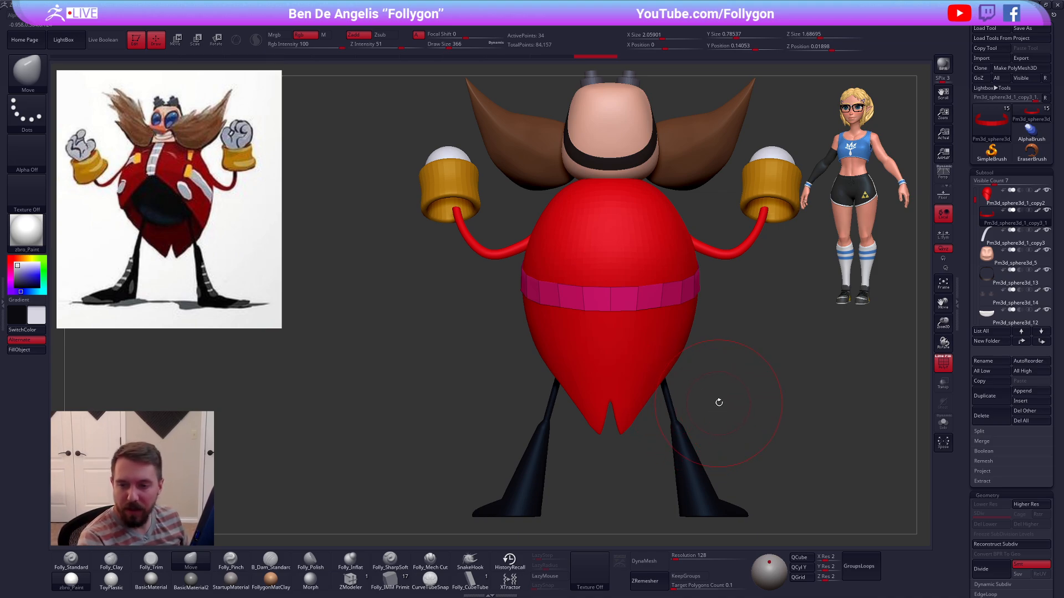
# Step: Adjust and smooth the belt band's rear with large brushes, hide the wireframe, and set the Move draw size to 292
pyautogui.press('space')
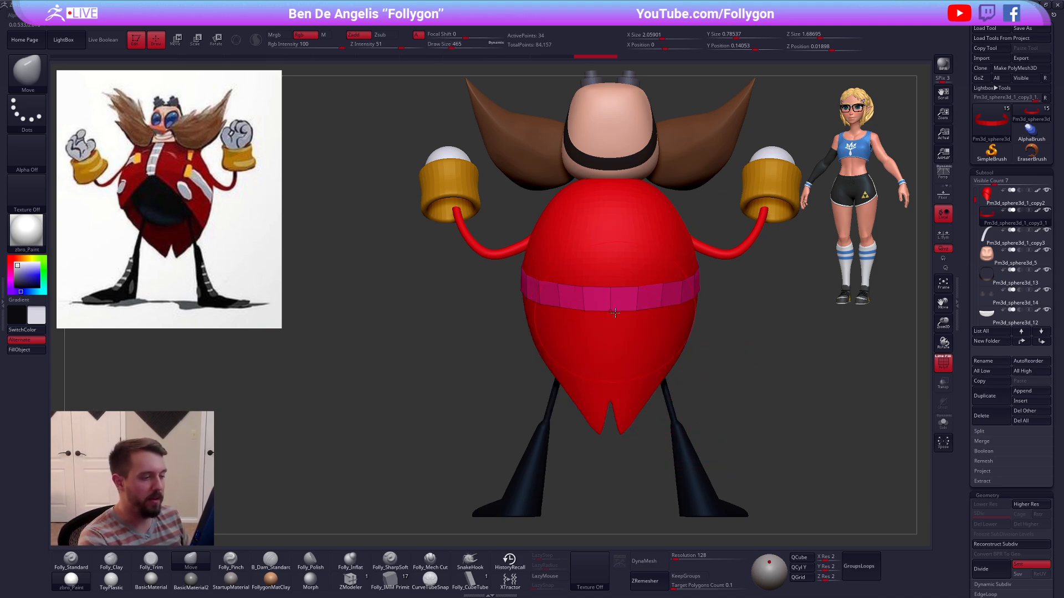
pyautogui.moveTo(600, 312)
pyautogui.mouseDown(button='right')
pyautogui.moveTo(648, 314)
pyautogui.moveTo(629, 311)
pyautogui.mouseUp(button='right')
pyautogui.press('space')
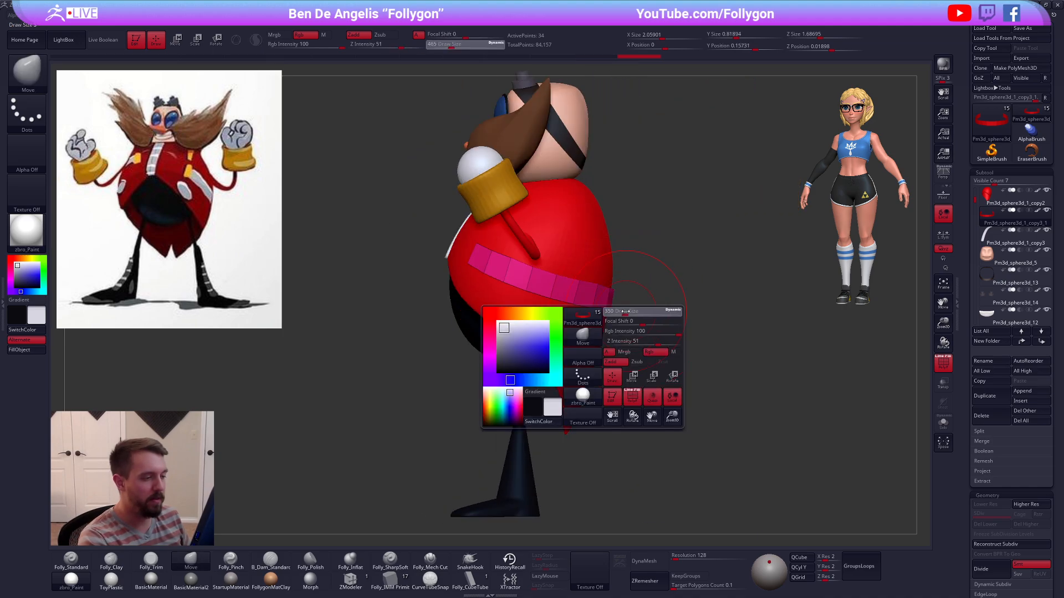
pyautogui.hotkey('shift', 'f')
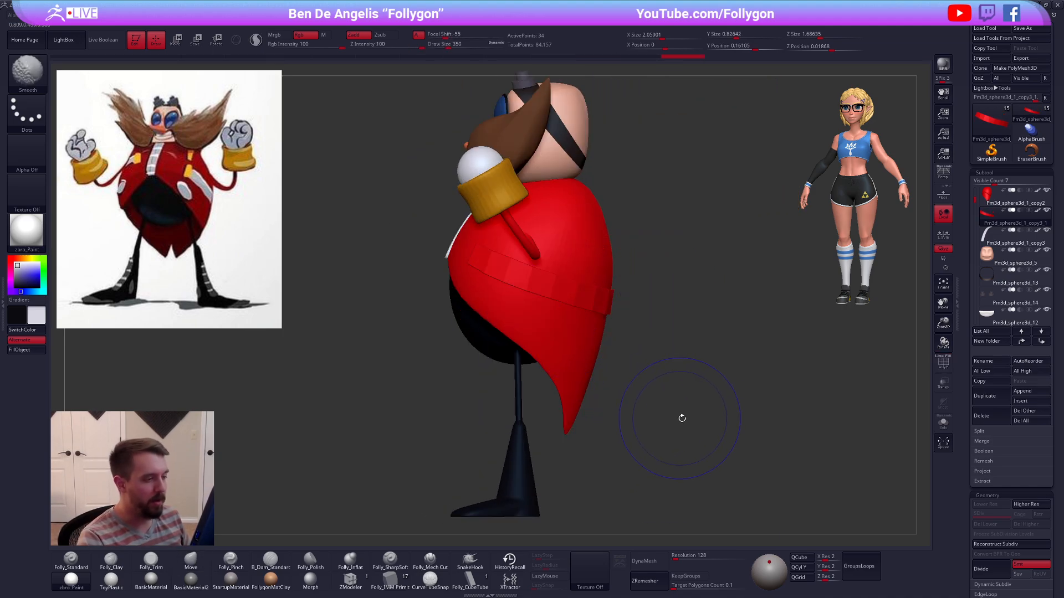
pyautogui.press('space')
pyautogui.moveTo(728, 399); pyautogui.dragTo(723, 400)
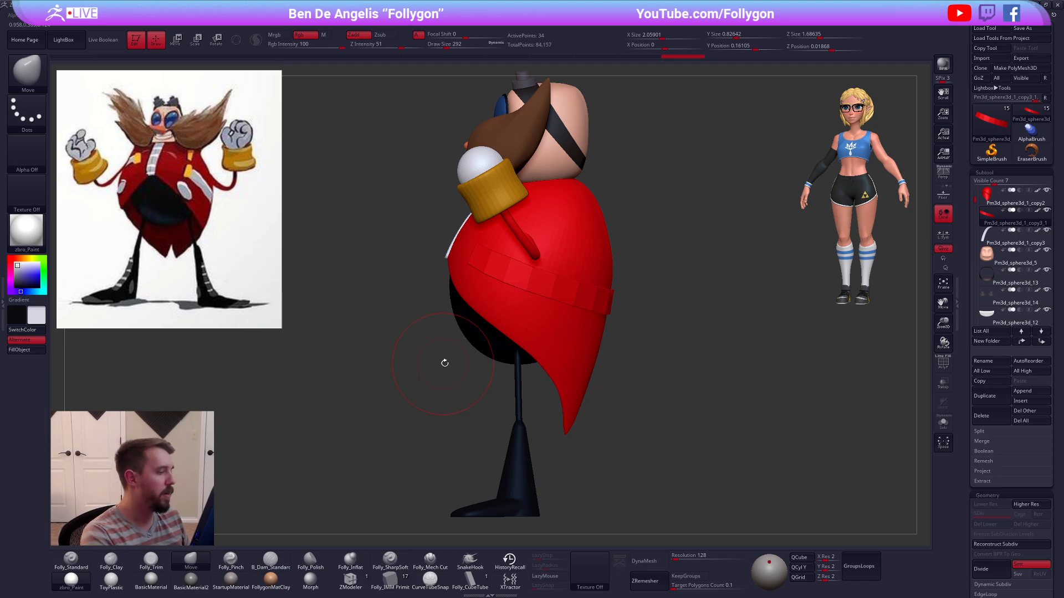
# Step: Isolate the belt band and extrude all its polygons with ZModeler at draw size 227 to give it thickness
pyautogui.moveTo(444, 360); pyautogui.dragTo(521, 349, button='right')
pyautogui.press('1')
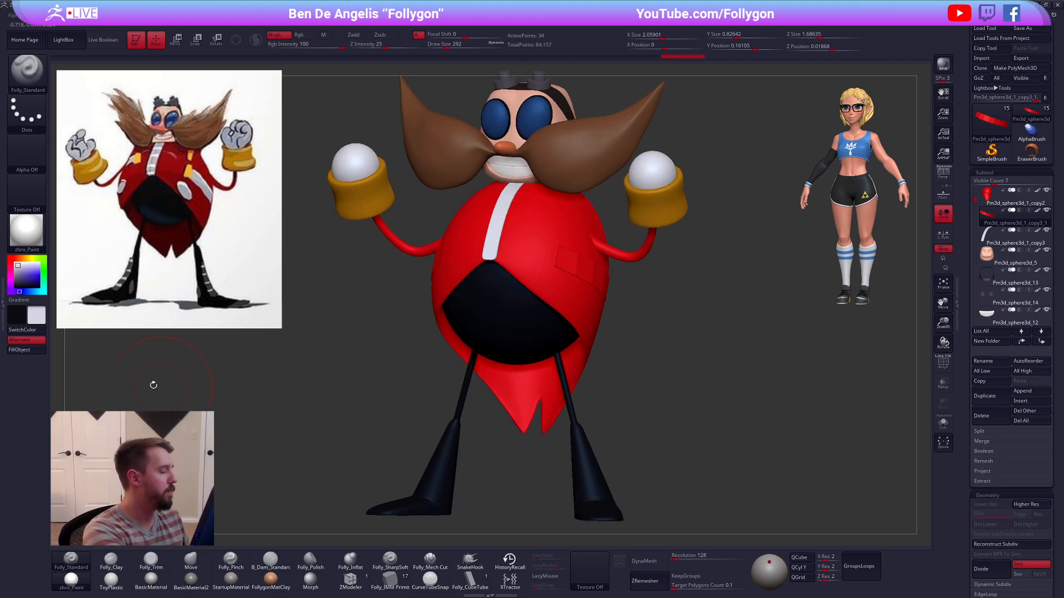
pyautogui.press('space')
pyautogui.moveTo(690, 413); pyautogui.dragTo(684, 411)
pyautogui.click(350, 580)
pyautogui.hotkey('shift', 's')
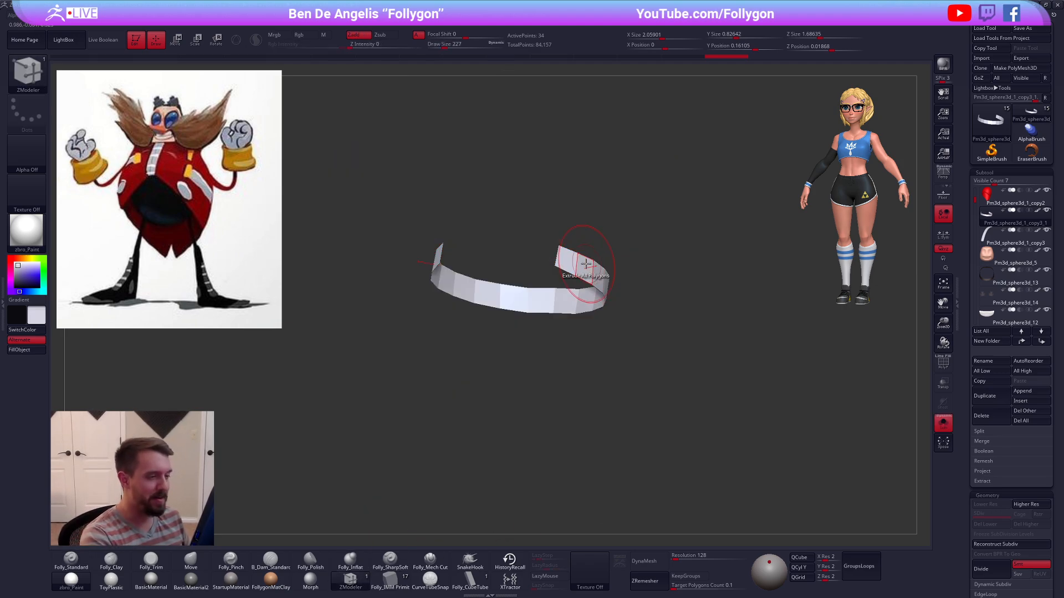
pyautogui.keyDown('ctrl'); pyautogui.moveTo(586, 264); pyautogui.dragTo(624, 328, button='right'); pyautogui.keyUp('ctrl')
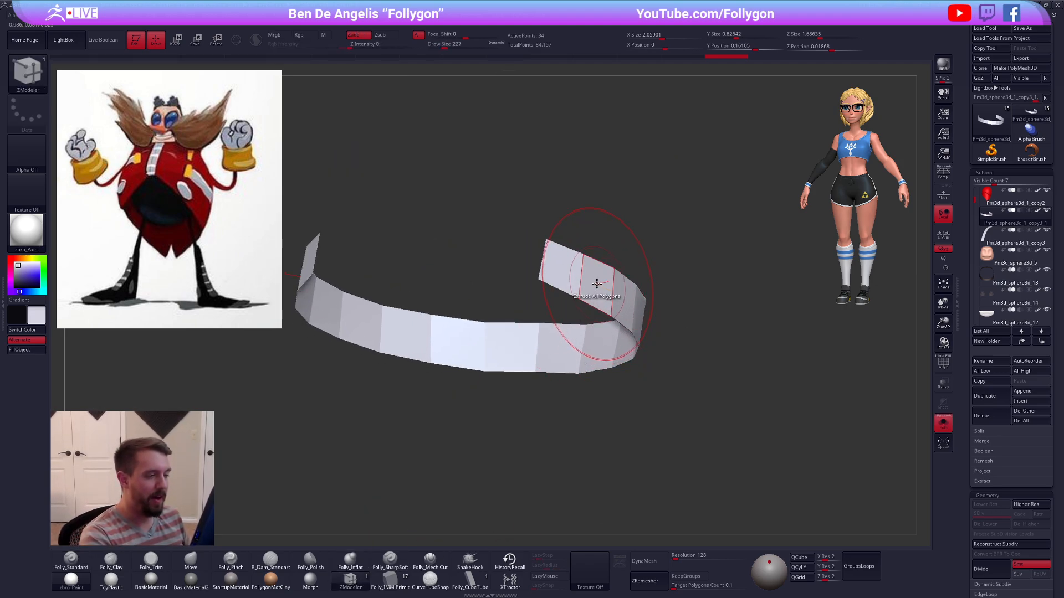
pyautogui.press('space')
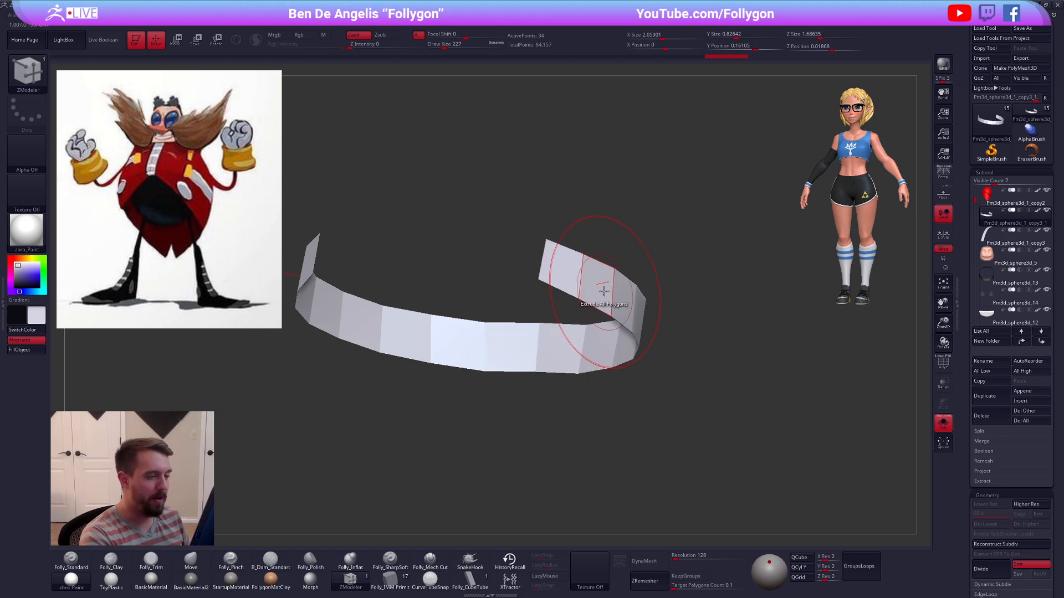
pyautogui.moveTo(603, 290); pyautogui.dragTo(584, 297)
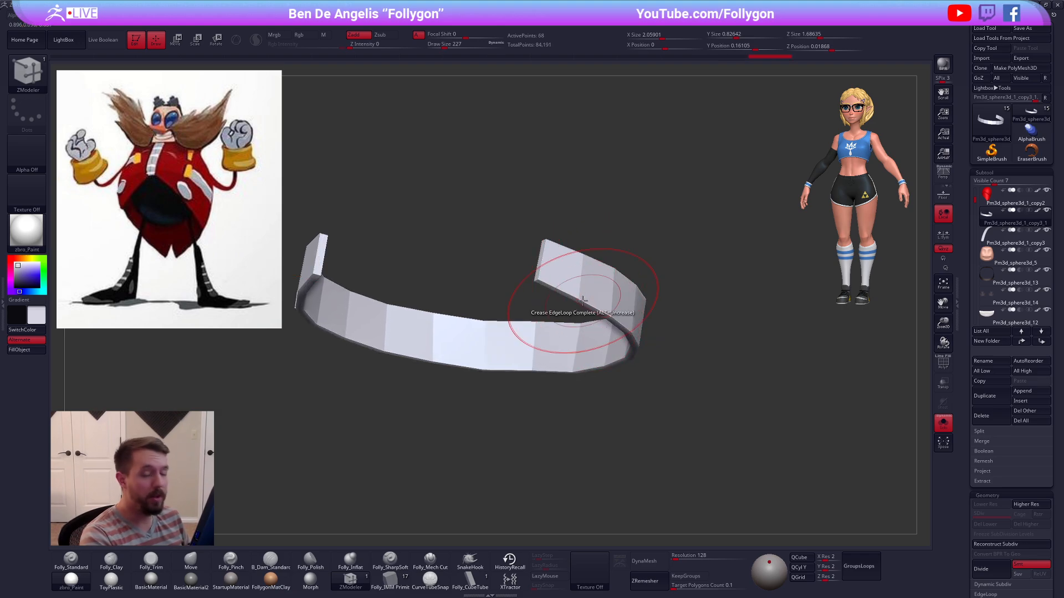
# Step: Turn off double-sided display for the thickened belt band and flip its normals
pyautogui.press('d')
pyautogui.keyDown('ctrl'); pyautogui.moveTo(735, 437); pyautogui.dragTo(722, 368, button='right'); pyautogui.keyUp('ctrl')
pyautogui.hotkey('shift', 'd')
pyautogui.hotkey('ctrl', 'shift', 'f')
pyautogui.click(781, 378)
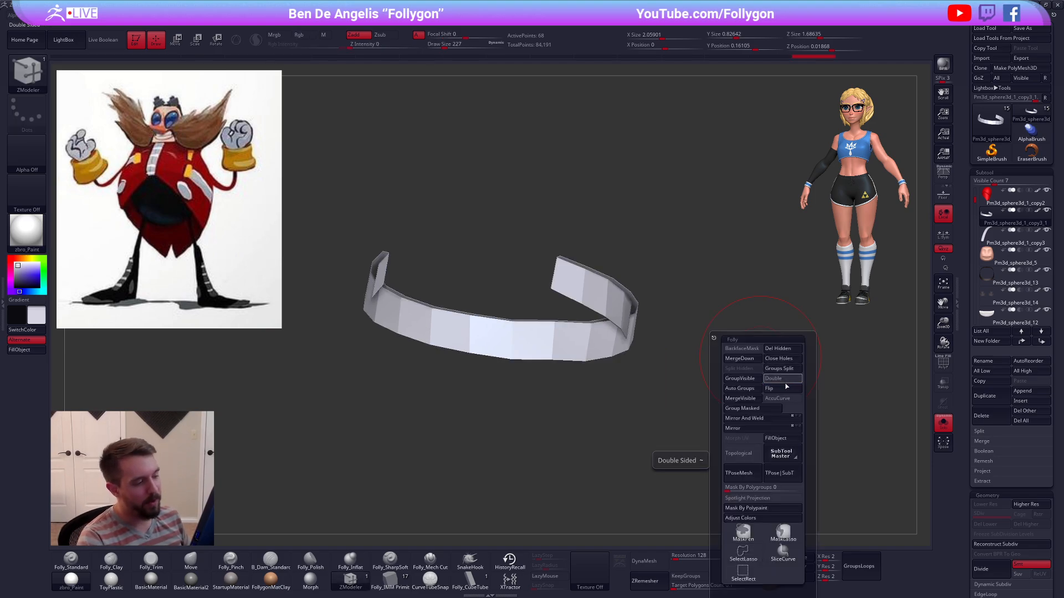
pyautogui.click(786, 391)
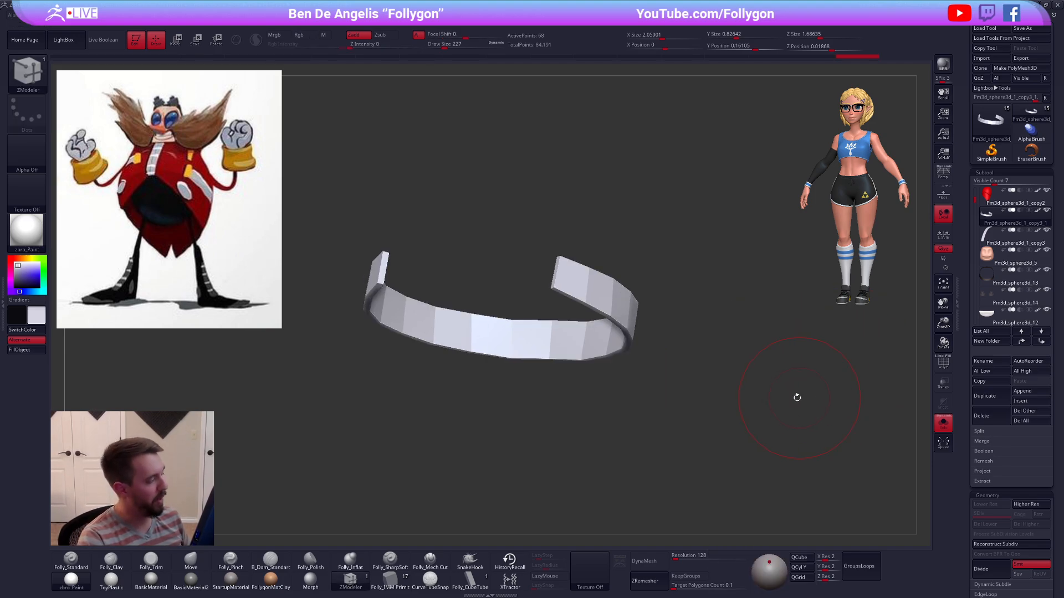
# Step: Apply the ZModeler Crease EdgeLoop Complete action to the band's end at draw size 88 and preview it with dynamic subdivision
pyautogui.moveTo(570, 280); pyautogui.dragTo(561, 272, button='right')
pyautogui.press('space')
pyautogui.moveTo(624, 229); pyautogui.dragTo(614, 229)
pyautogui.keyDown('alt'); pyautogui.moveTo(617, 235); pyautogui.dragTo(636, 296, button='right'); pyautogui.keyUp('alt')
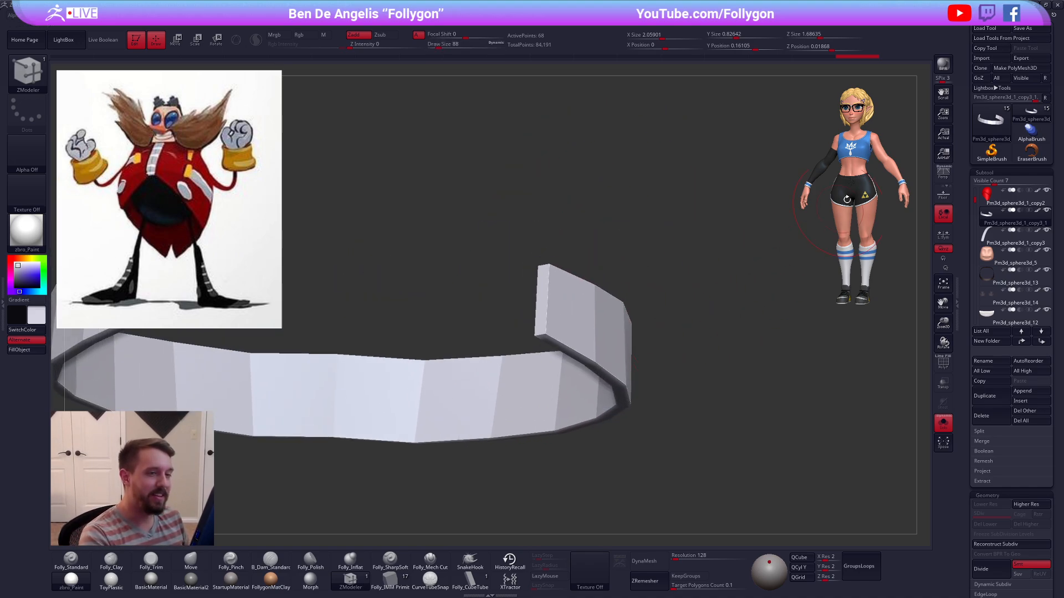
pyautogui.press('space')
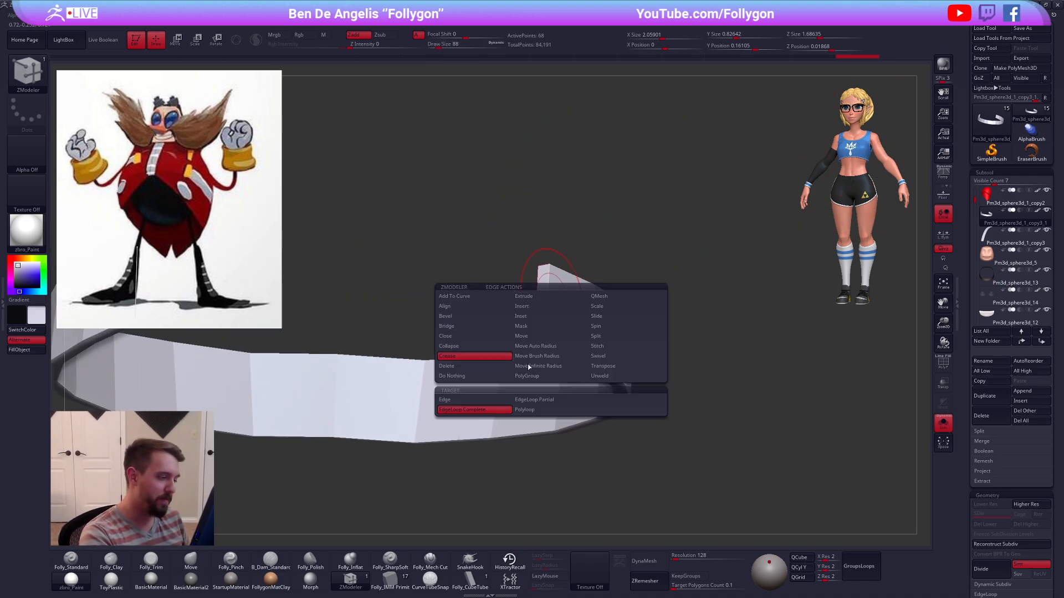
pyautogui.click(550, 304)
pyautogui.press('d')
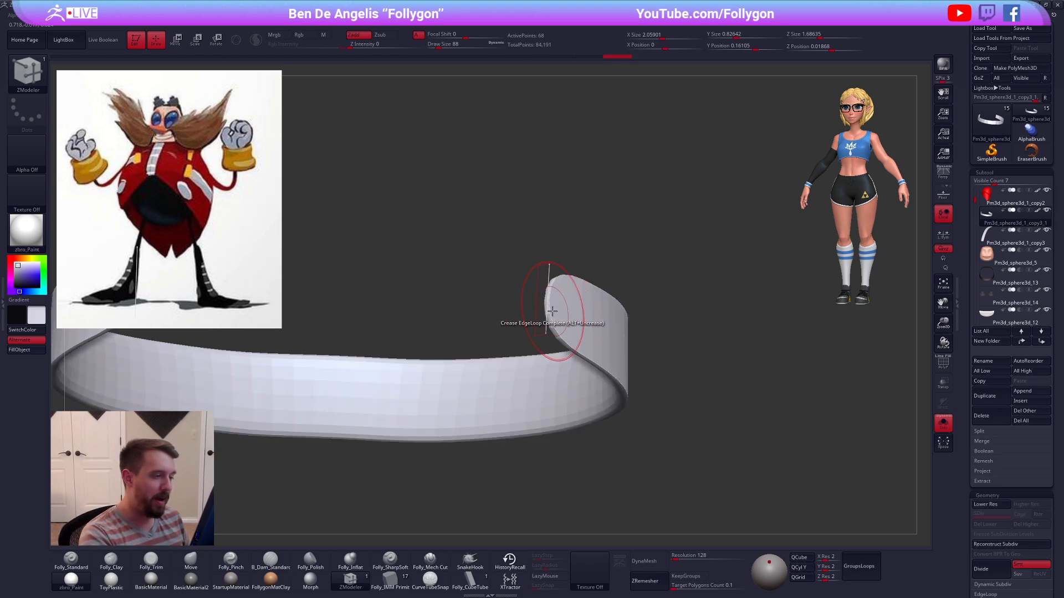
pyautogui.moveTo(551, 311); pyautogui.dragTo(617, 368, button='right')
pyautogui.hotkey('shift', 'd')
pyautogui.press('d')
pyautogui.moveTo(763, 448); pyautogui.dragTo(727, 450, button='right')
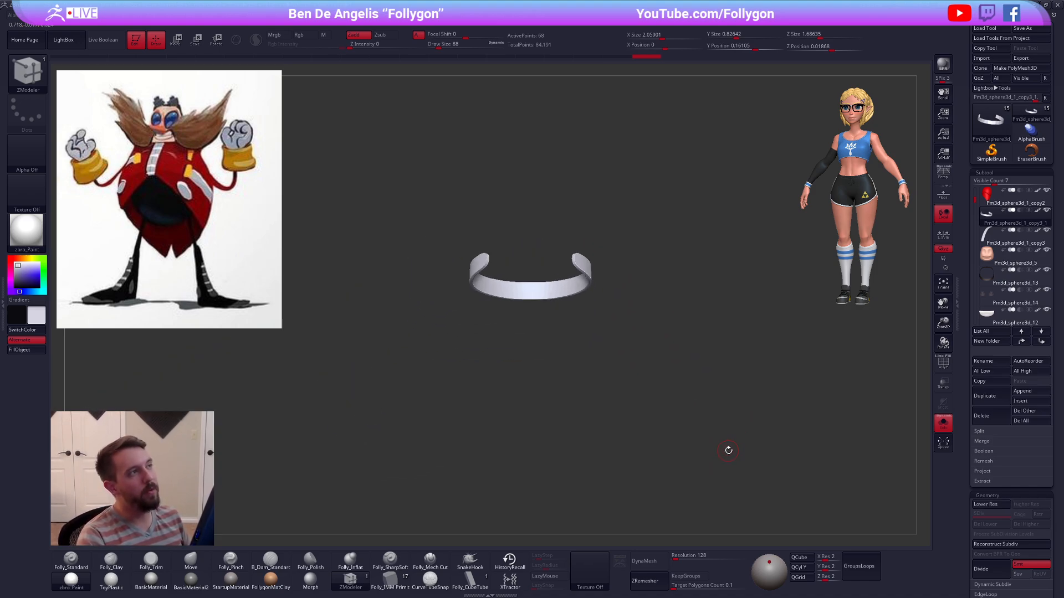
# Step: View the isolated belt band from the side and switch to the Move brush at draw size 292
pyautogui.hotkey('shift', 's')
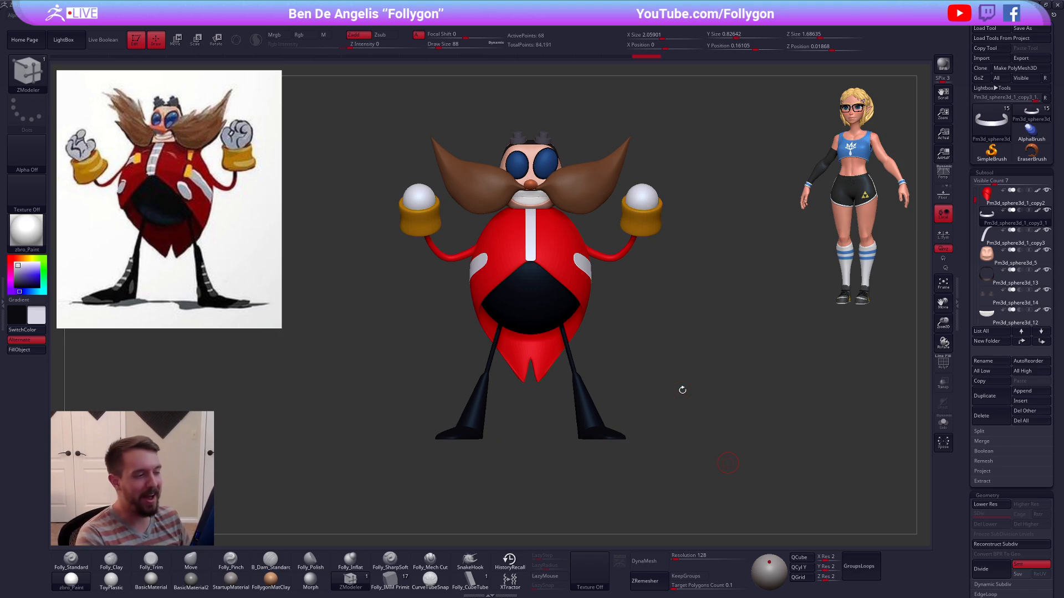
pyautogui.moveTo(682, 390); pyautogui.dragTo(642, 375)
pyautogui.hotkey('shift', 's')
pyautogui.moveTo(622, 327); pyautogui.dragTo(609, 319)
pyautogui.keyDown('ctrl'); pyautogui.moveTo(615, 302); pyautogui.dragTo(638, 353, button='right'); pyautogui.keyUp('ctrl')
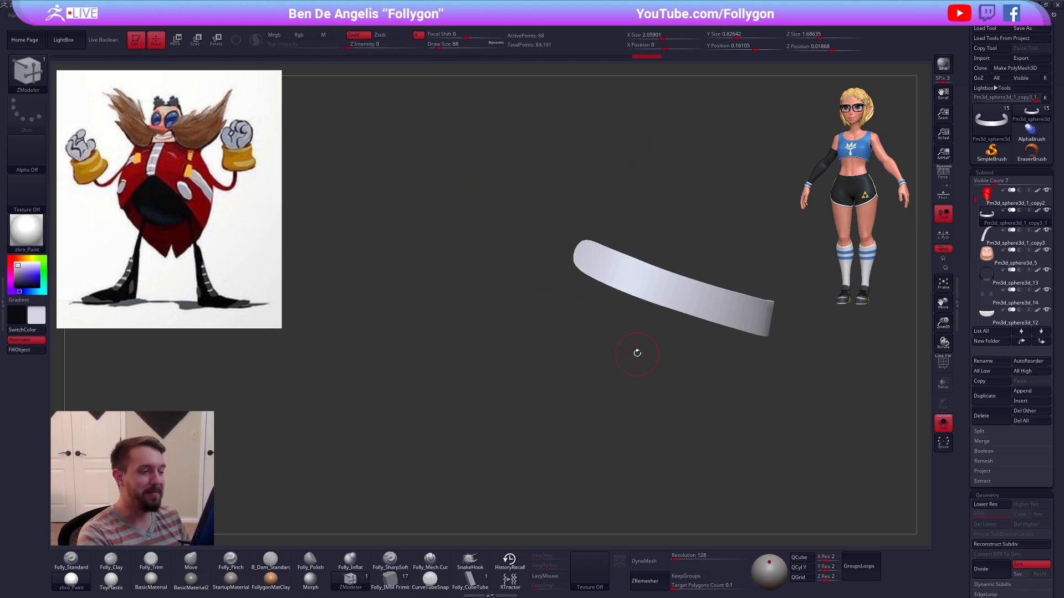
pyautogui.keyDown('alt'); pyautogui.moveTo(665, 359); pyautogui.dragTo(611, 369); pyautogui.keyUp('alt')
pyautogui.press('b')
pyautogui.press('m')
pyautogui.press('v')
pyautogui.press('space')
pyautogui.moveTo(635, 331); pyautogui.dragTo(651, 331)
pyautogui.keyDown('alt'); pyautogui.moveTo(684, 385); pyautogui.dragTo(643, 373); pyautogui.keyUp('alt')
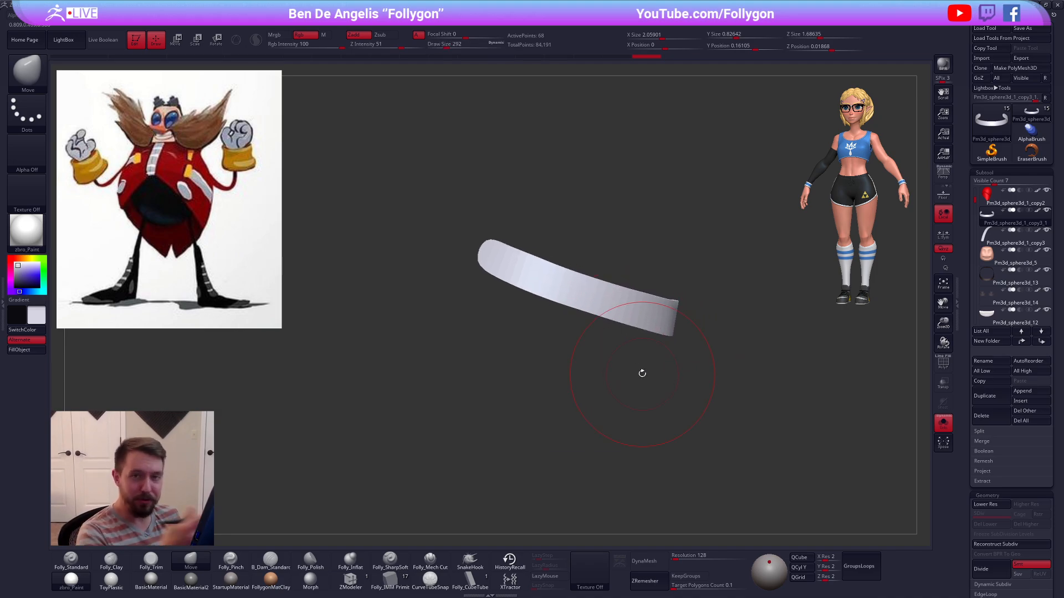
# Step: Show the full character with the wireframe and pull the belt band's rear downward, checking it from the side
pyautogui.moveTo(700, 436)
pyautogui.keyDown('alt'); pyautogui.mouseDown()
pyautogui.moveTo(689, 429)
pyautogui.moveTo(709, 418)
pyautogui.mouseUp(); pyautogui.keyUp('alt')
pyautogui.hotkey('shift', 's')
pyautogui.hotkey('shift', 'f')
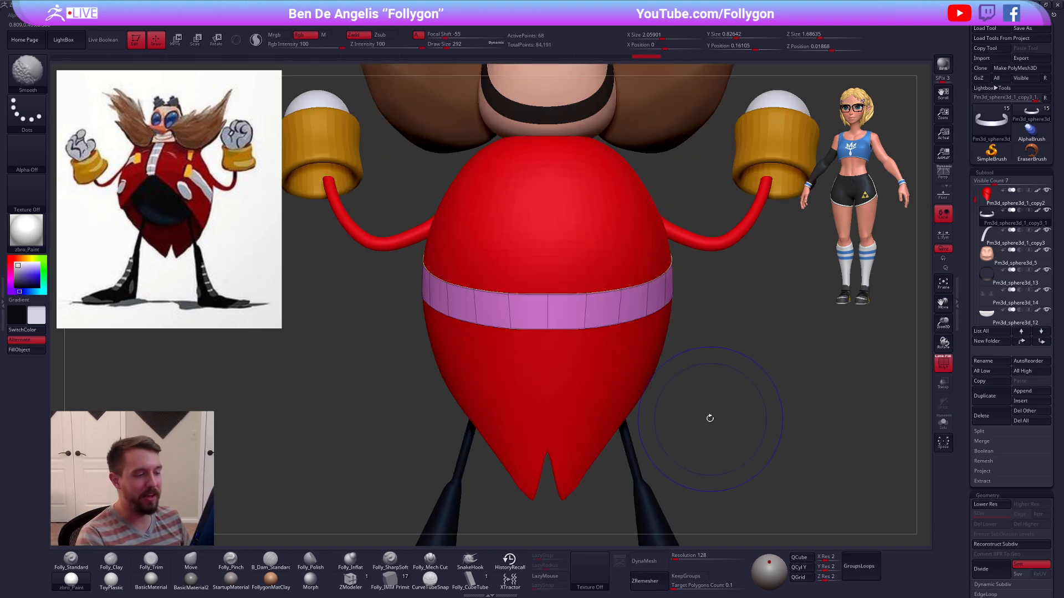
pyautogui.moveTo(549, 317); pyautogui.dragTo(550, 332)
pyautogui.moveTo(554, 297); pyautogui.dragTo(556, 302)
pyautogui.moveTo(405, 332); pyautogui.dragTo(613, 335)
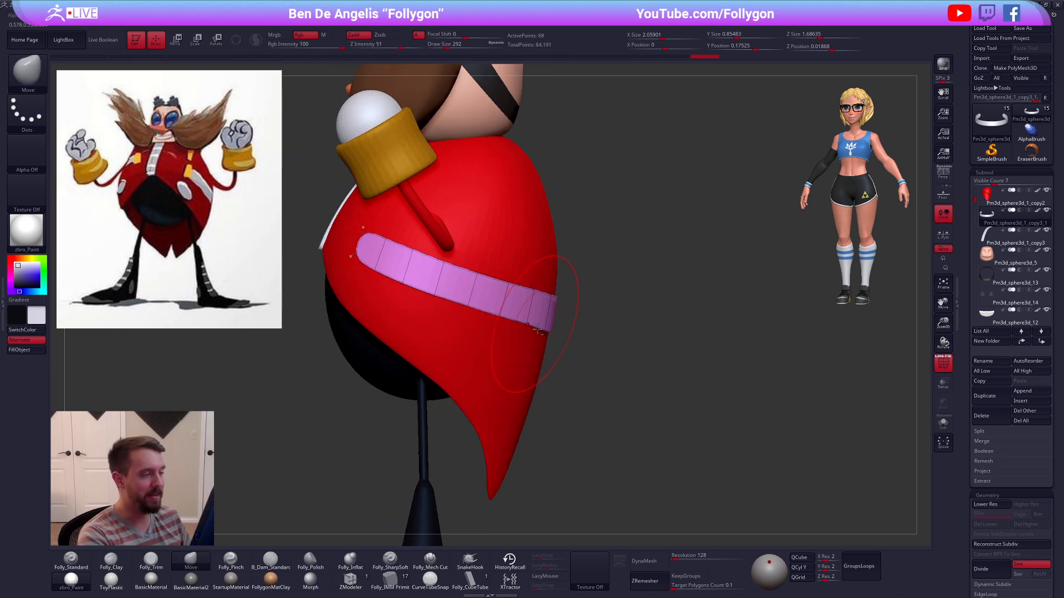
pyautogui.moveTo(561, 310)
pyautogui.keyDown('alt'); pyautogui.mouseDown()
pyautogui.moveTo(666, 352)
pyautogui.moveTo(677, 345)
pyautogui.mouseUp(); pyautogui.keyUp('alt')
# Step: Turn off the wireframe and subdivision preview, and reshape the belt band with the Move brush at draw size 160
pyautogui.press('space')
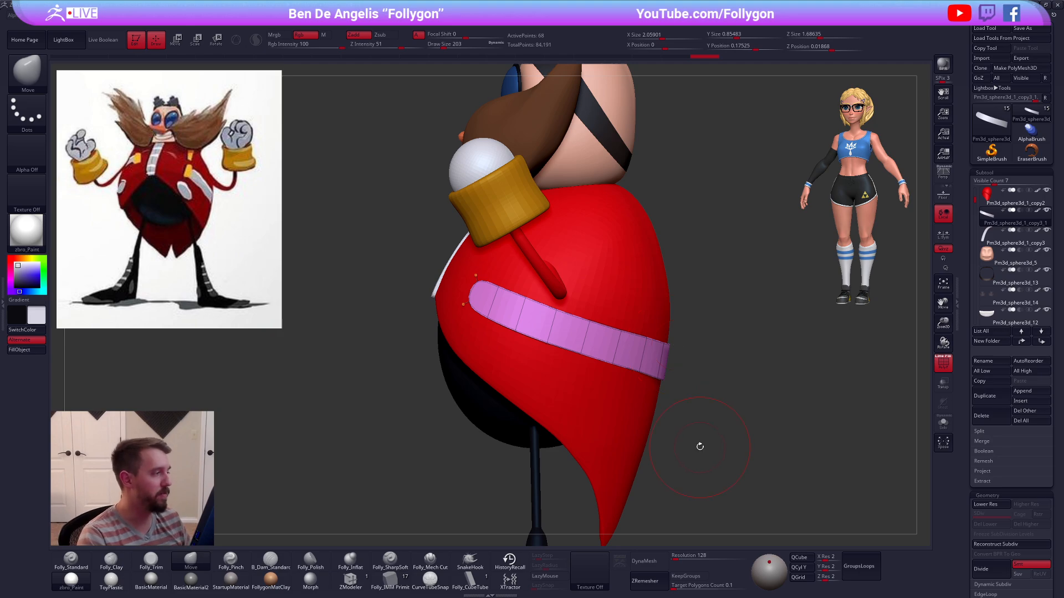
pyautogui.hotkey('shift', 'f')
pyautogui.moveTo(691, 441); pyautogui.dragTo(723, 441)
pyautogui.hotkey('shift', 'd')
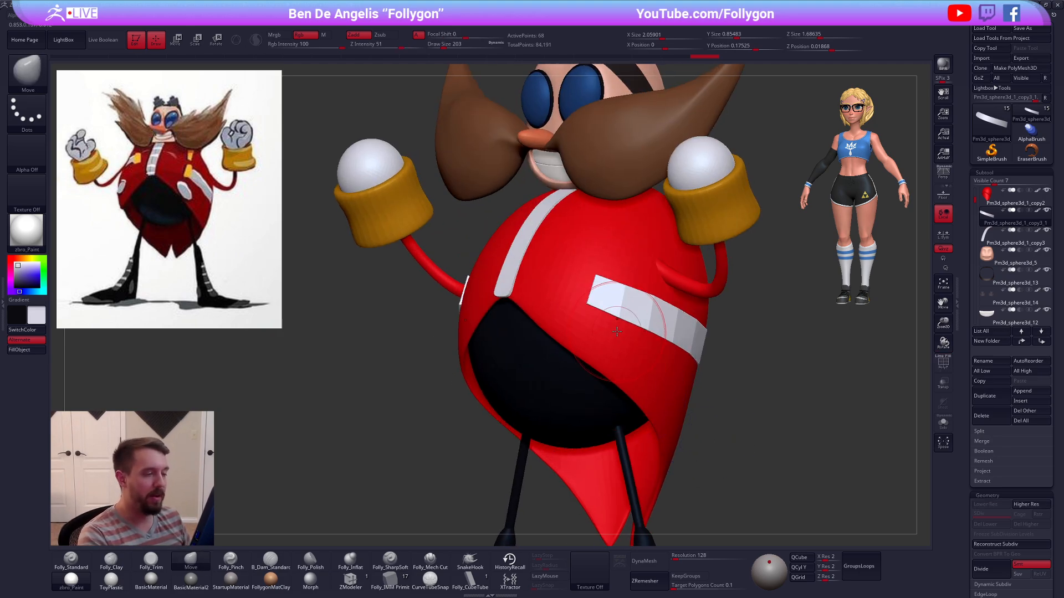
pyautogui.moveTo(616, 331); pyautogui.dragTo(561, 355, button='right')
pyautogui.press('space')
pyautogui.moveTo(600, 313)
pyautogui.mouseDown()
pyautogui.moveTo(610, 313)
pyautogui.moveTo(600, 294)
pyautogui.moveTo(608, 282)
pyautogui.moveTo(605, 312)
pyautogui.mouseUp()
pyautogui.press('space')
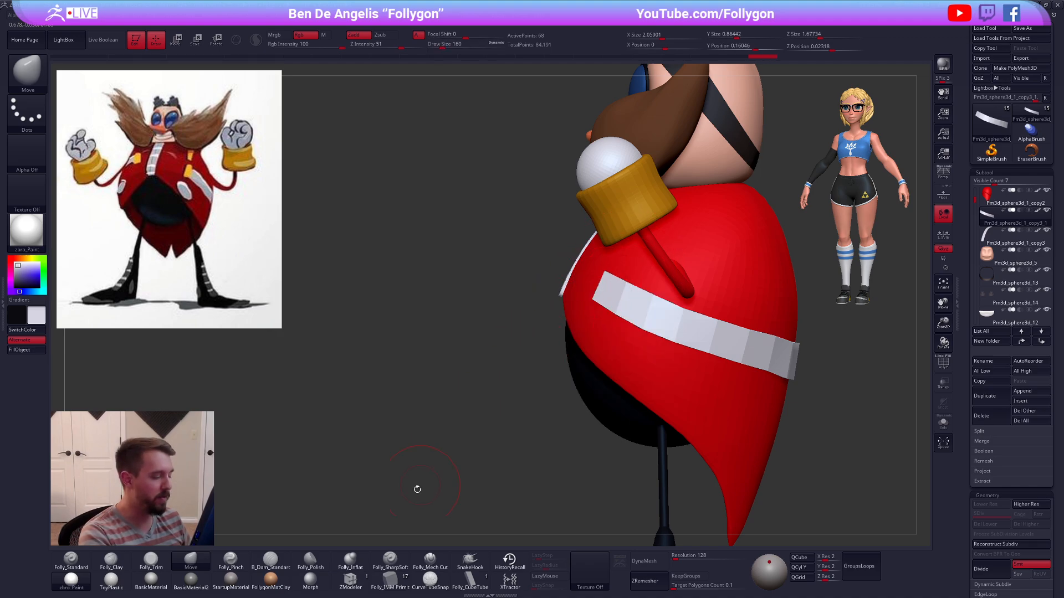
# Step: Isolate the band, crease its end edges with ZModeler at draw size 67, and preview it with dynamic subdivision
pyautogui.click(350, 580)
pyautogui.hotkey('shift', 's')
pyautogui.moveTo(394, 499)
pyautogui.mouseDown(button='right')
pyautogui.moveTo(487, 507)
pyautogui.moveTo(634, 335)
pyautogui.mouseUp(button='right')
pyautogui.press('space')
pyautogui.moveTo(635, 269); pyautogui.dragTo(622, 268)
pyautogui.moveTo(611, 294); pyautogui.dragTo(603, 323, button='right')
pyautogui.press('space')
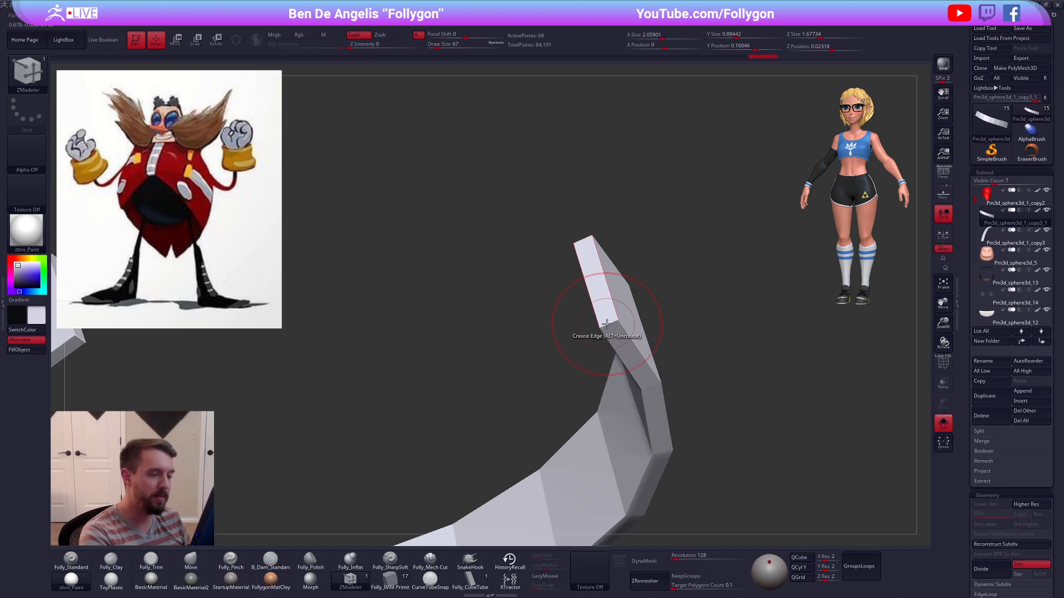
pyautogui.press('d')
pyautogui.keyDown('ctrl'); pyautogui.moveTo(589, 254); pyautogui.dragTo(577, 305, button='right'); pyautogui.keyUp('ctrl')
pyautogui.hotkey('shift', 'f')
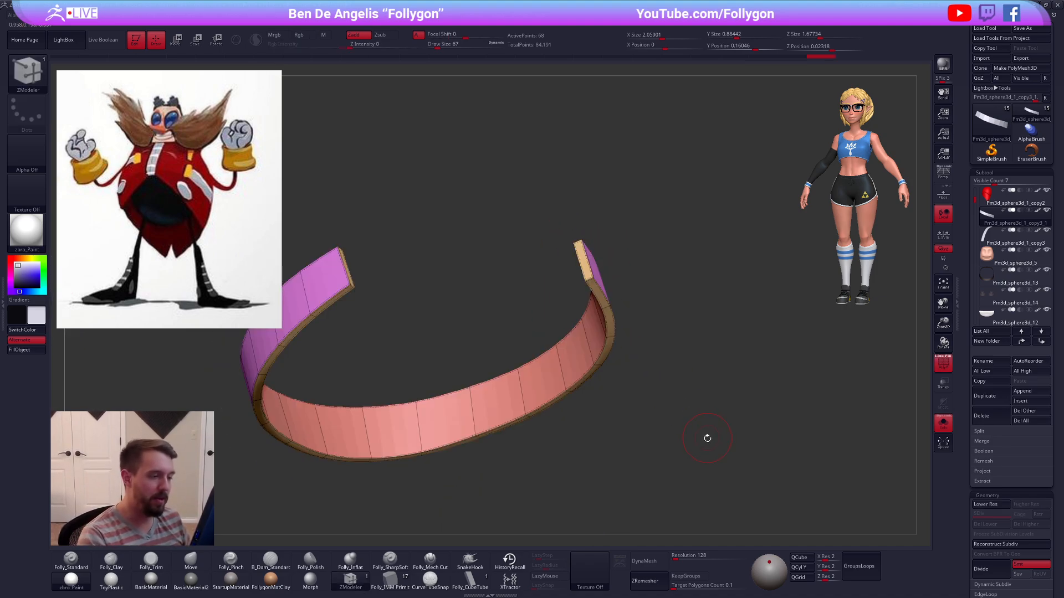
pyautogui.moveTo(707, 437); pyautogui.dragTo(697, 468, button='right')
# Step: Refit the belt band on the full character with the Move brush at draw size 397, and reduce the draw size to 203
pyautogui.hotkey('shift', 's')
pyautogui.hotkey('shift', 'f')
pyautogui.press('b')
pyautogui.press('m')
pyautogui.press('v')
pyautogui.press('space')
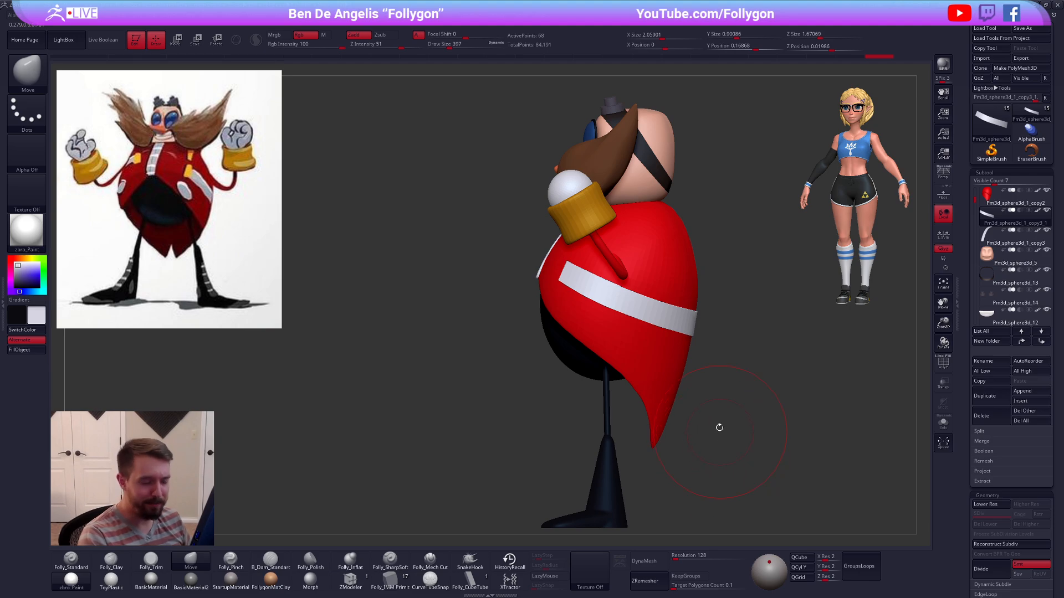
pyautogui.press('space')
pyautogui.moveTo(719, 427); pyautogui.dragTo(654, 433)
pyautogui.press('space')
pyautogui.moveTo(634, 339); pyautogui.dragTo(573, 294, button='right')
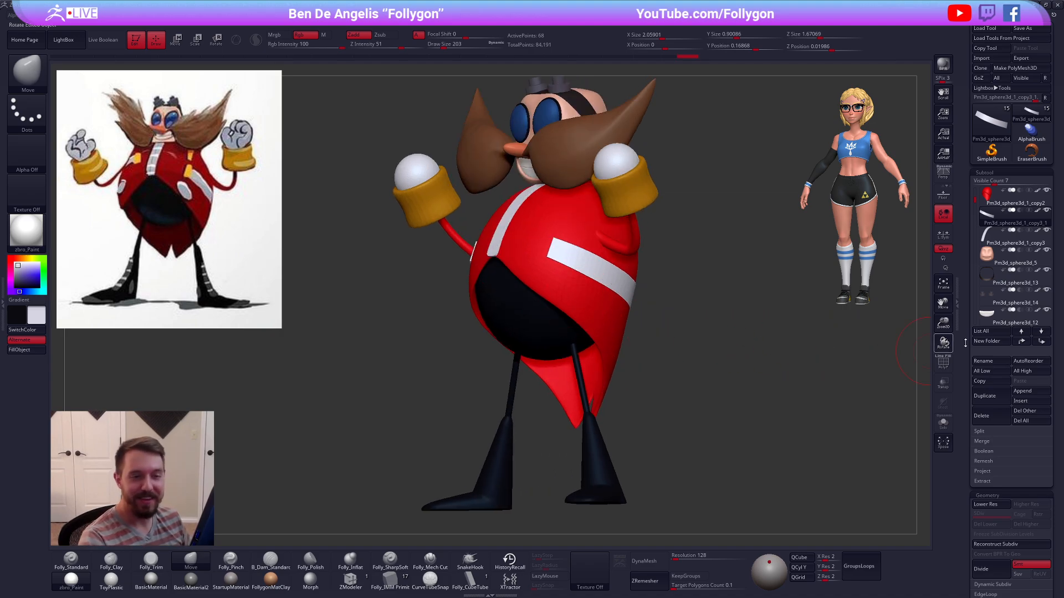
# Step: Duplicate the red coat subtool and set the draw size to 67
pyautogui.click(981, 204)
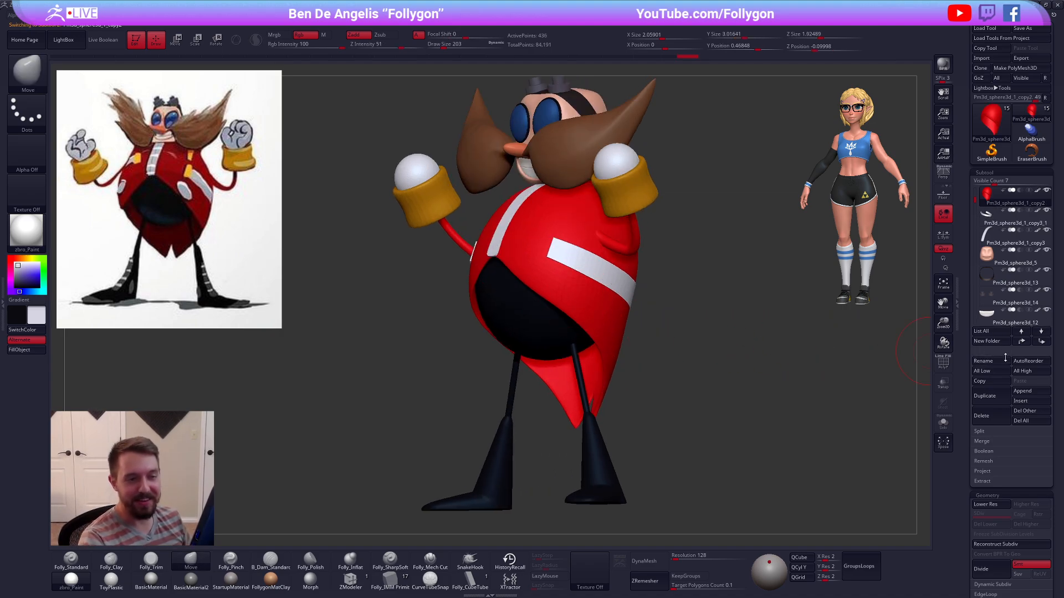
pyautogui.click(984, 395)
pyautogui.press('space')
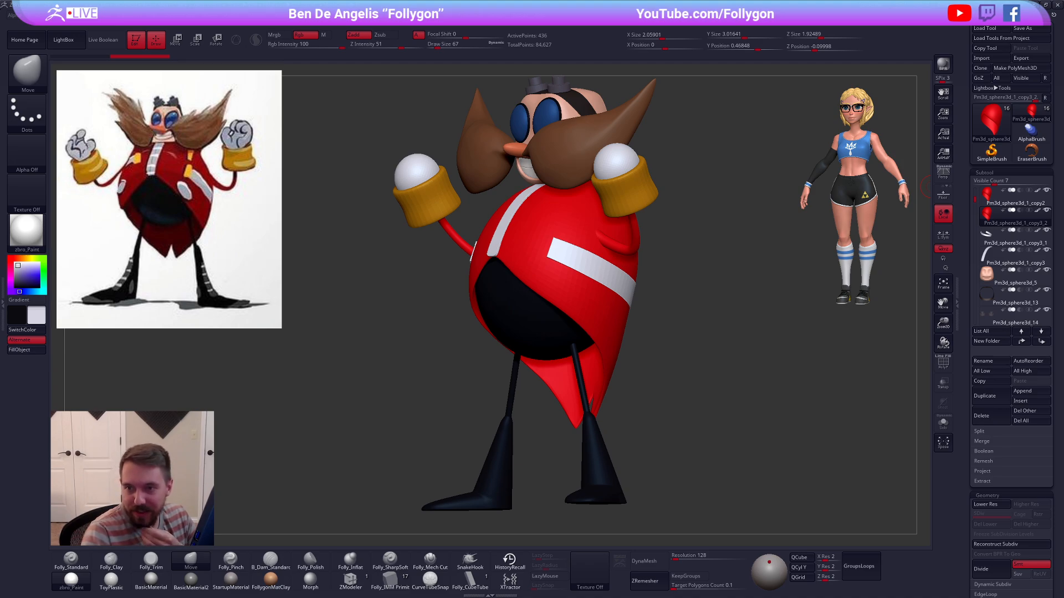
# Step: Switch to the browser and examine the Dr. Eggman image search results for the coat's details
pyautogui.moveTo(1063, 174); pyautogui.dragTo(485, 88)
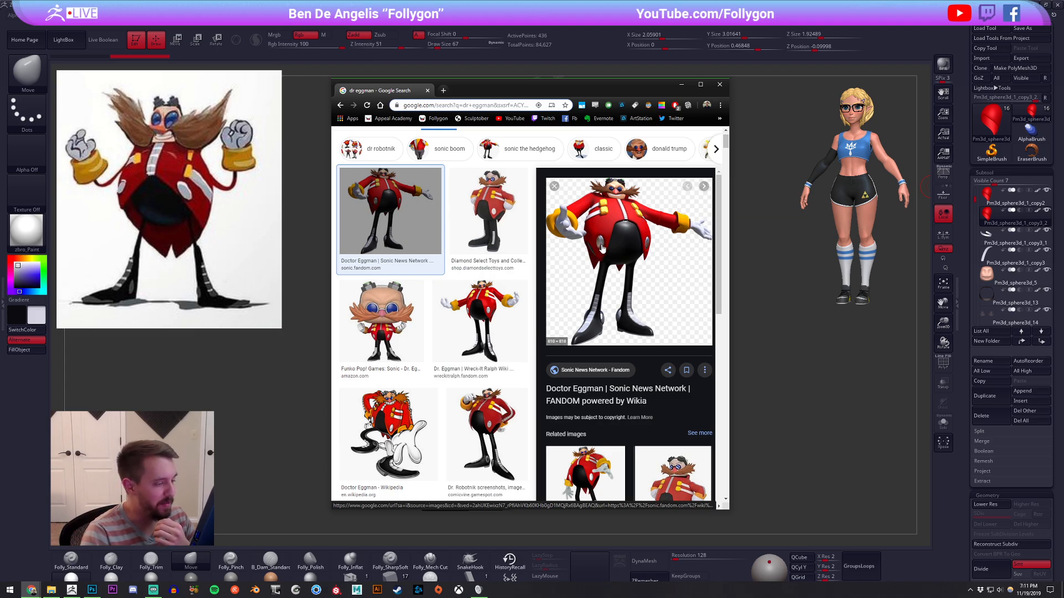
pyautogui.scroll(-2, 491, 304)
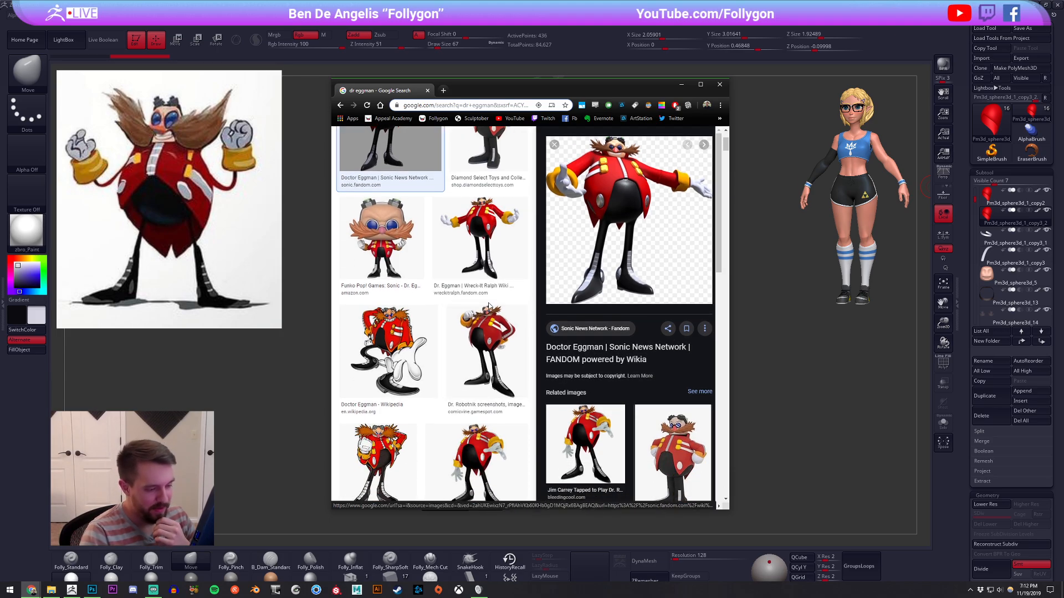
pyautogui.scroll(3, 489, 305)
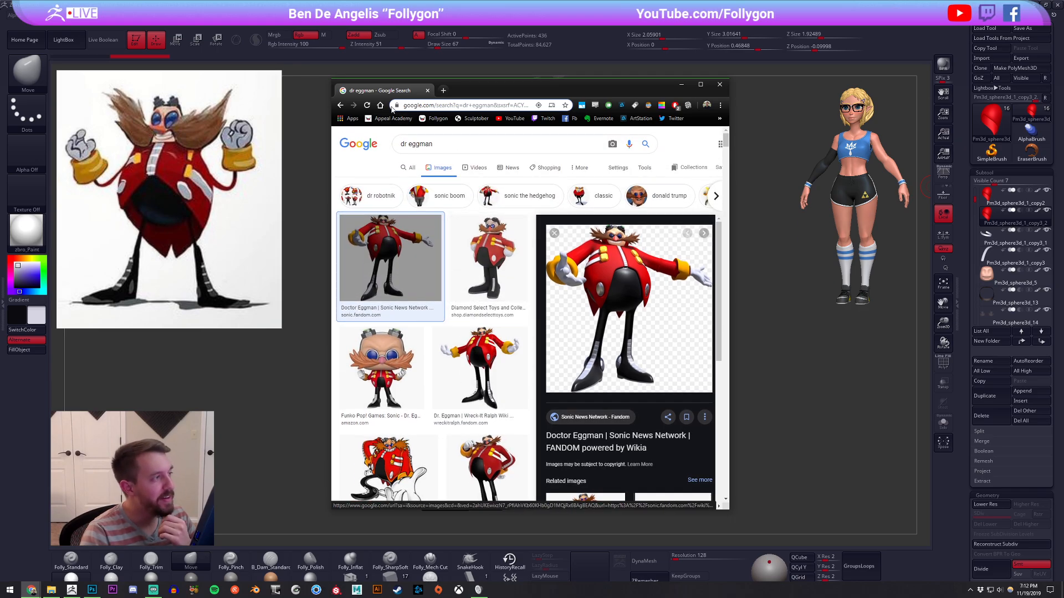
pyautogui.moveTo(377, 94); pyautogui.dragTo(1063, 55)
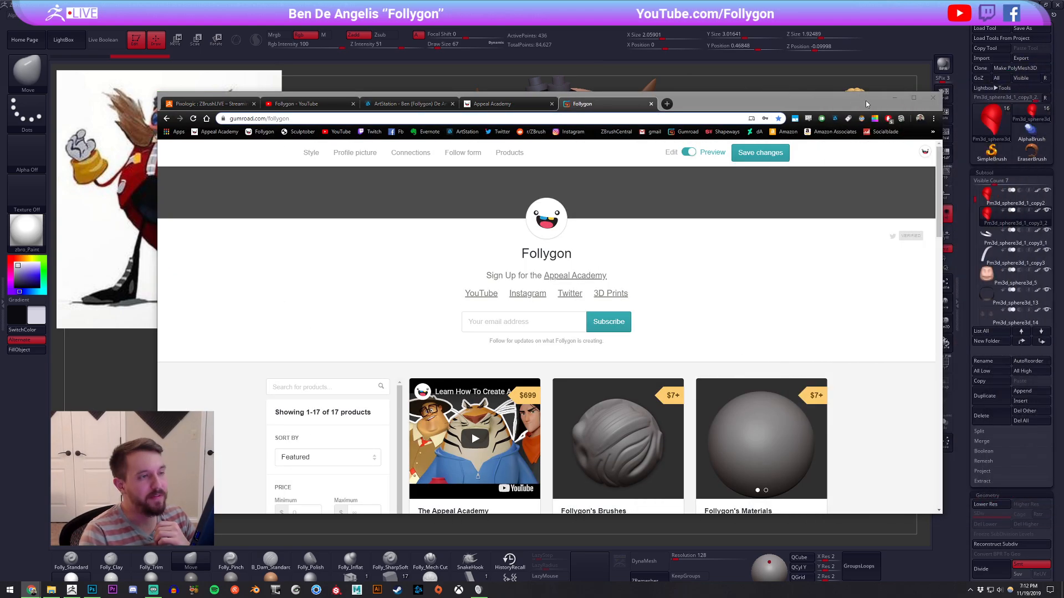
pyautogui.click(745, 85)
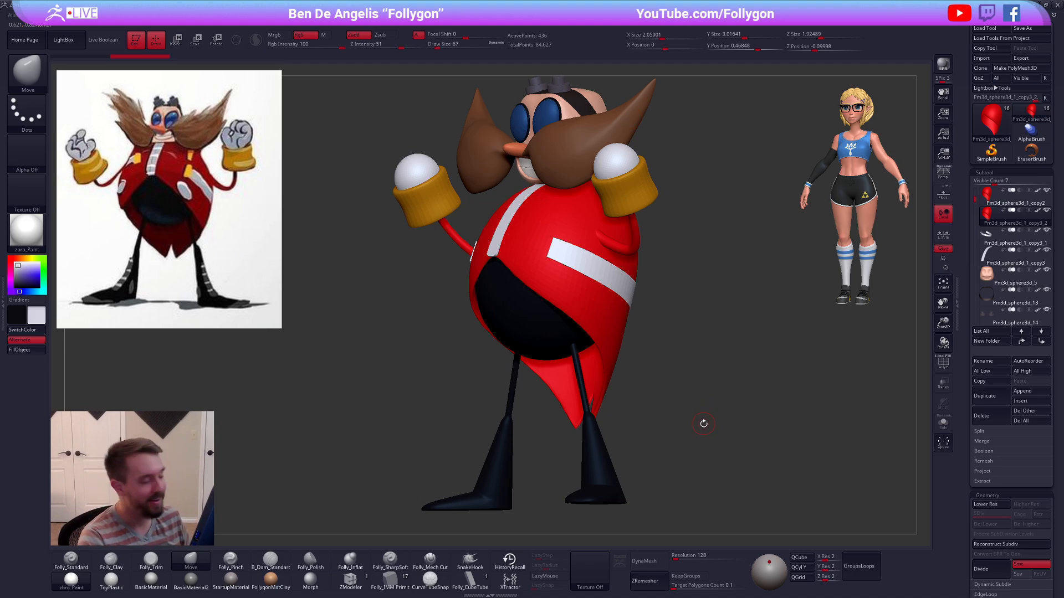
# Step: Insert a Creased Cylinder from the Folly_IMM Primitives brush on the duplicated coat's front, beside the black belly
pyautogui.click(390, 582)
pyautogui.press('m')
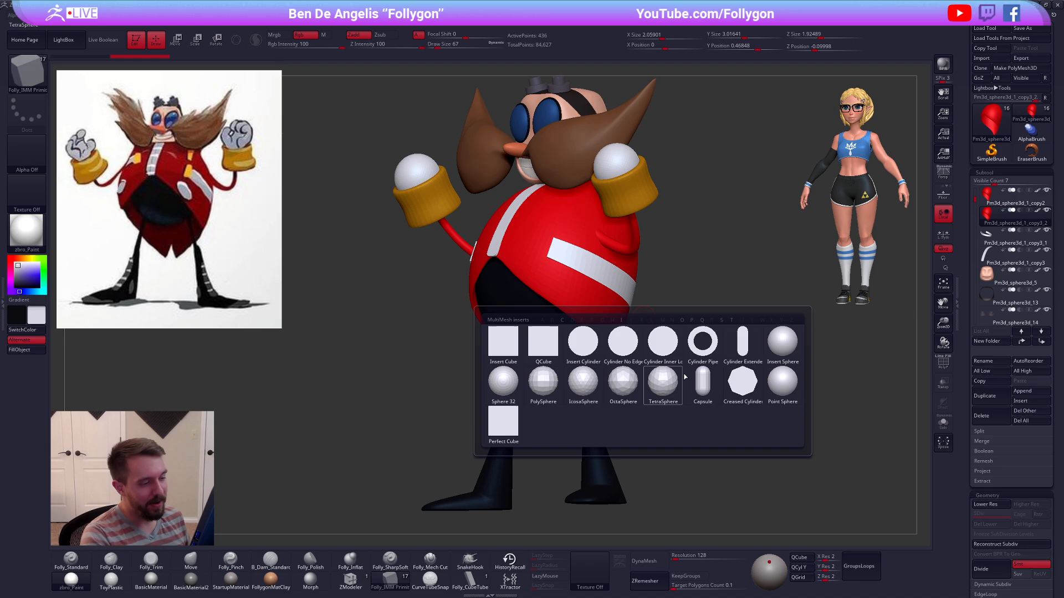
pyautogui.click(740, 385)
pyautogui.press('shift')
pyautogui.scroll(3, 568, 321)
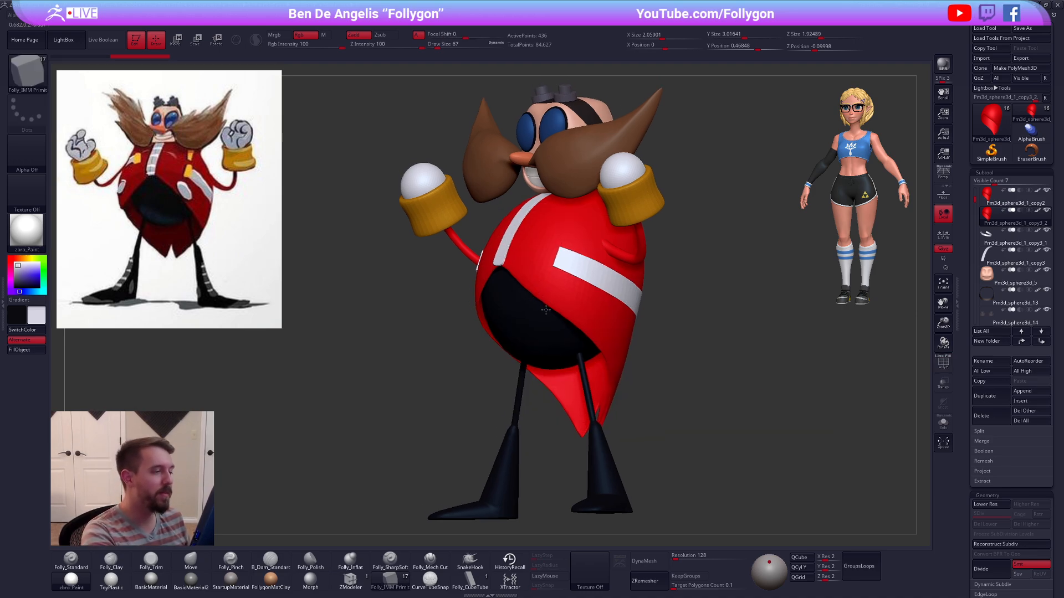
pyautogui.scroll(3, 557, 315)
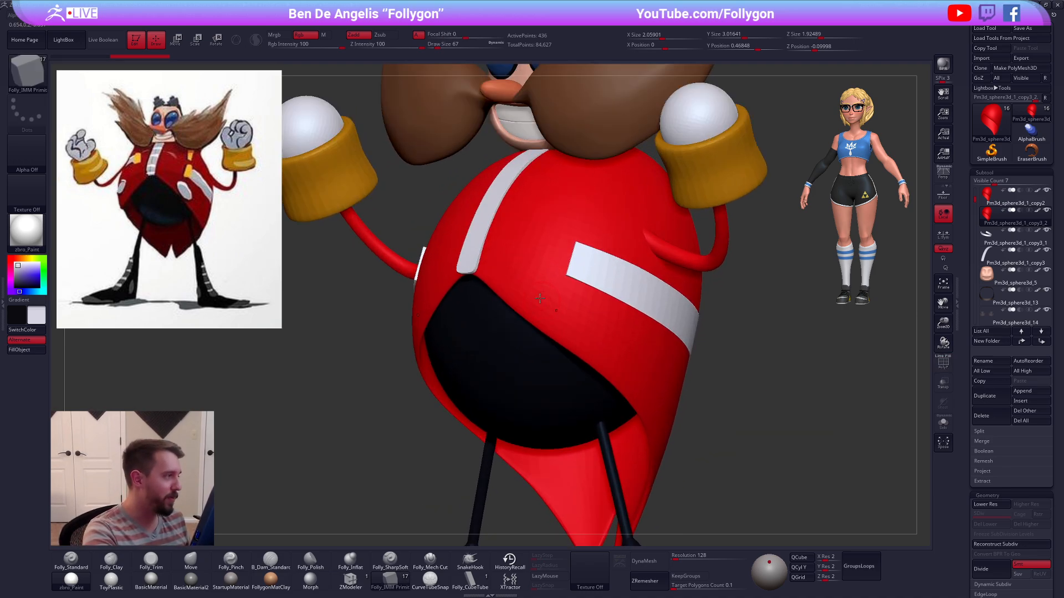
pyautogui.moveTo(539, 304); pyautogui.dragTo(544, 312)
# Step: Show the wireframe, invert the mask, and put the inserted cylinders in their own polygroup
pyautogui.hotkey('shift', 'f')
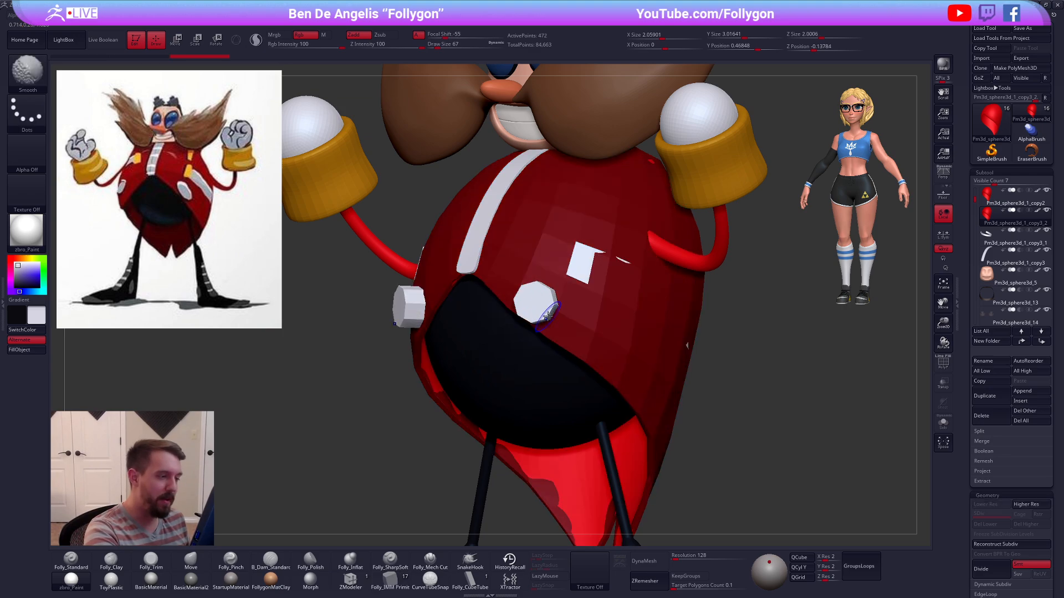
pyautogui.keyDown('ctrl'); pyautogui.click(740, 329); pyautogui.keyUp('ctrl')
pyautogui.hotkey('ctrl', 'w')
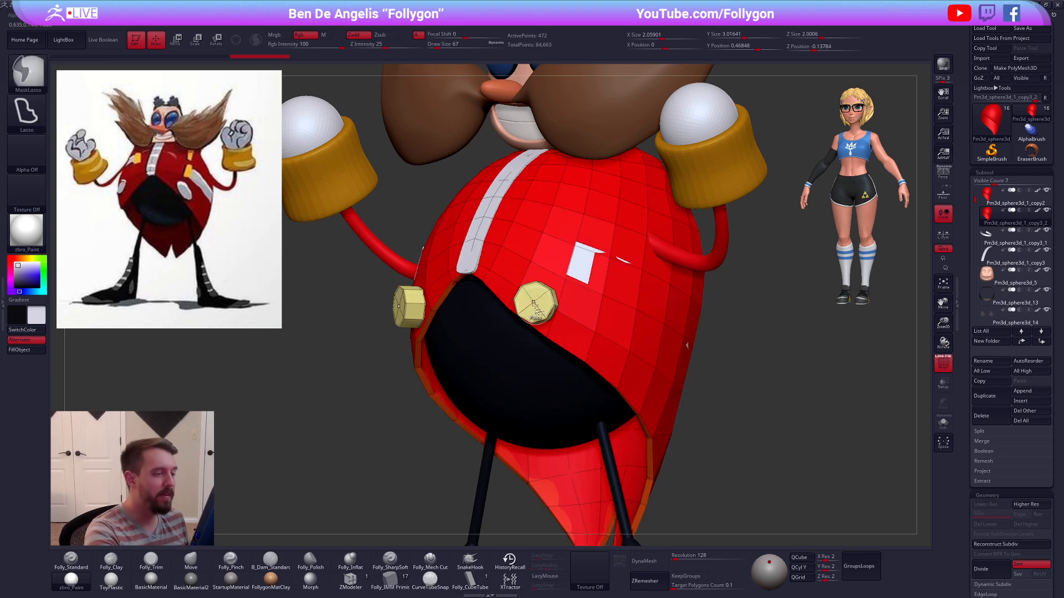
# Step: Isolate the two inserted cylinders and delete the hidden duplicate coat geometry
pyautogui.keyDown('ctrl'); pyautogui.keyDown('shift'); pyautogui.click(542, 312); pyautogui.keyUp('shift'); pyautogui.keyUp('ctrl')
pyautogui.press('space')
pyautogui.click(612, 324)
pyautogui.hotkey('shift', 's')
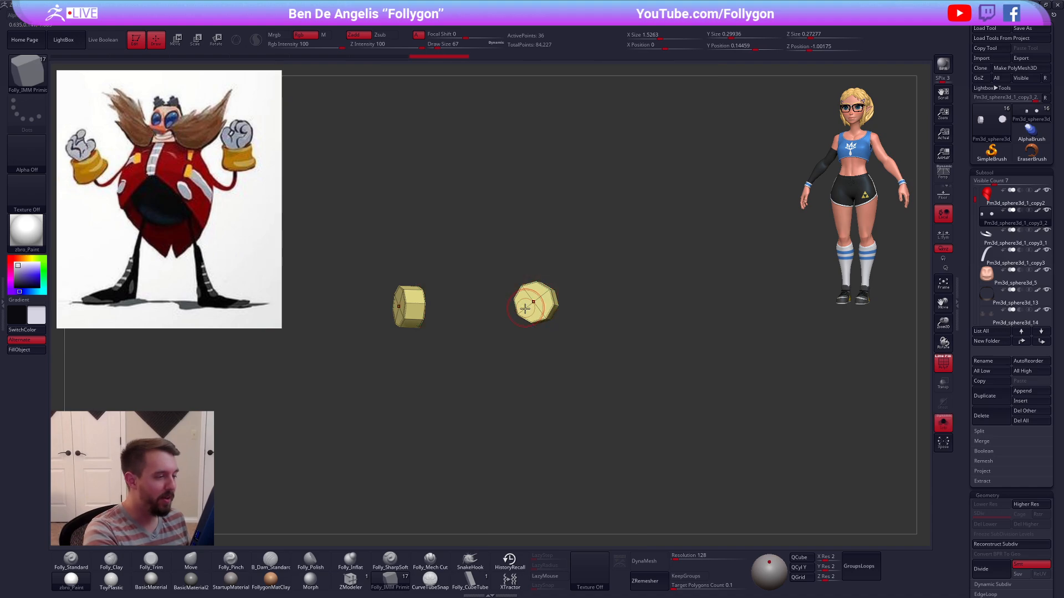
# Step: Flatten the cylinders into thin discs and sink them against the coat on both sides of the black belly
pyautogui.moveTo(536, 304); pyautogui.dragTo(557, 285, button='right')
pyautogui.press('w')
pyautogui.click(534, 324)
pyautogui.click(533, 303)
pyautogui.hotkey('shift', 's')
pyautogui.moveTo(557, 287); pyautogui.dragTo(556, 287)
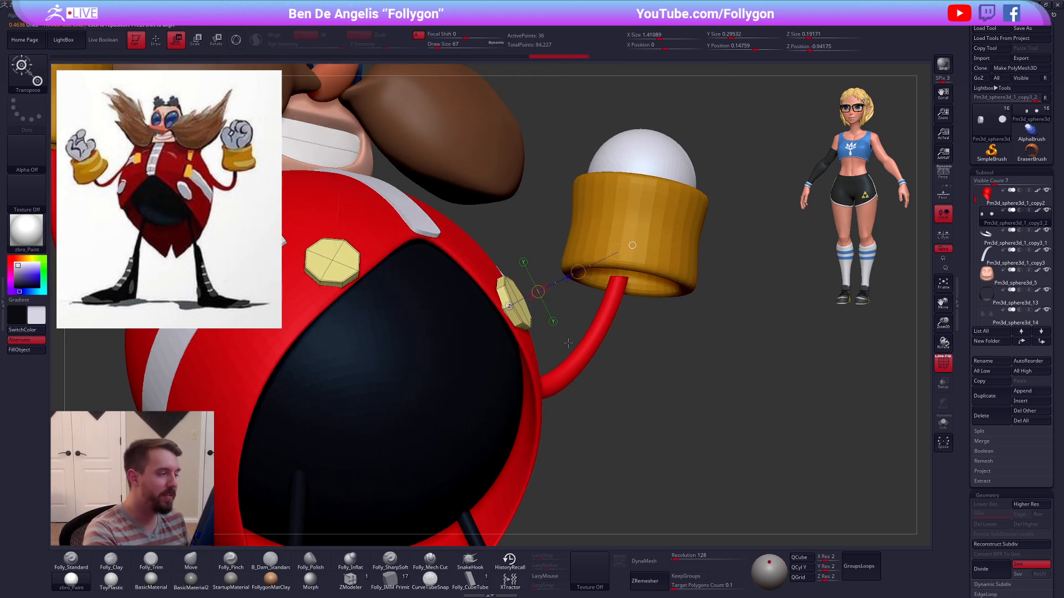
# Step: Stretch the discs downward into ovals and smooth them with subdivision
pyautogui.moveTo(568, 344)
pyautogui.mouseDown(button='right')
pyautogui.moveTo(499, 330)
pyautogui.moveTo(501, 356)
pyautogui.mouseUp(button='right')
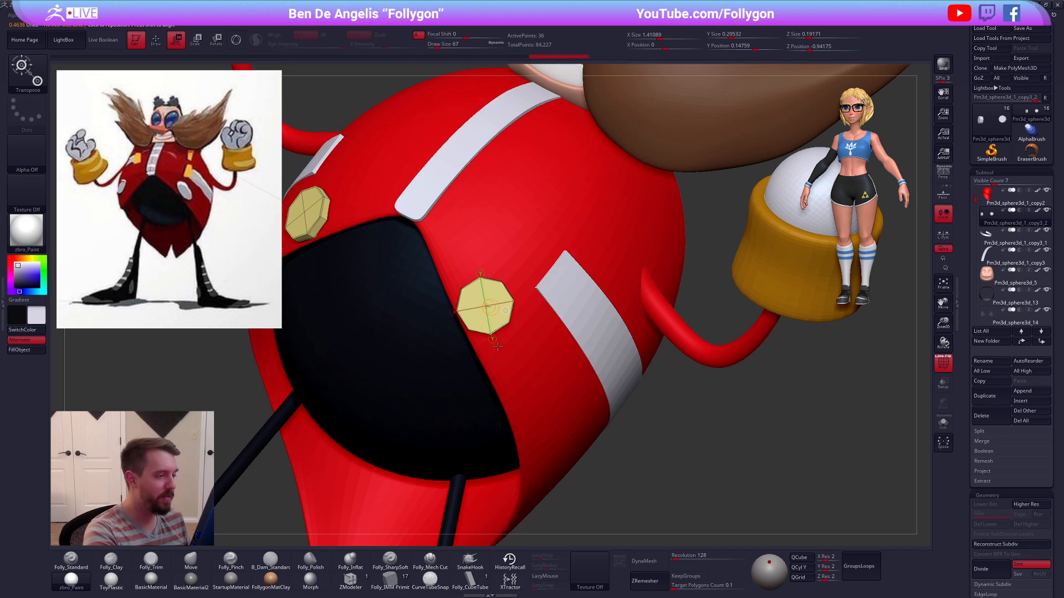
pyautogui.hotkey('shift', 's')
pyautogui.moveTo(509, 322)
pyautogui.mouseDown()
pyautogui.moveTo(535, 324)
pyautogui.moveTo(489, 337)
pyautogui.moveTo(492, 359)
pyautogui.mouseUp()
pyautogui.press('d')
pyautogui.moveTo(556, 399)
pyautogui.mouseDown(button='right')
pyautogui.moveTo(540, 367)
pyautogui.moveTo(563, 404)
pyautogui.mouseUp(button='right')
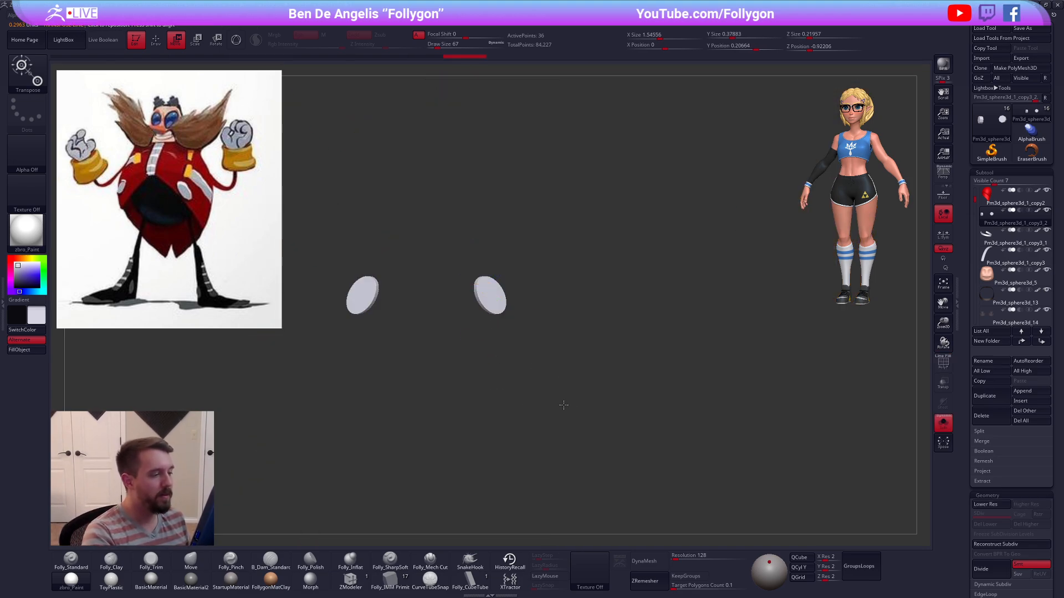
pyautogui.hotkey('shift', 's')
pyautogui.moveTo(674, 472); pyautogui.dragTo(650, 455, button='right')
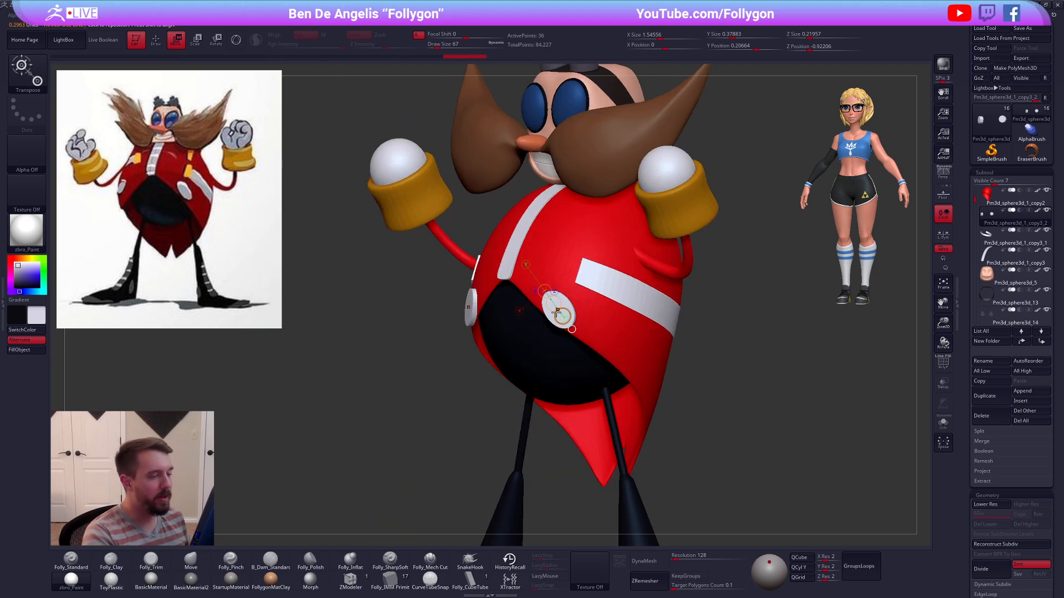
# Step: Move the oval buttons slightly up the coat and rotate them to follow its curved surface
pyautogui.moveTo(557, 314); pyautogui.dragTo(566, 301, button='right')
pyautogui.moveTo(581, 329); pyautogui.dragTo(580, 323)
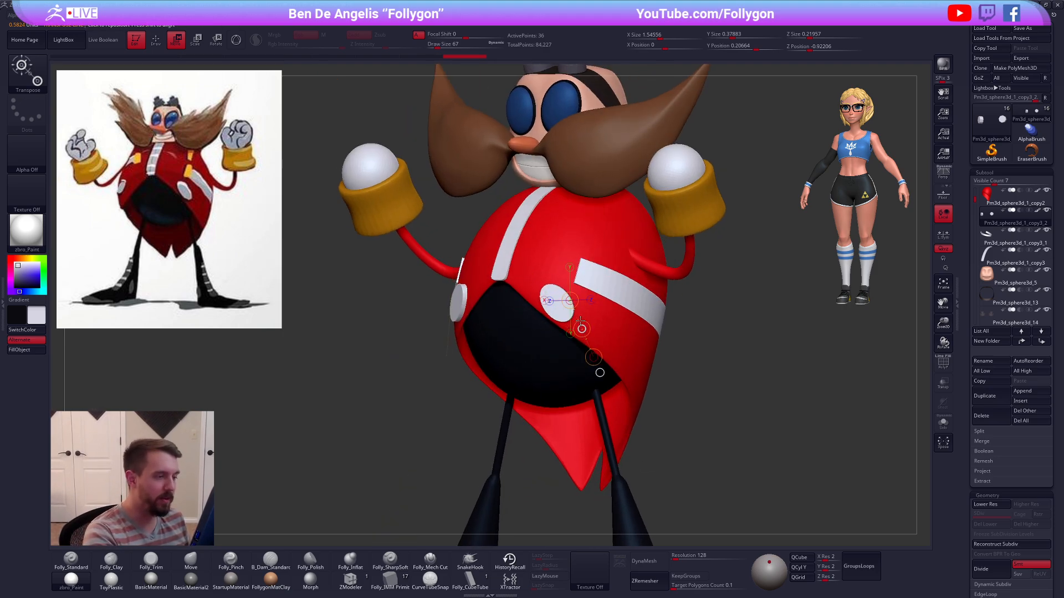
pyautogui.moveTo(693, 448); pyautogui.dragTo(729, 439, button='right')
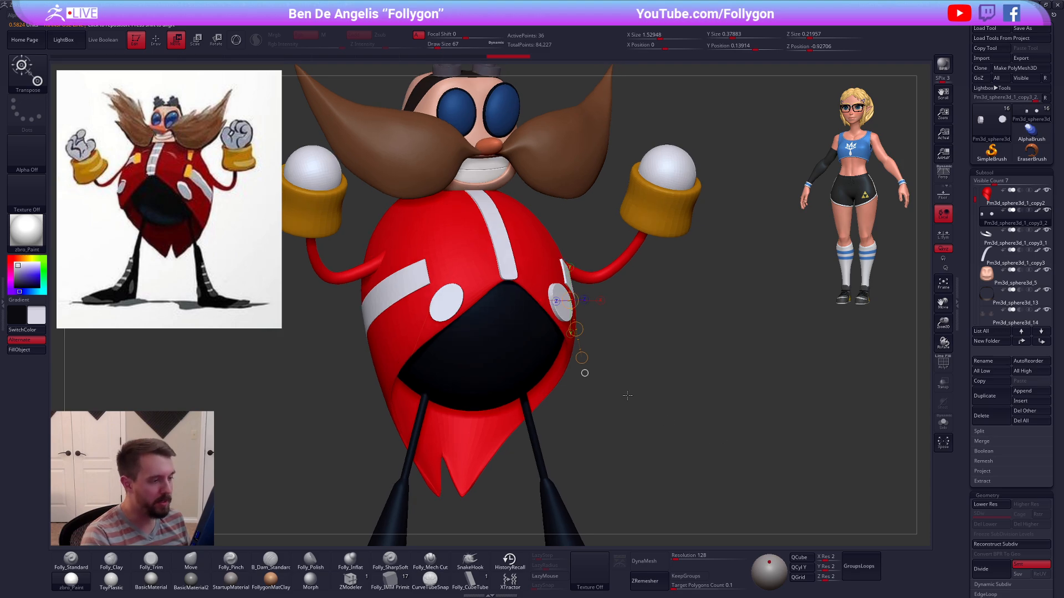
pyautogui.press('q')
pyautogui.moveTo(547, 334)
pyautogui.mouseDown(button='right')
pyautogui.moveTo(574, 310)
pyautogui.moveTo(589, 352)
pyautogui.moveTo(552, 308)
pyautogui.mouseUp(button='right')
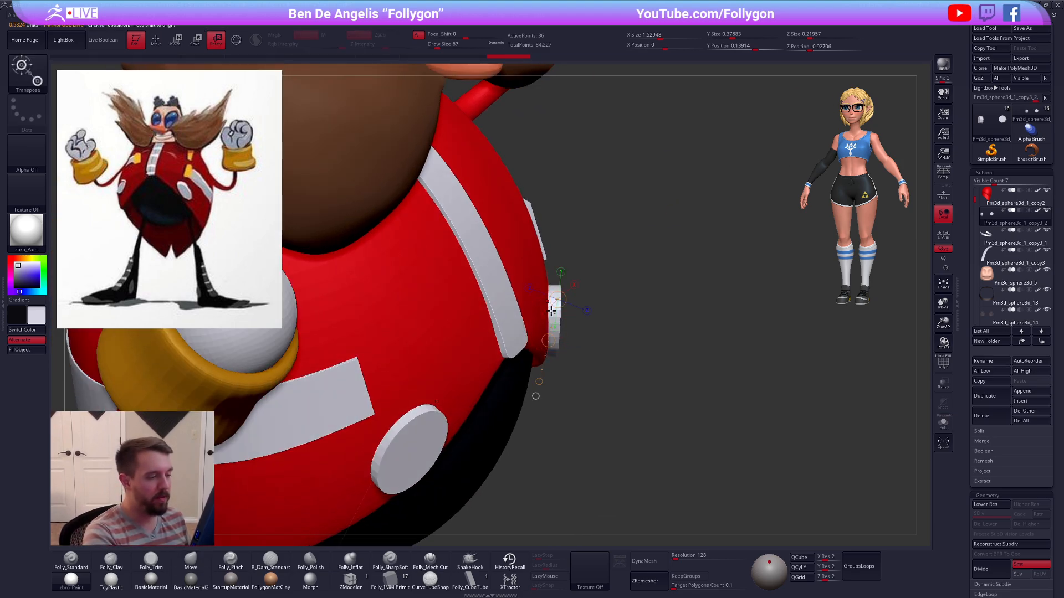
pyautogui.press('r')
pyautogui.moveTo(550, 312); pyautogui.dragTo(618, 313)
pyautogui.press('q')
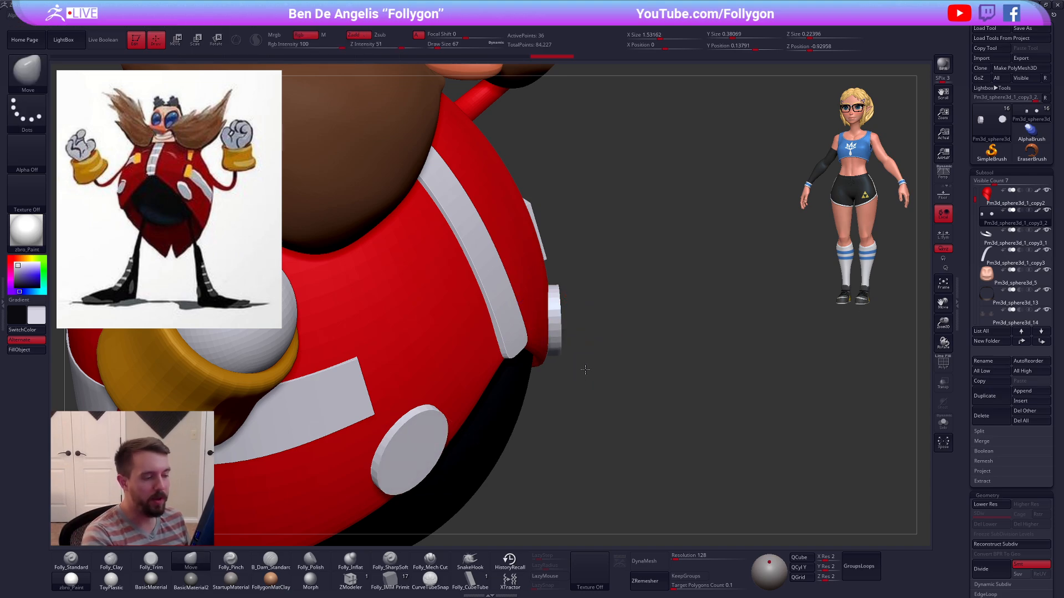
# Step: Isolate the buttons with wireframe on and smoothing off, and prepare ZModeler with a draw size of 21
pyautogui.moveTo(585, 369); pyautogui.dragTo(605, 318, button='right')
pyautogui.hotkey('shift', 'f')
pyautogui.hotkey('shift', 'd')
pyautogui.moveTo(626, 355)
pyautogui.mouseDown(button='right')
pyautogui.moveTo(591, 319)
pyautogui.moveTo(667, 318)
pyautogui.mouseUp(button='right')
pyautogui.click(355, 580)
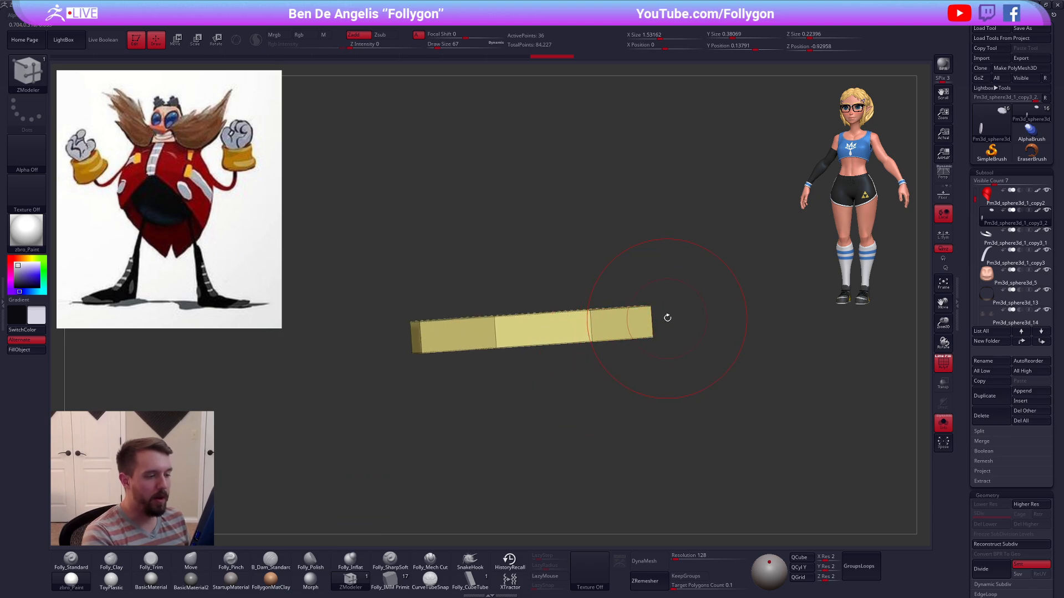
pyautogui.press('space')
pyautogui.moveTo(668, 318); pyautogui.dragTo(660, 323)
# Step: Bevel the outer rim edge of the buttons with ZModeler, then restore their smoothing and the full character
pyautogui.moveTo(667, 323); pyautogui.dragTo(626, 338, button='right')
pyautogui.press('space')
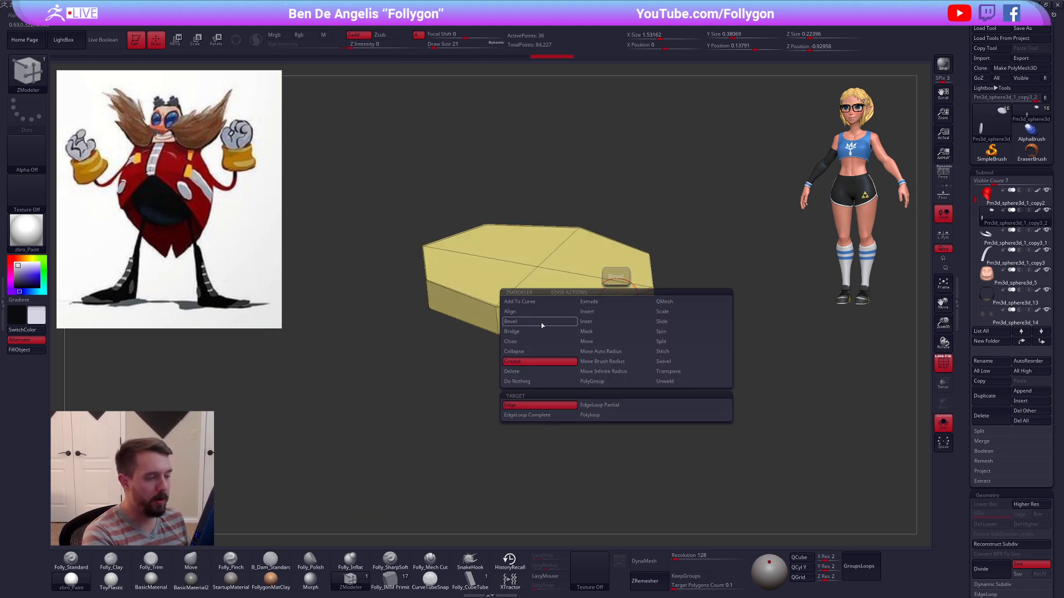
pyautogui.click(541, 324)
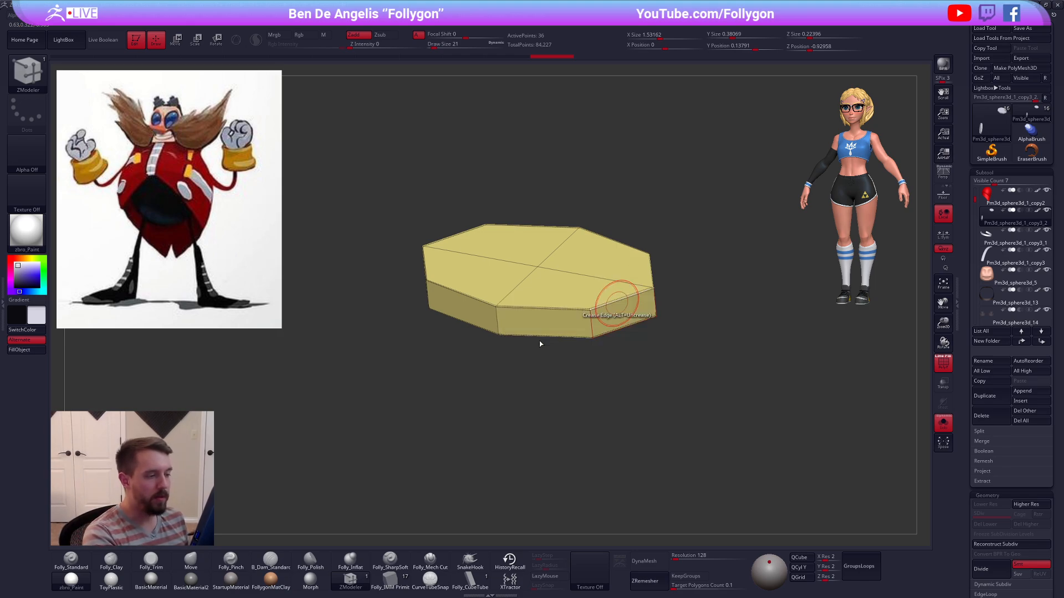
pyautogui.moveTo(603, 304); pyautogui.dragTo(607, 321)
pyautogui.keyDown('alt'); pyautogui.moveTo(641, 384); pyautogui.dragTo(663, 469); pyautogui.keyUp('alt')
pyautogui.press('d')
pyautogui.hotkey('shift', 'f')
pyautogui.hotkey('shift', 's')
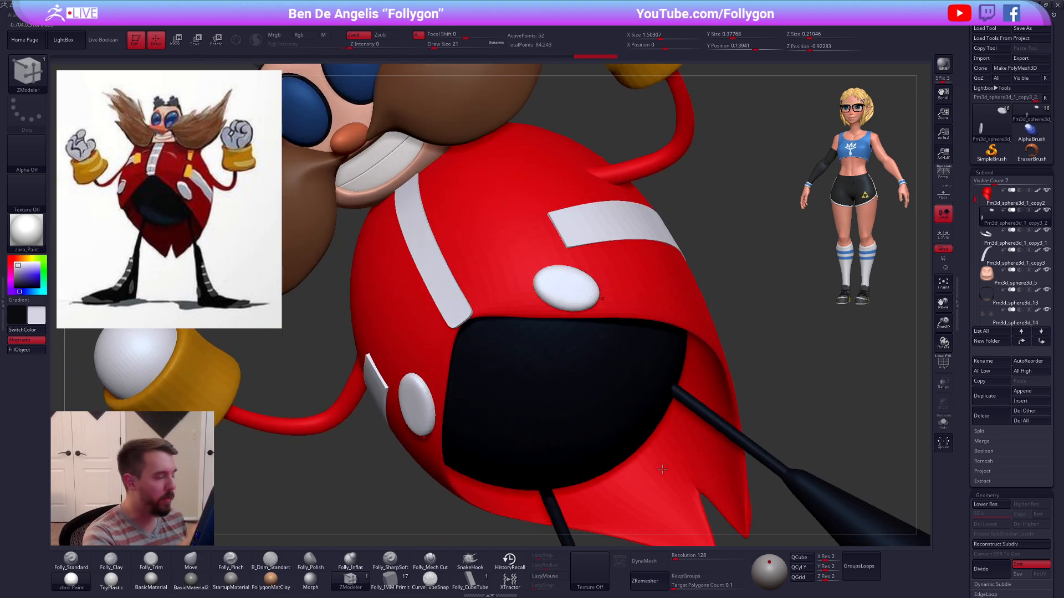
# Step: Rotate and move the beveled buttons so they sit flush on the coat beside the belly
pyautogui.moveTo(582, 335); pyautogui.dragTo(585, 291, button='right')
pyautogui.press('r')
pyautogui.moveTo(565, 259)
pyautogui.mouseDown()
pyautogui.moveTo(628, 327)
pyautogui.moveTo(634, 317)
pyautogui.moveTo(594, 290)
pyautogui.mouseUp()
pyautogui.press('w')
pyautogui.keyDown('ctrl'); pyautogui.moveTo(594, 287); pyautogui.dragTo(595, 244, button='right'); pyautogui.keyUp('ctrl')
pyautogui.press('q')
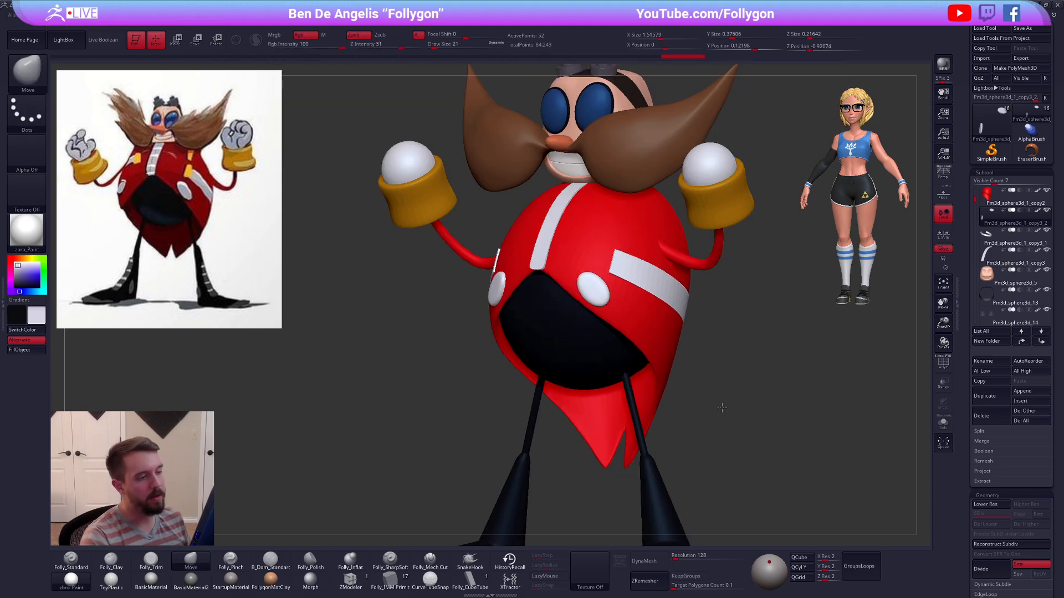
# Step: Isolate the white side band of the coat and mask it along its upper edge
pyautogui.keyDown('shift'); pyautogui.moveTo(724, 408); pyautogui.dragTo(681, 397, button='right'); pyautogui.keyUp('shift')
pyautogui.keyDown('alt'); pyautogui.click(658, 312); pyautogui.keyUp('alt')
pyautogui.hotkey('alt', 's')
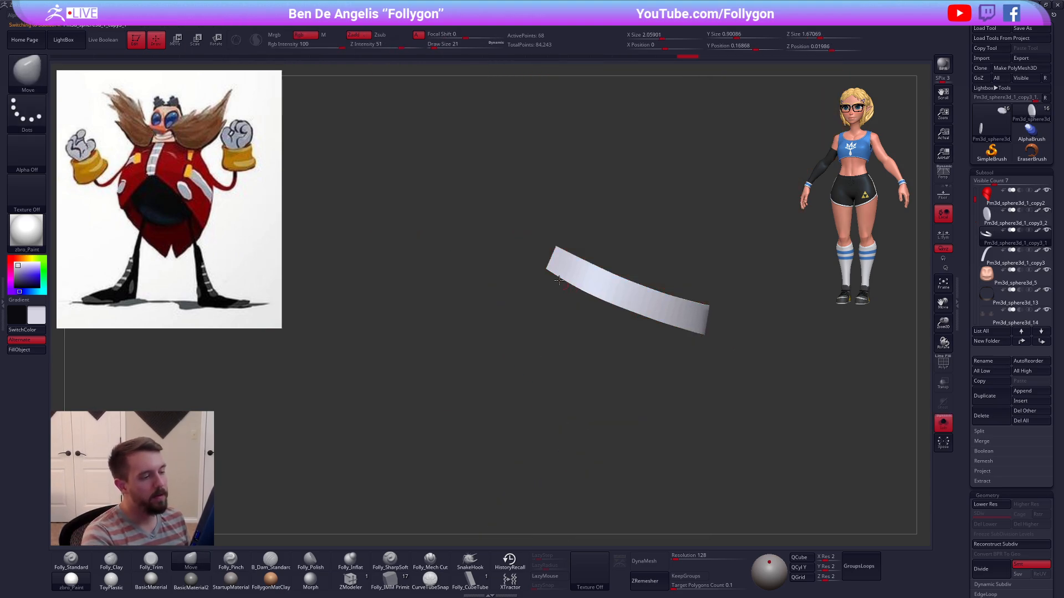
pyautogui.press('ctrl')
pyautogui.moveTo(531, 256)
pyautogui.keyDown('ctrl'); pyautogui.mouseDown()
pyautogui.moveTo(730, 359)
pyautogui.moveTo(732, 349)
pyautogui.moveTo(720, 325)
pyautogui.moveTo(632, 299)
pyautogui.moveTo(650, 351)
pyautogui.mouseUp(); pyautogui.keyUp('ctrl')
pyautogui.press('w')
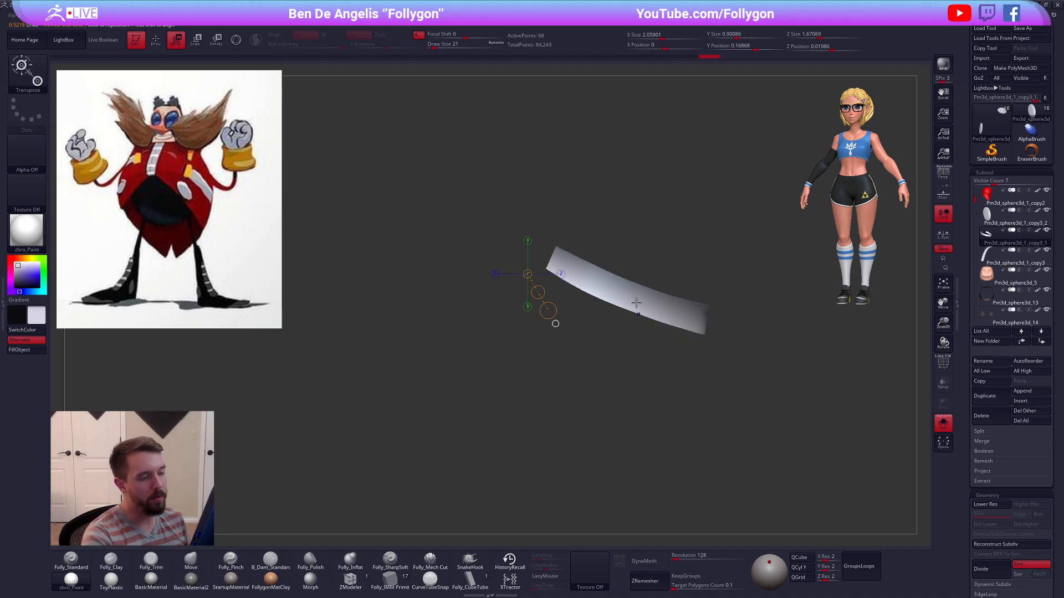
# Step: Raise the band's lower edge slightly to narrow the band, and return to the Move brush
pyautogui.hotkey('alt', 's')
pyautogui.moveTo(635, 289); pyautogui.dragTo(599, 399)
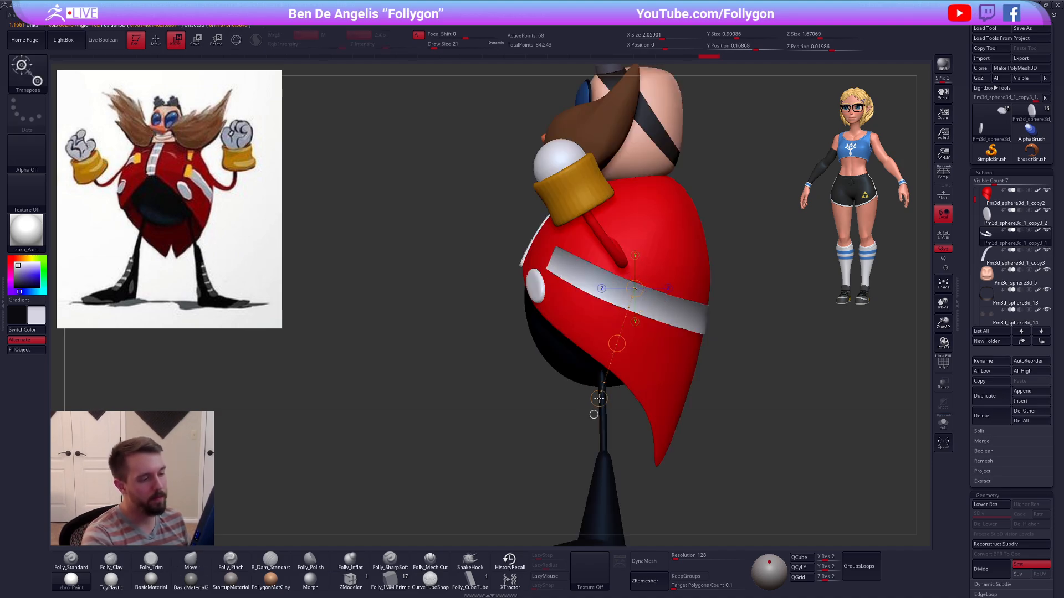
pyautogui.moveTo(616, 345); pyautogui.dragTo(617, 341)
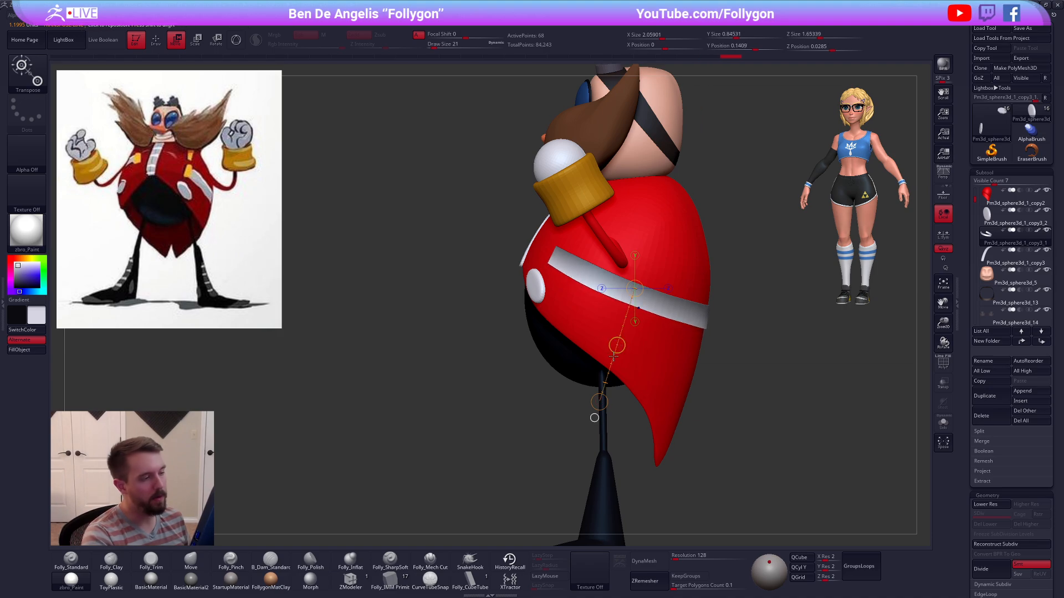
pyautogui.press('q')
pyautogui.press('b')
pyautogui.press('m')
pyautogui.press('v')
pyautogui.moveTo(724, 413)
pyautogui.mouseDown()
pyautogui.moveTo(737, 421)
pyautogui.moveTo(695, 458)
pyautogui.mouseUp()
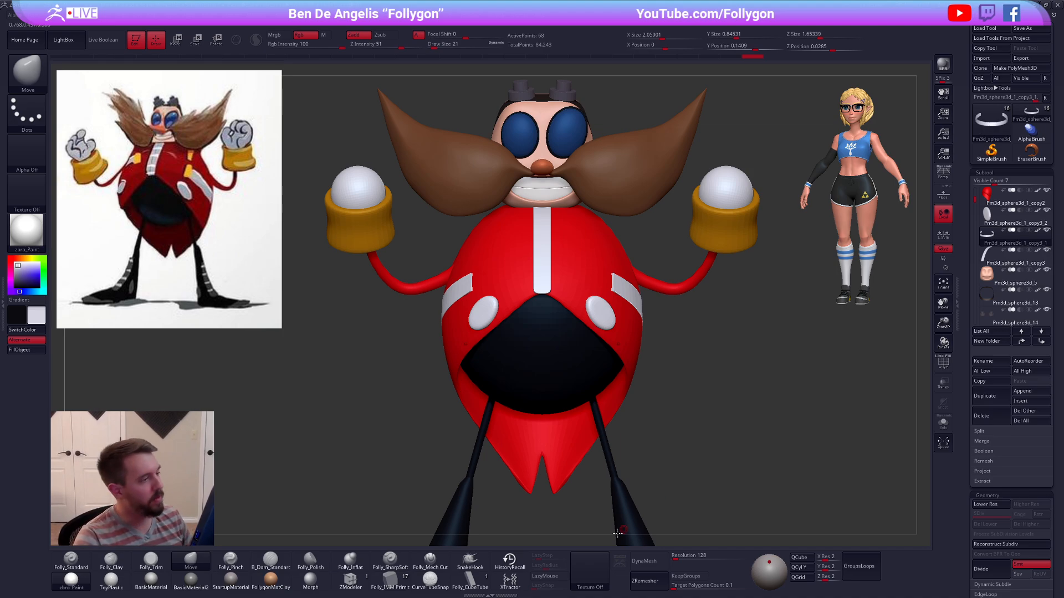
# Step: Compare the coat's wireframe, front stripe and side band with the reference picture from several angles
pyautogui.keyDown('shift'); pyautogui.moveTo(524, 383); pyautogui.dragTo(477, 367, button='right'); pyautogui.keyUp('shift')
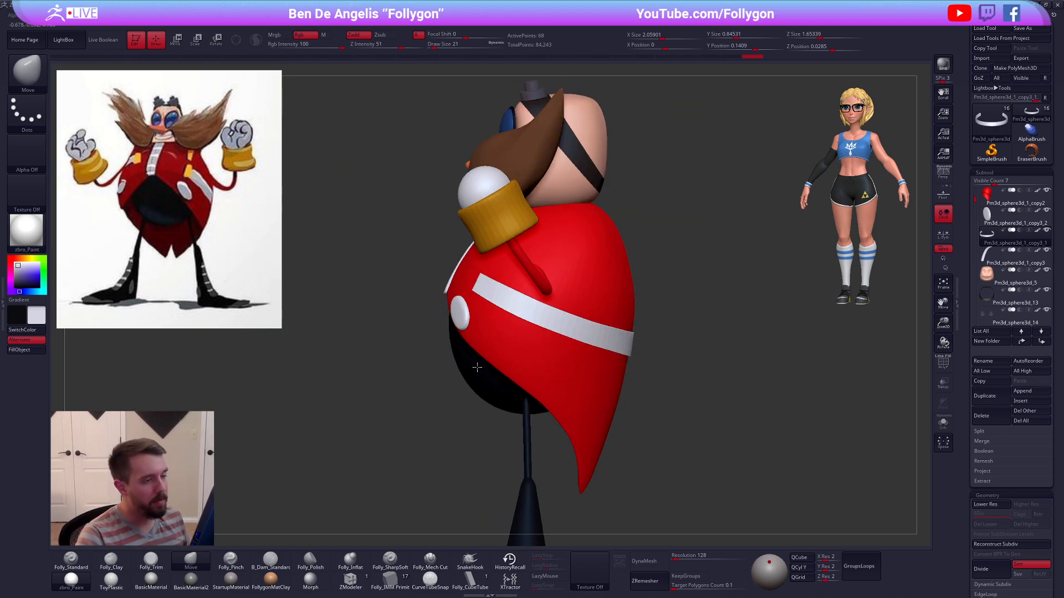
pyautogui.keyDown('alt'); pyautogui.click(580, 299); pyautogui.keyUp('alt')
pyautogui.hotkey('shift', 'f')
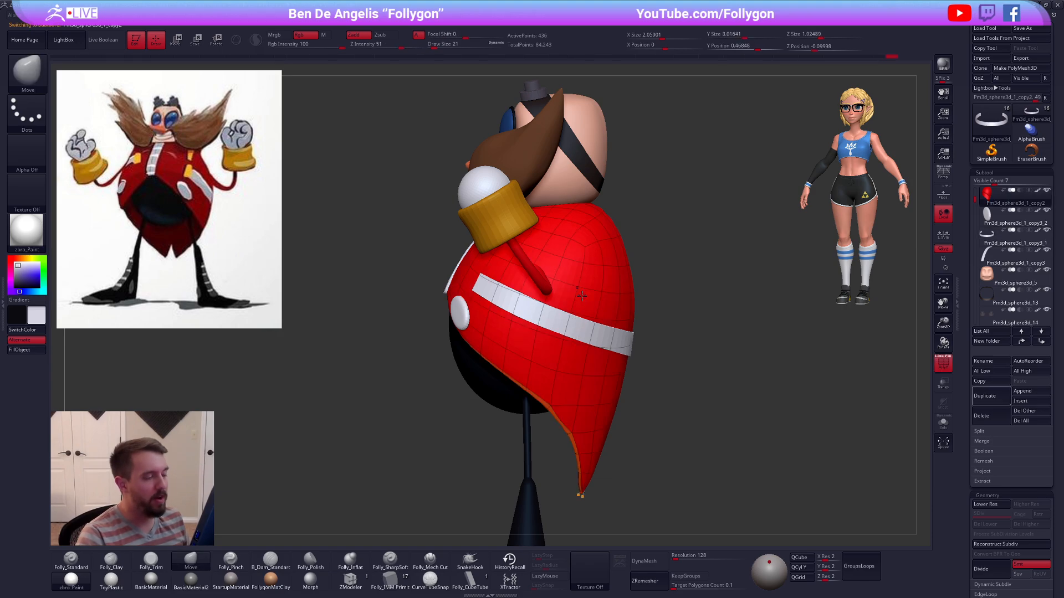
pyautogui.keyDown('alt'); pyautogui.moveTo(580, 300); pyautogui.dragTo(597, 314, button='right'); pyautogui.keyUp('alt')
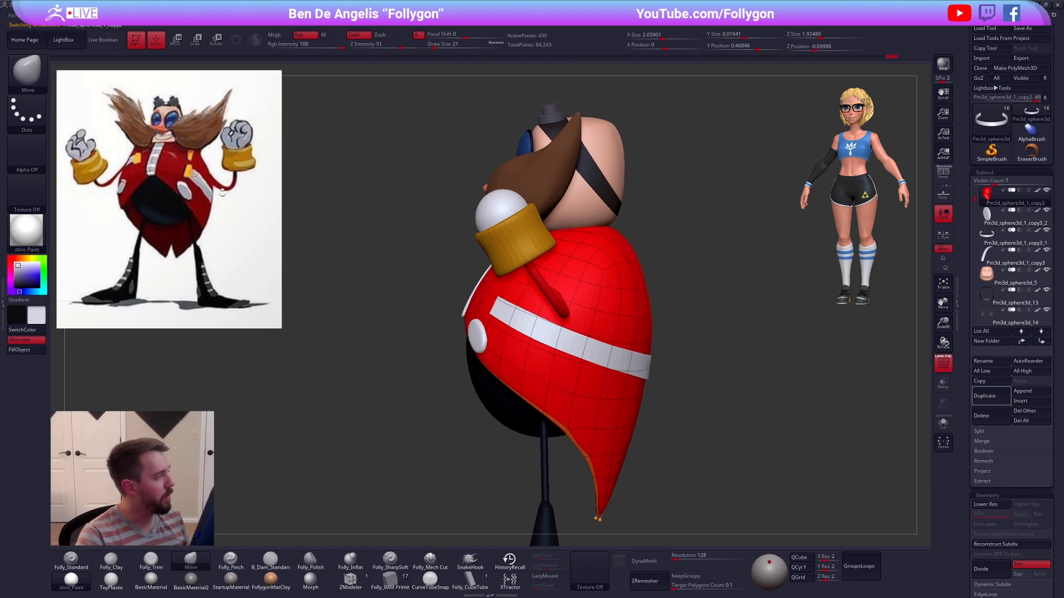
pyautogui.moveTo(727, 348); pyautogui.dragTo(681, 356, button='right')
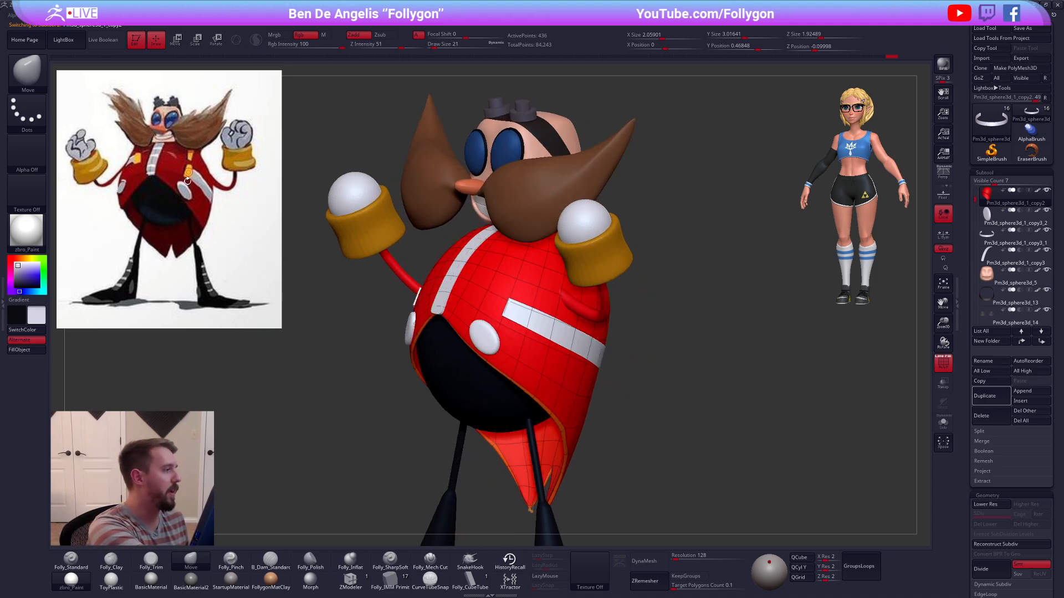
pyautogui.hotkey('alt', 's')
pyautogui.hotkey('alt', 's')
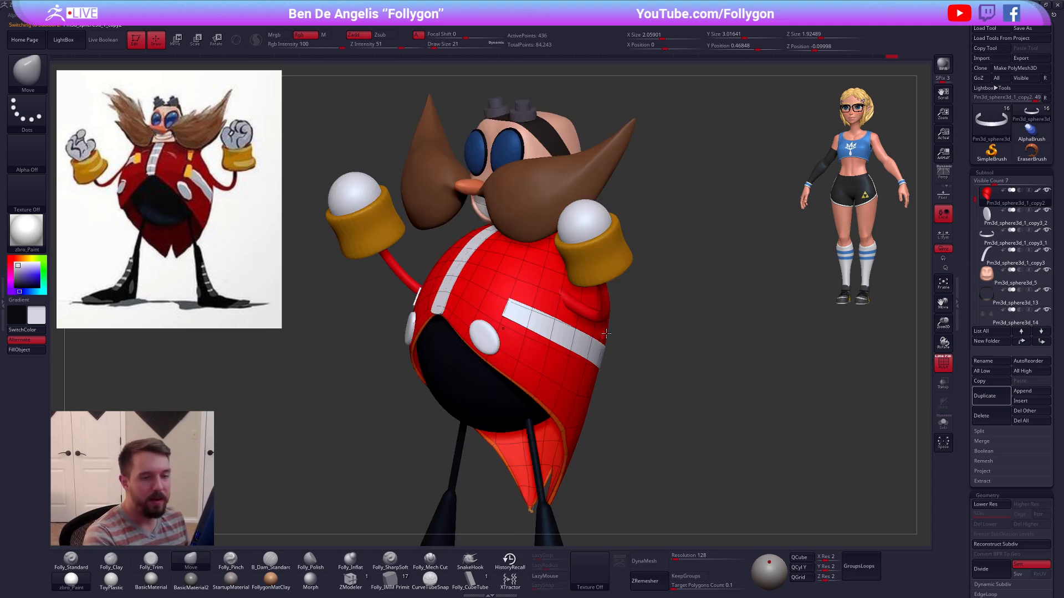
pyautogui.hotkey('shift', 'f')
pyautogui.click(986, 258)
pyautogui.moveTo(789, 401); pyautogui.dragTo(814, 408, button='right')
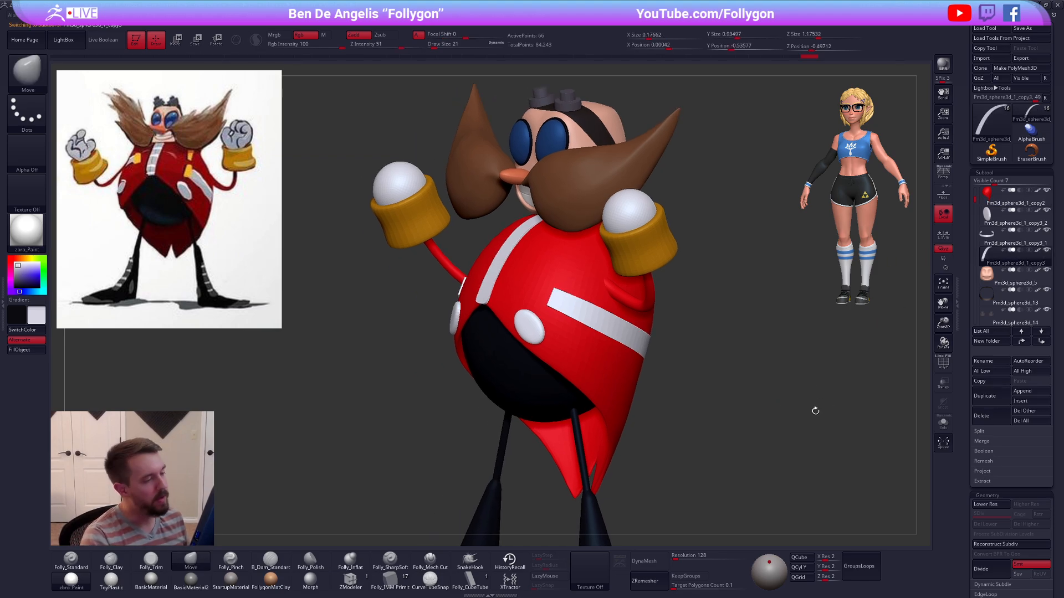
pyautogui.hotkey('shift', 'f')
pyautogui.hotkey('shift', 'f')
# Step: Duplicate the white side band, isolate the copy, and show its polygroups in wireframe
pyautogui.keyDown('alt'); pyautogui.click(637, 345); pyautogui.keyUp('alt')
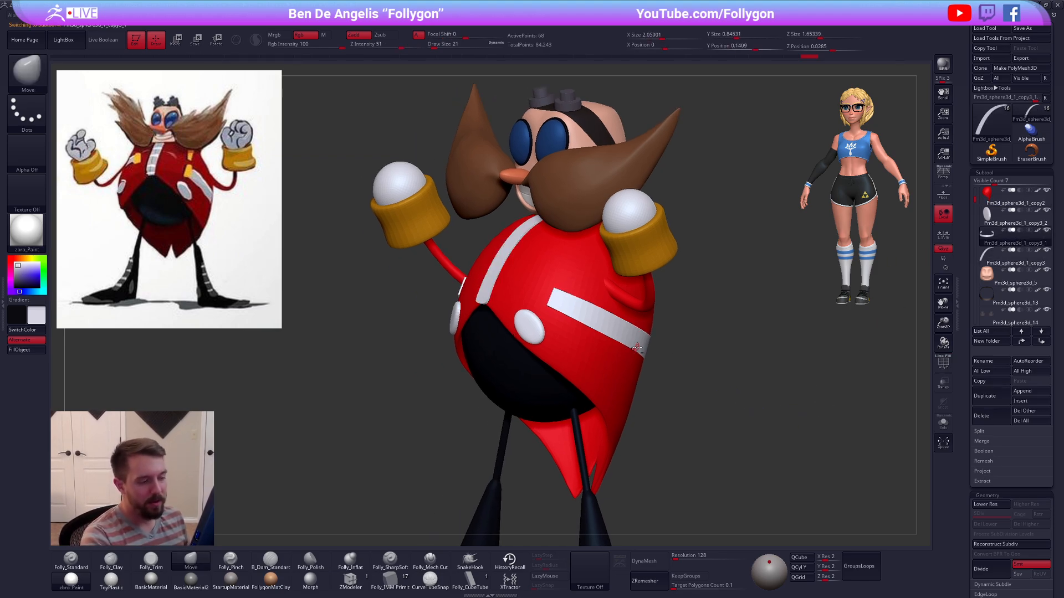
pyautogui.hotkey('shift', 'f')
pyautogui.hotkey('shift', 'f')
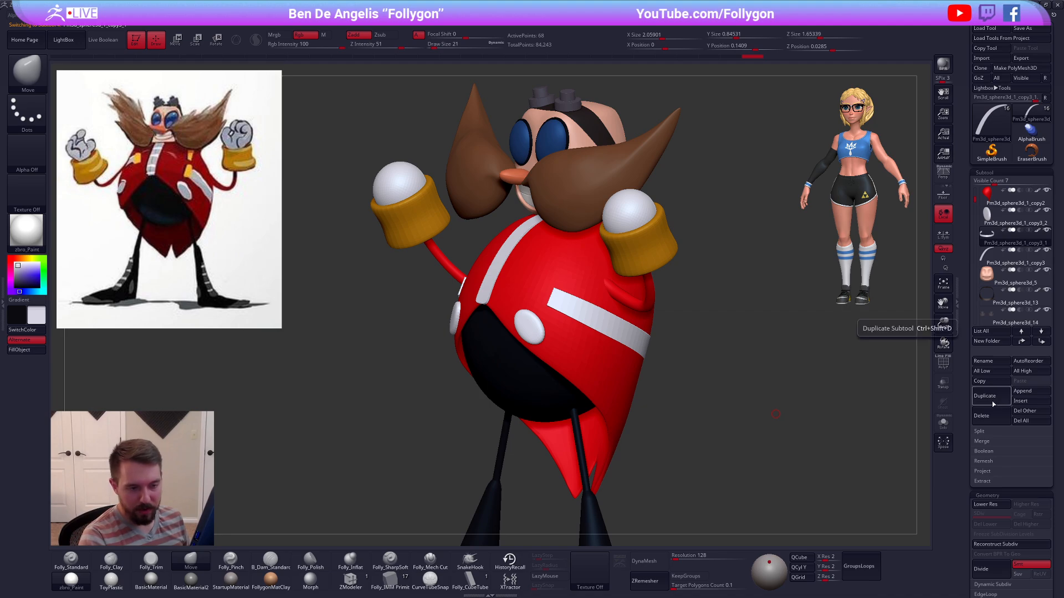
pyautogui.click(994, 399)
pyautogui.click(943, 423)
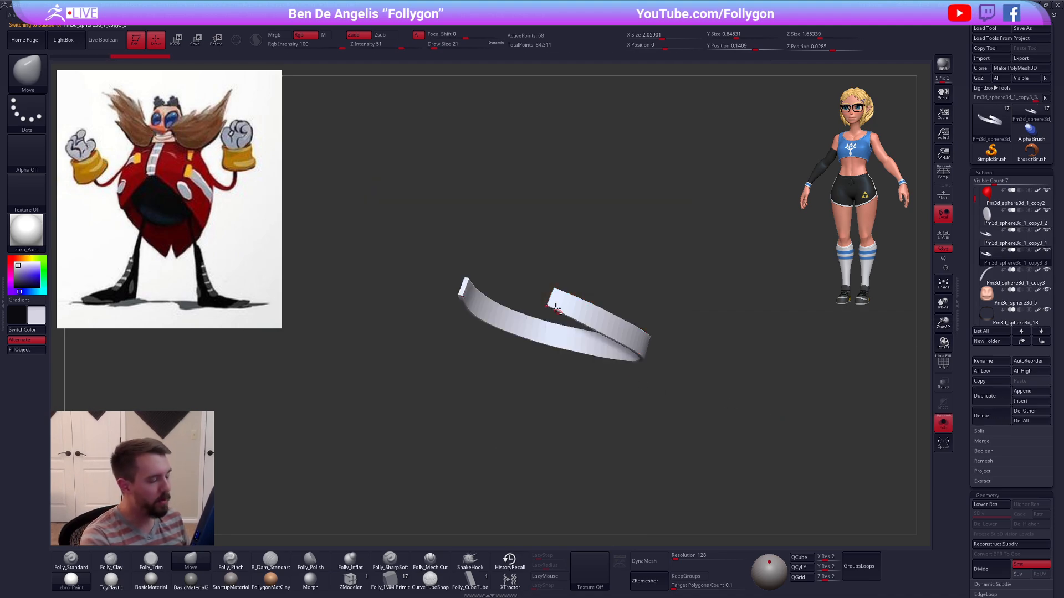
pyautogui.press('f')
pyautogui.hotkey('shift', 'f')
pyautogui.keyDown('alt'); pyautogui.moveTo(581, 307); pyautogui.dragTo(600, 344, button='right'); pyautogui.keyUp('alt')
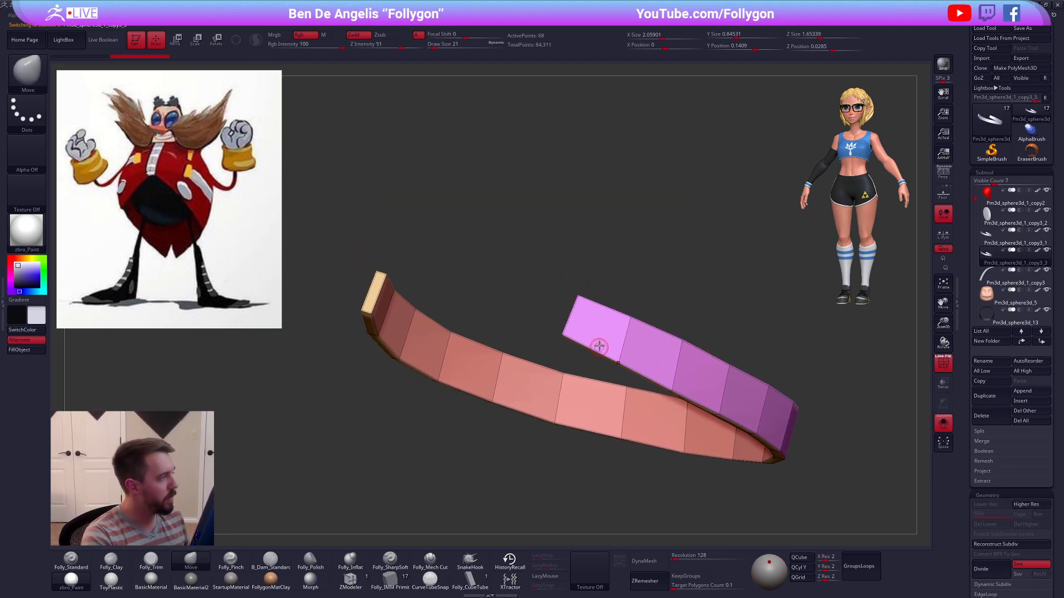
# Step: Slice across the duplicated band near its front ends to separate short end pieces
pyautogui.hotkey('ctrl', 'shift', 'space')
pyautogui.keyDown('ctrl'); pyautogui.keyDown('shift'); pyautogui.click(628, 548); pyautogui.keyUp('shift'); pyautogui.keyUp('ctrl')
pyautogui.moveTo(537, 310)
pyautogui.keyDown('ctrl'); pyautogui.mouseDown(button='right')
pyautogui.moveTo(537, 351)
pyautogui.moveTo(568, 380)
pyautogui.moveTo(580, 316)
pyautogui.mouseUp(button='right'); pyautogui.keyUp('ctrl')
pyautogui.moveTo(579, 315)
pyautogui.mouseDown(button='right')
pyautogui.moveTo(485, 303)
pyautogui.moveTo(504, 348)
pyautogui.mouseUp(button='right')
pyautogui.keyDown('ctrl'); pyautogui.keyDown('shift'); pyautogui.moveTo(465, 268); pyautogui.dragTo(491, 375); pyautogui.keyUp('shift'); pyautogui.keyUp('ctrl')
pyautogui.moveTo(491, 375)
pyautogui.mouseDown(button='right')
pyautogui.moveTo(493, 316)
pyautogui.moveTo(530, 304)
pyautogui.mouseUp(button='right')
# Step: Lasso-select only the two short end pieces and delete the rest of the duplicated band
pyautogui.hotkey('ctrl', 'shift', 'space')
pyautogui.click(518, 390)
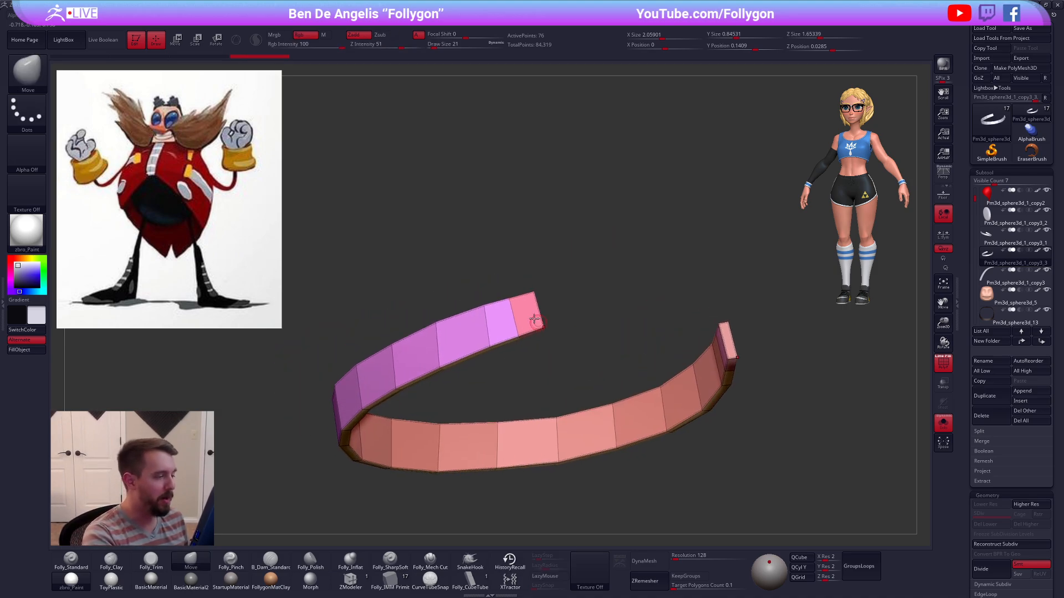
pyautogui.hotkey('ctrl', 'shift', 'space')
pyautogui.moveTo(498, 399); pyautogui.dragTo(491, 283, button='right')
pyautogui.keyDown('ctrl'); pyautogui.keyDown('shift'); pyautogui.moveTo(491, 283); pyautogui.dragTo(594, 276); pyautogui.keyUp('shift'); pyautogui.keyUp('ctrl')
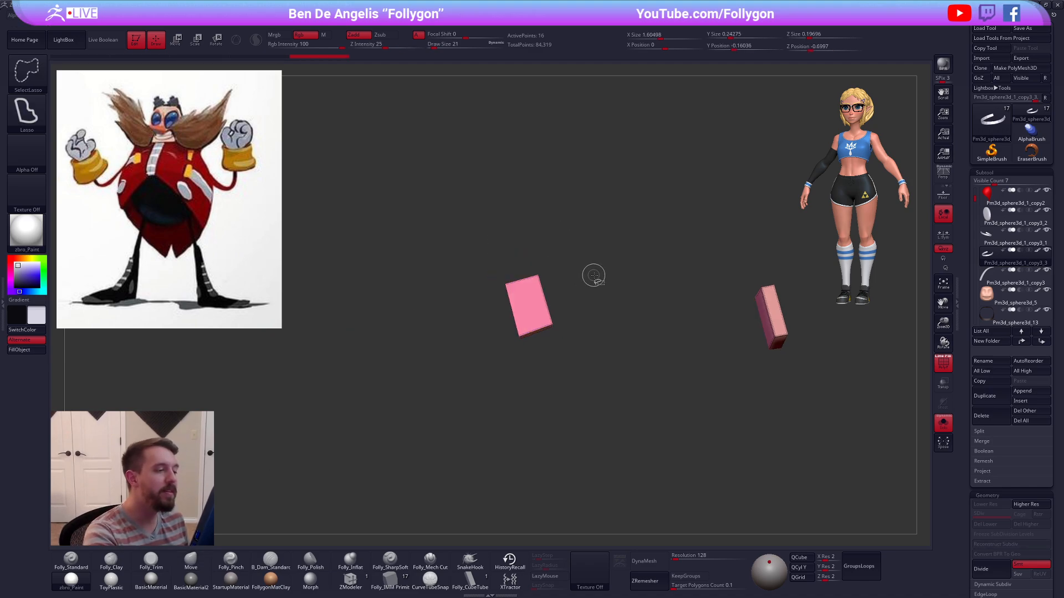
pyautogui.hotkey('ctrl', 'shift', 'space')
# Step: Bridge the open edges of the two short end pieces with ZModeler to close their cut sides
pyautogui.click(363, 576)
pyautogui.moveTo(487, 331); pyautogui.dragTo(549, 294, button='right')
pyautogui.press('space')
pyautogui.rightClick(491, 316)
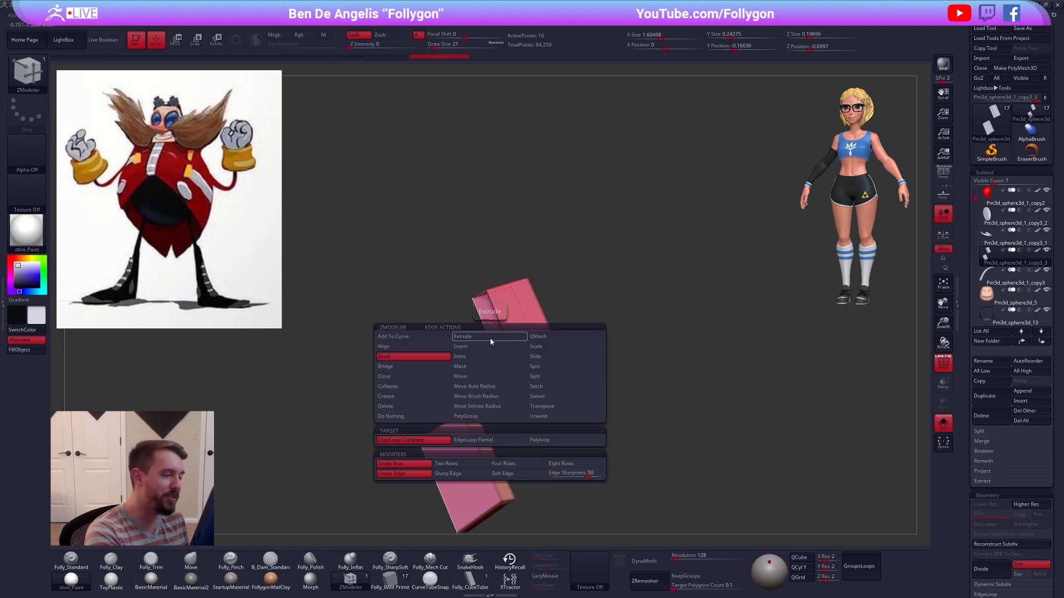
pyautogui.click(414, 357)
pyautogui.moveTo(486, 324); pyautogui.dragTo(499, 324)
pyautogui.moveTo(500, 324); pyautogui.dragTo(461, 352, button='right')
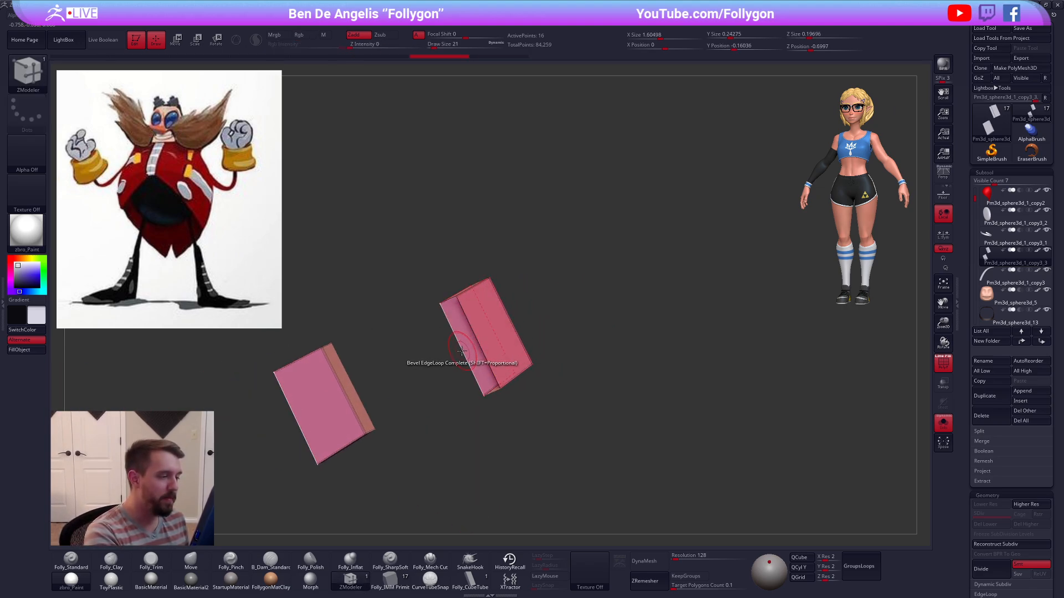
pyautogui.press('space')
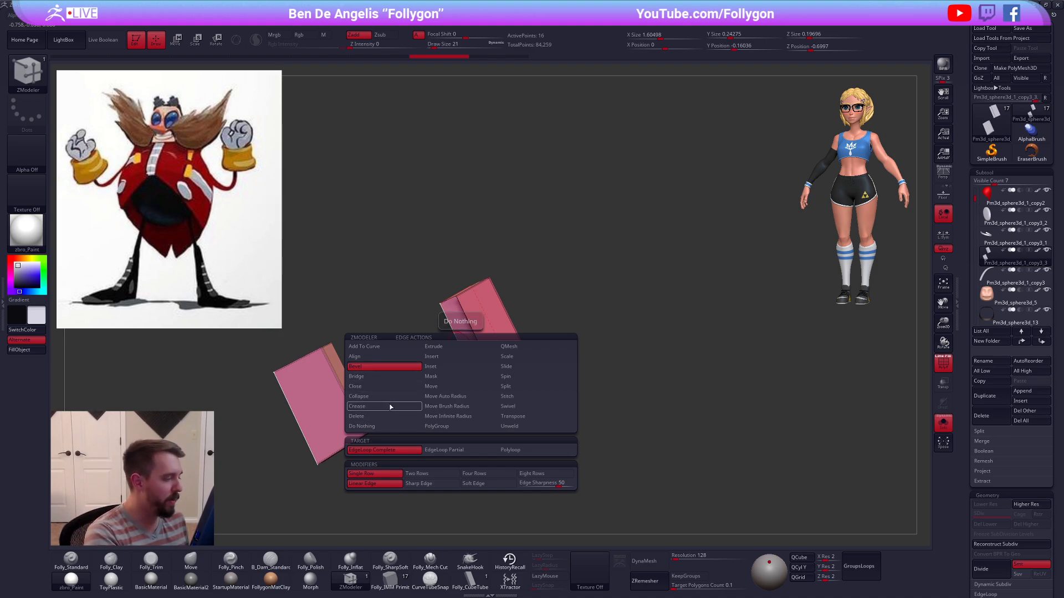
pyautogui.click(391, 379)
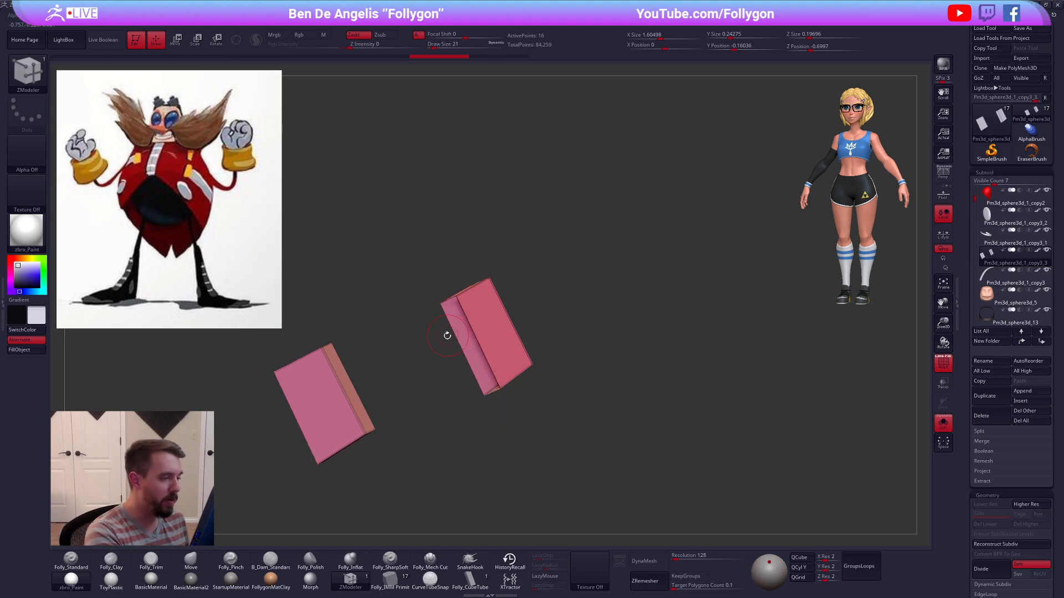
pyautogui.moveTo(437, 332); pyautogui.dragTo(460, 345)
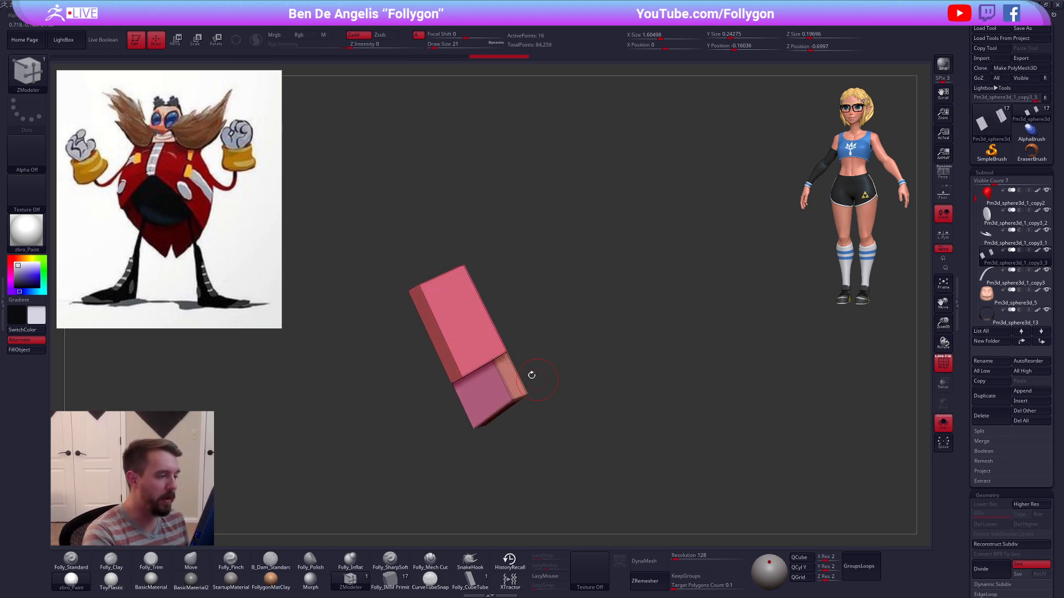
pyautogui.moveTo(529, 373)
pyautogui.mouseDown()
pyautogui.moveTo(475, 358)
pyautogui.moveTo(530, 373)
pyautogui.mouseUp()
# Step: Crease edges on the two end pieces with ZModeler and check their shape in the subdivision preview
pyautogui.press('space')
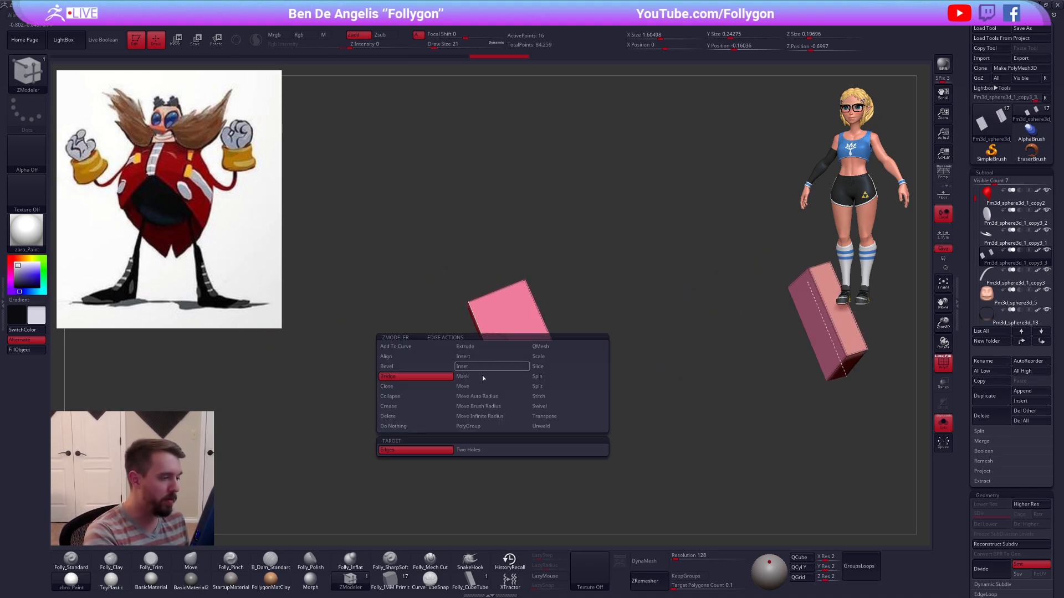
pyautogui.click(437, 410)
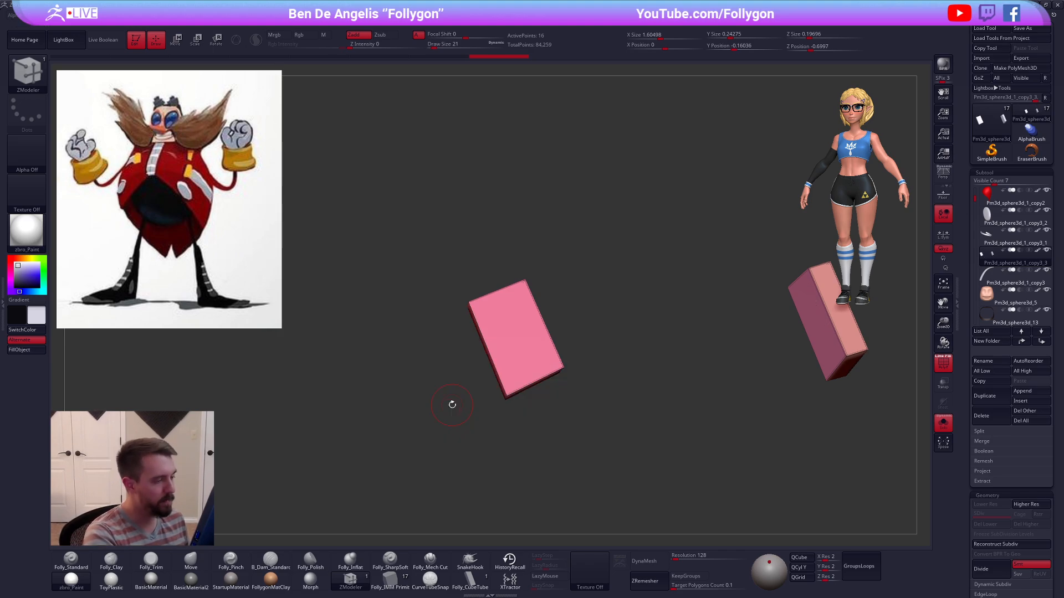
pyautogui.moveTo(451, 404); pyautogui.dragTo(487, 335)
pyautogui.click(470, 338)
pyautogui.press('d')
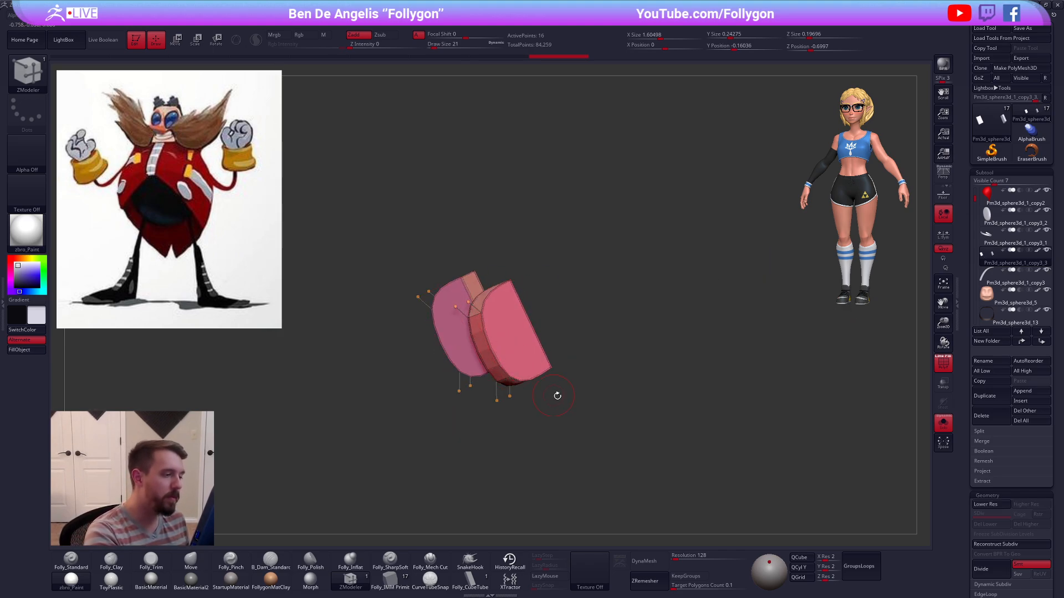
pyautogui.hotkey('shift', 'd')
pyautogui.keyDown('ctrl'); pyautogui.moveTo(608, 382); pyautogui.dragTo(669, 449, button='right'); pyautogui.keyUp('ctrl')
pyautogui.hotkey('shift', 's')
pyautogui.hotkey('shift', 'f')
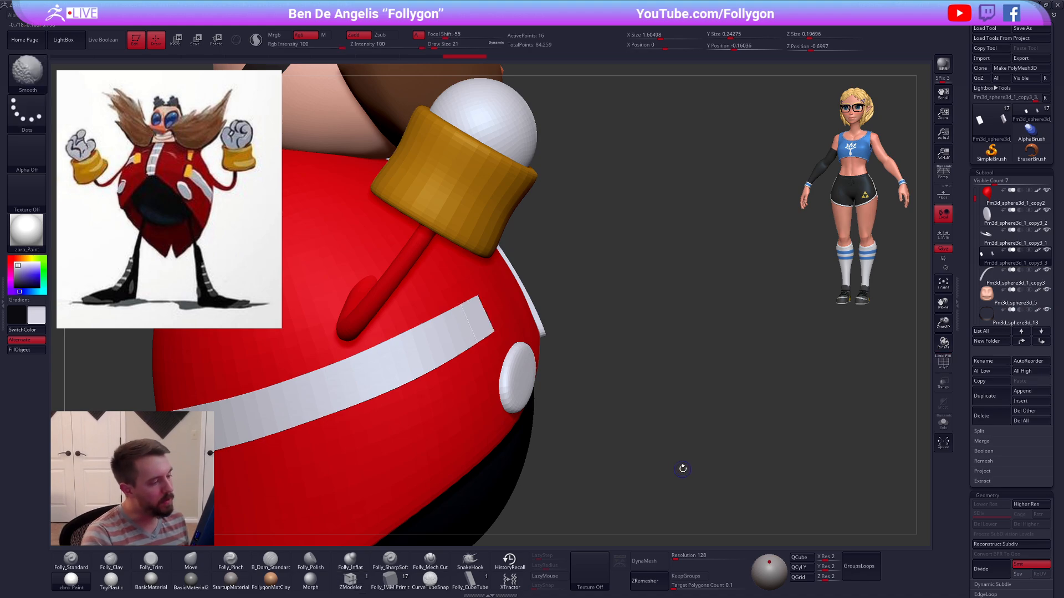
# Step: Sample the golden yellow of the glove cuff and fill the two end pieces with it
pyautogui.press('z')
pyautogui.press('c')
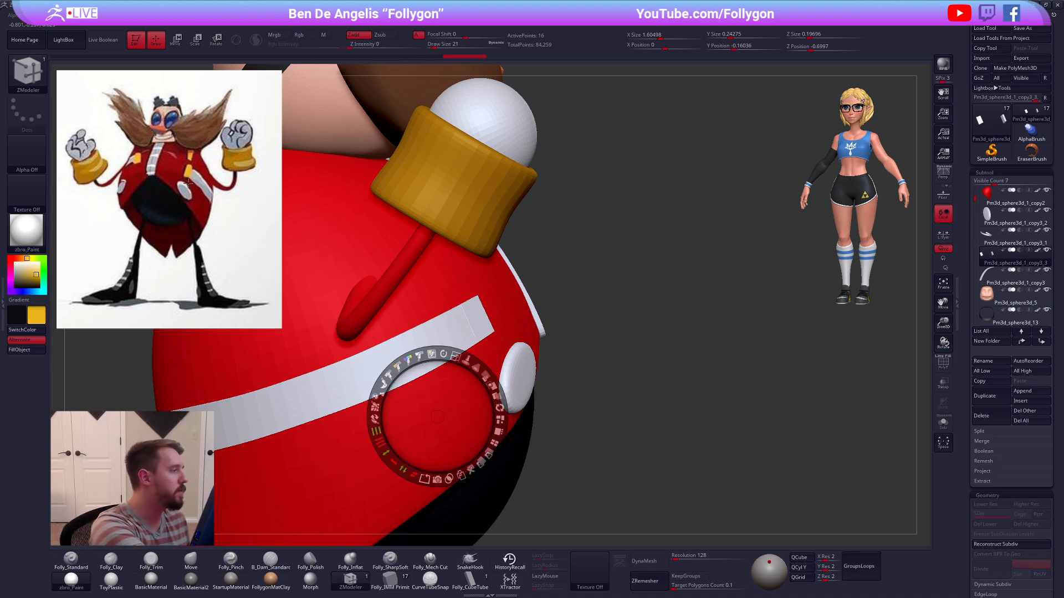
pyautogui.press('z')
pyautogui.press('1')
pyautogui.click(36, 352)
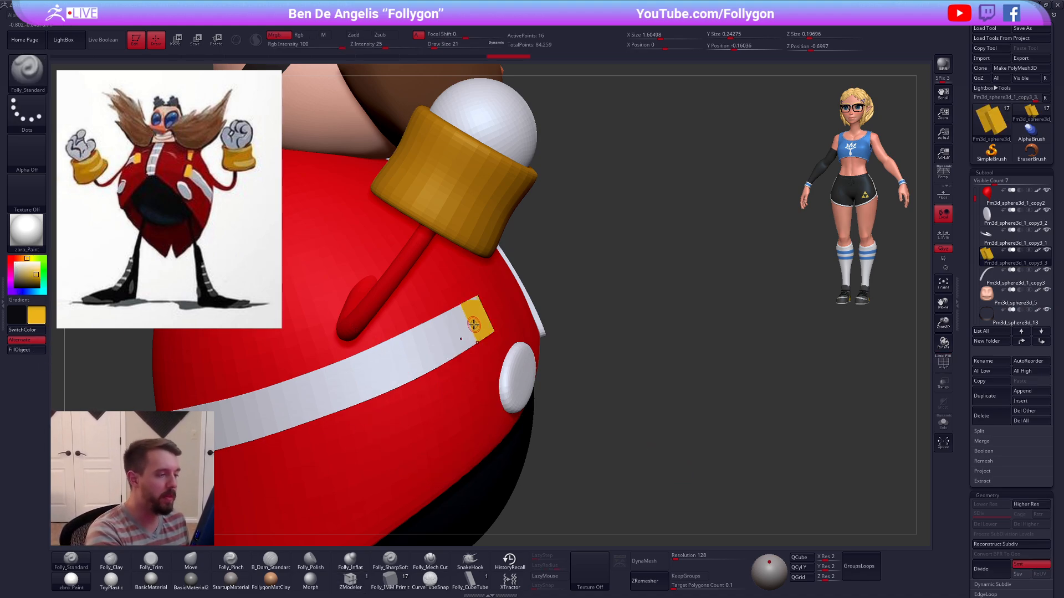
# Step: Isolate the yellow end pieces, enlarge them slightly with Transpose, and show the whole model again
pyautogui.hotkey('shift', 's')
pyautogui.moveTo(473, 324); pyautogui.dragTo(526, 328, button='right')
pyautogui.press('w')
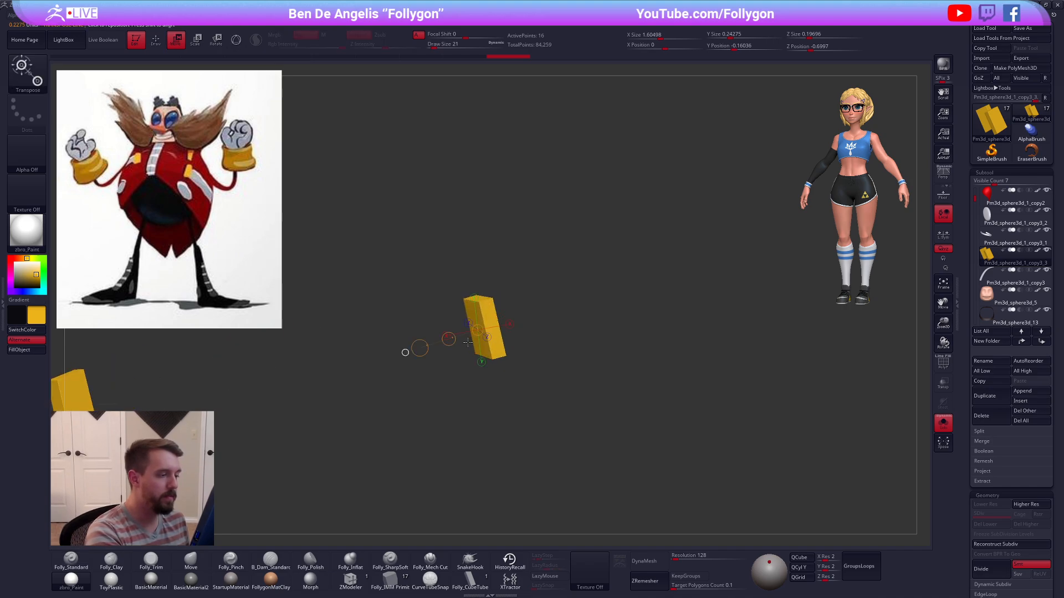
pyautogui.keyDown('ctrl'); pyautogui.moveTo(388, 372); pyautogui.dragTo(416, 366, button='right'); pyautogui.keyUp('ctrl')
pyautogui.hotkey('shift', 's')
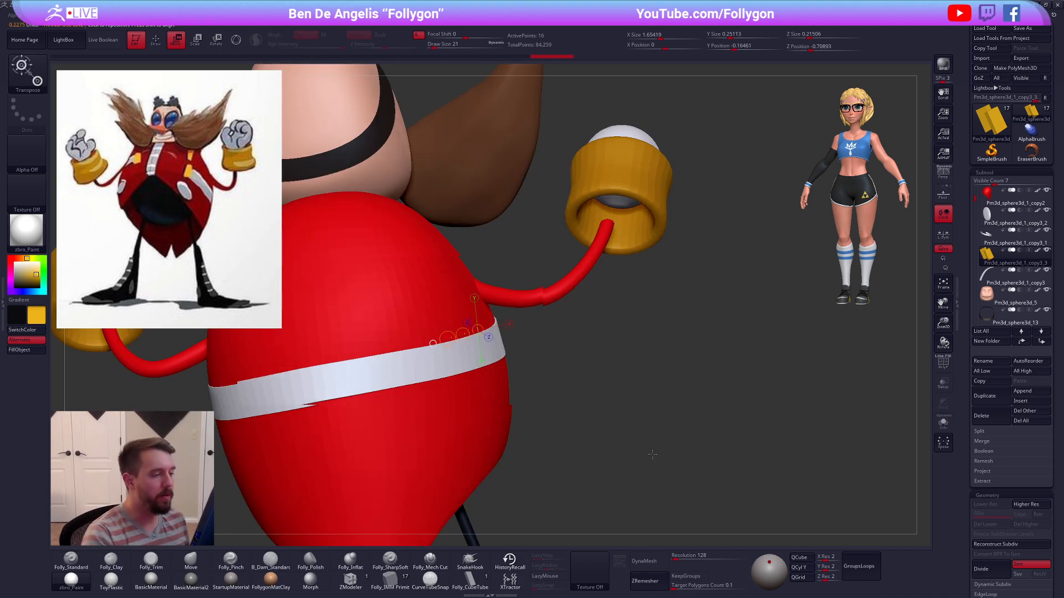
pyautogui.moveTo(787, 449)
pyautogui.mouseDown(button='right')
pyautogui.moveTo(638, 463)
pyautogui.moveTo(629, 388)
pyautogui.moveTo(623, 400)
pyautogui.moveTo(594, 381)
pyautogui.mouseUp(button='right')
pyautogui.press('q')
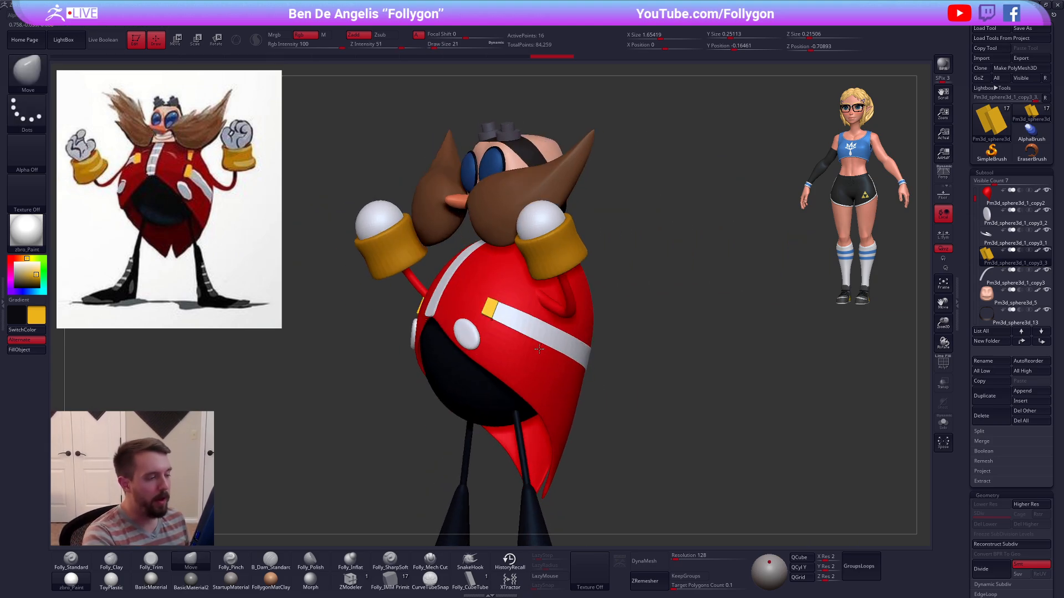
# Step: Move the yellow end pieces into place at the front tips of the white side band
pyautogui.keyDown('ctrl'); pyautogui.moveTo(493, 308); pyautogui.dragTo(553, 305, button='right'); pyautogui.keyUp('ctrl')
pyautogui.press('w')
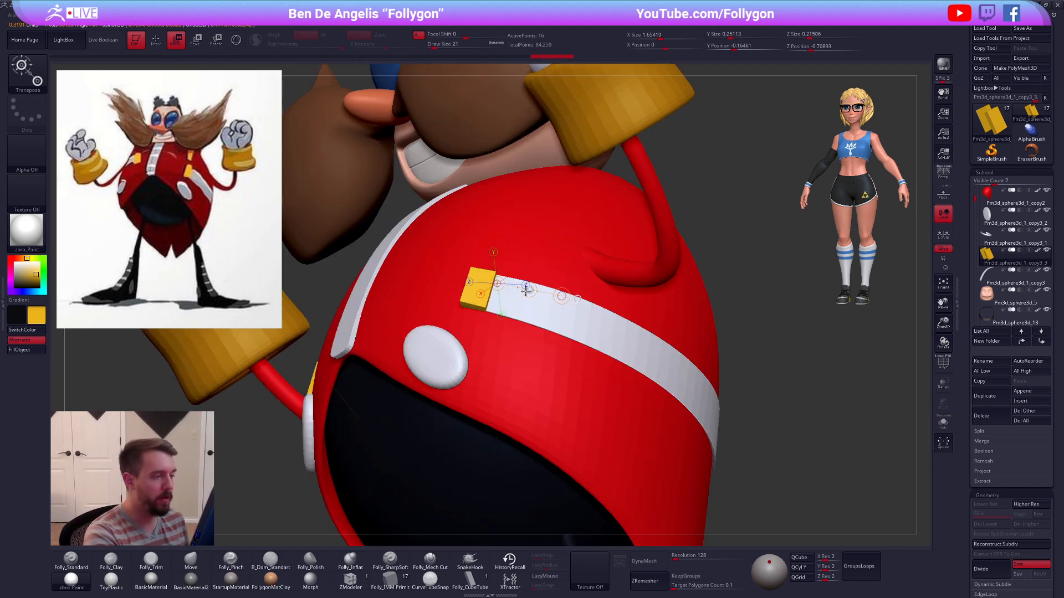
pyautogui.moveTo(526, 290); pyautogui.dragTo(527, 287)
pyautogui.moveTo(527, 288)
pyautogui.keyDown('alt'); pyautogui.mouseDown(button='right')
pyautogui.moveTo(512, 286)
pyautogui.moveTo(512, 244)
pyautogui.mouseUp(button='right'); pyautogui.keyUp('alt')
pyautogui.press('q')
pyautogui.moveTo(670, 438)
pyautogui.keyDown('shift'); pyautogui.mouseDown(button='right')
pyautogui.moveTo(700, 449)
pyautogui.moveTo(663, 457)
pyautogui.moveTo(693, 478)
pyautogui.moveTo(669, 479)
pyautogui.mouseUp(button='right'); pyautogui.keyUp('shift')
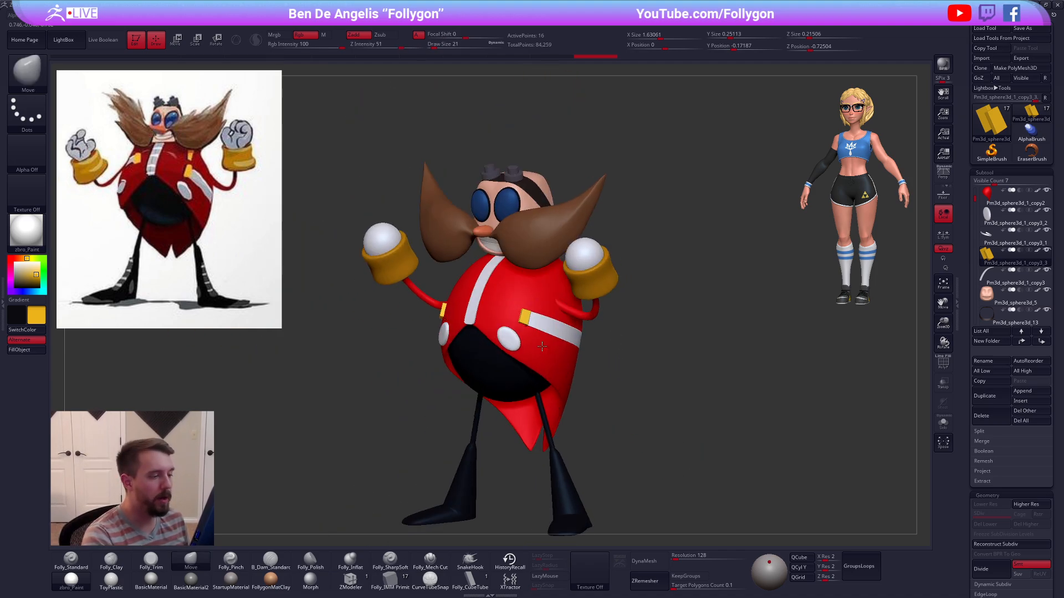
# Step: Isolate the yellow end pieces and insert one crosswise and one lengthwise edge loop with ZModeler's Insert Polyloops
pyautogui.hotkey('shift', 's')
pyautogui.keyDown('ctrl'); pyautogui.moveTo(541, 346); pyautogui.dragTo(586, 405, button='right'); pyautogui.keyUp('ctrl')
pyautogui.hotkey('shift', 'f')
pyautogui.click(355, 582)
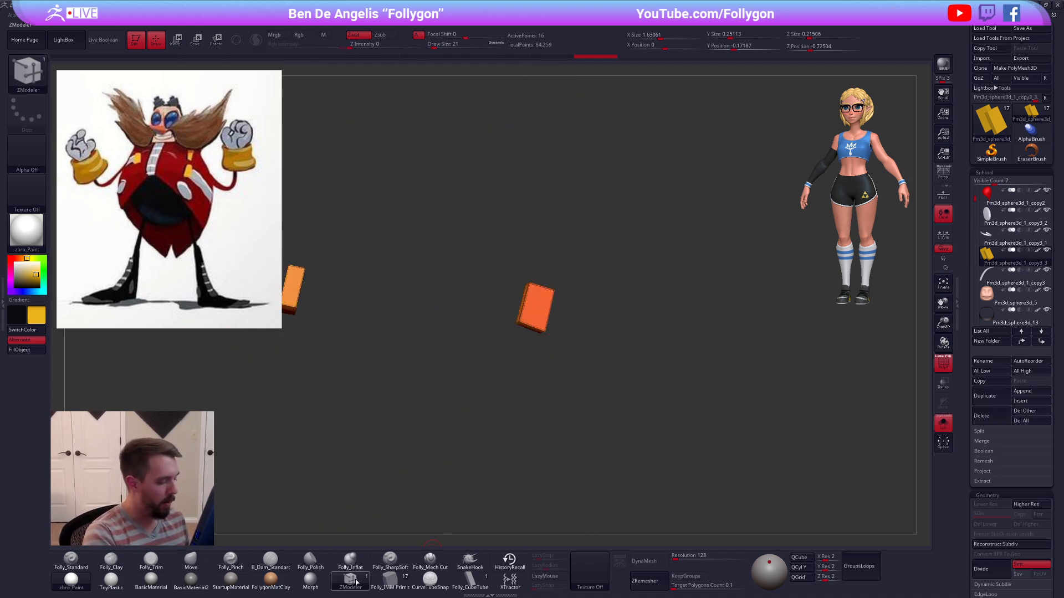
pyautogui.moveTo(535, 312); pyautogui.dragTo(556, 304, button='right')
pyautogui.press('space')
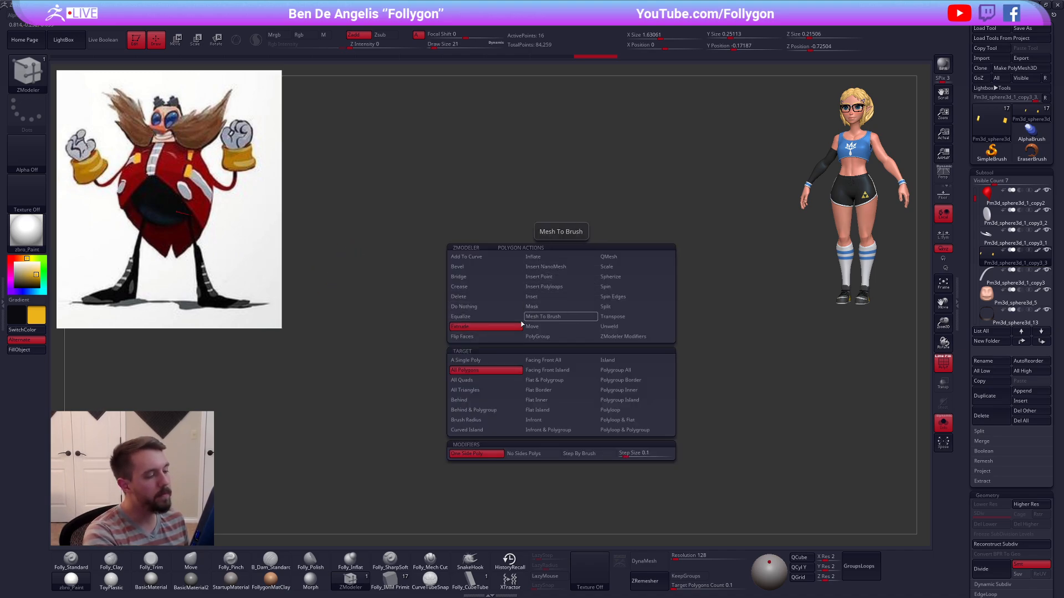
pyautogui.click(545, 287)
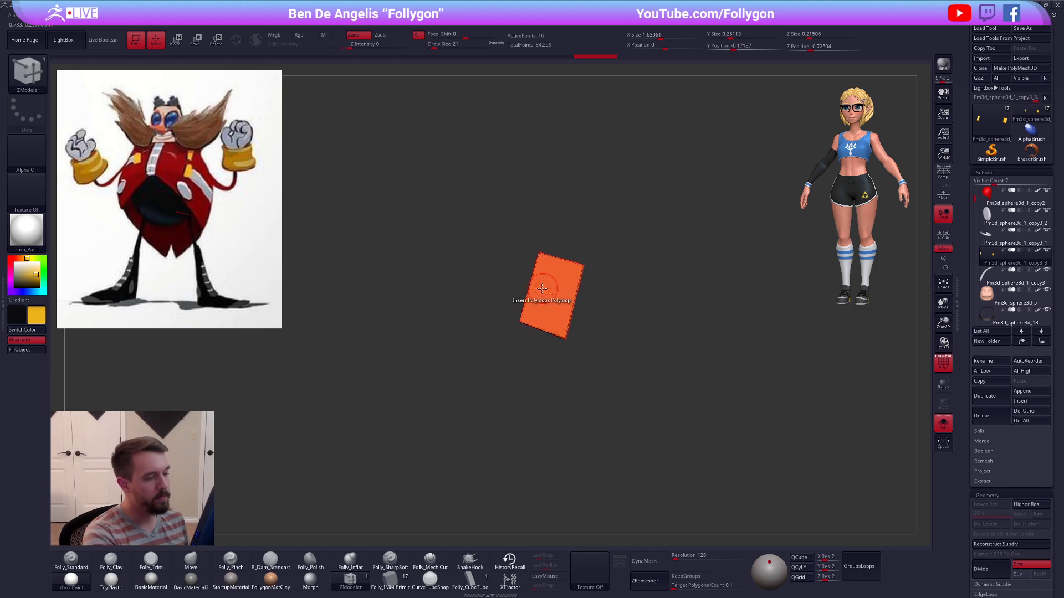
pyautogui.click(546, 312)
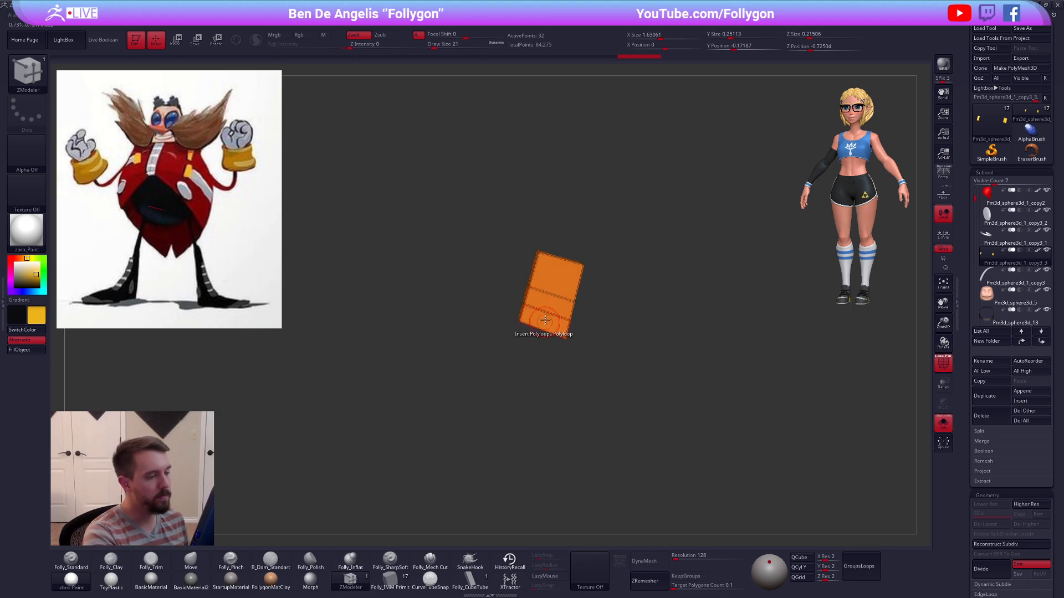
pyautogui.click(545, 308)
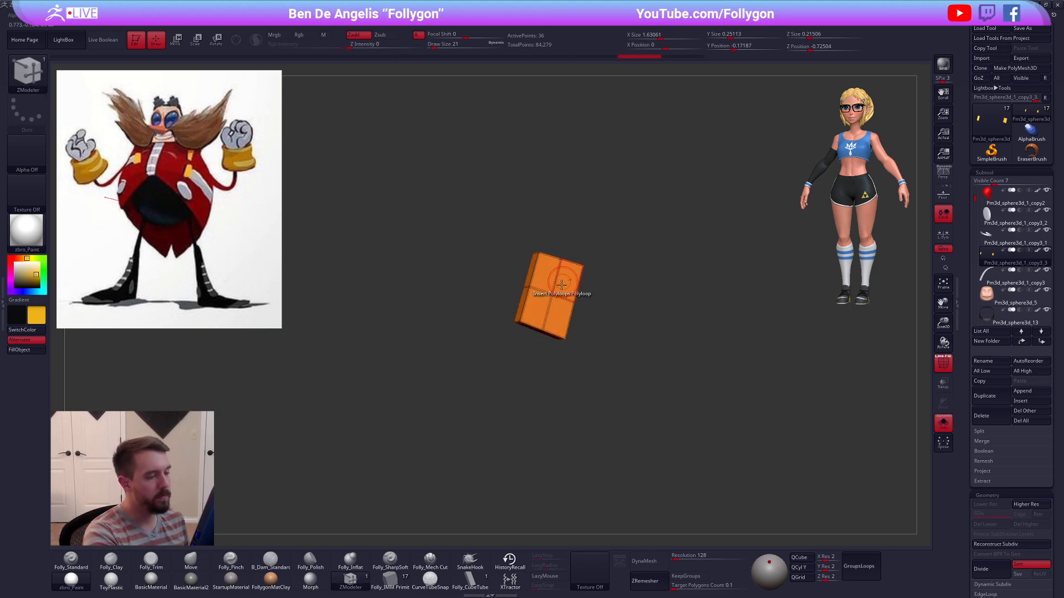
# Step: Stretch the yellow end pieces lengthwise from their center so they extend past both edges of the white band
pyautogui.press('w')
pyautogui.moveTo(562, 258); pyautogui.dragTo(585, 246)
pyautogui.hotkey('shift', 'f')
pyautogui.moveTo(582, 256); pyautogui.dragTo(565, 248, button='right')
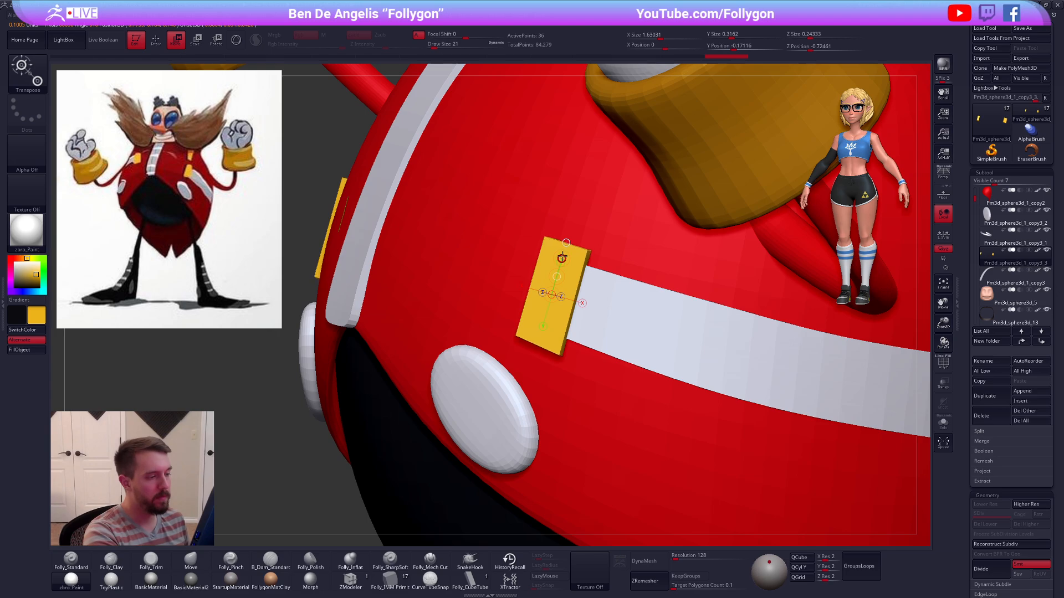
pyautogui.moveTo(562, 257); pyautogui.dragTo(561, 259)
# Step: Delete the inserted edge loops from the yellow end pieces using ZModeler's Delete with the EdgeLoop Complete target
pyautogui.press('q')
pyautogui.hotkey('shift', 's')
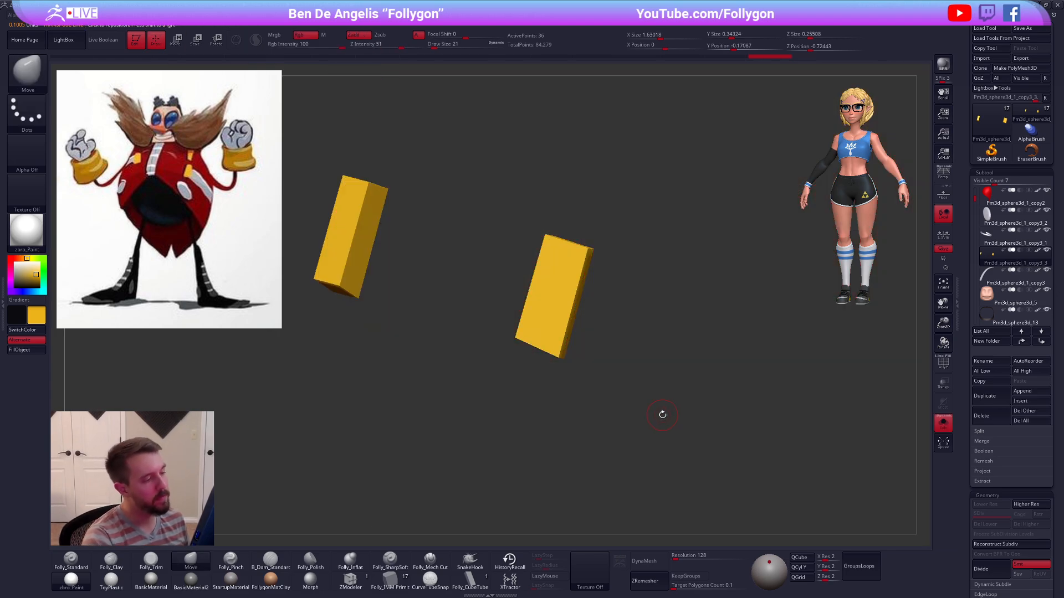
pyautogui.hotkey('shift', 'f')
pyautogui.press('b')
pyautogui.press('z')
pyautogui.press('m')
pyautogui.press('space')
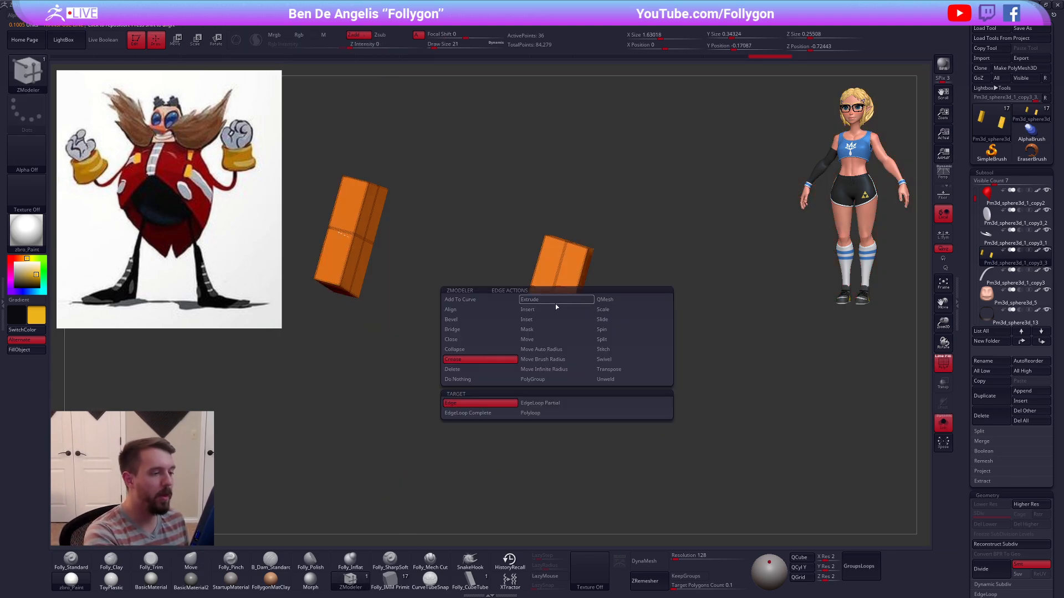
pyautogui.click(481, 370)
pyautogui.click(470, 417)
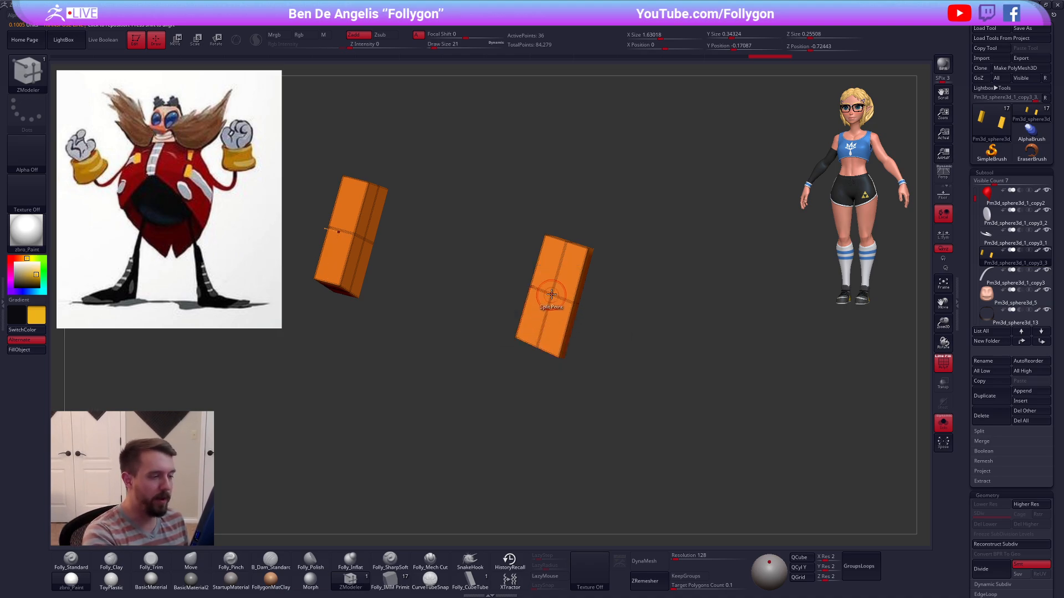
pyautogui.click(556, 291)
# Step: Check the yellow end pieces in the subdivision preview and compare the full model with the reference picture
pyautogui.press('d')
pyautogui.keyDown('ctrl'); pyautogui.moveTo(558, 295); pyautogui.dragTo(624, 405, button='right'); pyautogui.keyUp('ctrl')
pyautogui.hotkey('shift', 'd')
pyautogui.hotkey('shift', 'f')
pyautogui.hotkey('alt', 's')
pyautogui.moveTo(593, 299)
pyautogui.mouseDown(button='right')
pyautogui.moveTo(655, 321)
pyautogui.moveTo(626, 308)
pyautogui.mouseUp(button='right')
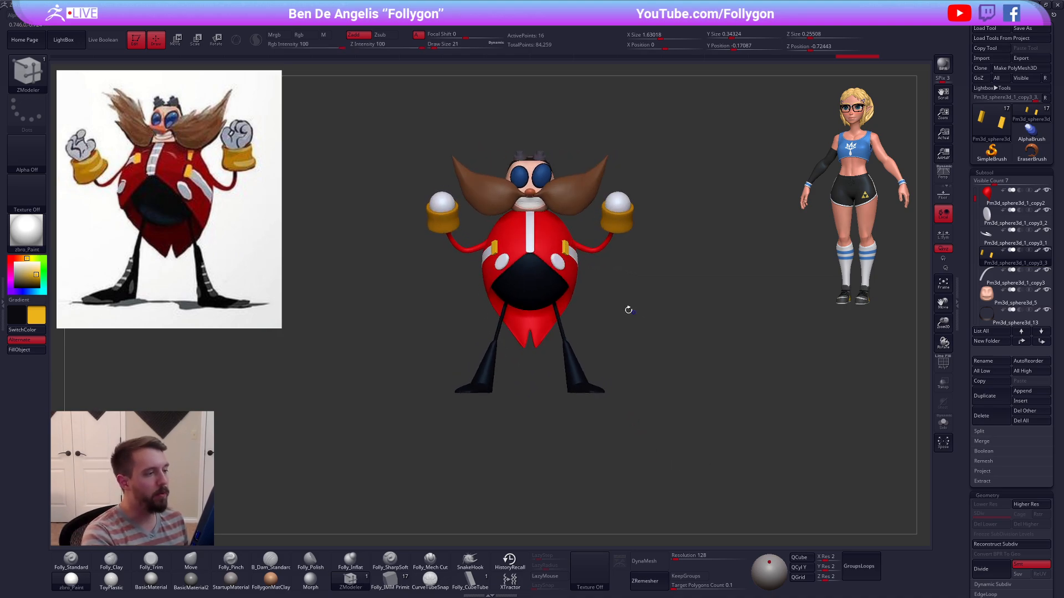
pyautogui.press('b')
pyautogui.press('m')
pyautogui.press('v')
pyautogui.keyDown('alt'); pyautogui.moveTo(618, 419); pyautogui.dragTo(643, 481, button='right'); pyautogui.keyUp('alt')
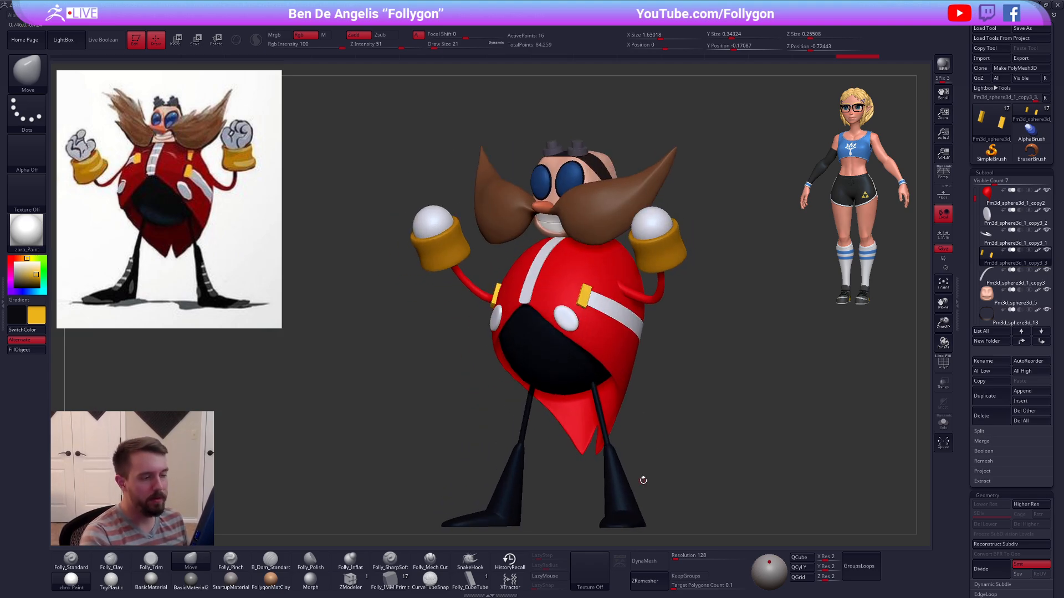
# Step: Select the white side band's subtool and merge it down with the yellow end pieces
pyautogui.keyDown('alt'); pyautogui.click(660, 292); pyautogui.keyUp('alt')
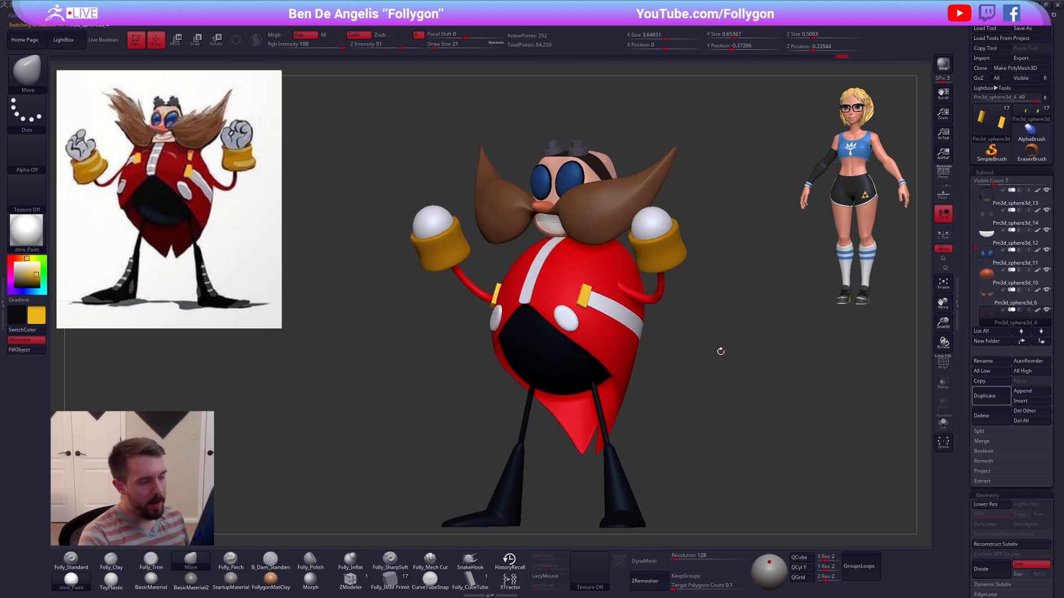
pyautogui.keyDown('shift'); pyautogui.moveTo(649, 330); pyautogui.dragTo(587, 330, button='right'); pyautogui.keyUp('shift')
pyautogui.moveTo(977, 249); pyautogui.dragTo(987, 213)
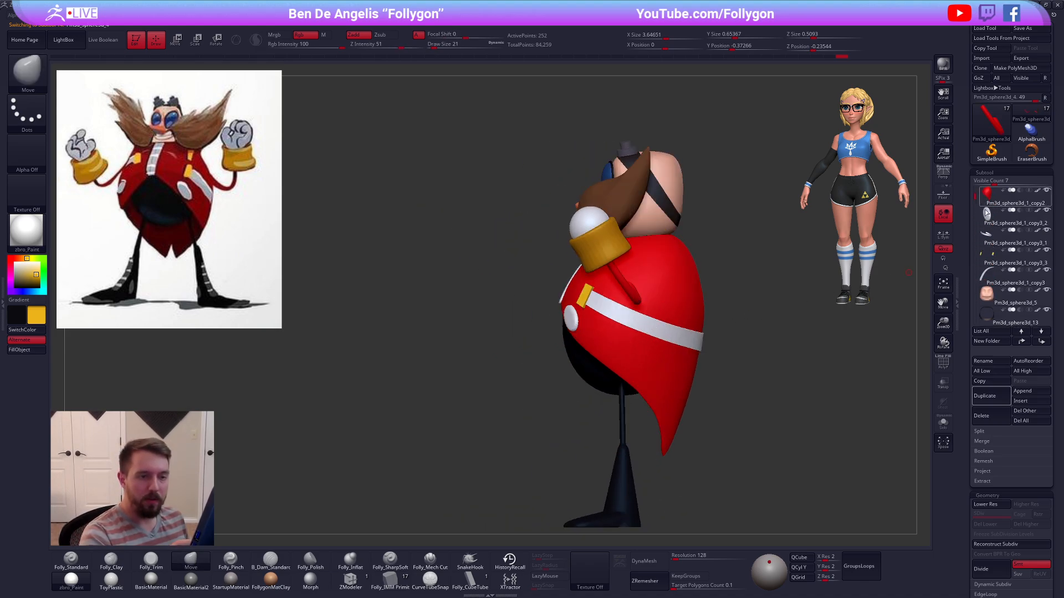
pyautogui.click(991, 244)
pyautogui.hotkey('shift', 'f')
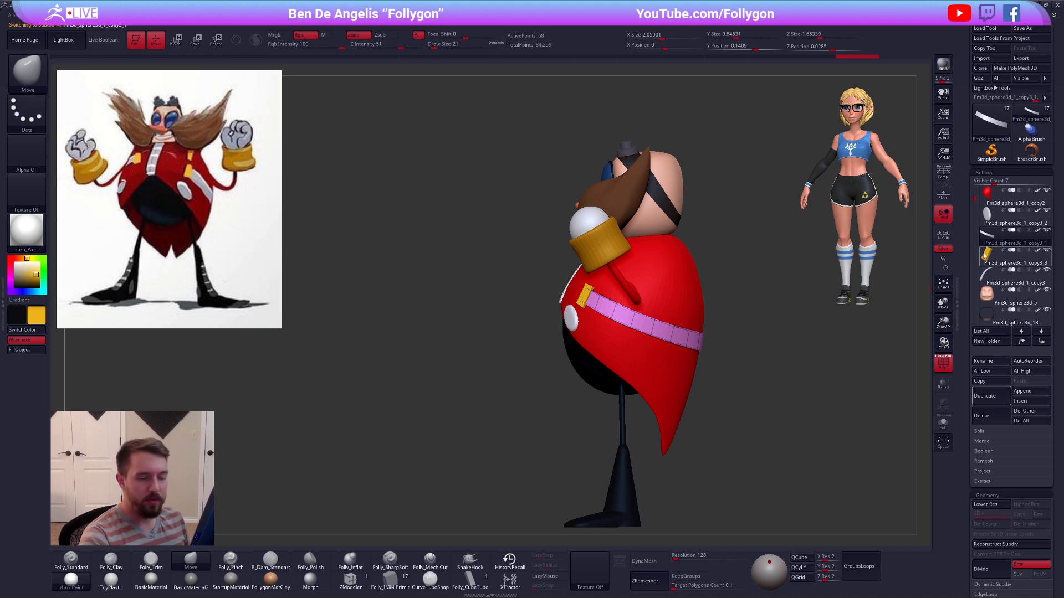
pyautogui.click(829, 409)
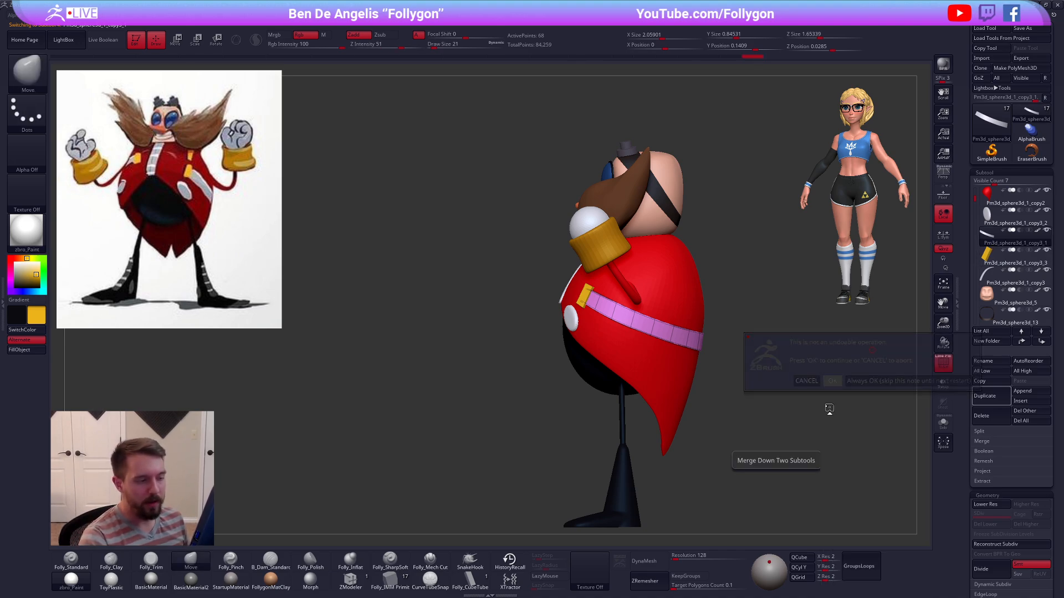
pyautogui.keyDown('alt'); pyautogui.moveTo(804, 410); pyautogui.dragTo(747, 411); pyautogui.keyUp('alt')
# Step: Duplicate the merged band with its yellow ends and move the copy up above the original
pyautogui.click(999, 398)
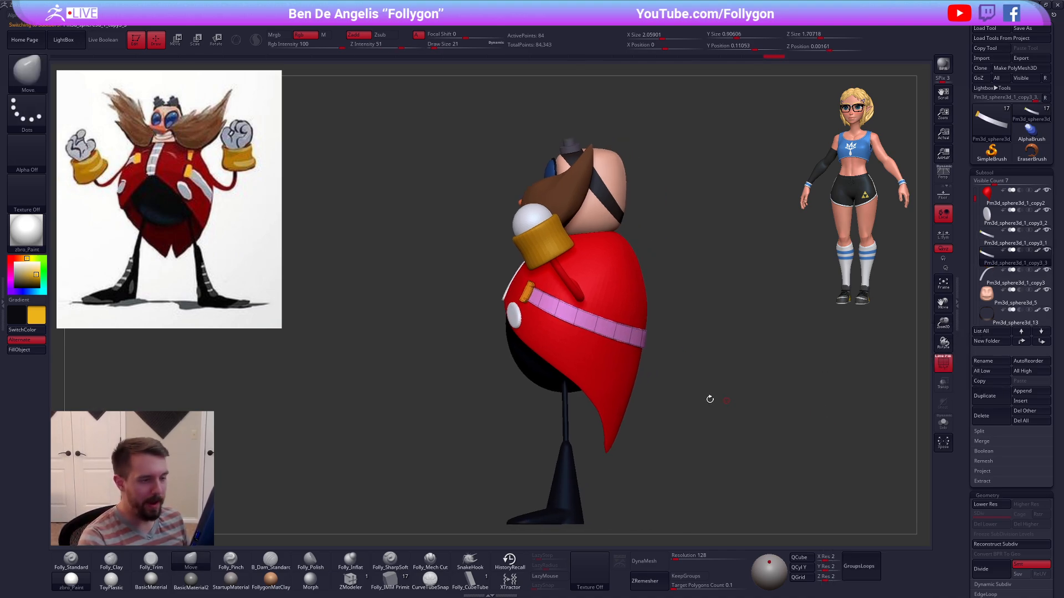
pyautogui.press('w')
pyautogui.moveTo(573, 324)
pyautogui.mouseDown()
pyautogui.moveTo(546, 392)
pyautogui.moveTo(566, 336)
pyautogui.mouseUp()
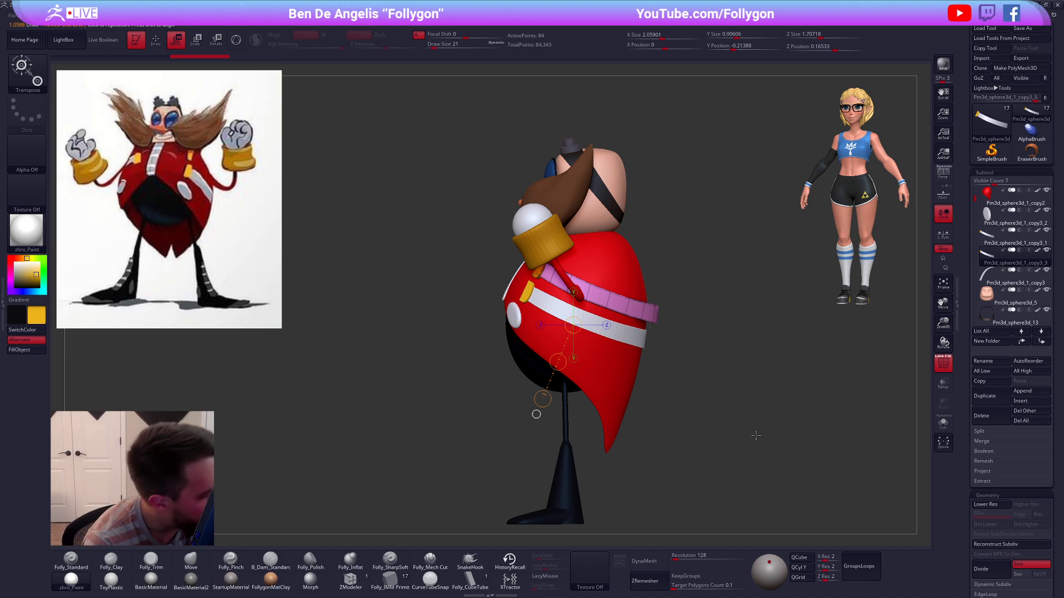
# Step: Turn off the upper band's subdivision preview and the polyframe display, with the model viewed from the front
pyautogui.press('q')
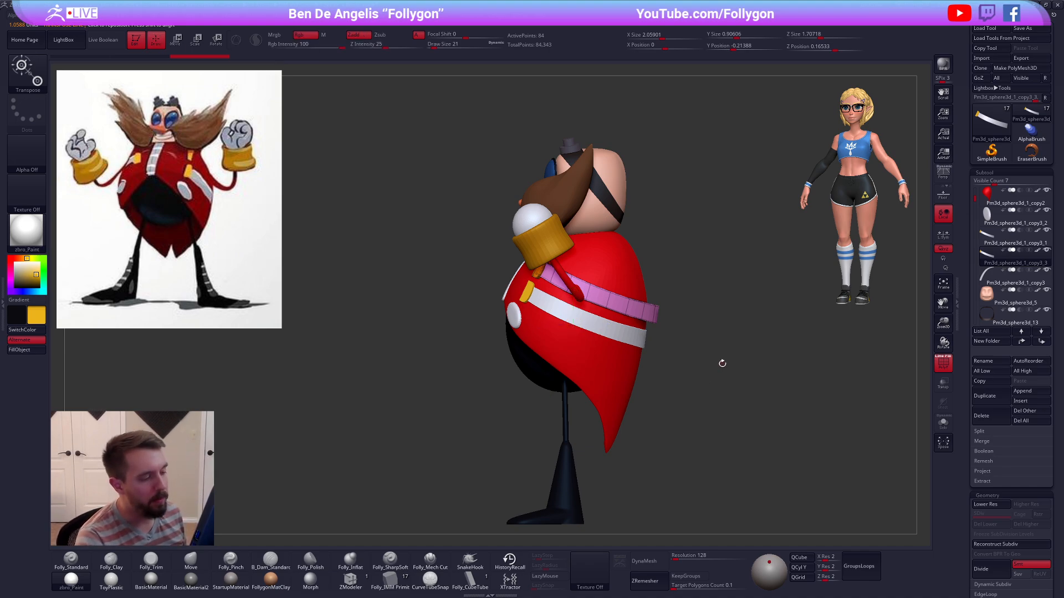
pyautogui.press('space')
pyautogui.moveTo(726, 368)
pyautogui.mouseDown()
pyautogui.moveTo(755, 409)
pyautogui.moveTo(725, 386)
pyautogui.mouseUp()
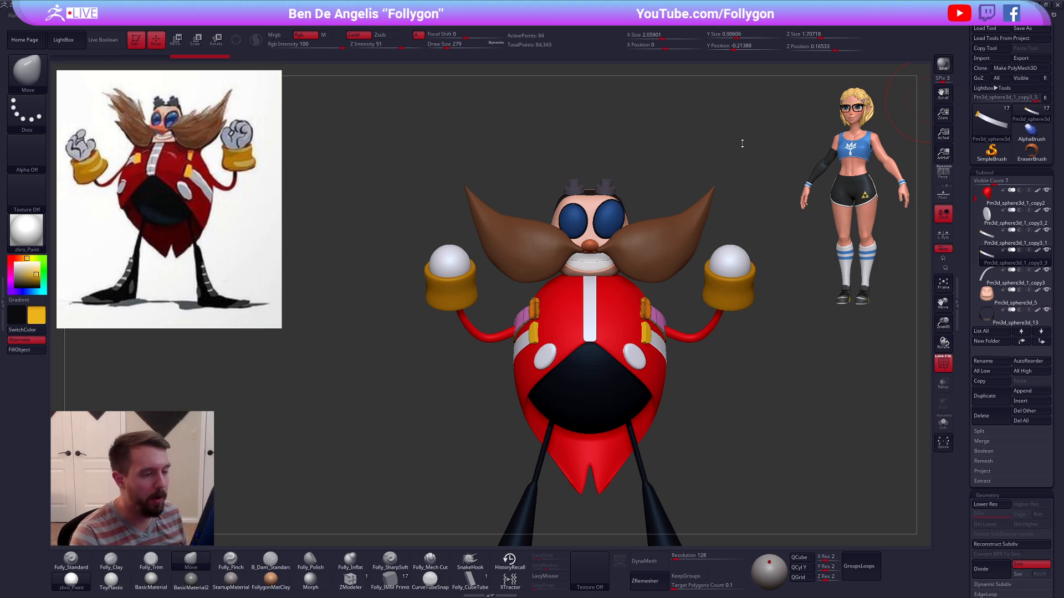
pyautogui.keyDown('alt'); pyautogui.moveTo(731, 220); pyautogui.dragTo(717, 187); pyautogui.keyUp('alt')
pyautogui.hotkey('shift', 'd')
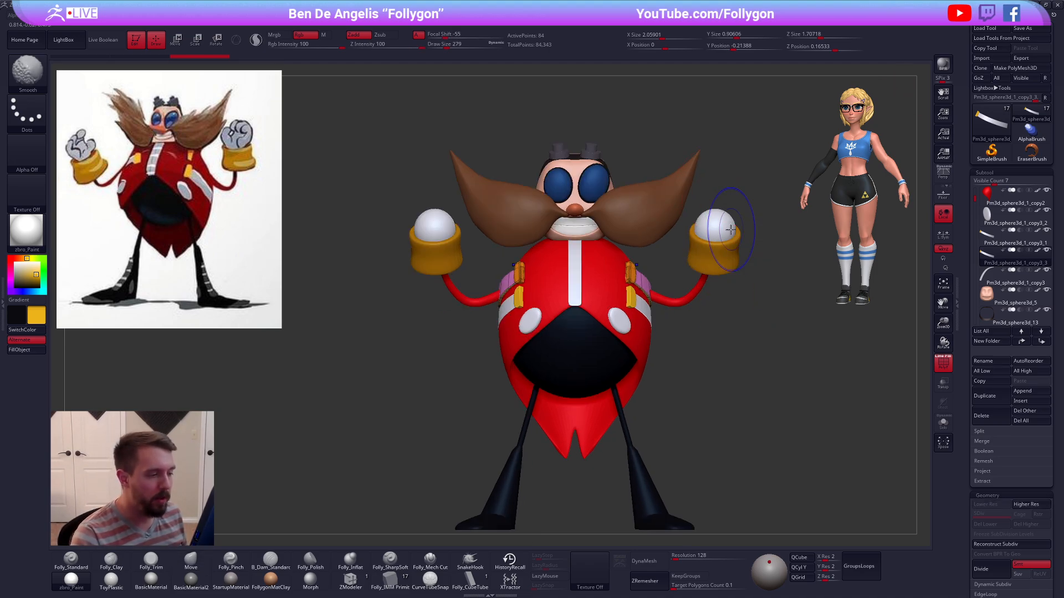
pyautogui.hotkey('shift', 'f')
pyautogui.moveTo(680, 294)
pyautogui.mouseDown(button='right')
pyautogui.moveTo(608, 286)
pyautogui.moveTo(674, 290)
pyautogui.moveTo(723, 264)
pyautogui.mouseUp(button='right')
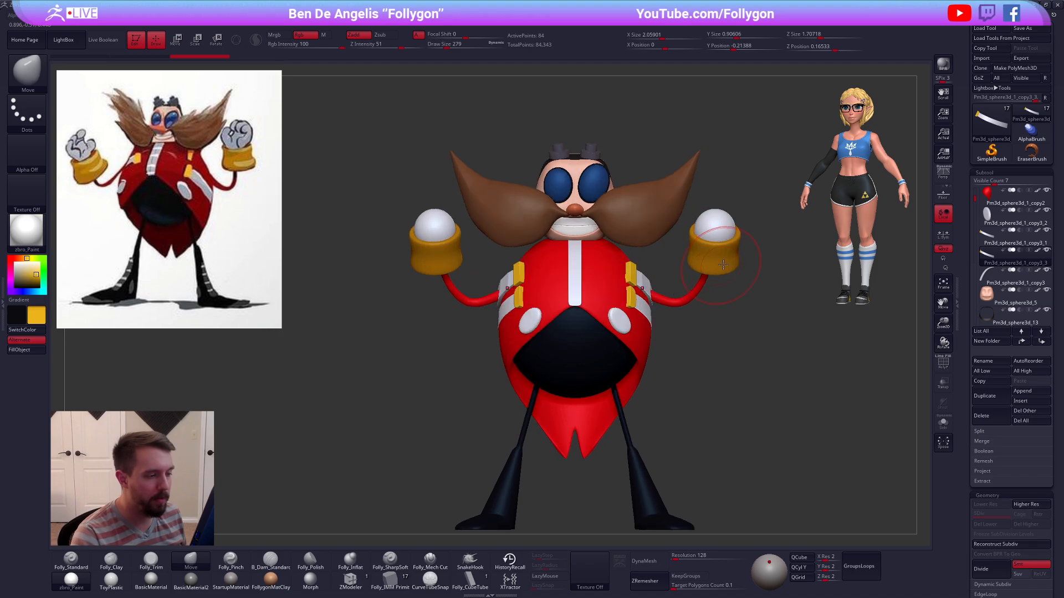
# Step: Hide the hands, yellow cuffs and arms, and reselect the upper band
pyautogui.keyDown('alt'); pyautogui.click(858, 217); pyautogui.keyUp('alt')
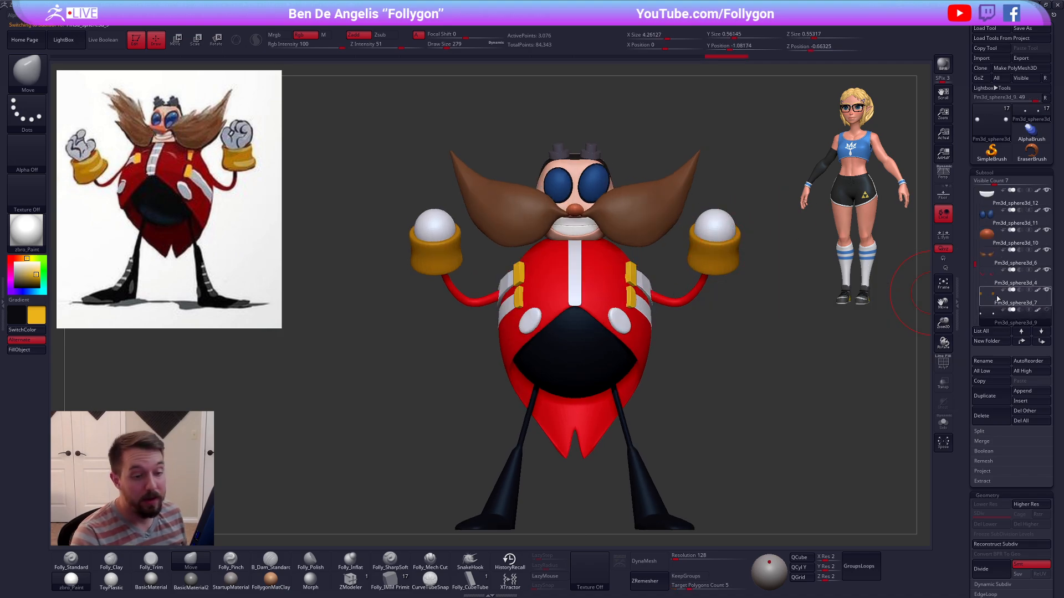
pyautogui.click(997, 299)
pyautogui.click(1003, 273)
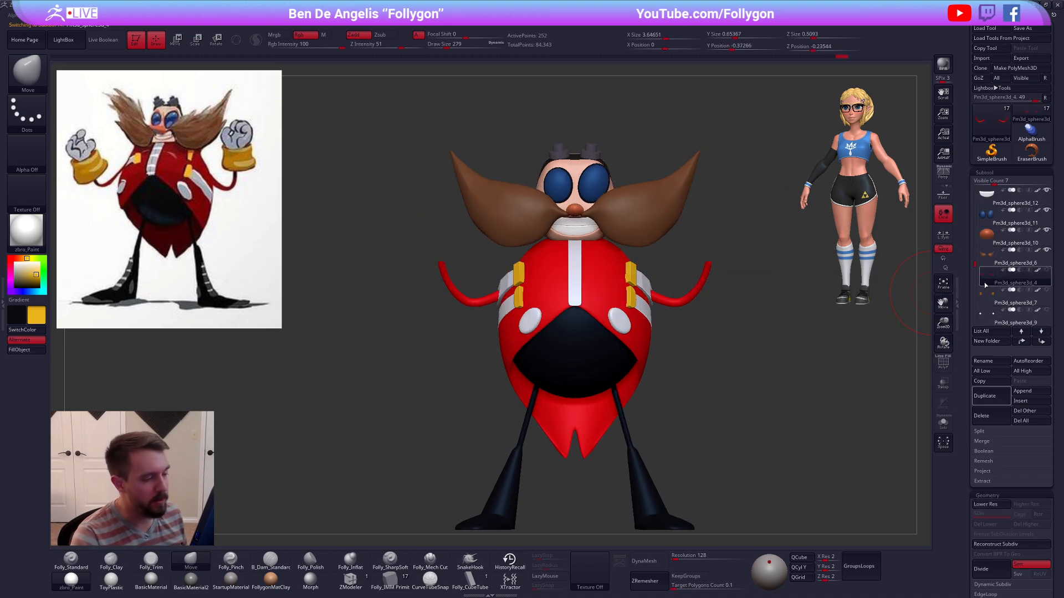
pyautogui.keyDown('alt'); pyautogui.click(644, 282); pyautogui.keyUp('alt')
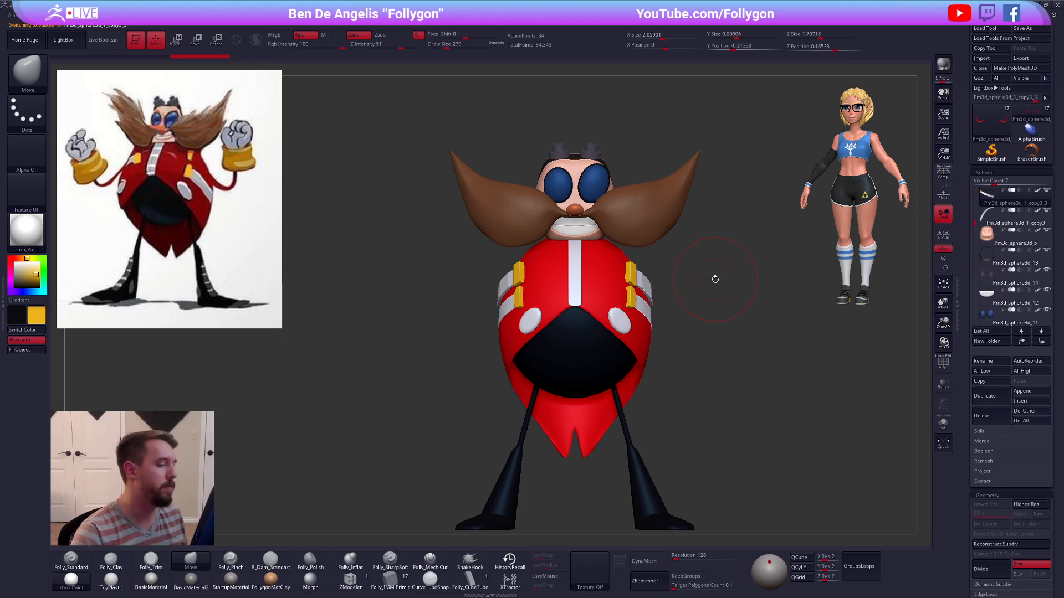
# Step: Select the lower white band and adjust its ends against the coat with the Move brush
pyautogui.keyDown('alt'); pyautogui.click(630, 299); pyautogui.keyUp('alt')
pyautogui.moveTo(630, 300); pyautogui.dragTo(611, 292, button='right')
pyautogui.moveTo(610, 287); pyautogui.dragTo(610, 284)
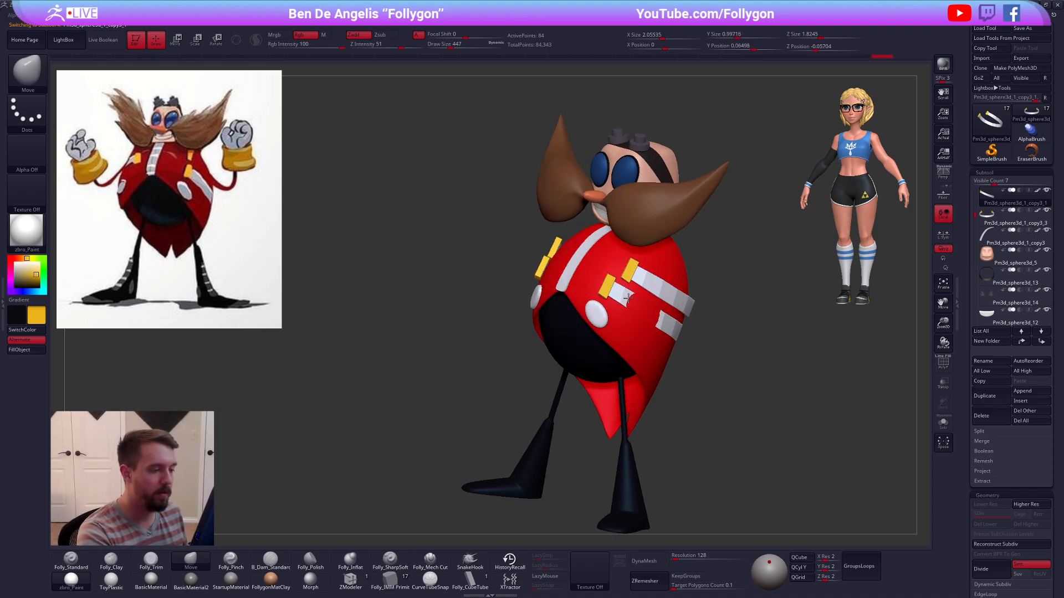
pyautogui.moveTo(627, 297)
pyautogui.keyDown('shift'); pyautogui.mouseDown(button='right')
pyautogui.moveTo(644, 305)
pyautogui.moveTo(527, 306)
pyautogui.mouseUp(button='right'); pyautogui.keyUp('shift')
pyautogui.press('space')
pyautogui.keyDown('alt'); pyautogui.click(533, 299); pyautogui.keyUp('alt')
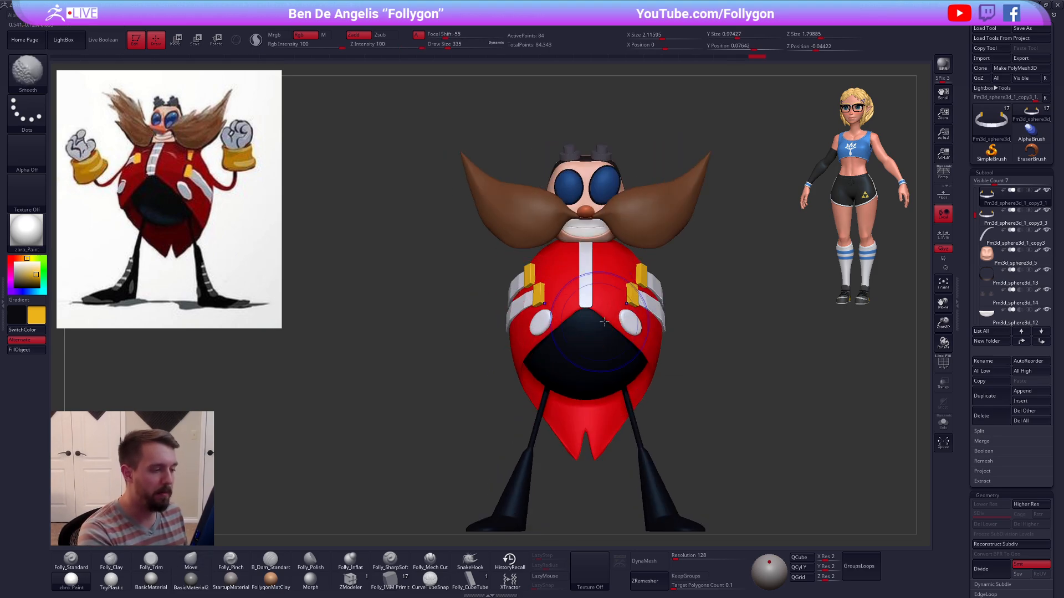
pyautogui.hotkey('shift', 'f')
pyautogui.keyDown('ctrl'); pyautogui.moveTo(620, 289); pyautogui.dragTo(621, 313, button='right'); pyautogui.keyUp('ctrl')
pyautogui.hotkey('shift', 'f')
pyautogui.press('space')
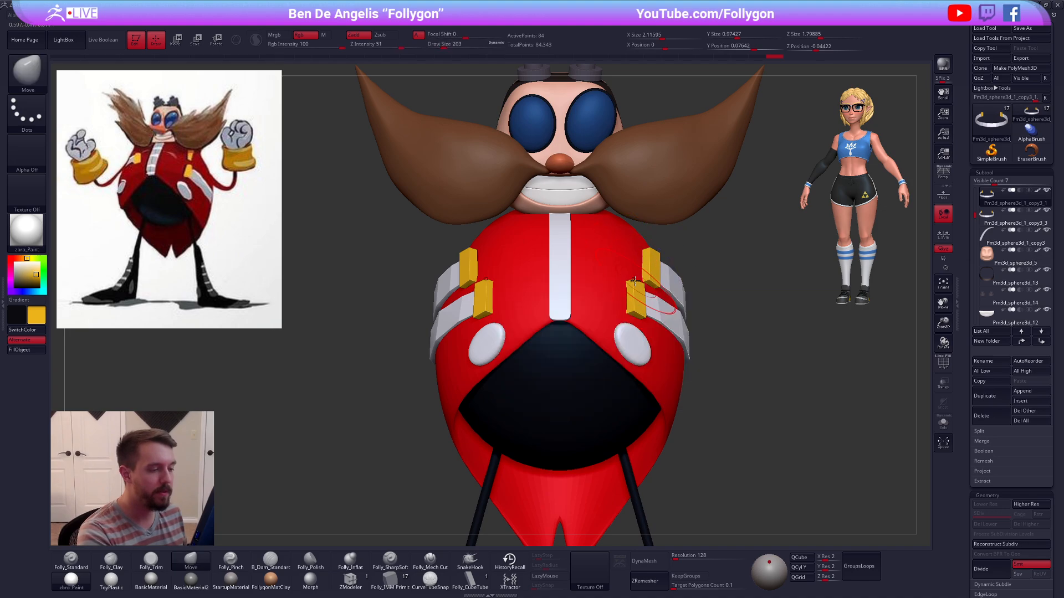
# Step: Hide the lower band's yellow end pieces and separate them into their own subtool with Split Hidden
pyautogui.keyDown('ctrl'); pyautogui.keyDown('shift'); pyautogui.click(639, 294); pyautogui.keyUp('shift'); pyautogui.keyUp('ctrl')
pyautogui.keyDown('ctrl'); pyautogui.keyDown('shift'); pyautogui.click(748, 256); pyautogui.keyUp('shift'); pyautogui.keyUp('ctrl')
pyautogui.press('space')
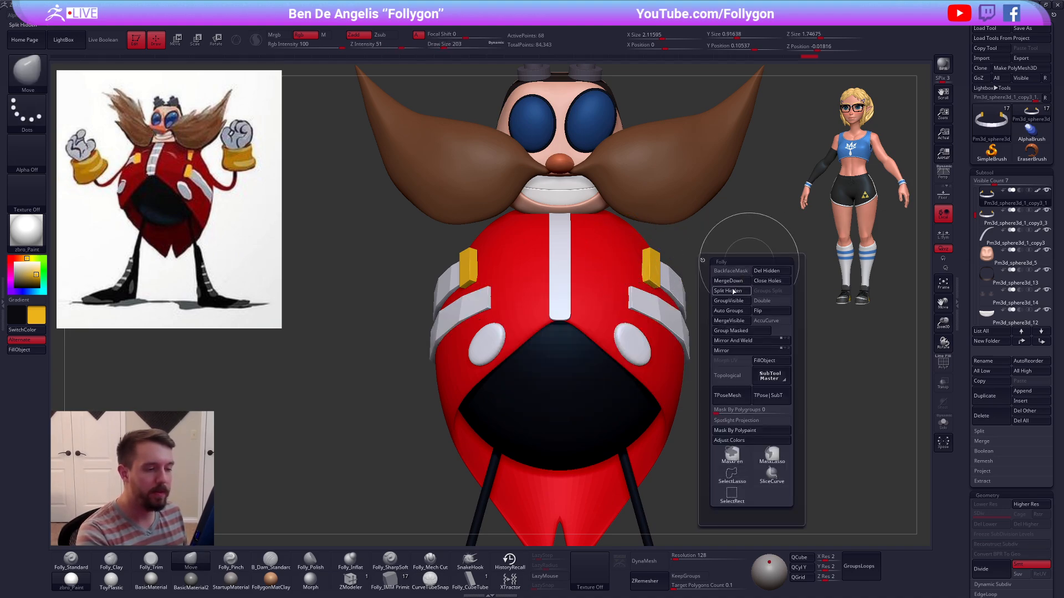
pyautogui.click(751, 291)
# Step: Select the upper band with its yellow ends and shift it higher and further forward on the coat in side view
pyautogui.click(989, 225)
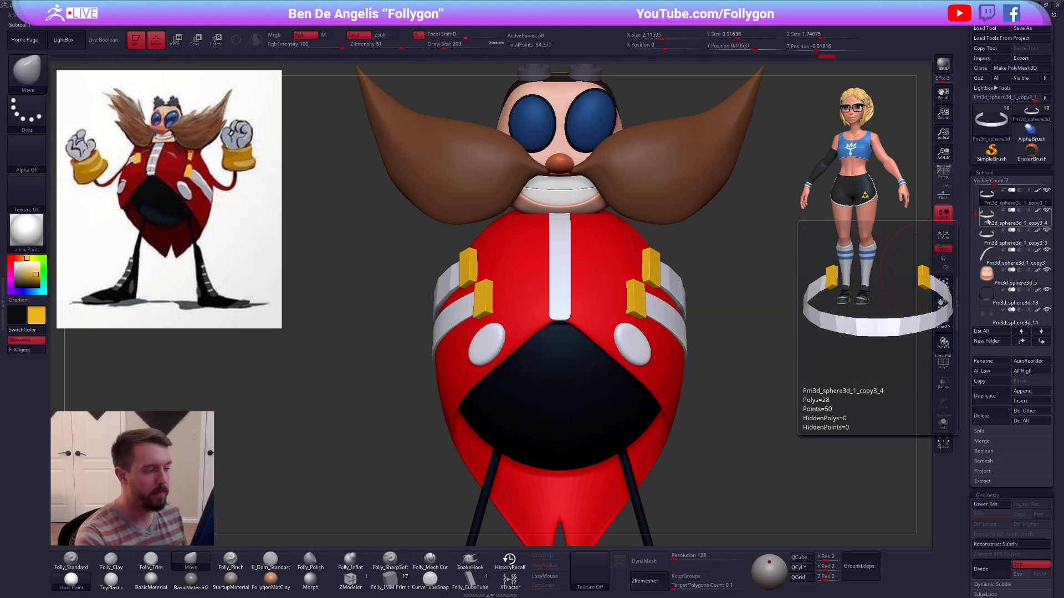
pyautogui.click(975, 238)
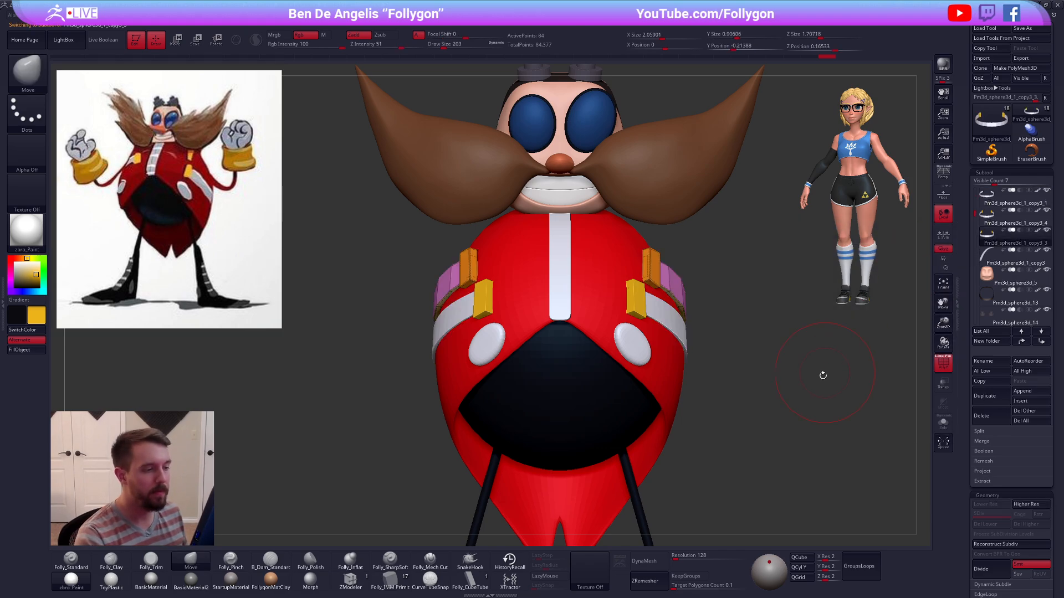
pyautogui.press('f')
pyautogui.moveTo(696, 340)
pyautogui.mouseDown()
pyautogui.moveTo(707, 332)
pyautogui.moveTo(619, 321)
pyautogui.moveTo(682, 333)
pyautogui.mouseUp()
pyautogui.press('space')
pyautogui.press('w')
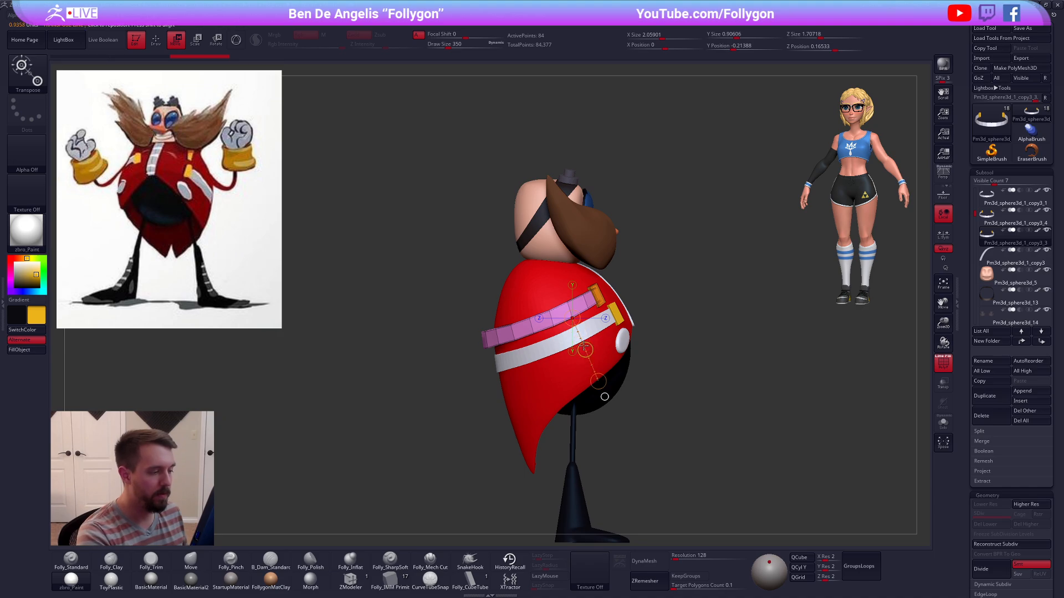
pyautogui.moveTo(583, 346); pyautogui.dragTo(582, 337)
pyautogui.press('q')
pyautogui.press('w')
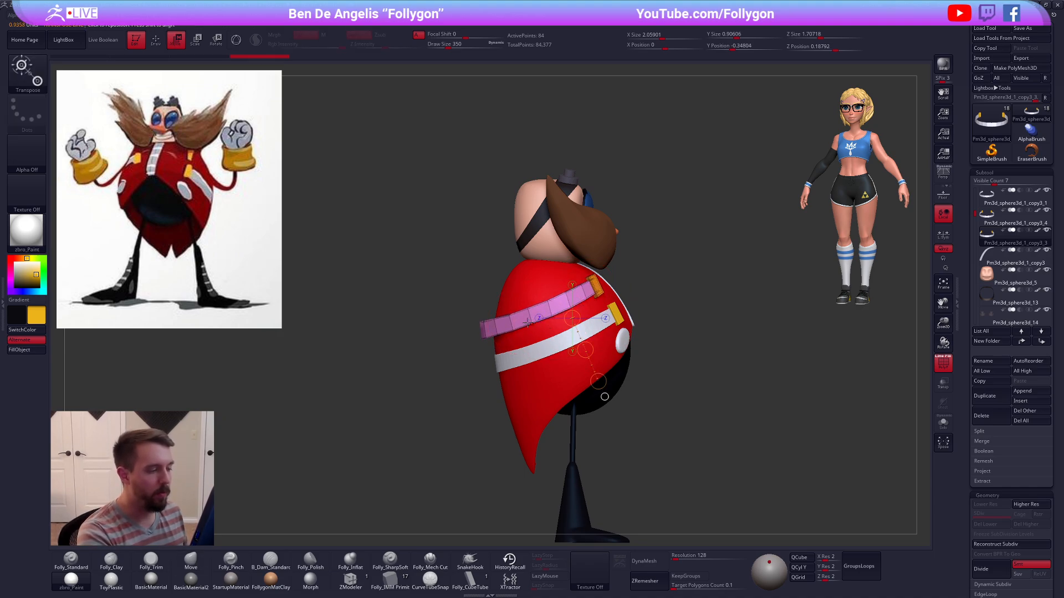
pyautogui.moveTo(585, 296); pyautogui.dragTo(590, 295)
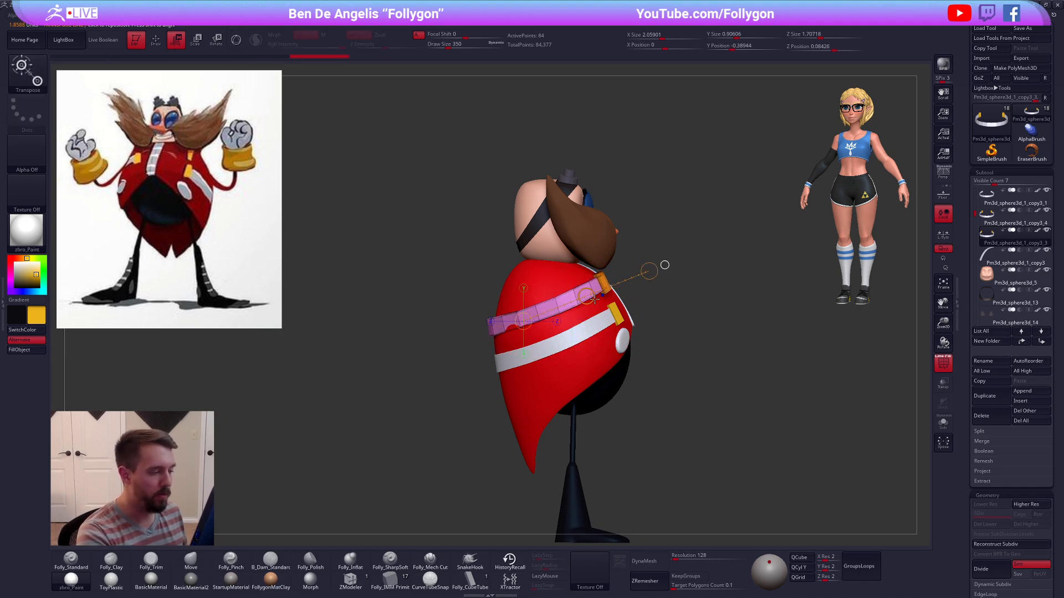
pyautogui.press('q')
# Step: Shape the upper band with the Move brush so that its front ends follow the coat's chest
pyautogui.moveTo(513, 338)
pyautogui.mouseDown(button='right')
pyautogui.moveTo(578, 317)
pyautogui.moveTo(604, 288)
pyautogui.mouseUp(button='right')
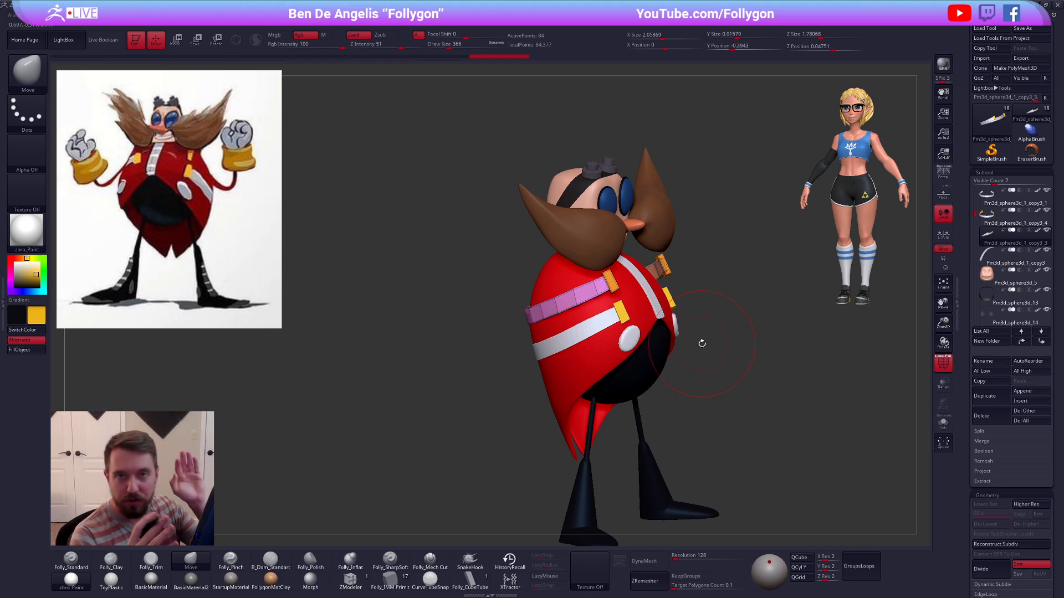
pyautogui.keyDown('alt'); pyautogui.moveTo(679, 285); pyautogui.dragTo(681, 327, button='right'); pyautogui.keyUp('alt')
pyautogui.moveTo(663, 266); pyautogui.dragTo(646, 276)
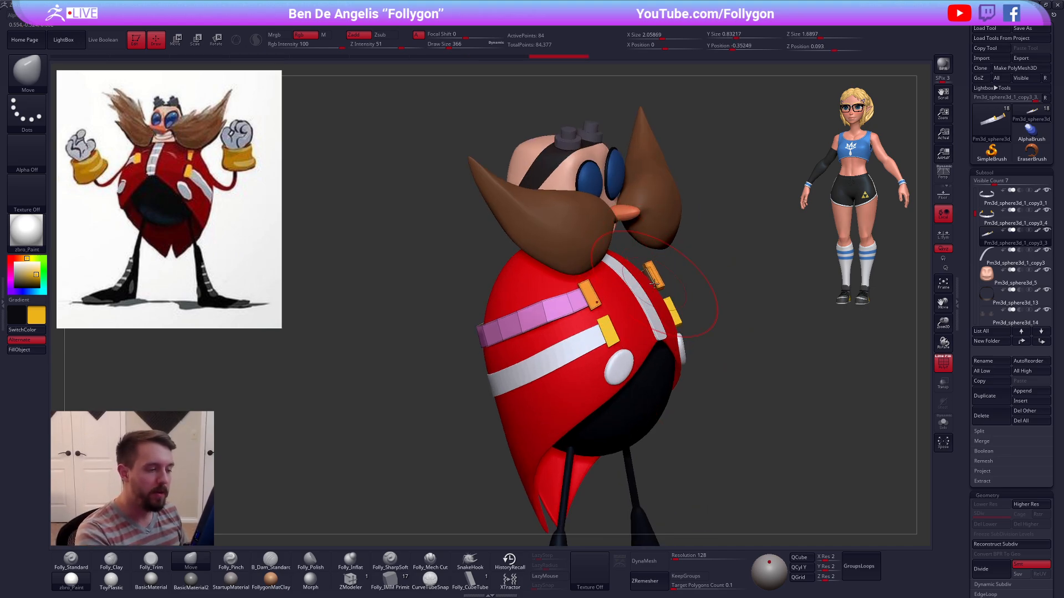
pyautogui.moveTo(654, 283); pyautogui.dragTo(565, 299, button='right')
pyautogui.press('space')
pyautogui.moveTo(606, 300); pyautogui.dragTo(550, 294)
pyautogui.press('space')
pyautogui.moveTo(555, 317); pyautogui.dragTo(569, 317)
pyautogui.moveTo(620, 310)
pyautogui.mouseDown(button='right')
pyautogui.moveTo(539, 293)
pyautogui.moveTo(566, 292)
pyautogui.moveTo(546, 302)
pyautogui.mouseUp(button='right')
pyautogui.press('space')
pyautogui.moveTo(557, 321); pyautogui.dragTo(566, 320)
pyautogui.moveTo(572, 290); pyautogui.dragTo(579, 290)
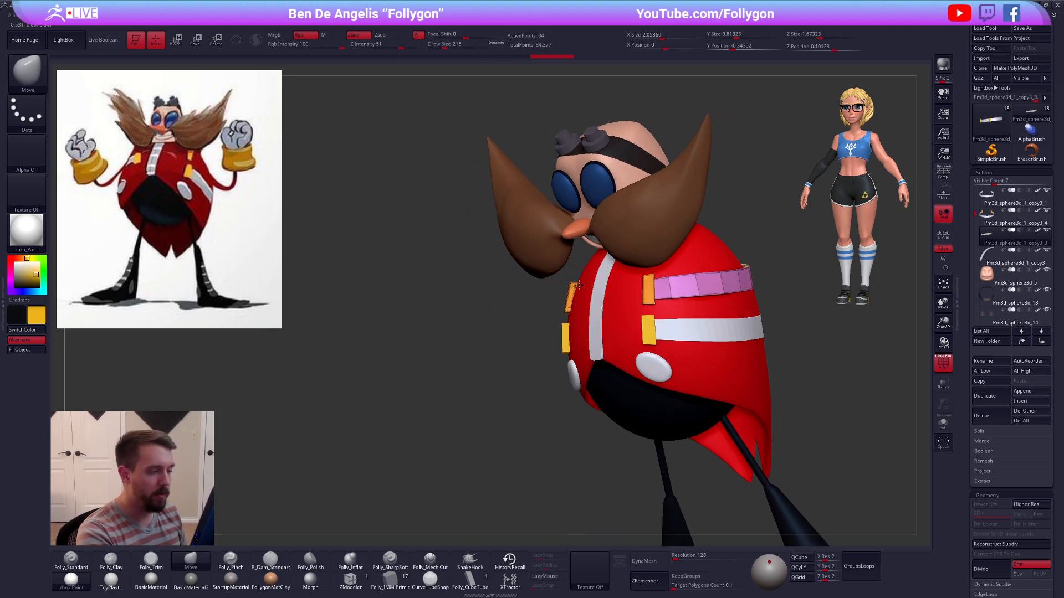
# Step: Adjust the upper yellow end pieces with a smaller Move brush so that they sit against the coat
pyautogui.moveTo(579, 286); pyautogui.dragTo(687, 297, button='right')
pyautogui.hotkey('shift', 'f')
pyautogui.moveTo(687, 333); pyautogui.dragTo(648, 358, button='right')
pyautogui.press('space')
pyautogui.moveTo(688, 301); pyautogui.dragTo(681, 299)
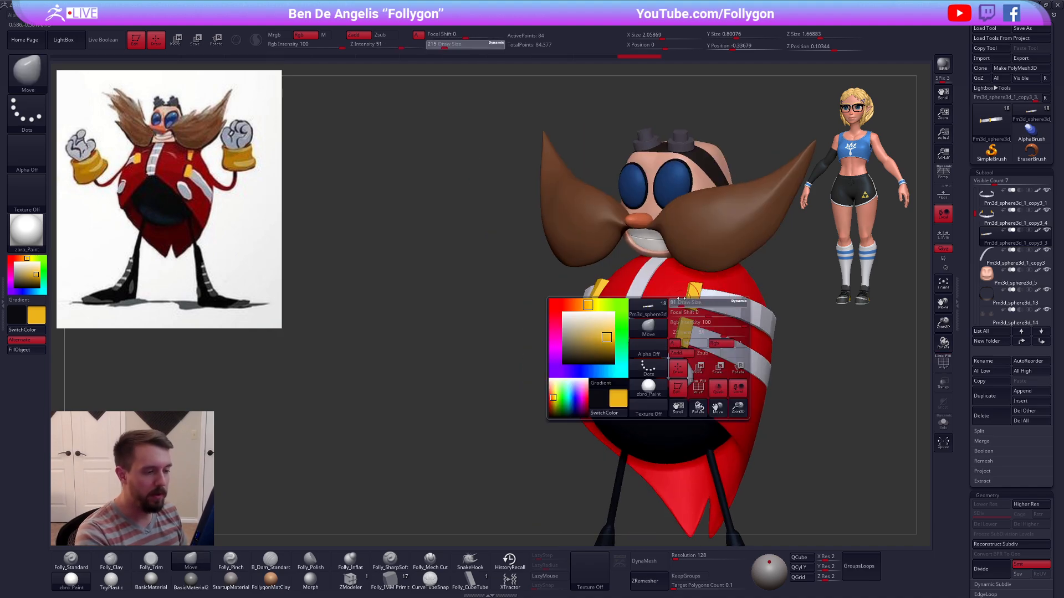
pyautogui.moveTo(681, 299)
pyautogui.mouseDown(button='right')
pyautogui.moveTo(689, 291)
pyautogui.moveTo(681, 304)
pyautogui.mouseUp(button='right')
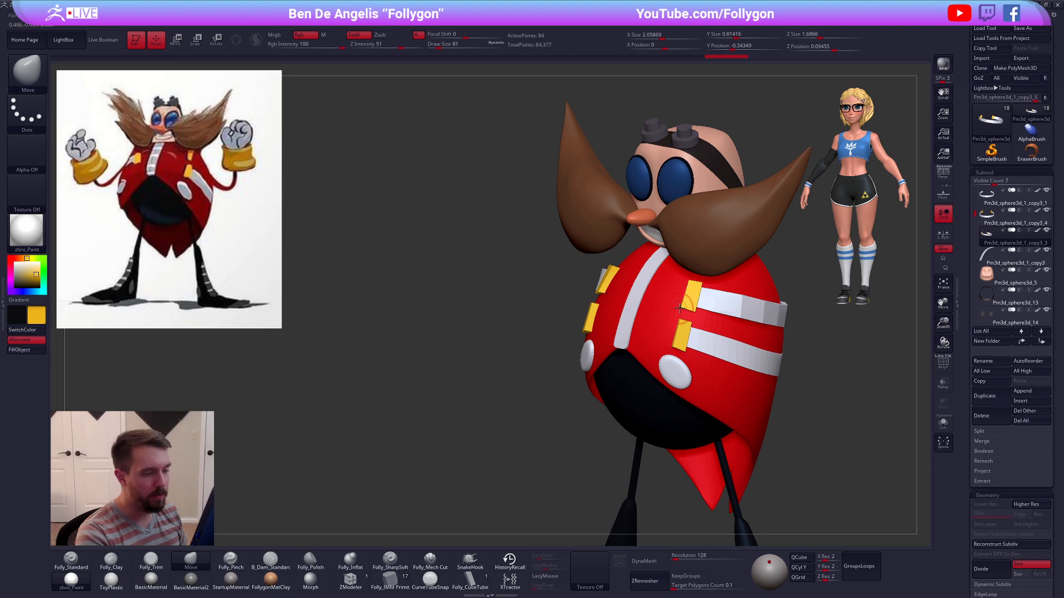
pyautogui.hotkey('shift', 'f')
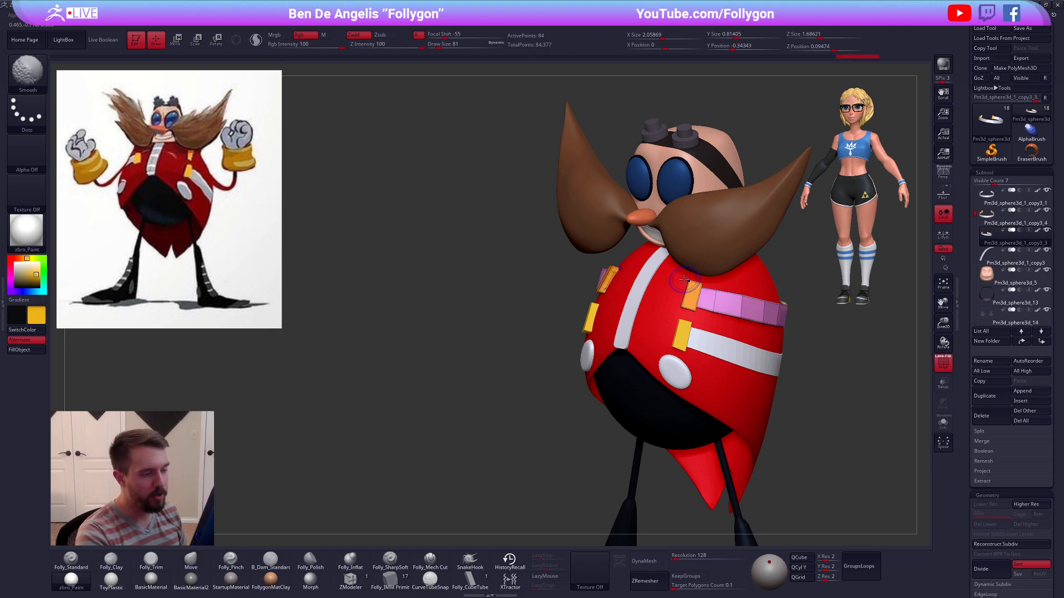
# Step: Isolate the upper yellow end pieces and separate them from the white band with Split Hidden
pyautogui.moveTo(701, 289); pyautogui.dragTo(710, 288, button='right')
pyautogui.keyDown('ctrl'); pyautogui.keyDown('shift'); pyautogui.click(699, 290); pyautogui.keyUp('shift'); pyautogui.keyUp('ctrl')
pyautogui.press('2')
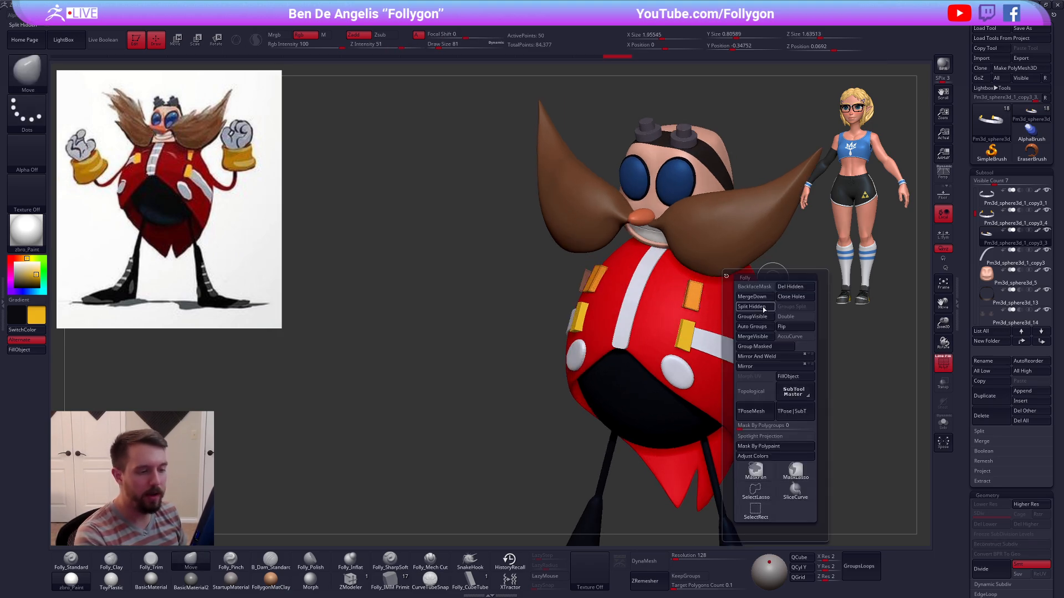
pyautogui.click(753, 306)
# Step: Select the separated white upper band, turn off the polyframe display and show the band in Solo mode
pyautogui.keyDown('alt'); pyautogui.click(743, 310); pyautogui.keyUp('alt')
pyautogui.hotkey('shift', 'f')
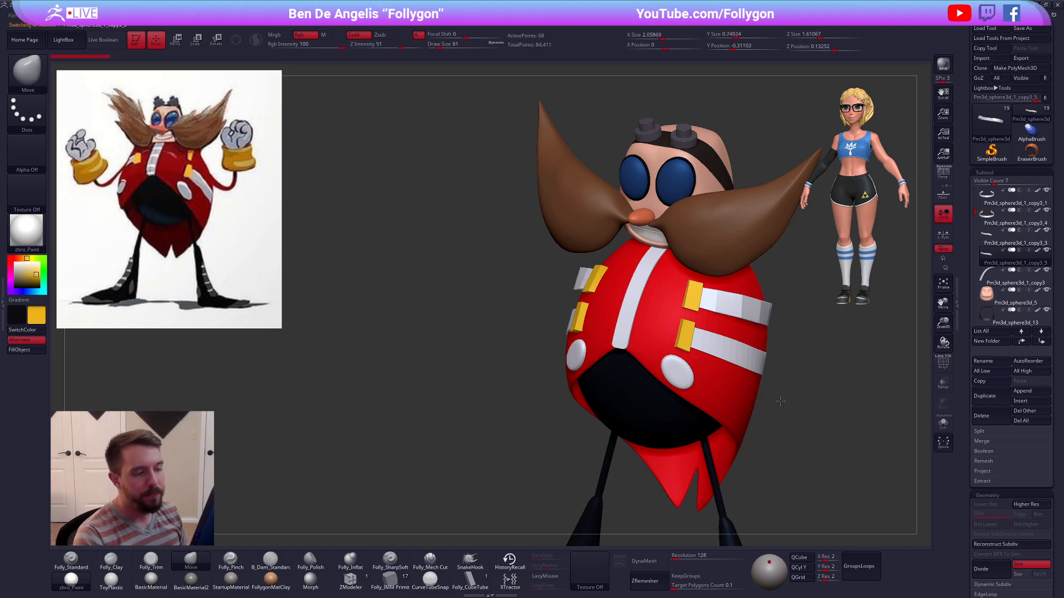
pyautogui.keyDown('shift'); pyautogui.moveTo(769, 396); pyautogui.dragTo(787, 391, button='right'); pyautogui.keyUp('shift')
pyautogui.moveTo(698, 442); pyautogui.dragTo(707, 348, button='right')
pyautogui.hotkey('alt', 's')
pyautogui.press('2')
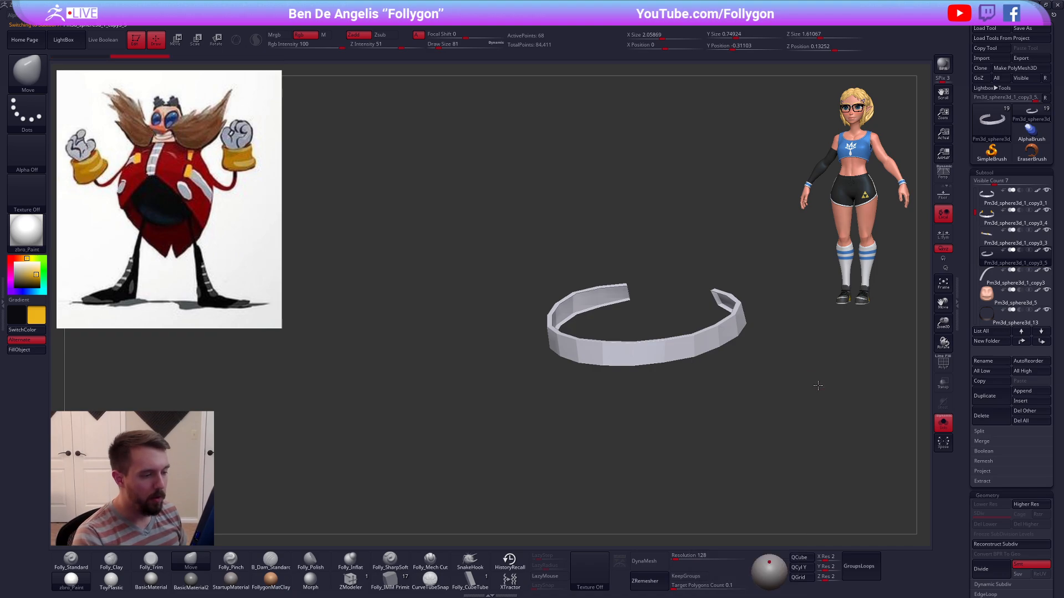
# Step: Select the upper yellow ends' subtool, assign Auto Groups to its separate parts and apply Mirror And Weld
pyautogui.moveTo(818, 385); pyautogui.dragTo(789, 379, button='right')
pyautogui.click(978, 239)
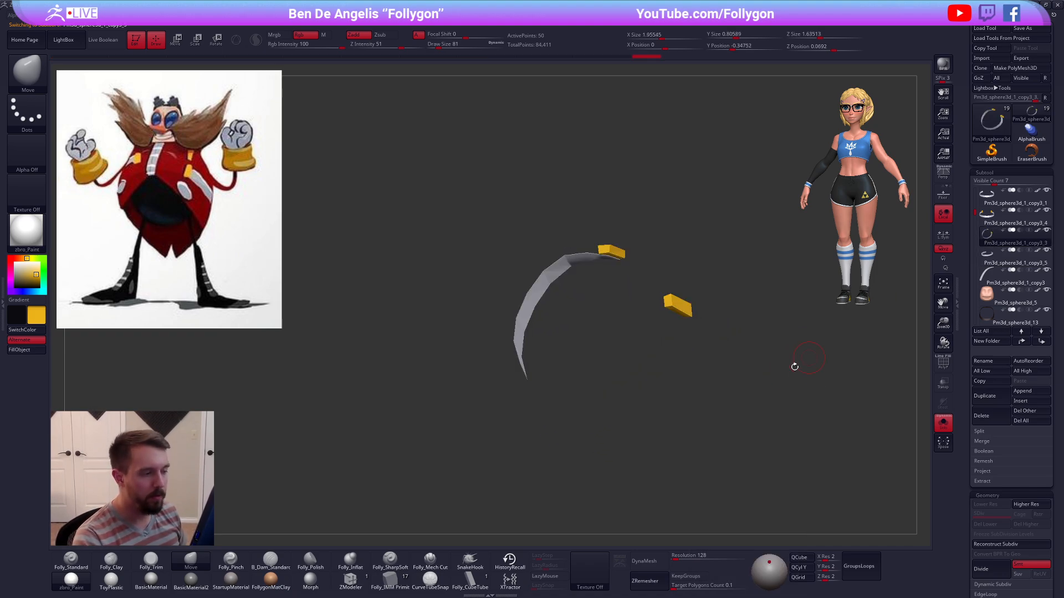
pyautogui.press('2')
pyautogui.click(748, 369)
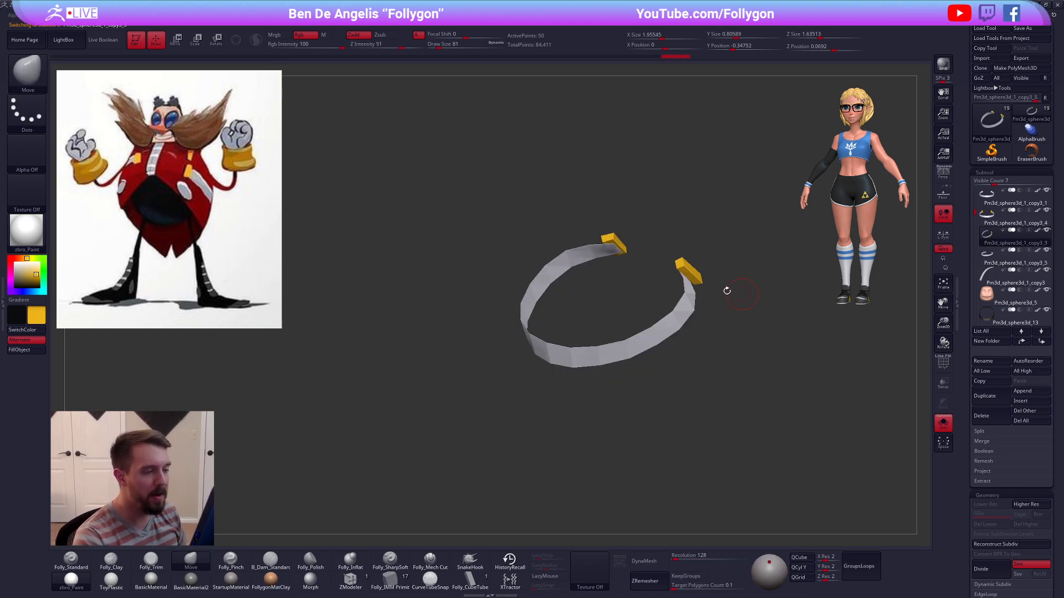
pyautogui.press('2')
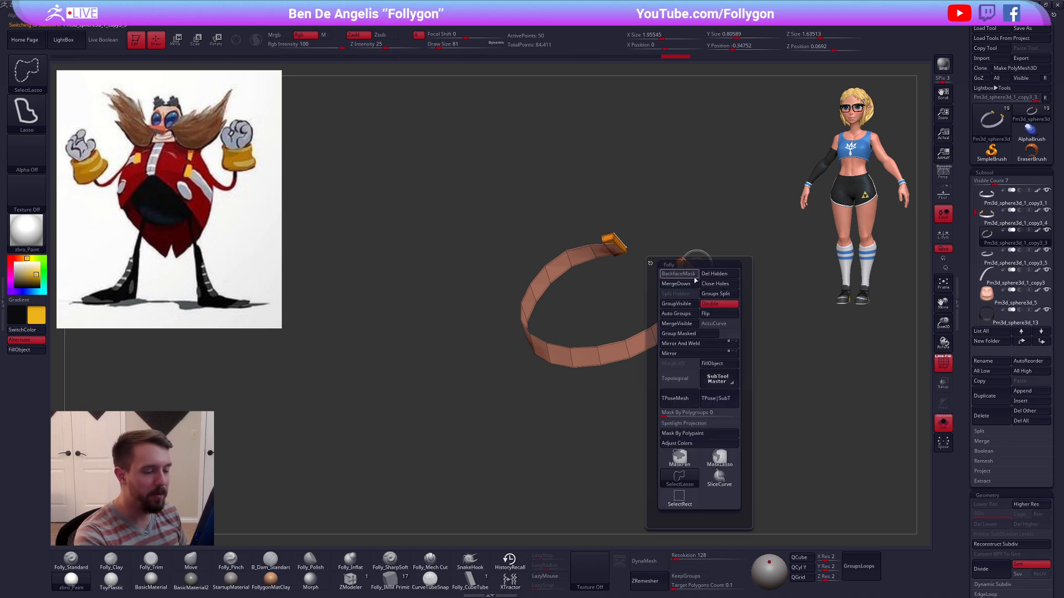
pyautogui.click(683, 343)
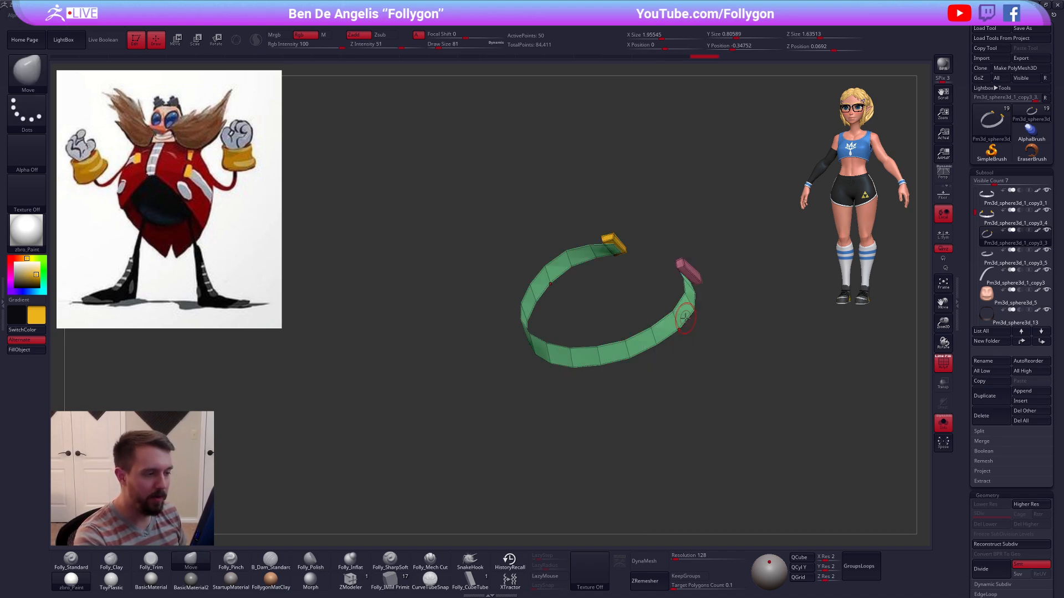
pyautogui.press('2')
pyautogui.click(692, 375)
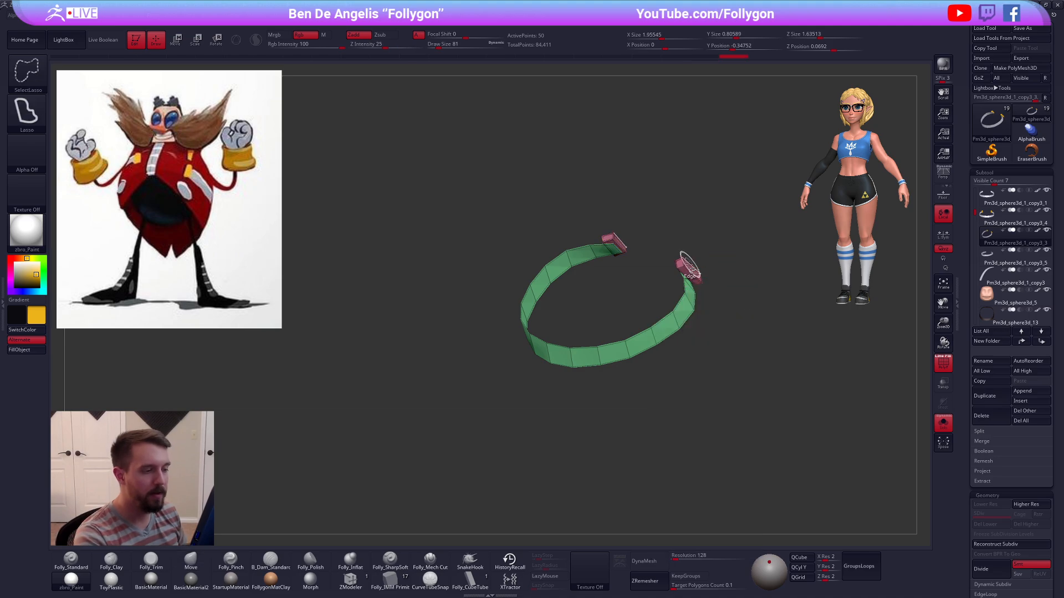
# Step: Isolate the two yellow end pieces and delete the leftover white strip from their subtool with Del Hidden
pyautogui.keyDown('ctrl'); pyautogui.keyDown('shift'); pyautogui.click(690, 271); pyautogui.keyUp('shift'); pyautogui.keyUp('ctrl')
pyautogui.press('2')
pyautogui.click(723, 292)
# Step: Select the white upper band, delete its hidden surplus strip with Del Hidden, and leave Solo mode
pyautogui.click(989, 256)
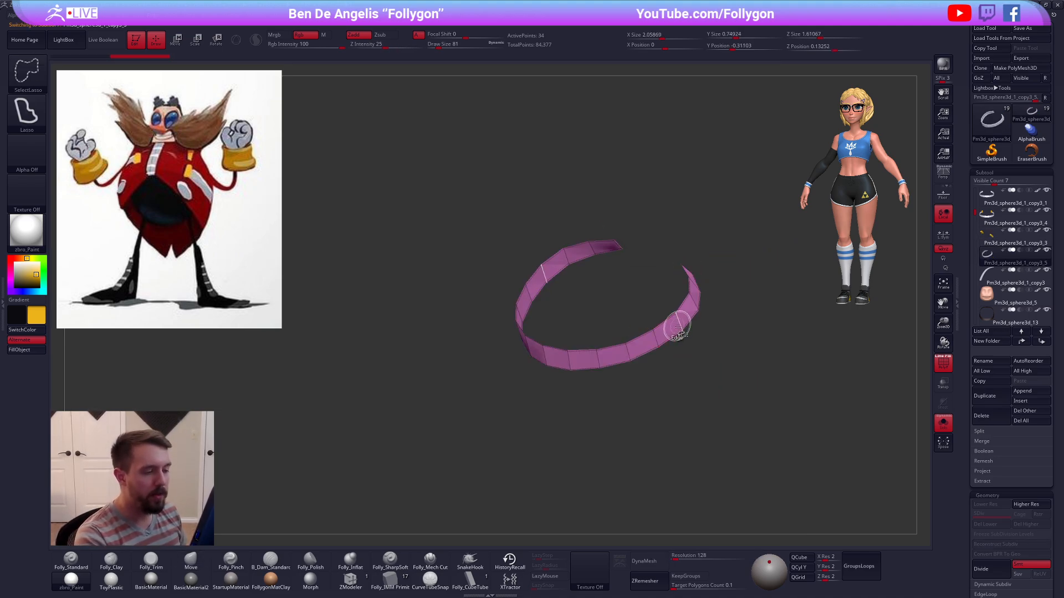
pyautogui.press('2')
pyautogui.click(730, 537)
pyautogui.press('2')
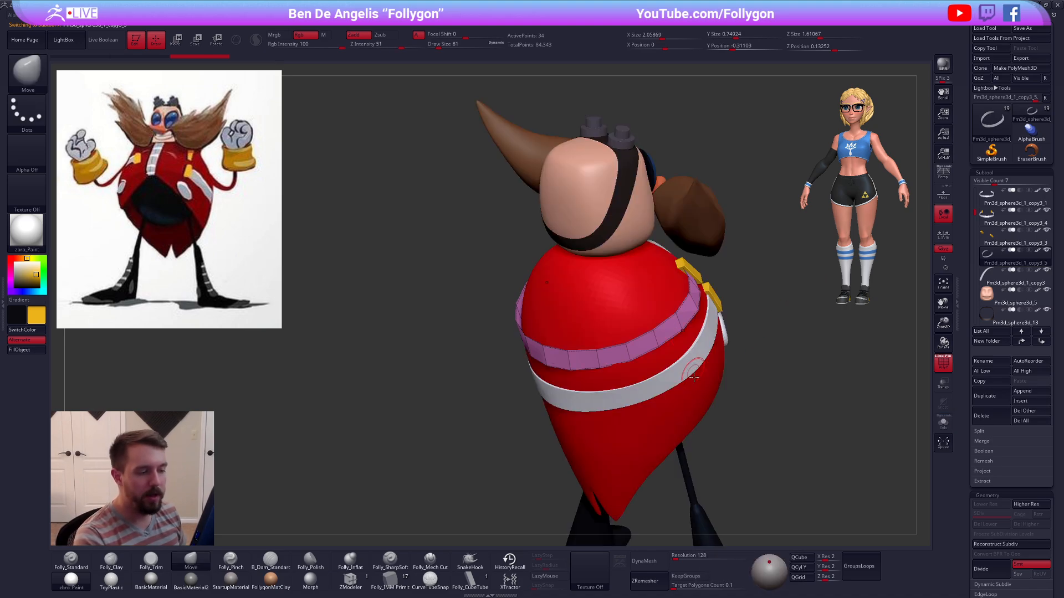
# Step: Check the upper band from behind, select the red coat and turn off the polyframe display
pyautogui.moveTo(766, 431); pyautogui.dragTo(687, 364)
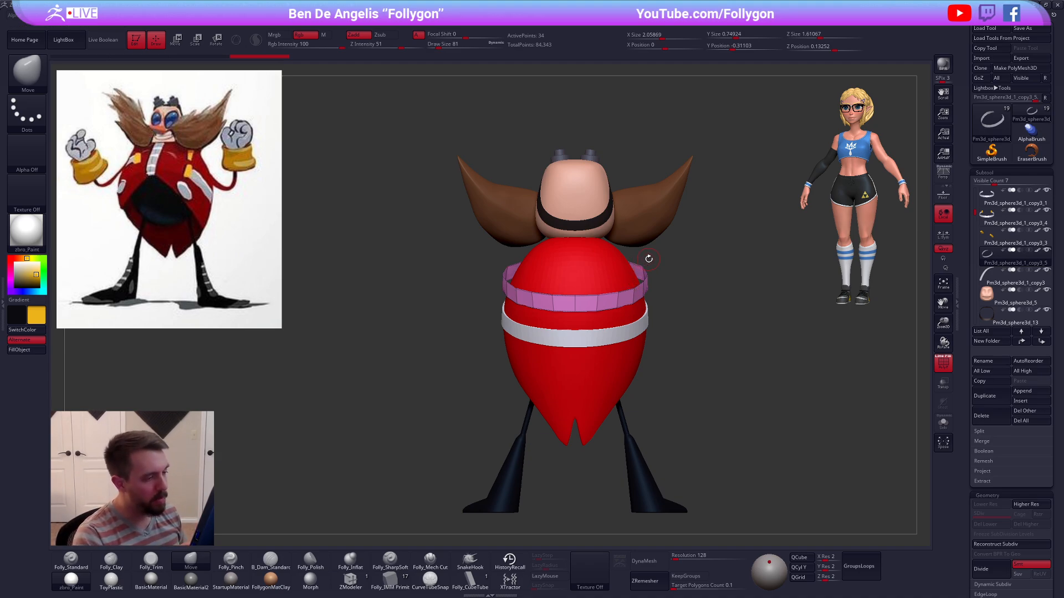
pyautogui.moveTo(755, 427); pyautogui.dragTo(726, 428)
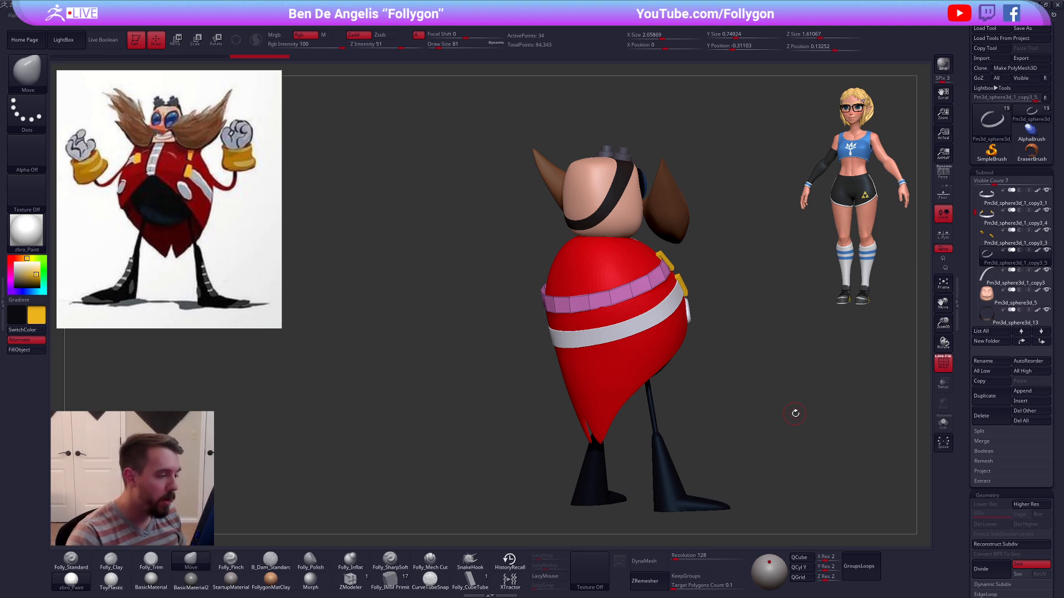
pyautogui.keyDown('alt'); pyautogui.click(594, 280); pyautogui.keyUp('alt')
pyautogui.hotkey('shift', 'f')
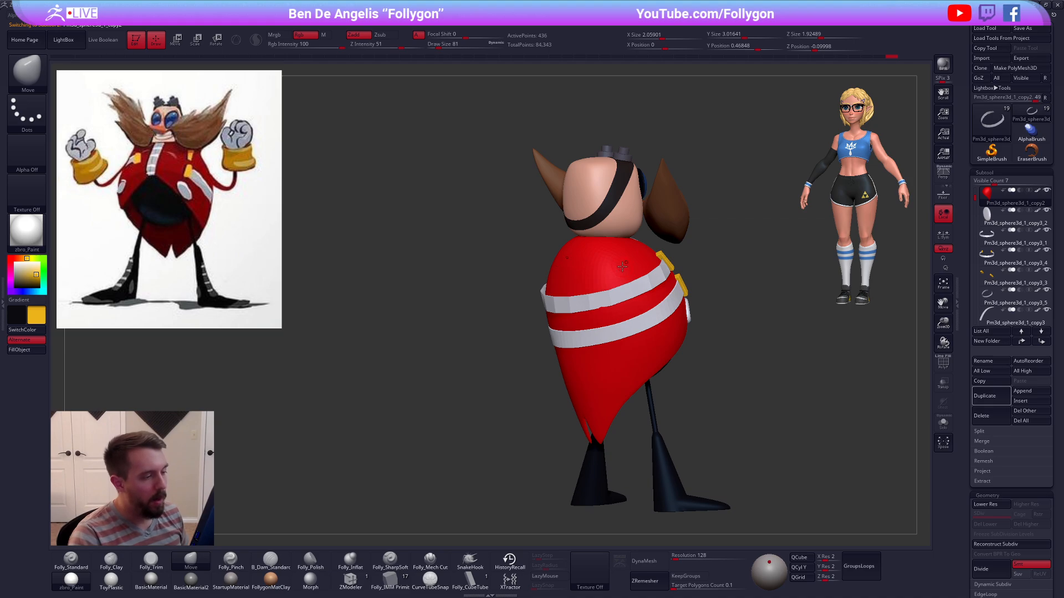
# Step: Isolate the red coat, duplicate its subtool and divide the copy up to subdivision level 5
pyautogui.hotkey('alt', 's')
pyautogui.hotkey('shift', 'd')
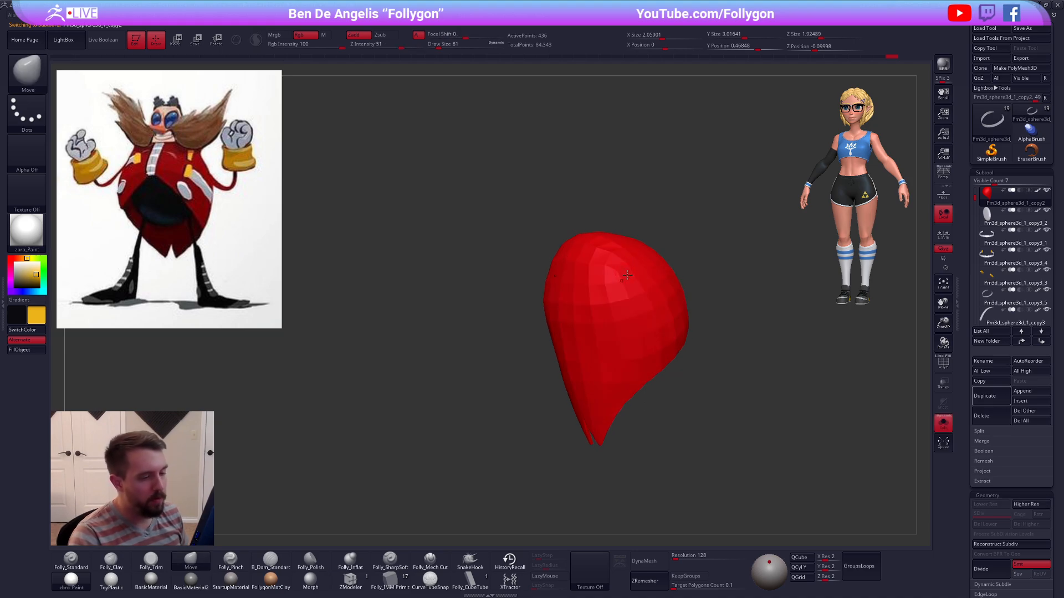
pyautogui.click(992, 392)
pyautogui.hotkey('ctrl', 'd')
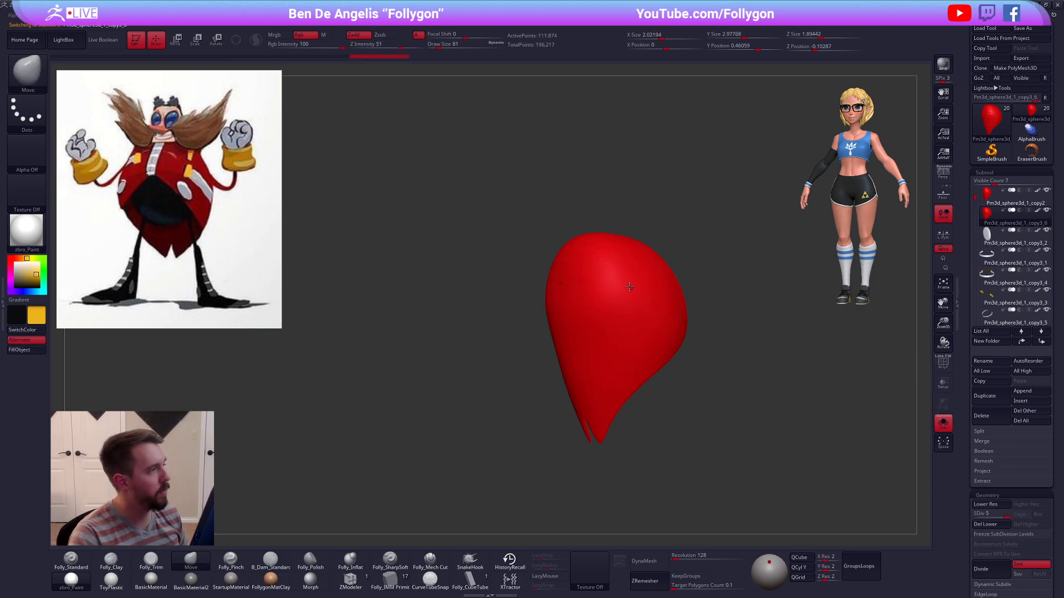
# Step: Select the white lower band, show its polyframe, and leave Solo mode with the Move brush active
pyautogui.click(509, 560)
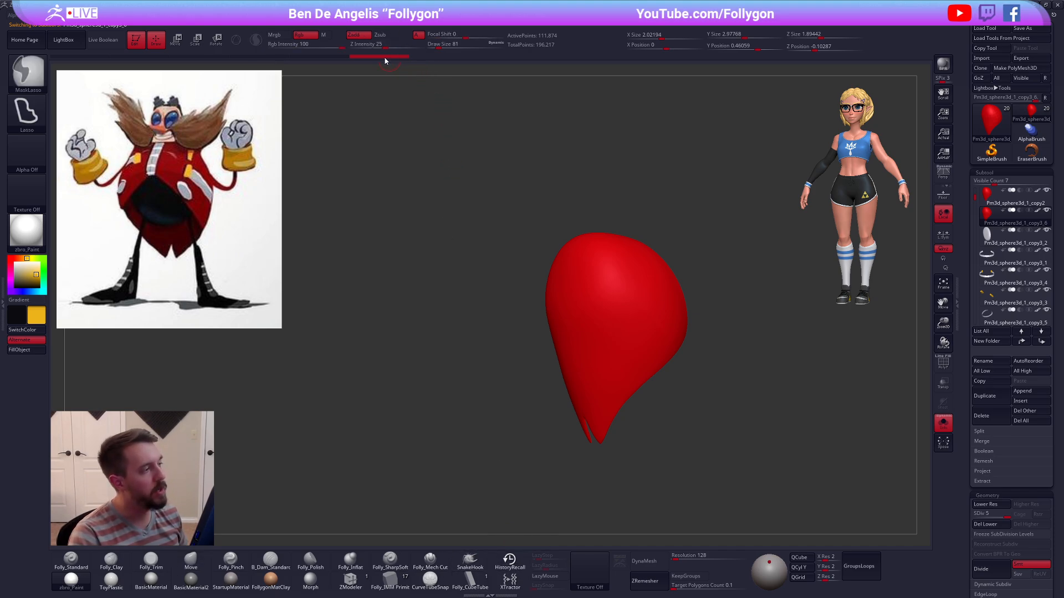
pyautogui.click(984, 261)
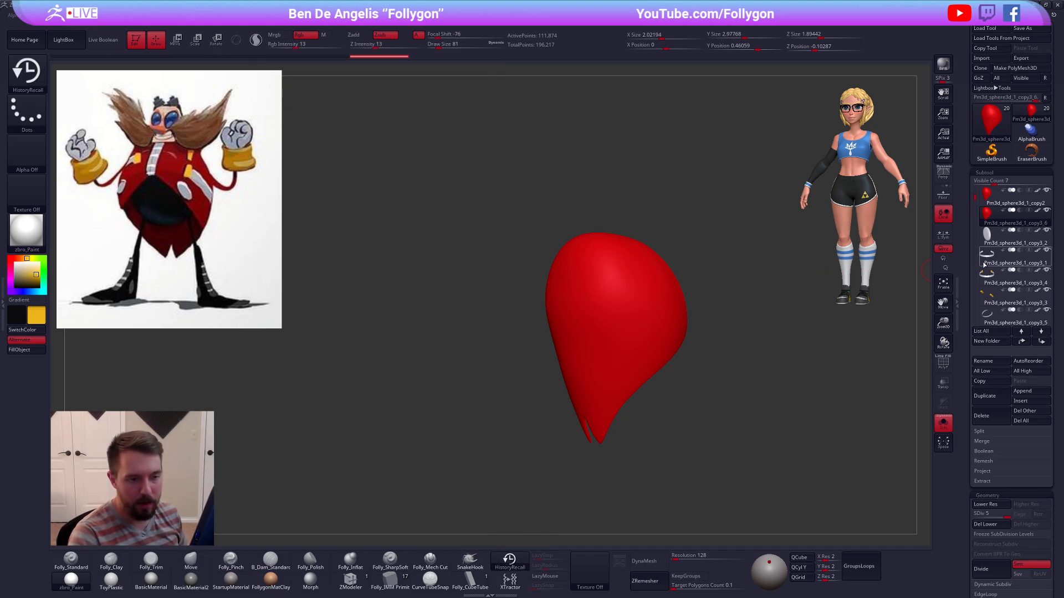
pyautogui.hotkey('shift', 'f')
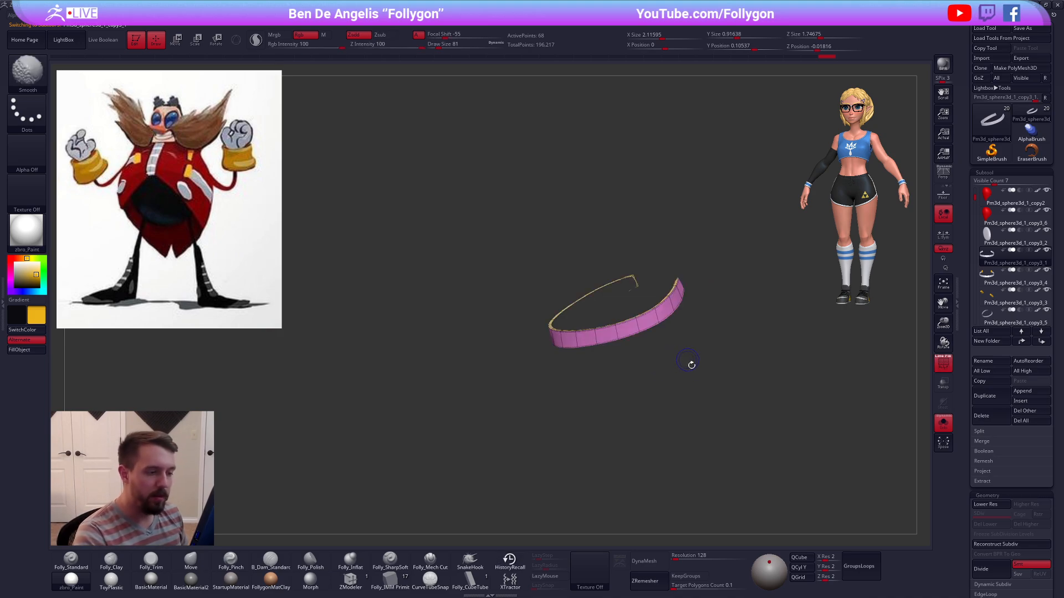
pyautogui.press('s')
pyautogui.press('b')
pyautogui.press('m')
pyautogui.press('v')
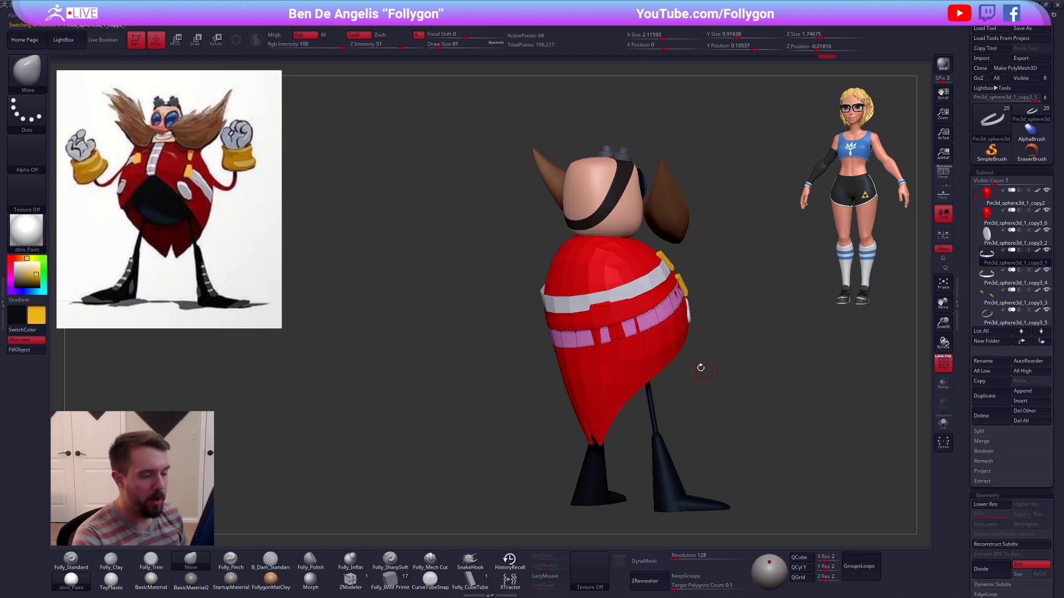
# Step: Select the white upper band, enlarge the brush and hide the original low-poly red coat
pyautogui.keyDown('alt'); pyautogui.click(643, 284); pyautogui.keyUp('alt')
pyautogui.press('space')
pyautogui.moveTo(660, 292); pyautogui.dragTo(689, 286)
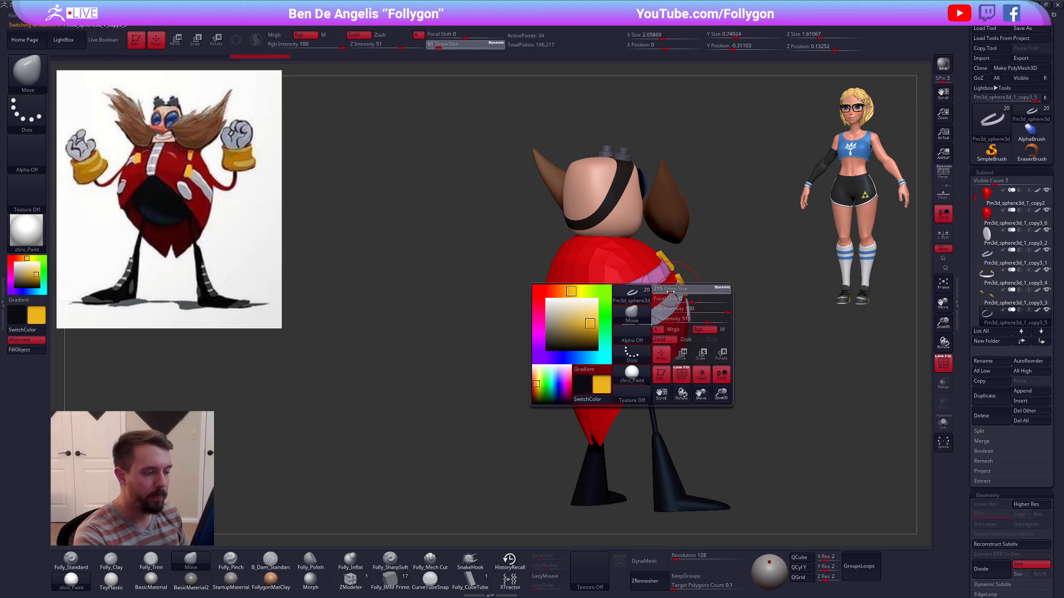
pyautogui.click(1046, 190)
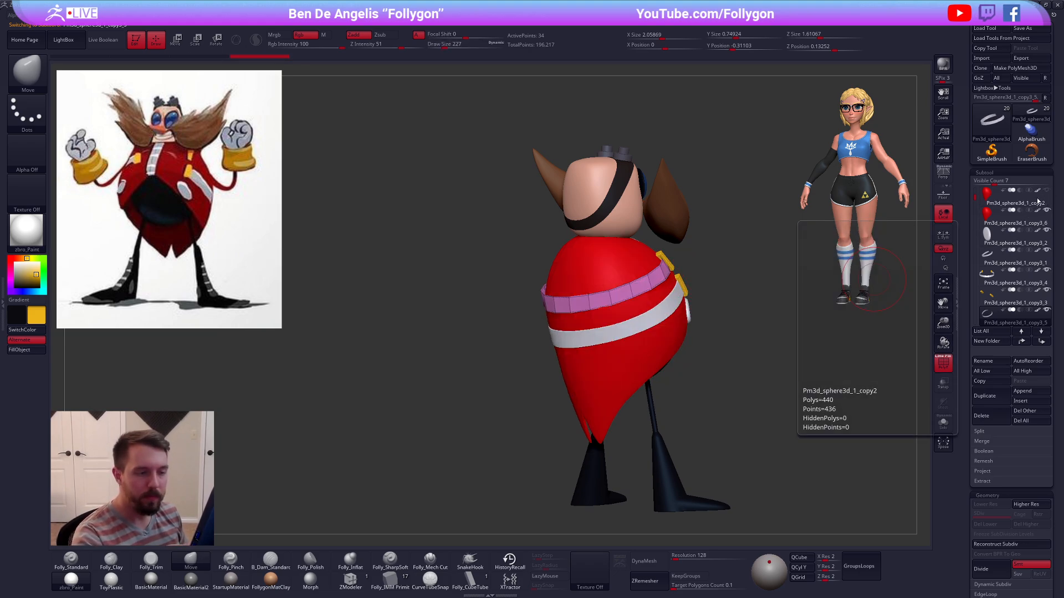
# Step: Try to pull the upper band's side inward with a large Move brush, and undo the stroke
pyautogui.keyDown('ctrl'); pyautogui.moveTo(674, 281); pyautogui.dragTo(659, 274, button='right'); pyautogui.keyUp('ctrl')
pyautogui.press('space')
pyautogui.moveTo(667, 282); pyautogui.dragTo(673, 281)
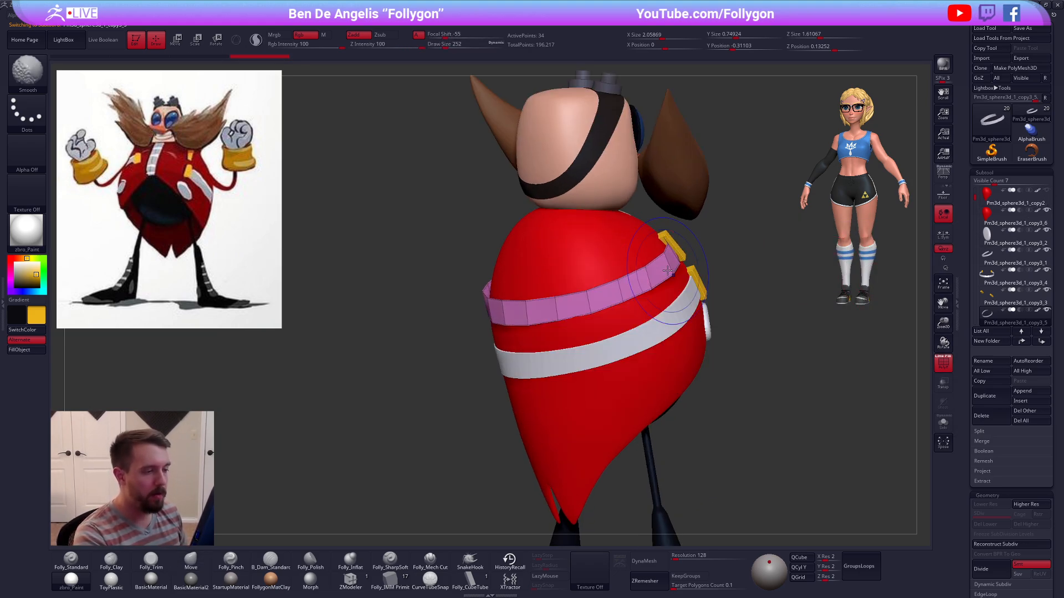
pyautogui.hotkey('shift', 'f')
pyautogui.moveTo(685, 273); pyautogui.dragTo(660, 267, button='right')
pyautogui.moveTo(683, 252); pyautogui.dragTo(645, 281)
pyautogui.hotkey('ctrl', 'z')
# Step: Conform the white upper band's side to the coat's rounded surface with HistoryRecall strokes
pyautogui.click(509, 561)
pyautogui.hotkey('ctrl', 'z')
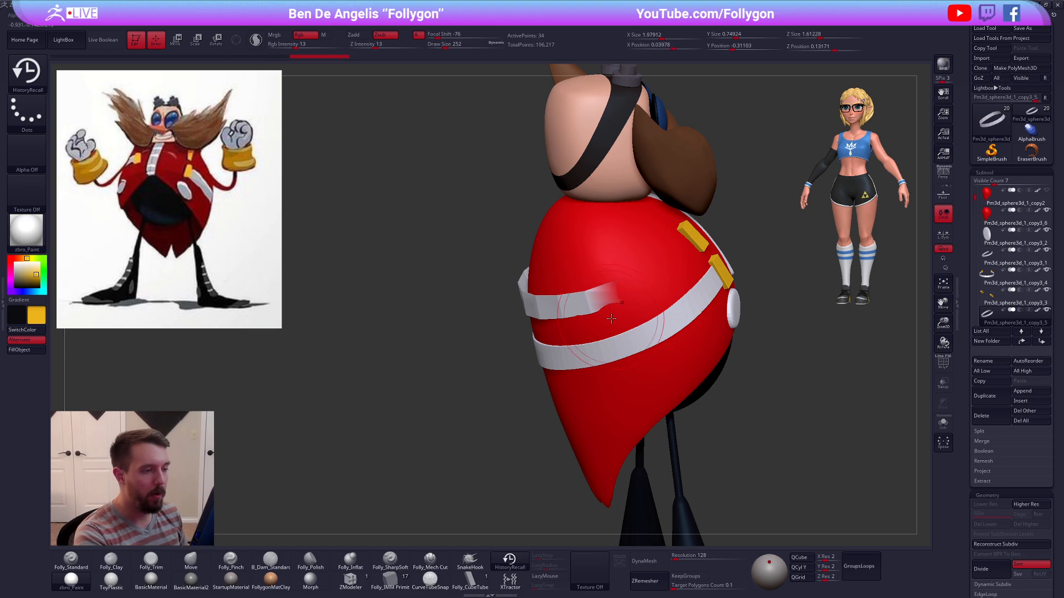
pyautogui.hotkey('shift', 's')
pyautogui.moveTo(767, 384)
pyautogui.mouseDown()
pyautogui.moveTo(792, 416)
pyautogui.moveTo(774, 418)
pyautogui.moveTo(744, 386)
pyautogui.mouseUp()
pyautogui.hotkey('shift', 's')
pyautogui.moveTo(592, 308); pyautogui.dragTo(535, 300)
pyautogui.moveTo(626, 405)
pyautogui.keyDown('shift'); pyautogui.mouseDown()
pyautogui.moveTo(641, 347)
pyautogui.moveTo(759, 383)
pyautogui.mouseUp(); pyautogui.keyUp('shift')
pyautogui.hotkey('shift', 's')
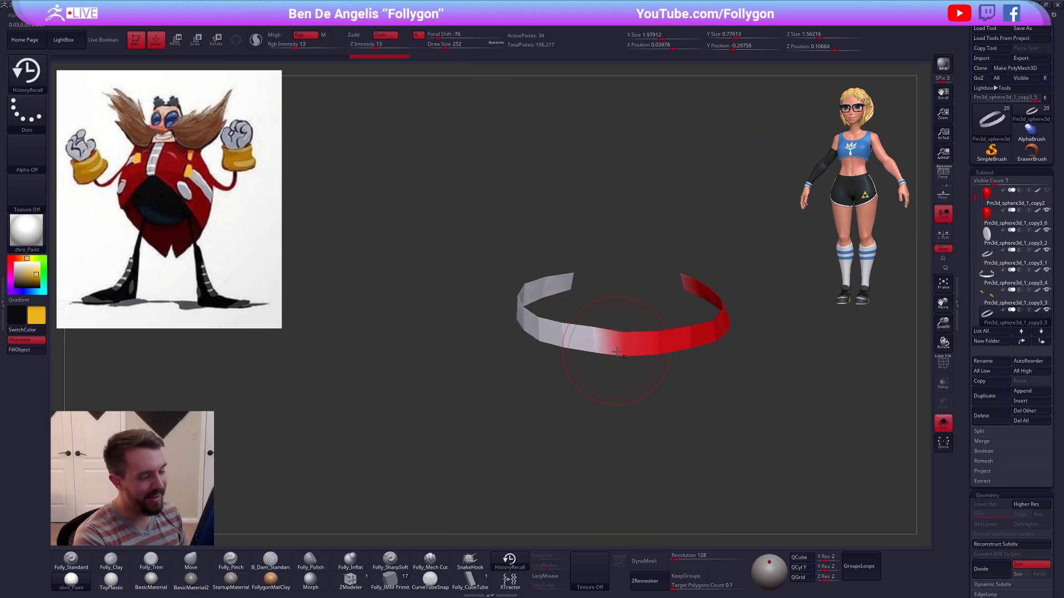
# Step: Finish the HistoryRecall strokes at the upper band's front end and apply Mirror And Weld to the band
pyautogui.hotkey('shift', 's')
pyautogui.hotkey('shift', 's')
pyautogui.keyDown('alt'); pyautogui.moveTo(674, 361); pyautogui.dragTo(594, 381); pyautogui.keyUp('alt')
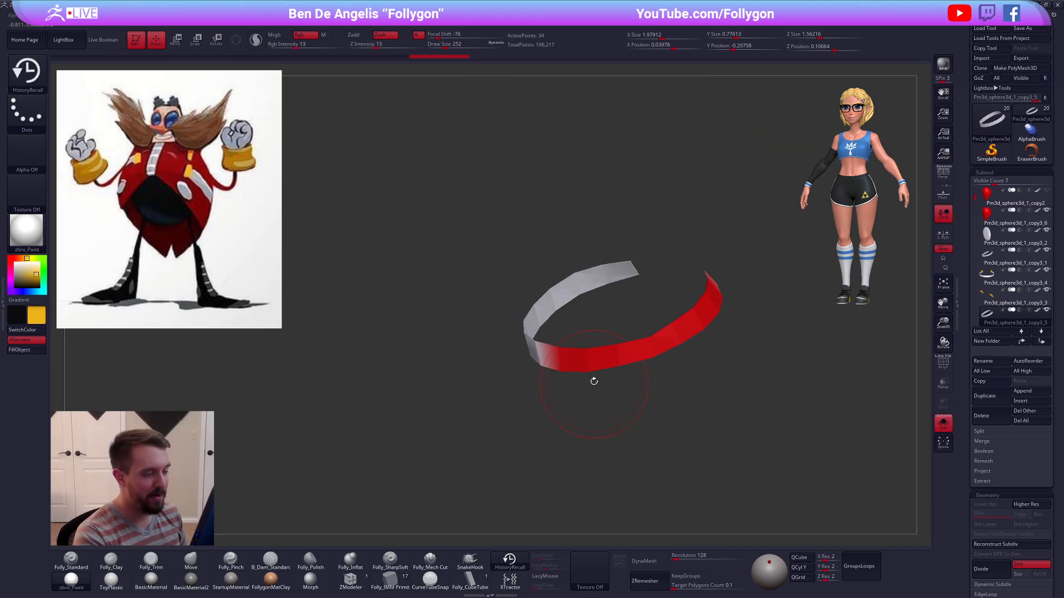
pyautogui.moveTo(708, 321); pyautogui.dragTo(732, 311)
pyautogui.hotkey('shift', 's')
pyautogui.hotkey('shift', 's')
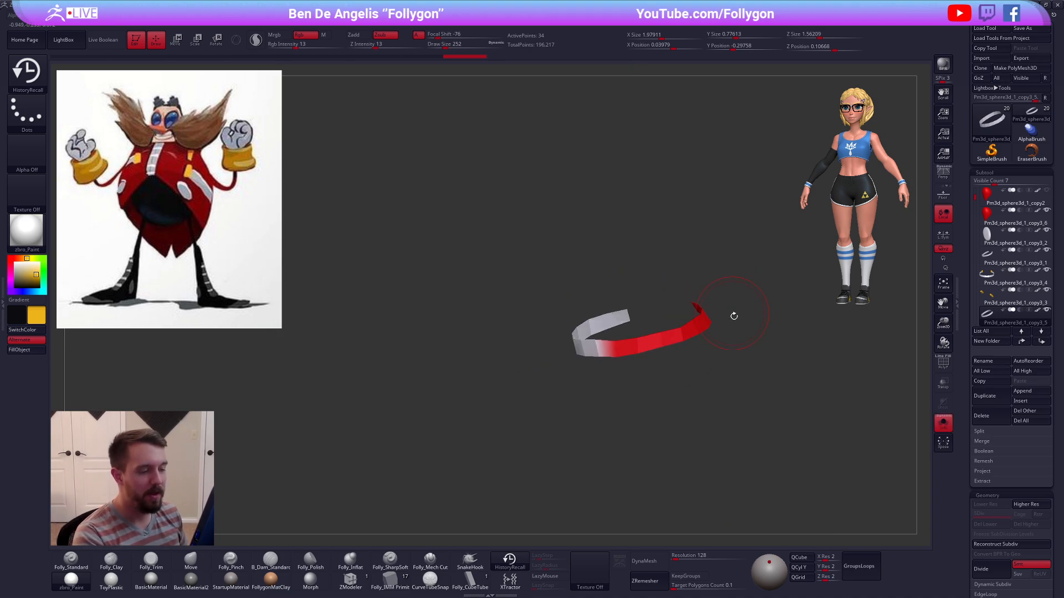
pyautogui.hotkey('shift', 's')
pyautogui.moveTo(790, 387); pyautogui.dragTo(771, 385)
pyautogui.hotkey('shift', 's')
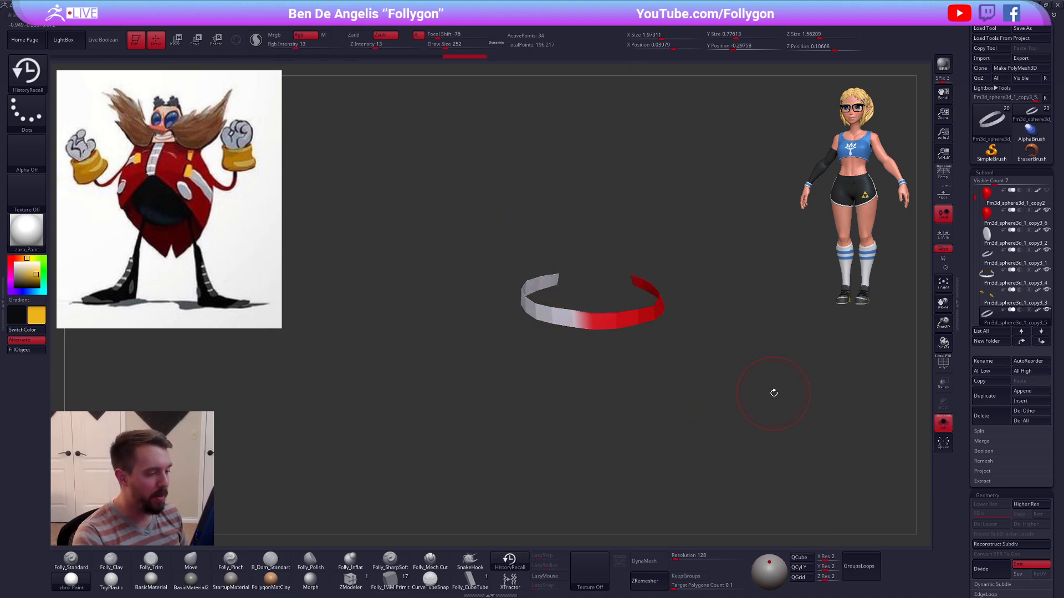
pyautogui.press('space')
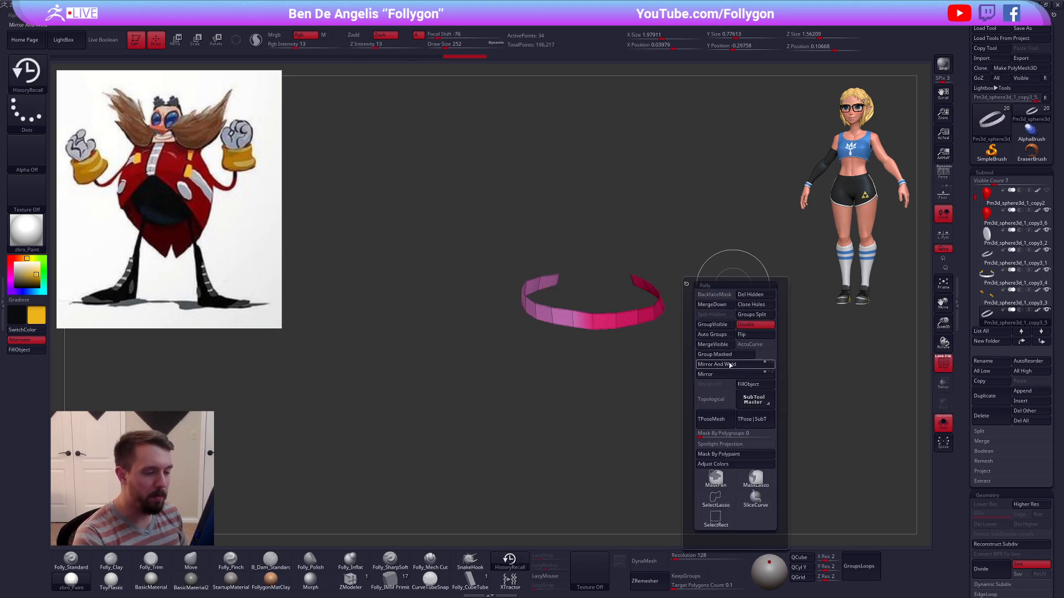
pyautogui.click(732, 364)
# Step: Touch up the mirrored upper band with HistoryRecall, fill it with white and isolate it
pyautogui.hotkey('shift', 'f')
pyautogui.moveTo(637, 333); pyautogui.dragTo(612, 339)
pyautogui.hotkey('shift', 's')
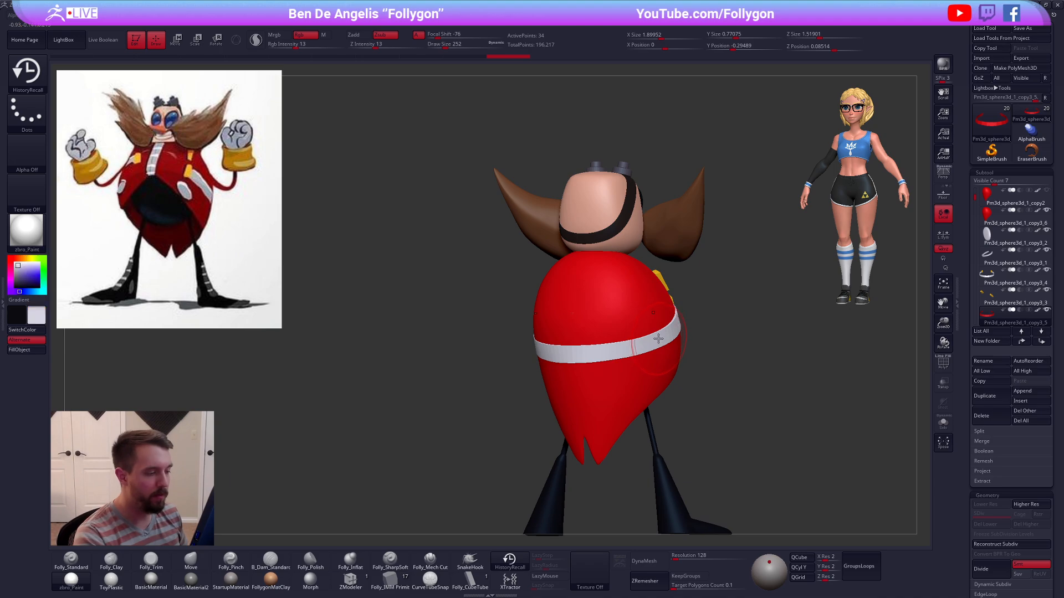
pyautogui.click(25, 350)
pyautogui.hotkey('shift', 's')
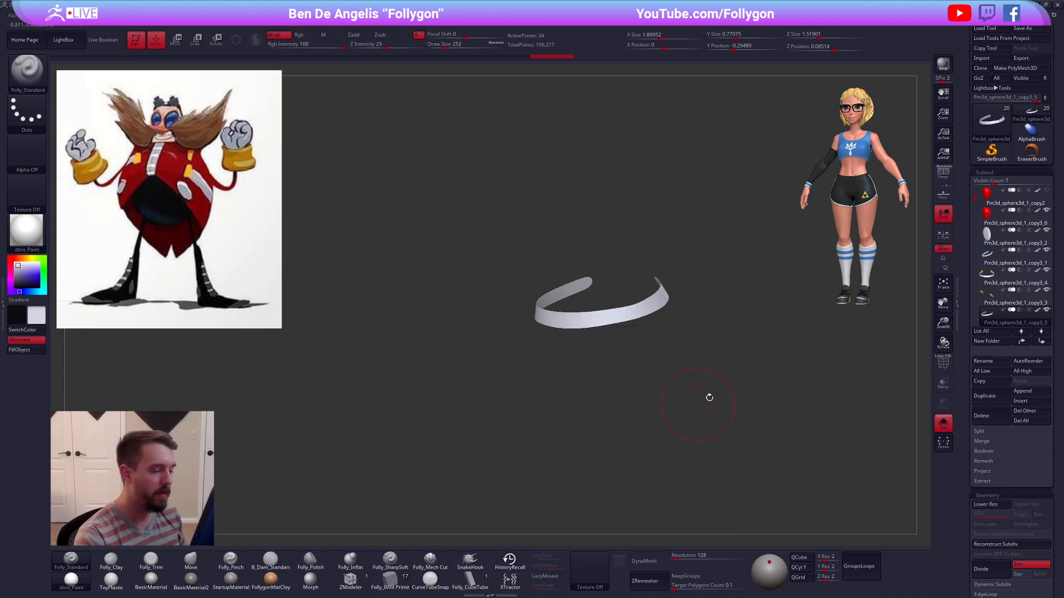
# Step: Even out the upper band's edges on its unsmoothed mesh using the Move brush at draw size 74
pyautogui.moveTo(705, 397)
pyautogui.mouseDown()
pyautogui.moveTo(731, 402)
pyautogui.moveTo(643, 333)
pyautogui.mouseUp()
pyautogui.hotkey('shift', 'd')
pyautogui.press('b')
pyautogui.press('m')
pyautogui.press('v')
pyautogui.press('space')
pyautogui.moveTo(654, 308); pyautogui.dragTo(625, 307)
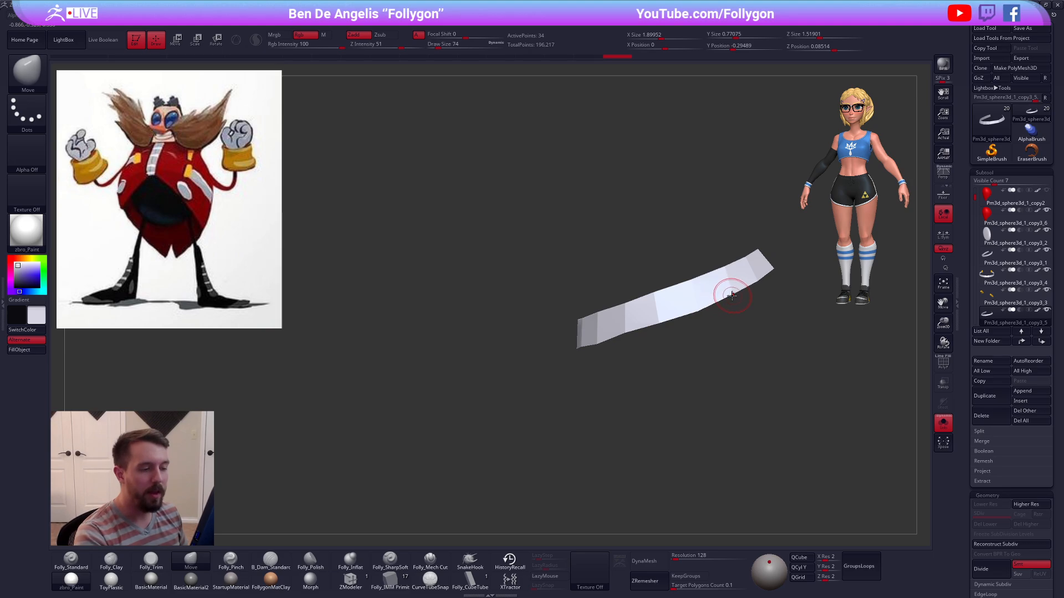
pyautogui.hotkey('shift', 'f')
pyautogui.moveTo(758, 453)
pyautogui.mouseDown()
pyautogui.moveTo(679, 463)
pyautogui.moveTo(704, 460)
pyautogui.mouseUp()
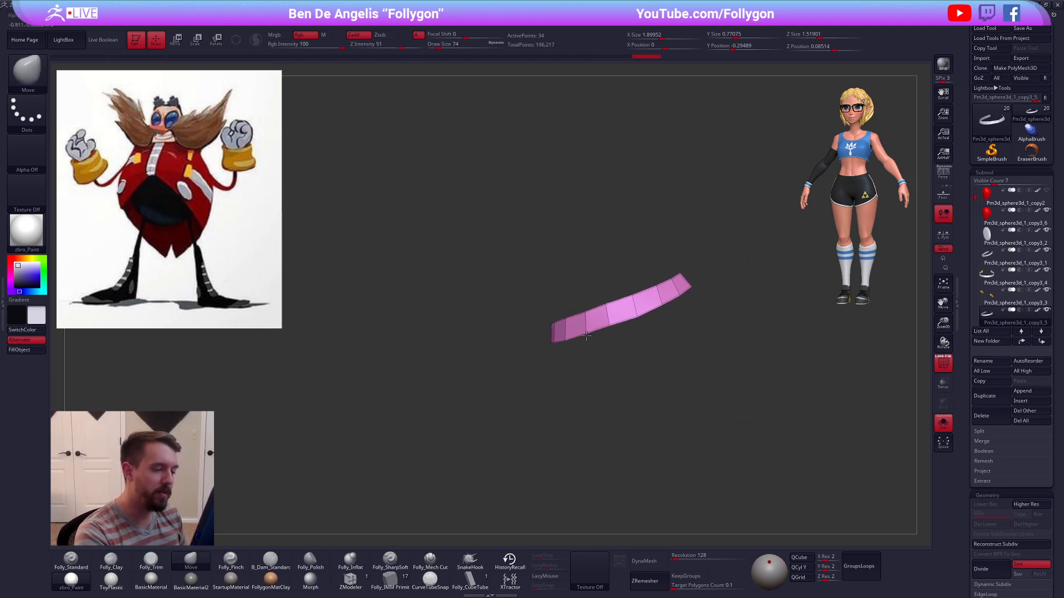
pyautogui.moveTo(586, 336); pyautogui.dragTo(627, 346)
# Step: Thicken the upper band with ZModeler's Extrude action on All Polygons, comparing it with the coat
pyautogui.click(350, 579)
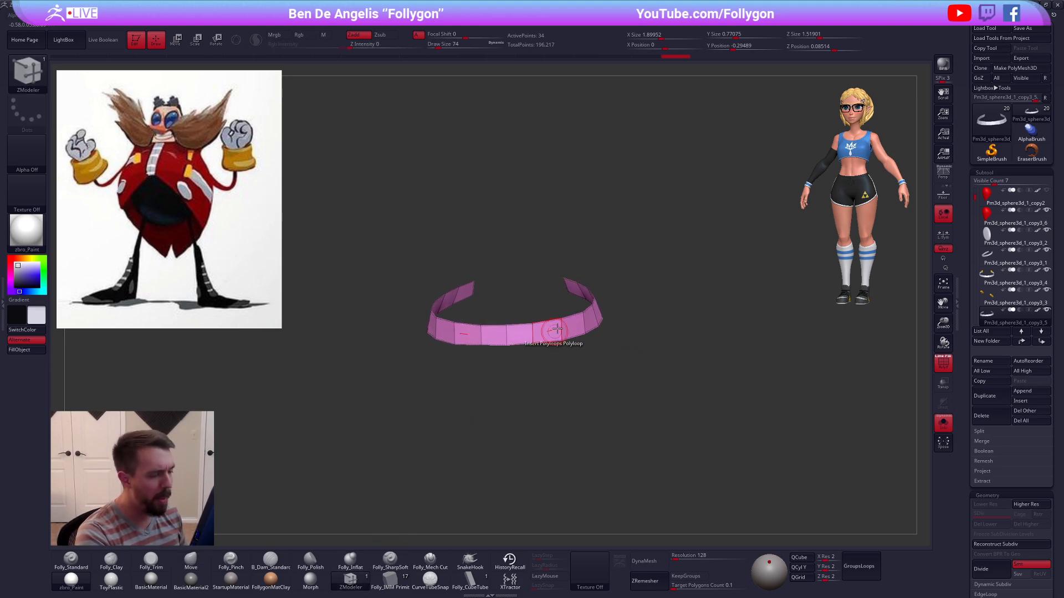
pyautogui.moveTo(554, 333); pyautogui.dragTo(604, 329)
pyautogui.press('space')
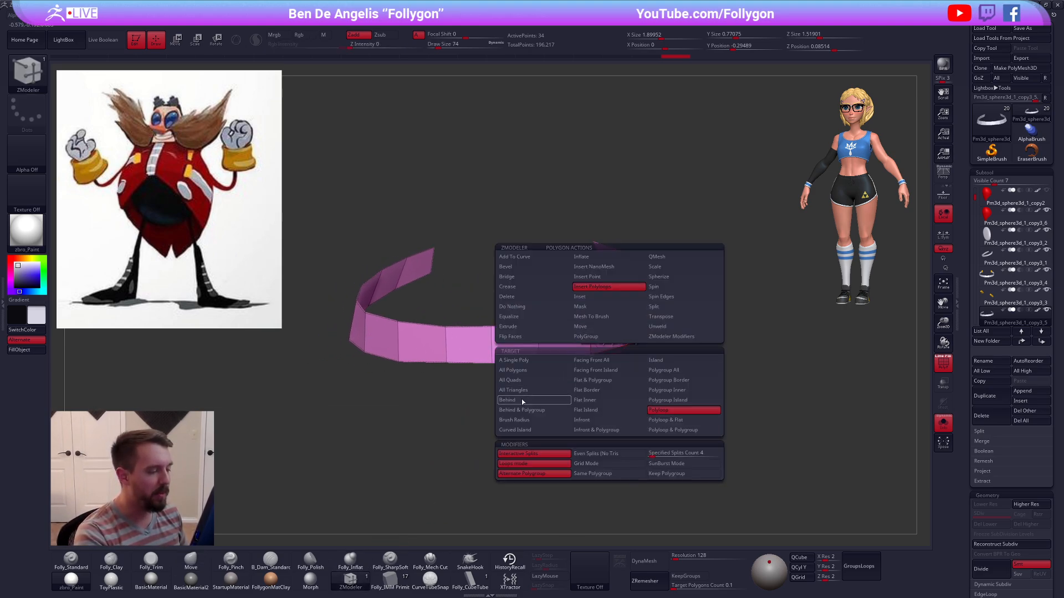
pyautogui.click(536, 327)
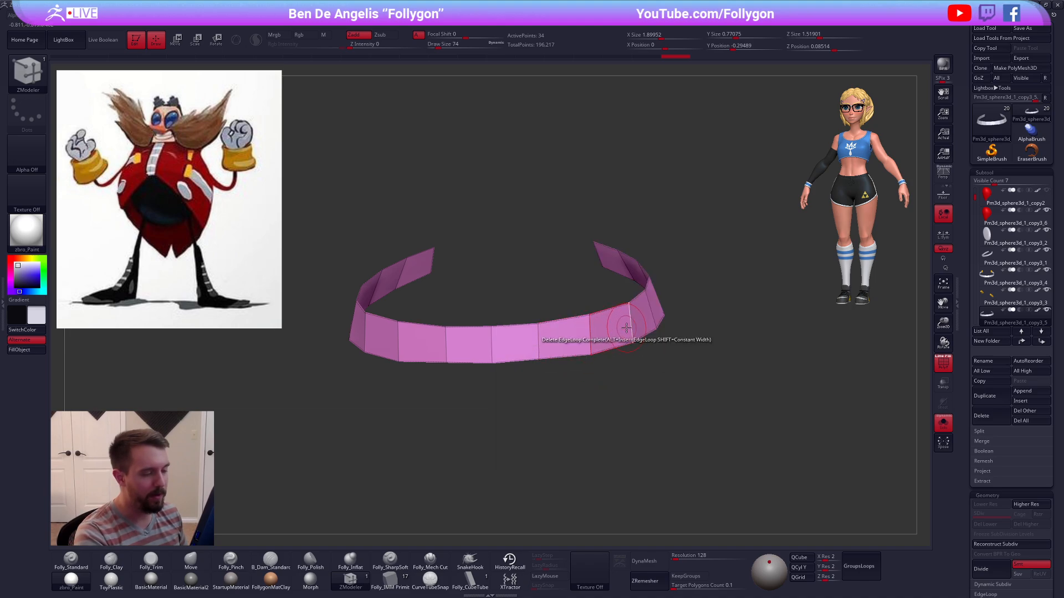
pyautogui.hotkey('shift', 's')
pyautogui.moveTo(643, 318); pyautogui.dragTo(647, 318)
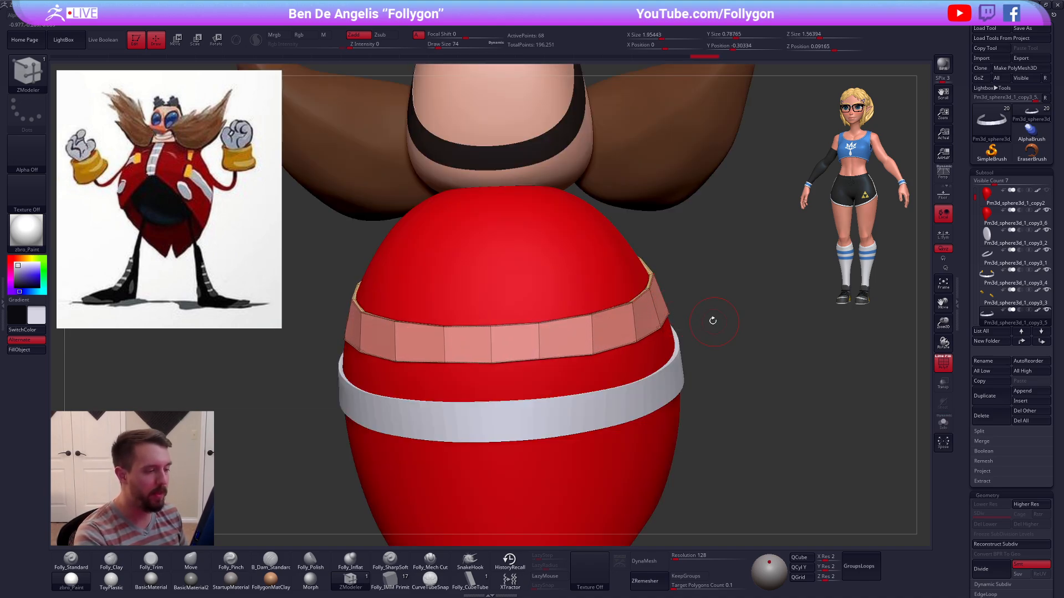
pyautogui.scroll(-3, 696, 312)
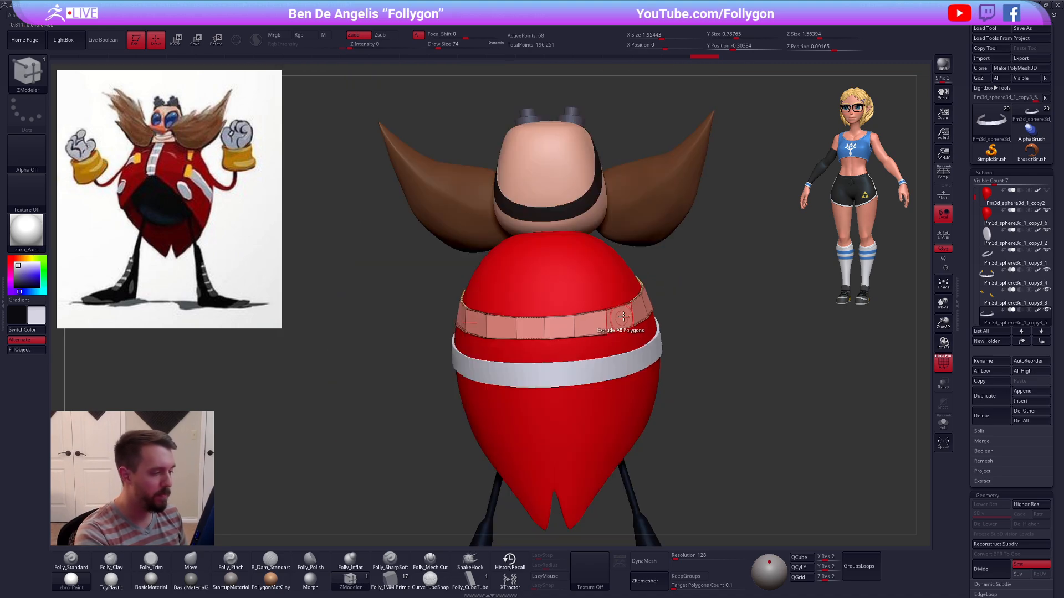
# Step: Turn off Double Sided for the thickened upper band, smooth it with subdivision and hide the polyframe
pyautogui.press('b')
pyautogui.press('m')
pyautogui.press('v')
pyautogui.hotkey('ctrl', 'shift', 'f')
pyautogui.click(762, 344)
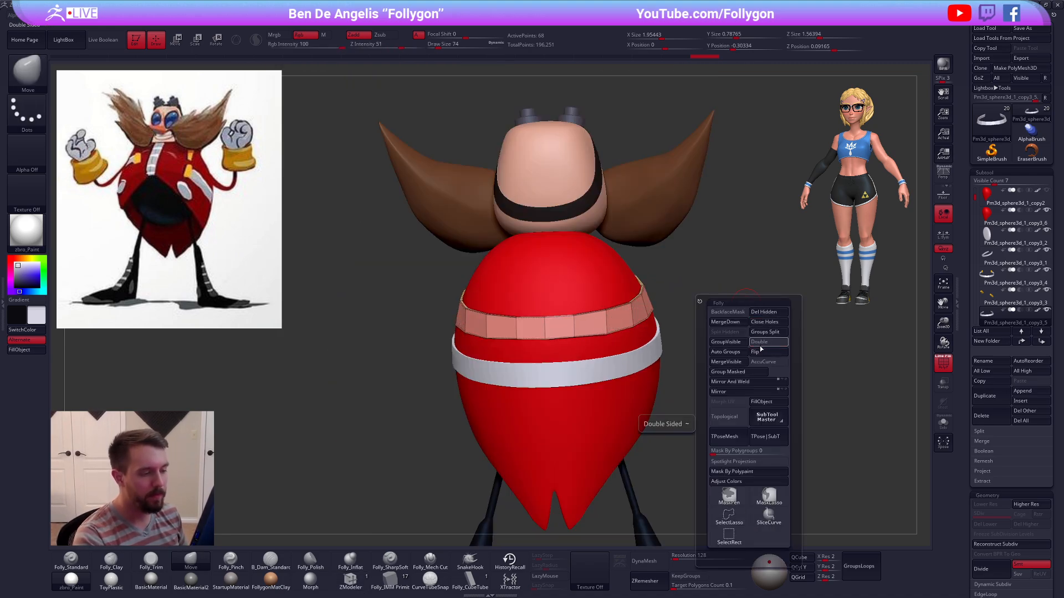
pyautogui.click(761, 351)
pyautogui.hotkey('ctrl', 'd')
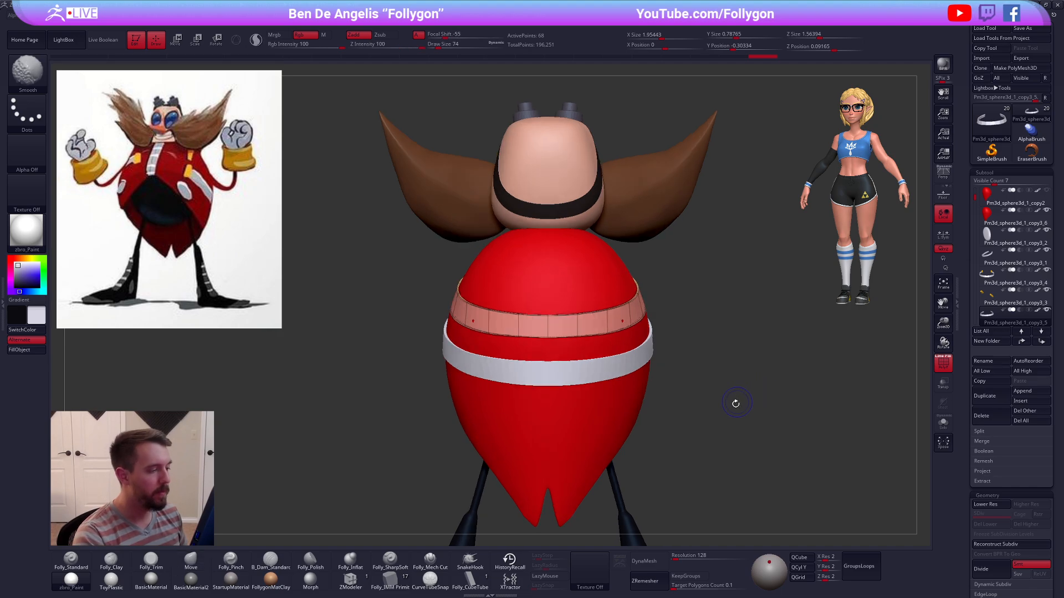
pyautogui.scroll(2, 754, 384)
pyautogui.keyDown('alt'); pyautogui.moveTo(756, 384); pyautogui.dragTo(762, 378); pyautogui.keyUp('alt')
# Step: Select the high-resolution coat copy, isolate it and switch to the Folly_Clay brush
pyautogui.keyDown('alt'); pyautogui.click(645, 376); pyautogui.keyUp('alt')
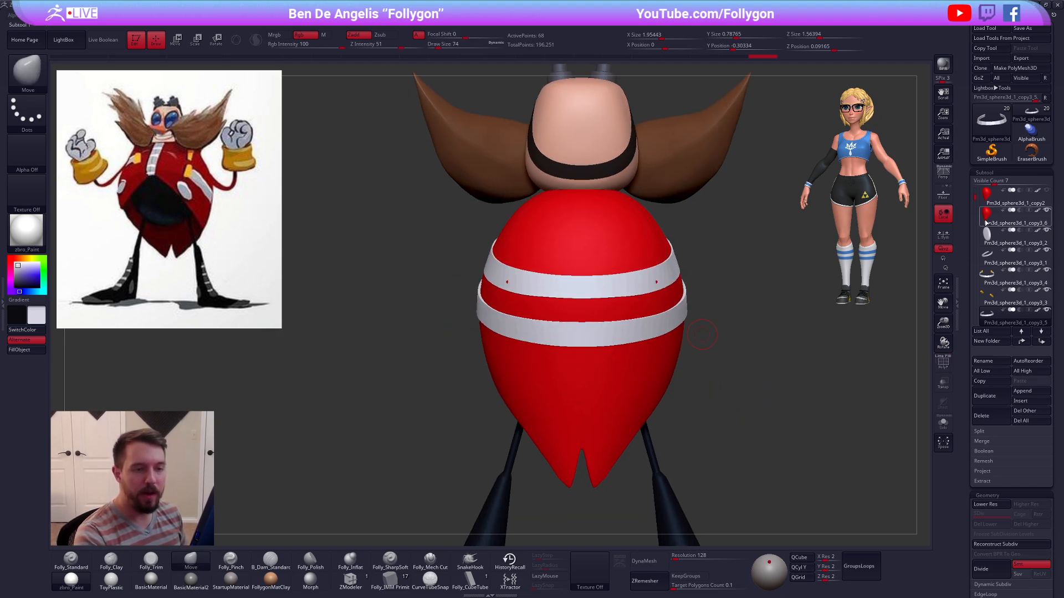
pyautogui.hotkey('shift', 's')
pyautogui.moveTo(709, 328); pyautogui.dragTo(644, 344)
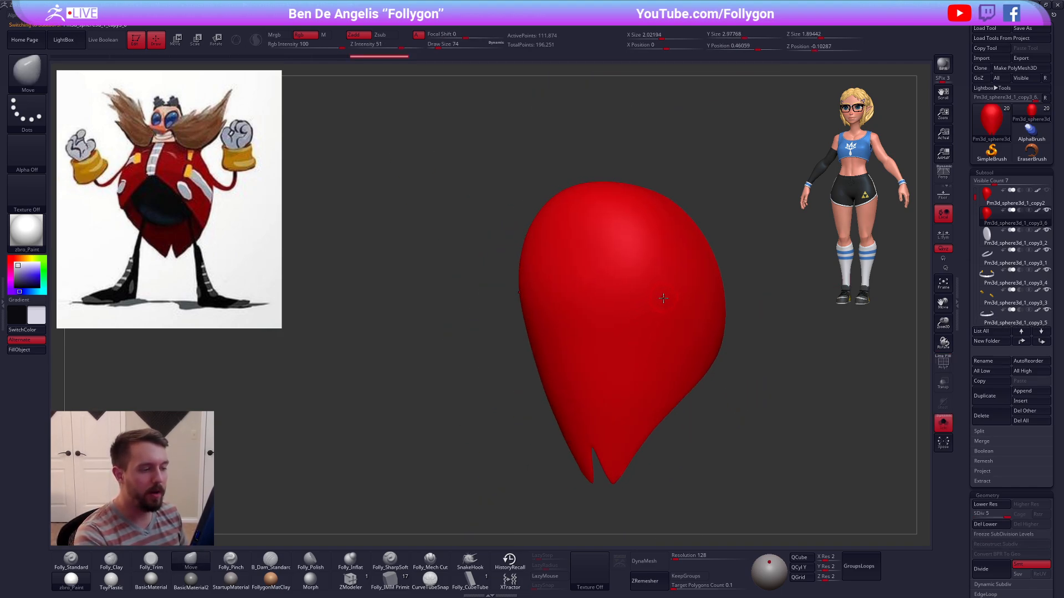
pyautogui.keyDown('alt'); pyautogui.moveTo(663, 303); pyautogui.dragTo(599, 309, button='right'); pyautogui.keyUp('alt')
pyautogui.press('space')
pyautogui.press('space')
pyautogui.moveTo(592, 292); pyautogui.dragTo(592, 292)
pyautogui.moveTo(643, 271); pyautogui.dragTo(687, 397, button='right')
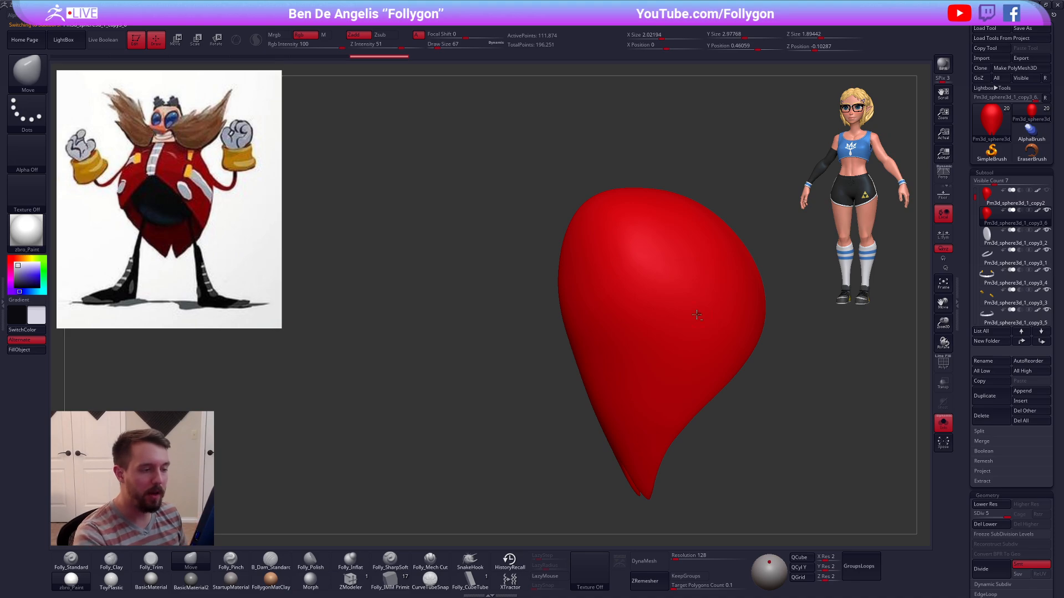
pyautogui.keyDown('alt'); pyautogui.moveTo(611, 311); pyautogui.dragTo(625, 304, button='right'); pyautogui.keyUp('alt')
pyautogui.click(639, 280)
pyautogui.press('2')
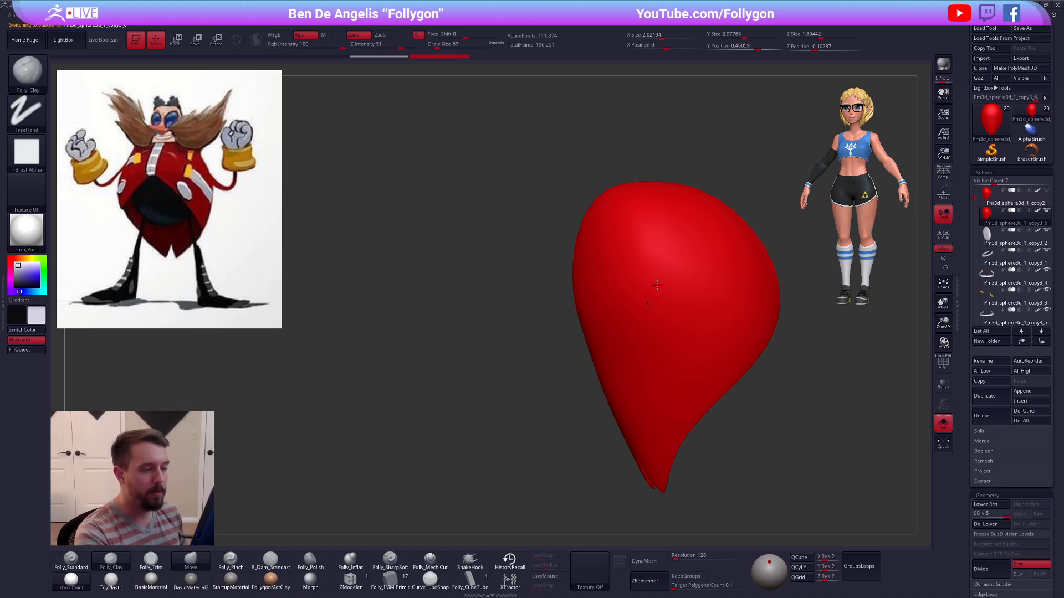
# Step: Sculpt raised zigzag clay strokes across the upper back of the coat copy
pyautogui.moveTo(689, 241)
pyautogui.mouseDown()
pyautogui.moveTo(643, 296)
pyautogui.moveTo(693, 292)
pyautogui.mouseUp()
pyautogui.moveTo(695, 262); pyautogui.dragTo(630, 305)
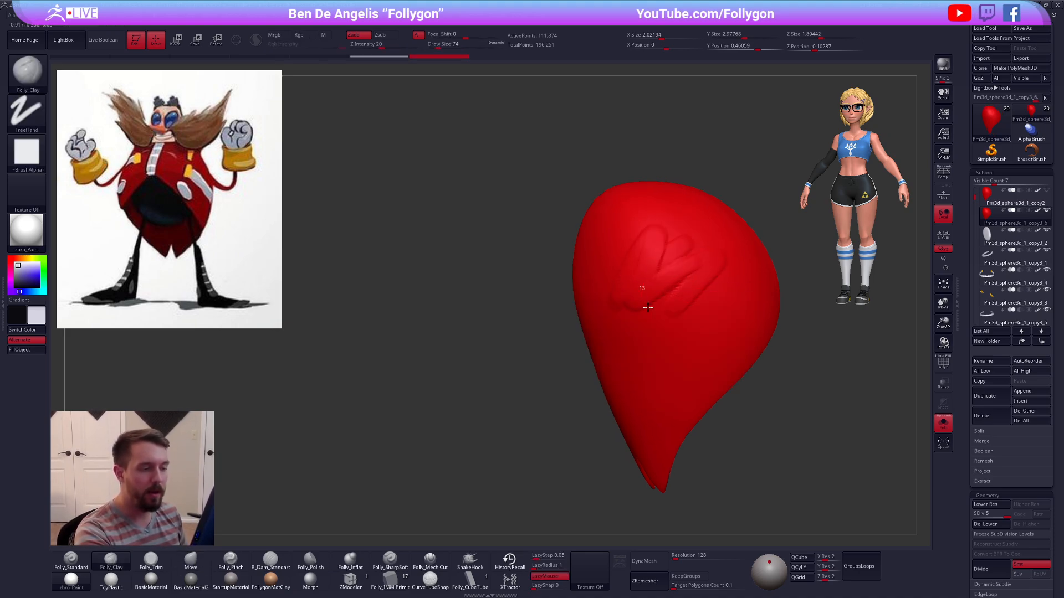
pyautogui.moveTo(693, 303); pyautogui.dragTo(673, 244, button='right')
pyautogui.keyDown('shift'); pyautogui.moveTo(679, 255); pyautogui.dragTo(634, 295); pyautogui.keyUp('shift')
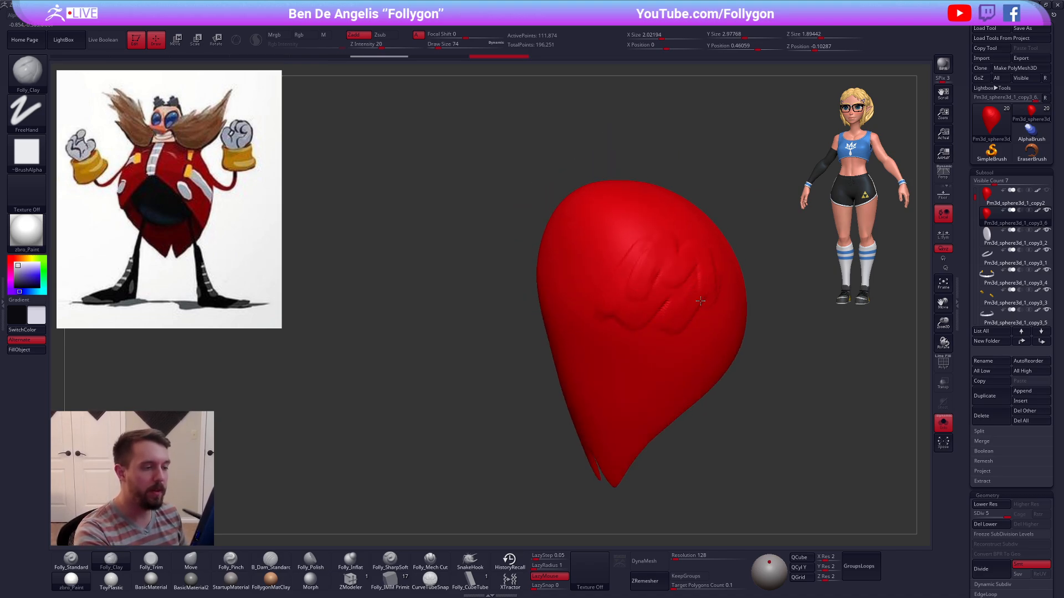
# Step: Set the clay brush's draw size to 150 and build up broader strokes over the coat copy's side
pyautogui.moveTo(700, 301); pyautogui.dragTo(610, 285, button='right')
pyautogui.moveTo(679, 361)
pyautogui.keyDown('alt'); pyautogui.mouseDown(button='right')
pyautogui.moveTo(493, 382)
pyautogui.moveTo(608, 352)
pyautogui.moveTo(690, 359)
pyautogui.moveTo(596, 373)
pyautogui.mouseUp(button='right'); pyautogui.keyUp('alt')
pyautogui.press('space')
pyautogui.moveTo(624, 327); pyautogui.dragTo(632, 328)
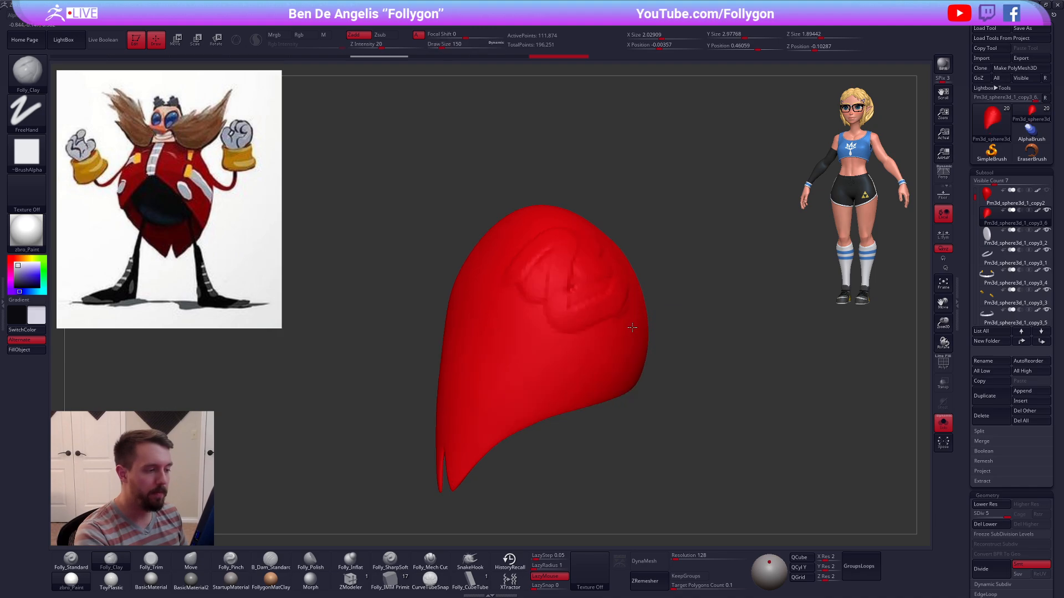
pyautogui.moveTo(632, 327)
pyautogui.mouseDown(button='right')
pyautogui.moveTo(549, 278)
pyautogui.moveTo(501, 311)
pyautogui.mouseUp(button='right')
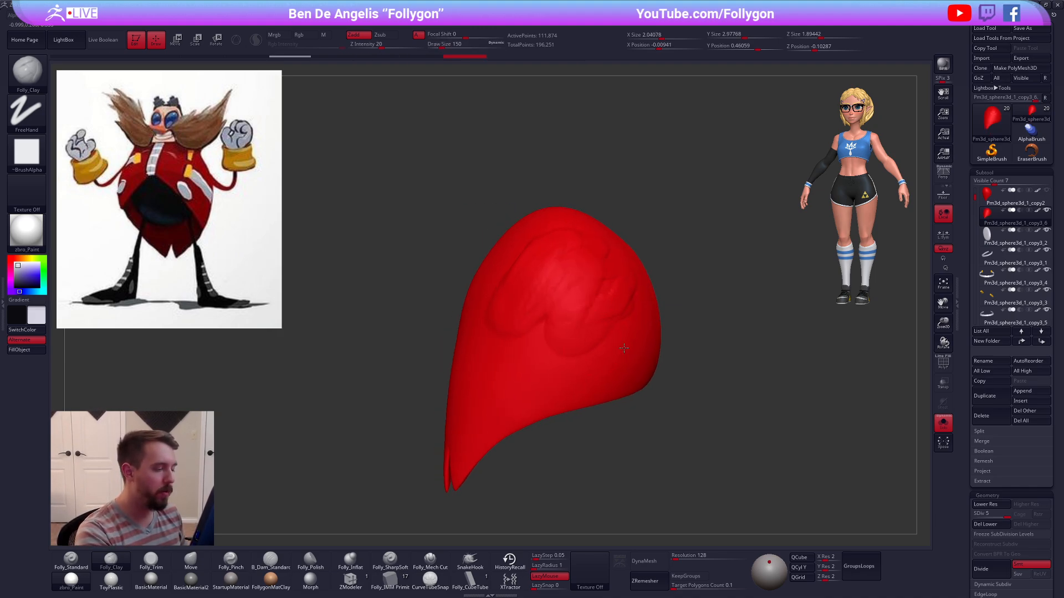
# Step: Switch to the HistoryRecall brush and wipe the clay strokes off the upper back and side of the coat copy
pyautogui.keyDown('alt'); pyautogui.moveTo(438, 518); pyautogui.dragTo(475, 520, button='right'); pyautogui.keyUp('alt')
pyautogui.click(509, 560)
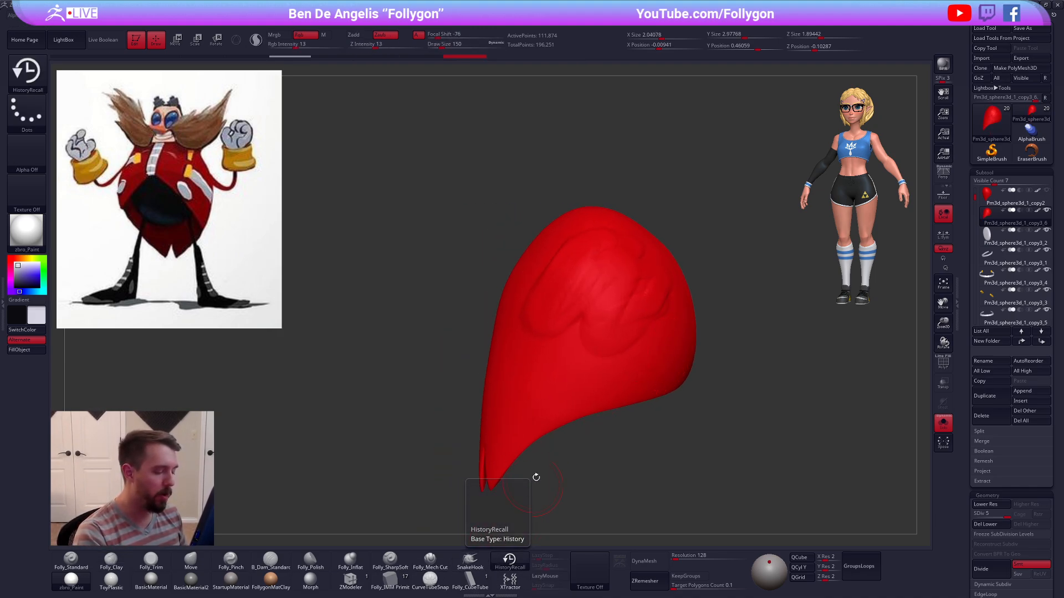
pyautogui.moveTo(534, 477); pyautogui.dragTo(583, 431, button='right')
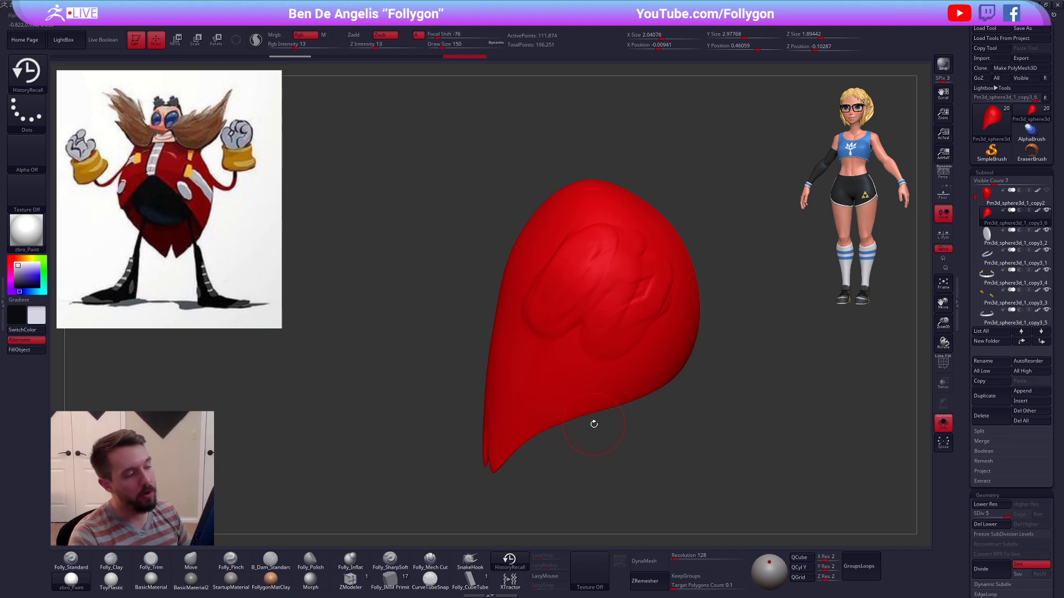
pyautogui.moveTo(615, 297)
pyautogui.mouseDown()
pyautogui.moveTo(601, 280)
pyautogui.moveTo(610, 283)
pyautogui.mouseUp()
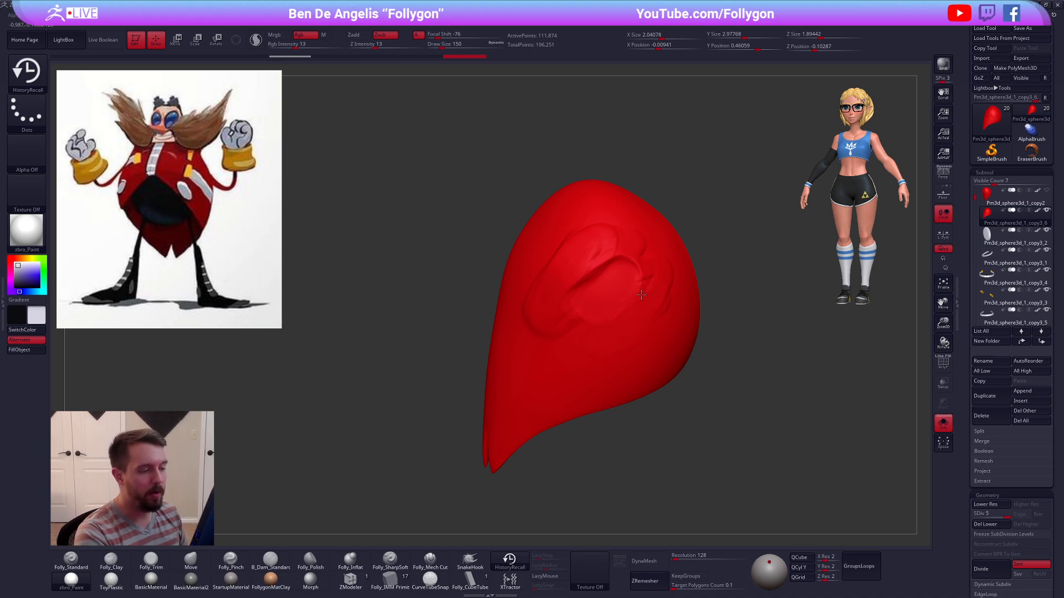
pyautogui.moveTo(610, 278); pyautogui.dragTo(573, 257)
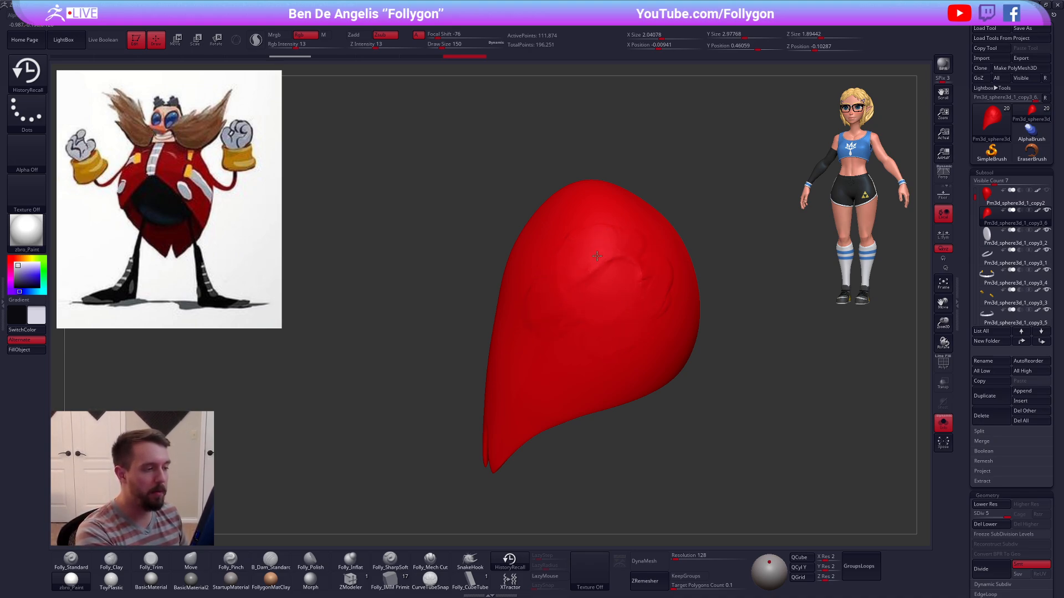
pyautogui.moveTo(597, 256)
pyautogui.mouseDown(button='right')
pyautogui.moveTo(603, 306)
pyautogui.moveTo(593, 286)
pyautogui.mouseUp(button='right')
pyautogui.moveTo(592, 286); pyautogui.dragTo(602, 278)
pyautogui.moveTo(602, 278); pyautogui.dragTo(604, 290, button='right')
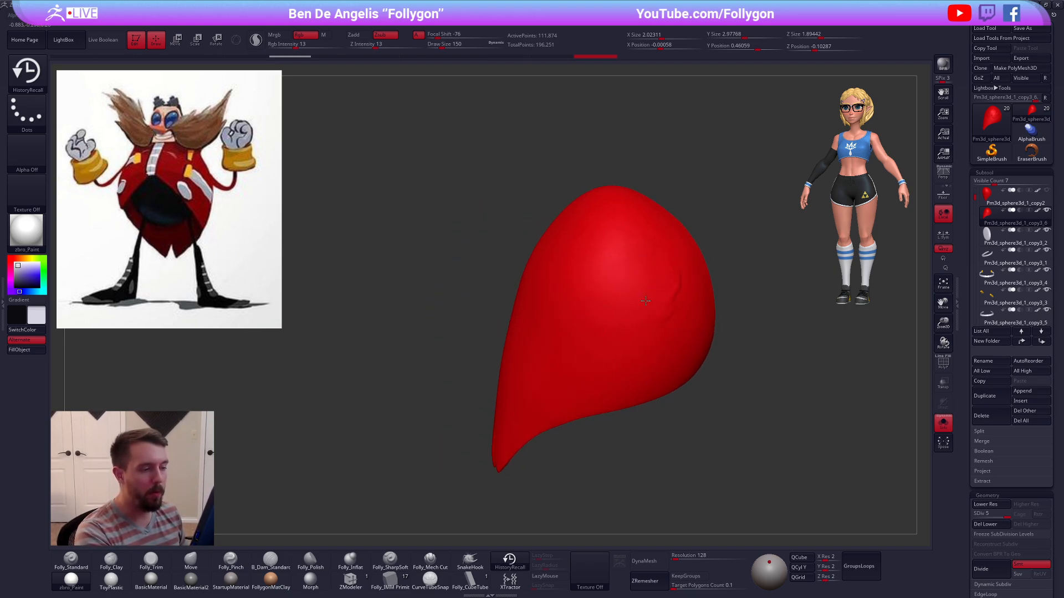
# Step: Brush HistoryRecall over the remaining clay marks toward the outer edge of the coat copy
pyautogui.moveTo(645, 301); pyautogui.dragTo(646, 346)
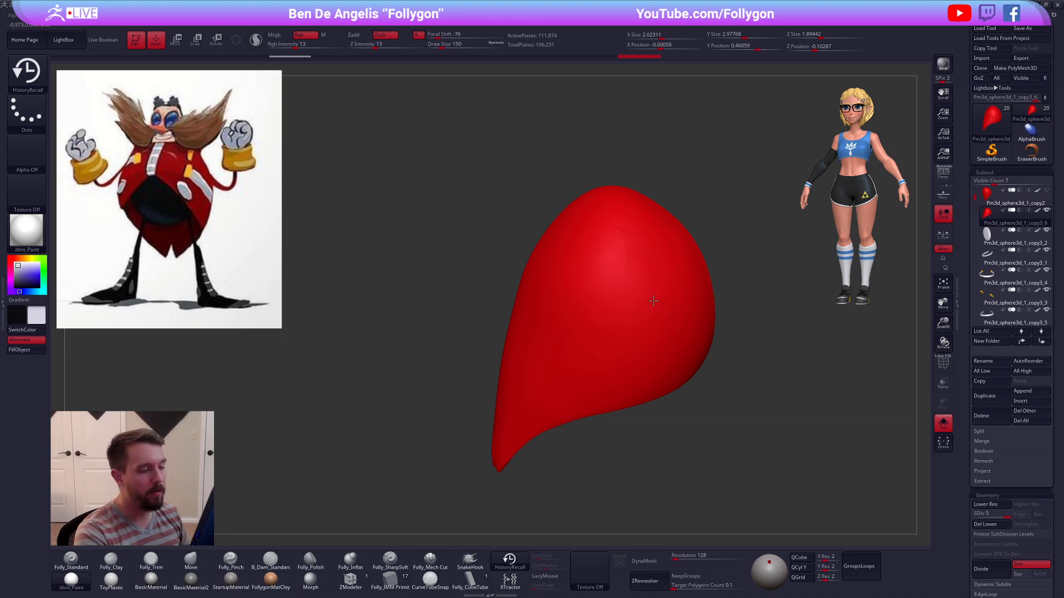
pyautogui.moveTo(562, 258); pyautogui.dragTo(572, 263)
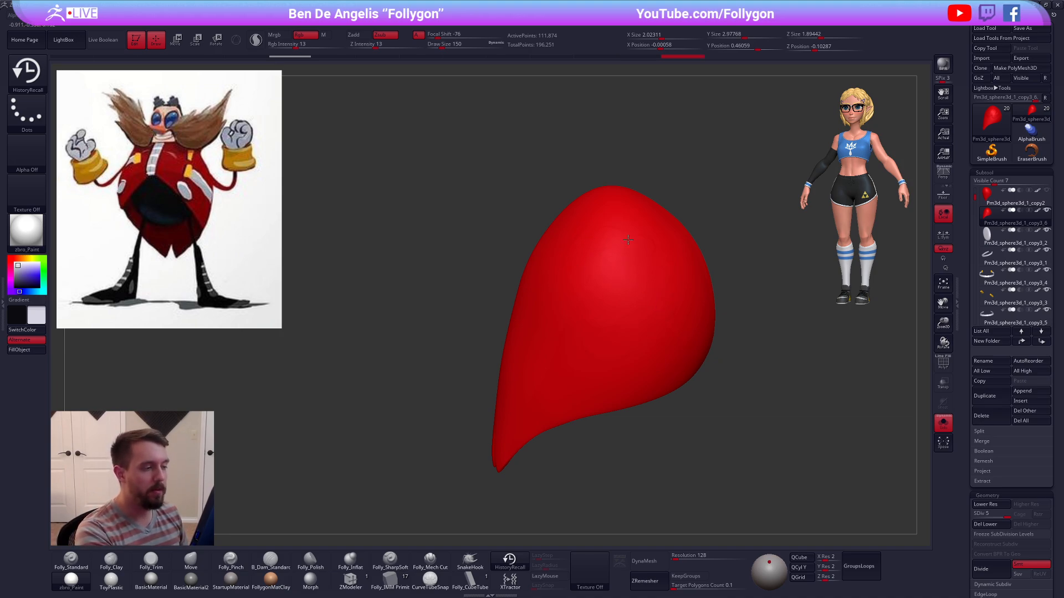
pyautogui.moveTo(627, 239); pyautogui.dragTo(651, 312)
pyautogui.moveTo(727, 481); pyautogui.dragTo(679, 392)
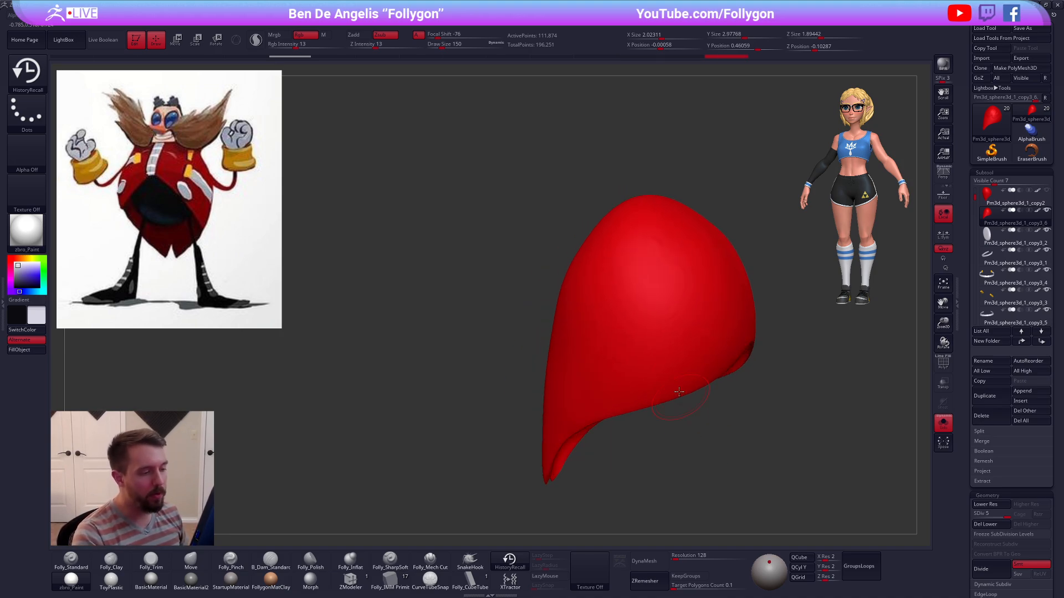
pyautogui.moveTo(657, 249); pyautogui.dragTo(588, 318)
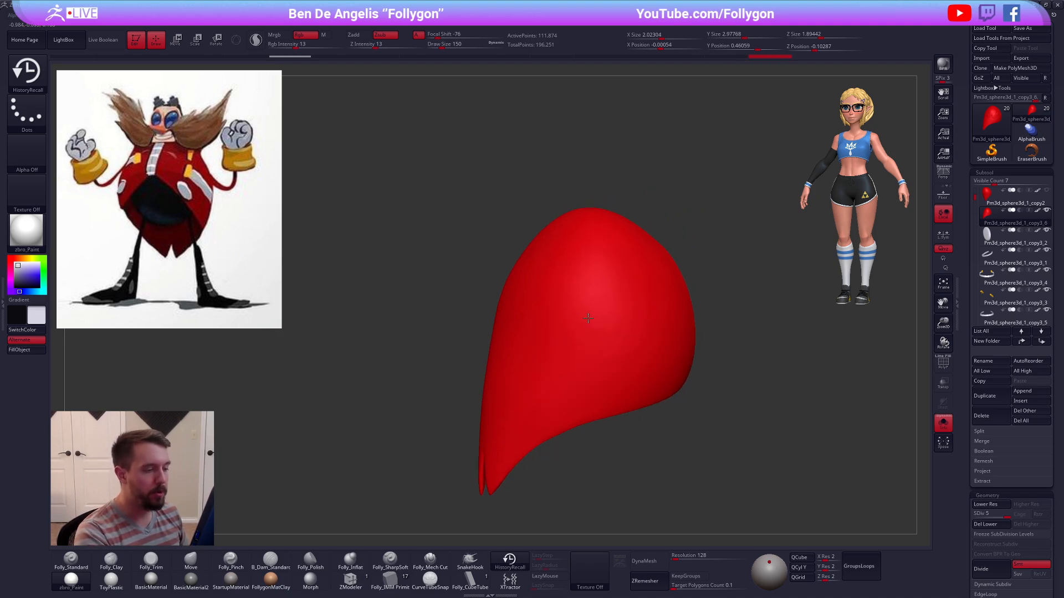
pyautogui.click(574, 280)
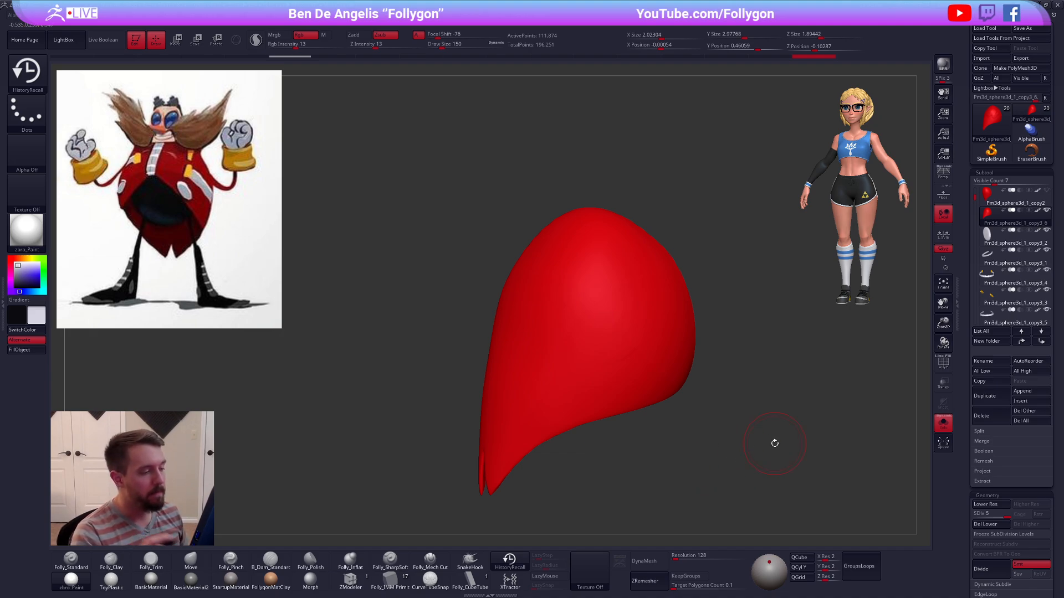
# Step: Delete the high-resolution coat copy, bring the whole character back into view and select the original coat
pyautogui.moveTo(774, 443); pyautogui.dragTo(720, 442)
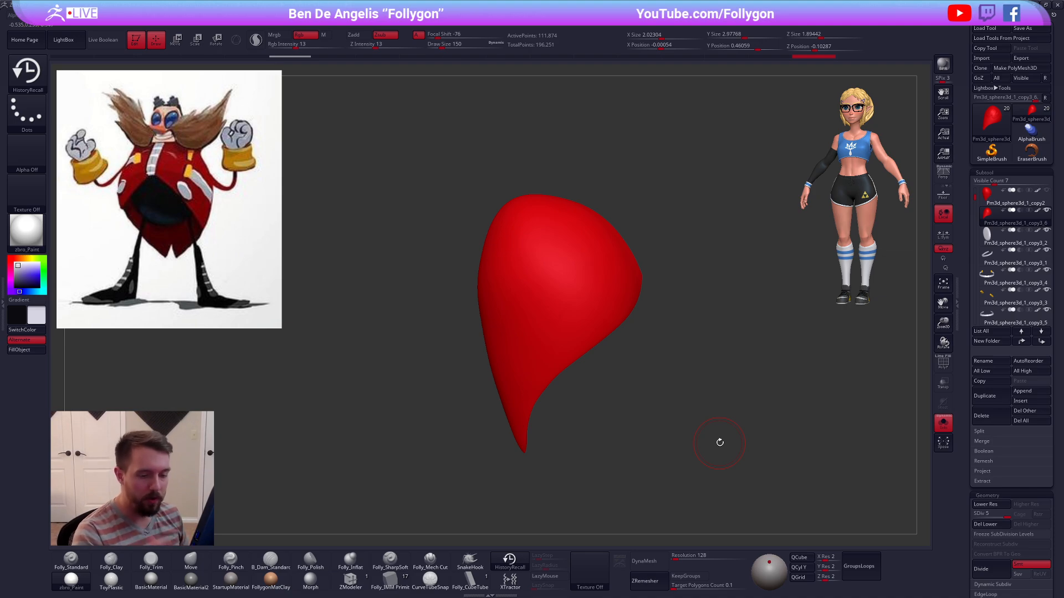
pyautogui.click(981, 416)
pyautogui.click(921, 436)
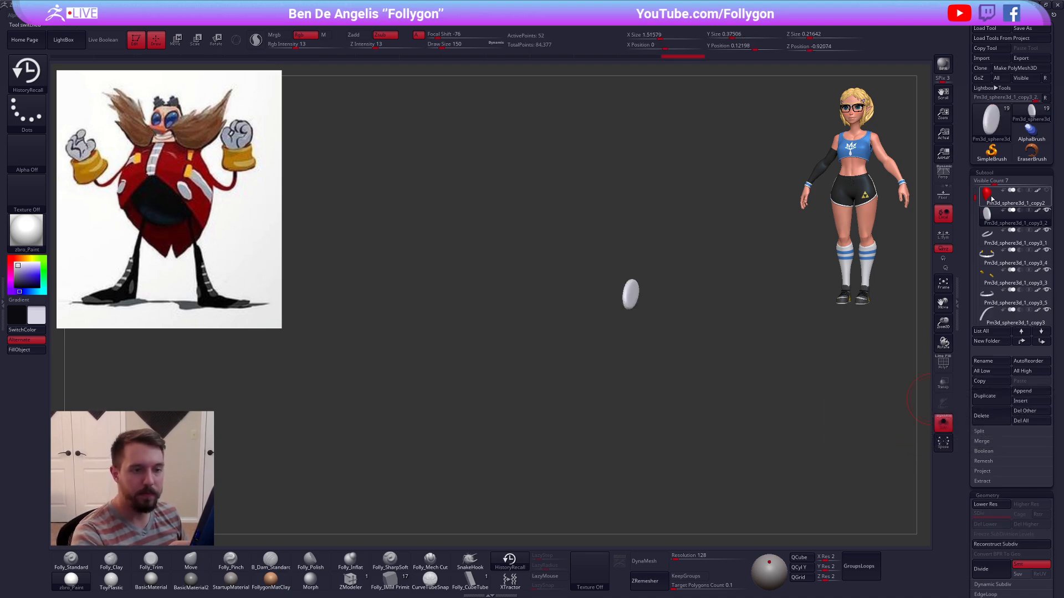
pyautogui.click(992, 198)
pyautogui.click(989, 218)
pyautogui.hotkey('shift', 's')
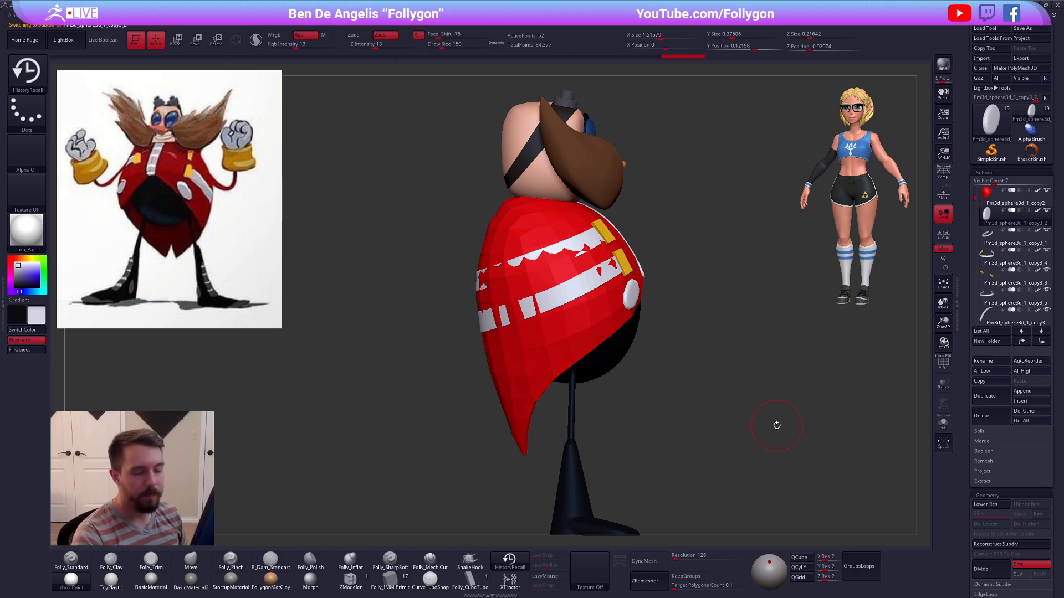
pyautogui.click(989, 199)
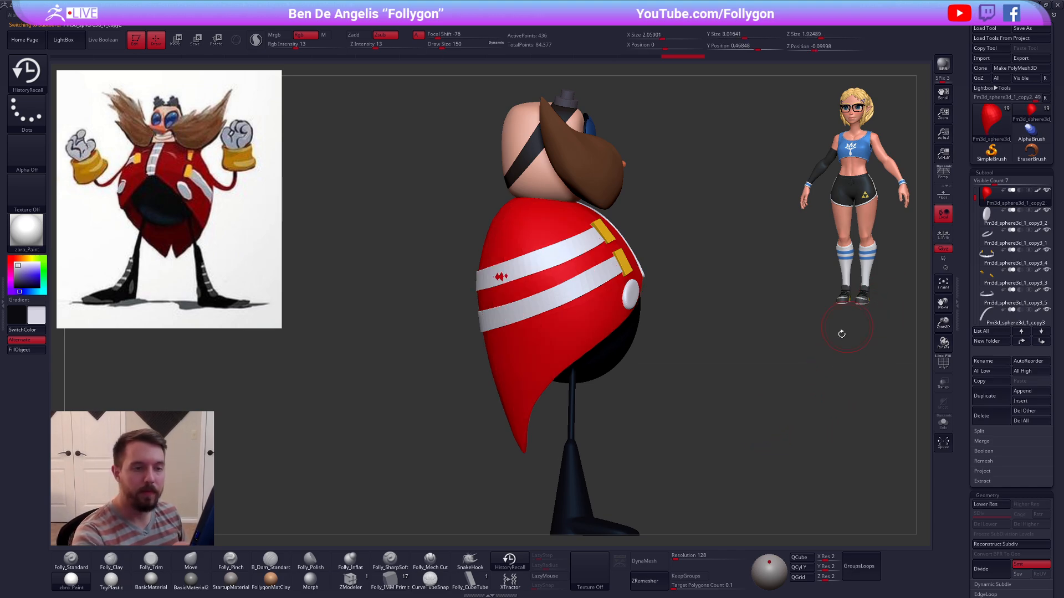
# Step: Reshape the upper white band with the Move brush at draw size 239 so it covers the coat at the back
pyautogui.press('b')
pyautogui.press('m')
pyautogui.press('v')
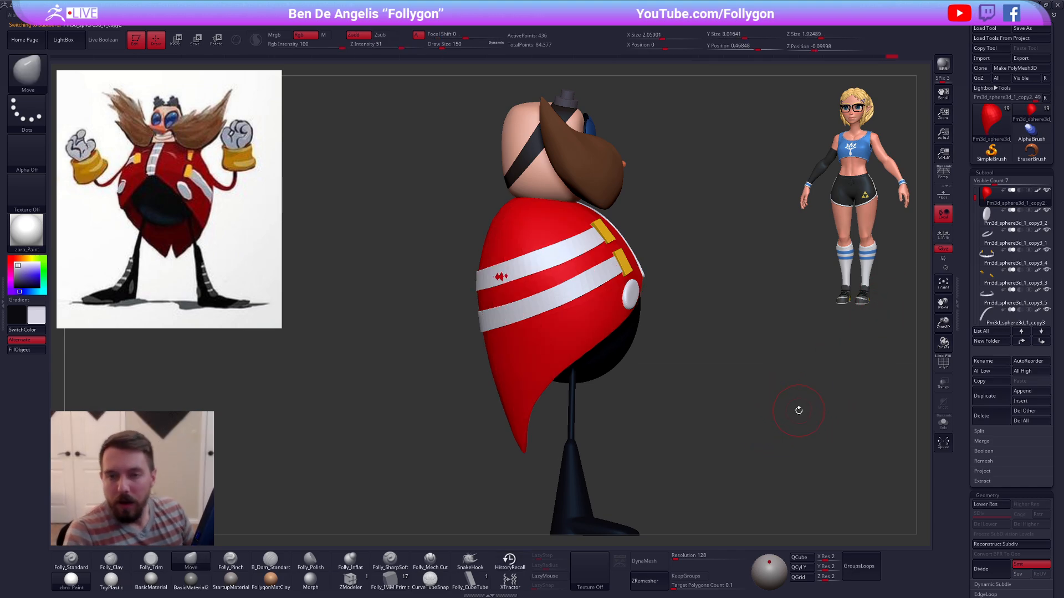
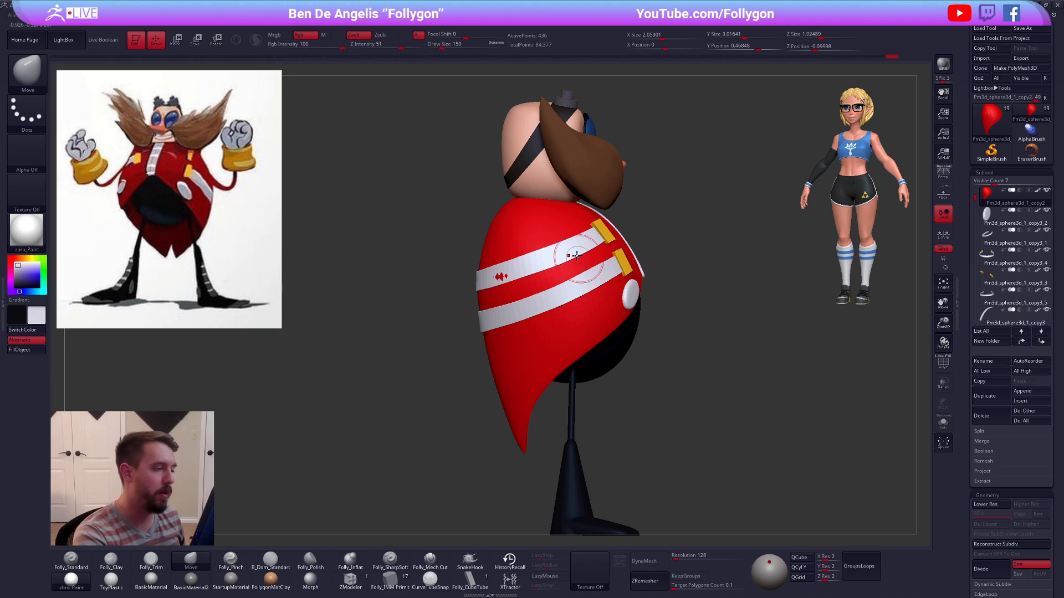
pyautogui.press('space')
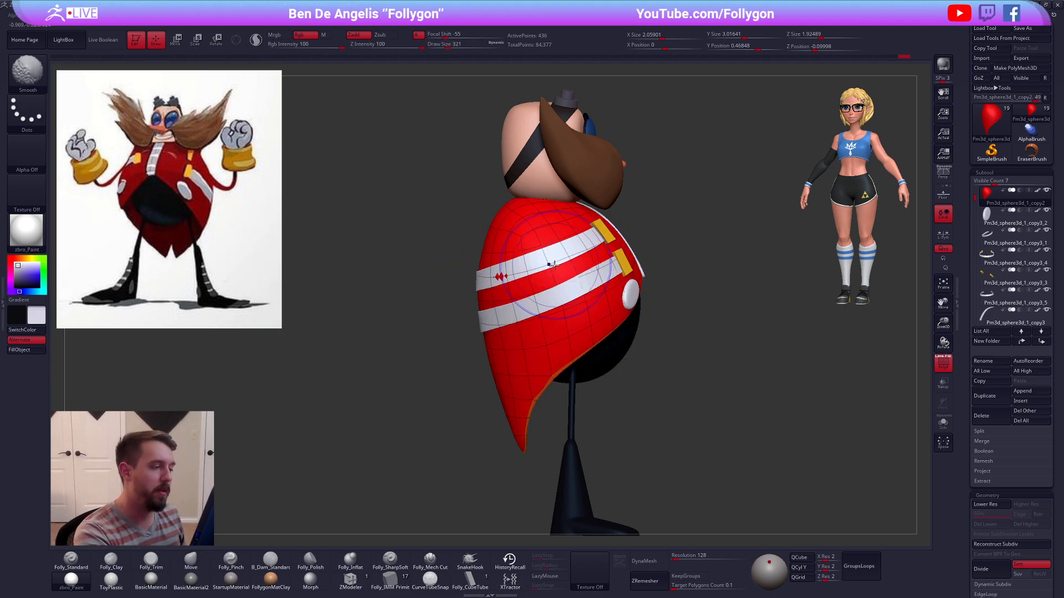
pyautogui.keyDown('alt'); pyautogui.click(600, 305); pyautogui.keyUp('alt')
pyautogui.moveTo(599, 306)
pyautogui.mouseDown(button='right')
pyautogui.moveTo(549, 310)
pyautogui.moveTo(582, 321)
pyautogui.mouseUp(button='right')
pyautogui.press('space')
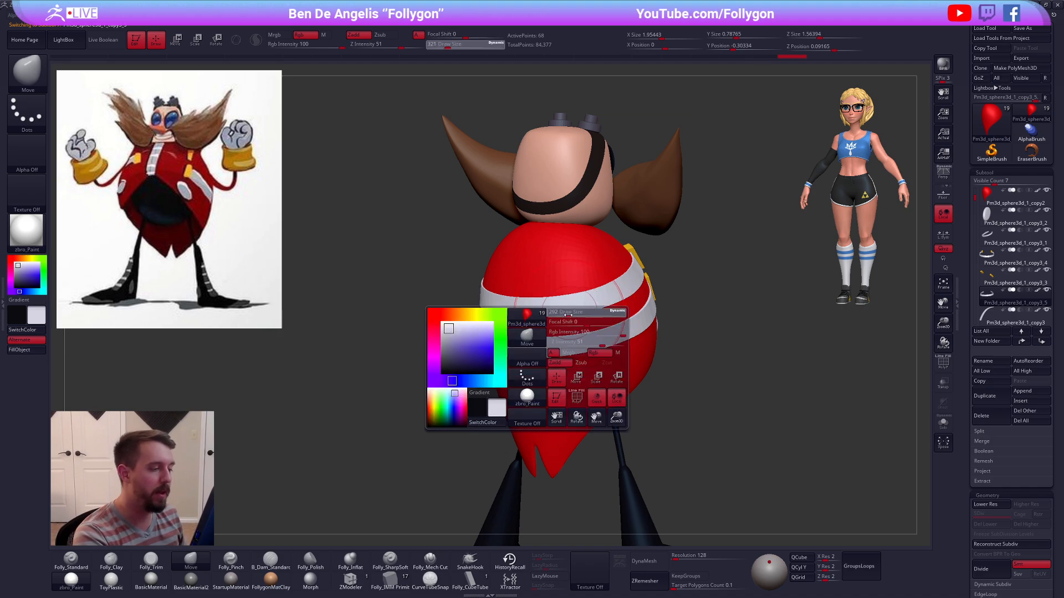
pyautogui.moveTo(581, 321); pyautogui.dragTo(596, 315)
pyautogui.moveTo(596, 314); pyautogui.dragTo(635, 305, button='right')
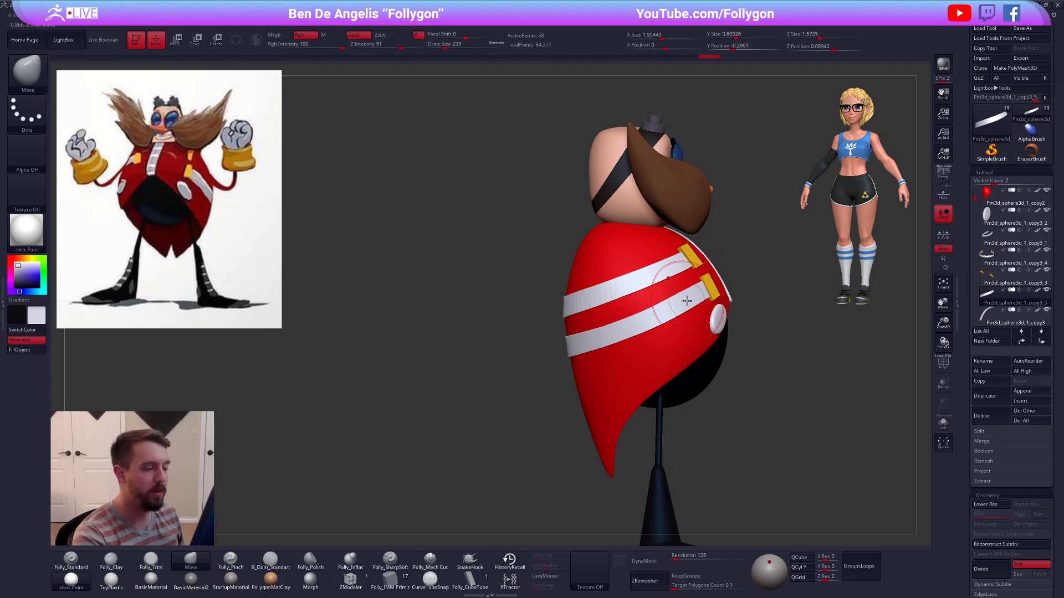
# Step: Select the lower white band, adjust its shape around the coat with the Move brush, and set the draw size to 306
pyautogui.keyDown('alt'); pyautogui.click(644, 328); pyautogui.keyUp('alt')
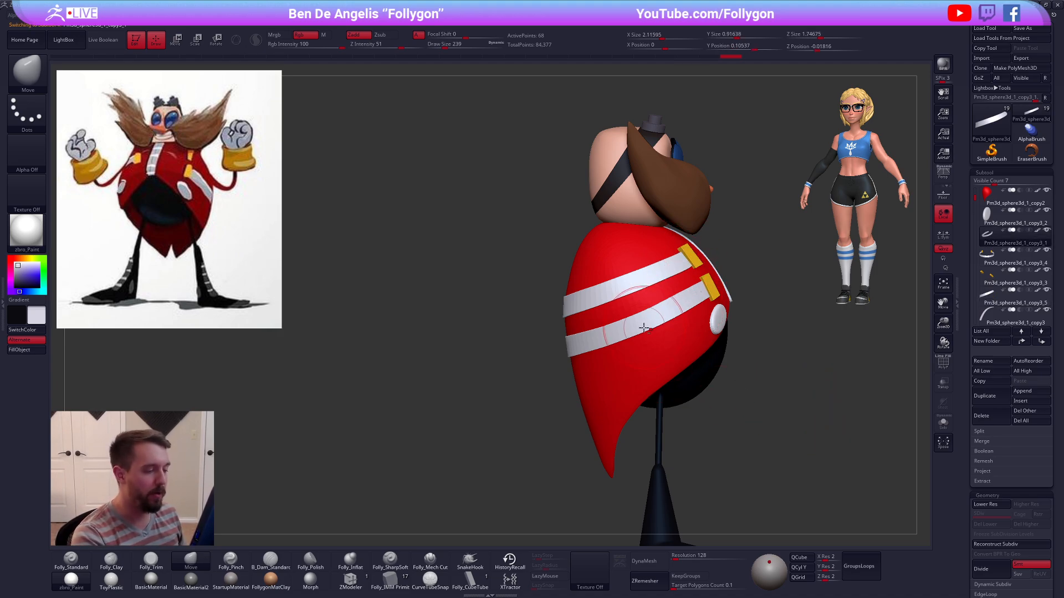
pyautogui.hotkey('shift', 'f')
pyautogui.moveTo(582, 340); pyautogui.dragTo(578, 345, button='right')
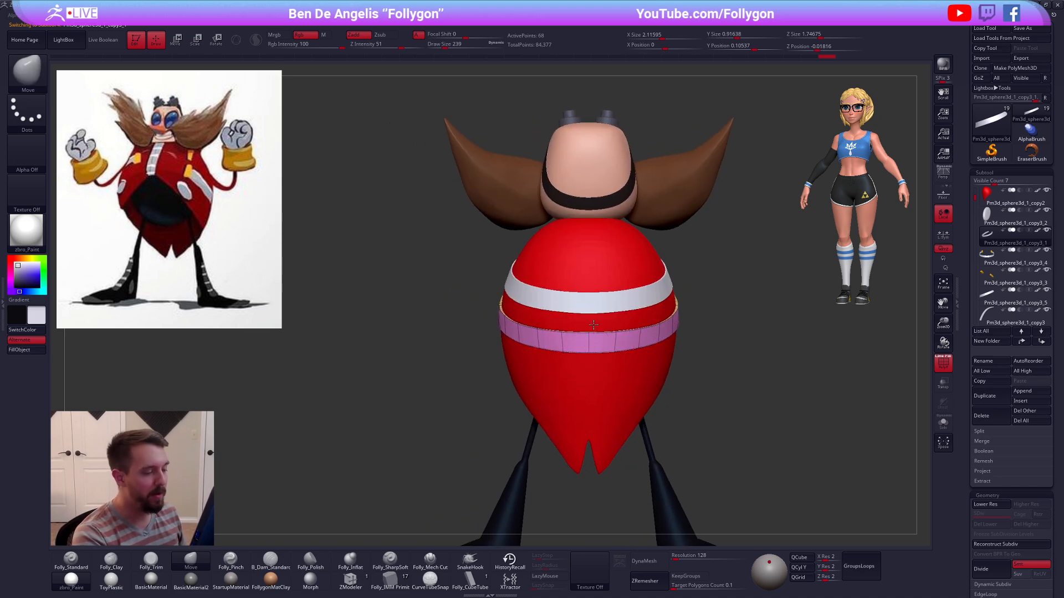
pyautogui.hotkey('shift', 'f')
pyautogui.moveTo(623, 327); pyautogui.dragTo(680, 319, button='right')
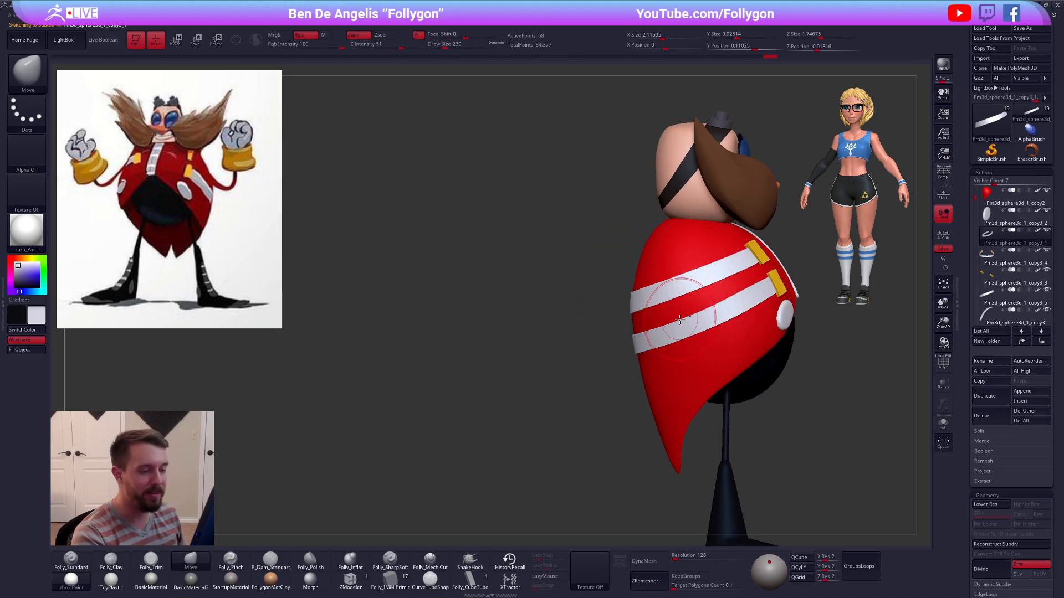
pyautogui.keyDown('alt'); pyautogui.moveTo(682, 380); pyautogui.dragTo(600, 388, button='right'); pyautogui.keyUp('alt')
pyautogui.press('space')
pyautogui.moveTo(647, 375); pyautogui.dragTo(652, 374)
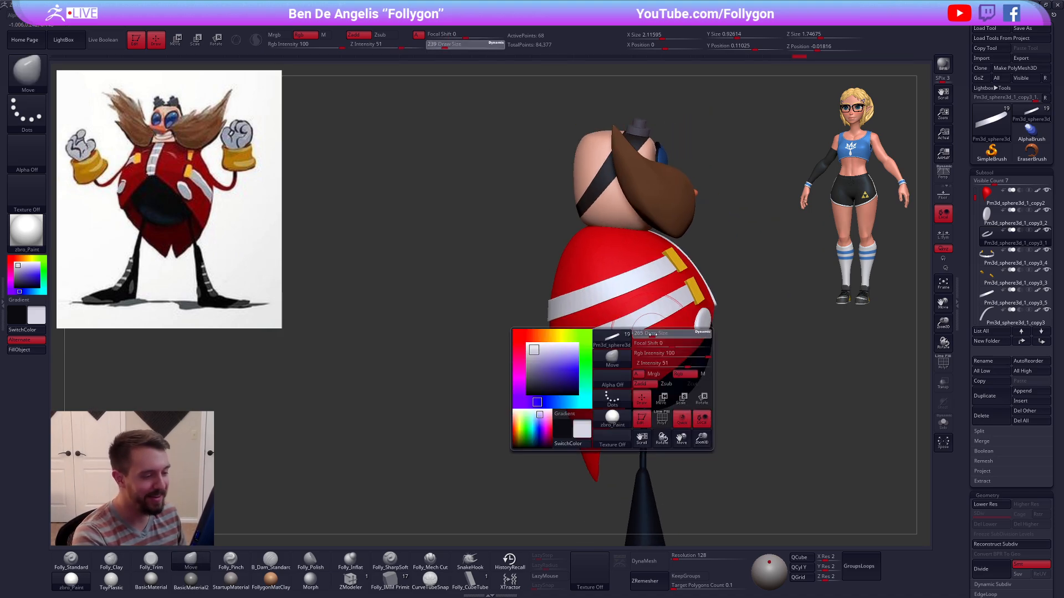
# Step: Select and isolate the upper gold buckles, show their polyframe and set the Move brush's draw size to 49
pyautogui.keyDown('alt'); pyautogui.click(619, 280); pyautogui.keyUp('alt')
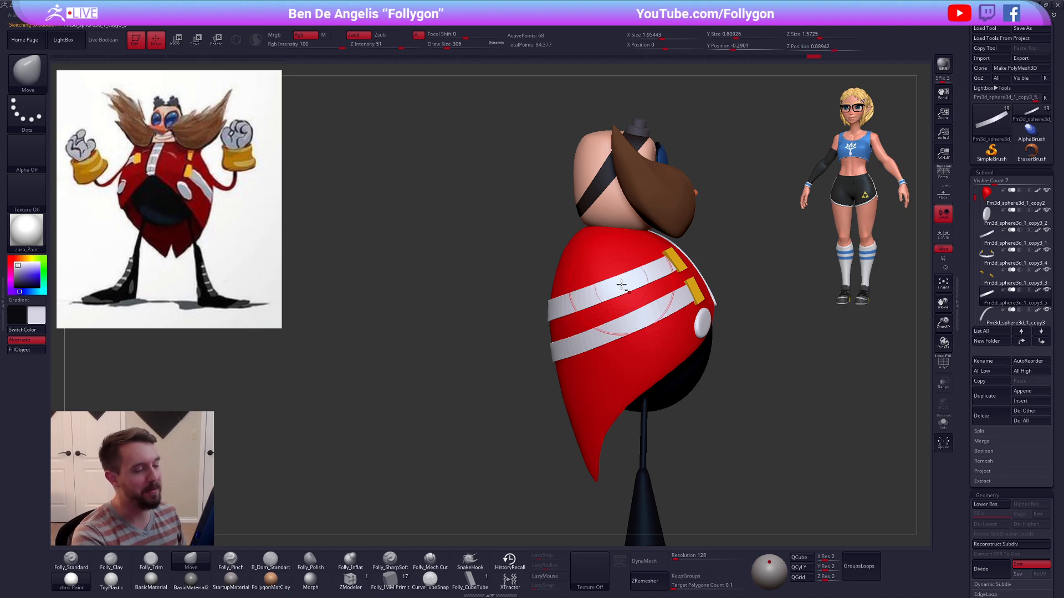
pyautogui.moveTo(622, 283); pyautogui.dragTo(477, 368, button='right')
pyautogui.press('space')
pyautogui.moveTo(657, 292); pyautogui.dragTo(651, 292)
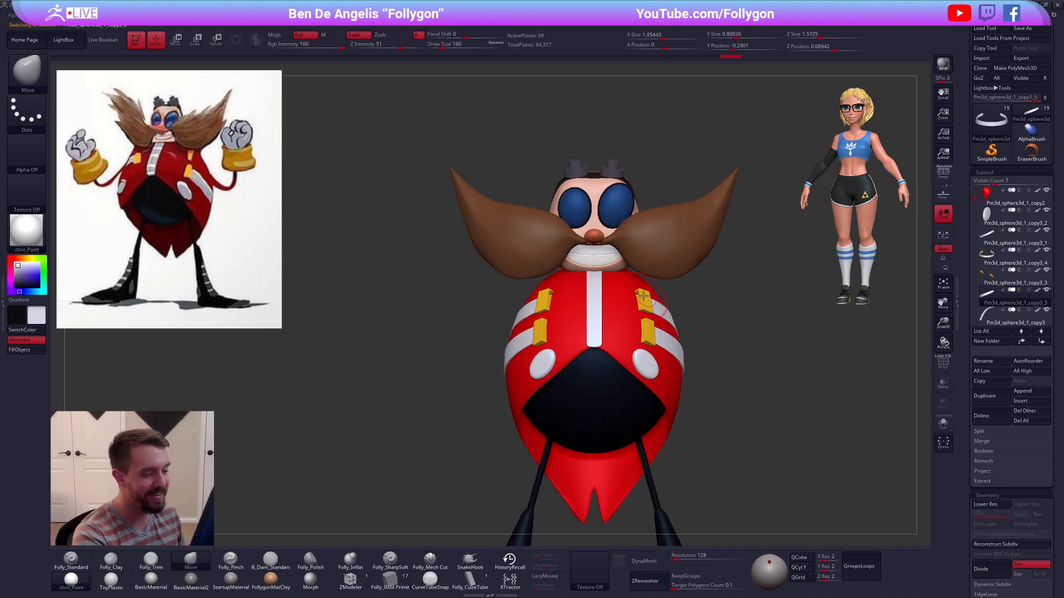
pyautogui.keyDown('alt'); pyautogui.click(644, 304); pyautogui.keyUp('alt')
pyautogui.hotkey('shift', 'f')
pyautogui.moveTo(650, 304)
pyautogui.mouseDown(button='right')
pyautogui.moveTo(655, 329)
pyautogui.moveTo(660, 302)
pyautogui.moveTo(620, 372)
pyautogui.mouseUp(button='right')
pyautogui.hotkey('alt', 's')
pyautogui.press('space')
pyautogui.moveTo(653, 315); pyautogui.dragTo(646, 316)
pyautogui.moveTo(646, 315); pyautogui.dragTo(626, 318, button='right')
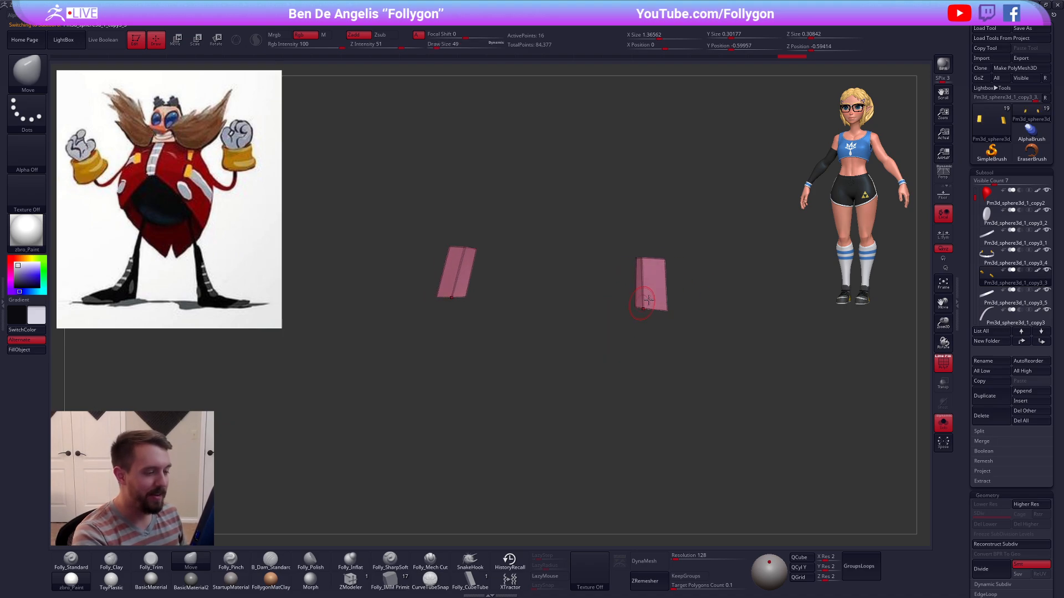
# Step: Leave isolation and adjust the upper buckles against the coat with the Move brush at draw sizes 38 and 67
pyautogui.hotkey('alt', 's')
pyautogui.press('space')
pyautogui.moveTo(649, 316); pyautogui.dragTo(647, 316)
pyautogui.moveTo(647, 316)
pyautogui.mouseDown(button='right')
pyautogui.moveTo(601, 314)
pyautogui.moveTo(669, 301)
pyautogui.mouseUp(button='right')
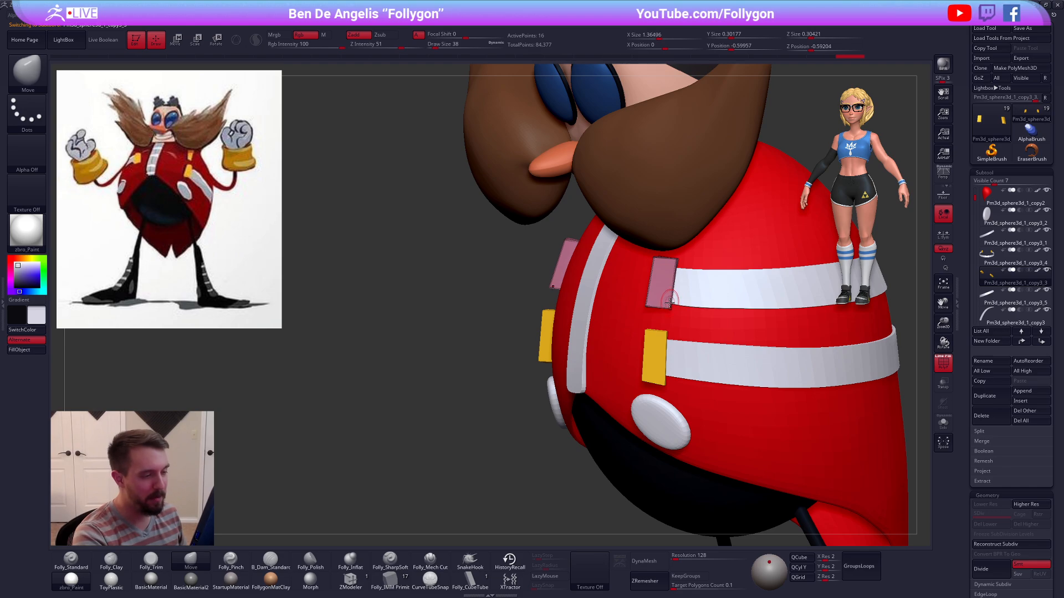
pyautogui.press('space')
pyautogui.moveTo(667, 316); pyautogui.dragTo(672, 315)
pyautogui.moveTo(665, 313); pyautogui.dragTo(689, 313, button='right')
# Step: Shift the upper buckles slightly to line up with the white band using the Move gizmo, and return to draw mode
pyautogui.press('w')
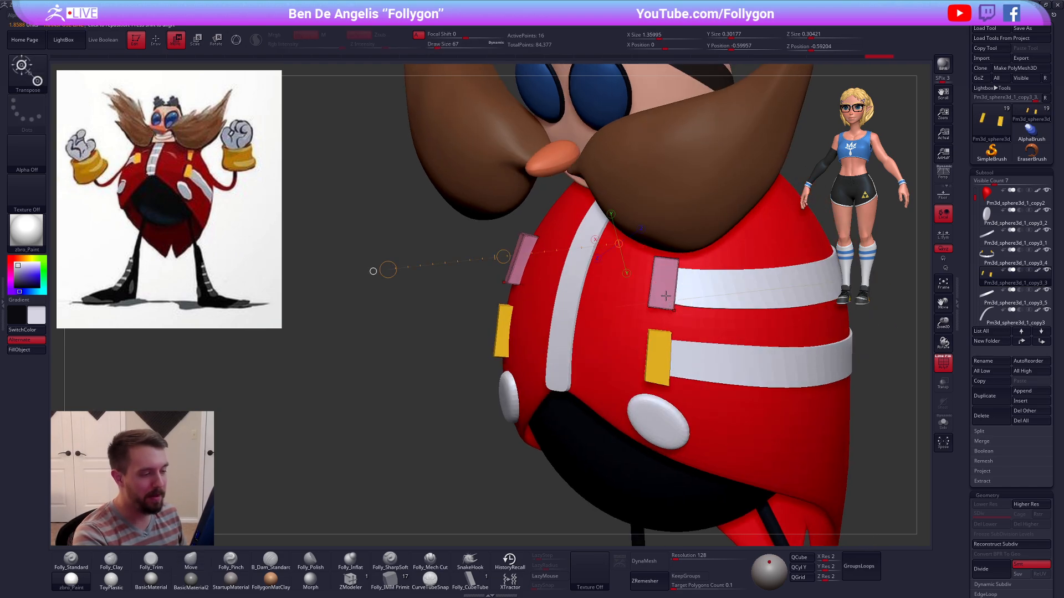
pyautogui.keyDown('shift'); pyautogui.moveTo(664, 286); pyautogui.dragTo(654, 353); pyautogui.keyUp('shift')
pyautogui.moveTo(663, 311); pyautogui.dragTo(665, 301)
pyautogui.press('q')
pyautogui.keyDown('ctrl'); pyautogui.moveTo(770, 359); pyautogui.dragTo(902, 261, button='right'); pyautogui.keyUp('ctrl')
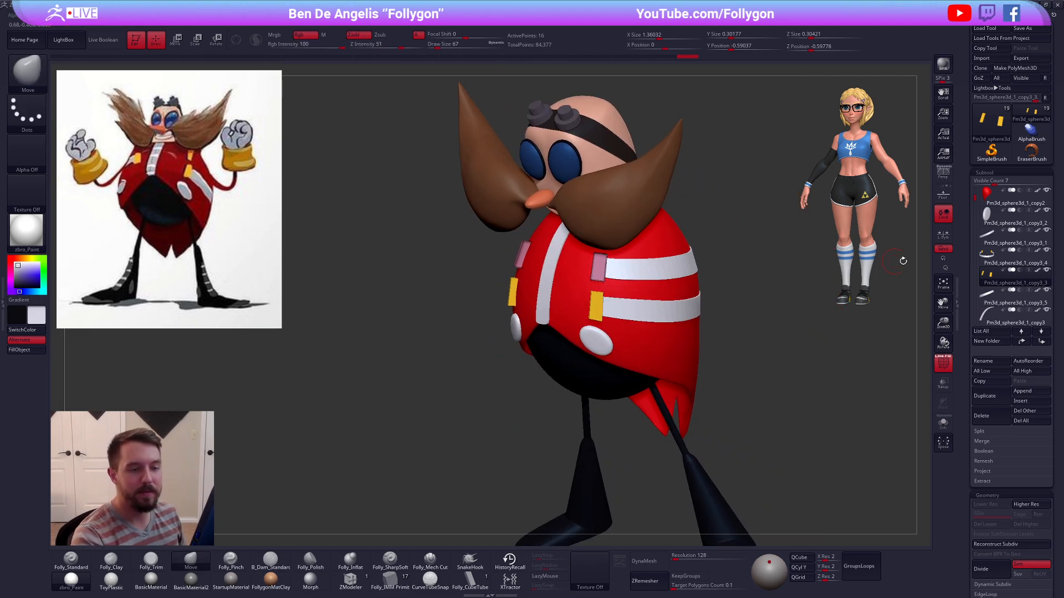
# Step: Isolate the band piece that carries the lower buckles, show its polyframe and split it into polygroups with Auto Groups
pyautogui.click(989, 257)
pyautogui.hotkey('shift', 'f')
pyautogui.hotkey('alt', 's')
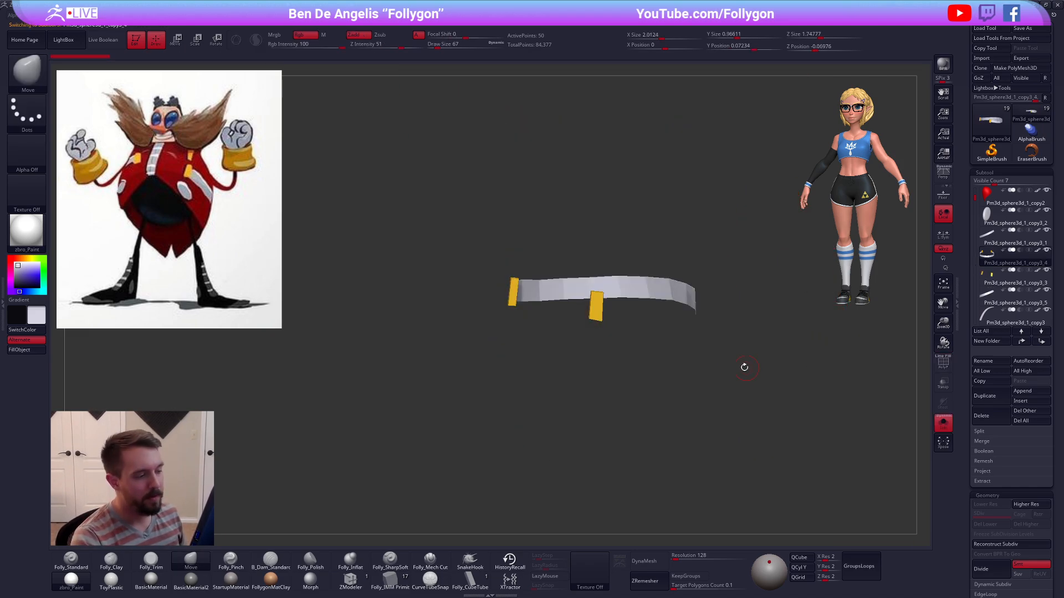
pyautogui.hotkey('shift', 'f')
pyautogui.moveTo(602, 316); pyautogui.dragTo(656, 320, button='right')
pyautogui.press('space')
pyautogui.click(658, 353)
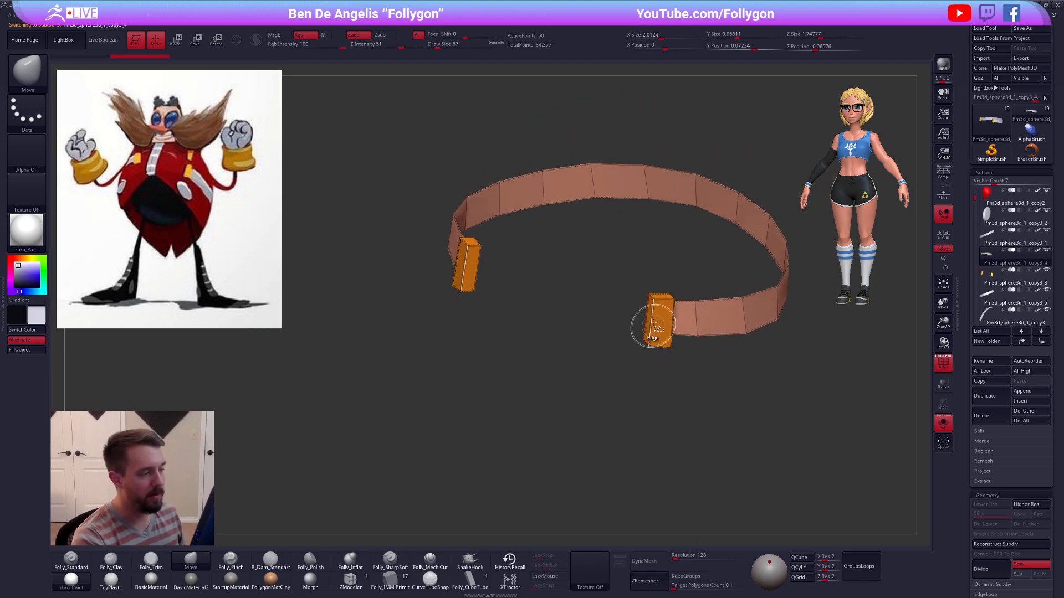
pyautogui.press('space')
pyautogui.click(637, 371)
# Step: Mirror and weld the band piece, show only its two buckles and delete the hidden band geometry
pyautogui.press('space')
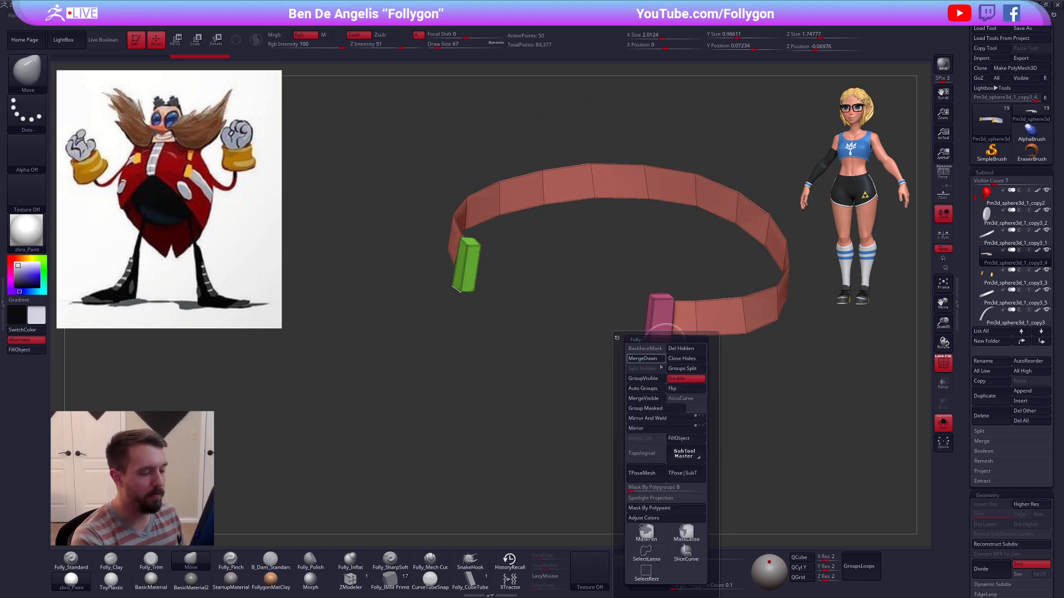
pyautogui.click(652, 417)
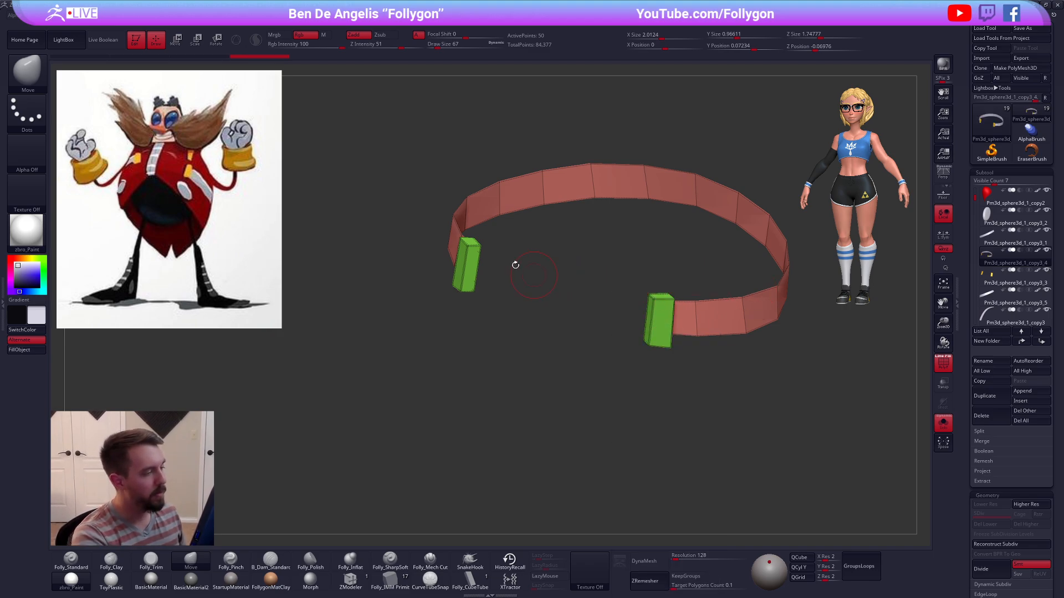
pyautogui.keyDown('ctrl'); pyautogui.keyDown('shift'); pyautogui.click(481, 247); pyautogui.keyUp('shift'); pyautogui.keyUp('ctrl')
pyautogui.press('space')
pyautogui.click(557, 282)
pyautogui.keyDown('ctrl'); pyautogui.moveTo(615, 263); pyautogui.dragTo(836, 338, button='right'); pyautogui.keyUp('ctrl')
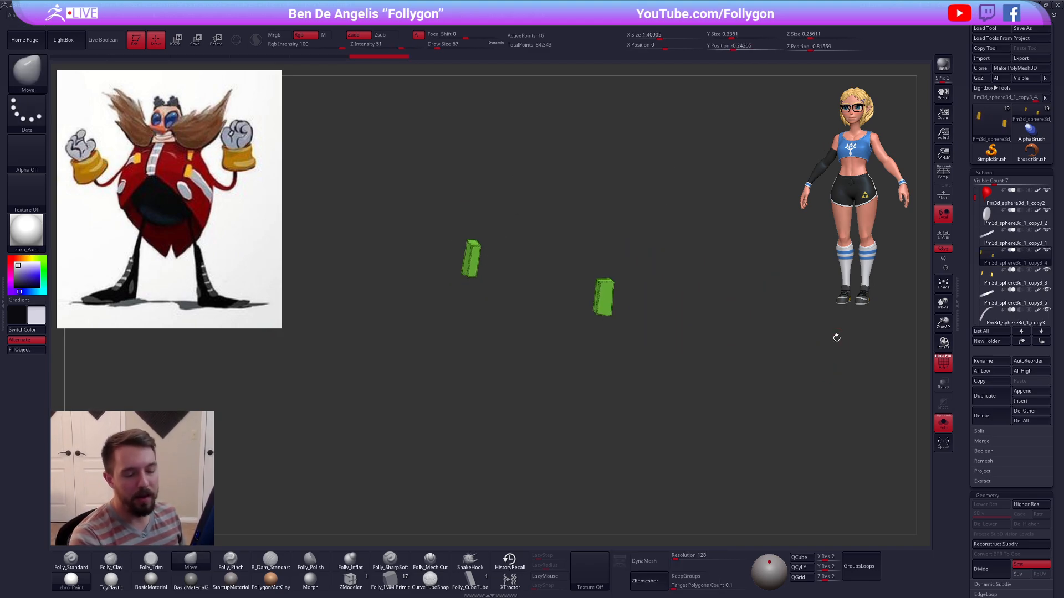
# Step: Merge the lower buckles down with the upper buckles into one subtool
pyautogui.press('space')
pyautogui.click(867, 344)
pyautogui.click(843, 370)
pyautogui.moveTo(843, 373); pyautogui.dragTo(804, 367)
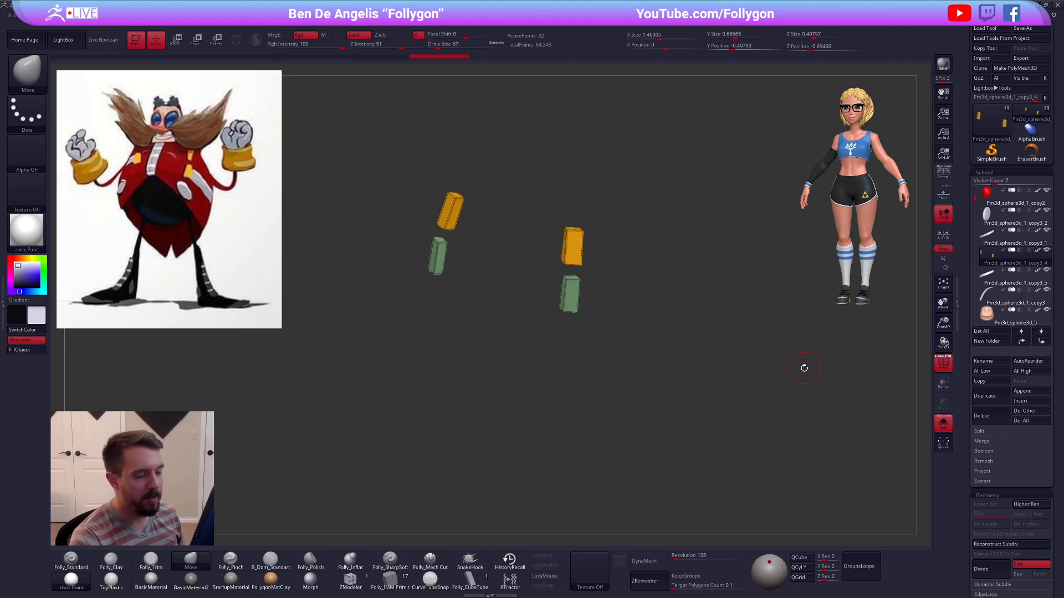
# Step: Return to the full model without polyframe and show all hidden subtools, including the arms, cuffs and hands
pyautogui.hotkey('alt', 's')
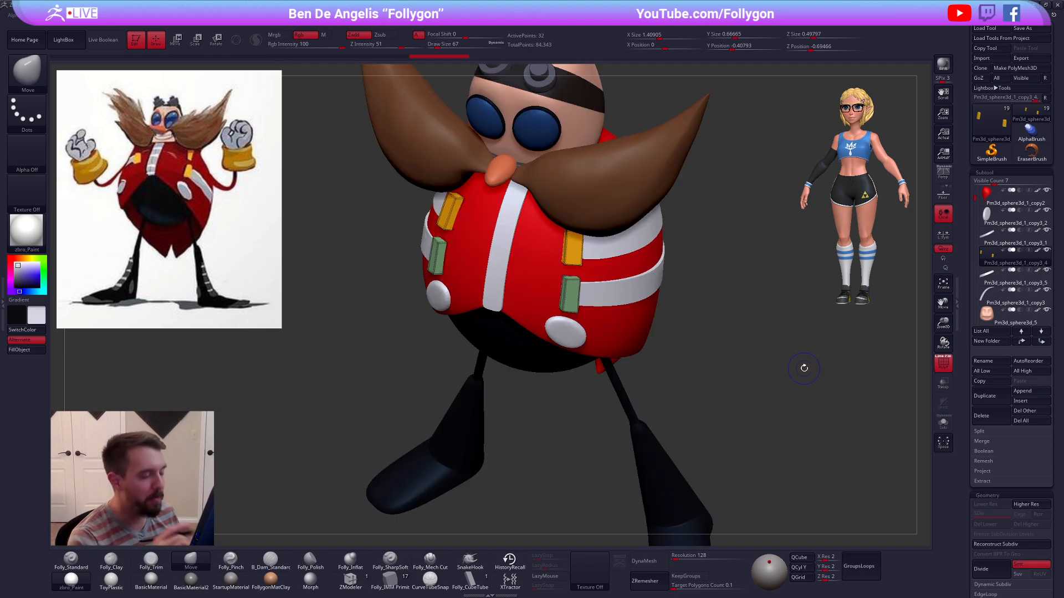
pyautogui.hotkey('shift', 'f')
pyautogui.press('f')
pyautogui.keyDown('shift'); pyautogui.moveTo(734, 422); pyautogui.dragTo(805, 410); pyautogui.keyUp('shift')
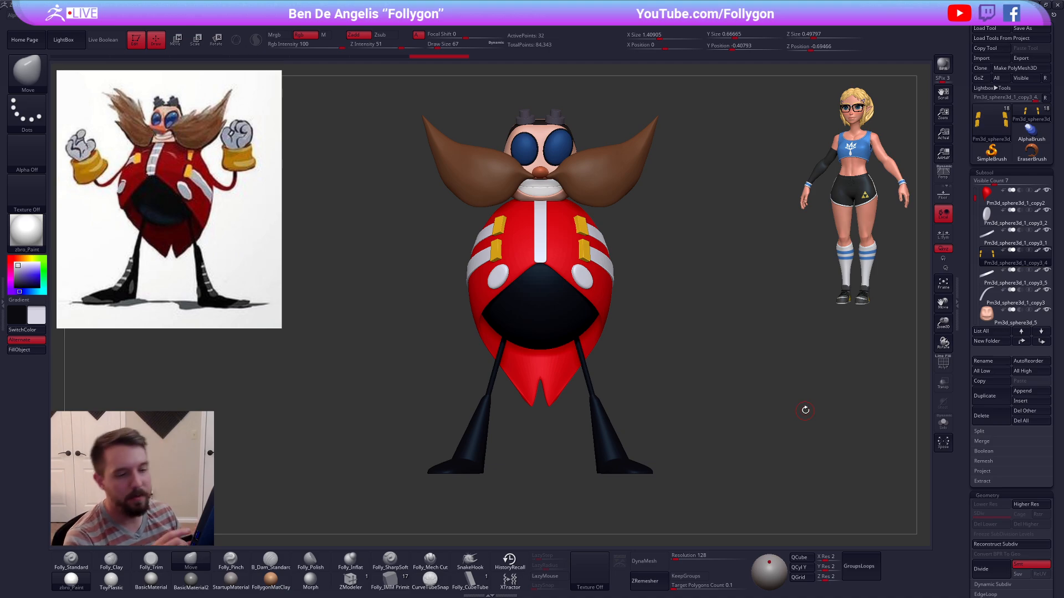
pyautogui.keyDown('shift'); pyautogui.click(1046, 250); pyautogui.keyUp('shift')
pyautogui.moveTo(804, 364); pyautogui.dragTo(624, 317)
# Step: Reshape the red arms in side view with a large Move brush to adjust how they sit against the body
pyautogui.keyDown('alt'); pyautogui.click(552, 257); pyautogui.keyUp('alt')
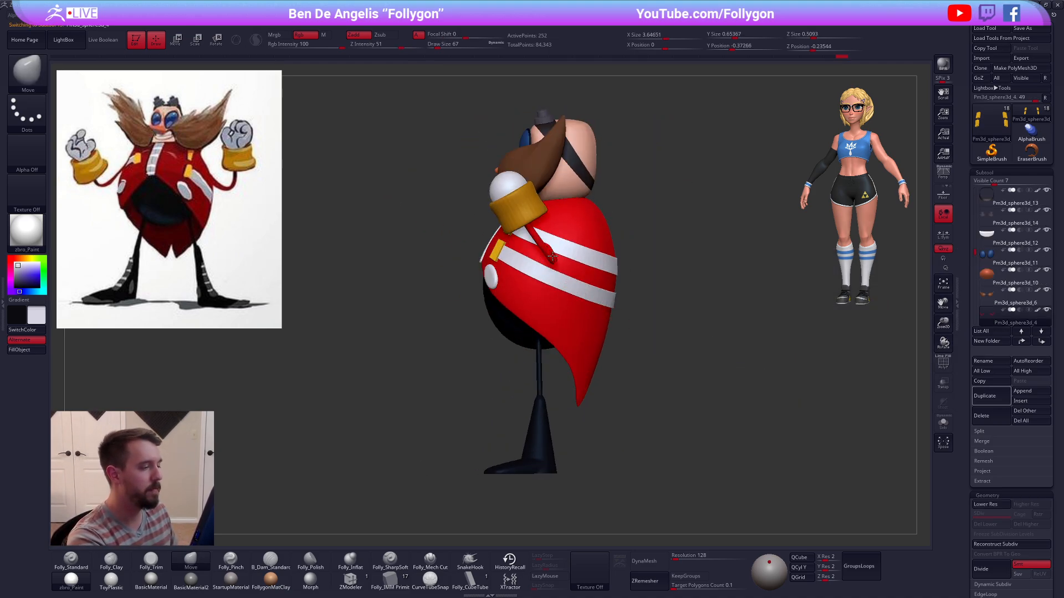
pyautogui.press('space')
pyautogui.moveTo(552, 256); pyautogui.dragTo(571, 256)
pyautogui.moveTo(699, 263); pyautogui.dragTo(619, 262)
pyautogui.moveTo(547, 263); pyautogui.dragTo(570, 261)
pyautogui.moveTo(570, 261); pyautogui.dragTo(661, 289, button='right')
pyautogui.moveTo(729, 379)
pyautogui.keyDown('ctrl'); pyautogui.mouseDown(button='right')
pyautogui.moveTo(718, 380)
pyautogui.moveTo(743, 366)
pyautogui.mouseUp(button='right'); pyautogui.keyUp('ctrl')
pyautogui.press('space')
pyautogui.moveTo(765, 363); pyautogui.dragTo(743, 361)
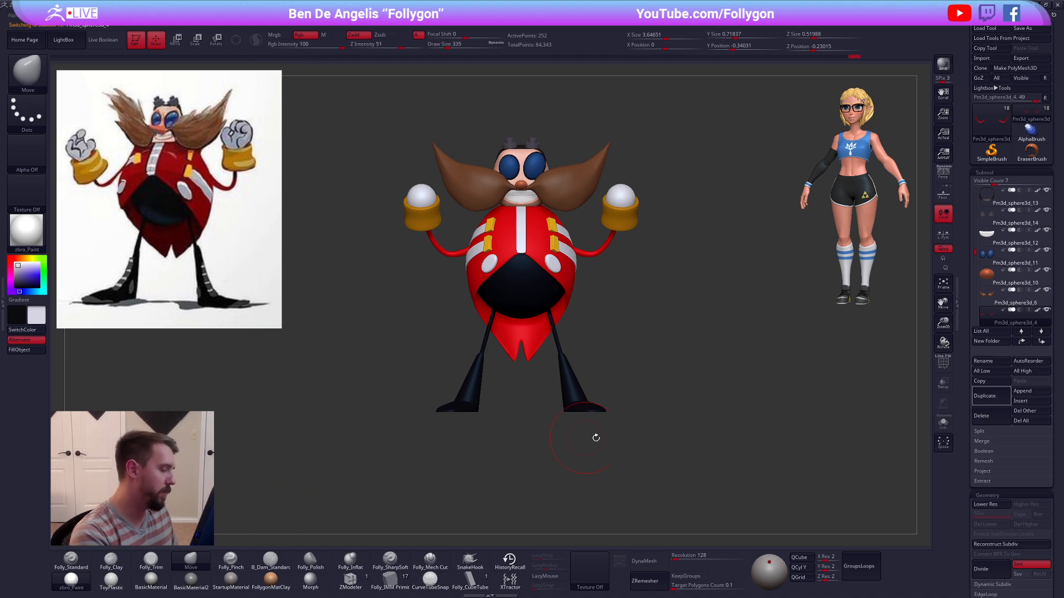
pyautogui.keyDown('alt'); pyautogui.moveTo(675, 434); pyautogui.dragTo(655, 432, button='right'); pyautogui.keyUp('alt')
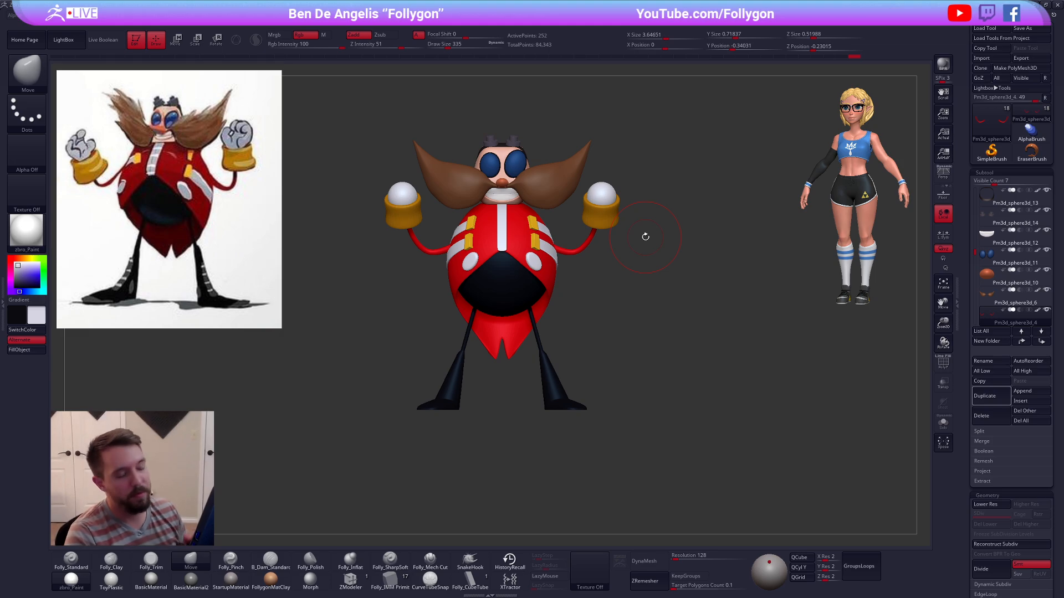
# Step: Select the gold buckles and check their polygroups and fit on the white bands with polyframe
pyautogui.moveTo(655, 352); pyautogui.dragTo(570, 288)
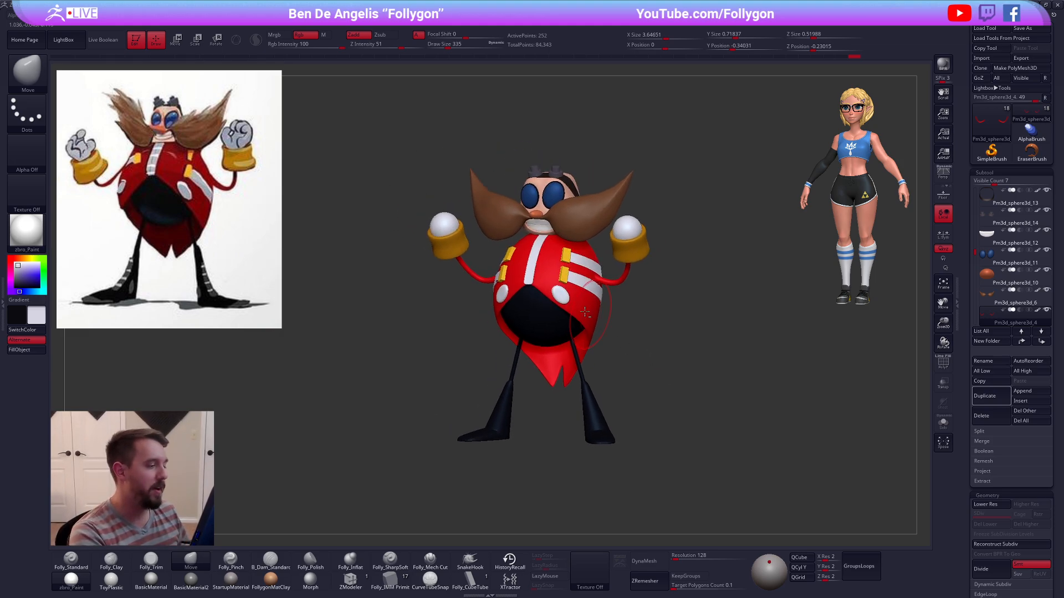
pyautogui.keyDown('alt'); pyautogui.click(563, 273); pyautogui.keyUp('alt')
pyautogui.hotkey('shift', 'f')
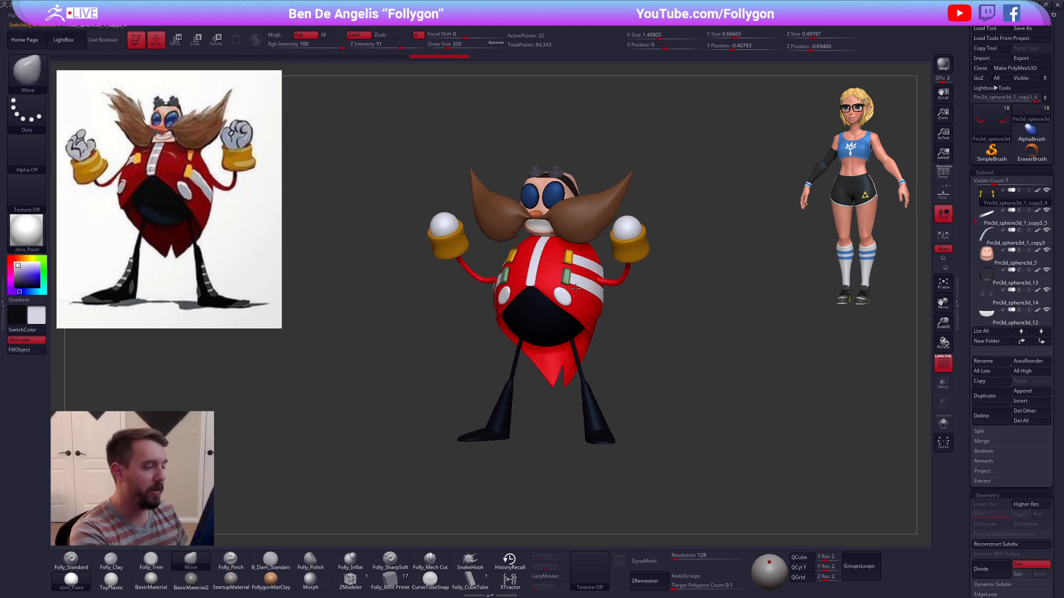
pyautogui.keyDown('ctrl'); pyautogui.moveTo(560, 280); pyautogui.dragTo(585, 288, button='right'); pyautogui.keyUp('ctrl')
pyautogui.hotkey('shift', 'f')
pyautogui.press('space')
pyautogui.keyDown('alt'); pyautogui.moveTo(606, 339); pyautogui.dragTo(633, 361, button='right'); pyautogui.keyUp('alt')
pyautogui.press('space')
pyautogui.moveTo(610, 290); pyautogui.dragTo(599, 289)
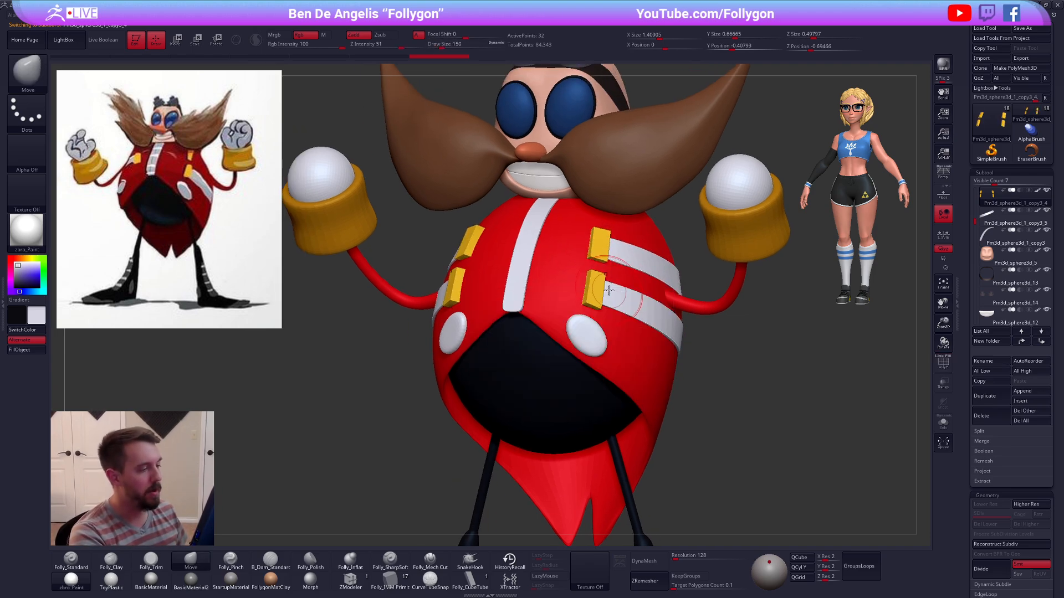
pyautogui.moveTo(609, 271); pyautogui.dragTo(623, 277, button='right')
# Step: Isolate the gold buckles and nudge the upper pair's corners with a small Move brush at draw size 29
pyautogui.hotkey('shift', 's')
pyautogui.press('space')
pyautogui.moveTo(615, 249); pyautogui.dragTo(594, 249)
pyautogui.moveTo(594, 261); pyautogui.dragTo(587, 265, button='right')
pyautogui.press('space')
pyautogui.moveTo(594, 253); pyautogui.dragTo(582, 253)
pyautogui.moveTo(583, 260); pyautogui.dragTo(583, 247, button='right')
pyautogui.moveTo(585, 256); pyautogui.dragTo(584, 251)
pyautogui.moveTo(584, 251); pyautogui.dragTo(554, 247, button='right')
pyautogui.moveTo(572, 248); pyautogui.dragTo(577, 255)
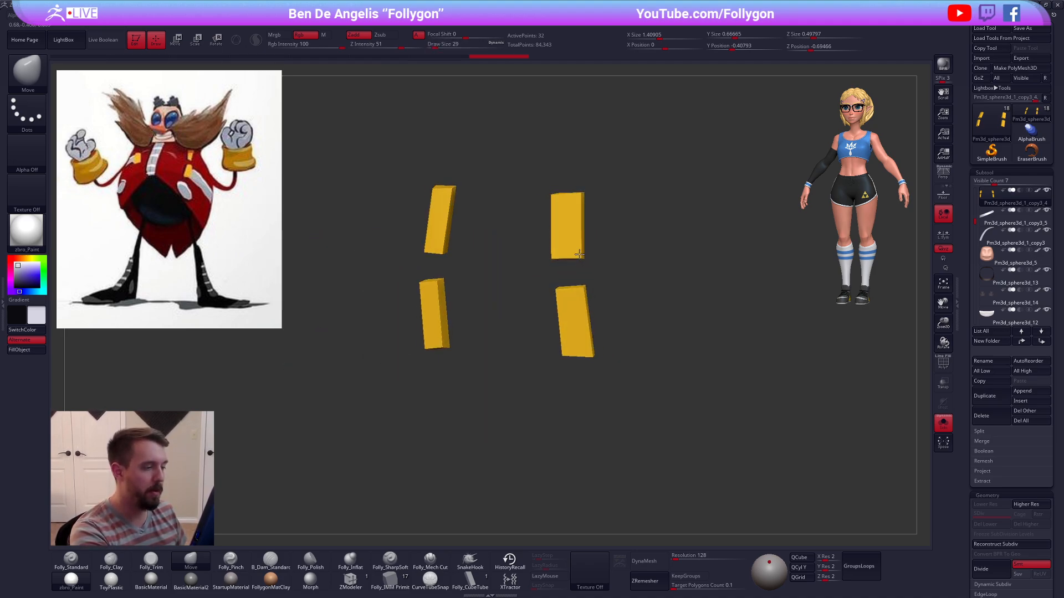
pyautogui.moveTo(576, 254)
pyautogui.mouseDown(button='right')
pyautogui.moveTo(592, 260)
pyautogui.moveTo(576, 252)
pyautogui.mouseUp(button='right')
pyautogui.moveTo(553, 201); pyautogui.dragTo(553, 193)
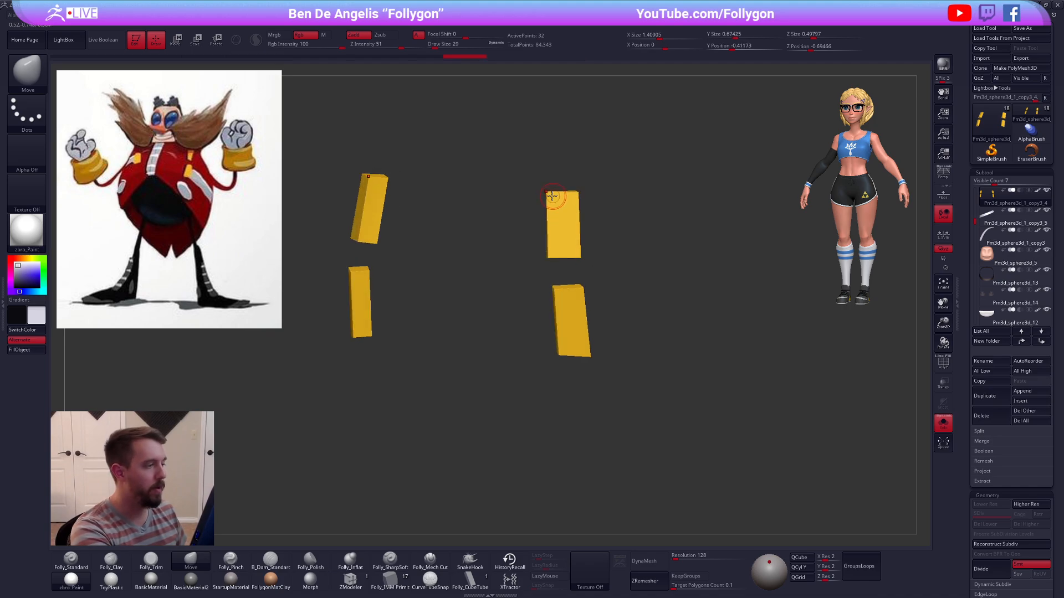
pyautogui.moveTo(576, 235); pyautogui.dragTo(574, 243, button='right')
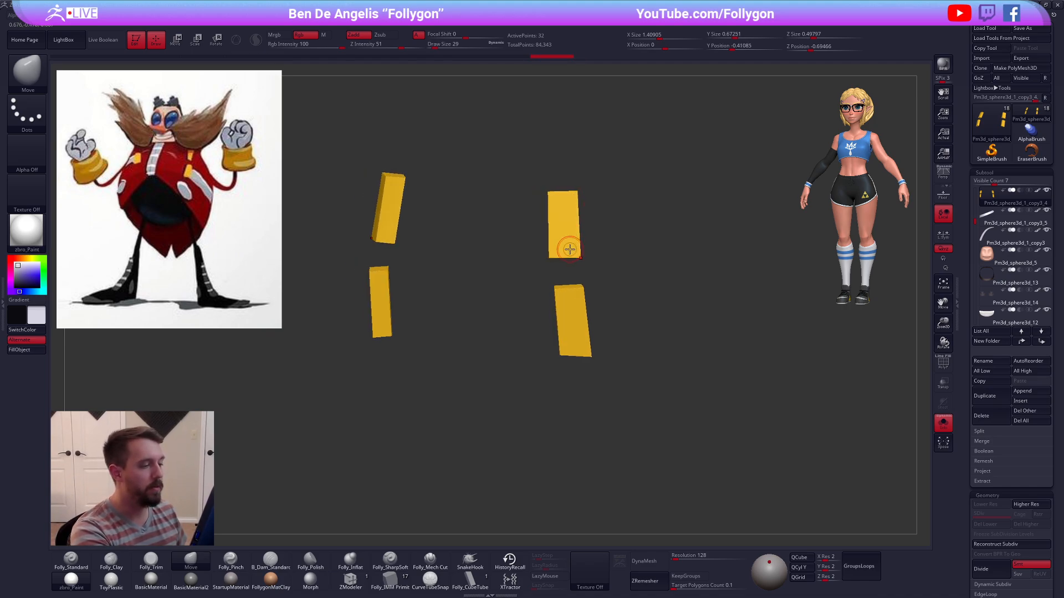
pyautogui.press('space')
pyautogui.moveTo(574, 246); pyautogui.dragTo(576, 247)
pyautogui.moveTo(590, 250)
pyautogui.keyDown('ctrl'); pyautogui.mouseDown(button='right')
pyautogui.moveTo(556, 233)
pyautogui.moveTo(631, 263)
pyautogui.moveTo(719, 394)
pyautogui.mouseUp(button='right'); pyautogui.keyUp('ctrl')
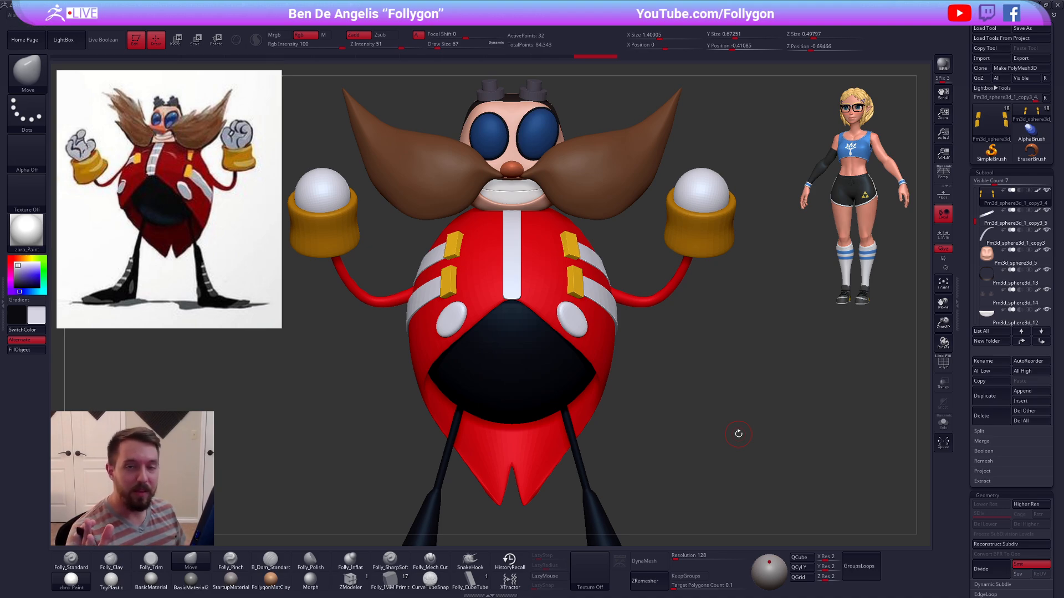
# Step: Adjust the lower edge of the lower gold buckles with the Move brush in a three-quarter view
pyautogui.moveTo(774, 456); pyautogui.dragTo(646, 397)
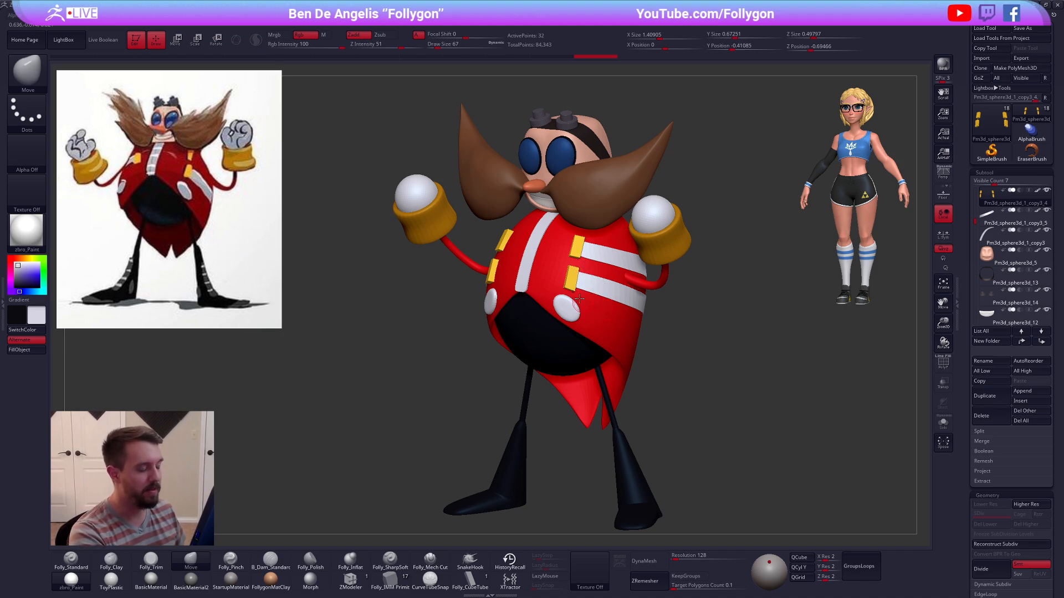
pyautogui.moveTo(606, 311); pyautogui.dragTo(574, 289, button='right')
pyautogui.moveTo(573, 286); pyautogui.dragTo(571, 299)
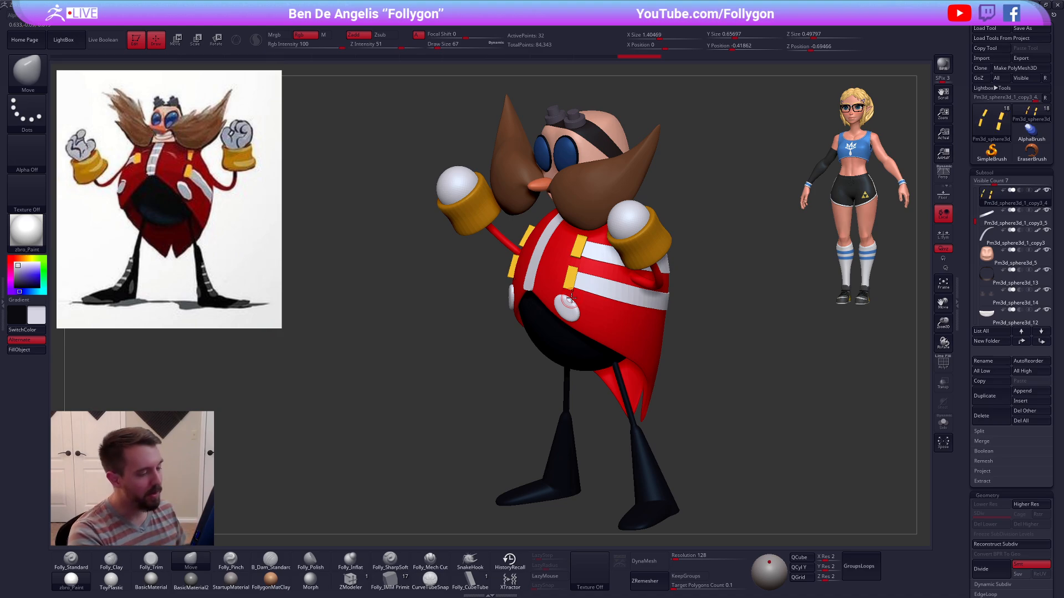
pyautogui.keyDown('shift'); pyautogui.moveTo(571, 299); pyautogui.dragTo(650, 358, button='right'); pyautogui.keyUp('shift')
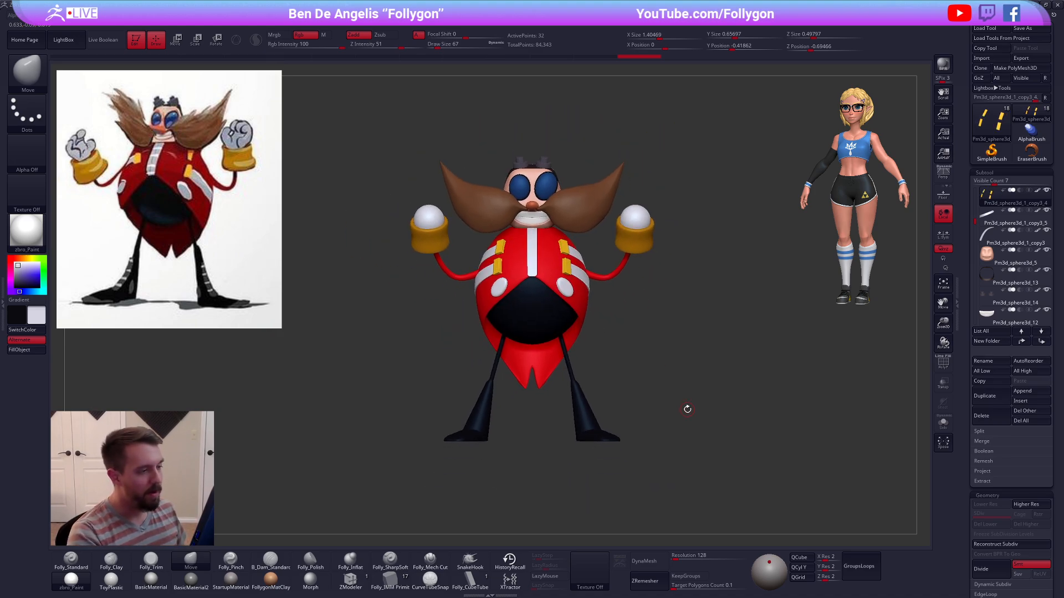
# Step: Sample the gold colour of the buckles and fill the wrist cuffs with it
pyautogui.press('c')
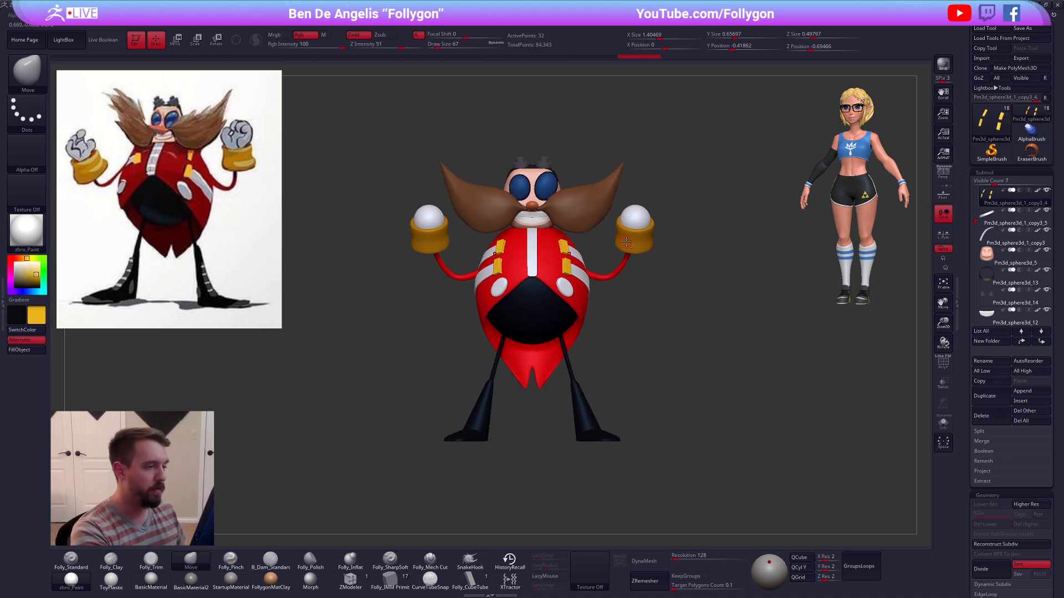
pyautogui.keyDown('alt'); pyautogui.click(627, 242); pyautogui.keyUp('alt')
pyautogui.press('1')
pyautogui.click(26, 349)
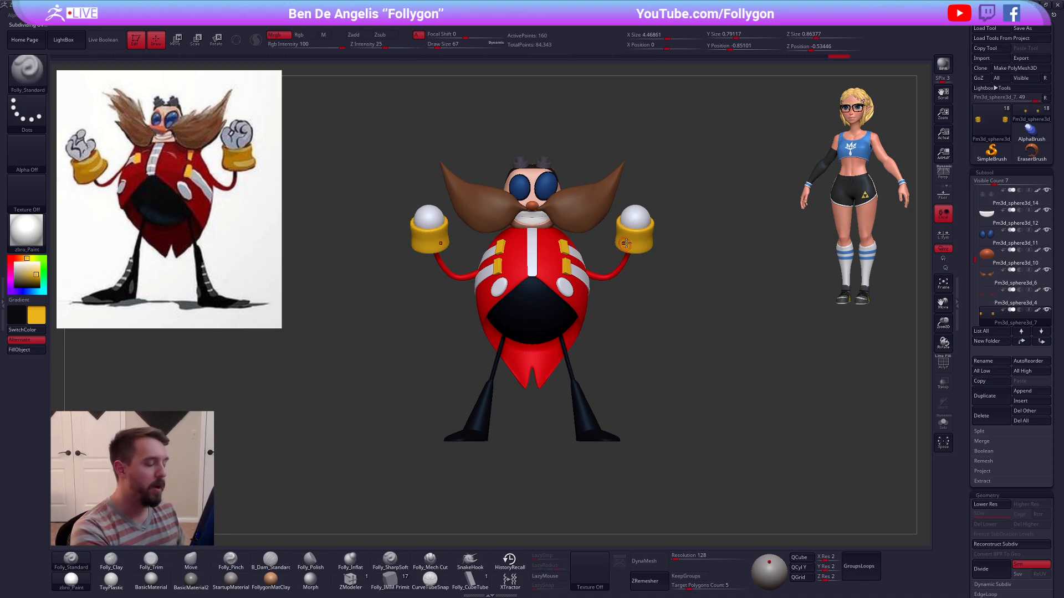
pyautogui.moveTo(637, 256); pyautogui.dragTo(746, 439, button='right')
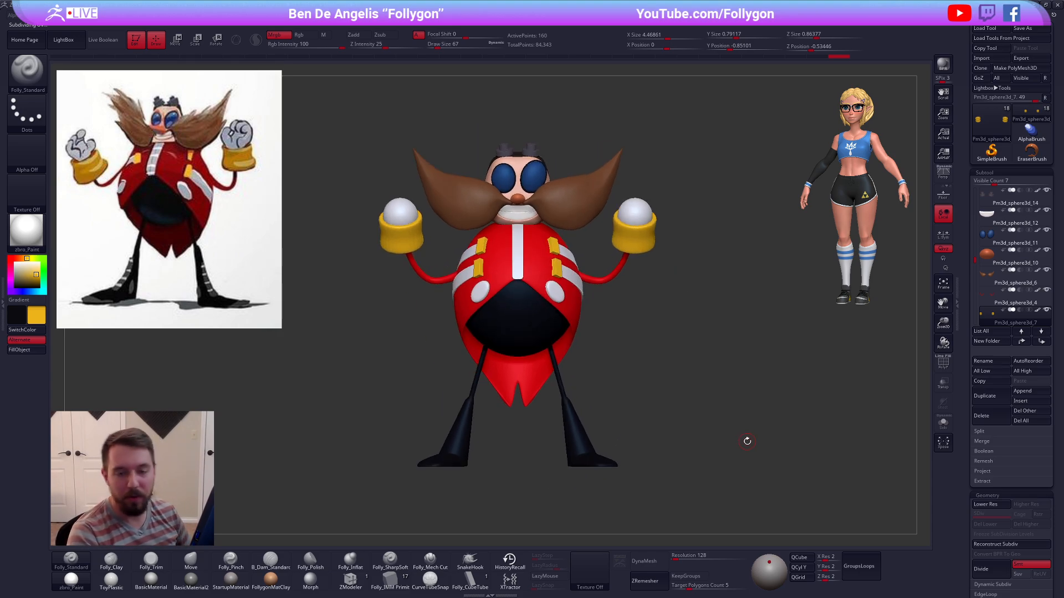
# Step: Select the white hand spheres and flatten them from front to back, using the Move brush at draw size 192
pyautogui.keyDown('ctrl'); pyautogui.moveTo(646, 261); pyautogui.dragTo(653, 266, button='right'); pyautogui.keyUp('ctrl')
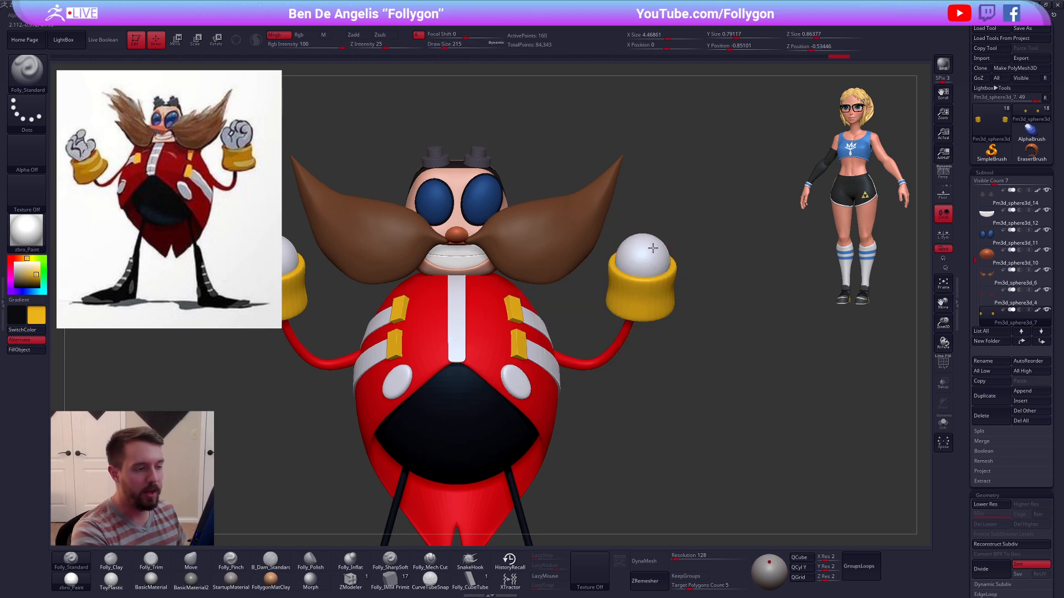
pyautogui.keyDown('alt'); pyautogui.click(653, 266); pyautogui.keyUp('alt')
pyautogui.hotkey('shift', 'f')
pyautogui.moveTo(683, 391)
pyautogui.keyDown('alt'); pyautogui.mouseDown(button='right')
pyautogui.moveTo(690, 410)
pyautogui.moveTo(660, 332)
pyautogui.mouseUp(button='right'); pyautogui.keyUp('alt')
pyautogui.hotkey('shift', 'f')
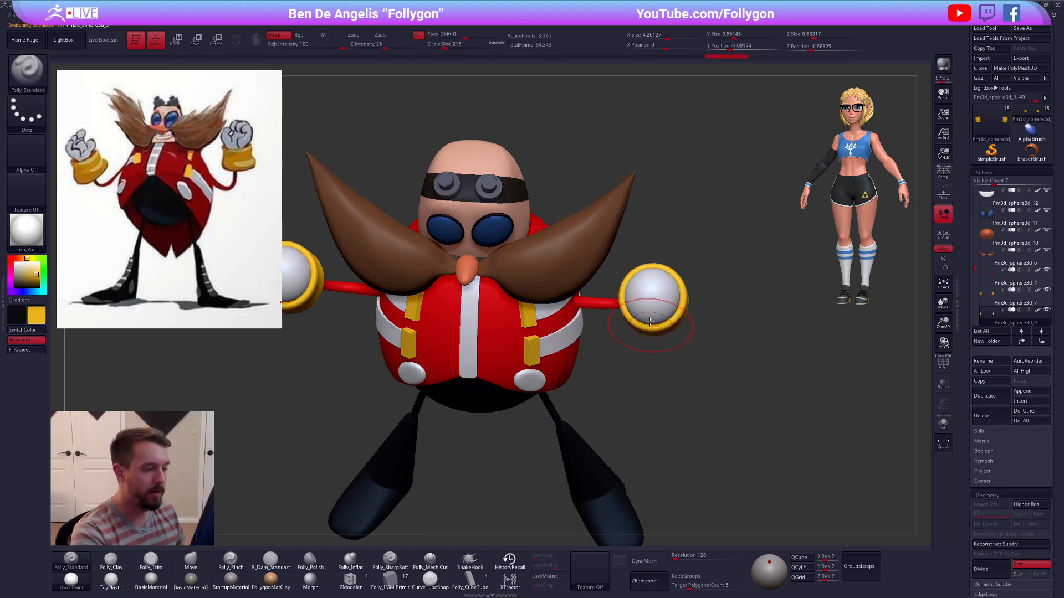
pyautogui.press('space')
pyautogui.press('b')
pyautogui.press('m')
pyautogui.press('v')
pyautogui.moveTo(653, 325)
pyautogui.mouseDown()
pyautogui.moveTo(657, 291)
pyautogui.moveTo(648, 372)
pyautogui.mouseUp()
pyautogui.press('space')
pyautogui.press('w')
pyautogui.moveTo(650, 313); pyautogui.dragTo(646, 308)
pyautogui.press('q')
pyautogui.moveTo(647, 310)
pyautogui.mouseDown(button='right')
pyautogui.moveTo(661, 202)
pyautogui.moveTo(650, 307)
pyautogui.mouseUp(button='right')
pyautogui.moveTo(649, 301)
pyautogui.mouseDown(button='right')
pyautogui.moveTo(639, 285)
pyautogui.moveTo(650, 293)
pyautogui.mouseUp(button='right')
pyautogui.press('space')
pyautogui.moveTo(651, 295); pyautogui.dragTo(664, 299)
pyautogui.moveTo(665, 298); pyautogui.dragTo(526, 302, button='right')
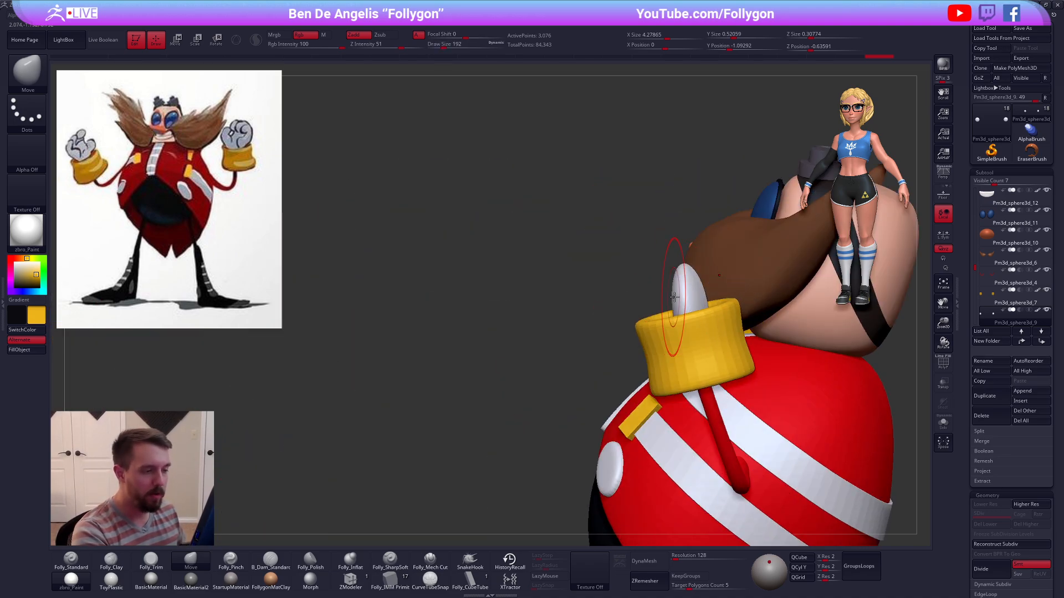
# Step: Rotate the flattened hand shapes in side view to line up with the tilted cuffs, and return to draw mode
pyautogui.moveTo(698, 302)
pyautogui.mouseDown(button='right')
pyautogui.moveTo(731, 322)
pyautogui.moveTo(692, 310)
pyautogui.mouseUp(button='right')
pyautogui.press('r')
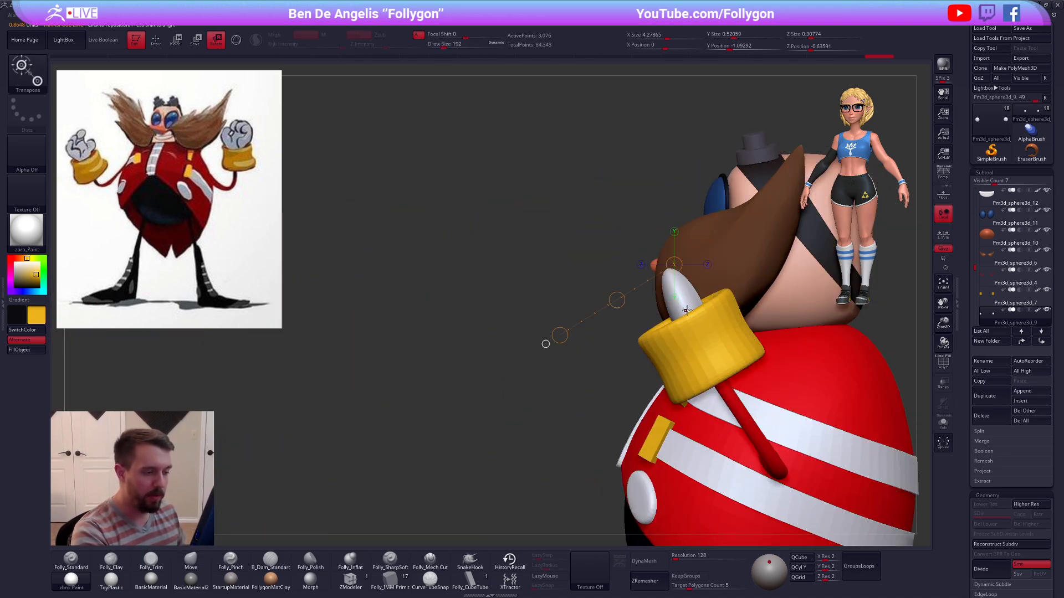
pyautogui.hotkey('shift', 's')
pyautogui.moveTo(688, 316); pyautogui.dragTo(653, 240)
pyautogui.hotkey('shift', 's')
pyautogui.press('q')
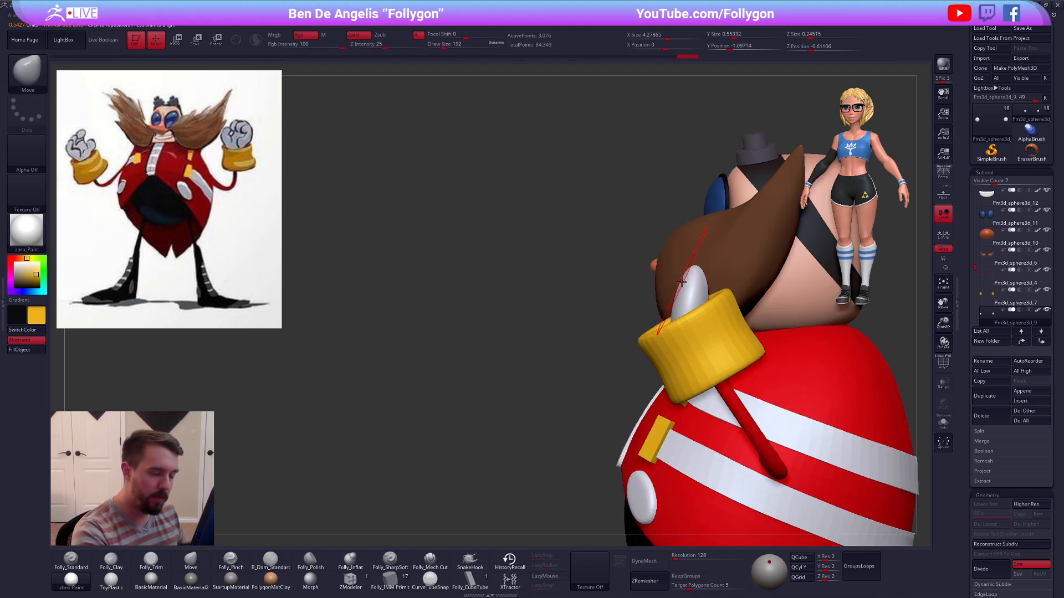
# Step: Push the tops of the white hands down with the Move brush and reduce the draw size to 130
pyautogui.moveTo(690, 307); pyautogui.dragTo(771, 306, button='right')
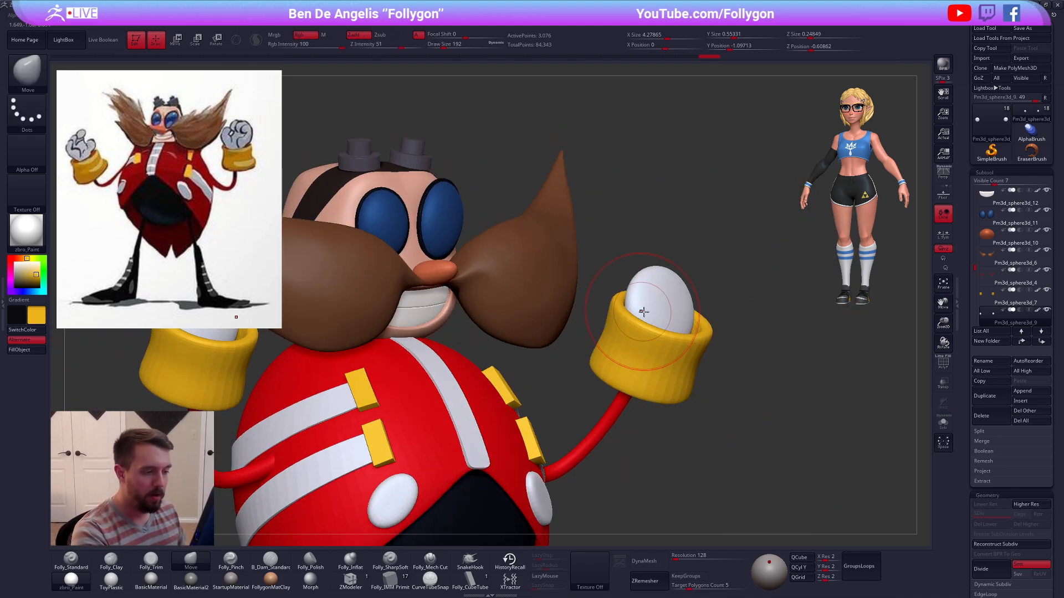
pyautogui.moveTo(641, 309); pyautogui.dragTo(677, 278, button='right')
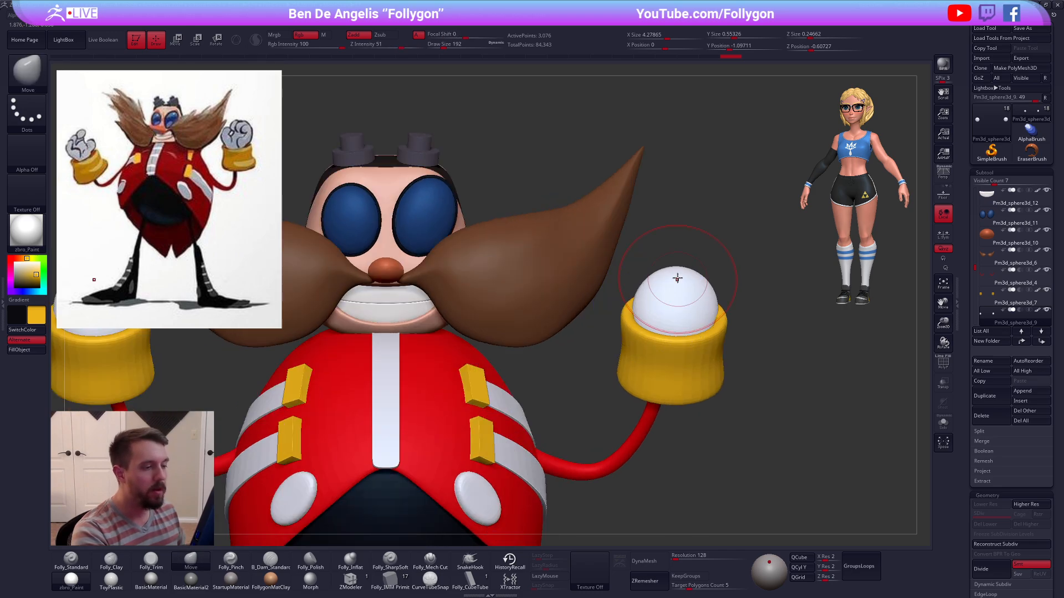
pyautogui.moveTo(675, 283); pyautogui.dragTo(678, 291)
pyautogui.press('space')
pyautogui.moveTo(748, 395); pyautogui.dragTo(741, 395)
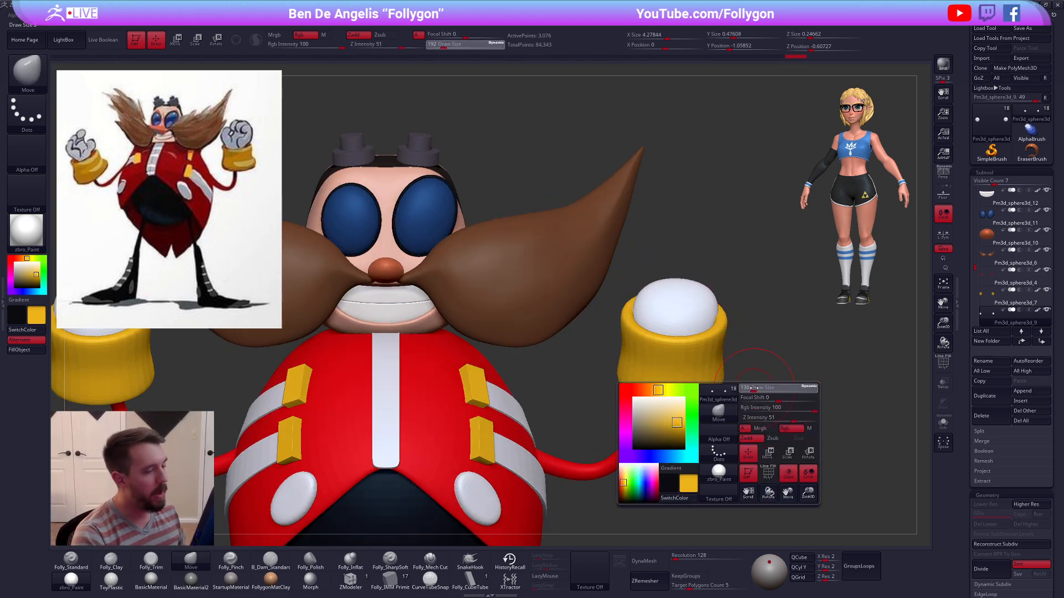
# Step: Select the gold cuffs and hide them, exposing the wrist ends of the arms
pyautogui.keyDown('alt'); pyautogui.moveTo(715, 374); pyautogui.dragTo(700, 344, button='right'); pyautogui.keyUp('alt')
pyautogui.keyDown('alt'); pyautogui.click(687, 354); pyautogui.keyUp('alt')
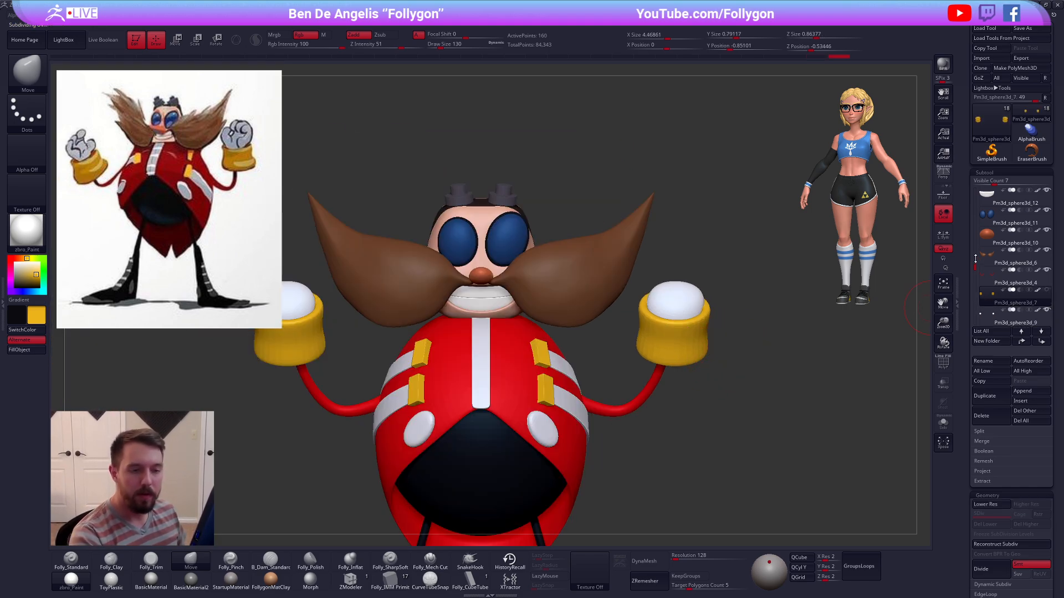
pyautogui.moveTo(975, 268); pyautogui.dragTo(974, 300)
pyautogui.keyDown('alt'); pyautogui.moveTo(718, 351); pyautogui.dragTo(712, 319, button='right'); pyautogui.keyUp('alt')
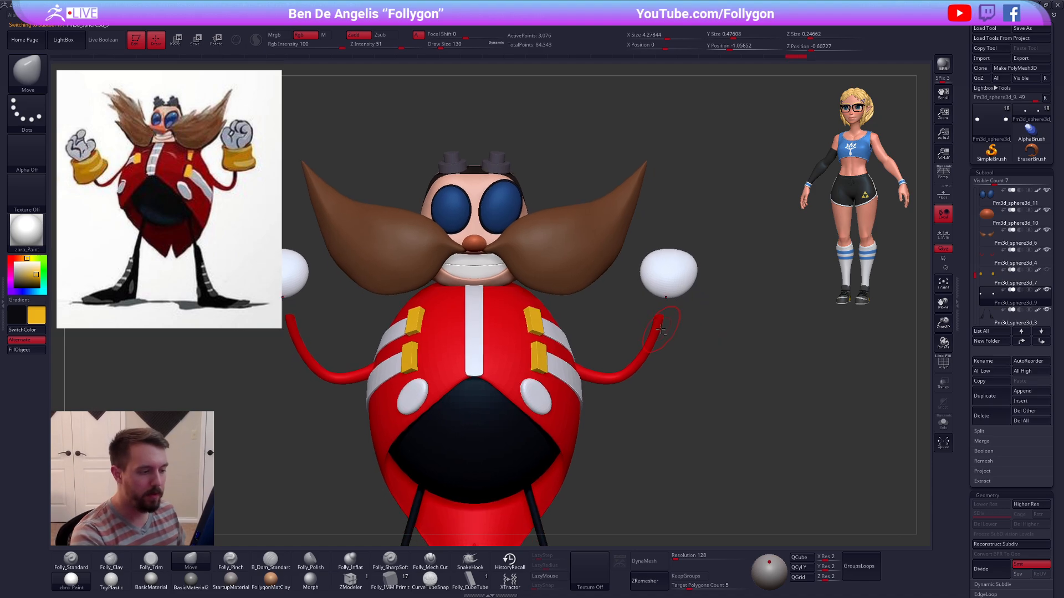
# Step: Isolate the red arms with ZModeler active and examine their open ends with and without subdivision smoothing
pyautogui.keyDown('alt'); pyautogui.click(650, 340); pyautogui.keyUp('alt')
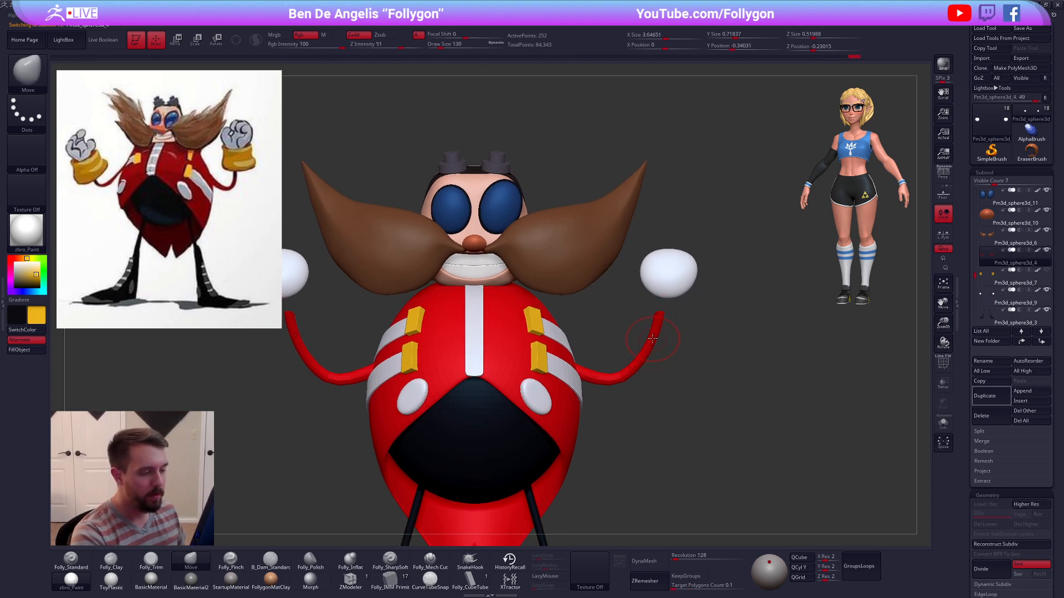
pyautogui.hotkey('shift', 's')
pyautogui.click(350, 579)
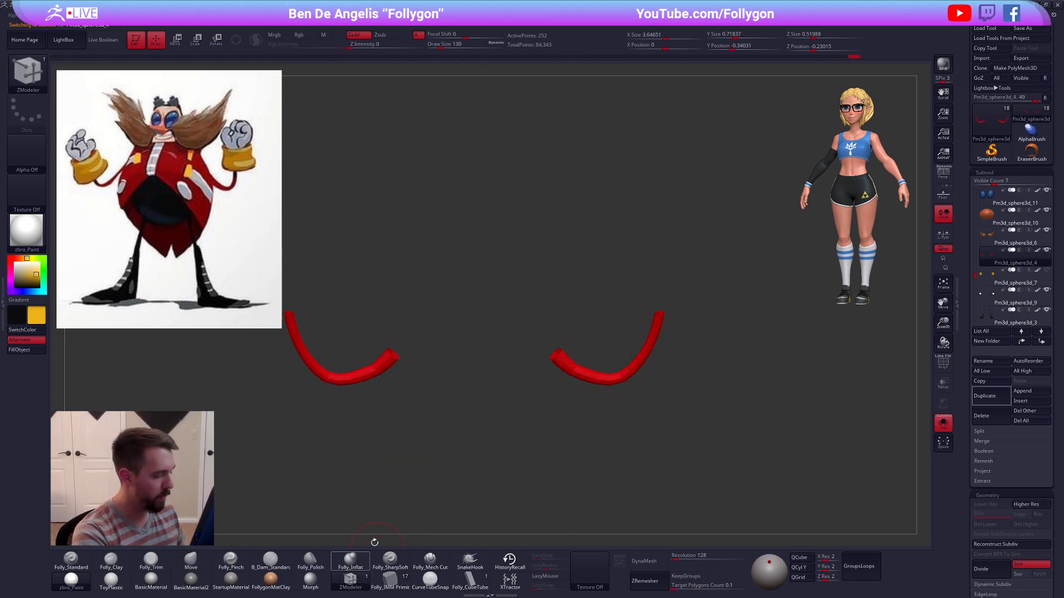
pyautogui.moveTo(654, 317)
pyautogui.keyDown('ctrl'); pyautogui.mouseDown(button='right')
pyautogui.moveTo(737, 388)
pyautogui.moveTo(641, 332)
pyautogui.mouseUp(button='right'); pyautogui.keyUp('ctrl')
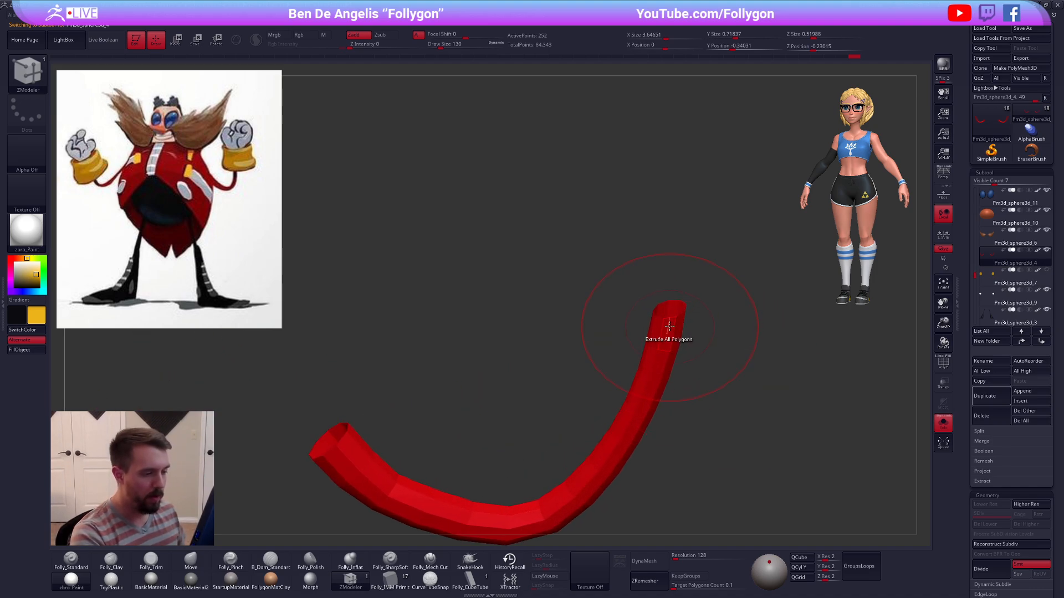
pyautogui.press('space')
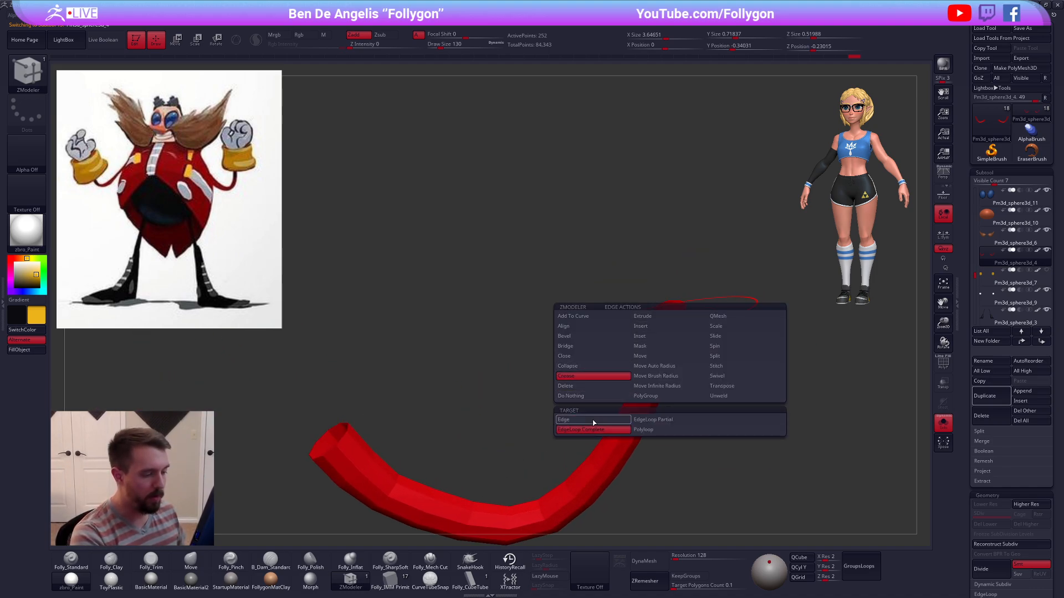
pyautogui.press('d')
pyautogui.keyDown('alt'); pyautogui.moveTo(440, 402); pyautogui.dragTo(563, 359, button='right'); pyautogui.keyUp('alt')
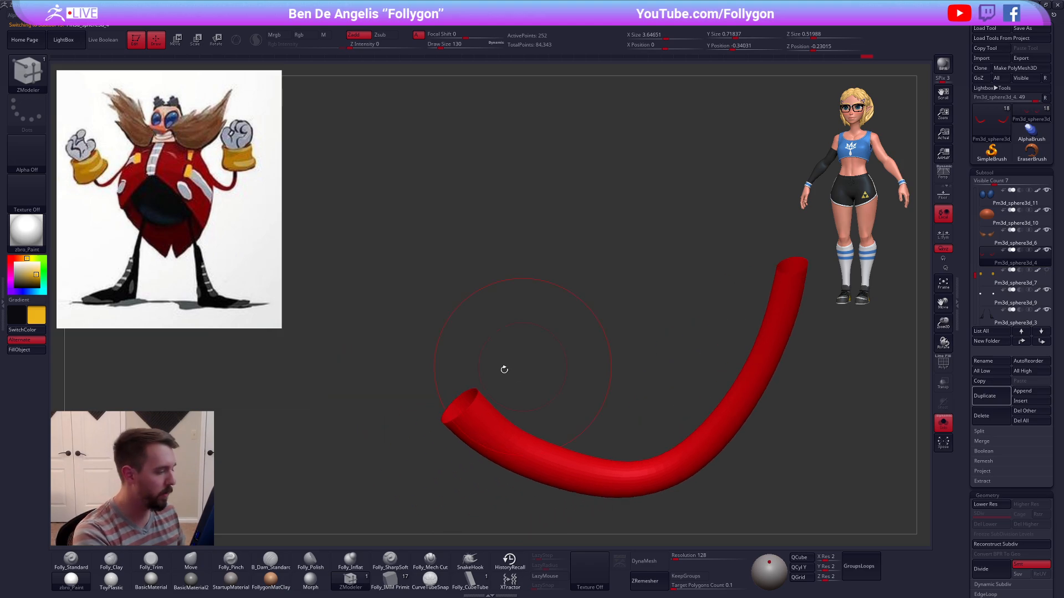
pyautogui.hotkey('shift', 'd')
pyautogui.press('d')
pyautogui.keyDown('ctrl'); pyautogui.moveTo(469, 404); pyautogui.dragTo(525, 384, button='right'); pyautogui.keyUp('ctrl')
pyautogui.click(942, 424)
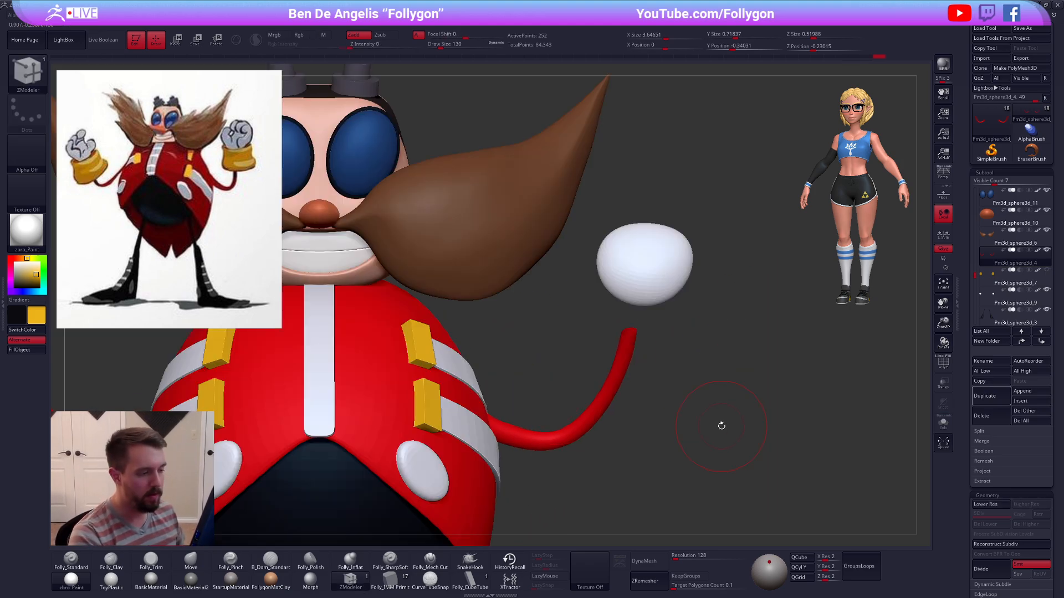
# Step: Isolate the unsmoothed red arms, mask everything except the wrist ends and adjust those ends with the Transpose tool
pyautogui.press('b')
pyautogui.press('m')
pyautogui.press('v')
pyautogui.moveTo(687, 402)
pyautogui.mouseDown(button='right')
pyautogui.moveTo(689, 343)
pyautogui.moveTo(667, 368)
pyautogui.mouseUp(button='right')
pyautogui.hotkey('shift', 'd')
pyautogui.rightClick(641, 333)
pyautogui.hotkey('shift', 's')
pyautogui.moveTo(651, 349)
pyautogui.keyDown('ctrl'); pyautogui.mouseDown()
pyautogui.moveTo(591, 339)
pyautogui.moveTo(708, 317)
pyautogui.mouseUp(); pyautogui.keyUp('ctrl')
pyautogui.keyDown('ctrl'); pyautogui.click(658, 325); pyautogui.keyUp('ctrl')
pyautogui.press('r')
pyautogui.press('q')
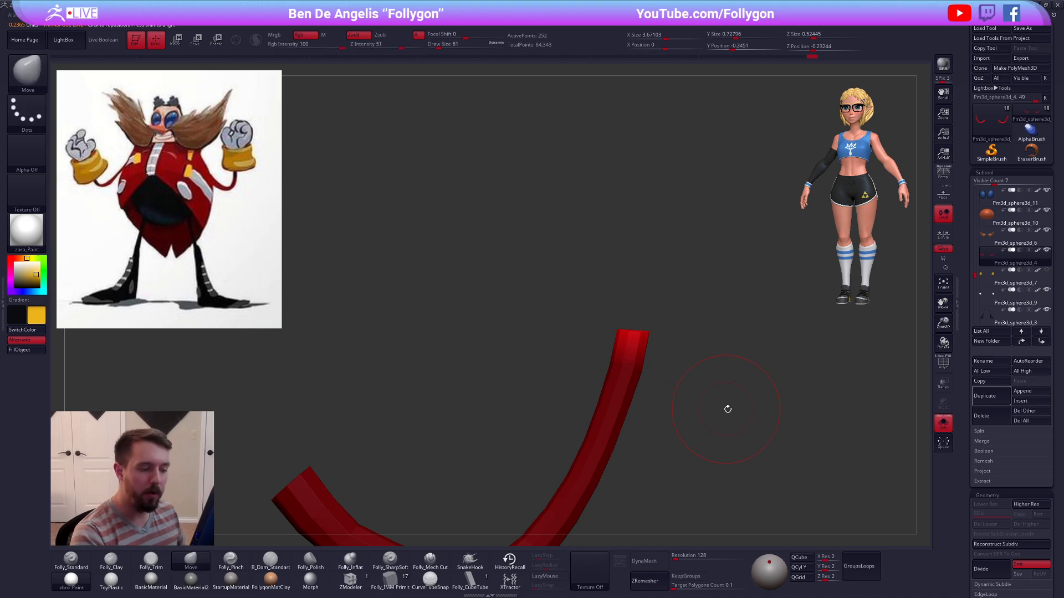
# Step: Clear the mask on the red arms, turn on their smoothed display and show the rest of the character
pyautogui.keyDown('ctrl'); pyautogui.moveTo(726, 408); pyautogui.dragTo(735, 416); pyautogui.keyUp('ctrl')
pyautogui.moveTo(726, 409)
pyautogui.keyDown('ctrl'); pyautogui.mouseDown(button='right')
pyautogui.moveTo(743, 437)
pyautogui.moveTo(720, 473)
pyautogui.mouseUp(button='right'); pyautogui.keyUp('ctrl')
pyautogui.press('d')
pyautogui.press('f')
pyautogui.hotkey('shift', 's')
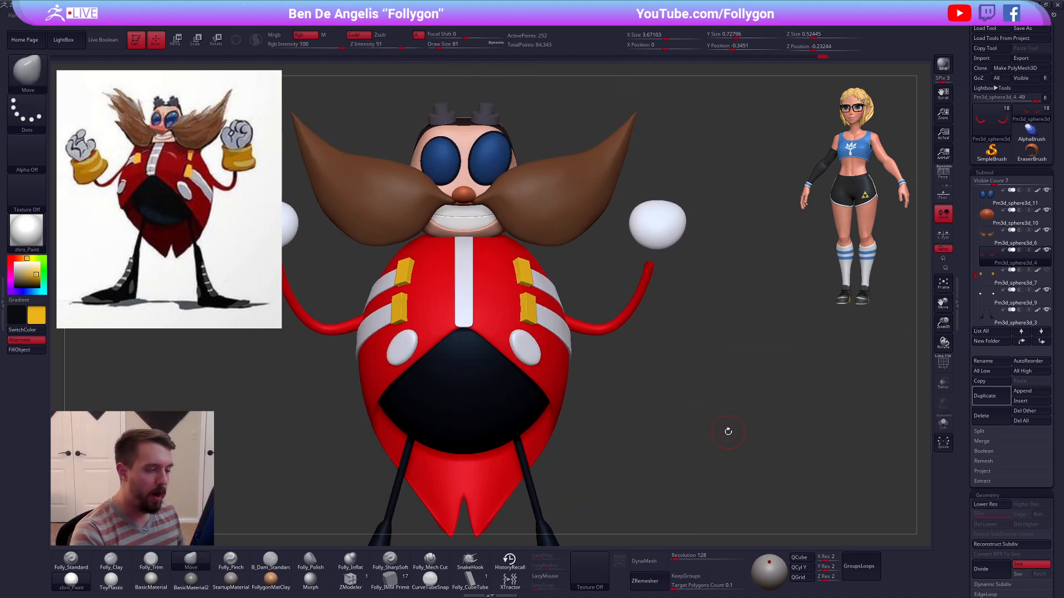
# Step: Select the red body, examine it in isolation and bring the other parts back into view
pyautogui.keyDown('alt'); pyautogui.click(562, 430); pyautogui.keyUp('alt')
pyautogui.hotkey('shift', 's')
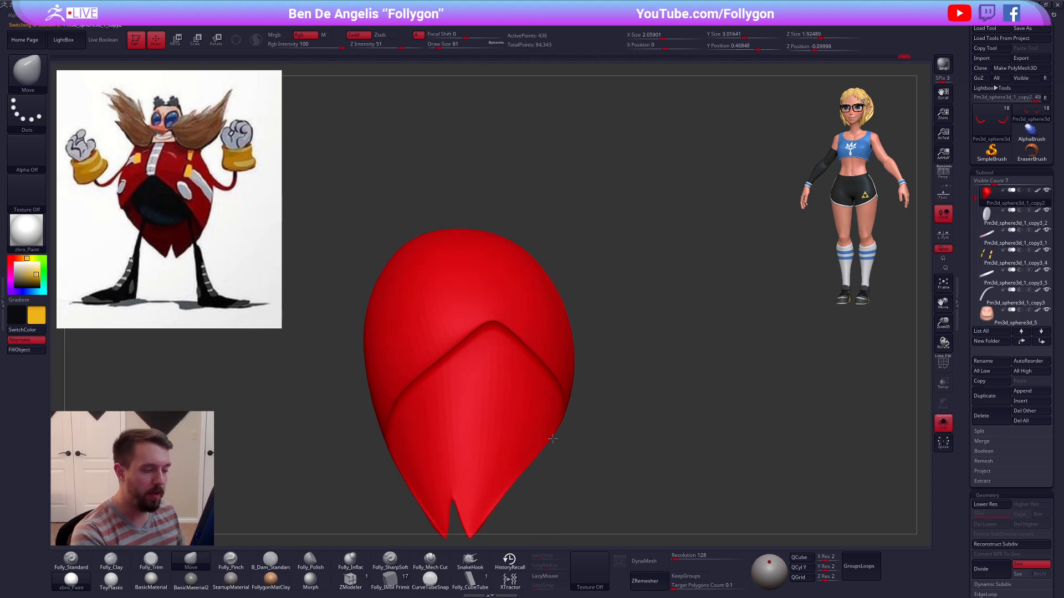
pyautogui.moveTo(540, 443)
pyautogui.mouseDown(button='right')
pyautogui.moveTo(566, 441)
pyautogui.moveTo(543, 437)
pyautogui.mouseUp(button='right')
pyautogui.hotkey('shift', 's')
pyautogui.keyDown('alt'); pyautogui.moveTo(656, 456); pyautogui.dragTo(611, 329, button='right'); pyautogui.keyUp('alt')
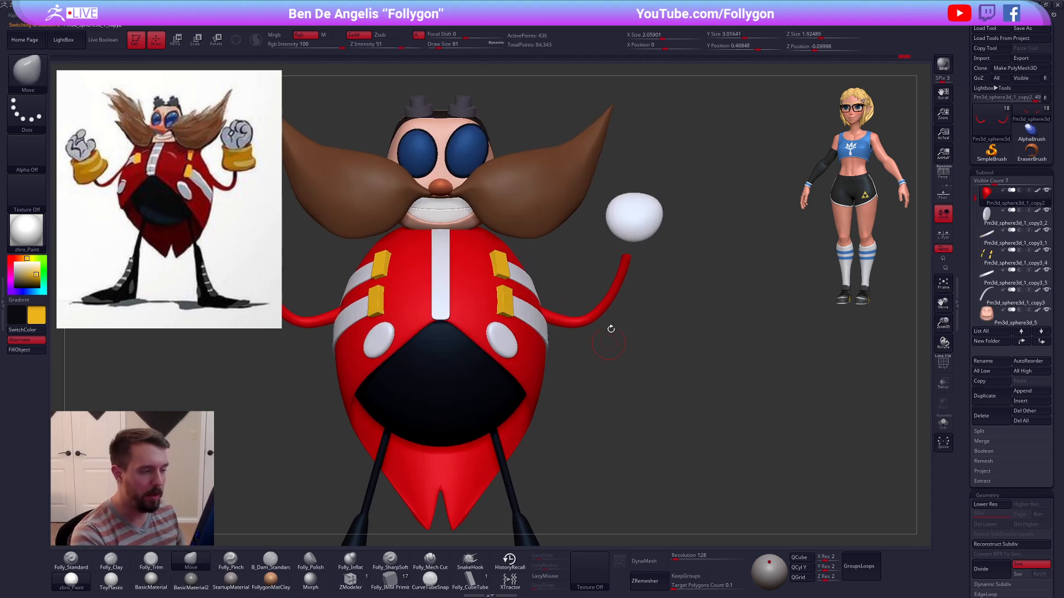
# Step: Isolate the white hands and insert a low-poly cylinder below them as a wrist, using the Folly_IMM Primitives brush
pyautogui.keyDown('alt'); pyautogui.click(637, 238); pyautogui.keyUp('alt')
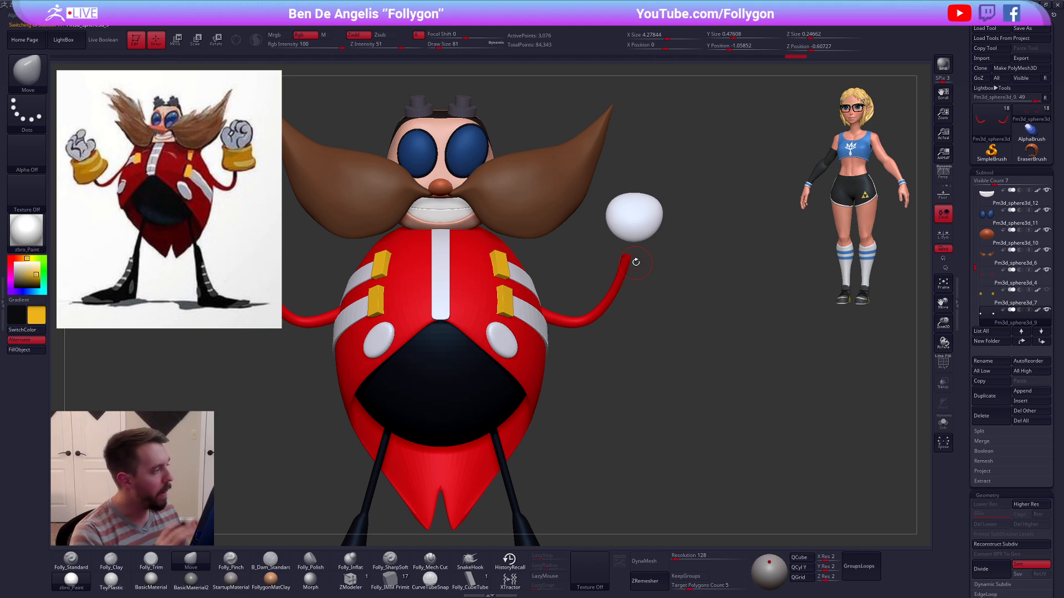
pyautogui.moveTo(664, 450); pyautogui.dragTo(657, 308, button='right')
pyautogui.hotkey('shift', 's')
pyautogui.moveTo(652, 268); pyautogui.dragTo(635, 292, button='right')
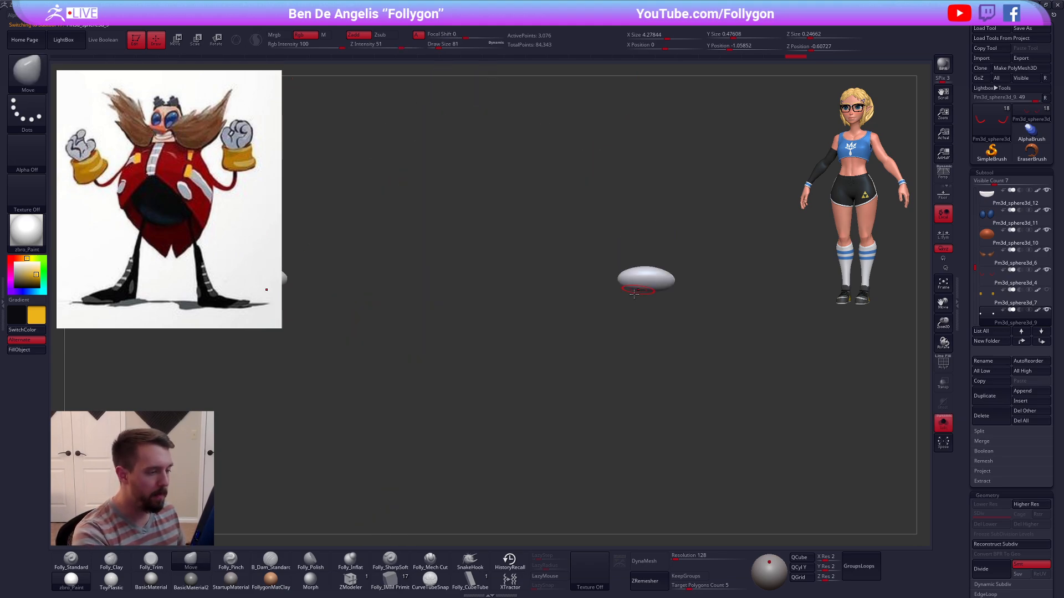
pyautogui.click(390, 579)
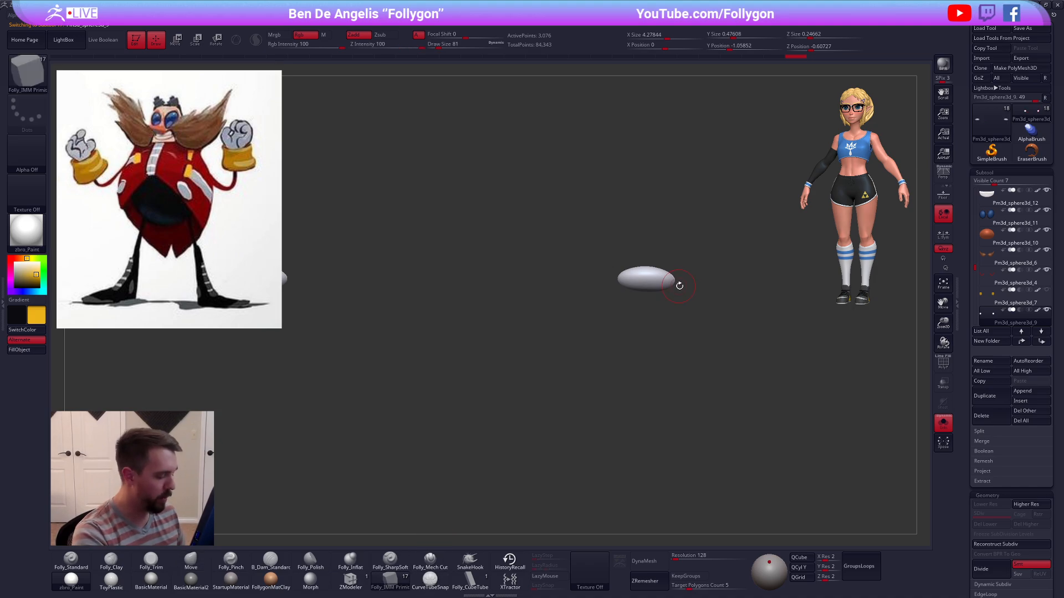
pyautogui.press('m')
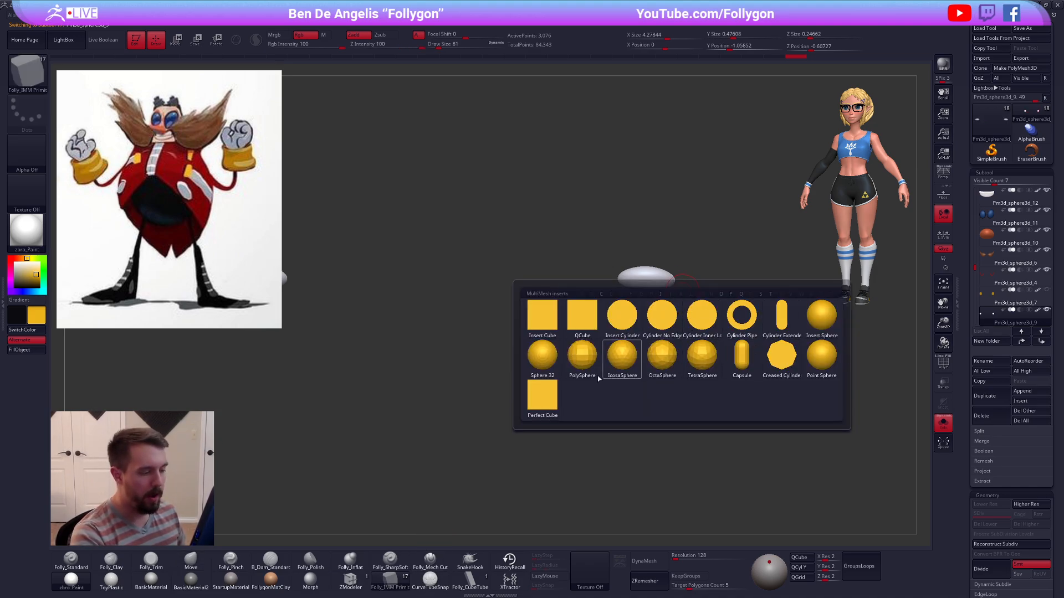
pyautogui.click(745, 369)
pyautogui.press('c')
pyautogui.keyDown('ctrl'); pyautogui.moveTo(644, 273); pyautogui.dragTo(643, 288, button='right'); pyautogui.keyUp('ctrl')
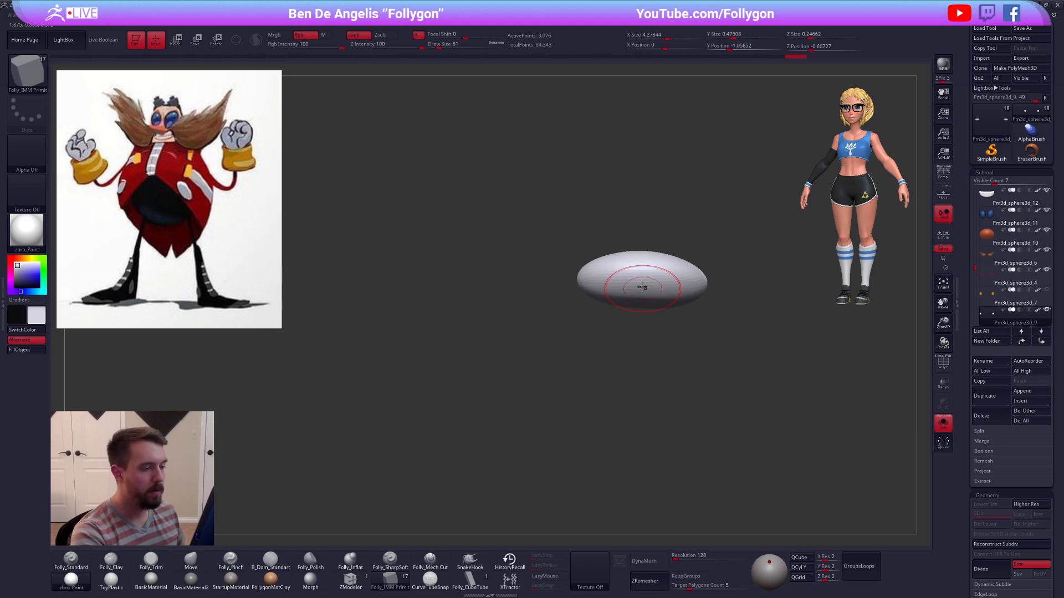
pyautogui.moveTo(642, 287)
pyautogui.mouseDown()
pyautogui.moveTo(674, 335)
pyautogui.moveTo(643, 305)
pyautogui.mouseUp()
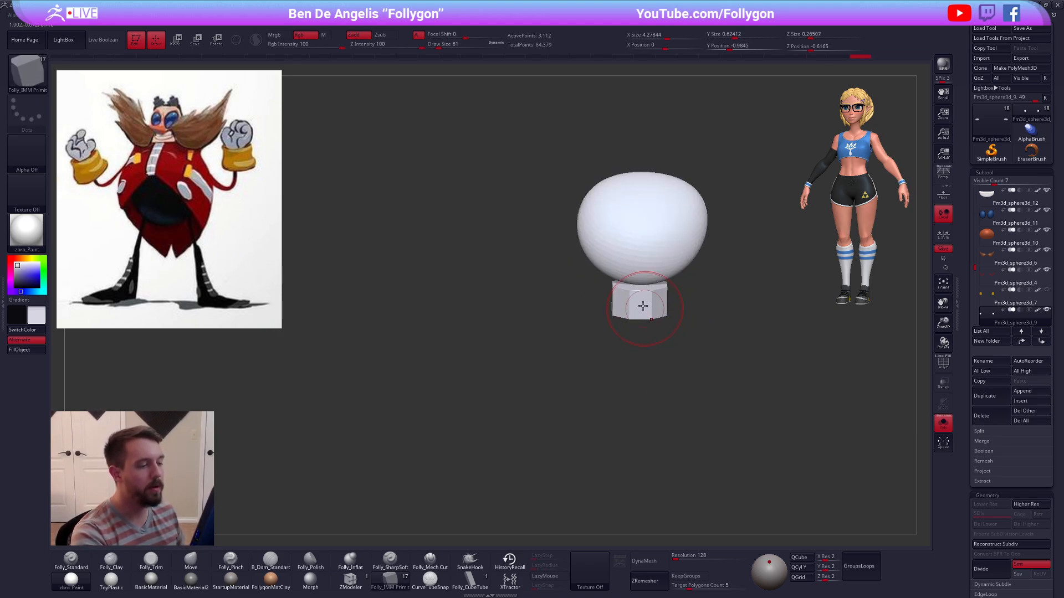
# Step: Mask the hands, straighten the wrist cylinder upright with Transpose and display it with smooth subdivision
pyautogui.press('w')
pyautogui.keyDown('ctrl'); pyautogui.click(651, 292); pyautogui.keyUp('ctrl')
pyautogui.keyDown('shift'); pyautogui.moveTo(655, 344); pyautogui.dragTo(693, 344, button='right'); pyautogui.keyUp('shift')
pyautogui.press('r')
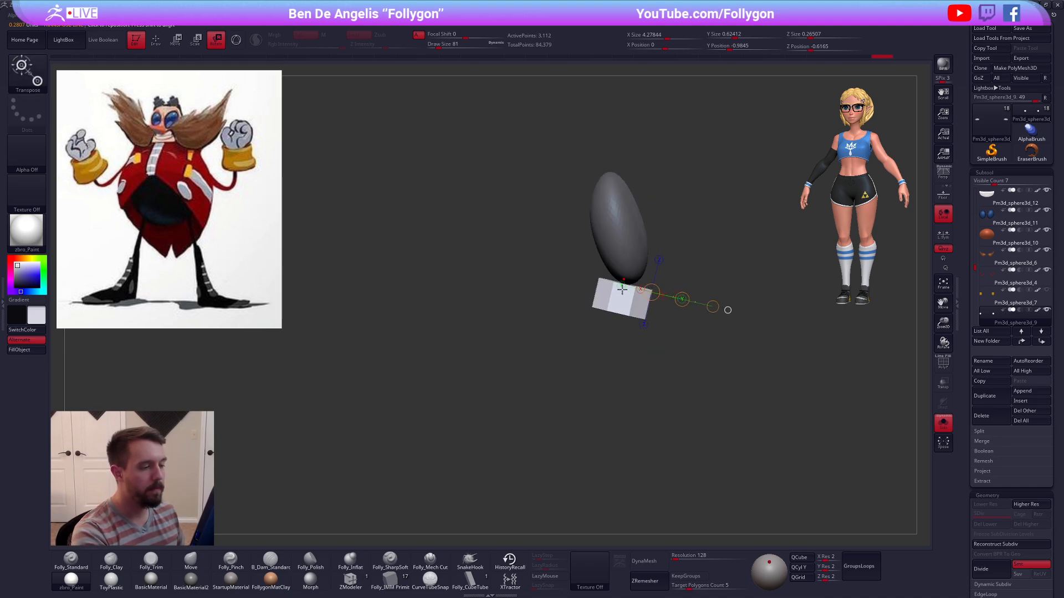
pyautogui.moveTo(623, 290); pyautogui.dragTo(639, 410)
pyautogui.press('w')
pyautogui.hotkey('ctrl', 'd')
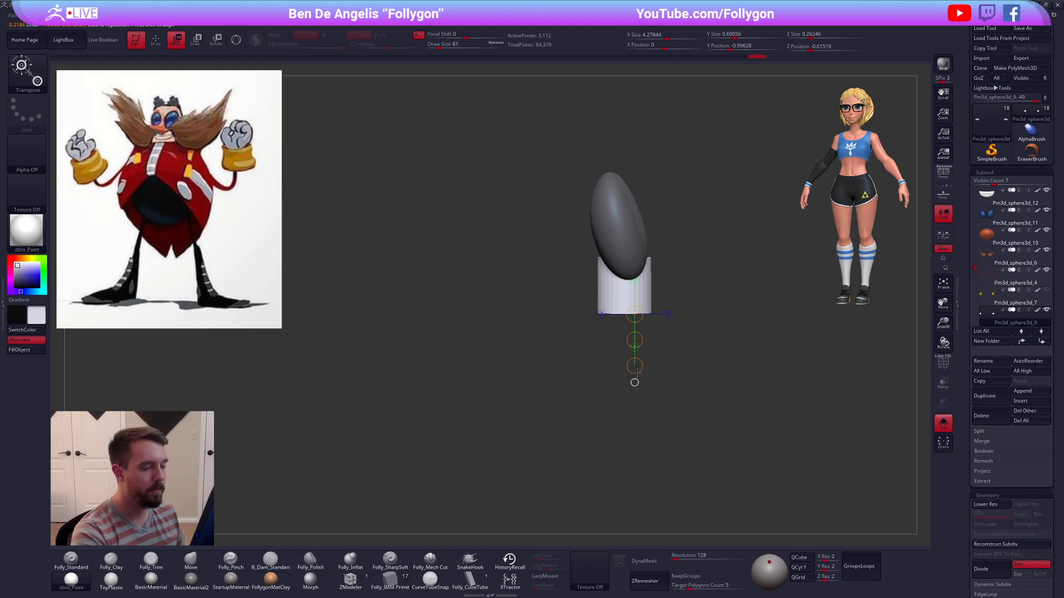
# Step: Reposition and enlarge the wrist cylinder with Transpose so it bridges the hand and the end of the arm
pyautogui.moveTo(624, 286)
pyautogui.mouseDown()
pyautogui.moveTo(676, 285)
pyautogui.moveTo(657, 287)
pyautogui.mouseUp()
pyautogui.press('e')
pyautogui.keyDown('shift'); pyautogui.moveTo(652, 287); pyautogui.dragTo(623, 286, button='right'); pyautogui.keyUp('shift')
pyautogui.hotkey('alt', 's')
pyautogui.press('w')
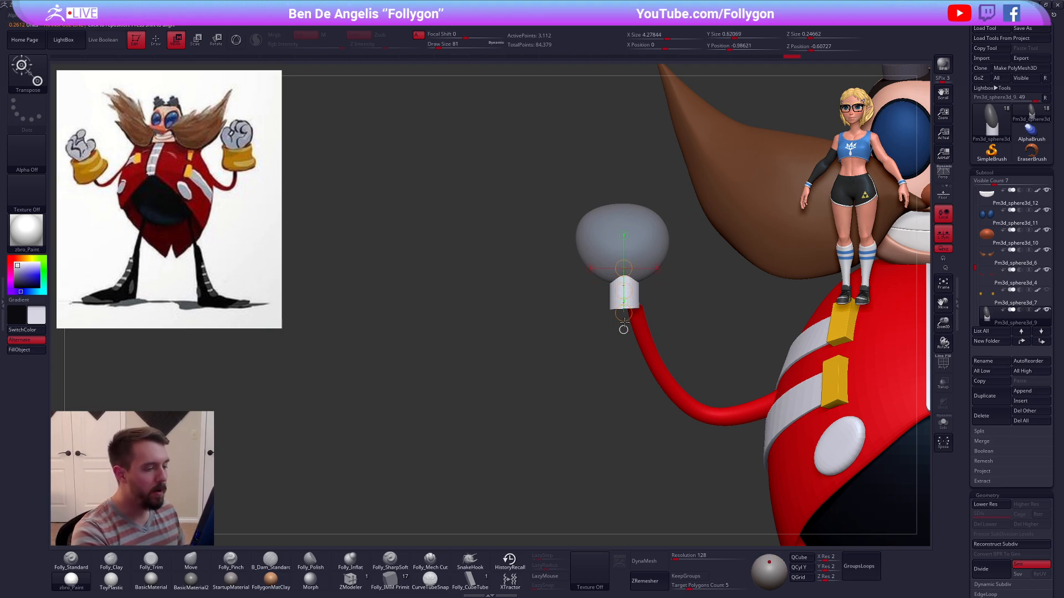
pyautogui.press('e')
pyautogui.moveTo(624, 290); pyautogui.dragTo(686, 291)
pyautogui.press('w')
pyautogui.moveTo(627, 305); pyautogui.dragTo(627, 395)
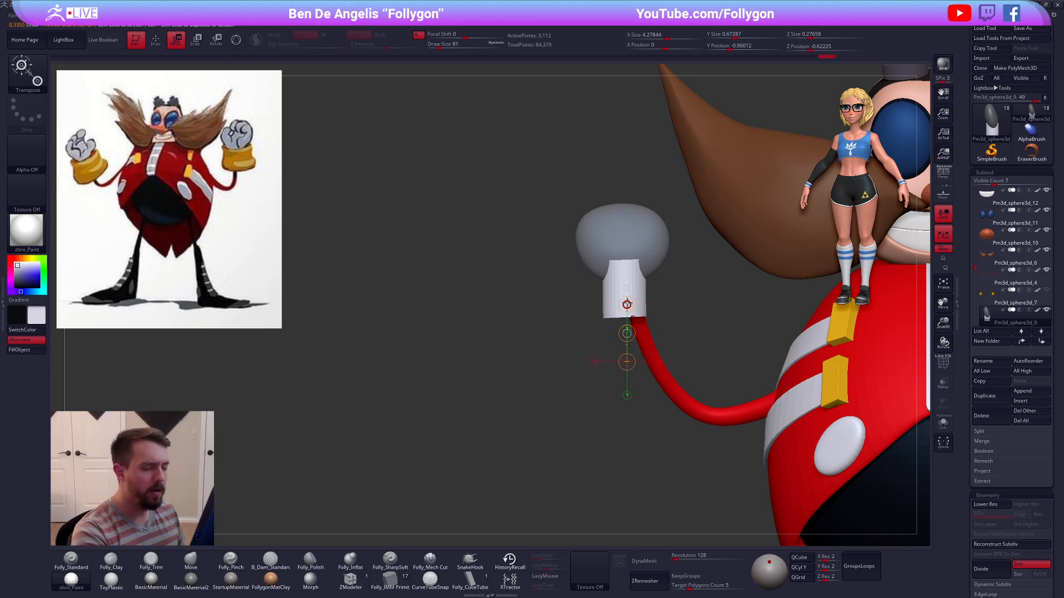
pyautogui.moveTo(637, 307)
pyautogui.mouseDown()
pyautogui.moveTo(637, 385)
pyautogui.moveTo(637, 345)
pyautogui.mouseUp()
pyautogui.press('q')
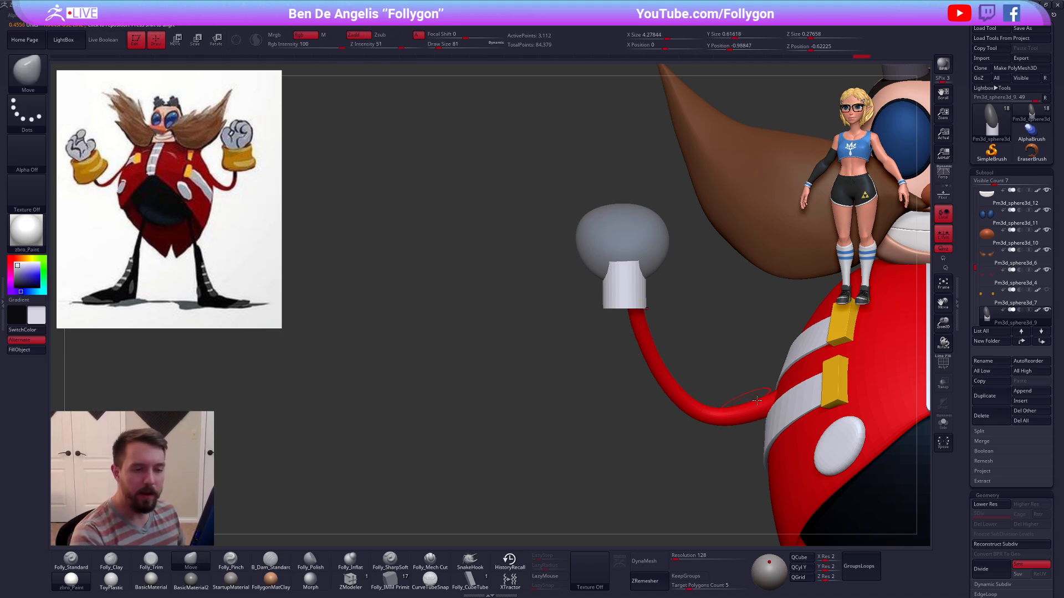
# Step: Unhide the gold cuffs, isolate the hands and clear their mask
pyautogui.click(1047, 290)
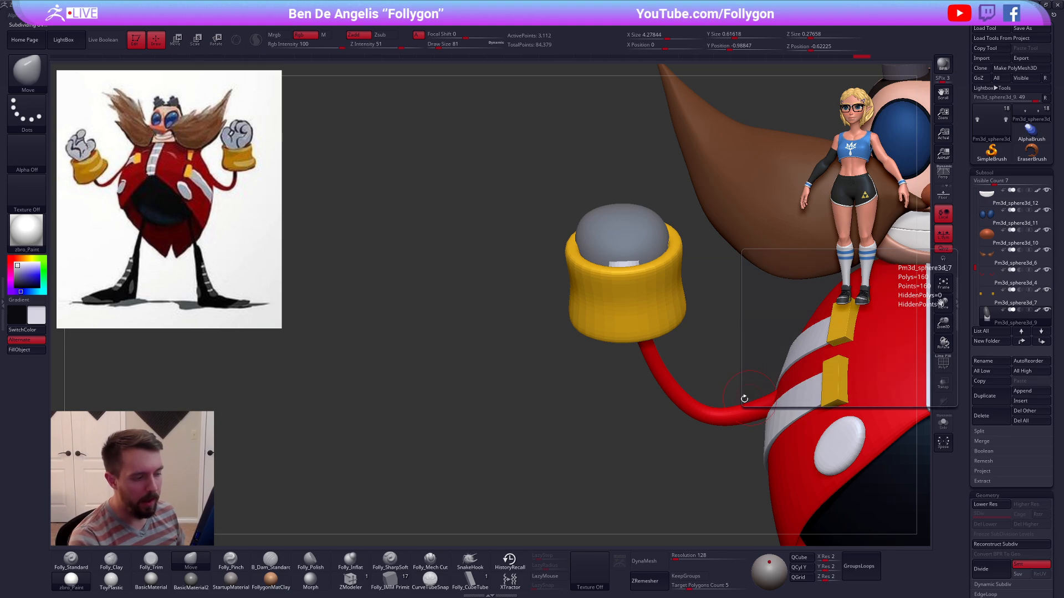
pyautogui.moveTo(743, 399)
pyautogui.keyDown('ctrl'); pyautogui.mouseDown(button='right')
pyautogui.moveTo(696, 401)
pyautogui.moveTo(734, 387)
pyautogui.mouseUp(button='right'); pyautogui.keyUp('ctrl')
pyautogui.hotkey('shift', 'alt', 's')
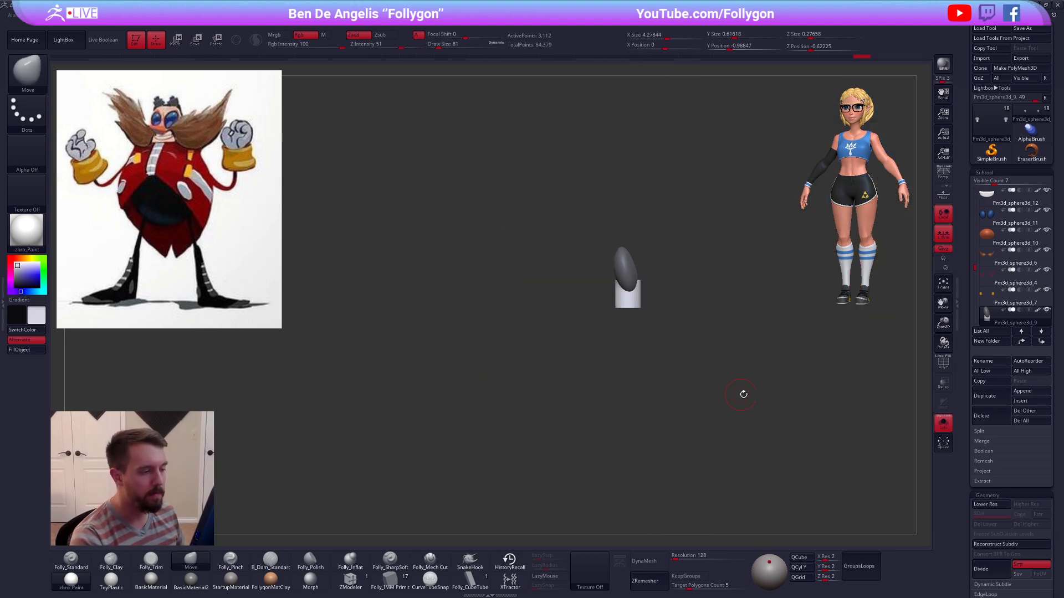
pyautogui.keyDown('ctrl'); pyautogui.moveTo(763, 390); pyautogui.dragTo(759, 375); pyautogui.keyUp('ctrl')
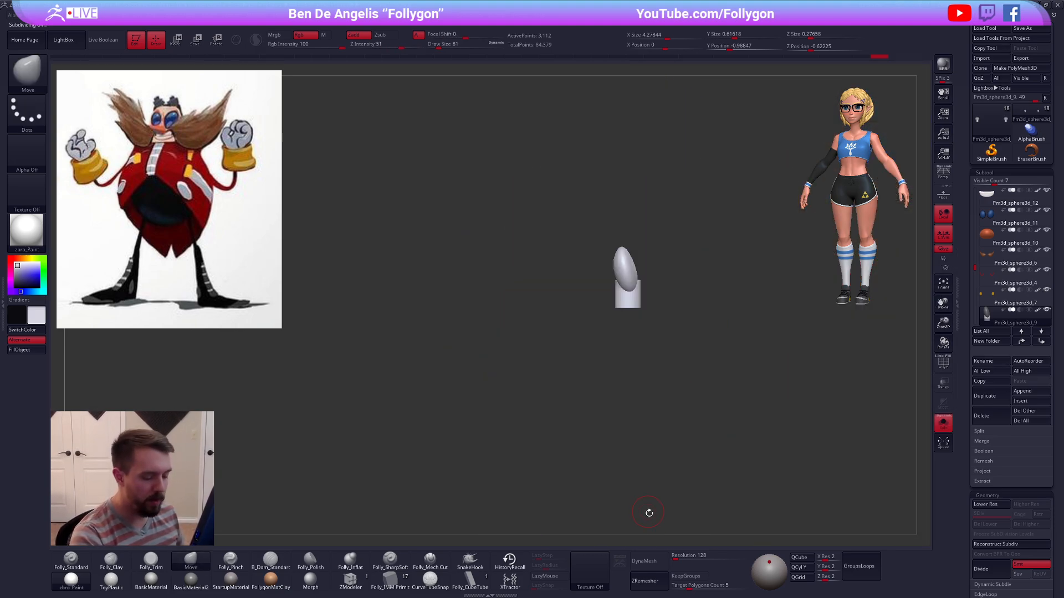
# Step: Subdivide the hands and fuse them with the wrists using DynaMesh at resolution 664
pyautogui.moveTo(675, 557); pyautogui.dragTo(684, 558)
pyautogui.hotkey('shift', 'd')
pyautogui.hotkey('ctrl', 'd')
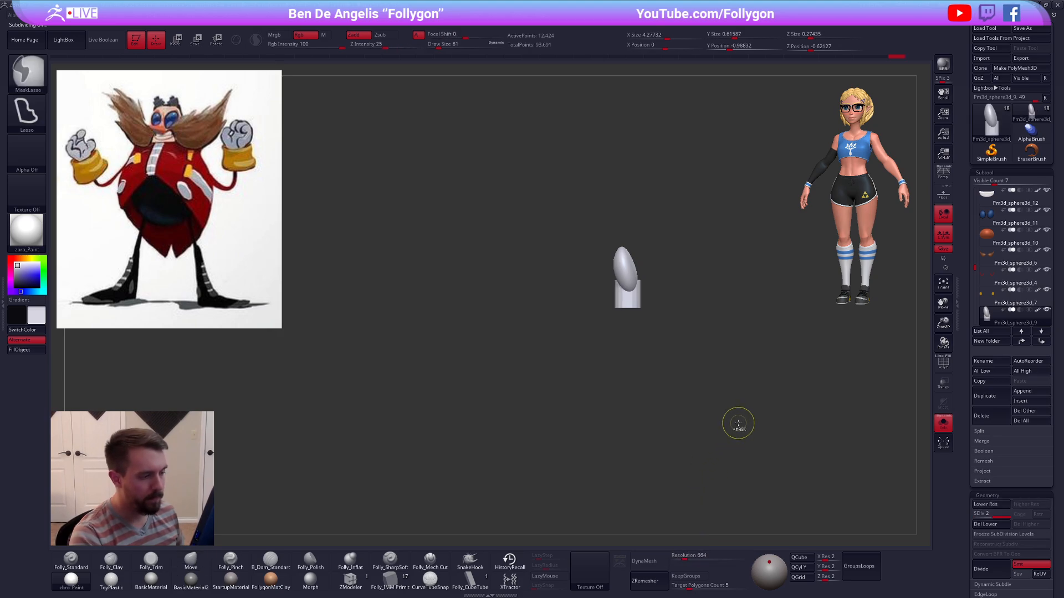
pyautogui.click(649, 561)
pyautogui.click(623, 580)
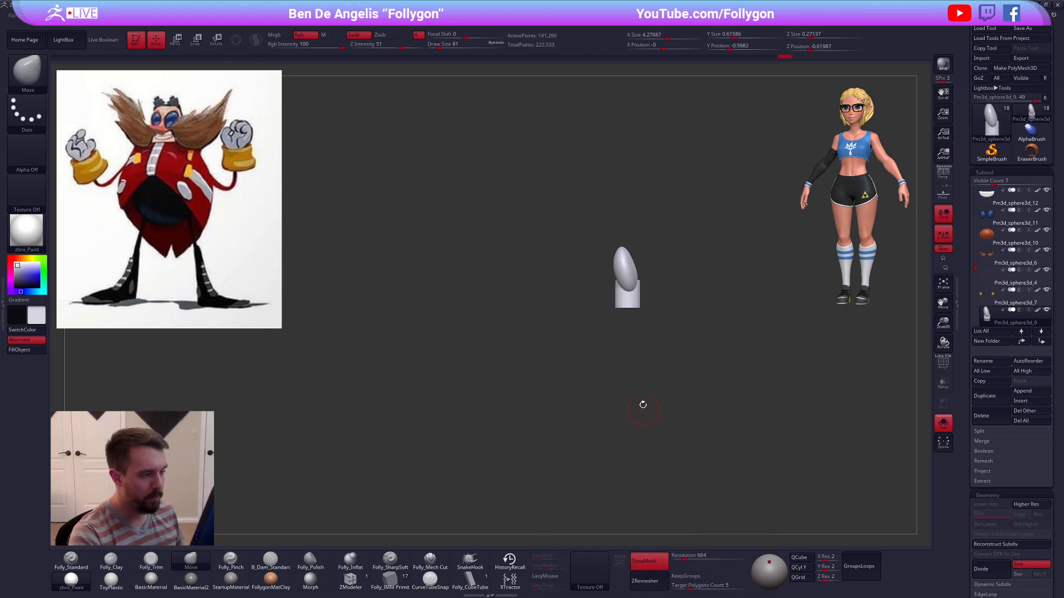
# Step: Blend the seam between hand and wrist by smoothing it and trimming it with the Folly_Trim brush
pyautogui.moveTo(647, 309)
pyautogui.keyDown('shift'); pyautogui.mouseDown()
pyautogui.moveTo(607, 323)
pyautogui.moveTo(638, 327)
pyautogui.mouseUp(); pyautogui.keyUp('shift')
pyautogui.keyDown('shift'); pyautogui.moveTo(646, 275); pyautogui.dragTo(635, 284); pyautogui.keyUp('shift')
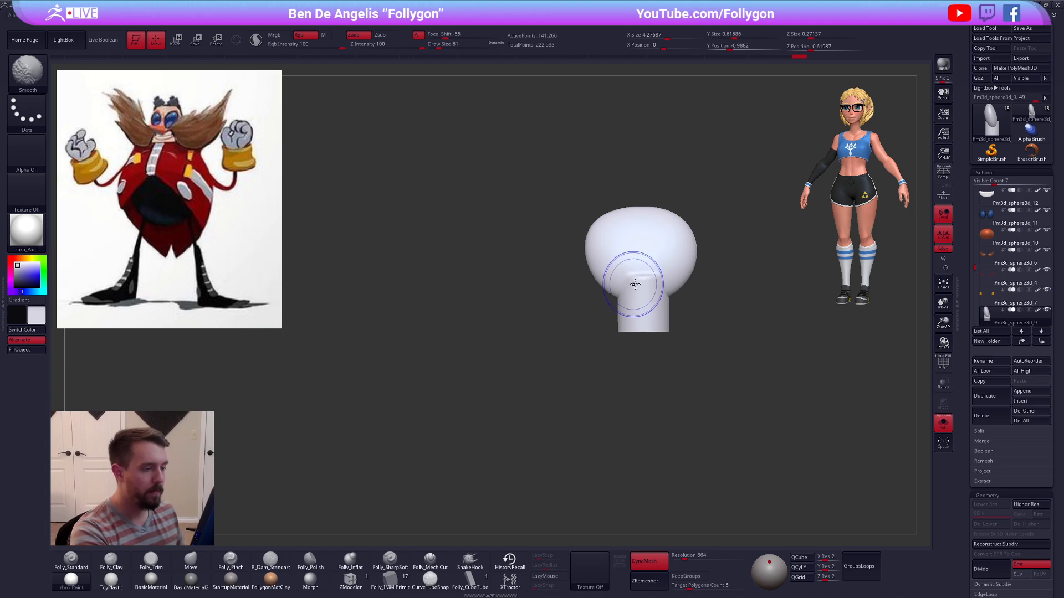
pyautogui.moveTo(715, 300)
pyautogui.keyDown('shift'); pyautogui.mouseDown()
pyautogui.moveTo(665, 285)
pyautogui.moveTo(675, 276)
pyautogui.moveTo(666, 287)
pyautogui.moveTo(691, 292)
pyautogui.moveTo(665, 278)
pyautogui.moveTo(701, 263)
pyautogui.moveTo(708, 278)
pyautogui.moveTo(700, 268)
pyautogui.mouseUp(); pyautogui.keyUp('shift')
pyautogui.press('3')
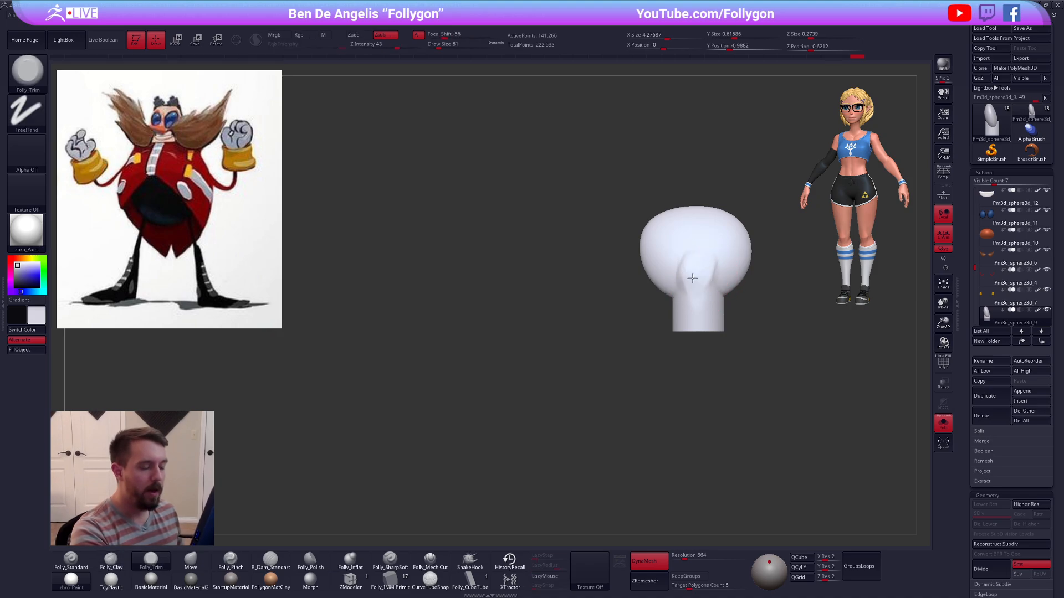
pyautogui.press('shift')
pyautogui.keyDown('alt'); pyautogui.moveTo(697, 265); pyautogui.dragTo(630, 334, button='right'); pyautogui.keyUp('alt')
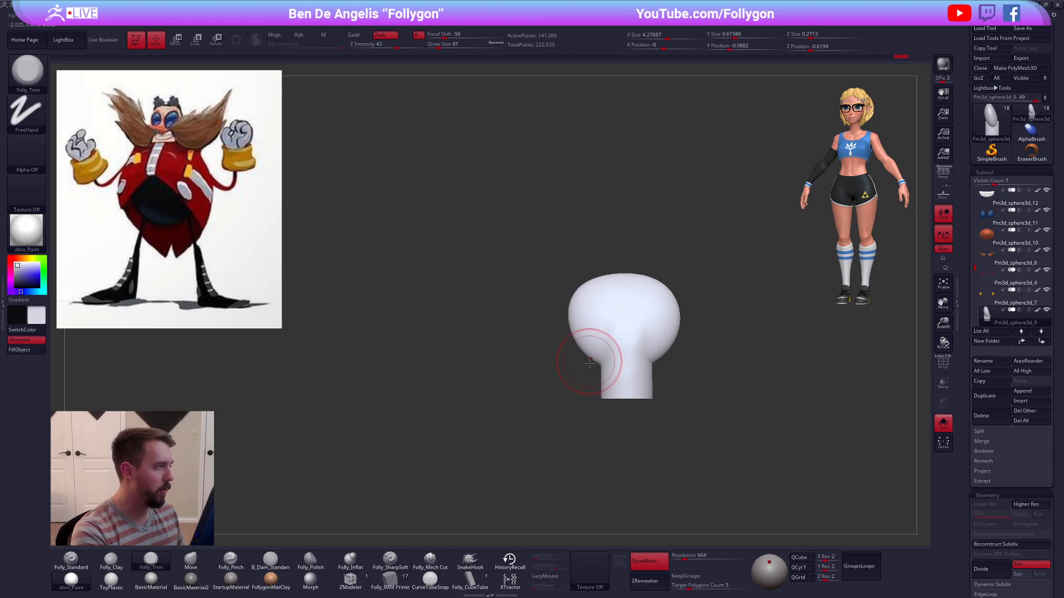
# Step: Flatten the face of the hand with the Folly_Trim brush at draw size 130
pyautogui.keyDown('ctrl'); pyautogui.moveTo(630, 352); pyautogui.dragTo(656, 336, button='right'); pyautogui.keyUp('ctrl')
pyautogui.press('space')
pyautogui.moveTo(645, 352); pyautogui.dragTo(657, 353)
pyautogui.press('shift')
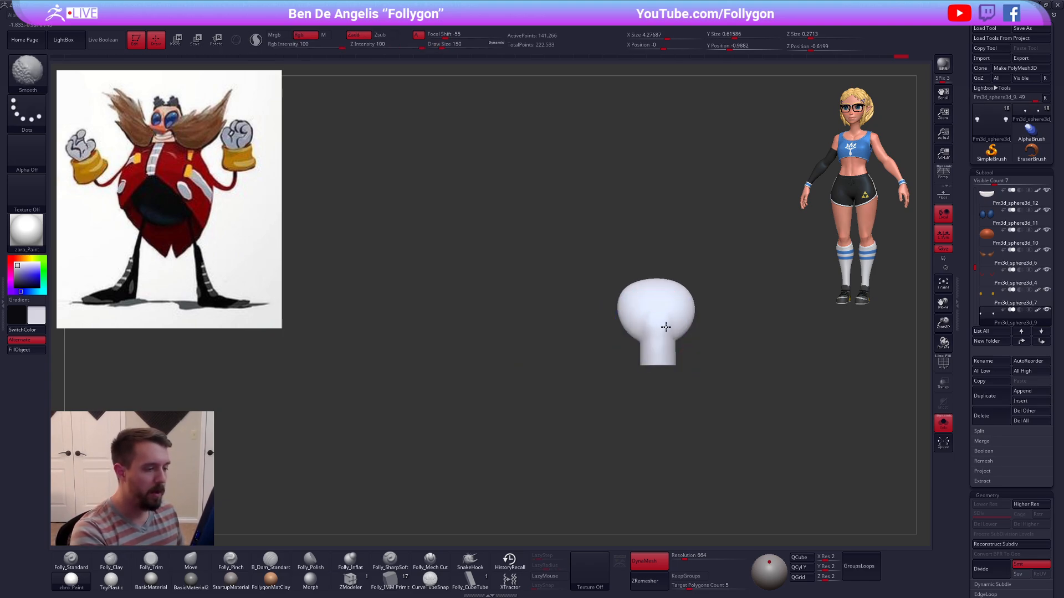
pyautogui.moveTo(661, 344); pyautogui.dragTo(601, 361, button='right')
pyautogui.press('space')
pyautogui.moveTo(649, 352); pyautogui.dragTo(645, 352)
pyautogui.moveTo(669, 326); pyautogui.dragTo(676, 313)
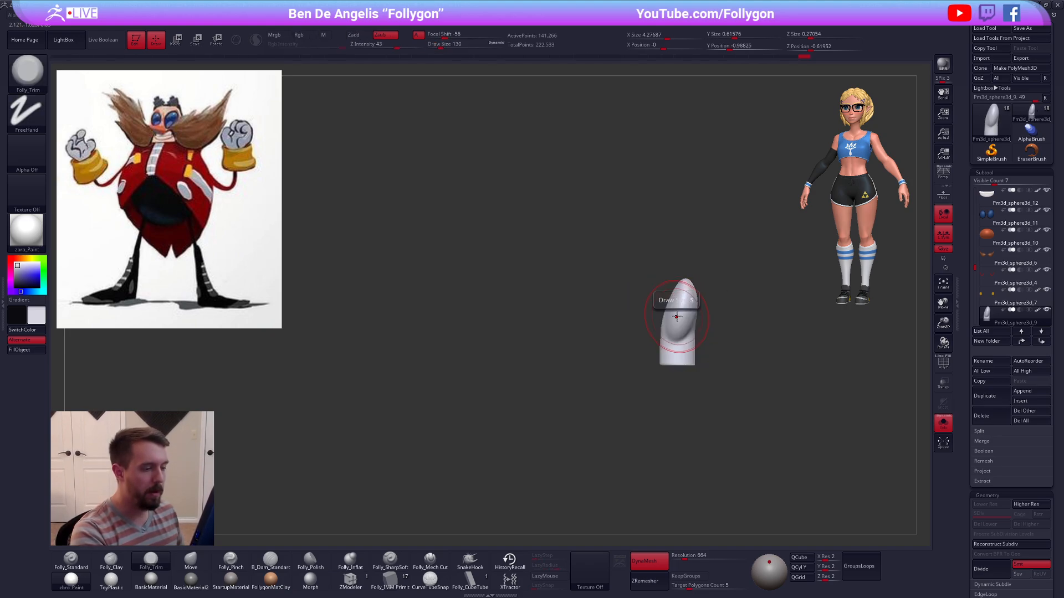
pyautogui.moveTo(677, 313)
pyautogui.mouseDown(button='right')
pyautogui.moveTo(621, 311)
pyautogui.moveTo(650, 321)
pyautogui.mouseUp(button='right')
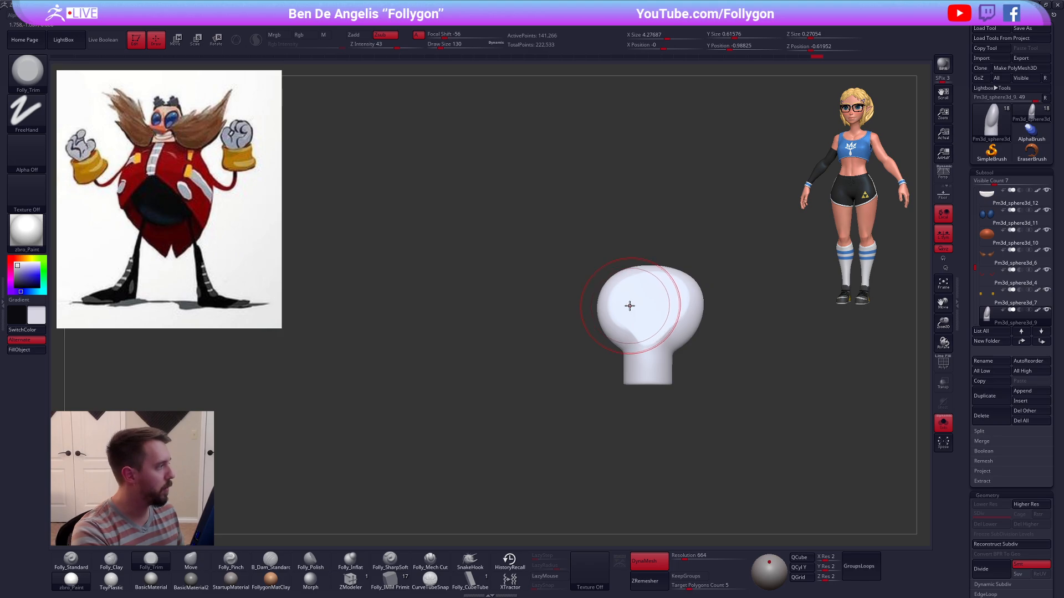
# Step: Pull the upper corners of the hand outward with the Move brush at draw size 150 and refine its side
pyautogui.keyDown('alt'); pyautogui.moveTo(630, 306); pyautogui.dragTo(647, 320, button='right'); pyautogui.keyUp('alt')
pyautogui.press('b')
pyautogui.press('m')
pyautogui.press('v')
pyautogui.press('space')
pyautogui.moveTo(643, 349); pyautogui.dragTo(649, 350)
pyautogui.moveTo(637, 300); pyautogui.dragTo(632, 291)
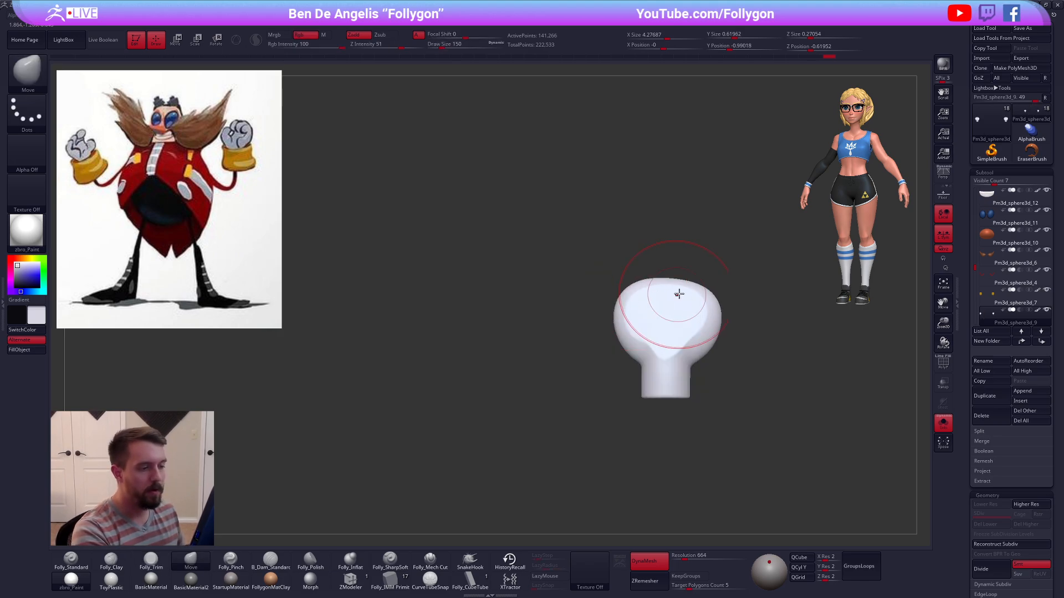
pyautogui.moveTo(700, 297); pyautogui.dragTo(708, 289)
pyautogui.moveTo(707, 334)
pyautogui.mouseDown()
pyautogui.moveTo(703, 344)
pyautogui.moveTo(666, 313)
pyautogui.mouseUp()
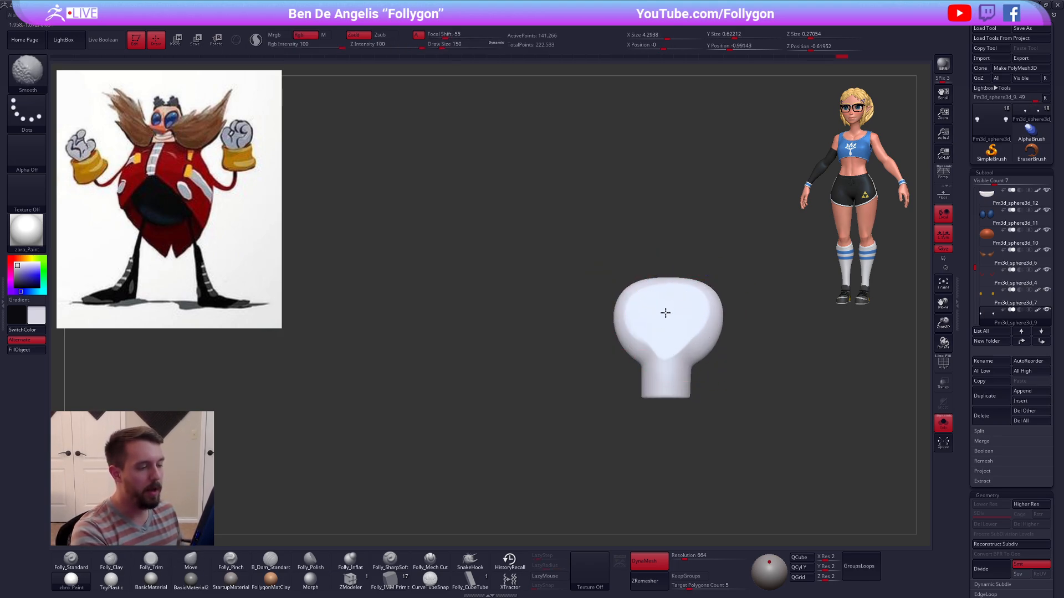
# Step: Trim and soften the upper surface of the hand with Folly_Trim at draw size 68
pyautogui.moveTo(673, 319); pyautogui.dragTo(680, 352, button='right')
pyautogui.press('3')
pyautogui.moveTo(682, 313); pyautogui.dragTo(656, 293)
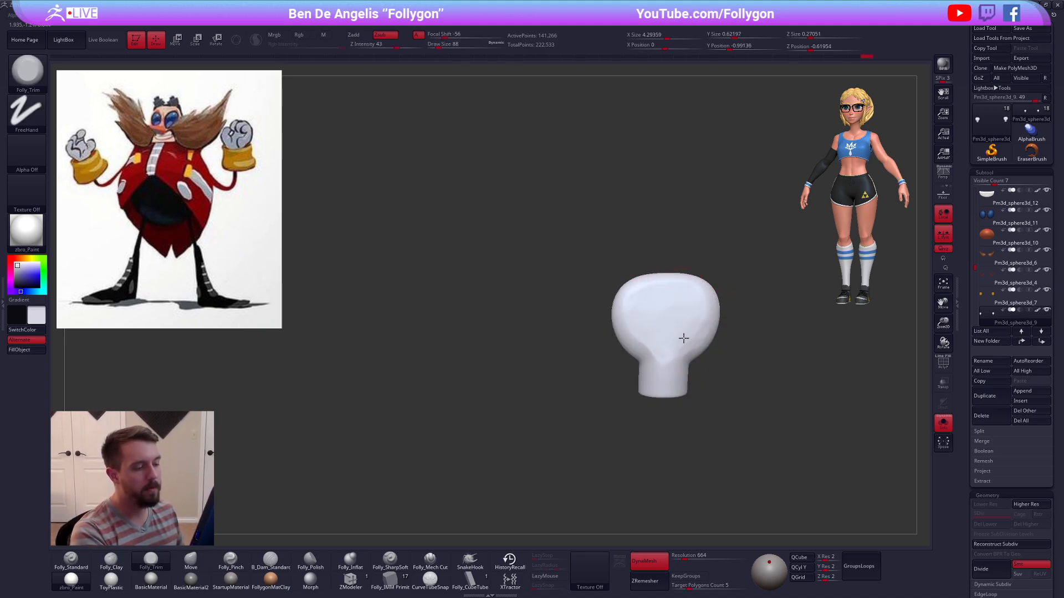
# Step: Turn off DynaMesh and ZRemesh the hands with a target polygon count of 1
pyautogui.moveTo(639, 327); pyautogui.dragTo(680, 357, button='right')
pyautogui.click(649, 561)
pyautogui.moveTo(689, 586); pyautogui.dragTo(672, 586)
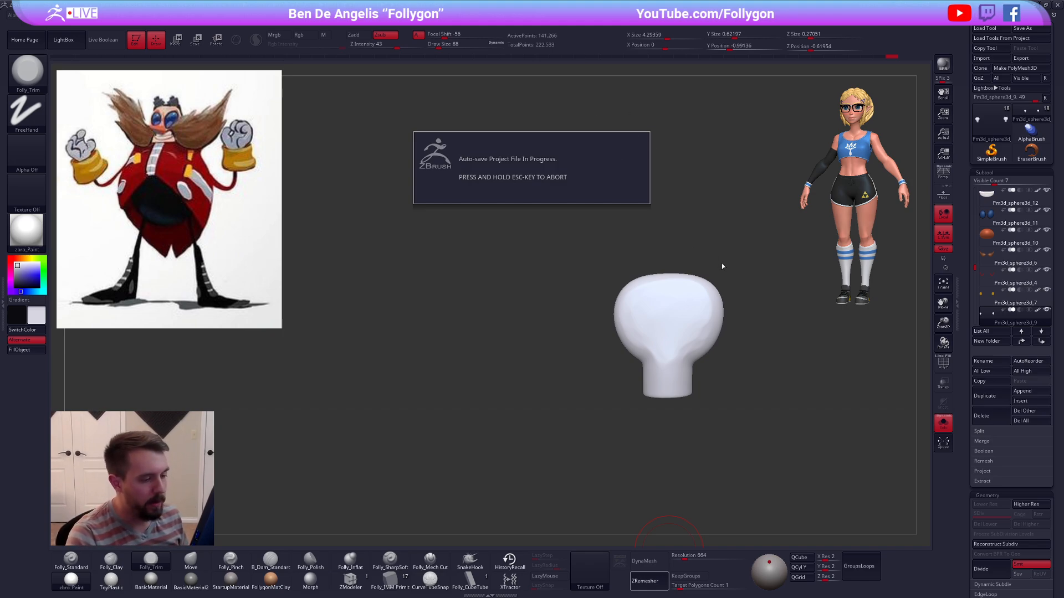
# Step: Smooth the remeshed hands, show the whole character and reshape the hands inside the cuffs with the Move brush
pyautogui.moveTo(724, 291)
pyautogui.keyDown('shift'); pyautogui.mouseDown()
pyautogui.moveTo(729, 302)
pyautogui.moveTo(671, 277)
pyautogui.moveTo(661, 260)
pyautogui.moveTo(670, 299)
pyautogui.moveTo(654, 269)
pyautogui.mouseUp(); pyautogui.keyUp('shift')
pyautogui.hotkey('alt', 's')
pyautogui.press('4')
pyautogui.press('space')
pyautogui.moveTo(659, 275); pyautogui.dragTo(658, 291, button='right')
pyautogui.press('space')
pyautogui.moveTo(653, 275); pyautogui.dragTo(655, 275)
pyautogui.moveTo(655, 275); pyautogui.dragTo(633, 276)
pyautogui.moveTo(632, 276); pyautogui.dragTo(604, 261, button='right')
pyautogui.moveTo(576, 287)
pyautogui.mouseDown()
pyautogui.moveTo(580, 271)
pyautogui.moveTo(642, 268)
pyautogui.mouseUp()
pyautogui.press('space')
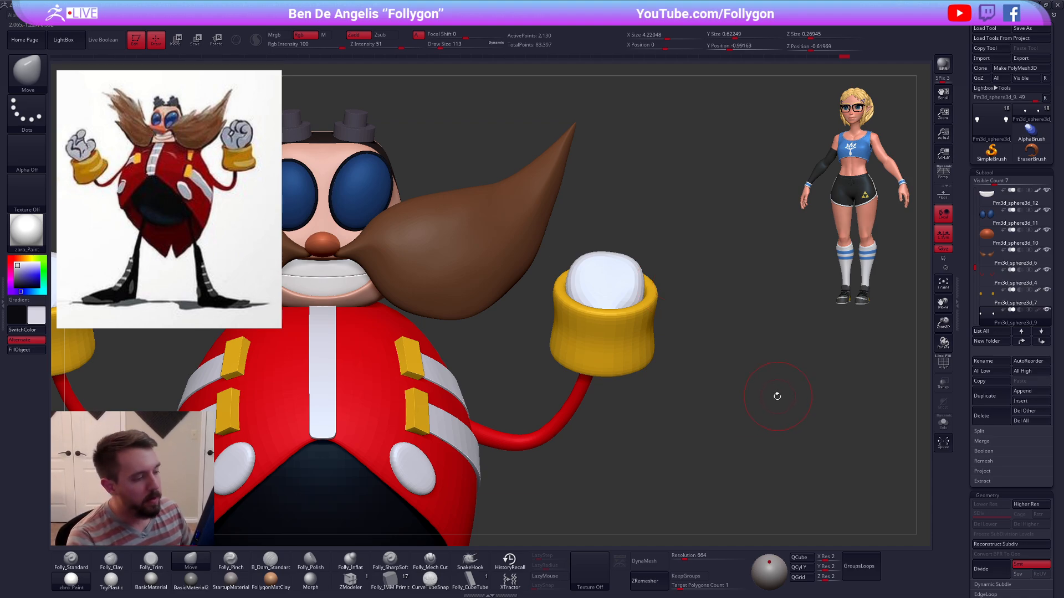
# Step: Adjust the outline of the hands with a larger Move brush and reduce the draw size to 67
pyautogui.press('space')
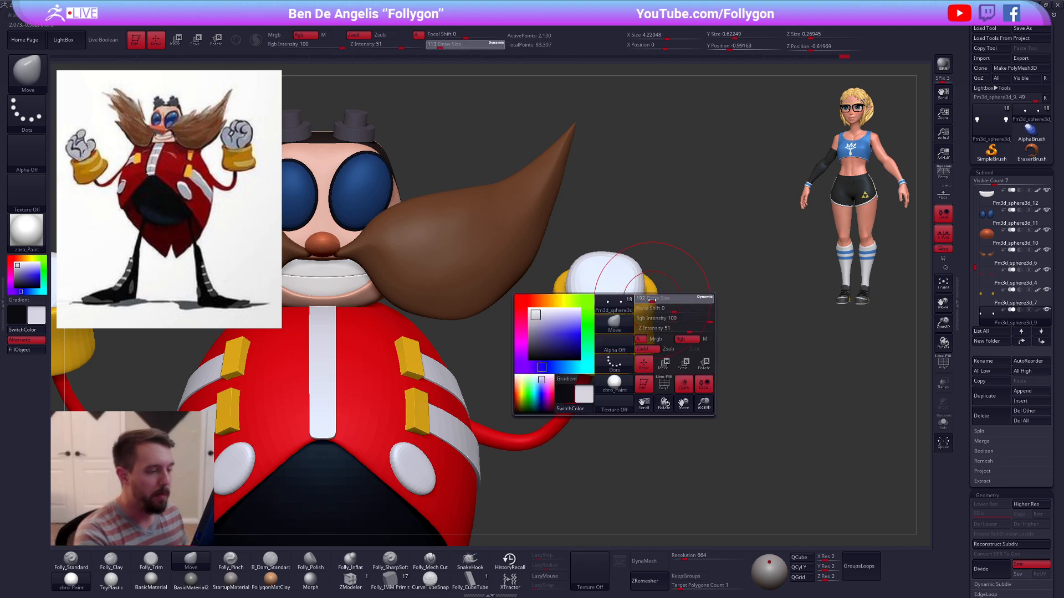
pyautogui.moveTo(650, 313); pyautogui.dragTo(657, 314)
pyautogui.moveTo(645, 269)
pyautogui.mouseDown()
pyautogui.moveTo(659, 294)
pyautogui.moveTo(624, 291)
pyautogui.mouseUp()
pyautogui.press('space')
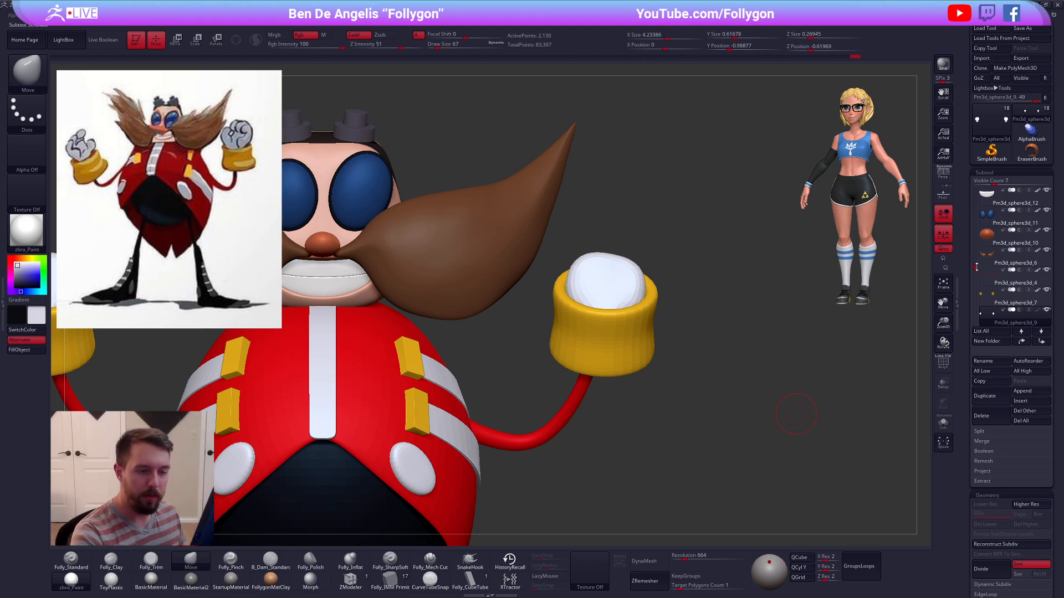
# Step: Duplicate the hands subtool and choose the Capsule primitive of the Folly_IMM Primitives brush
pyautogui.moveTo(976, 267); pyautogui.dragTo(966, 310)
pyautogui.click(984, 396)
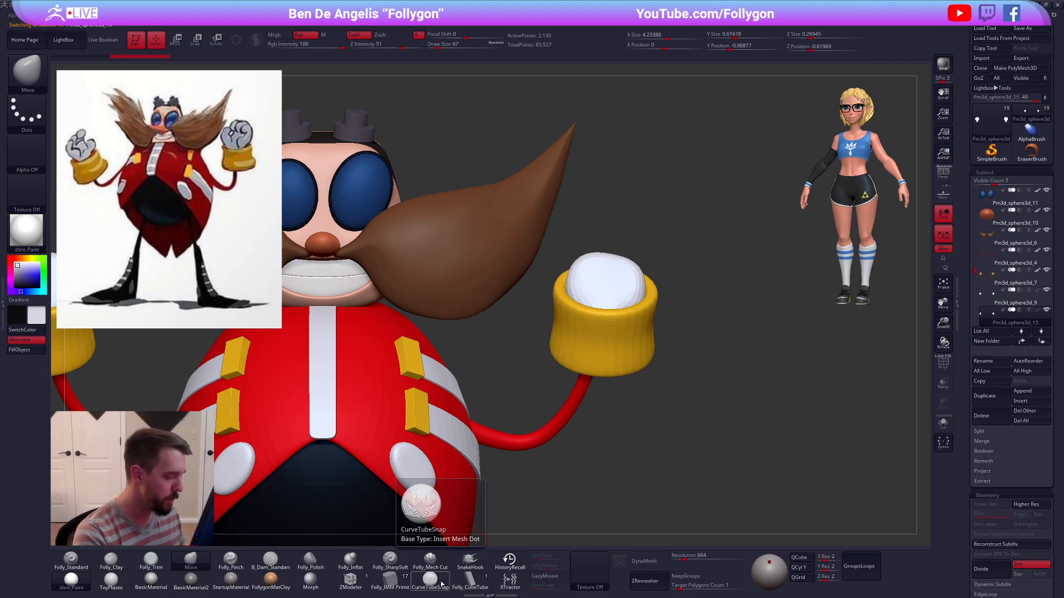
pyautogui.click(442, 583)
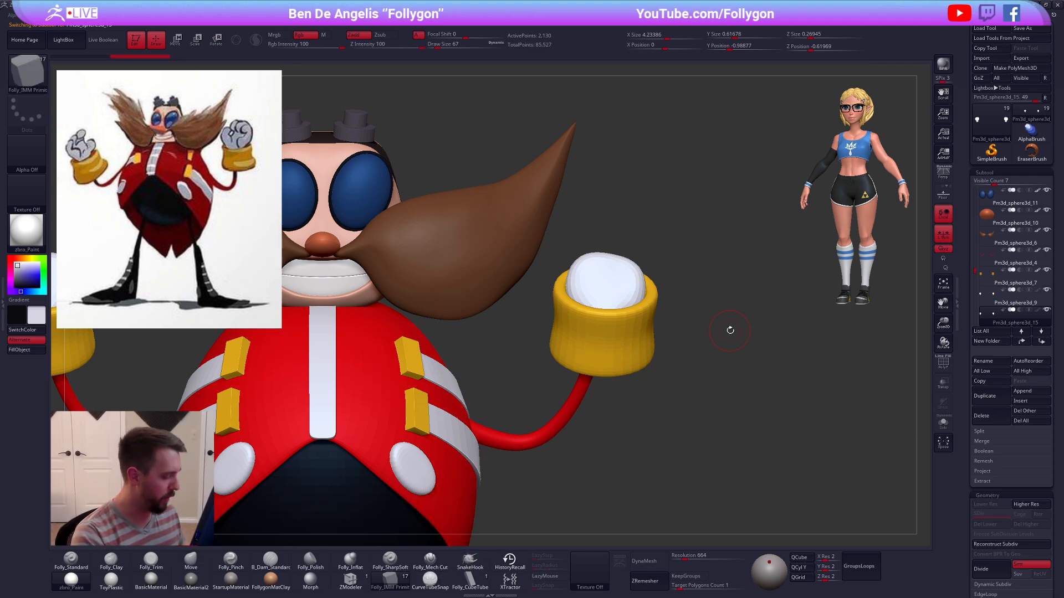
pyautogui.press('m')
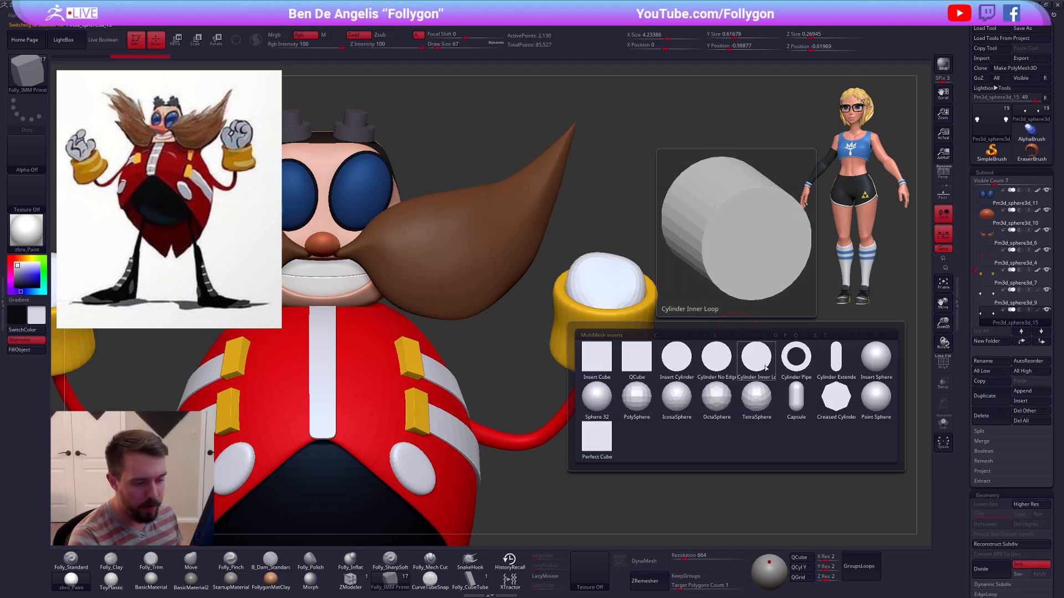
pyautogui.click(782, 406)
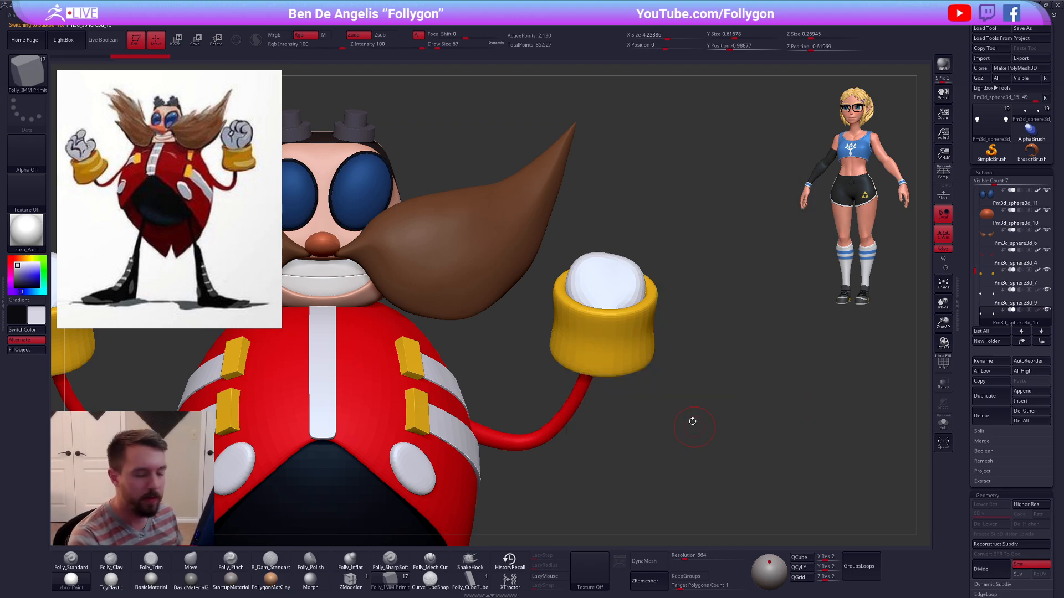
# Step: Insert a capsule above the palm, isolate it and delete the hidden hand geometry from the duplicate
pyautogui.hotkey('alt', 's')
pyautogui.keyDown('ctrl'); pyautogui.moveTo(601, 256); pyautogui.dragTo(601, 267, button='right'); pyautogui.keyUp('ctrl')
pyautogui.moveTo(580, 242); pyautogui.dragTo(609, 269)
pyautogui.hotkey('shift', 'f')
pyautogui.moveTo(653, 227)
pyautogui.keyDown('ctrl'); pyautogui.mouseDown()
pyautogui.moveTo(640, 244)
pyautogui.moveTo(646, 210)
pyautogui.mouseUp(); pyautogui.keyUp('ctrl')
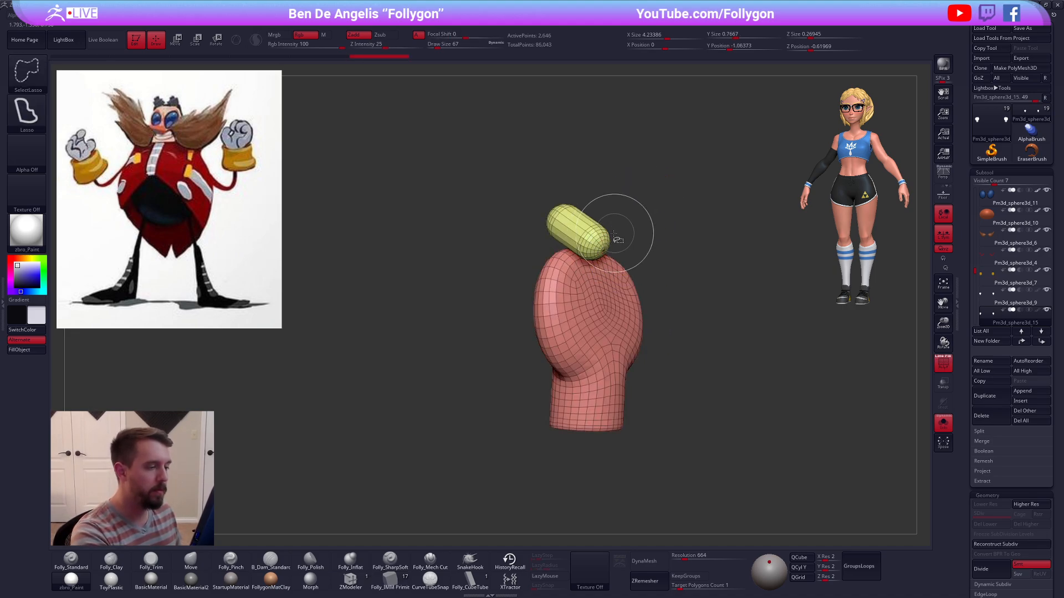
pyautogui.keyDown('ctrl'); pyautogui.keyDown('shift'); pyautogui.click(599, 240); pyautogui.keyUp('shift'); pyautogui.keyUp('ctrl')
pyautogui.press('space')
pyautogui.click(655, 250)
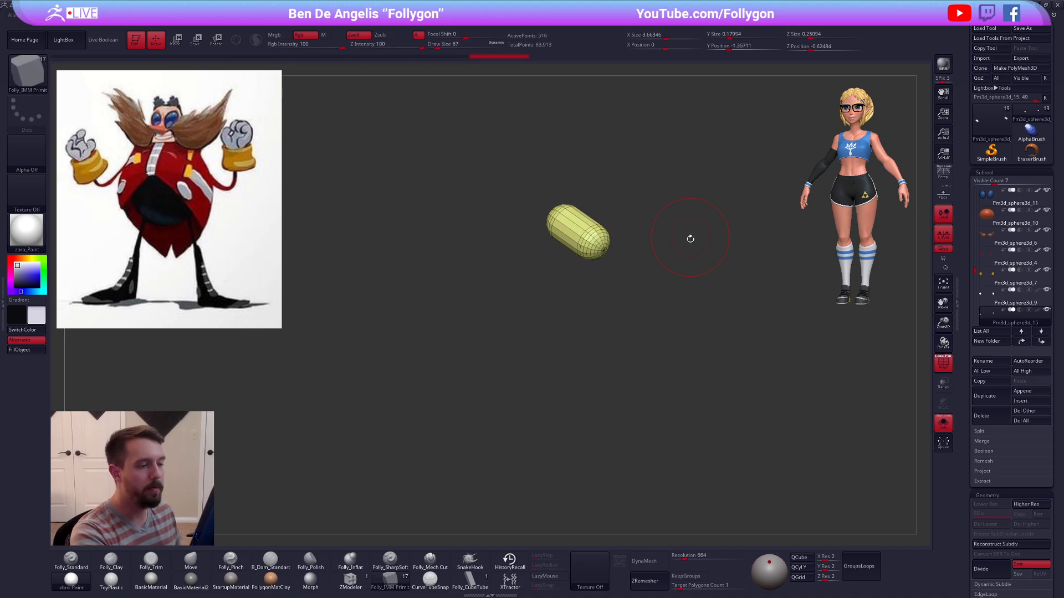
# Step: Move and rotate the capsule so it stands upright on the top edge of the palm
pyautogui.click(988, 317)
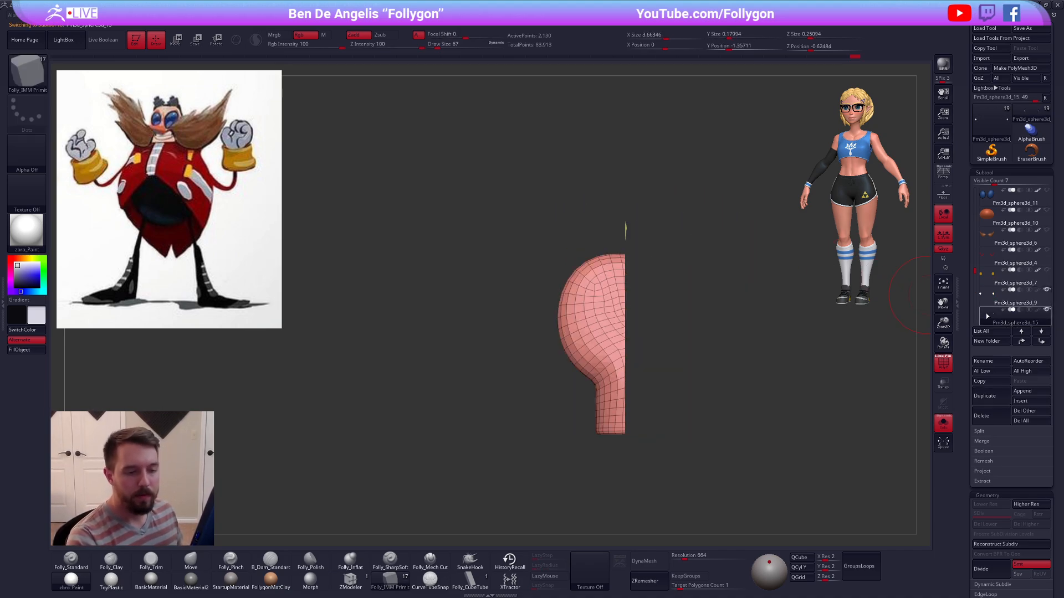
pyautogui.keyDown('shift'); pyautogui.moveTo(728, 351); pyautogui.dragTo(657, 326); pyautogui.keyUp('shift')
pyautogui.keyDown('alt'); pyautogui.moveTo(663, 324); pyautogui.dragTo(644, 350, button='right'); pyautogui.keyUp('alt')
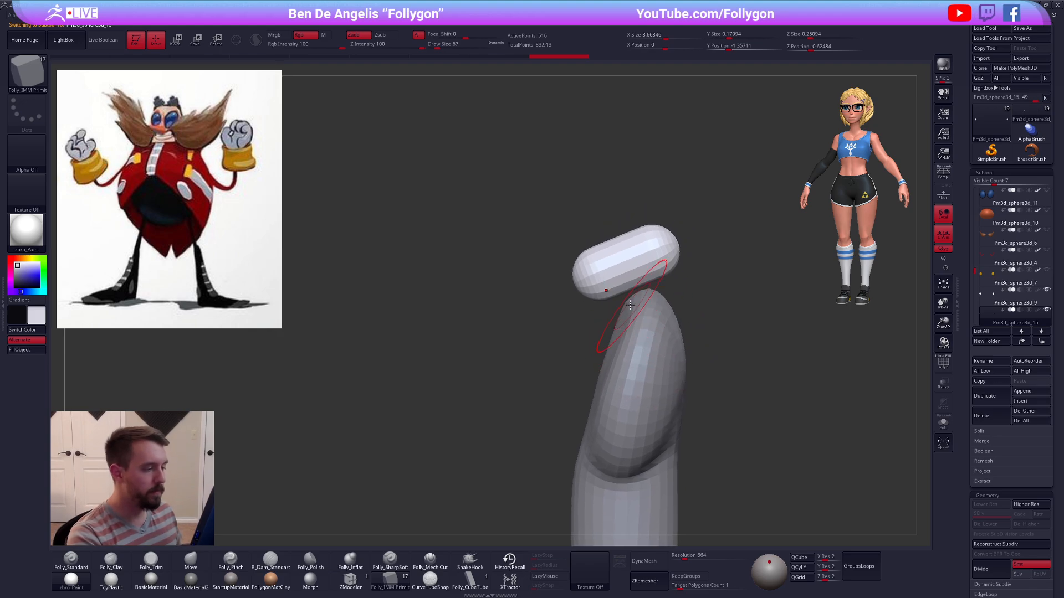
pyautogui.press('w')
pyautogui.moveTo(619, 282)
pyautogui.mouseDown()
pyautogui.moveTo(640, 333)
pyautogui.moveTo(693, 330)
pyautogui.mouseUp()
pyautogui.press('r')
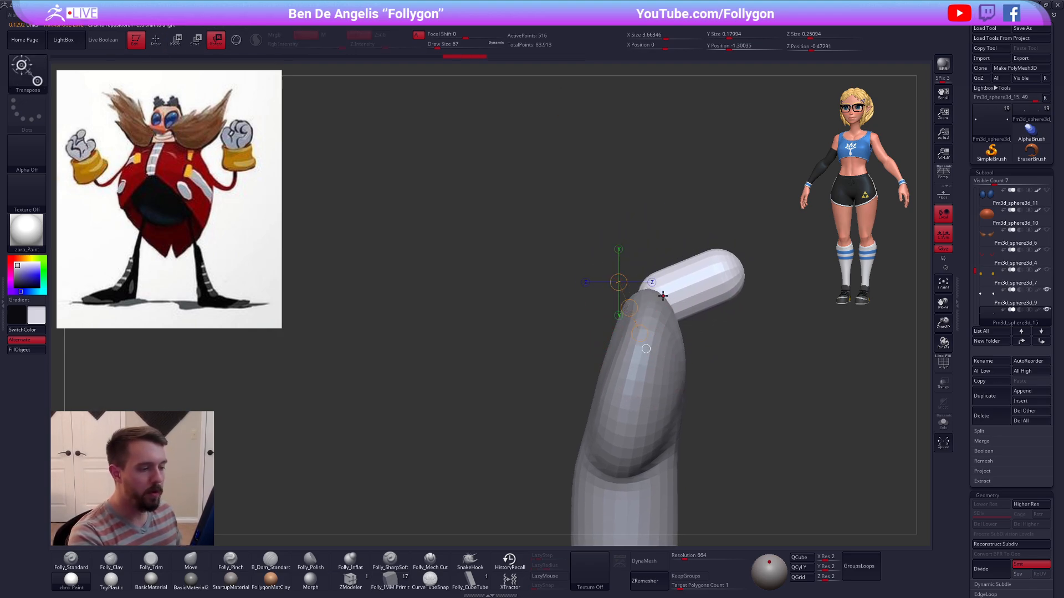
pyautogui.moveTo(663, 297)
pyautogui.mouseDown()
pyautogui.moveTo(766, 265)
pyautogui.moveTo(699, 192)
pyautogui.moveTo(710, 197)
pyautogui.mouseUp()
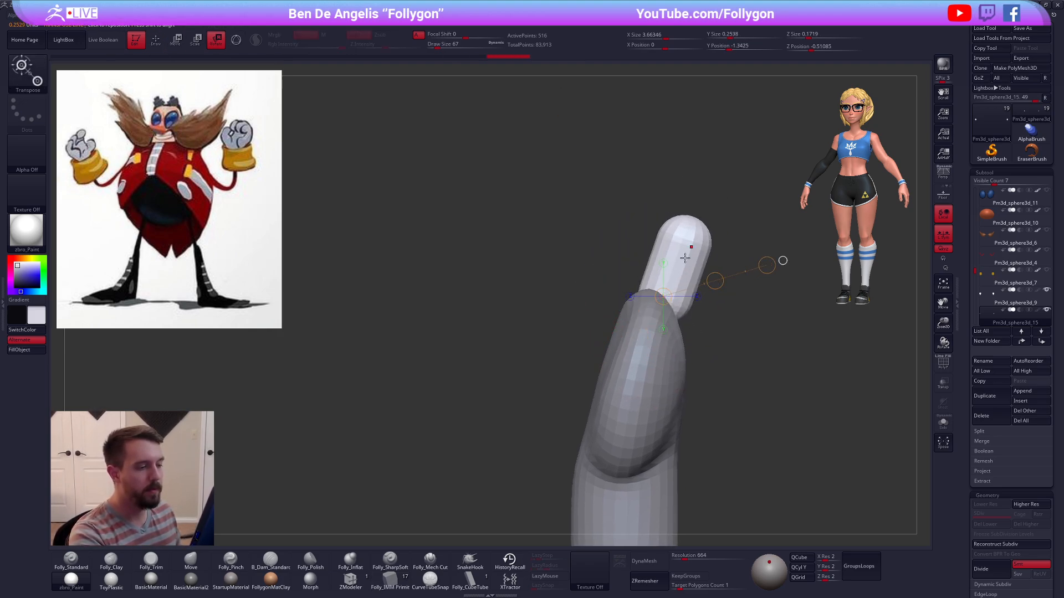
# Step: Mask the capsule's base and pull its unmasked end upward to lengthen it into a finger
pyautogui.hotkey('shift', 'f')
pyautogui.press('q')
pyautogui.moveTo(719, 279)
pyautogui.keyDown('ctrl'); pyautogui.mouseDown()
pyautogui.moveTo(688, 183)
pyautogui.moveTo(749, 224)
pyautogui.mouseUp(); pyautogui.keyUp('ctrl')
pyautogui.keyDown('ctrl'); pyautogui.click(757, 229); pyautogui.keyUp('ctrl')
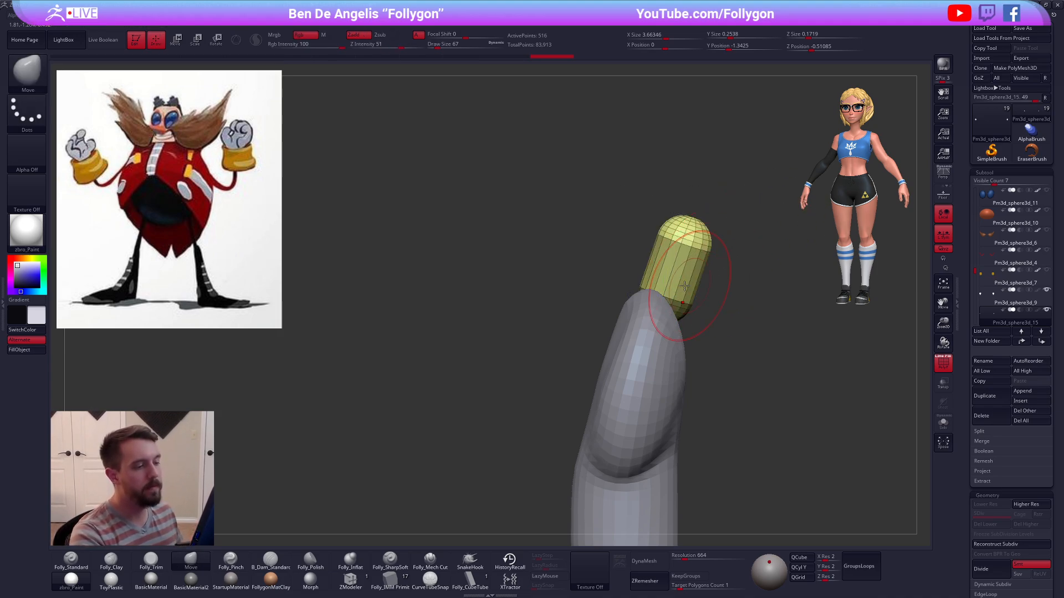
pyautogui.press('w')
pyautogui.moveTo(668, 284); pyautogui.dragTo(704, 177)
pyautogui.keyDown('alt'); pyautogui.moveTo(734, 202); pyautogui.dragTo(685, 158); pyautogui.keyUp('alt')
# Step: Tilt the finger outward and shift it toward the outer side of the palm's top edge
pyautogui.press('q')
pyautogui.moveTo(737, 354)
pyautogui.mouseDown()
pyautogui.moveTo(789, 346)
pyautogui.moveTo(788, 417)
pyautogui.moveTo(758, 428)
pyautogui.mouseUp()
pyautogui.press('w')
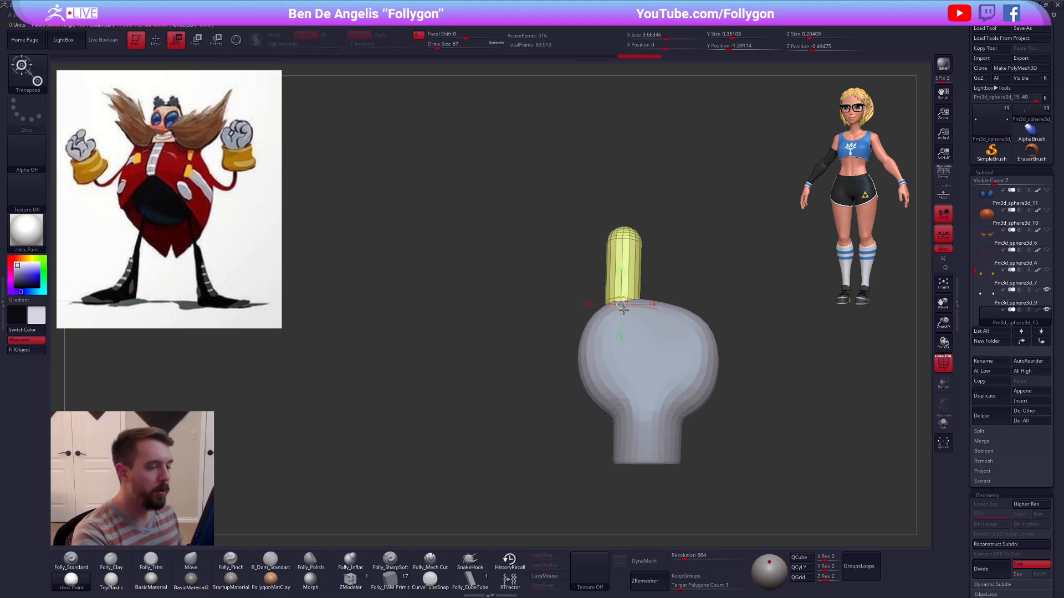
pyautogui.press('r')
pyautogui.moveTo(621, 373); pyautogui.dragTo(645, 374)
pyautogui.press('w')
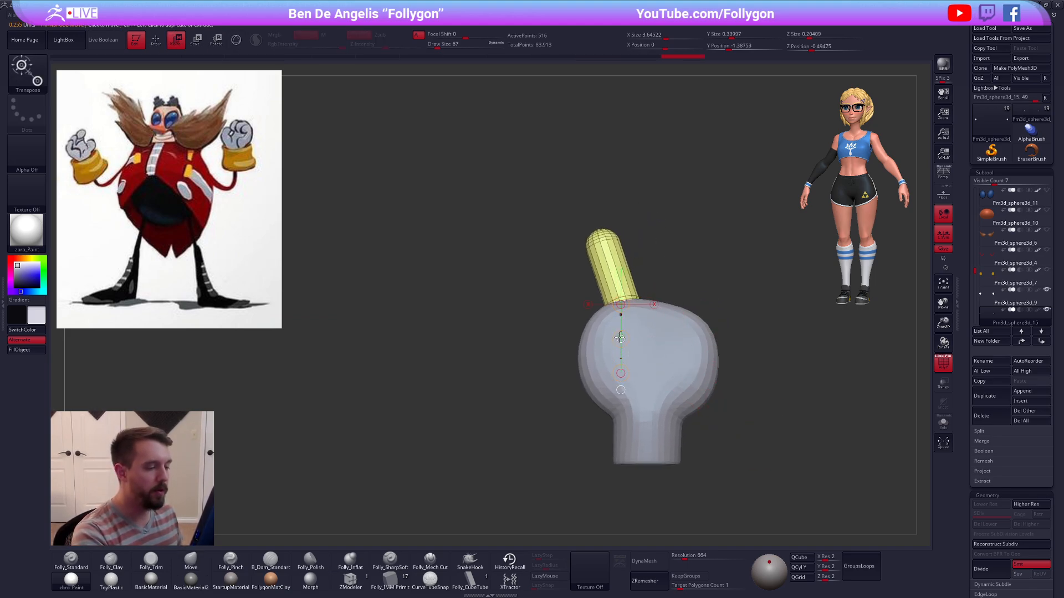
pyautogui.moveTo(620, 339); pyautogui.dragTo(604, 344)
# Step: Nudge the finger in side view so its base sits on the top of the palm
pyautogui.press('q')
pyautogui.moveTo(621, 320); pyautogui.dragTo(573, 303, button='right')
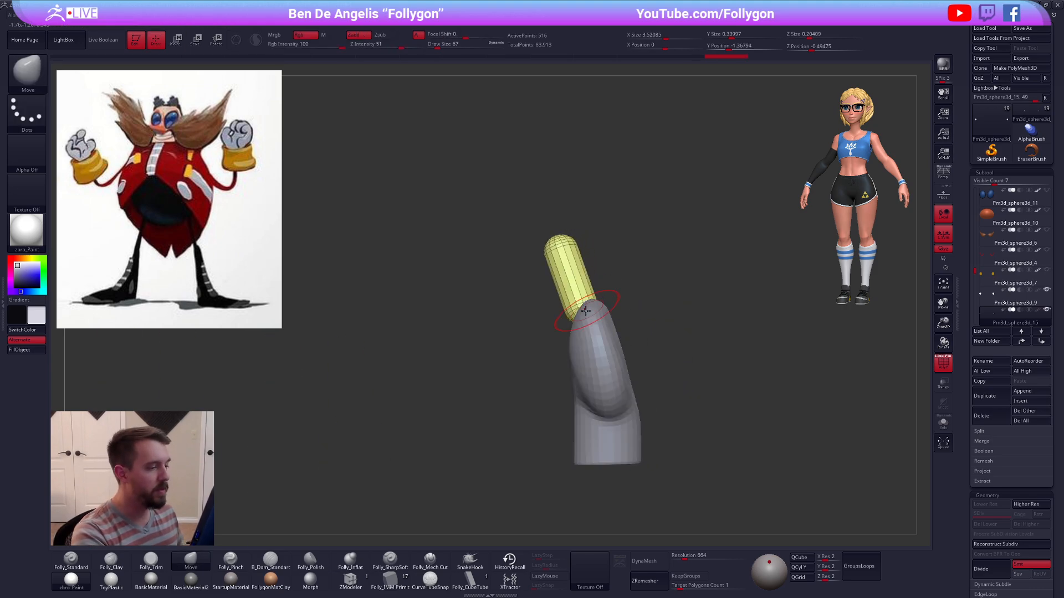
pyautogui.press('w')
pyautogui.moveTo(594, 297); pyautogui.dragTo(598, 297)
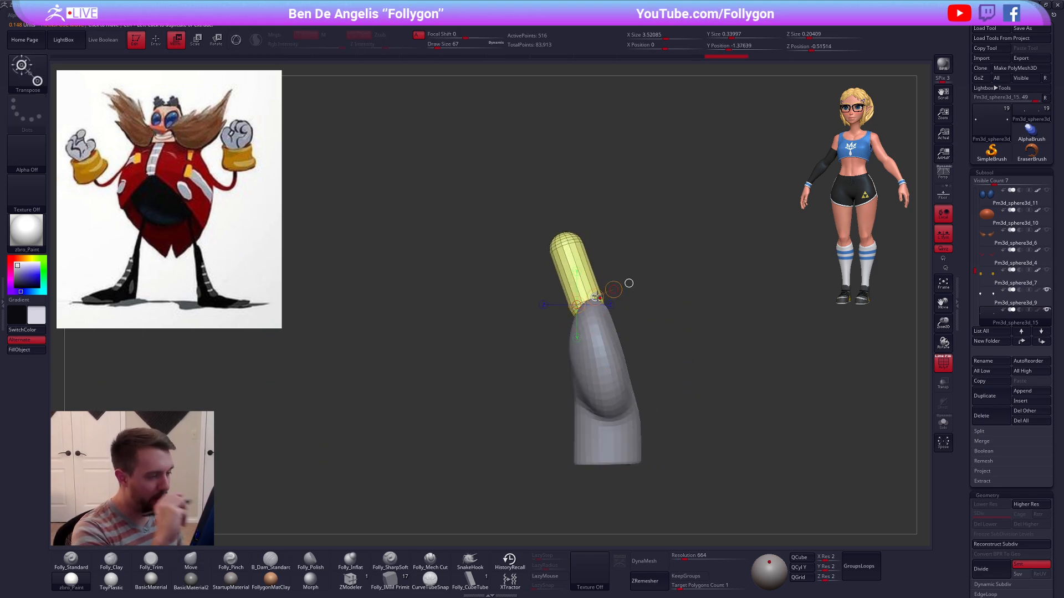
pyautogui.press('q')
pyautogui.moveTo(685, 414); pyautogui.dragTo(700, 422, button='right')
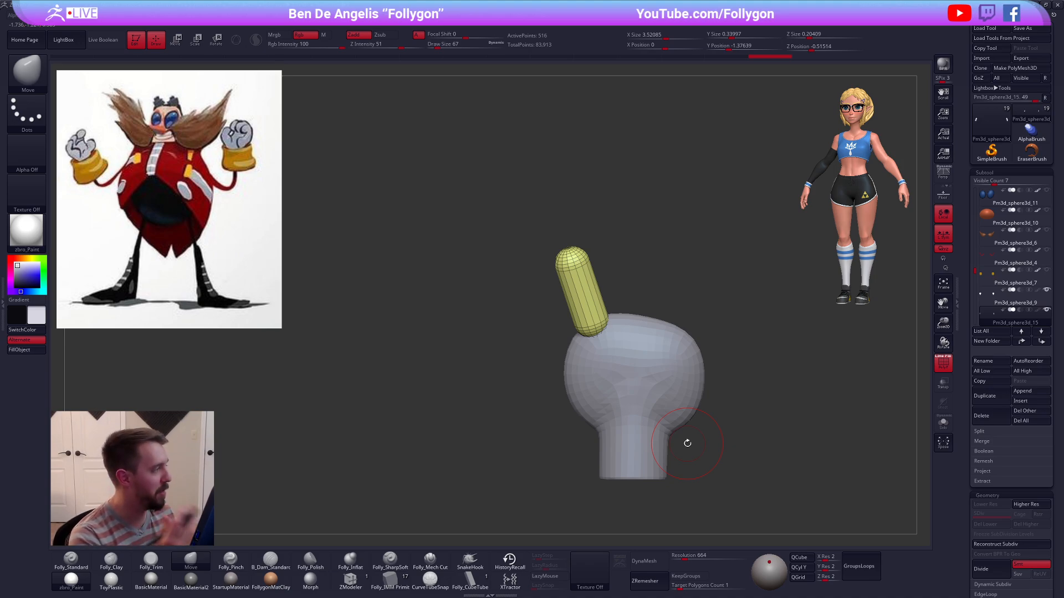
# Step: Duplicate the finger and place the copy more upright at the middle of the palm's top edge
pyautogui.moveTo(692, 432); pyautogui.dragTo(776, 417)
pyautogui.press('w')
pyautogui.moveTo(634, 319)
pyautogui.keyDown('shift'); pyautogui.mouseDown()
pyautogui.moveTo(634, 369)
pyautogui.moveTo(633, 342)
pyautogui.moveTo(590, 334)
pyautogui.moveTo(627, 224)
pyautogui.moveTo(584, 208)
pyautogui.moveTo(604, 273)
pyautogui.mouseUp(); pyautogui.keyUp('shift')
pyautogui.press('r')
pyautogui.press('w')
pyautogui.press('q')
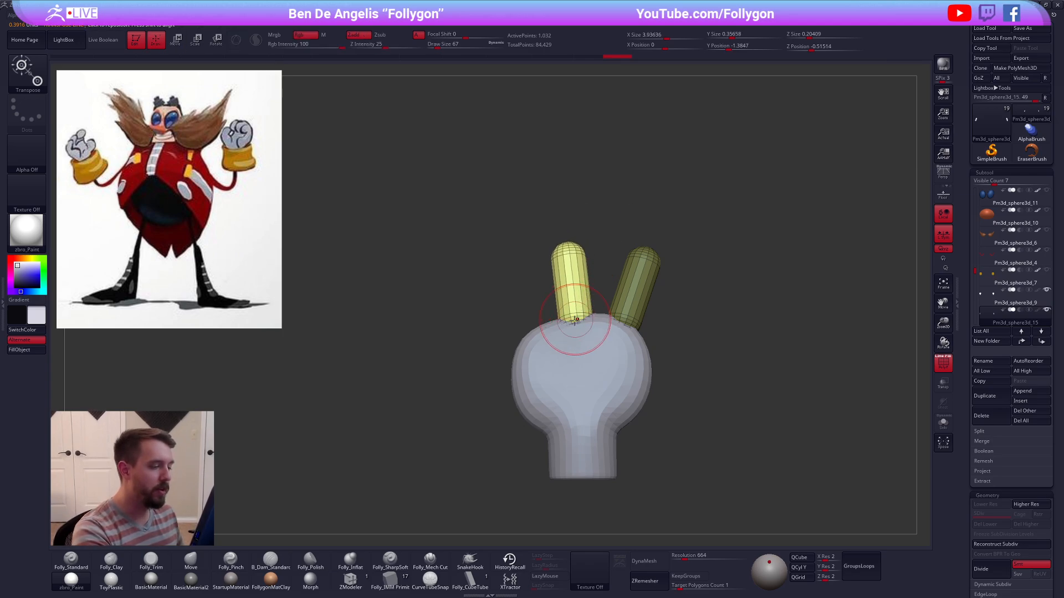
# Step: Duplicate the middle finger and angle the third finger outward on the free side of the palm's top edge
pyautogui.press('w')
pyautogui.moveTo(577, 334)
pyautogui.keyDown('ctrl'); pyautogui.mouseDown()
pyautogui.moveTo(533, 344)
pyautogui.moveTo(561, 335)
pyautogui.moveTo(551, 334)
pyautogui.moveTo(554, 344)
pyautogui.mouseUp(); pyautogui.keyUp('ctrl')
pyautogui.press('r')
pyautogui.press('q')
pyautogui.keyDown('alt'); pyautogui.moveTo(603, 416); pyautogui.dragTo(552, 336, button='right'); pyautogui.keyUp('alt')
# Step: Duplicate a finger as the thumb, rotate it outward and position it at the side of the palm
pyautogui.press('w')
pyautogui.click(549, 326)
pyautogui.keyDown('ctrl'); pyautogui.moveTo(549, 348); pyautogui.dragTo(700, 403); pyautogui.keyUp('ctrl')
pyautogui.press('r')
pyautogui.moveTo(679, 350)
pyautogui.mouseDown()
pyautogui.moveTo(691, 319)
pyautogui.moveTo(695, 450)
pyautogui.mouseUp()
pyautogui.press('w')
pyautogui.moveTo(718, 363)
pyautogui.keyDown('shift'); pyautogui.mouseDown()
pyautogui.moveTo(718, 417)
pyautogui.moveTo(685, 354)
pyautogui.moveTo(655, 335)
pyautogui.moveTo(601, 328)
pyautogui.mouseUp(); pyautogui.keyUp('shift')
pyautogui.moveTo(723, 303)
pyautogui.keyDown('alt'); pyautogui.mouseDown()
pyautogui.moveTo(669, 292)
pyautogui.moveTo(702, 311)
pyautogui.moveTo(695, 334)
pyautogui.moveTo(686, 299)
pyautogui.moveTo(679, 370)
pyautogui.moveTo(671, 325)
pyautogui.mouseUp(); pyautogui.keyUp('alt')
pyautogui.press('q')
# Step: Select the original hands subtool and merge the fingers subtool into it
pyautogui.click(989, 304)
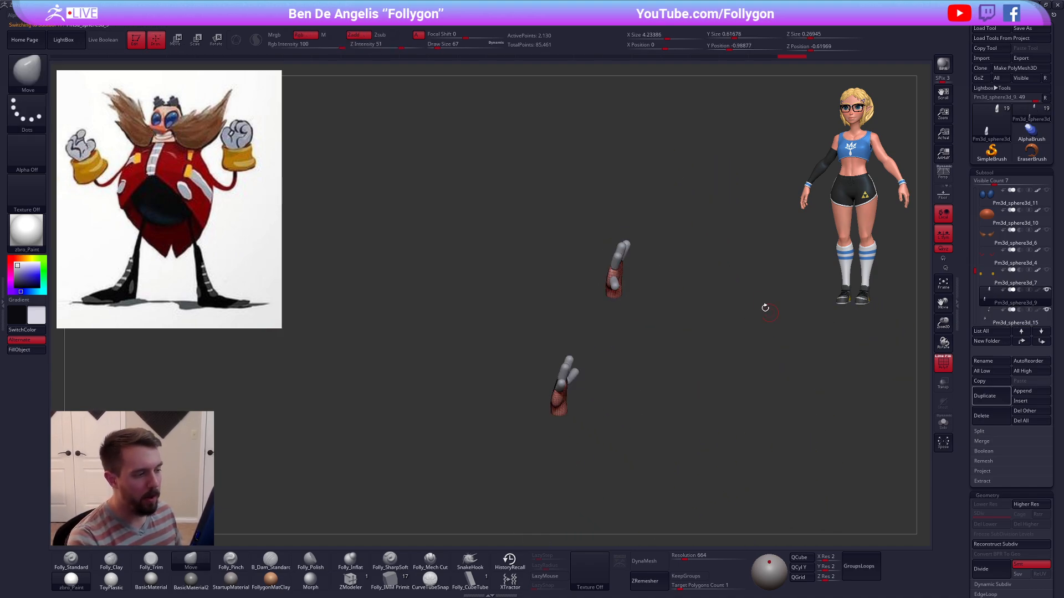
pyautogui.press('space')
pyautogui.click(739, 314)
pyautogui.click(709, 331)
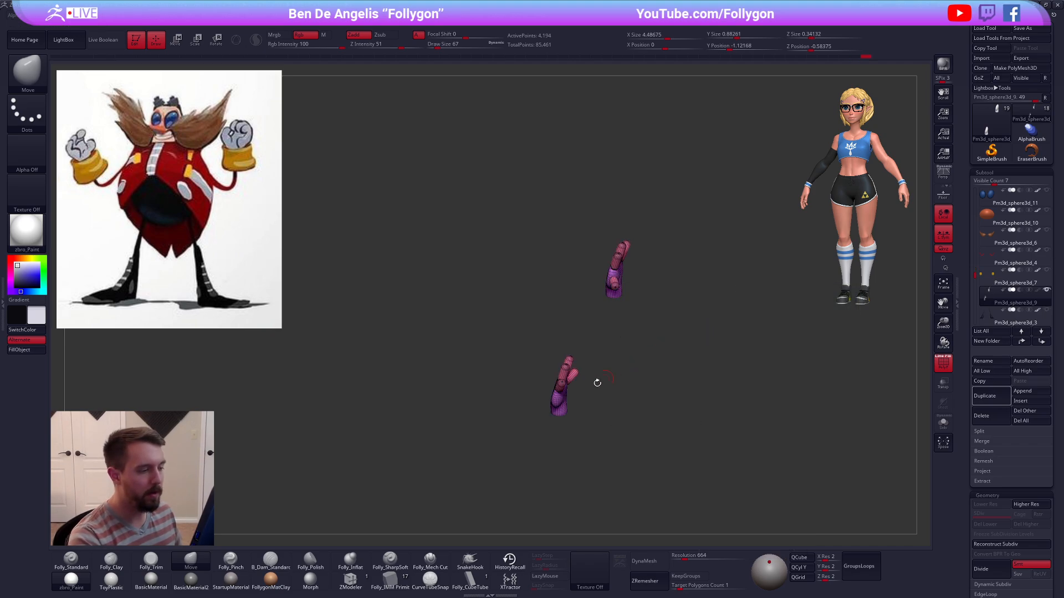
# Step: Isolate one hand with its fingers and delete the other hidden hand
pyautogui.moveTo(596, 380); pyautogui.dragTo(499, 390)
pyautogui.moveTo(627, 236)
pyautogui.keyDown('ctrl'); pyautogui.keyDown('shift'); pyautogui.mouseDown()
pyautogui.moveTo(560, 256)
pyautogui.moveTo(698, 327)
pyautogui.mouseUp(); pyautogui.keyUp('shift'); pyautogui.keyUp('ctrl')
pyautogui.press('space')
pyautogui.click(703, 318)
pyautogui.keyDown('alt'); pyautogui.moveTo(682, 333); pyautogui.dragTo(685, 374); pyautogui.keyUp('alt')
# Step: Try to shift the thumb toward the back of the hand with the other fingers masked
pyautogui.press('w')
pyautogui.keyDown('ctrl'); pyautogui.moveTo(559, 310); pyautogui.dragTo(578, 327); pyautogui.keyUp('ctrl')
pyautogui.keyDown('ctrl'); pyautogui.moveTo(586, 351); pyautogui.dragTo(608, 343, button='right'); pyautogui.keyUp('ctrl')
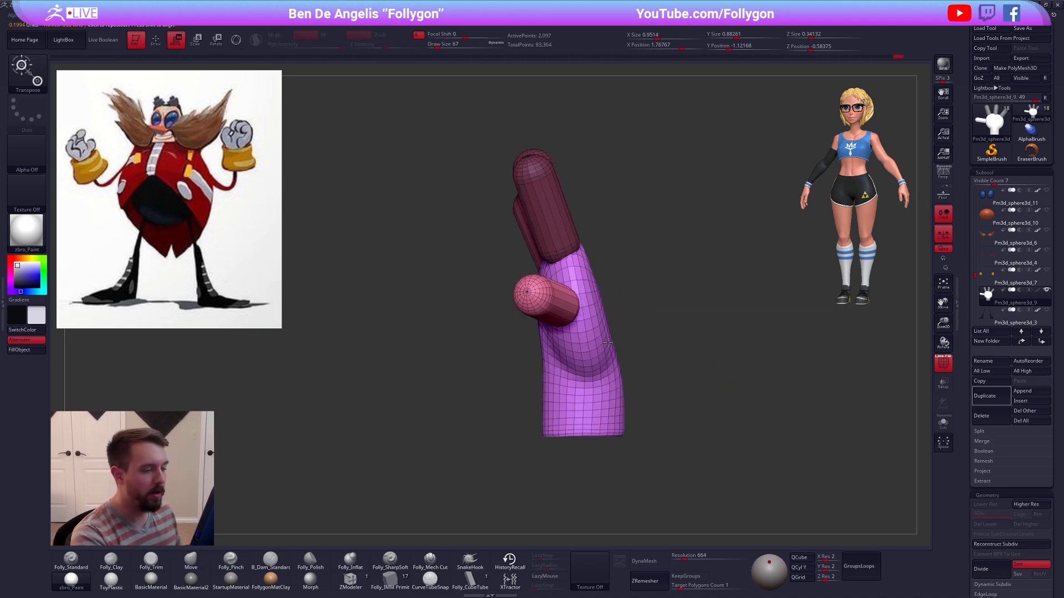
pyautogui.keyDown('shift'); pyautogui.moveTo(576, 315); pyautogui.dragTo(617, 315); pyautogui.keyUp('shift')
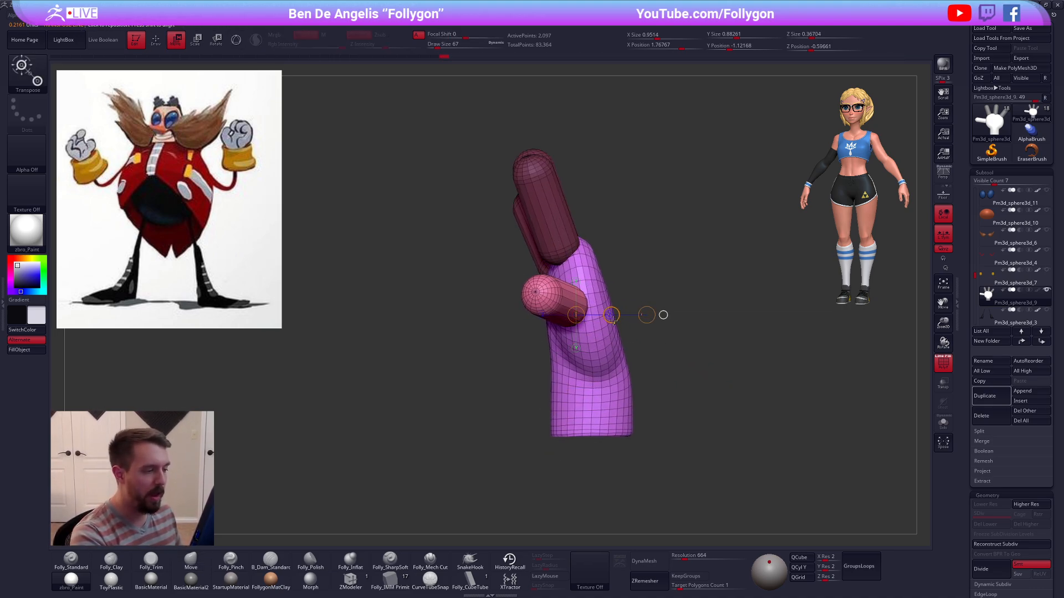
pyautogui.hotkey('ctrl', 'z')
# Step: Mask everything except the thumb, rotate and move it against the side of the palm, and clear the mask
pyautogui.keyDown('ctrl'); pyautogui.moveTo(544, 296); pyautogui.dragTo(606, 354); pyautogui.keyUp('ctrl')
pyautogui.keyDown('shift'); pyautogui.moveTo(575, 306); pyautogui.dragTo(614, 307); pyautogui.keyUp('shift')
pyautogui.keyDown('shift'); pyautogui.moveTo(604, 337); pyautogui.dragTo(576, 311, button='right'); pyautogui.keyUp('shift')
pyautogui.press('r')
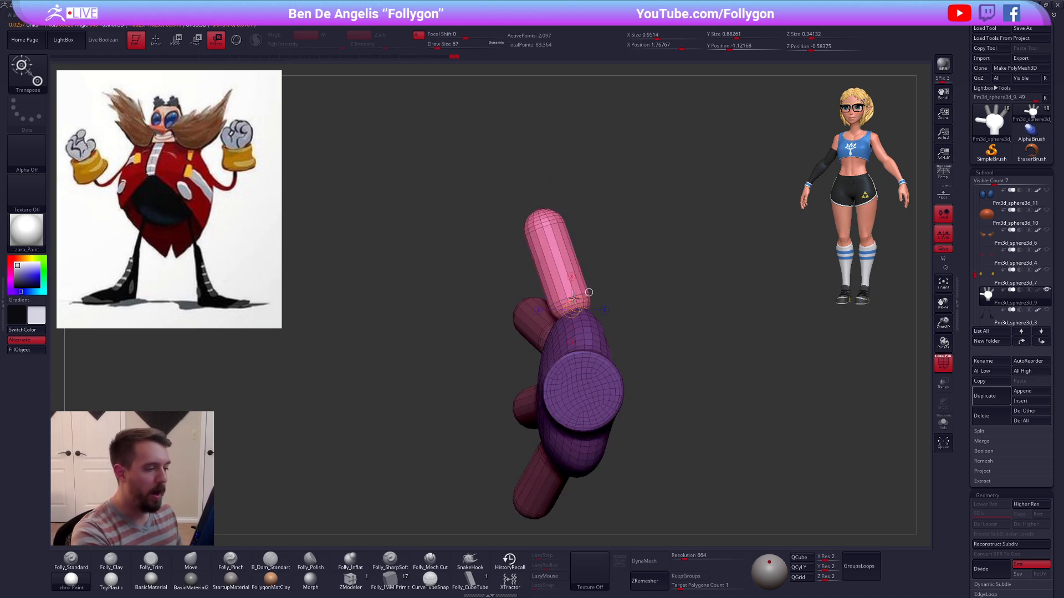
pyautogui.moveTo(575, 215); pyautogui.dragTo(610, 218)
pyautogui.press('w')
pyautogui.moveTo(571, 262); pyautogui.dragTo(580, 271)
pyautogui.press('q')
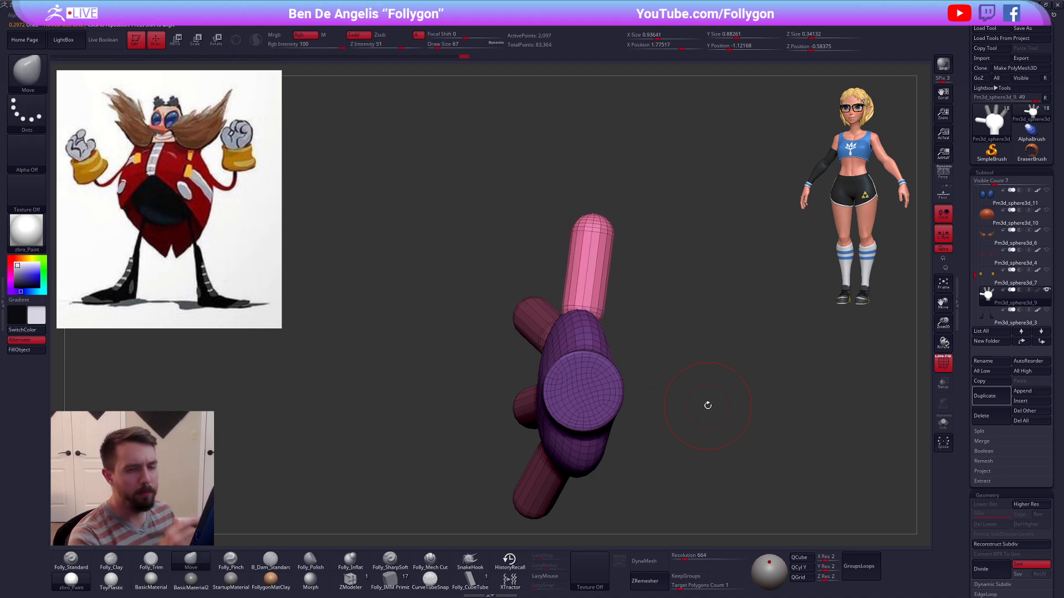
pyautogui.moveTo(707, 406)
pyautogui.mouseDown()
pyautogui.moveTo(700, 495)
pyautogui.moveTo(686, 439)
pyautogui.moveTo(763, 426)
pyautogui.moveTo(752, 425)
pyautogui.mouseUp()
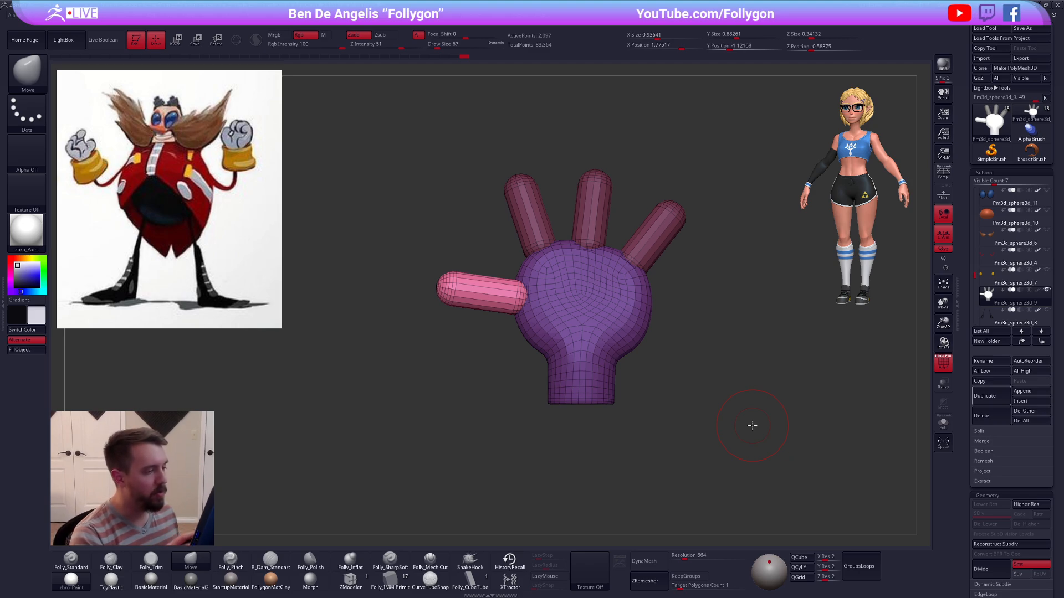
pyautogui.moveTo(752, 425); pyautogui.dragTo(551, 376)
pyautogui.keyDown('ctrl'); pyautogui.moveTo(753, 327); pyautogui.dragTo(776, 347); pyautogui.keyUp('ctrl')
# Step: Try Mirror And Weld on the hand with local symmetry on, and undo it
pyautogui.hotkey('ctrl', 'shift', 'f')
pyautogui.click(768, 417)
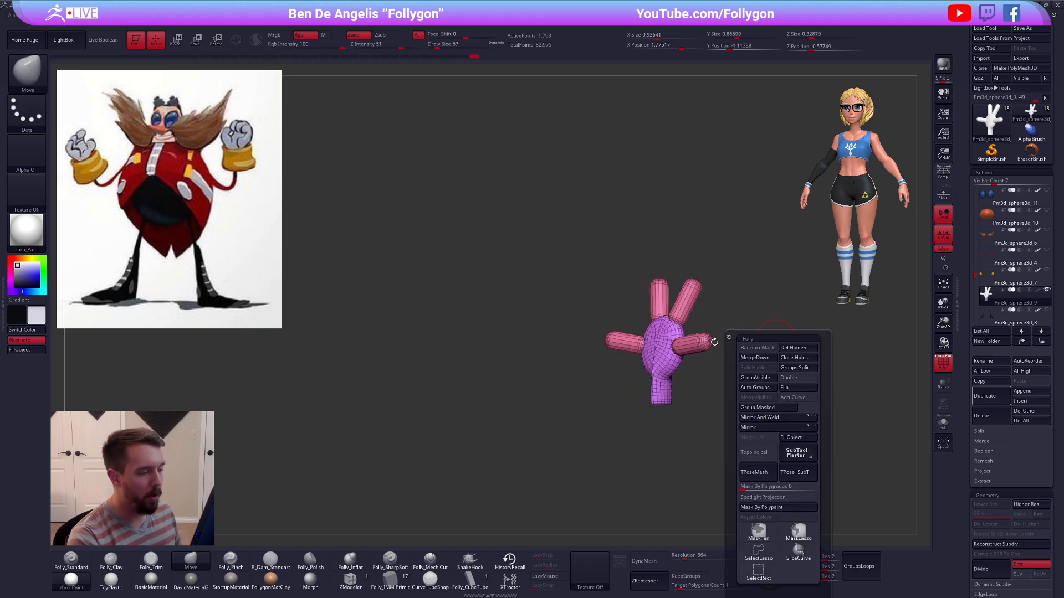
pyautogui.hotkey('ctrl', 'z')
# Step: Turn off local symmetry, test Mirror And Weld on the hand and undo the mirrored copy
pyautogui.click(943, 234)
pyautogui.hotkey('ctrl', 'shift', 'f')
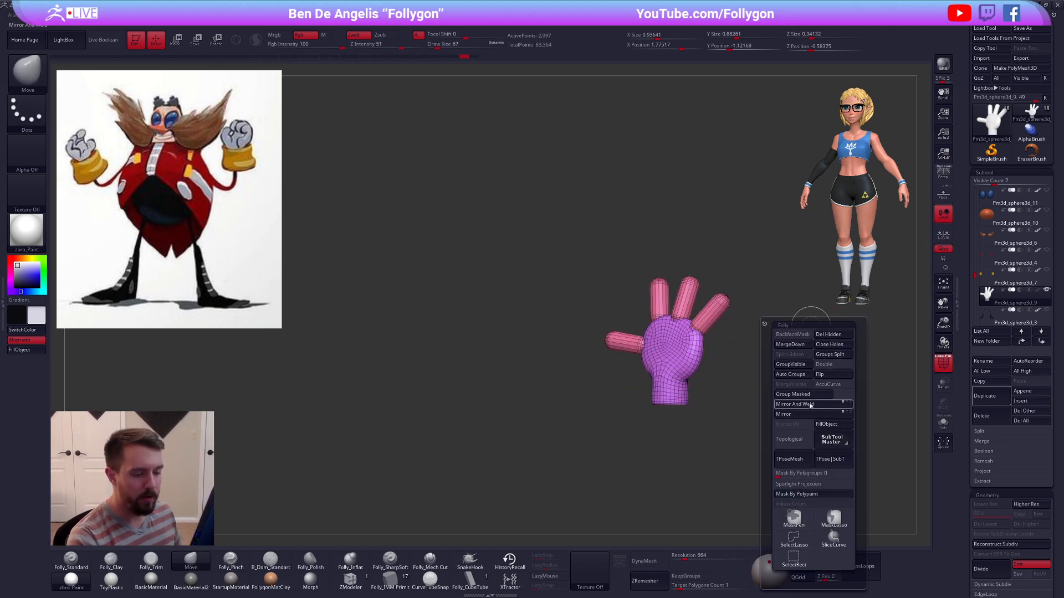
pyautogui.click(798, 405)
pyautogui.moveTo(657, 360); pyautogui.dragTo(737, 363)
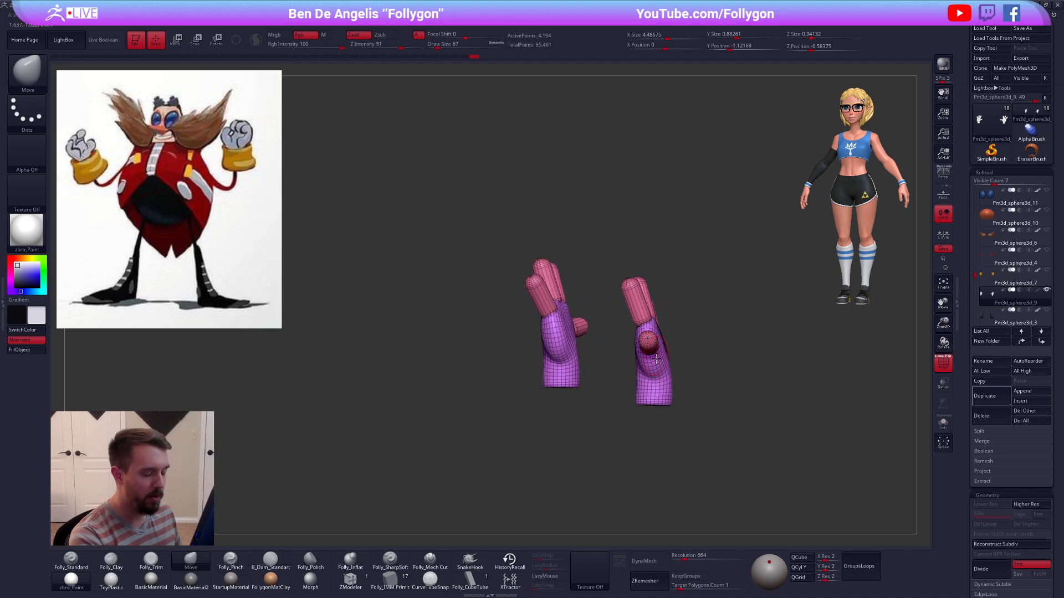
pyautogui.hotkey('ctrl', 'z')
pyautogui.keyDown('shift'); pyautogui.moveTo(732, 428); pyautogui.dragTo(648, 431); pyautogui.keyUp('shift')
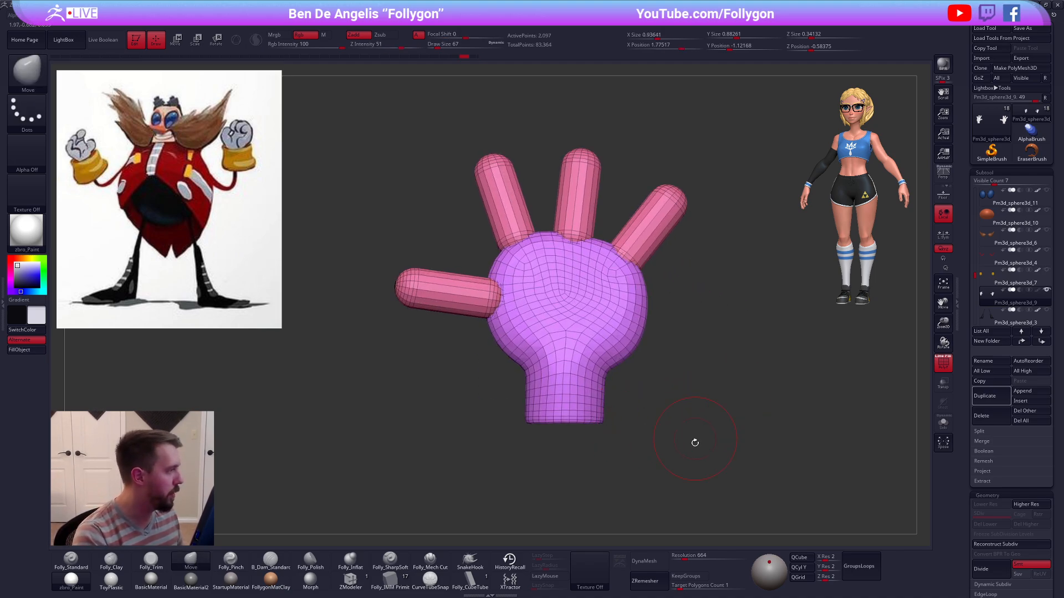
# Step: Mask the fingers and thumb and reshape the palm and wrist with the Move brush at draw sizes 140 and 96
pyautogui.moveTo(687, 444); pyautogui.dragTo(556, 327)
pyautogui.press('w')
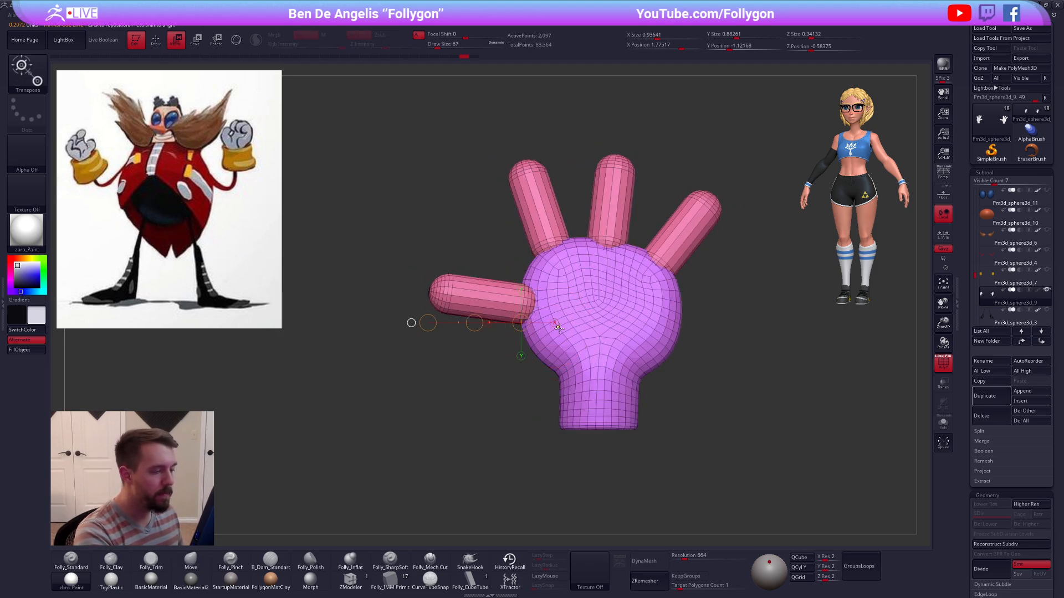
pyautogui.keyDown('ctrl'); pyautogui.click(556, 326); pyautogui.keyUp('ctrl')
pyautogui.press('q')
pyautogui.press('space')
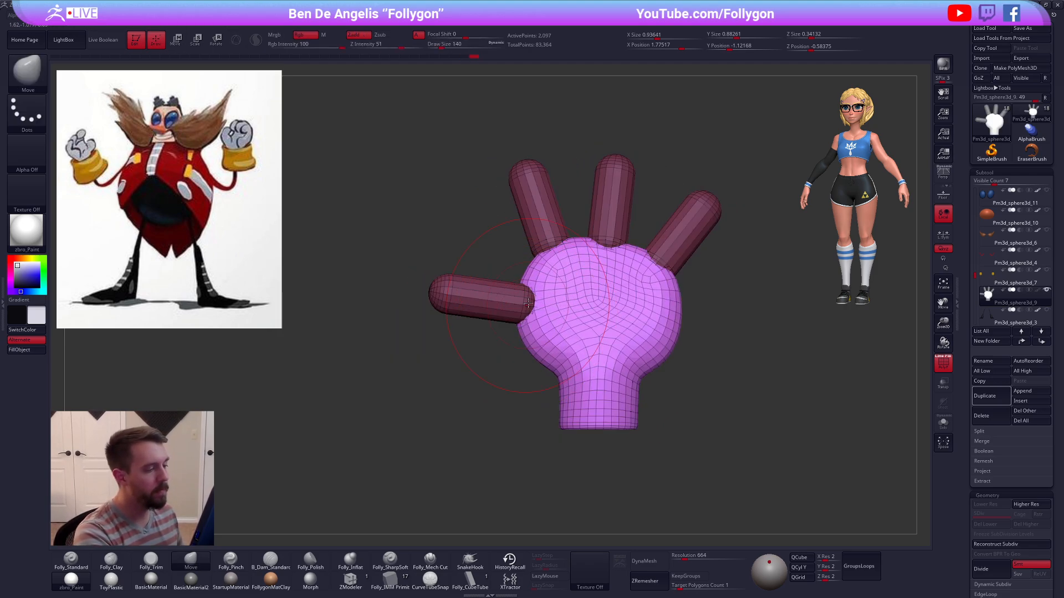
pyautogui.moveTo(526, 270)
pyautogui.mouseDown()
pyautogui.moveTo(541, 269)
pyautogui.moveTo(512, 310)
pyautogui.moveTo(518, 338)
pyautogui.mouseUp()
pyautogui.press('space')
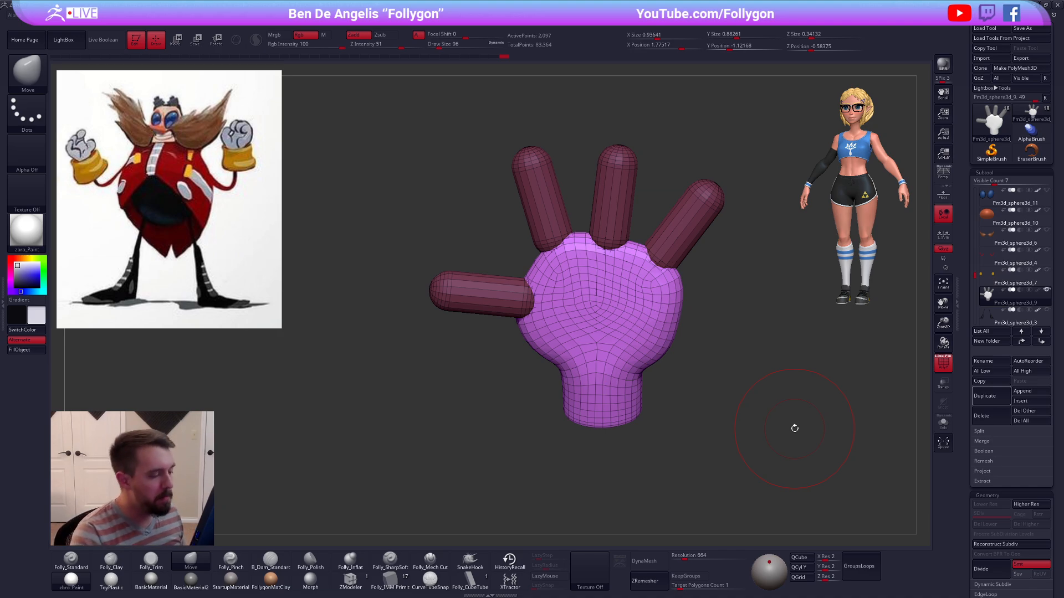
pyautogui.keyDown('shift'); pyautogui.moveTo(710, 409); pyautogui.dragTo(710, 399); pyautogui.keyUp('shift')
# Step: Hide the wireframe display and reduce the draw size to 49
pyautogui.hotkey('shift', 'f')
pyautogui.press('space')
pyautogui.moveTo(773, 375)
pyautogui.mouseDown()
pyautogui.moveTo(728, 397)
pyautogui.moveTo(746, 408)
pyautogui.mouseUp()
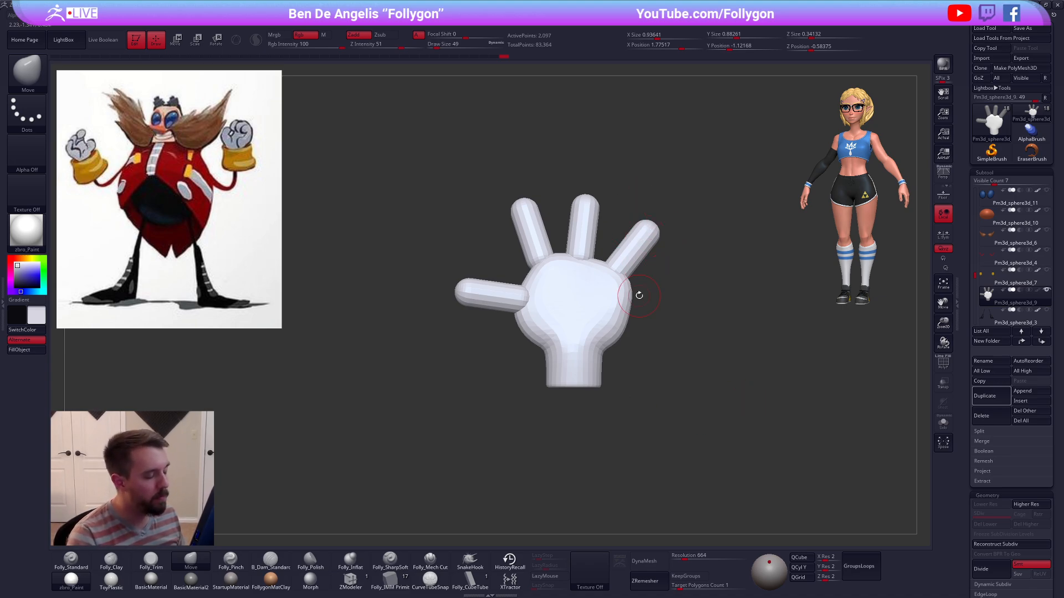
# Step: Switch to the Chrome window with the Follygon YouTube channel and search the channel's videos for "blockout"
pyautogui.hotkey('alt', 'Tab')
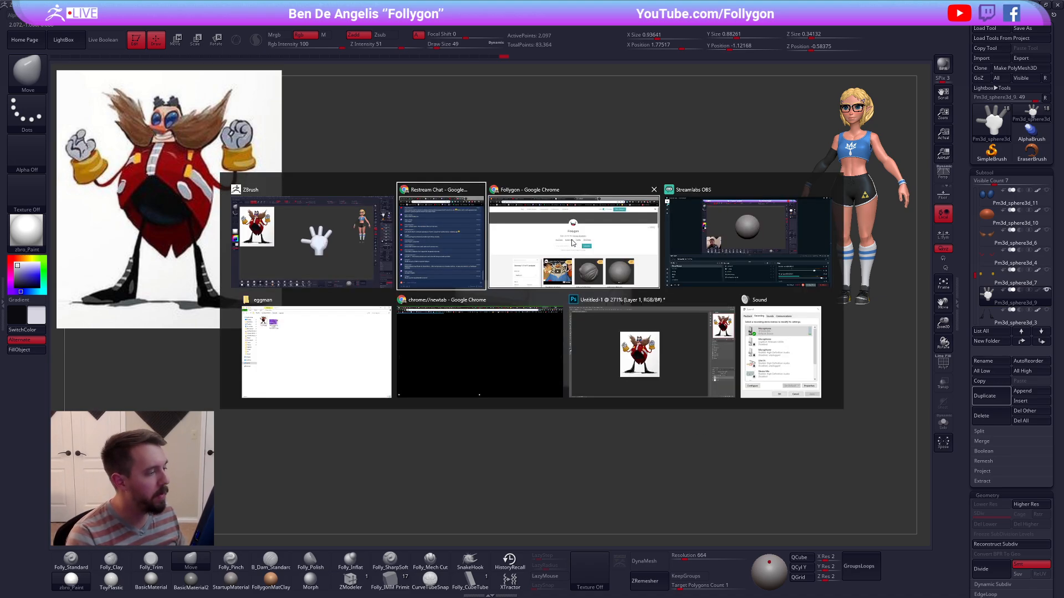
pyautogui.click(541, 234)
pyautogui.click(299, 104)
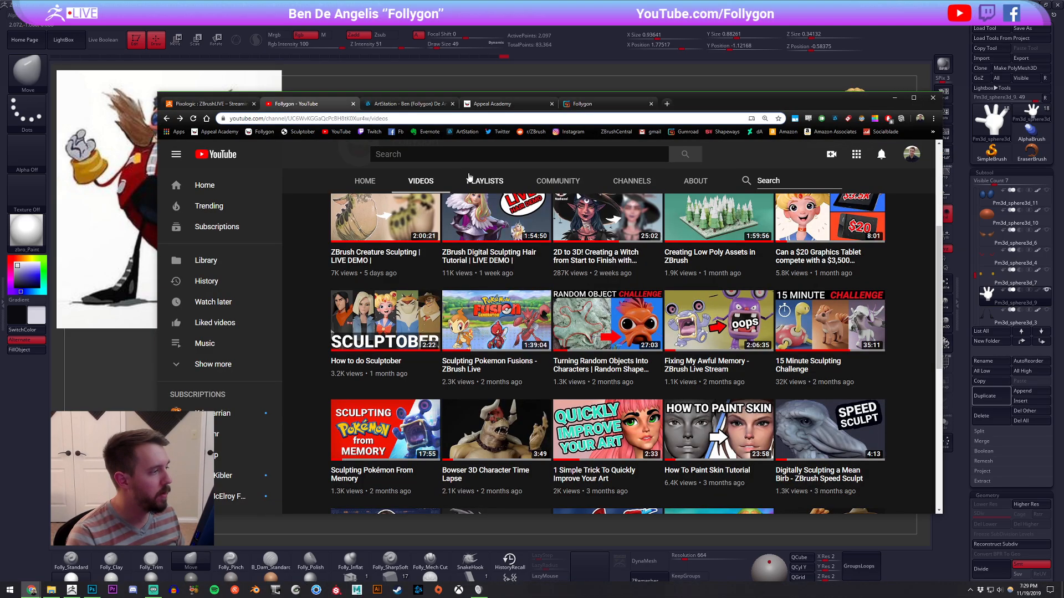
pyautogui.click(482, 157)
pyautogui.write('blockout')
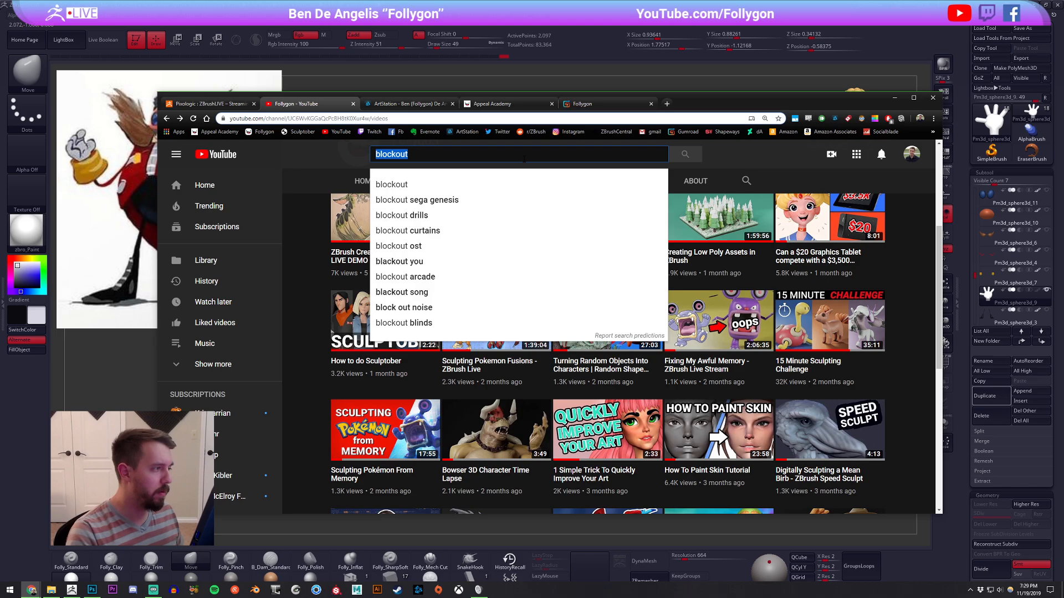
pyautogui.press('BackSpace')
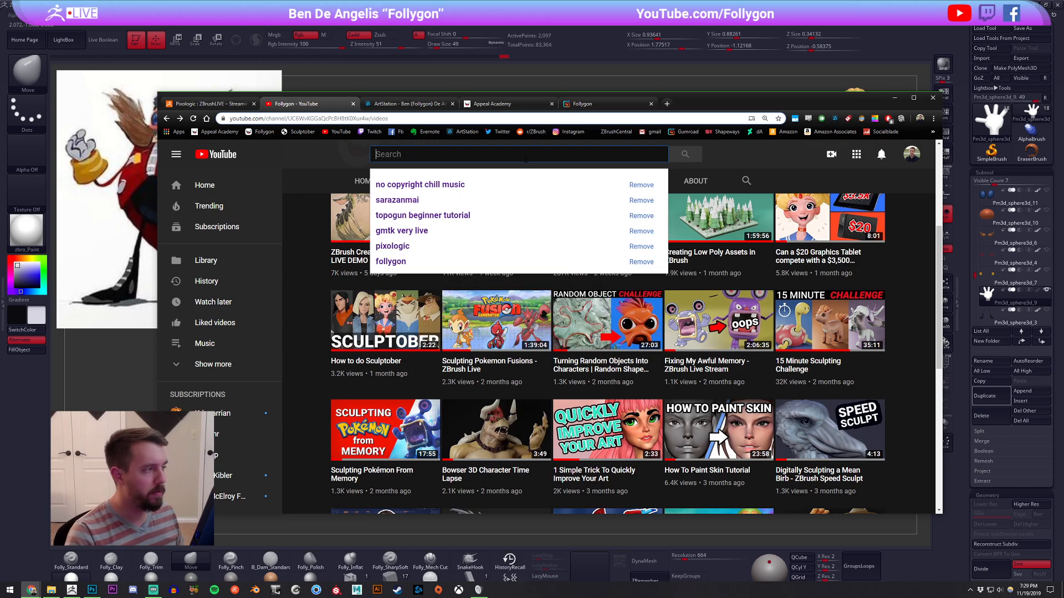
pyautogui.click(720, 166)
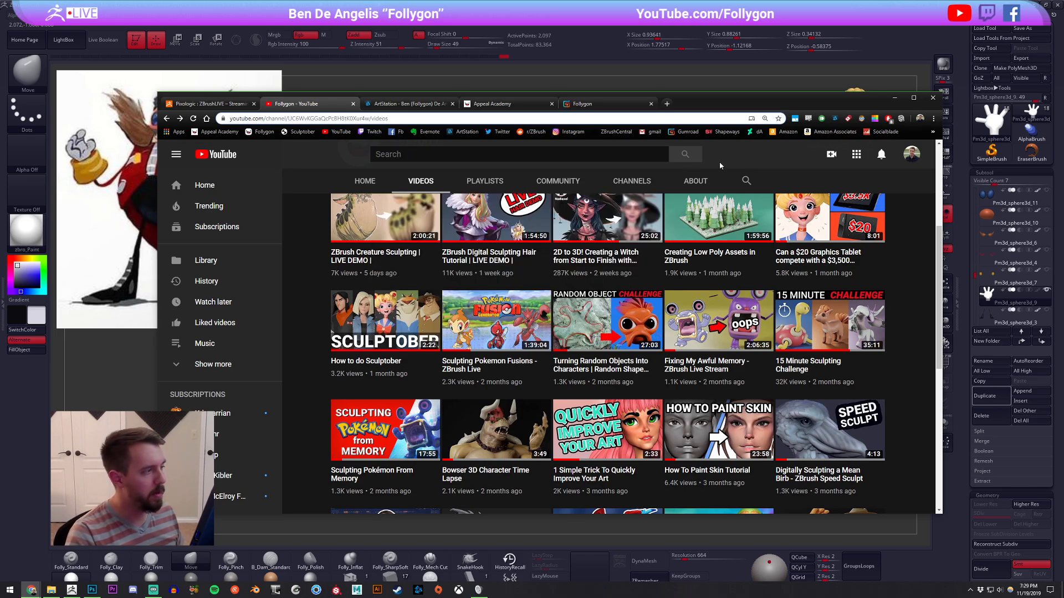
pyautogui.click(747, 182)
pyautogui.press('Return')
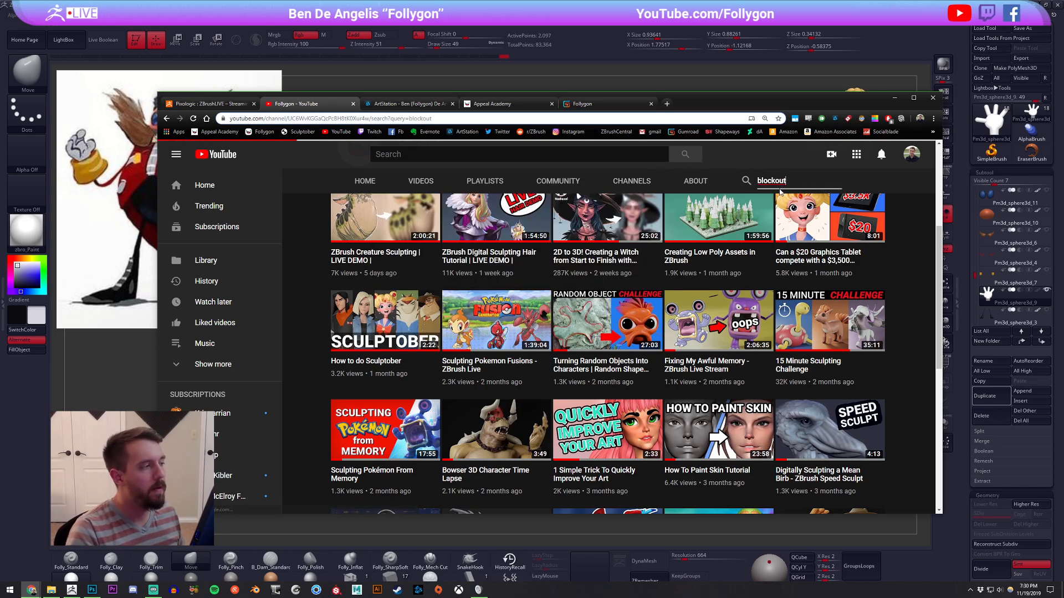
# Step: Open the ZBrush Character Block Out Tutorial video in a separate tab and pause its playback
pyautogui.scroll(-2, 431, 316)
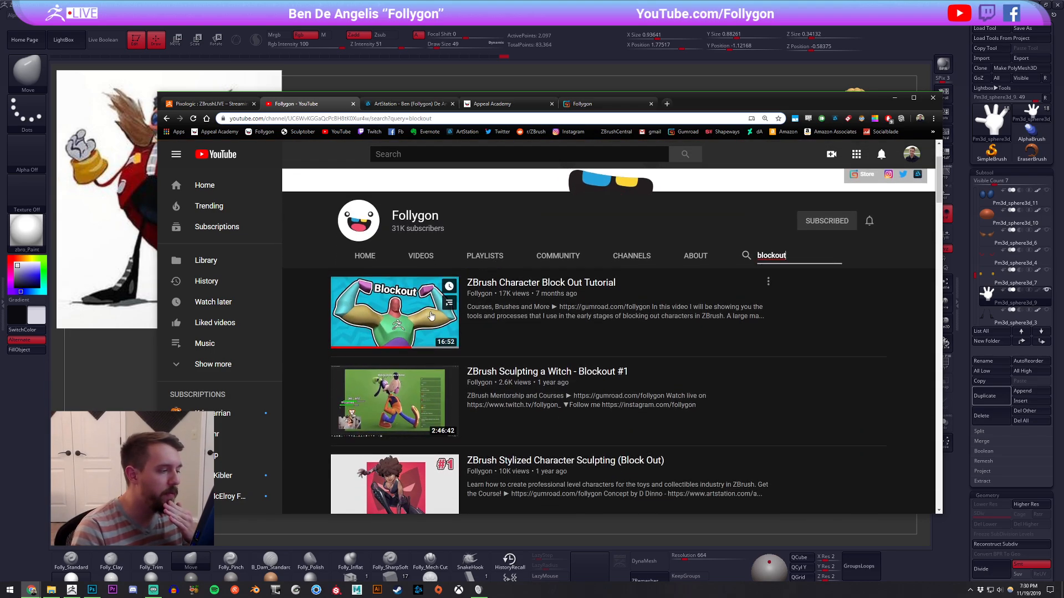
pyautogui.middleClick(413, 314)
pyautogui.click(387, 104)
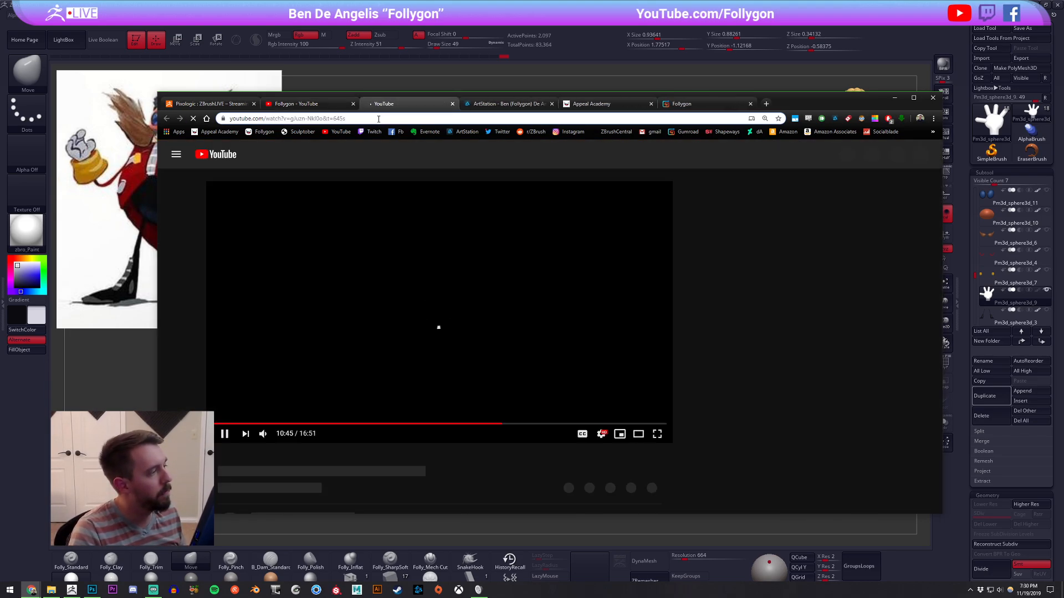
pyautogui.click(407, 269)
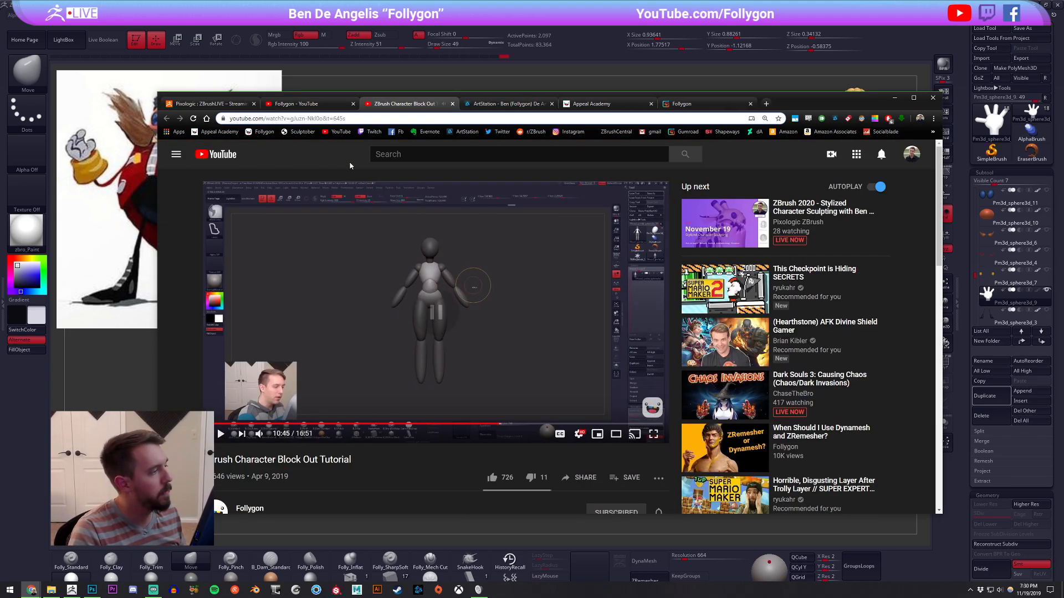
# Step: Cut the tutorial's web address without its time stamp, close the video tab and return to ZBrush
pyautogui.click(332, 119)
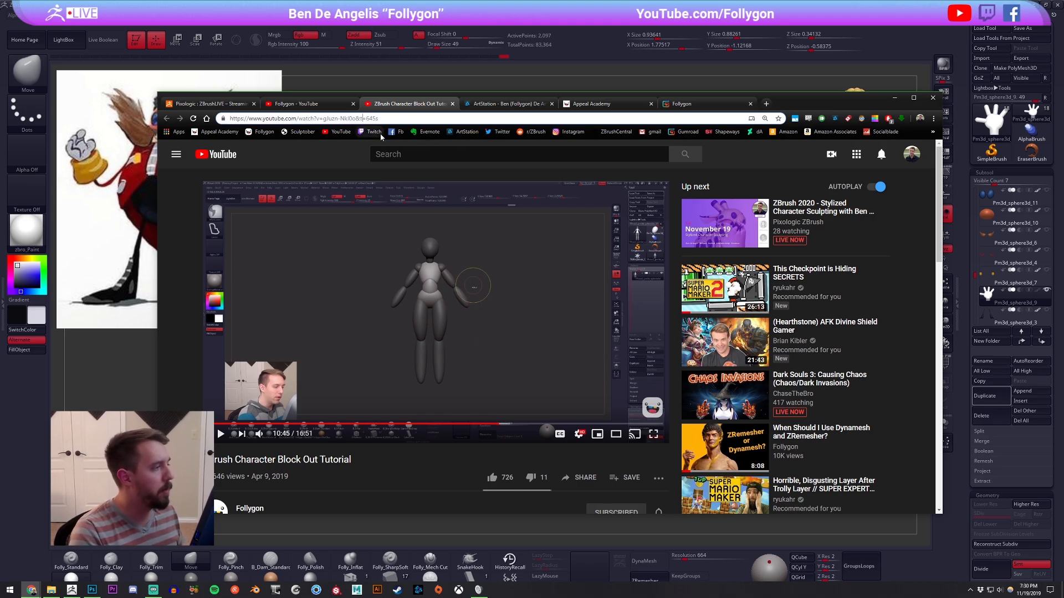
pyautogui.hotkey('ctrl', 'shift', 'Left')
pyautogui.hotkey('ctrl', 'shift', 'Left')
pyautogui.hotkey('ctrl', 'shift', 'Left')
pyautogui.hotkey('ctrl', 'shift', 'Left')
pyautogui.hotkey('ctrl', 'shift', 'Left')
pyautogui.hotkey('ctrl', 'shift', 'Left')
pyautogui.hotkey('ctrl', 'x')
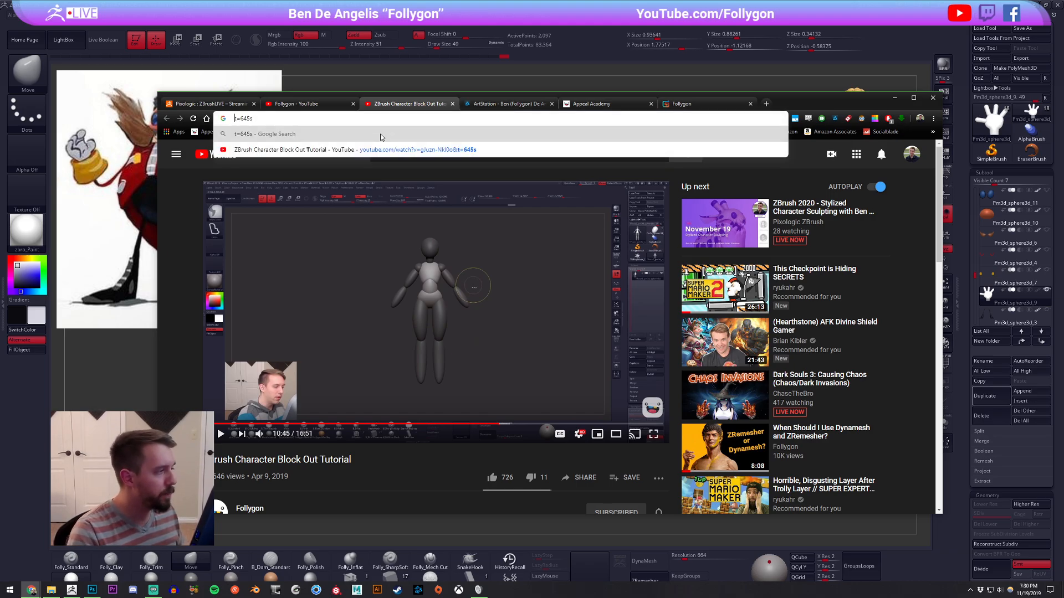
pyautogui.hotkey('ctrl', 'w')
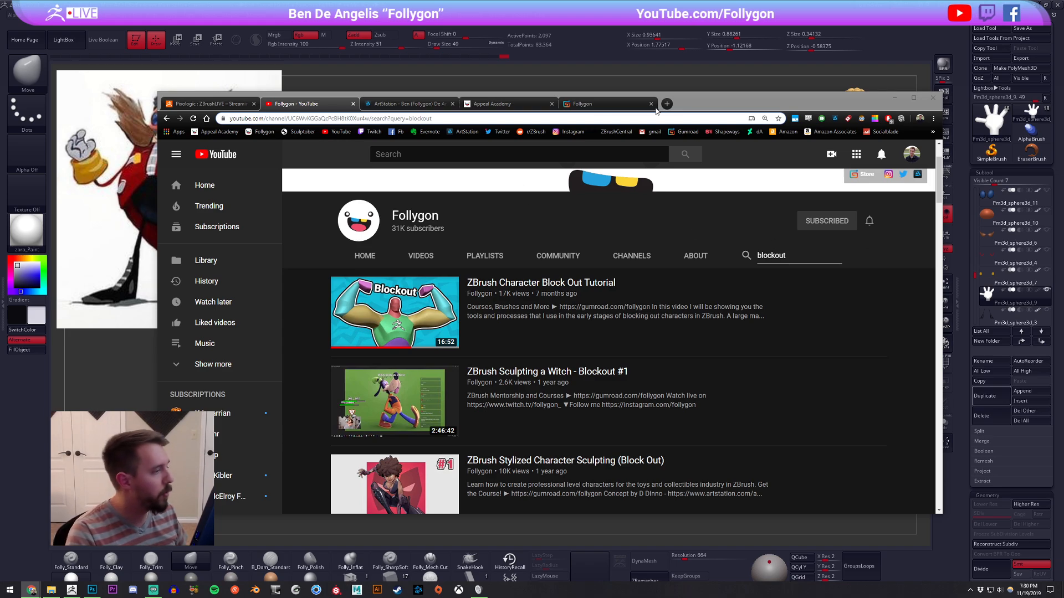
pyautogui.click(667, 84)
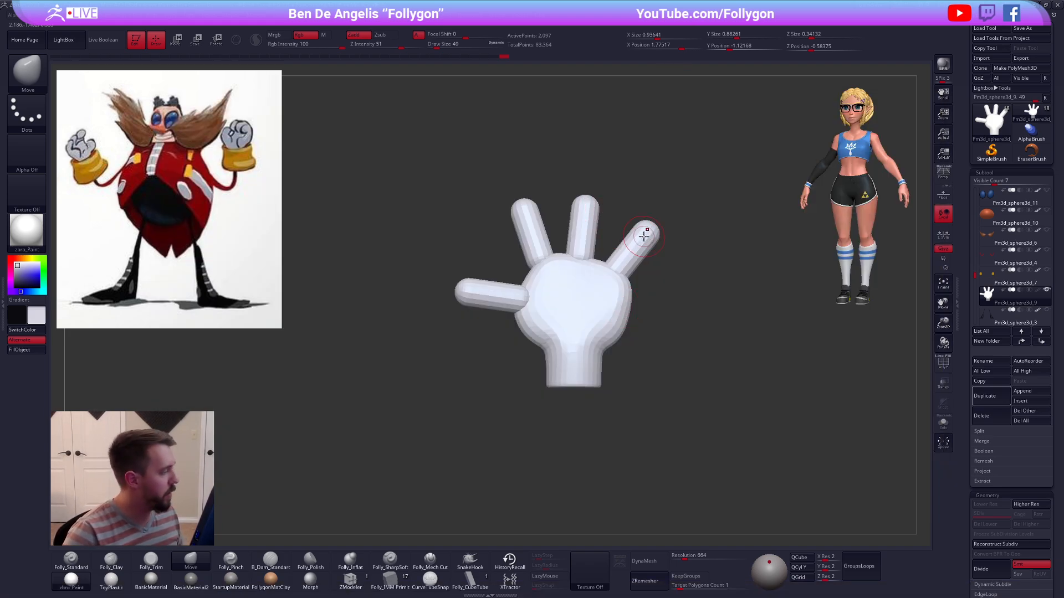
# Step: Mask everything except the outermost finger opposite the thumb, shift that finger slightly down along the palm and clear the mask
pyautogui.moveTo(621, 287); pyautogui.dragTo(612, 282, button='right')
pyautogui.press('w')
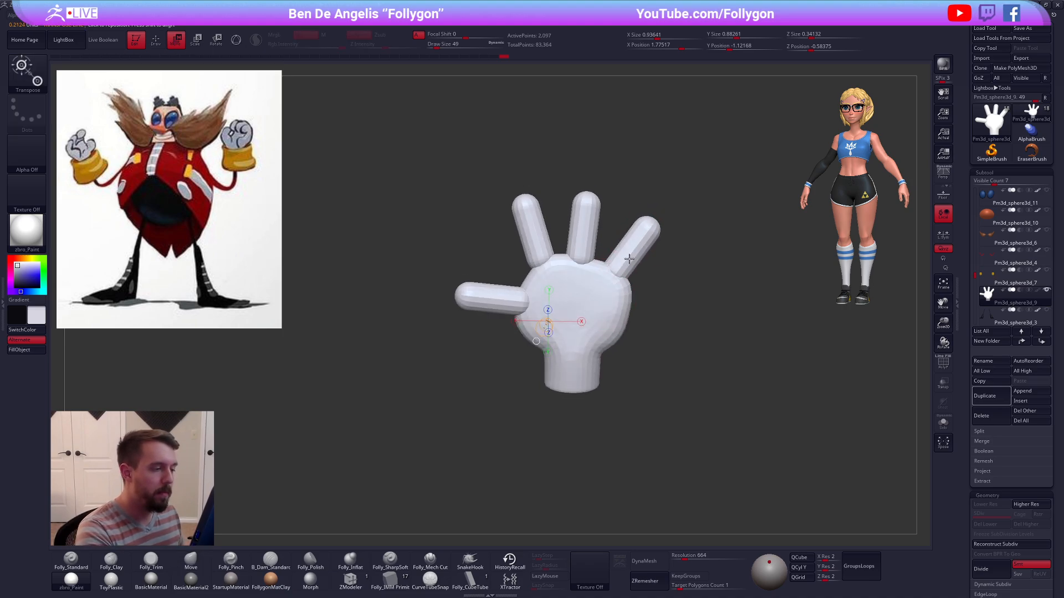
pyautogui.keyDown('ctrl'); pyautogui.moveTo(601, 309); pyautogui.dragTo(650, 226); pyautogui.keyUp('ctrl')
pyautogui.press('q')
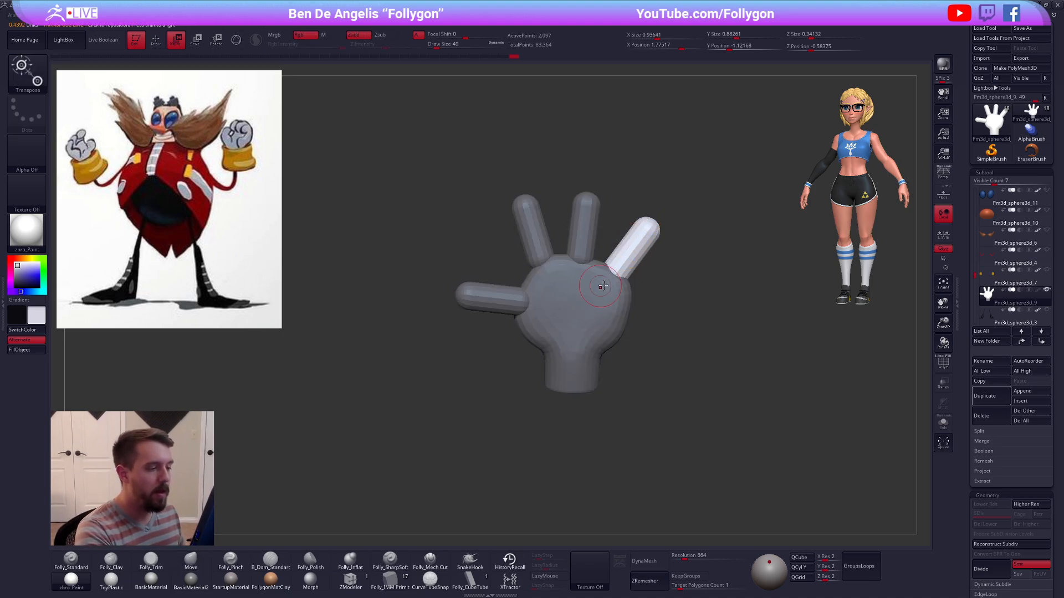
pyautogui.press('space')
pyautogui.moveTo(613, 303); pyautogui.dragTo(620, 303)
pyautogui.press('w')
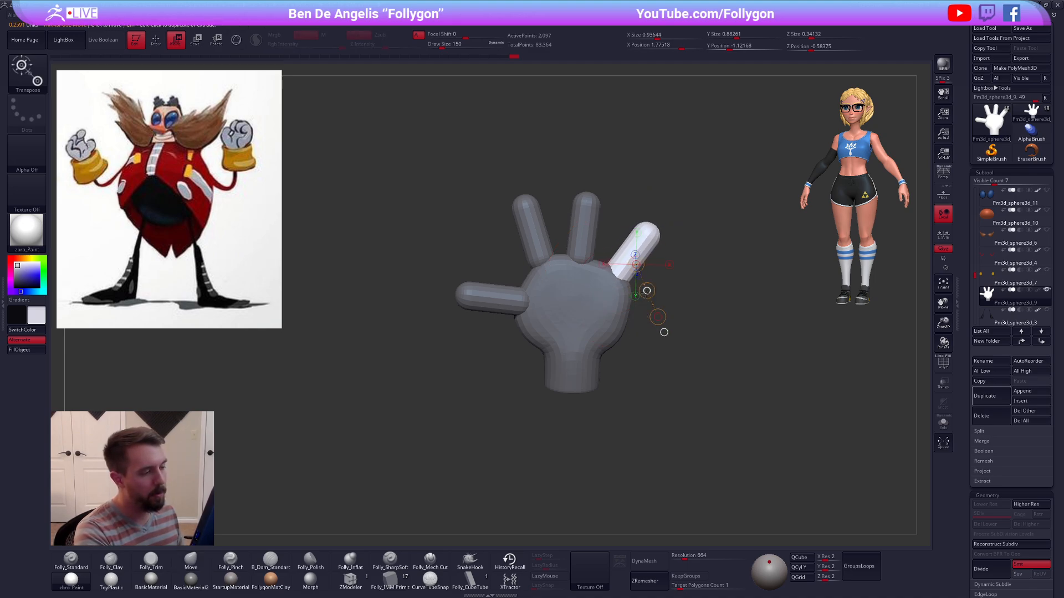
pyautogui.press('q')
pyautogui.keyDown('ctrl'); pyautogui.moveTo(655, 308); pyautogui.dragTo(648, 370); pyautogui.keyUp('ctrl')
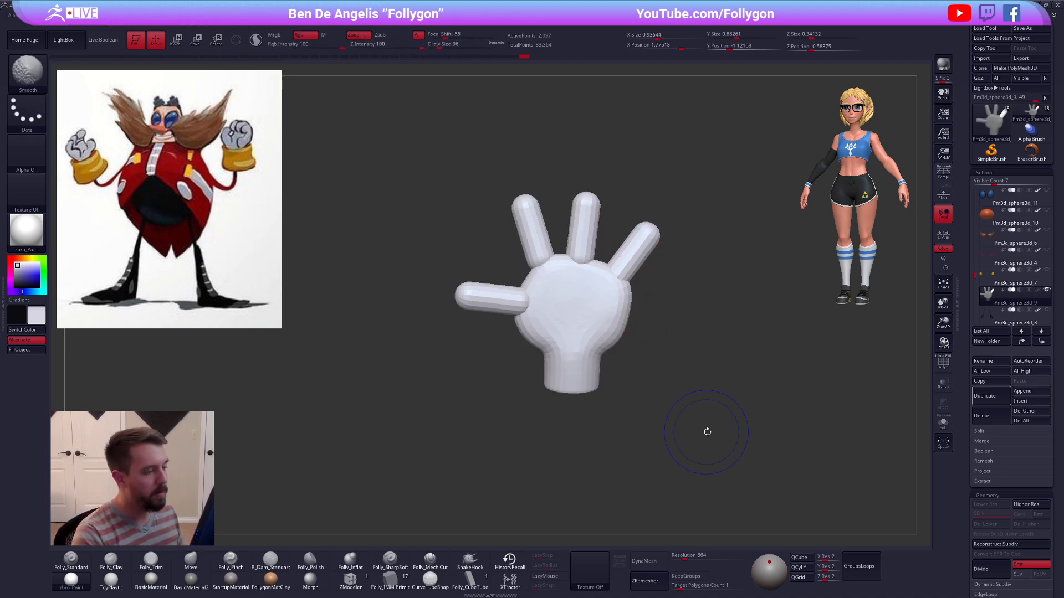
# Step: Subdivide the hand mesh and step back down one subdivision level
pyautogui.hotkey('ctrl', 'd')
pyautogui.moveTo(736, 439)
pyautogui.keyDown('alt'); pyautogui.mouseDown()
pyautogui.moveTo(721, 441)
pyautogui.moveTo(788, 444)
pyautogui.moveTo(736, 441)
pyautogui.mouseUp(); pyautogui.keyUp('alt')
pyautogui.hotkey('shift', 'd')
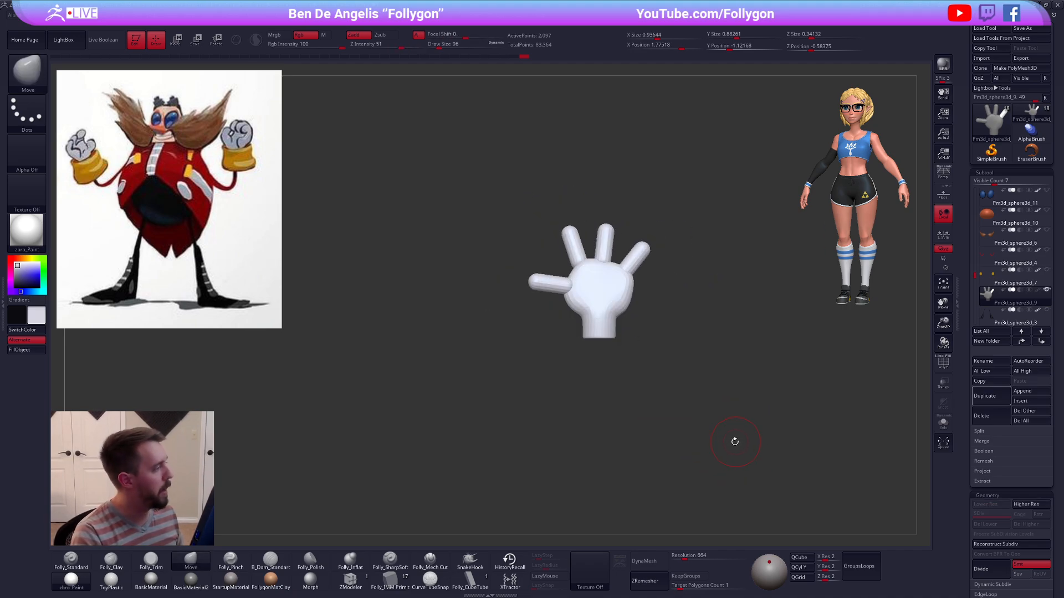
# Step: Display the hand's polyframe and assign separate polygroups to the palm and each finger with Auto Groups
pyautogui.keyDown('alt'); pyautogui.moveTo(607, 386); pyautogui.dragTo(572, 331); pyautogui.keyUp('alt')
pyautogui.hotkey('shift', 'f')
pyautogui.hotkey('ctrl', 'shift')
pyautogui.press('2')
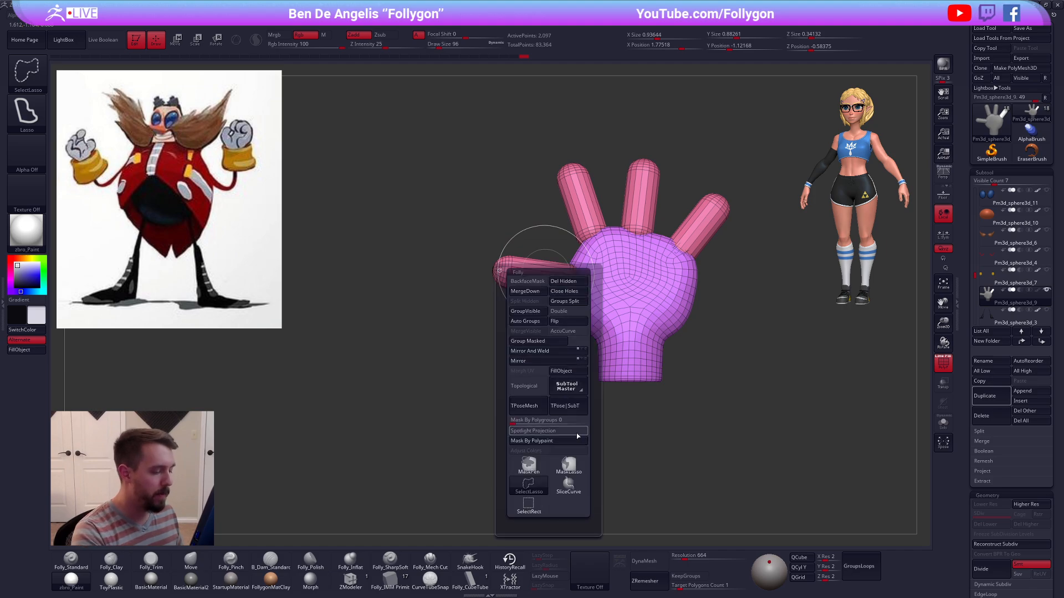
pyautogui.click(537, 321)
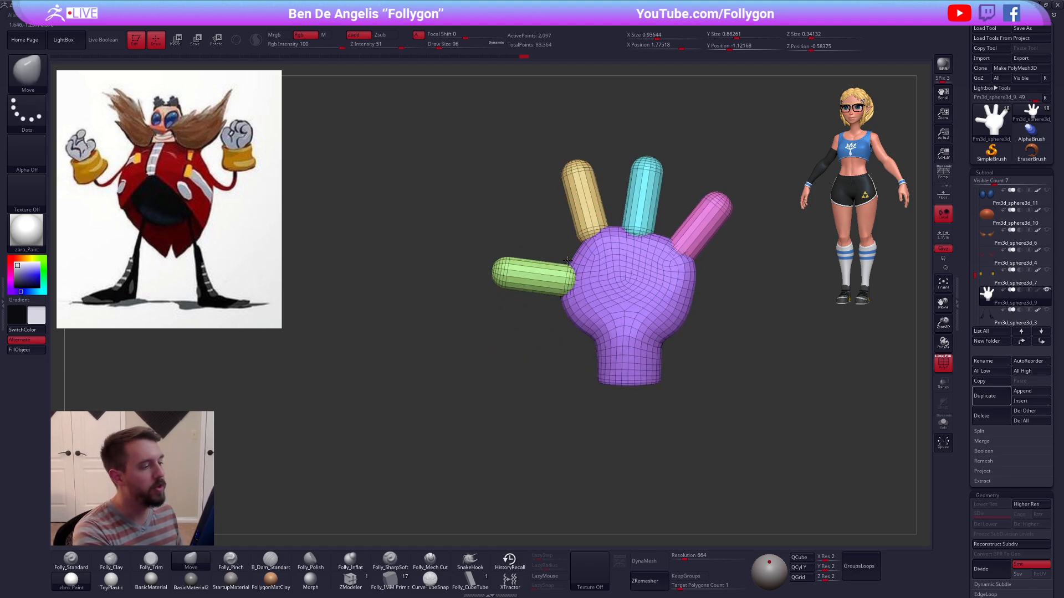
# Step: Slice the thumb crosswise at its middle with SliceCurve to create a joint between its base and tip
pyautogui.press('2')
pyautogui.keyDown('ctrl'); pyautogui.keyDown('shift'); pyautogui.click(597, 483); pyautogui.keyUp('shift'); pyautogui.keyUp('ctrl')
pyautogui.keyDown('ctrl'); pyautogui.keyDown('shift'); pyautogui.moveTo(536, 360); pyautogui.dragTo(532, 216); pyautogui.keyUp('shift'); pyautogui.keyUp('ctrl')
pyautogui.moveTo(533, 301)
pyautogui.mouseDown()
pyautogui.moveTo(525, 302)
pyautogui.moveTo(548, 256)
pyautogui.moveTo(546, 280)
pyautogui.mouseUp()
# Step: Rotate the outer half of the thumb around the joint to bend it toward the front of the palm
pyautogui.press('r')
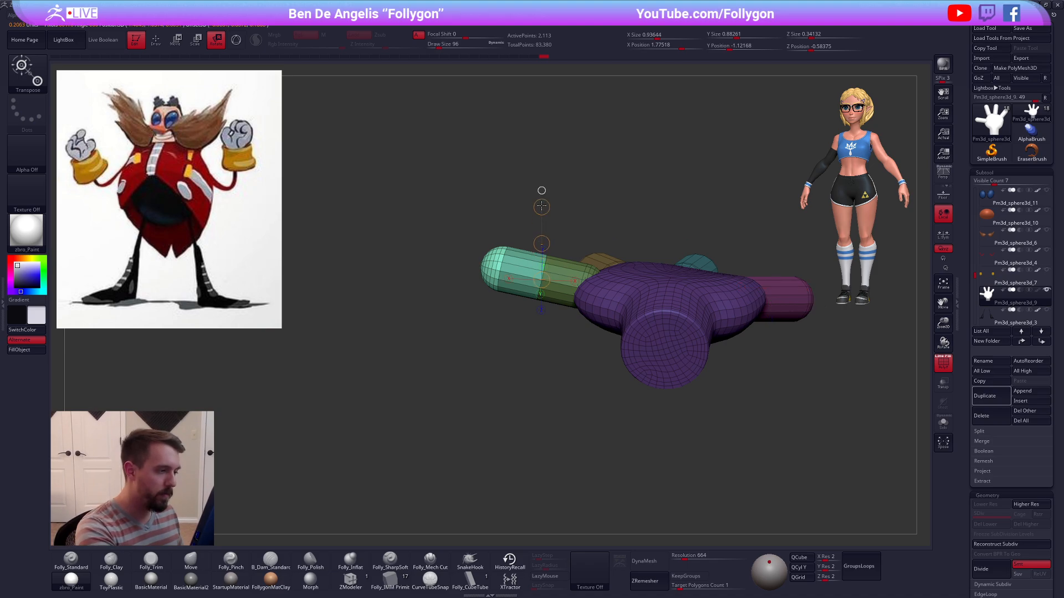
pyautogui.moveTo(542, 206); pyautogui.dragTo(604, 202)
pyautogui.keyDown('ctrl'); pyautogui.click(584, 220); pyautogui.keyUp('ctrl')
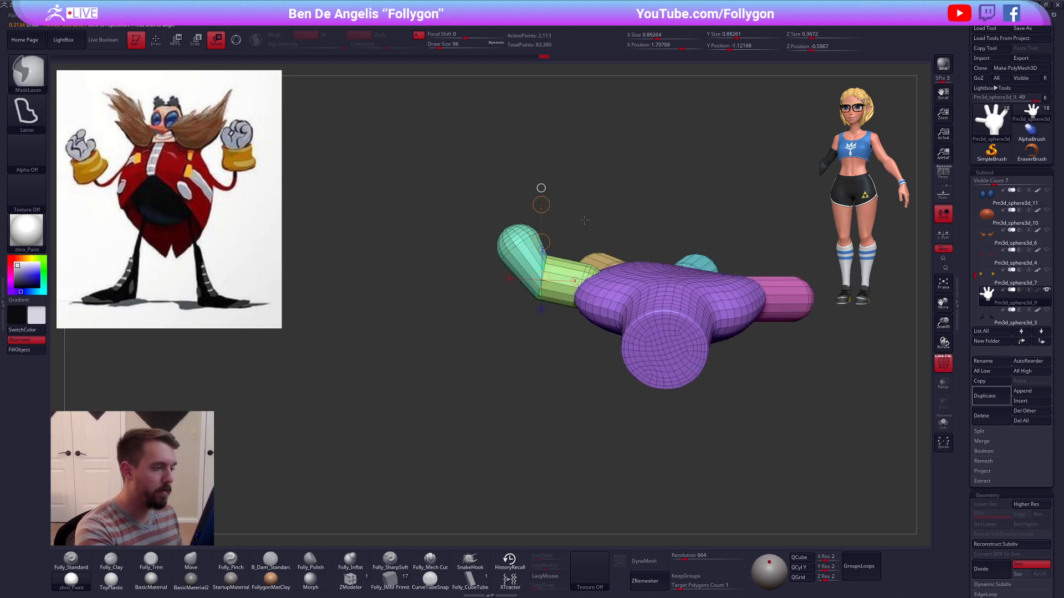
pyautogui.keyDown('ctrl'); pyautogui.moveTo(546, 238); pyautogui.dragTo(541, 279); pyautogui.keyUp('ctrl')
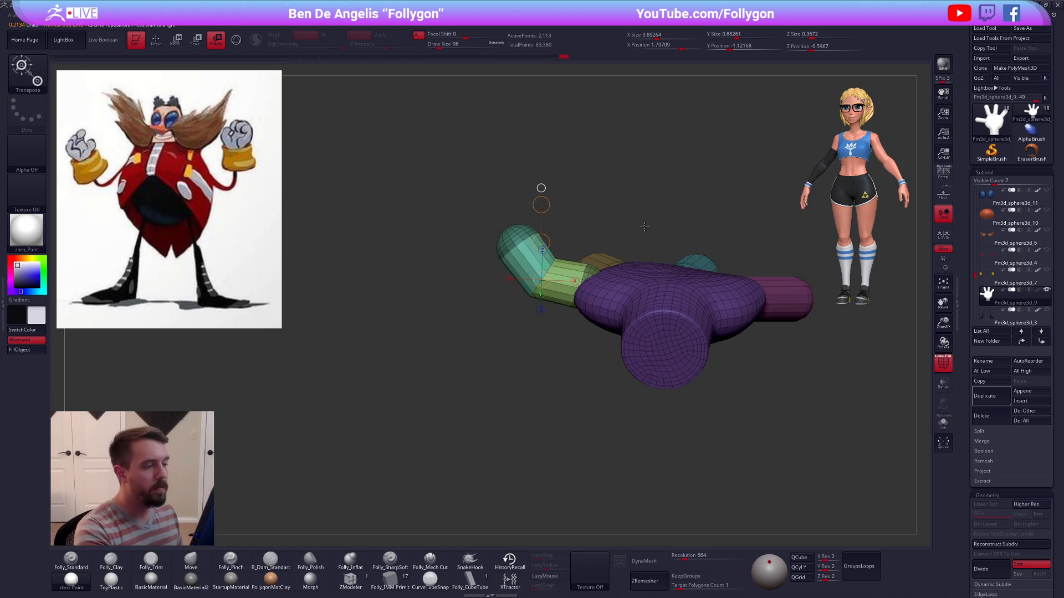
# Step: Switch to the Move brush at draw size 43 and clear the mask from the hand
pyautogui.press('b')
pyautogui.press('m')
pyautogui.press('v')
pyautogui.press('space')
pyautogui.keyDown('ctrl'); pyautogui.moveTo(599, 221); pyautogui.dragTo(619, 216); pyautogui.keyUp('ctrl')
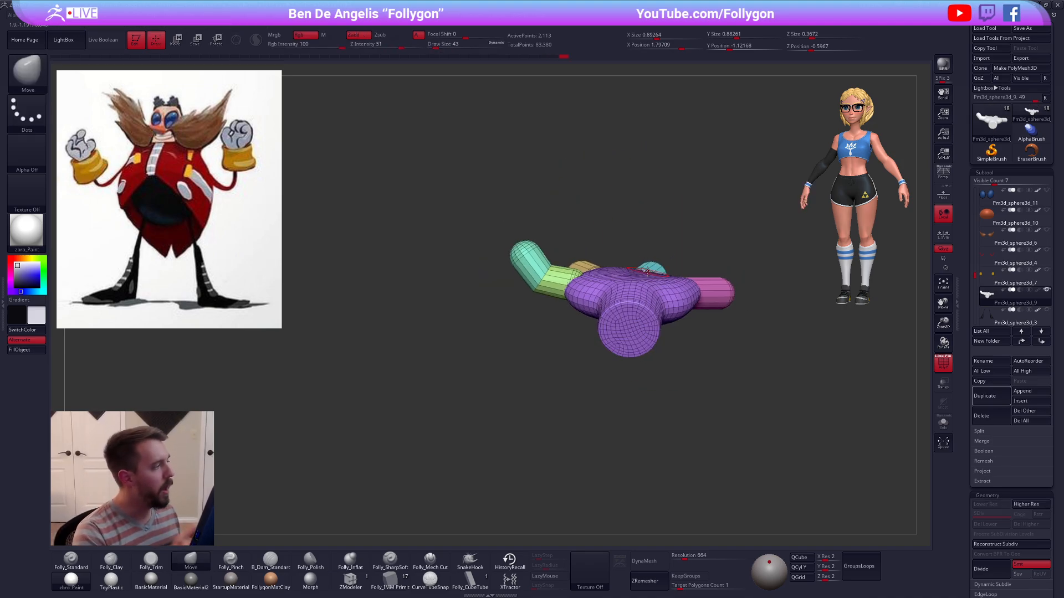
pyautogui.moveTo(678, 392); pyautogui.dragTo(664, 333)
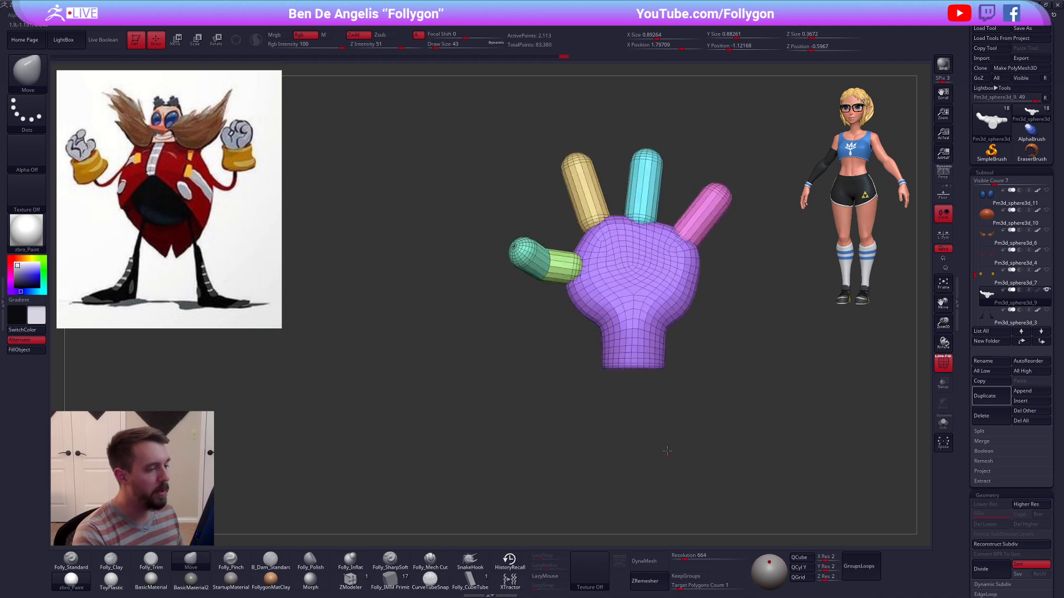
# Step: Mask the palm and thumb base, and thicken the unmasked fingers and thumb tip by inflating them slightly
pyautogui.moveTo(600, 310); pyautogui.dragTo(595, 300)
pyautogui.moveTo(596, 300); pyautogui.dragTo(579, 311, button='right')
pyautogui.moveTo(527, 281)
pyautogui.keyDown('ctrl'); pyautogui.mouseDown()
pyautogui.moveTo(689, 292)
pyautogui.moveTo(560, 211)
pyautogui.moveTo(517, 309)
pyautogui.moveTo(527, 337)
pyautogui.moveTo(475, 336)
pyautogui.moveTo(524, 340)
pyautogui.mouseUp(); pyautogui.keyUp('ctrl')
pyautogui.keyDown('ctrl'); pyautogui.click(535, 406); pyautogui.keyUp('ctrl')
pyautogui.keyDown('shift'); pyautogui.moveTo(539, 390); pyautogui.dragTo(560, 382); pyautogui.keyUp('shift')
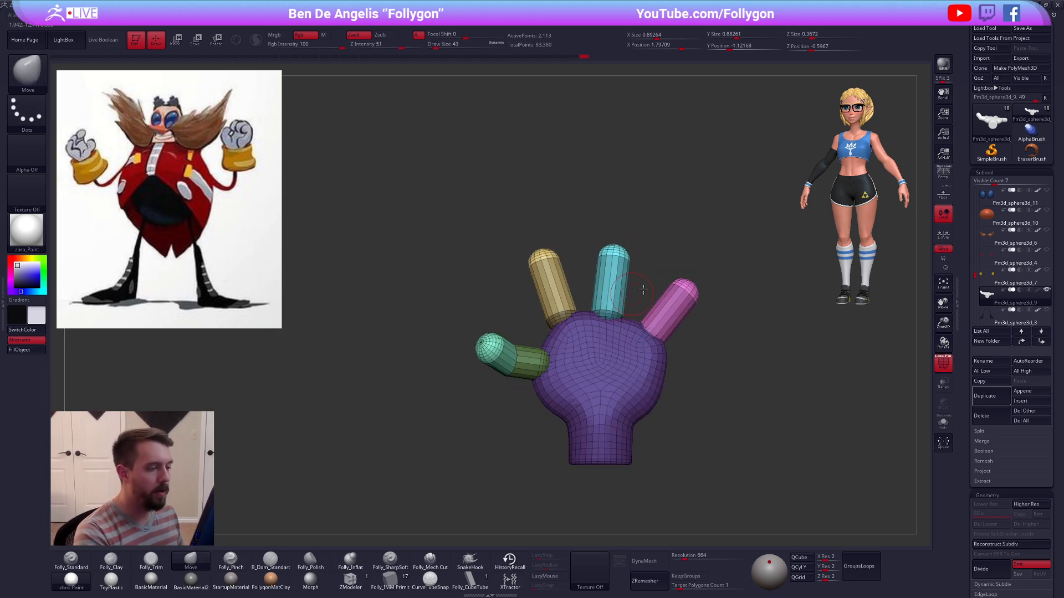
pyautogui.press('w')
pyautogui.moveTo(693, 290); pyautogui.dragTo(735, 352)
pyautogui.moveTo(738, 357); pyautogui.dragTo(740, 361)
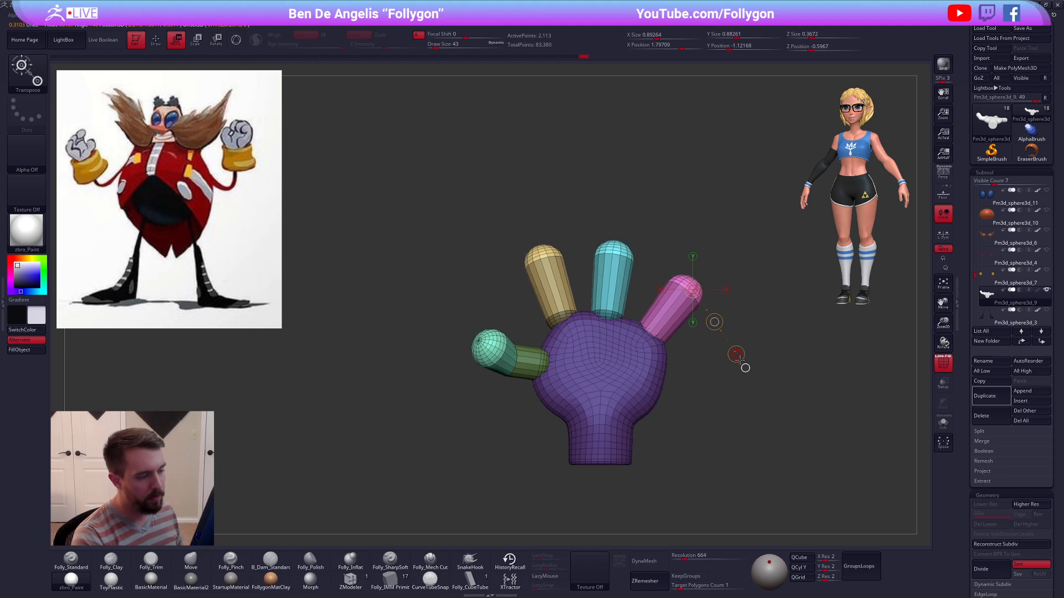
# Step: Hide the polyframe and clear the mask from the hand
pyautogui.hotkey('shift', 'f')
pyautogui.moveTo(736, 420)
pyautogui.keyDown('alt'); pyautogui.mouseDown()
pyautogui.moveTo(750, 426)
pyautogui.moveTo(702, 393)
pyautogui.mouseUp(); pyautogui.keyUp('alt')
pyautogui.press('q')
pyautogui.keyDown('ctrl'); pyautogui.click(750, 425); pyautogui.keyUp('ctrl')
pyautogui.keyDown('ctrl'); pyautogui.click(747, 432); pyautogui.keyUp('ctrl')
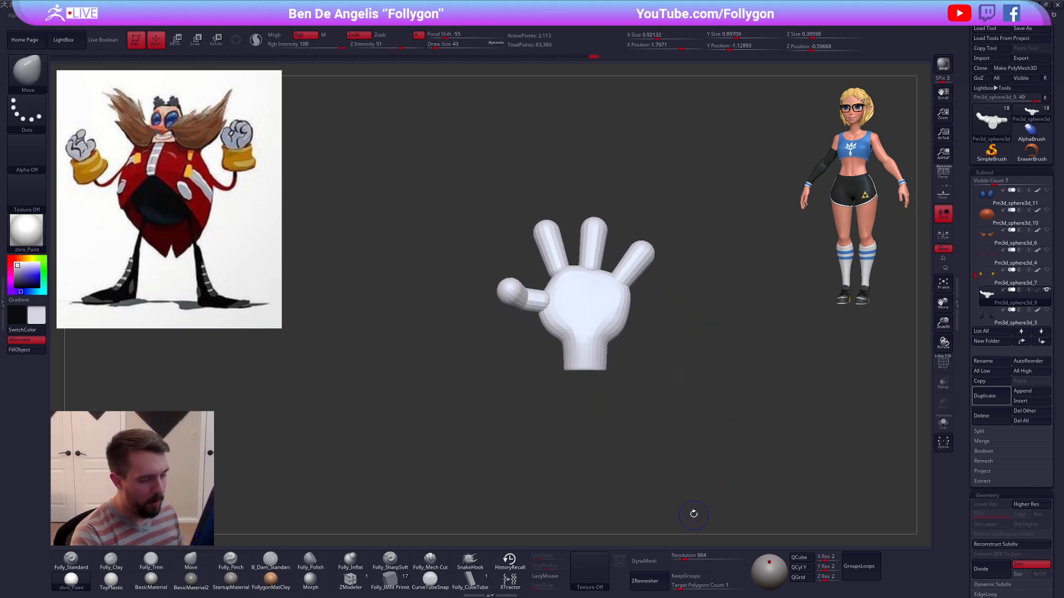
# Step: Subdivide the hand twice and remesh it with DynaMesh at resolution 664
pyautogui.hotkey('ctrl', 'd')
pyautogui.hotkey('ctrl', 'd')
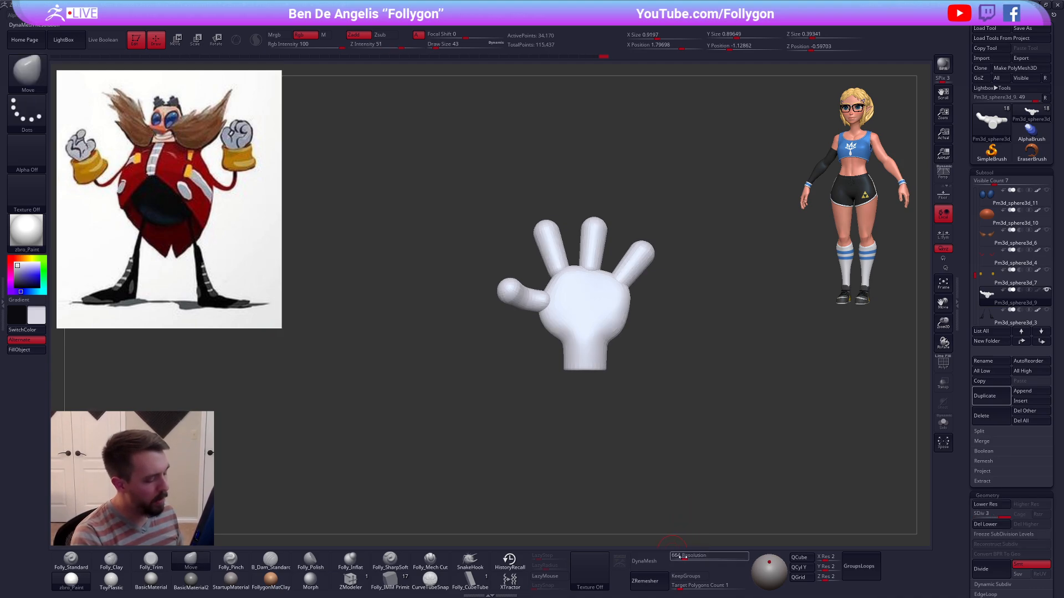
pyautogui.click(635, 565)
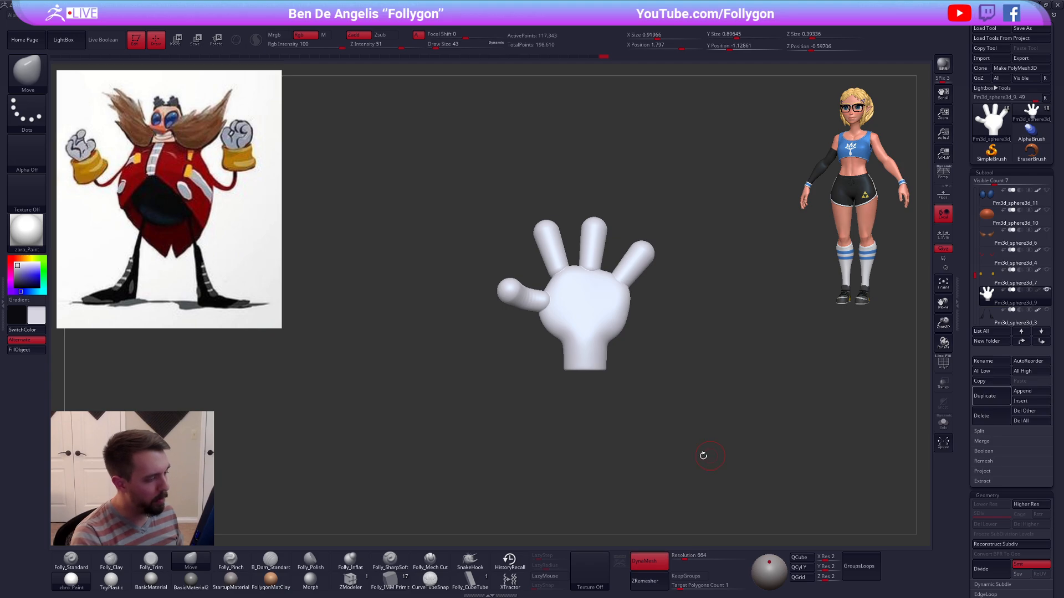
pyautogui.click(654, 562)
# Step: Set the draw size to 61 and smooth the seams where the fingers and thumb join the palm side
pyautogui.rightClick(613, 291)
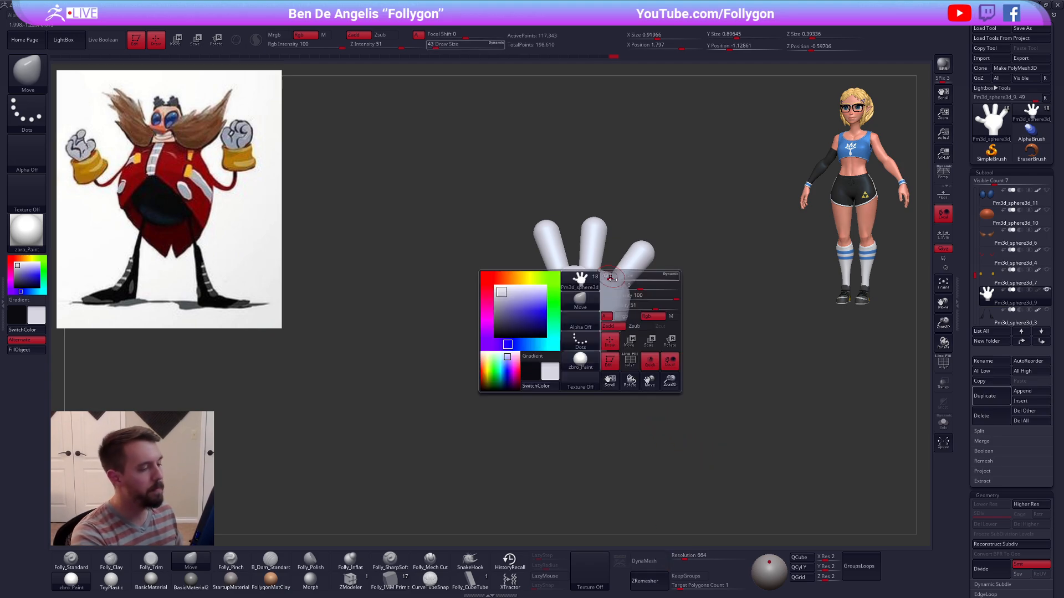
pyautogui.keyDown('ctrl'); pyautogui.moveTo(614, 277); pyautogui.dragTo(617, 310, button='right'); pyautogui.keyUp('ctrl')
pyautogui.rightClick(617, 309)
pyautogui.press('3')
pyautogui.press('shift')
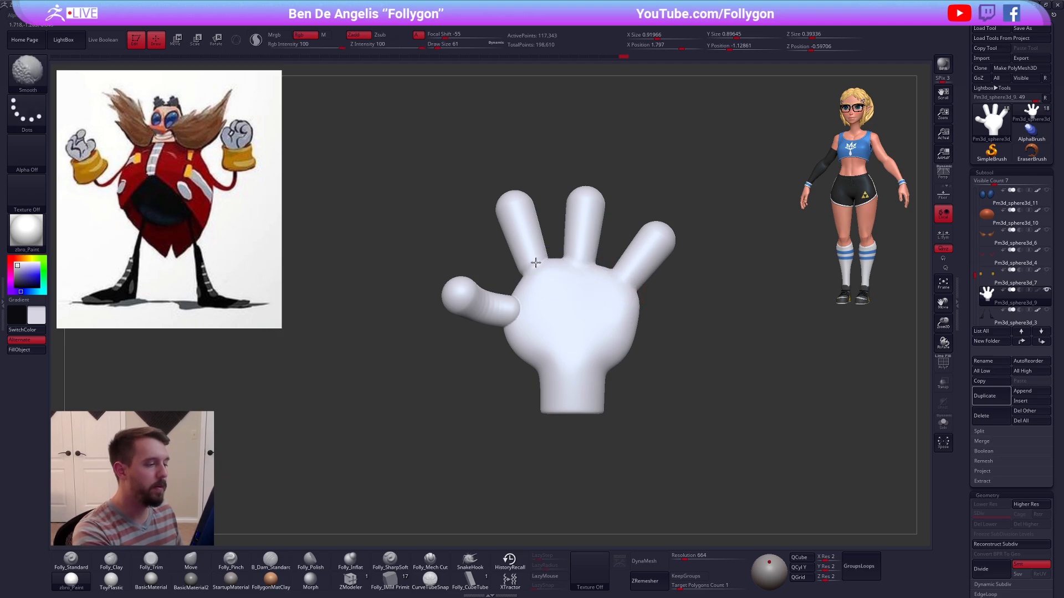
pyautogui.keyDown('shift'); pyautogui.moveTo(535, 263); pyautogui.dragTo(534, 266); pyautogui.keyUp('shift')
pyautogui.keyDown('shift'); pyautogui.moveTo(518, 305); pyautogui.dragTo(515, 318); pyautogui.keyUp('shift')
# Step: Smooth the joins between the fingers and the back of the hand
pyautogui.moveTo(515, 315); pyautogui.dragTo(589, 304, button='right')
pyautogui.keyDown('shift'); pyautogui.moveTo(566, 313); pyautogui.dragTo(541, 280); pyautogui.keyUp('shift')
pyautogui.moveTo(513, 294); pyautogui.dragTo(511, 278, button='right')
pyautogui.keyDown('shift'); pyautogui.moveTo(511, 278); pyautogui.dragTo(493, 278); pyautogui.keyUp('shift')
pyautogui.press('2')
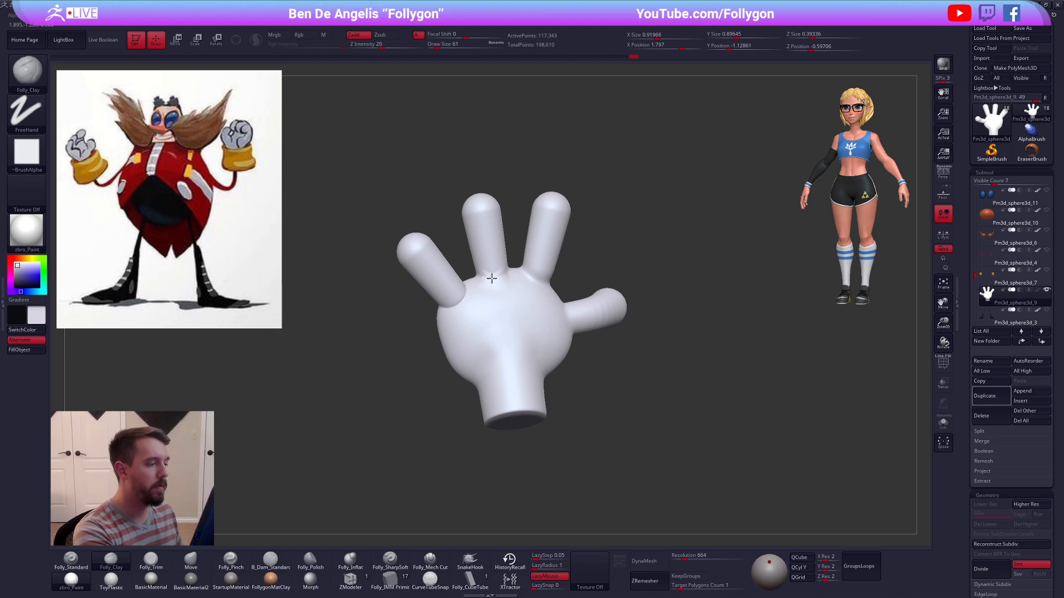
pyautogui.press('shift')
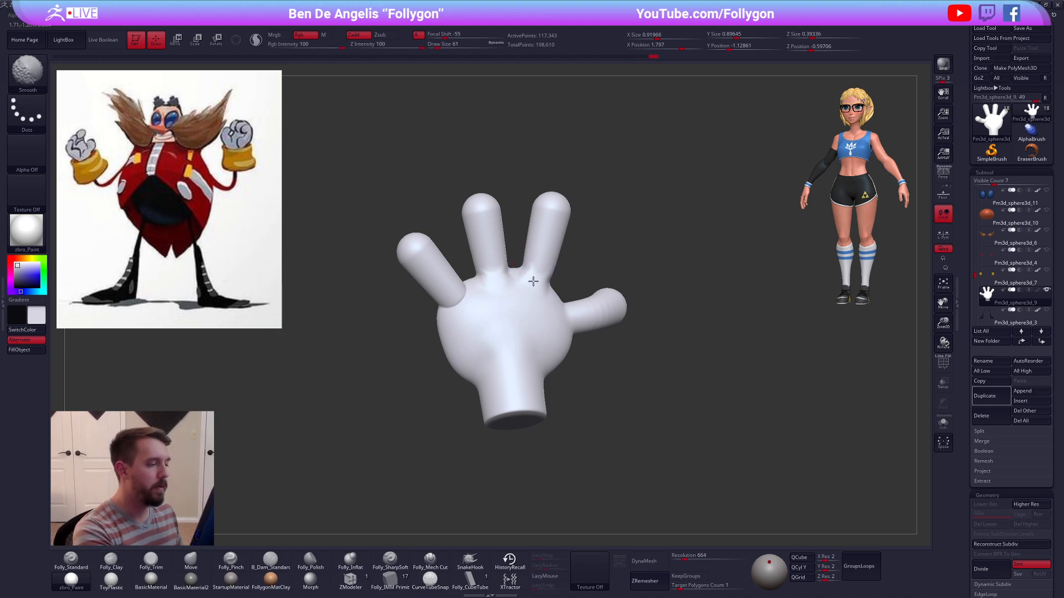
pyautogui.keyDown('shift'); pyautogui.moveTo(492, 276); pyautogui.dragTo(486, 283); pyautogui.keyUp('shift')
pyautogui.keyDown('shift'); pyautogui.moveTo(469, 306); pyautogui.dragTo(457, 302); pyautogui.keyUp('shift')
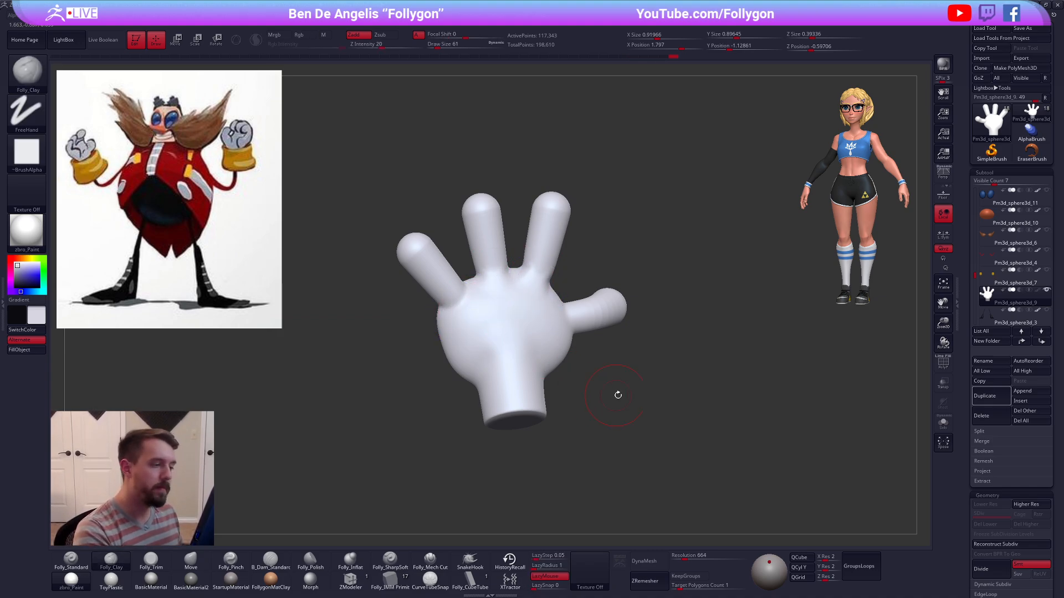
# Step: Make all of the character's subtools visible again around the hand
pyautogui.moveTo(617, 394); pyautogui.dragTo(737, 429)
pyautogui.keyDown('alt'); pyautogui.moveTo(737, 430); pyautogui.dragTo(796, 381); pyautogui.keyUp('alt')
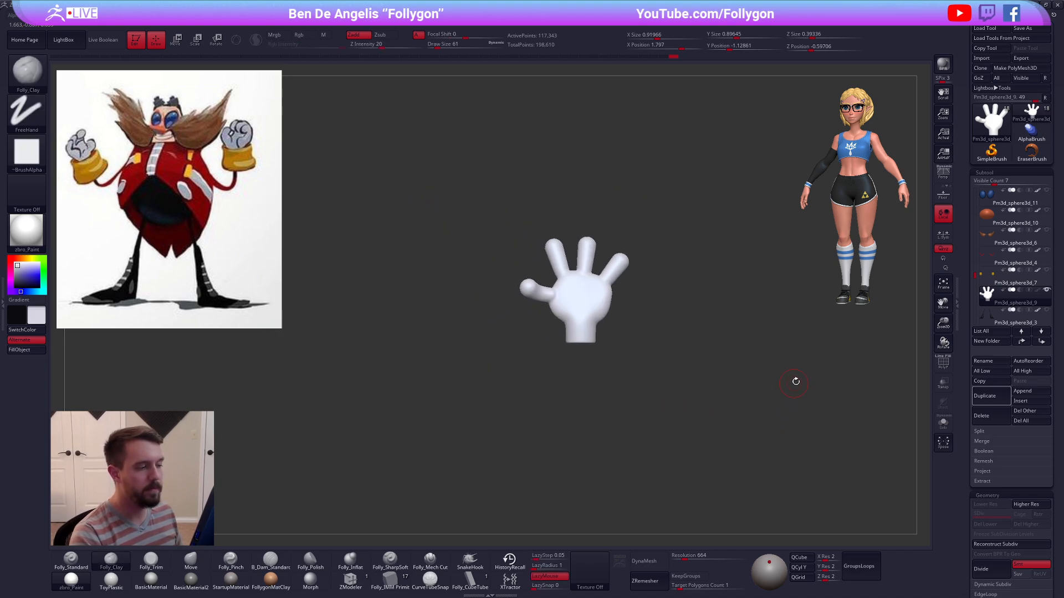
pyautogui.click(1046, 289)
pyautogui.keyDown('alt'); pyautogui.moveTo(798, 304); pyautogui.dragTo(719, 326); pyautogui.keyUp('alt')
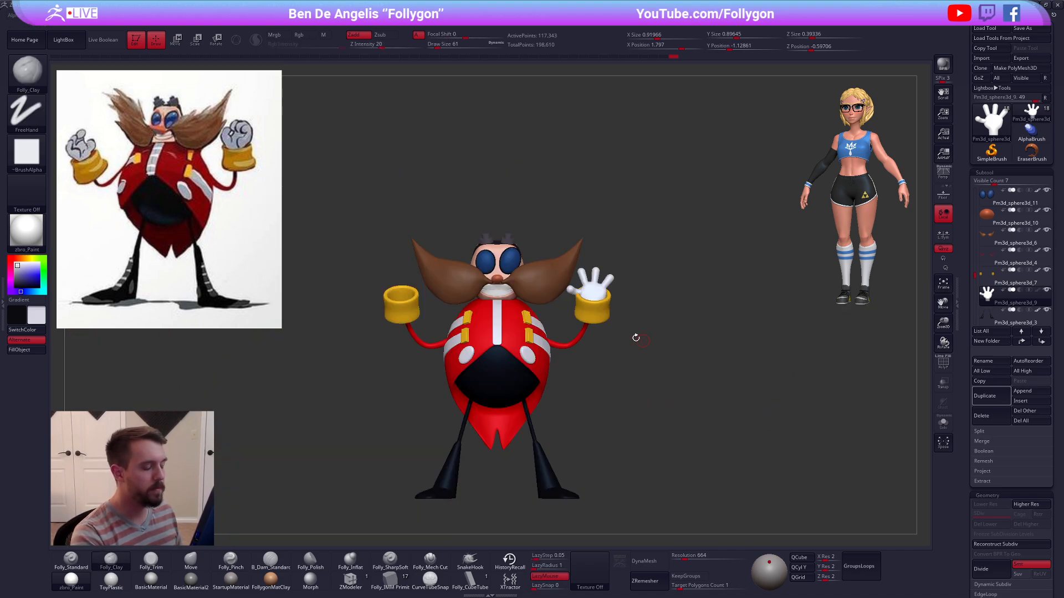
# Step: Move the hand down into the gold cuff and return to the Move brush
pyautogui.moveTo(636, 338)
pyautogui.keyDown('alt'); pyautogui.mouseDown()
pyautogui.moveTo(625, 321)
pyautogui.moveTo(588, 324)
pyautogui.moveTo(589, 308)
pyautogui.moveTo(604, 334)
pyautogui.mouseUp(); pyautogui.keyUp('alt')
pyautogui.press('w')
pyautogui.press('q')
pyautogui.press('b')
pyautogui.press('m')
pyautogui.press('v')
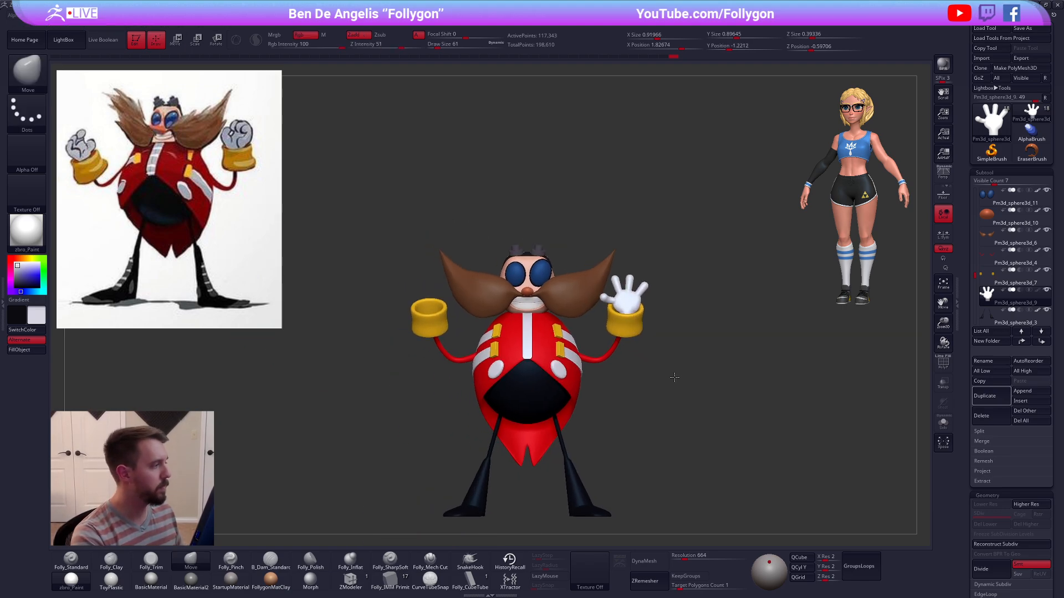
# Step: Scale the hand up slightly to fit the cuff, to an X size of about 1.04
pyautogui.moveTo(706, 430)
pyautogui.mouseDown()
pyautogui.moveTo(673, 438)
pyautogui.moveTo(723, 431)
pyautogui.moveTo(716, 427)
pyautogui.mouseUp()
pyautogui.press('e')
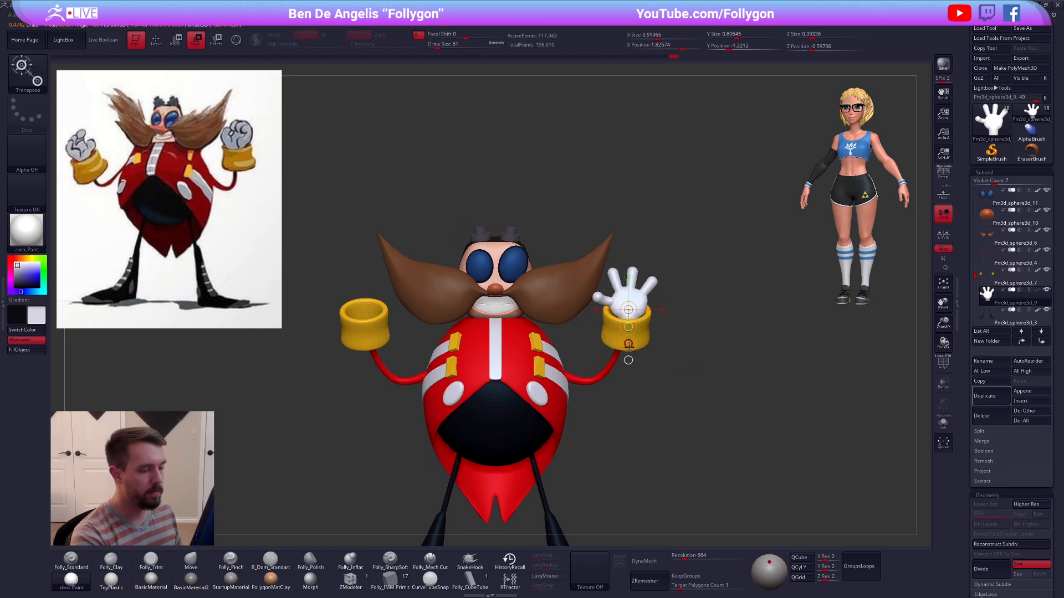
pyautogui.moveTo(628, 346)
pyautogui.mouseDown()
pyautogui.moveTo(721, 327)
pyautogui.moveTo(656, 322)
pyautogui.mouseUp()
pyautogui.press('q')
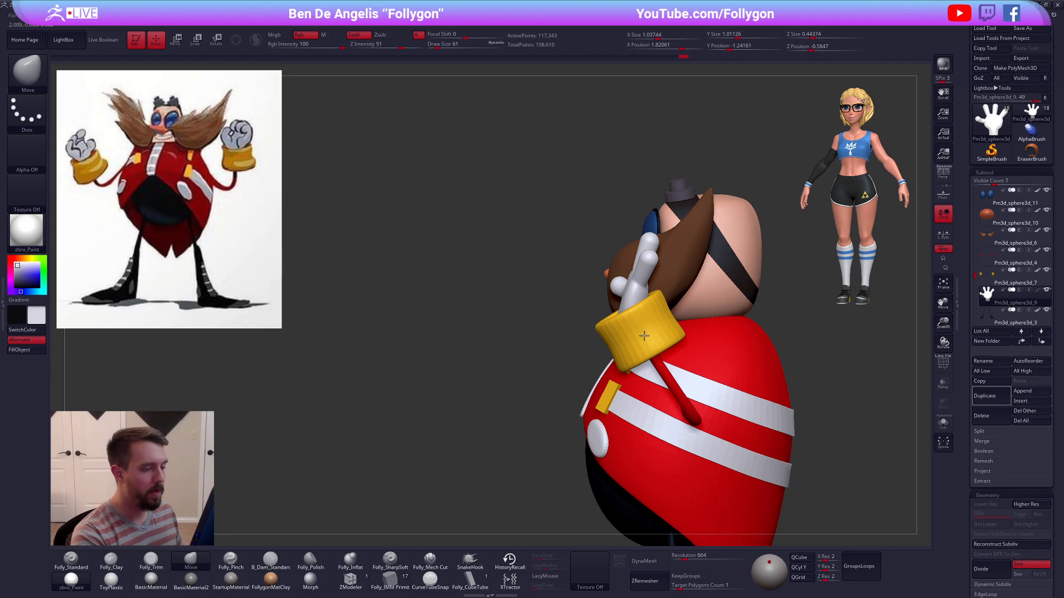
# Step: Select the gold cuffs, enable local symmetry, and scale them down slightly while they are soloed
pyautogui.keyDown('alt'); pyautogui.click(644, 336); pyautogui.keyUp('alt')
pyautogui.moveTo(642, 338); pyautogui.dragTo(690, 331, button='right')
pyautogui.click(942, 235)
pyautogui.press('e')
pyautogui.hotkey('shift', 's')
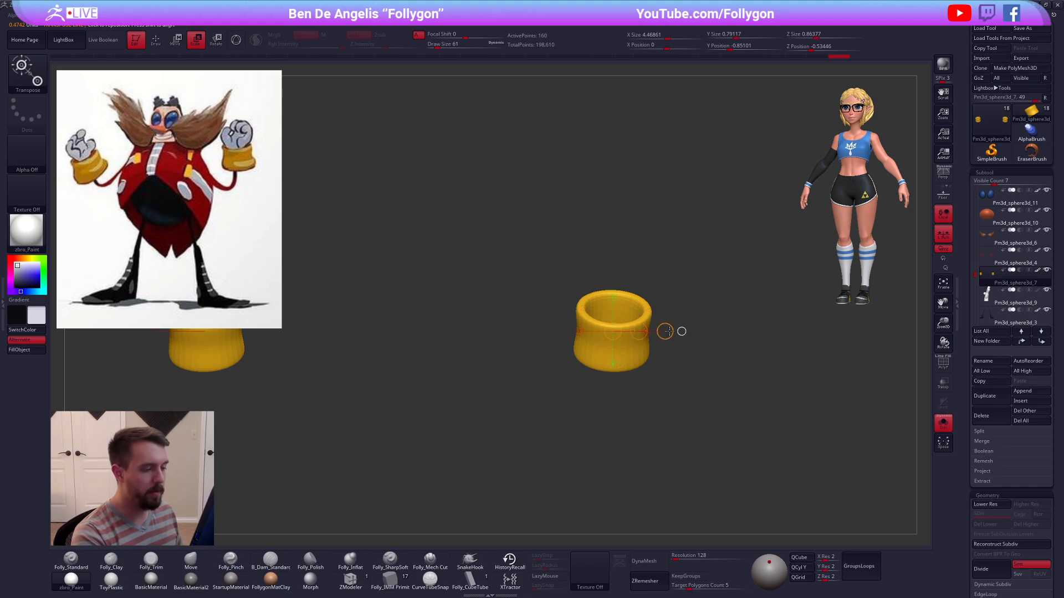
pyautogui.moveTo(665, 331); pyautogui.dragTo(663, 331)
pyautogui.hotkey('shift', 's')
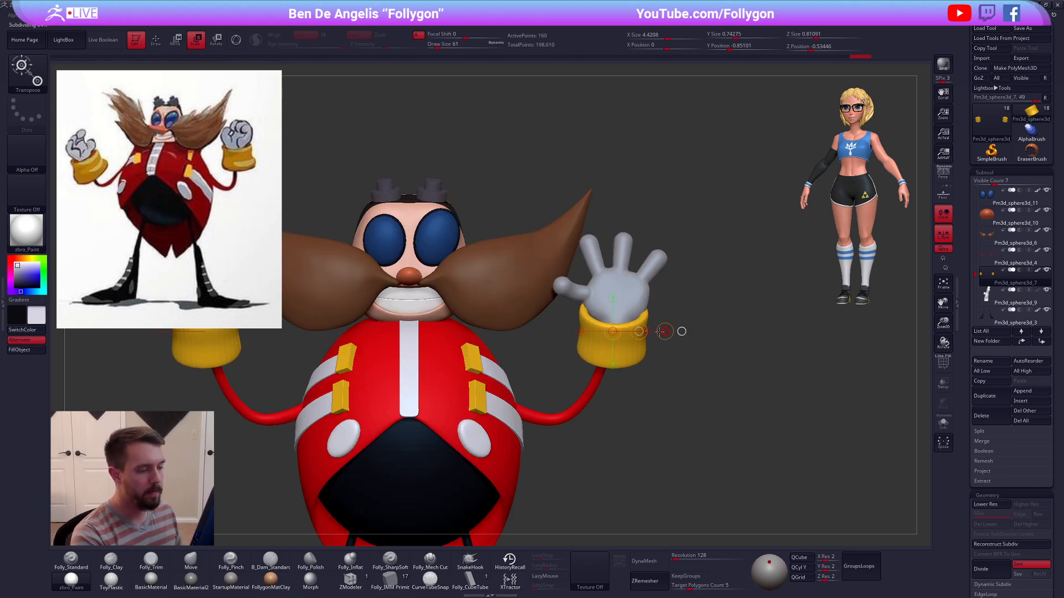
pyautogui.click(993, 298)
pyautogui.press('q')
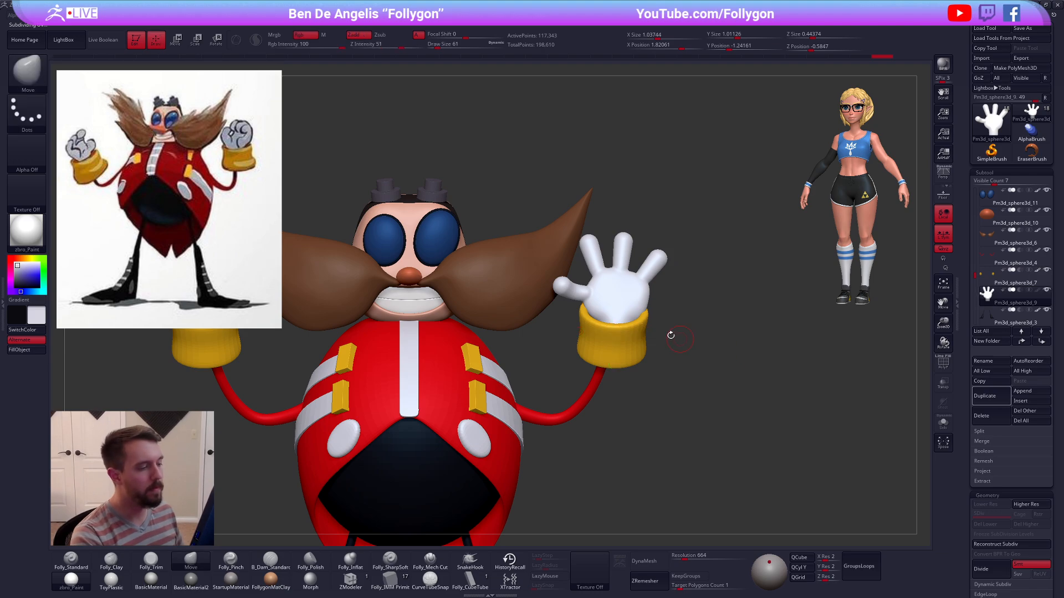
pyautogui.press('1')
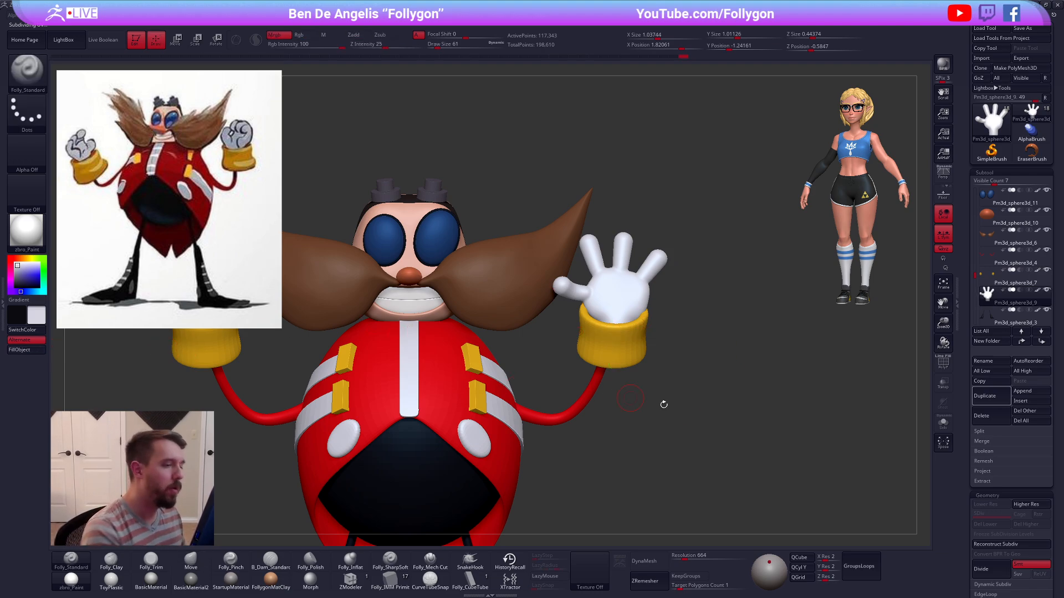
pyautogui.moveTo(662, 403)
pyautogui.mouseDown()
pyautogui.moveTo(655, 351)
pyautogui.moveTo(618, 334)
pyautogui.mouseUp()
pyautogui.press('w')
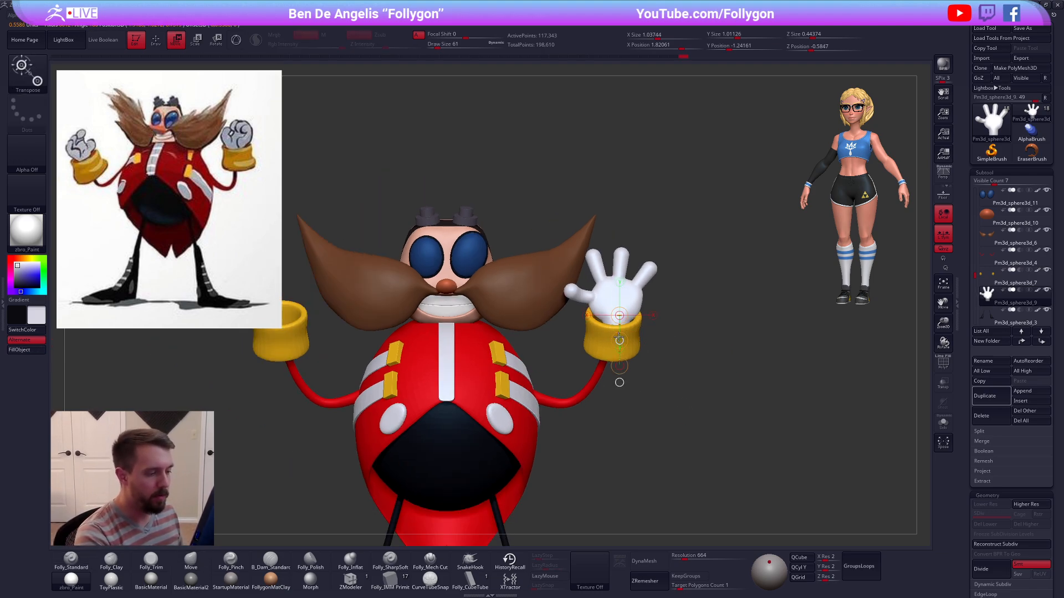
pyautogui.press('q')
# Step: Select the gold cuffs, turn off Dynamic Subdiv, and solo them with the polyframe displayed
pyautogui.moveTo(714, 347); pyautogui.dragTo(637, 334)
pyautogui.press('4')
pyautogui.keyDown('alt'); pyautogui.click(635, 336); pyautogui.keyUp('alt')
pyautogui.hotkey('shift', 'd')
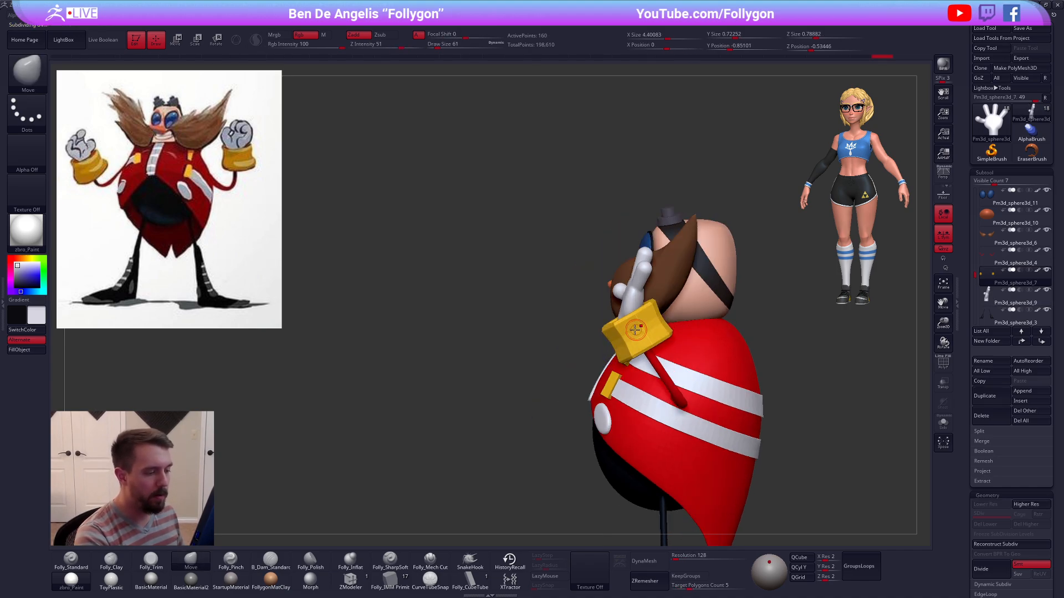
pyautogui.moveTo(627, 329); pyautogui.dragTo(641, 389, button='right')
pyautogui.hotkey('shift', 's')
pyautogui.hotkey('shift', 'f')
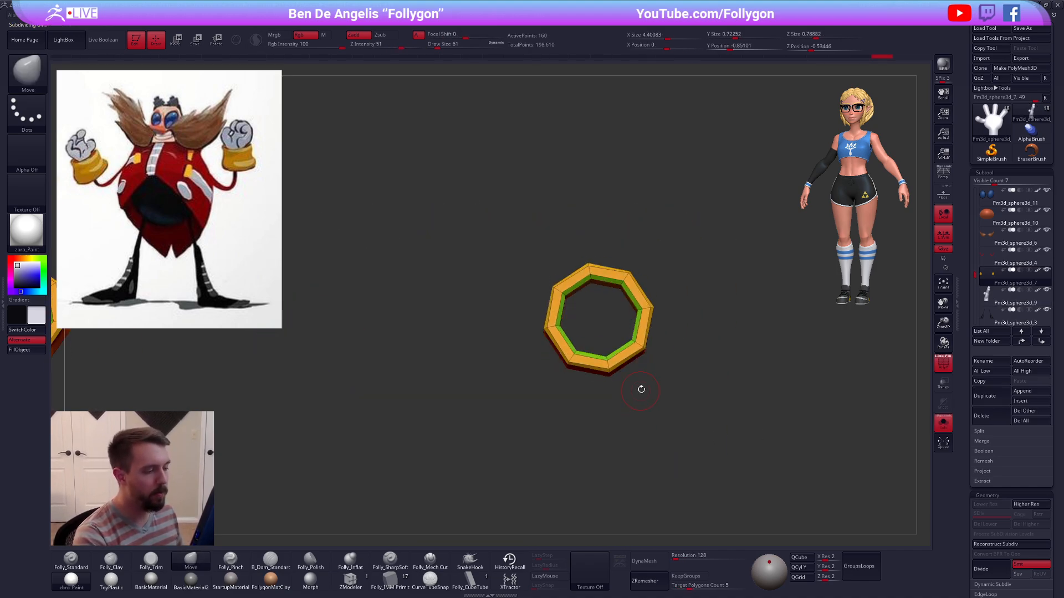
# Step: Inspect the cuffs' shape and edge loops with Dynamic Subdiv smoothing and with the plain low-poly mesh
pyautogui.moveTo(679, 472); pyautogui.dragTo(731, 409, button='right')
pyautogui.press('d')
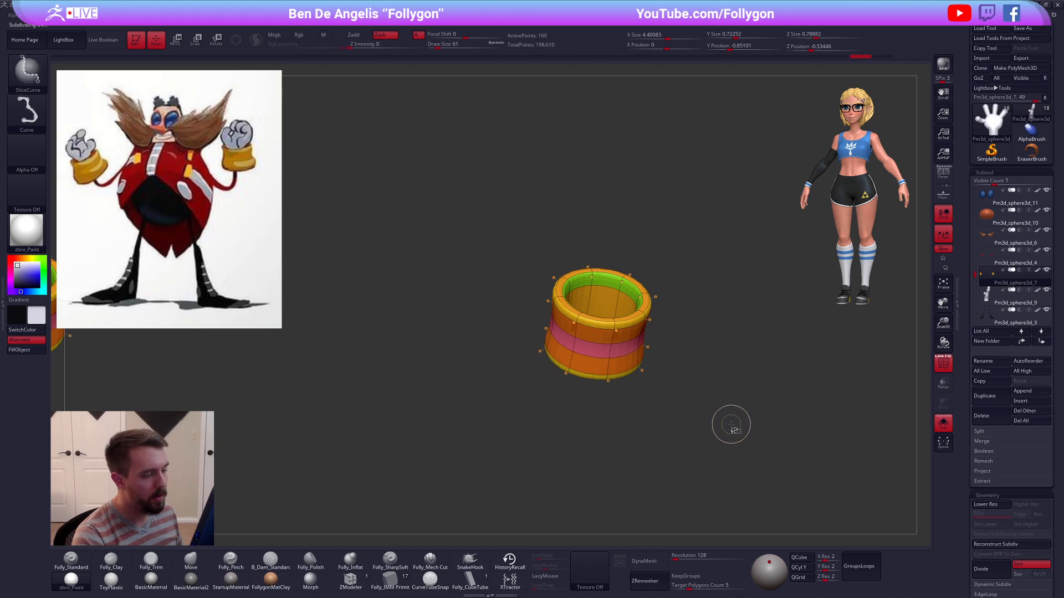
pyautogui.hotkey('ctrl', 'shift')
pyautogui.hotkey('shift', 'f')
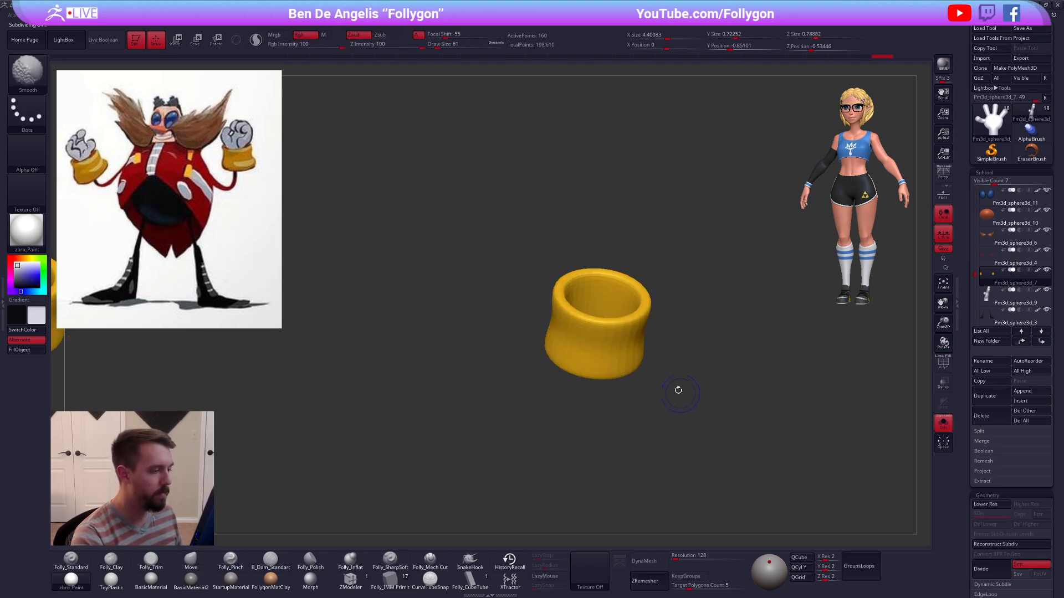
pyautogui.hotkey('shift', 'd')
pyautogui.hotkey('shift', 'f')
pyautogui.moveTo(625, 316); pyautogui.dragTo(608, 270, button='right')
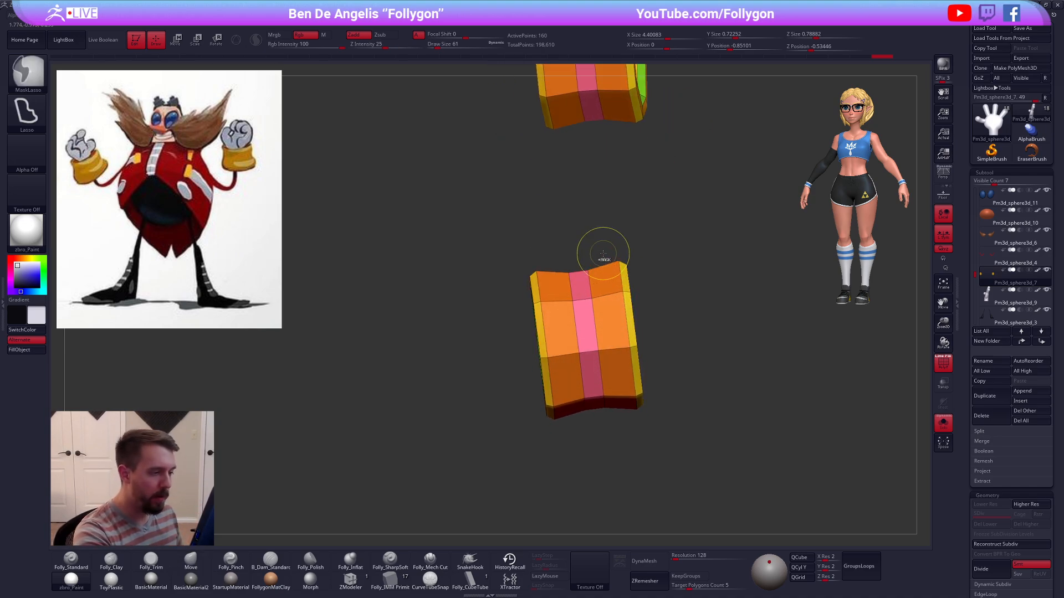
pyautogui.moveTo(607, 258)
pyautogui.keyDown('ctrl'); pyautogui.keyDown('shift'); pyautogui.mouseDown()
pyautogui.moveTo(649, 433)
pyautogui.moveTo(634, 450)
pyautogui.mouseUp(); pyautogui.keyUp('shift'); pyautogui.keyUp('ctrl')
pyautogui.hotkey('ctrl', 'z')
pyautogui.press('d')
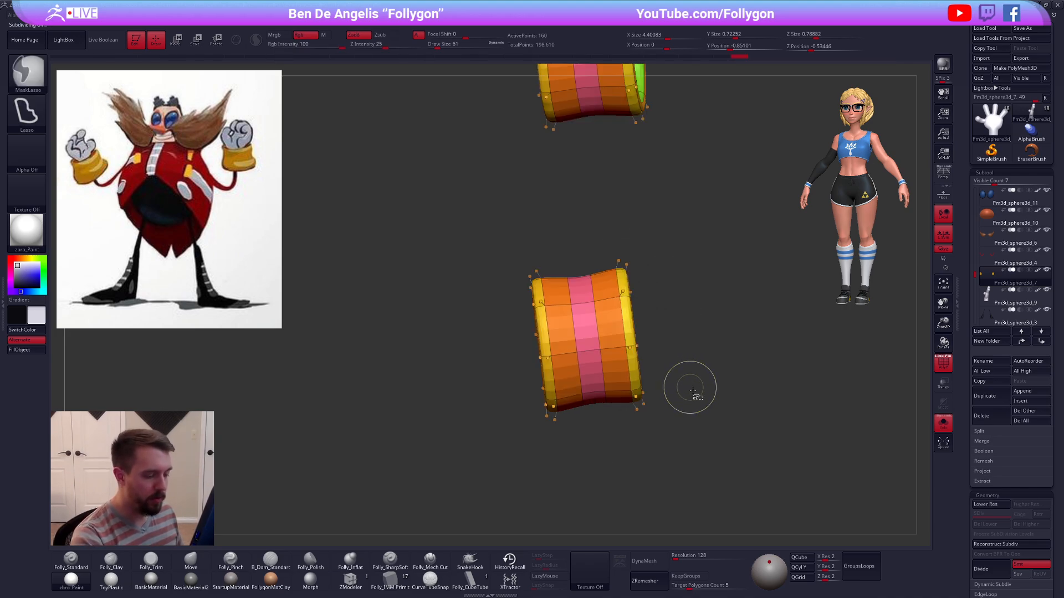
pyautogui.press('space')
pyautogui.hotkey('shift', 'd')
# Step: Isolate the inner edge loop at the cuff's arm-side opening and mask the rest of the cuffs
pyautogui.moveTo(608, 248)
pyautogui.keyDown('ctrl'); pyautogui.keyDown('shift'); pyautogui.mouseDown()
pyautogui.moveTo(678, 388)
pyautogui.moveTo(623, 457)
pyautogui.mouseUp(); pyautogui.keyUp('shift'); pyautogui.keyUp('ctrl')
pyautogui.moveTo(633, 443); pyautogui.dragTo(606, 391, button='right')
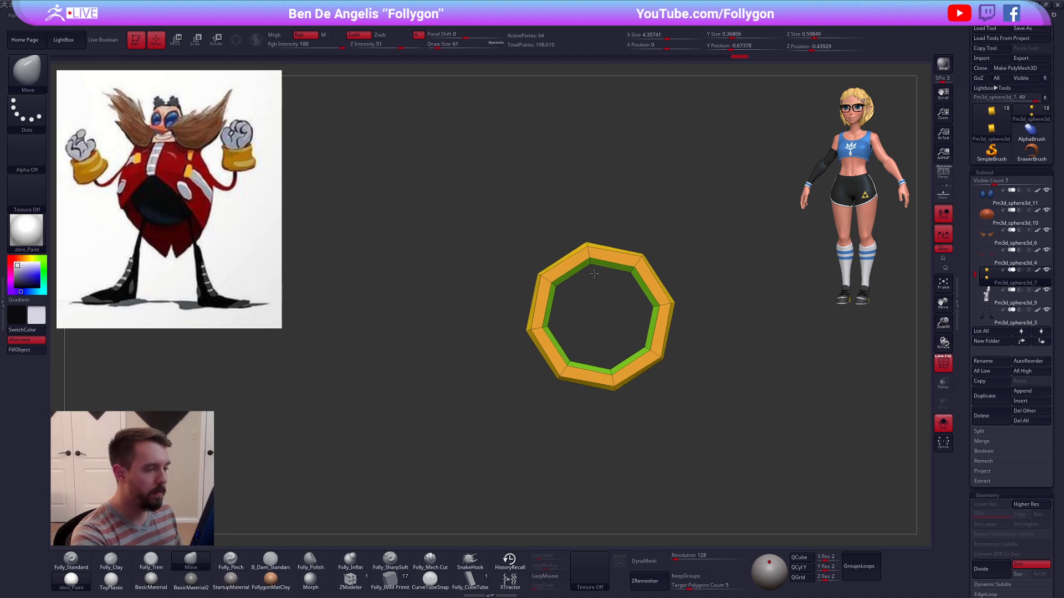
pyautogui.hotkey('ctrl', 'shift')
pyautogui.moveTo(578, 252)
pyautogui.keyDown('ctrl'); pyautogui.keyDown('alt'); pyautogui.keyDown('shift'); pyautogui.mouseDown()
pyautogui.moveTo(624, 195)
pyautogui.moveTo(523, 279)
pyautogui.moveTo(548, 279)
pyautogui.moveTo(498, 321)
pyautogui.mouseUp(); pyautogui.keyUp('shift'); pyautogui.keyUp('alt'); pyautogui.keyUp('ctrl')
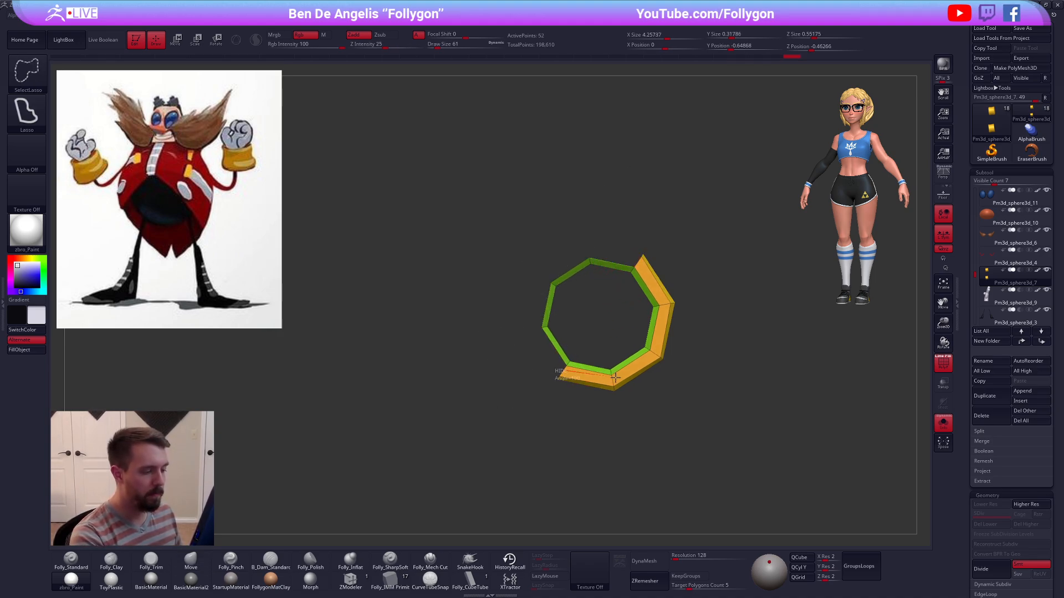
pyautogui.keyDown('ctrl'); pyautogui.keyDown('alt'); pyautogui.keyDown('shift'); pyautogui.moveTo(615, 377); pyautogui.dragTo(482, 379); pyautogui.keyUp('shift'); pyautogui.keyUp('alt'); pyautogui.keyUp('ctrl')
pyautogui.moveTo(660, 330)
pyautogui.keyDown('ctrl'); pyautogui.keyDown('alt'); pyautogui.keyDown('shift'); pyautogui.mouseDown()
pyautogui.moveTo(710, 311)
pyautogui.moveTo(665, 284)
pyautogui.mouseUp(); pyautogui.keyUp('shift'); pyautogui.keyUp('alt'); pyautogui.keyUp('ctrl')
pyautogui.keyDown('ctrl'); pyautogui.keyDown('shift'); pyautogui.click(706, 304); pyautogui.keyUp('shift'); pyautogui.keyUp('ctrl')
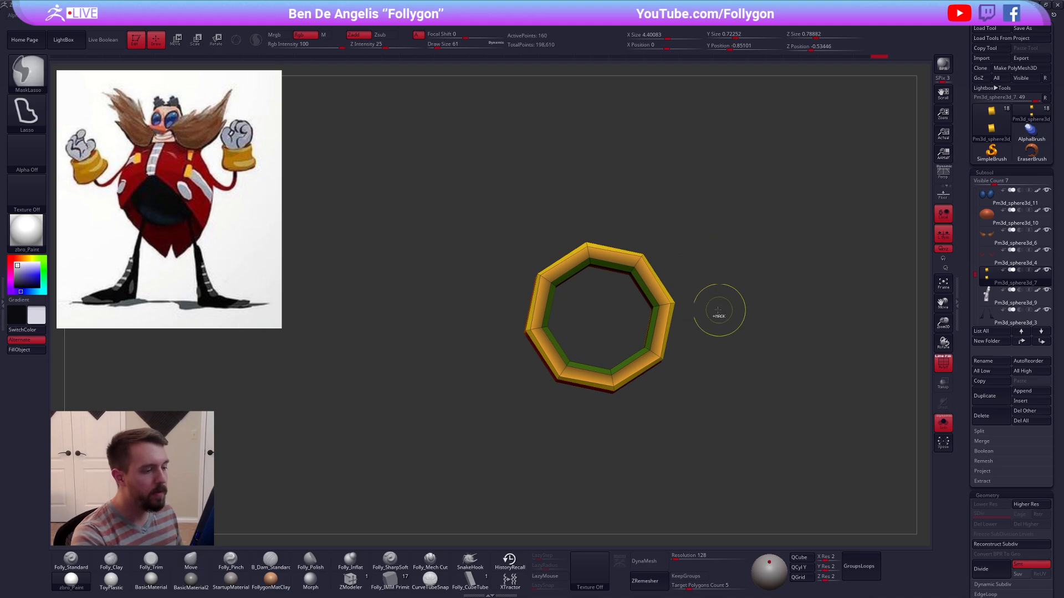
# Step: Scale the unmasked inner loop inward to narrow the cuff's arm-side opening, with Dynamic Subdiv smoothing on
pyautogui.press('e')
pyautogui.moveTo(668, 333); pyautogui.dragTo(727, 357)
pyautogui.click(742, 363)
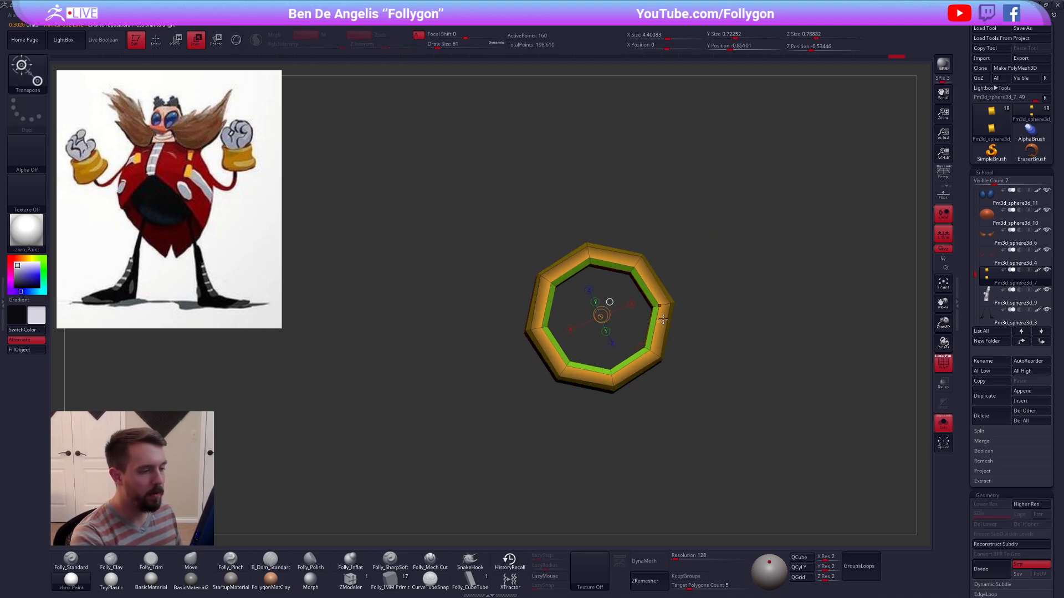
pyautogui.moveTo(659, 292); pyautogui.dragTo(596, 329)
pyautogui.moveTo(659, 291); pyautogui.dragTo(631, 303)
pyautogui.press('d')
pyautogui.moveTo(681, 429); pyautogui.dragTo(720, 424)
pyautogui.moveTo(640, 366)
pyautogui.mouseDown()
pyautogui.moveTo(687, 366)
pyautogui.moveTo(631, 359)
pyautogui.mouseUp()
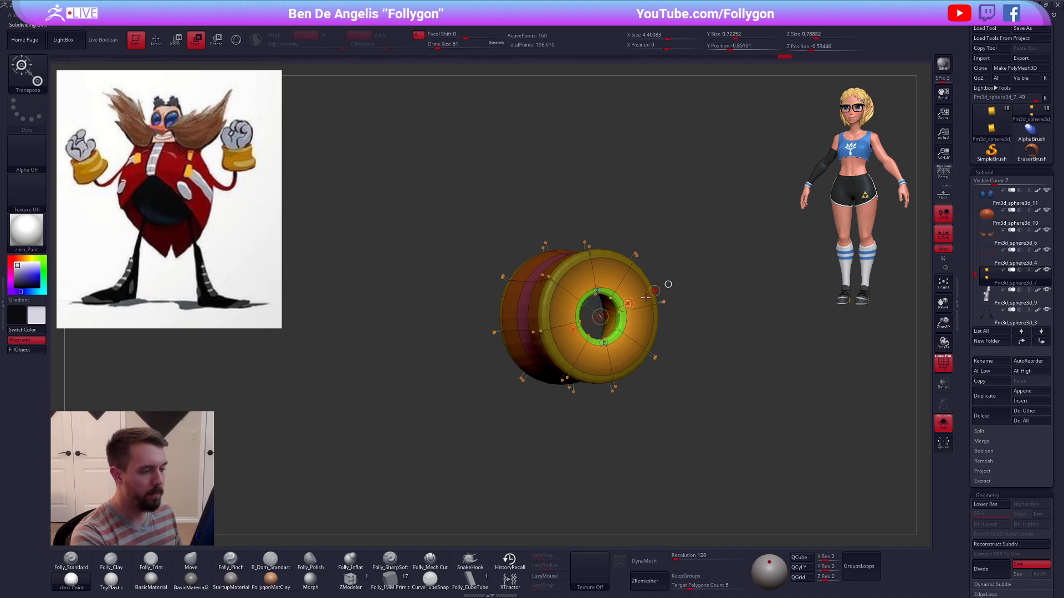
pyautogui.moveTo(640, 304)
pyautogui.mouseDown()
pyautogui.moveTo(662, 307)
pyautogui.moveTo(637, 327)
pyautogui.moveTo(656, 343)
pyautogui.mouseUp()
# Step: Adjust the narrowed inner rim's depth inside the cuff and check it smoothed with the polyframe hidden
pyautogui.press('q')
pyautogui.moveTo(656, 343); pyautogui.dragTo(726, 366, button='right')
pyautogui.hotkey('shift', 'f')
pyautogui.hotkey('shift', 's')
pyautogui.moveTo(765, 431); pyautogui.dragTo(626, 399, button='right')
pyautogui.hotkey('shift', 's')
pyautogui.hotkey('shift', 'd')
pyautogui.hotkey('shift', 'f')
pyautogui.press('w')
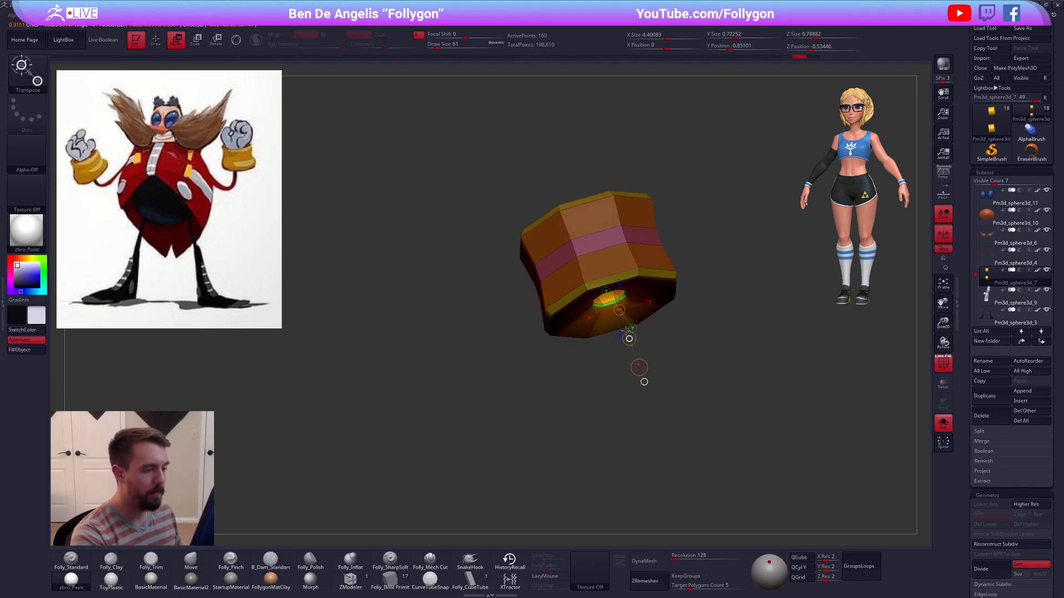
pyautogui.press('d')
pyautogui.press('q')
pyautogui.hotkey('shift', 'f')
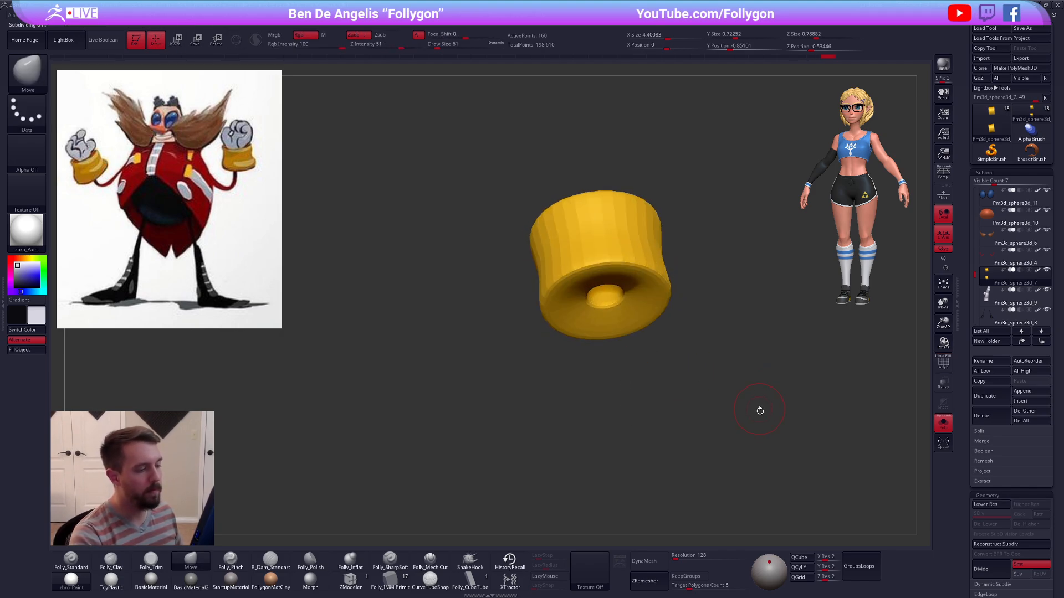
# Step: Show the whole figure, select the red arms, and pull their wrist ends into the cuffs with a Move brush sized 239
pyautogui.keyDown('ctrl'); pyautogui.moveTo(760, 411); pyautogui.dragTo(739, 412, button='right'); pyautogui.keyUp('ctrl')
pyautogui.hotkey('shift', 's')
pyautogui.keyDown('alt'); pyautogui.click(607, 339); pyautogui.keyUp('alt')
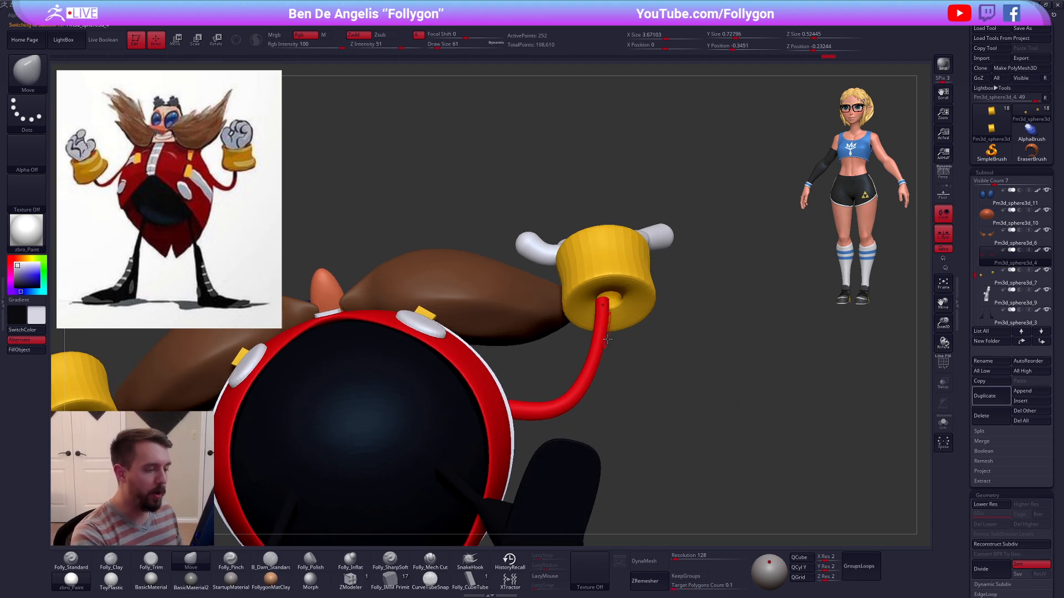
pyautogui.moveTo(608, 339); pyautogui.dragTo(577, 375, button='right')
pyautogui.press('space')
pyautogui.moveTo(604, 338); pyautogui.dragTo(622, 338)
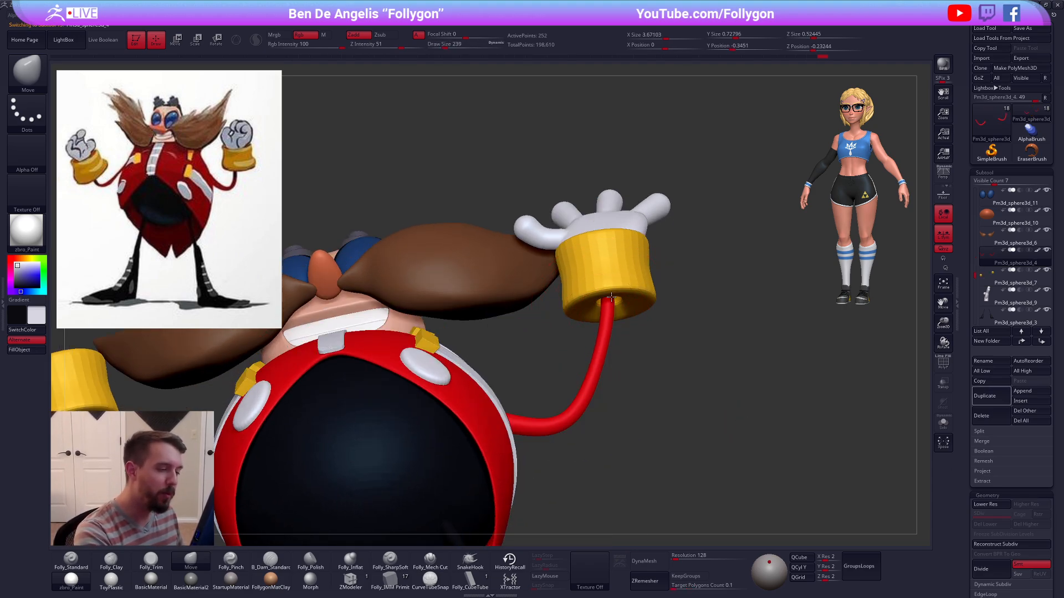
pyautogui.moveTo(616, 305); pyautogui.dragTo(207, 178, button='right')
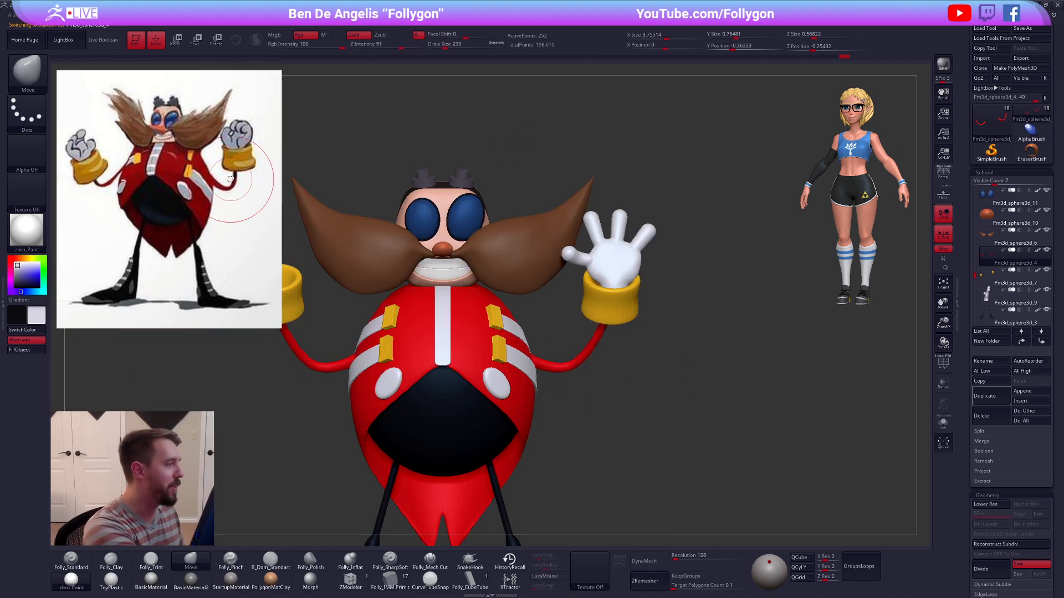
pyautogui.moveTo(698, 406); pyautogui.dragTo(709, 411, button='right')
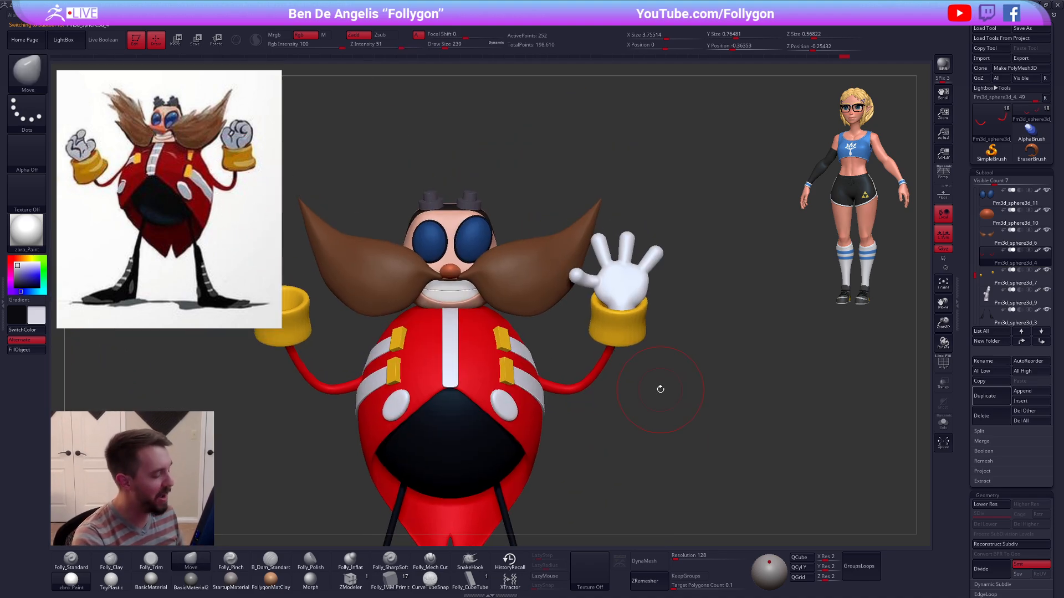
# Step: Solo the gold cuffs as a low-poly mesh with the polyframe displayed and set the brush size to 67
pyautogui.keyDown('alt'); pyautogui.click(627, 297); pyautogui.keyUp('alt')
pyautogui.rightClick(604, 351)
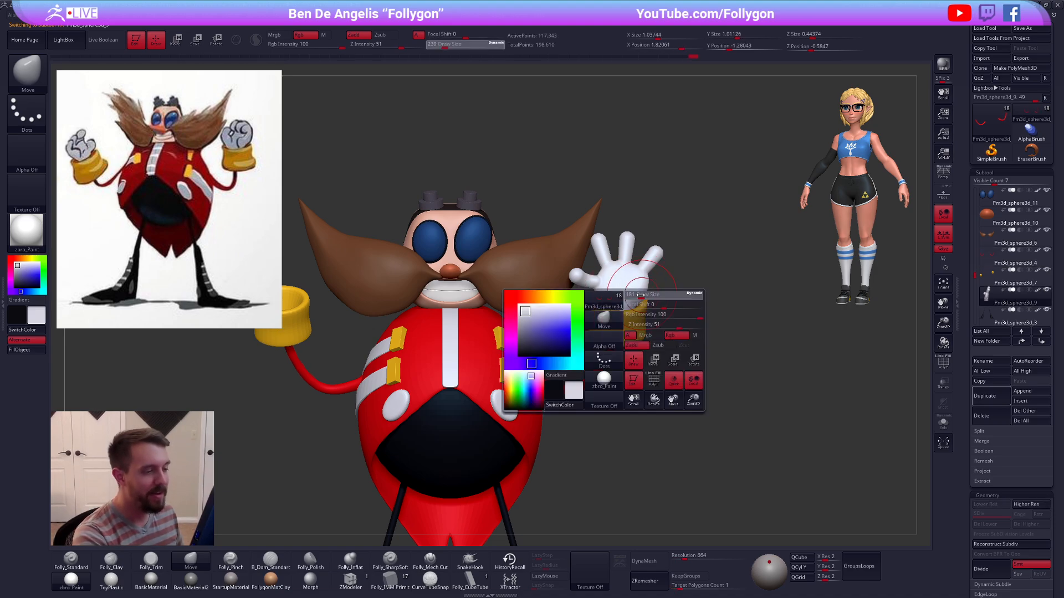
pyautogui.hotkey('shift', 'f')
pyautogui.moveTo(737, 415); pyautogui.dragTo(673, 410, button='right')
pyautogui.hotkey('shift', 'f')
pyautogui.keyDown('alt'); pyautogui.click(629, 332); pyautogui.keyUp('alt')
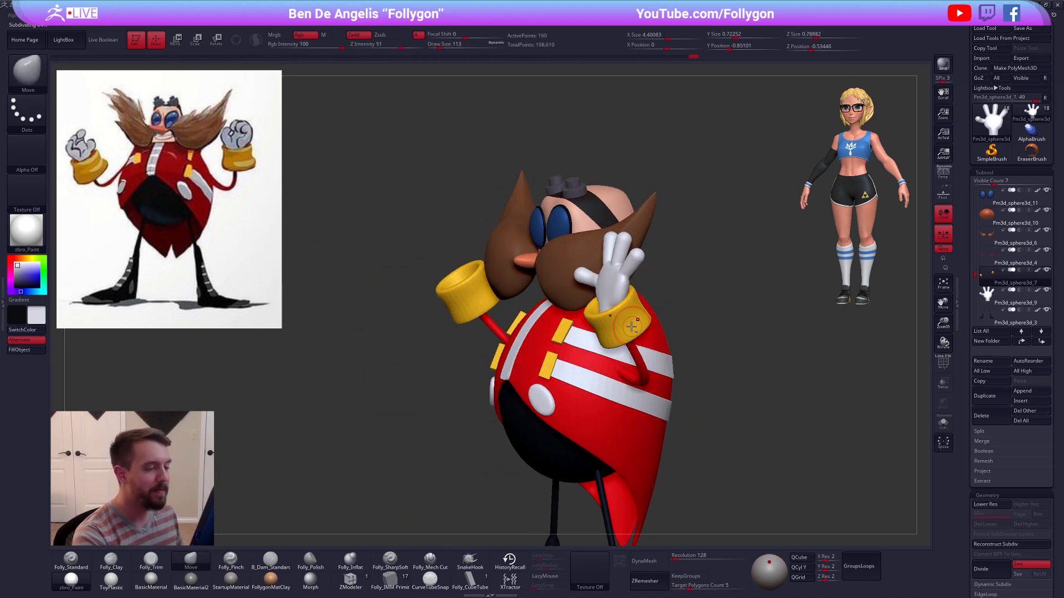
pyautogui.hotkey('shift', 's')
pyautogui.press('f')
pyautogui.hotkey('shift', 'f')
pyautogui.hotkey('shift', 'd')
pyautogui.moveTo(681, 310); pyautogui.dragTo(637, 289, button='right')
pyautogui.press('space')
pyautogui.moveTo(636, 288); pyautogui.dragTo(629, 289)
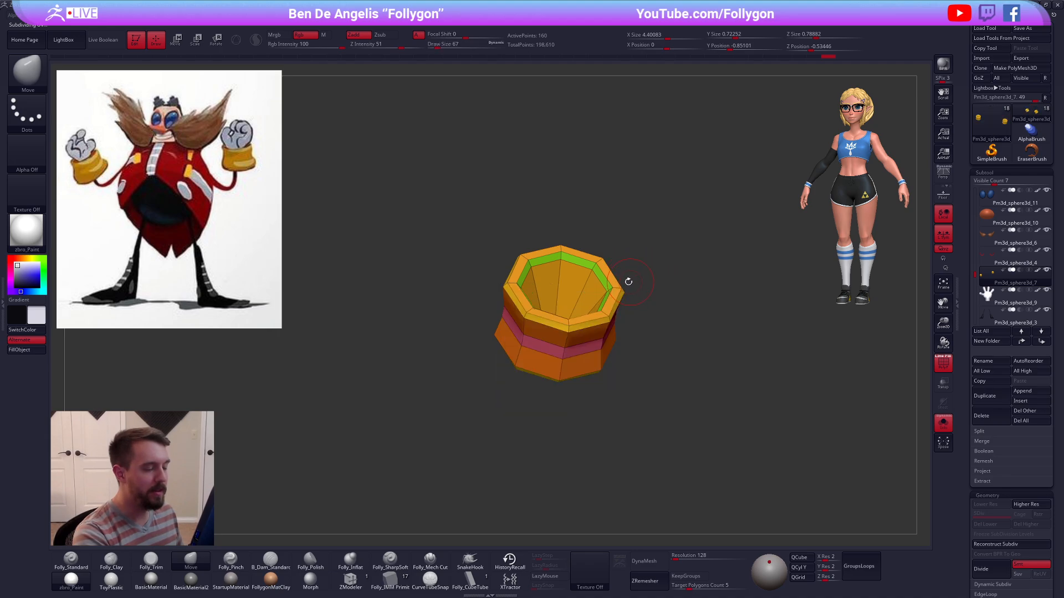
# Step: Isolate the cuff's hand-side inner surface and edge loop by hiding the outer rim, and mask the rest
pyautogui.moveTo(627, 281)
pyautogui.mouseDown(button='right')
pyautogui.moveTo(629, 314)
pyautogui.moveTo(624, 235)
pyautogui.mouseUp(button='right')
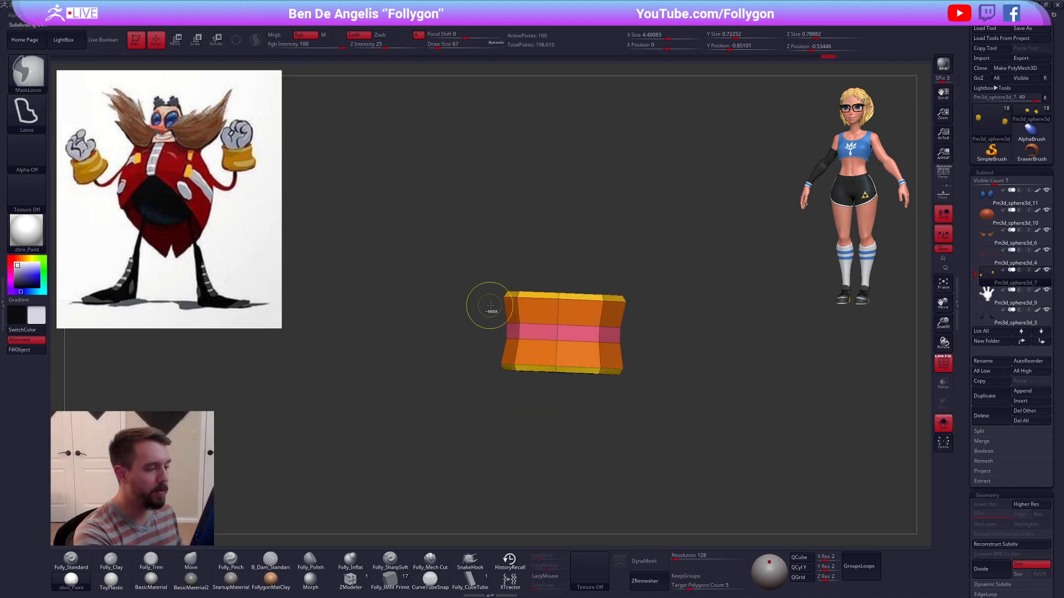
pyautogui.moveTo(492, 311)
pyautogui.keyDown('ctrl'); pyautogui.keyDown('alt'); pyautogui.keyDown('shift'); pyautogui.mouseDown()
pyautogui.moveTo(504, 276)
pyautogui.moveTo(657, 316)
pyautogui.mouseUp(); pyautogui.keyUp('shift'); pyautogui.keyUp('alt'); pyautogui.keyUp('ctrl')
pyautogui.moveTo(618, 349)
pyautogui.mouseDown(button='right')
pyautogui.moveTo(605, 401)
pyautogui.moveTo(636, 335)
pyautogui.moveTo(606, 361)
pyautogui.moveTo(596, 350)
pyautogui.moveTo(609, 355)
pyautogui.moveTo(613, 344)
pyautogui.mouseUp(button='right')
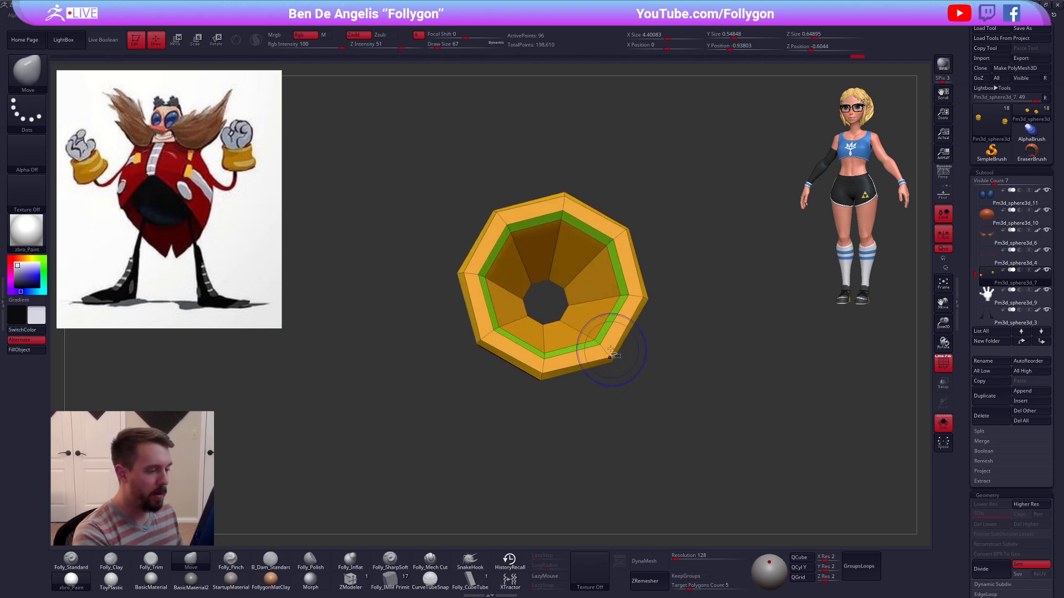
pyautogui.moveTo(613, 344)
pyautogui.keyDown('ctrl'); pyautogui.keyDown('alt'); pyautogui.keyDown('shift'); pyautogui.mouseDown()
pyautogui.moveTo(613, 361)
pyautogui.moveTo(636, 321)
pyautogui.mouseUp(); pyautogui.keyUp('shift'); pyautogui.keyUp('alt'); pyautogui.keyUp('ctrl')
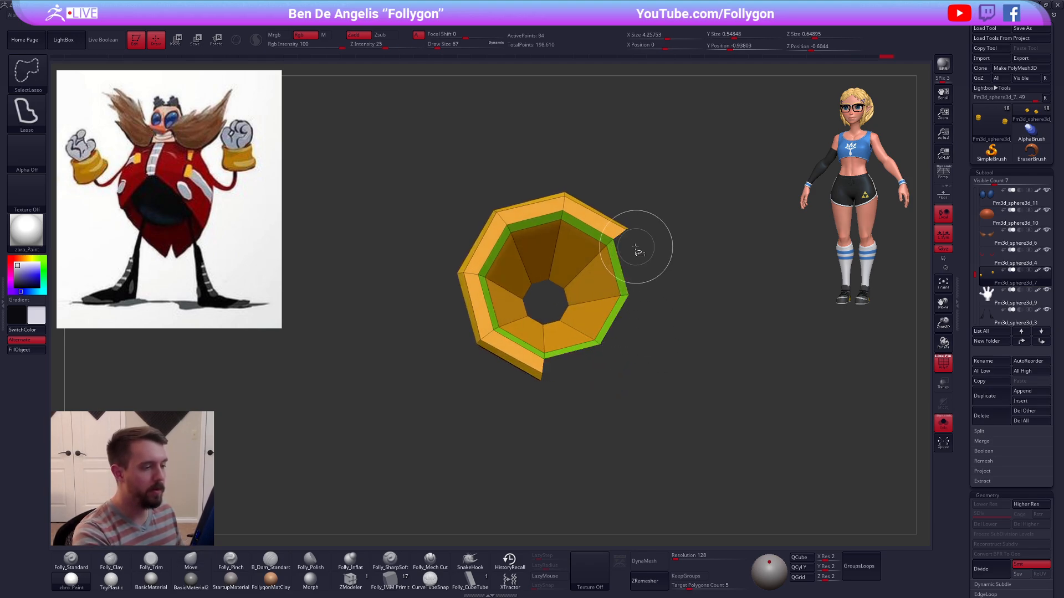
pyautogui.moveTo(637, 250)
pyautogui.keyDown('ctrl'); pyautogui.keyDown('alt'); pyautogui.keyDown('shift'); pyautogui.mouseDown()
pyautogui.moveTo(615, 210)
pyautogui.moveTo(531, 200)
pyautogui.moveTo(460, 216)
pyautogui.moveTo(483, 256)
pyautogui.moveTo(473, 302)
pyautogui.moveTo(524, 363)
pyautogui.moveTo(545, 382)
pyautogui.moveTo(579, 343)
pyautogui.mouseUp(); pyautogui.keyUp('shift'); pyautogui.keyUp('alt'); pyautogui.keyUp('ctrl')
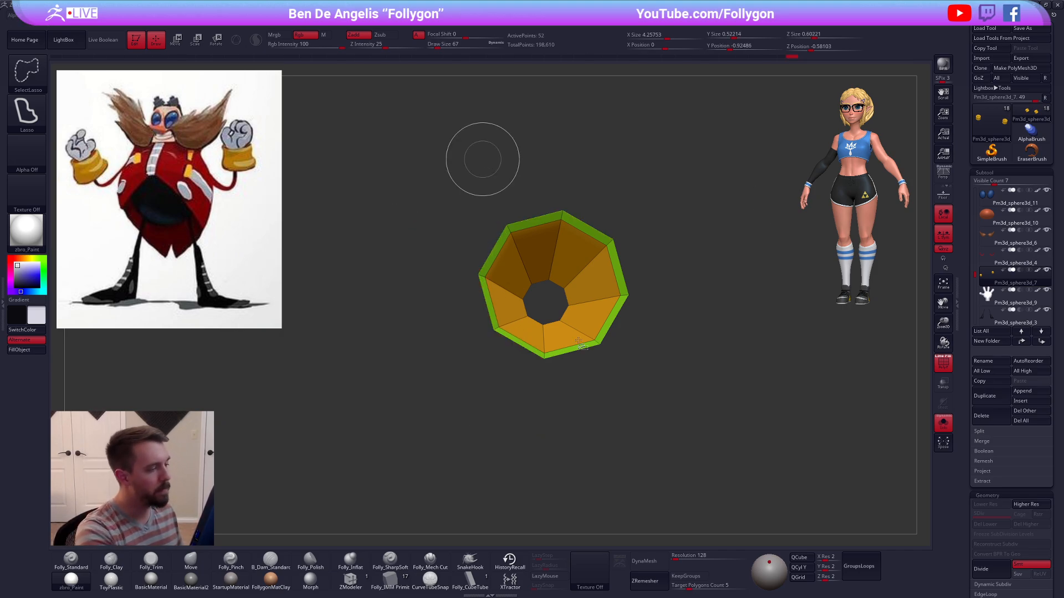
pyautogui.keyDown('ctrl'); pyautogui.keyDown('shift'); pyautogui.click(617, 421); pyautogui.keyUp('shift'); pyautogui.keyUp('ctrl')
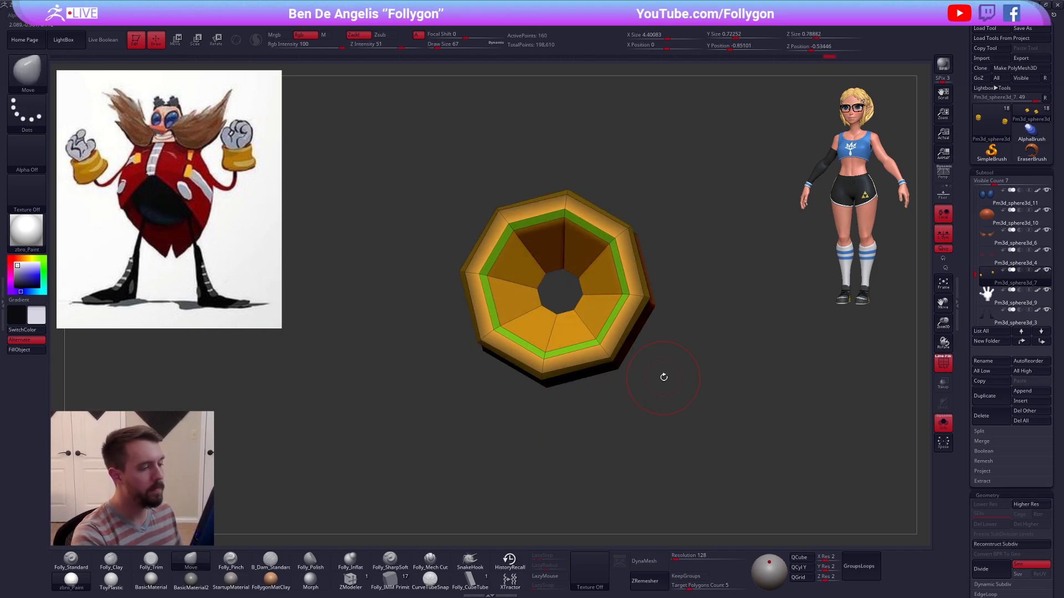
# Step: Scale the unmasked part of the hand-side opening inward, smooth it with Dynamic Subdiv, and return to the full figure
pyautogui.moveTo(664, 377); pyautogui.dragTo(647, 315)
pyautogui.press('e')
pyautogui.click(607, 325)
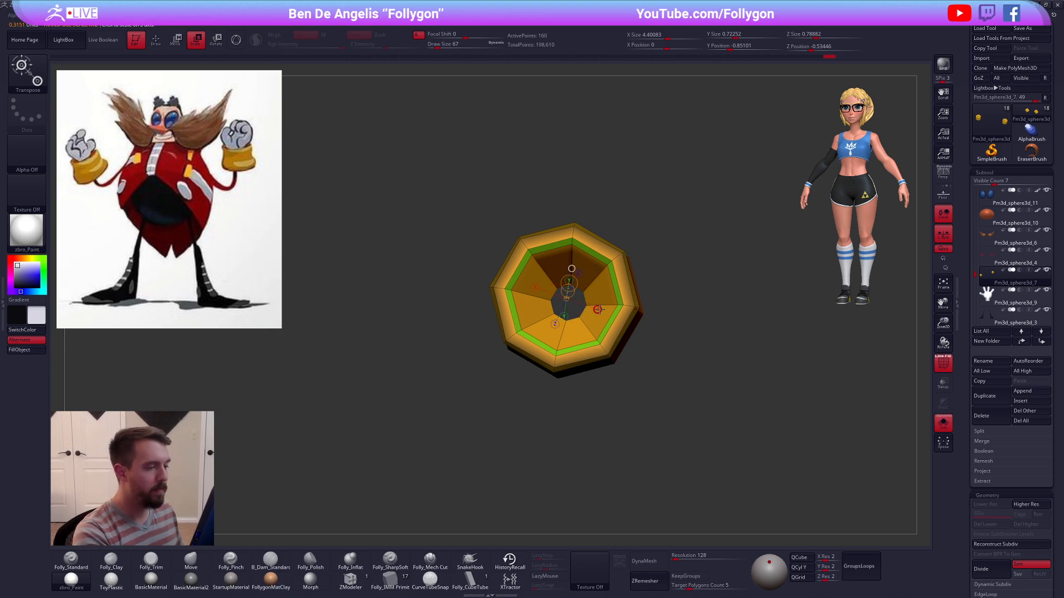
pyautogui.hotkey('ctrl', 'd')
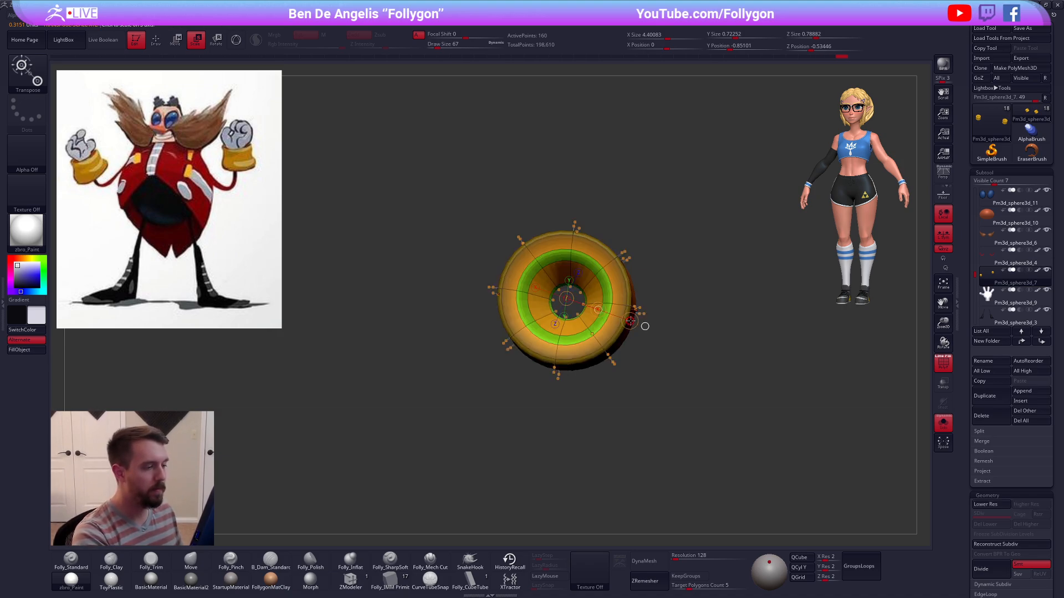
pyautogui.hotkey('shift', 'f')
pyautogui.moveTo(642, 326)
pyautogui.mouseDown()
pyautogui.moveTo(537, 335)
pyautogui.moveTo(678, 353)
pyautogui.moveTo(641, 325)
pyautogui.moveTo(641, 384)
pyautogui.moveTo(707, 430)
pyautogui.moveTo(714, 399)
pyautogui.moveTo(729, 411)
pyautogui.moveTo(740, 400)
pyautogui.mouseUp()
pyautogui.press('q')
pyautogui.hotkey('shift', 's')
# Step: Select the gloved hand and examine its shape both soloed and in context with the whole figure
pyautogui.click(989, 301)
pyautogui.keyDown('shift'); pyautogui.moveTo(803, 382); pyautogui.dragTo(794, 388); pyautogui.keyUp('shift')
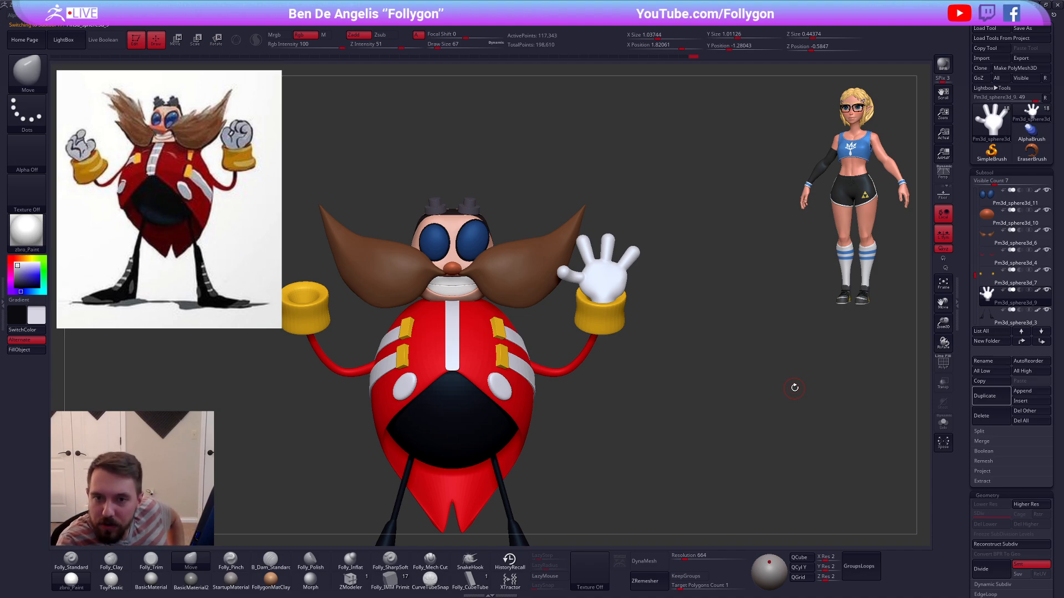
pyautogui.moveTo(986, 215)
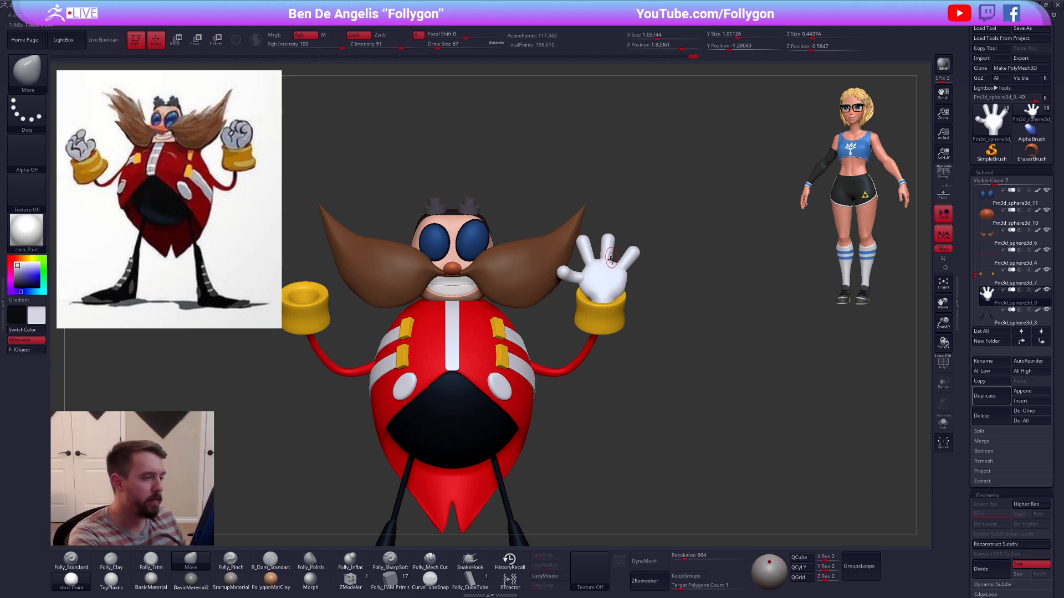
pyautogui.keyDown('alt'); pyautogui.moveTo(611, 257); pyautogui.dragTo(679, 346); pyautogui.keyUp('alt')
pyautogui.hotkey('shift', 'f')
pyautogui.hotkey('shift', 'f')
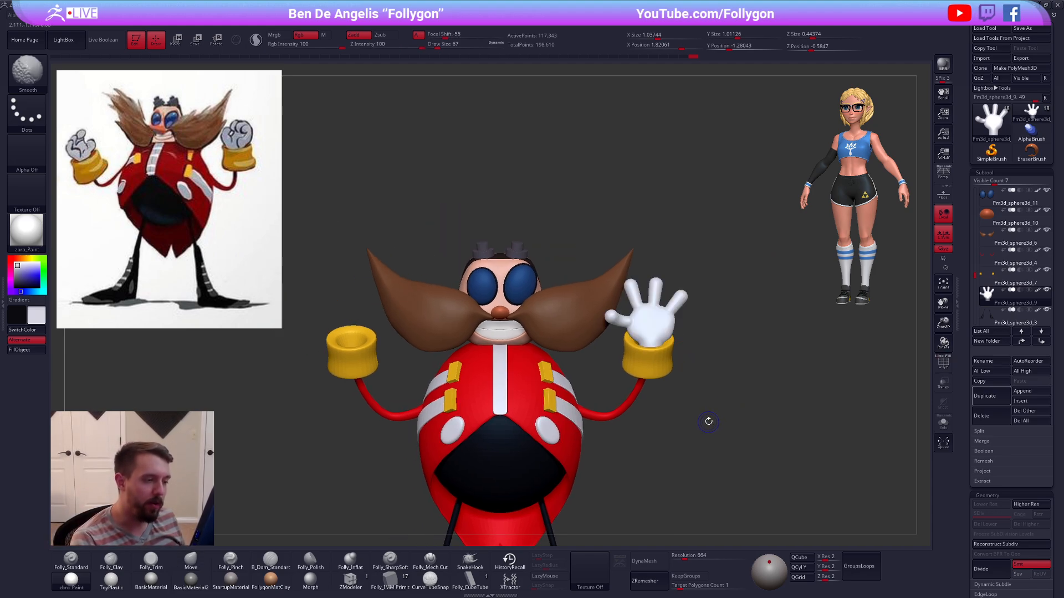
pyautogui.hotkey('shift', 's')
pyautogui.keyDown('alt'); pyautogui.moveTo(666, 346); pyautogui.dragTo(759, 420); pyautogui.keyUp('alt')
pyautogui.hotkey('shift', 'f')
pyautogui.hotkey('shift', 'f')
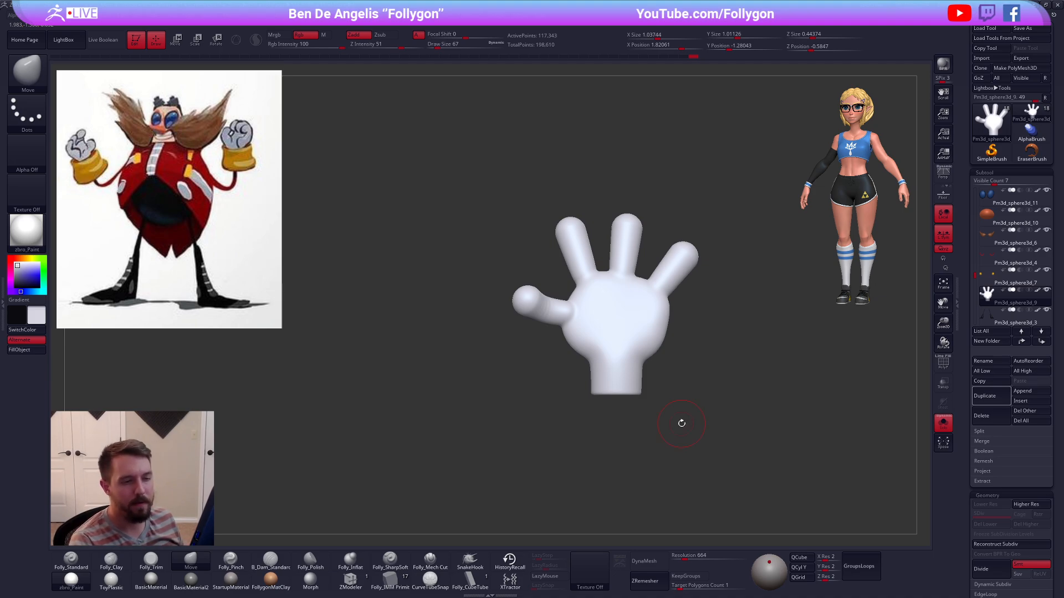
pyautogui.moveTo(759, 416)
pyautogui.keyDown('alt'); pyautogui.mouseDown()
pyautogui.moveTo(779, 407)
pyautogui.moveTo(758, 400)
pyautogui.mouseUp(); pyautogui.keyUp('alt')
pyautogui.hotkey('alt', 's')
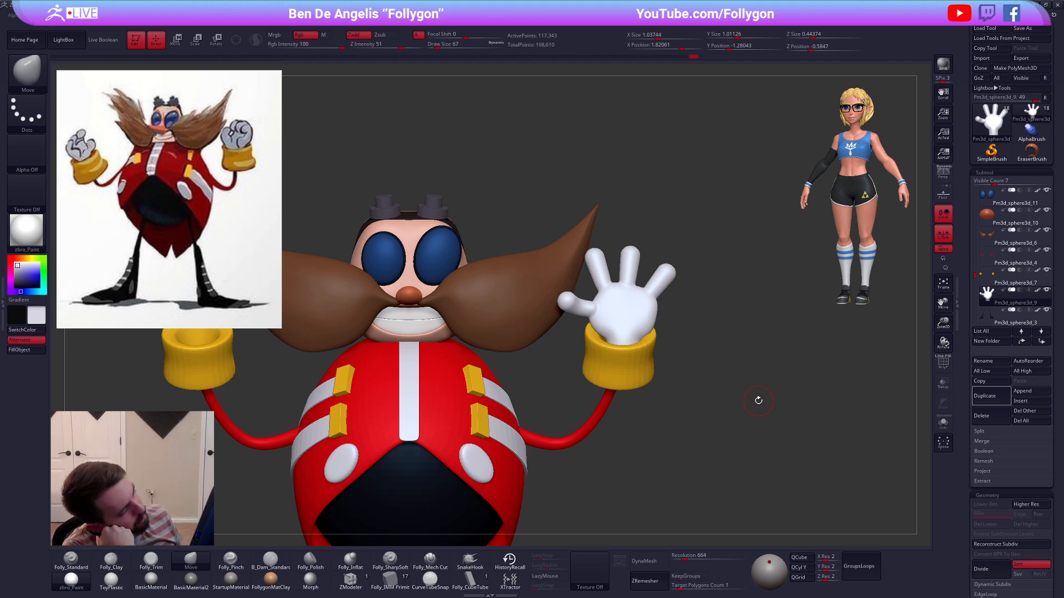
# Step: Solo the hand with its polyframe displayed and slice straight across the lower end of the wrist with SliceCurve
pyautogui.hotkey('alt', 's')
pyautogui.keyDown('ctrl'); pyautogui.moveTo(619, 328); pyautogui.dragTo(637, 343, button='right'); pyautogui.keyUp('ctrl')
pyautogui.press('space')
pyautogui.moveTo(624, 355); pyautogui.dragTo(646, 354)
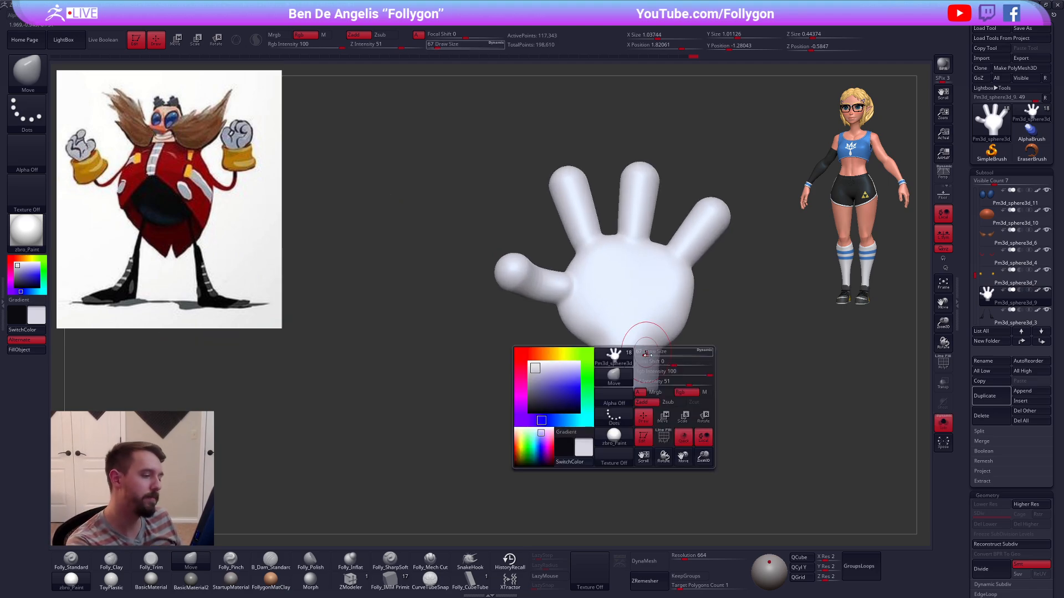
pyautogui.moveTo(637, 352)
pyautogui.mouseDown(button='right')
pyautogui.moveTo(668, 353)
pyautogui.moveTo(588, 350)
pyautogui.mouseUp(button='right')
pyautogui.hotkey('shift', 'f')
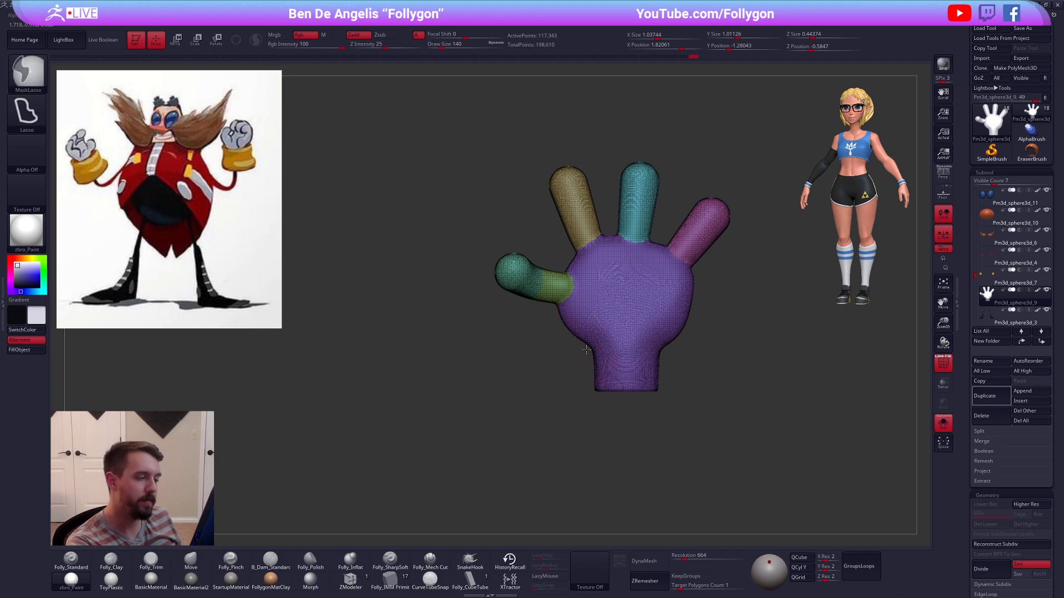
pyautogui.moveTo(588, 351)
pyautogui.keyDown('ctrl'); pyautogui.mouseDown()
pyautogui.moveTo(695, 380)
pyautogui.moveTo(571, 405)
pyautogui.mouseUp(); pyautogui.keyUp('ctrl')
pyautogui.keyDown('ctrl'); pyautogui.moveTo(748, 382); pyautogui.dragTo(782, 356); pyautogui.keyUp('ctrl')
pyautogui.hotkey('ctrl', 'shift', 'space')
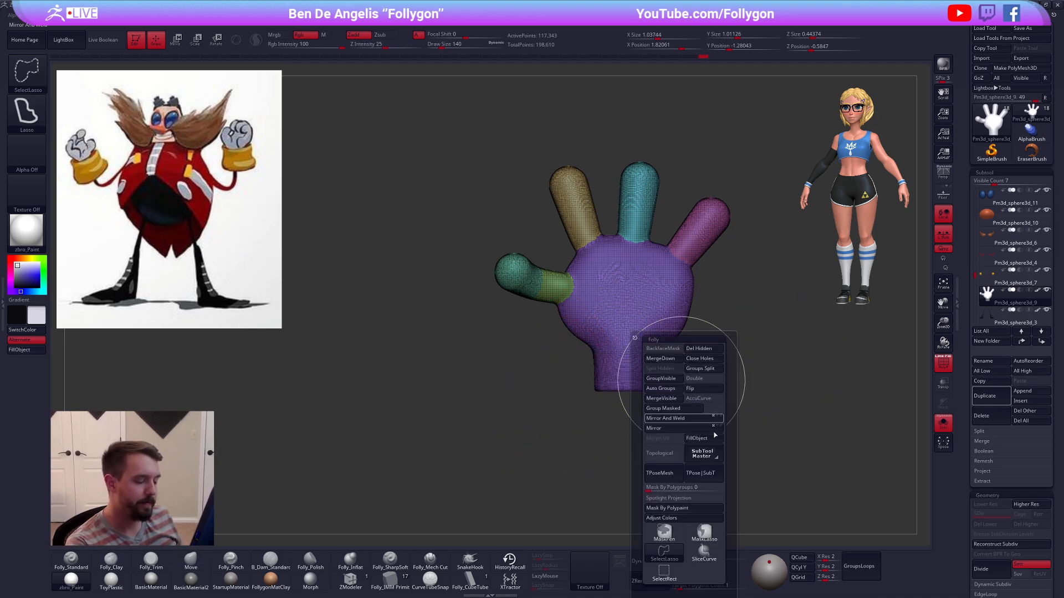
pyautogui.keyDown('ctrl'); pyautogui.keyDown('shift'); pyautogui.click(704, 537); pyautogui.keyUp('shift'); pyautogui.keyUp('ctrl')
pyautogui.keyDown('ctrl'); pyautogui.keyDown('shift'); pyautogui.moveTo(579, 383); pyautogui.dragTo(715, 383); pyautogui.keyUp('shift'); pyautogui.keyUp('ctrl')
# Step: Isolate the sliced strip at the end of the wrist, invert the visibility, and delete the strip from the hand
pyautogui.keyDown('ctrl'); pyautogui.keyDown('shift'); pyautogui.click(658, 364); pyautogui.keyUp('shift'); pyautogui.keyUp('ctrl')
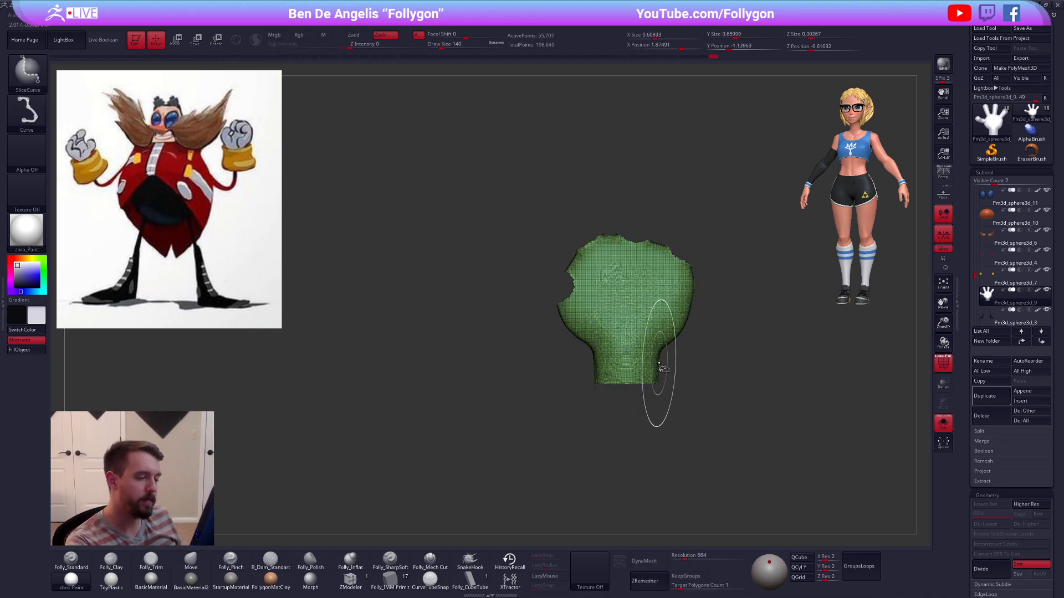
pyautogui.keyDown('ctrl'); pyautogui.keyDown('shift'); pyautogui.click(662, 364); pyautogui.keyUp('shift'); pyautogui.keyUp('ctrl')
pyautogui.keyDown('ctrl'); pyautogui.keyDown('shift'); pyautogui.click(652, 386); pyautogui.keyUp('shift'); pyautogui.keyUp('ctrl')
pyautogui.hotkey('ctrl', 'shift', 'space')
pyautogui.keyDown('ctrl'); pyautogui.keyDown('shift'); pyautogui.click(653, 553); pyautogui.keyUp('shift'); pyautogui.keyUp('ctrl')
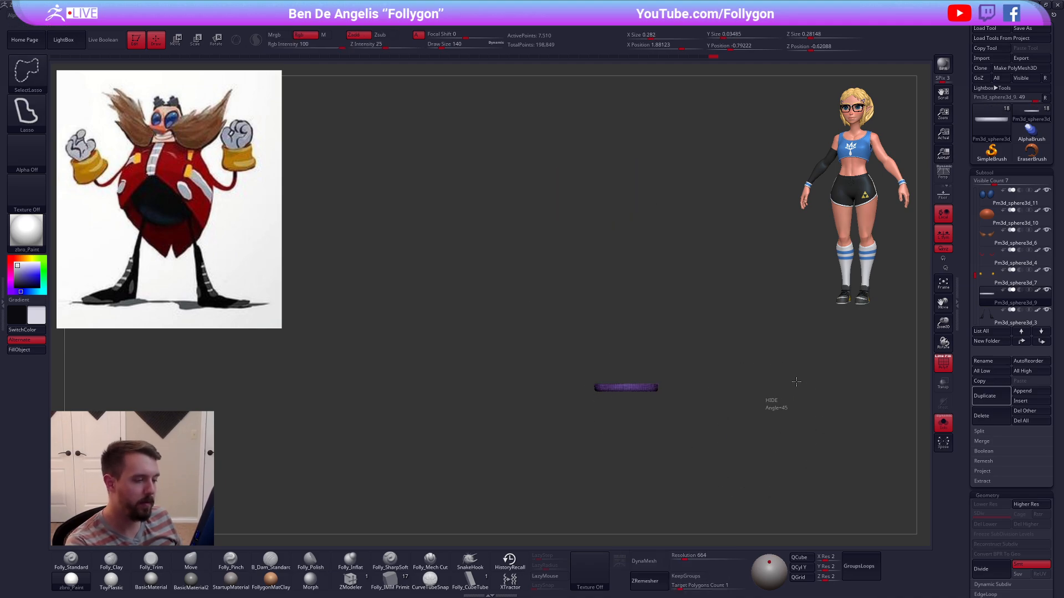
pyautogui.hotkey('ctrl', 'shift', 'space')
pyautogui.moveTo(796, 380)
pyautogui.keyDown('ctrl'); pyautogui.keyDown('shift'); pyautogui.mouseDown()
pyautogui.moveTo(767, 364)
pyautogui.moveTo(746, 318)
pyautogui.mouseUp(); pyautogui.keyUp('shift'); pyautogui.keyUp('ctrl')
pyautogui.click(792, 349)
# Step: ZRemesh the hand with KeepGroups on and a target polygon count of 1, and check its topology on the figure
pyautogui.hotkey('shift', 'f')
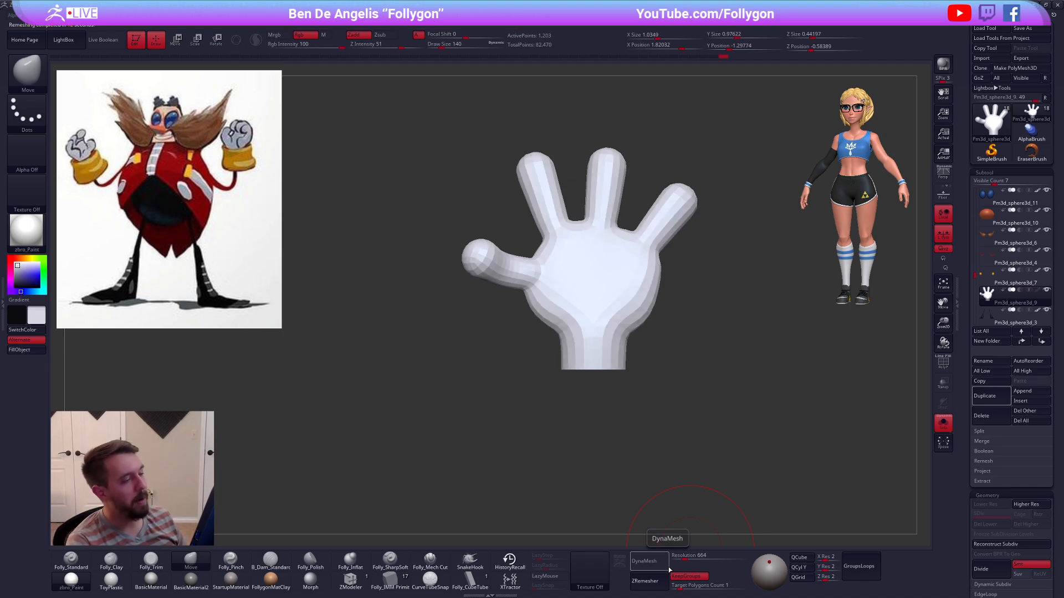
pyautogui.hotkey('shift', 'f')
pyautogui.moveTo(663, 271)
pyautogui.mouseDown()
pyautogui.moveTo(651, 271)
pyautogui.moveTo(657, 283)
pyautogui.mouseUp()
pyautogui.keyDown('ctrl'); pyautogui.moveTo(655, 284); pyautogui.dragTo(629, 292, button='right'); pyautogui.keyUp('ctrl')
pyautogui.hotkey('shift', 's')
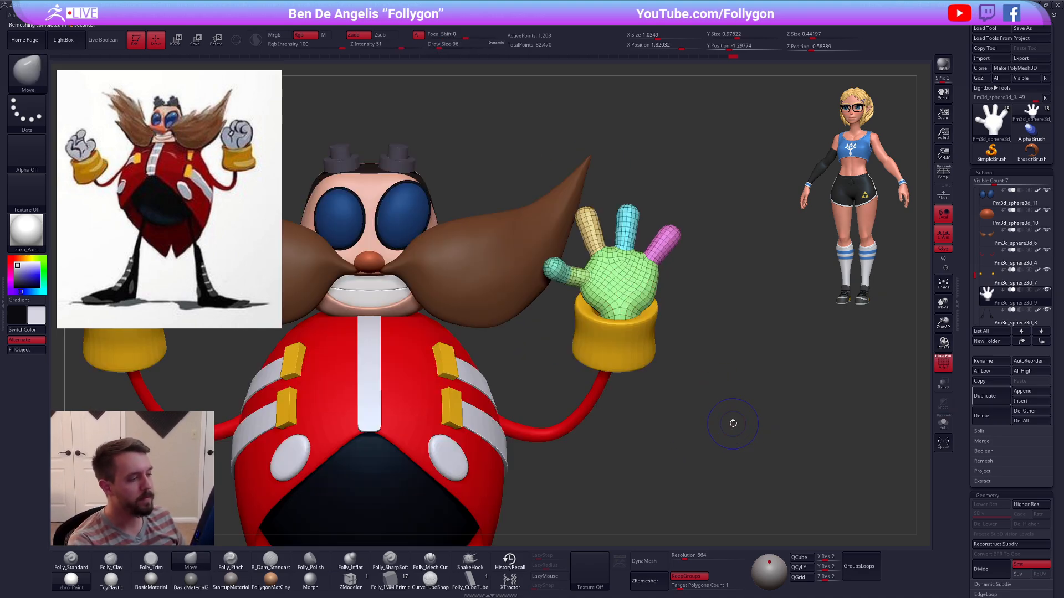
# Step: Solo the hand without the polyframe, set the brush size to 181, and mask the little finger and adjoining palm side
pyautogui.hotkey('shift', 'f')
pyautogui.moveTo(733, 423)
pyautogui.mouseDown()
pyautogui.moveTo(698, 438)
pyautogui.moveTo(786, 440)
pyautogui.moveTo(743, 454)
pyautogui.moveTo(756, 423)
pyautogui.mouseUp()
pyautogui.press('space')
pyautogui.hotkey('shift', 's')
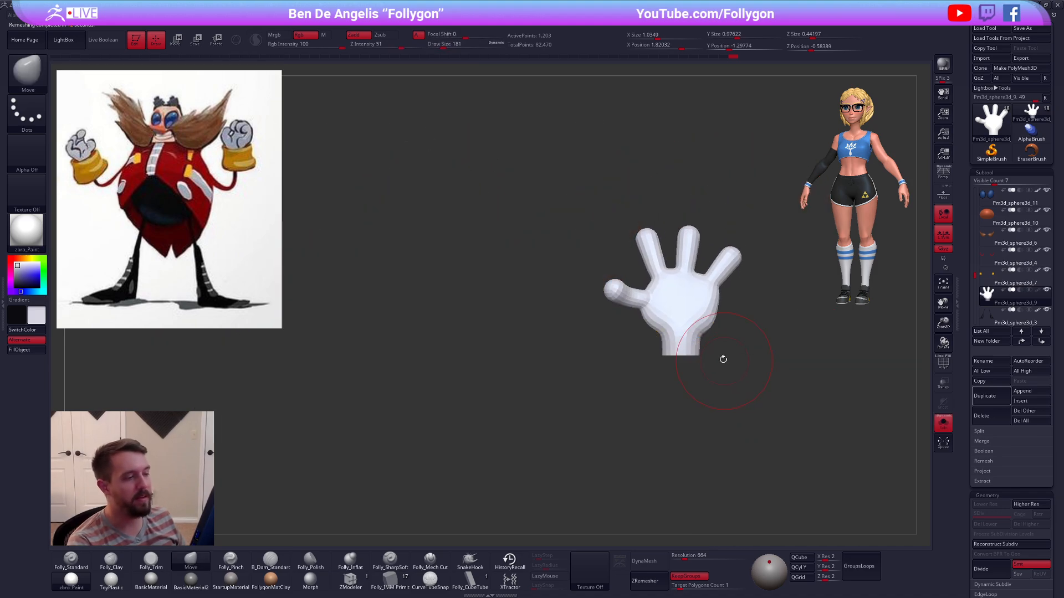
pyautogui.keyDown('ctrl'); pyautogui.moveTo(703, 287); pyautogui.dragTo(693, 302, button='right'); pyautogui.keyUp('ctrl')
pyautogui.moveTo(699, 250)
pyautogui.keyDown('ctrl'); pyautogui.mouseDown()
pyautogui.moveTo(721, 367)
pyautogui.moveTo(735, 186)
pyautogui.mouseUp(); pyautogui.keyUp('ctrl')
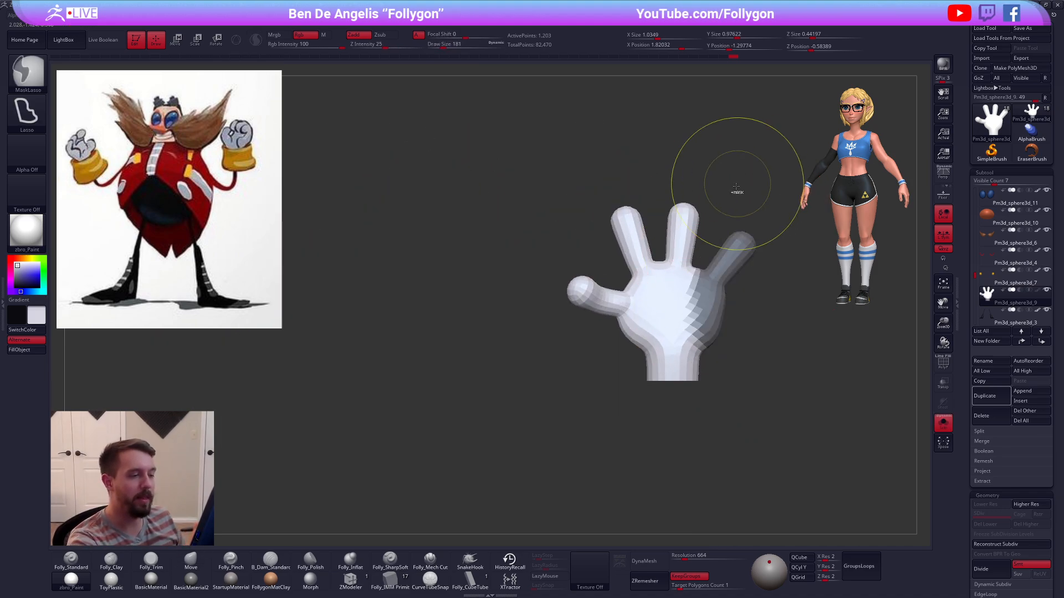
# Step: Soften and invert the mask, rotate the little finger and adjoining palm side, and clear the mask
pyautogui.keyDown('ctrl'); pyautogui.click(705, 312); pyautogui.keyUp('ctrl')
pyautogui.keyDown('ctrl'); pyautogui.click(740, 327); pyautogui.keyUp('ctrl')
pyautogui.keyDown('ctrl'); pyautogui.click(693, 321); pyautogui.keyUp('ctrl')
pyautogui.moveTo(703, 338); pyautogui.dragTo(708, 418, button='right')
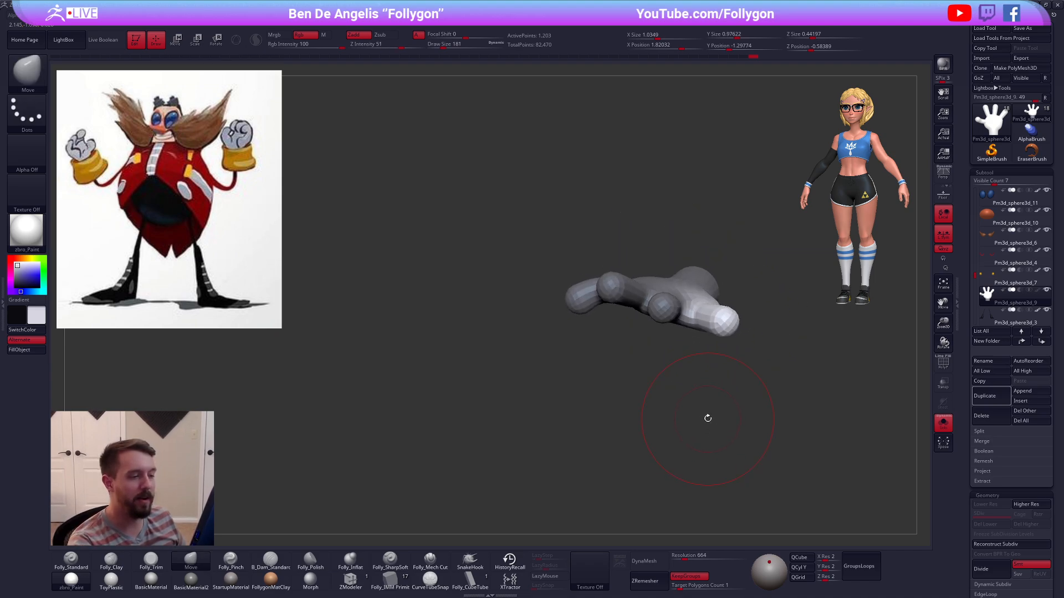
pyautogui.press('r')
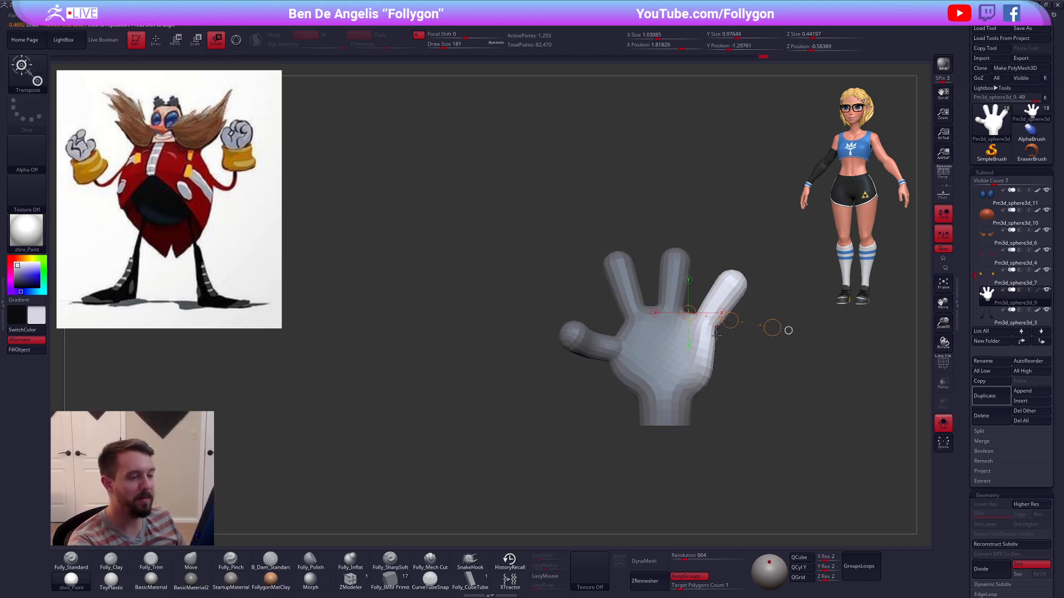
pyautogui.press('q')
pyautogui.press('space')
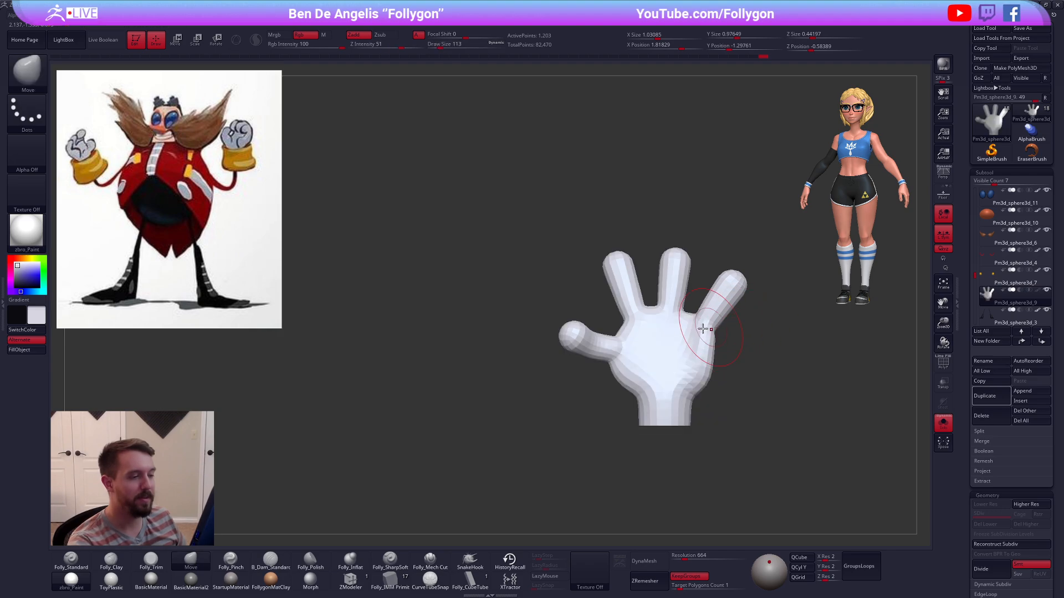
# Step: Mask the thumb and index finger side of the palm, soften and invert the mask, and rotate that side of the hand
pyautogui.moveTo(649, 304)
pyautogui.keyDown('ctrl'); pyautogui.mouseDown()
pyautogui.moveTo(639, 376)
pyautogui.moveTo(531, 252)
pyautogui.moveTo(649, 234)
pyautogui.mouseUp(); pyautogui.keyUp('ctrl')
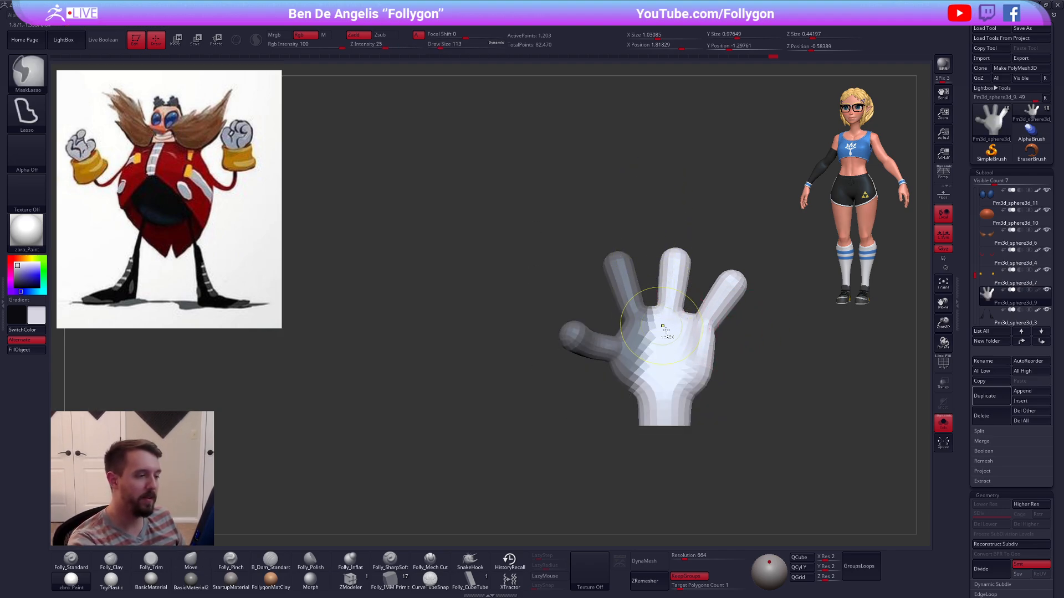
pyautogui.keyDown('ctrl'); pyautogui.click(661, 332); pyautogui.keyUp('ctrl')
pyautogui.keyDown('ctrl'); pyautogui.click(740, 381); pyautogui.keyUp('ctrl')
pyautogui.moveTo(740, 381); pyautogui.dragTo(706, 495)
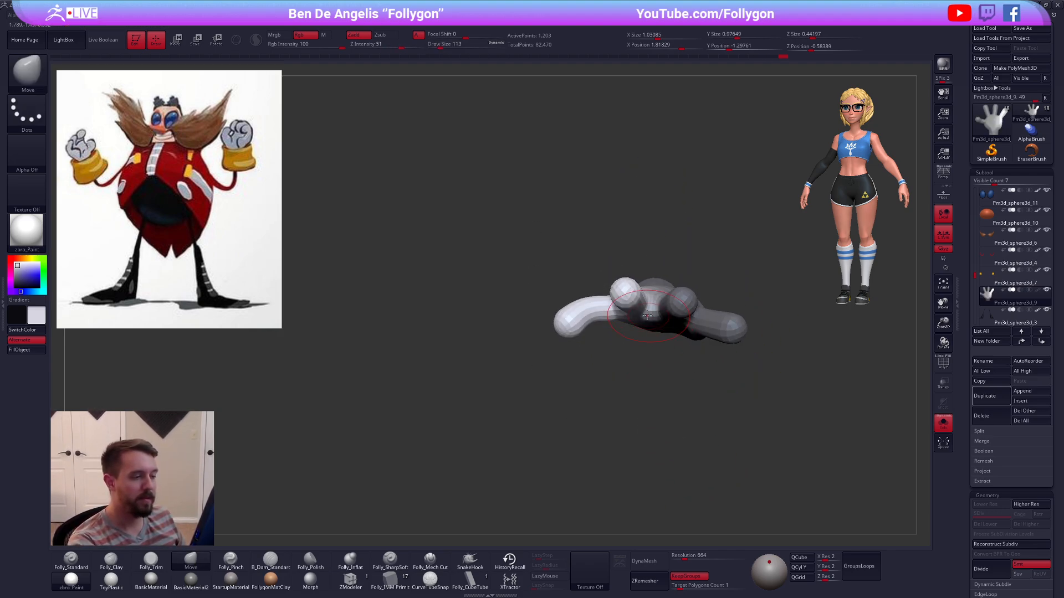
pyautogui.press('r')
pyautogui.moveTo(573, 366)
pyautogui.mouseDown()
pyautogui.moveTo(570, 378)
pyautogui.moveTo(670, 458)
pyautogui.moveTo(654, 311)
pyautogui.moveTo(714, 316)
pyautogui.moveTo(671, 276)
pyautogui.mouseUp()
pyautogui.press('q')
pyautogui.press('space')
# Step: Display the polyframe, mask the upper half of the index finger, and soften and invert the mask
pyautogui.hotkey('shift', 'f')
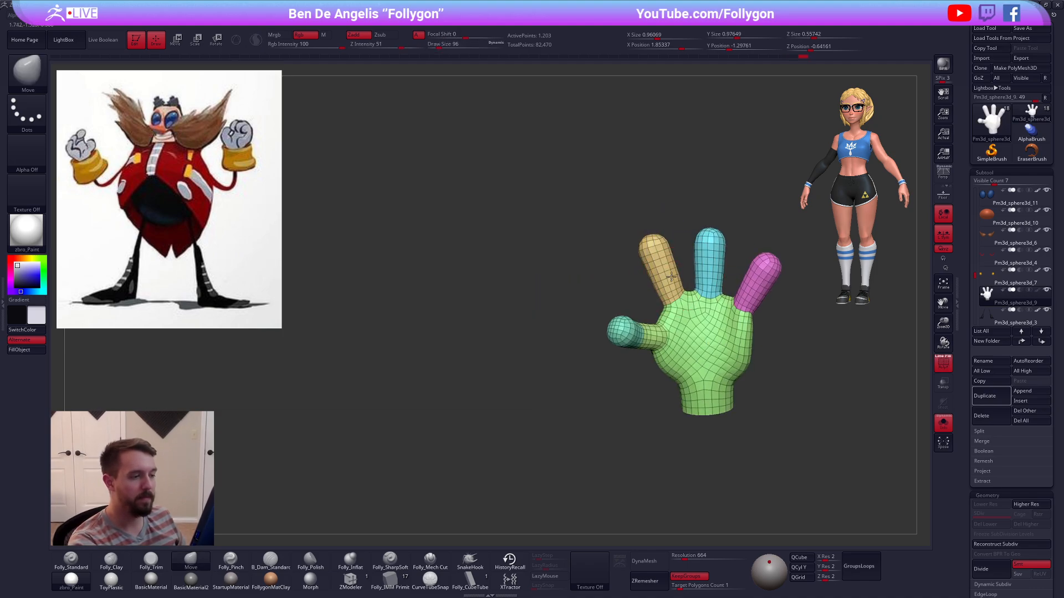
pyautogui.keyDown('ctrl'); pyautogui.moveTo(671, 276); pyautogui.dragTo(663, 311, button='right'); pyautogui.keyUp('ctrl')
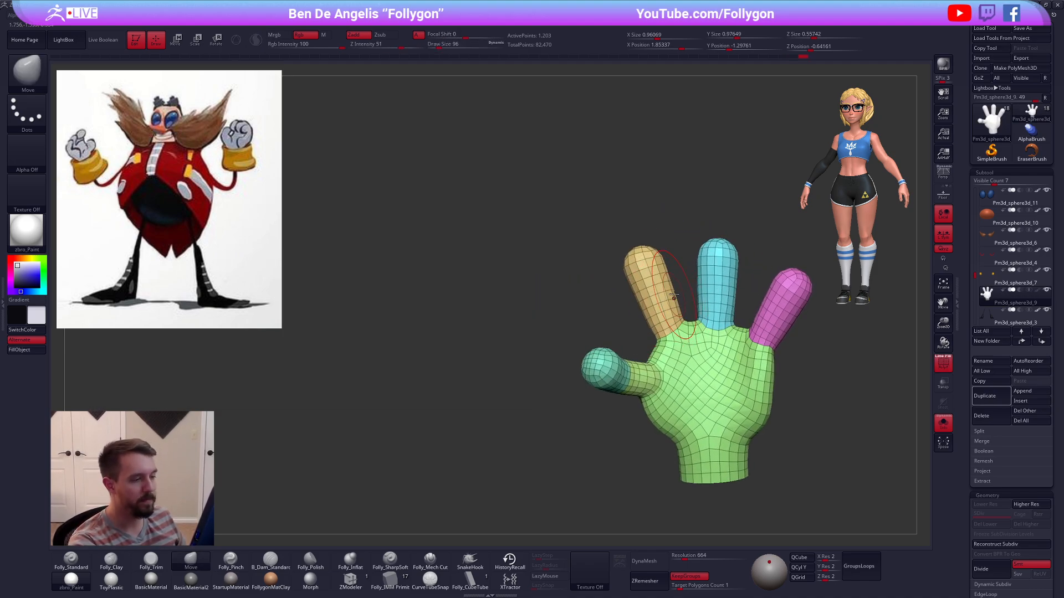
pyautogui.moveTo(670, 218); pyautogui.dragTo(709, 266)
pyautogui.keyDown('ctrl'); pyautogui.moveTo(704, 235); pyautogui.dragTo(737, 247); pyautogui.keyUp('ctrl')
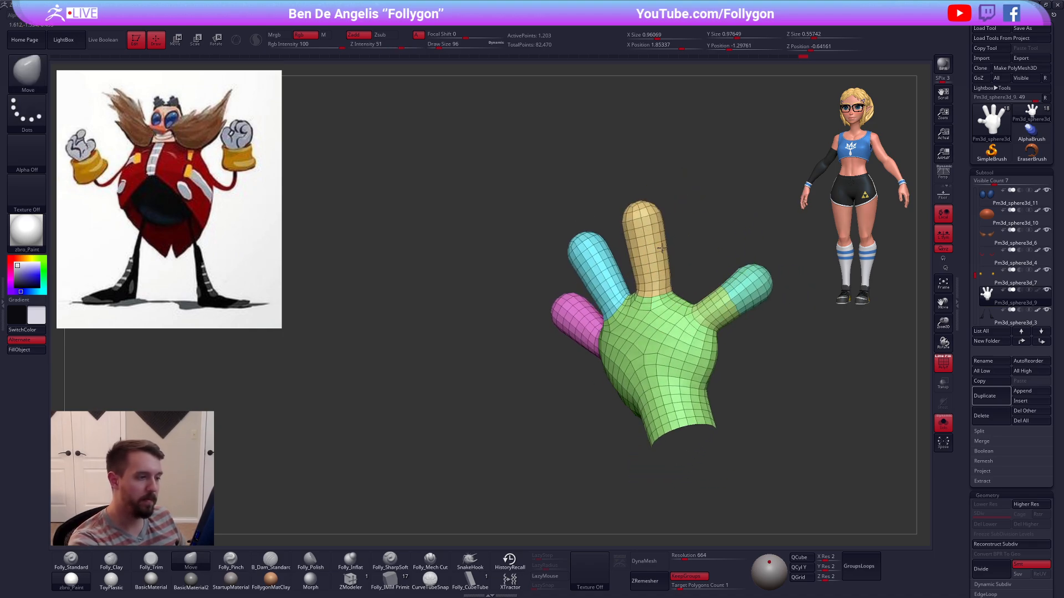
pyautogui.keyDown('ctrl'); pyautogui.keyDown('shift'); pyautogui.click(662, 252); pyautogui.keyUp('shift'); pyautogui.keyUp('ctrl')
pyautogui.keyDown('ctrl'); pyautogui.keyDown('shift'); pyautogui.click(660, 255); pyautogui.keyUp('shift'); pyautogui.keyUp('ctrl')
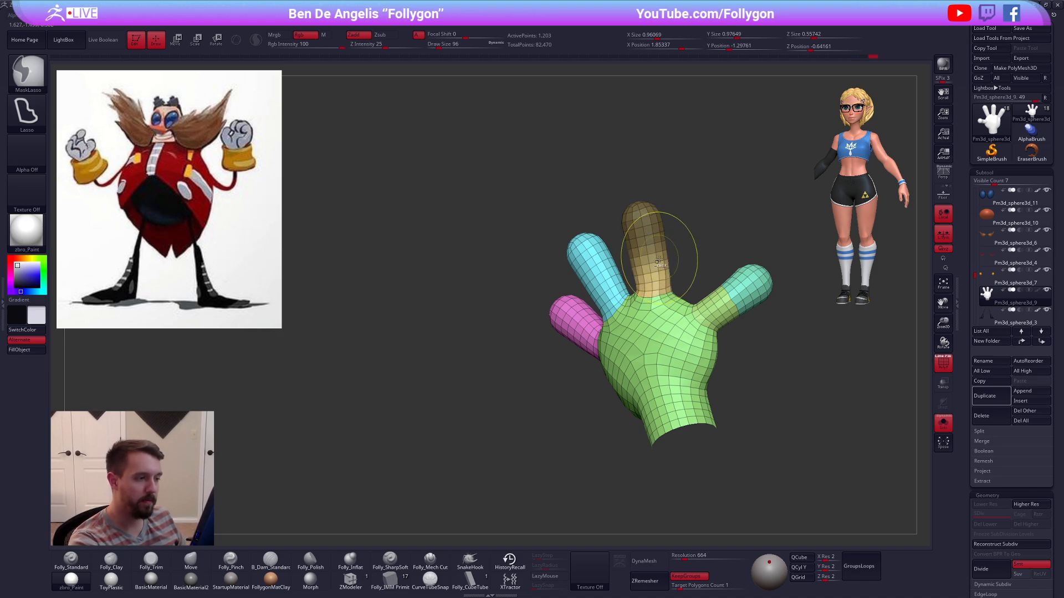
pyautogui.moveTo(720, 238); pyautogui.dragTo(676, 154)
pyautogui.keyDown('ctrl'); pyautogui.click(655, 256); pyautogui.keyUp('ctrl')
pyautogui.keyDown('ctrl'); pyautogui.click(717, 247); pyautogui.keyUp('ctrl')
# Step: Bend the upper half of the index finger toward the palm with Transpose Rotate, undoing the first attempt
pyautogui.press('r')
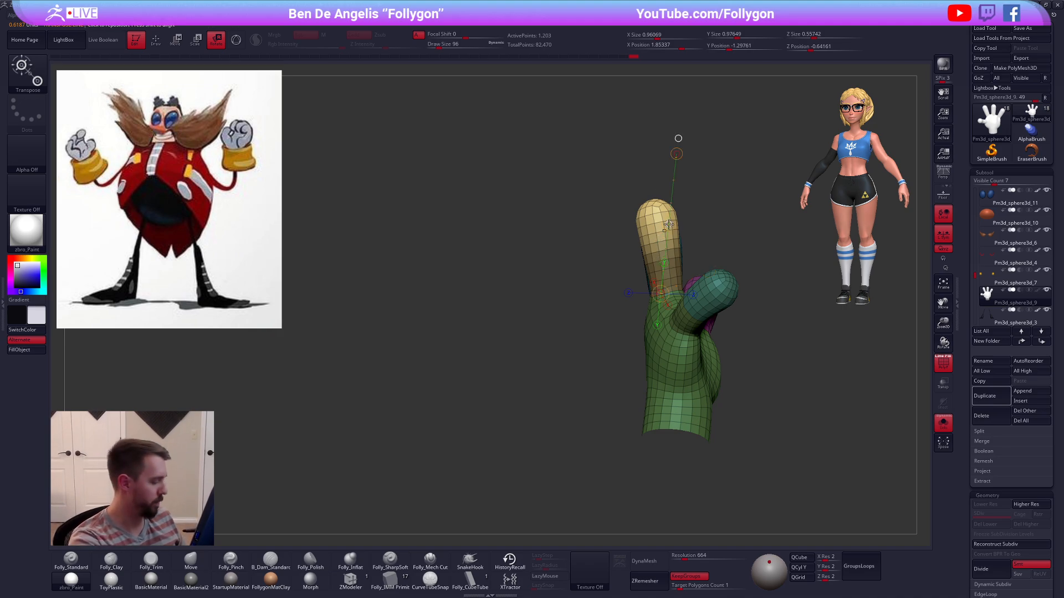
pyautogui.hotkey('ctrl', 'z')
pyautogui.moveTo(686, 364); pyautogui.dragTo(750, 332)
pyautogui.moveTo(660, 261); pyautogui.dragTo(652, 165)
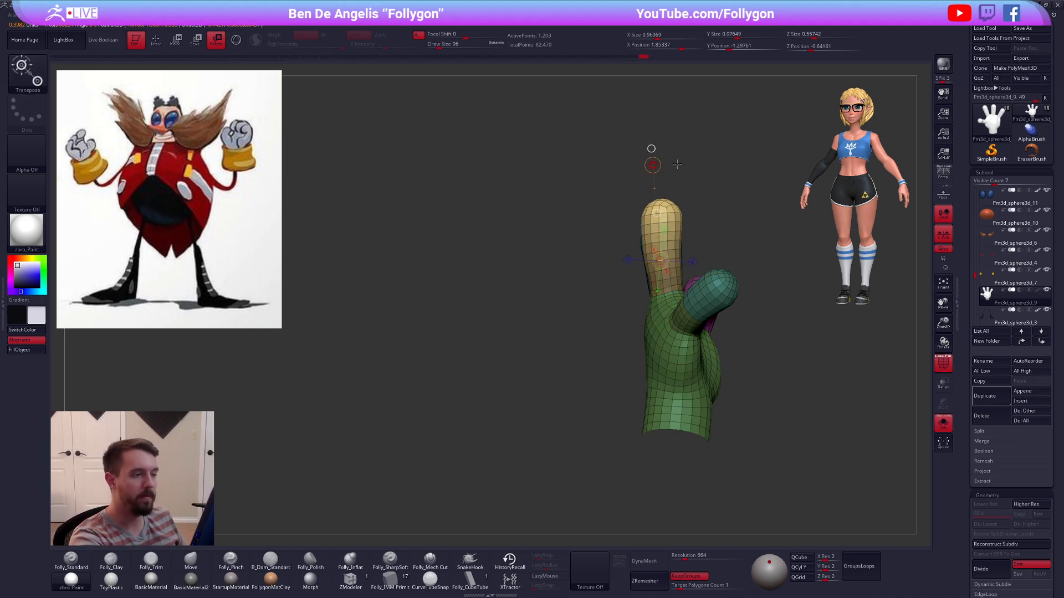
pyautogui.moveTo(749, 209); pyautogui.dragTo(786, 372)
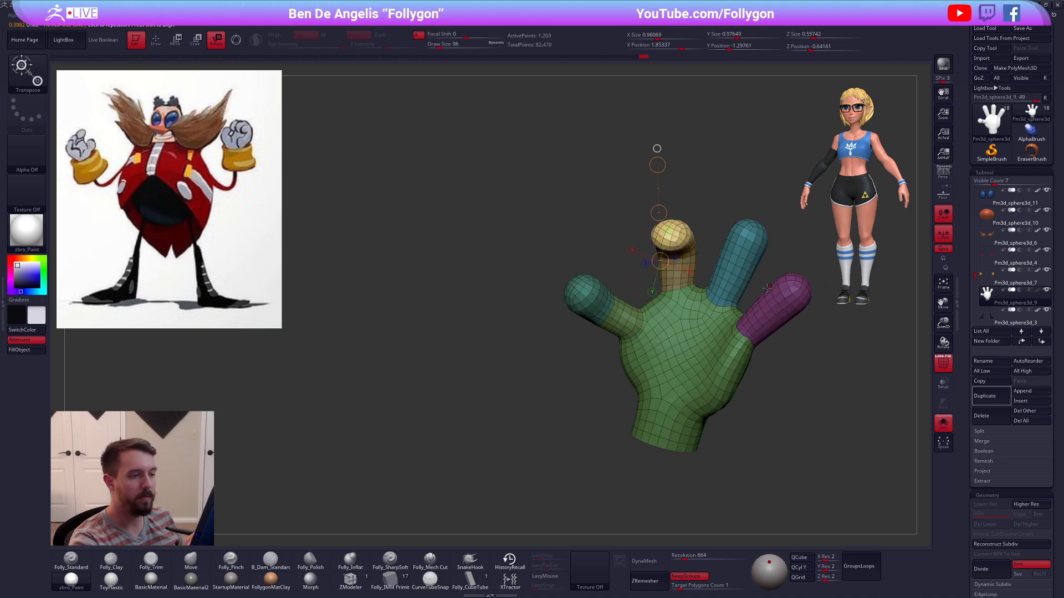
pyautogui.press('q')
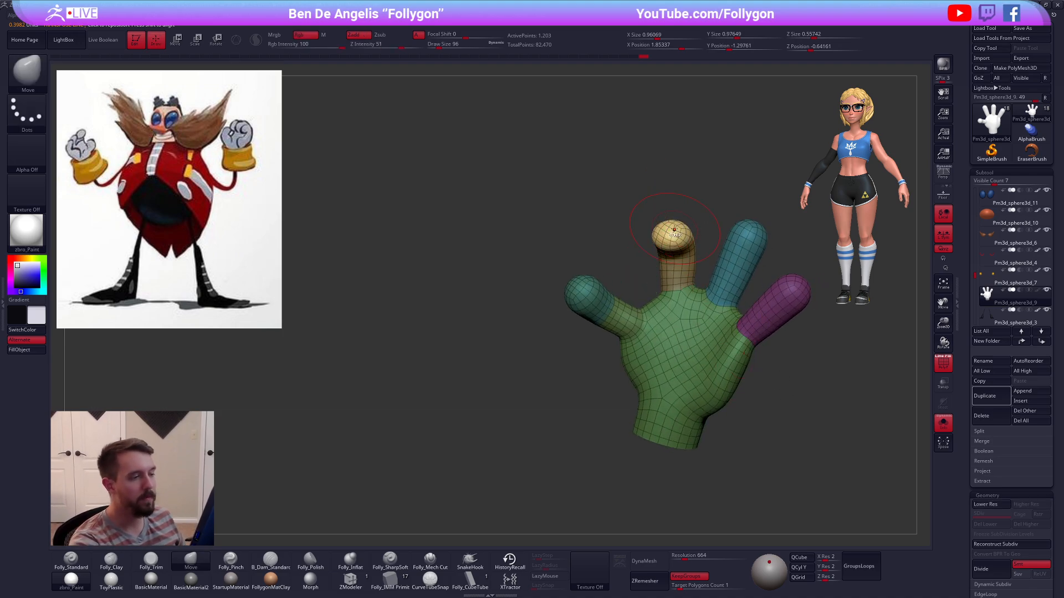
# Step: Mask the upper half of the middle finger, invert the mask, and bend the fingertip toward the palm
pyautogui.press('space')
pyautogui.moveTo(672, 230); pyautogui.dragTo(752, 212)
pyautogui.moveTo(751, 212)
pyautogui.keyDown('alt'); pyautogui.mouseDown()
pyautogui.moveTo(679, 261)
pyautogui.moveTo(674, 298)
pyautogui.moveTo(685, 319)
pyautogui.moveTo(670, 302)
pyautogui.mouseUp(); pyautogui.keyUp('alt')
pyautogui.hotkey('shift', 'd')
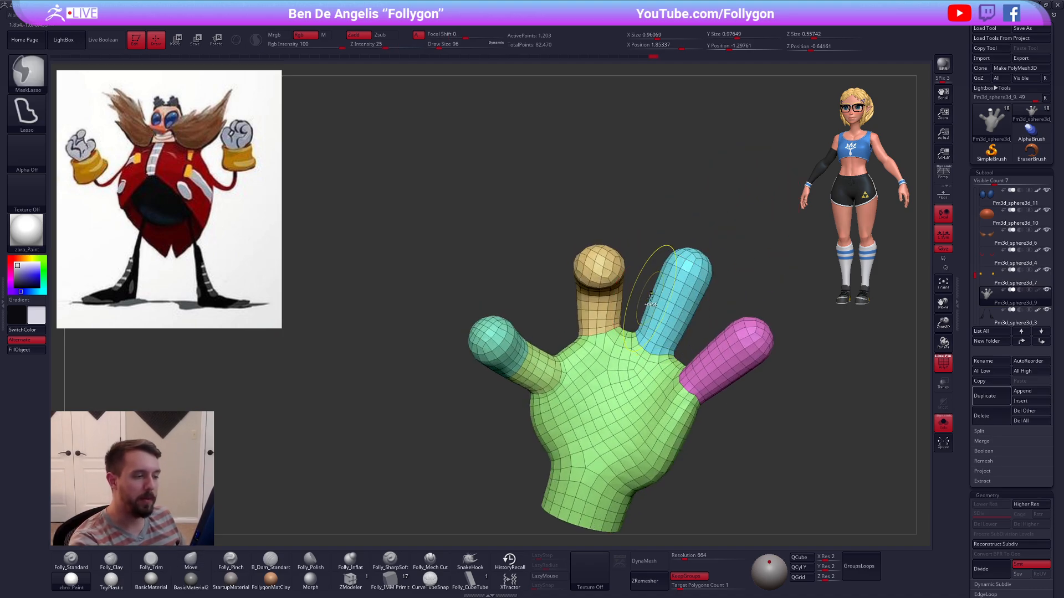
pyautogui.keyDown('ctrl'); pyautogui.moveTo(728, 235); pyautogui.dragTo(707, 333); pyautogui.keyUp('ctrl')
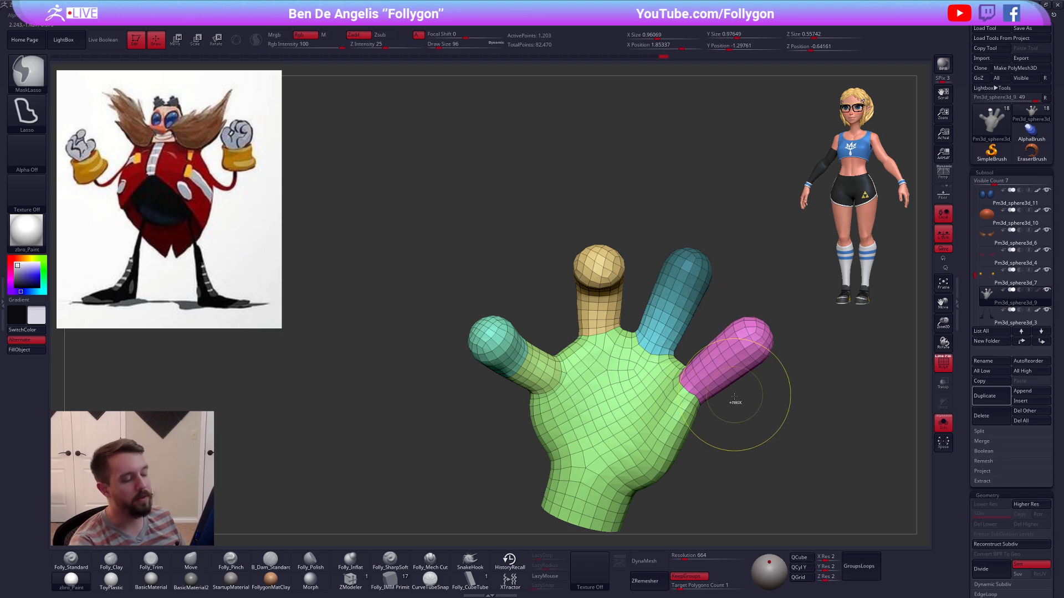
pyautogui.moveTo(765, 397)
pyautogui.mouseDown()
pyautogui.moveTo(748, 423)
pyautogui.moveTo(747, 394)
pyautogui.mouseUp()
pyautogui.keyDown('ctrl'); pyautogui.click(748, 423); pyautogui.keyUp('ctrl')
pyautogui.press('r')
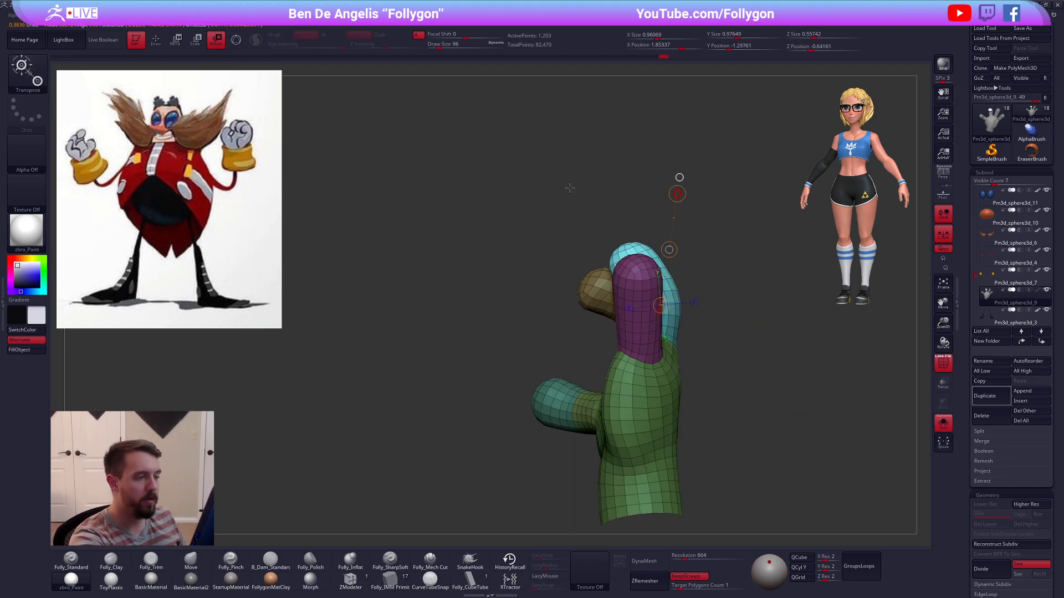
pyautogui.press('q')
pyautogui.moveTo(610, 240)
pyautogui.mouseDown()
pyautogui.moveTo(691, 278)
pyautogui.moveTo(587, 318)
pyautogui.mouseUp()
pyautogui.moveTo(471, 299); pyautogui.dragTo(589, 273)
pyautogui.moveTo(501, 285)
pyautogui.mouseDown()
pyautogui.moveTo(641, 288)
pyautogui.moveTo(623, 341)
pyautogui.moveTo(615, 297)
pyautogui.moveTo(643, 346)
pyautogui.moveTo(611, 302)
pyautogui.mouseUp()
# Step: Mask the outer half of the little finger, soften and invert the mask, and bend it toward the palm
pyautogui.keyDown('ctrl'); pyautogui.moveTo(542, 347); pyautogui.dragTo(596, 202); pyautogui.keyUp('ctrl')
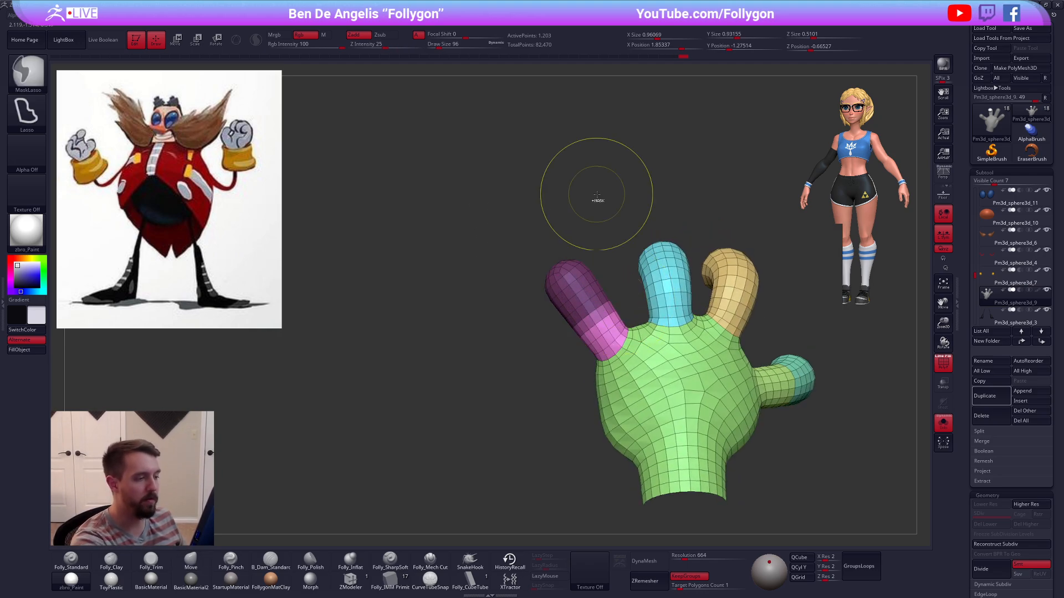
pyautogui.keyDown('ctrl'); pyautogui.click(591, 297); pyautogui.keyUp('ctrl')
pyautogui.moveTo(502, 311)
pyautogui.mouseDown()
pyautogui.moveTo(661, 297)
pyautogui.moveTo(634, 290)
pyautogui.mouseUp()
pyautogui.keyDown('ctrl'); pyautogui.click(661, 298); pyautogui.keyUp('ctrl')
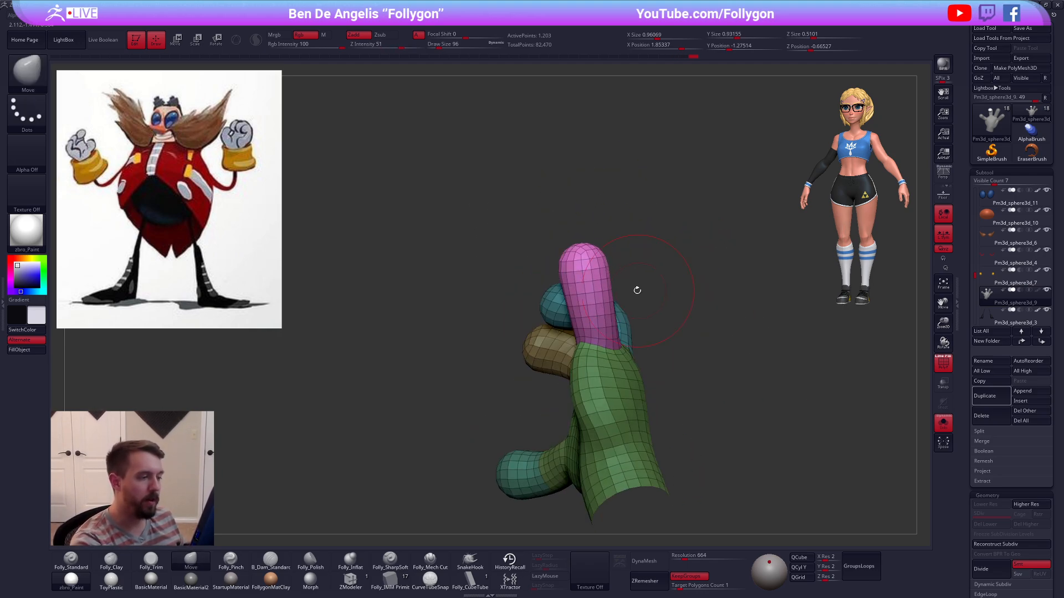
pyautogui.press('r')
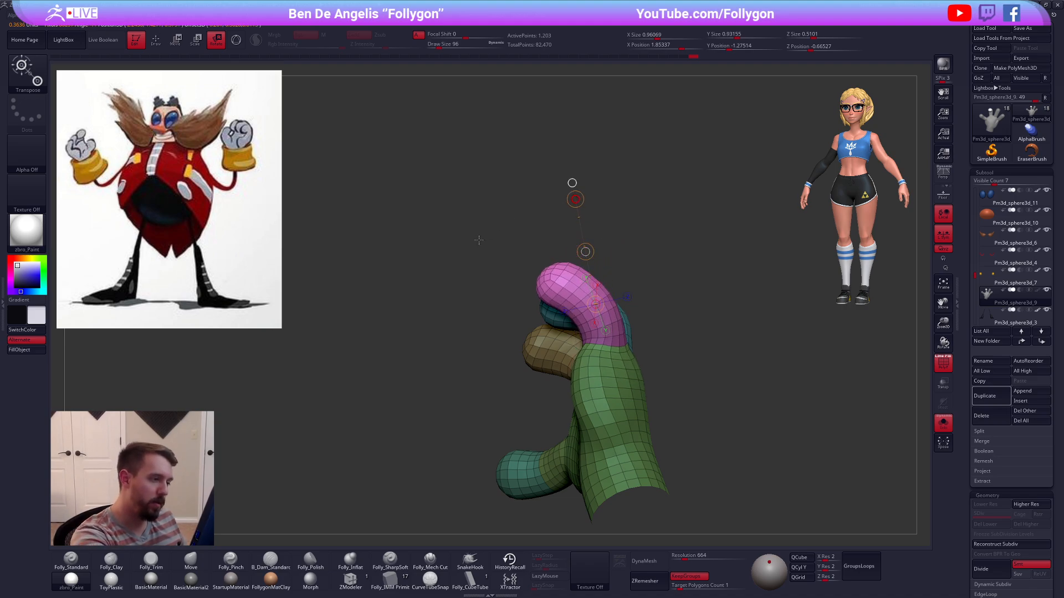
pyautogui.press('q')
# Step: Refine the curled fingers with the Move brush, masking everything except the middle finger to lower it slightly, and clear the mask
pyautogui.keyDown('alt'); pyautogui.moveTo(740, 394); pyautogui.dragTo(765, 391); pyautogui.keyUp('alt')
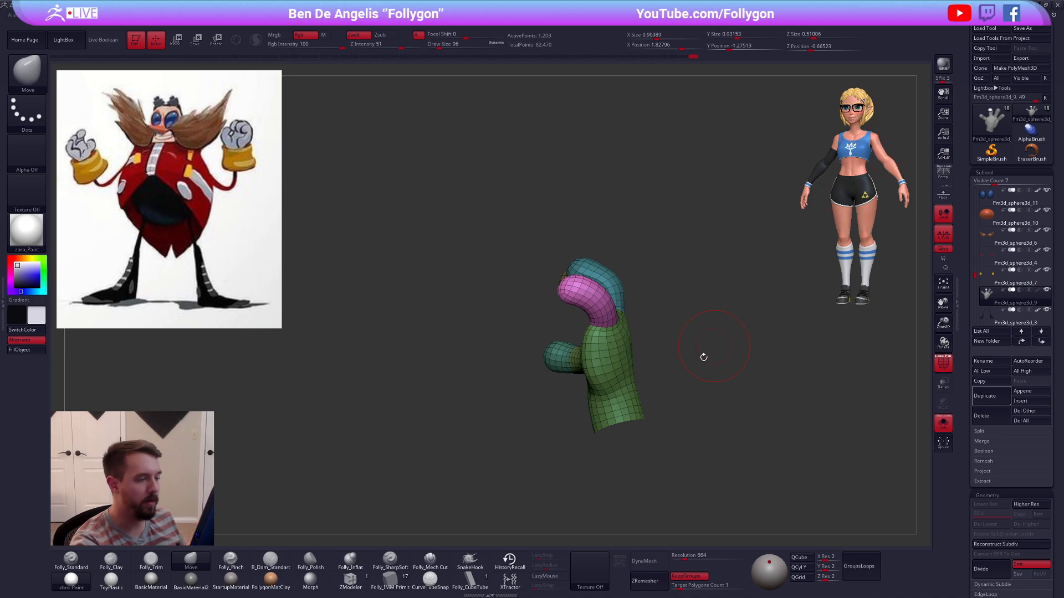
pyautogui.moveTo(703, 357); pyautogui.dragTo(592, 294)
pyautogui.moveTo(629, 310); pyautogui.dragTo(582, 405)
pyautogui.moveTo(593, 294)
pyautogui.mouseDown()
pyautogui.moveTo(681, 414)
pyautogui.moveTo(708, 387)
pyautogui.moveTo(747, 394)
pyautogui.moveTo(719, 348)
pyautogui.mouseUp()
pyautogui.hotkey('ctrl', 'shift', 'f')
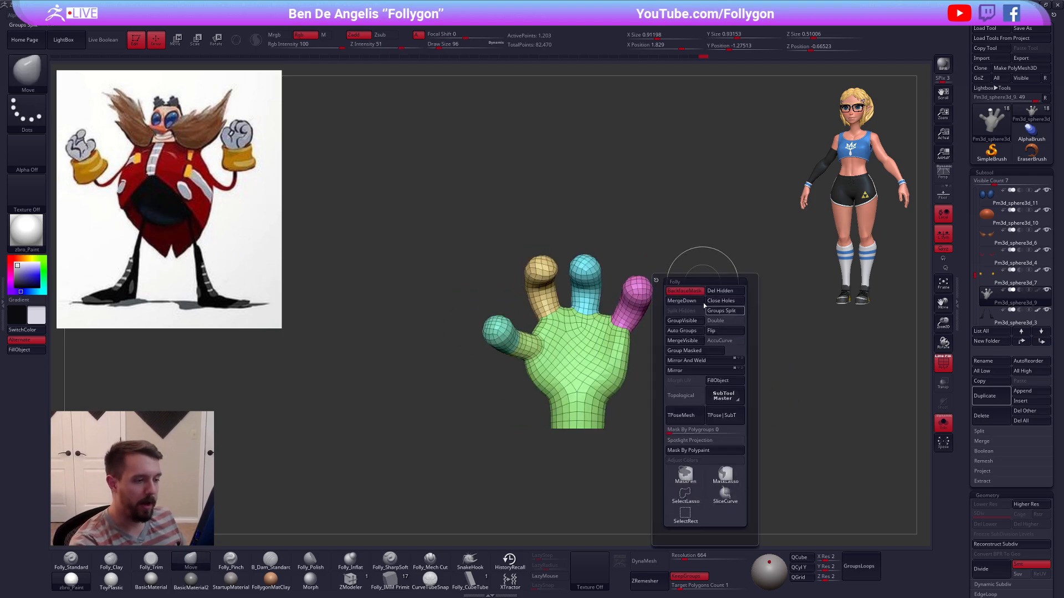
pyautogui.press('w')
pyautogui.keyDown('ctrl'); pyautogui.click(586, 266); pyautogui.keyUp('ctrl')
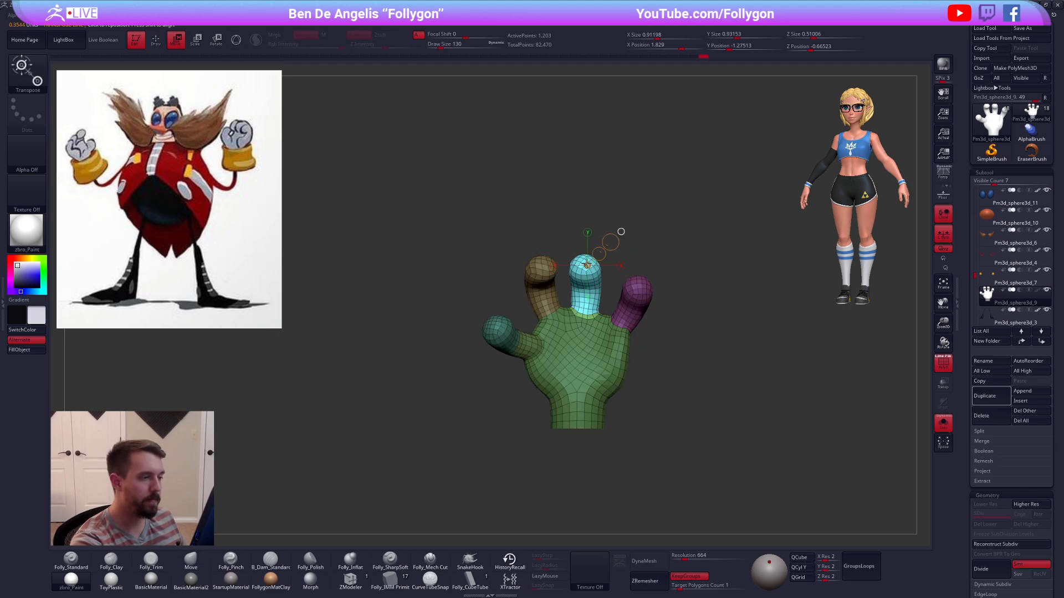
pyautogui.press('q')
pyautogui.moveTo(586, 264); pyautogui.dragTo(588, 268)
pyautogui.moveTo(641, 234)
pyautogui.keyDown('ctrl'); pyautogui.mouseDown()
pyautogui.moveTo(660, 249)
pyautogui.moveTo(686, 352)
pyautogui.moveTo(637, 344)
pyautogui.moveTo(608, 321)
pyautogui.moveTo(642, 329)
pyautogui.mouseUp(); pyautogui.keyUp('ctrl')
# Step: Examine the curled hand without the polyframe at a smoother subdivision from the palm and the back
pyautogui.hotkey('shift', 's')
pyautogui.hotkey('shift', 'f')
pyautogui.hotkey('shift', 's')
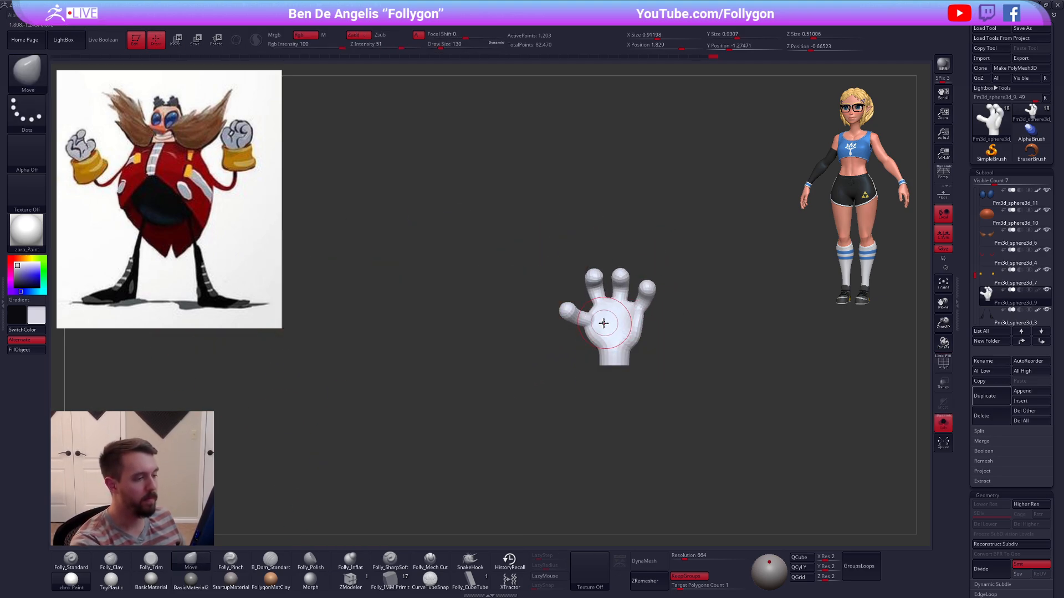
pyautogui.press('d')
pyautogui.moveTo(603, 323)
pyautogui.mouseDown(button='right')
pyautogui.moveTo(677, 323)
pyautogui.moveTo(656, 338)
pyautogui.moveTo(627, 324)
pyautogui.moveTo(593, 330)
pyautogui.mouseUp(button='right')
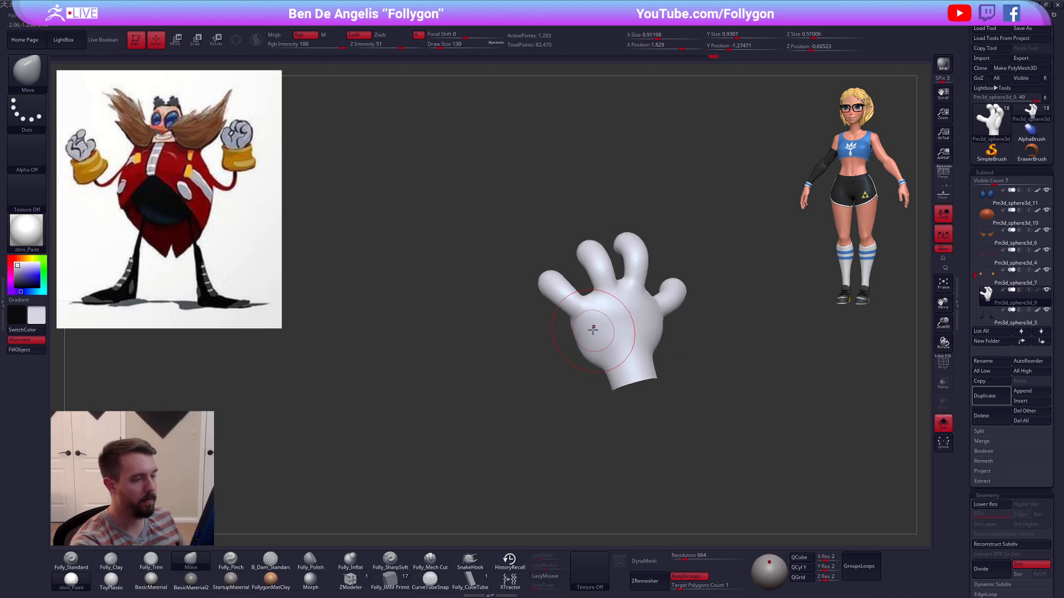
pyautogui.moveTo(593, 330)
pyautogui.keyDown('shift'); pyautogui.mouseDown()
pyautogui.moveTo(587, 318)
pyautogui.moveTo(608, 356)
pyautogui.mouseUp(); pyautogui.keyUp('shift')
pyautogui.moveTo(626, 366)
pyautogui.mouseDown(button='right')
pyautogui.moveTo(693, 327)
pyautogui.moveTo(742, 353)
pyautogui.moveTo(672, 428)
pyautogui.moveTo(674, 487)
pyautogui.moveTo(703, 427)
pyautogui.moveTo(736, 402)
pyautogui.moveTo(757, 421)
pyautogui.moveTo(722, 422)
pyautogui.moveTo(722, 402)
pyautogui.moveTo(694, 411)
pyautogui.moveTo(684, 443)
pyautogui.mouseUp(button='right')
pyautogui.hotkey('ctrl', 'shift', 'f')
pyautogui.click(762, 378)
# Step: Return the hand to its lowest subdivision with the polyframe displayed, and choose the Move brush at size 113
pyautogui.hotkey('shift', 'd')
pyautogui.hotkey('shift', 'f')
pyautogui.press('space')
pyautogui.moveTo(720, 389); pyautogui.dragTo(714, 389)
pyautogui.press('b')
pyautogui.press('m')
pyautogui.press('v')
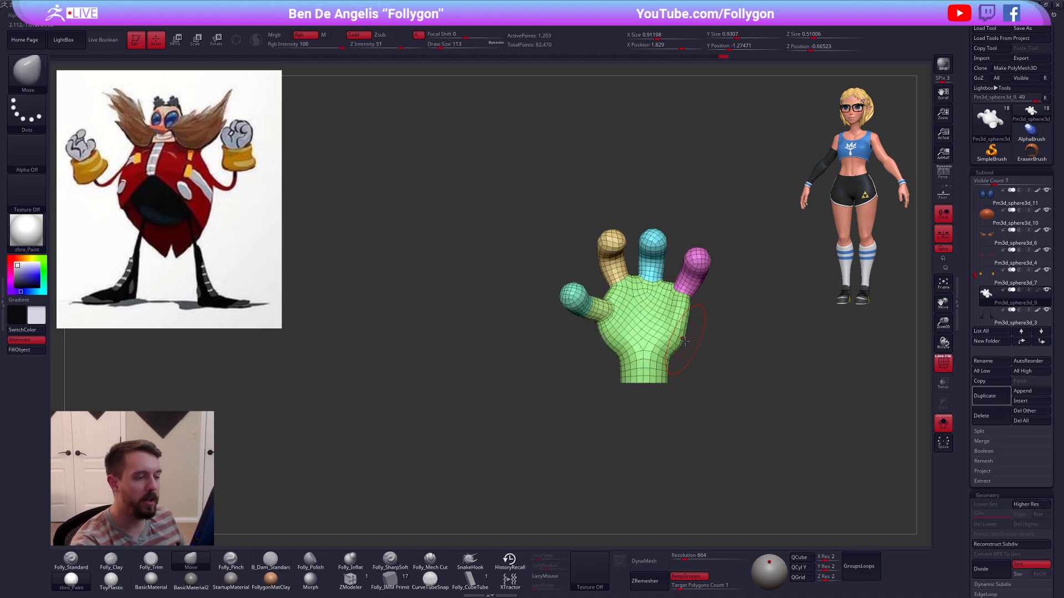
# Step: Show the whole figure without the polyframe and rotate the hand about its wrist to follow the cuff's tilt
pyautogui.hotkey('shift', 's')
pyautogui.press('f')
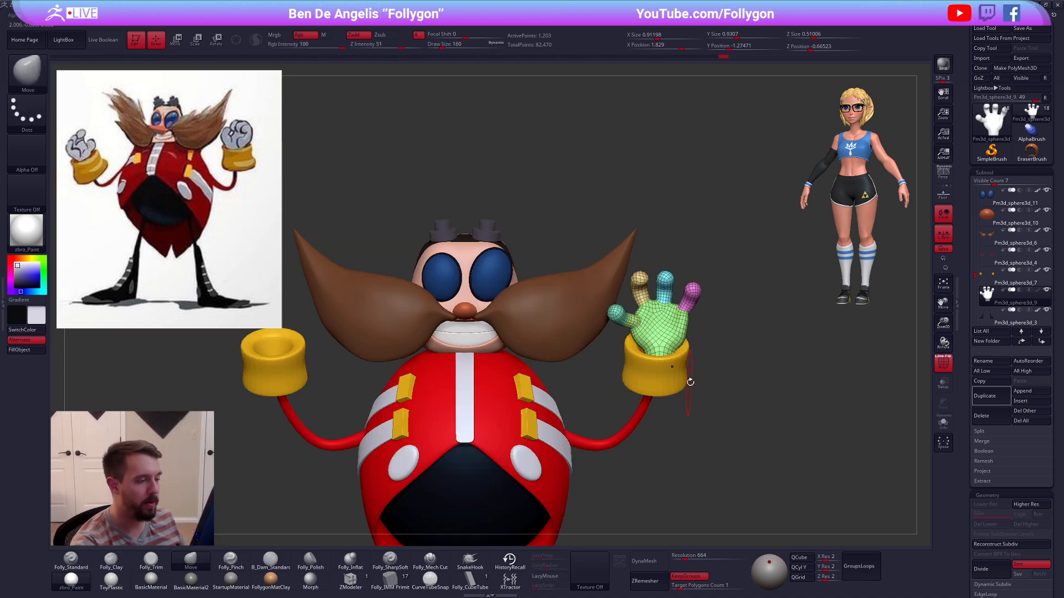
pyautogui.hotkey('shift', 'f')
pyautogui.moveTo(743, 399)
pyautogui.mouseDown(button='right')
pyautogui.moveTo(723, 410)
pyautogui.moveTo(748, 410)
pyautogui.moveTo(684, 382)
pyautogui.mouseUp(button='right')
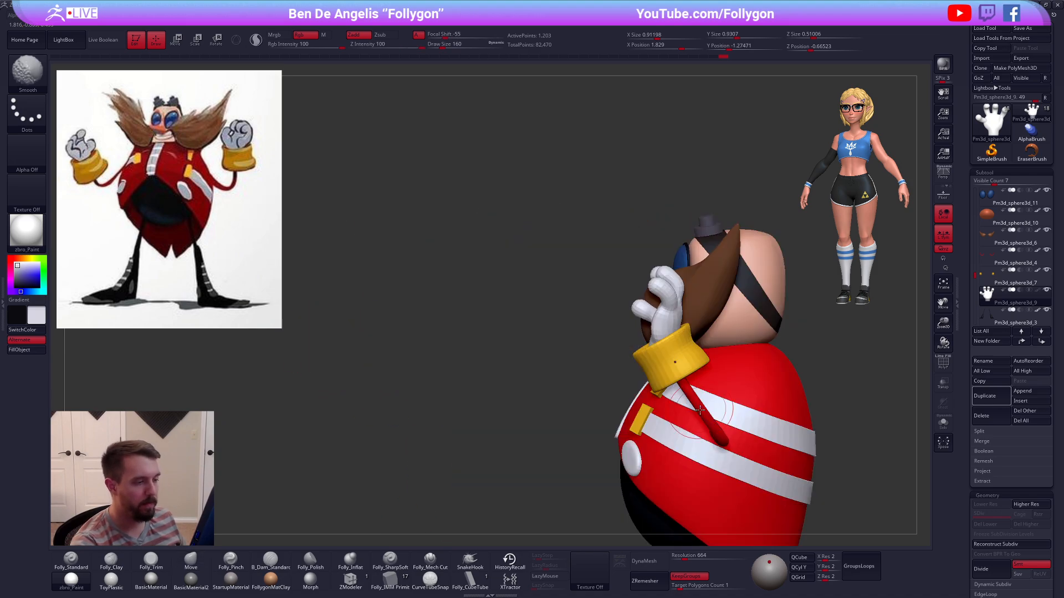
pyautogui.press('r')
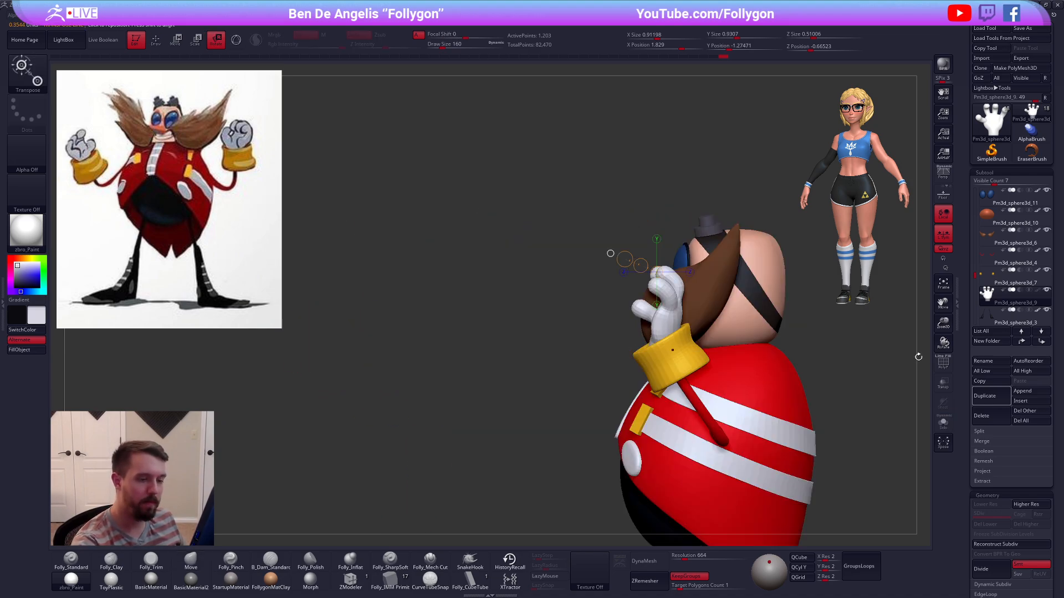
pyautogui.click(943, 382)
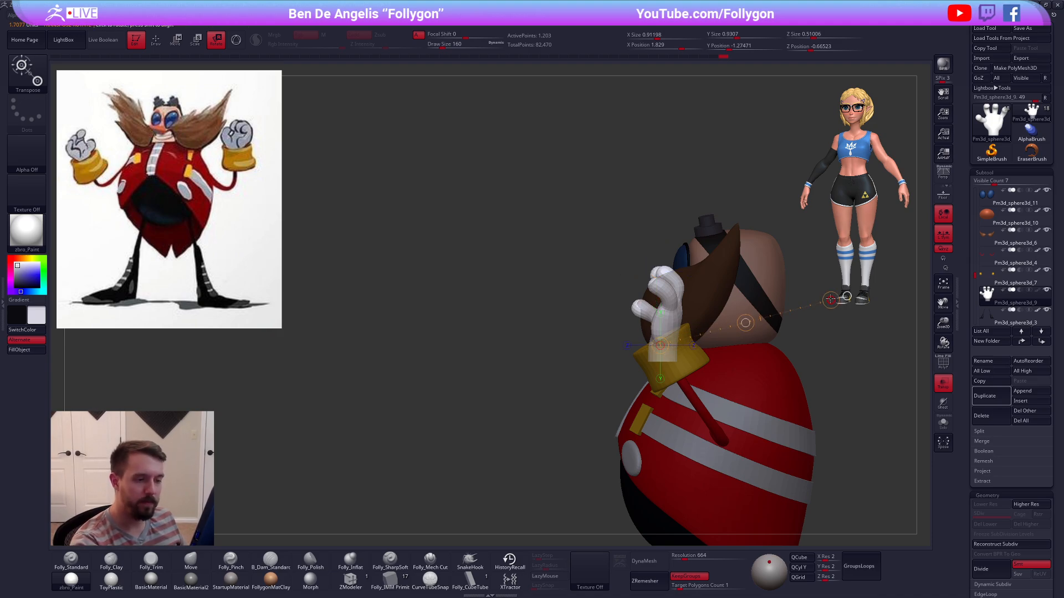
pyautogui.click(944, 384)
pyautogui.press('q')
pyautogui.moveTo(715, 383)
pyautogui.mouseDown(button='right')
pyautogui.moveTo(787, 388)
pyautogui.moveTo(780, 415)
pyautogui.moveTo(780, 393)
pyautogui.moveTo(730, 370)
pyautogui.mouseUp(button='right')
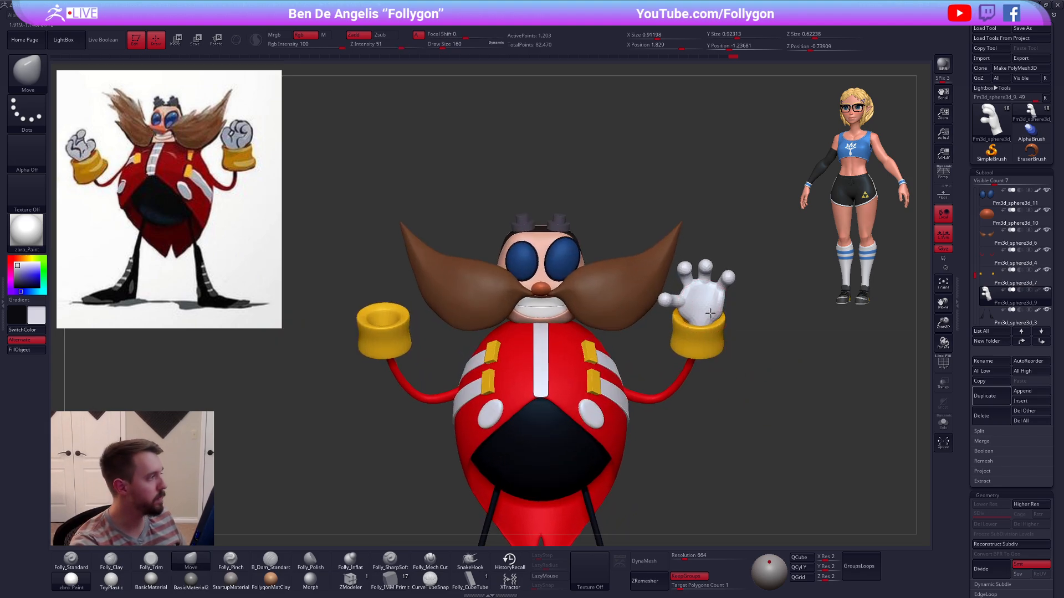
# Step: Subdivide the hand up to subdivision level 4 and adjust the Move brush size
pyautogui.keyDown('ctrl'); pyautogui.moveTo(703, 303); pyautogui.dragTo(714, 311, button='right'); pyautogui.keyUp('ctrl')
pyautogui.hotkey('ctrl', 'd')
pyautogui.hotkey('ctrl', 'd')
pyautogui.hotkey('ctrl', 'd')
pyautogui.press('space')
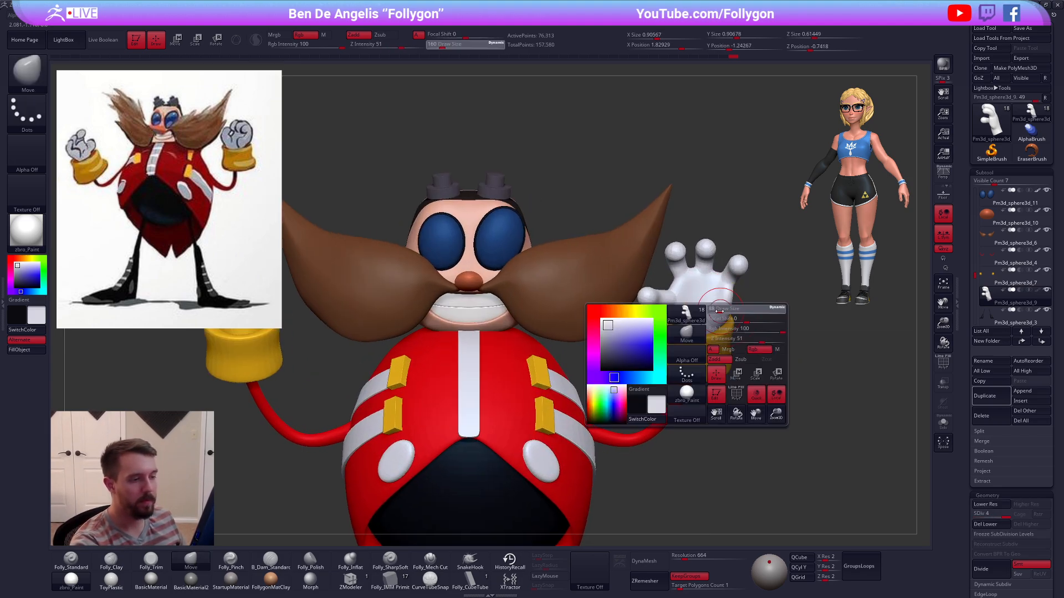
pyautogui.moveTo(720, 314); pyautogui.dragTo(711, 313)
# Step: Solo the hand and build up the palm at the base of the thumb with the Folly_Clay brush
pyautogui.moveTo(717, 292)
pyautogui.keyDown('alt'); pyautogui.mouseDown(button='right')
pyautogui.moveTo(732, 314)
pyautogui.moveTo(707, 313)
pyautogui.mouseUp(button='right'); pyautogui.keyUp('alt')
pyautogui.hotkey('shift', 's')
pyautogui.press('2')
pyautogui.moveTo(629, 299); pyautogui.dragTo(642, 310)
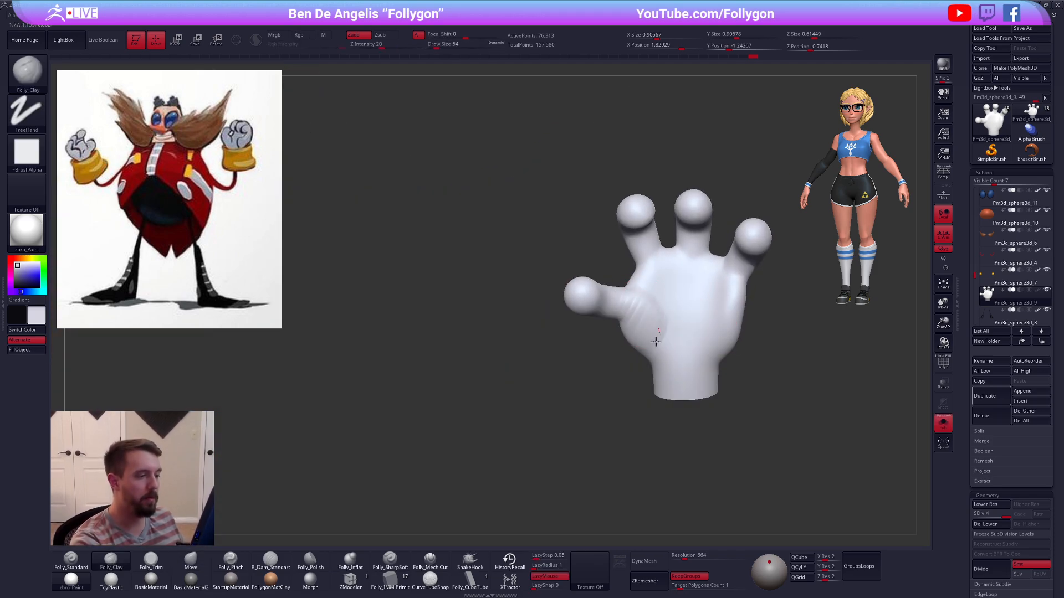
pyautogui.press(']')
# Step: Drop the hand to its lowest subdivision with the polyframe shown, mask everything except the thumb, and rotate the thumb
pyautogui.press('w')
pyautogui.hotkey('shift', 'f')
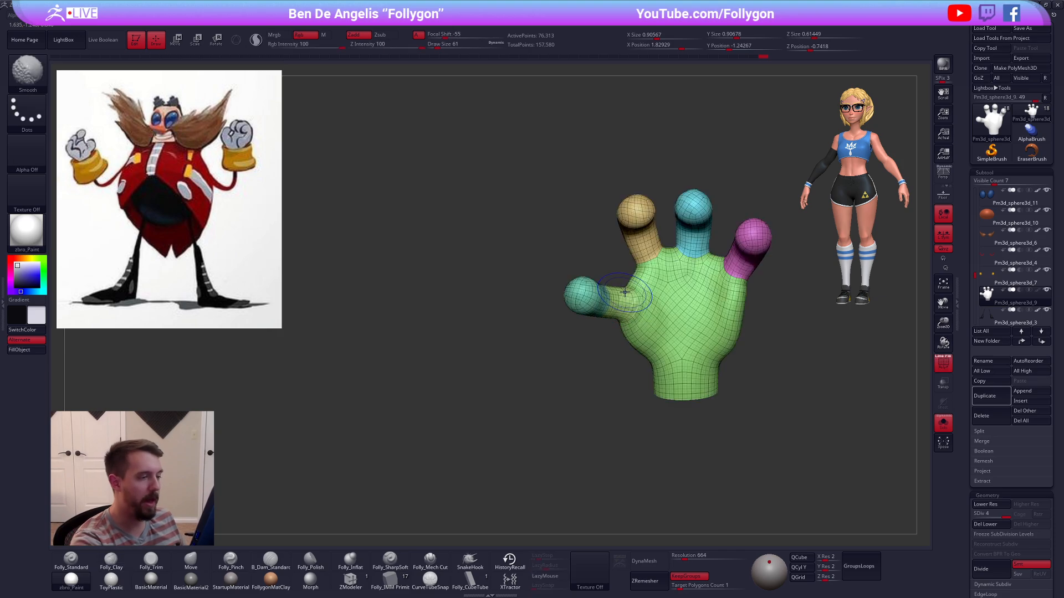
pyautogui.hotkey('shift', 'd')
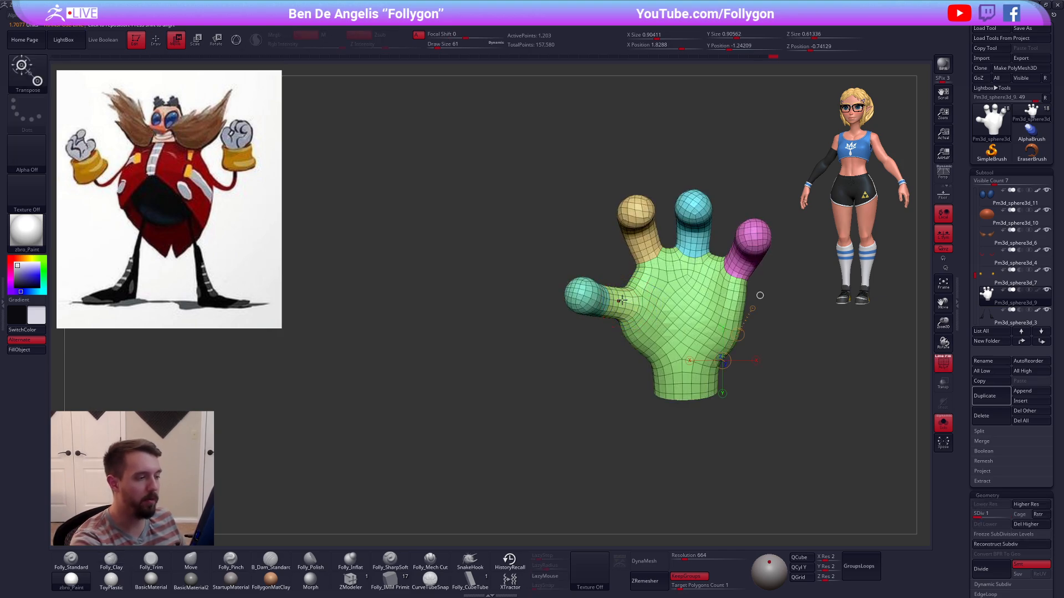
pyautogui.press('q')
pyautogui.keyDown('ctrl'); pyautogui.keyDown('shift'); pyautogui.click(605, 309); pyautogui.keyUp('shift'); pyautogui.keyUp('ctrl')
pyautogui.keyDown('ctrl'); pyautogui.keyDown('shift'); pyautogui.click(599, 323); pyautogui.keyUp('shift'); pyautogui.keyUp('ctrl')
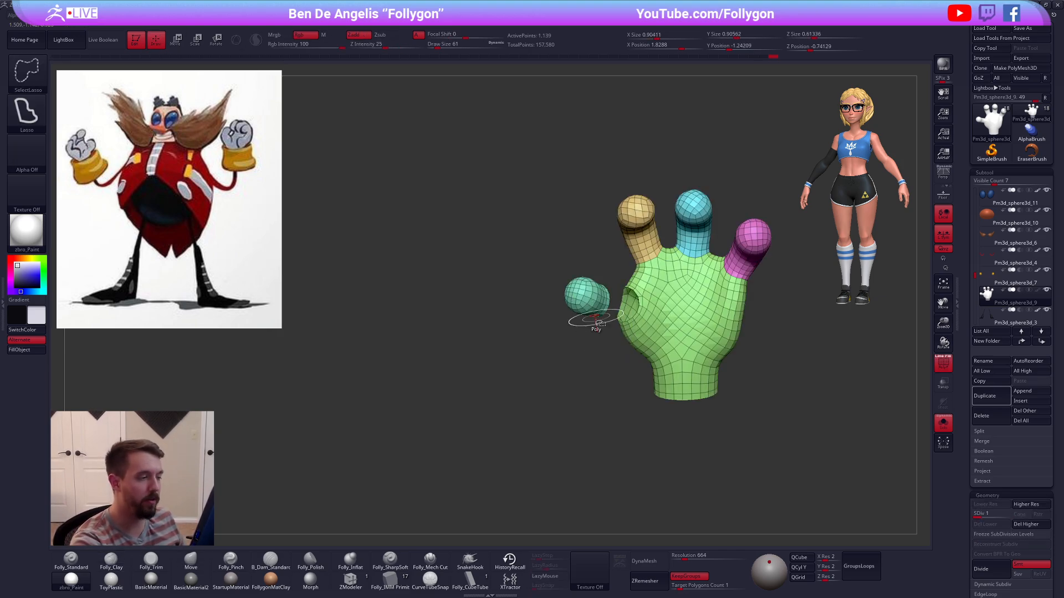
pyautogui.keyDown('ctrl'); pyautogui.click(606, 347); pyautogui.keyUp('ctrl')
pyautogui.keyDown('ctrl'); pyautogui.keyDown('shift'); pyautogui.click(608, 355); pyautogui.keyUp('shift'); pyautogui.keyUp('ctrl')
pyautogui.moveTo(608, 354); pyautogui.dragTo(615, 332)
pyautogui.keyDown('ctrl'); pyautogui.click(643, 340); pyautogui.keyUp('ctrl')
pyautogui.press('r')
pyautogui.moveTo(572, 295)
pyautogui.mouseDown()
pyautogui.moveTo(652, 356)
pyautogui.moveTo(642, 384)
pyautogui.mouseUp()
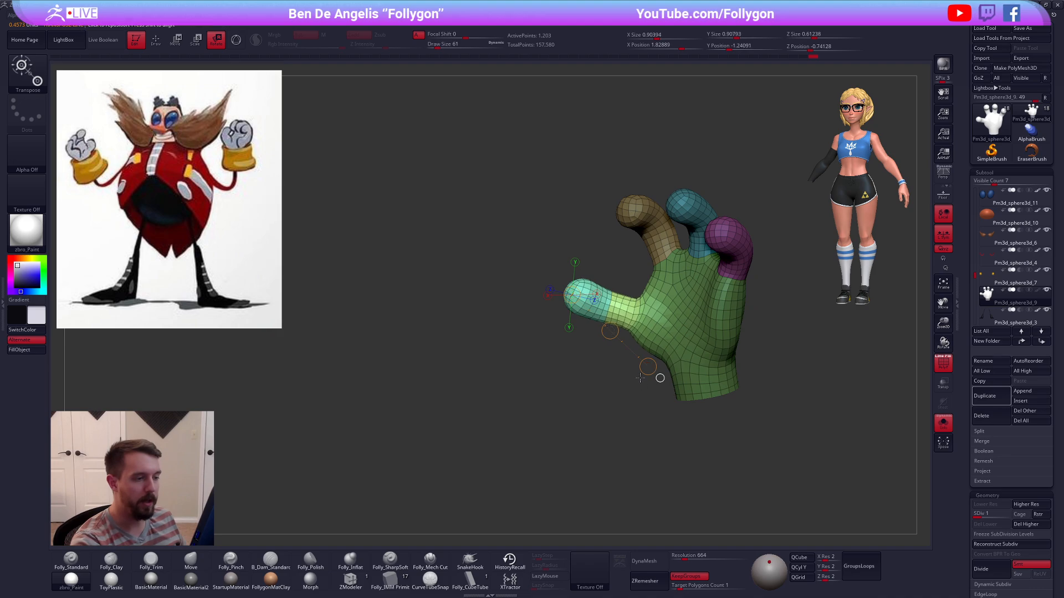
pyautogui.press('q')
# Step: Return the hand to subdivision level 4 and hide the polyframe
pyautogui.moveTo(709, 415)
pyautogui.mouseDown()
pyautogui.moveTo(759, 428)
pyautogui.moveTo(772, 418)
pyautogui.moveTo(756, 430)
pyautogui.mouseUp()
pyautogui.keyDown('alt'); pyautogui.moveTo(756, 430); pyautogui.dragTo(715, 451); pyautogui.keyUp('alt')
pyautogui.press('d')
pyautogui.press('d')
pyautogui.press('d')
pyautogui.hotkey('shift', 'f')
pyautogui.moveTo(708, 414); pyautogui.dragTo(660, 380)
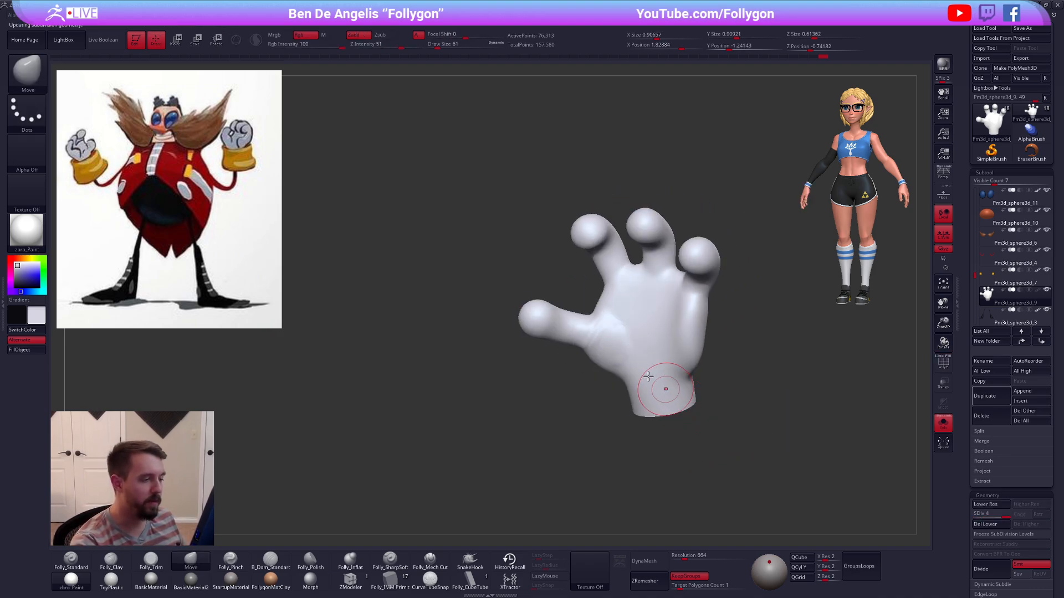
# Step: Build up the lower palm near the thumb and wrist with the Folly_Clay brush at size 88
pyautogui.press('2')
pyautogui.moveTo(660, 380); pyautogui.dragTo(596, 328, button='right')
pyautogui.press('space')
pyautogui.moveTo(564, 387); pyautogui.dragTo(576, 386)
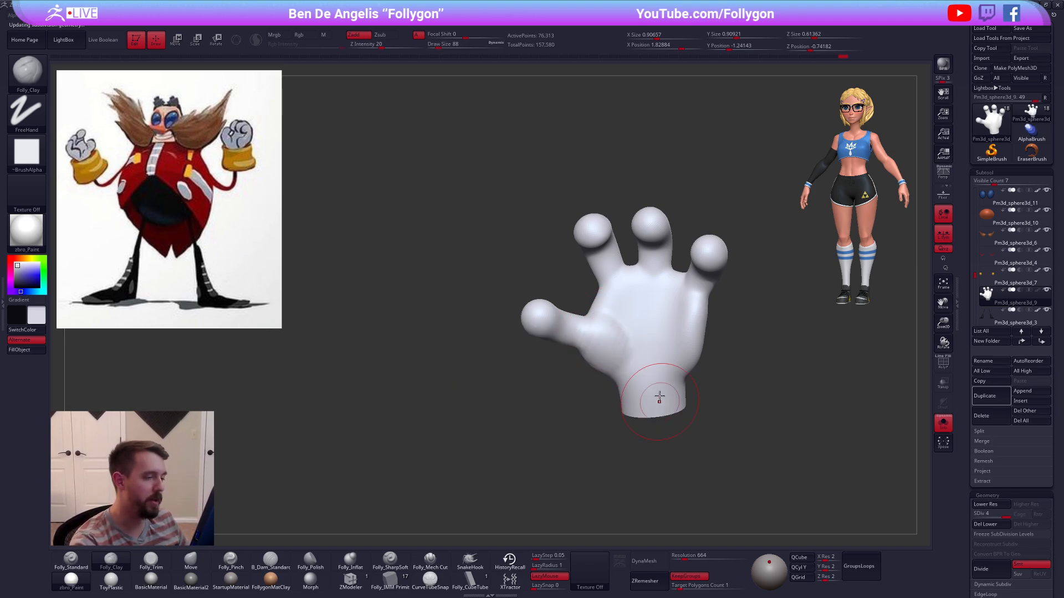
pyautogui.moveTo(614, 354)
pyautogui.mouseDown(button='right')
pyautogui.moveTo(645, 355)
pyautogui.moveTo(647, 345)
pyautogui.mouseUp(button='right')
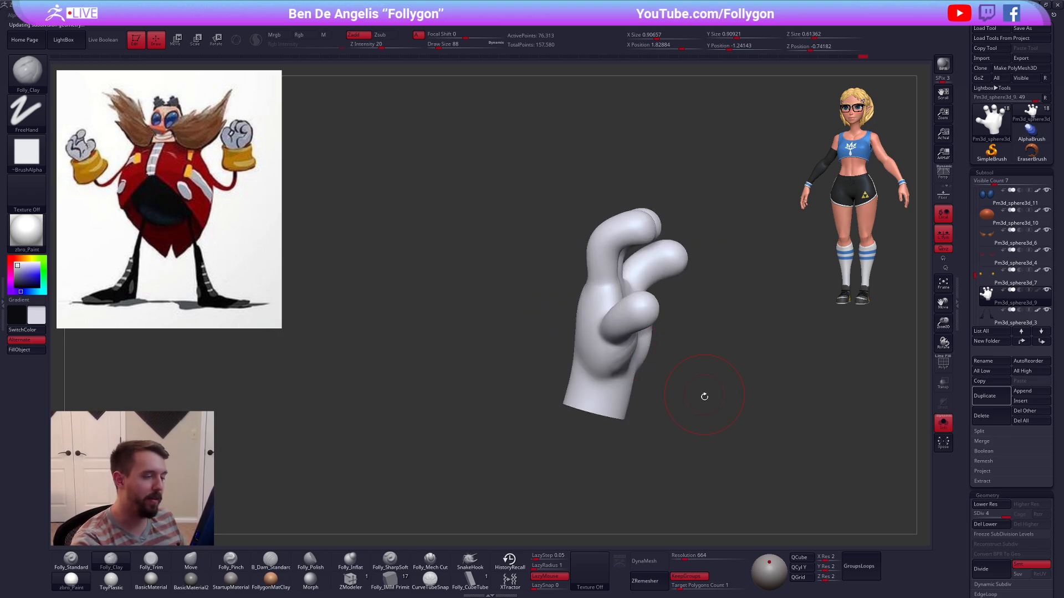
pyautogui.moveTo(705, 397)
pyautogui.mouseDown()
pyautogui.moveTo(743, 388)
pyautogui.moveTo(660, 366)
pyautogui.moveTo(655, 336)
pyautogui.mouseUp()
# Step: Build up the palm pads beneath the fingers and along the little-finger side with Folly_Clay at size 74
pyautogui.press('space')
pyautogui.press('space')
pyautogui.moveTo(664, 356); pyautogui.dragTo(589, 389, button='right')
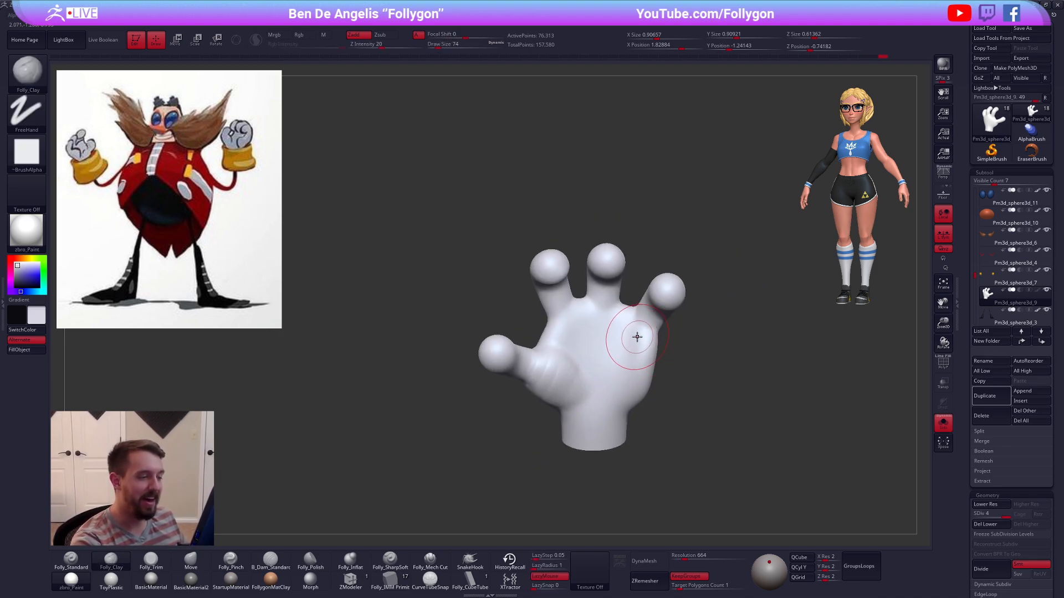
pyautogui.moveTo(649, 332); pyautogui.dragTo(653, 326)
pyautogui.moveTo(653, 327)
pyautogui.mouseDown(button='right')
pyautogui.moveTo(621, 381)
pyautogui.moveTo(588, 316)
pyautogui.moveTo(622, 337)
pyautogui.moveTo(601, 361)
pyautogui.moveTo(598, 351)
pyautogui.mouseUp(button='right')
pyautogui.press('3')
pyautogui.press('2')
# Step: Carve the palm creases around the thumb base and below the fingers with Folly_Mech Cut at size 43
pyautogui.click(430, 560)
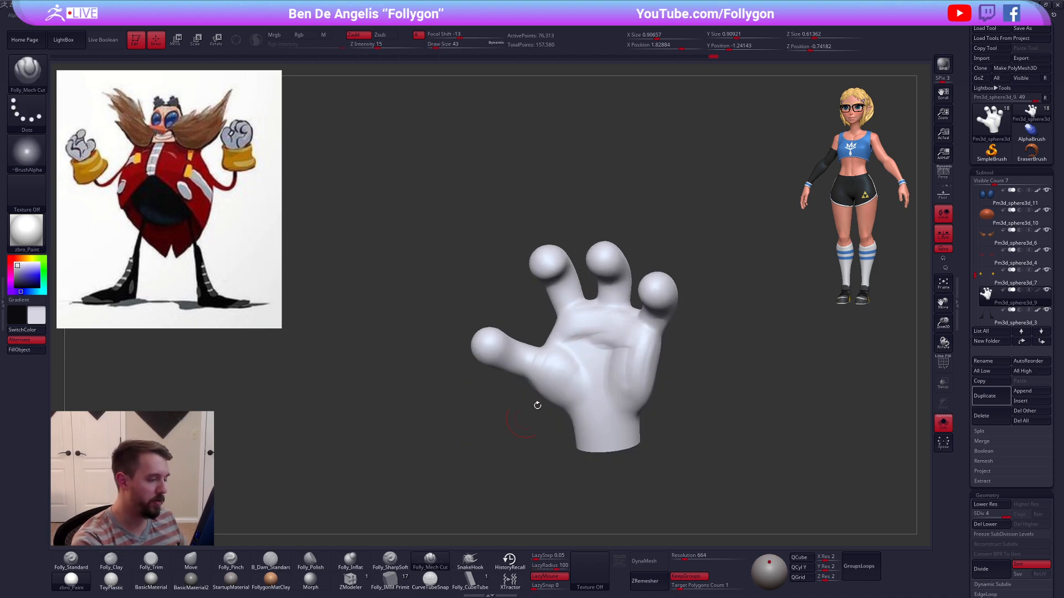
pyautogui.moveTo(535, 404); pyautogui.dragTo(570, 361, button='right')
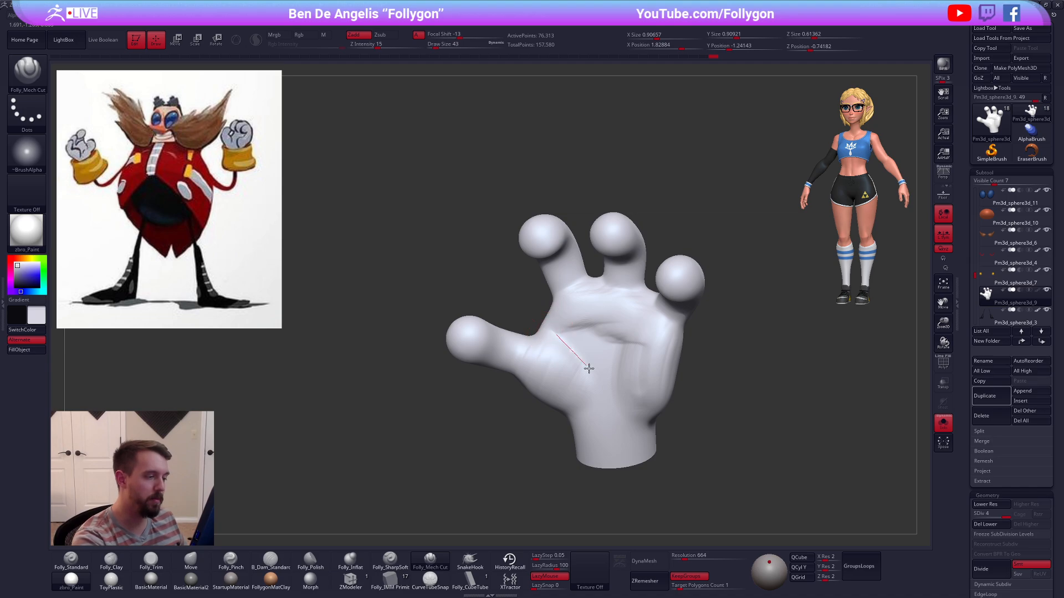
pyautogui.moveTo(613, 389); pyautogui.dragTo(614, 409, button='right')
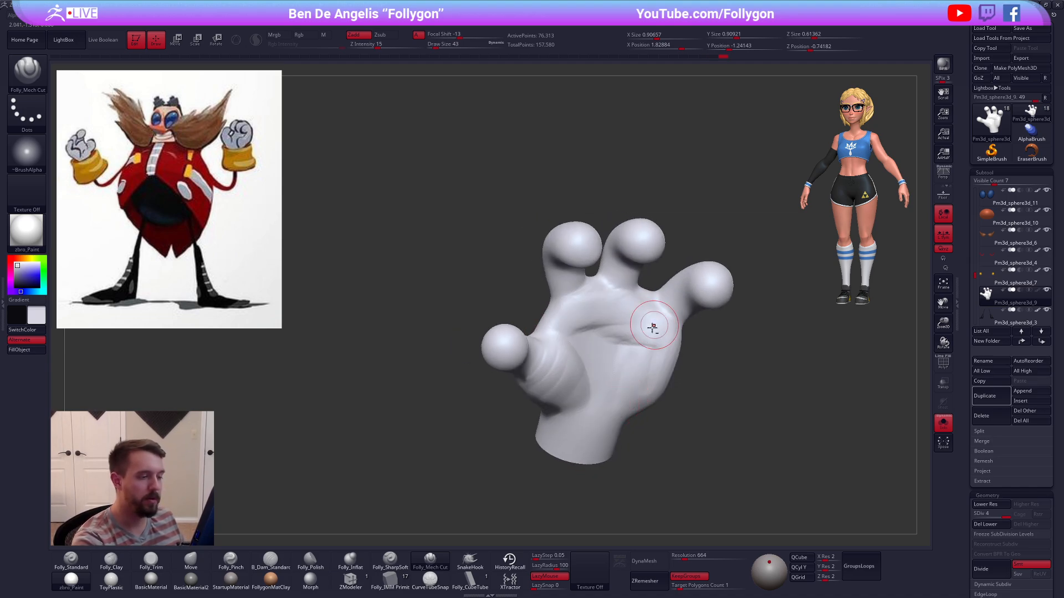
pyautogui.moveTo(653, 327); pyautogui.dragTo(565, 332, button='right')
pyautogui.moveTo(701, 394)
pyautogui.mouseDown(button='right')
pyautogui.moveTo(646, 373)
pyautogui.moveTo(658, 388)
pyautogui.moveTo(609, 414)
pyautogui.mouseUp(button='right')
# Step: Pinch the back of the little finger and hand with Folly_Pinch at size 61, and enlarge the brush to 88
pyautogui.press('space')
pyautogui.moveTo(632, 366); pyautogui.dragTo(640, 367)
pyautogui.moveTo(640, 367)
pyautogui.mouseDown(button='right')
pyautogui.moveTo(695, 363)
pyautogui.moveTo(670, 375)
pyautogui.moveTo(736, 363)
pyautogui.moveTo(676, 374)
pyautogui.moveTo(664, 368)
pyautogui.moveTo(673, 363)
pyautogui.mouseUp(button='right')
pyautogui.press('5')
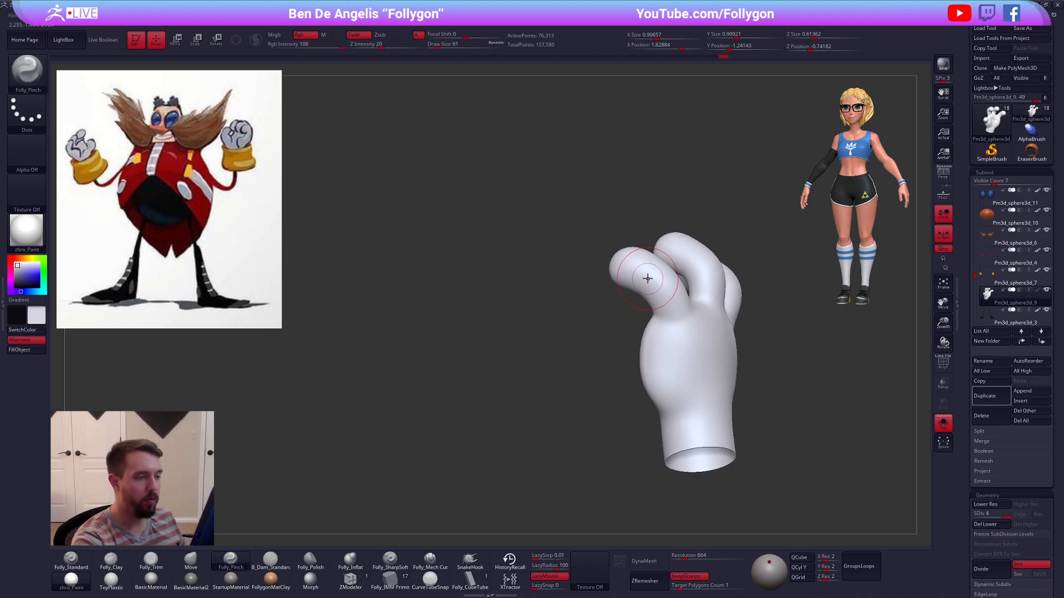
pyautogui.moveTo(620, 258); pyautogui.dragTo(693, 313)
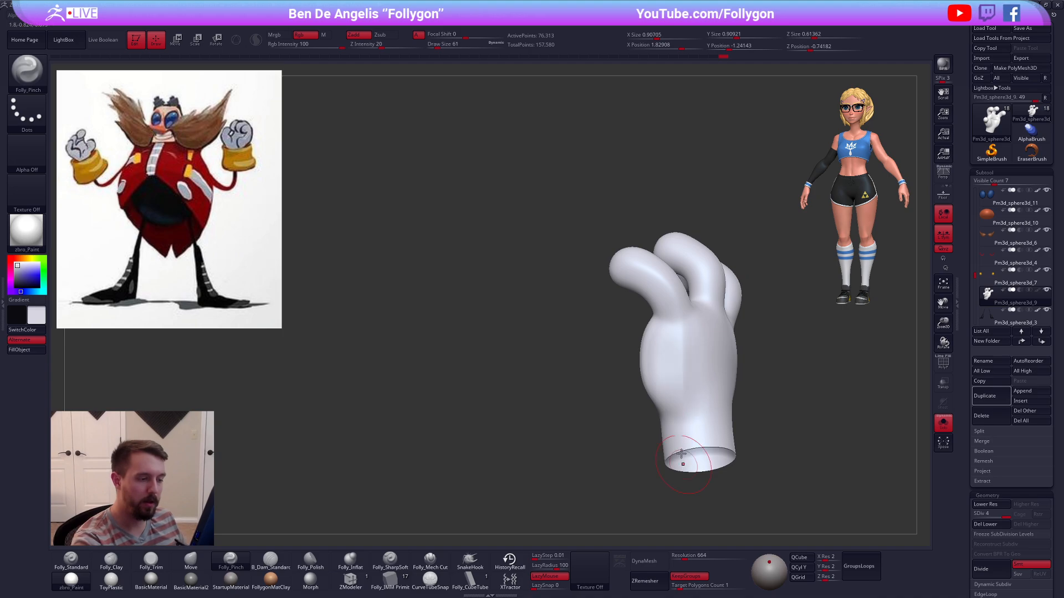
pyautogui.moveTo(681, 454); pyautogui.dragTo(650, 411, button='right')
pyautogui.press('space')
pyautogui.moveTo(673, 366); pyautogui.dragTo(685, 366)
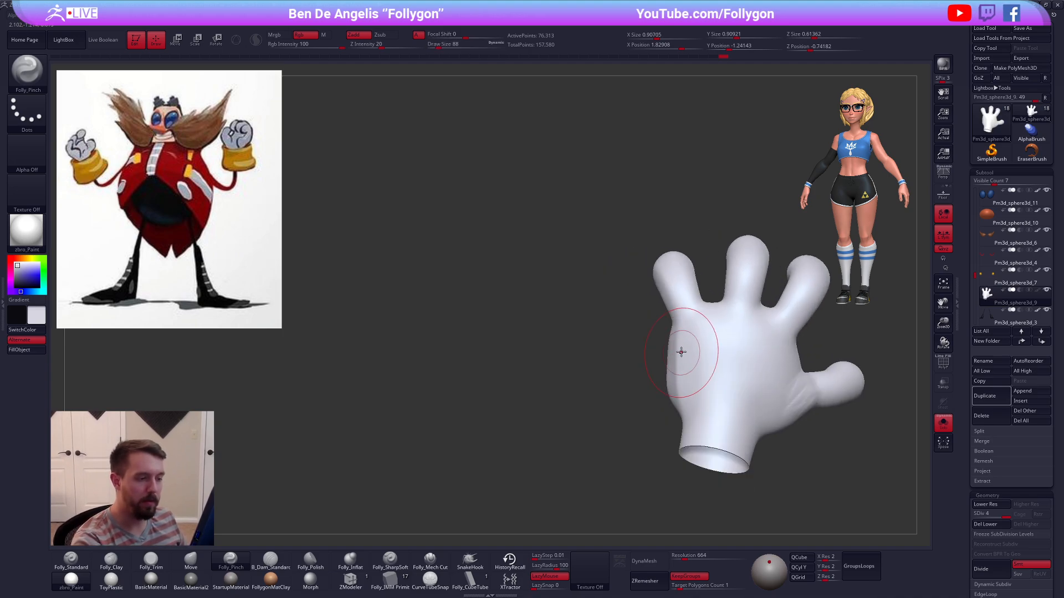
# Step: Compare the hand with the whole figure and examine it in solo from the back with Folly_Clay active
pyautogui.press('4')
pyautogui.moveTo(680, 371)
pyautogui.mouseDown(button='right')
pyautogui.moveTo(696, 380)
pyautogui.moveTo(677, 382)
pyautogui.moveTo(660, 361)
pyautogui.moveTo(705, 380)
pyautogui.moveTo(675, 379)
pyautogui.moveTo(757, 425)
pyautogui.moveTo(745, 403)
pyautogui.mouseUp(button='right')
pyautogui.press('2')
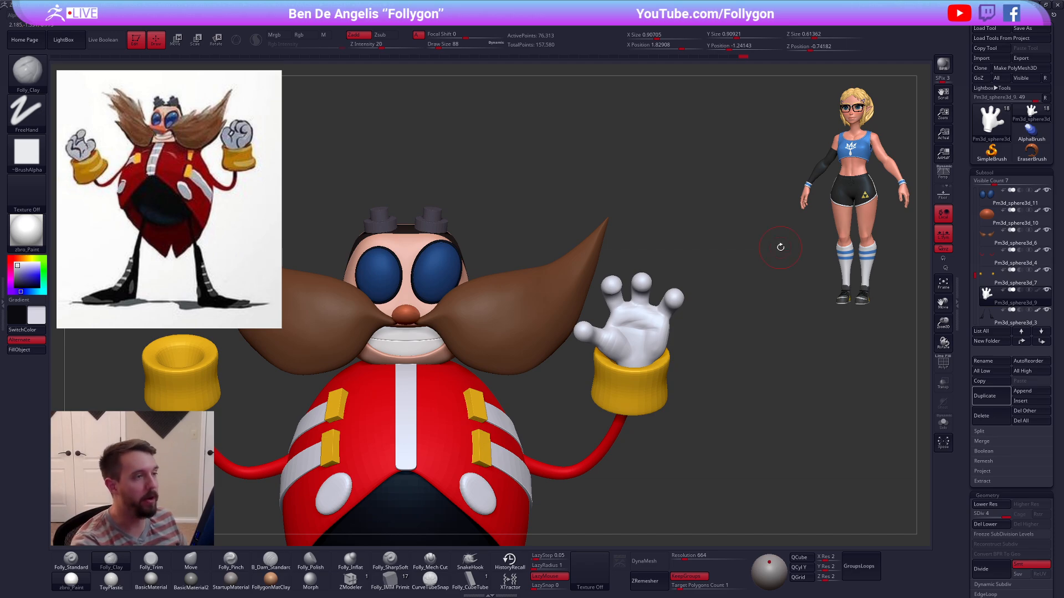
pyautogui.moveTo(593, 58)
pyautogui.mouseDown()
pyautogui.moveTo(458, 66)
pyautogui.moveTo(556, 79)
pyautogui.moveTo(732, 63)
pyautogui.moveTo(867, 66)
pyautogui.mouseUp()
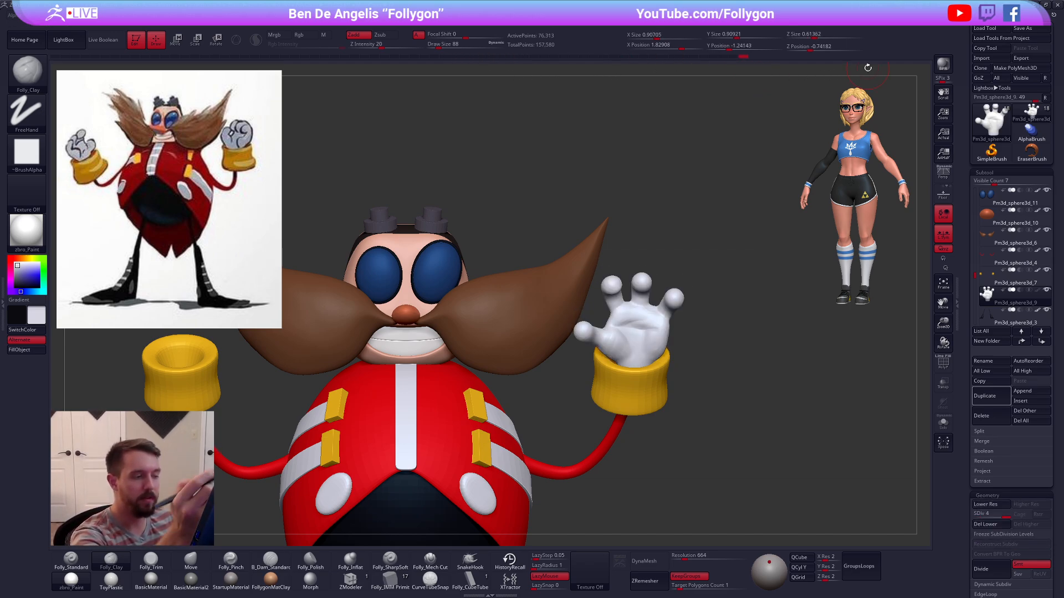
pyautogui.hotkey('shift', 's')
pyautogui.keyDown('ctrl'); pyautogui.moveTo(651, 319); pyautogui.dragTo(682, 344, button='right'); pyautogui.keyUp('ctrl')
pyautogui.moveTo(671, 408); pyautogui.dragTo(709, 426, button='right')
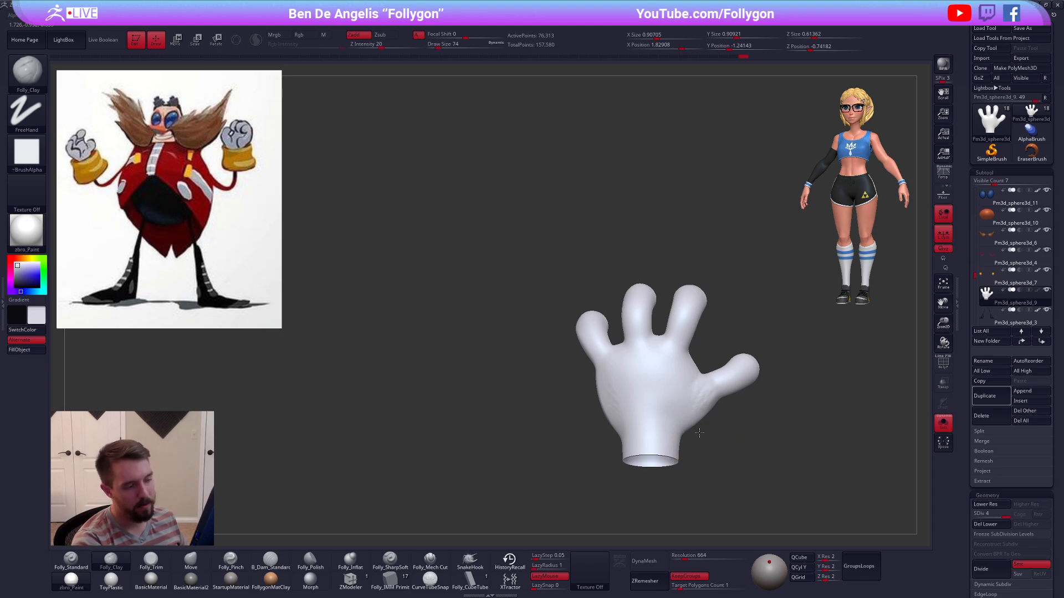
pyautogui.hotkey('shift', 'f')
pyautogui.hotkey('shift', 'f')
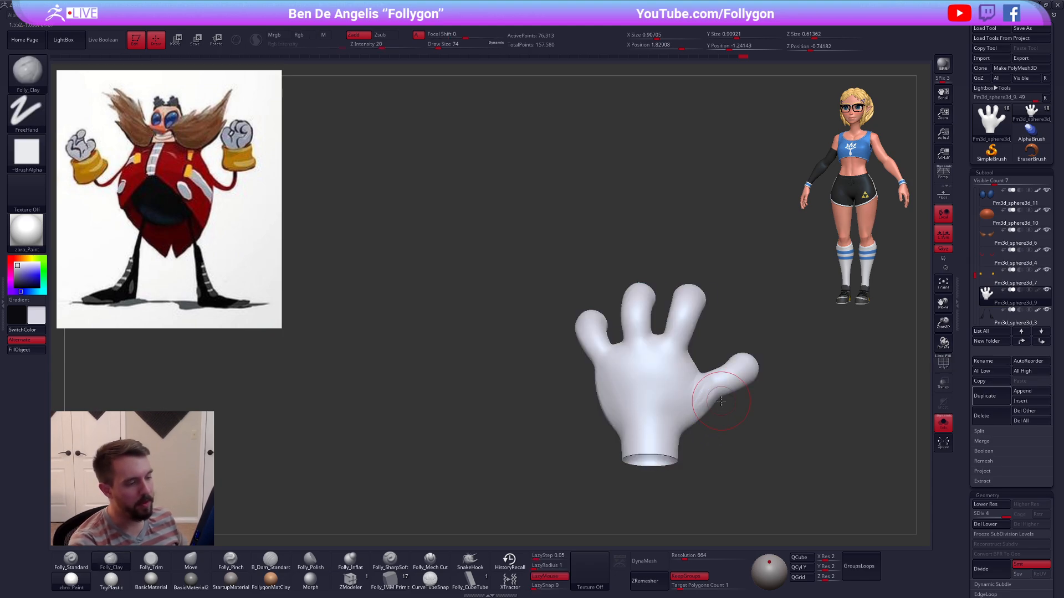
# Step: Pinch ridges along the backs of the fingers and the knuckles with the Folly_Pinch brush
pyautogui.moveTo(736, 422)
pyautogui.mouseDown(button='right')
pyautogui.moveTo(729, 408)
pyautogui.moveTo(726, 432)
pyautogui.moveTo(688, 471)
pyautogui.moveTo(672, 411)
pyautogui.mouseUp(button='right')
pyautogui.press('5')
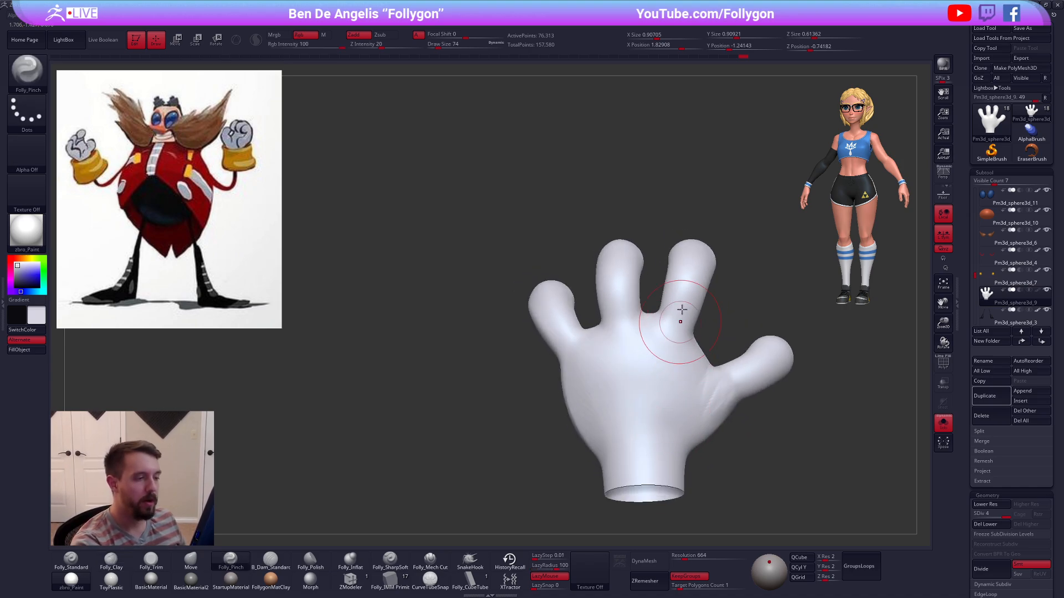
pyautogui.moveTo(684, 291); pyautogui.dragTo(647, 436)
pyautogui.moveTo(647, 436); pyautogui.dragTo(652, 400, button='right')
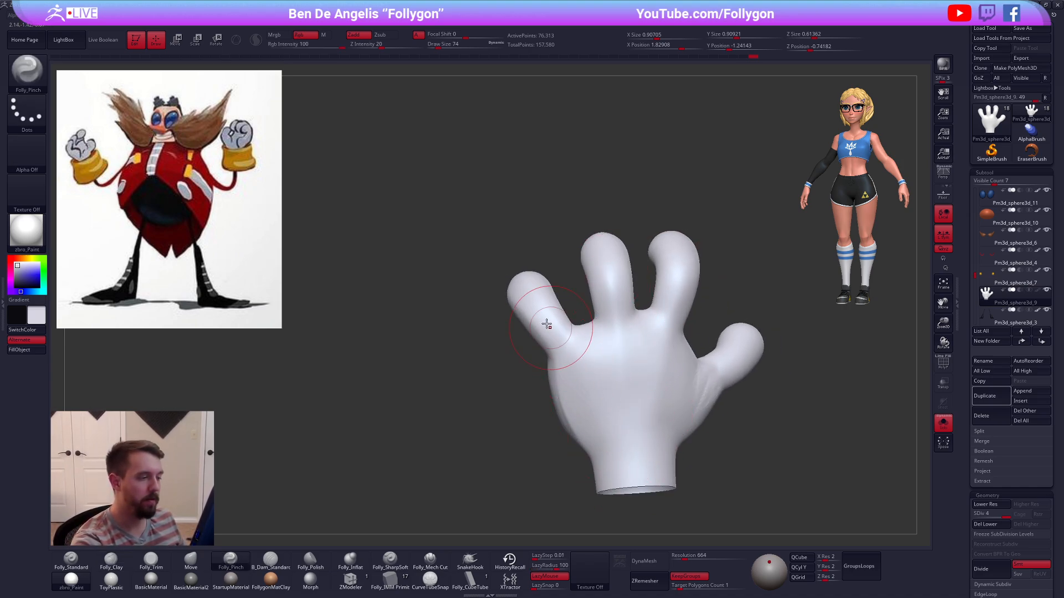
pyautogui.moveTo(615, 444); pyautogui.dragTo(630, 362, button='right')
pyautogui.press('space')
pyautogui.moveTo(629, 361); pyautogui.dragTo(638, 361)
pyautogui.hotkey('shift', 'f')
pyautogui.hotkey('shift', 'f')
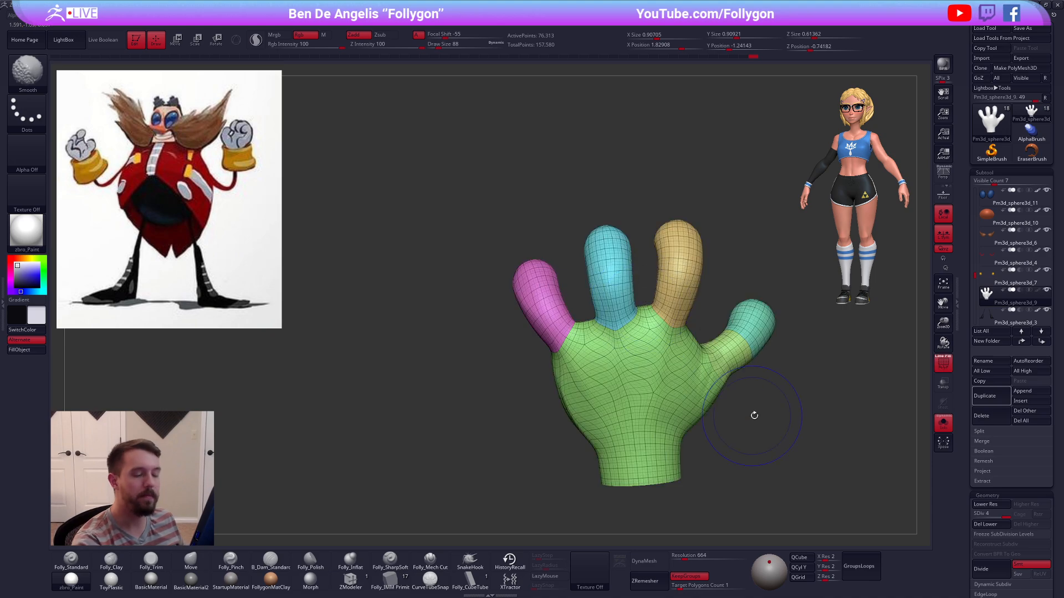
pyautogui.keyDown('alt'); pyautogui.moveTo(788, 428); pyautogui.dragTo(737, 408, button='right'); pyautogui.keyUp('alt')
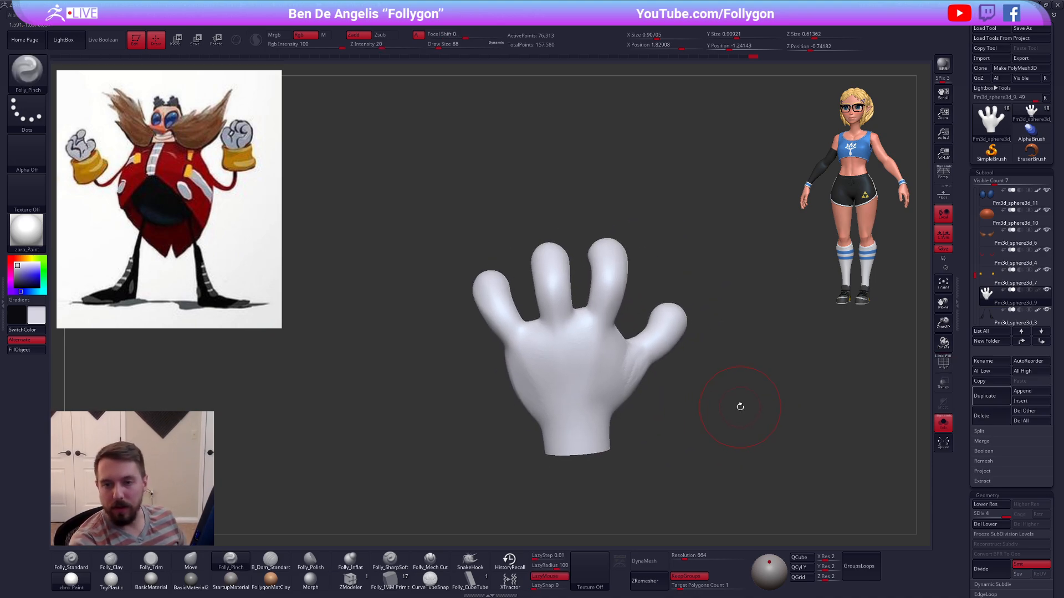
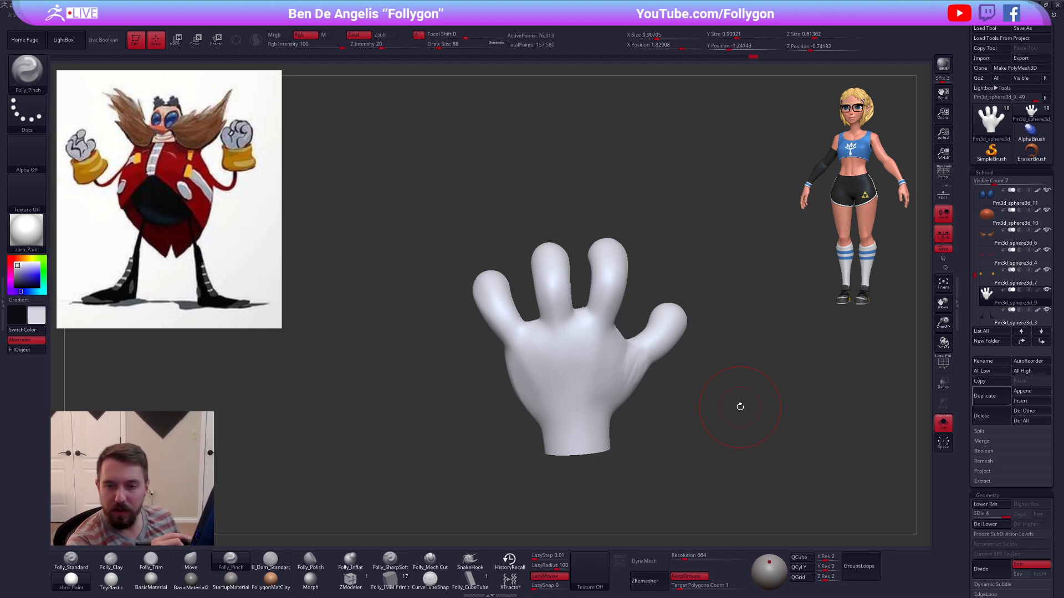
pyautogui.moveTo(832, 401); pyautogui.dragTo(809, 397)
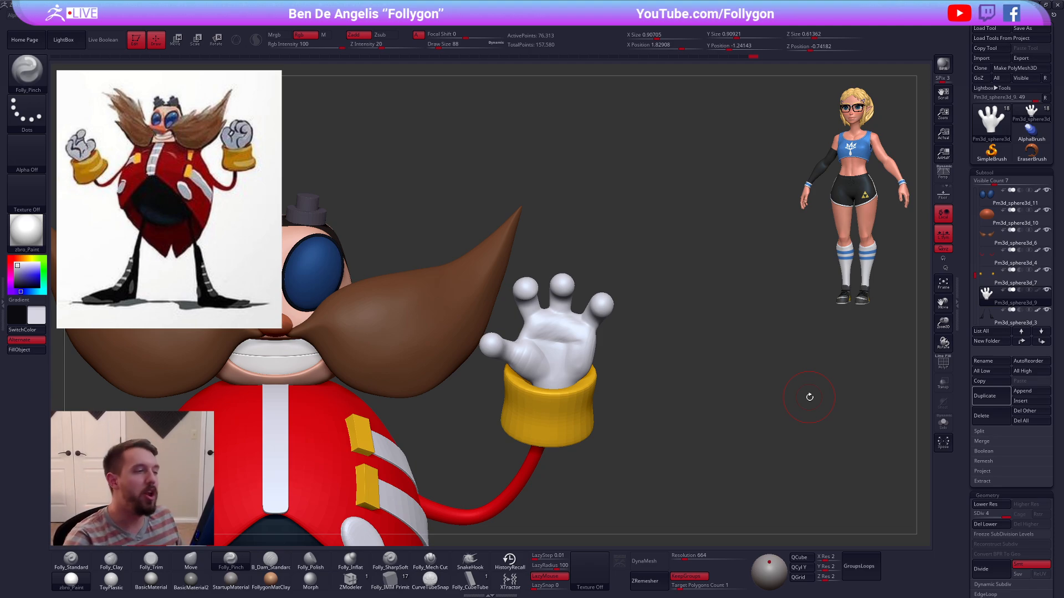
pyautogui.press('f')
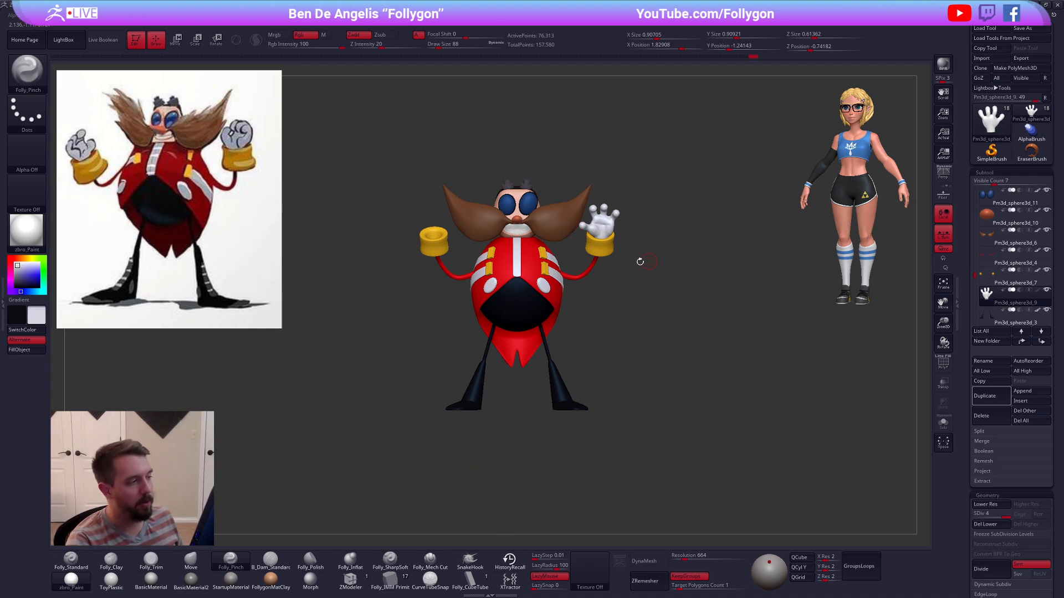
pyautogui.hotkey('alt', 'Tab')
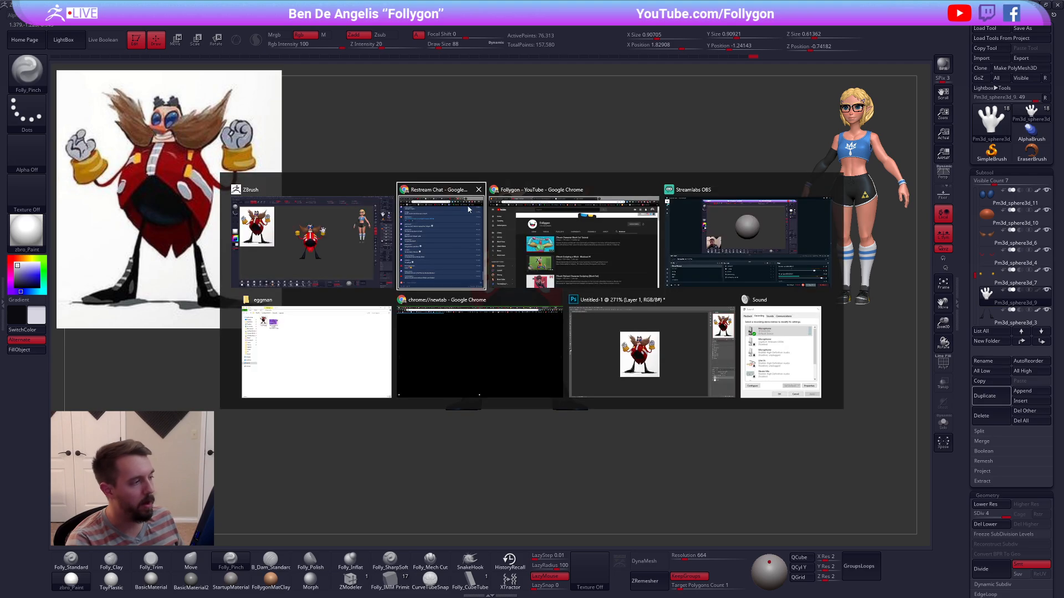
pyautogui.keyDown('ctrl'); pyautogui.moveTo(582, 227); pyautogui.dragTo(692, 395, button='right'); pyautogui.keyUp('ctrl')
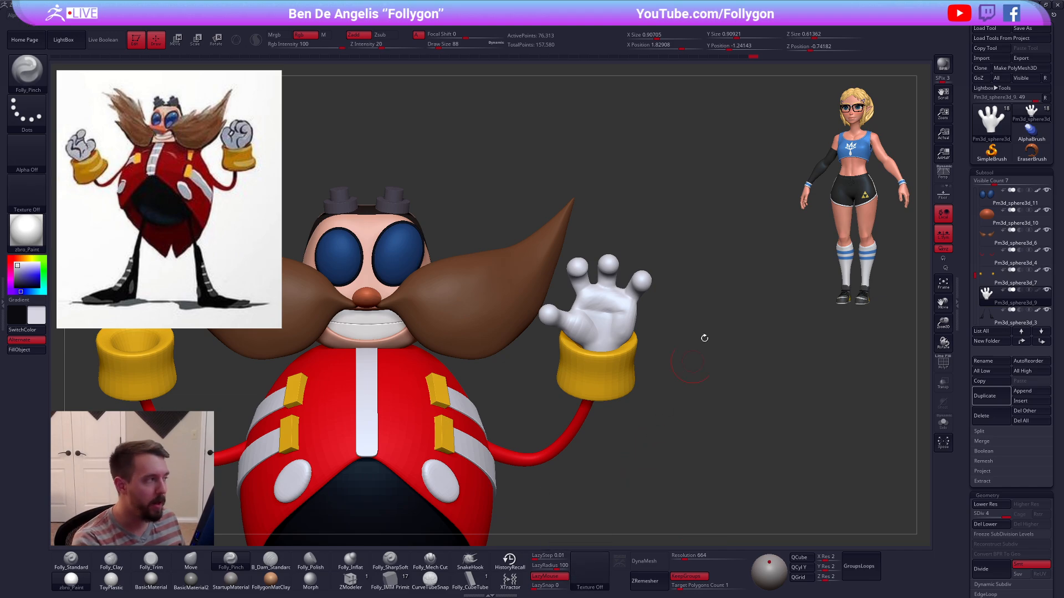
pyautogui.hotkey('ctrl', 'shift', 'f')
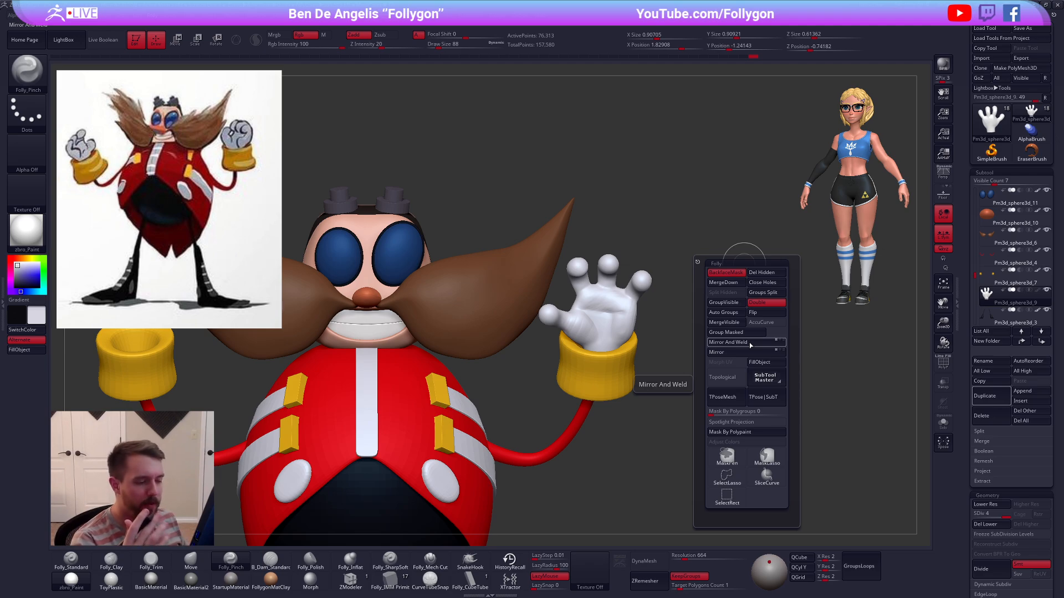
pyautogui.click(749, 343)
# Step: Solo the hand and deepen the palm creases under the fingers and around the thumb with Folly_Mech Cut
pyautogui.click(430, 561)
pyautogui.hotkey('alt', 's')
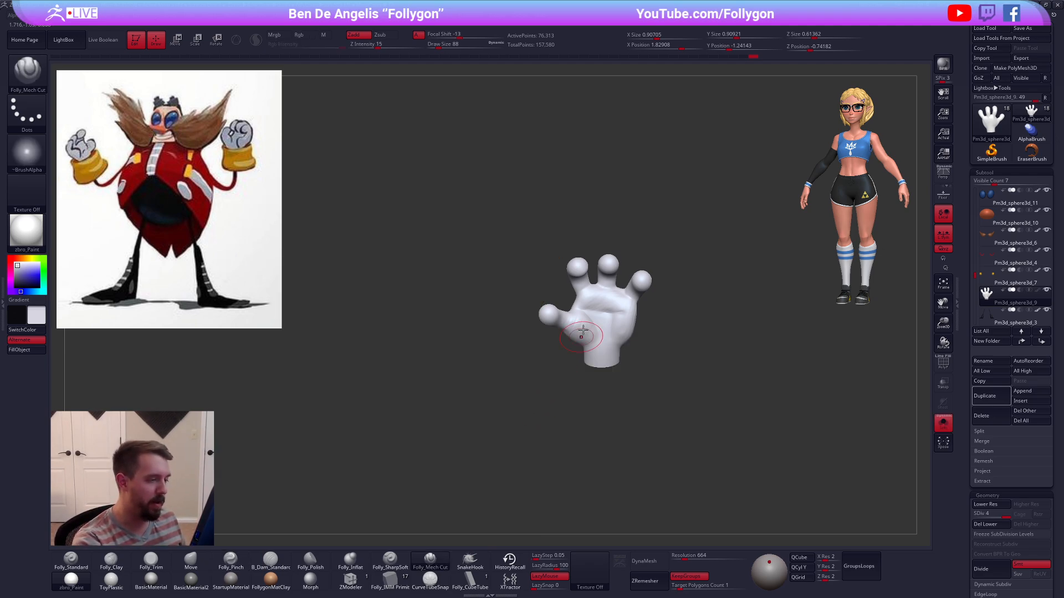
pyautogui.press('space')
pyautogui.moveTo(545, 276)
pyautogui.mouseDown()
pyautogui.moveTo(681, 299)
pyautogui.moveTo(622, 363)
pyautogui.moveTo(647, 426)
pyautogui.mouseUp()
pyautogui.moveTo(647, 367)
pyautogui.mouseDown(button='right')
pyautogui.moveTo(692, 368)
pyautogui.moveTo(647, 367)
pyautogui.mouseUp(button='right')
pyautogui.moveTo(565, 283); pyautogui.dragTo(604, 420)
pyautogui.moveTo(603, 365); pyautogui.dragTo(641, 364, button='right')
pyautogui.press('space')
pyautogui.moveTo(633, 359); pyautogui.dragTo(641, 359)
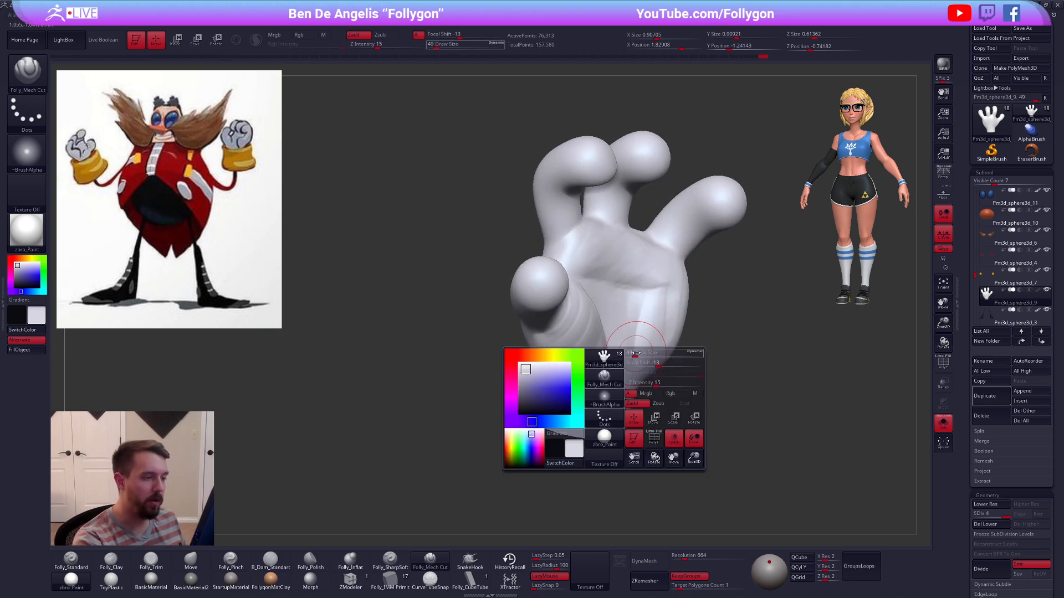
pyautogui.moveTo(641, 360); pyautogui.dragTo(610, 327, button='right')
# Step: Rework the lower middle of the palm with the Folly_Clay brush at size 74
pyautogui.press('2')
pyautogui.moveTo(610, 327)
pyautogui.mouseDown()
pyautogui.moveTo(593, 290)
pyautogui.moveTo(600, 320)
pyautogui.moveTo(624, 347)
pyautogui.mouseUp()
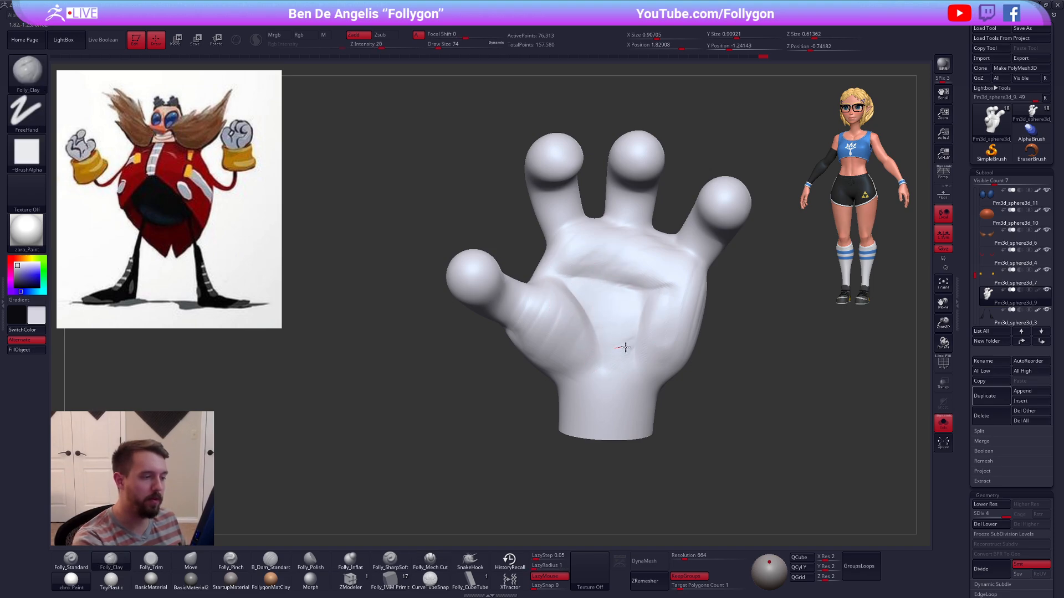
pyautogui.moveTo(627, 351)
pyautogui.keyDown('alt'); pyautogui.mouseDown(button='right')
pyautogui.moveTo(606, 347)
pyautogui.moveTo(606, 310)
pyautogui.mouseUp(button='right'); pyautogui.keyUp('alt')
pyautogui.moveTo(637, 340)
pyautogui.mouseDown(button='right')
pyautogui.moveTo(688, 340)
pyautogui.moveTo(649, 341)
pyautogui.moveTo(676, 333)
pyautogui.moveTo(656, 349)
pyautogui.mouseUp(button='right')
# Step: At the lowest subdivision level, mask everything except the little finger, move it closer to its neighbouring finger, and clear the mask
pyautogui.moveTo(657, 272)
pyautogui.keyDown('ctrl'); pyautogui.mouseDown()
pyautogui.moveTo(683, 288)
pyautogui.moveTo(684, 244)
pyautogui.mouseUp(); pyautogui.keyUp('ctrl')
pyautogui.hotkey('shift', 'd')
pyautogui.hotkey('shift', 'd')
pyautogui.hotkey('shift', 'd')
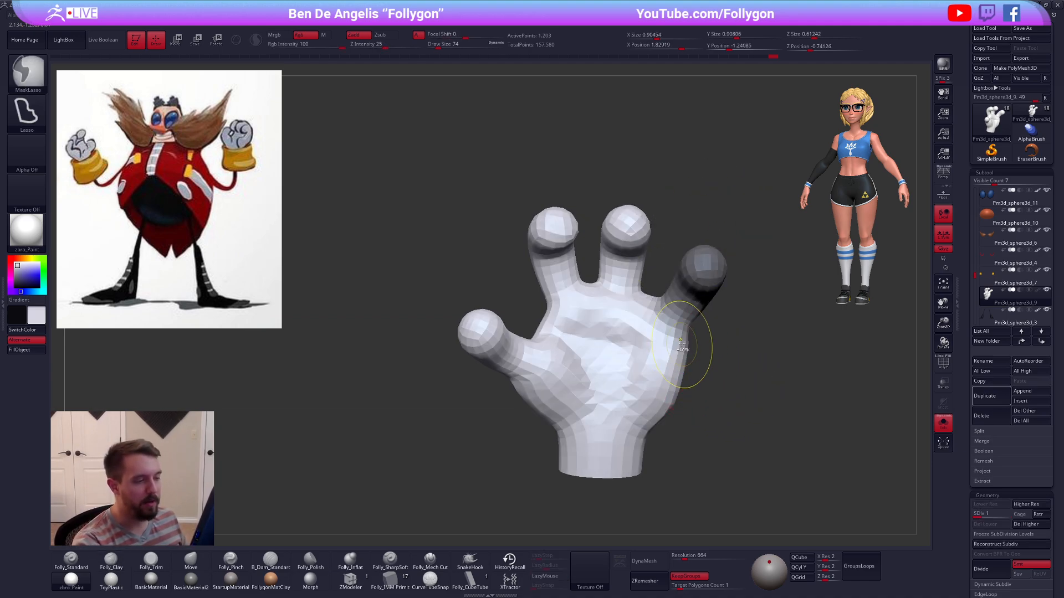
pyautogui.keyDown('ctrl'); pyautogui.click(695, 384); pyautogui.keyUp('ctrl')
pyautogui.moveTo(695, 383); pyautogui.dragTo(688, 408)
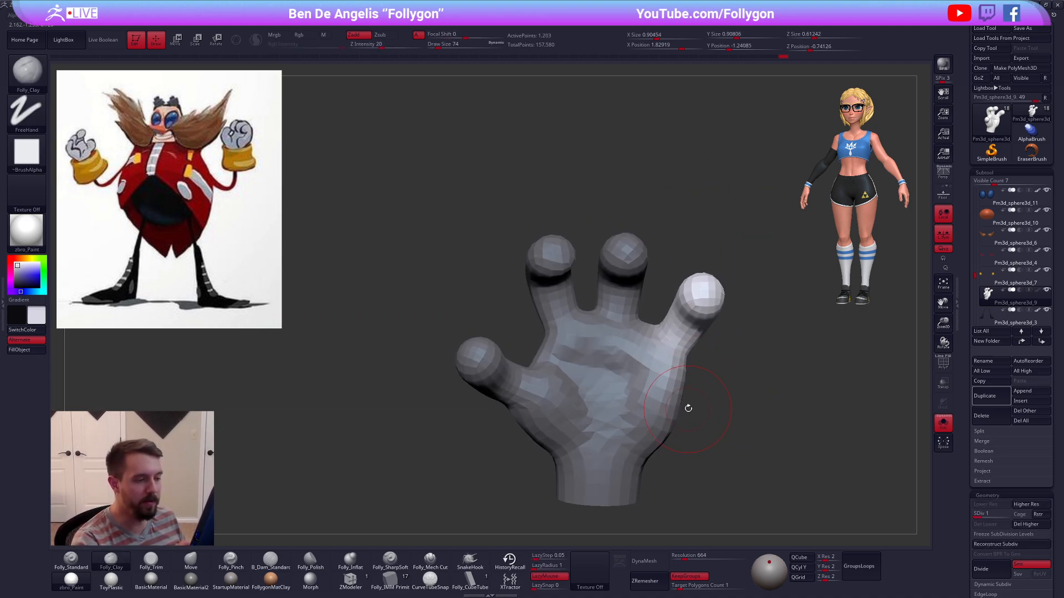
pyautogui.press('w')
pyautogui.moveTo(668, 344)
pyautogui.mouseDown()
pyautogui.moveTo(760, 387)
pyautogui.moveTo(697, 360)
pyautogui.mouseUp()
pyautogui.press('q')
pyautogui.keyDown('ctrl'); pyautogui.moveTo(708, 419); pyautogui.dragTo(714, 425); pyautogui.keyUp('ctrl')
pyautogui.moveTo(711, 423)
pyautogui.mouseDown()
pyautogui.moveTo(717, 397)
pyautogui.moveTo(677, 363)
pyautogui.moveTo(675, 418)
pyautogui.mouseUp()
# Step: Raise the hand's subdivision level and fill out the palm edge below the little finger with Folly_Clay
pyautogui.press('d')
pyautogui.press('2')
pyautogui.moveTo(697, 368)
pyautogui.mouseDown()
pyautogui.moveTo(680, 426)
pyautogui.moveTo(677, 392)
pyautogui.moveTo(677, 421)
pyautogui.mouseUp()
pyautogui.press('d')
pyautogui.moveTo(659, 416)
pyautogui.mouseDown(button='right')
pyautogui.moveTo(681, 364)
pyautogui.moveTo(690, 381)
pyautogui.moveTo(675, 416)
pyautogui.mouseUp(button='right')
pyautogui.moveTo(614, 391); pyautogui.dragTo(600, 354, button='right')
# Step: At subdivision level 2, mask everything except the index finger, then move and rotate it closer to the middle finger
pyautogui.hotkey('shift', 'd')
pyautogui.hotkey('shift', 'd')
pyautogui.hotkey('shift', 'd')
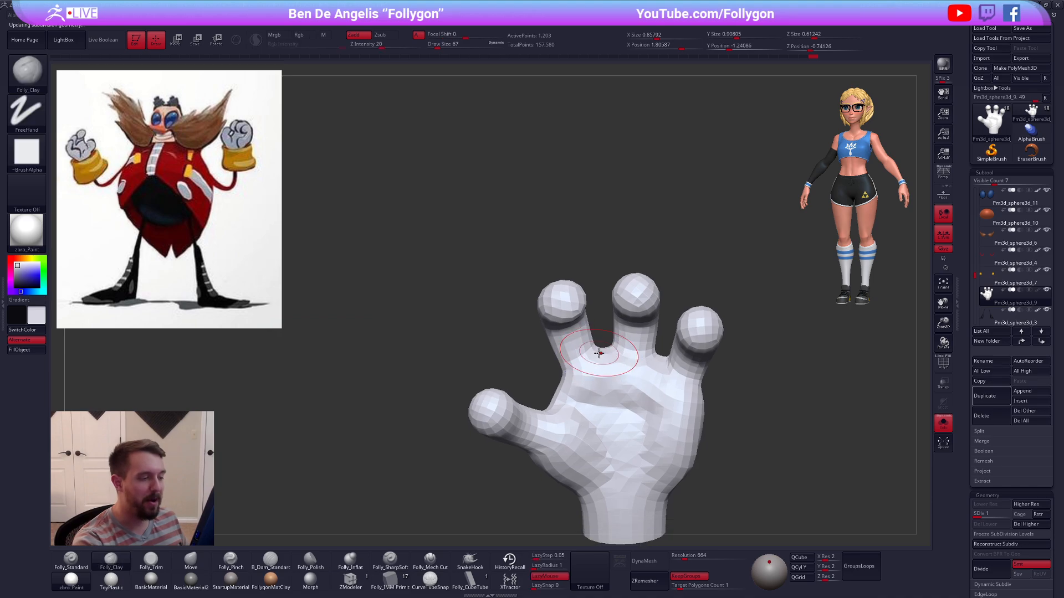
pyautogui.press('d')
pyautogui.moveTo(599, 336)
pyautogui.keyDown('ctrl'); pyautogui.mouseDown()
pyautogui.moveTo(592, 387)
pyautogui.moveTo(510, 239)
pyautogui.moveTo(582, 245)
pyautogui.mouseUp(); pyautogui.keyUp('ctrl')
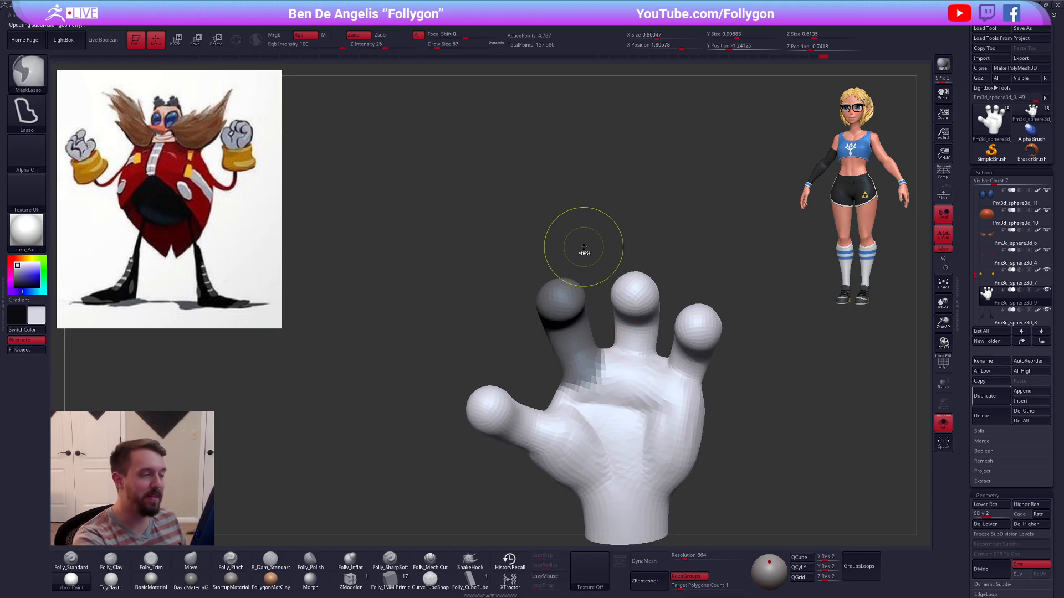
pyautogui.keyDown('ctrl'); pyautogui.click(740, 417); pyautogui.keyUp('ctrl')
pyautogui.keyDown('alt'); pyautogui.moveTo(625, 411); pyautogui.dragTo(614, 346, button='right'); pyautogui.keyUp('alt')
pyautogui.press('w')
pyautogui.moveTo(573, 314); pyautogui.dragTo(569, 298)
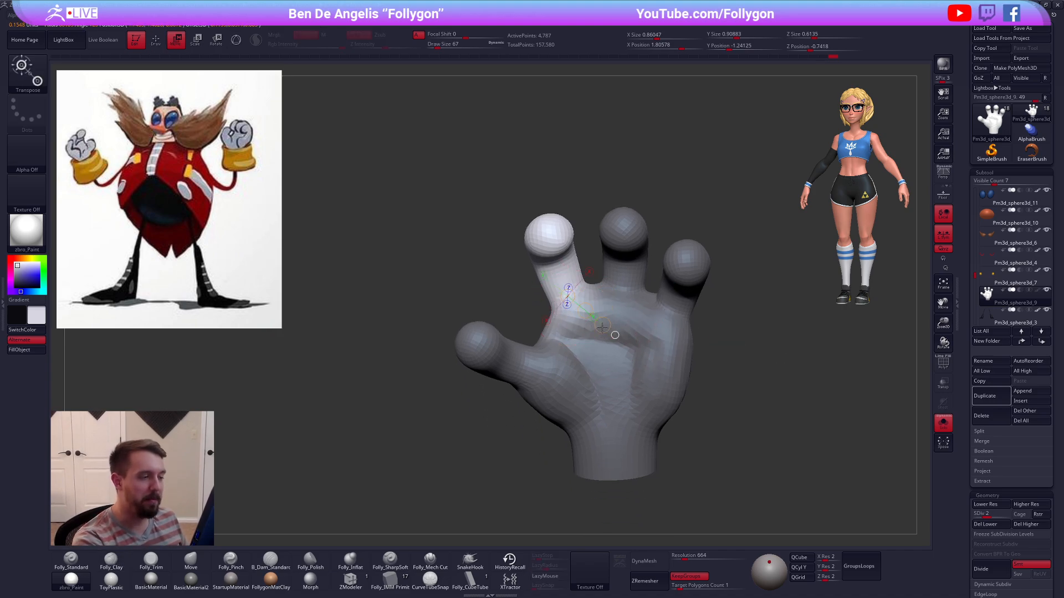
pyautogui.press('r')
pyautogui.moveTo(542, 174); pyautogui.dragTo(585, 226)
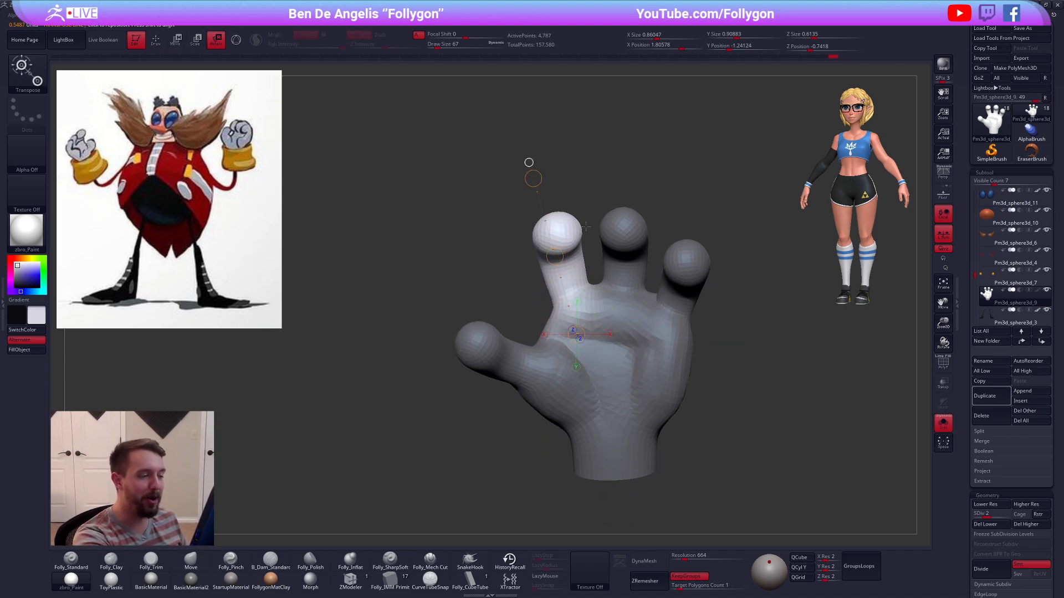
# Step: Check the index finger from the back of the hand, clear the mask, and raise the hand to subdivision level 4
pyautogui.moveTo(685, 413); pyautogui.dragTo(630, 331)
pyautogui.press('w')
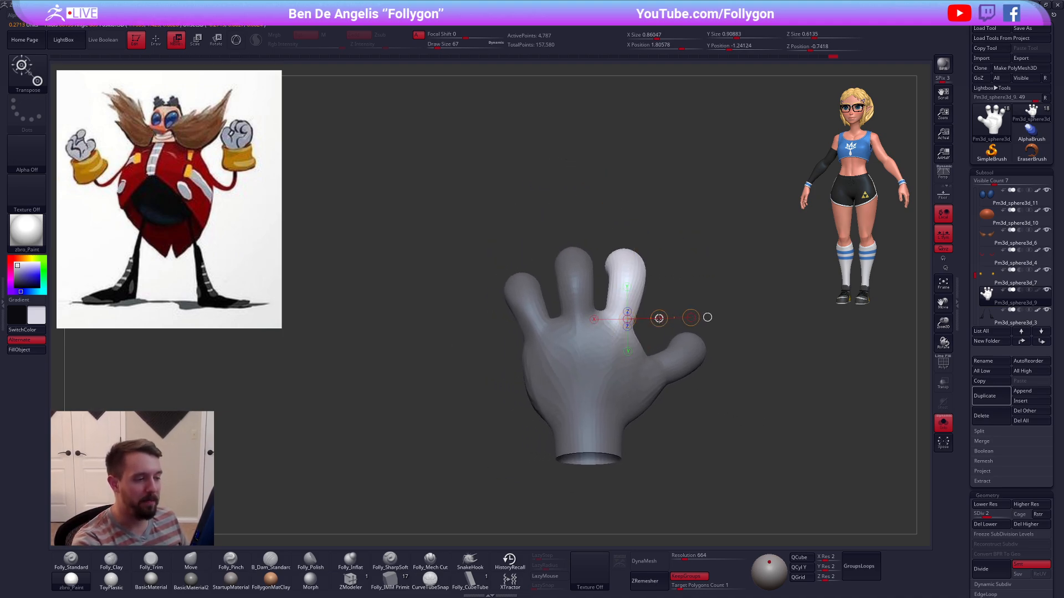
pyautogui.press('q')
pyautogui.moveTo(653, 323); pyautogui.dragTo(689, 290)
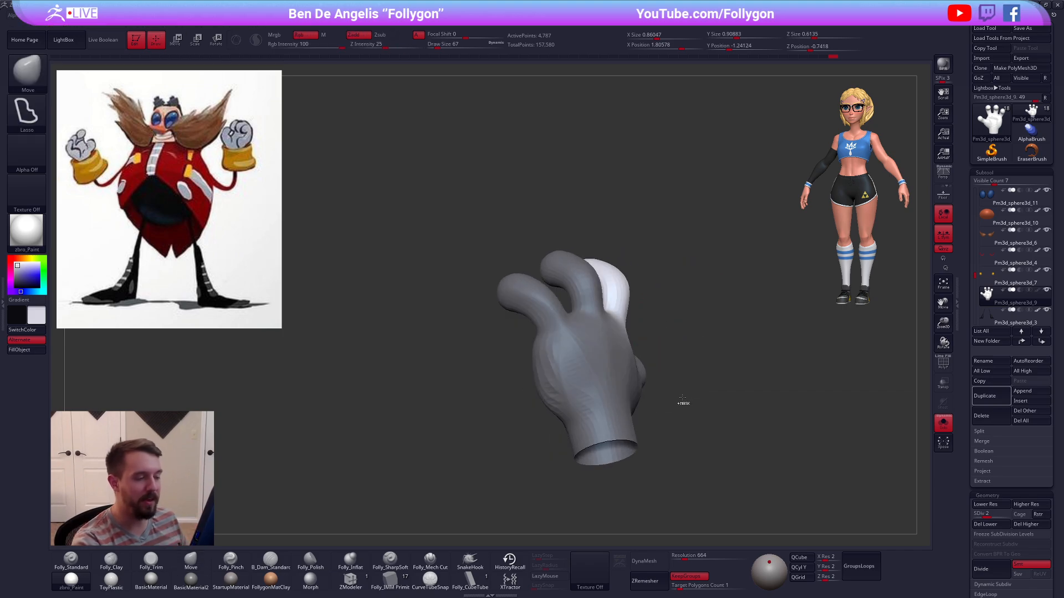
pyautogui.keyDown('ctrl'); pyautogui.moveTo(682, 397); pyautogui.dragTo(702, 420); pyautogui.keyUp('ctrl')
pyautogui.moveTo(702, 420); pyautogui.dragTo(783, 425)
pyautogui.press('d')
pyautogui.press('d')
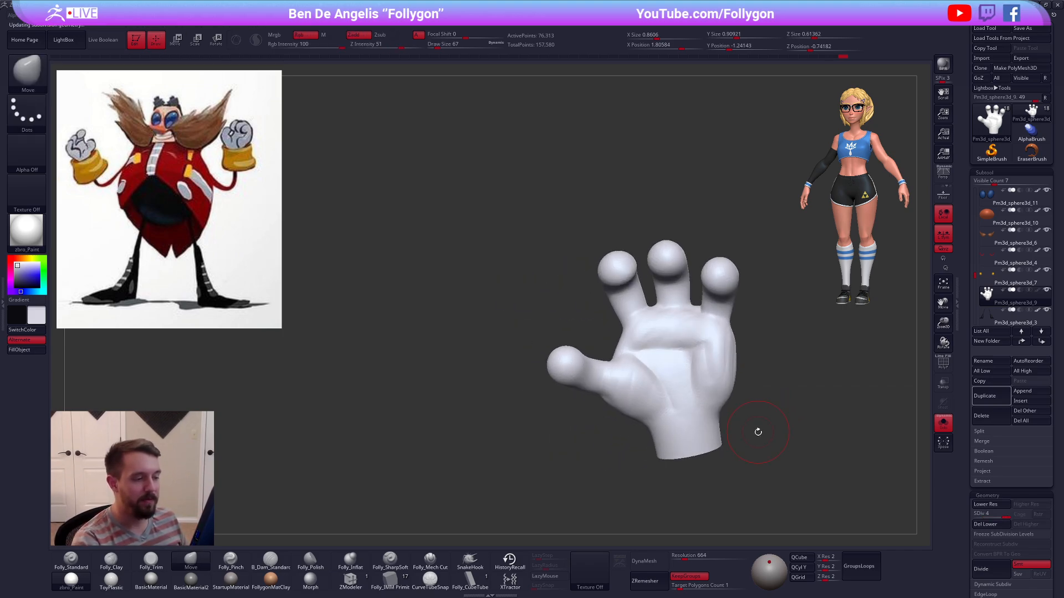
# Step: At the lowest subdivision level, mask everything except the thumb and move it closer to the palm
pyautogui.press('space')
pyautogui.moveTo(680, 396); pyautogui.dragTo(692, 396)
pyautogui.moveTo(620, 385); pyautogui.dragTo(625, 380, button='right')
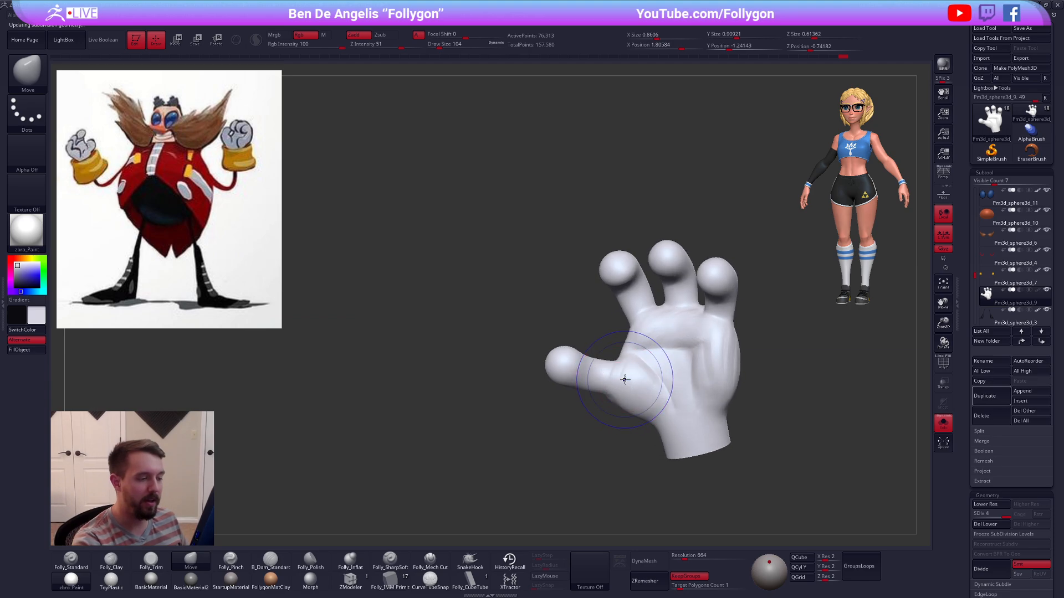
pyautogui.hotkey('shift', 'd')
pyautogui.hotkey('shift', 'd')
pyautogui.hotkey('shift', 'd')
pyautogui.moveTo(631, 368)
pyautogui.keyDown('ctrl'); pyautogui.mouseDown()
pyautogui.moveTo(509, 332)
pyautogui.moveTo(656, 398)
pyautogui.mouseUp(); pyautogui.keyUp('ctrl')
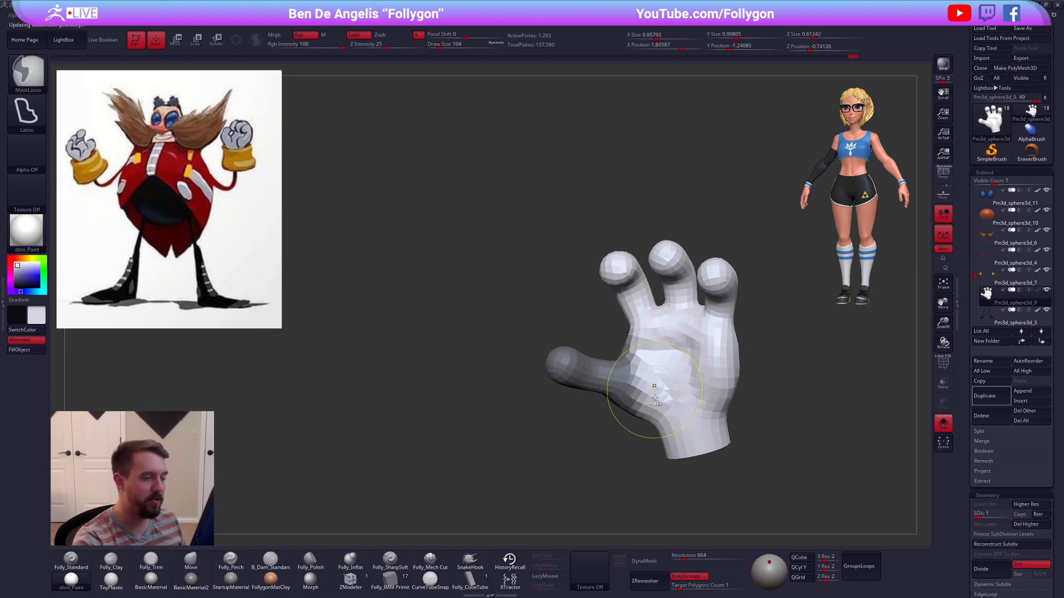
pyautogui.keyDown('ctrl'); pyautogui.click(640, 435); pyautogui.keyUp('ctrl')
pyautogui.keyDown('alt'); pyautogui.moveTo(632, 438); pyautogui.dragTo(638, 456, button='right'); pyautogui.keyUp('alt')
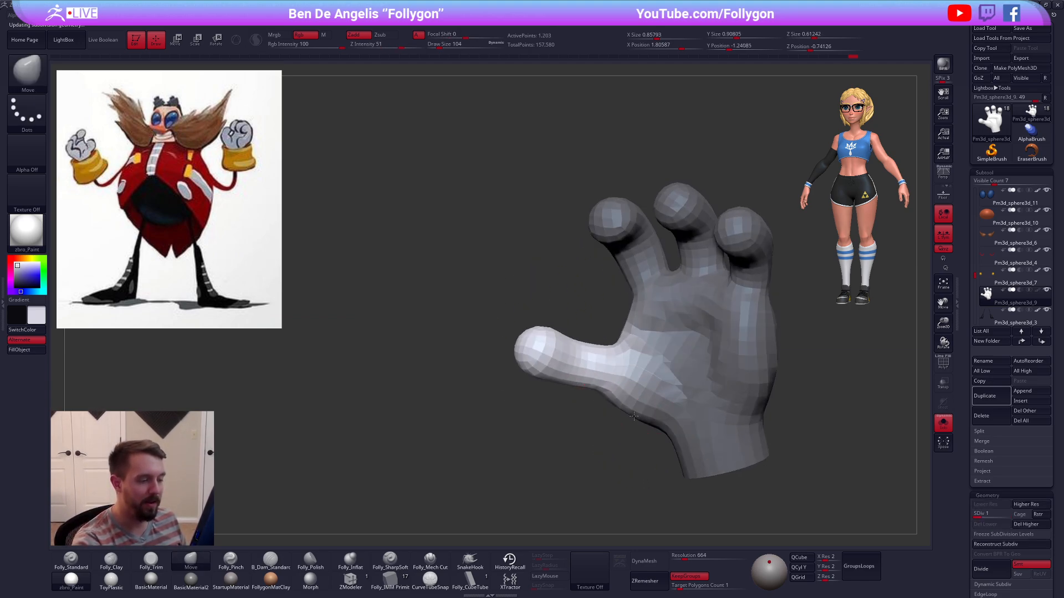
pyautogui.press('w')
pyautogui.moveTo(648, 375); pyautogui.dragTo(660, 381)
# Step: Bring the hand back up to subdivision level 4 and set the Move brush size to 67
pyautogui.moveTo(654, 443)
pyautogui.keyDown('ctrl'); pyautogui.mouseDown(button='right')
pyautogui.moveTo(653, 416)
pyautogui.moveTo(734, 421)
pyautogui.moveTo(701, 427)
pyautogui.moveTo(715, 415)
pyautogui.mouseUp(button='right'); pyautogui.keyUp('ctrl')
pyautogui.press('q')
pyautogui.press('d')
pyautogui.press('d')
pyautogui.press('d')
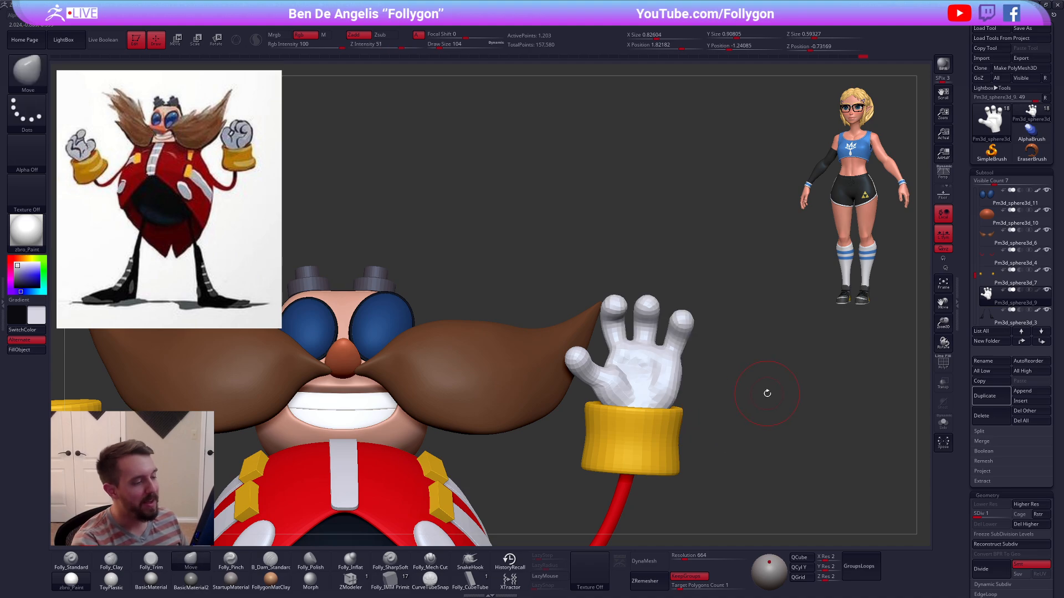
pyautogui.press('space')
pyautogui.moveTo(770, 400); pyautogui.dragTo(762, 399)
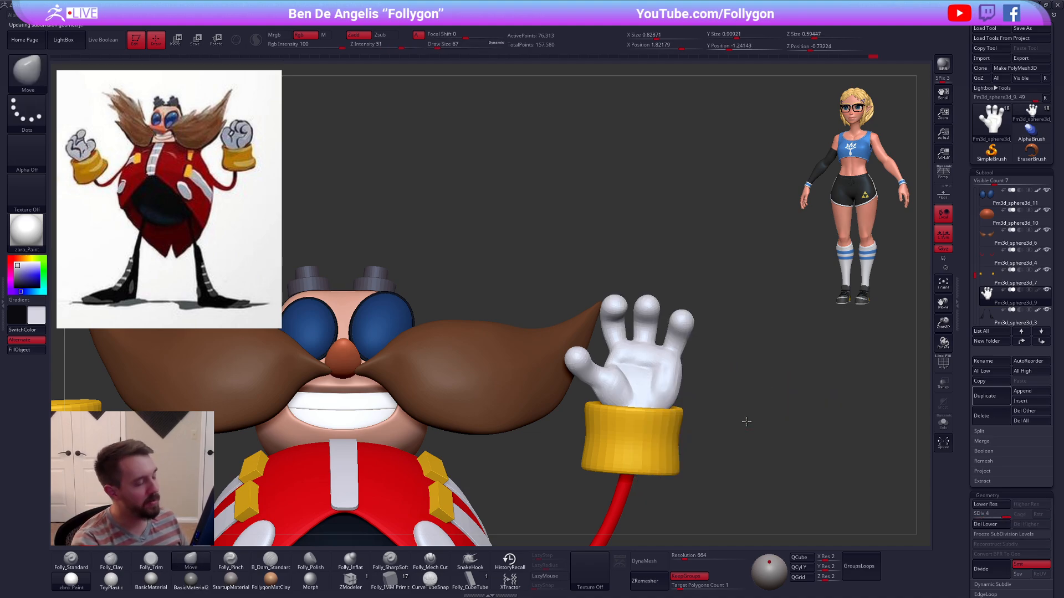
# Step: Reduce the Move brush size to 61 and inspect the hand and cuff from the side
pyautogui.moveTo(746, 422)
pyautogui.mouseDown(button='right')
pyautogui.moveTo(695, 432)
pyautogui.moveTo(713, 432)
pyautogui.moveTo(663, 337)
pyautogui.moveTo(649, 361)
pyautogui.moveTo(626, 355)
pyautogui.mouseUp(button='right')
pyautogui.hotkey('shift', 's')
pyautogui.hotkey('shift', 'd')
pyautogui.hotkey('shift', 'd')
pyautogui.press('space')
pyautogui.press('space')
pyautogui.moveTo(693, 343); pyautogui.dragTo(695, 342)
pyautogui.moveTo(721, 342)
pyautogui.mouseDown(button='right')
pyautogui.moveTo(694, 340)
pyautogui.moveTo(700, 391)
pyautogui.moveTo(706, 380)
pyautogui.moveTo(670, 385)
pyautogui.moveTo(805, 433)
pyautogui.moveTo(767, 406)
pyautogui.moveTo(757, 434)
pyautogui.moveTo(667, 409)
pyautogui.mouseUp(button='right')
pyautogui.press('d')
pyautogui.press('d')
pyautogui.hotkey('shift', 's')
# Step: Select the yellow cuffs and scale them down slightly around the wrist from the side view
pyautogui.keyDown('alt'); pyautogui.click(672, 413); pyautogui.keyUp('alt')
pyautogui.hotkey('shift', 'f')
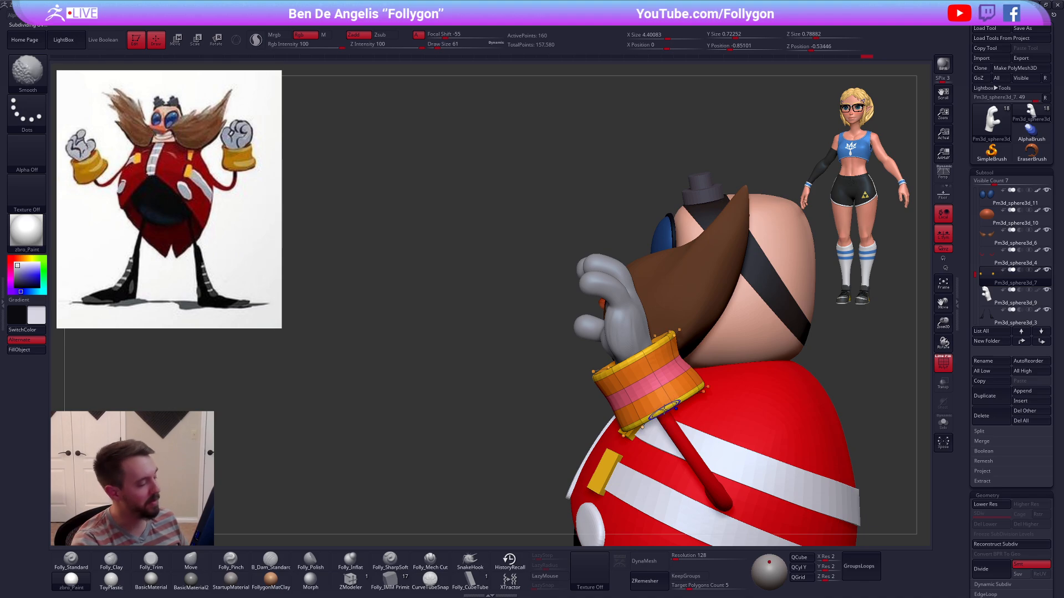
pyautogui.press('w')
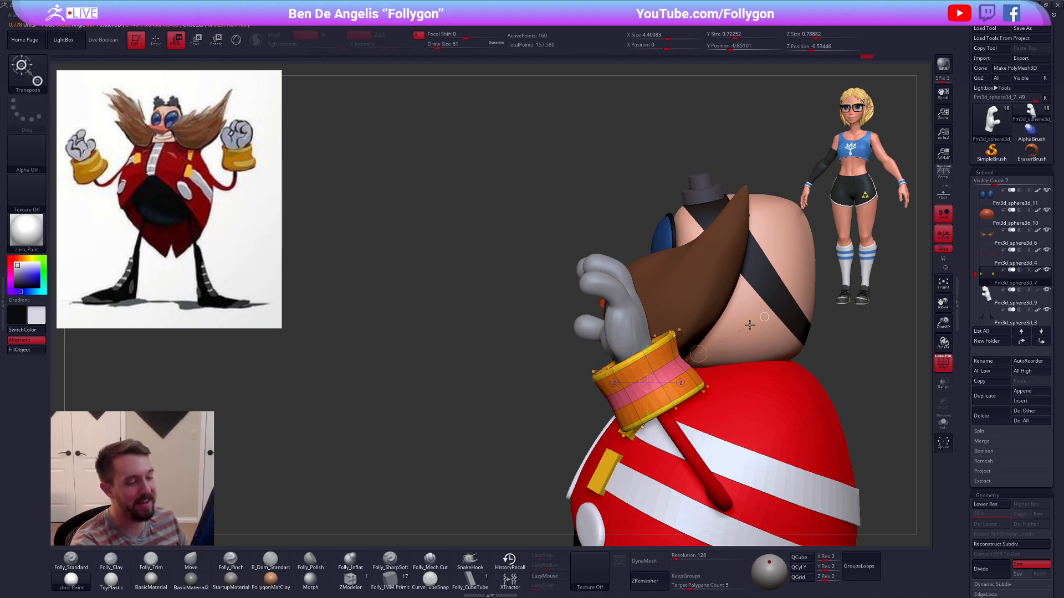
pyautogui.moveTo(751, 324); pyautogui.dragTo(733, 335)
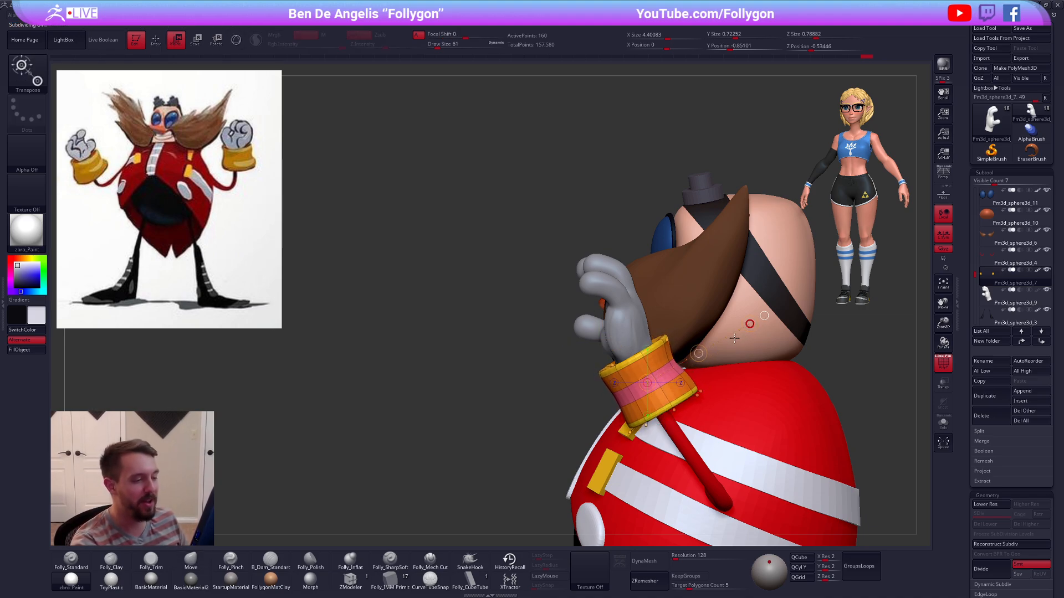
pyautogui.hotkey('shift', 'f')
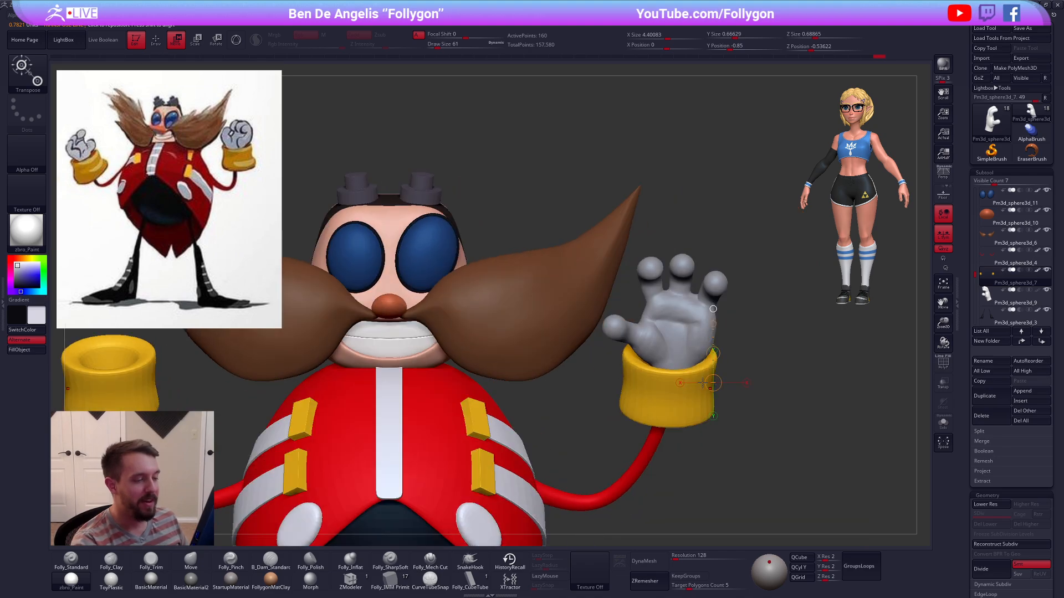
pyautogui.press('q')
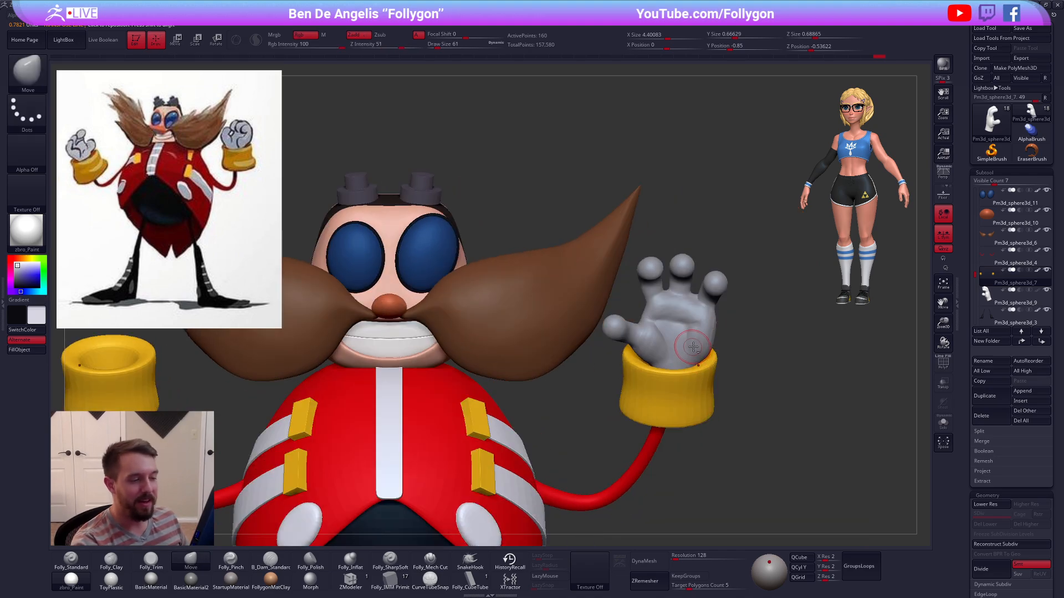
# Step: Select the hand, copy it to the other arm with Mirror And Weld, and reconstruct its subdivision levels
pyautogui.keyDown('alt'); pyautogui.click(686, 341); pyautogui.keyUp('alt')
pyautogui.keyDown('ctrl'); pyautogui.moveTo(642, 329); pyautogui.dragTo(652, 362, button='right'); pyautogui.keyUp('ctrl')
pyautogui.press('1')
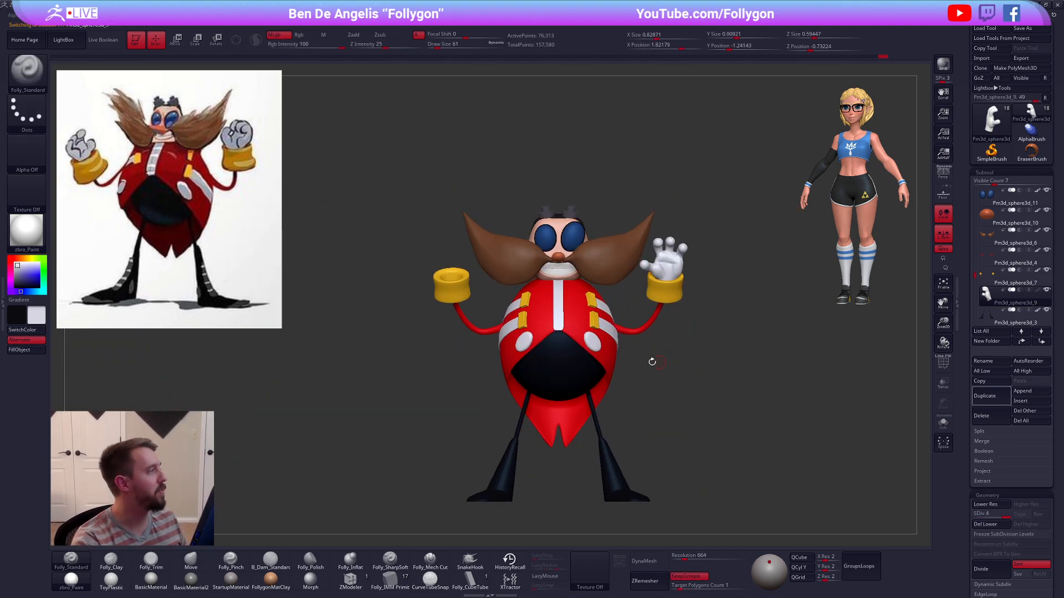
pyautogui.hotkey('shift', 'd')
pyautogui.hotkey('shift', 'd')
pyautogui.hotkey('shift', 'd')
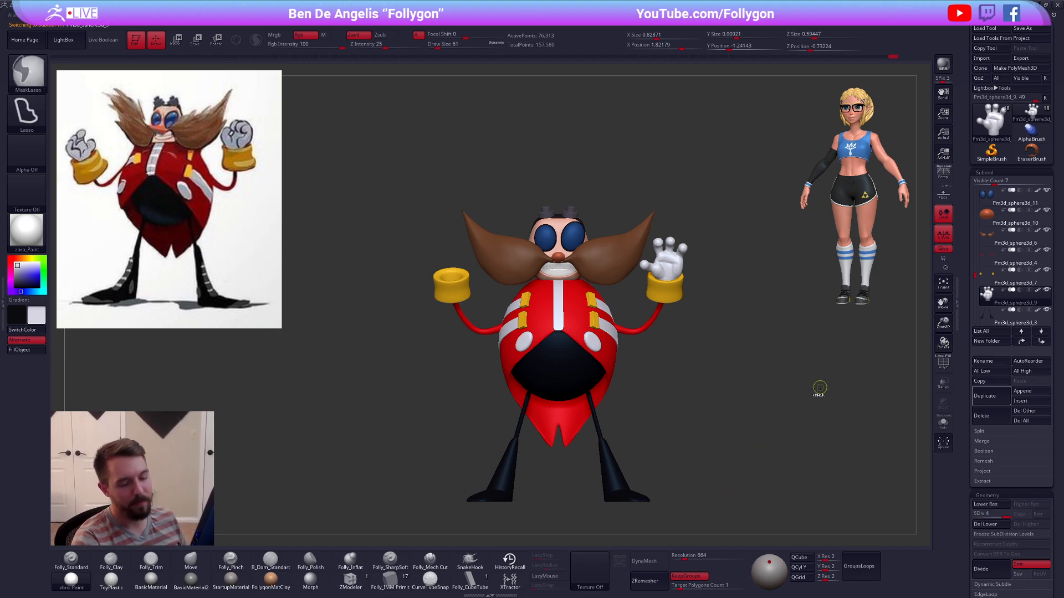
pyautogui.press('2')
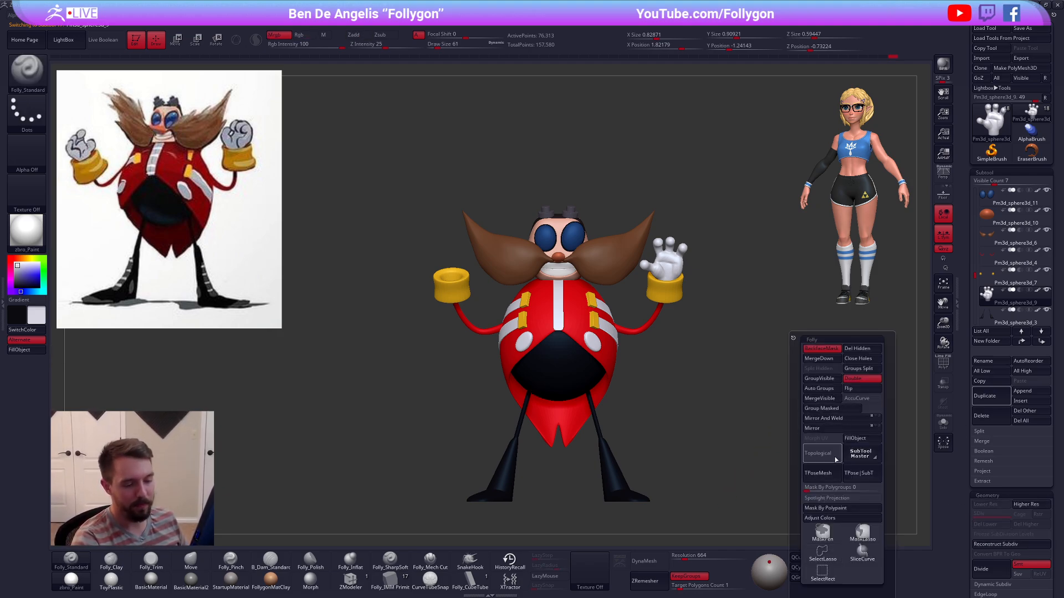
pyautogui.click(831, 418)
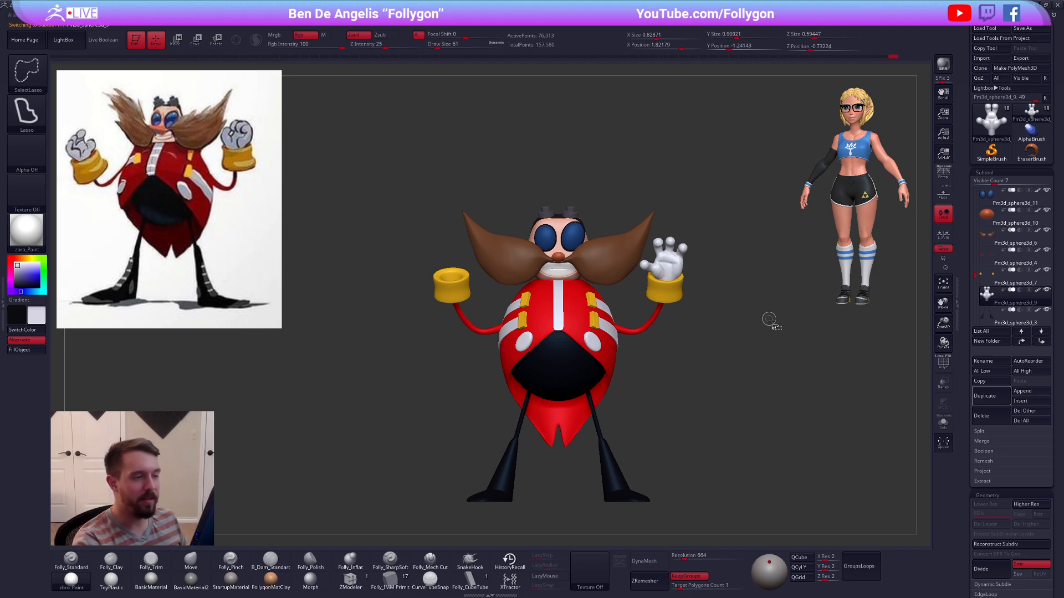
pyautogui.press('2')
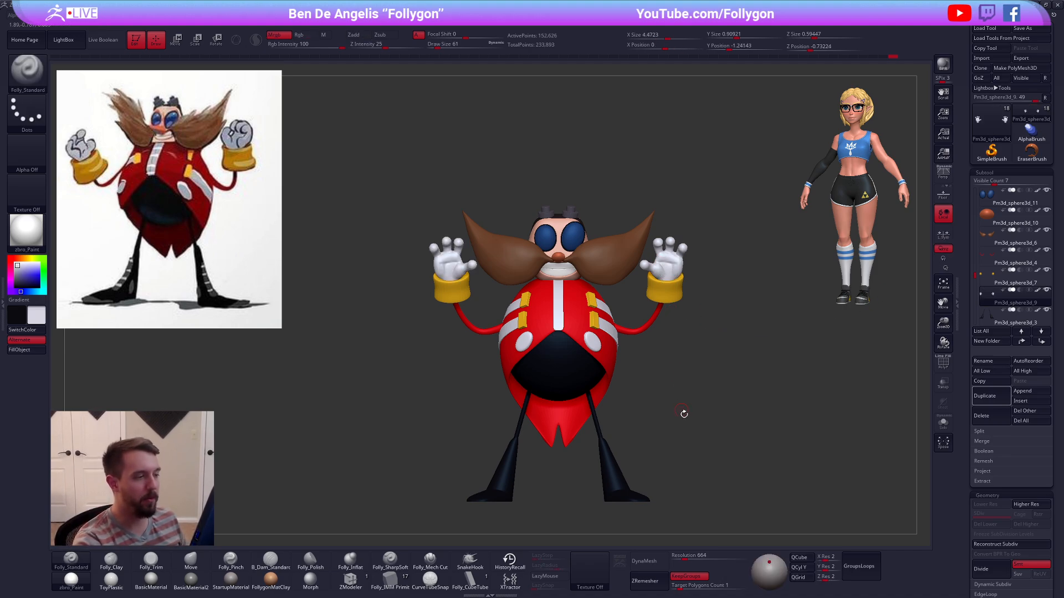
pyautogui.click(984, 544)
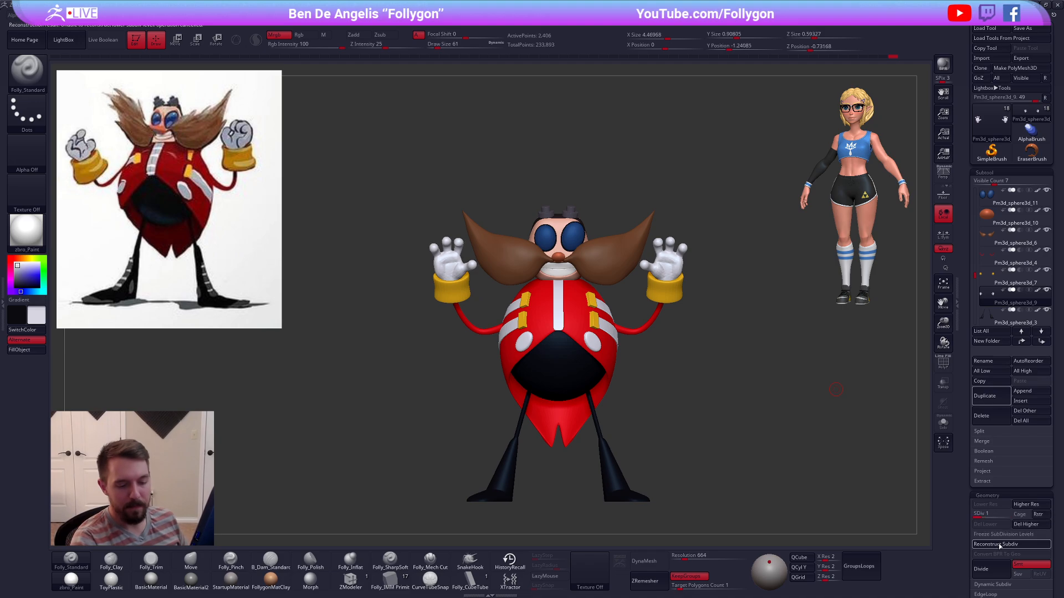
# Step: Solo the hands and soften the palm, thumb base and back of the hand with the Smooth brush
pyautogui.keyDown('alt'); pyautogui.moveTo(667, 251); pyautogui.dragTo(677, 288, button='right'); pyautogui.keyUp('alt')
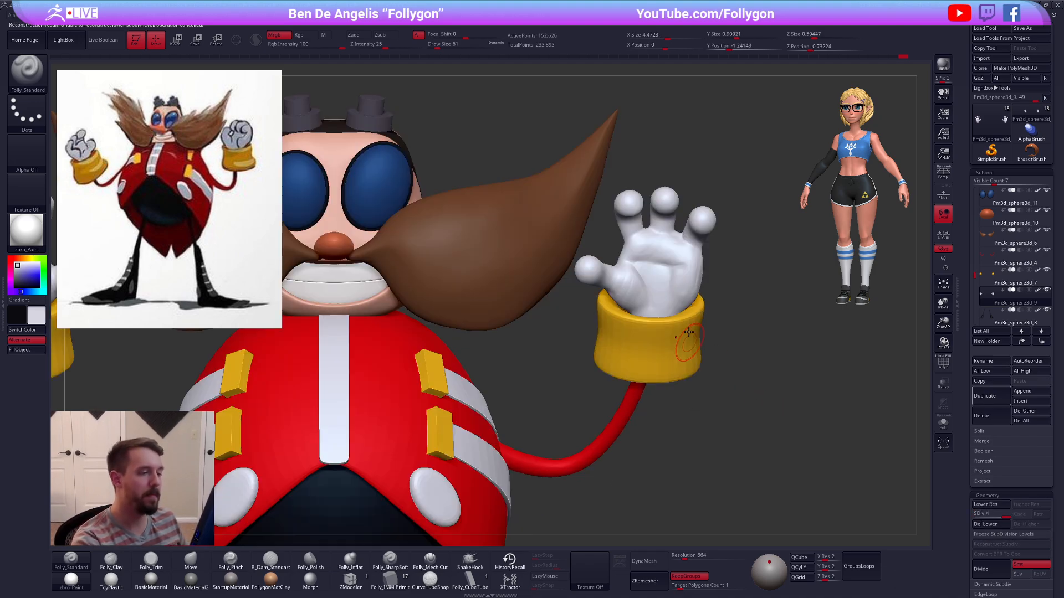
pyautogui.hotkey('alt', 's')
pyautogui.moveTo(649, 250)
pyautogui.keyDown('shift'); pyautogui.mouseDown()
pyautogui.moveTo(663, 256)
pyautogui.moveTo(639, 294)
pyautogui.moveTo(658, 311)
pyautogui.mouseUp(); pyautogui.keyUp('shift')
pyautogui.moveTo(657, 311); pyautogui.dragTo(686, 296, button='right')
pyautogui.keyDown('shift'); pyautogui.moveTo(686, 296); pyautogui.dragTo(677, 279); pyautogui.keyUp('shift')
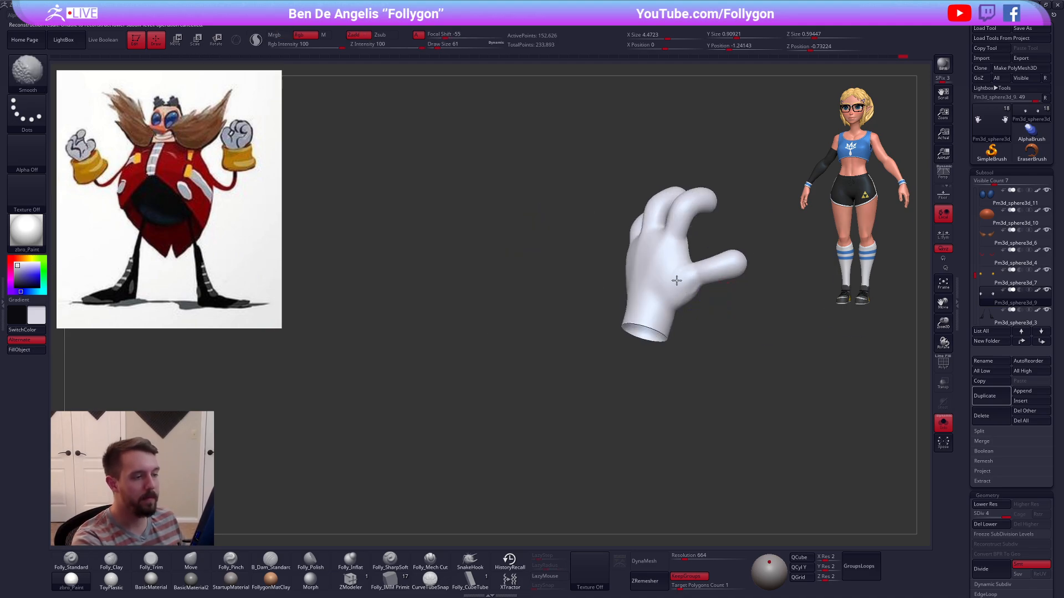
pyautogui.moveTo(677, 280)
pyautogui.mouseDown(button='right')
pyautogui.moveTo(696, 311)
pyautogui.moveTo(720, 300)
pyautogui.mouseUp(button='right')
pyautogui.keyDown('shift'); pyautogui.moveTo(647, 276); pyautogui.dragTo(621, 269); pyautogui.keyUp('shift')
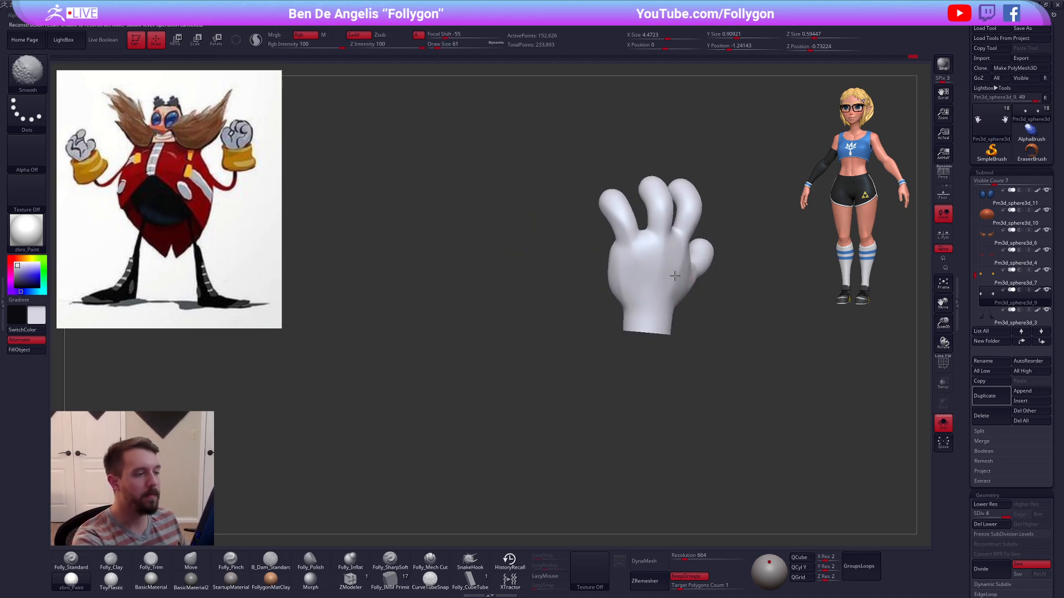
pyautogui.moveTo(674, 276); pyautogui.dragTo(720, 300, button='right')
pyautogui.keyDown('ctrl'); pyautogui.moveTo(720, 299); pyautogui.dragTo(641, 282, button='right'); pyautogui.keyUp('ctrl')
pyautogui.hotkey('alt', 's')
# Step: Twist both hands about the wrist axis using a Rotate transpose line placed from the side view
pyautogui.keyDown('ctrl'); pyautogui.moveTo(752, 475); pyautogui.dragTo(704, 475, button='right'); pyautogui.keyUp('ctrl')
pyautogui.press('r')
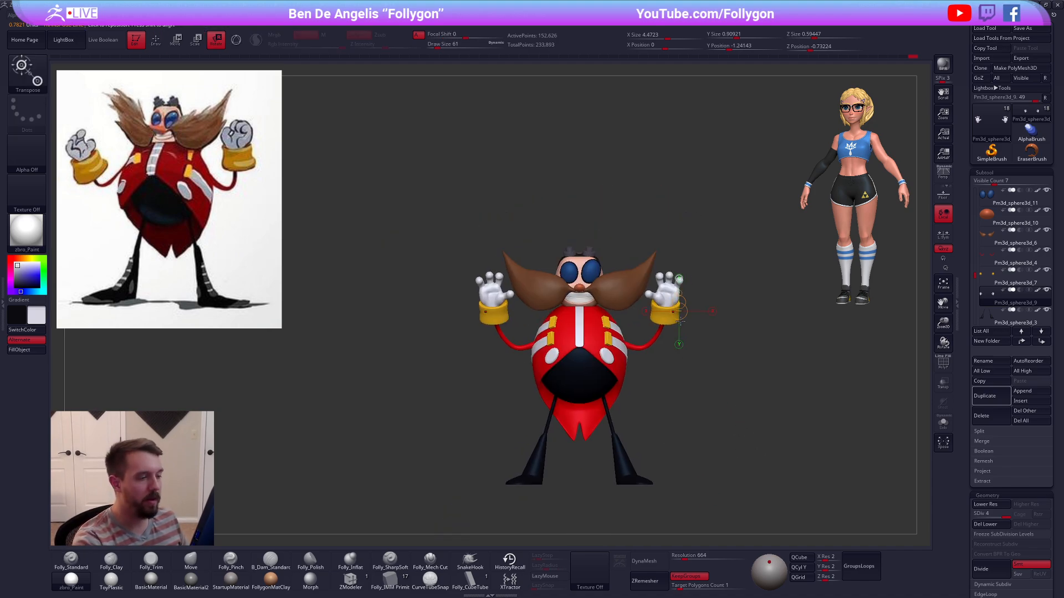
pyautogui.moveTo(679, 294)
pyautogui.mouseDown()
pyautogui.moveTo(650, 308)
pyautogui.moveTo(667, 381)
pyautogui.mouseUp()
pyautogui.hotkey('ctrl', 'z')
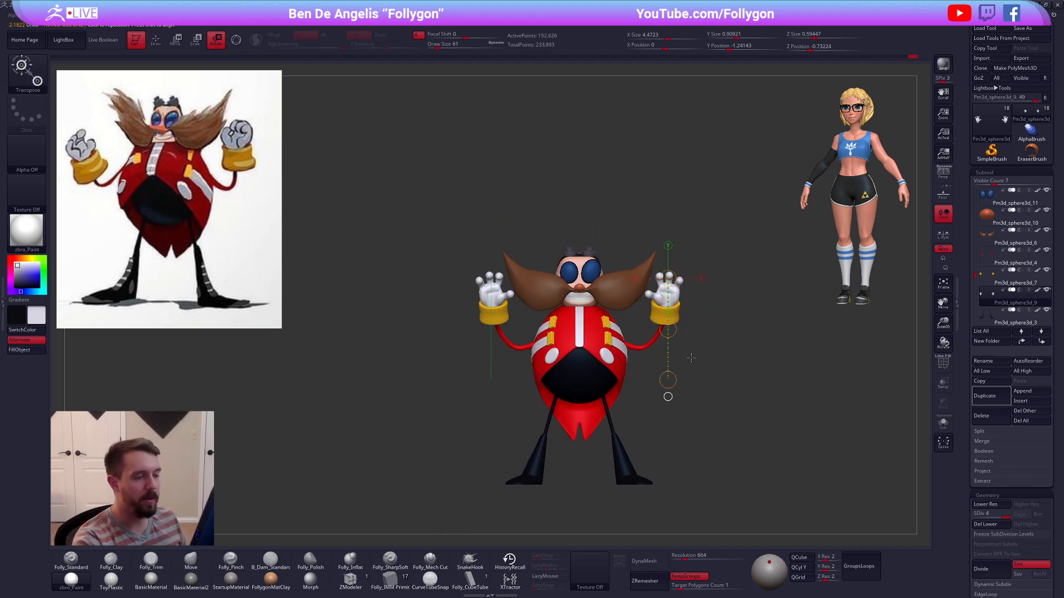
pyautogui.moveTo(667, 381)
pyautogui.keyDown('shift'); pyautogui.mouseDown(button='right')
pyautogui.moveTo(637, 377)
pyautogui.moveTo(685, 363)
pyautogui.mouseUp(button='right'); pyautogui.keyUp('shift')
pyautogui.moveTo(673, 399); pyautogui.dragTo(724, 371)
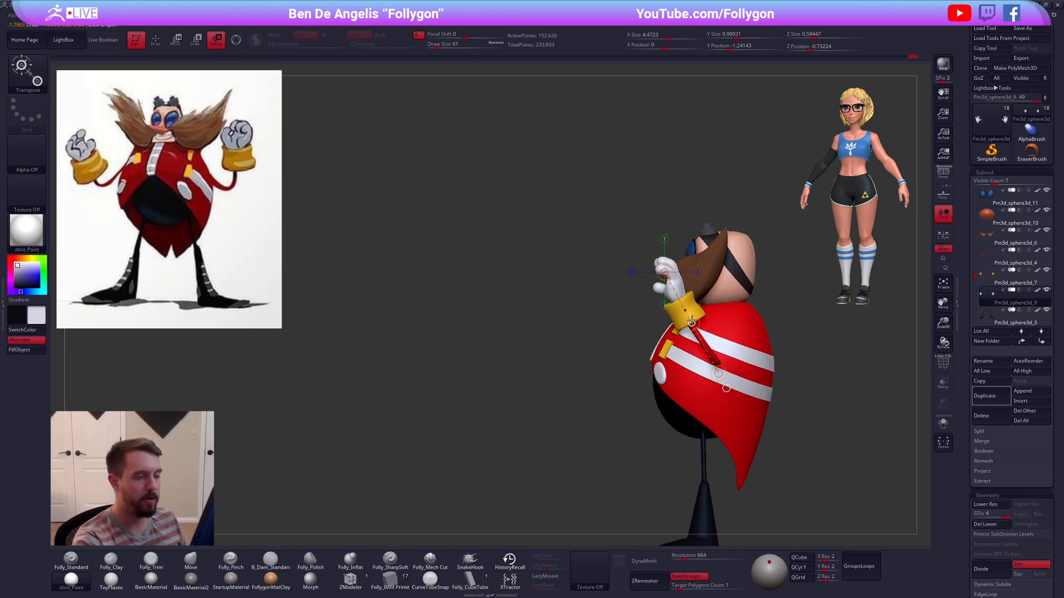
pyautogui.moveTo(684, 309); pyautogui.dragTo(744, 347)
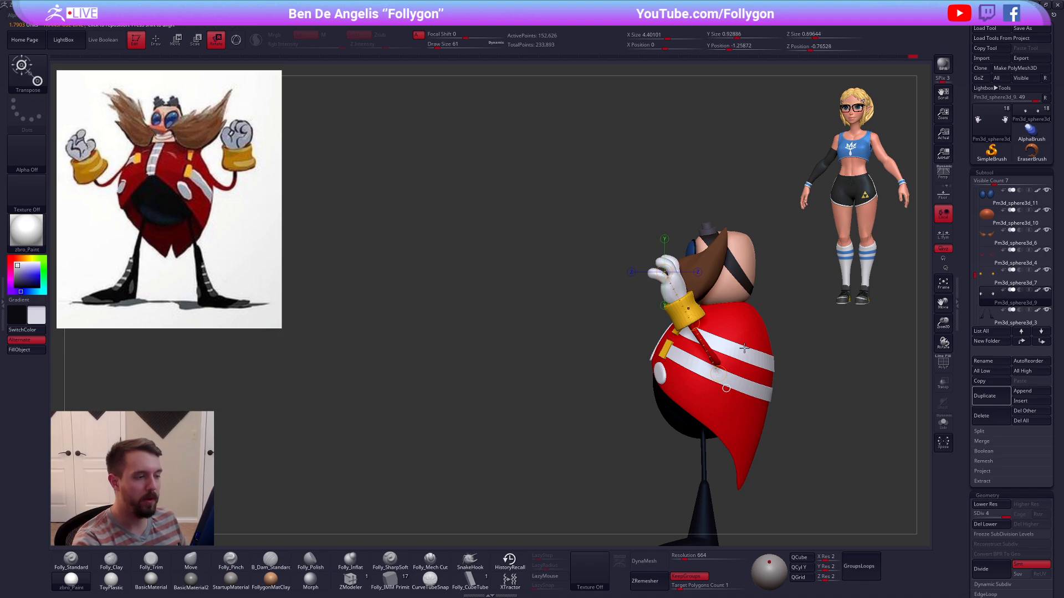
pyautogui.moveTo(744, 348)
pyautogui.keyDown('shift'); pyautogui.mouseDown(button='right')
pyautogui.moveTo(788, 351)
pyautogui.moveTo(751, 344)
pyautogui.mouseUp(button='right'); pyautogui.keyUp('shift')
pyautogui.press('q')
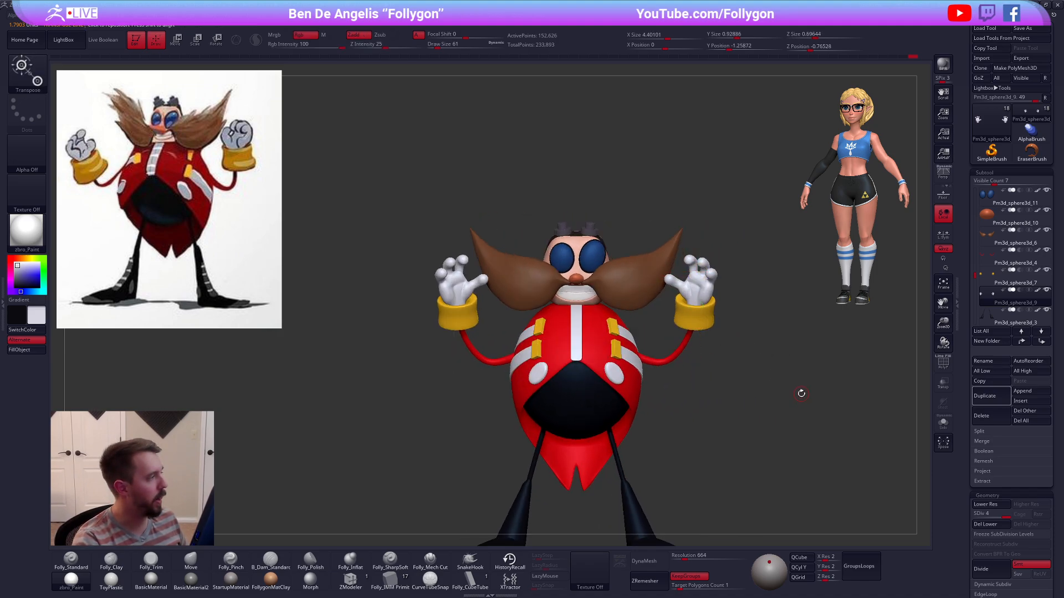
# Step: Select the black lower-belly piece and divide its mesh two more times
pyautogui.keyDown('ctrl'); pyautogui.moveTo(800, 392); pyautogui.dragTo(787, 409, button='right'); pyautogui.keyUp('ctrl')
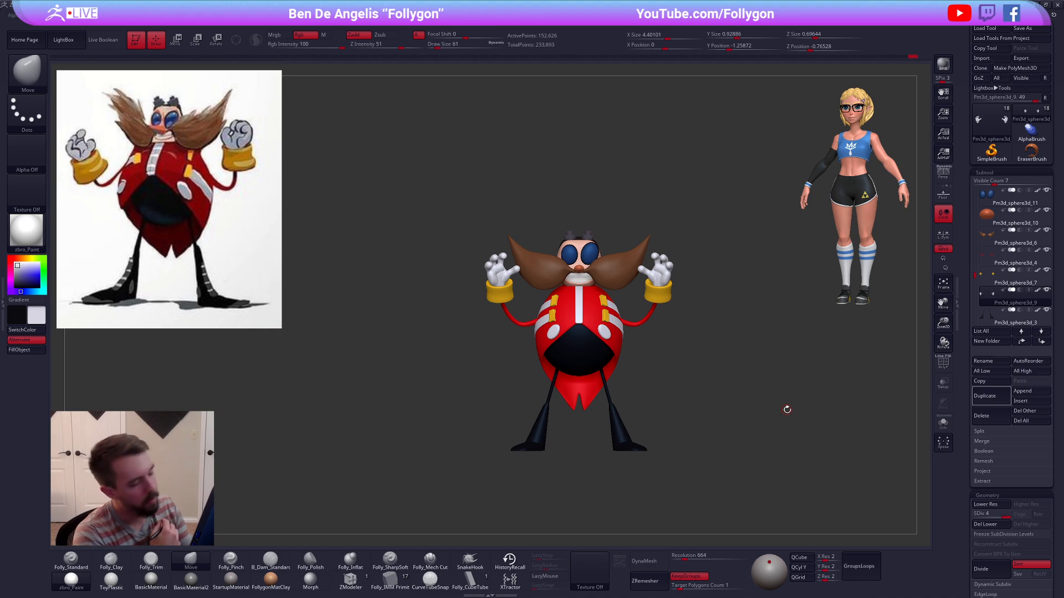
pyautogui.keyDown('ctrl'); pyautogui.moveTo(603, 358); pyautogui.dragTo(569, 356, button='right'); pyautogui.keyUp('ctrl')
pyautogui.keyDown('alt'); pyautogui.moveTo(569, 357); pyautogui.dragTo(574, 331, button='right'); pyautogui.keyUp('alt')
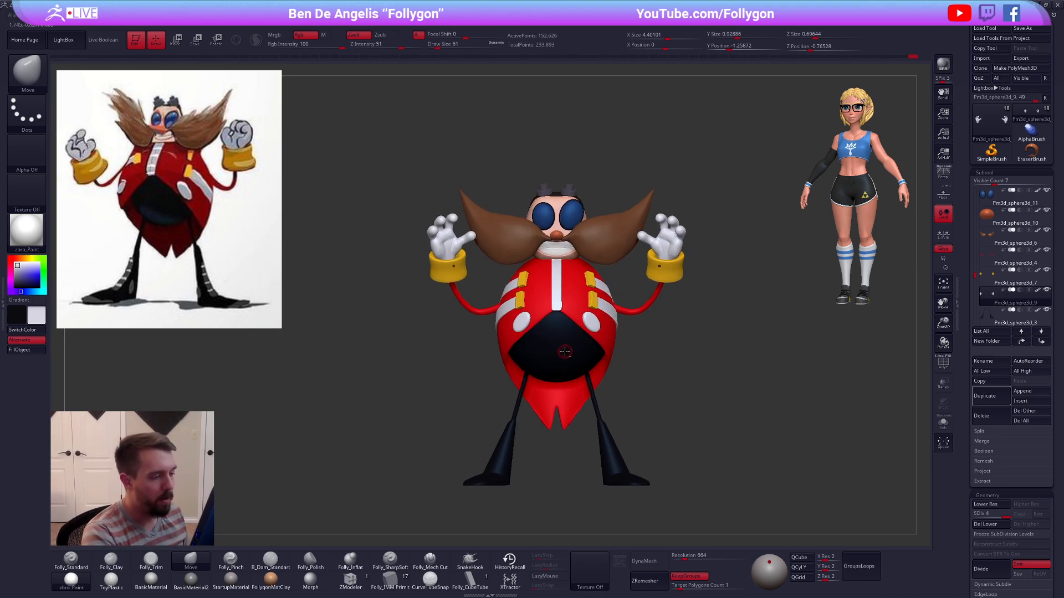
pyautogui.keyDown('alt'); pyautogui.click(564, 351); pyautogui.keyUp('alt')
pyautogui.moveTo(660, 463)
pyautogui.keyDown('alt'); pyautogui.mouseDown(button='right')
pyautogui.moveTo(669, 432)
pyautogui.moveTo(691, 441)
pyautogui.mouseUp(button='right'); pyautogui.keyUp('alt')
pyautogui.hotkey('ctrl', 'd')
pyautogui.hotkey('ctrl', 'd')
# Step: Select the black legs, check their wireframe, and divide their mesh once more
pyautogui.moveTo(619, 439)
pyautogui.keyDown('alt'); pyautogui.mouseDown(button='right')
pyautogui.moveTo(612, 363)
pyautogui.moveTo(624, 303)
pyautogui.mouseUp(button='right'); pyautogui.keyUp('alt')
pyautogui.keyDown('alt'); pyautogui.click(617, 388); pyautogui.keyUp('alt')
pyautogui.hotkey('shift', 'f')
pyautogui.moveTo(733, 417)
pyautogui.keyDown('alt'); pyautogui.mouseDown(button='right')
pyautogui.moveTo(737, 409)
pyautogui.moveTo(729, 434)
pyautogui.moveTo(743, 438)
pyautogui.moveTo(746, 426)
pyautogui.moveTo(704, 482)
pyautogui.mouseUp(button='right'); pyautogui.keyUp('alt')
pyautogui.hotkey('ctrl', 'd')
pyautogui.hotkey('shift', 'f')
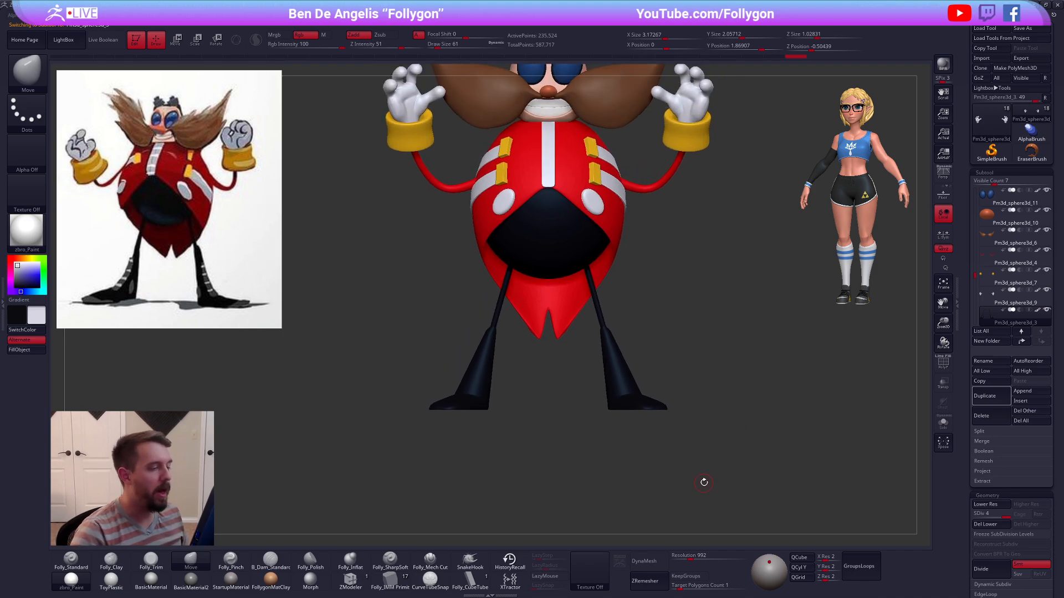
pyautogui.moveTo(640, 377); pyautogui.dragTo(661, 416, button='right')
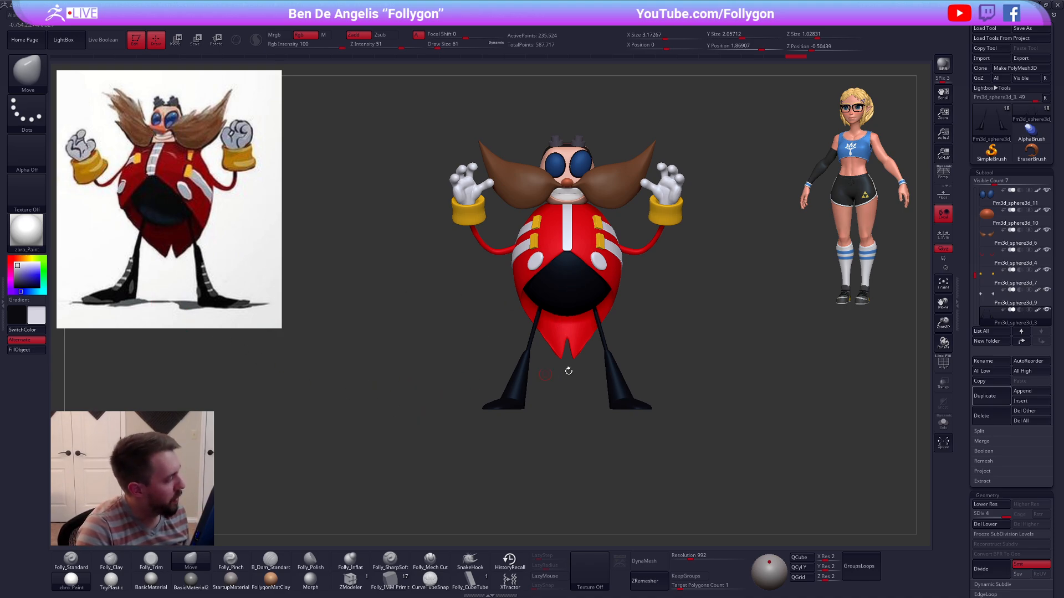
# Step: Try filling the belly piece and the legs with a dark grey sampled from the reference character's leg
pyautogui.keyDown('ctrl'); pyautogui.moveTo(573, 262); pyautogui.dragTo(575, 274, button='right'); pyautogui.keyUp('ctrl')
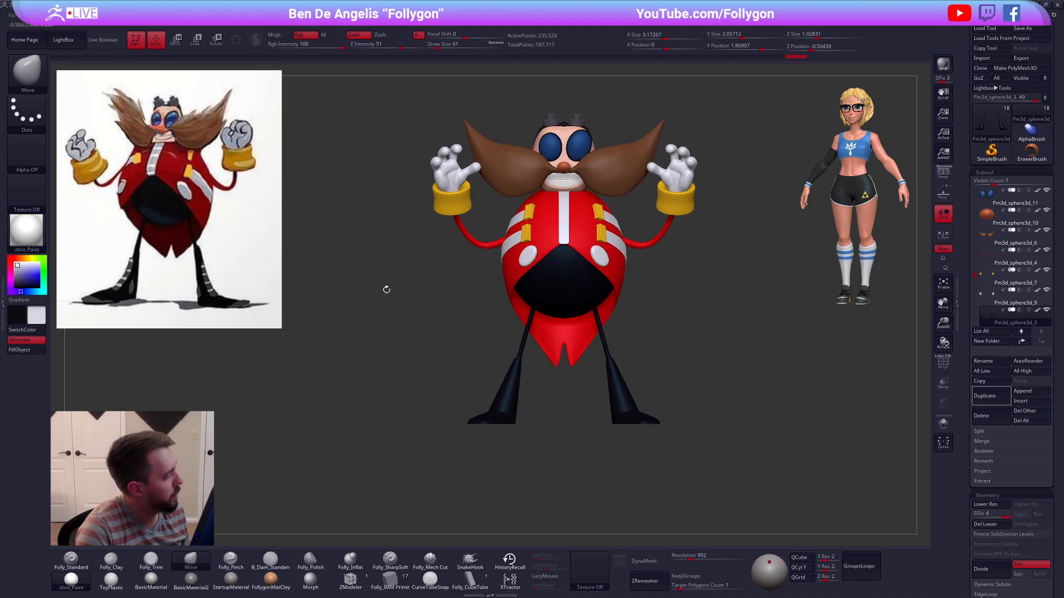
pyautogui.press('z')
pyautogui.press('c')
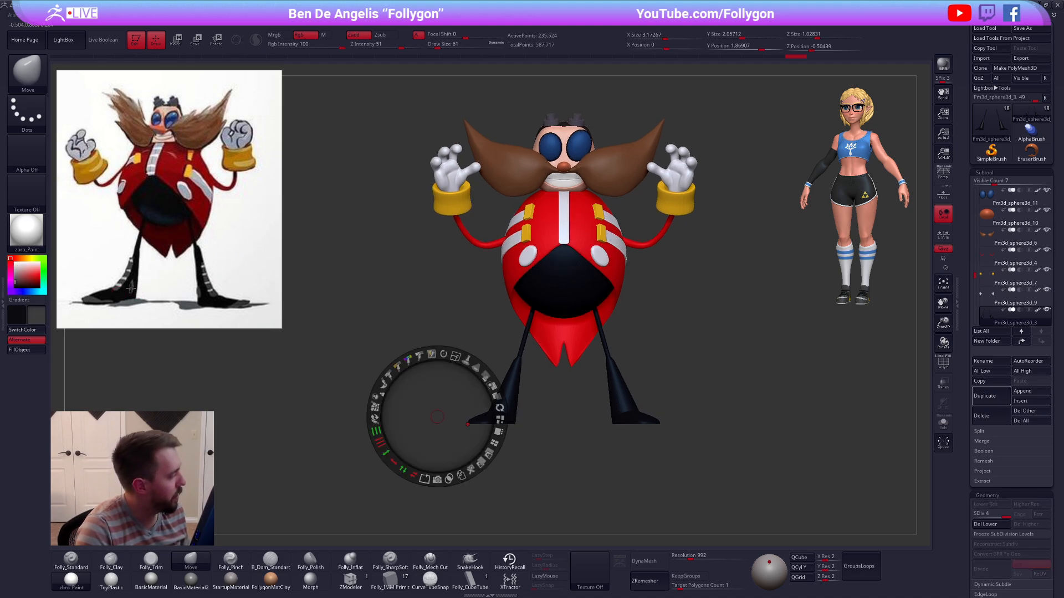
pyautogui.press('z')
pyautogui.press('1')
pyautogui.keyDown('alt'); pyautogui.click(561, 300); pyautogui.keyUp('alt')
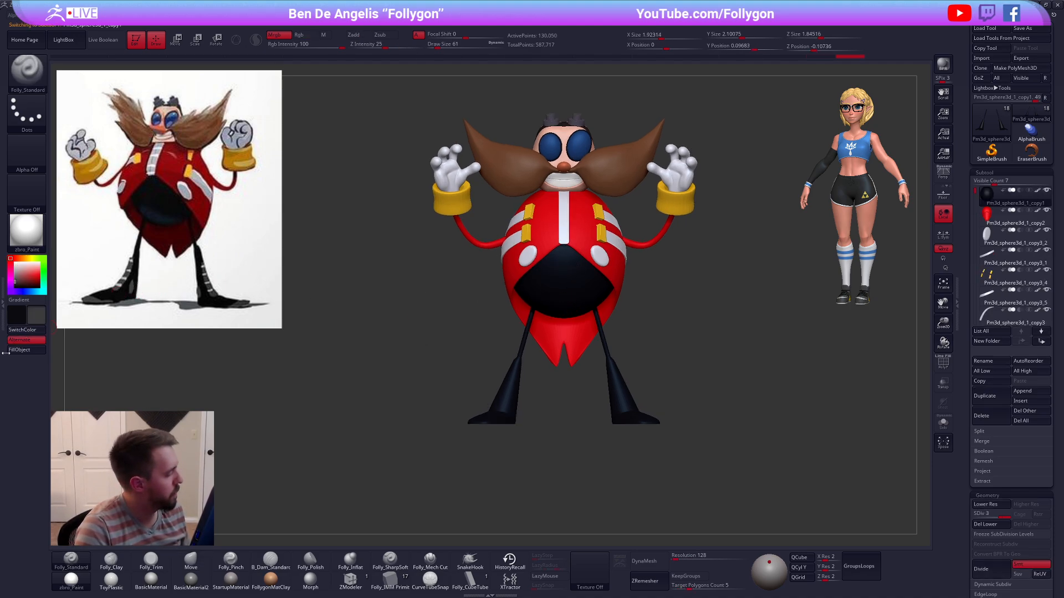
pyautogui.click(17, 349)
pyautogui.keyDown('alt'); pyautogui.click(512, 379); pyautogui.keyUp('alt')
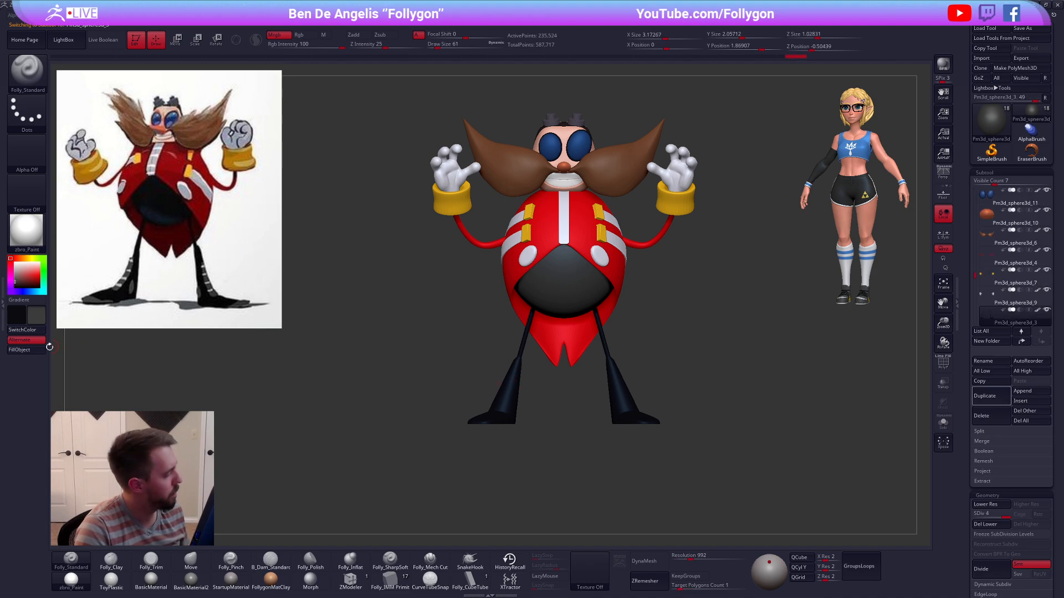
pyautogui.click(27, 350)
pyautogui.moveTo(428, 351); pyautogui.dragTo(578, 299)
pyautogui.press('f')
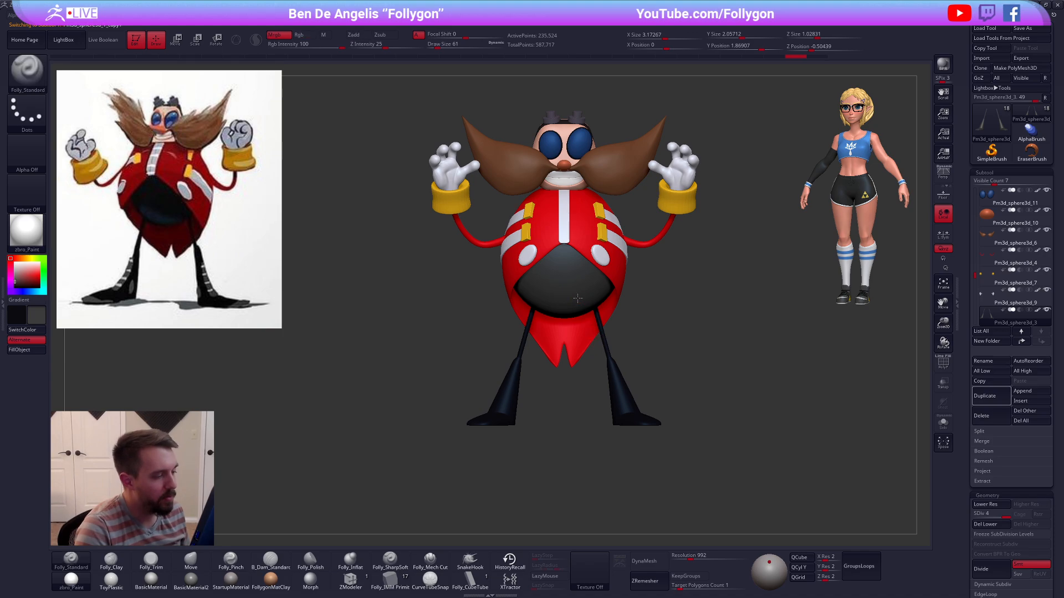
pyautogui.keyDown('alt'); pyautogui.click(519, 357); pyautogui.keyUp('alt')
# Step: Isolate the white chest strip and bevel its lengthwise center edge loop into a narrow band with ZModeler
pyautogui.moveTo(578, 297)
pyautogui.keyDown('alt'); pyautogui.mouseDown(button='right')
pyautogui.moveTo(578, 345)
pyautogui.moveTo(581, 336)
pyautogui.moveTo(588, 344)
pyautogui.mouseUp(button='right'); pyautogui.keyUp('alt')
pyautogui.keyDown('alt'); pyautogui.click(559, 311); pyautogui.keyUp('alt')
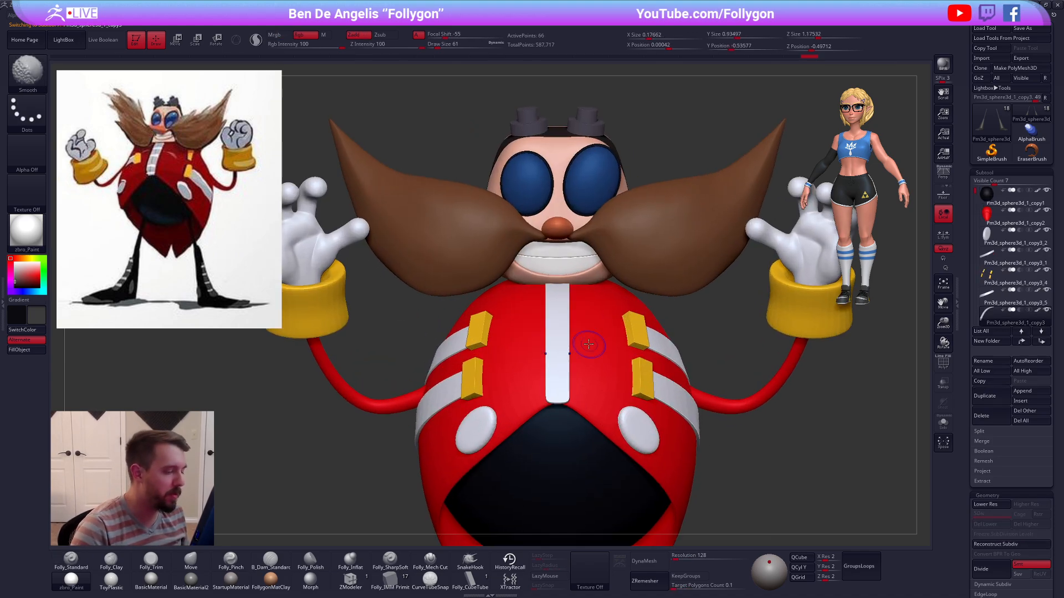
pyautogui.hotkey('shift', 'f')
pyautogui.click(358, 581)
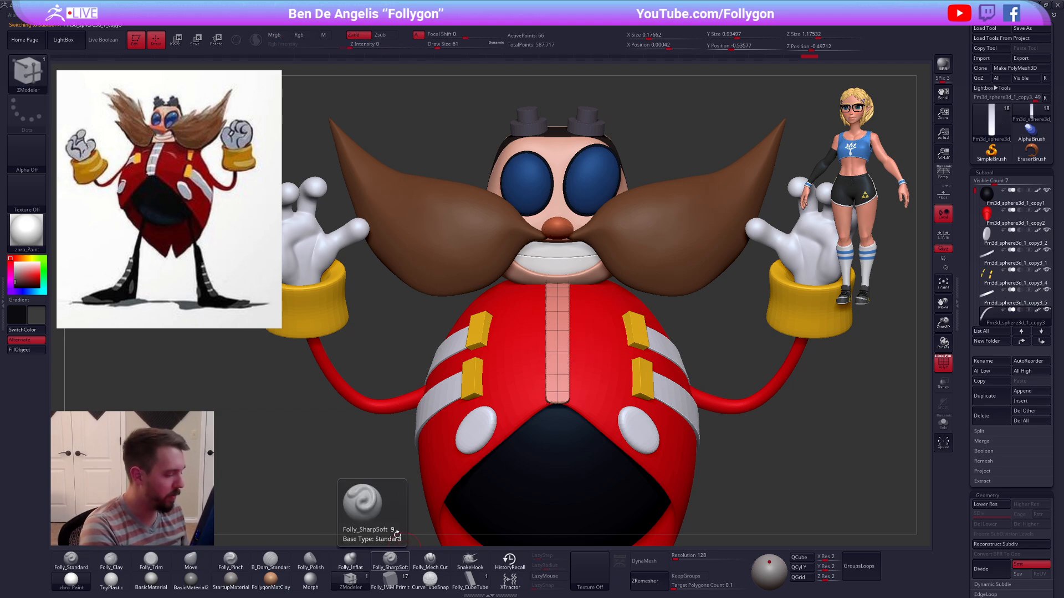
pyautogui.hotkey('shift', 's')
pyautogui.moveTo(558, 351)
pyautogui.keyDown('ctrl'); pyautogui.mouseDown(button='right')
pyautogui.moveTo(566, 388)
pyautogui.moveTo(544, 349)
pyautogui.mouseUp(button='right'); pyautogui.keyUp('ctrl')
pyautogui.hotkey('shift', 'd')
pyautogui.press('space')
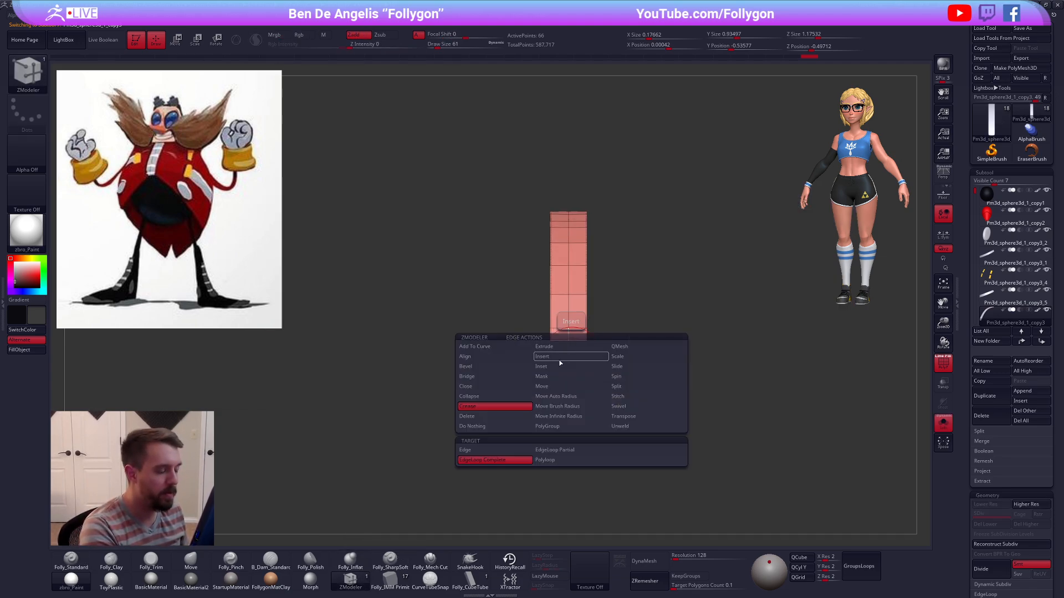
pyautogui.click(508, 377)
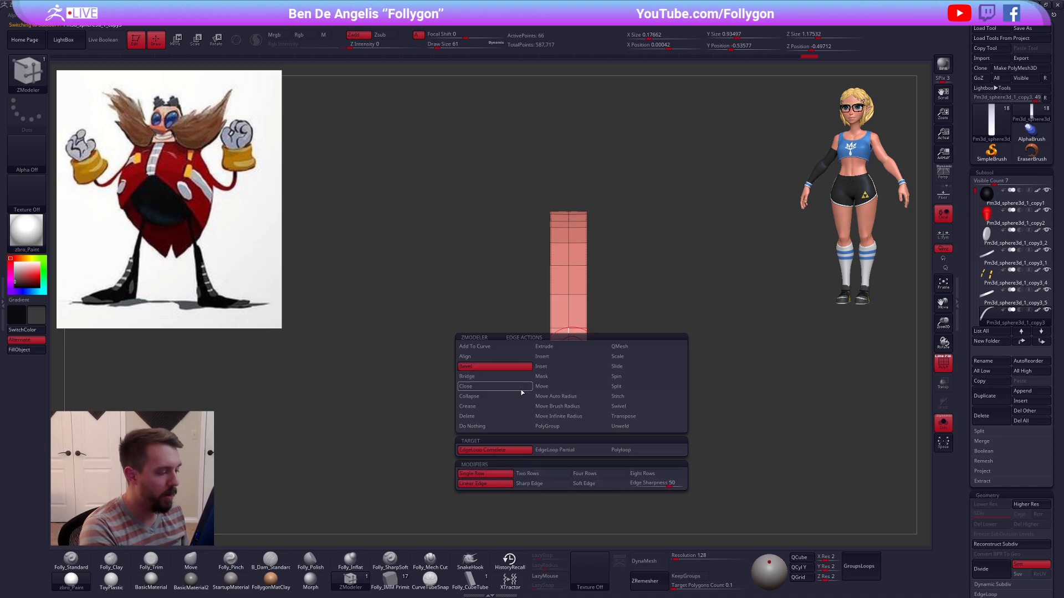
pyautogui.click(569, 303)
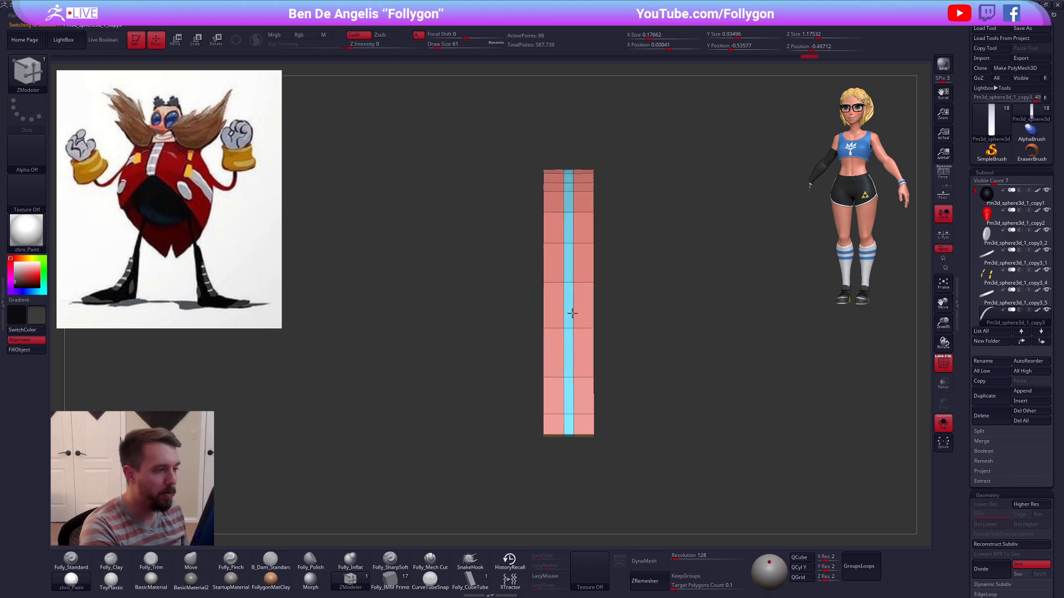
pyautogui.moveTo(459, 464); pyautogui.dragTo(559, 344)
pyautogui.keyDown('ctrl'); pyautogui.moveTo(559, 344); pyautogui.dragTo(567, 367, button='right'); pyautogui.keyUp('ctrl')
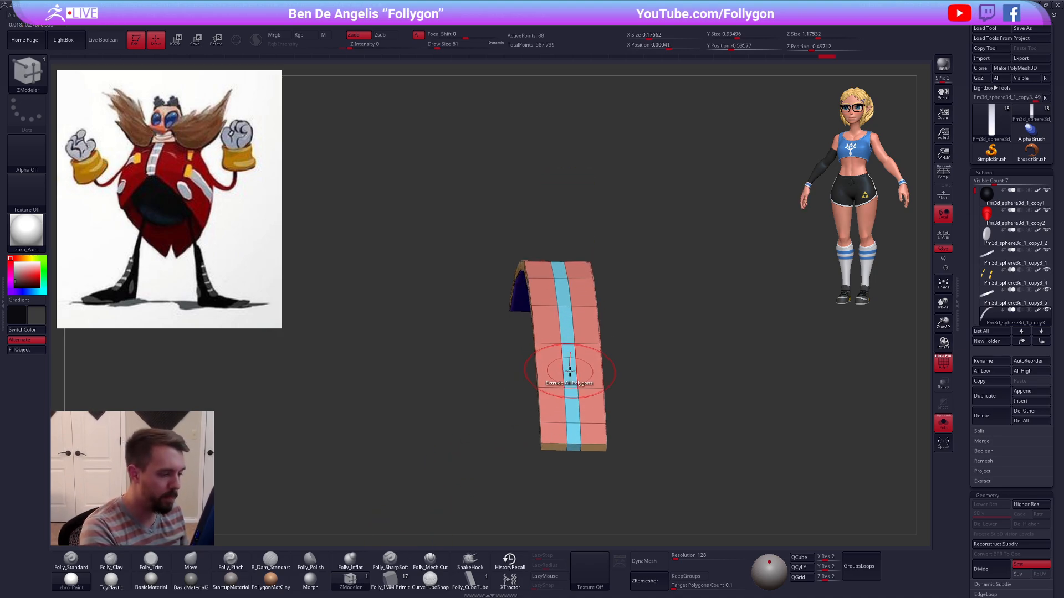
# Step: Extrude the narrow center band of polygons inward to cut a groove along the chest strip
pyautogui.press('space')
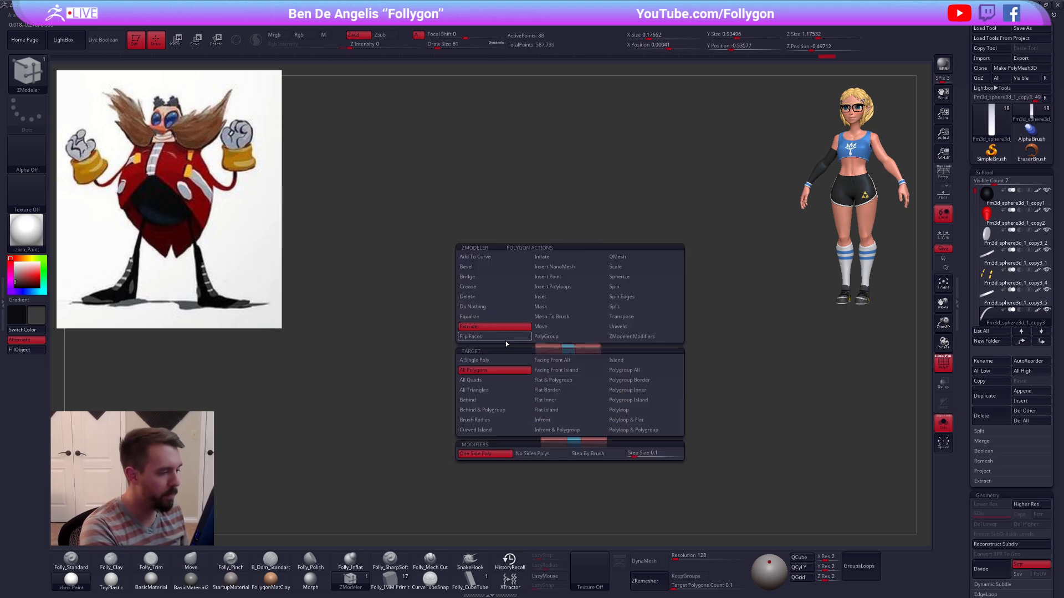
pyautogui.press('space')
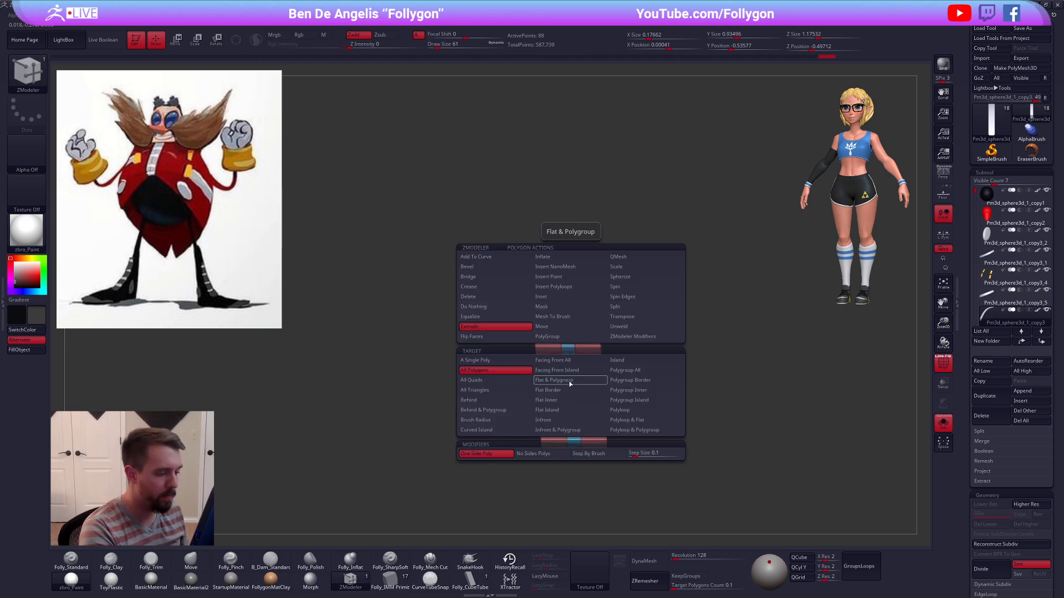
pyautogui.click(626, 420)
pyautogui.click(621, 405)
pyautogui.moveTo(648, 356); pyautogui.dragTo(625, 324, button='right')
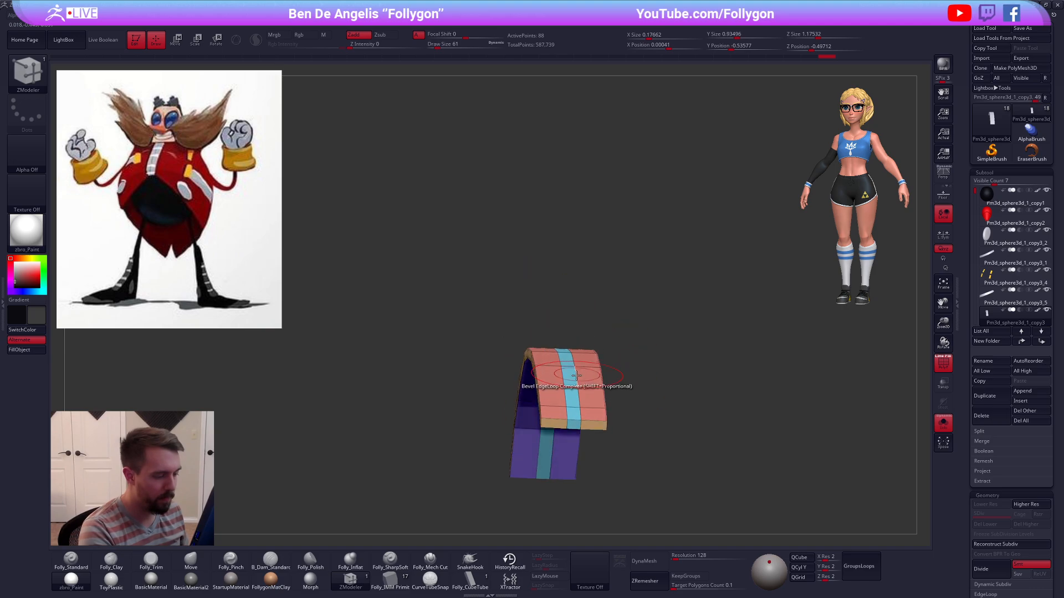
pyautogui.moveTo(569, 397); pyautogui.dragTo(573, 398)
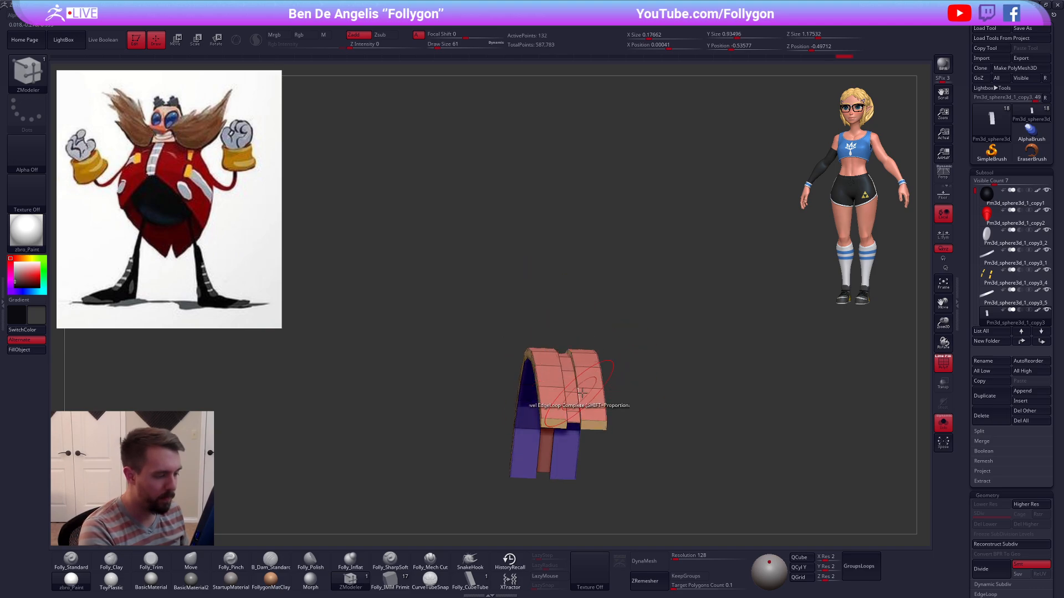
# Step: Crease the complete edge loops along the strip's groove and preview the result with dynamic subdivision
pyautogui.press('d')
pyautogui.hotkey('shift', 'f')
pyautogui.moveTo(631, 410); pyautogui.dragTo(589, 401, button='right')
pyautogui.hotkey('shift', 'd')
pyautogui.hotkey('shift', 'f')
pyautogui.press('space')
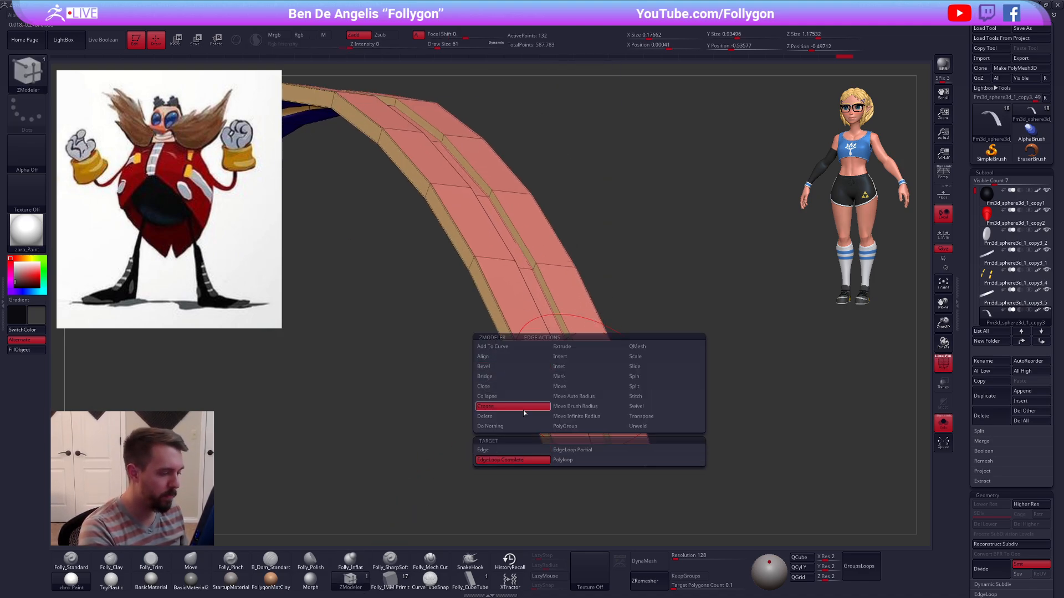
pyautogui.click(512, 407)
pyautogui.keyDown('alt'); pyautogui.moveTo(588, 370); pyautogui.dragTo(606, 335, button='right'); pyautogui.keyUp('alt')
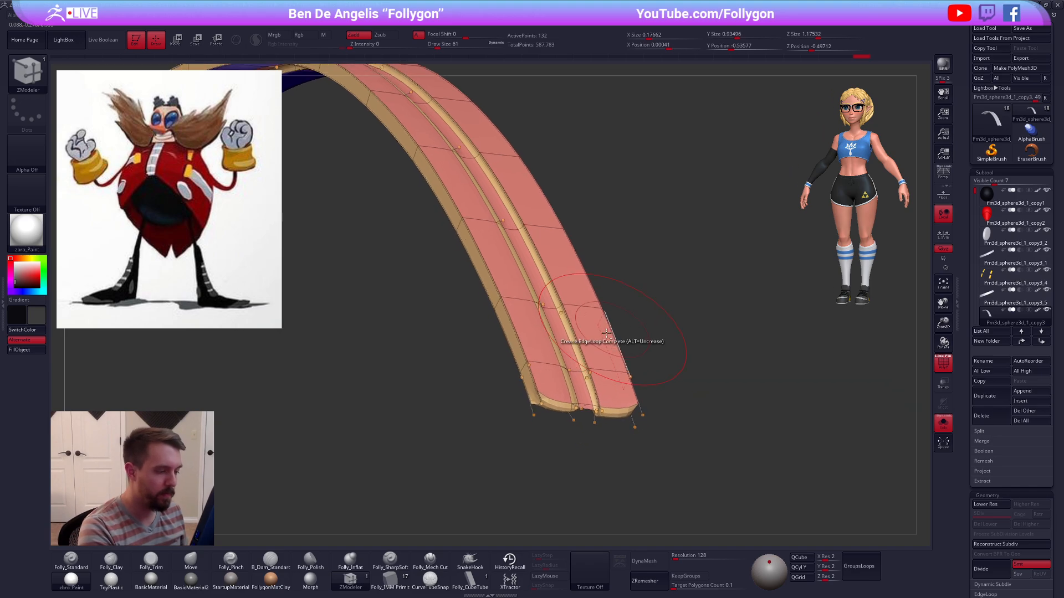
# Step: Crease the edge loop at the strip's end and reduce the brush size to 25
pyautogui.hotkey('shift', 'f')
pyautogui.keyDown('alt'); pyautogui.moveTo(603, 400); pyautogui.dragTo(625, 284, button='right'); pyautogui.keyUp('alt')
pyautogui.hotkey('shift', 'd')
pyautogui.hotkey('shift', 'f')
pyautogui.click(610, 365)
pyautogui.press('d')
pyautogui.press('space')
pyautogui.moveTo(620, 300); pyautogui.dragTo(616, 300)
pyautogui.hotkey('shift', 'd')
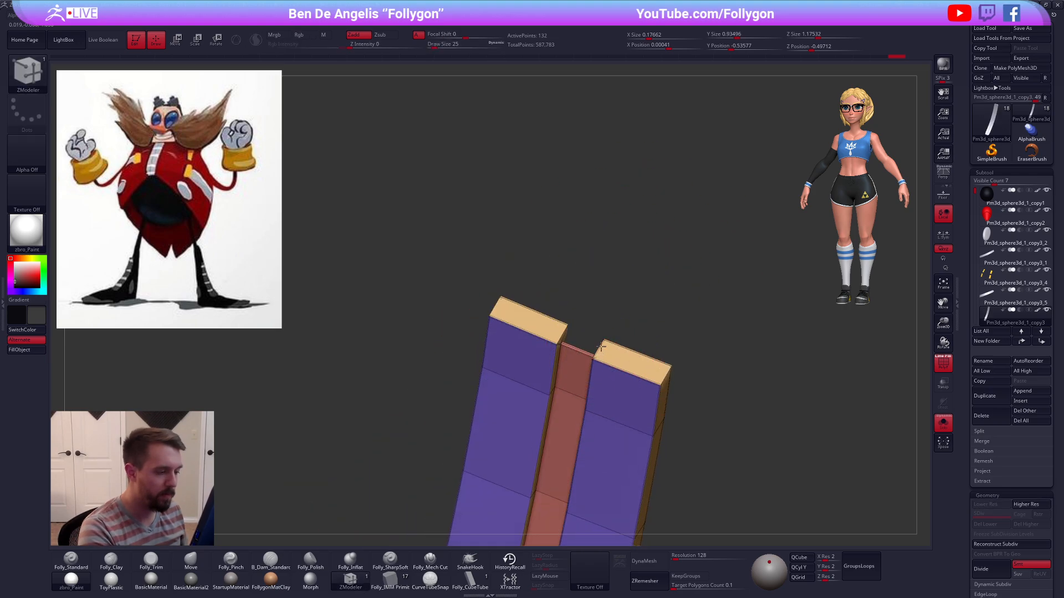
# Step: Check the strip's underside, leave it smoothed with dynamic subdivision, hide its wireframe and show the whole character
pyautogui.moveTo(563, 383)
pyautogui.keyDown('alt'); pyautogui.mouseDown(button='right')
pyautogui.moveTo(564, 343)
pyautogui.moveTo(577, 434)
pyautogui.moveTo(499, 420)
pyautogui.moveTo(610, 440)
pyautogui.moveTo(613, 339)
pyautogui.moveTo(502, 347)
pyautogui.moveTo(560, 397)
pyautogui.moveTo(615, 366)
pyautogui.moveTo(593, 444)
pyautogui.moveTo(489, 327)
pyautogui.moveTo(651, 379)
pyautogui.moveTo(698, 447)
pyautogui.moveTo(758, 437)
pyautogui.moveTo(719, 438)
pyautogui.mouseUp(button='right'); pyautogui.keyUp('alt')
pyautogui.press('d')
pyautogui.hotkey('shift', 'd')
pyautogui.press('b')
pyautogui.press('z')
pyautogui.press('m')
pyautogui.press('d')
pyautogui.hotkey('shift', 'f')
pyautogui.hotkey('alt', 's')
# Step: Adjust the top of the white chest strip beneath the chin with the Move brush at size 239
pyautogui.press('b')
pyautogui.press('m')
pyautogui.press('v')
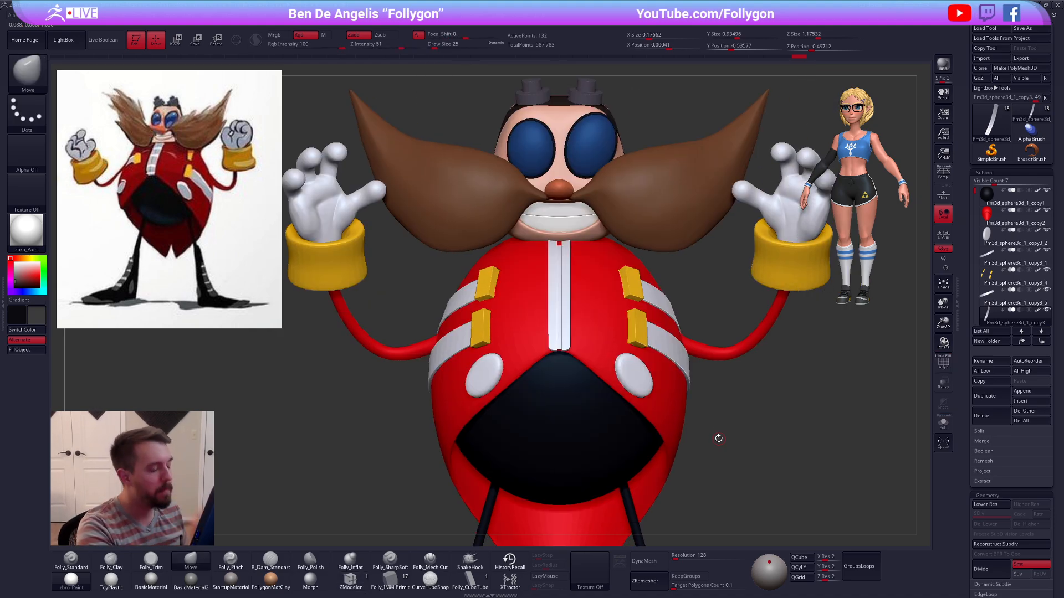
pyautogui.press('space')
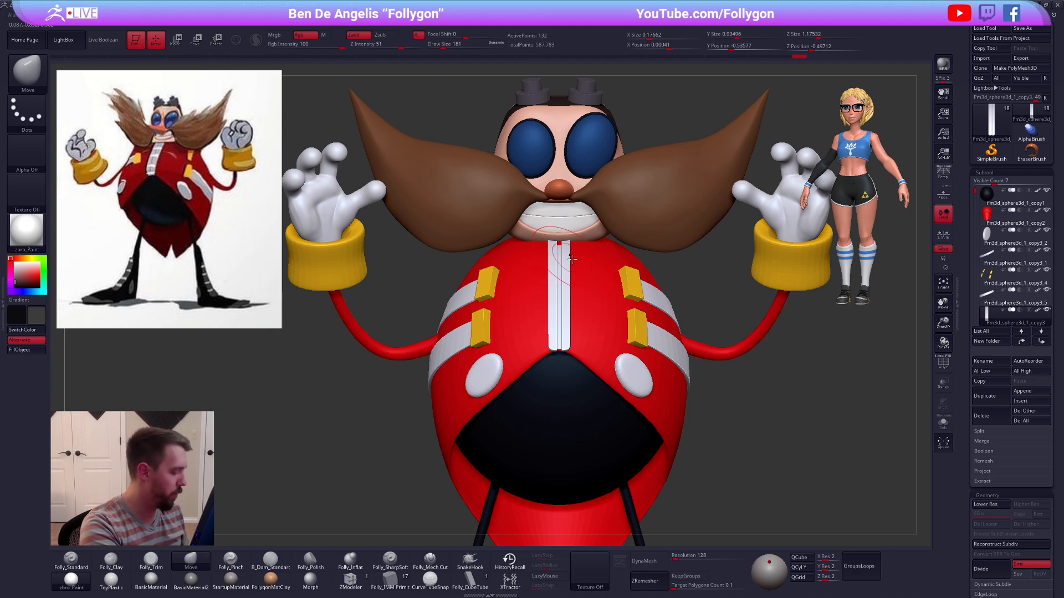
pyautogui.press('space')
pyautogui.moveTo(558, 256); pyautogui.dragTo(566, 255)
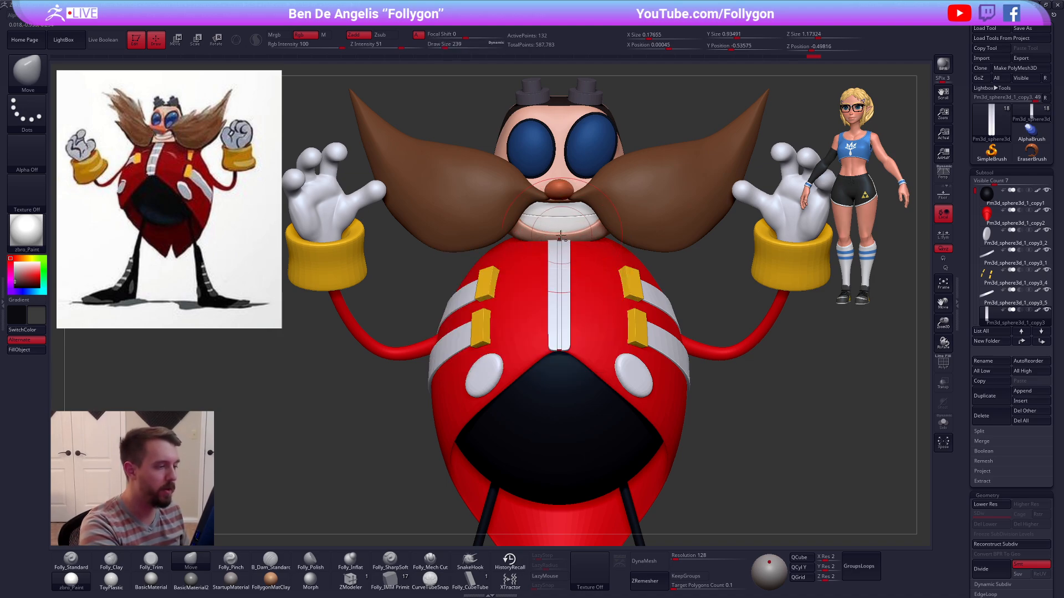
# Step: Isolate the head, sample a reddish tone from the reference, and set the Standard brush to Rgb intensity 15 and size 292
pyautogui.moveTo(561, 280)
pyautogui.keyDown('ctrl'); pyautogui.mouseDown(button='right')
pyautogui.moveTo(627, 394)
pyautogui.moveTo(575, 315)
pyautogui.moveTo(573, 268)
pyautogui.mouseUp(button='right'); pyautogui.keyUp('ctrl')
pyautogui.keyDown('alt'); pyautogui.click(575, 322); pyautogui.keyUp('alt')
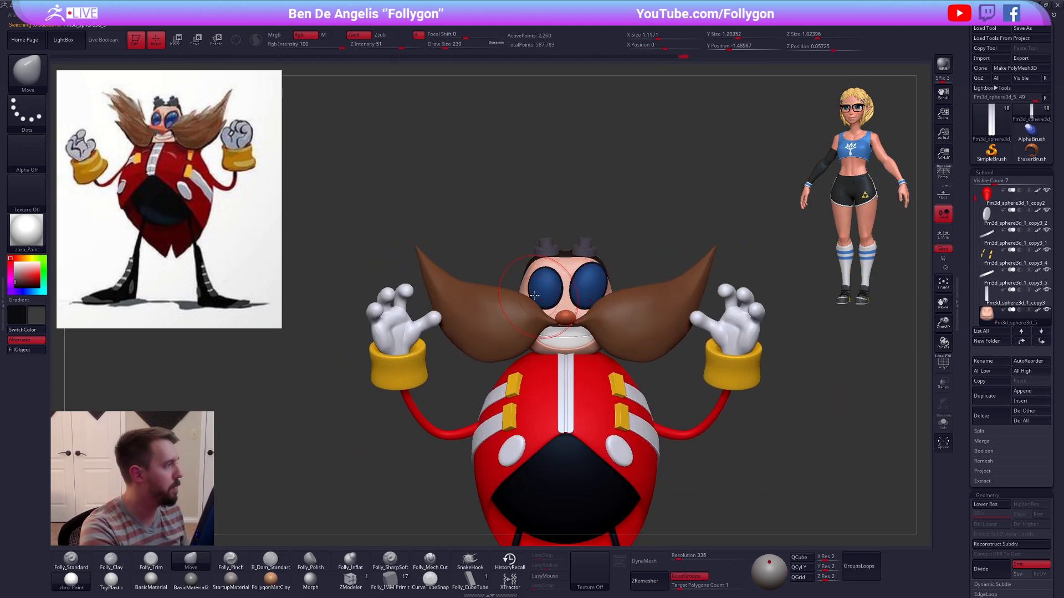
pyautogui.press('z')
pyautogui.press('c')
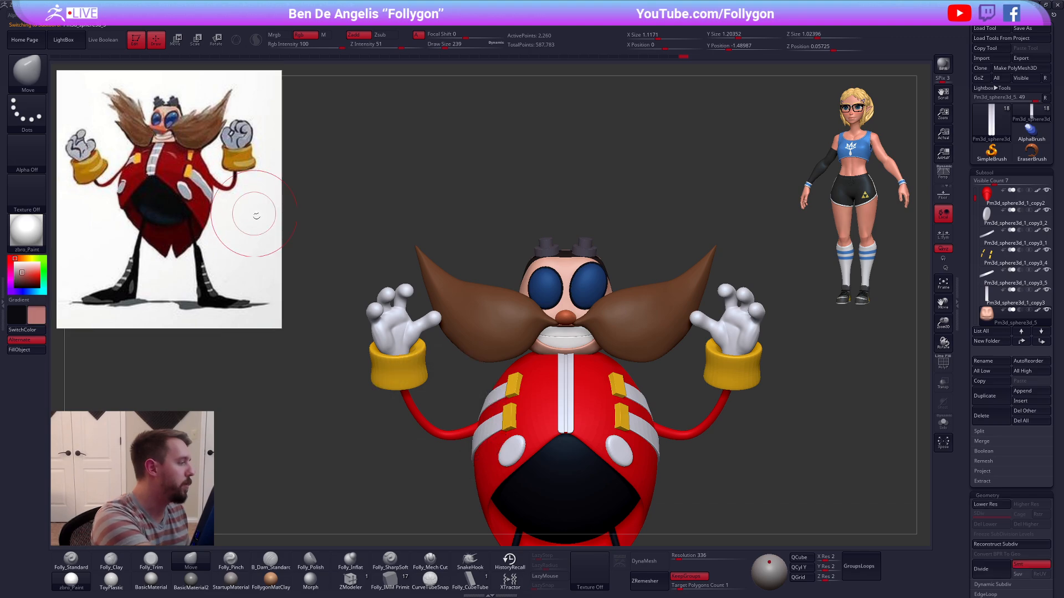
pyautogui.press('z')
pyautogui.click(305, 35)
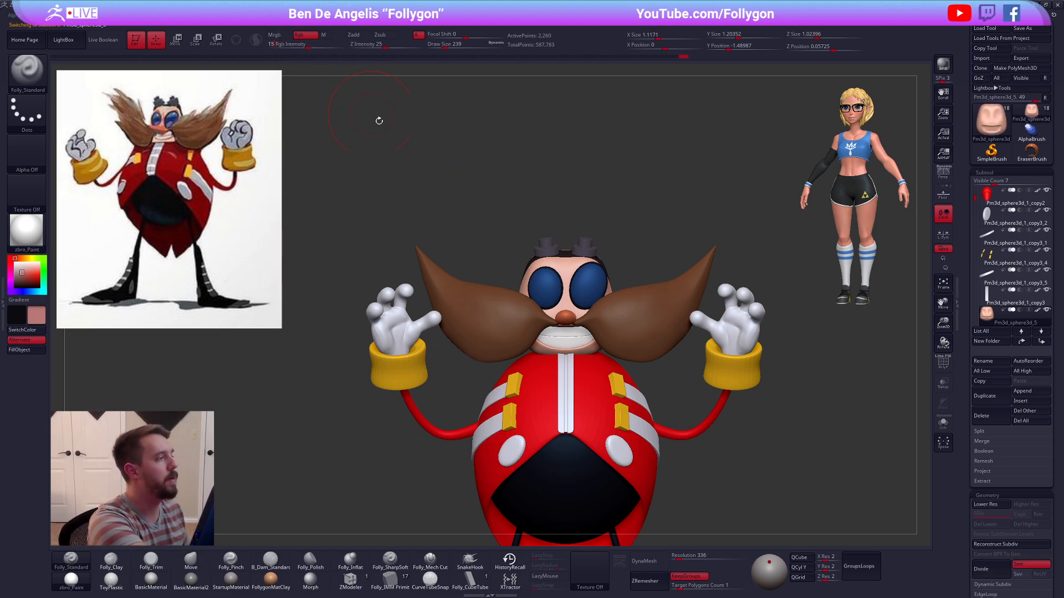
pyautogui.hotkey('shift', 's')
pyautogui.press('space')
pyautogui.moveTo(589, 348); pyautogui.dragTo(594, 348)
# Step: Try tinting the head's cheek with the reddish tone and sample the surrounding skin color
pyautogui.moveTo(665, 327); pyautogui.dragTo(618, 315, button='right')
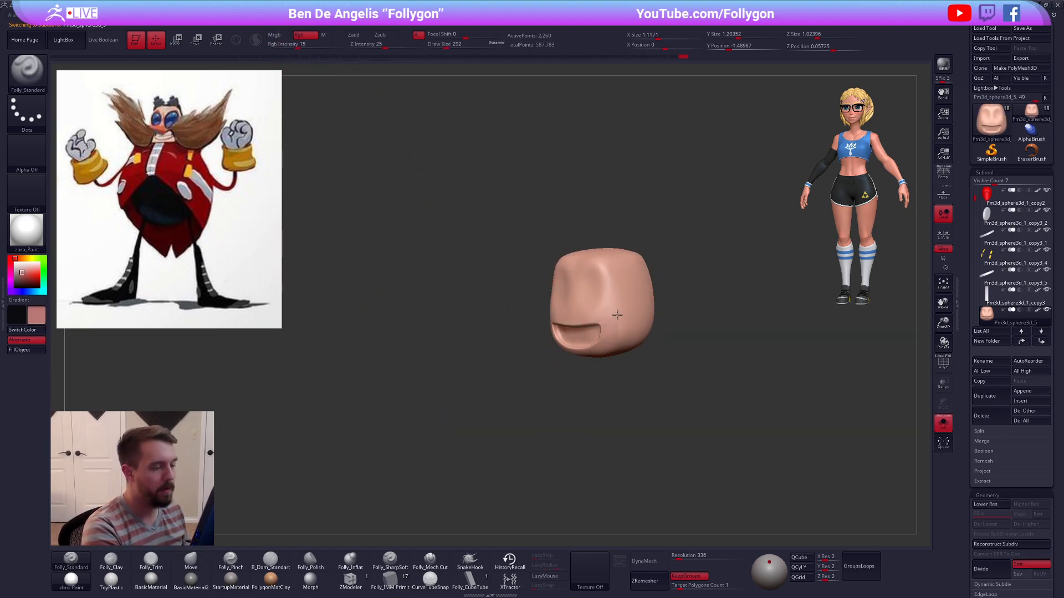
pyautogui.moveTo(615, 312); pyautogui.dragTo(613, 325)
pyautogui.moveTo(613, 324)
pyautogui.mouseDown(button='right')
pyautogui.moveTo(642, 356)
pyautogui.moveTo(587, 283)
pyautogui.mouseUp(button='right')
pyautogui.press('v')
pyautogui.press('c')
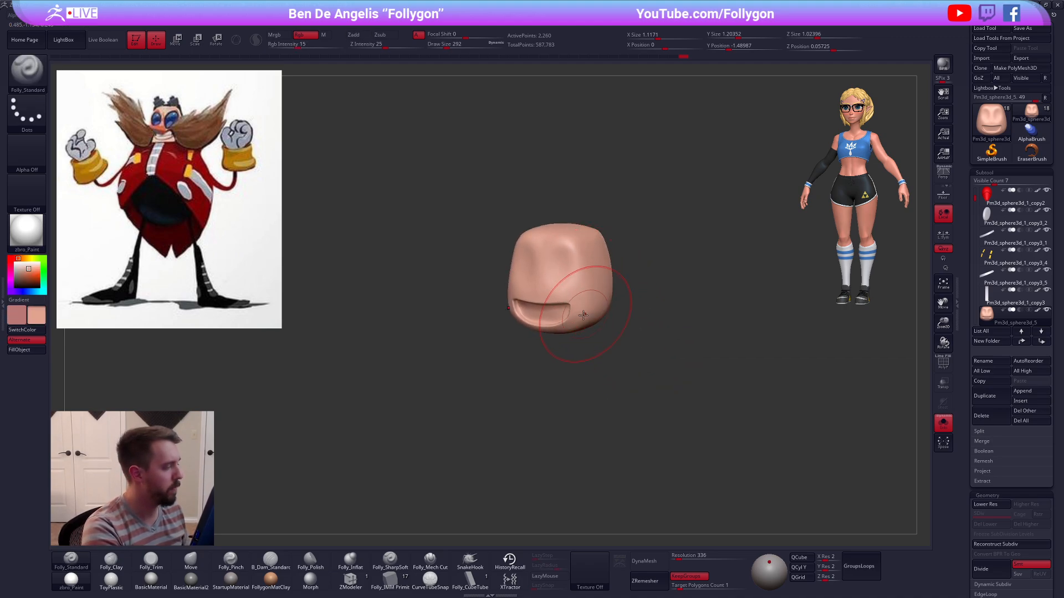
pyautogui.press('v')
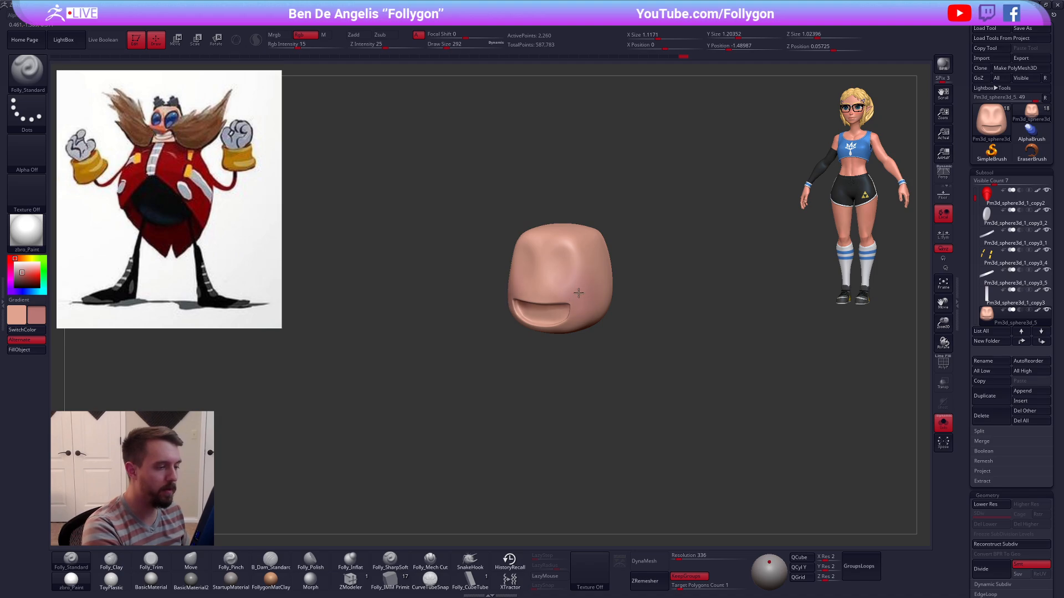
pyautogui.press('c')
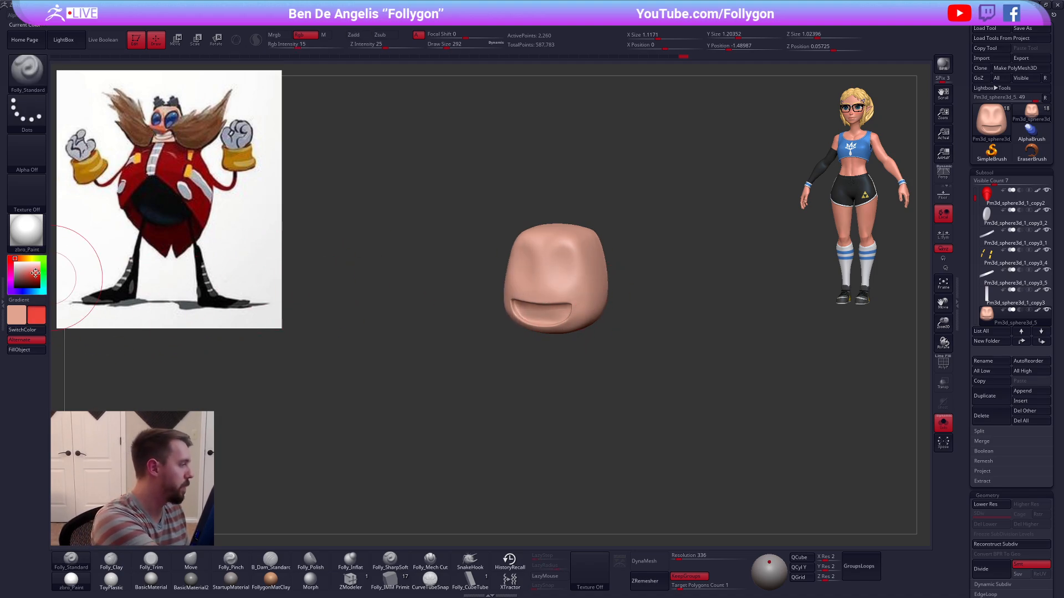
# Step: Tint both cheeks with a brighter red at Rgb intensity 5, comparing the isolated head with the full character
pyautogui.press('space')
pyautogui.moveTo(585, 288); pyautogui.dragTo(588, 288)
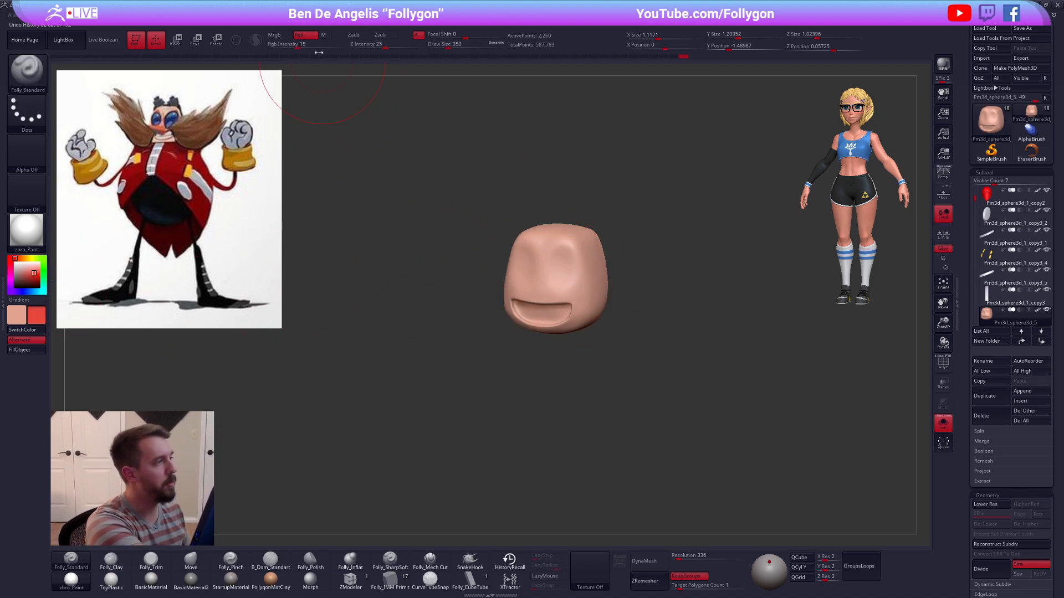
pyautogui.click(286, 46)
pyautogui.hotkey('shift', 's')
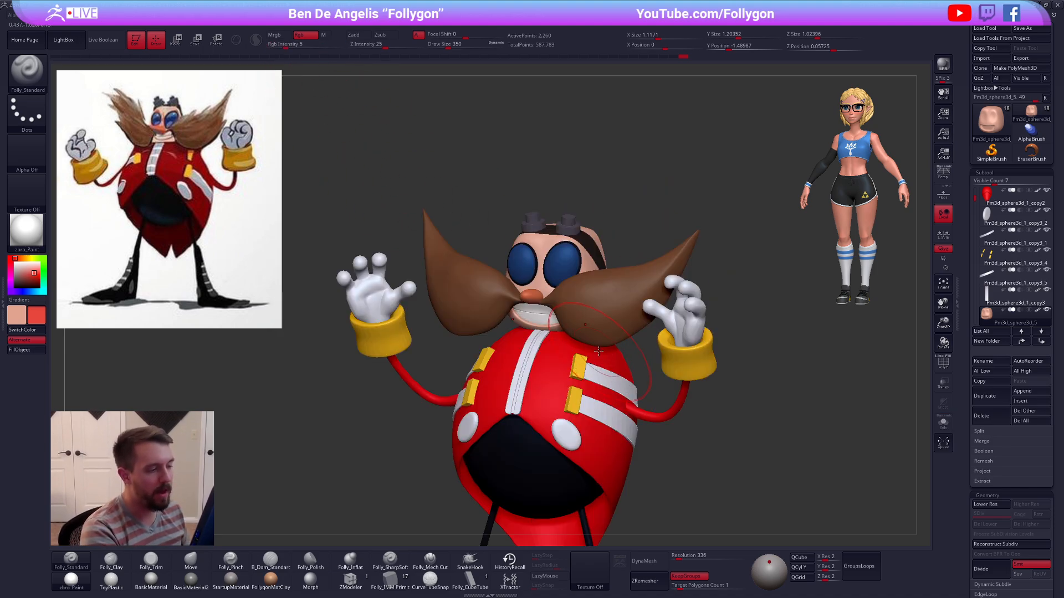
pyautogui.hotkey('shift', 's')
pyautogui.hotkey('shift', 's')
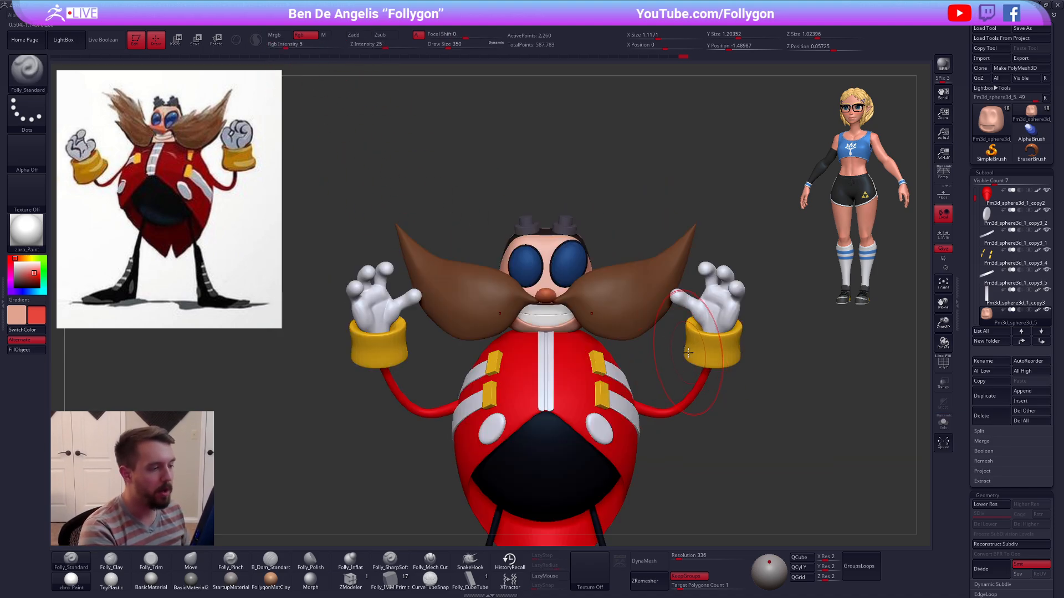
pyautogui.hotkey('shift', 's')
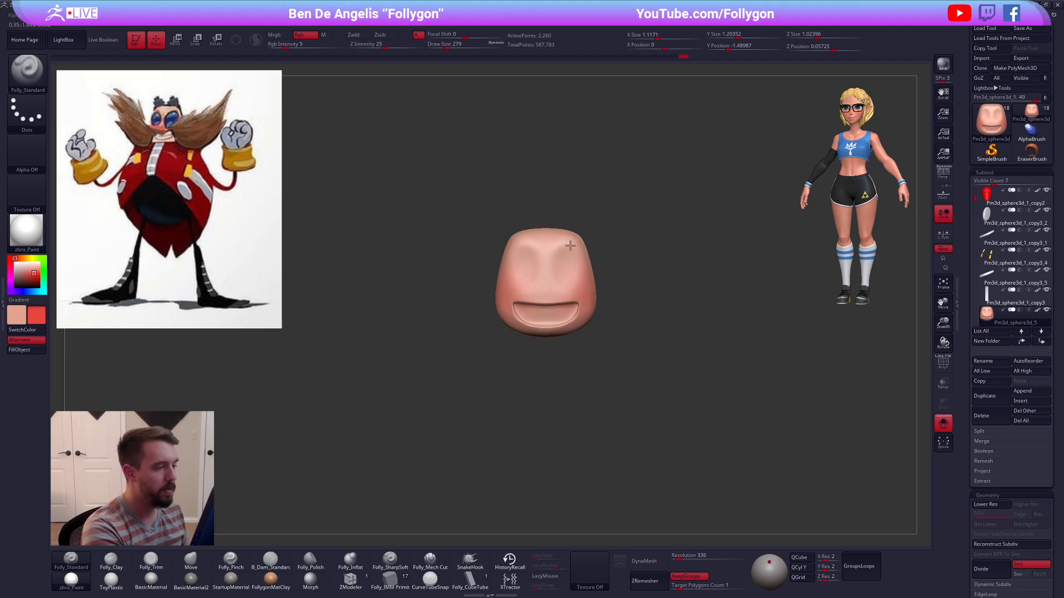
# Step: Extend the soft red tint over the sides and back of the head with a brush size of 397
pyautogui.hotkey('shift', 's')
pyautogui.moveTo(471, 289); pyautogui.dragTo(556, 276, button='right')
pyautogui.hotkey('shift', 's')
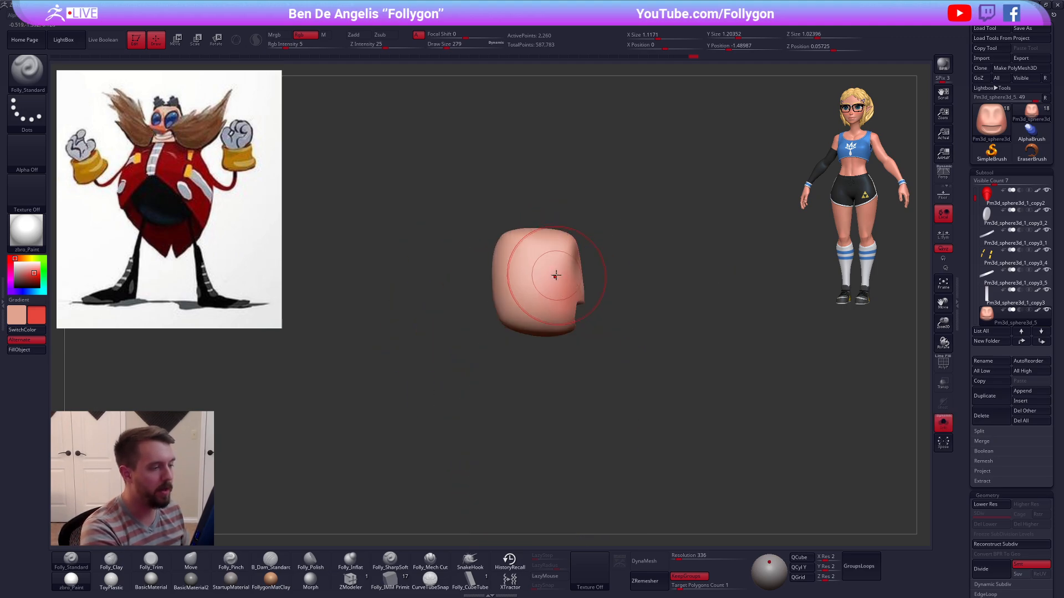
pyautogui.press('space')
pyautogui.moveTo(526, 276); pyautogui.dragTo(547, 275)
pyautogui.moveTo(537, 319); pyautogui.dragTo(498, 234, button='right')
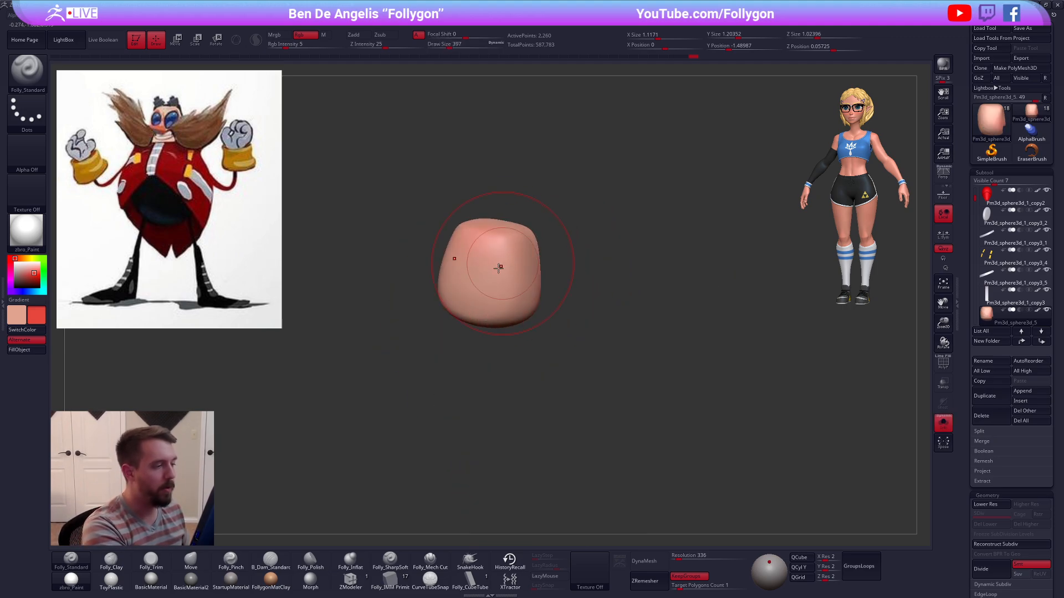
pyautogui.moveTo(464, 313)
pyautogui.mouseDown(button='right')
pyautogui.moveTo(554, 315)
pyautogui.moveTo(532, 318)
pyautogui.mouseUp(button='right')
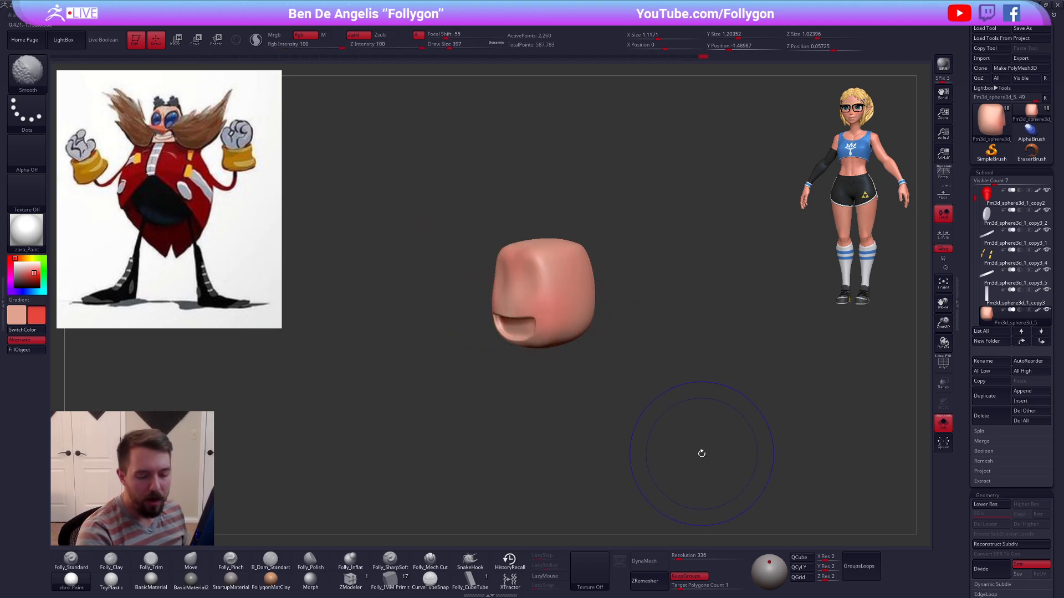
# Step: Subdivide the head three times to level 4 and check its tint alone and against the full character
pyautogui.hotkey('ctrl', 'd')
pyautogui.hotkey('ctrl', 'd')
pyautogui.hotkey('ctrl', 'd')
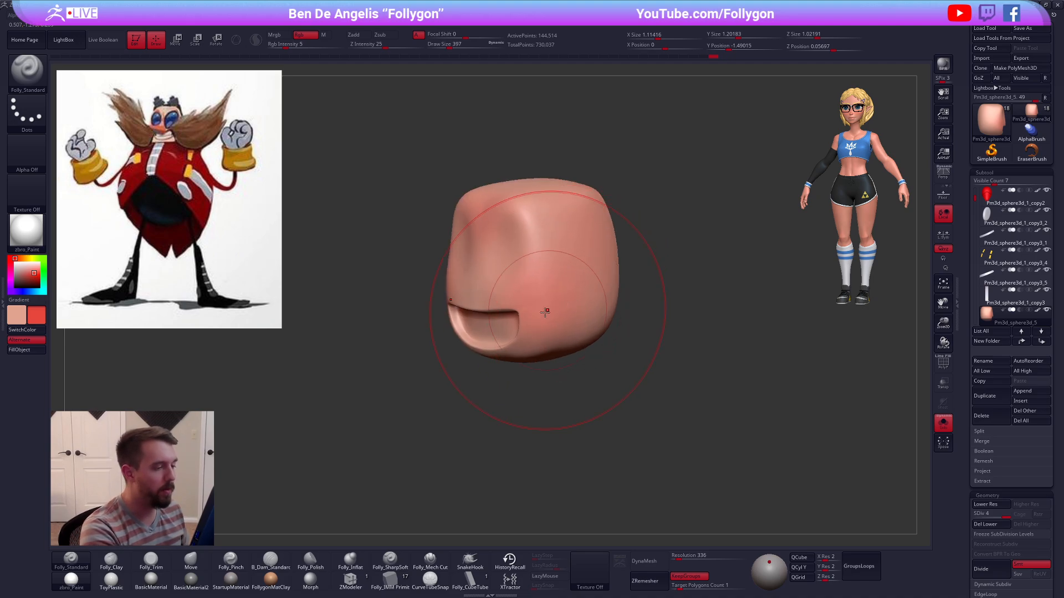
pyautogui.moveTo(551, 359)
pyautogui.mouseDown(button='right')
pyautogui.moveTo(549, 209)
pyautogui.moveTo(563, 304)
pyautogui.moveTo(522, 345)
pyautogui.mouseUp(button='right')
pyautogui.moveTo(497, 380); pyautogui.dragTo(515, 340, button='right')
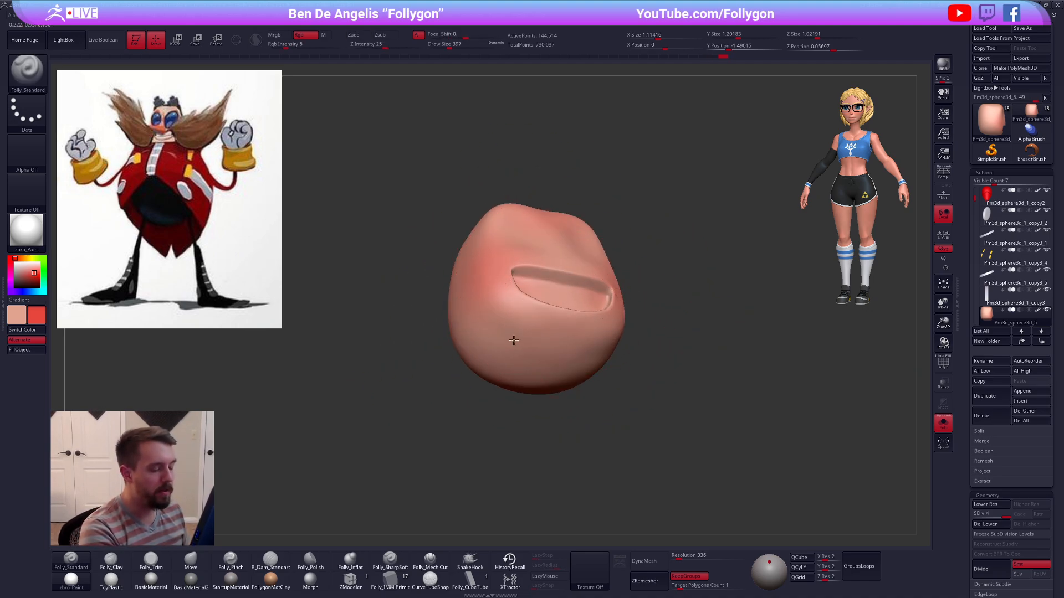
pyautogui.keyDown('shift'); pyautogui.moveTo(529, 388); pyautogui.dragTo(542, 426, button='right'); pyautogui.keyUp('shift')
pyautogui.hotkey('shift', 'alt', 's')
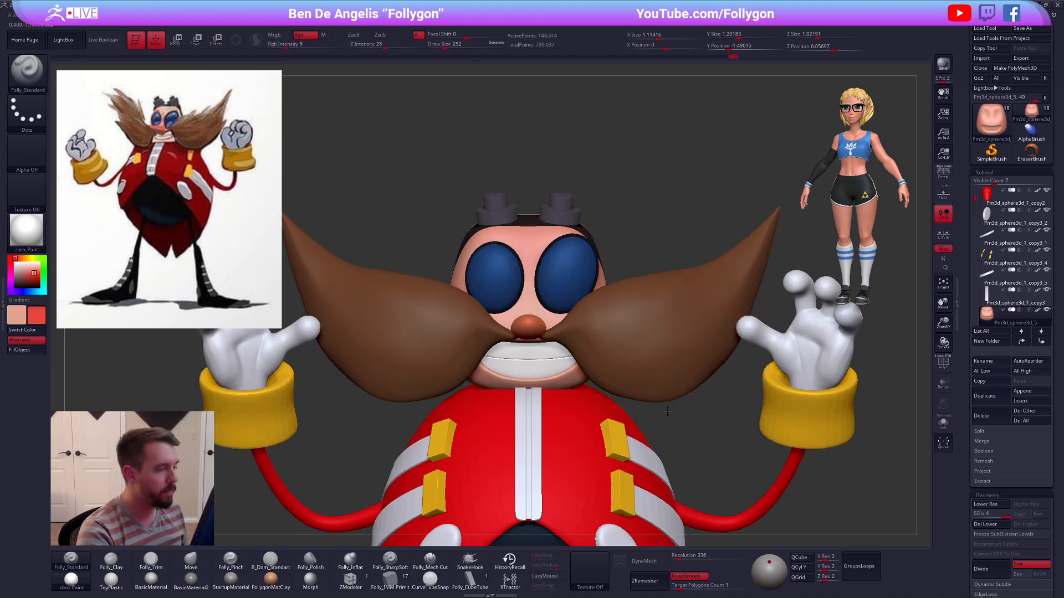
pyautogui.keyDown('ctrl'); pyautogui.moveTo(668, 411); pyautogui.dragTo(691, 449, button='right'); pyautogui.keyUp('ctrl')
pyautogui.hotkey('shift', 'alt', 's')
pyautogui.moveTo(526, 360); pyautogui.dragTo(445, 348, button='right')
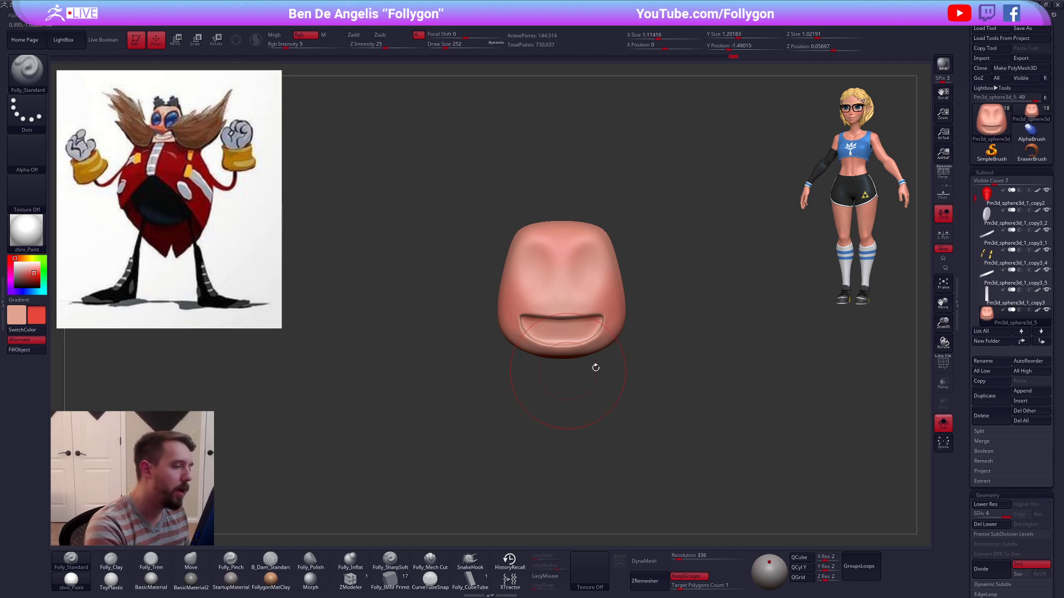
pyautogui.hotkey('shift', 'alt', 's')
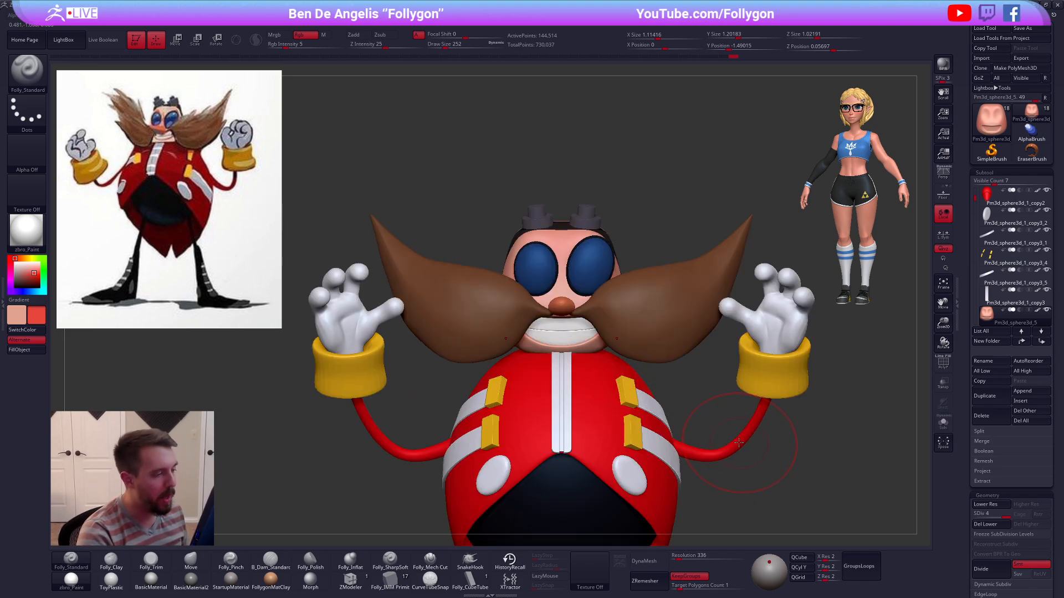
# Step: Swap to the peach skin color, set Rgb Intensity to 25, and bring back the full character
pyautogui.press('v')
pyautogui.hotkey('shift', 'alt', 's')
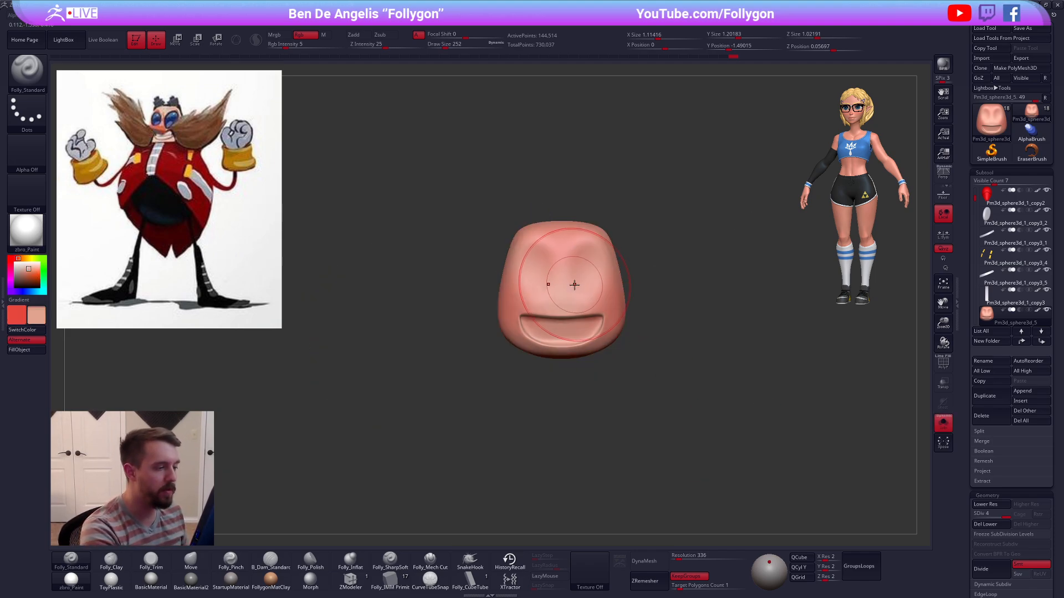
pyautogui.click(307, 47)
pyautogui.write('25')
pyautogui.press('Tab')
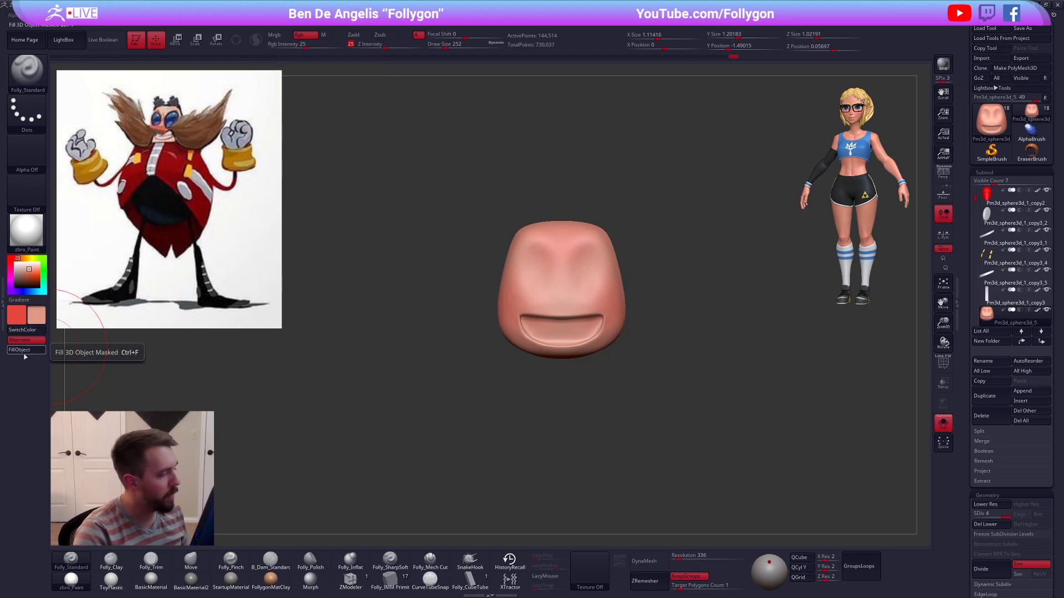
pyautogui.press('Return')
pyautogui.moveTo(476, 368); pyautogui.dragTo(426, 355)
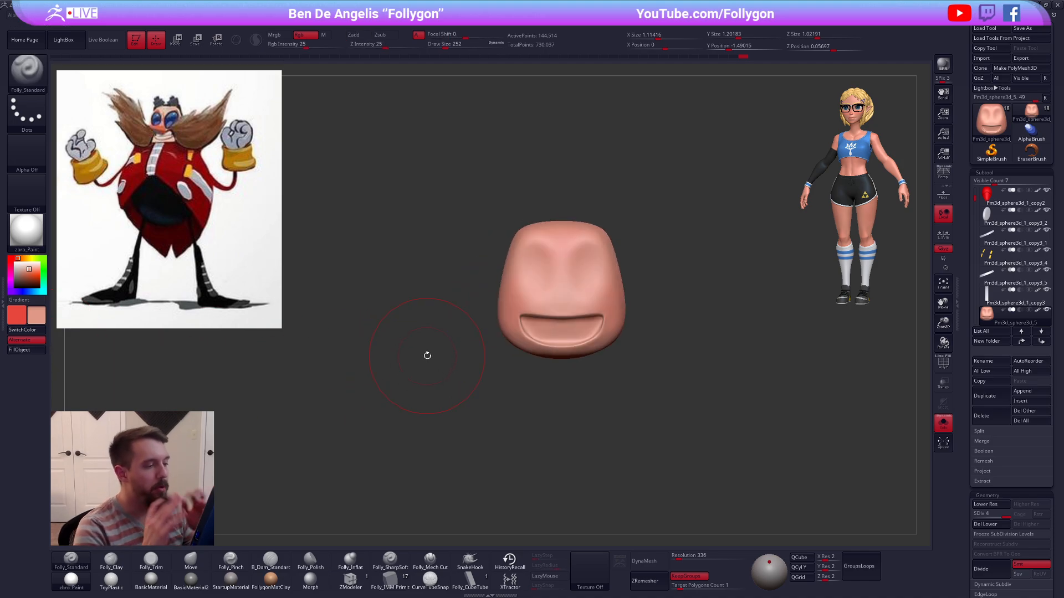
pyautogui.hotkey('shift', 's')
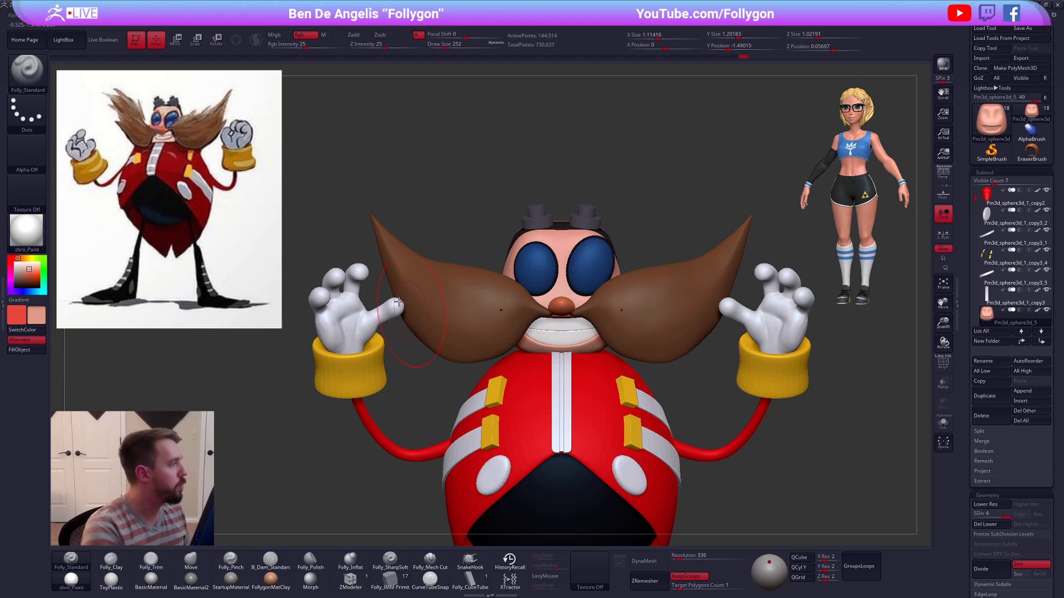
# Step: Sample a pale beige skin tone and set the Standard brush's Rgb Intensity to 5
pyautogui.press('space')
pyautogui.press('c')
pyautogui.press('z')
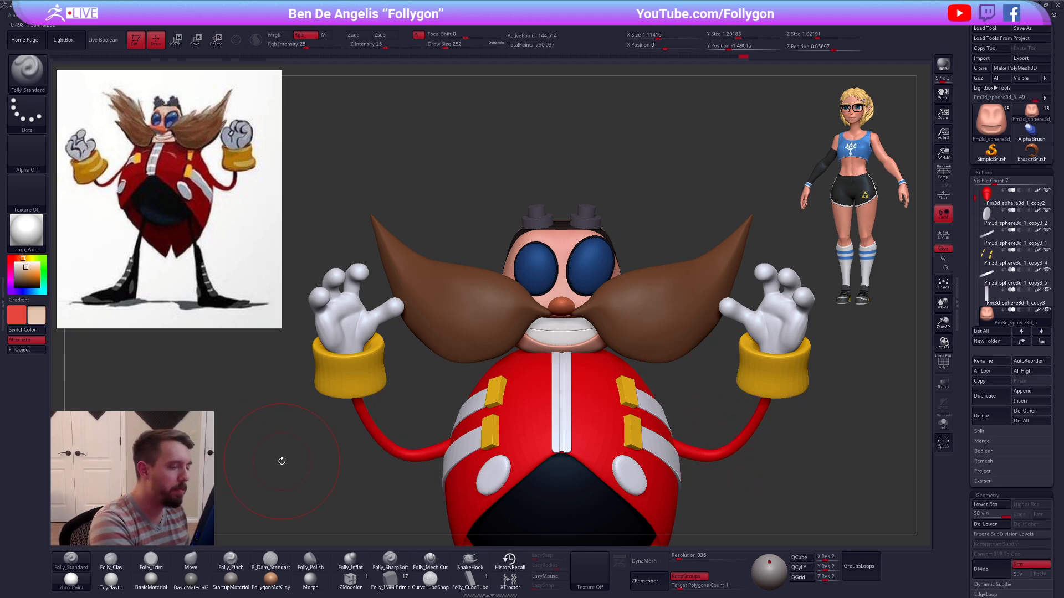
pyautogui.press('ctrl')
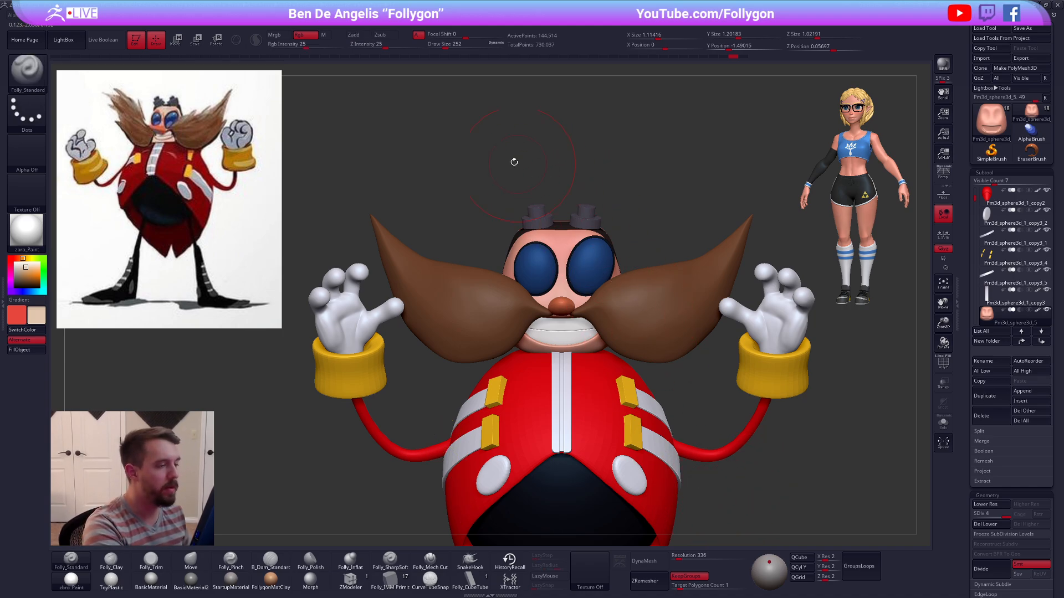
pyautogui.click(310, 45)
pyautogui.write('5')
pyautogui.press('Tab')
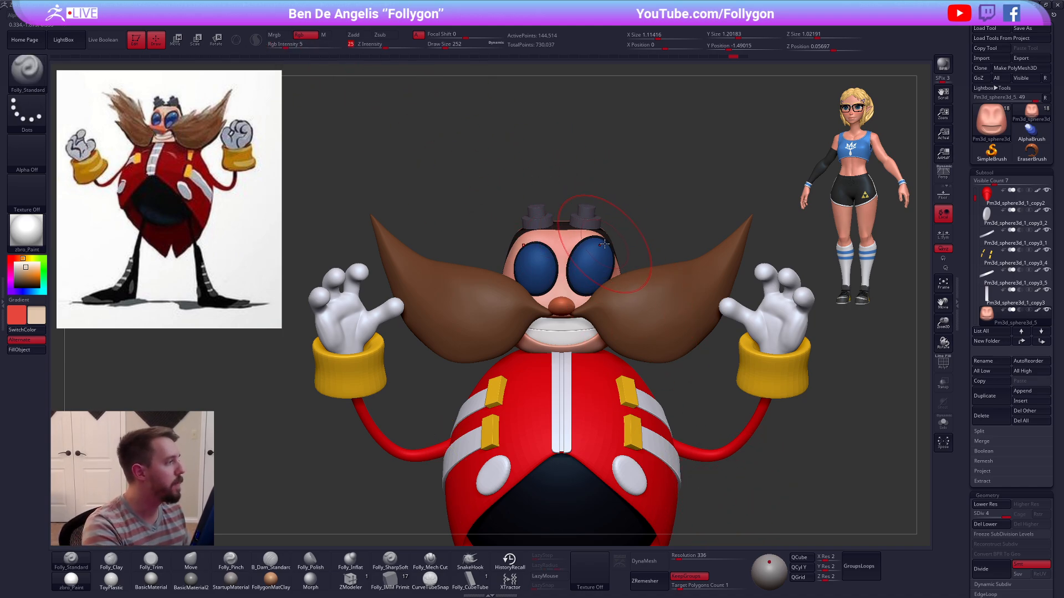
# Step: Select the mustache and switch to the Move brush with a draw size of 430
pyautogui.press('space')
pyautogui.moveTo(630, 341); pyautogui.dragTo(621, 341)
pyautogui.keyDown('alt'); pyautogui.click(628, 348); pyautogui.keyUp('alt')
pyautogui.moveTo(630, 350)
pyautogui.keyDown('alt'); pyautogui.mouseDown(button='right')
pyautogui.moveTo(596, 295)
pyautogui.moveTo(606, 300)
pyautogui.mouseUp(button='right'); pyautogui.keyUp('alt')
pyautogui.press('b')
pyautogui.press('m')
pyautogui.press('v')
pyautogui.press('space')
pyautogui.moveTo(607, 299); pyautogui.dragTo(612, 300)
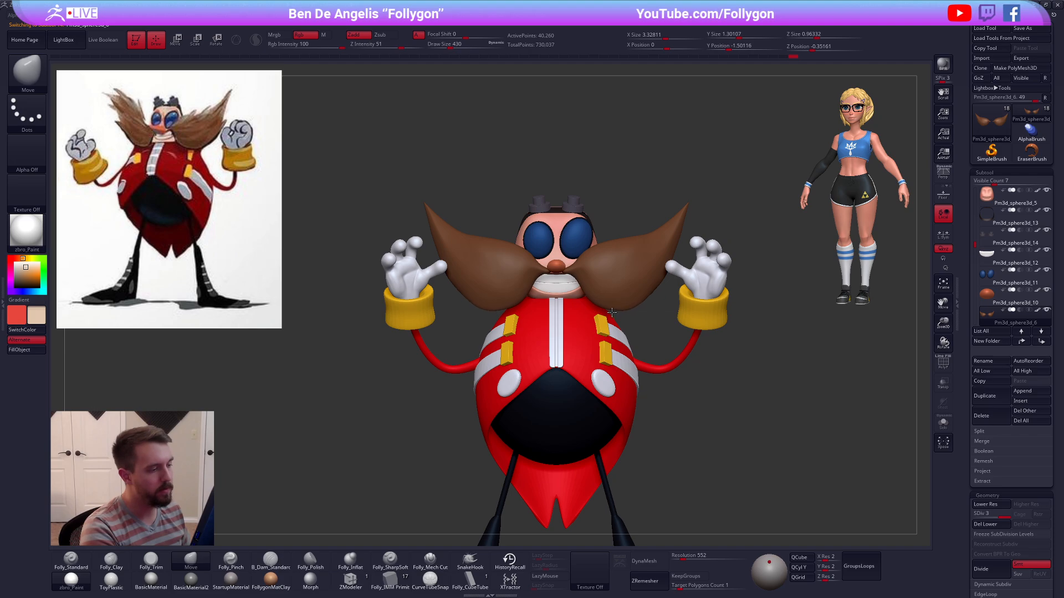
# Step: Raise the mustache's outer tips with the Move brush, enlarging the draw size to 764
pyautogui.moveTo(614, 310)
pyautogui.keyDown('alt'); pyautogui.mouseDown(button='right')
pyautogui.moveTo(580, 322)
pyautogui.moveTo(611, 311)
pyautogui.mouseUp(button='right'); pyautogui.keyUp('alt')
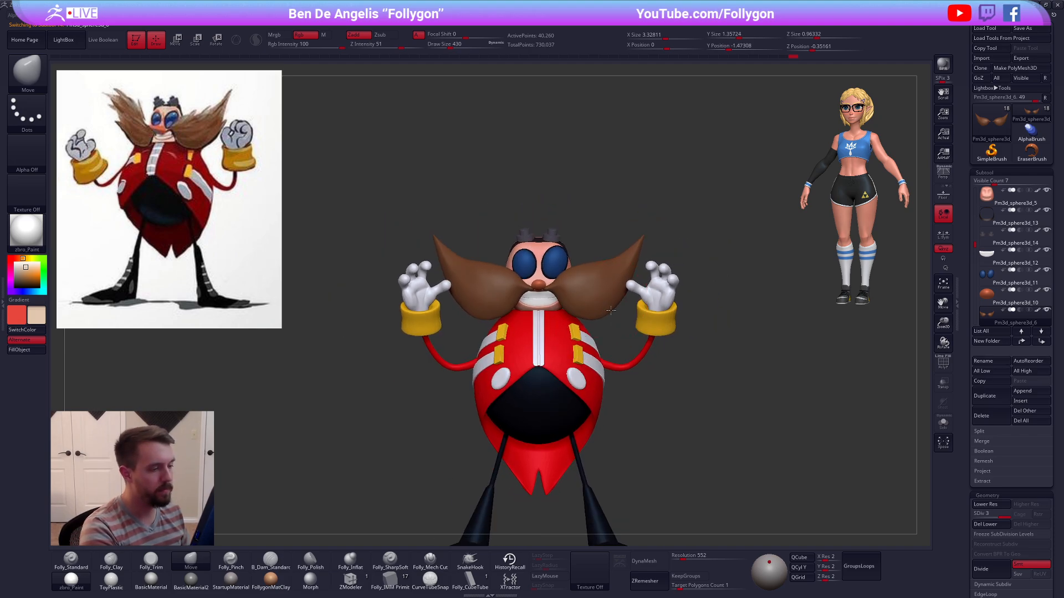
pyautogui.moveTo(611, 311); pyautogui.dragTo(614, 312)
pyautogui.moveTo(614, 312); pyautogui.dragTo(584, 313, button='right')
pyautogui.keyDown('alt'); pyautogui.moveTo(584, 312); pyautogui.dragTo(570, 322, button='right'); pyautogui.keyUp('alt')
pyautogui.press('s')
pyautogui.moveTo(572, 323); pyautogui.dragTo(592, 322)
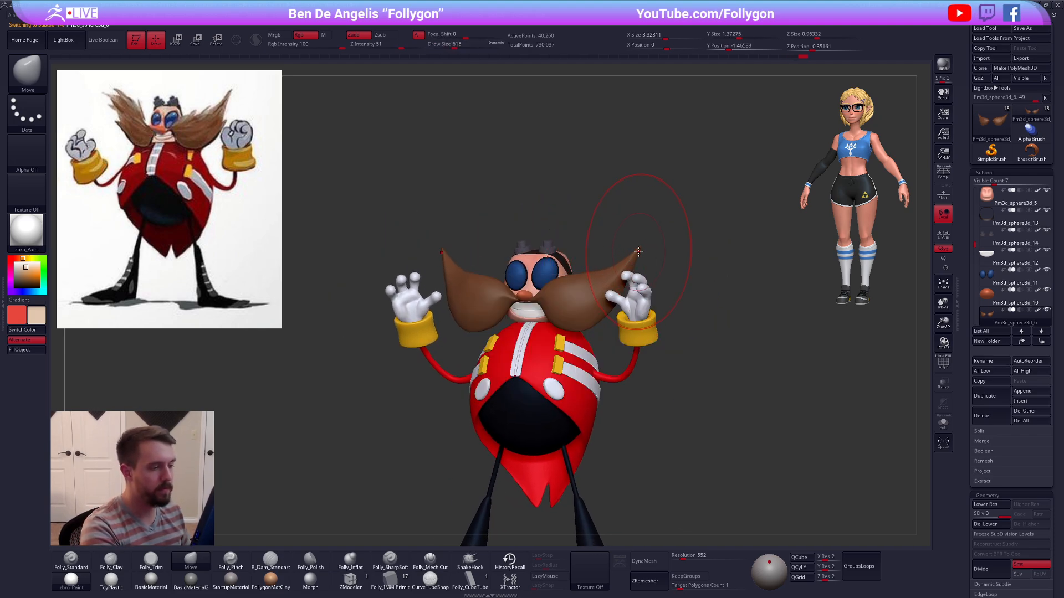
pyautogui.press('s')
pyautogui.moveTo(638, 251)
pyautogui.mouseDown()
pyautogui.moveTo(655, 251)
pyautogui.moveTo(647, 237)
pyautogui.mouseUp()
pyautogui.moveTo(643, 237)
pyautogui.mouseDown(button='right')
pyautogui.moveTo(563, 281)
pyautogui.moveTo(620, 308)
pyautogui.moveTo(588, 360)
pyautogui.moveTo(574, 415)
pyautogui.mouseUp(button='right')
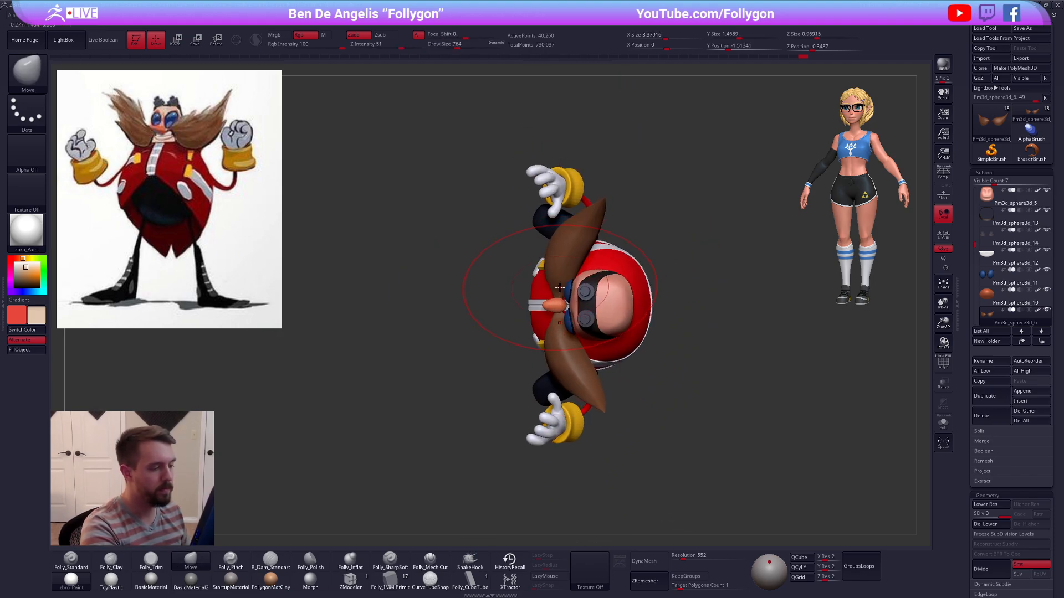
# Step: Rotate the mustache wings backward from the nose, then pull their tips further back with the Move brush at size 595
pyautogui.press('r')
pyautogui.keyDown('shift'); pyautogui.moveTo(560, 297); pyautogui.dragTo(567, 202); pyautogui.keyUp('shift')
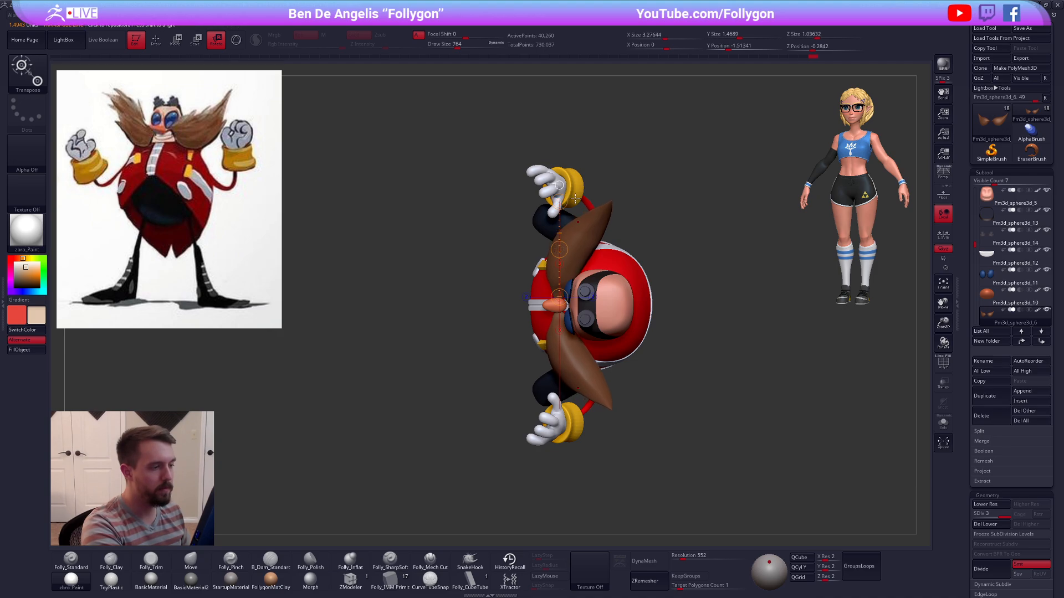
pyautogui.press('q')
pyautogui.hotkey('shift', 's')
pyautogui.press('s')
pyautogui.moveTo(589, 265); pyautogui.dragTo(572, 264)
pyautogui.hotkey('shift', 's')
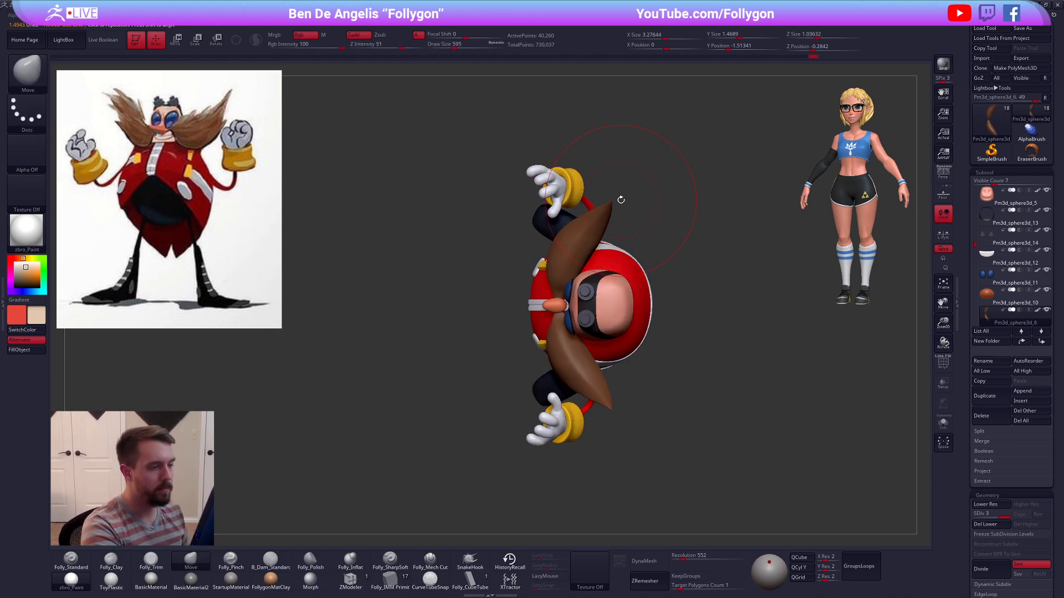
pyautogui.moveTo(611, 199); pyautogui.dragTo(623, 203)
# Step: Isolate the mustache, step it down to subdivision level 1, and adjust its mask
pyautogui.hotkey('shift', 's')
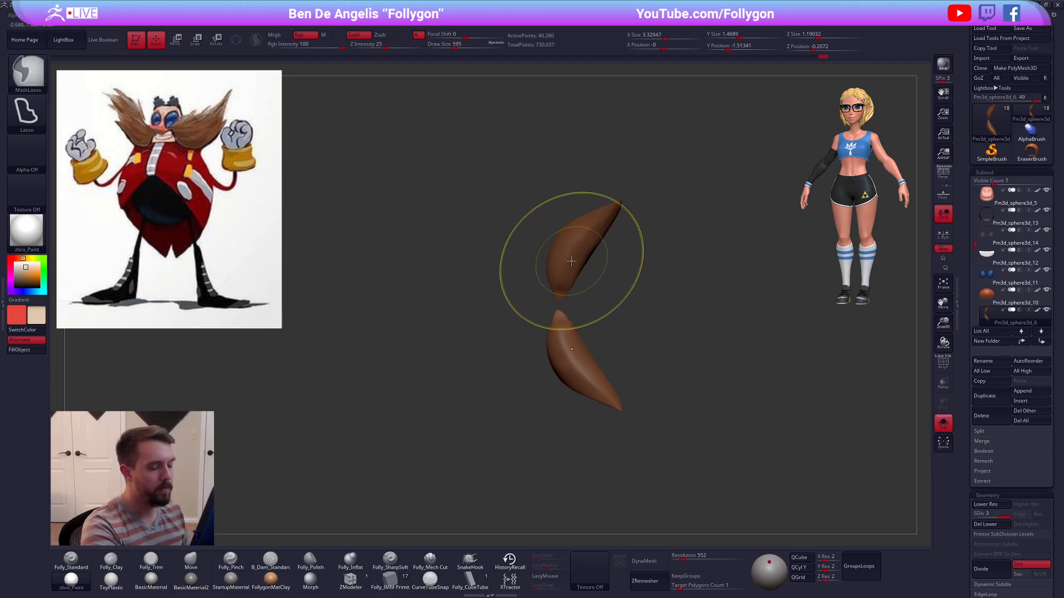
pyautogui.click(982, 525)
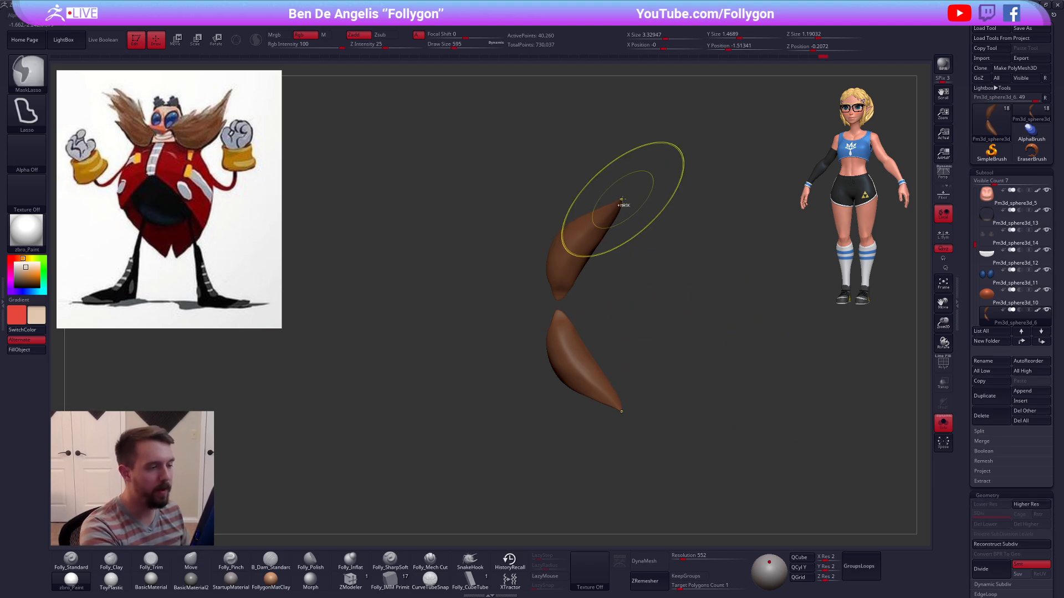
pyautogui.hotkey('ctrl', 'z')
pyautogui.moveTo(601, 218)
pyautogui.keyDown('ctrl'); pyautogui.mouseDown()
pyautogui.moveTo(563, 260)
pyautogui.moveTo(559, 308)
pyautogui.moveTo(717, 291)
pyautogui.moveTo(699, 288)
pyautogui.mouseUp(); pyautogui.keyUp('ctrl')
pyautogui.hotkey('shift', 'd')
pyautogui.hotkey('shift', 'd')
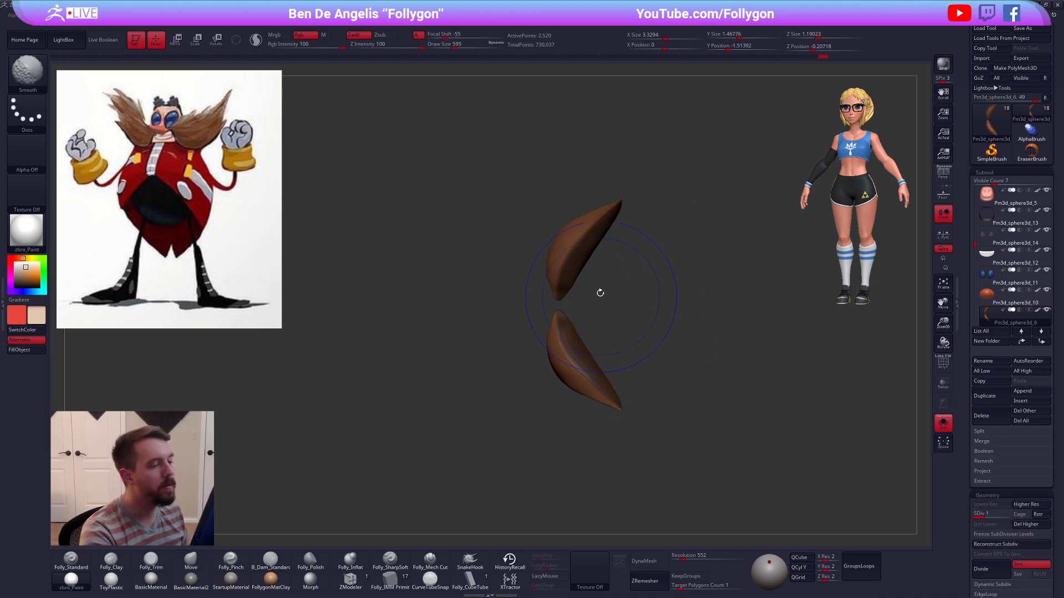
pyautogui.keyDown('ctrl'); pyautogui.click(610, 276); pyautogui.keyUp('ctrl')
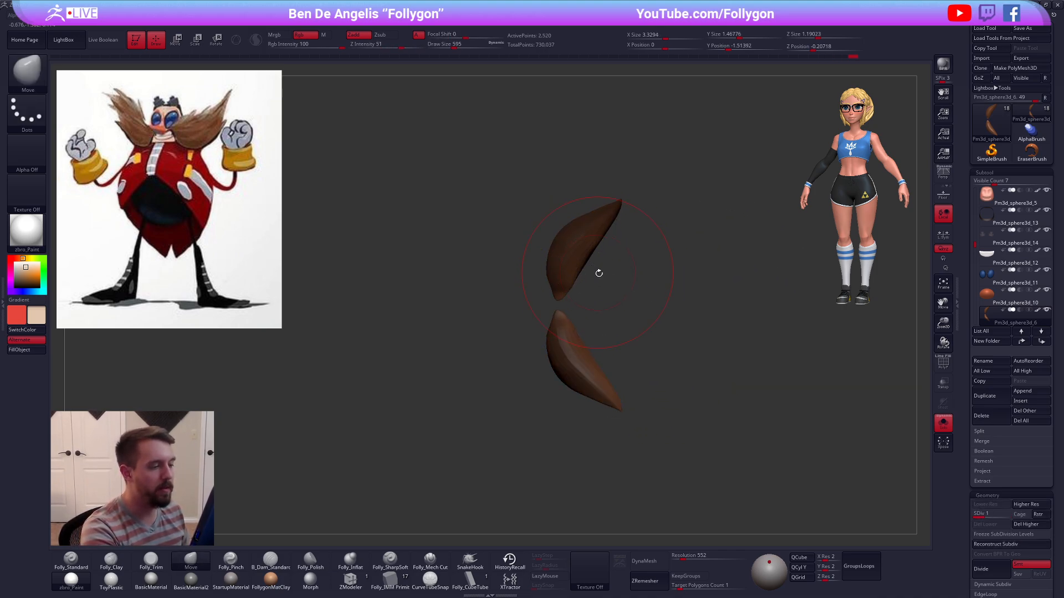
# Step: Nudge the mustache's volume slightly forward with a transpose move at the lowest subdivision level
pyautogui.keyDown('ctrl'); pyautogui.moveTo(599, 273); pyautogui.dragTo(582, 268, button='right'); pyautogui.keyUp('ctrl')
pyautogui.press('w')
pyautogui.moveTo(579, 253)
pyautogui.mouseDown()
pyautogui.moveTo(641, 280)
pyautogui.moveTo(599, 265)
pyautogui.mouseUp()
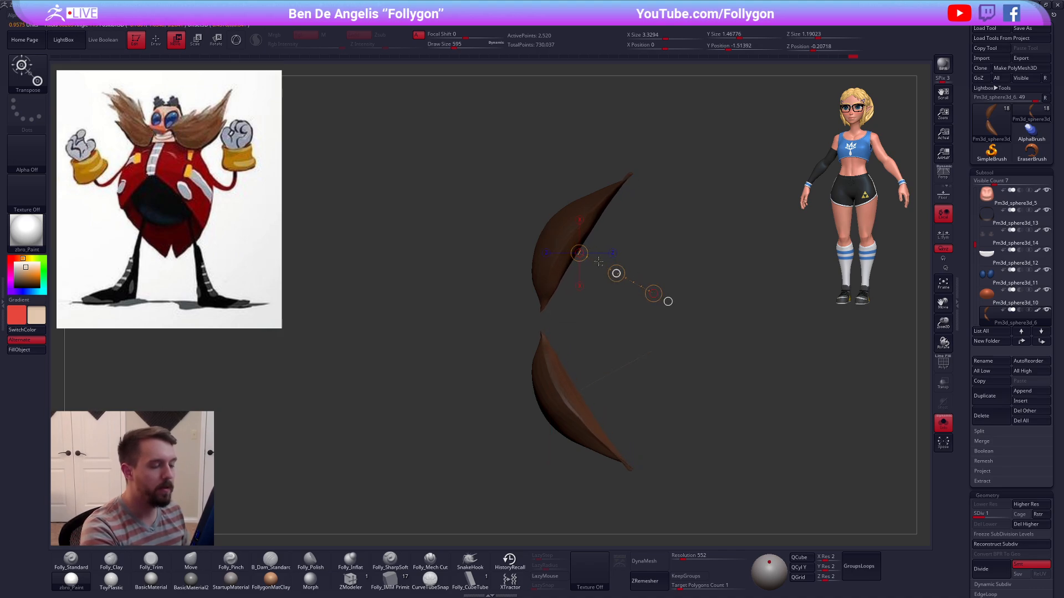
pyautogui.press('q')
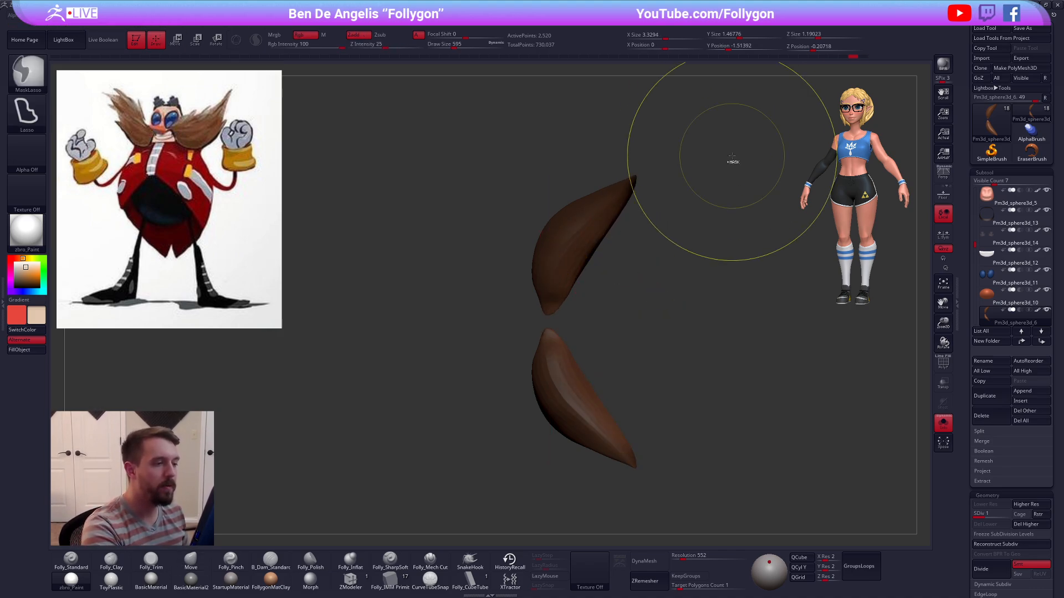
pyautogui.press('w')
pyautogui.moveTo(616, 274); pyautogui.dragTo(578, 254)
pyautogui.press('q')
# Step: Set the draw size to 335, return the mustache to subdivision level 3, and show the full character
pyautogui.press('space')
pyautogui.moveTo(577, 249)
pyautogui.mouseDown(button='right')
pyautogui.moveTo(585, 261)
pyautogui.moveTo(614, 259)
pyautogui.moveTo(656, 297)
pyautogui.moveTo(656, 233)
pyautogui.moveTo(662, 245)
pyautogui.moveTo(651, 247)
pyautogui.mouseUp(button='right')
pyautogui.press('space')
pyautogui.moveTo(651, 247); pyautogui.dragTo(645, 247)
pyautogui.press('d')
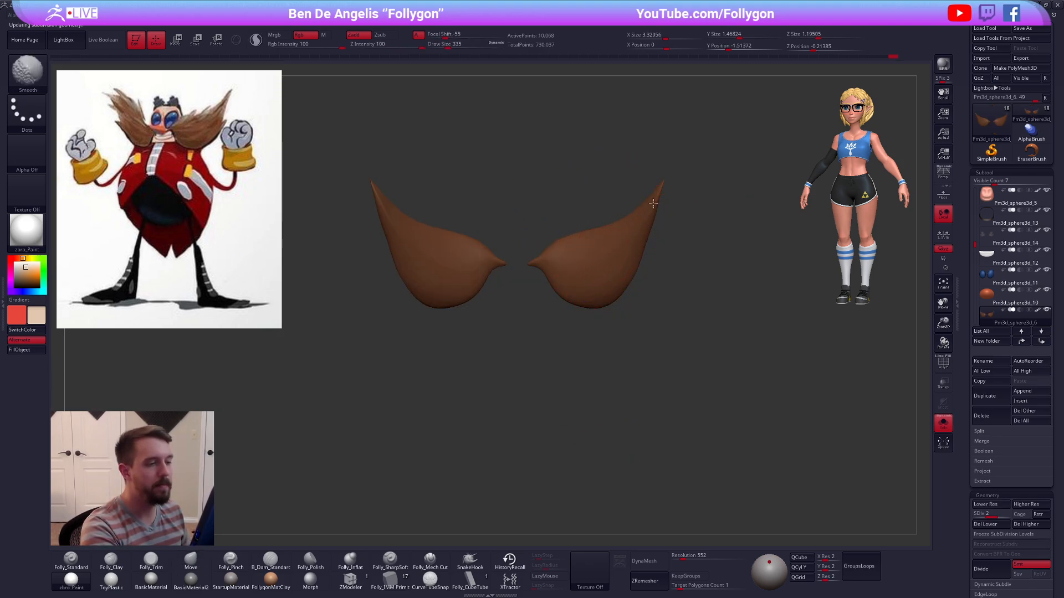
pyautogui.moveTo(682, 282)
pyautogui.mouseDown(button='right')
pyautogui.moveTo(589, 303)
pyautogui.moveTo(748, 432)
pyautogui.mouseUp(button='right')
pyautogui.press('d')
pyautogui.moveTo(856, 422)
pyautogui.keyDown('alt'); pyautogui.mouseDown(button='right')
pyautogui.moveTo(697, 417)
pyautogui.moveTo(766, 452)
pyautogui.moveTo(767, 499)
pyautogui.mouseUp(button='right'); pyautogui.keyUp('alt')
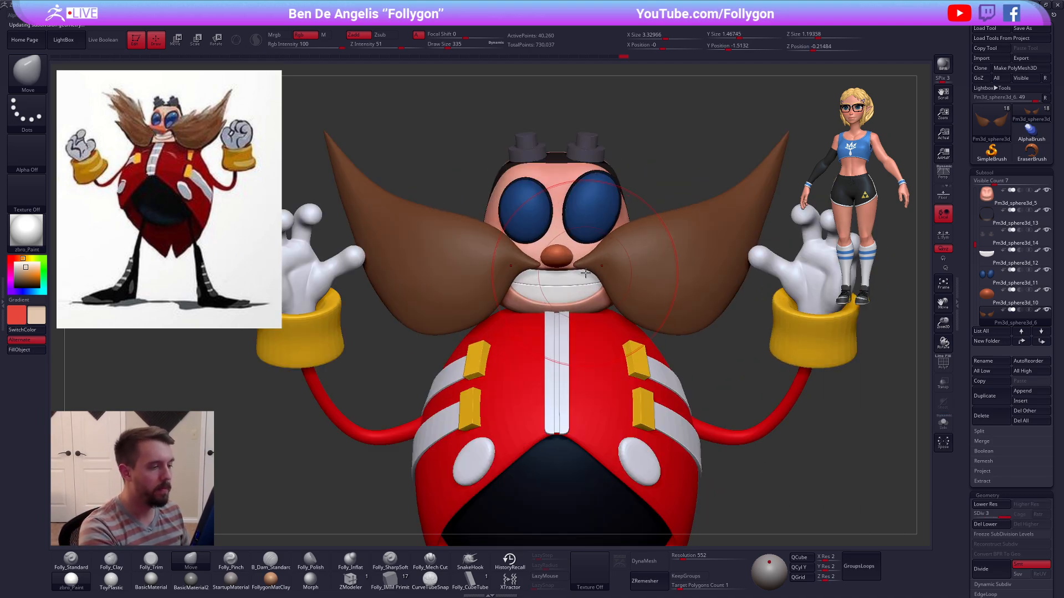
# Step: Select the nose, sample an orange tone, and set the Standard brush to draw size 74 and Rgb Intensity 25
pyautogui.press('space')
pyautogui.moveTo(546, 329); pyautogui.dragTo(537, 328)
pyautogui.press('space')
pyautogui.moveTo(580, 268); pyautogui.dragTo(564, 268)
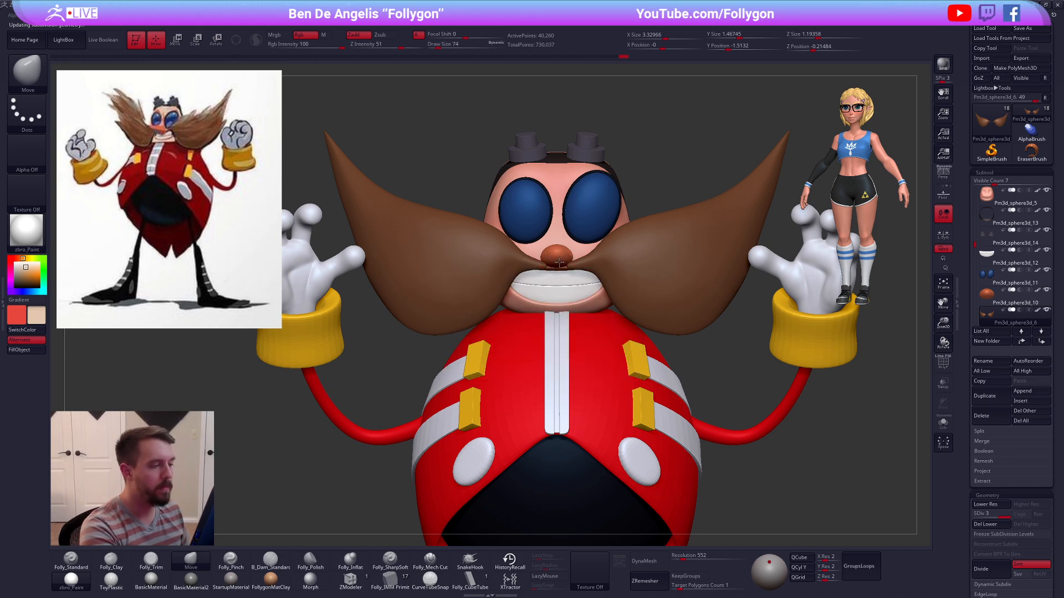
pyautogui.keyDown('alt'); pyautogui.click(559, 262); pyautogui.keyUp('alt')
pyautogui.keyDown('ctrl'); pyautogui.moveTo(560, 262); pyautogui.dragTo(547, 257, button='right'); pyautogui.keyUp('ctrl')
pyautogui.press('z')
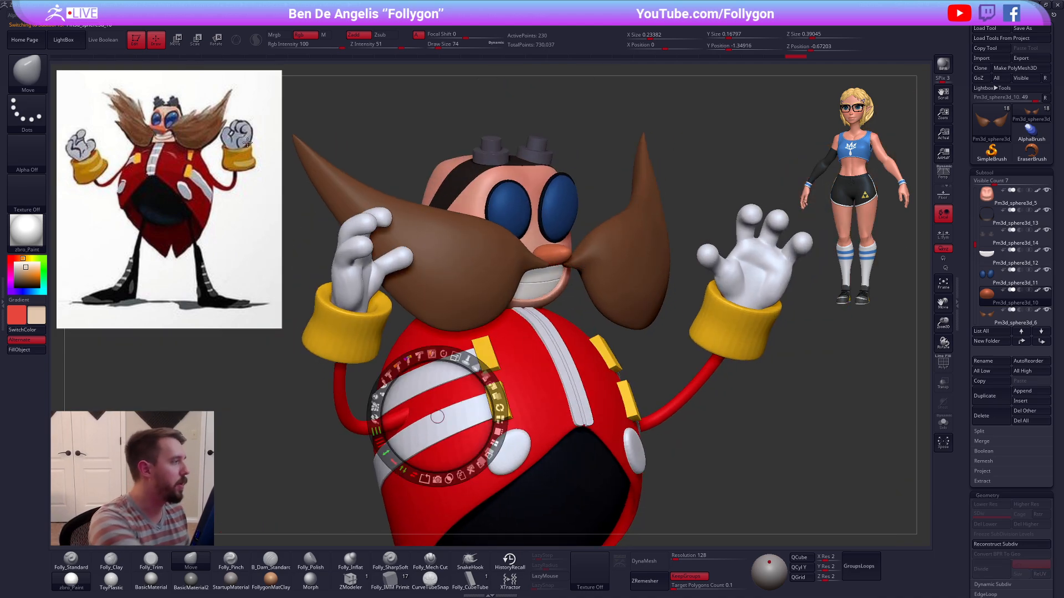
pyautogui.press('z')
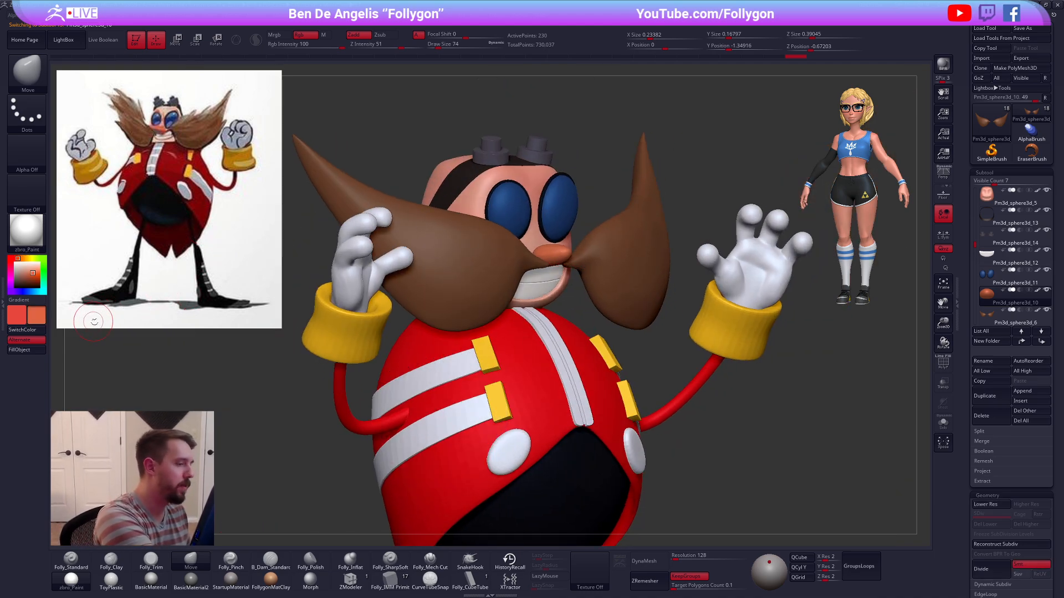
pyautogui.click(305, 44)
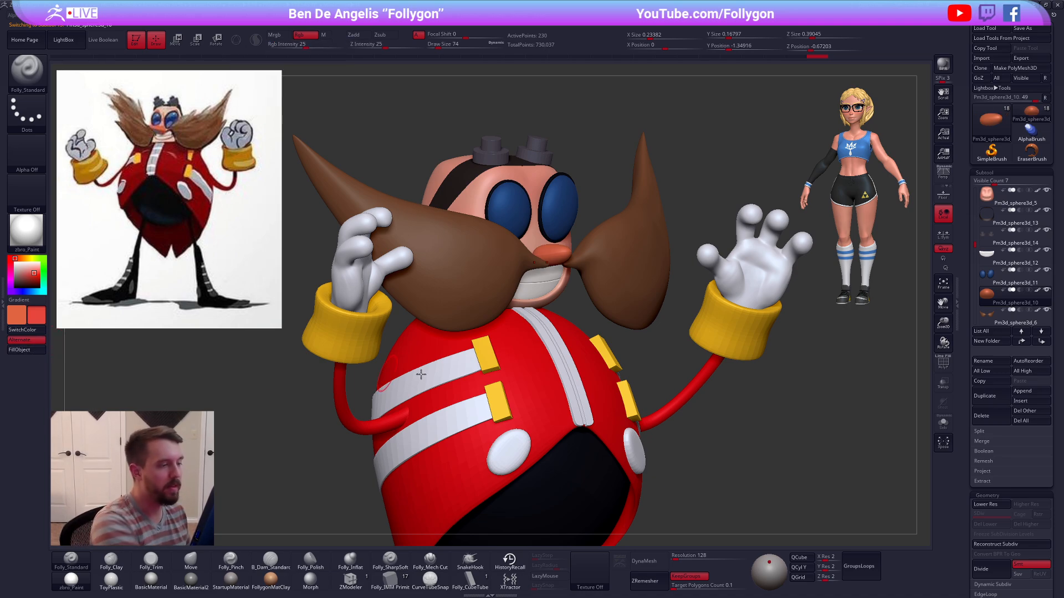
# Step: Switch to the Move brush at draw size 150 and lower the nose slightly with a transpose move
pyautogui.moveTo(660, 277)
pyautogui.mouseDown(button='right')
pyautogui.moveTo(578, 268)
pyautogui.moveTo(605, 280)
pyautogui.mouseUp(button='right')
pyautogui.press('4')
pyautogui.press('space')
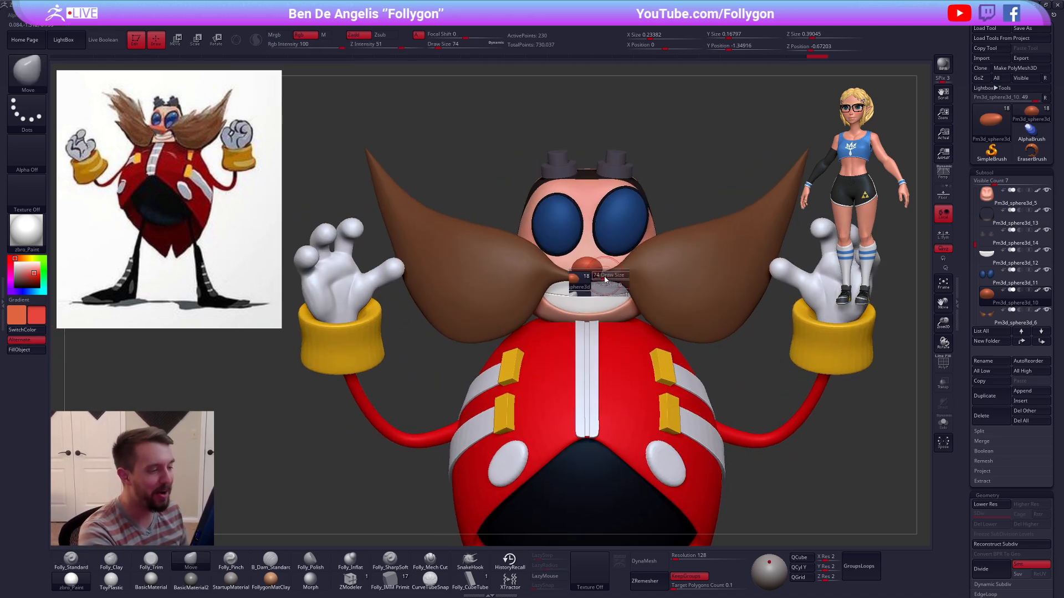
pyautogui.press('w')
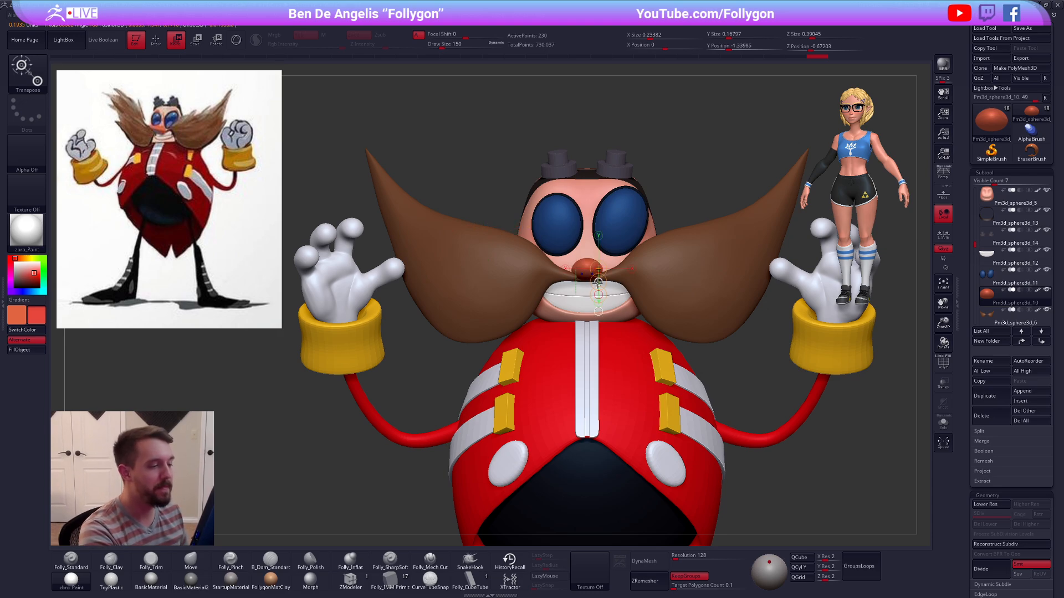
pyautogui.press('q')
# Step: Select the mustache and adjust its depth on the face with a horizontal transpose line
pyautogui.moveTo(601, 290)
pyautogui.mouseDown(button='right')
pyautogui.moveTo(499, 288)
pyautogui.moveTo(607, 283)
pyautogui.moveTo(608, 221)
pyautogui.moveTo(621, 356)
pyautogui.moveTo(601, 317)
pyautogui.moveTo(607, 354)
pyautogui.mouseUp(button='right')
pyautogui.keyDown('alt'); pyautogui.click(600, 325); pyautogui.keyUp('alt')
pyautogui.moveTo(607, 354)
pyautogui.mouseDown(button='right')
pyautogui.moveTo(620, 249)
pyautogui.moveTo(731, 266)
pyautogui.mouseUp(button='right')
pyautogui.press('w')
pyautogui.keyDown('shift'); pyautogui.moveTo(625, 364); pyautogui.dragTo(685, 363); pyautogui.keyUp('shift')
pyautogui.moveTo(691, 398)
pyautogui.mouseDown(button='right')
pyautogui.moveTo(690, 438)
pyautogui.moveTo(656, 363)
pyautogui.mouseUp(button='right')
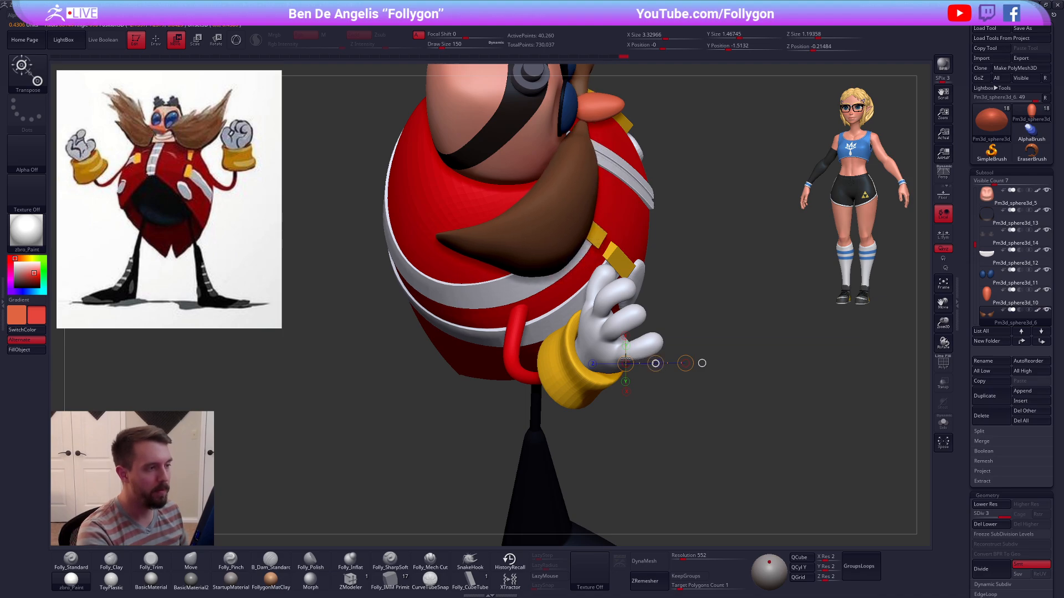
pyautogui.moveTo(626, 363); pyautogui.dragTo(623, 360)
pyautogui.moveTo(712, 464)
pyautogui.mouseDown(button='right')
pyautogui.moveTo(698, 360)
pyautogui.moveTo(765, 438)
pyautogui.moveTo(630, 318)
pyautogui.moveTo(630, 382)
pyautogui.mouseUp(button='right')
pyautogui.press('q')
# Step: Select the nose and move it back toward the face along a transpose line
pyautogui.keyDown('alt'); pyautogui.click(545, 260); pyautogui.keyUp('alt')
pyautogui.moveTo(546, 260)
pyautogui.mouseDown(button='right')
pyautogui.moveTo(553, 221)
pyautogui.moveTo(568, 418)
pyautogui.moveTo(560, 332)
pyautogui.mouseUp(button='right')
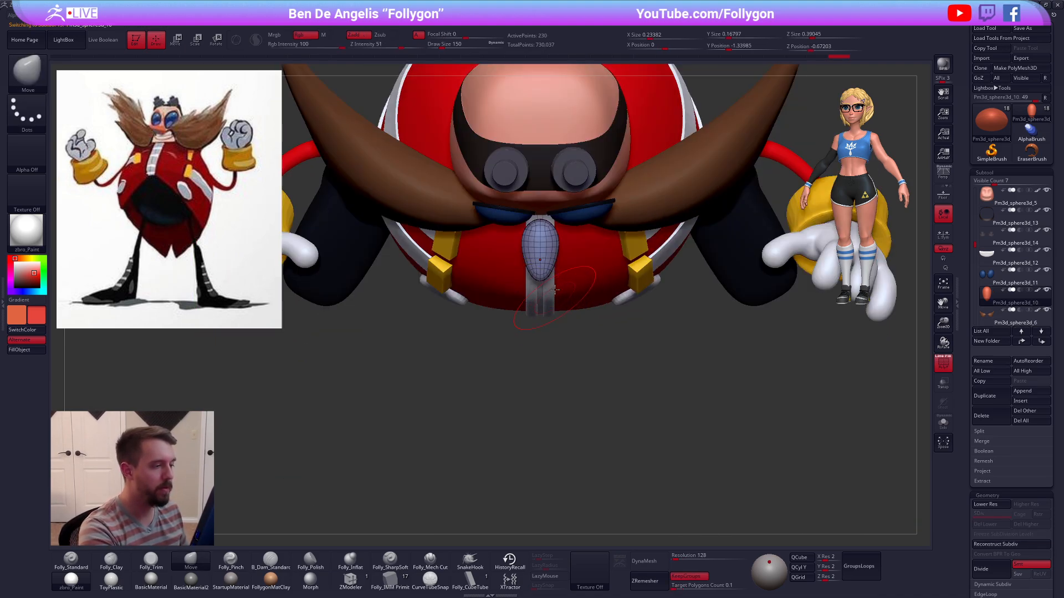
pyautogui.press('w')
pyautogui.moveTo(551, 253); pyautogui.dragTo(553, 335)
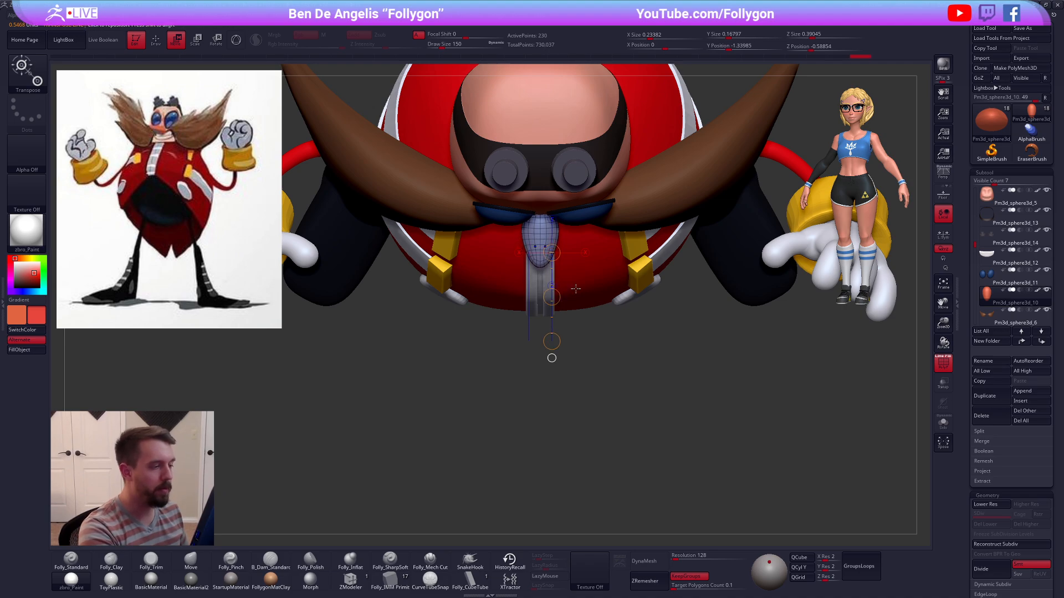
# Step: Turn off the polyframe display, lower the nose slightly with a transpose move and return to Draw mode
pyautogui.moveTo(654, 487); pyautogui.dragTo(691, 398, button='right')
pyautogui.hotkey('shift', 'f')
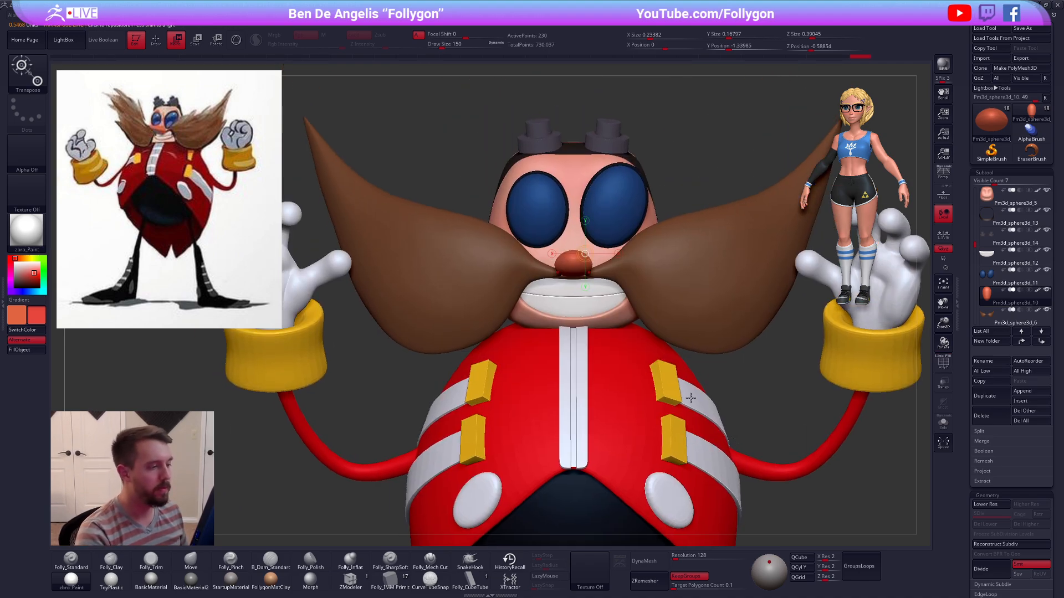
pyautogui.moveTo(612, 275)
pyautogui.keyDown('shift'); pyautogui.mouseDown()
pyautogui.moveTo(611, 322)
pyautogui.moveTo(611, 300)
pyautogui.mouseUp(); pyautogui.keyUp('shift')
pyautogui.press('f')
pyautogui.press('q')
pyautogui.moveTo(729, 447)
pyautogui.mouseDown(button='right')
pyautogui.moveTo(732, 504)
pyautogui.moveTo(715, 499)
pyautogui.mouseUp(button='right')
# Step: Isolate the nose, widen it and reshape its length with the Move brush at draw size 104, and show the whole character again
pyautogui.hotkey('alt', 's')
pyautogui.keyDown('ctrl'); pyautogui.moveTo(643, 386); pyautogui.dragTo(650, 374, button='right'); pyautogui.keyUp('ctrl')
pyautogui.hotkey('shift', 'd')
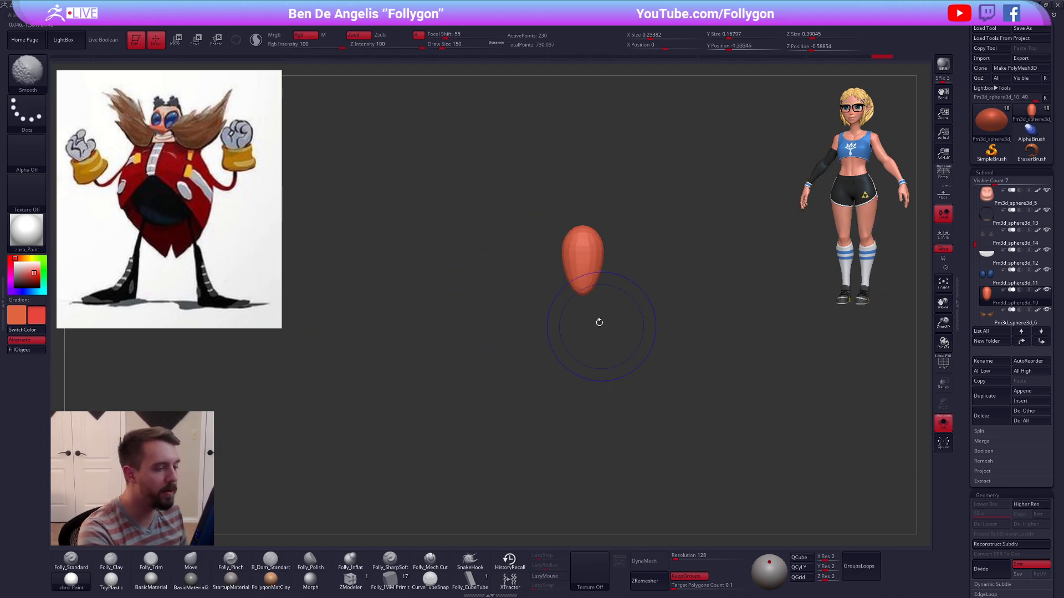
pyautogui.press('space')
pyautogui.moveTo(598, 292)
pyautogui.mouseDown()
pyautogui.moveTo(584, 297)
pyautogui.moveTo(590, 309)
pyautogui.mouseUp()
pyautogui.press('space')
pyautogui.hotkey('shift', 'f')
pyautogui.moveTo(594, 239); pyautogui.dragTo(605, 241)
pyautogui.moveTo(606, 247)
pyautogui.mouseDown(button='right')
pyautogui.moveTo(603, 214)
pyautogui.moveTo(595, 244)
pyautogui.mouseUp(button='right')
pyautogui.hotkey('shift', 'f')
pyautogui.hotkey('alt', 's')
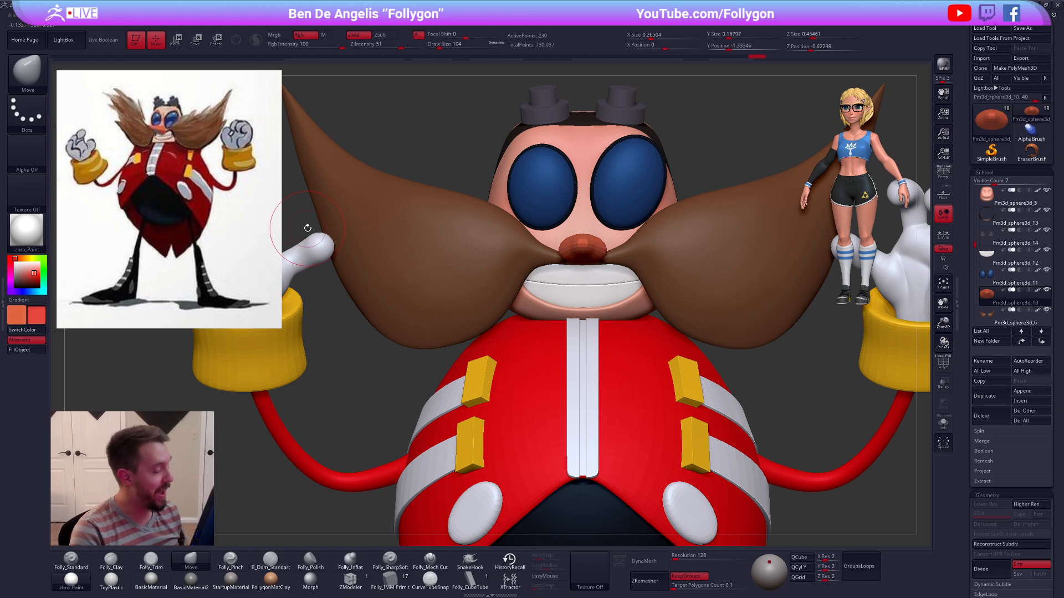
# Step: Select the mustache, adjust its inner ends beside the mouth with the Move brush at draw size 170, and switch to the Folly_Clay brush at size 113
pyautogui.keyDown('alt'); pyautogui.click(687, 307); pyautogui.keyUp('alt')
pyautogui.press('space')
pyautogui.moveTo(641, 276); pyautogui.dragTo(651, 278)
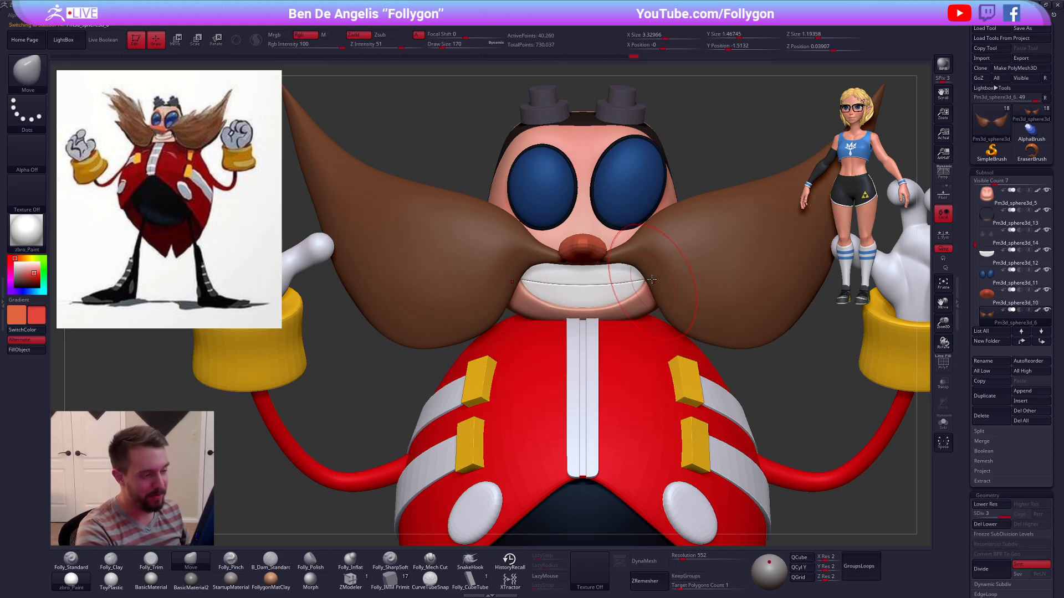
pyautogui.moveTo(624, 355); pyautogui.dragTo(615, 327, button='right')
pyautogui.press('space')
pyautogui.moveTo(645, 279); pyautogui.dragTo(649, 279)
pyautogui.moveTo(645, 289)
pyautogui.mouseDown(button='right')
pyautogui.moveTo(645, 272)
pyautogui.moveTo(637, 314)
pyautogui.mouseUp(button='right')
pyautogui.press('space')
pyautogui.press('2')
pyautogui.moveTo(501, 284)
pyautogui.mouseDown()
pyautogui.moveTo(522, 264)
pyautogui.moveTo(504, 280)
pyautogui.mouseUp()
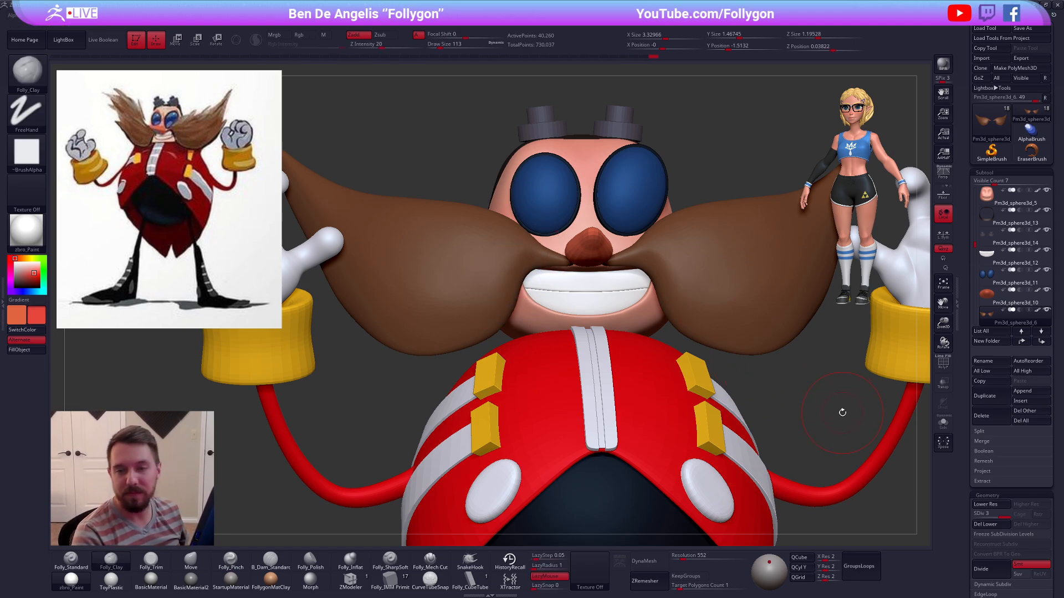
pyautogui.moveTo(836, 407); pyautogui.dragTo(793, 435, button='right')
# Step: Switch to the browser, look through the products on Follygon's Gumroad page, and return to ZBrush
pyautogui.hotkey('alt', 'Tab')
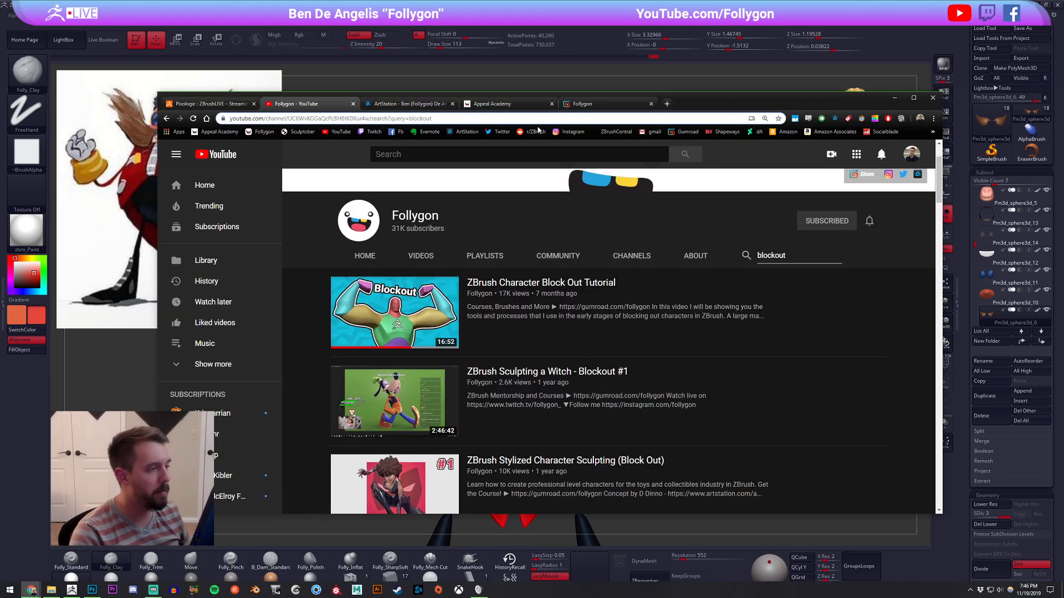
pyautogui.click(593, 103)
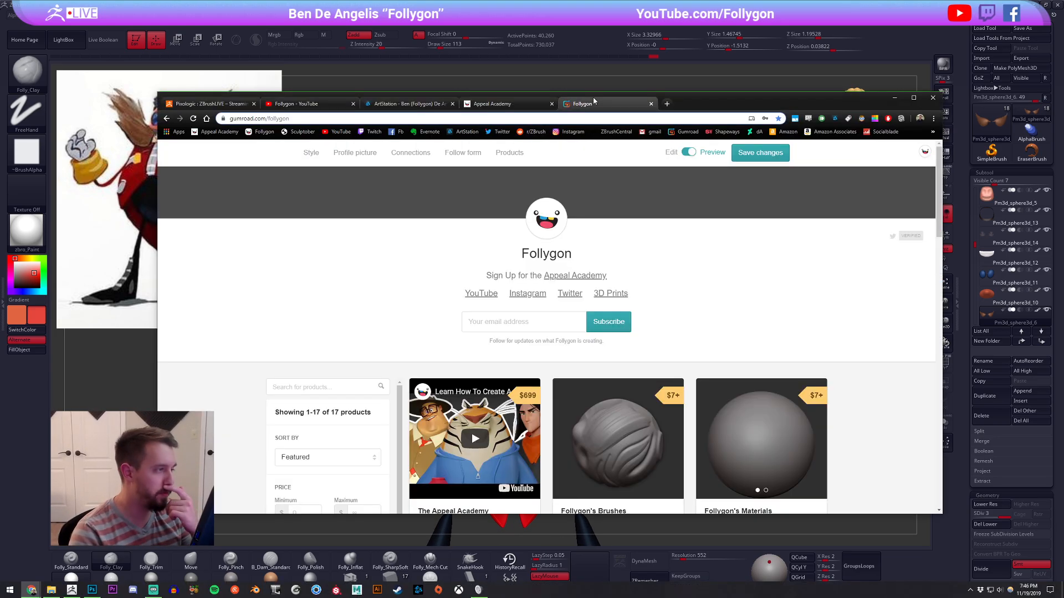
pyautogui.scroll(-6, 748, 336)
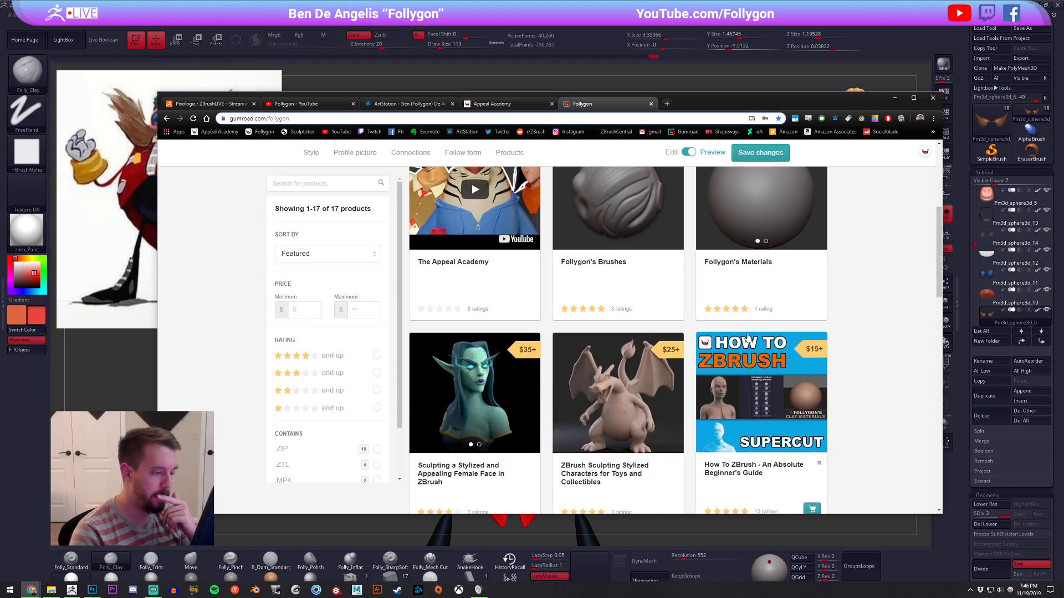
pyautogui.scroll(-5, 747, 335)
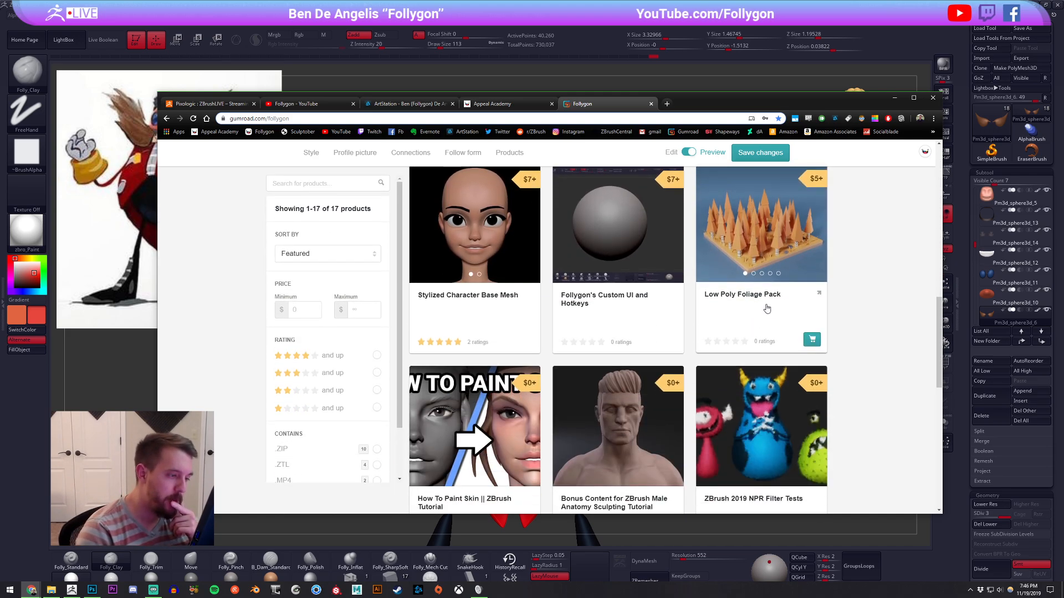
pyautogui.scroll(2, 768, 307)
pyautogui.scroll(-2, 595, 371)
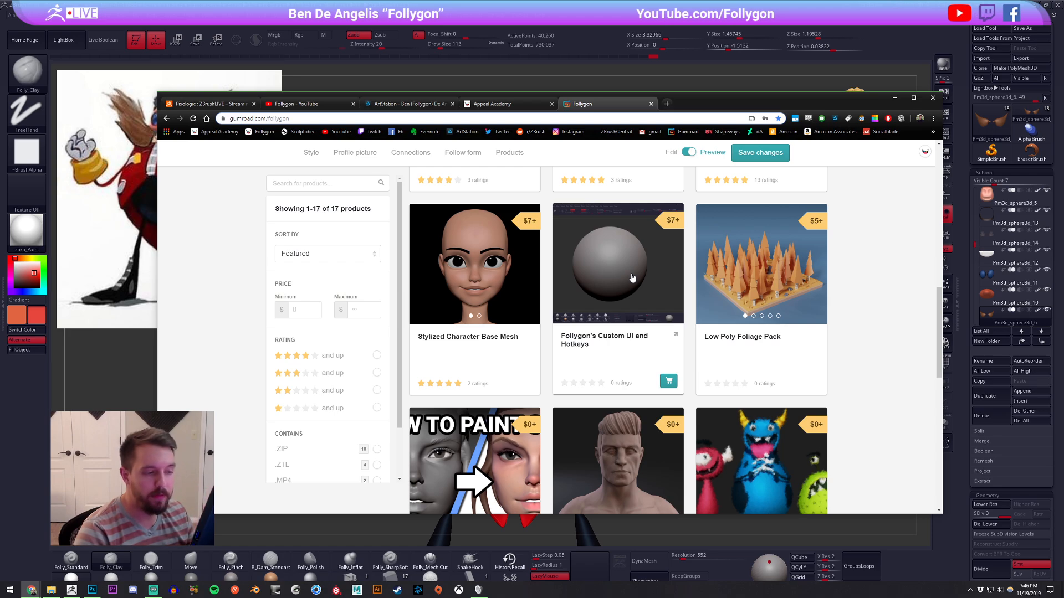
pyautogui.scroll(9, 615, 298)
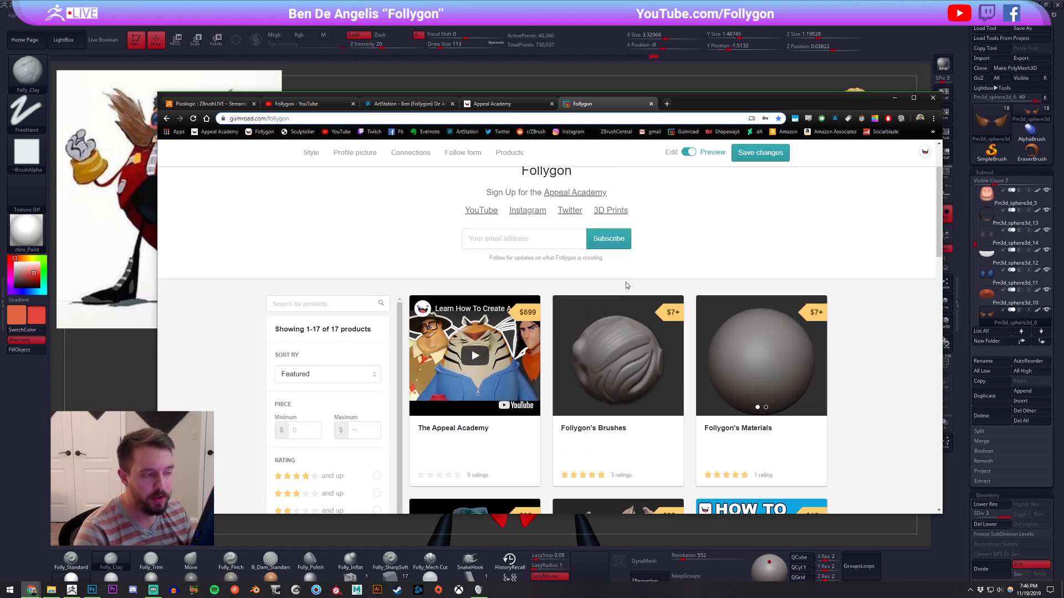
pyautogui.scroll(-3, 638, 315)
pyautogui.scroll(-3, 638, 314)
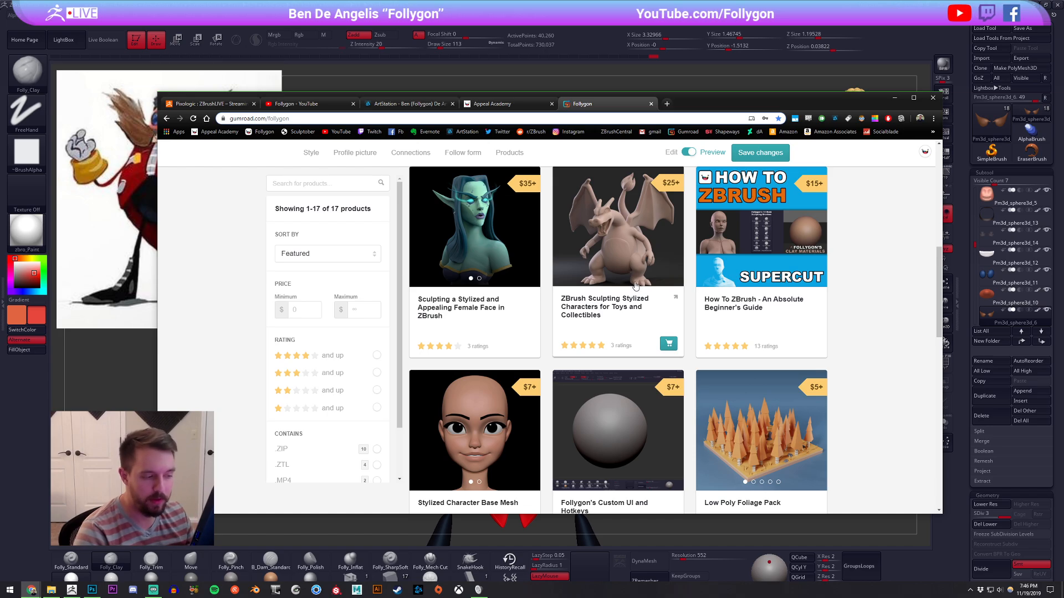
pyautogui.scroll(-4, 636, 286)
pyautogui.scroll(2, 597, 313)
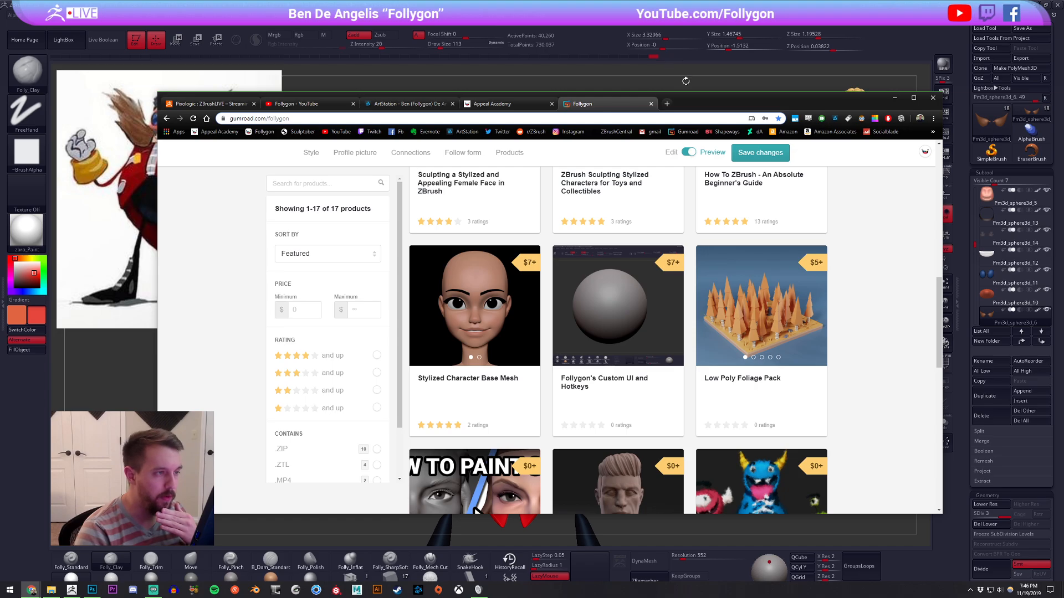
pyautogui.click(695, 90)
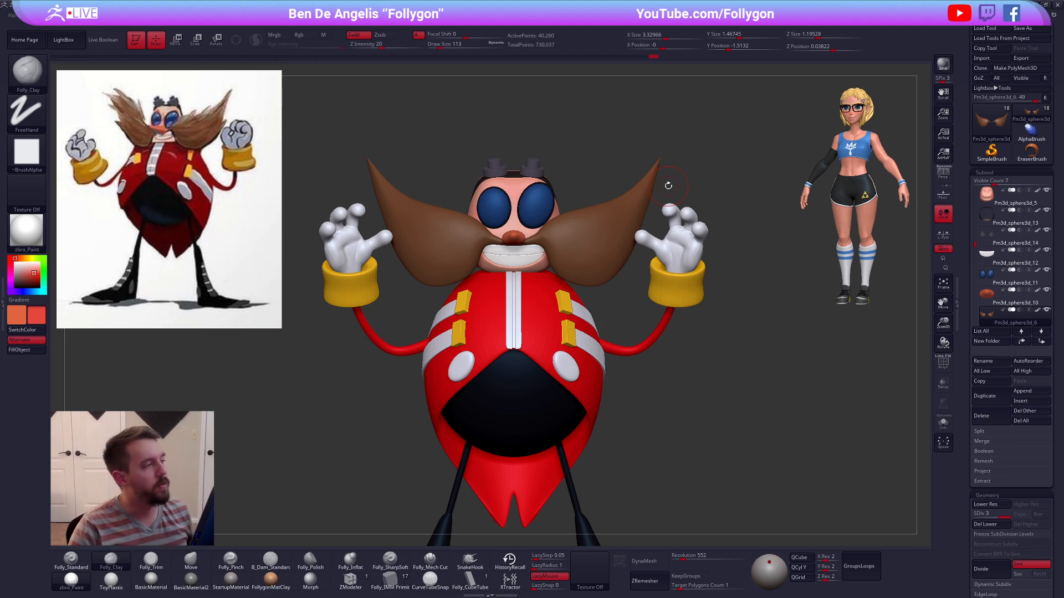
pyautogui.press('w')
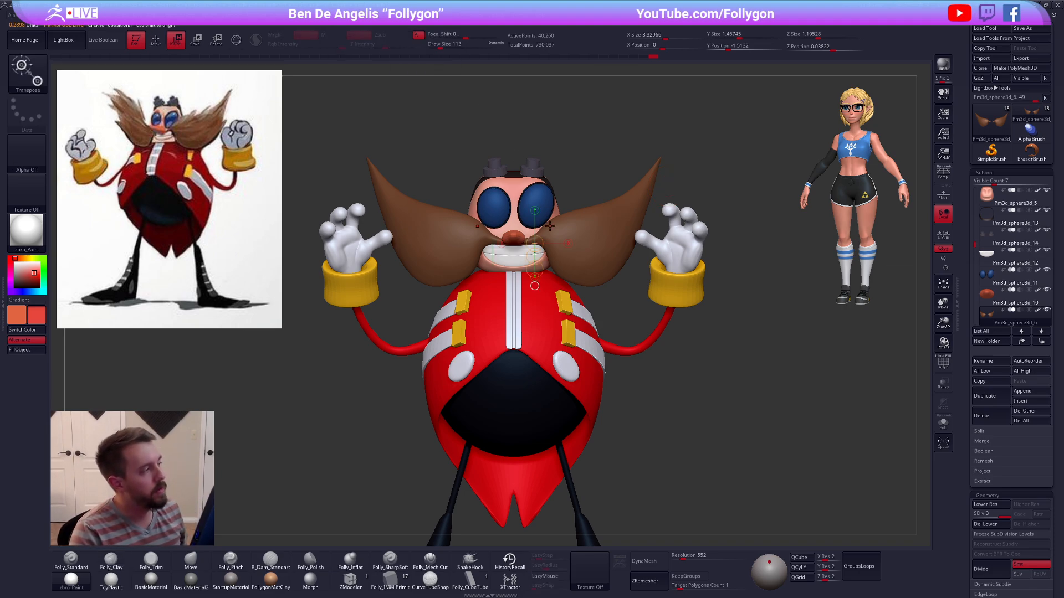
pyautogui.click(238, 40)
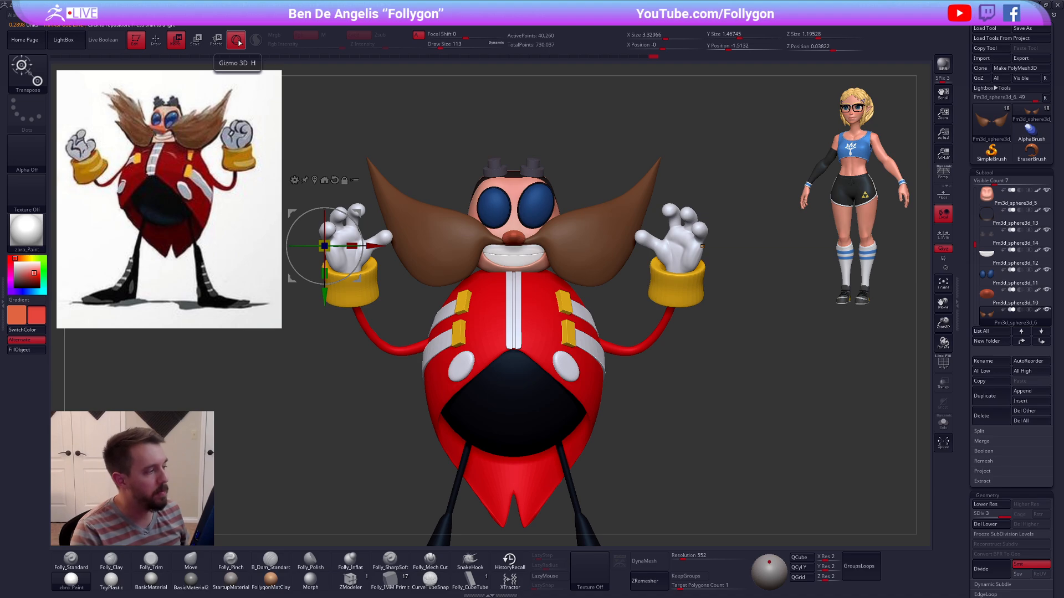
pyautogui.click(238, 41)
pyautogui.moveTo(569, 232)
pyautogui.mouseDown()
pyautogui.moveTo(704, 141)
pyautogui.moveTo(743, 144)
pyautogui.moveTo(744, 156)
pyautogui.mouseUp()
pyautogui.press('q')
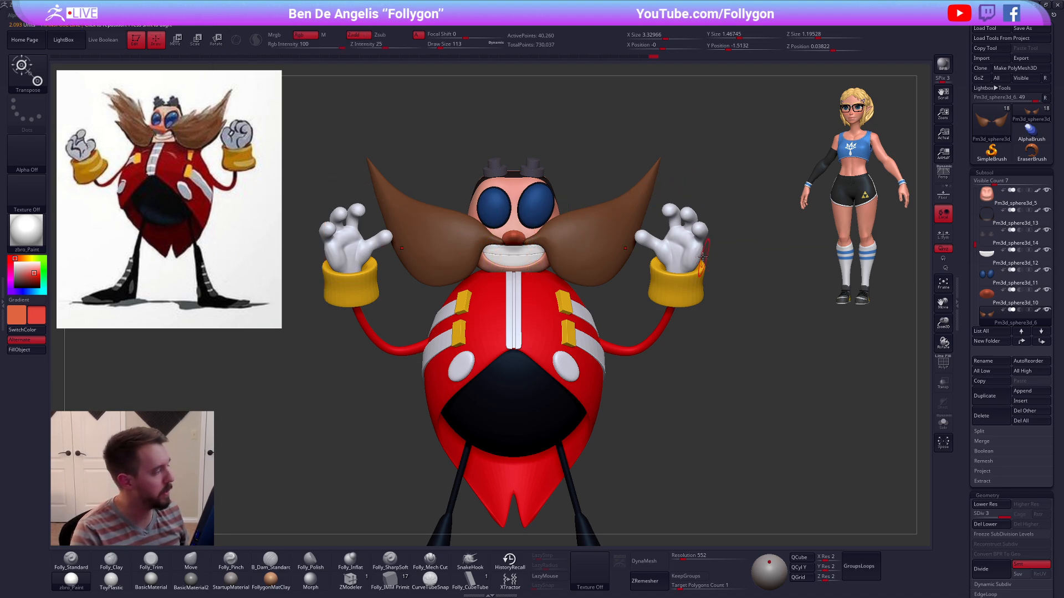
# Step: Try pulling a thin spike out of the mustache's lower edge with the SnakeHook brush, first with color and once more with Rgb off
pyautogui.keyDown('alt'); pyautogui.click(518, 231); pyautogui.keyUp('alt')
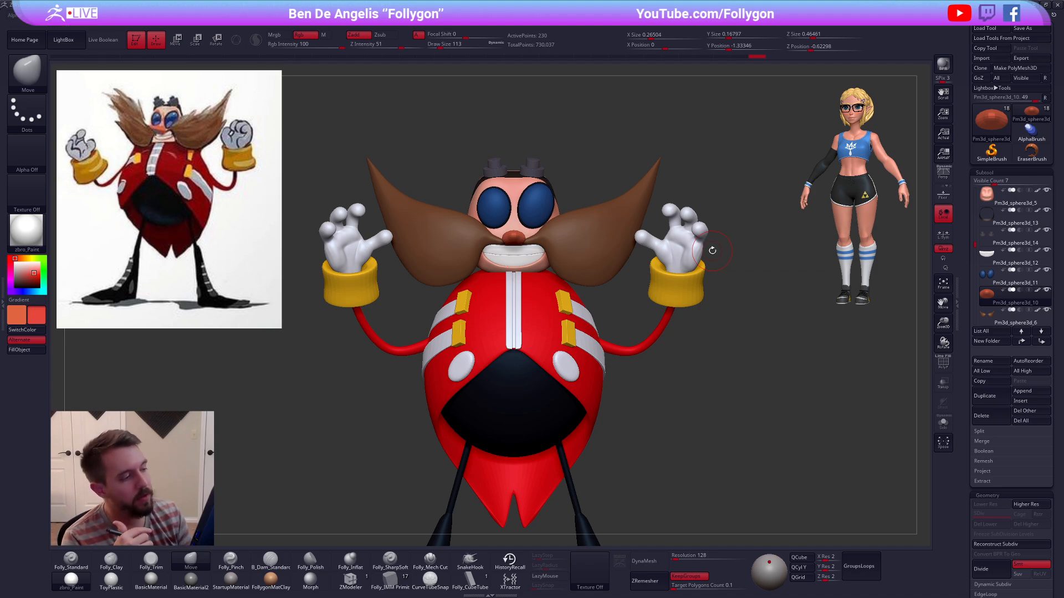
pyautogui.click(470, 561)
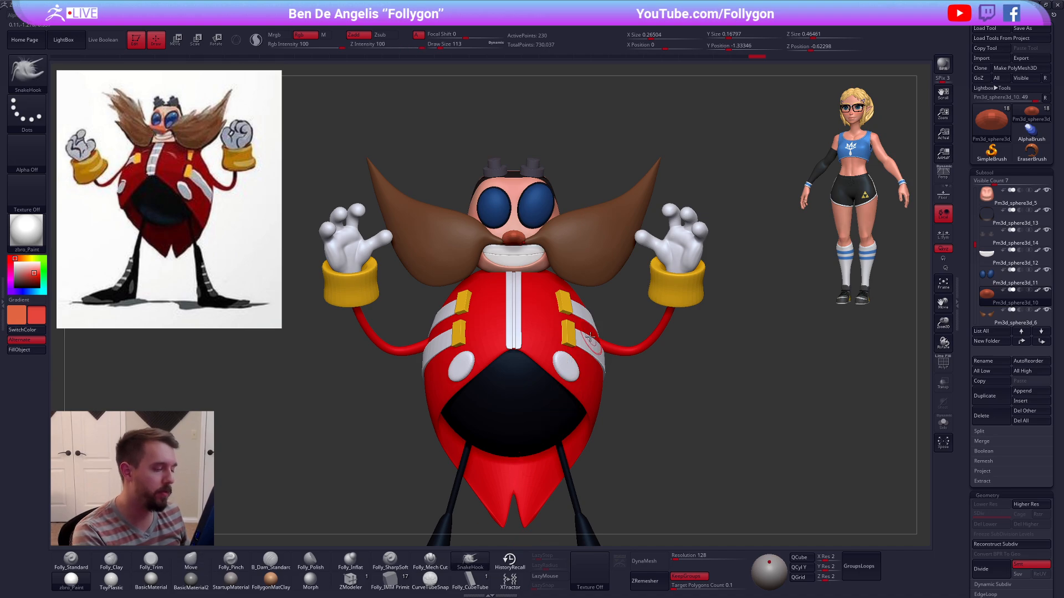
pyautogui.press('space')
pyautogui.press('space')
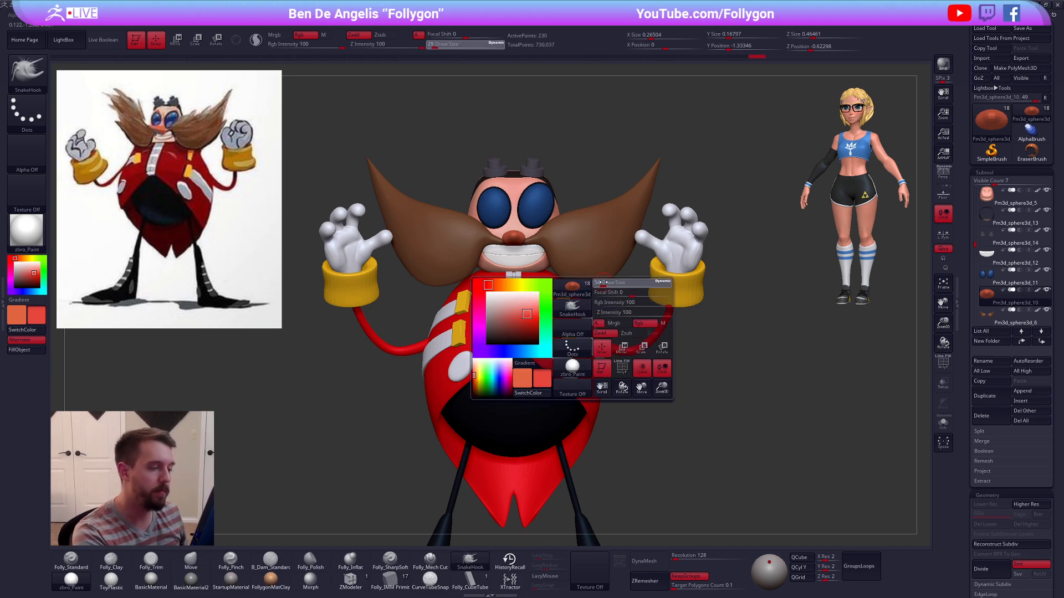
pyautogui.moveTo(602, 313)
pyautogui.mouseDown()
pyautogui.moveTo(623, 291)
pyautogui.moveTo(649, 308)
pyautogui.mouseUp()
pyautogui.keyDown('alt'); pyautogui.click(609, 280); pyautogui.keyUp('alt')
pyautogui.hotkey('ctrl', 'z')
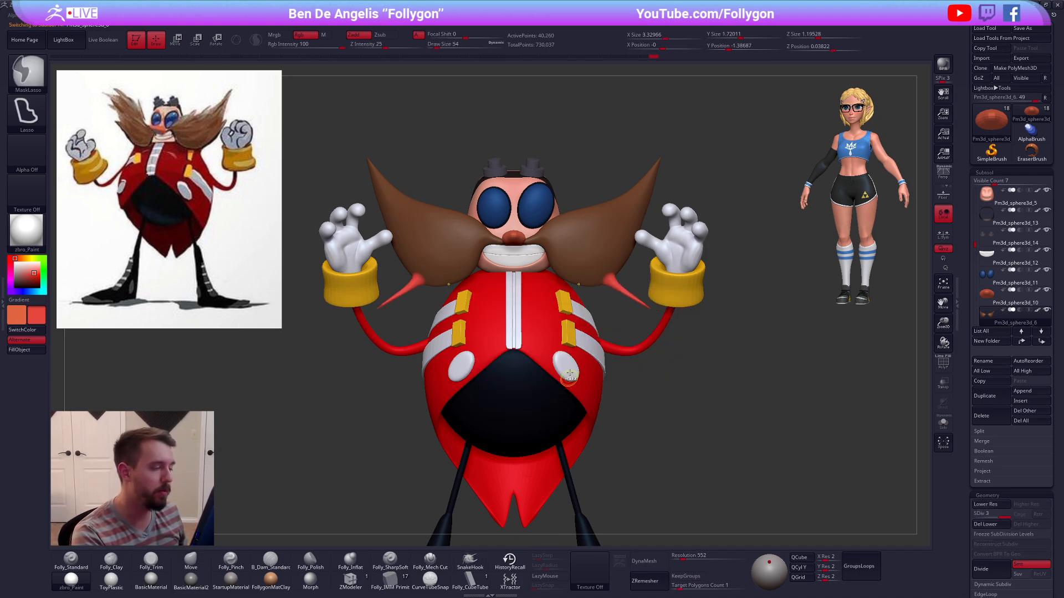
pyautogui.click(303, 36)
pyautogui.moveTo(603, 274); pyautogui.dragTo(669, 322)
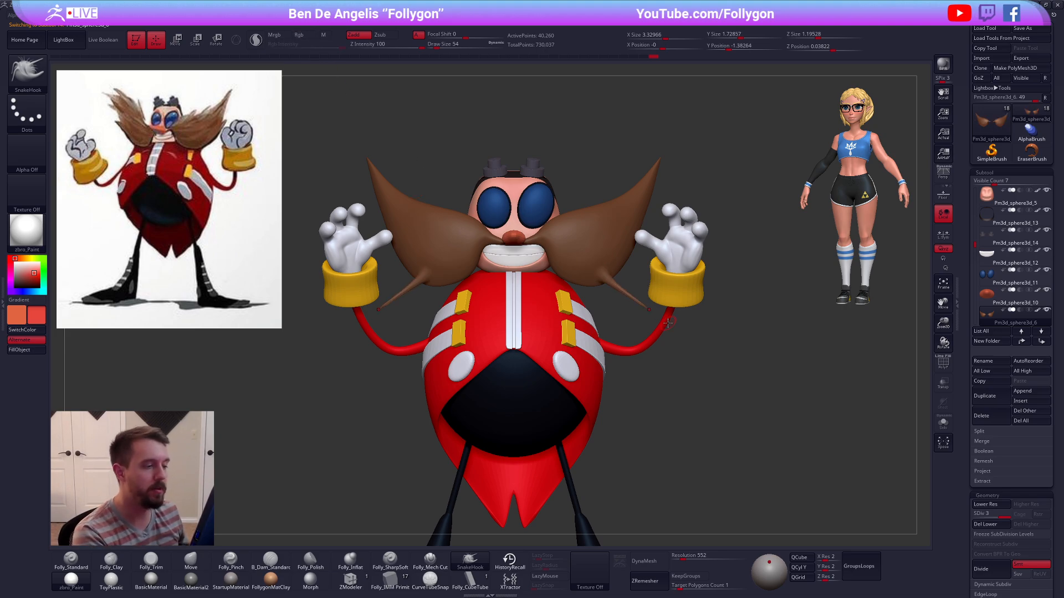
pyautogui.hotkey('ctrl', 'z')
# Step: Try pulling small hair spikes out of the mustache's upper edge with the SnakeHook brush at draw size 43
pyautogui.keyDown('alt'); pyautogui.moveTo(613, 362); pyautogui.dragTo(629, 389); pyautogui.keyUp('alt')
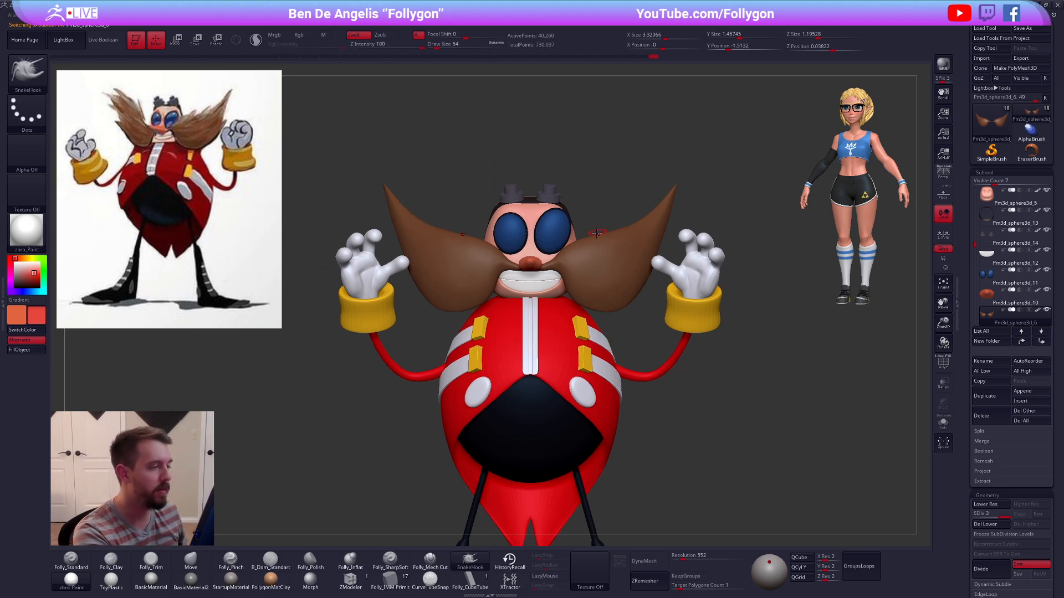
pyautogui.press('space')
pyautogui.moveTo(604, 234); pyautogui.dragTo(640, 214)
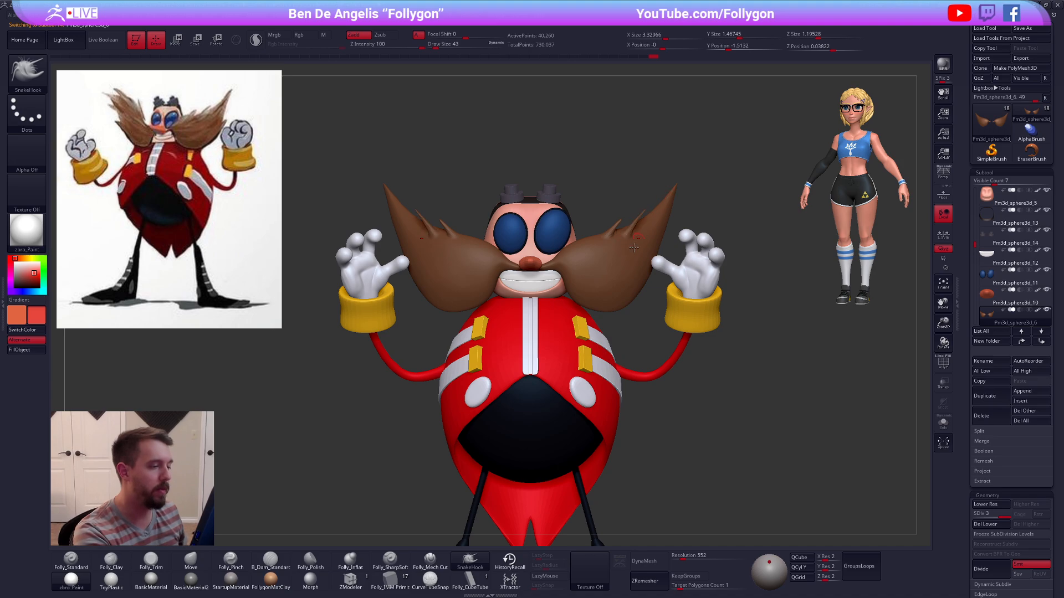
pyautogui.hotkey('ctrl', 'z')
pyautogui.hotkey('ctrl', 'z')
# Step: Select the nose and refine its shape slightly with the Move brush at draw size 81
pyautogui.moveTo(571, 281)
pyautogui.keyDown('alt'); pyautogui.mouseDown(button='right')
pyautogui.moveTo(618, 313)
pyautogui.moveTo(577, 313)
pyautogui.moveTo(558, 350)
pyautogui.mouseUp(button='right'); pyautogui.keyUp('alt')
pyautogui.press('b')
pyautogui.press('m')
pyautogui.press('v')
pyautogui.keyDown('alt'); pyautogui.click(582, 296); pyautogui.keyUp('alt')
pyautogui.press('space')
pyautogui.moveTo(580, 296); pyautogui.dragTo(588, 296)
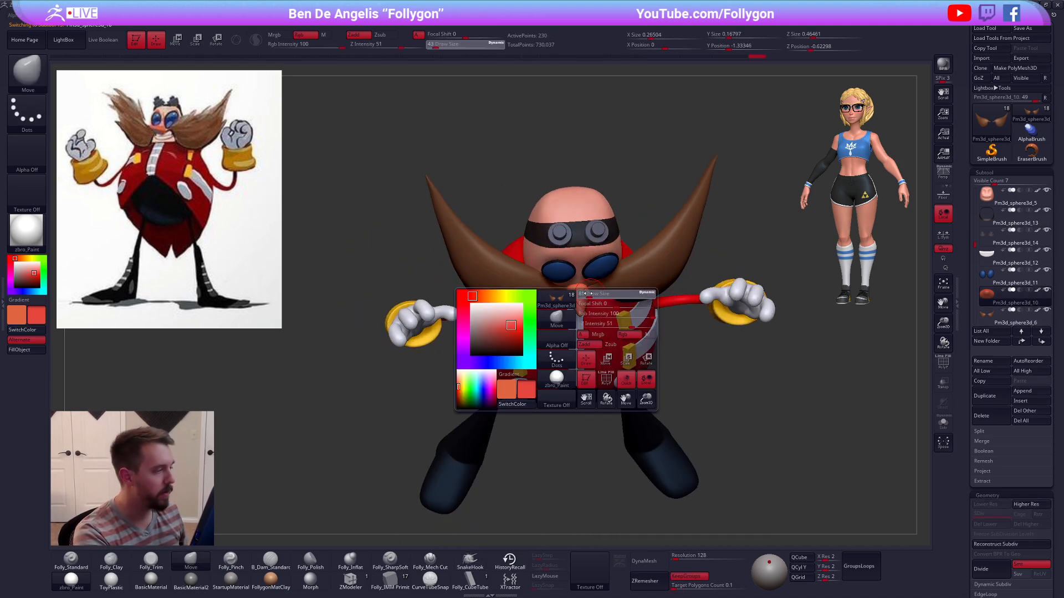
pyautogui.keyDown('alt'); pyautogui.moveTo(588, 306); pyautogui.dragTo(589, 343, button='right'); pyautogui.keyUp('alt')
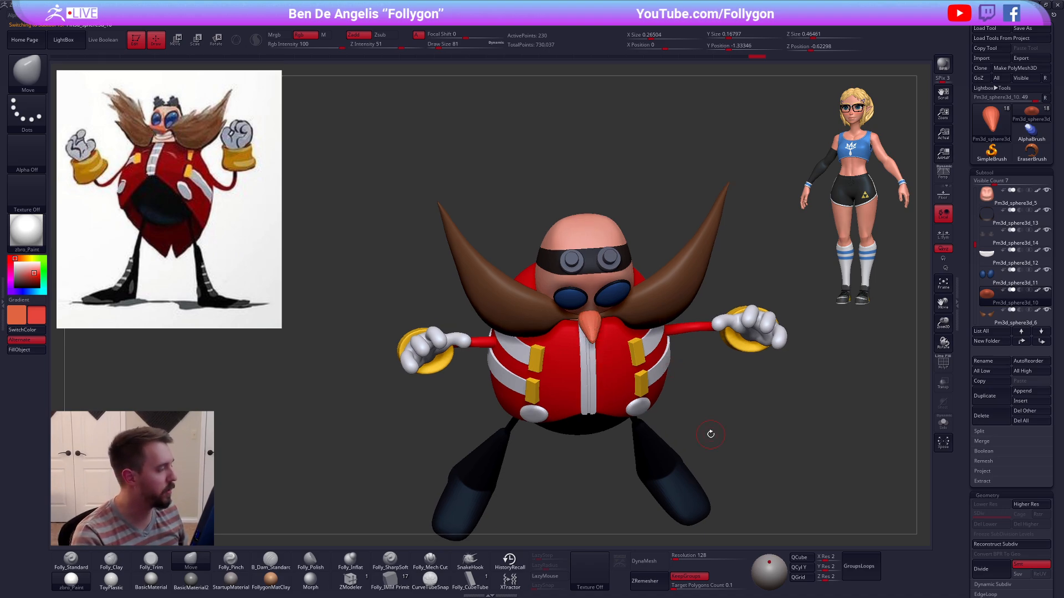
pyautogui.keyDown('ctrl'); pyautogui.moveTo(597, 309); pyautogui.dragTo(588, 339, button='right'); pyautogui.keyUp('ctrl')
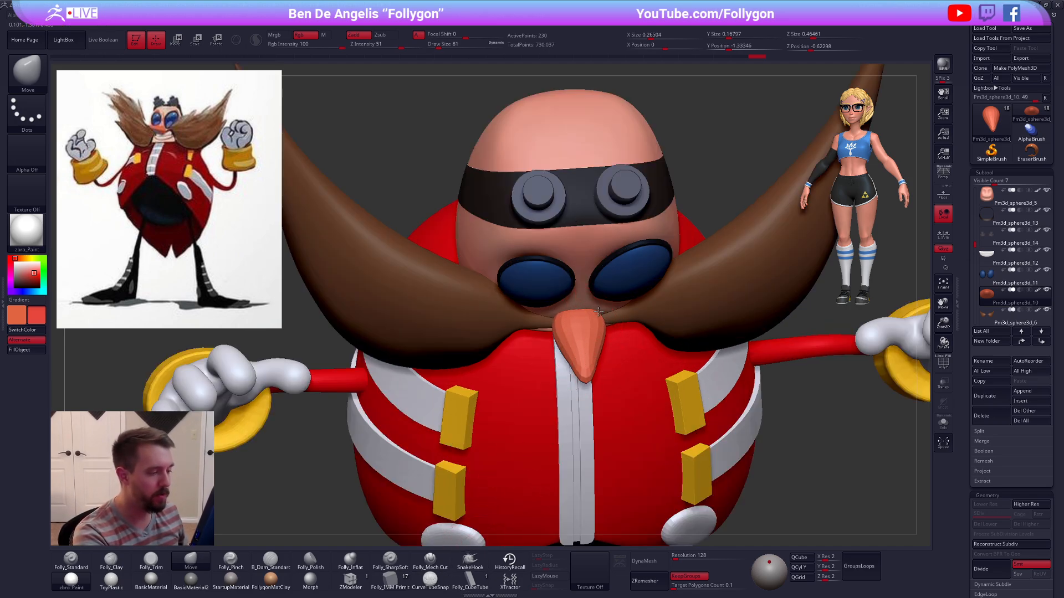
pyautogui.moveTo(593, 288); pyautogui.dragTo(686, 318, button='right')
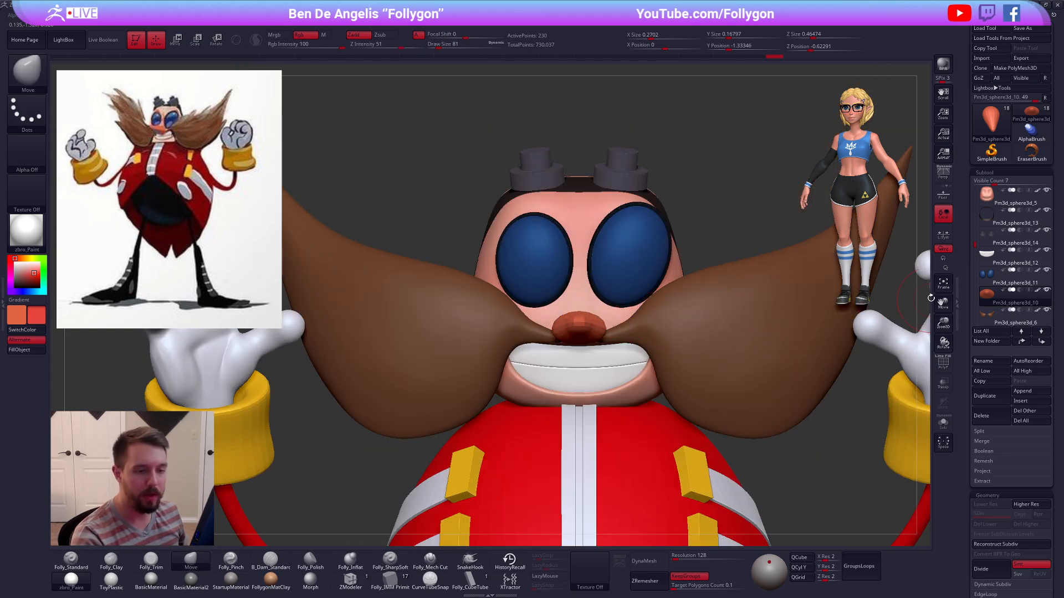
# Step: Hide the red coat, white buttons, both white stripes, yellow buckles, zipper strip and black body subtools
pyautogui.keyDown('ctrl'); pyautogui.moveTo(767, 305); pyautogui.dragTo(743, 215, button='right'); pyautogui.keyUp('ctrl')
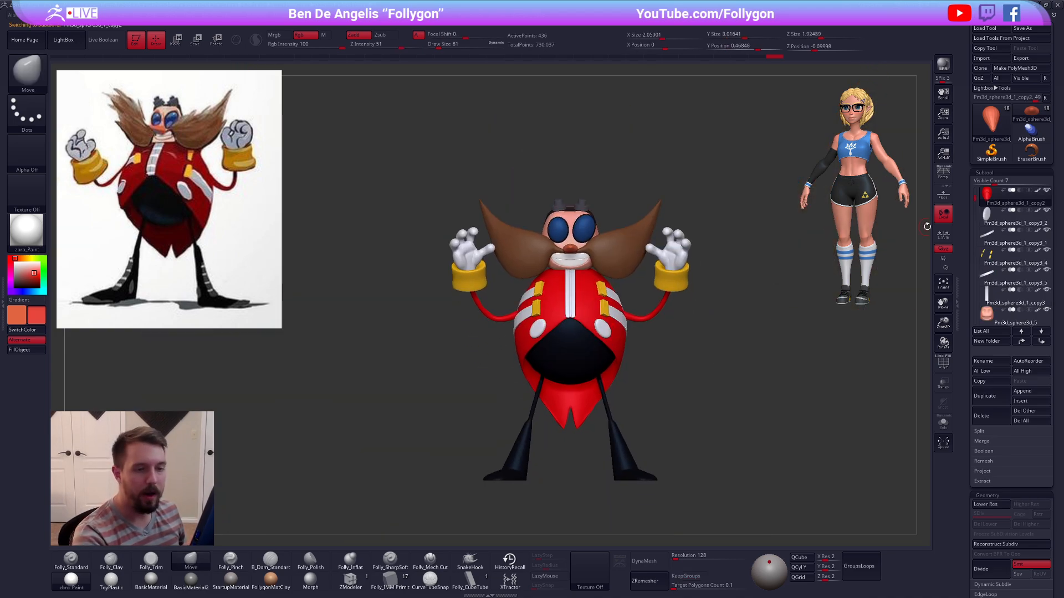
pyautogui.click(1046, 190)
pyautogui.click(989, 221)
pyautogui.click(1046, 210)
pyautogui.click(990, 242)
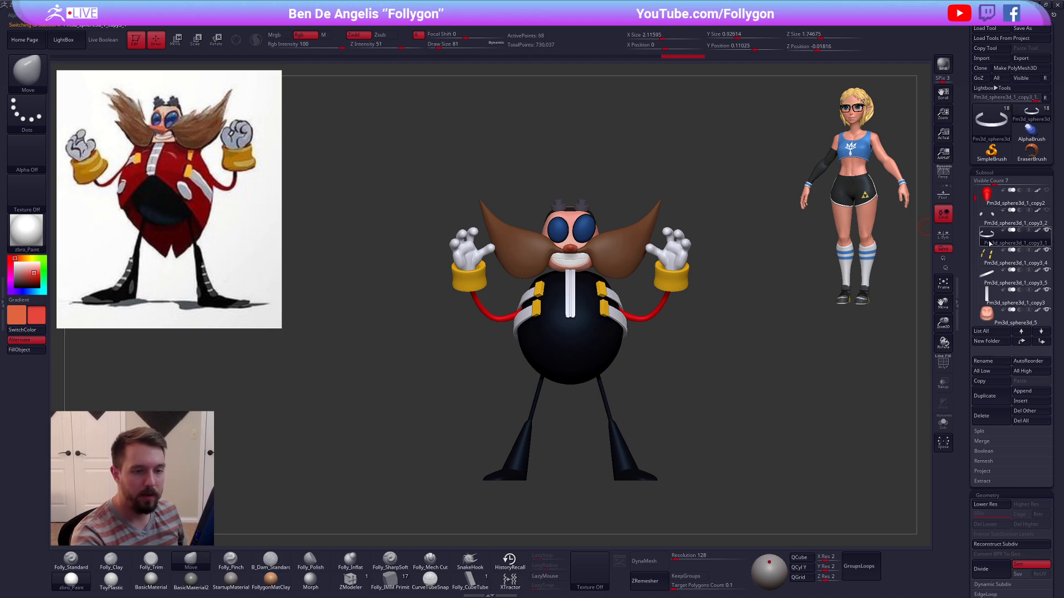
pyautogui.click(989, 262)
pyautogui.click(989, 282)
pyautogui.click(990, 302)
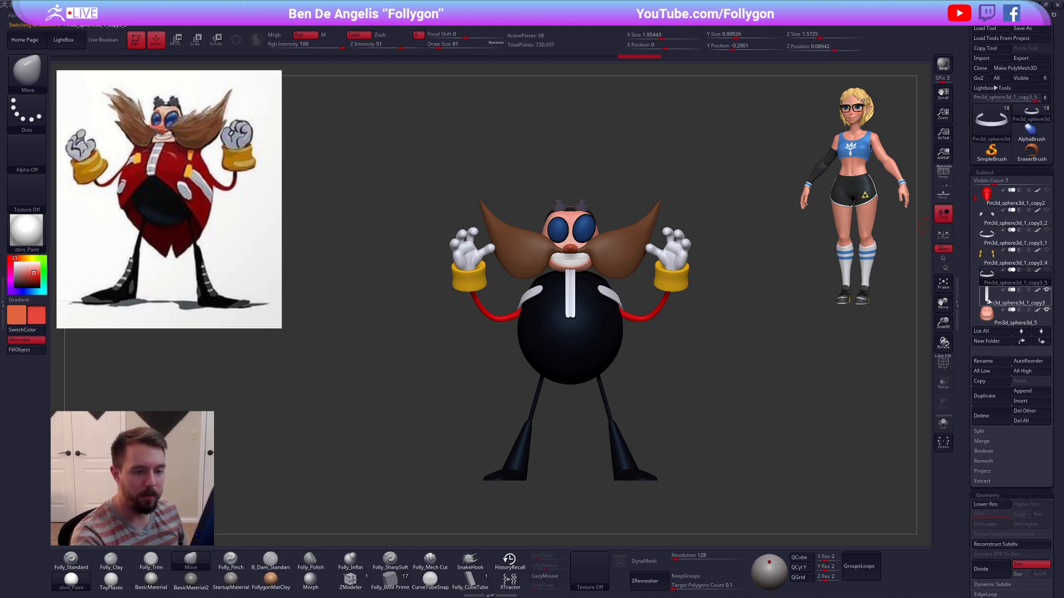
pyautogui.keyDown('alt'); pyautogui.click(607, 340); pyautogui.keyUp('alt')
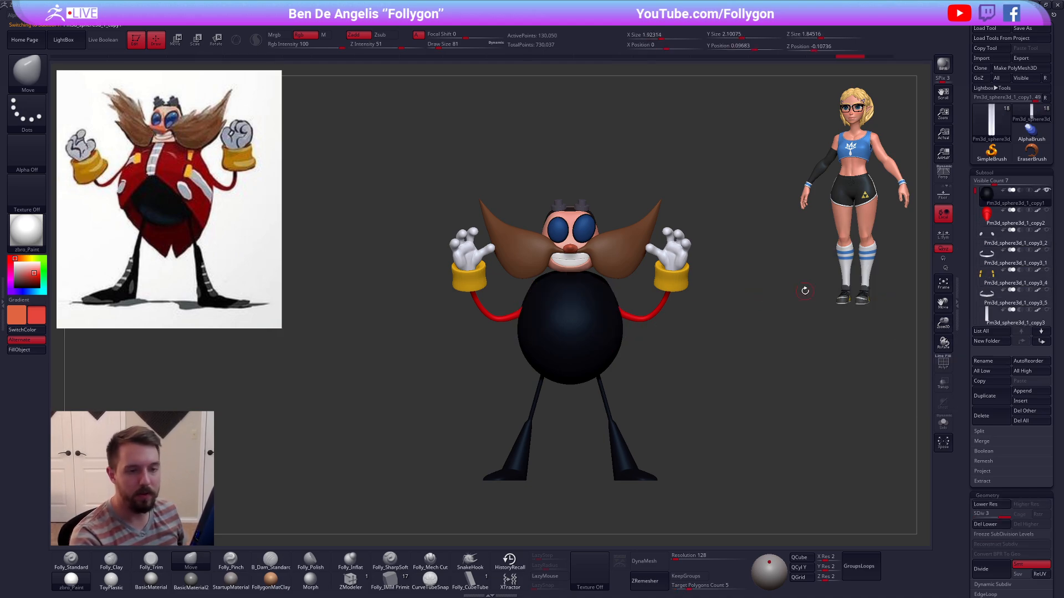
pyautogui.click(1046, 190)
# Step: Hide the white hands, yellow cuffs, red arms and black legs subtools to leave only the head parts visible
pyautogui.keyDown('alt'); pyautogui.click(675, 266); pyautogui.keyUp('alt')
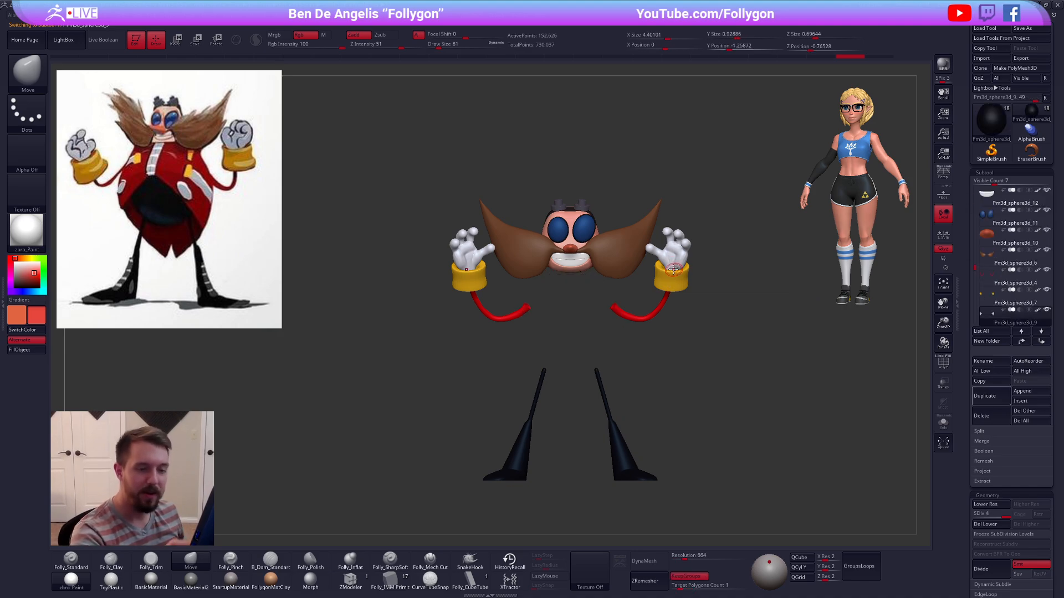
pyautogui.click(1046, 310)
pyautogui.click(987, 296)
pyautogui.click(1047, 290)
pyautogui.click(983, 278)
pyautogui.click(1046, 269)
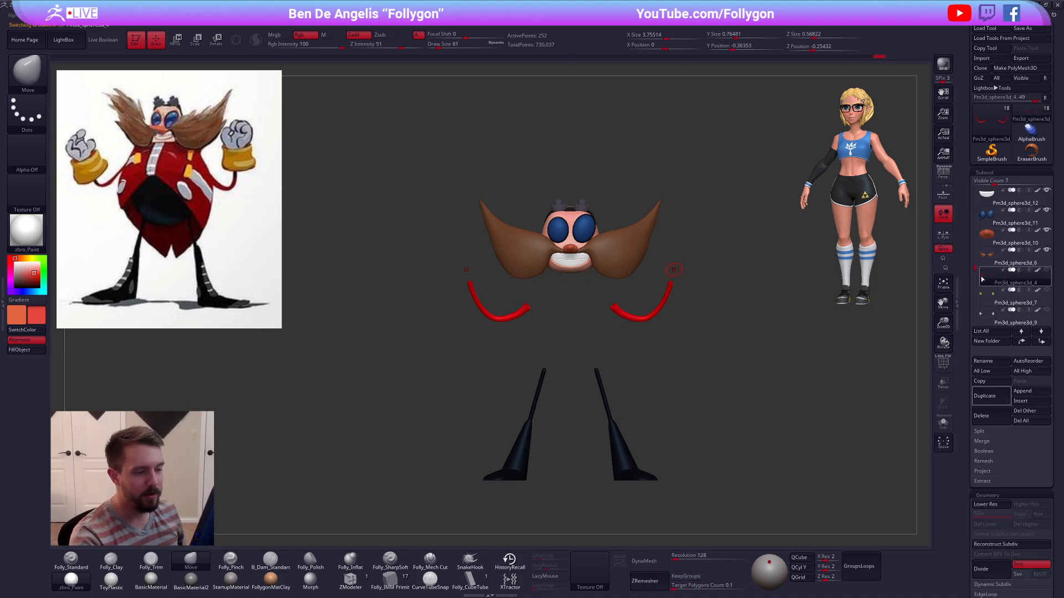
pyautogui.click(984, 258)
pyautogui.keyDown('alt'); pyautogui.click(622, 448); pyautogui.keyUp('alt')
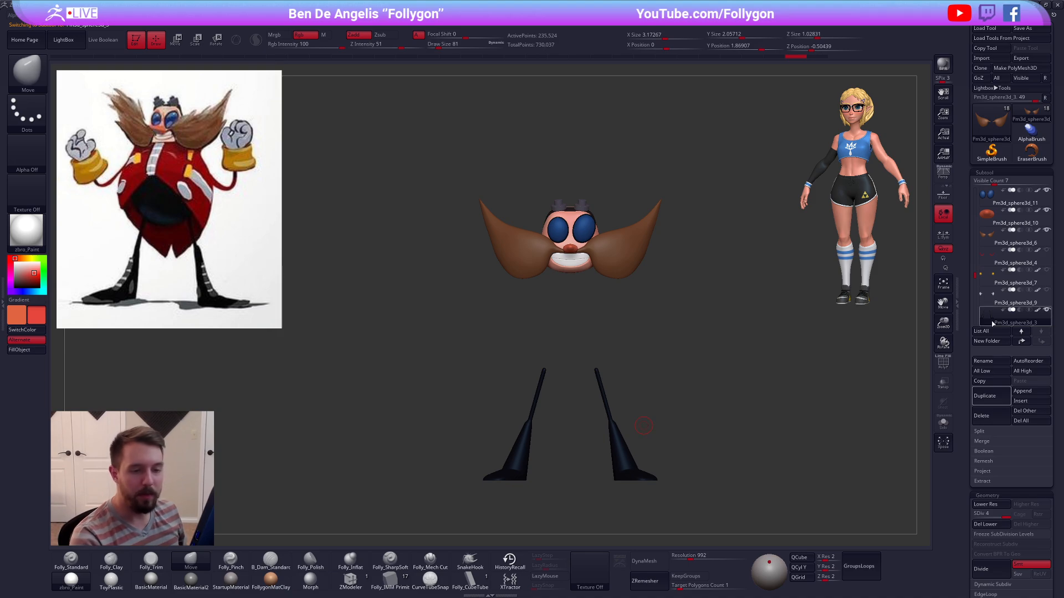
pyautogui.click(989, 263)
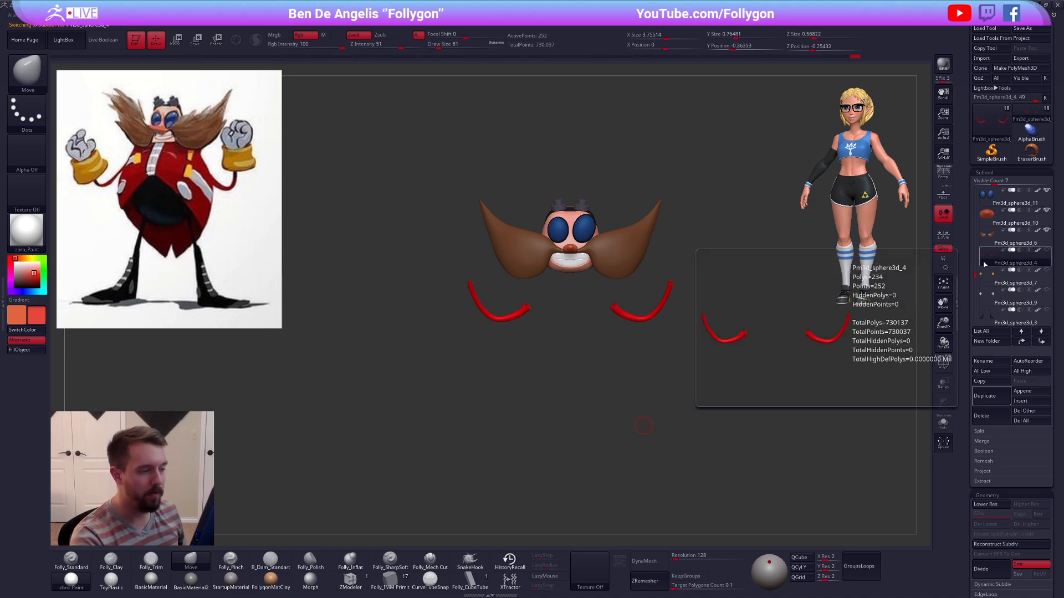
# Step: Select the nose and adjust its shape from below with the Move brush at draw size 81
pyautogui.keyDown('alt'); pyautogui.click(618, 256); pyautogui.keyUp('alt')
pyautogui.moveTo(577, 263); pyautogui.dragTo(582, 189, button='right')
pyautogui.keyDown('alt'); pyautogui.click(600, 221); pyautogui.keyUp('alt')
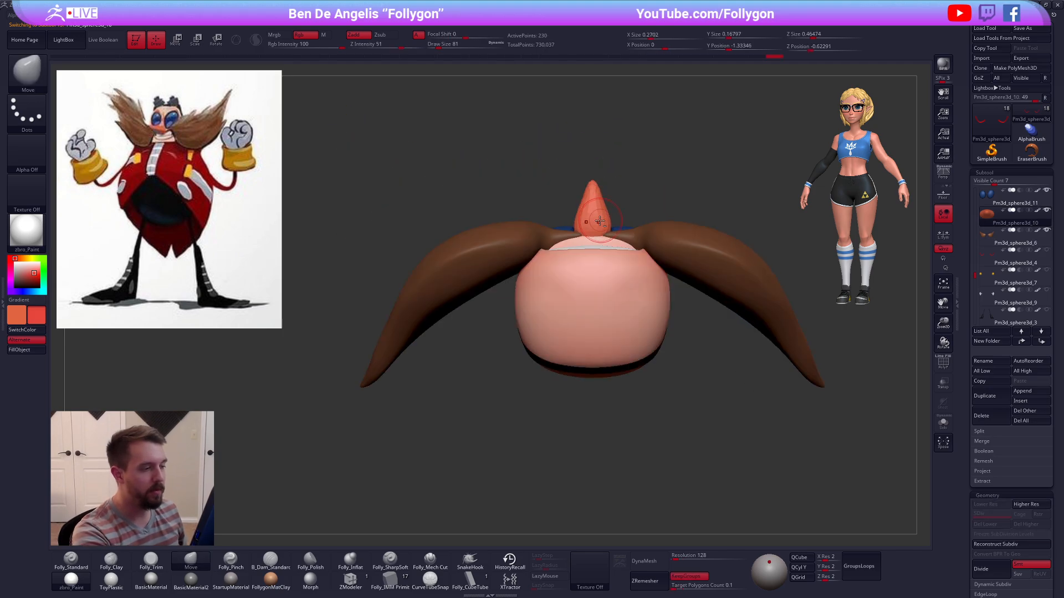
pyautogui.keyDown('ctrl'); pyautogui.moveTo(596, 236); pyautogui.dragTo(593, 254, button='right'); pyautogui.keyUp('ctrl')
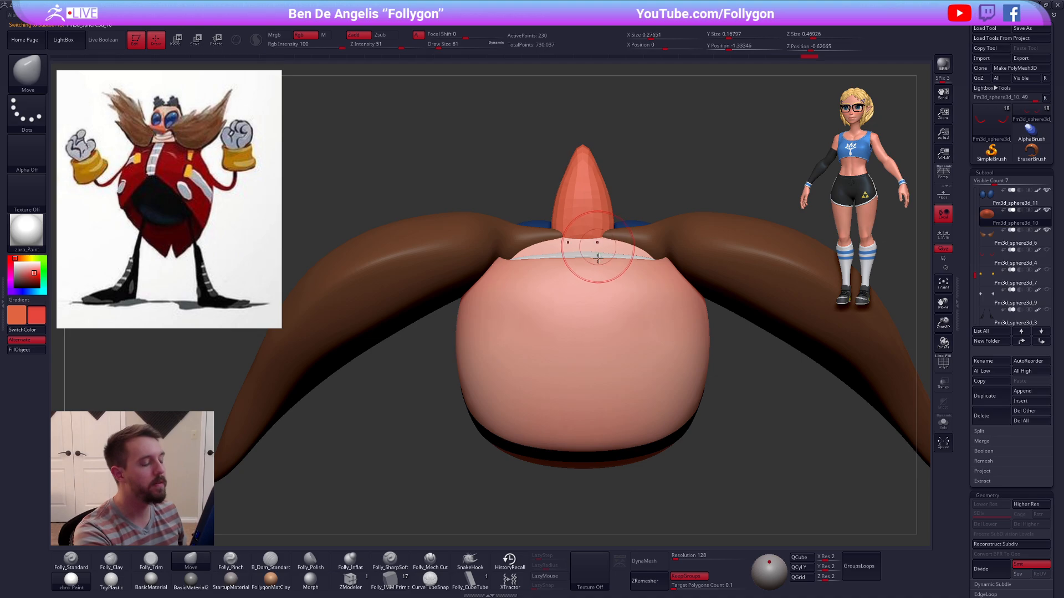
# Step: Isolate the nose and thicken its side profile by masking part of it, transforming the rest with Transpose and clearing the mask
pyautogui.moveTo(577, 257)
pyautogui.keyDown('shift'); pyautogui.mouseDown(button='right')
pyautogui.moveTo(586, 241)
pyautogui.moveTo(613, 304)
pyautogui.moveTo(646, 286)
pyautogui.moveTo(681, 299)
pyautogui.mouseUp(button='right'); pyautogui.keyUp('shift')
pyautogui.press('d')
pyautogui.hotkey('alt', 's')
pyautogui.press('space')
pyautogui.moveTo(713, 260)
pyautogui.mouseDown()
pyautogui.moveTo(593, 198)
pyautogui.moveTo(716, 202)
pyautogui.mouseUp()
pyautogui.press('space')
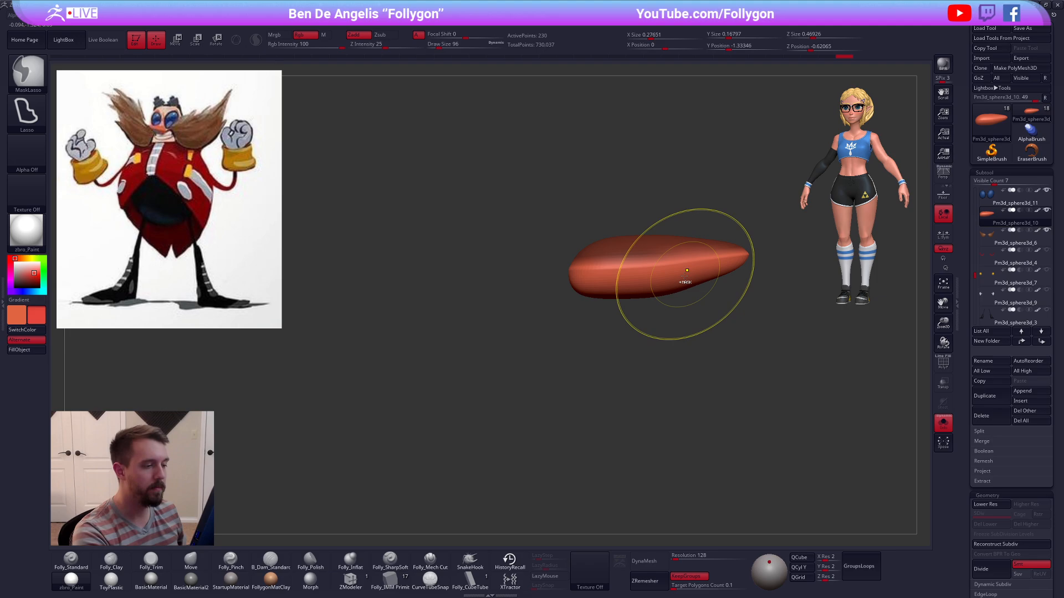
pyautogui.keyDown('ctrl'); pyautogui.click(681, 321); pyautogui.keyUp('ctrl')
pyautogui.press('r')
pyautogui.keyDown('shift'); pyautogui.moveTo(744, 255); pyautogui.dragTo(524, 268); pyautogui.keyUp('shift')
pyautogui.press('w')
pyautogui.press('q')
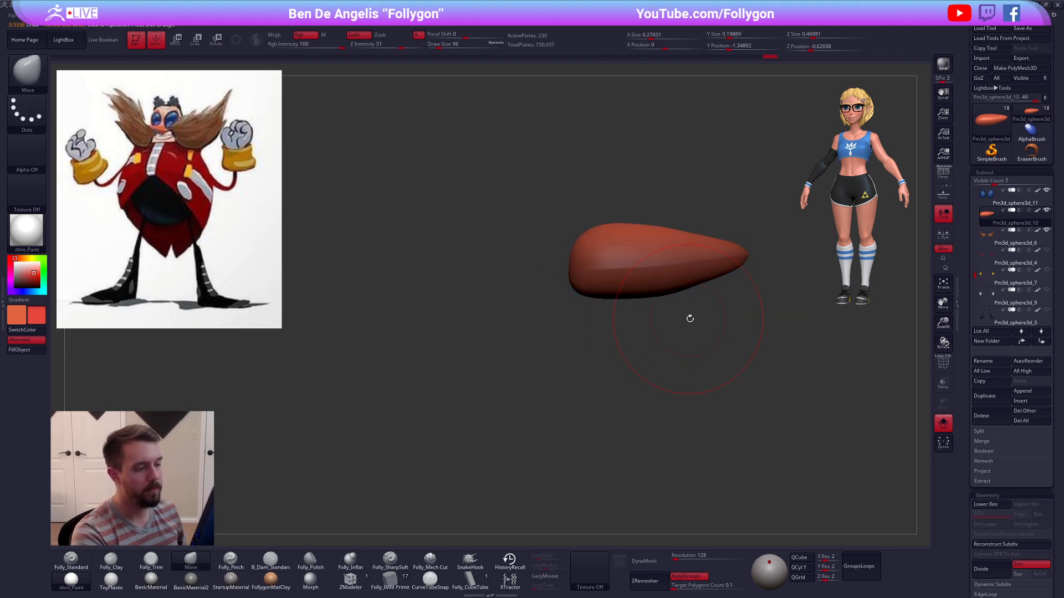
pyautogui.press('space')
pyautogui.moveTo(689, 318)
pyautogui.keyDown('ctrl'); pyautogui.mouseDown()
pyautogui.moveTo(708, 318)
pyautogui.moveTo(693, 315)
pyautogui.mouseUp(); pyautogui.keyUp('ctrl')
# Step: Smooth out the nose's side profile with the Move brush at draw size 67
pyautogui.press('space')
pyautogui.moveTo(679, 295)
pyautogui.keyDown('shift'); pyautogui.mouseDown(button='right')
pyautogui.moveTo(664, 294)
pyautogui.moveTo(662, 306)
pyautogui.mouseUp(button='right'); pyautogui.keyUp('shift')
pyautogui.moveTo(685, 286); pyautogui.dragTo(684, 281)
pyautogui.moveTo(684, 224); pyautogui.dragTo(689, 290, button='right')
pyautogui.press('space')
pyautogui.moveTo(676, 295); pyautogui.dragTo(679, 294)
pyautogui.moveTo(677, 303)
pyautogui.mouseDown(button='right')
pyautogui.moveTo(667, 471)
pyautogui.moveTo(705, 397)
pyautogui.mouseUp(button='right')
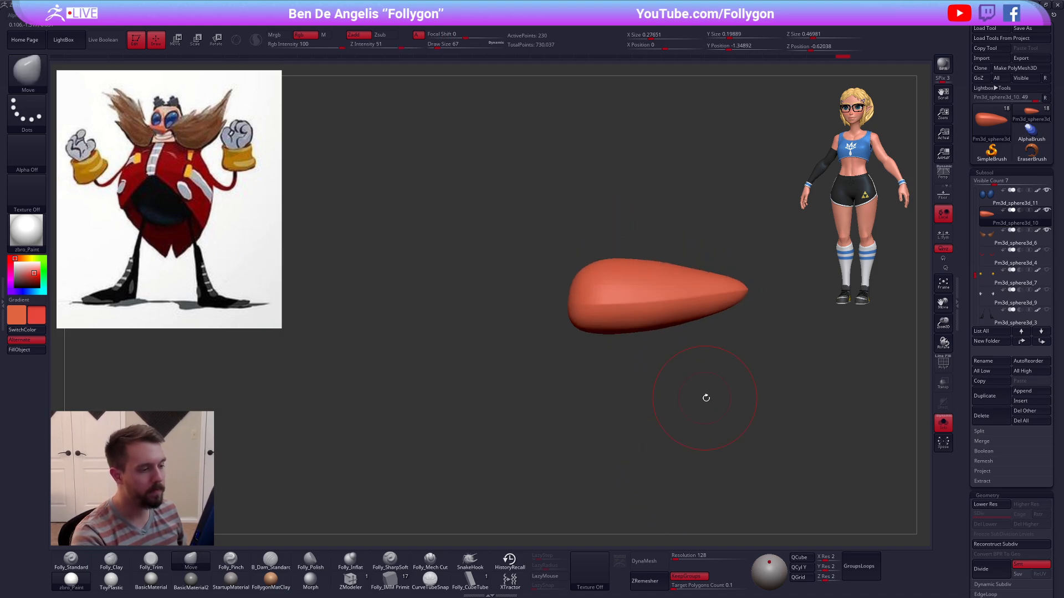
# Step: Bring the whole head back into view and turn on AccuCurve for the Move brush at draw size 54
pyautogui.hotkey('shift', 's')
pyautogui.keyDown('ctrl'); pyautogui.moveTo(786, 415); pyautogui.dragTo(727, 419, button='right'); pyautogui.keyUp('ctrl')
pyautogui.moveTo(674, 342)
pyautogui.mouseDown(button='right')
pyautogui.moveTo(663, 327)
pyautogui.moveTo(677, 335)
pyautogui.moveTo(670, 365)
pyautogui.mouseUp(button='right')
pyautogui.press('space')
pyautogui.moveTo(700, 355); pyautogui.dragTo(691, 355)
pyautogui.hotkey('ctrl', 'shift', 'space')
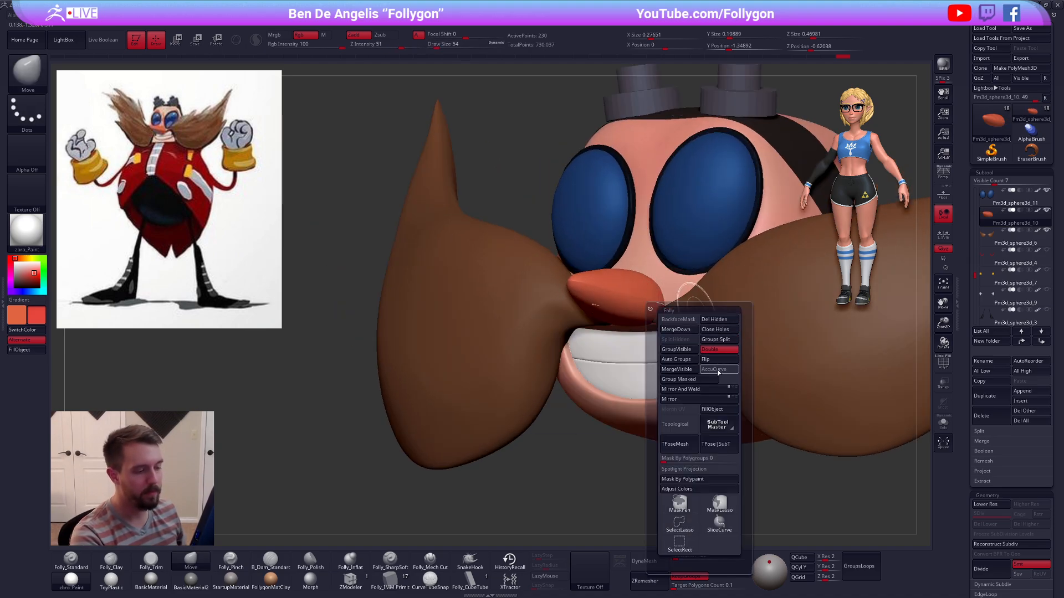
# Step: Isolate the nose with its wireframe shown, widen its base with the Move brush at draw size 38, and turn AccuCurve off
pyautogui.hotkey('shift', 's')
pyautogui.press('space')
pyautogui.moveTo(680, 317)
pyautogui.mouseDown()
pyautogui.moveTo(665, 314)
pyautogui.moveTo(669, 304)
pyautogui.mouseUp()
pyautogui.hotkey('shift', 'd')
pyautogui.hotkey('shift', 'f')
pyautogui.press('space')
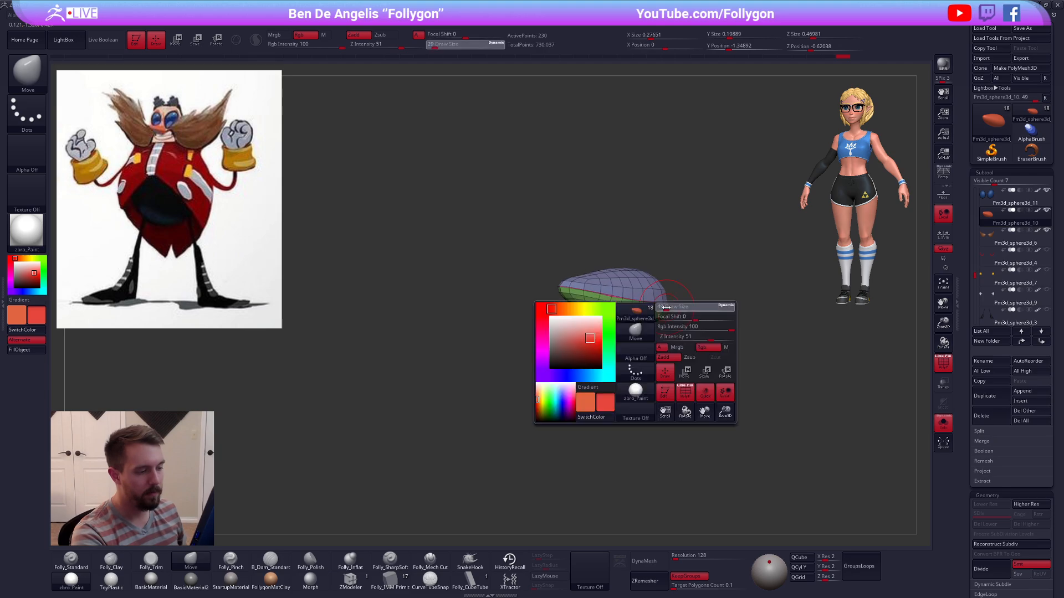
pyautogui.moveTo(661, 305); pyautogui.dragTo(636, 252, button='right')
pyautogui.press('d')
pyautogui.press('space')
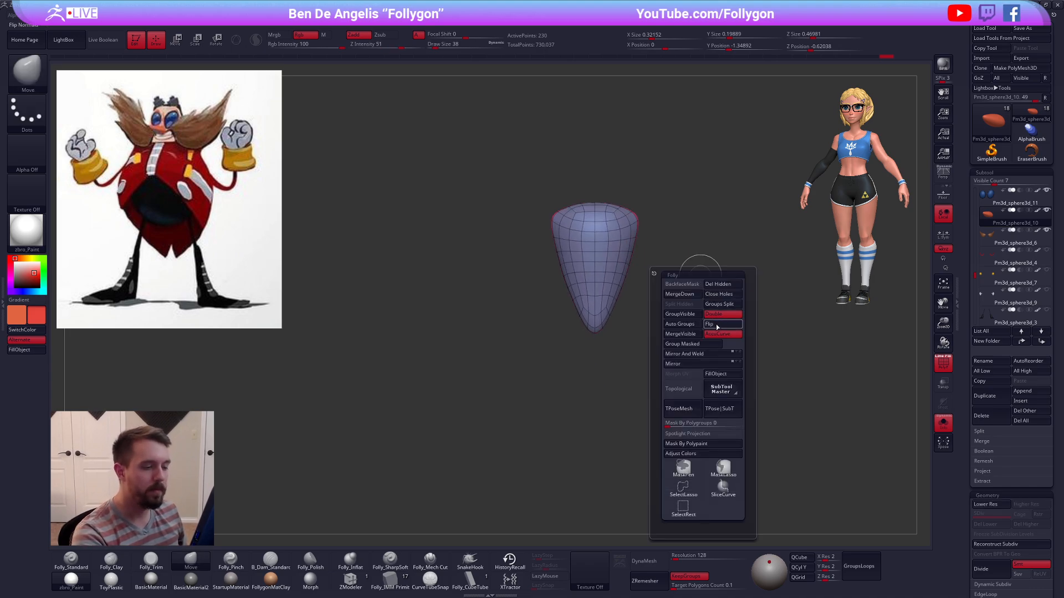
pyautogui.click(723, 334)
pyautogui.hotkey('shift', 'f')
# Step: End the nose isolation and make all hidden body subtools visible again
pyautogui.keyDown('shift'); pyautogui.moveTo(729, 285); pyautogui.dragTo(698, 224, button='right'); pyautogui.keyUp('shift')
pyautogui.hotkey('shift', 's')
pyautogui.keyDown('alt'); pyautogui.moveTo(703, 365); pyautogui.dragTo(655, 344, button='right'); pyautogui.keyUp('alt')
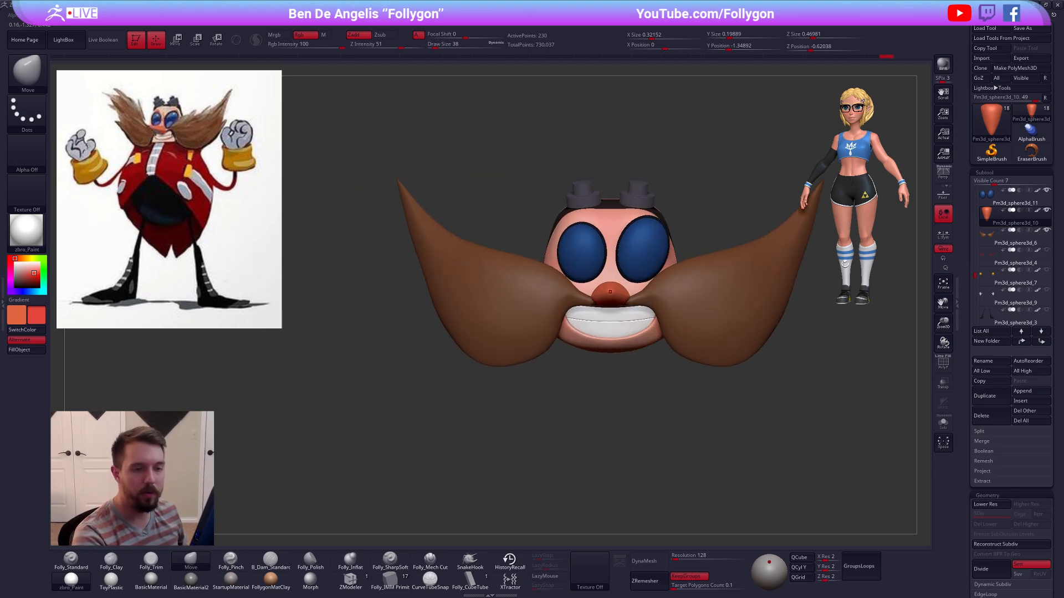
pyautogui.keyDown('ctrl'); pyautogui.moveTo(838, 403); pyautogui.dragTo(811, 409, button='right'); pyautogui.keyUp('ctrl')
pyautogui.click(1046, 210)
pyautogui.click(1047, 210)
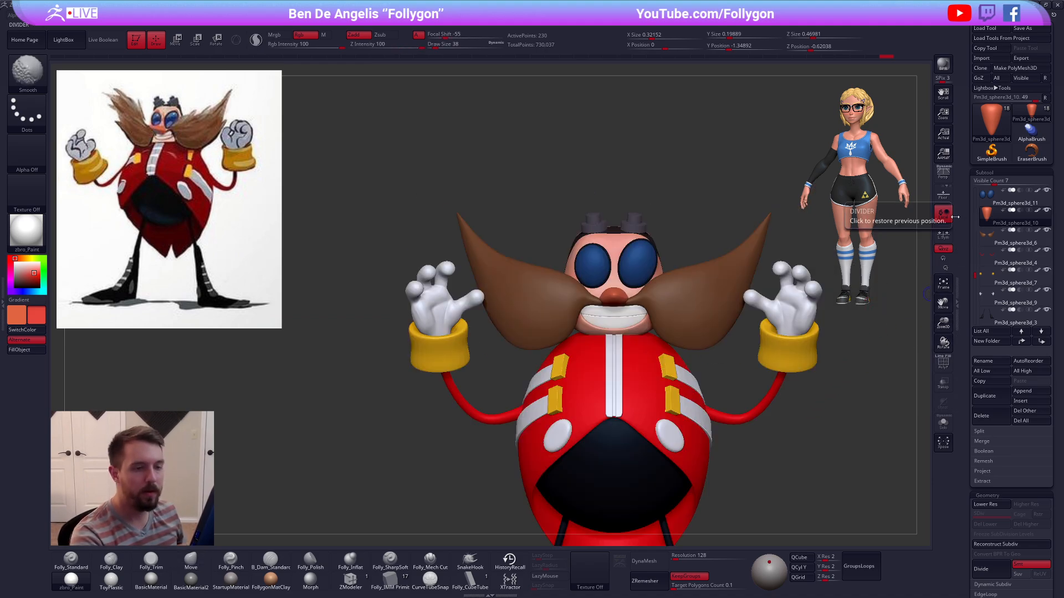
# Step: Isolate the grey cylinders on the head, mask the left one, tilt the right one slightly with Transpose, and clear the mask
pyautogui.keyDown('ctrl'); pyautogui.moveTo(609, 194); pyautogui.dragTo(633, 217, button='right'); pyautogui.keyUp('ctrl')
pyautogui.keyDown('alt'); pyautogui.click(645, 135); pyautogui.keyUp('alt')
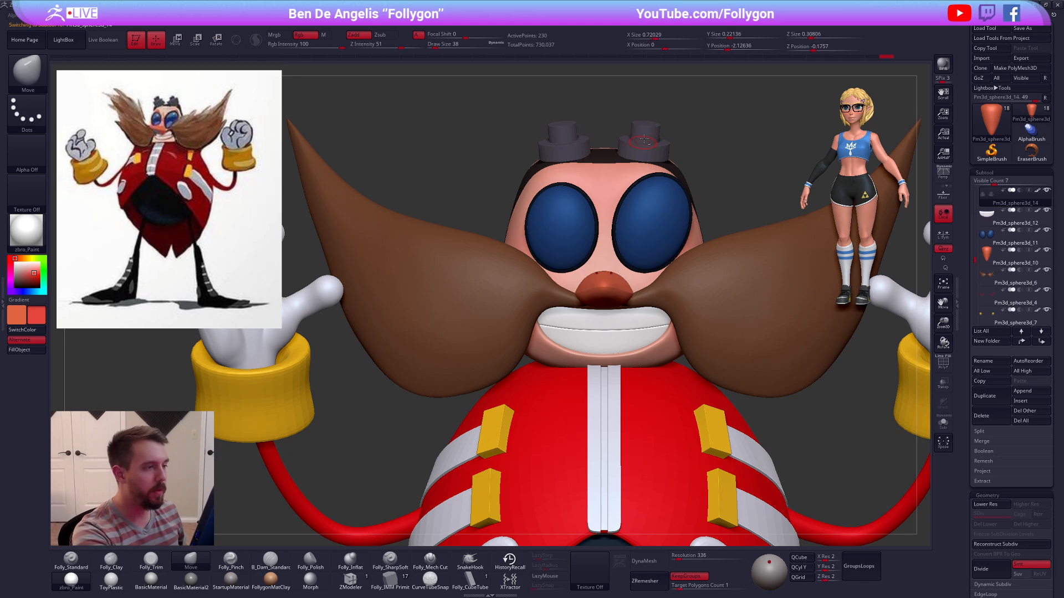
pyautogui.keyDown('alt'); pyautogui.moveTo(645, 170); pyautogui.dragTo(618, 248, button='right'); pyautogui.keyUp('alt')
pyautogui.hotkey('shift', 'd')
pyautogui.hotkey('shift', 's')
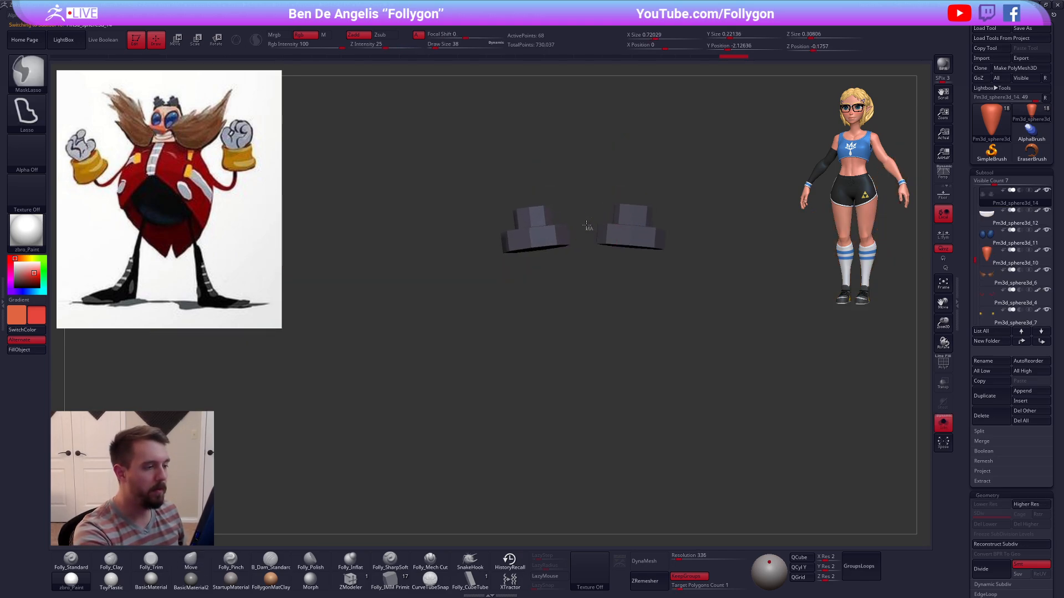
pyautogui.moveTo(589, 228)
pyautogui.keyDown('ctrl'); pyautogui.keyDown('alt'); pyautogui.mouseDown()
pyautogui.moveTo(681, 243)
pyautogui.moveTo(687, 253)
pyautogui.mouseUp(); pyautogui.keyUp('alt'); pyautogui.keyUp('ctrl')
pyautogui.press('r')
pyautogui.moveTo(620, 232); pyautogui.dragTo(631, 166)
pyautogui.hotkey('ctrl', 'd')
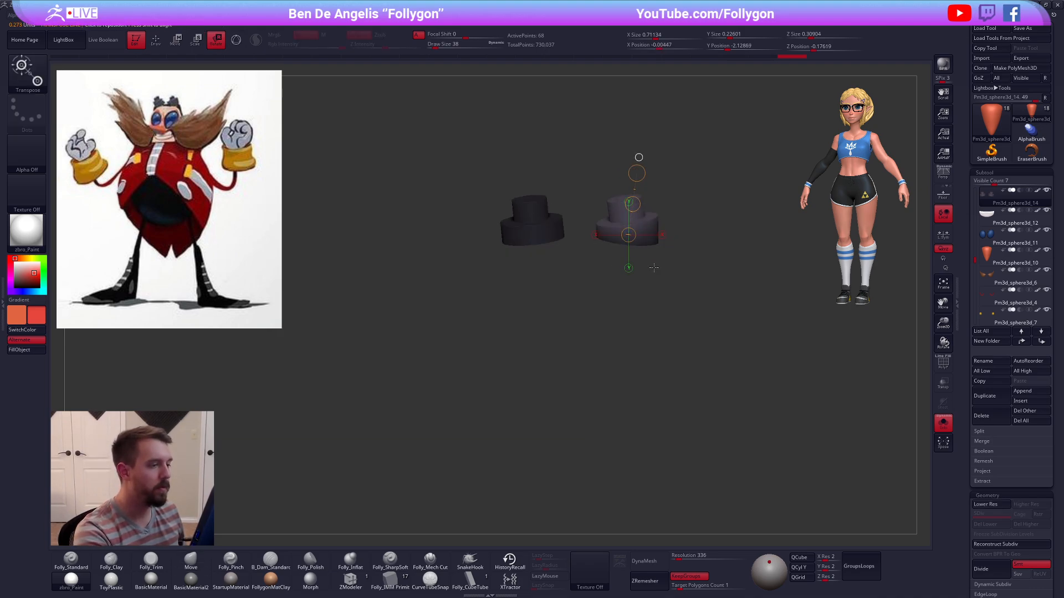
pyautogui.keyDown('alt'); pyautogui.moveTo(543, 283); pyautogui.dragTo(599, 311, button='right'); pyautogui.keyUp('alt')
pyautogui.keyDown('ctrl'); pyautogui.moveTo(599, 311); pyautogui.dragTo(593, 308); pyautogui.keyUp('ctrl')
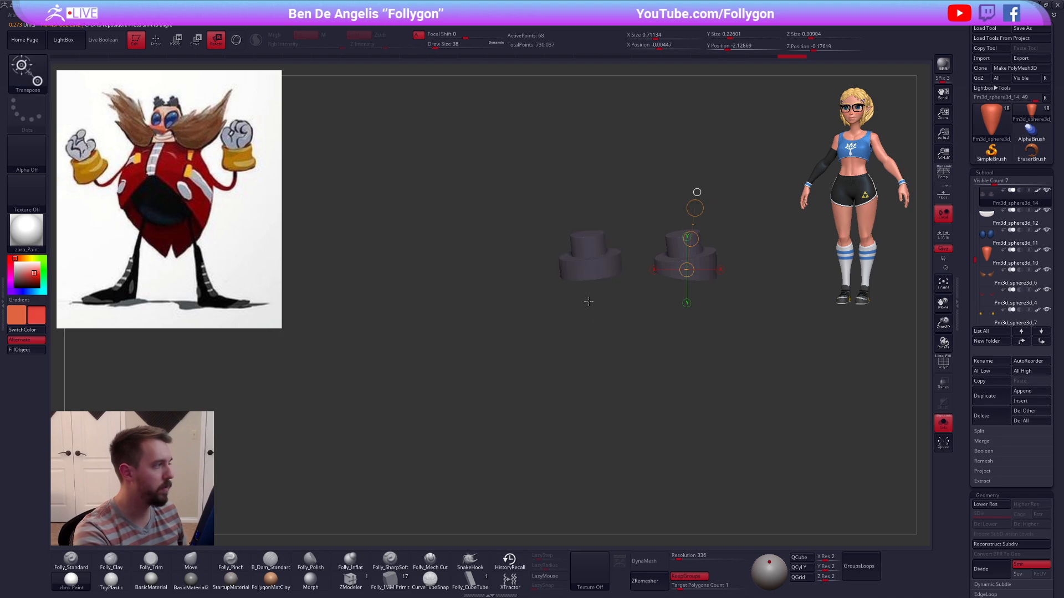
# Step: Mask the right grey cylinder, shift and tilt the left one with Transpose, then clear the mask and show the whole character
pyautogui.hotkey('shift', 'd')
pyautogui.moveTo(551, 275)
pyautogui.keyDown('ctrl'); pyautogui.mouseDown()
pyautogui.moveTo(628, 271)
pyautogui.moveTo(589, 324)
pyautogui.mouseUp(); pyautogui.keyUp('ctrl')
pyautogui.press('w')
pyautogui.moveTo(589, 302); pyautogui.dragTo(577, 305)
pyautogui.press('r')
pyautogui.press('d')
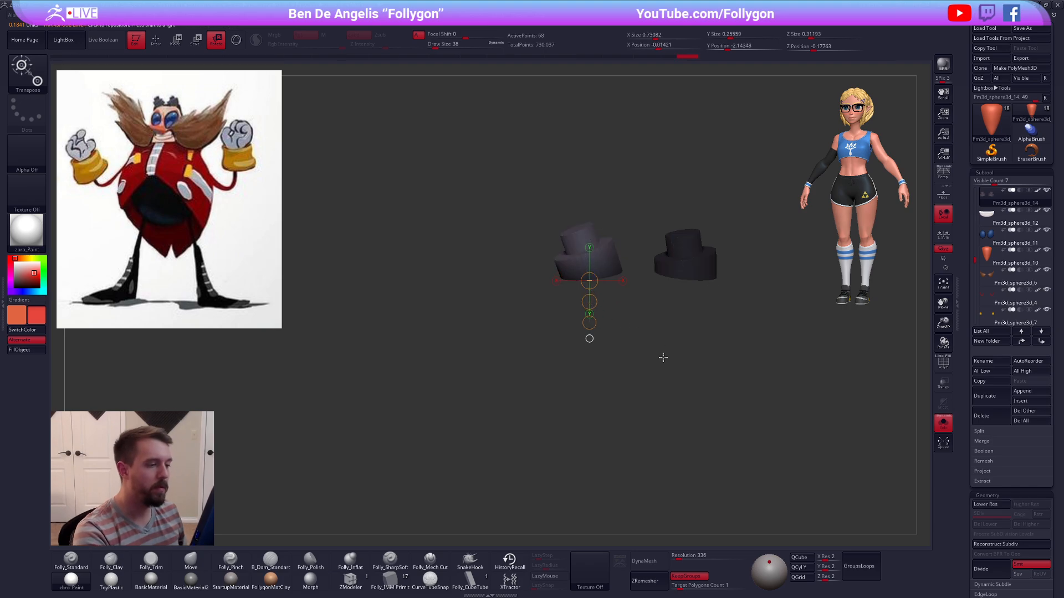
pyautogui.keyDown('ctrl'); pyautogui.moveTo(663, 358); pyautogui.dragTo(648, 340, button='right'); pyautogui.keyUp('ctrl')
pyautogui.press('q')
pyautogui.keyDown('ctrl'); pyautogui.moveTo(673, 338); pyautogui.dragTo(698, 349); pyautogui.keyUp('ctrl')
pyautogui.hotkey('shift', 's')
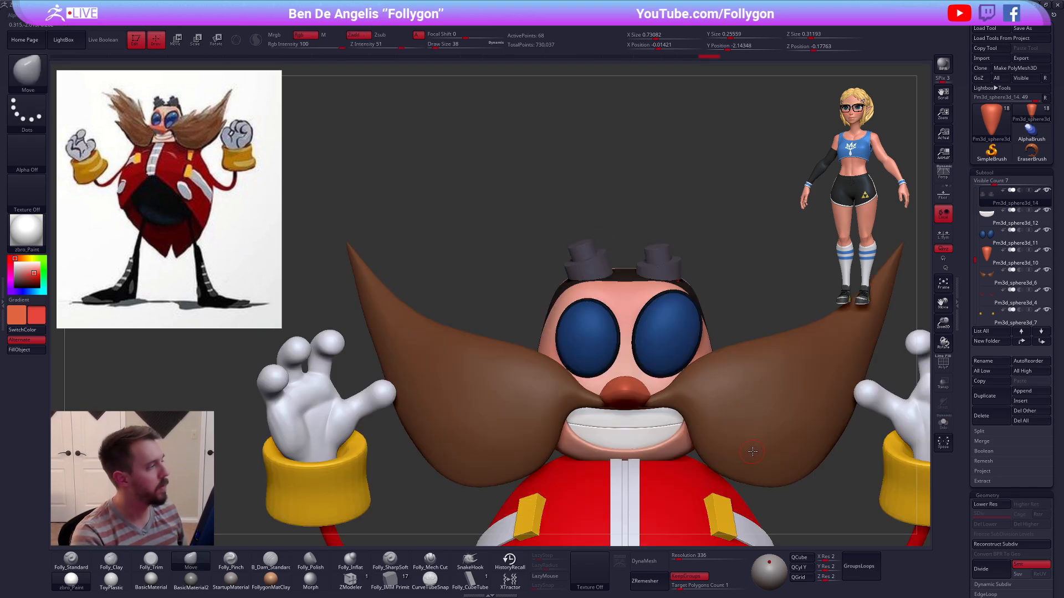
# Step: Duplicate the mustache subtool and delete the copy's lower subdivision levels
pyautogui.moveTo(747, 447)
pyautogui.mouseDown(button='right')
pyautogui.moveTo(862, 429)
pyautogui.moveTo(818, 472)
pyautogui.moveTo(789, 427)
pyautogui.mouseUp(button='right')
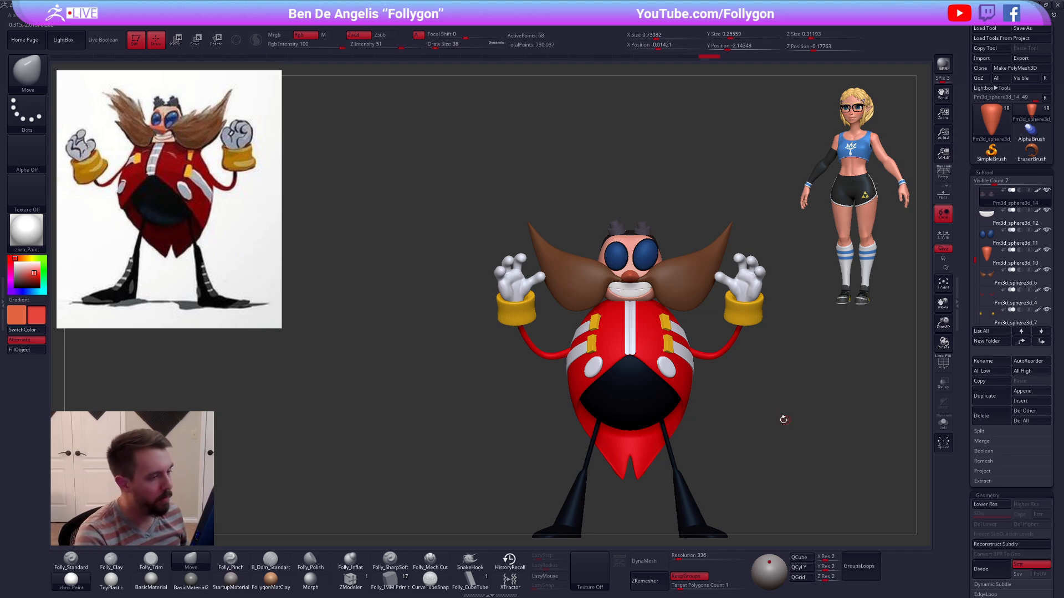
pyautogui.keyDown('alt'); pyautogui.moveTo(783, 419); pyautogui.dragTo(711, 426, button='right'); pyautogui.keyUp('alt')
pyautogui.keyDown('alt'); pyautogui.click(634, 289); pyautogui.keyUp('alt')
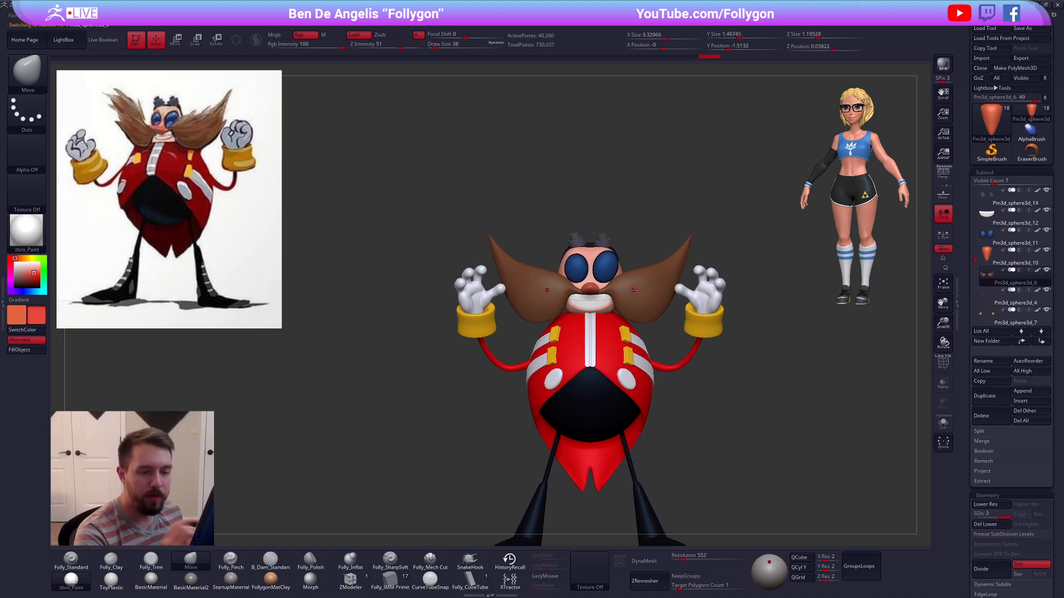
pyautogui.click(985, 396)
pyautogui.click(983, 524)
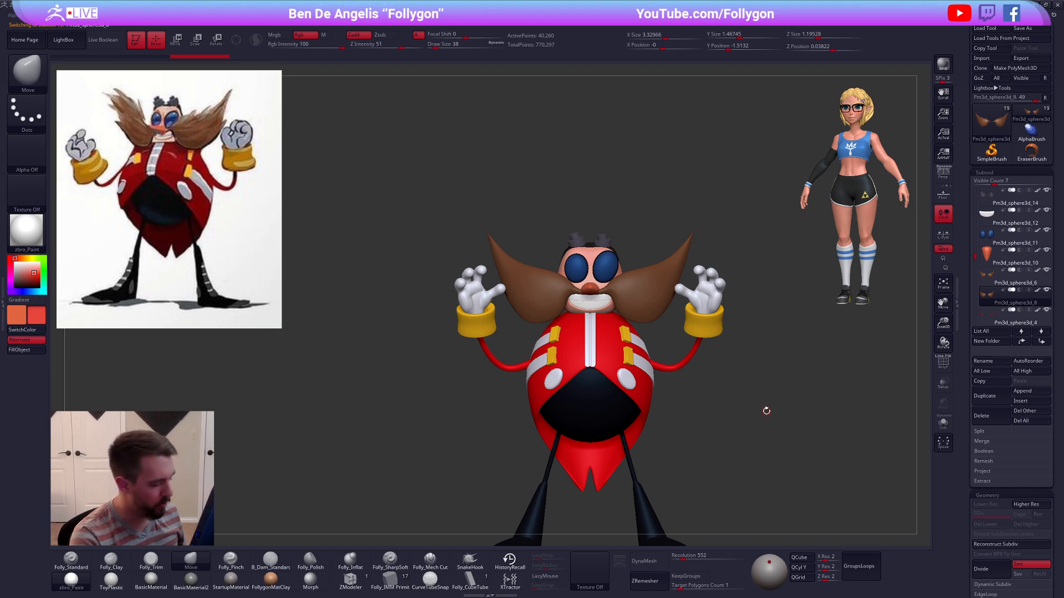
# Step: Isolate the duplicated mustache and prepare the CurveTubeSnap brush at draw size 54
pyautogui.click(430, 579)
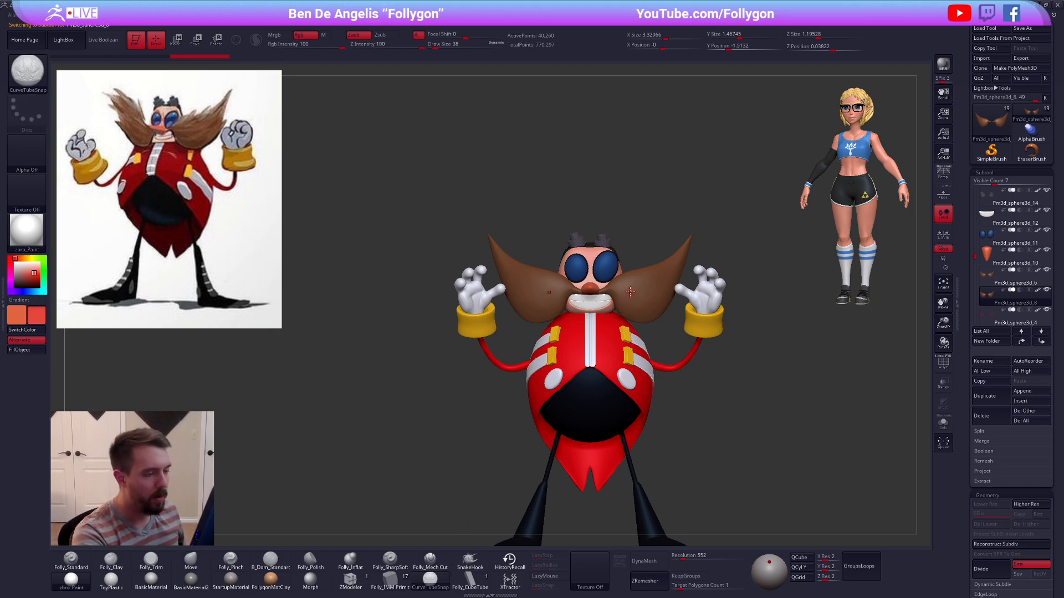
pyautogui.hotkey('shift', 's')
pyautogui.keyDown('alt'); pyautogui.moveTo(646, 349); pyautogui.dragTo(621, 441); pyautogui.keyUp('alt')
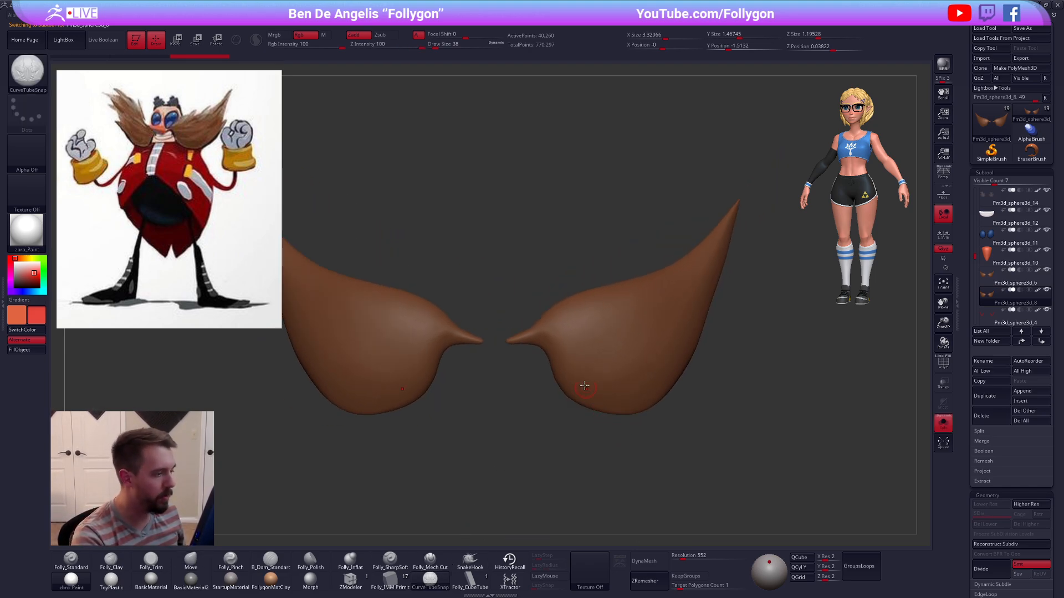
pyautogui.keyDown('ctrl'); pyautogui.moveTo(553, 345); pyautogui.dragTo(536, 343, button='right'); pyautogui.keyUp('ctrl')
pyautogui.press('space')
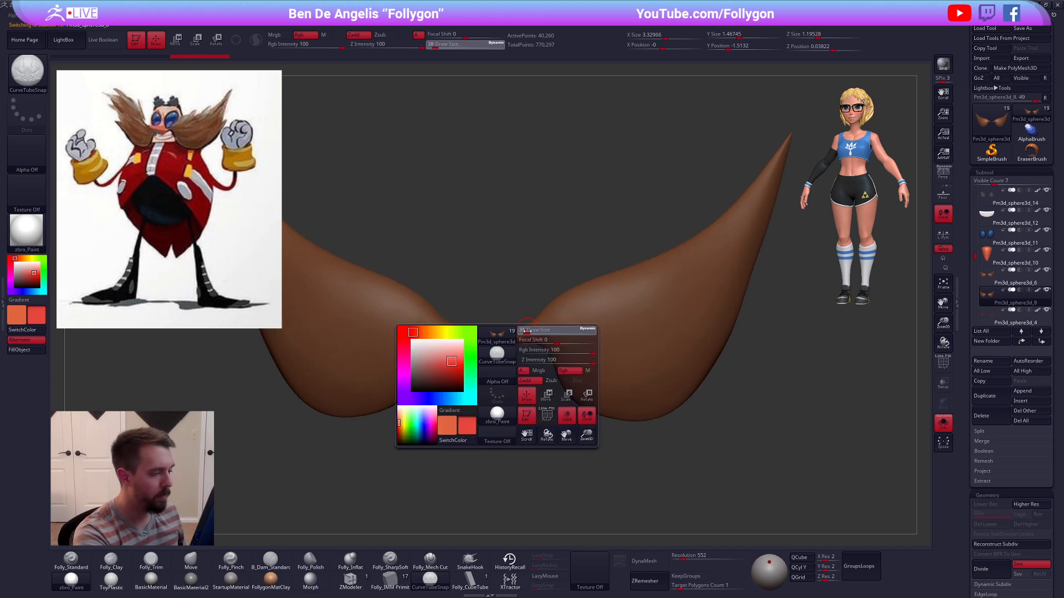
pyautogui.moveTo(527, 331); pyautogui.dragTo(524, 331)
# Step: Reshape the Intensity graph in the brush stroke's Curve Modifiers by moving its end points
pyautogui.click(3, 310)
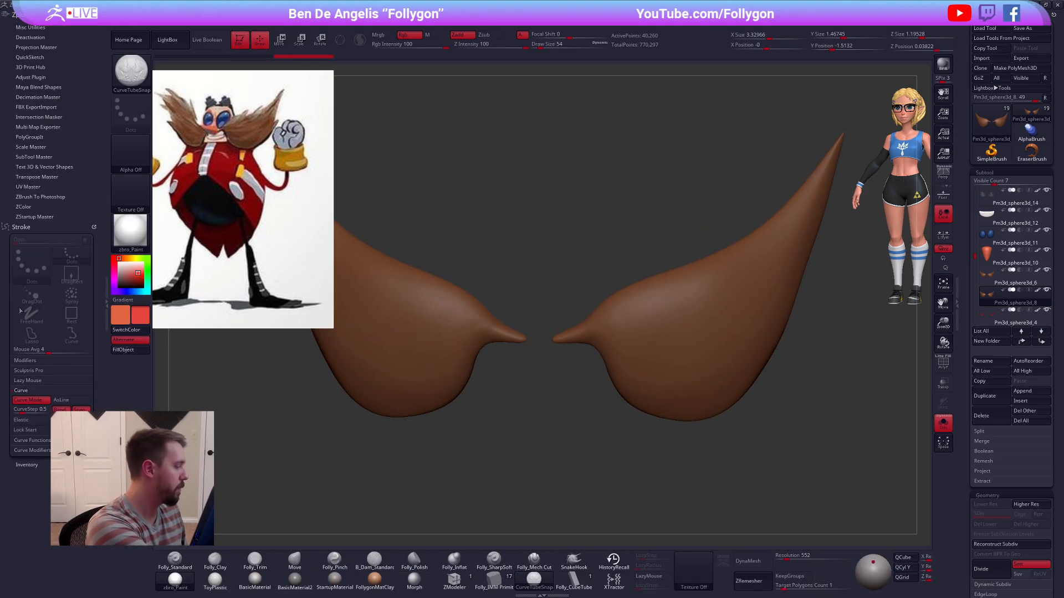
pyautogui.click(31, 450)
pyautogui.click(27, 469)
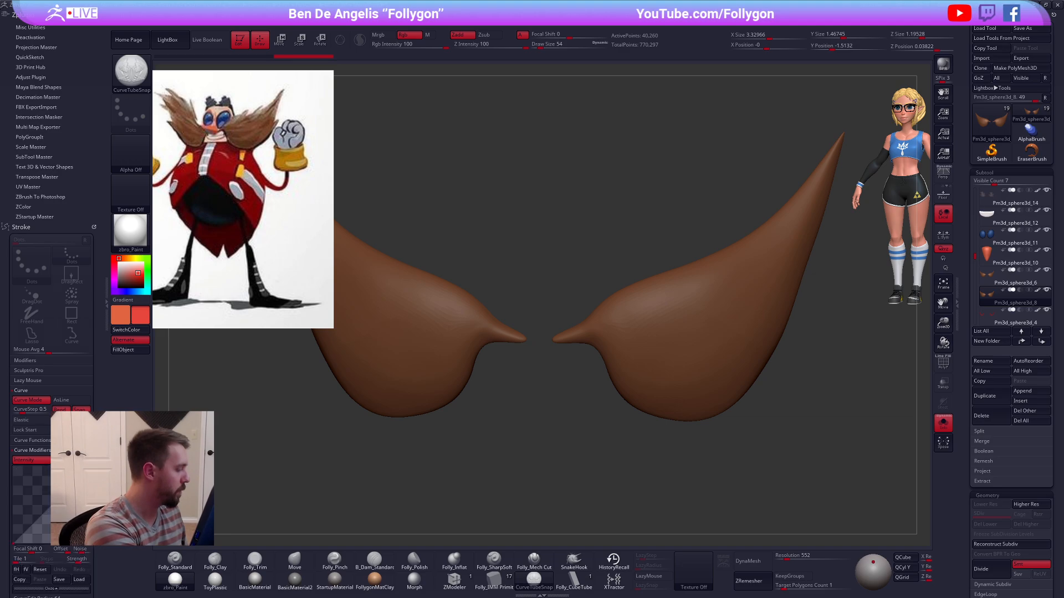
pyautogui.moveTo(16, 539); pyautogui.dragTo(18, 467)
pyautogui.moveTo(88, 496); pyautogui.dragTo(89, 468)
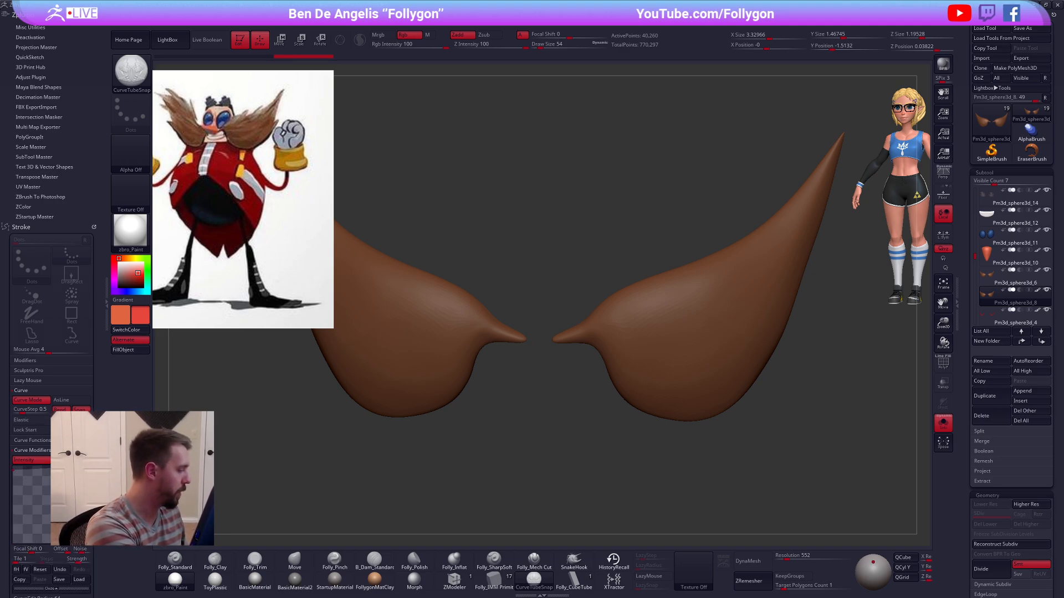
pyautogui.click(101, 319)
# Step: Try drawing a tube strand along the mustache's upper edge with the CurveTubeSnap brush
pyautogui.press('space')
pyautogui.moveTo(554, 333)
pyautogui.mouseDown()
pyautogui.moveTo(704, 312)
pyautogui.moveTo(719, 299)
pyautogui.mouseUp()
pyautogui.moveTo(606, 413); pyautogui.dragTo(618, 388, button='right')
pyautogui.hotkey('ctrl', 'z')
# Step: Draw a brown tube strand from the mustache's inner tip along its upper edge with CurveTubeSnap at draw size 43
pyautogui.press('space')
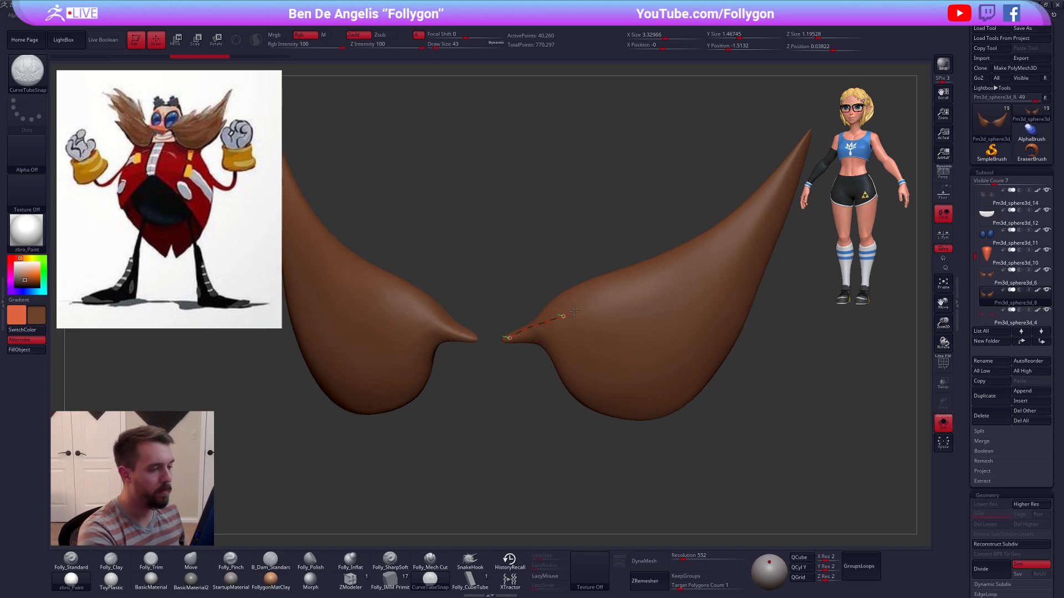
pyautogui.moveTo(574, 312); pyautogui.dragTo(665, 250)
pyautogui.moveTo(665, 255); pyautogui.dragTo(653, 326, button='right')
# Step: Bend the outer end of the new strand away from the mustache with the Move brush at draw size 121
pyautogui.press('space')
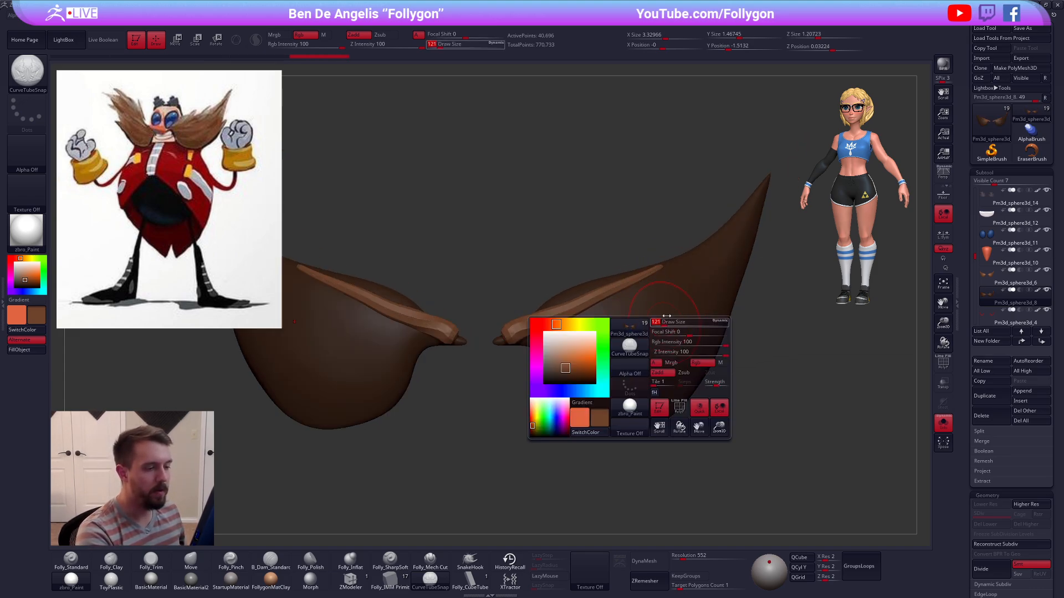
pyautogui.press('b')
pyautogui.press('m')
pyautogui.press('v')
pyautogui.moveTo(659, 267)
pyautogui.mouseDown()
pyautogui.moveTo(683, 223)
pyautogui.moveTo(643, 269)
pyautogui.mouseUp()
pyautogui.moveTo(646, 305)
pyautogui.keyDown('alt'); pyautogui.mouseDown(button='right')
pyautogui.moveTo(628, 290)
pyautogui.moveTo(712, 423)
pyautogui.moveTo(797, 349)
pyautogui.mouseUp(button='right'); pyautogui.keyUp('alt')
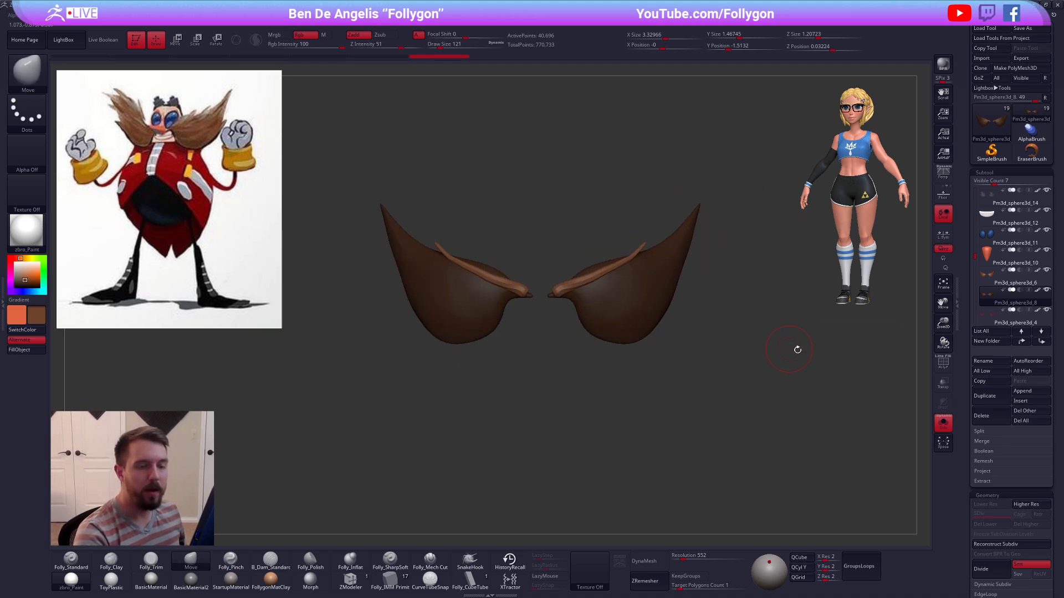
# Step: Switch to the Recovered_tool model of the blonde girl and examine her hair from an angle
pyautogui.click(991, 123)
pyautogui.click(991, 123)
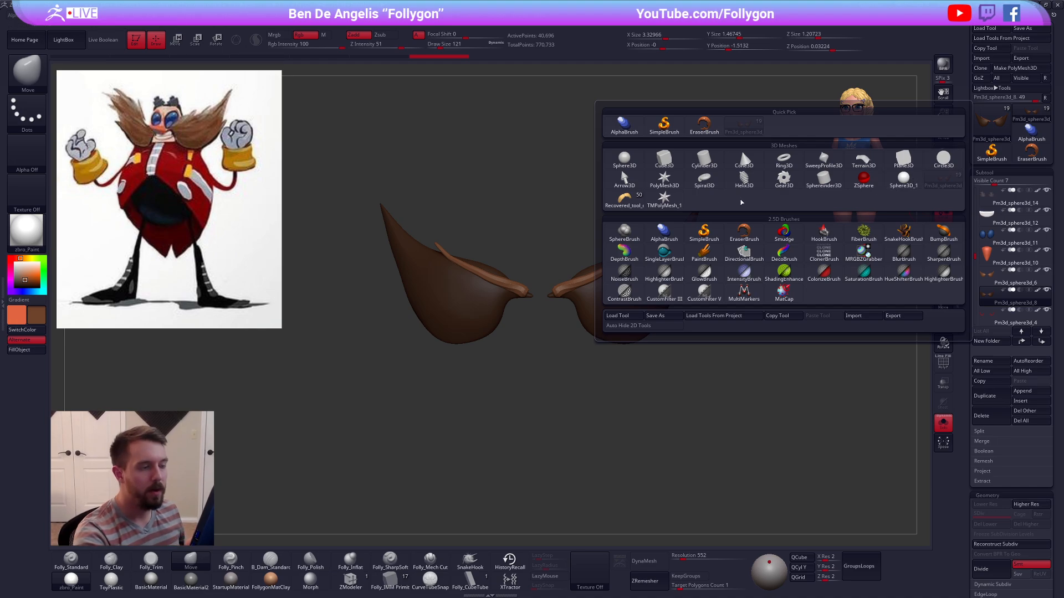
pyautogui.click(624, 199)
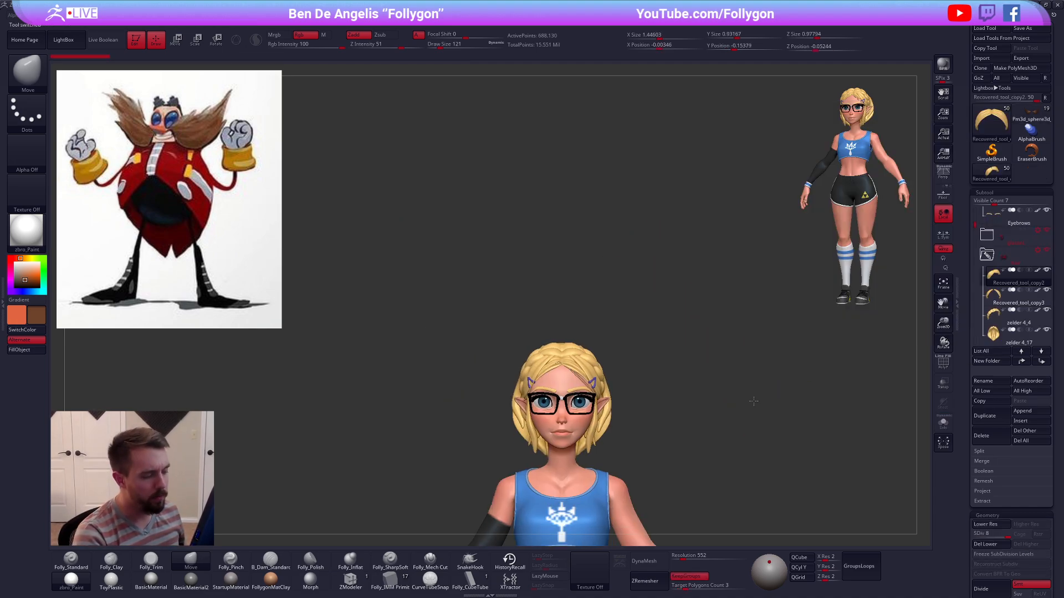
pyautogui.moveTo(753, 401)
pyautogui.mouseDown(button='right')
pyautogui.moveTo(747, 418)
pyautogui.moveTo(735, 399)
pyautogui.moveTo(747, 417)
pyautogui.mouseUp(button='right')
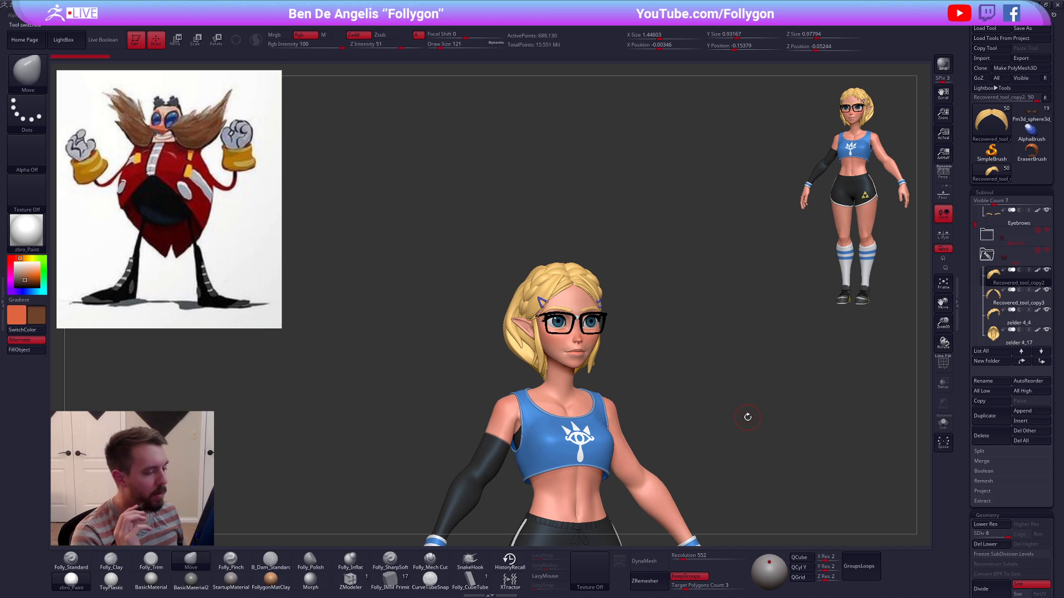
# Step: Switch back to the Eggman model, delete the Pm3d_sphere3d_8 mustache subtool and make the Pm3d_sphere3d_6 mustache active
pyautogui.moveTo(733, 438); pyautogui.dragTo(773, 445, button='right')
pyautogui.click(1031, 115)
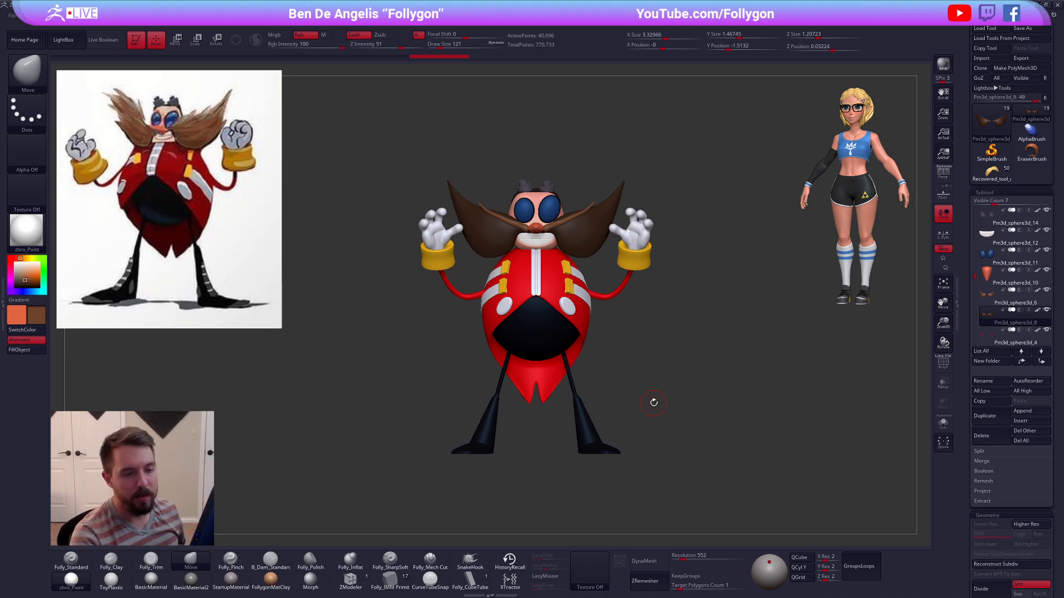
pyautogui.click(991, 435)
pyautogui.press('Return')
pyautogui.click(996, 303)
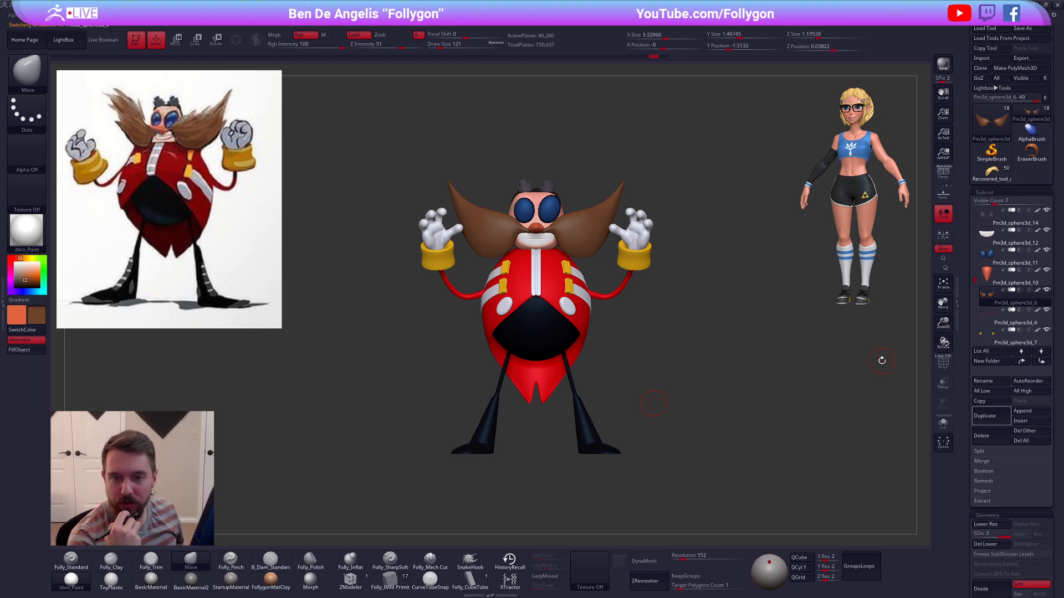
# Step: Choose the SnakeHook brush at draw size 74 and raise the mustache to subdivision level 4
pyautogui.click(469, 560)
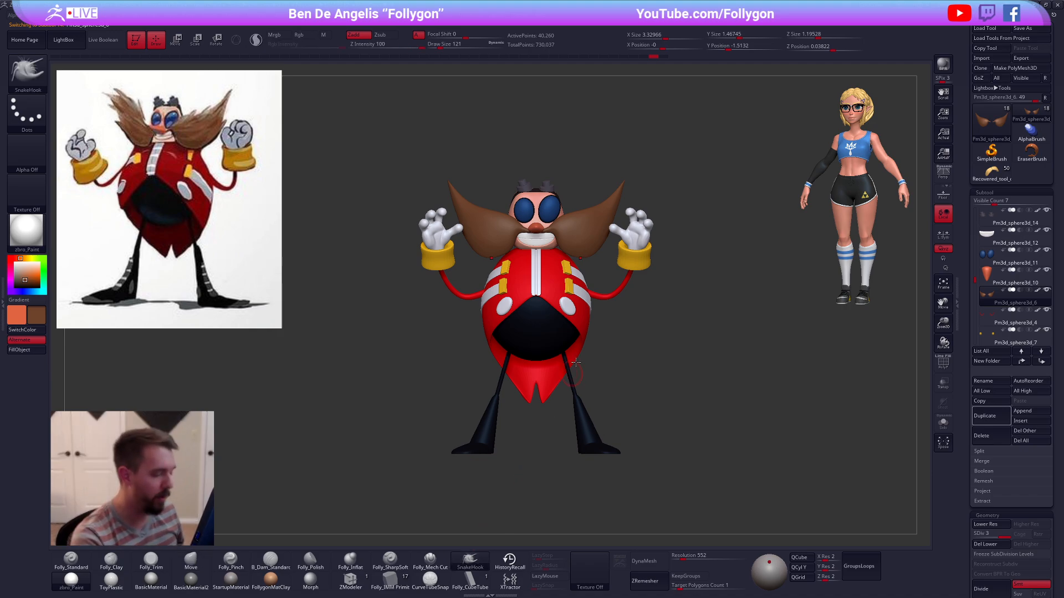
pyautogui.keyDown('ctrl'); pyautogui.moveTo(561, 220); pyautogui.dragTo(628, 354, button='right'); pyautogui.keyUp('ctrl')
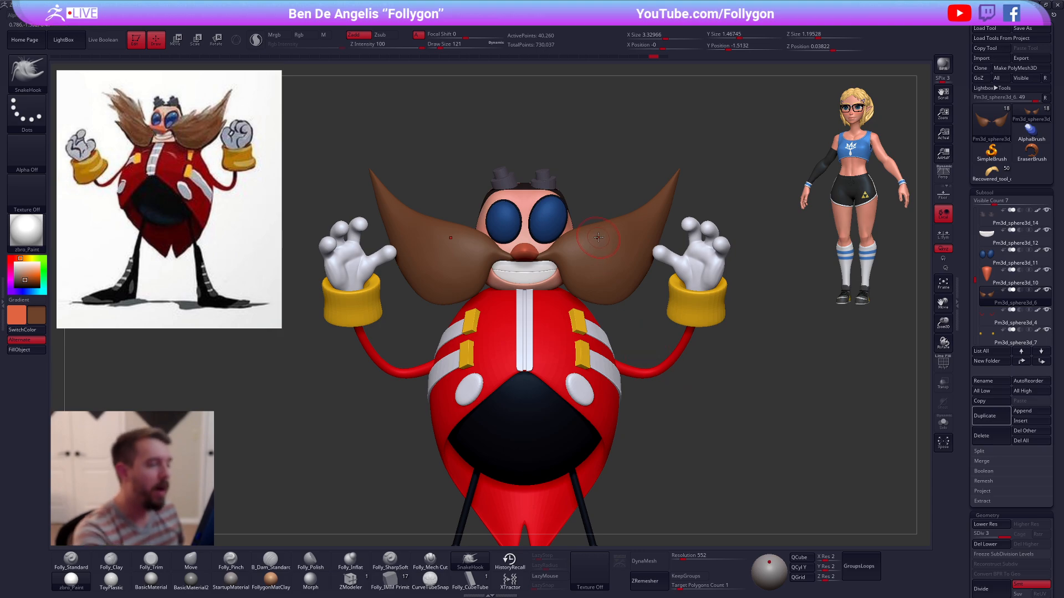
pyautogui.press('space')
pyautogui.moveTo(598, 237); pyautogui.dragTo(595, 237)
pyautogui.keyDown('alt'); pyautogui.moveTo(600, 266); pyautogui.dragTo(602, 326, button='right'); pyautogui.keyUp('alt')
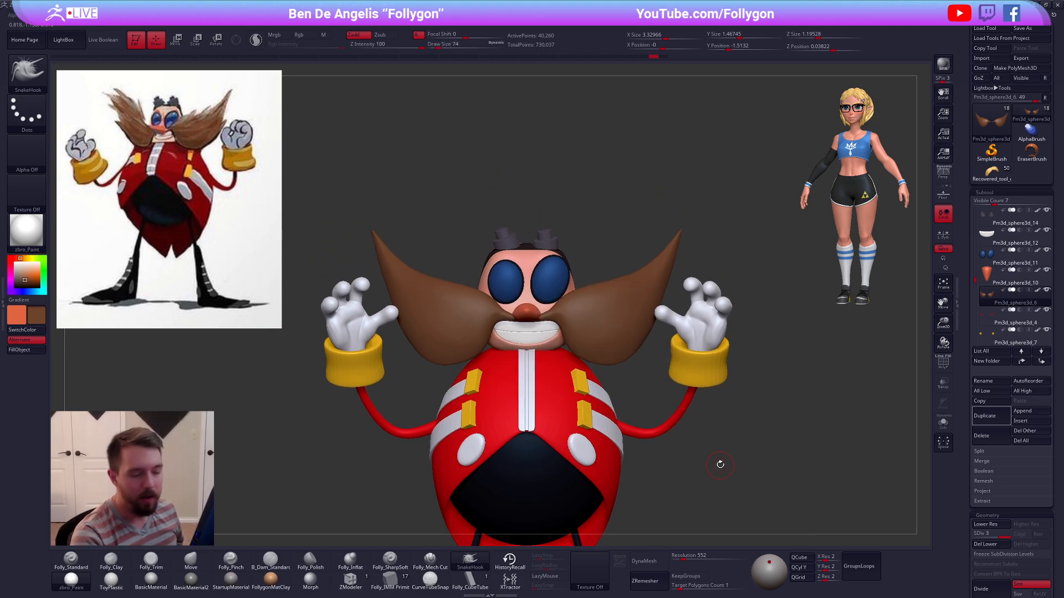
pyautogui.press('d')
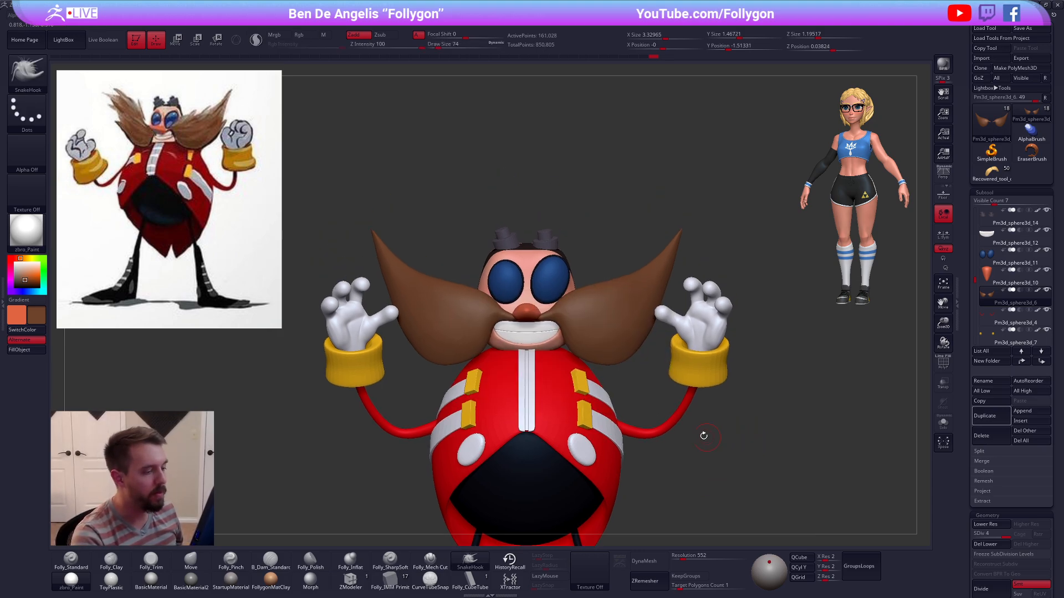
# Step: Try to pull a long spike from the lower outer edge of the isolated mustache with SnakeHook
pyautogui.hotkey('shift', 's')
pyautogui.moveTo(616, 320); pyautogui.dragTo(579, 323, button='right')
pyautogui.moveTo(642, 338); pyautogui.dragTo(723, 324)
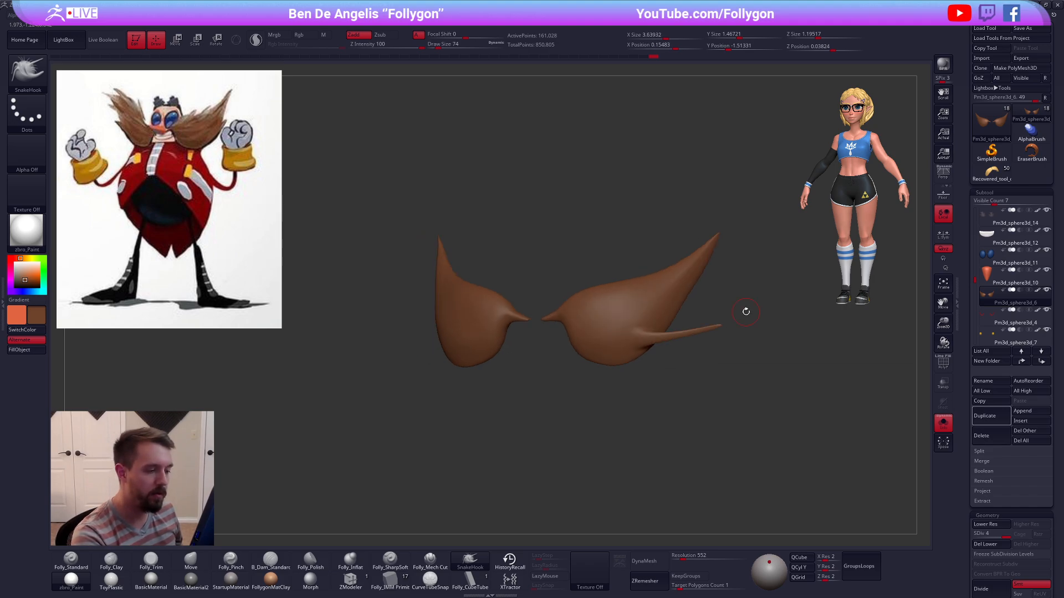
pyautogui.hotkey('ctrl', 'z')
pyautogui.moveTo(672, 377)
pyautogui.mouseDown(button='right')
pyautogui.moveTo(687, 371)
pyautogui.moveTo(671, 402)
pyautogui.mouseUp(button='right')
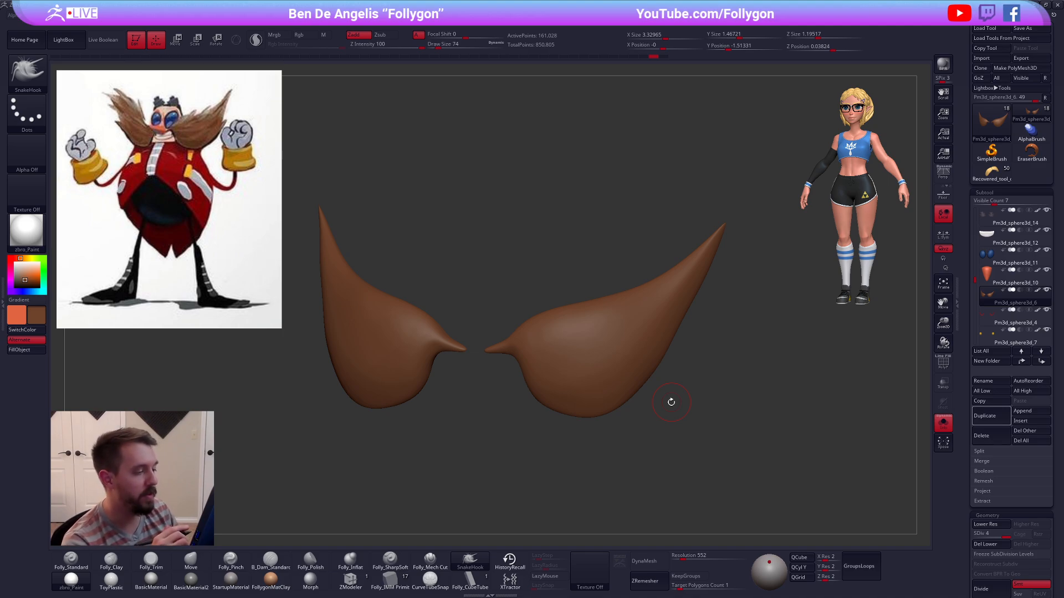
# Step: Pull two hair spikes from the upper edge of the mustache half on the character's left with SnakeHook at draw size 43
pyautogui.keyDown('alt'); pyautogui.moveTo(699, 415); pyautogui.dragTo(738, 439); pyautogui.keyUp('alt')
pyautogui.press('space')
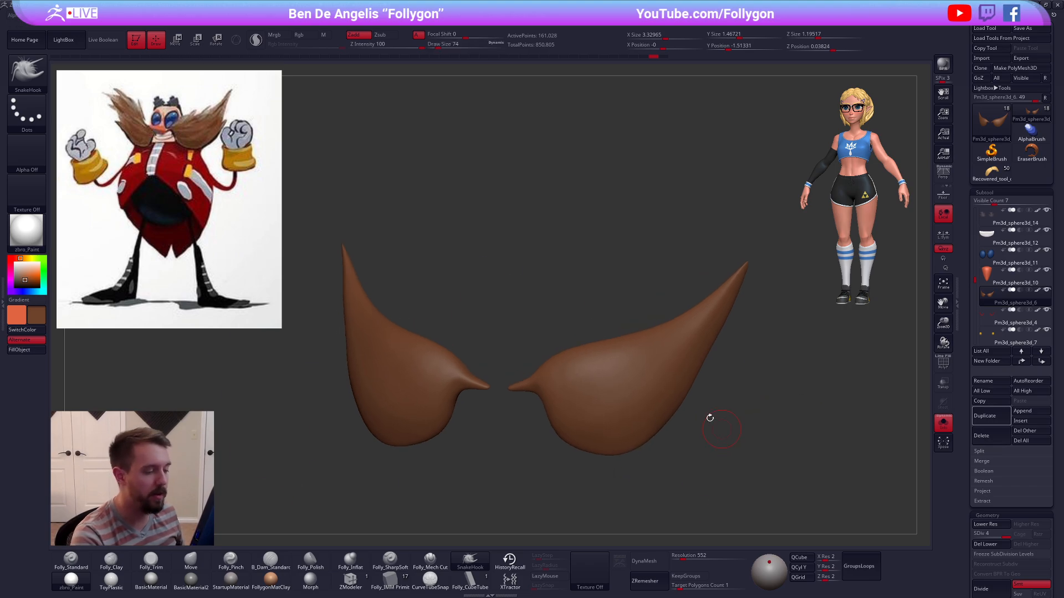
pyautogui.hotkey('shift', 's')
pyautogui.press('space')
pyautogui.moveTo(622, 309)
pyautogui.mouseDown()
pyautogui.moveTo(609, 347)
pyautogui.moveTo(619, 320)
pyautogui.mouseUp()
pyautogui.press('space')
pyautogui.keyDown('alt'); pyautogui.moveTo(563, 307); pyautogui.dragTo(589, 346, button='right'); pyautogui.keyUp('alt')
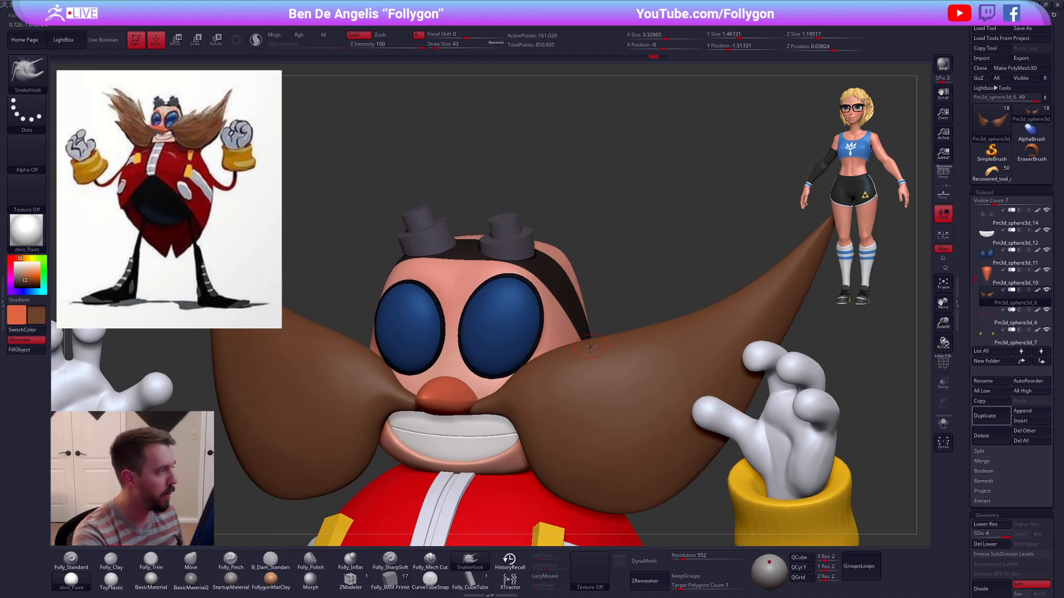
pyautogui.moveTo(588, 342); pyautogui.dragTo(630, 308)
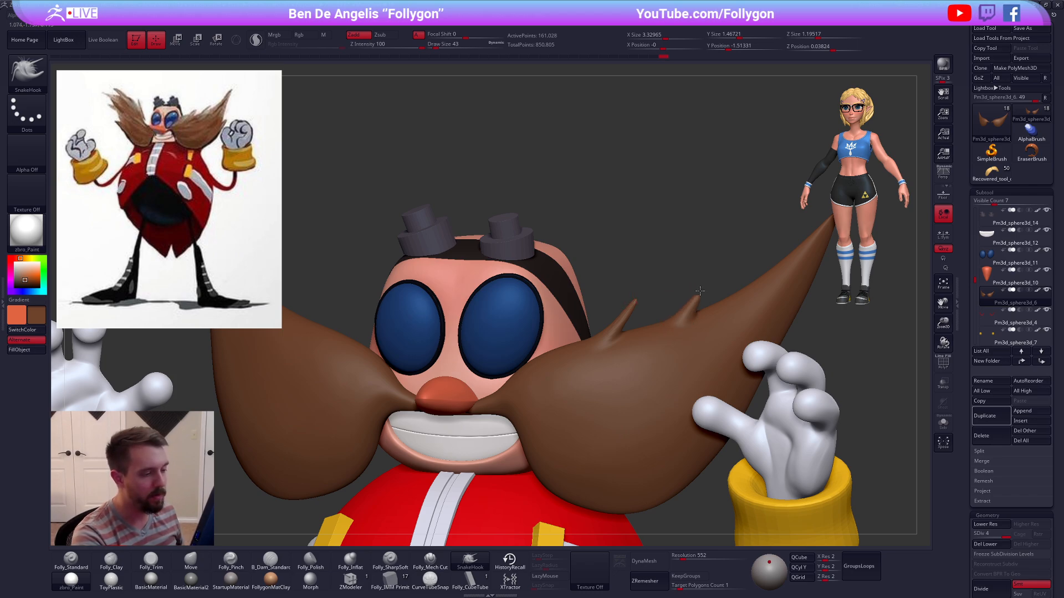
# Step: Isolate the mustache and pull hair spikes from the lower outer edge of the same half
pyautogui.moveTo(699, 289); pyautogui.dragTo(637, 257, button='right')
pyautogui.hotkey('shift', 's')
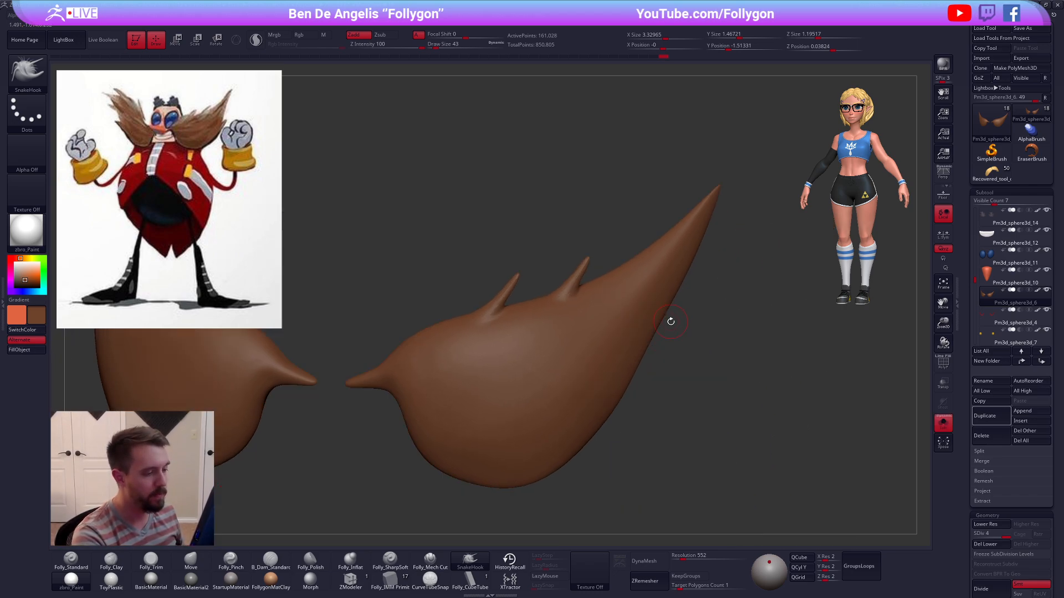
pyautogui.moveTo(670, 318); pyautogui.dragTo(643, 299, button='right')
pyautogui.moveTo(617, 362); pyautogui.dragTo(672, 315)
pyautogui.moveTo(672, 315); pyautogui.dragTo(643, 359, button='right')
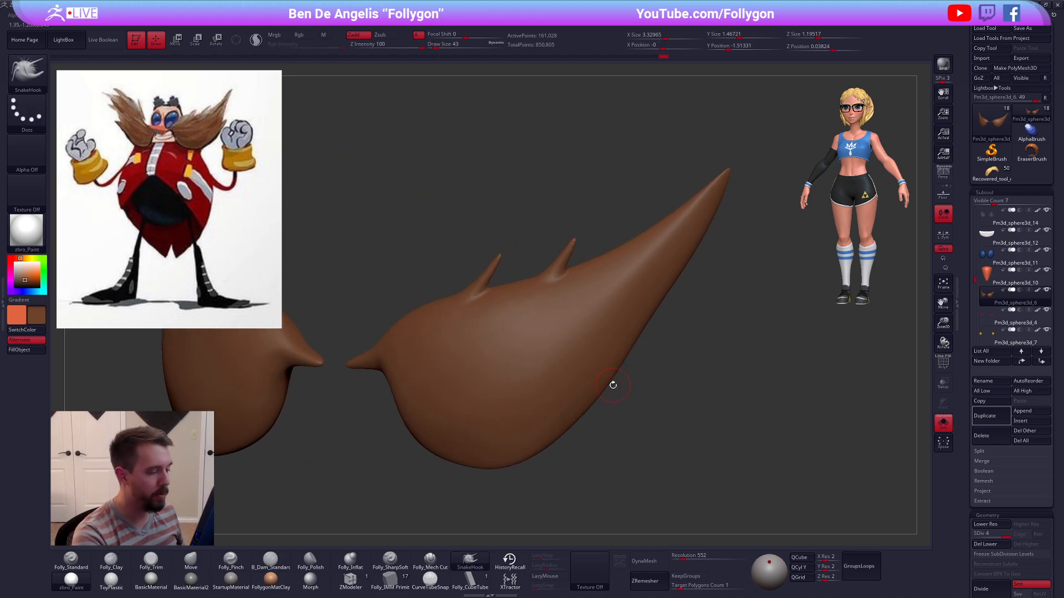
pyautogui.moveTo(618, 367); pyautogui.dragTo(669, 326)
pyautogui.moveTo(617, 422)
pyautogui.mouseDown(button='right')
pyautogui.moveTo(612, 393)
pyautogui.moveTo(678, 278)
pyautogui.mouseUp(button='right')
# Step: Enlarge the SnakeHook brush and stretch the pointed outer tip of this mustache half further upward and outward
pyautogui.press('space')
pyautogui.moveTo(683, 274); pyautogui.dragTo(709, 275)
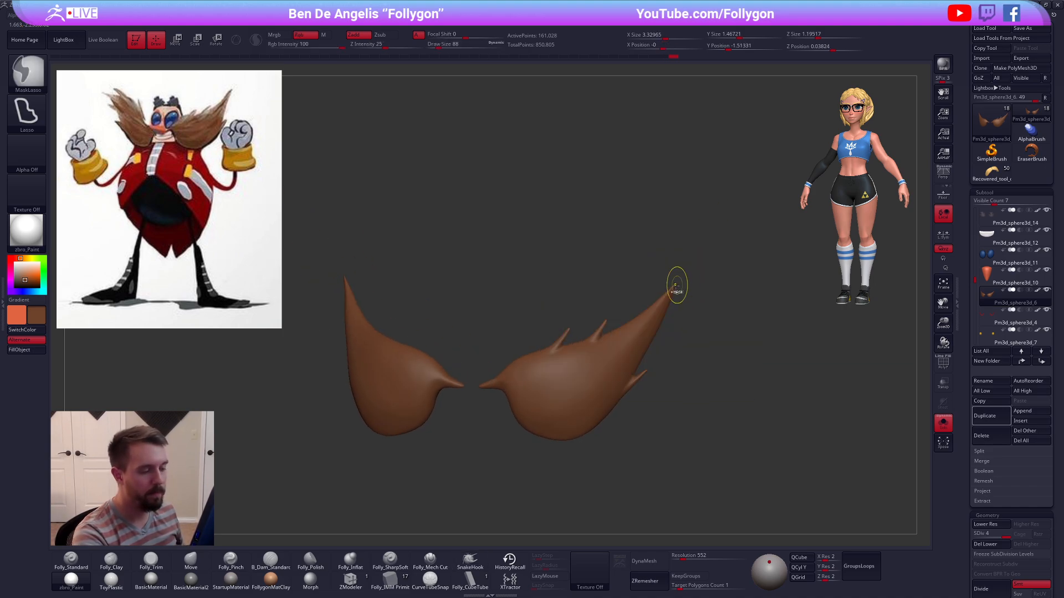
pyautogui.press('shift')
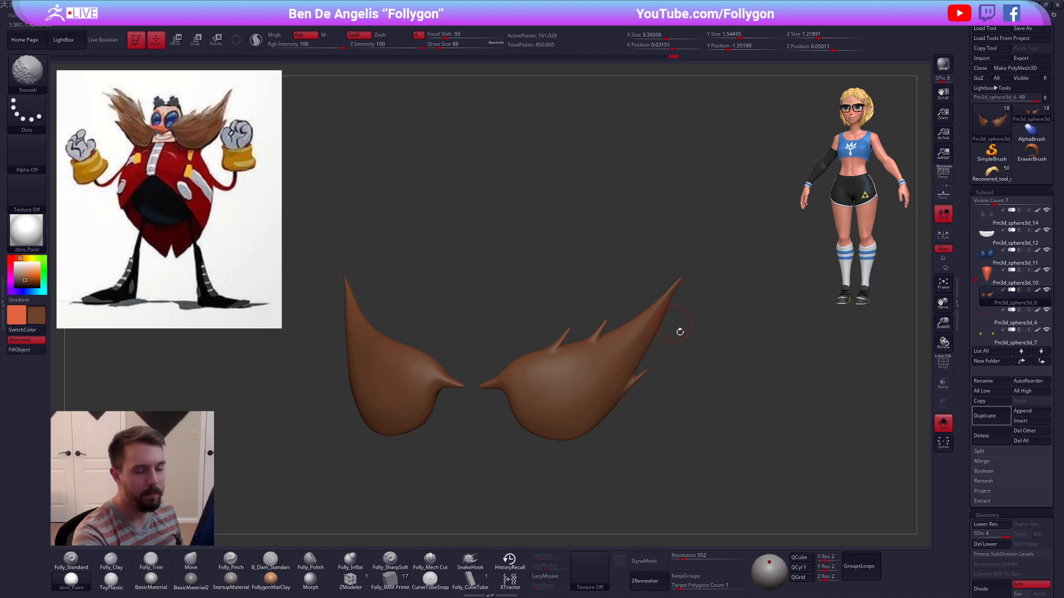
pyautogui.moveTo(746, 420)
pyautogui.keyDown('alt'); pyautogui.mouseDown(button='right')
pyautogui.moveTo(760, 387)
pyautogui.moveTo(758, 408)
pyautogui.moveTo(793, 370)
pyautogui.mouseUp(button='right'); pyautogui.keyUp('alt')
pyautogui.hotkey('shift', 's')
pyautogui.keyDown('alt'); pyautogui.moveTo(529, 330); pyautogui.dragTo(567, 354, button='right'); pyautogui.keyUp('alt')
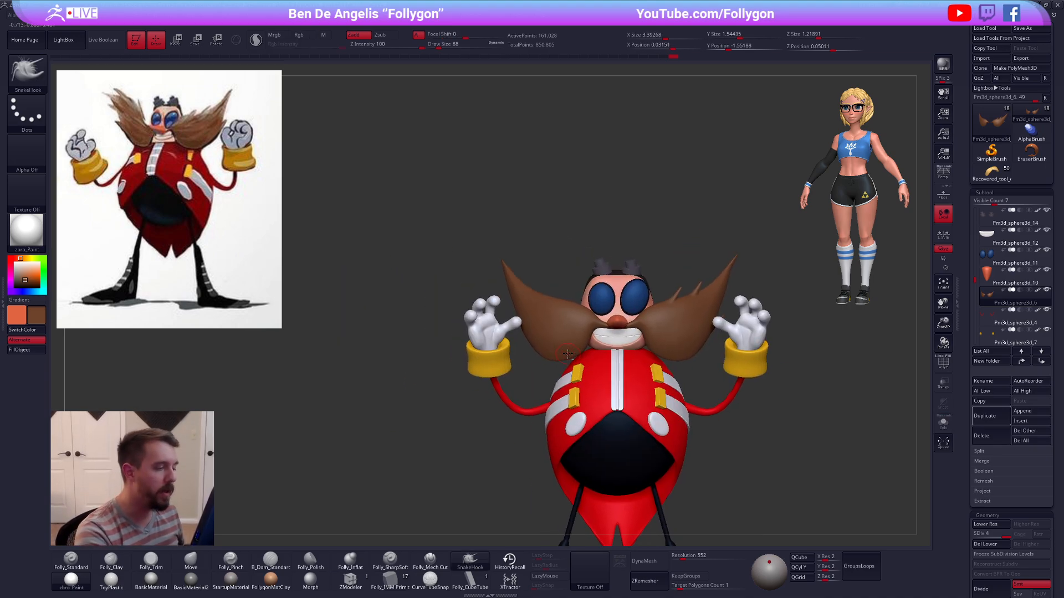
# Step: Pull a hair spike from the upper edge of the mustache half on the character's right with SnakeHook at draw size 43
pyautogui.moveTo(526, 314)
pyautogui.keyDown('alt'); pyautogui.mouseDown(button='right')
pyautogui.moveTo(548, 335)
pyautogui.moveTo(551, 366)
pyautogui.mouseUp(button='right'); pyautogui.keyUp('alt')
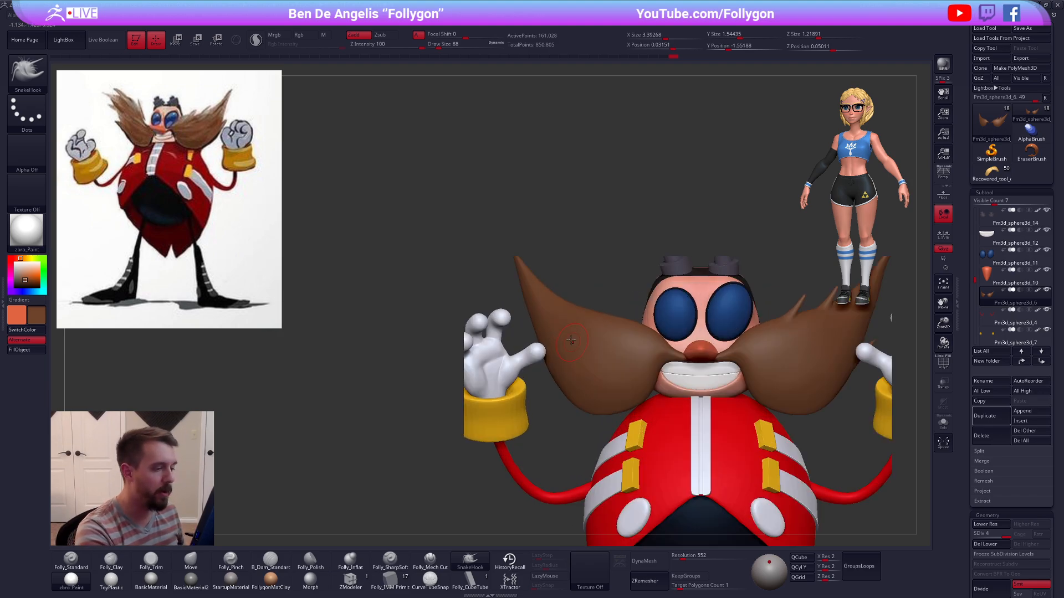
pyautogui.press('space')
pyautogui.moveTo(586, 311); pyautogui.dragTo(579, 311)
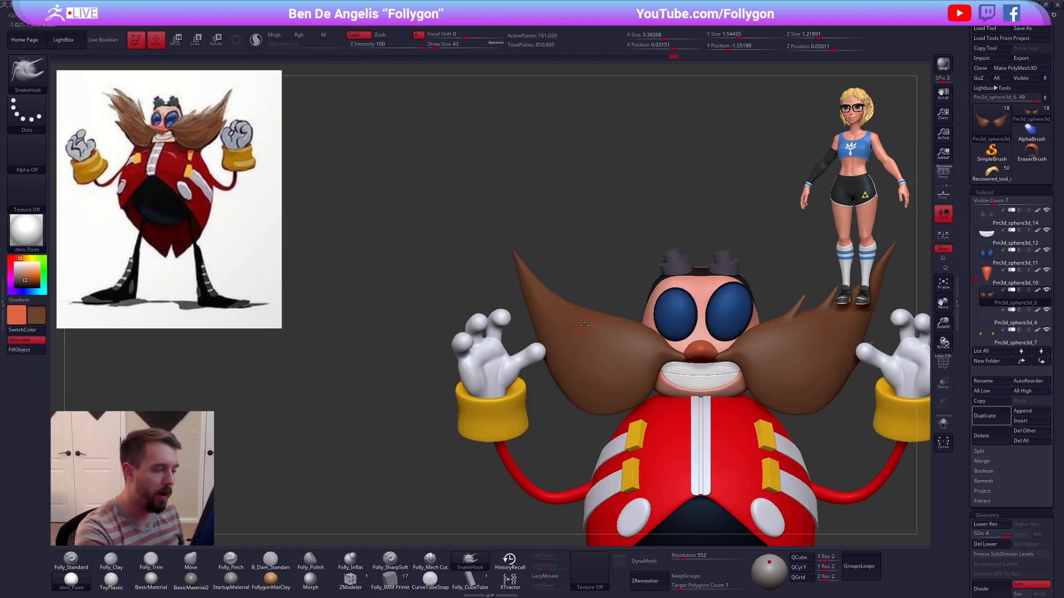
pyautogui.keyDown('ctrl'); pyautogui.moveTo(550, 297); pyautogui.dragTo(591, 314, button='right'); pyautogui.keyUp('ctrl')
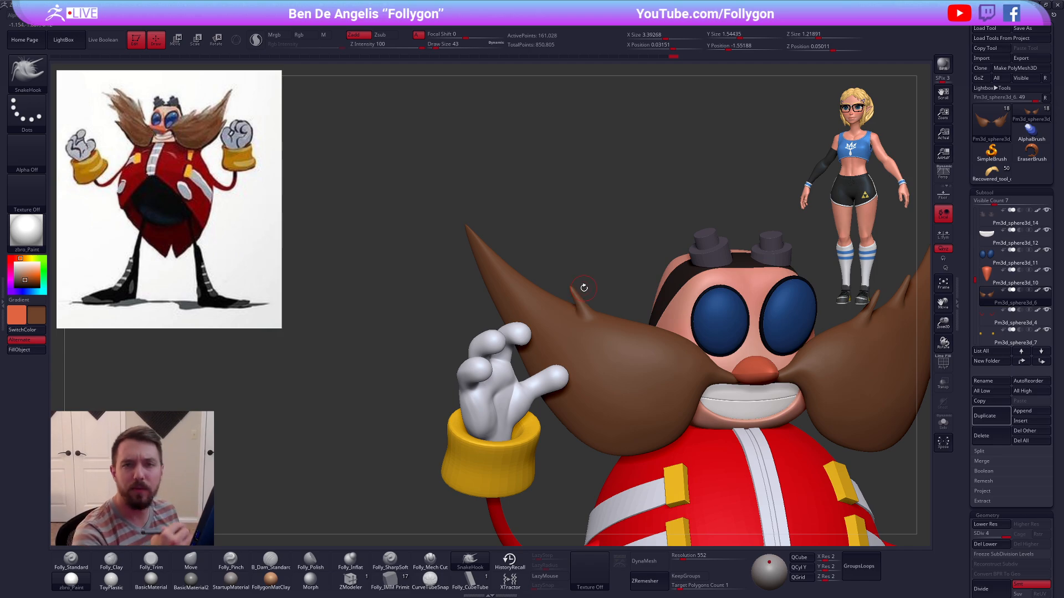
pyautogui.press('ctrl')
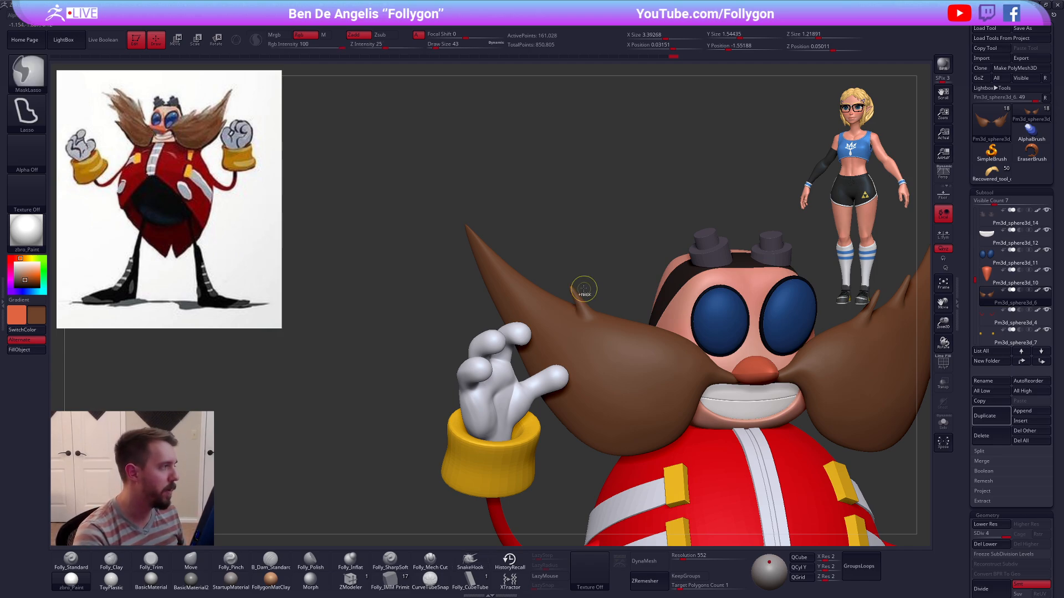
pyautogui.moveTo(582, 287); pyautogui.dragTo(609, 301, button='right')
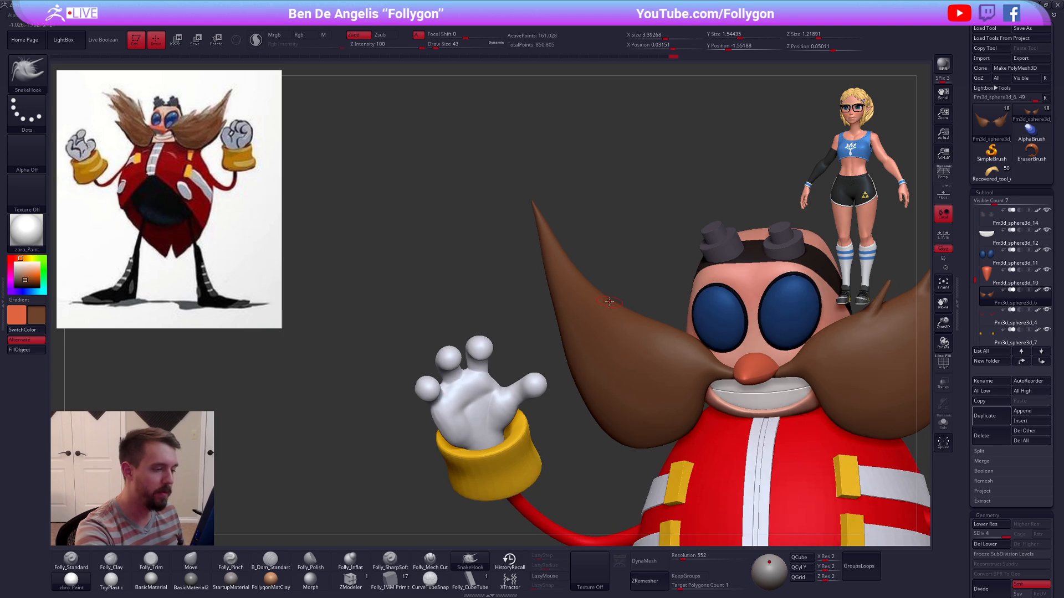
pyautogui.moveTo(595, 264)
pyautogui.mouseDown(button='right')
pyautogui.moveTo(604, 293)
pyautogui.moveTo(551, 245)
pyautogui.moveTo(563, 229)
pyautogui.mouseUp(button='right')
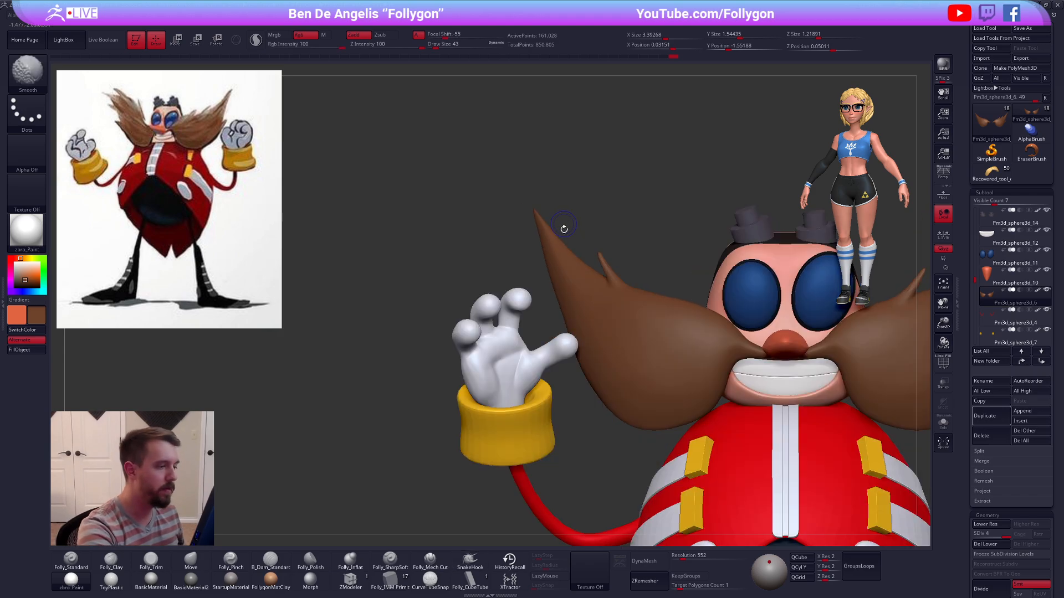
# Step: Lower the mustache to subdivision level 1 and mask everything except the outer tip on the character's right
pyautogui.hotkey('shift', 'd')
pyautogui.hotkey('shift', 'd')
pyautogui.hotkey('shift', 'd')
pyautogui.moveTo(584, 236)
pyautogui.keyDown('ctrl'); pyautogui.mouseDown()
pyautogui.moveTo(522, 236)
pyautogui.moveTo(582, 203)
pyautogui.mouseUp(); pyautogui.keyUp('ctrl')
pyautogui.keyDown('ctrl'); pyautogui.click(589, 206); pyautogui.keyUp('ctrl')
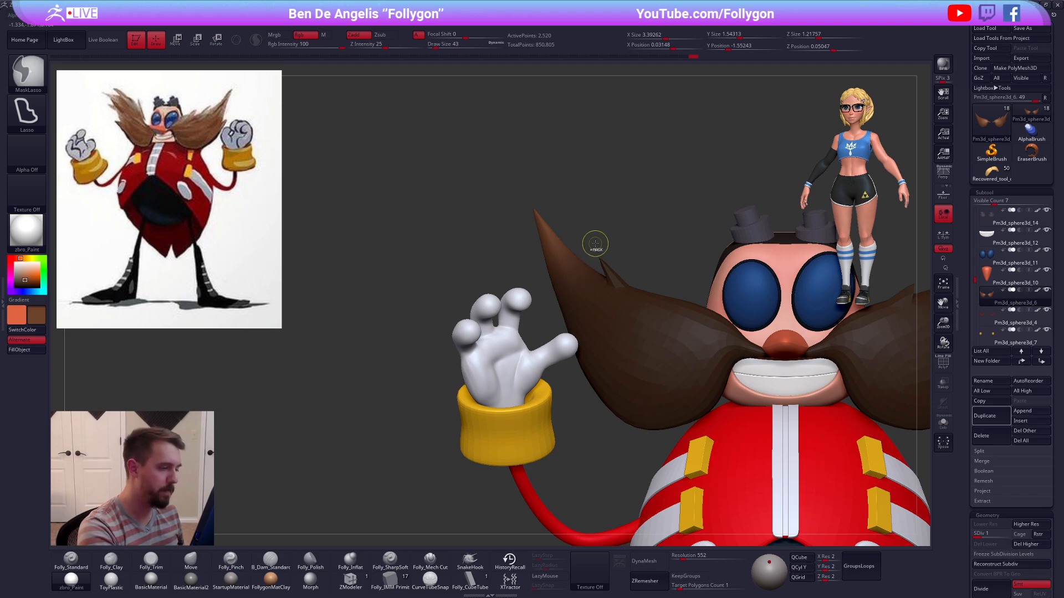
# Step: Rotate the unmasked mustache tip outward with the transpose line and shift it slightly away from the head
pyautogui.press('r')
pyautogui.moveTo(561, 263)
pyautogui.mouseDown()
pyautogui.moveTo(515, 170)
pyautogui.moveTo(470, 193)
pyautogui.mouseUp()
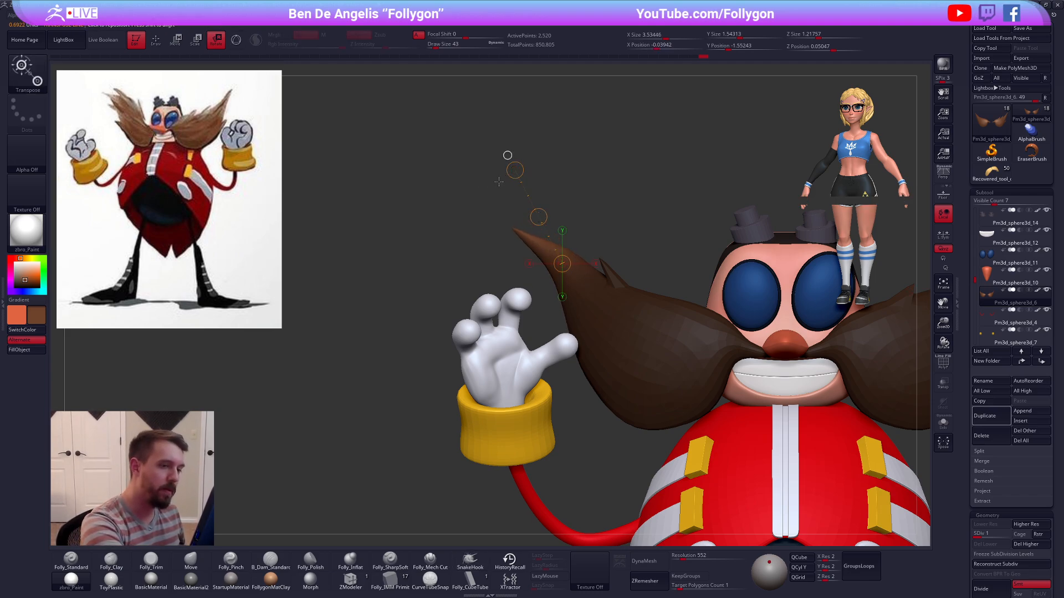
pyautogui.keyDown('alt'); pyautogui.moveTo(587, 193); pyautogui.dragTo(529, 190); pyautogui.keyUp('alt')
pyautogui.moveTo(570, 233)
pyautogui.keyDown('alt'); pyautogui.mouseDown()
pyautogui.moveTo(554, 283)
pyautogui.moveTo(491, 322)
pyautogui.moveTo(490, 310)
pyautogui.mouseUp(); pyautogui.keyUp('alt')
pyautogui.press('w')
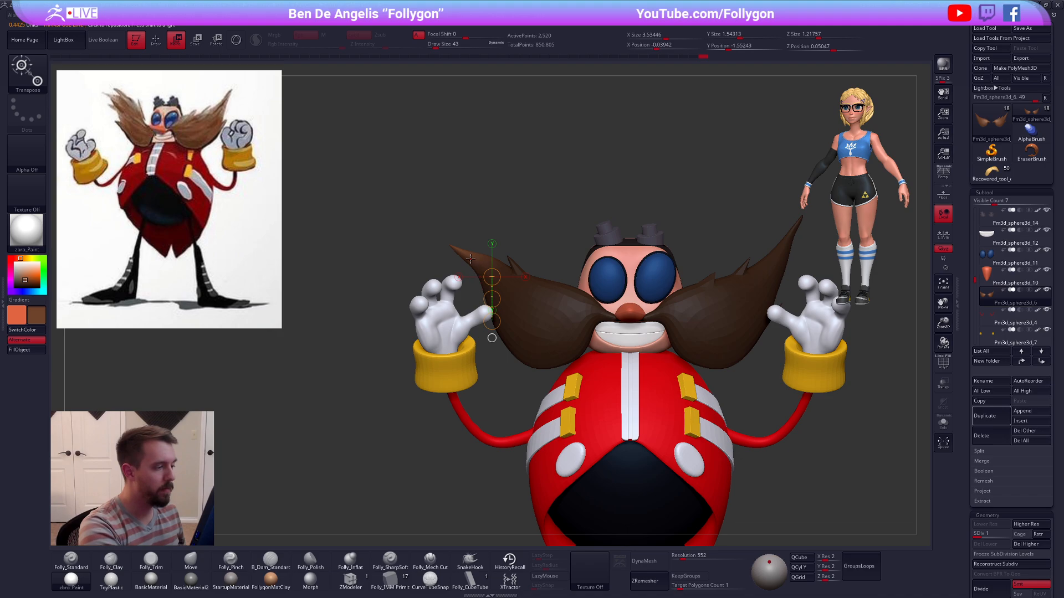
# Step: Clear the mask and refine the bent mustache tip with the Move brush at draw size 170
pyautogui.press('q')
pyautogui.press('b')
pyautogui.press('m')
pyautogui.press('v')
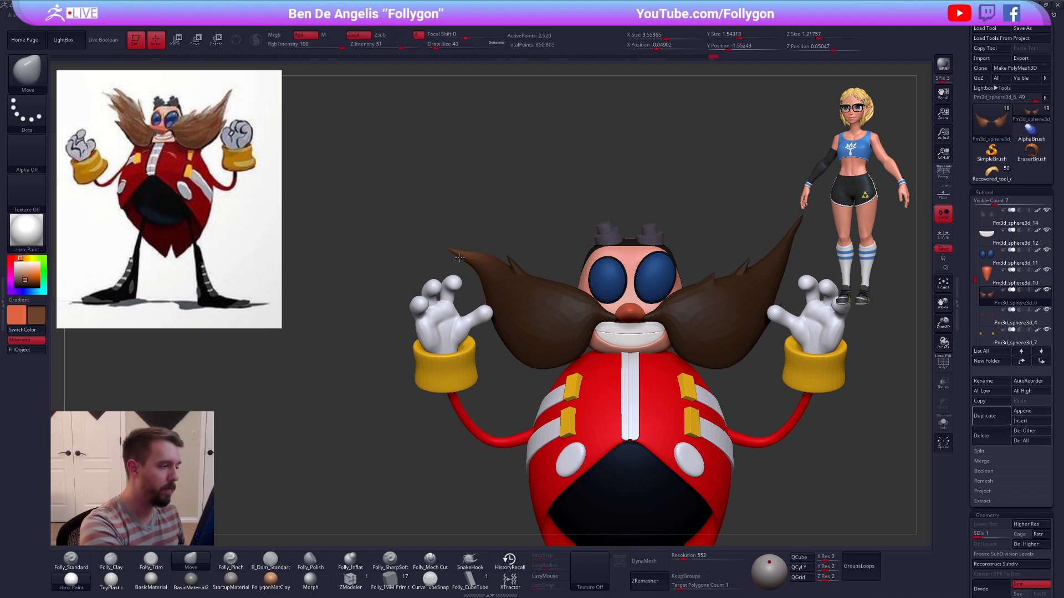
pyautogui.press('space')
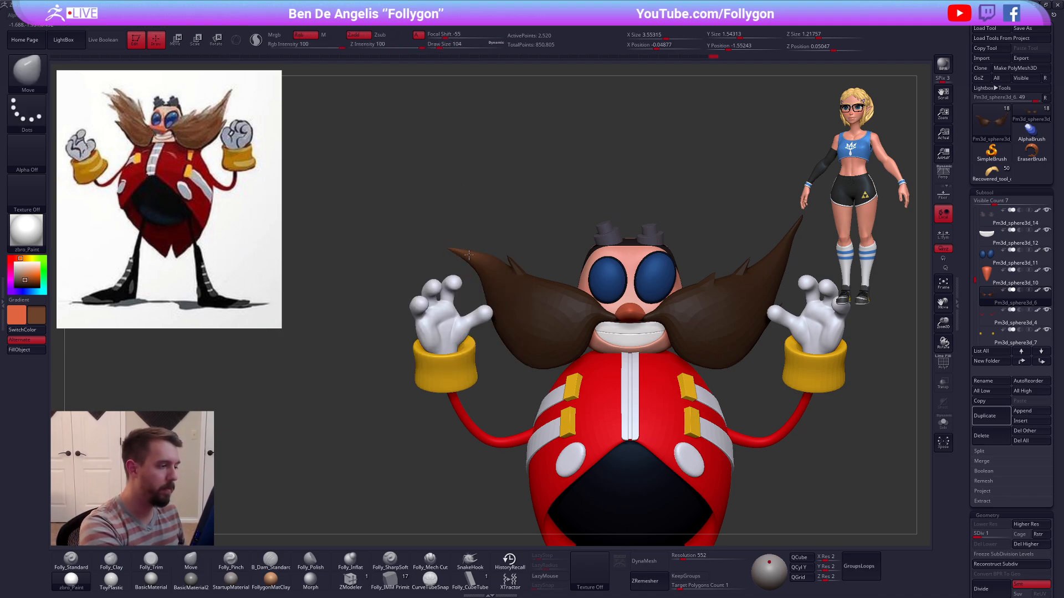
pyautogui.keyDown('ctrl'); pyautogui.moveTo(485, 235); pyautogui.dragTo(502, 224); pyautogui.keyUp('ctrl')
pyautogui.keyDown('shift'); pyautogui.moveTo(471, 257); pyautogui.dragTo(455, 252); pyautogui.keyUp('shift')
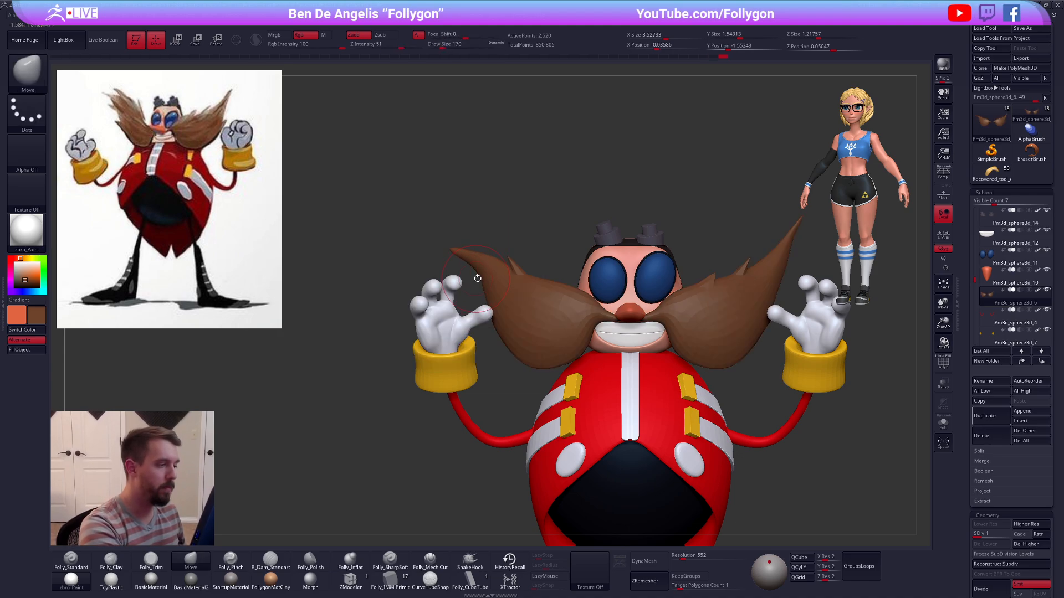
# Step: Return the mustache to subdivision level 4 and pull a spike from its upper edge near the bent tip with SnakeHook at draw size 43
pyautogui.press('d')
pyautogui.press('d')
pyautogui.press('d')
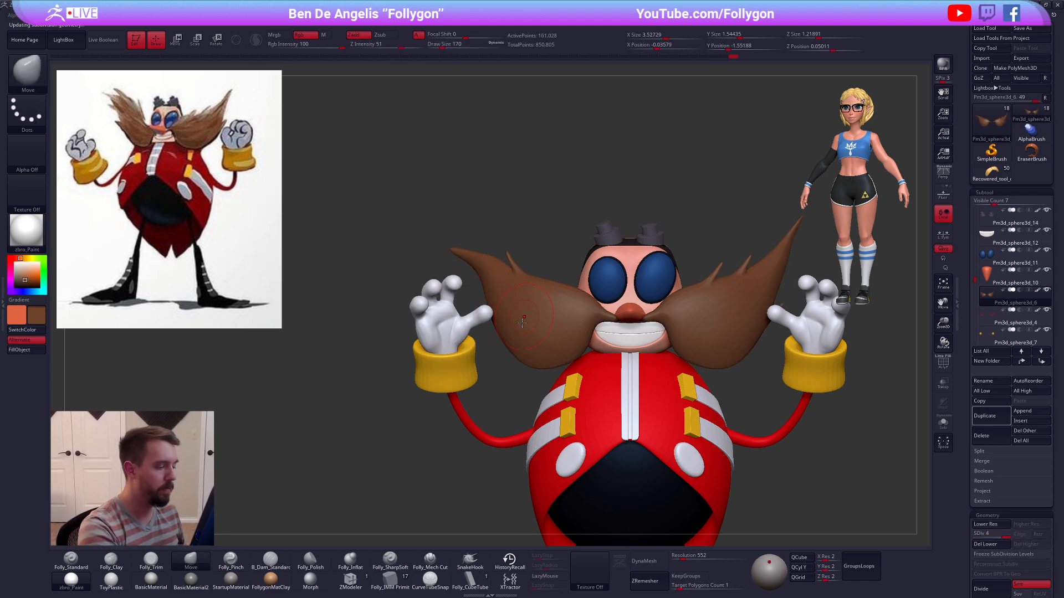
pyautogui.click(470, 561)
pyautogui.press('space')
pyautogui.moveTo(546, 232)
pyautogui.mouseDown()
pyautogui.moveTo(526, 231)
pyautogui.moveTo(562, 251)
pyautogui.mouseUp()
pyautogui.moveTo(562, 315)
pyautogui.mouseDown(button='right')
pyautogui.moveTo(556, 321)
pyautogui.moveTo(621, 316)
pyautogui.moveTo(560, 326)
pyautogui.moveTo(539, 306)
pyautogui.moveTo(540, 354)
pyautogui.moveTo(527, 360)
pyautogui.mouseUp(button='right')
pyautogui.press('space')
pyautogui.moveTo(523, 356); pyautogui.dragTo(518, 357)
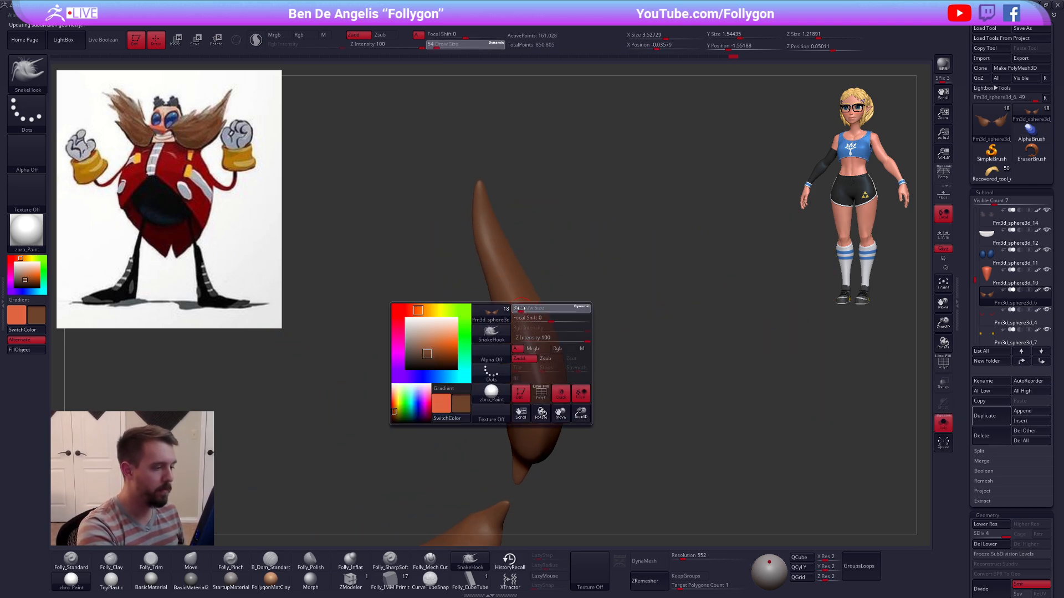
pyautogui.moveTo(519, 307); pyautogui.dragTo(515, 283)
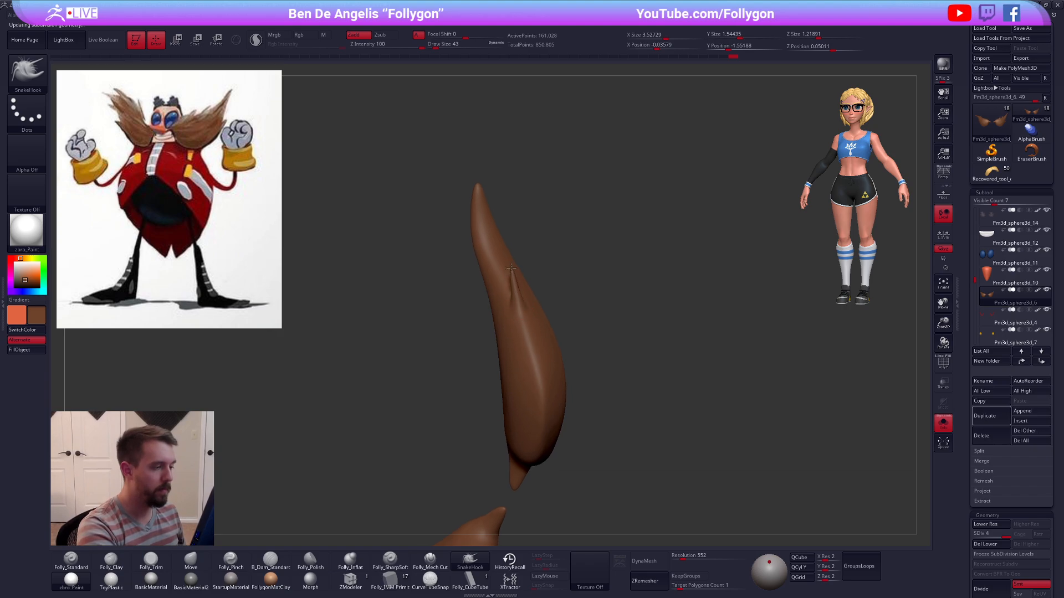
# Step: Pull more hair spikes from the outer edge below the bent mustache tip with SnakeHook
pyautogui.moveTo(511, 269)
pyautogui.mouseDown(button='right')
pyautogui.moveTo(592, 319)
pyautogui.moveTo(473, 294)
pyautogui.moveTo(557, 313)
pyautogui.mouseUp(button='right')
pyautogui.press('space')
pyautogui.moveTo(457, 309); pyautogui.dragTo(456, 307)
pyautogui.press('space')
pyautogui.moveTo(515, 349); pyautogui.dragTo(599, 339, button='right')
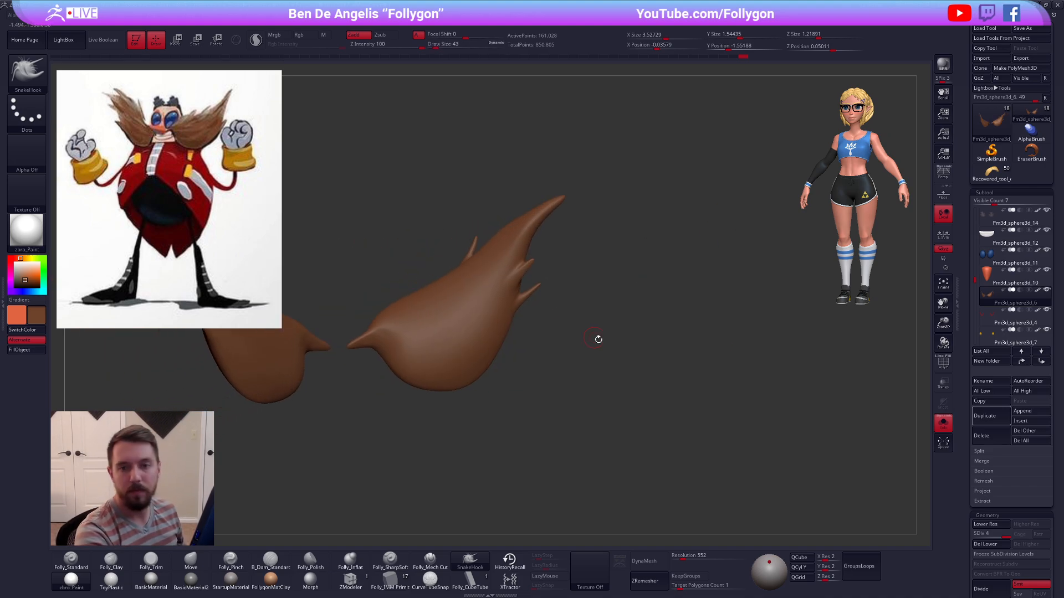
# Step: Add a forked hair spike beside the bent mustache tip and check its silhouette against the full character
pyautogui.moveTo(736, 428); pyautogui.dragTo(574, 309, button='right')
pyautogui.hotkey('shift', 's')
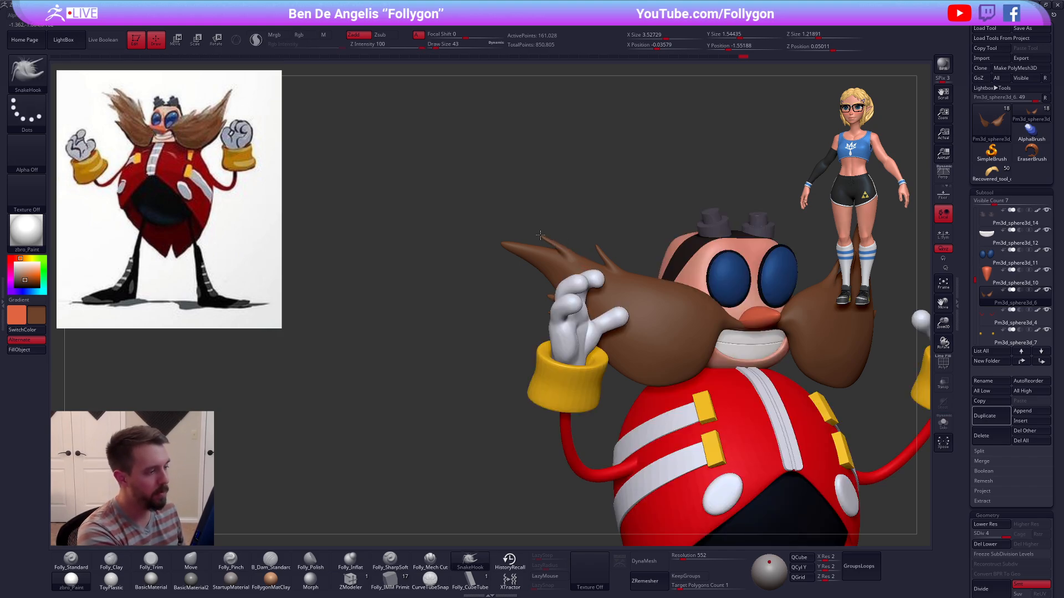
pyautogui.moveTo(526, 285); pyautogui.dragTo(561, 306, button='right')
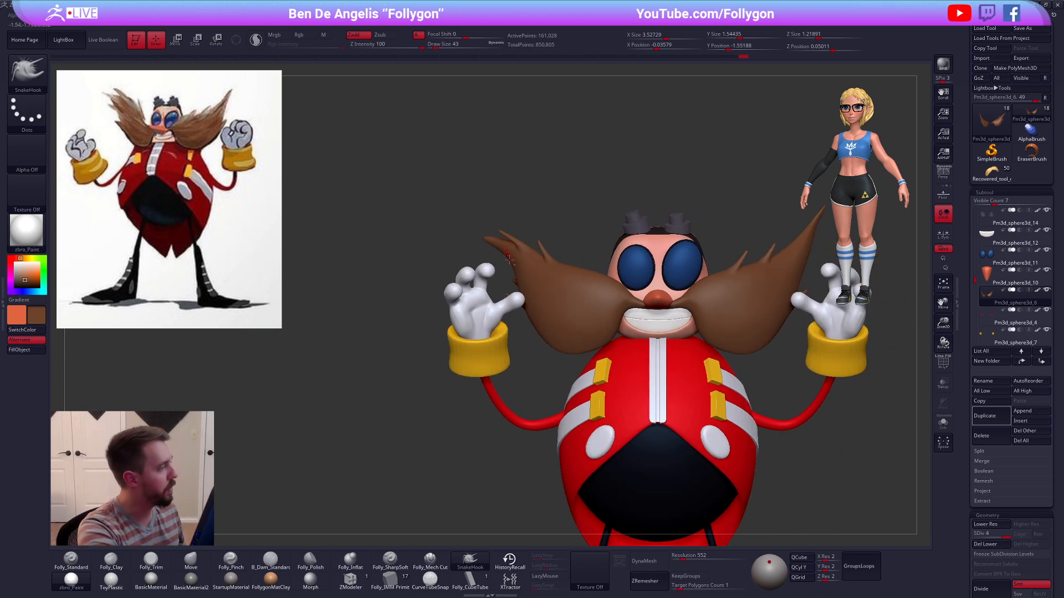
pyautogui.moveTo(508, 260); pyautogui.dragTo(502, 285, button='right')
pyautogui.hotkey('shift', 's')
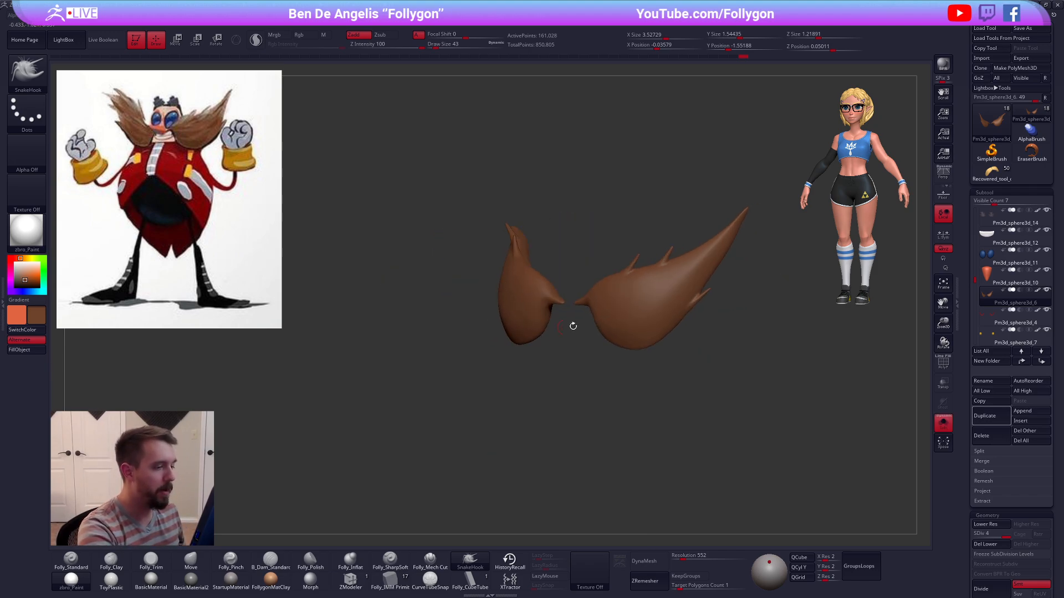
# Step: Pinch the base of the small outer hair spike below the mustache tip with Folly_Pinch at draw size 43
pyautogui.moveTo(573, 325); pyautogui.dragTo(641, 299, button='right')
pyautogui.press('space')
pyautogui.moveTo(641, 299); pyautogui.dragTo(636, 299)
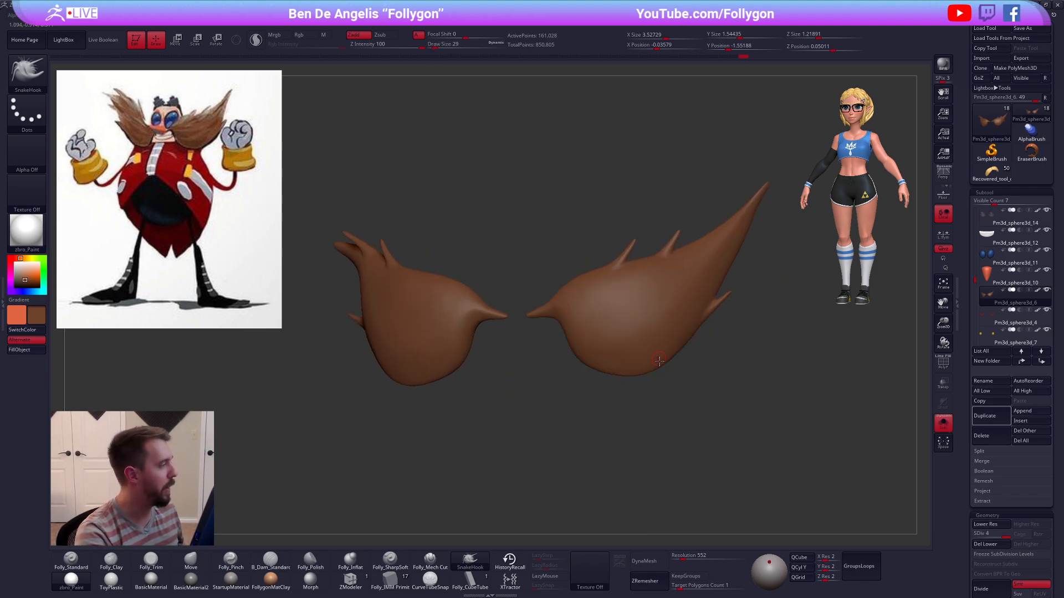
pyautogui.press('5')
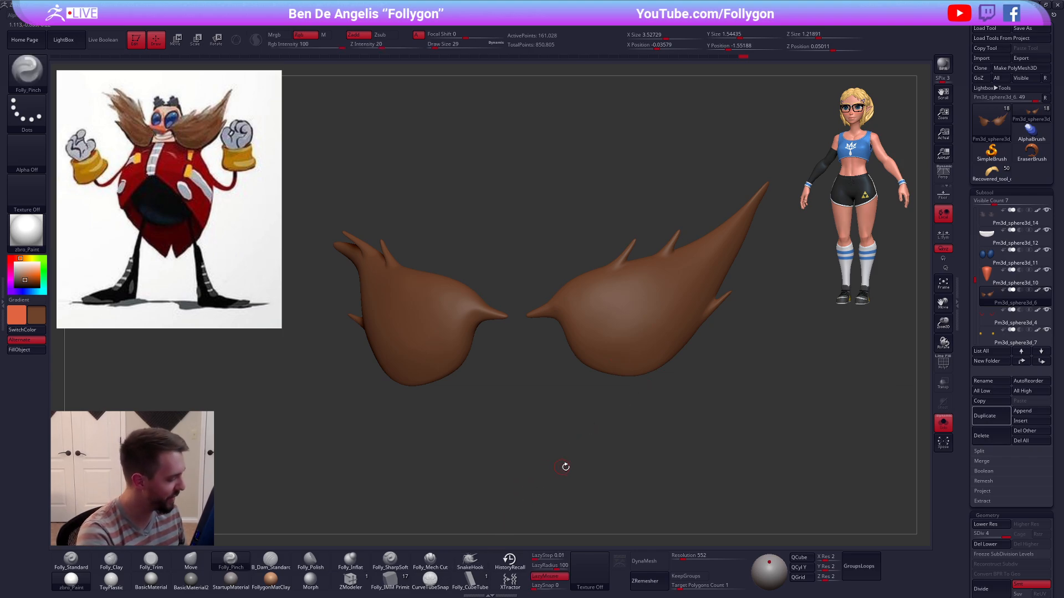
pyautogui.press('space')
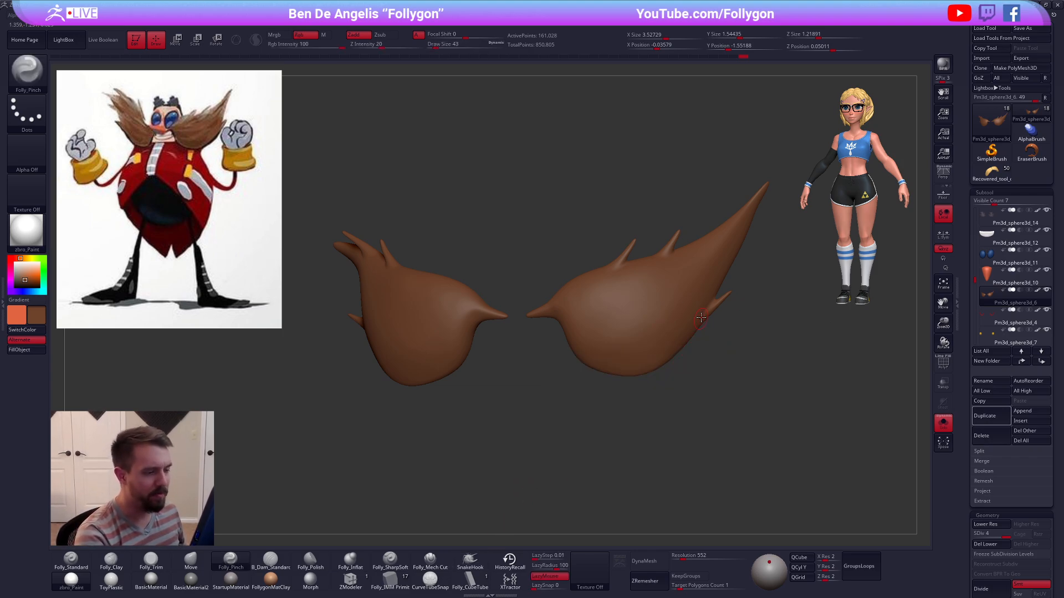
pyautogui.press('space')
pyautogui.moveTo(701, 314); pyautogui.dragTo(707, 313)
# Step: Refine the small hair spikes along the mustache edges with the Move brush at draw size 130
pyautogui.press('4')
pyautogui.press('space')
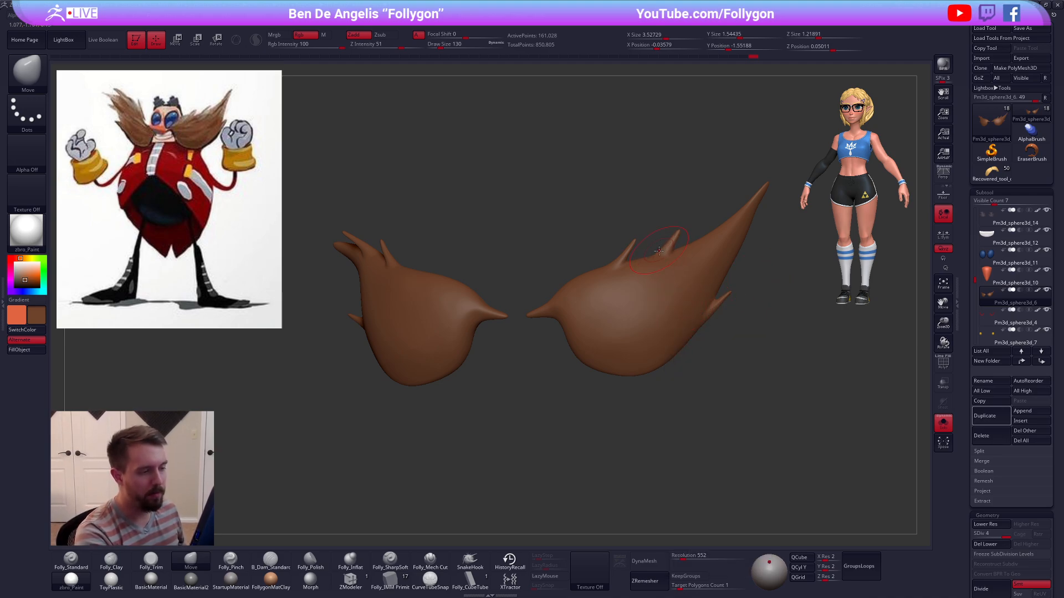
pyautogui.moveTo(593, 274); pyautogui.dragTo(593, 316, button='right')
pyautogui.moveTo(498, 266)
pyautogui.mouseDown(button='right')
pyautogui.moveTo(432, 263)
pyautogui.moveTo(494, 264)
pyautogui.moveTo(473, 269)
pyautogui.moveTo(456, 238)
pyautogui.moveTo(486, 280)
pyautogui.moveTo(475, 281)
pyautogui.moveTo(473, 302)
pyautogui.moveTo(484, 418)
pyautogui.moveTo(554, 326)
pyautogui.moveTo(575, 321)
pyautogui.moveTo(584, 345)
pyautogui.moveTo(601, 291)
pyautogui.moveTo(637, 292)
pyautogui.mouseUp(button='right')
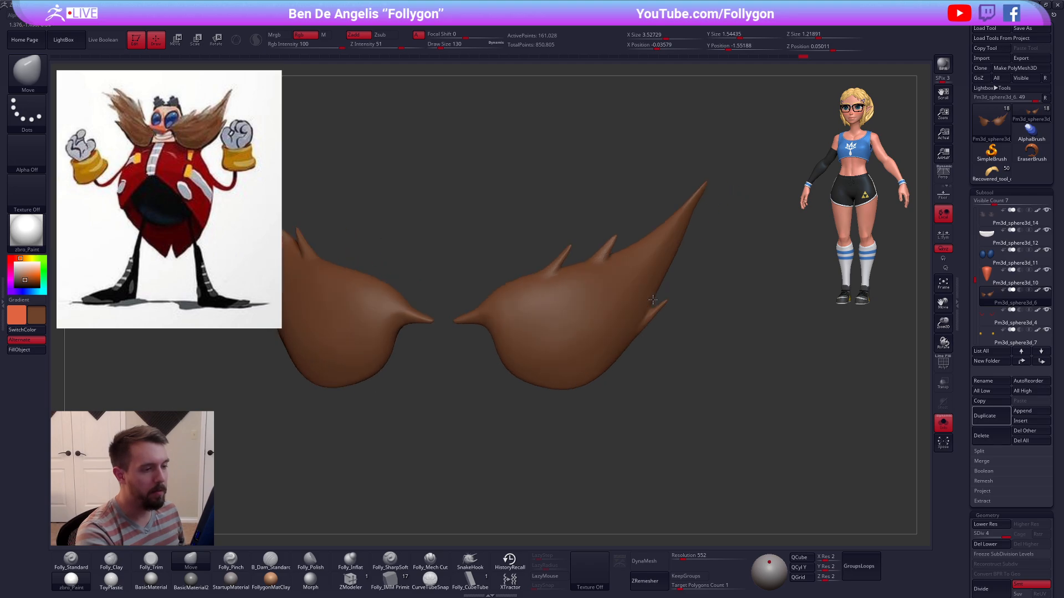
pyautogui.press('space')
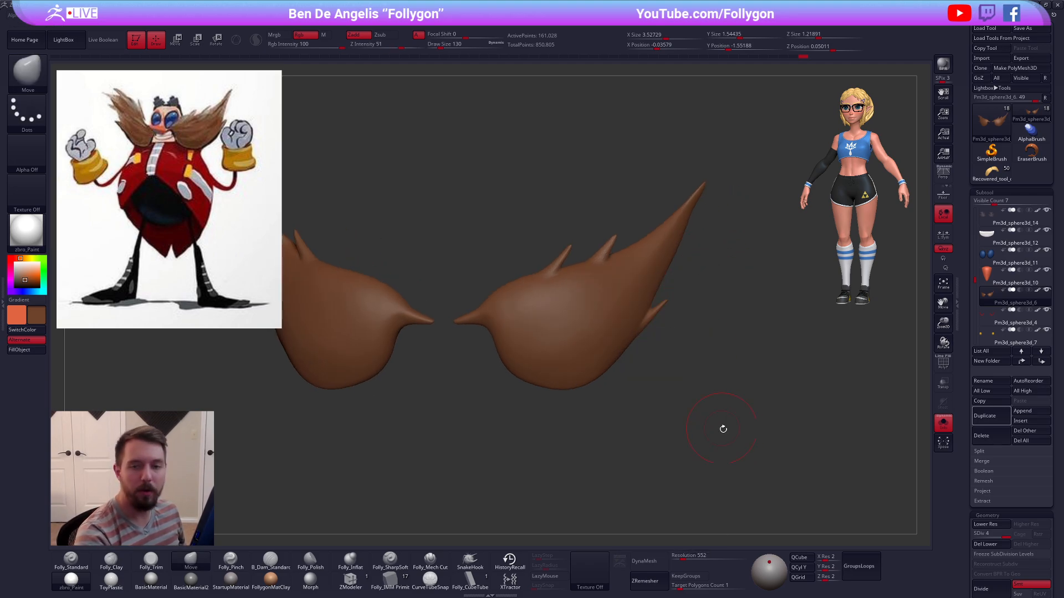
pyautogui.moveTo(731, 446); pyautogui.dragTo(737, 406, button='right')
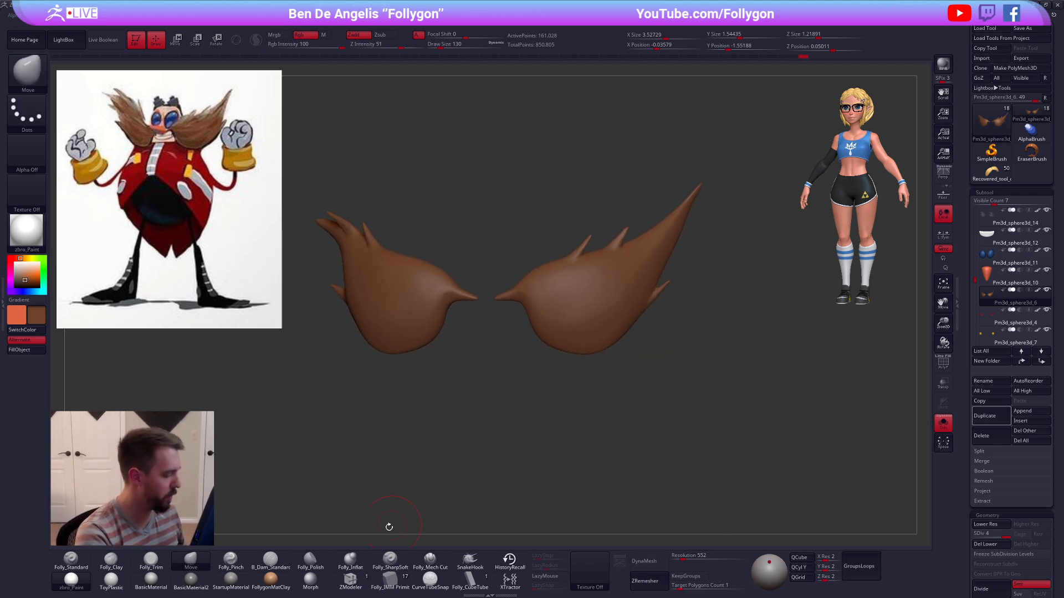
# Step: Carve a groove with Folly_SharpSoft from the mustache's inner point to its long outer tip, enlarging the brush to draw size 140
pyautogui.click(405, 564)
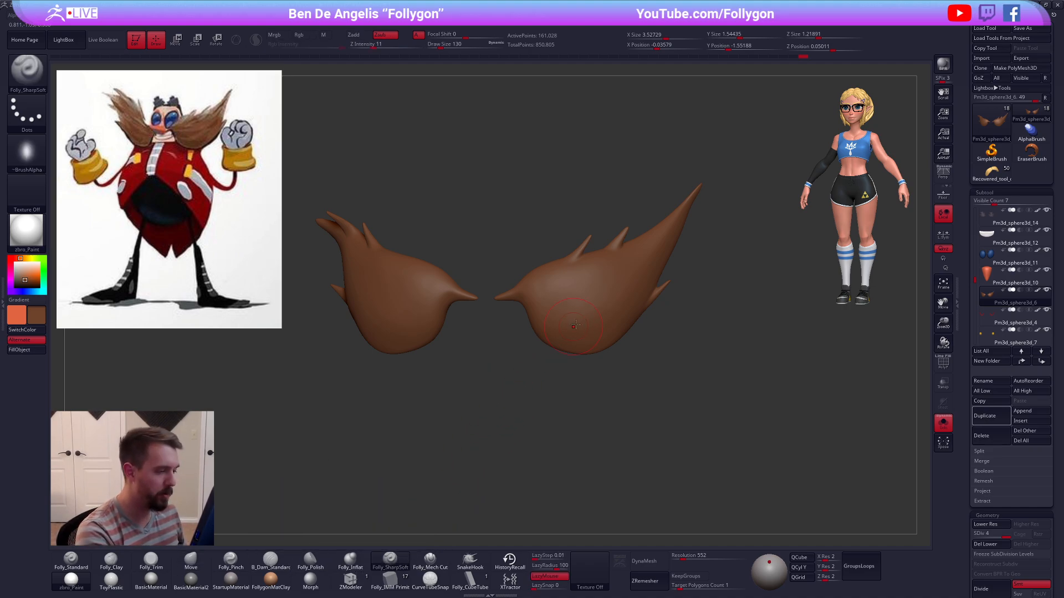
pyautogui.press('space')
pyautogui.moveTo(574, 326); pyautogui.dragTo(539, 303, button='right')
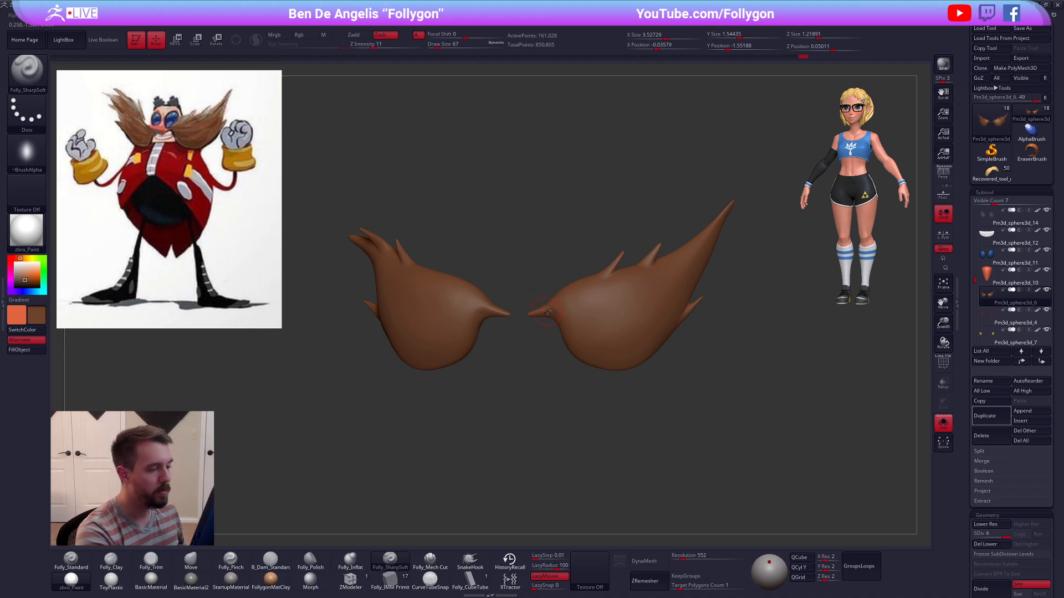
pyautogui.moveTo(547, 312); pyautogui.dragTo(637, 302)
pyautogui.moveTo(637, 302); pyautogui.dragTo(640, 305, button='right')
pyautogui.press(']')
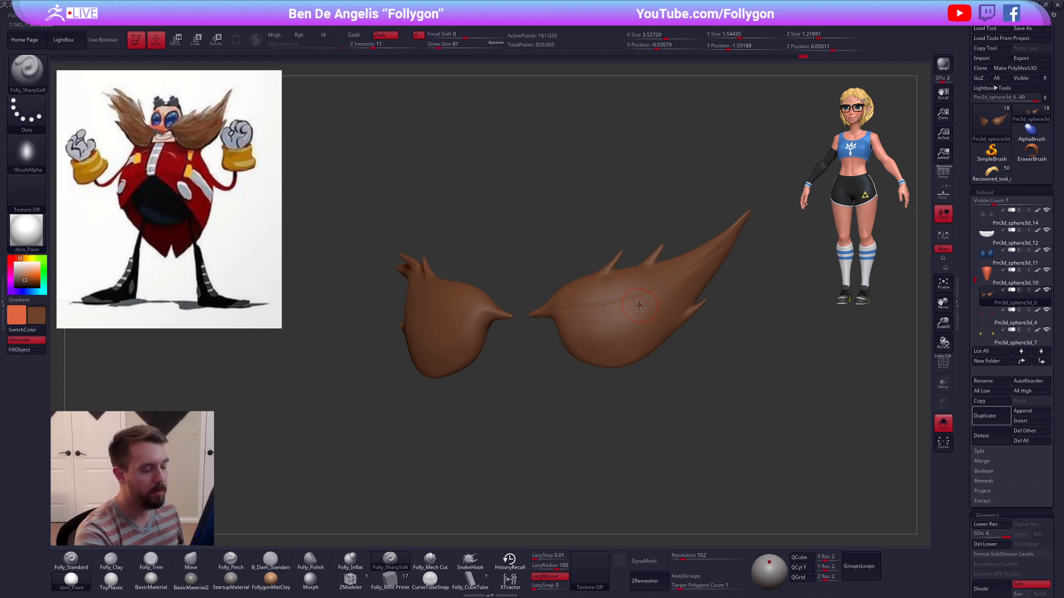
pyautogui.press('space')
pyautogui.moveTo(568, 313)
pyautogui.mouseDown()
pyautogui.moveTo(662, 304)
pyautogui.moveTo(729, 242)
pyautogui.moveTo(751, 203)
pyautogui.mouseUp()
# Step: Set LazyRadius to 64, undo the last groove and recarve the flowing strand grooves toward the tip at draw size 113
pyautogui.moveTo(566, 565); pyautogui.dragTo(547, 564)
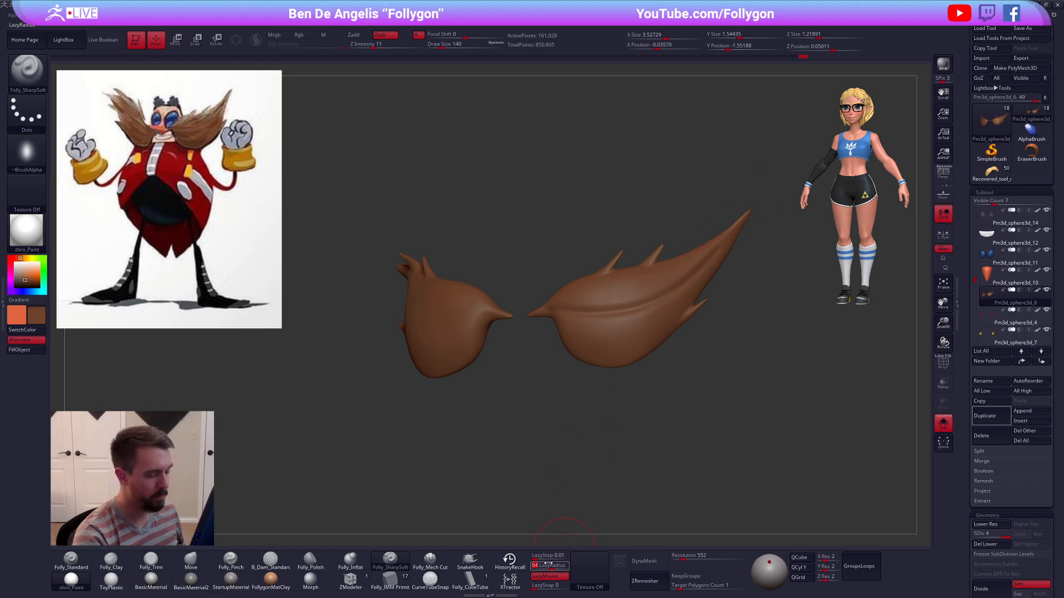
pyautogui.moveTo(498, 355); pyautogui.dragTo(560, 332, button='right')
pyautogui.hotkey('ctrl', 'z')
pyautogui.press('space')
pyautogui.moveTo(549, 304)
pyautogui.mouseDown()
pyautogui.moveTo(539, 305)
pyautogui.moveTo(662, 300)
pyautogui.moveTo(746, 183)
pyautogui.mouseUp()
pyautogui.moveTo(637, 321); pyautogui.dragTo(570, 304, button='right')
pyautogui.hotkey('ctrl', 'z')
pyautogui.moveTo(554, 304)
pyautogui.mouseDown()
pyautogui.moveTo(615, 302)
pyautogui.moveTo(742, 208)
pyautogui.mouseUp()
pyautogui.moveTo(566, 320); pyautogui.dragTo(733, 197)
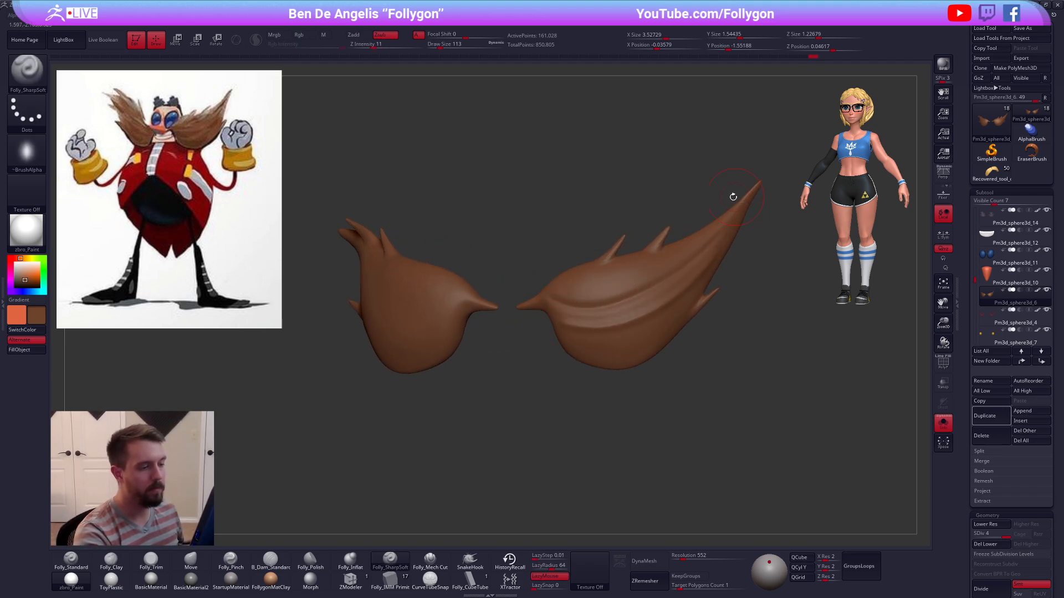
# Step: Carve more strand grooves along the upper and lower parts of the same mustache half and check them against the full character
pyautogui.moveTo(561, 286); pyautogui.dragTo(703, 232)
pyautogui.moveTo(668, 266); pyautogui.dragTo(570, 347, button='right')
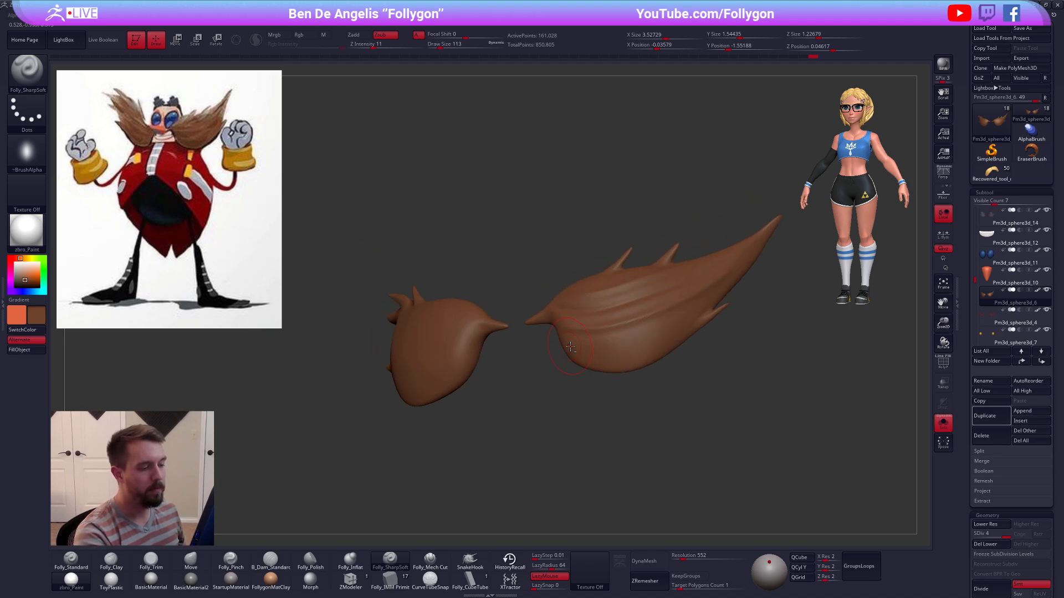
pyautogui.moveTo(580, 347); pyautogui.dragTo(739, 263)
pyautogui.moveTo(645, 343); pyautogui.dragTo(675, 281, button='right')
pyautogui.moveTo(702, 262); pyautogui.dragTo(631, 322)
pyautogui.moveTo(619, 355)
pyautogui.mouseDown(button='right')
pyautogui.moveTo(582, 343)
pyautogui.moveTo(612, 349)
pyautogui.moveTo(615, 364)
pyautogui.mouseUp(button='right')
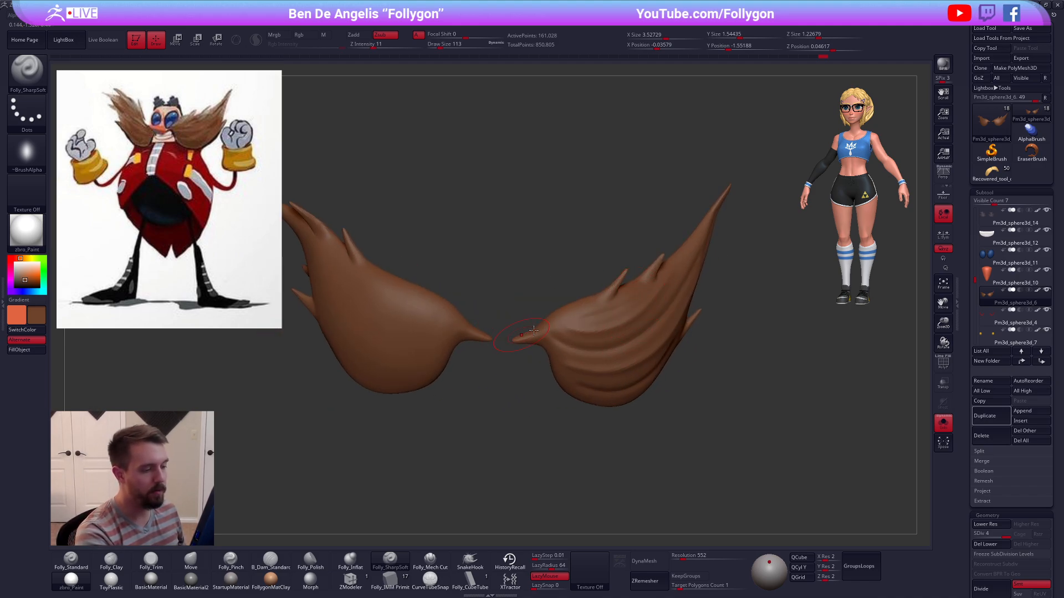
pyautogui.moveTo(587, 308)
pyautogui.mouseDown(button='right')
pyautogui.moveTo(643, 314)
pyautogui.moveTo(554, 357)
pyautogui.moveTo(635, 333)
pyautogui.moveTo(721, 446)
pyautogui.moveTo(665, 412)
pyautogui.moveTo(593, 404)
pyautogui.mouseUp(button='right')
pyautogui.hotkey('shift', 's')
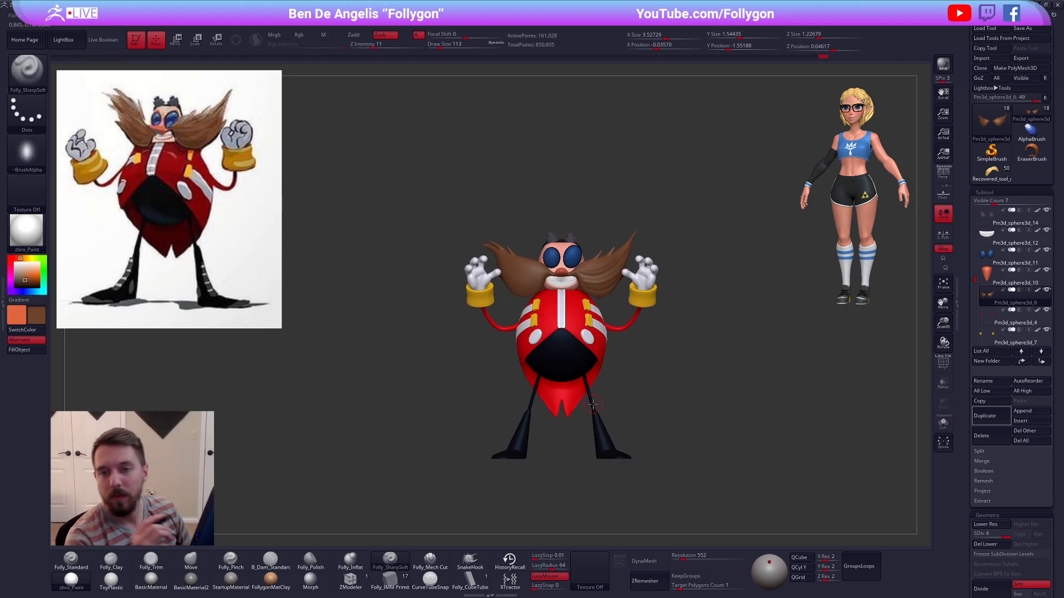
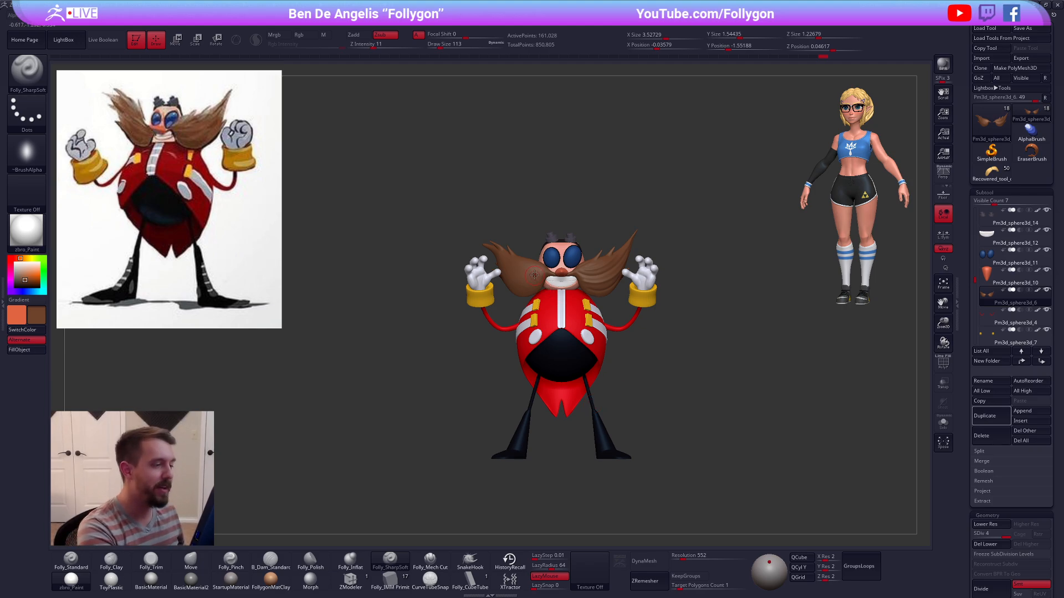
# Step: Switch to the Move brush for the moustache and enlarge its draw size to 292
pyautogui.keyDown('ctrl'); pyautogui.moveTo(533, 275); pyautogui.dragTo(533, 327, button='right'); pyautogui.keyUp('ctrl')
pyautogui.hotkey('shift', 's')
pyautogui.press('w')
pyautogui.moveTo(530, 278)
pyautogui.keyDown('ctrl'); pyautogui.mouseDown()
pyautogui.moveTo(628, 275)
pyautogui.moveTo(577, 315)
pyautogui.moveTo(577, 358)
pyautogui.moveTo(569, 338)
pyautogui.mouseUp(); pyautogui.keyUp('ctrl')
pyautogui.press('r')
pyautogui.hotkey('shift', 's')
pyautogui.press('b')
pyautogui.press('m')
pyautogui.press('v')
pyautogui.press('q')
pyautogui.press('space')
pyautogui.click(540, 256)
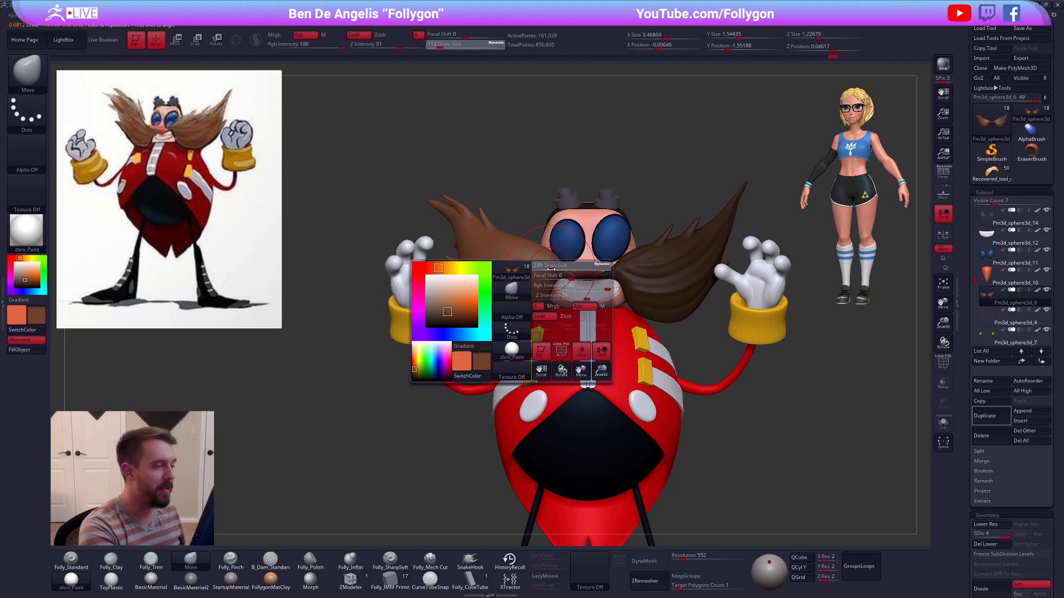
# Step: Drop the moustache to its lowest subdivision level and reshape its smooth half's upper edge with the Move brush at draw size 215
pyautogui.hotkey('shift', 'd')
pyautogui.hotkey('shift', 'd')
pyautogui.hotkey('shift', 'd')
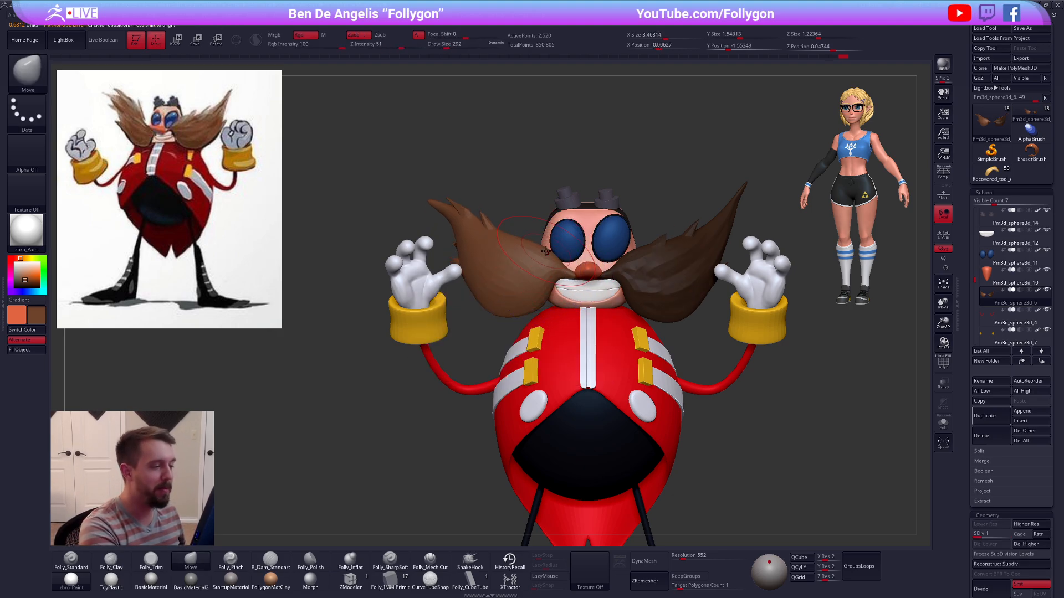
pyautogui.press('space')
pyautogui.moveTo(545, 258); pyautogui.dragTo(506, 237)
pyautogui.press('space')
pyautogui.click(537, 254)
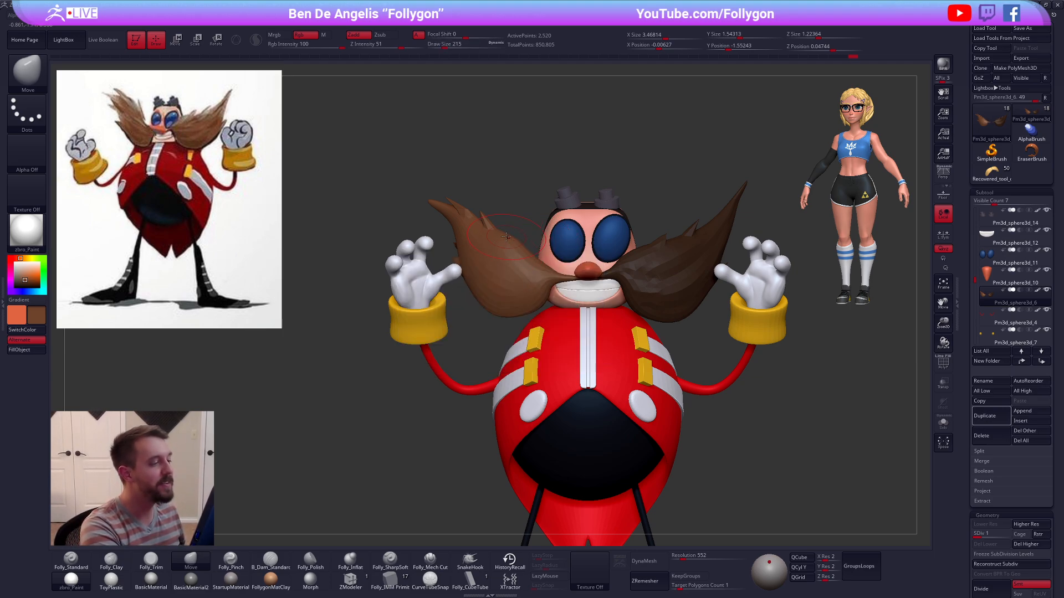
pyautogui.click(512, 237)
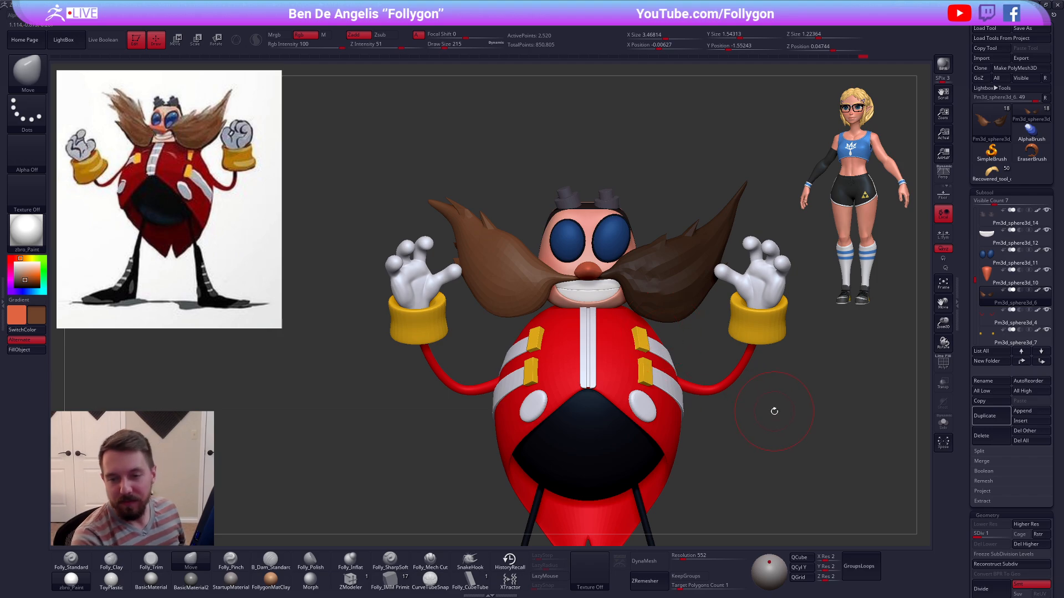
# Step: Refine the smooth moustache half's silhouette and its root beside the nose with the Move brush at draw sizes 181 and 130
pyautogui.moveTo(796, 417); pyautogui.dragTo(802, 404)
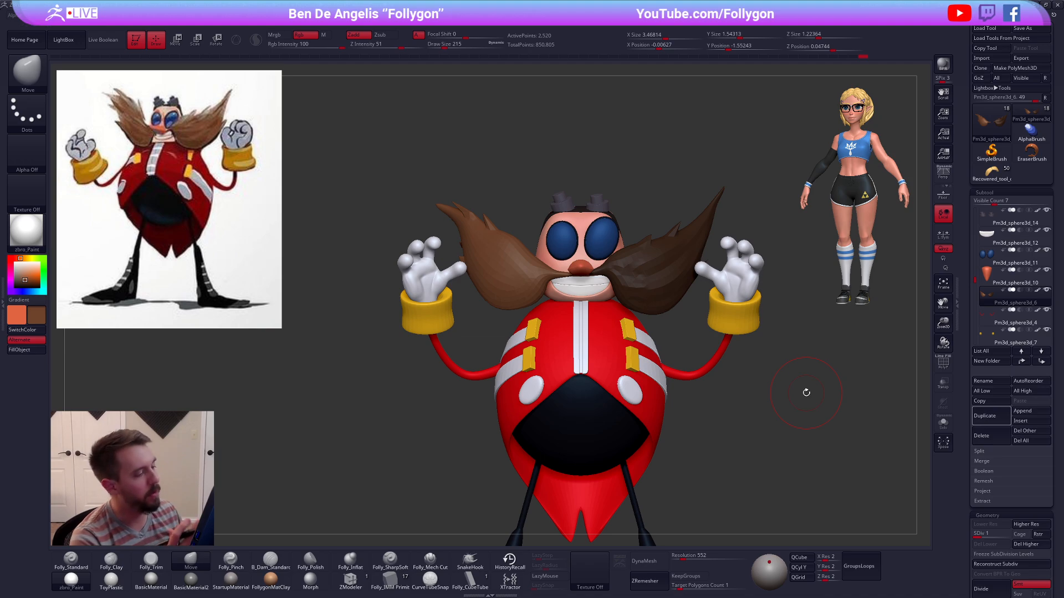
pyautogui.keyDown('ctrl'); pyautogui.moveTo(492, 241); pyautogui.dragTo(448, 290, button='right'); pyautogui.keyUp('ctrl')
pyautogui.press('space')
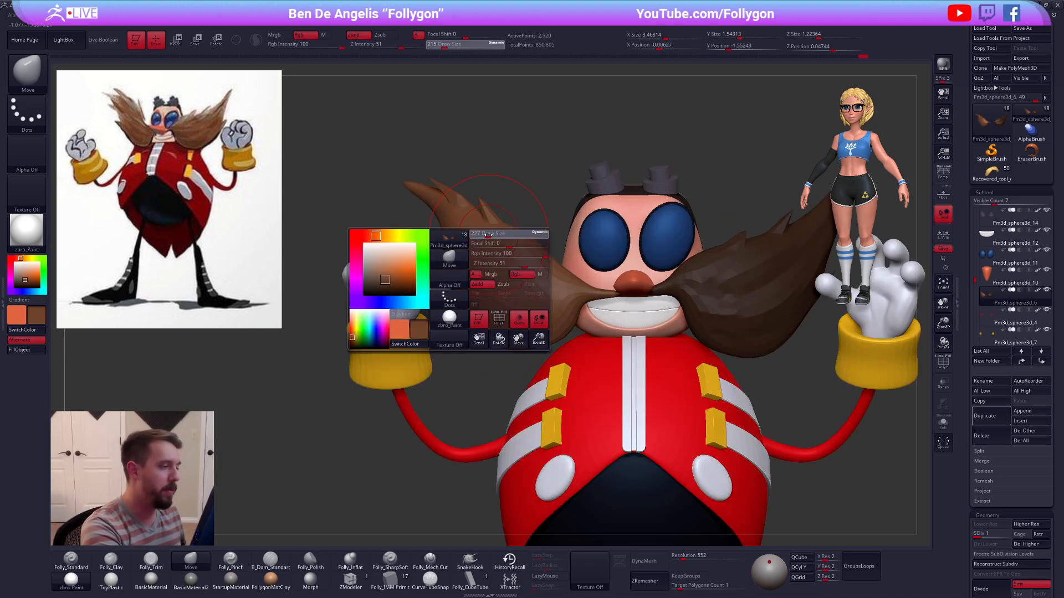
pyautogui.moveTo(498, 236); pyautogui.dragTo(494, 235)
pyautogui.moveTo(493, 235)
pyautogui.keyDown('alt'); pyautogui.mouseDown(button='right')
pyautogui.moveTo(519, 264)
pyautogui.moveTo(498, 235)
pyautogui.mouseUp(button='right'); pyautogui.keyUp('alt')
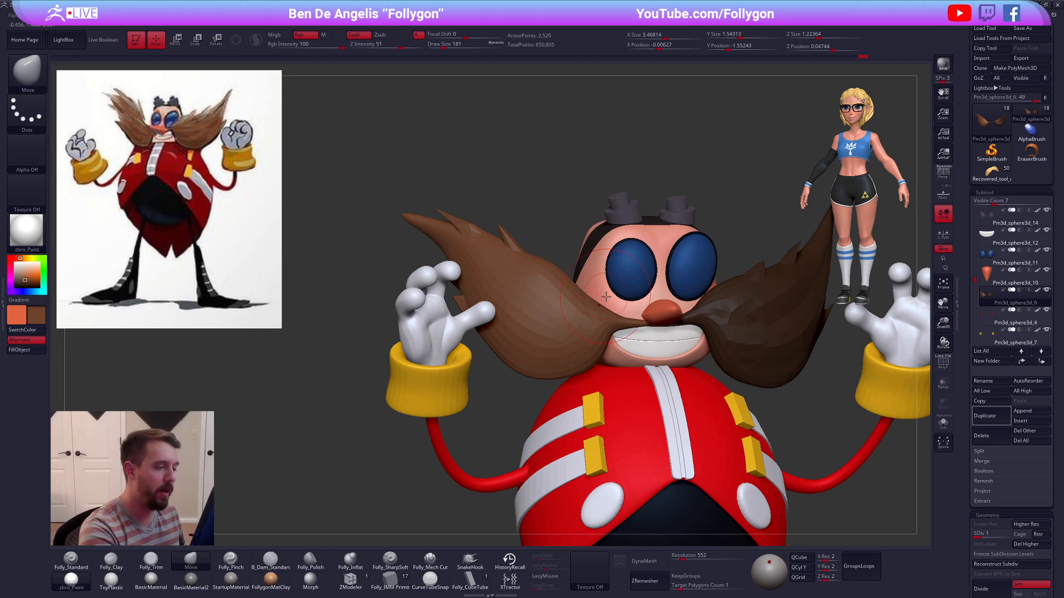
pyautogui.press('space')
pyautogui.moveTo(616, 308); pyautogui.dragTo(609, 308)
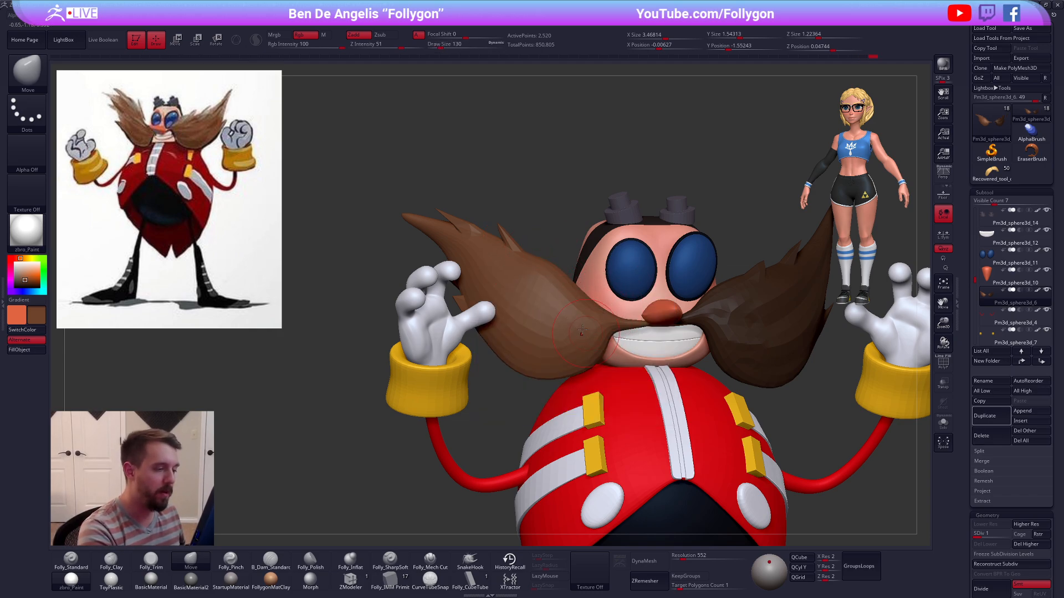
# Step: Adjust the smooth half's spikes and cheek area with the Move brush at draw sizes 160 and 130, raising the moustache to subdivision level 4
pyautogui.press('d')
pyautogui.moveTo(525, 266)
pyautogui.mouseDown(button='right')
pyautogui.moveTo(542, 262)
pyautogui.moveTo(529, 263)
pyautogui.mouseUp(button='right')
pyautogui.press('space')
pyautogui.moveTo(520, 267); pyautogui.dragTo(524, 267)
pyautogui.hotkey('shift', 'd')
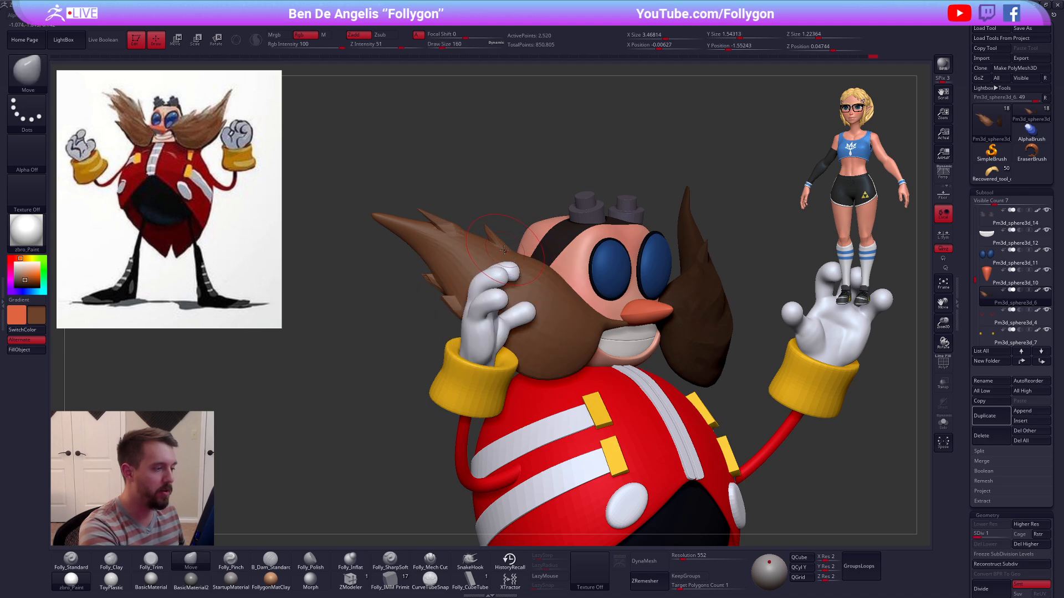
pyautogui.press('d')
pyautogui.press('d')
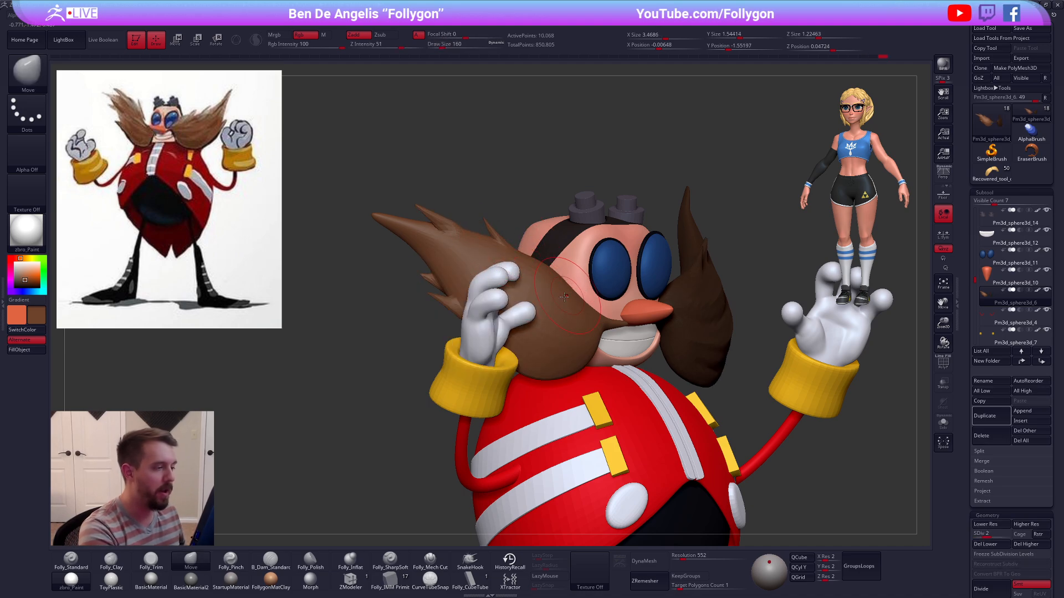
pyautogui.moveTo(526, 252); pyautogui.dragTo(499, 293, button='right')
pyautogui.press('d')
pyautogui.press('s')
pyautogui.moveTo(609, 297); pyautogui.dragTo(604, 297)
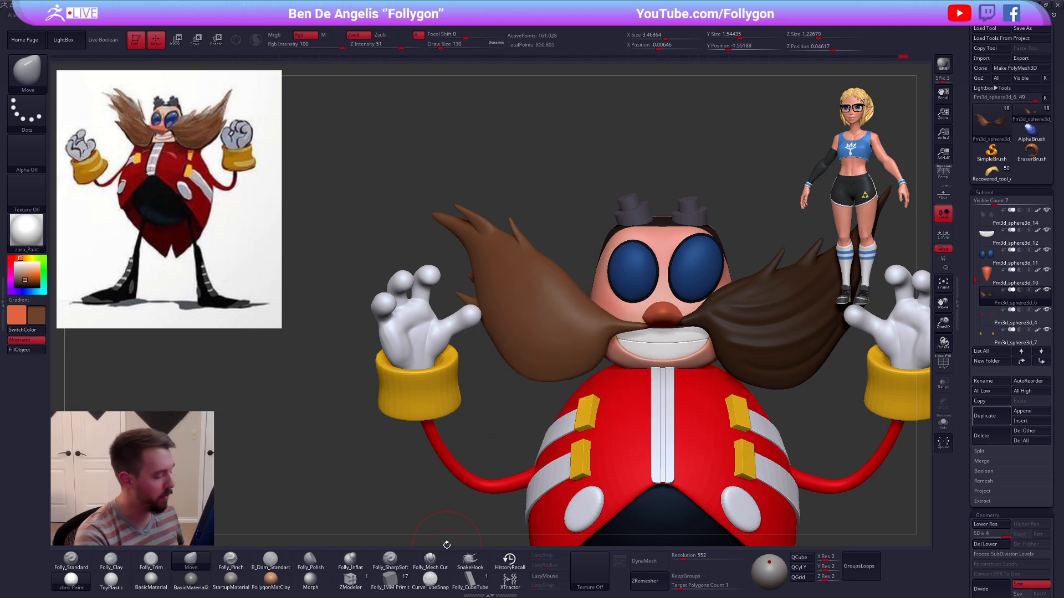
# Step: Isolate the moustache and prepare the Folly_SharpSoft brush at draw size 96 for detailing its smooth half
pyautogui.click(390, 559)
pyautogui.hotkey('alt', 's')
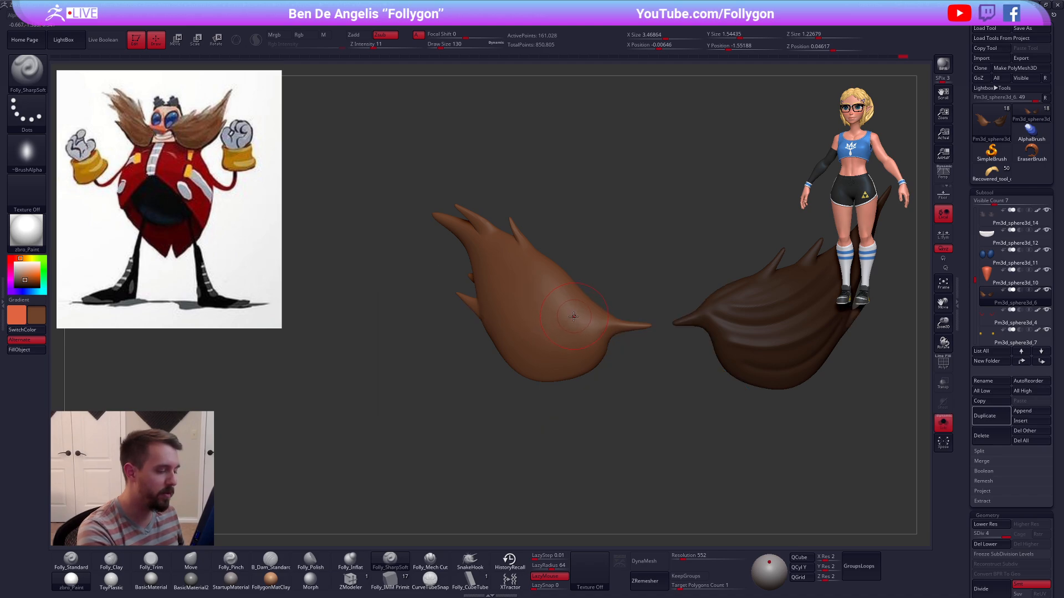
pyautogui.press('space')
pyautogui.moveTo(587, 329); pyautogui.dragTo(581, 329)
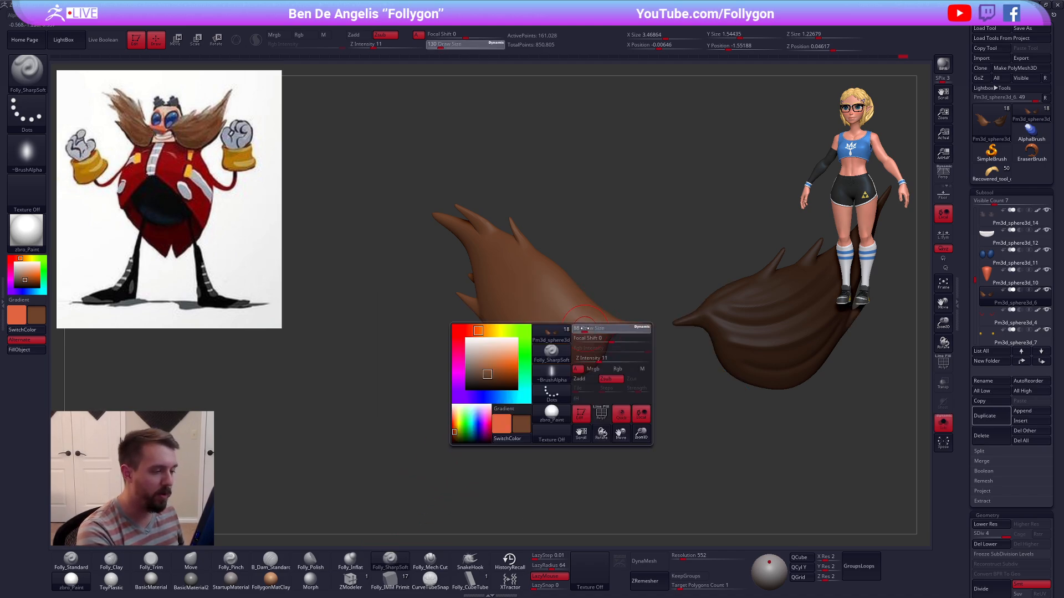
pyautogui.moveTo(577, 334)
pyautogui.mouseDown(button='right')
pyautogui.moveTo(546, 360)
pyautogui.moveTo(544, 393)
pyautogui.mouseUp(button='right')
pyautogui.press('shift')
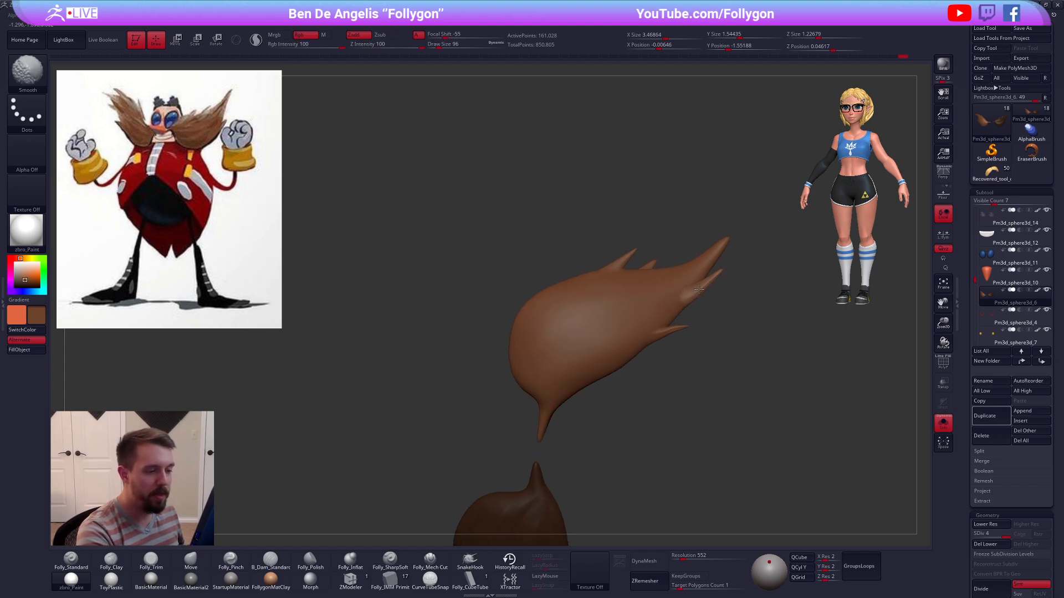
pyautogui.moveTo(604, 356); pyautogui.dragTo(530, 404, button='right')
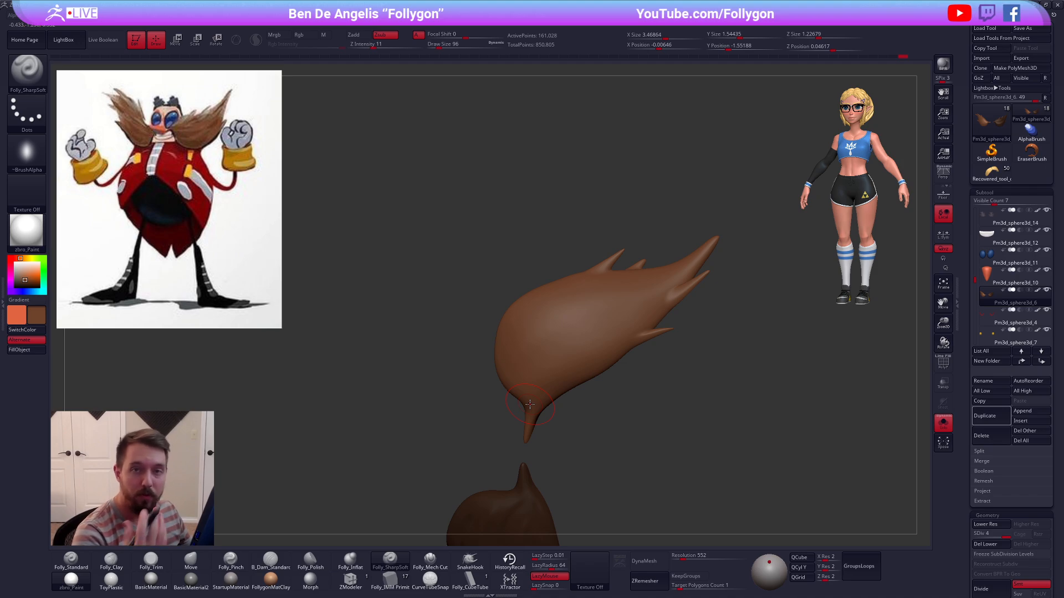
# Step: Carve the first long hair grooves from root to tips across the smooth half's front, enlarging the brush to draw size 121
pyautogui.keyDown('alt'); pyautogui.moveTo(525, 394); pyautogui.dragTo(520, 421, button='right'); pyautogui.keyUp('alt')
pyautogui.moveTo(566, 357)
pyautogui.mouseDown()
pyautogui.moveTo(699, 264)
pyautogui.moveTo(662, 247)
pyautogui.mouseUp()
pyautogui.press('space')
pyautogui.moveTo(525, 375); pyautogui.dragTo(529, 373)
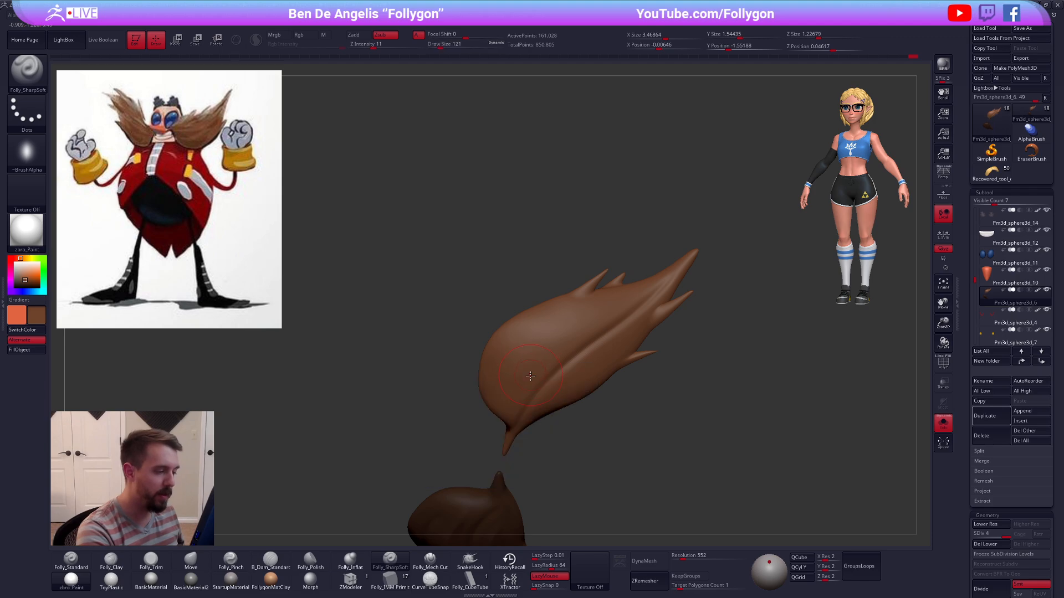
pyautogui.moveTo(503, 404); pyautogui.dragTo(513, 404, button='right')
pyautogui.moveTo(535, 361); pyautogui.dragTo(655, 285)
# Step: Carve further parallel hair grooves over the rest of the same half's front and along its edge
pyautogui.moveTo(608, 337); pyautogui.dragTo(562, 369, button='right')
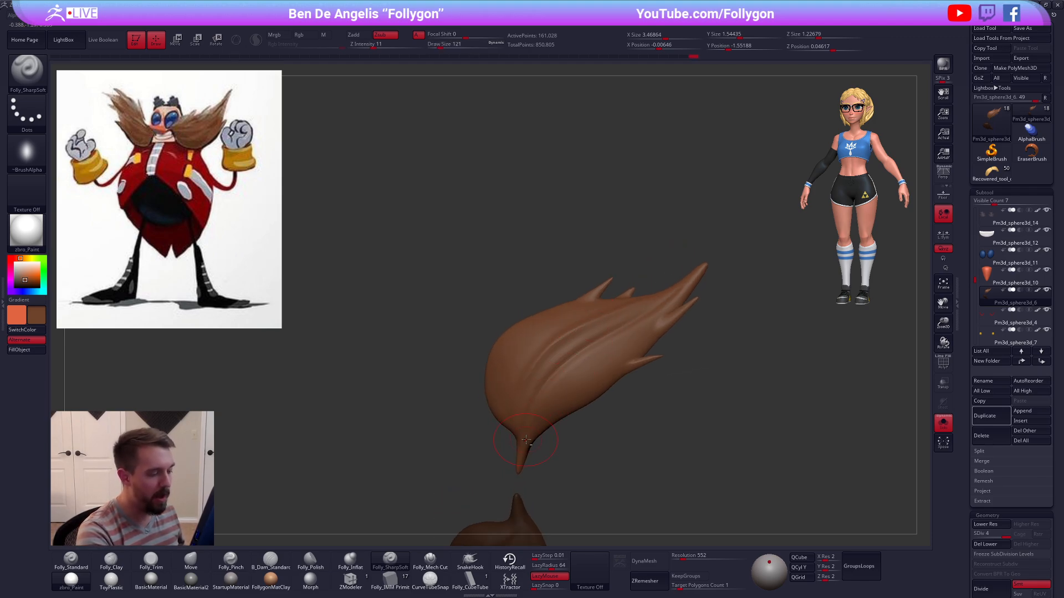
pyautogui.moveTo(546, 404); pyautogui.dragTo(671, 315)
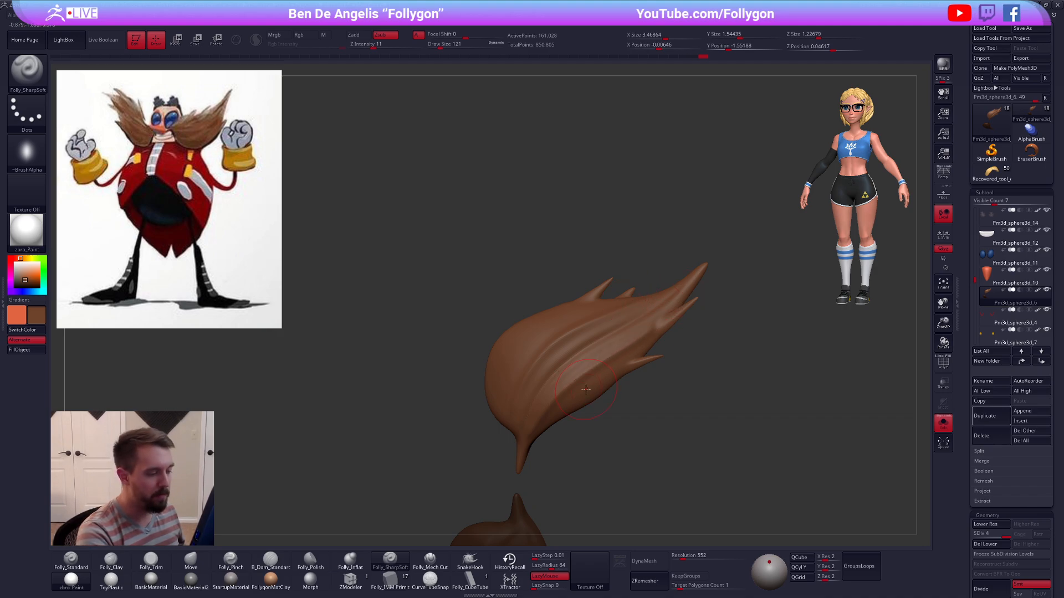
pyautogui.moveTo(586, 389); pyautogui.dragTo(545, 430, button='right')
pyautogui.moveTo(610, 381); pyautogui.dragTo(489, 397, button='right')
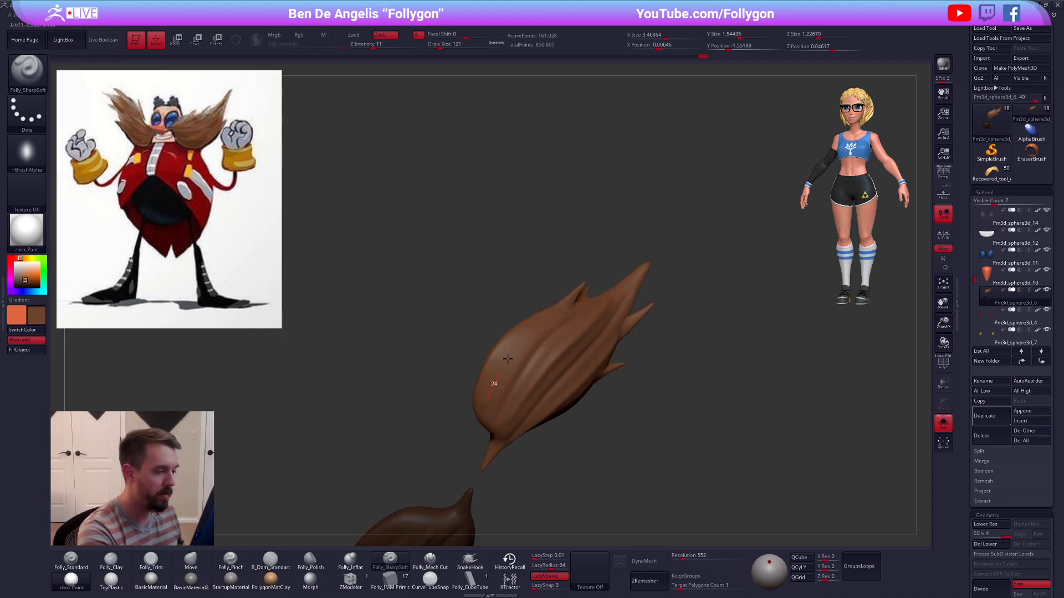
pyautogui.moveTo(554, 362)
pyautogui.mouseDown(button='right')
pyautogui.moveTo(577, 441)
pyautogui.moveTo(565, 427)
pyautogui.moveTo(630, 350)
pyautogui.moveTo(590, 414)
pyautogui.moveTo(594, 386)
pyautogui.moveTo(514, 349)
pyautogui.moveTo(510, 373)
pyautogui.mouseUp(button='right')
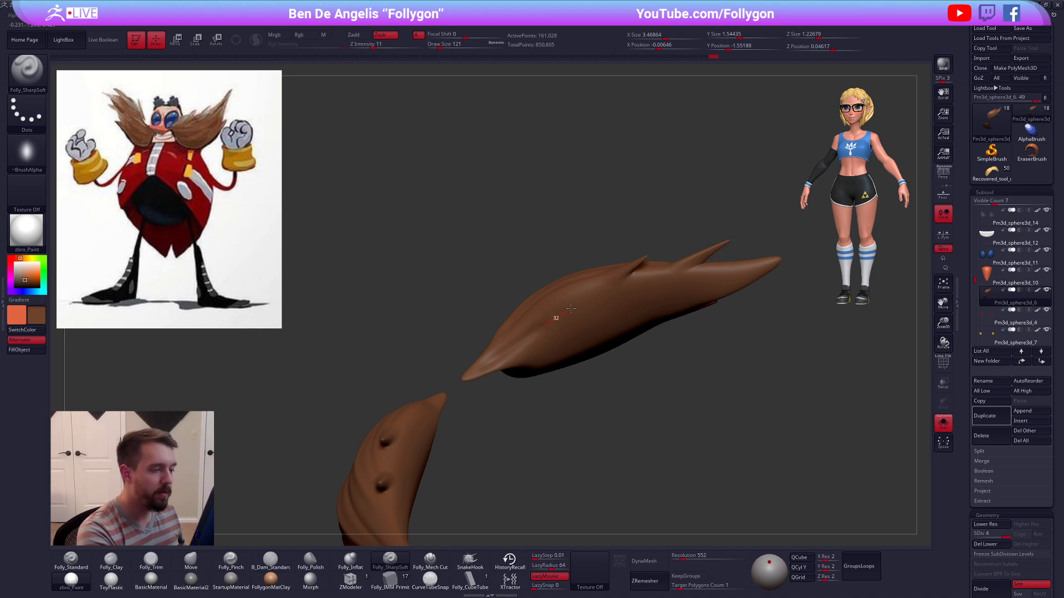
# Step: Carve long hair grooves from root to tips along the upper part of the same moustache half's back
pyautogui.moveTo(588, 299); pyautogui.dragTo(550, 372, button='right')
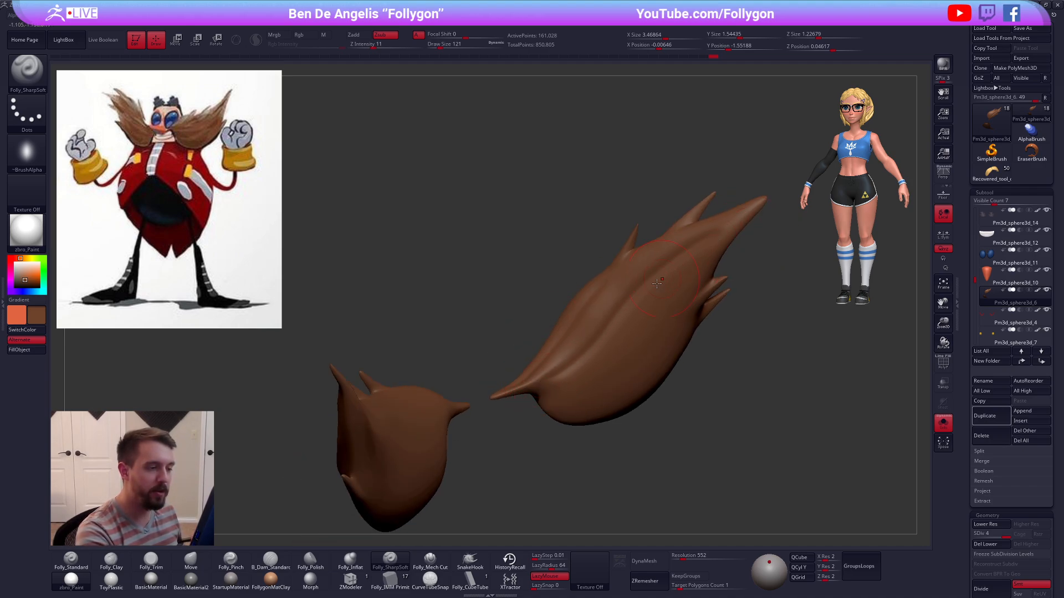
pyautogui.moveTo(656, 284); pyautogui.dragTo(535, 378, button='right')
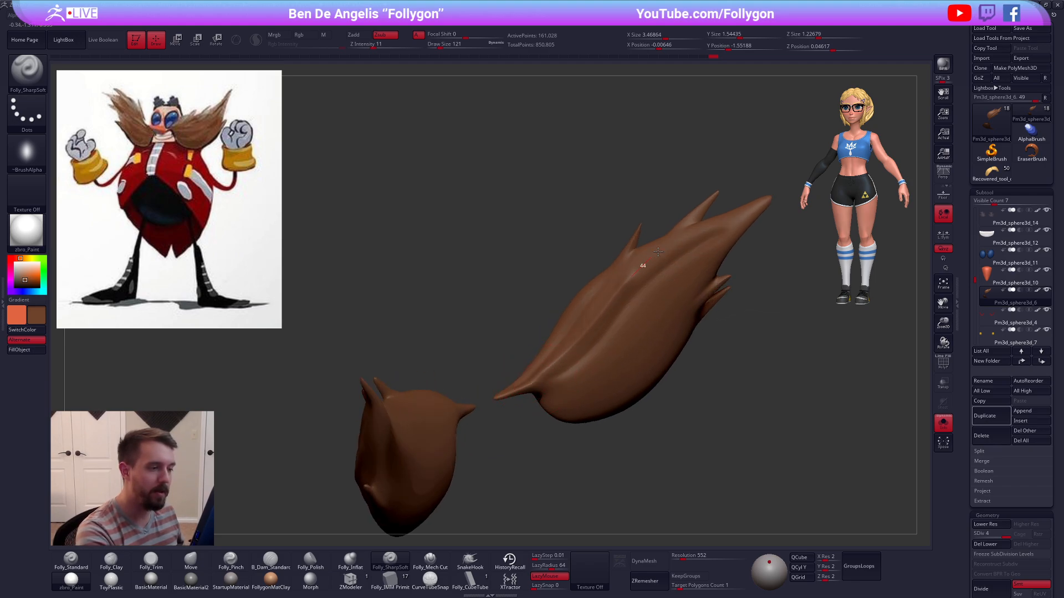
pyautogui.moveTo(642, 322); pyautogui.dragTo(544, 374, button='right')
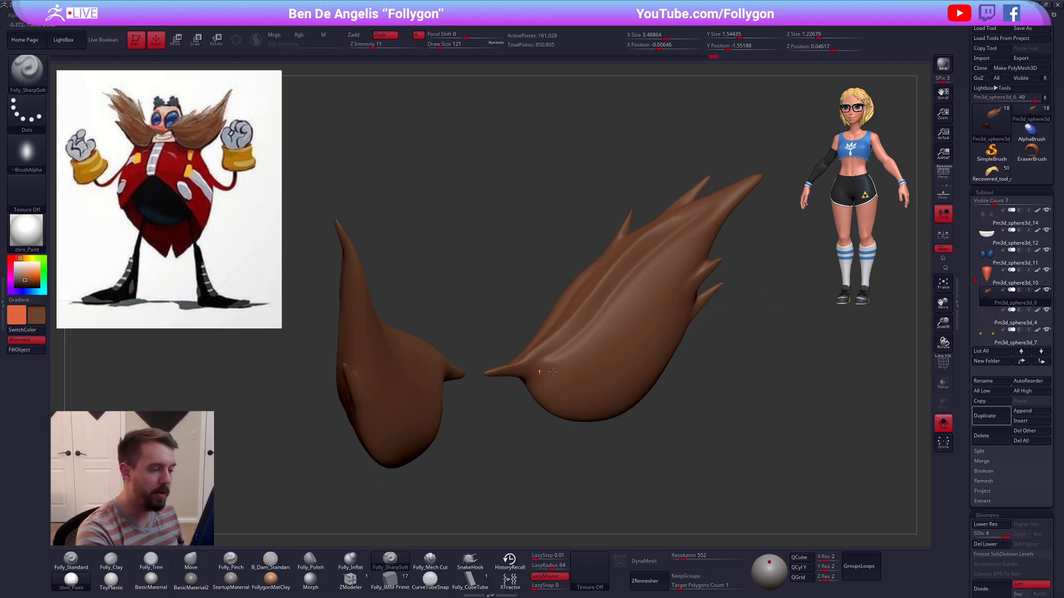
pyautogui.moveTo(552, 372); pyautogui.dragTo(733, 227)
pyautogui.moveTo(629, 382); pyautogui.dragTo(541, 368, button='right')
pyautogui.moveTo(547, 370)
pyautogui.mouseDown()
pyautogui.moveTo(631, 332)
pyautogui.moveTo(720, 228)
pyautogui.mouseUp()
# Step: Extend the root-to-tip hair grooves over the lower part and bottom edge of the same half's back
pyautogui.moveTo(694, 444); pyautogui.dragTo(669, 445, button='right')
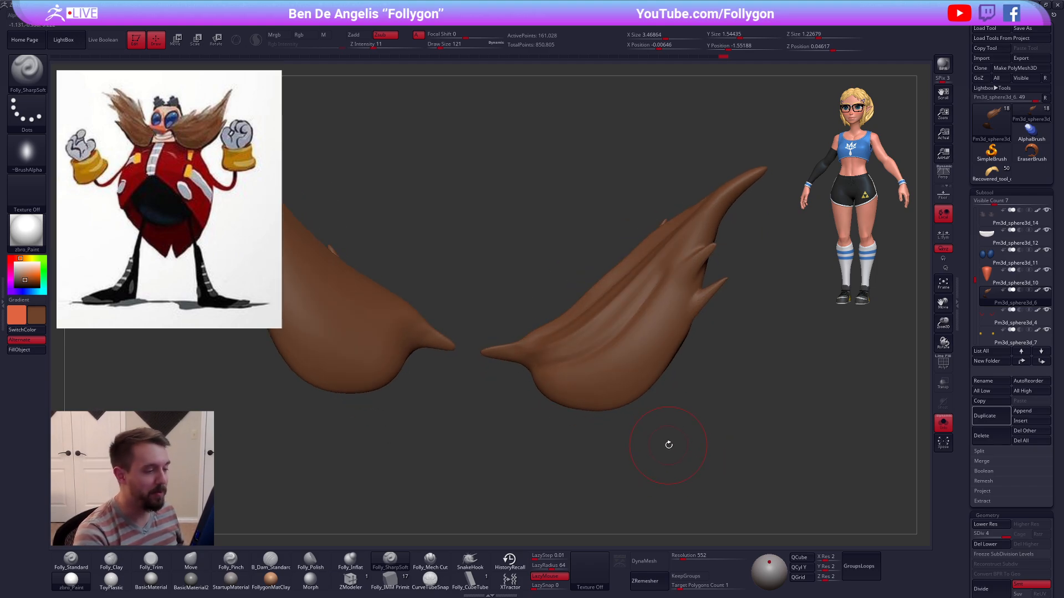
pyautogui.moveTo(538, 382); pyautogui.dragTo(544, 380, button='right')
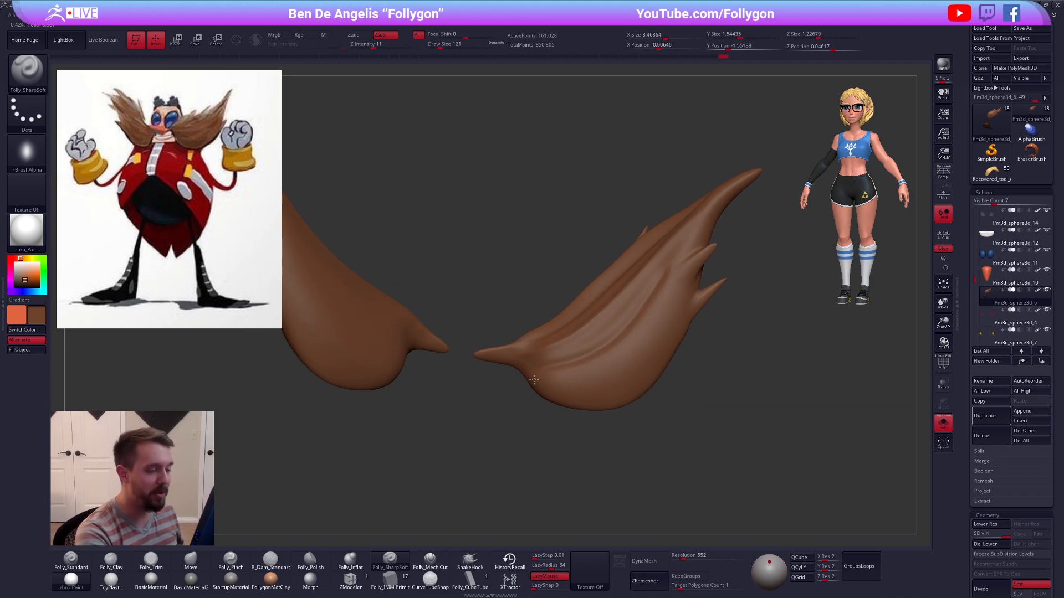
pyautogui.moveTo(534, 380)
pyautogui.mouseDown()
pyautogui.moveTo(579, 388)
pyautogui.moveTo(728, 238)
pyautogui.mouseUp()
pyautogui.moveTo(631, 366); pyautogui.dragTo(574, 394, button='right')
pyautogui.moveTo(566, 408)
pyautogui.mouseDown()
pyautogui.moveTo(637, 371)
pyautogui.moveTo(732, 276)
pyautogui.mouseUp()
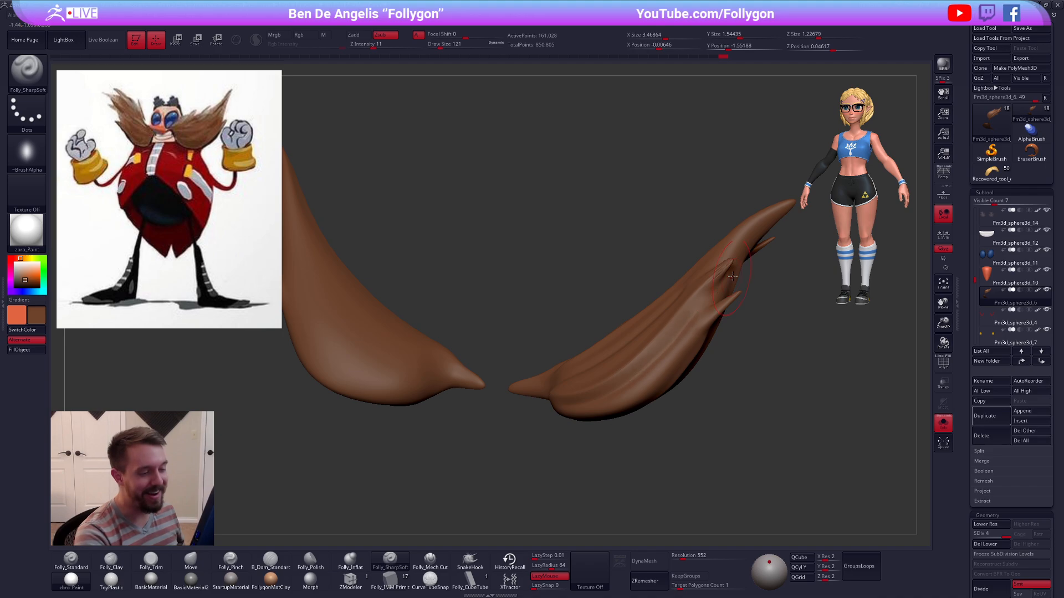
pyautogui.moveTo(683, 445); pyautogui.dragTo(652, 432, button='right')
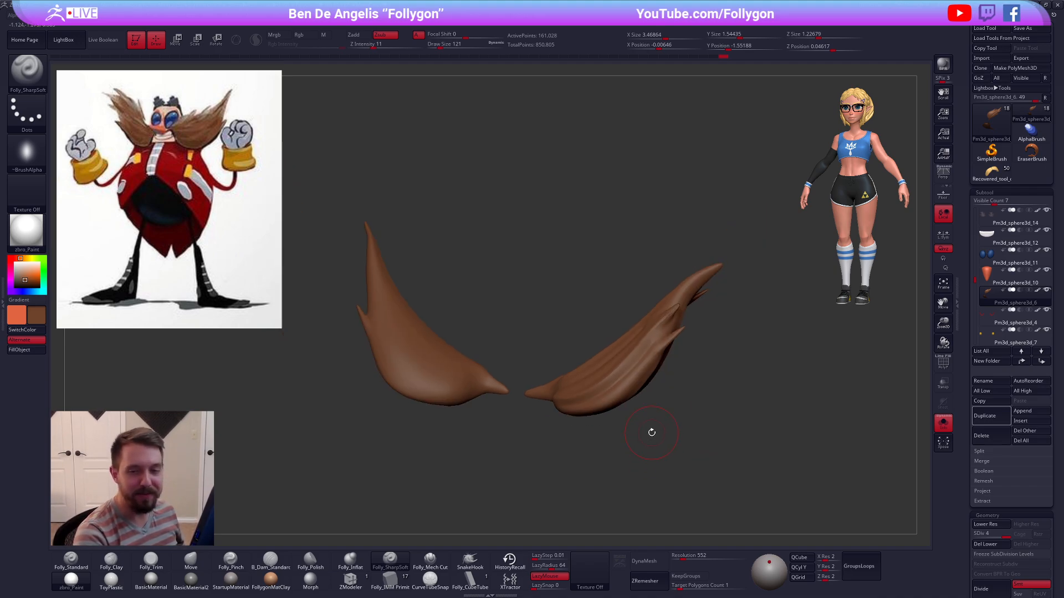
# Step: Carve the first hair grooves from the root along the spiked edge of the other moustache half's back
pyautogui.moveTo(534, 396)
pyautogui.mouseDown(button='right')
pyautogui.moveTo(498, 397)
pyautogui.moveTo(557, 315)
pyautogui.moveTo(586, 363)
pyautogui.moveTo(583, 405)
pyautogui.mouseUp(button='right')
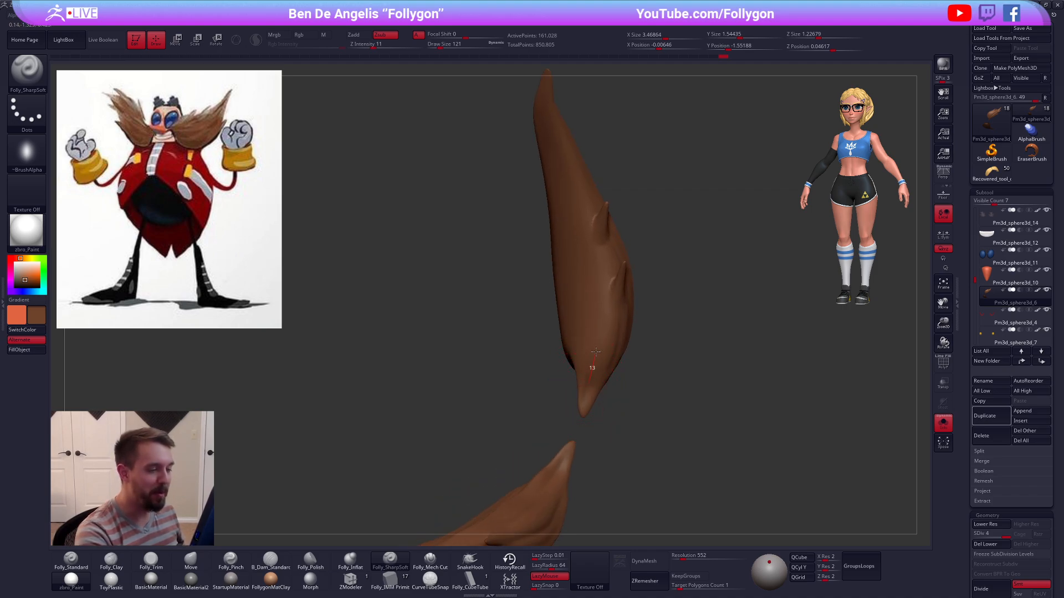
pyautogui.moveTo(596, 352); pyautogui.dragTo(587, 288)
pyautogui.moveTo(600, 306); pyautogui.dragTo(607, 307, button='right')
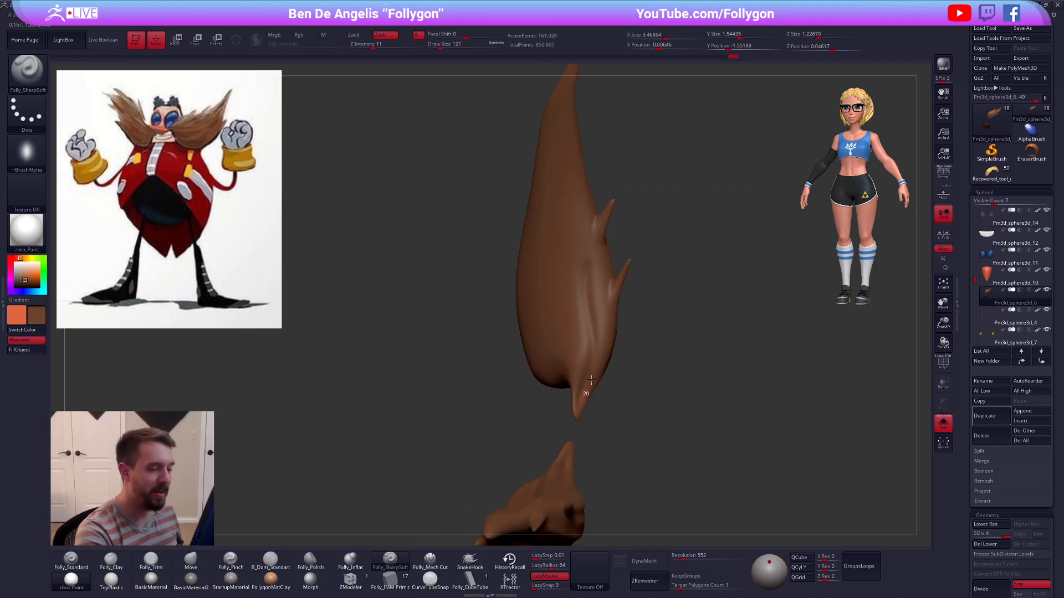
pyautogui.moveTo(607, 271); pyautogui.dragTo(582, 359, button='right')
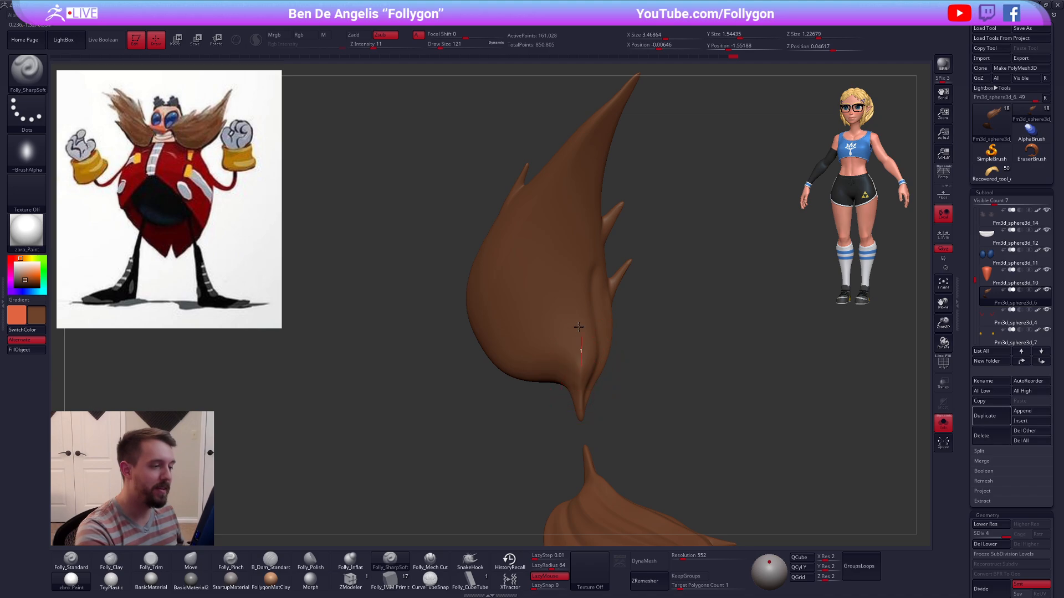
# Step: Carve long flowing grooves from the root up to the main tip on the other half's smooth back
pyautogui.moveTo(579, 327)
pyautogui.mouseDown()
pyautogui.moveTo(586, 163)
pyautogui.moveTo(614, 116)
pyautogui.mouseUp()
pyautogui.moveTo(596, 310); pyautogui.dragTo(574, 388, button='right')
pyautogui.moveTo(573, 387)
pyautogui.mouseDown()
pyautogui.moveTo(548, 245)
pyautogui.moveTo(603, 121)
pyautogui.mouseUp()
pyautogui.moveTo(591, 153); pyautogui.dragTo(583, 157, button='right')
pyautogui.moveTo(622, 97); pyautogui.dragTo(576, 160)
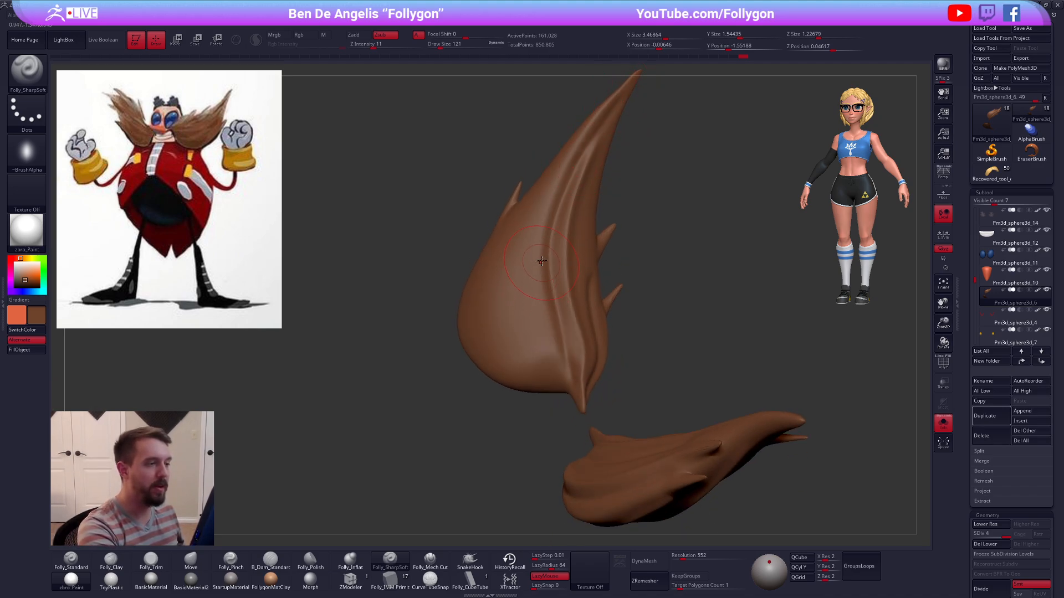
pyautogui.moveTo(536, 253); pyautogui.dragTo(571, 271, button='right')
pyautogui.moveTo(594, 146)
pyautogui.mouseDown()
pyautogui.moveTo(552, 232)
pyautogui.moveTo(555, 327)
pyautogui.moveTo(575, 397)
pyautogui.moveTo(539, 242)
pyautogui.moveTo(576, 156)
pyautogui.mouseUp()
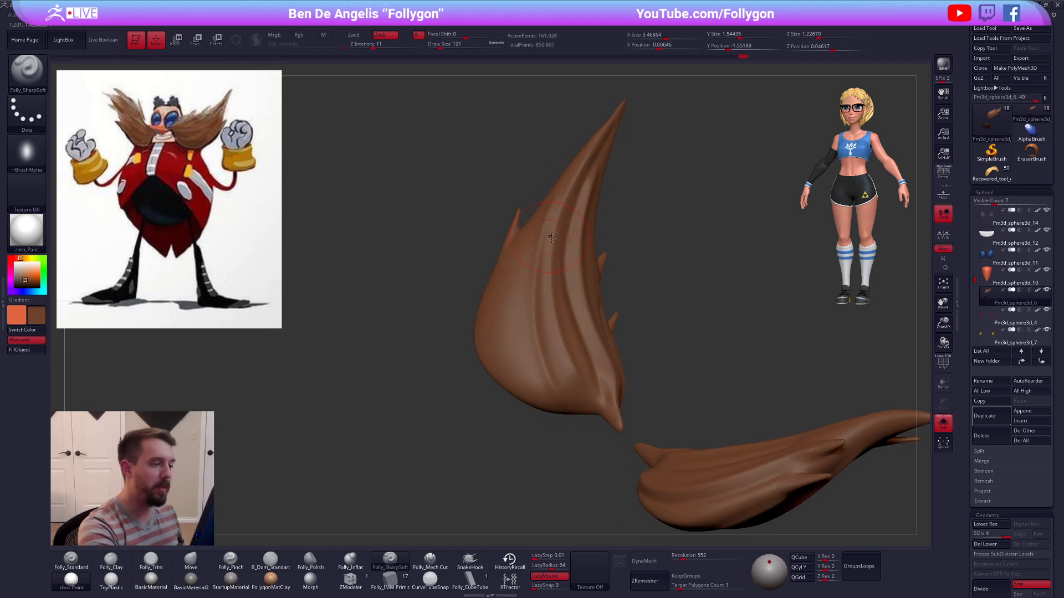
# Step: Fill the remaining smooth area of the other half's back with hair grooves running between the root and the tips
pyautogui.moveTo(575, 155); pyautogui.dragTo(548, 246, button='right')
pyautogui.moveTo(574, 327); pyautogui.dragTo(595, 405, button='right')
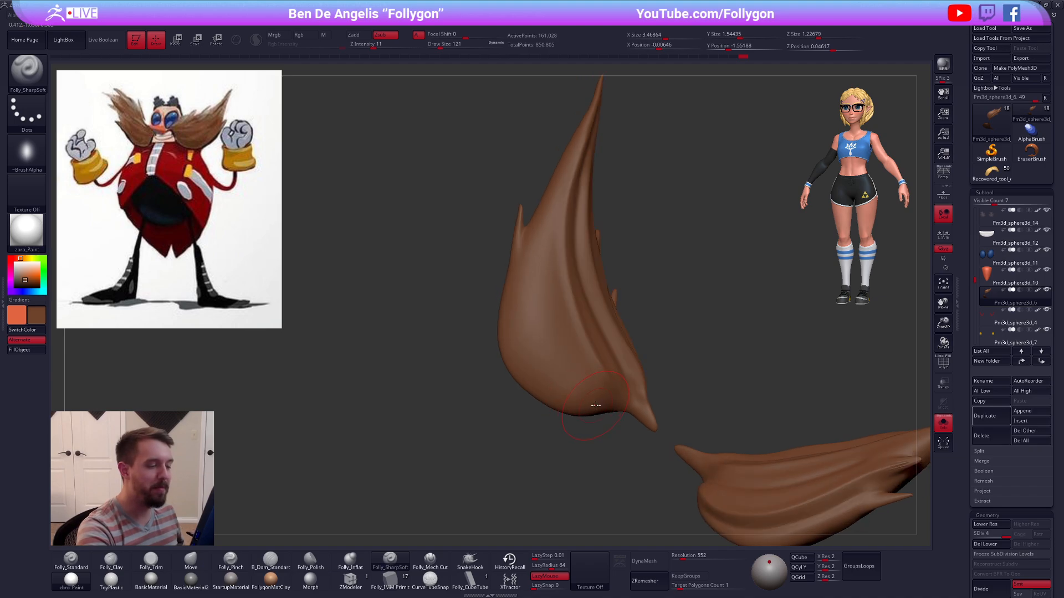
pyautogui.moveTo(596, 405)
pyautogui.mouseDown()
pyautogui.moveTo(558, 314)
pyautogui.moveTo(593, 104)
pyautogui.mouseUp()
pyautogui.moveTo(593, 104); pyautogui.dragTo(549, 205, button='right')
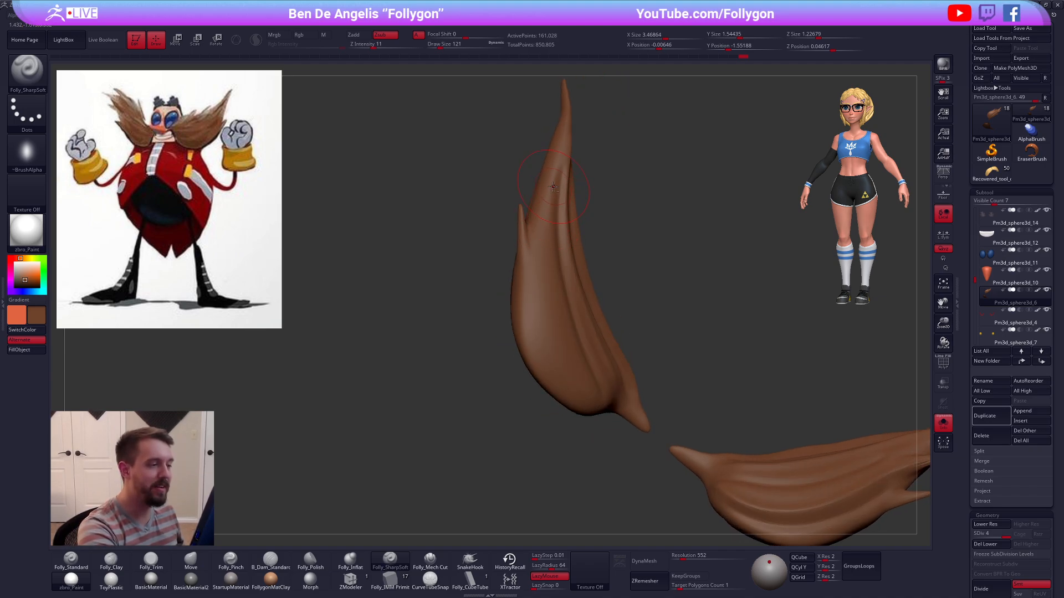
pyautogui.moveTo(547, 196)
pyautogui.mouseDown()
pyautogui.moveTo(554, 325)
pyautogui.moveTo(577, 388)
pyautogui.mouseUp()
pyautogui.moveTo(543, 258); pyautogui.dragTo(545, 371)
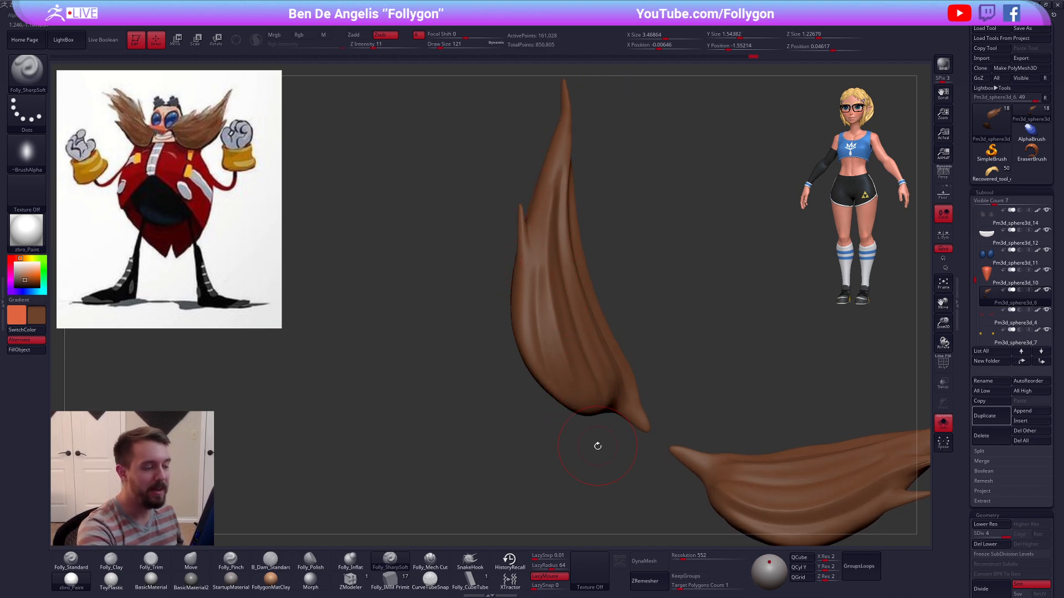
# Step: Choose the Folly_Mech Cut brush at draw size 49 and subdivide the moustache to subdivision level 5
pyautogui.click(430, 560)
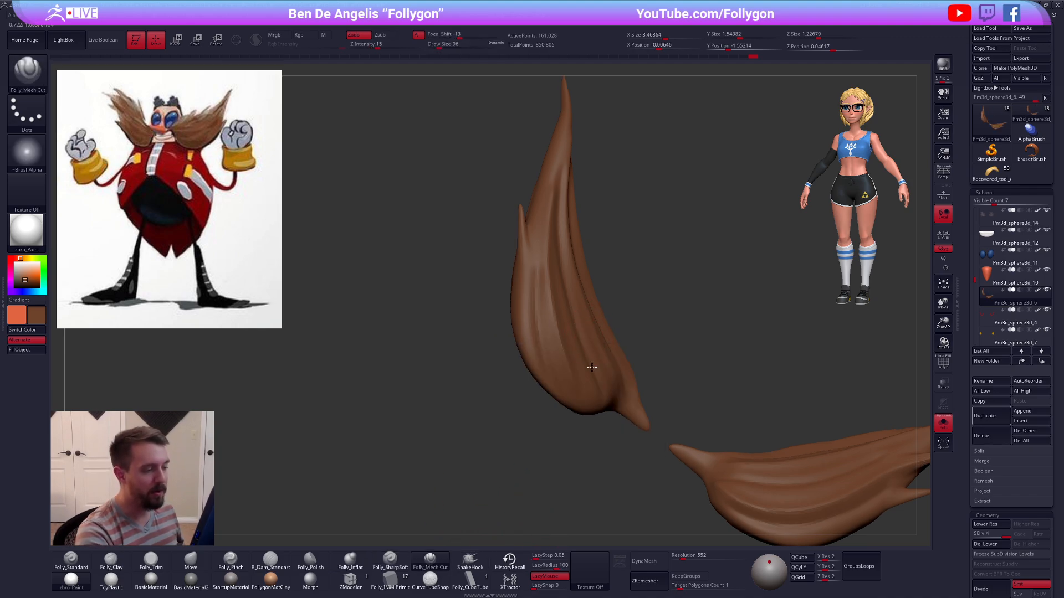
pyautogui.moveTo(560, 399)
pyautogui.mouseDown(button='right')
pyautogui.moveTo(639, 377)
pyautogui.moveTo(611, 366)
pyautogui.moveTo(577, 396)
pyautogui.mouseUp(button='right')
pyautogui.press('s')
pyautogui.moveTo(577, 397); pyautogui.dragTo(568, 396)
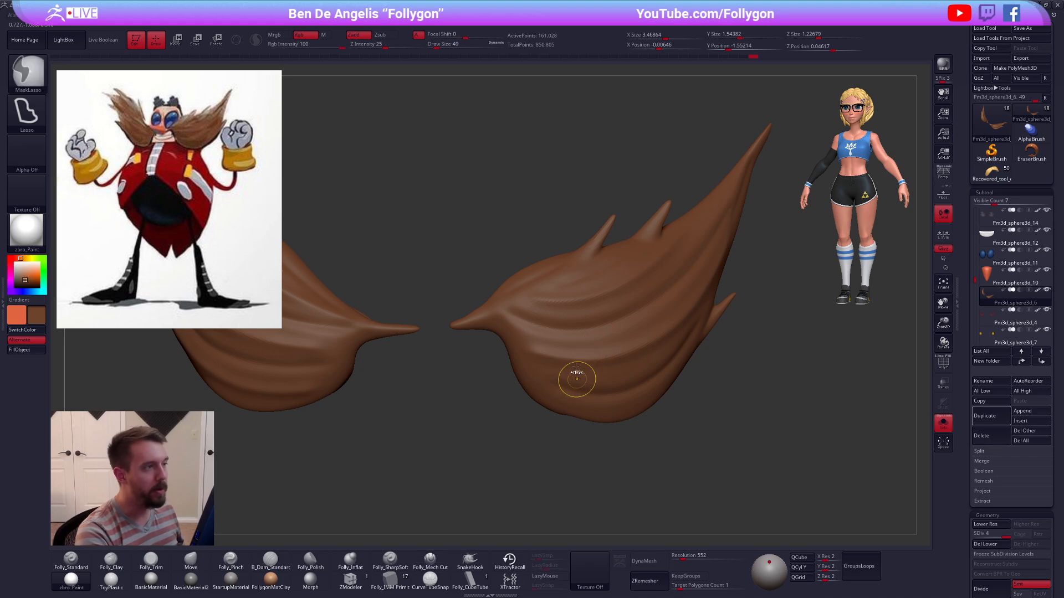
pyautogui.hotkey('ctrl', 'd')
pyautogui.keyDown('alt'); pyautogui.moveTo(577, 379); pyautogui.dragTo(557, 426, button='right'); pyautogui.keyUp('alt')
# Step: Cut crisp strand lines across the front of the moustache half, from the root towards the main tip and the upper spikes
pyautogui.moveTo(545, 383); pyautogui.dragTo(487, 361, button='right')
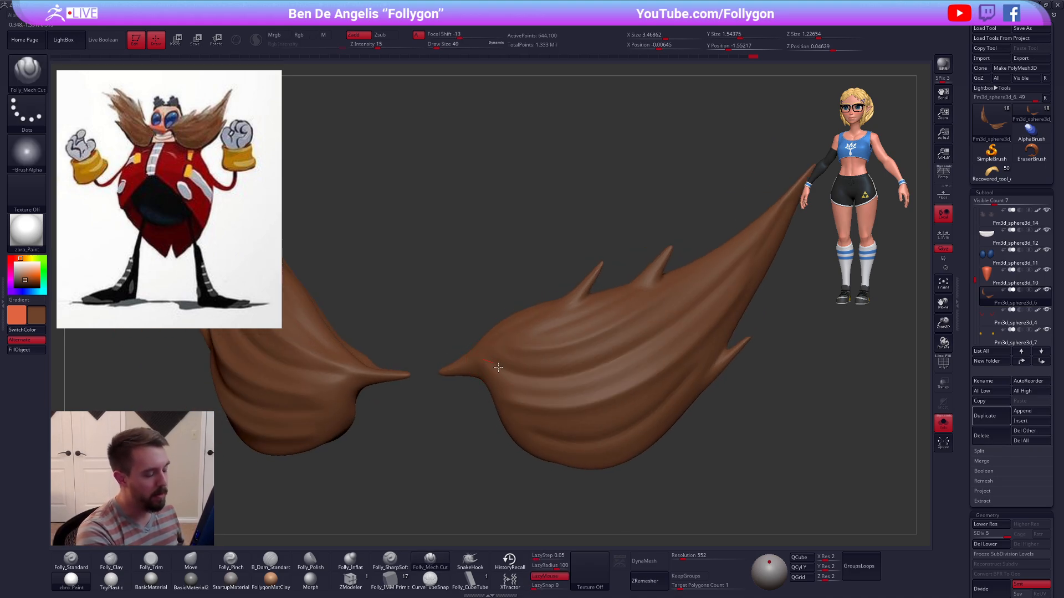
pyautogui.moveTo(542, 384)
pyautogui.mouseDown()
pyautogui.moveTo(610, 363)
pyautogui.moveTo(687, 314)
pyautogui.mouseUp()
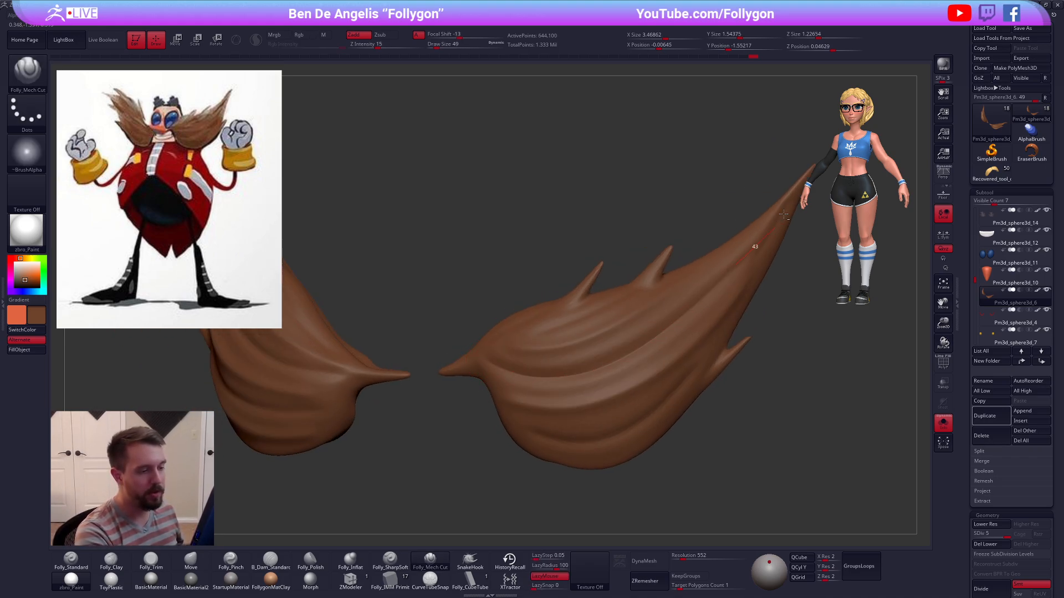
pyautogui.moveTo(784, 214); pyautogui.dragTo(794, 203)
pyautogui.moveTo(526, 388); pyautogui.dragTo(493, 352, button='right')
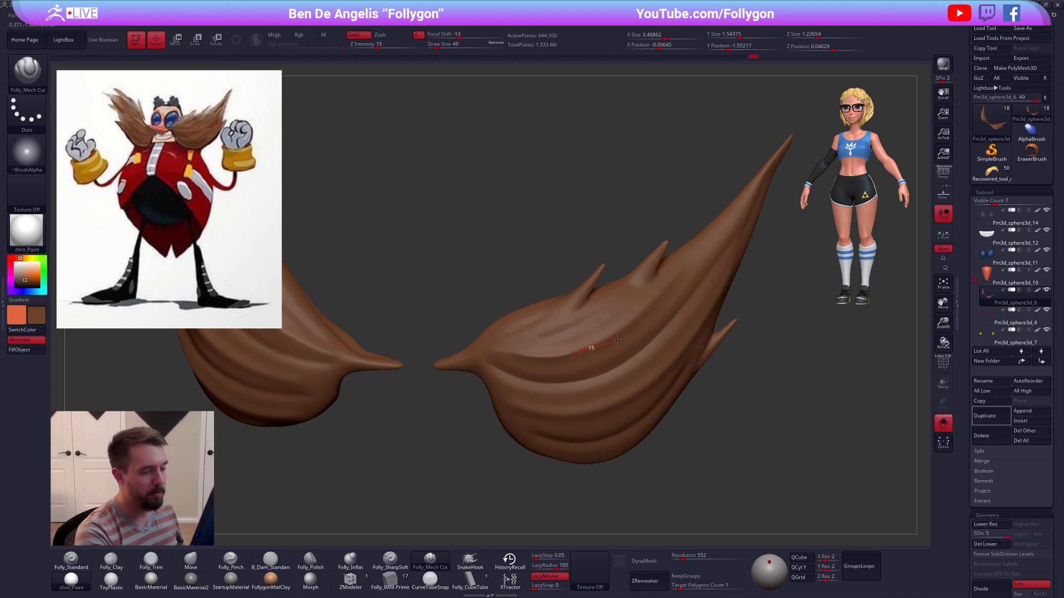
pyautogui.moveTo(617, 340); pyautogui.dragTo(704, 254)
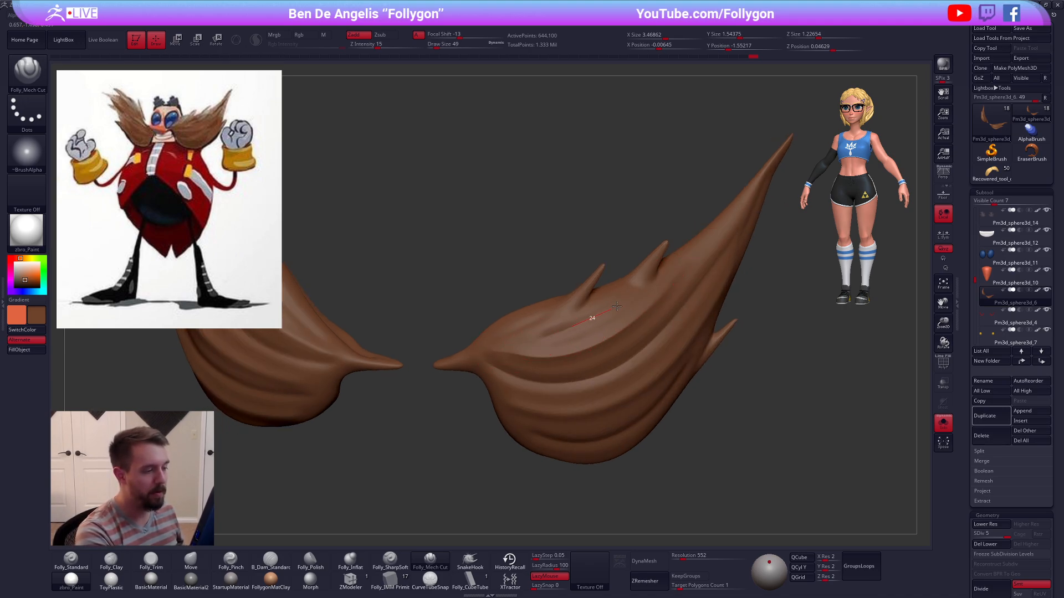
pyautogui.moveTo(603, 314); pyautogui.dragTo(566, 308, button='right')
pyautogui.moveTo(497, 357); pyautogui.dragTo(584, 310, button='right')
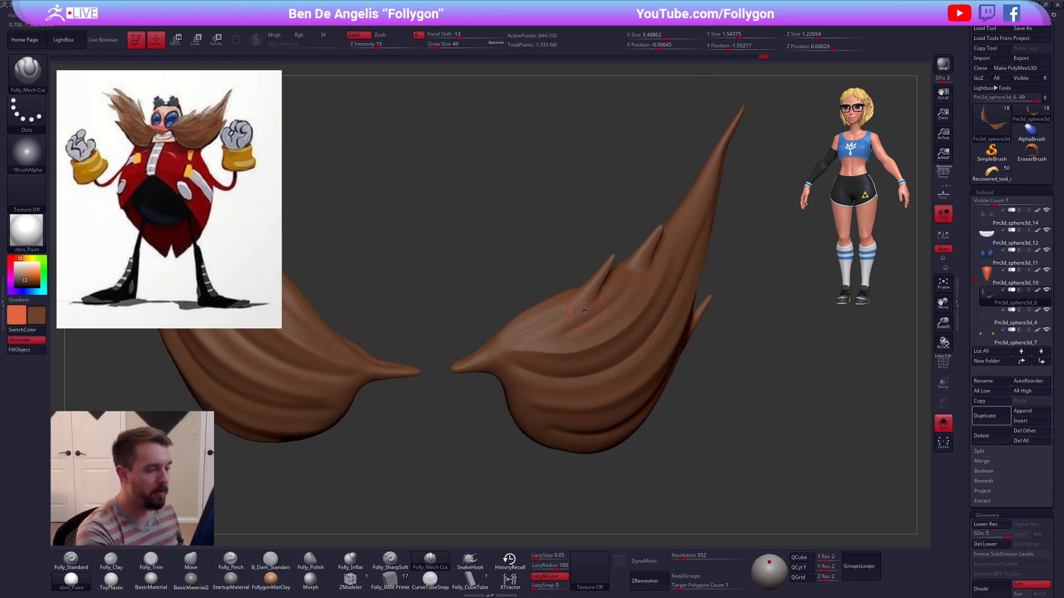
# Step: Cut further strand lines through the middle of the same front, enlarging the brush to draw size 81 for the lower strands
pyautogui.moveTo(547, 413); pyautogui.dragTo(531, 355, button='right')
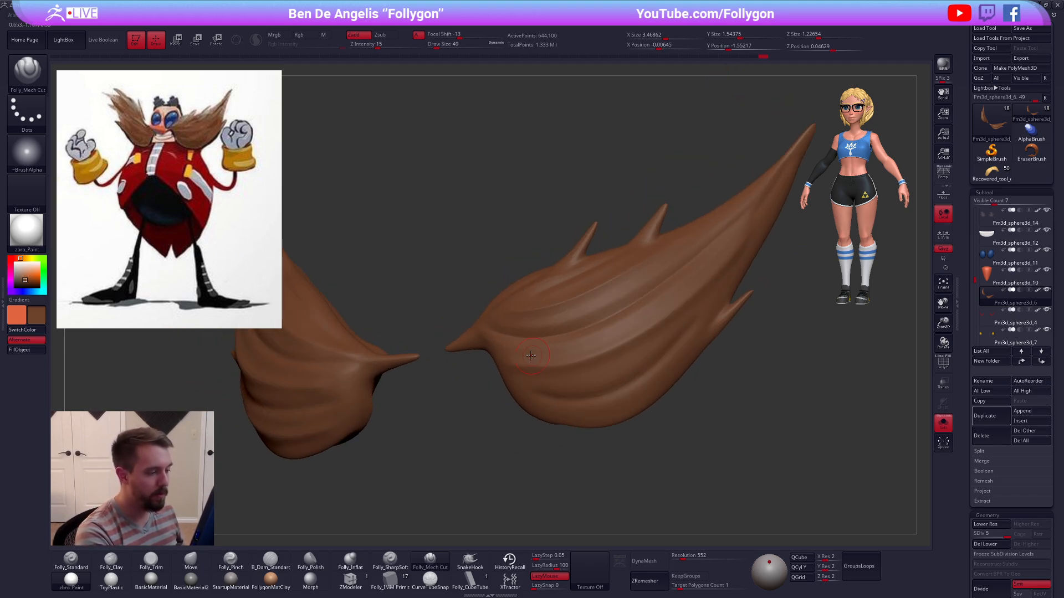
pyautogui.moveTo(574, 348); pyautogui.dragTo(641, 313)
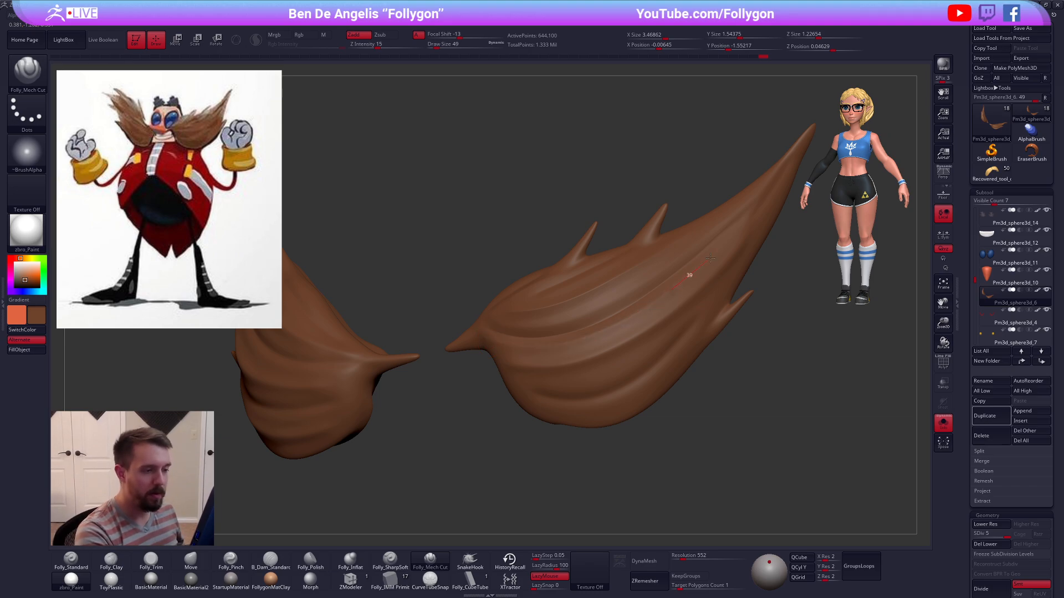
pyautogui.moveTo(662, 319); pyautogui.dragTo(584, 353, button='right')
pyautogui.press(']')
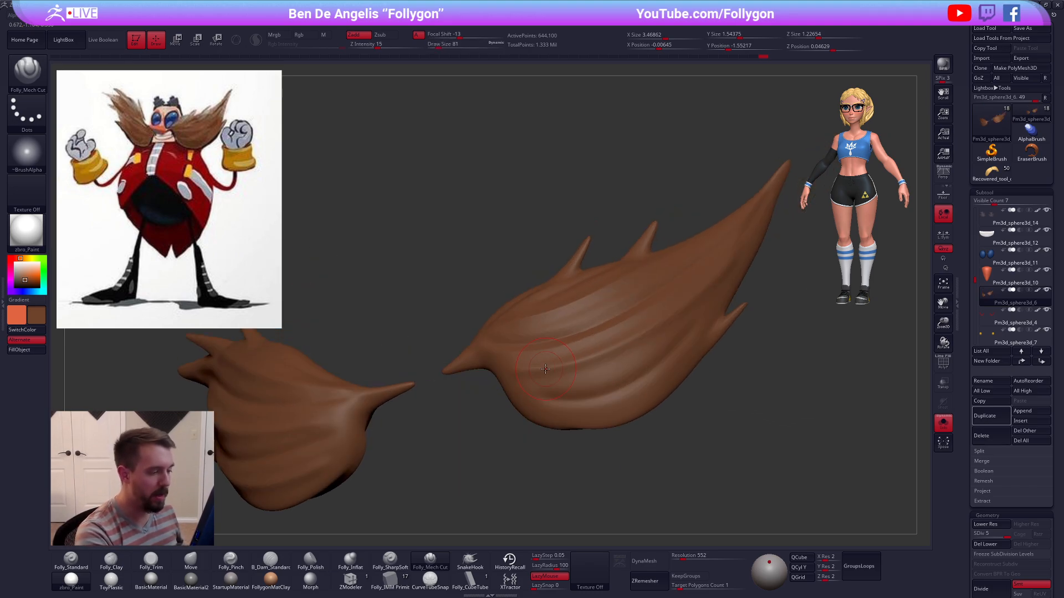
pyautogui.moveTo(591, 368); pyautogui.dragTo(668, 325)
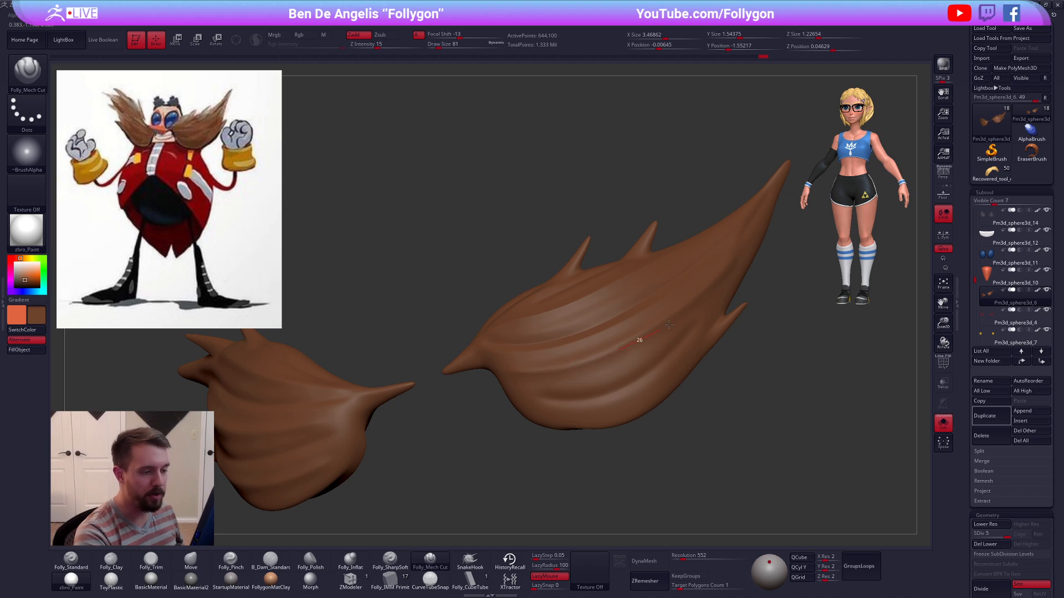
# Step: Refine the strands towards the main tip with the brush at draw size 67 and check the moustache against the full character
pyautogui.moveTo(743, 184)
pyautogui.mouseDown(button='right')
pyautogui.moveTo(788, 187)
pyautogui.moveTo(719, 226)
pyautogui.mouseUp(button='right')
pyautogui.press('space')
pyautogui.moveTo(720, 226); pyautogui.dragTo(715, 226)
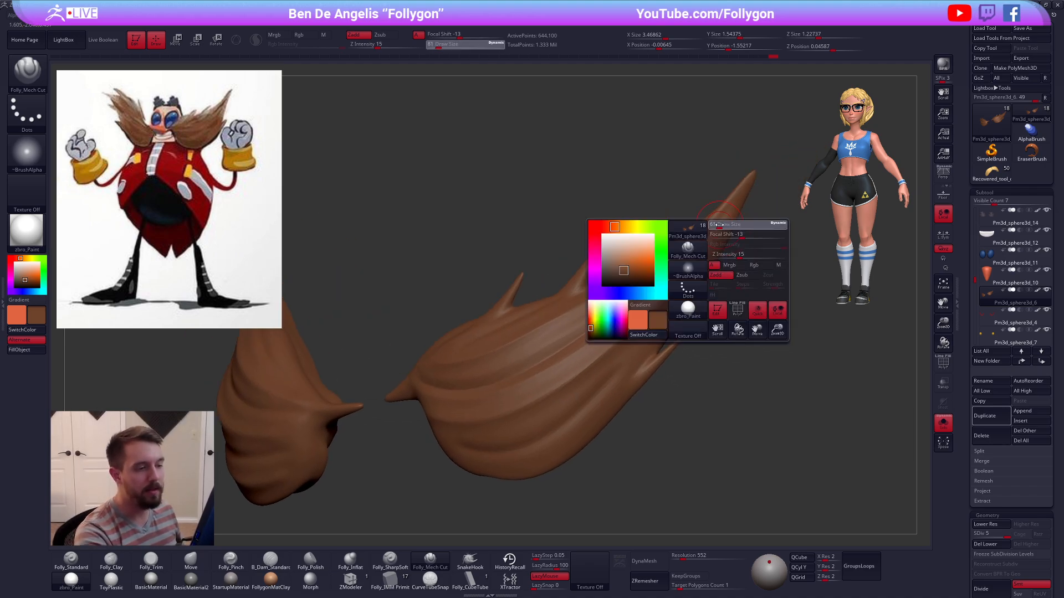
pyautogui.moveTo(715, 221); pyautogui.dragTo(727, 204, button='right')
pyautogui.moveTo(663, 288); pyautogui.dragTo(622, 400, button='right')
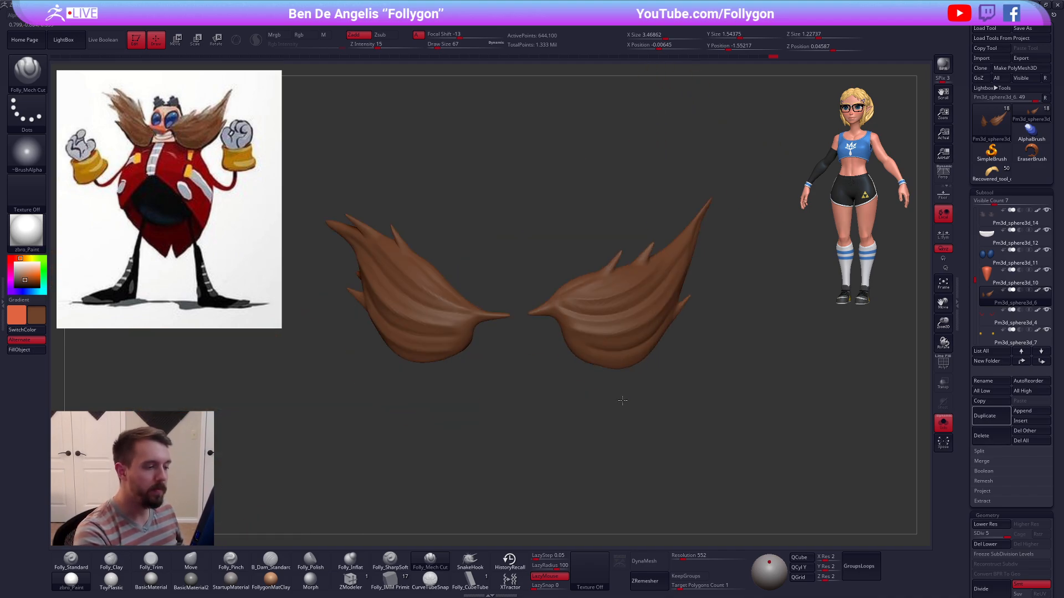
pyautogui.hotkey('shift', 'alt', 's')
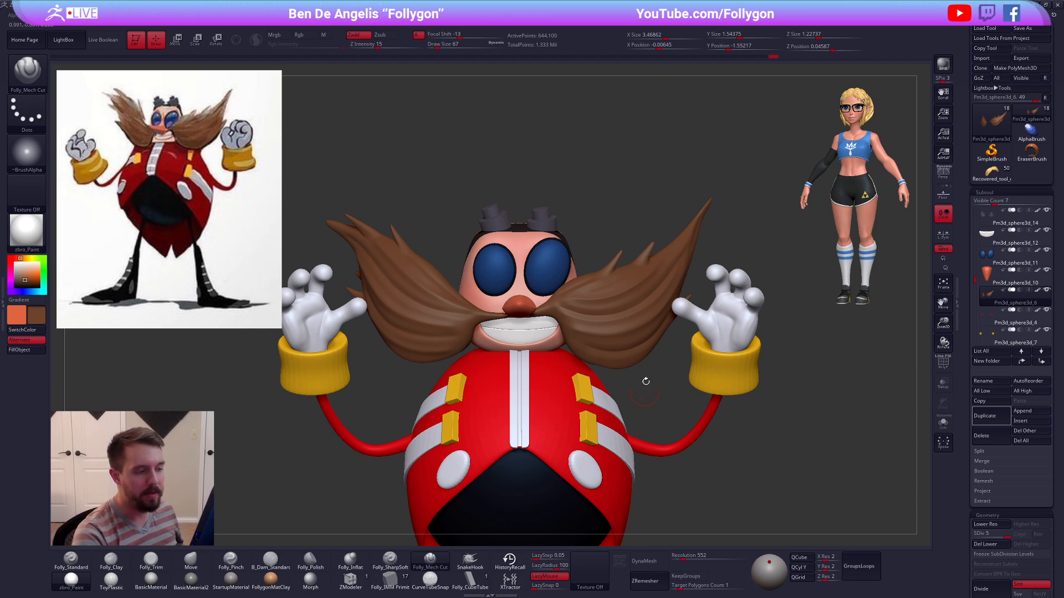
pyautogui.hotkey('shift', 'alt', 's')
# Step: Sharpen the strands around the two upper spikes and back to the root, using draw sizes 38 and 49
pyautogui.moveTo(621, 329)
pyautogui.mouseDown(button='right')
pyautogui.moveTo(606, 318)
pyautogui.moveTo(599, 249)
pyautogui.mouseUp(button='right')
pyautogui.press('space')
pyautogui.moveTo(602, 249); pyautogui.dragTo(598, 249)
pyautogui.moveTo(598, 251)
pyautogui.mouseDown(button='right')
pyautogui.moveTo(609, 271)
pyautogui.moveTo(612, 241)
pyautogui.mouseUp(button='right')
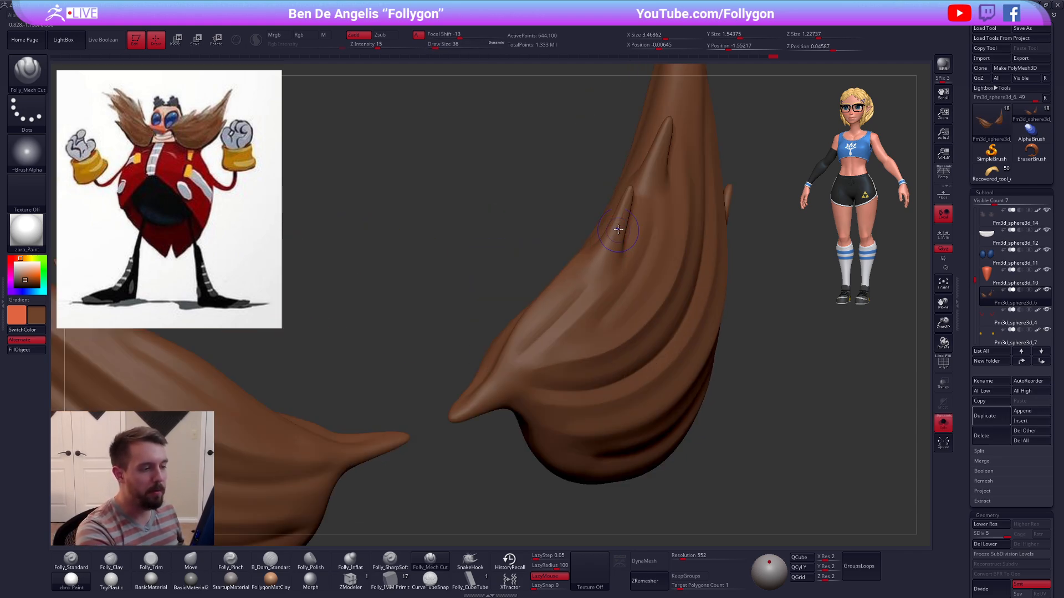
pyautogui.press('space')
pyautogui.moveTo(602, 249); pyautogui.dragTo(607, 249)
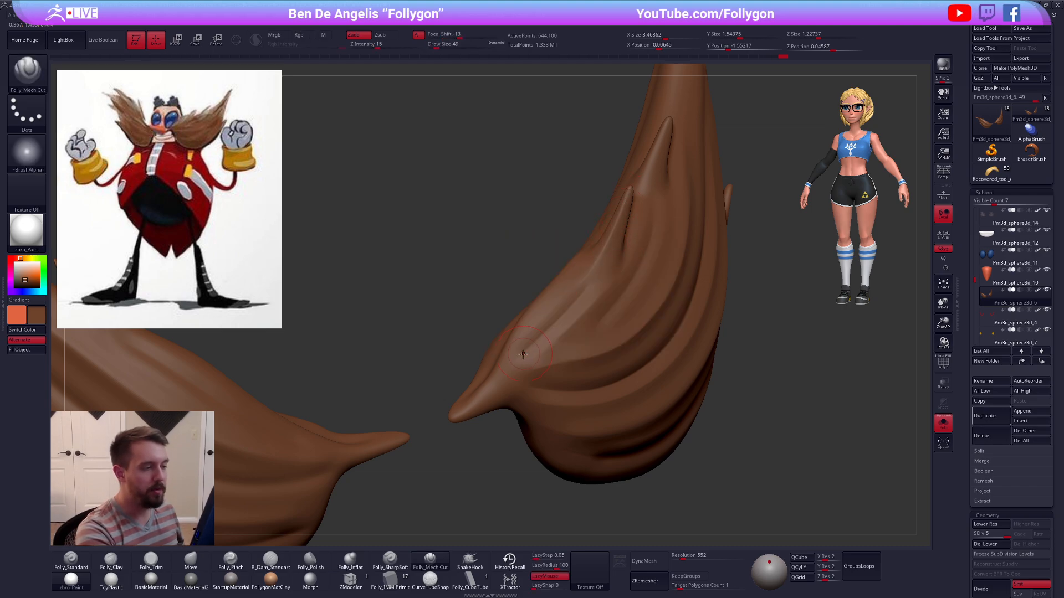
pyautogui.moveTo(523, 354); pyautogui.dragTo(743, 463, button='right')
# Step: Isolate this moustache half and cut root-to-tip strand lines, carrying them into the main tip
pyautogui.moveTo(709, 443)
pyautogui.mouseDown()
pyautogui.moveTo(639, 451)
pyautogui.moveTo(662, 418)
pyautogui.mouseUp()
pyautogui.moveTo(651, 278)
pyautogui.keyDown('ctrl'); pyautogui.keyDown('shift'); pyautogui.mouseDown()
pyautogui.moveTo(360, 185)
pyautogui.moveTo(615, 430)
pyautogui.moveTo(651, 360)
pyautogui.mouseUp(); pyautogui.keyUp('shift'); pyautogui.keyUp('ctrl')
pyautogui.moveTo(651, 355)
pyautogui.mouseDown()
pyautogui.moveTo(591, 351)
pyautogui.moveTo(547, 415)
pyautogui.moveTo(541, 406)
pyautogui.mouseUp()
pyautogui.moveTo(592, 235); pyautogui.dragTo(593, 230)
pyautogui.moveTo(657, 243); pyautogui.dragTo(707, 249)
pyautogui.moveTo(540, 407); pyautogui.dragTo(549, 365)
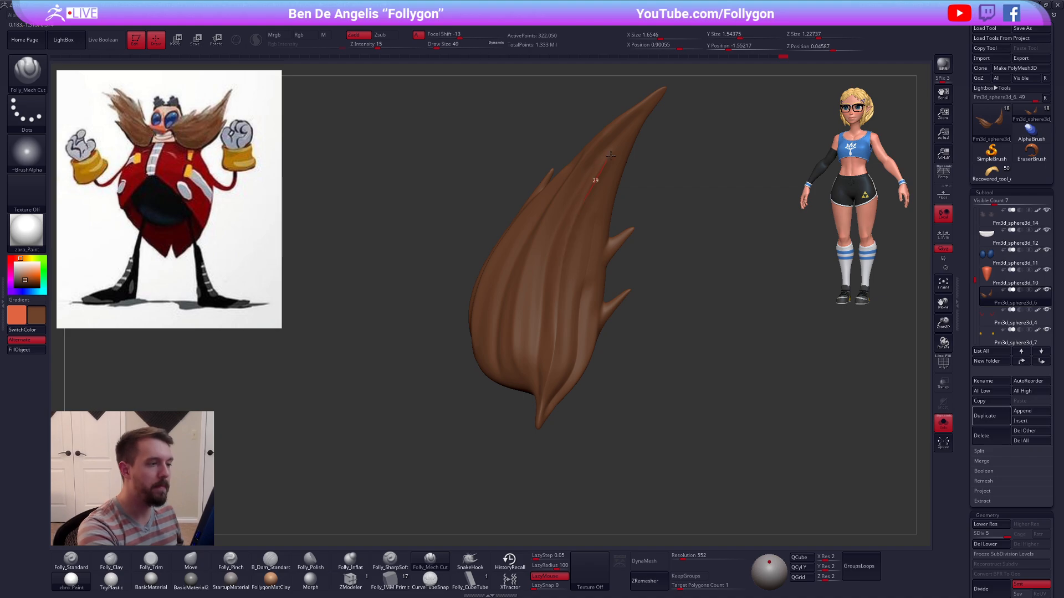
pyautogui.moveTo(611, 155); pyautogui.dragTo(610, 140)
pyautogui.moveTo(673, 205); pyautogui.dragTo(704, 208)
pyautogui.moveTo(637, 112); pyautogui.dragTo(586, 168)
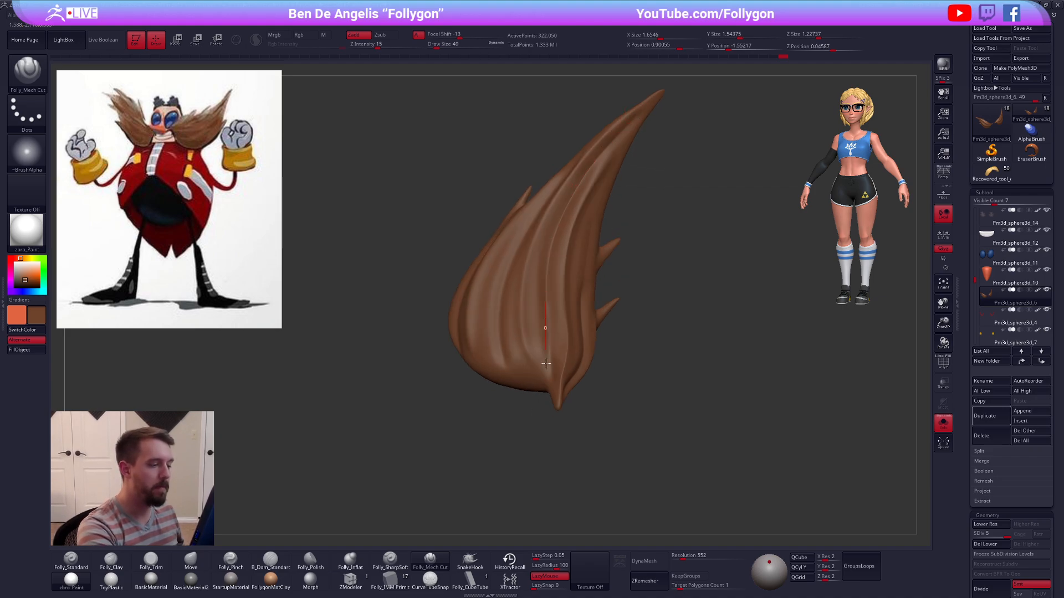
# Step: Widen the brush to draw size 74 and cut broad strands from the root to the main tip on the isolated half's underside
pyautogui.moveTo(546, 363); pyautogui.dragTo(542, 404)
pyautogui.moveTo(542, 404)
pyautogui.mouseDown()
pyautogui.moveTo(507, 400)
pyautogui.moveTo(508, 446)
pyautogui.mouseUp()
pyautogui.press('s')
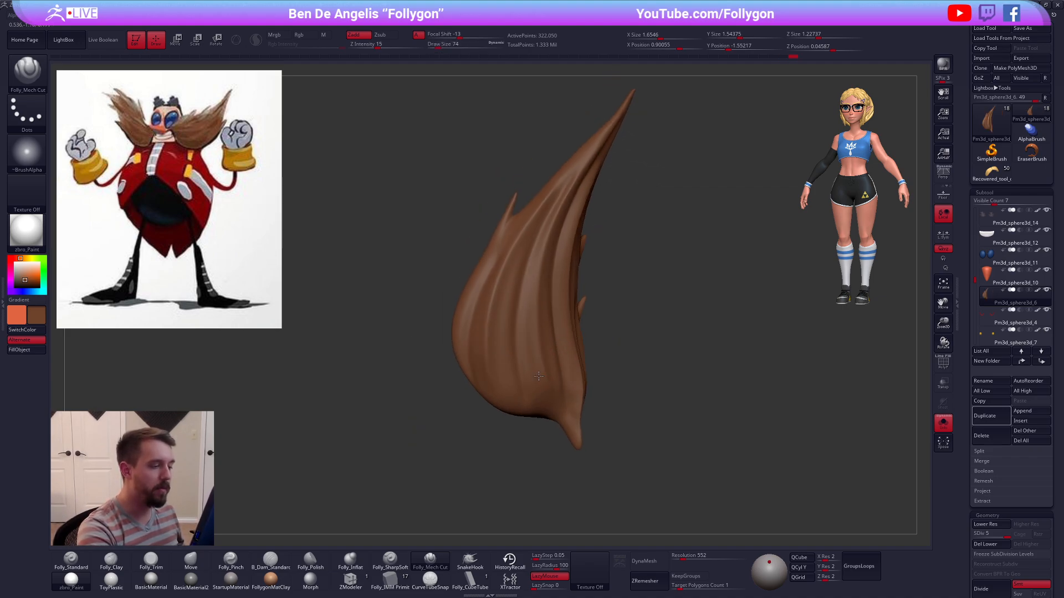
pyautogui.moveTo(539, 376); pyautogui.dragTo(546, 389, button='right')
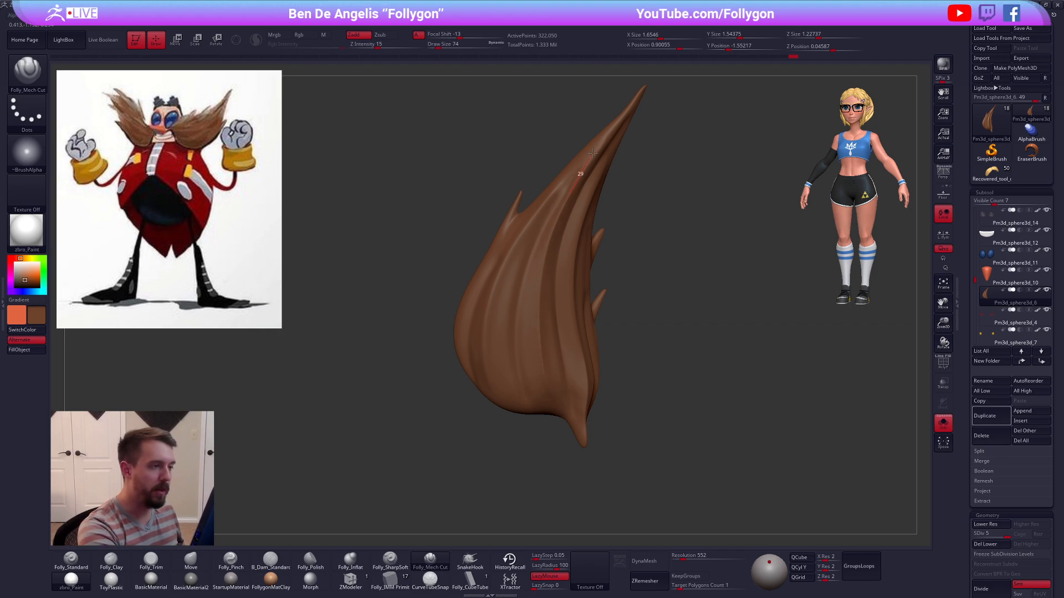
pyautogui.moveTo(575, 155); pyautogui.dragTo(600, 178, button='right')
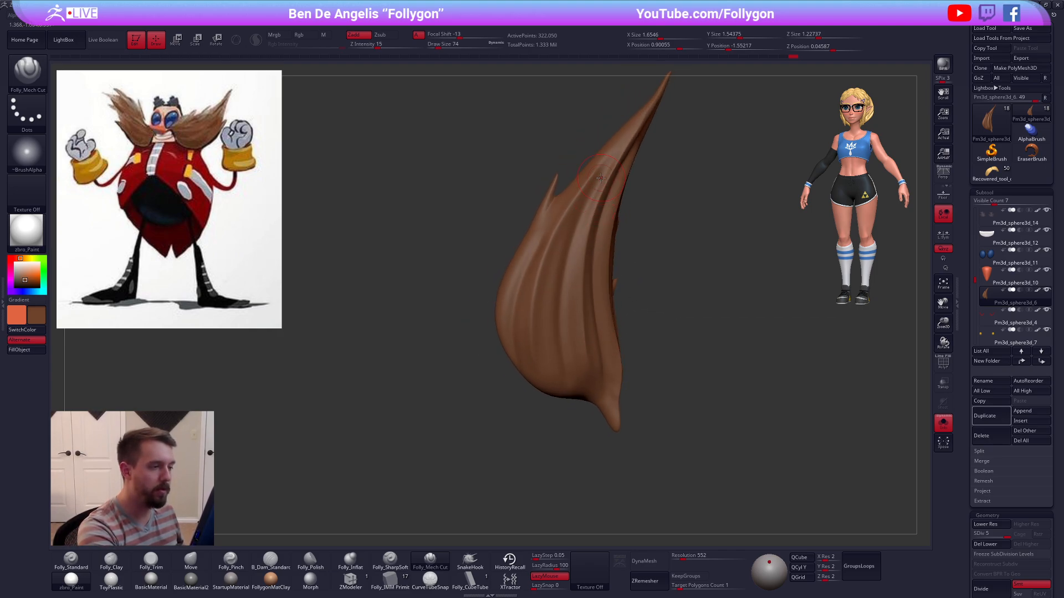
pyautogui.moveTo(556, 383); pyautogui.dragTo(543, 375, button='right')
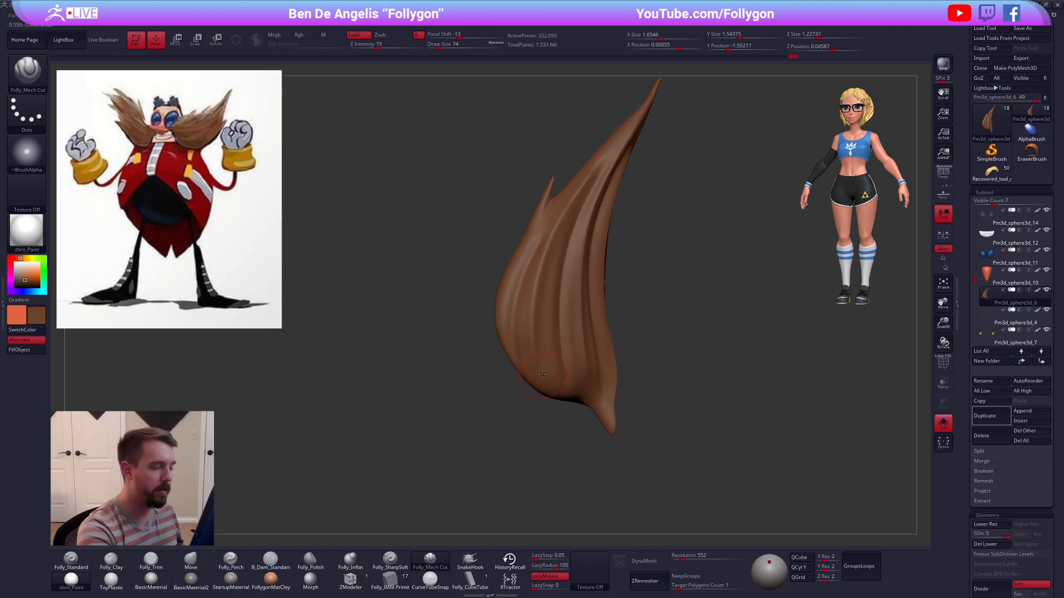
# Step: Continue the strand cuts along the isolated half's outer lower edge, up to its single lower spike
pyautogui.moveTo(548, 316); pyautogui.dragTo(543, 370, button='right')
pyautogui.moveTo(556, 250); pyautogui.dragTo(593, 184)
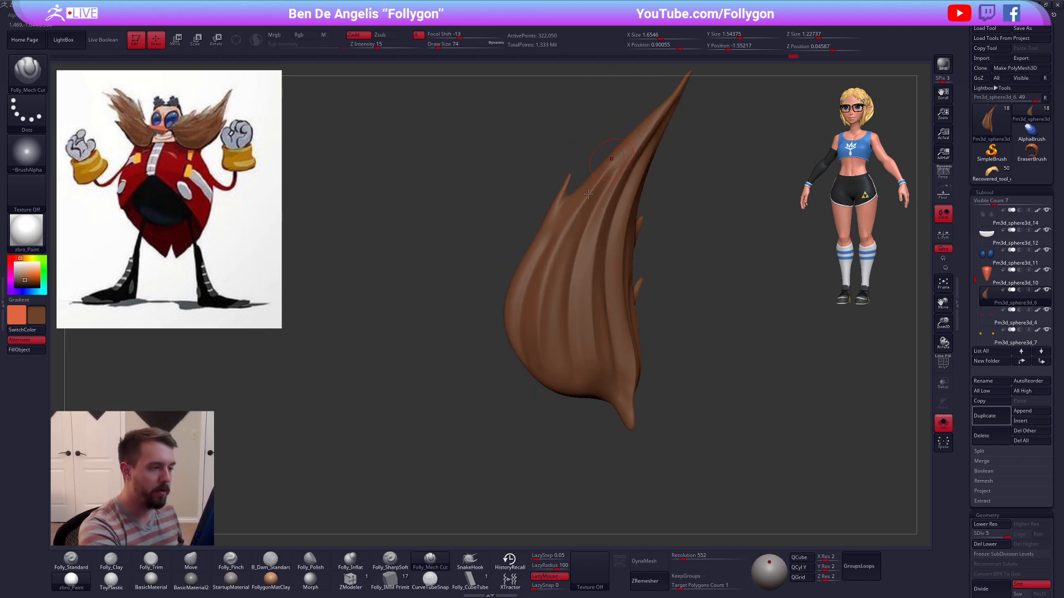
pyautogui.moveTo(588, 193); pyautogui.dragTo(550, 243, button='right')
pyautogui.moveTo(527, 337); pyautogui.dragTo(533, 205, button='right')
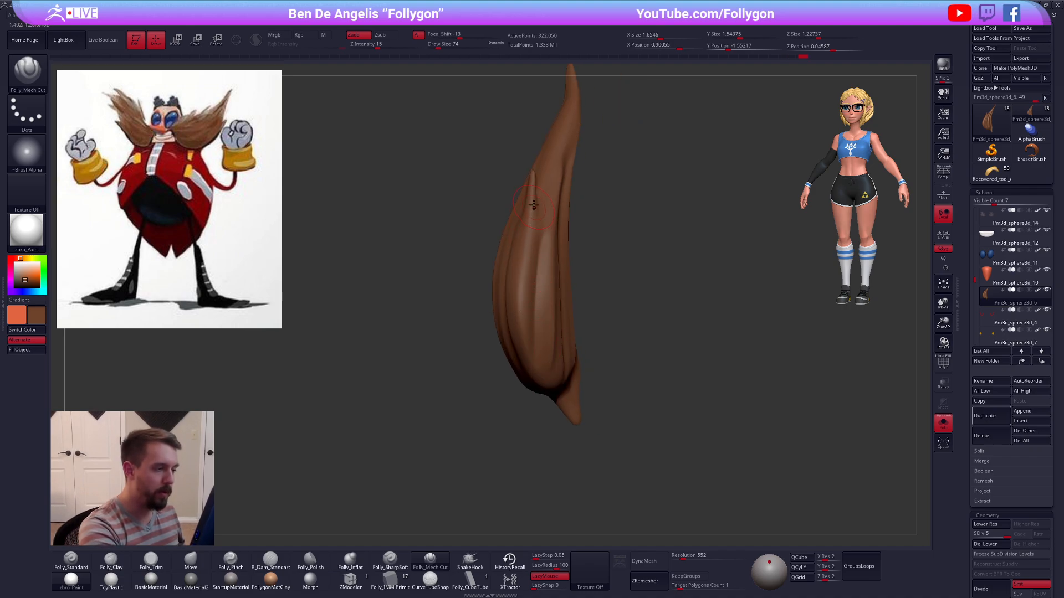
pyautogui.moveTo(556, 420); pyautogui.dragTo(693, 494, button='right')
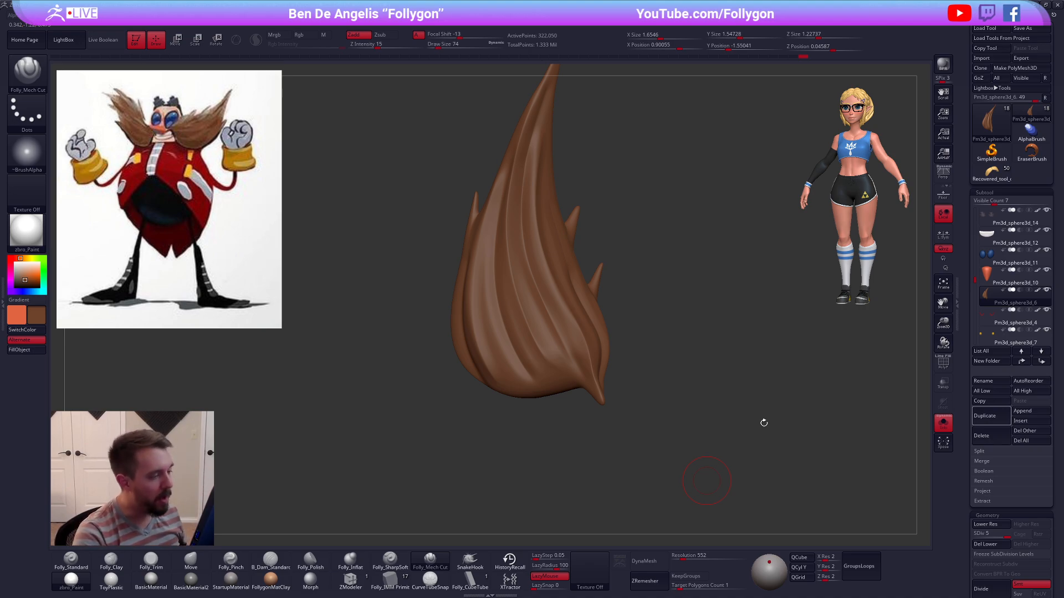
# Step: Swap visibility to the opposite moustache half and cut long strands from its root to the main tip
pyautogui.moveTo(764, 423)
pyautogui.mouseDown(button='right')
pyautogui.moveTo(736, 472)
pyautogui.moveTo(747, 467)
pyautogui.moveTo(689, 381)
pyautogui.moveTo(669, 388)
pyautogui.moveTo(694, 385)
pyautogui.moveTo(603, 366)
pyautogui.moveTo(591, 342)
pyautogui.moveTo(610, 330)
pyautogui.moveTo(585, 350)
pyautogui.moveTo(622, 366)
pyautogui.mouseUp(button='right')
pyautogui.hotkey('ctrl', 'shift')
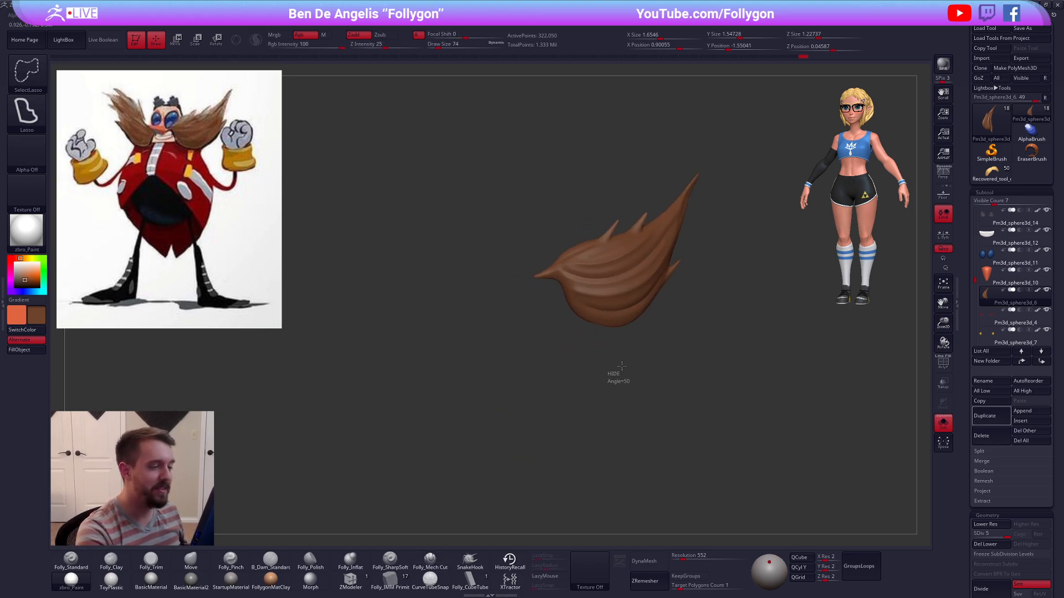
pyautogui.keyDown('ctrl'); pyautogui.keyDown('shift'); pyautogui.moveTo(621, 366); pyautogui.dragTo(632, 376); pyautogui.keyUp('shift'); pyautogui.keyUp('ctrl')
pyautogui.moveTo(632, 377)
pyautogui.mouseDown(button='right')
pyautogui.moveTo(608, 318)
pyautogui.moveTo(537, 254)
pyautogui.moveTo(575, 309)
pyautogui.moveTo(586, 298)
pyautogui.moveTo(592, 380)
pyautogui.mouseUp(button='right')
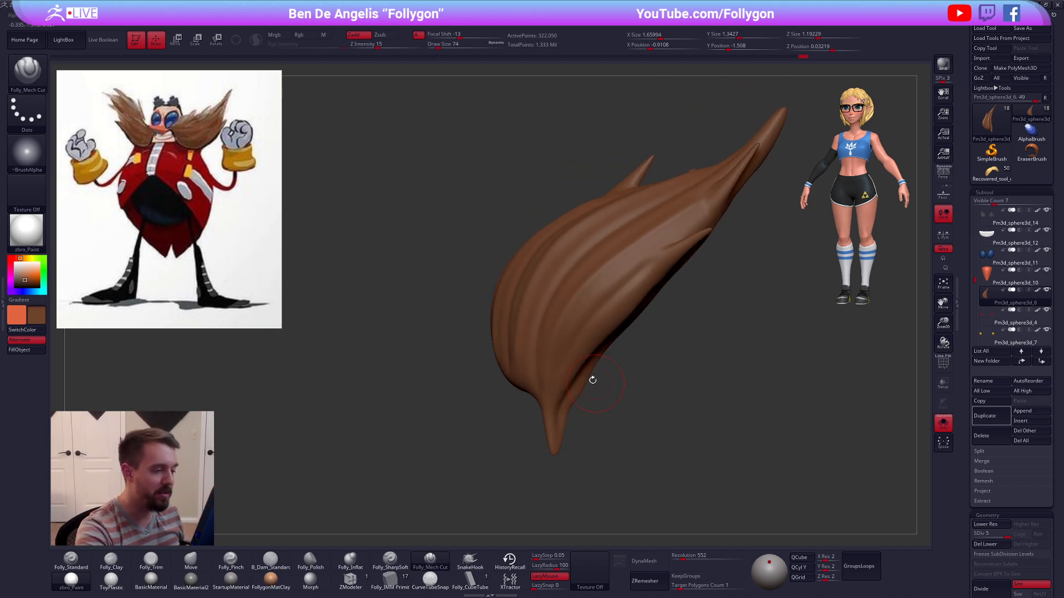
pyautogui.moveTo(599, 301); pyautogui.dragTo(546, 370, button='right')
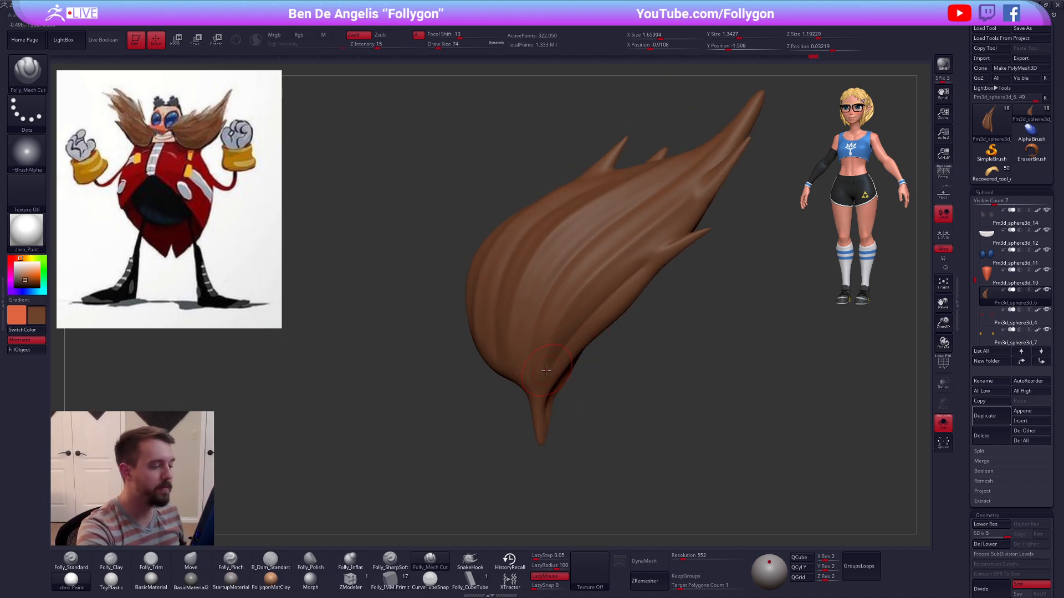
pyautogui.moveTo(671, 187); pyautogui.dragTo(682, 143, button='right')
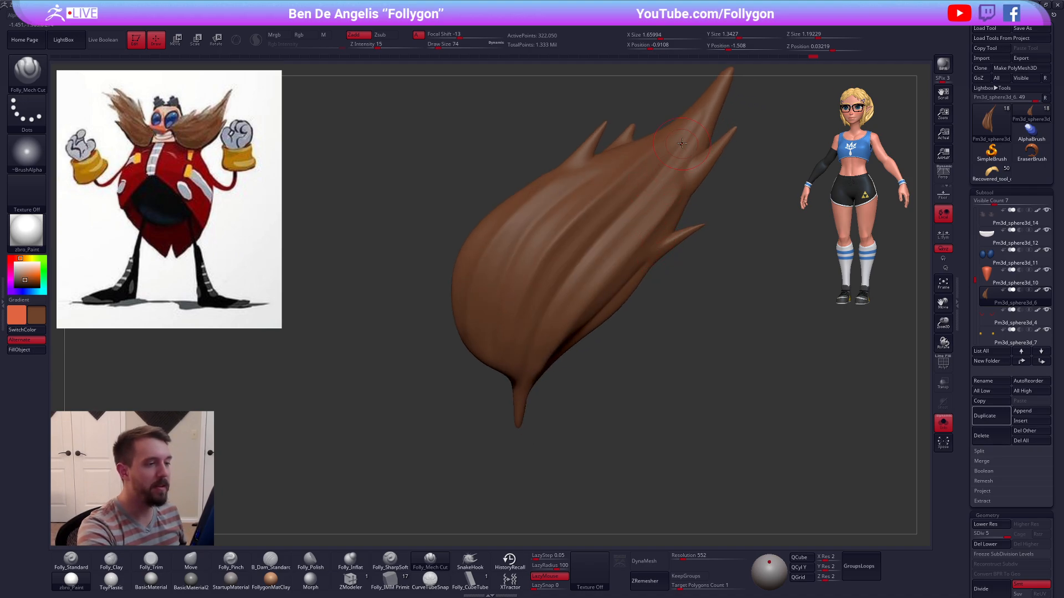
pyautogui.moveTo(520, 414)
pyautogui.mouseDown(button='right')
pyautogui.moveTo(516, 388)
pyautogui.moveTo(520, 400)
pyautogui.mouseUp(button='right')
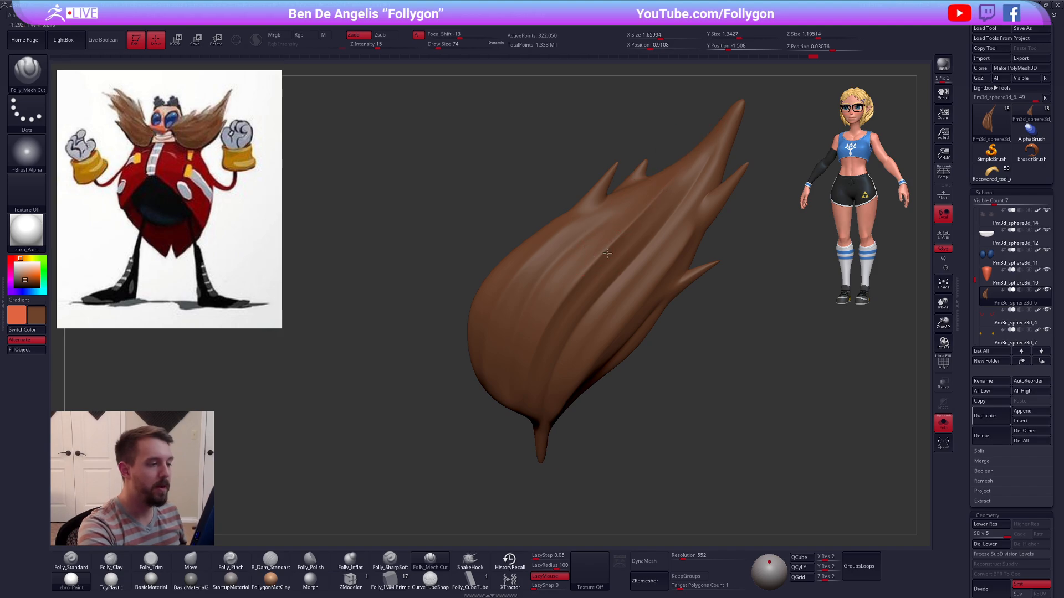
# Step: Cut flowing strands along the opposite half's side, linking the root with the side spikes and main tip
pyautogui.moveTo(608, 254); pyautogui.dragTo(571, 215, button='right')
pyautogui.moveTo(488, 372); pyautogui.dragTo(583, 249, button='right')
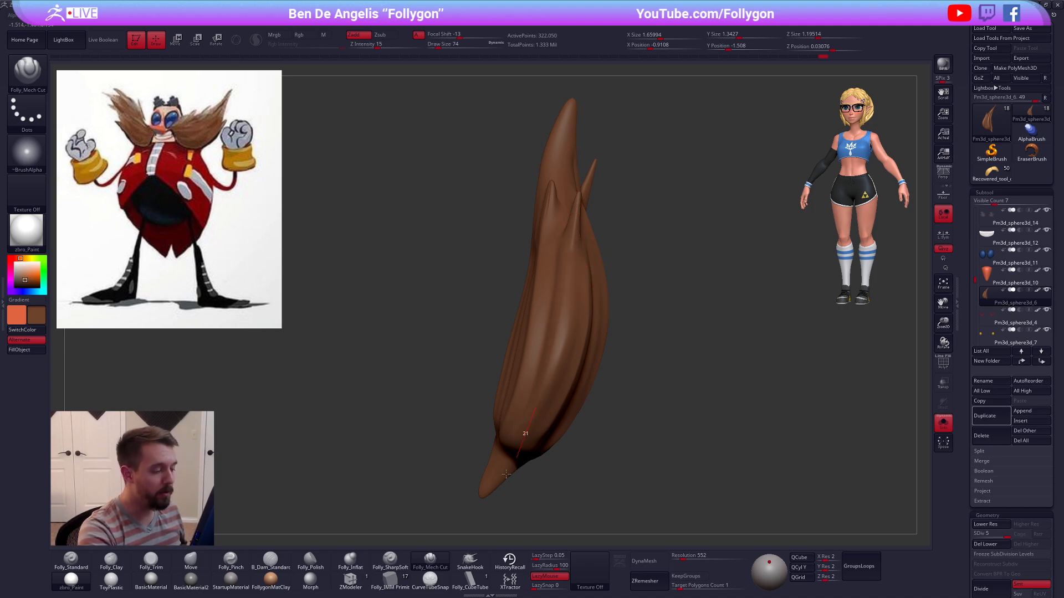
pyautogui.moveTo(519, 438)
pyautogui.mouseDown(button='right')
pyautogui.moveTo(584, 355)
pyautogui.moveTo(528, 411)
pyautogui.mouseUp(button='right')
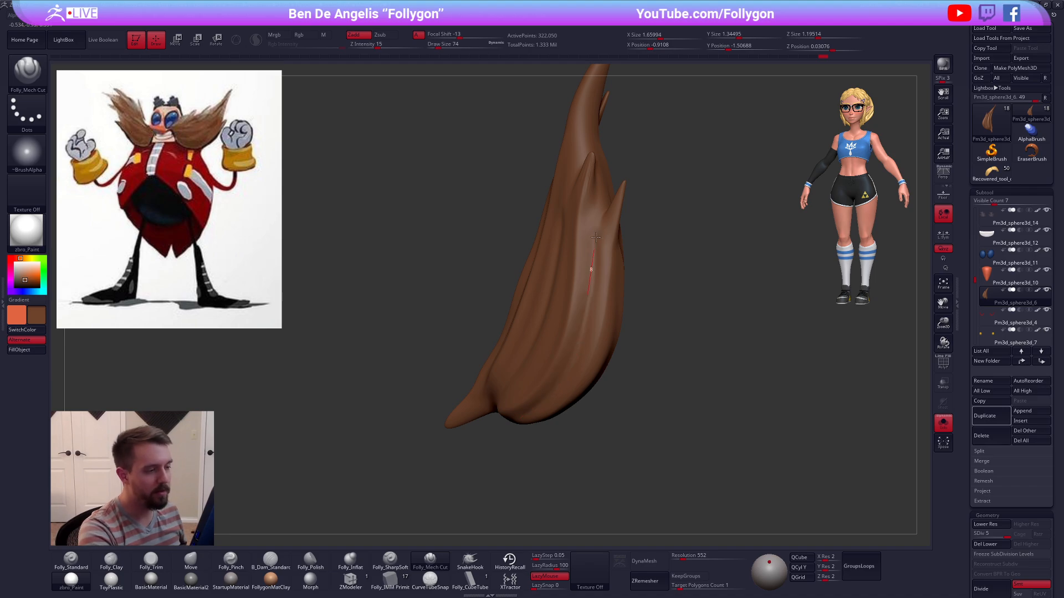
pyautogui.moveTo(595, 237); pyautogui.dragTo(572, 174, button='right')
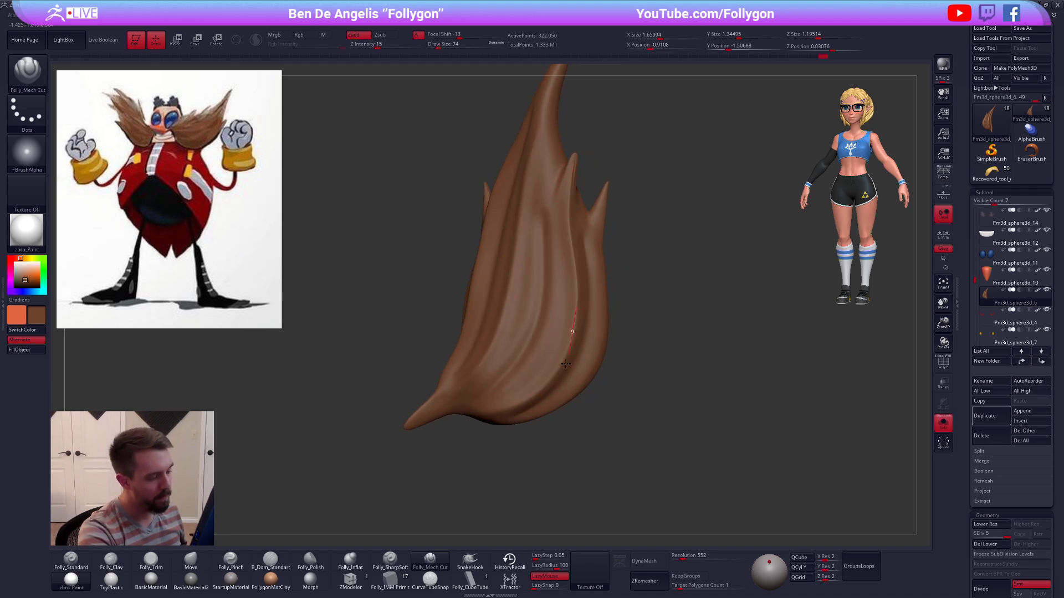
pyautogui.moveTo(450, 419); pyautogui.dragTo(499, 393, button='right')
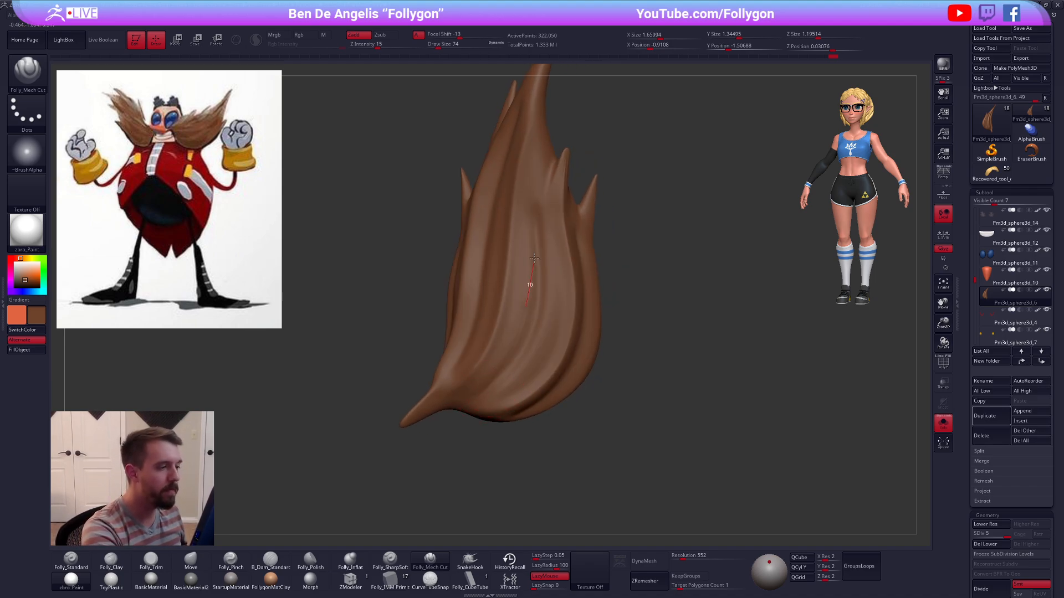
pyautogui.moveTo(532, 172); pyautogui.dragTo(571, 114, button='right')
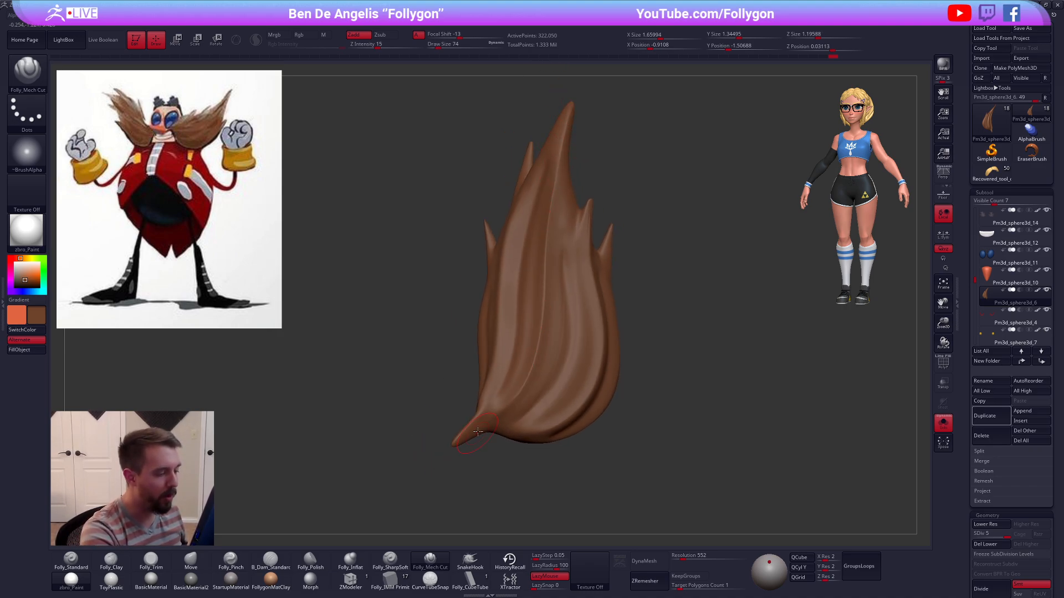
# Step: Cut more flowing strands around the isolated moustache half's root, sides and side spikes, reducing the draw size to 67 for the closer work
pyautogui.moveTo(478, 432); pyautogui.dragTo(526, 418, button='right')
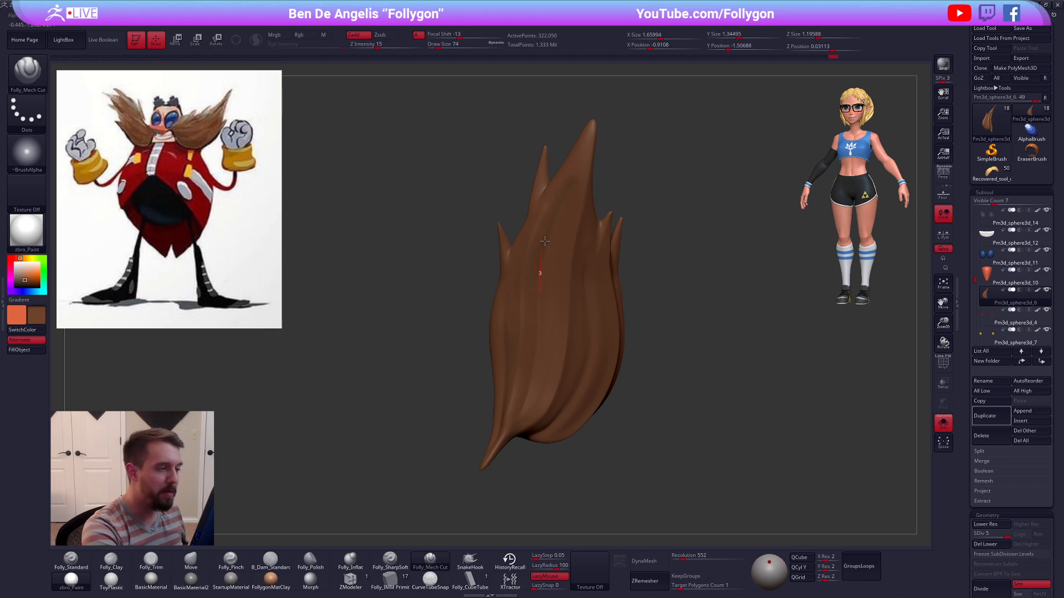
pyautogui.moveTo(592, 128); pyautogui.dragTo(555, 195, button='right')
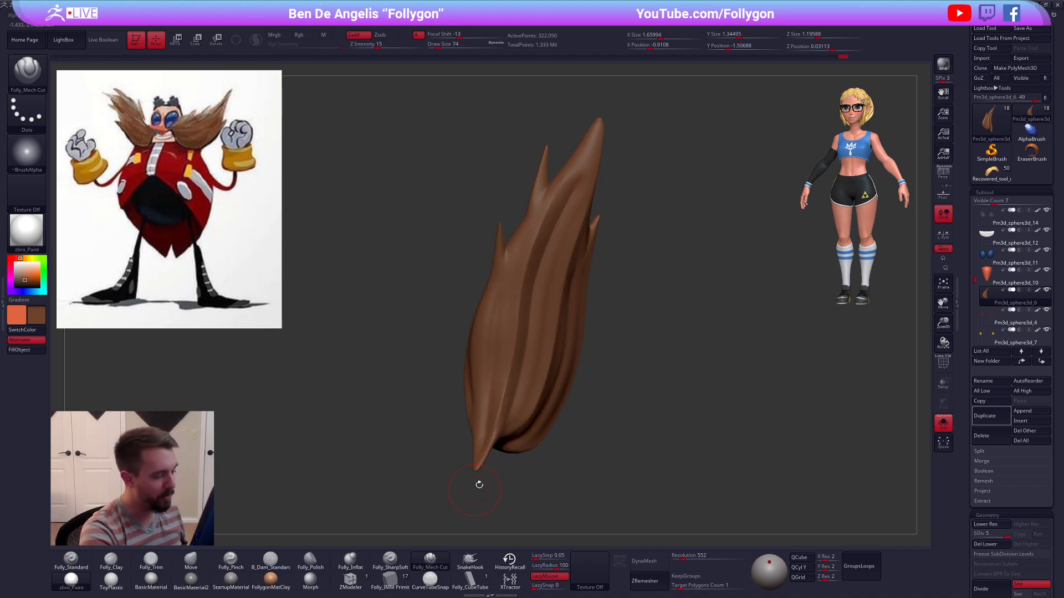
pyautogui.moveTo(479, 485); pyautogui.dragTo(620, 515, button='right')
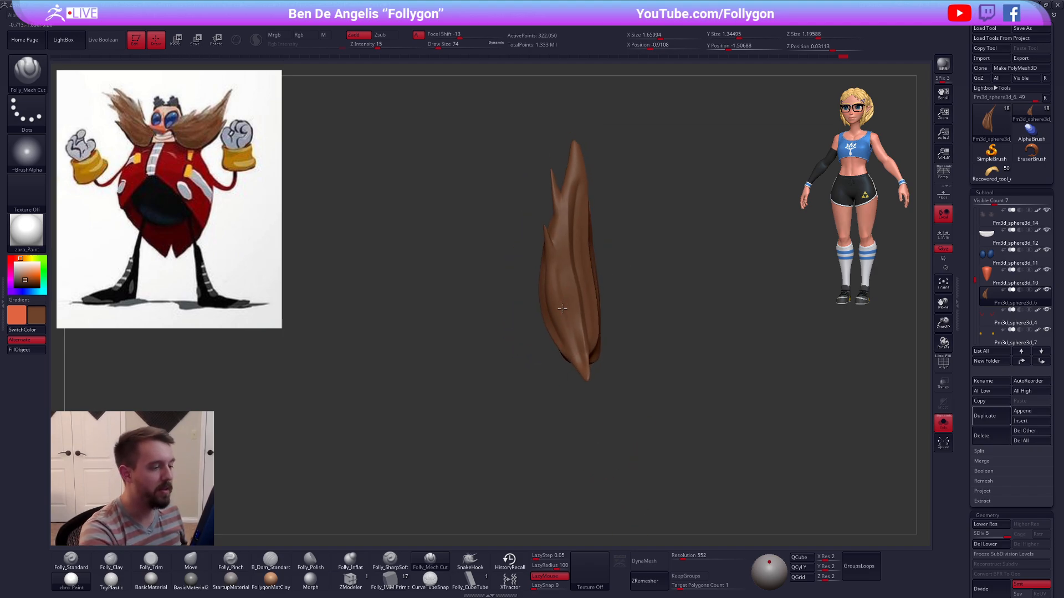
pyautogui.keyDown('ctrl'); pyautogui.moveTo(562, 308); pyautogui.dragTo(541, 377, button='right'); pyautogui.keyUp('ctrl')
pyautogui.press('space')
pyautogui.moveTo(574, 324); pyautogui.dragTo(572, 324)
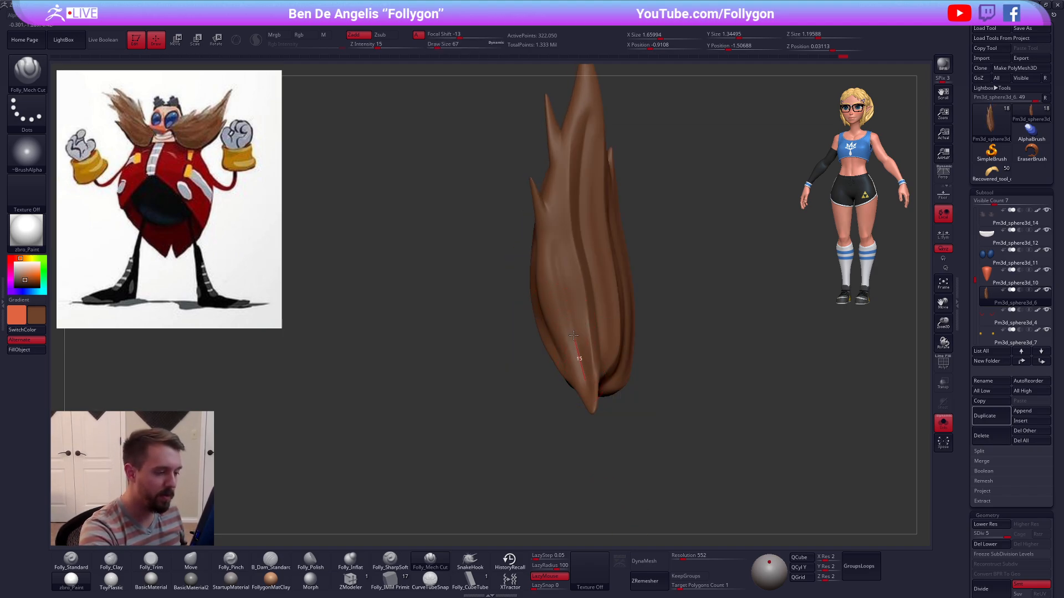
pyautogui.moveTo(555, 183); pyautogui.dragTo(546, 237, button='right')
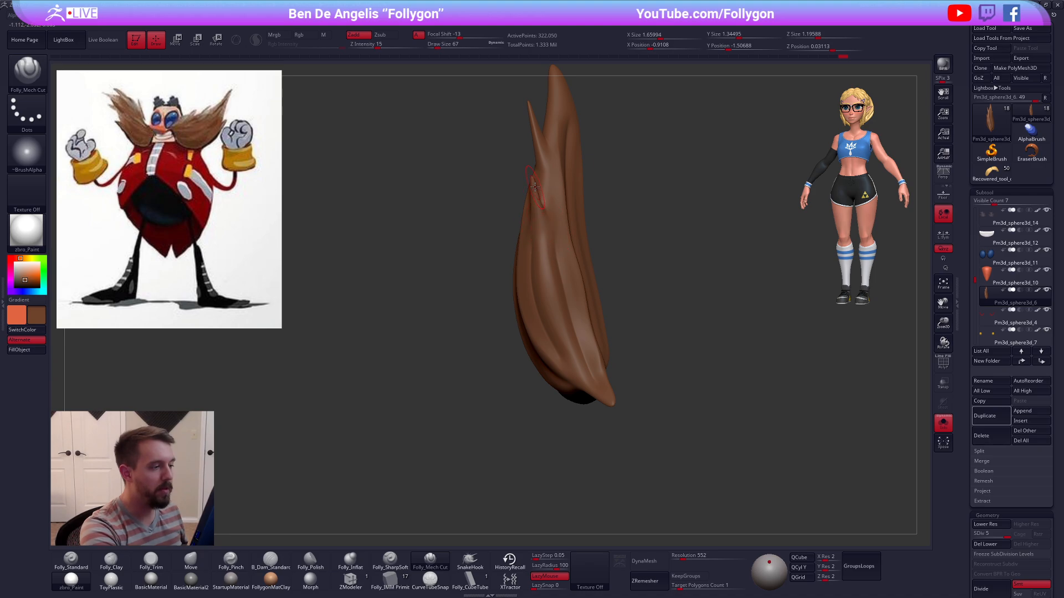
# Step: Unhide the other moustache half and bring back the complete character in front view
pyautogui.moveTo(582, 397); pyautogui.dragTo(631, 347, button='right')
pyautogui.keyDown('ctrl'); pyautogui.keyDown('shift'); pyautogui.click(632, 347); pyautogui.keyUp('shift'); pyautogui.keyUp('ctrl')
pyautogui.keyDown('alt'); pyautogui.moveTo(647, 403); pyautogui.dragTo(603, 353, button='right'); pyautogui.keyUp('alt')
pyautogui.hotkey('shift', 's')
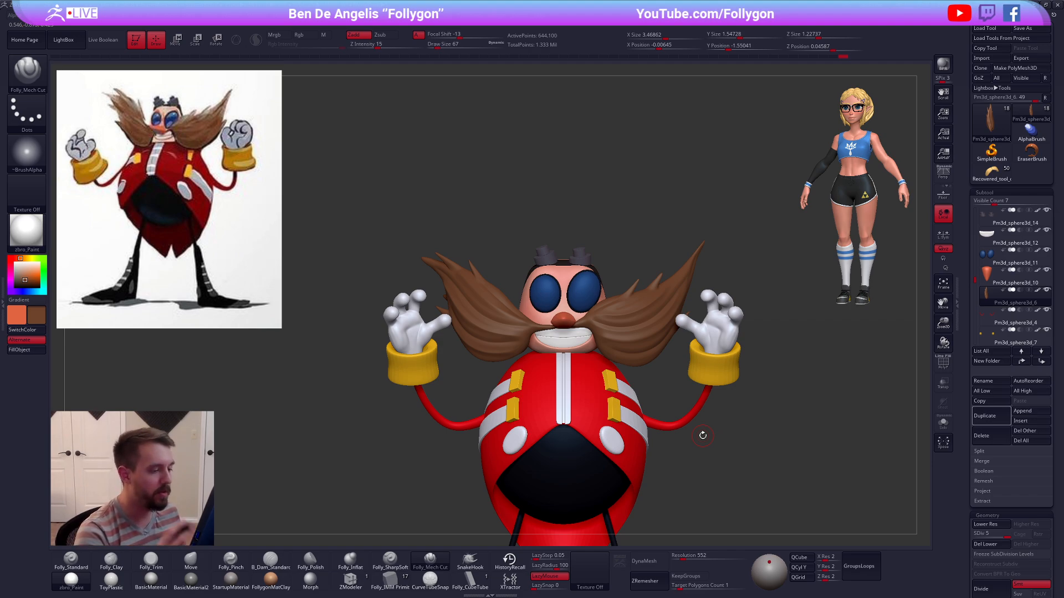
# Step: Isolate the moustache and adjust its spikes and outer silhouette with the Move brush at draw size 140
pyautogui.press('b')
pyautogui.press('m')
pyautogui.press('v')
pyautogui.press('space')
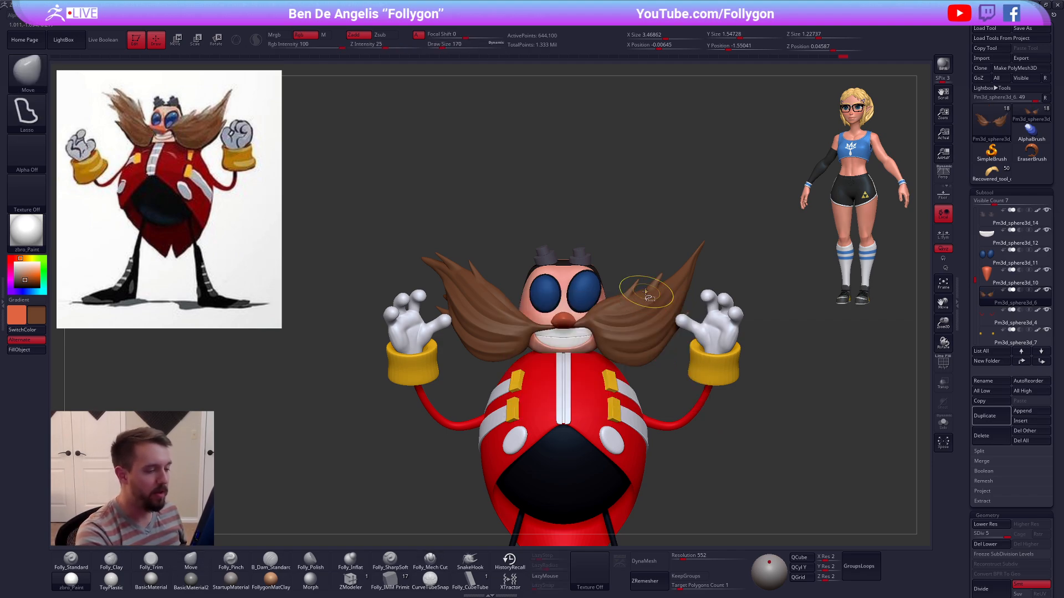
pyautogui.press('space')
pyautogui.hotkey('shift', 's')
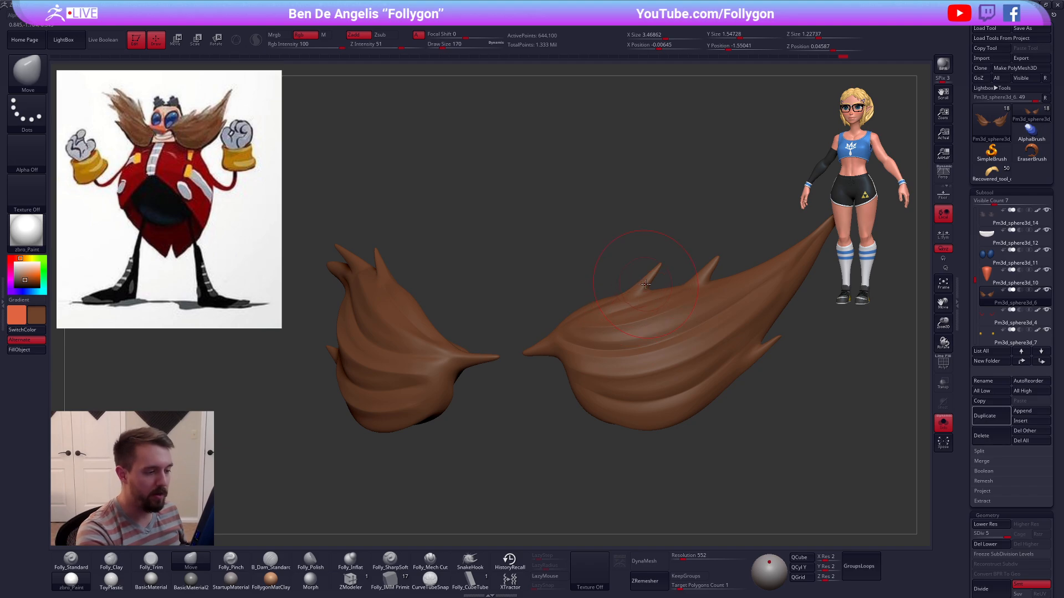
pyautogui.press('space')
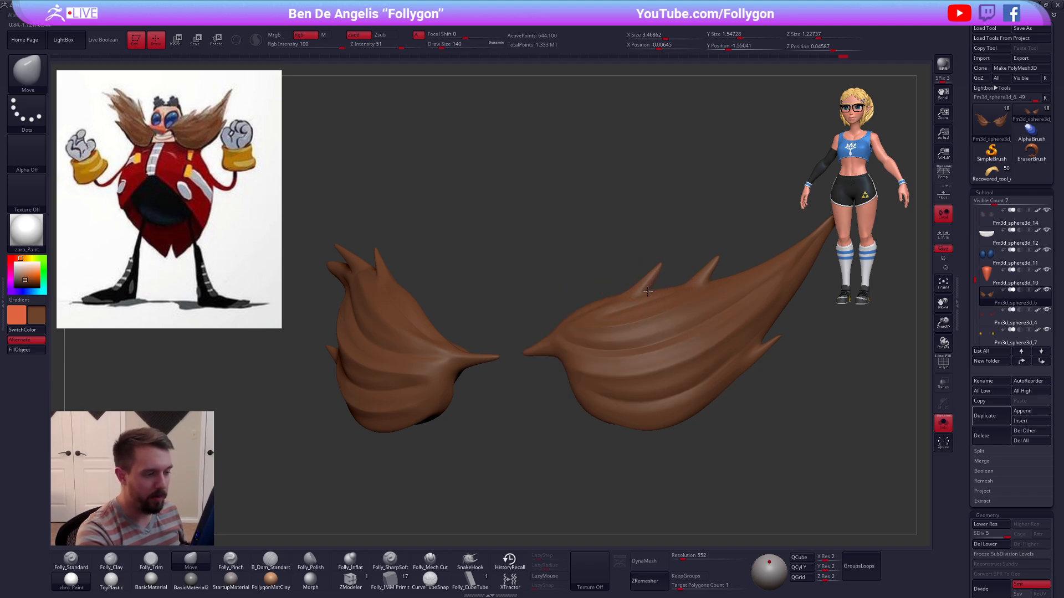
pyautogui.moveTo(651, 302)
pyautogui.mouseDown(button='right')
pyautogui.moveTo(665, 286)
pyautogui.moveTo(681, 334)
pyautogui.moveTo(610, 325)
pyautogui.moveTo(541, 270)
pyautogui.mouseUp(button='right')
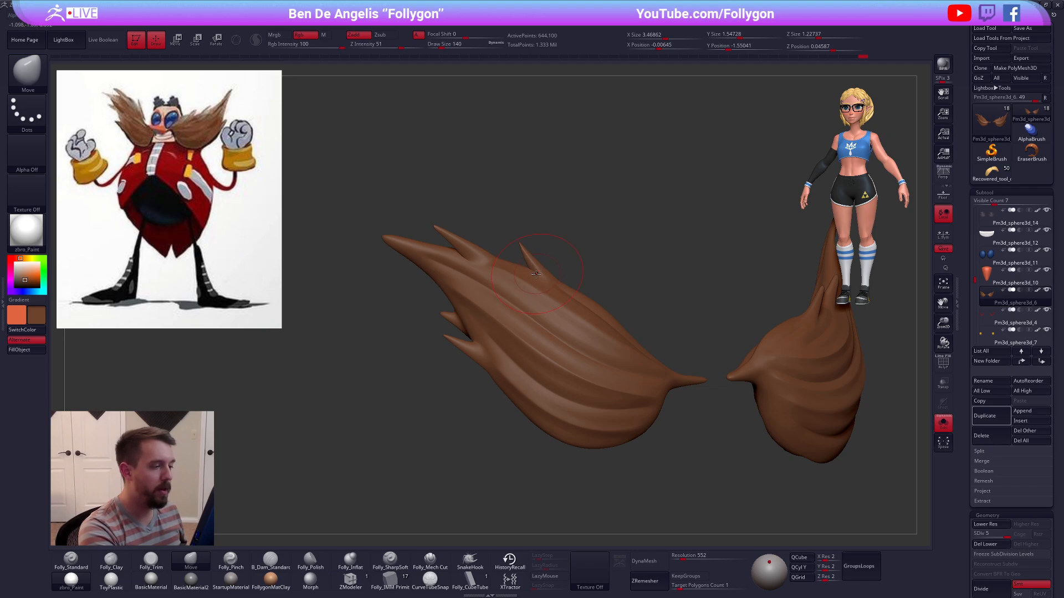
pyautogui.keyDown('alt'); pyautogui.moveTo(406, 470); pyautogui.dragTo(354, 499, button='right'); pyautogui.keyUp('alt')
# Step: Preview the moustache in StartupMaterial and plain white without its brown paint, and examine the carved strands from several angles
pyautogui.click(230, 580)
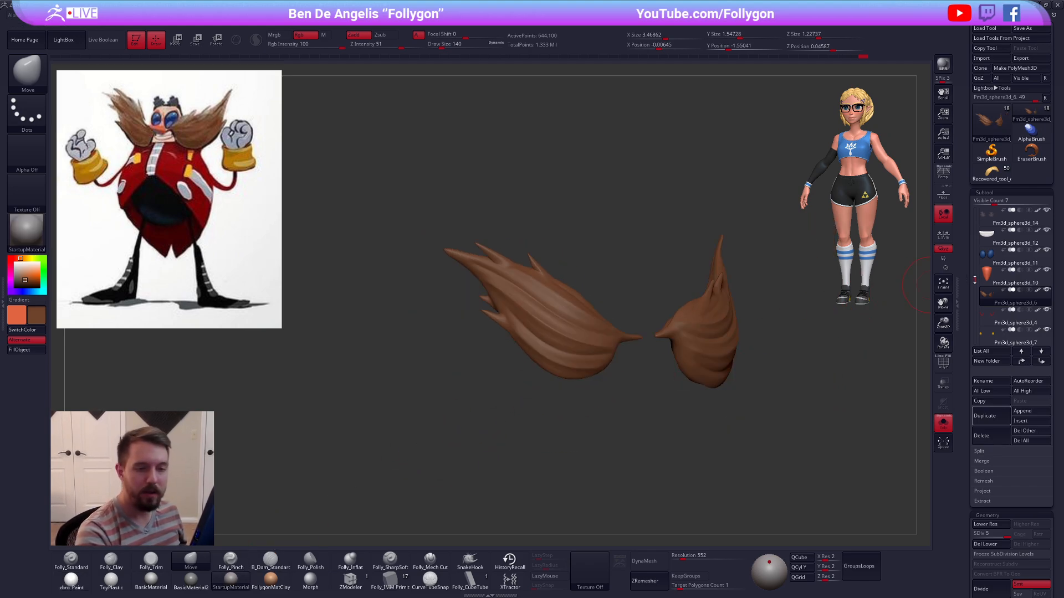
pyautogui.press('c')
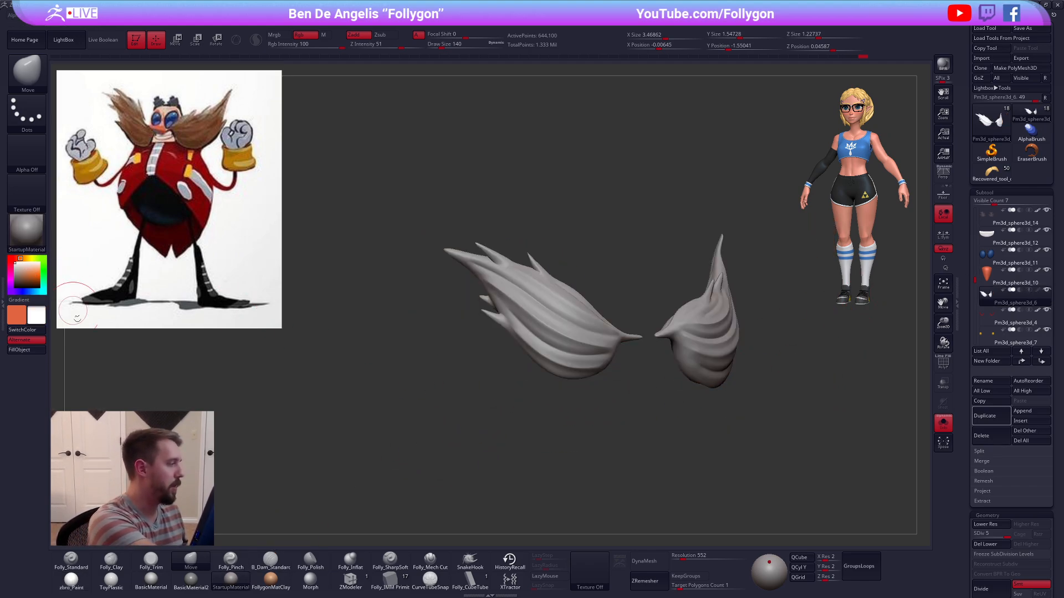
pyautogui.moveTo(565, 414)
pyautogui.mouseDown(button='right')
pyautogui.moveTo(591, 373)
pyautogui.moveTo(637, 351)
pyautogui.moveTo(517, 361)
pyautogui.moveTo(483, 332)
pyautogui.moveTo(466, 277)
pyautogui.moveTo(519, 293)
pyautogui.moveTo(520, 302)
pyautogui.moveTo(569, 284)
pyautogui.moveTo(563, 269)
pyautogui.moveTo(574, 327)
pyautogui.moveTo(563, 304)
pyautogui.moveTo(539, 310)
pyautogui.mouseUp(button='right')
pyautogui.press('space')
pyautogui.press('space')
pyautogui.moveTo(556, 297); pyautogui.dragTo(552, 298)
pyautogui.moveTo(570, 306); pyautogui.dragTo(551, 310, button='right')
pyautogui.moveTo(534, 372); pyautogui.dragTo(621, 327, button='right')
# Step: Bring back the complete character, restore the moustache's brown polypaint and set the material to zbro_Paint
pyautogui.hotkey('shift', 's')
pyautogui.keyDown('alt'); pyautogui.moveTo(698, 435); pyautogui.dragTo(701, 390, button='right'); pyautogui.keyUp('alt')
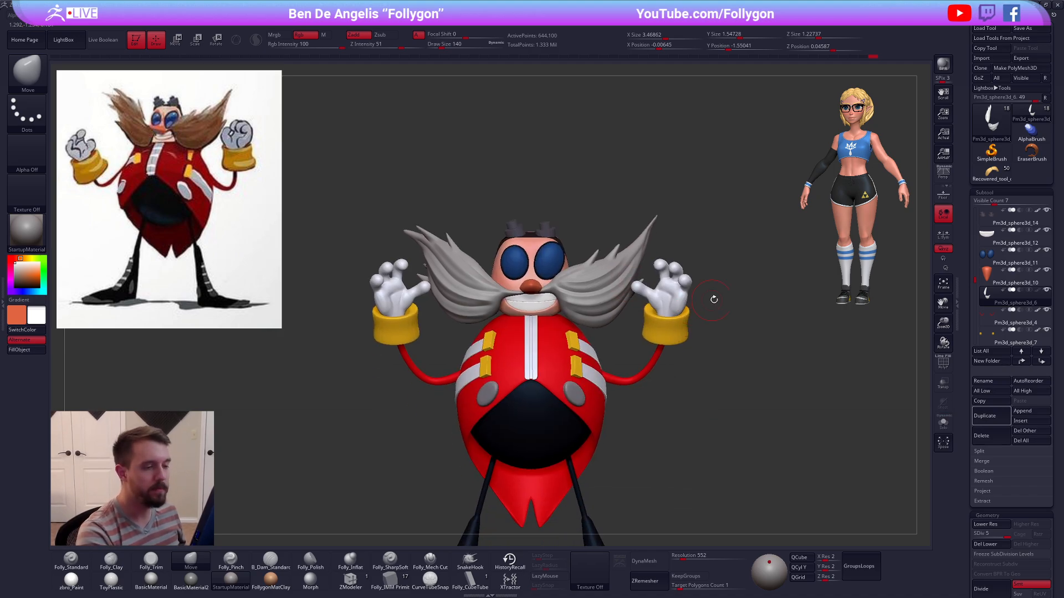
pyautogui.click(1011, 287)
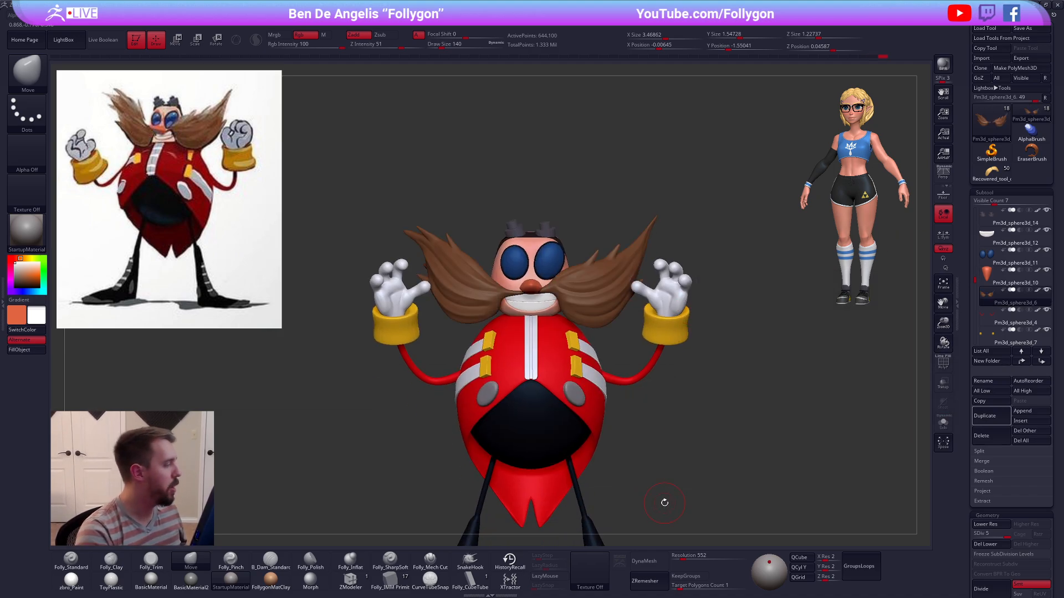
pyautogui.click(71, 579)
pyautogui.moveTo(747, 463); pyautogui.dragTo(771, 427, button='right')
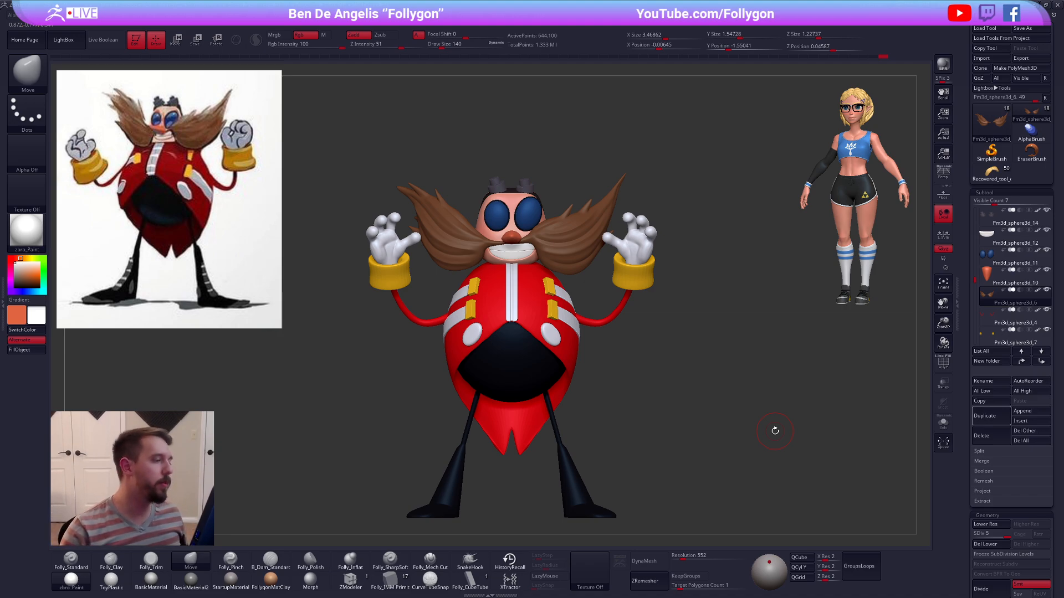
# Step: Switch to the Chrome browser, open the bookmarked Sculptober site in a new tab and maximize the window
pyautogui.hotkey('alt', 'Tab')
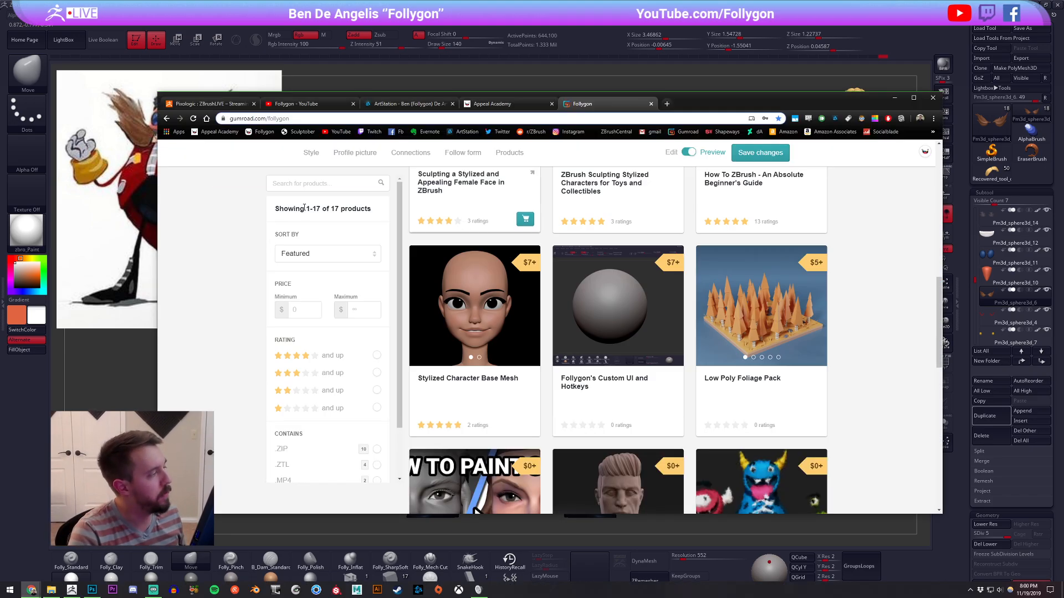
pyautogui.middleClick(299, 132)
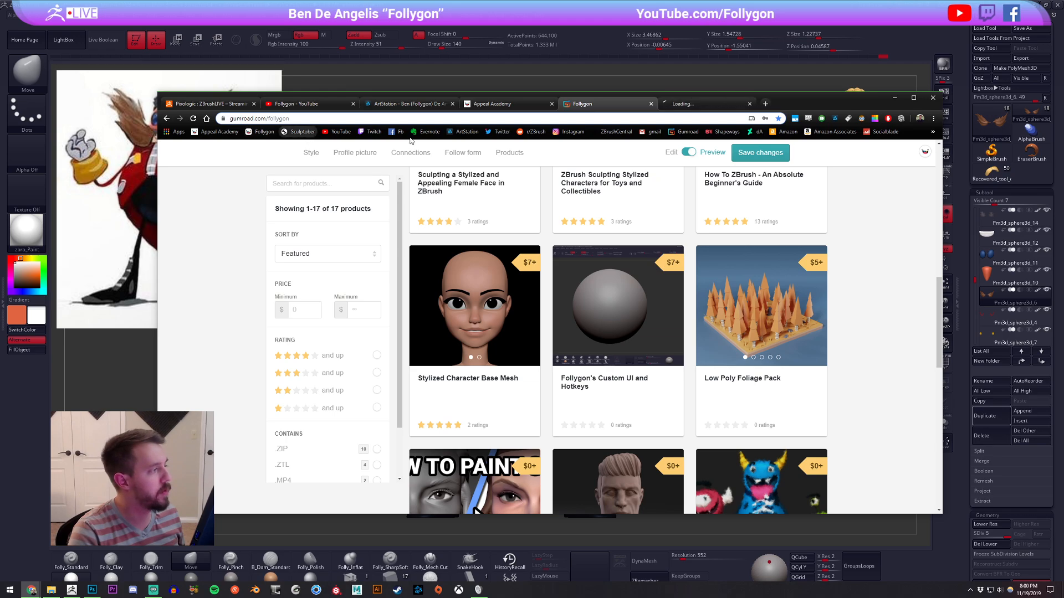
pyautogui.click(719, 105)
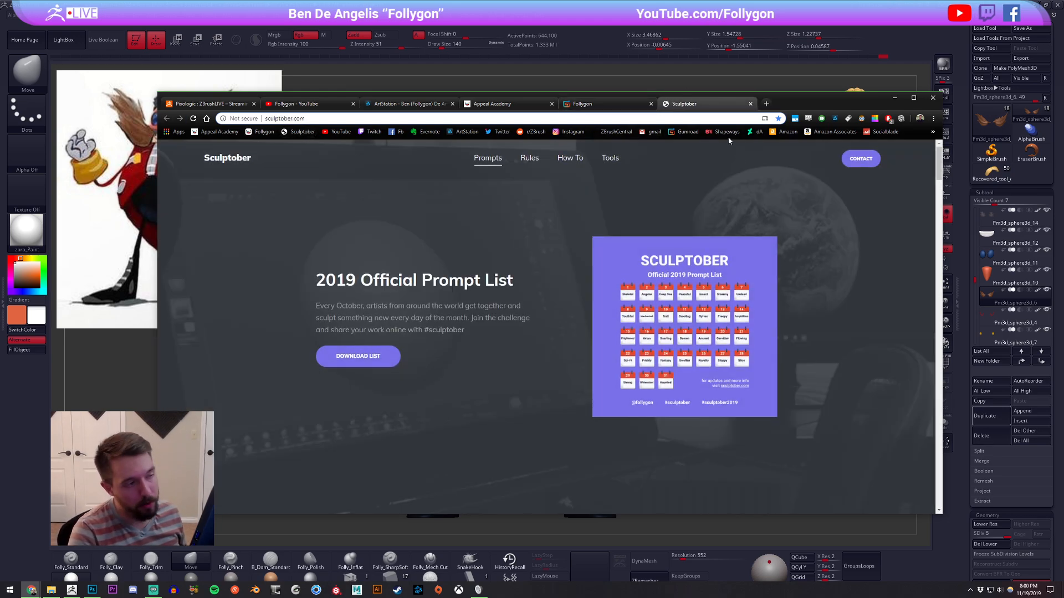
pyautogui.doubleClick(785, 104)
# Step: Read through the Sculptober page down to the Step 3: Tag rule
pyautogui.scroll(-10, 553, 173)
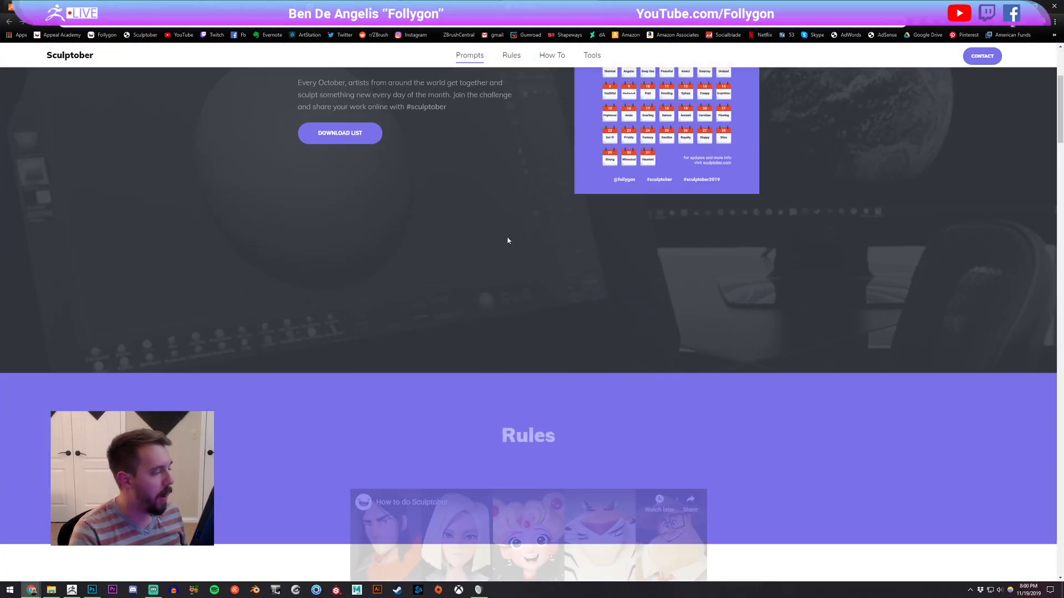
pyautogui.scroll(-15, 512, 248)
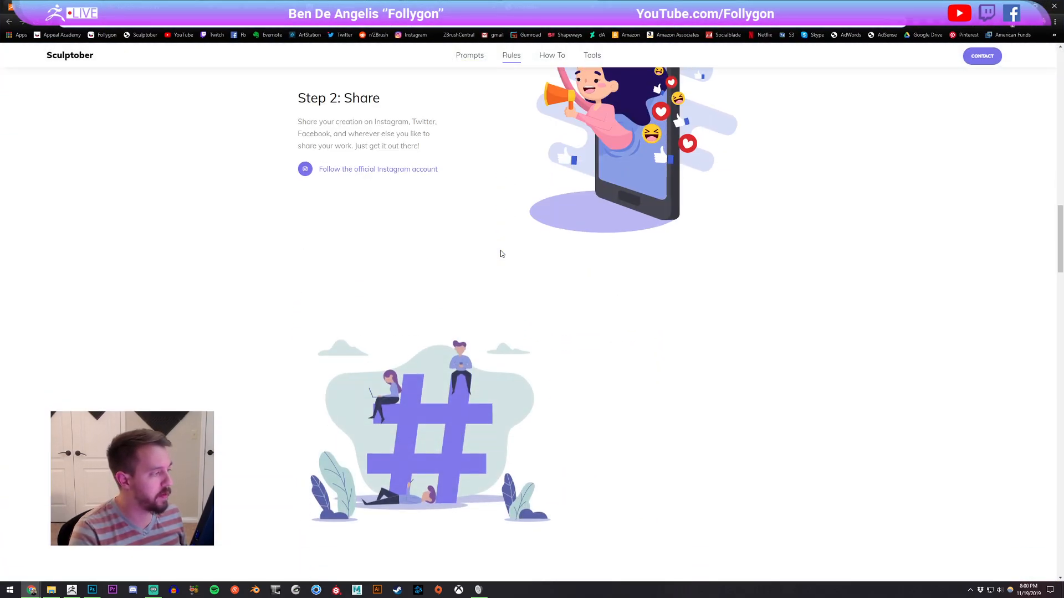
pyautogui.scroll(-2, 501, 254)
pyautogui.moveTo(622, 184); pyautogui.dragTo(704, 265)
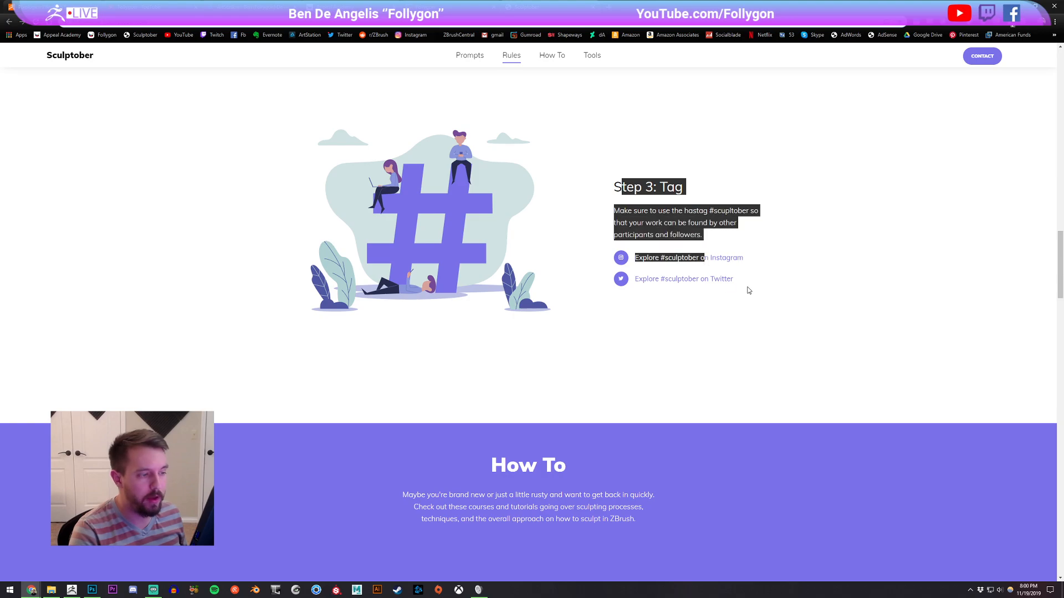
pyautogui.click(747, 289)
# Step: Open the #sculptober hashtag on Instagram and look through its top and most recent posts
pyautogui.click(696, 257)
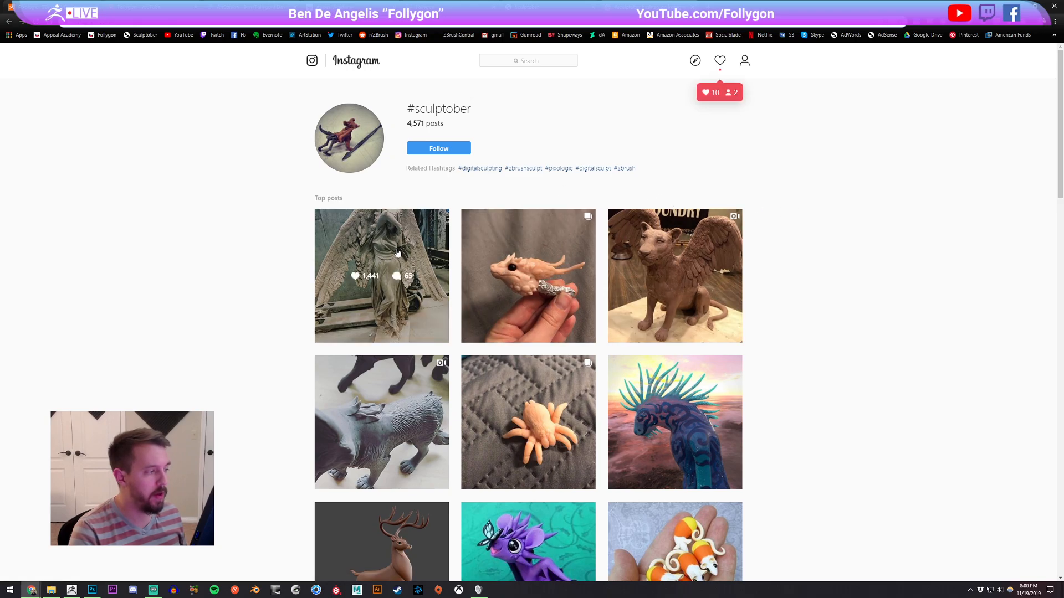
pyautogui.scroll(-3, 779, 268)
pyautogui.scroll(-1, 712, 254)
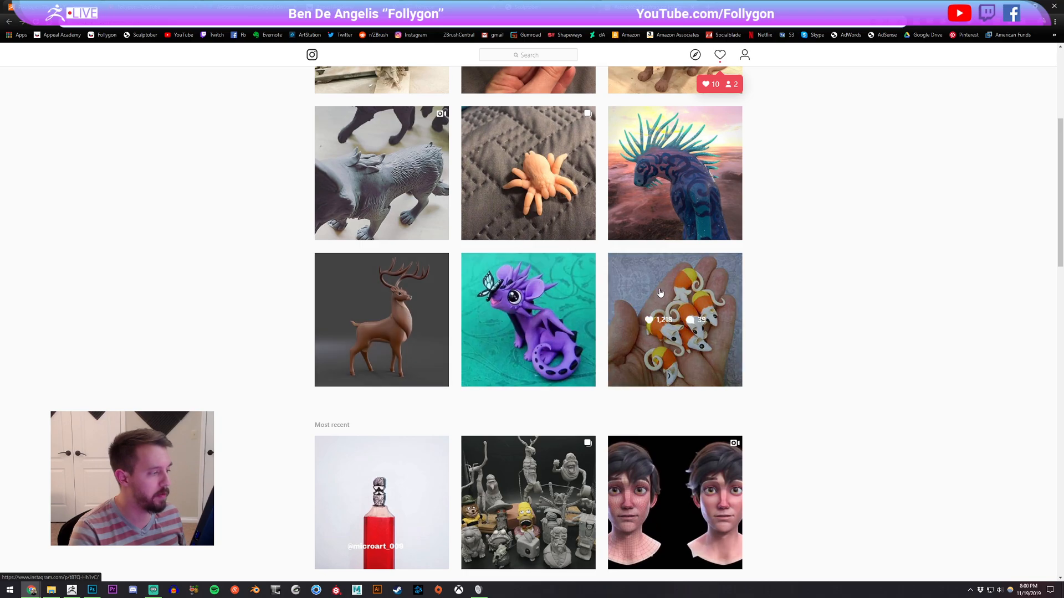
pyautogui.scroll(-3, 663, 294)
pyautogui.scroll(-5, 672, 302)
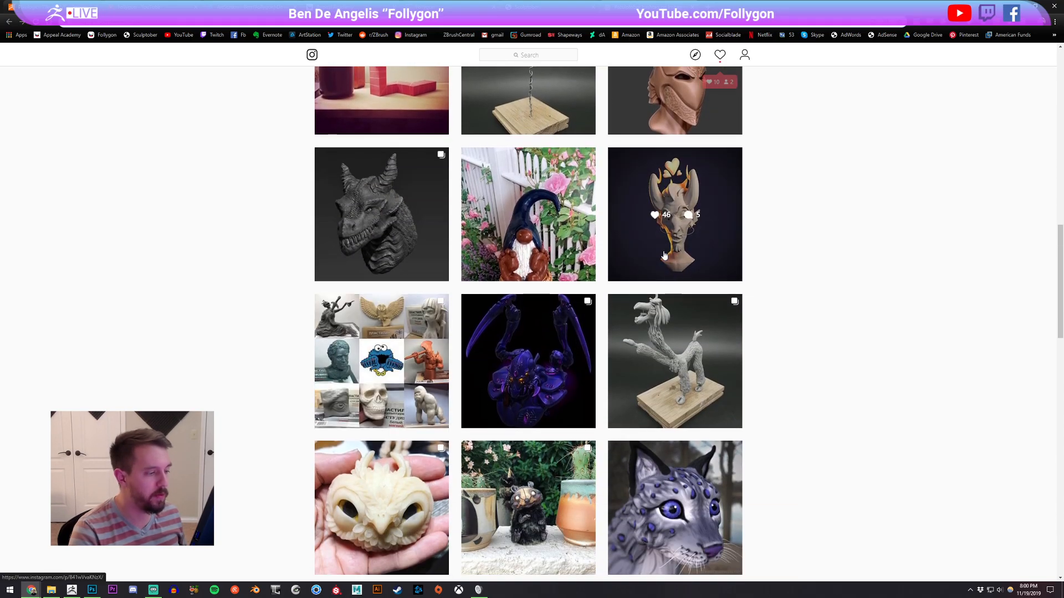
pyautogui.scroll(-2, 410, 241)
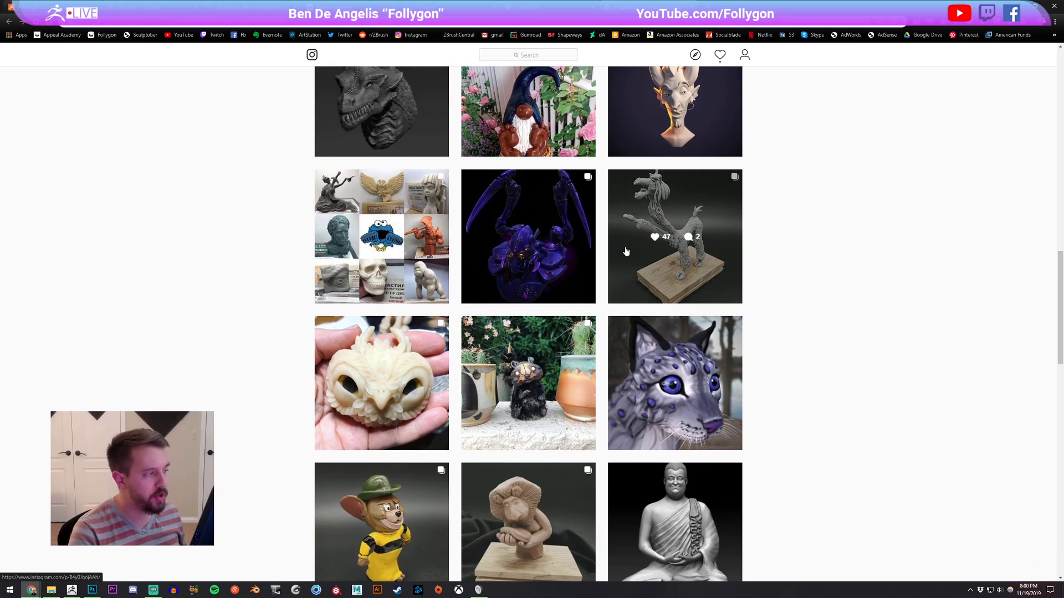
pyautogui.scroll(-2, 464, 248)
pyautogui.scroll(-3, 464, 248)
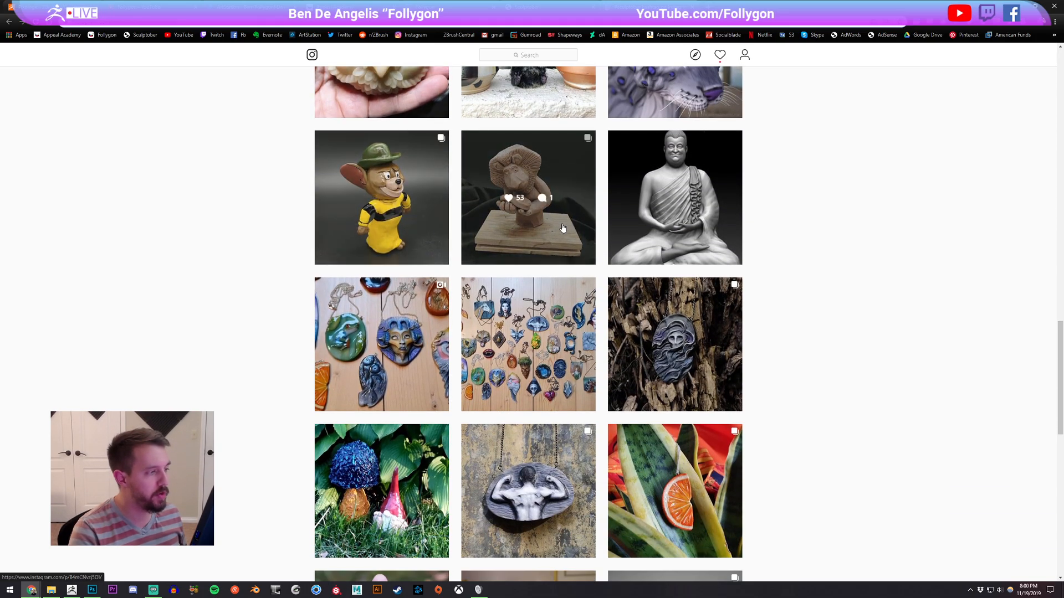
# Step: Open the post of the handheld owl sculpture, read its caption and hashtags, and close it
pyautogui.scroll(2, 399, 205)
pyautogui.click(401, 207)
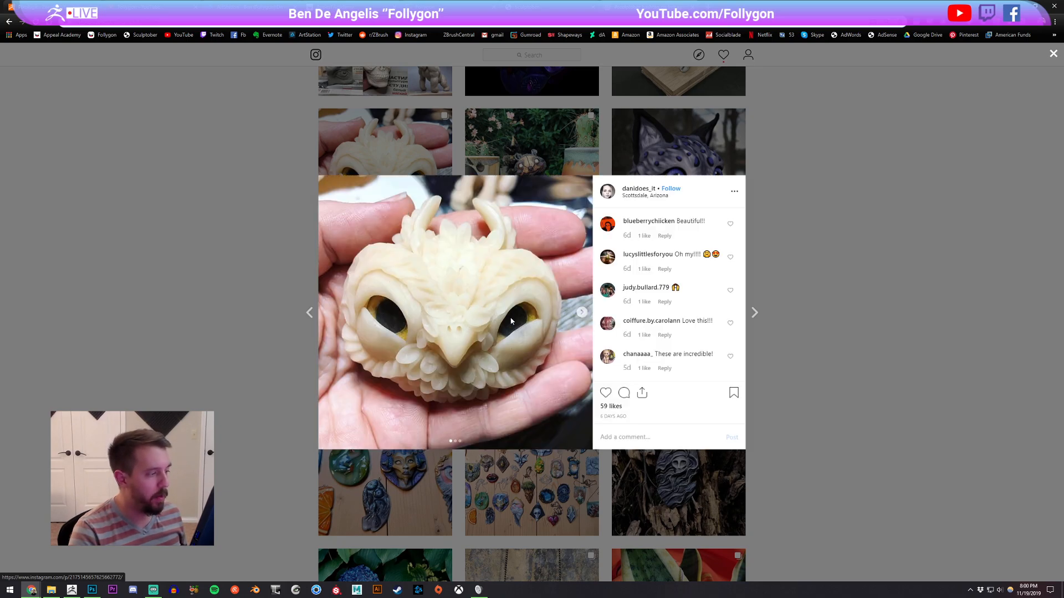
pyautogui.scroll(5, 648, 294)
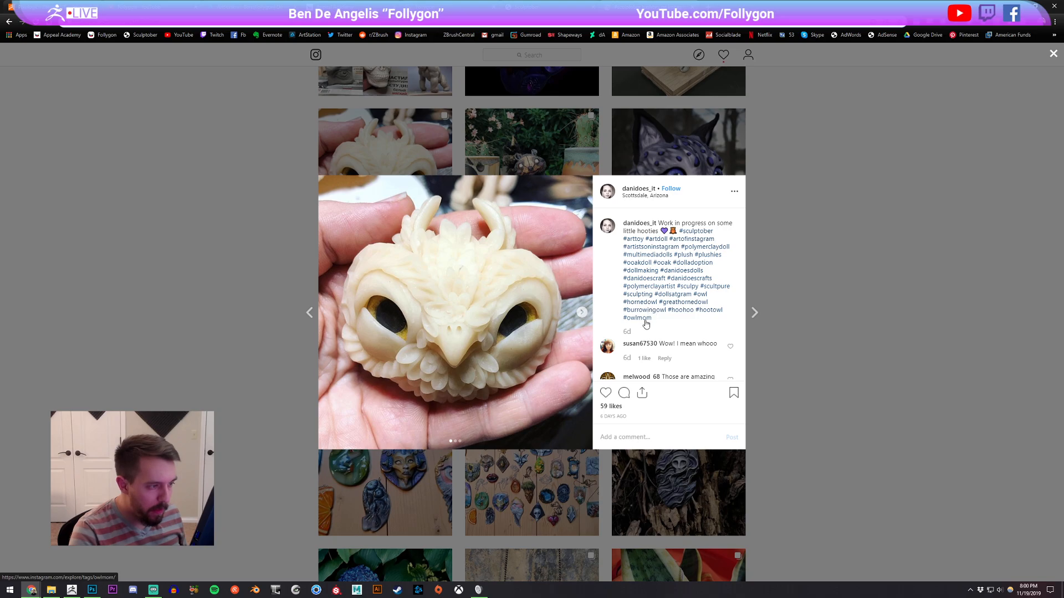
pyautogui.press('Escape')
# Step: Continue browsing the older #sculptober posts further down the hashtag page
pyautogui.scroll(-4, 547, 301)
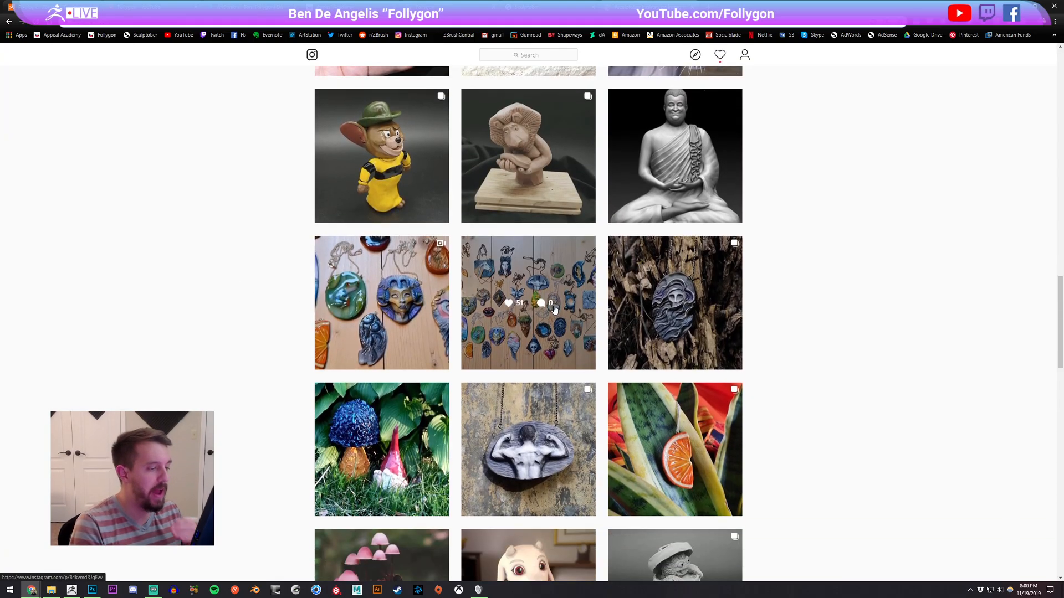
pyautogui.scroll(-3, 596, 289)
pyautogui.scroll(-10, 592, 275)
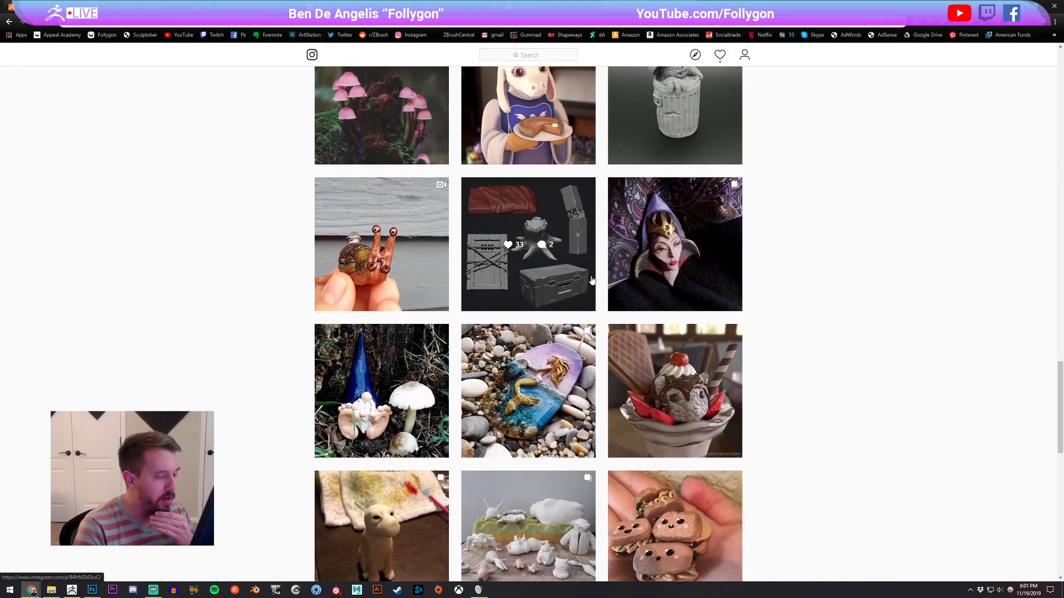
pyautogui.scroll(-10, 563, 281)
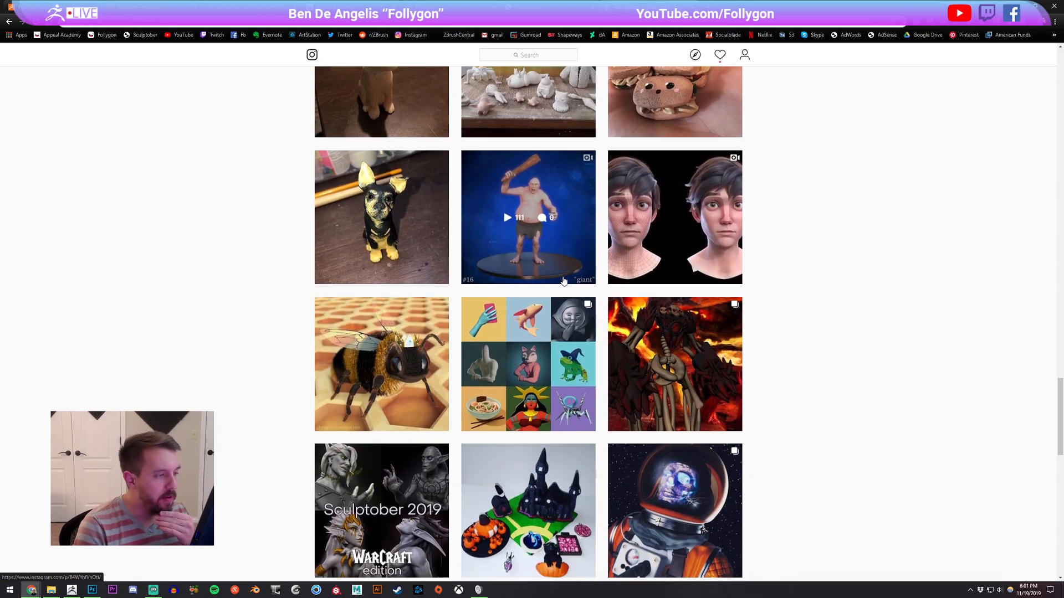
pyautogui.scroll(-8, 564, 281)
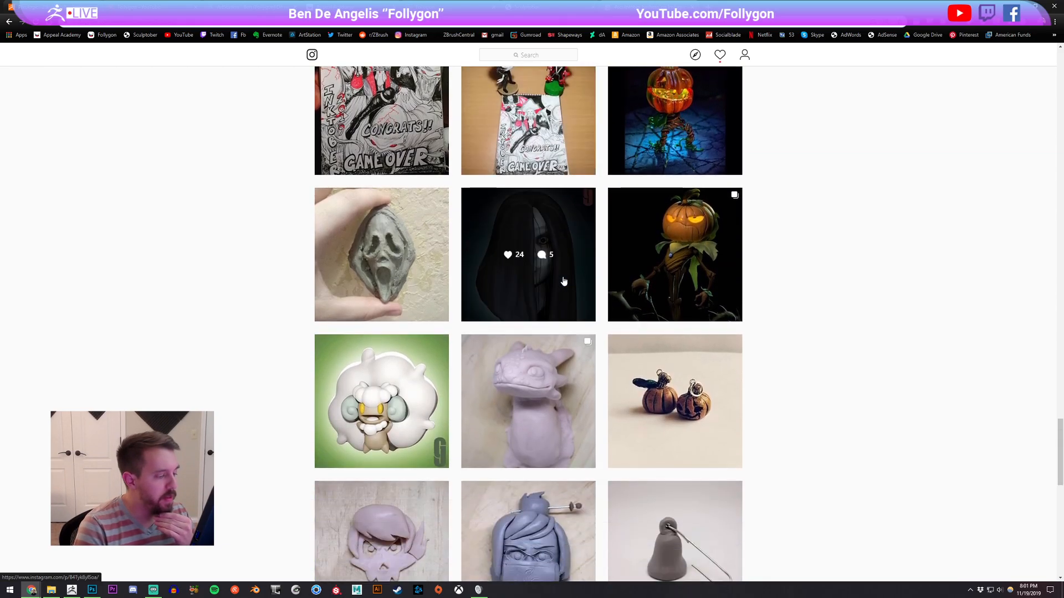
pyautogui.scroll(-13, 561, 288)
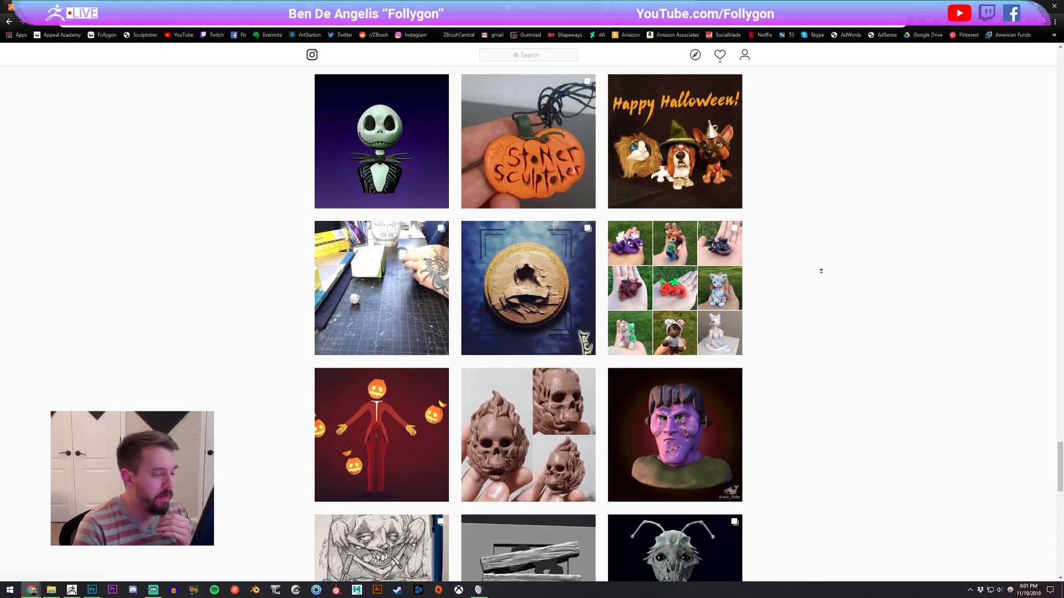
# Step: Open the Follygon Instagram profile and look through its sculpture posts
pyautogui.scroll(20, 819, 271)
pyautogui.click(745, 63)
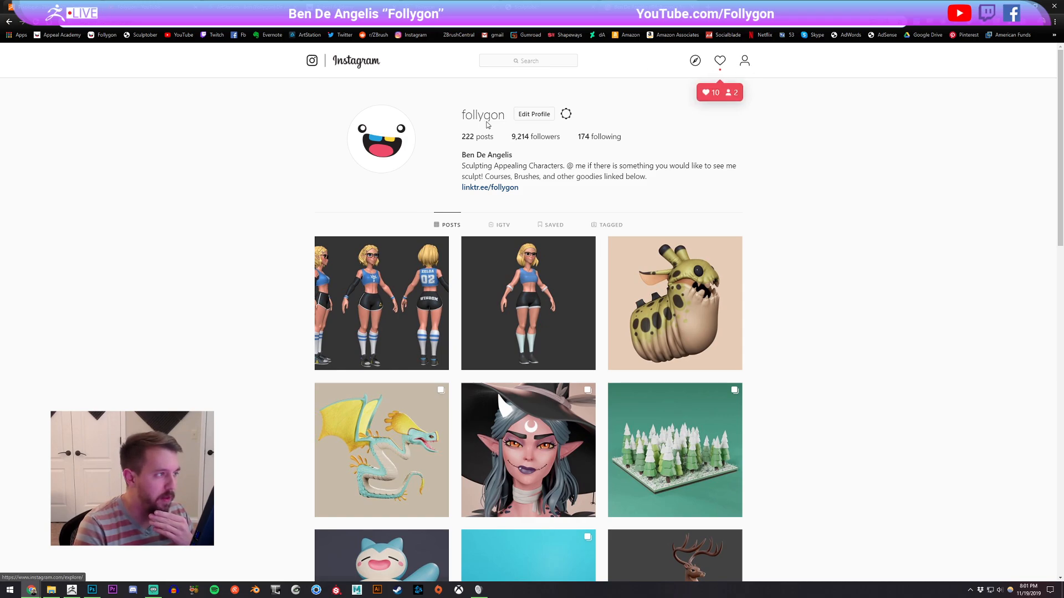
pyautogui.scroll(-7, 836, 221)
pyautogui.scroll(-8, 783, 238)
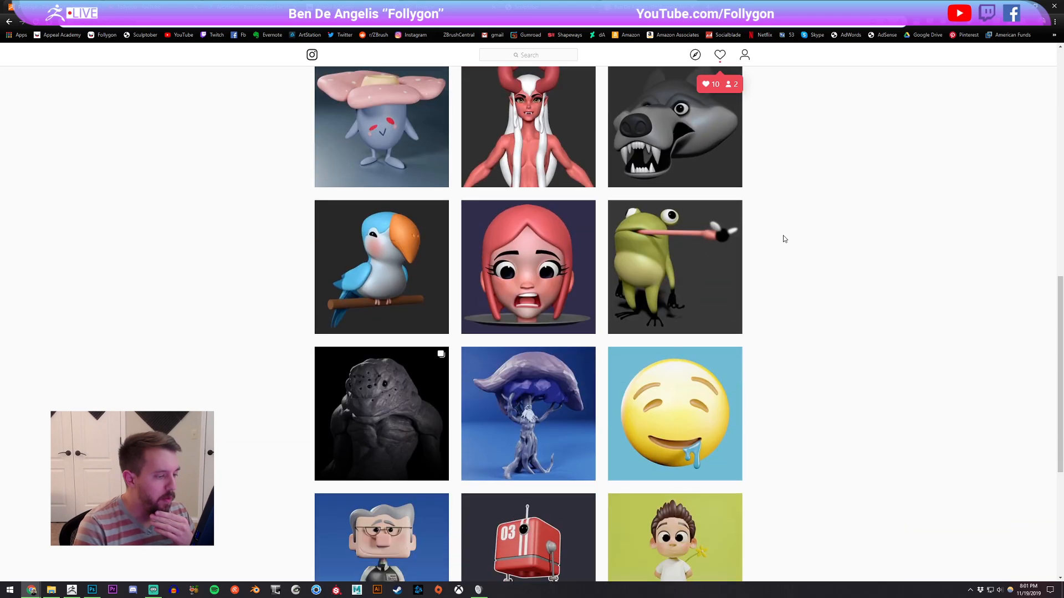
# Step: Return to the profile's newer posts, open the jellyfish post to read its caption and hashtags, and close it
pyautogui.scroll(4, 800, 279)
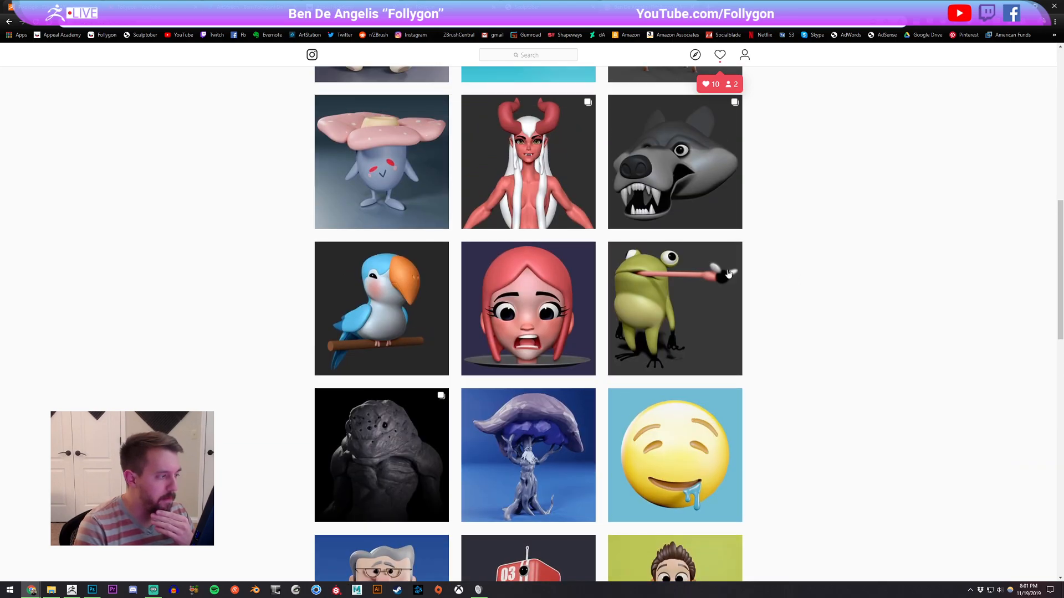
pyautogui.scroll(3, 432, 306)
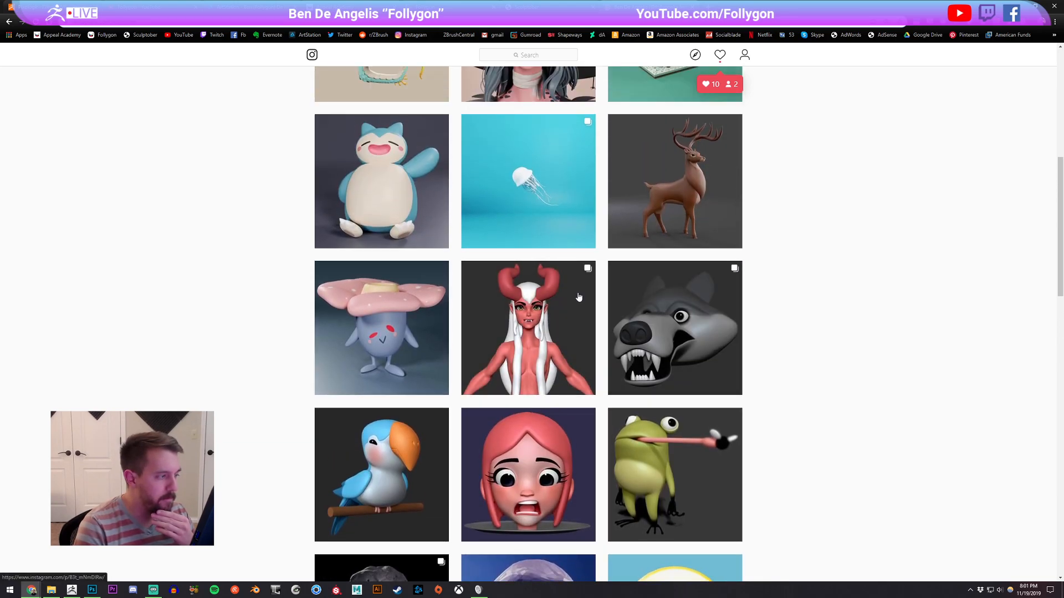
pyautogui.scroll(3, 703, 299)
pyautogui.scroll(-2, 680, 338)
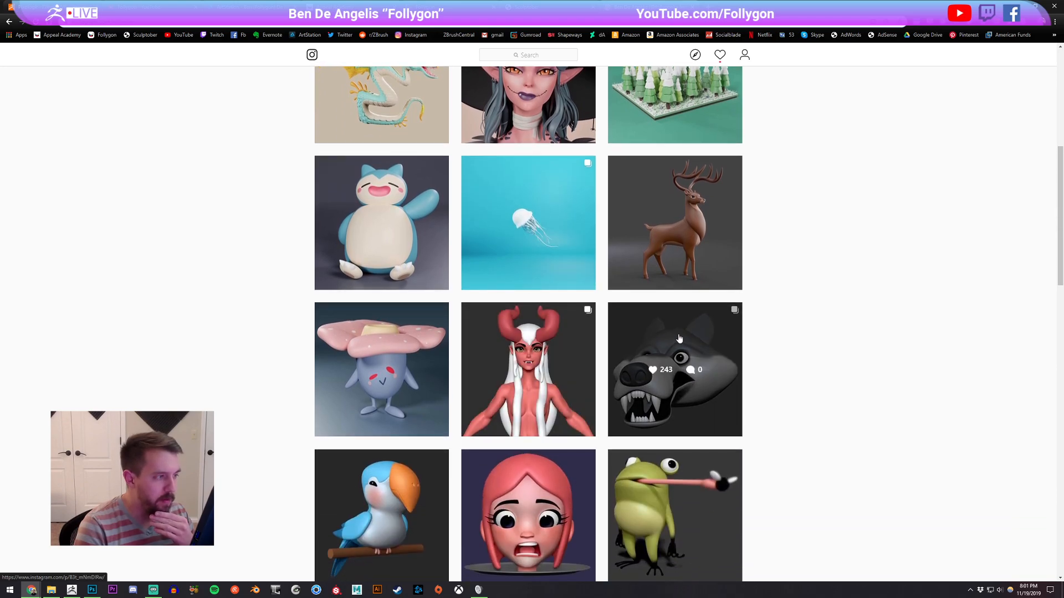
pyautogui.click(549, 202)
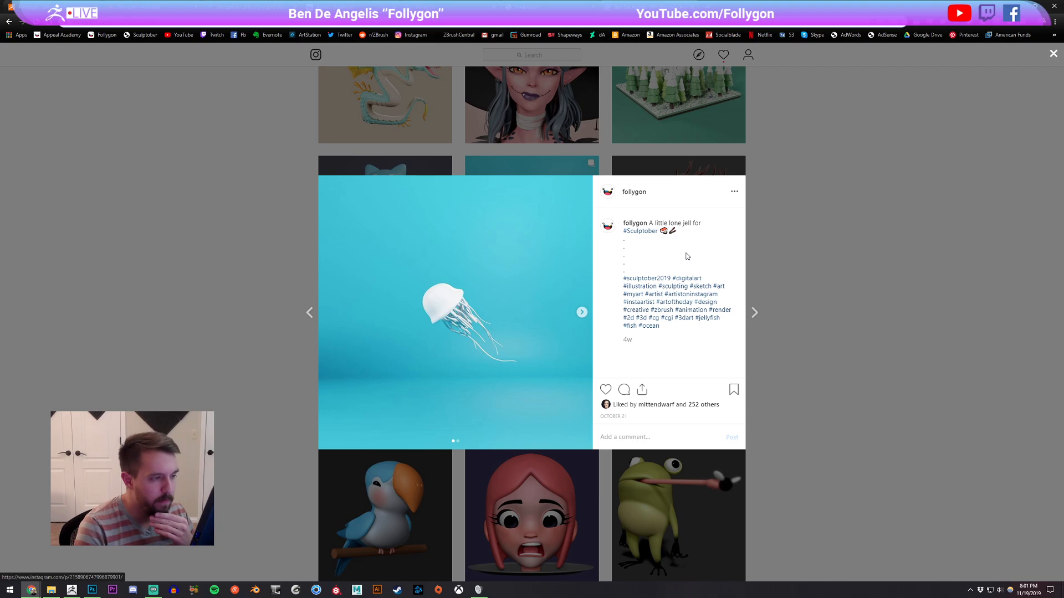
pyautogui.click(764, 245)
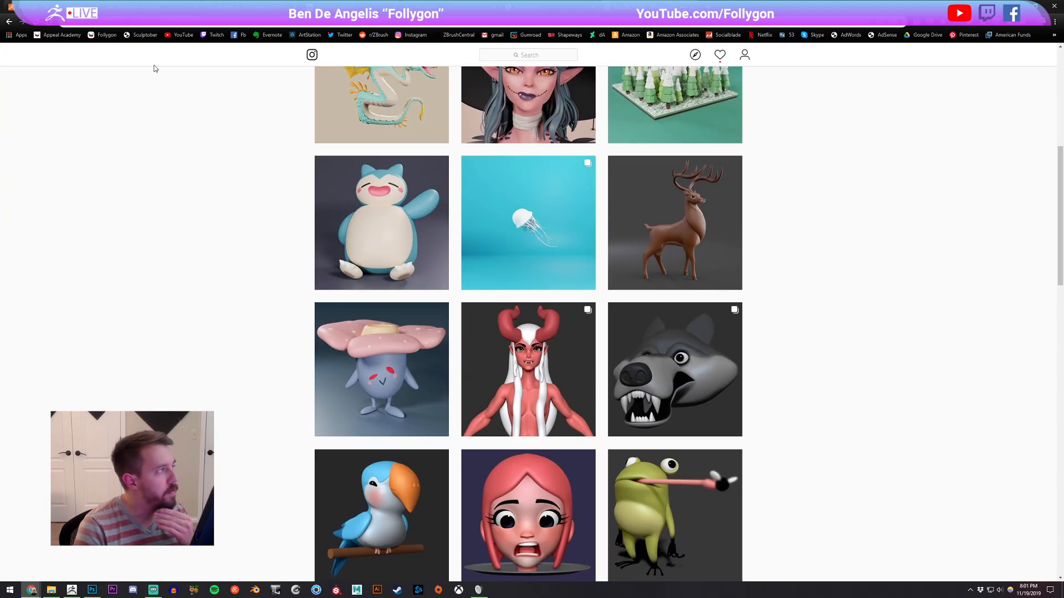
# Step: View the 2019 Official Prompt List on the Sculptober site and return to the newest posts on the Instagram profile
pyautogui.click(142, 36)
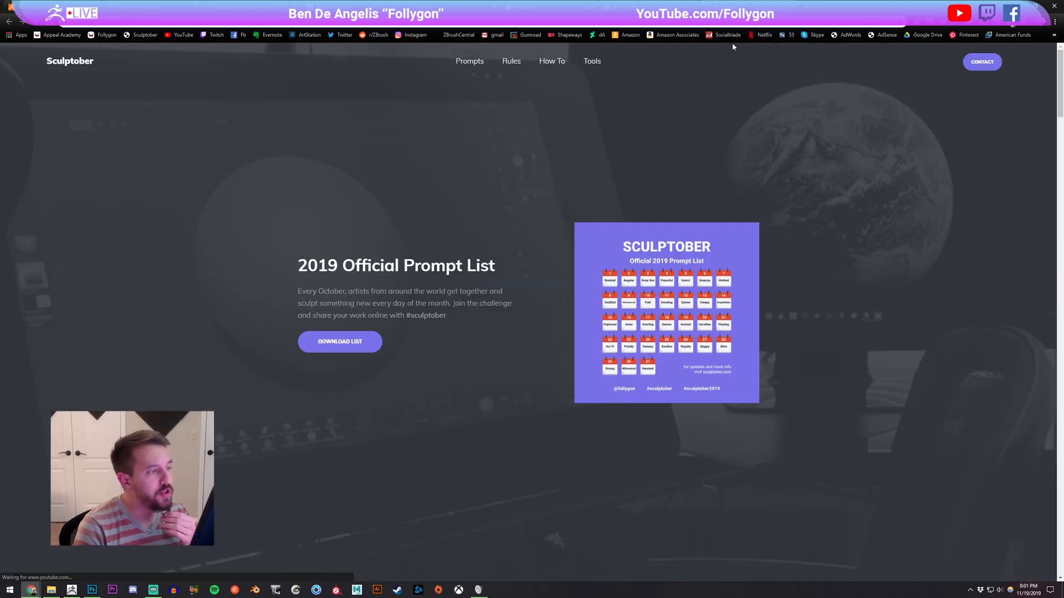
pyautogui.scroll(-1, 628, 210)
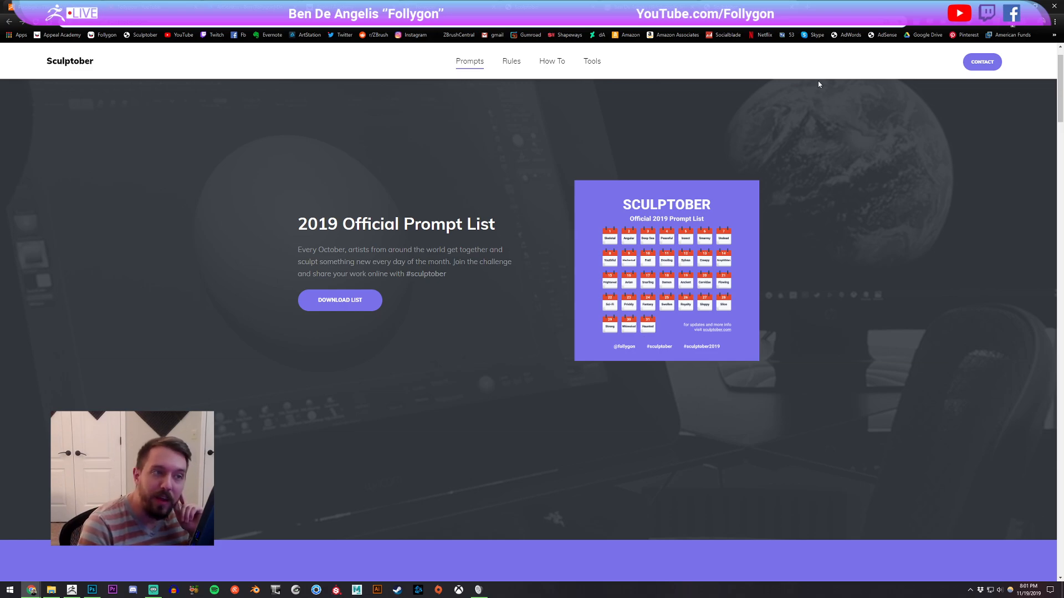
pyautogui.click(792, 6)
pyautogui.scroll(6, 632, 261)
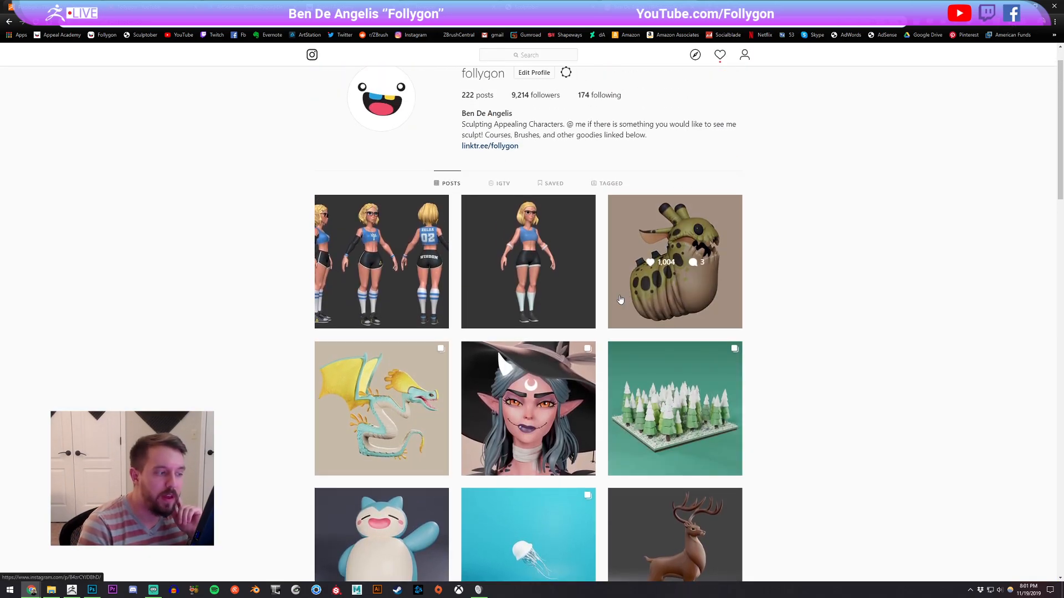
pyautogui.scroll(-1, 618, 302)
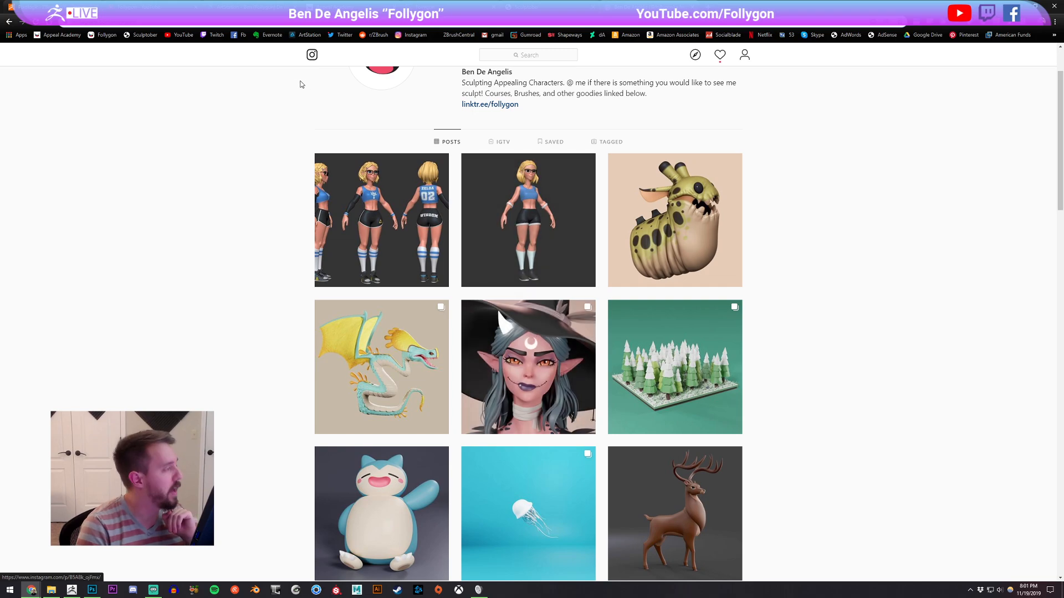
# Step: Open the Videos section of the Follygon YouTube channel and look over the recent uploads
pyautogui.click(692, 7)
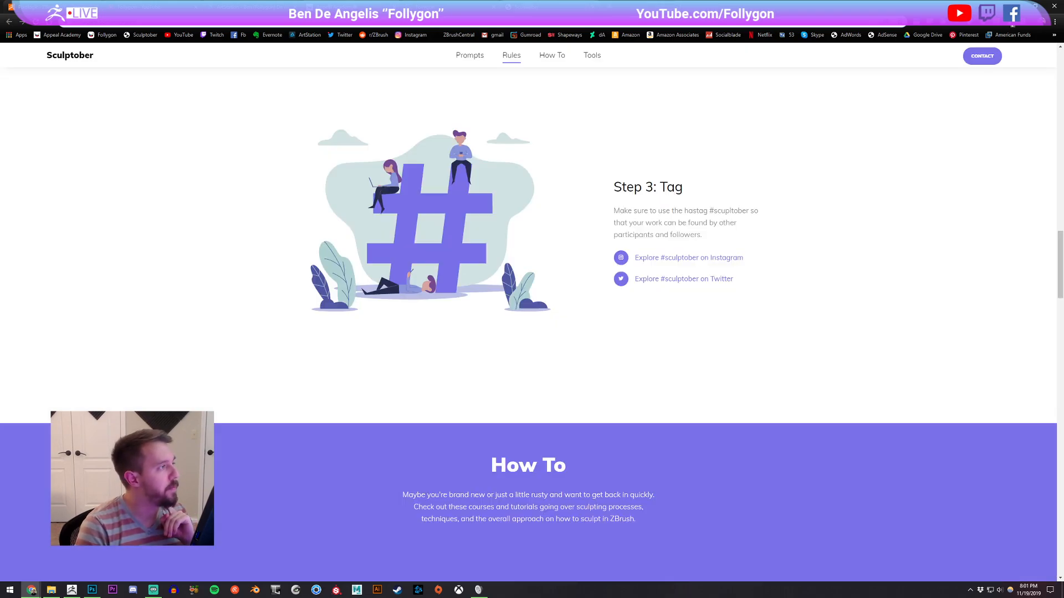
pyautogui.click(156, 7)
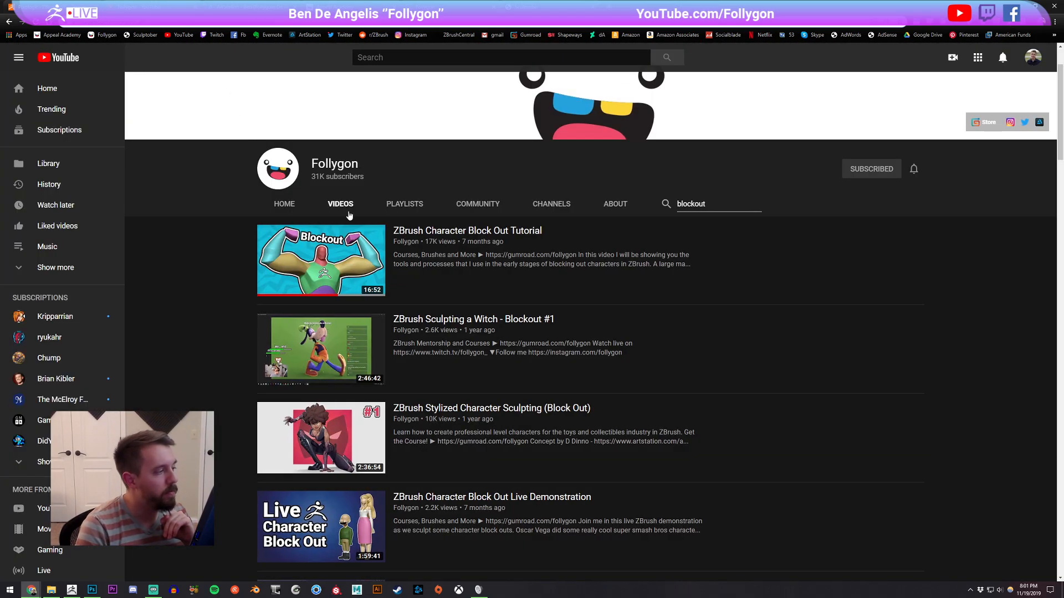
pyautogui.click(349, 214)
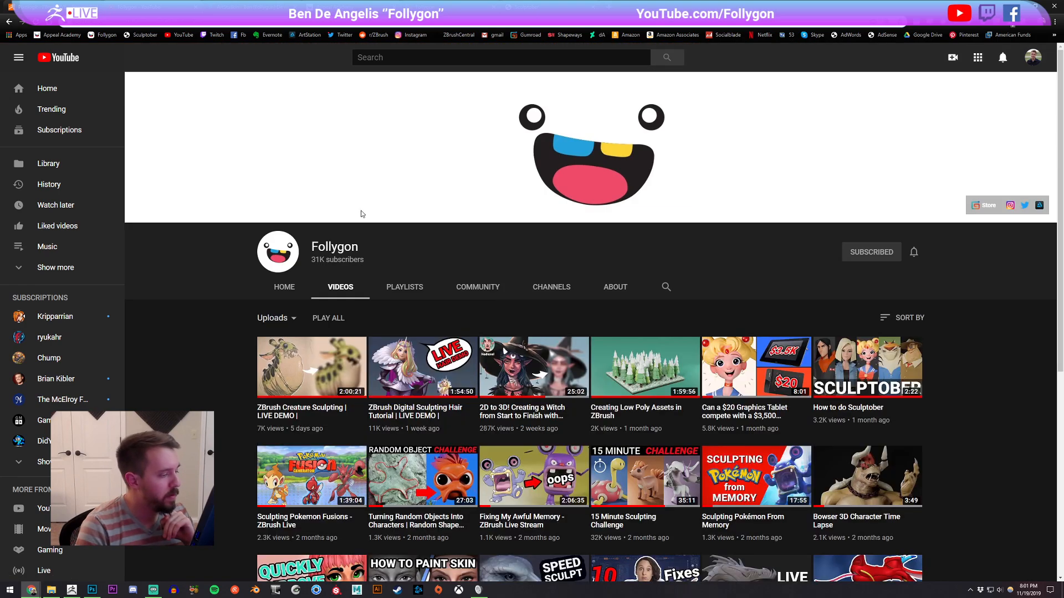
pyautogui.scroll(-2, 537, 250)
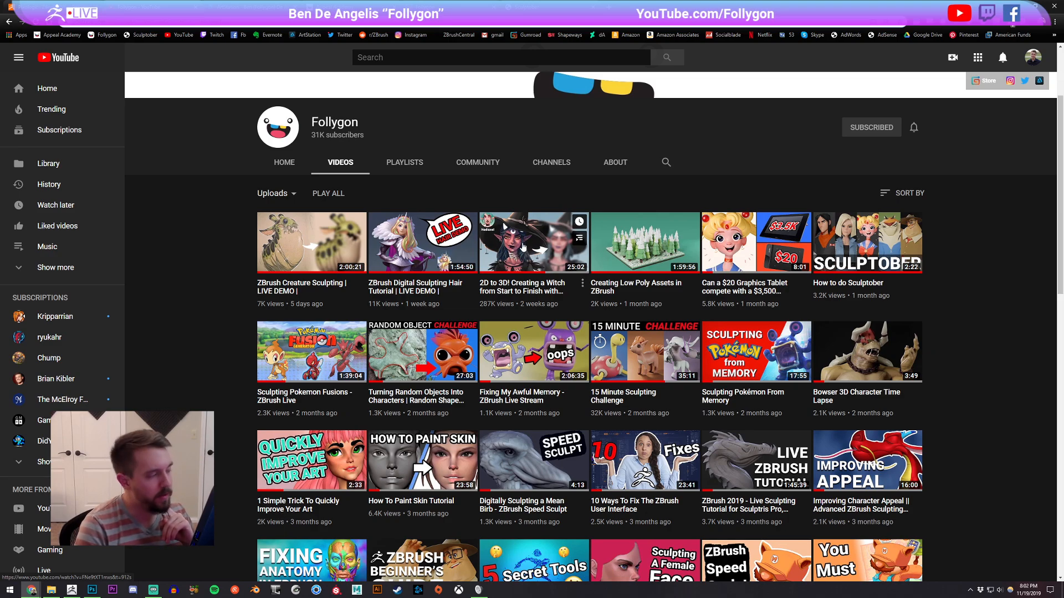
pyautogui.scroll(3, 523, 248)
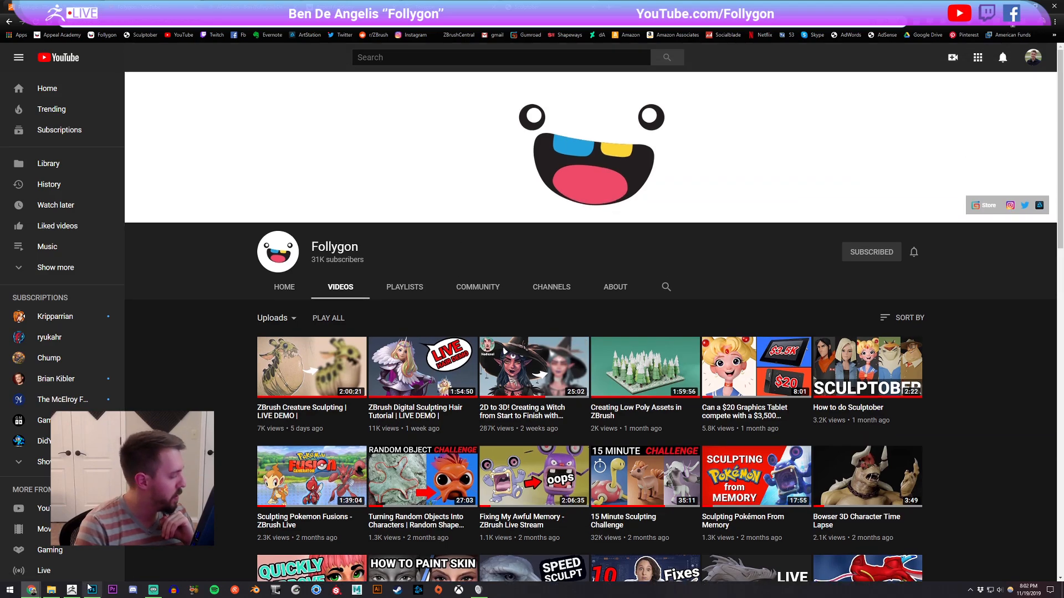
# Step: Switch back to ZBrush and show the blonde athlete model in full with perspective turned on
pyautogui.click(78, 591)
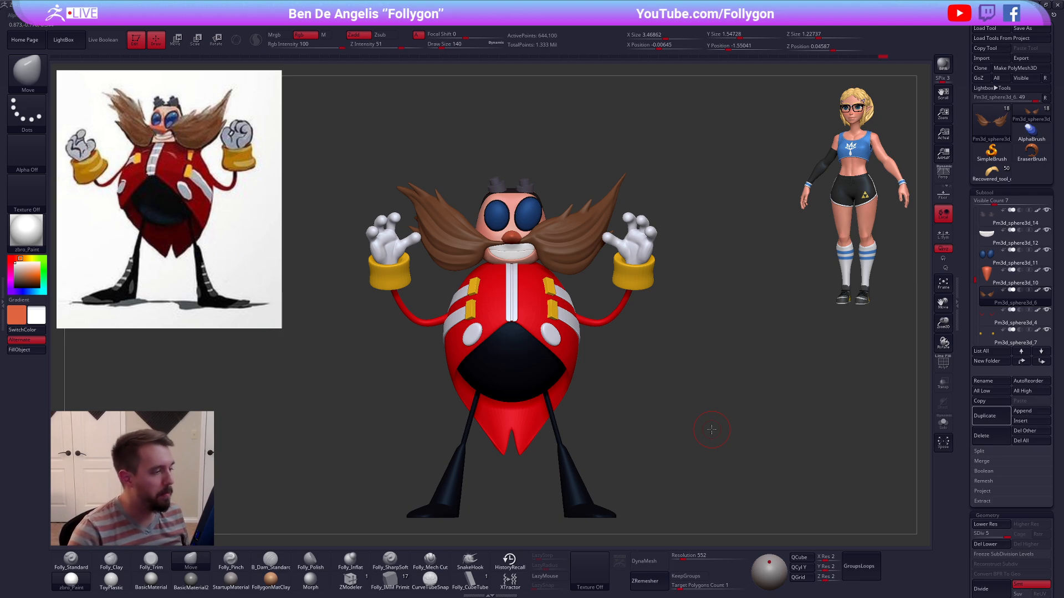
pyautogui.keyDown('alt'); pyautogui.moveTo(625, 357); pyautogui.dragTo(655, 388); pyautogui.keyUp('alt')
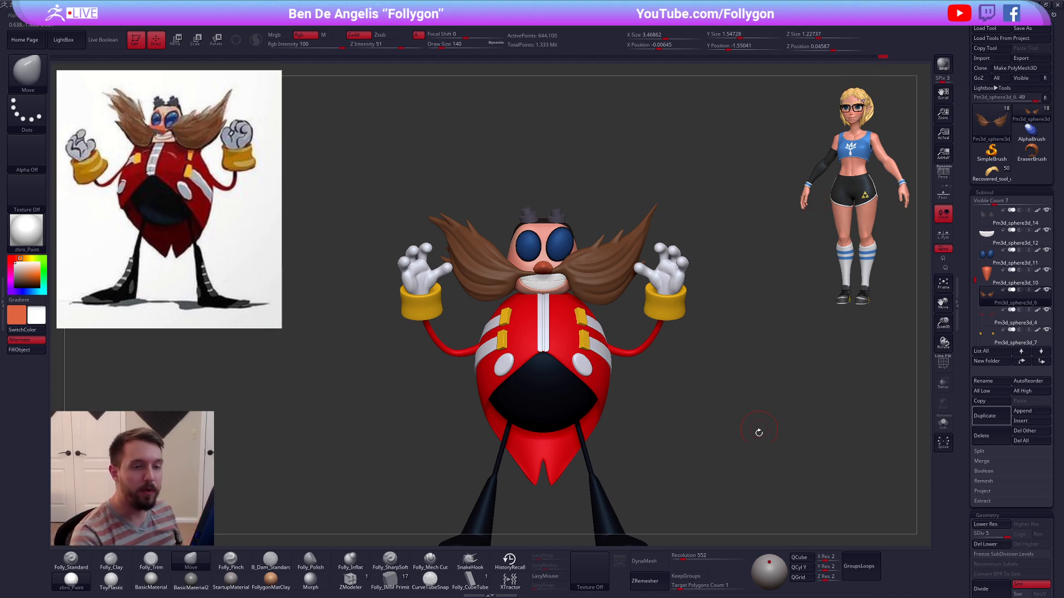
pyautogui.click(987, 174)
pyautogui.keyDown('alt'); pyautogui.moveTo(765, 440); pyautogui.dragTo(709, 303); pyautogui.keyUp('alt')
pyautogui.moveTo(717, 423)
pyautogui.keyDown('alt'); pyautogui.mouseDown()
pyautogui.moveTo(711, 434)
pyautogui.moveTo(846, 434)
pyautogui.moveTo(751, 434)
pyautogui.moveTo(784, 442)
pyautogui.moveTo(803, 412)
pyautogui.moveTo(784, 422)
pyautogui.mouseUp(); pyautogui.keyUp('alt')
pyautogui.click(943, 174)
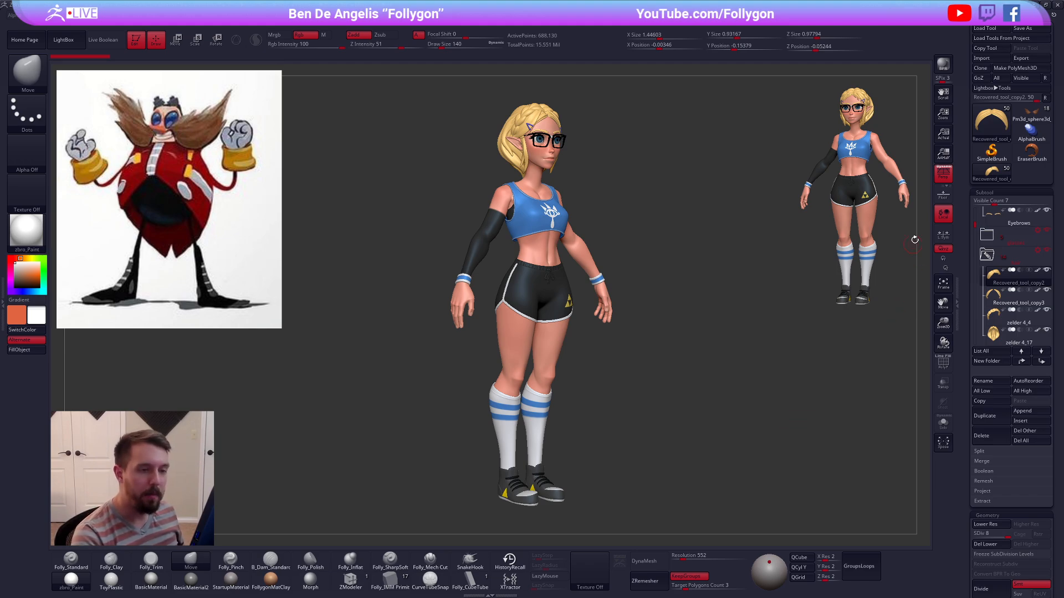
# Step: Turn perspective off and return to the moustached character's model, framed in full
pyautogui.click(943, 173)
pyautogui.click(1031, 117)
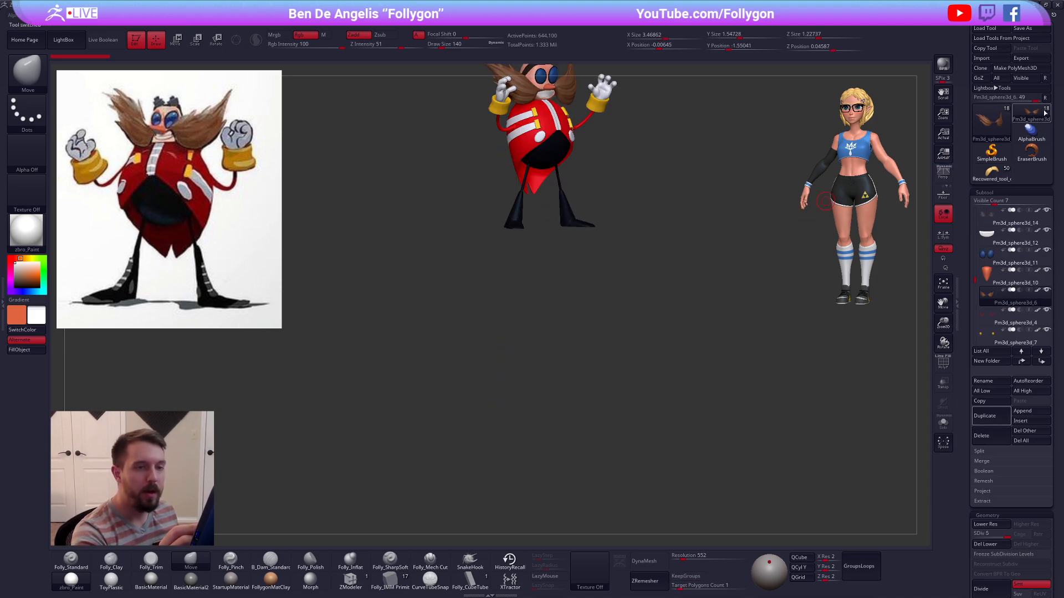
pyautogui.keyDown('alt'); pyautogui.moveTo(694, 241); pyautogui.dragTo(645, 393); pyautogui.keyUp('alt')
pyautogui.keyDown('alt'); pyautogui.moveTo(695, 461); pyautogui.dragTo(688, 444); pyautogui.keyUp('alt')
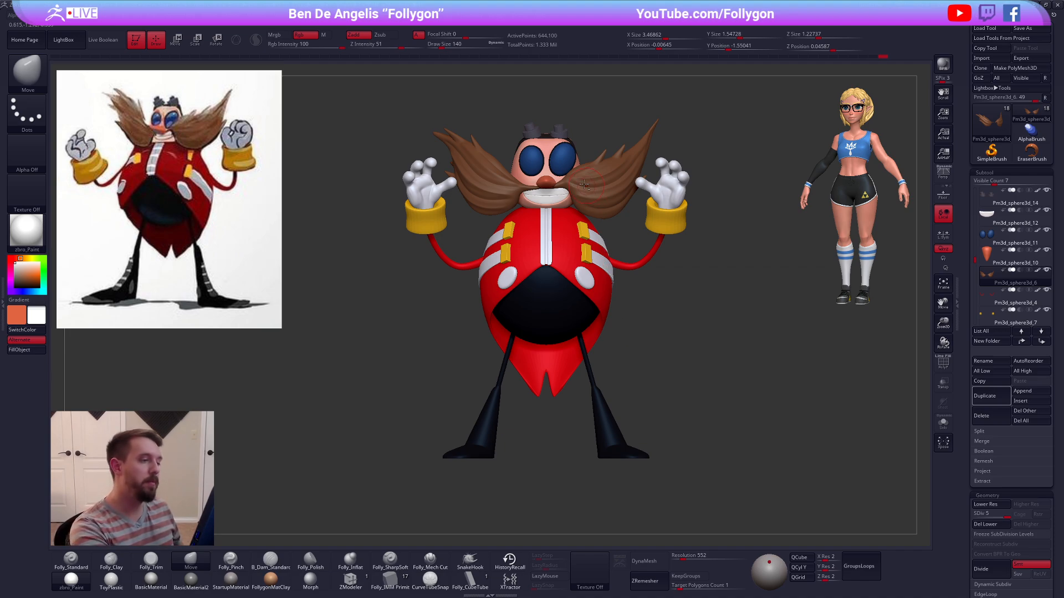
# Step: Isolate the moustache and mask its narrow inner tip with the lasso mask
pyautogui.hotkey('shift', 's')
pyautogui.keyDown('ctrl'); pyautogui.moveTo(564, 176); pyautogui.dragTo(604, 341, button='right'); pyautogui.keyUp('ctrl')
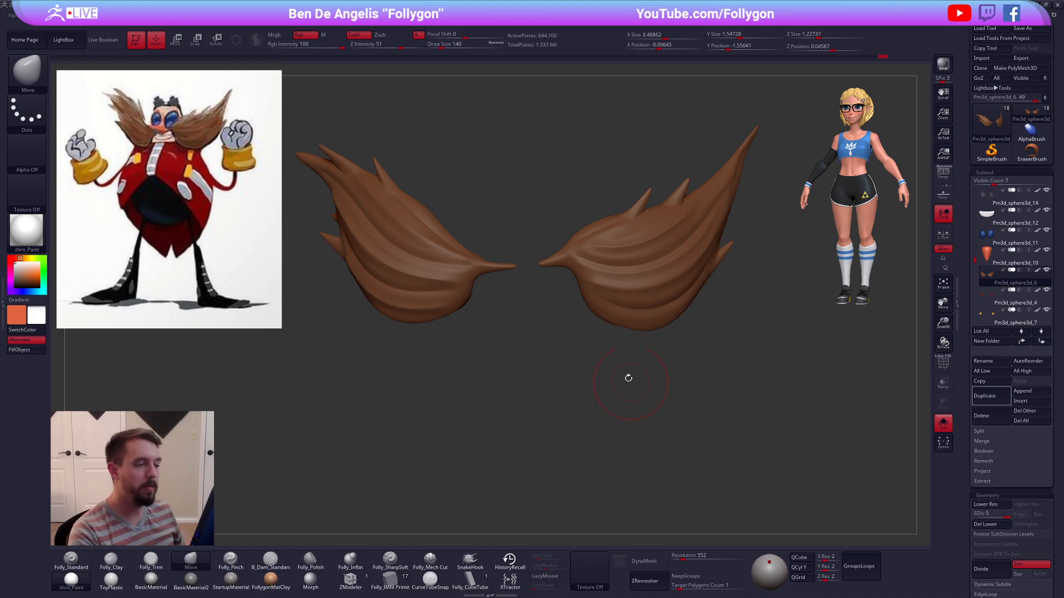
pyautogui.keyDown('ctrl'); pyautogui.moveTo(570, 262); pyautogui.dragTo(580, 294, button='right'); pyautogui.keyUp('ctrl')
pyautogui.press('space')
pyautogui.moveTo(581, 270); pyautogui.dragTo(578, 271)
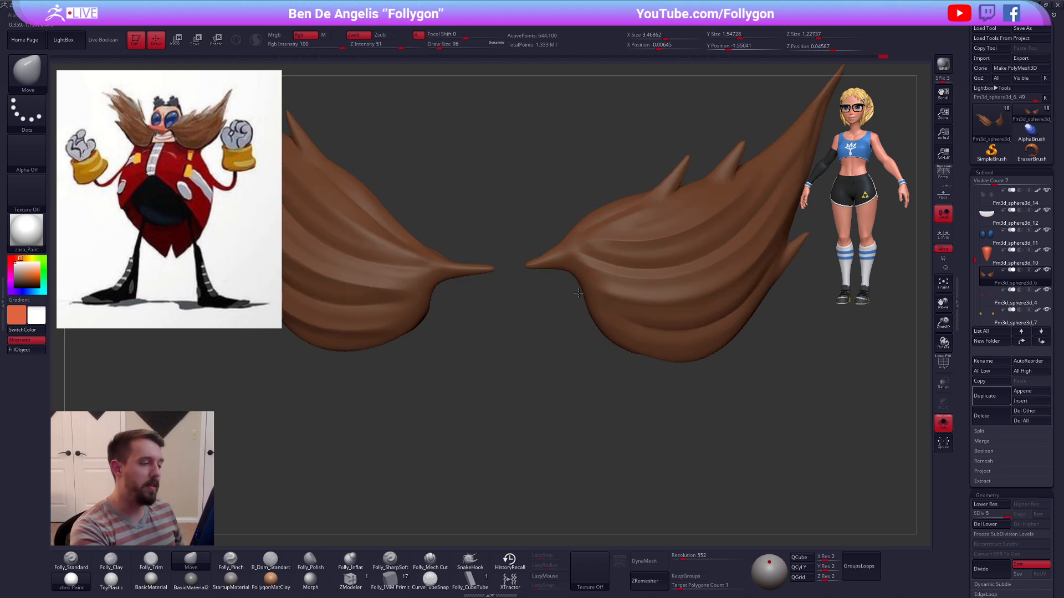
pyautogui.keyDown('alt'); pyautogui.moveTo(571, 284); pyautogui.dragTo(575, 321, button='right'); pyautogui.keyUp('alt')
pyautogui.keyDown('ctrl'); pyautogui.moveTo(582, 330); pyautogui.dragTo(568, 261); pyautogui.keyUp('ctrl')
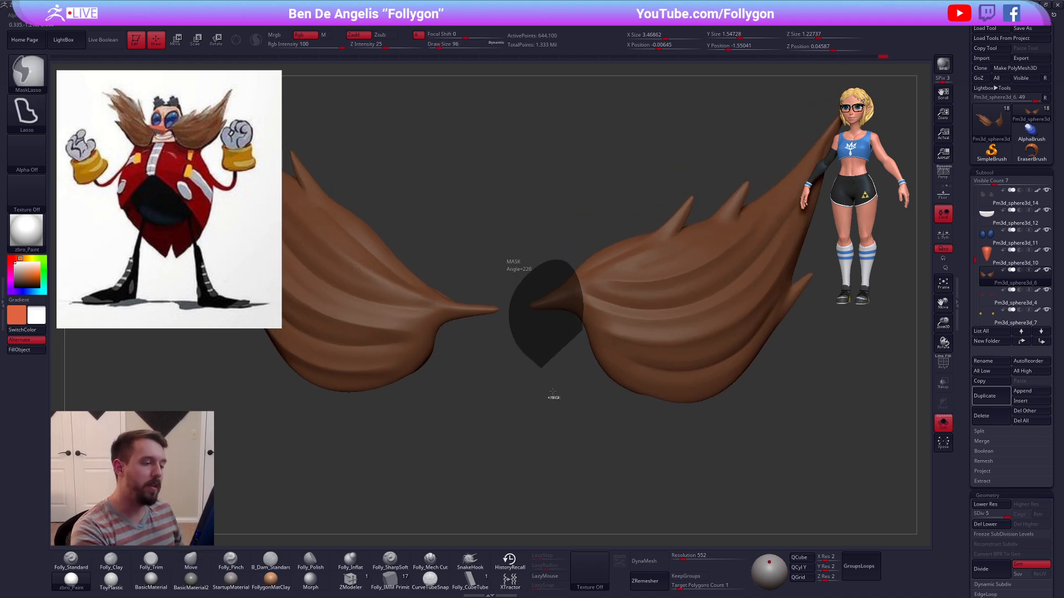
# Step: Lower the moustache to subdivision level 1 and invert the mask so only the inner tip is editable
pyautogui.hotkey('shift', 'd')
pyautogui.hotkey('shift', 'd')
pyautogui.hotkey('shift', 'd')
pyautogui.hotkey('shift', 'd')
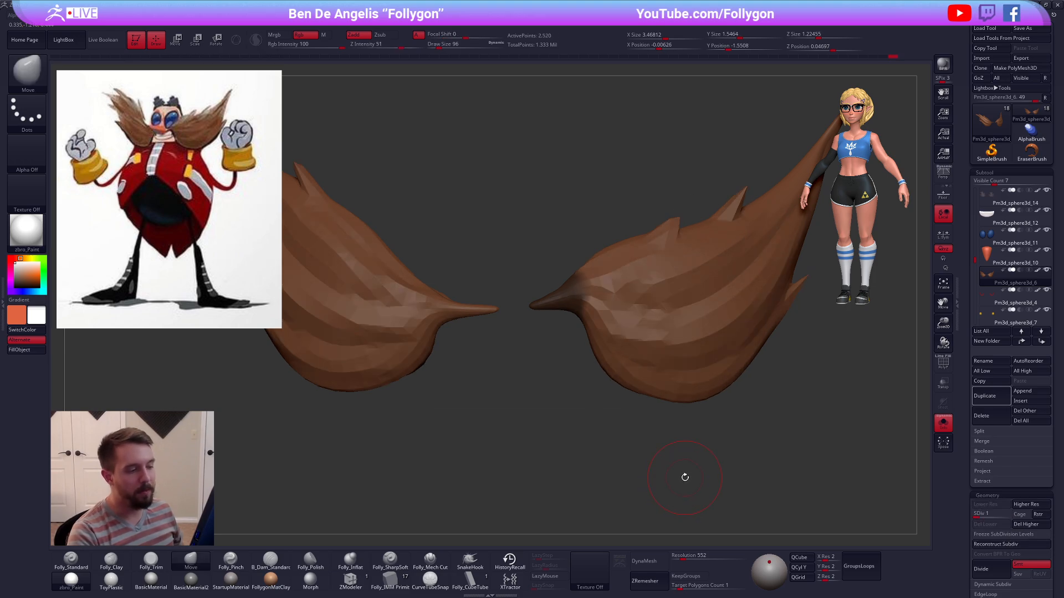
pyautogui.keyDown('ctrl'); pyautogui.click(692, 471); pyautogui.keyUp('ctrl')
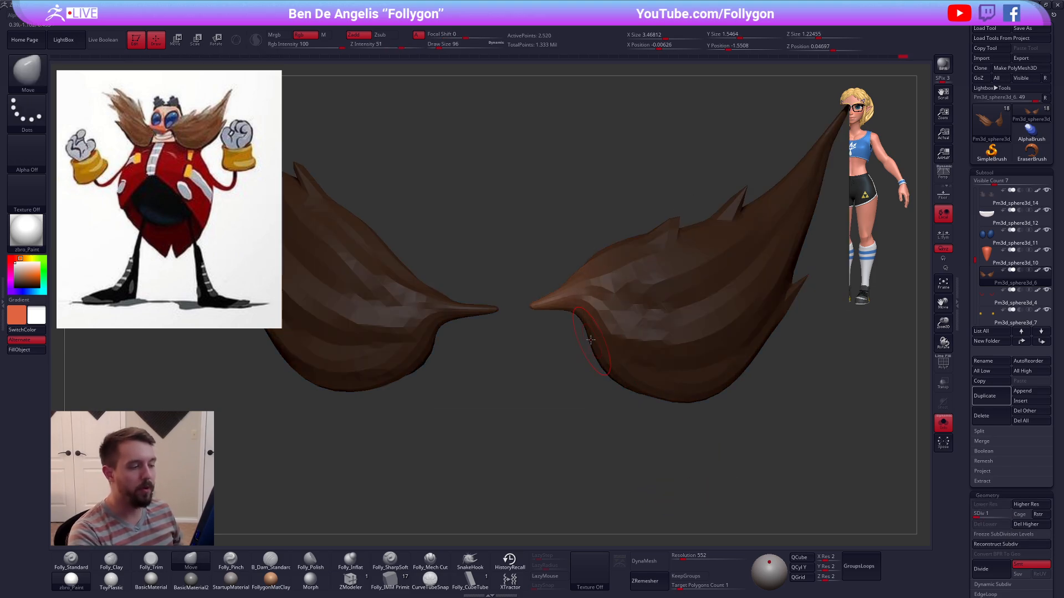
# Step: Adjust the moustache's unmasked inner tips slightly with the Transpose line
pyautogui.press('e')
pyautogui.moveTo(541, 309)
pyautogui.mouseDown()
pyautogui.moveTo(542, 246)
pyautogui.moveTo(545, 266)
pyautogui.mouseUp()
pyautogui.press('w')
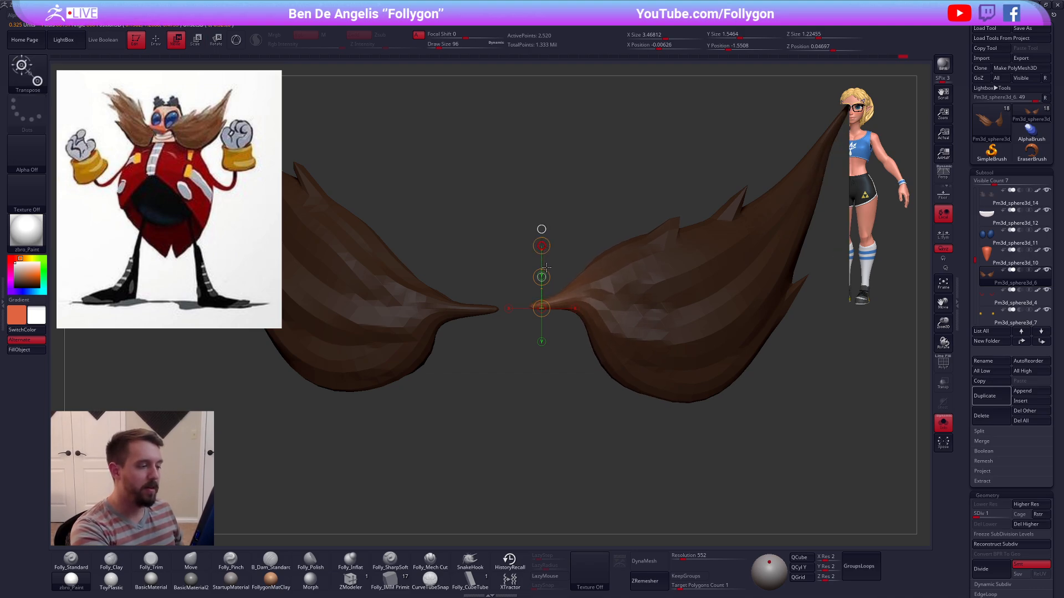
pyautogui.keyDown('ctrl'); pyautogui.moveTo(561, 284); pyautogui.dragTo(577, 371, button='right'); pyautogui.keyUp('ctrl')
pyautogui.press('q')
# Step: Show the rest of the character again, clear the moustache's mask and return the moustache to subdivision level 5
pyautogui.hotkey('alt', 's')
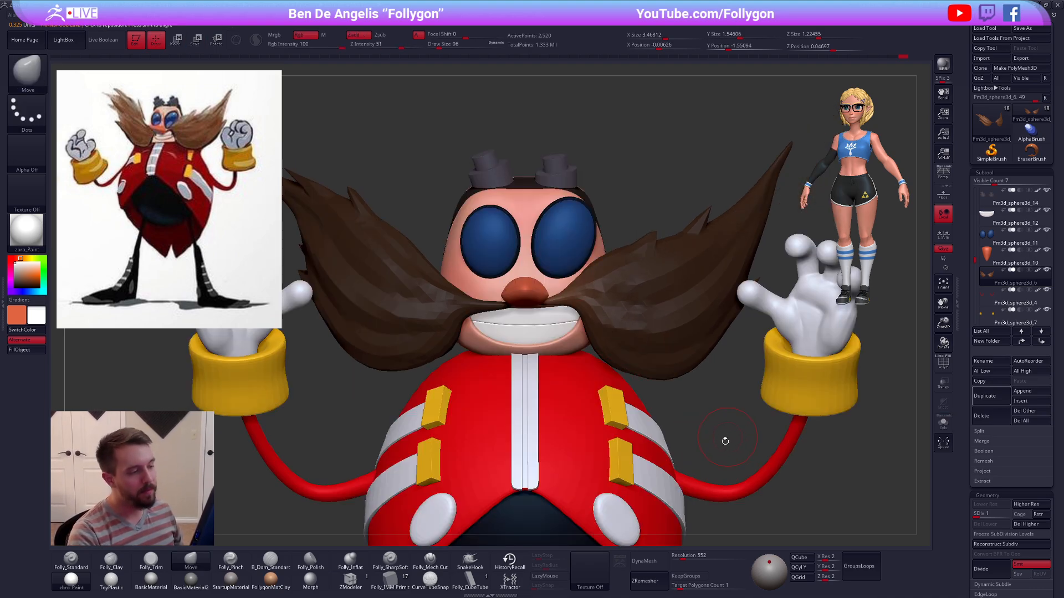
pyautogui.hotkey('ctrl', 'd')
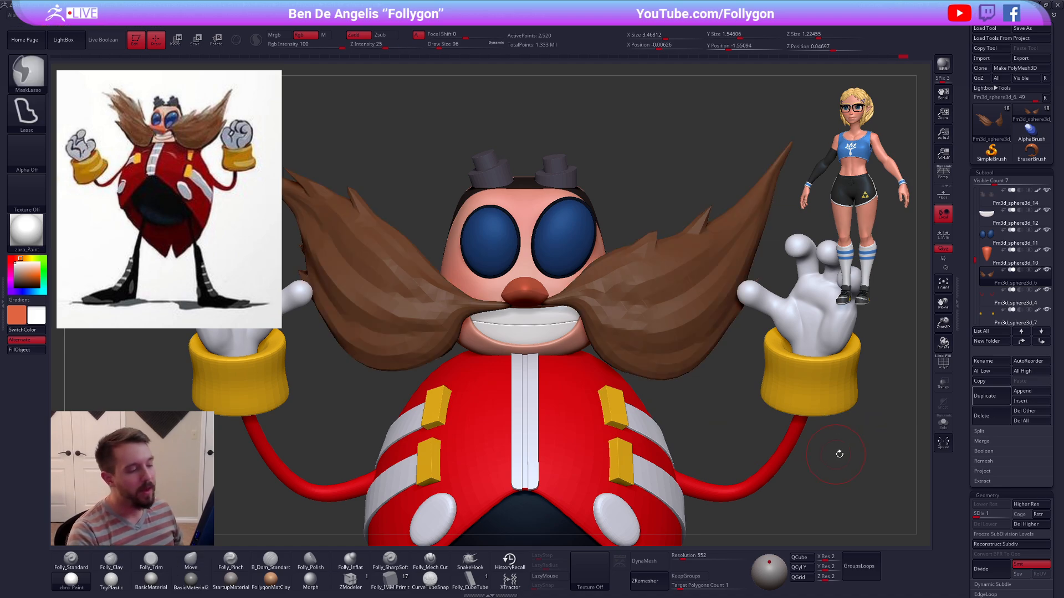
pyautogui.moveTo(803, 448)
pyautogui.keyDown('alt'); pyautogui.mouseDown(button='right')
pyautogui.moveTo(755, 456)
pyautogui.moveTo(790, 439)
pyautogui.mouseUp(button='right'); pyautogui.keyUp('alt')
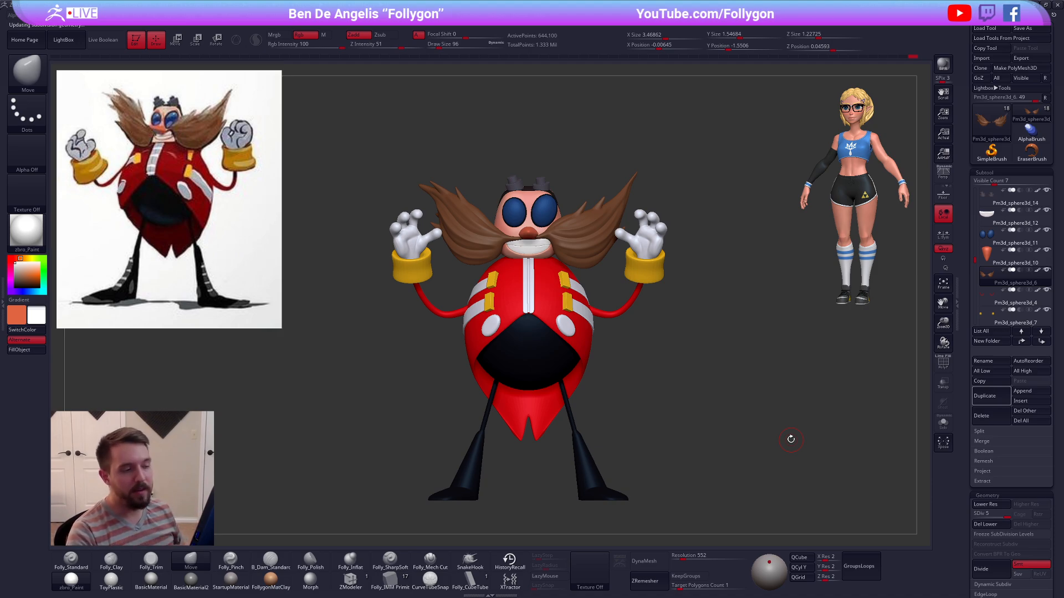
# Step: Isolate the moustache around its long upper outer tip and set the Draw Size to 150
pyautogui.hotkey('shift', 's')
pyautogui.moveTo(634, 182)
pyautogui.keyDown('alt'); pyautogui.mouseDown(button='right')
pyautogui.moveTo(646, 259)
pyautogui.moveTo(637, 238)
pyautogui.mouseUp(button='right'); pyautogui.keyUp('alt')
pyautogui.press('space')
pyautogui.moveTo(636, 236); pyautogui.dragTo(639, 236)
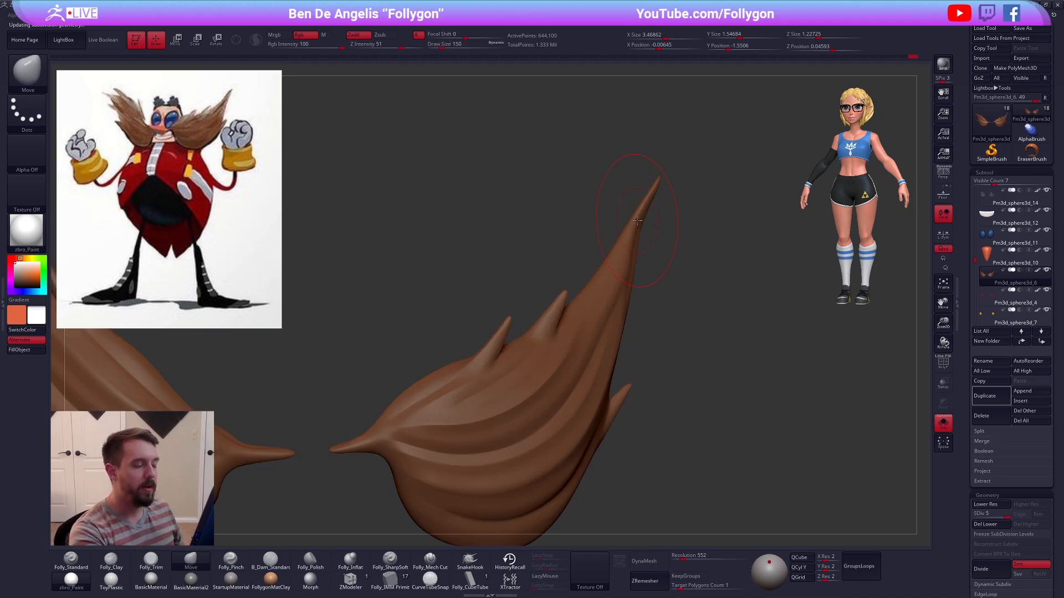
pyautogui.press('2')
pyautogui.click(633, 231)
# Step: Step the moustache down to subdivision level 1
pyautogui.hotkey('shift', 'd')
pyautogui.hotkey('shift', 'd')
pyautogui.hotkey('shift', 'd')
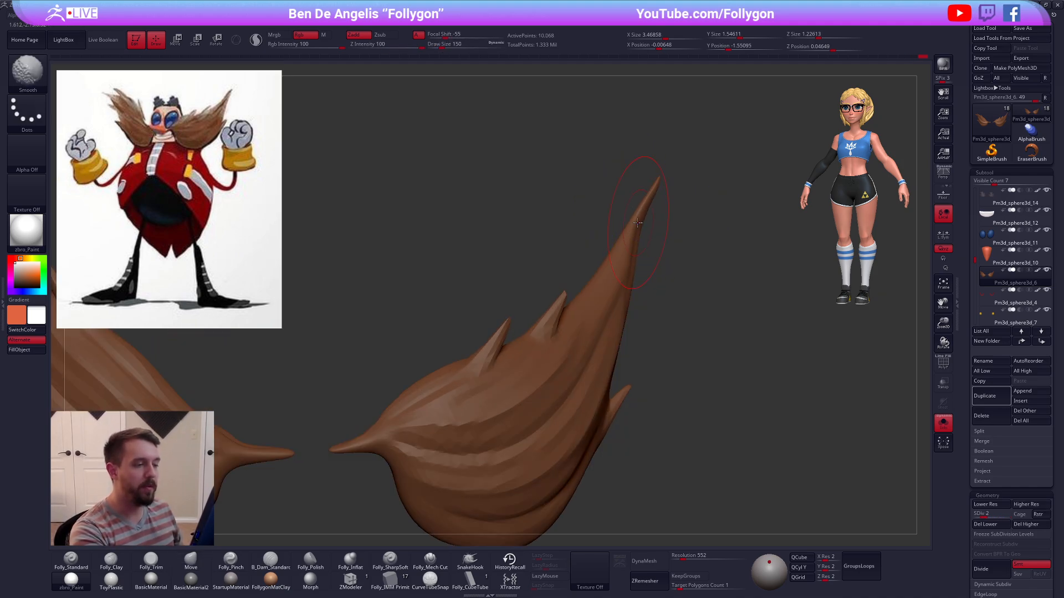
pyautogui.moveTo(642, 209); pyautogui.dragTo(638, 233, button='right')
pyautogui.hotkey('shift', 'd')
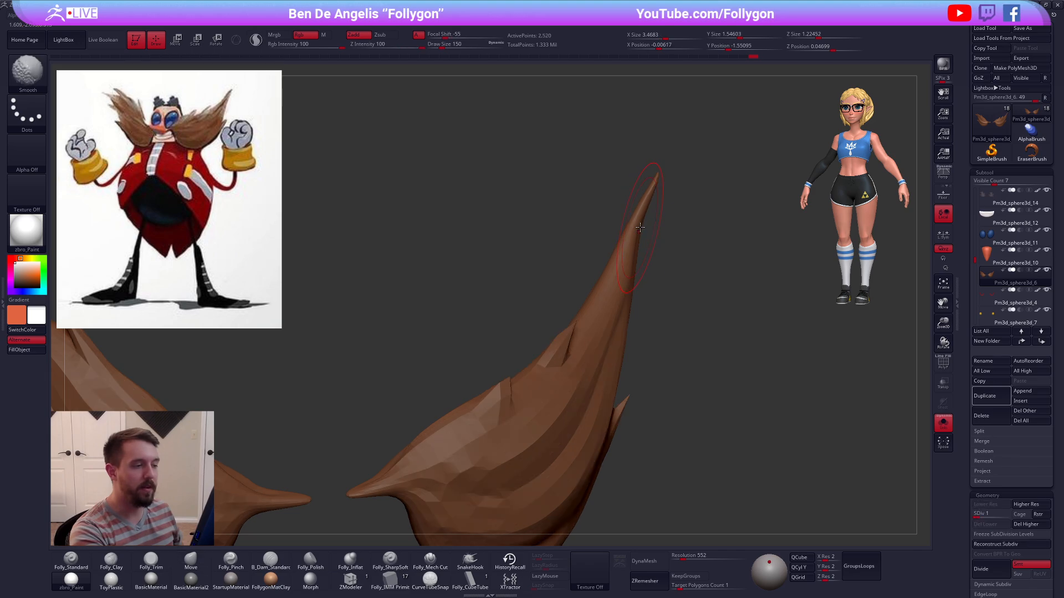
# Step: Reshape the moustache's long upper outer tip with the Move brush, setting the Draw Size to 181
pyautogui.press('2')
pyautogui.click(629, 233)
pyautogui.moveTo(644, 227); pyautogui.dragTo(652, 203, button='right')
pyautogui.press('space')
pyautogui.moveTo(652, 203); pyautogui.dragTo(635, 232)
pyautogui.press('space')
pyautogui.moveTo(655, 258); pyautogui.dragTo(714, 276, button='right')
# Step: Show the whole character again and raise the moustache back to subdivision level 5
pyautogui.hotkey('shift', 's')
pyautogui.press('d')
pyautogui.press('d')
pyautogui.press('d')
pyautogui.press('d')
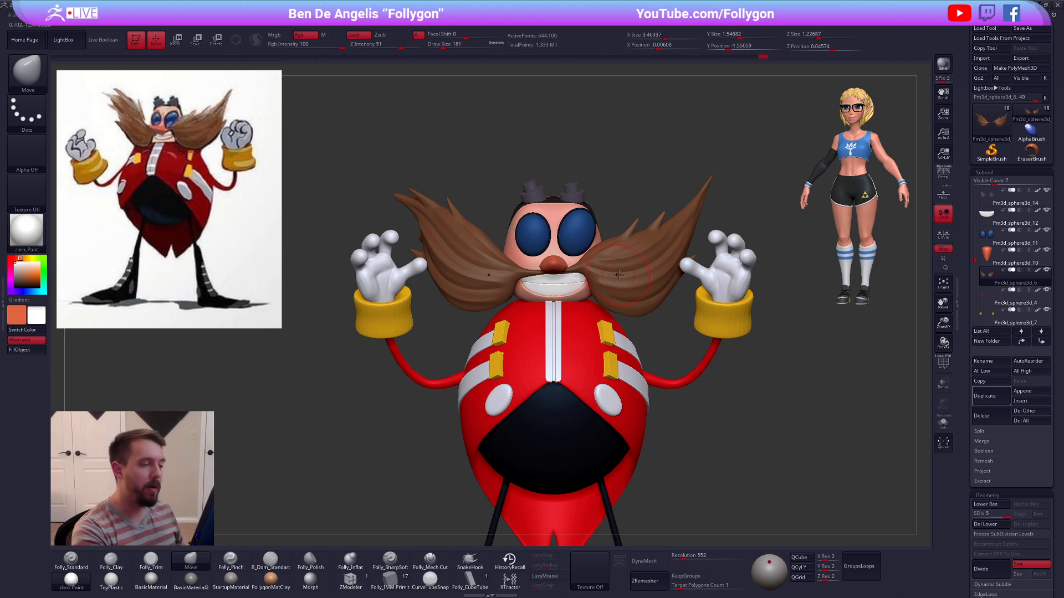
# Step: Move both halves of the moustache inward toward the nose with the Transpose line
pyautogui.press('w')
pyautogui.moveTo(615, 283)
pyautogui.mouseDown()
pyautogui.moveTo(671, 287)
pyautogui.moveTo(632, 291)
pyautogui.mouseUp()
pyautogui.hotkey('alt', 's')
pyautogui.hotkey('alt', 's')
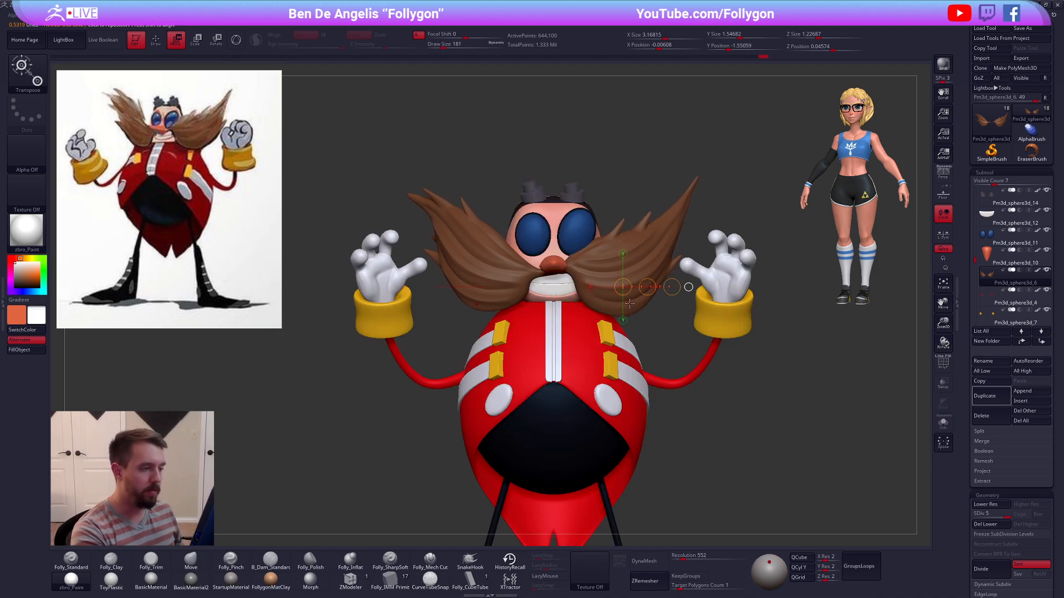
# Step: Shift the moustache slightly toward the character's left with the Transpose line and step it down to subdivision level 1
pyautogui.moveTo(583, 278)
pyautogui.keyDown('shift'); pyautogui.mouseDown()
pyautogui.moveTo(629, 277)
pyautogui.moveTo(609, 278)
pyautogui.mouseUp(); pyautogui.keyUp('shift')
pyautogui.press('q')
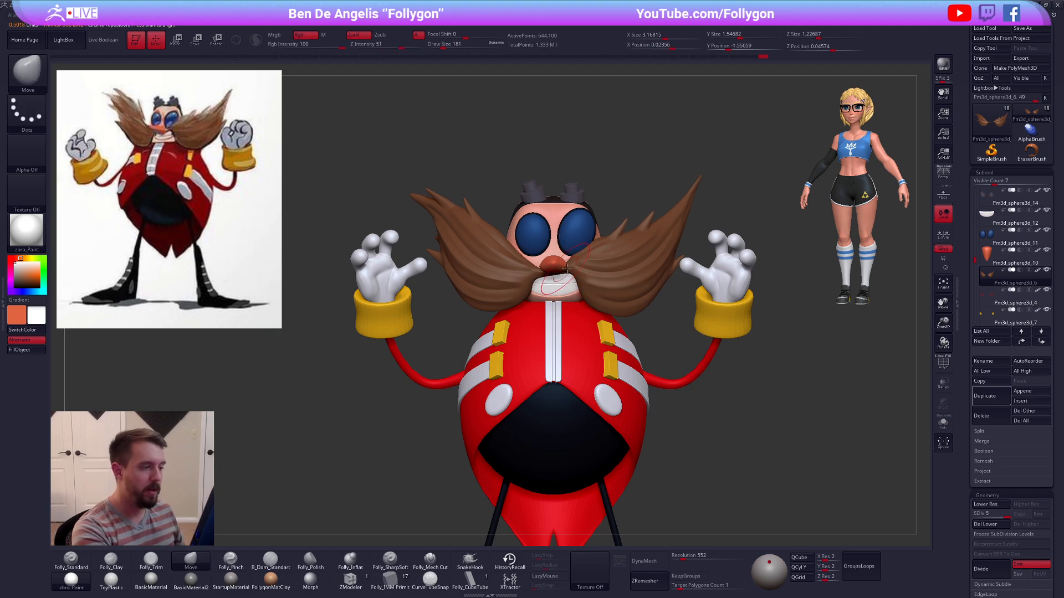
pyautogui.hotkey('shift', 'd')
pyautogui.hotkey('shift', 'd')
pyautogui.hotkey('shift', 'd')
pyautogui.hotkey('shift', 'd')
pyautogui.press('space')
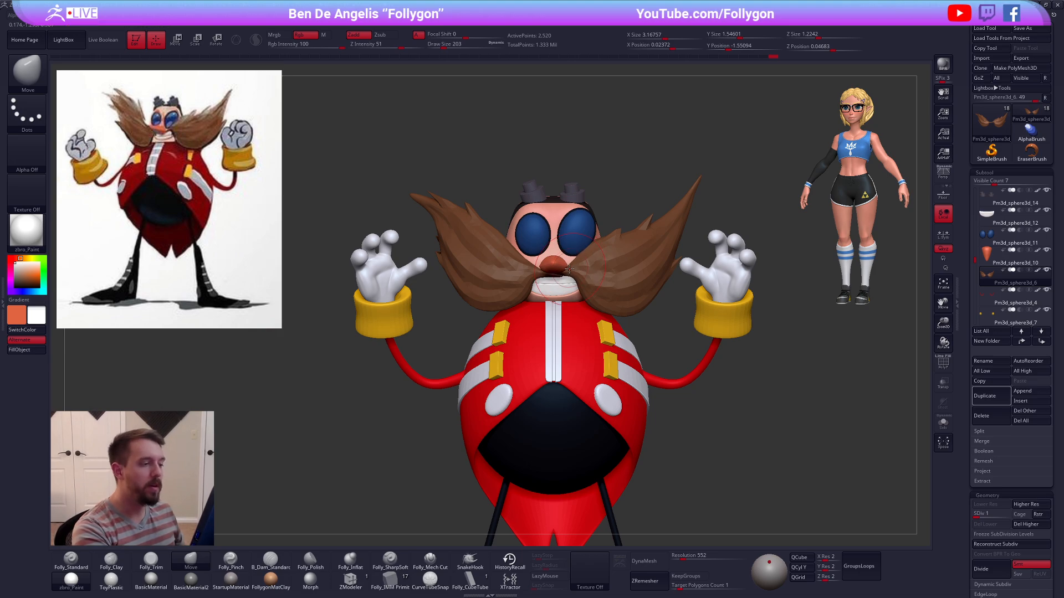
# Step: Fine-tune the moustache with the Move brush at Draw Size 160 and raise it back to subdivision level 5
pyautogui.press('[')
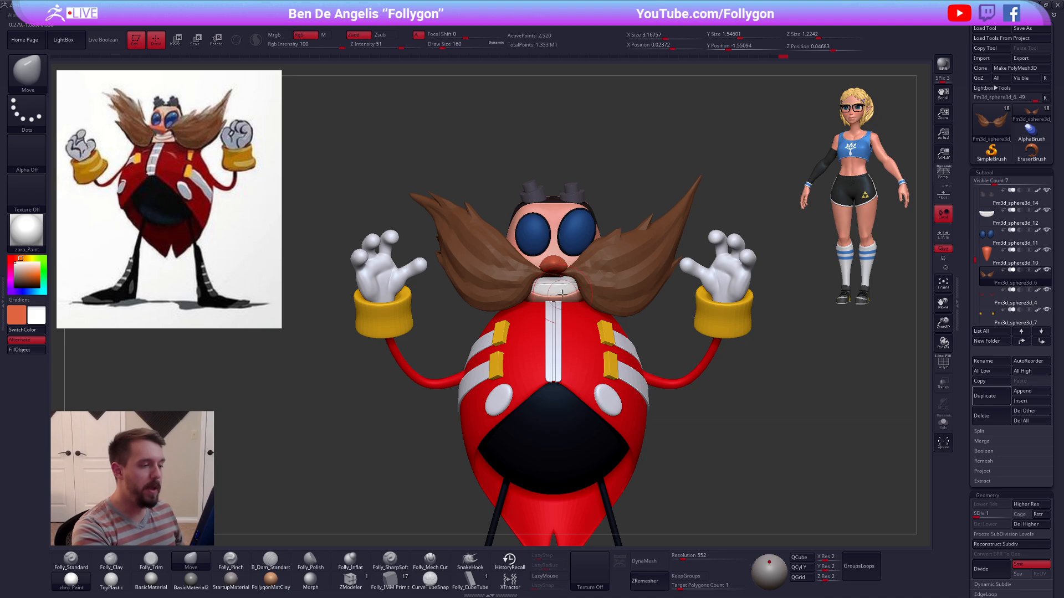
pyautogui.press('d')
pyautogui.press('d')
pyautogui.press('d')
pyautogui.press('d')
# Step: Combine the whole character's subtools into a single low-resolution posing mesh with Transpose Master's TPoseMesh
pyautogui.keyDown('alt'); pyautogui.moveTo(739, 434); pyautogui.dragTo(815, 458); pyautogui.keyUp('alt')
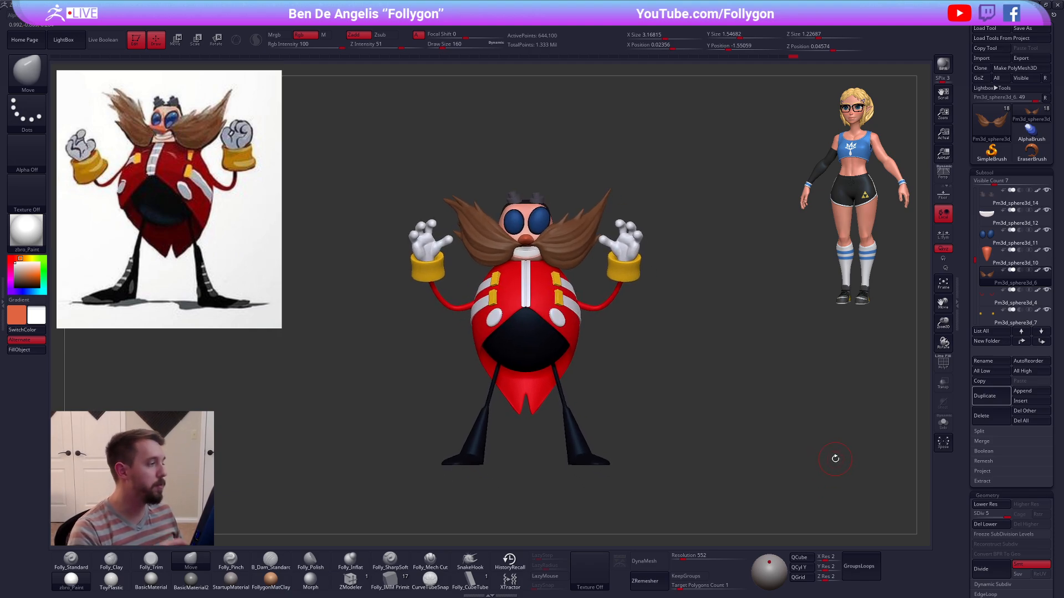
pyautogui.moveTo(781, 466); pyautogui.dragTo(801, 452)
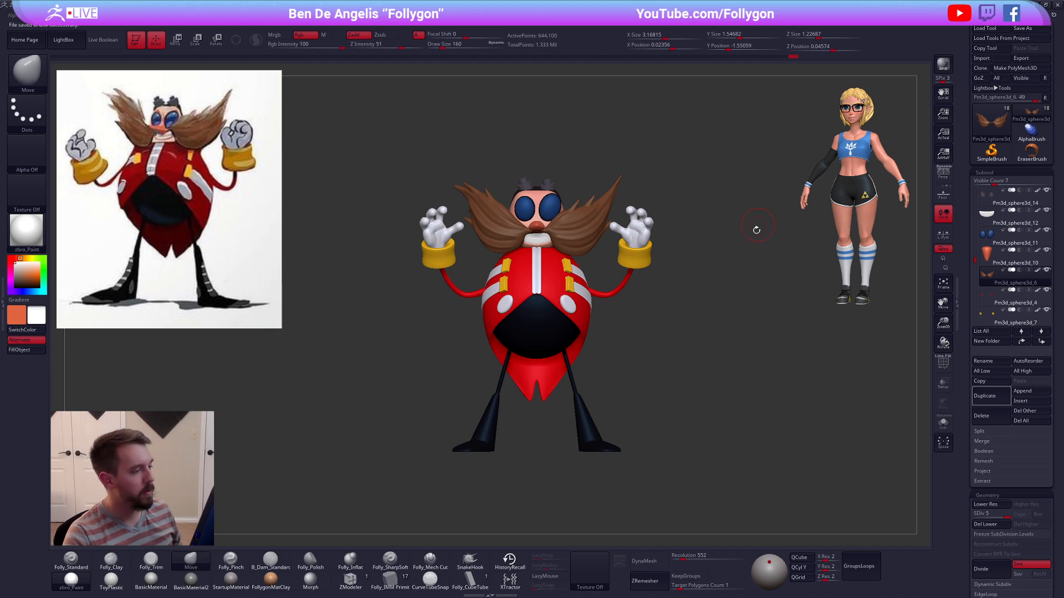
pyautogui.keyDown('ctrl'); pyautogui.moveTo(629, 242); pyautogui.dragTo(674, 249, button='right'); pyautogui.keyUp('ctrl')
pyautogui.keyDown('alt'); pyautogui.moveTo(673, 249); pyautogui.dragTo(792, 270, button='right'); pyautogui.keyUp('alt')
pyautogui.keyDown('ctrl'); pyautogui.moveTo(718, 260); pyautogui.dragTo(731, 271, button='right'); pyautogui.keyUp('ctrl')
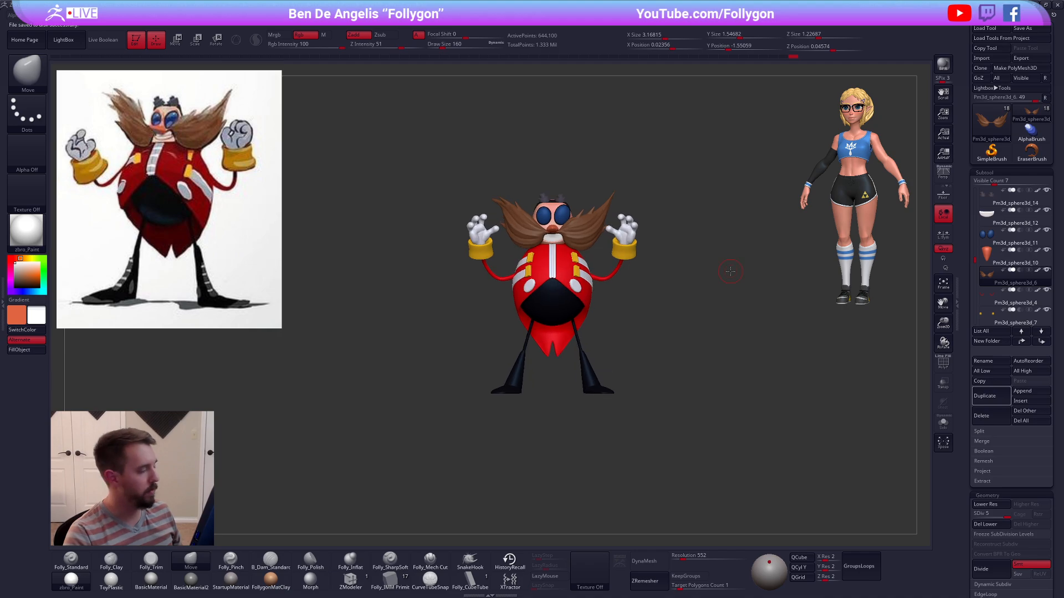
pyautogui.hotkey('ctrl', 'shift')
pyautogui.press('space')
pyautogui.click(712, 391)
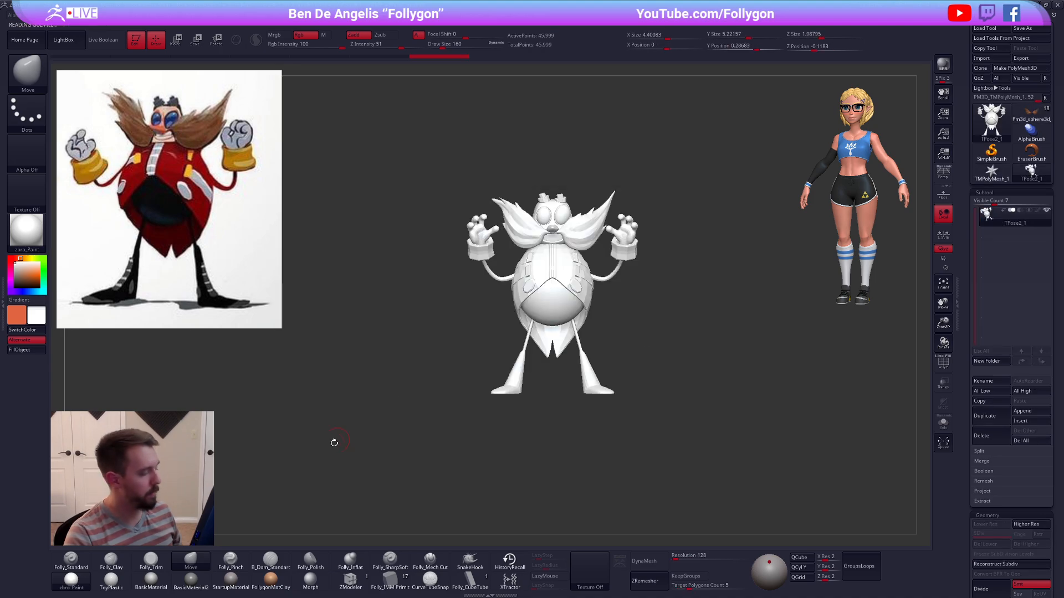
# Step: Apply StartupMaterial to the combined posing mesh and check its wireframe and polygroups
pyautogui.click(220, 579)
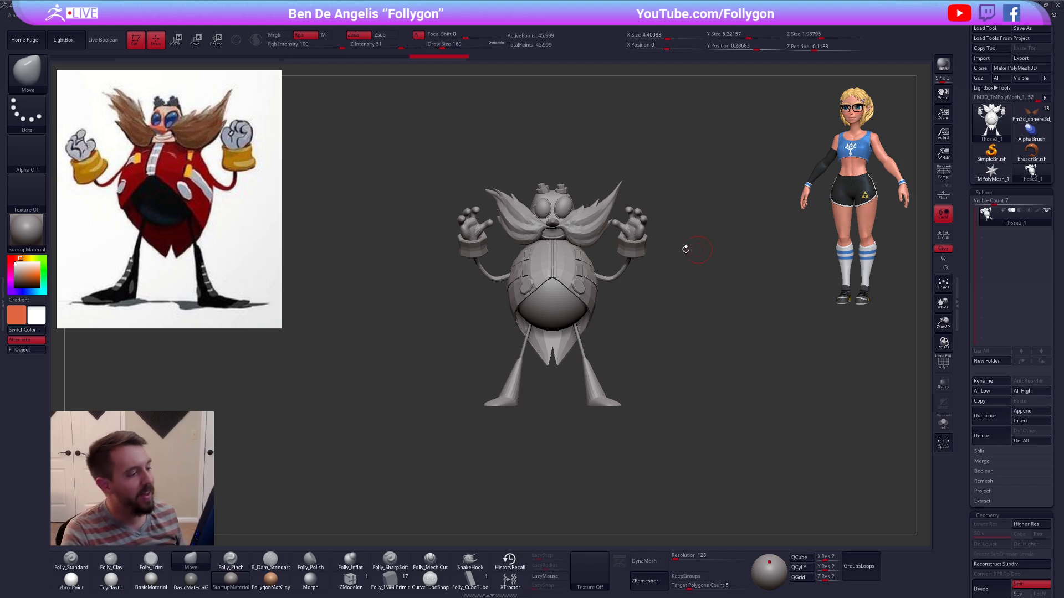
pyautogui.scroll(2, 632, 248)
pyautogui.scroll(4, 656, 248)
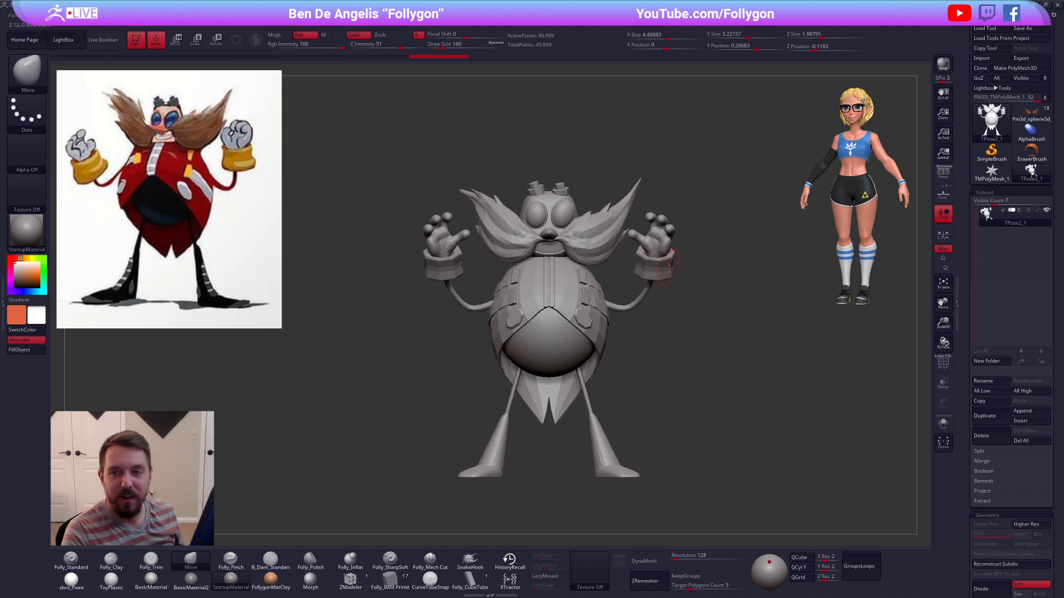
pyautogui.scroll(-2, 717, 282)
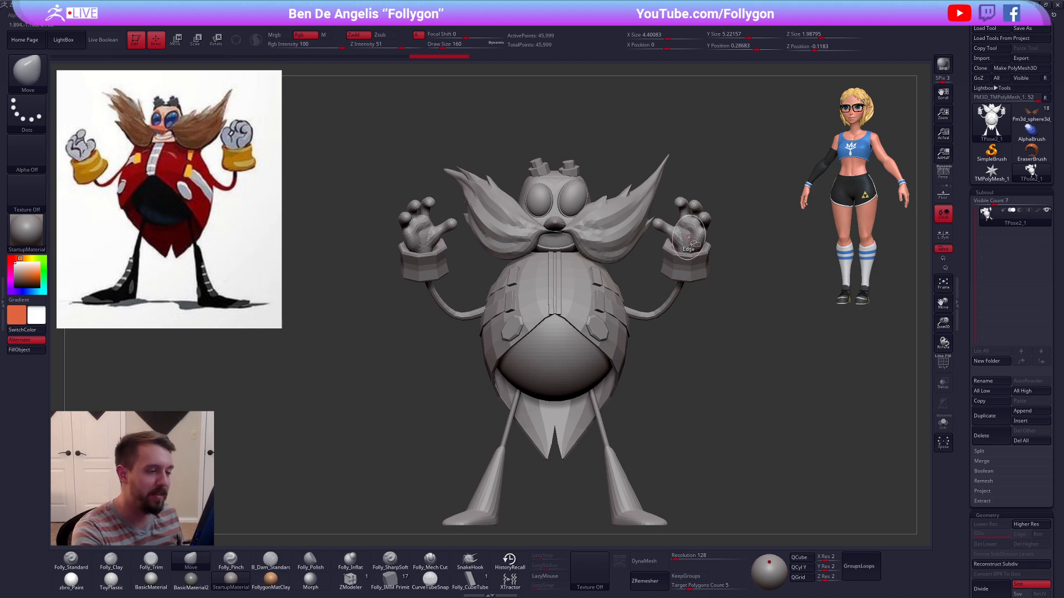
pyautogui.press('space')
pyautogui.hotkey('shift', 'f')
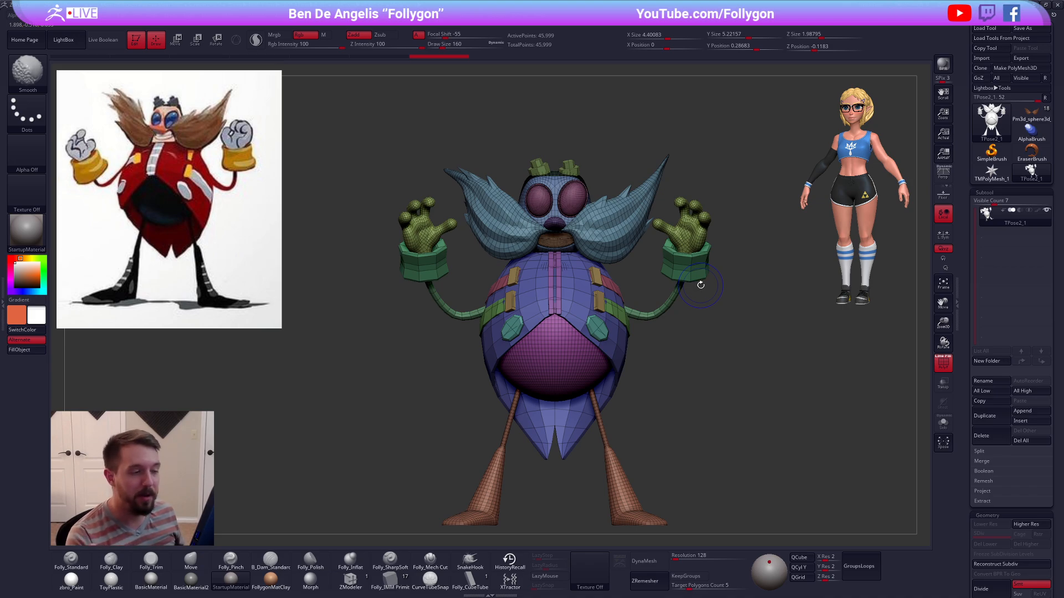
pyautogui.hotkey('shift', 'f')
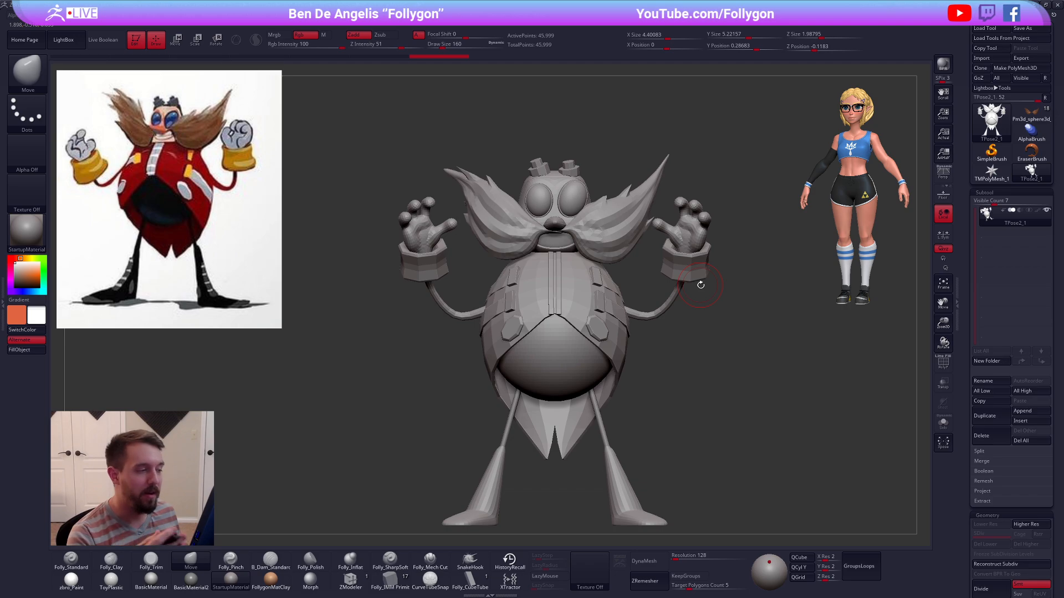
# Step: Switch to the browser to show the Appeal Academy and Sculptober pages, and return to ZBrush
pyautogui.hotkey('alt', 'Tab')
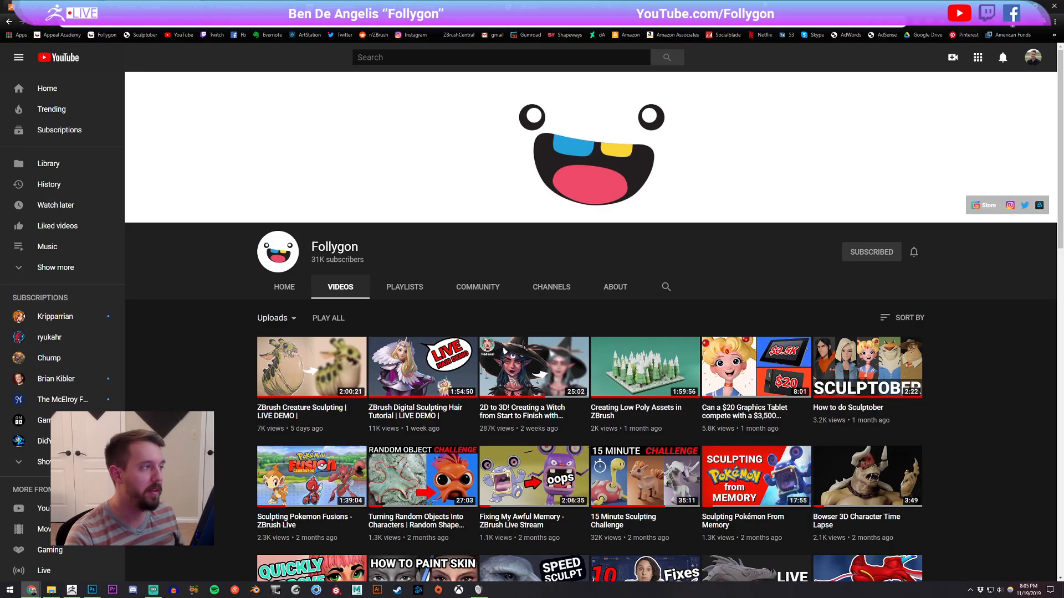
pyautogui.hotkey('ctrl', 'Tab')
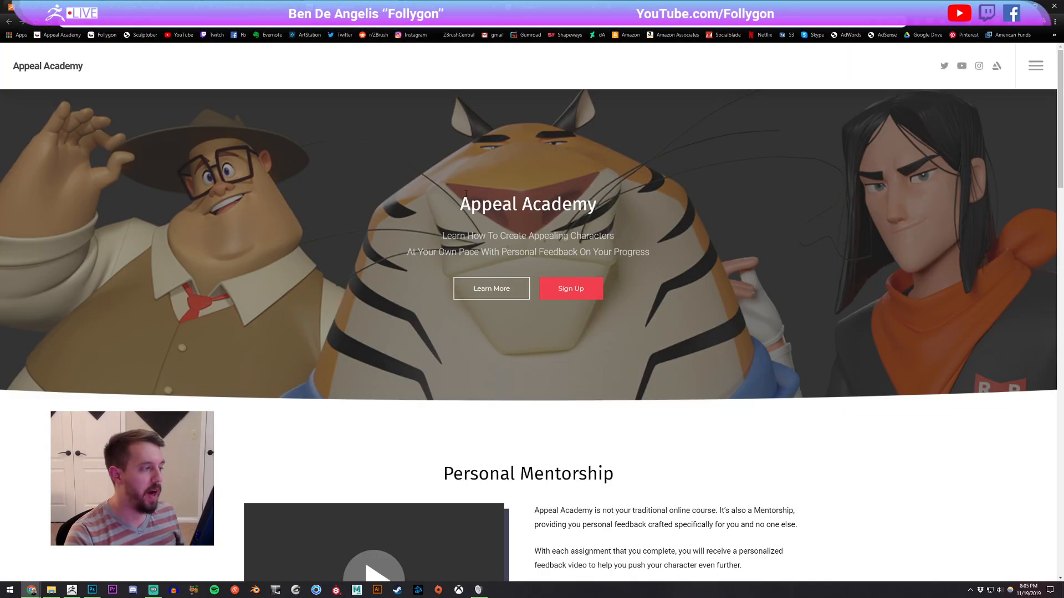
pyautogui.moveTo(466, 194); pyautogui.dragTo(658, 304)
pyautogui.click(701, 328)
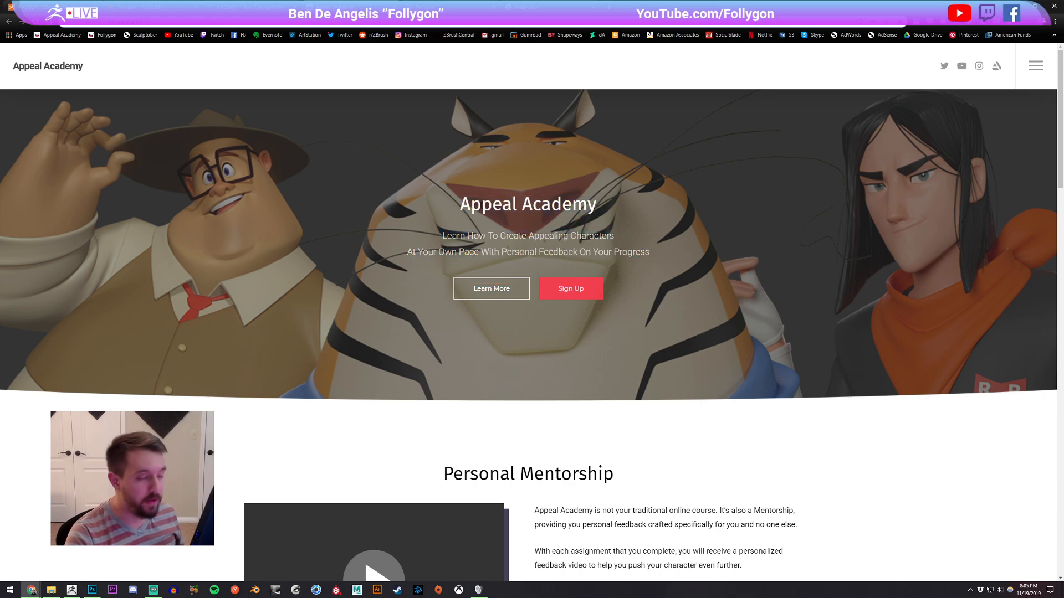
pyautogui.hotkey('ctrl', 'Tab')
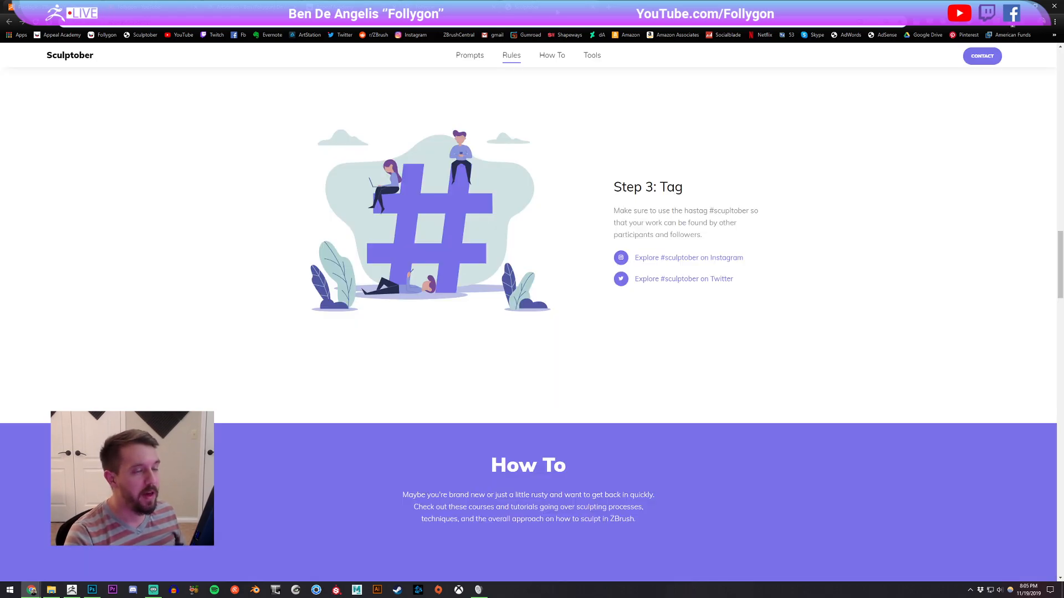
pyautogui.hotkey('alt', 'Tab')
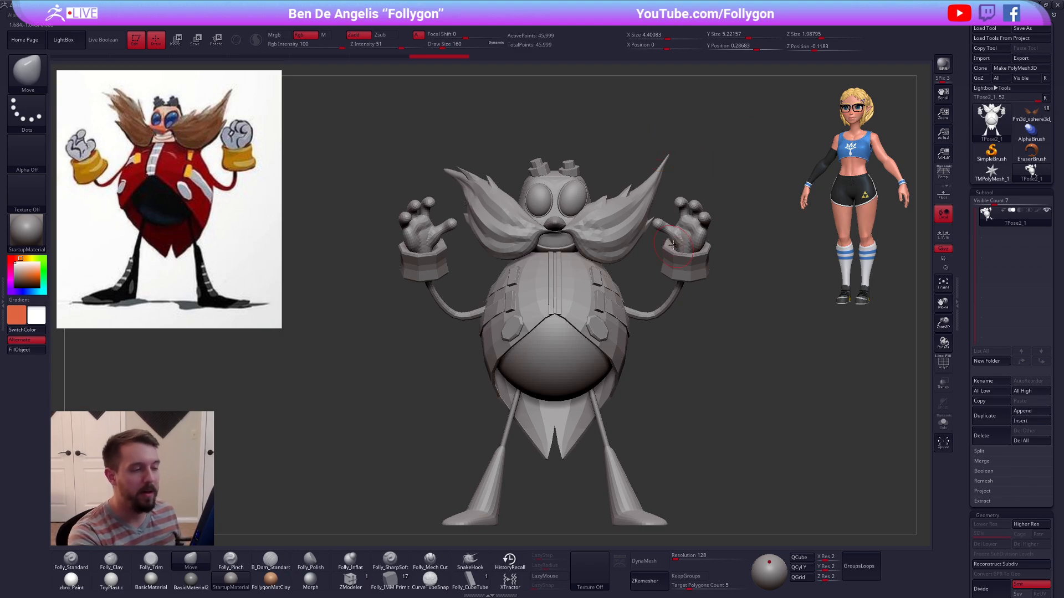
# Step: Isolate the hands, cuffs and arms of the posing mesh by their polygroups
pyautogui.scroll(2, 695, 229)
pyautogui.hotkey('shift', 'f')
pyautogui.keyDown('ctrl'); pyautogui.keyDown('shift'); pyautogui.click(694, 228); pyautogui.keyUp('shift'); pyautogui.keyUp('ctrl')
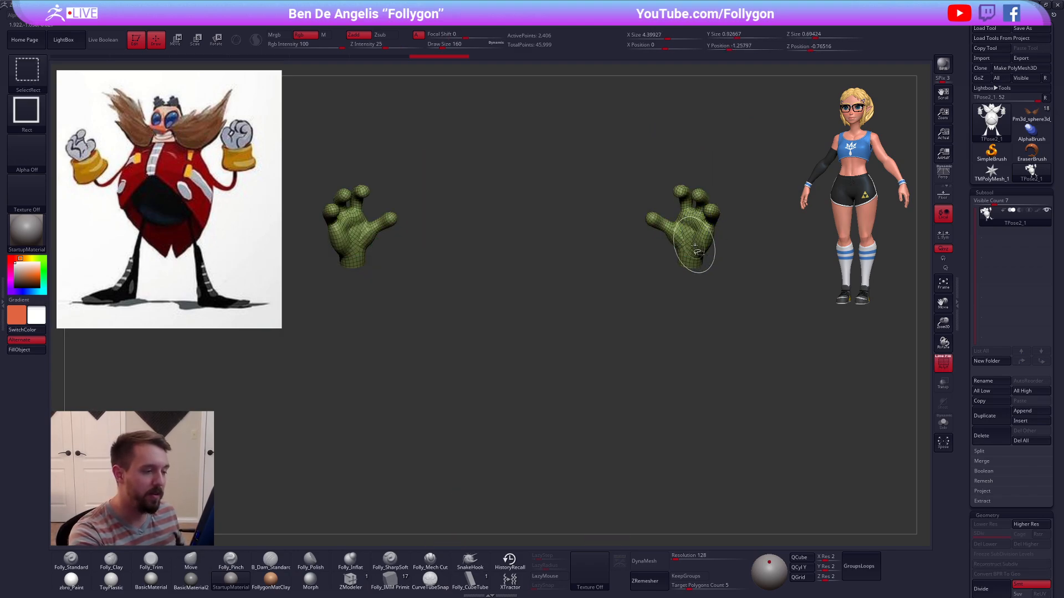
pyautogui.keyDown('ctrl'); pyautogui.keyDown('shift'); pyautogui.click(730, 265); pyautogui.keyUp('shift'); pyautogui.keyUp('ctrl')
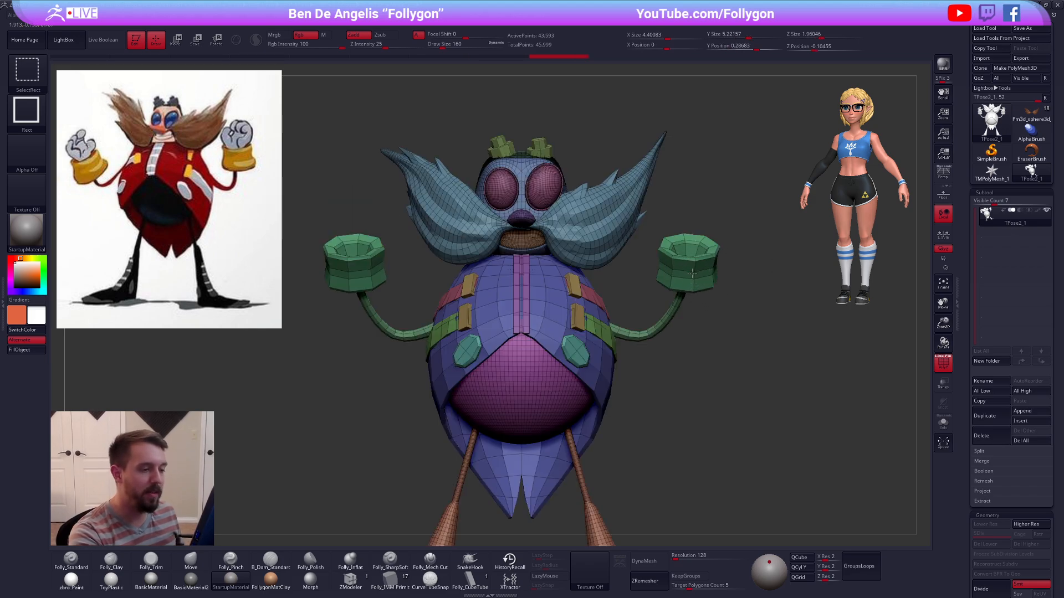
pyautogui.keyDown('ctrl'); pyautogui.keyDown('shift'); pyautogui.click(695, 273); pyautogui.keyUp('shift'); pyautogui.keyUp('ctrl')
pyautogui.keyDown('ctrl'); pyautogui.keyDown('shift'); pyautogui.click(681, 295); pyautogui.keyUp('shift'); pyautogui.keyUp('ctrl')
pyautogui.keyDown('ctrl'); pyautogui.moveTo(700, 323); pyautogui.dragTo(699, 256, button='right'); pyautogui.keyUp('ctrl')
pyautogui.hotkey('ctrl', 'shift', 'f')
pyautogui.keyDown('ctrl'); pyautogui.keyDown('shift'); pyautogui.moveTo(722, 293); pyautogui.dragTo(744, 283); pyautogui.keyUp('shift'); pyautogui.keyUp('ctrl')
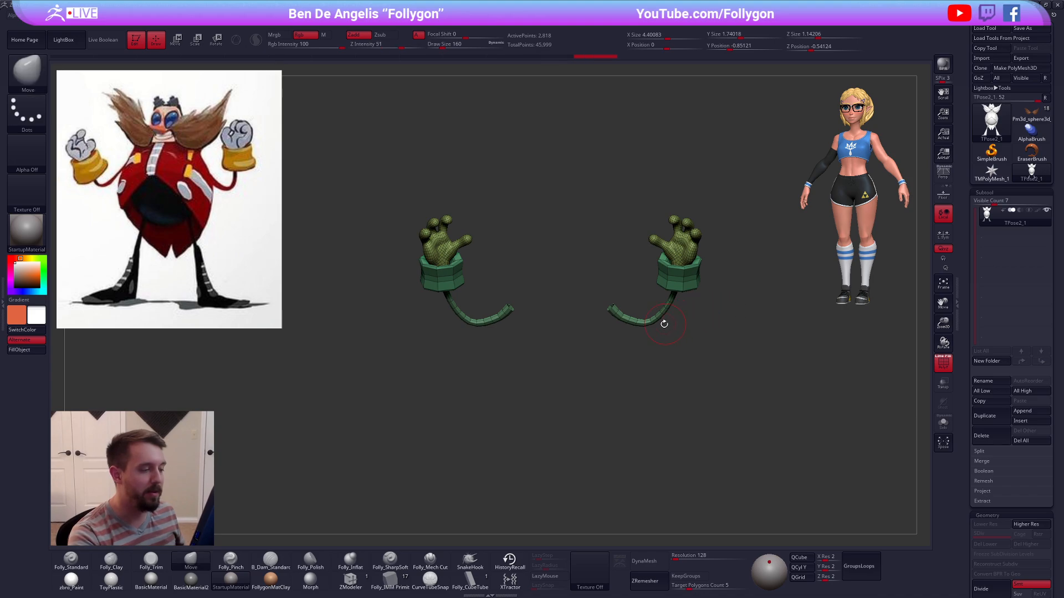
# Step: Assign each arm, together with its cuff and hand, to its own polygroup and reselect the Move brush
pyautogui.moveTo(599, 273)
pyautogui.keyDown('ctrl'); pyautogui.mouseDown()
pyautogui.moveTo(705, 360)
pyautogui.moveTo(660, 210)
pyautogui.mouseUp(); pyautogui.keyUp('ctrl')
pyautogui.hotkey('ctrl', 'w')
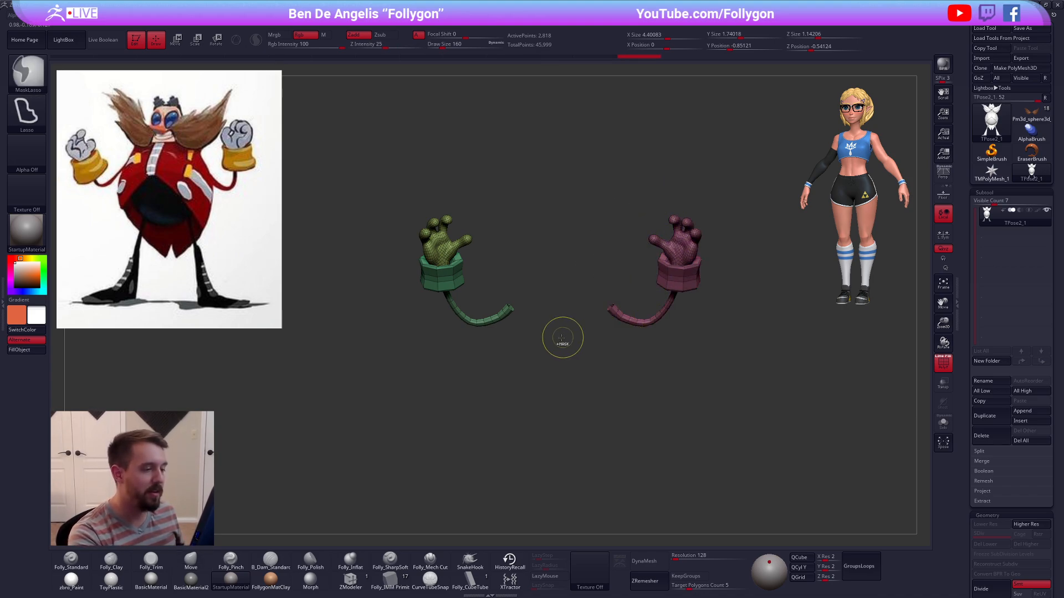
pyautogui.moveTo(563, 338)
pyautogui.keyDown('ctrl'); pyautogui.mouseDown()
pyautogui.moveTo(482, 185)
pyautogui.moveTo(554, 341)
pyautogui.mouseUp(); pyautogui.keyUp('ctrl')
pyautogui.hotkey('ctrl', 'w')
pyautogui.press('b')
pyautogui.press('m')
pyautogui.press('v')
# Step: Show the whole character, mask everything except the character's left arm, and rotate that arm slightly inward about its shoulder
pyautogui.keyDown('alt'); pyautogui.moveTo(753, 456); pyautogui.dragTo(753, 428, button='right'); pyautogui.keyUp('alt')
pyautogui.keyDown('ctrl'); pyautogui.keyDown('shift'); pyautogui.click(746, 436); pyautogui.keyUp('shift'); pyautogui.keyUp('ctrl')
pyautogui.press('w')
pyautogui.keyDown('ctrl'); pyautogui.click(660, 265); pyautogui.keyUp('ctrl')
pyautogui.hotkey('shift', 'f')
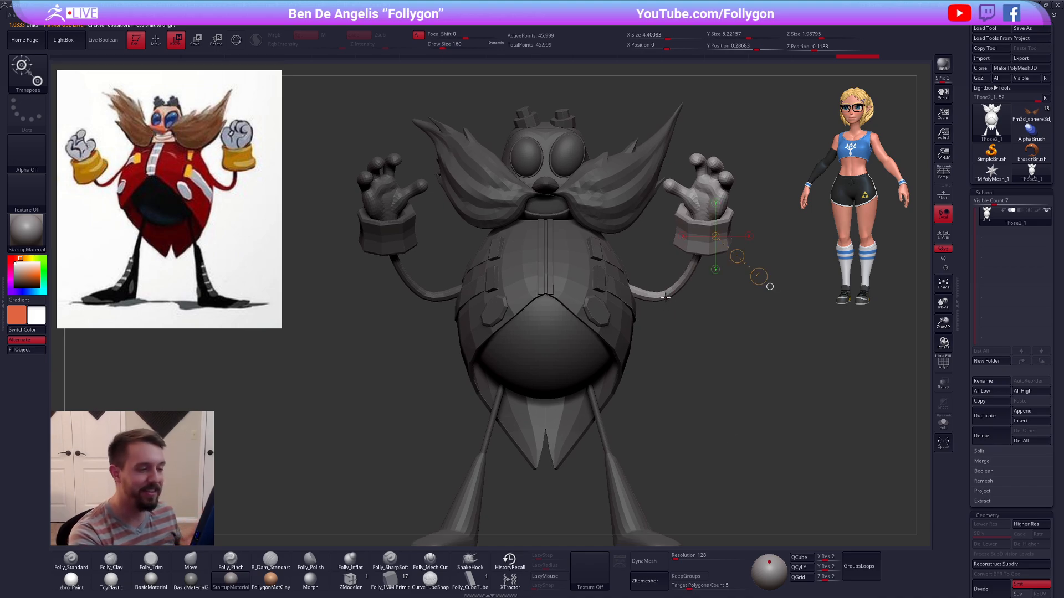
pyautogui.keyDown('ctrl'); pyautogui.moveTo(665, 298); pyautogui.dragTo(647, 278, button='right'); pyautogui.keyUp('ctrl')
pyautogui.press('r')
pyautogui.moveTo(652, 274); pyautogui.dragTo(735, 301)
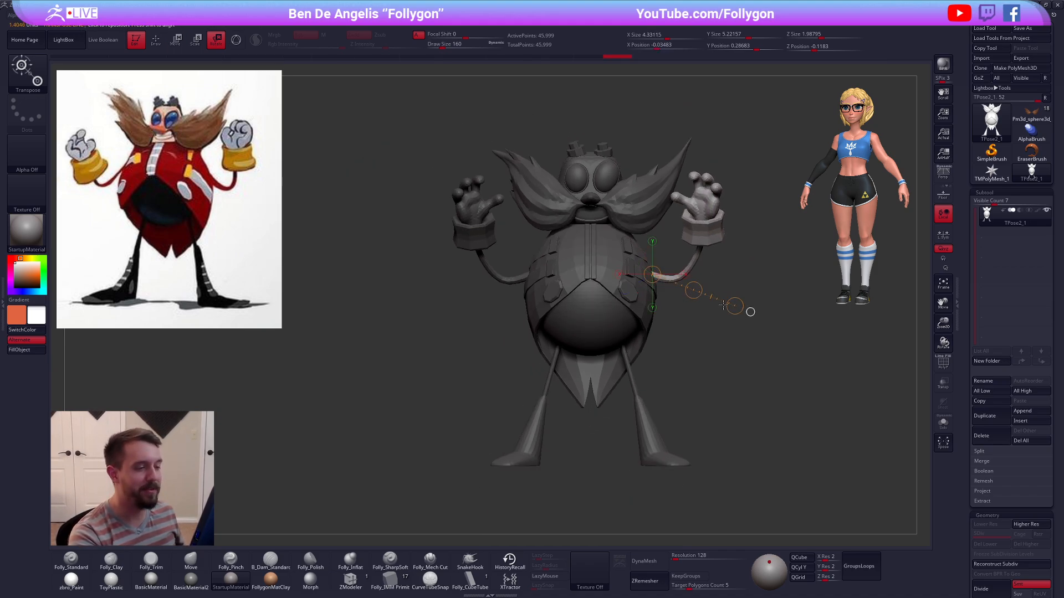
# Step: Rotate the character's right arm outward at the shoulder and adjust its curve with the Move brush at Draw Size 306
pyautogui.moveTo(767, 302); pyautogui.dragTo(657, 281, button='right')
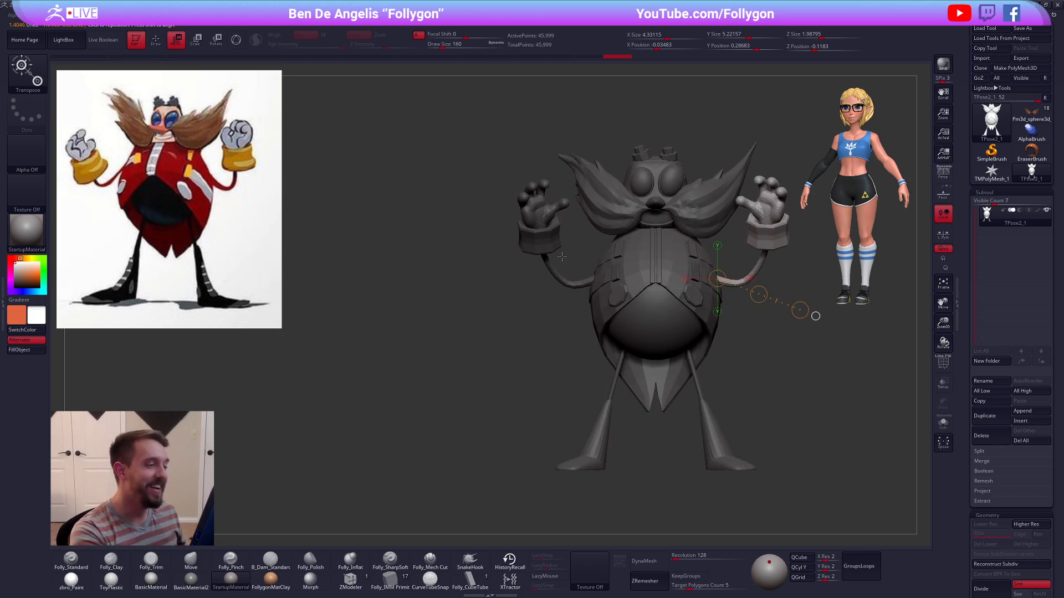
pyautogui.keyDown('ctrl'); pyautogui.moveTo(545, 247); pyautogui.dragTo(551, 334); pyautogui.keyUp('ctrl')
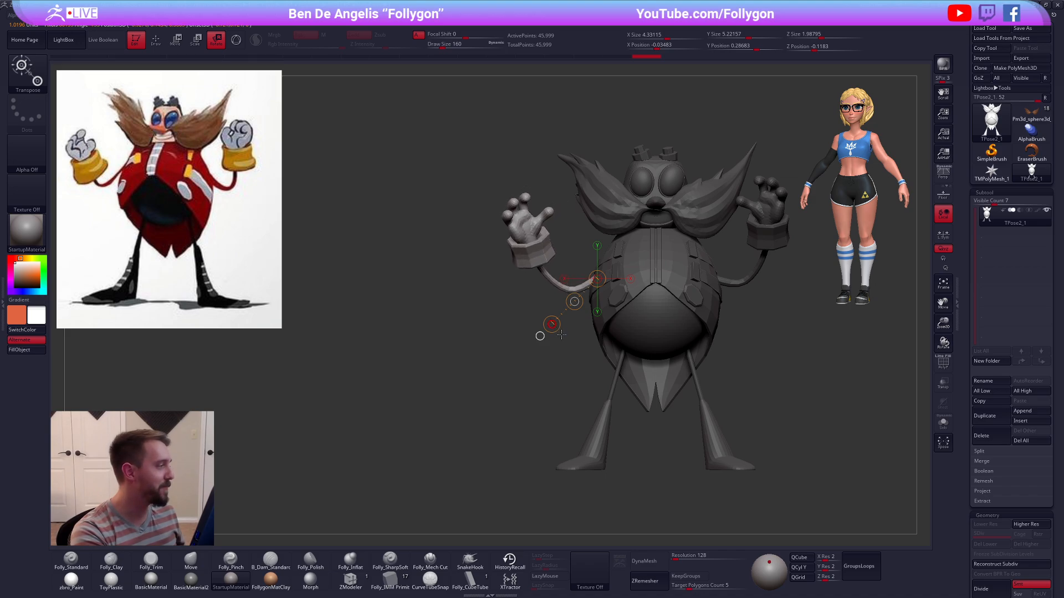
pyautogui.press('q')
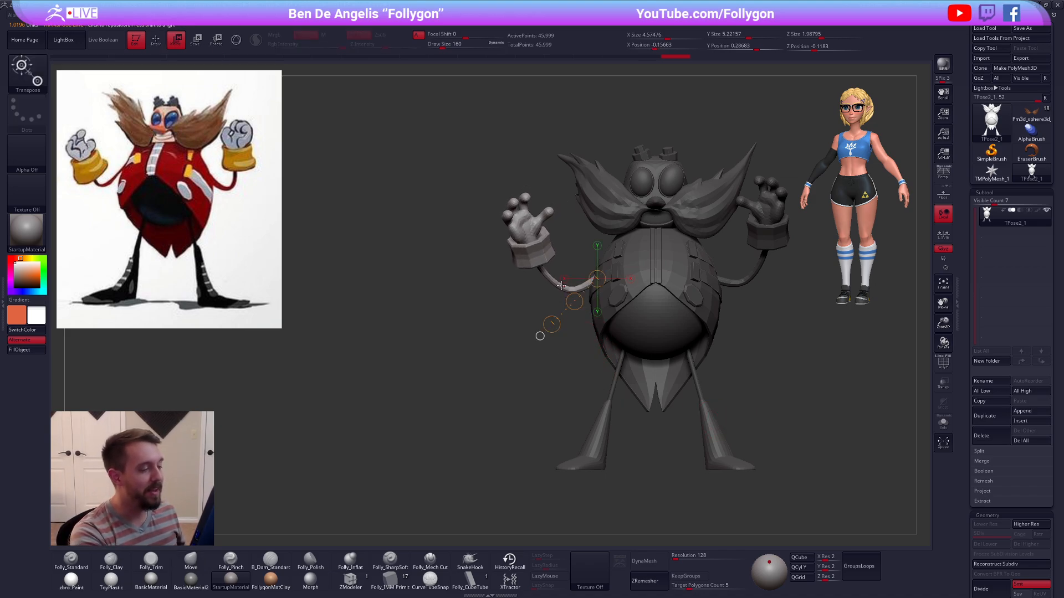
pyautogui.press('space')
pyautogui.moveTo(559, 289); pyautogui.dragTo(566, 289)
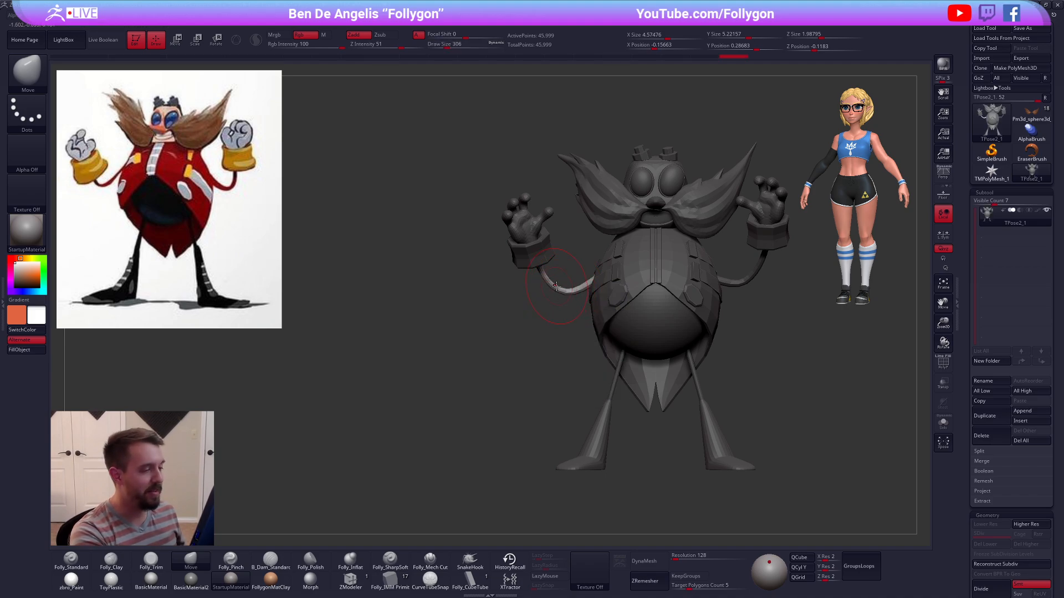
pyautogui.moveTo(565, 291)
pyautogui.mouseDown()
pyautogui.moveTo(651, 293)
pyautogui.moveTo(626, 302)
pyautogui.moveTo(721, 388)
pyautogui.moveTo(782, 423)
pyautogui.moveTo(711, 409)
pyautogui.moveTo(765, 391)
pyautogui.moveTo(716, 388)
pyautogui.mouseUp()
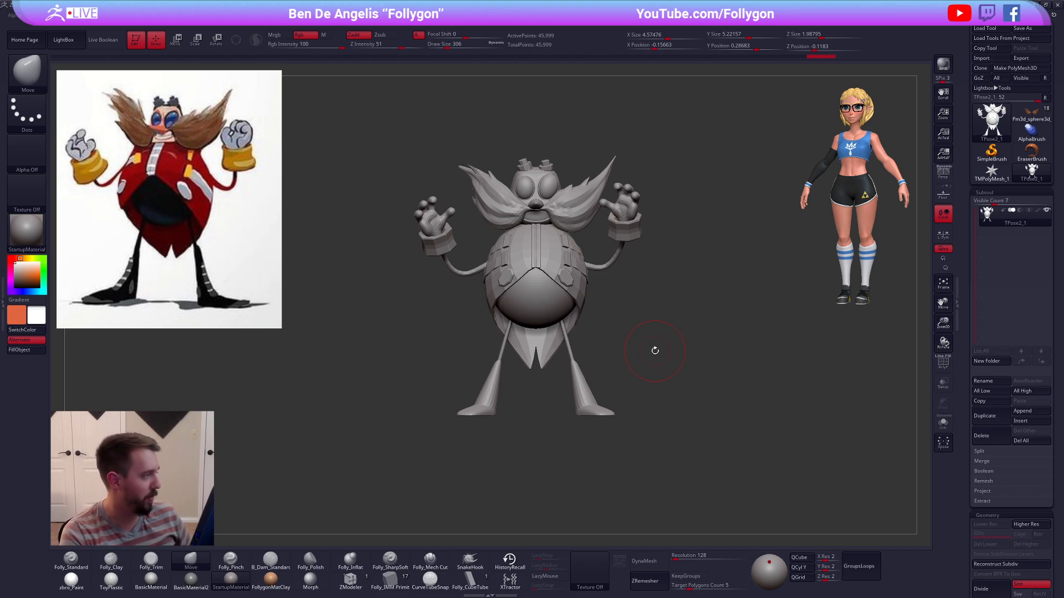
# Step: Isolate the legs and assign the character's left leg to its own polygroup
pyautogui.moveTo(592, 296)
pyautogui.keyDown('alt'); pyautogui.mouseDown(button='right')
pyautogui.moveTo(631, 282)
pyautogui.moveTo(603, 360)
pyautogui.moveTo(633, 344)
pyautogui.mouseUp(button='right'); pyautogui.keyUp('alt')
pyautogui.hotkey('shift', 'f')
pyautogui.keyDown('ctrl'); pyautogui.keyDown('shift'); pyautogui.click(636, 367); pyautogui.keyUp('shift'); pyautogui.keyUp('ctrl')
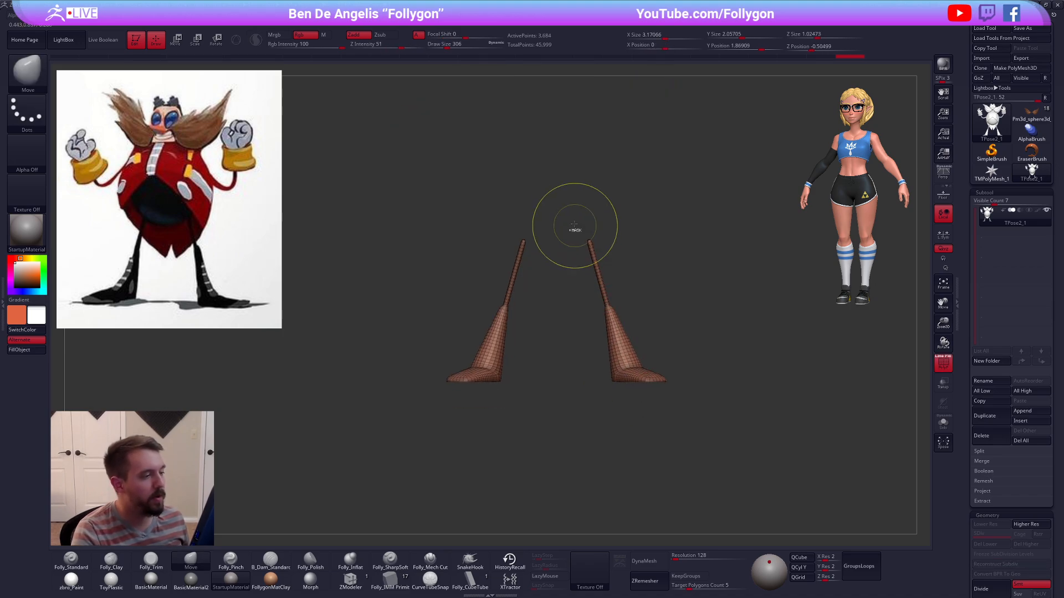
pyautogui.moveTo(574, 230)
pyautogui.keyDown('ctrl'); pyautogui.mouseDown()
pyautogui.moveTo(636, 456)
pyautogui.moveTo(702, 240)
pyautogui.mouseUp(); pyautogui.keyUp('ctrl')
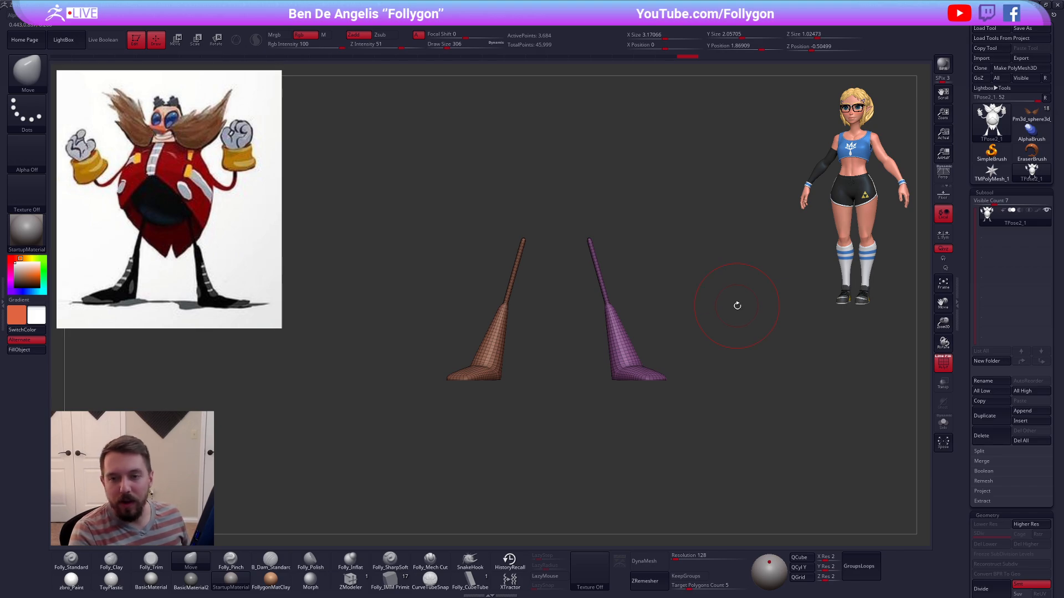
pyautogui.hotkey('alt', 's')
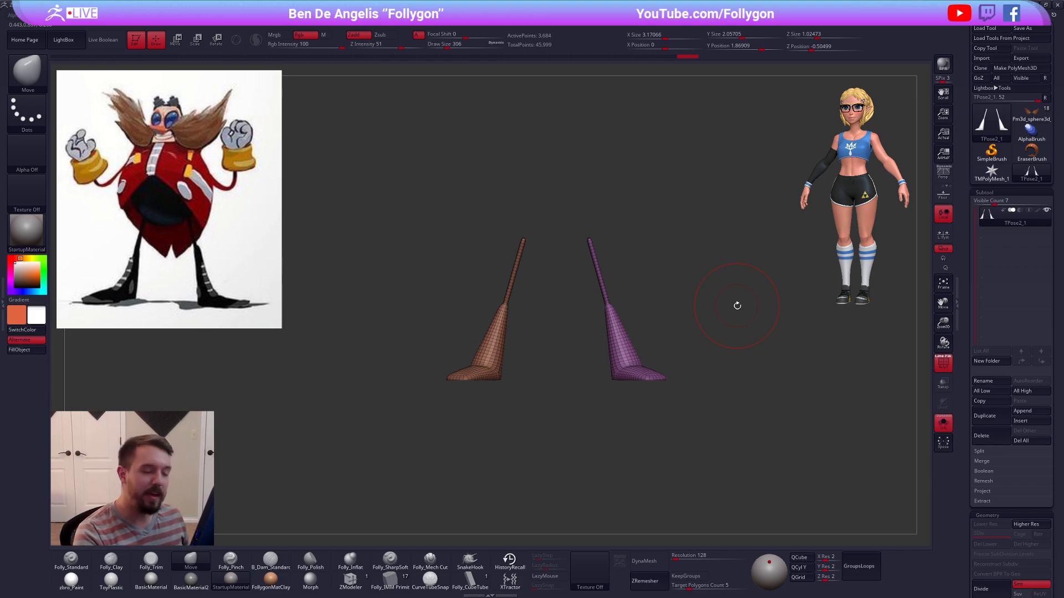
# Step: Show the whole character, mask everything except the left leg, and rotate the leg slightly inward about the hip
pyautogui.keyDown('ctrl'); pyautogui.keyDown('shift'); pyautogui.click(650, 328); pyautogui.keyUp('shift'); pyautogui.keyUp('ctrl')
pyautogui.press('w')
pyautogui.keyDown('ctrl'); pyautogui.click(627, 342); pyautogui.keyUp('ctrl')
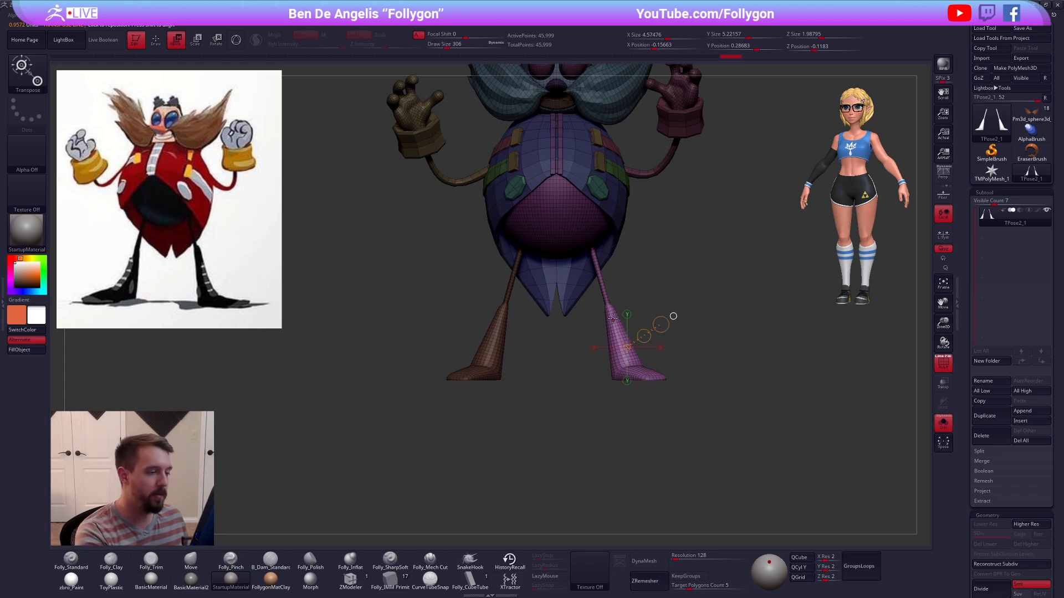
pyautogui.moveTo(592, 245); pyautogui.dragTo(634, 398)
pyautogui.press('q')
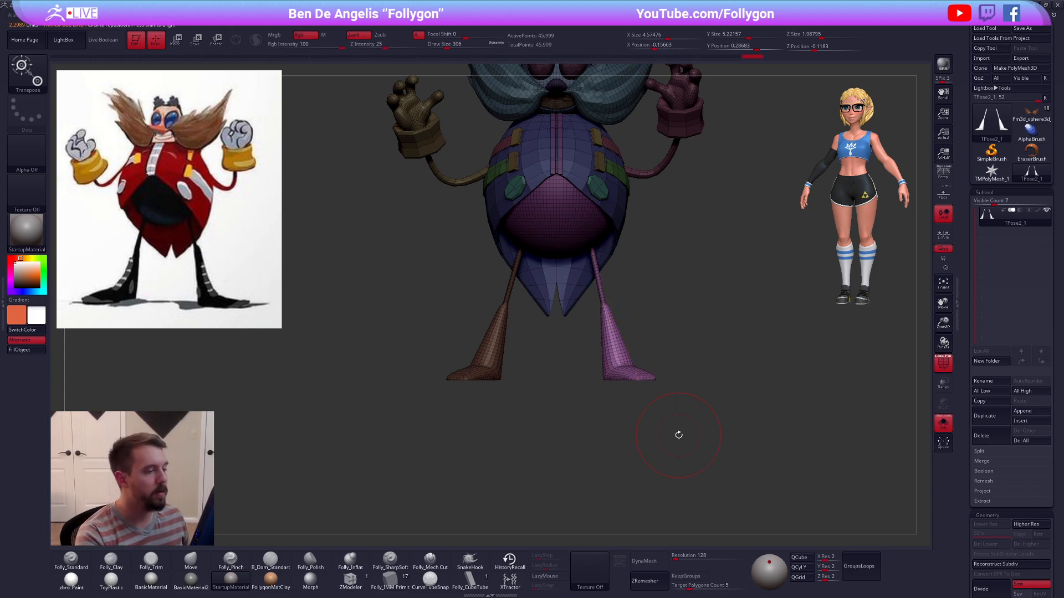
# Step: Switch to the Move brush and clear the mask from the whole posed mesh
pyautogui.press('b')
pyautogui.press('m')
pyautogui.press('v')
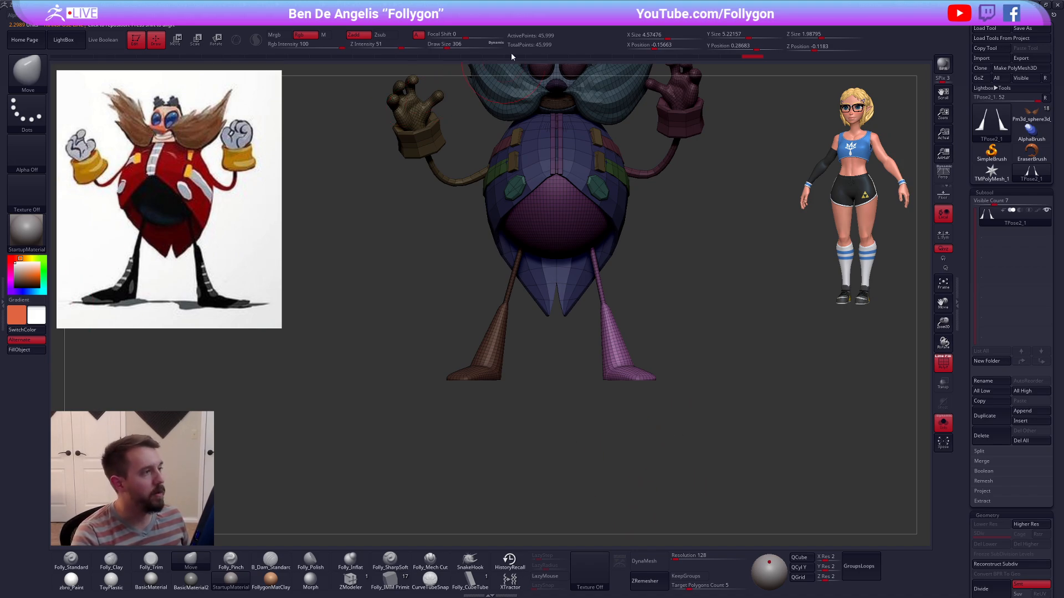
pyautogui.click(503, 27)
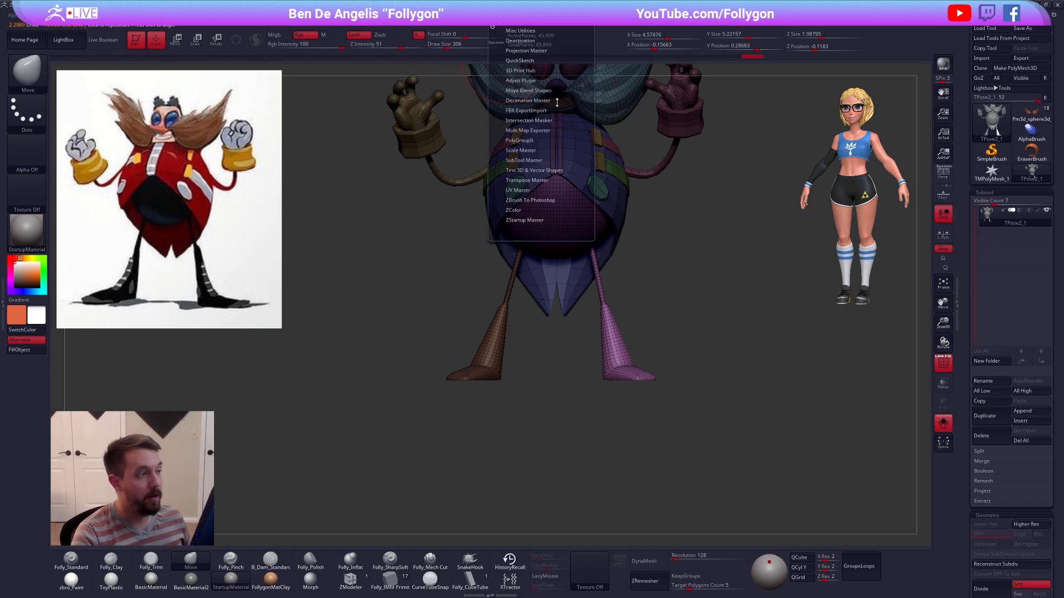
pyautogui.click(527, 71)
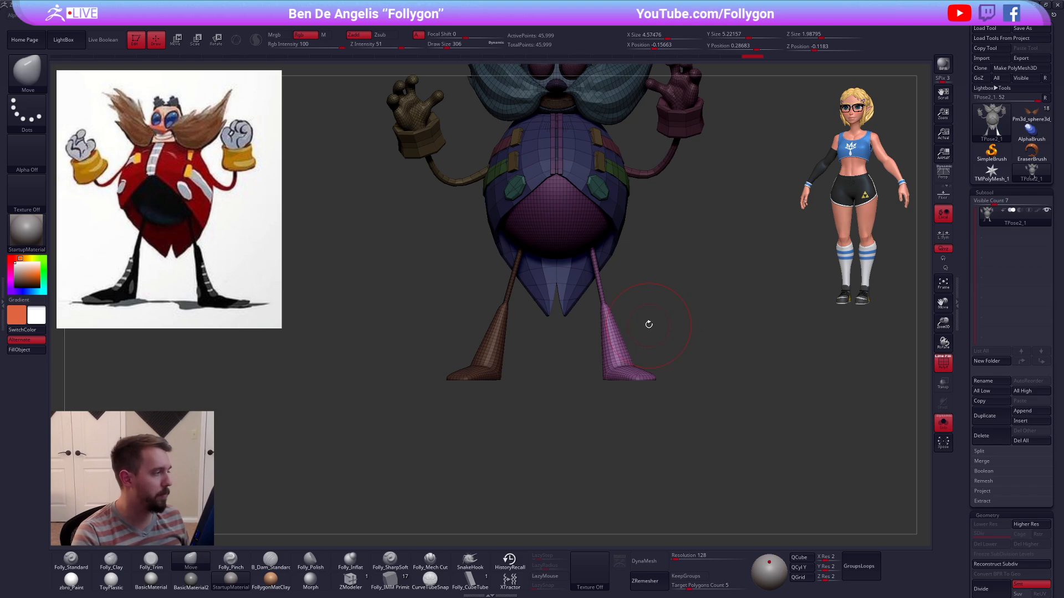
pyautogui.keyDown('ctrl'); pyautogui.moveTo(520, 368); pyautogui.dragTo(532, 330); pyautogui.keyUp('ctrl')
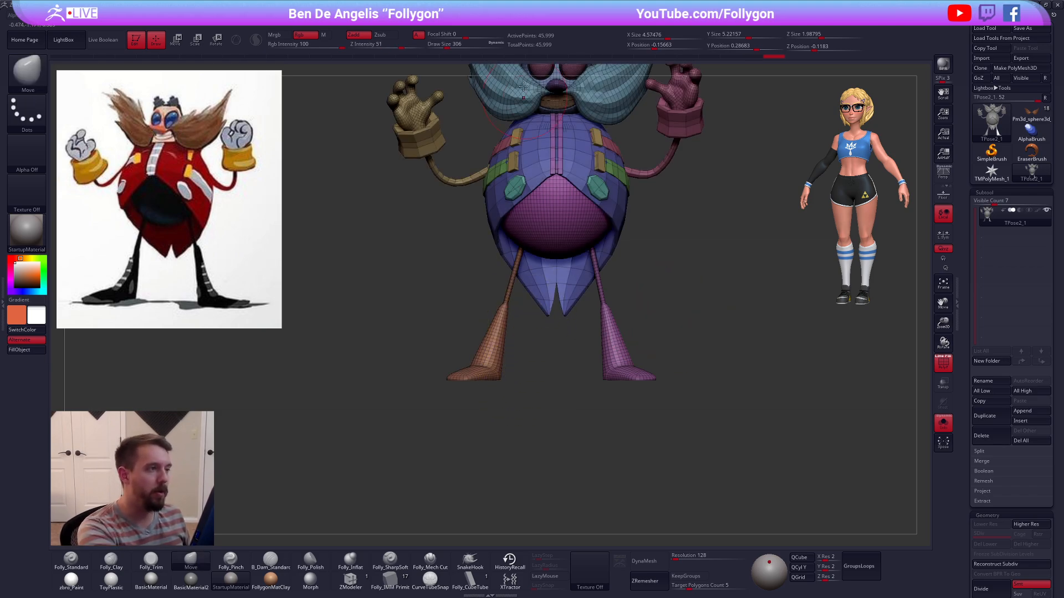
pyautogui.click(500, 16)
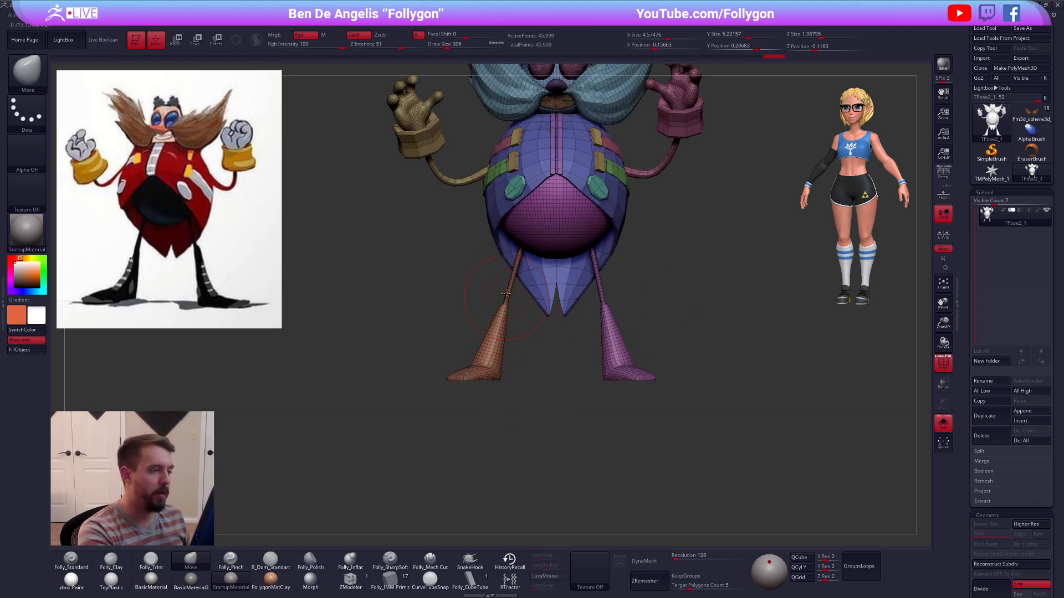
# Step: Mask everything except the lower part of the character's right leg and rotate that part slightly inward
pyautogui.scroll(3, 512, 292)
pyautogui.press('ctrl')
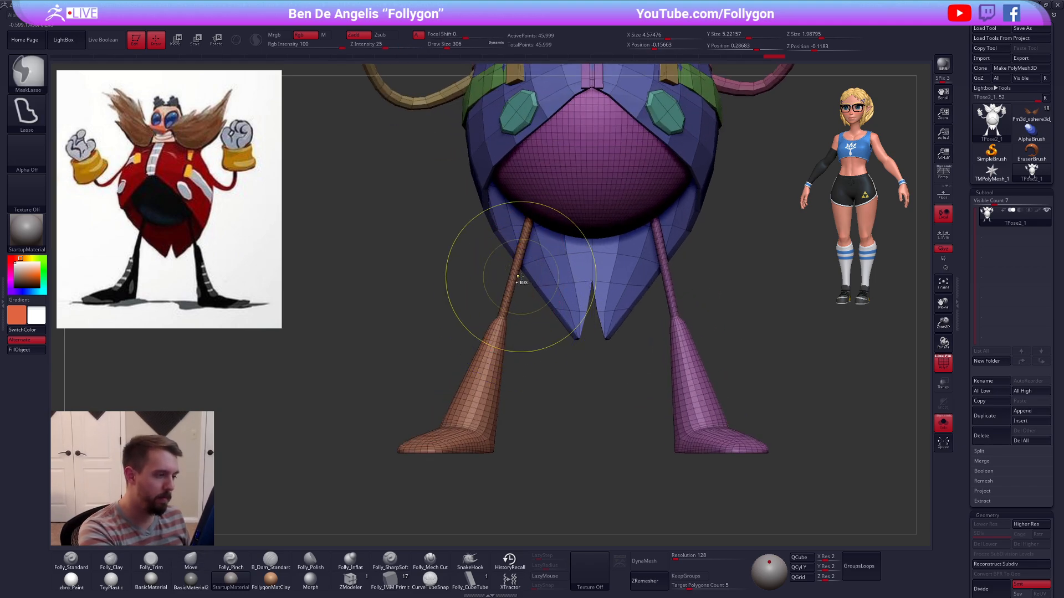
pyautogui.moveTo(520, 273)
pyautogui.keyDown('ctrl'); pyautogui.mouseDown()
pyautogui.moveTo(496, 491)
pyautogui.moveTo(424, 297)
pyautogui.moveTo(471, 256)
pyautogui.mouseUp(); pyautogui.keyUp('ctrl')
pyautogui.keyDown('ctrl'); pyautogui.click(526, 366); pyautogui.keyUp('ctrl')
pyautogui.keyDown('alt'); pyautogui.moveTo(549, 373); pyautogui.dragTo(561, 321); pyautogui.keyUp('alt')
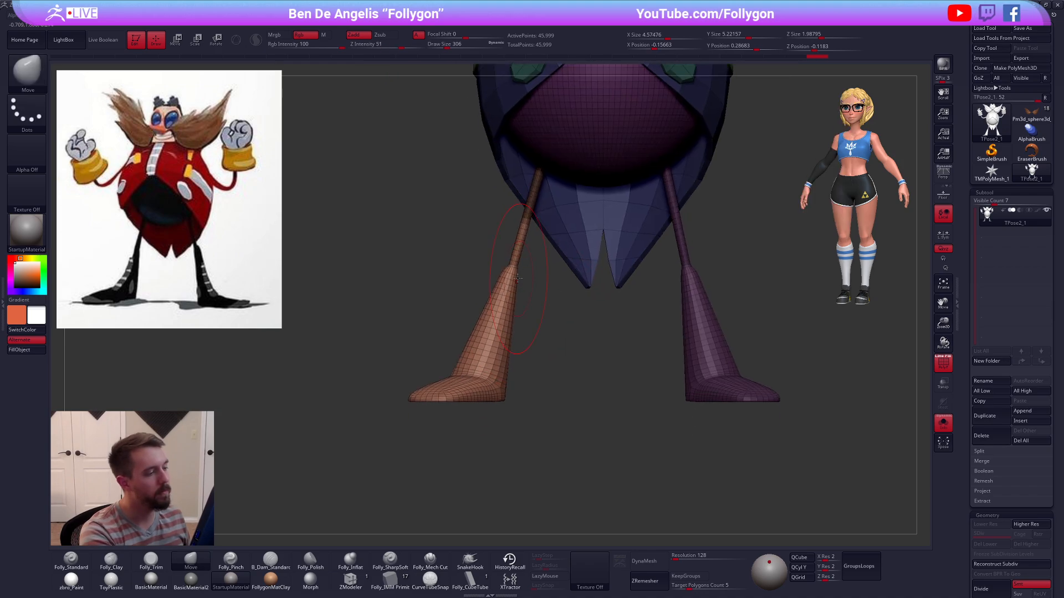
pyautogui.press('w')
pyautogui.moveTo(523, 223); pyautogui.dragTo(511, 269)
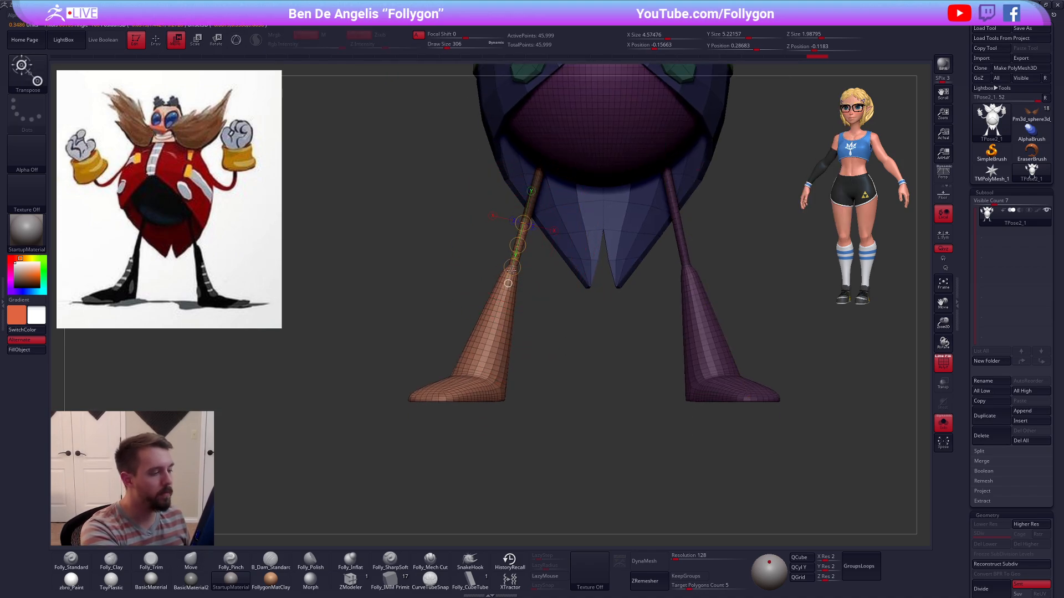
pyautogui.moveTo(471, 431); pyautogui.dragTo(499, 431)
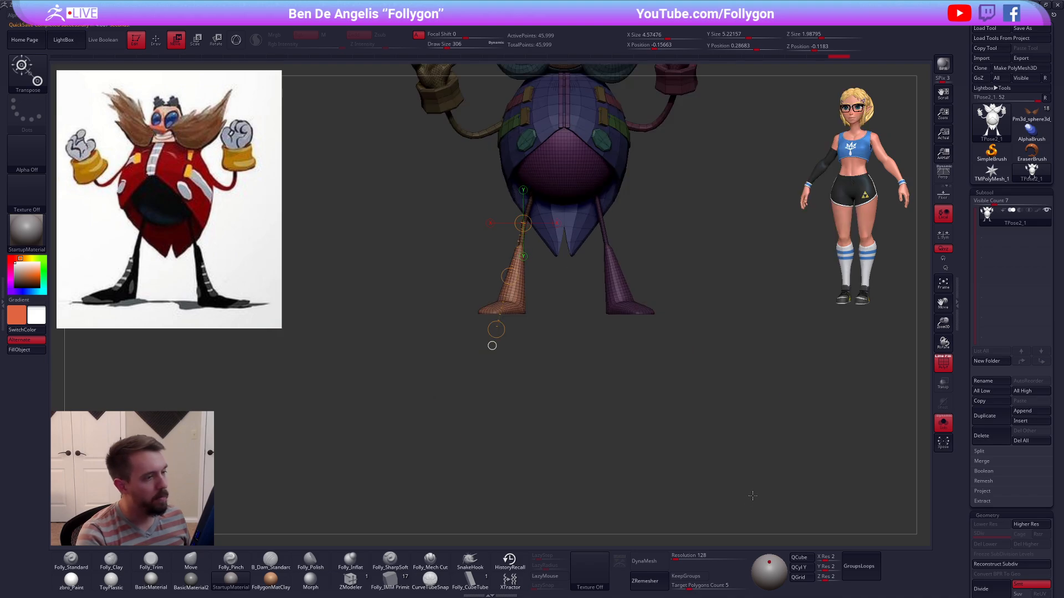
# Step: Mask everything except the character's left leg and rotate it slightly backward about the hip in side view
pyautogui.keyDown('ctrl'); pyautogui.click(627, 305); pyautogui.keyUp('ctrl')
pyautogui.moveTo(617, 304)
pyautogui.keyDown('shift'); pyautogui.mouseDown()
pyautogui.moveTo(680, 309)
pyautogui.moveTo(648, 305)
pyautogui.mouseUp(); pyautogui.keyUp('shift')
pyautogui.moveTo(693, 339)
pyautogui.mouseDown()
pyautogui.moveTo(579, 341)
pyautogui.moveTo(687, 338)
pyautogui.mouseUp()
pyautogui.keyDown('alt'); pyautogui.moveTo(571, 336); pyautogui.dragTo(573, 372); pyautogui.keyUp('alt')
pyautogui.moveTo(573, 372)
pyautogui.mouseDown()
pyautogui.moveTo(543, 392)
pyautogui.moveTo(494, 382)
pyautogui.mouseUp()
pyautogui.keyDown('shift'); pyautogui.moveTo(643, 322); pyautogui.dragTo(690, 322); pyautogui.keyUp('shift')
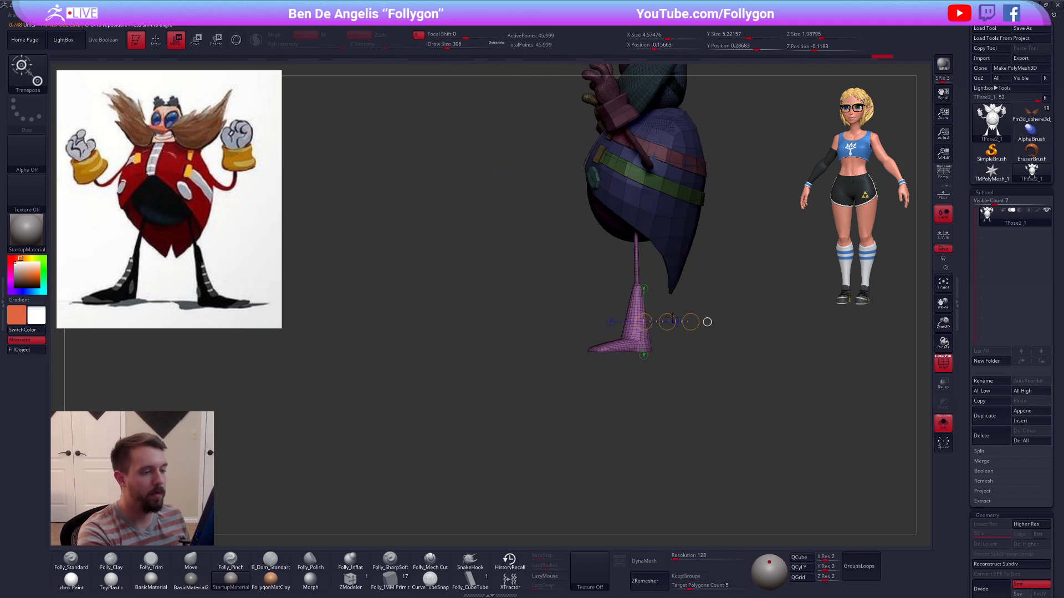
pyautogui.keyDown('shift'); pyautogui.moveTo(636, 232); pyautogui.dragTo(646, 350); pyautogui.keyUp('shift')
# Step: Mask everything except the character's right leg, rotate it slightly forward about the hip from the side, and hide the polyframe
pyautogui.press('q')
pyautogui.keyDown('shift'); pyautogui.moveTo(553, 338); pyautogui.dragTo(700, 334); pyautogui.keyUp('shift')
pyautogui.keyDown('shift'); pyautogui.moveTo(554, 338); pyautogui.dragTo(649, 332); pyautogui.keyUp('shift')
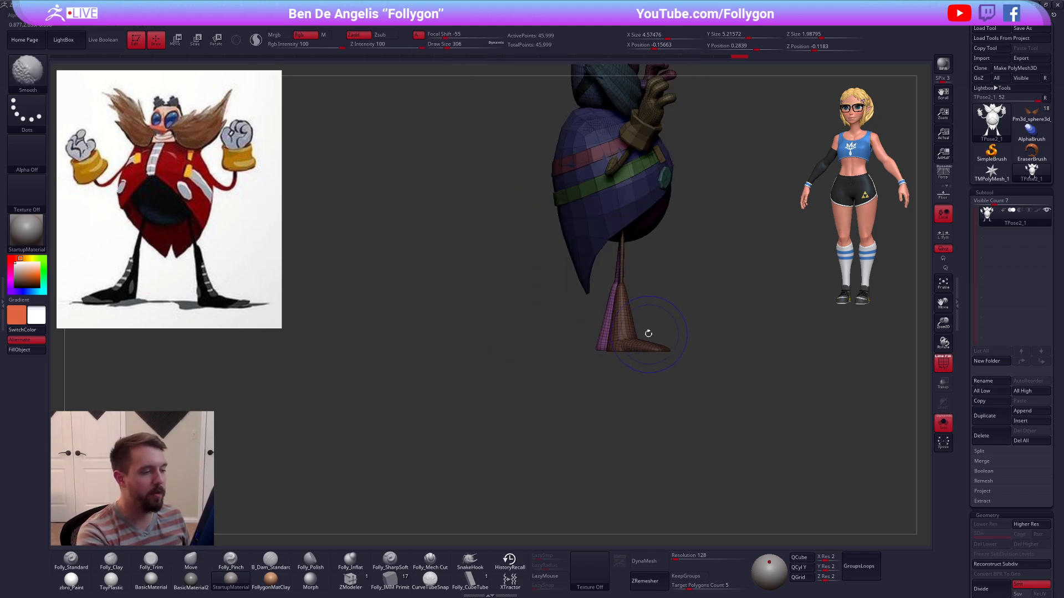
pyautogui.press('w')
pyautogui.keyDown('ctrl'); pyautogui.click(628, 329); pyautogui.keyUp('ctrl')
pyautogui.moveTo(623, 231); pyautogui.dragTo(611, 370)
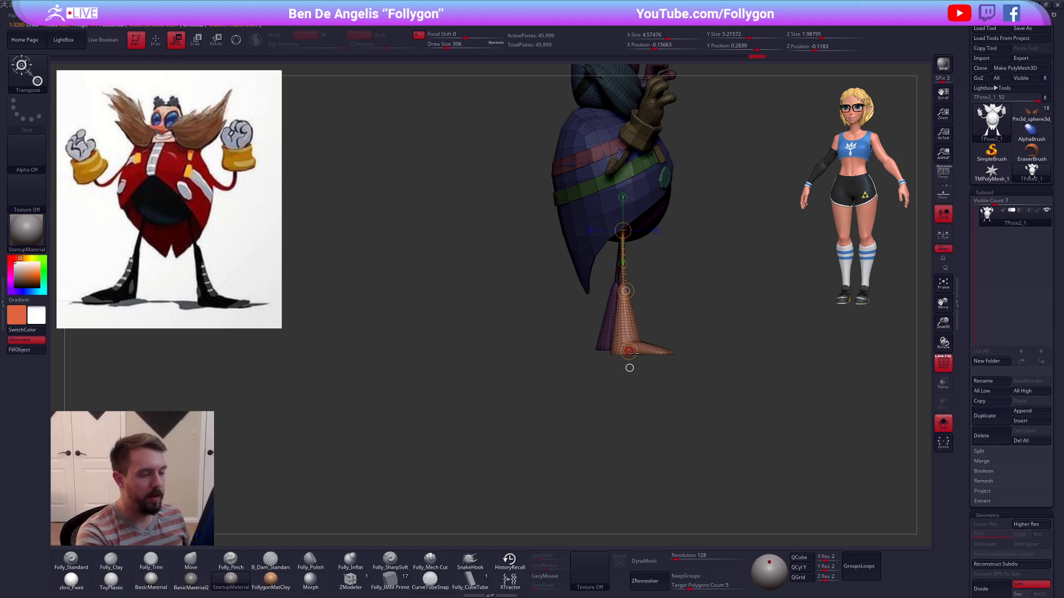
pyautogui.press('q')
pyautogui.moveTo(715, 425)
pyautogui.keyDown('shift'); pyautogui.mouseDown()
pyautogui.moveTo(727, 462)
pyautogui.moveTo(710, 488)
pyautogui.moveTo(754, 471)
pyautogui.mouseUp(); pyautogui.keyUp('shift')
pyautogui.hotkey('shift', 'f')
pyautogui.keyDown('alt'); pyautogui.moveTo(761, 471); pyautogui.dragTo(760, 496); pyautogui.keyUp('alt')
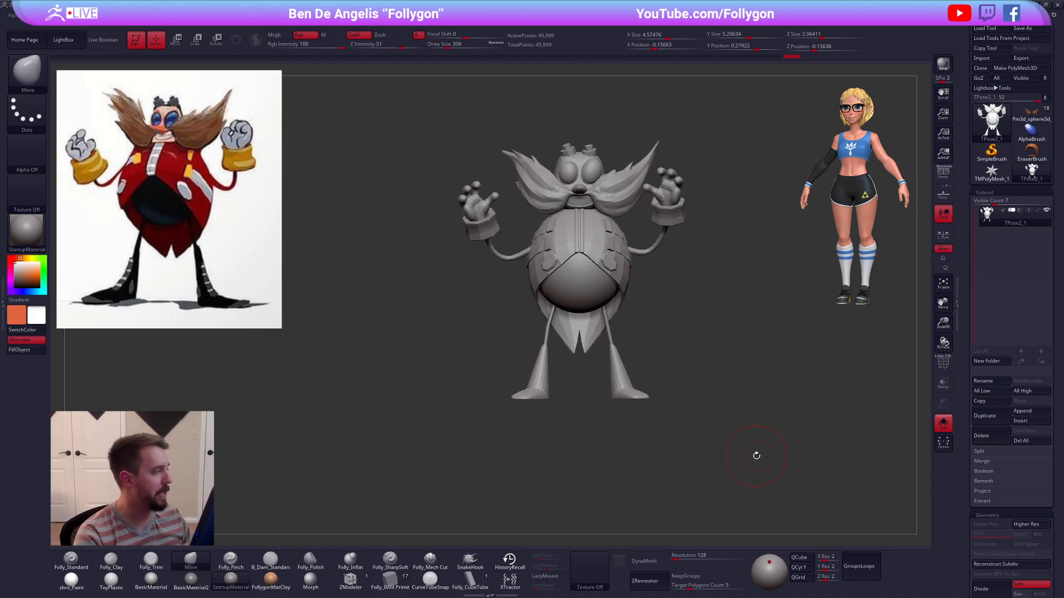
# Step: Rotate the whole character slightly about its vertical axis with the Transpose line
pyautogui.moveTo(757, 456); pyautogui.dragTo(660, 356)
pyautogui.keyDown('ctrl'); pyautogui.moveTo(606, 310); pyautogui.dragTo(583, 321, button='right'); pyautogui.keyUp('ctrl')
pyautogui.press('r')
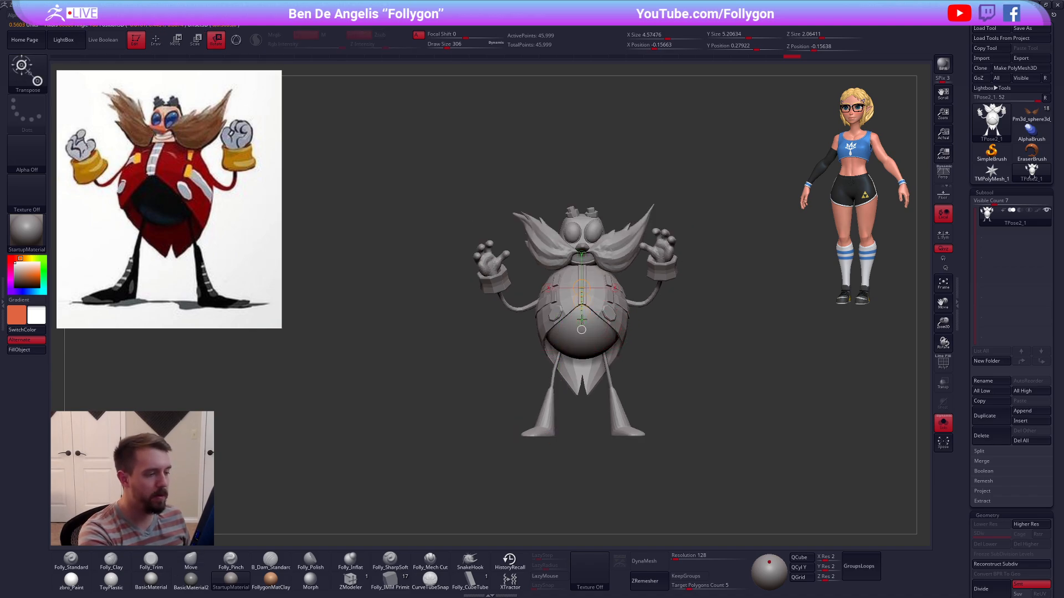
pyautogui.keyDown('shift'); pyautogui.moveTo(621, 373); pyautogui.dragTo(665, 371, button='right'); pyautogui.keyUp('shift')
pyautogui.moveTo(581, 348); pyautogui.dragTo(592, 350)
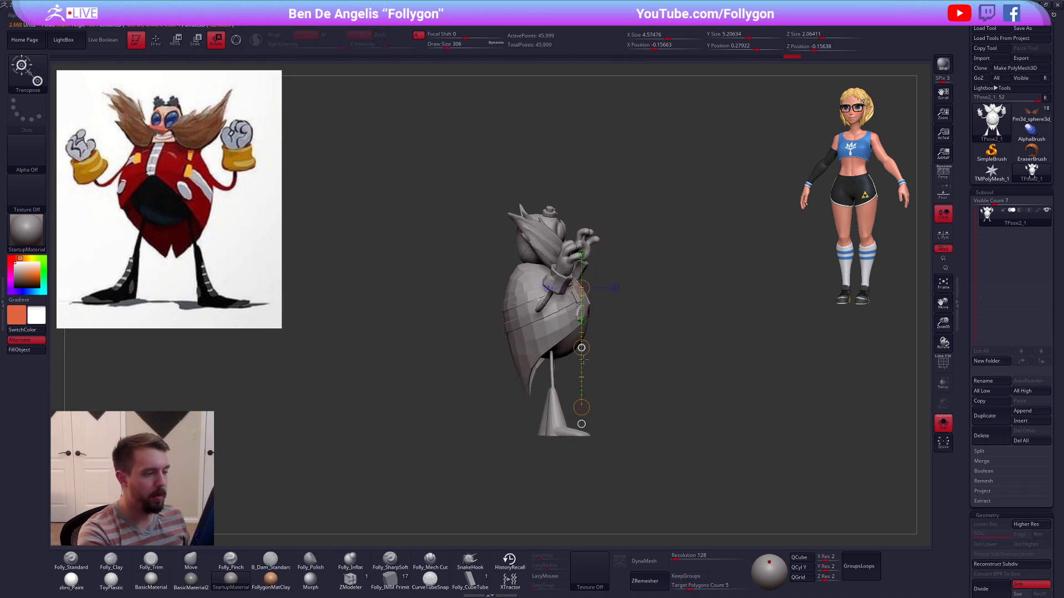
pyautogui.keyDown('shift'); pyautogui.moveTo(643, 368); pyautogui.dragTo(591, 424, button='right'); pyautogui.keyUp('shift')
pyautogui.press('q')
pyautogui.press('space')
pyautogui.moveTo(627, 308); pyautogui.dragTo(622, 308)
pyautogui.moveTo(594, 299)
pyautogui.keyDown('alt'); pyautogui.mouseDown(button='right')
pyautogui.moveTo(603, 293)
pyautogui.moveTo(572, 276)
pyautogui.moveTo(614, 287)
pyautogui.mouseUp(button='right'); pyautogui.keyUp('alt')
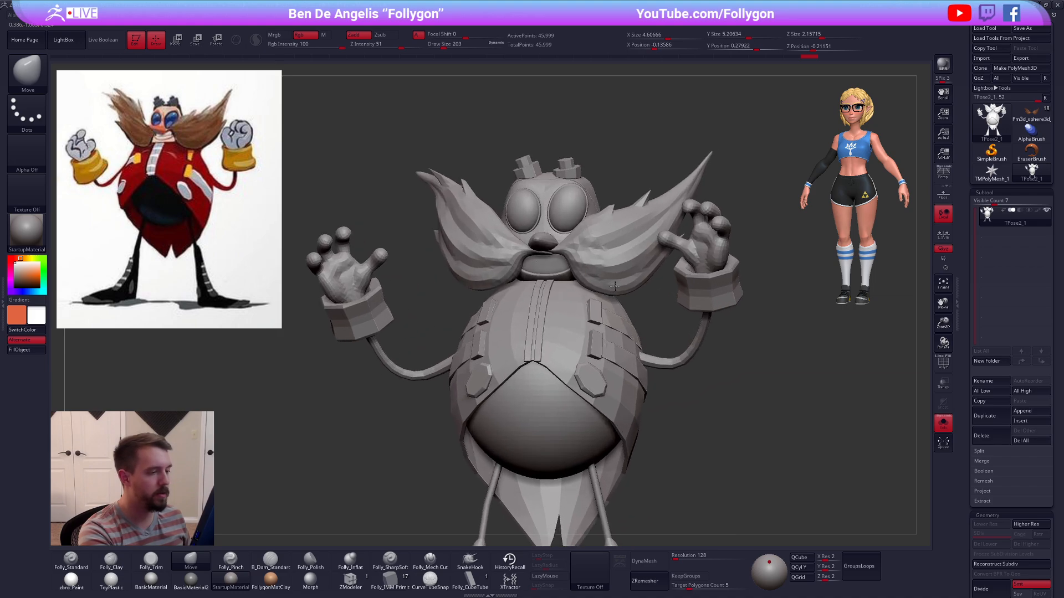
pyautogui.keyDown('ctrl'); pyautogui.keyDown('shift'); pyautogui.click(560, 275); pyautogui.keyUp('shift'); pyautogui.keyUp('ctrl')
pyautogui.keyDown('ctrl'); pyautogui.keyDown('shift'); pyautogui.click(629, 256); pyautogui.keyUp('shift'); pyautogui.keyUp('ctrl')
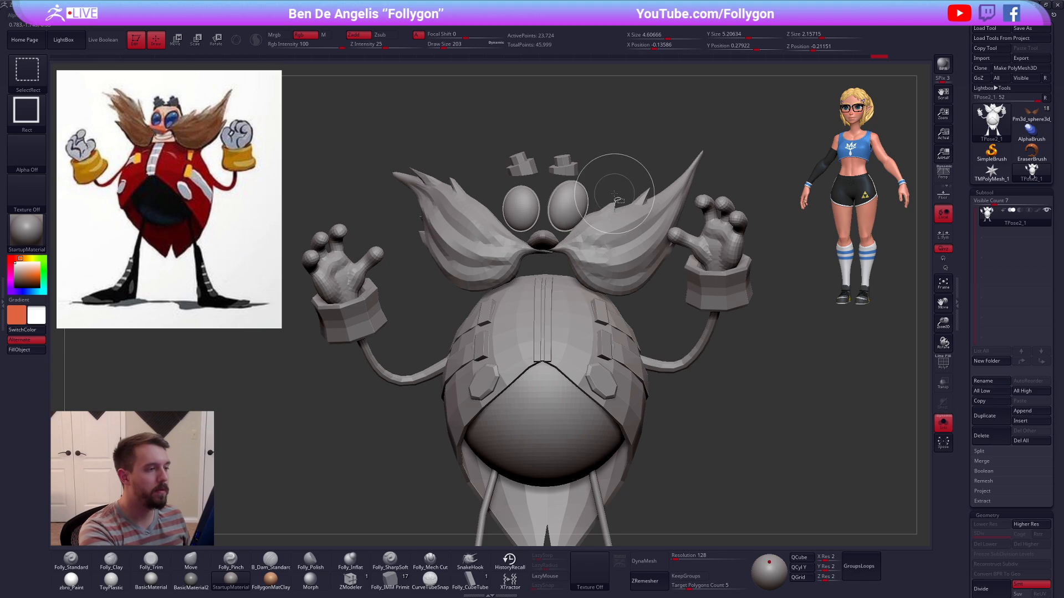
pyautogui.keyDown('ctrl'); pyautogui.keyDown('shift'); pyautogui.moveTo(615, 193); pyautogui.dragTo(638, 180); pyautogui.keyUp('shift'); pyautogui.keyUp('ctrl')
pyautogui.hotkey('shift', 'f')
pyautogui.moveTo(577, 219)
pyautogui.mouseDown(button='right')
pyautogui.moveTo(590, 244)
pyautogui.moveTo(581, 257)
pyautogui.moveTo(577, 247)
pyautogui.mouseUp(button='right')
pyautogui.keyDown('ctrl'); pyautogui.keyDown('shift'); pyautogui.click(610, 270); pyautogui.keyUp('shift'); pyautogui.keyUp('ctrl')
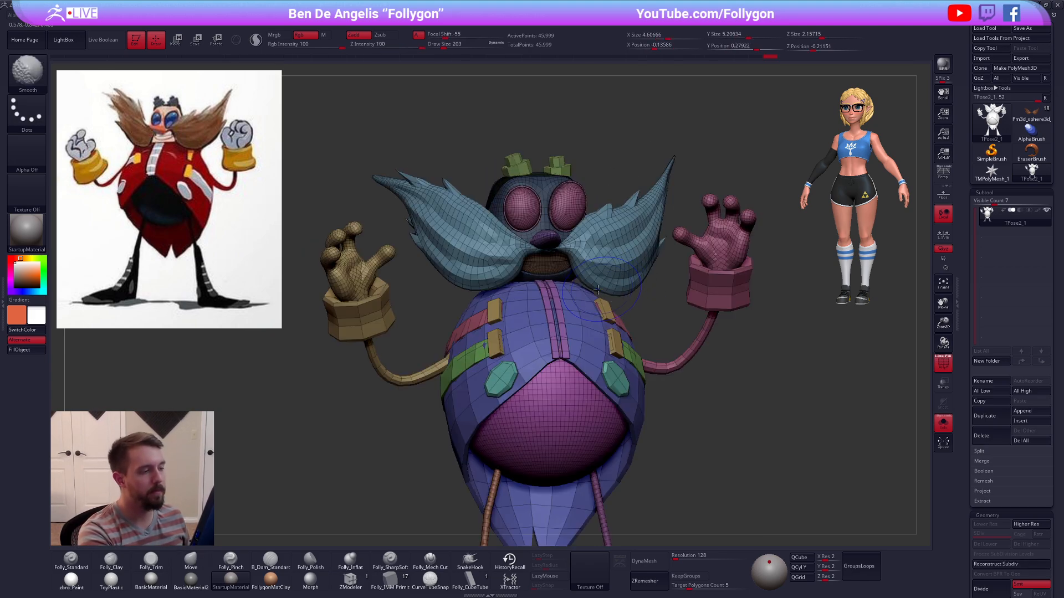
pyautogui.hotkey('shift', 'f')
pyautogui.keyDown('ctrl'); pyautogui.moveTo(745, 455); pyautogui.dragTo(693, 446, button='right'); pyautogui.keyUp('ctrl')
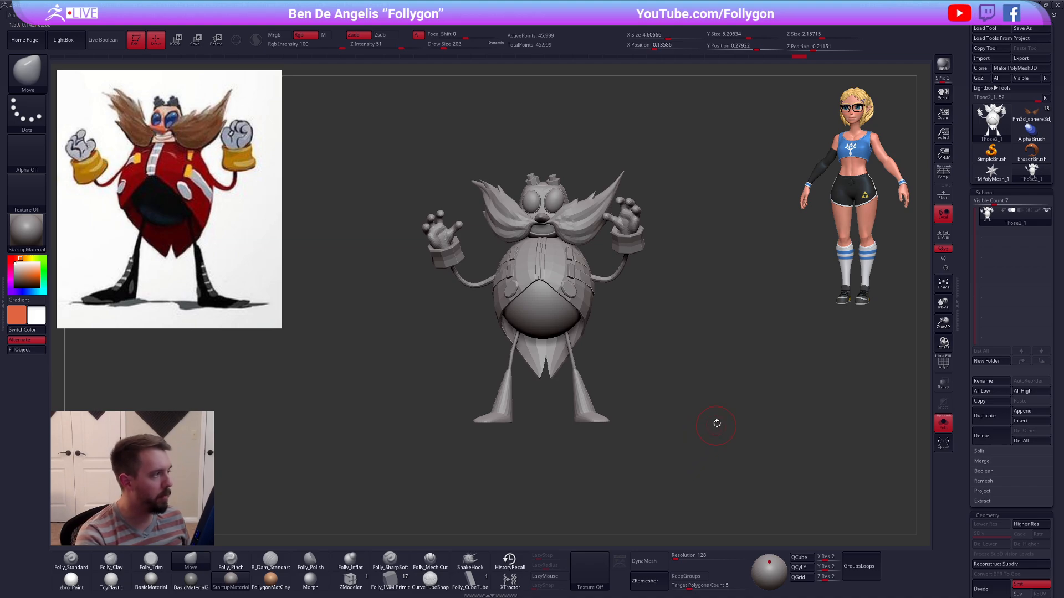
# Step: Transfer the pose from the Transpose Master mesh to the original subtools and choose the zbro_Paint material
pyautogui.hotkey('ctrl', 'space')
pyautogui.click(768, 449)
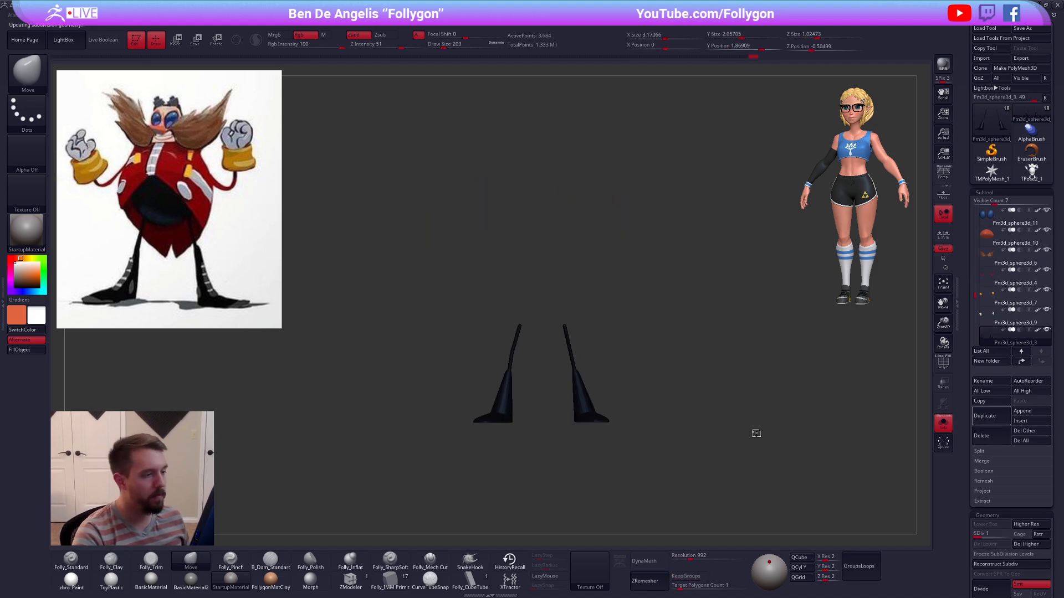
pyautogui.click(1032, 173)
pyautogui.press('space')
pyautogui.click(719, 367)
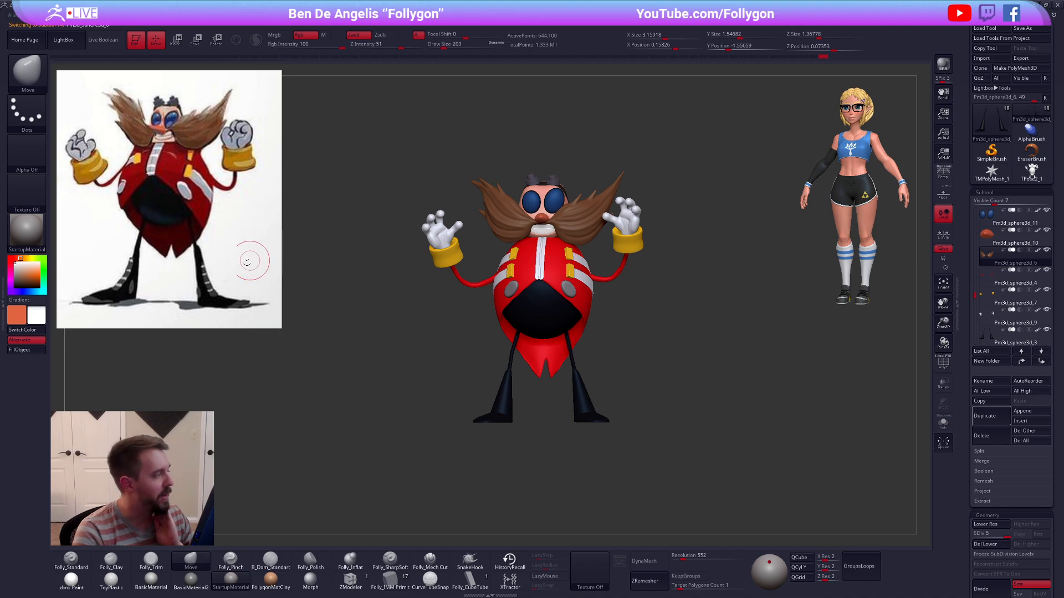
pyautogui.click(66, 581)
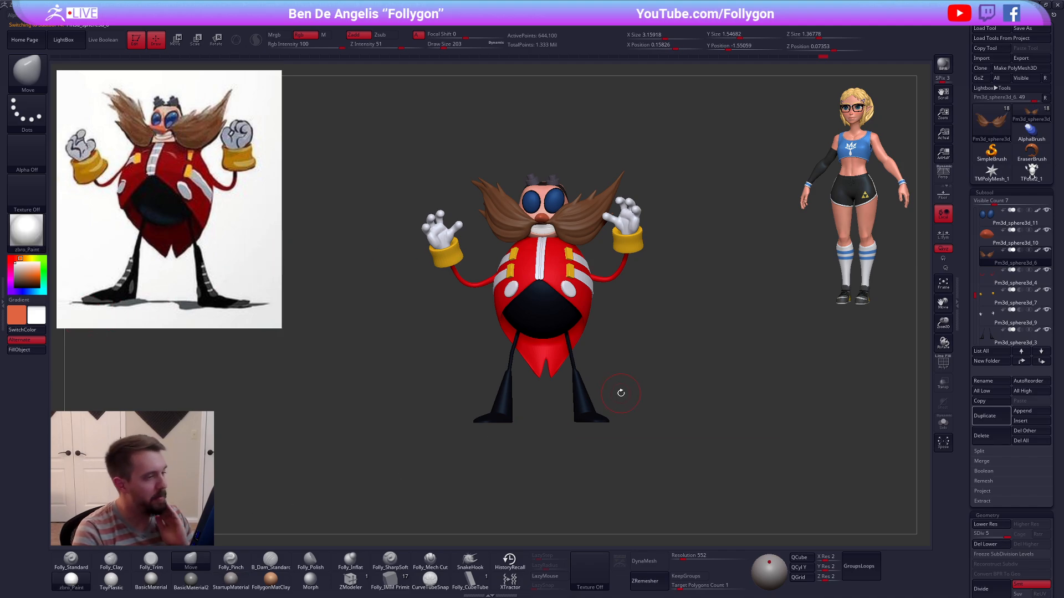
pyautogui.hotkey('ctrl', 'space')
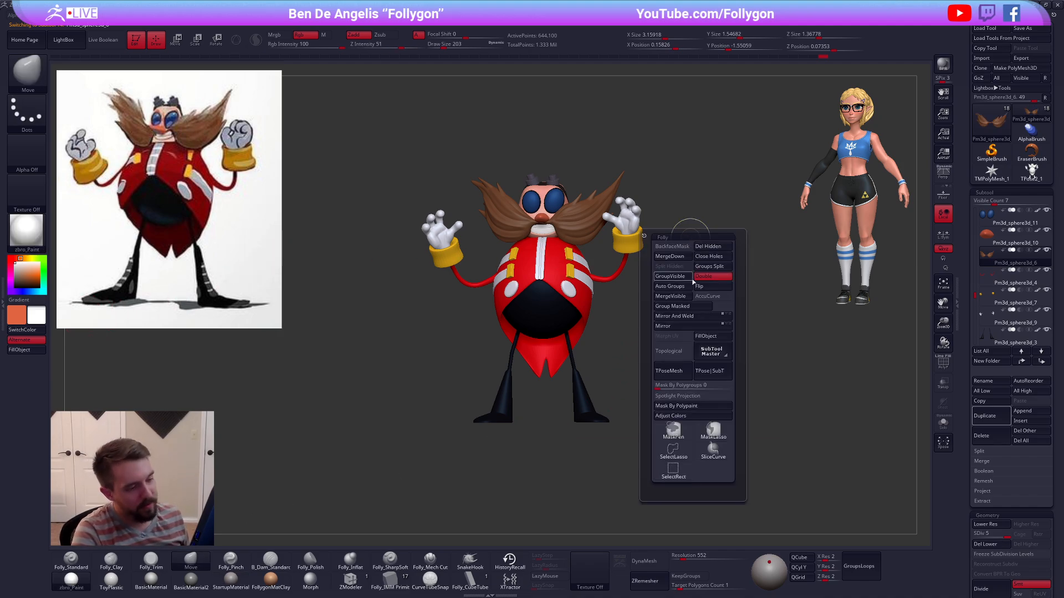
pyautogui.click(709, 372)
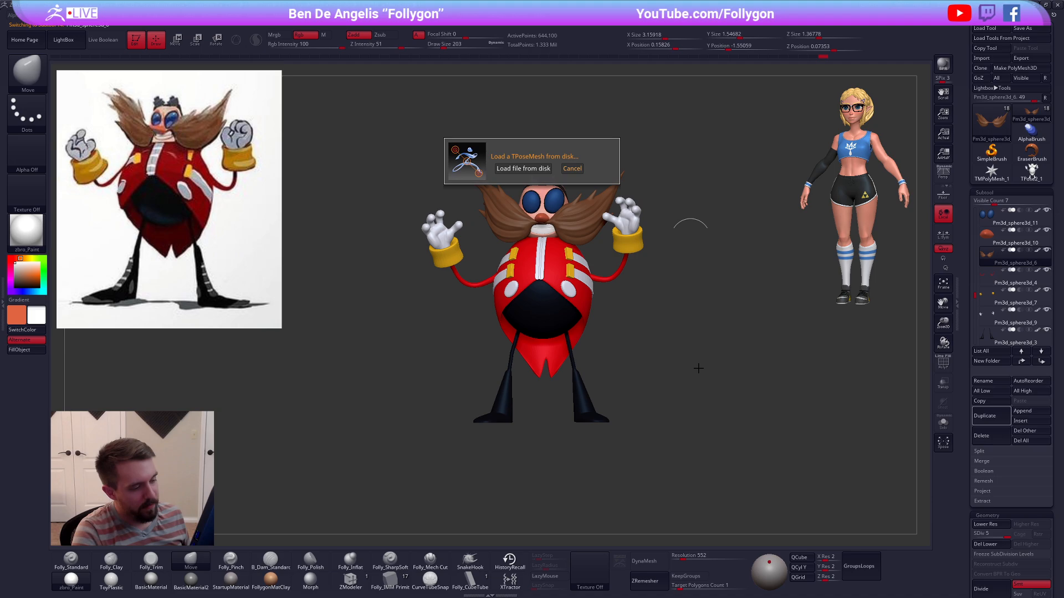
pyautogui.click(574, 169)
# Step: Fill the visible subtools with the zbro_Paint material using SubTool Master
pyautogui.hotkey('ctrl', 'space')
pyautogui.click(734, 369)
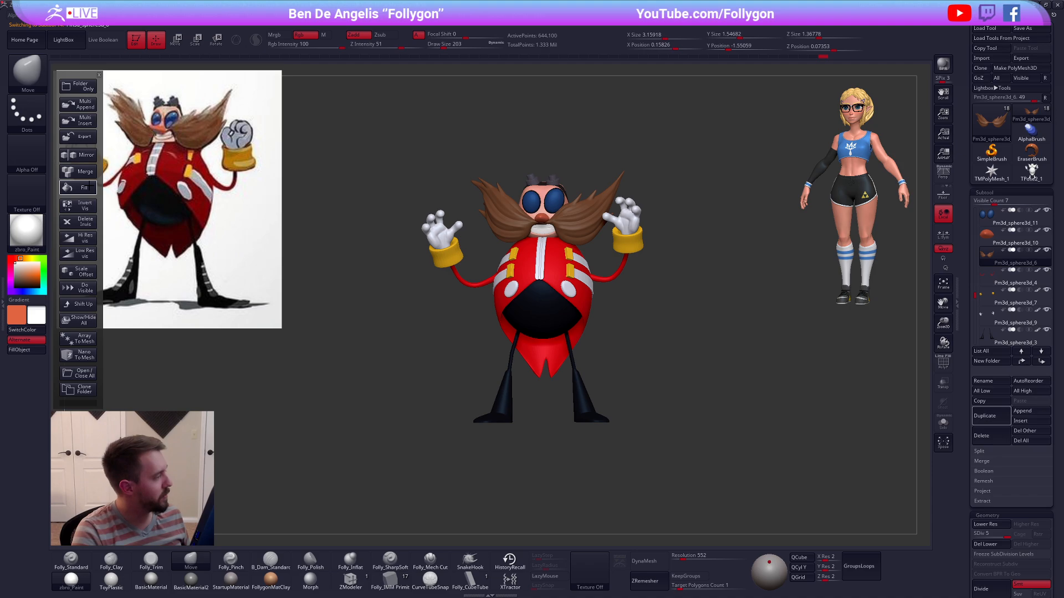
pyautogui.click(90, 189)
pyautogui.click(499, 226)
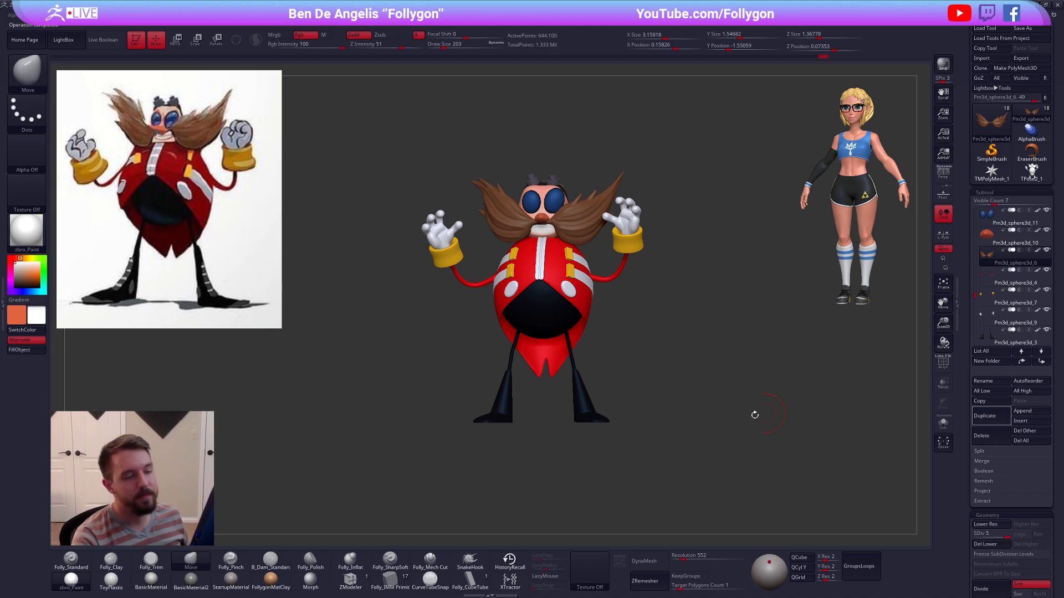
# Step: Isolate the legs, duplicate them as a new subtool at the lowest subdivision level, and delete the duplicate's higher levels
pyautogui.keyDown('alt'); pyautogui.click(582, 398); pyautogui.keyUp('alt')
pyautogui.hotkey('alt', 's')
pyautogui.keyDown('ctrl'); pyautogui.moveTo(582, 395); pyautogui.dragTo(674, 372, button='right'); pyautogui.keyUp('ctrl')
pyautogui.hotkey('shift', 'f')
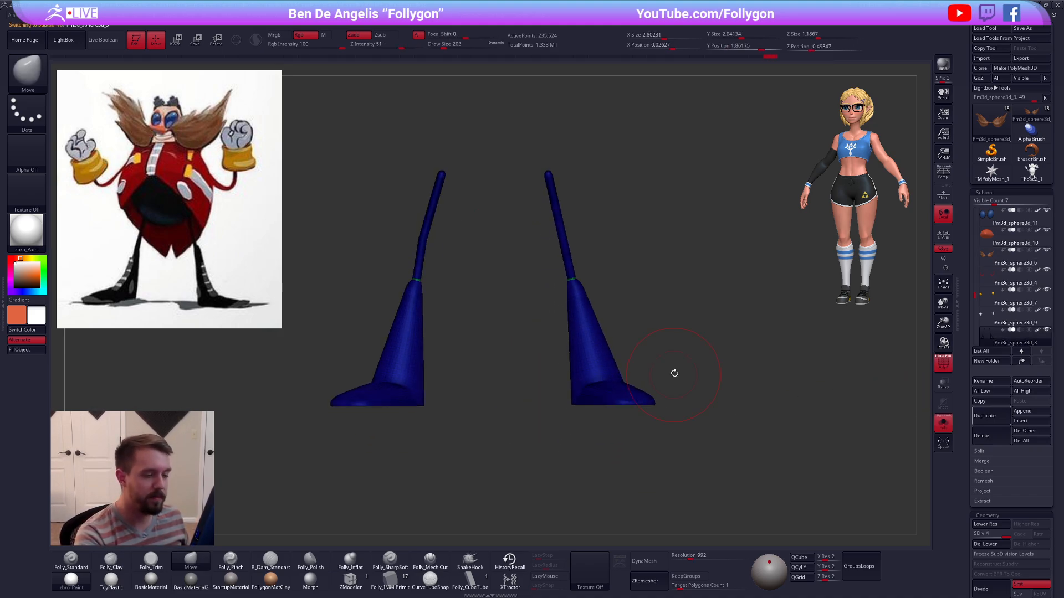
pyautogui.press('Down')
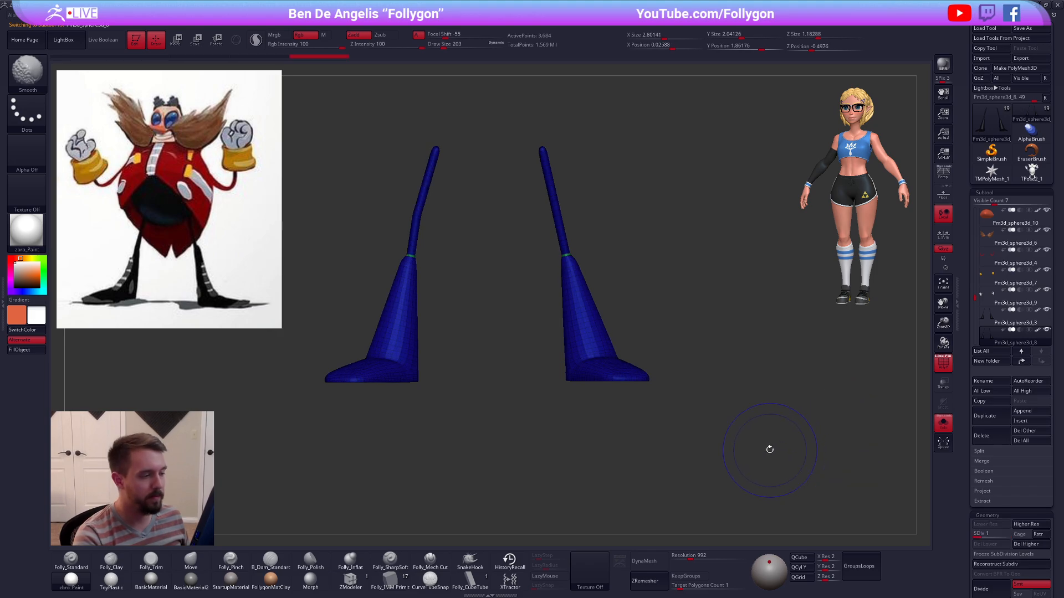
pyautogui.click(1029, 545)
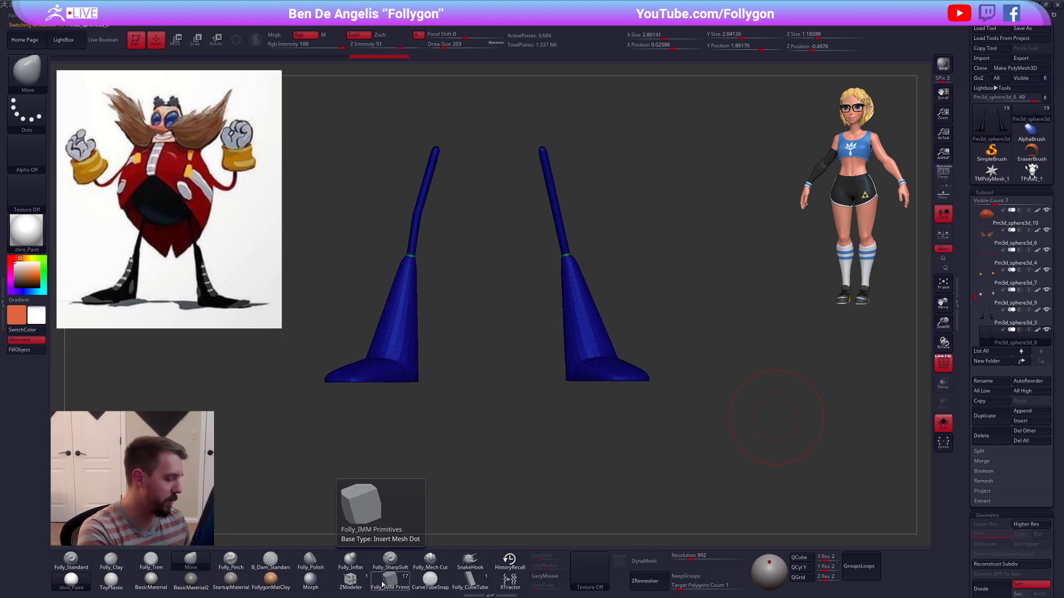
# Step: Set ZModeler to Extrude on a Polyloop at Draw Size 96 and extrude a thin band around the character's left boot
pyautogui.click(351, 580)
pyautogui.keyDown('ctrl'); pyautogui.moveTo(587, 298); pyautogui.dragTo(629, 316, button='right'); pyautogui.keyUp('ctrl')
pyautogui.press('space')
pyautogui.moveTo(630, 317); pyautogui.dragTo(623, 318)
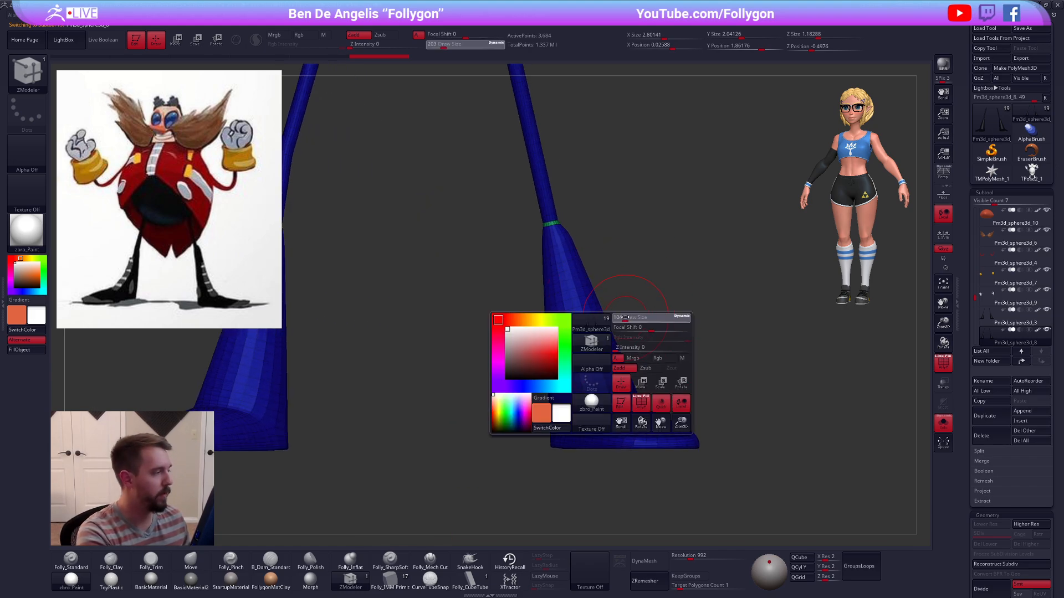
pyautogui.moveTo(596, 352)
pyautogui.keyDown('alt'); pyautogui.mouseDown(button='right')
pyautogui.moveTo(610, 356)
pyautogui.moveTo(594, 356)
pyautogui.moveTo(623, 392)
pyautogui.mouseUp(button='right'); pyautogui.keyUp('alt')
pyautogui.press('space')
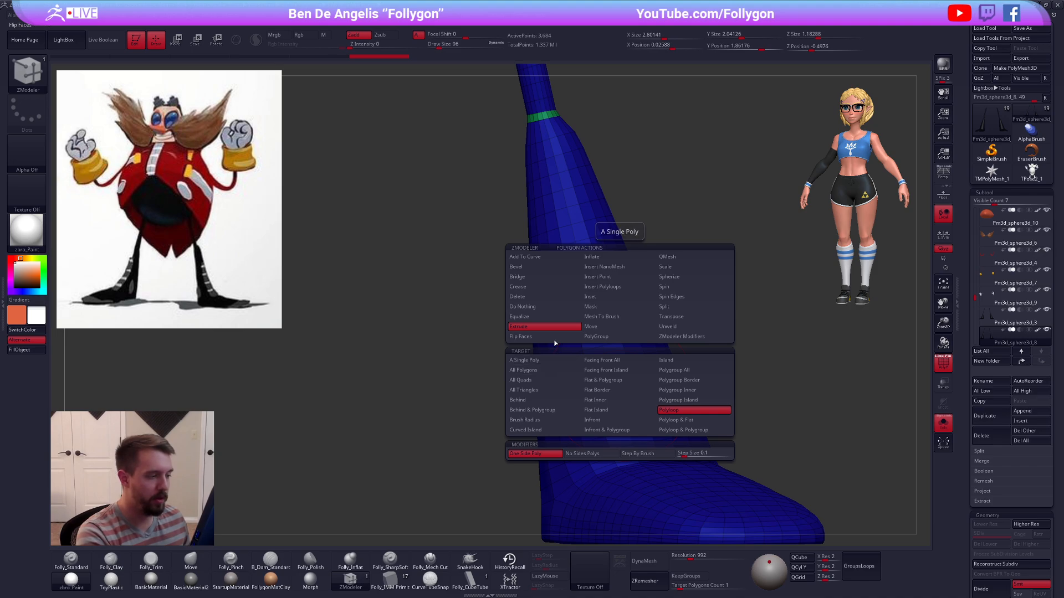
pyautogui.keyDown('ctrl'); pyautogui.moveTo(637, 410); pyautogui.dragTo(646, 368, button='right'); pyautogui.keyUp('ctrl')
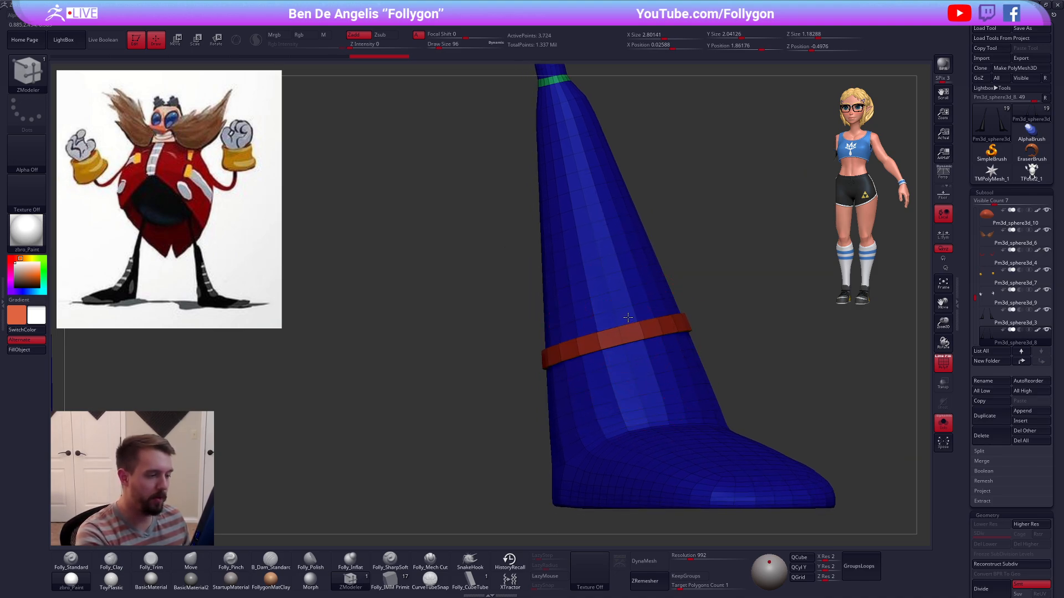
pyautogui.click(616, 300)
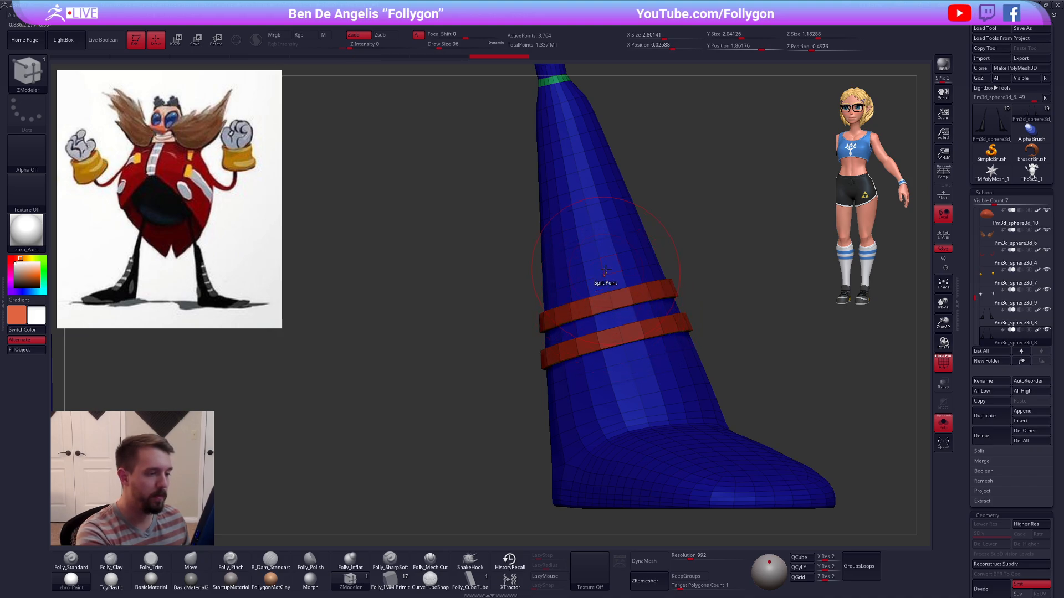
pyautogui.moveTo(605, 271); pyautogui.dragTo(620, 314, button='right')
pyautogui.hotkey('ctrl', 'z')
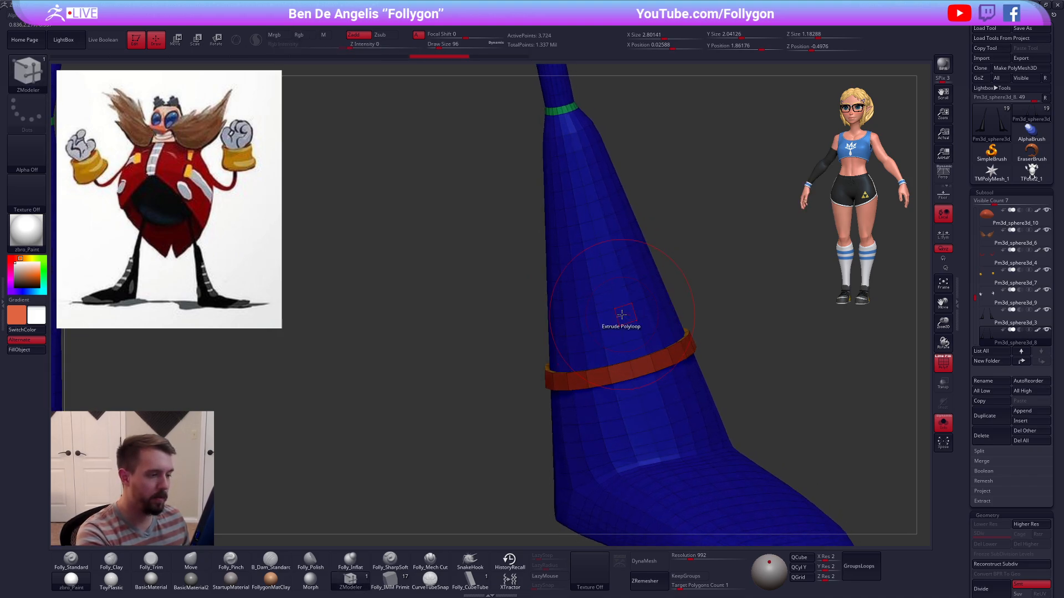
# Step: Extrude two more polyloop bands around the left boot, evenly spaced above the first band
pyautogui.click(620, 314)
pyautogui.click(612, 272)
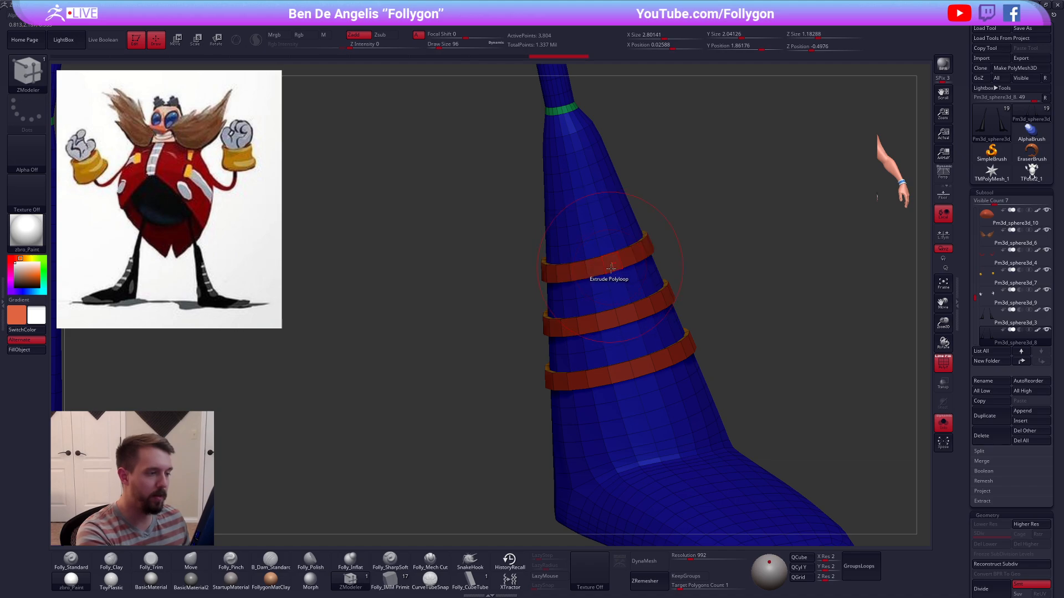
# Step: Extrude a fourth polyloop band around the character's left boot, evenly spaced above the three existing bands
pyautogui.moveTo(606, 280); pyautogui.dragTo(622, 266, button='right')
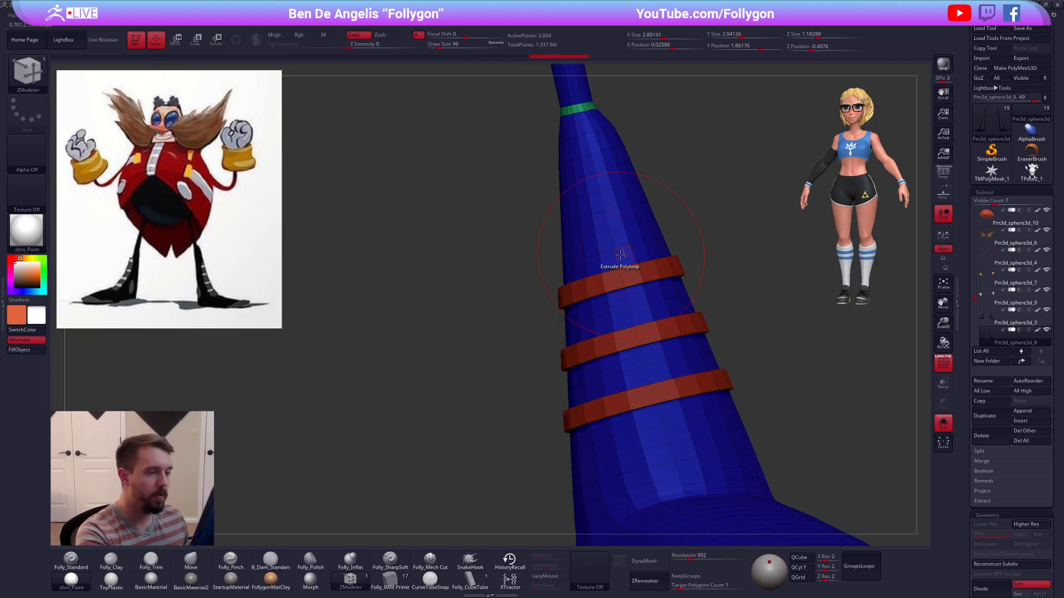
pyautogui.click(609, 218)
pyautogui.moveTo(903, 185); pyautogui.dragTo(679, 278, button='right')
pyautogui.keyDown('alt'); pyautogui.moveTo(564, 304); pyautogui.dragTo(709, 325, button='right'); pyautogui.keyUp('alt')
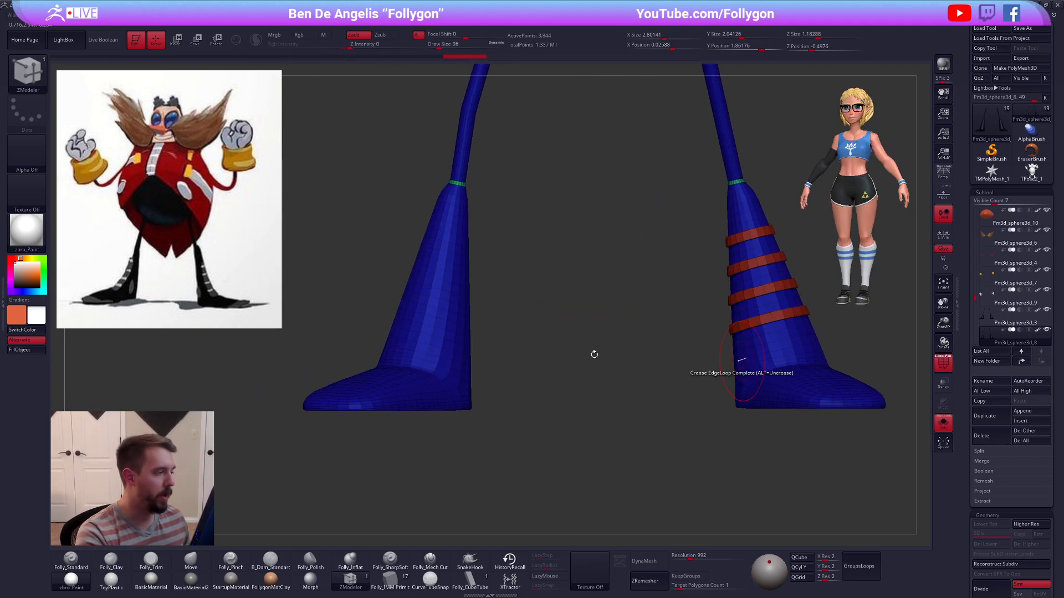
# Step: Extrude four evenly spaced polyloop bands around the character's right boot to match the left boot
pyautogui.keyDown('alt'); pyautogui.moveTo(731, 253); pyautogui.dragTo(525, 327, button='right'); pyautogui.keyUp('alt')
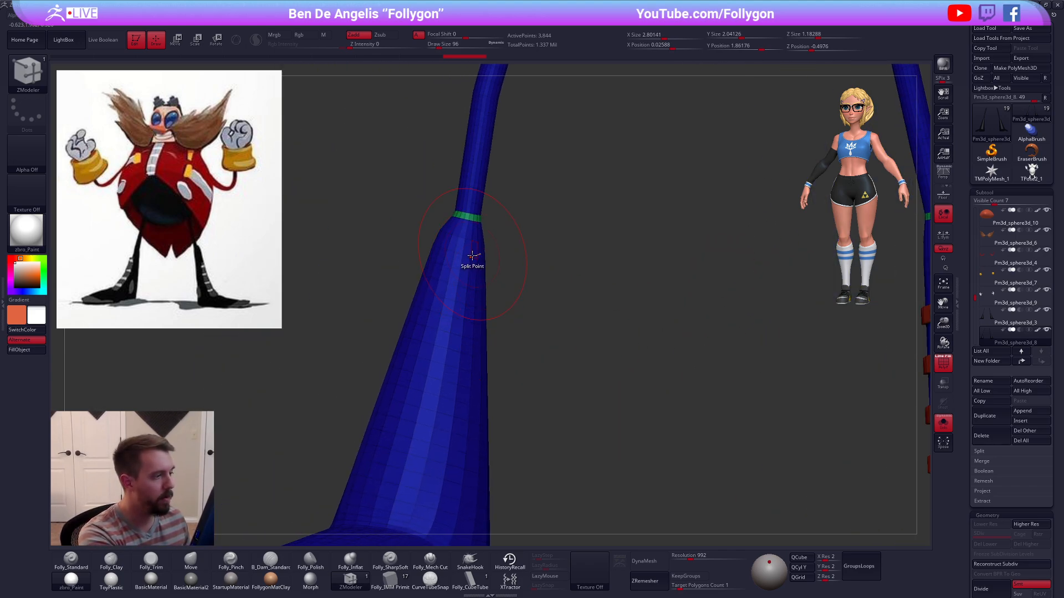
pyautogui.moveTo(446, 308); pyautogui.dragTo(450, 325)
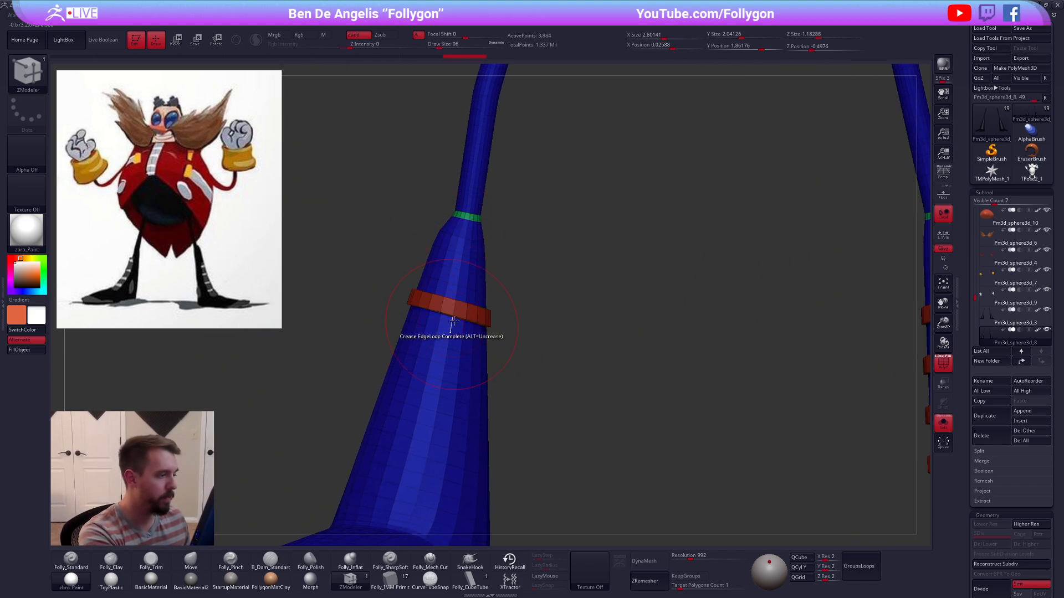
pyautogui.moveTo(451, 326); pyautogui.dragTo(490, 288, button='right')
pyautogui.moveTo(483, 312); pyautogui.dragTo(472, 379)
pyautogui.keyDown('alt'); pyautogui.moveTo(472, 394); pyautogui.dragTo(494, 316, button='right'); pyautogui.keyUp('alt')
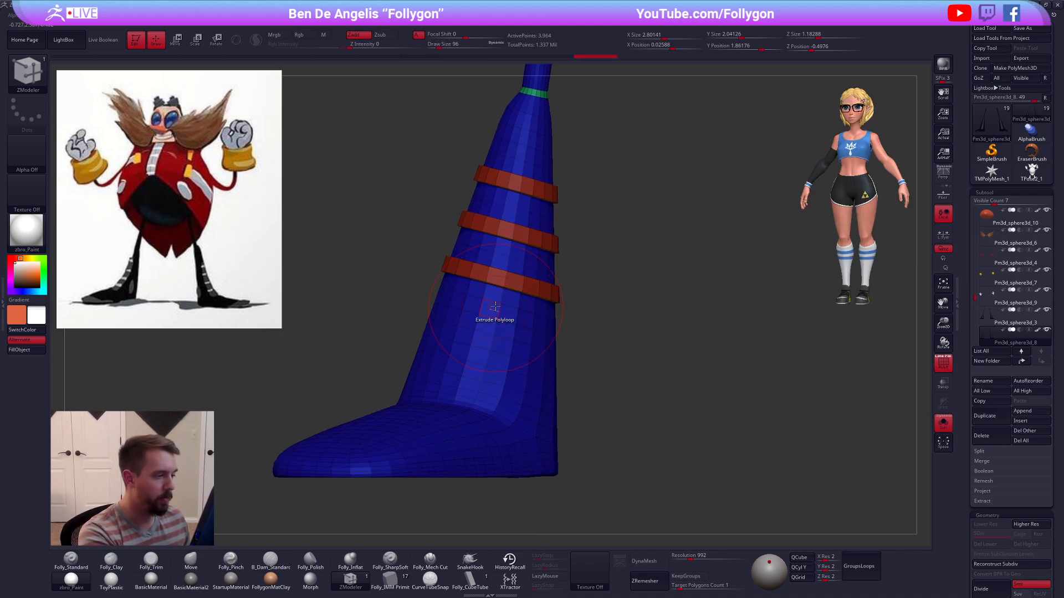
pyautogui.moveTo(490, 316); pyautogui.dragTo(486, 333)
pyautogui.keyDown('ctrl'); pyautogui.moveTo(477, 330); pyautogui.dragTo(513, 354, button='right'); pyautogui.keyUp('ctrl')
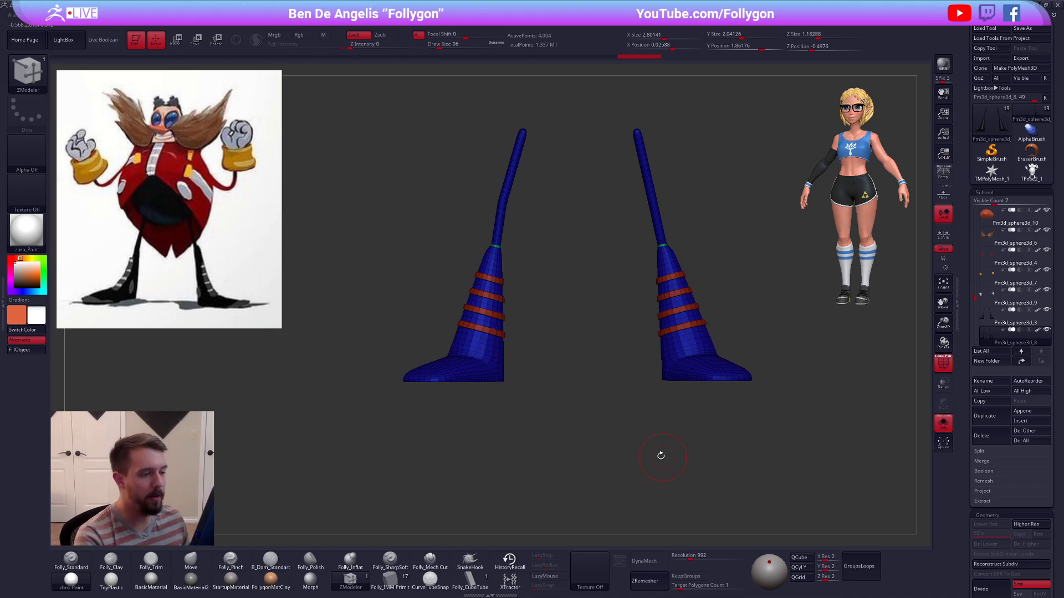
pyautogui.keyDown('ctrl'); pyautogui.moveTo(686, 478); pyautogui.dragTo(694, 503, button='right'); pyautogui.keyUp('ctrl')
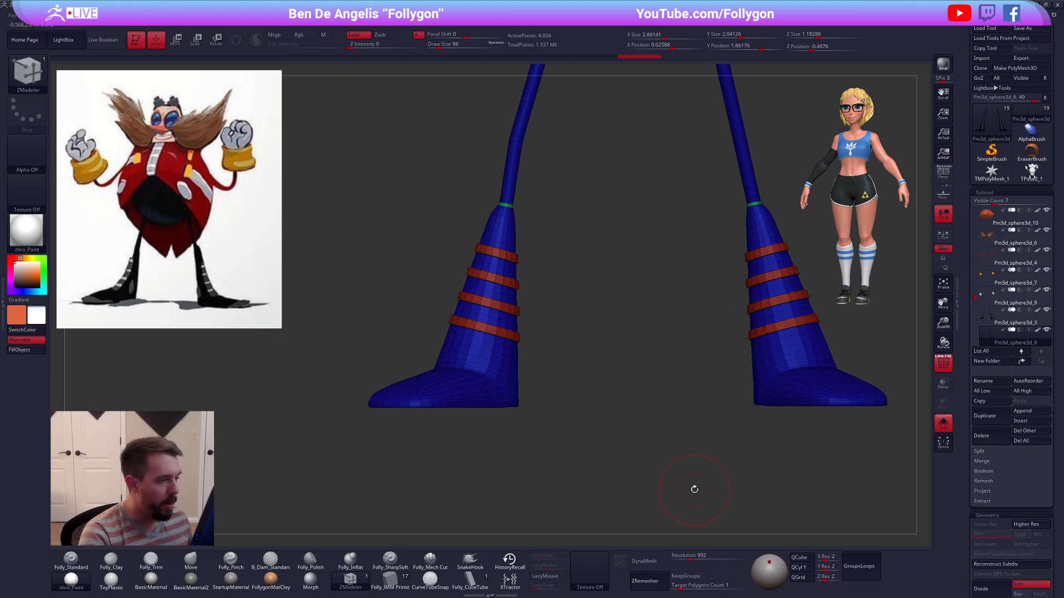
# Step: Isolate the boot bands by hiding the boots and green ankle rings, and delete the hidden geometry
pyautogui.keyDown('ctrl'); pyautogui.keyDown('shift'); pyautogui.click(765, 266); pyautogui.keyUp('shift'); pyautogui.keyUp('ctrl')
pyautogui.keyDown('alt'); pyautogui.moveTo(679, 343); pyautogui.dragTo(615, 348, button='right'); pyautogui.keyUp('alt')
pyautogui.hotkey('ctrl', 'shift', 'f')
pyautogui.click(643, 526)
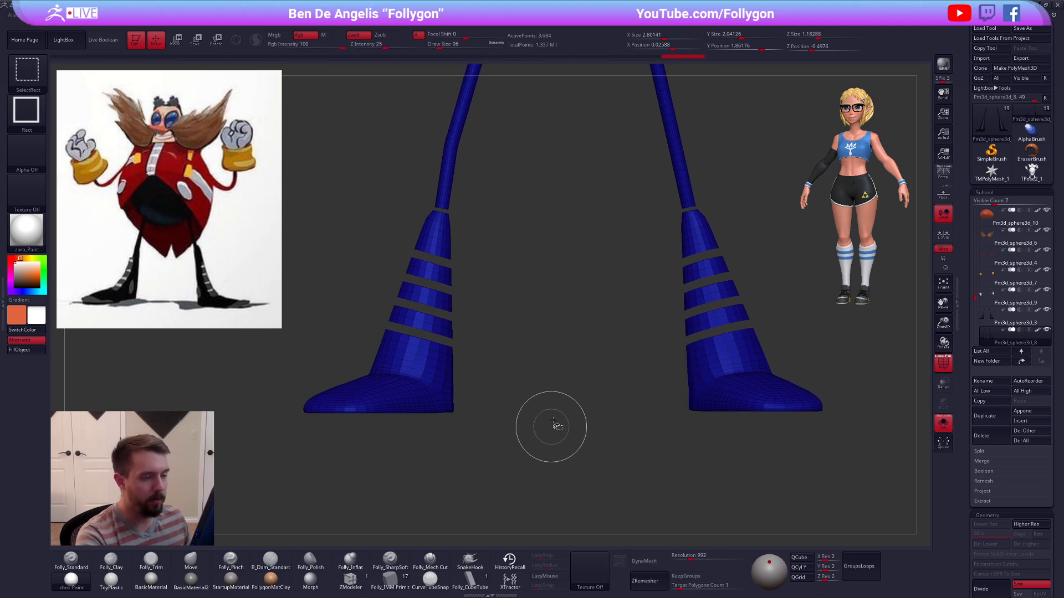
pyautogui.keyDown('ctrl'); pyautogui.keyDown('shift'); pyautogui.click(553, 428); pyautogui.keyUp('shift'); pyautogui.keyUp('ctrl')
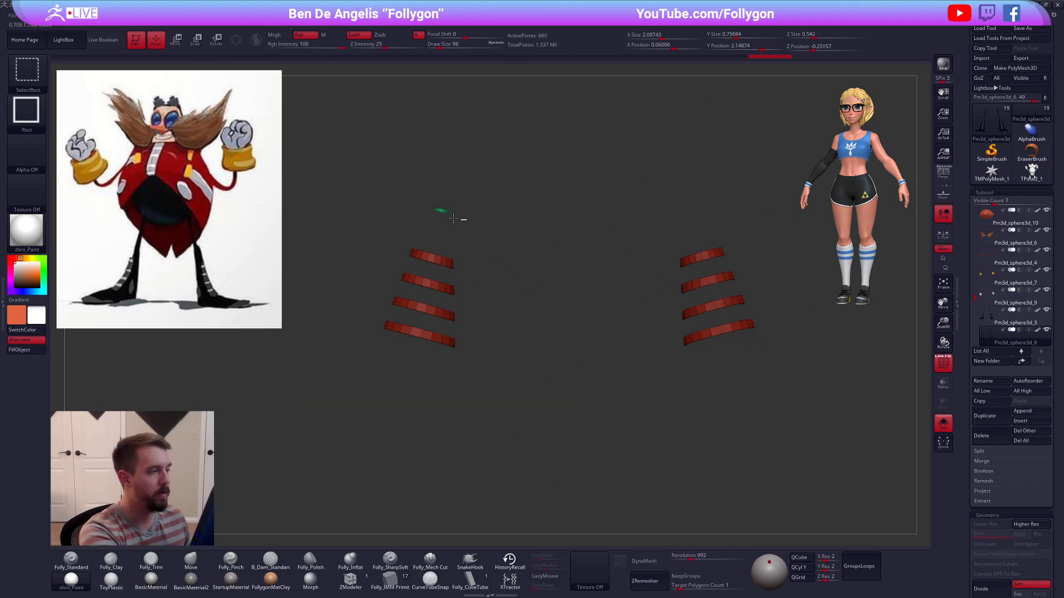
pyautogui.hotkey('ctrl', 'shift', 'f')
pyautogui.click(607, 240)
# Step: Show the full character without the polyframe and fill the band subtool with gray
pyautogui.hotkey('shift', 's')
pyautogui.keyDown('alt'); pyautogui.moveTo(769, 462); pyautogui.dragTo(718, 470, button='right'); pyautogui.keyUp('alt')
pyautogui.hotkey('shift', 'f')
pyautogui.press('z')
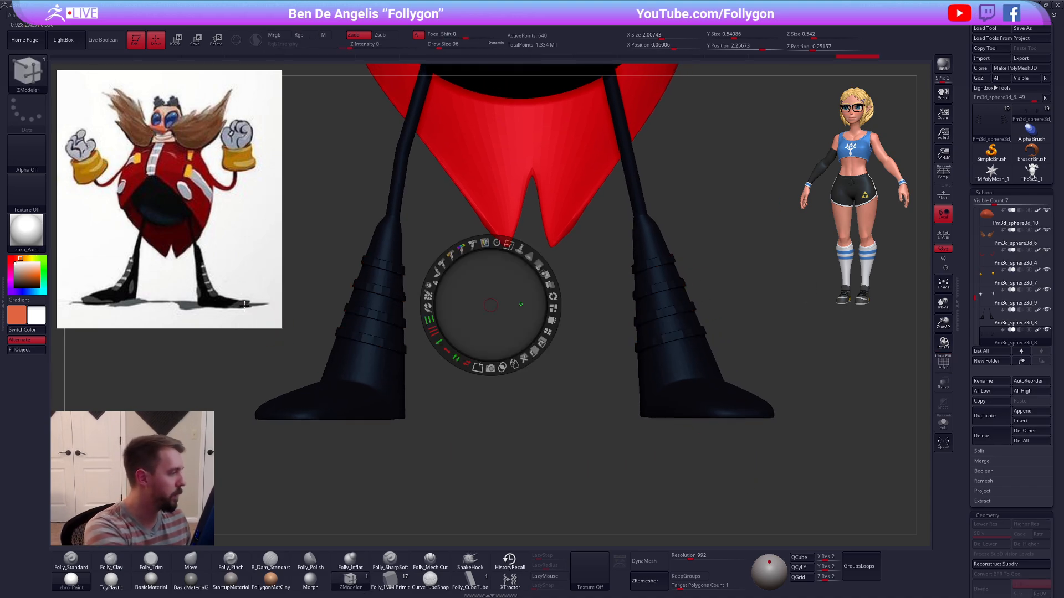
pyautogui.press('z')
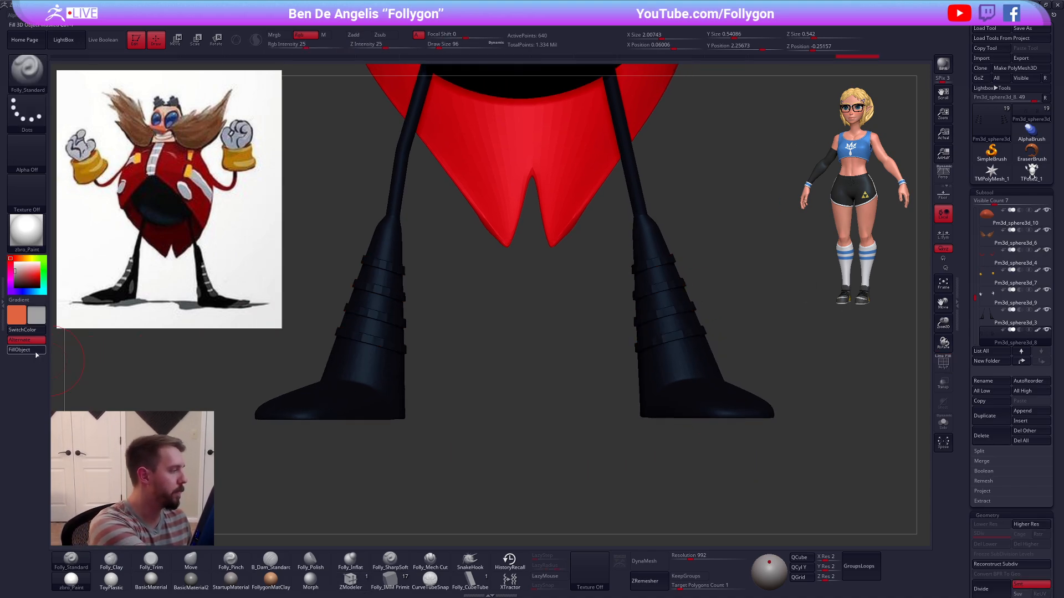
pyautogui.keyDown('alt'); pyautogui.moveTo(729, 473); pyautogui.dragTo(692, 481, button='right'); pyautogui.keyUp('alt')
pyautogui.hotkey('shift', 'd')
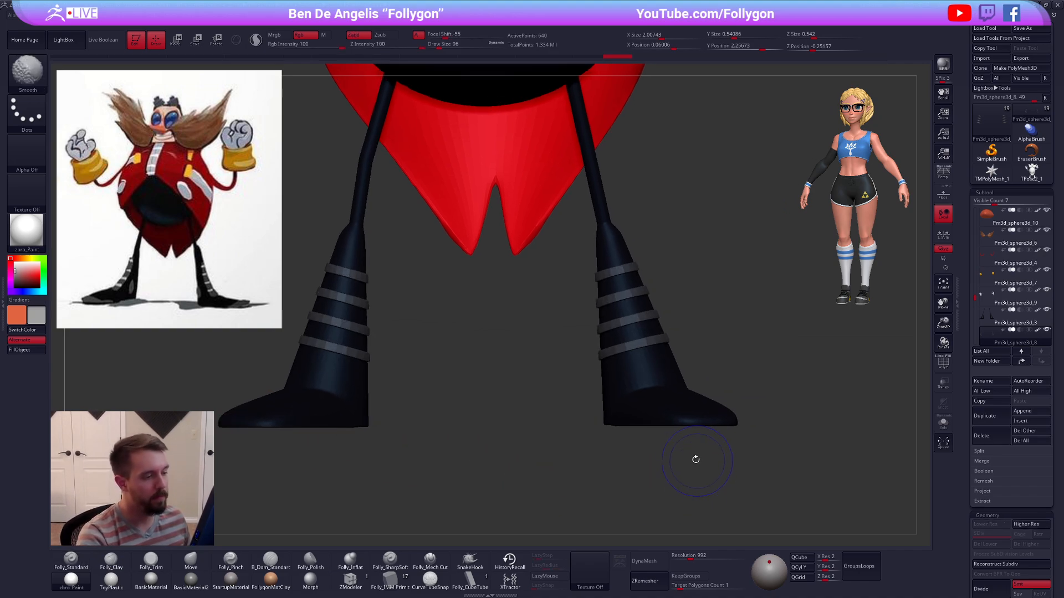
# Step: Use SelectLasso to hide the front sections of all four bands on the character's left boot
pyautogui.hotkey('ctrl', 'shift', 'f')
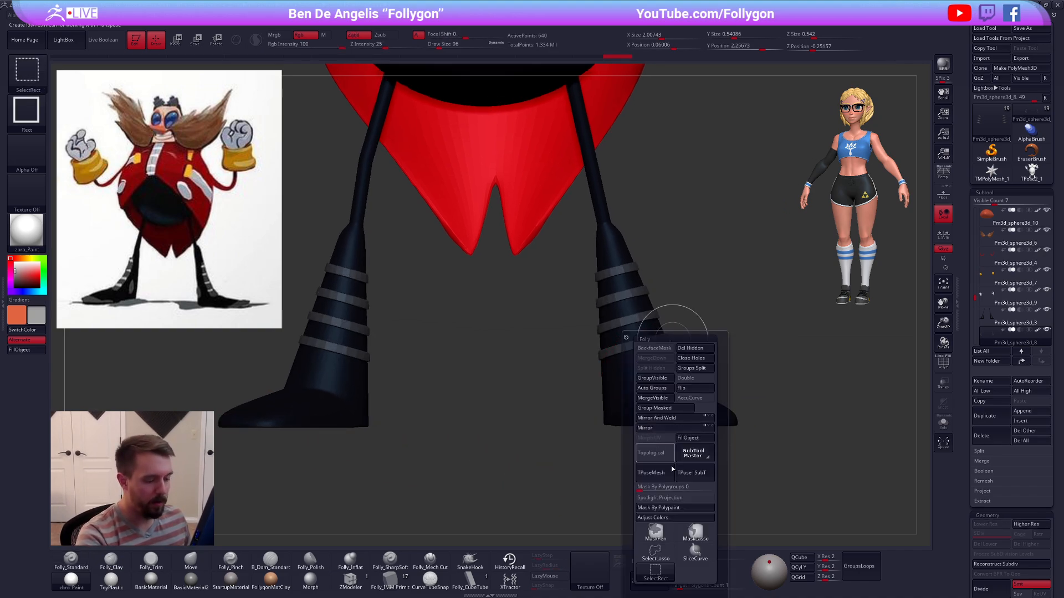
pyautogui.click(655, 552)
pyautogui.hotkey('shift', 'f')
pyautogui.moveTo(662, 346)
pyautogui.mouseDown(button='right')
pyautogui.moveTo(703, 354)
pyautogui.moveTo(687, 341)
pyautogui.moveTo(642, 363)
pyautogui.mouseUp(button='right')
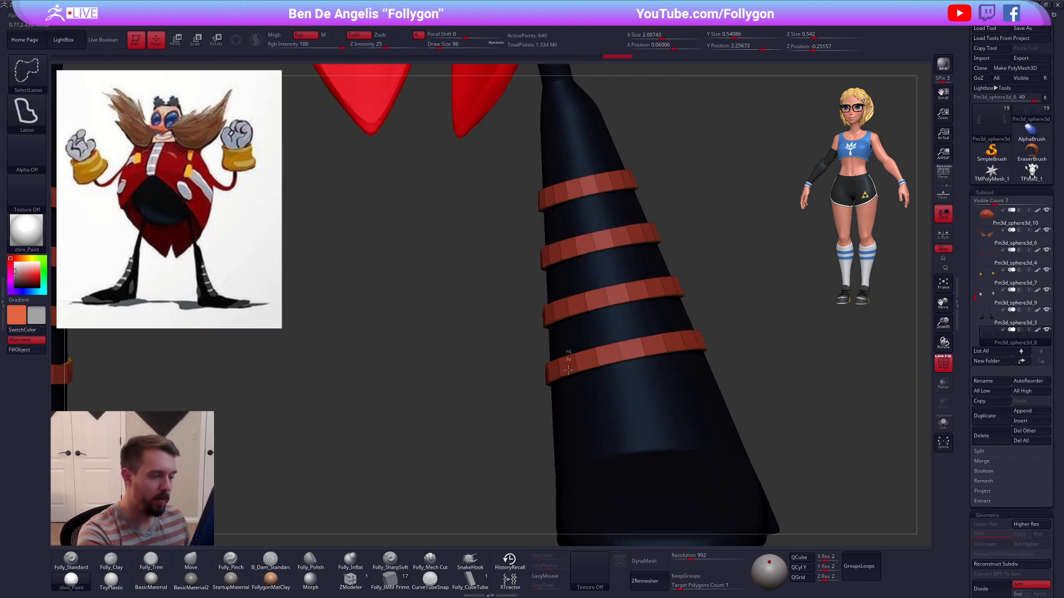
pyautogui.moveTo(567, 354)
pyautogui.keyDown('ctrl'); pyautogui.keyDown('shift'); pyautogui.mouseDown()
pyautogui.moveTo(645, 400)
pyautogui.moveTo(688, 367)
pyautogui.moveTo(687, 326)
pyautogui.moveTo(723, 318)
pyautogui.mouseUp(); pyautogui.keyUp('shift'); pyautogui.keyUp('ctrl')
pyautogui.keyDown('alt'); pyautogui.moveTo(629, 313); pyautogui.dragTo(636, 358, button='right'); pyautogui.keyUp('alt')
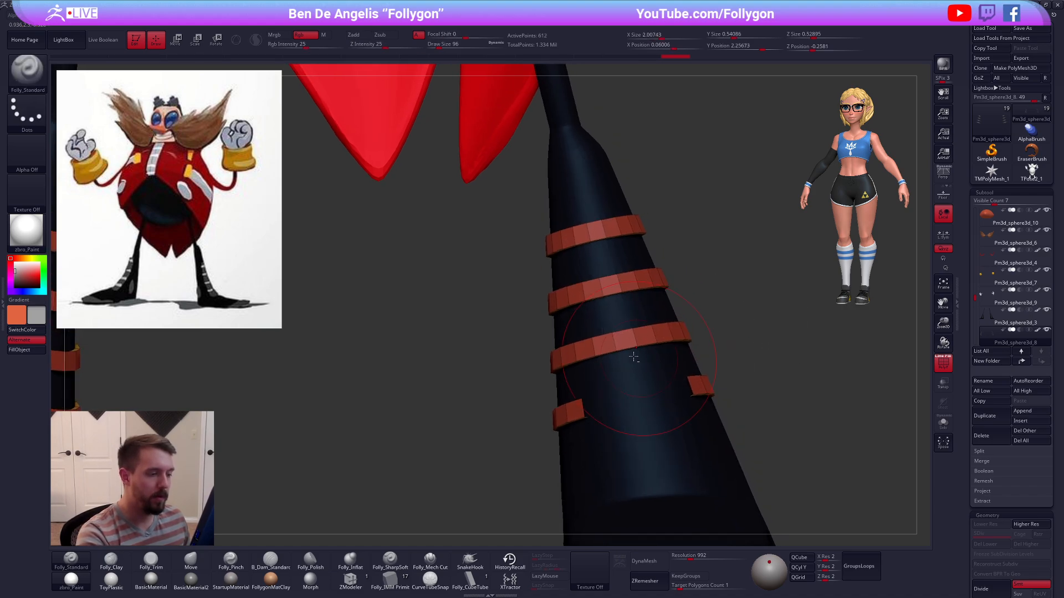
pyautogui.moveTo(583, 332)
pyautogui.keyDown('ctrl'); pyautogui.keyDown('alt'); pyautogui.keyDown('shift'); pyautogui.mouseDown()
pyautogui.moveTo(636, 376)
pyautogui.moveTo(644, 309)
pyautogui.mouseUp(); pyautogui.keyUp('shift'); pyautogui.keyUp('alt'); pyautogui.keyUp('ctrl')
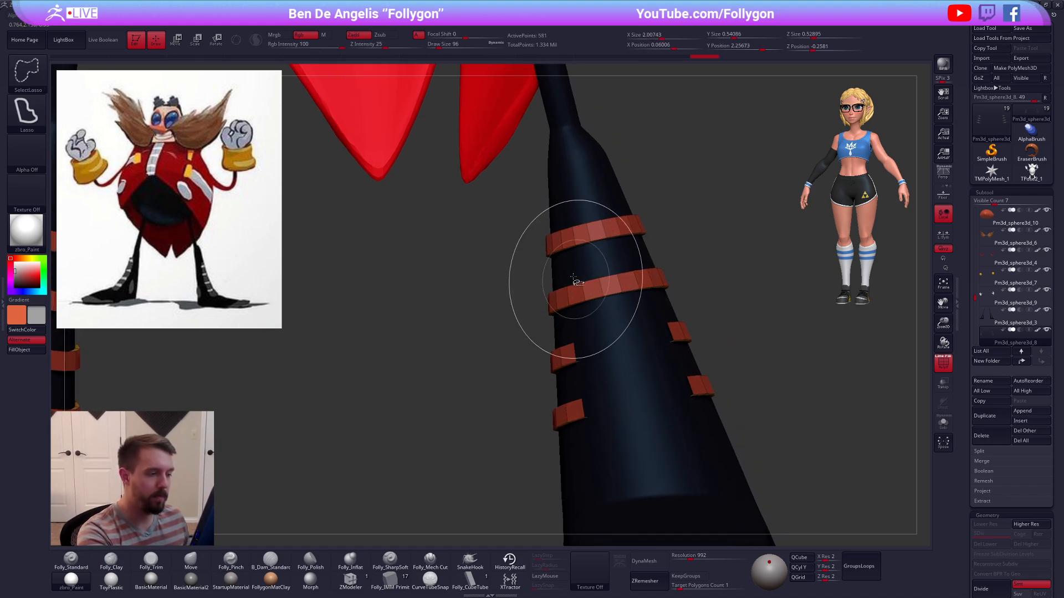
pyautogui.moveTo(578, 284)
pyautogui.keyDown('ctrl'); pyautogui.keyDown('alt'); pyautogui.keyDown('shift'); pyautogui.mouseDown()
pyautogui.moveTo(632, 300)
pyautogui.moveTo(626, 277)
pyautogui.mouseUp(); pyautogui.keyUp('shift'); pyautogui.keyUp('alt'); pyautogui.keyUp('ctrl')
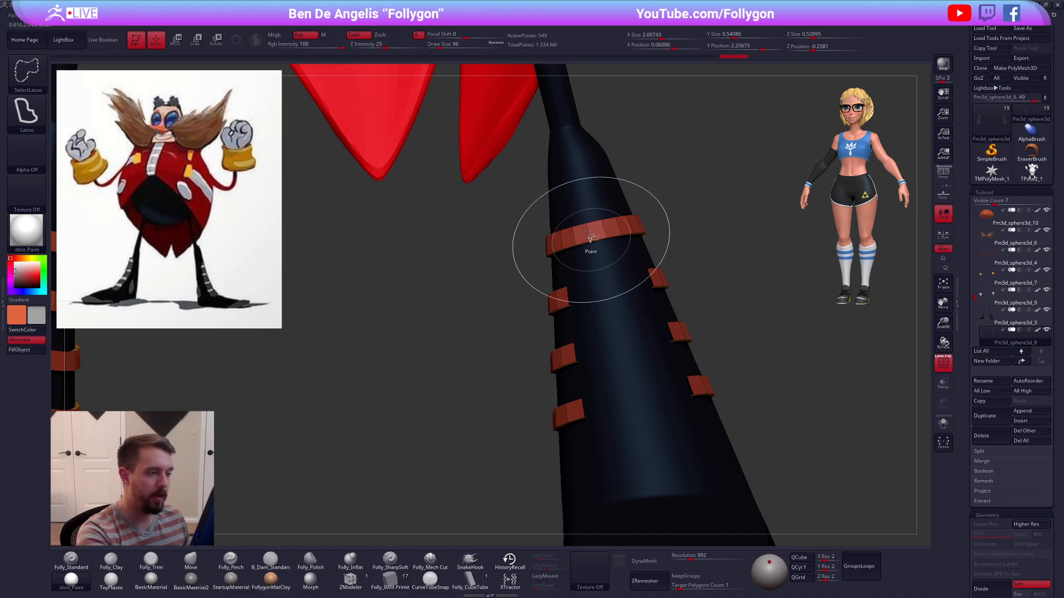
pyautogui.moveTo(588, 238)
pyautogui.keyDown('ctrl'); pyautogui.keyDown('alt'); pyautogui.keyDown('shift'); pyautogui.mouseDown()
pyautogui.moveTo(565, 221)
pyautogui.moveTo(626, 228)
pyautogui.moveTo(619, 235)
pyautogui.mouseUp(); pyautogui.keyUp('shift'); pyautogui.keyUp('alt'); pyautogui.keyUp('ctrl')
pyautogui.moveTo(619, 236)
pyautogui.mouseDown(button='right')
pyautogui.moveTo(665, 275)
pyautogui.moveTo(710, 344)
pyautogui.mouseUp(button='right')
# Step: Split the hidden front sections of the left boot's bands into a separate subtool and select it for checking
pyautogui.moveTo(734, 454)
pyautogui.keyDown('ctrl'); pyautogui.keyDown('shift'); pyautogui.mouseDown()
pyautogui.moveTo(767, 470)
pyautogui.moveTo(613, 423)
pyautogui.moveTo(682, 387)
pyautogui.mouseUp(); pyautogui.keyUp('shift'); pyautogui.keyUp('ctrl')
pyautogui.hotkey('shift', 's')
pyautogui.moveTo(682, 309)
pyautogui.mouseDown()
pyautogui.moveTo(688, 283)
pyautogui.moveTo(709, 366)
pyautogui.moveTo(690, 237)
pyautogui.moveTo(721, 333)
pyautogui.moveTo(692, 233)
pyautogui.mouseUp()
pyautogui.hotkey('shift', 'f')
pyautogui.hotkey('ctrl', 'space')
pyautogui.click(751, 322)
pyautogui.hotkey('ctrl', 'z')
pyautogui.moveTo(693, 232)
pyautogui.mouseDown()
pyautogui.moveTo(725, 225)
pyautogui.moveTo(719, 340)
pyautogui.moveTo(730, 399)
pyautogui.moveTo(782, 421)
pyautogui.moveTo(717, 333)
pyautogui.moveTo(765, 309)
pyautogui.mouseUp()
pyautogui.press('space')
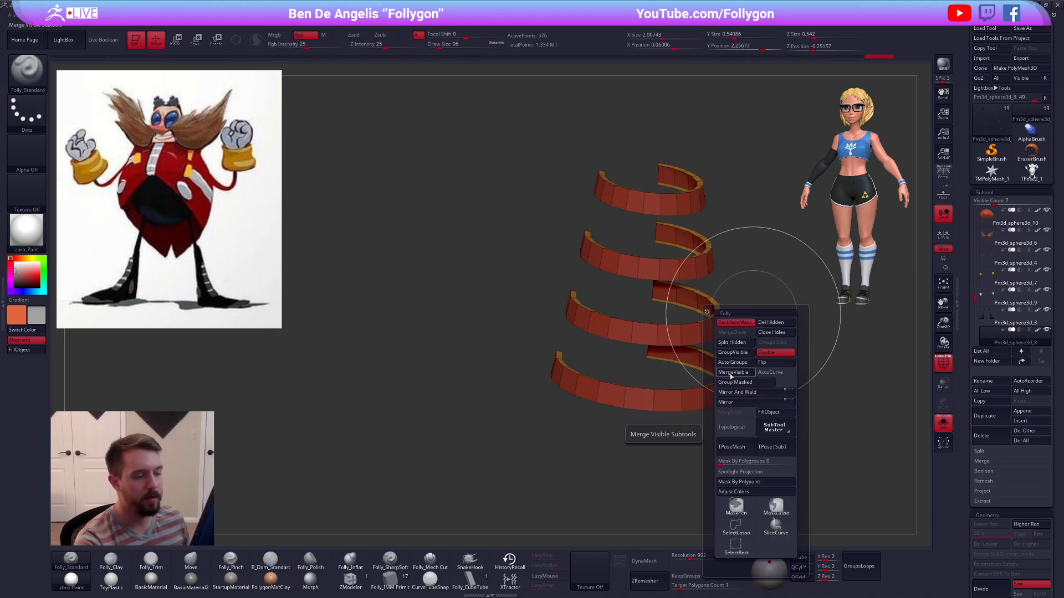
pyautogui.click(743, 344)
pyautogui.moveTo(767, 216); pyautogui.dragTo(787, 331)
pyautogui.moveTo(976, 294); pyautogui.dragTo(977, 303)
pyautogui.click(992, 320)
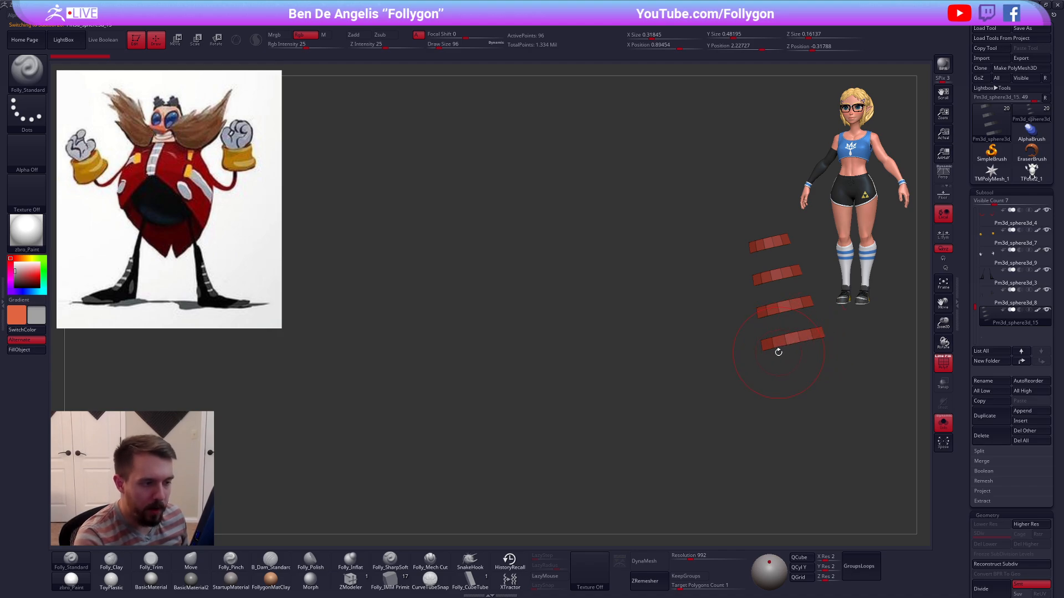
# Step: Return to the original band subtool and lasso-hide the front section of the lowest band on the character's right boot
pyautogui.click(996, 303)
pyautogui.moveTo(620, 360); pyautogui.dragTo(579, 348)
pyautogui.keyDown('ctrl'); pyautogui.moveTo(563, 355); pyautogui.dragTo(563, 404, button='right'); pyautogui.keyUp('ctrl')
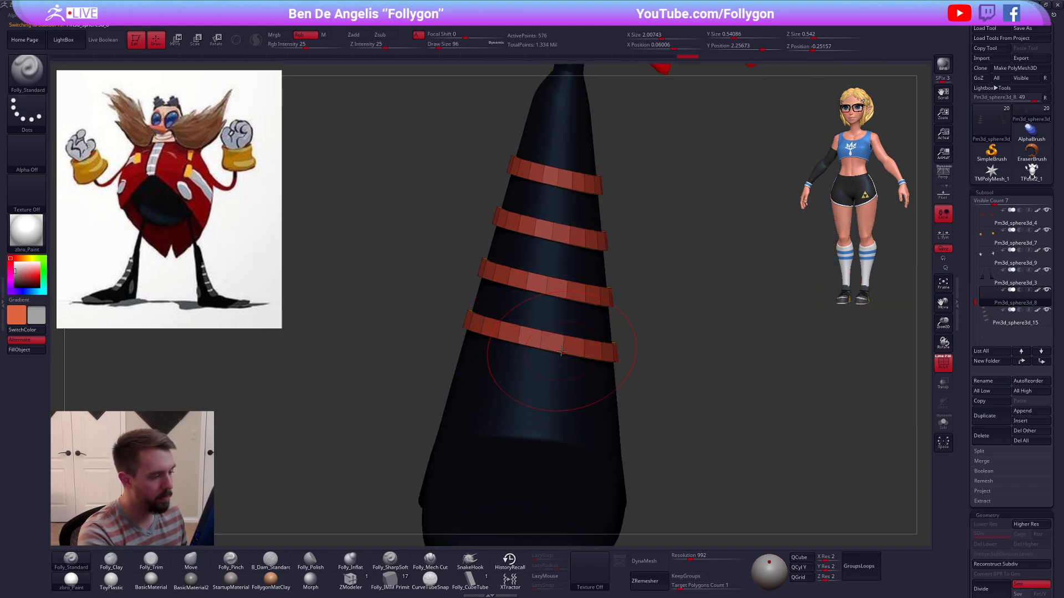
pyautogui.hotkey('ctrl', 'shift')
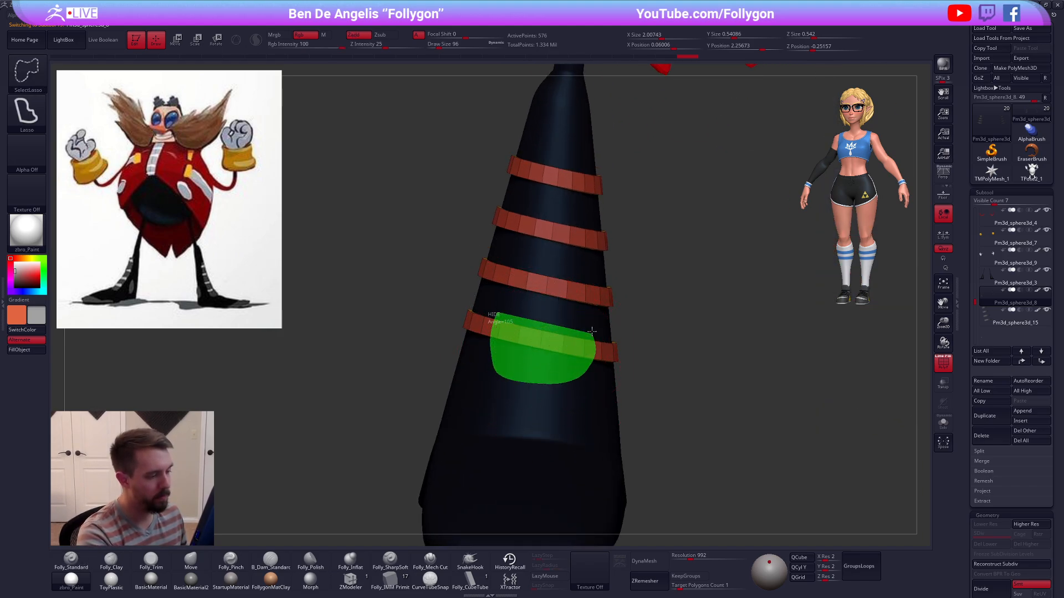
pyautogui.keyDown('ctrl'); pyautogui.keyDown('shift'); pyautogui.moveTo(592, 331); pyautogui.dragTo(594, 334); pyautogui.keyUp('shift'); pyautogui.keyUp('ctrl')
pyautogui.keyDown('ctrl'); pyautogui.keyDown('shift'); pyautogui.moveTo(643, 364); pyautogui.dragTo(667, 350); pyautogui.keyUp('shift'); pyautogui.keyUp('ctrl')
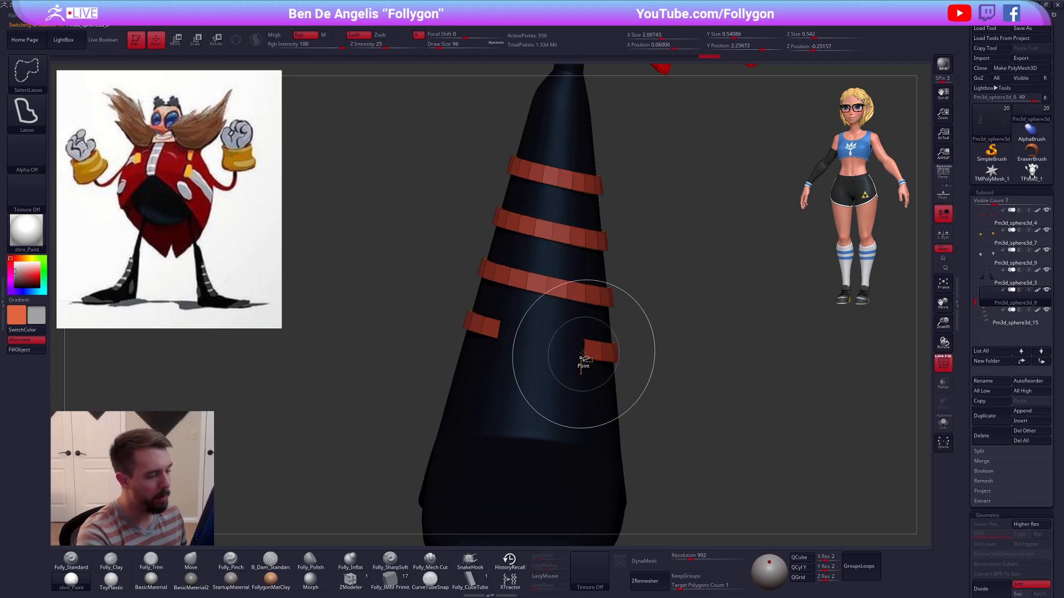
pyautogui.moveTo(584, 358); pyautogui.dragTo(569, 353, button='right')
pyautogui.keyDown('ctrl'); pyautogui.keyDown('shift'); pyautogui.moveTo(651, 333); pyautogui.dragTo(672, 321); pyautogui.keyUp('shift'); pyautogui.keyUp('ctrl')
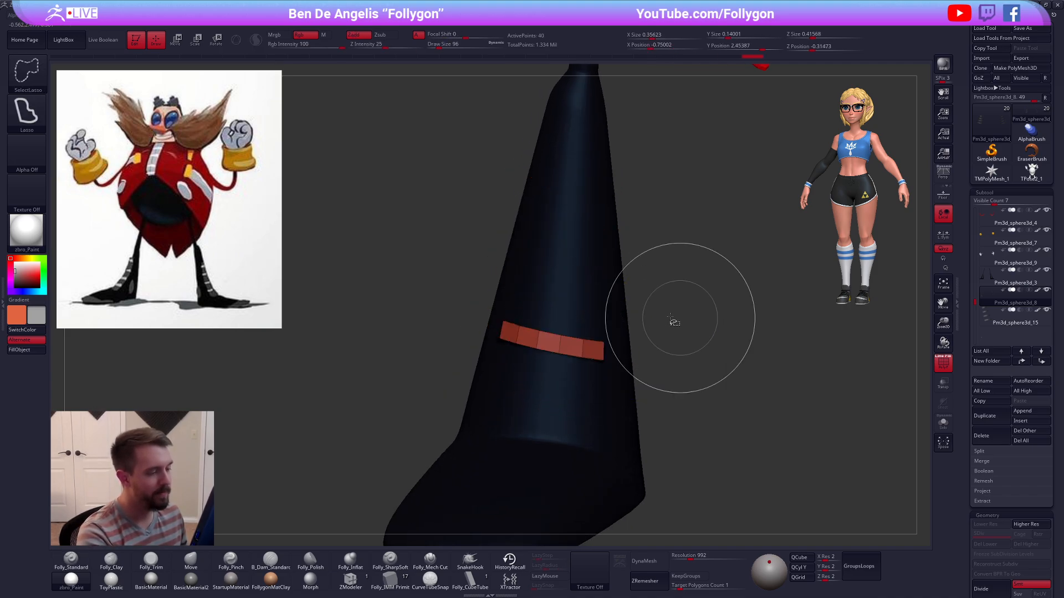
pyautogui.keyDown('shift'); pyautogui.moveTo(672, 321); pyautogui.dragTo(643, 333, button='right'); pyautogui.keyUp('shift')
pyautogui.keyDown('ctrl'); pyautogui.keyDown('shift'); pyautogui.moveTo(643, 333); pyautogui.dragTo(654, 321); pyautogui.keyUp('shift'); pyautogui.keyUp('ctrl')
# Step: Lasso-hide the matching front sections of the three upper bands on the character's right boot
pyautogui.moveTo(654, 320); pyautogui.dragTo(541, 355, button='right')
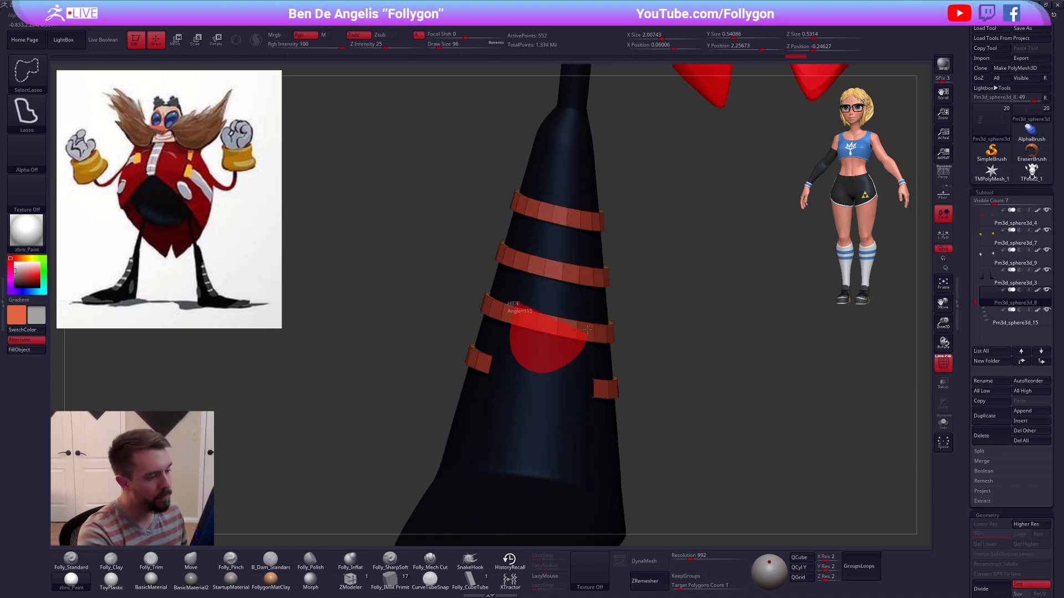
pyautogui.keyDown('ctrl'); pyautogui.keyDown('alt'); pyautogui.keyDown('shift'); pyautogui.moveTo(588, 330); pyautogui.dragTo(579, 328); pyautogui.keyUp('shift'); pyautogui.keyUp('alt'); pyautogui.keyUp('ctrl')
pyautogui.keyDown('alt'); pyautogui.moveTo(527, 273); pyautogui.dragTo(538, 316, button='right'); pyautogui.keyUp('alt')
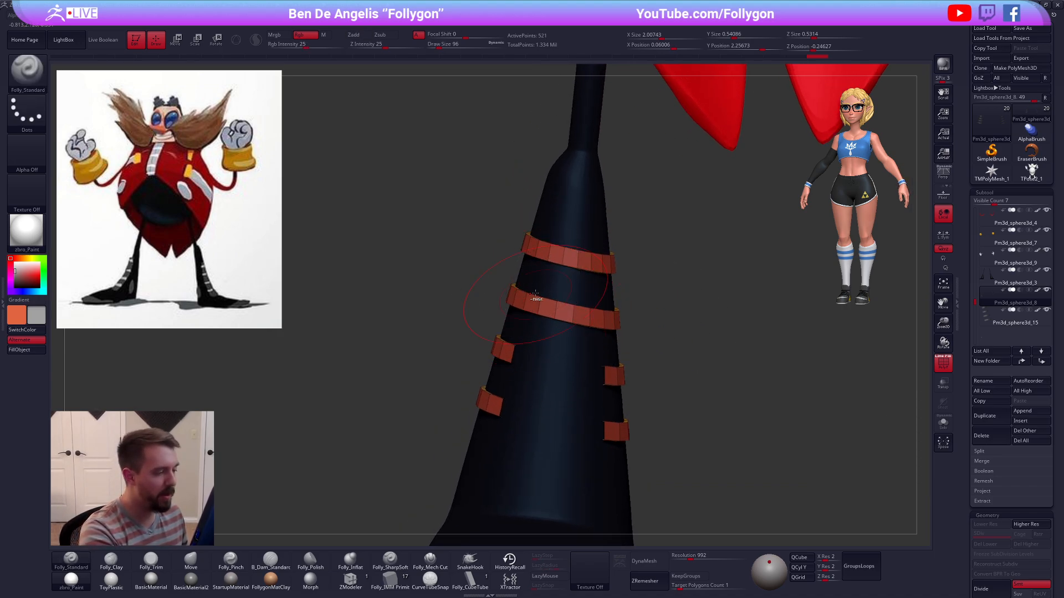
pyautogui.keyDown('ctrl'); pyautogui.keyDown('alt'); pyautogui.keyDown('shift'); pyautogui.moveTo(532, 299); pyautogui.dragTo(548, 368); pyautogui.keyUp('shift'); pyautogui.keyUp('alt'); pyautogui.keyUp('ctrl')
pyautogui.keyDown('ctrl'); pyautogui.keyDown('alt'); pyautogui.keyDown('shift'); pyautogui.moveTo(589, 287); pyautogui.dragTo(591, 289); pyautogui.keyUp('shift'); pyautogui.keyUp('alt'); pyautogui.keyUp('ctrl')
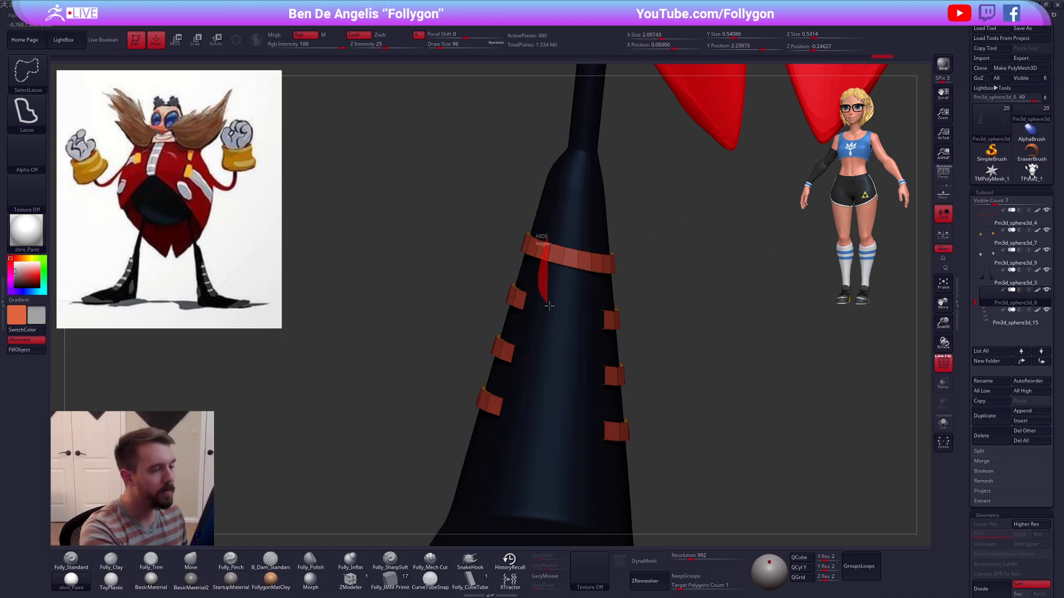
pyautogui.keyDown('ctrl'); pyautogui.keyDown('alt'); pyautogui.keyDown('shift'); pyautogui.moveTo(595, 233); pyautogui.dragTo(591, 216); pyautogui.keyUp('shift'); pyautogui.keyUp('alt'); pyautogui.keyUp('ctrl')
# Step: Invert the visibility to show only the right boot's front strips and delete the remaining band geometry
pyautogui.keyDown('ctrl'); pyautogui.keyDown('shift'); pyautogui.moveTo(656, 282); pyautogui.dragTo(659, 276); pyautogui.keyUp('shift'); pyautogui.keyUp('ctrl')
pyautogui.moveTo(629, 314)
pyautogui.mouseDown()
pyautogui.moveTo(612, 337)
pyautogui.moveTo(599, 321)
pyautogui.moveTo(592, 375)
pyautogui.moveTo(579, 346)
pyautogui.mouseUp()
pyautogui.moveTo(542, 237)
pyautogui.keyDown('ctrl'); pyautogui.keyDown('shift'); pyautogui.mouseDown()
pyautogui.moveTo(617, 404)
pyautogui.moveTo(568, 191)
pyautogui.mouseUp(); pyautogui.keyUp('shift'); pyautogui.keyUp('ctrl')
pyautogui.press('space')
pyautogui.click(648, 287)
# Step: Merge the right boot's strips with the left boot's strip subtool below it
pyautogui.moveTo(655, 285)
pyautogui.mouseDown()
pyautogui.moveTo(660, 259)
pyautogui.moveTo(637, 271)
pyautogui.moveTo(614, 255)
pyautogui.mouseUp()
pyautogui.press('space')
pyautogui.click(788, 312)
pyautogui.click(765, 336)
pyautogui.moveTo(773, 337)
pyautogui.mouseDown()
pyautogui.moveTo(669, 373)
pyautogui.moveTo(729, 392)
pyautogui.moveTo(646, 373)
pyautogui.mouseUp()
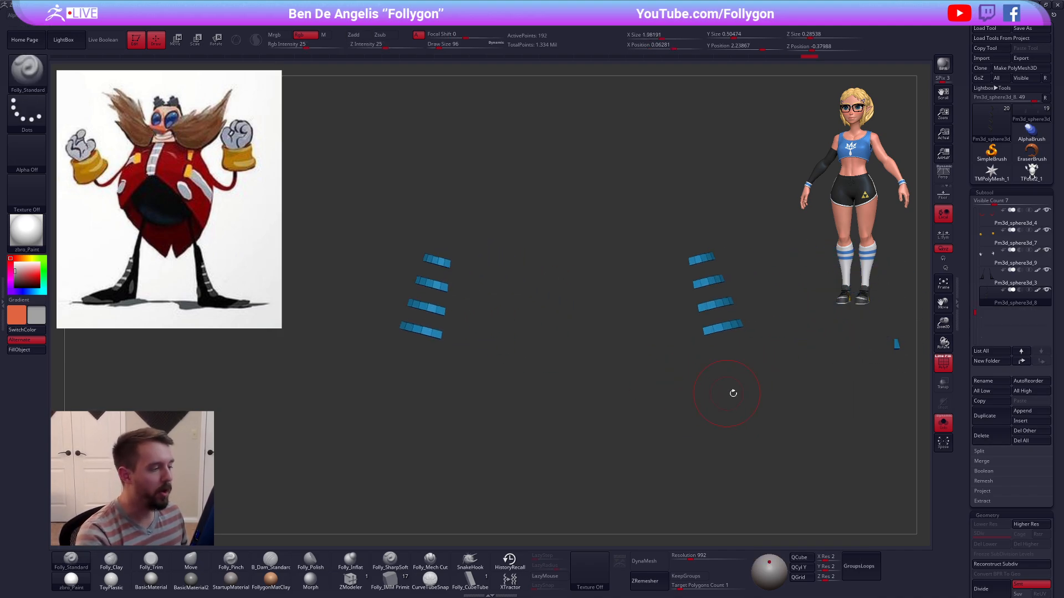
# Step: Show the full character to check the strips on both boots, open the Crease settings and preview dynamic subdivision
pyautogui.press('shift')
pyautogui.hotkey('shift', 'd')
pyautogui.hotkey('alt', 's')
pyautogui.moveTo(824, 412)
pyautogui.keyDown('alt'); pyautogui.mouseDown()
pyautogui.moveTo(784, 429)
pyautogui.moveTo(822, 428)
pyautogui.mouseUp(); pyautogui.keyUp('alt')
pyautogui.hotkey('shift', 'f')
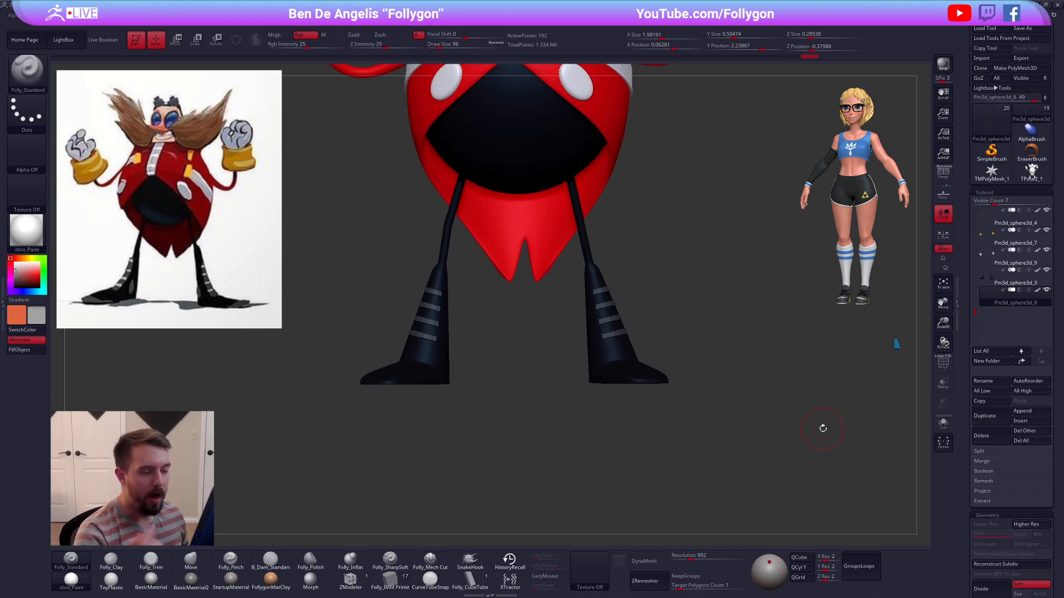
pyautogui.scroll(-5, 984, 338)
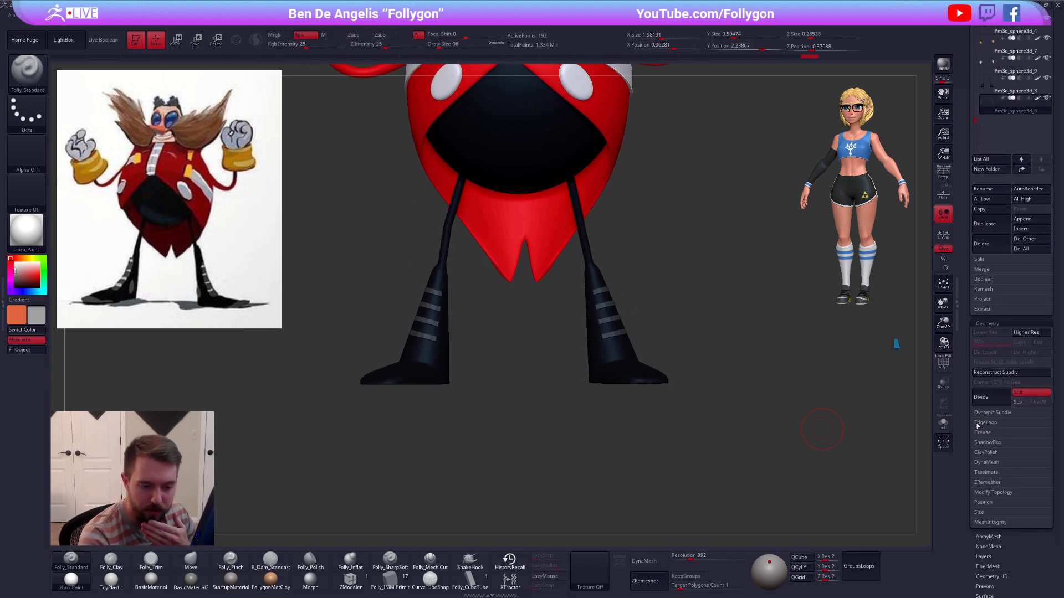
pyautogui.click(983, 432)
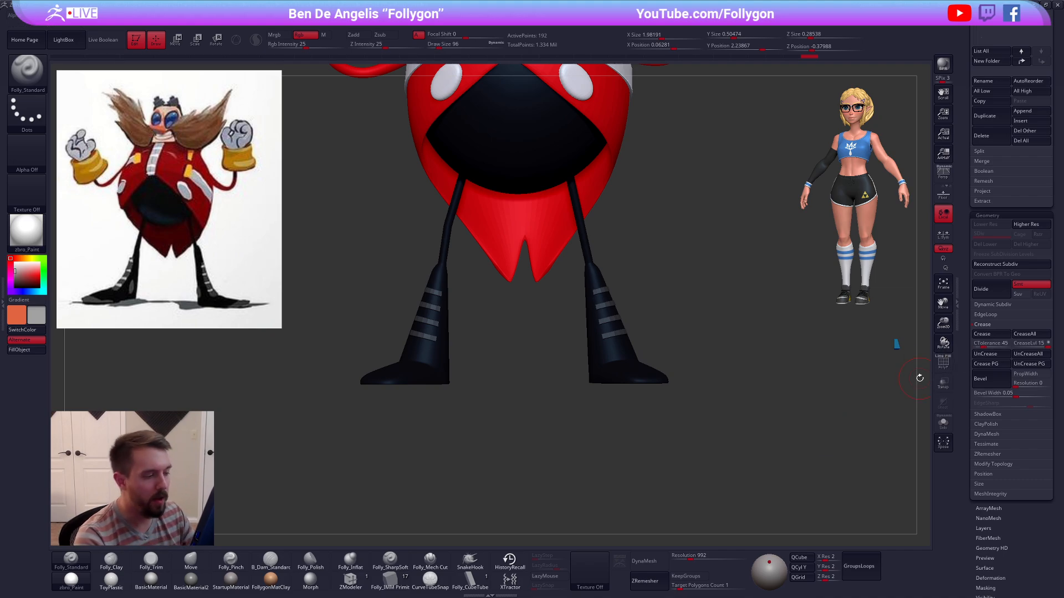
pyautogui.press('d')
pyautogui.keyDown('alt'); pyautogui.moveTo(624, 328); pyautogui.dragTo(737, 400, button='right'); pyautogui.keyUp('alt')
pyautogui.hotkey('shift', 'd')
# Step: Isolate the strips and delete their thin side faces, keeping only the outer faces
pyautogui.hotkey('ctrl', 'shift', 's')
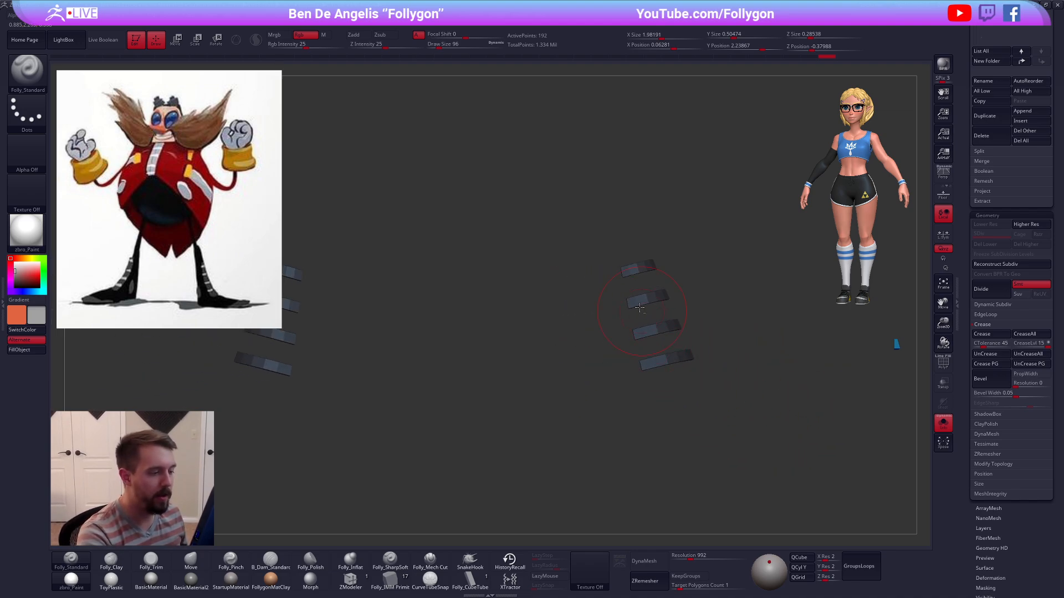
pyautogui.hotkey('shift', 'f')
pyautogui.moveTo(655, 311)
pyautogui.mouseDown(button='right')
pyautogui.moveTo(653, 286)
pyautogui.moveTo(637, 280)
pyautogui.mouseUp(button='right')
pyautogui.hotkey('ctrl', 'shift')
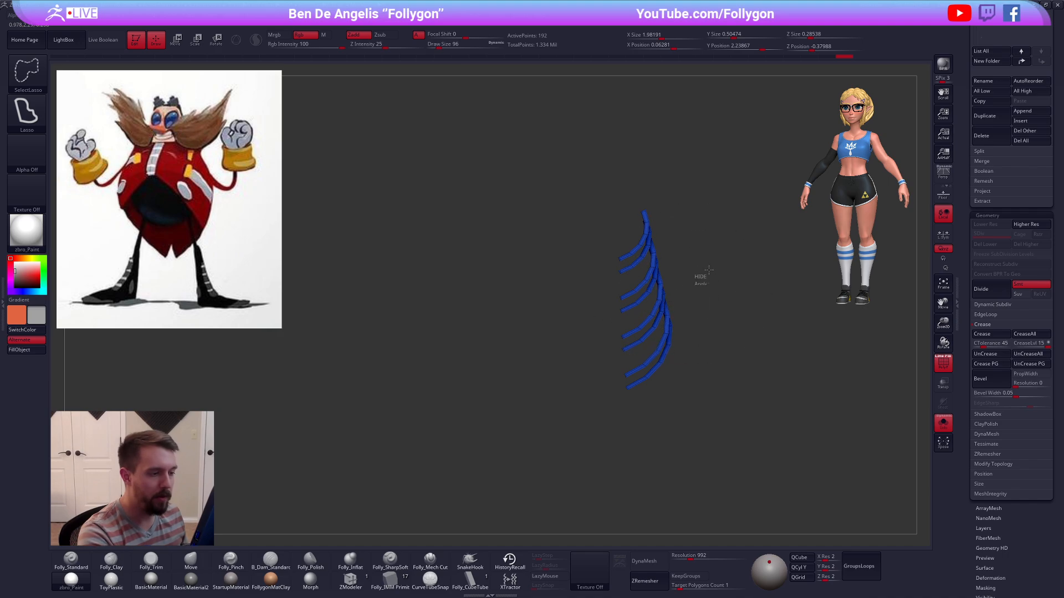
pyautogui.keyDown('ctrl'); pyautogui.keyDown('shift'); pyautogui.moveTo(709, 270); pyautogui.dragTo(719, 282); pyautogui.keyUp('shift'); pyautogui.keyUp('ctrl')
pyautogui.press('space')
pyautogui.click(715, 297)
# Step: Set ZModeler to Extrude on All Polygons and extrude the strip faces to give them an even thickness
pyautogui.click(349, 581)
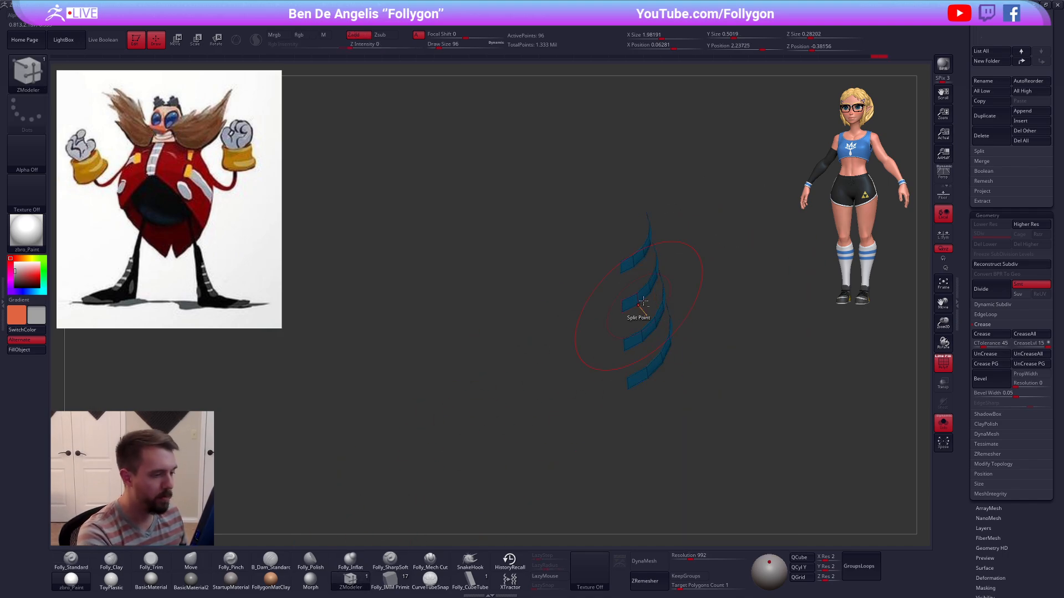
pyautogui.press('space')
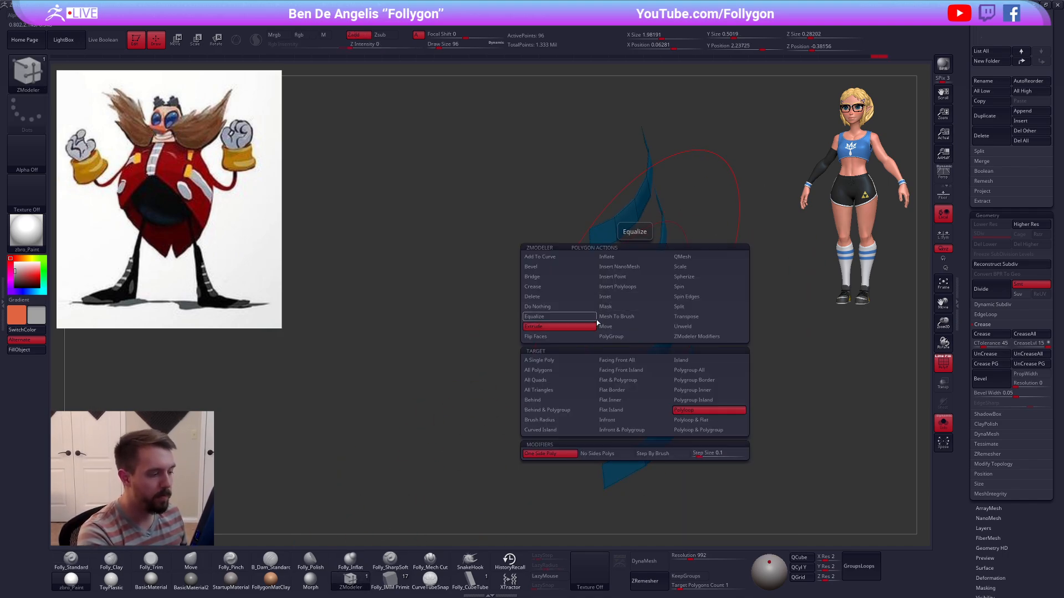
pyautogui.click(563, 368)
pyautogui.moveTo(629, 308); pyautogui.dragTo(621, 294)
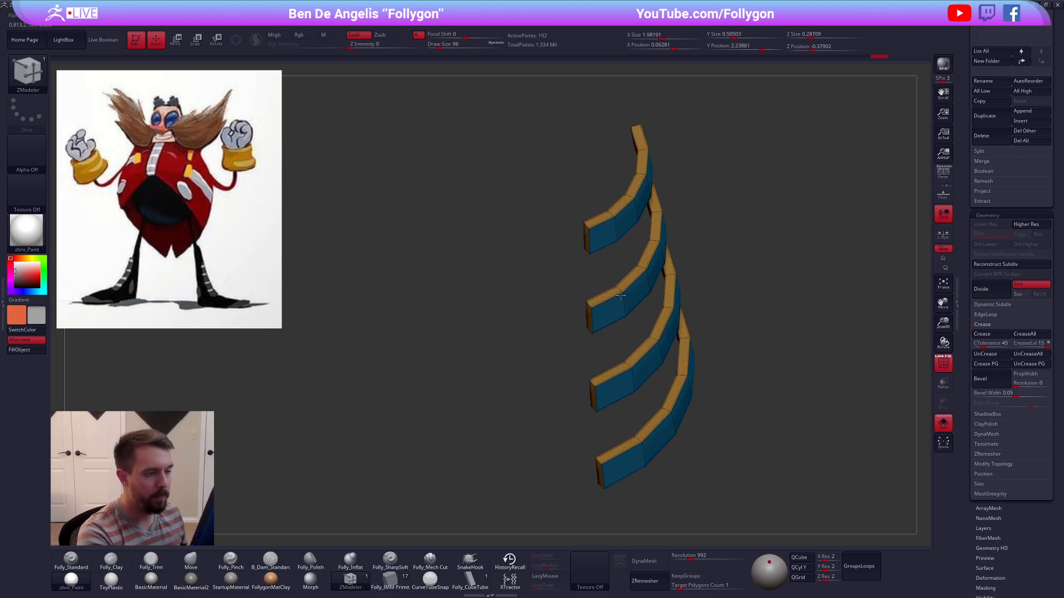
# Step: Turn on dynamic subdivision for the boot strips and show them on the full character without the wireframe
pyautogui.press('d')
pyautogui.hotkey('shift', 'd')
pyautogui.press('d')
pyautogui.keyDown('alt'); pyautogui.moveTo(748, 337); pyautogui.dragTo(798, 327); pyautogui.keyUp('alt')
pyautogui.hotkey('shift', 'f')
pyautogui.moveTo(798, 372); pyautogui.dragTo(847, 378)
pyautogui.hotkey('shift', 's')
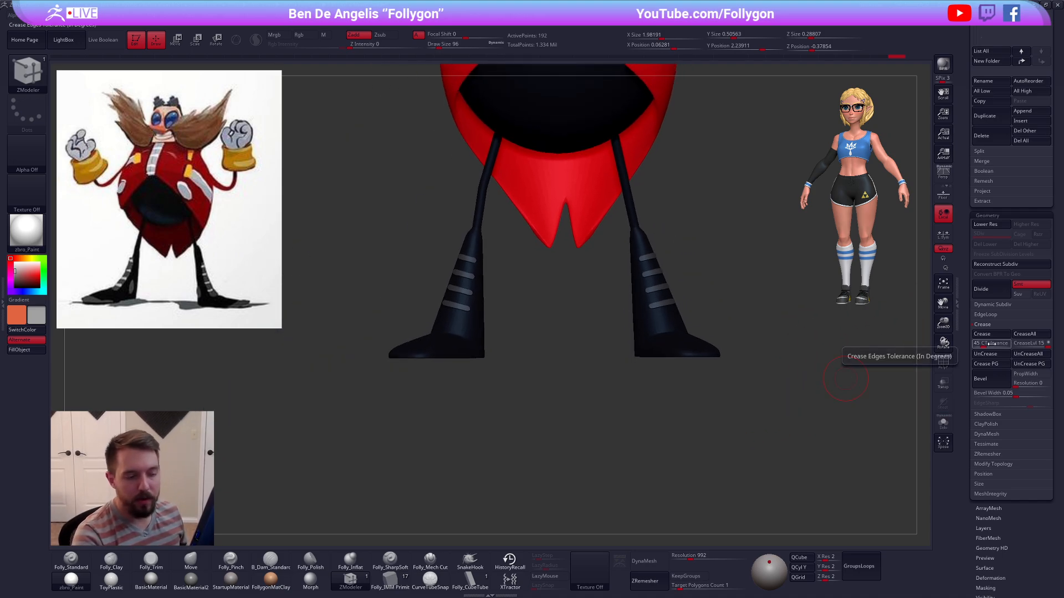
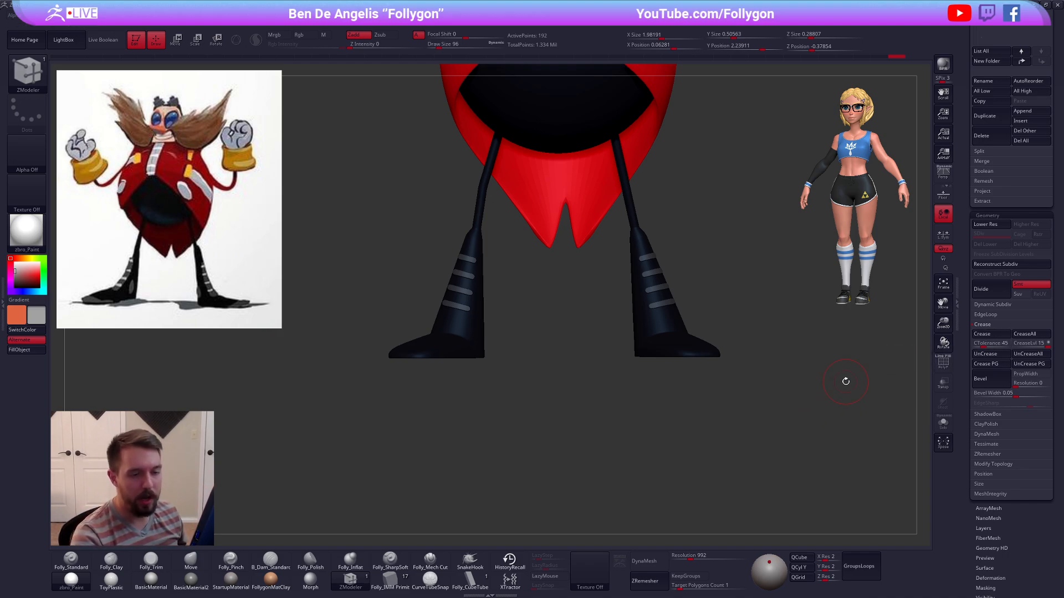
# Step: Examine the isolated strips with their wireframe against the boots and close the Crease settings
pyautogui.moveTo(699, 315)
pyautogui.keyDown('alt'); pyautogui.mouseDown()
pyautogui.moveTo(715, 377)
pyautogui.moveTo(798, 406)
pyautogui.moveTo(755, 373)
pyautogui.mouseUp(); pyautogui.keyUp('alt')
pyautogui.hotkey('alt', 's')
pyautogui.hotkey('shift', 'f')
pyautogui.press('space')
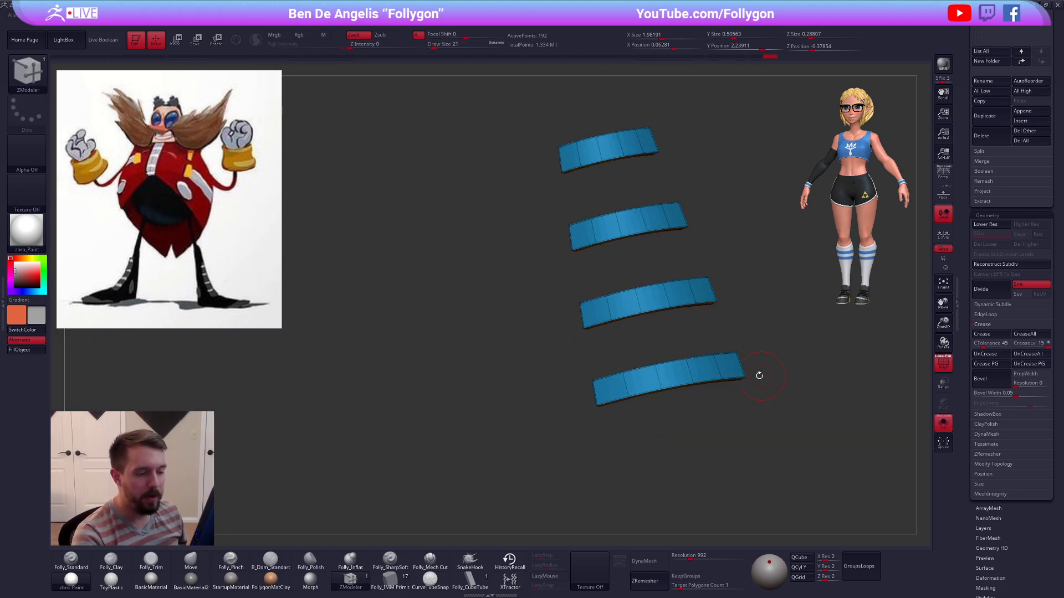
pyautogui.keyDown('alt'); pyautogui.moveTo(740, 408); pyautogui.dragTo(691, 394); pyautogui.keyUp('alt')
pyautogui.hotkey('alt', 's')
pyautogui.click(992, 326)
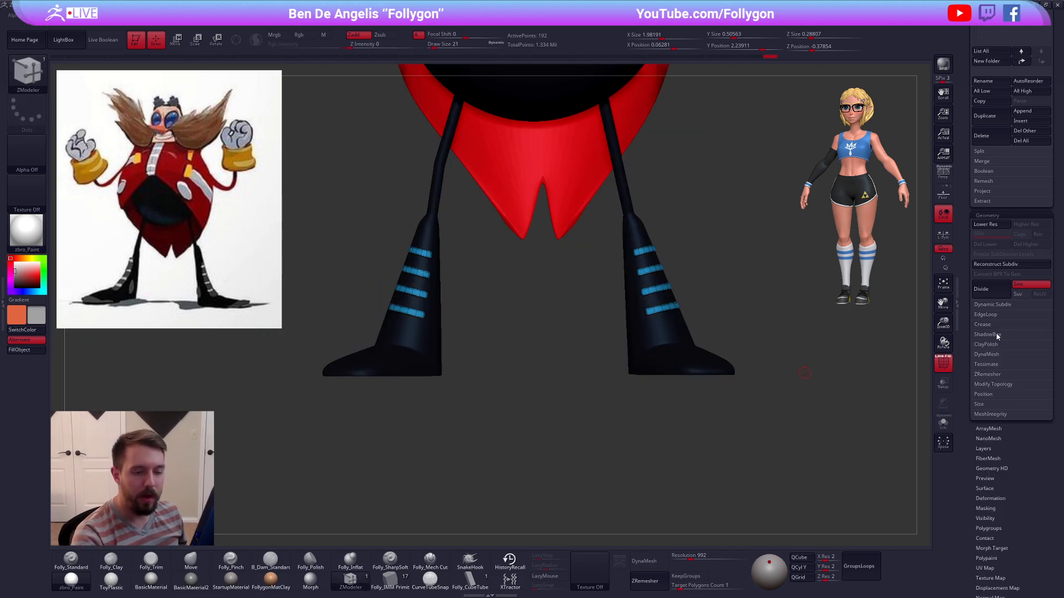
# Step: Delete the leftover TPose2_1 transpose mesh tool and return to the full character tool
pyautogui.moveTo(976, 332); pyautogui.dragTo(977, 458)
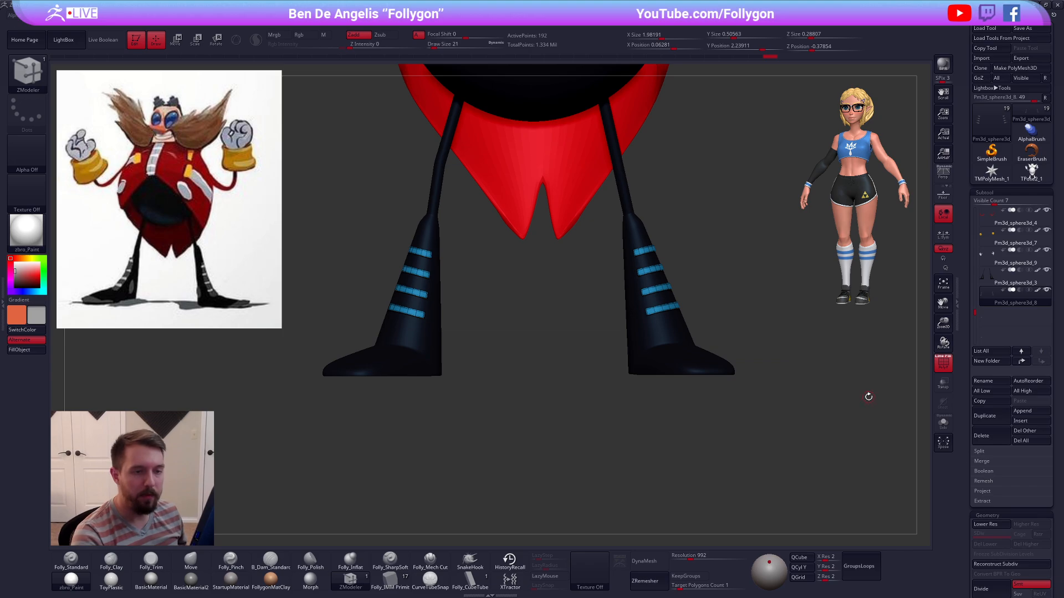
pyautogui.keyDown('alt'); pyautogui.moveTo(827, 396); pyautogui.dragTo(800, 451); pyautogui.keyUp('alt')
pyautogui.hotkey('shift', 'f')
pyautogui.click(1031, 173)
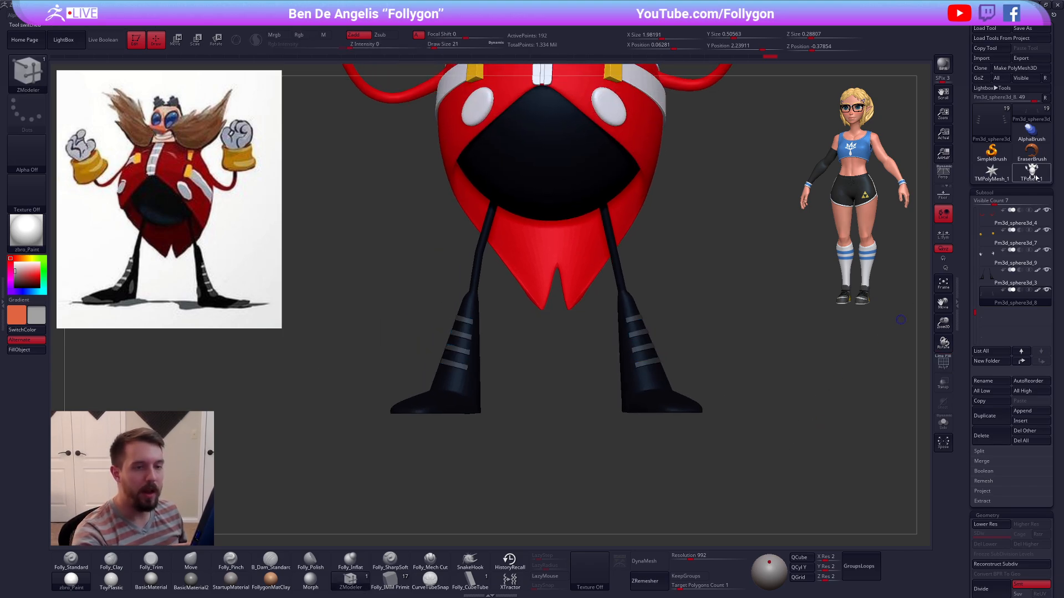
pyautogui.click(992, 442)
pyautogui.click(915, 458)
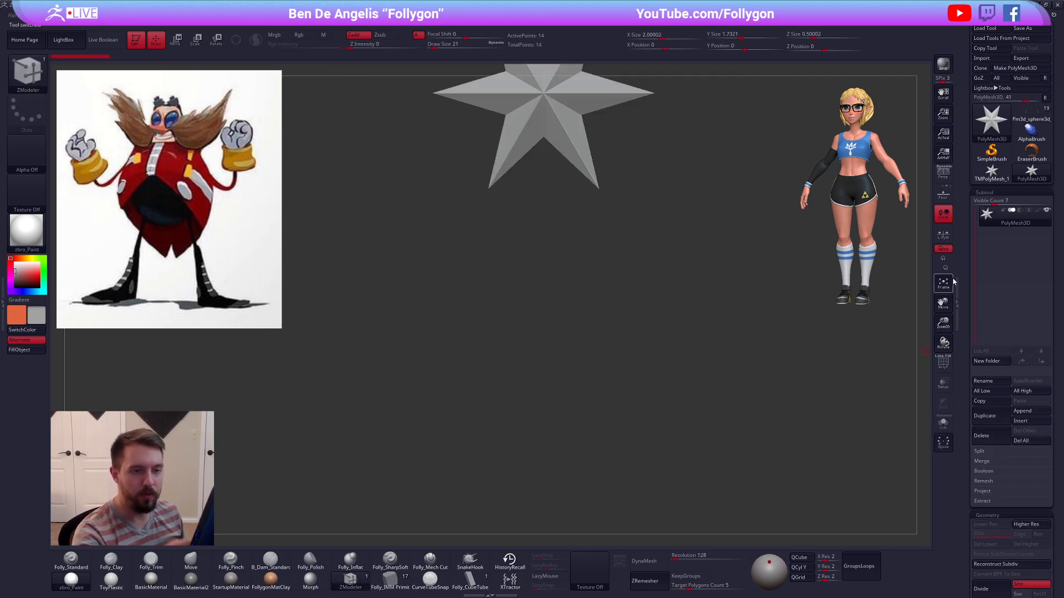
pyautogui.click(1031, 115)
pyautogui.keyDown('alt'); pyautogui.moveTo(919, 204); pyautogui.dragTo(745, 428); pyautogui.keyUp('alt')
# Step: Choose the Standard brush and set its RGB intensity to 44 and draw size to 321
pyautogui.press('1')
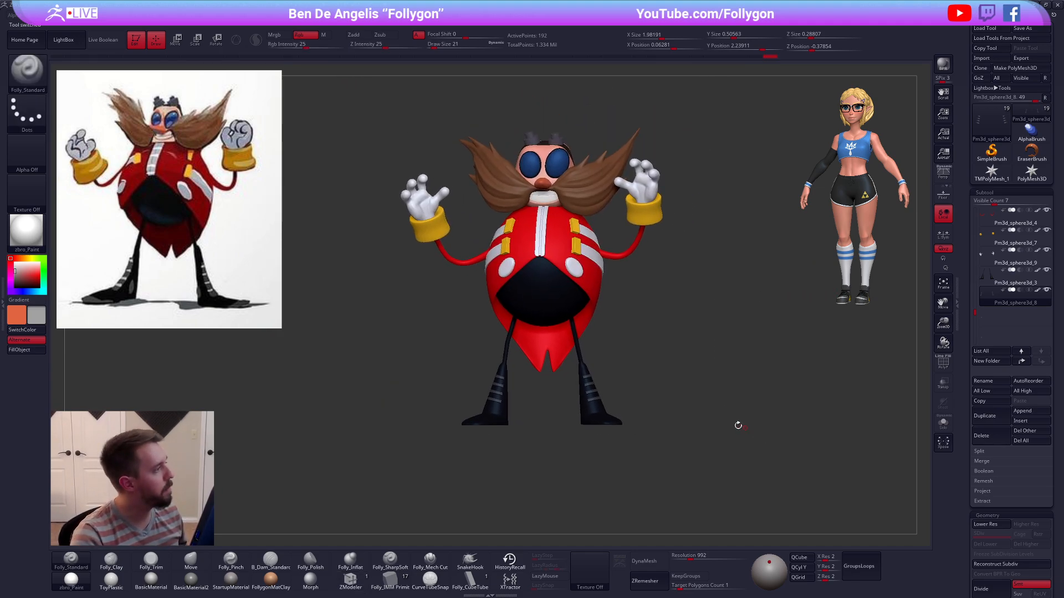
pyautogui.moveTo(328, 46); pyautogui.dragTo(344, 46)
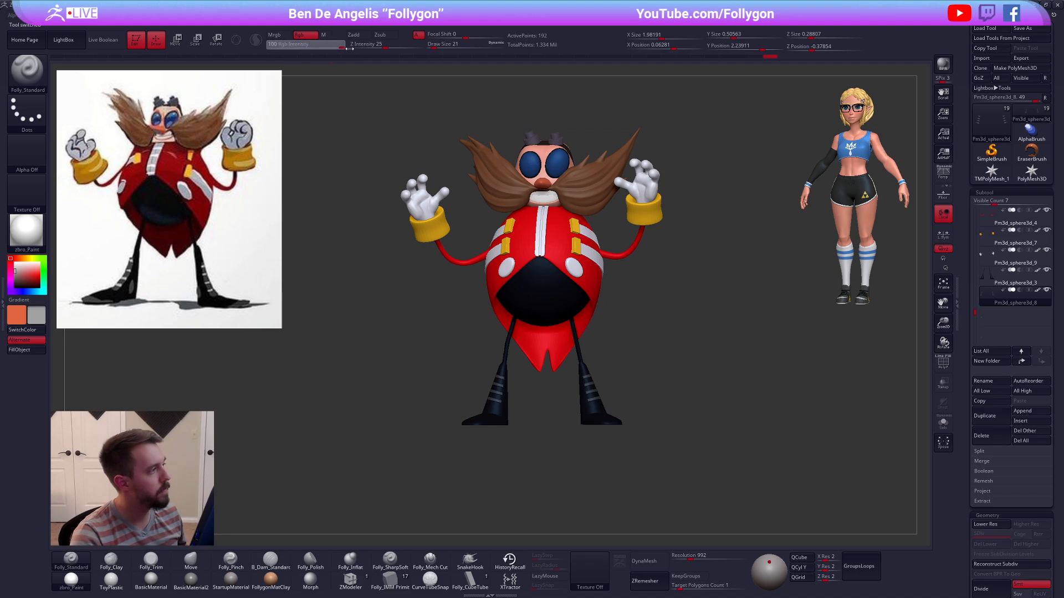
pyautogui.press('space')
pyautogui.moveTo(482, 211); pyautogui.dragTo(497, 212)
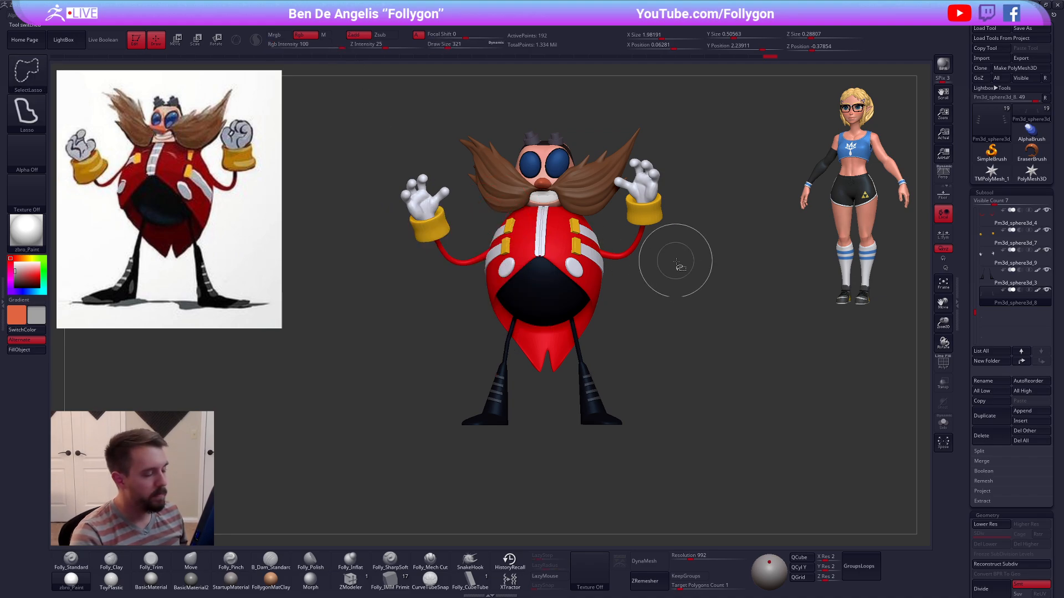
# Step: Hide the reference image and examine the posed character's overall silhouette
pyautogui.hotkey('ctrl', 'shift', 'space')
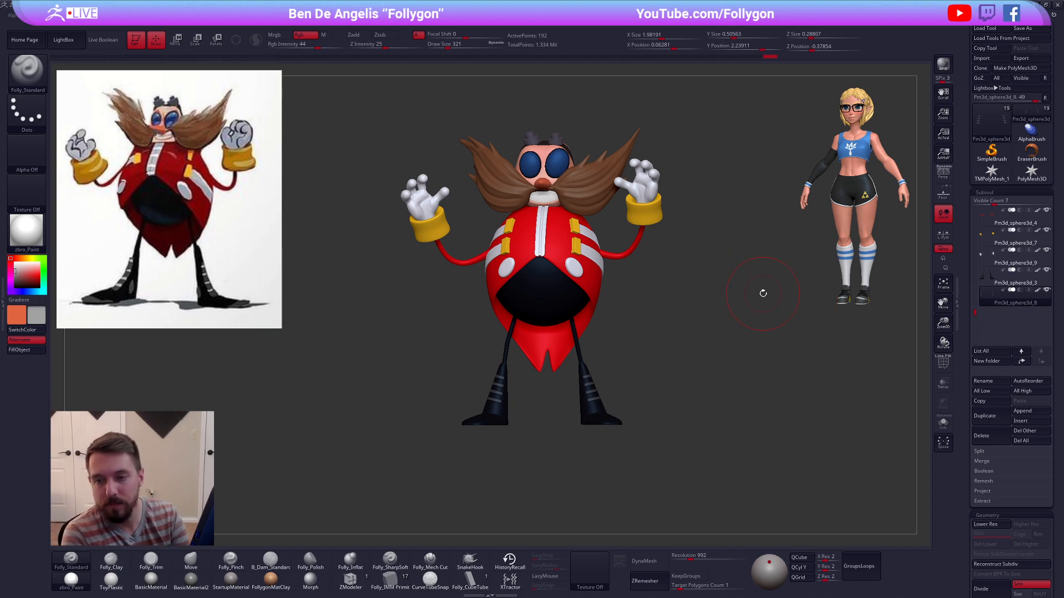
pyautogui.press('shift')
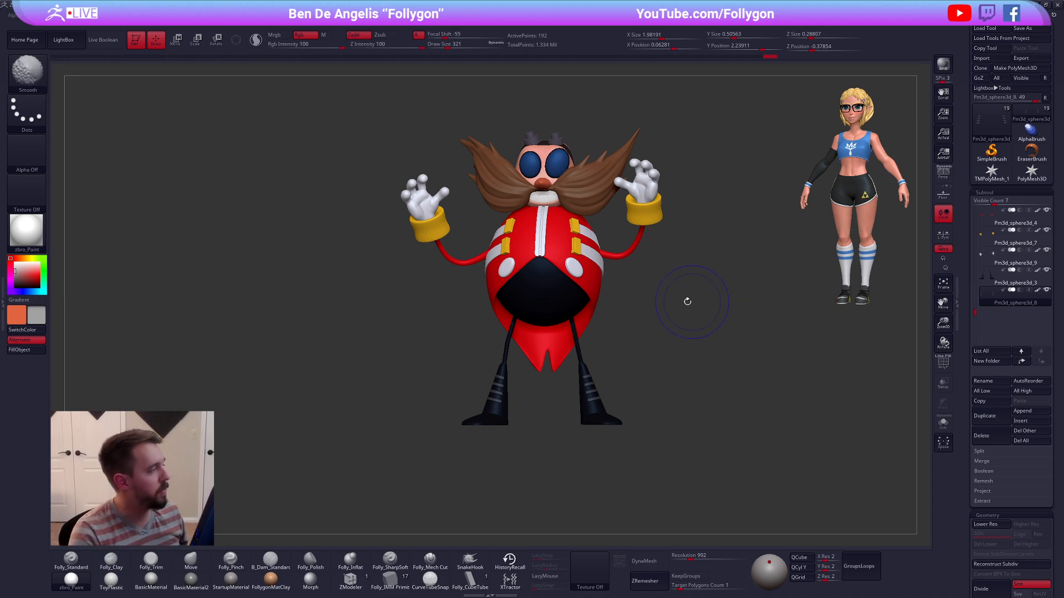
pyautogui.hotkey('ctrl', 'shift')
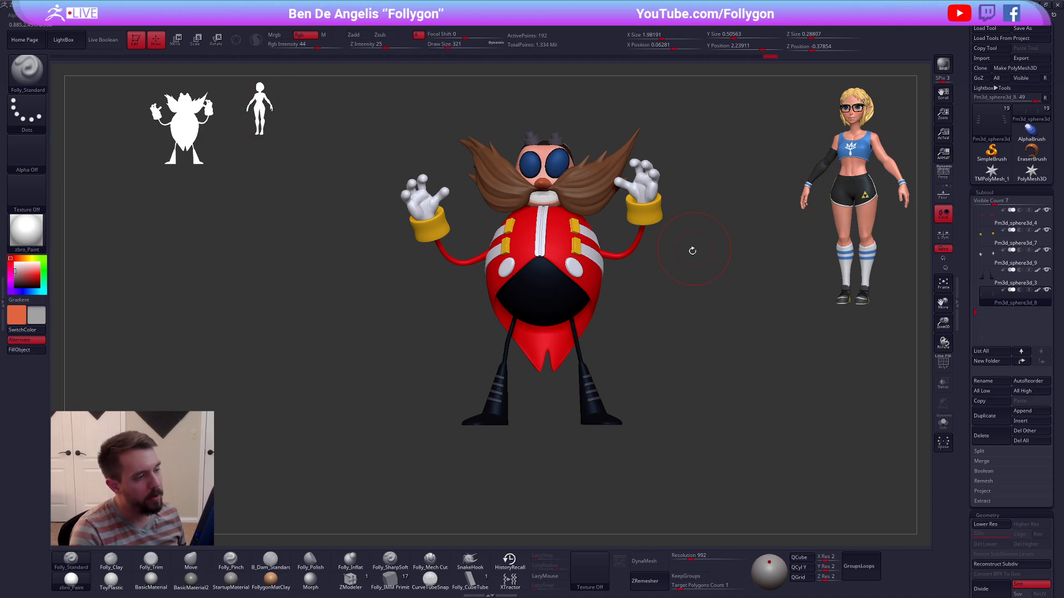
pyautogui.keyDown('alt'); pyautogui.moveTo(692, 251); pyautogui.dragTo(675, 308); pyautogui.keyUp('alt')
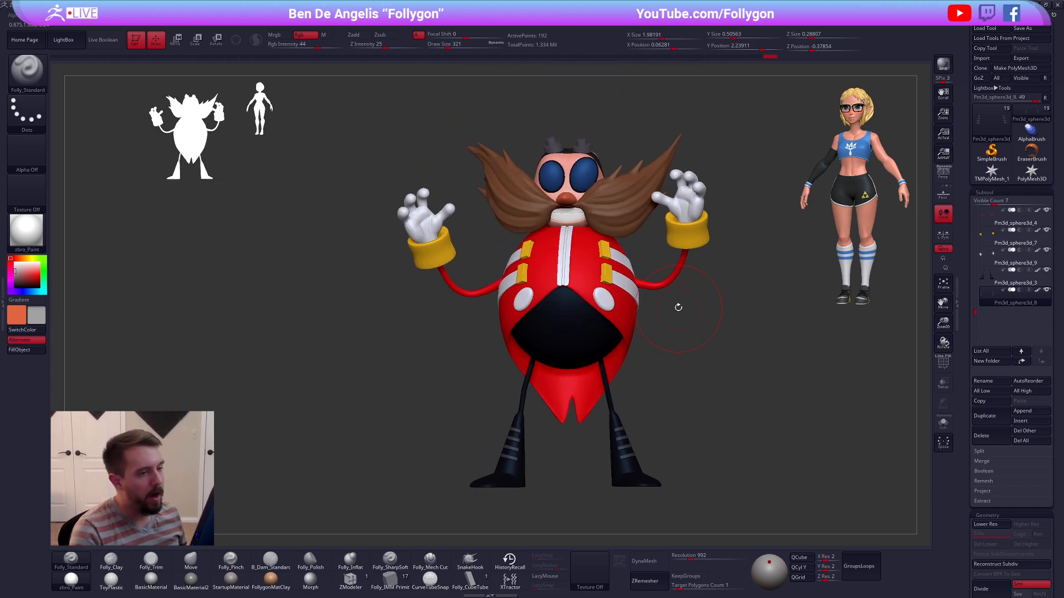
pyautogui.press('ctrl')
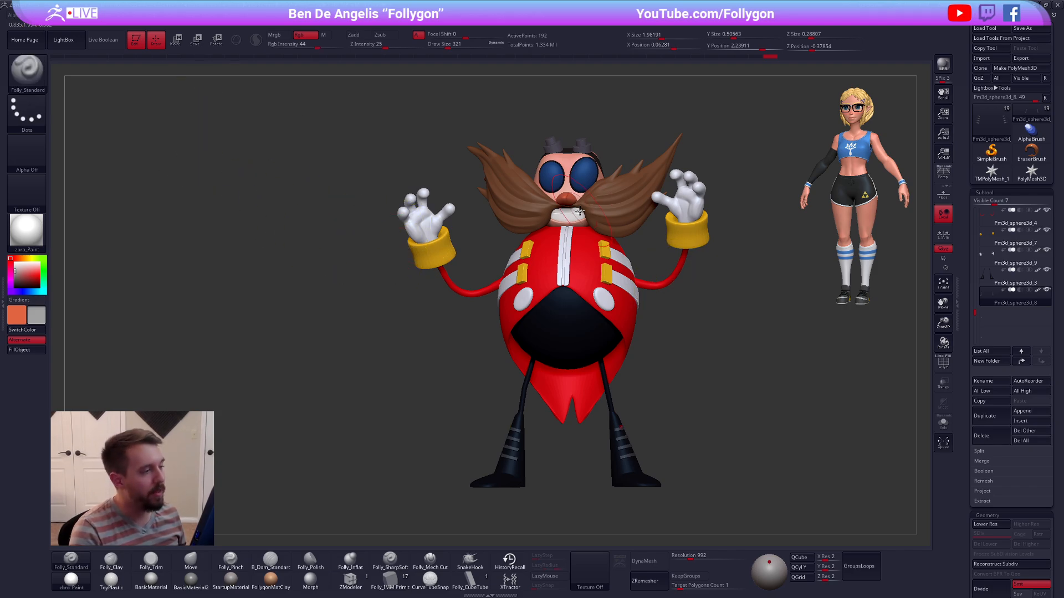
# Step: Switch to the browser, look through the Colorful Creatures images on ArtStation and return to ZBrush
pyautogui.hotkey('alt', 'Tab')
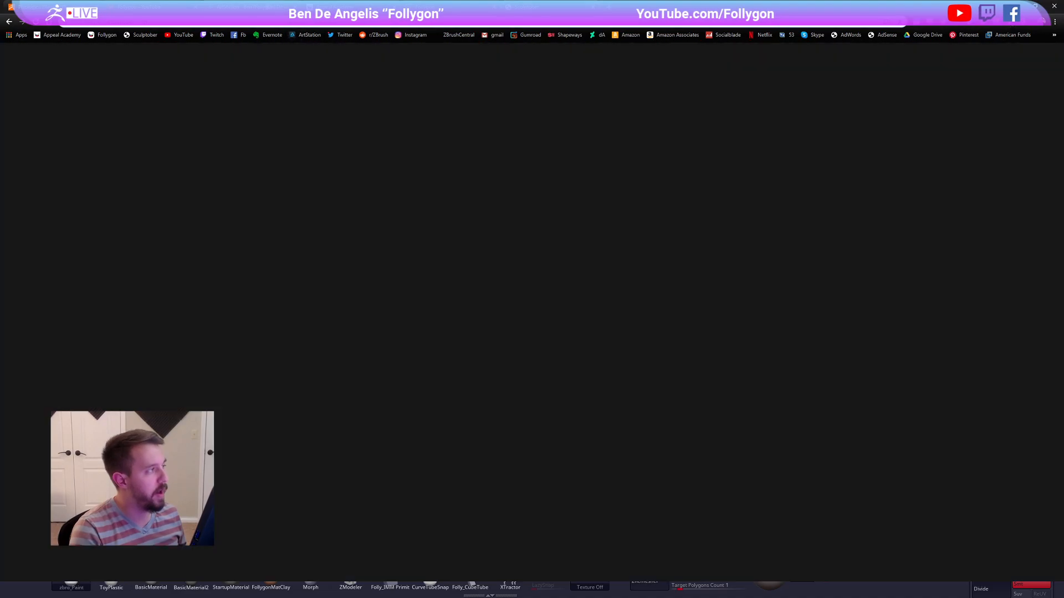
pyautogui.click(110, 309)
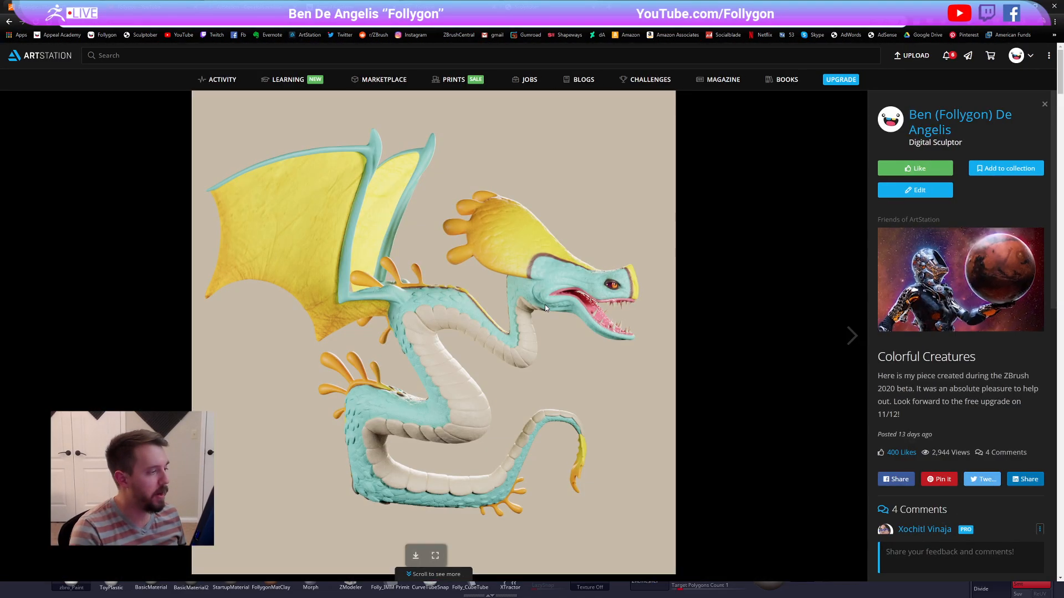
pyautogui.scroll(-8, 560, 294)
pyautogui.scroll(8, 564, 298)
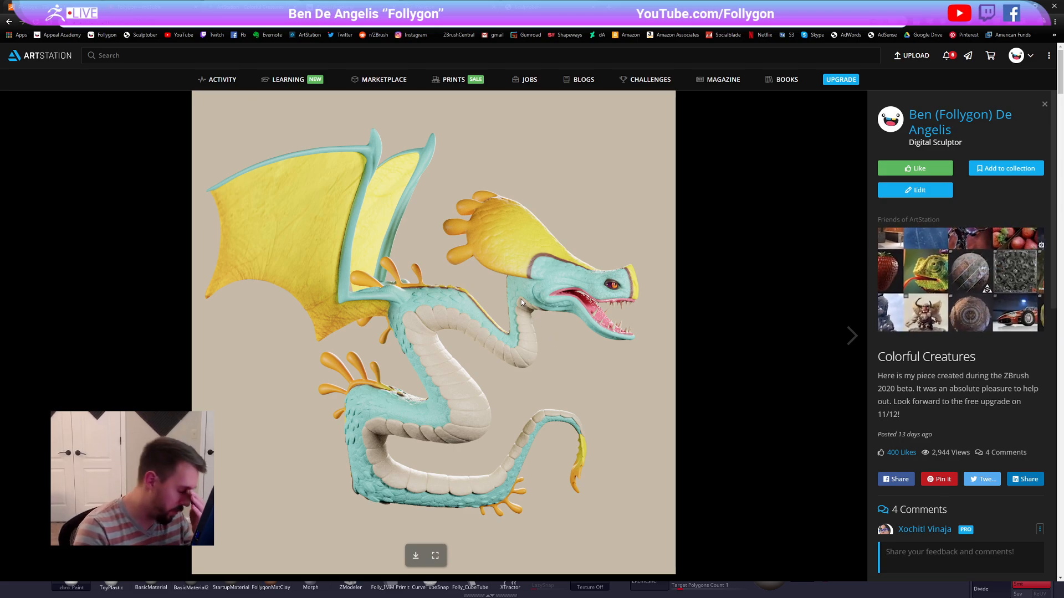
pyautogui.scroll(-8, 513, 292)
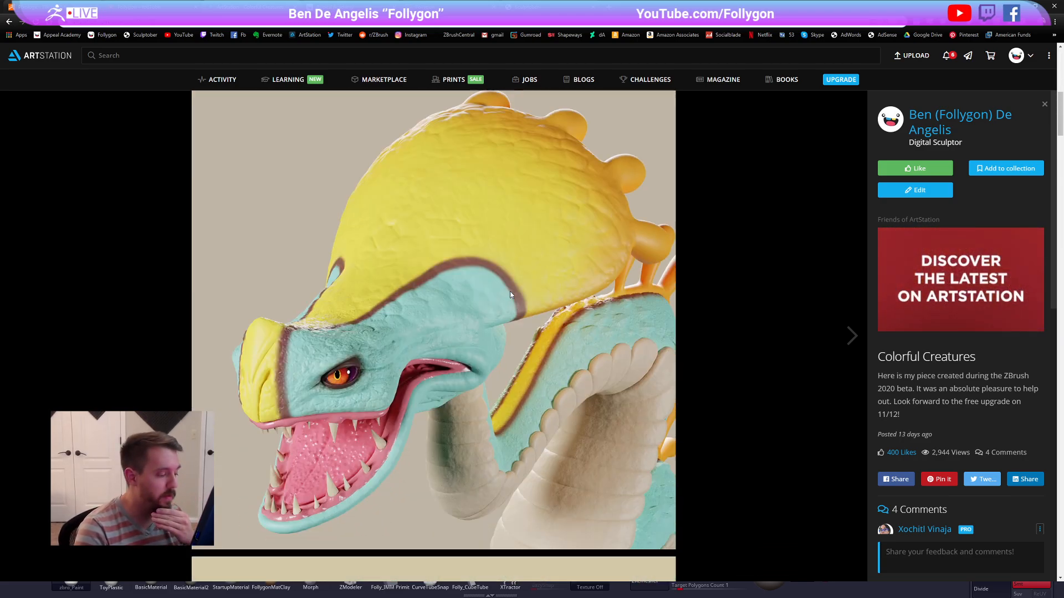
pyautogui.scroll(-20, 509, 294)
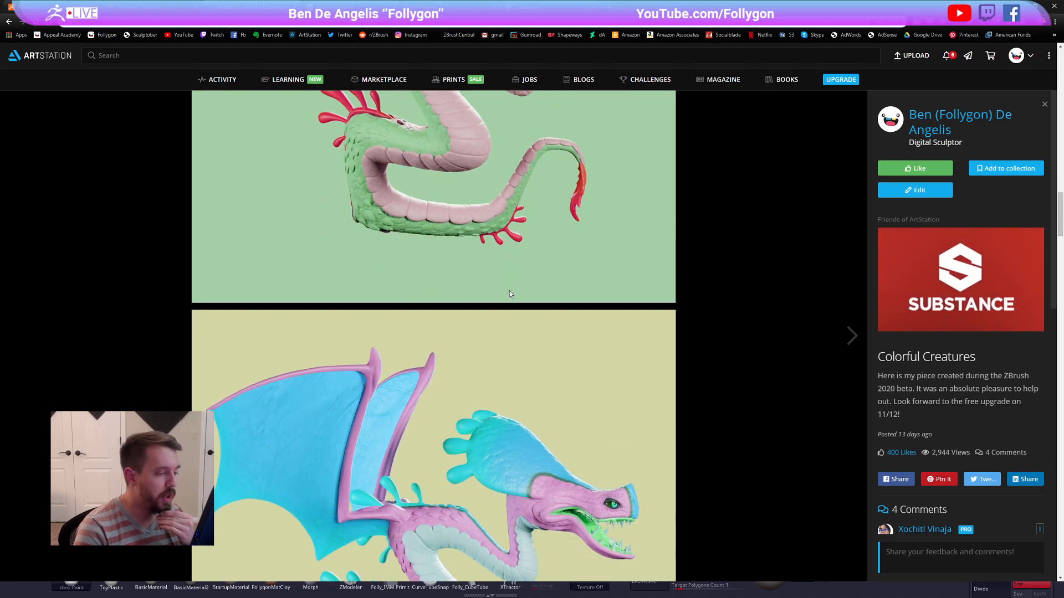
pyautogui.scroll(-20, 510, 294)
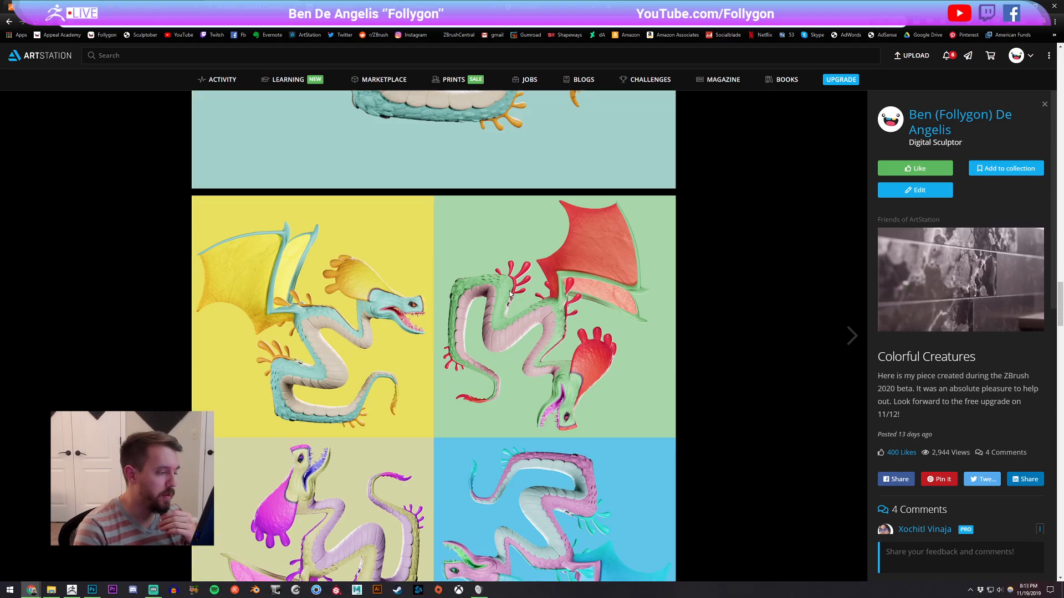
pyautogui.scroll(-2, 510, 293)
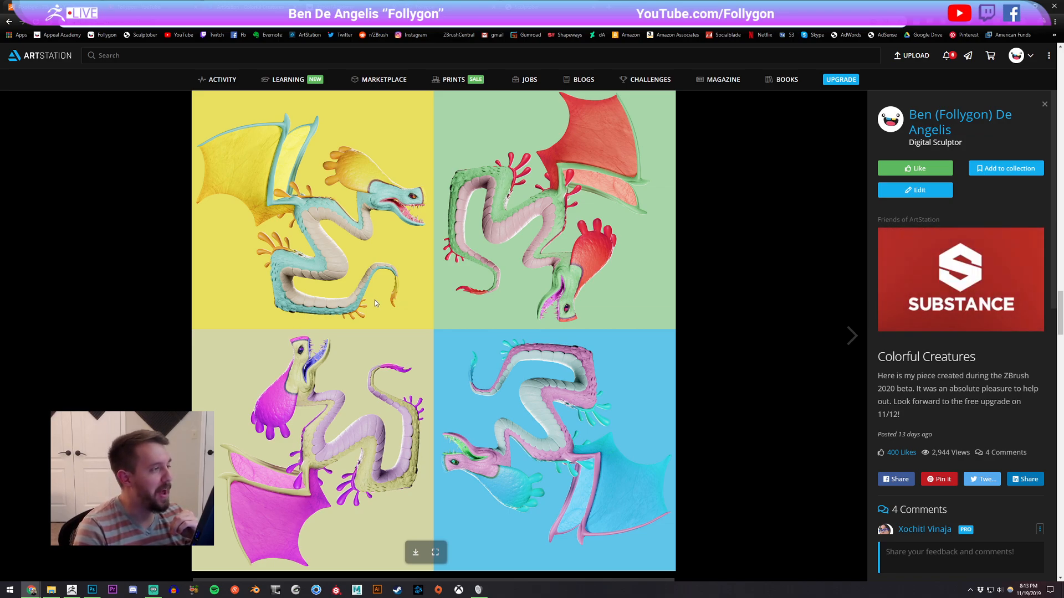
pyautogui.click(549, 11)
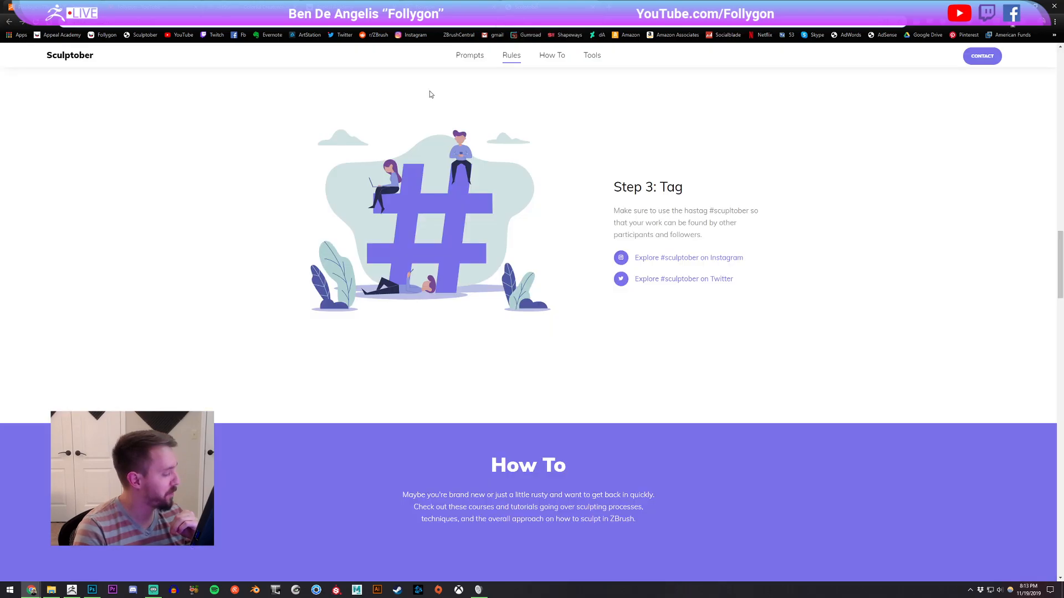
pyautogui.click(72, 589)
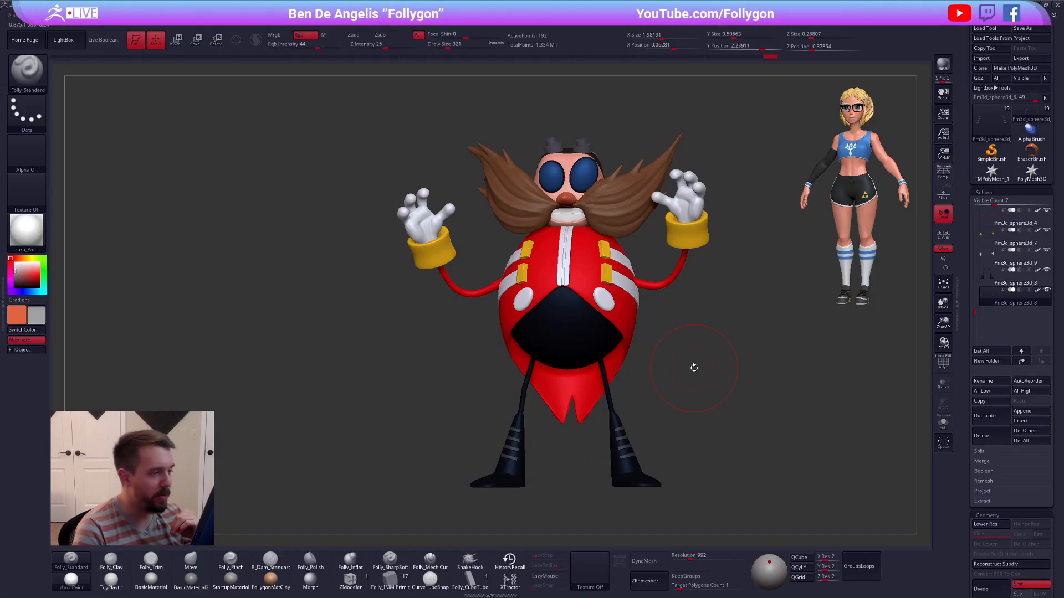
# Step: Isolate the gloves subtool and set up the Move brush with a draw size of 113
pyautogui.moveTo(666, 326); pyautogui.dragTo(643, 343)
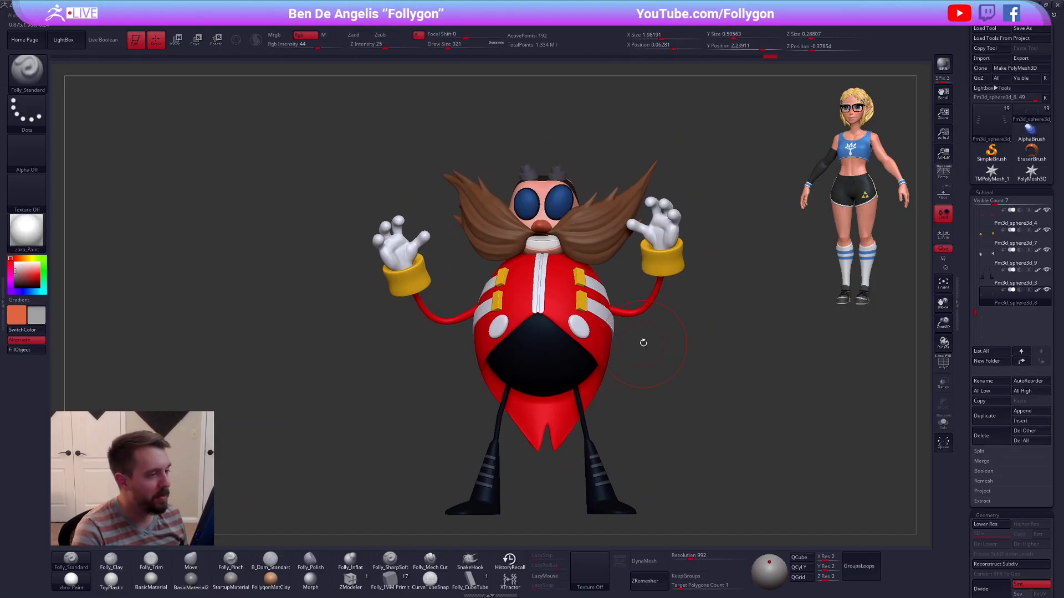
pyautogui.keyDown('alt'); pyautogui.click(661, 229); pyautogui.keyUp('alt')
pyautogui.press('space')
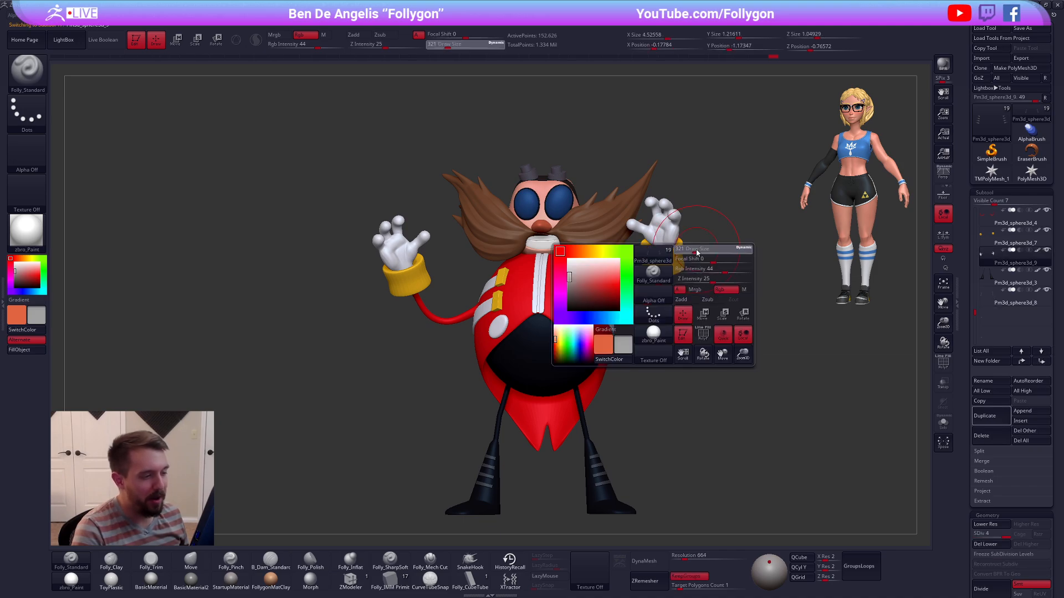
pyautogui.moveTo(697, 252); pyautogui.dragTo(687, 318)
pyautogui.hotkey('ctrl', 'shift', 'space')
pyautogui.press('b')
pyautogui.press('m')
pyautogui.press('v')
pyautogui.hotkey('shift', 's')
pyautogui.press('space')
pyautogui.moveTo(693, 266)
pyautogui.mouseDown()
pyautogui.moveTo(681, 266)
pyautogui.moveTo(696, 250)
pyautogui.mouseUp()
pyautogui.press('space')
pyautogui.keyDown('alt'); pyautogui.moveTo(697, 235); pyautogui.dragTo(696, 255, button='right'); pyautogui.keyUp('alt')
# Step: Smooth and refine the palms of both gloves, and bring back the full character and the reference image
pyautogui.keyDown('shift'); pyautogui.moveTo(695, 254); pyautogui.dragTo(681, 266); pyautogui.keyUp('shift')
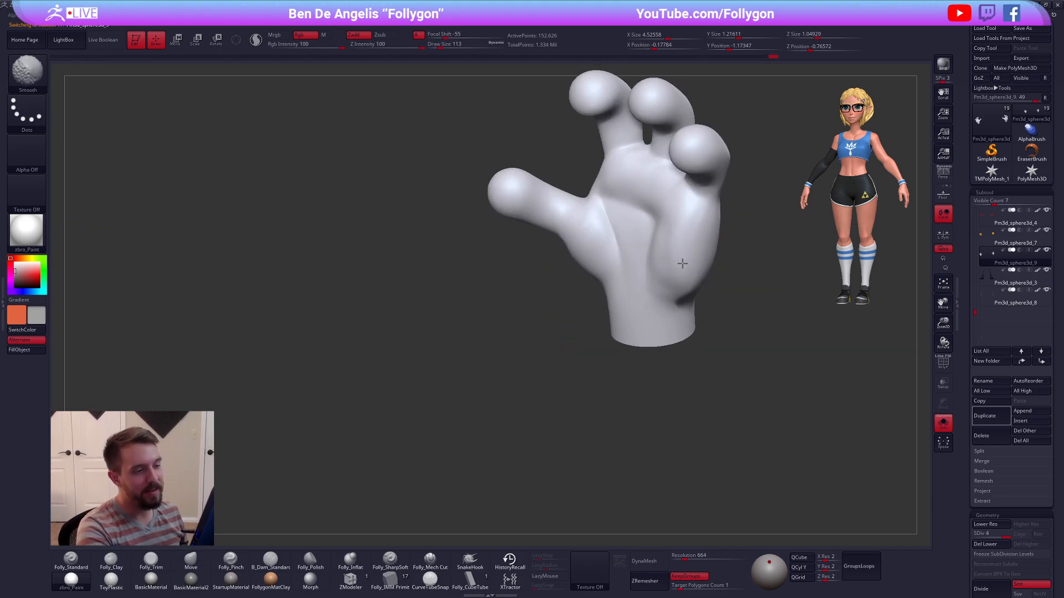
pyautogui.moveTo(682, 266)
pyautogui.mouseDown(button='right')
pyautogui.moveTo(643, 219)
pyautogui.moveTo(694, 230)
pyautogui.moveTo(659, 216)
pyautogui.moveTo(654, 261)
pyautogui.moveTo(530, 325)
pyautogui.moveTo(658, 306)
pyautogui.moveTo(456, 302)
pyautogui.mouseUp(button='right')
pyautogui.press('b')
pyautogui.press('m')
pyautogui.press('v')
pyautogui.press('f')
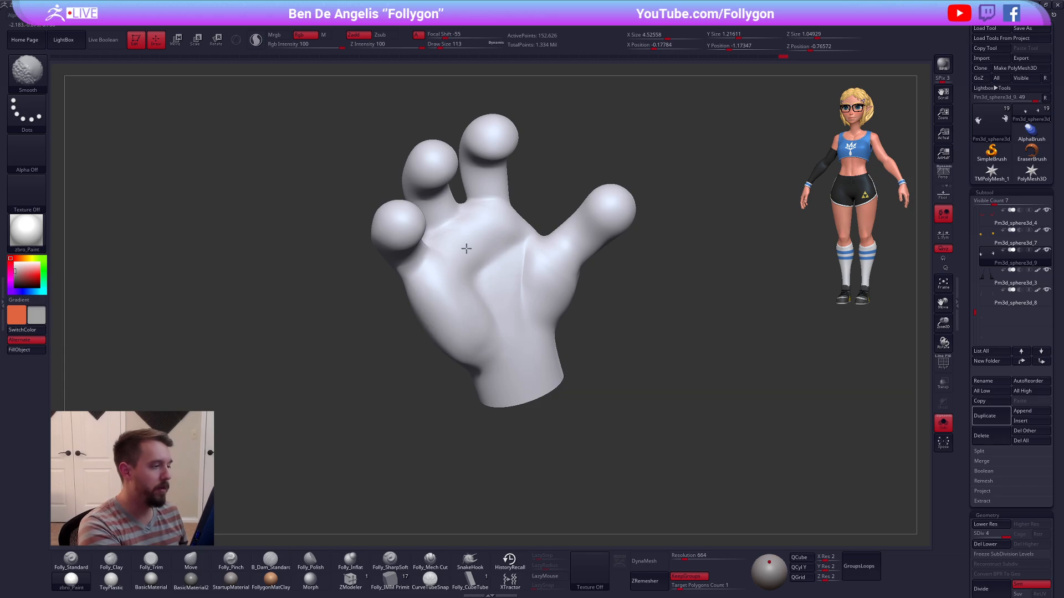
pyautogui.moveTo(525, 297); pyautogui.dragTo(606, 252, button='right')
pyautogui.hotkey('shift', 's')
pyautogui.keyDown('alt'); pyautogui.moveTo(699, 398); pyautogui.dragTo(726, 455, button='right'); pyautogui.keyUp('alt')
pyautogui.hotkey('shift', 'z')
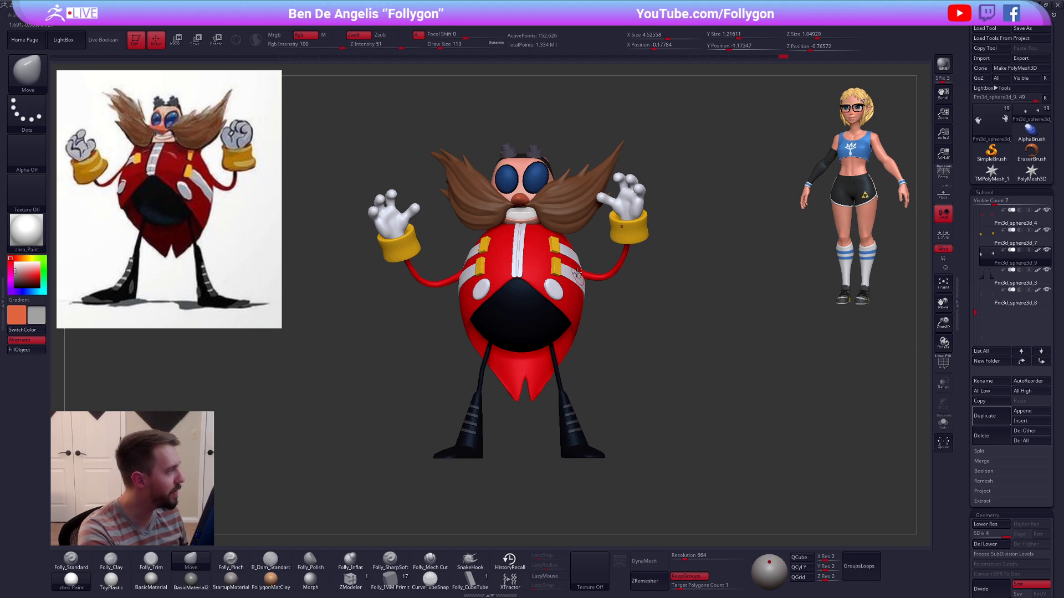
# Step: Isolate the goggle lens subtool, sample the lens blue from the reference image and show the wireframe
pyautogui.keyDown('alt'); pyautogui.click(535, 173); pyautogui.keyUp('alt')
pyautogui.hotkey('shift', 's')
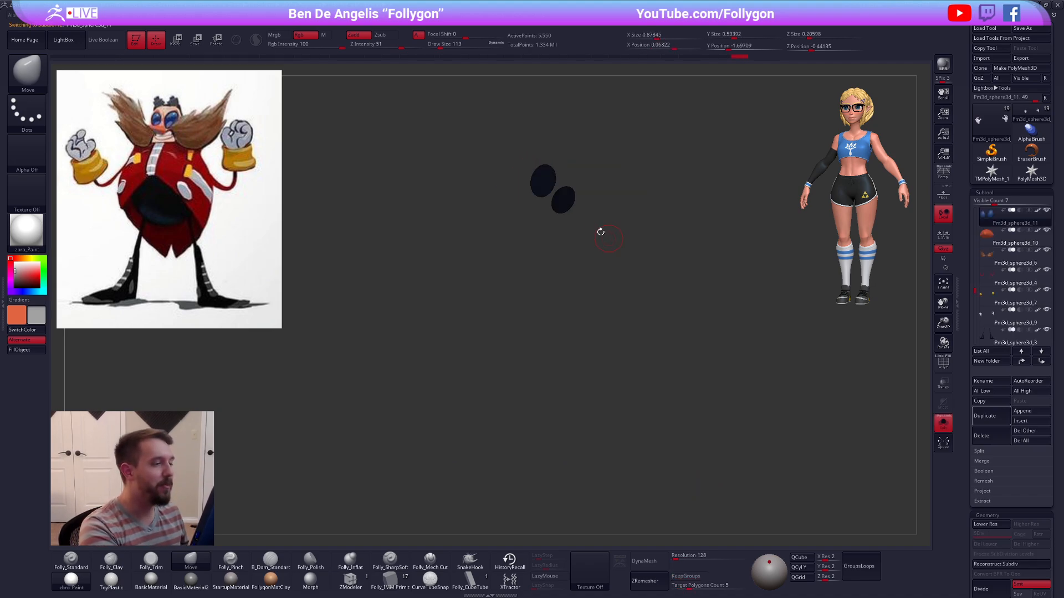
pyautogui.keyDown('ctrl'); pyautogui.moveTo(596, 188); pyautogui.dragTo(610, 300, button='right'); pyautogui.keyUp('ctrl')
pyautogui.press('space')
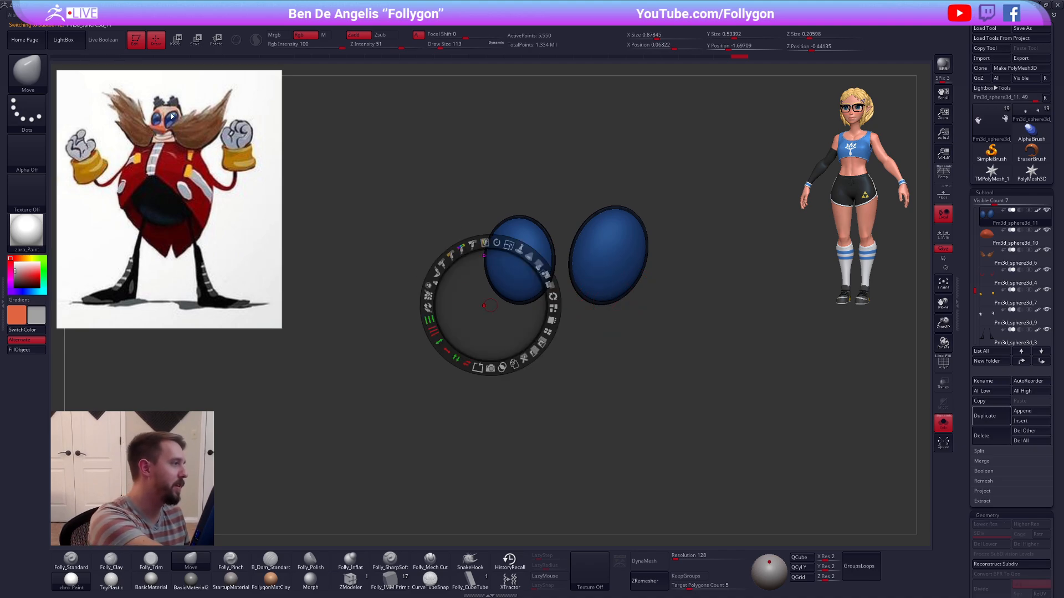
pyautogui.press('c')
pyautogui.press('z')
pyautogui.hotkey('shift', 'f')
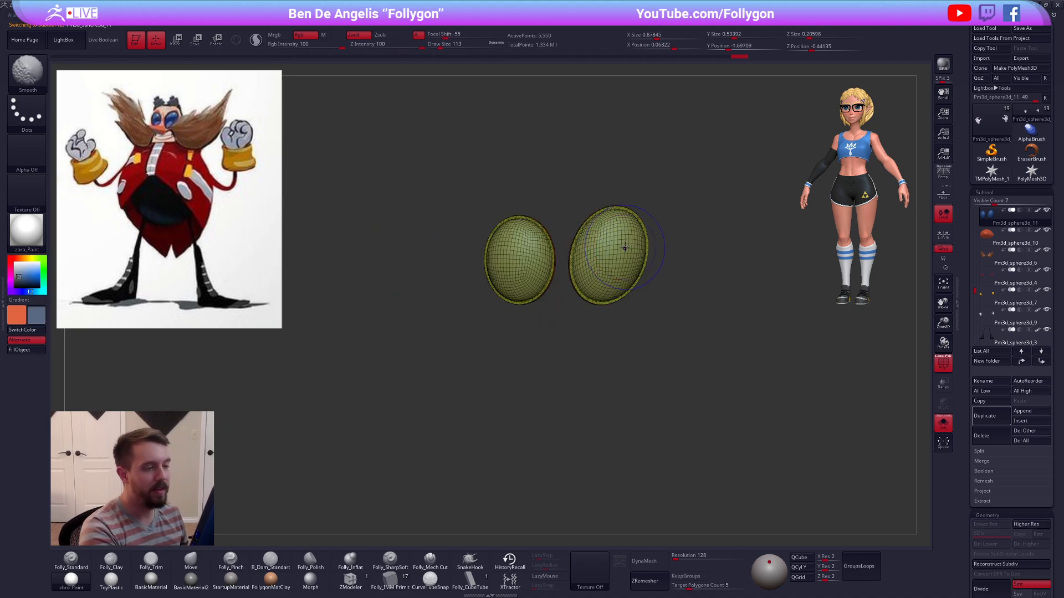
# Step: Use Auto Groups to give the goggle lenses and their rims separate polygroups
pyautogui.keyDown('ctrl'); pyautogui.moveTo(623, 245); pyautogui.dragTo(627, 255, button='right'); pyautogui.keyUp('ctrl')
pyautogui.press('1')
pyautogui.click(614, 300)
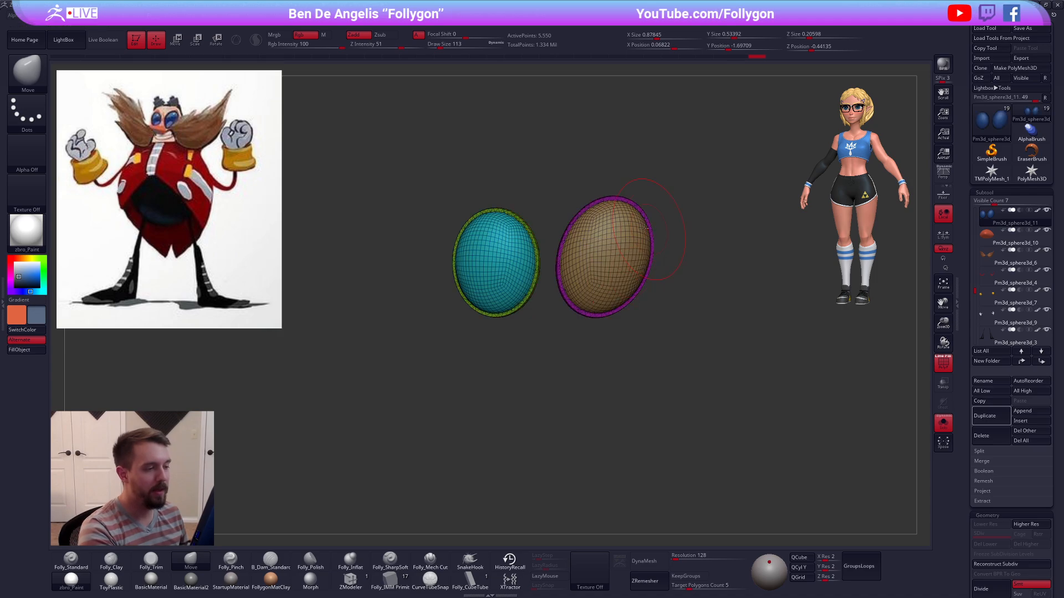
# Step: Hide the rim polygroups of both goggles and split them from the lenses into their own subtool
pyautogui.keyDown('ctrl'); pyautogui.keyDown('shift'); pyautogui.click(509, 275); pyautogui.keyUp('shift'); pyautogui.keyUp('ctrl')
pyautogui.keyDown('ctrl'); pyautogui.keyDown('shift'); pyautogui.moveTo(604, 283); pyautogui.dragTo(628, 267); pyautogui.keyUp('shift'); pyautogui.keyUp('ctrl')
pyautogui.keyDown('ctrl'); pyautogui.keyDown('shift'); pyautogui.click(622, 267); pyautogui.keyUp('shift'); pyautogui.keyUp('ctrl')
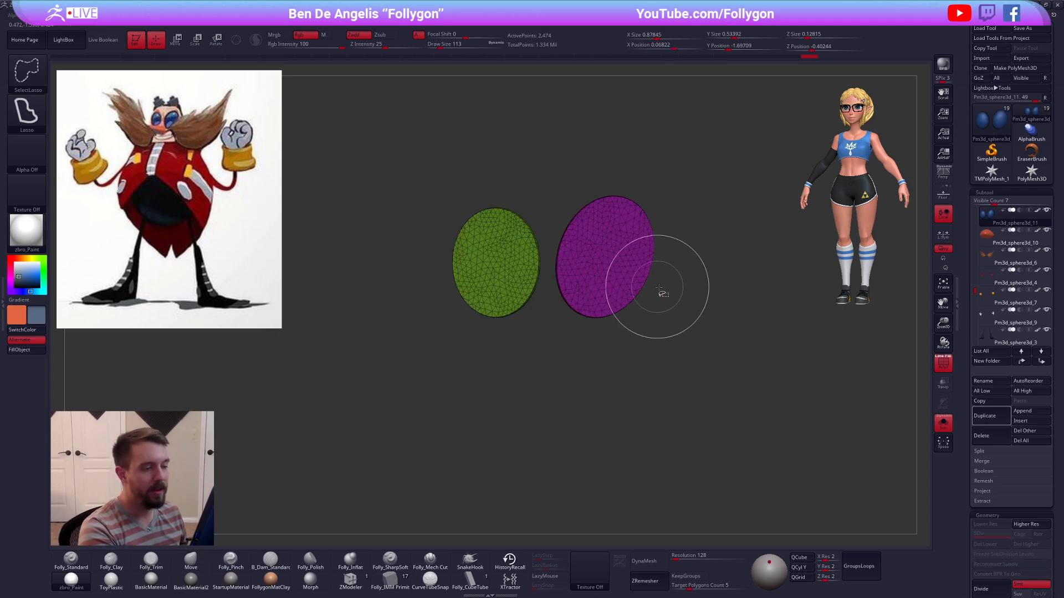
pyautogui.moveTo(708, 304)
pyautogui.keyDown('ctrl'); pyautogui.keyDown('shift'); pyautogui.mouseDown()
pyautogui.moveTo(731, 295)
pyautogui.moveTo(713, 289)
pyautogui.mouseUp(); pyautogui.keyUp('shift'); pyautogui.keyUp('ctrl')
pyautogui.press('space')
pyautogui.click(690, 314)
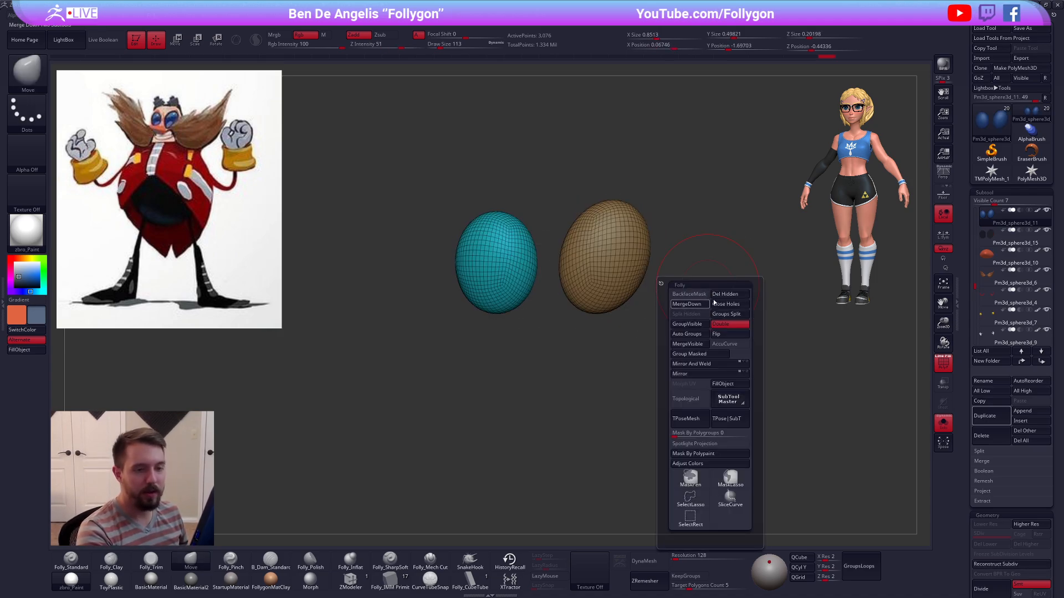
# Step: Subdivide the goggle lens subtool up to subdivision level 5
pyautogui.click(989, 218)
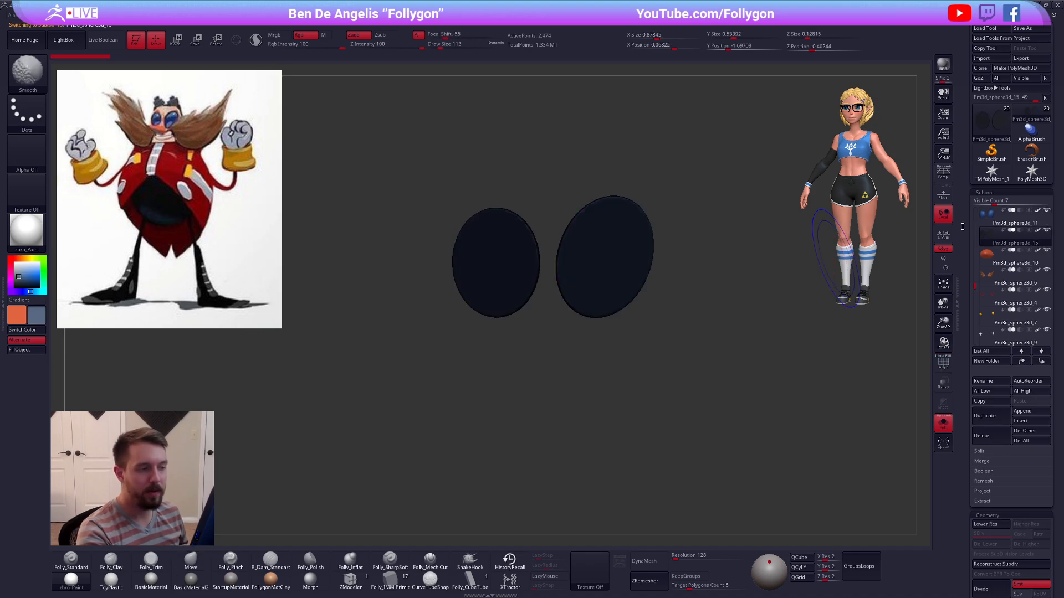
pyautogui.press('d')
pyautogui.press('d')
pyautogui.press('d')
pyautogui.press('d')
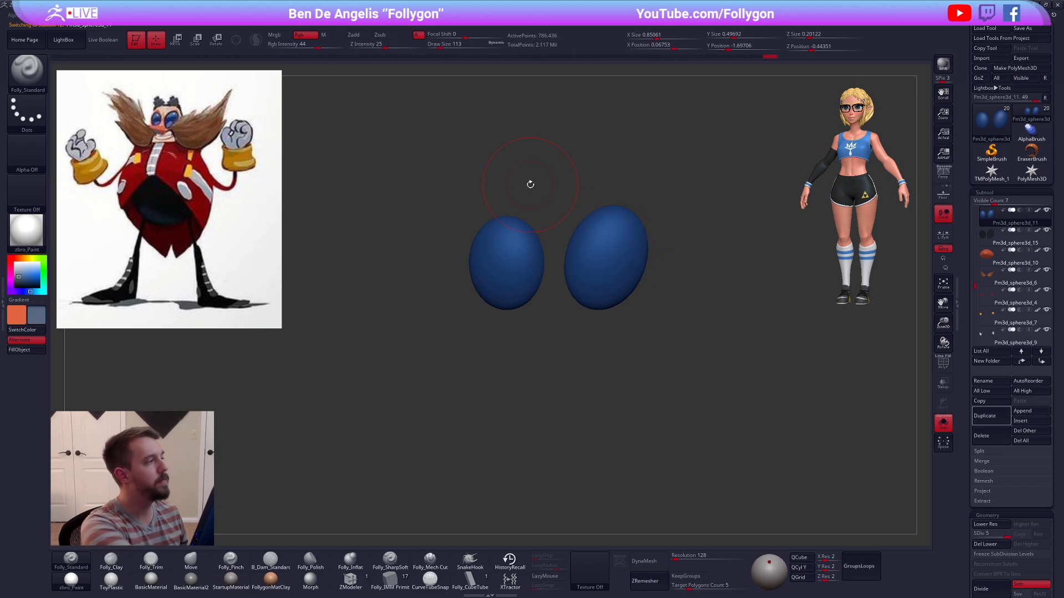
# Step: Set the Rgb Intensity to 15 and try painting soft pale highlights at the upper and lower ends of the larger lens
pyautogui.click(315, 44)
pyautogui.write('15')
pyautogui.press('Tab')
pyautogui.moveTo(588, 263)
pyautogui.keyDown('alt'); pyautogui.mouseDown(button='right')
pyautogui.moveTo(589, 273)
pyautogui.moveTo(606, 273)
pyautogui.mouseUp(button='right'); pyautogui.keyUp('alt')
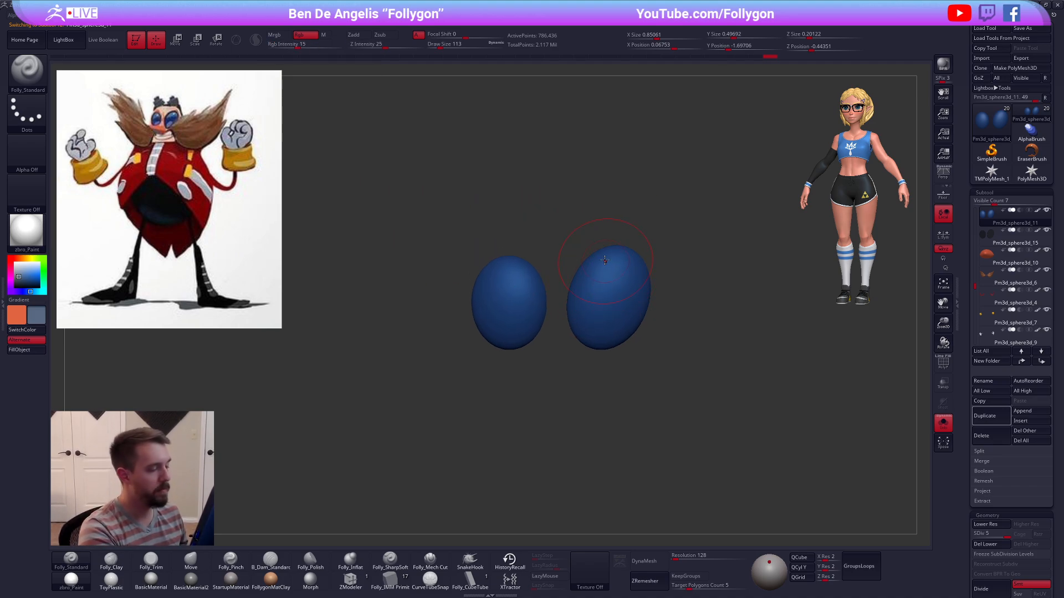
pyautogui.moveTo(620, 259); pyautogui.dragTo(623, 258)
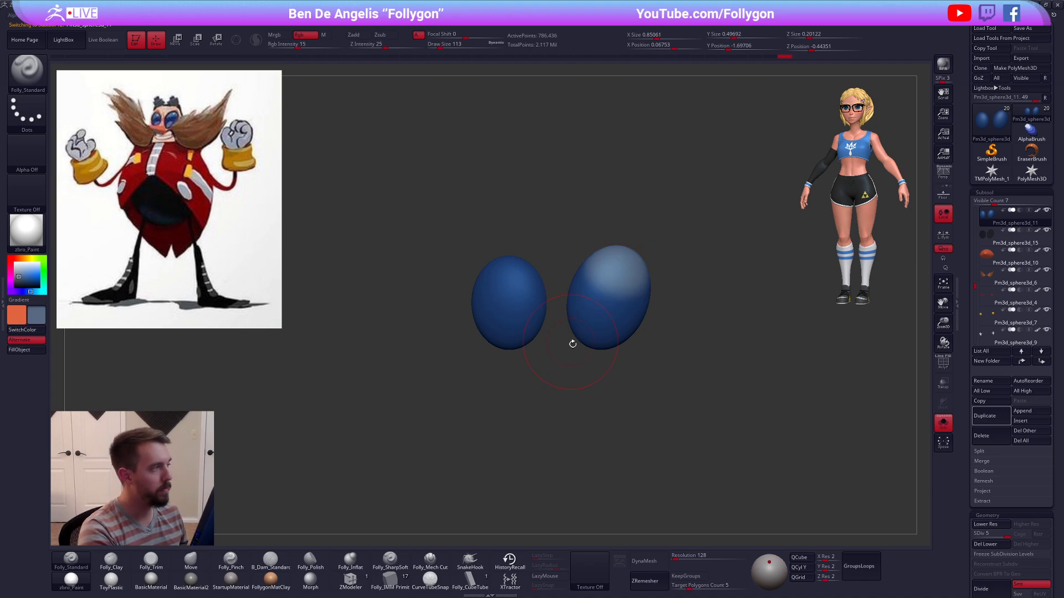
pyautogui.press('[')
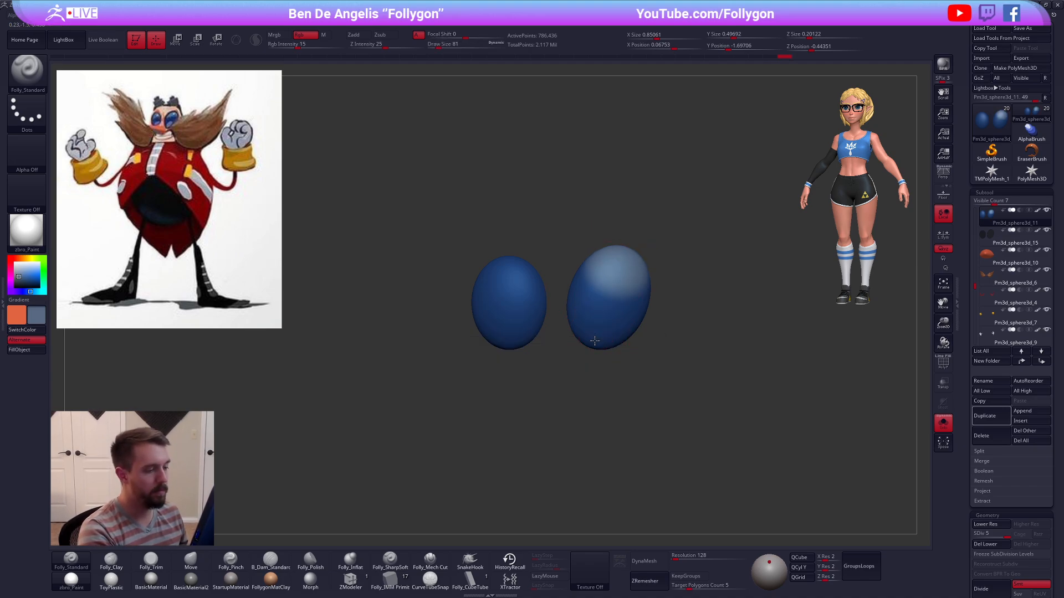
pyautogui.moveTo(595, 341); pyautogui.dragTo(596, 342)
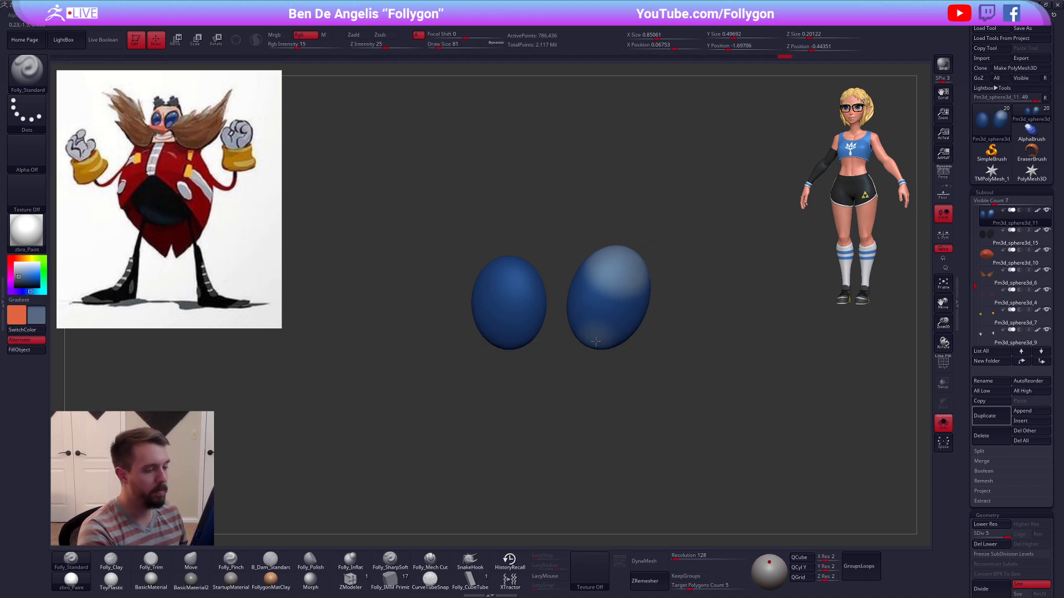
# Step: Try painting matching soft pale highlights at both ends of the smaller lens, and bring back the full character
pyautogui.press('space')
pyautogui.click(490, 276)
pyautogui.moveTo(492, 278); pyautogui.dragTo(515, 300)
pyautogui.press('space')
pyautogui.moveTo(513, 335); pyautogui.dragTo(516, 338, button='right')
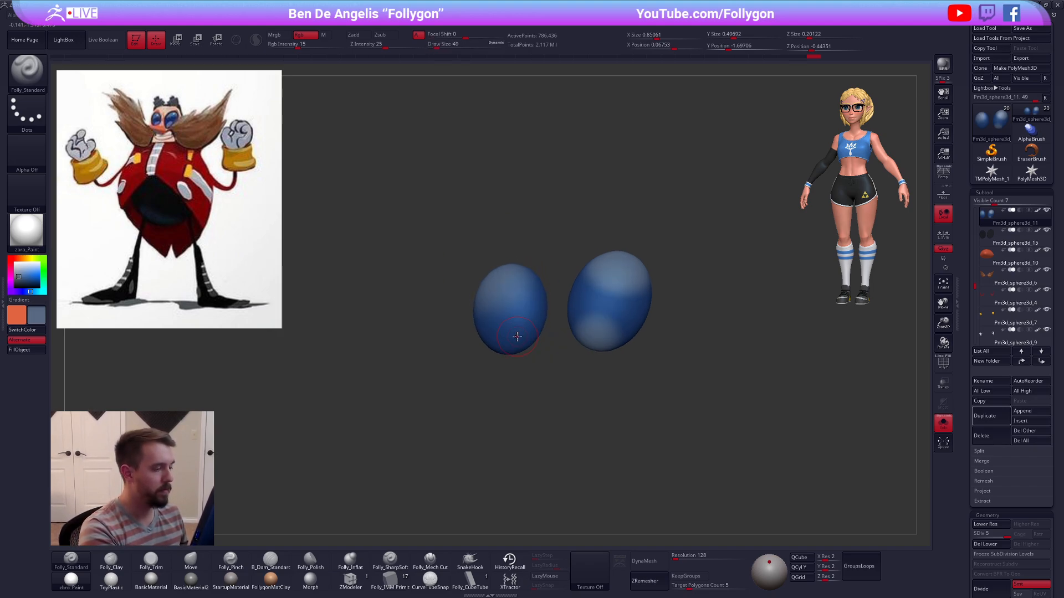
pyautogui.moveTo(516, 338); pyautogui.dragTo(518, 338)
pyautogui.press('space')
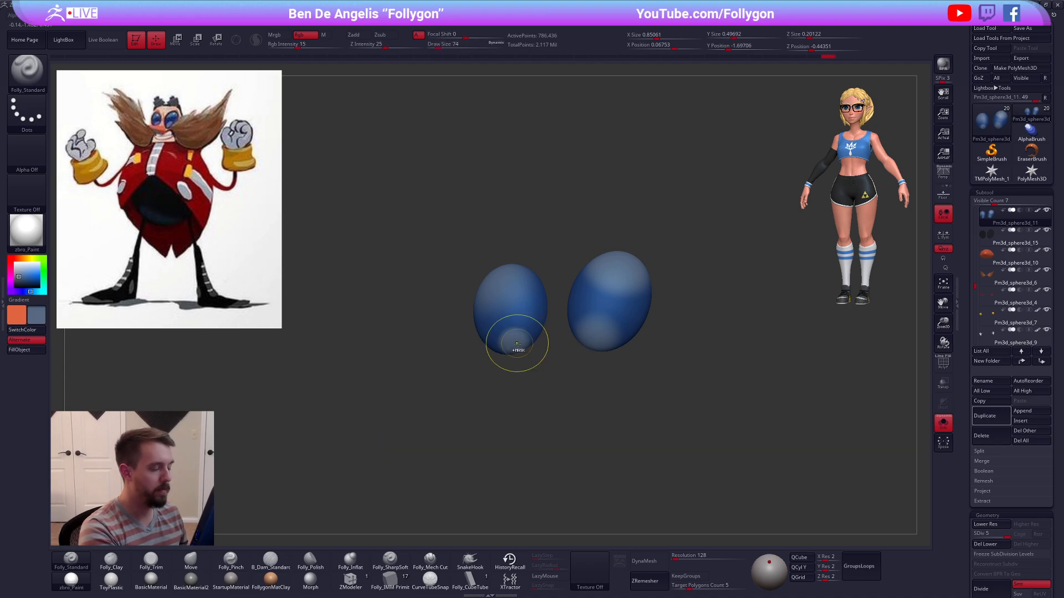
pyautogui.hotkey('ctrl', 'z')
pyautogui.moveTo(518, 350); pyautogui.dragTo(516, 343, button='right')
pyautogui.moveTo(515, 343); pyautogui.dragTo(515, 340)
pyautogui.moveTo(515, 343); pyautogui.dragTo(527, 386, button='right')
pyautogui.hotkey('shift', 's')
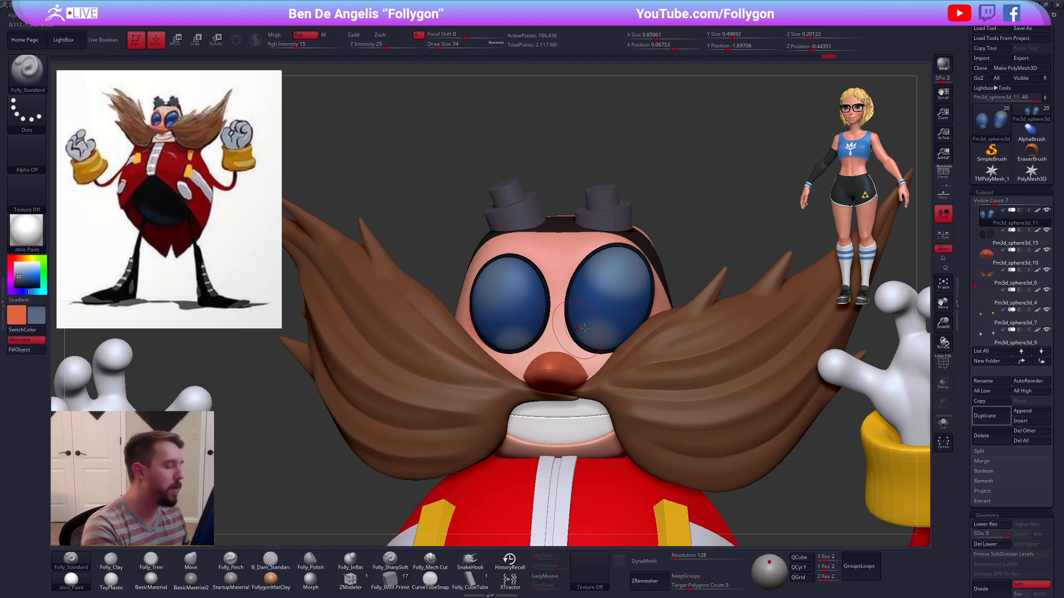
# Step: Undo the soft highlights painted on both goggle lenses
pyautogui.hotkey('ctrl', 'z')
pyautogui.hotkey('ctrl', 'z')
pyautogui.hotkey('ctrl', 'z')
pyautogui.hotkey('ctrl', 'z')
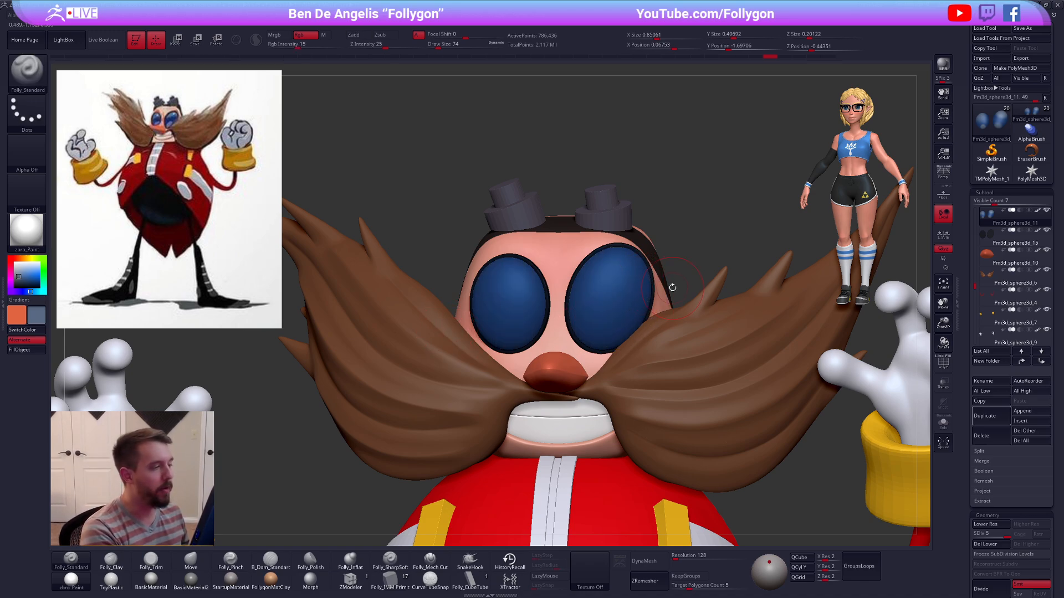
# Step: Isolate the lenses, mask all but the upper part of the larger lens, fill it with the pale grey-blue and clear the mask
pyautogui.moveTo(666, 282)
pyautogui.keyDown('ctrl'); pyautogui.mouseDown()
pyautogui.moveTo(551, 283)
pyautogui.moveTo(729, 228)
pyautogui.moveTo(718, 229)
pyautogui.mouseUp(); pyautogui.keyUp('ctrl')
pyautogui.hotkey('shift', 's')
pyautogui.moveTo(557, 269)
pyautogui.keyDown('ctrl'); pyautogui.keyDown('alt'); pyautogui.mouseDown()
pyautogui.moveTo(481, 349)
pyautogui.moveTo(568, 180)
pyautogui.mouseUp(); pyautogui.keyUp('alt'); pyautogui.keyUp('ctrl')
pyautogui.keyDown('ctrl'); pyautogui.click(602, 357); pyautogui.keyUp('ctrl')
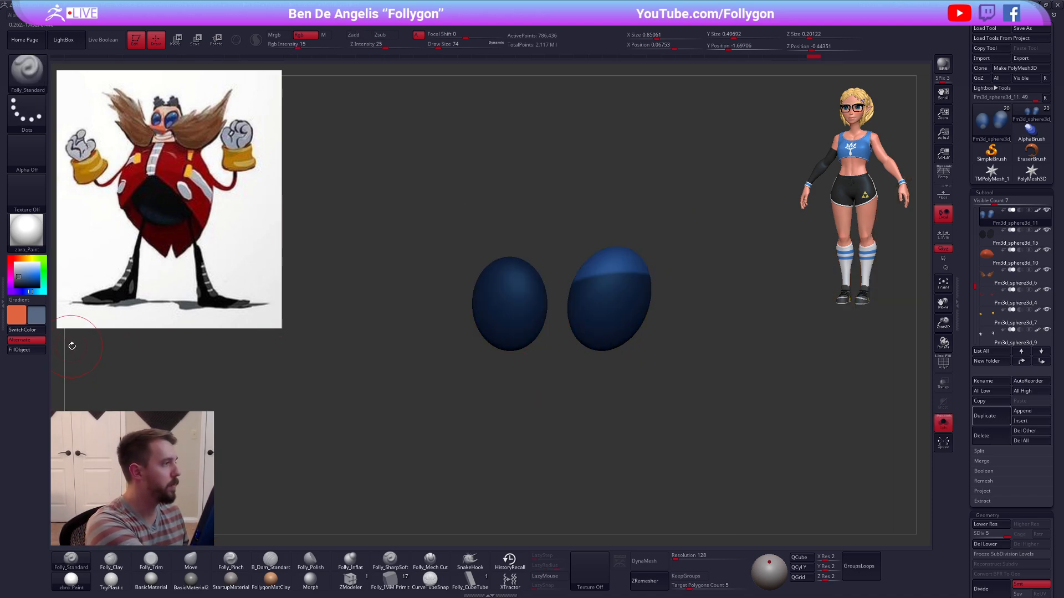
pyautogui.click(28, 351)
pyautogui.keyDown('ctrl'); pyautogui.click(582, 376); pyautogui.keyUp('ctrl')
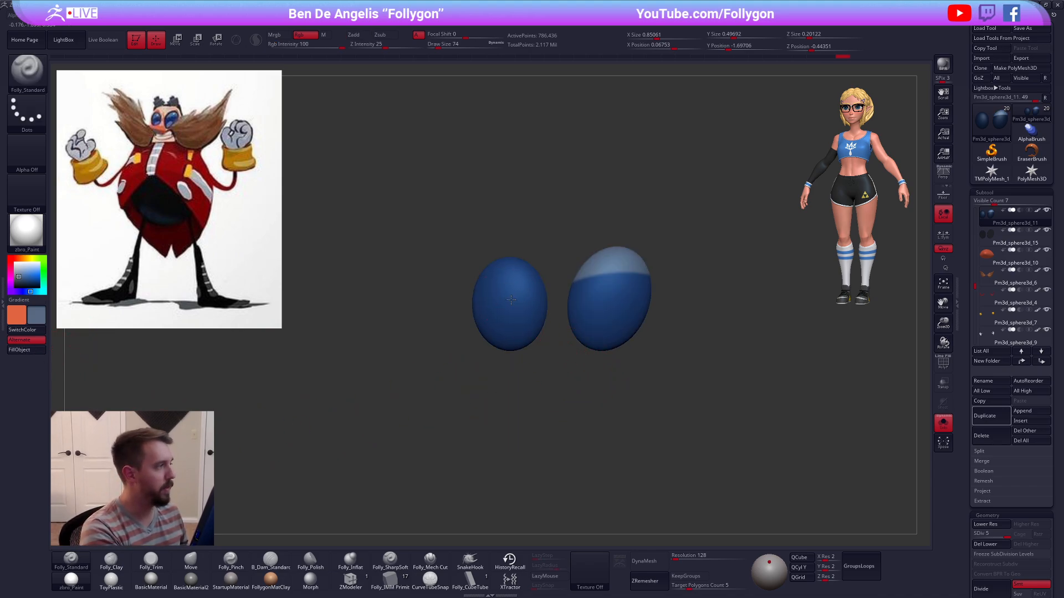
# Step: Use a lasso mask to fill the upper part of the smaller lens with the same pale grey-blue
pyautogui.keyDown('ctrl'); pyautogui.moveTo(510, 299); pyautogui.dragTo(517, 309, button='right'); pyautogui.keyUp('ctrl')
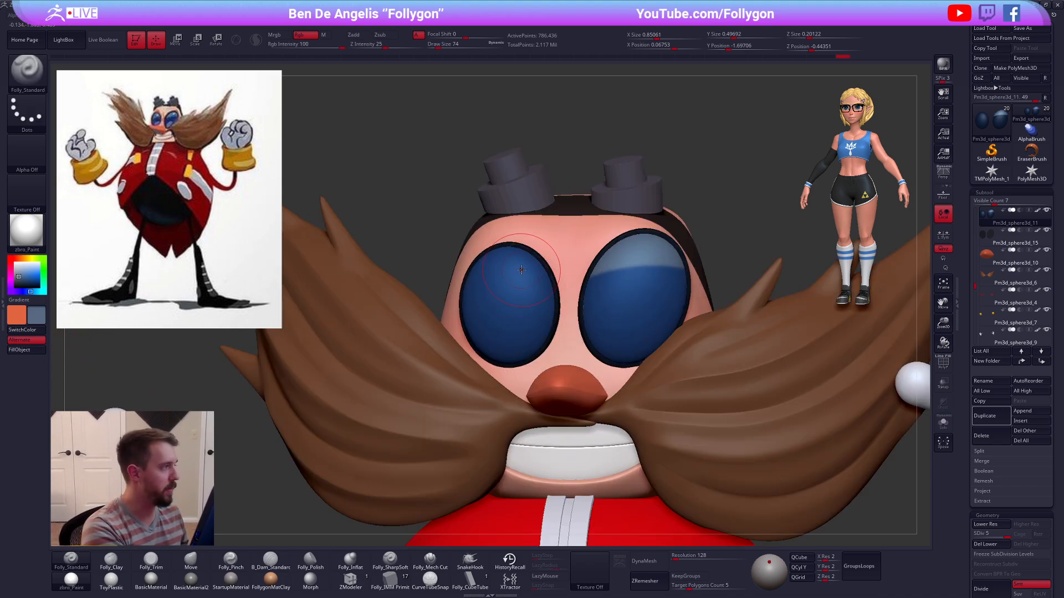
pyautogui.moveTo(553, 263)
pyautogui.keyDown('ctrl'); pyautogui.mouseDown()
pyautogui.moveTo(477, 286)
pyautogui.moveTo(469, 303)
pyautogui.mouseUp(); pyautogui.keyUp('ctrl')
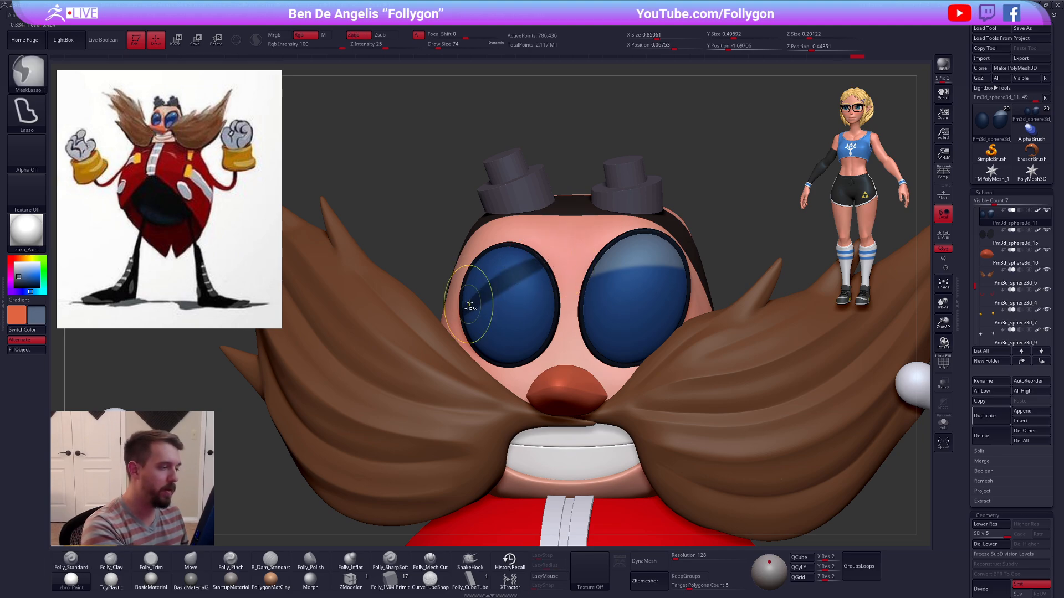
pyautogui.hotkey('ctrl', 'z')
pyautogui.moveTo(557, 257)
pyautogui.keyDown('ctrl'); pyautogui.mouseDown()
pyautogui.moveTo(443, 229)
pyautogui.moveTo(615, 169)
pyautogui.moveTo(581, 188)
pyautogui.mouseUp(); pyautogui.keyUp('ctrl')
pyautogui.keyDown('alt'); pyautogui.moveTo(615, 327); pyautogui.dragTo(579, 337, button='right'); pyautogui.keyUp('alt')
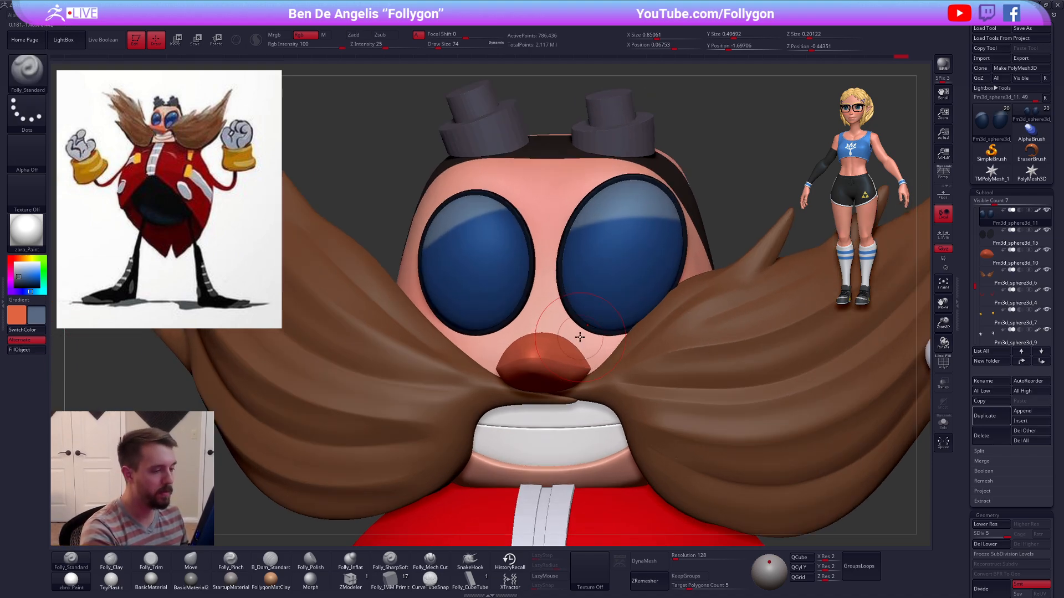
# Step: Mask a rounded patch at the bottom of the larger lens, invert the mask, fill the patch pale grey-blue and clear the mask
pyautogui.moveTo(579, 336)
pyautogui.keyDown('ctrl'); pyautogui.mouseDown()
pyautogui.moveTo(616, 359)
pyautogui.moveTo(593, 364)
pyautogui.mouseUp(); pyautogui.keyUp('ctrl')
pyautogui.hotkey('shift', 's')
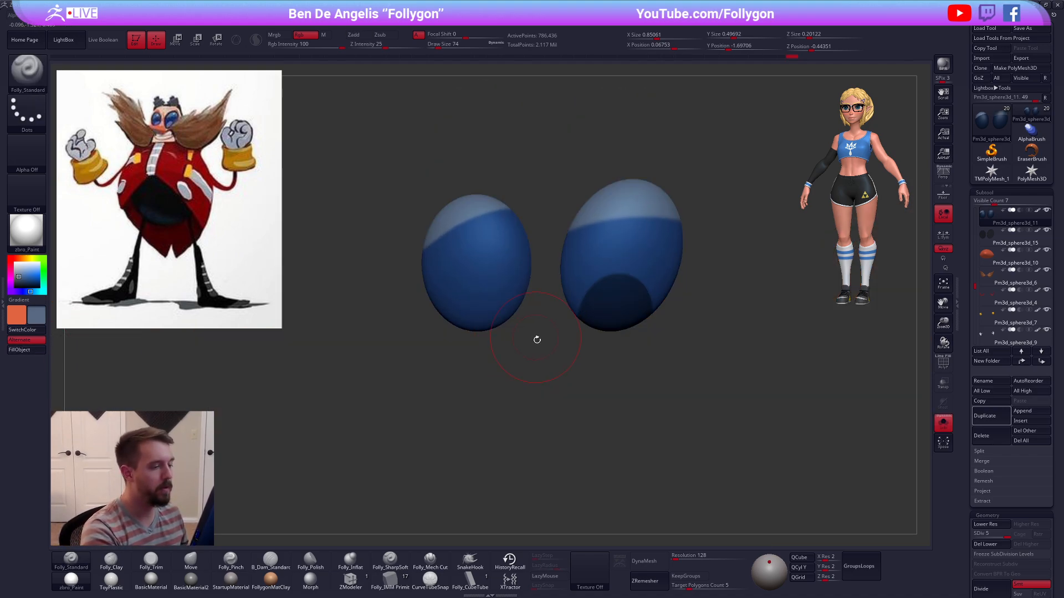
pyautogui.keyDown('ctrl'); pyautogui.click(528, 348); pyautogui.keyUp('ctrl')
pyautogui.click(33, 351)
pyautogui.keyDown('ctrl'); pyautogui.moveTo(304, 411); pyautogui.dragTo(360, 395); pyautogui.keyUp('ctrl')
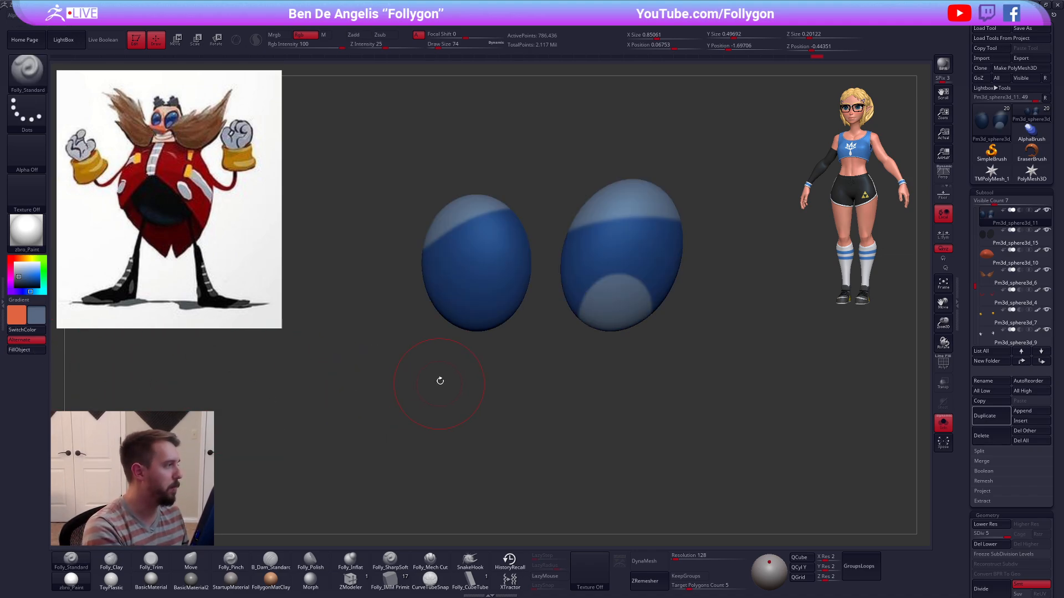
# Step: Lasso-mask the bottom edge of the smaller lens, invert the mask, fill the area pale grey-blue and clear the mask
pyautogui.moveTo(518, 320)
pyautogui.keyDown('ctrl'); pyautogui.mouseDown()
pyautogui.moveTo(531, 307)
pyautogui.moveTo(460, 394)
pyautogui.mouseUp(); pyautogui.keyUp('ctrl')
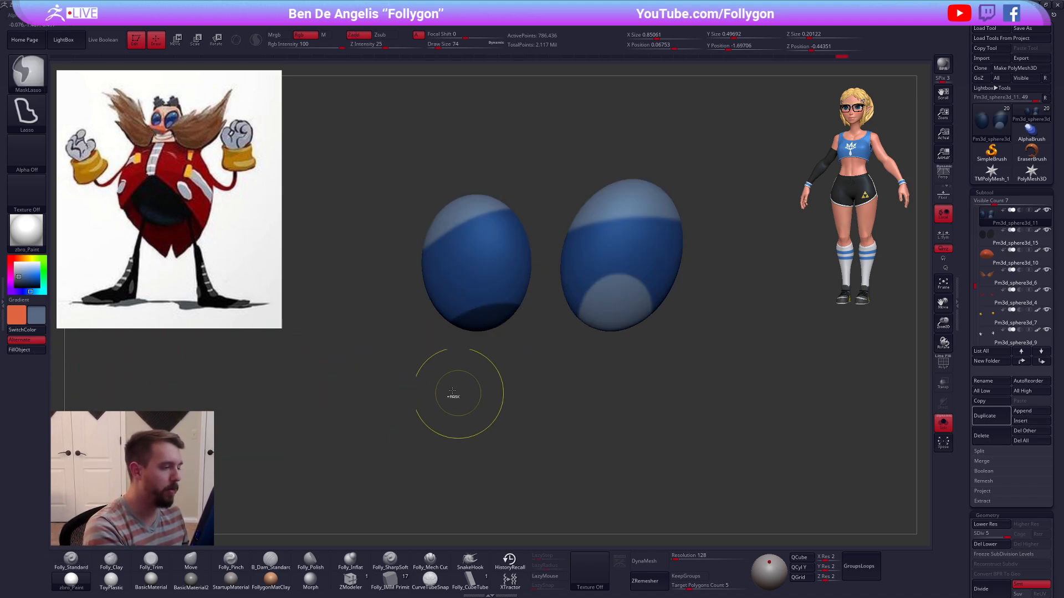
pyautogui.keyDown('ctrl'); pyautogui.click(272, 395); pyautogui.keyUp('ctrl')
pyautogui.click(27, 350)
pyautogui.keyDown('ctrl'); pyautogui.moveTo(310, 383); pyautogui.dragTo(368, 356); pyautogui.keyUp('ctrl')
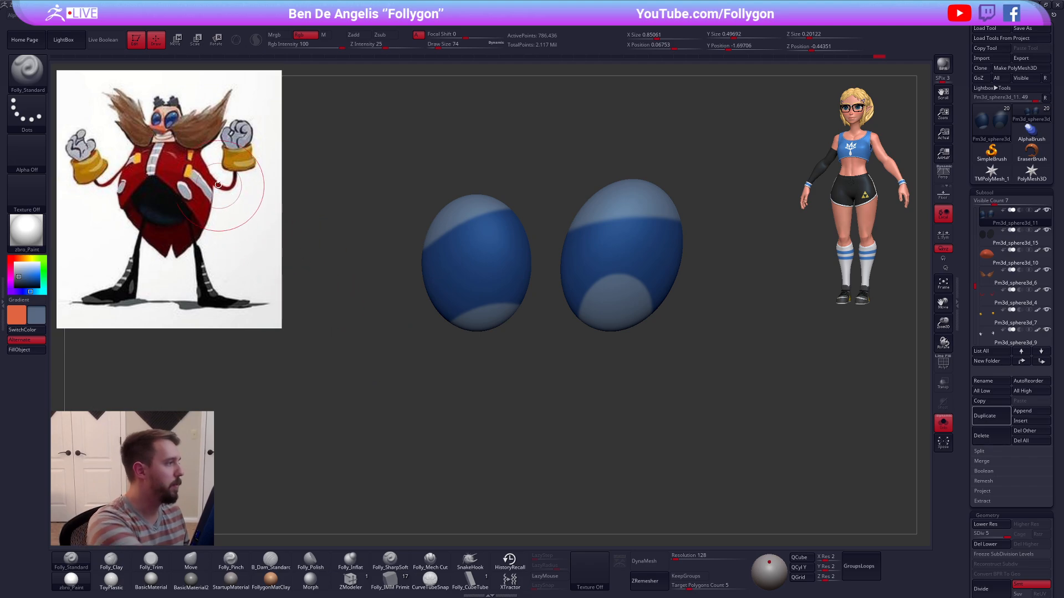
# Step: Sample white from the reference image and paint a small round glint in the upper pale area of the larger lens
pyautogui.press('c')
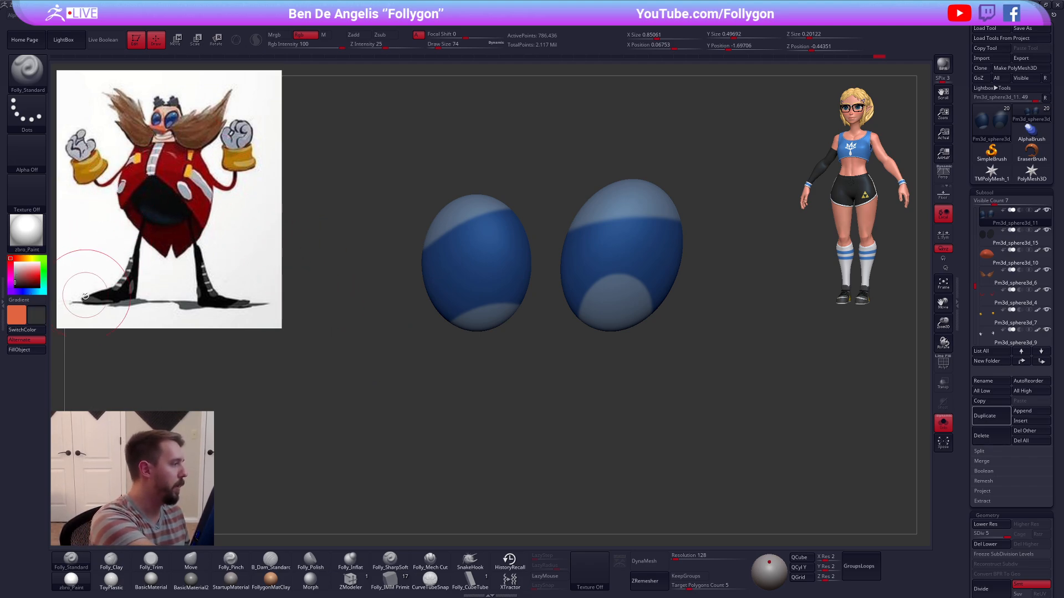
pyautogui.press('c')
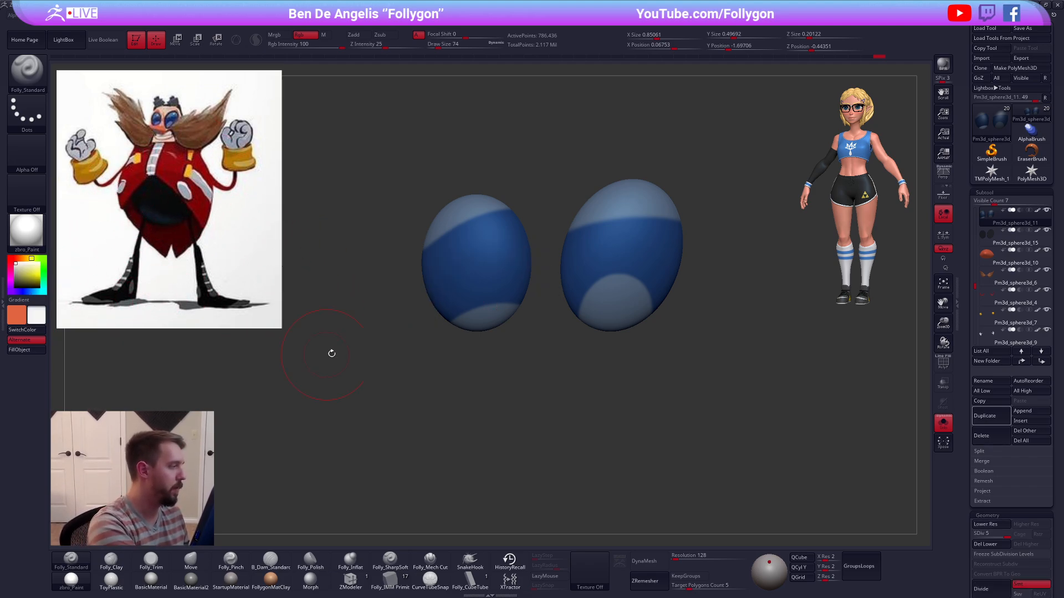
pyautogui.press('s')
pyautogui.moveTo(448, 353)
pyautogui.mouseDown()
pyautogui.moveTo(513, 418)
pyautogui.moveTo(554, 427)
pyautogui.mouseUp()
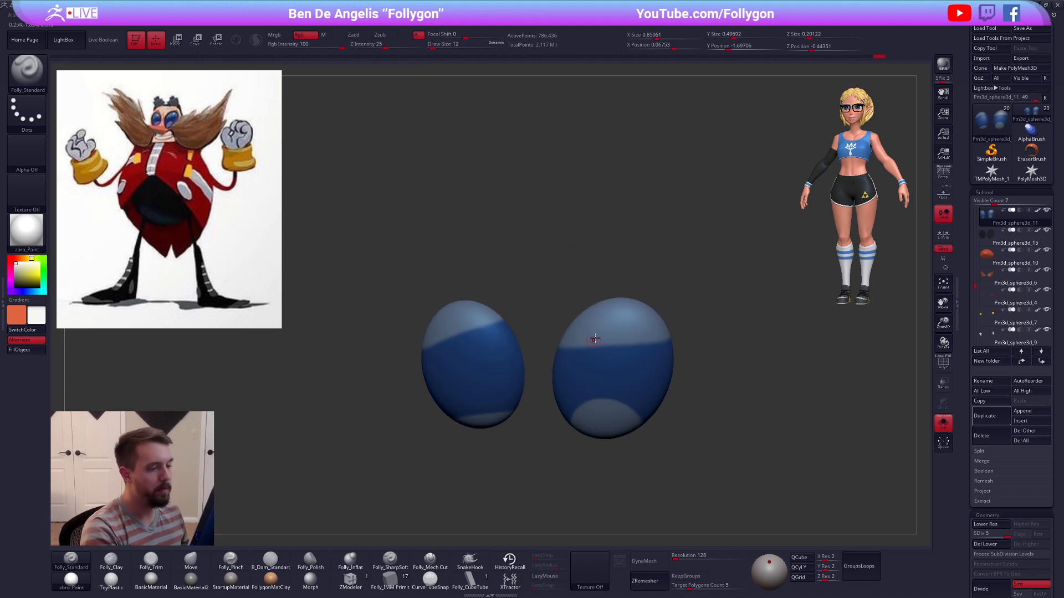
pyautogui.press('s')
pyautogui.moveTo(613, 324); pyautogui.dragTo(623, 318)
# Step: Paint a matching white glint on the smaller lens with draw size 9, and bring back the full character
pyautogui.press('s')
pyautogui.moveTo(377, 327); pyautogui.dragTo(481, 326)
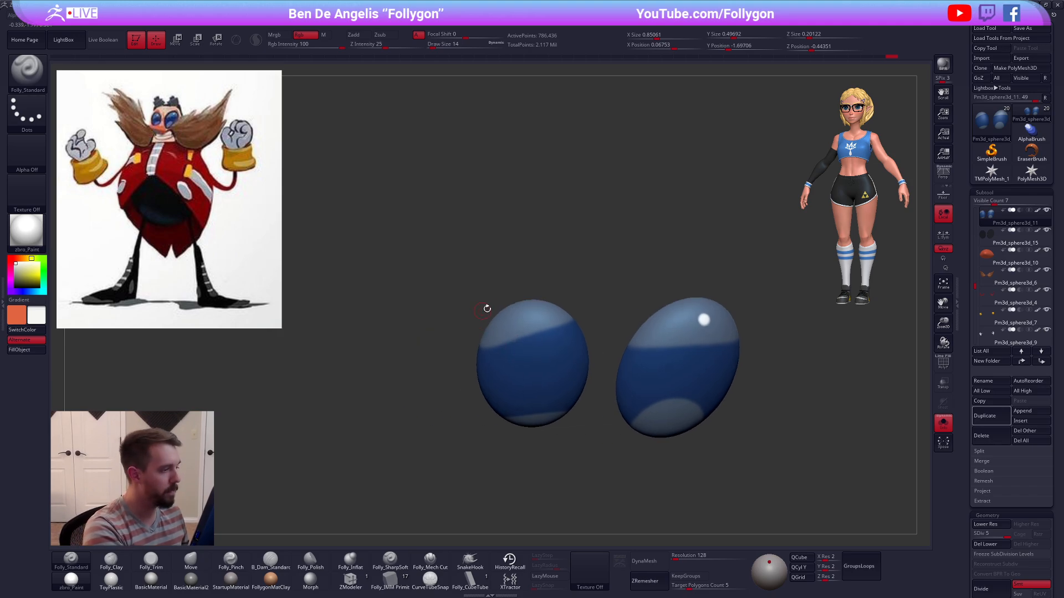
pyautogui.click(528, 320)
pyautogui.moveTo(603, 389); pyautogui.dragTo(621, 390)
pyautogui.press('s')
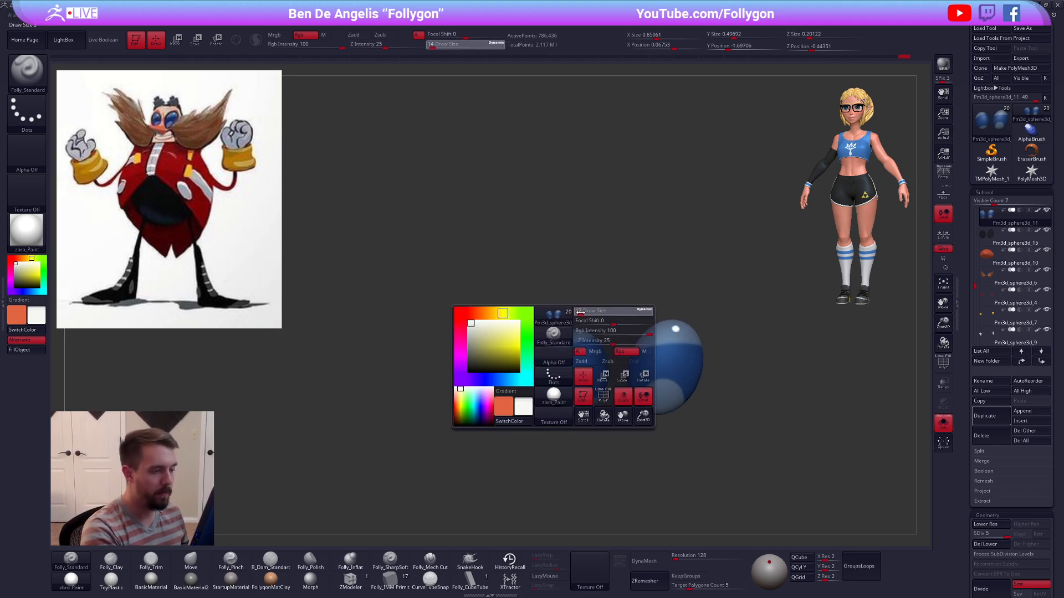
pyautogui.moveTo(578, 312)
pyautogui.mouseDown()
pyautogui.moveTo(563, 318)
pyautogui.moveTo(564, 341)
pyautogui.mouseUp()
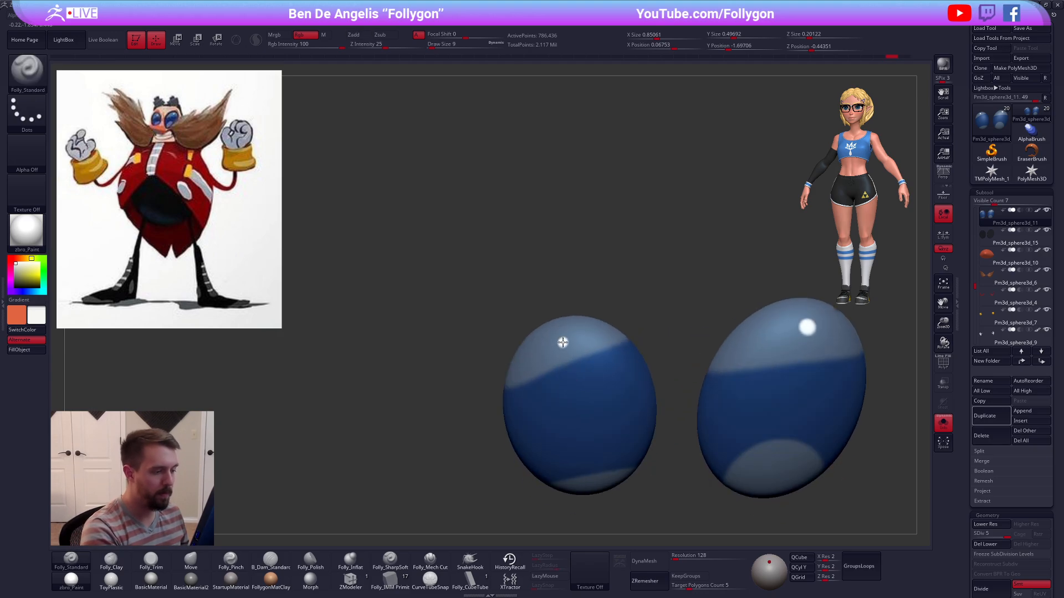
pyautogui.moveTo(580, 350); pyautogui.dragTo(534, 261, button='right')
pyautogui.hotkey('shift', 's')
pyautogui.keyDown('alt'); pyautogui.moveTo(670, 394); pyautogui.dragTo(777, 469, button='right'); pyautogui.keyUp('alt')
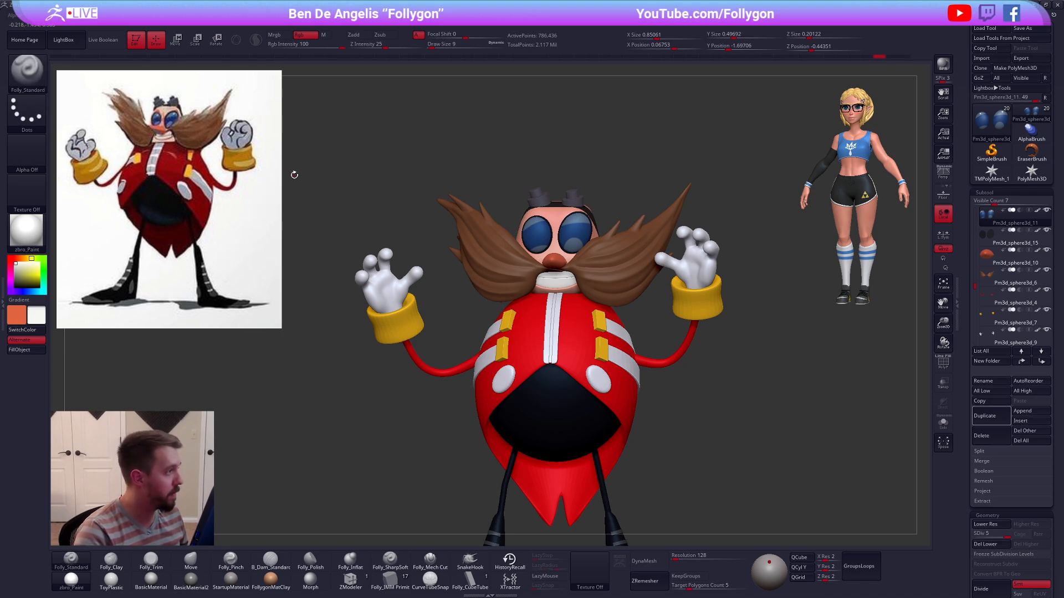
# Step: Fill the goggle lenses with the ToyPlastic material
pyautogui.click(121, 579)
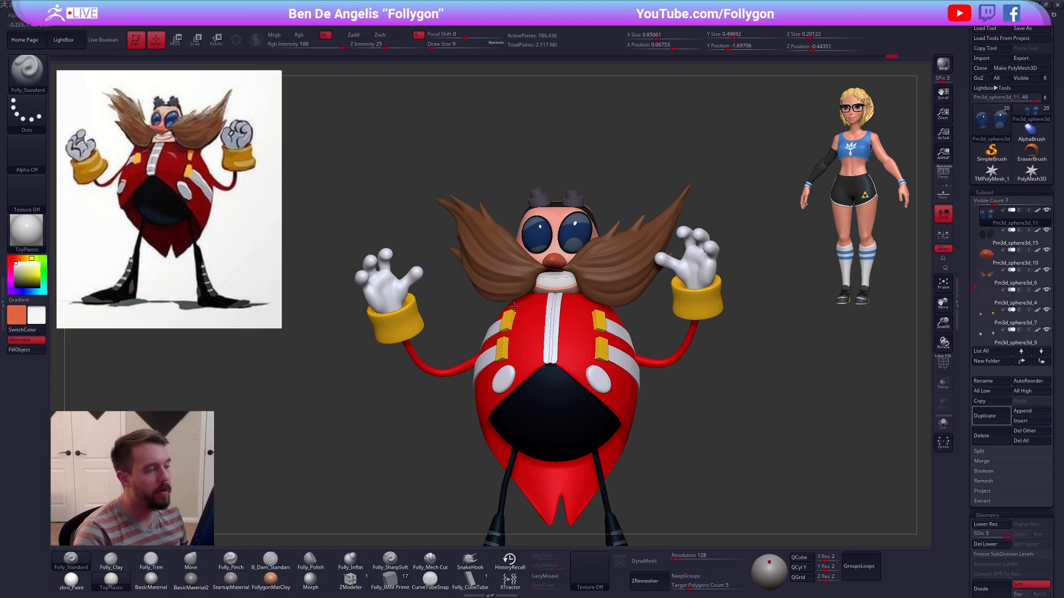
pyautogui.moveTo(514, 306)
pyautogui.mouseDown(button='right')
pyautogui.moveTo(542, 306)
pyautogui.moveTo(529, 298)
pyautogui.mouseUp(button='right')
pyautogui.keyDown('ctrl'); pyautogui.moveTo(552, 248); pyautogui.dragTo(557, 293, button='right'); pyautogui.keyUp('ctrl')
# Step: Sample the dark lens blue and tone down the pale highlights on both lenses with Rgb Intensity 25
pyautogui.press('c')
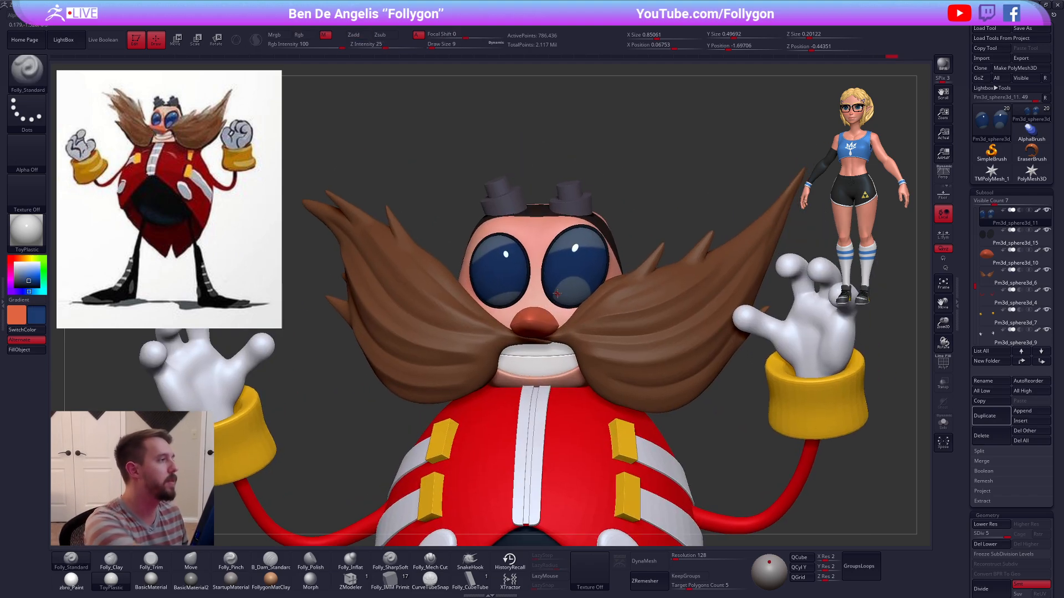
pyautogui.click(316, 41)
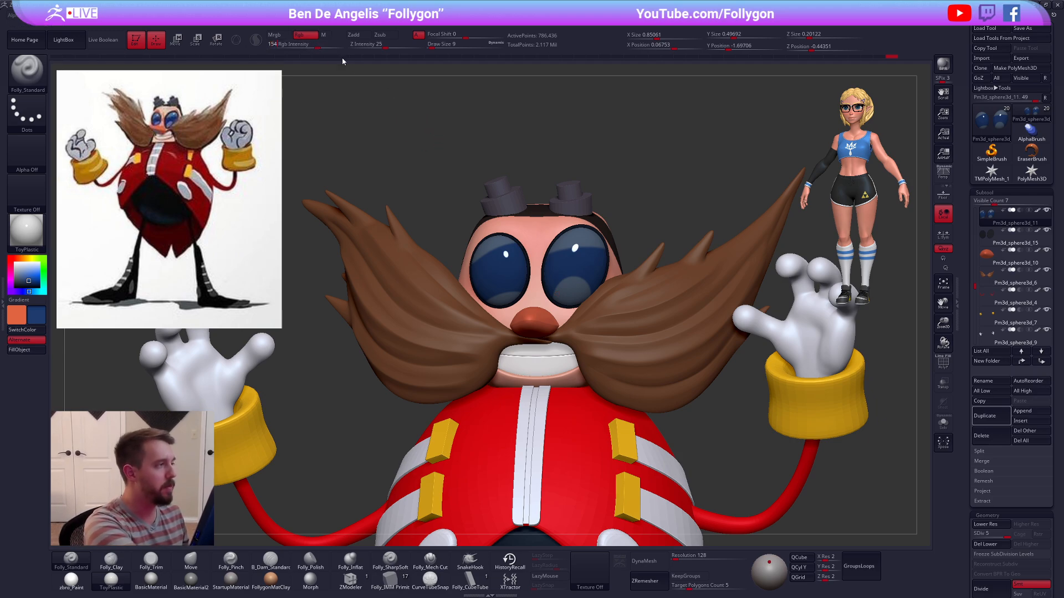
pyautogui.press('space')
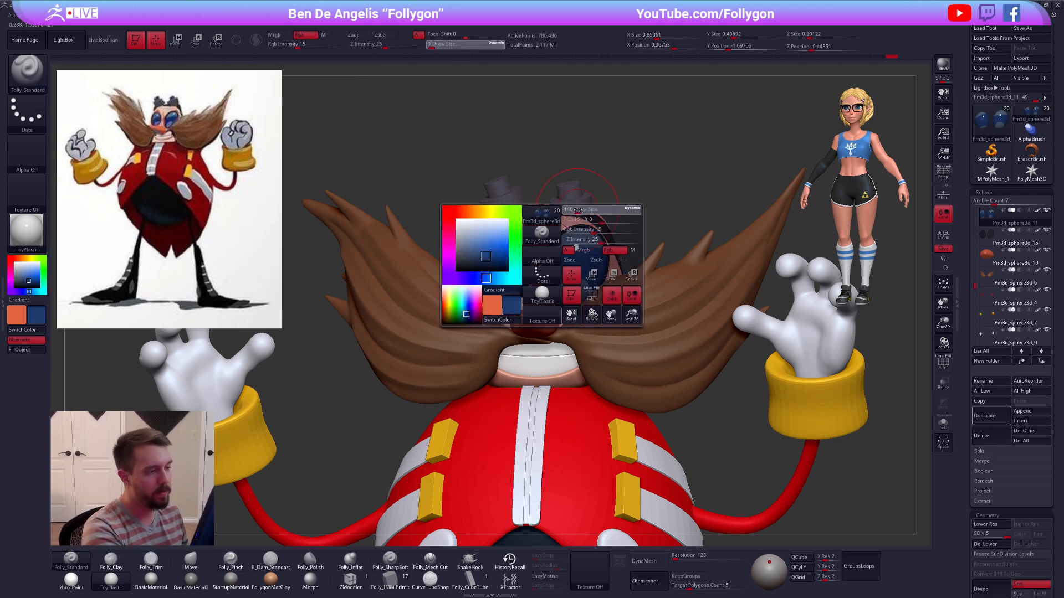
pyautogui.moveTo(577, 210); pyautogui.dragTo(582, 210)
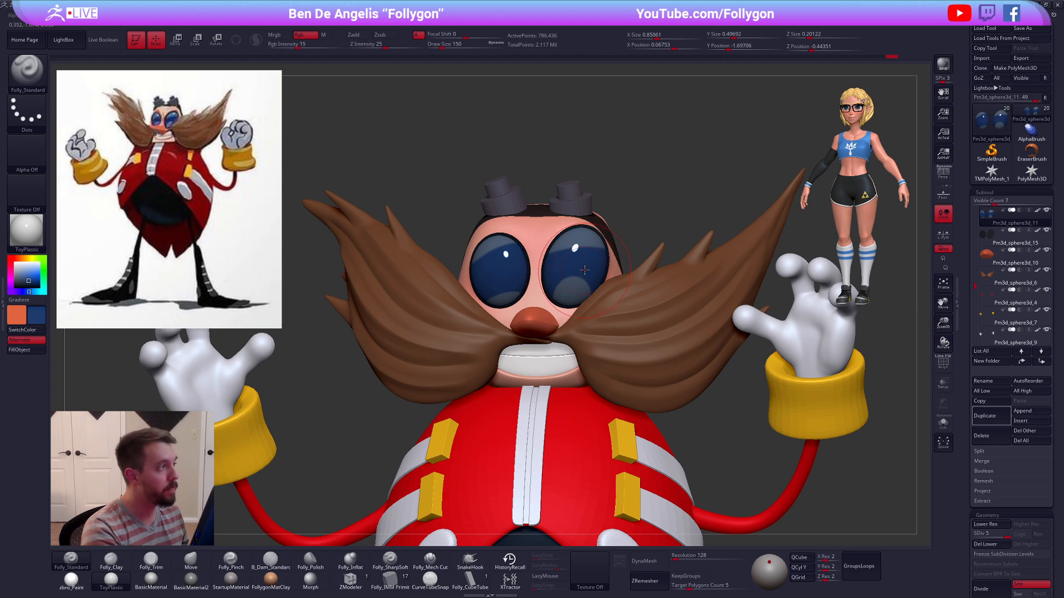
pyautogui.press('space')
pyautogui.moveTo(587, 267)
pyautogui.mouseDown()
pyautogui.moveTo(570, 288)
pyautogui.moveTo(584, 265)
pyautogui.mouseUp()
pyautogui.press('space')
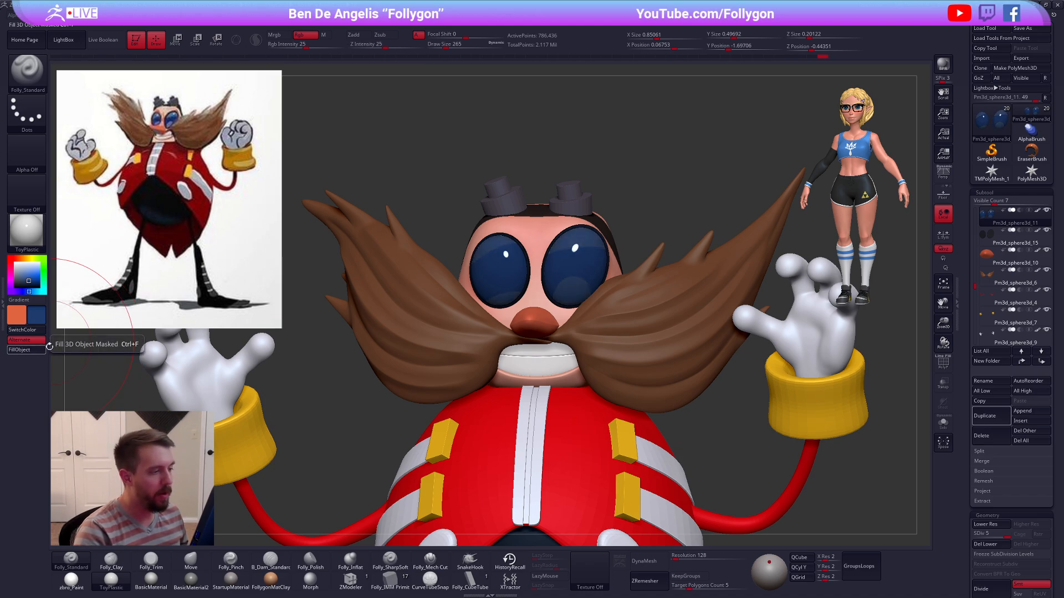
# Step: Bring the whole character into view and choose the zbro_Paint material
pyautogui.moveTo(201, 364)
pyautogui.keyDown('alt'); pyautogui.mouseDown()
pyautogui.moveTo(290, 411)
pyautogui.moveTo(457, 392)
pyautogui.moveTo(477, 365)
pyautogui.moveTo(509, 377)
pyautogui.moveTo(501, 281)
pyautogui.moveTo(561, 319)
pyautogui.mouseUp(); pyautogui.keyUp('alt')
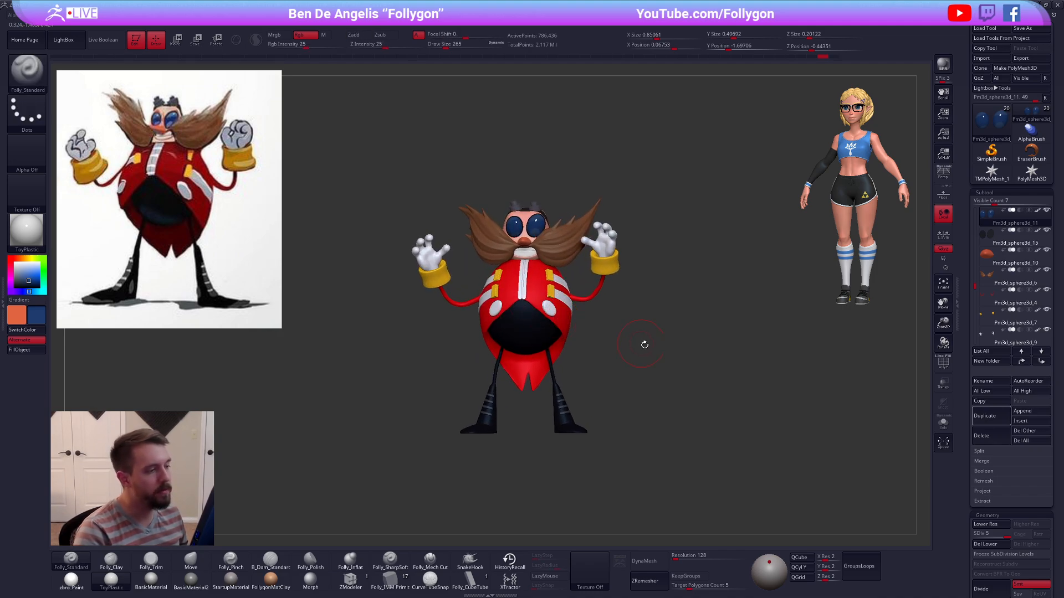
pyautogui.moveTo(643, 344)
pyautogui.mouseDown()
pyautogui.moveTo(660, 349)
pyautogui.moveTo(648, 342)
pyautogui.mouseUp()
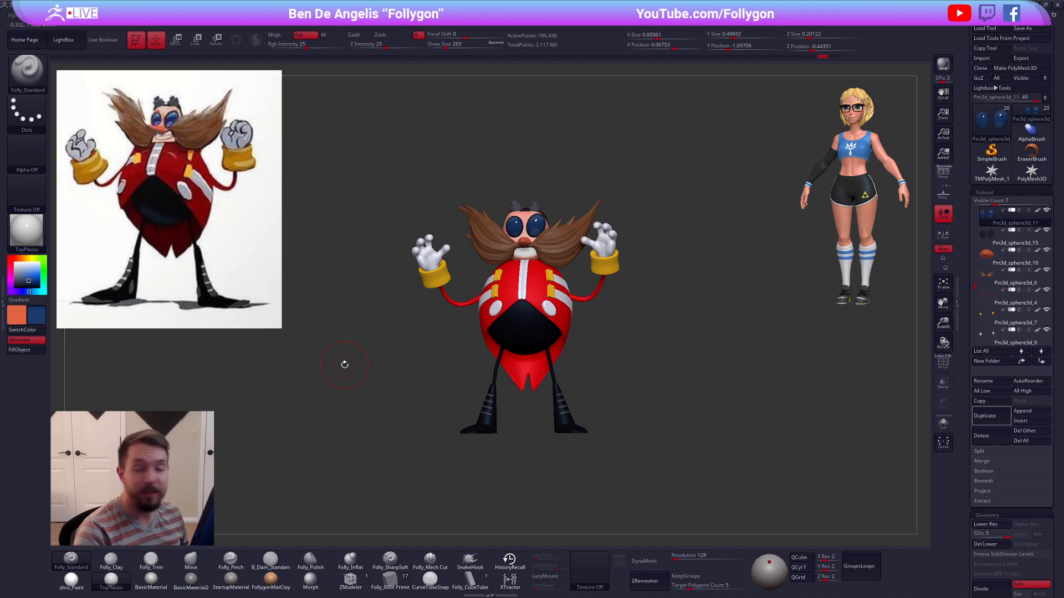
pyautogui.click(71, 581)
pyautogui.keyDown('alt'); pyautogui.moveTo(523, 375); pyautogui.dragTo(553, 393, button='right'); pyautogui.keyUp('alt')
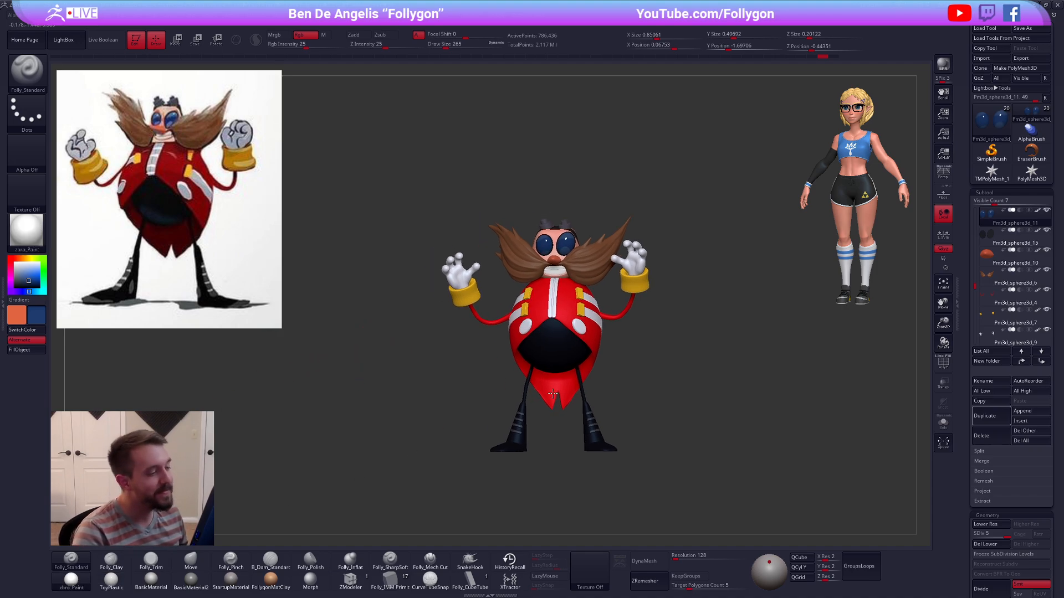
# Step: Make the head the active subtool, choose the Move brush with draw size 121, and bring the whole character back into view
pyautogui.keyDown('alt'); pyautogui.moveTo(529, 298); pyautogui.dragTo(588, 301, button='right'); pyautogui.keyUp('alt')
pyautogui.keyDown('alt'); pyautogui.click(588, 299); pyautogui.keyUp('alt')
pyautogui.press('b')
pyautogui.press('m')
pyautogui.press('v')
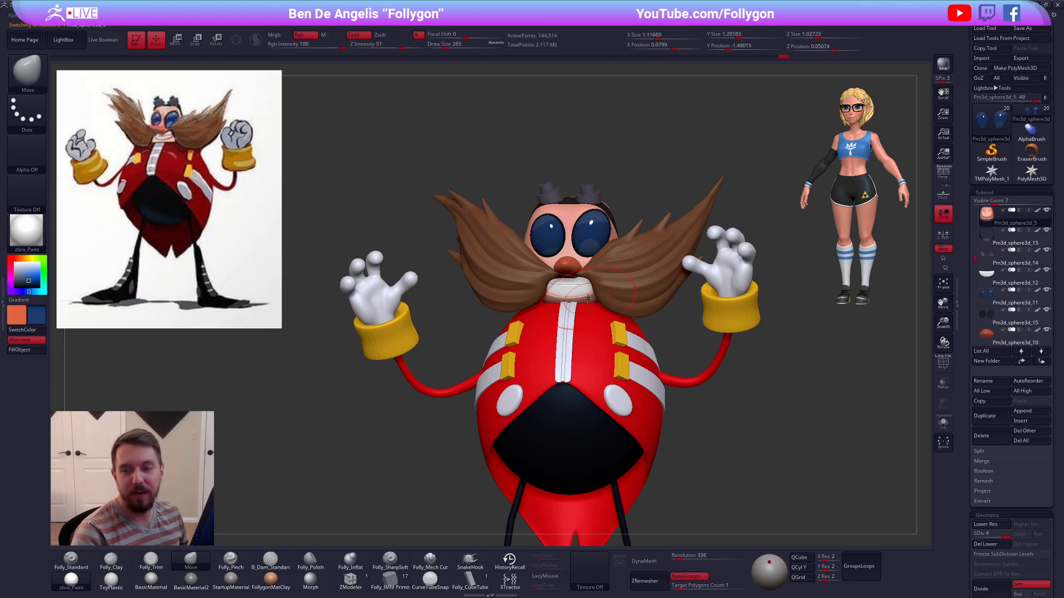
pyautogui.press('space')
pyautogui.moveTo(587, 299); pyautogui.dragTo(578, 299)
pyautogui.keyDown('shift'); pyautogui.moveTo(579, 299); pyautogui.dragTo(569, 307, button='right'); pyautogui.keyUp('shift')
pyautogui.press('space')
pyautogui.moveTo(568, 307); pyautogui.dragTo(557, 306)
pyautogui.moveTo(565, 306); pyautogui.dragTo(569, 294, button='right')
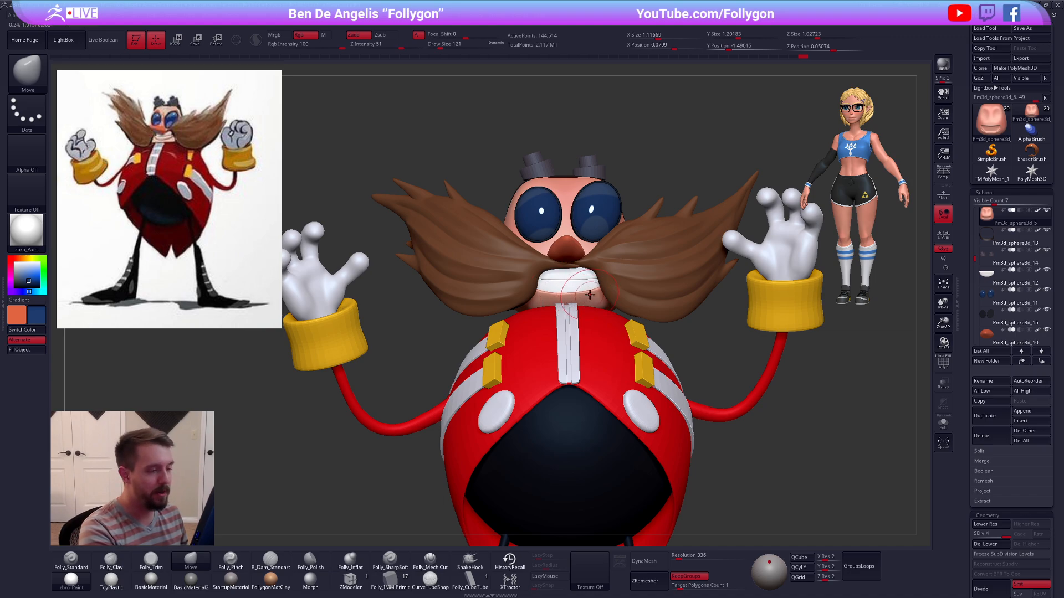
pyautogui.moveTo(583, 298); pyautogui.dragTo(603, 353, button='right')
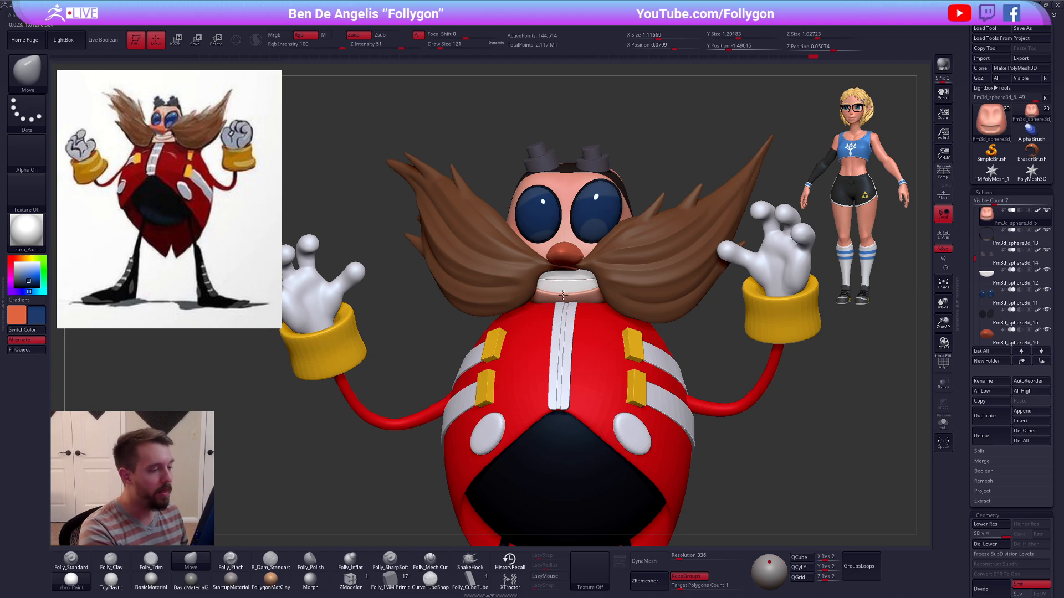
pyautogui.moveTo(604, 315)
pyautogui.keyDown('ctrl'); pyautogui.mouseDown(button='right')
pyautogui.moveTo(591, 288)
pyautogui.moveTo(594, 304)
pyautogui.mouseUp(button='right'); pyautogui.keyUp('ctrl')
pyautogui.moveTo(744, 454)
pyautogui.keyDown('ctrl'); pyautogui.mouseDown(button='right')
pyautogui.moveTo(717, 444)
pyautogui.moveTo(755, 465)
pyautogui.moveTo(755, 445)
pyautogui.mouseUp(button='right'); pyautogui.keyUp('ctrl')
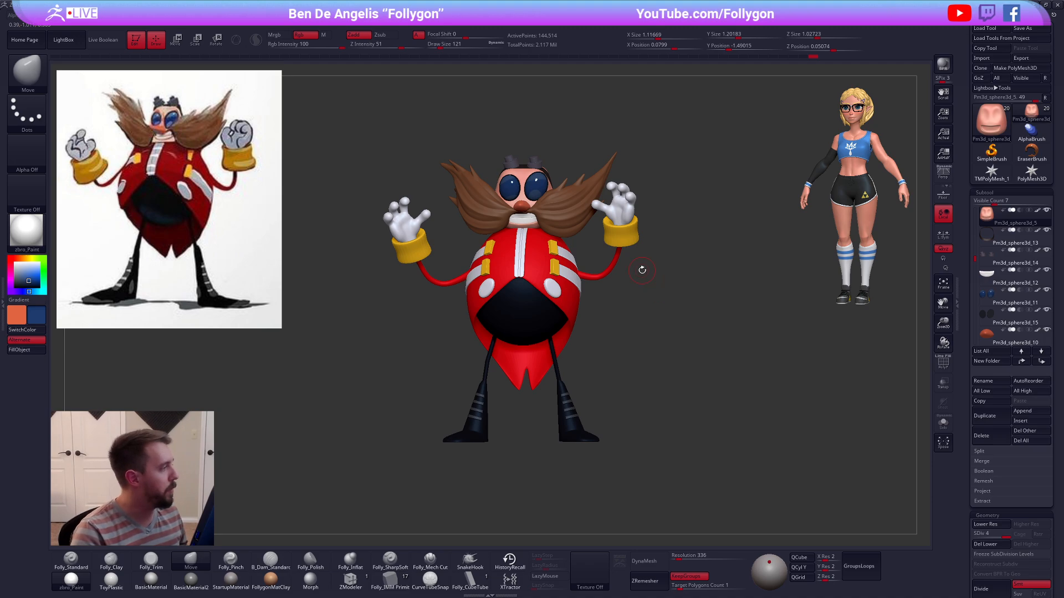
# Step: Switch to the web browser and look through the products on the Follygon Gumroad store page in a smaller window
pyautogui.hotkey('alt', 'Tab')
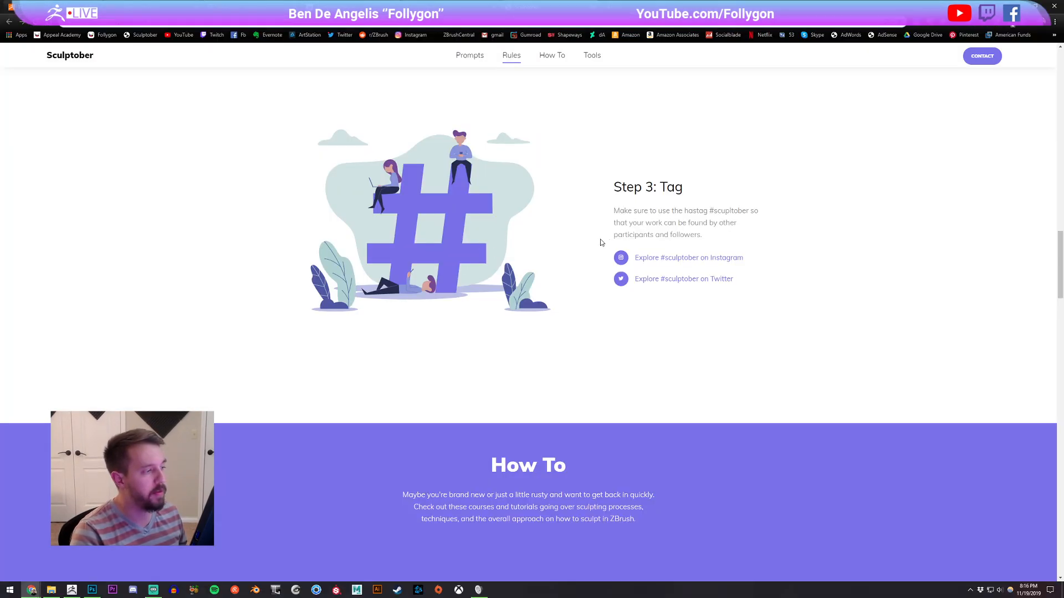
pyautogui.hotkey('ctrl', 'Tab')
pyautogui.scroll(8, 855, 288)
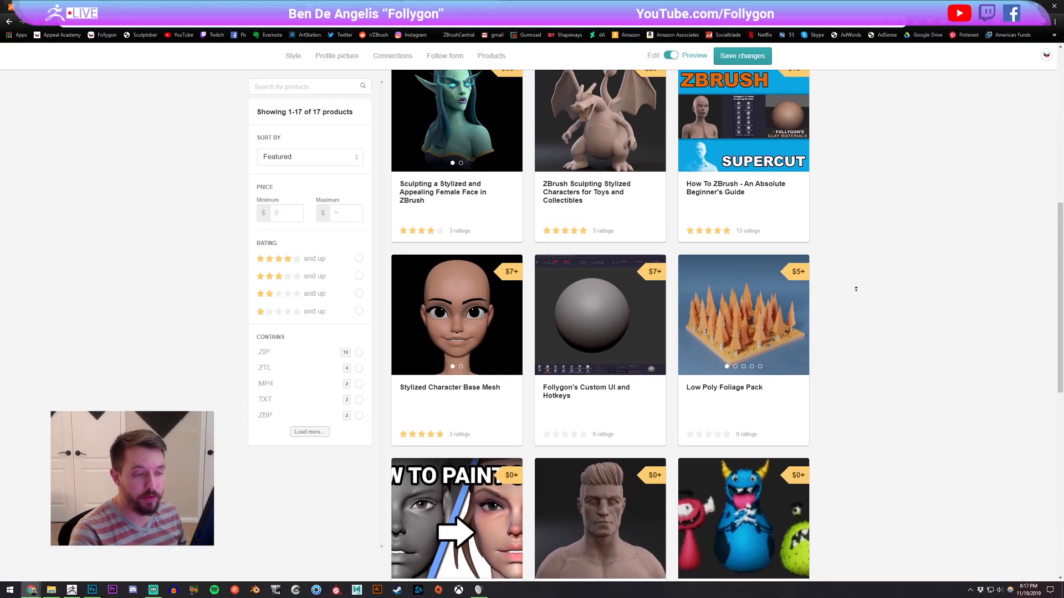
pyautogui.scroll(2, 856, 288)
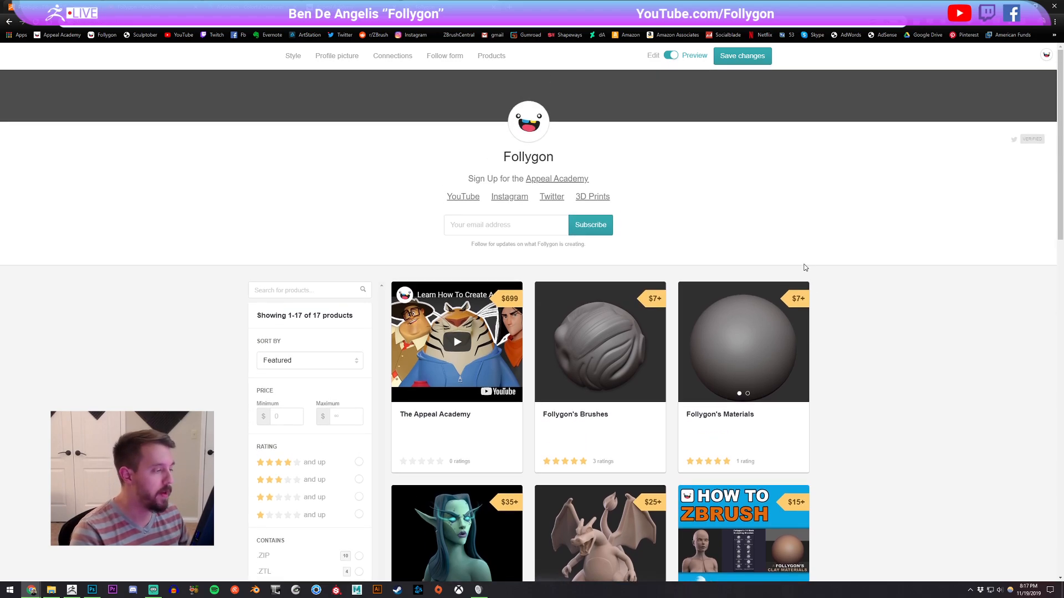
pyautogui.press('super+Down')
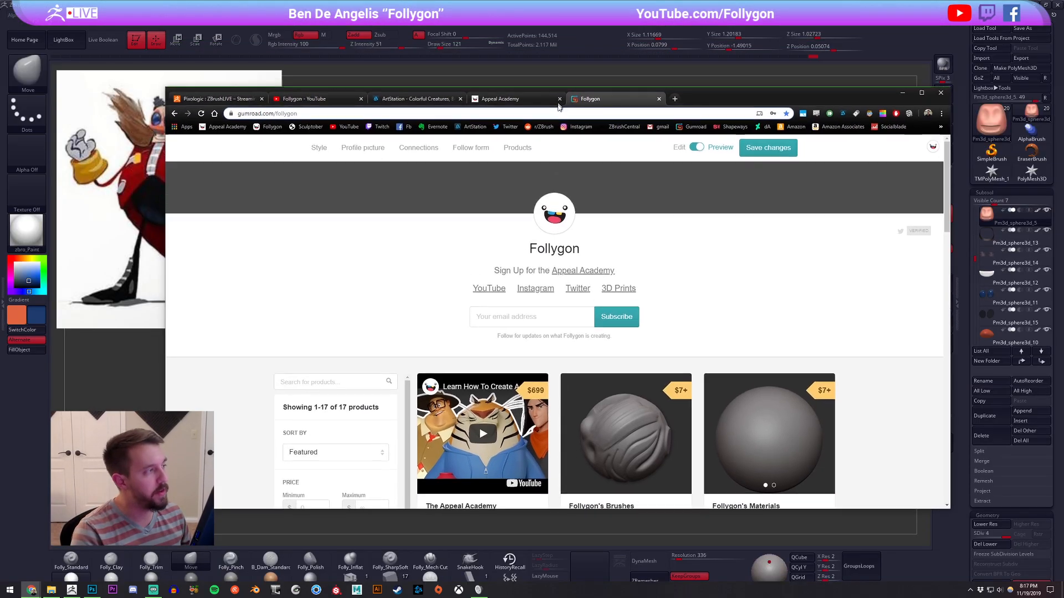
pyautogui.click(323, 131)
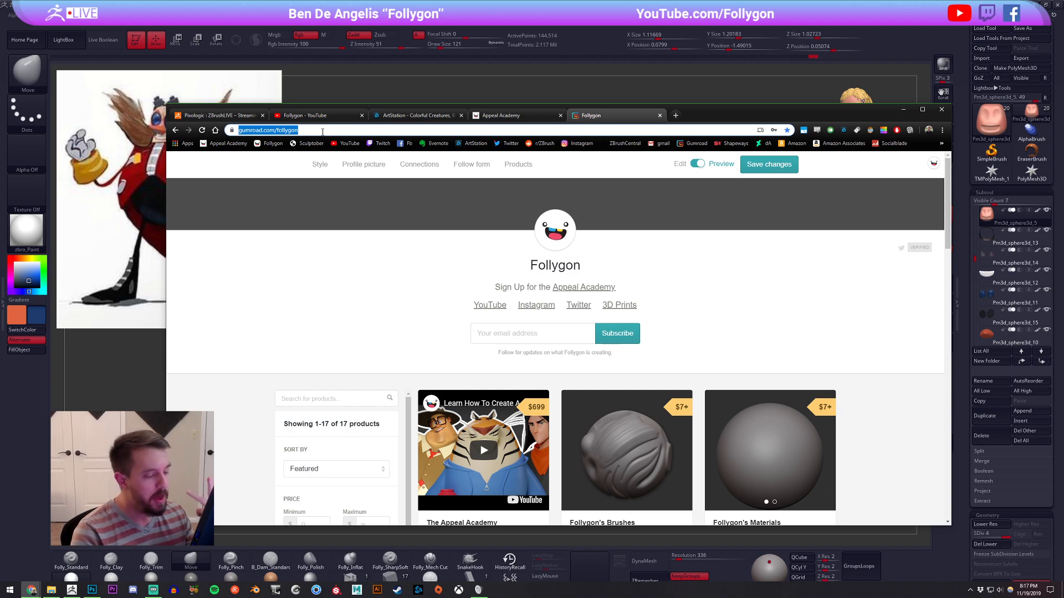
pyautogui.scroll(-8, 854, 275)
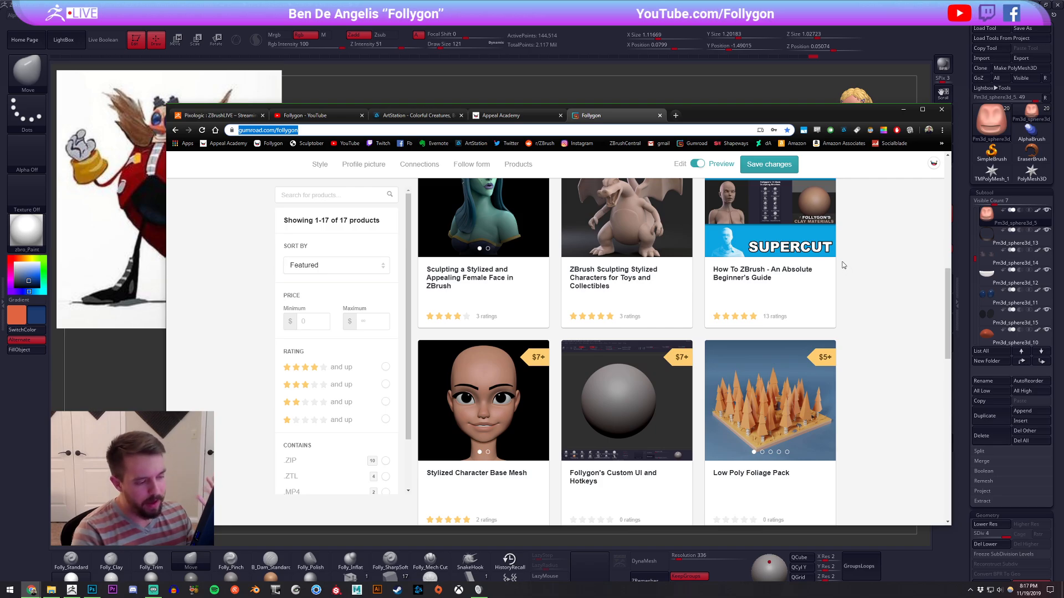
pyautogui.scroll(-4, 843, 266)
pyautogui.scroll(2, 841, 264)
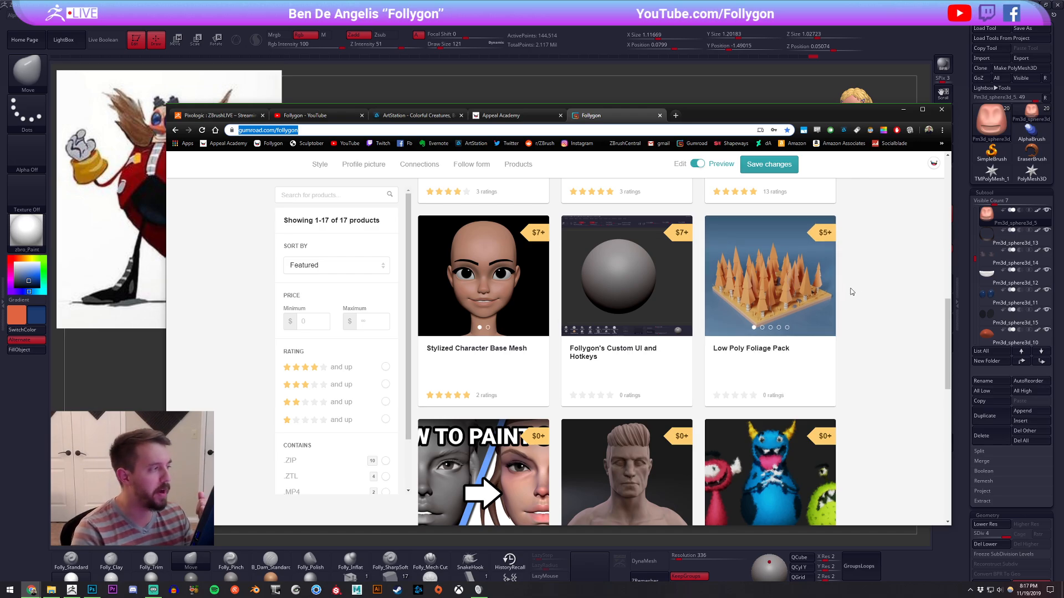
# Step: View the Appeal Academy home page with its title and sign-up text, and return to ZBrush
pyautogui.click(502, 115)
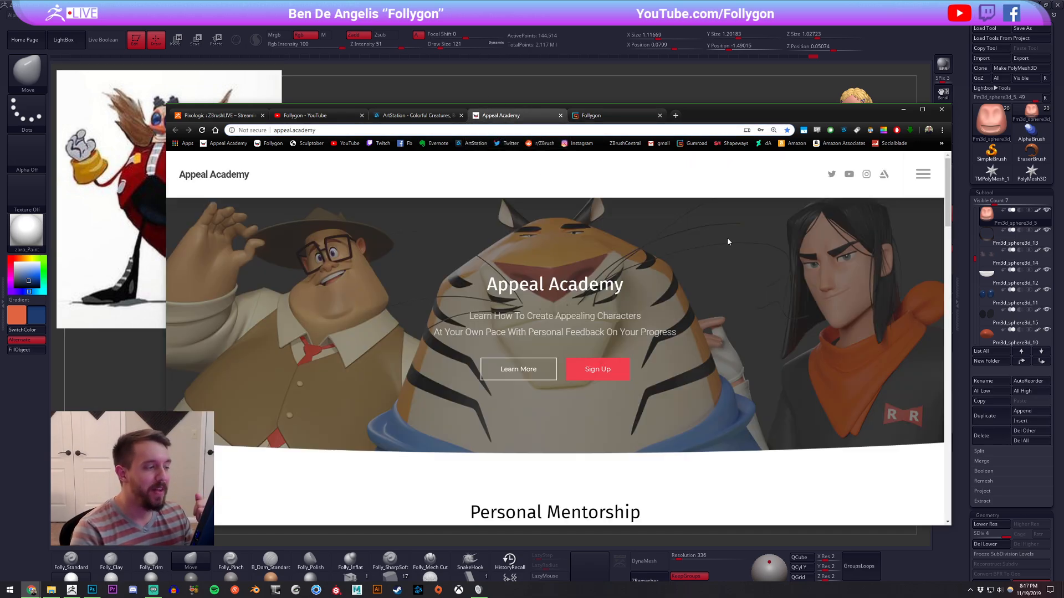
pyautogui.moveTo(493, 275); pyautogui.dragTo(659, 375)
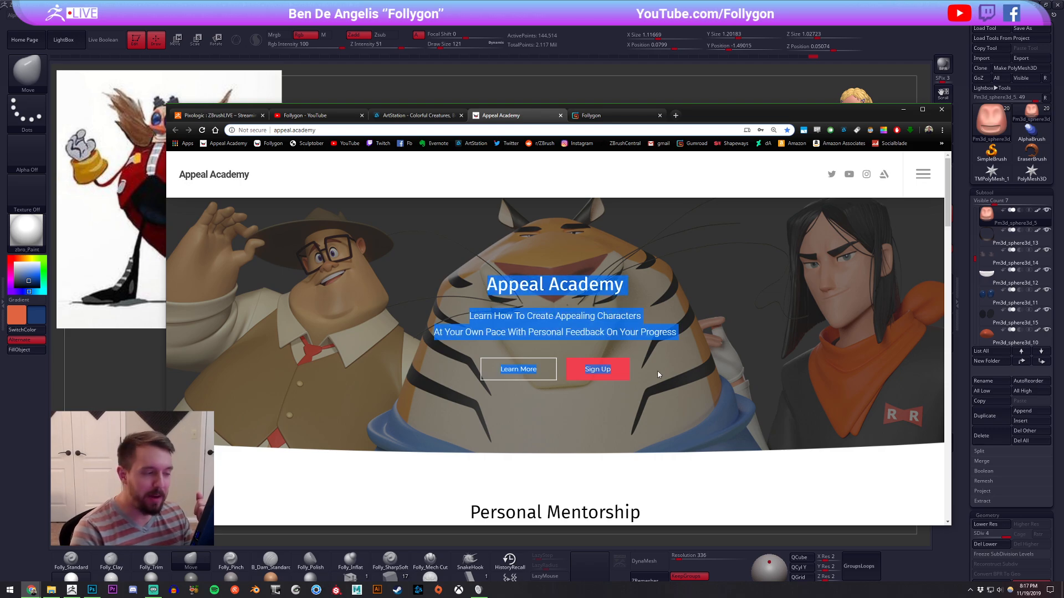
pyautogui.click(715, 382)
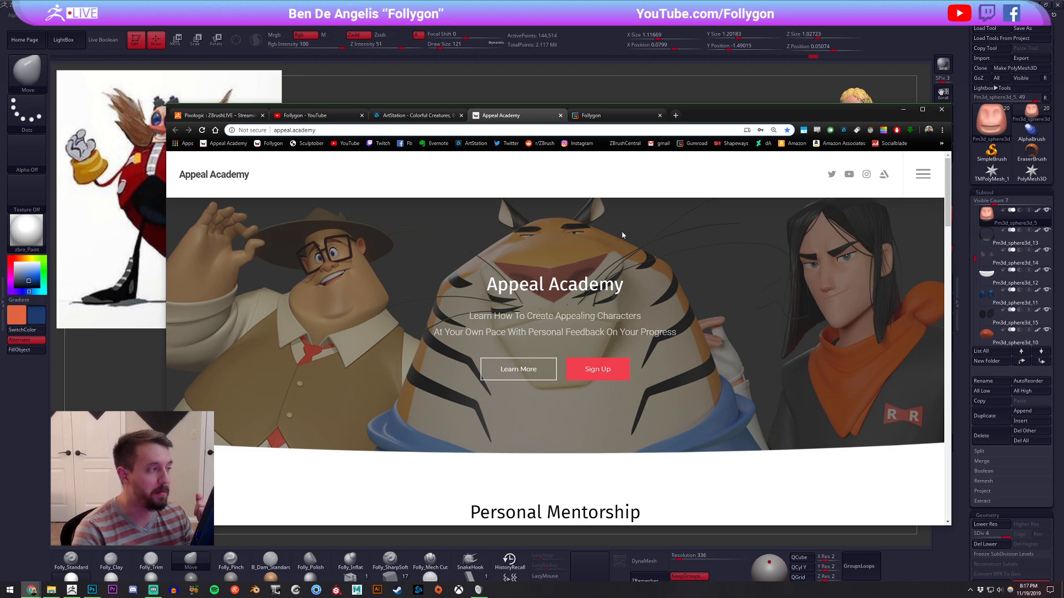
pyautogui.click(747, 87)
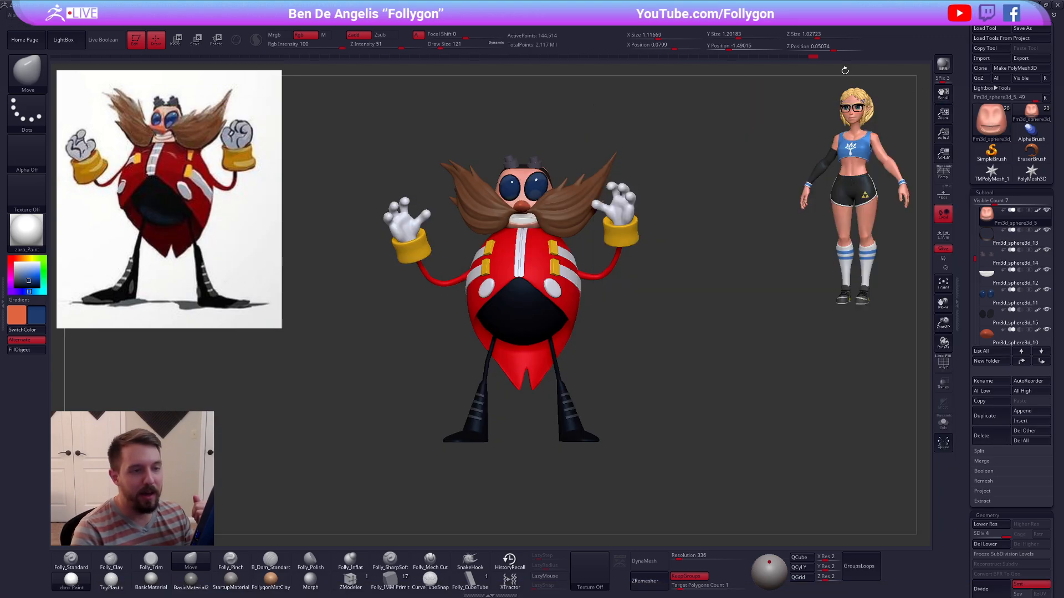
# Step: Swap the displayed model for the blonde girl character, fit her whole body in view and turn on perspective
pyautogui.click(992, 119)
pyautogui.click(638, 203)
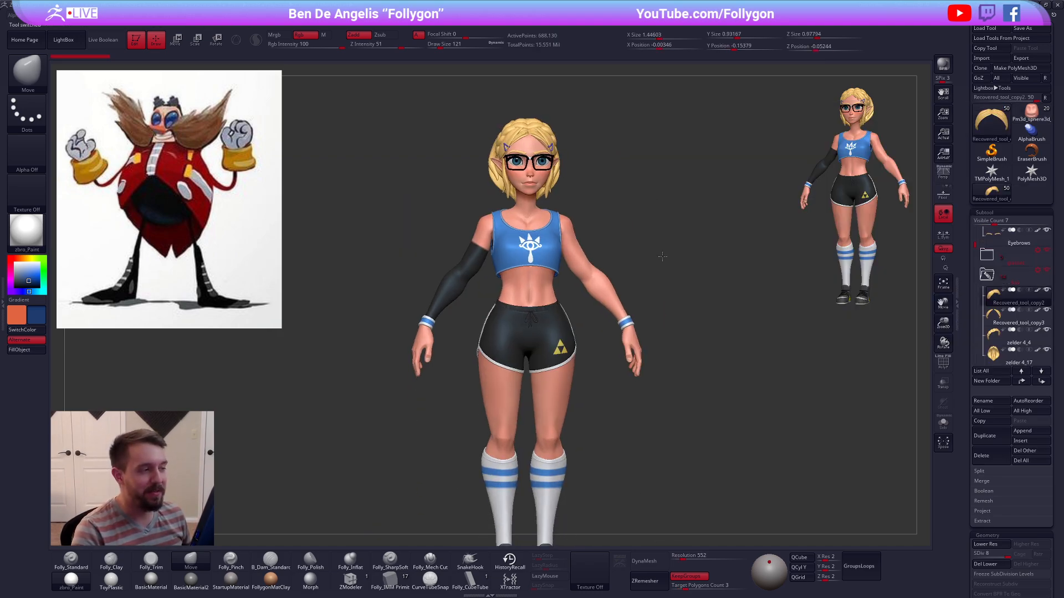
pyautogui.moveTo(651, 257); pyautogui.dragTo(665, 278)
pyautogui.click(943, 174)
# Step: Switch to the browser to show the Appeal Academy web address and the Follygon YouTube channel's videos, and return to ZBrush
pyautogui.hotkey('alt', 'Tab')
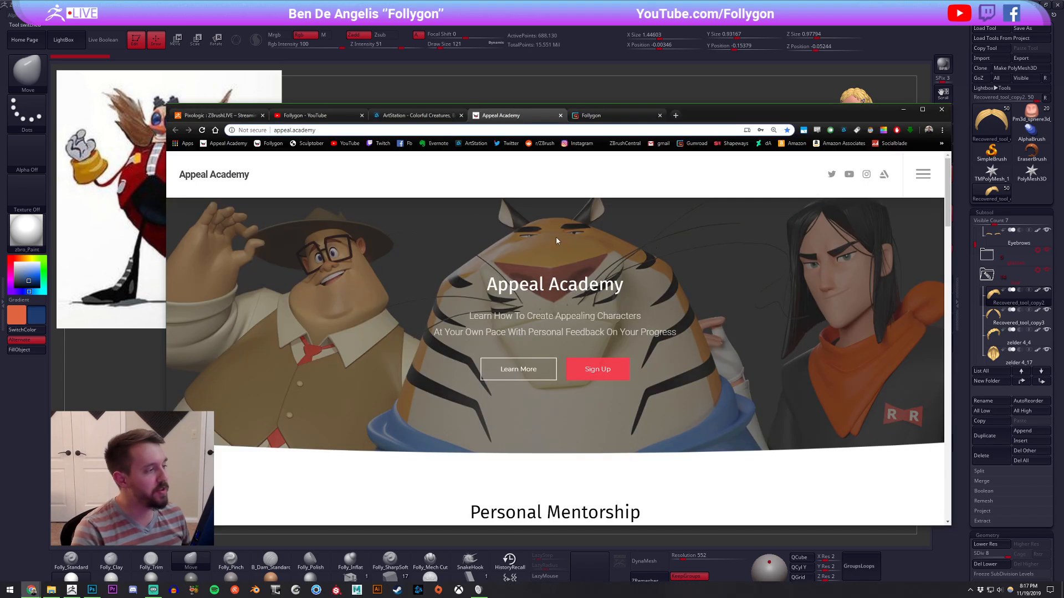
pyautogui.click(309, 130)
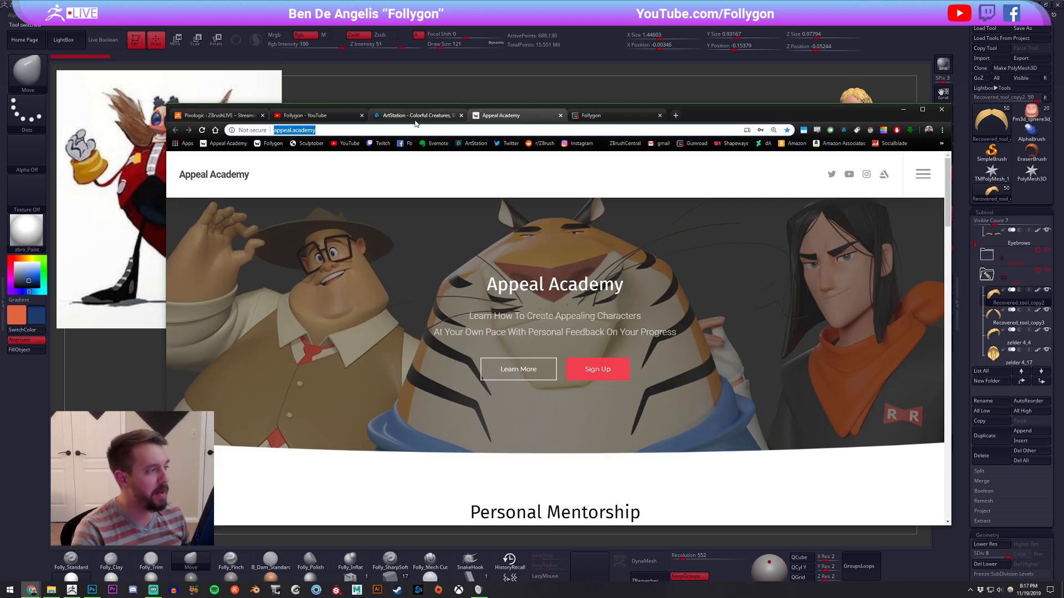
pyautogui.click(320, 114)
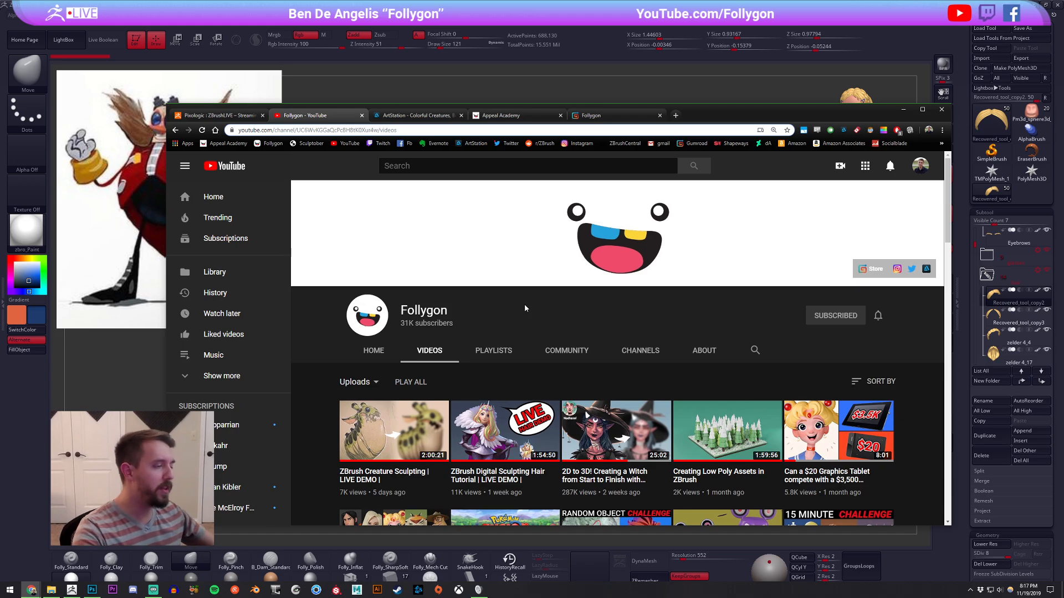
pyautogui.click(493, 86)
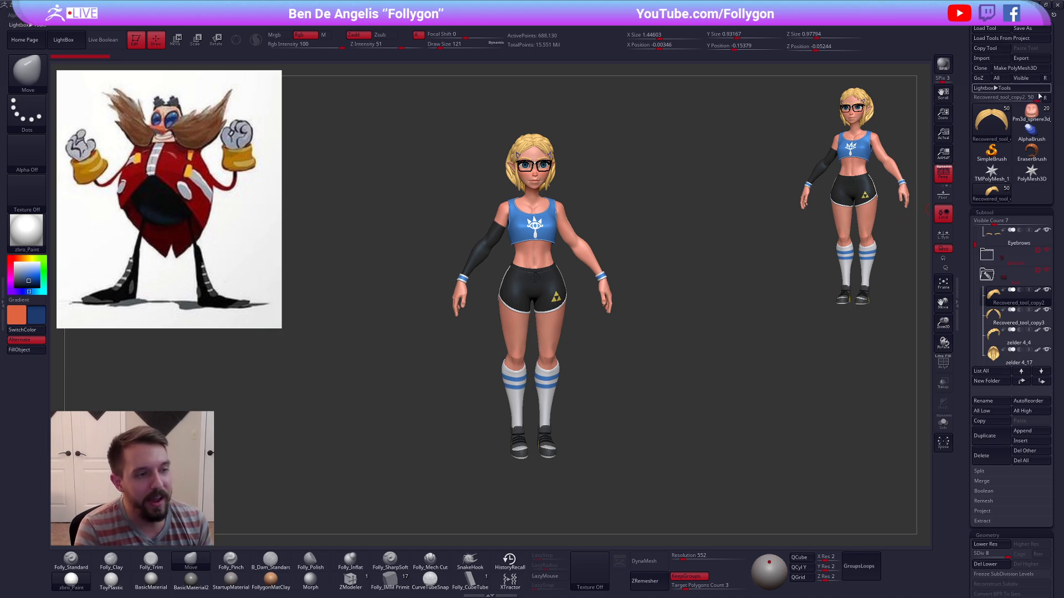
# Step: Minimize ZBrush and look through the Colorful Creatures dragon images on the ArtStation artwork page in the browser
pyautogui.click(1034, 4)
pyautogui.click(390, 118)
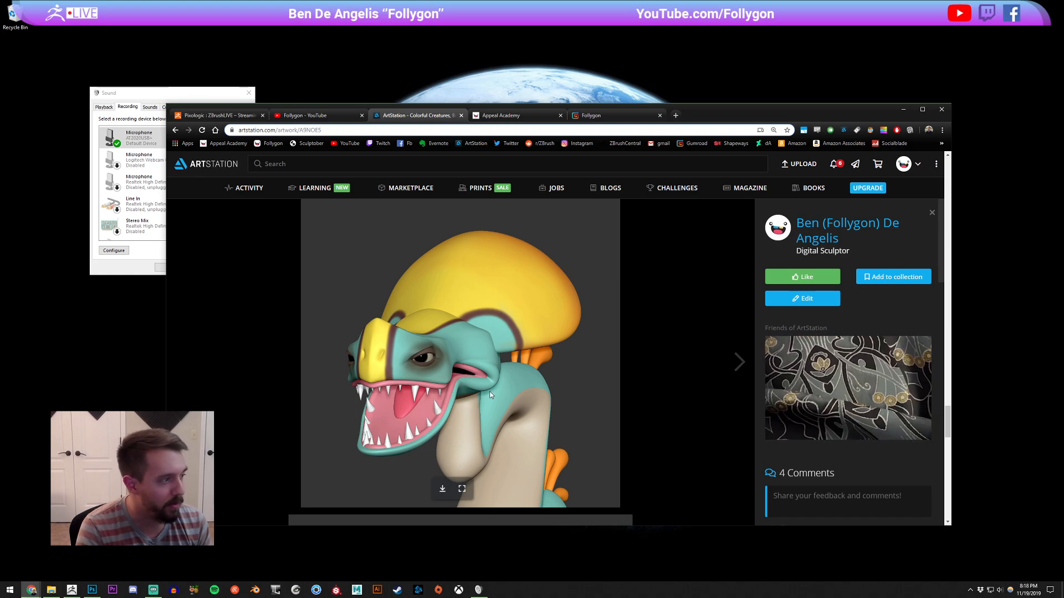
pyautogui.scroll(2, 484, 344)
pyautogui.scroll(-15, 483, 344)
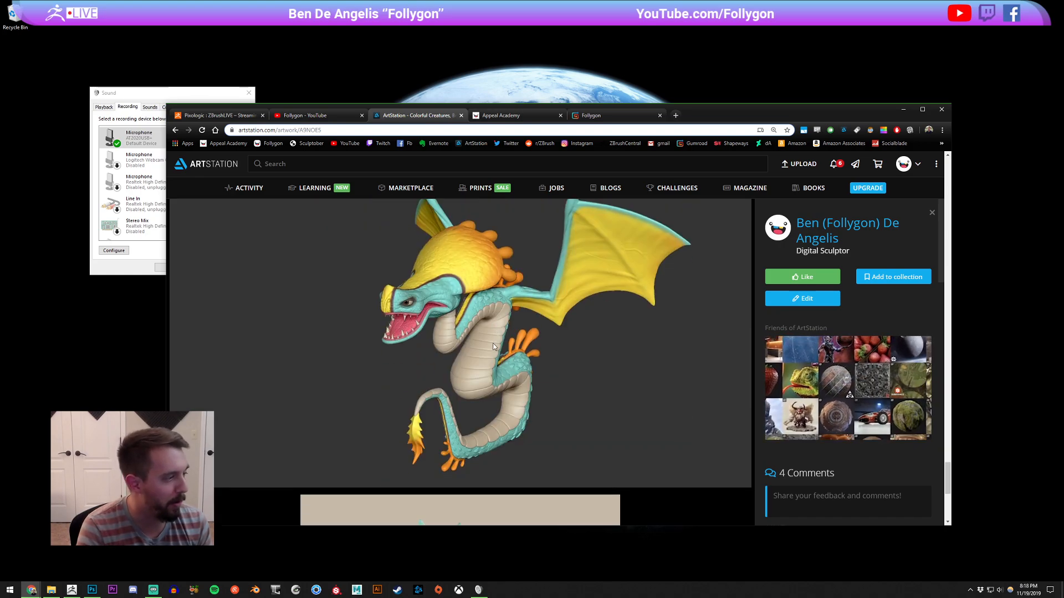
pyautogui.scroll(-9, 494, 347)
pyautogui.scroll(7, 498, 234)
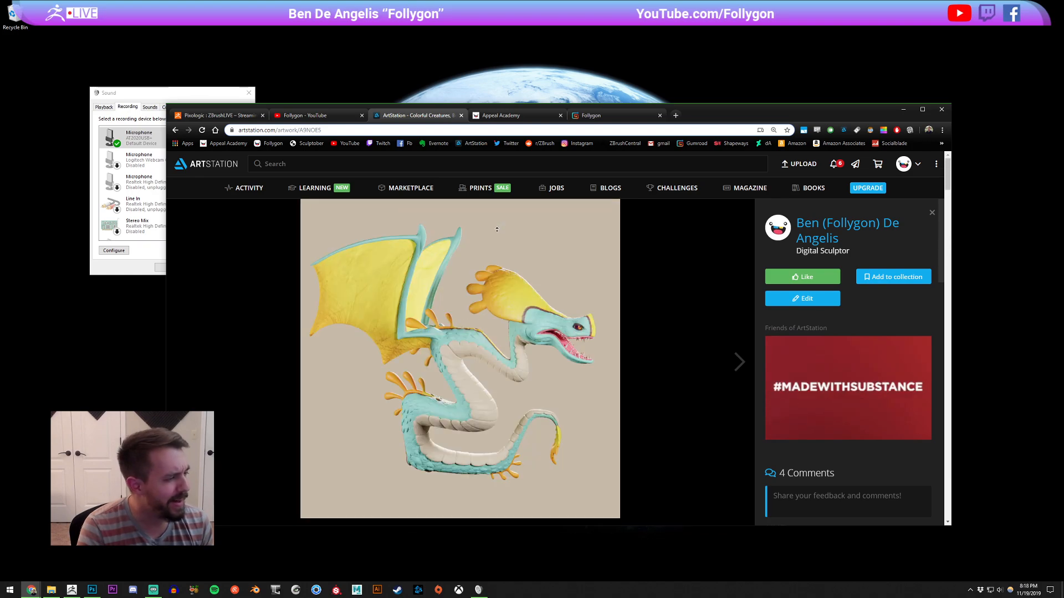
pyautogui.moveTo(664, 105); pyautogui.dragTo(645, 54)
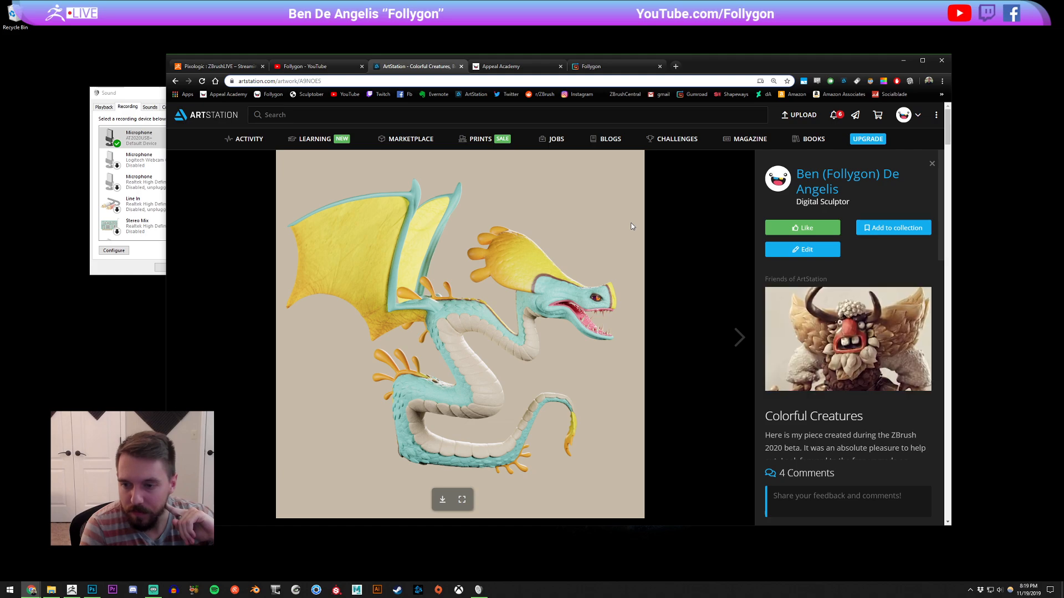
# Step: Return to ZBrush and examine the blonde girl character from the side, back, front and three-quarter view
pyautogui.click(71, 589)
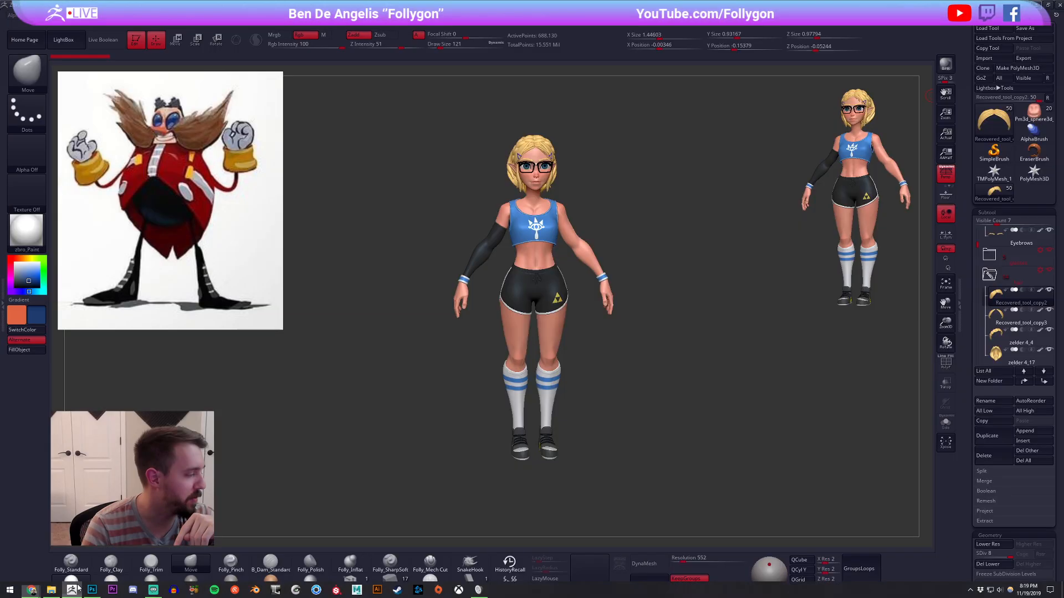
pyautogui.moveTo(490, 404); pyautogui.dragTo(508, 394)
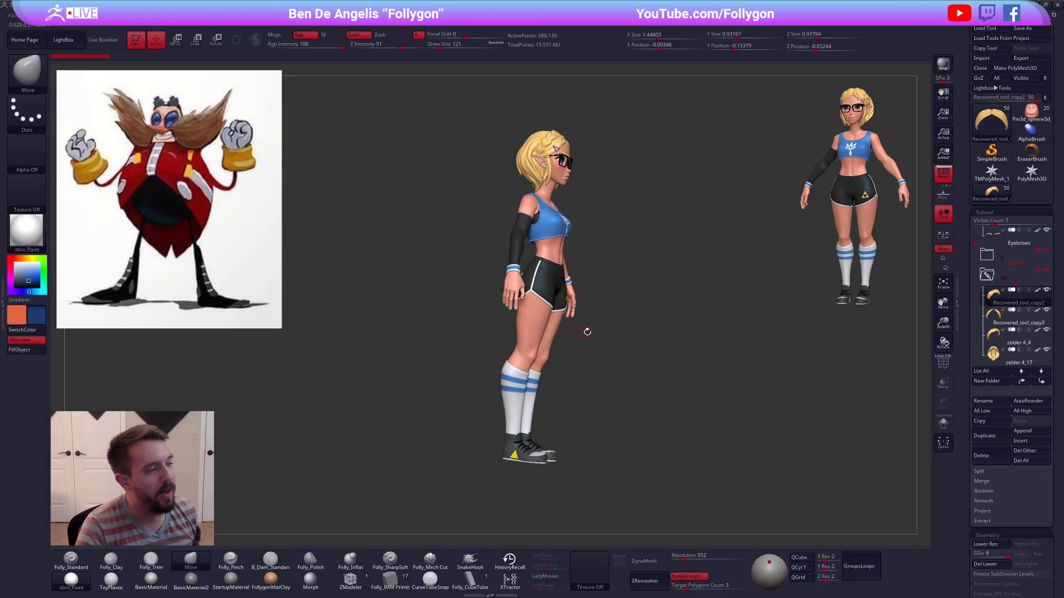
pyautogui.moveTo(584, 330)
pyautogui.mouseDown()
pyautogui.moveTo(615, 334)
pyautogui.moveTo(614, 265)
pyautogui.moveTo(633, 248)
pyautogui.moveTo(669, 271)
pyautogui.mouseUp()
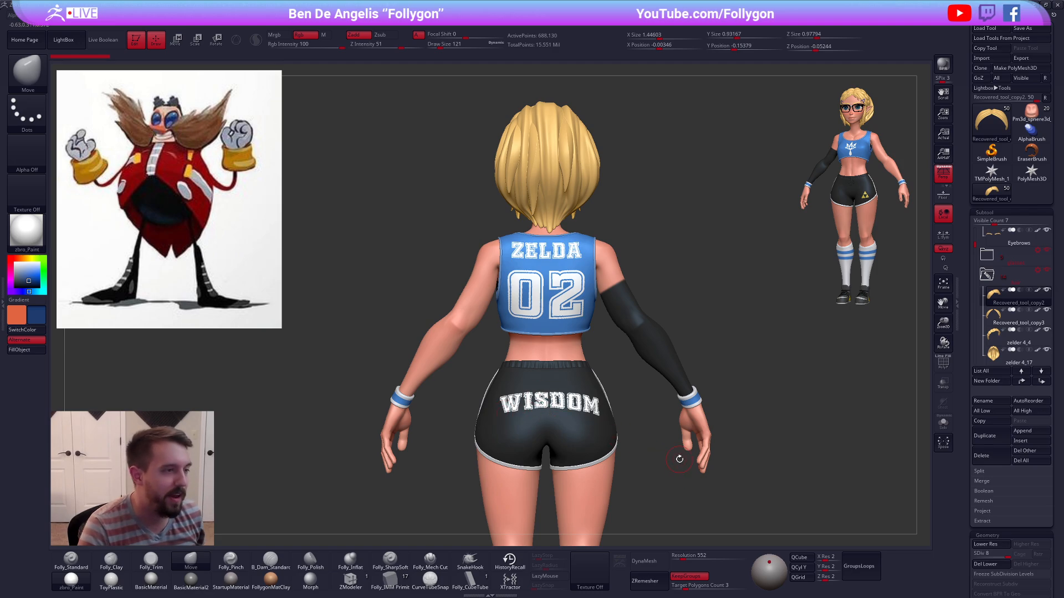
pyautogui.keyDown('alt'); pyautogui.moveTo(679, 458); pyautogui.dragTo(659, 339); pyautogui.keyUp('alt')
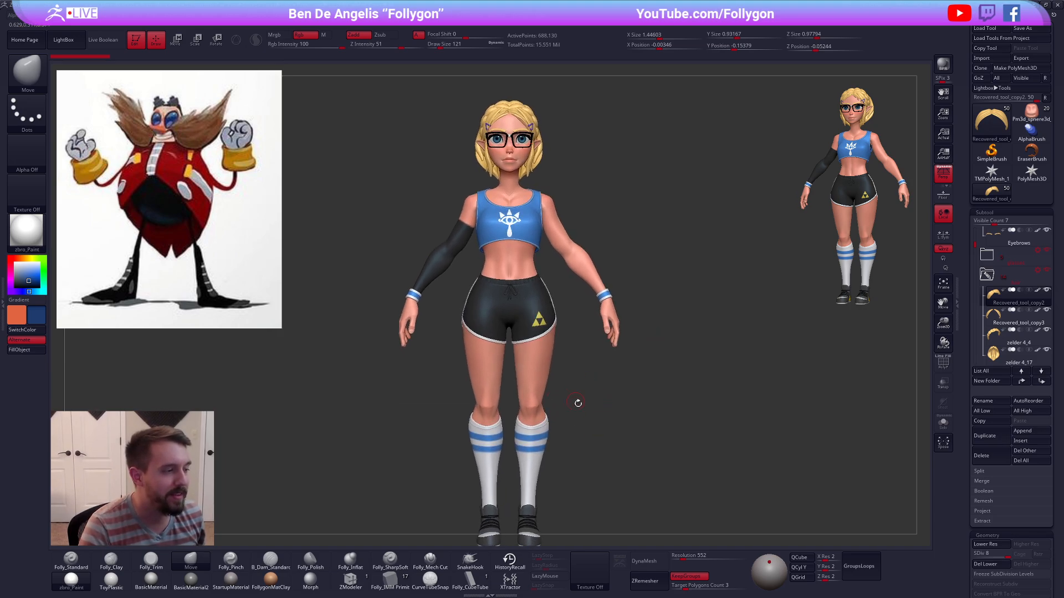
pyautogui.keyDown('alt'); pyautogui.moveTo(639, 388); pyautogui.dragTo(632, 384); pyautogui.keyUp('alt')
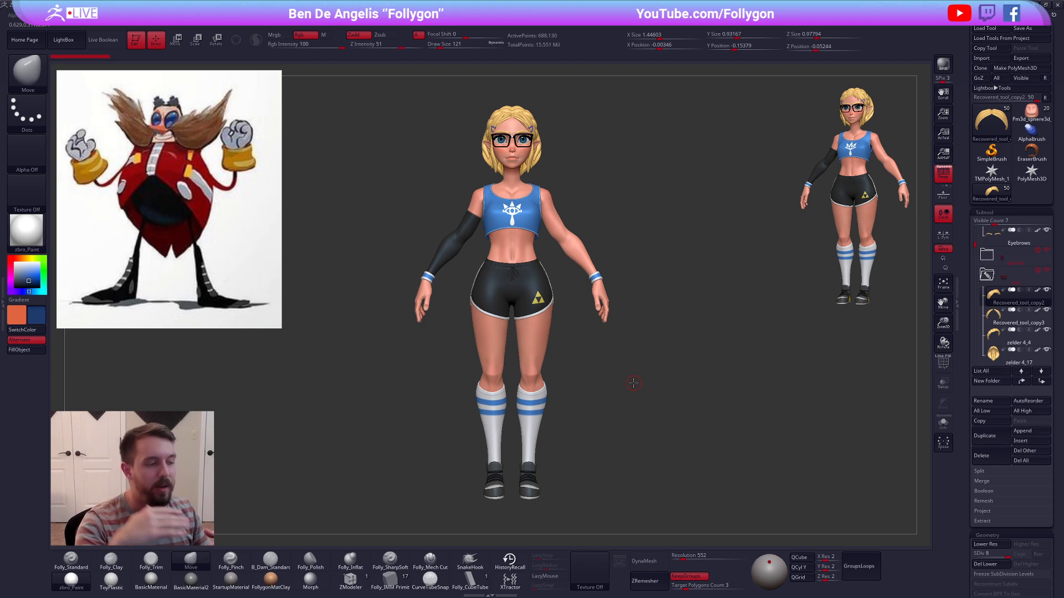
pyautogui.moveTo(634, 383); pyautogui.dragTo(591, 402)
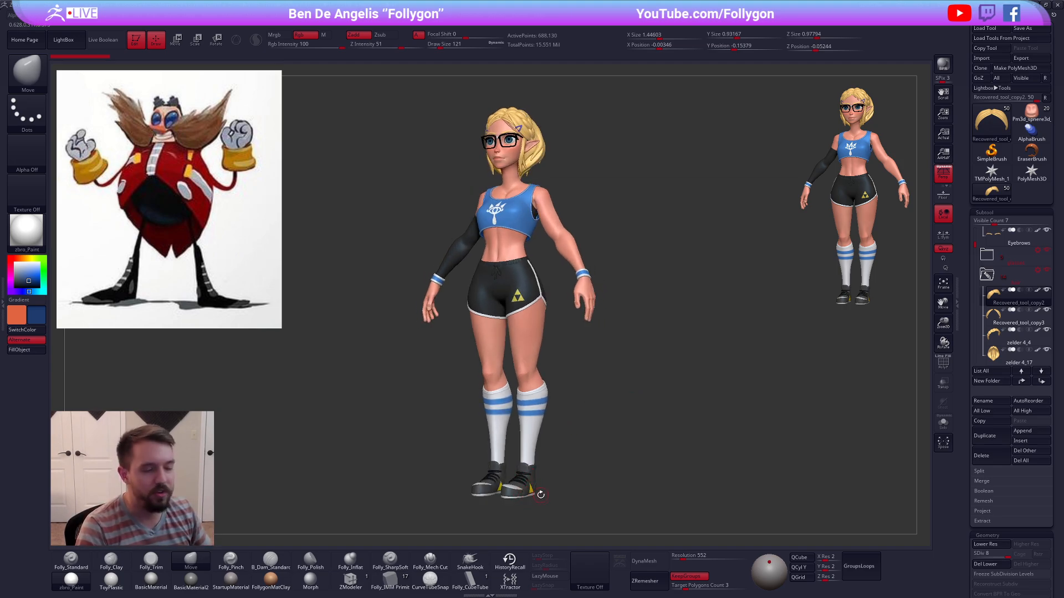
pyautogui.moveTo(528, 514); pyautogui.dragTo(536, 514)
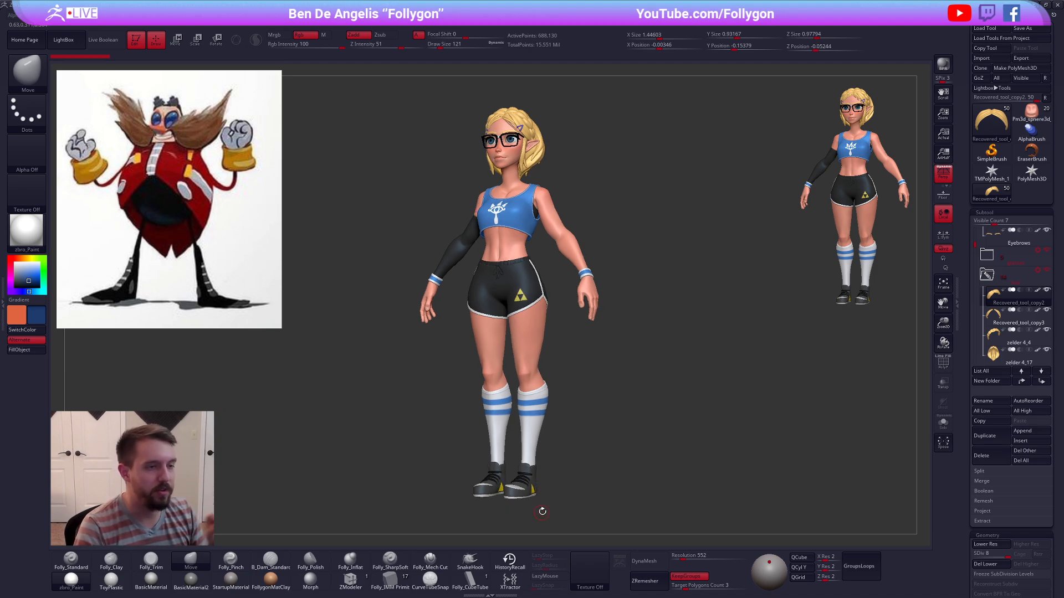
# Step: Switch to the red-suited character, snapshot it small beside the girl's shoulder, and place a larger view of it next to her
pyautogui.click(1027, 116)
pyautogui.moveTo(732, 257)
pyautogui.keyDown('alt'); pyautogui.mouseDown()
pyautogui.moveTo(734, 313)
pyautogui.moveTo(732, 295)
pyautogui.moveTo(778, 321)
pyautogui.moveTo(647, 241)
pyautogui.moveTo(586, 225)
pyautogui.moveTo(611, 204)
pyautogui.moveTo(586, 213)
pyautogui.moveTo(580, 203)
pyautogui.moveTo(624, 245)
pyautogui.moveTo(624, 273)
pyautogui.moveTo(591, 233)
pyautogui.moveTo(571, 165)
pyautogui.moveTo(563, 182)
pyautogui.mouseUp(); pyautogui.keyUp('alt')
pyautogui.press('shift')
pyautogui.hotkey('shift', 's')
pyautogui.moveTo(614, 241)
pyautogui.keyDown('alt'); pyautogui.mouseDown()
pyautogui.moveTo(712, 251)
pyautogui.moveTo(737, 243)
pyautogui.moveTo(774, 259)
pyautogui.moveTo(800, 323)
pyautogui.moveTo(848, 373)
pyautogui.moveTo(824, 354)
pyautogui.moveTo(759, 373)
pyautogui.moveTo(793, 407)
pyautogui.mouseUp(); pyautogui.keyUp('alt')
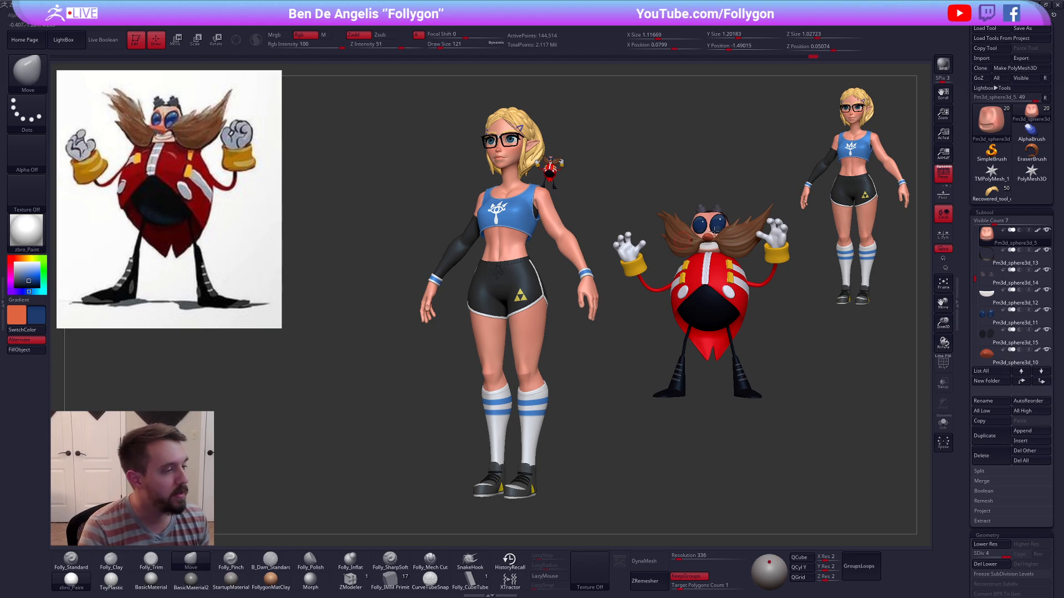
# Step: Minimize ZBrush and view the live stream on the Pixologic ZBrushLIVE page in the browser
pyautogui.click(1034, 4)
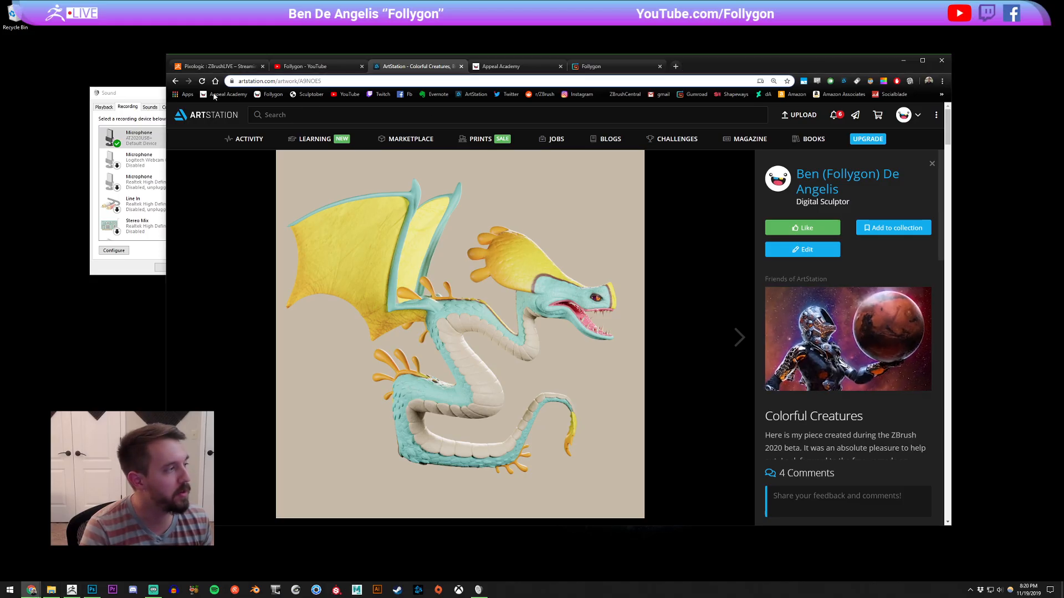
pyautogui.click(219, 66)
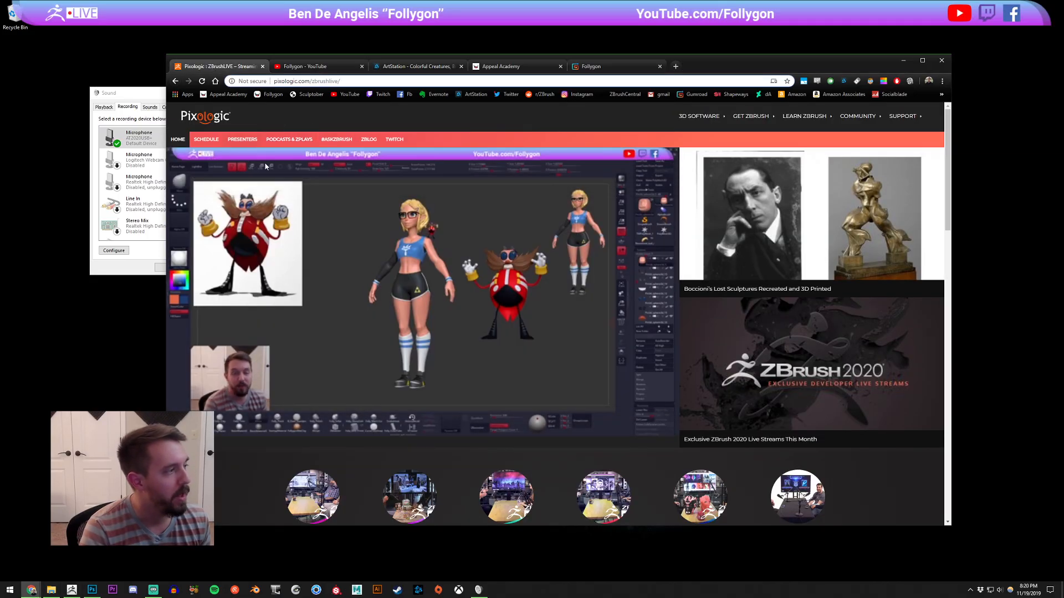
pyautogui.scroll(-2, 326, 384)
pyautogui.scroll(2, 260, 249)
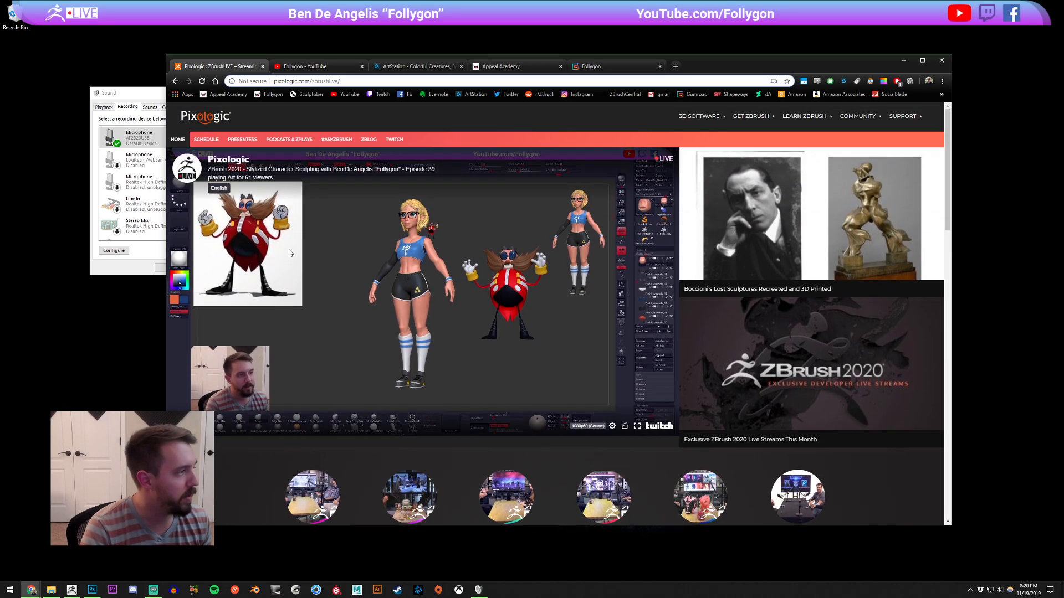
# Step: Open the ZBrushLIVE broadcast schedule and read the November 20, 2019 entry for Creature & Character Concept Sculpting, including its stream time
pyautogui.click(202, 139)
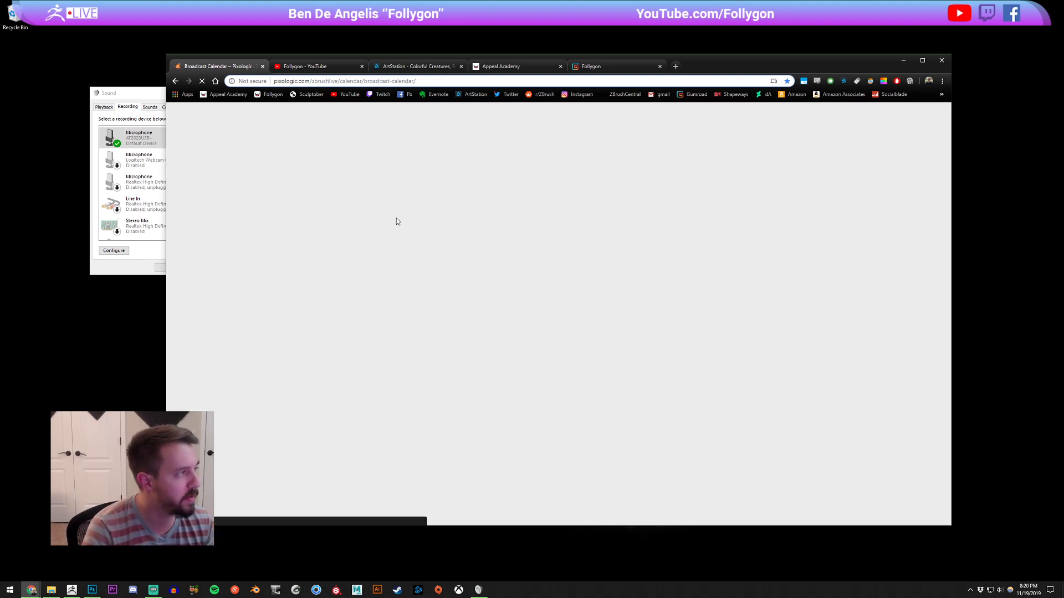
pyautogui.scroll(-5, 511, 305)
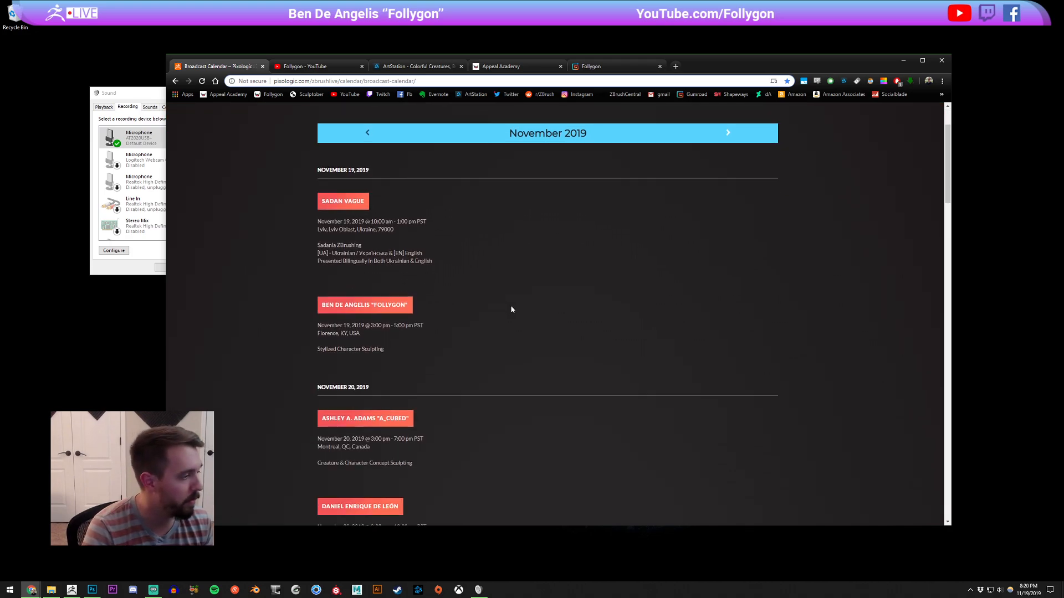
pyautogui.moveTo(361, 252); pyautogui.dragTo(453, 280)
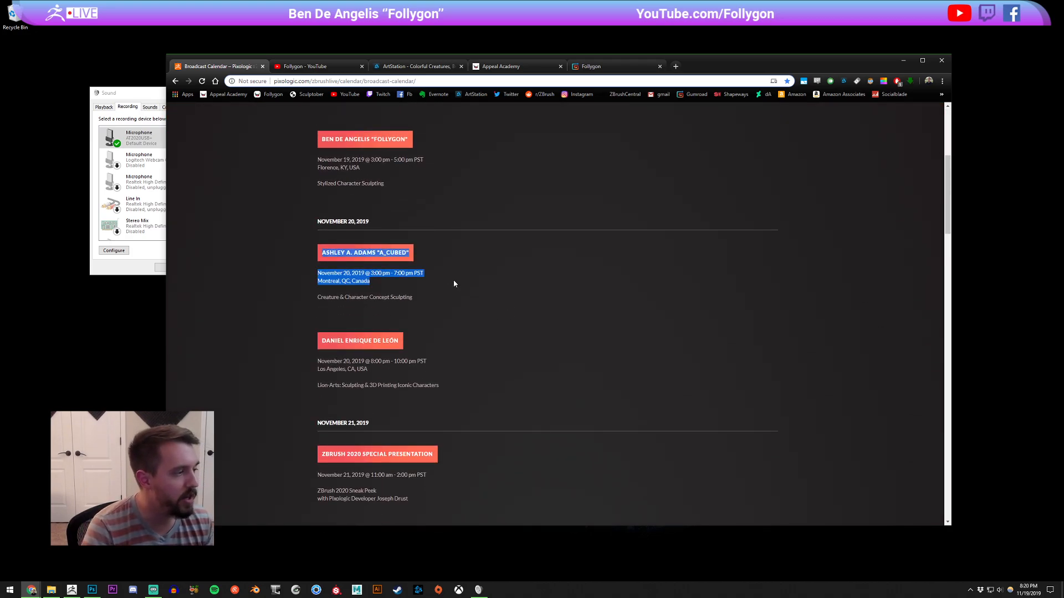
pyautogui.click(503, 298)
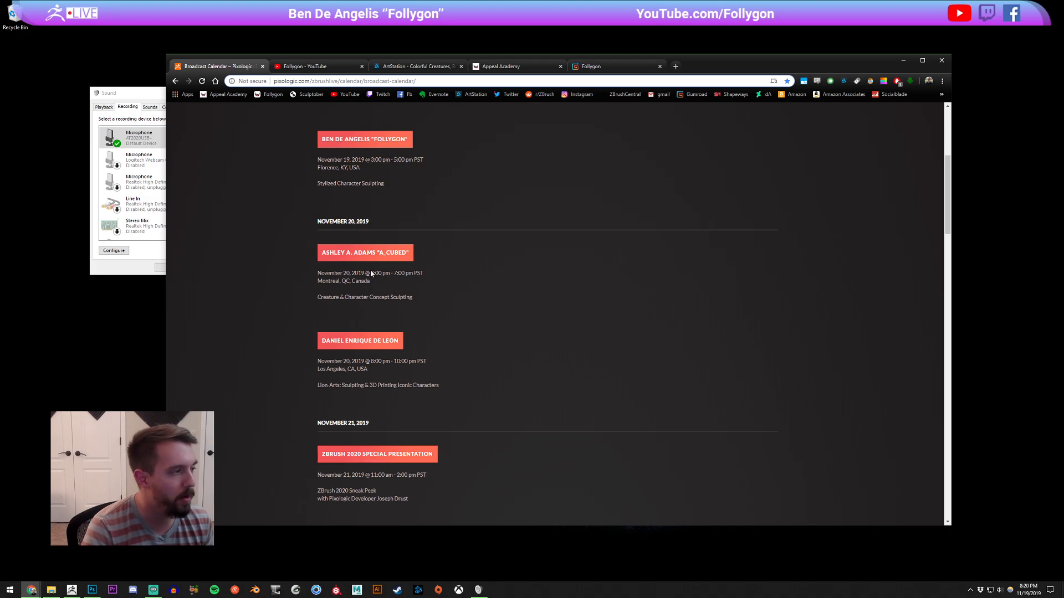
pyautogui.moveTo(316, 270); pyautogui.dragTo(426, 298)
pyautogui.click(427, 296)
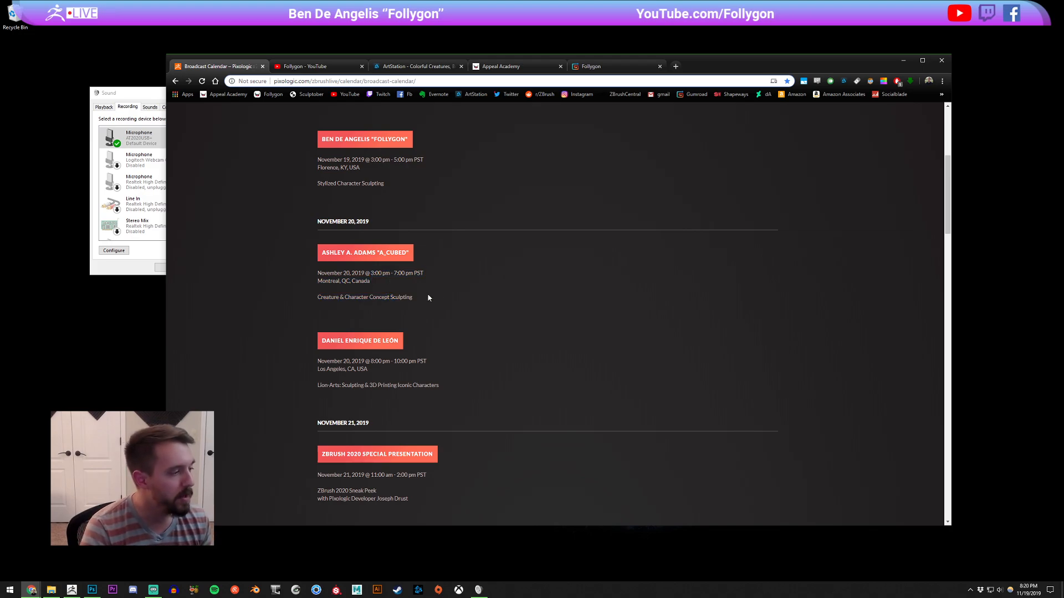
pyautogui.moveTo(376, 271); pyautogui.dragTo(388, 281)
pyautogui.click(390, 284)
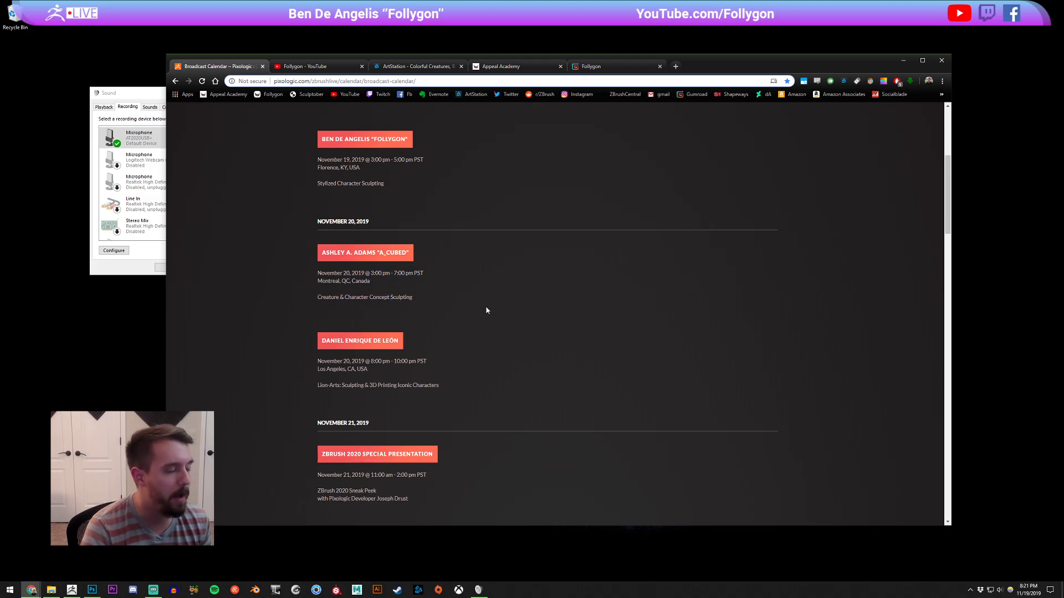
pyautogui.scroll(1, 487, 310)
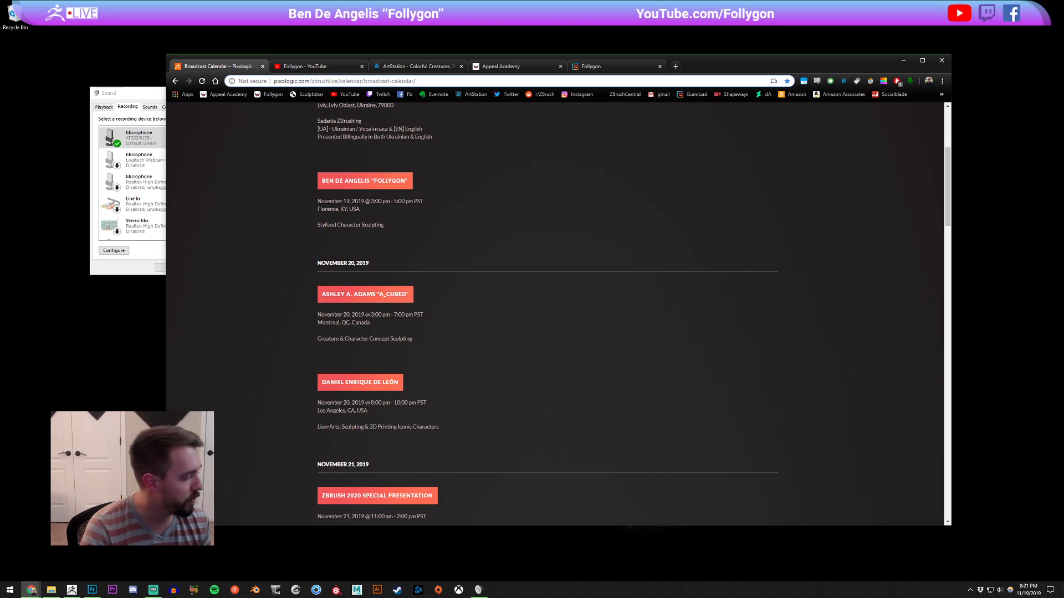
pyautogui.click(153, 592)
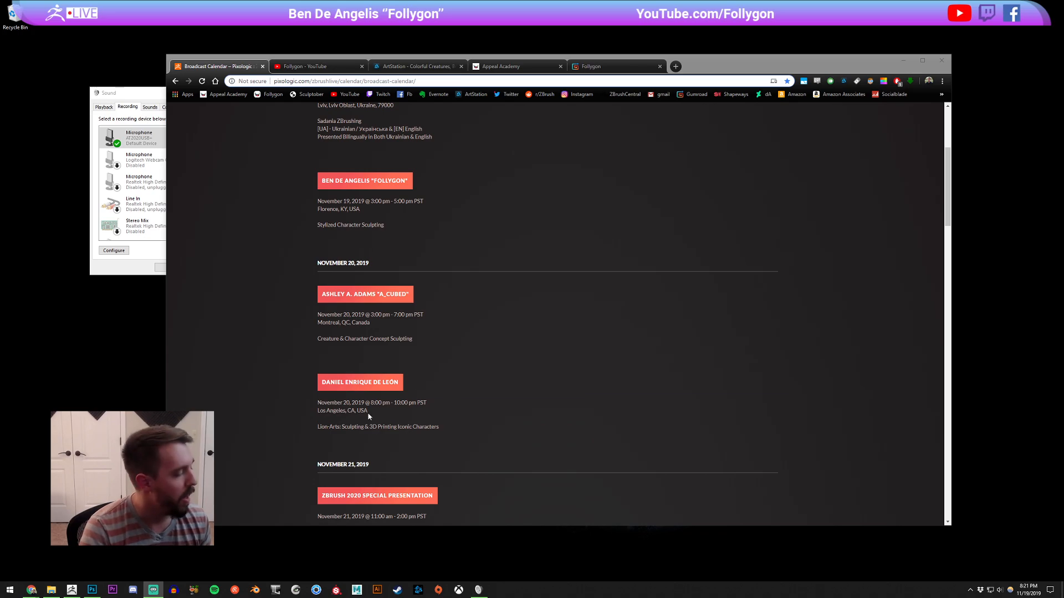
pyautogui.click(578, 364)
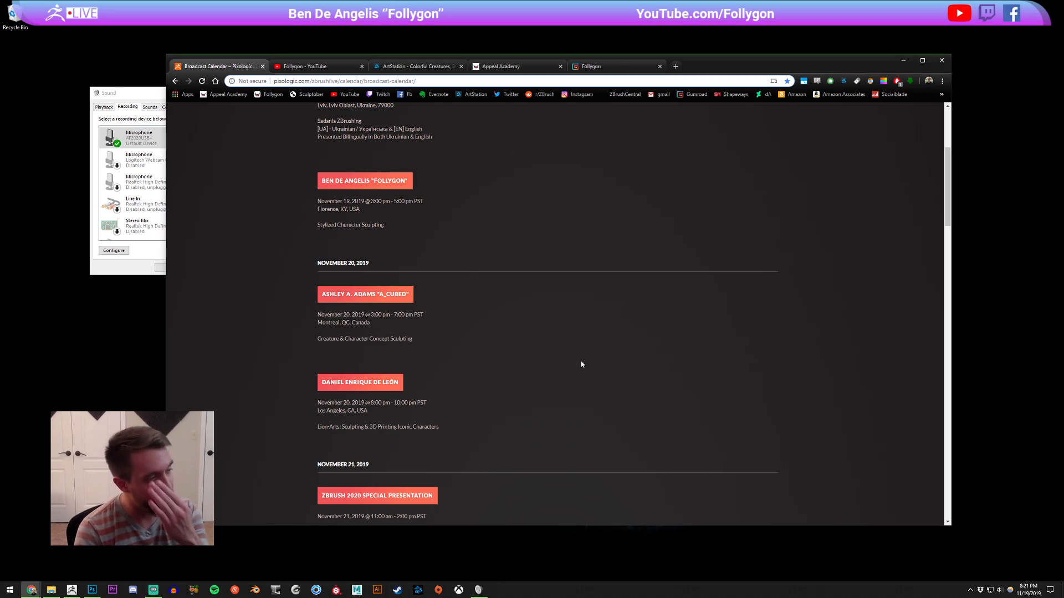